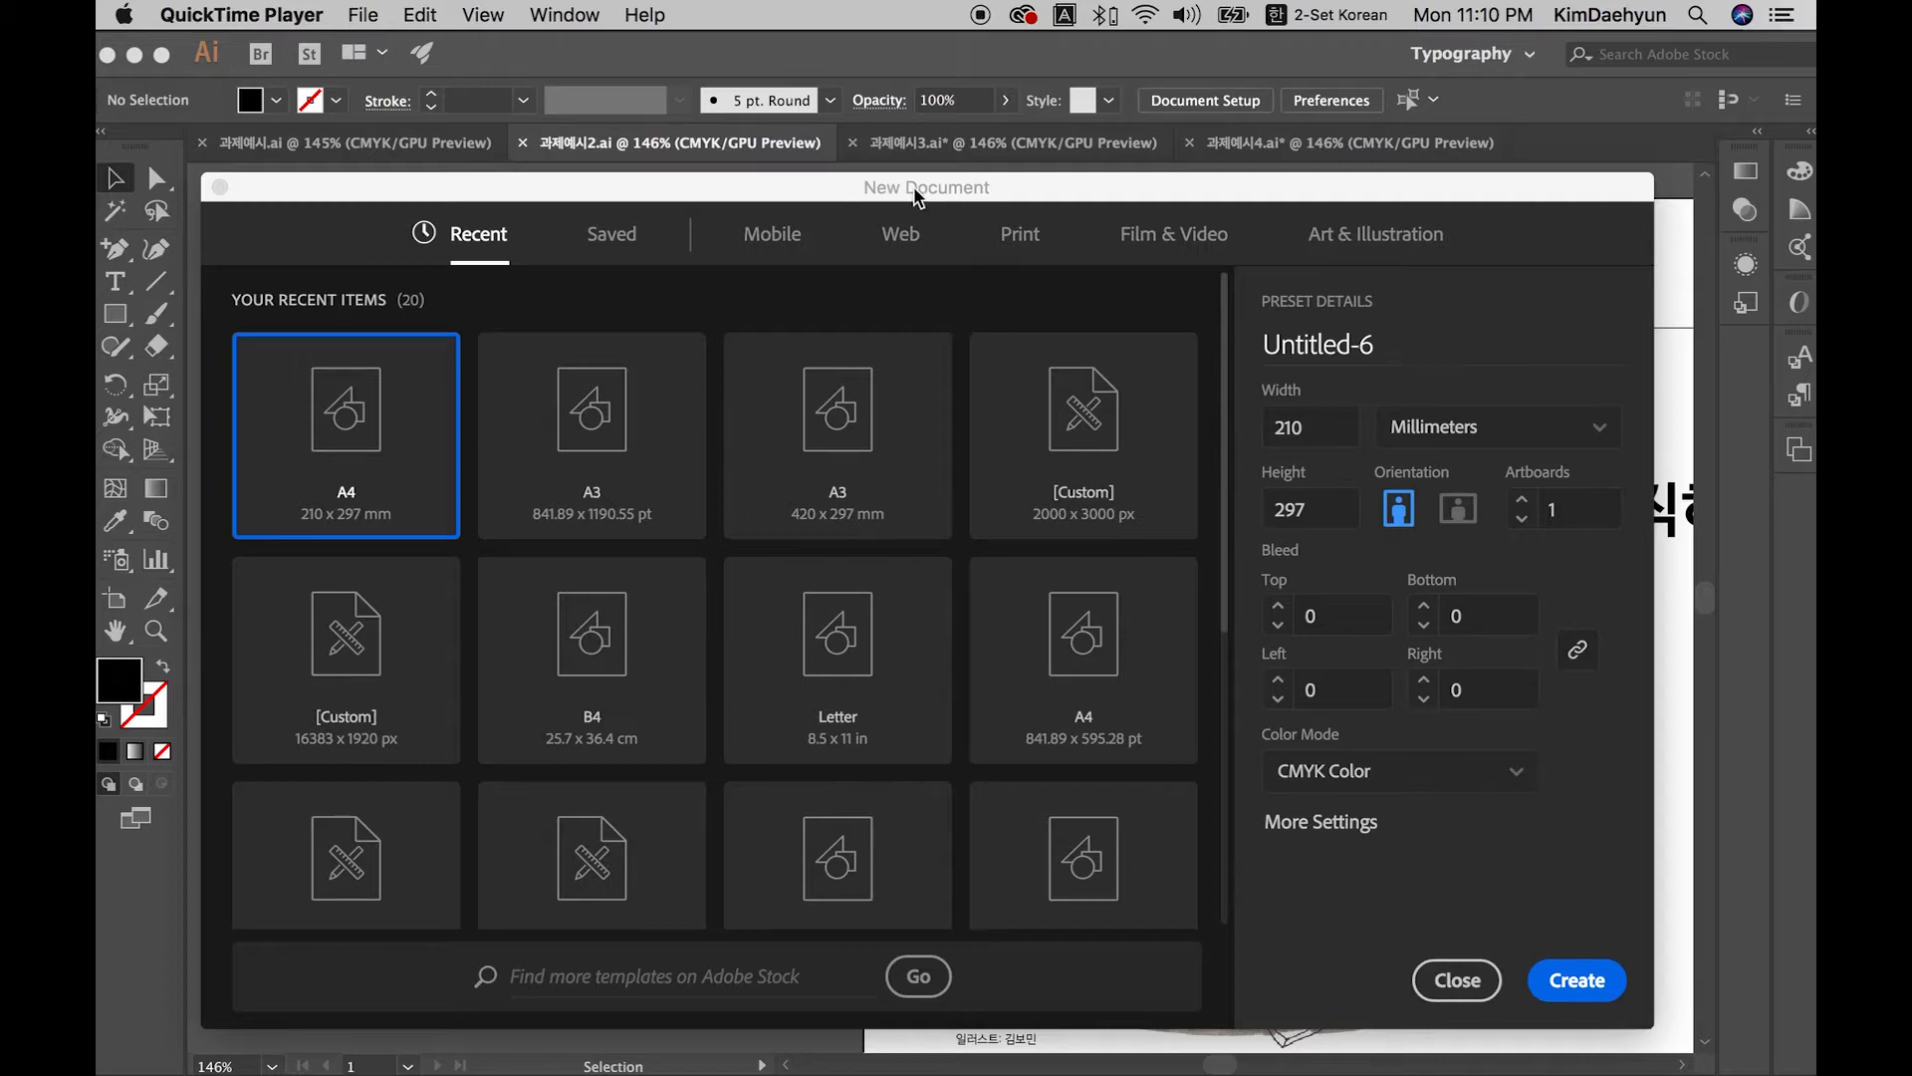
{"action": "left_click", "coordinate": [916, 195]}
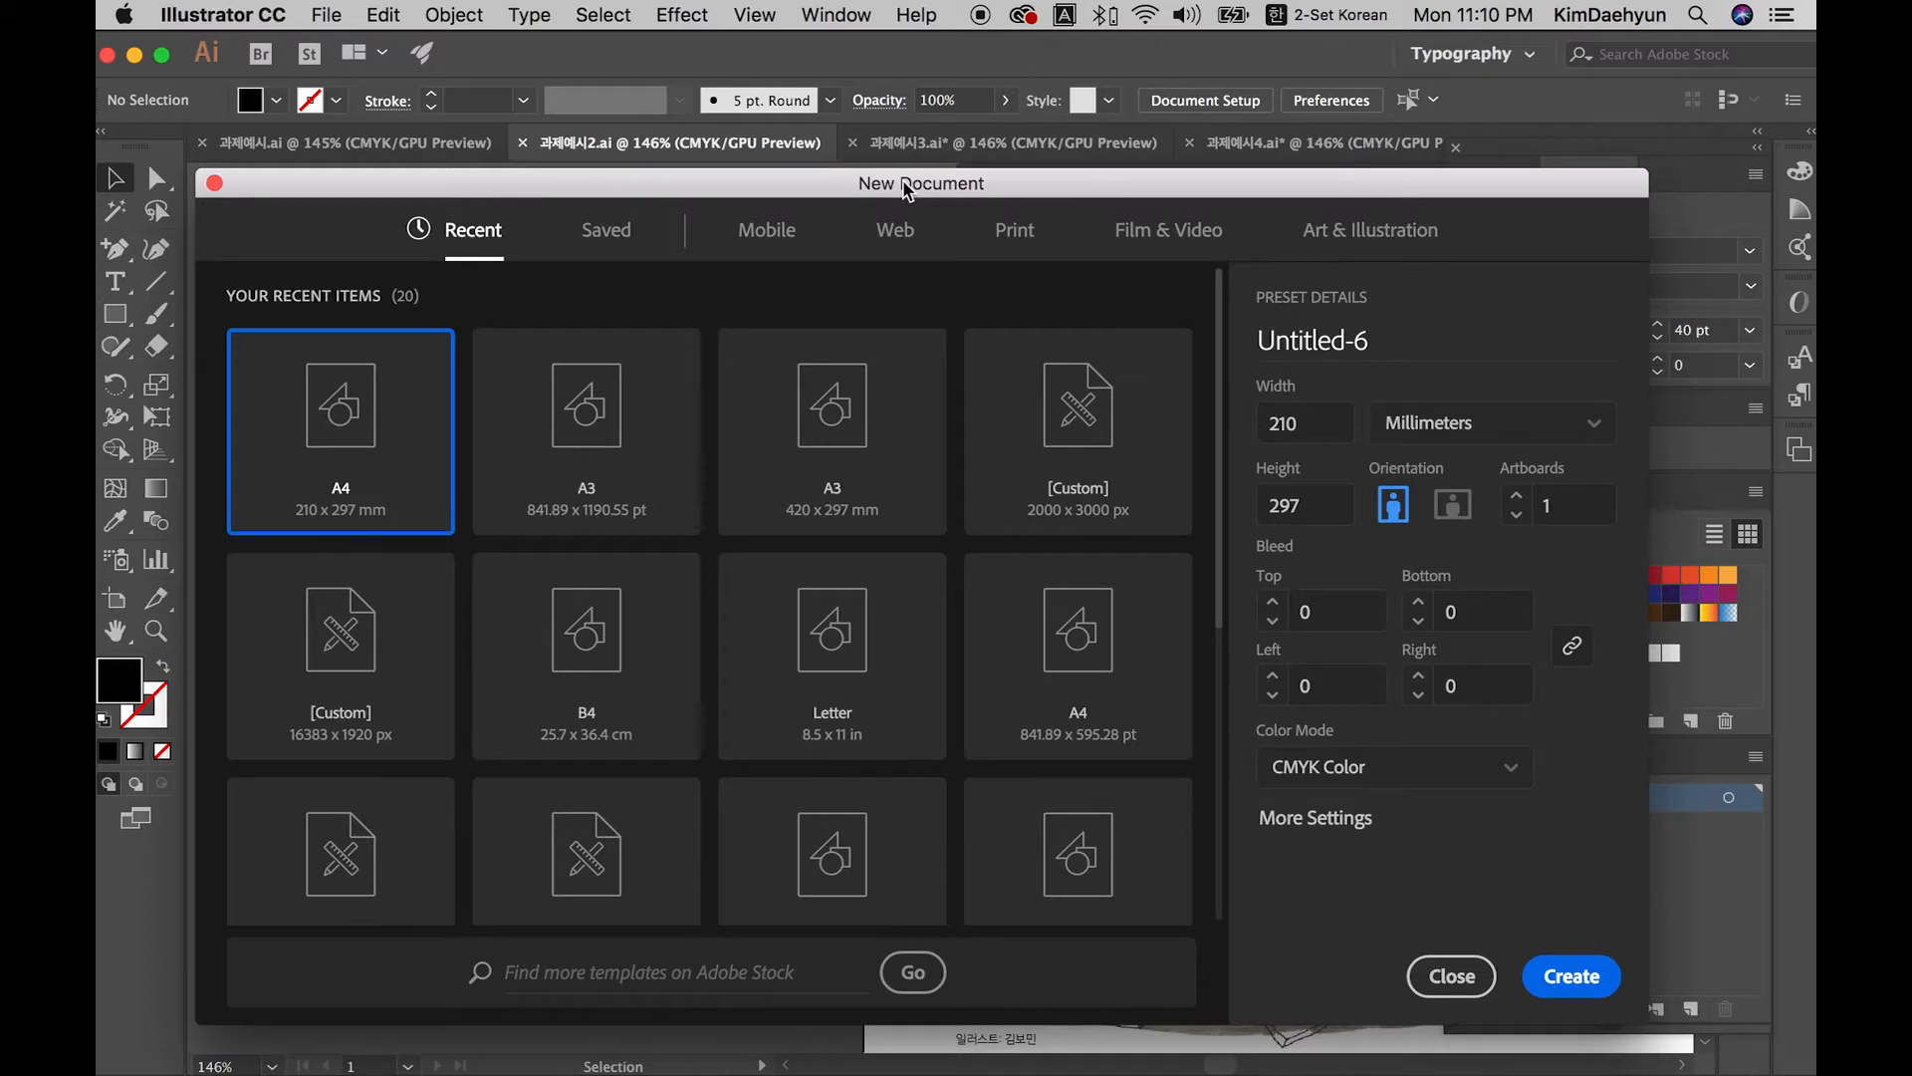
{"action": "left_click_drag", "start_coordinate": [906, 189], "coordinate": [897, 184]}
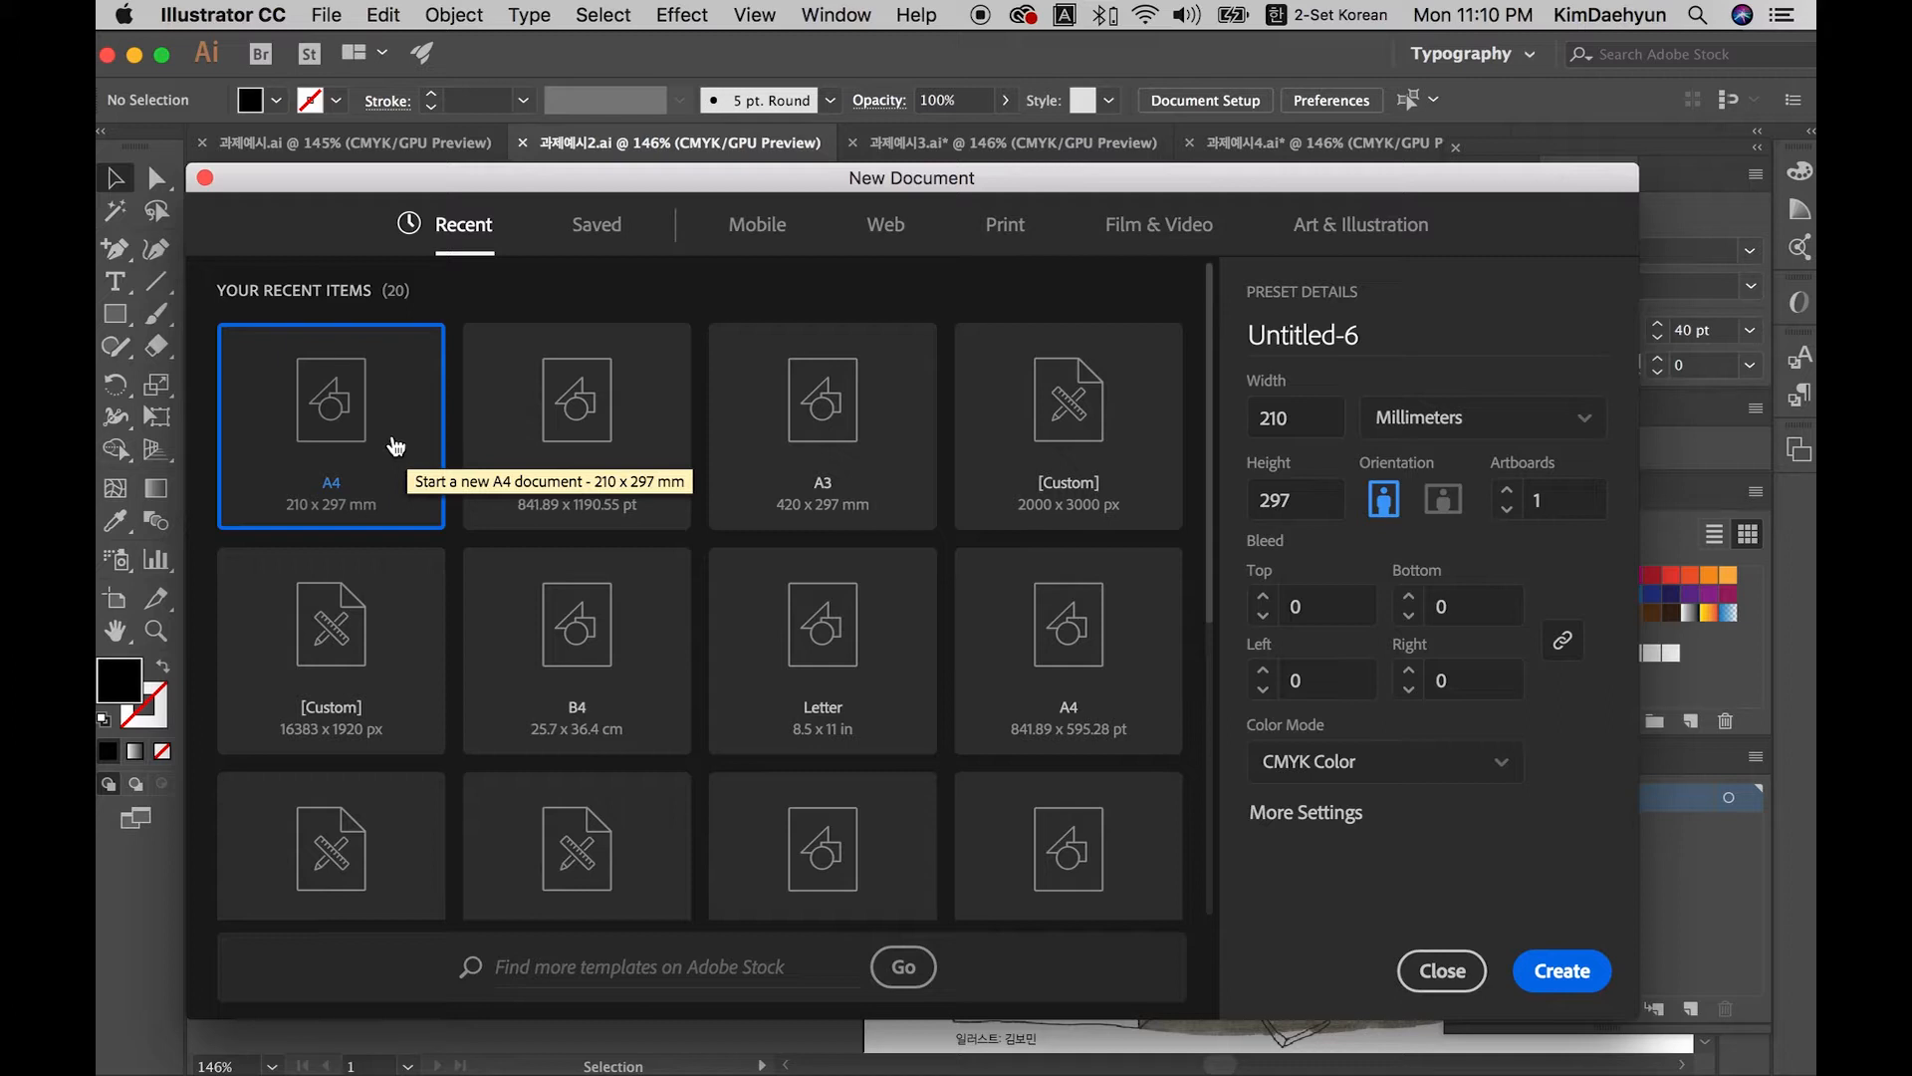
Step: Switch to Finder and open the 수업자료 folder inside 01_Class, 2018, 7강
{"action": "key", "text": "super+Tab"}
{"action": "key", "text": "super+Tab"}
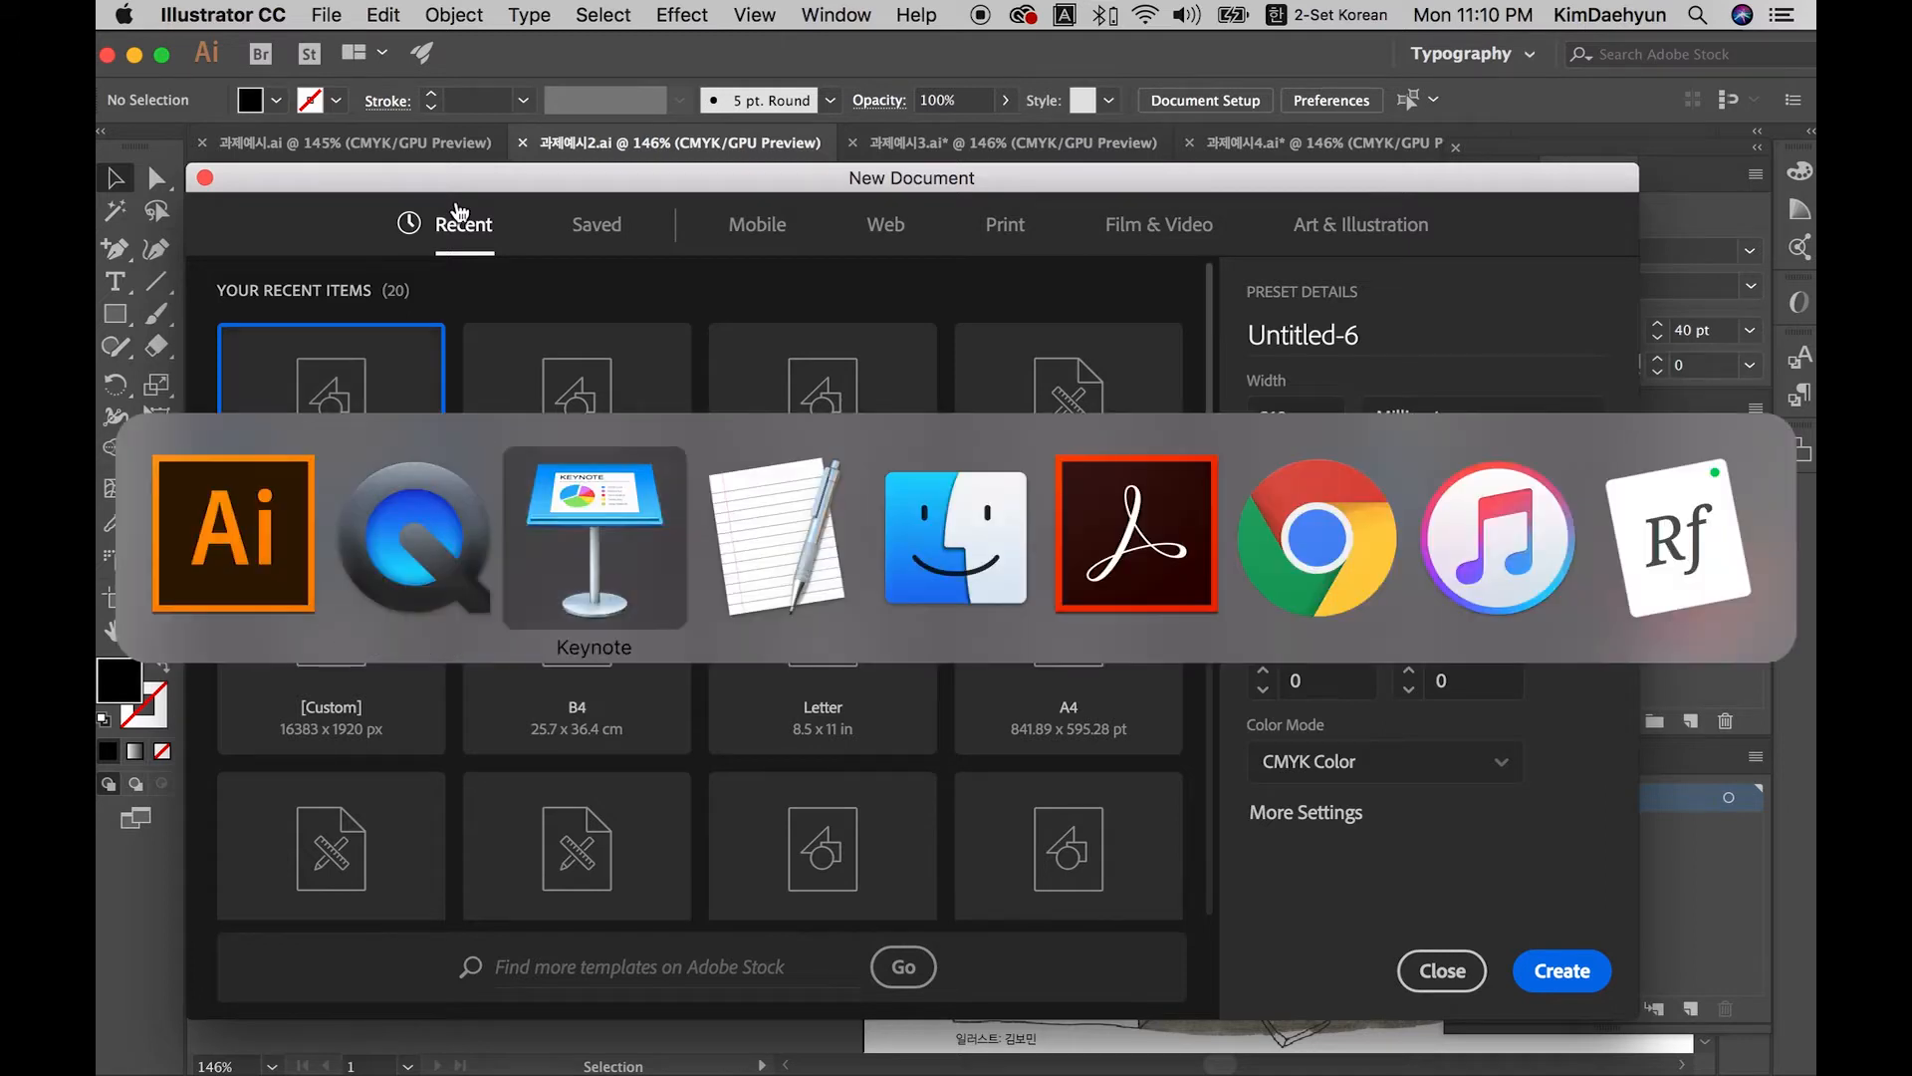
{"action": "key", "text": "super+Tab"}
{"action": "key", "text": "super+Tab"}
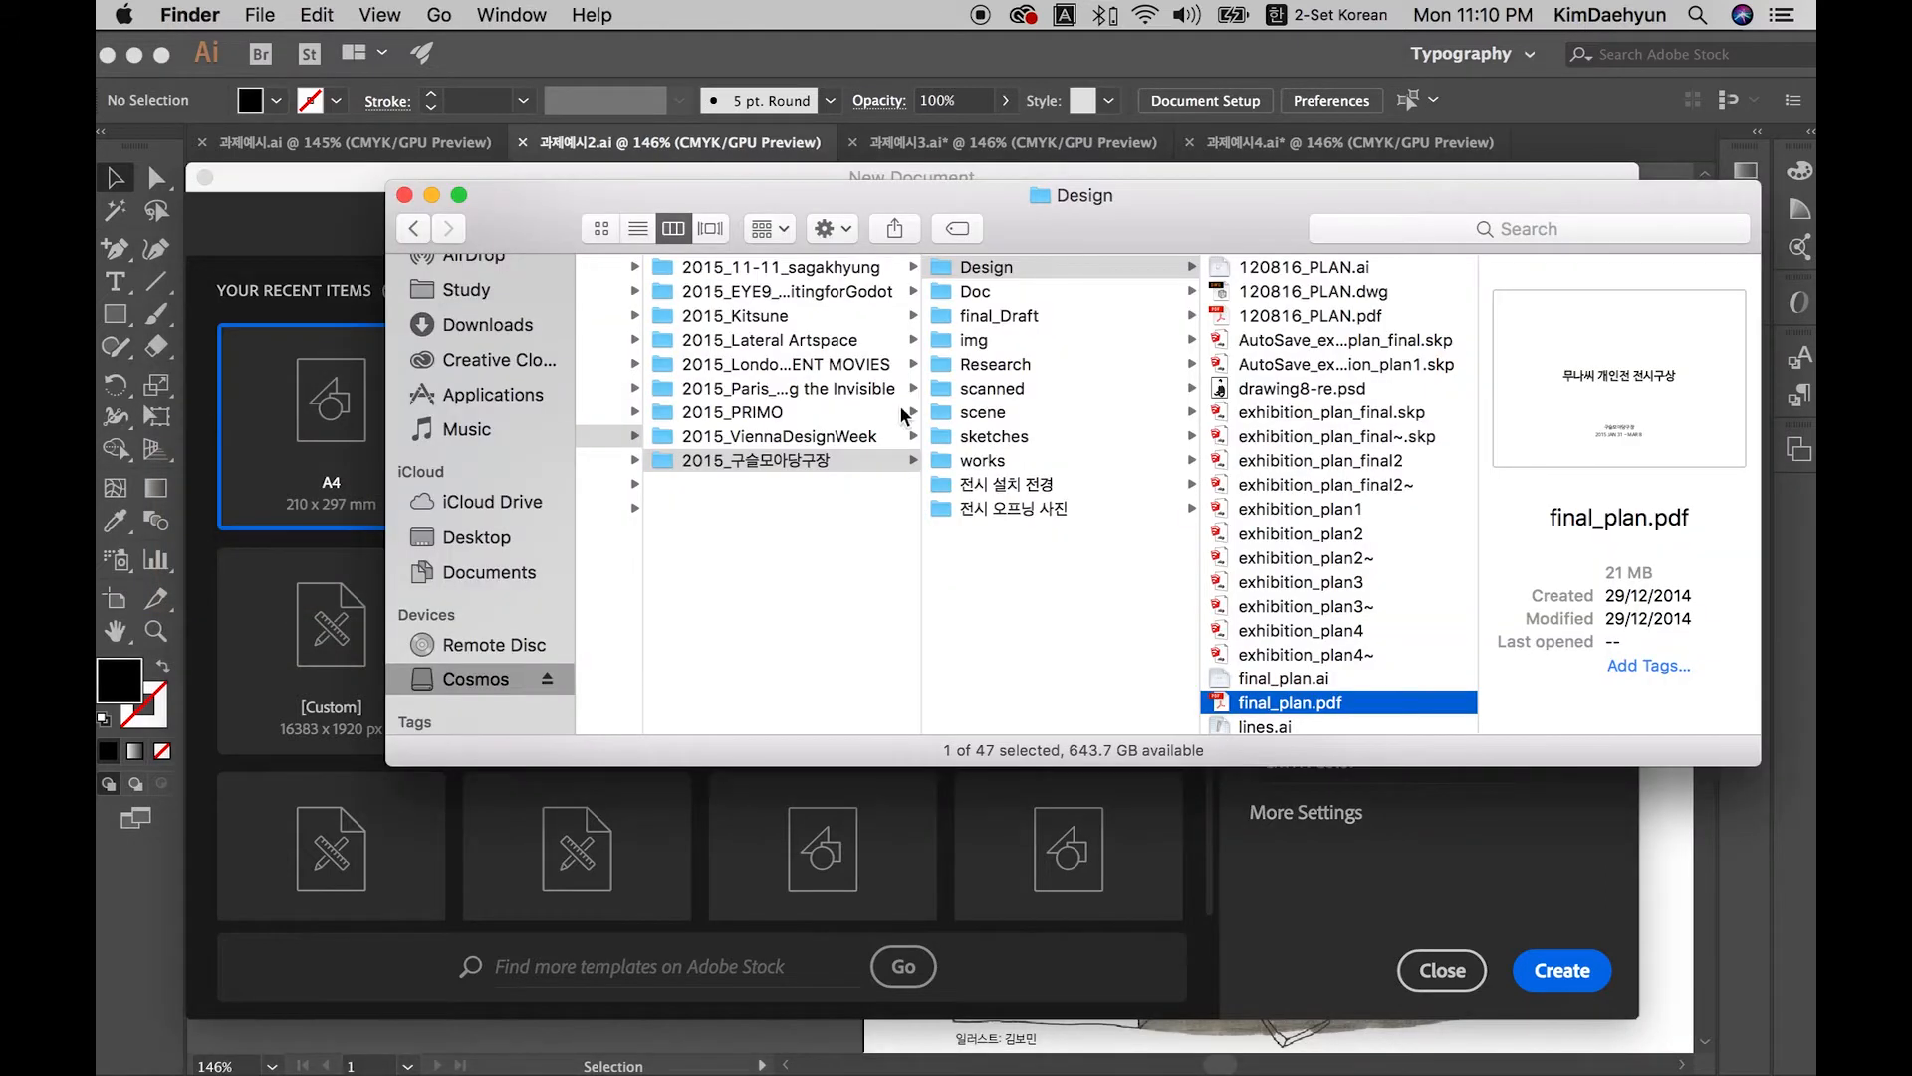
{"action": "scroll", "coordinate": [904, 417], "scroll_direction": "left", "scroll_amount": 5}
{"action": "left_click", "coordinate": [703, 340]}
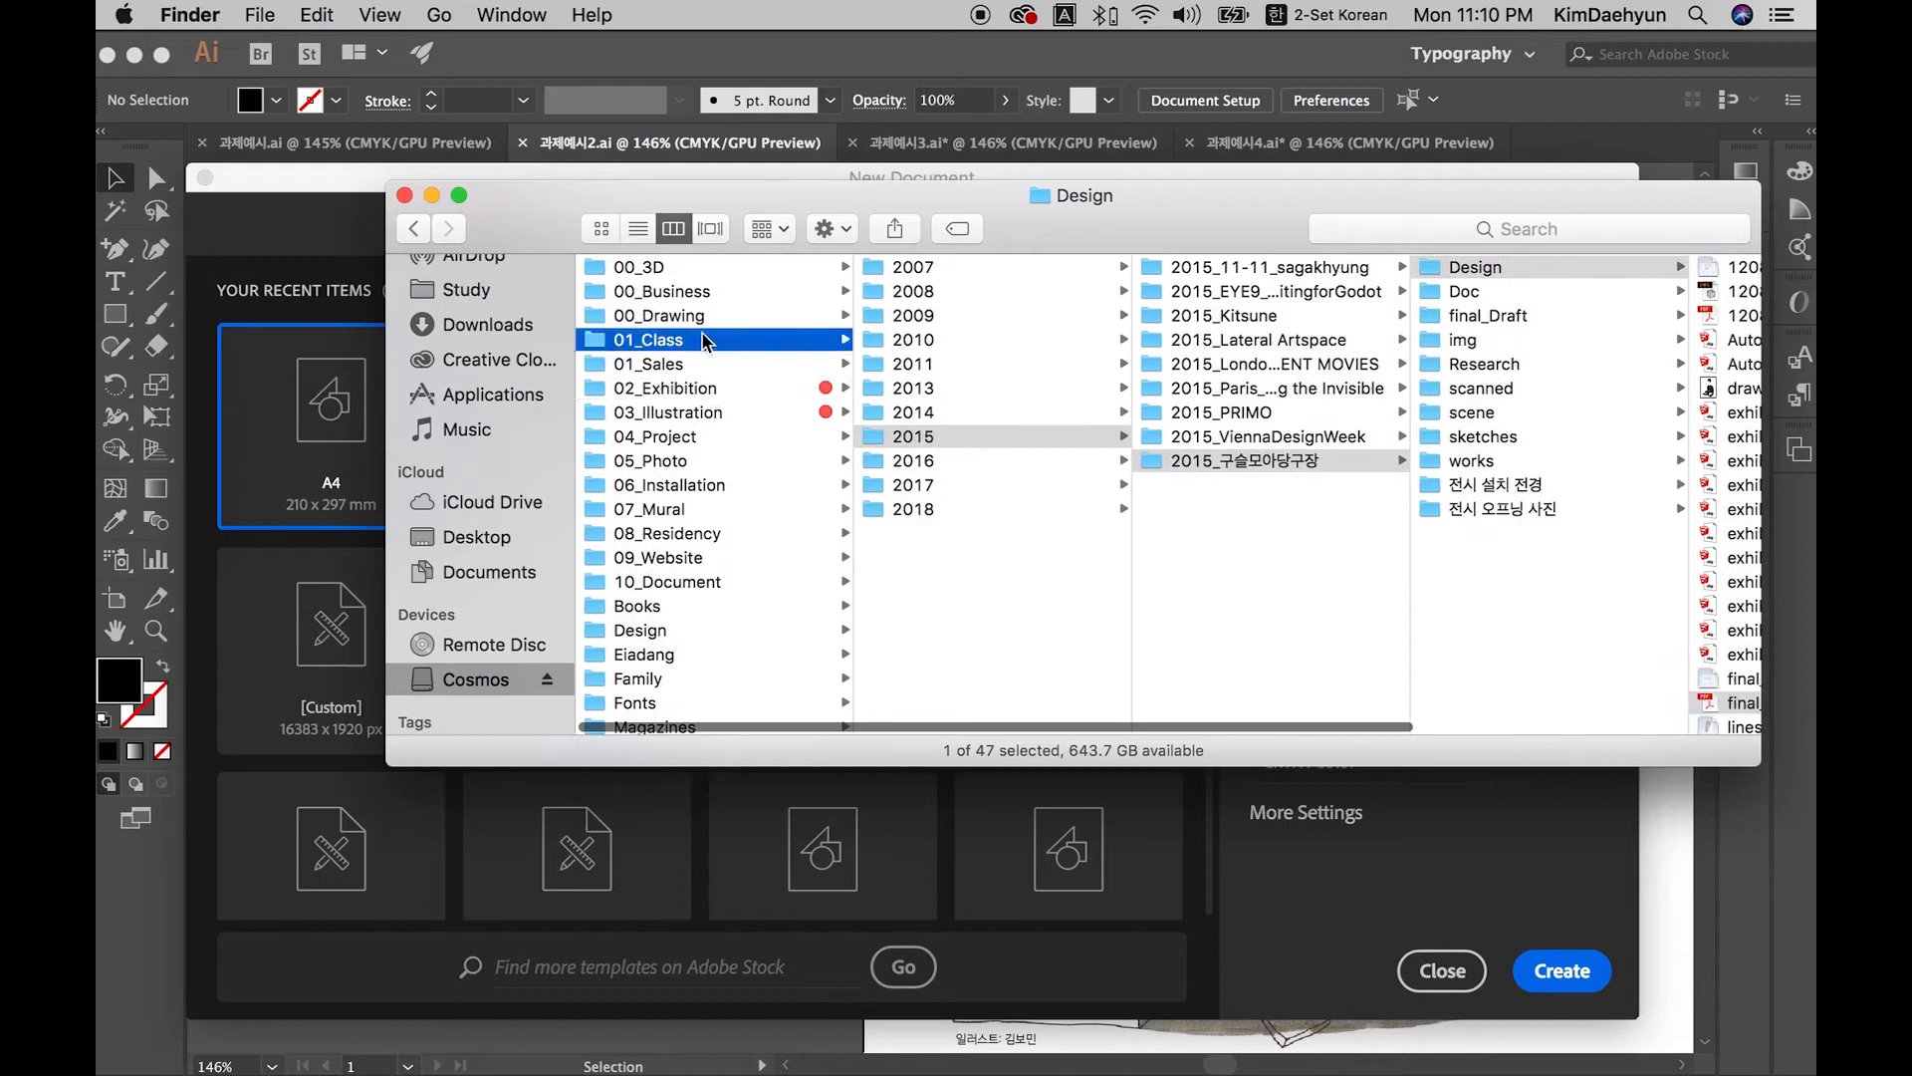
{"action": "left_click", "coordinate": [926, 315]}
{"action": "left_click", "coordinate": [1217, 435]}
{"action": "left_click", "coordinate": [1215, 412]}
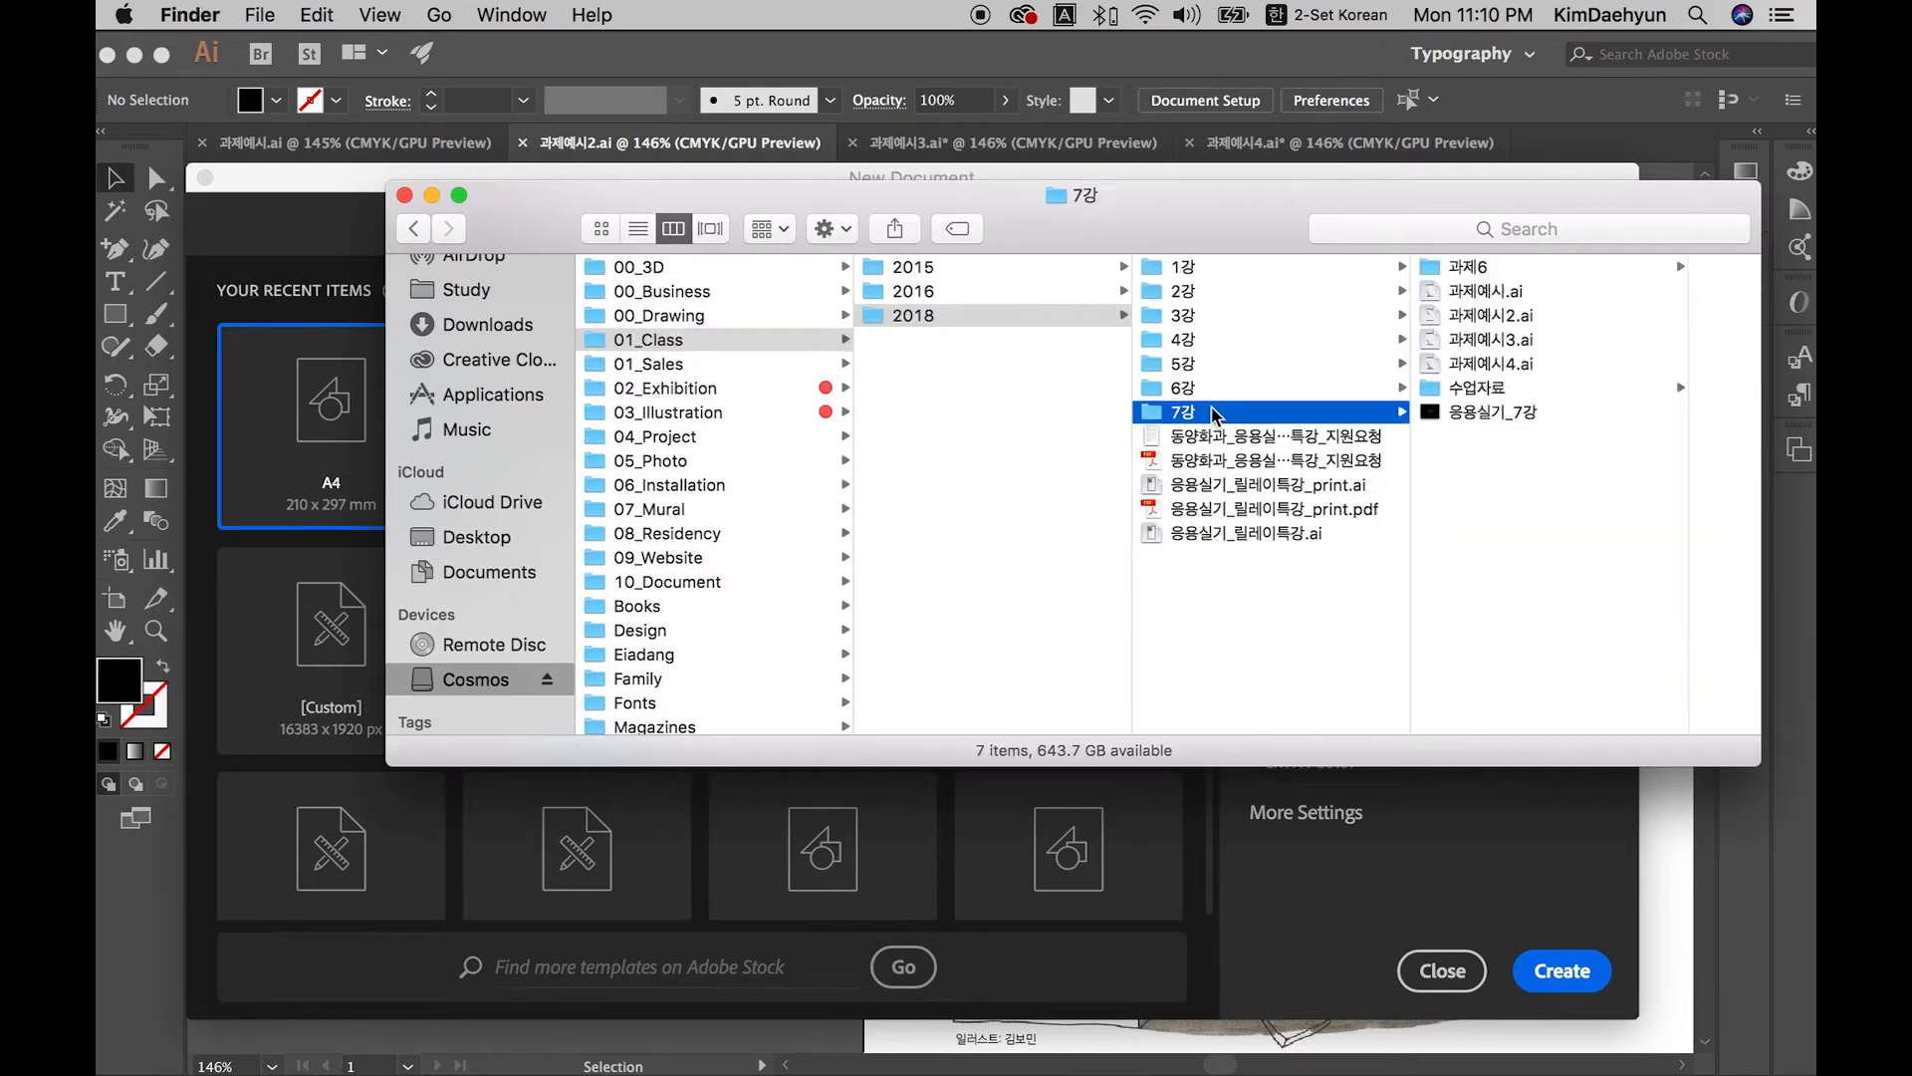
{"action": "left_click", "coordinate": [1528, 411]}
{"action": "left_click", "coordinate": [1447, 390]}
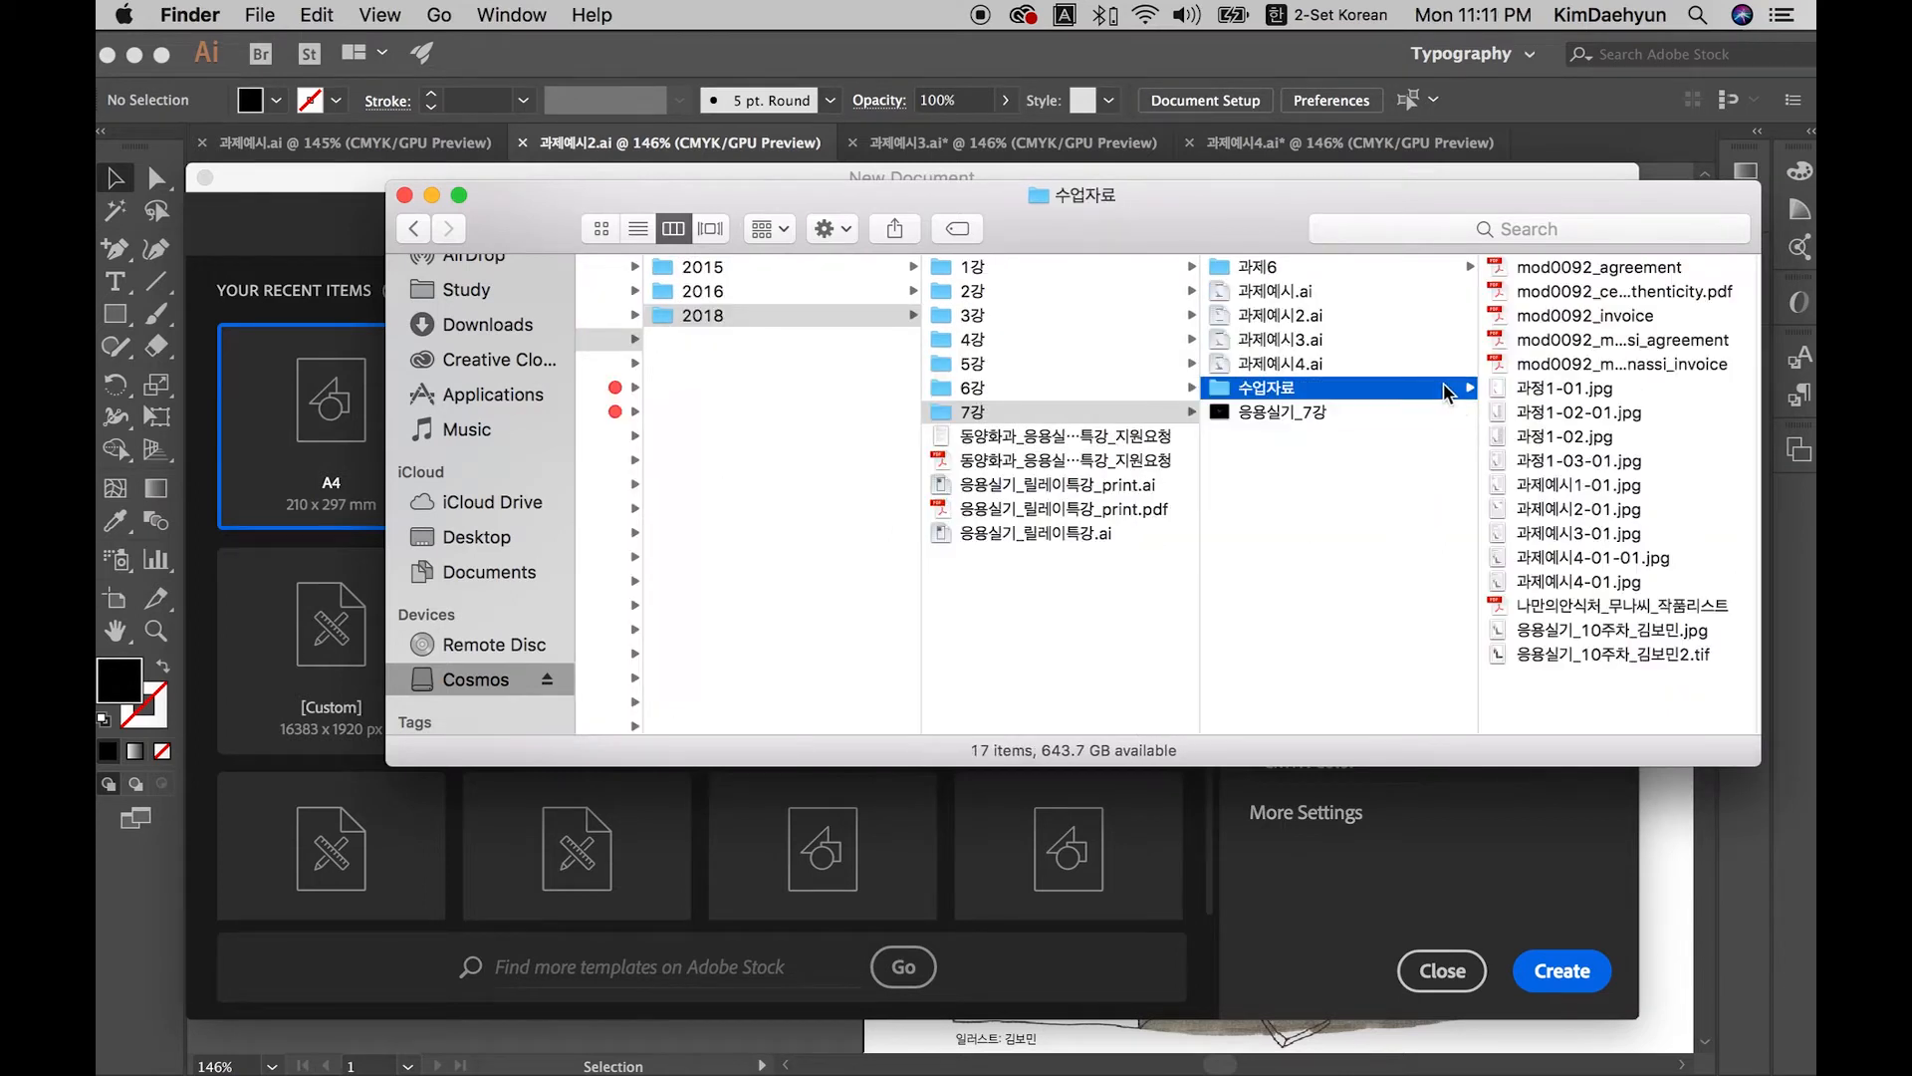
Step: Preview the two 응용실기_10주차 illustration files, the JPG and the TIF, in the 수업자료 folder
{"action": "left_click", "coordinate": [1621, 660]}
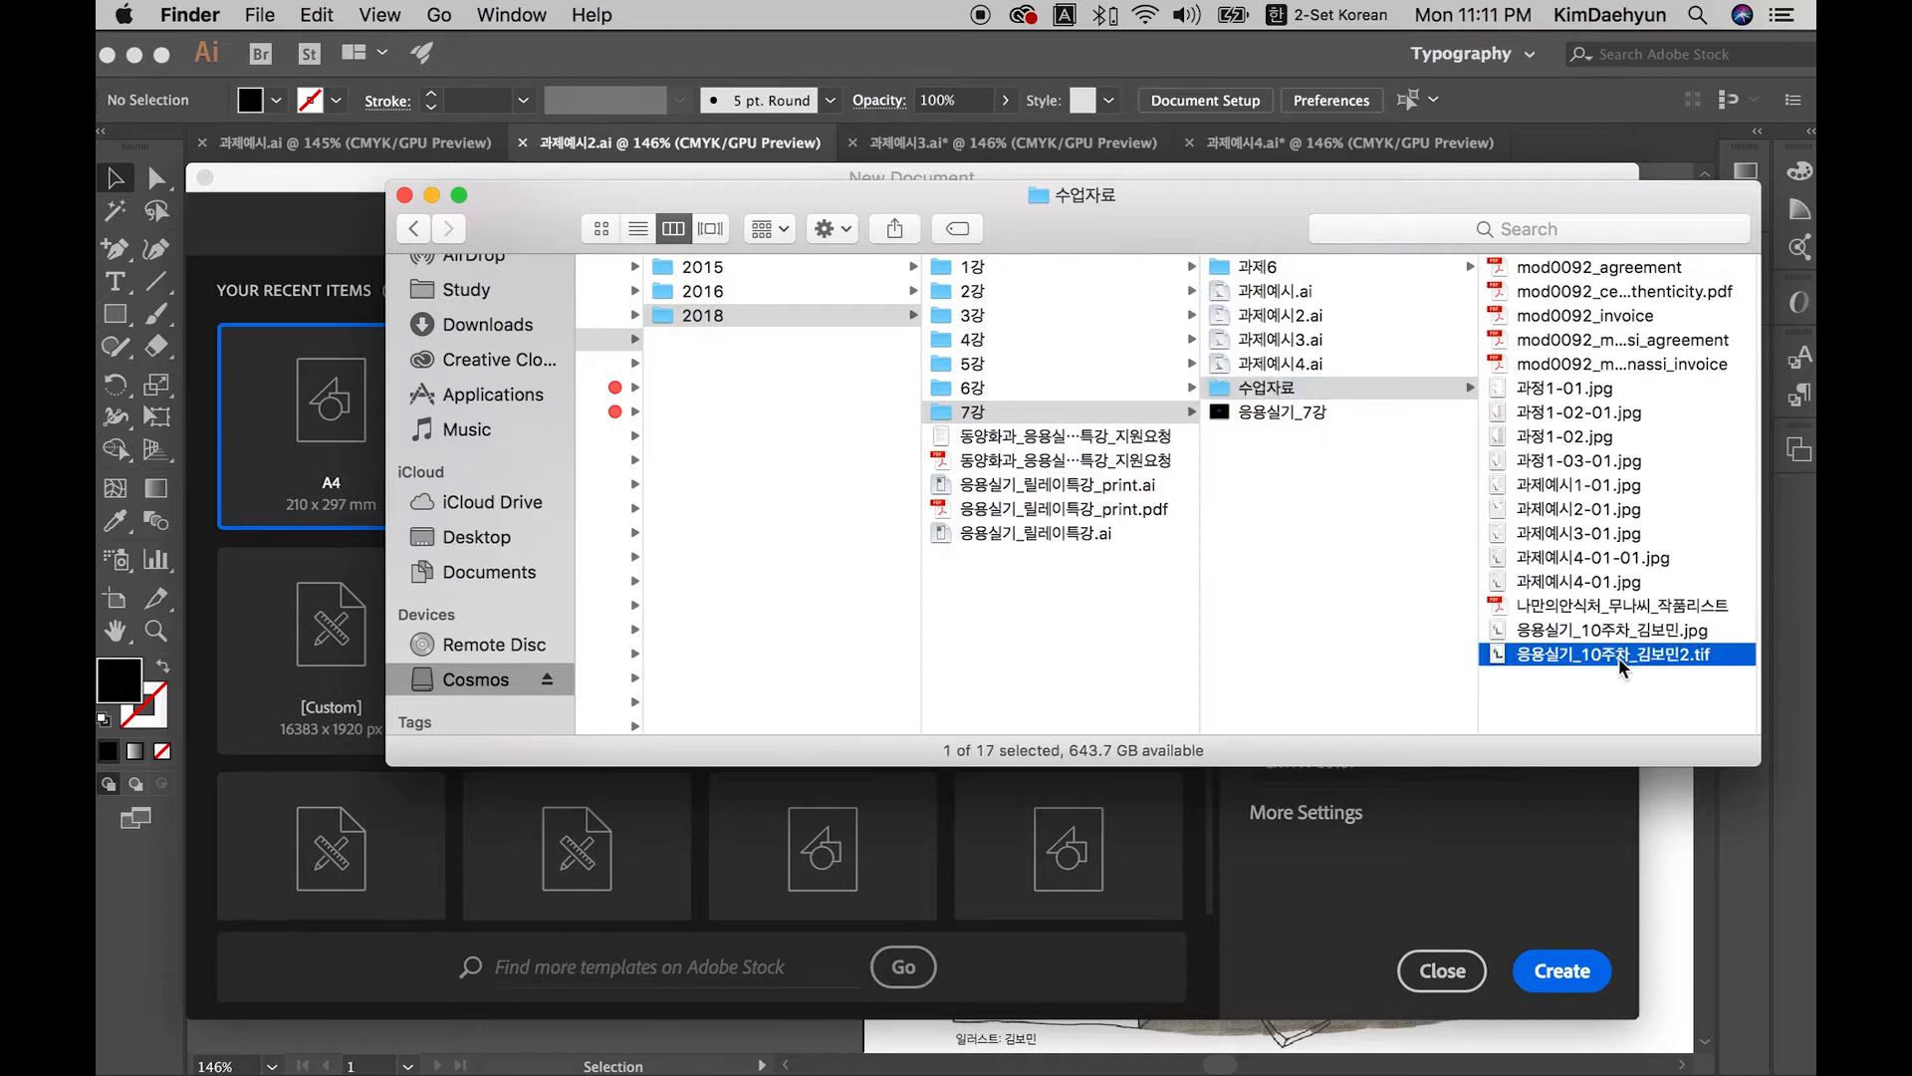
{"action": "left_click", "coordinate": [1613, 634], "text": "shift"}
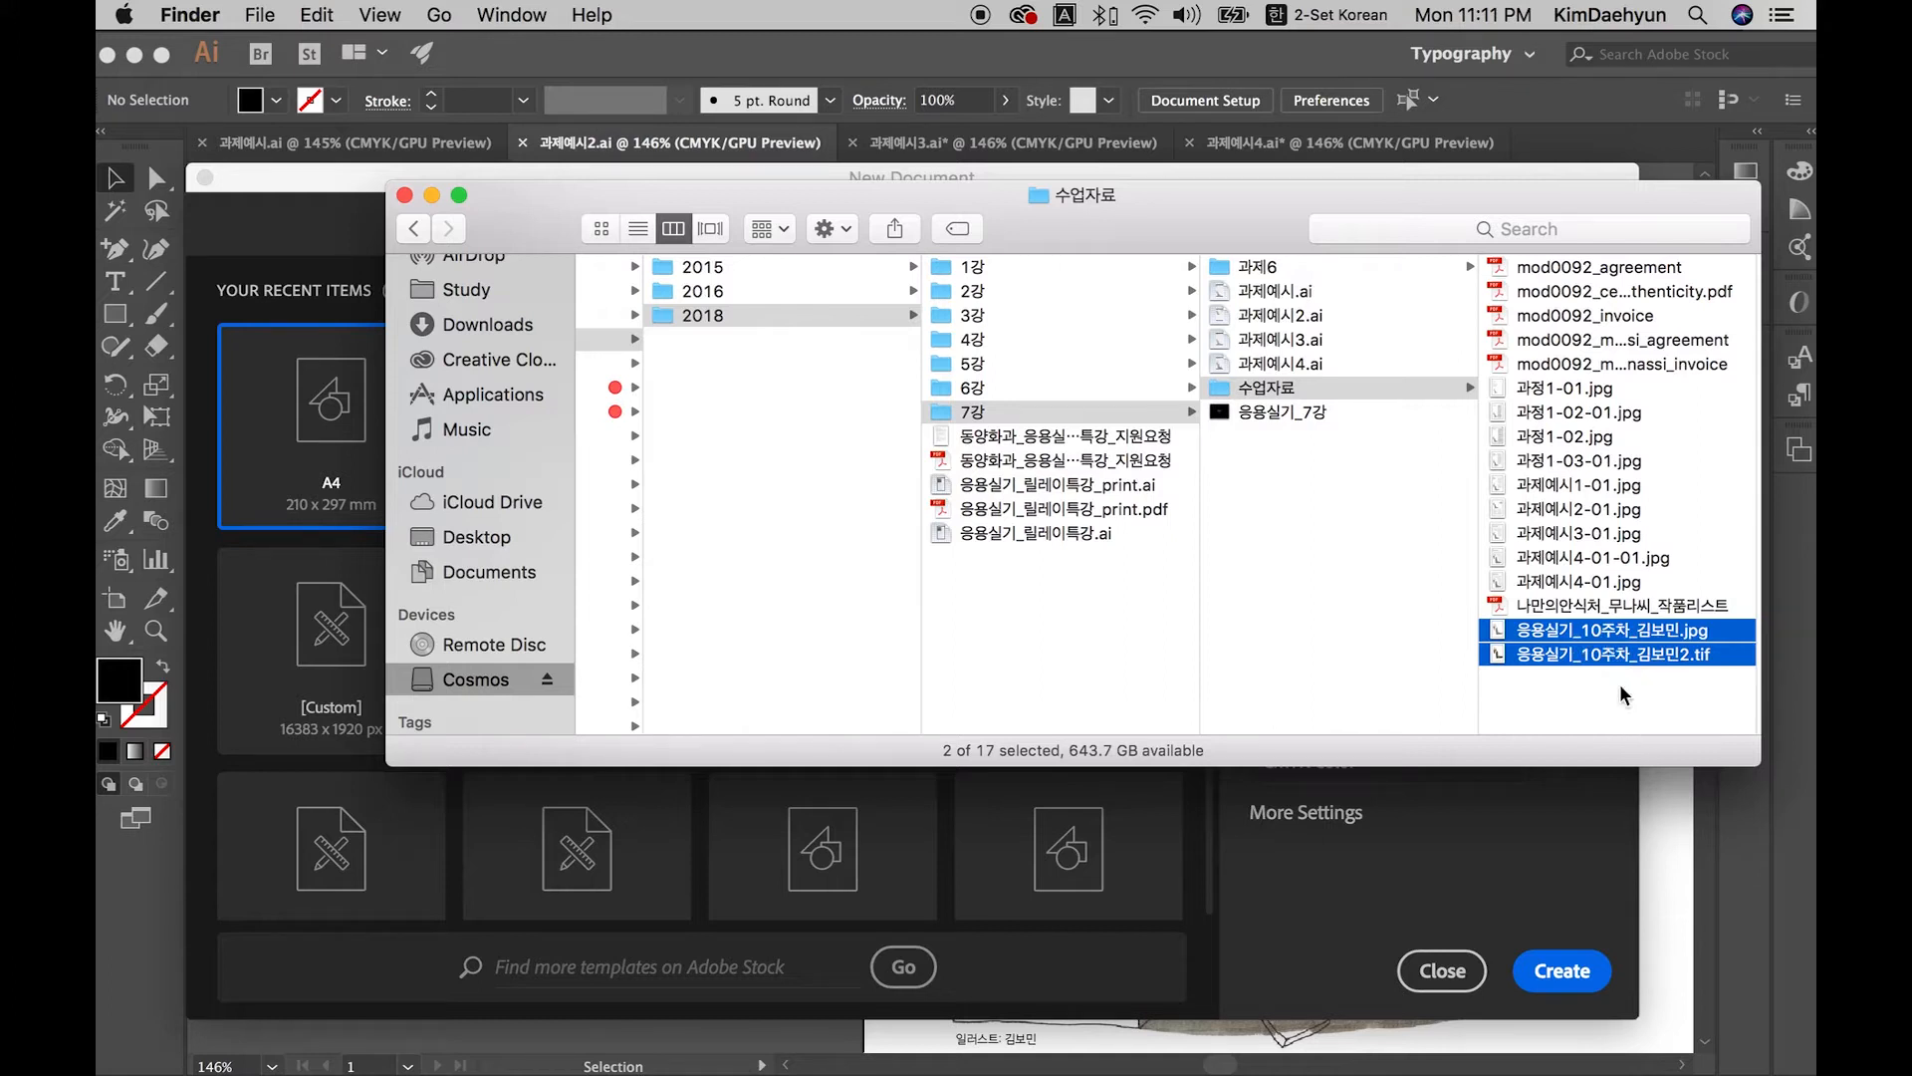
{"action": "left_click", "coordinate": [1624, 696]}
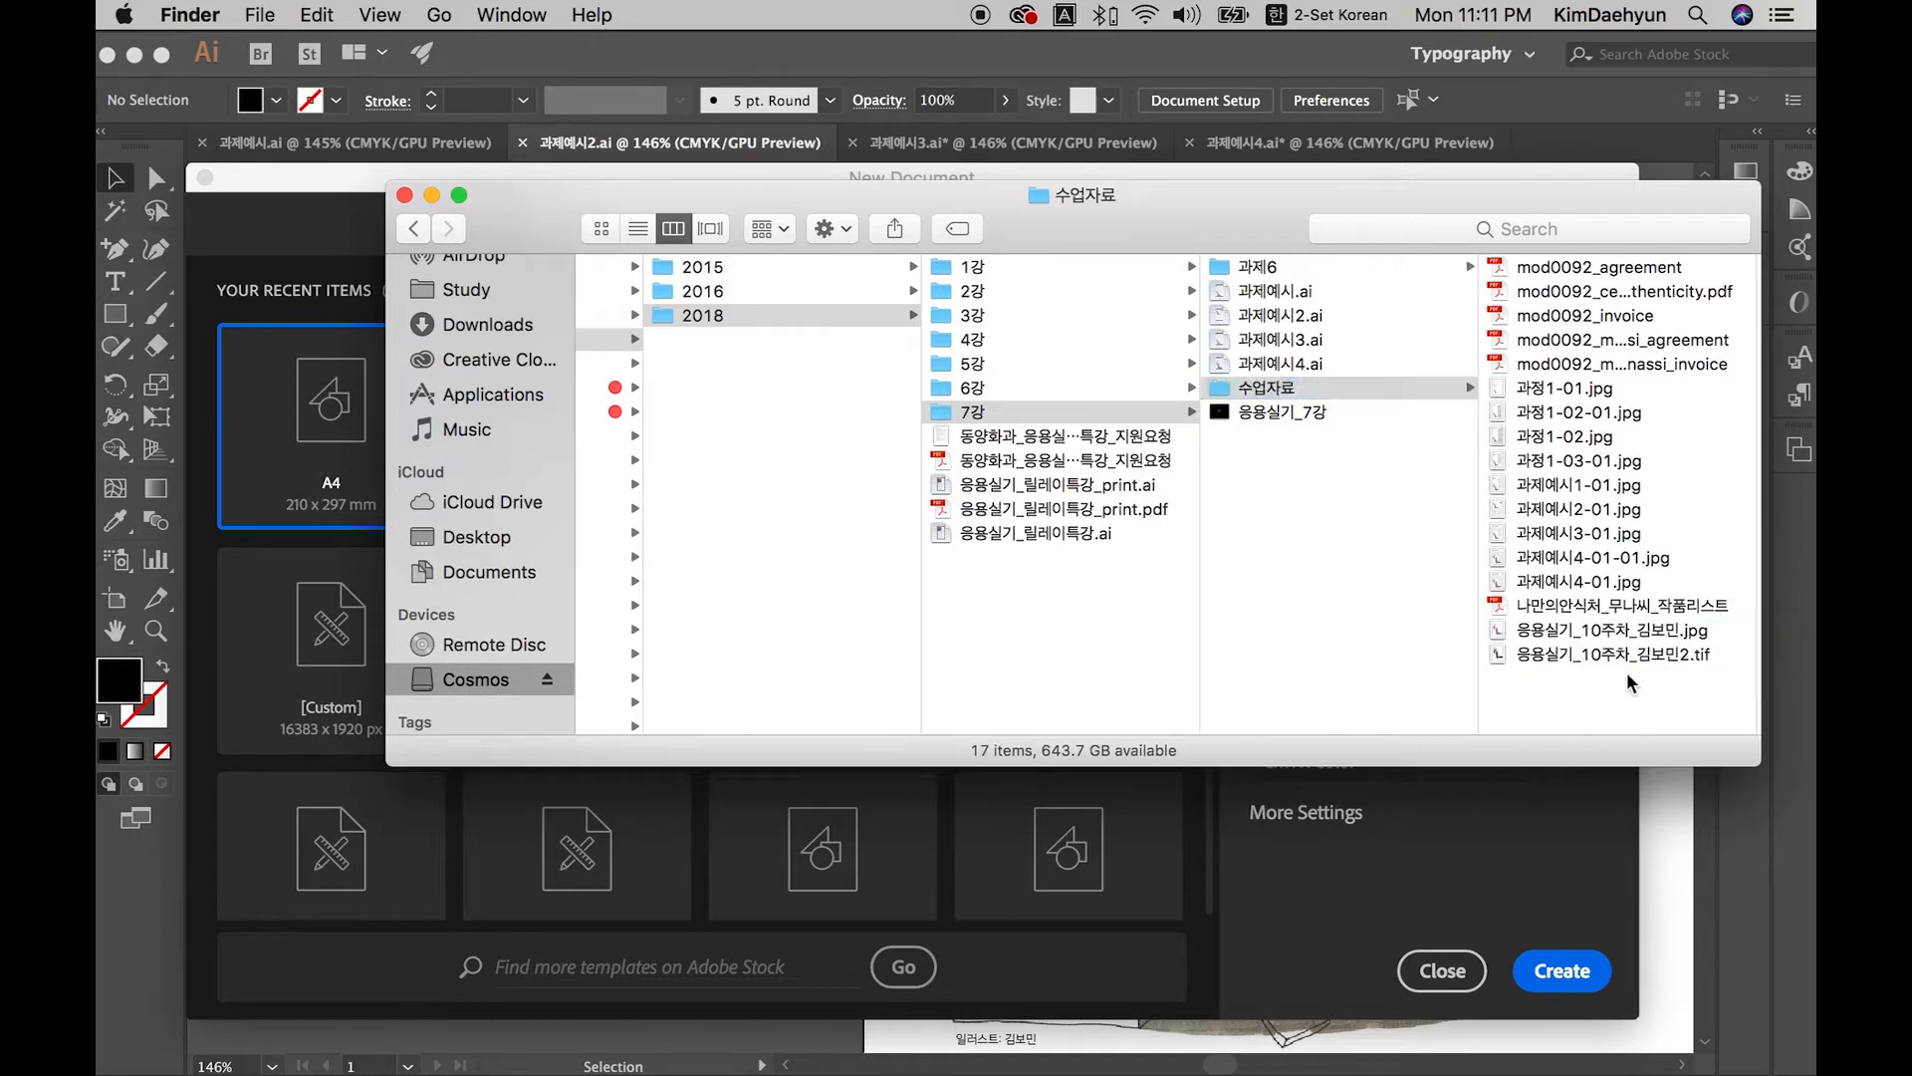
{"action": "left_click", "coordinate": [1628, 632]}
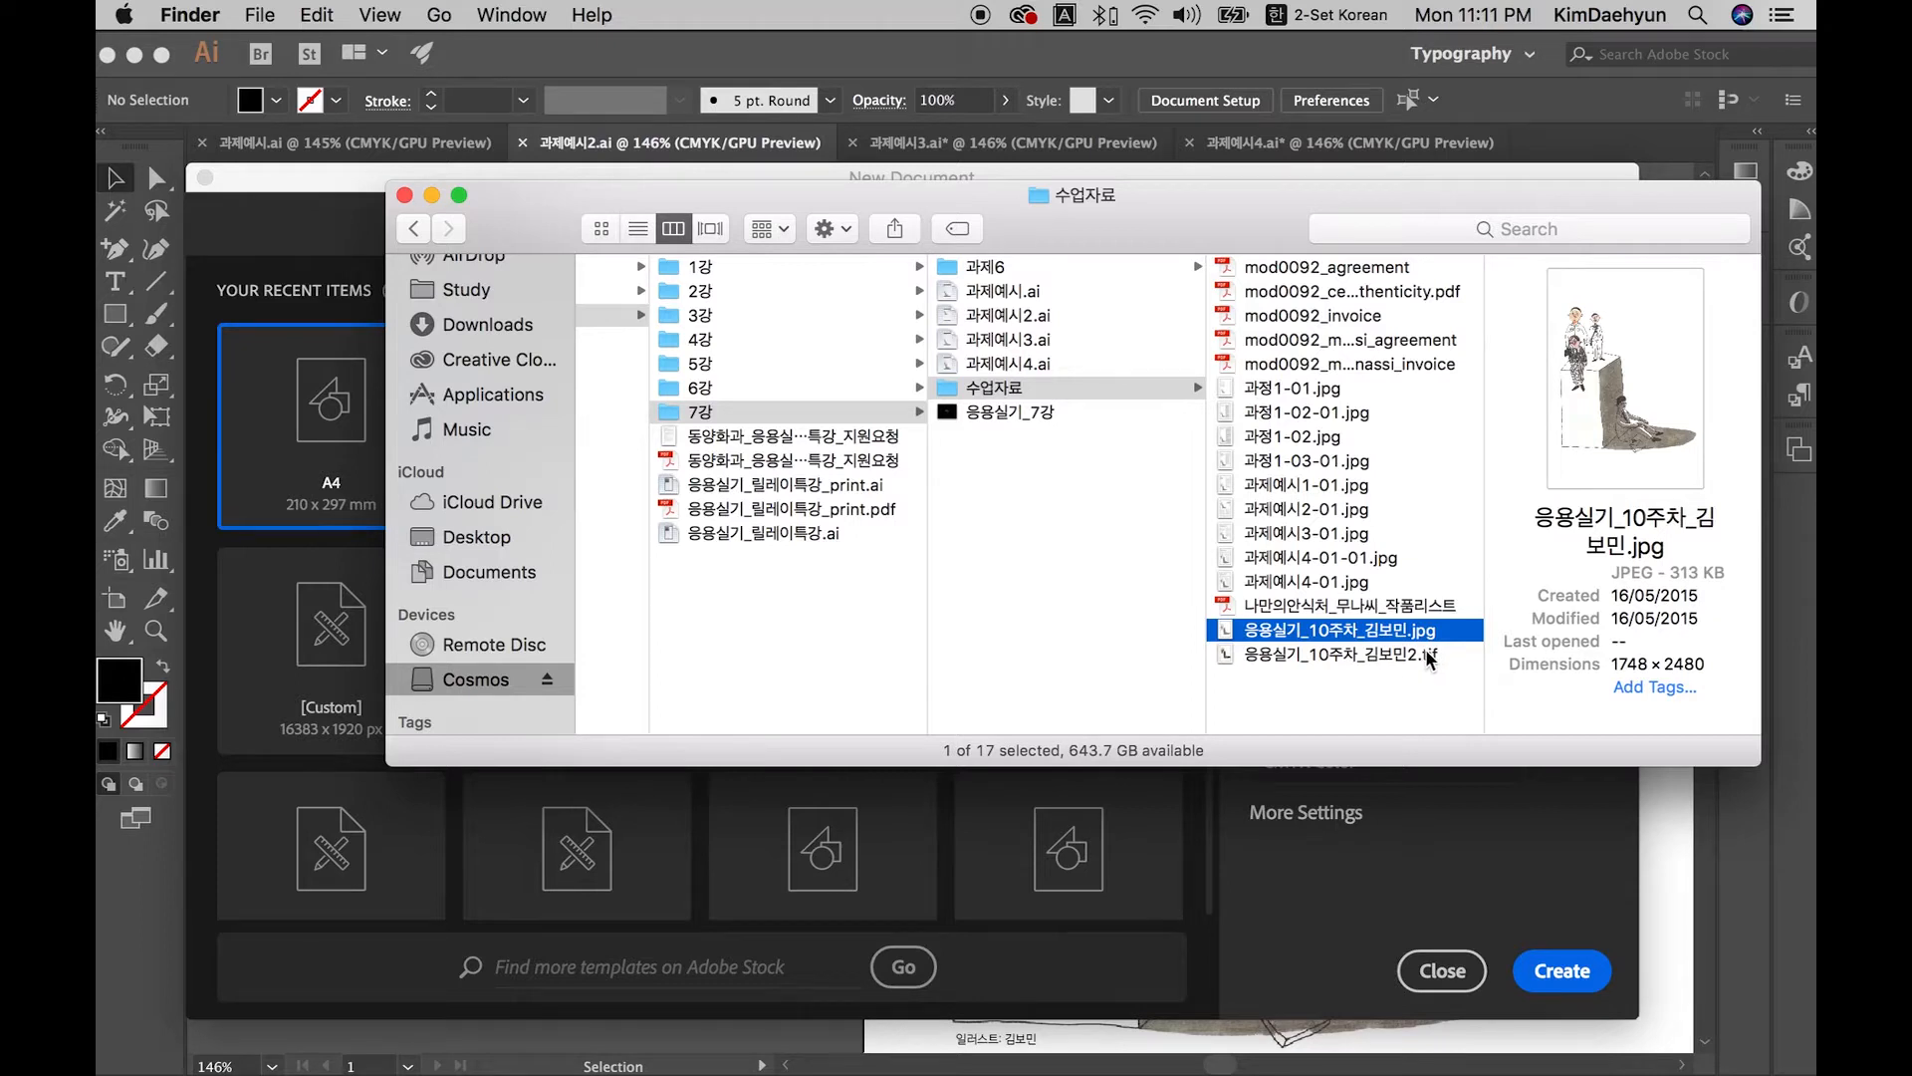
{"action": "left_click", "coordinate": [1430, 655]}
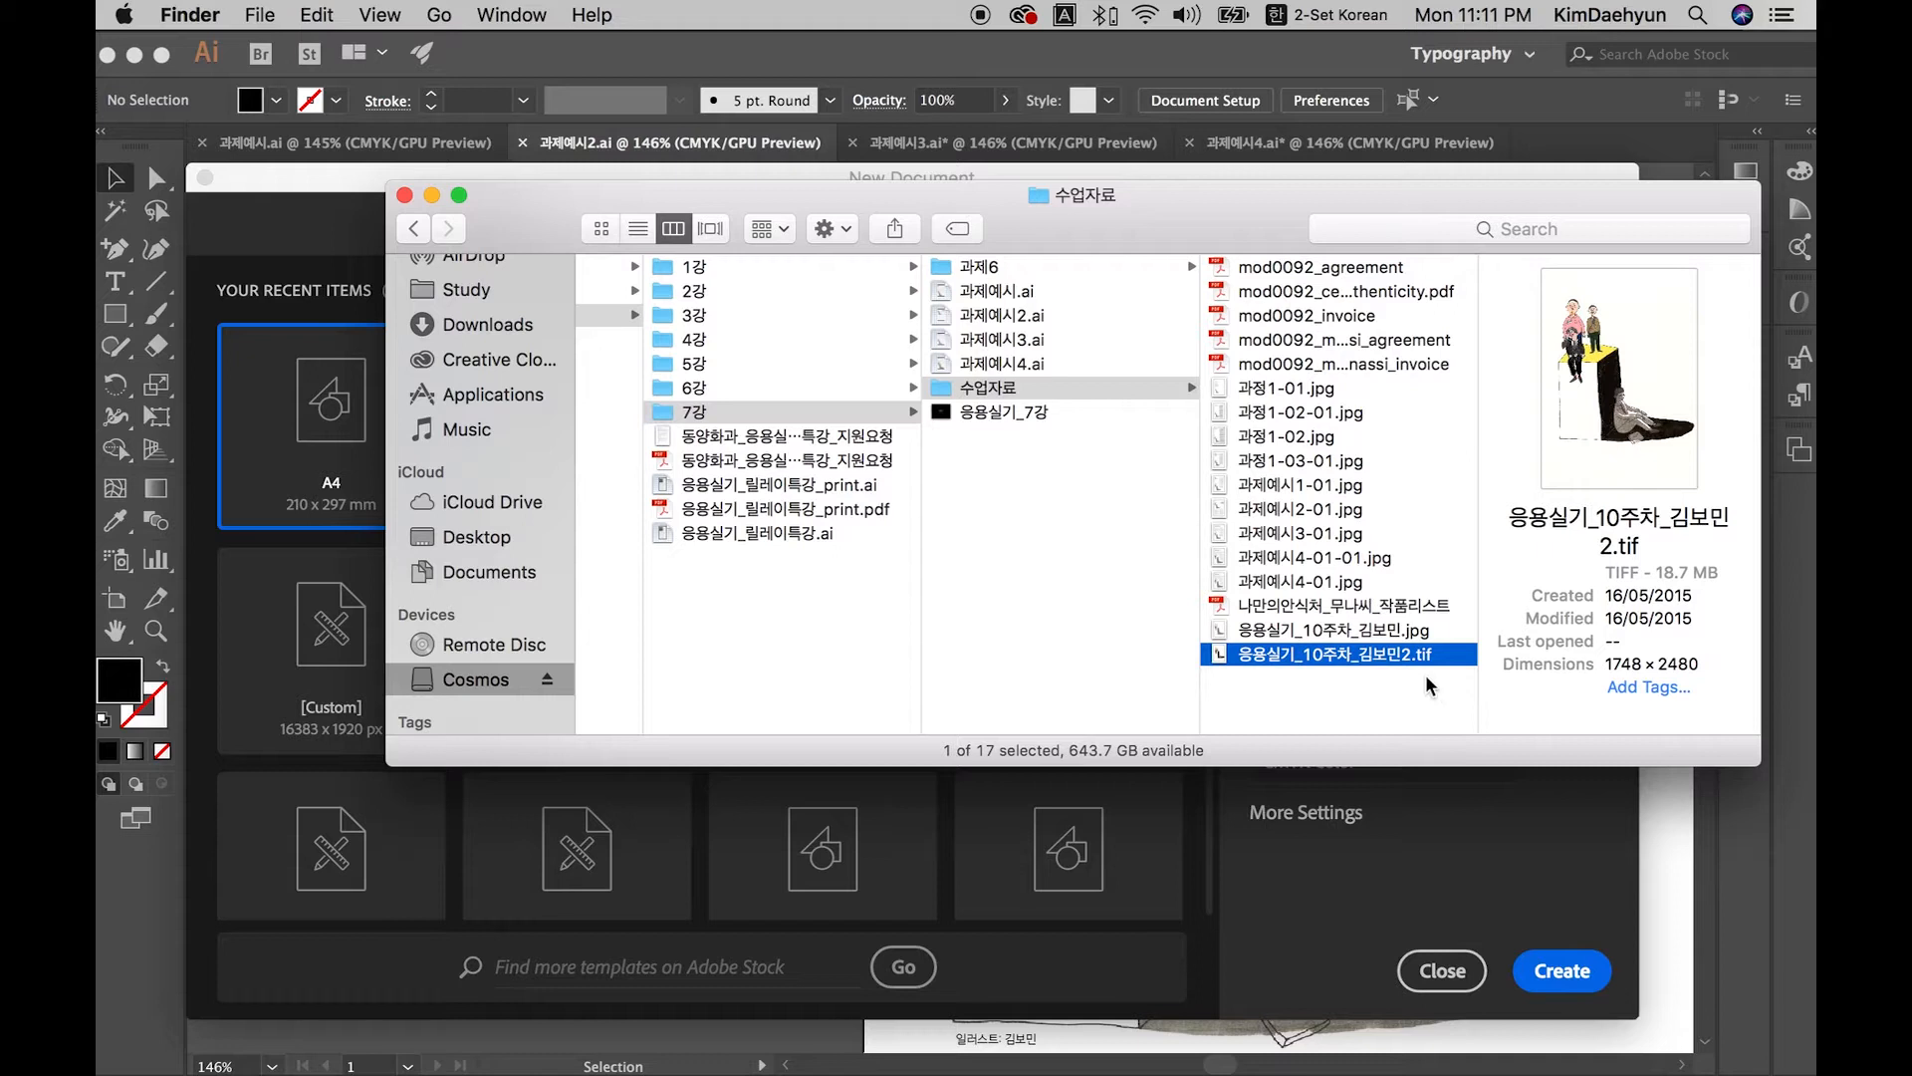
{"action": "left_click", "coordinate": [1398, 694]}
Step: Switch to Chrome and look through the body text of the open nownews article
{"action": "key", "text": "super+Tab"}
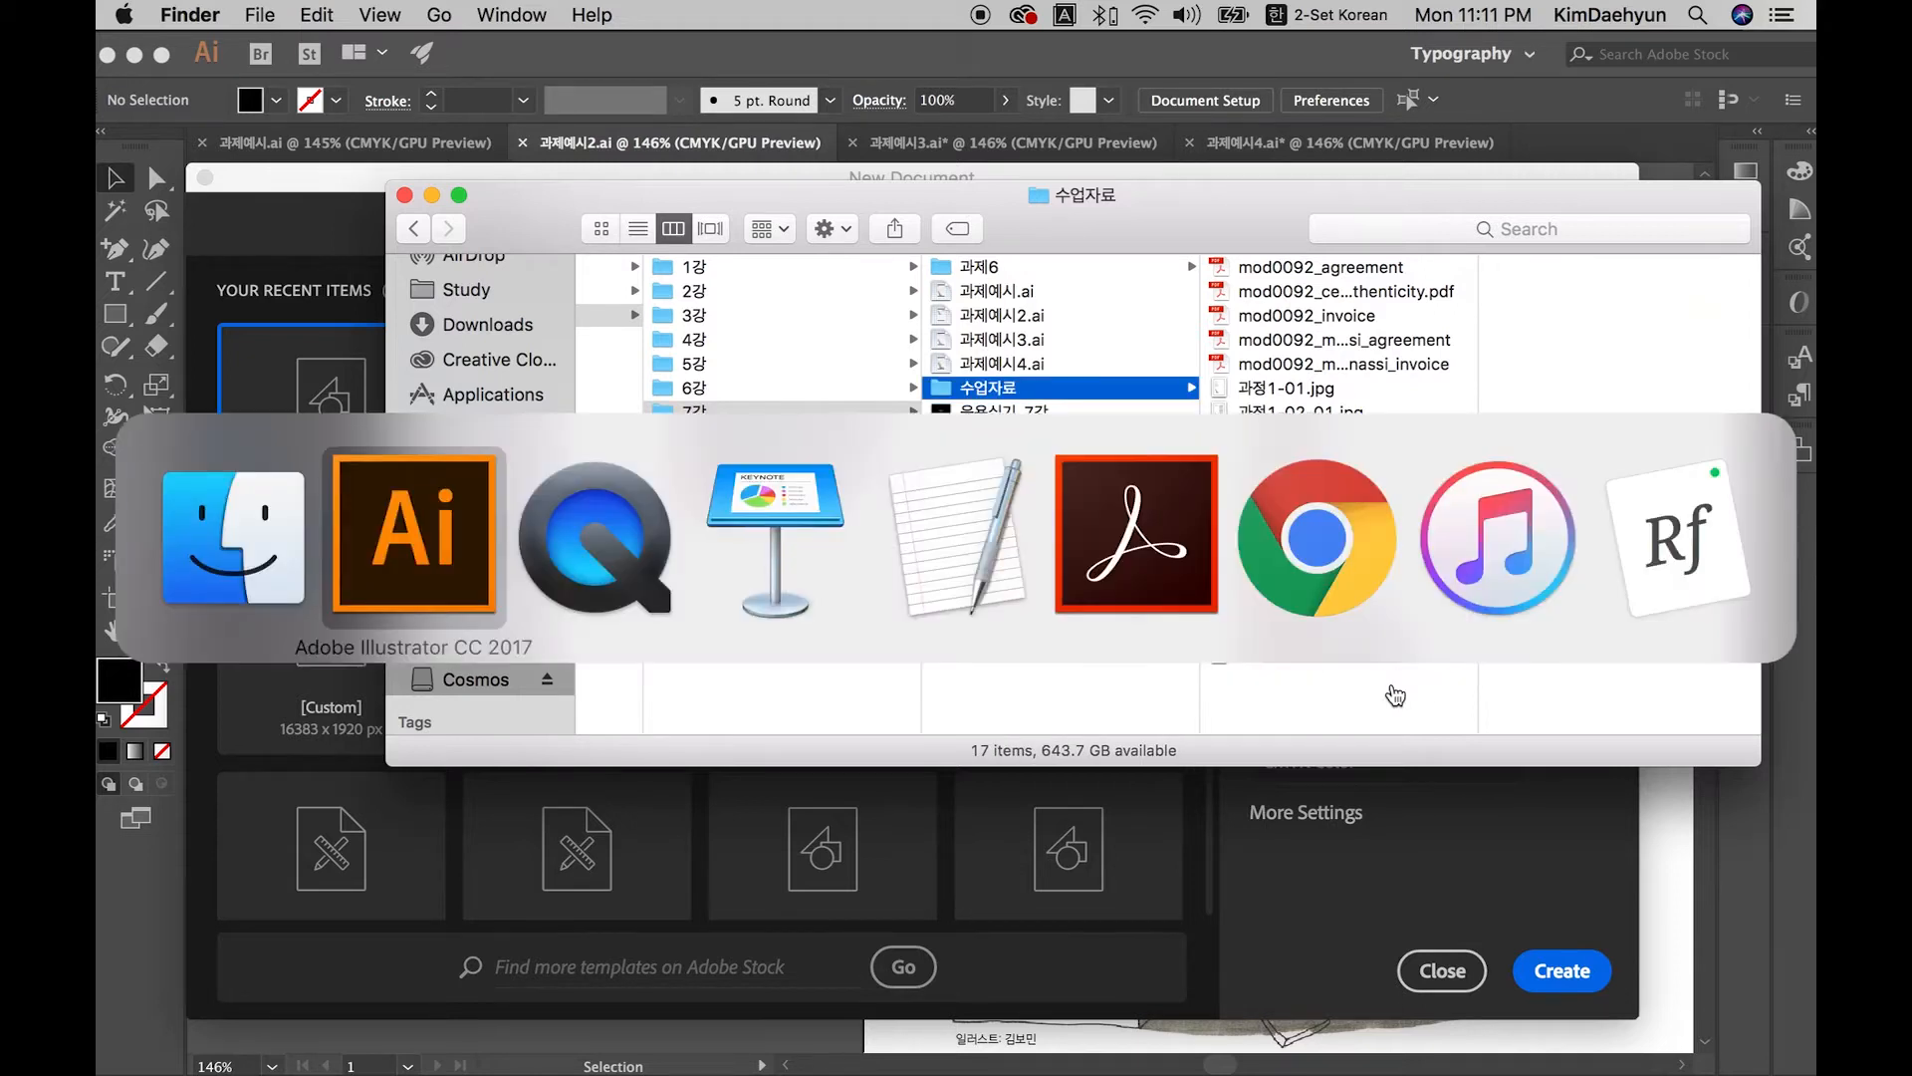
{"action": "key", "text": "super+Tab"}
{"action": "key", "text": "super+Tab"}
{"action": "key", "text": "super+Tab"}
{"action": "key", "text": "super+Tab"}
{"action": "key", "text": "super+Tab"}
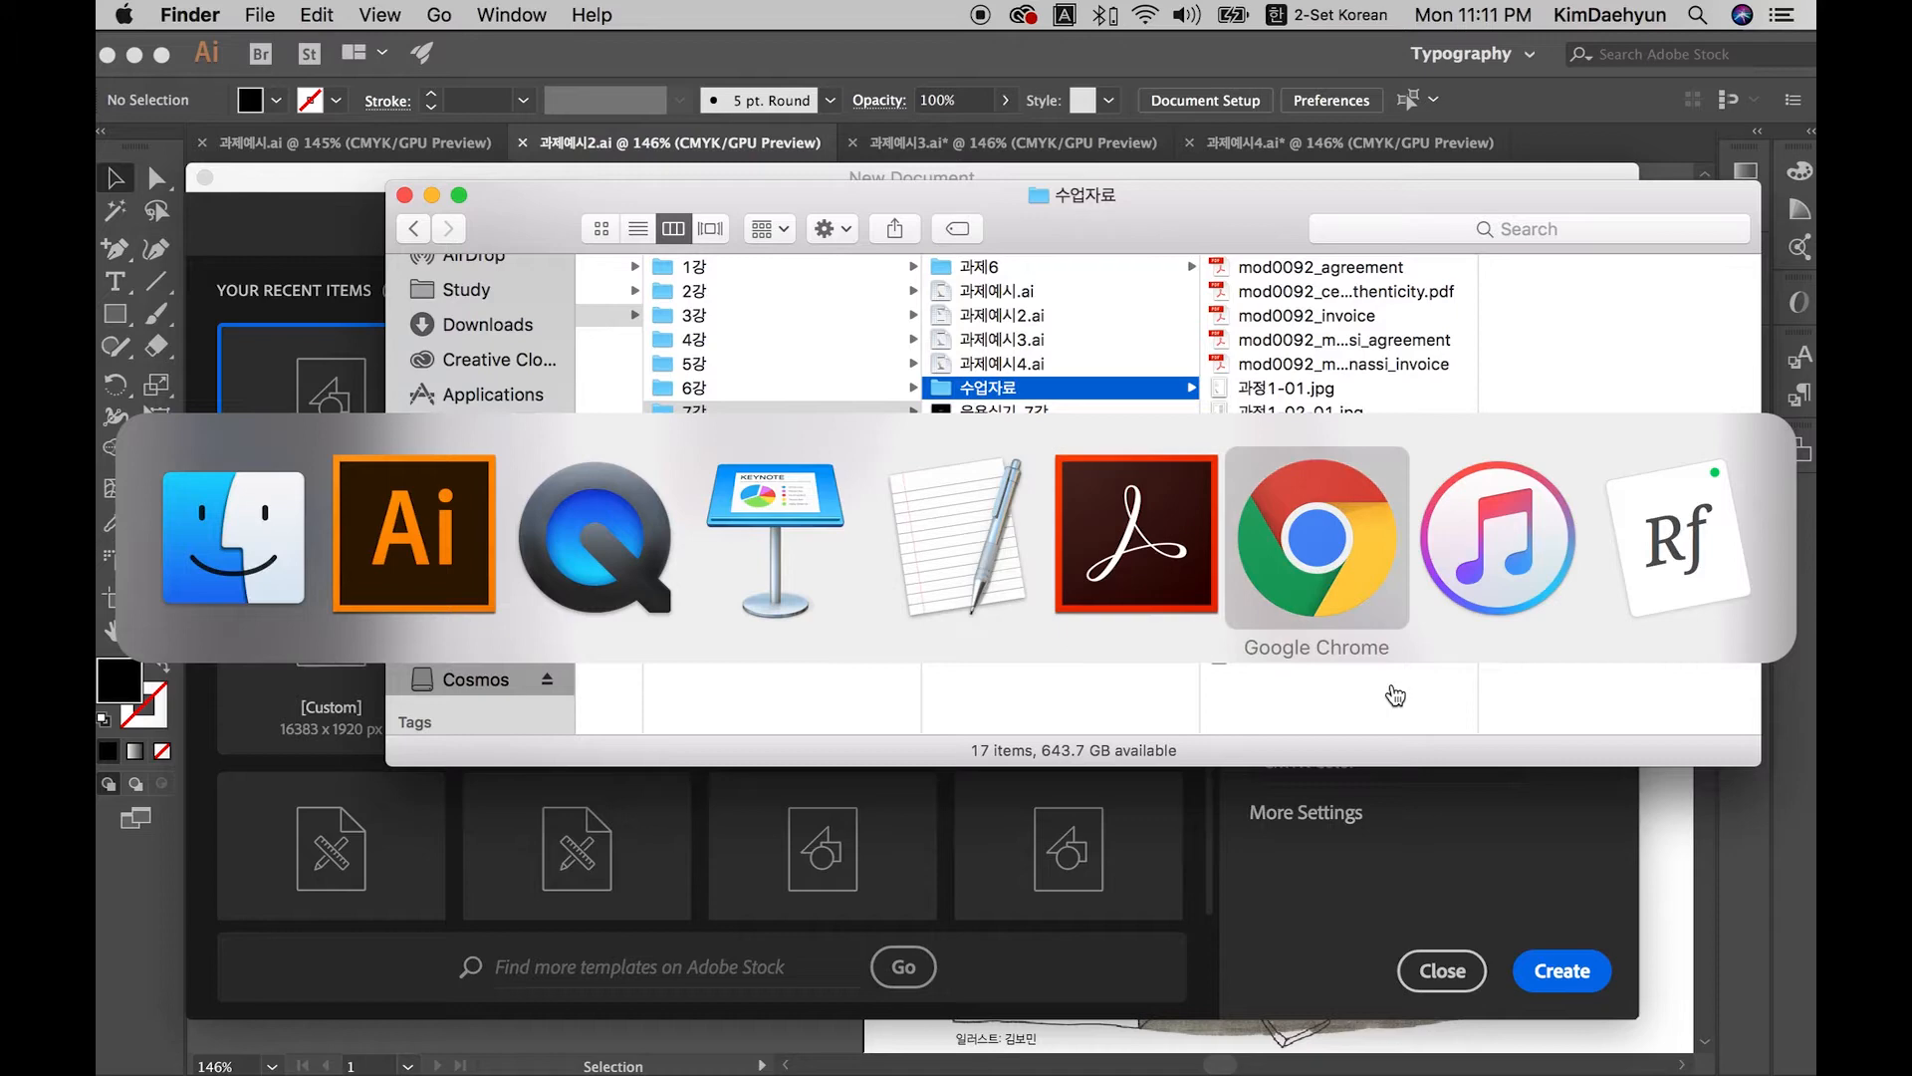
{"action": "scroll", "coordinate": [906, 418], "scroll_direction": "down", "scroll_amount": 10}
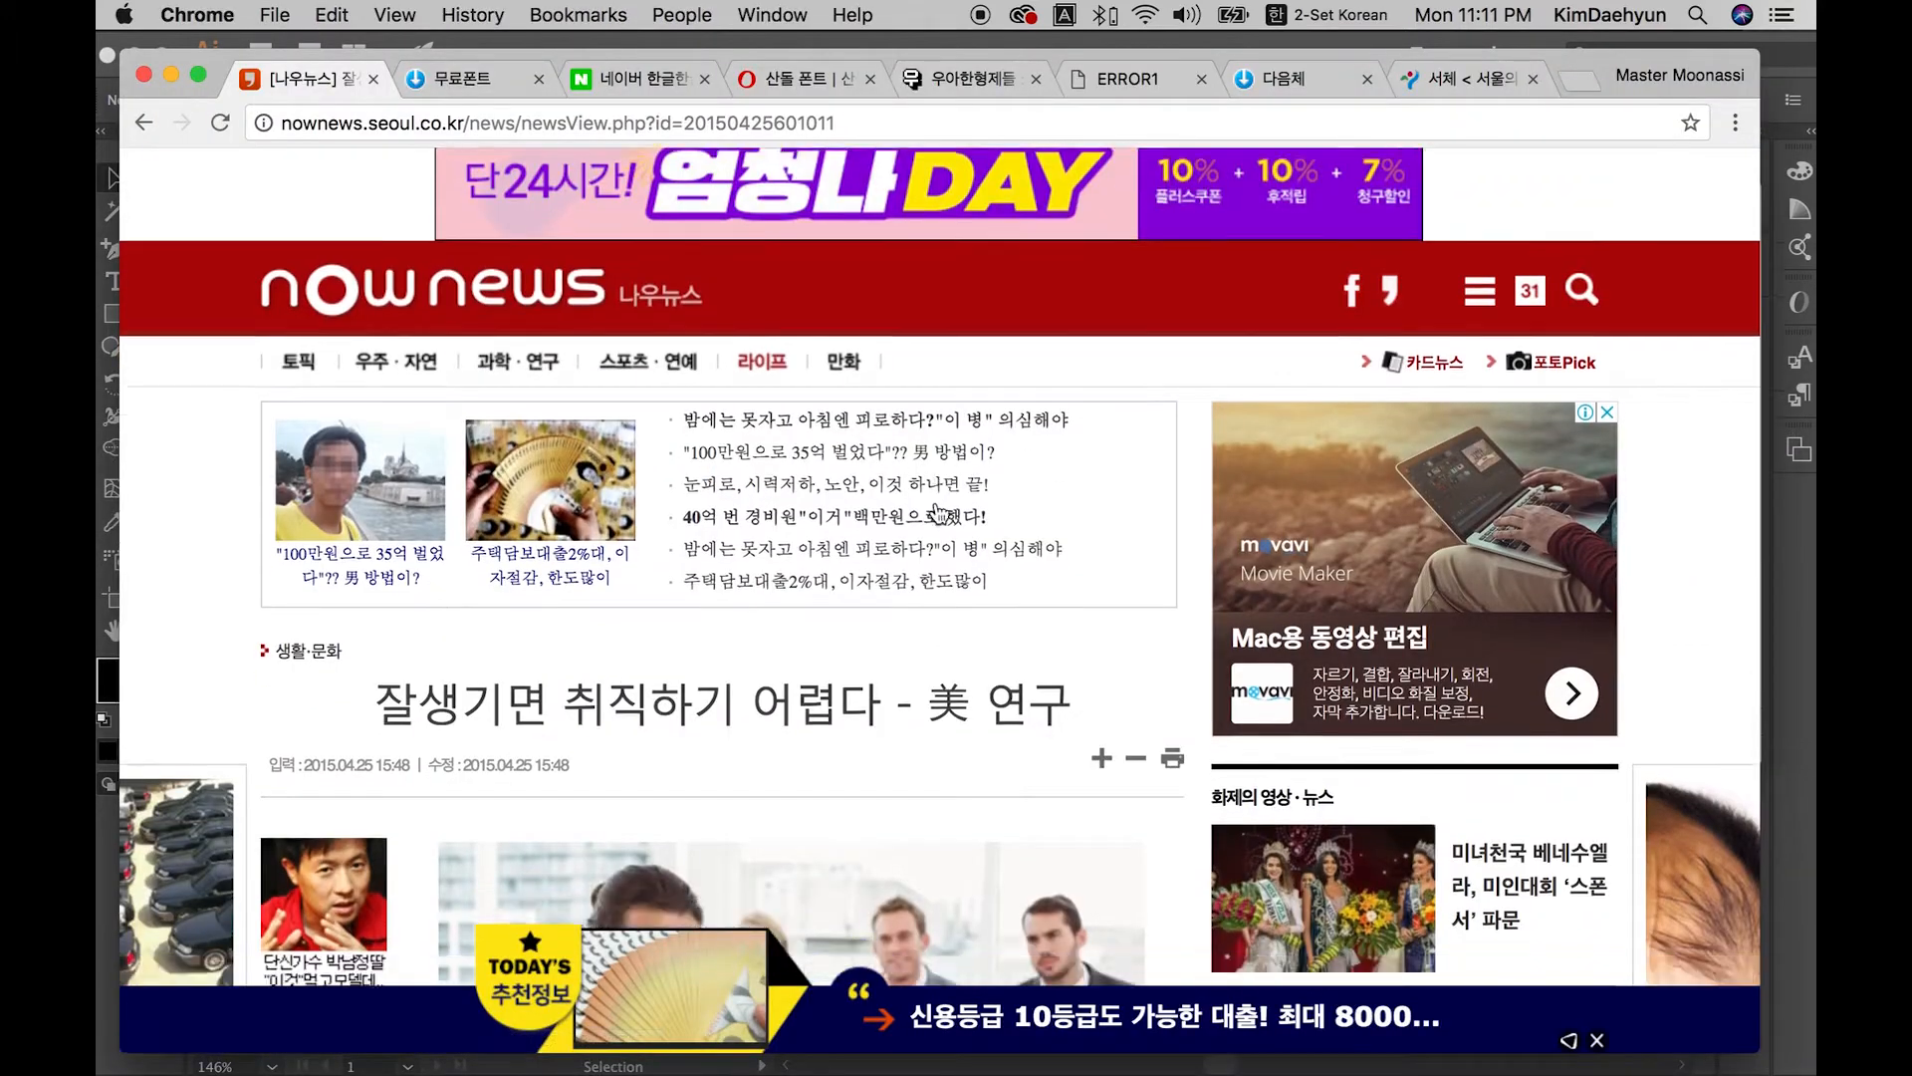
{"action": "scroll", "coordinate": [937, 505], "scroll_direction": "down", "scroll_amount": 10}
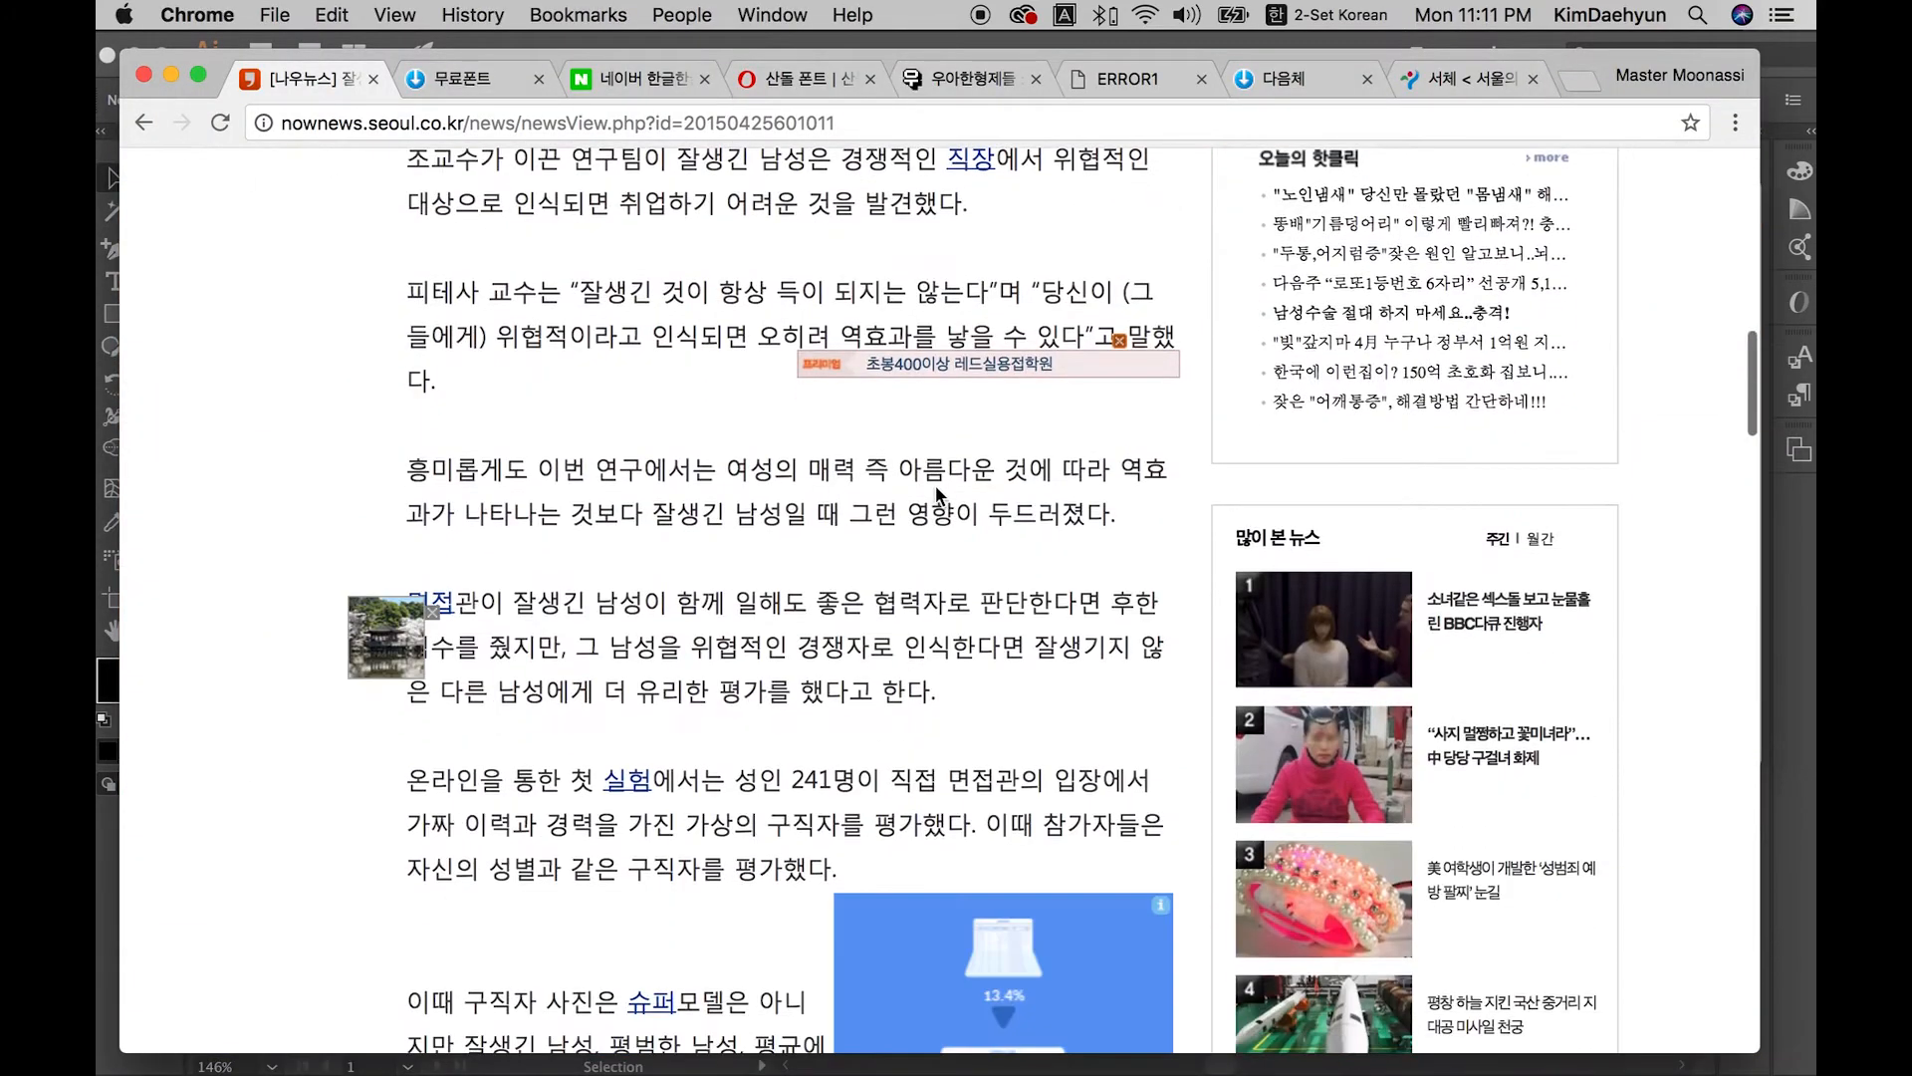
{"action": "scroll", "coordinate": [935, 486], "scroll_direction": "down", "scroll_amount": 1}
{"action": "scroll", "coordinate": [936, 486], "scroll_direction": "up", "scroll_amount": 6}
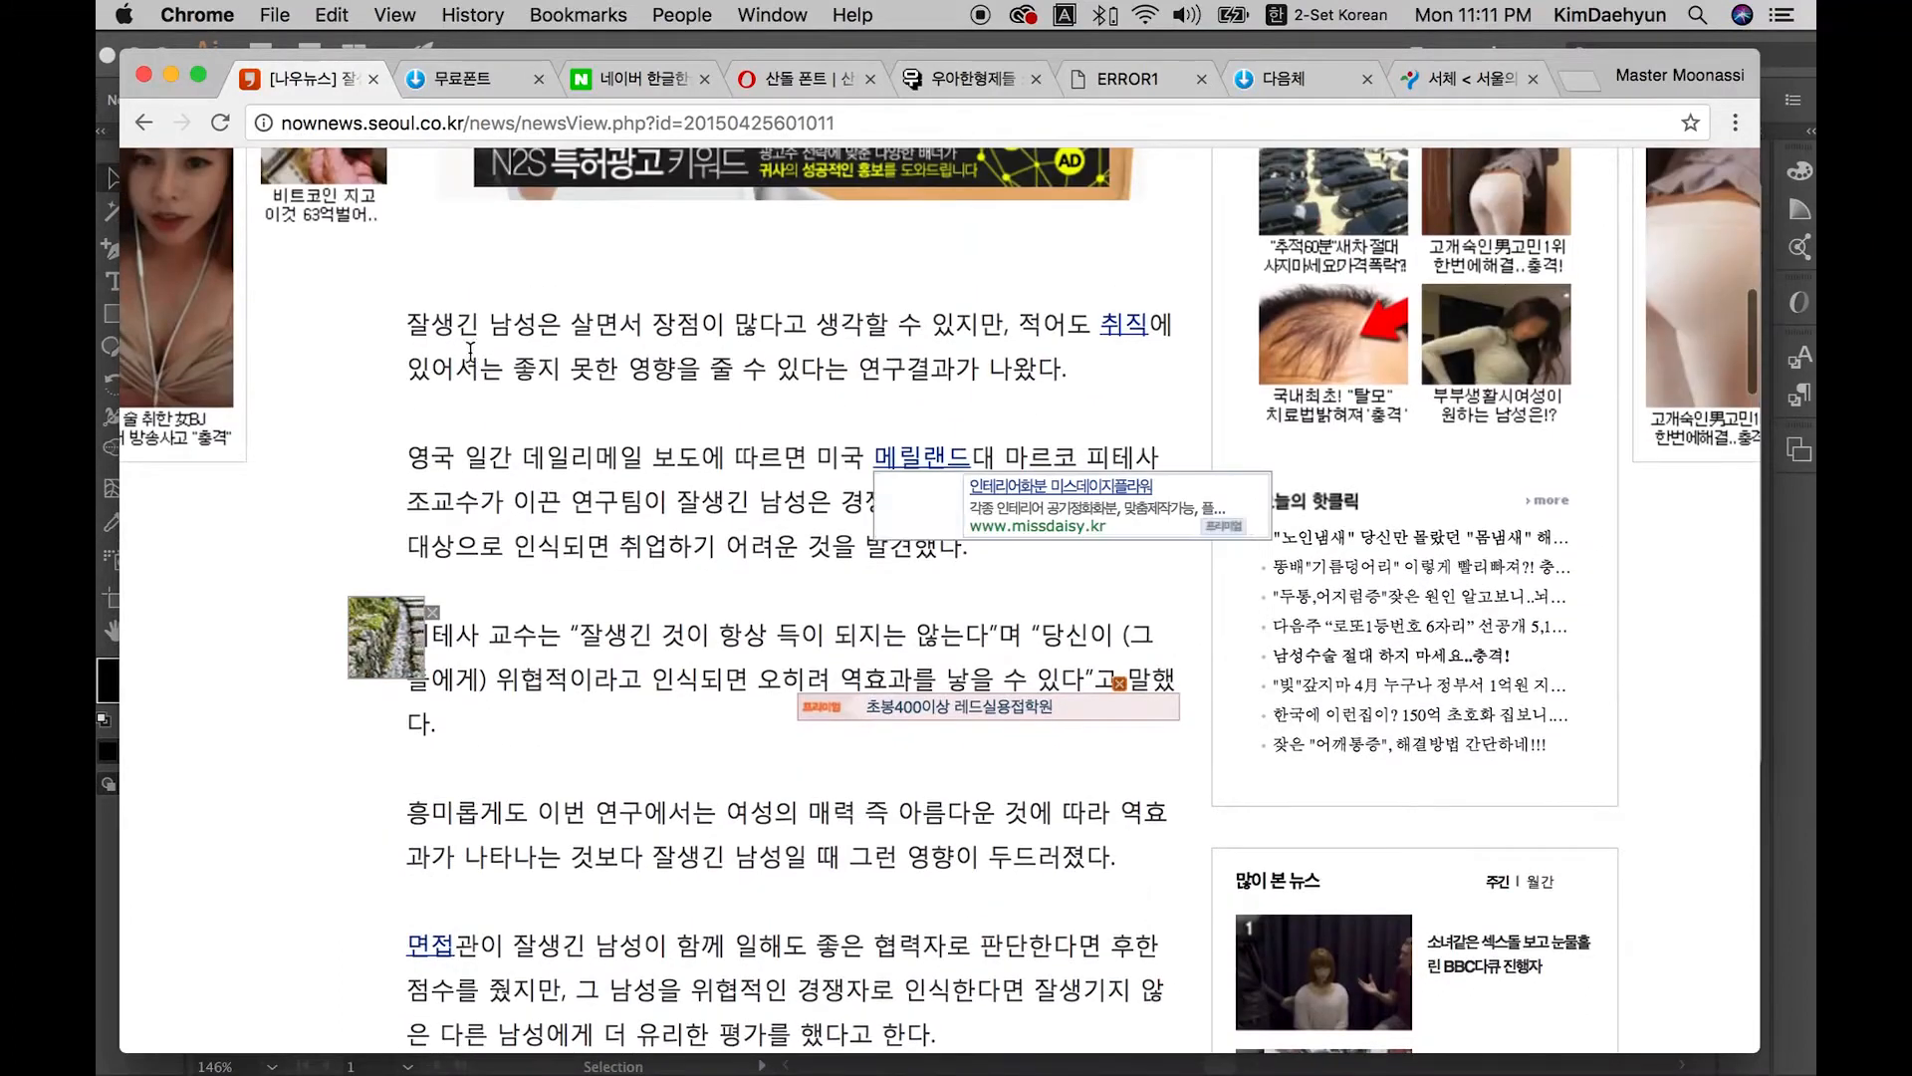
Step: Try selecting the body text in the article's first two paragraphs
{"action": "left_click_drag", "start_coordinate": [411, 316], "coordinate": [398, 356]}
{"action": "left_click", "coordinate": [394, 319]}
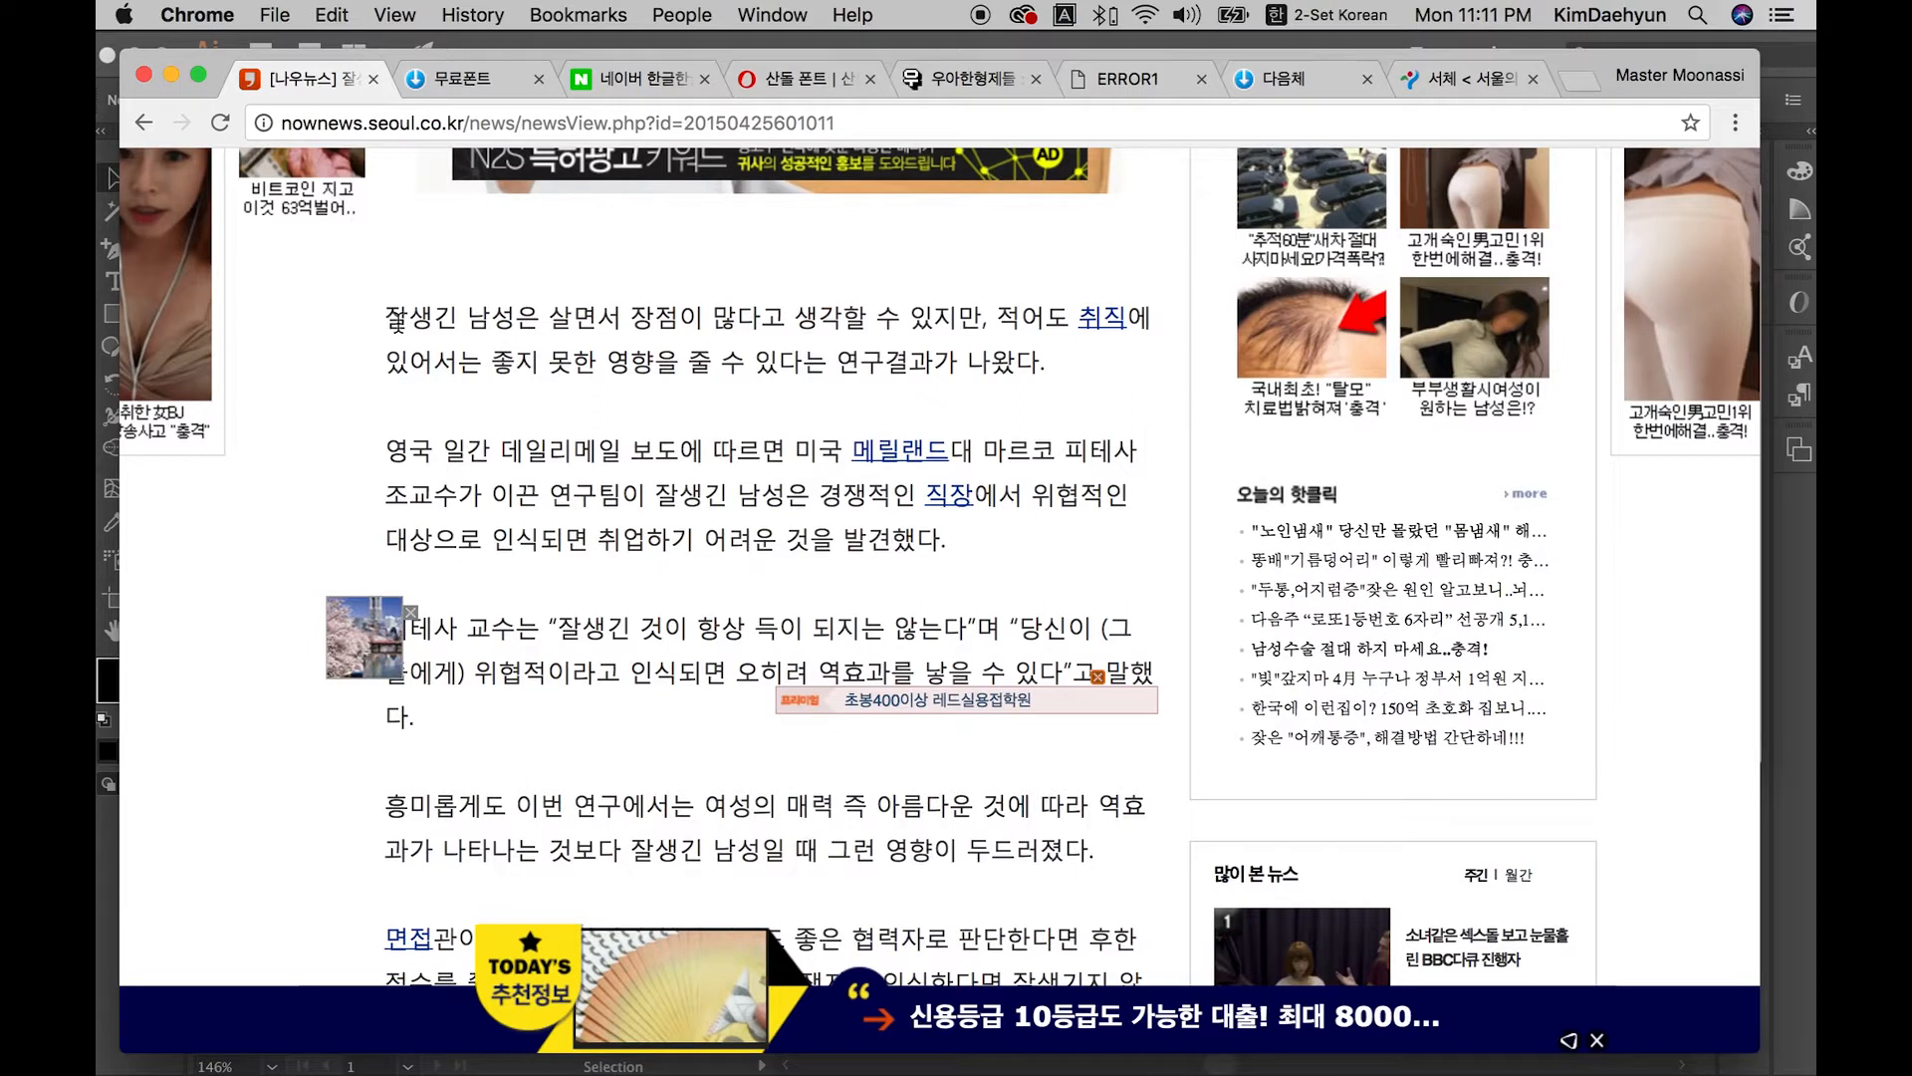
{"action": "left_click_drag", "start_coordinate": [395, 319], "coordinate": [522, 531]}
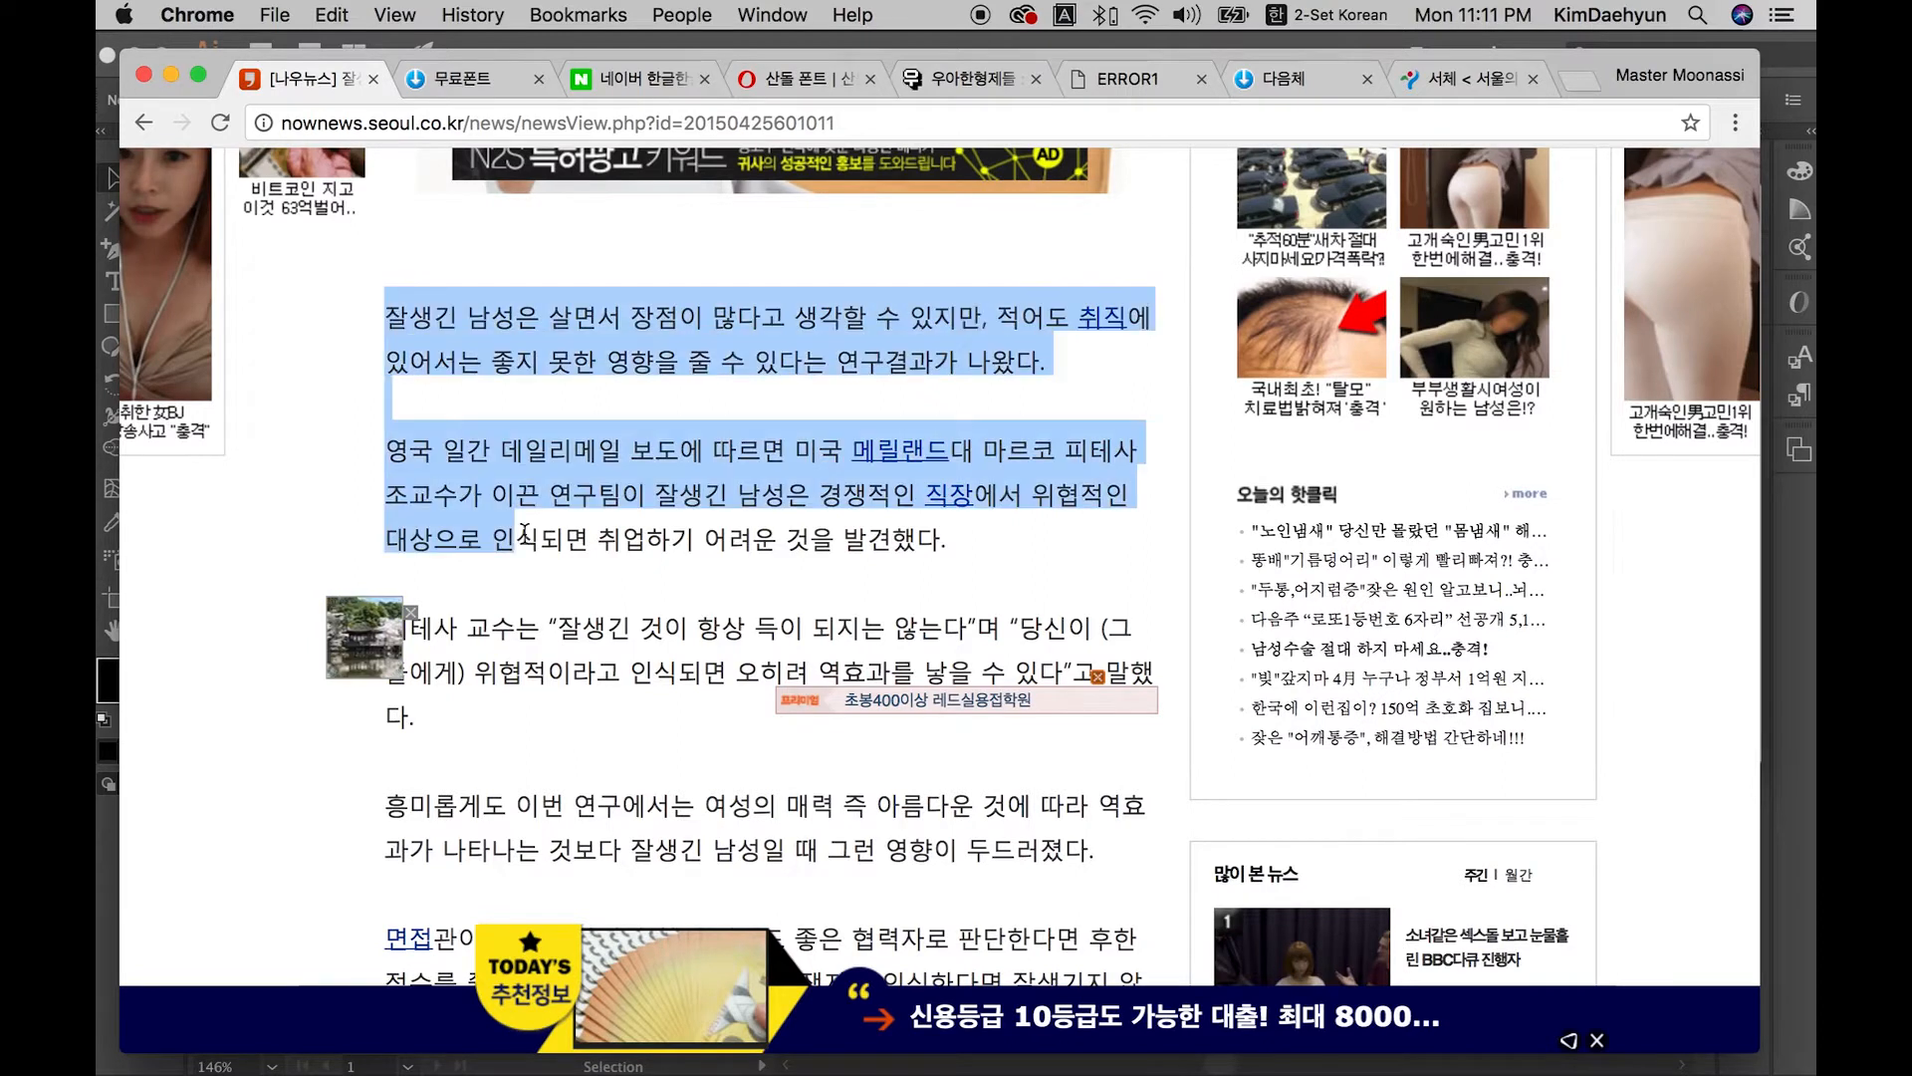
{"action": "left_click", "coordinate": [307, 360]}
{"action": "right_click", "coordinate": [310, 362]}
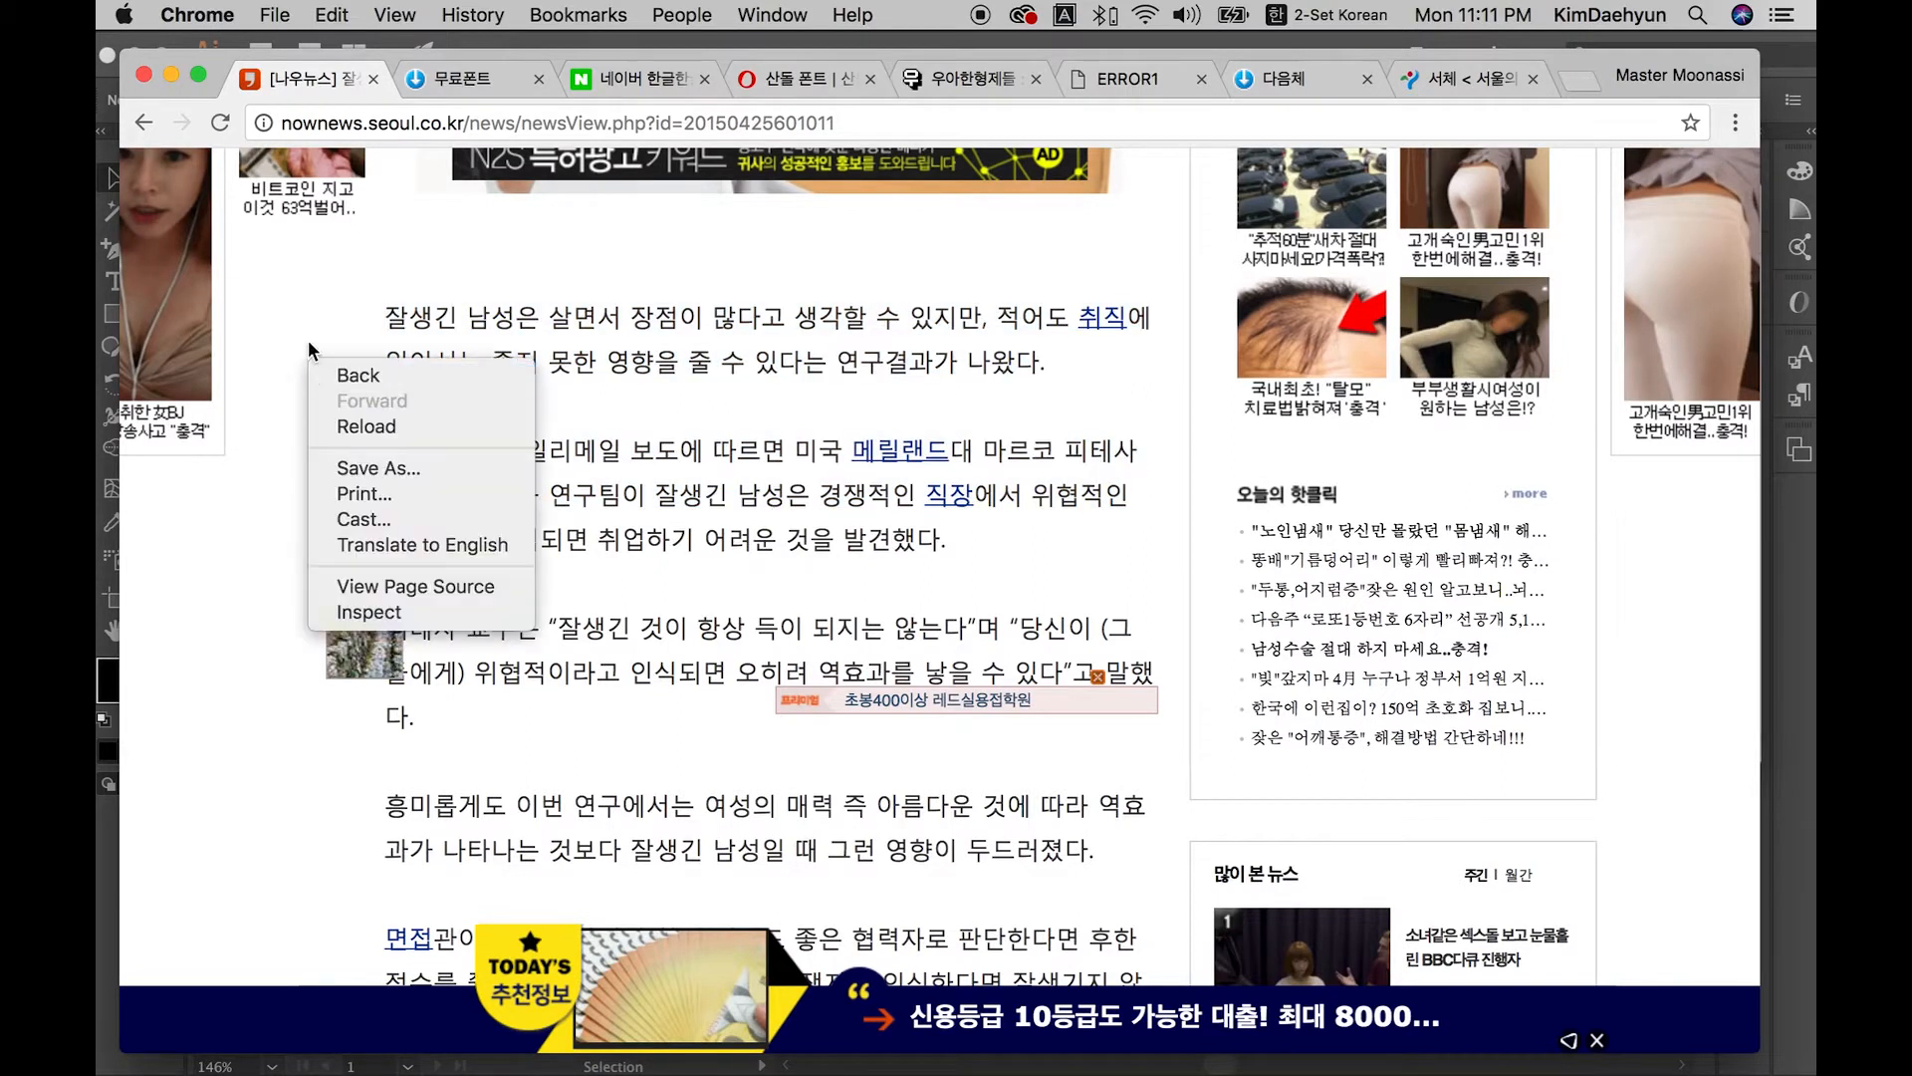
{"action": "left_click", "coordinate": [311, 329]}
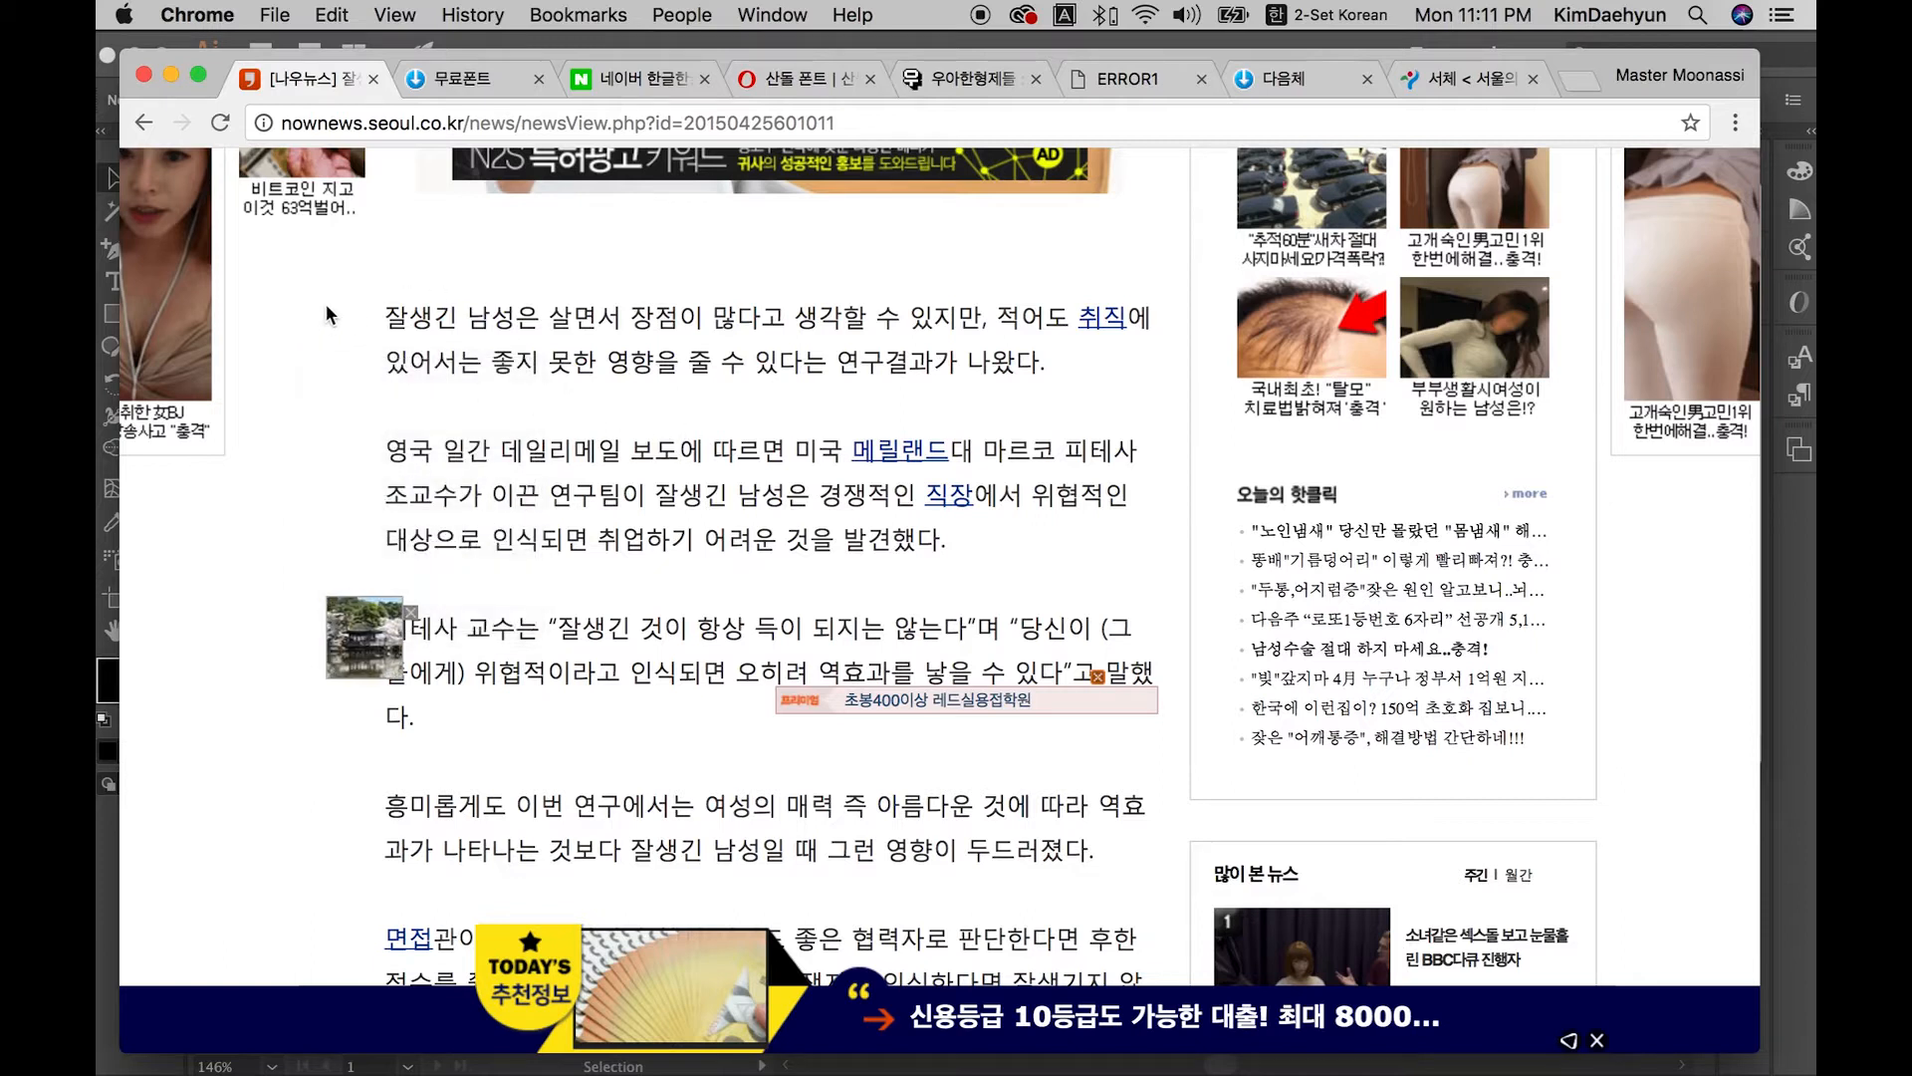
Step: View the article's page source, locate the body text in the description tags, and close the source view
{"action": "right_click", "coordinate": [326, 305]}
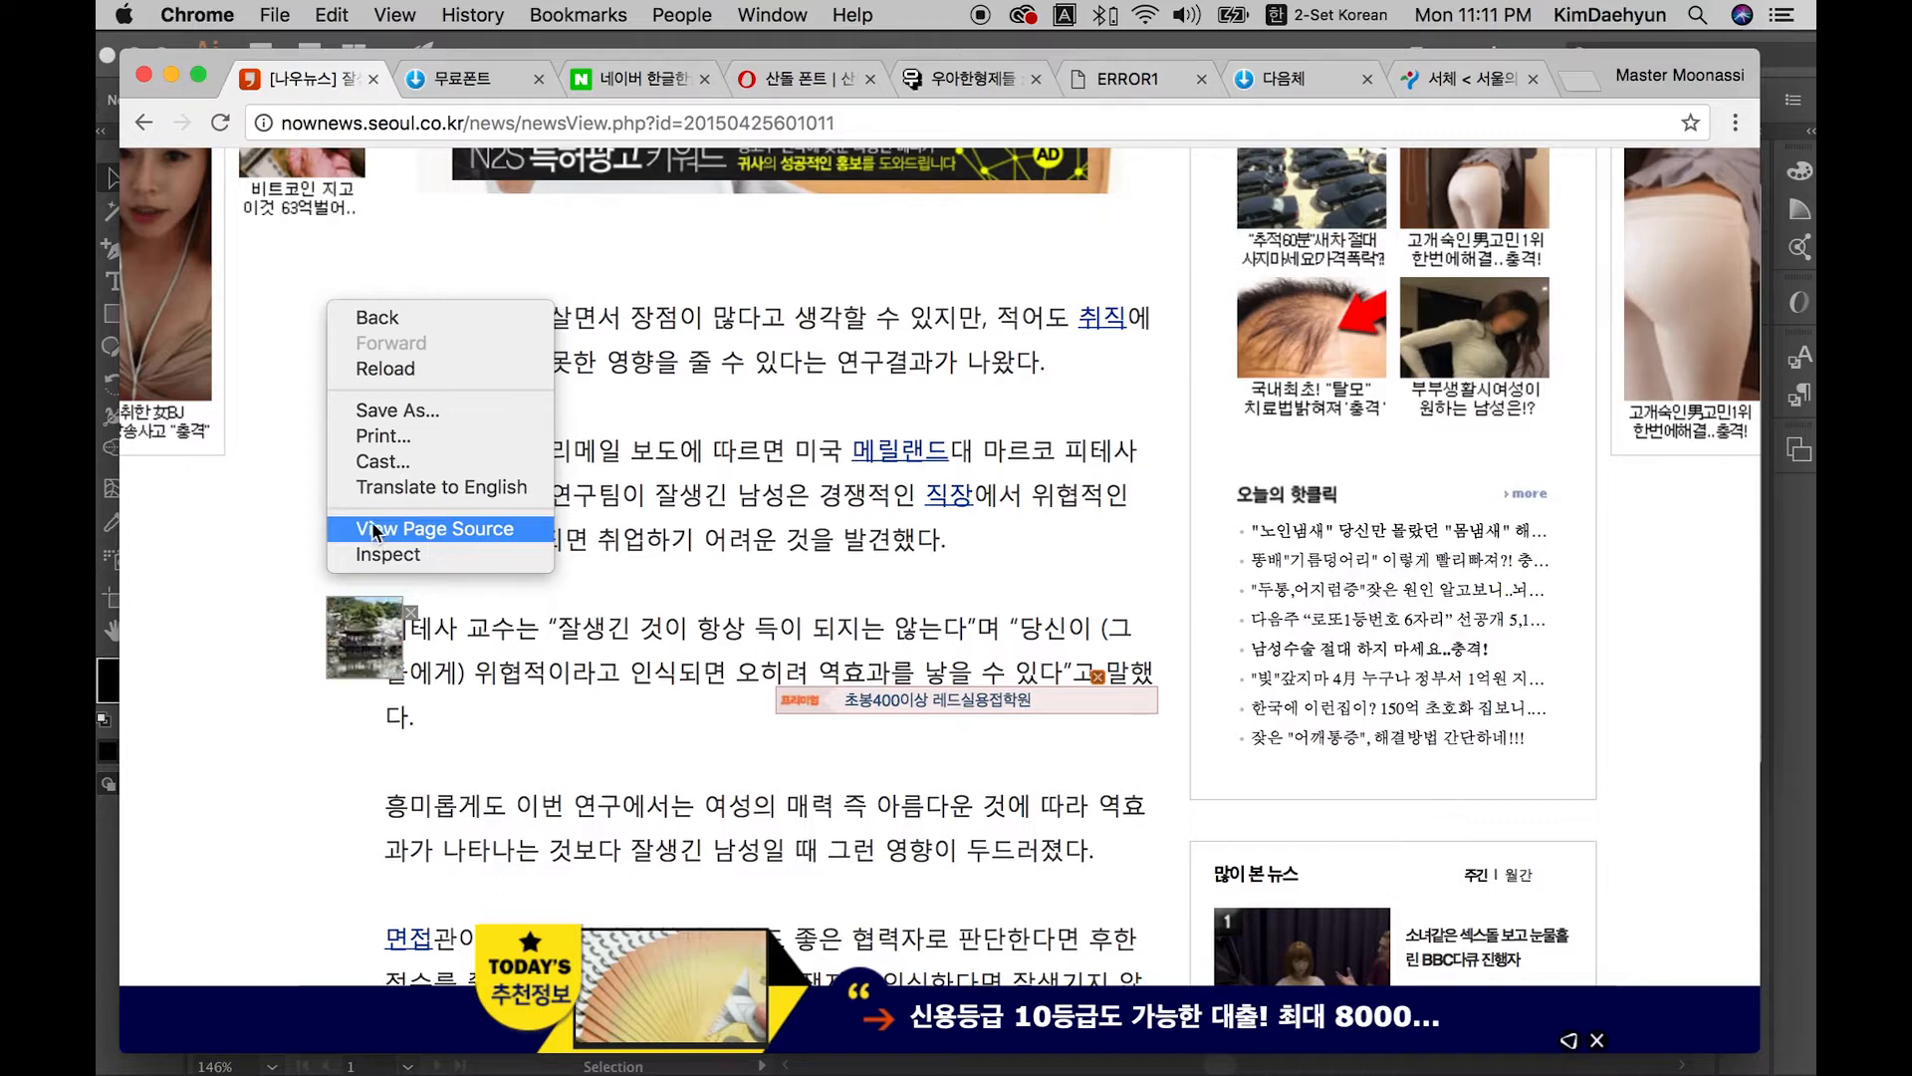
{"action": "left_click", "coordinate": [440, 524]}
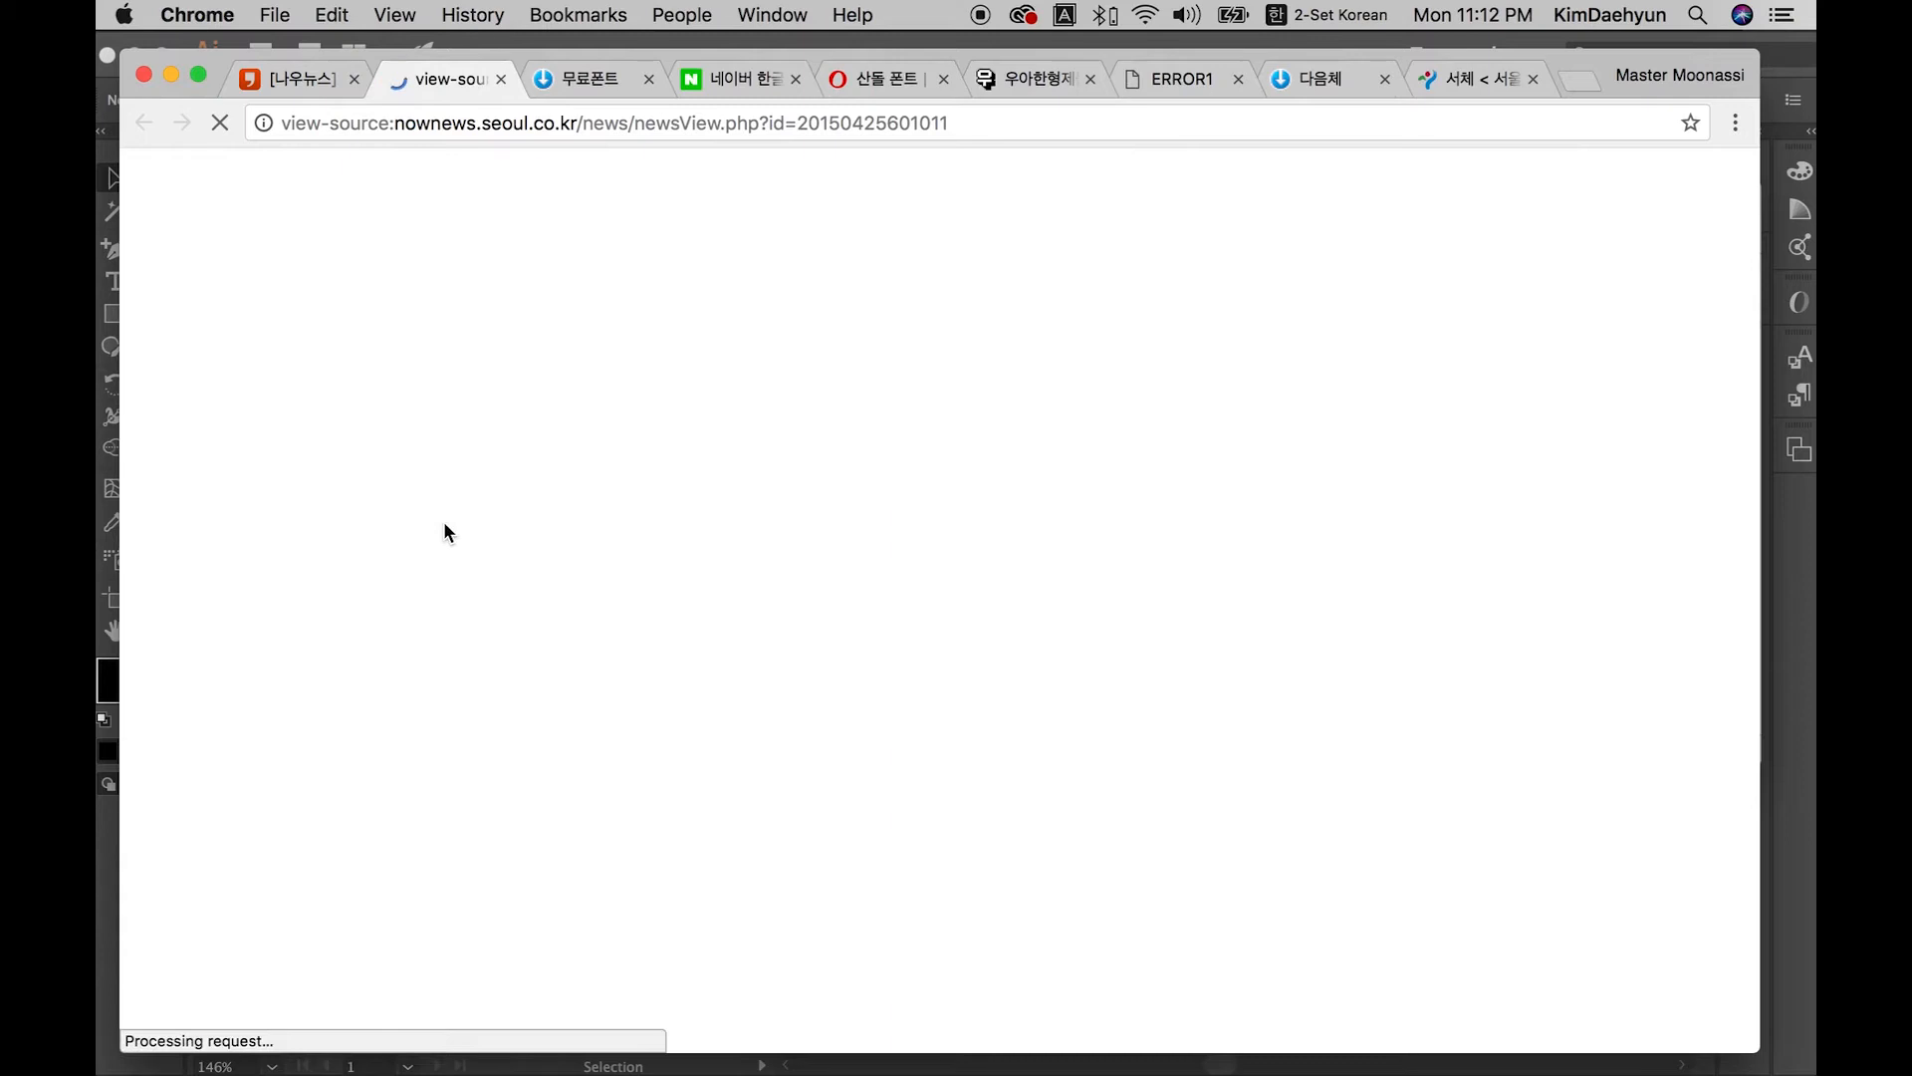
{"action": "scroll", "coordinate": [500, 477], "scroll_direction": "down", "scroll_amount": 2}
{"action": "scroll", "coordinate": [500, 476], "scroll_direction": "down", "scroll_amount": 10}
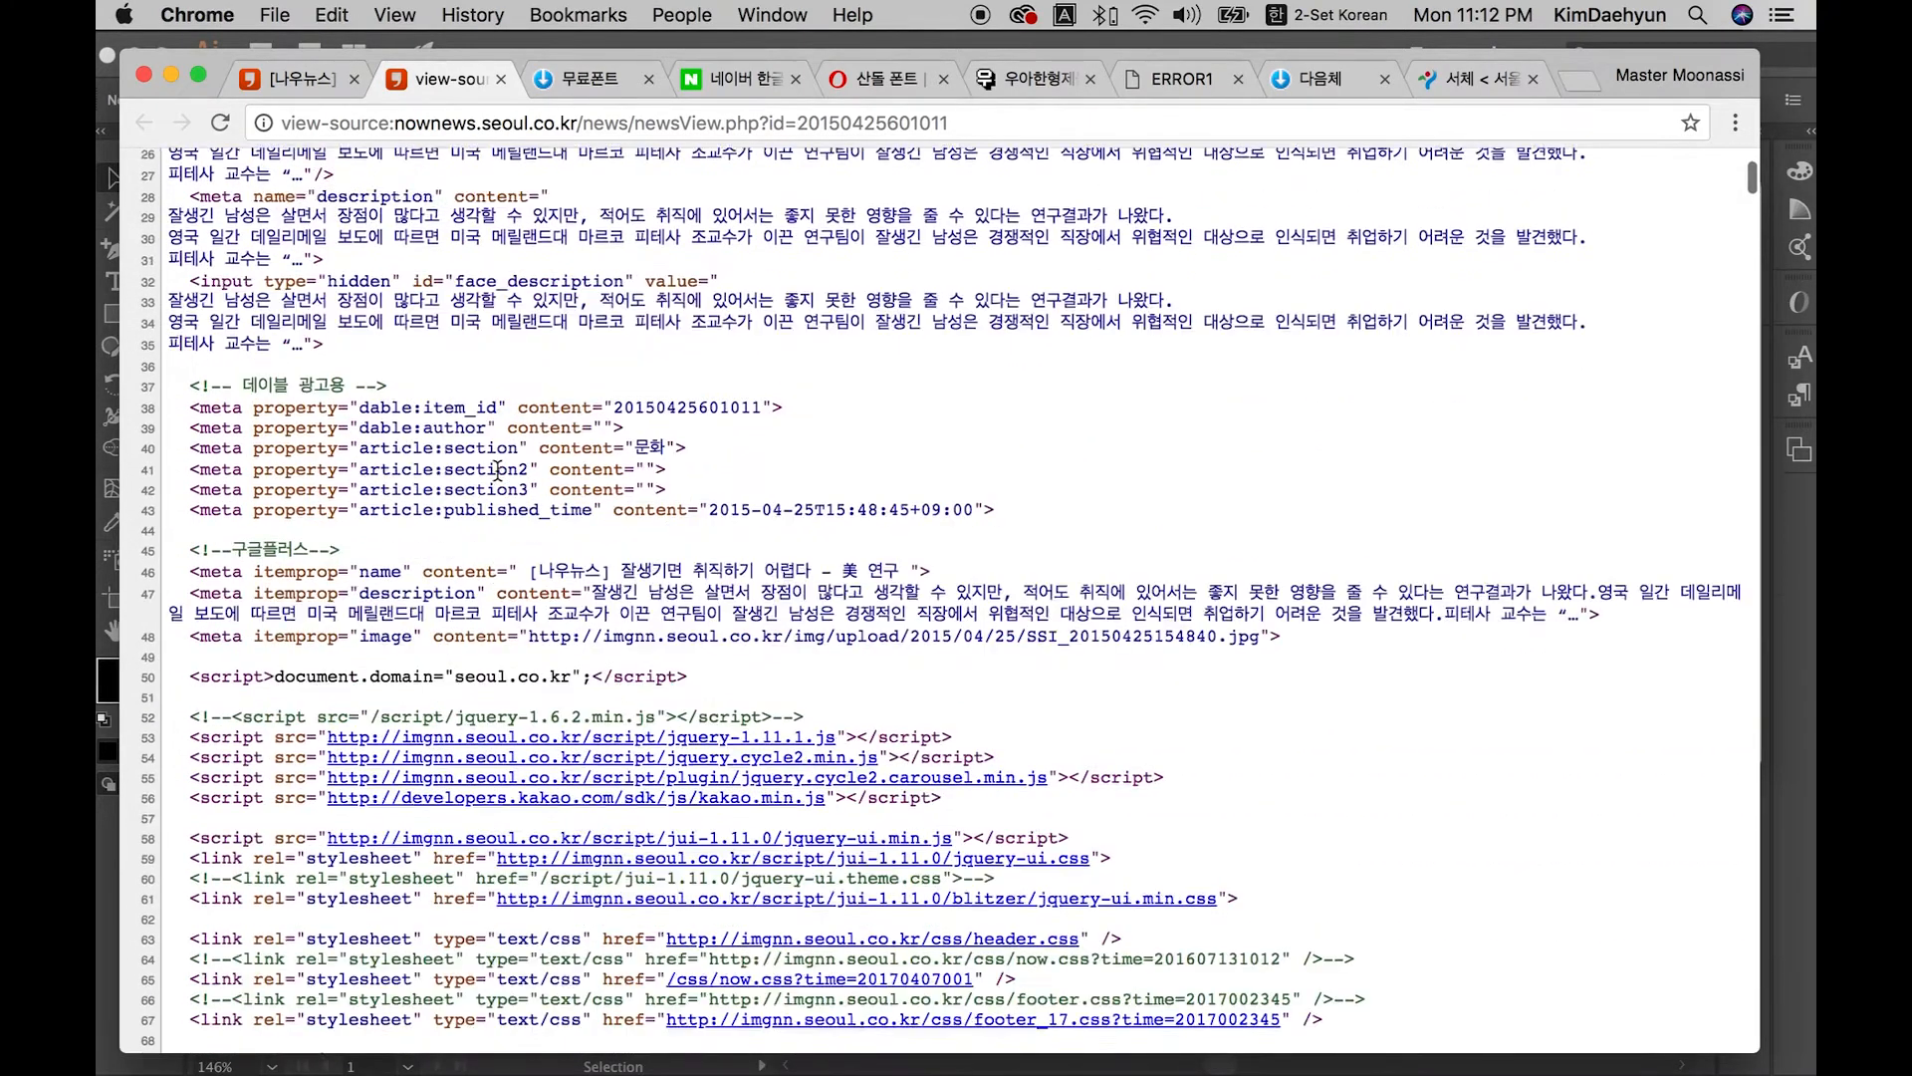
{"action": "scroll", "coordinate": [499, 479], "scroll_direction": "up", "scroll_amount": 9}
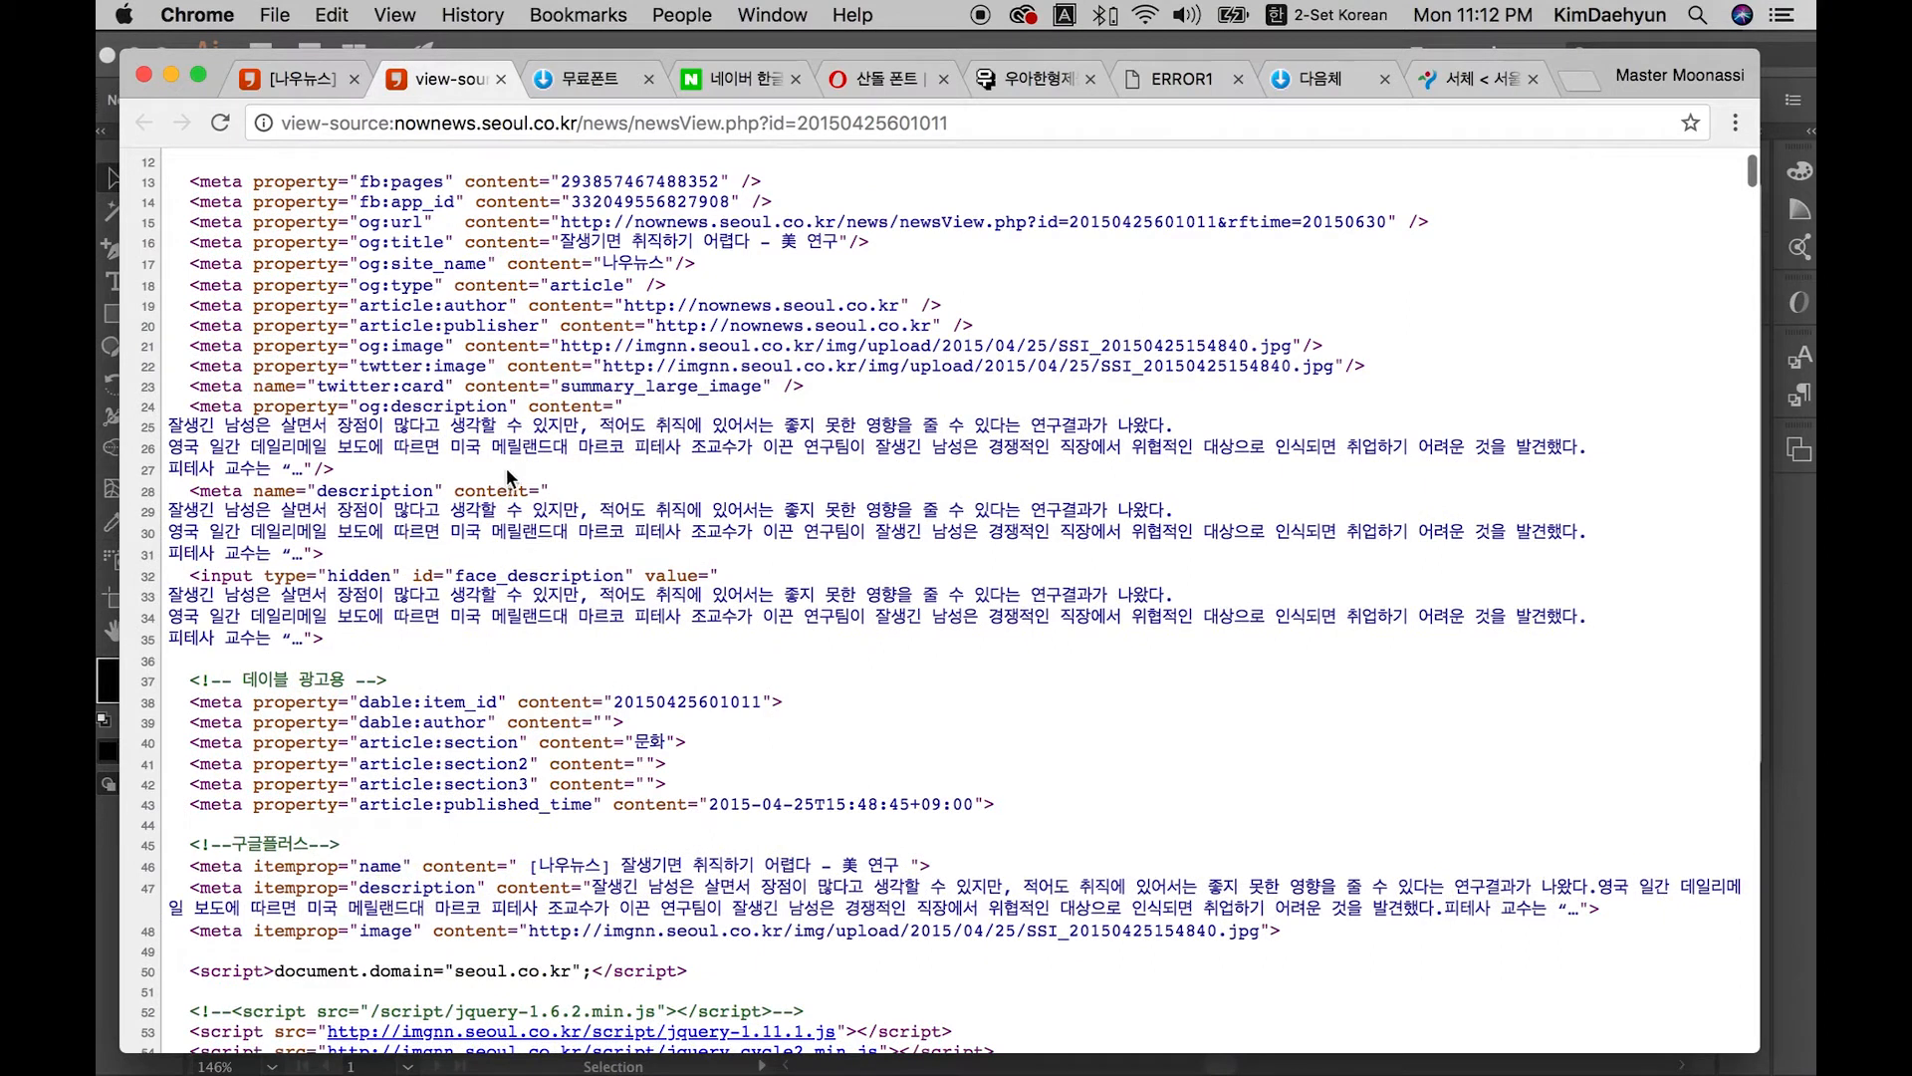
{"action": "left_click_drag", "start_coordinate": [172, 428], "coordinate": [418, 638]}
{"action": "left_click", "coordinate": [419, 640]}
{"action": "left_click", "coordinate": [501, 79]}
Step: Highlight the article's first two paragraphs, look over the rest of the text, and clear the selection
{"action": "left_click_drag", "start_coordinate": [388, 317], "coordinate": [633, 566]}
{"action": "scroll", "coordinate": [633, 566], "scroll_direction": "down", "scroll_amount": 3}
{"action": "scroll", "coordinate": [633, 565], "scroll_direction": "down", "scroll_amount": 7}
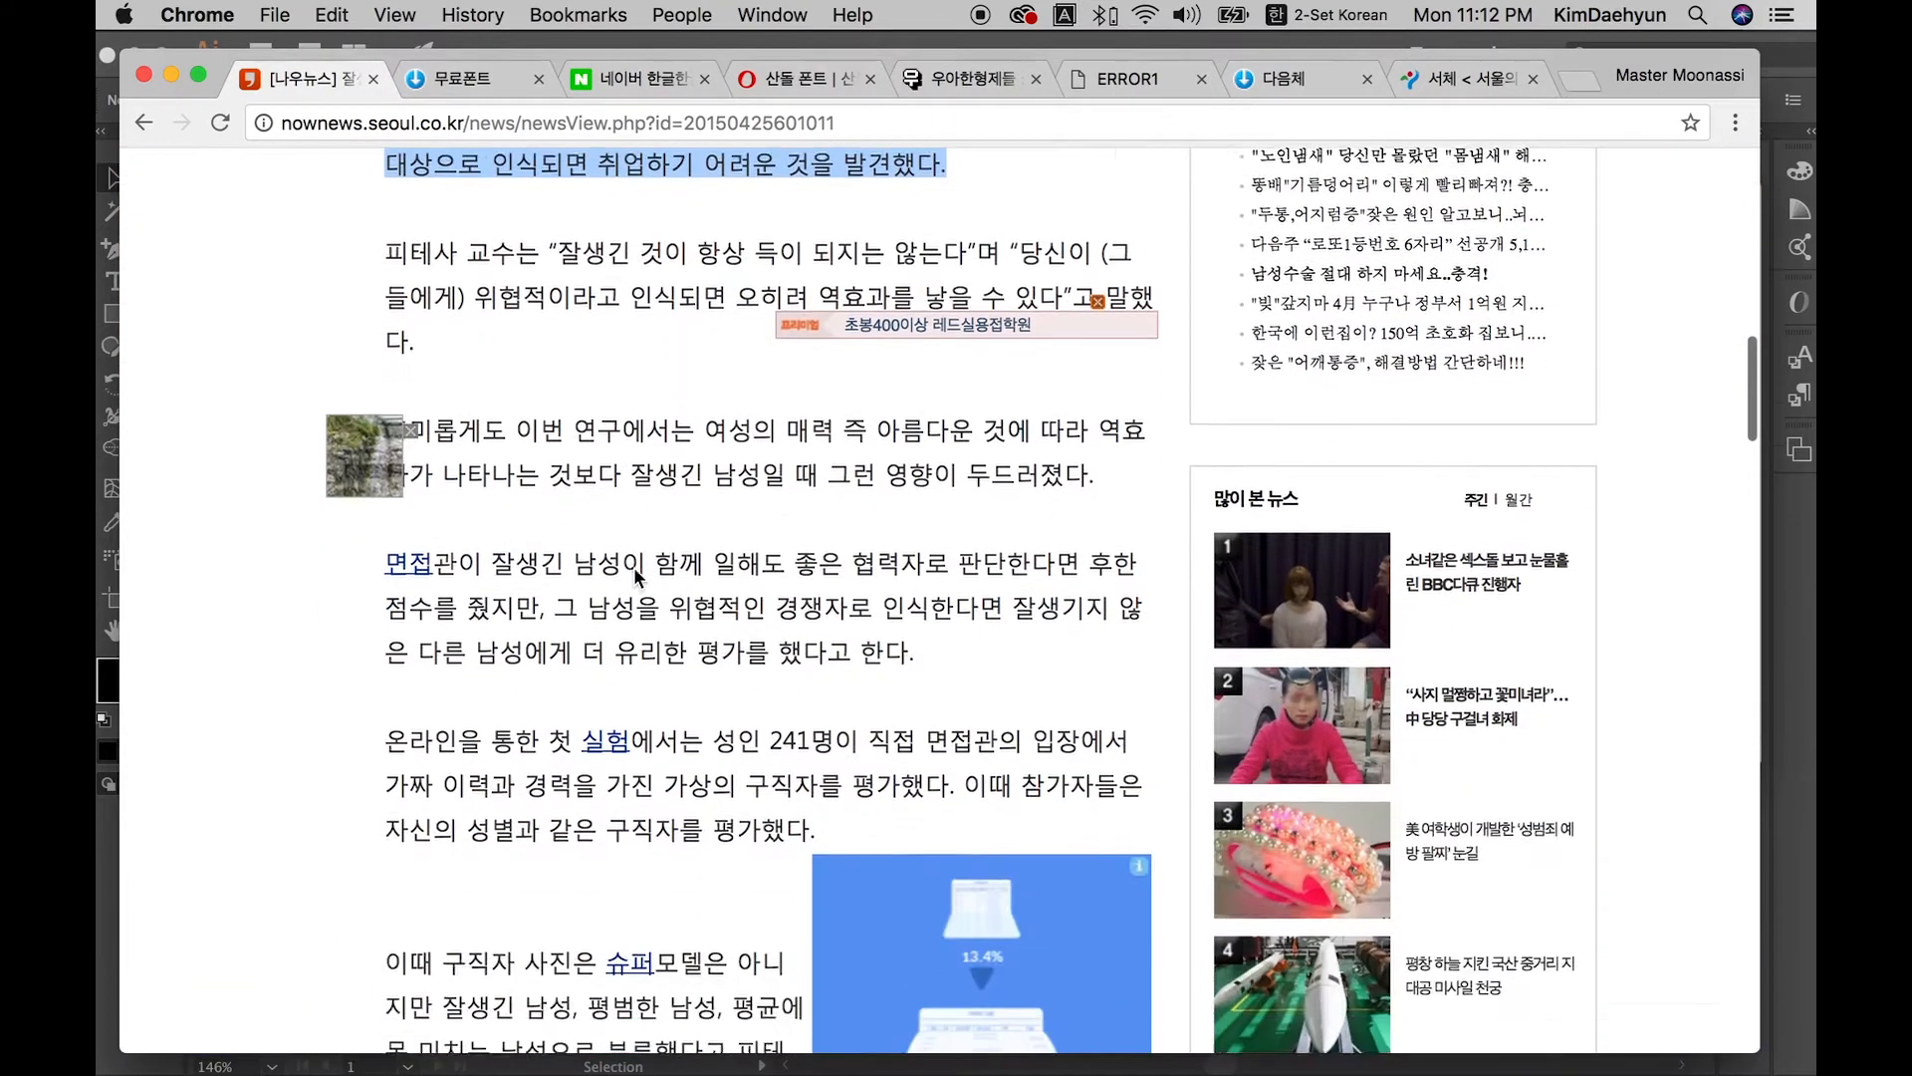
{"action": "scroll", "coordinate": [633, 565], "scroll_direction": "up", "scroll_amount": 11}
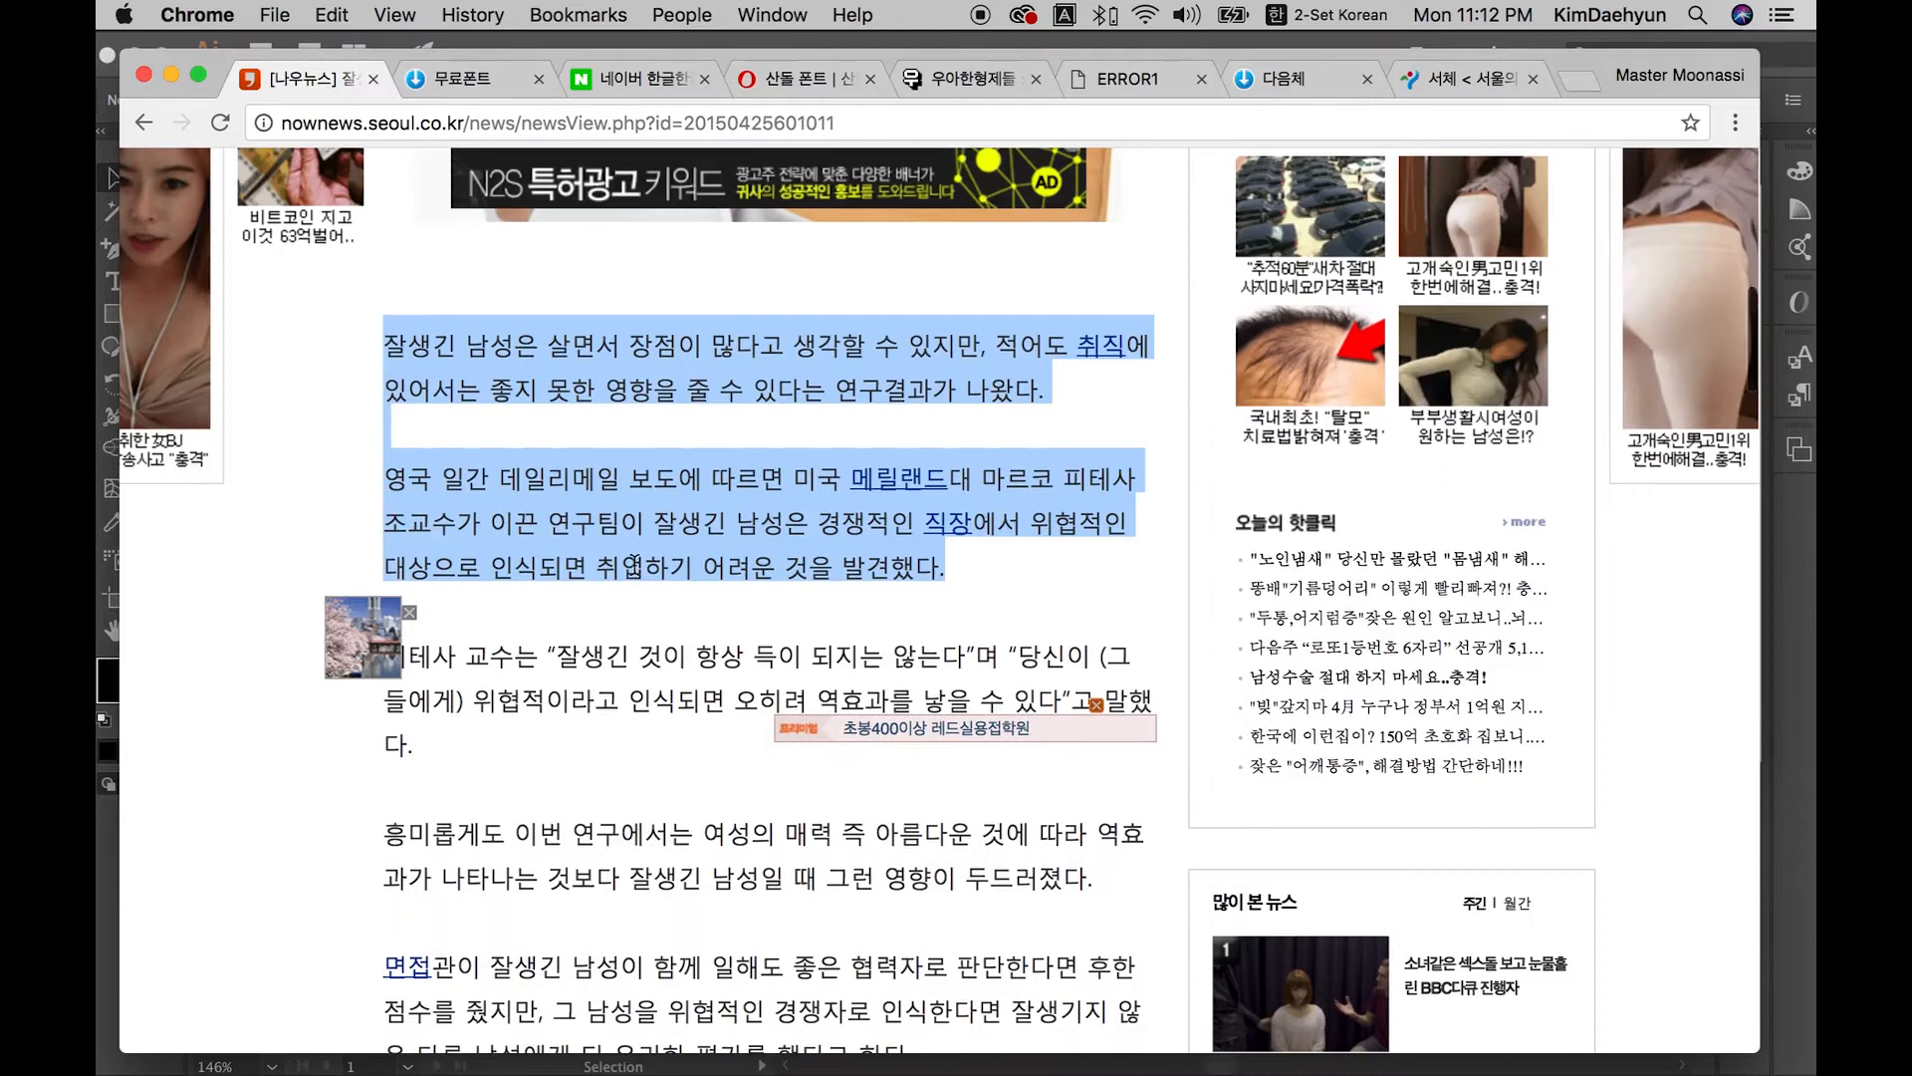
{"action": "left_click", "coordinate": [442, 444]}
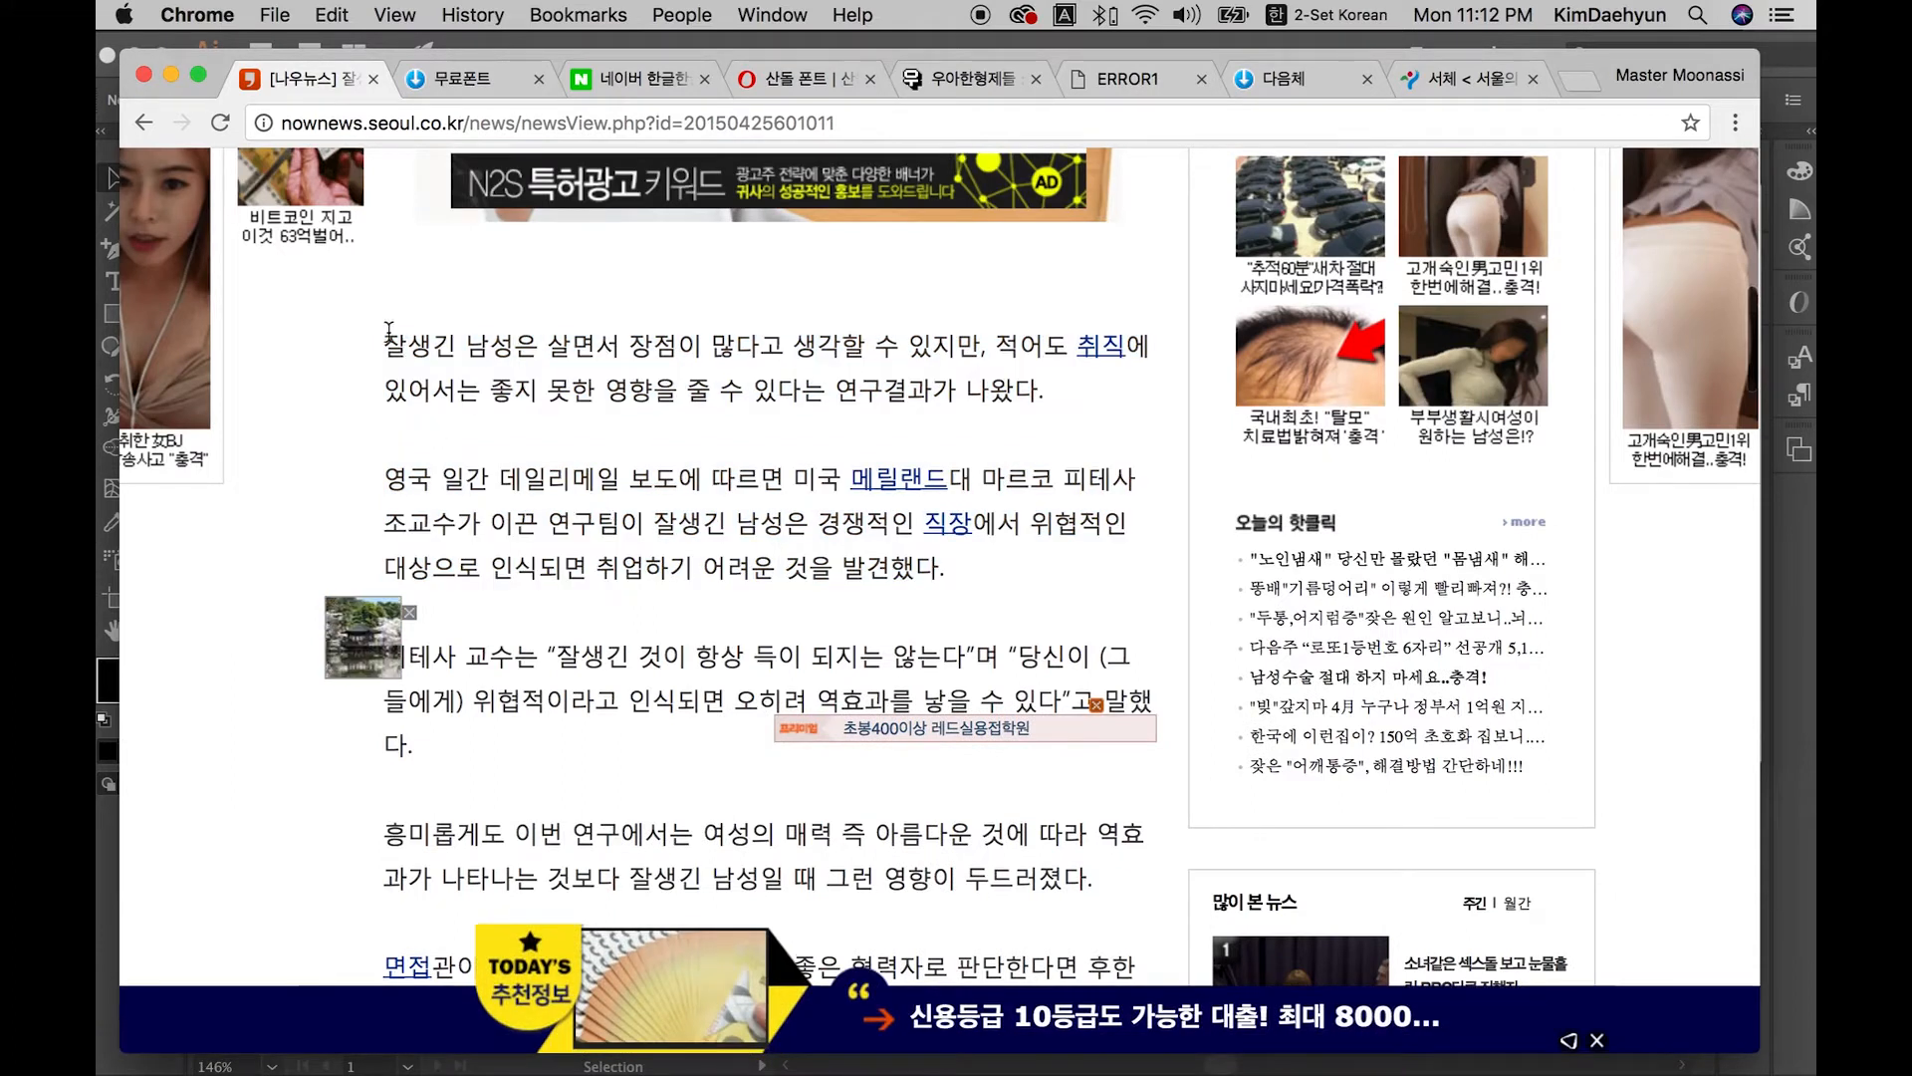
Step: Select the article's headline "잘생기면 취직하기 어렵다 - 美 연구"
{"action": "scroll", "coordinate": [390, 333], "scroll_direction": "up", "scroll_amount": 10}
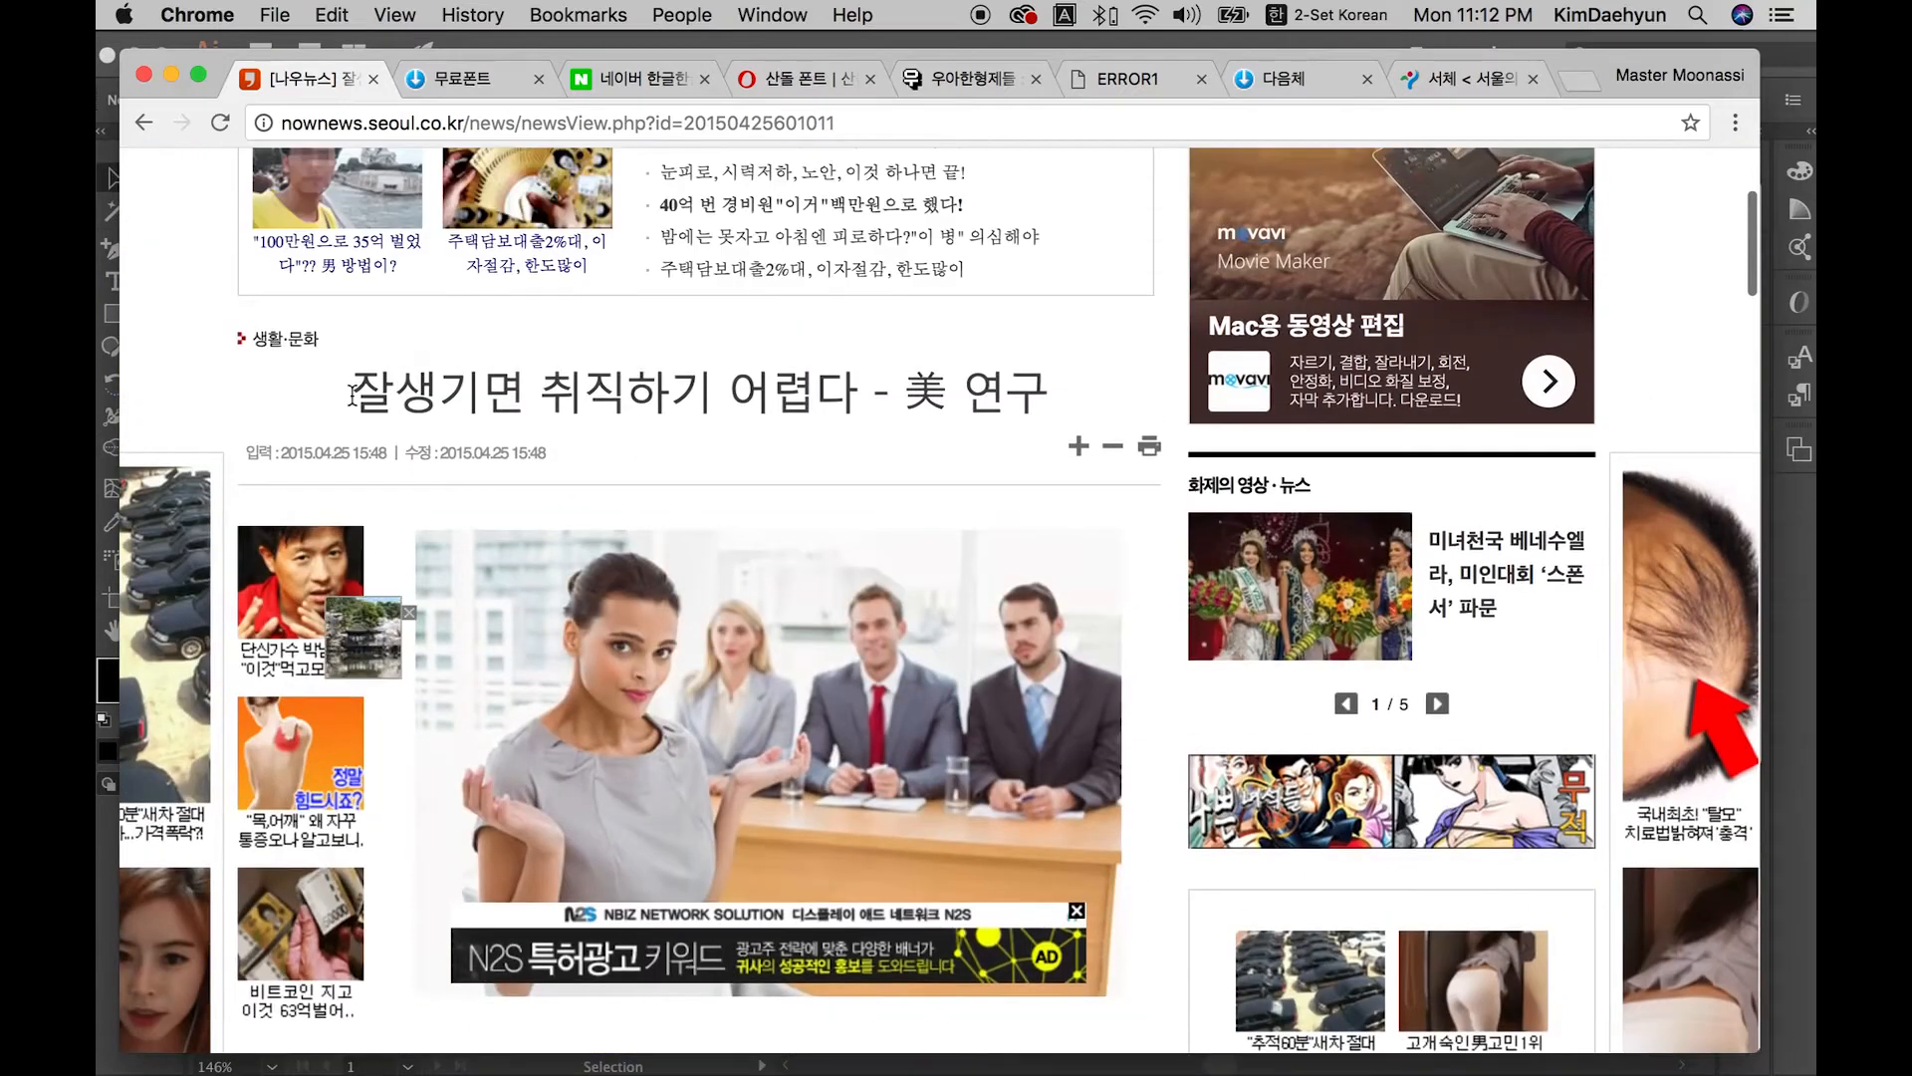
{"action": "left_click_drag", "start_coordinate": [351, 393], "coordinate": [1050, 383]}
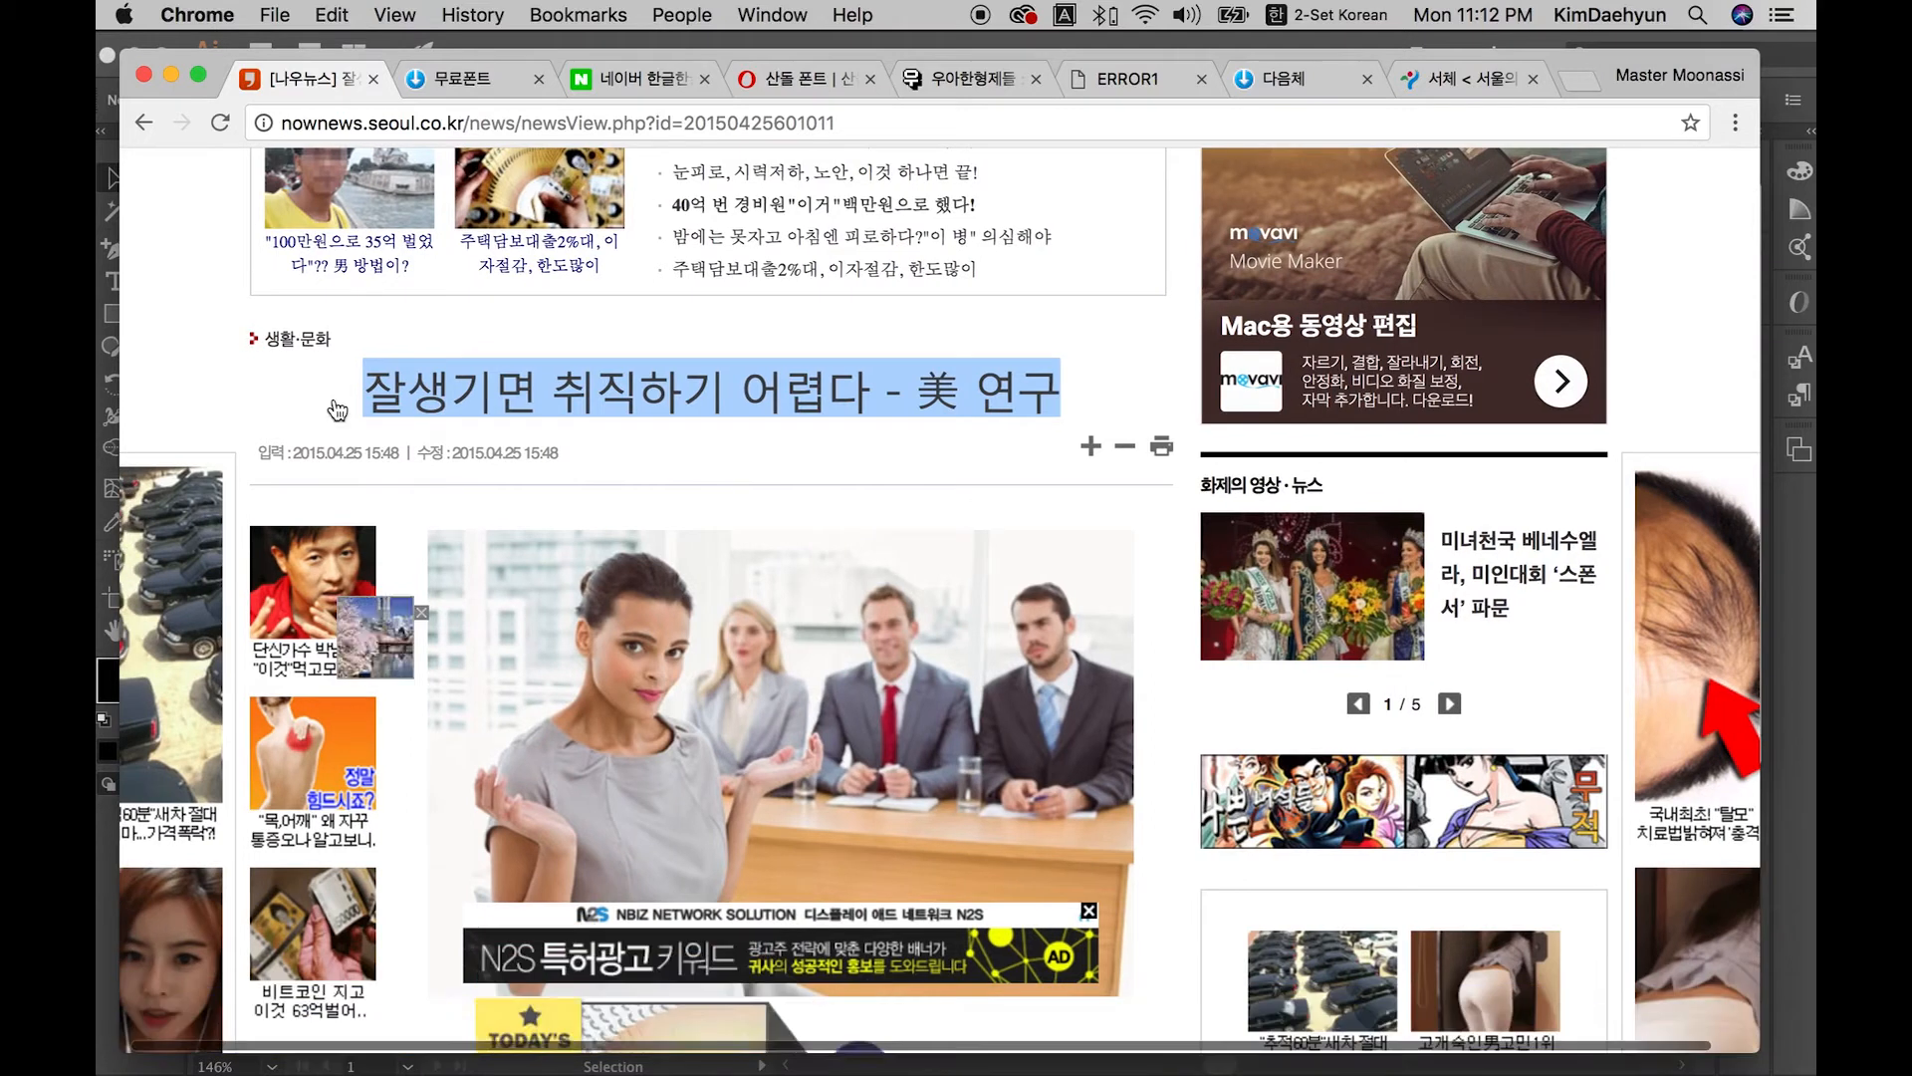
{"action": "key", "text": "super+Tab"}
{"action": "key", "text": "Escape"}
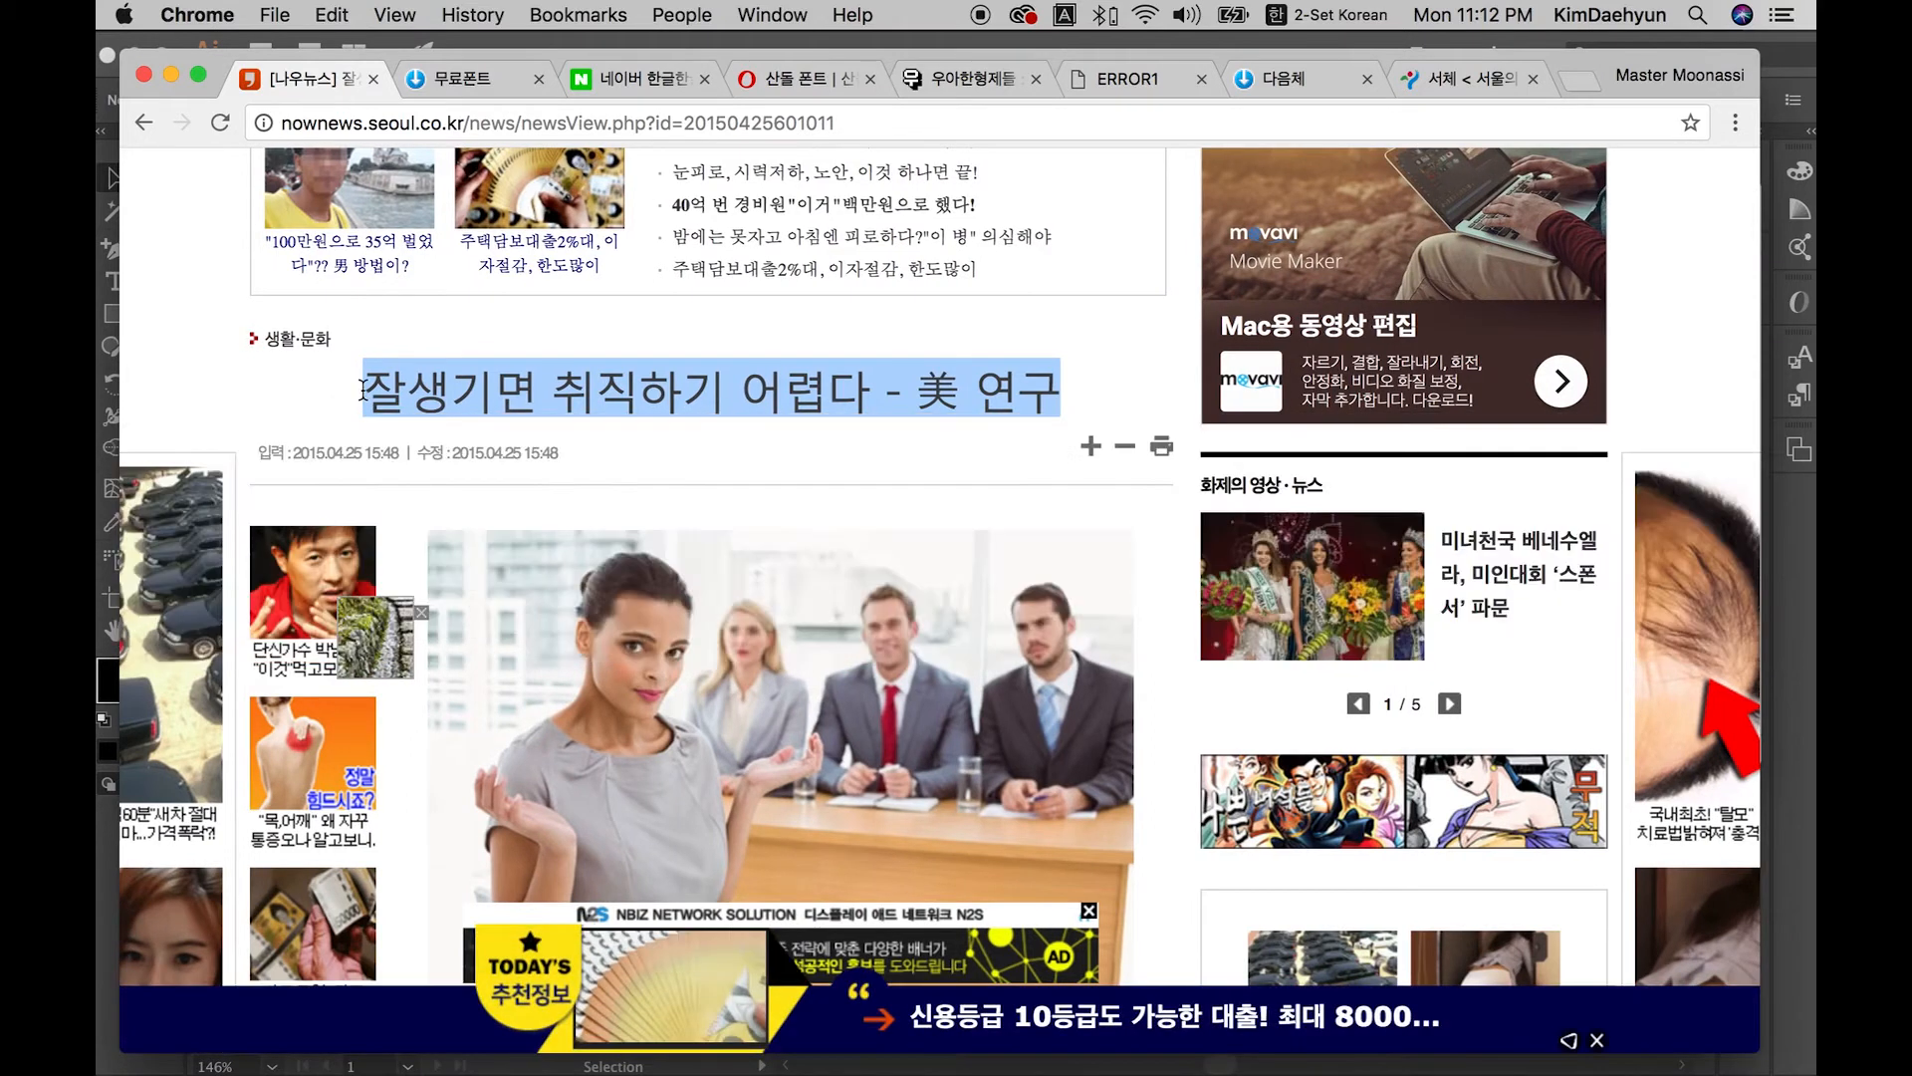
{"action": "left_click", "coordinate": [363, 390]}
{"action": "scroll", "coordinate": [368, 409], "scroll_direction": "up", "scroll_amount": 3}
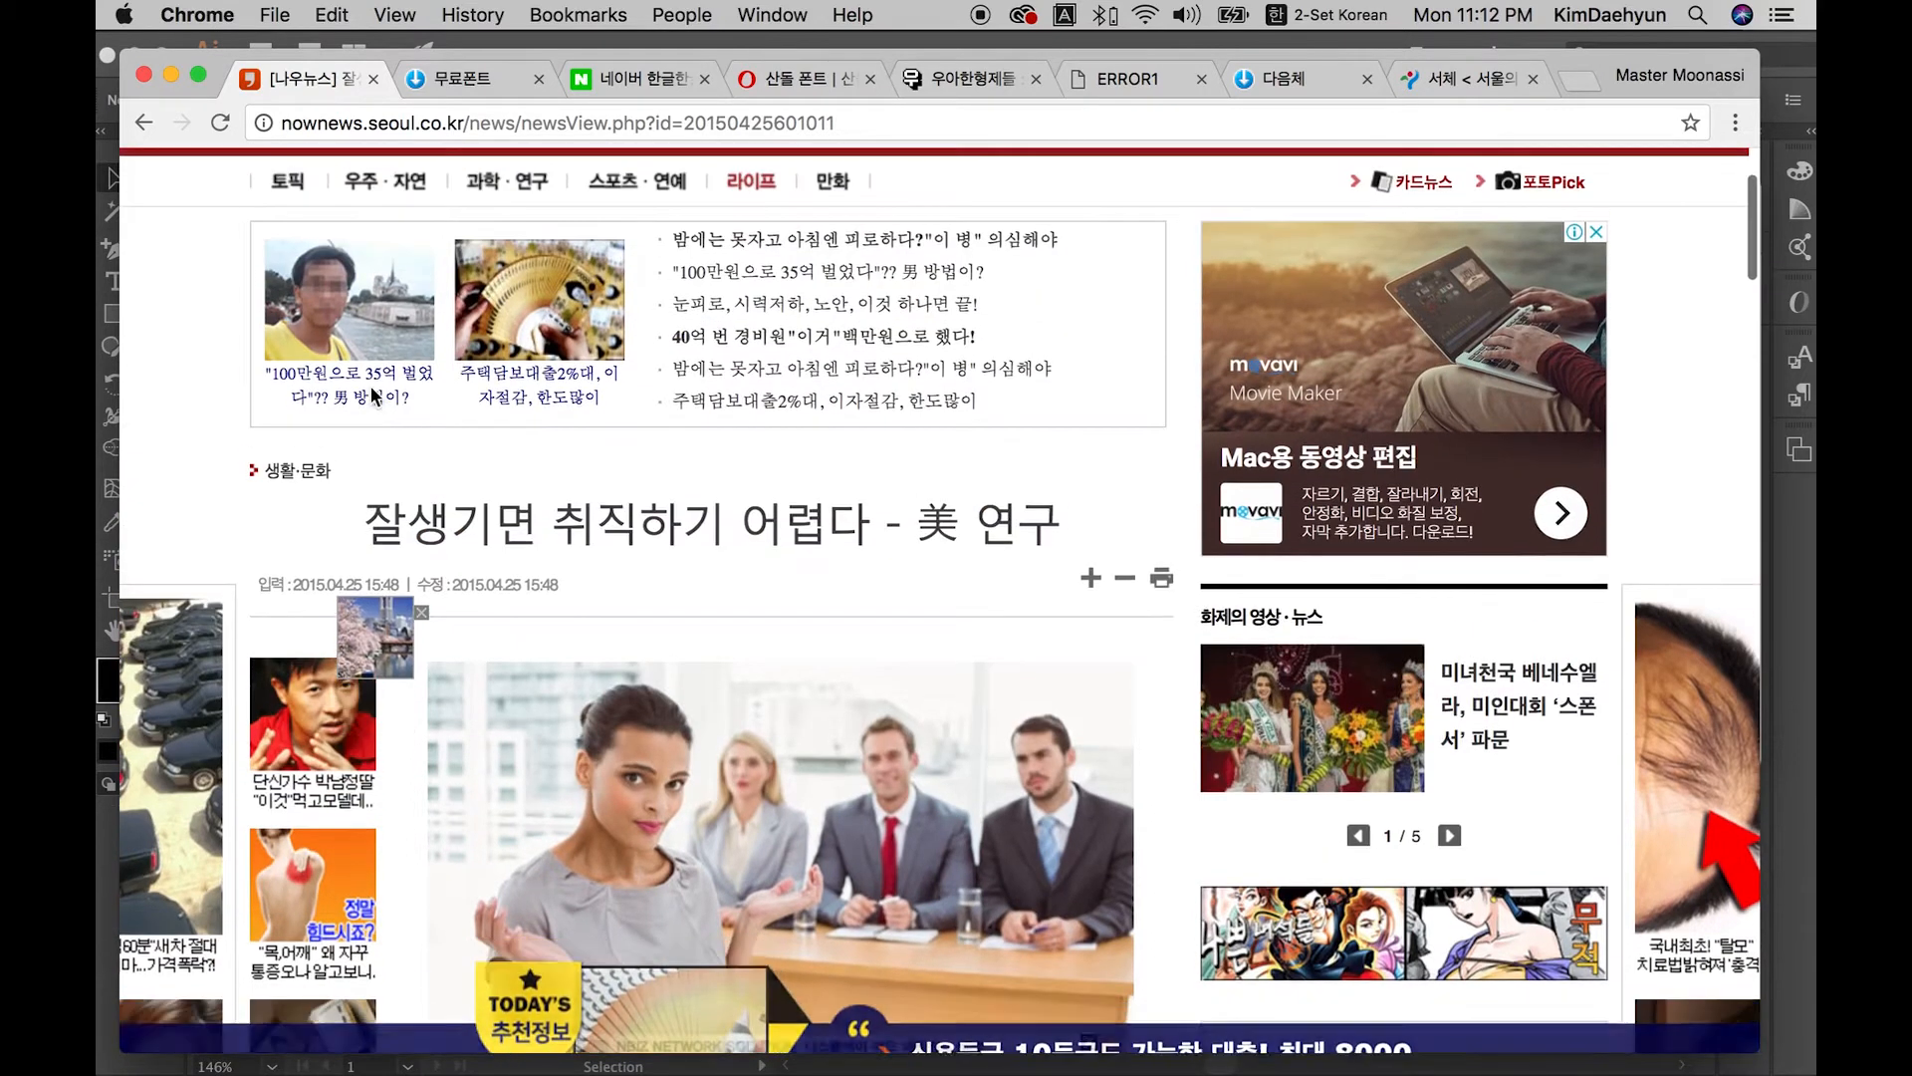
{"action": "scroll", "coordinate": [385, 464], "scroll_direction": "down", "scroll_amount": 3}
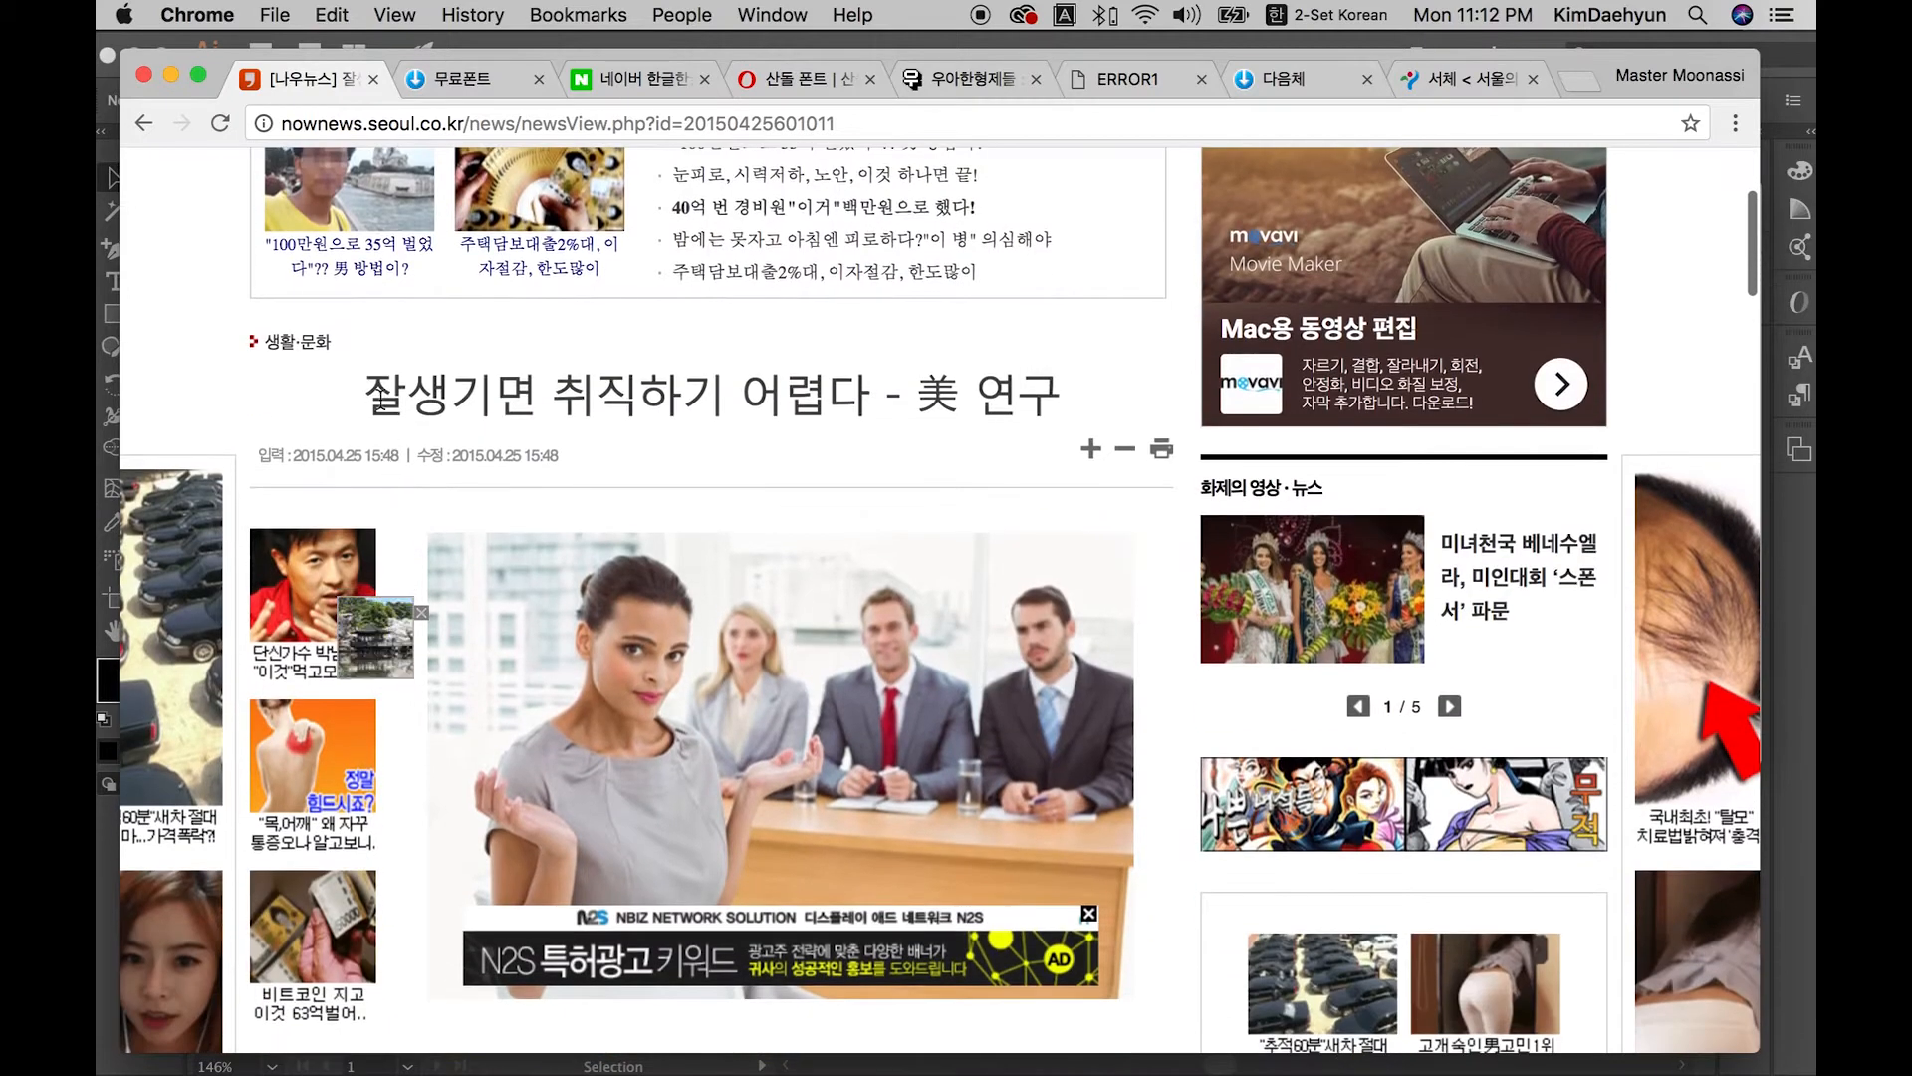
{"action": "left_click_drag", "start_coordinate": [368, 394], "coordinate": [1061, 398]}
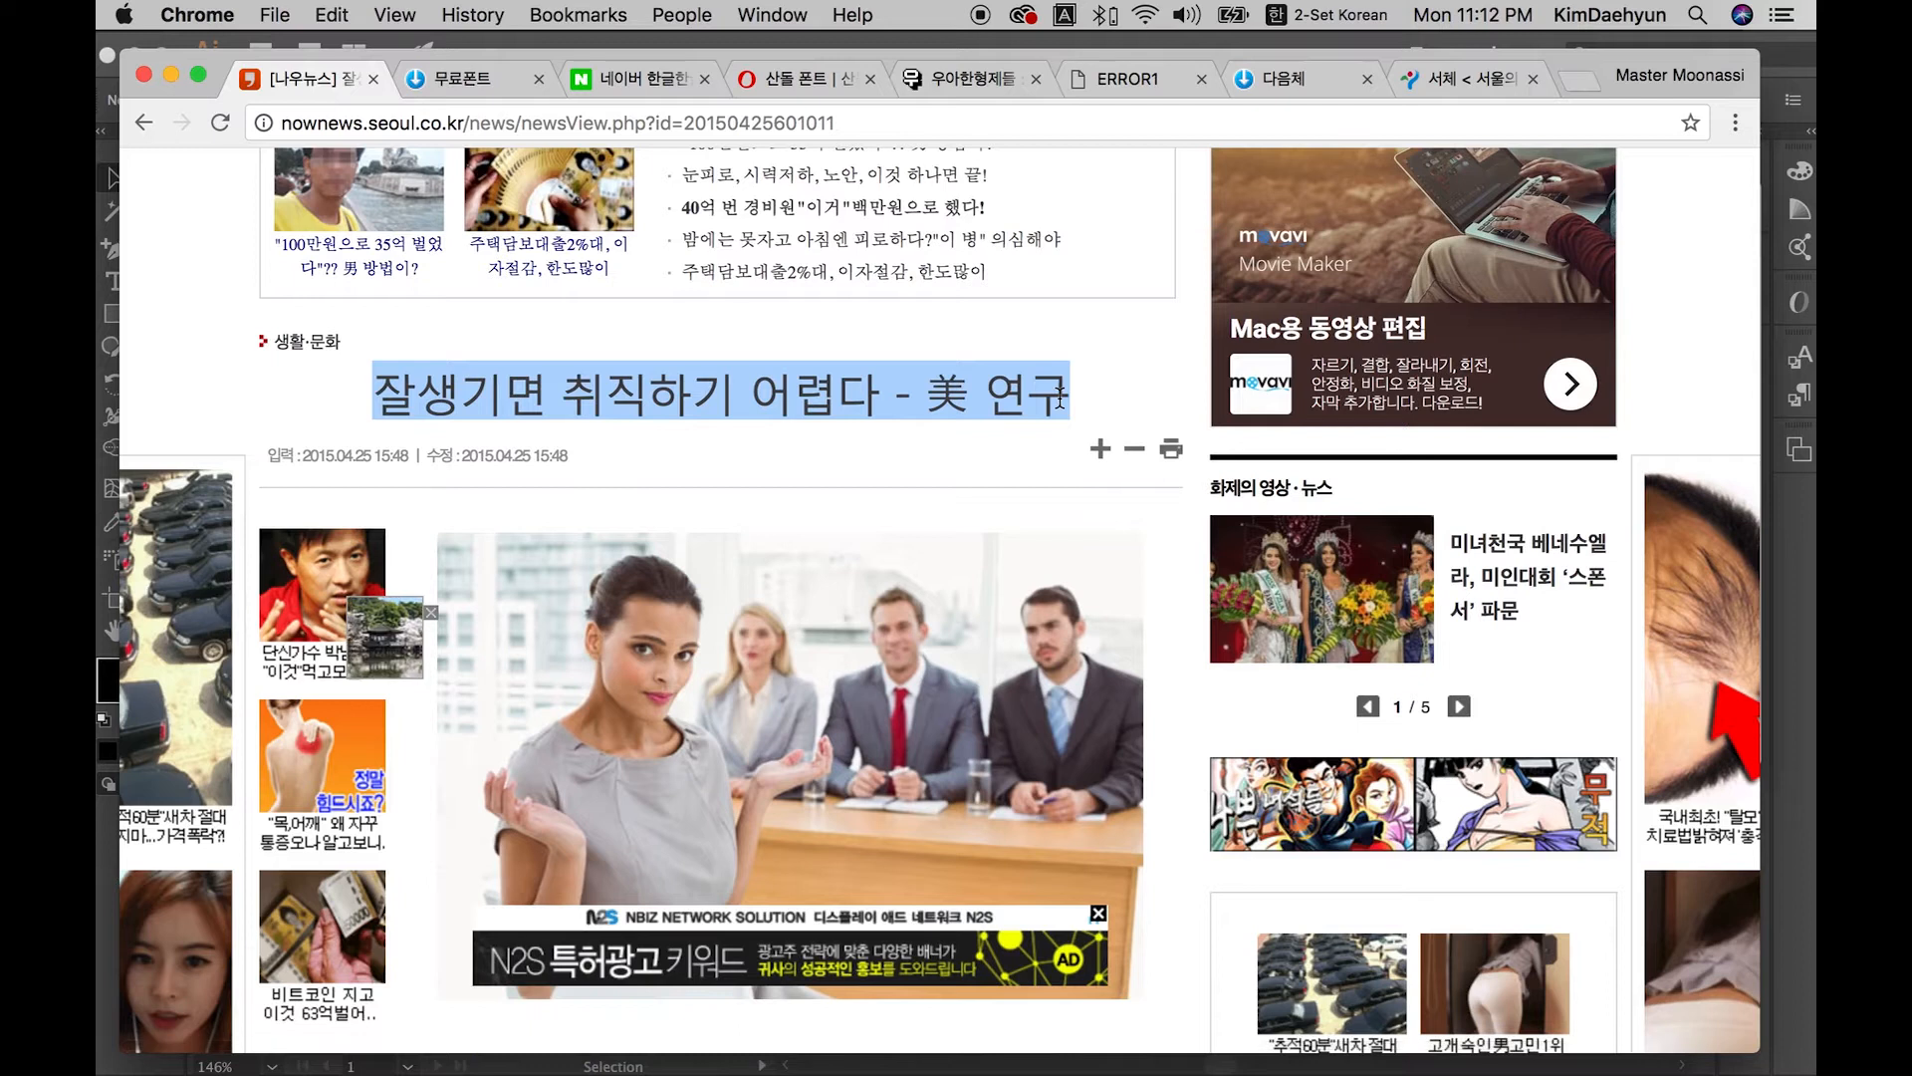
{"action": "scroll", "coordinate": [1061, 399], "scroll_direction": "up", "scroll_amount": 3}
Step: Switch to TextEdit and highlight the news outlet name "나우뉴스" in the first line of the article notes
{"action": "key", "text": "super+Tab"}
{"action": "key", "text": "super+Tab"}
{"action": "key", "text": "super+Tab"}
{"action": "key", "text": "super+Tab"}
{"action": "key", "text": "super+Tab"}
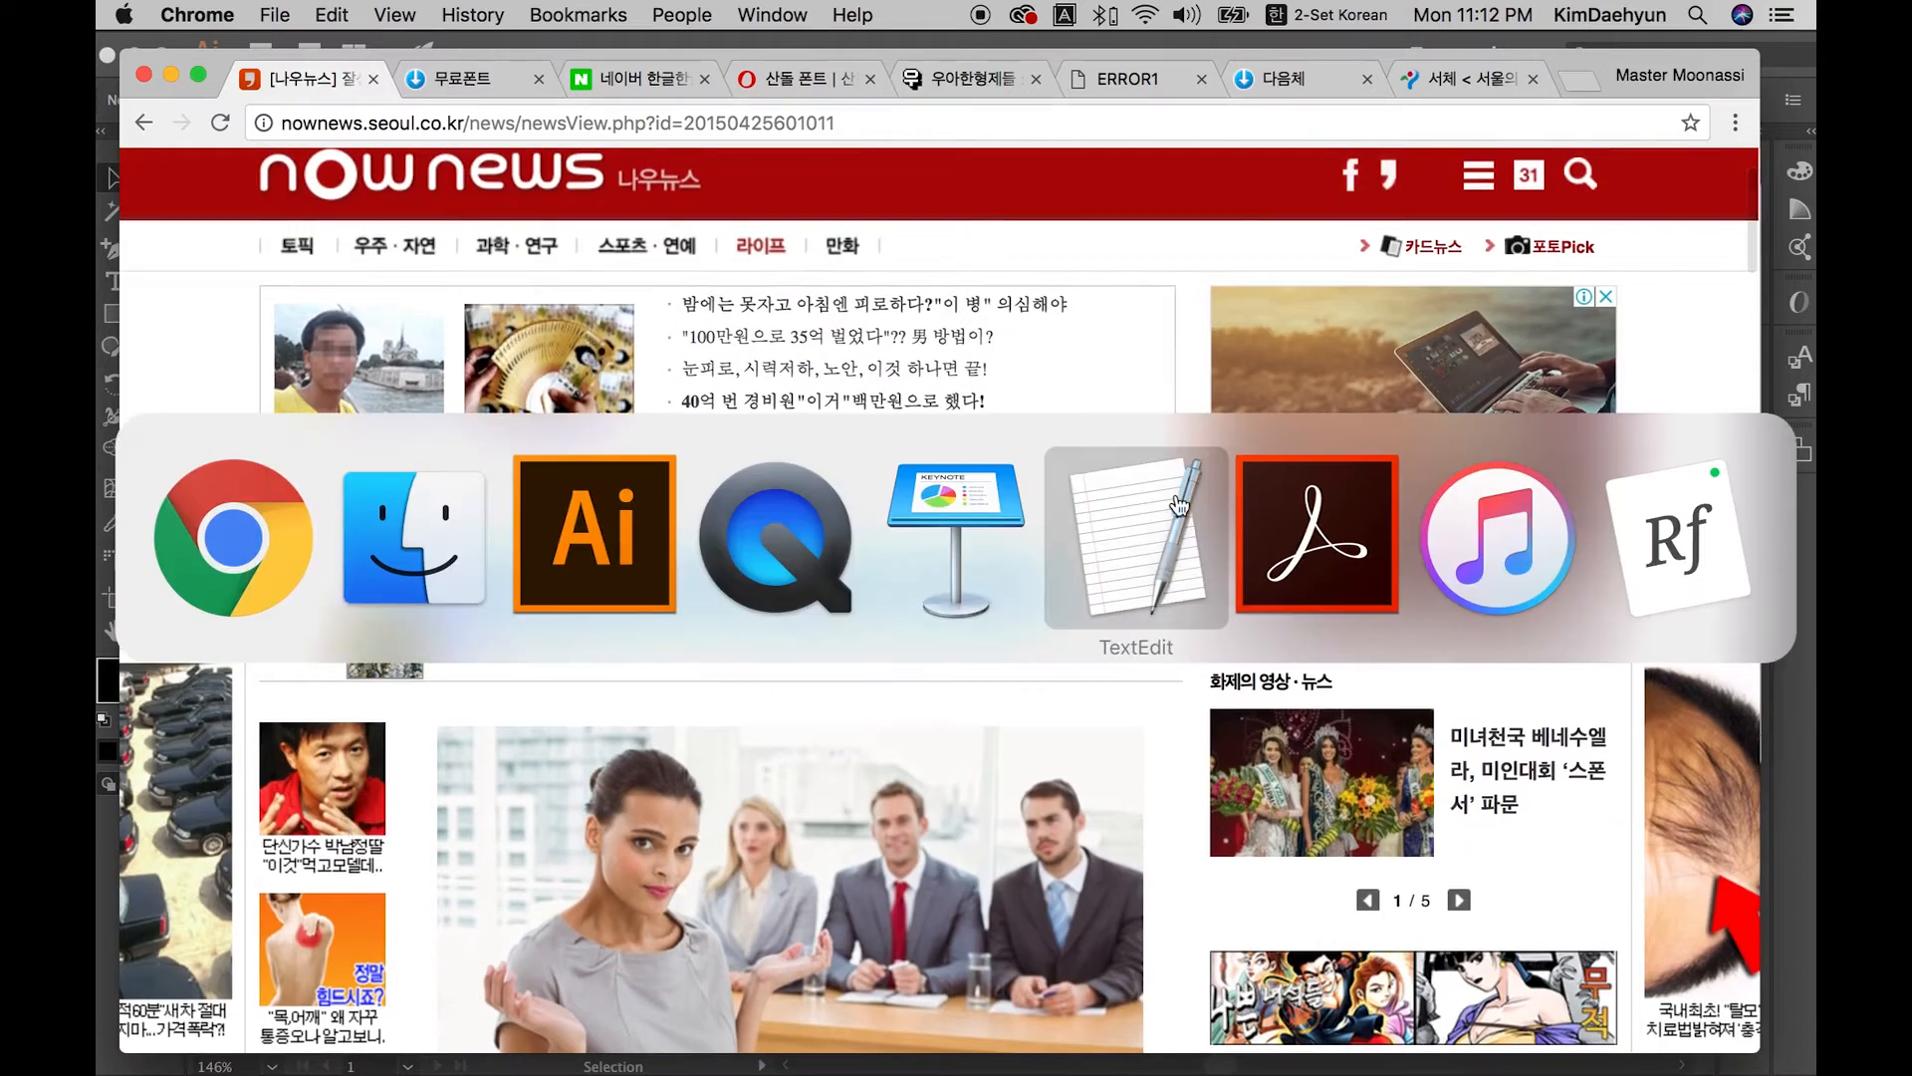
{"action": "double_click", "coordinate": [552, 155]}
{"action": "left_click_drag", "start_coordinate": [658, 131], "coordinate": [956, 140]}
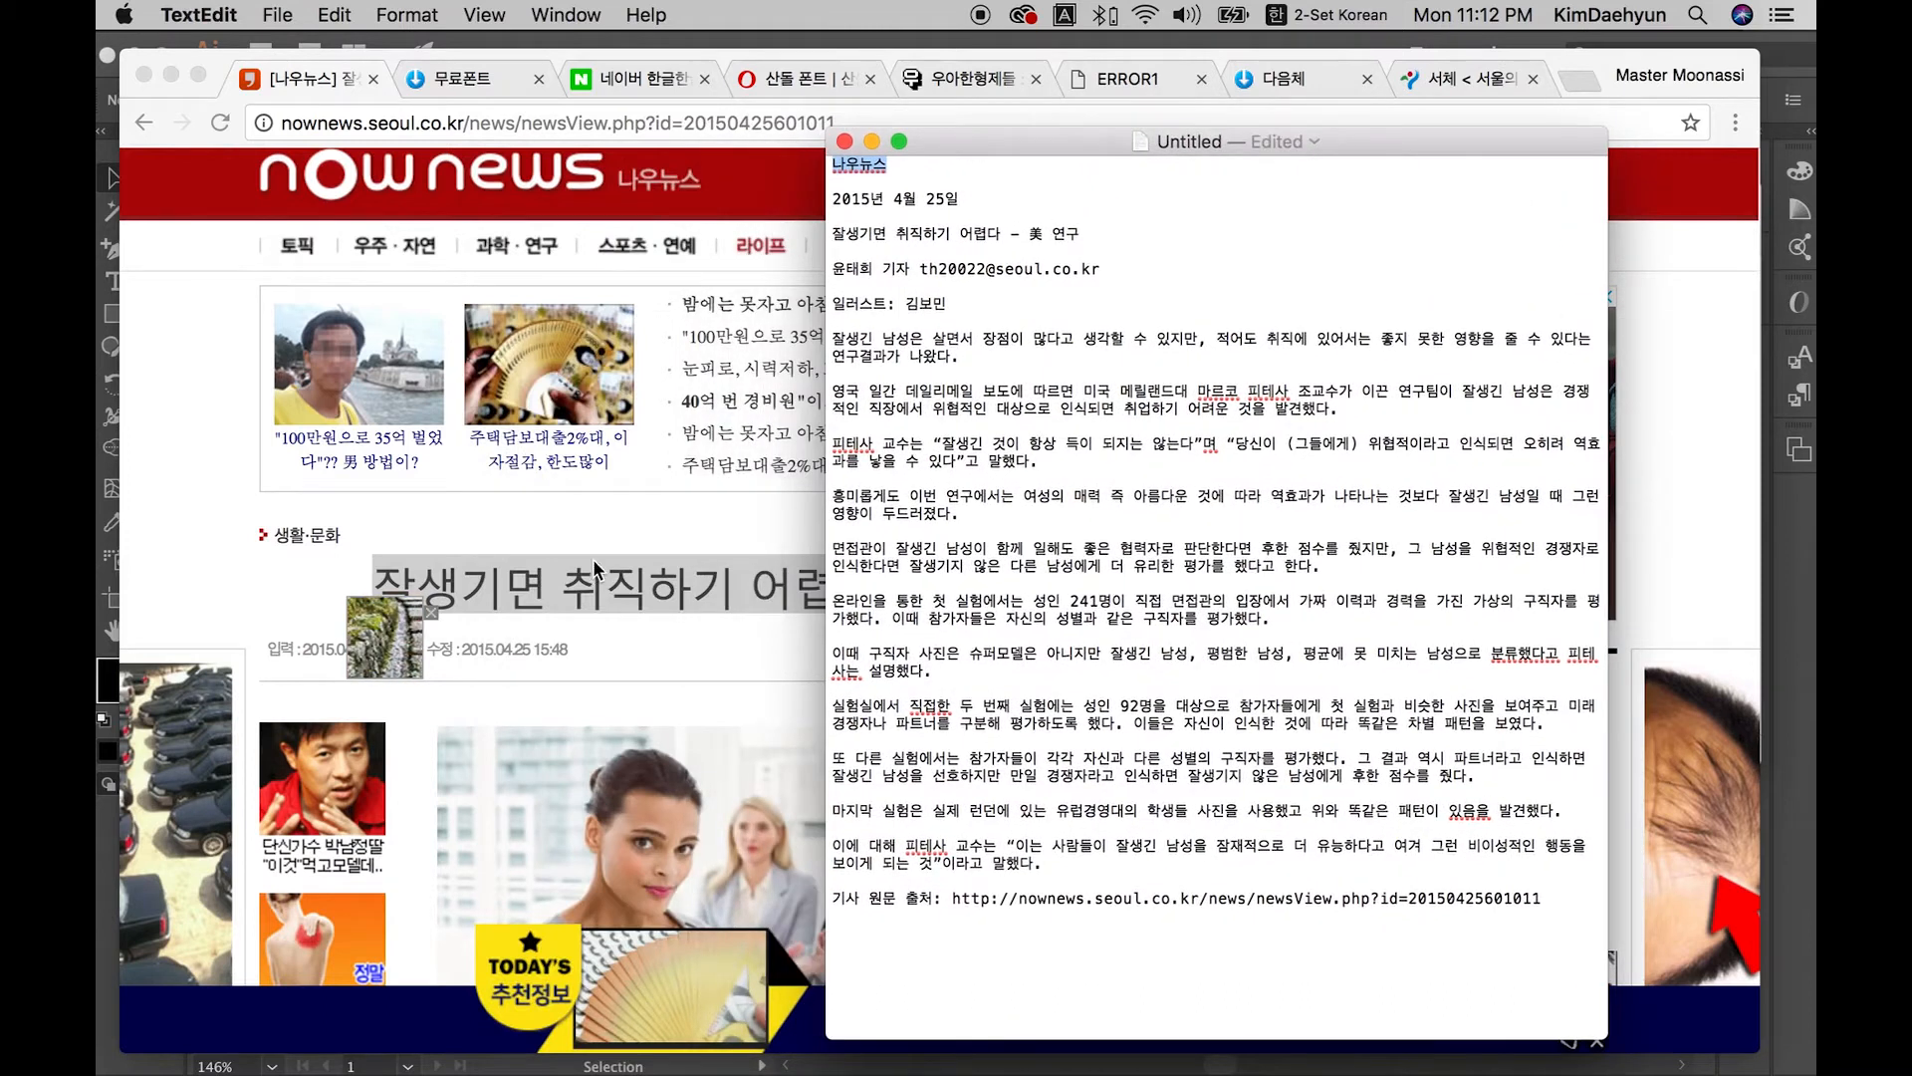
Step: Select the entry date 2015.04.25 in the Chrome article and compare it with the highlighted date line in TextEdit
{"action": "left_click", "coordinate": [595, 562]}
{"action": "scroll", "coordinate": [595, 563], "scroll_direction": "down", "scroll_amount": 3}
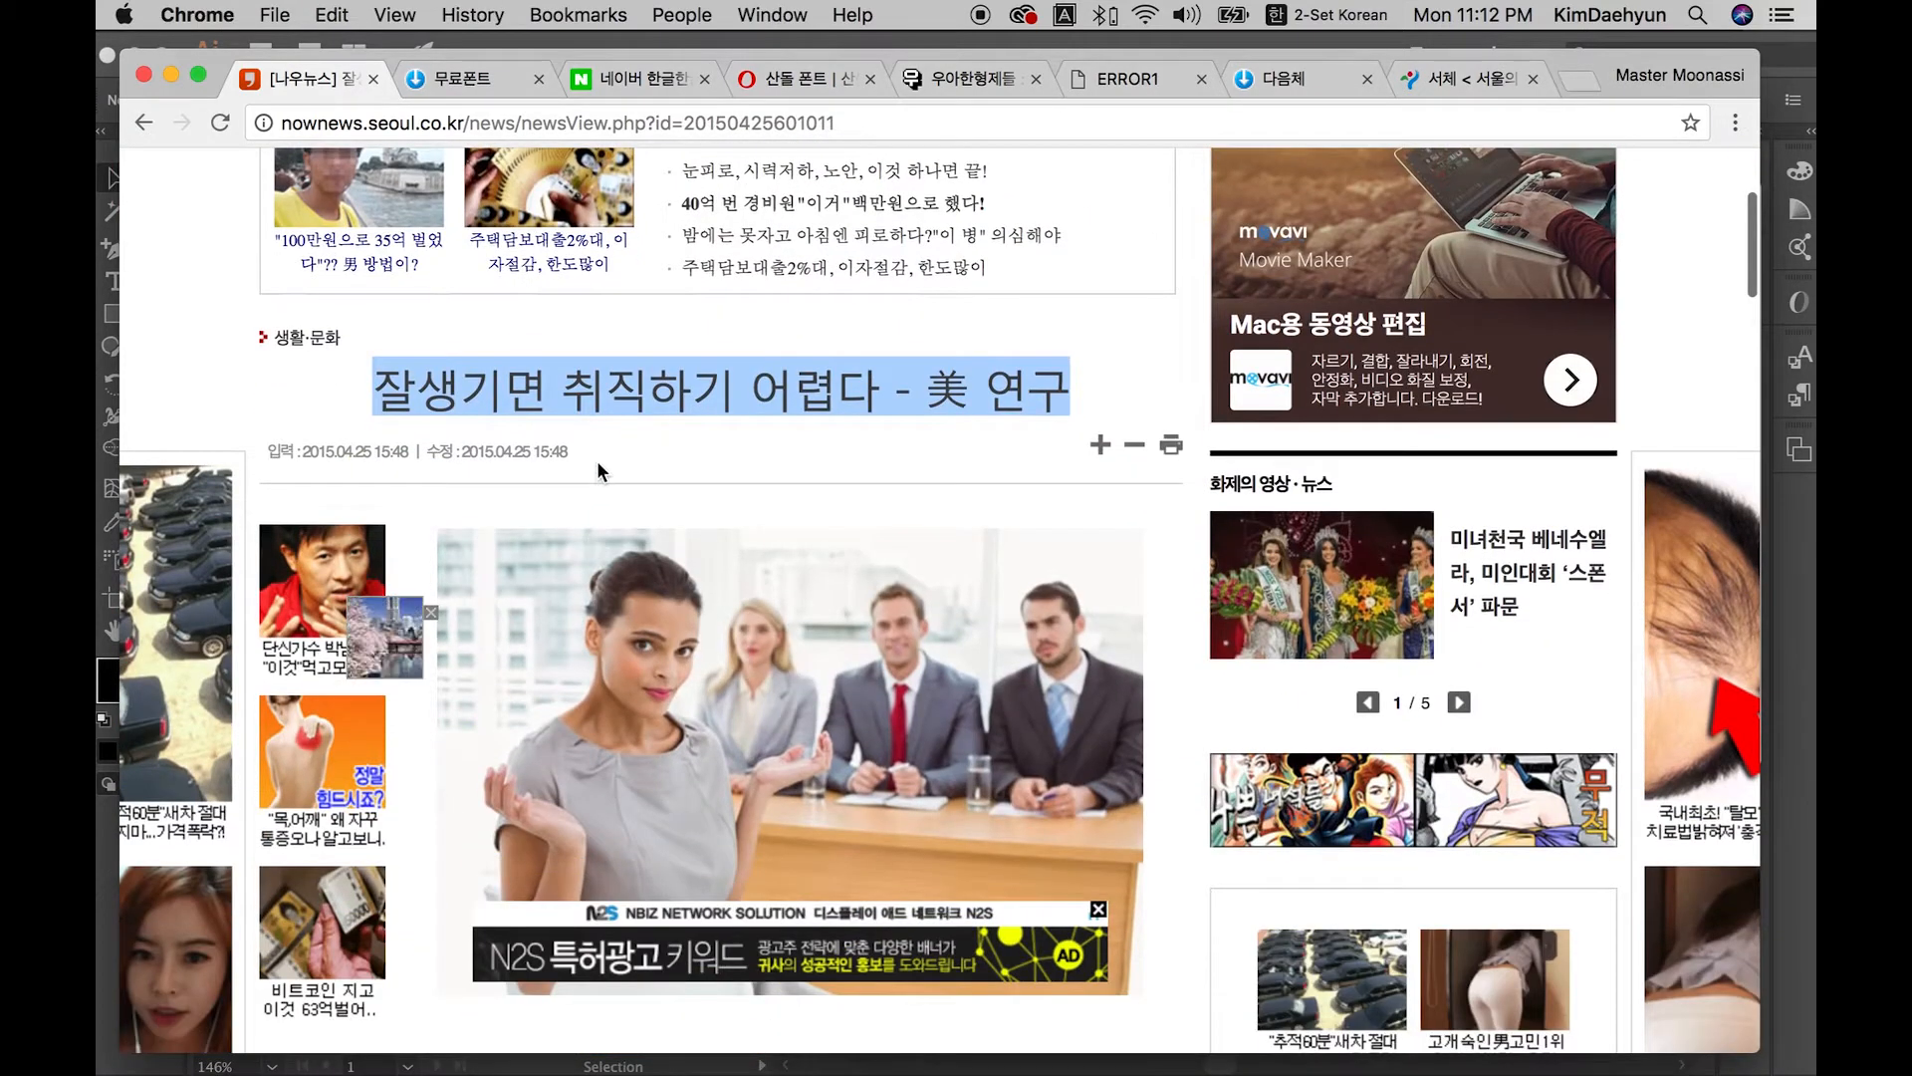
{"action": "left_click_drag", "start_coordinate": [372, 452], "coordinate": [300, 452]}
{"action": "left_click_drag", "start_coordinate": [461, 451], "coordinate": [529, 451]}
{"action": "scroll", "coordinate": [410, 463], "scroll_direction": "right", "scroll_amount": 1}
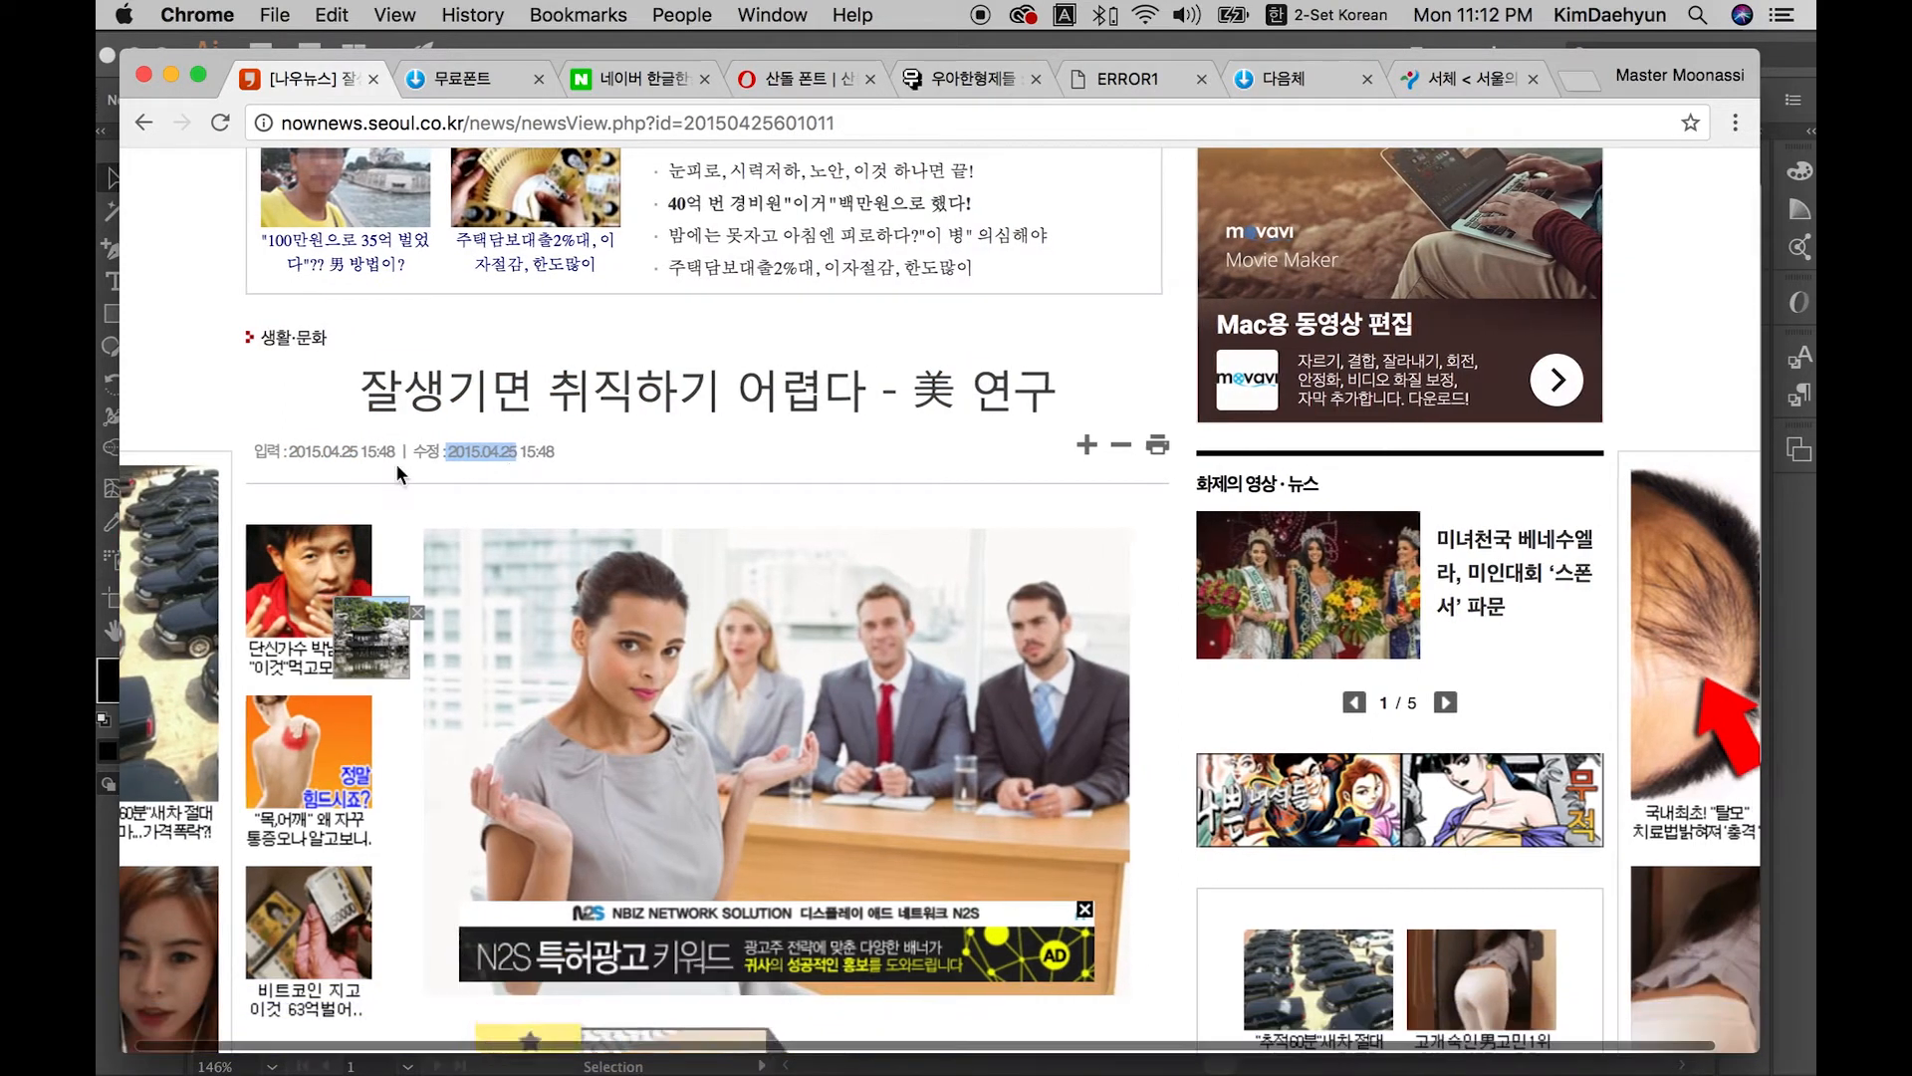
{"action": "left_click", "coordinate": [354, 456]}
{"action": "left_click_drag", "start_coordinate": [355, 456], "coordinate": [306, 458]}
{"action": "key", "text": "super+Tab"}
{"action": "left_click_drag", "start_coordinate": [959, 203], "coordinate": [925, 203]}
{"action": "left_click", "coordinate": [314, 456]}
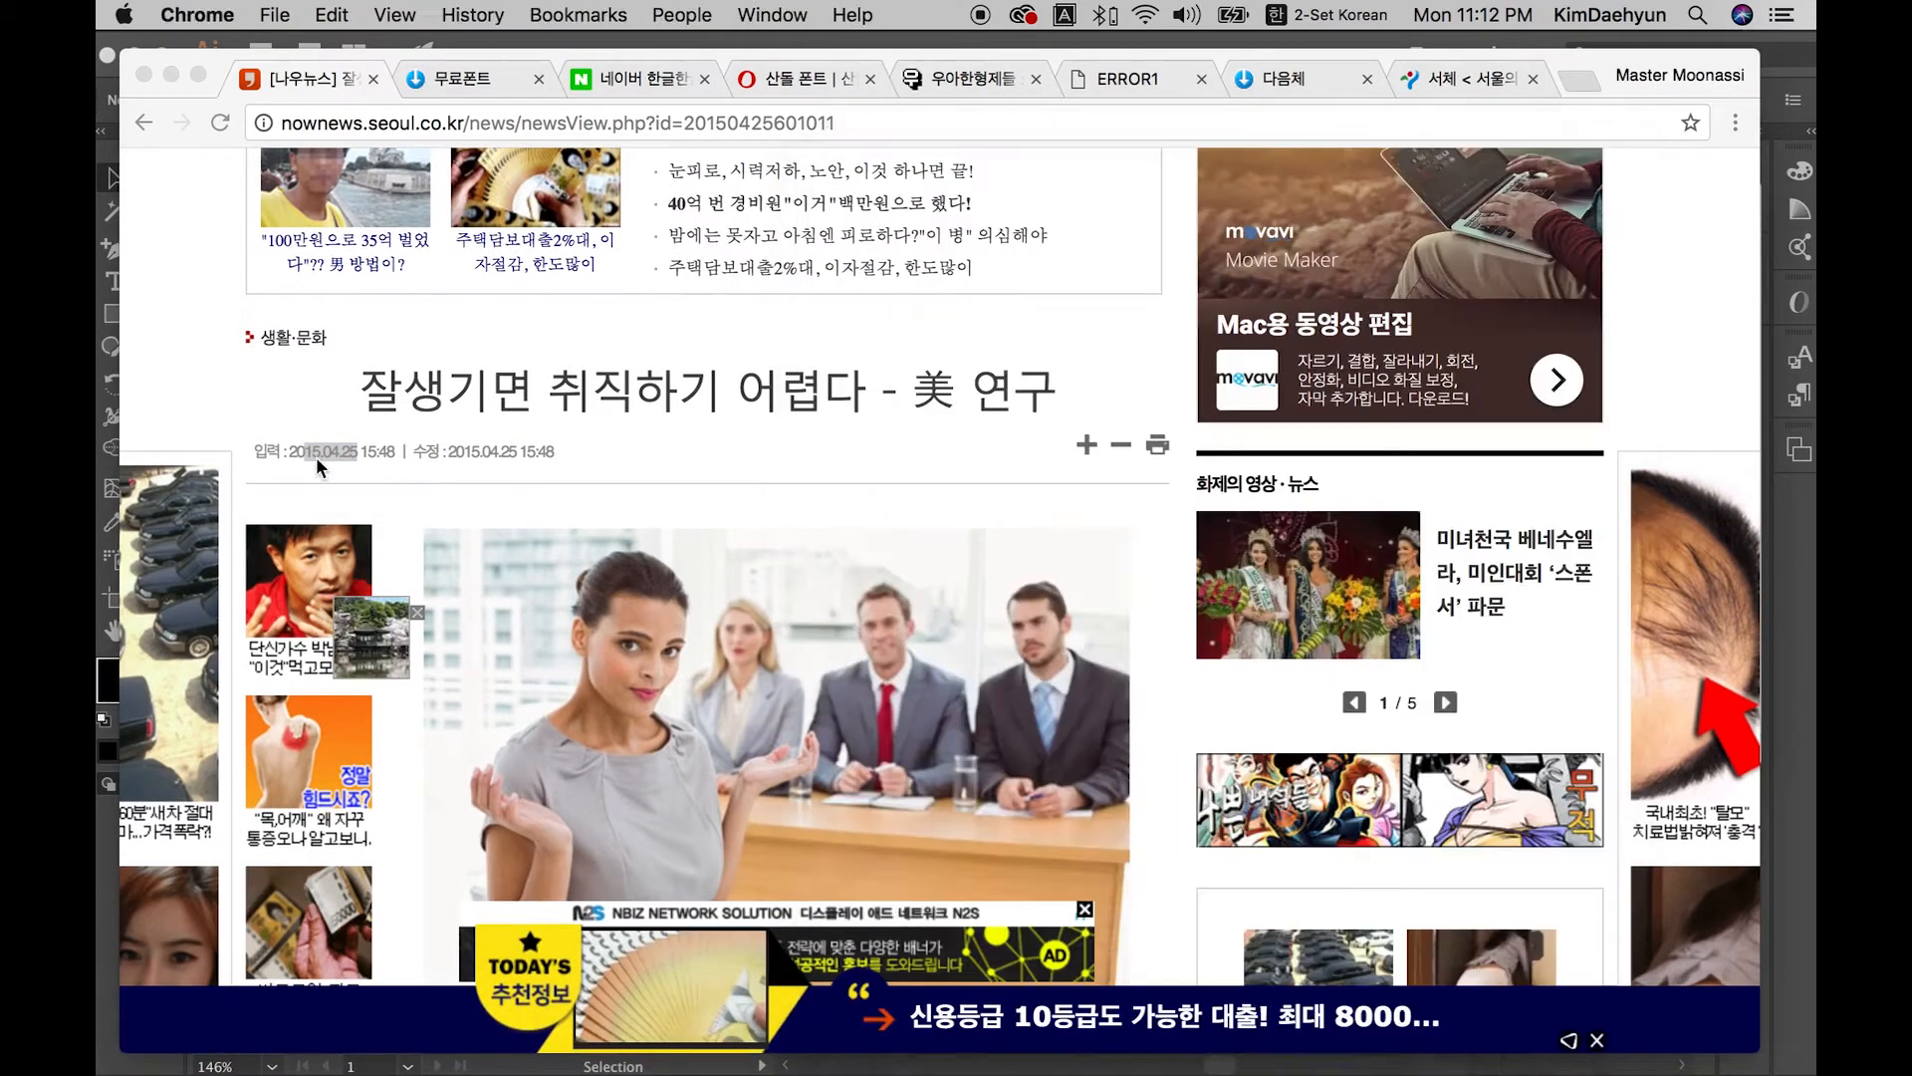
{"action": "left_click_drag", "start_coordinate": [294, 454], "coordinate": [369, 454]}
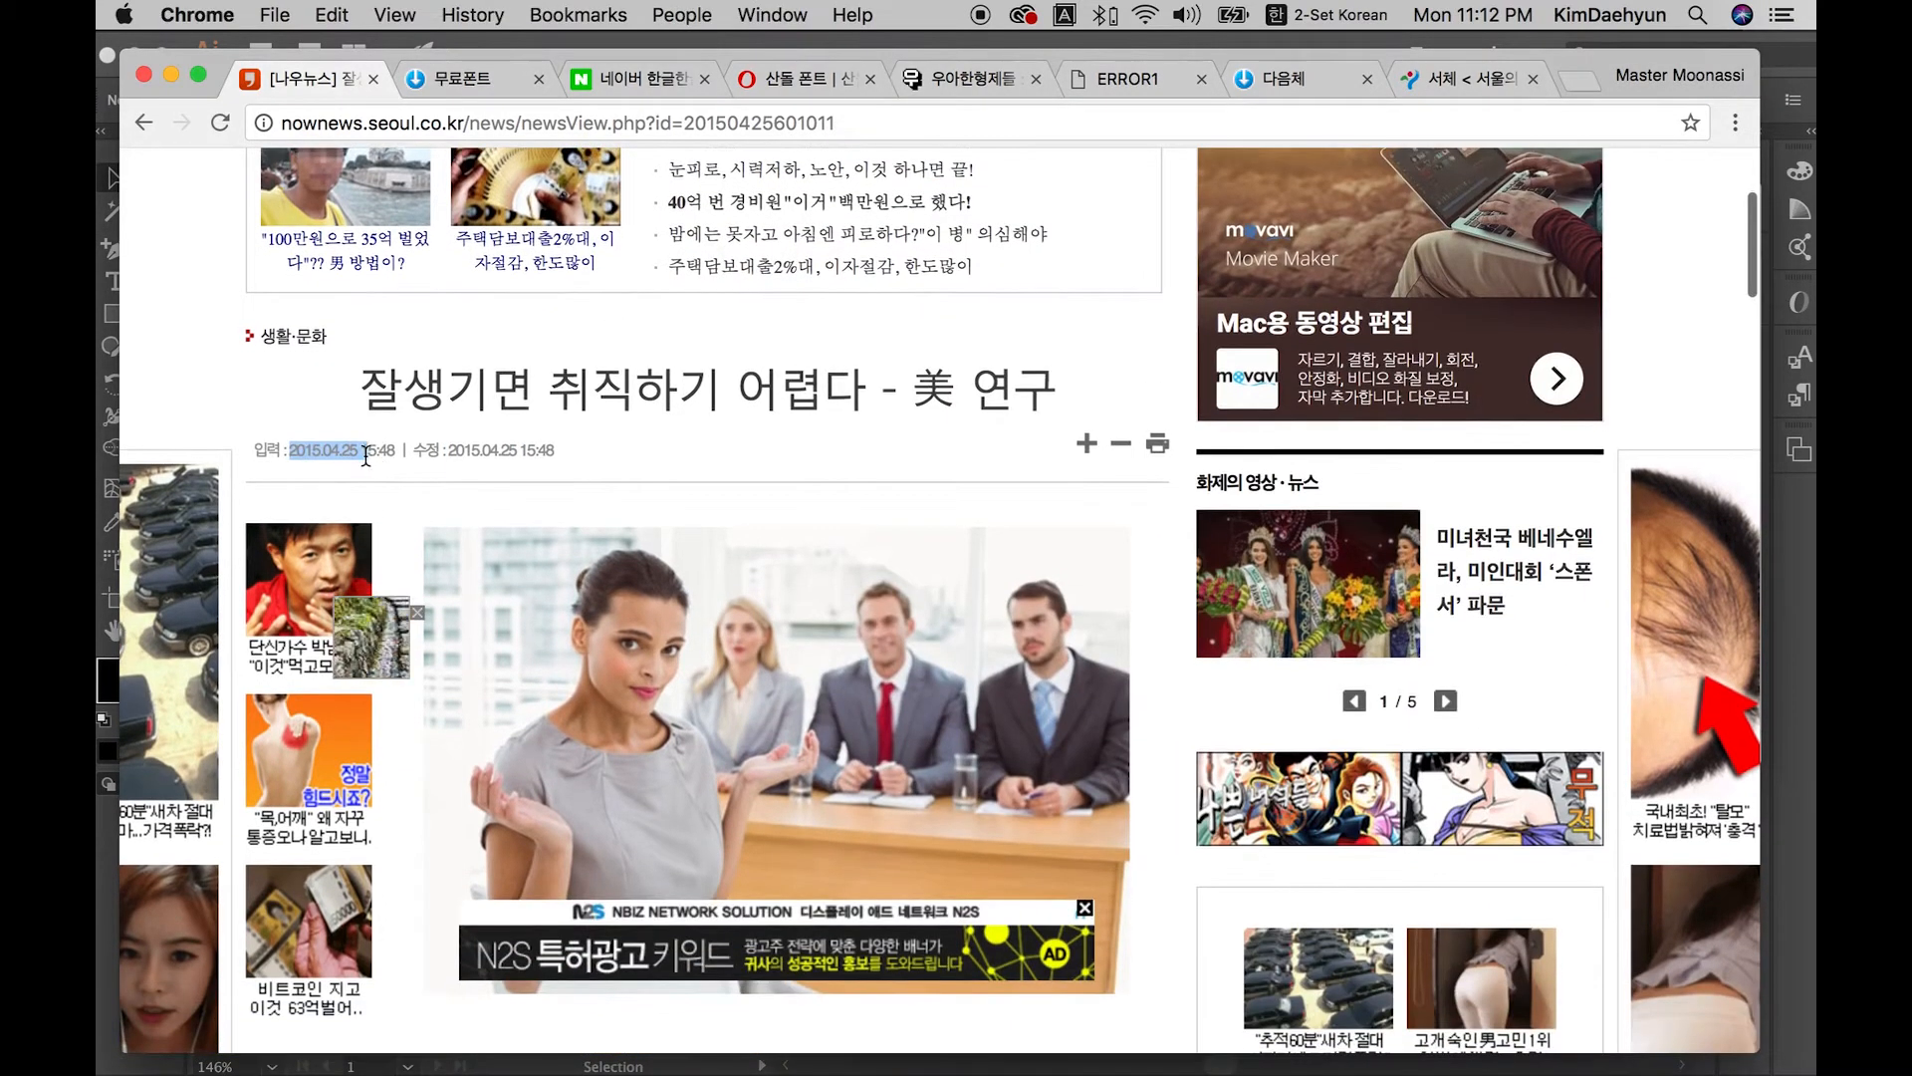
{"action": "key", "text": "super+Tab"}
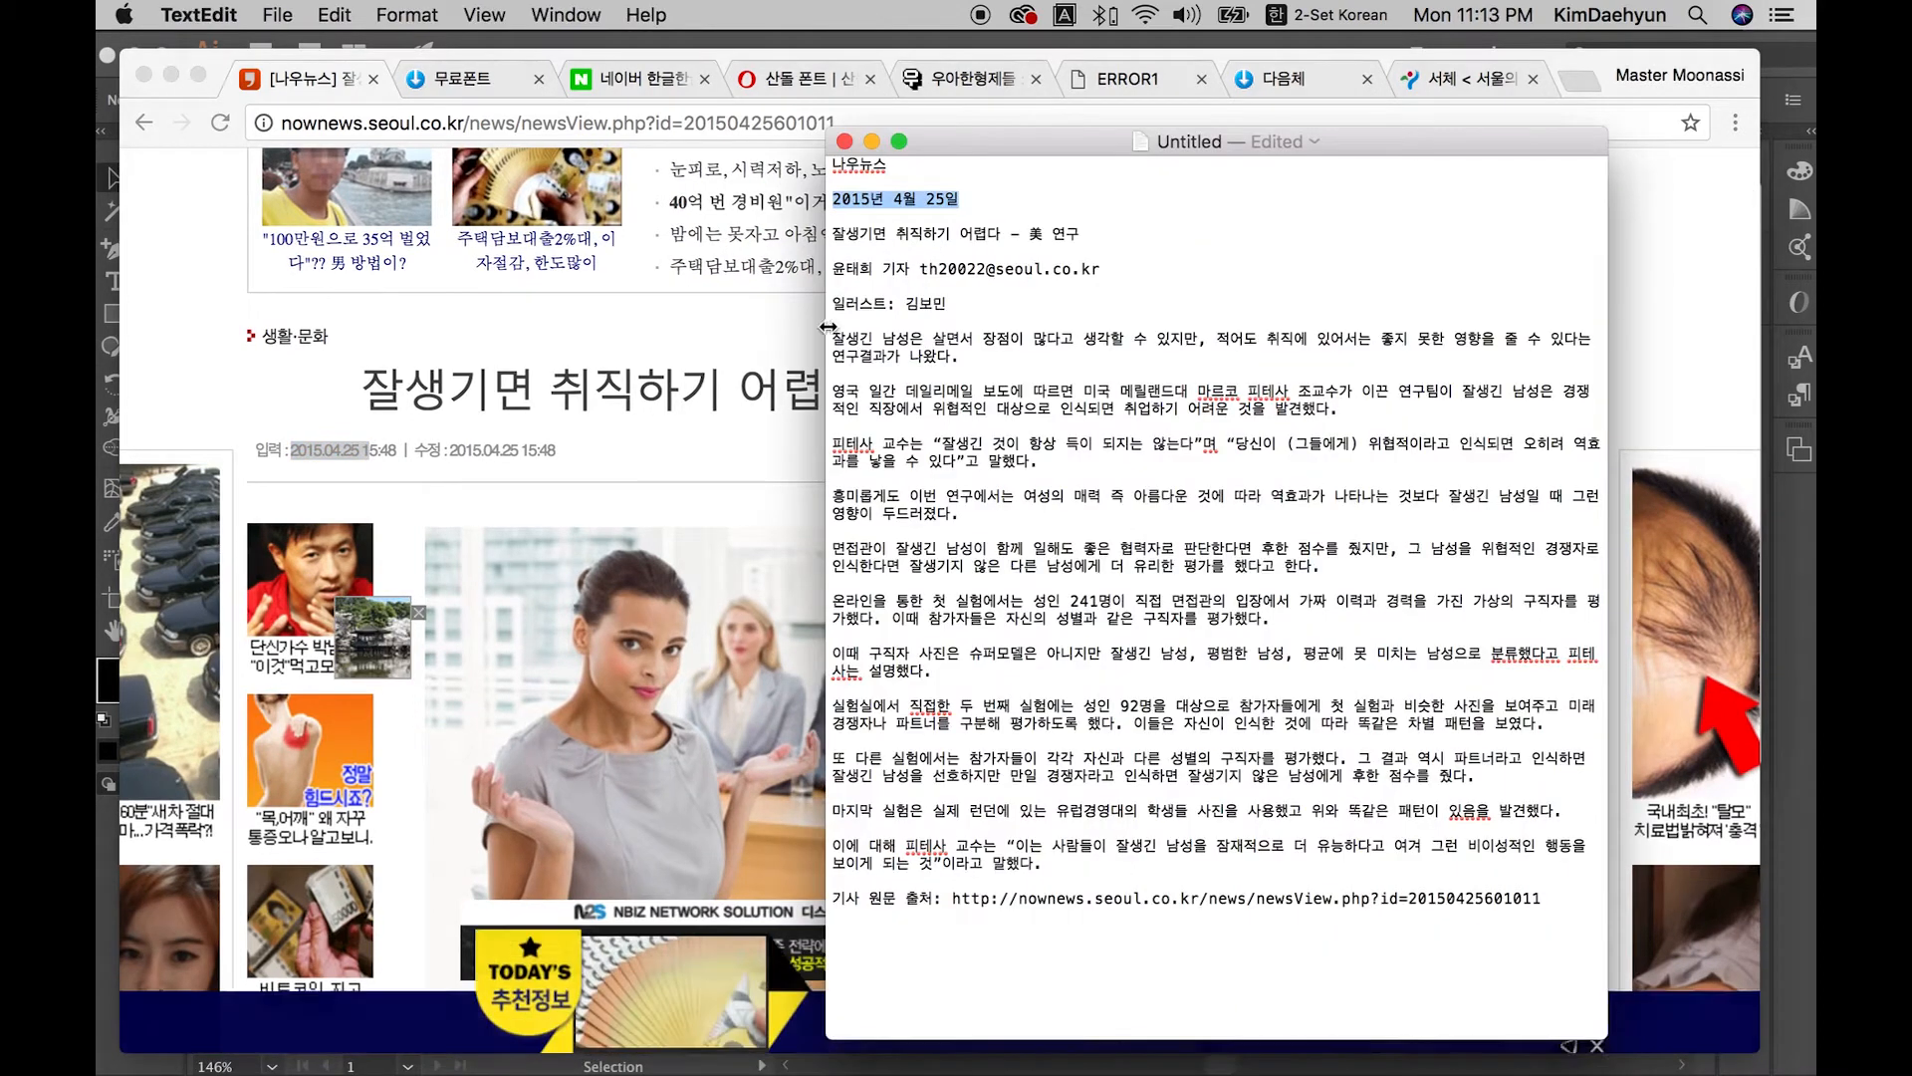
Step: Copy the headline "잘생기면 취직하기 어렵다 - 美 연구" from the article into the TextEdit notes and delete the source citation pasted with it
{"action": "left_click", "coordinate": [361, 388]}
{"action": "left_click_drag", "start_coordinate": [361, 388], "coordinate": [1097, 383]}
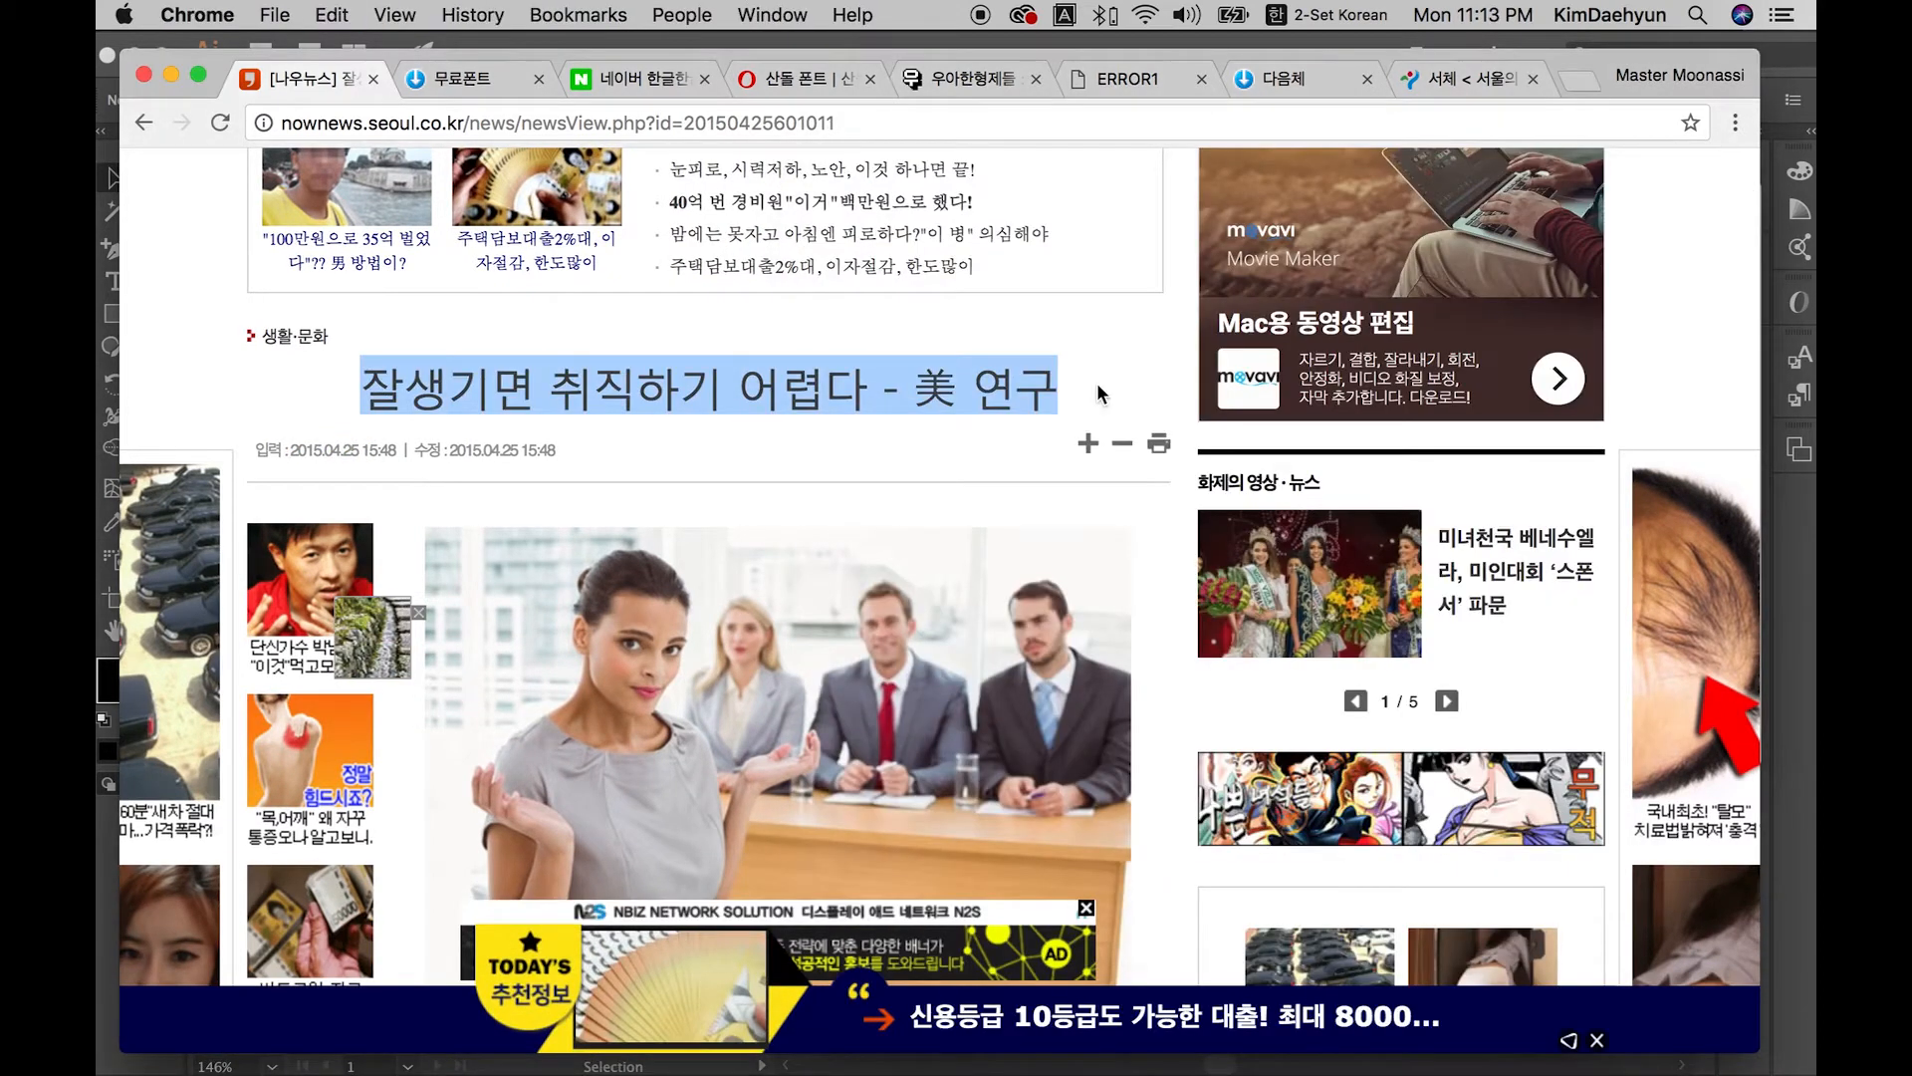
{"action": "key", "text": "super+Tab"}
{"action": "key", "text": "super+v"}
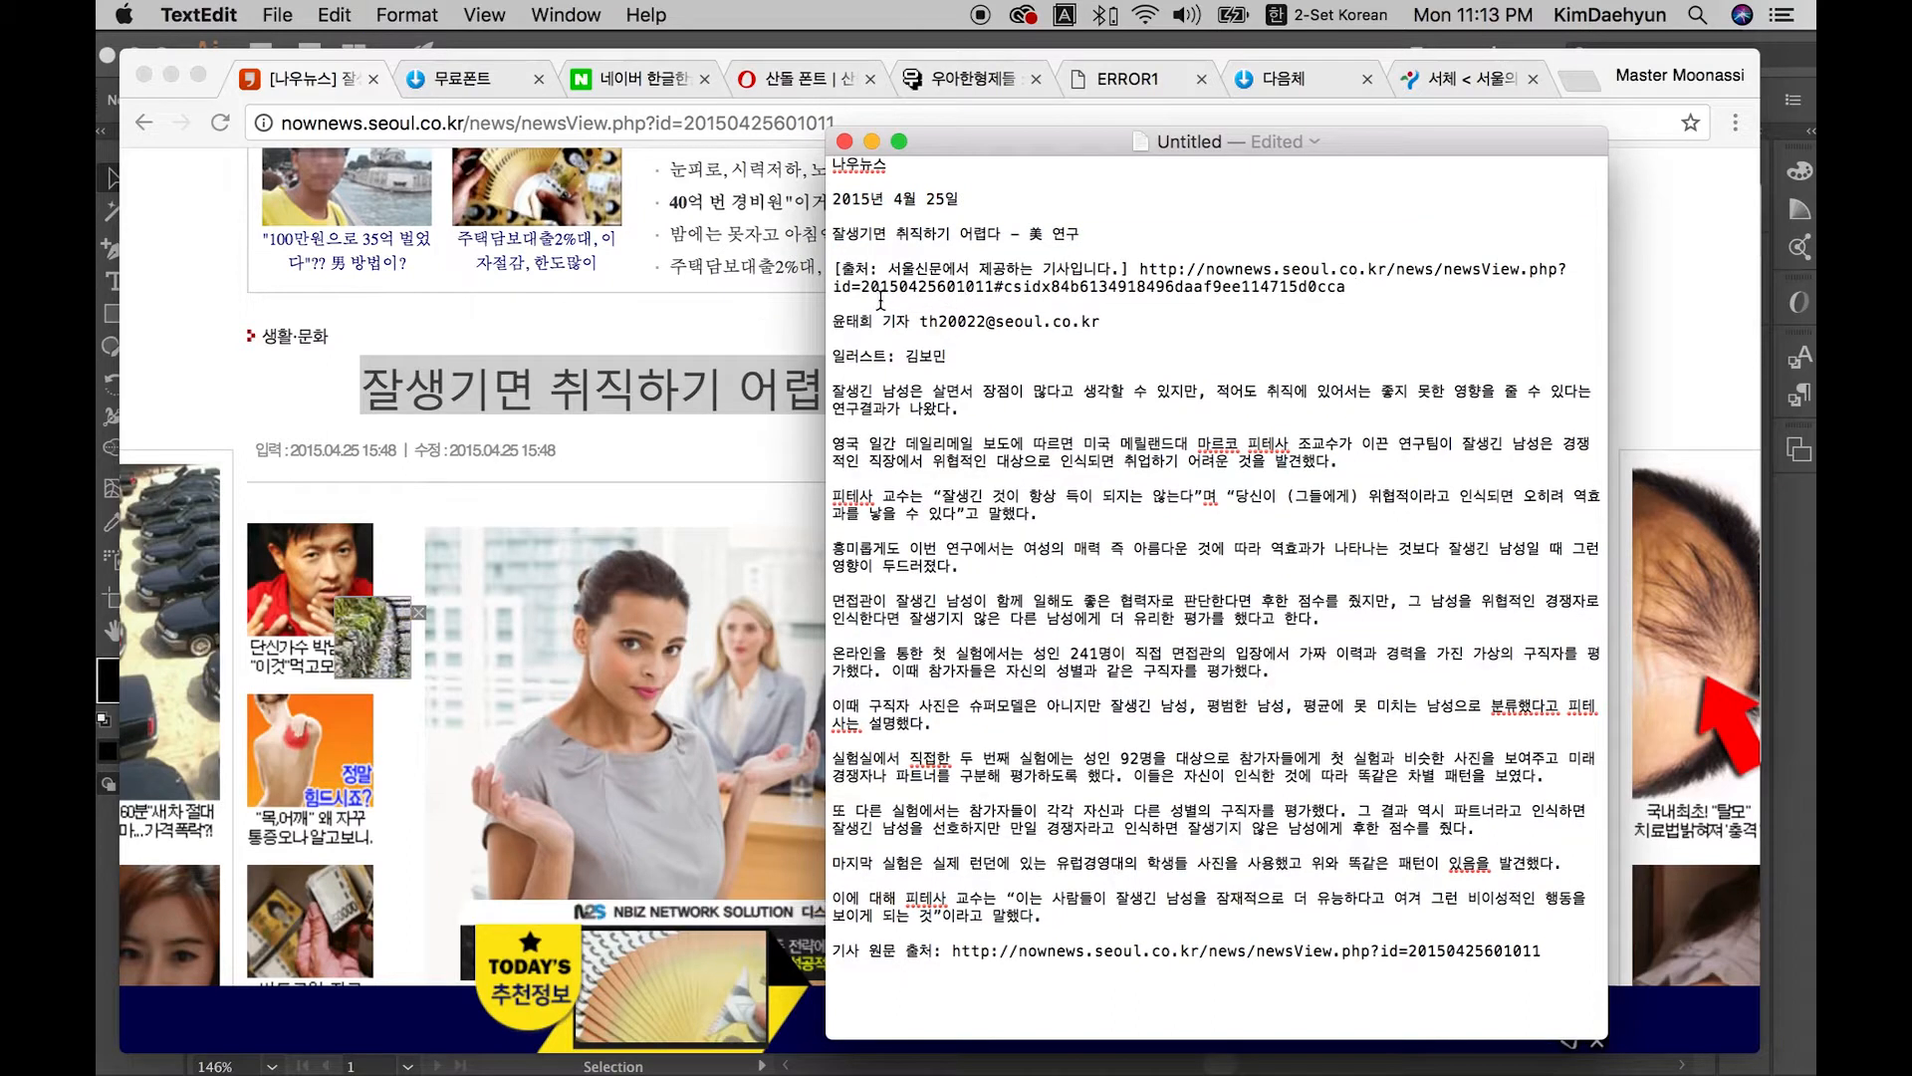
{"action": "left_click_drag", "start_coordinate": [853, 301], "coordinate": [842, 267]}
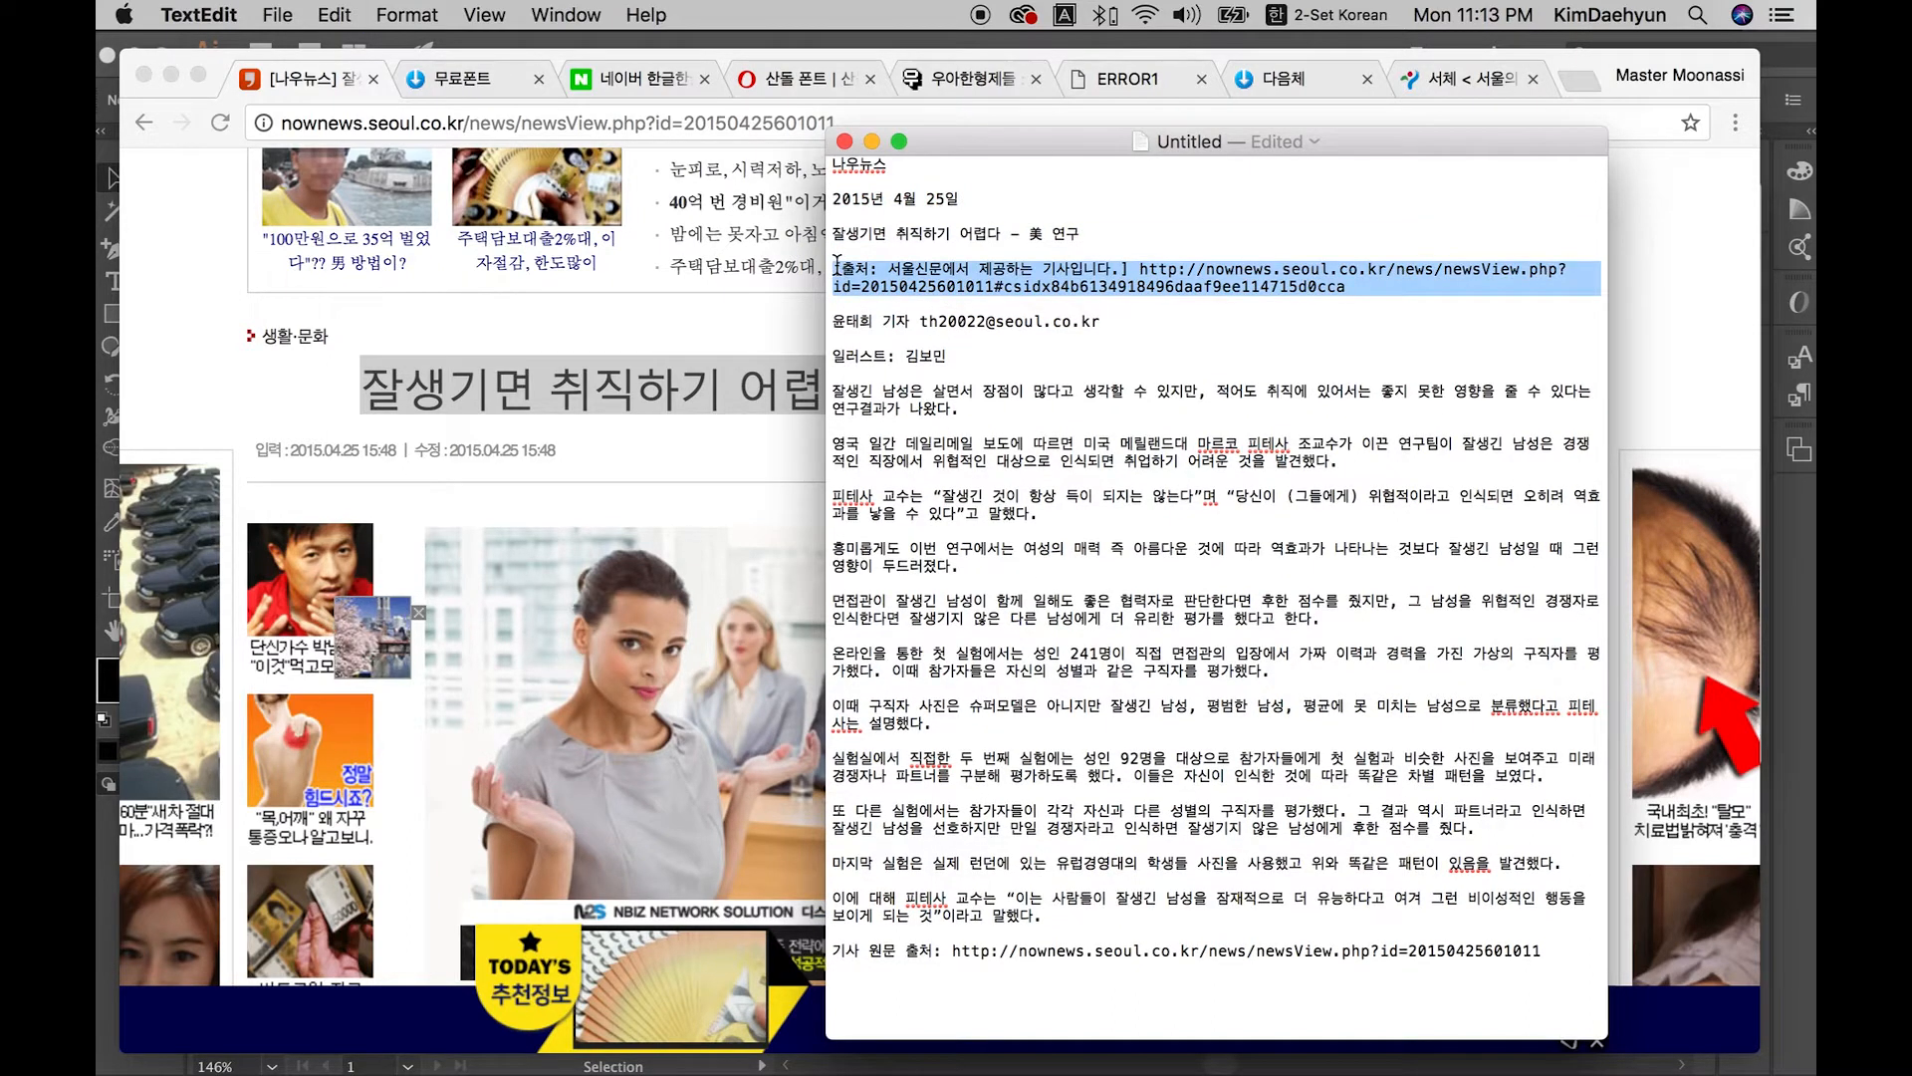
{"action": "key", "text": "BackSpace"}
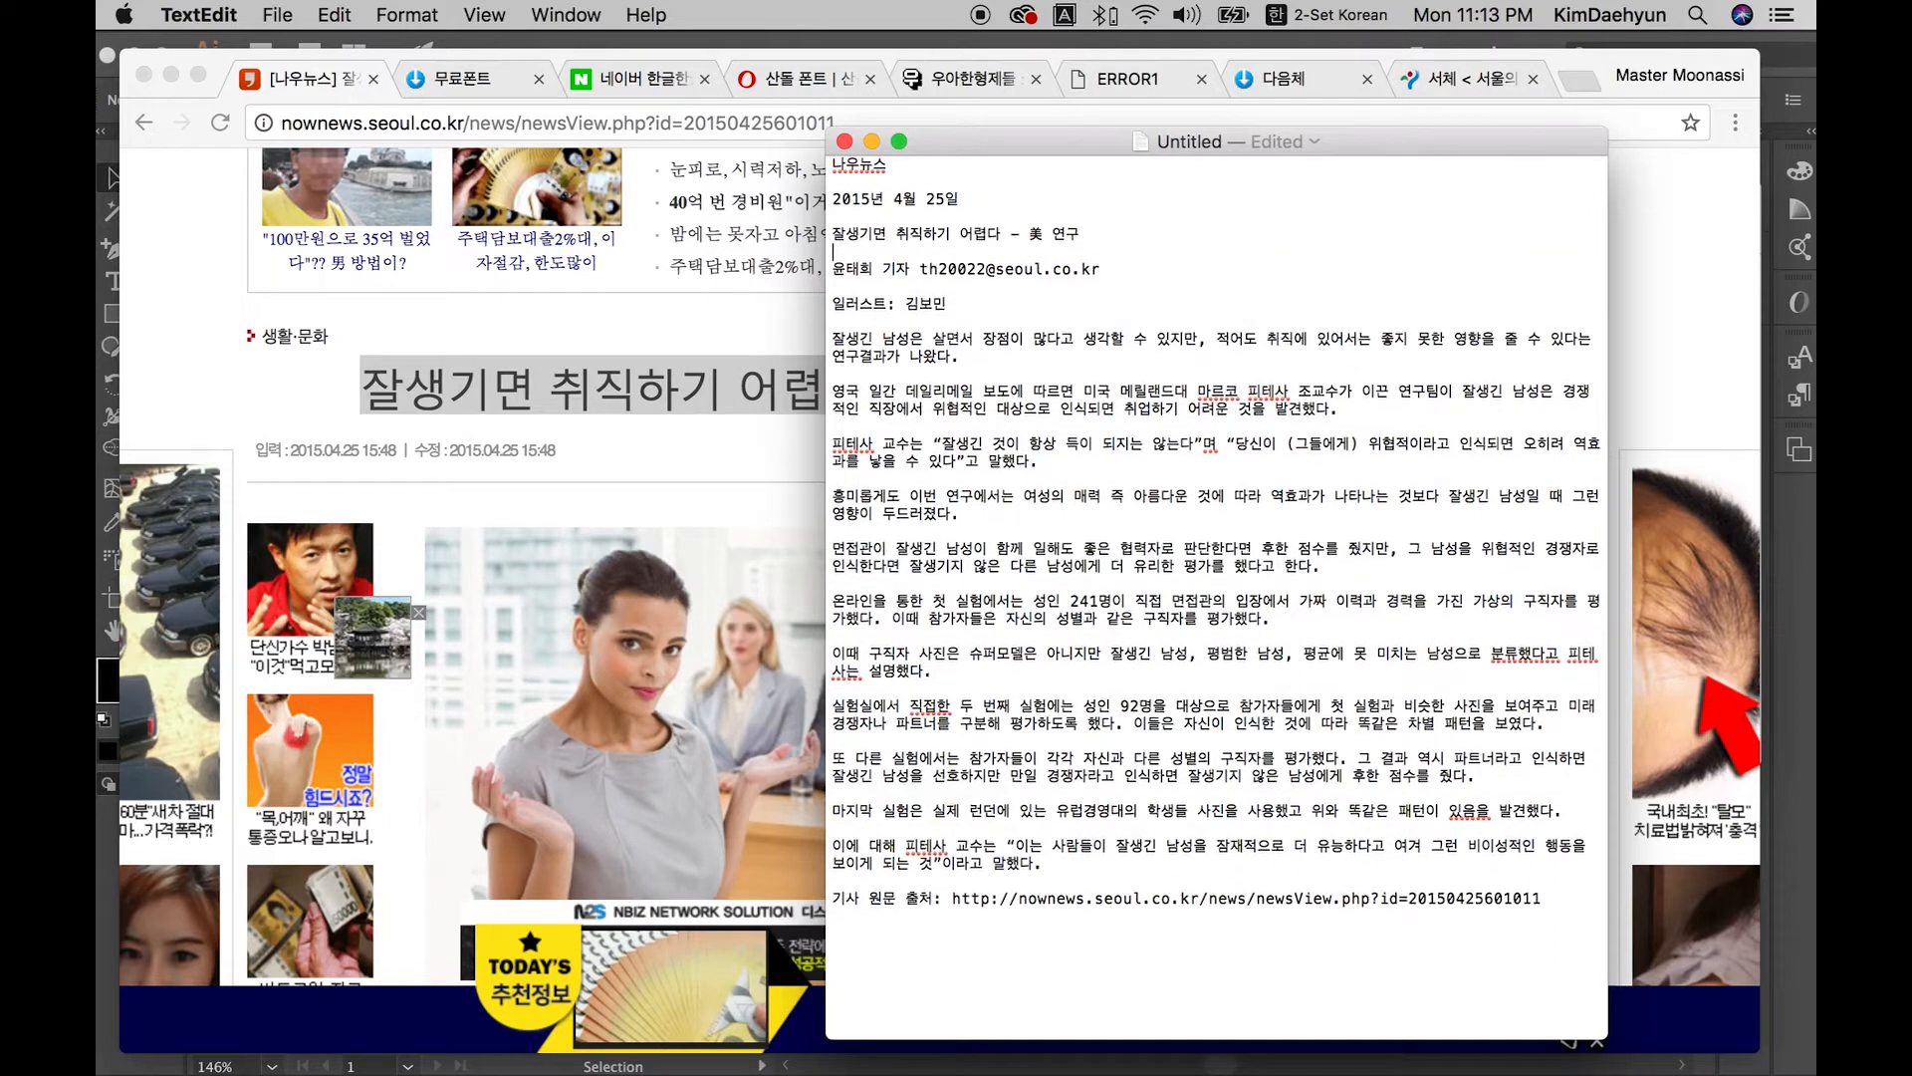
Step: Find the reporter's byline at the end of the Chrome article and highlight the name and e-mail
{"action": "left_click", "coordinate": [667, 355]}
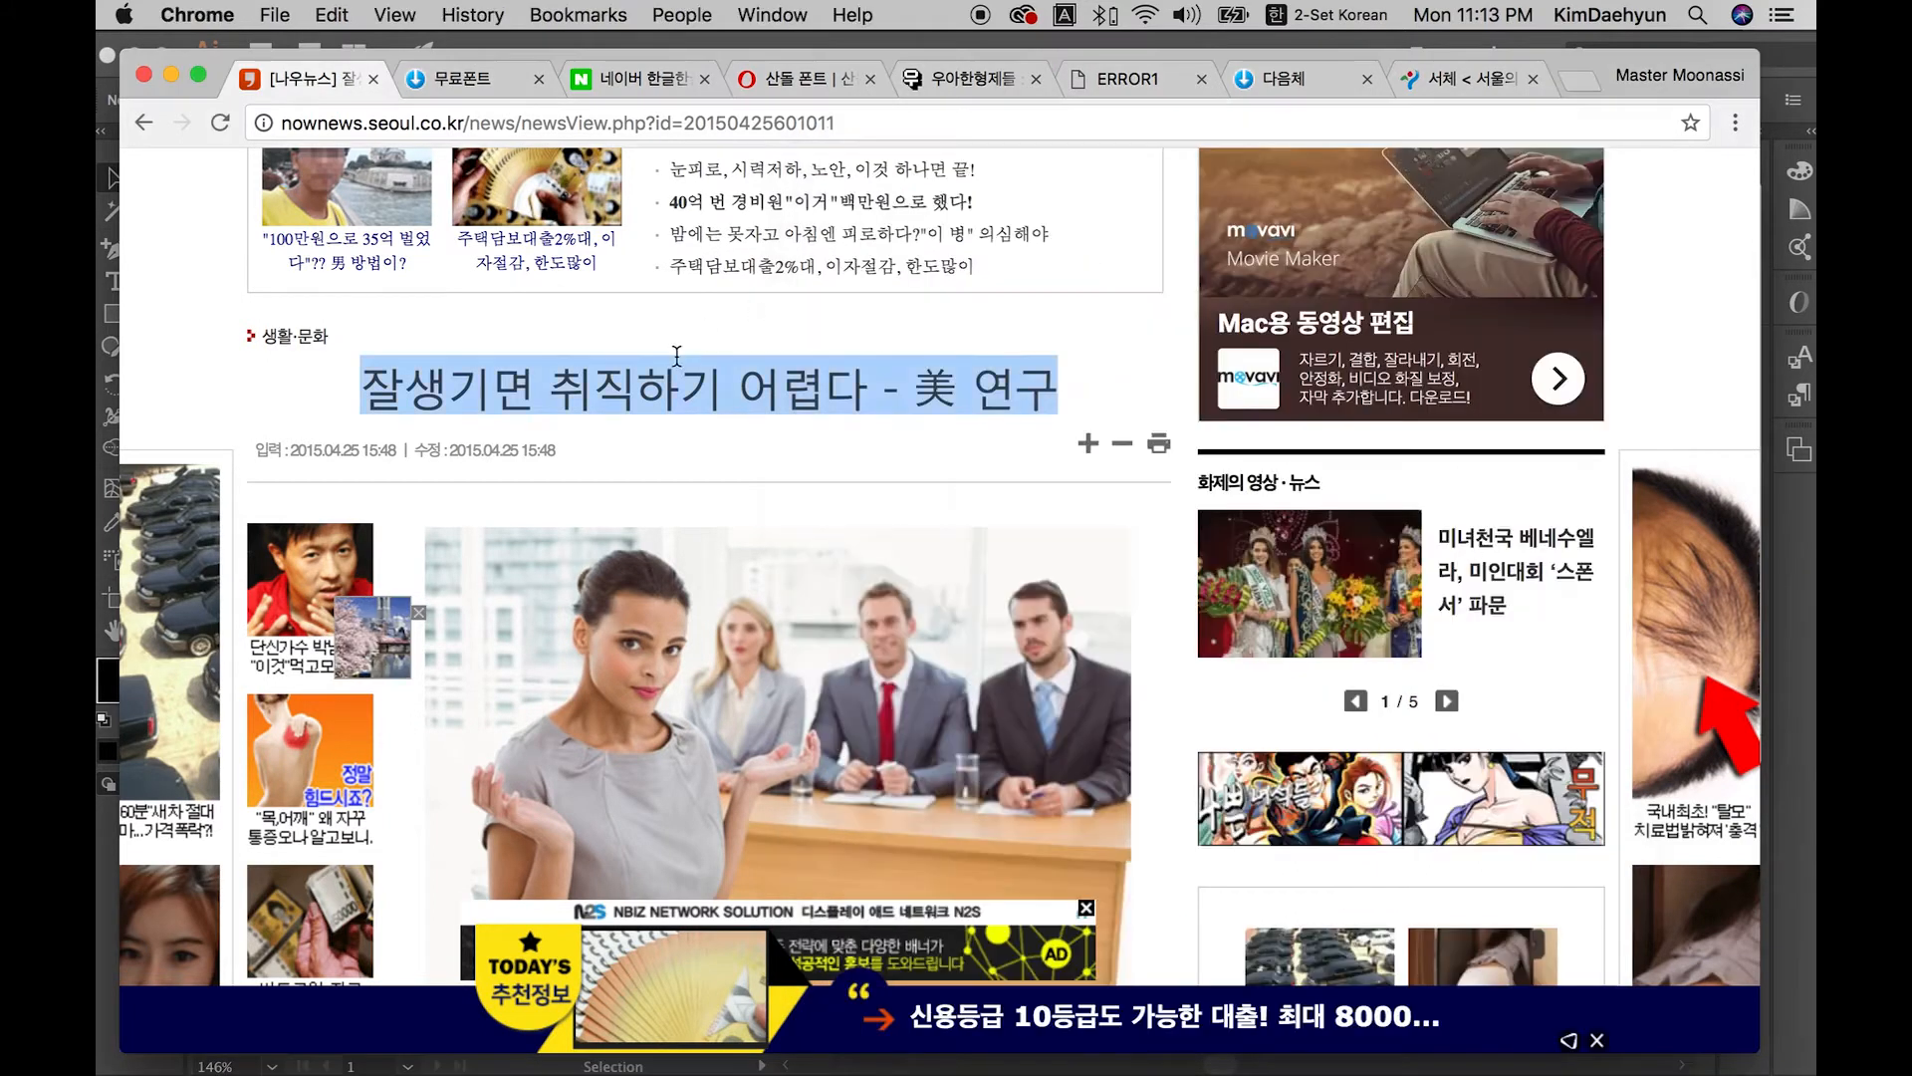
{"action": "scroll", "coordinate": [678, 353], "scroll_direction": "down", "scroll_amount": 10}
{"action": "scroll", "coordinate": [679, 362], "scroll_direction": "down", "scroll_amount": 15}
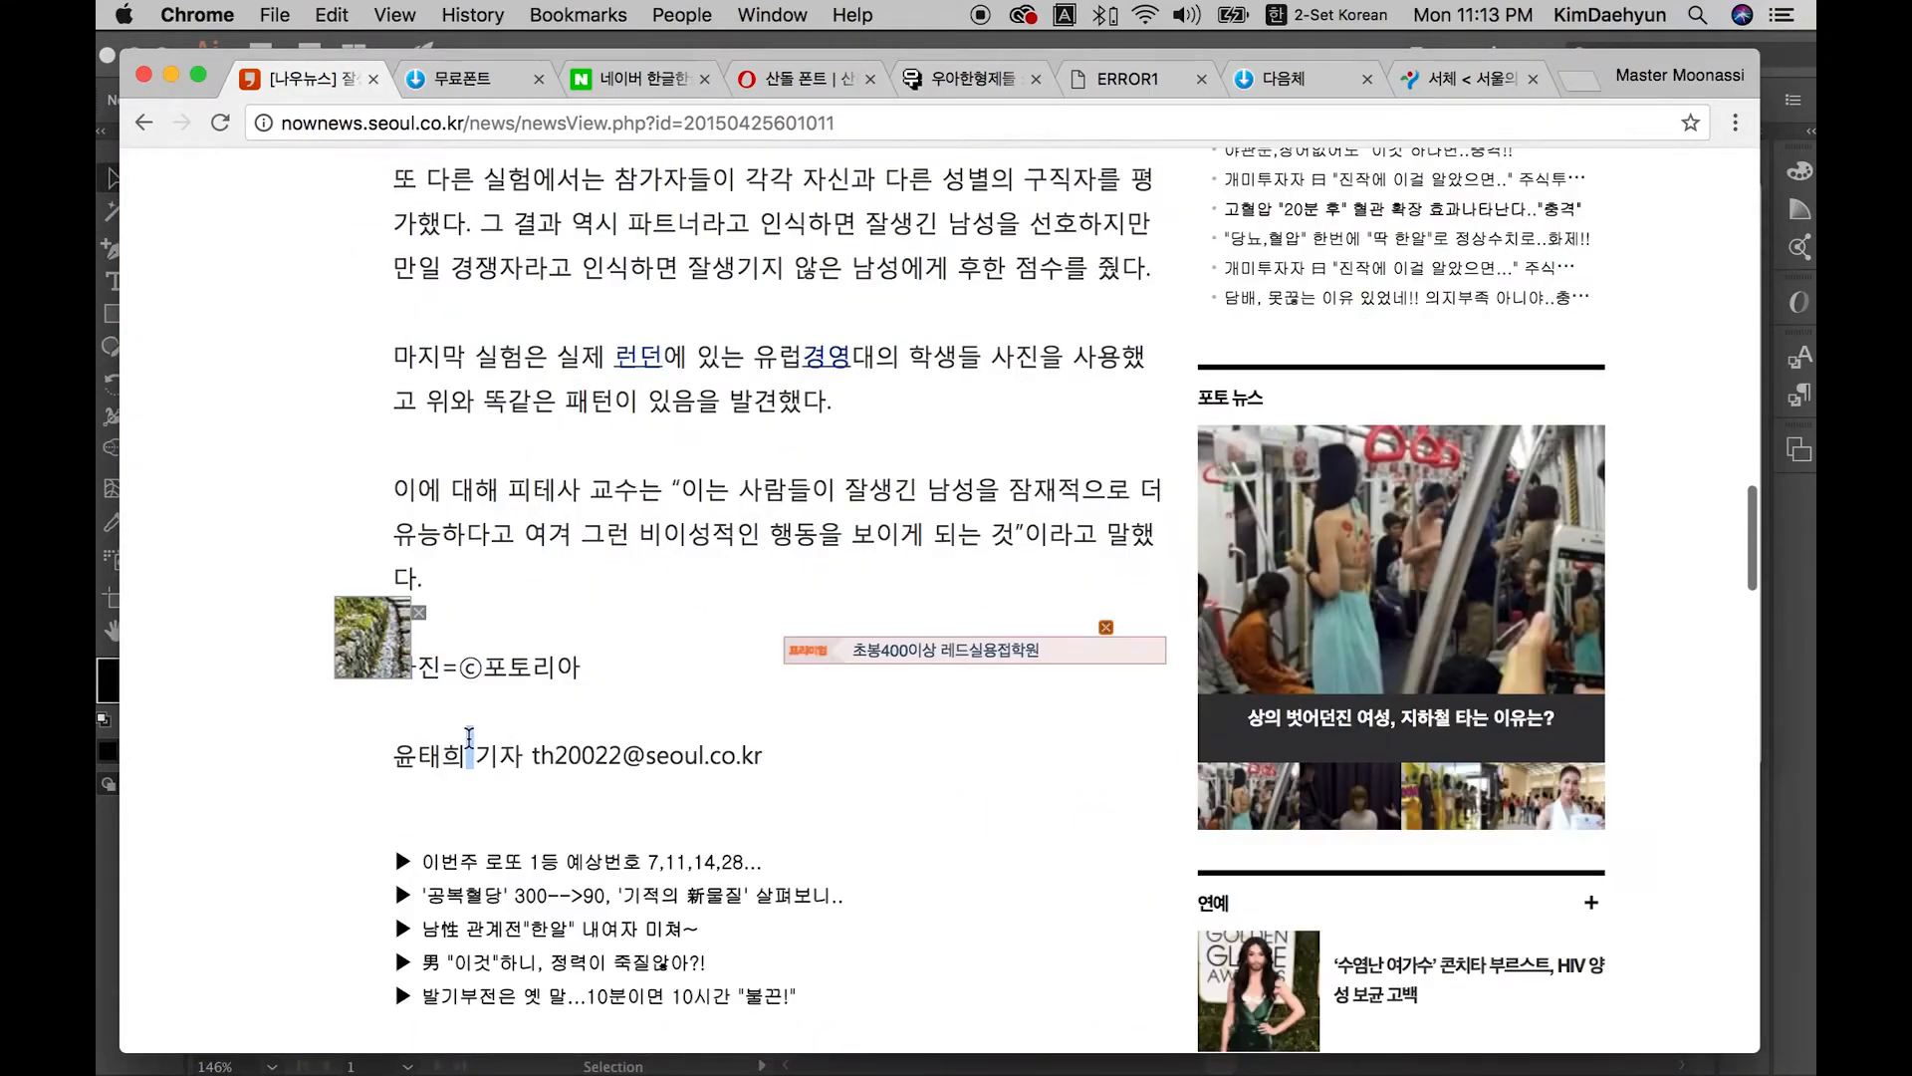
{"action": "left_click_drag", "start_coordinate": [393, 755], "coordinate": [777, 757]}
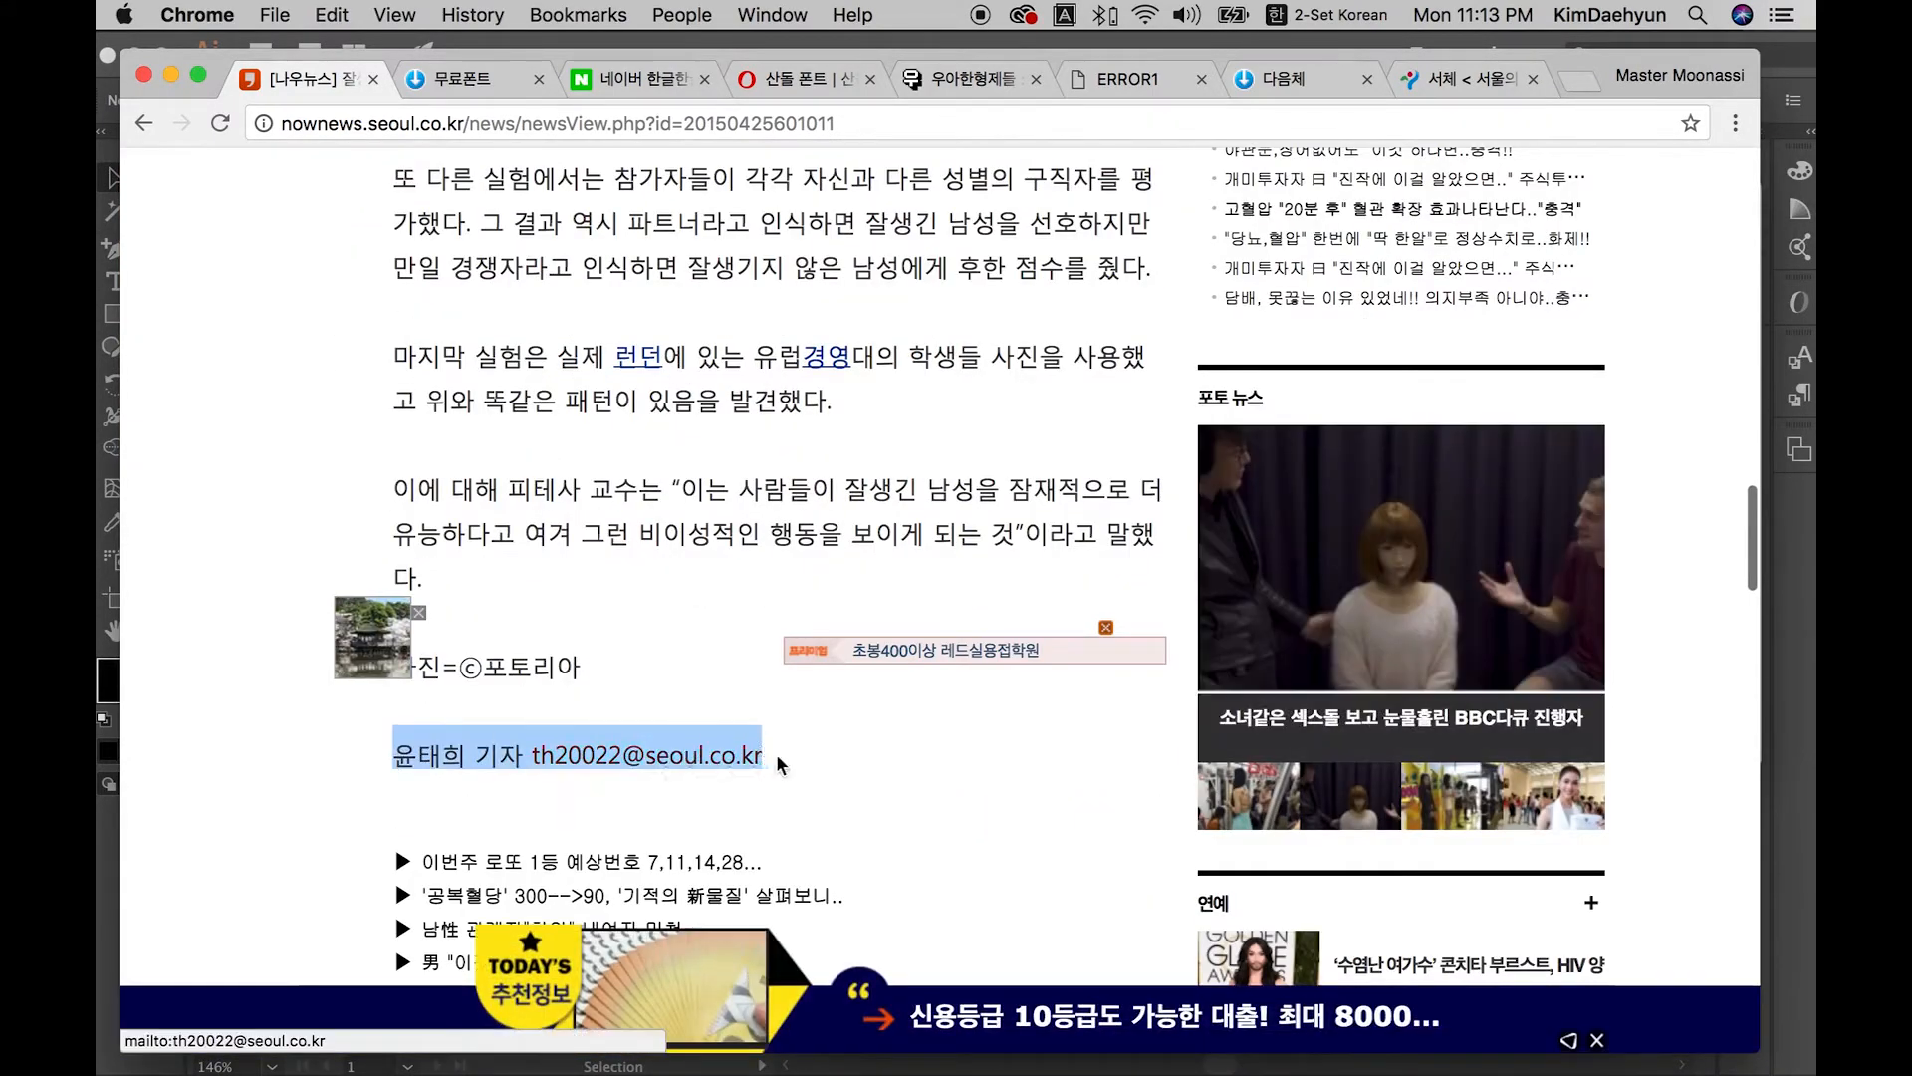
{"action": "left_click", "coordinate": [776, 759]}
{"action": "scroll", "coordinate": [777, 760], "scroll_direction": "up", "scroll_amount": 20}
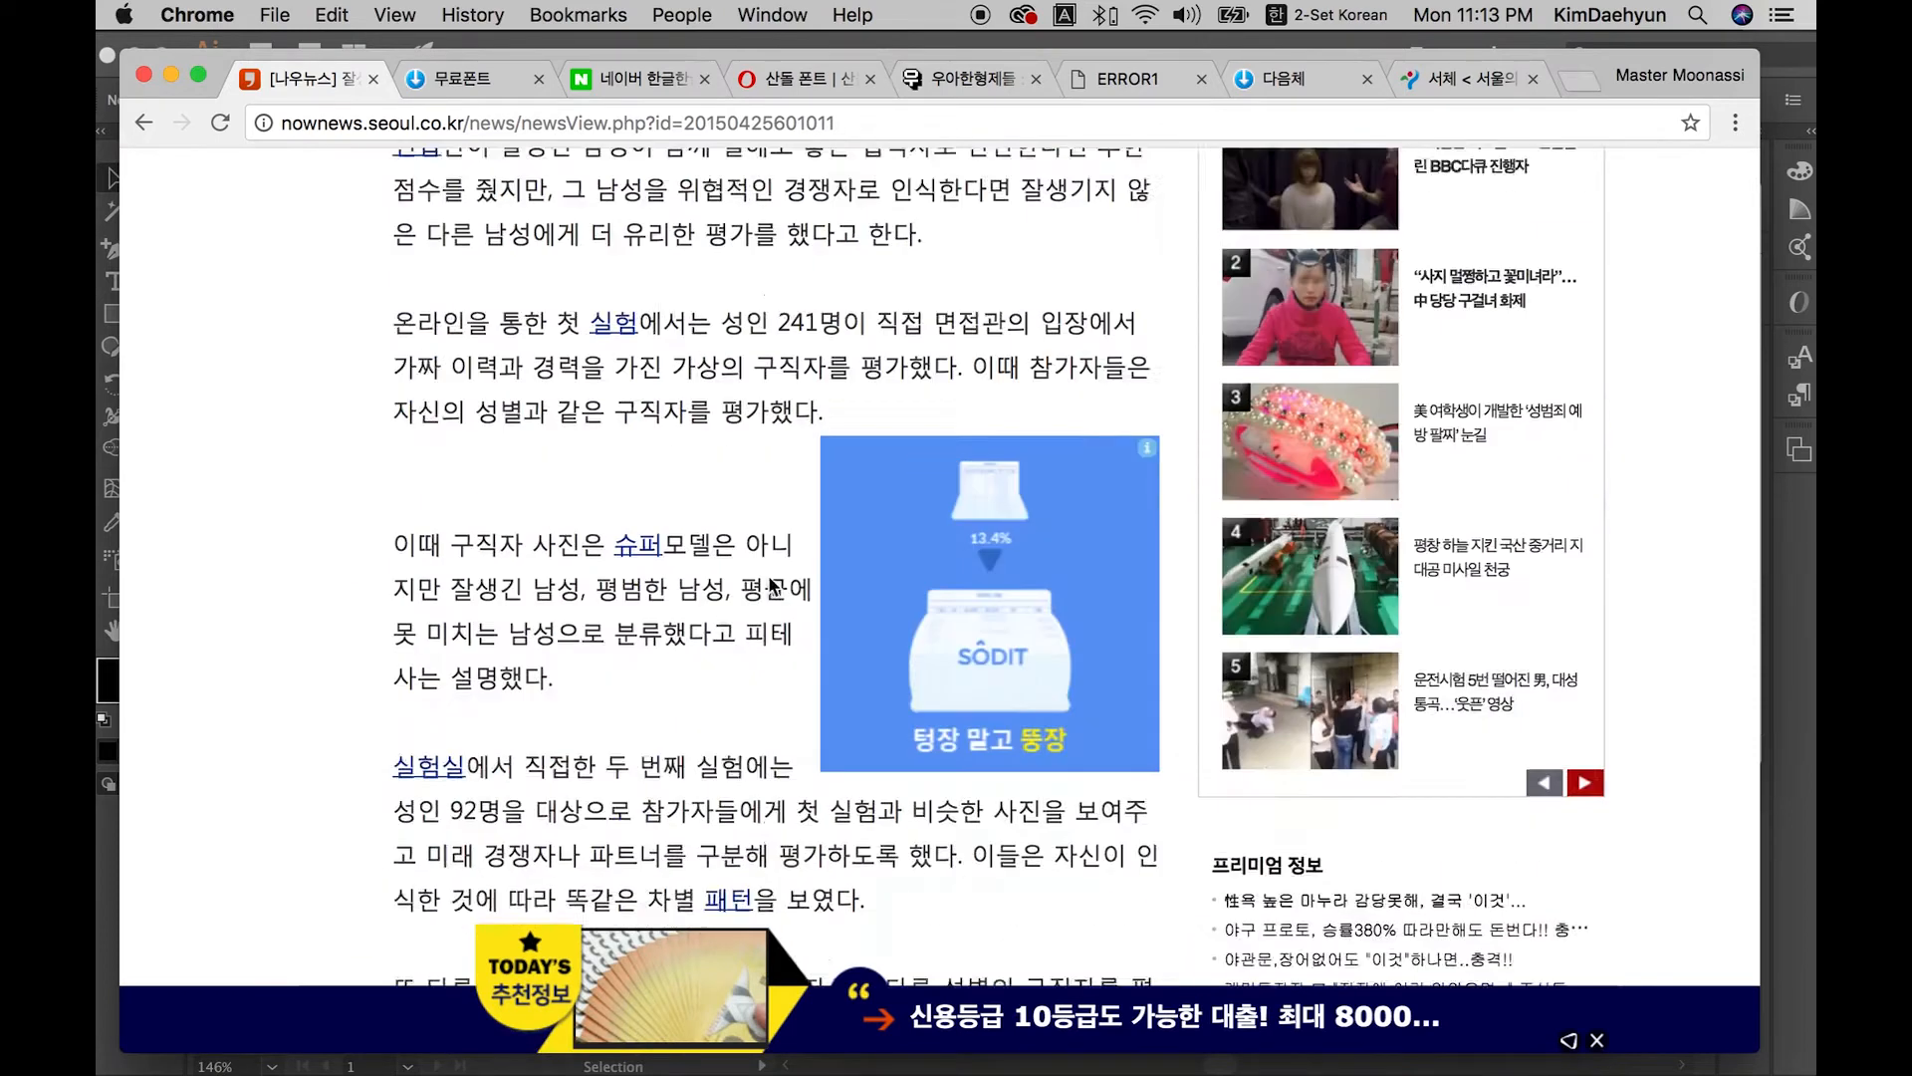
Step: Compare the body text in TextEdit with the article in Chrome, highlighting passages in both and clearing the web selection
{"action": "key", "text": "super+Tab"}
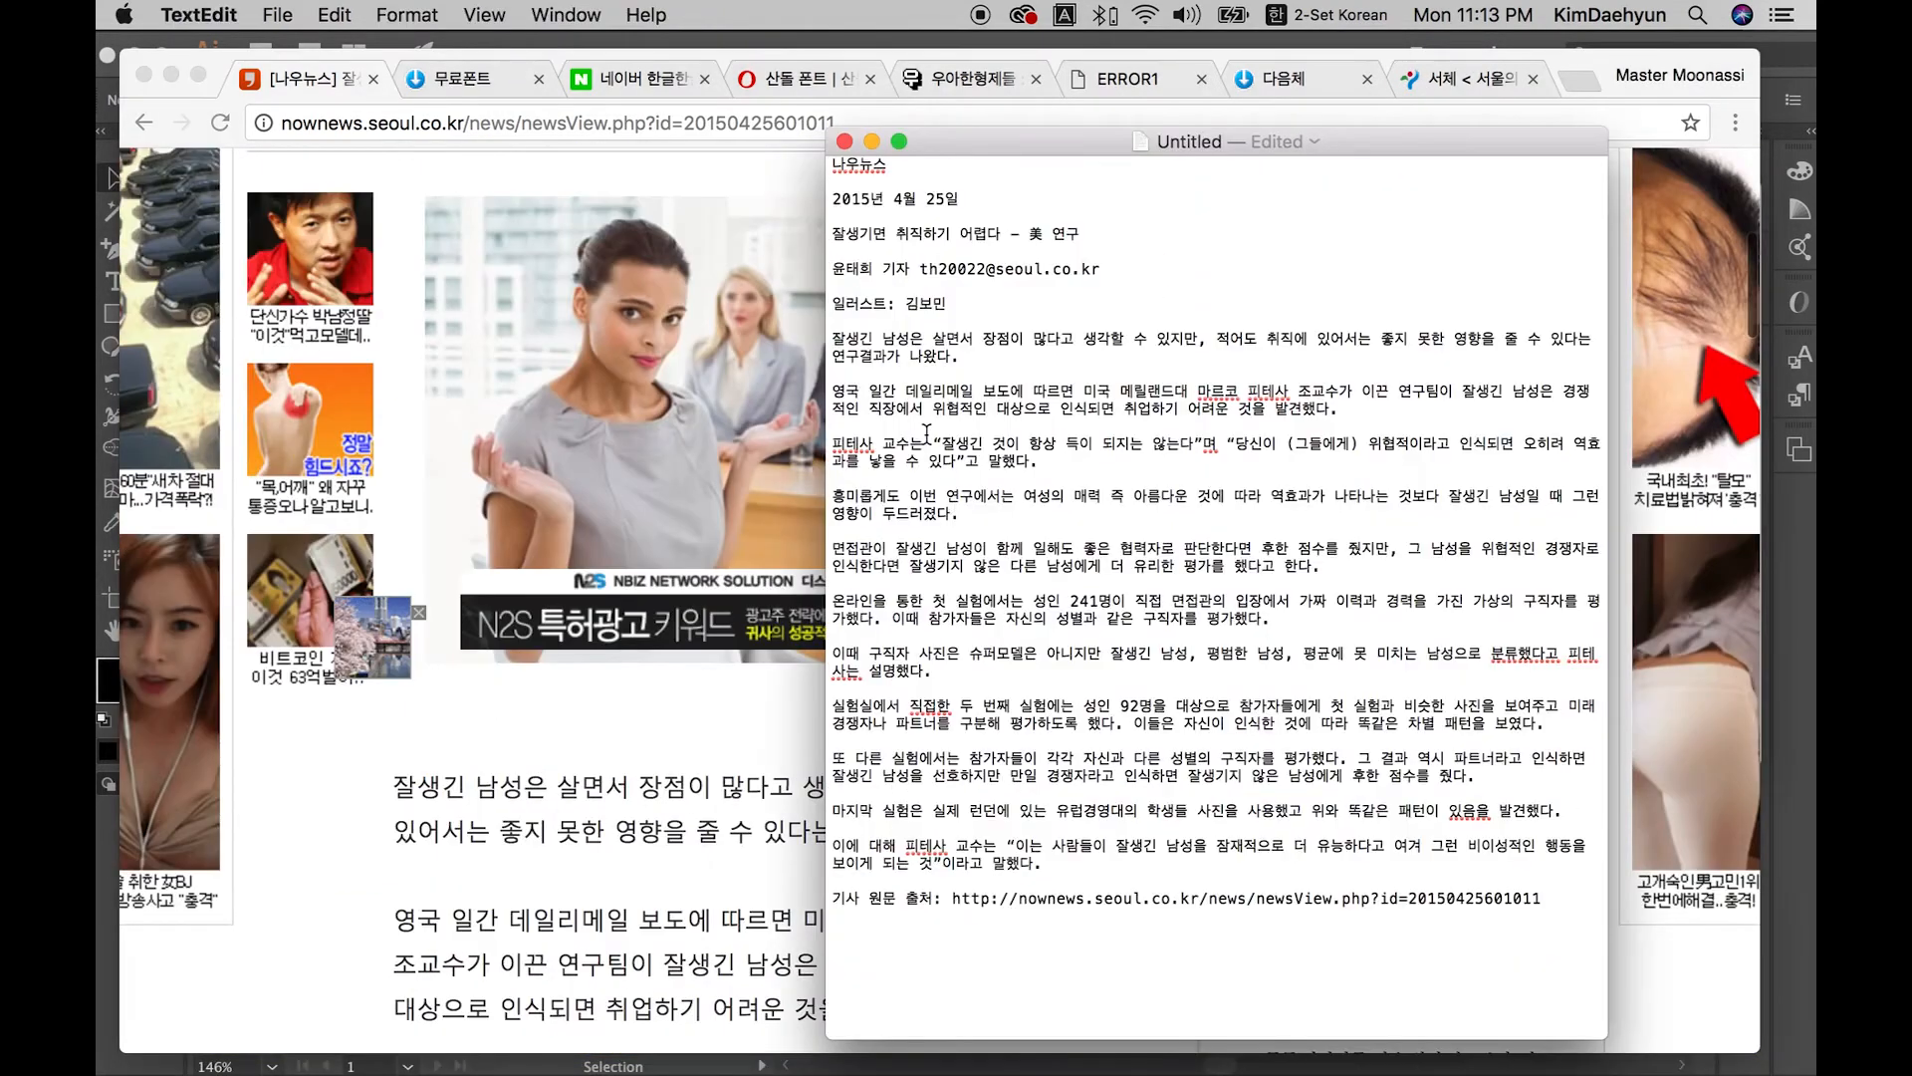
{"action": "left_click_drag", "start_coordinate": [832, 339], "coordinate": [1224, 724]}
{"action": "key", "text": "super+Tab"}
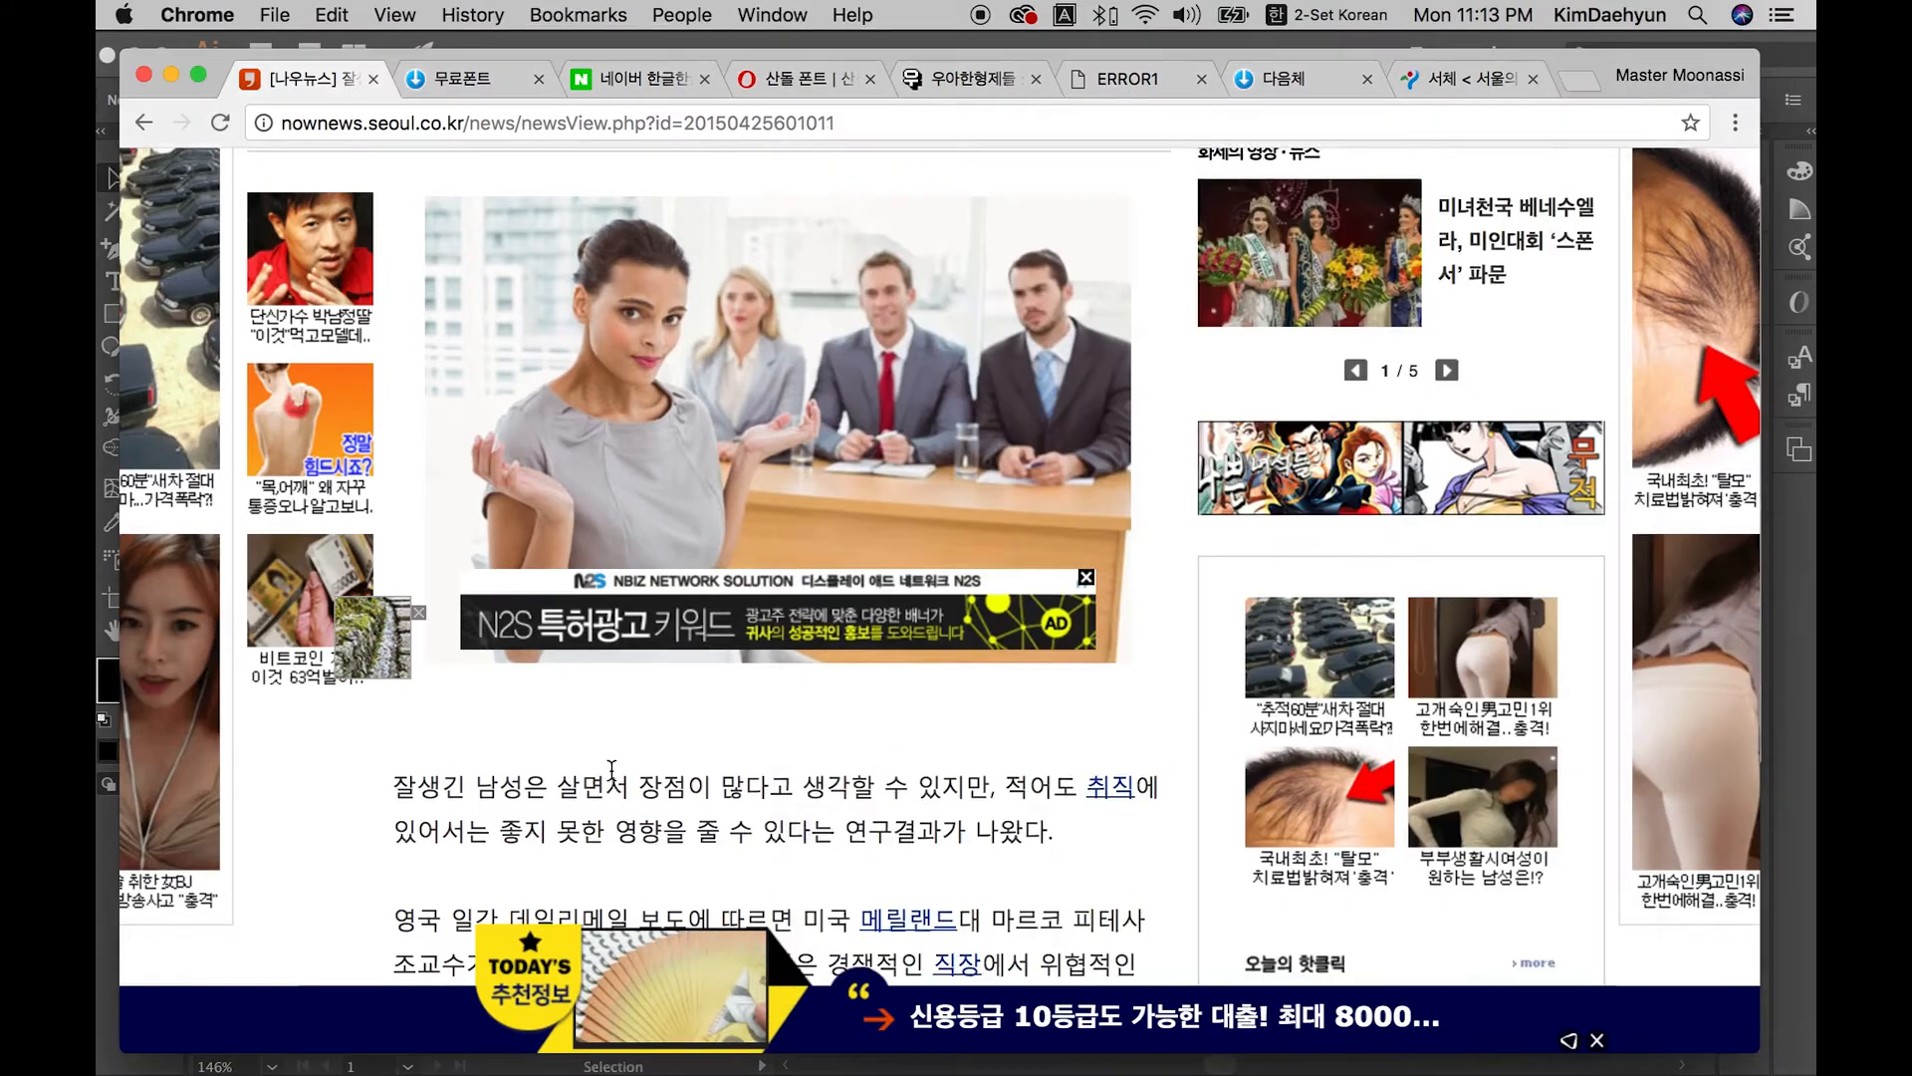
{"action": "scroll", "coordinate": [663, 787], "scroll_direction": "down", "scroll_amount": 7}
{"action": "left_click_drag", "start_coordinate": [401, 221], "coordinate": [564, 399]}
{"action": "scroll", "coordinate": [1111, 445], "scroll_direction": "up", "scroll_amount": 14}
{"action": "scroll", "coordinate": [1109, 444], "scroll_direction": "down", "scroll_amount": 12}
{"action": "scroll", "coordinate": [1496, 680], "scroll_direction": "up", "scroll_amount": 10}
{"action": "scroll", "coordinate": [1496, 679], "scroll_direction": "up", "scroll_amount": 2}
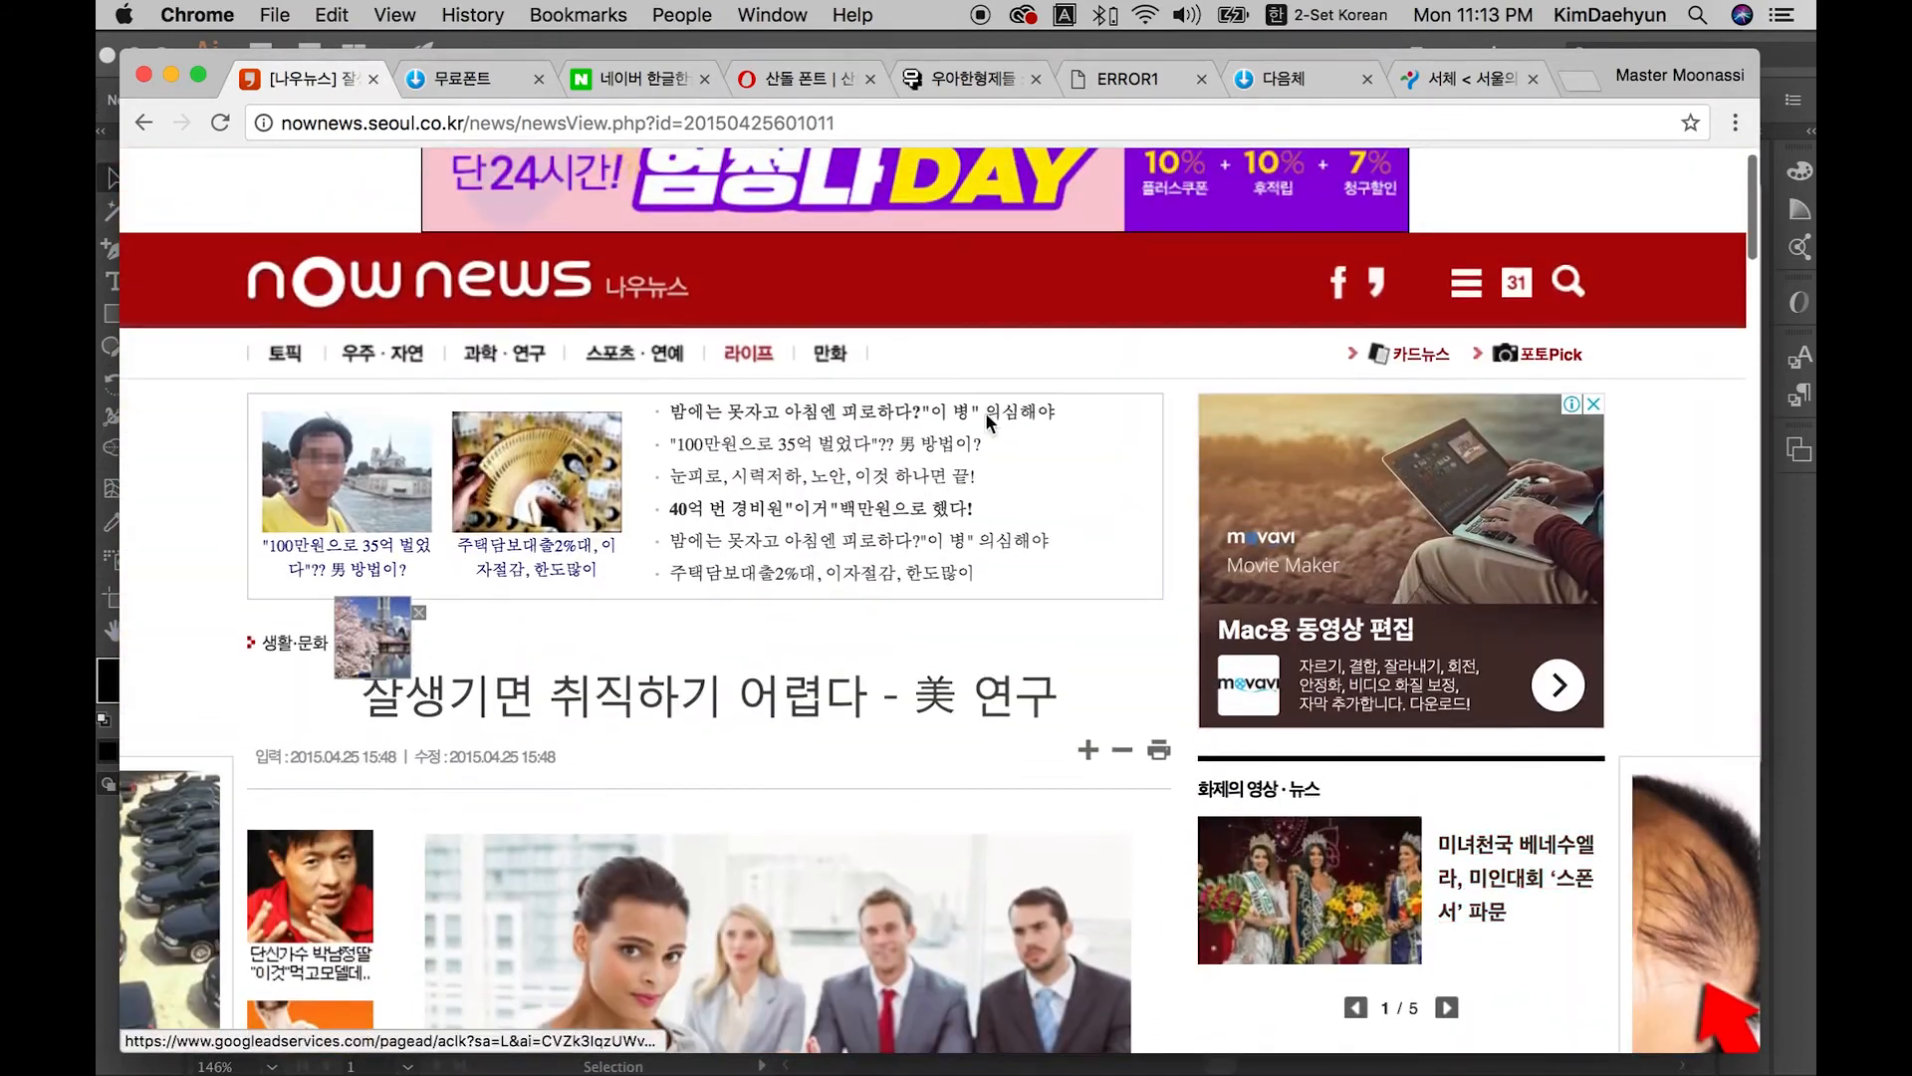
{"action": "scroll", "coordinate": [217, 679], "scroll_direction": "down", "scroll_amount": 10}
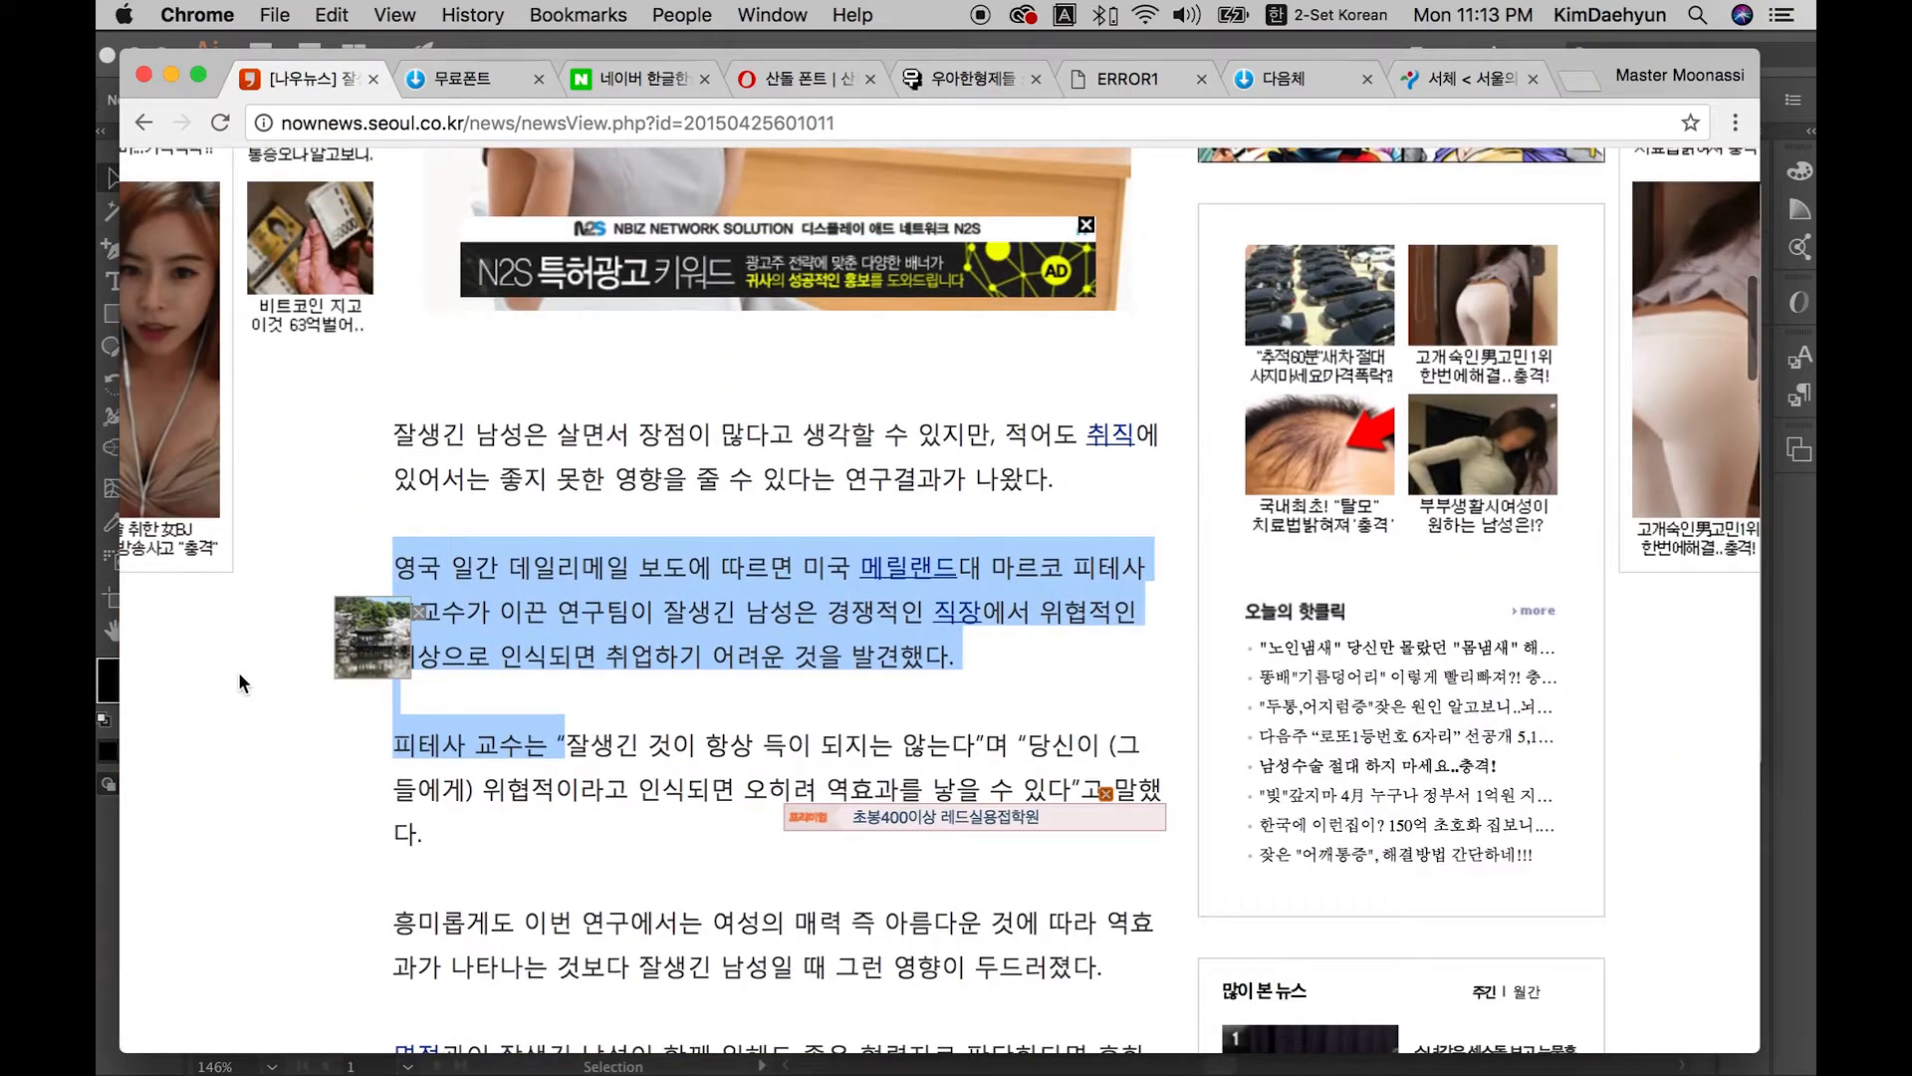
{"action": "left_click", "coordinate": [480, 685]}
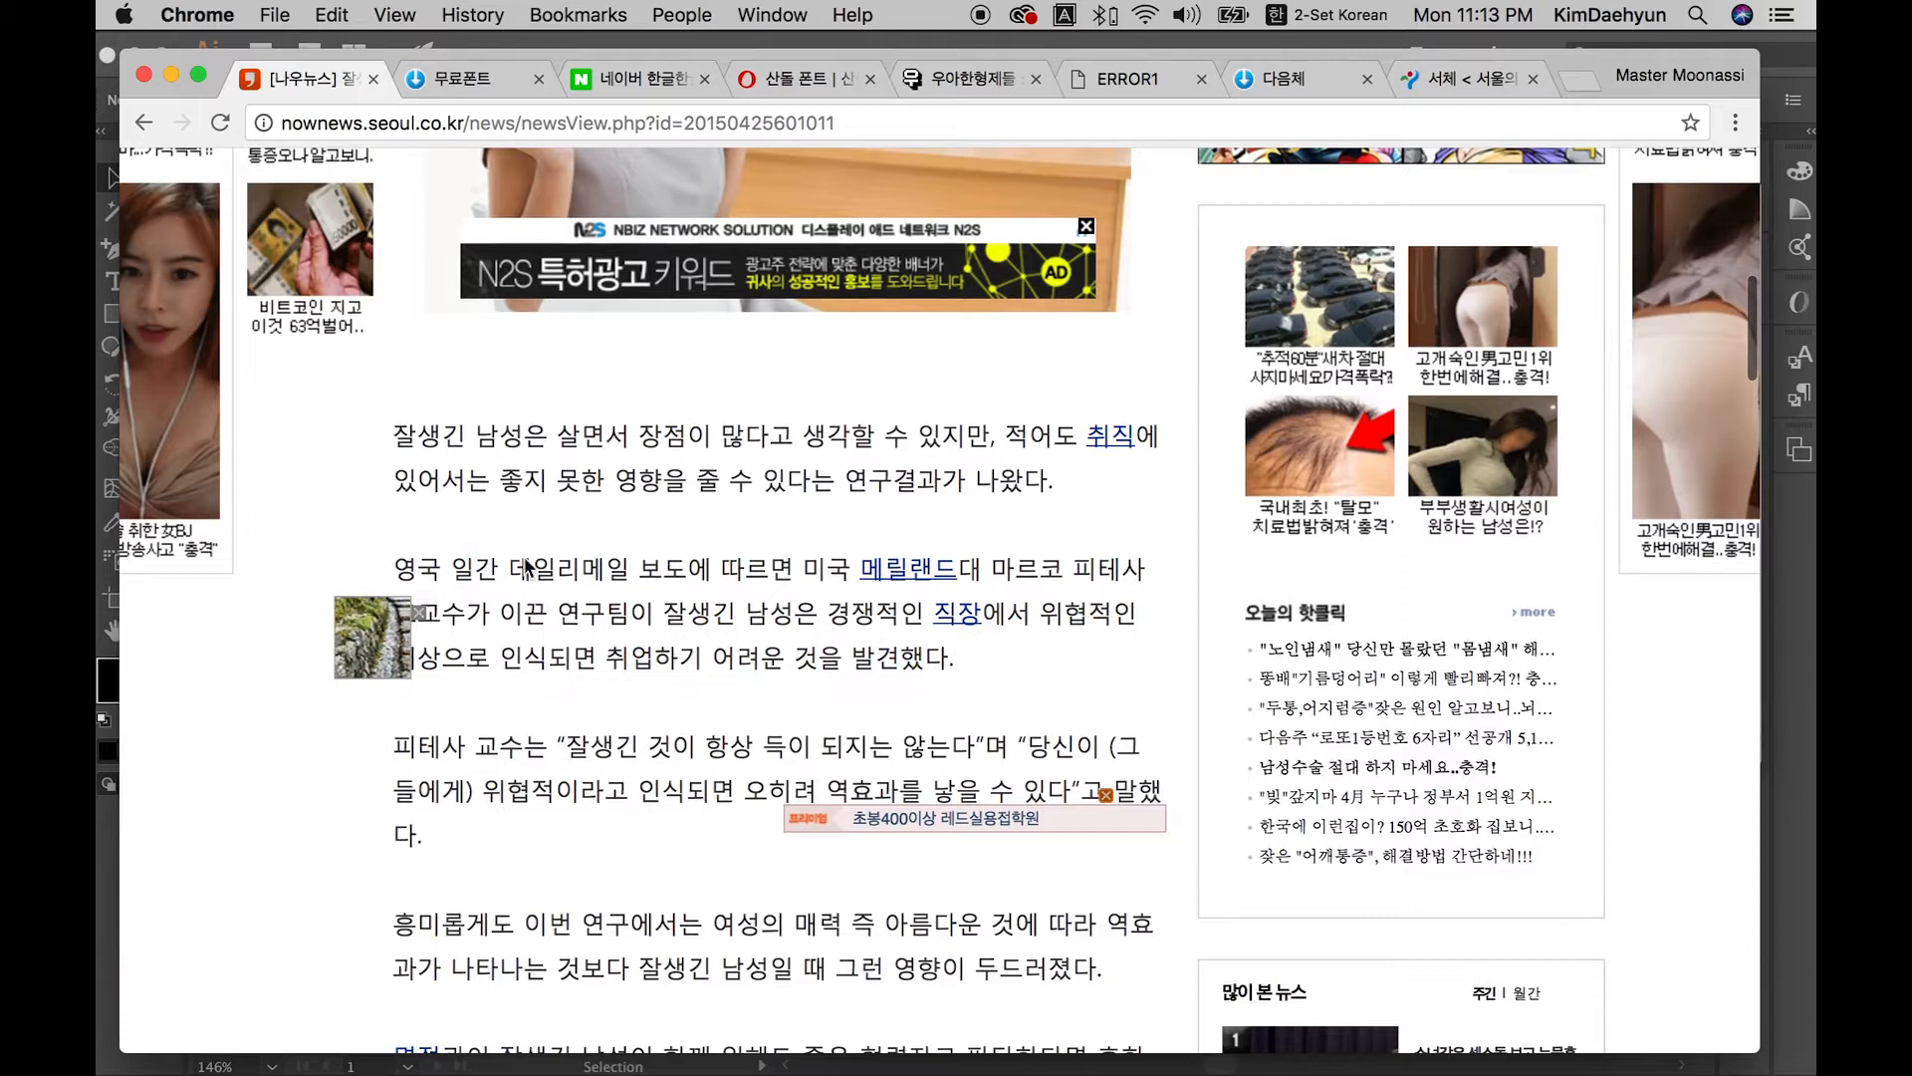
{"action": "scroll", "coordinate": [525, 507], "scroll_direction": "down", "scroll_amount": 1}
{"action": "scroll", "coordinate": [526, 501], "scroll_direction": "down", "scroll_amount": 5}
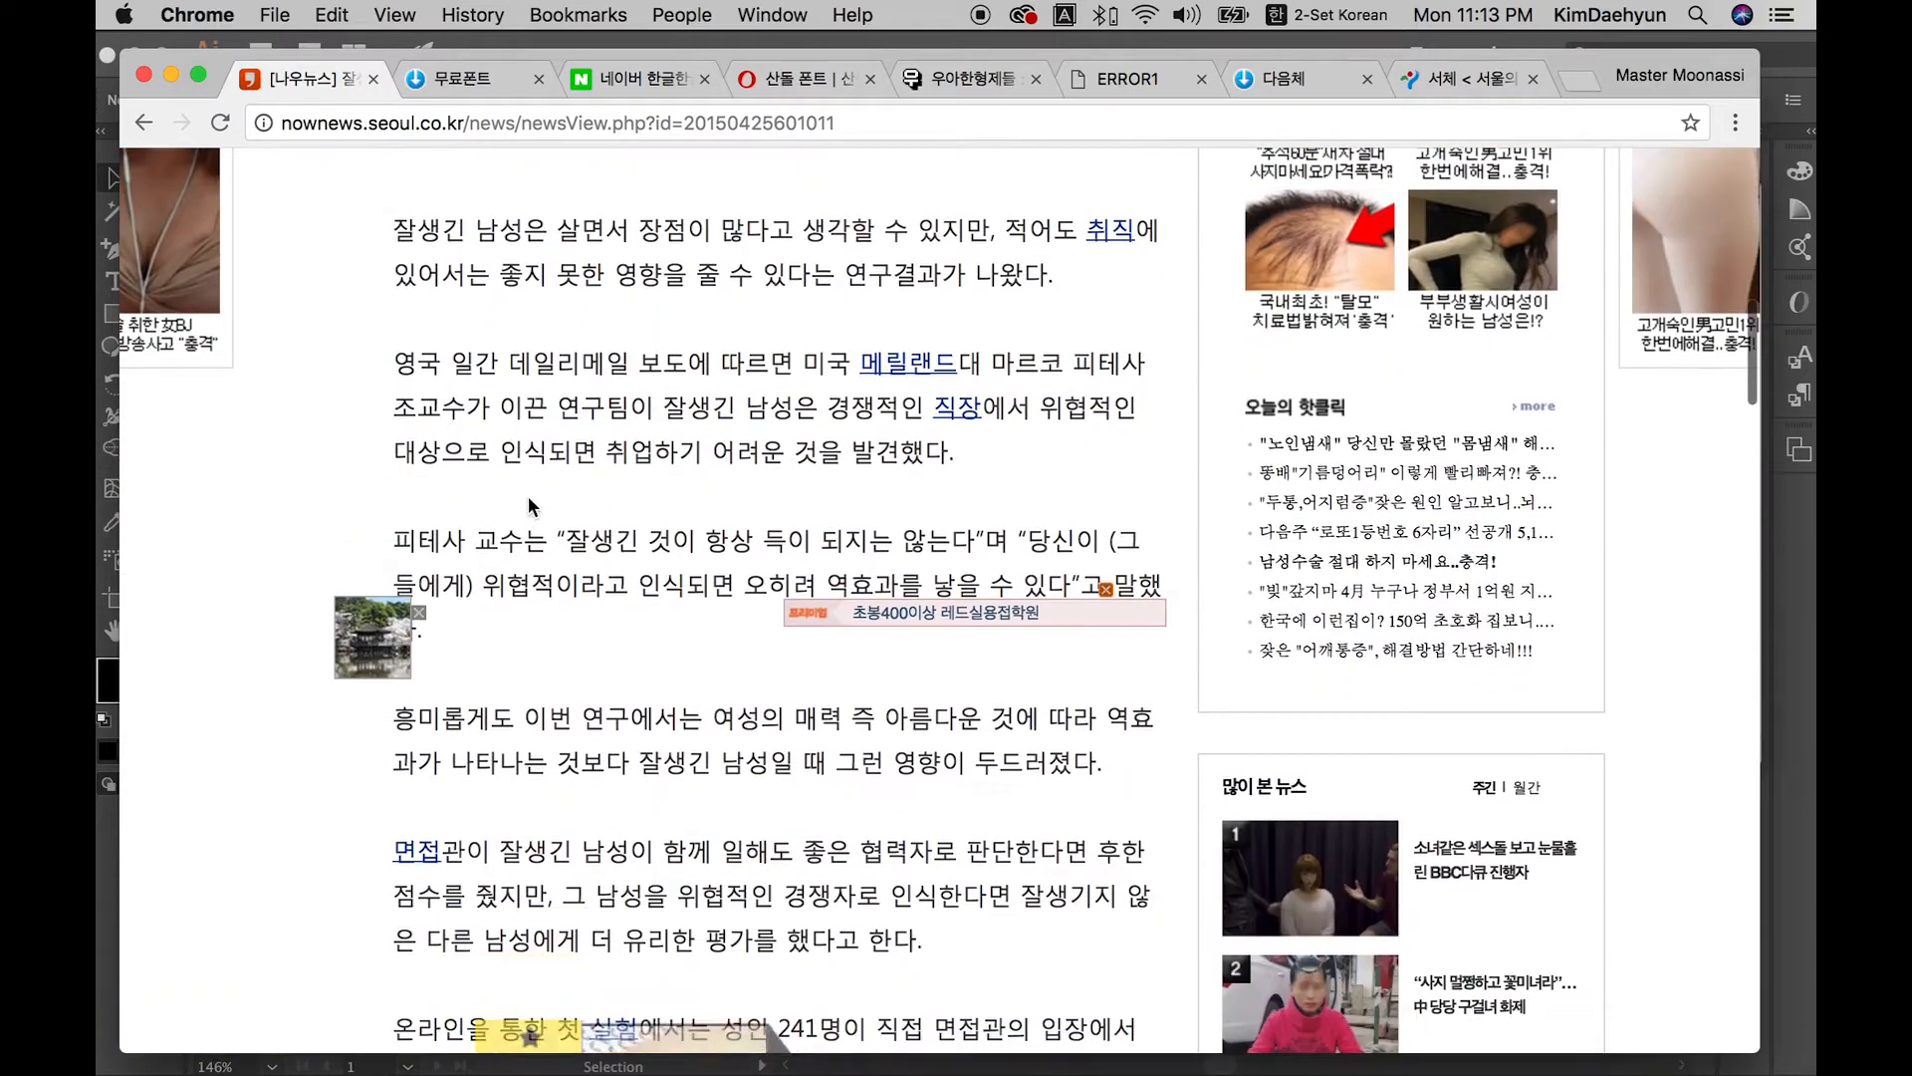
{"action": "left_click_drag", "start_coordinate": [397, 229], "coordinate": [428, 629]}
{"action": "left_click_drag", "start_coordinate": [788, 816], "coordinate": [966, 938]}
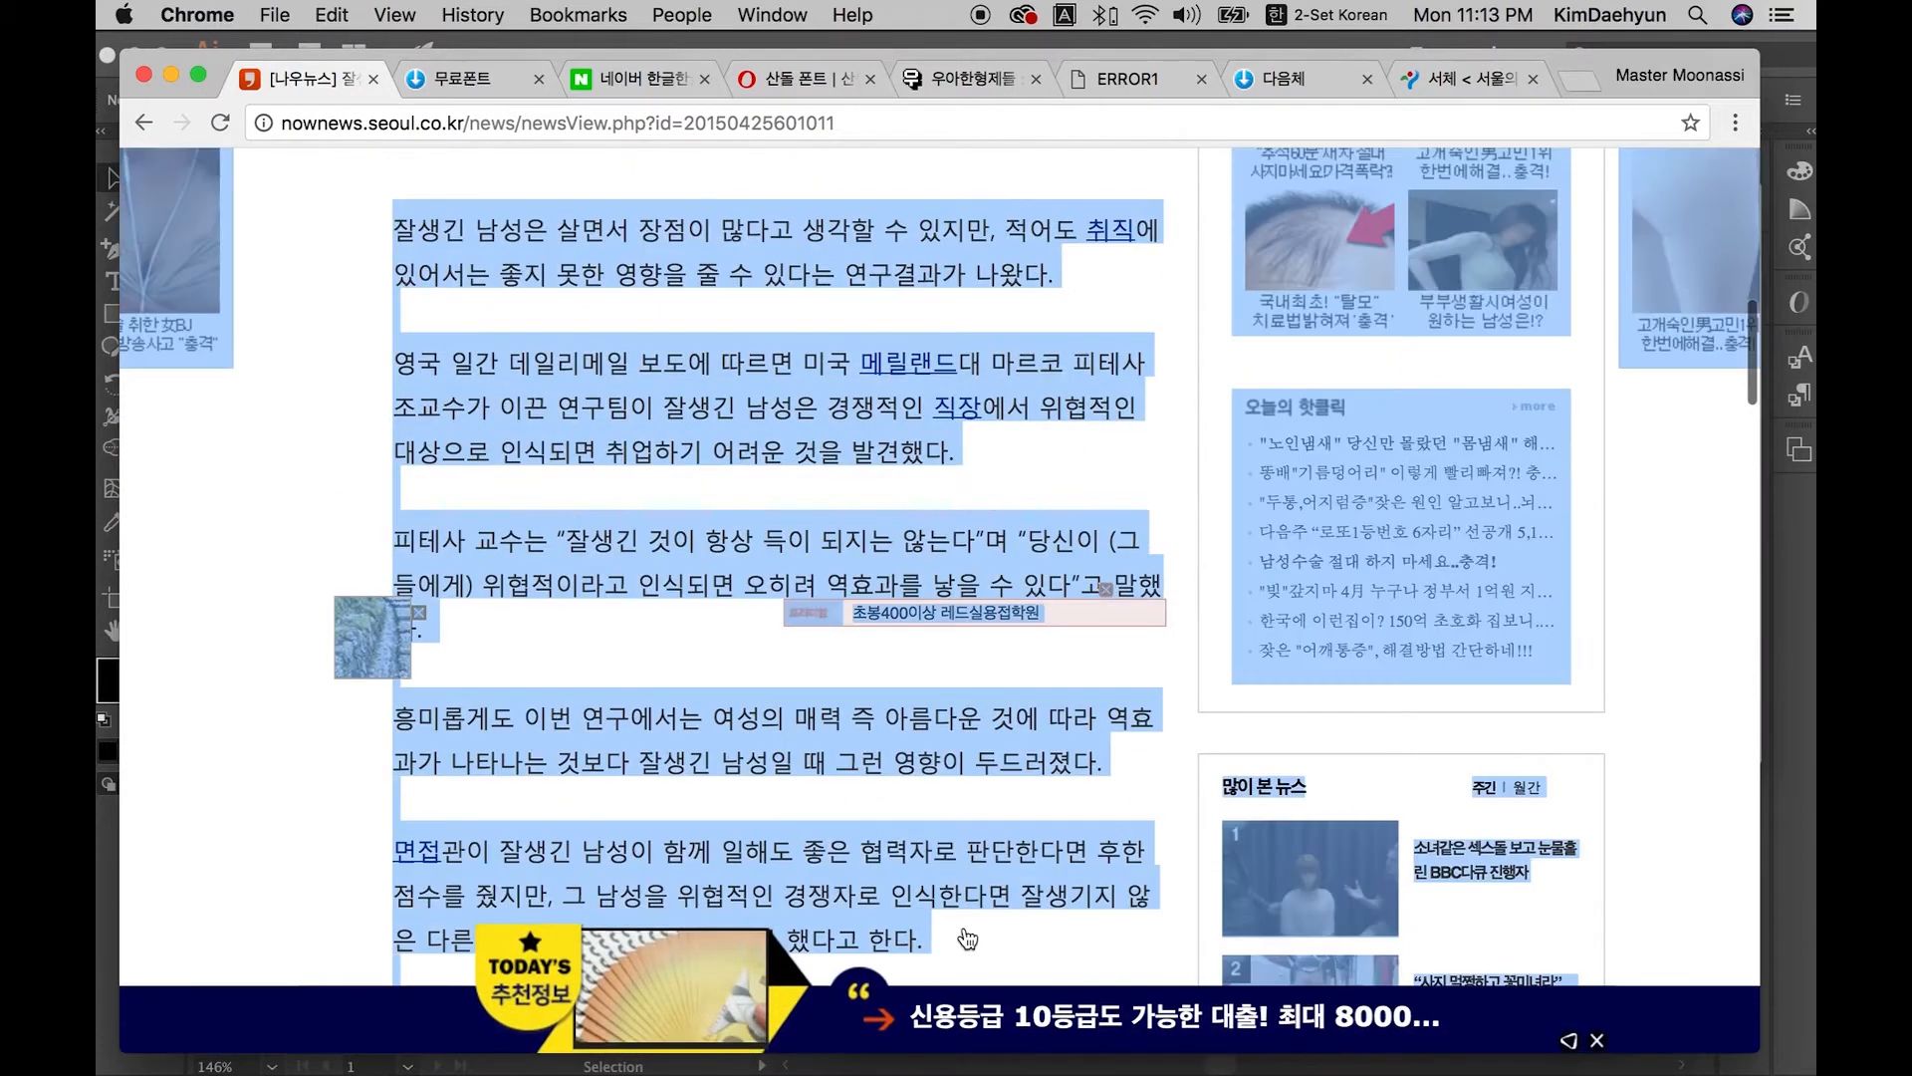
{"action": "left_click", "coordinate": [941, 940]}
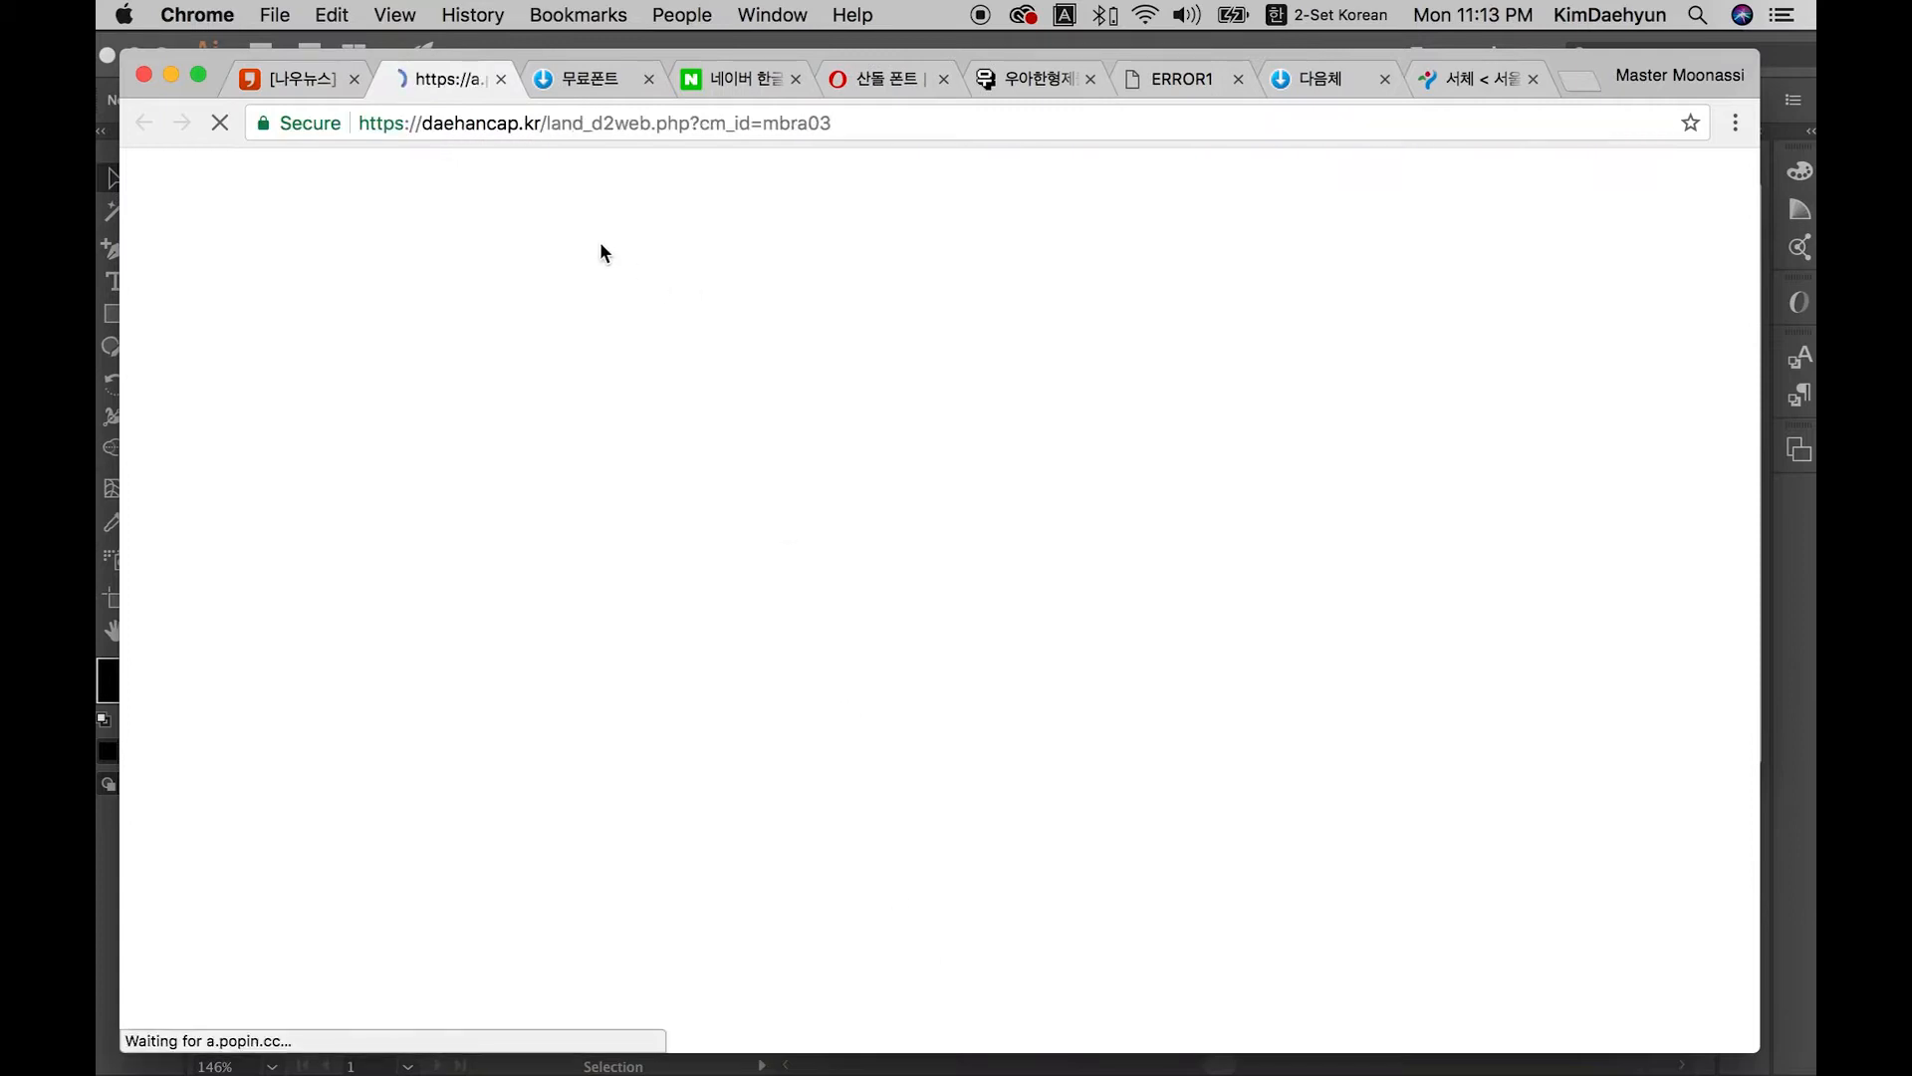
{"action": "key", "text": "super+w"}
{"action": "left_click", "coordinate": [433, 152]}
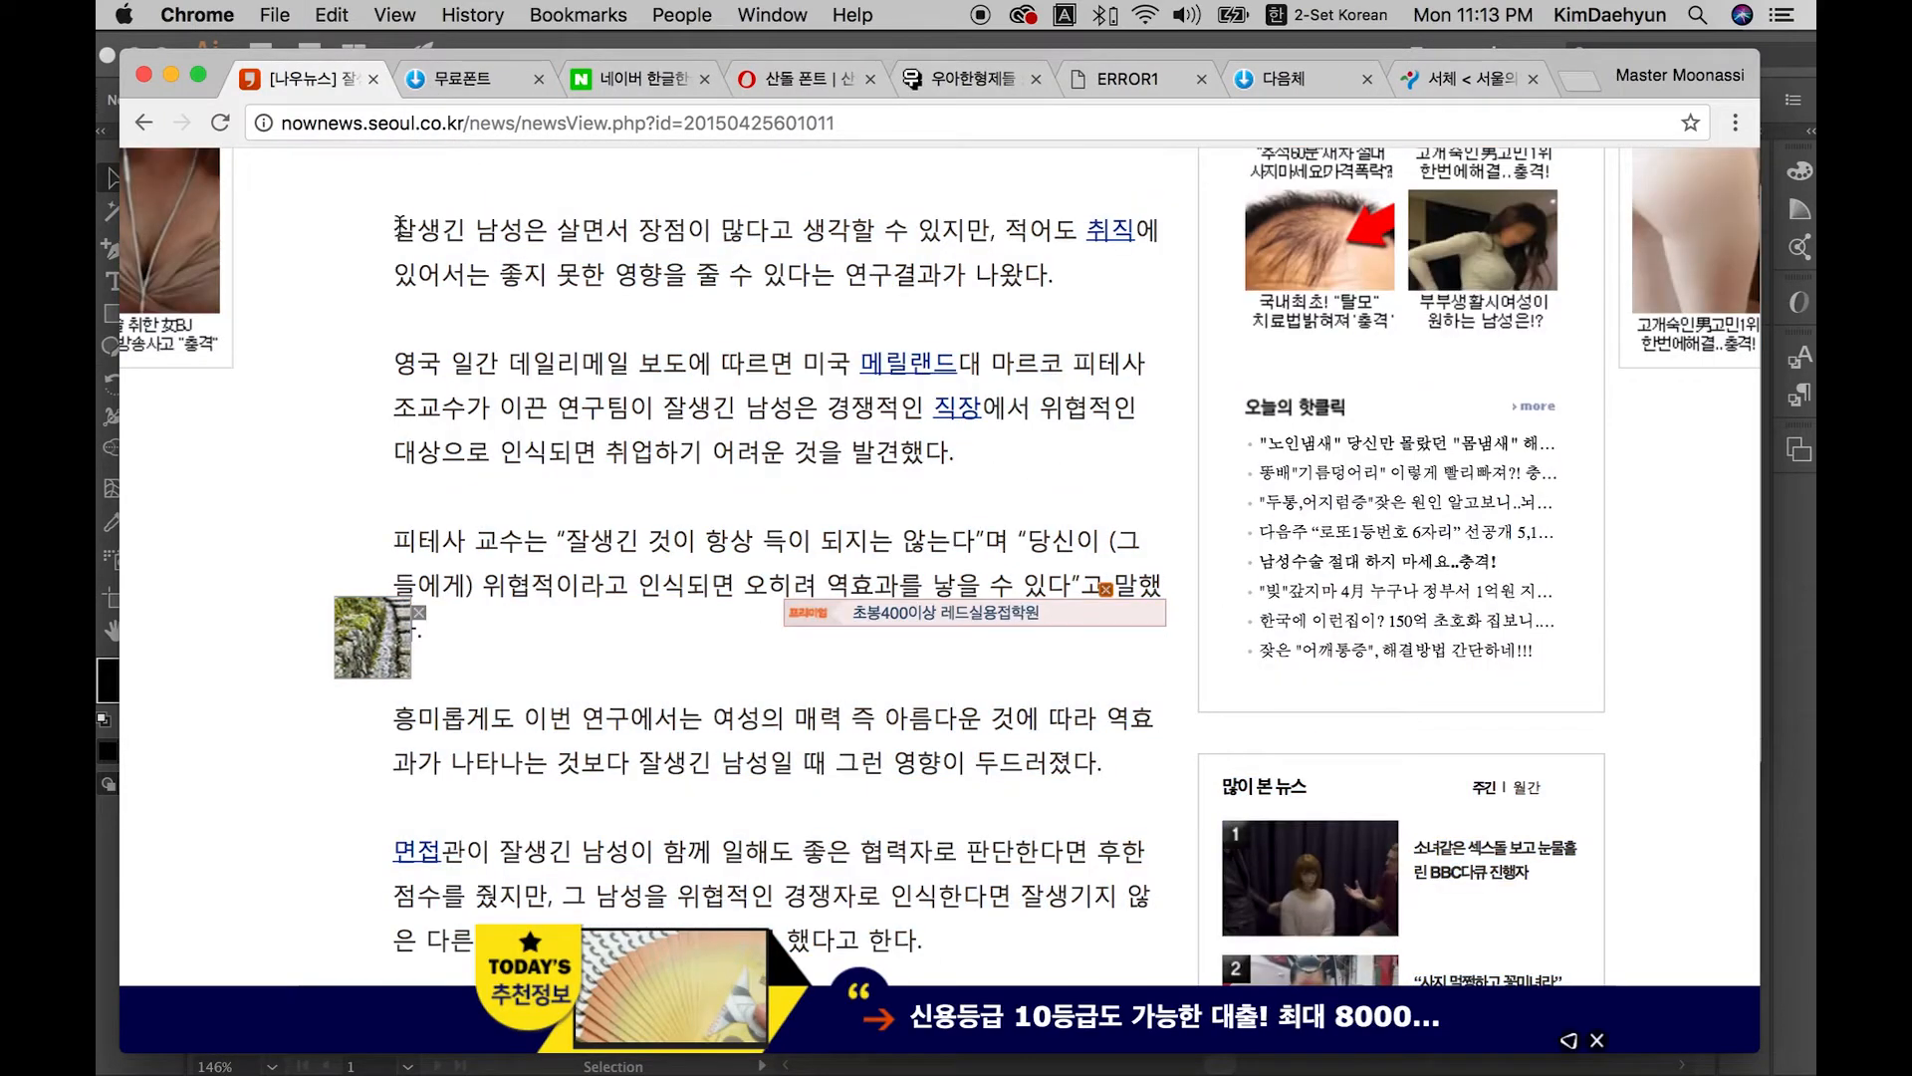
Step: Select the article's first three paragraphs in Chrome and highlight the complete body text in TextEdit for comparison
{"action": "left_click_drag", "start_coordinate": [396, 227], "coordinate": [591, 628]}
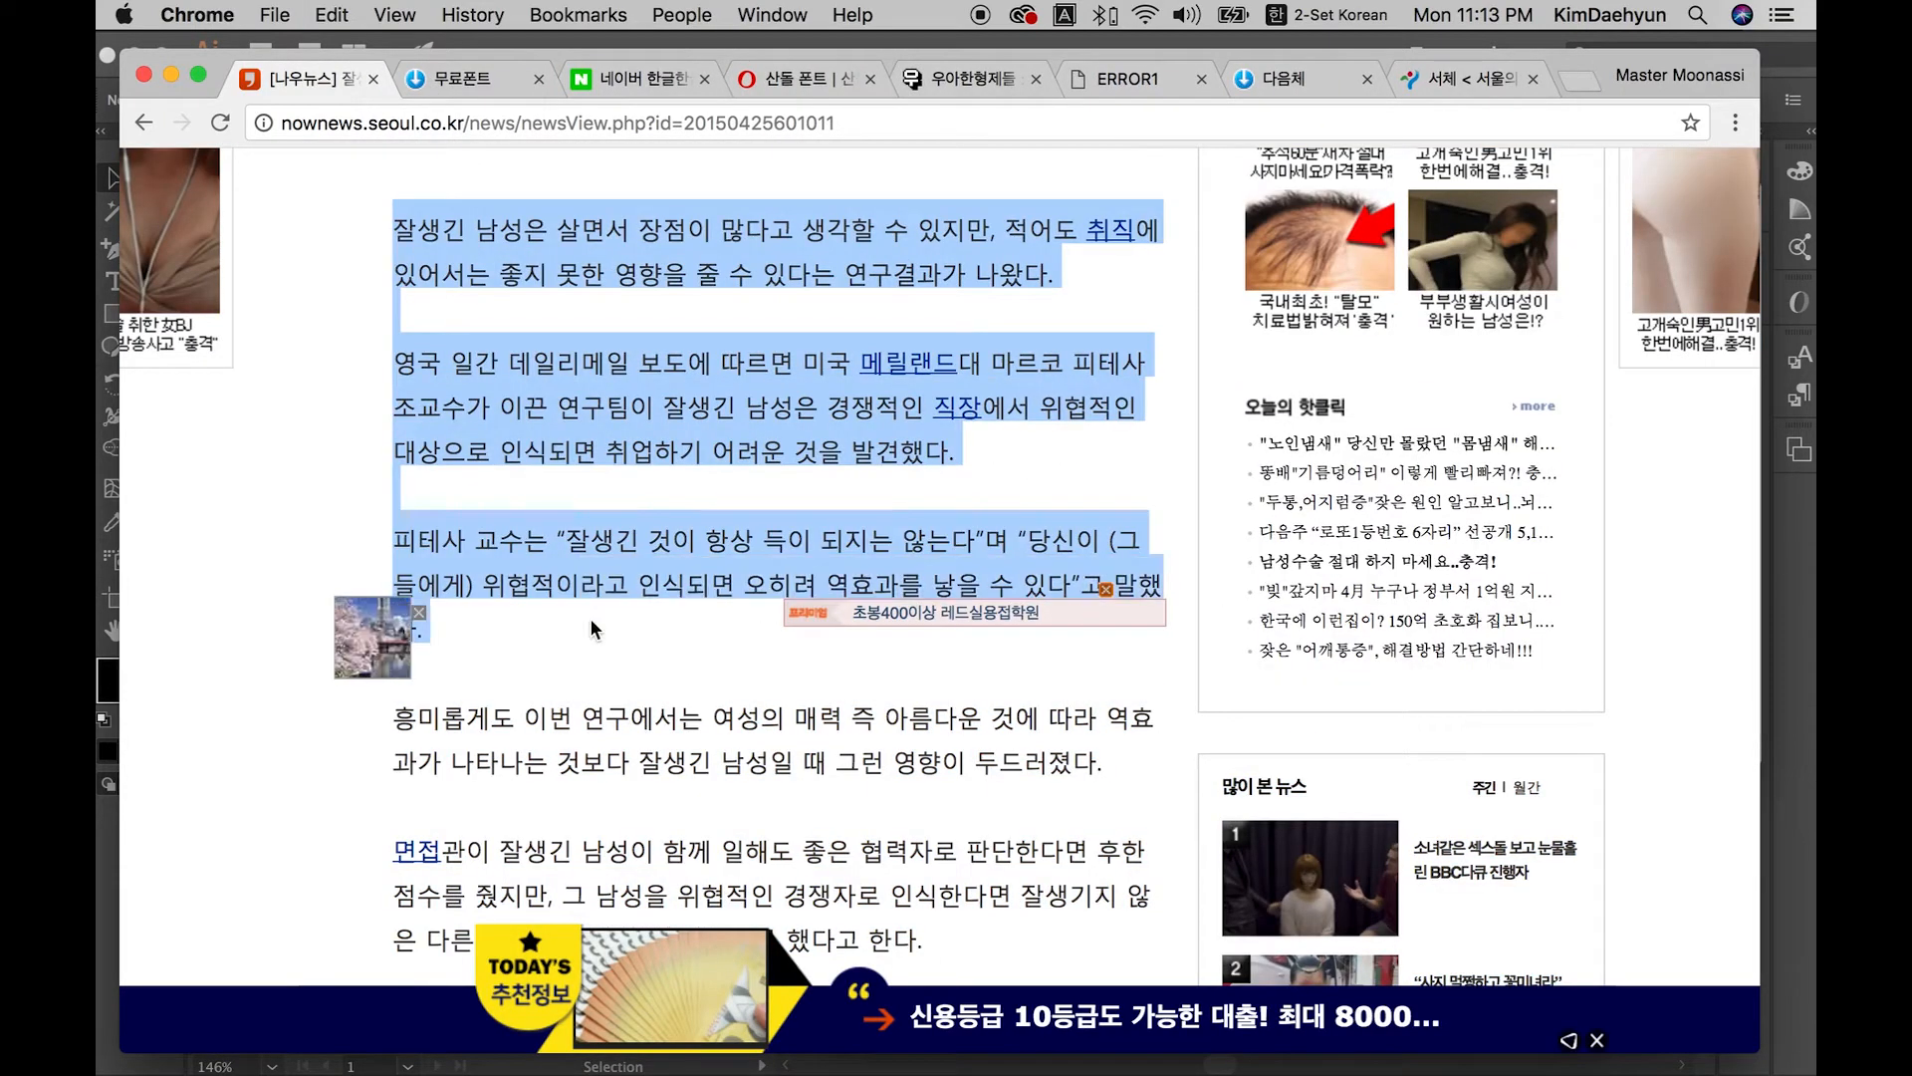
{"action": "key", "text": "super+Tab"}
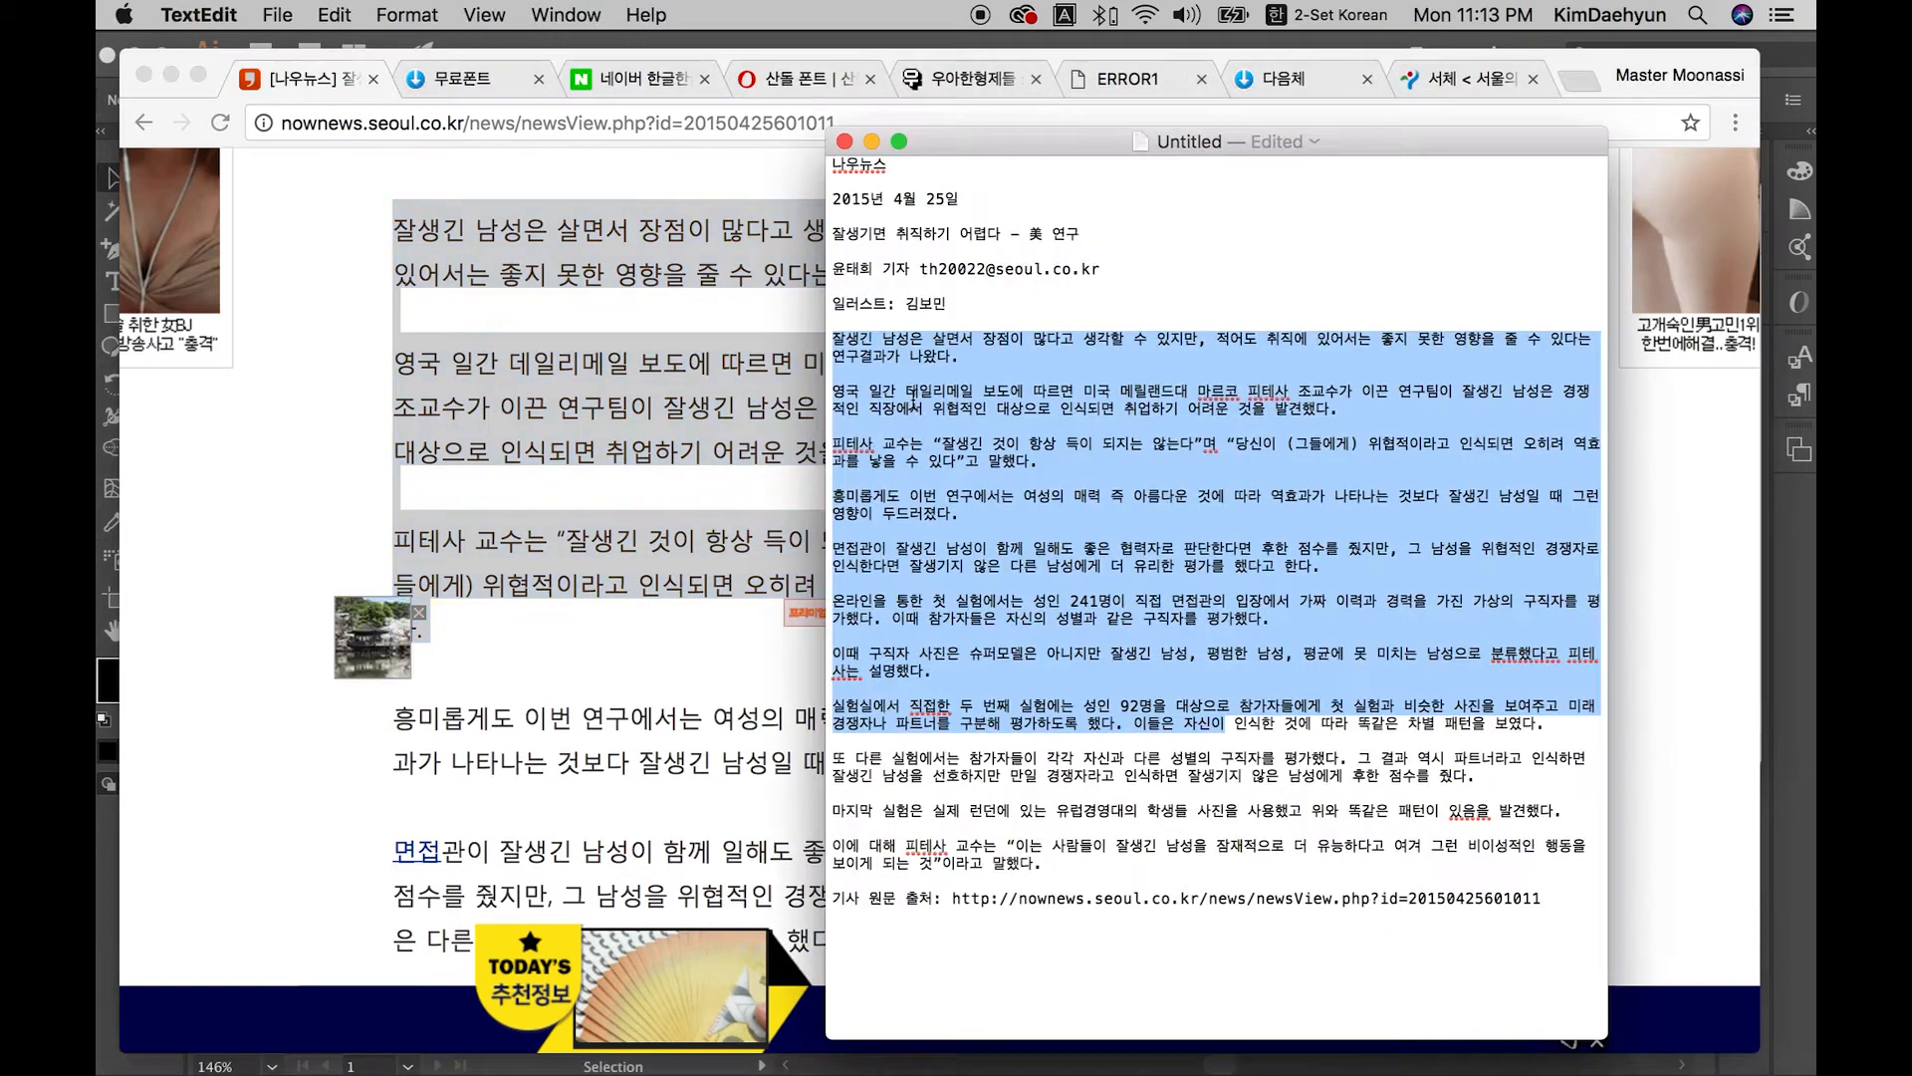
{"action": "left_click", "coordinate": [914, 402]}
{"action": "left_click_drag", "start_coordinate": [835, 335], "coordinate": [1099, 863]}
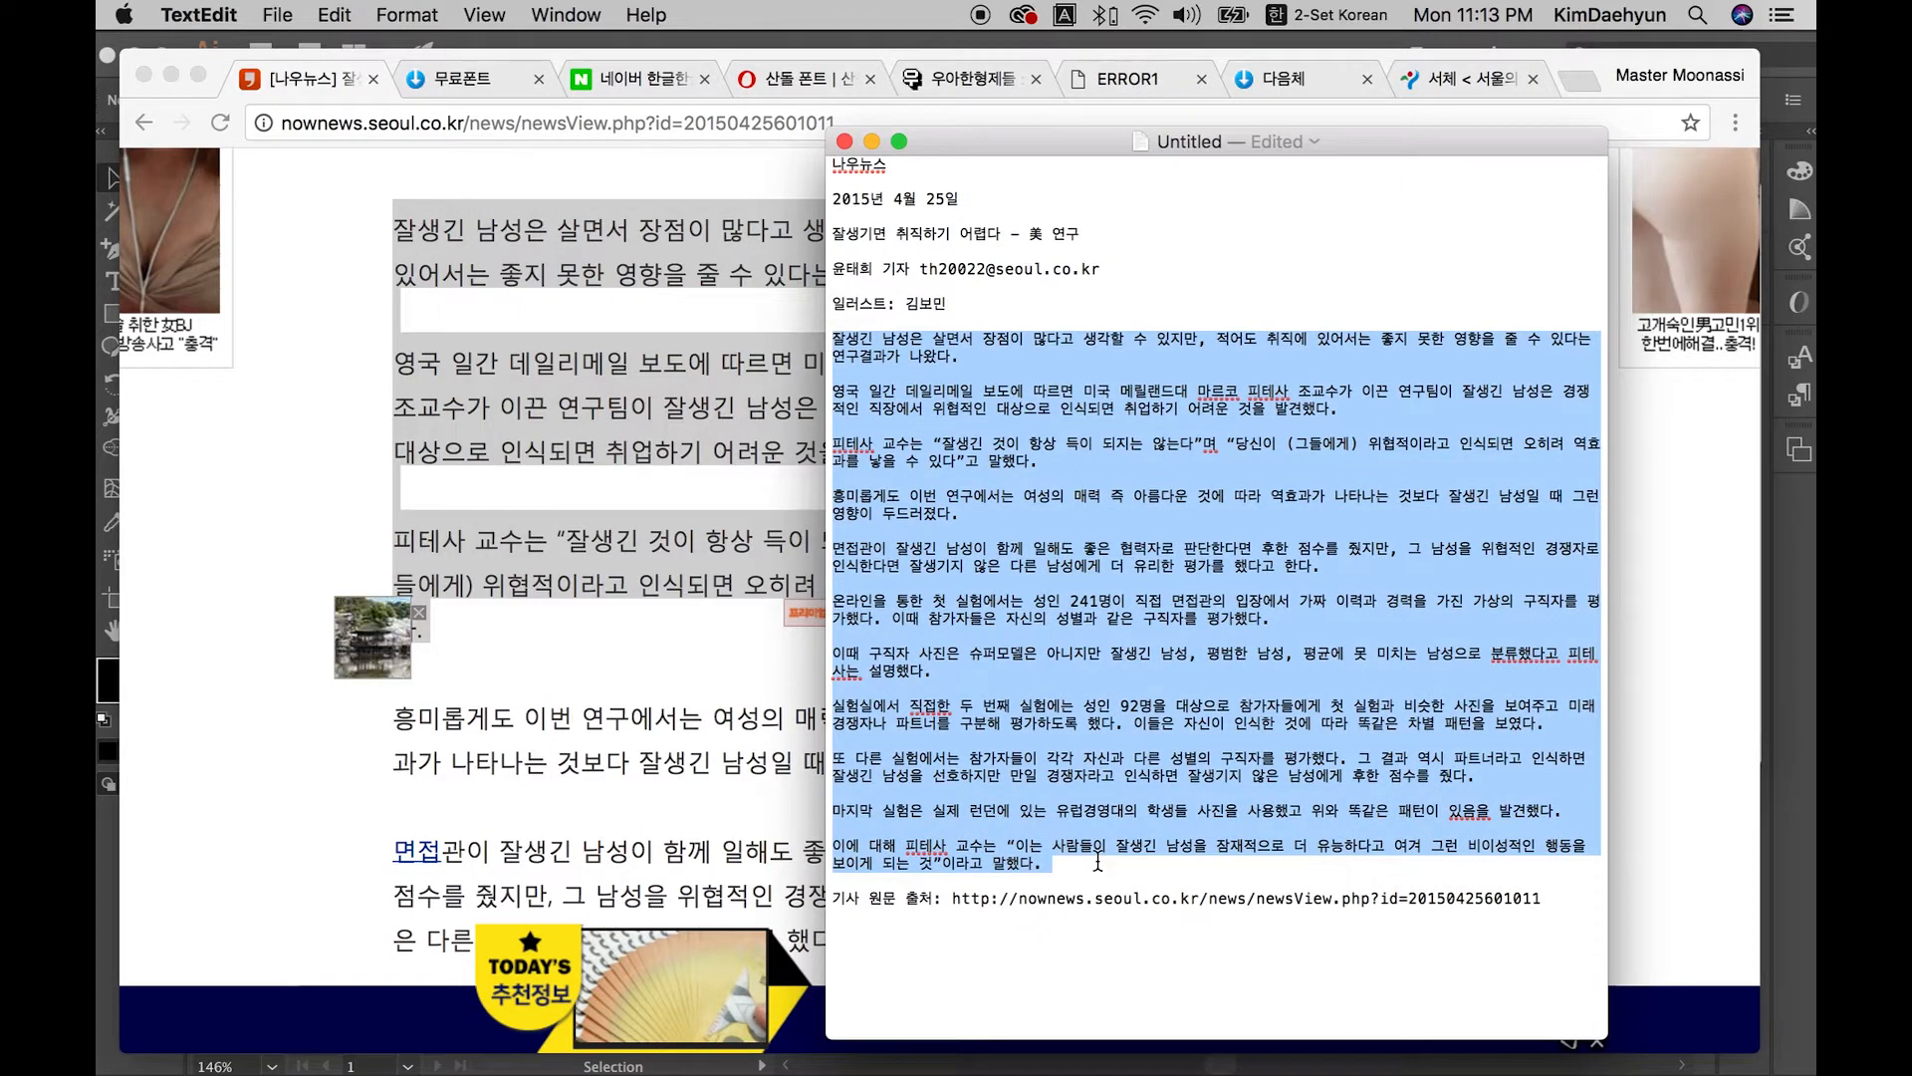
{"action": "left_click", "coordinate": [1098, 863]}
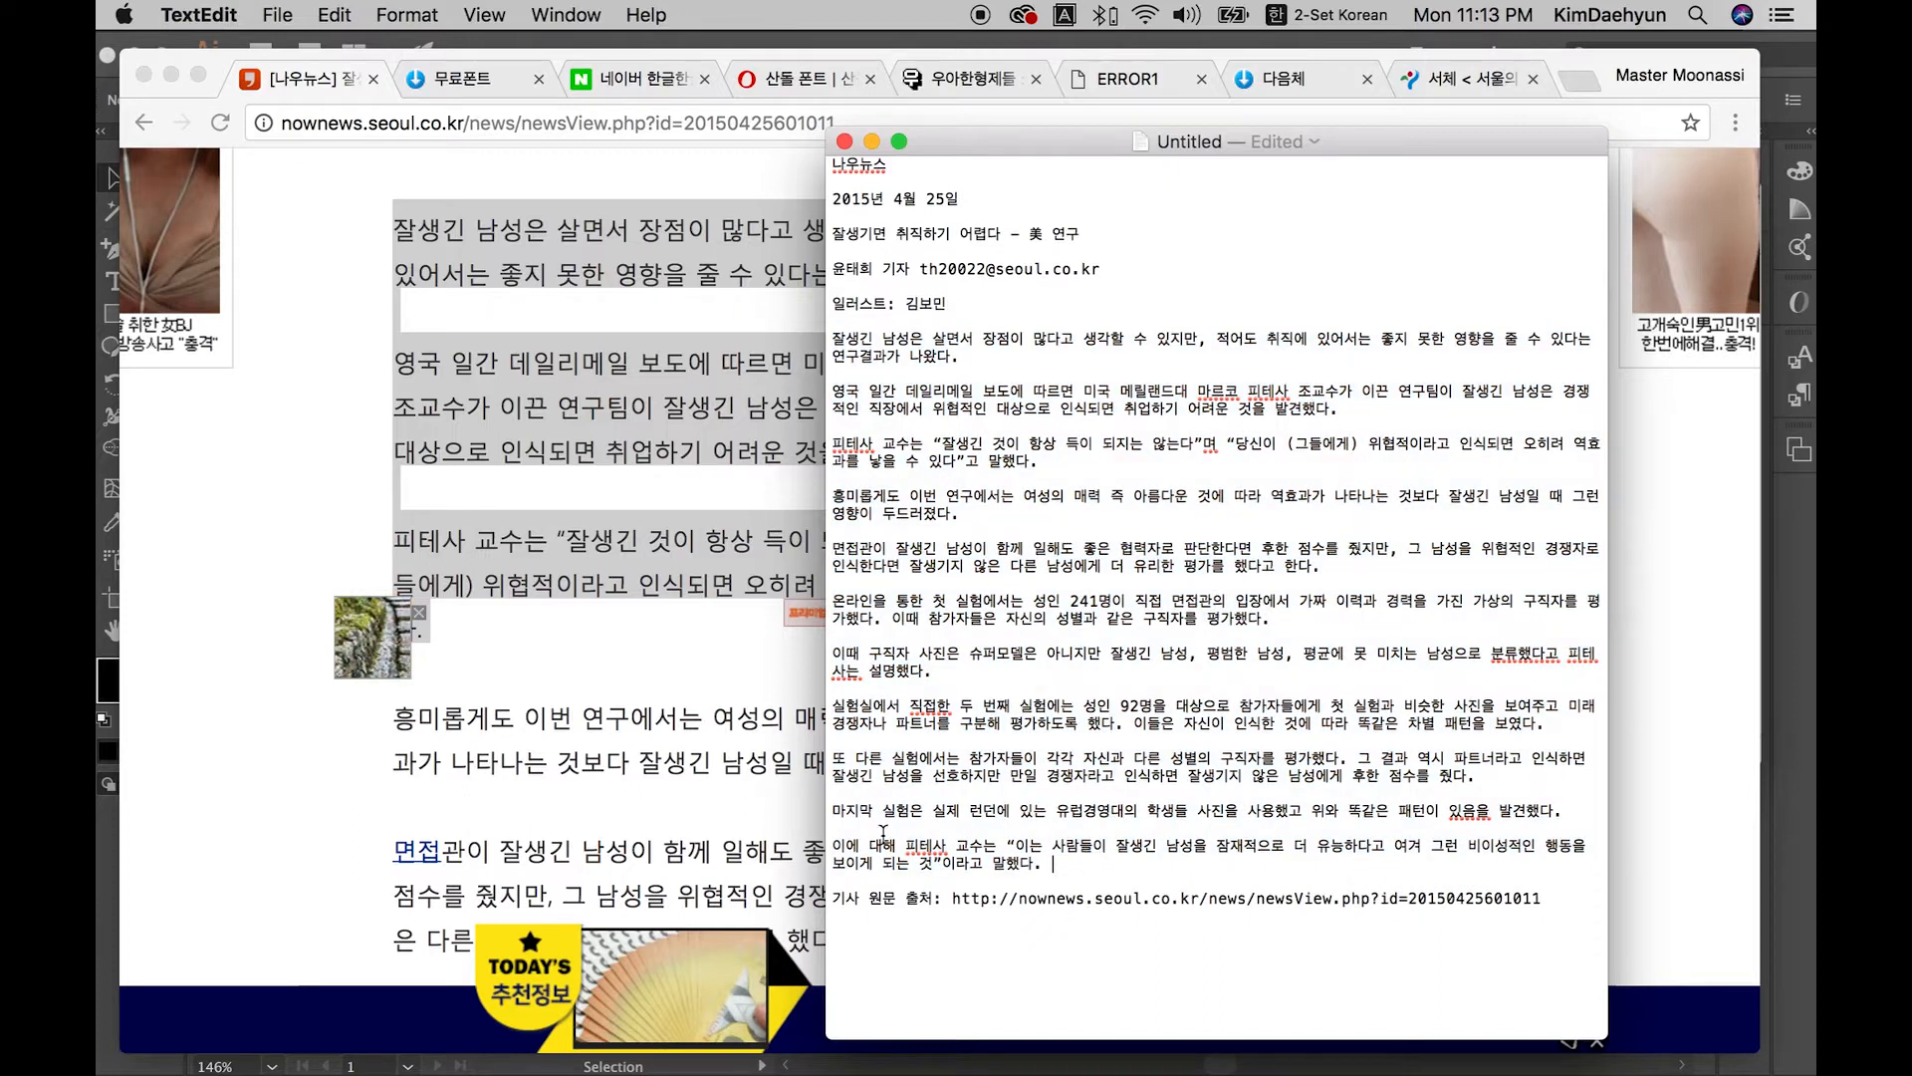
Step: Return to the article in Chrome and copy its web address
{"action": "left_click", "coordinate": [699, 803]}
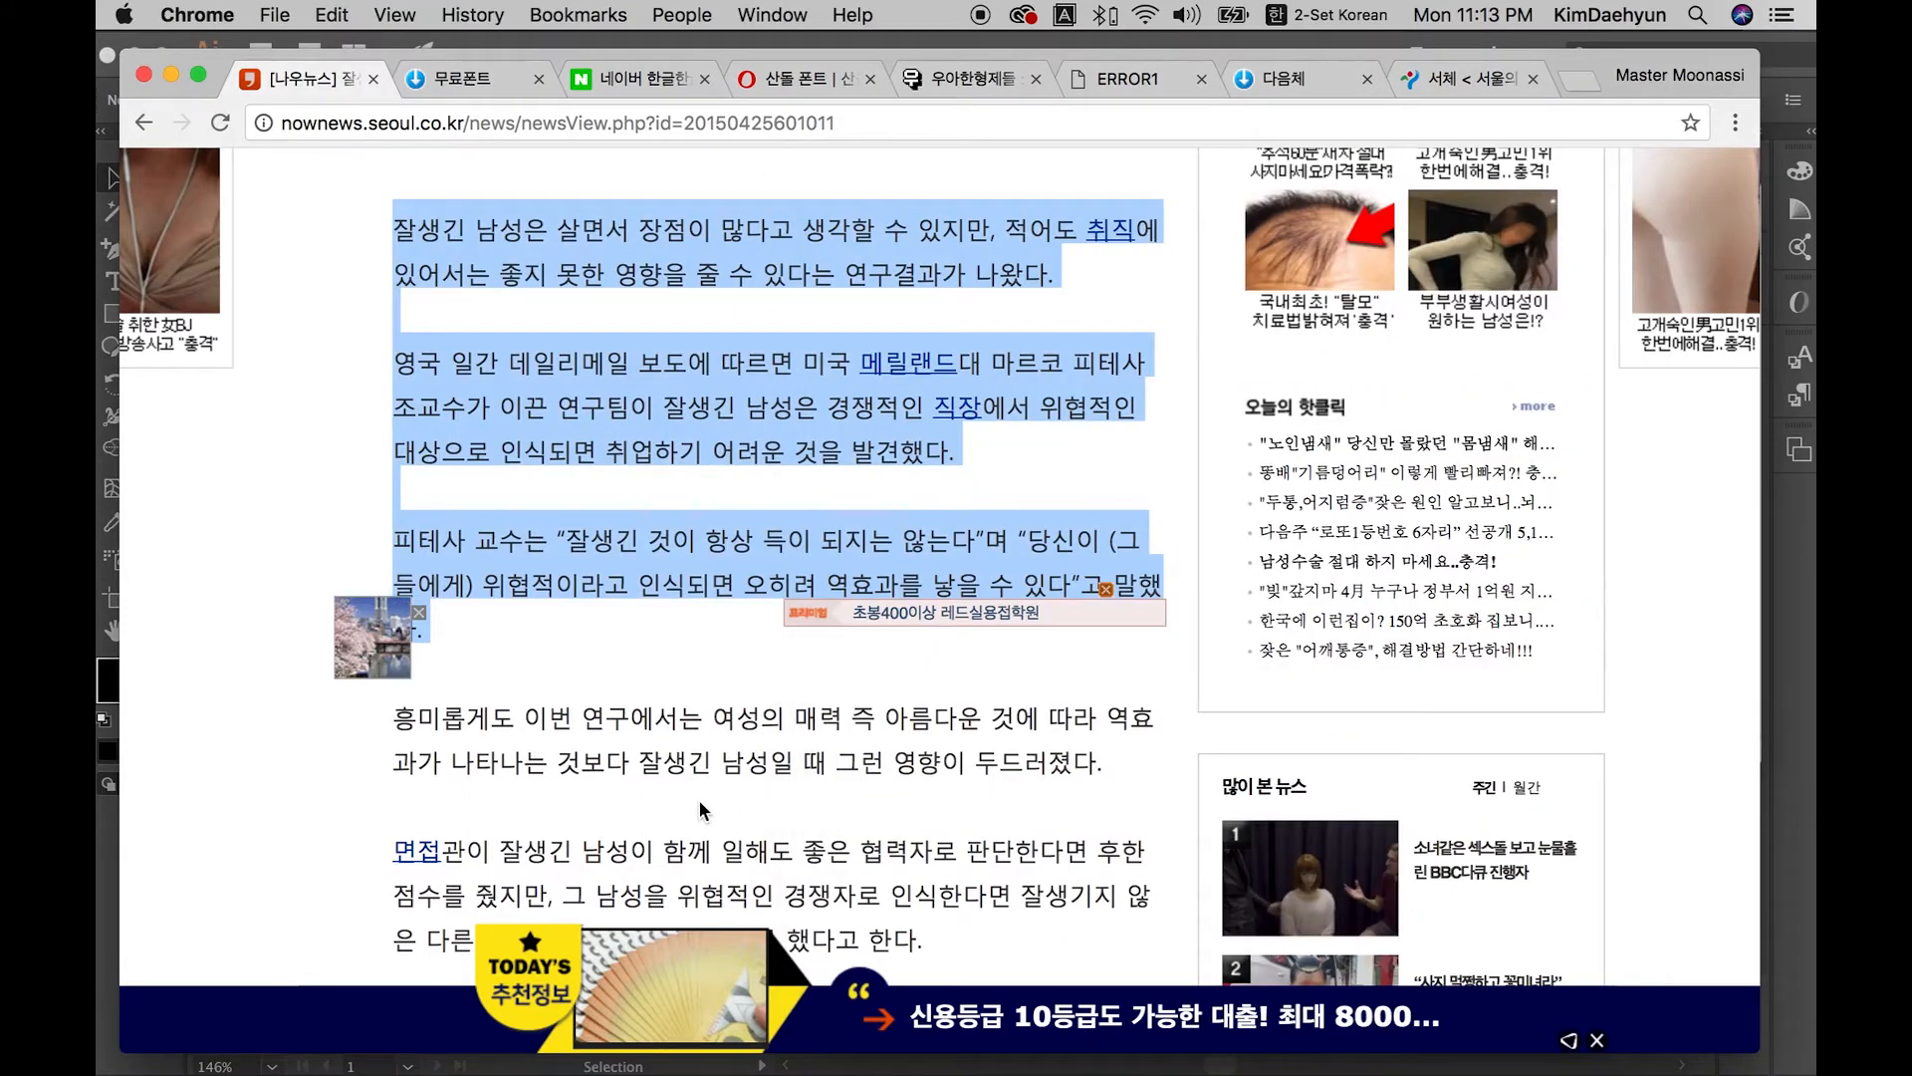
{"action": "scroll", "coordinate": [719, 703], "scroll_direction": "down", "scroll_amount": 6}
{"action": "scroll", "coordinate": [719, 709], "scroll_direction": "down", "scroll_amount": 3}
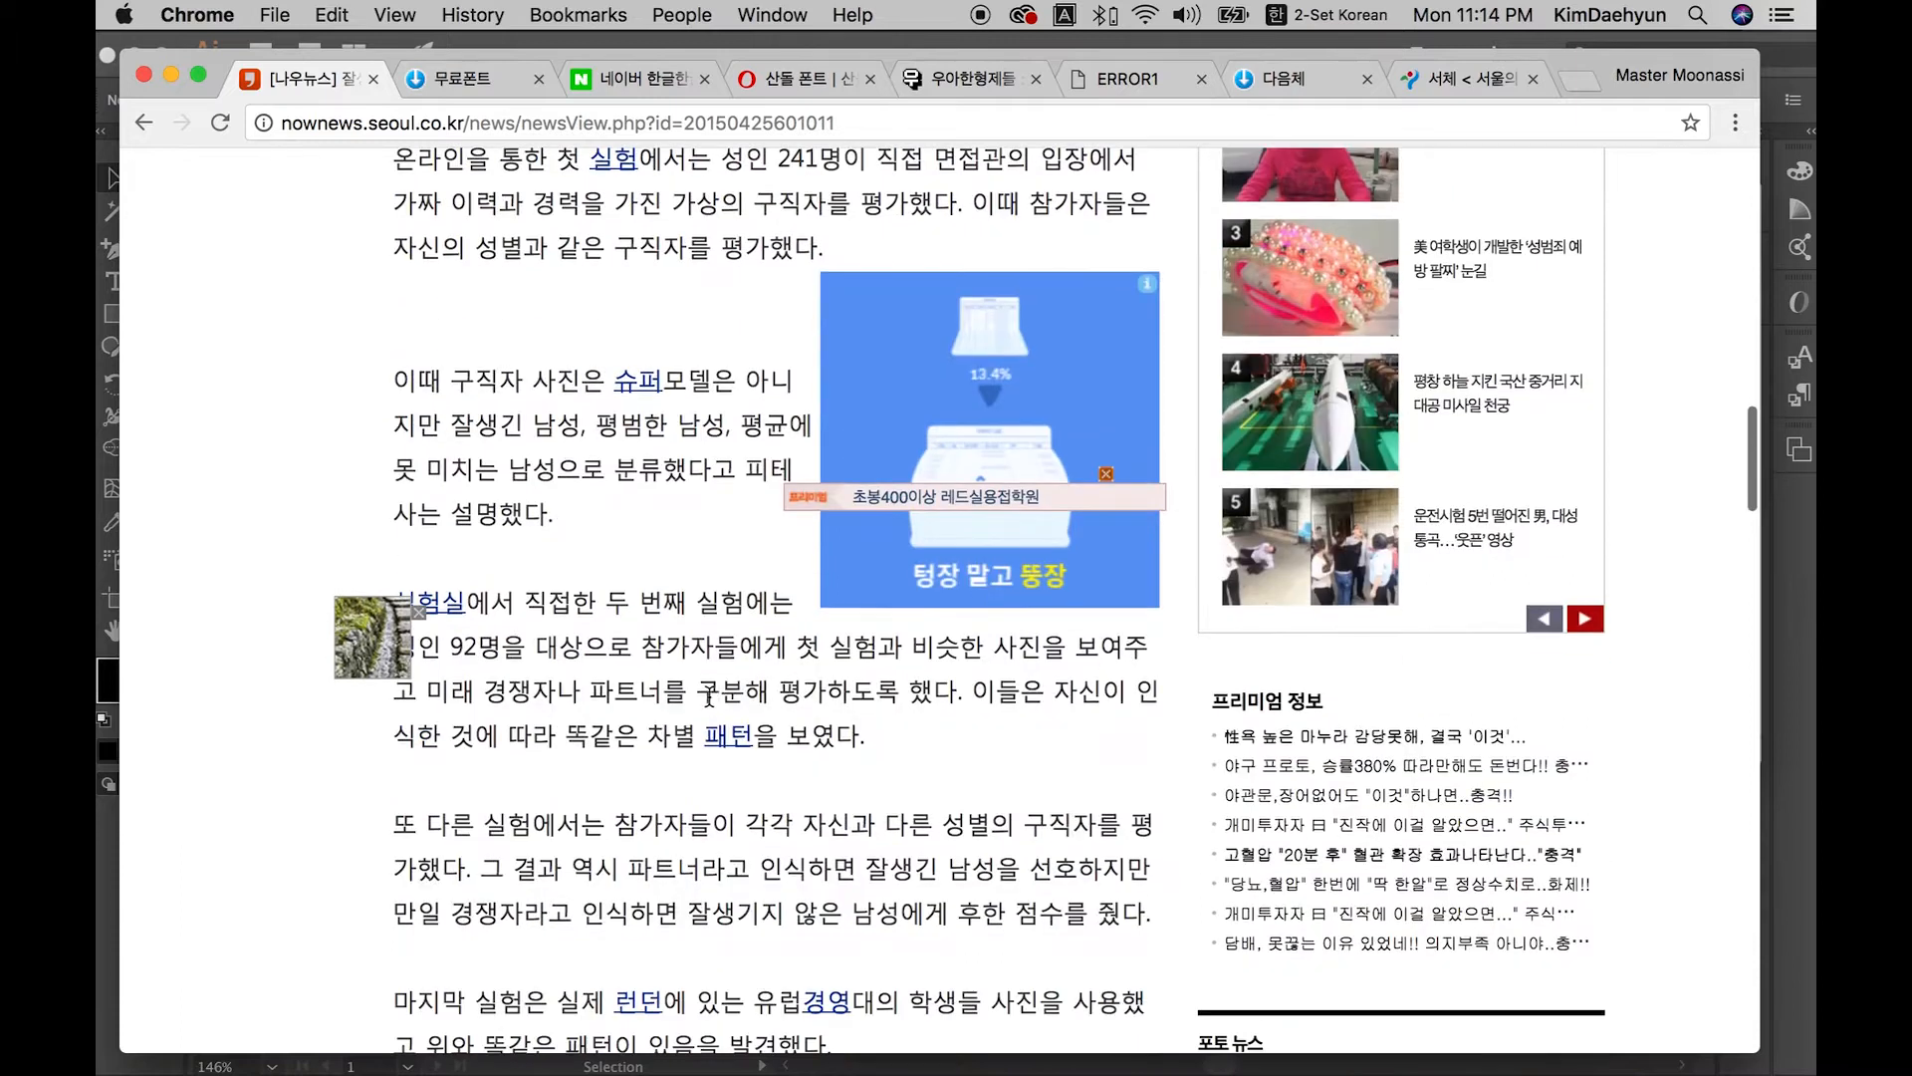
{"action": "left_click", "coordinate": [844, 127]}
{"action": "key", "text": "super+c"}
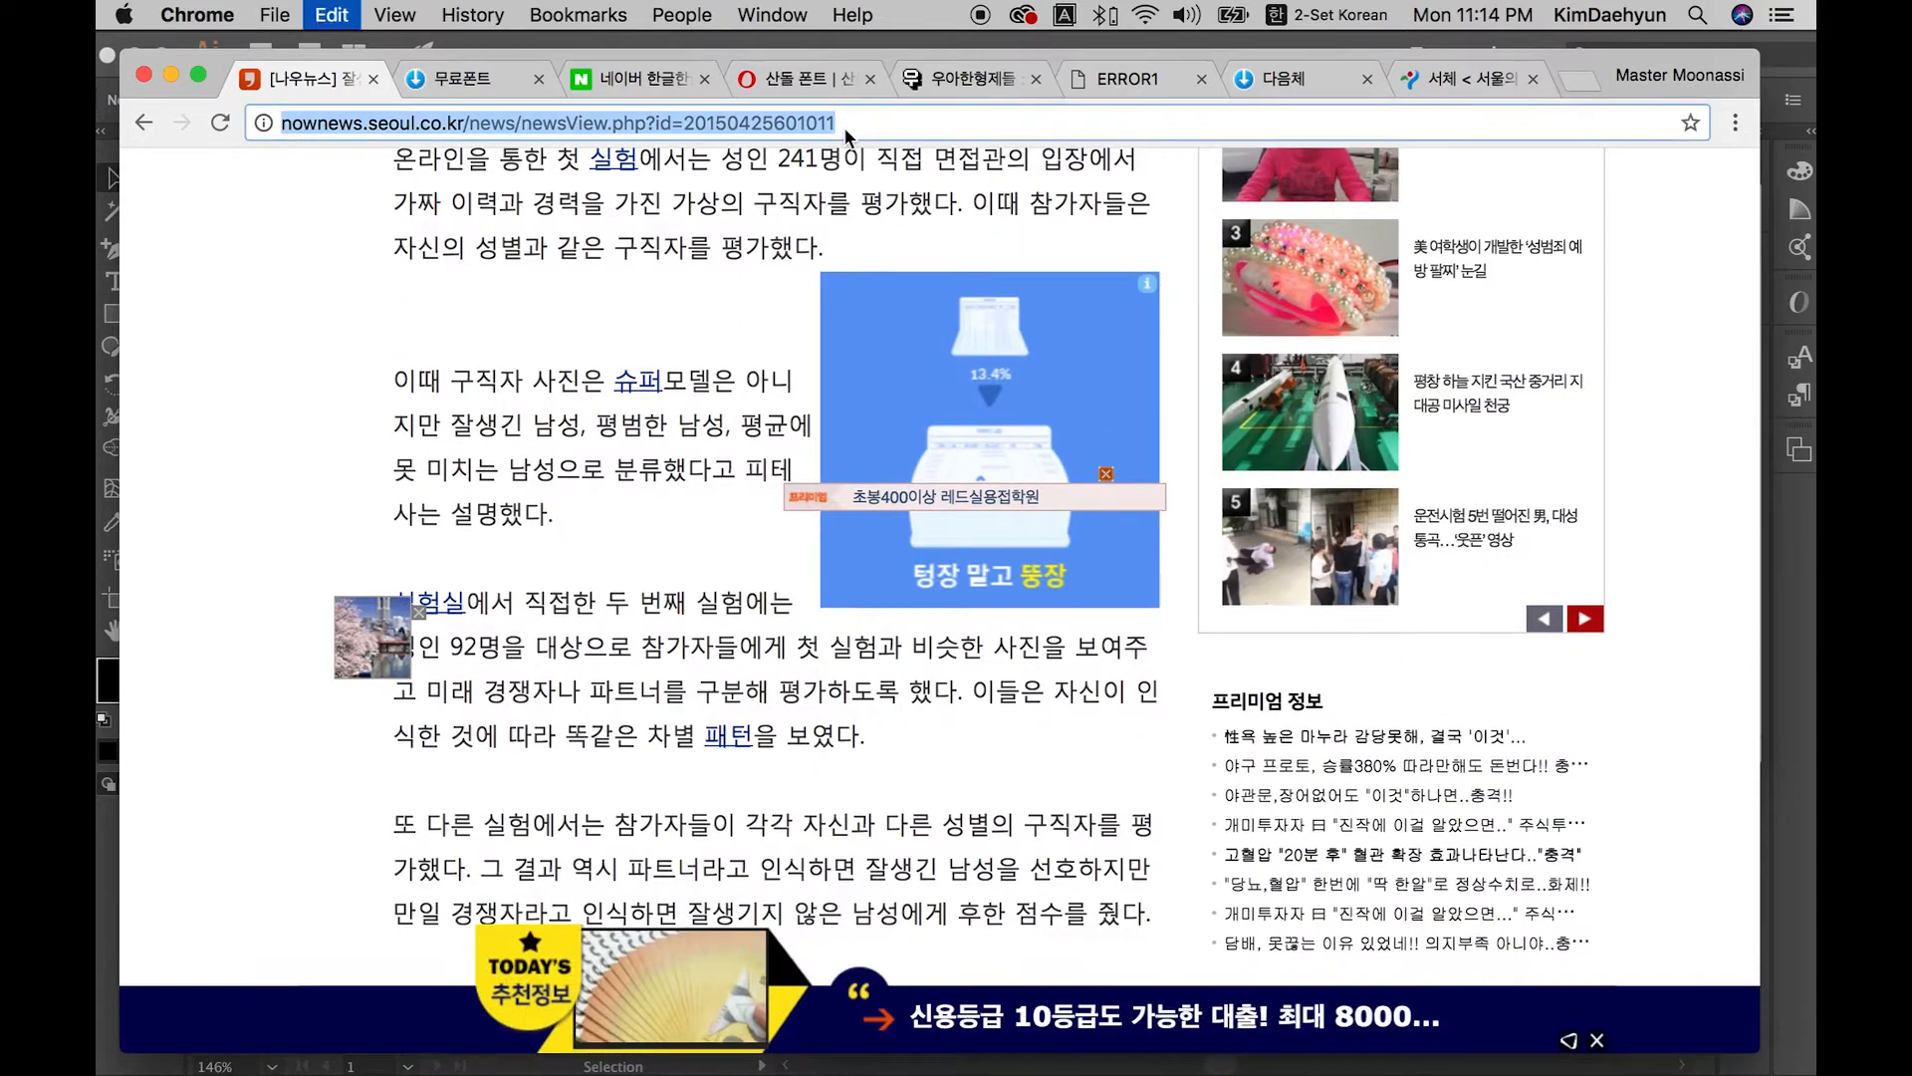
Step: Highlight the original article's source URL at the end of the TextEdit notes and reposition the notes window
{"action": "key", "text": "super+Tab"}
{"action": "left_click", "coordinate": [938, 964]}
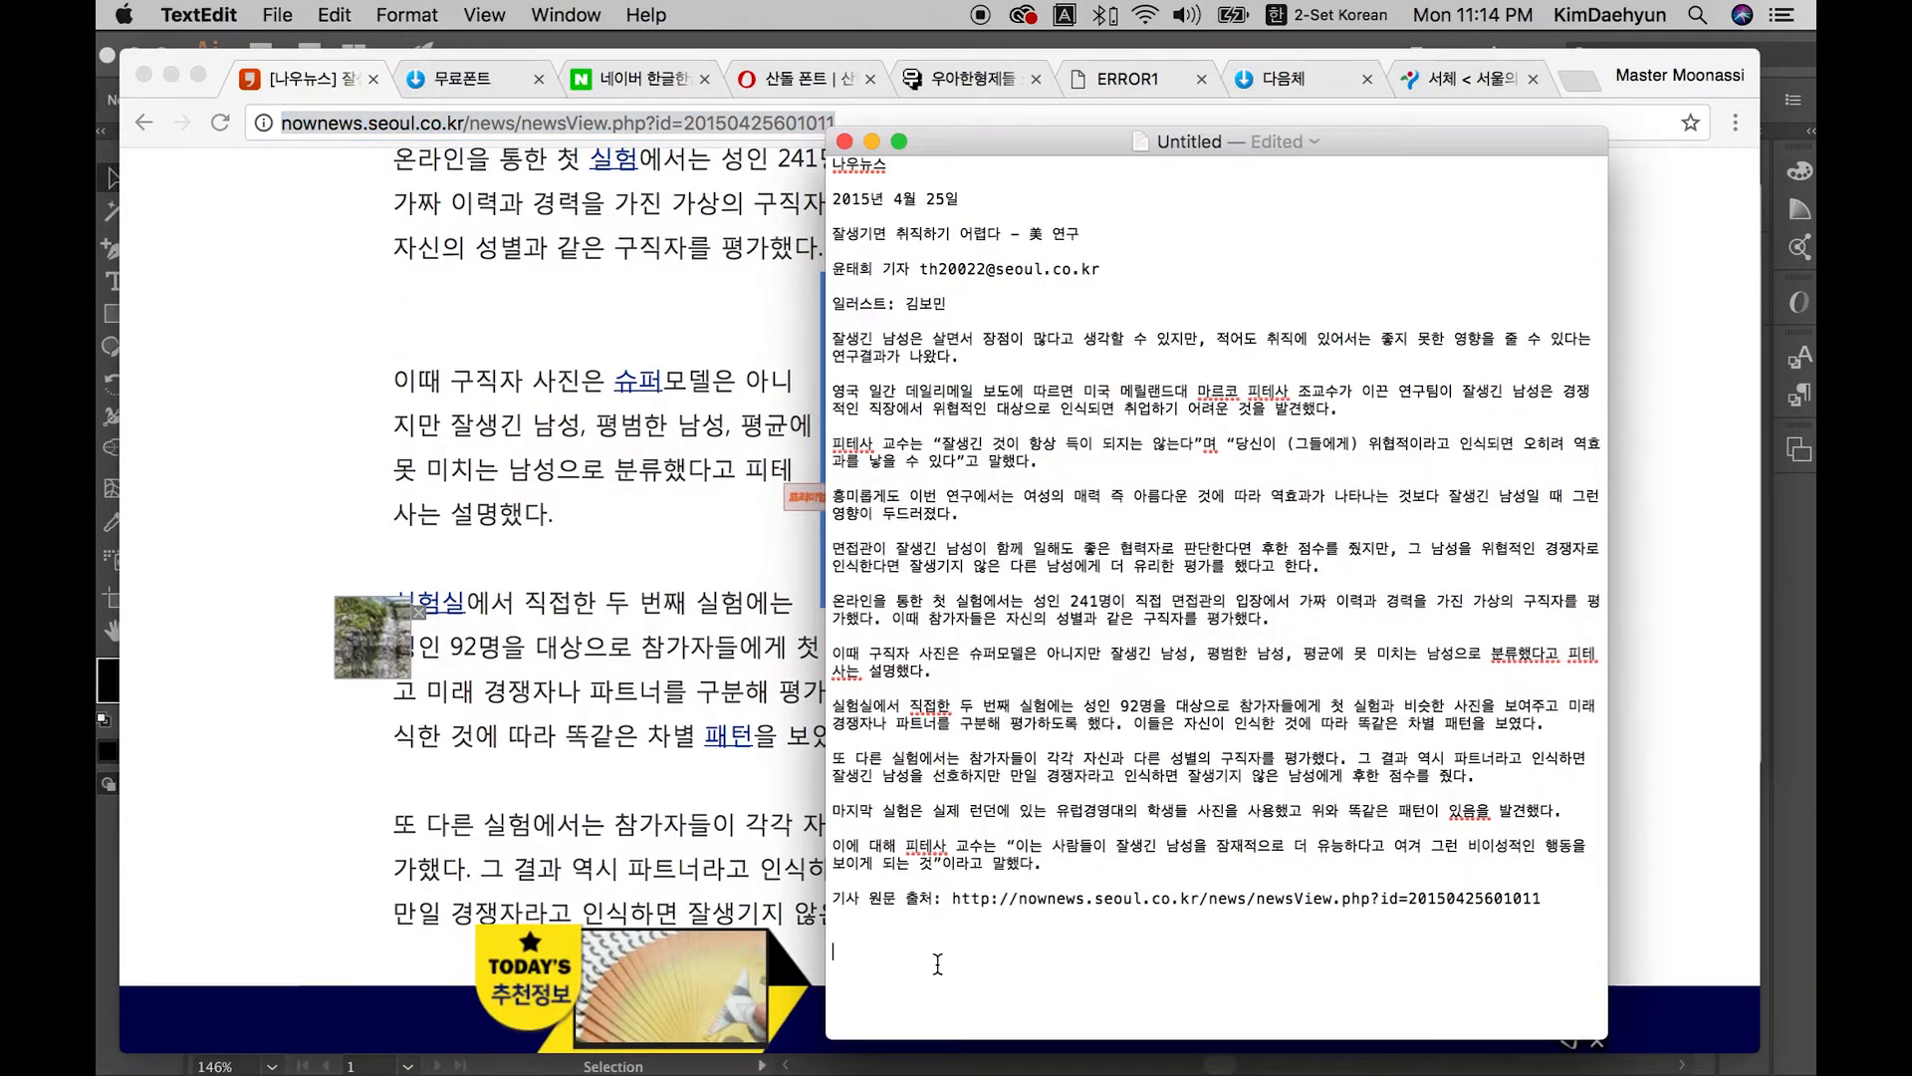
{"action": "left_click_drag", "start_coordinate": [954, 902], "coordinate": [1536, 899]}
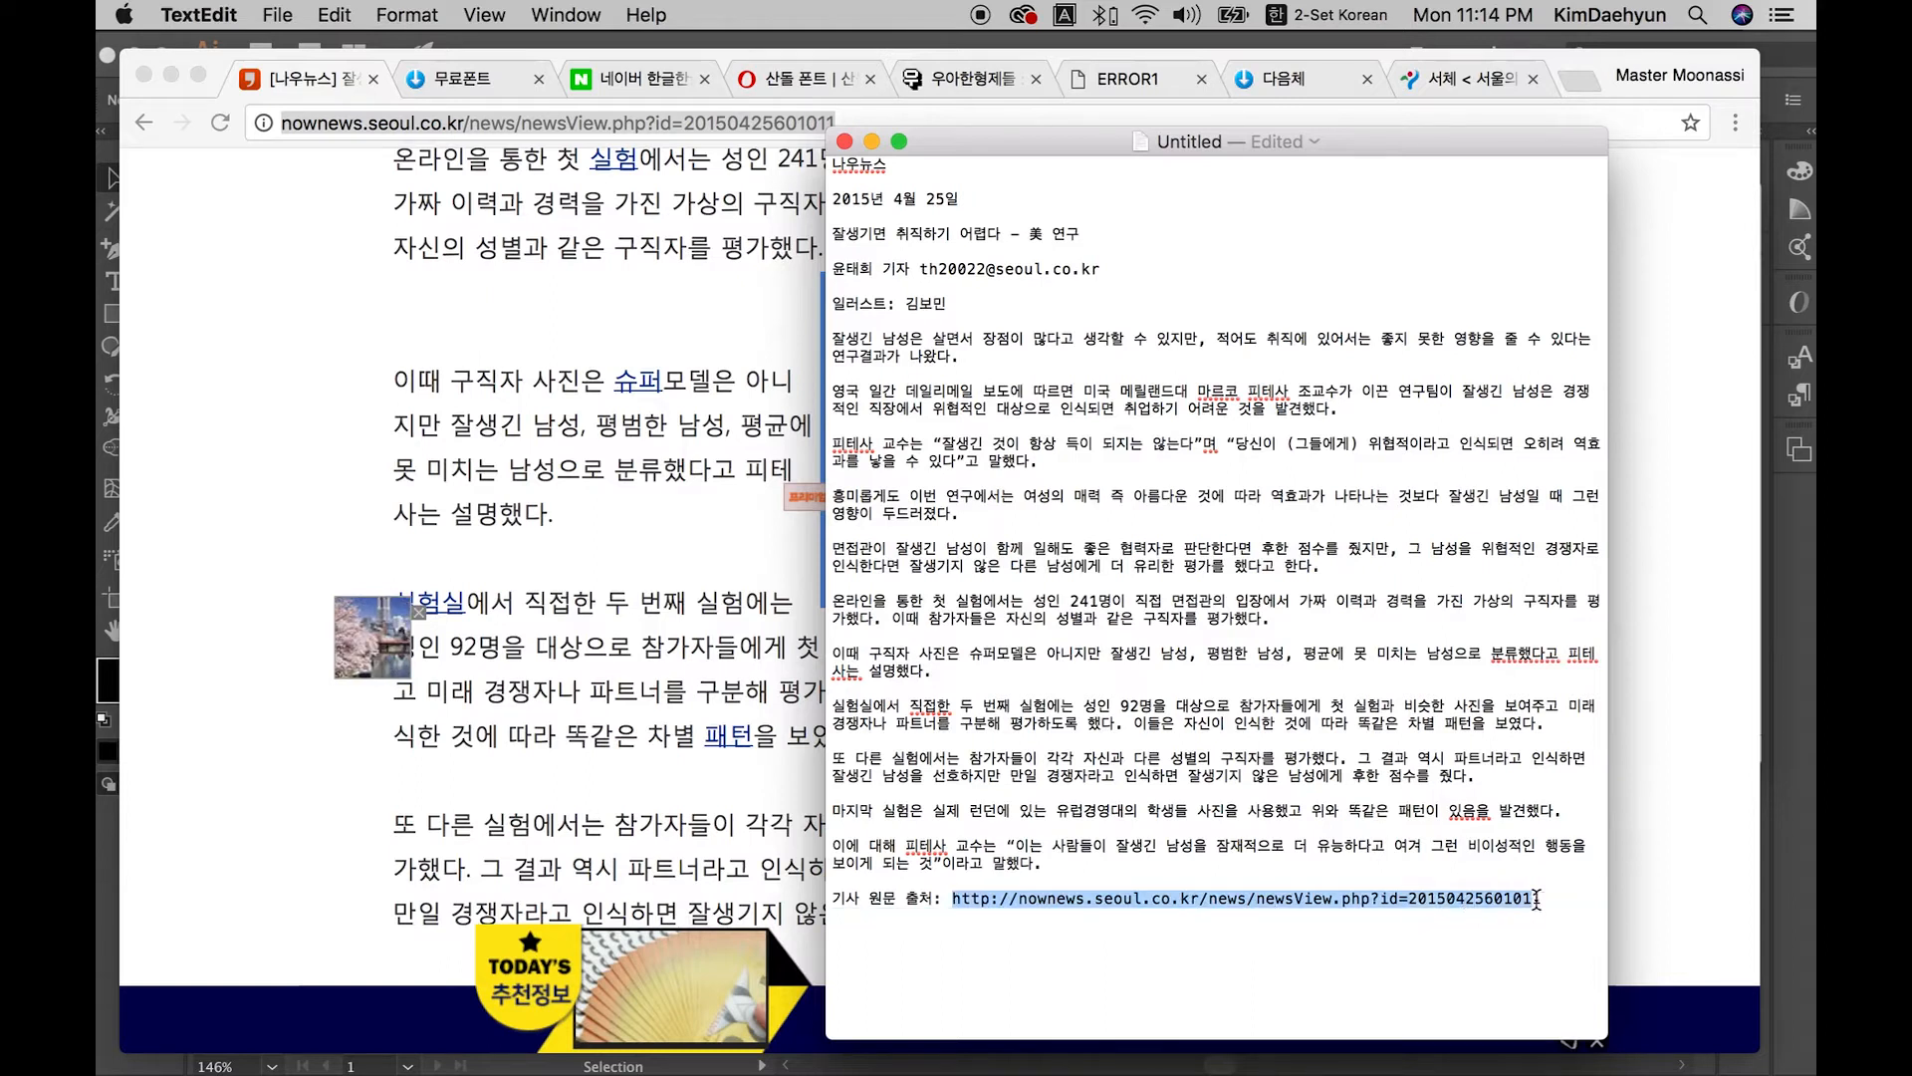
{"action": "left_click", "coordinate": [933, 908]}
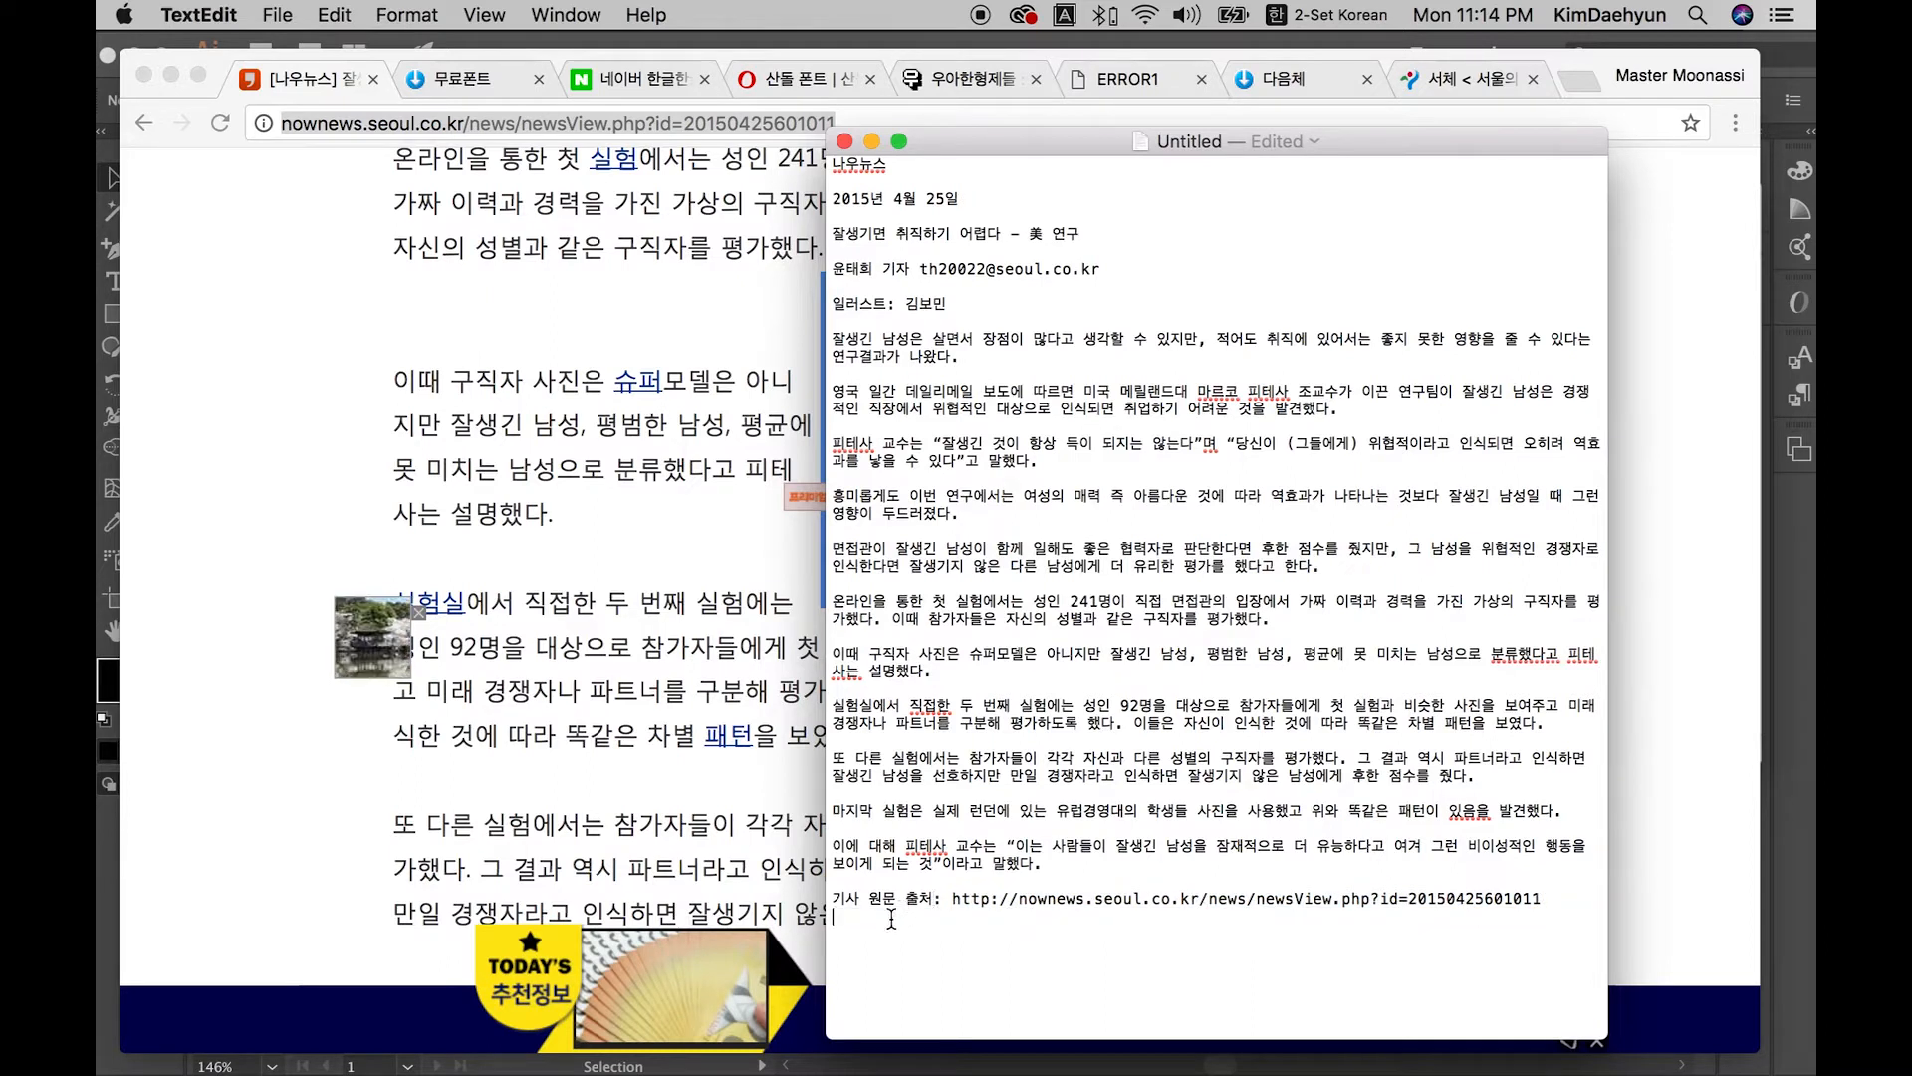
{"action": "left_click_drag", "start_coordinate": [958, 147], "coordinate": [735, 122]}
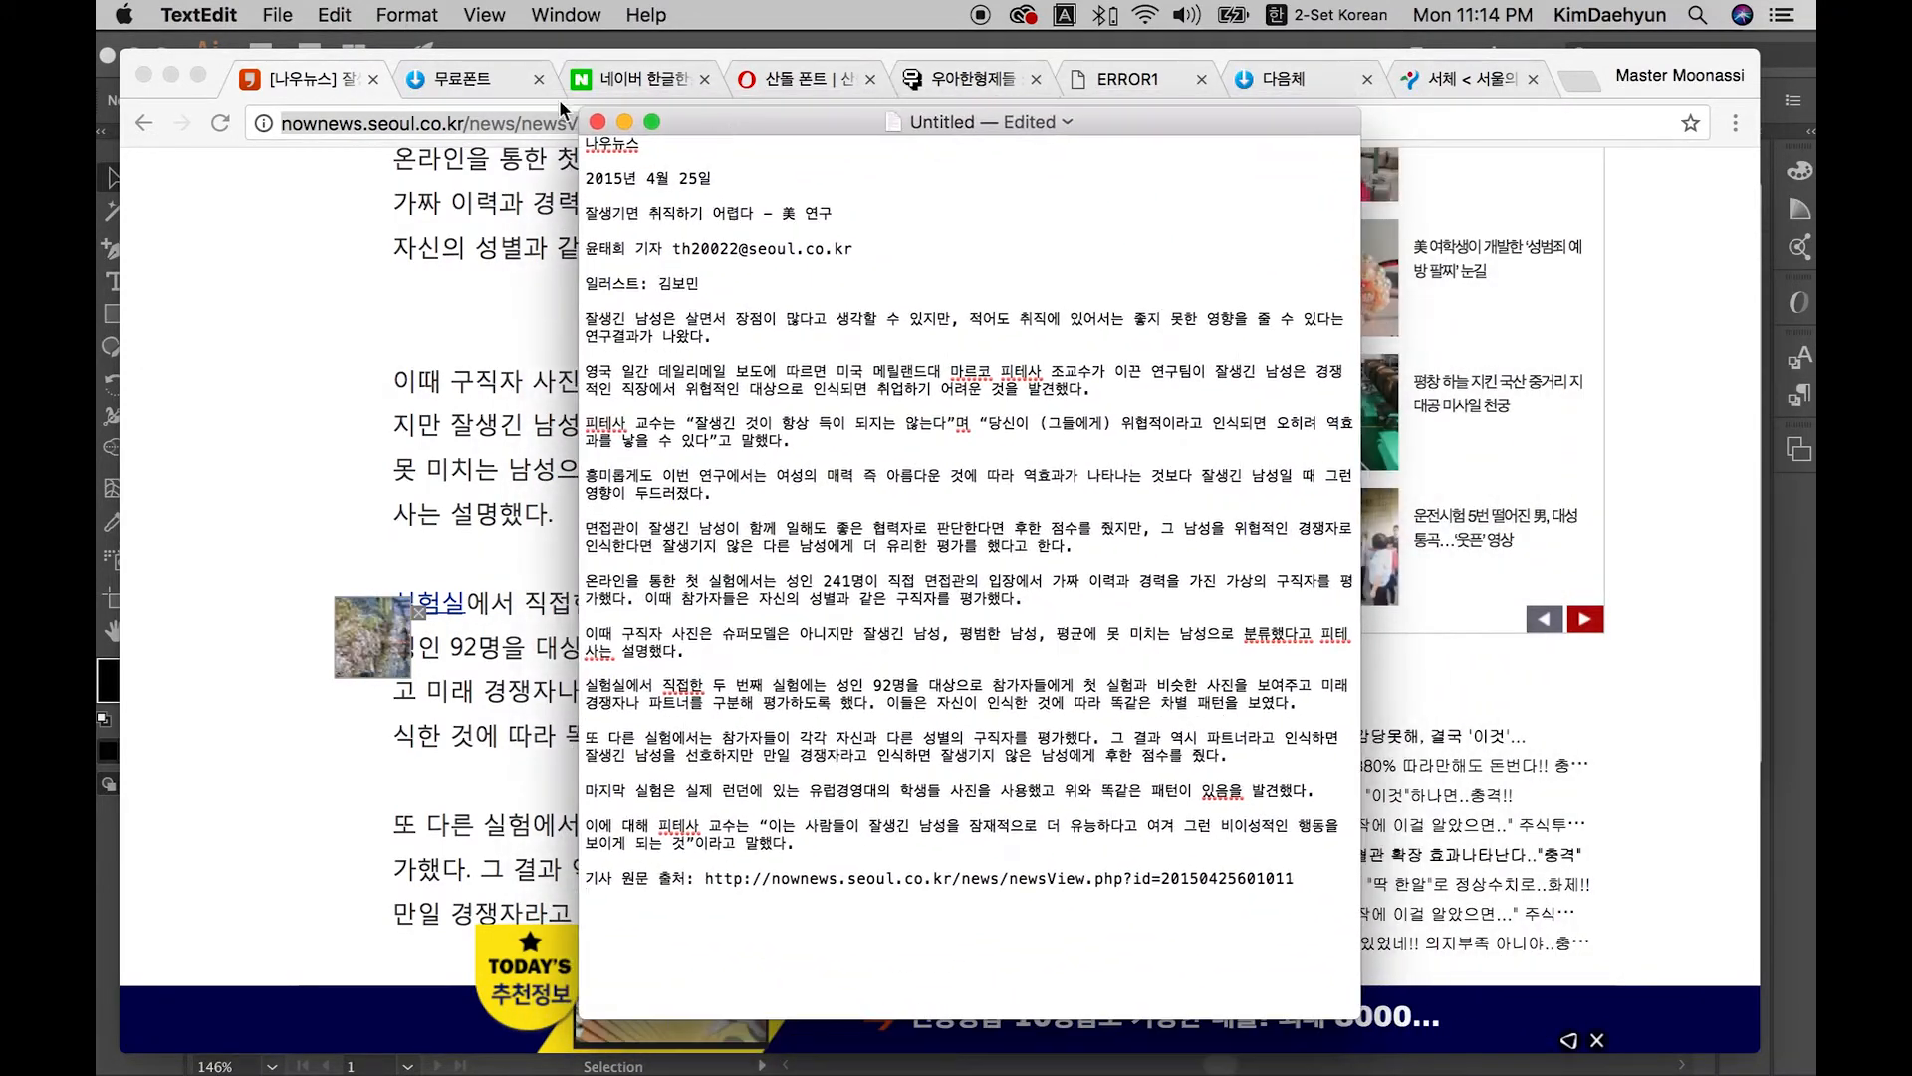
Step: Move the notes window aside and create a new blank TextEdit document, positioned over the article and notes
{"action": "left_click", "coordinate": [205, 15]}
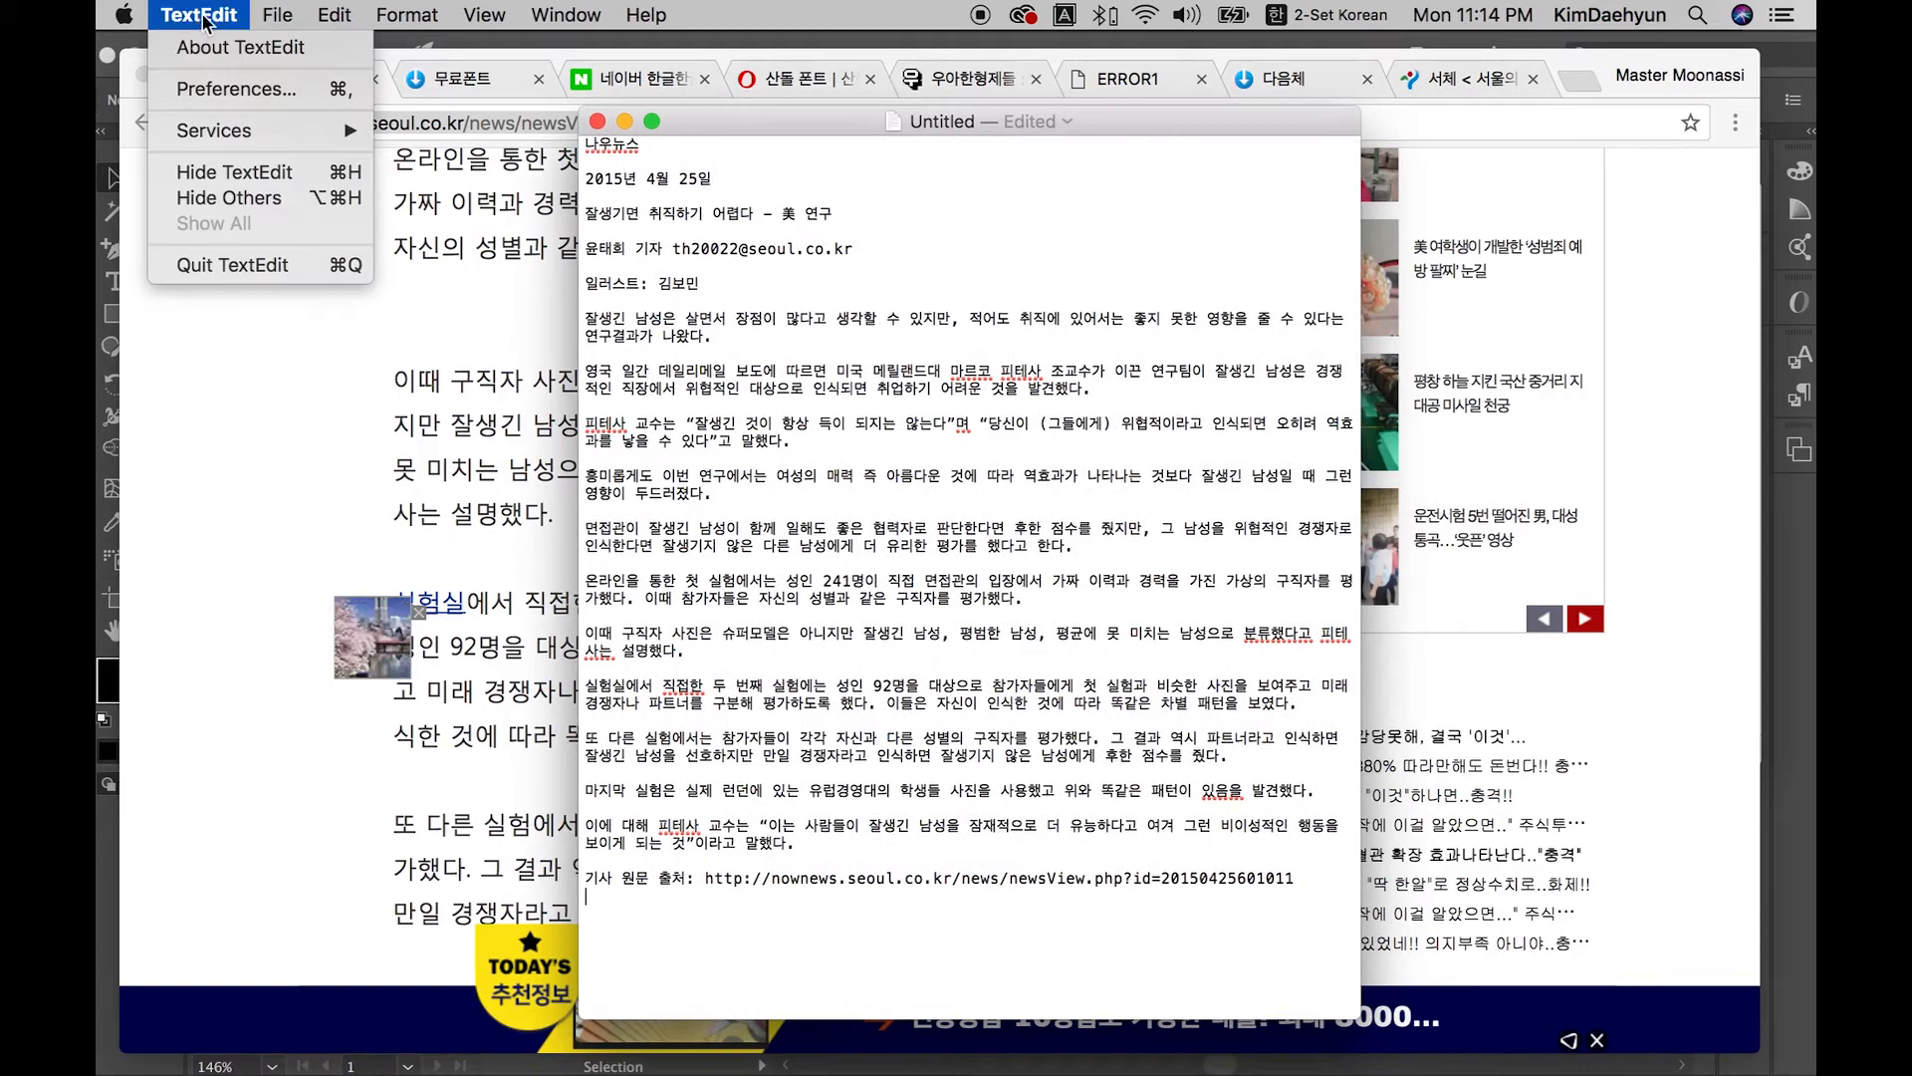
{"action": "left_click", "coordinate": [210, 19]}
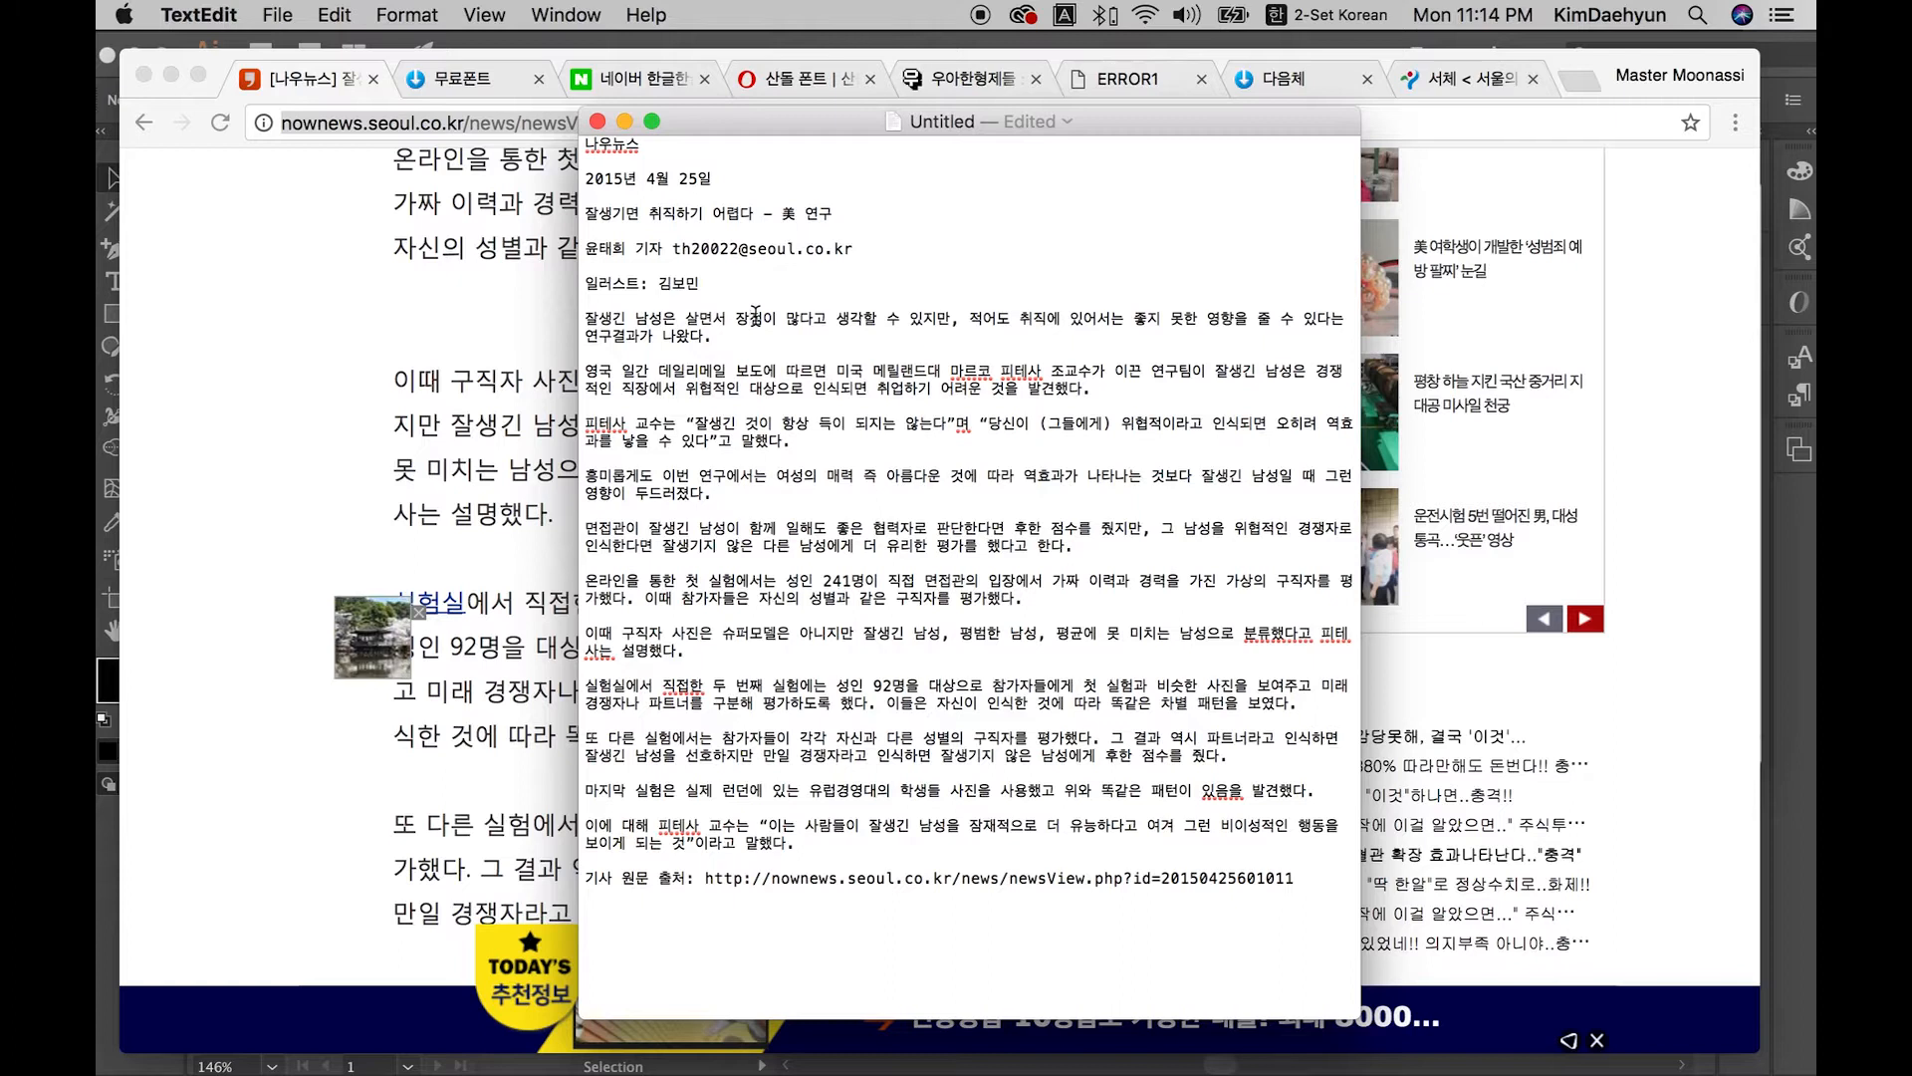
{"action": "left_click_drag", "start_coordinate": [784, 131], "coordinate": [962, 115]}
{"action": "left_click", "coordinate": [937, 258]}
{"action": "key", "text": "super+n"}
{"action": "left_click_drag", "start_coordinate": [720, 87], "coordinate": [1216, 253]}
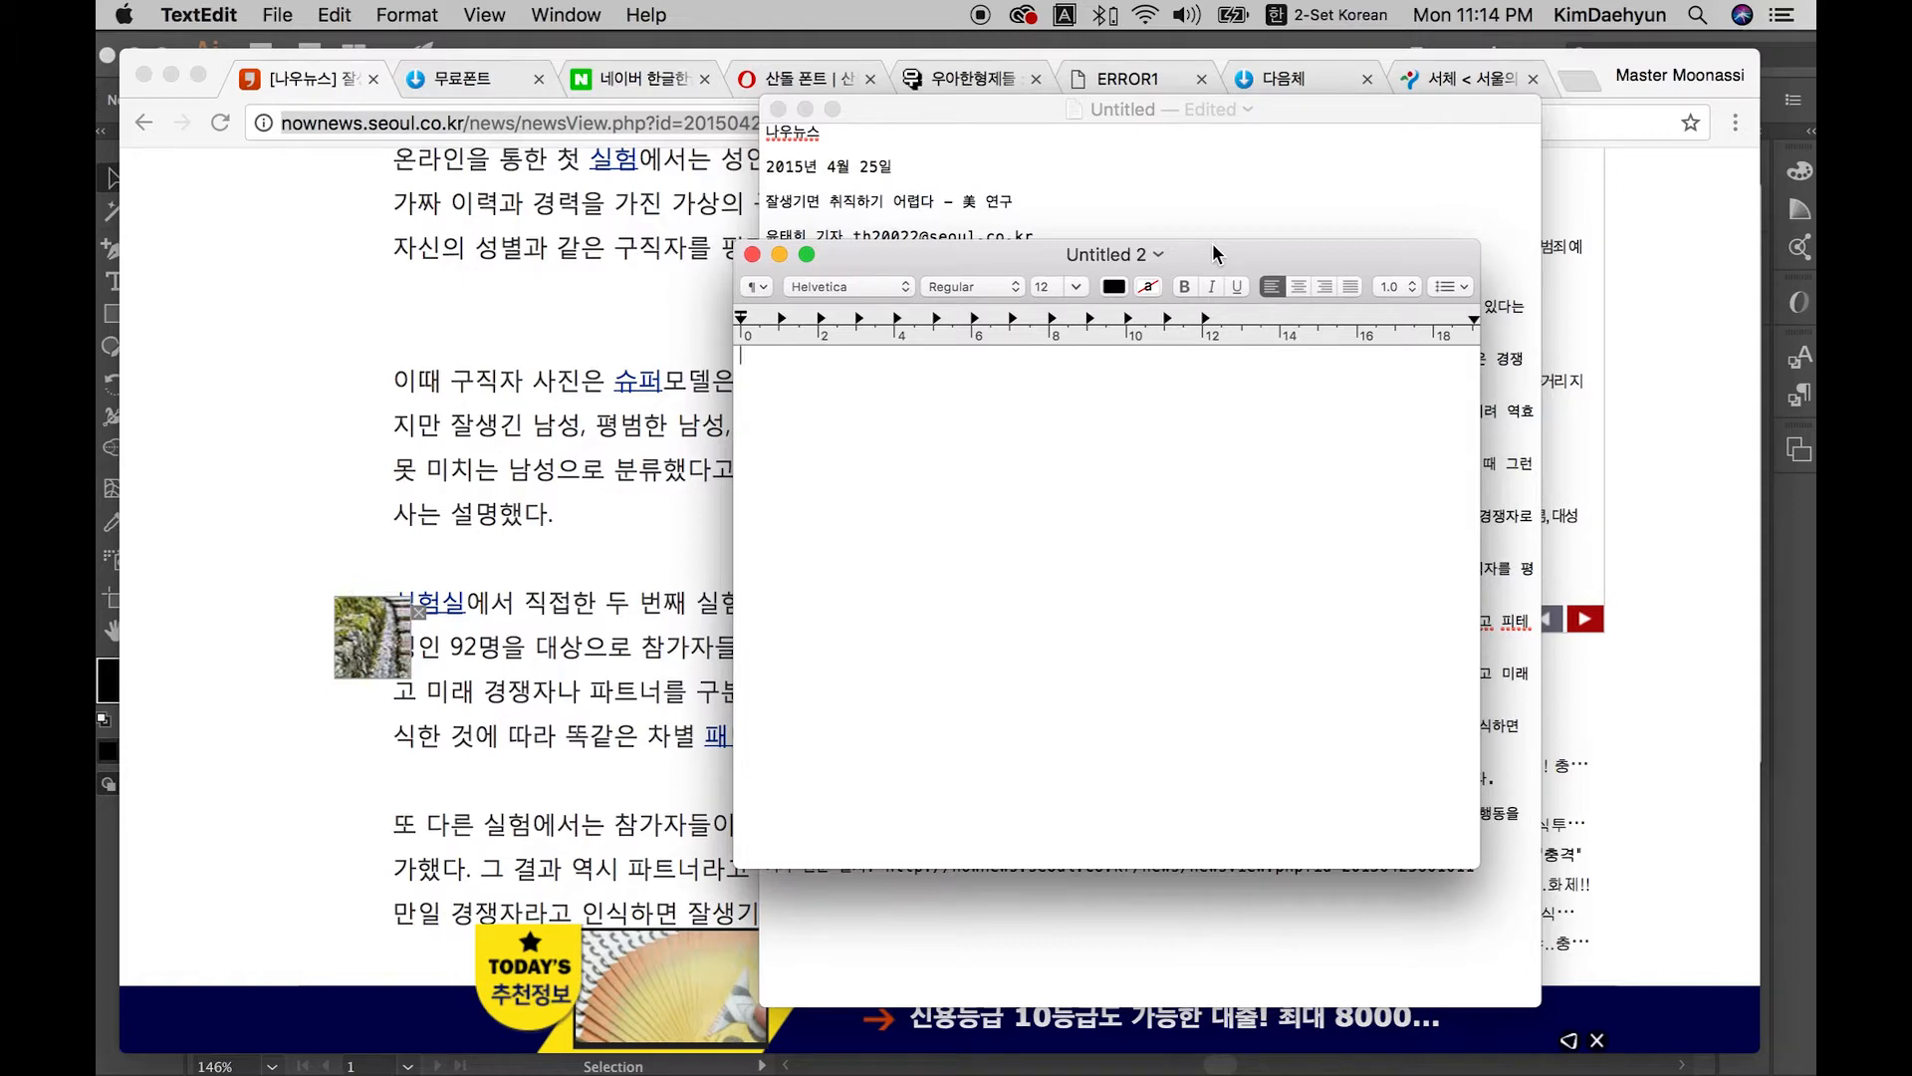
{"action": "left_click_drag", "start_coordinate": [1211, 253], "coordinate": [1178, 242]}
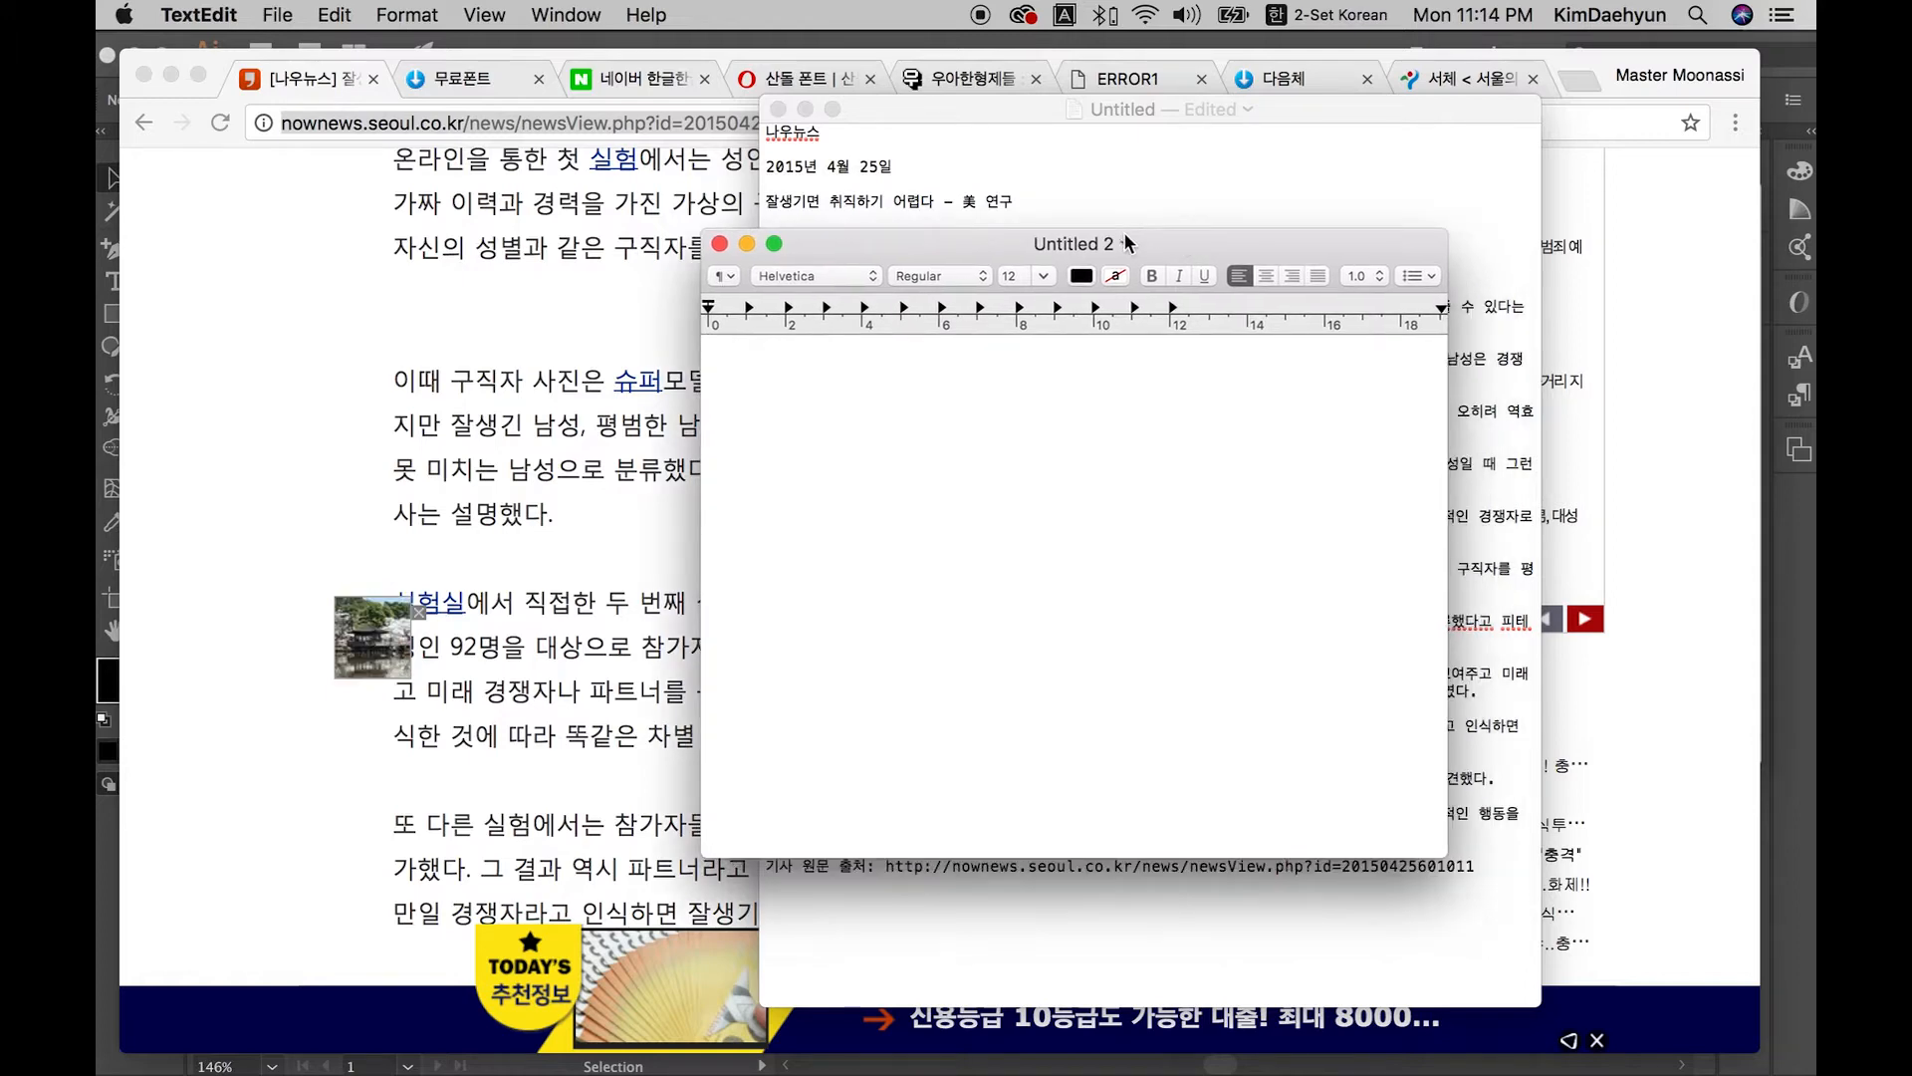
Step: Copy the headline "잘생기면 취직하기 어렵다 - 美 연구" from the article in Chrome and paste it into the new TextEdit document
{"action": "left_click", "coordinate": [551, 333]}
{"action": "scroll", "coordinate": [551, 333], "scroll_direction": "up", "scroll_amount": 15}
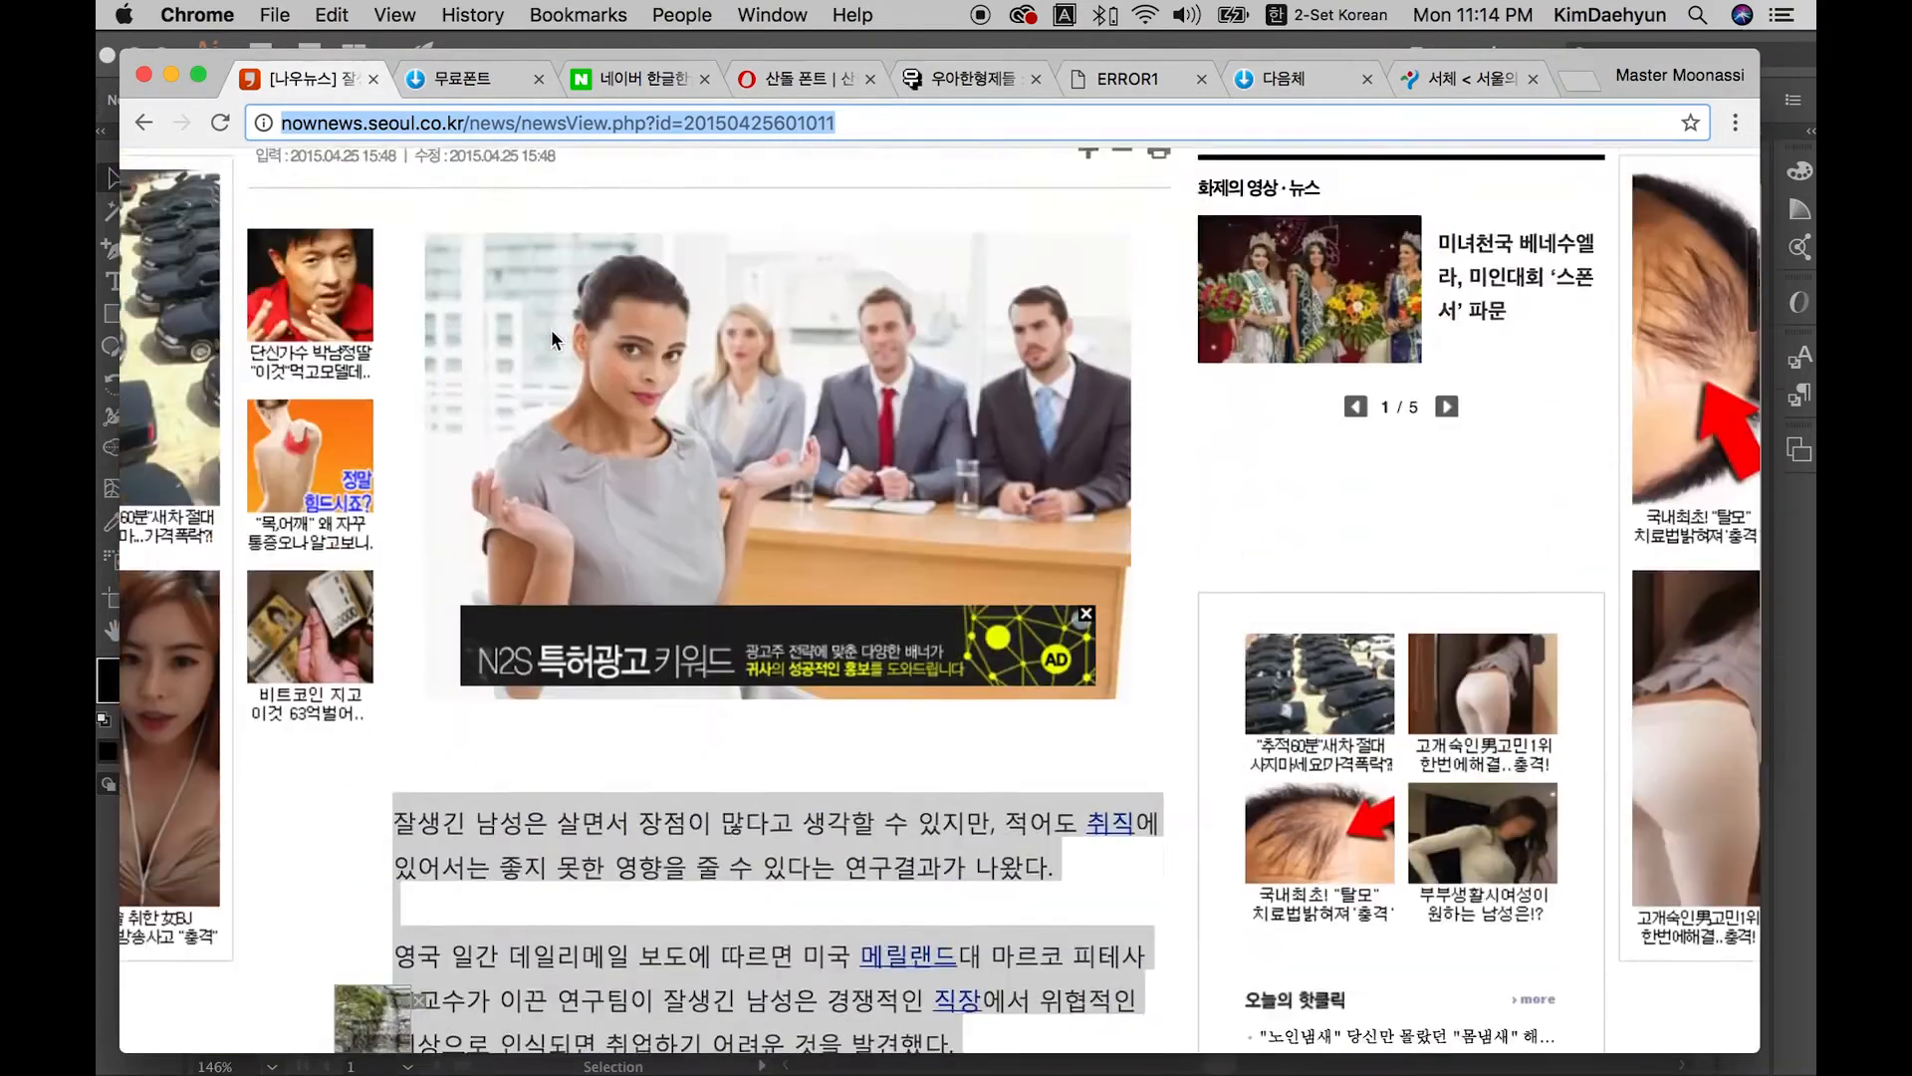
{"action": "scroll", "coordinate": [552, 338], "scroll_direction": "up", "scroll_amount": 4}
{"action": "left_click_drag", "start_coordinate": [359, 453], "coordinate": [1082, 451]}
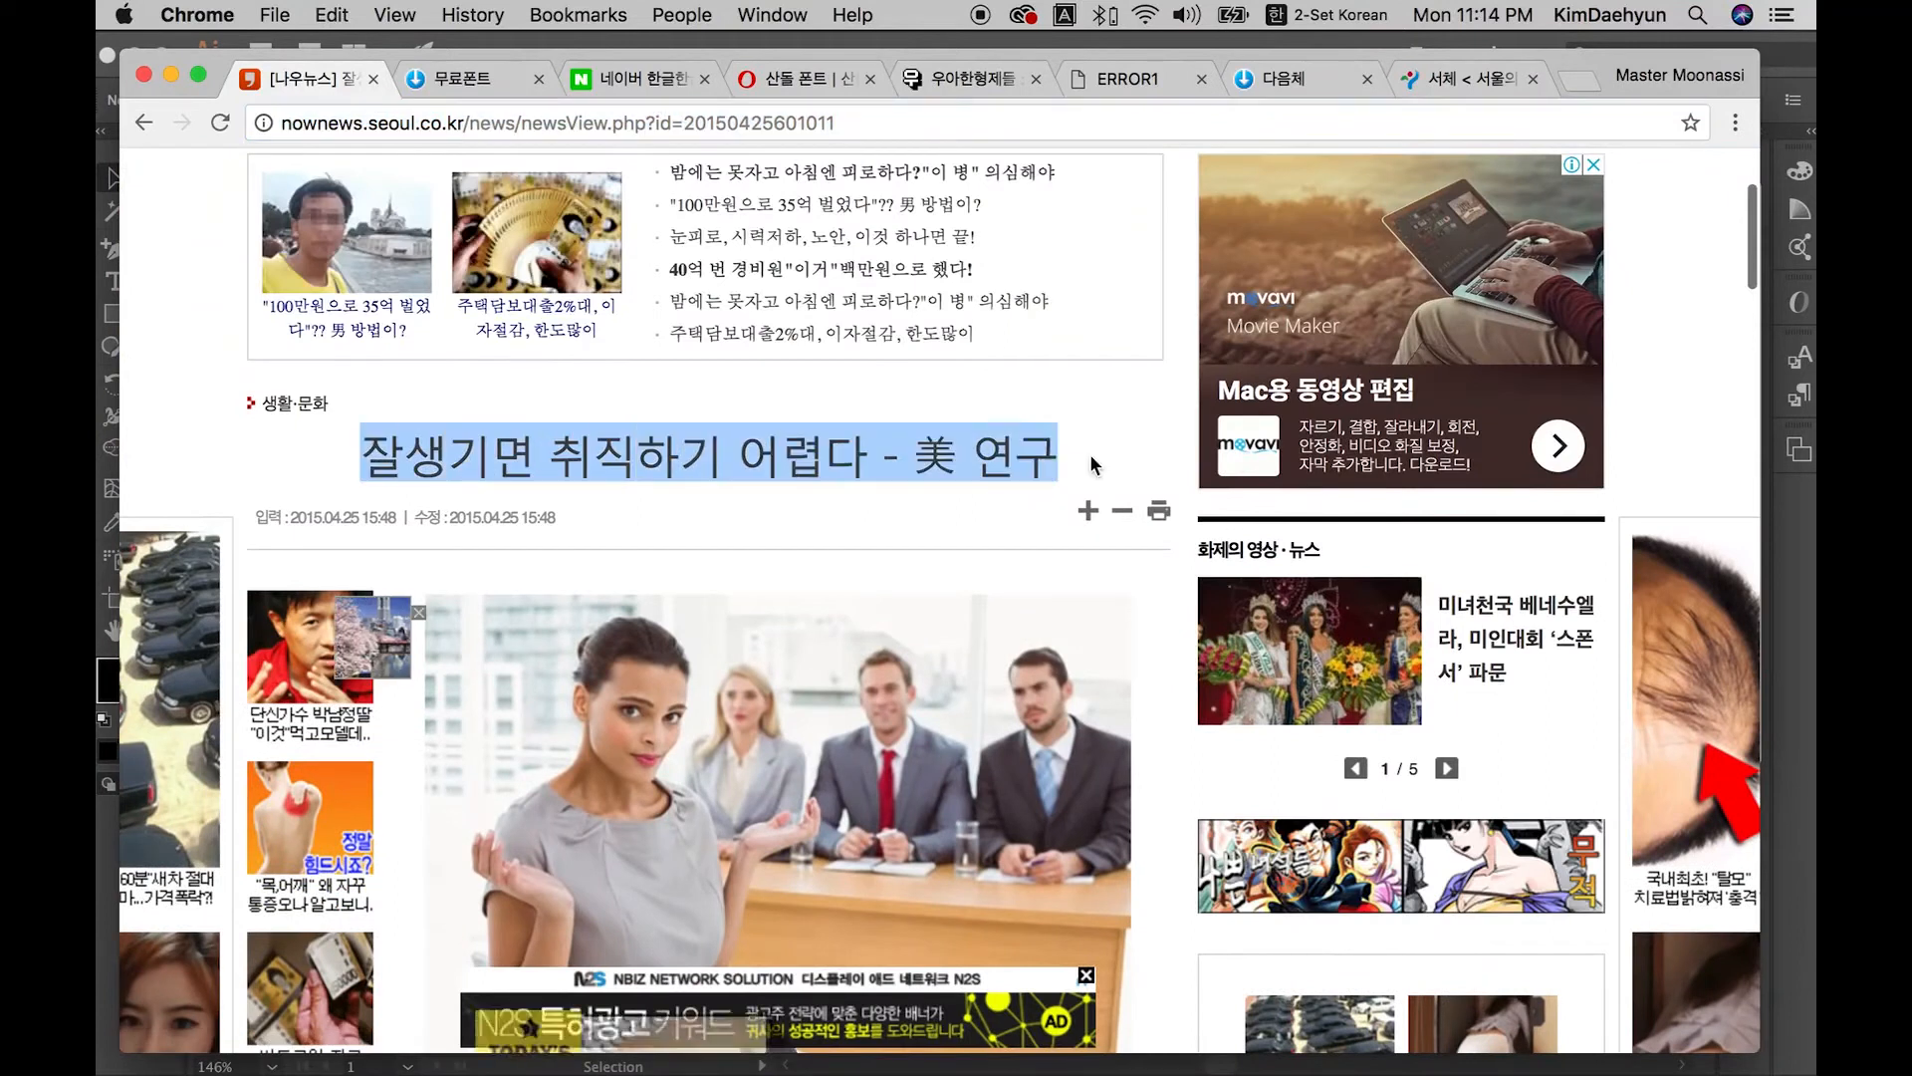
{"action": "key", "text": "super+Tab"}
{"action": "left_click_drag", "start_coordinate": [900, 241], "coordinate": [772, 201]}
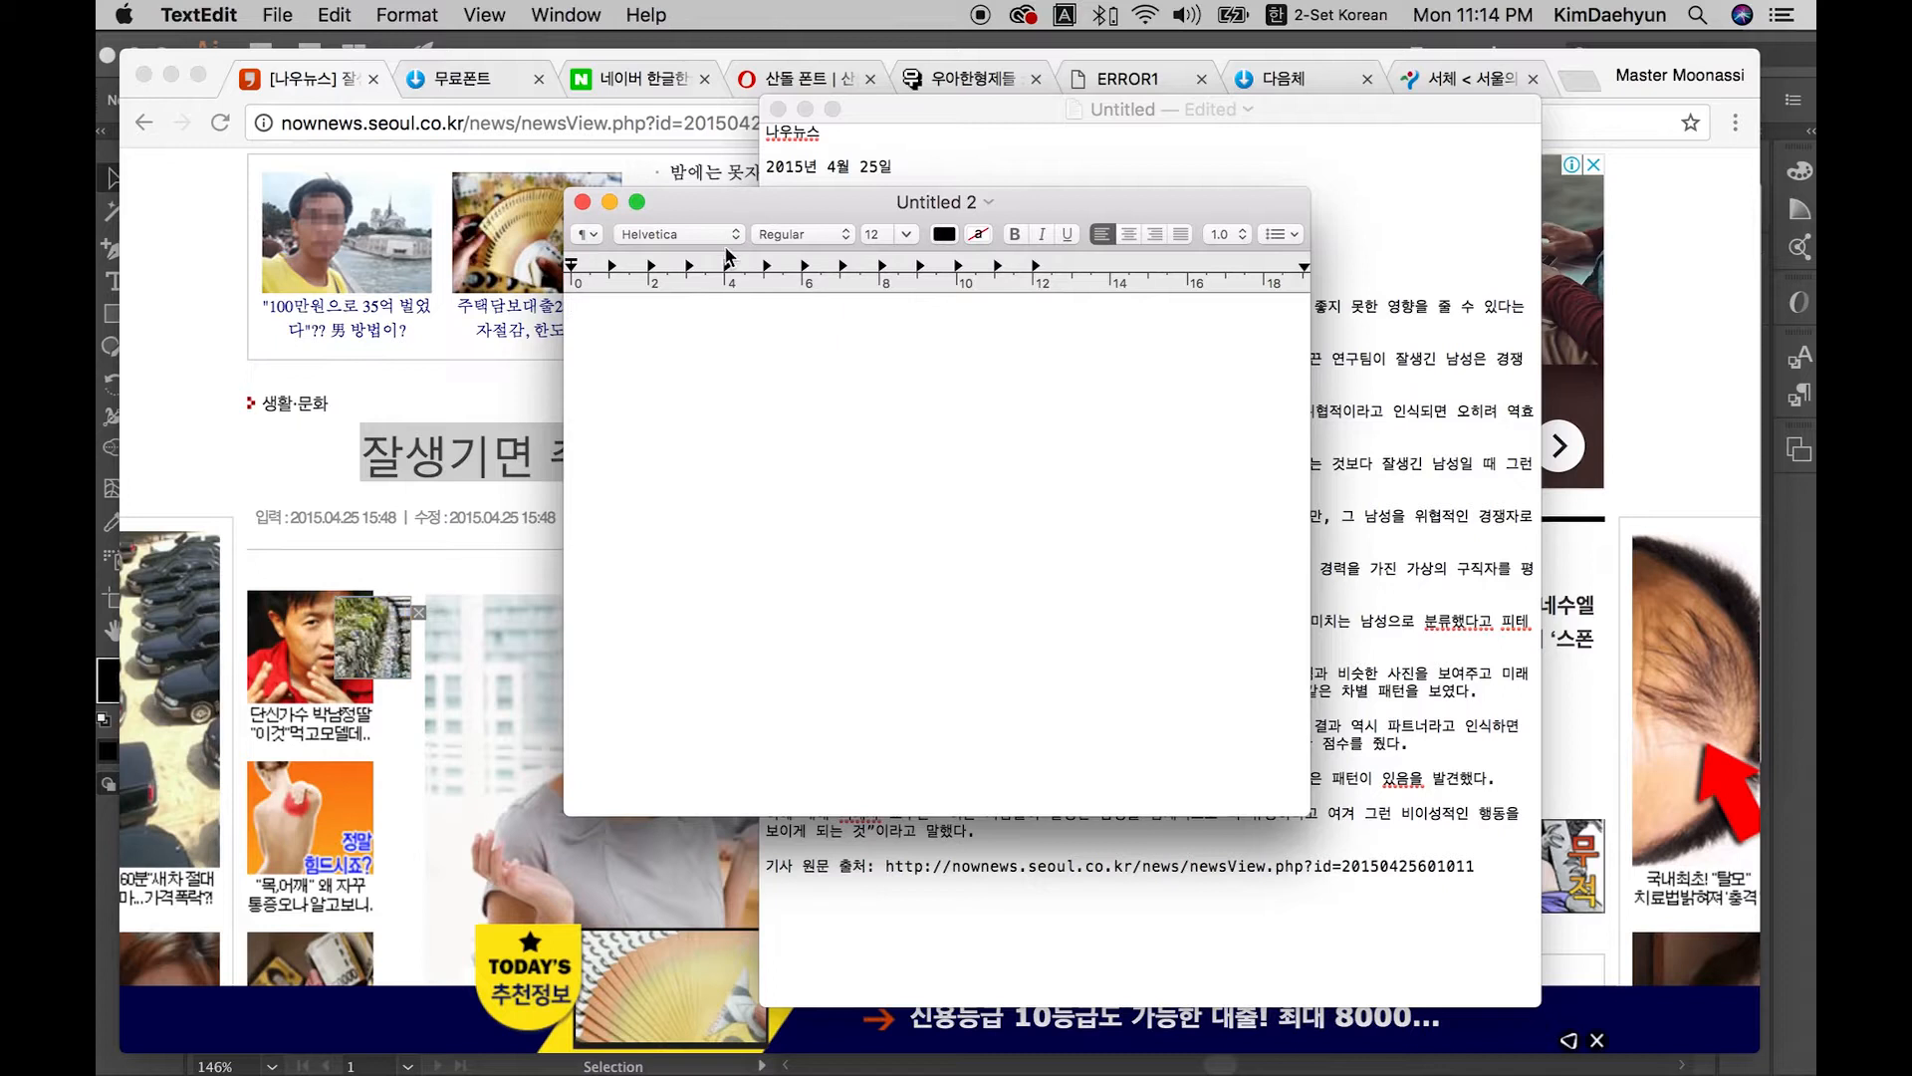
{"action": "left_click_drag", "start_coordinate": [743, 213], "coordinate": [784, 210]}
{"action": "key", "text": "super+v"}
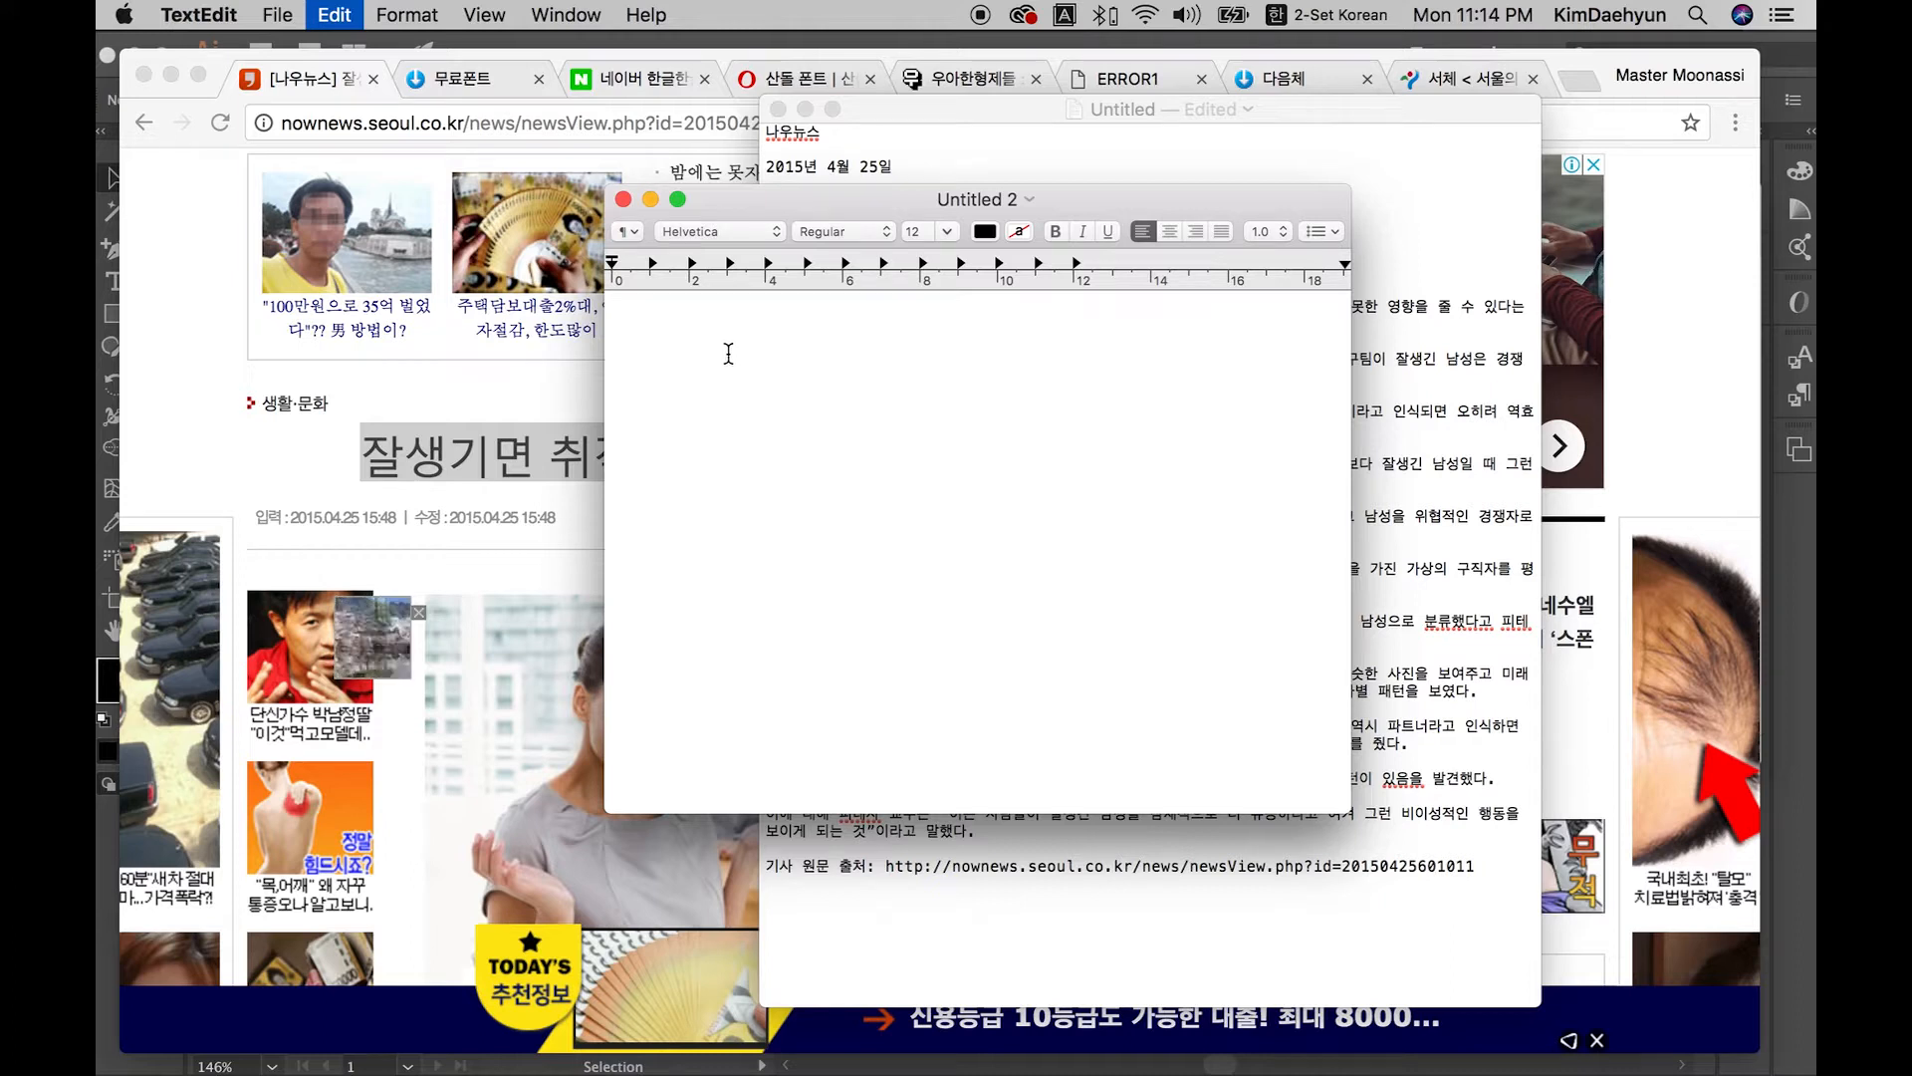
{"action": "key", "text": "super+v"}
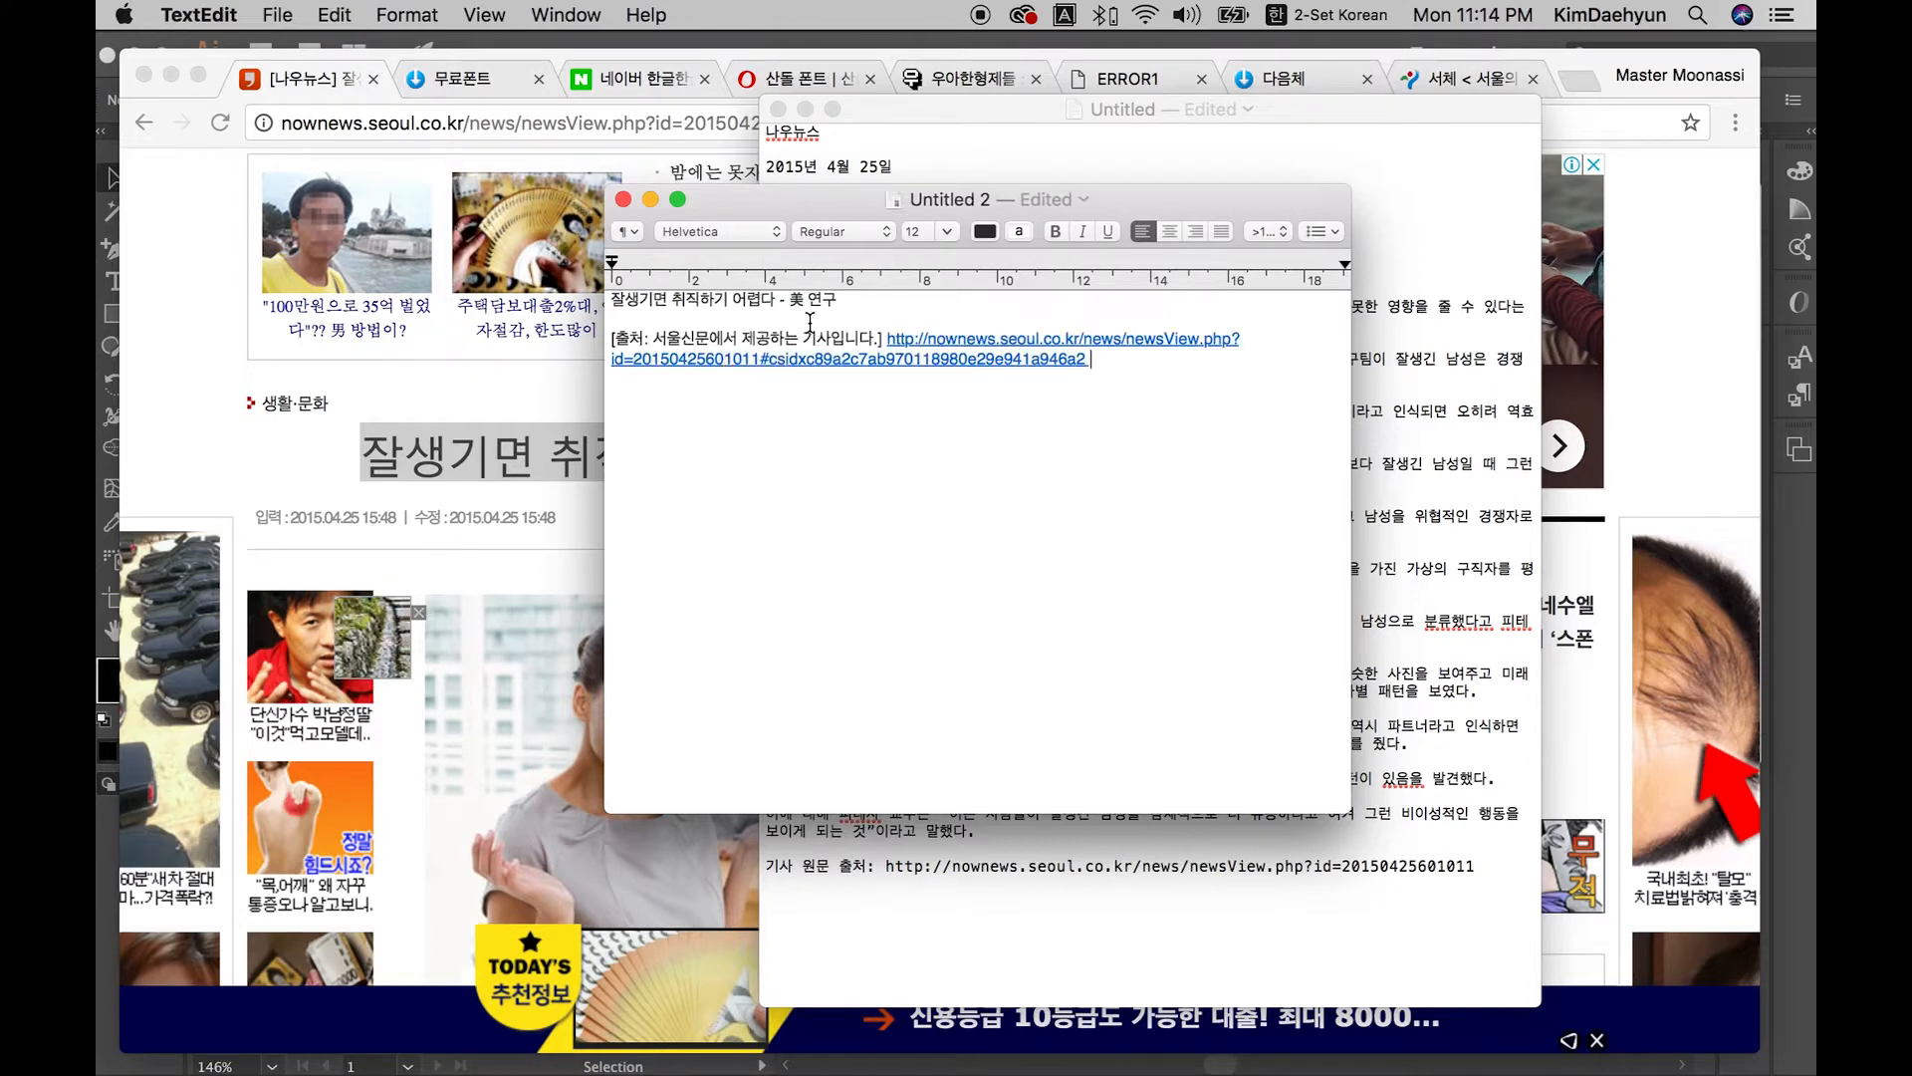
{"action": "left_click_drag", "start_coordinate": [841, 299], "coordinate": [525, 283]}
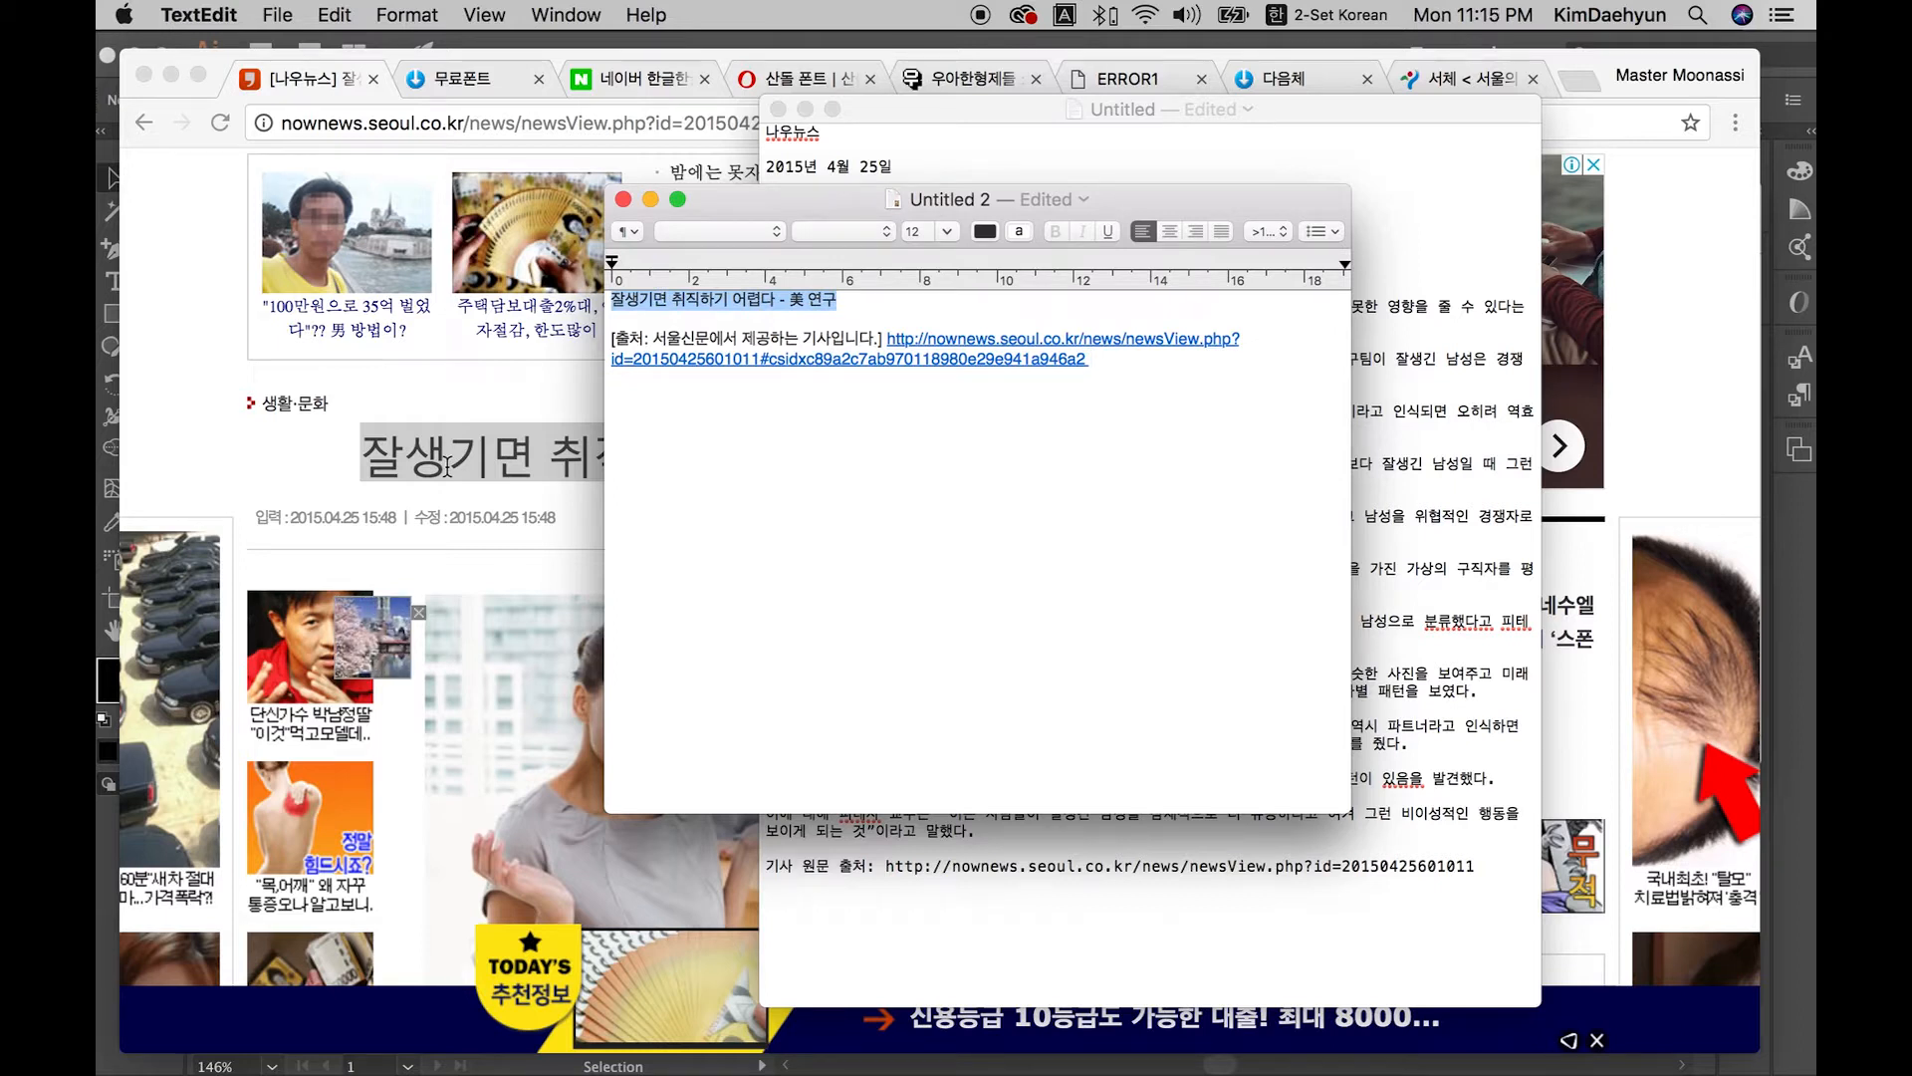
{"action": "left_click", "coordinate": [963, 565]}
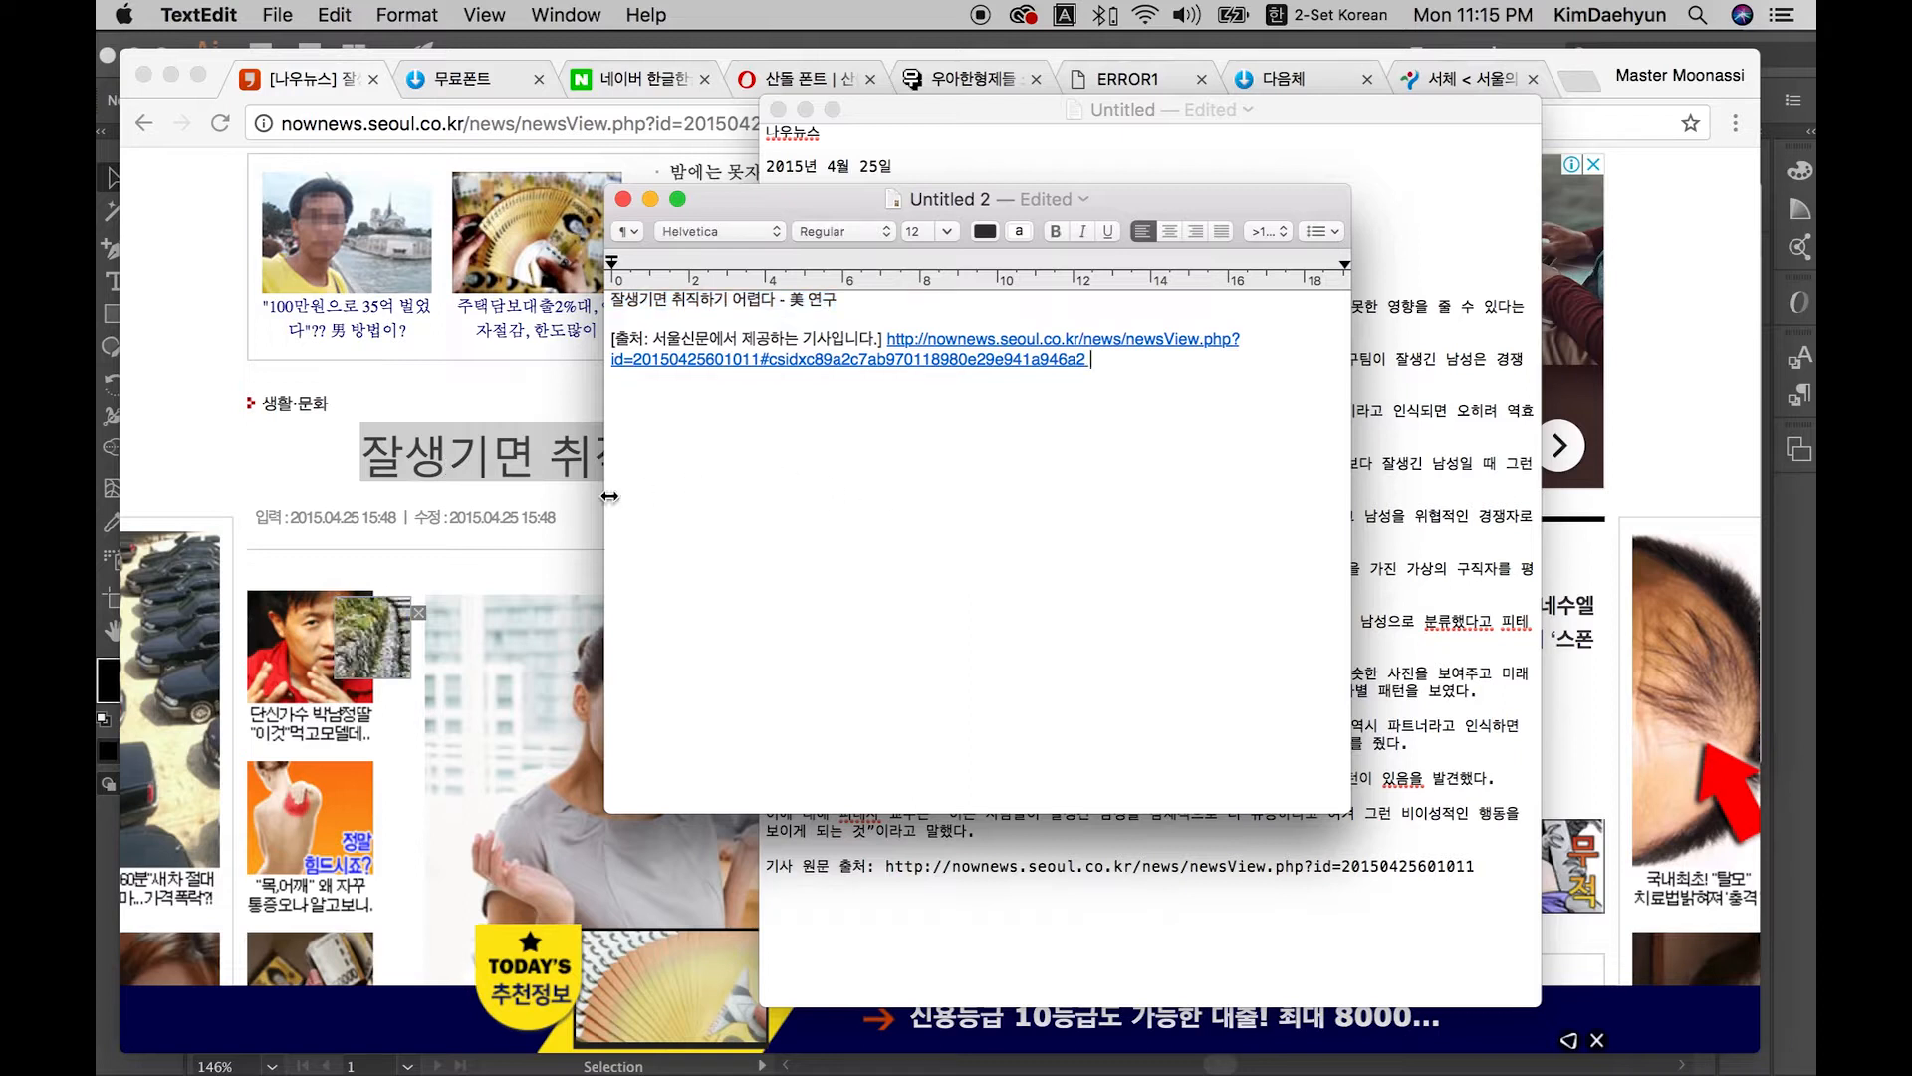
Step: Copy the article's first three body paragraphs from Chrome and paste them below the headline in the new TextEdit document
{"action": "left_click", "coordinate": [531, 470]}
{"action": "scroll", "coordinate": [533, 474], "scroll_direction": "down", "scroll_amount": 6}
{"action": "left_click_drag", "start_coordinate": [534, 474], "coordinate": [763, 942]}
{"action": "left_click", "coordinate": [549, 747]}
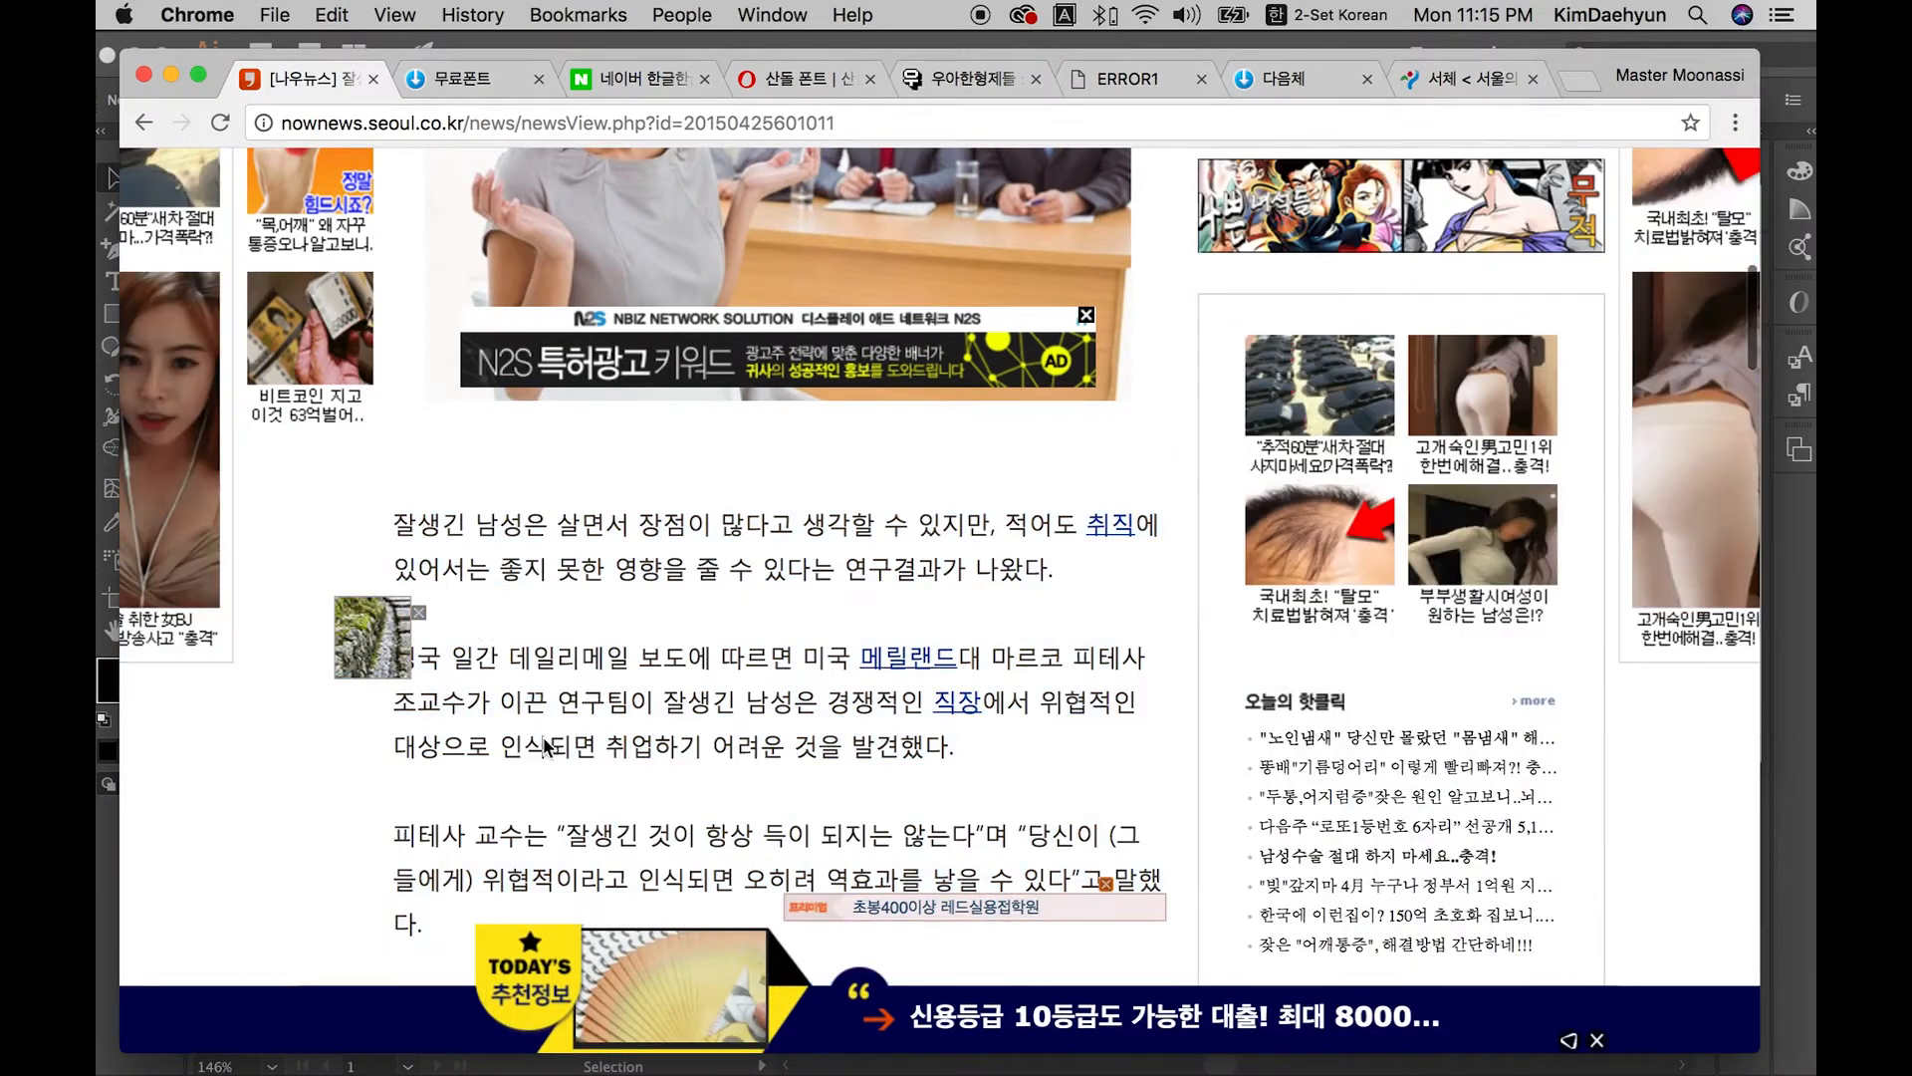
{"action": "left_click_drag", "start_coordinate": [416, 569], "coordinate": [438, 924]}
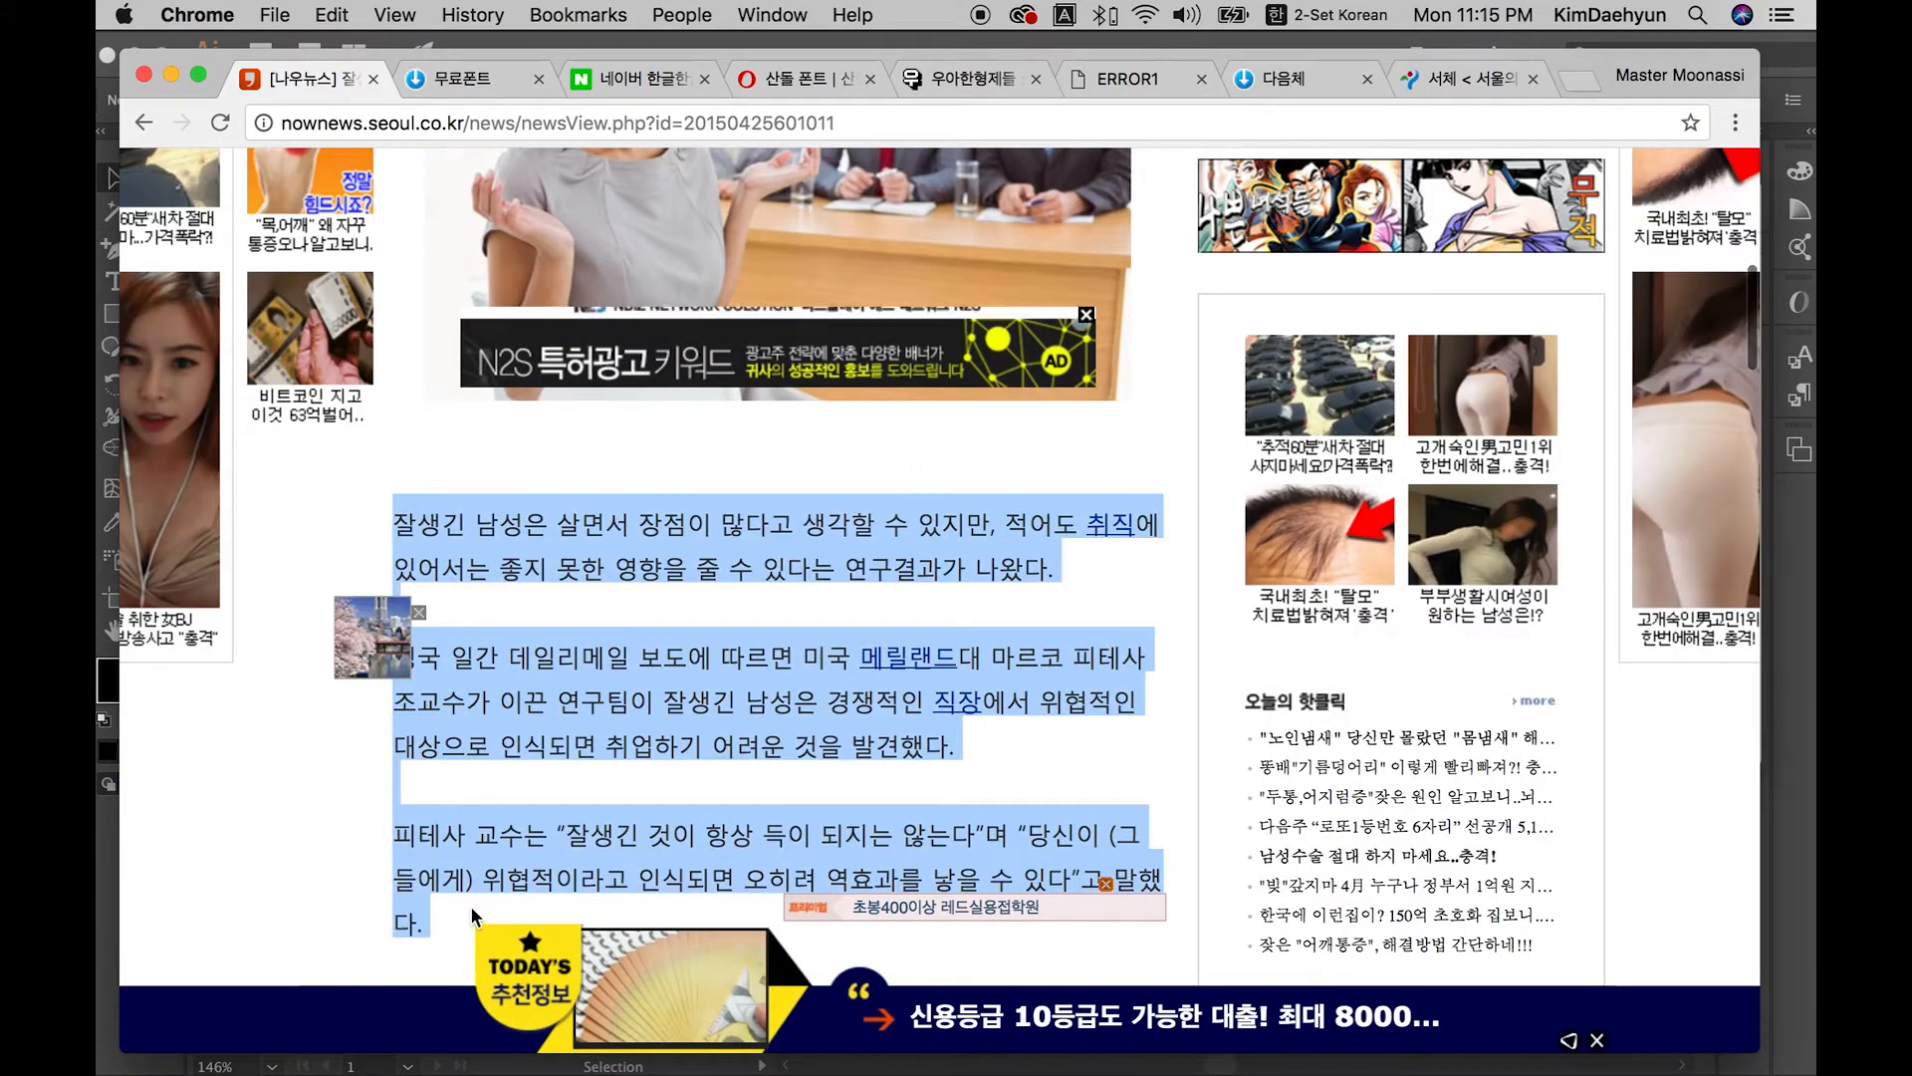
{"action": "key", "text": "super+Tab"}
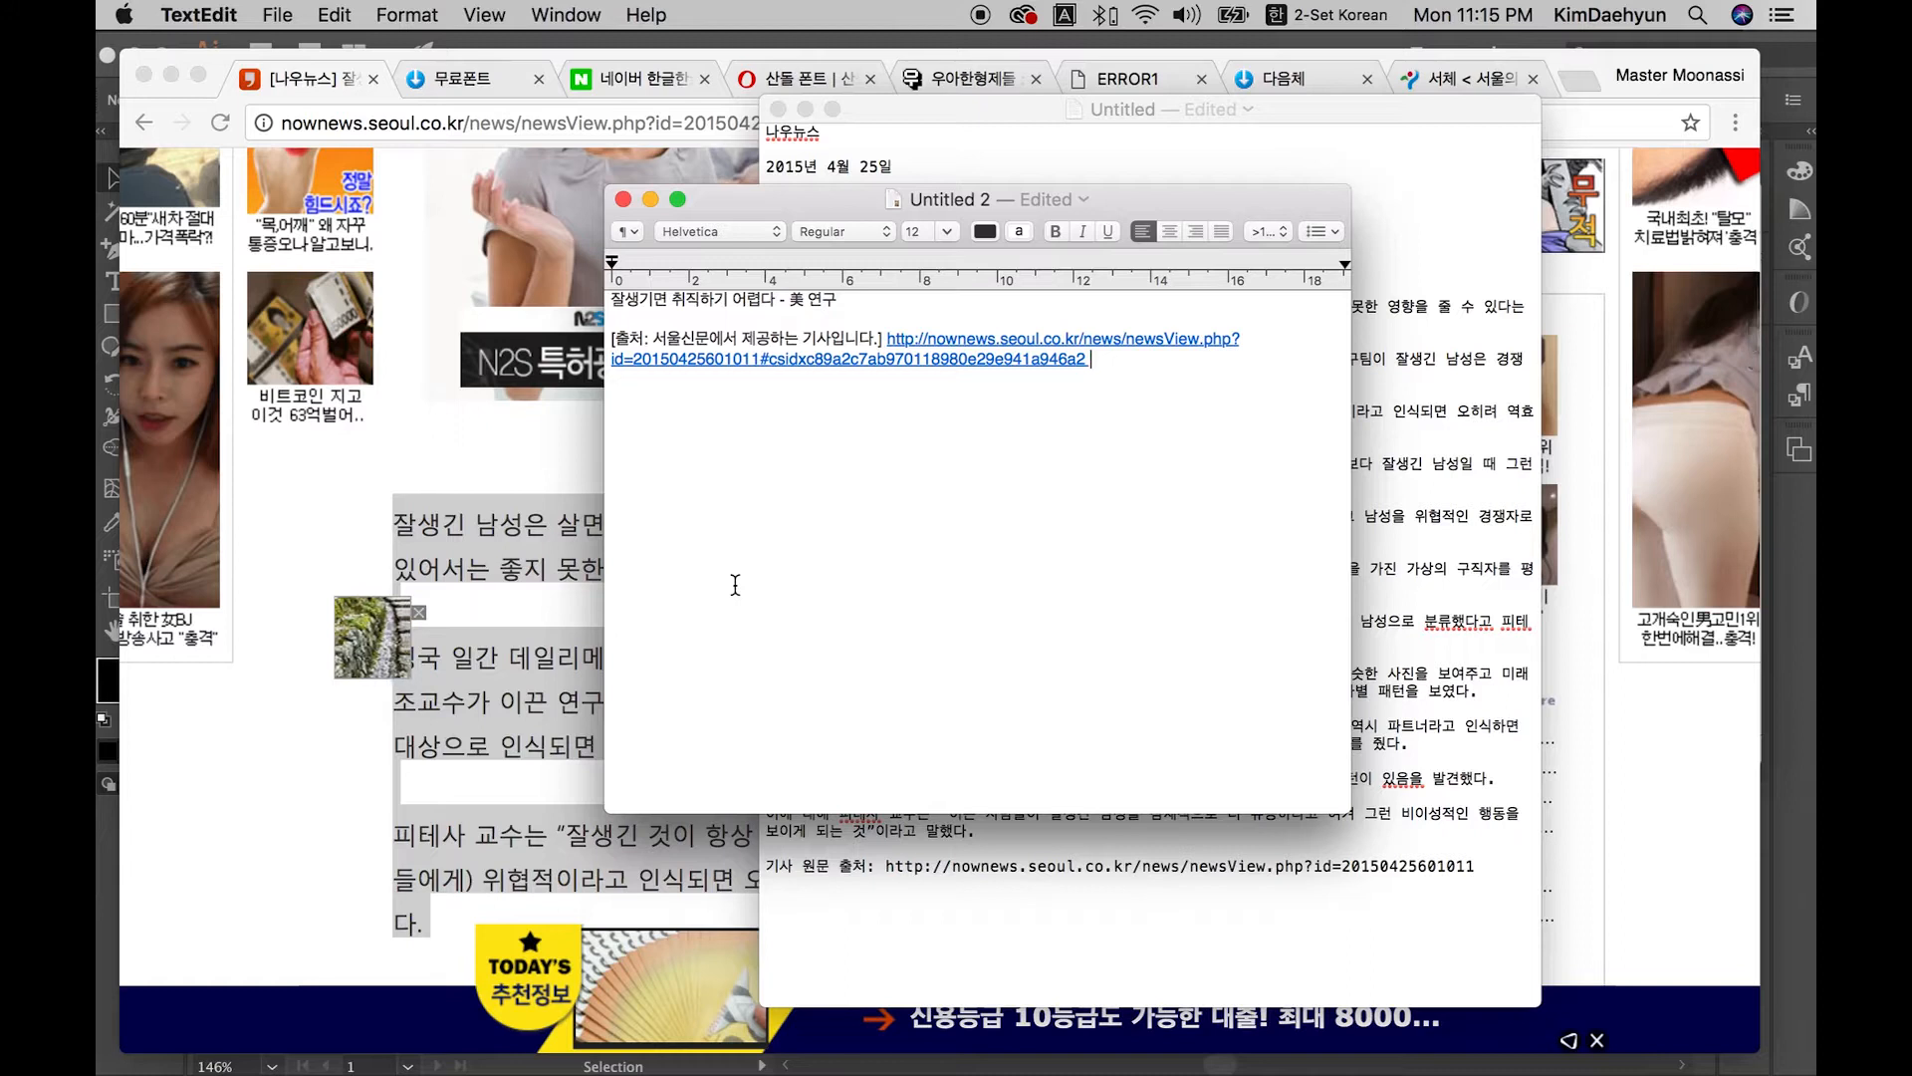
{"action": "key", "text": "super+v"}
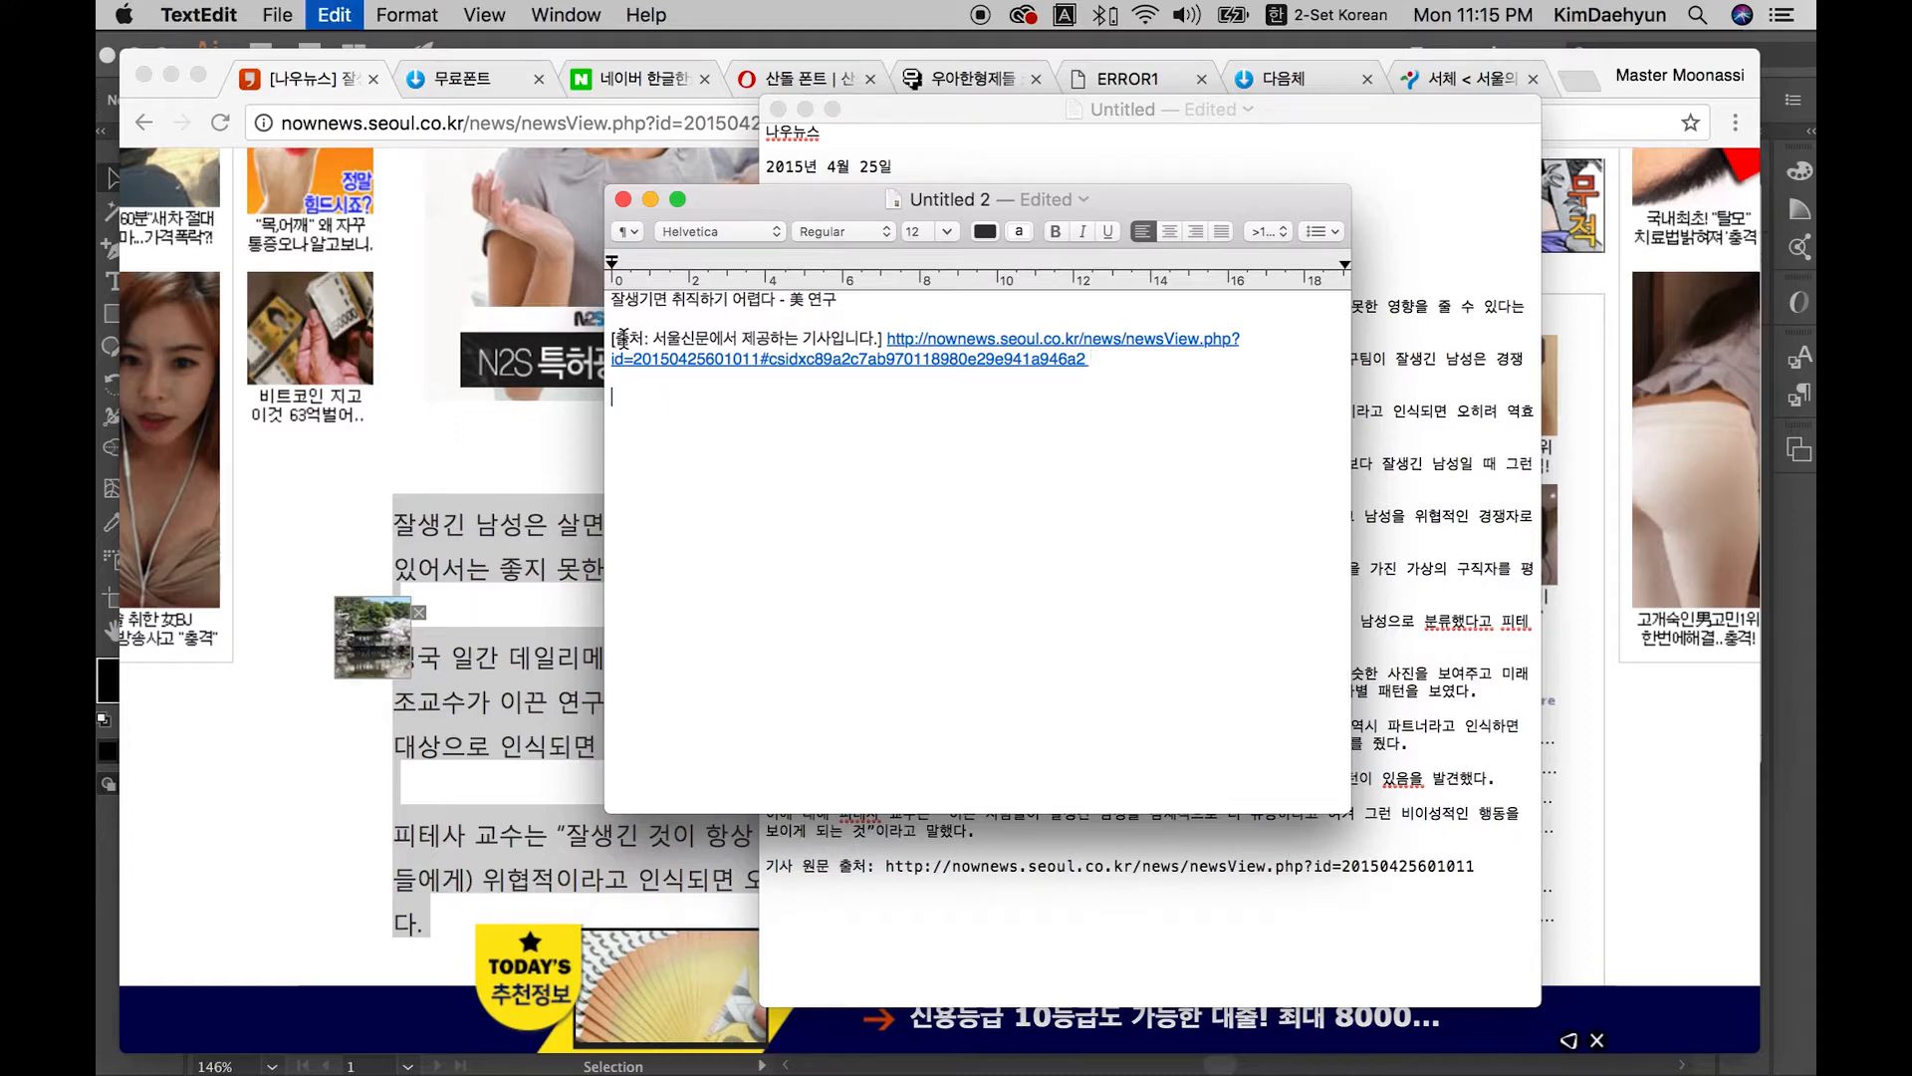
Step: Delete the two source-credit links, below the headline and after the body paragraphs, and highlight the remaining text for review
{"action": "left_click_drag", "start_coordinate": [697, 378], "coordinate": [610, 344]}
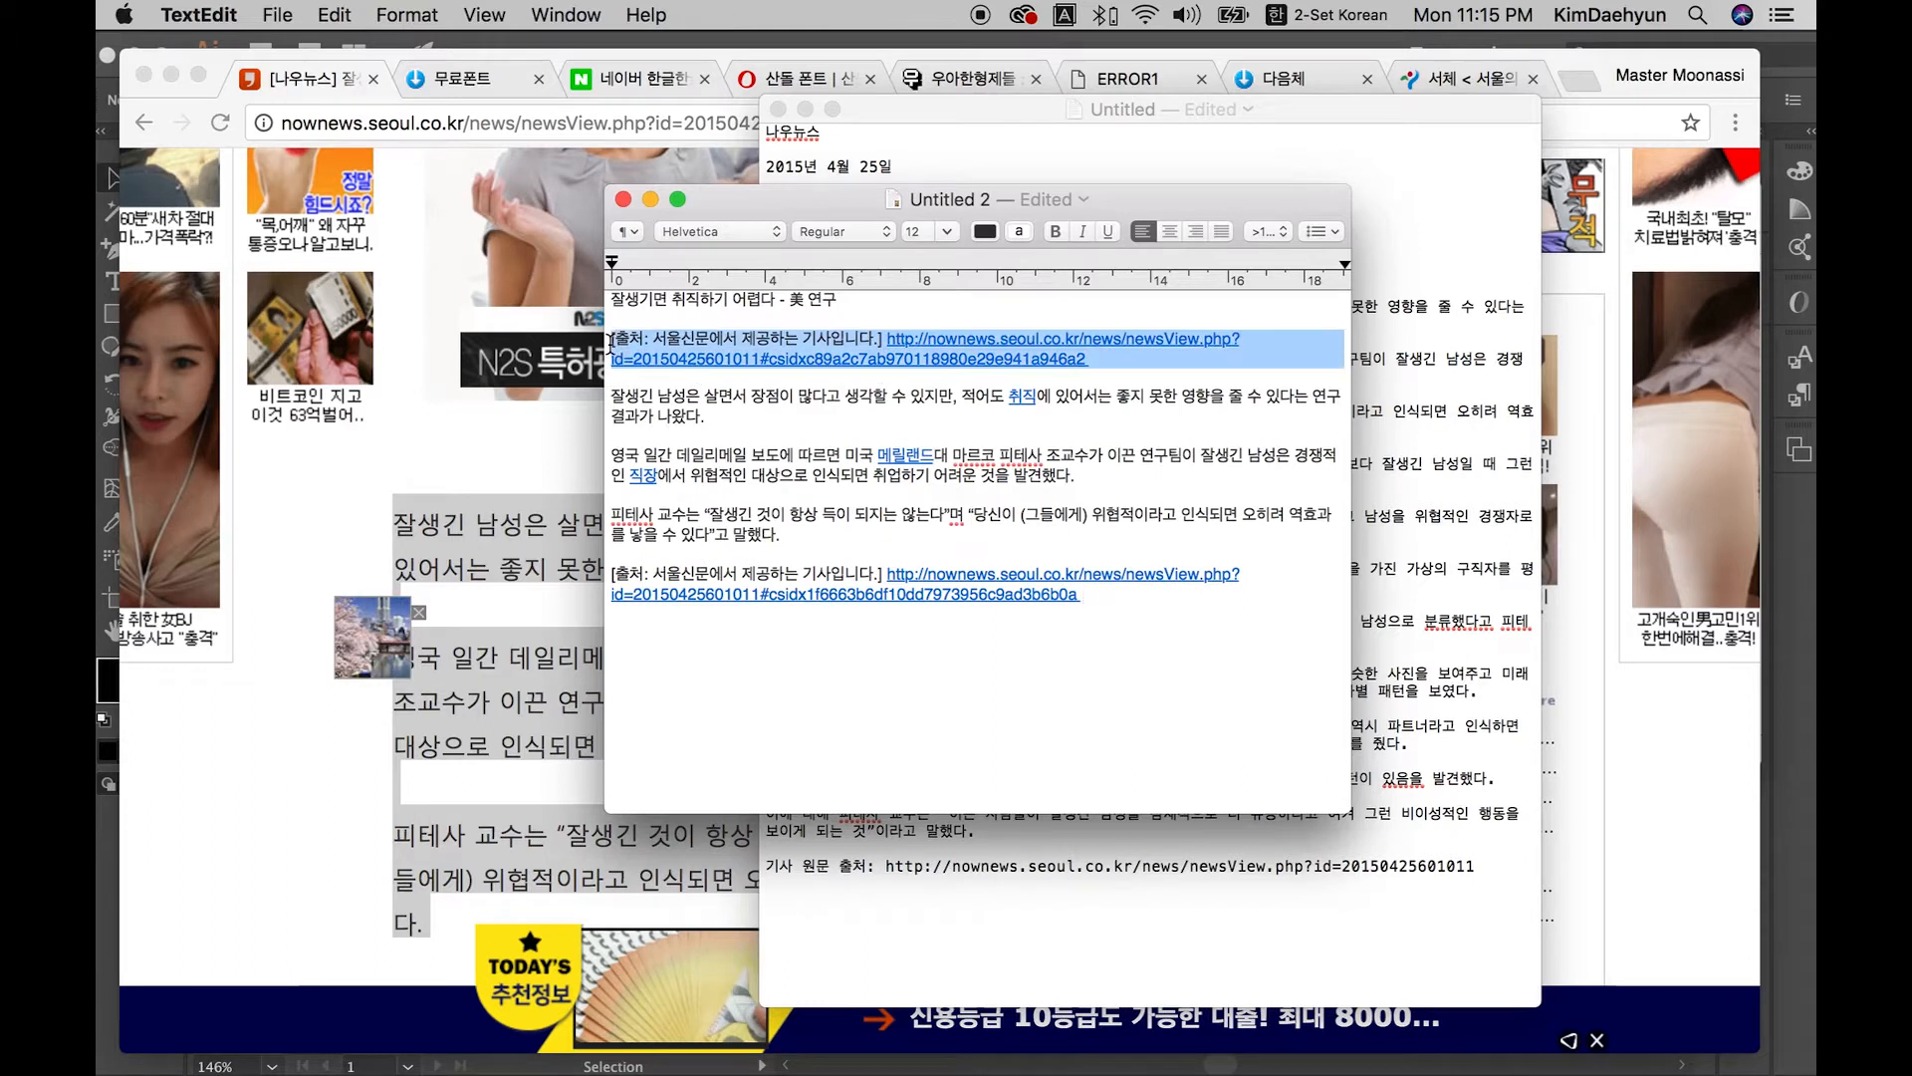
{"action": "key", "text": "BackSpace"}
{"action": "key", "text": "BackSpace"}
{"action": "left_click_drag", "start_coordinate": [633, 494], "coordinate": [751, 598]}
{"action": "key", "text": "BackSpace"}
{"action": "left_click_drag", "start_coordinate": [963, 534], "coordinate": [503, 249]}
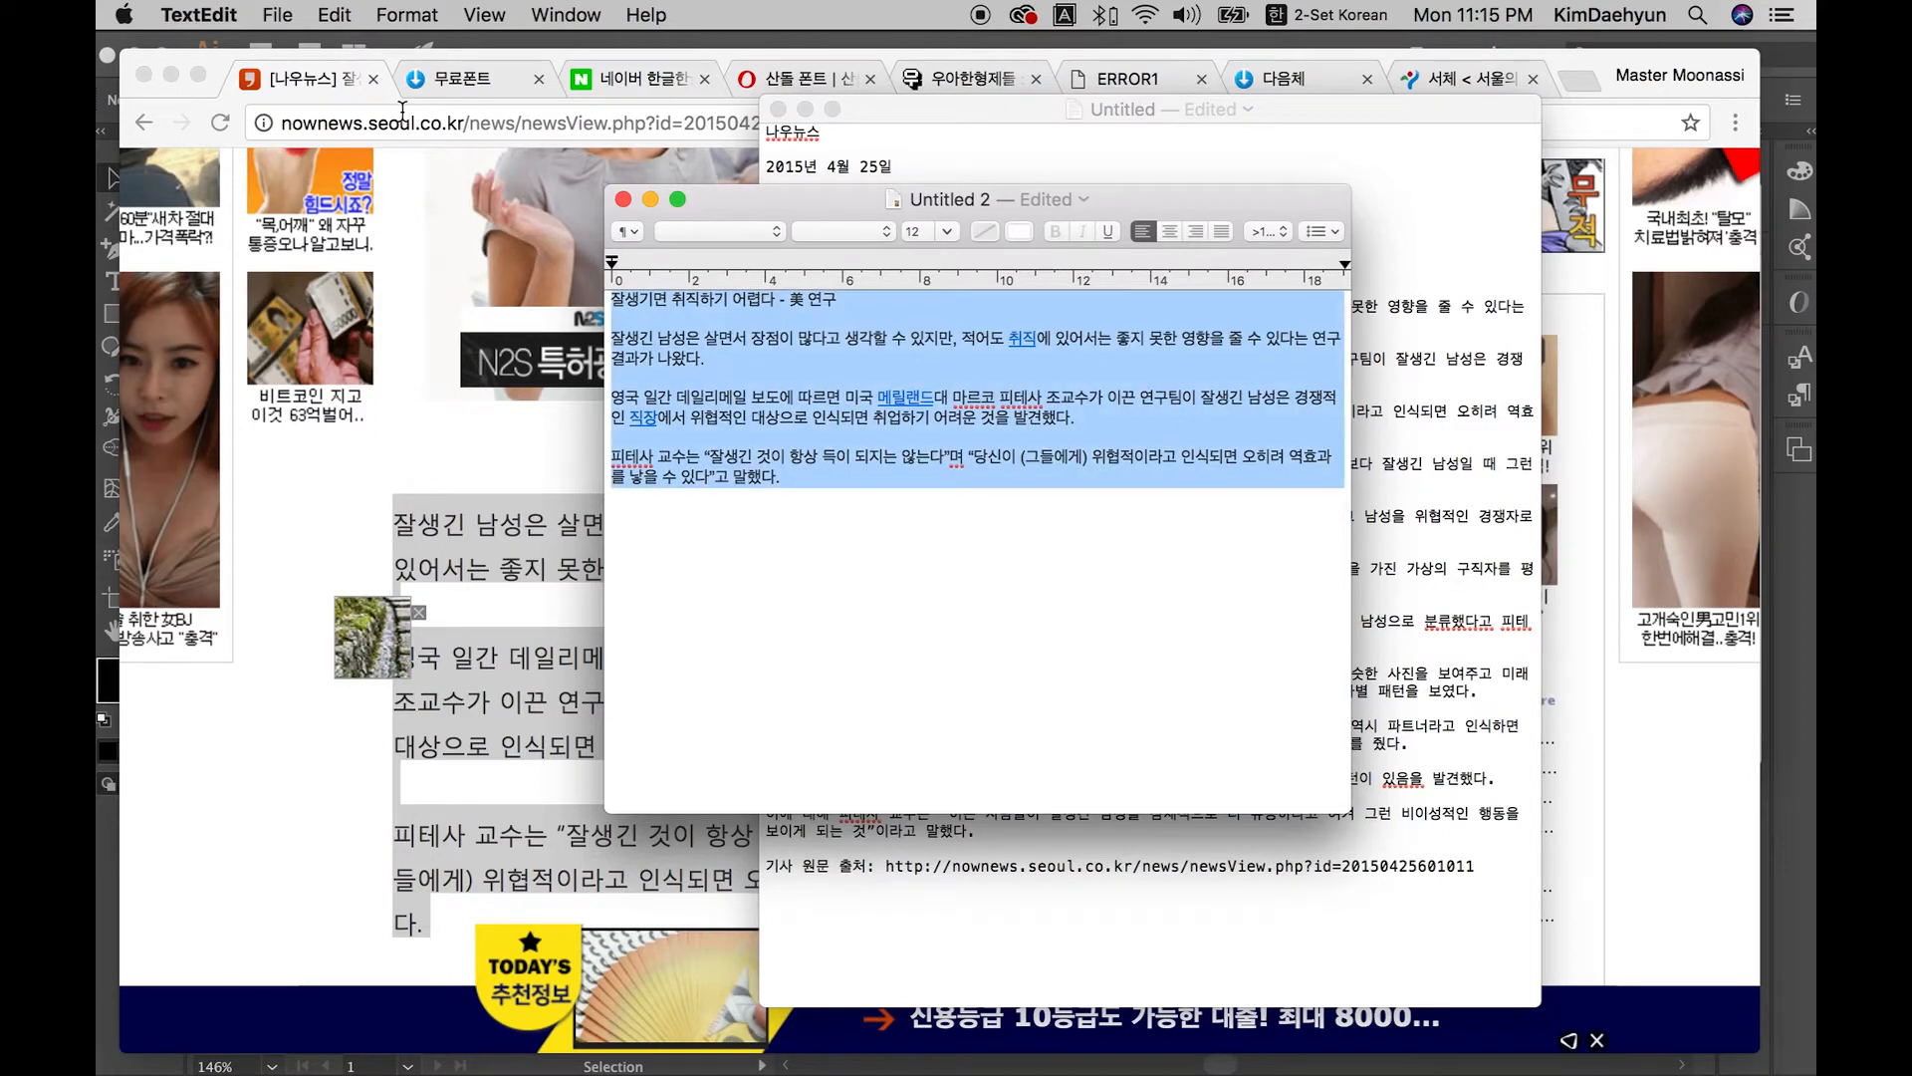
{"action": "left_click", "coordinate": [965, 606]}
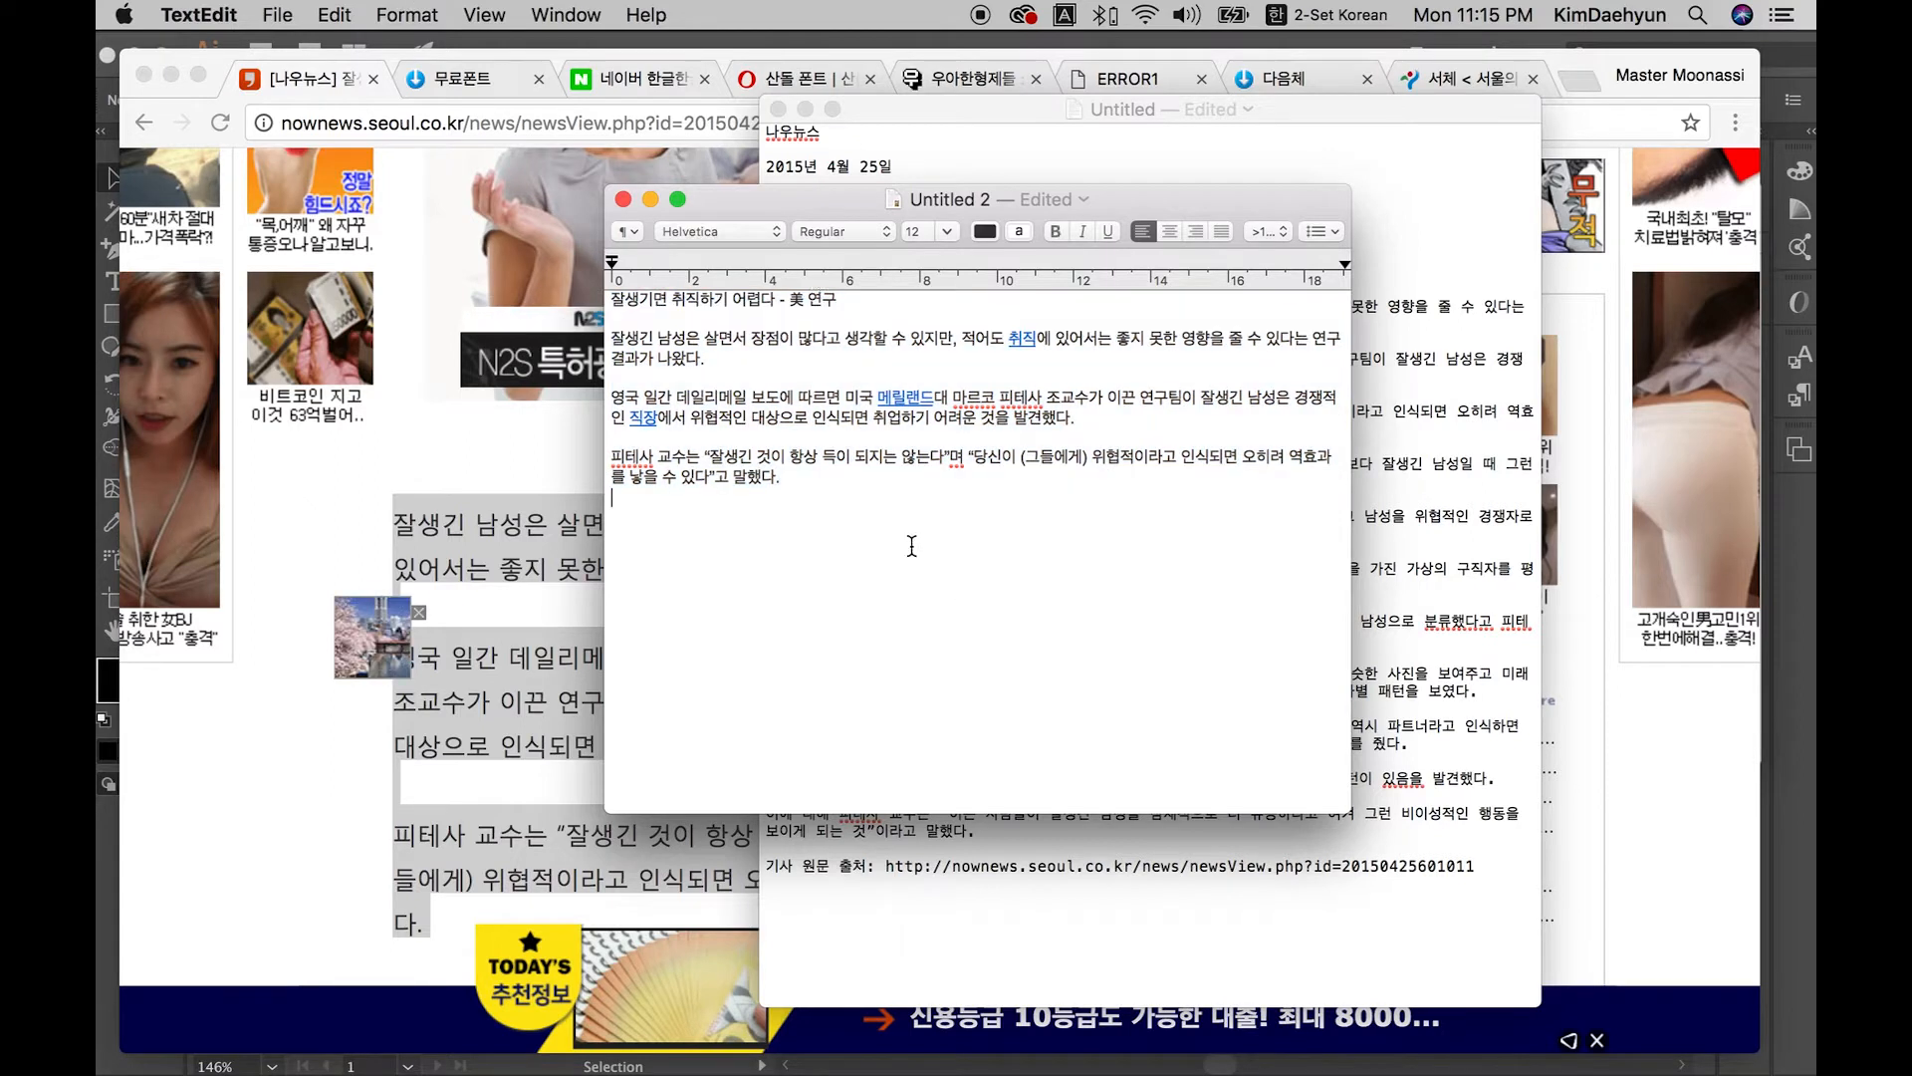
Step: Convert the pasted article document to plain text and select its entire contents
{"action": "left_click_drag", "start_coordinate": [800, 215], "coordinate": [724, 231]}
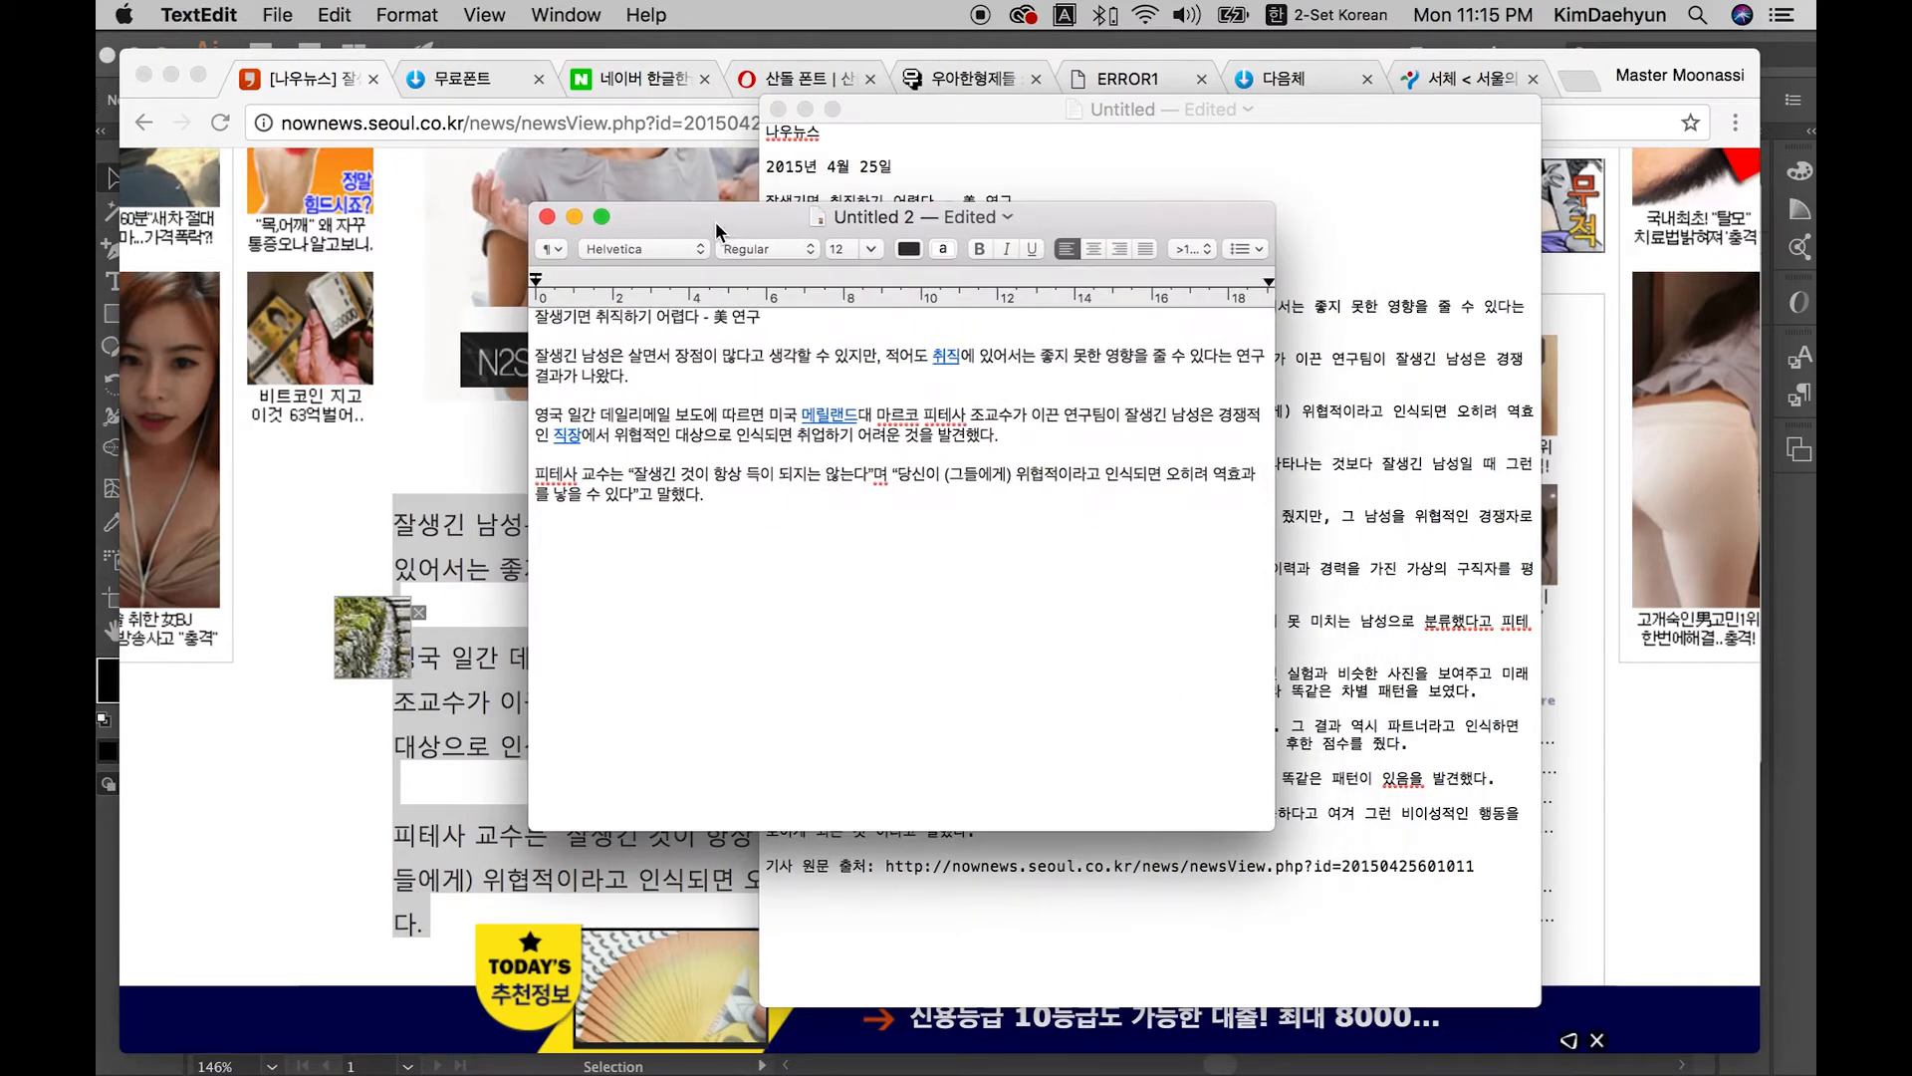
{"action": "left_click", "coordinate": [422, 12]}
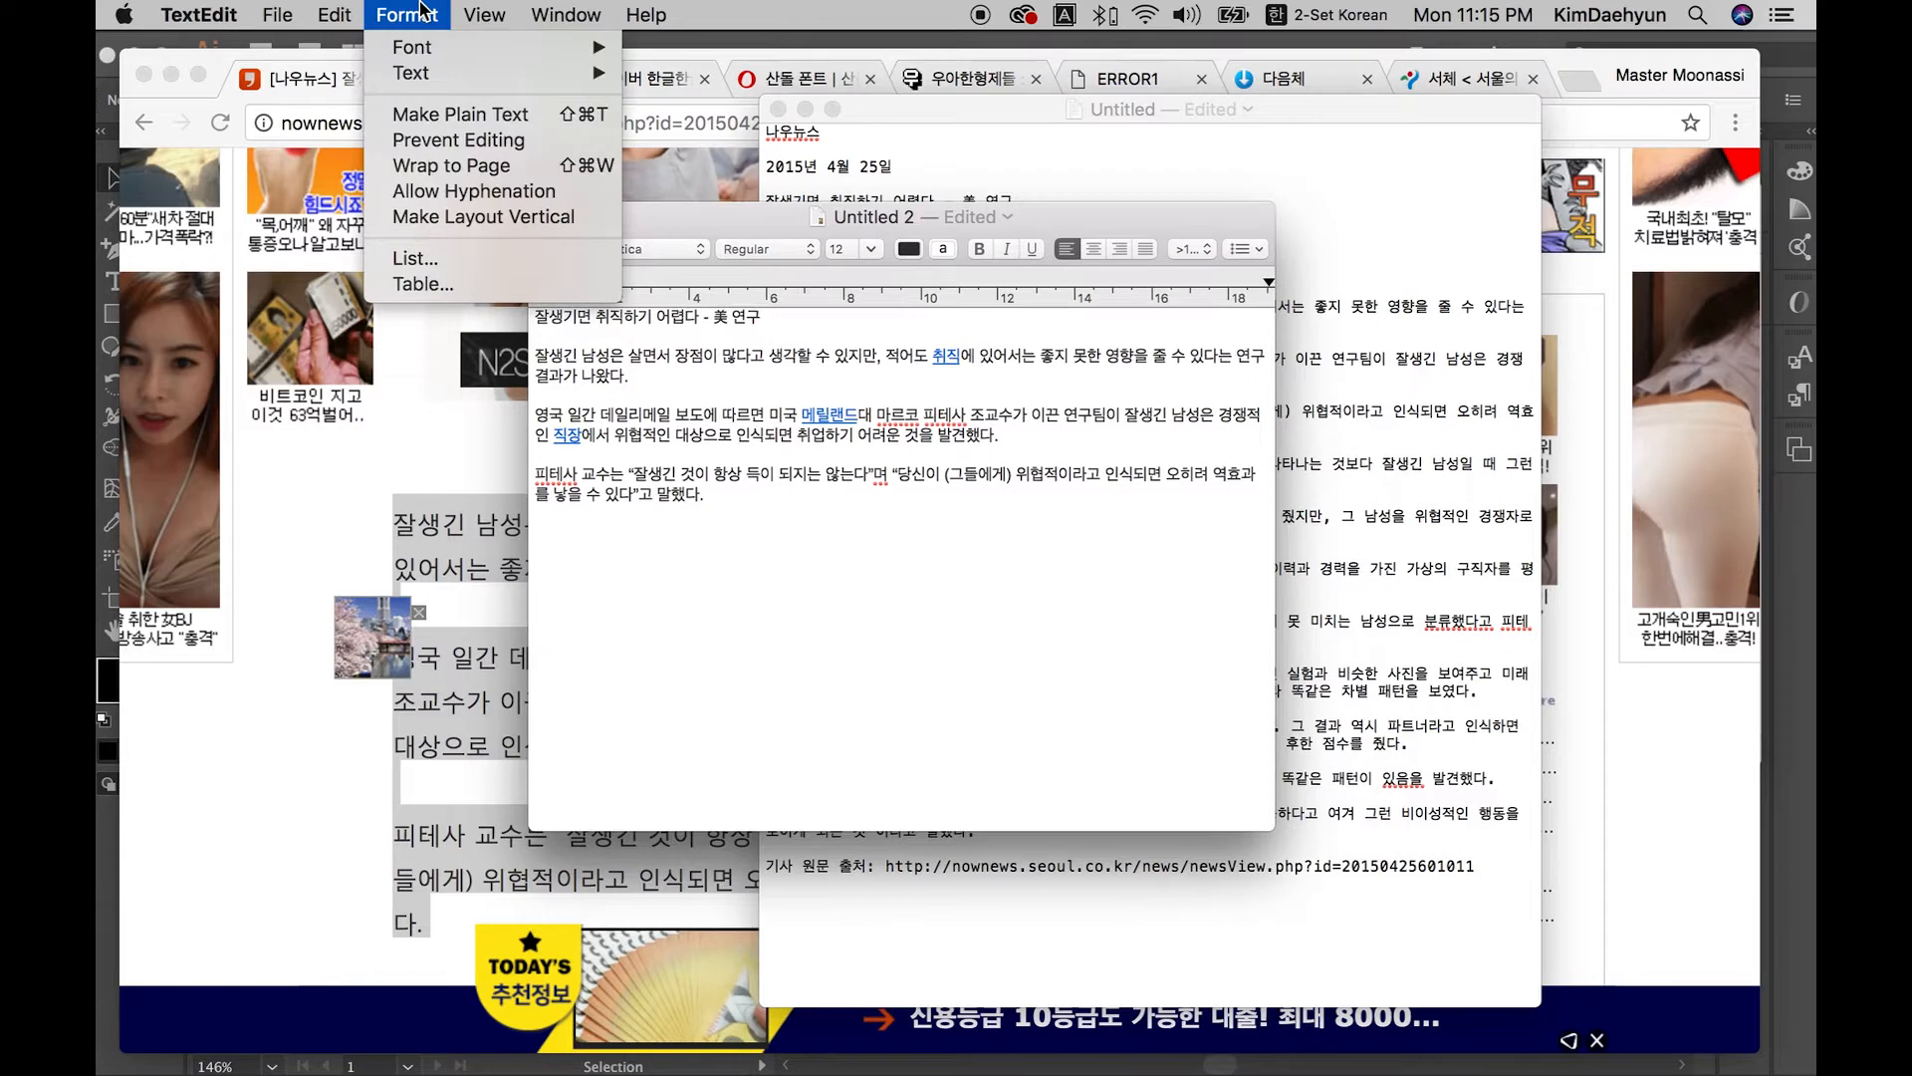
{"action": "left_click", "coordinate": [426, 117]}
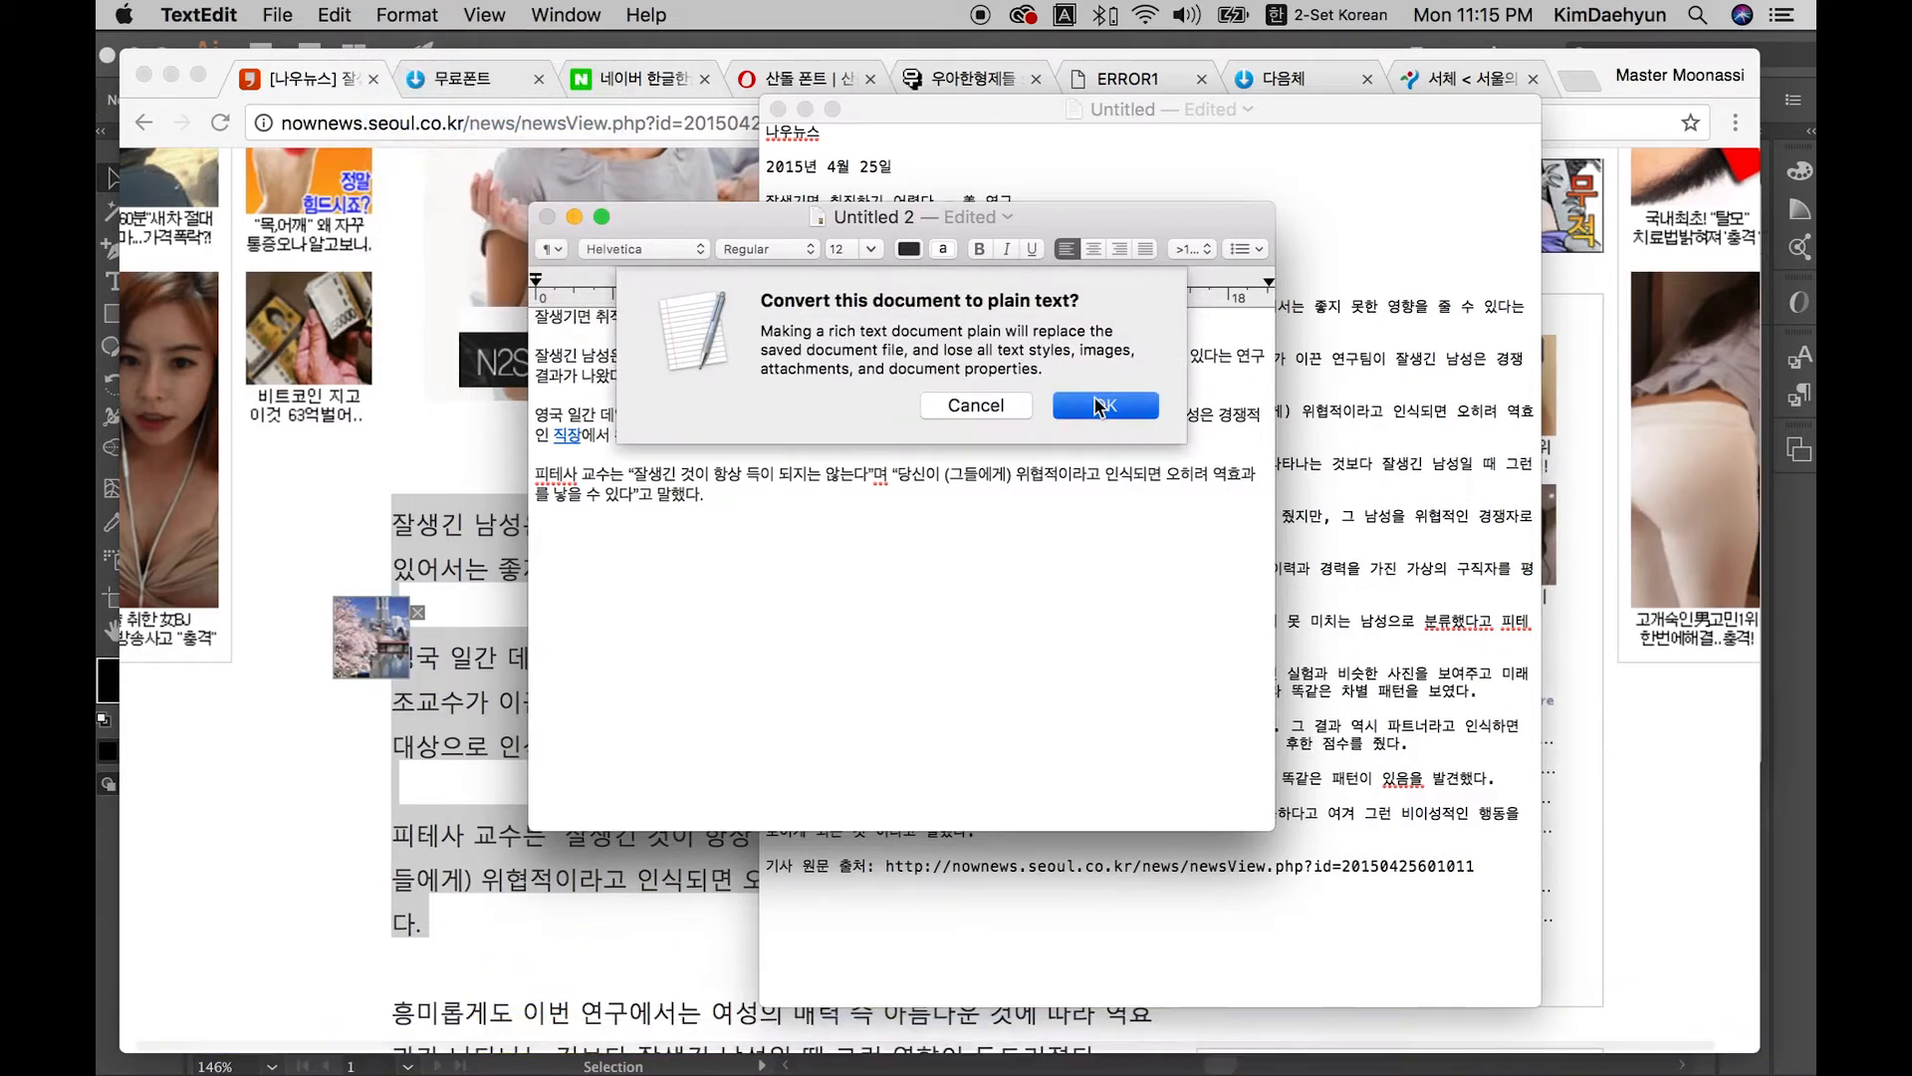
{"action": "left_click", "coordinate": [1097, 398]}
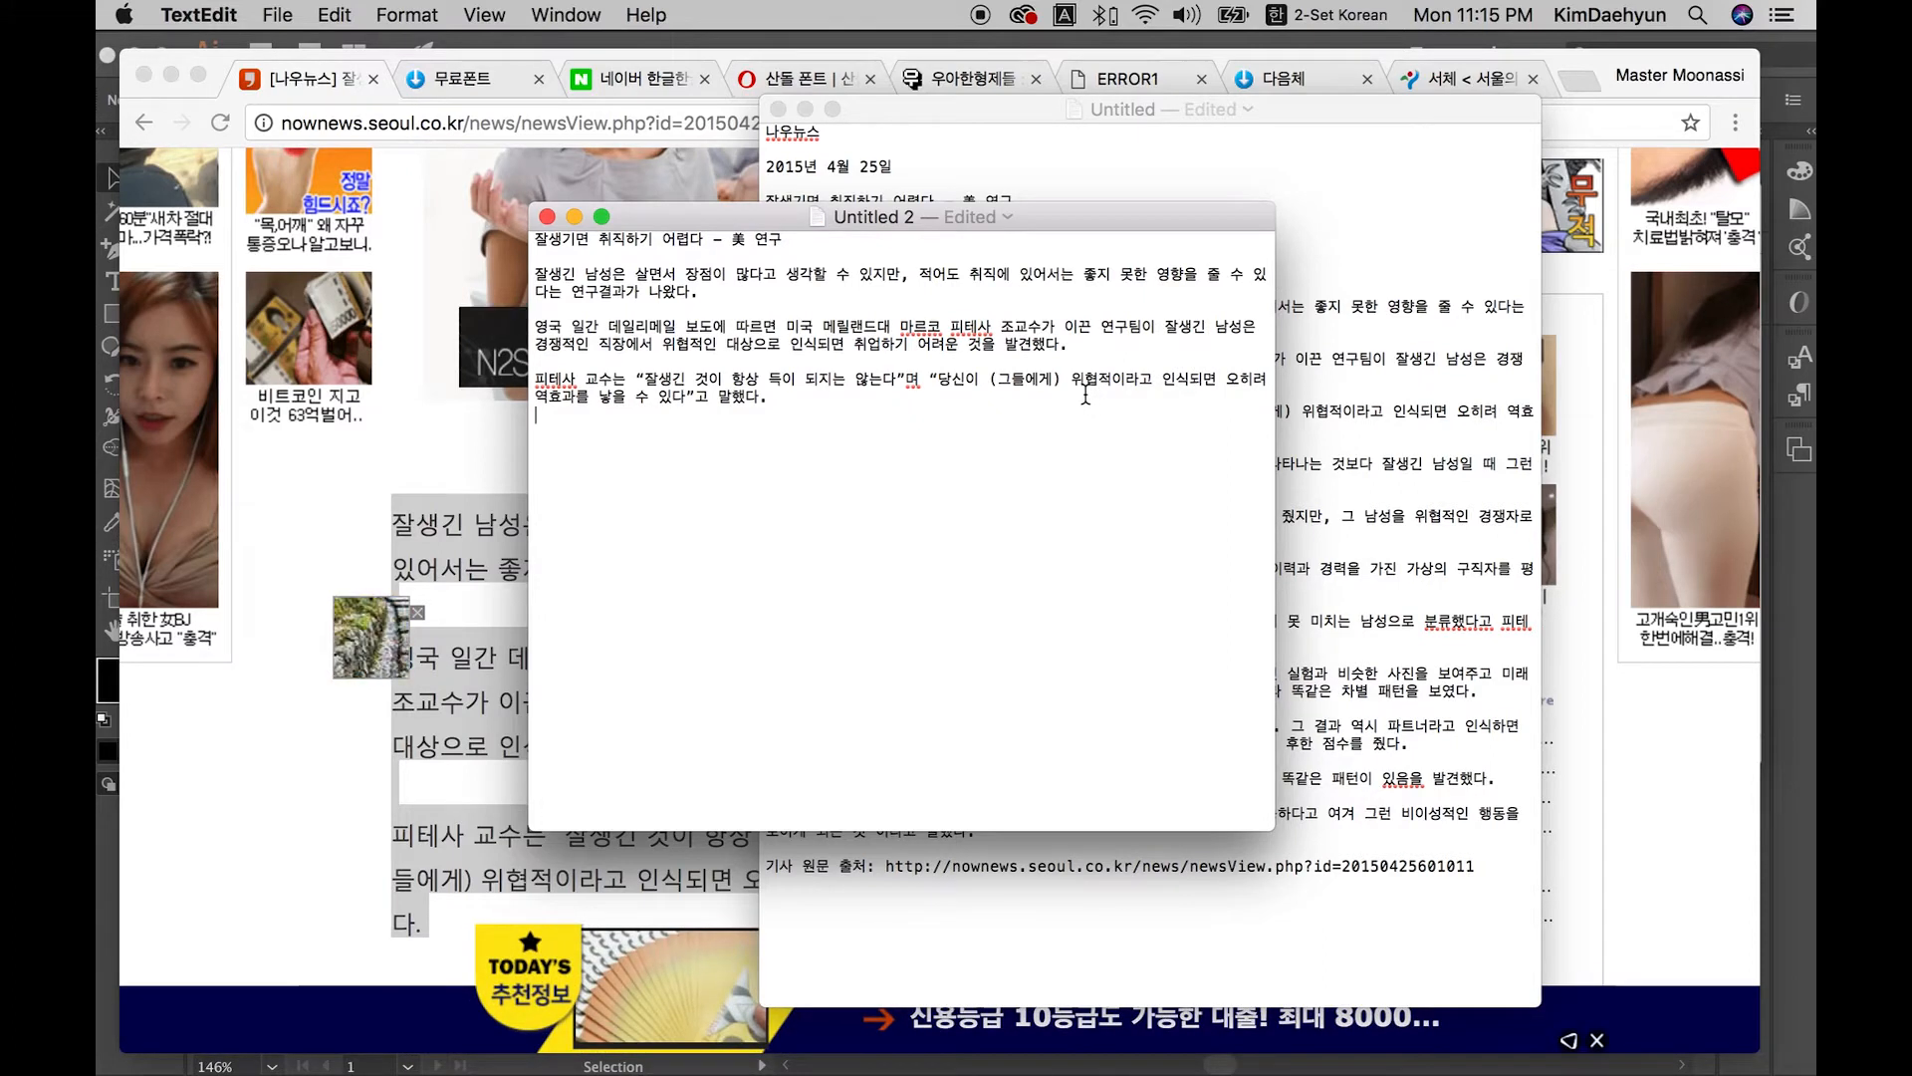
{"action": "key", "text": "super+a"}
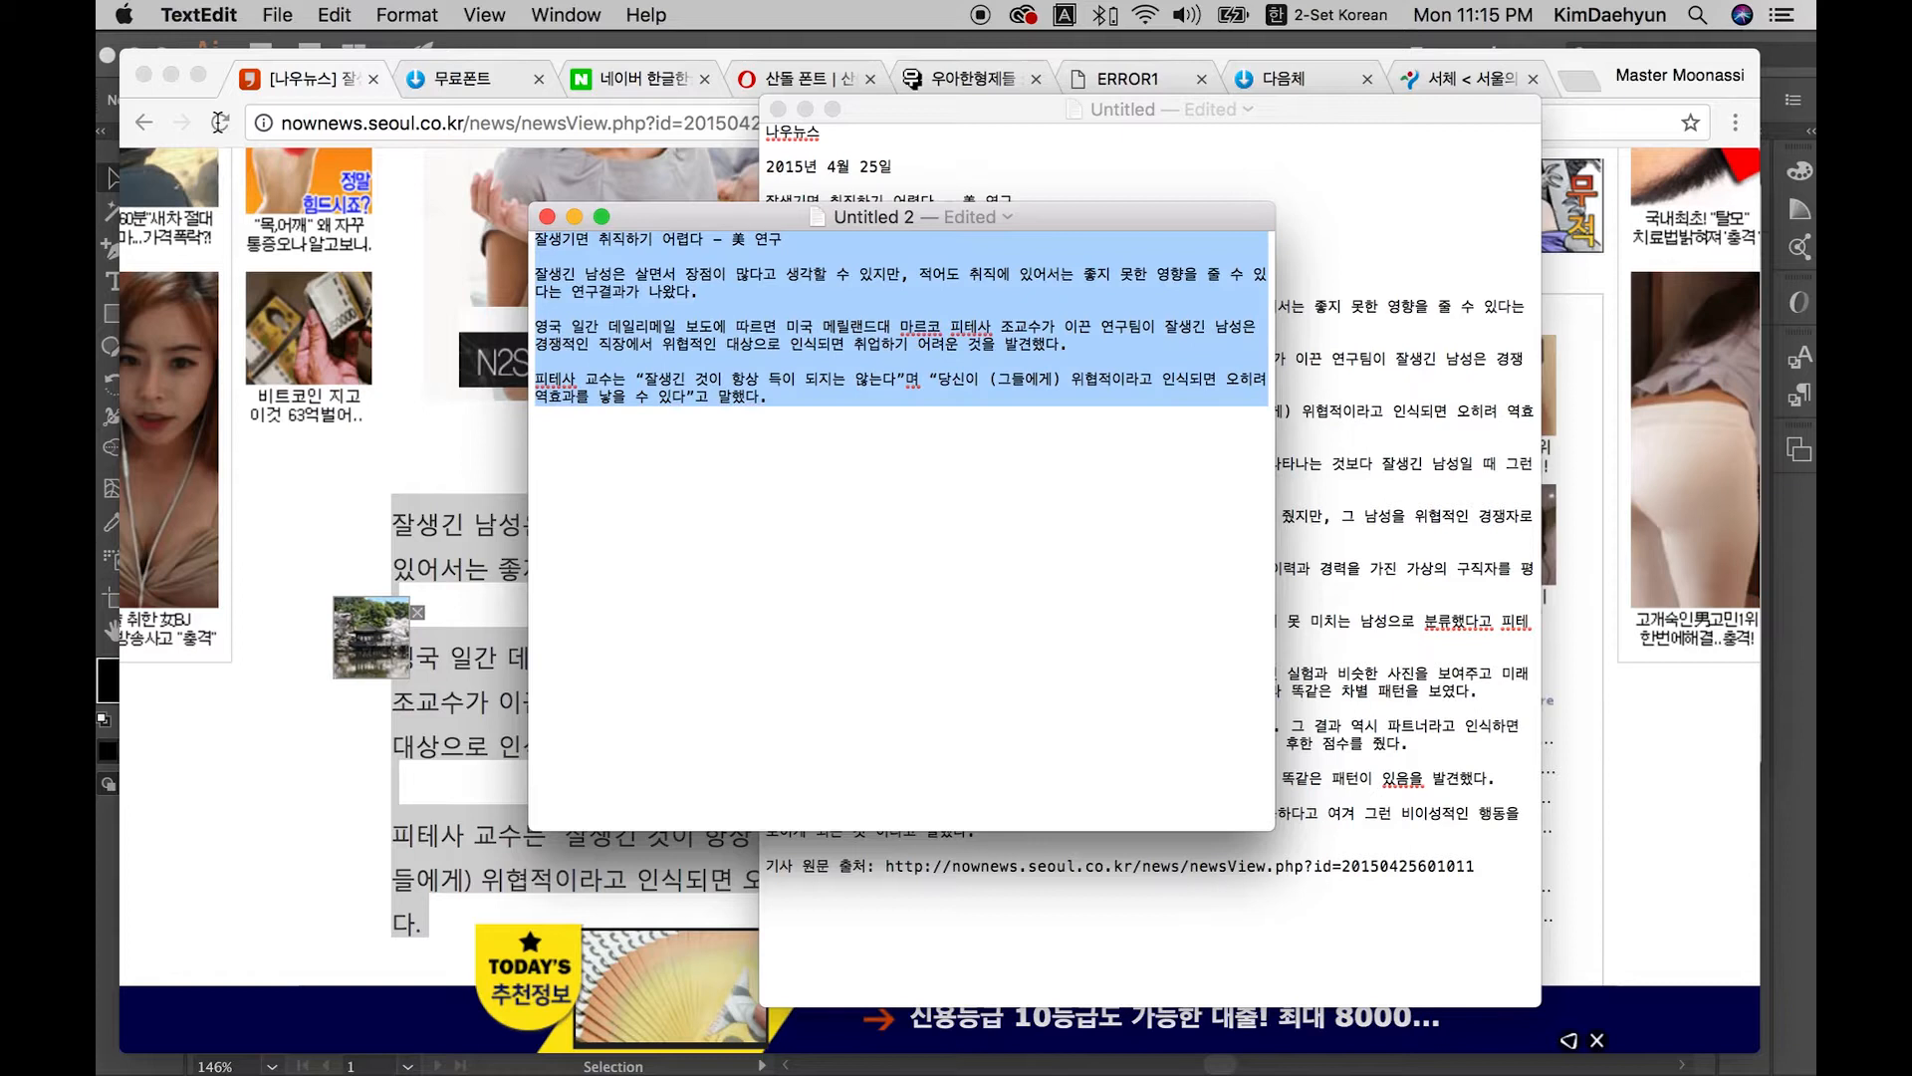
{"action": "left_click", "coordinate": [828, 379]}
{"action": "key", "text": "super+a"}
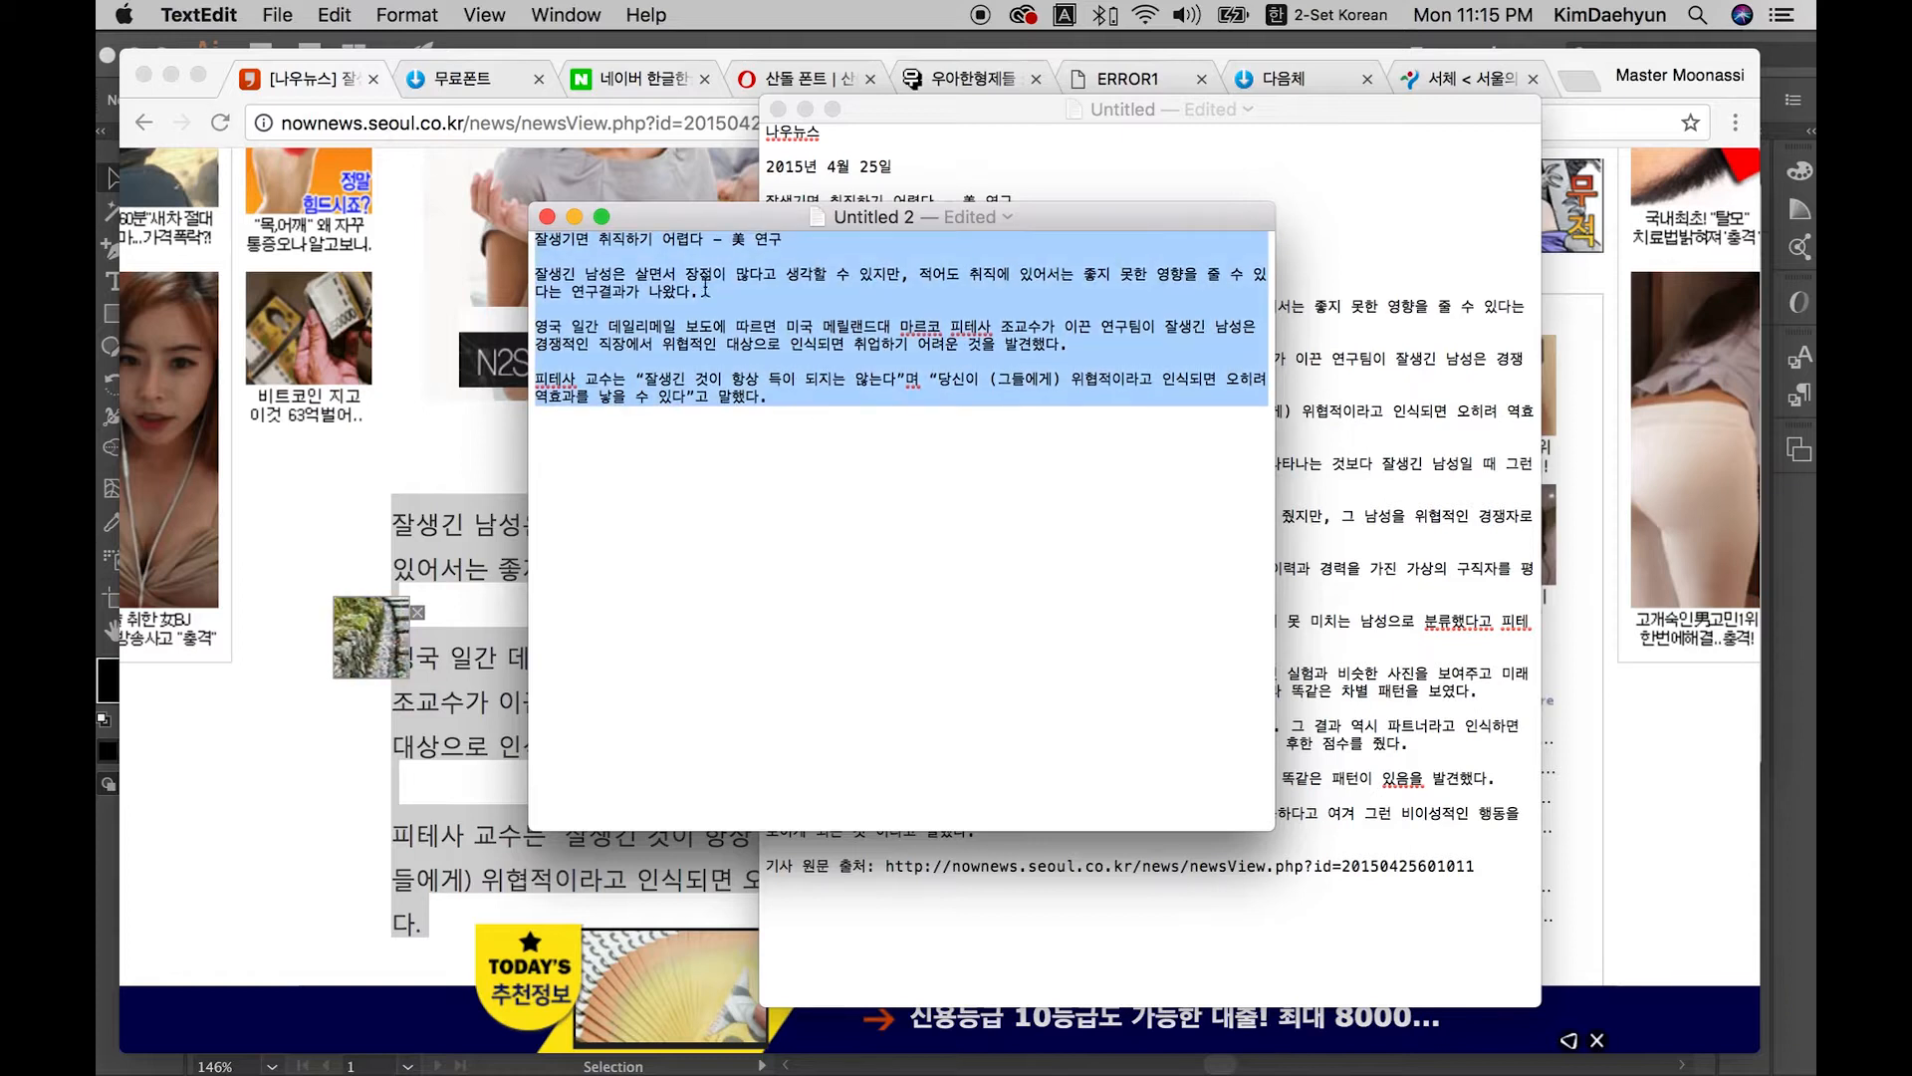
{"action": "left_click_drag", "start_coordinate": [745, 213], "coordinate": [982, 306]}
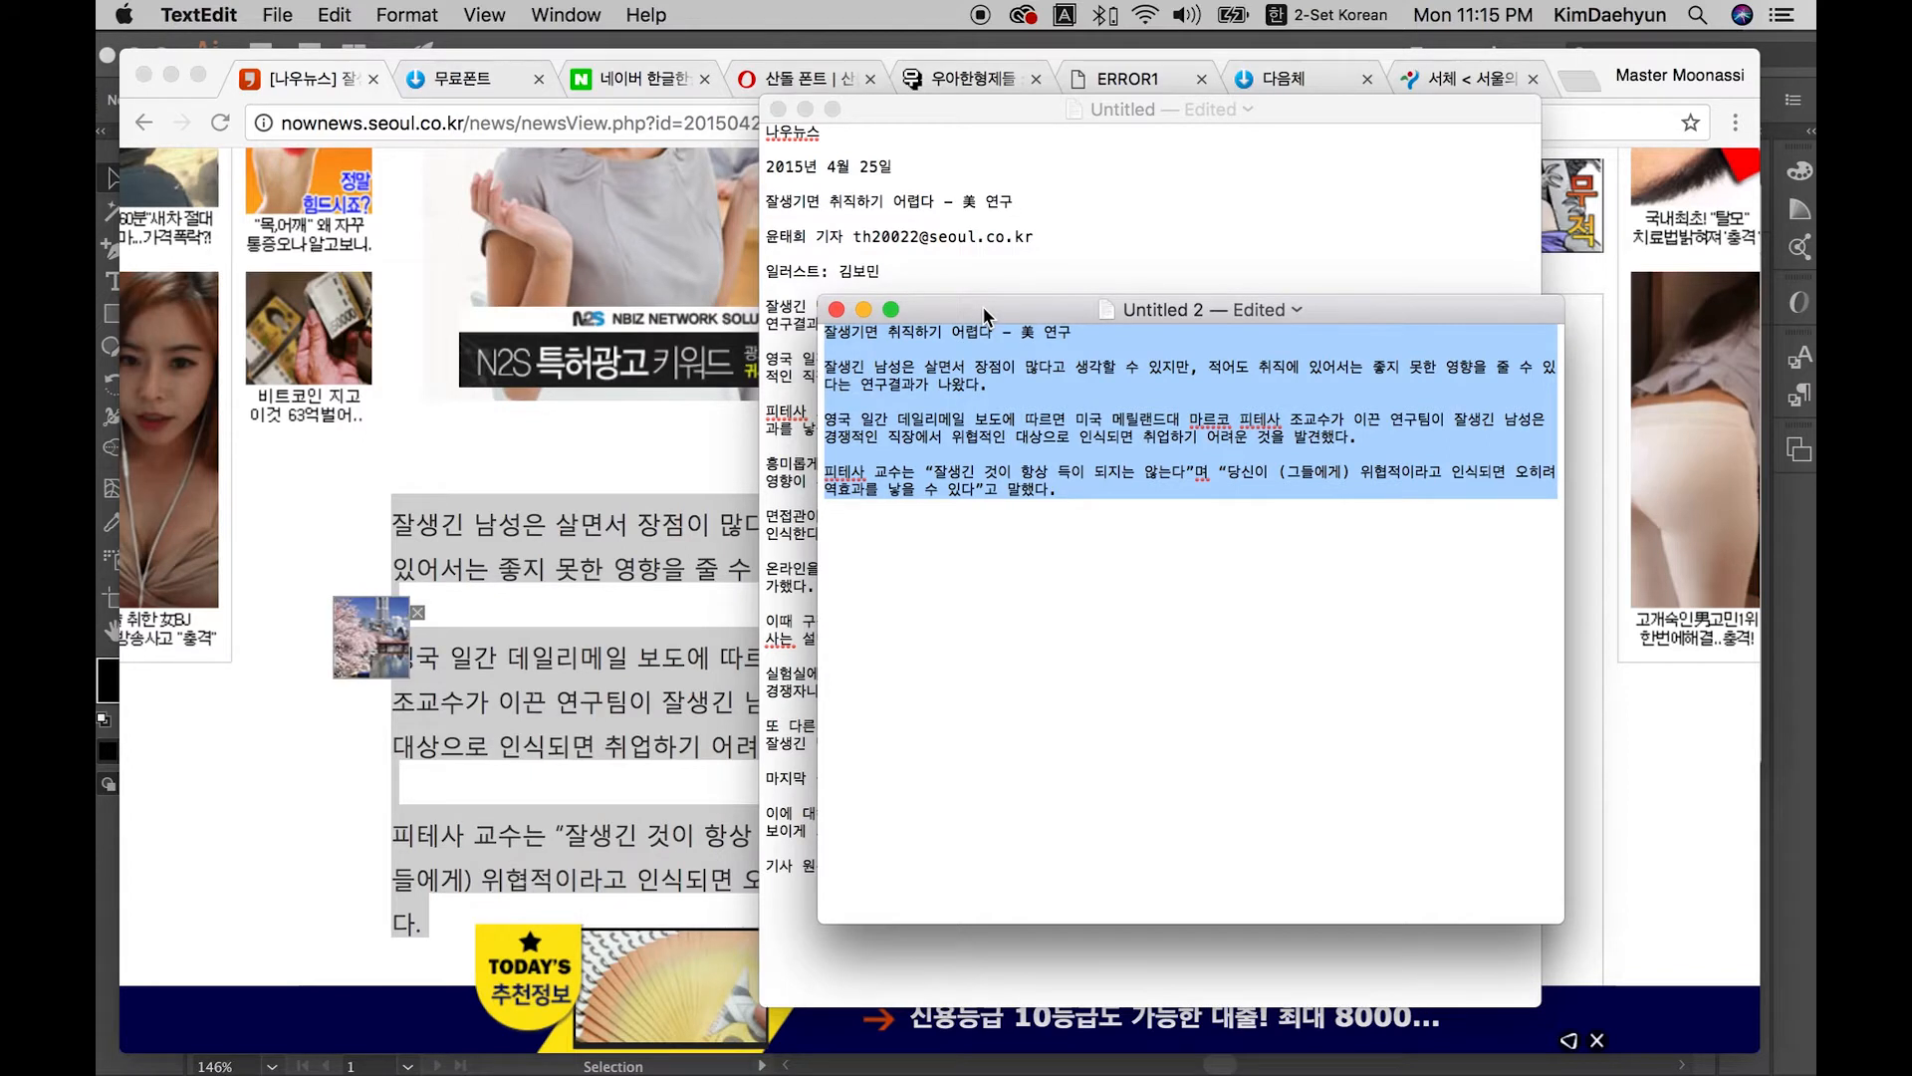
{"action": "left_click_drag", "start_coordinate": [982, 306], "coordinate": [731, 273]}
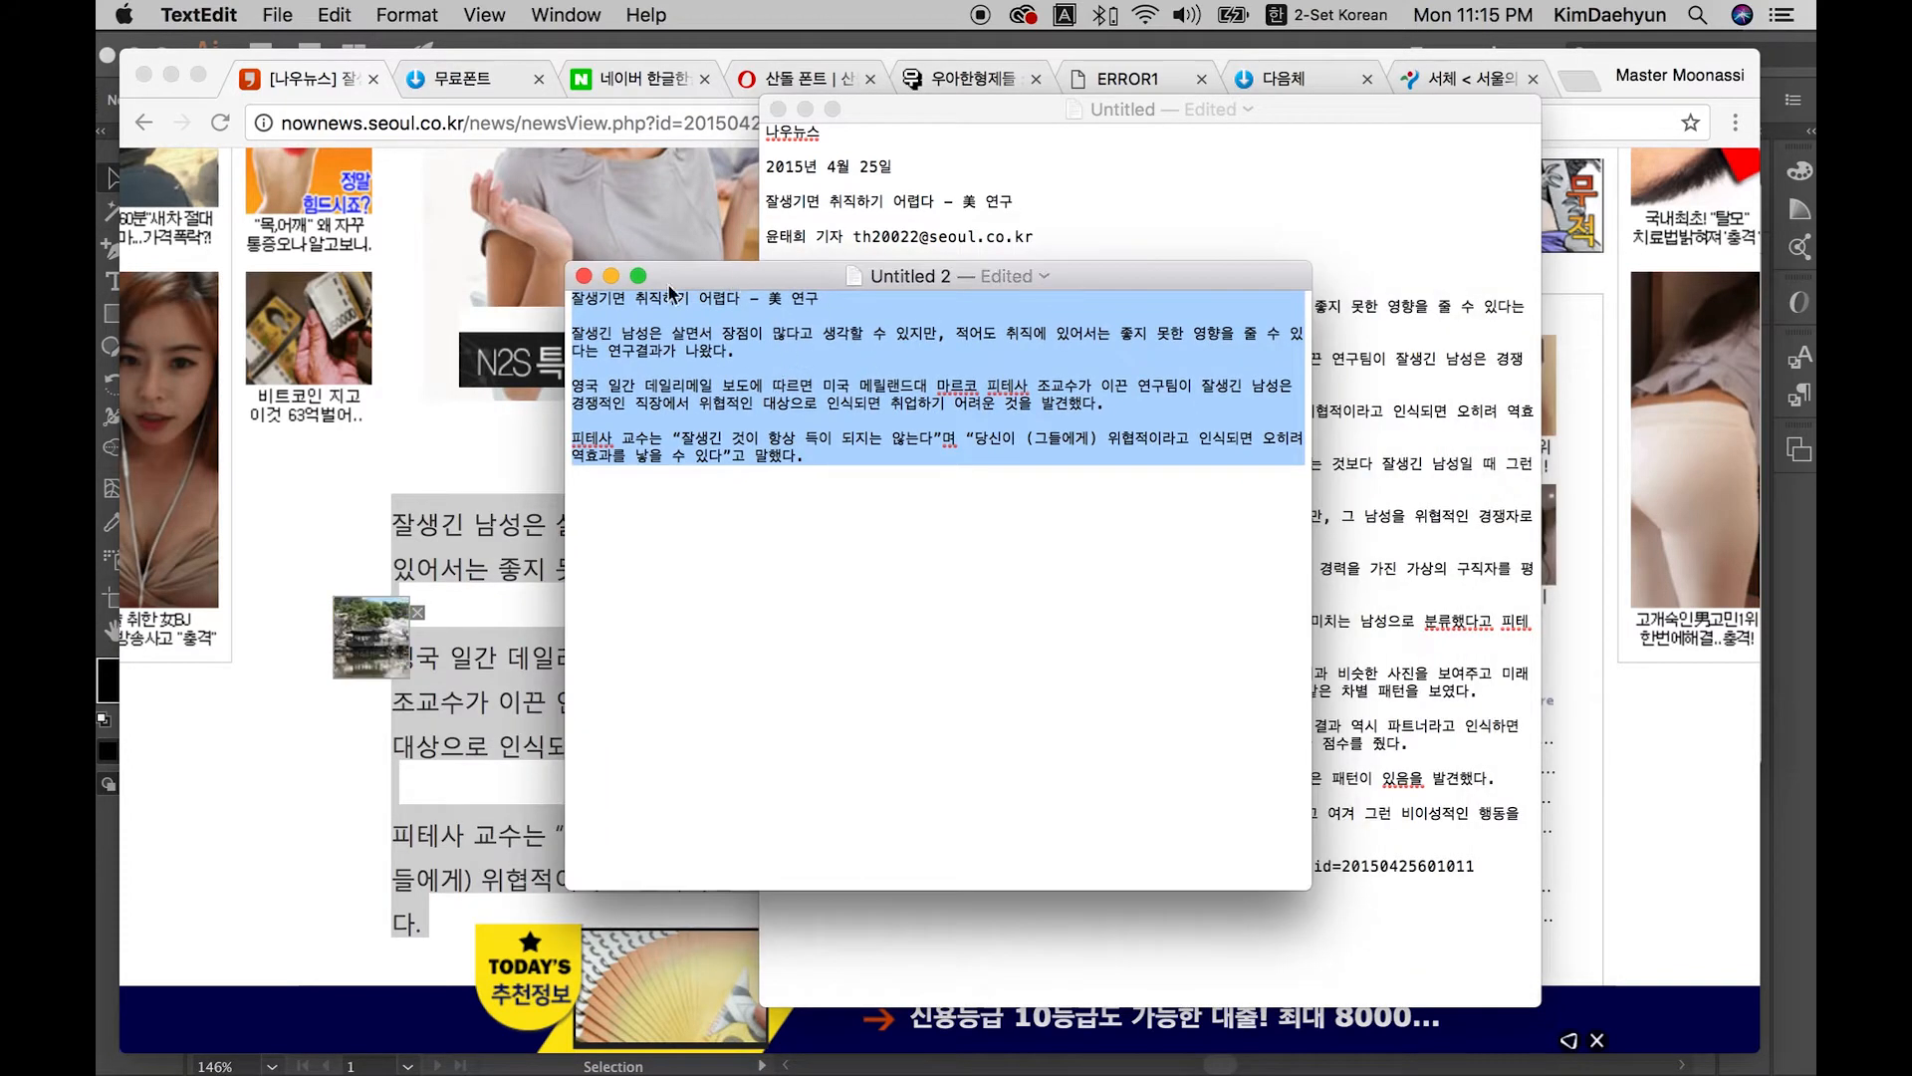
{"action": "left_click", "coordinate": [392, 18]}
{"action": "left_click", "coordinate": [397, 18]}
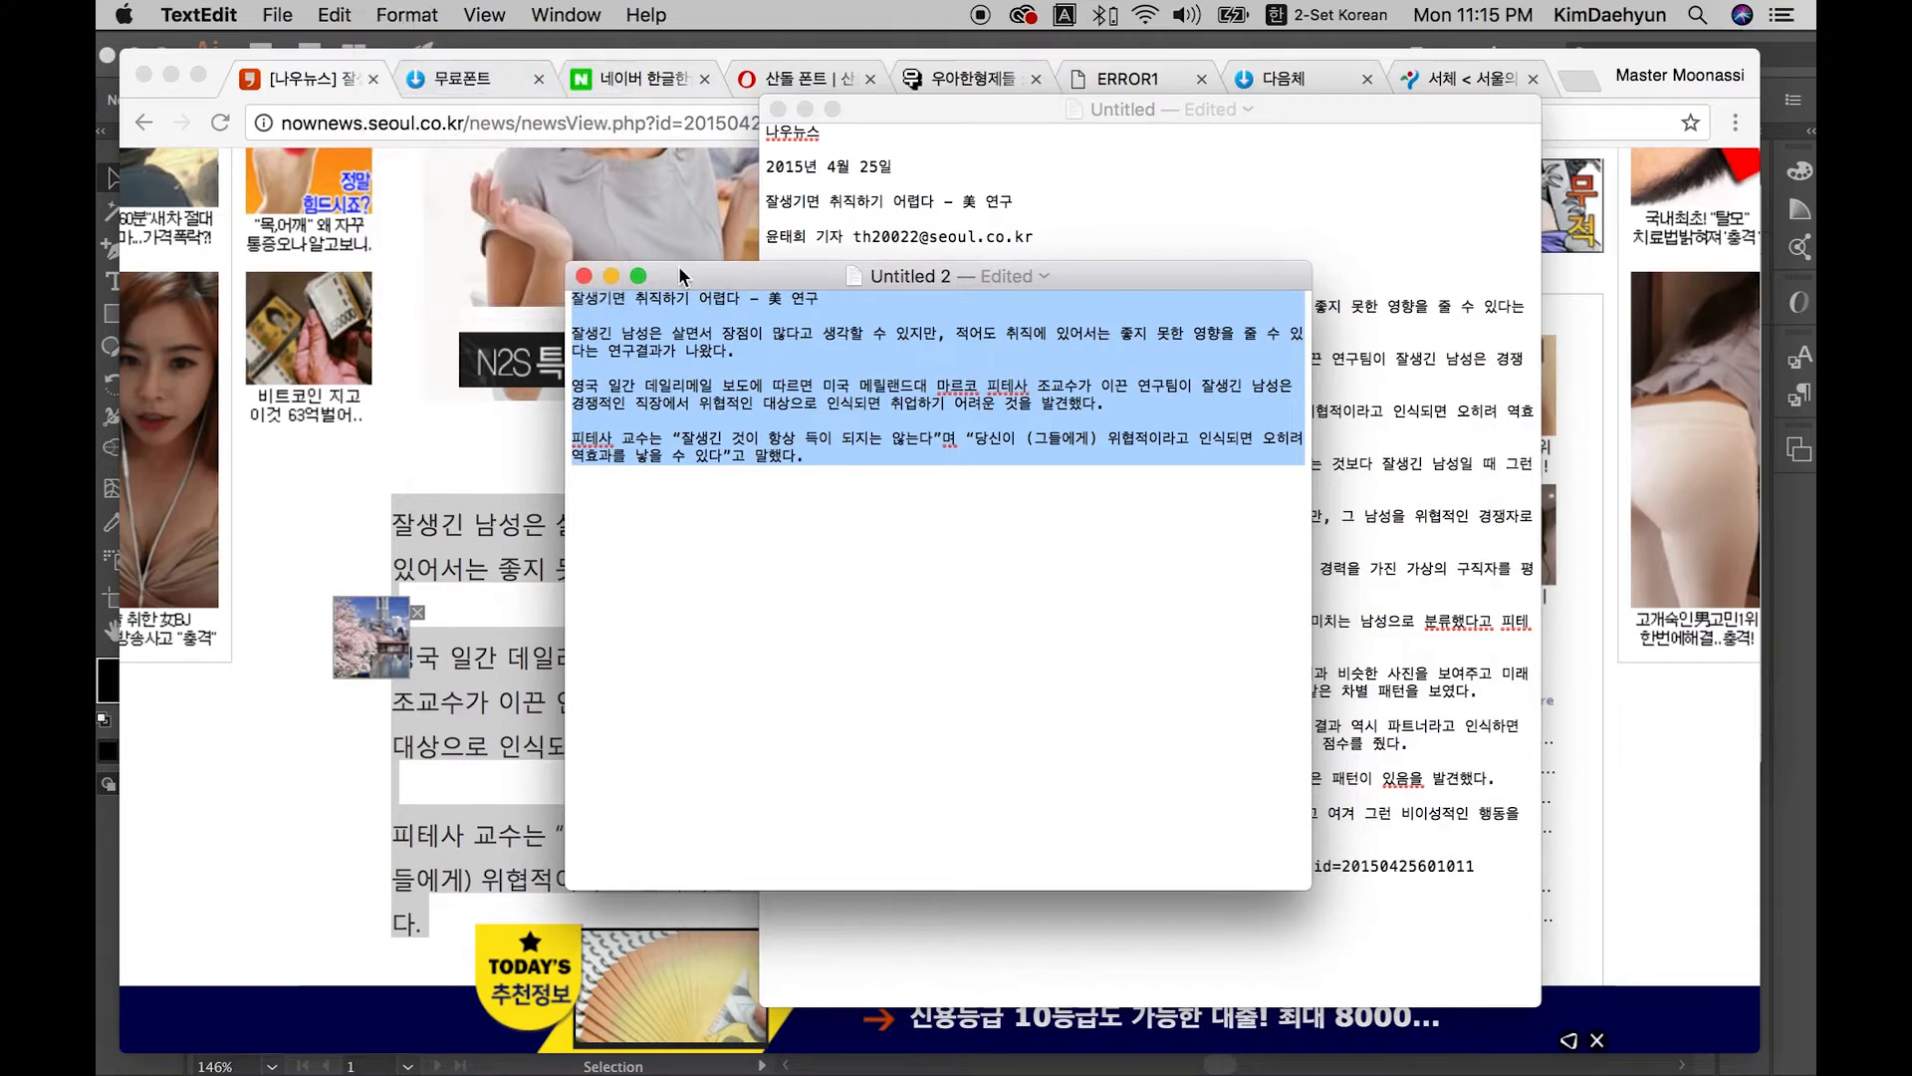
{"action": "left_click_drag", "start_coordinate": [679, 273], "coordinate": [835, 255]}
Step: Select the article's first three paragraphs in Chrome again, return to TextEdit and discard the second untitled document
{"action": "left_click", "coordinate": [459, 577]}
{"action": "left_click_drag", "start_coordinate": [392, 518], "coordinate": [704, 901]}
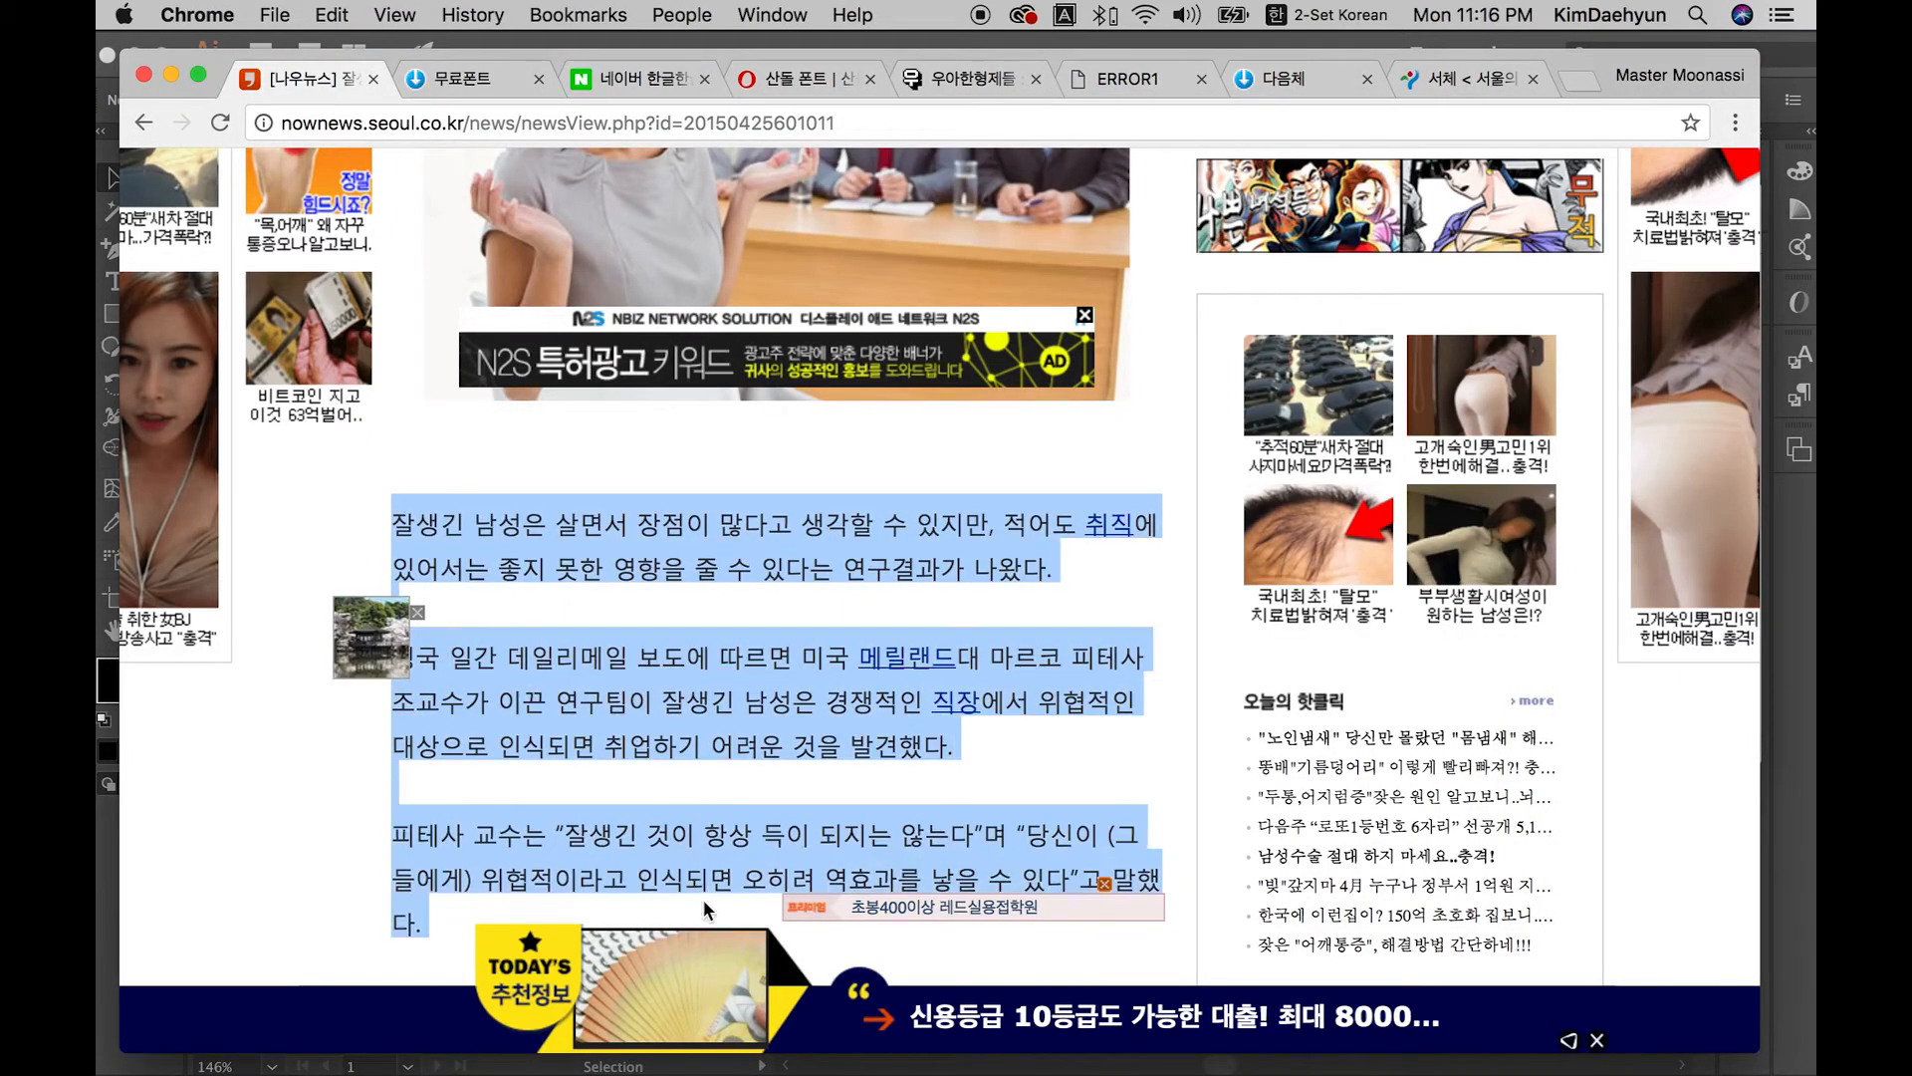
{"action": "key", "text": "super+Tab"}
{"action": "left_click", "coordinate": [905, 485]}
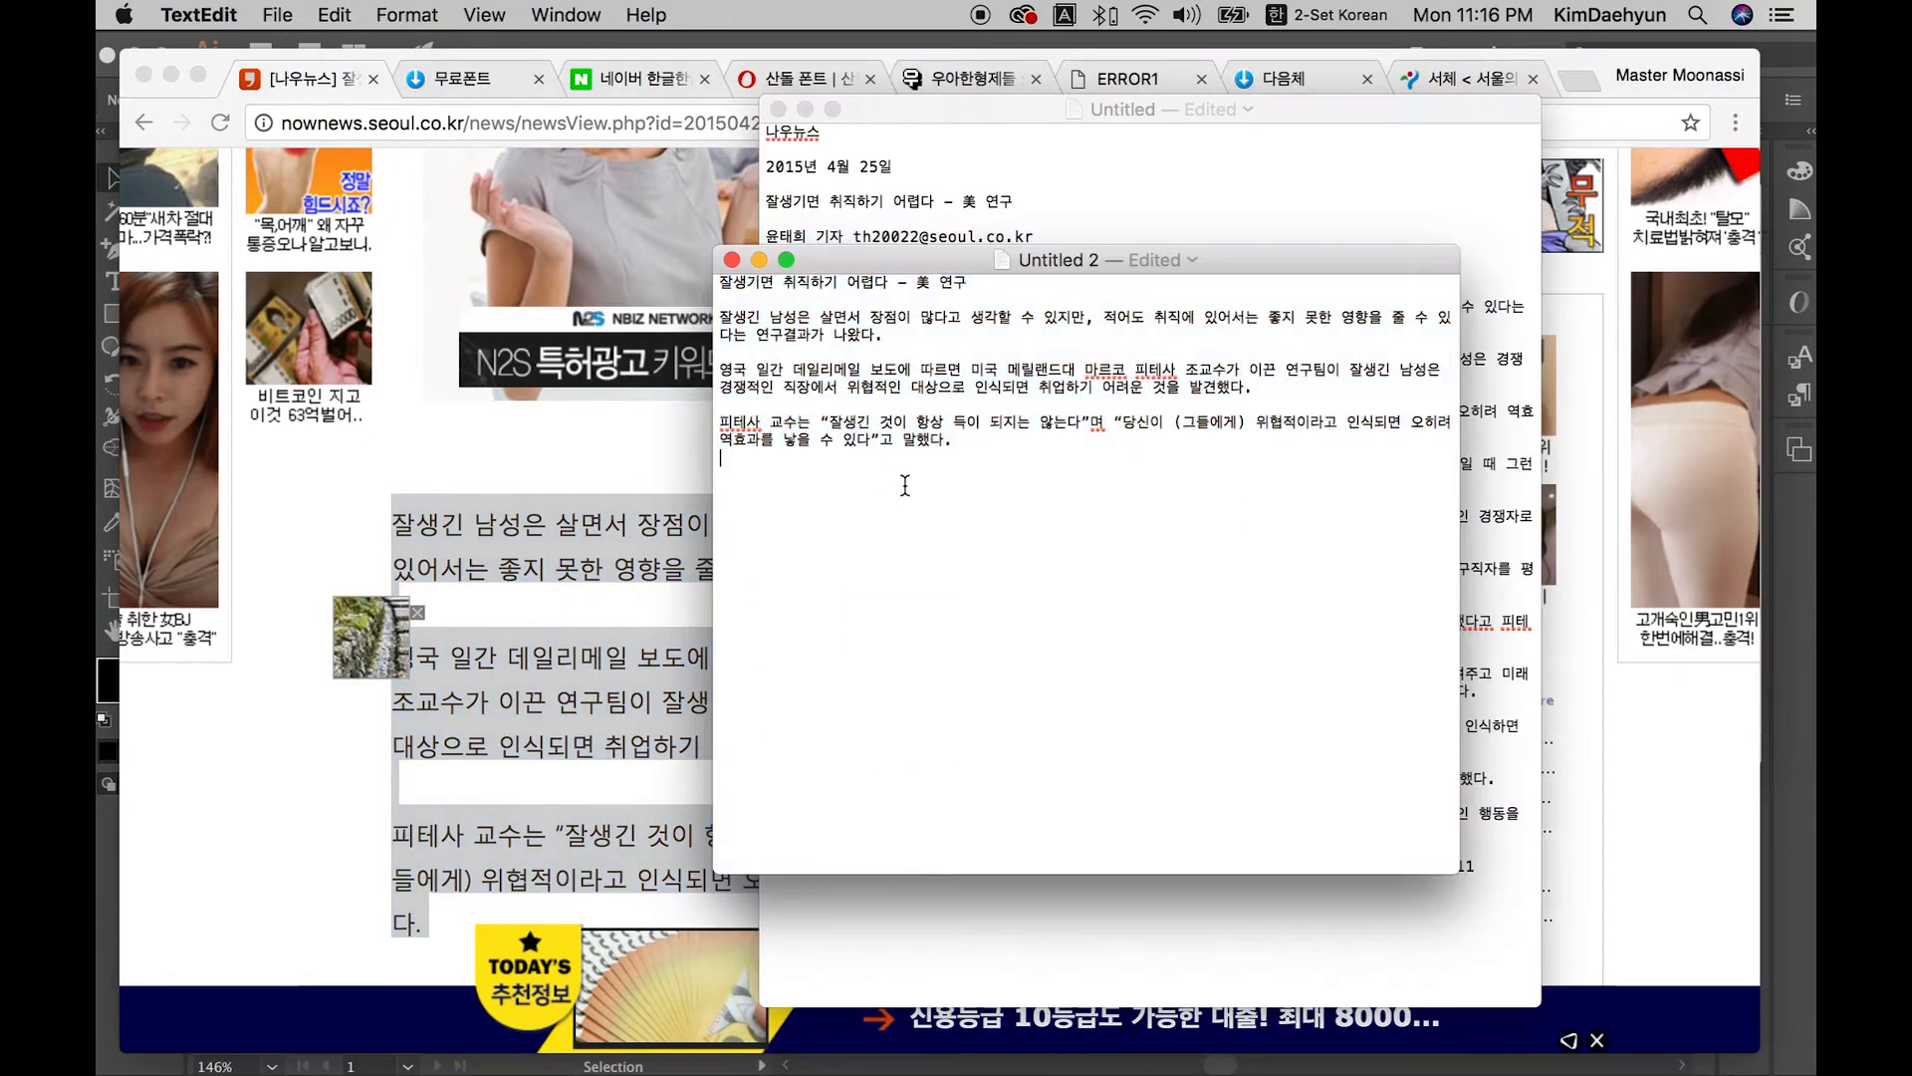
{"action": "key", "text": "super+s"}
{"action": "left_click", "coordinate": [947, 634]}
Step: Review the complete article notes in TextEdit by highlighting all the text, and reposition the notes window
{"action": "left_click_drag", "start_coordinate": [982, 104], "coordinate": [796, 101]}
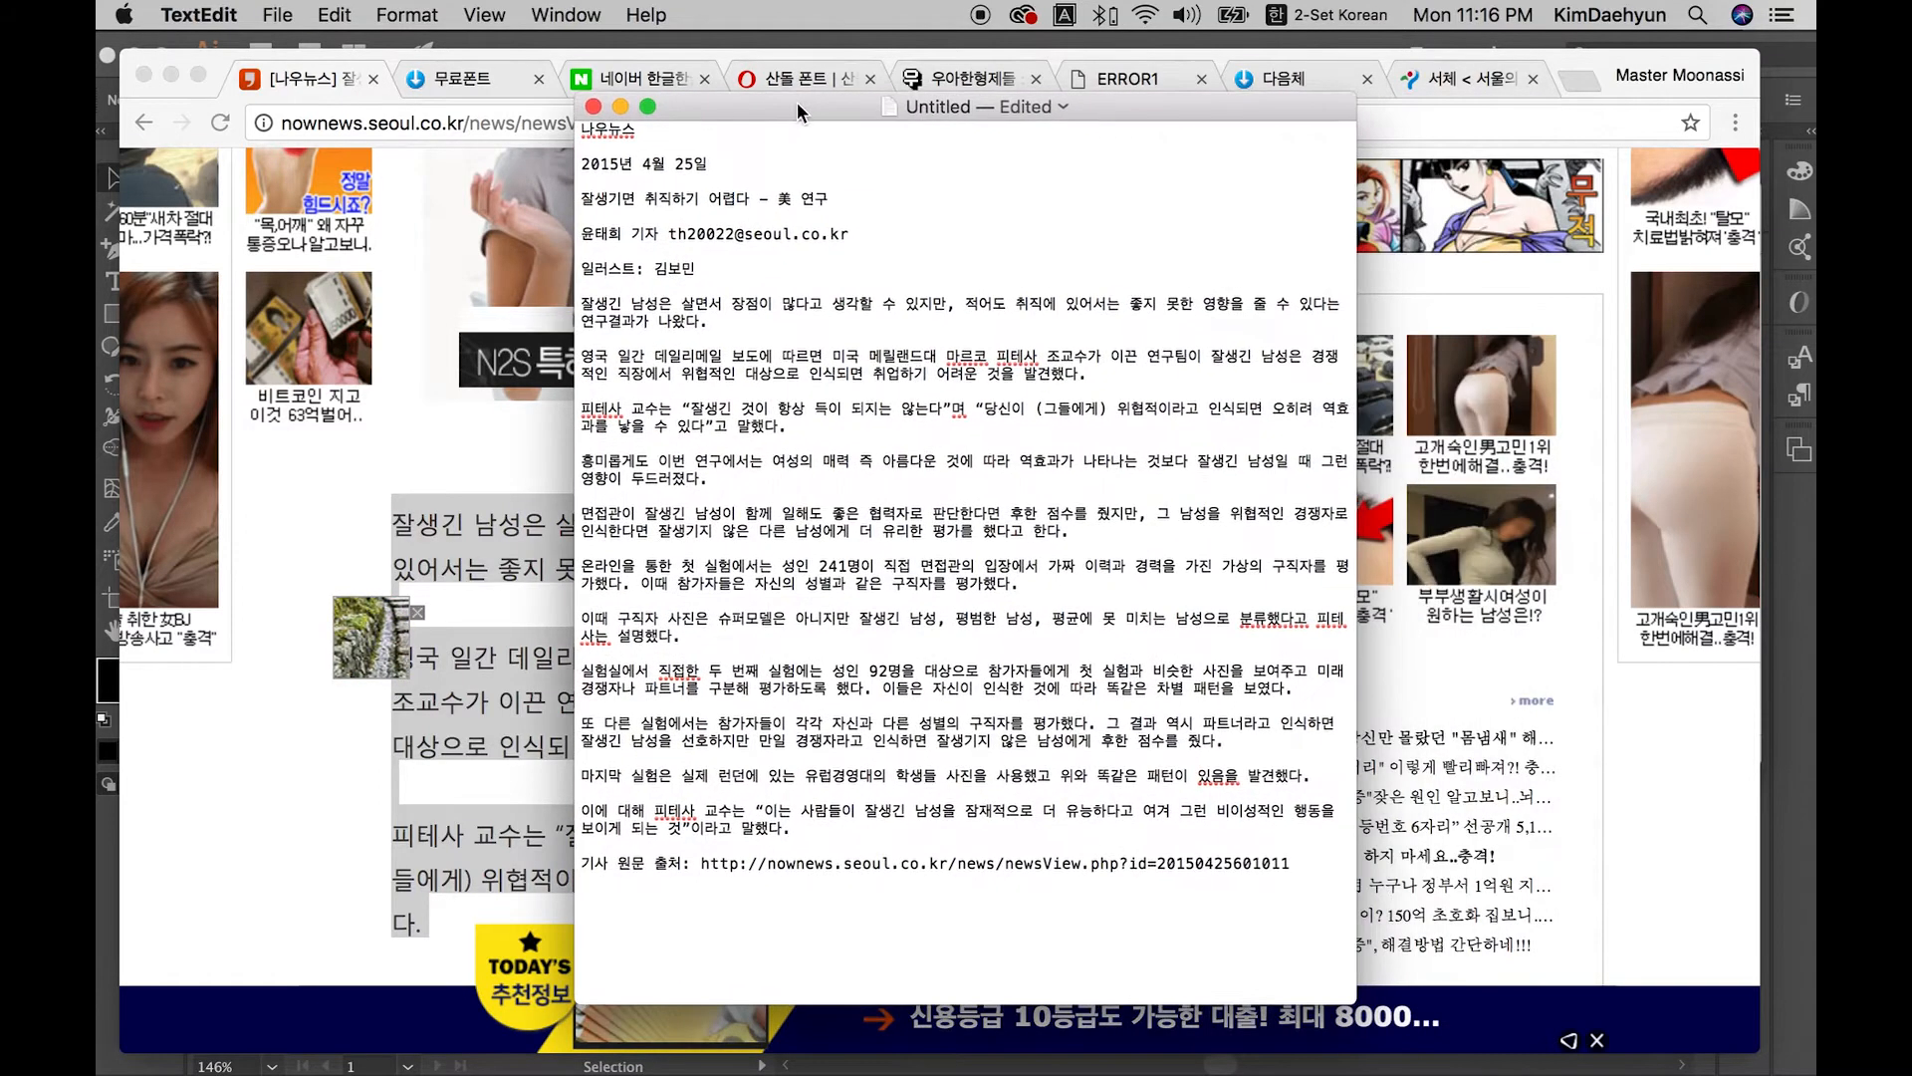
{"action": "left_click_drag", "start_coordinate": [935, 922], "coordinate": [567, 64]}
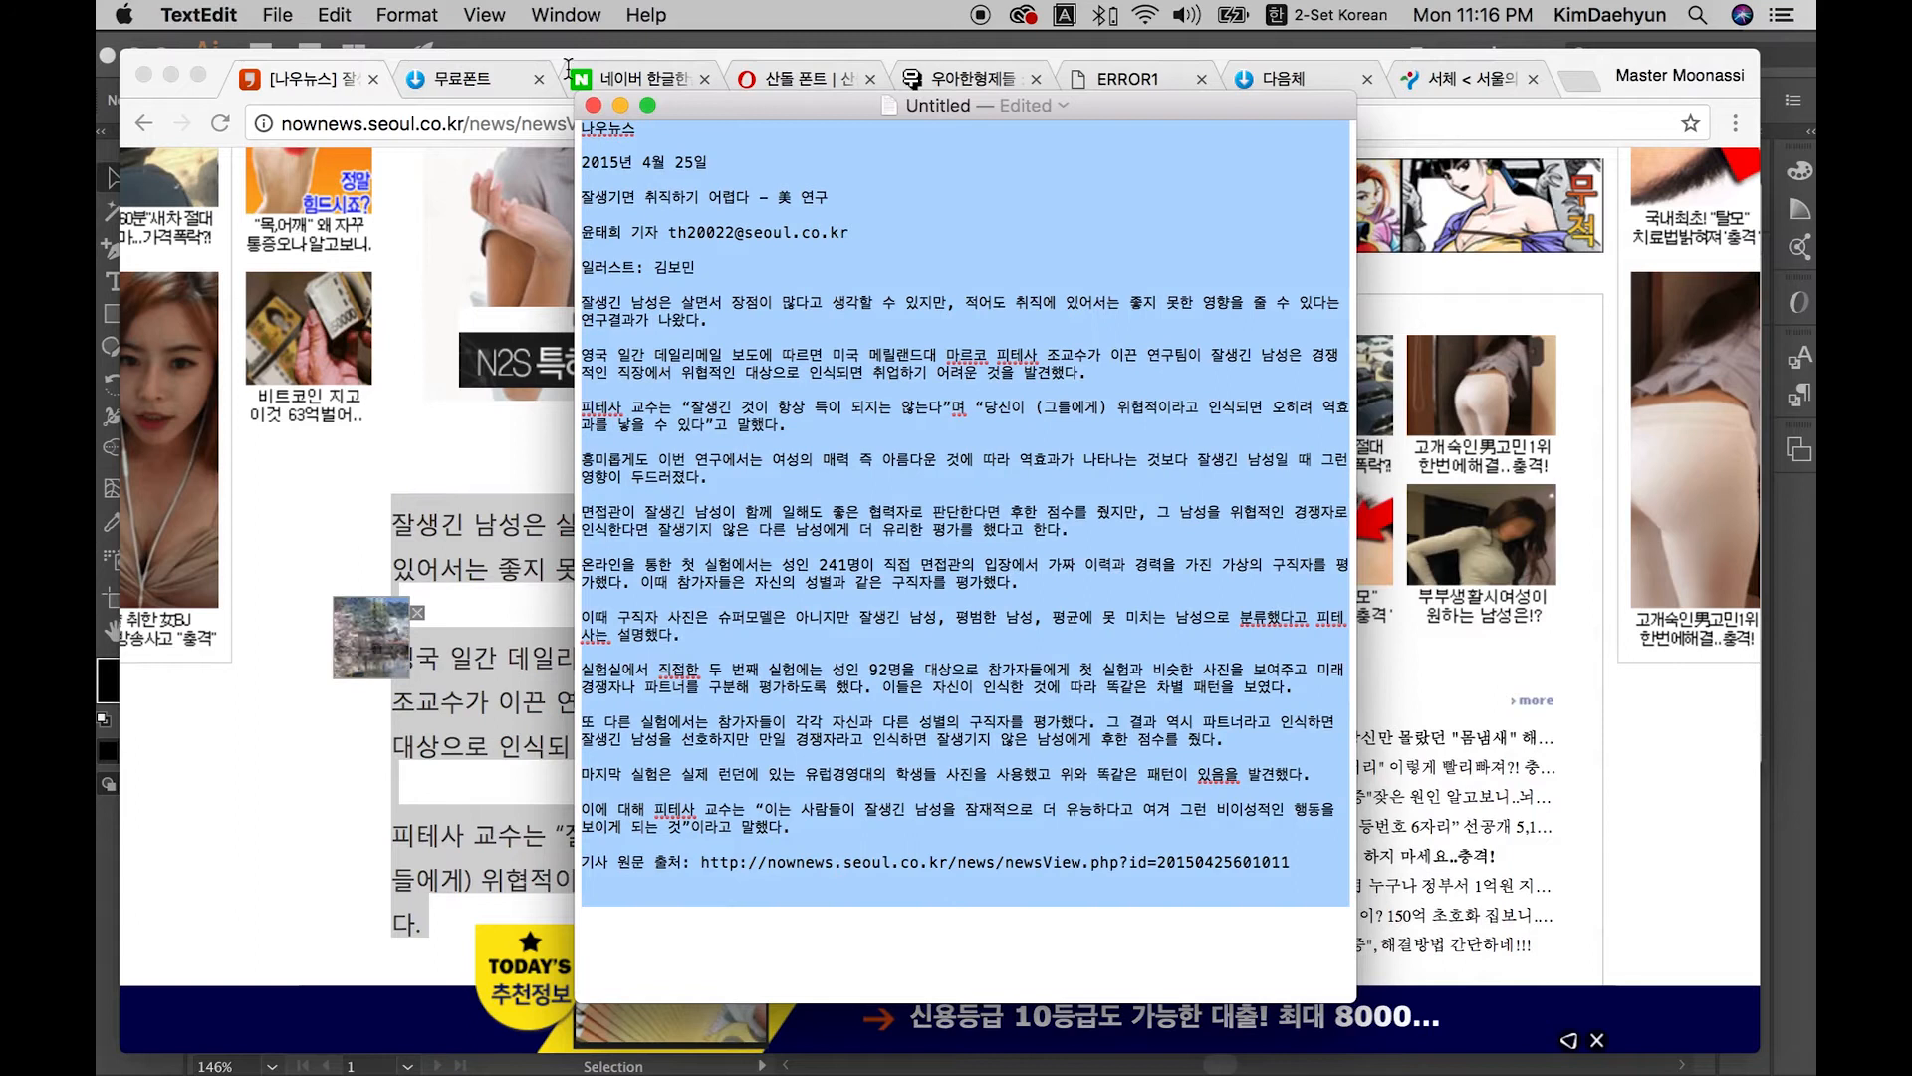
{"action": "left_click", "coordinate": [715, 305]}
{"action": "left_click_drag", "start_coordinate": [733, 109], "coordinate": [711, 102]}
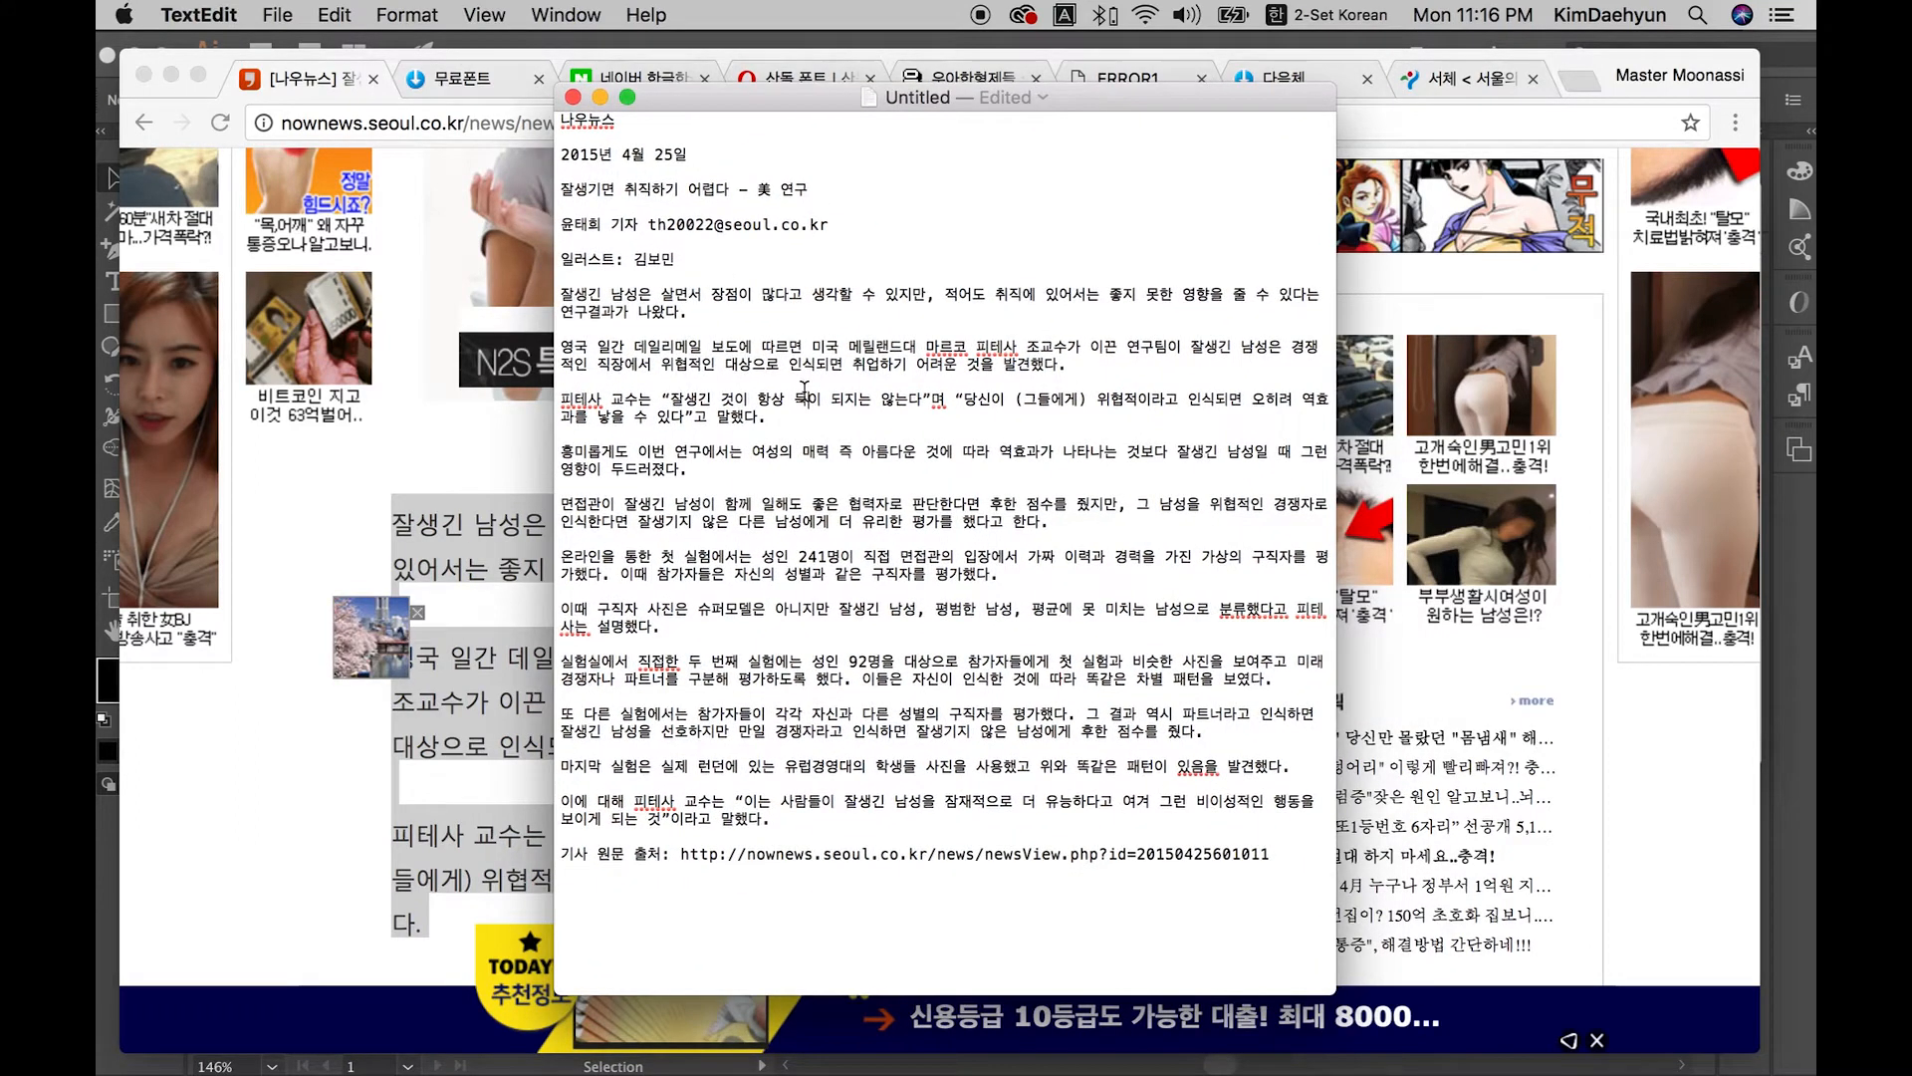
{"action": "left_click_drag", "start_coordinate": [749, 105], "coordinate": [960, 112]}
Step: Switch to Illustrator, examine the new-document settings for the 210 x 297 mm A4 preset, and dismiss them without creating a document
{"action": "key", "text": "super+Tab"}
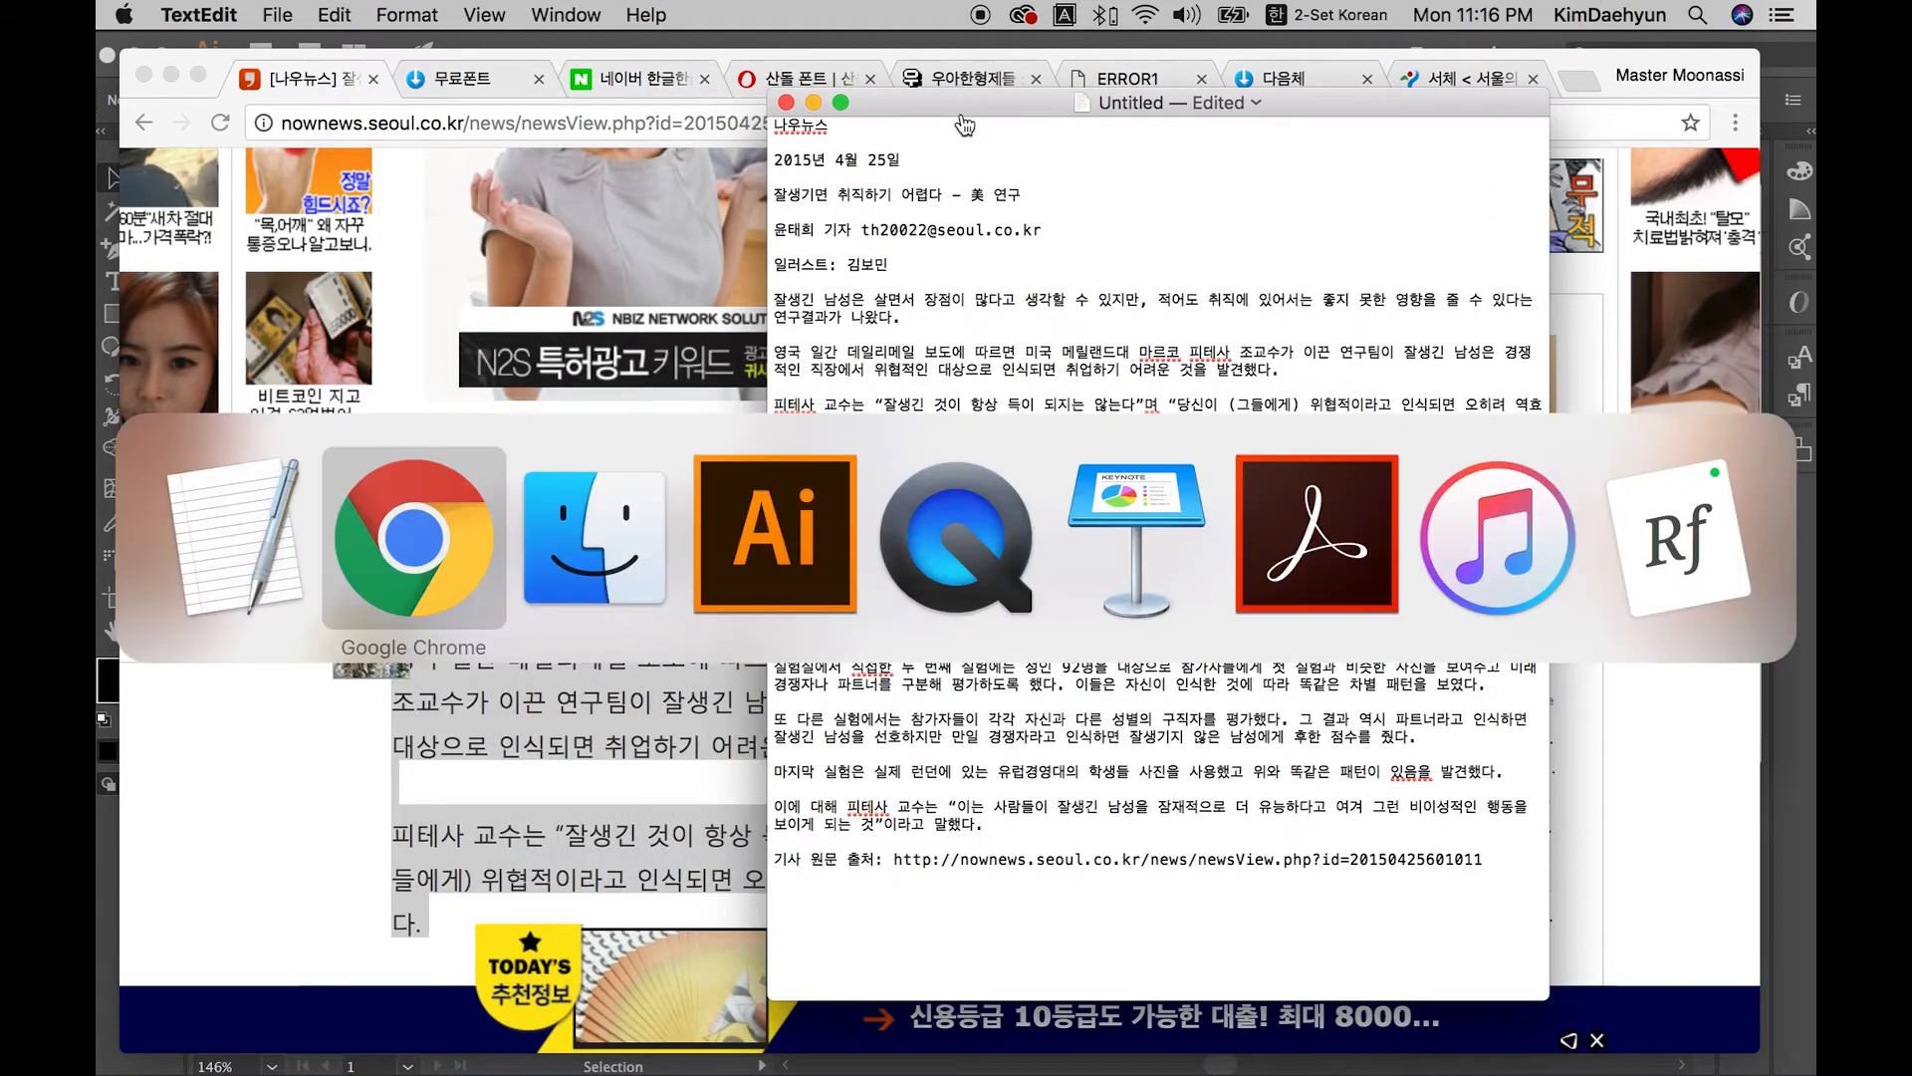
{"action": "key", "text": "super+Tab"}
{"action": "key", "text": "super+Tab"}
{"action": "left_click_drag", "start_coordinate": [862, 191], "coordinate": [917, 150]}
{"action": "left_click", "coordinate": [327, 14]}
{"action": "left_click", "coordinate": [888, 141]}
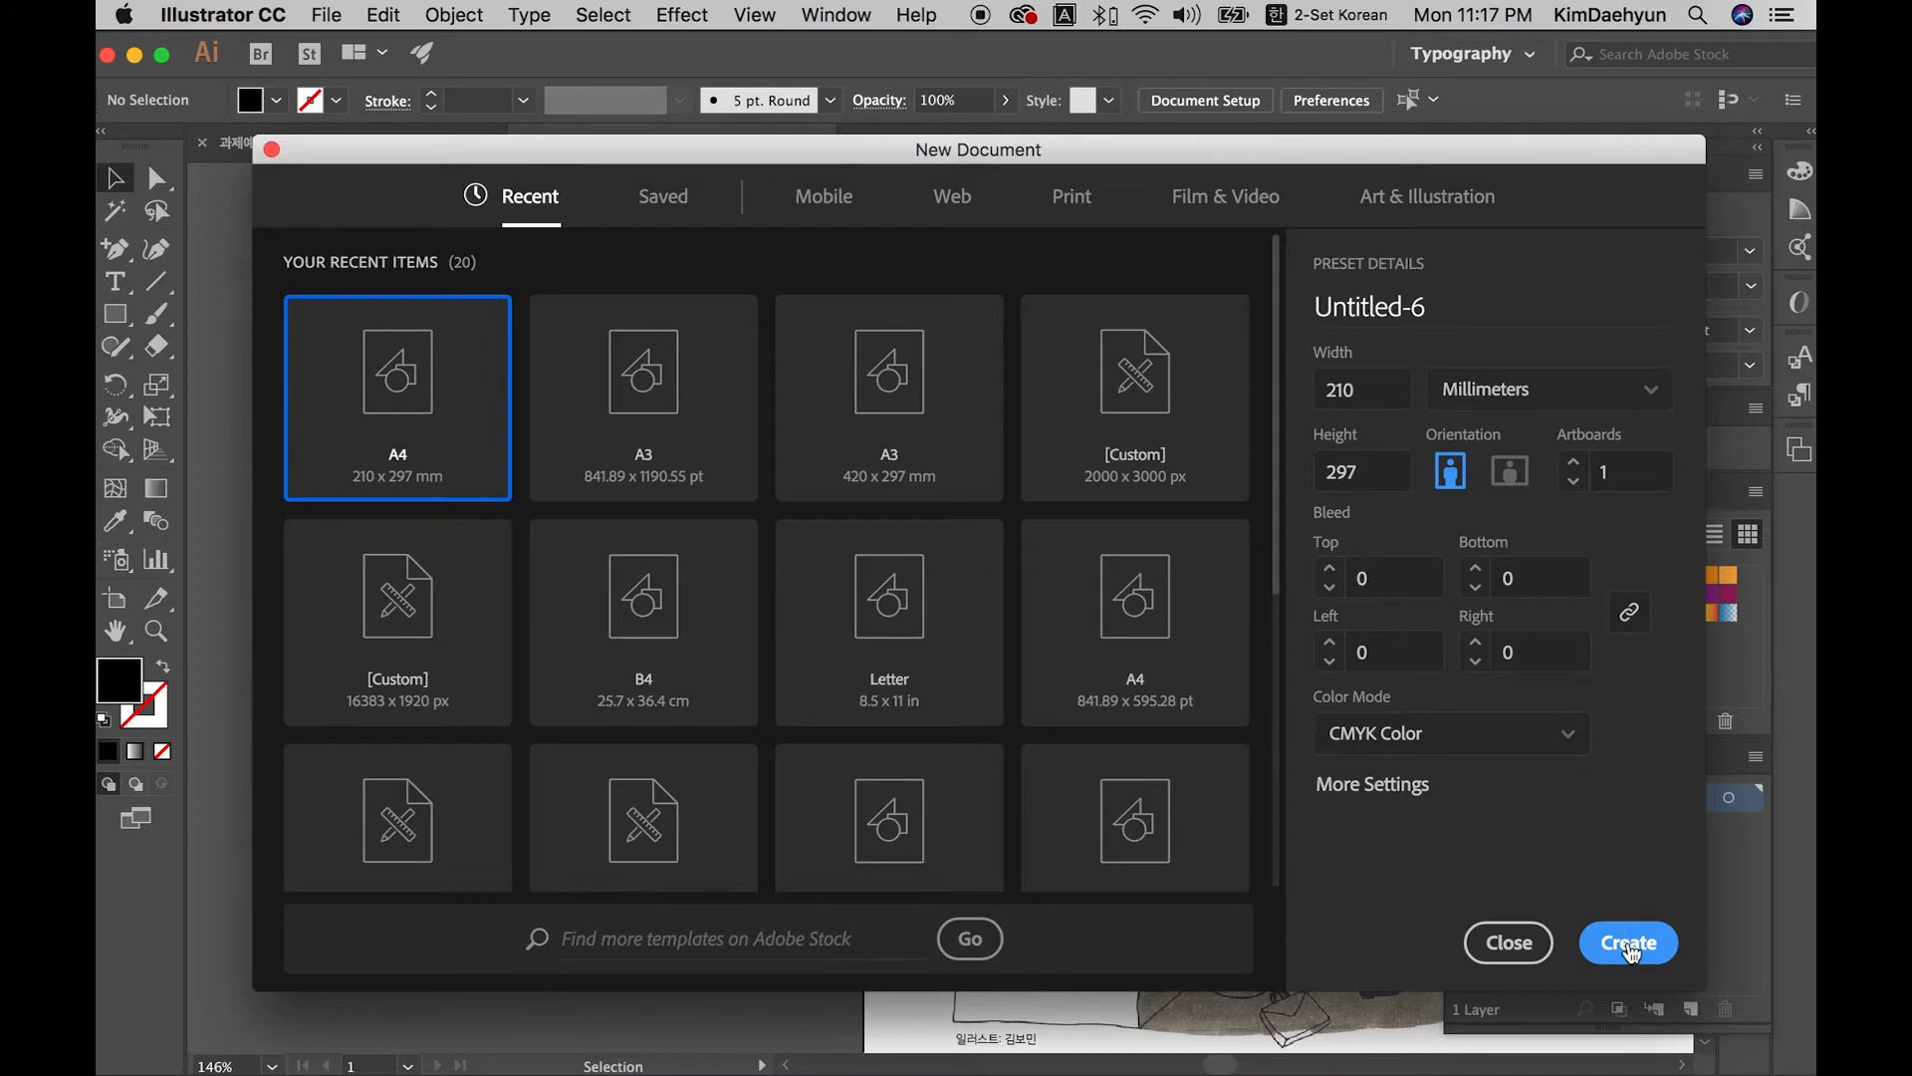
{"action": "key", "text": "Escape"}
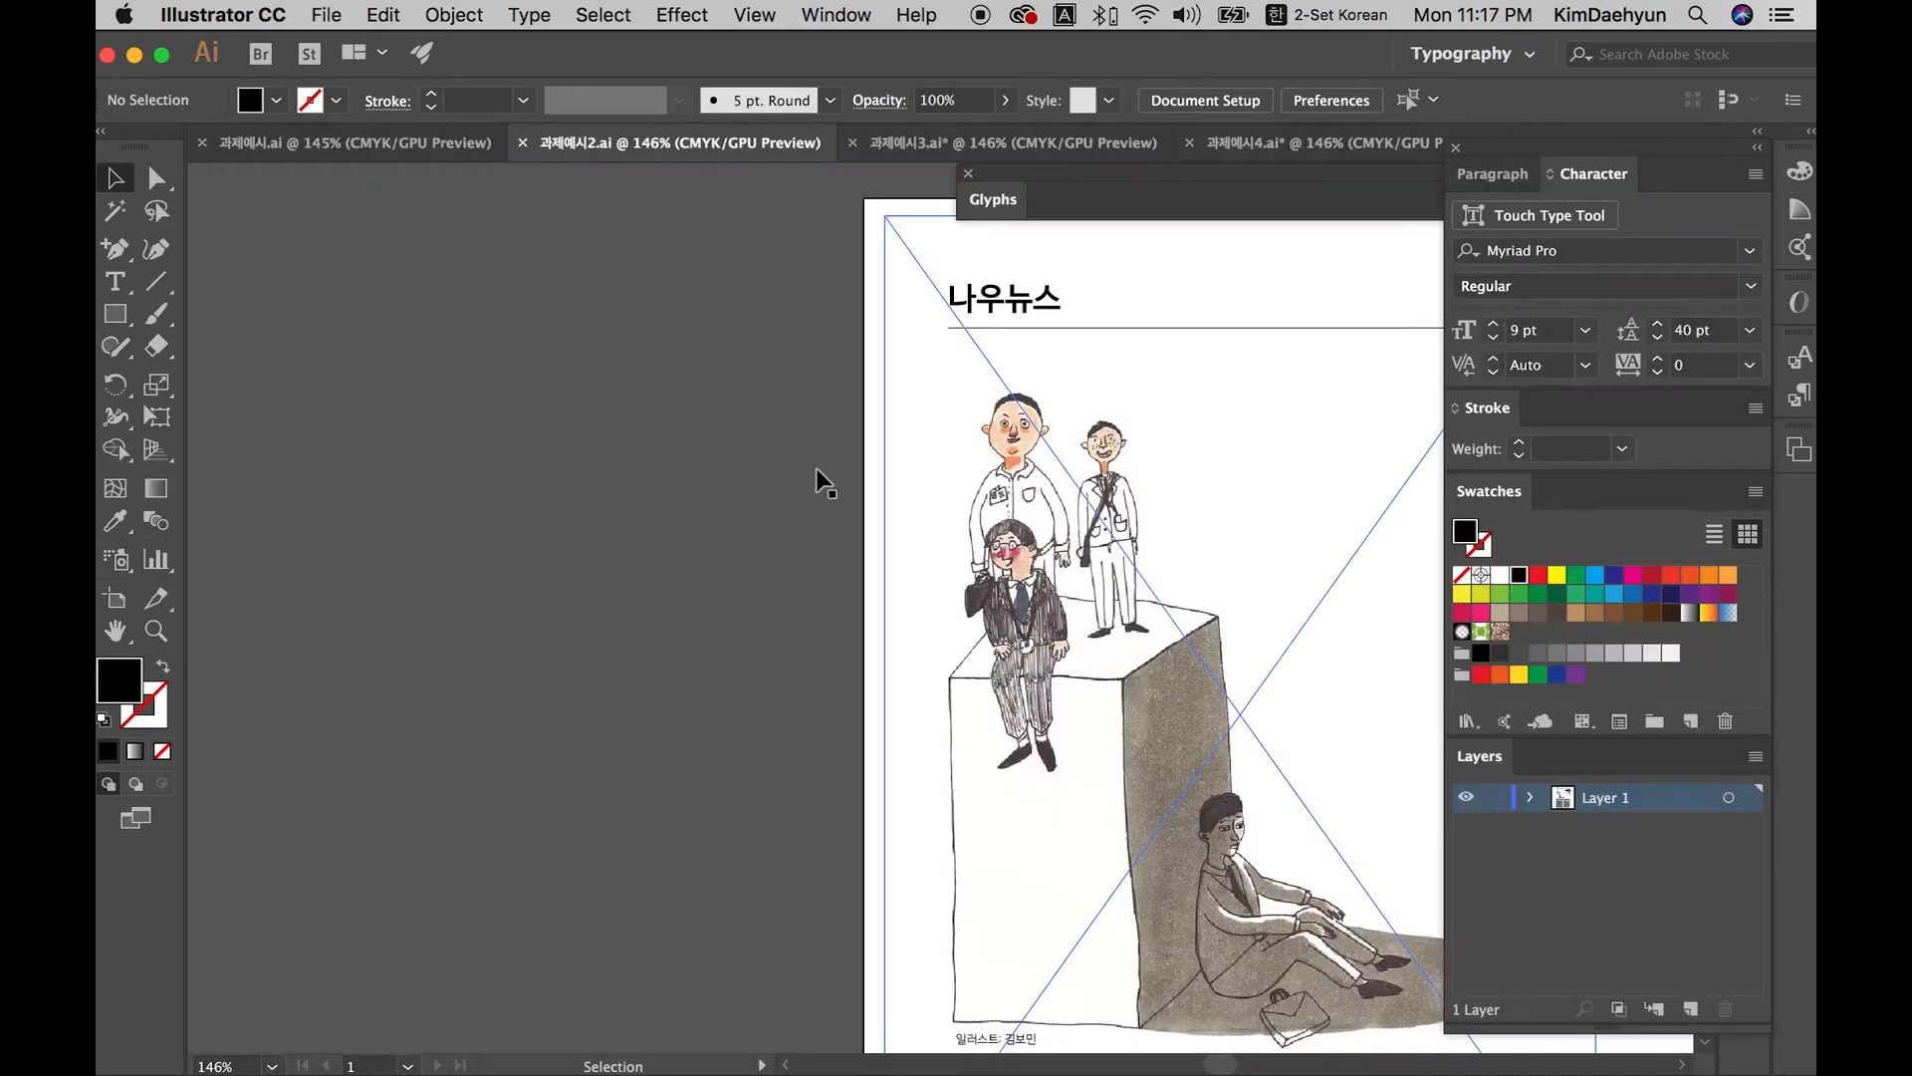
Step: Create a blank A4 portrait document for the layout
{"action": "left_click_drag", "start_coordinate": [768, 439], "coordinate": [632, 453]}
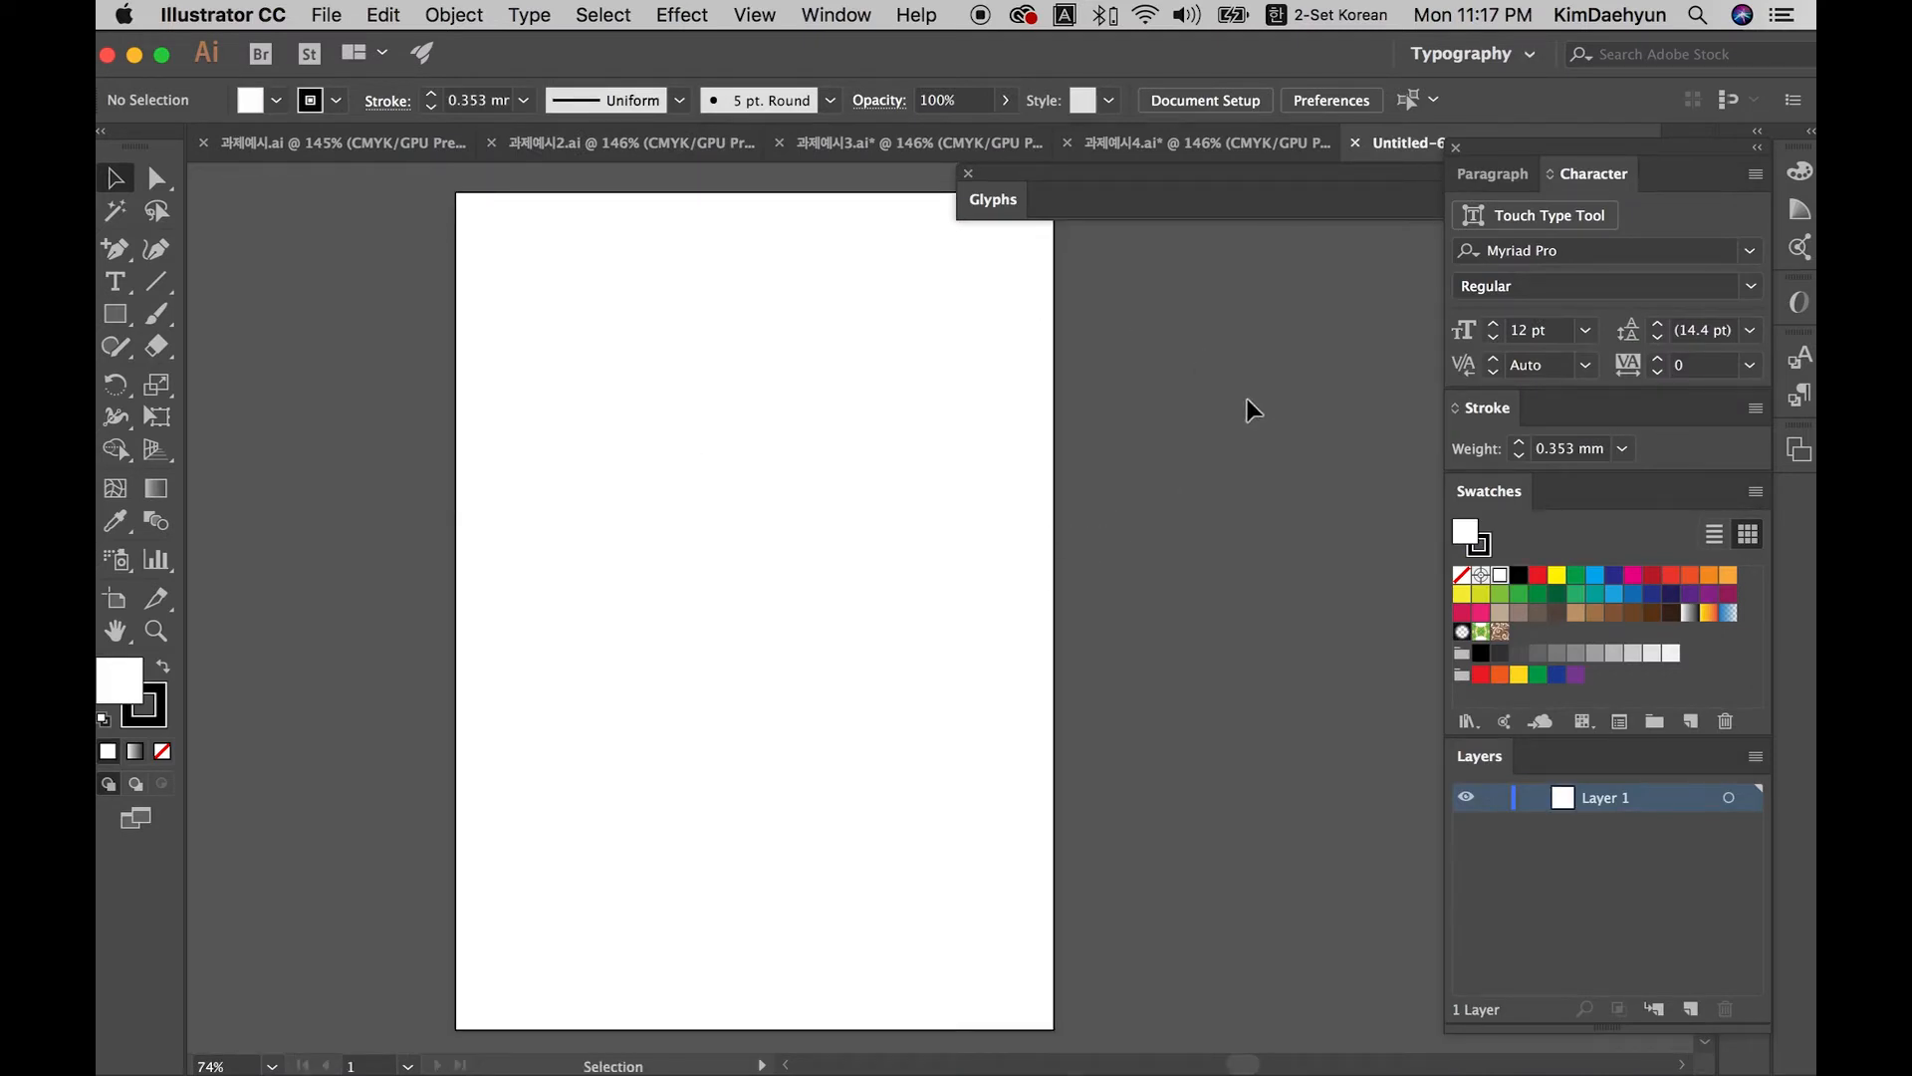
{"action": "left_click_drag", "start_coordinate": [1128, 354], "coordinate": [993, 360]}
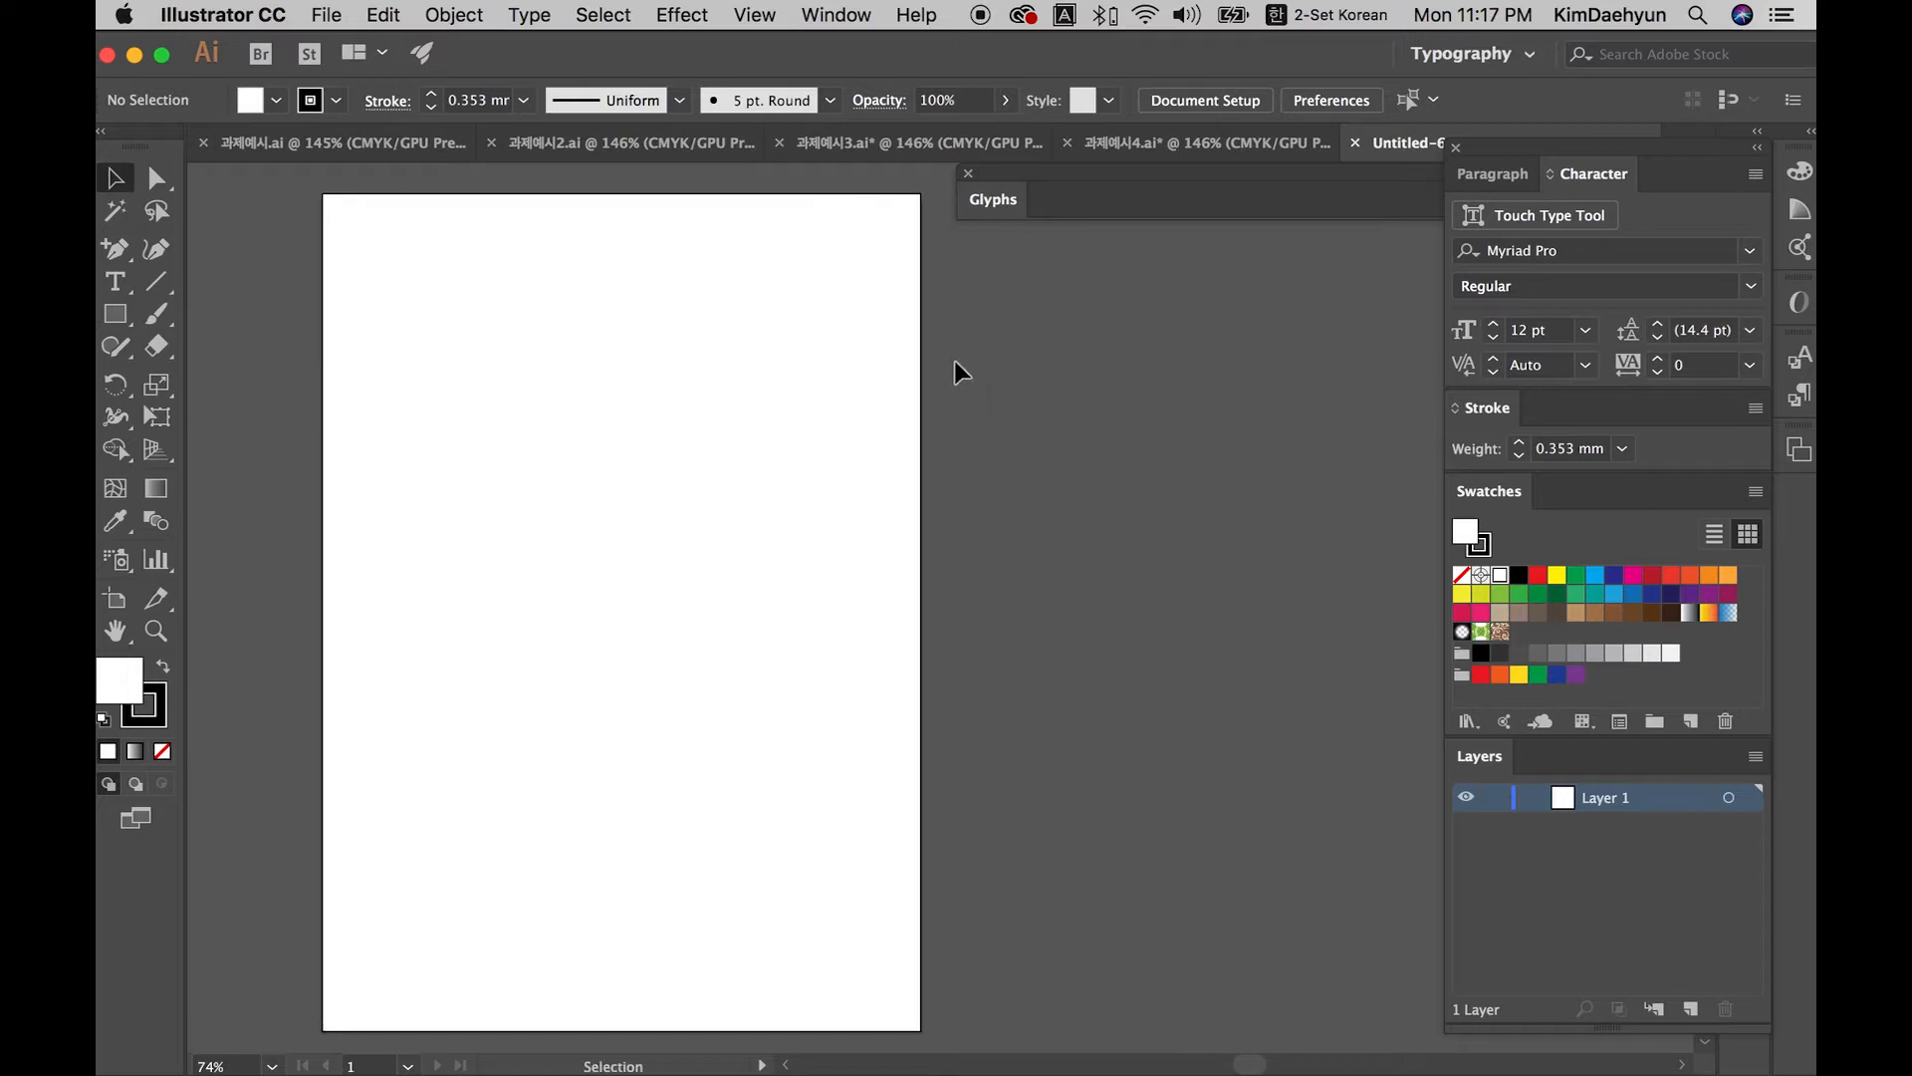
{"action": "key", "text": "super+Tab"}
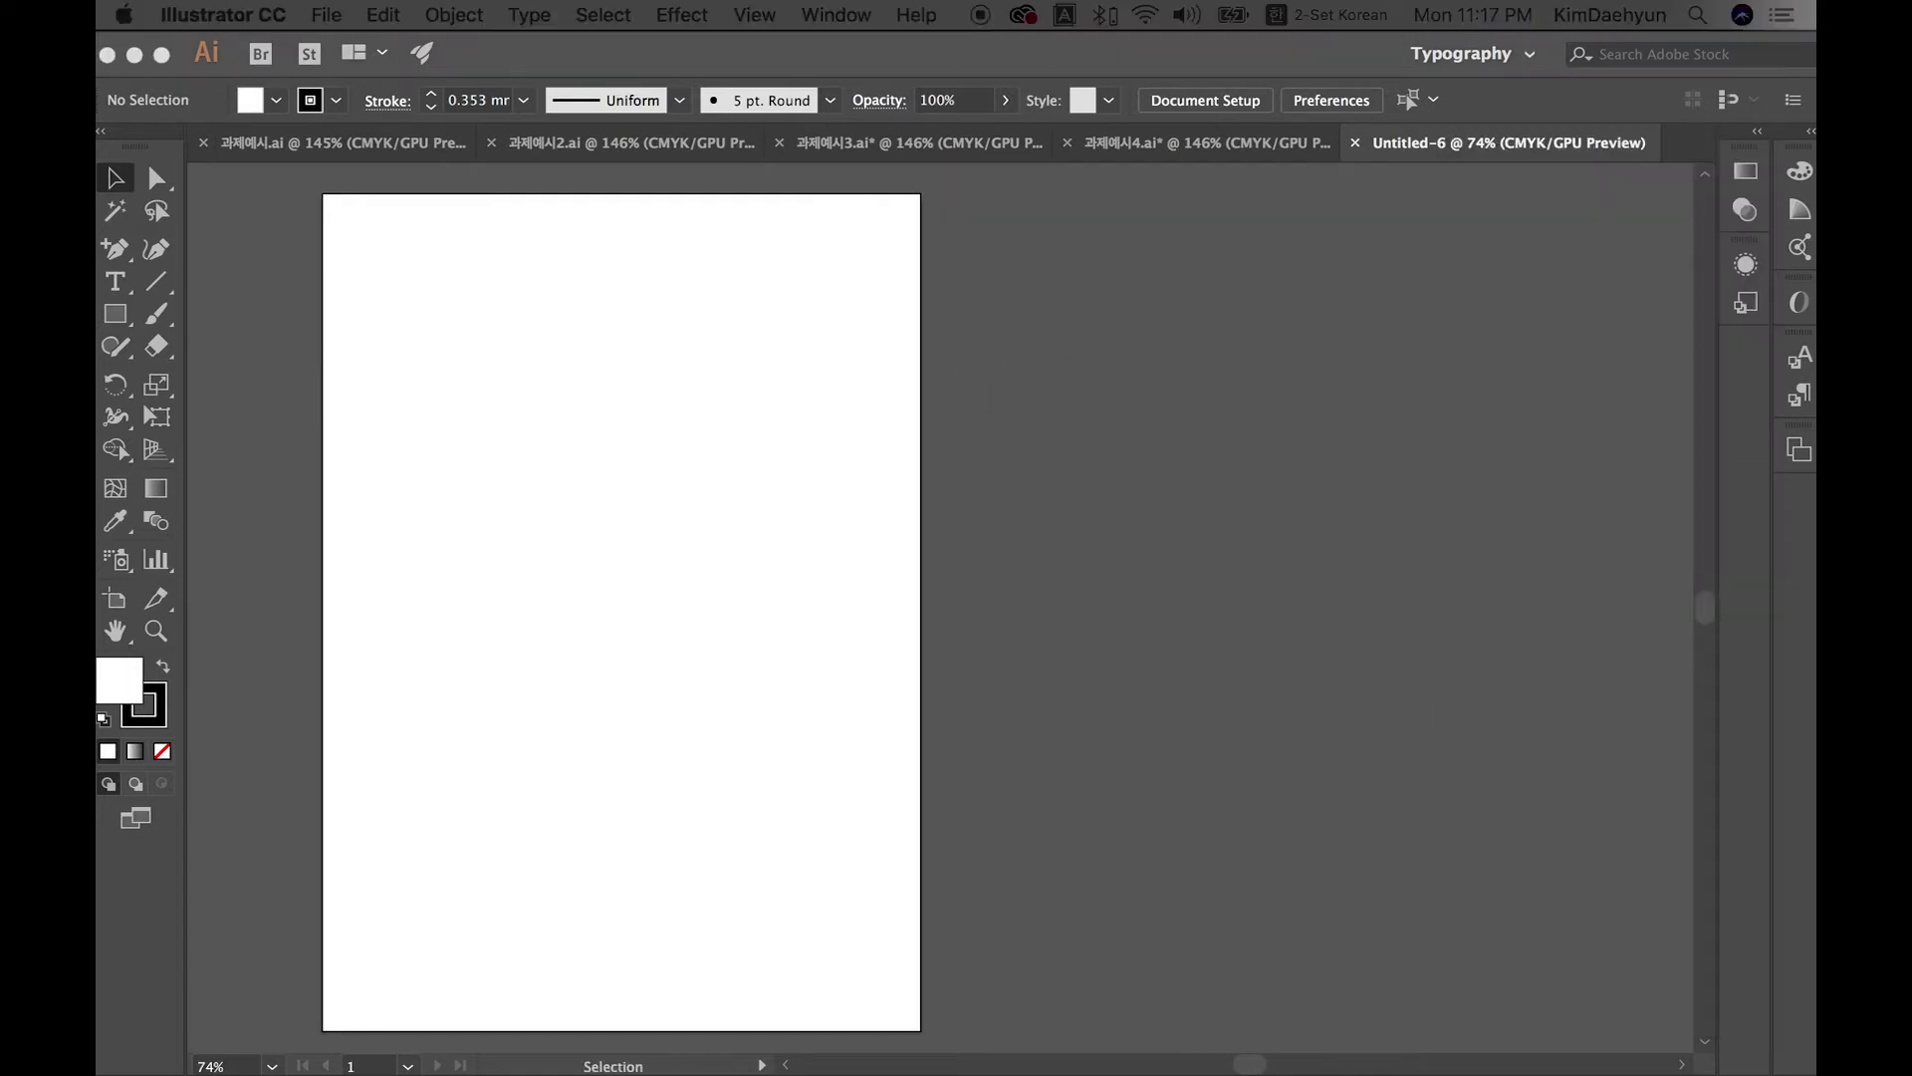
{"action": "left_click", "coordinate": [1143, 439]}
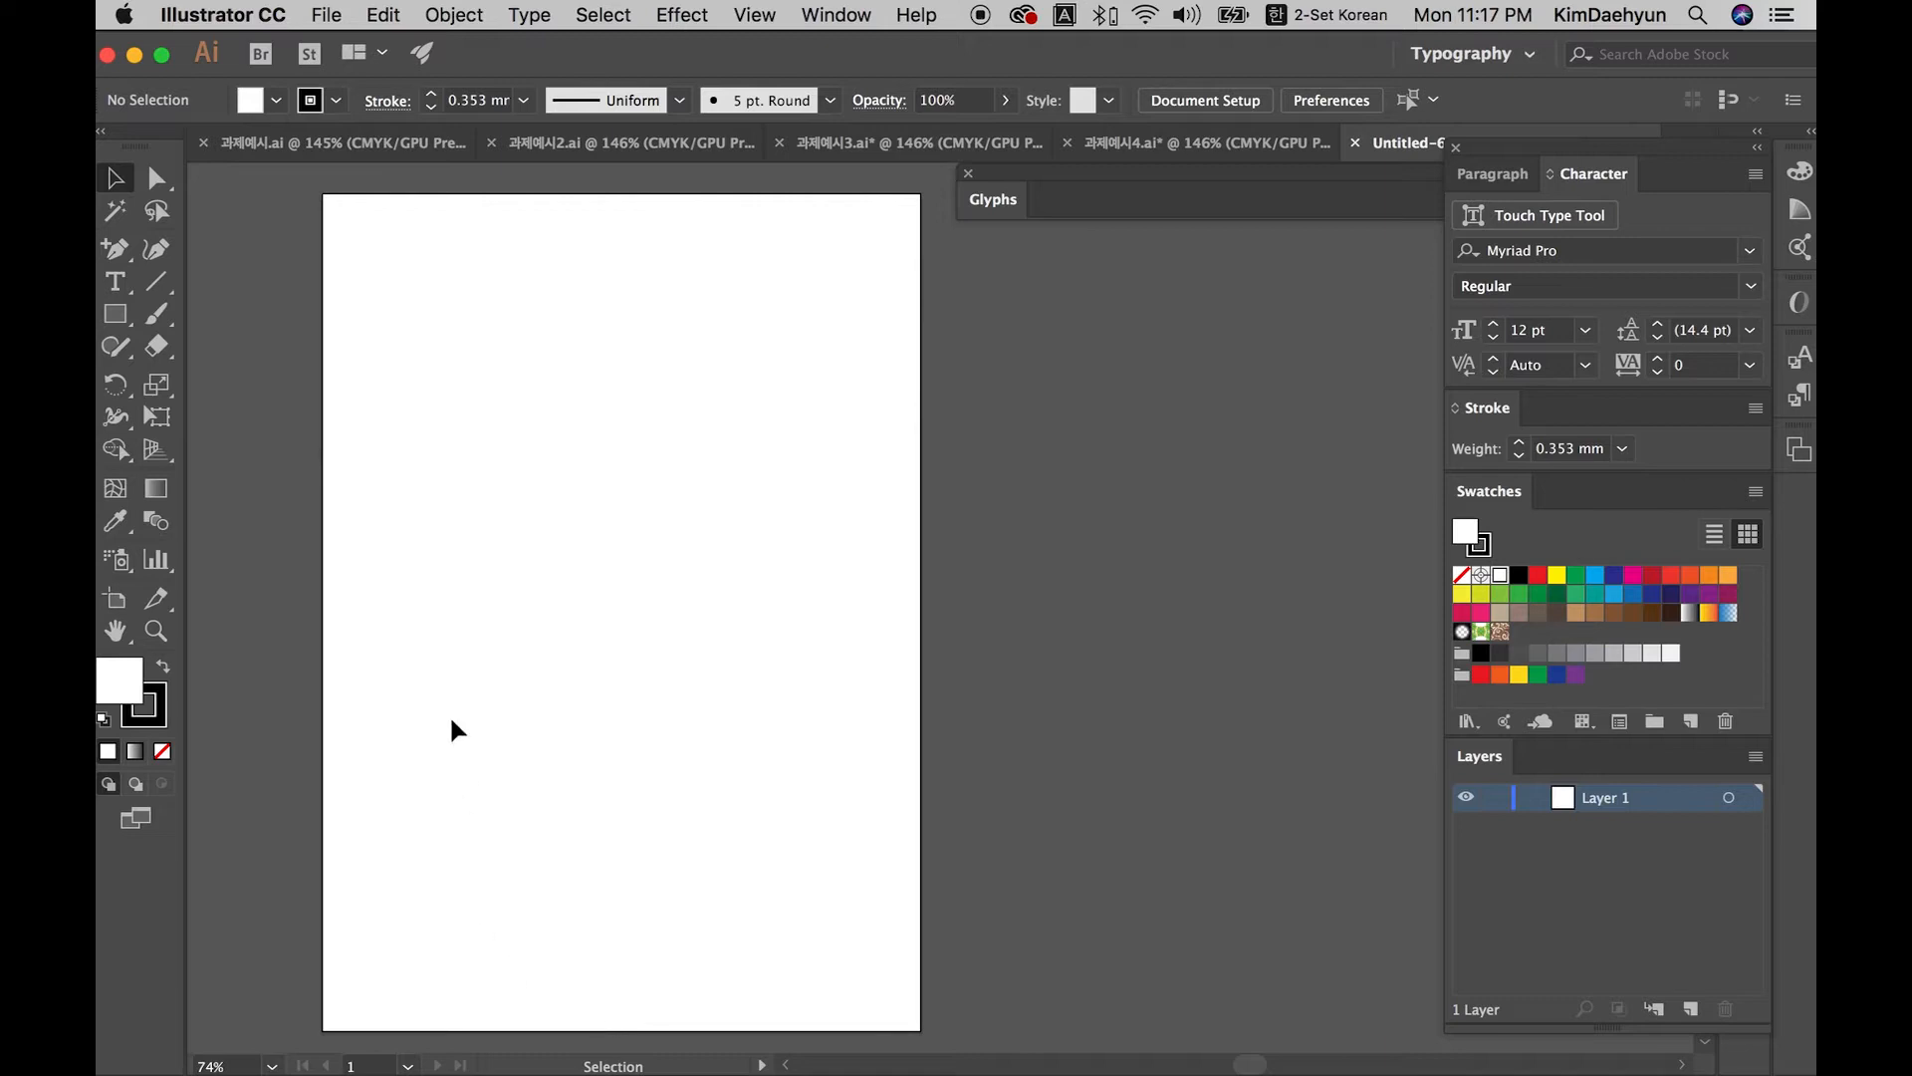
{"action": "key", "text": "space"}
{"action": "left_click_drag", "start_coordinate": [385, 606], "coordinate": [427, 606]}
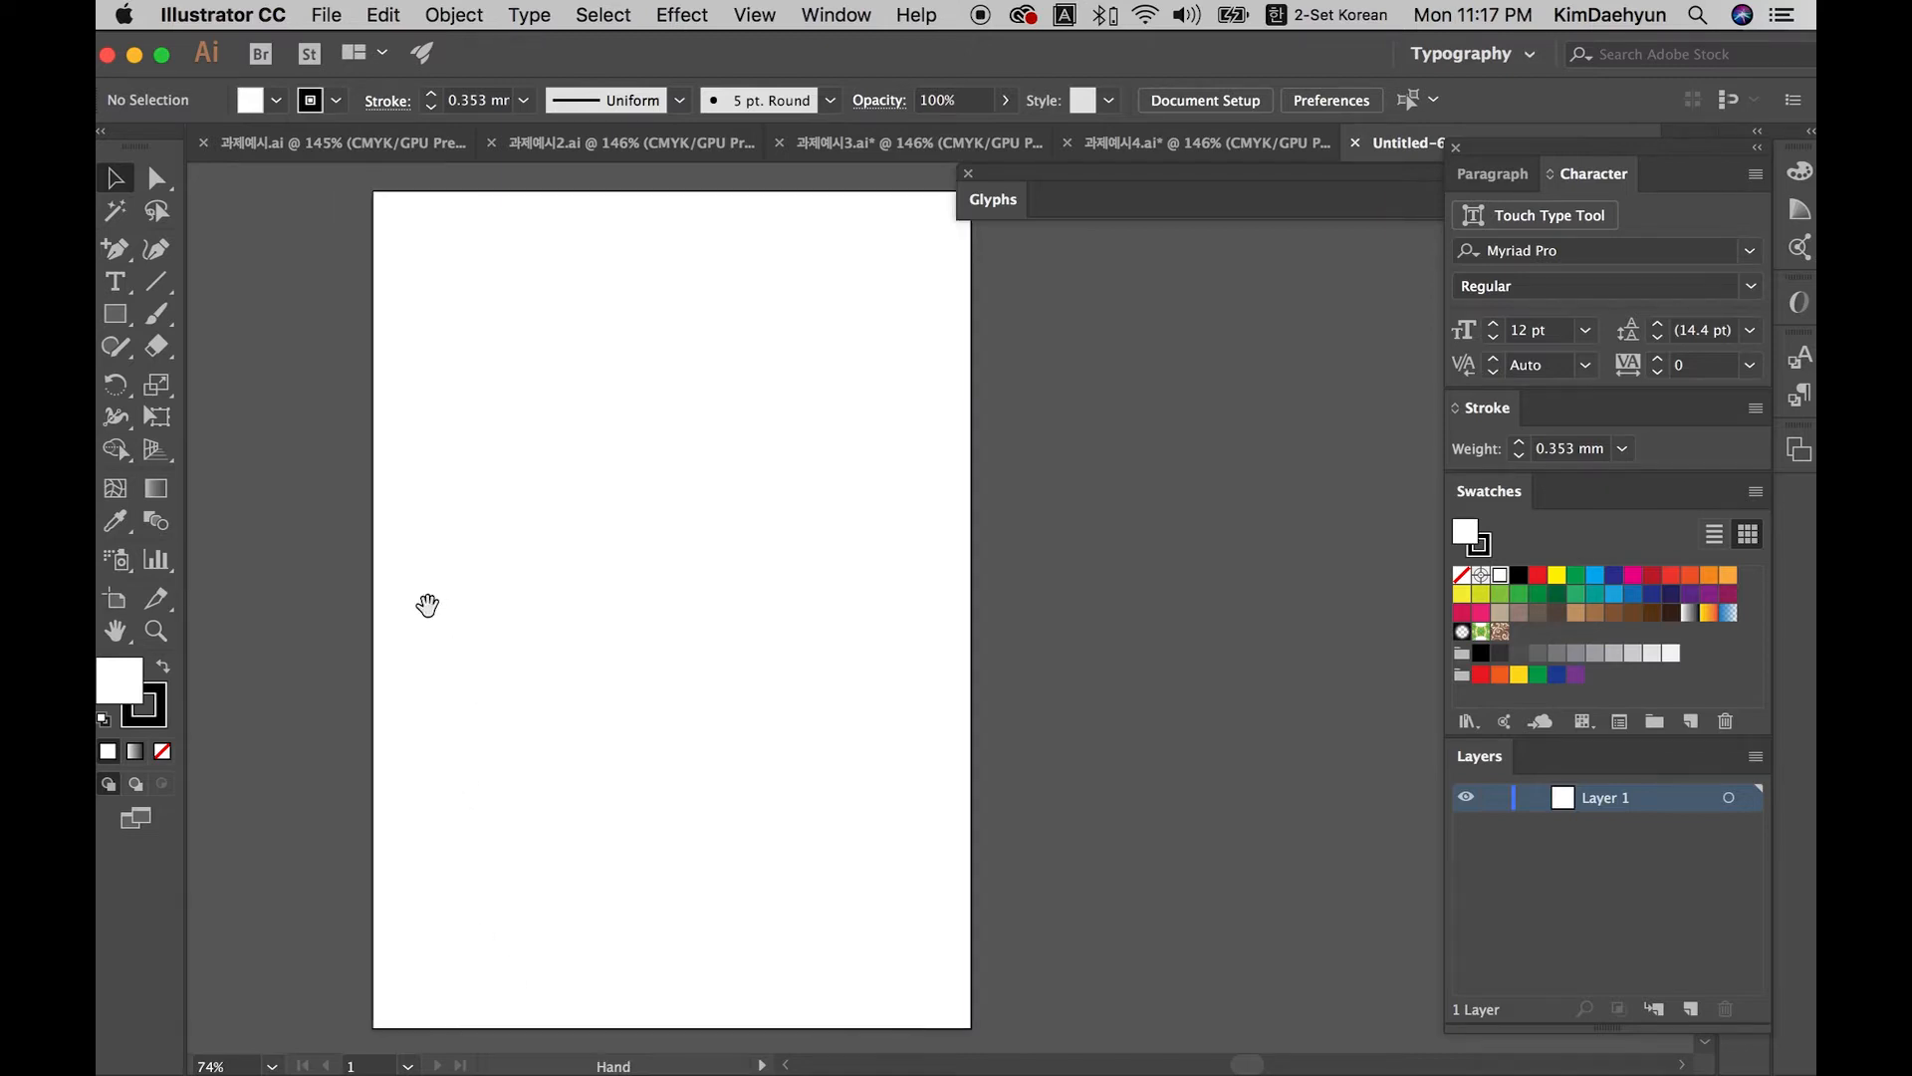
Step: Draw a square about 17 mm wide at the artboard's upper-left corner
{"action": "left_click", "coordinate": [115, 313]}
{"action": "left_click_drag", "start_coordinate": [375, 191], "coordinate": [411, 238]}
{"action": "key", "text": "v"}
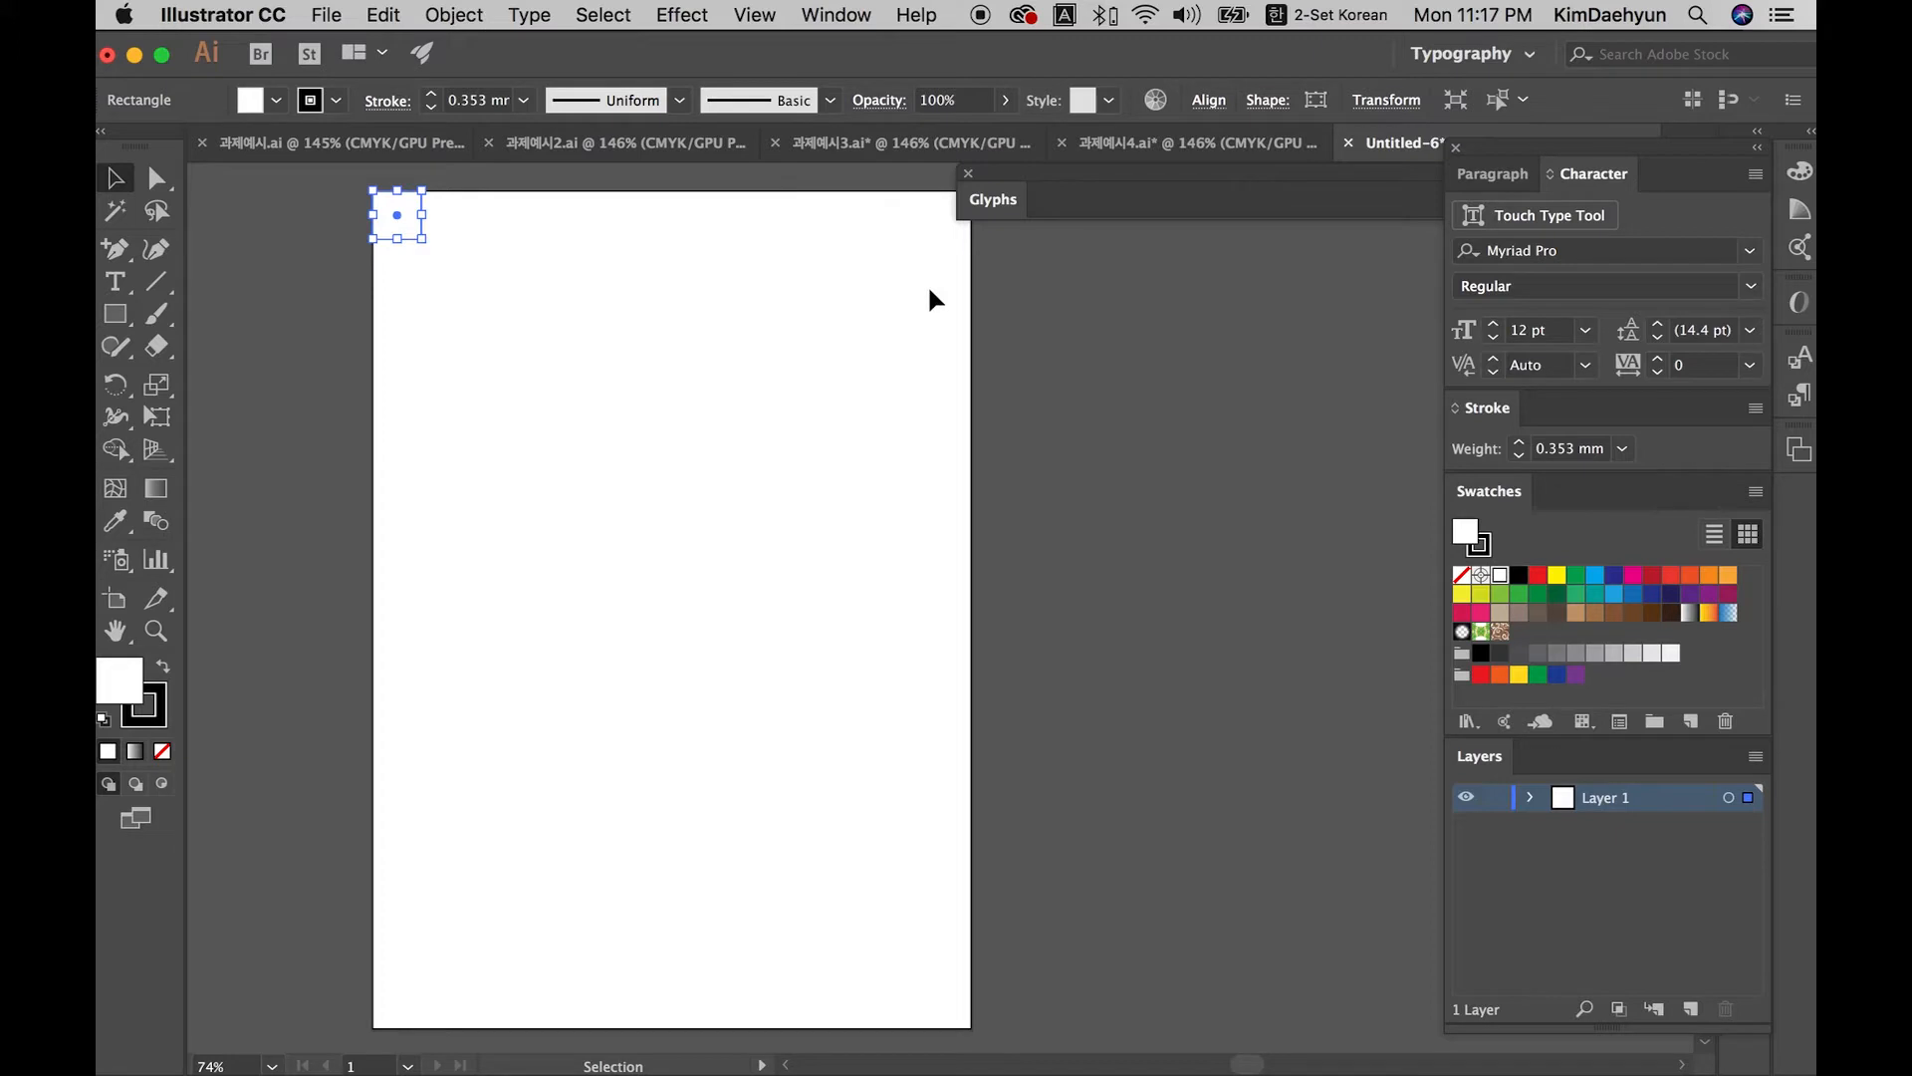
{"action": "left_click_drag", "start_coordinate": [579, 385], "coordinate": [370, 207]}
Step: Set the corner square's width and height to 20 mm
{"action": "left_click", "coordinate": [1383, 107]}
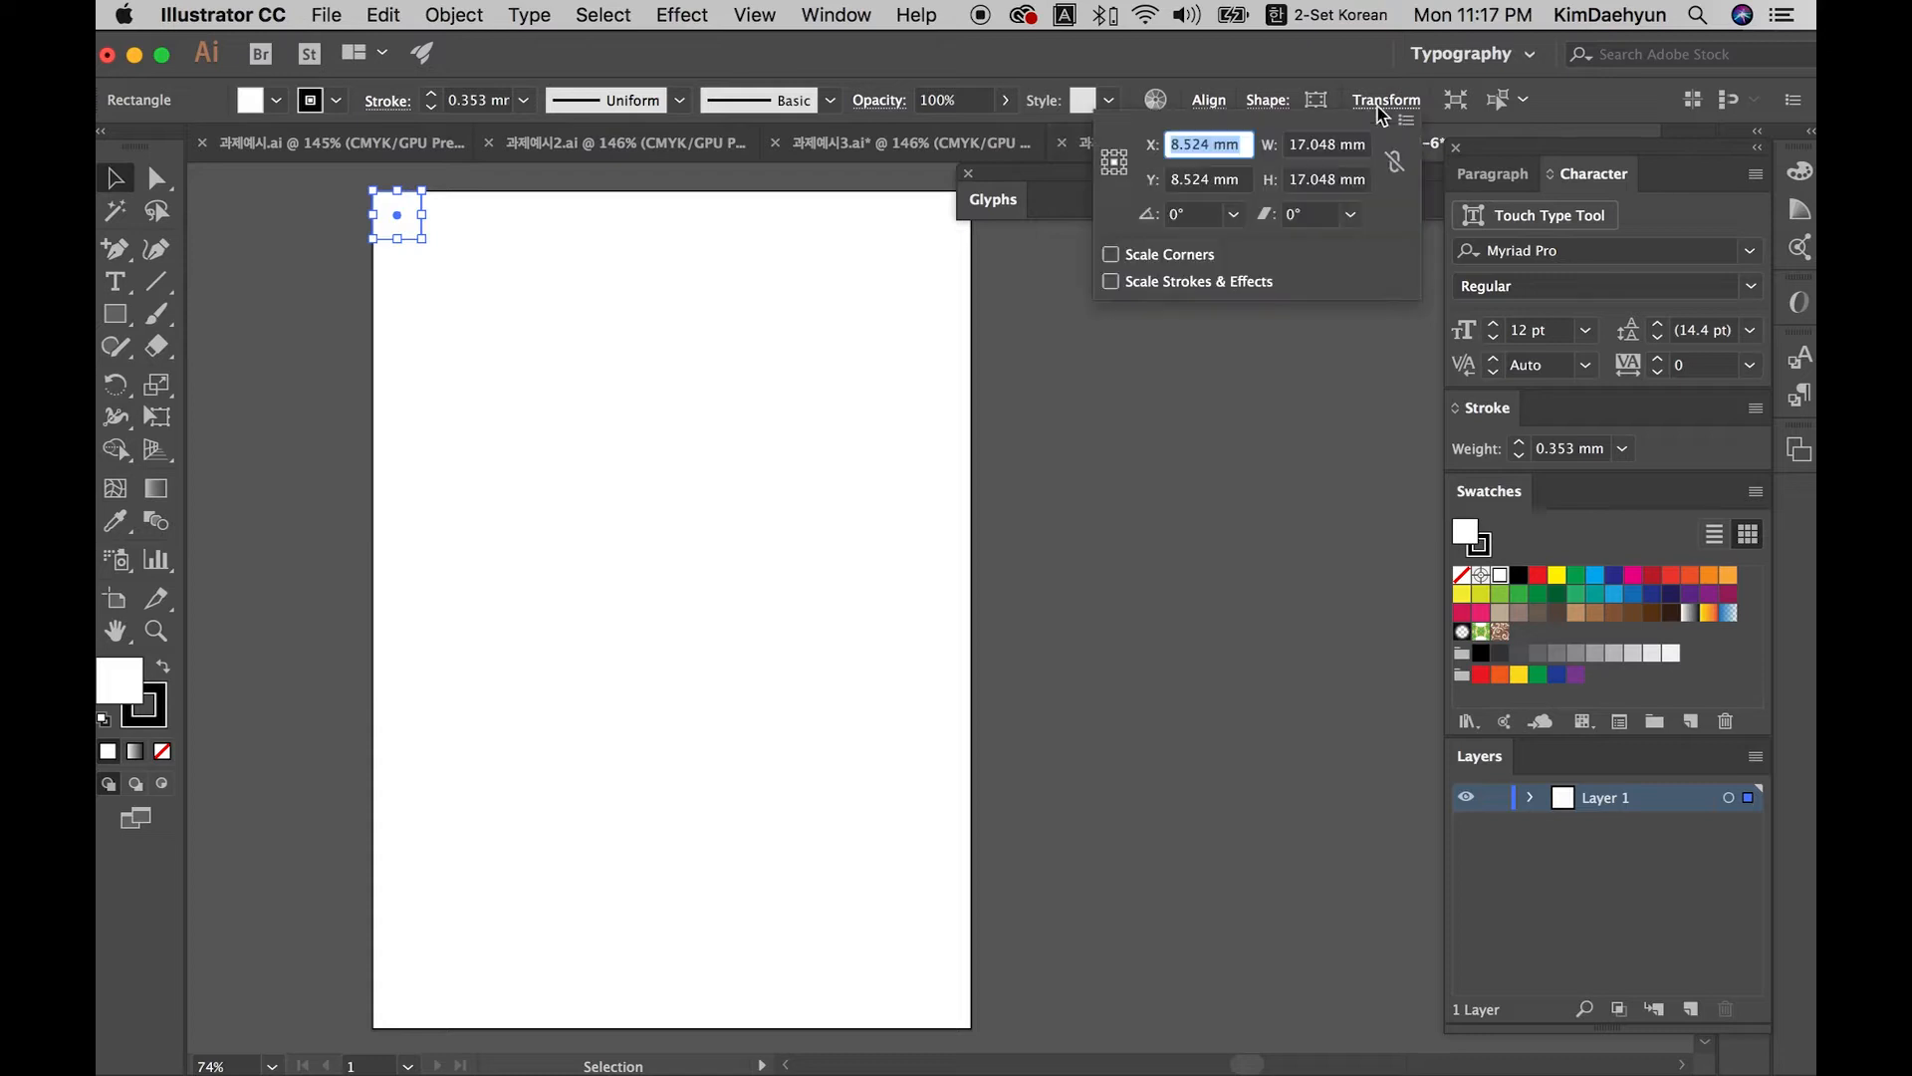
{"action": "left_click", "coordinate": [1340, 146]}
{"action": "type", "text": "20"}
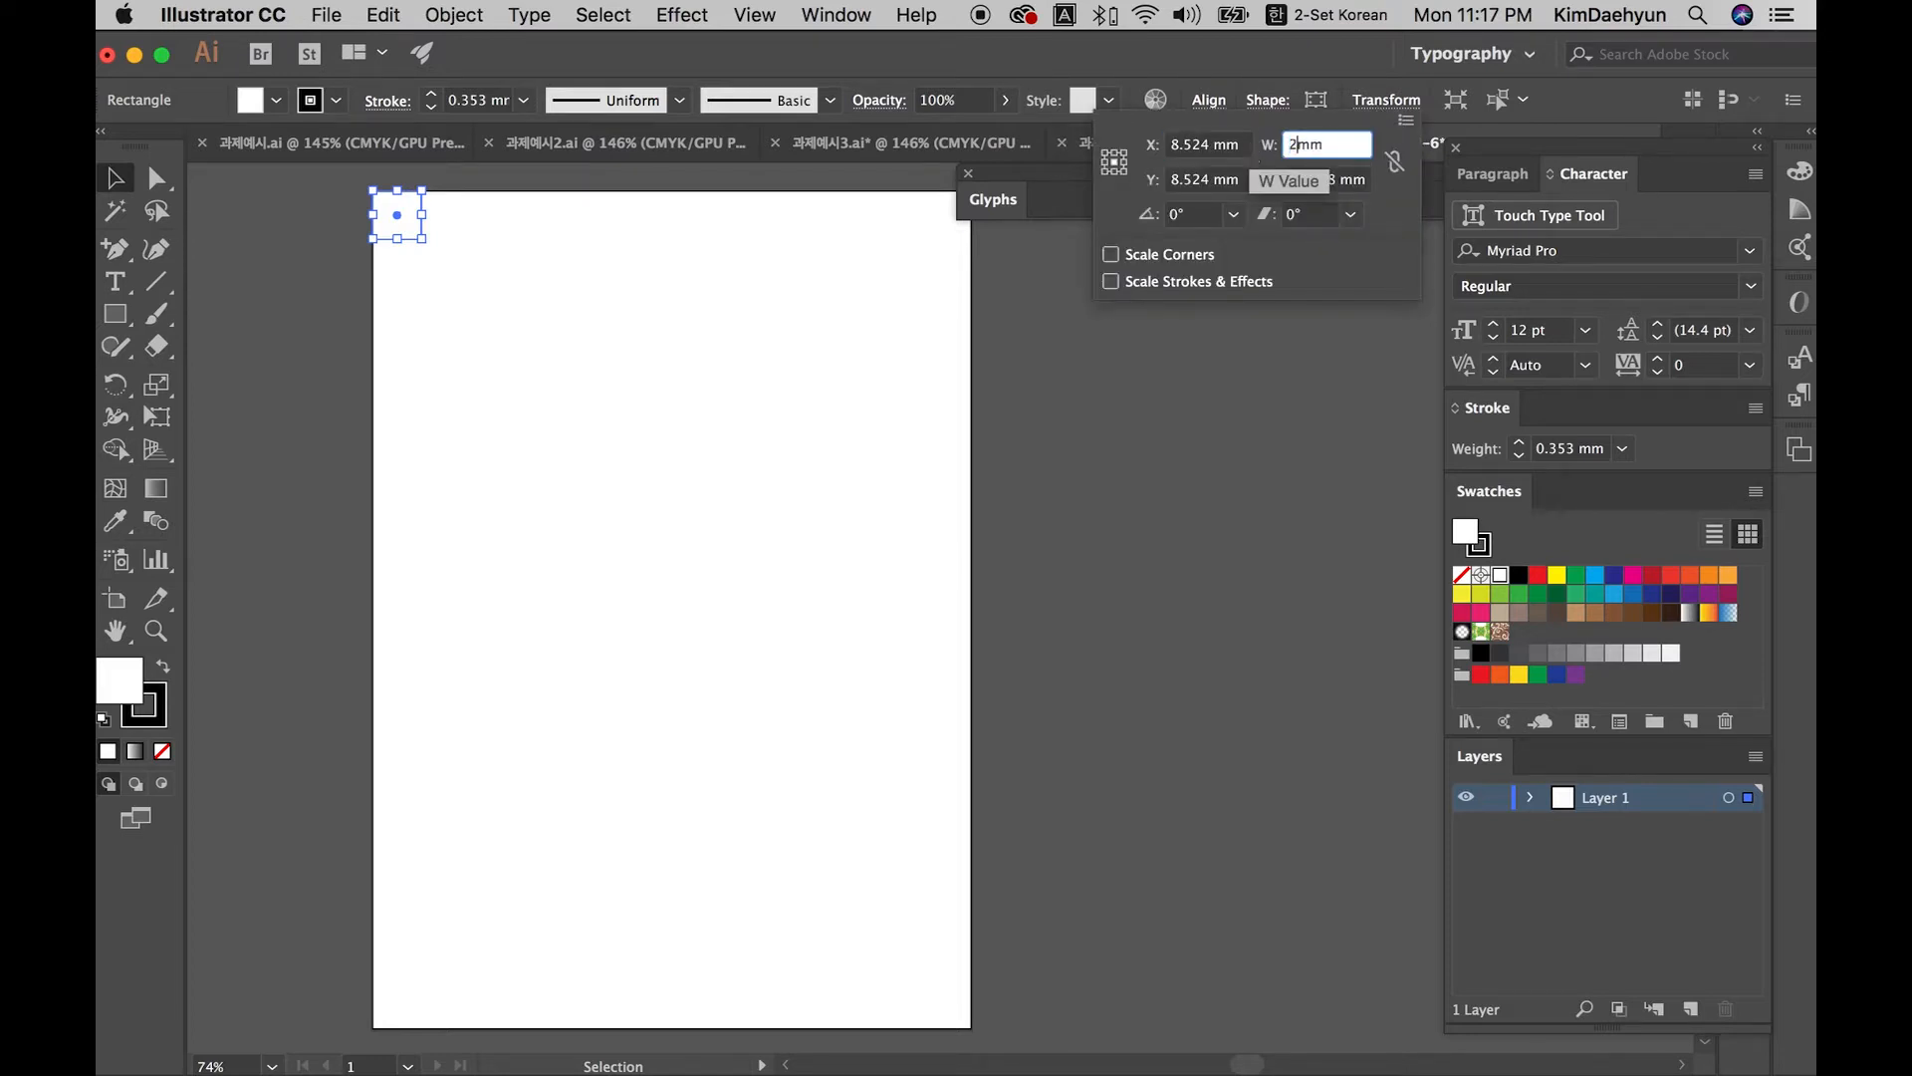
{"action": "key", "text": "Tab"}
{"action": "type", "text": "20"}
{"action": "key", "text": "Return"}
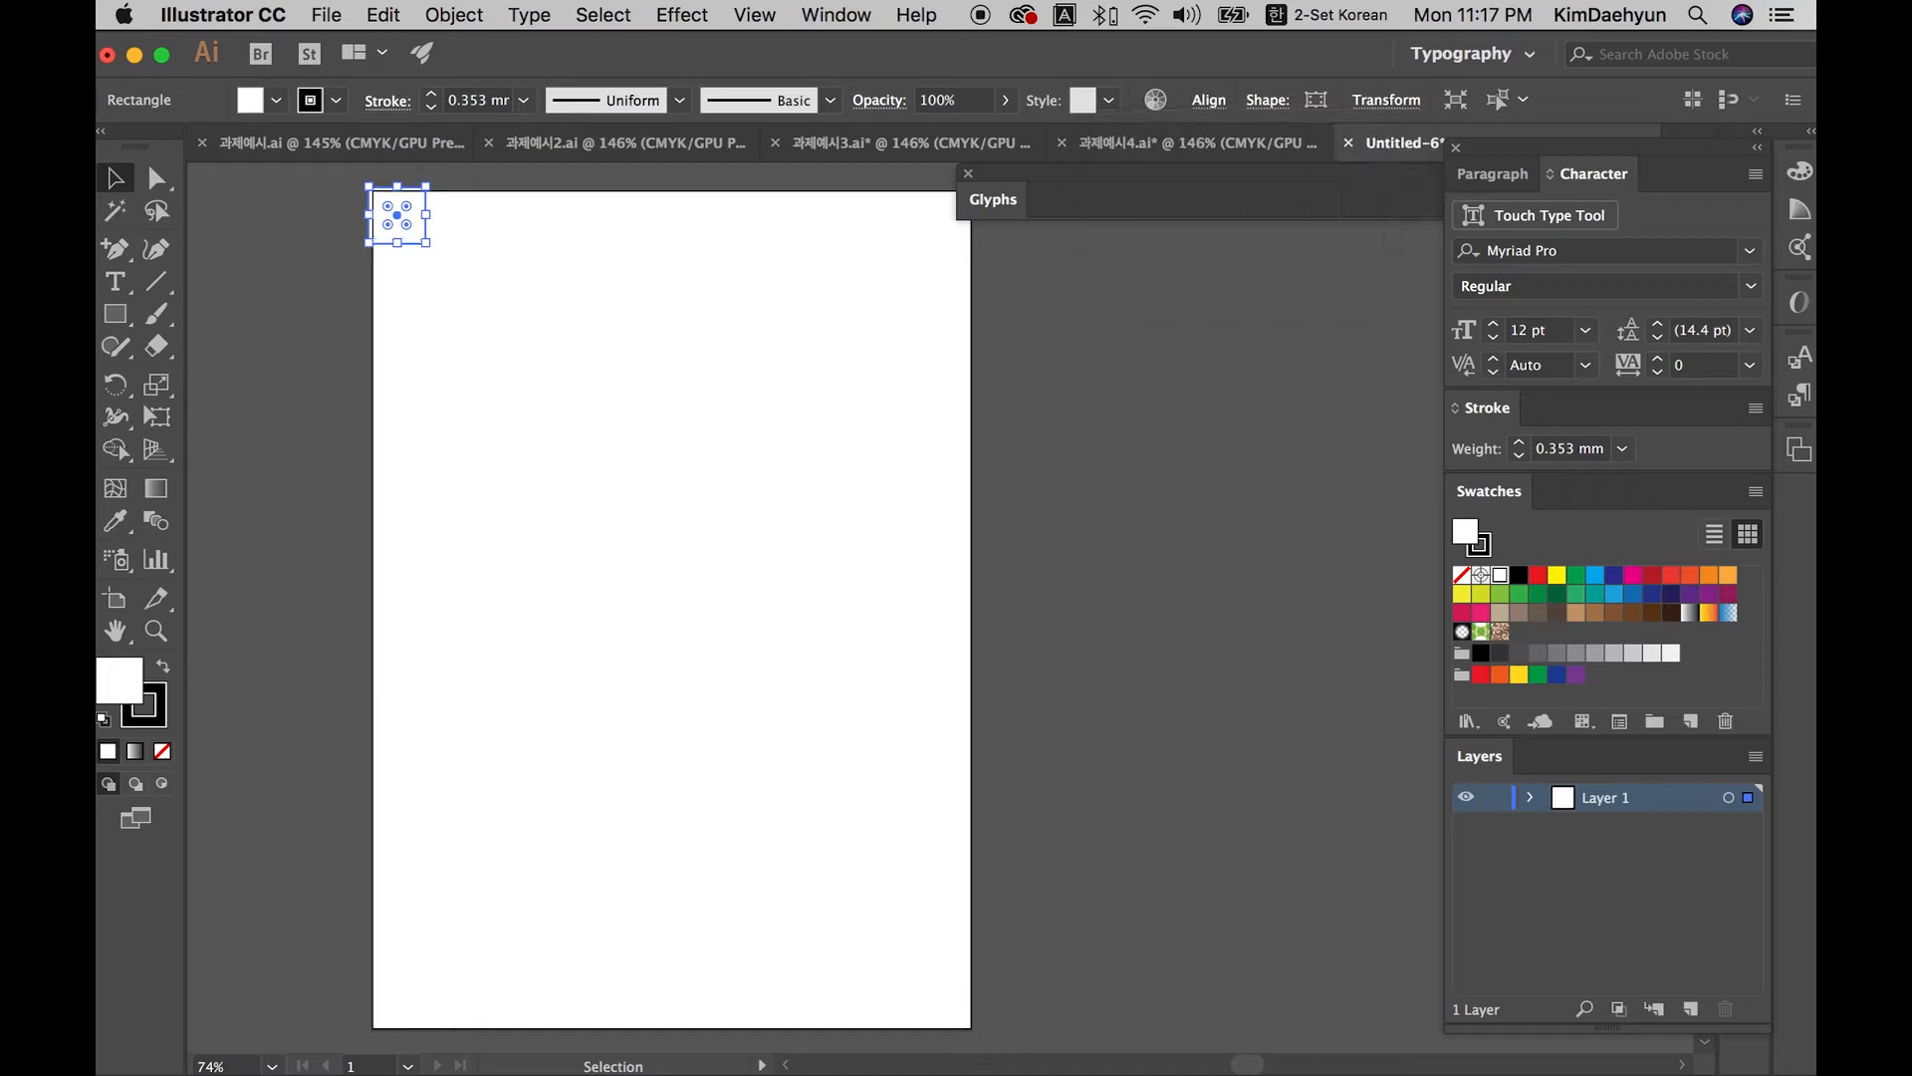
Step: Move the square so it sits exactly in the artboard's upper-left corner
{"action": "left_click", "coordinate": [637, 283]}
{"action": "left_click_drag", "start_coordinate": [446, 268], "coordinate": [523, 339]}
{"action": "left_click", "coordinate": [589, 368]}
{"action": "left_click_drag", "start_coordinate": [450, 261], "coordinate": [377, 205]}
Step: Show the rulers and give the square a black fill with no stroke
{"action": "key", "text": "super+r"}
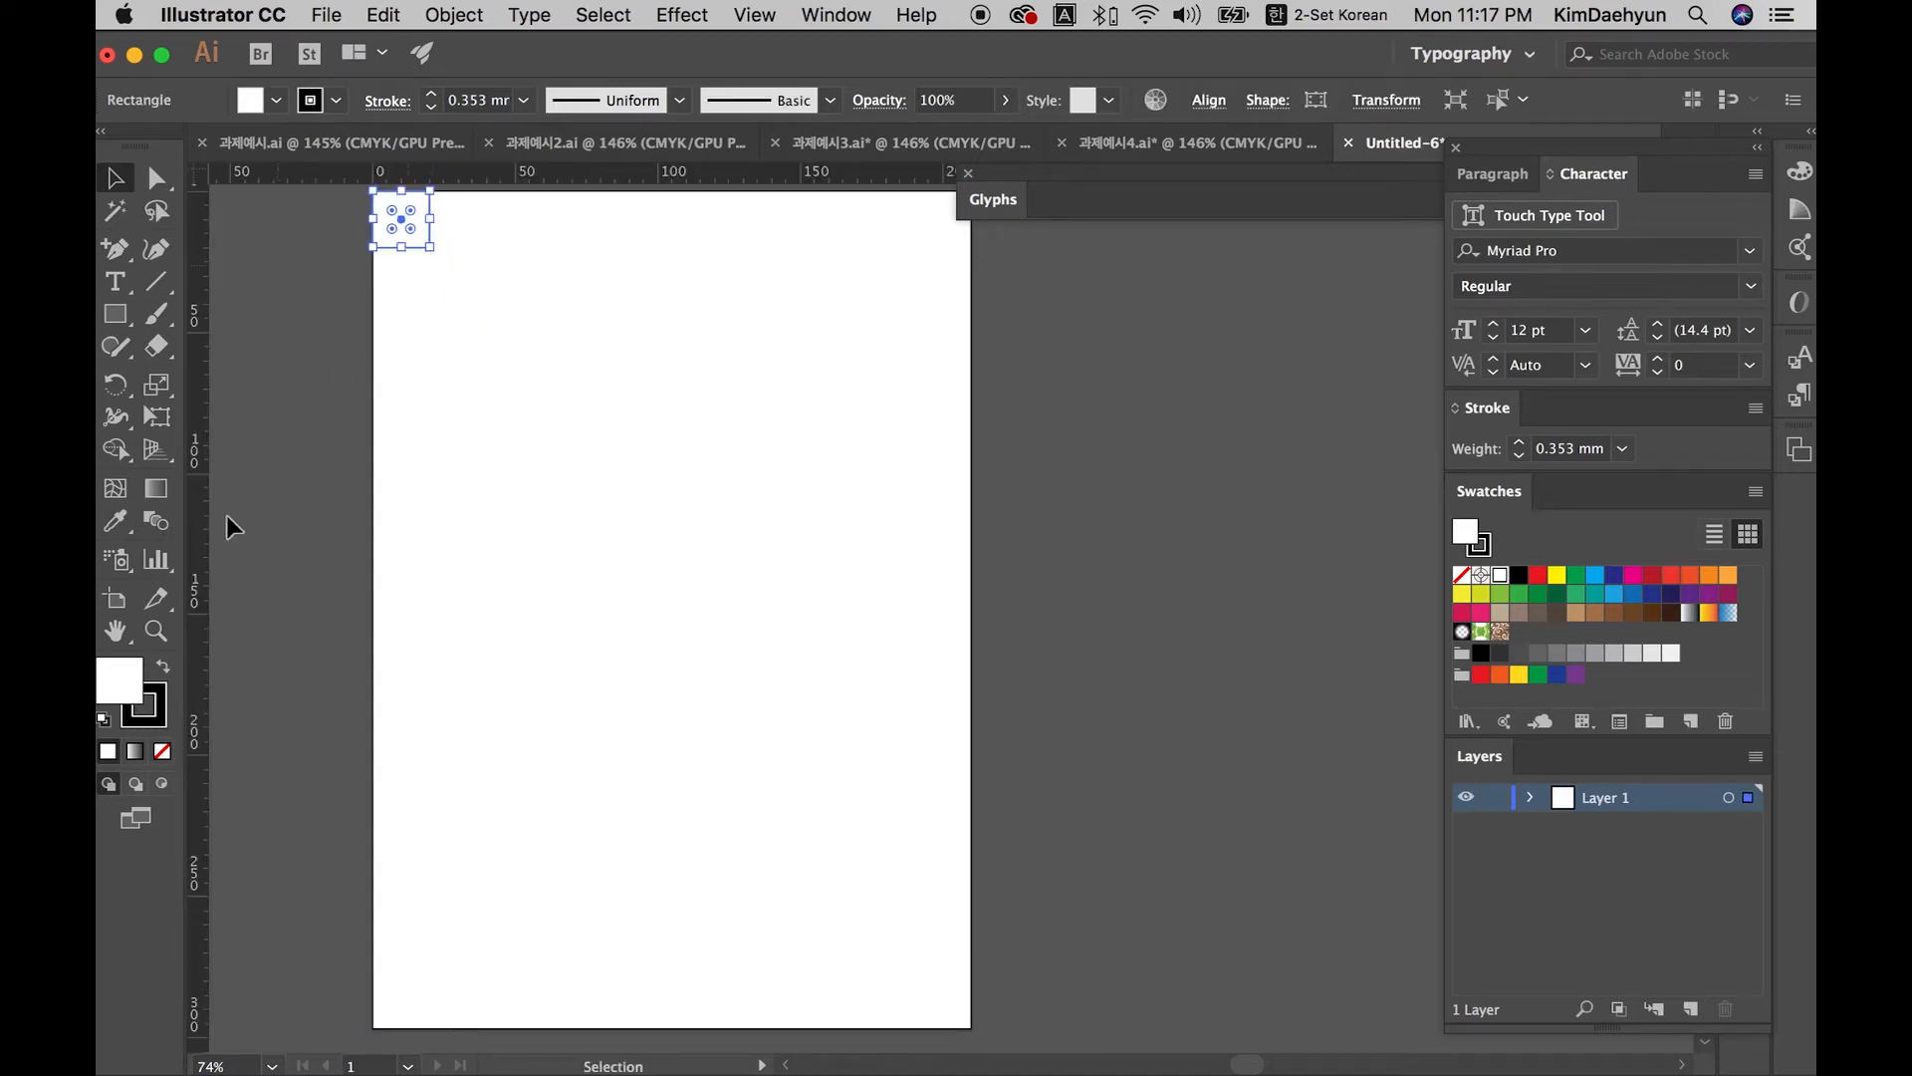
{"action": "left_click", "coordinate": [162, 667]}
{"action": "left_click", "coordinate": [162, 711]}
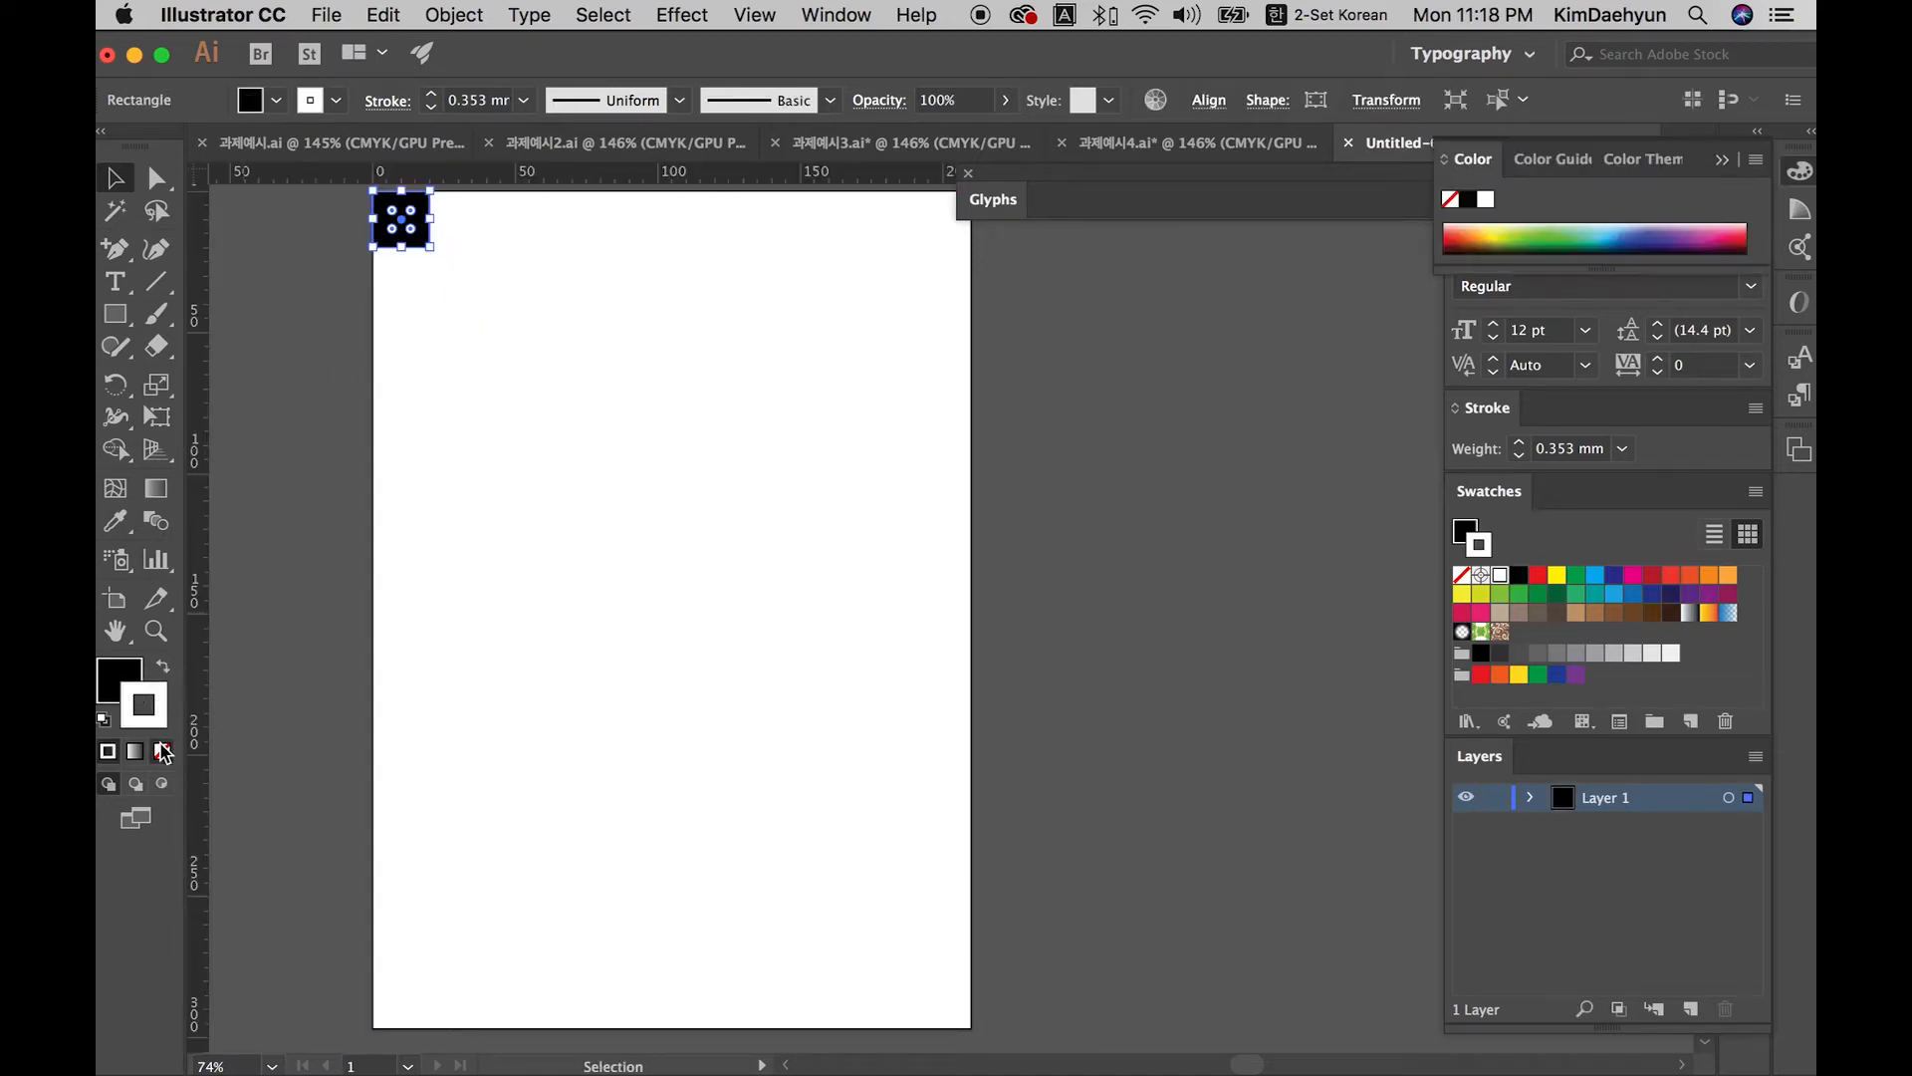
{"action": "left_click", "coordinate": [161, 751]}
Step: Place a vertical and a horizontal guide along the square's inner edges to mark the left and top page margins
{"action": "left_click_drag", "start_coordinate": [374, 285], "coordinate": [344, 343]}
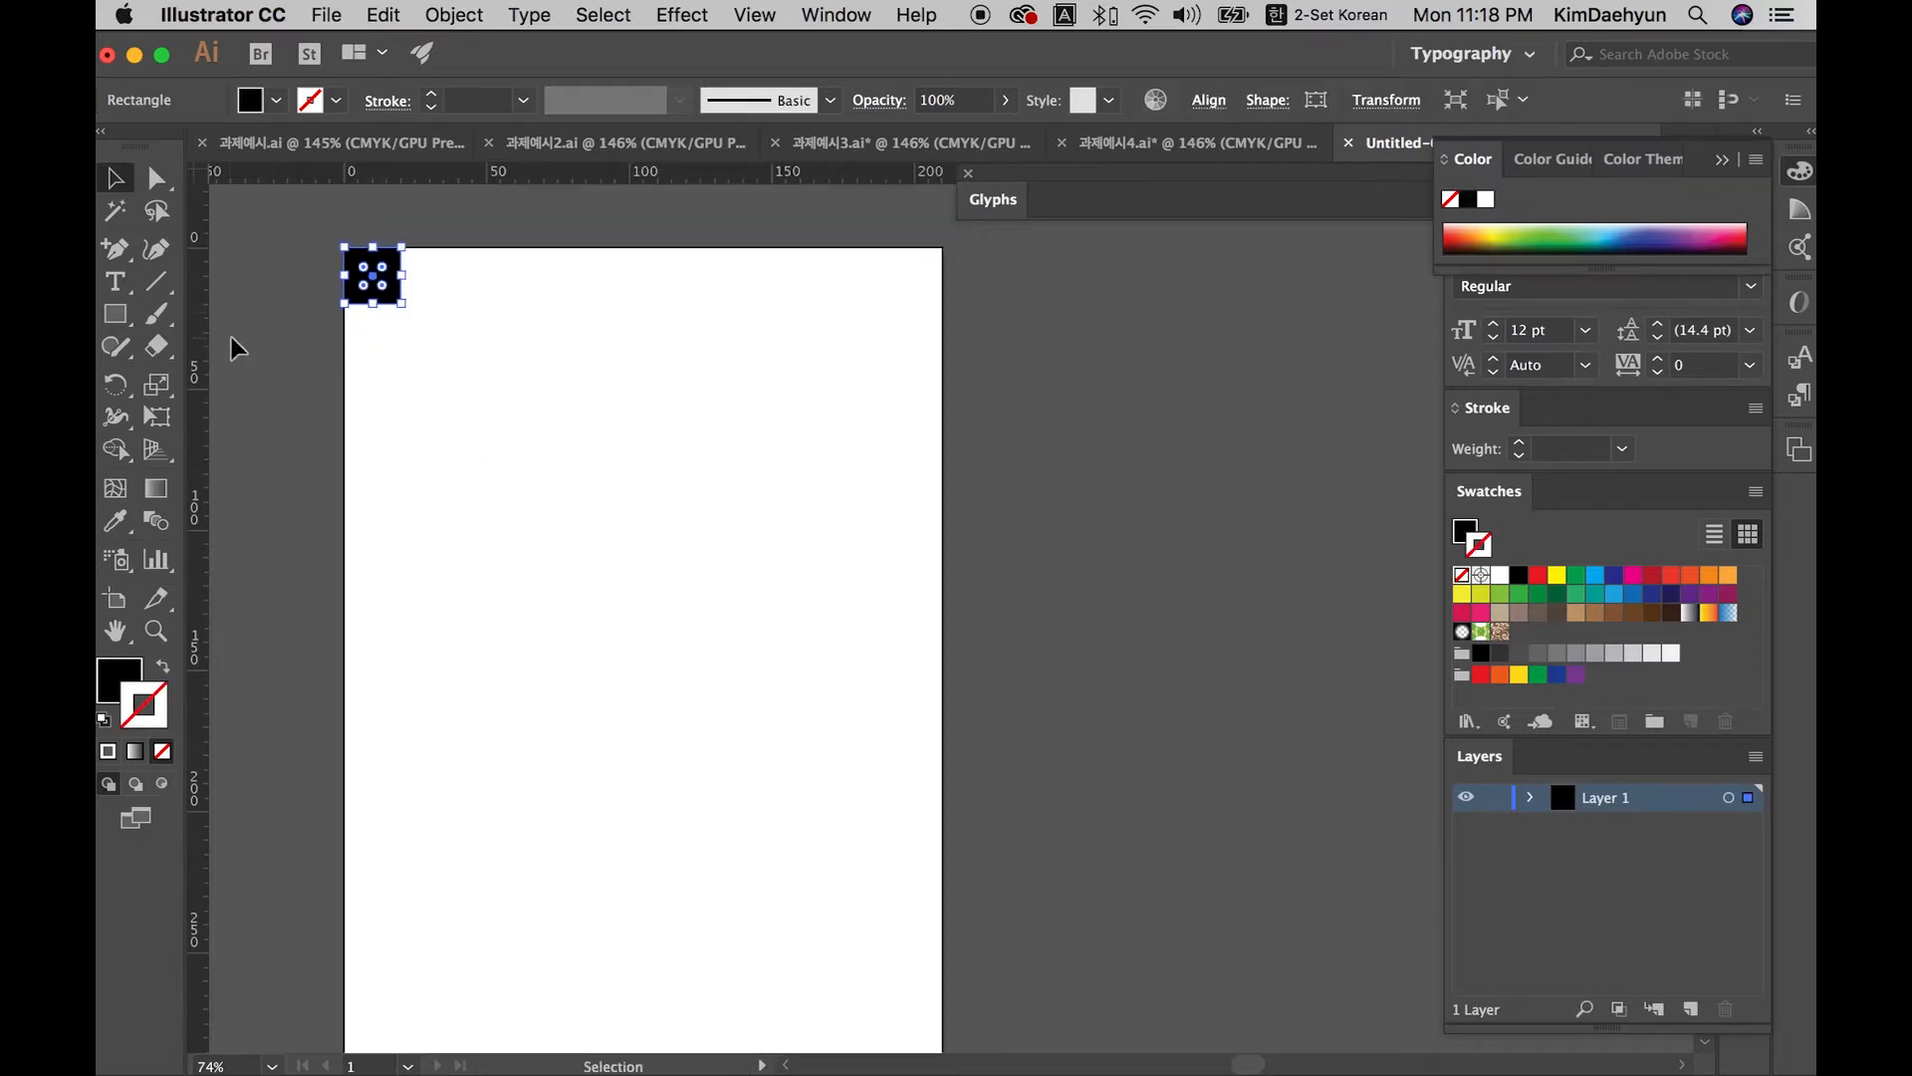
{"action": "left_click_drag", "start_coordinate": [206, 319], "coordinate": [402, 284]}
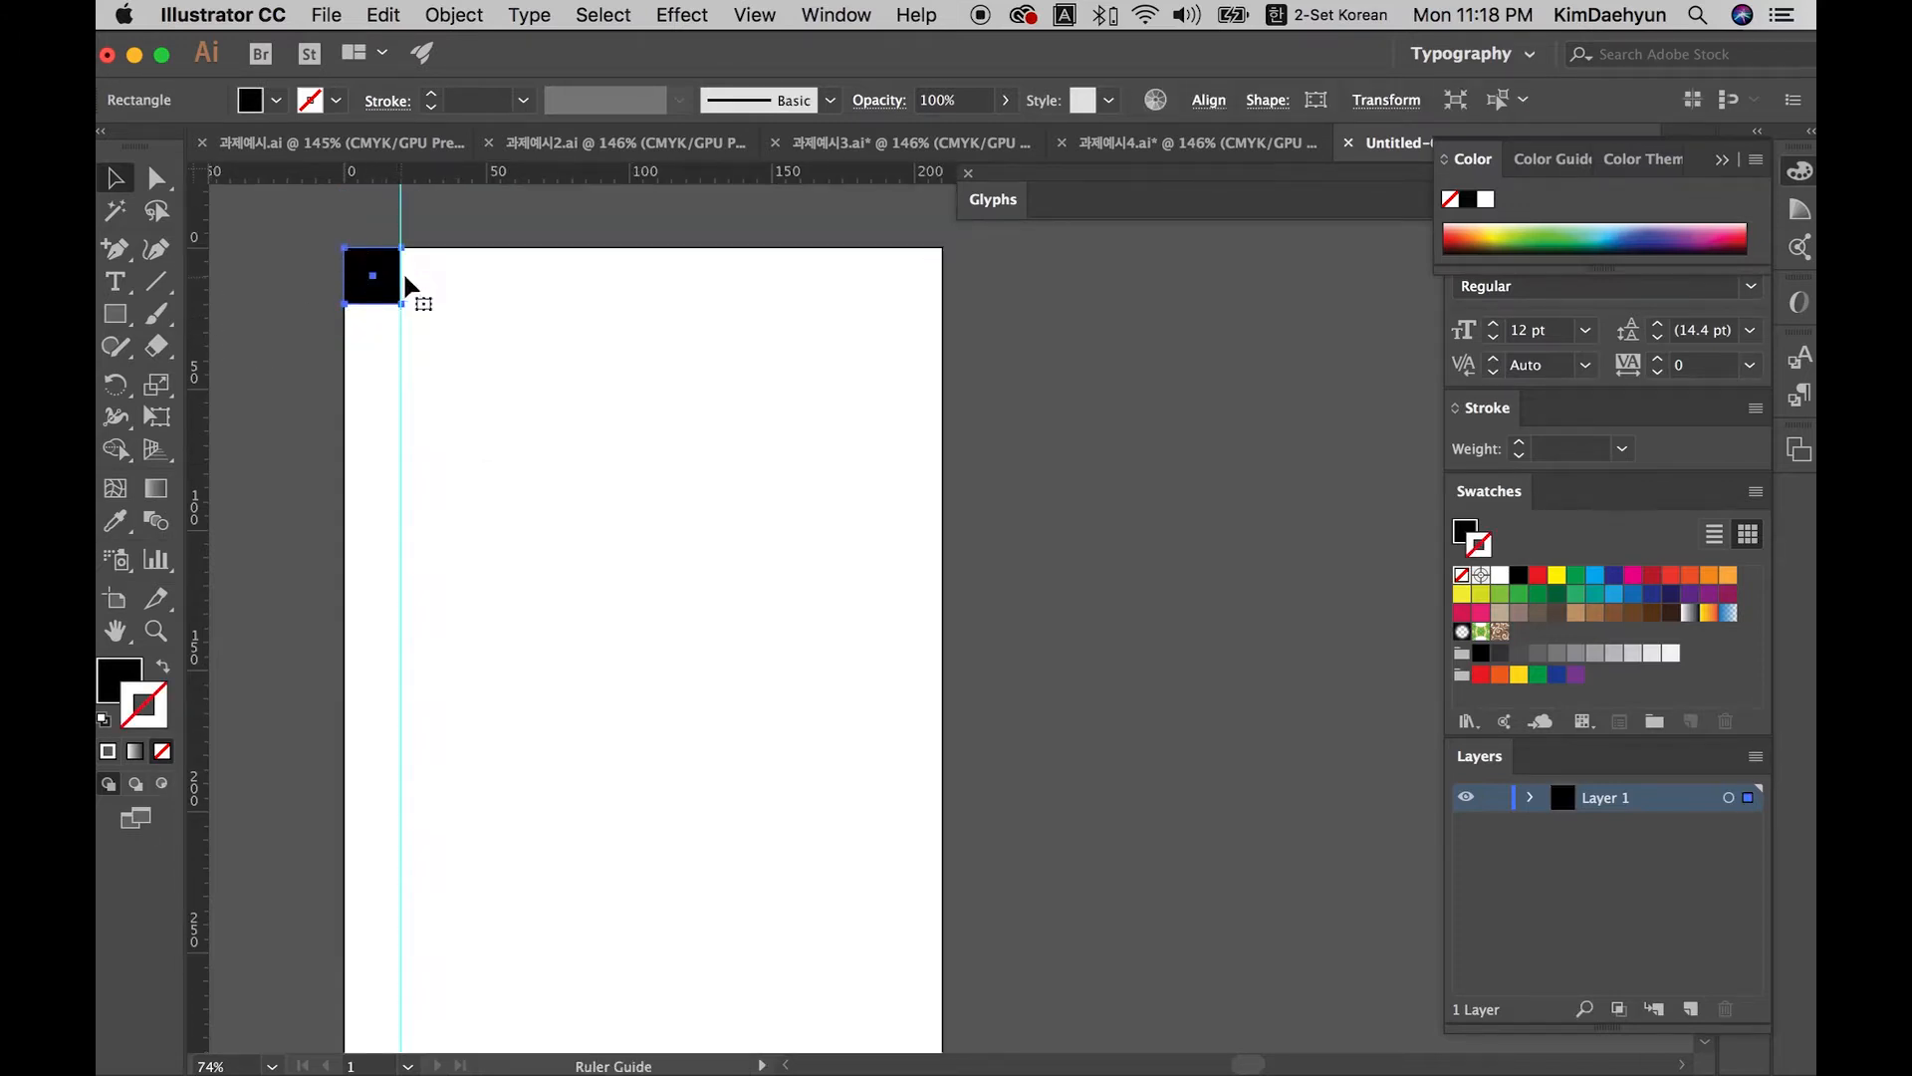
{"action": "left_click_drag", "start_coordinate": [422, 175], "coordinate": [853, 679]}
{"action": "left_click", "coordinate": [380, 345]}
Step: Move the square to the artboard's lower-right corner and place guides along its inner edges for the right and bottom margins
{"action": "left_click_drag", "start_coordinate": [882, 716], "coordinate": [937, 928]}
{"action": "left_click", "coordinate": [834, 530]}
{"action": "left_click_drag", "start_coordinate": [896, 177], "coordinate": [905, 871]}
{"action": "left_click_drag", "start_coordinate": [192, 935], "coordinate": [1096, 702]}
Step: Delete the black square used for measuring the margins
{"action": "left_click", "coordinate": [911, 949]}
{"action": "left_click", "coordinate": [906, 900]}
{"action": "key", "text": "Delete"}
{"action": "left_click_drag", "start_coordinate": [974, 714], "coordinate": [1041, 777]}
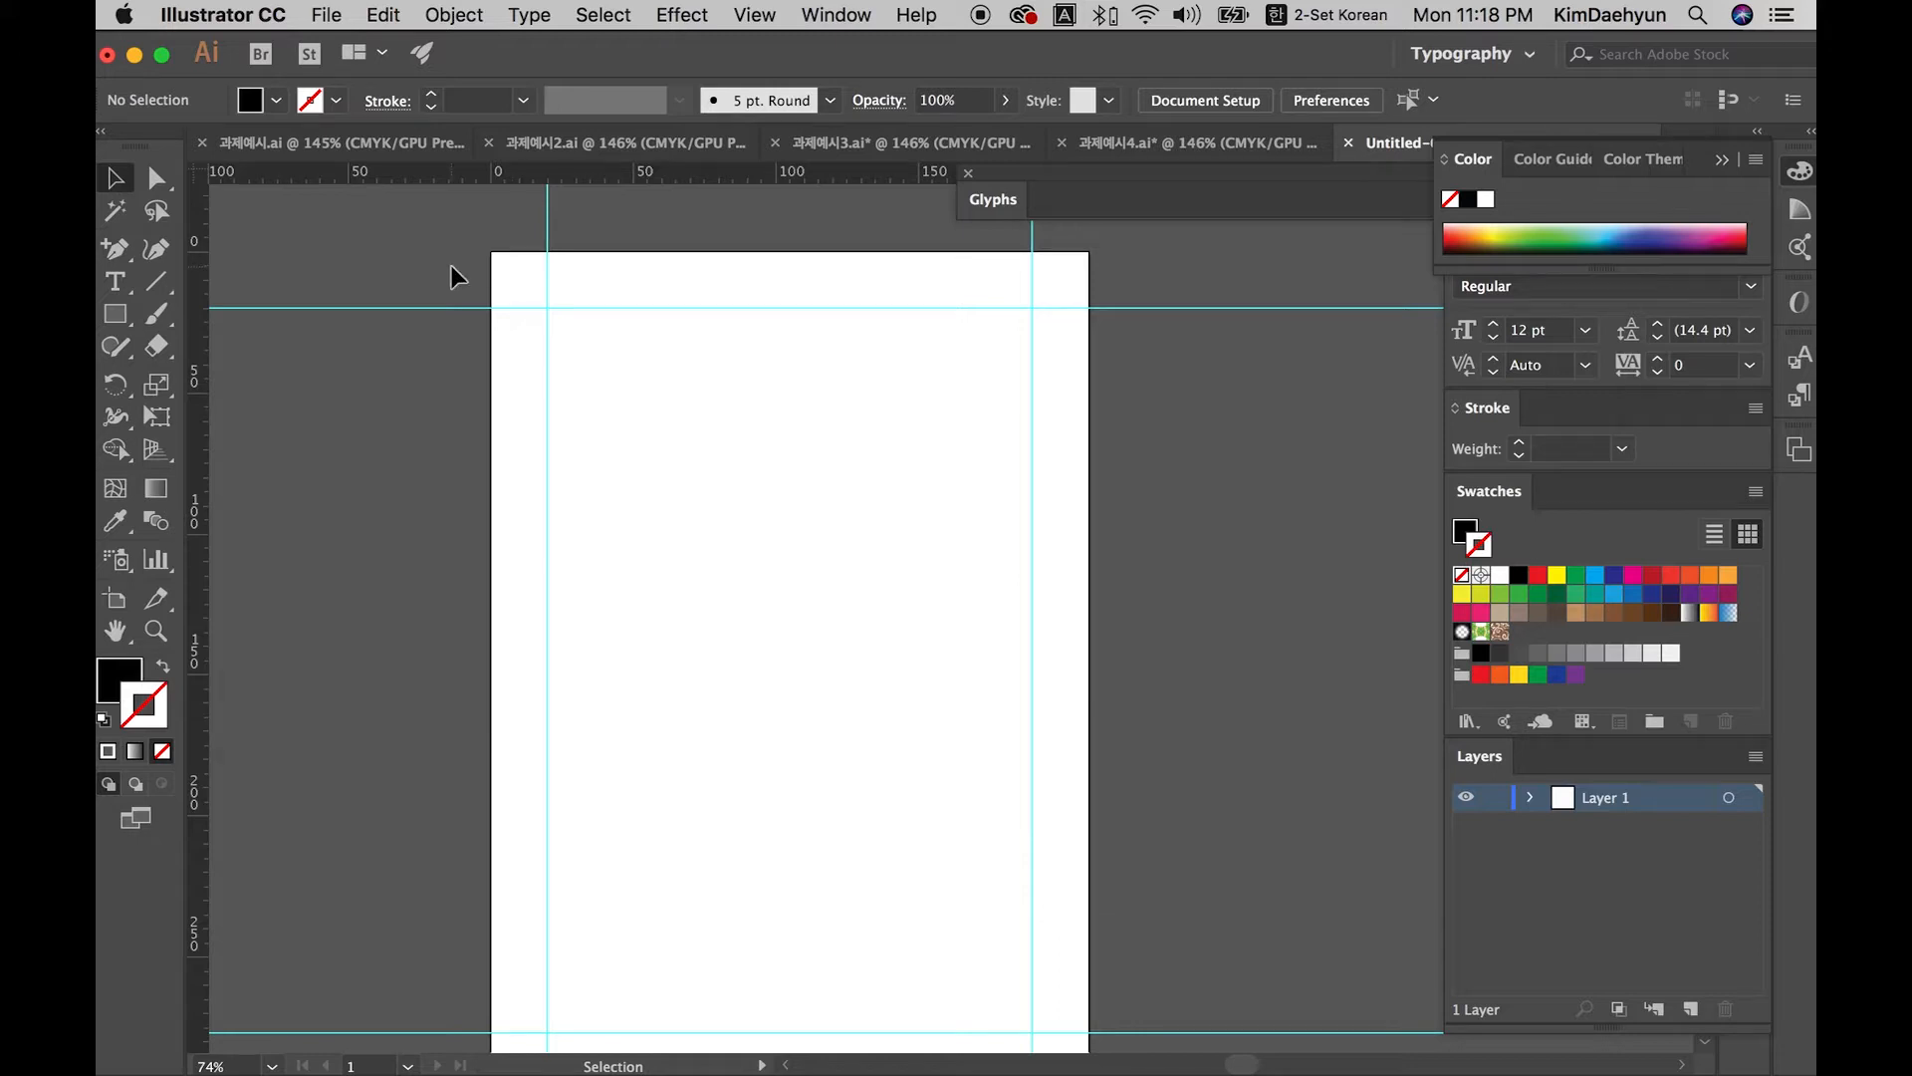
{"action": "left_click_drag", "start_coordinate": [543, 550], "coordinate": [405, 500]}
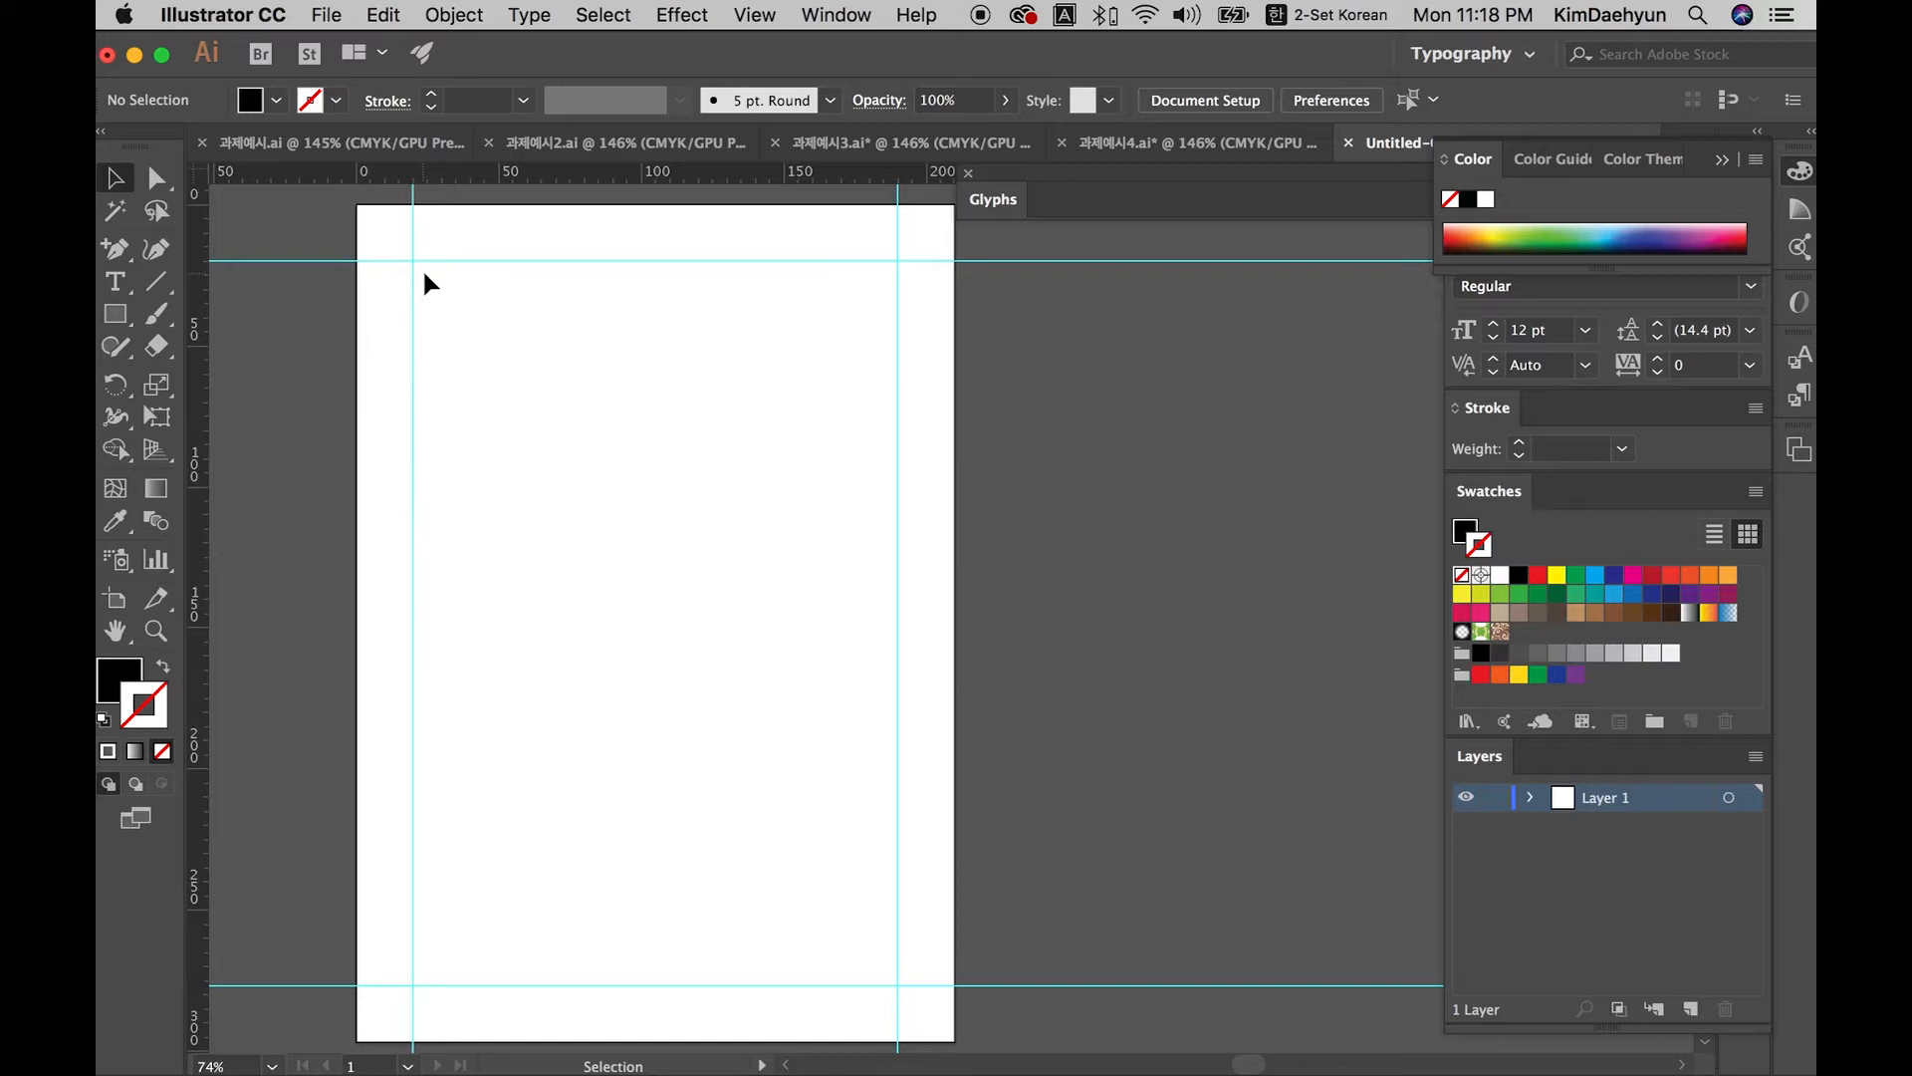
{"action": "left_click_drag", "start_coordinate": [416, 266], "coordinate": [696, 295]}
{"action": "left_click_drag", "start_coordinate": [423, 325], "coordinate": [698, 602]}
{"action": "left_click_drag", "start_coordinate": [413, 601], "coordinate": [895, 978]}
{"action": "left_click_drag", "start_coordinate": [796, 679], "coordinate": [816, 641]}
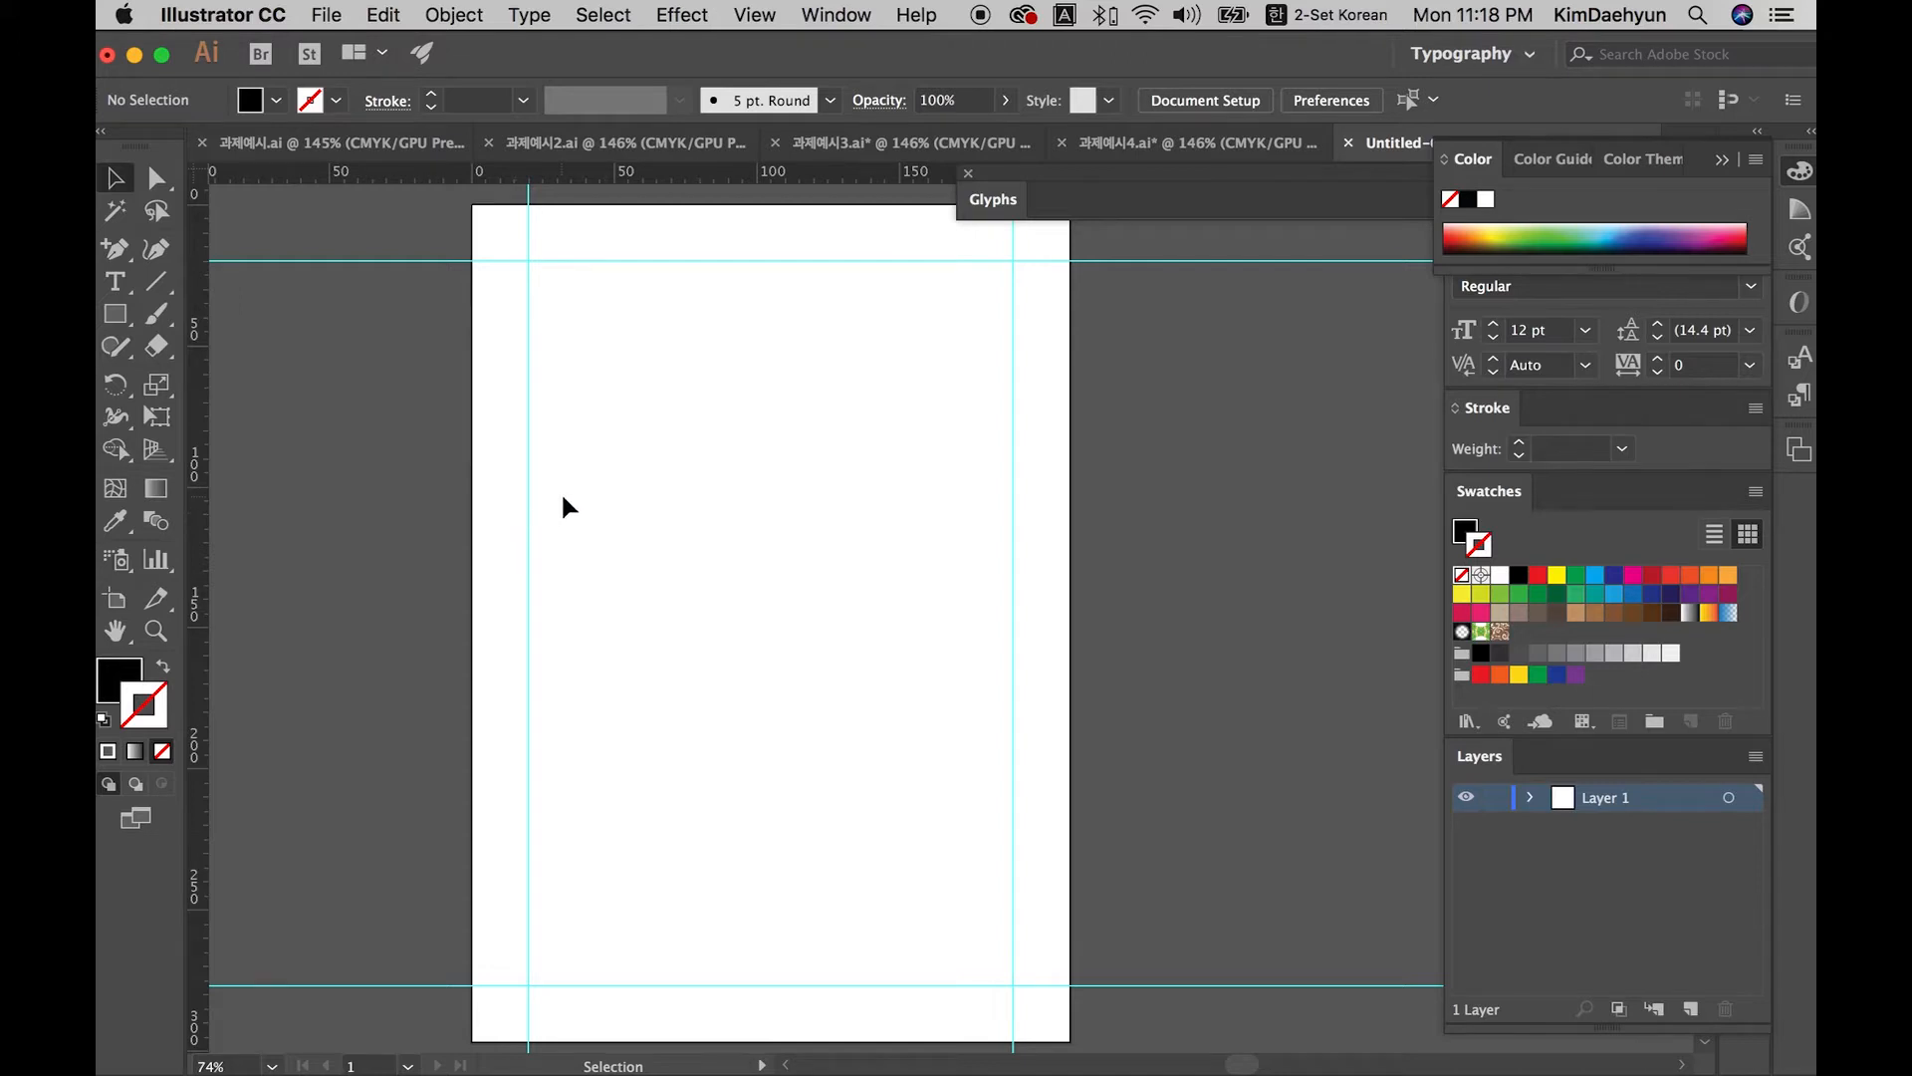
{"action": "left_click_drag", "start_coordinate": [602, 487], "coordinate": [422, 487]}
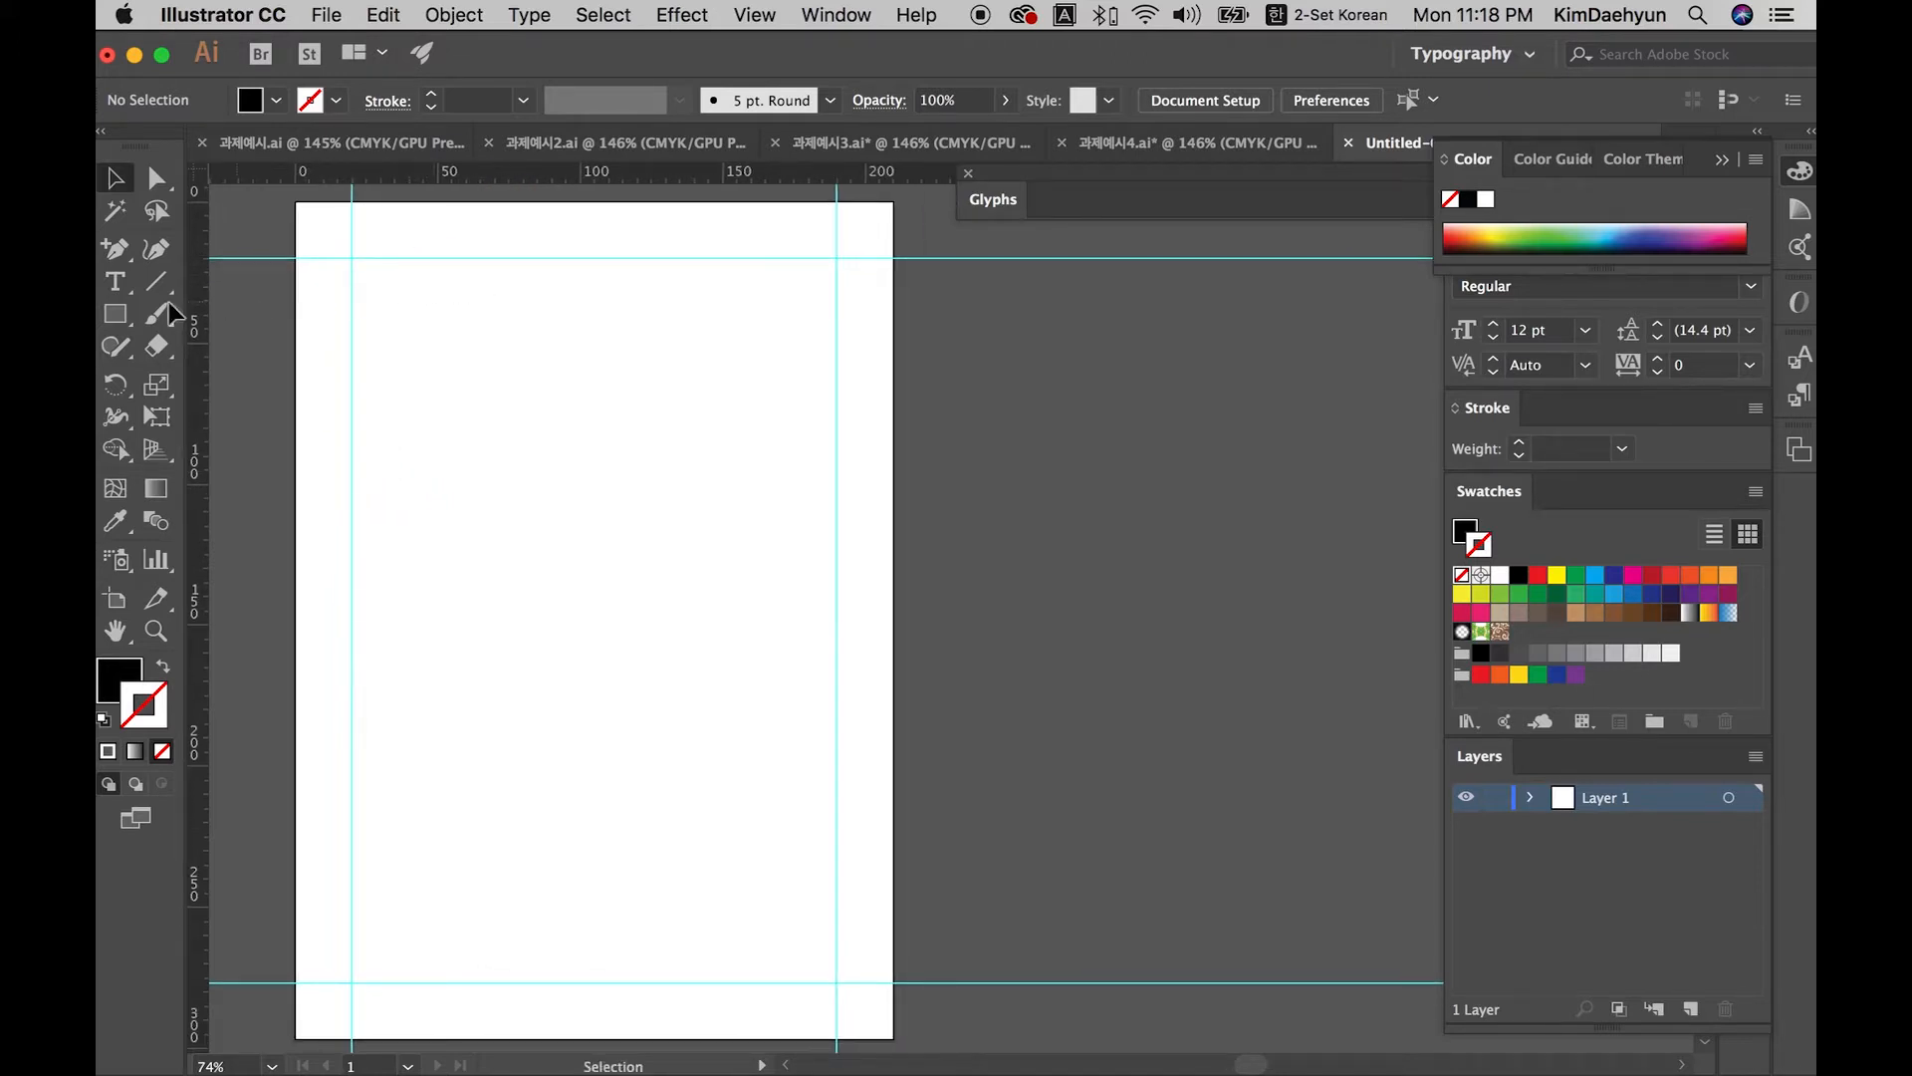
Step: Draw a black 170 x 257 mm rectangle filling the area inside the four margin guides and select it
{"action": "left_click", "coordinate": [115, 314]}
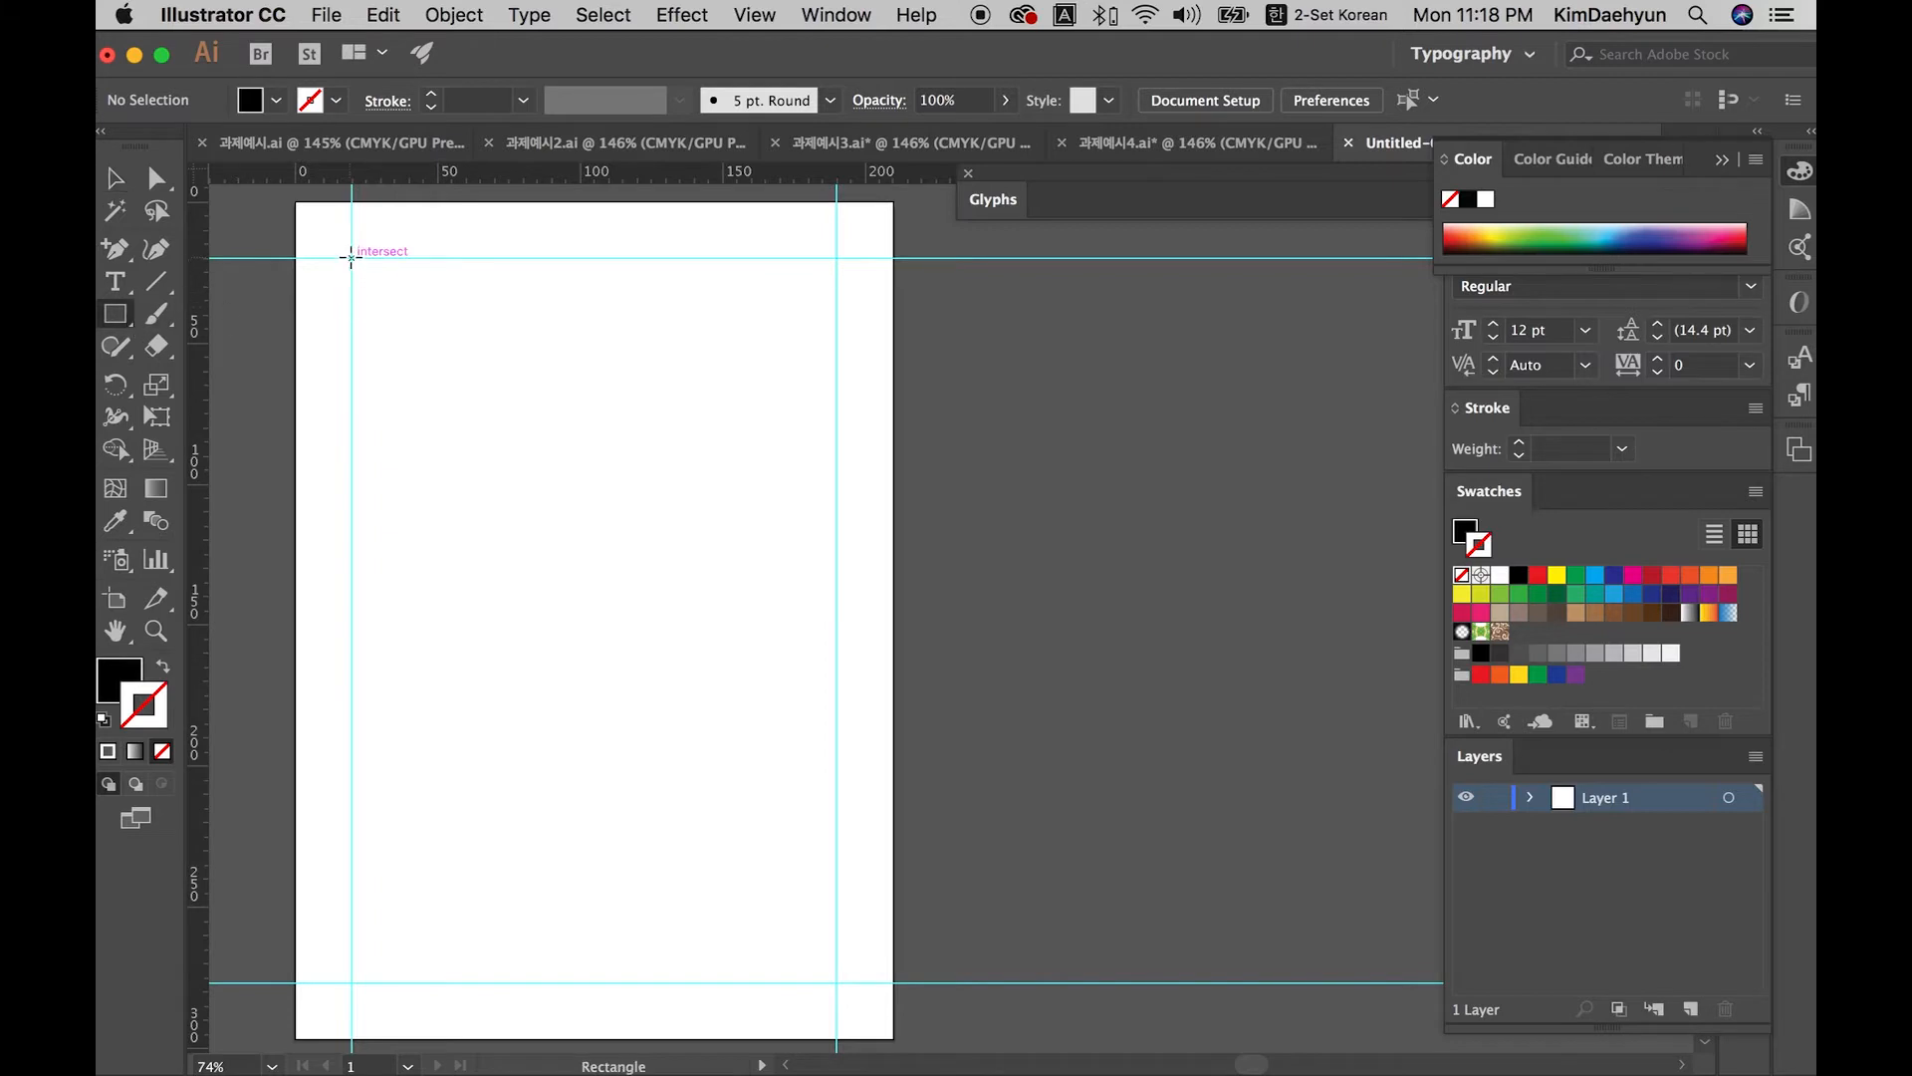
{"action": "key", "text": "v"}
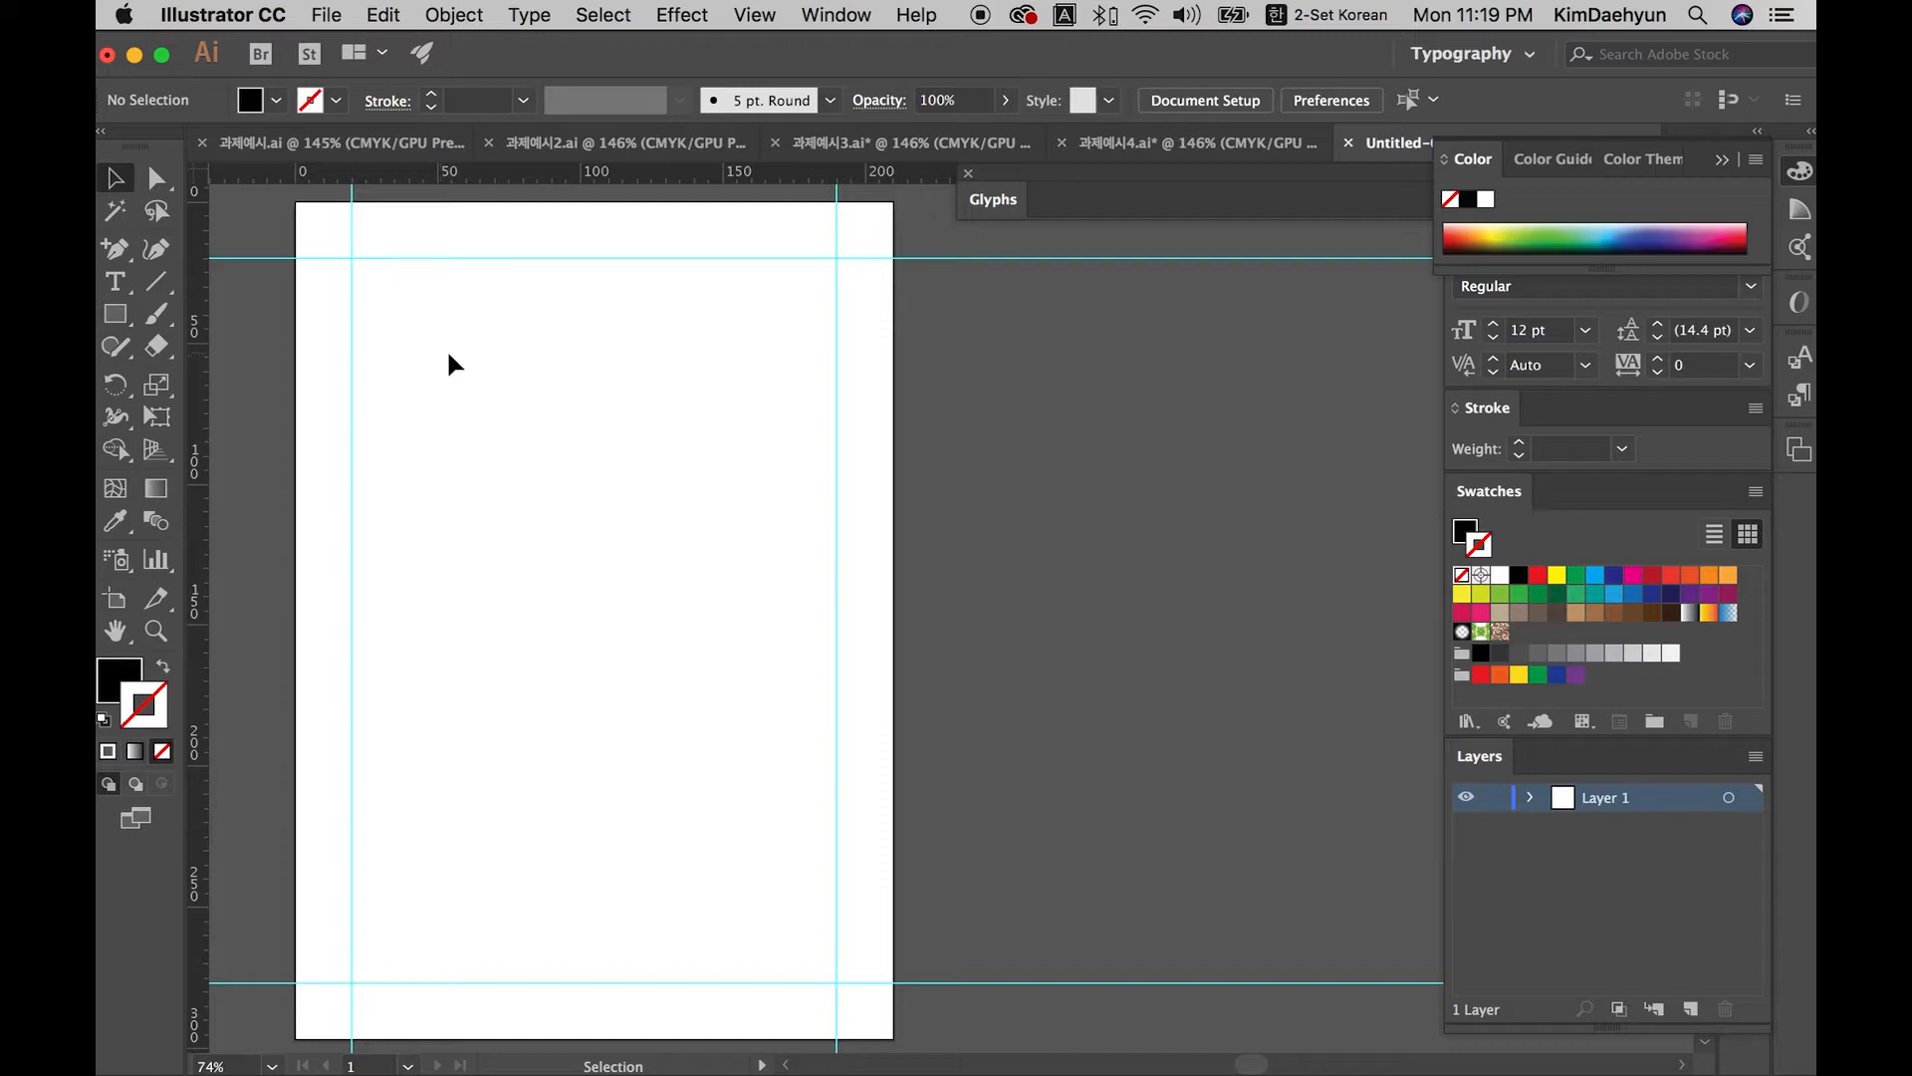
{"action": "left_click", "coordinate": [114, 314]}
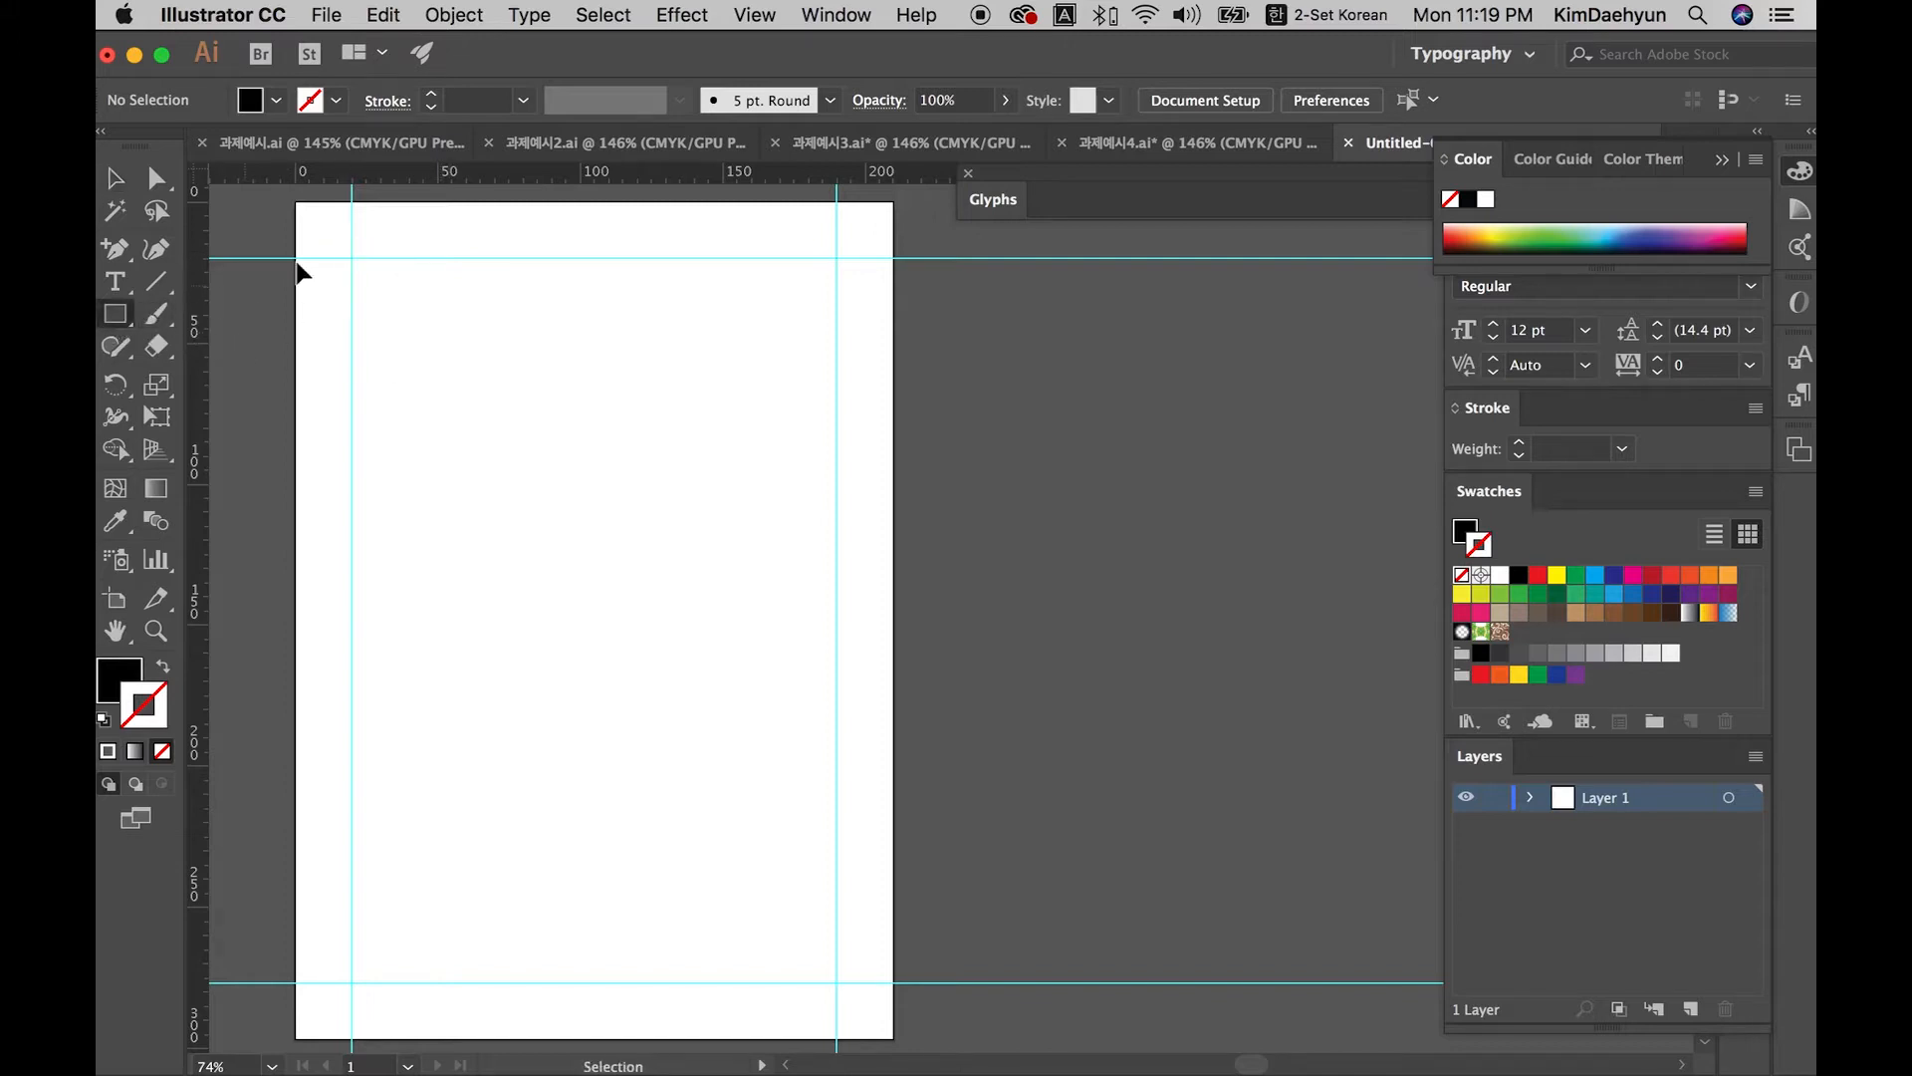
{"action": "left_click_drag", "start_coordinate": [353, 259], "coordinate": [836, 982]}
{"action": "key", "text": "v"}
{"action": "left_click", "coordinate": [1004, 863]}
{"action": "left_click", "coordinate": [792, 812]}
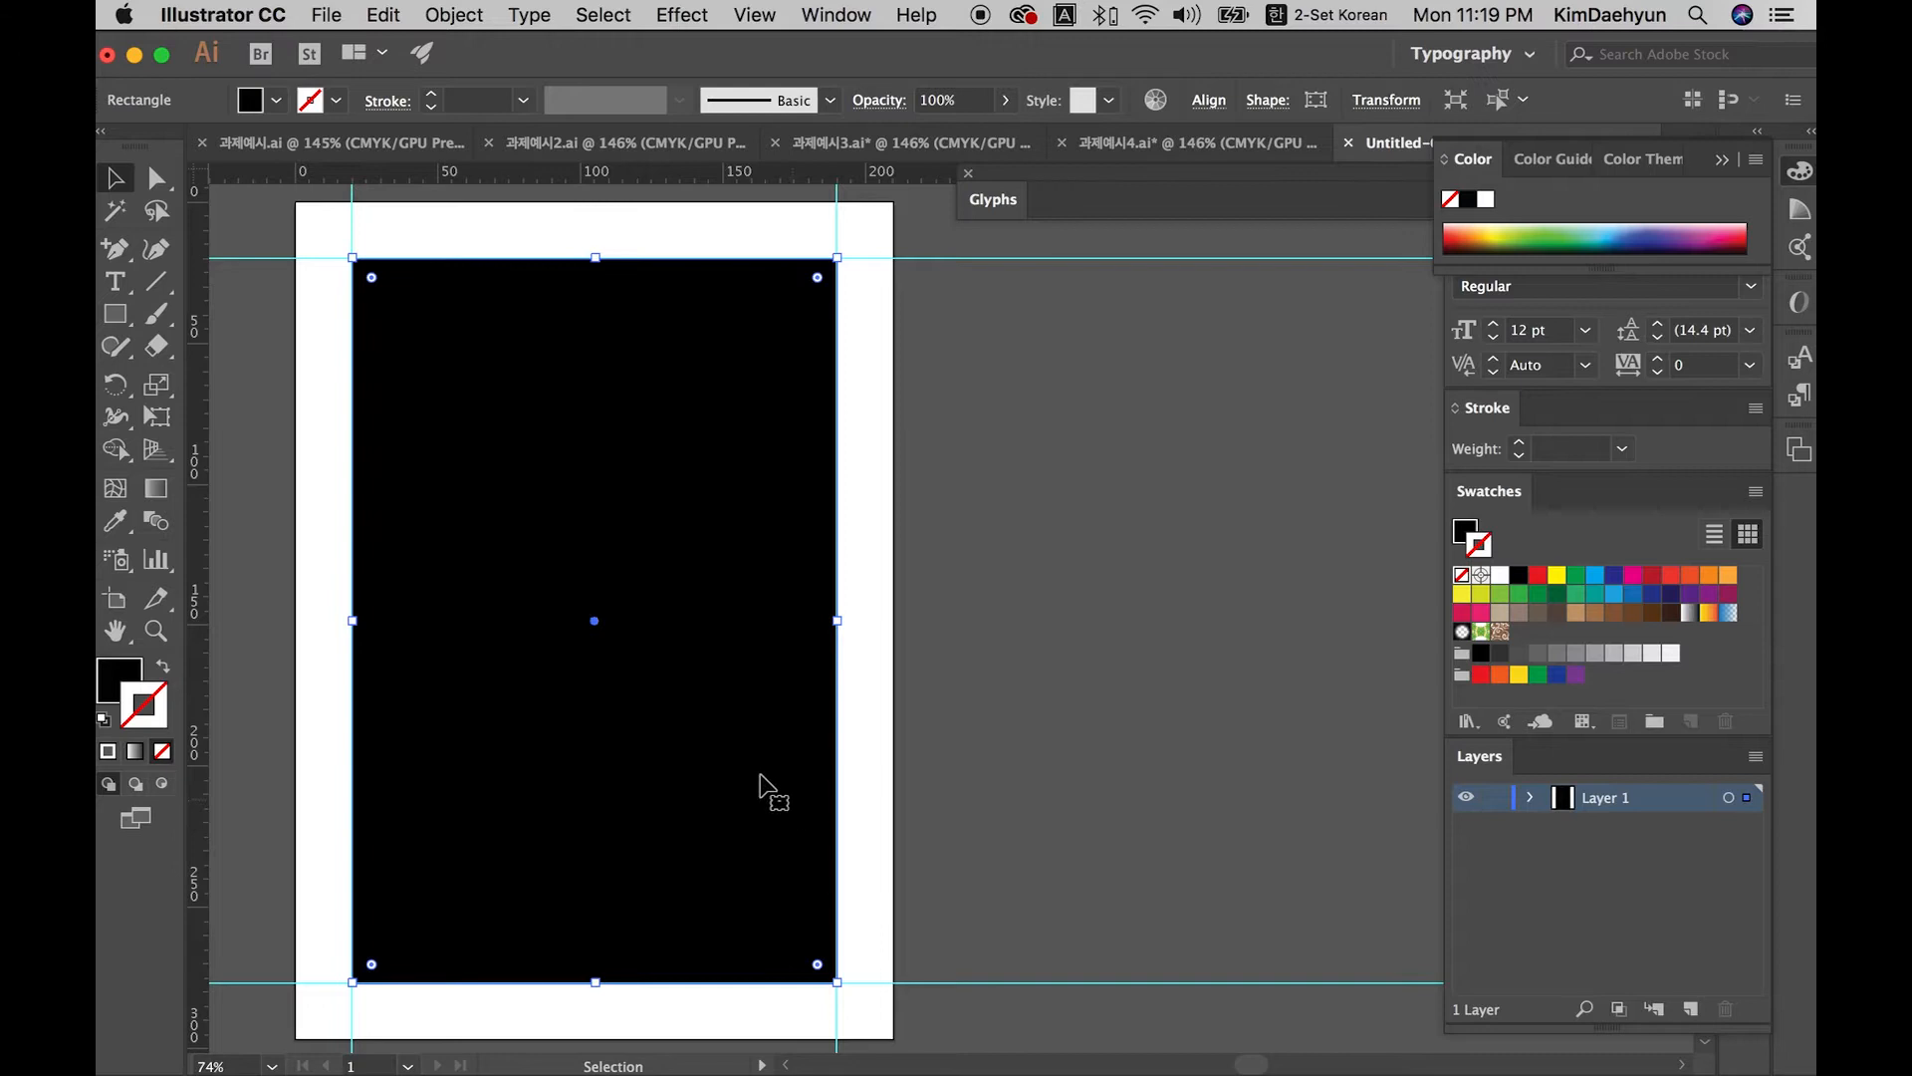
Step: Open the Split Into Grid settings for the black rectangle and turn on the preview
{"action": "scroll", "coordinate": [726, 757], "scroll_direction": "down", "scroll_amount": 1}
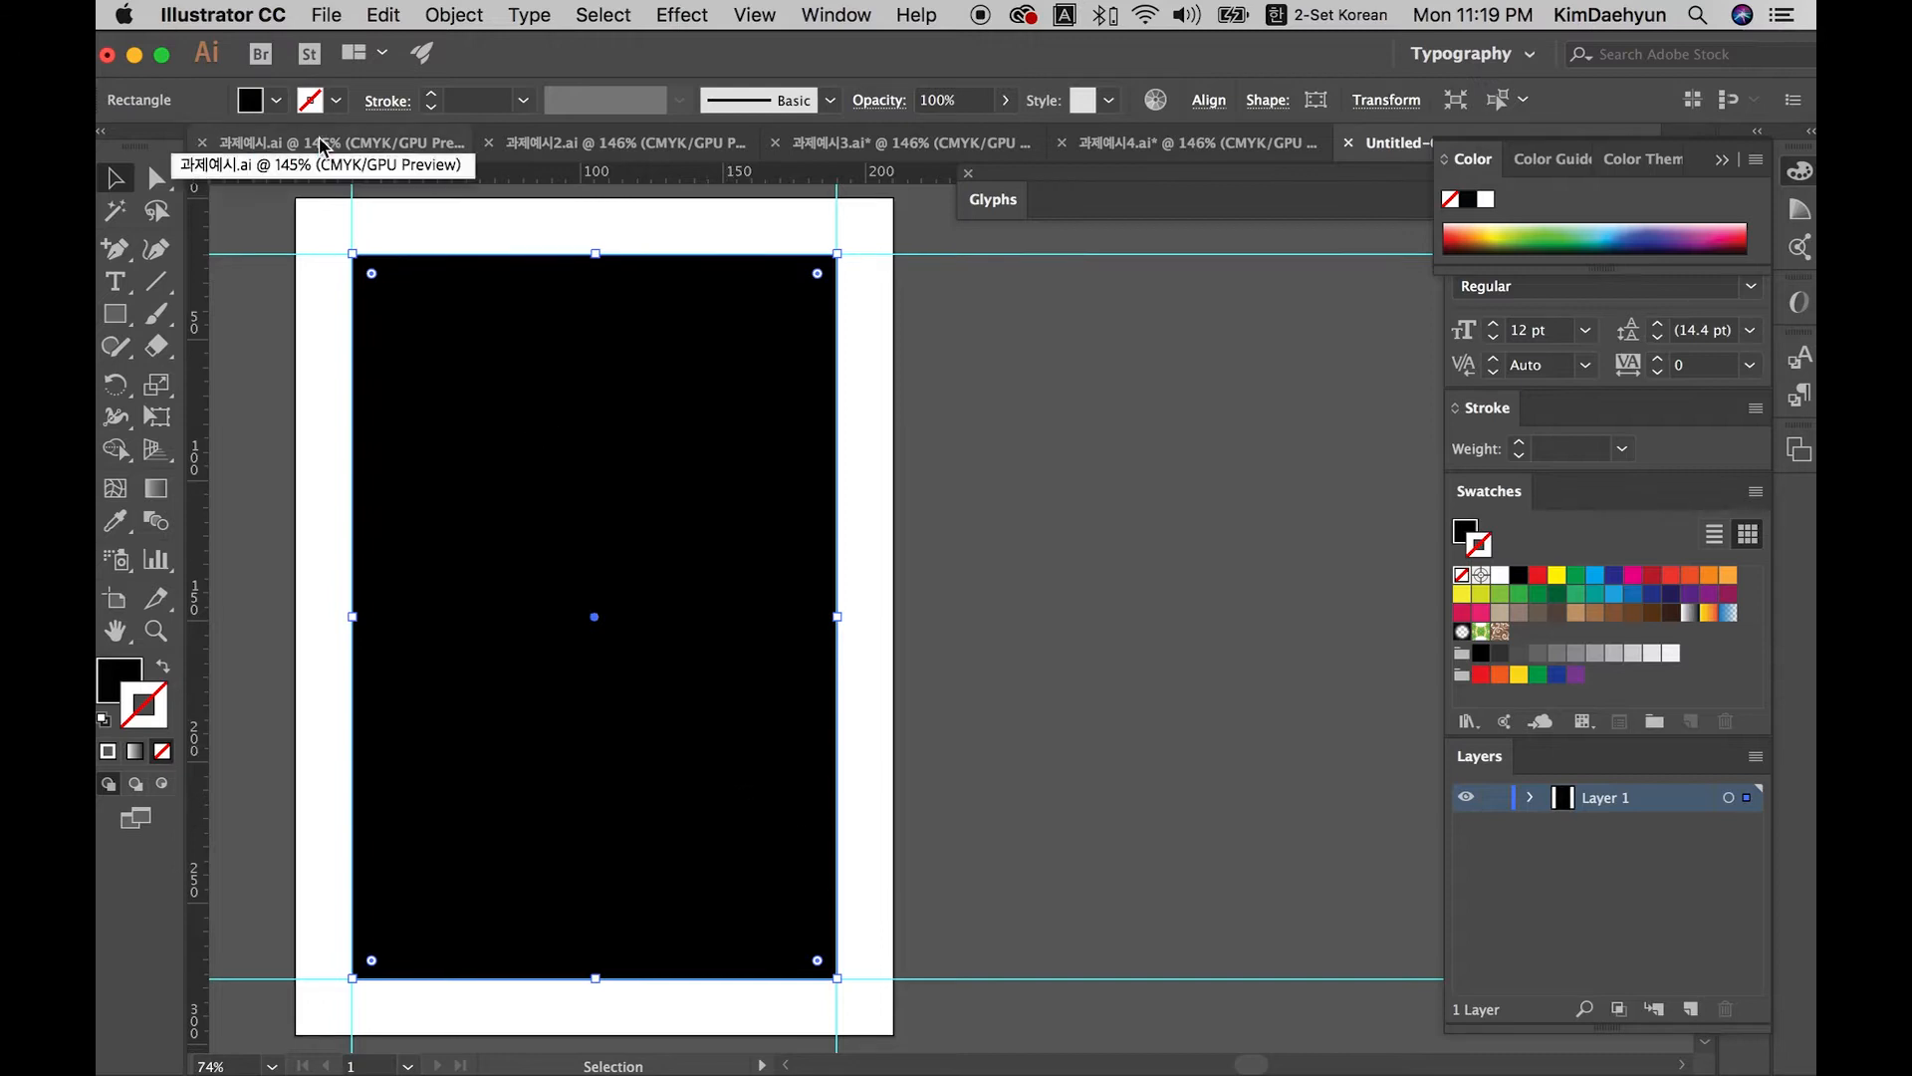
{"action": "left_click", "coordinate": [976, 438]}
{"action": "left_click", "coordinate": [785, 435]}
{"action": "left_click", "coordinate": [465, 20]}
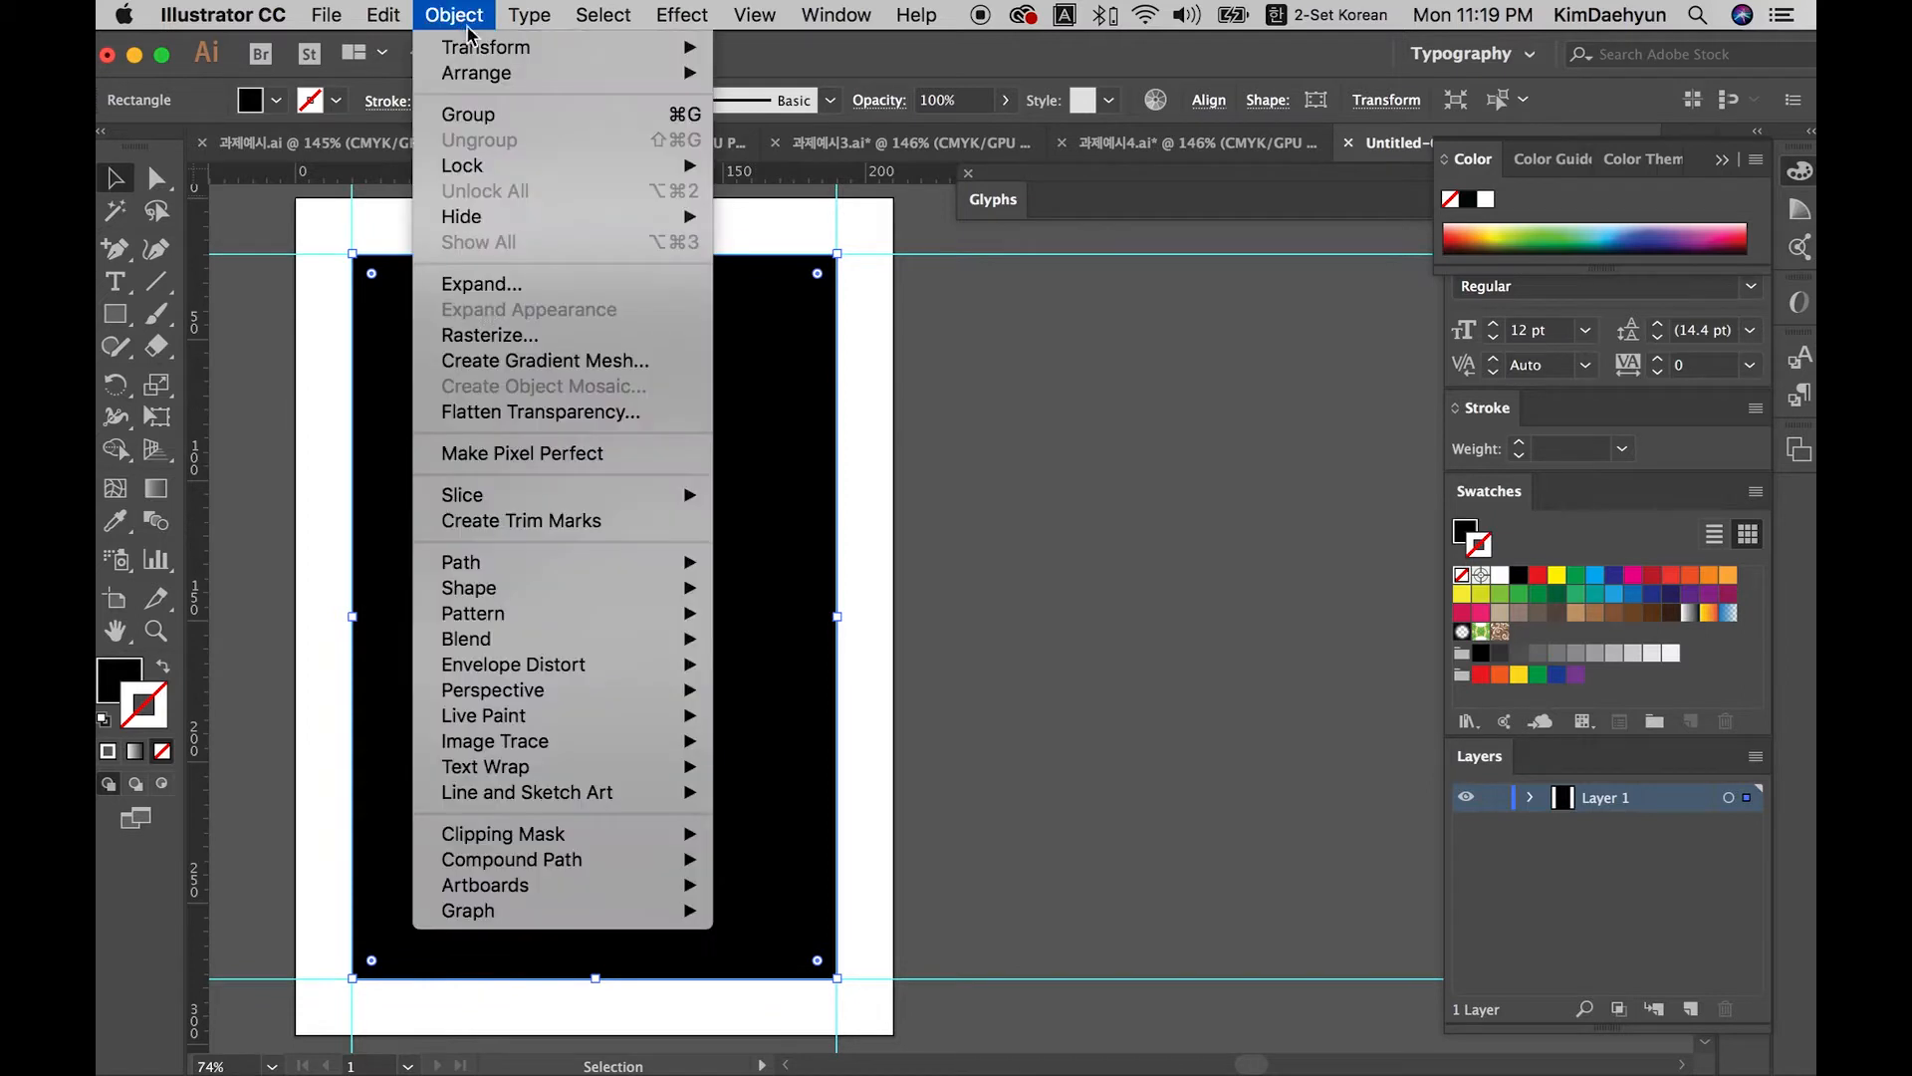
{"action": "mouse_move", "coordinate": [534, 560]}
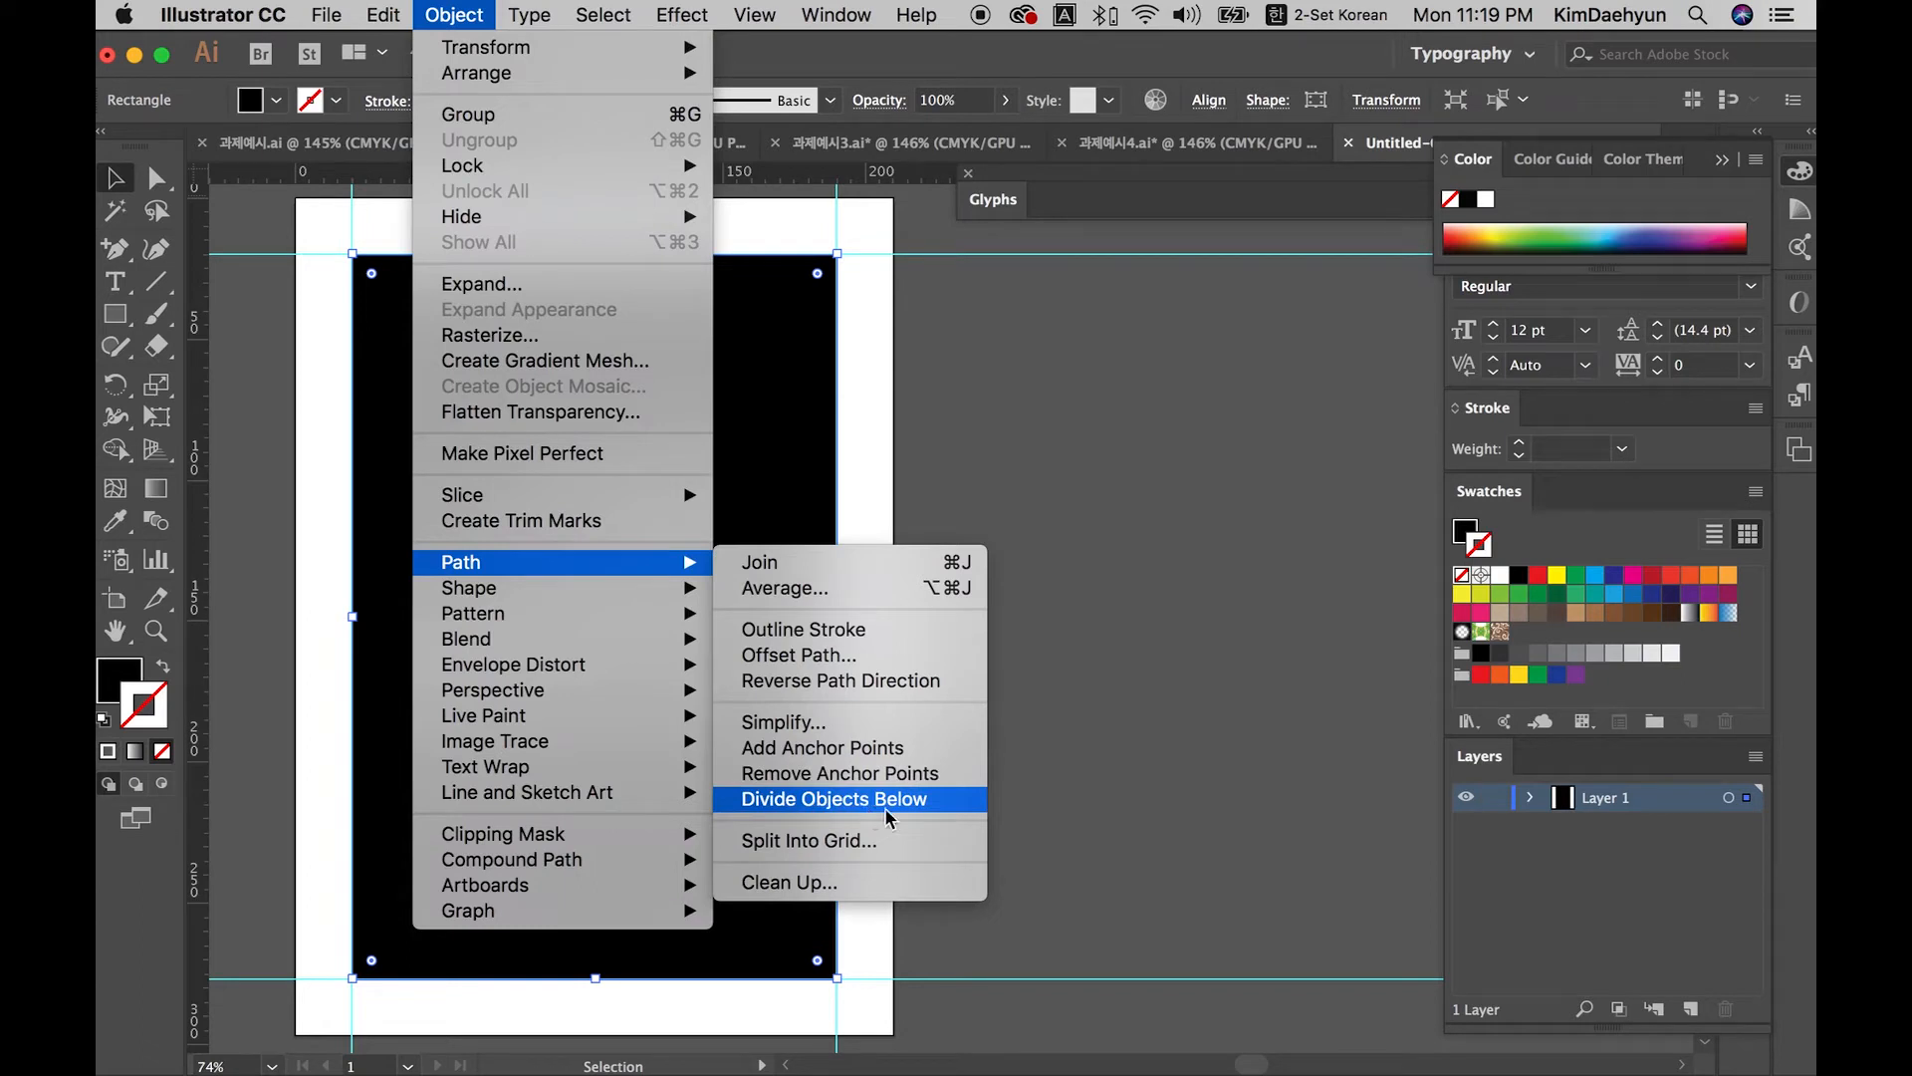
{"action": "left_click", "coordinate": [794, 845]}
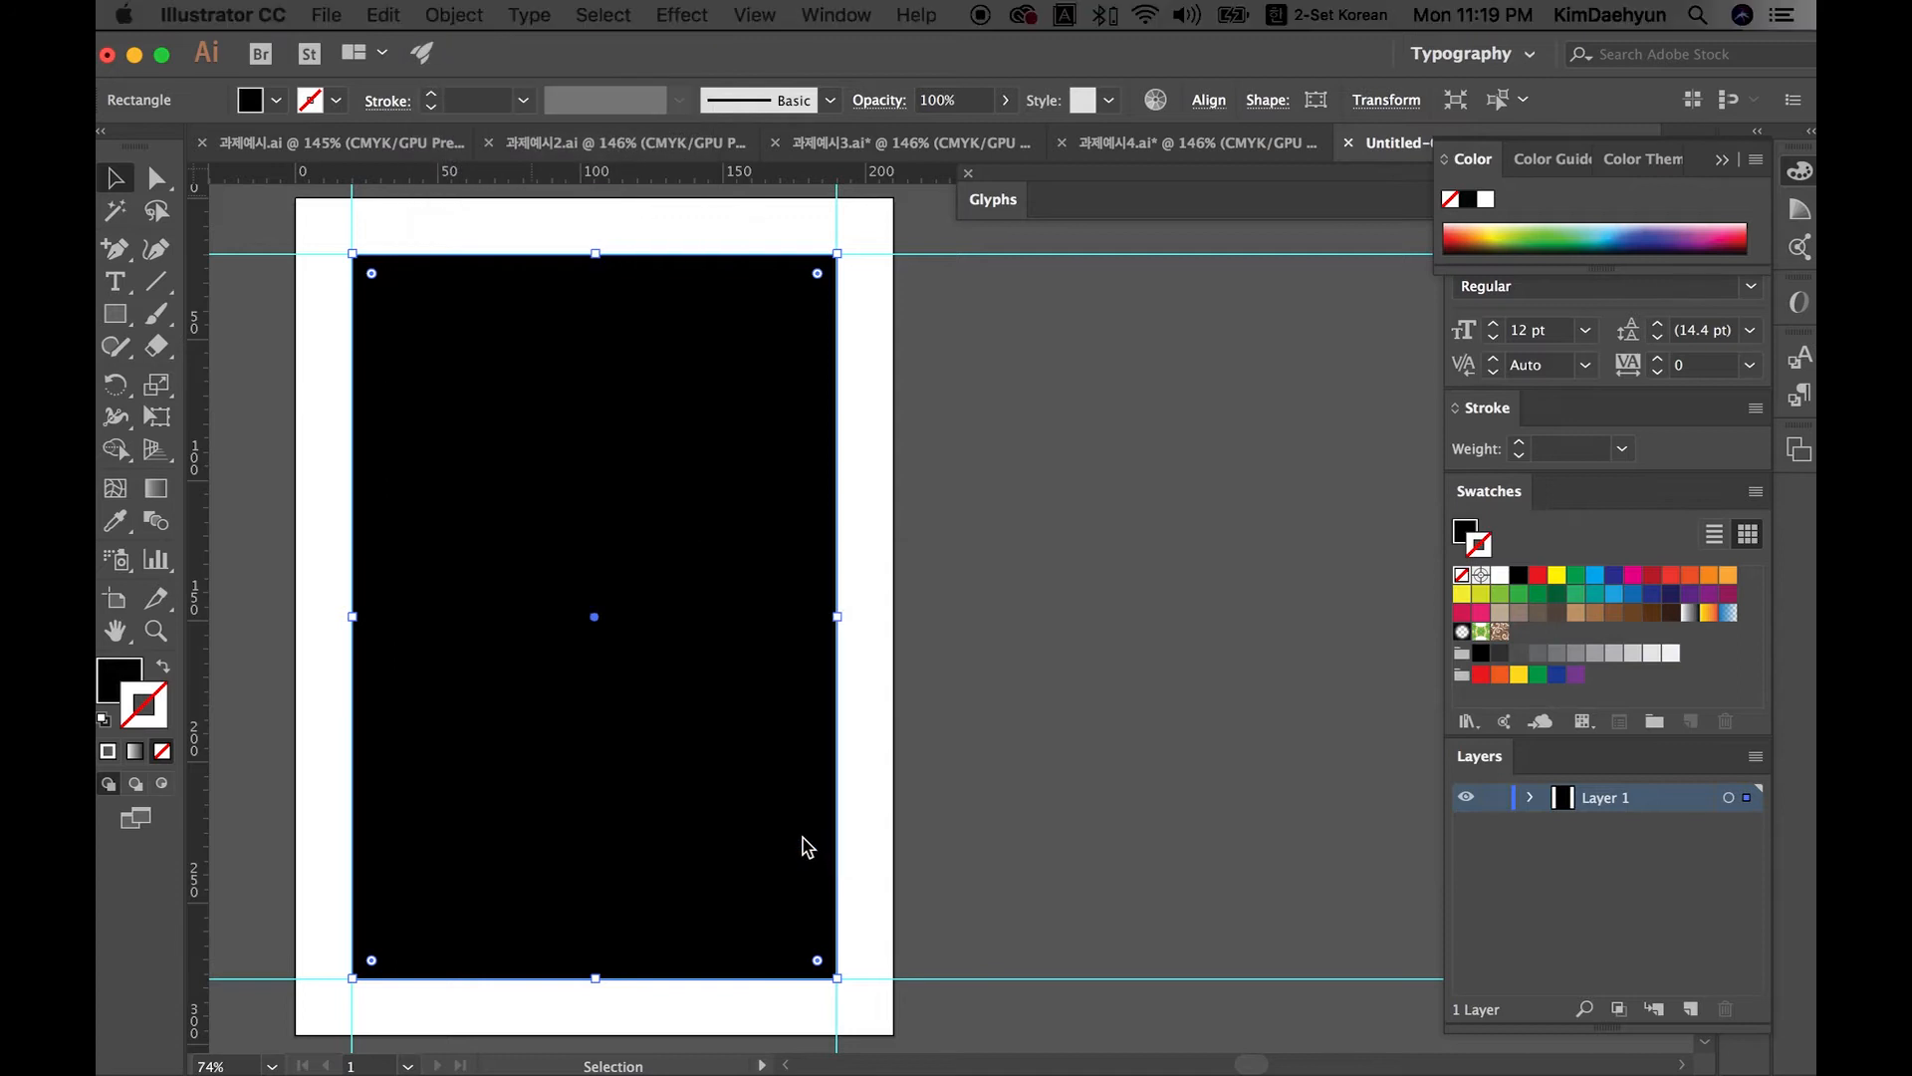
{"action": "left_click_drag", "start_coordinate": [883, 295], "coordinate": [1145, 403]}
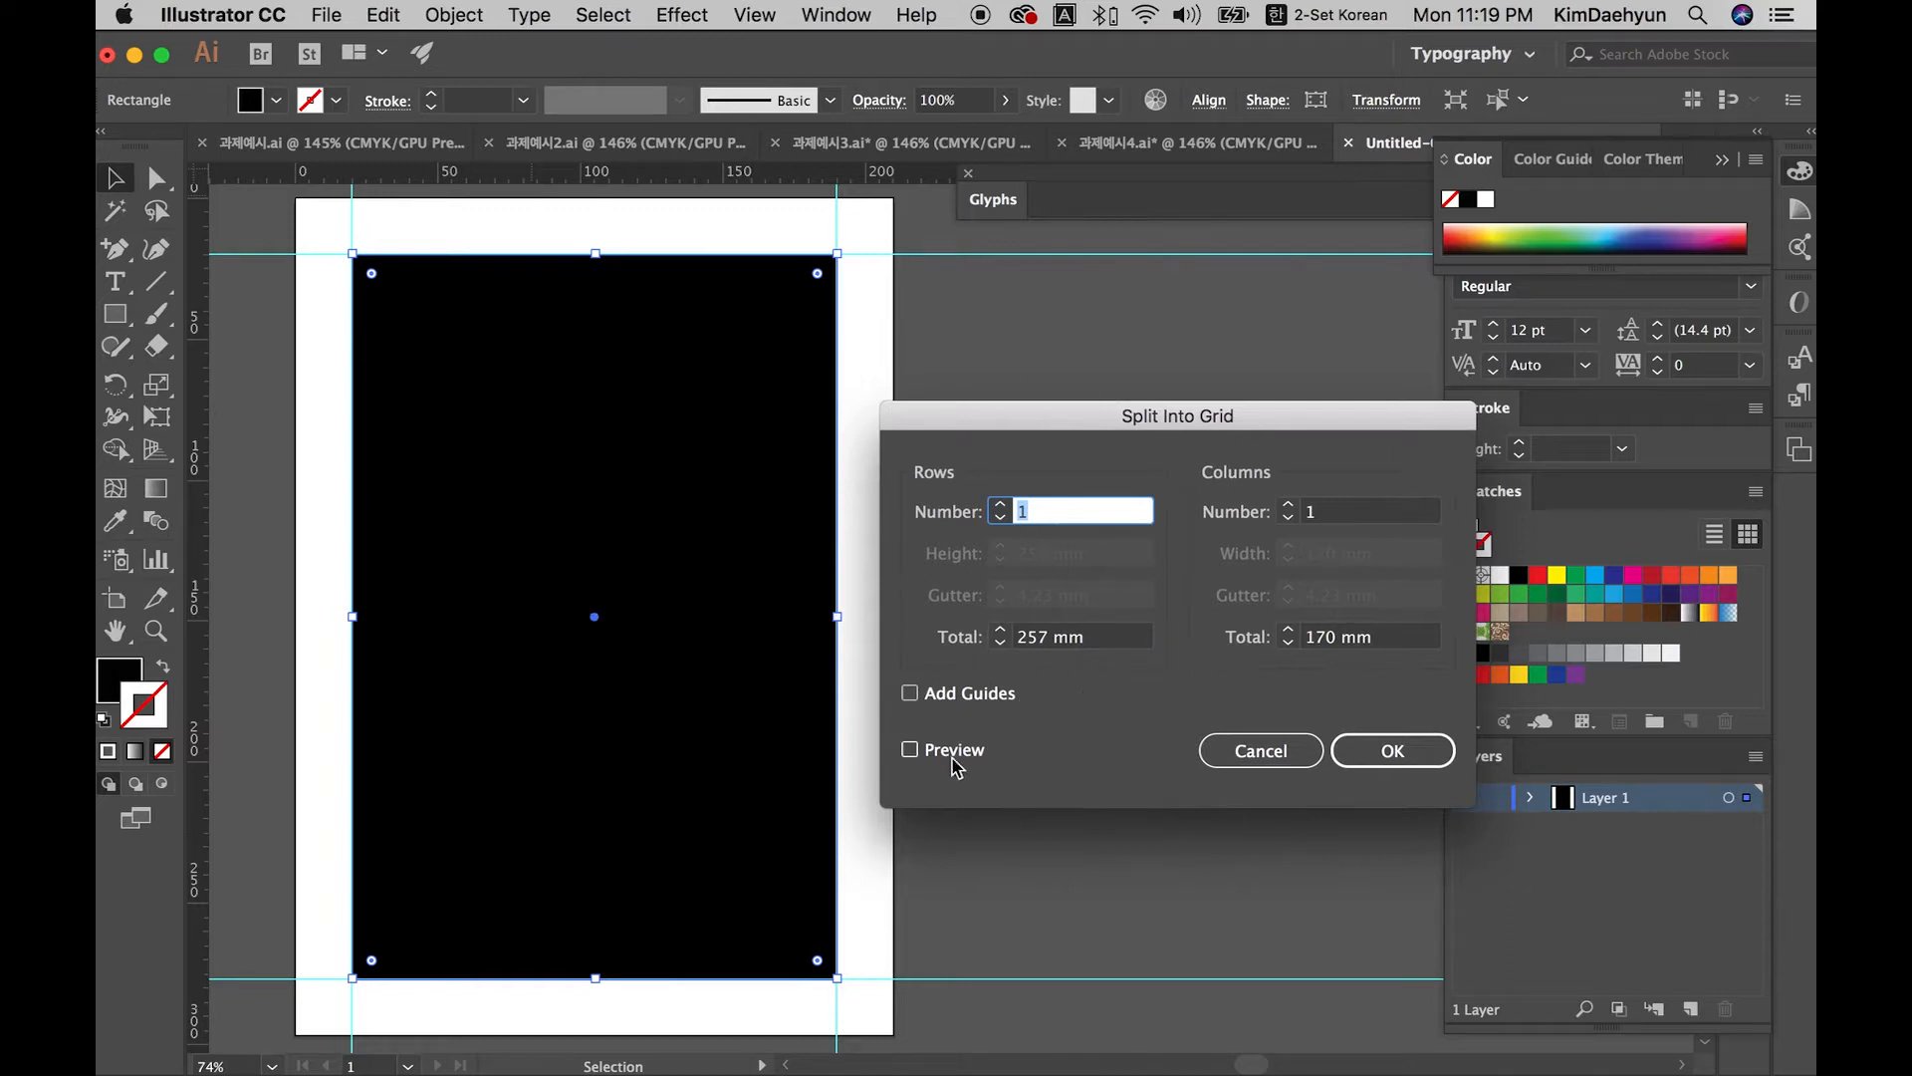
{"action": "left_click", "coordinate": [910, 749]}
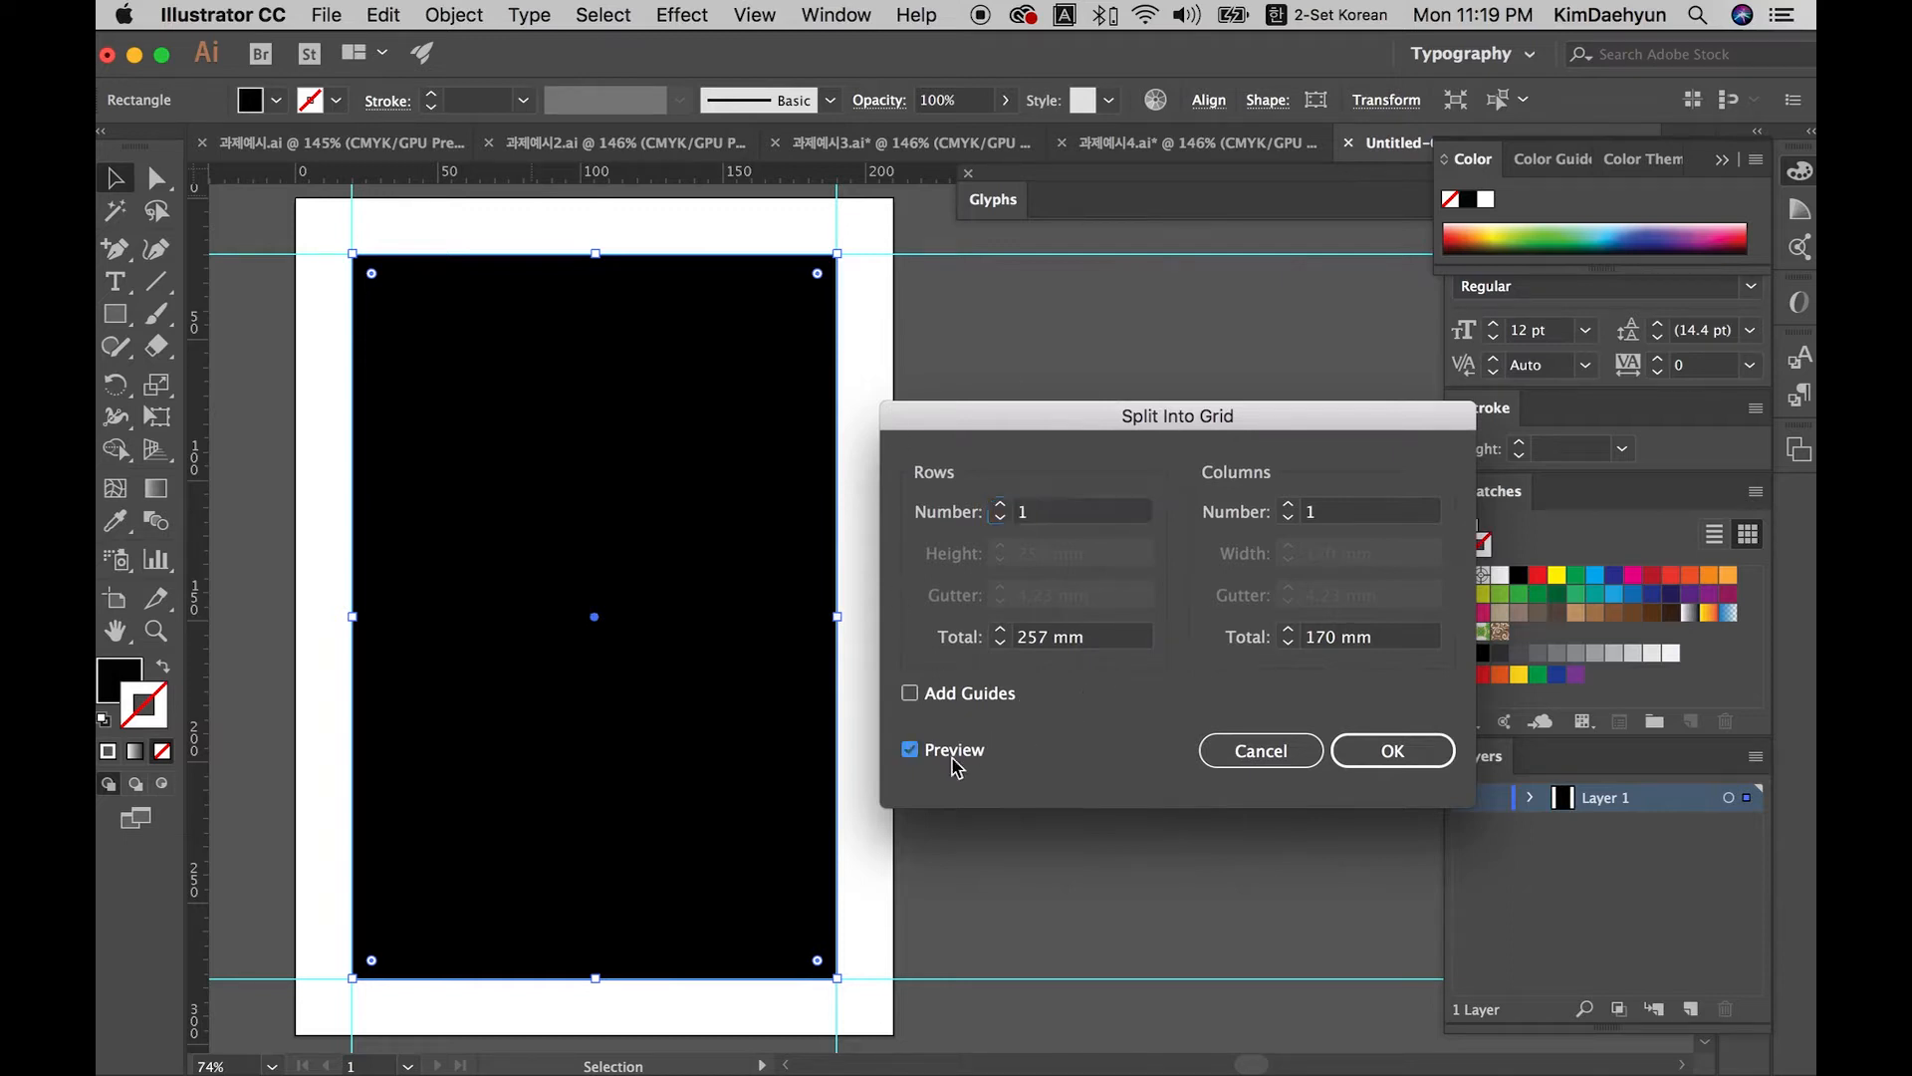
Step: Set the grid split to 4 rows and 4 columns
{"action": "left_click", "coordinate": [1001, 506]}
{"action": "left_click", "coordinate": [1001, 506]}
{"action": "left_click", "coordinate": [1001, 506]}
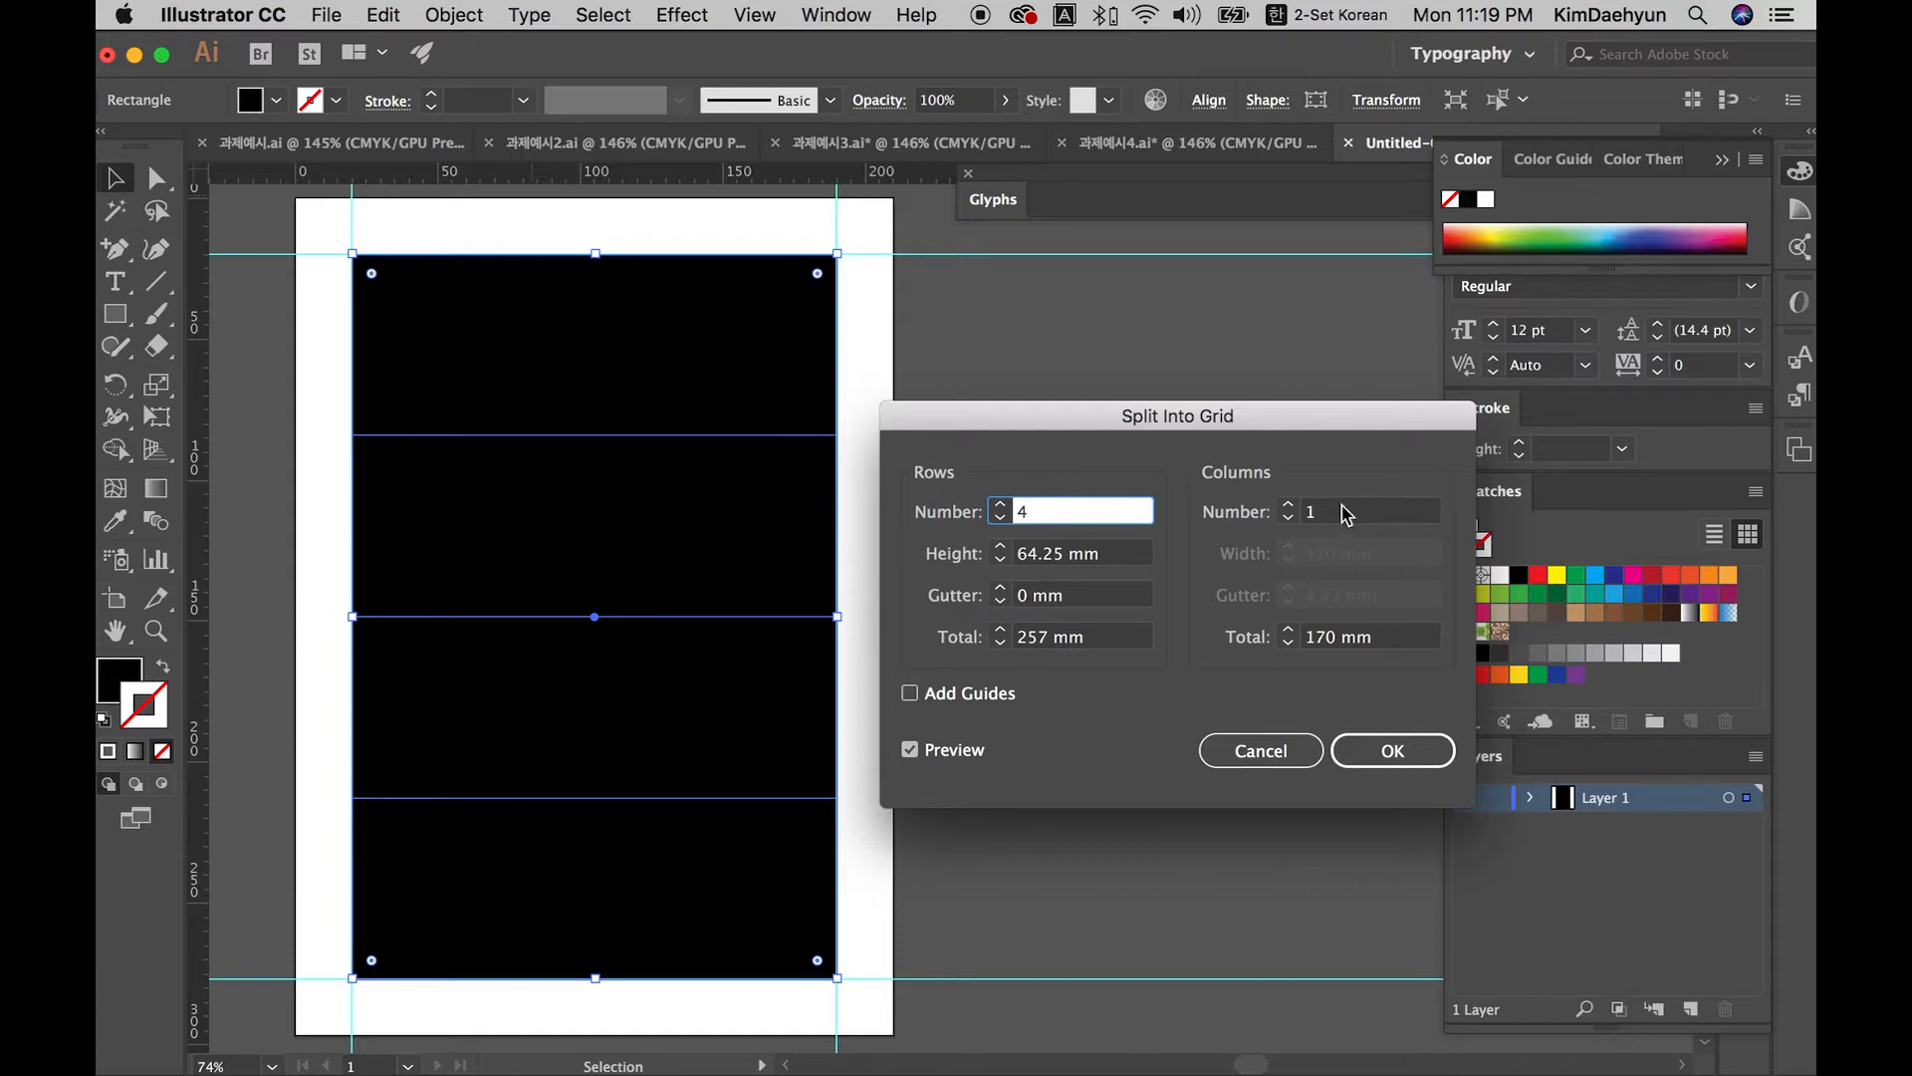
{"action": "left_click", "coordinate": [1288, 504]}
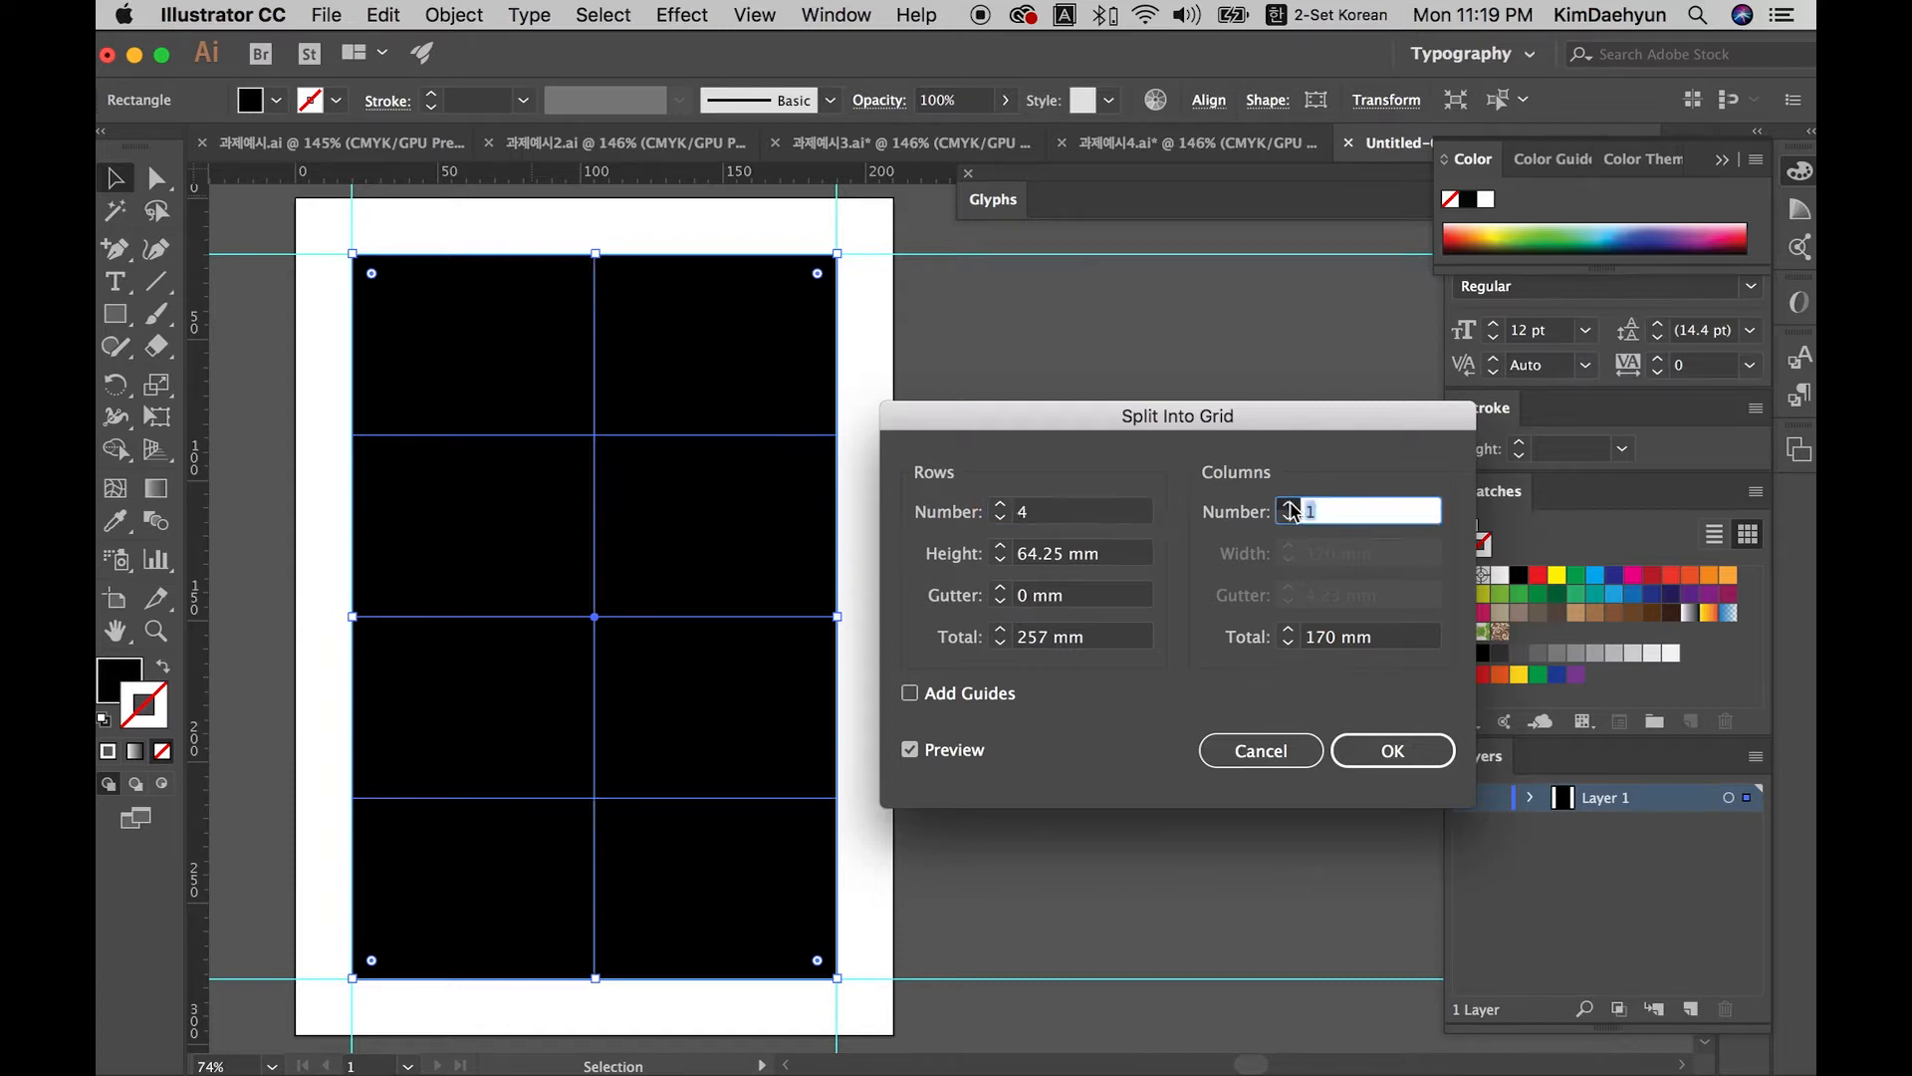
{"action": "left_click", "coordinate": [1288, 504]}
{"action": "left_click", "coordinate": [1289, 504]}
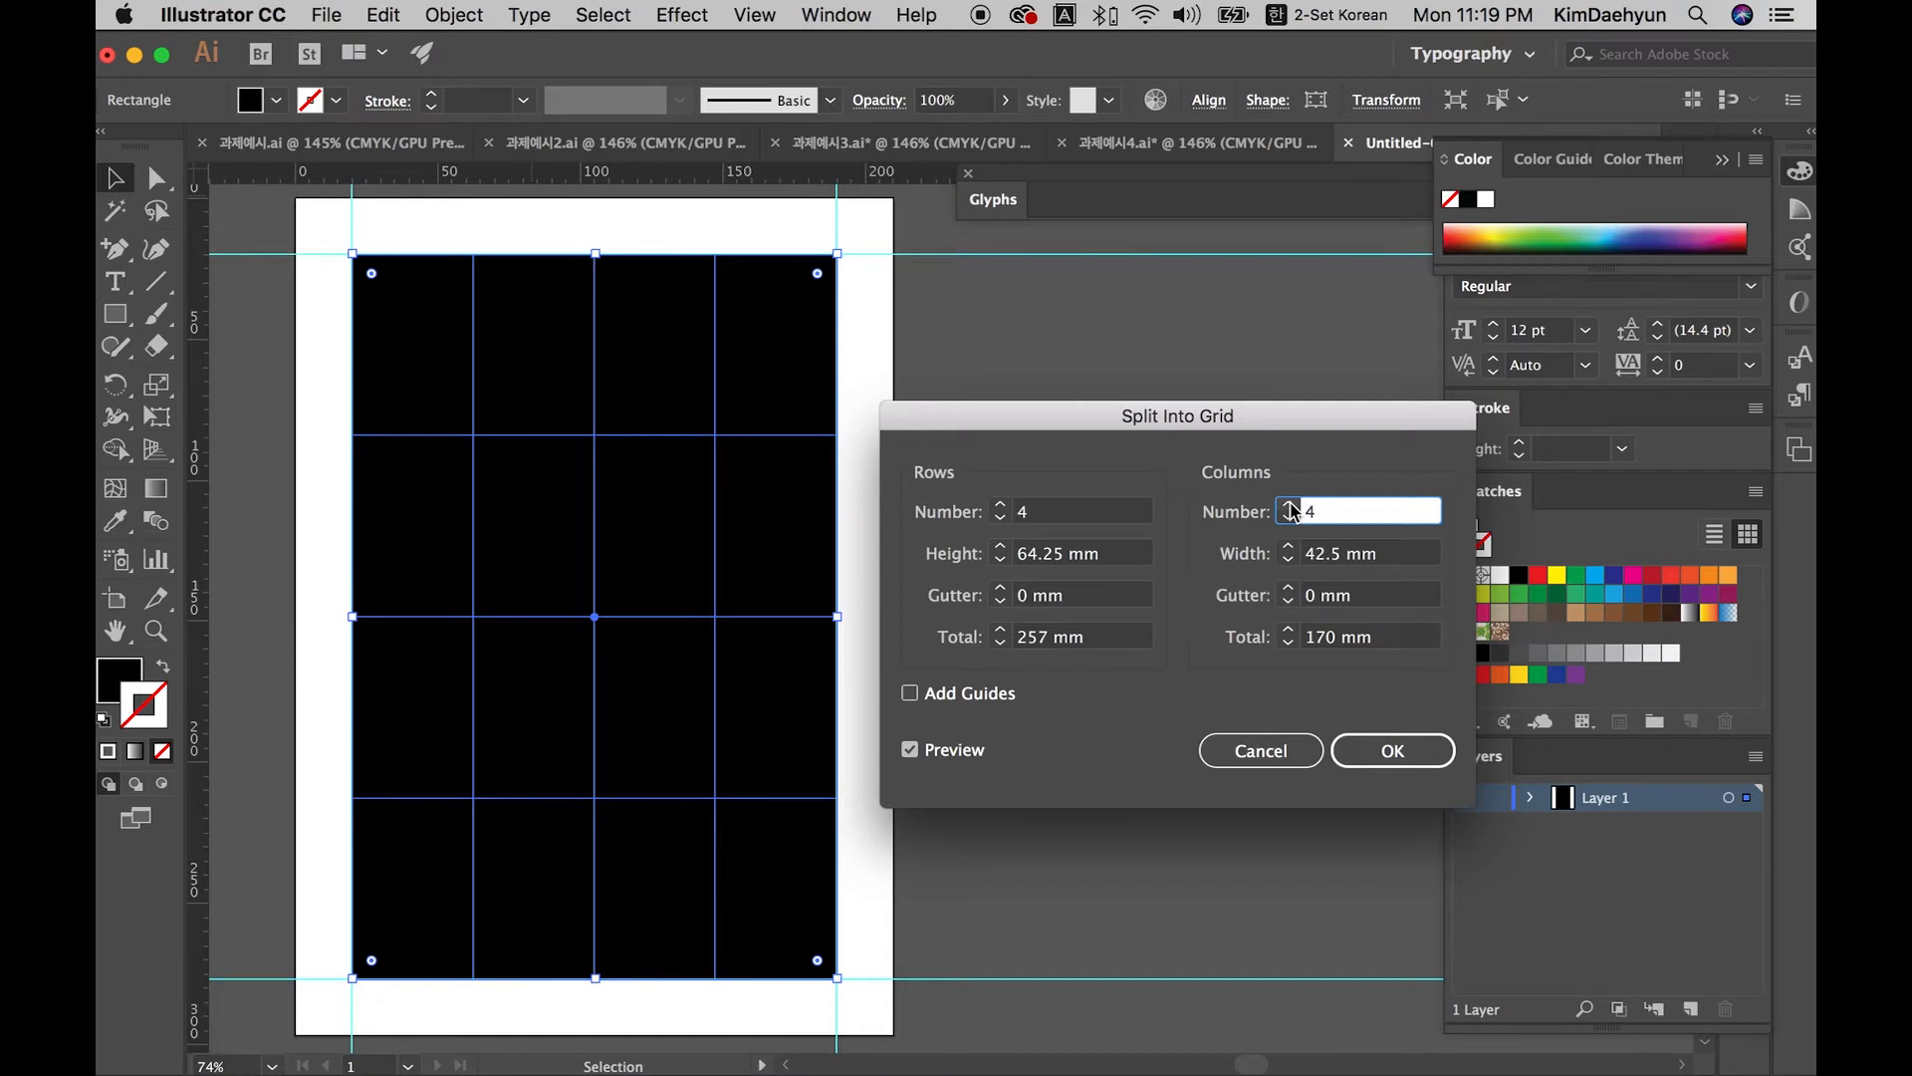
Step: Try the grid with 2 columns, then restore the column count to 4
{"action": "left_click_drag", "start_coordinate": [1179, 423], "coordinate": [1218, 383]}
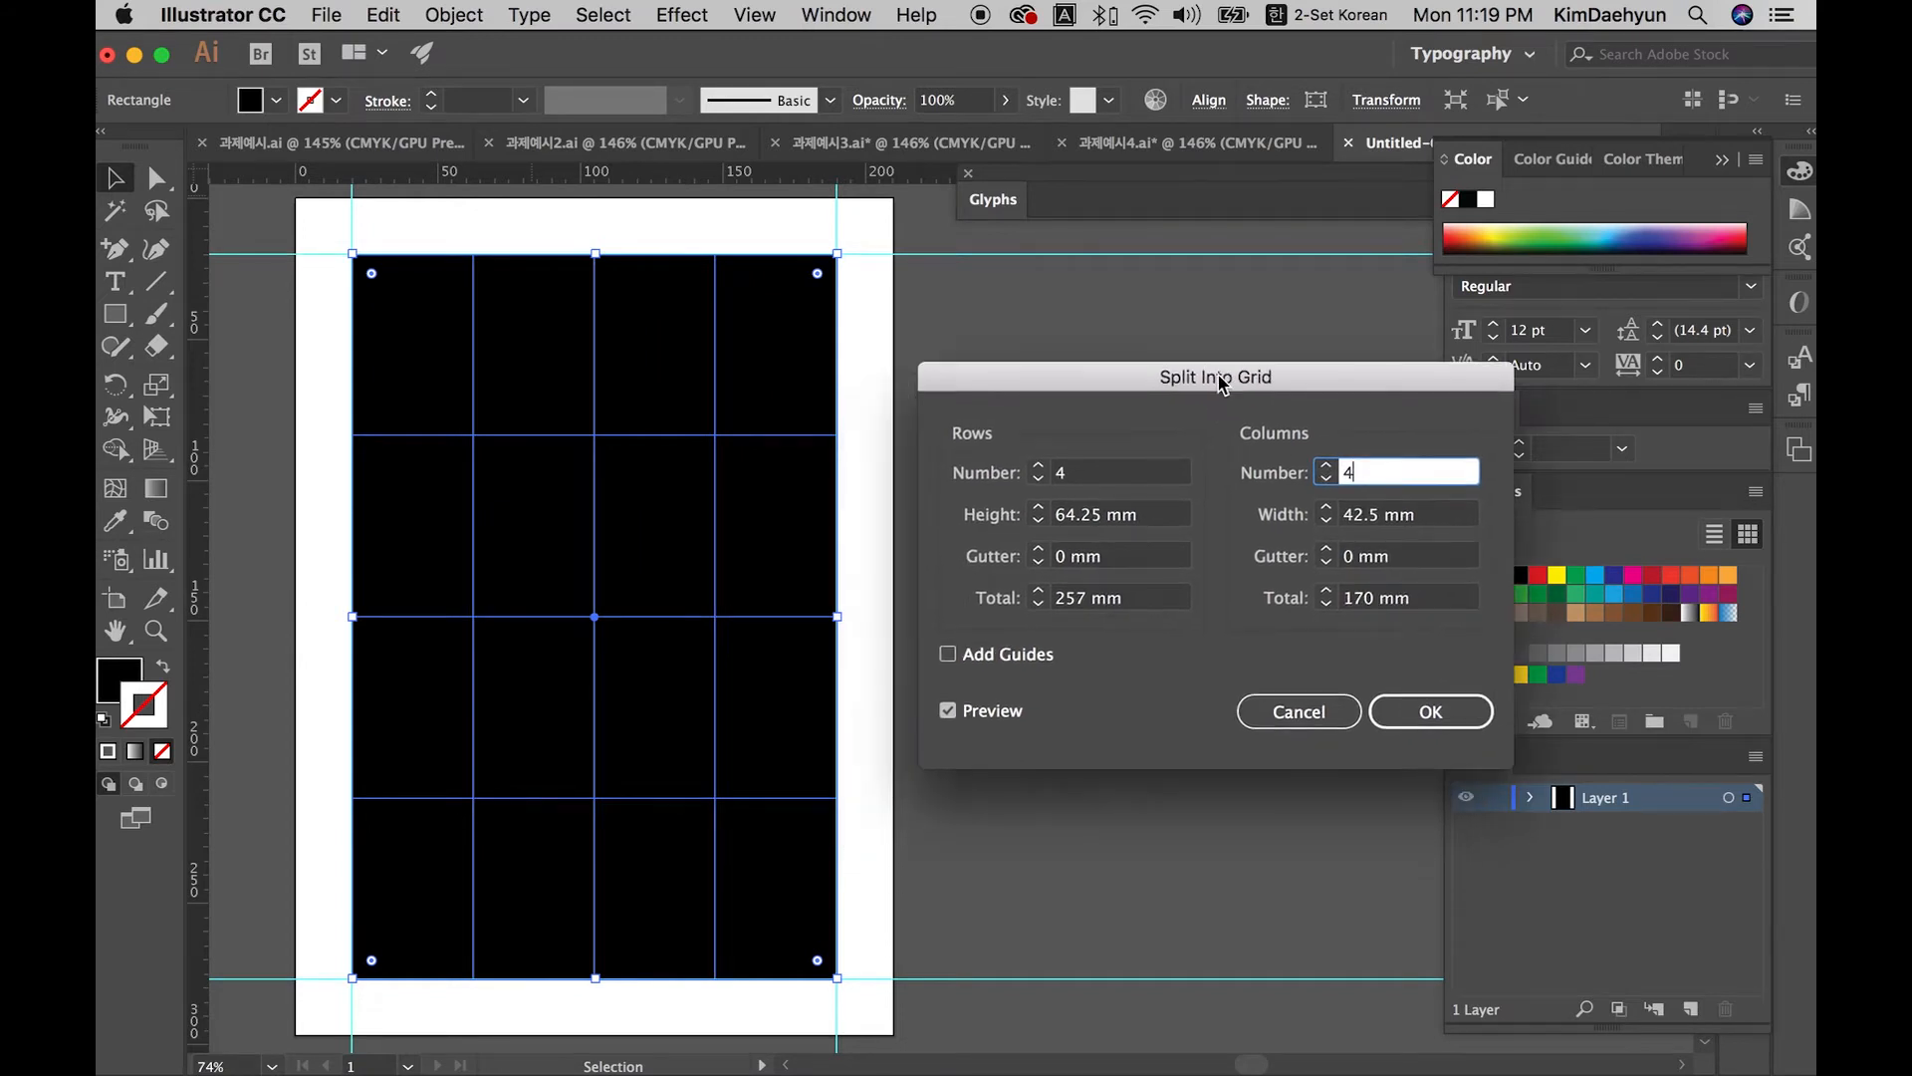
{"action": "left_click", "coordinate": [1326, 479]}
{"action": "left_click", "coordinate": [1325, 479]}
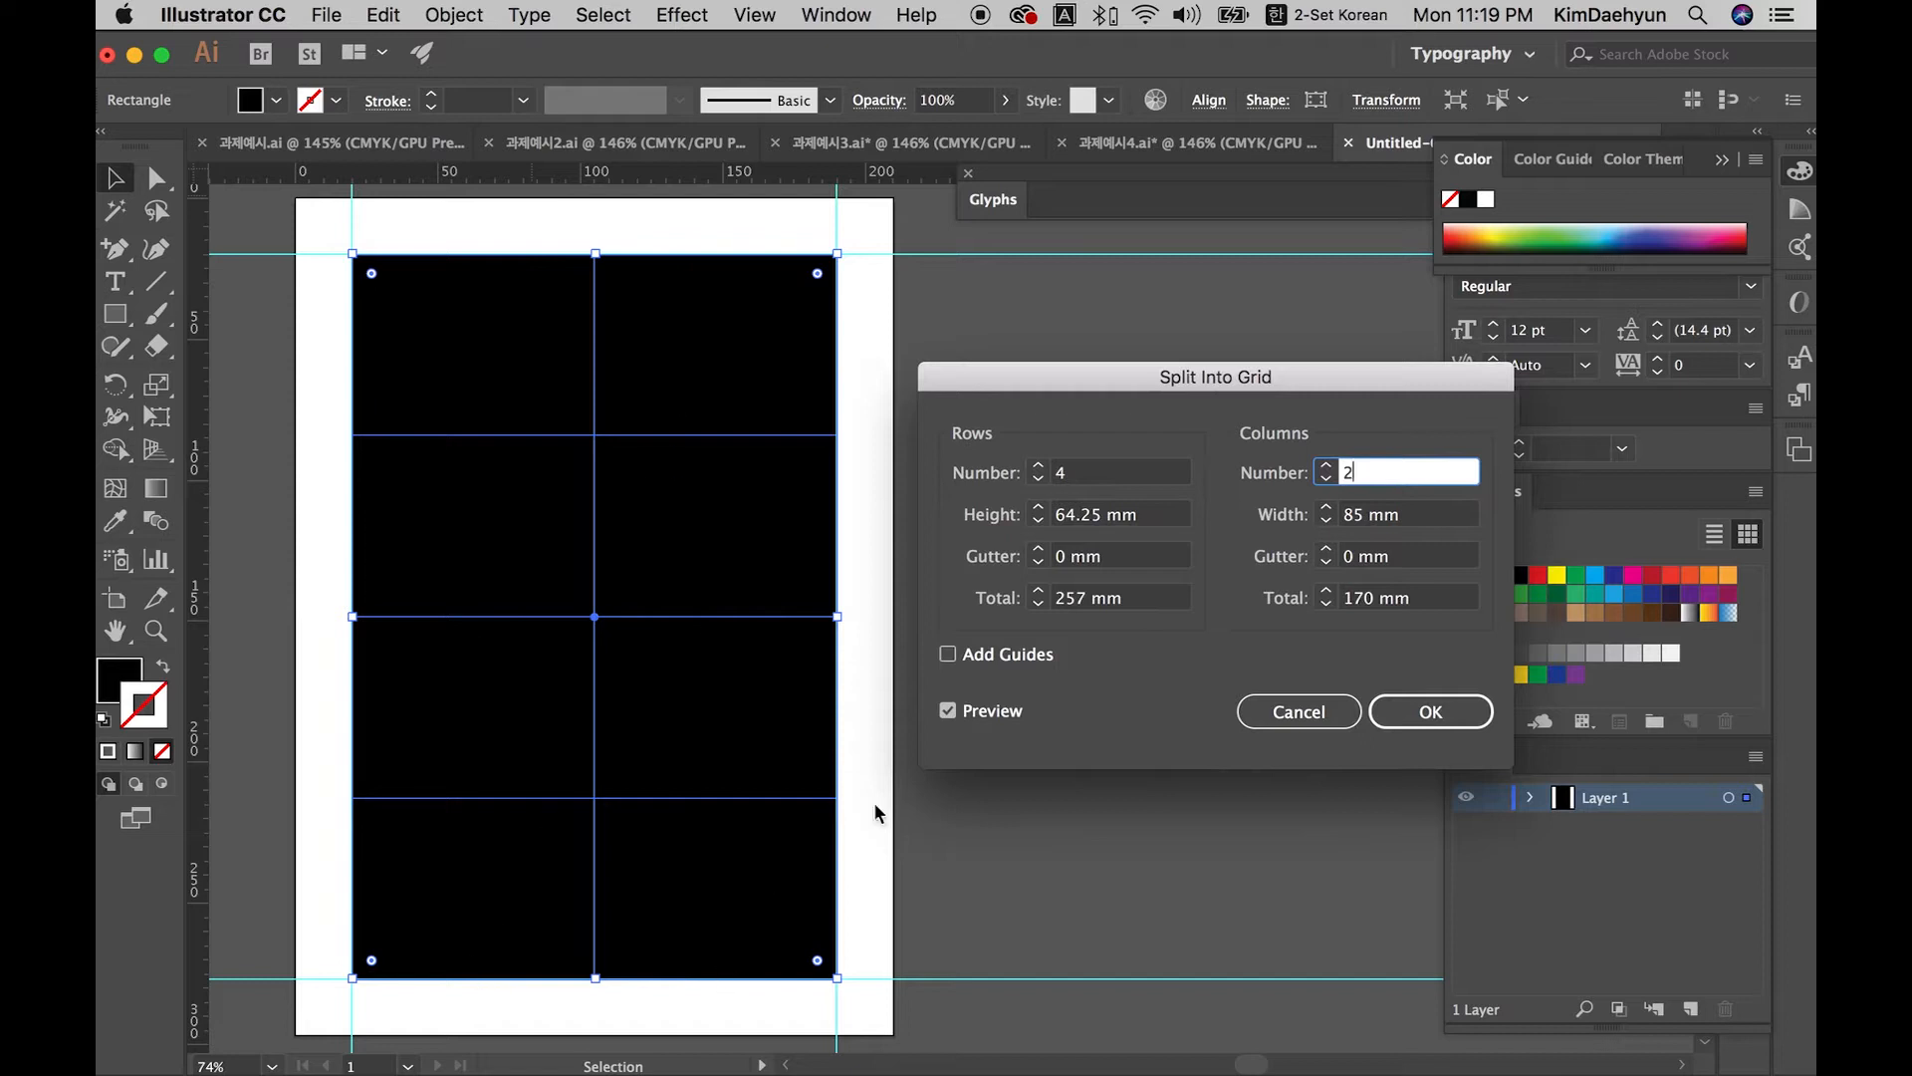
{"action": "left_click", "coordinate": [1326, 465]}
{"action": "left_click", "coordinate": [1326, 465]}
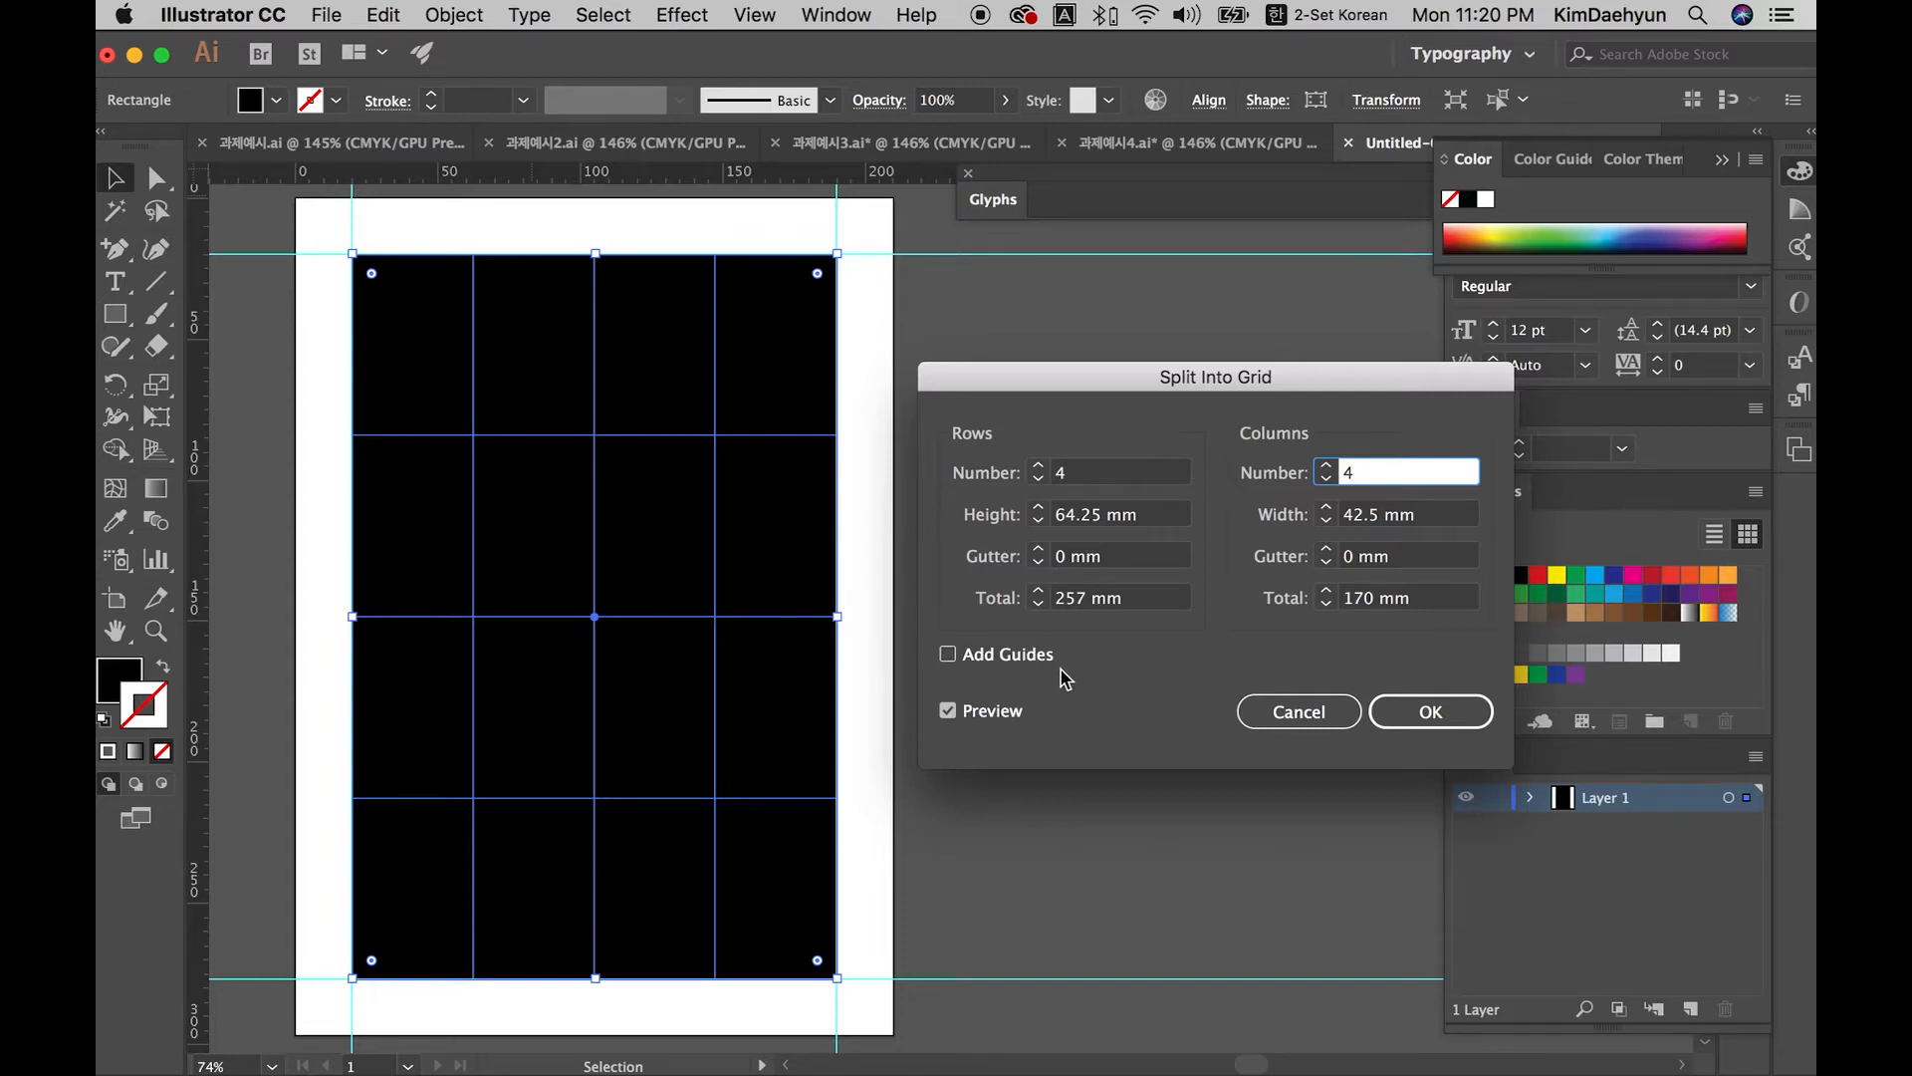
Step: Try a row gutter of 10 mm in the grid split
{"action": "left_click", "coordinate": [1039, 549]}
{"action": "left_click", "coordinate": [1039, 550]}
{"action": "left_click", "coordinate": [1039, 550]}
{"action": "left_click", "coordinate": [1039, 550]}
{"action": "left_click", "coordinate": [1038, 550]}
{"action": "left_click", "coordinate": [1038, 550]}
{"action": "left_click", "coordinate": [1039, 550]}
{"action": "left_click", "coordinate": [1038, 550]}
{"action": "left_click", "coordinate": [1039, 550]}
{"action": "left_click", "coordinate": [1038, 549]}
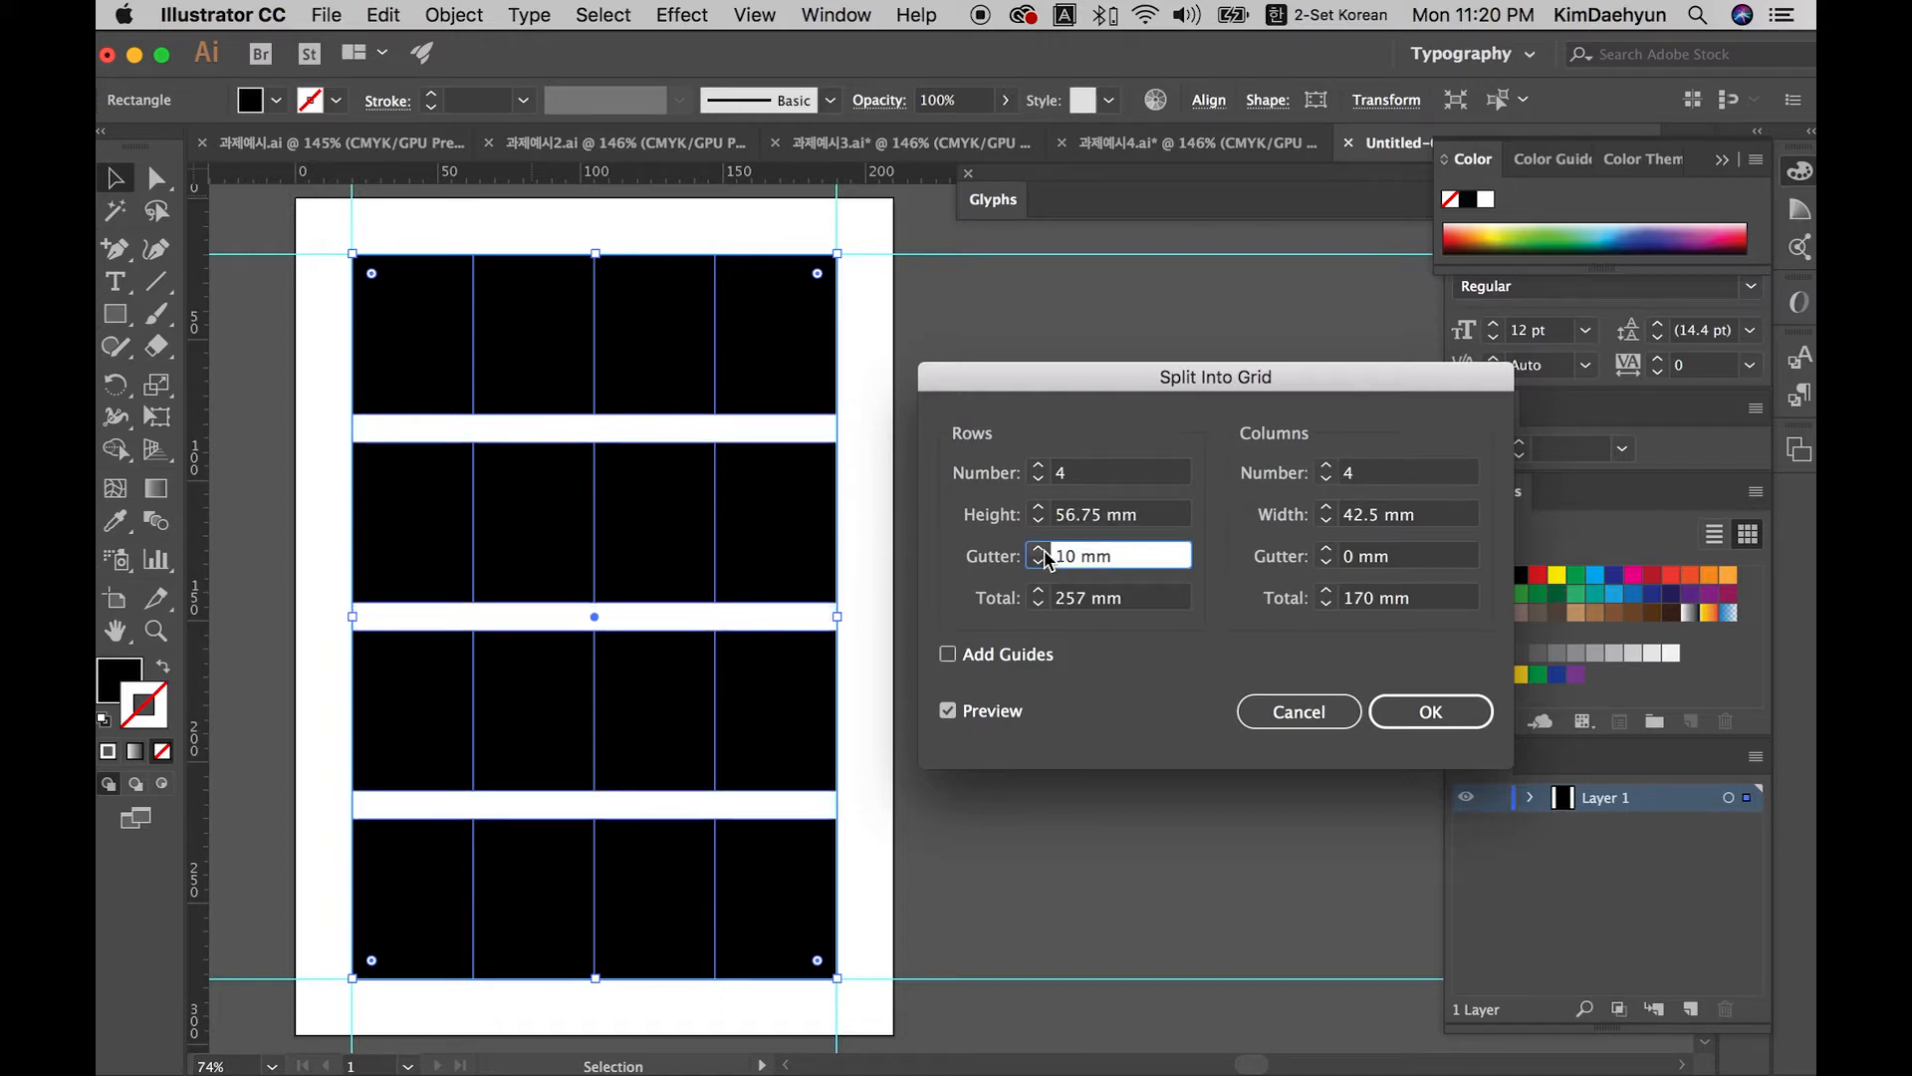
Step: Return the row gutter of the grid split to 0 mm
{"action": "left_click", "coordinate": [1039, 563]}
{"action": "left_click", "coordinate": [1039, 562]}
{"action": "left_click", "coordinate": [1039, 563]}
{"action": "left_click", "coordinate": [1039, 563]}
{"action": "left_click", "coordinate": [1039, 562]}
{"action": "left_click", "coordinate": [1038, 563]}
{"action": "left_click", "coordinate": [1039, 562]}
{"action": "left_click", "coordinate": [1039, 563]}
{"action": "left_click", "coordinate": [1038, 563]}
{"action": "left_click", "coordinate": [1039, 563]}
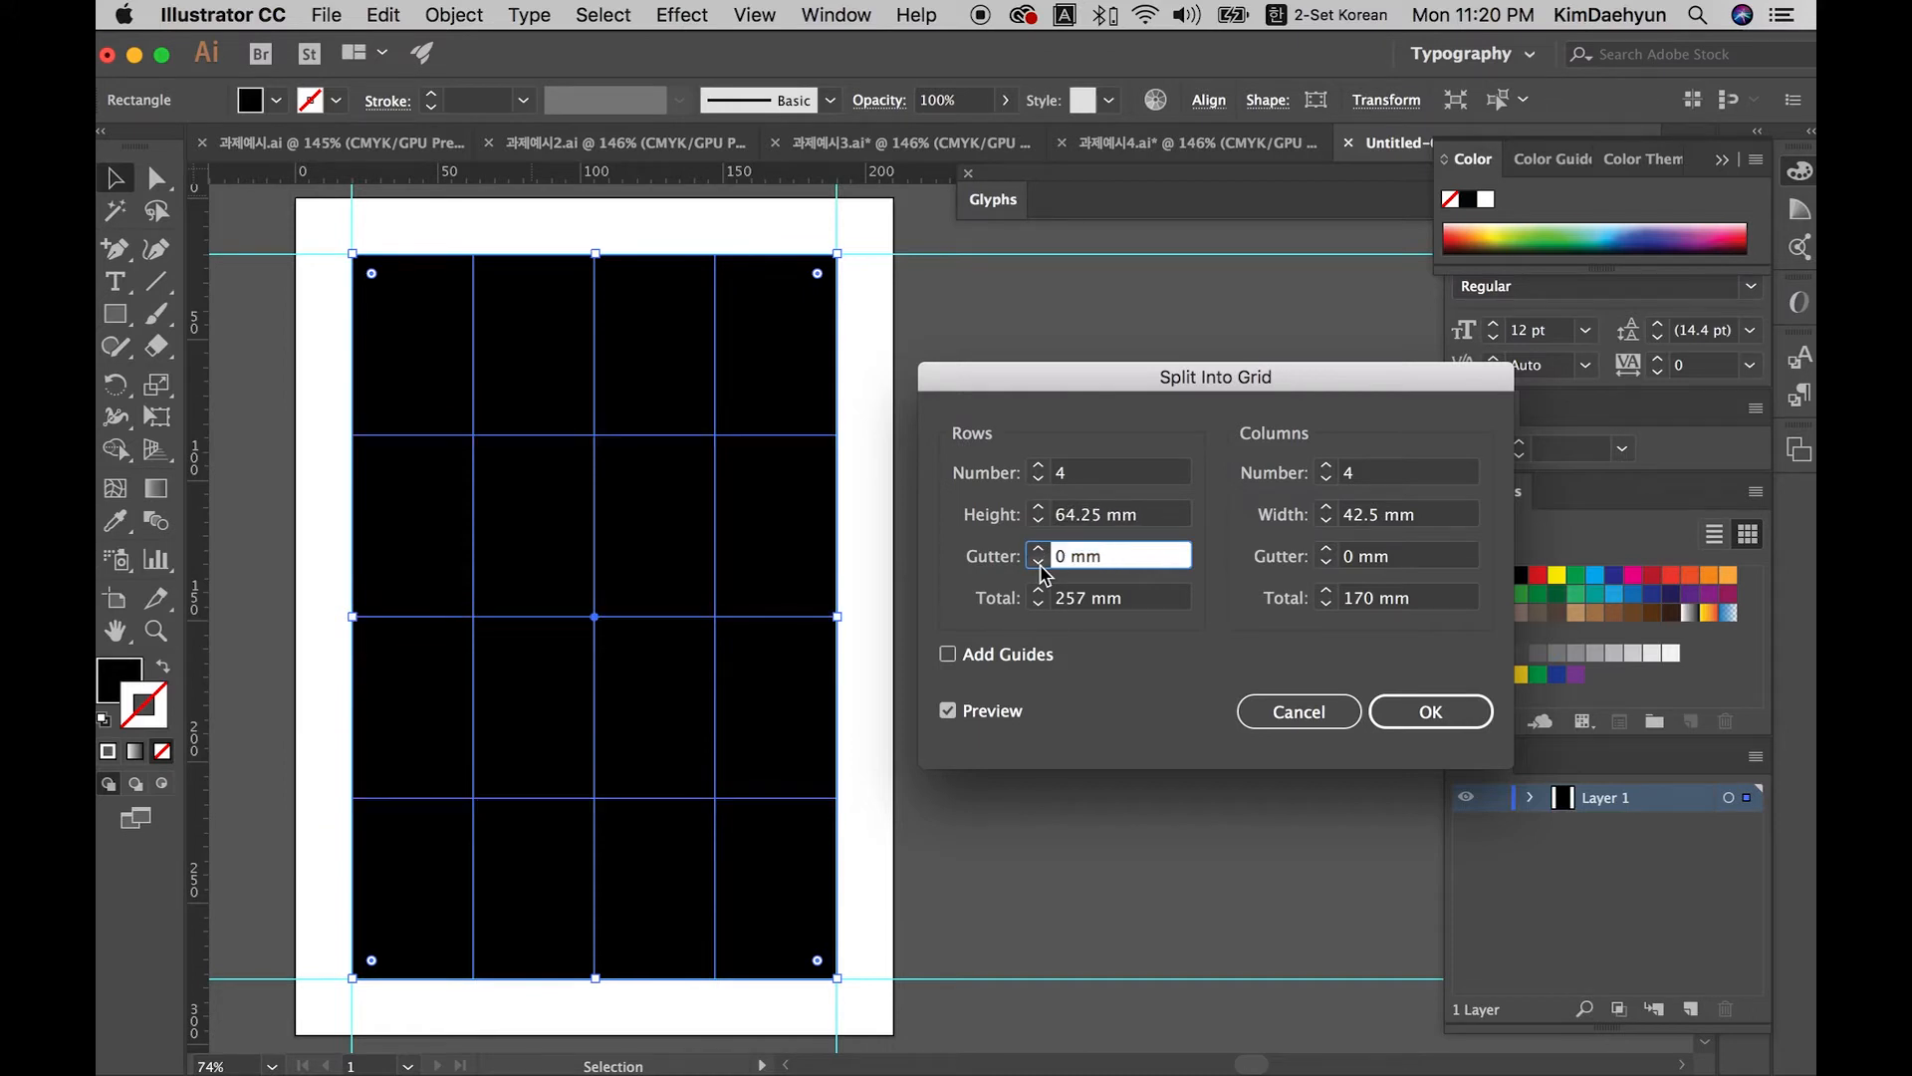
Step: Try a wider column gutter in the grid split, then return it to 0 mm
{"action": "left_click", "coordinate": [1326, 550]}
{"action": "left_click", "coordinate": [1325, 550]}
{"action": "left_click", "coordinate": [1325, 550]}
{"action": "left_click", "coordinate": [1325, 550]}
{"action": "left_click", "coordinate": [1326, 550]}
{"action": "left_click", "coordinate": [1326, 550]}
{"action": "left_click", "coordinate": [1325, 550]}
{"action": "left_click", "coordinate": [1325, 563]}
{"action": "left_click", "coordinate": [1326, 563]}
{"action": "left_click", "coordinate": [1325, 563]}
{"action": "left_click", "coordinate": [1325, 563]}
{"action": "left_click", "coordinate": [1325, 563]}
{"action": "left_click", "coordinate": [1325, 563]}
{"action": "left_click", "coordinate": [1325, 562]}
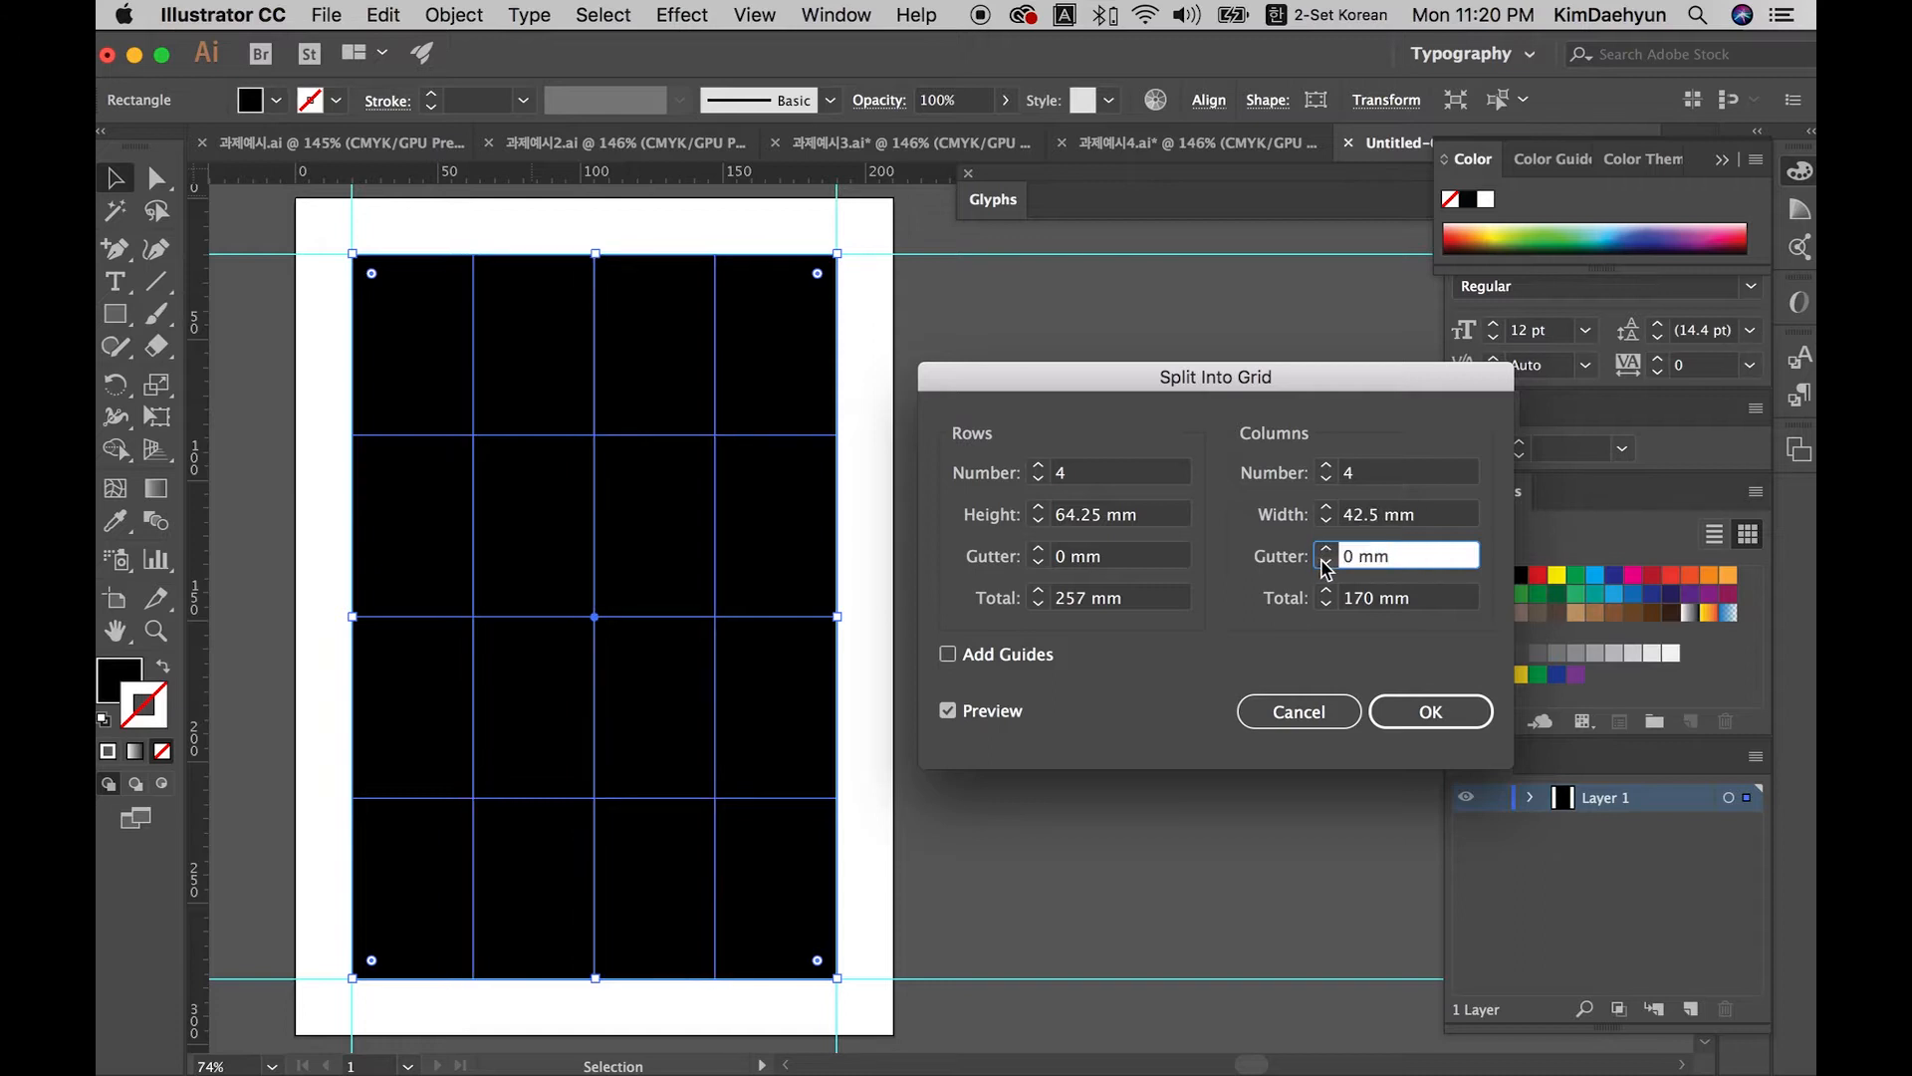
Step: Apply the split of the rectangle into 4 rows and 4 columns with 0 mm gutters
{"action": "left_click", "coordinate": [1421, 713]}
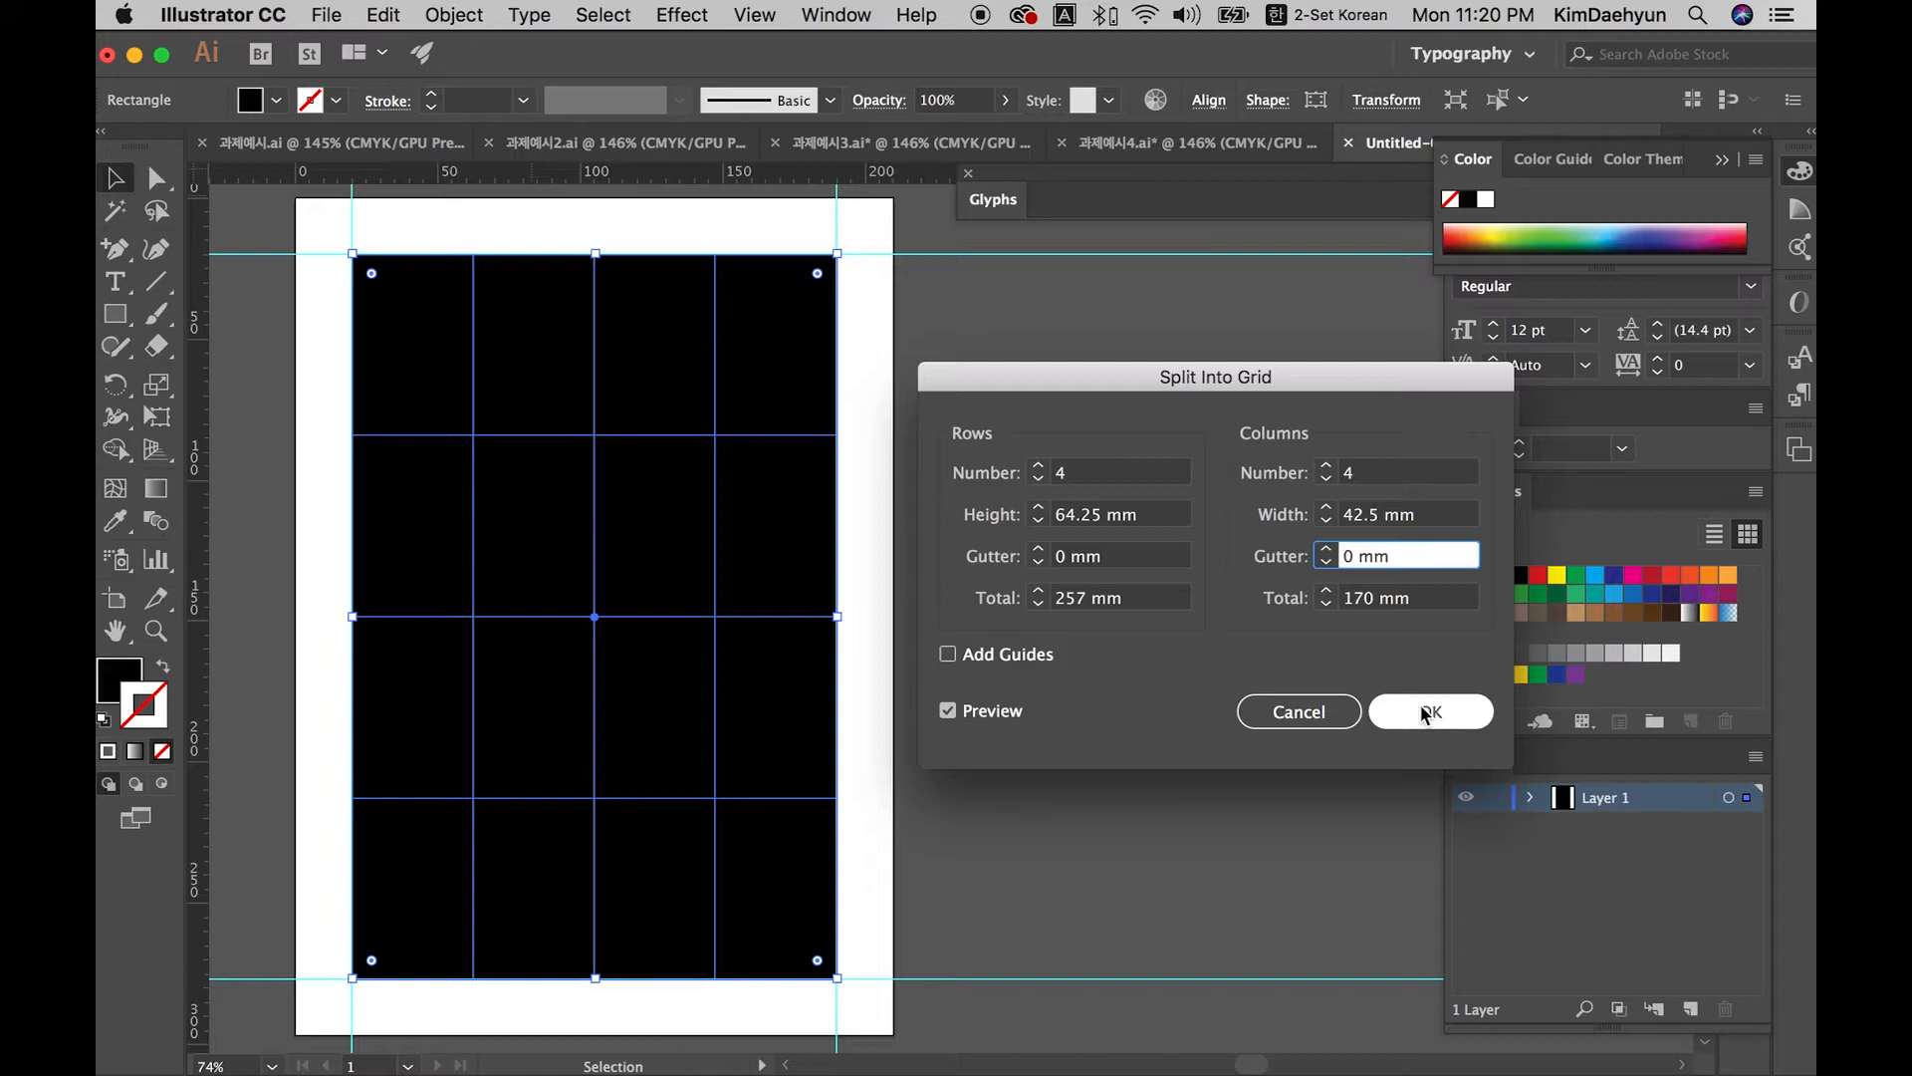
{"action": "left_click", "coordinate": [1427, 713]}
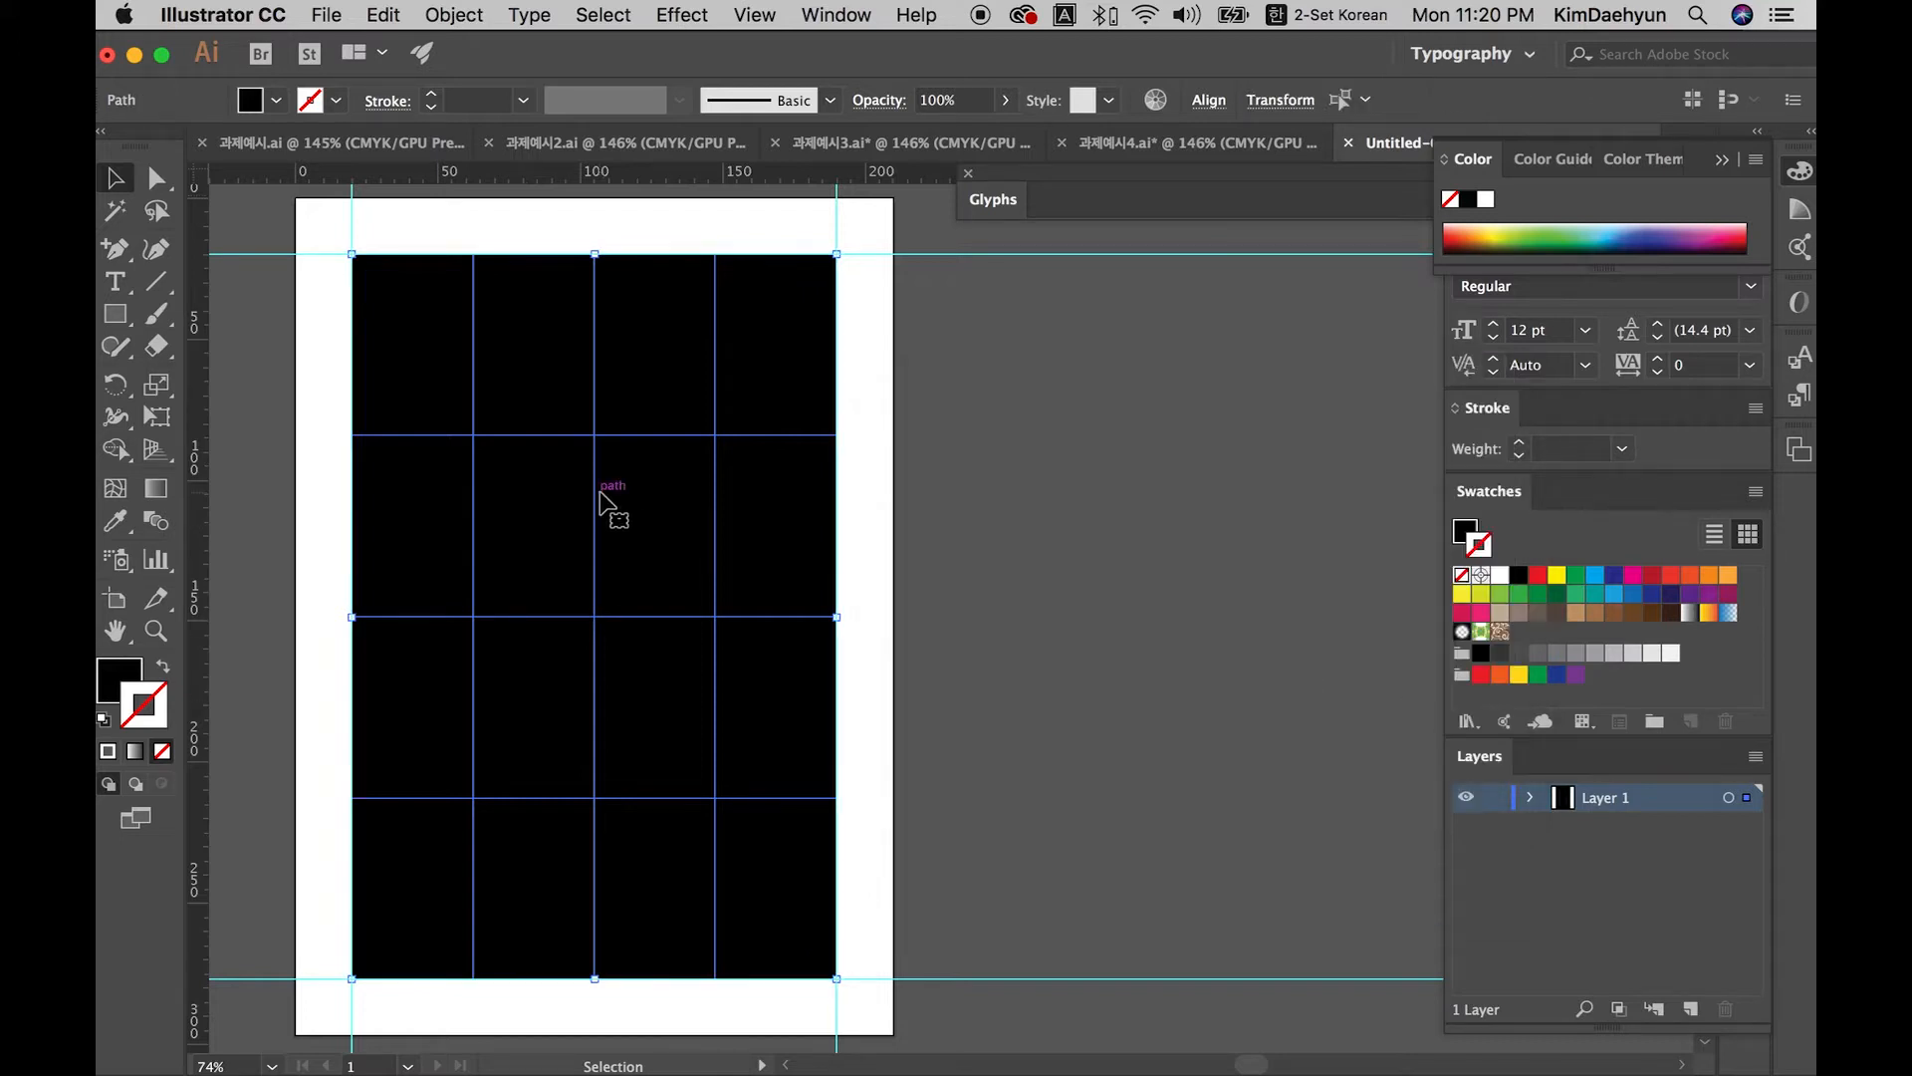
Step: Place three vertical and three horizontal ruler guides along the inner cell edges of the 4 x 4 grid
{"action": "left_click_drag", "start_coordinate": [202, 465], "coordinate": [474, 470]}
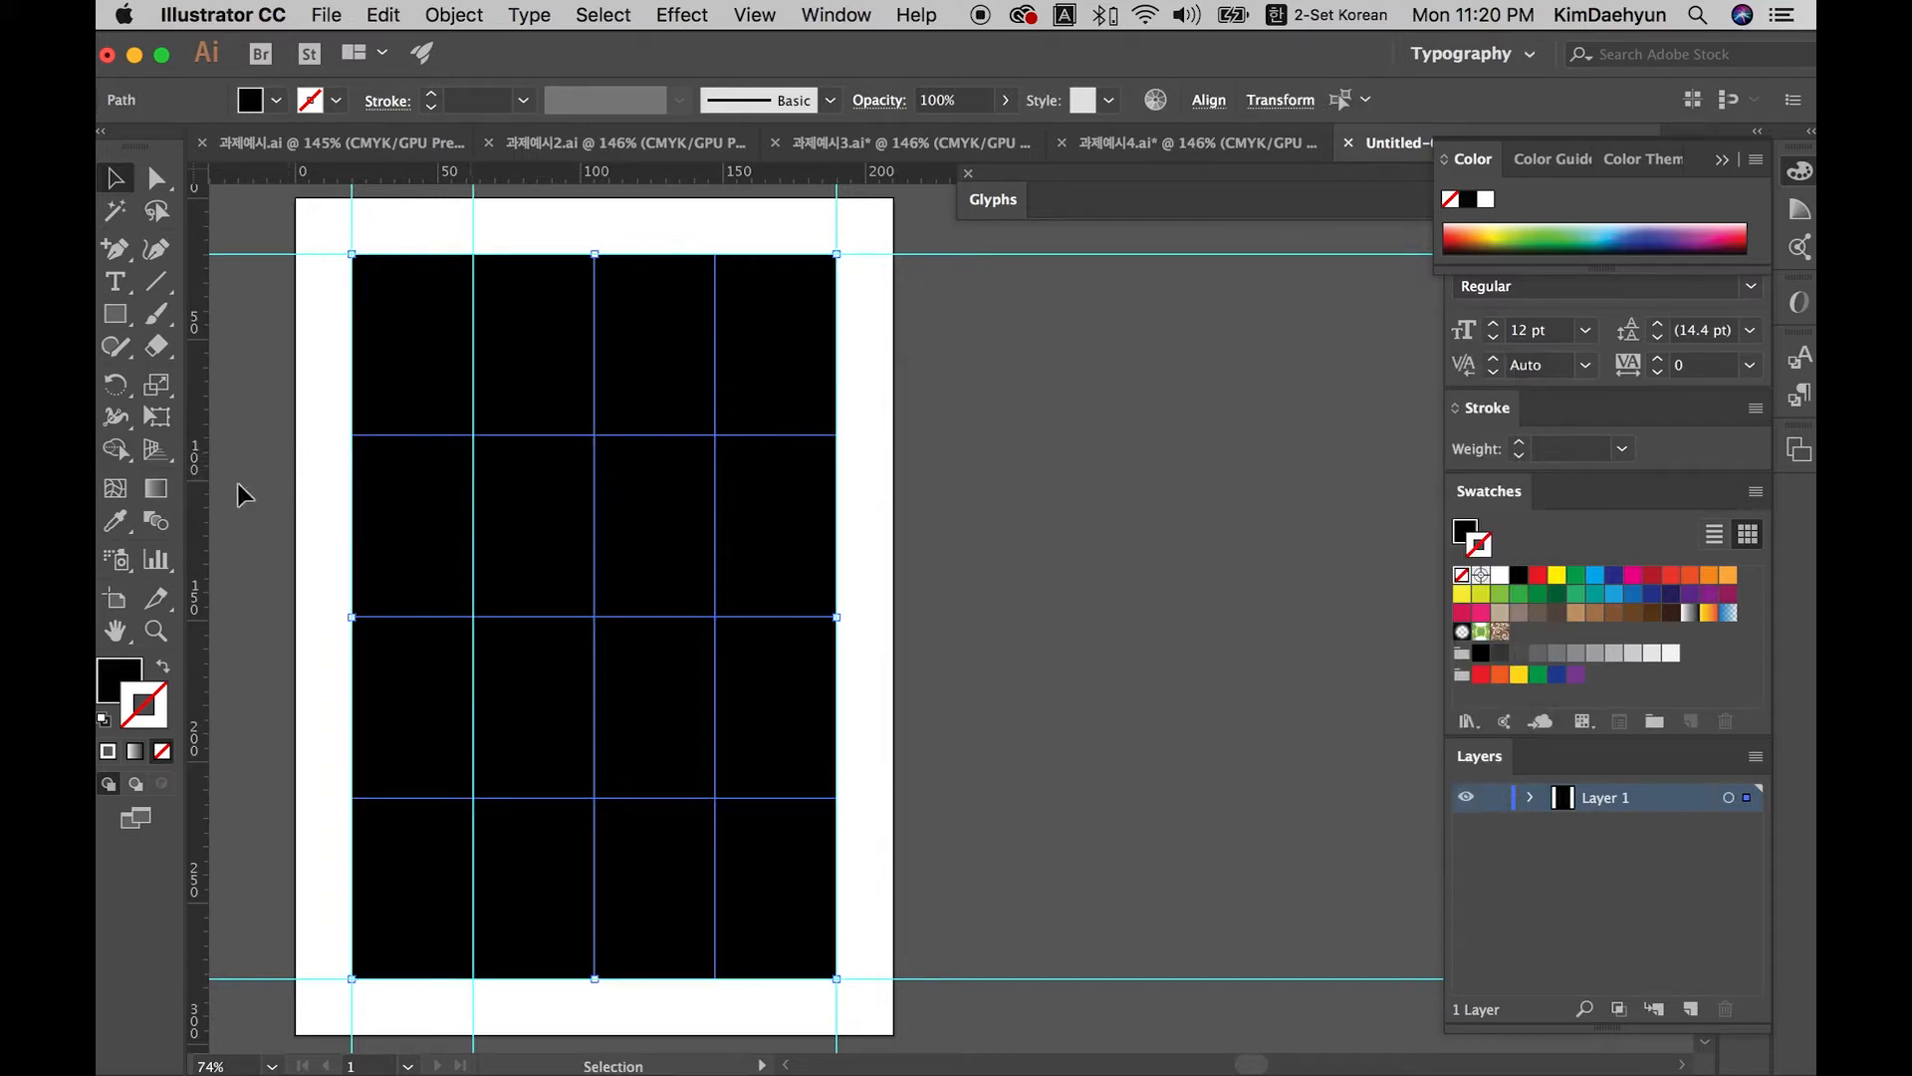
{"action": "left_click_drag", "start_coordinate": [239, 496], "coordinate": [594, 514]}
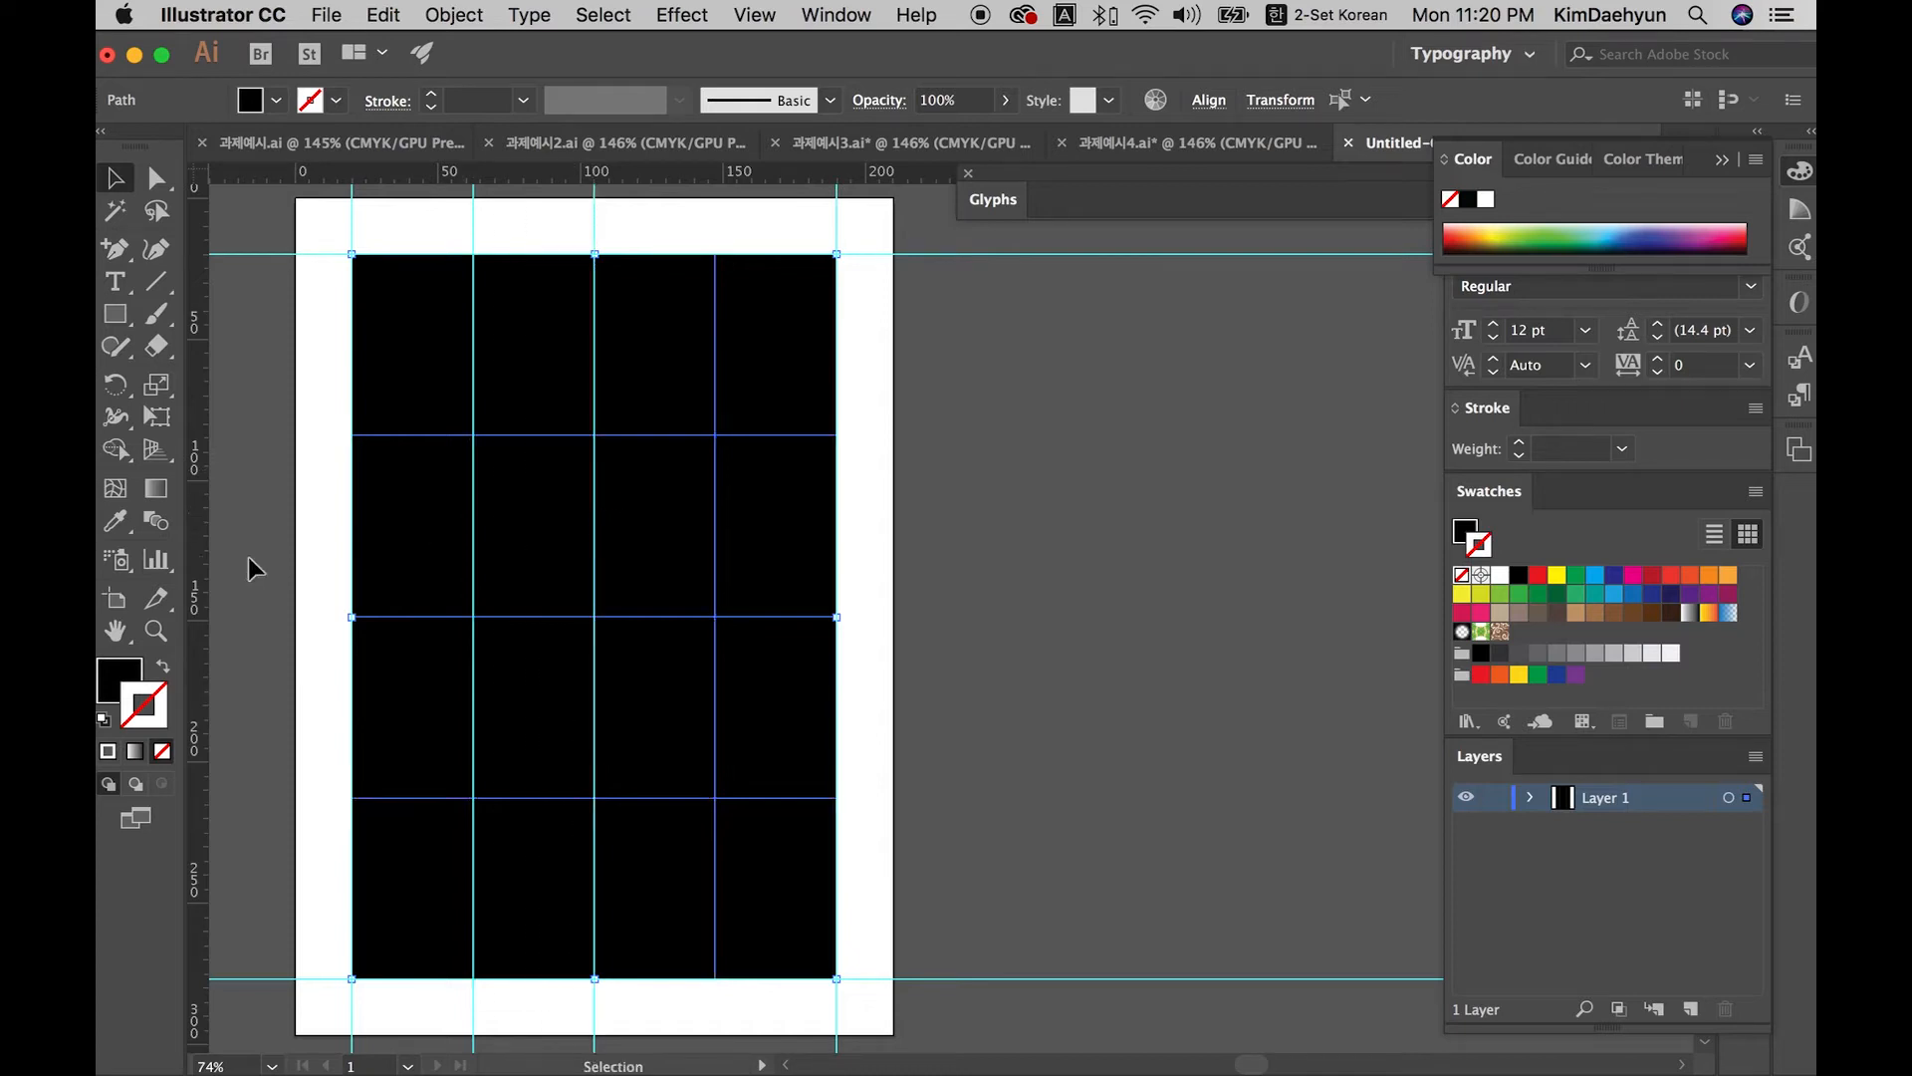
{"action": "left_click_drag", "start_coordinate": [204, 576], "coordinate": [715, 563]}
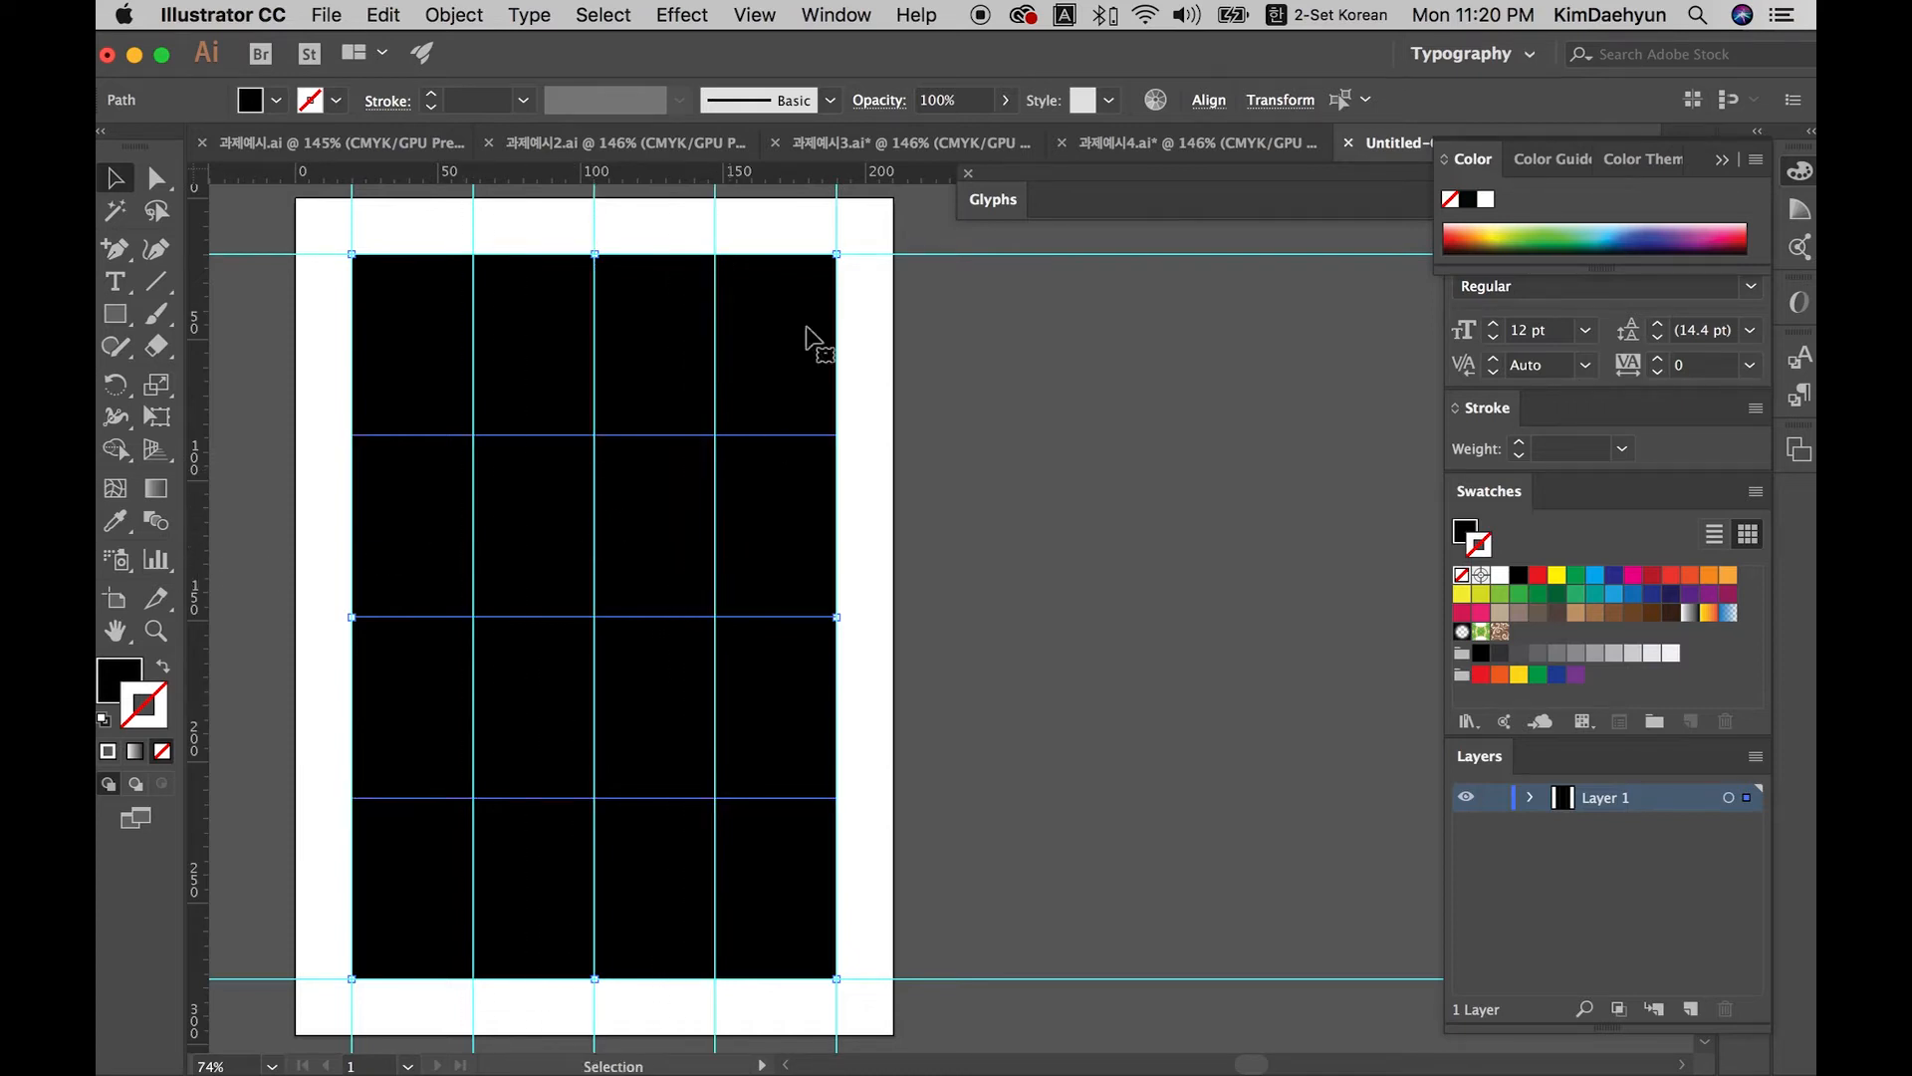
{"action": "left_click_drag", "start_coordinate": [774, 168], "coordinate": [768, 448]}
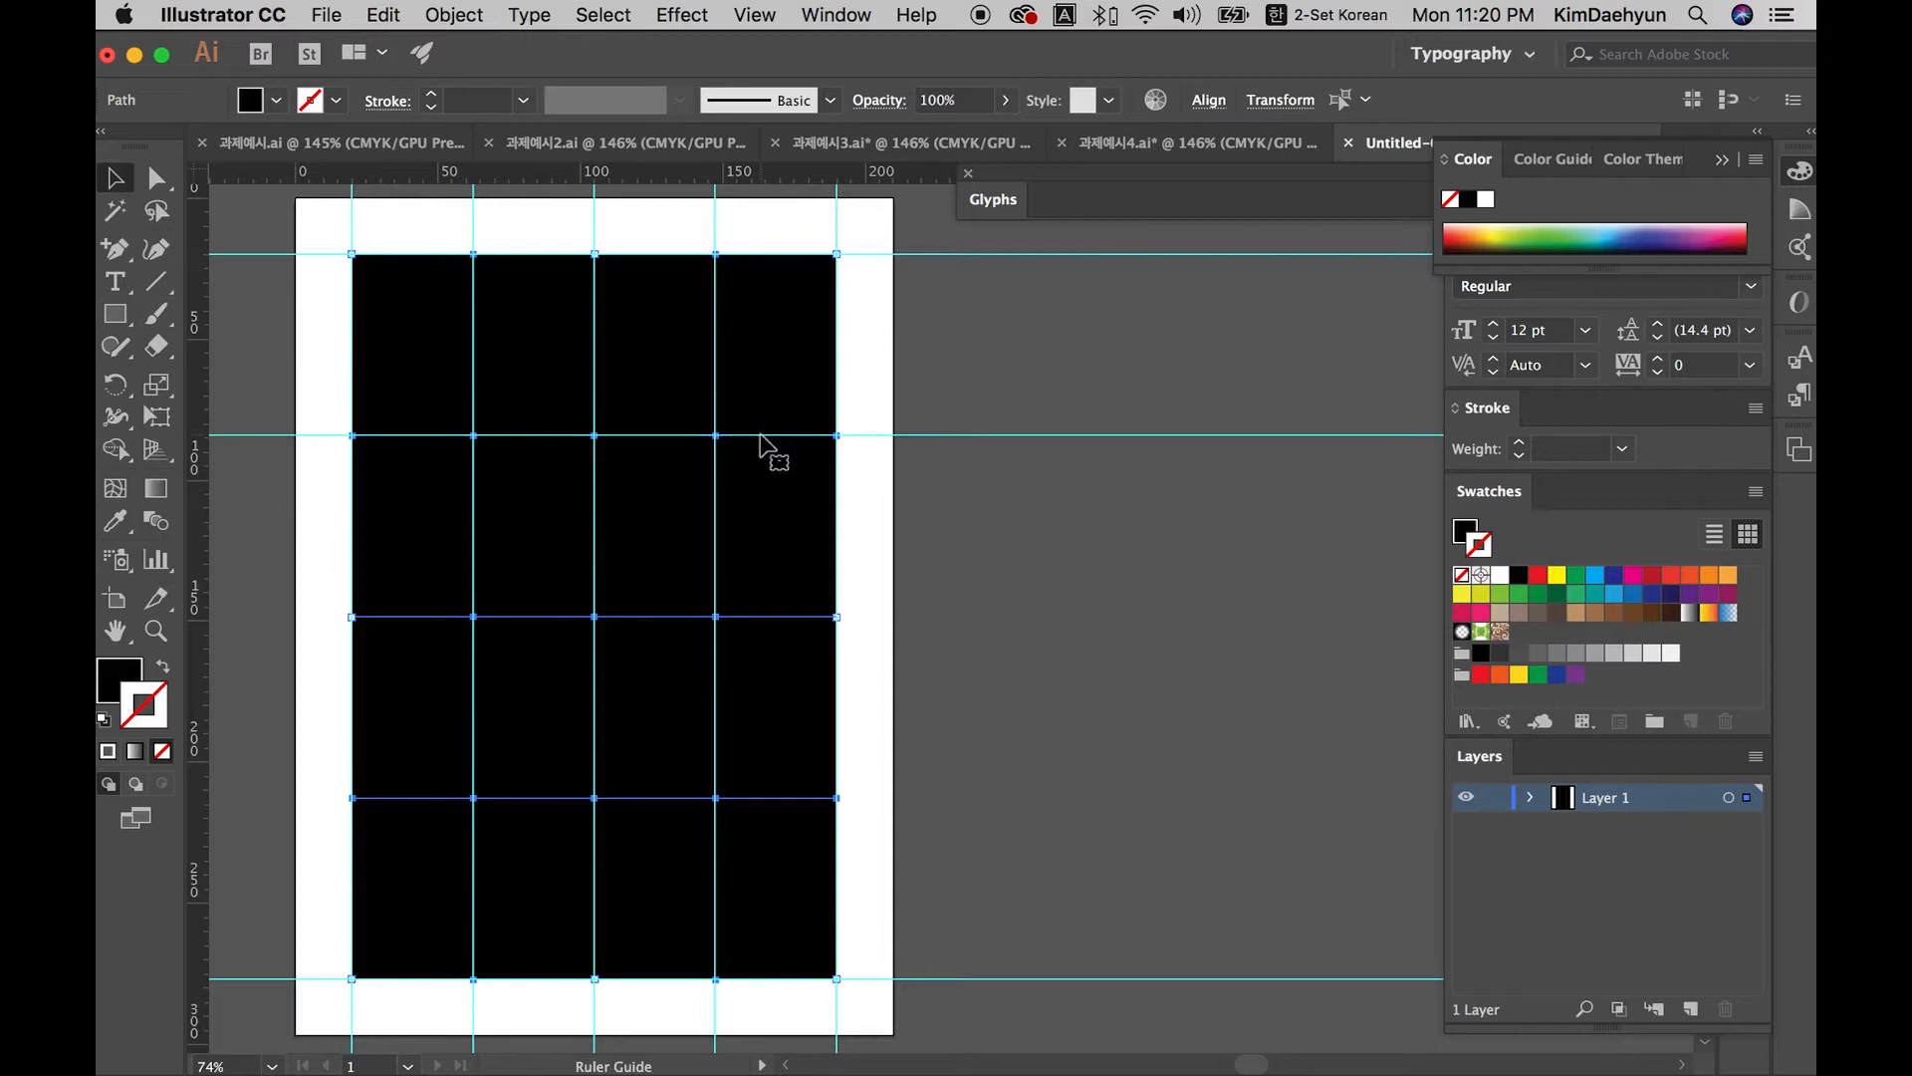
{"action": "left_click_drag", "start_coordinate": [745, 177], "coordinate": [751, 618]}
{"action": "left_click_drag", "start_coordinate": [794, 202], "coordinate": [790, 807]}
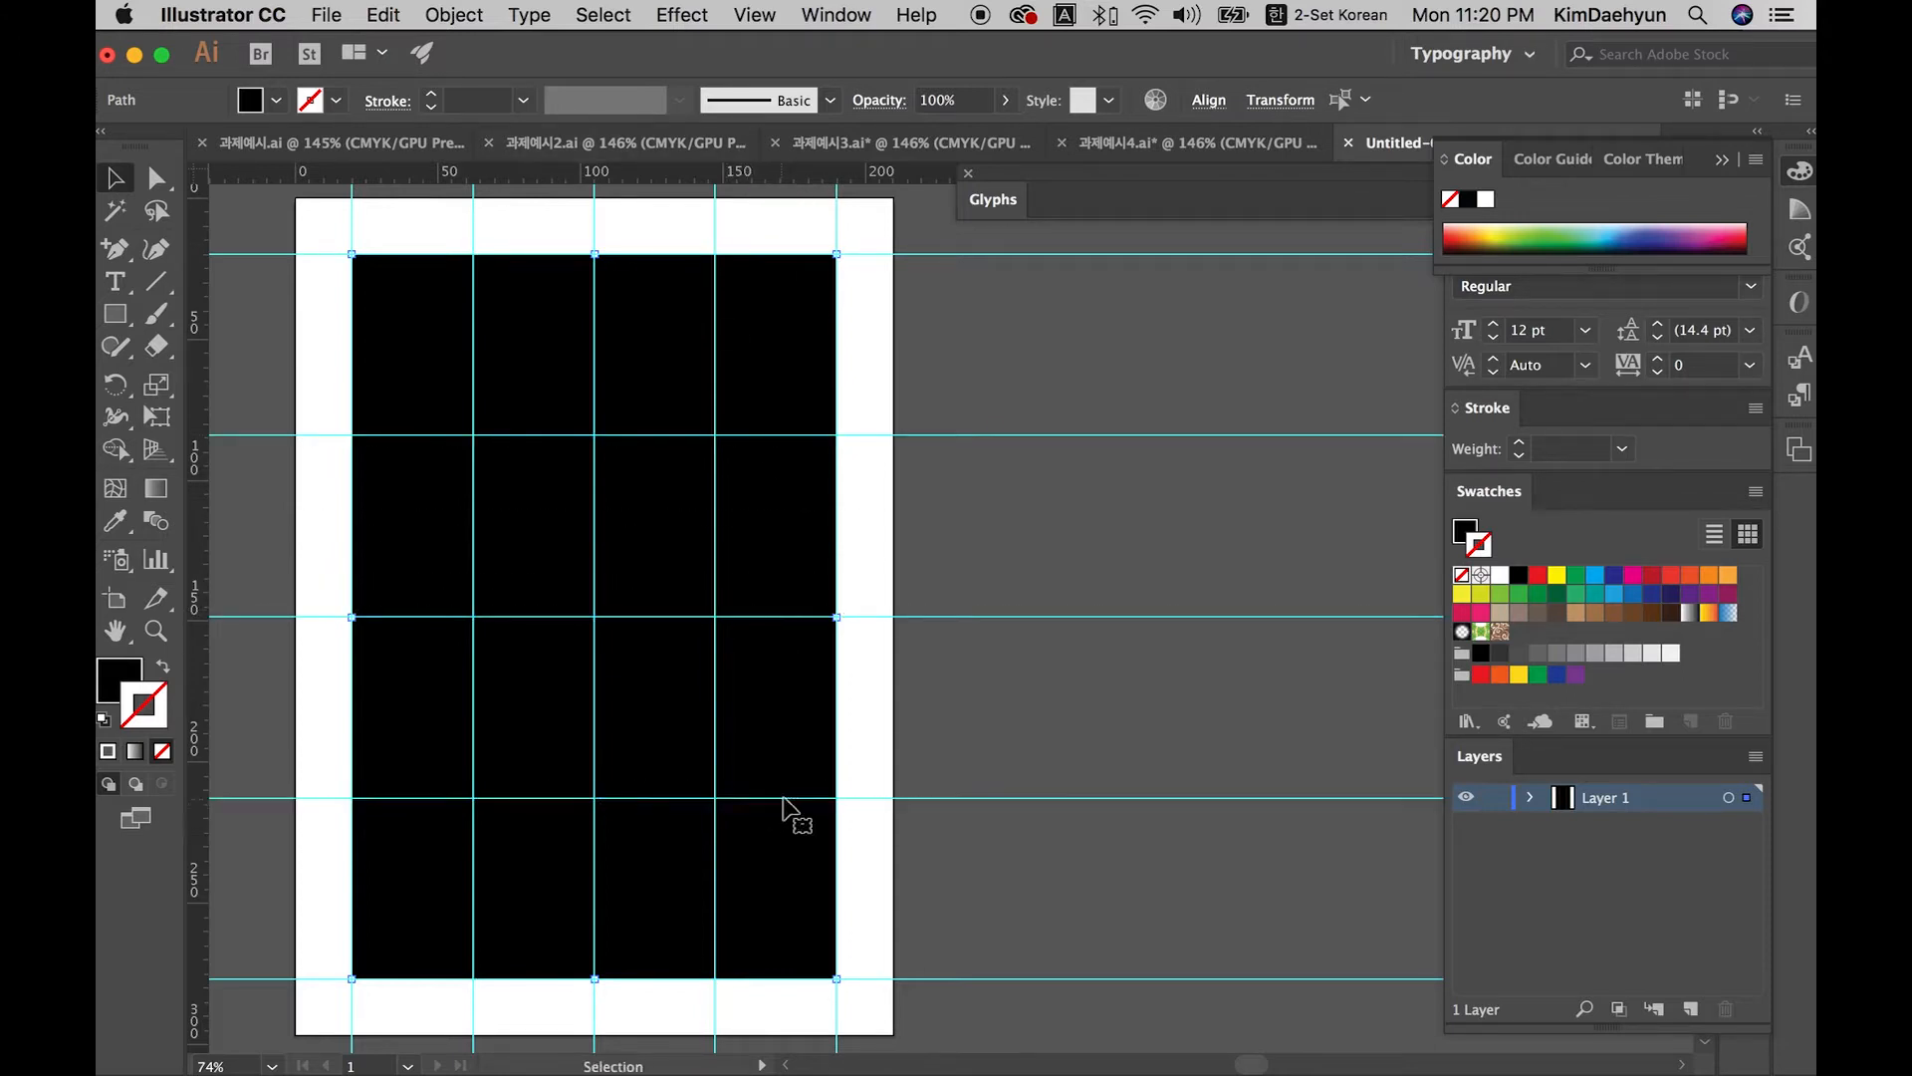
Step: Select all the black grid cells and delete them, keeping only the guides
{"action": "left_click", "coordinate": [919, 747]}
{"action": "left_click", "coordinate": [794, 741]}
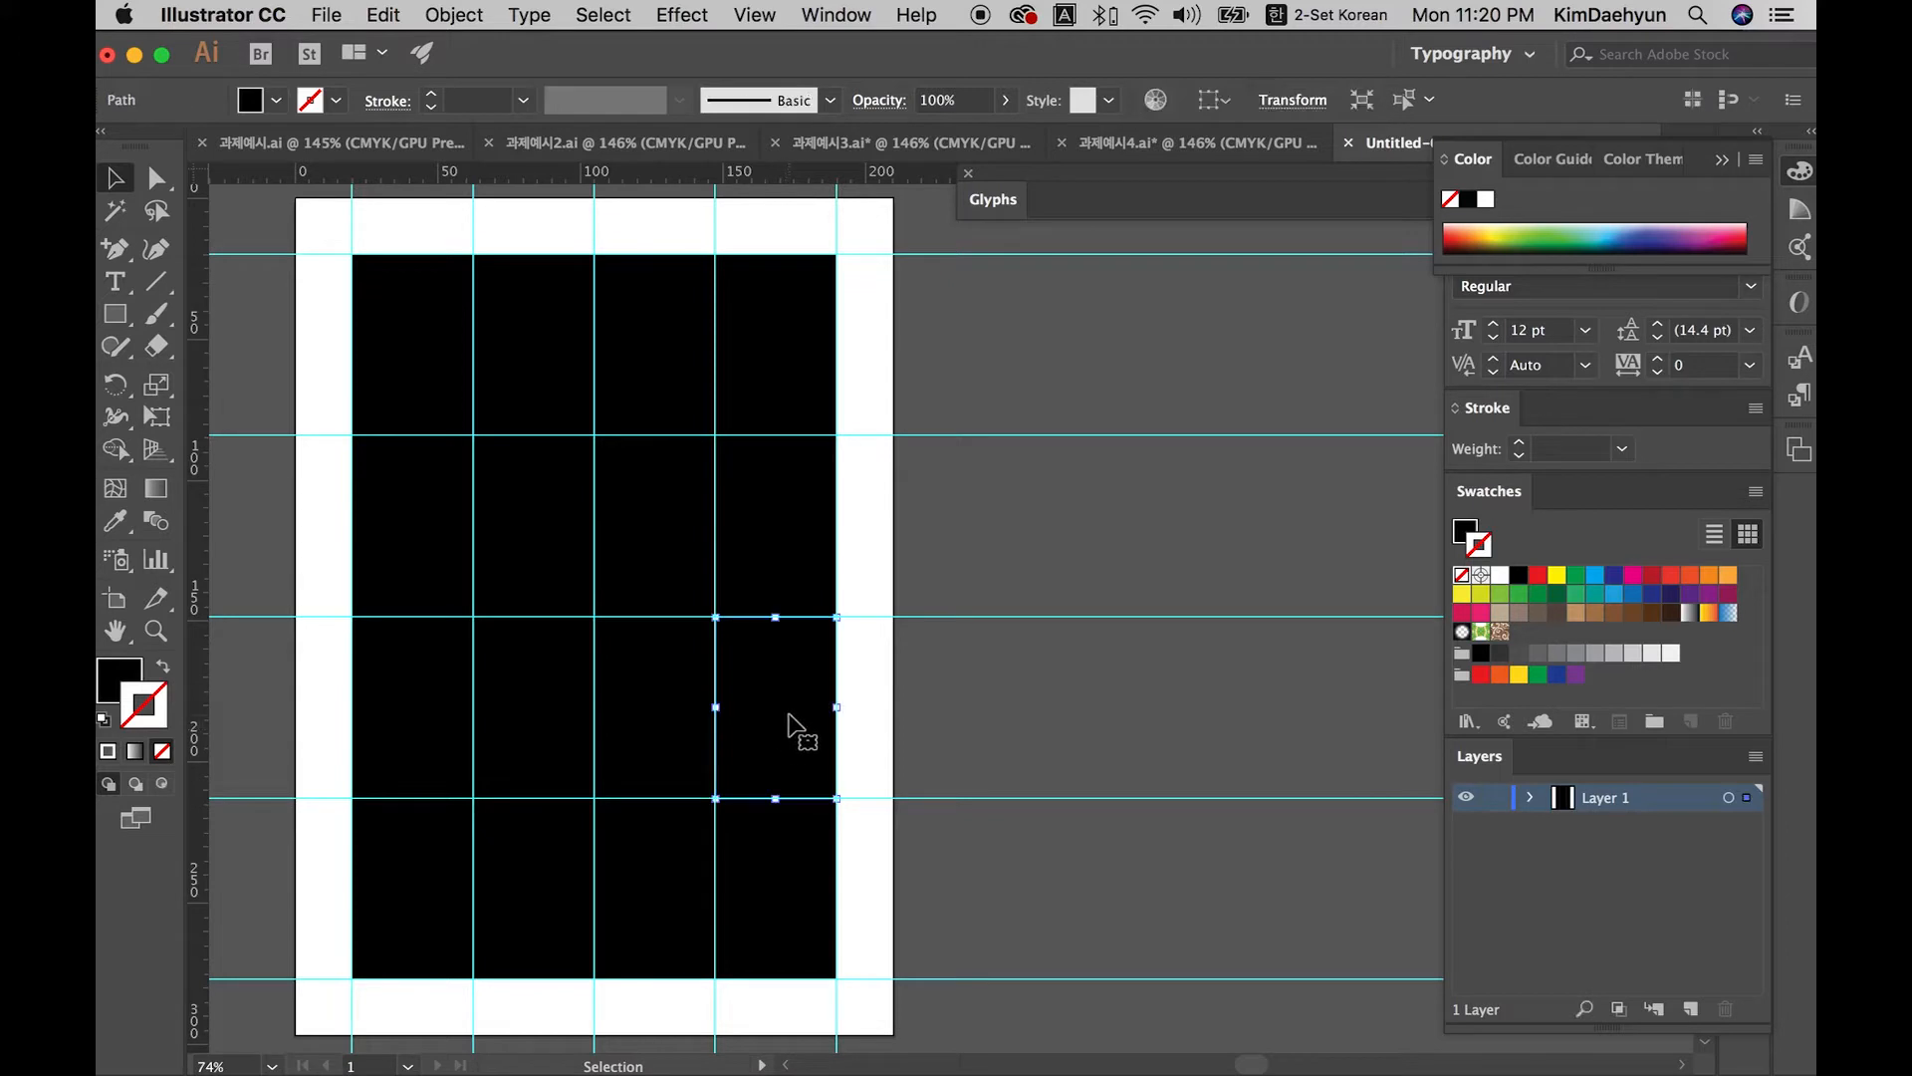
{"action": "left_click", "coordinate": [376, 928]}
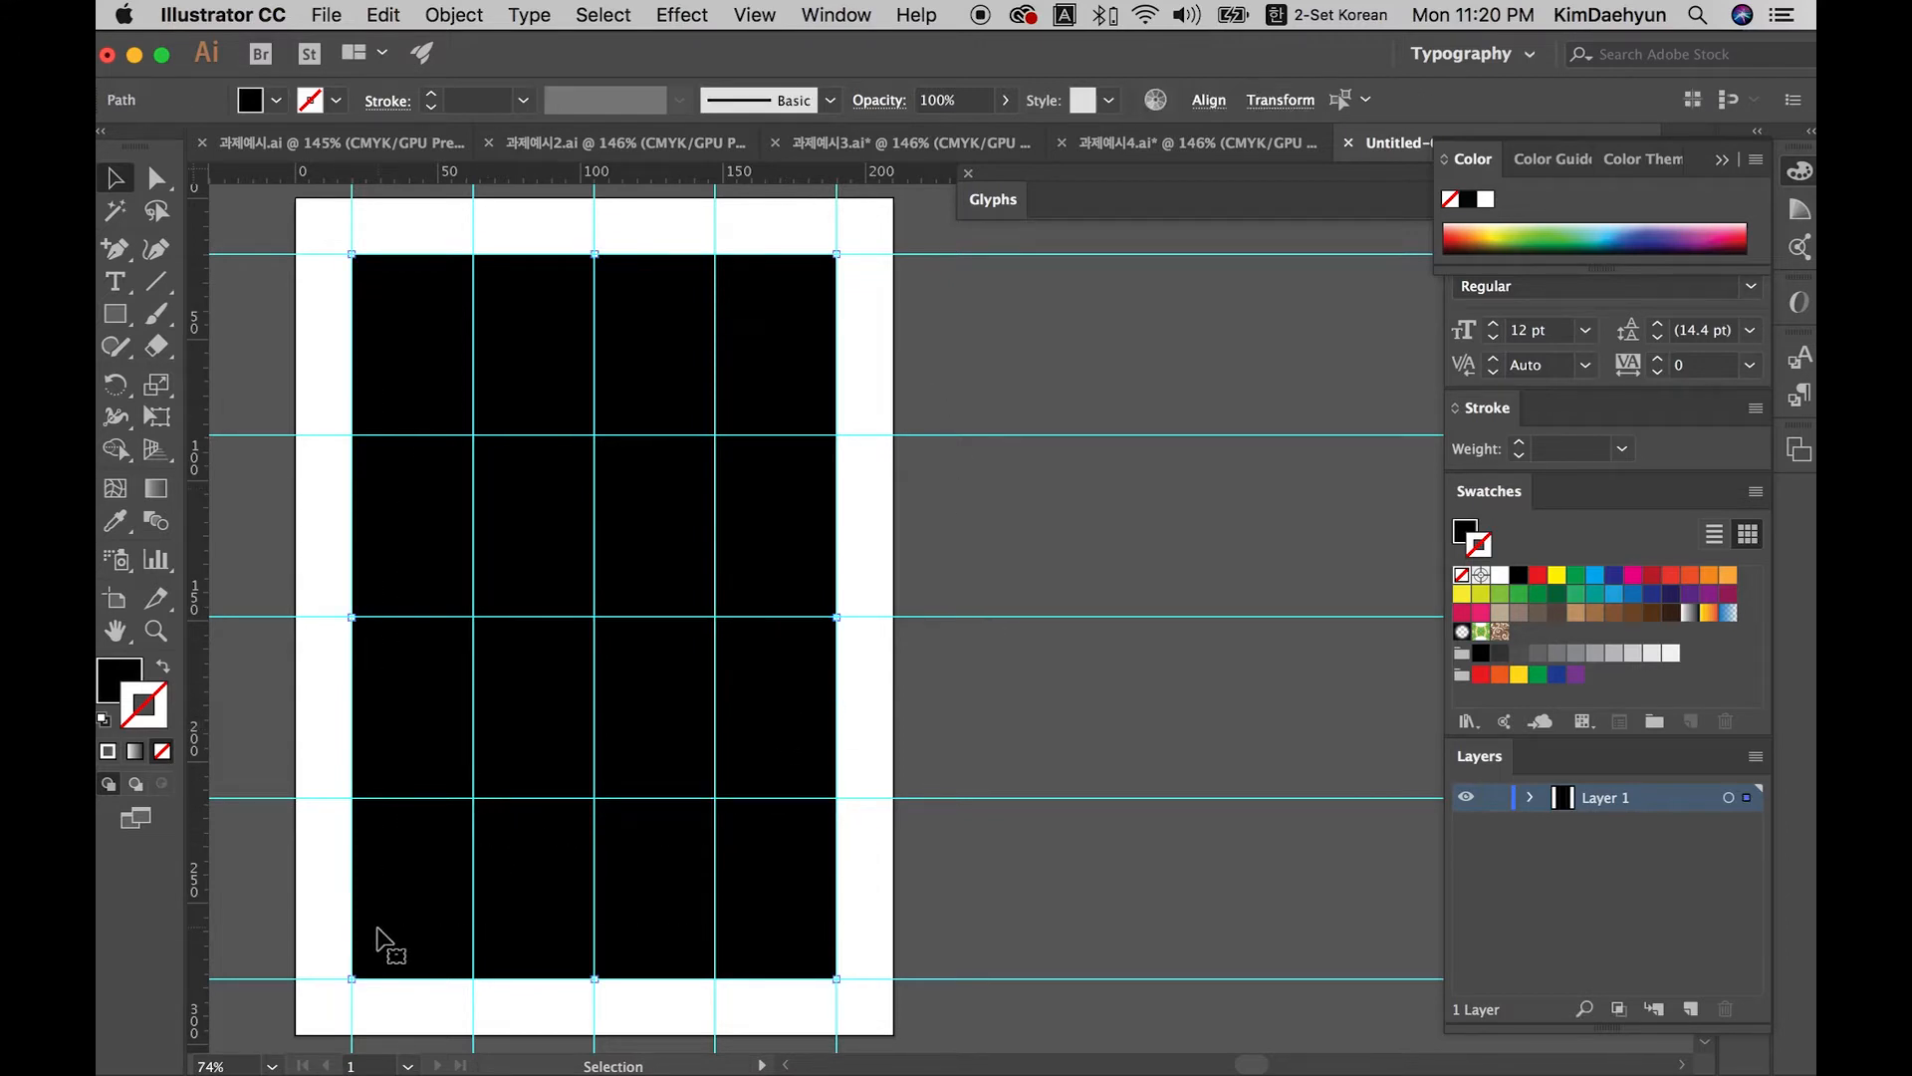
{"action": "key", "text": "Delete"}
Step: Draw a black rectangle that fills the area between the 20 mm margin guides
{"action": "key", "text": "space"}
{"action": "mouse_move", "coordinate": [401, 909]}
{"action": "left_mouse_down"}
{"action": "mouse_move", "coordinate": [717, 914]}
{"action": "mouse_move", "coordinate": [428, 919]}
{"action": "left_mouse_up"}
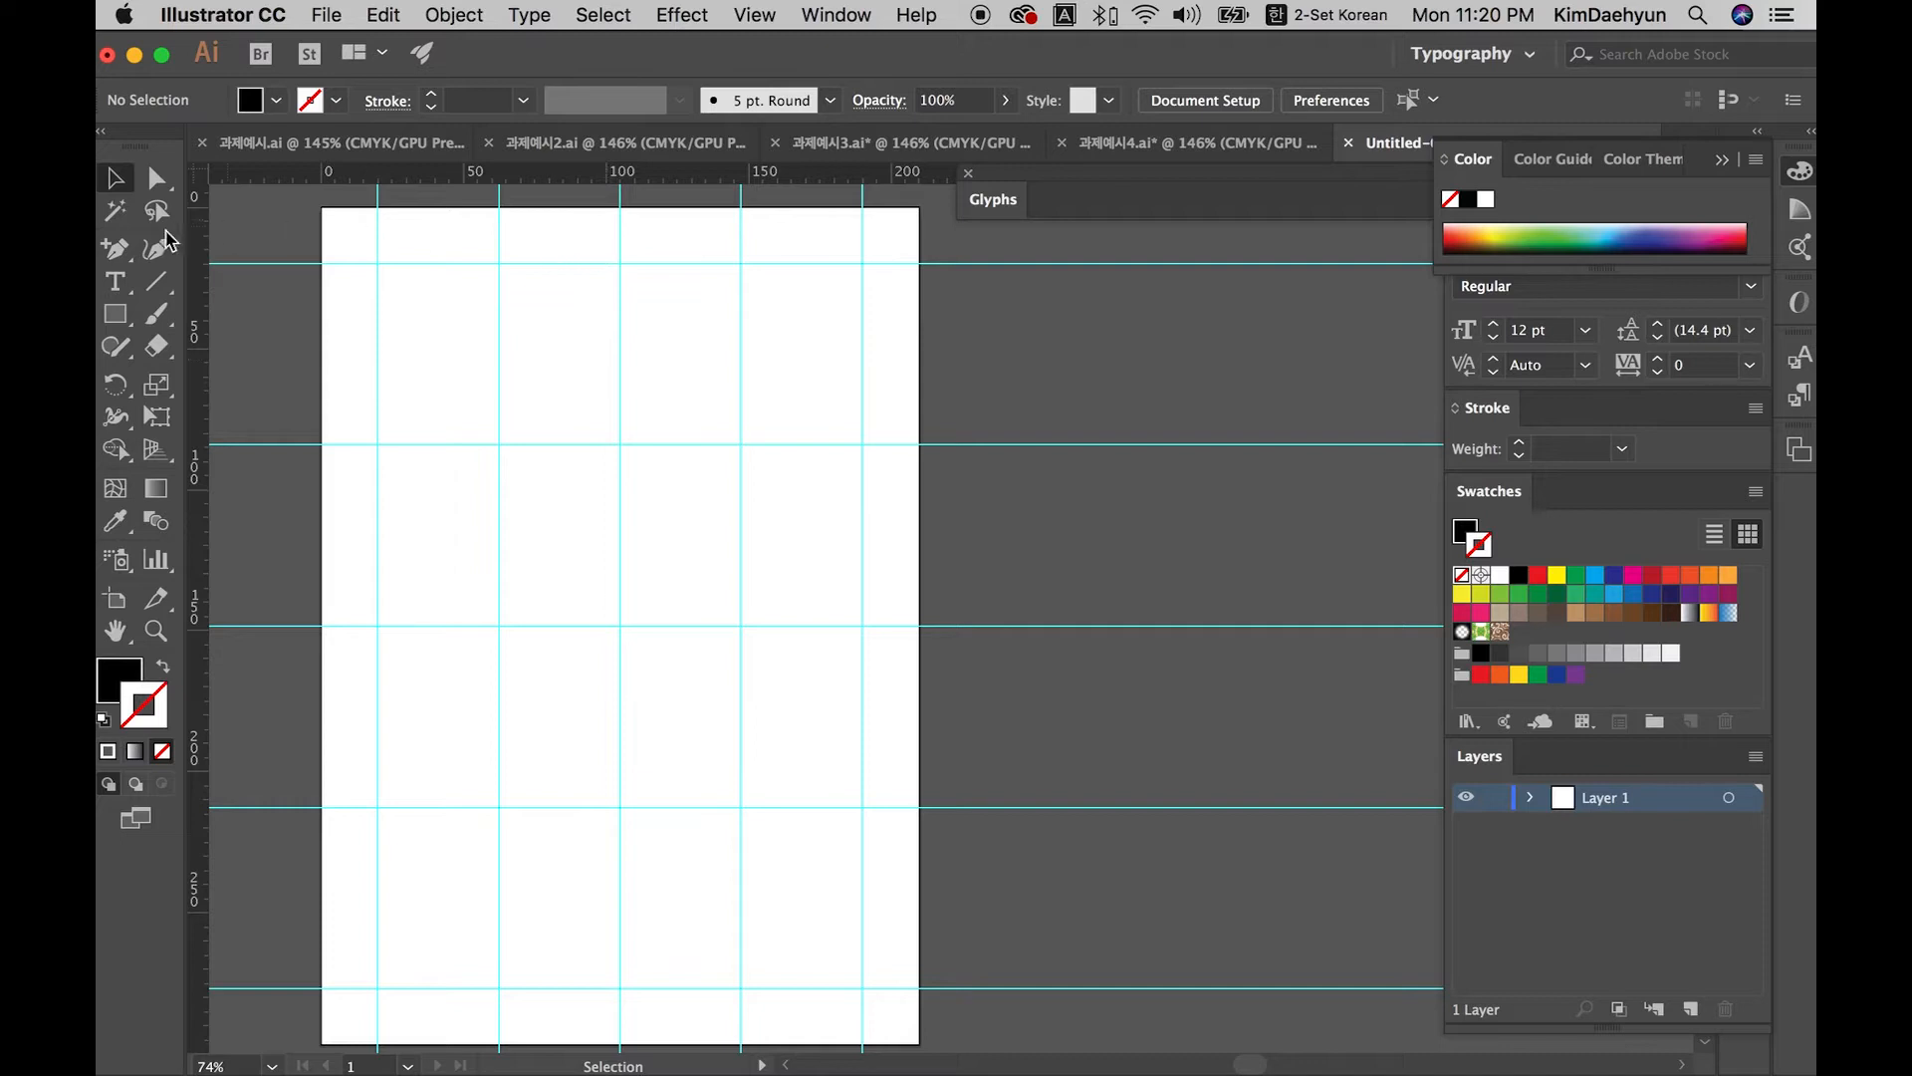
{"action": "left_click", "coordinate": [115, 314]}
{"action": "left_click_drag", "start_coordinate": [377, 263], "coordinate": [863, 987]}
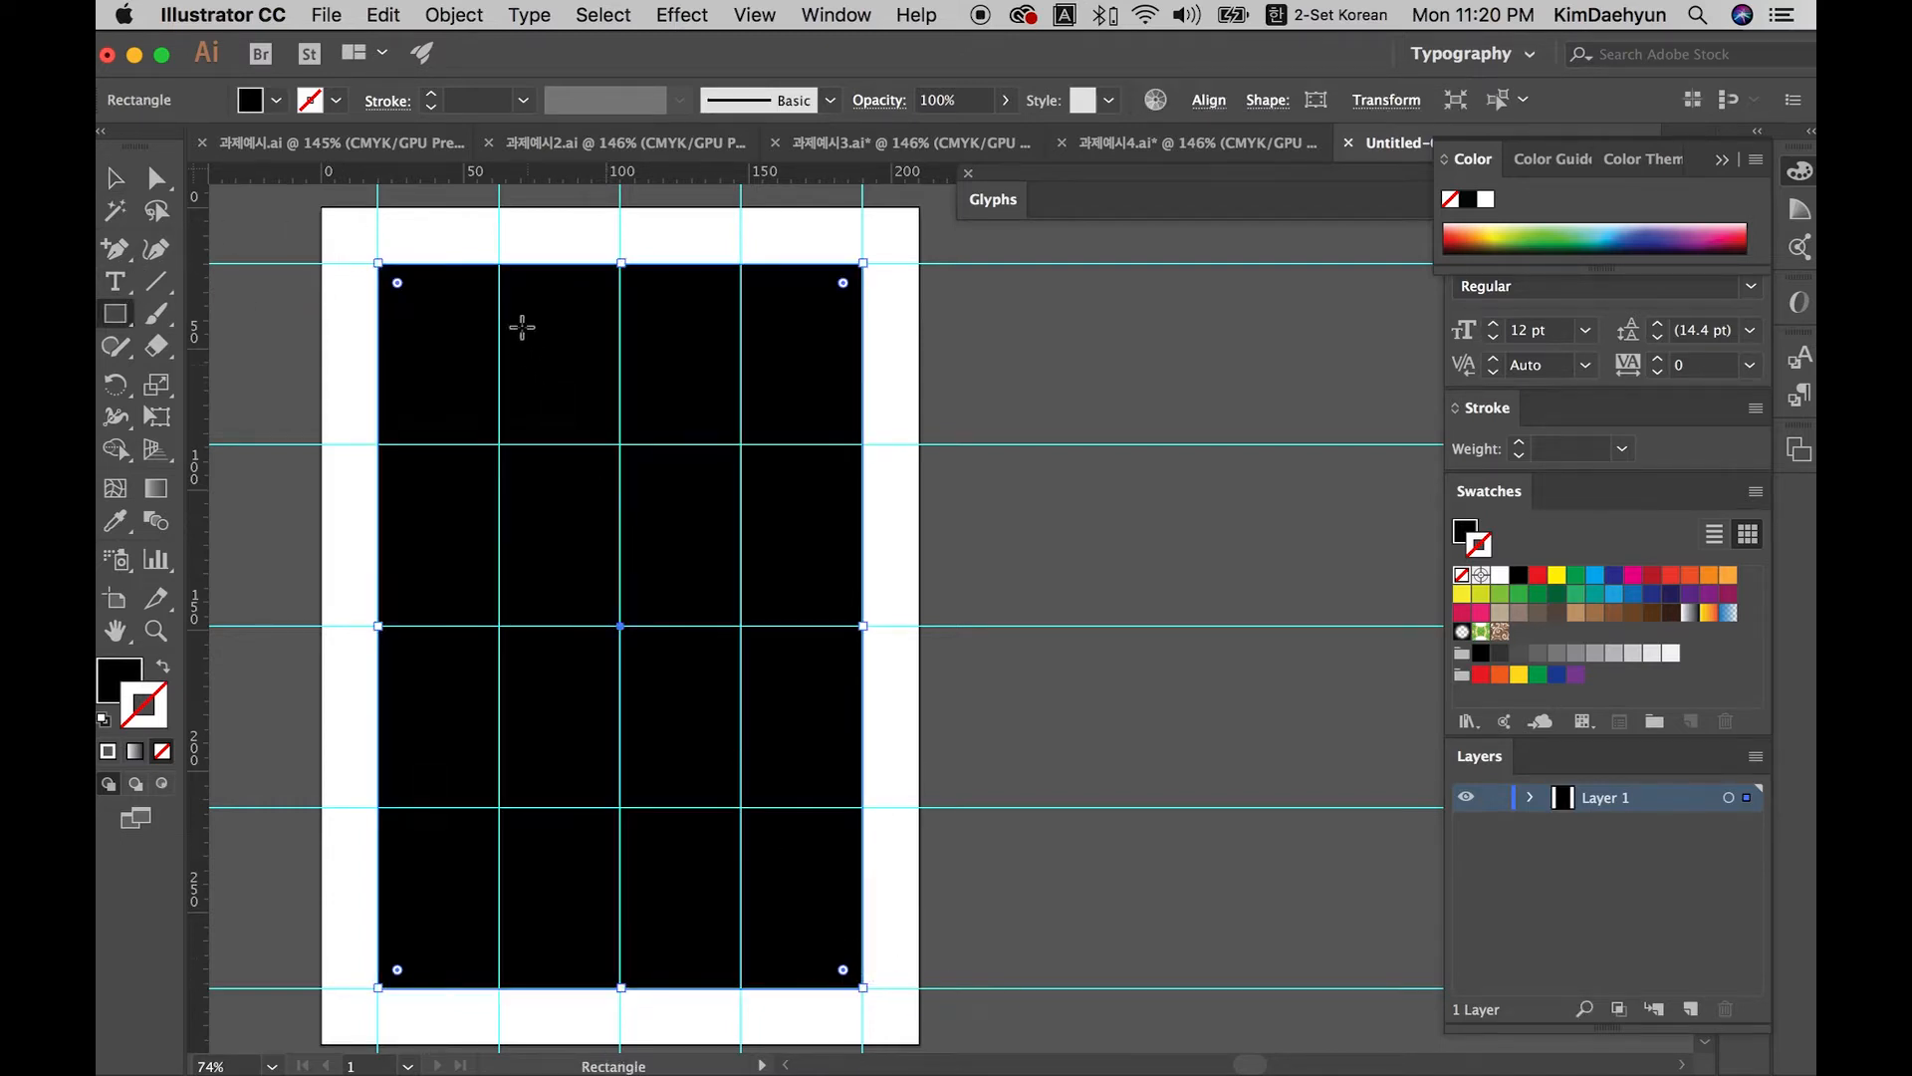
{"action": "key", "text": "v"}
Step: Start splitting the new rectangle into a grid with the preview on, and set it to 2 columns
{"action": "left_click", "coordinate": [454, 15]}
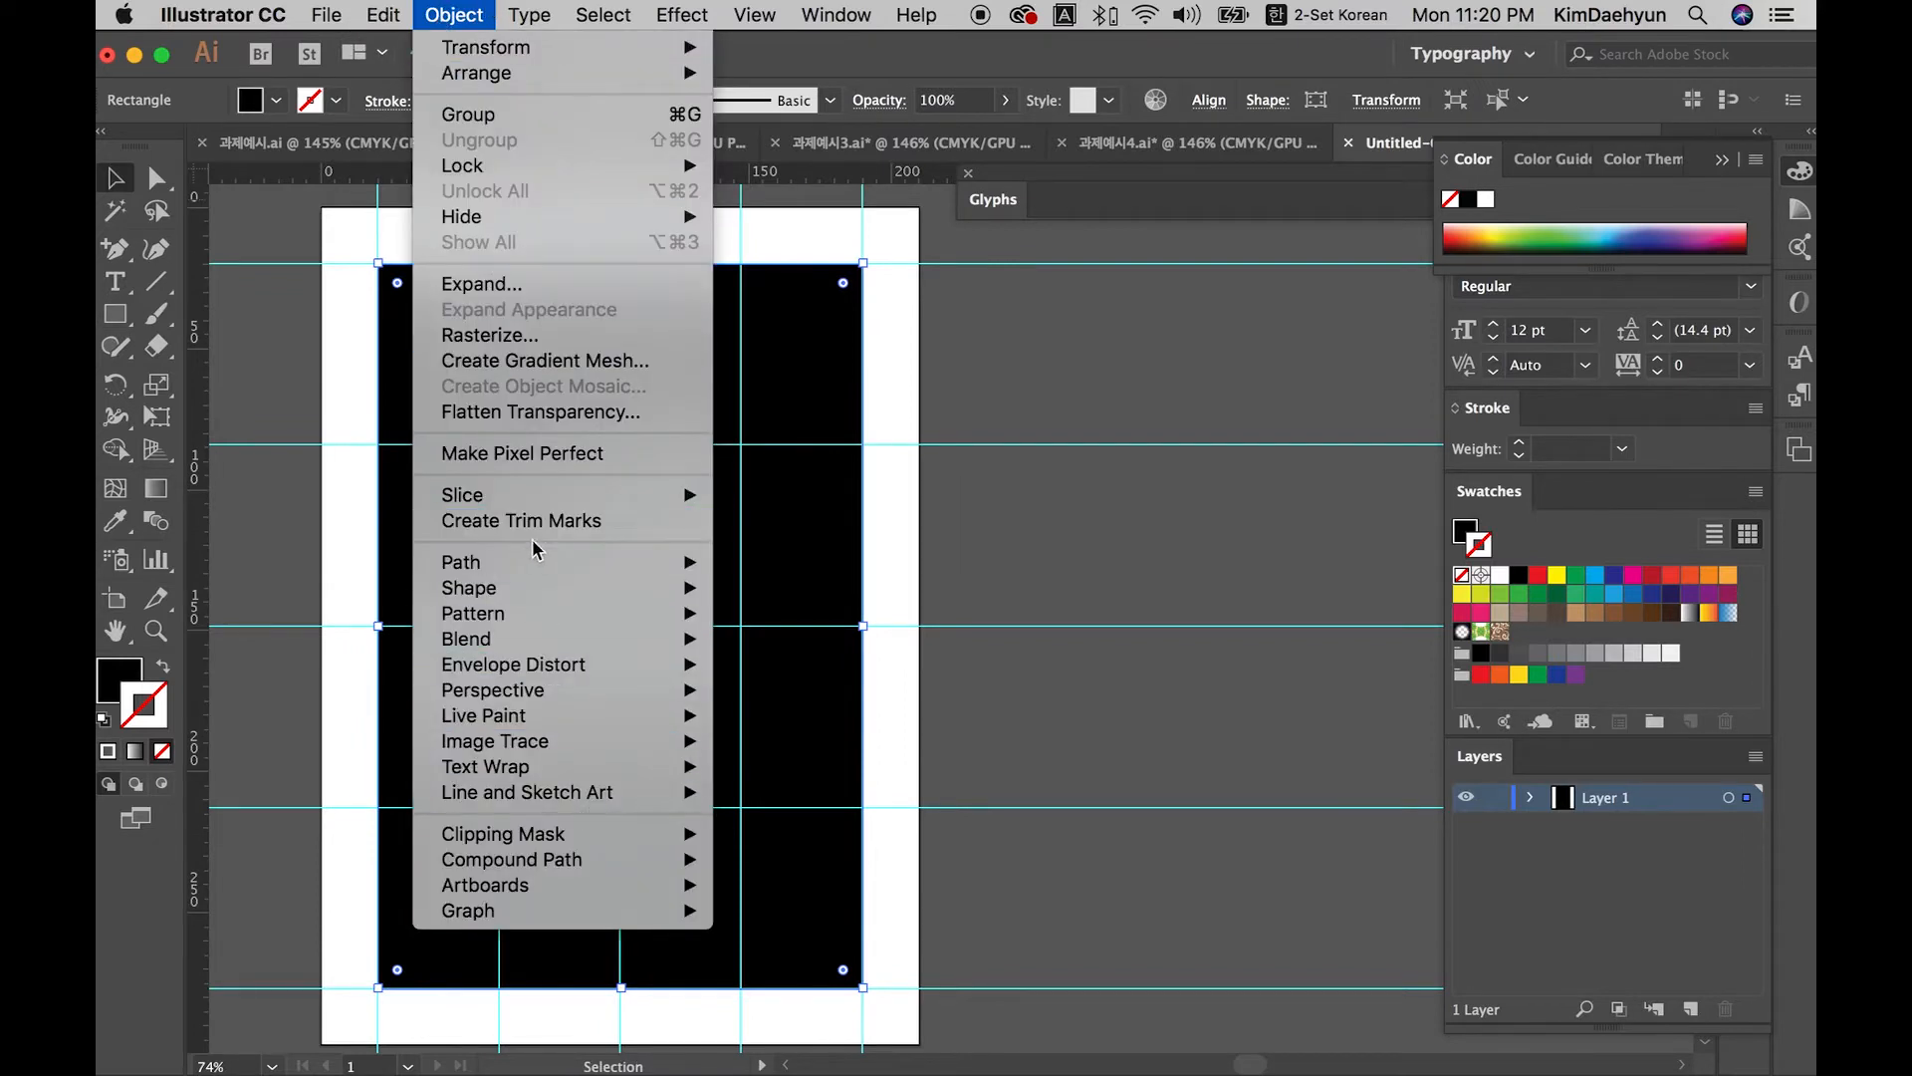
{"action": "mouse_move", "coordinate": [538, 561]}
{"action": "left_click", "coordinate": [813, 842]}
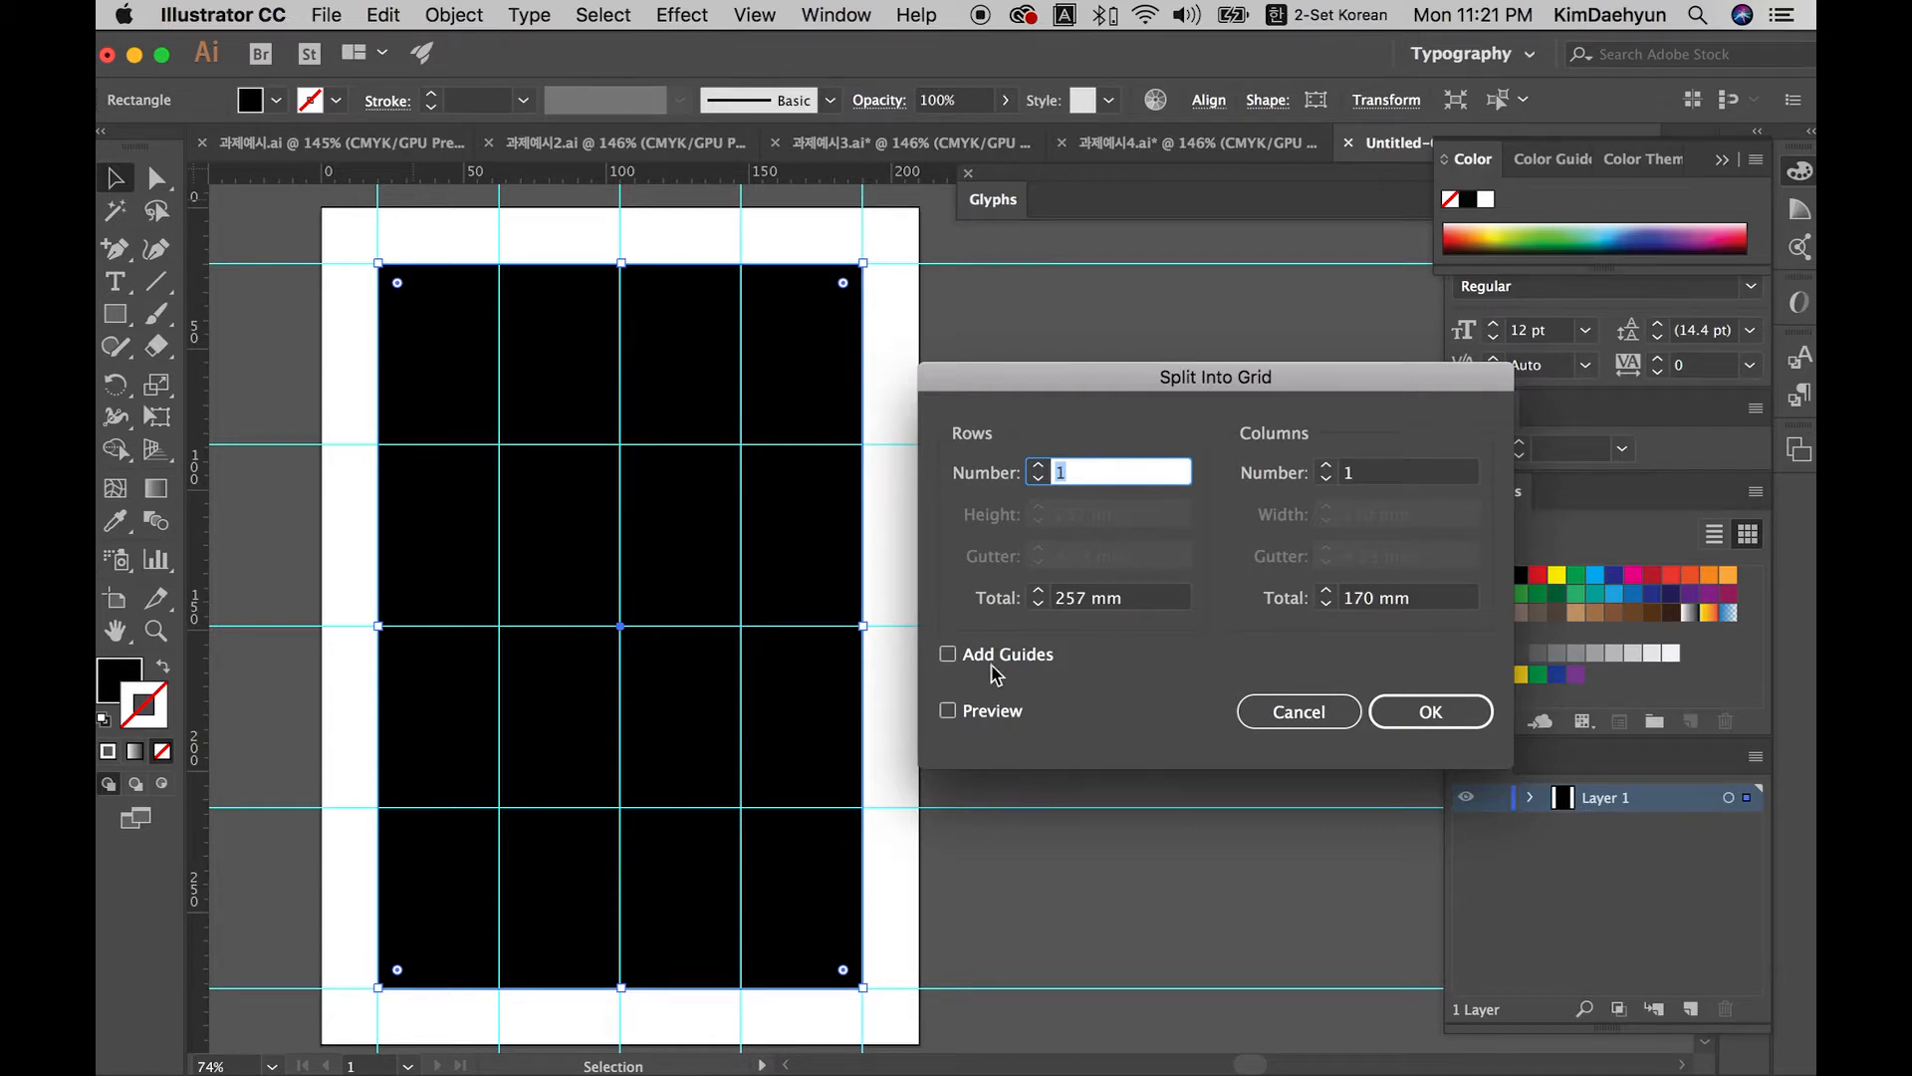
{"action": "left_click", "coordinate": [993, 711]}
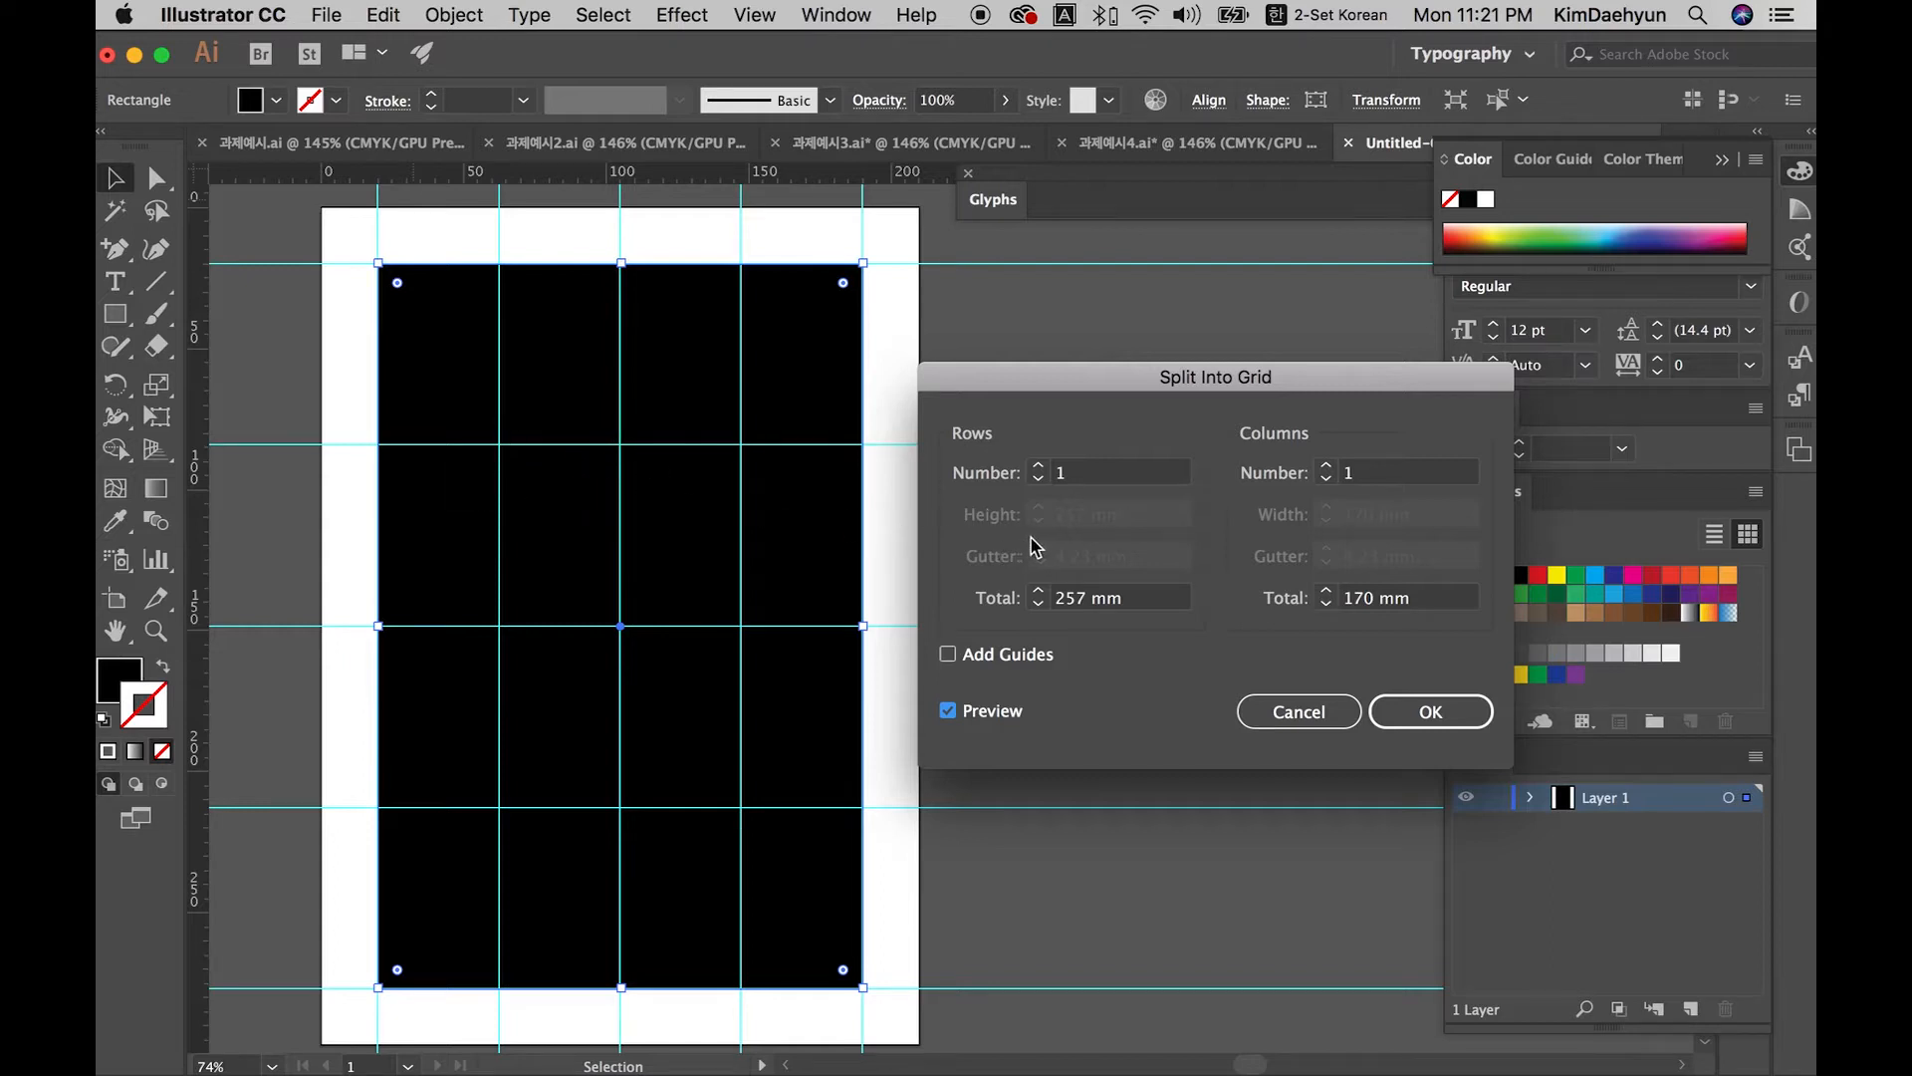
{"action": "double_click", "coordinate": [1337, 470]}
{"action": "type", "text": "2"}
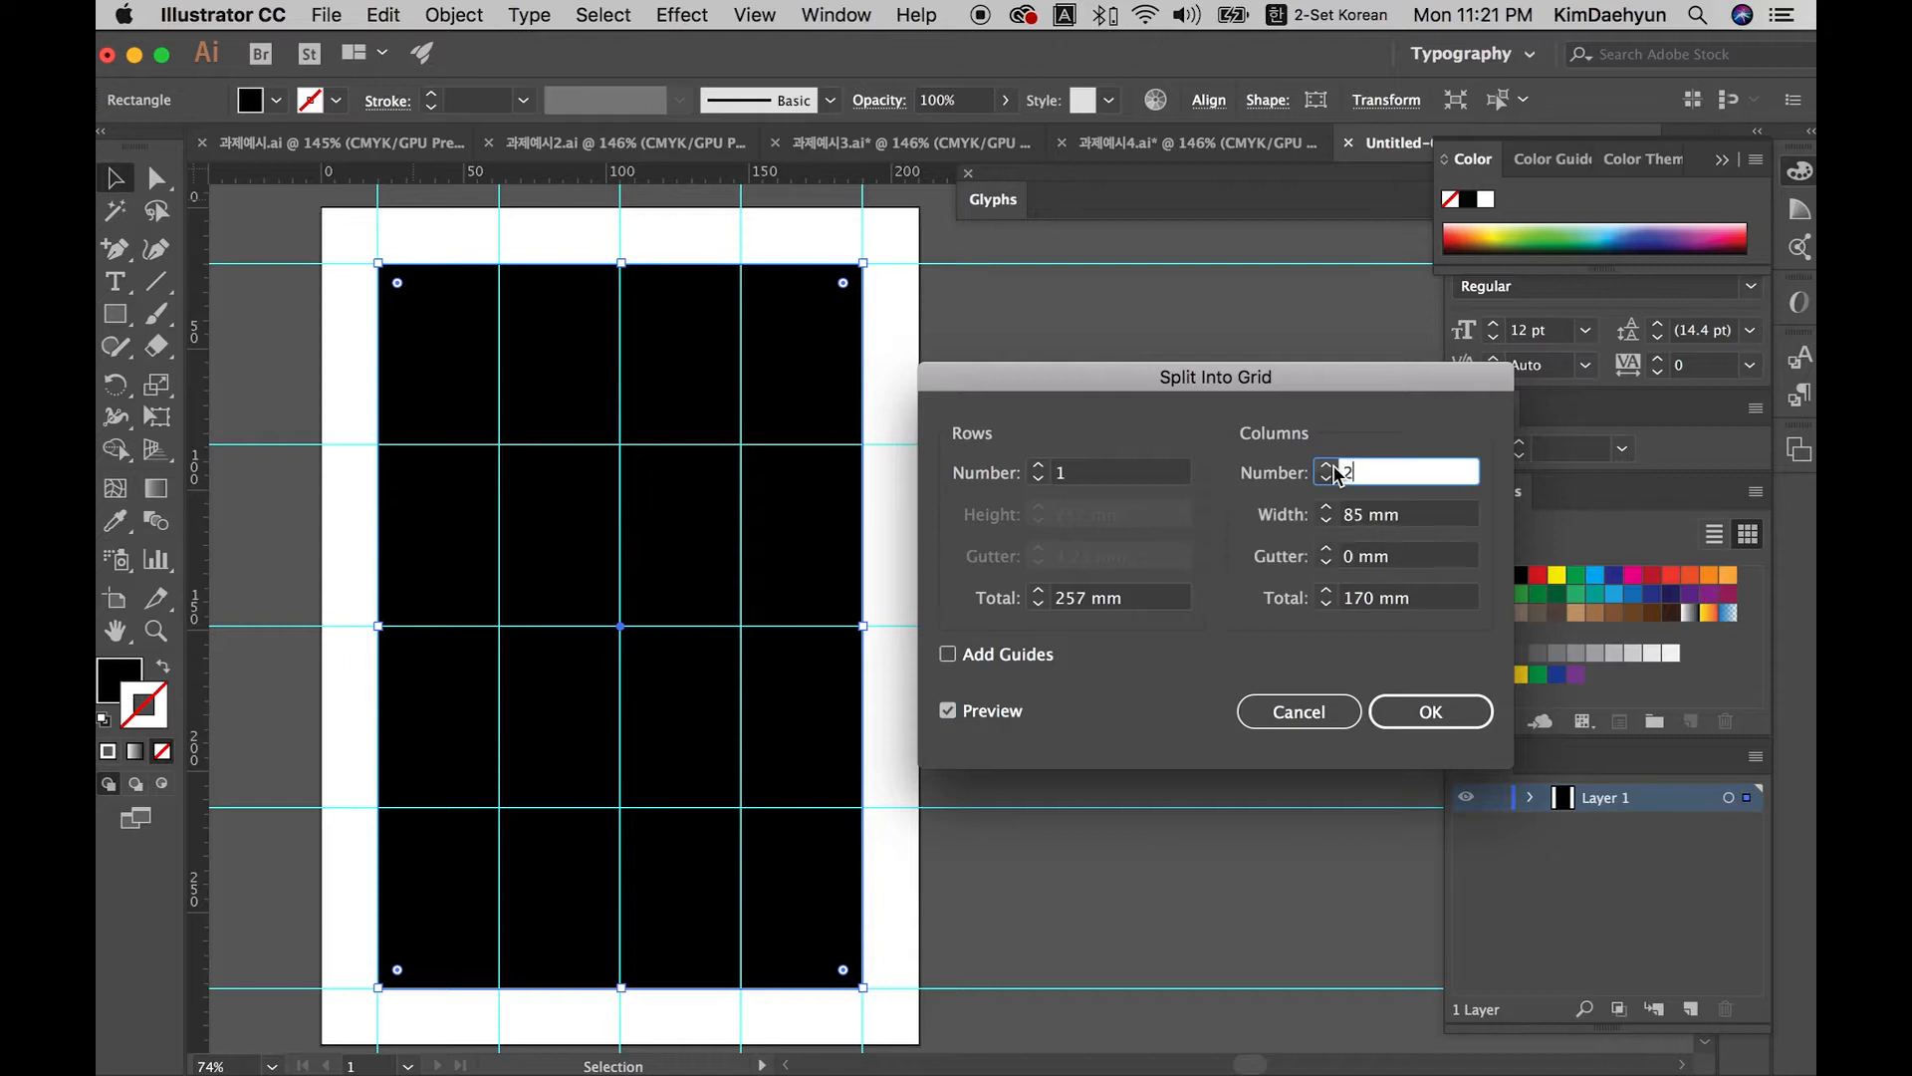
Step: Set the column gutter to 10 mm and apply the two-column split
{"action": "left_click", "coordinate": [1328, 549]}
{"action": "left_click", "coordinate": [1327, 549]}
{"action": "left_click", "coordinate": [1327, 549]}
{"action": "left_click", "coordinate": [1328, 548]}
{"action": "left_click", "coordinate": [1328, 549]}
{"action": "left_click", "coordinate": [1328, 549]}
{"action": "left_click", "coordinate": [1327, 549]}
{"action": "left_click", "coordinate": [1328, 548]}
{"action": "left_click", "coordinate": [1328, 549]}
{"action": "left_click", "coordinate": [1327, 548]}
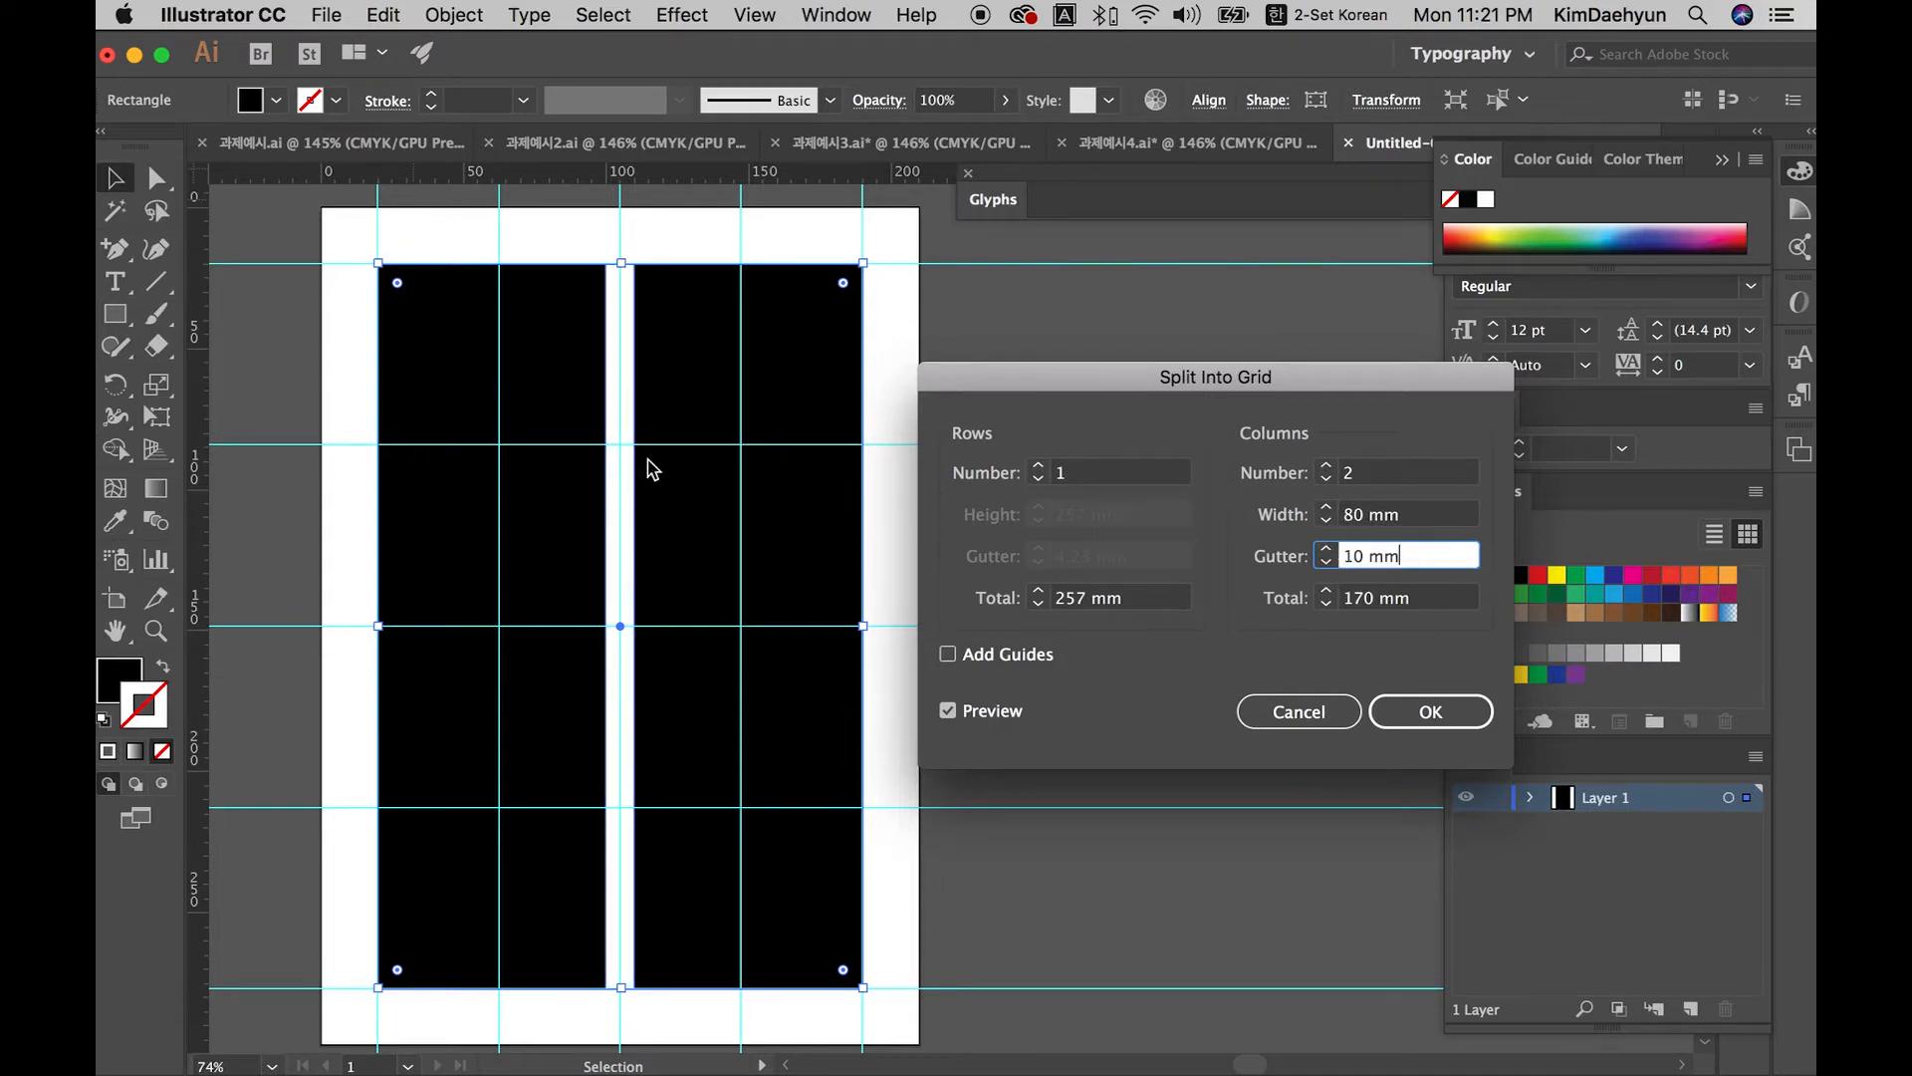
{"action": "double_click", "coordinate": [1354, 557]}
{"action": "left_click", "coordinate": [1421, 727]}
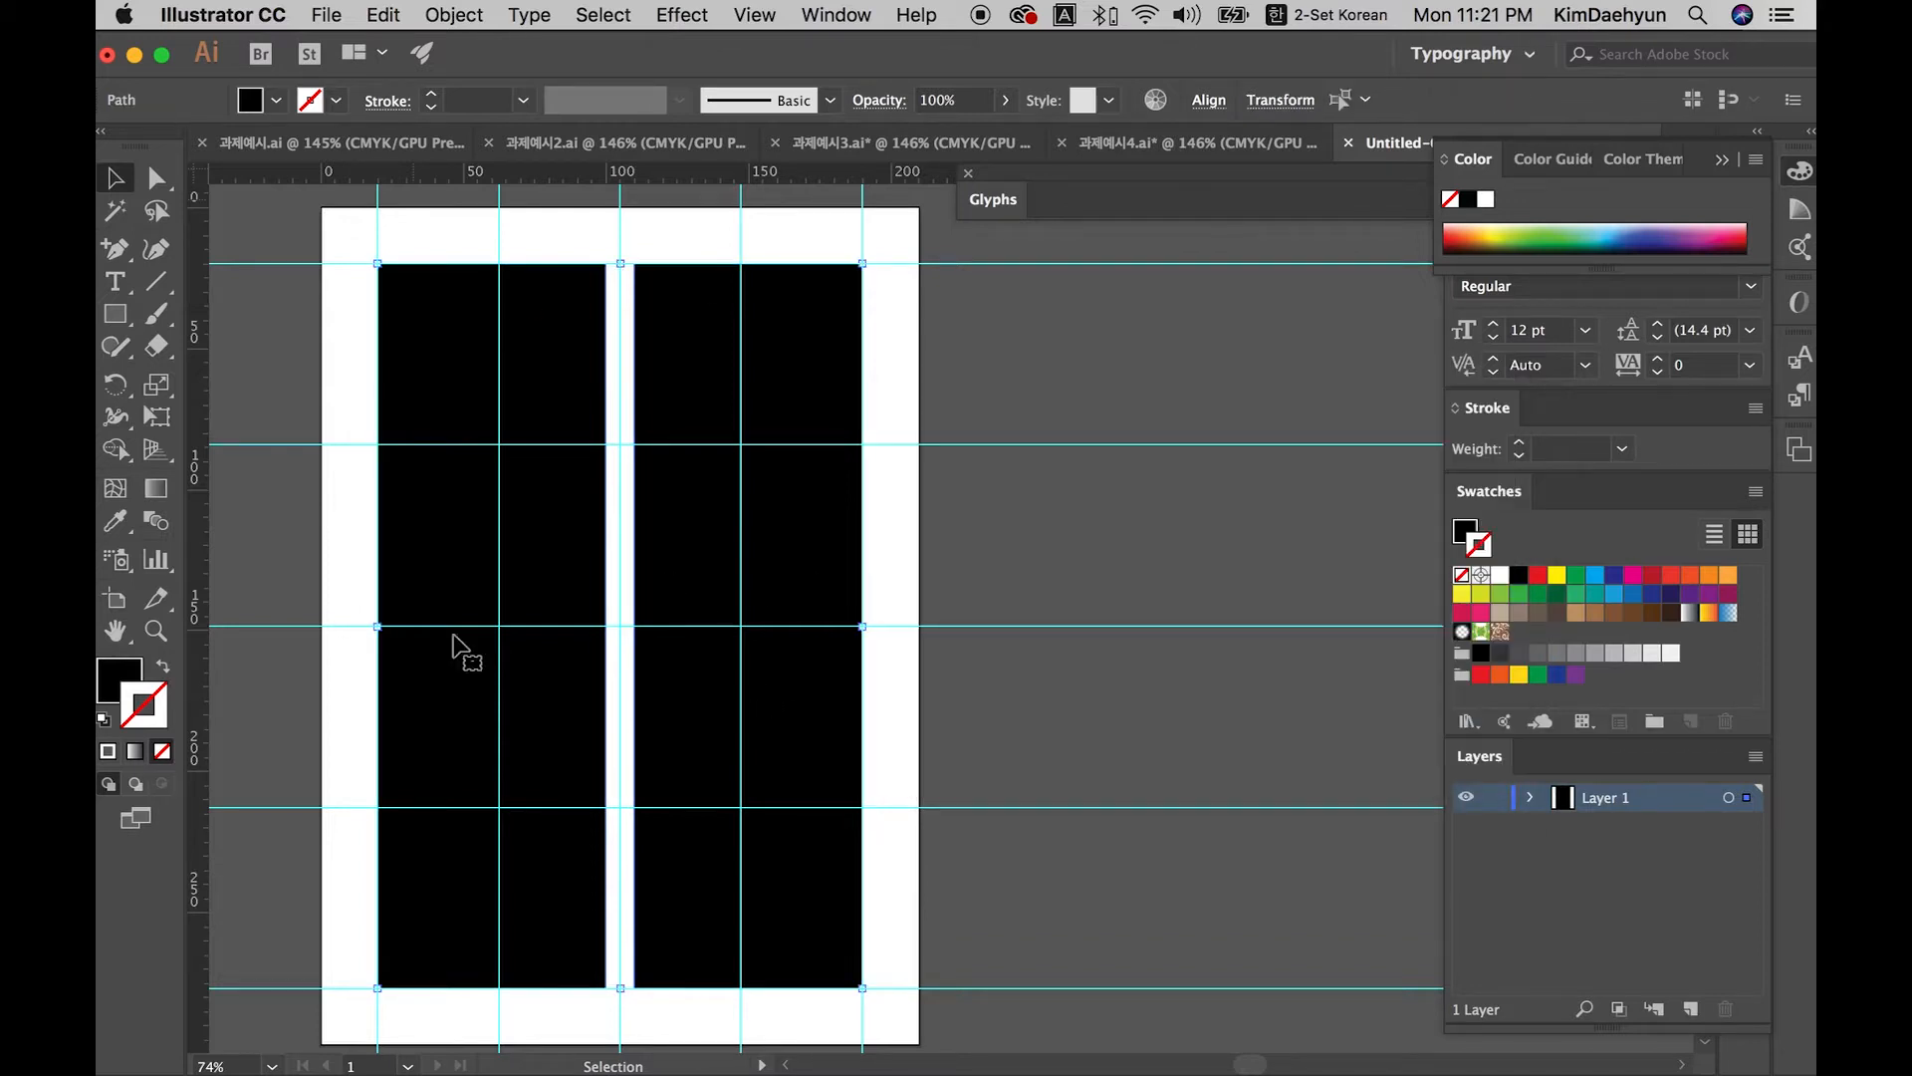
Step: Place vertical guides on both edges of the central 10 mm gutter, then delete the two black columns
{"action": "left_click_drag", "start_coordinate": [204, 663], "coordinate": [605, 691]}
{"action": "left_click_drag", "start_coordinate": [200, 692], "coordinate": [632, 687]}
{"action": "left_click_drag", "start_coordinate": [960, 339], "coordinate": [554, 880]}
{"action": "key", "text": "Delete"}
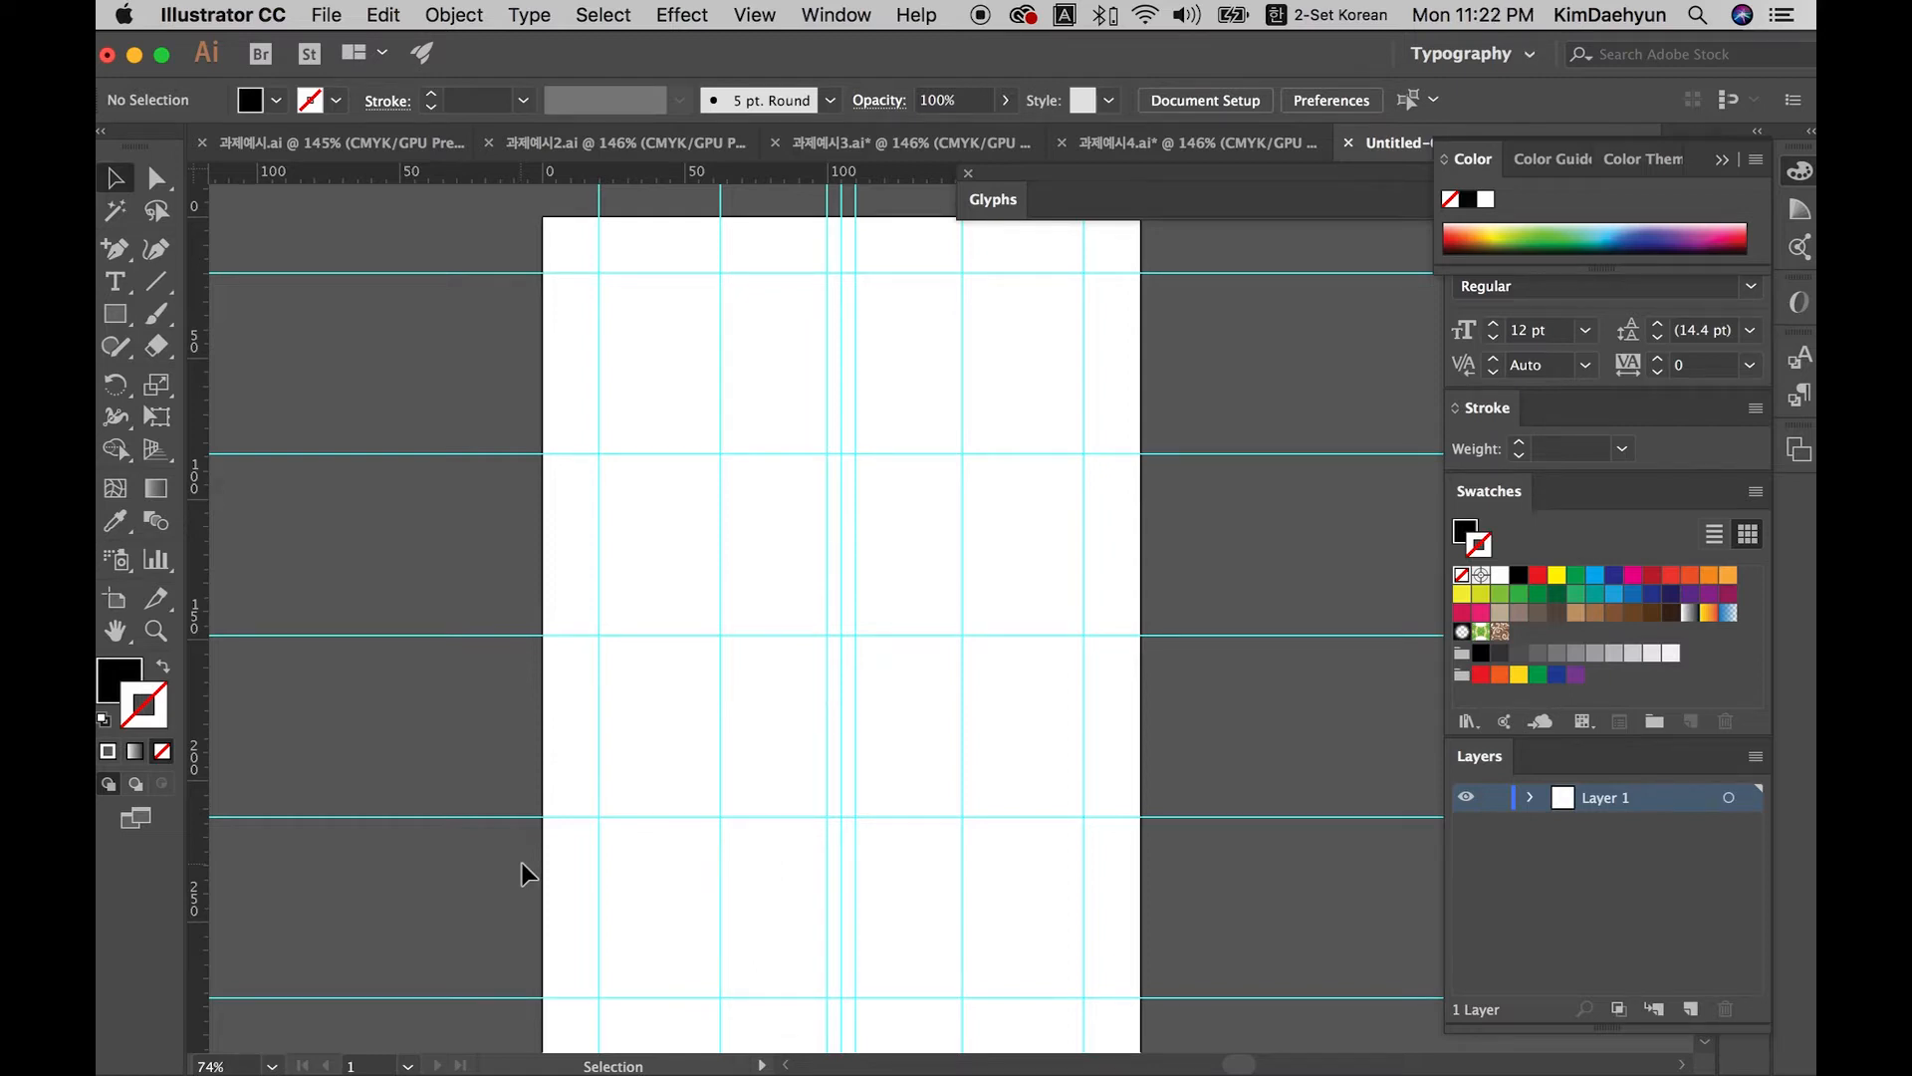
{"action": "scroll", "coordinate": [562, 492], "scroll_direction": "left", "scroll_amount": 1}
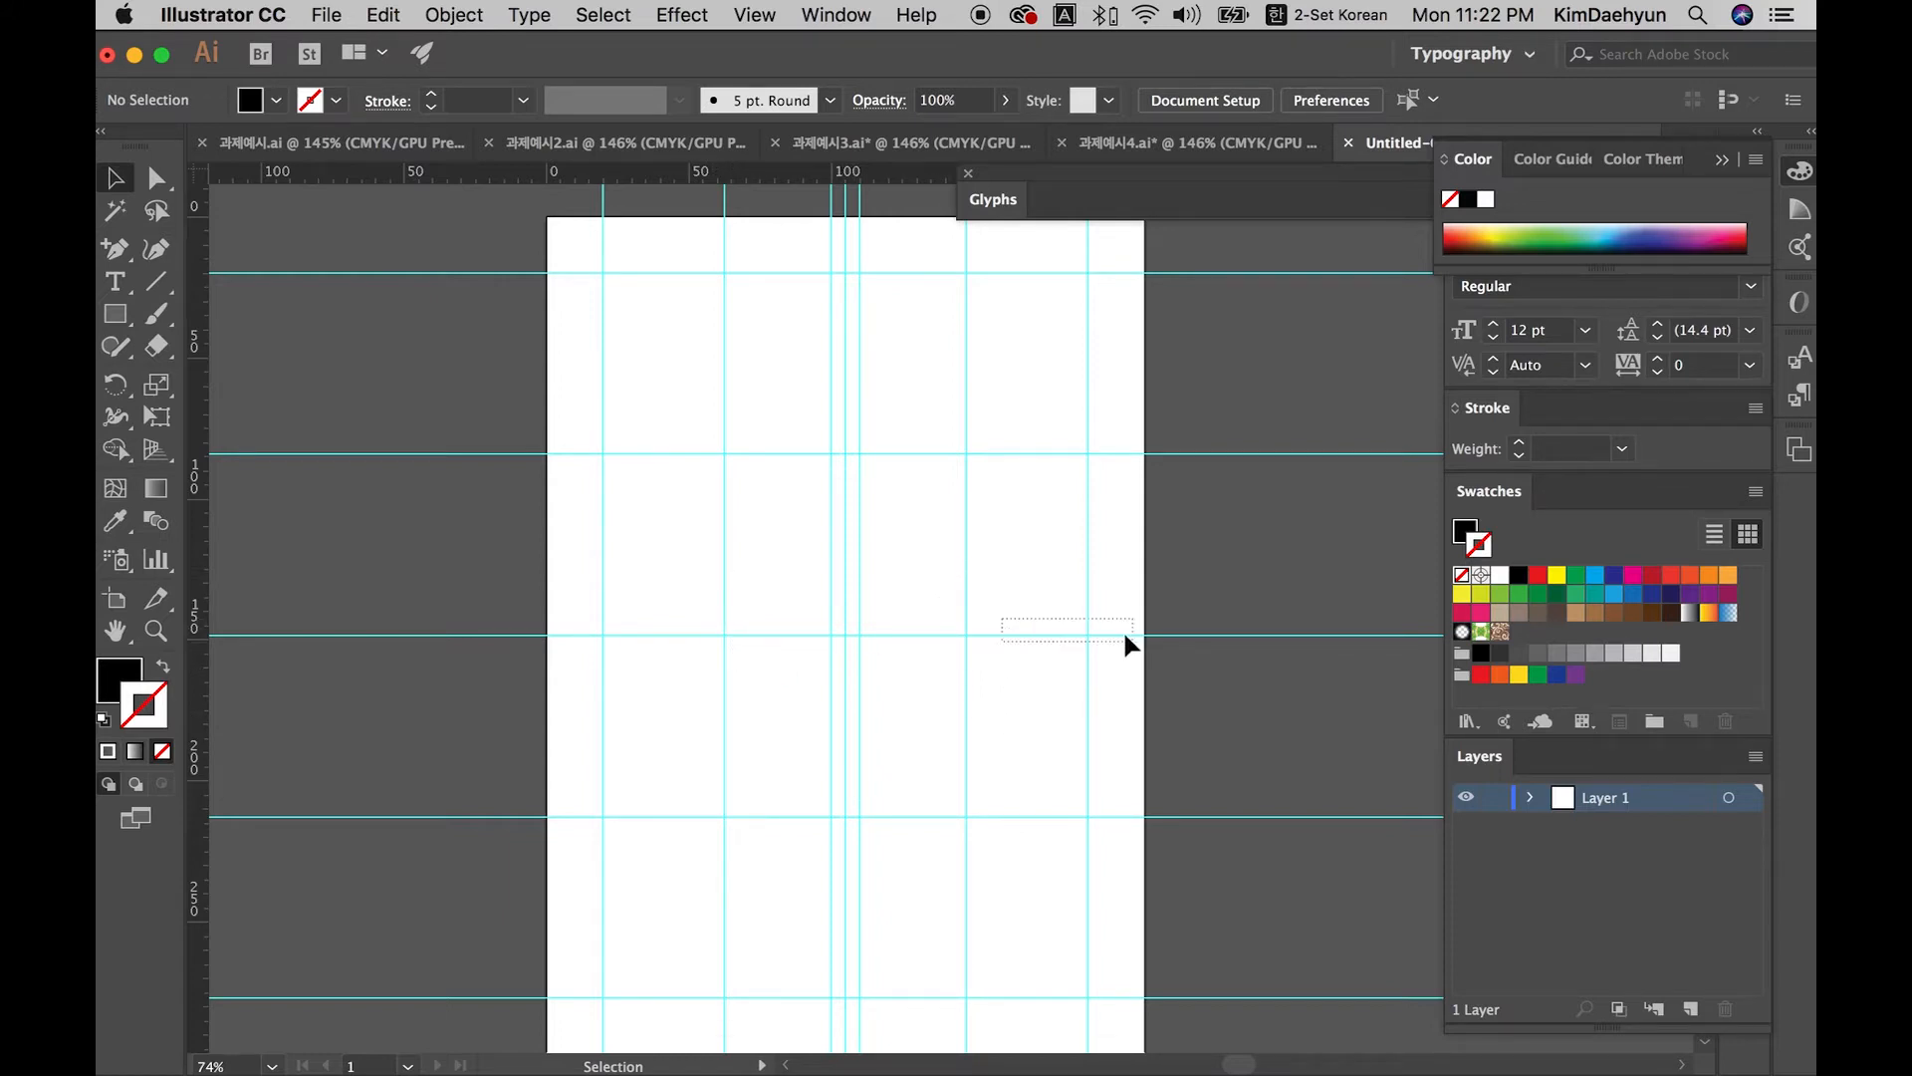
{"action": "left_click_drag", "start_coordinate": [1111, 460], "coordinate": [1145, 476]}
{"action": "left_click_drag", "start_coordinate": [988, 796], "coordinate": [1162, 859]}
{"action": "scroll", "coordinate": [1161, 858], "scroll_direction": "right", "scroll_amount": 2}
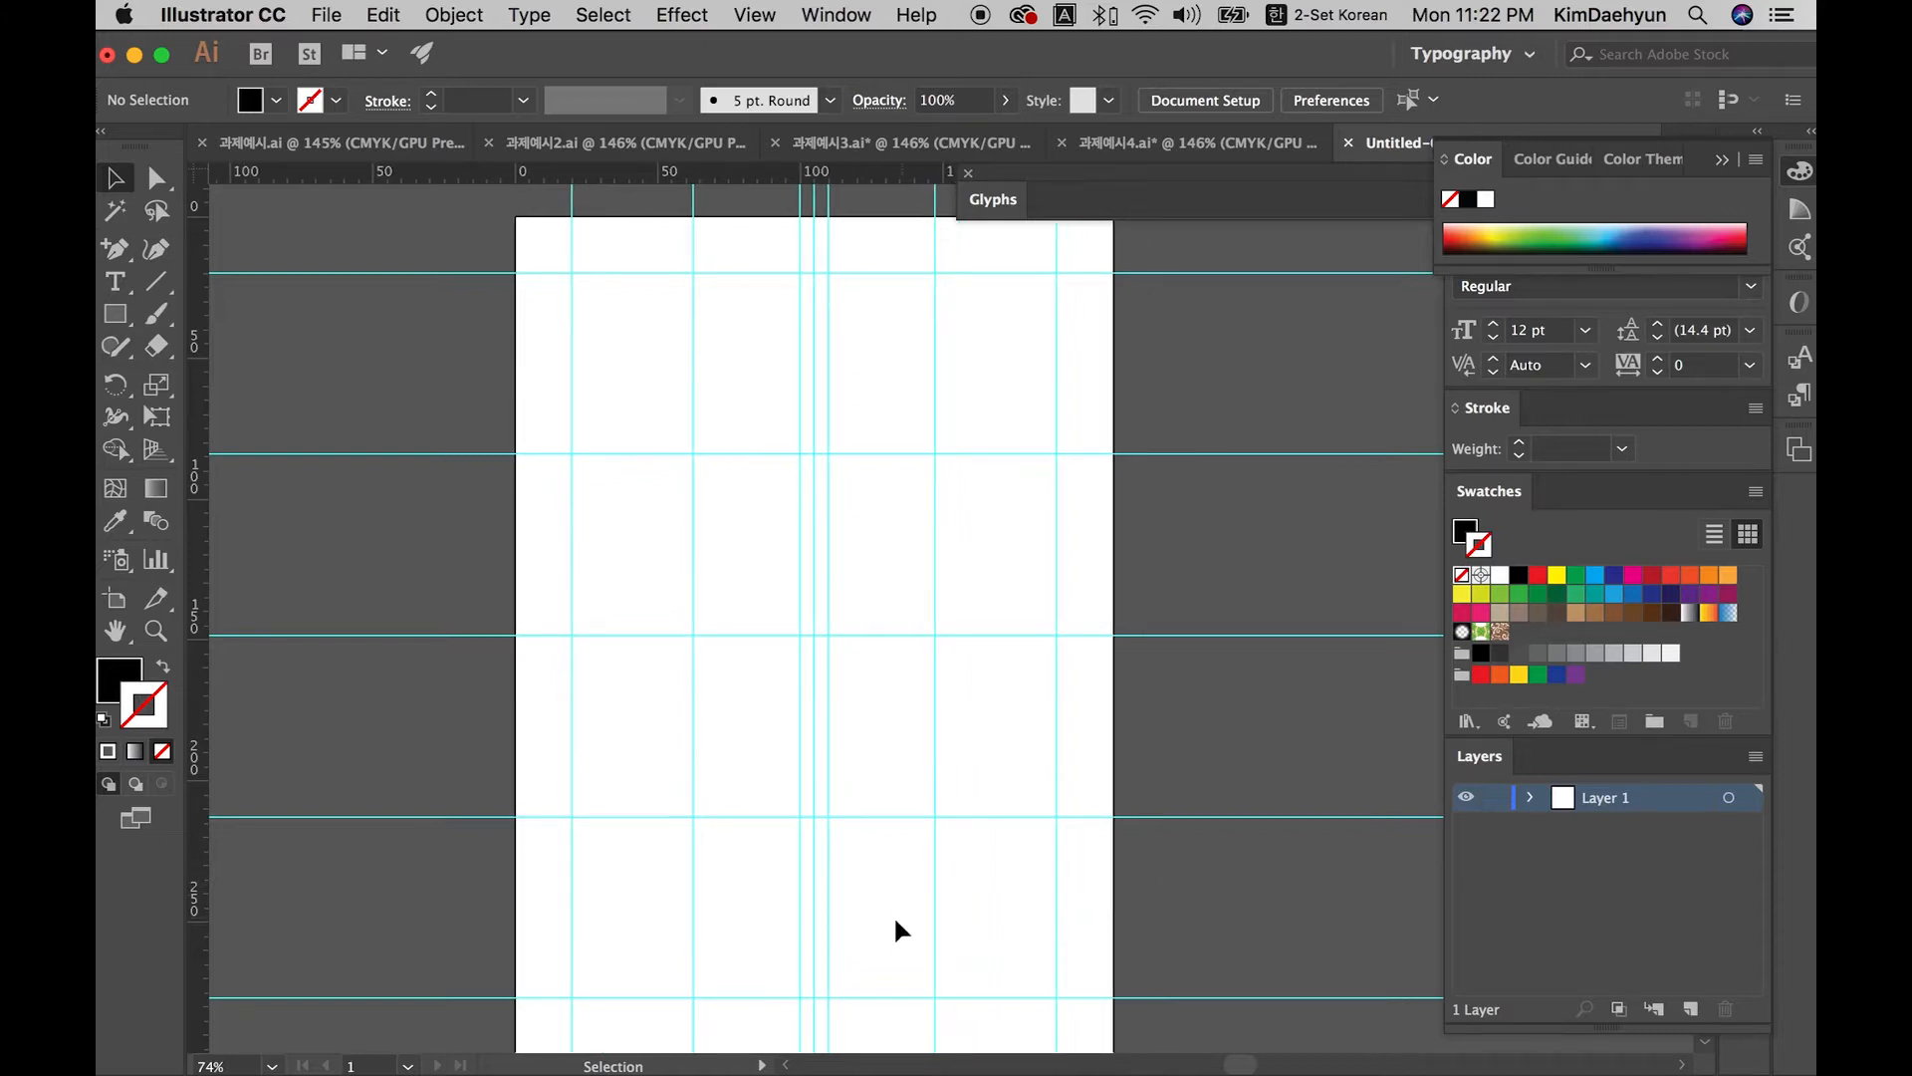
{"action": "left_click_drag", "start_coordinate": [743, 779], "coordinate": [827, 770]}
Step: Switch to TextEdit to look over the collected article text, then return to Illustrator
{"action": "key", "text": "super+Tab"}
{"action": "key", "text": "super+Tab"}
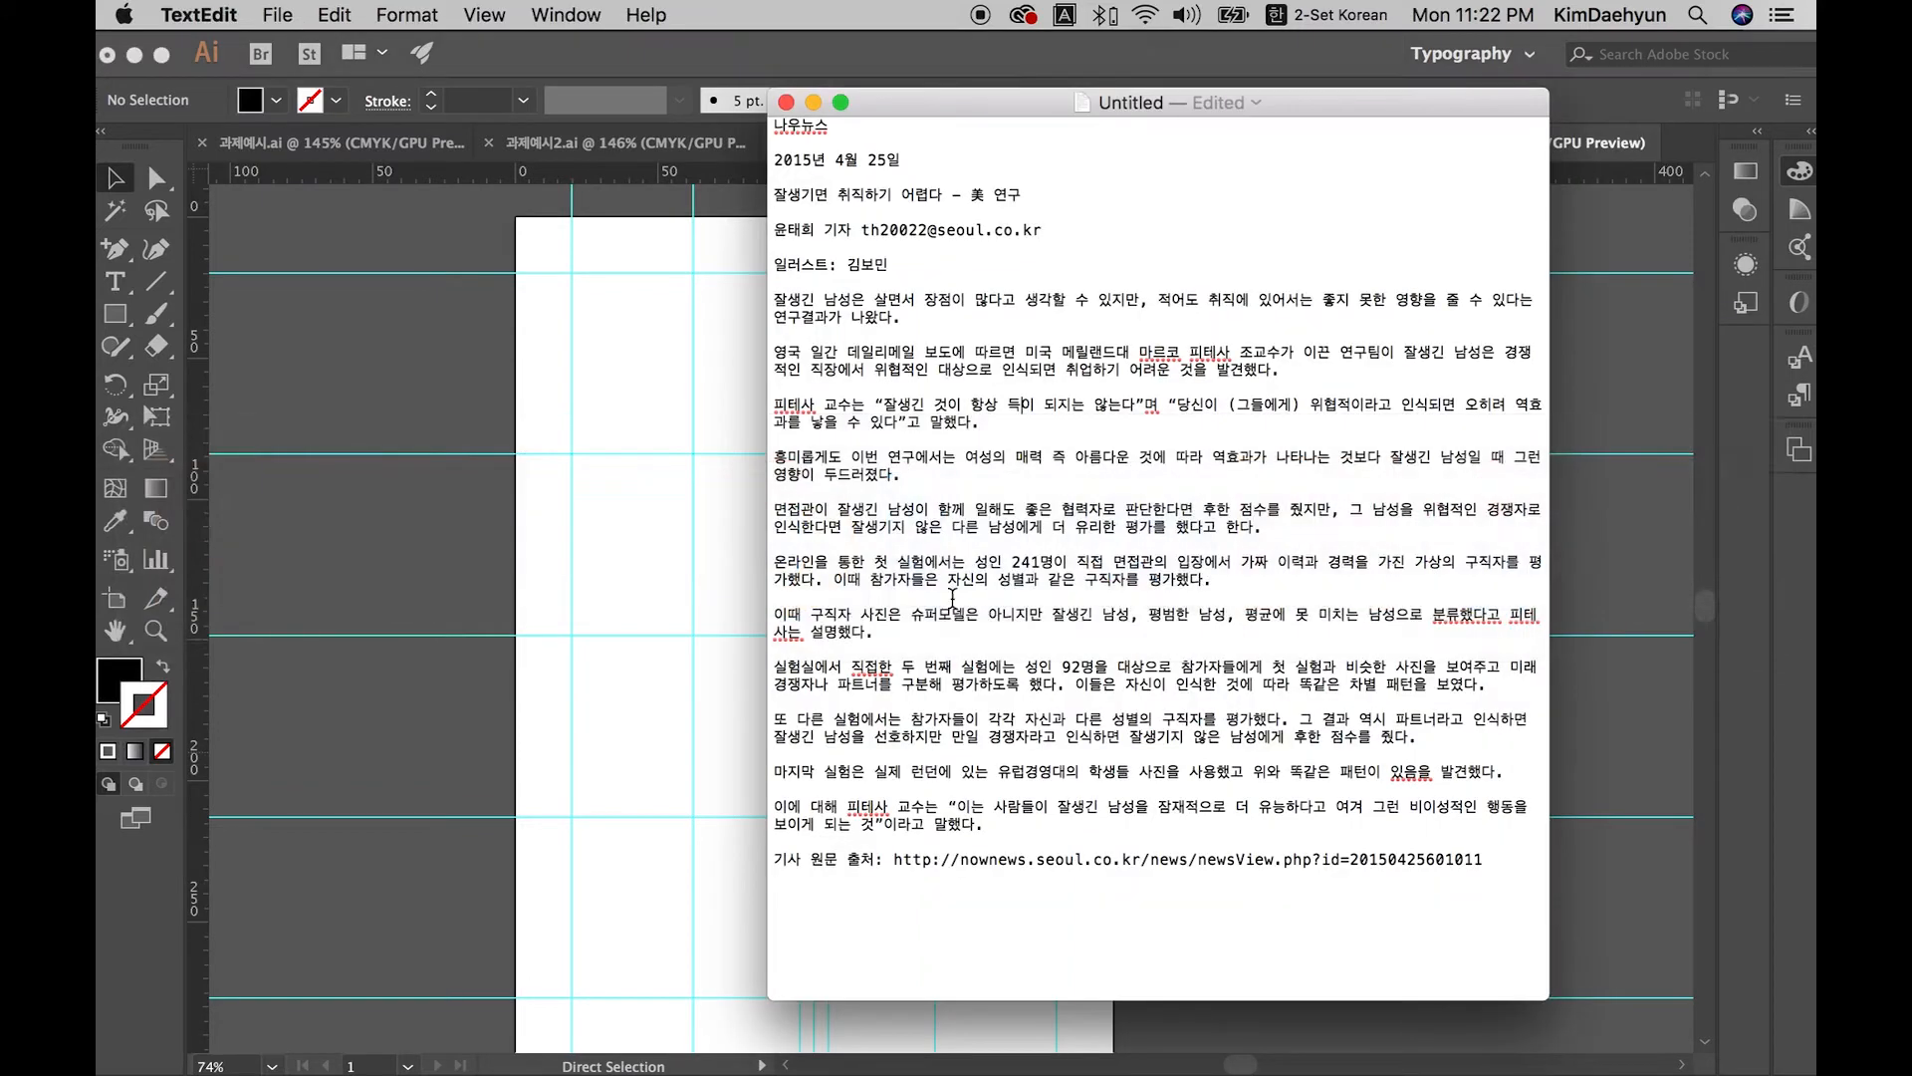
{"action": "key", "text": "super+Tab"}
{"action": "key", "text": "super+Tab"}
{"action": "key", "text": "super+Tab"}
{"action": "key", "text": "super+Tab"}
{"action": "key", "text": "super+Tab"}
{"action": "key", "text": "super+Tab"}
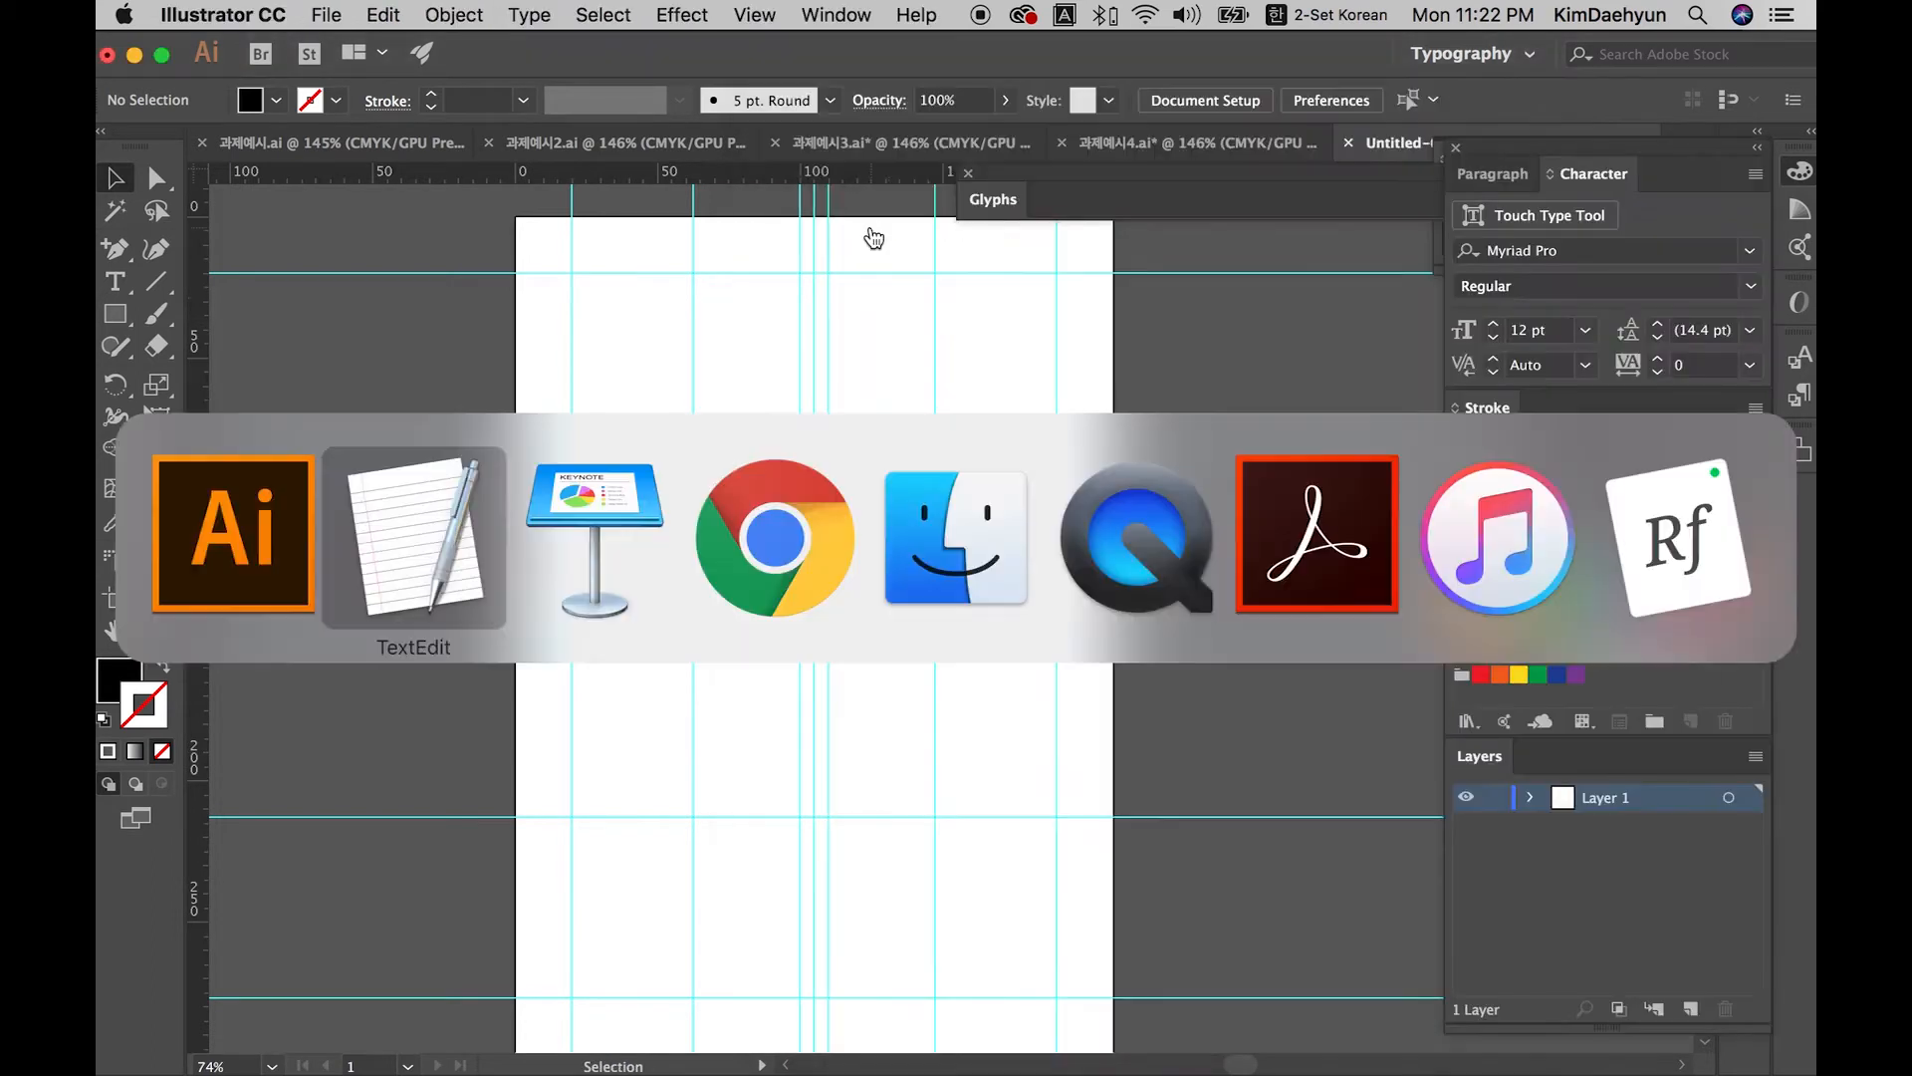
Step: Switch to Finder and place the 응용실기_10주차 JPG illustration from the 수업자료 folder on the Illustrator artboard
{"action": "key", "text": "super+Tab"}
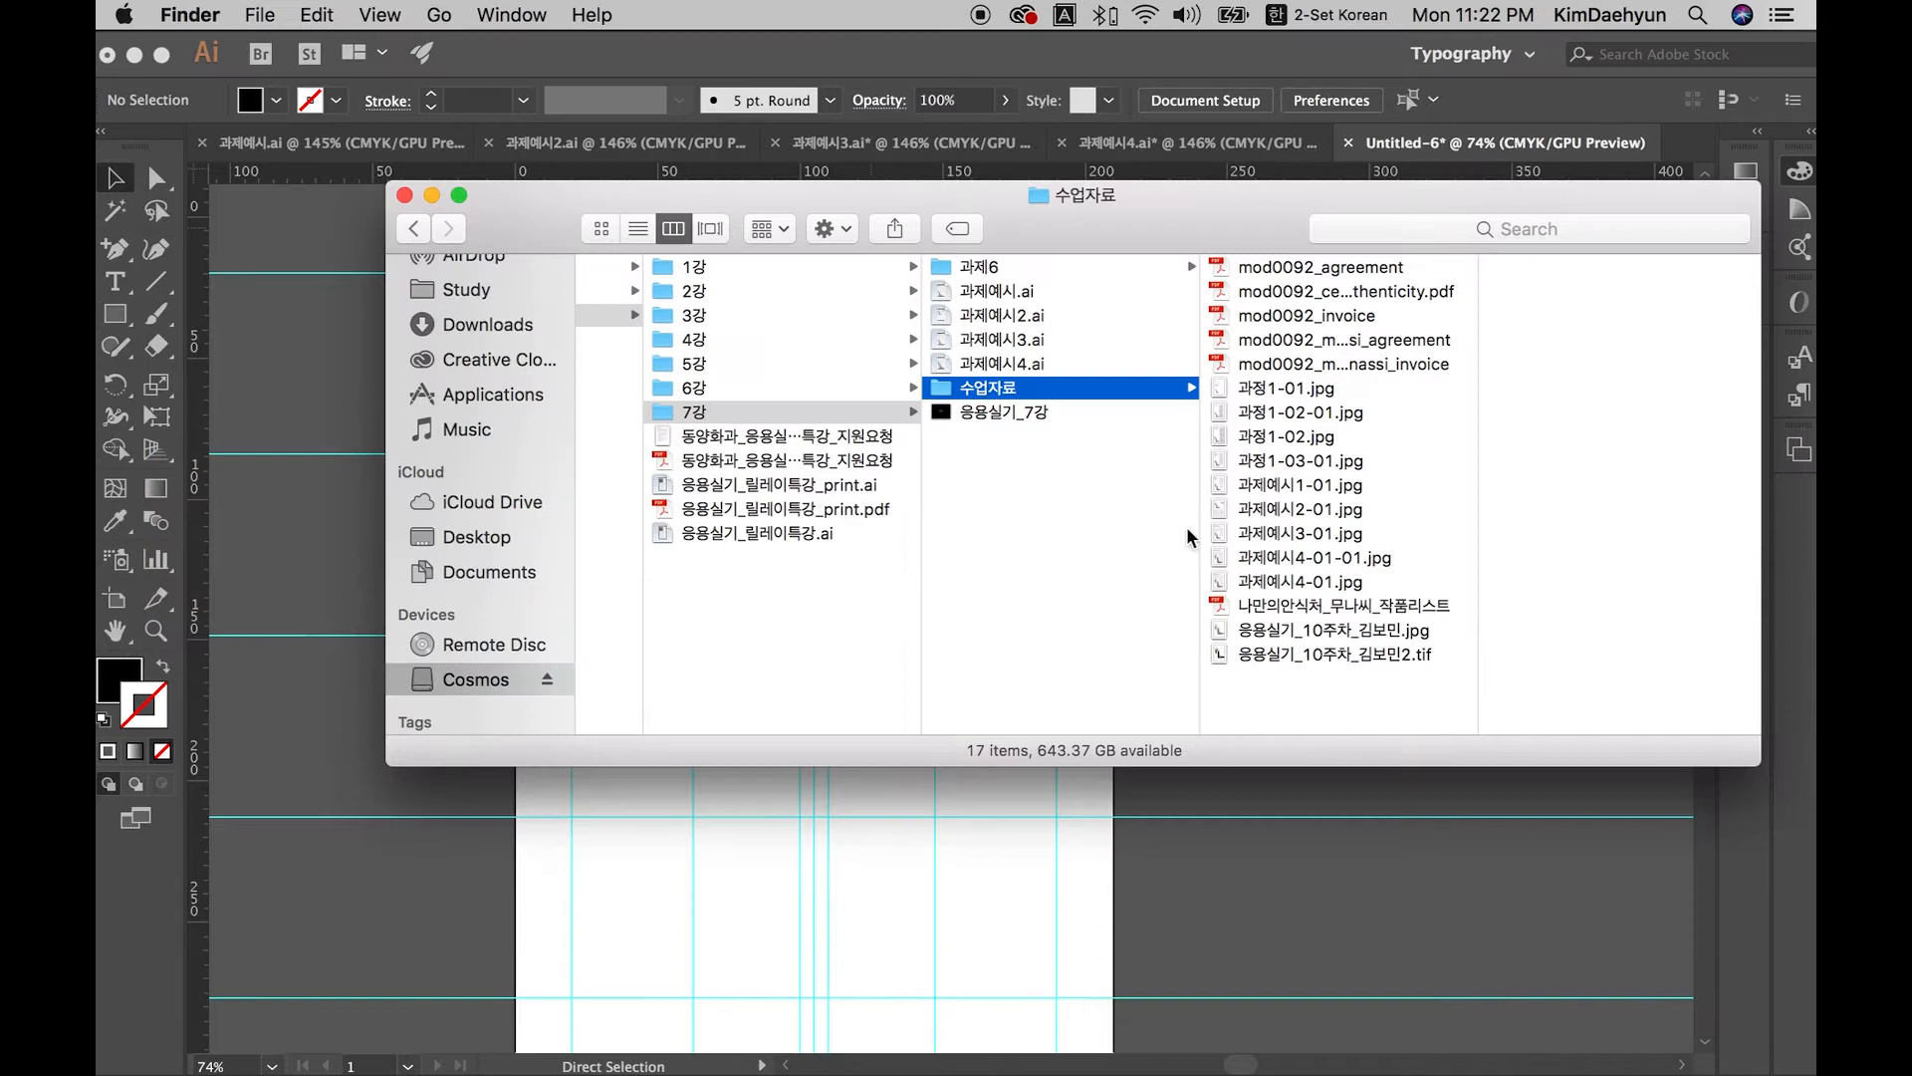
{"action": "left_click", "coordinate": [1383, 653]}
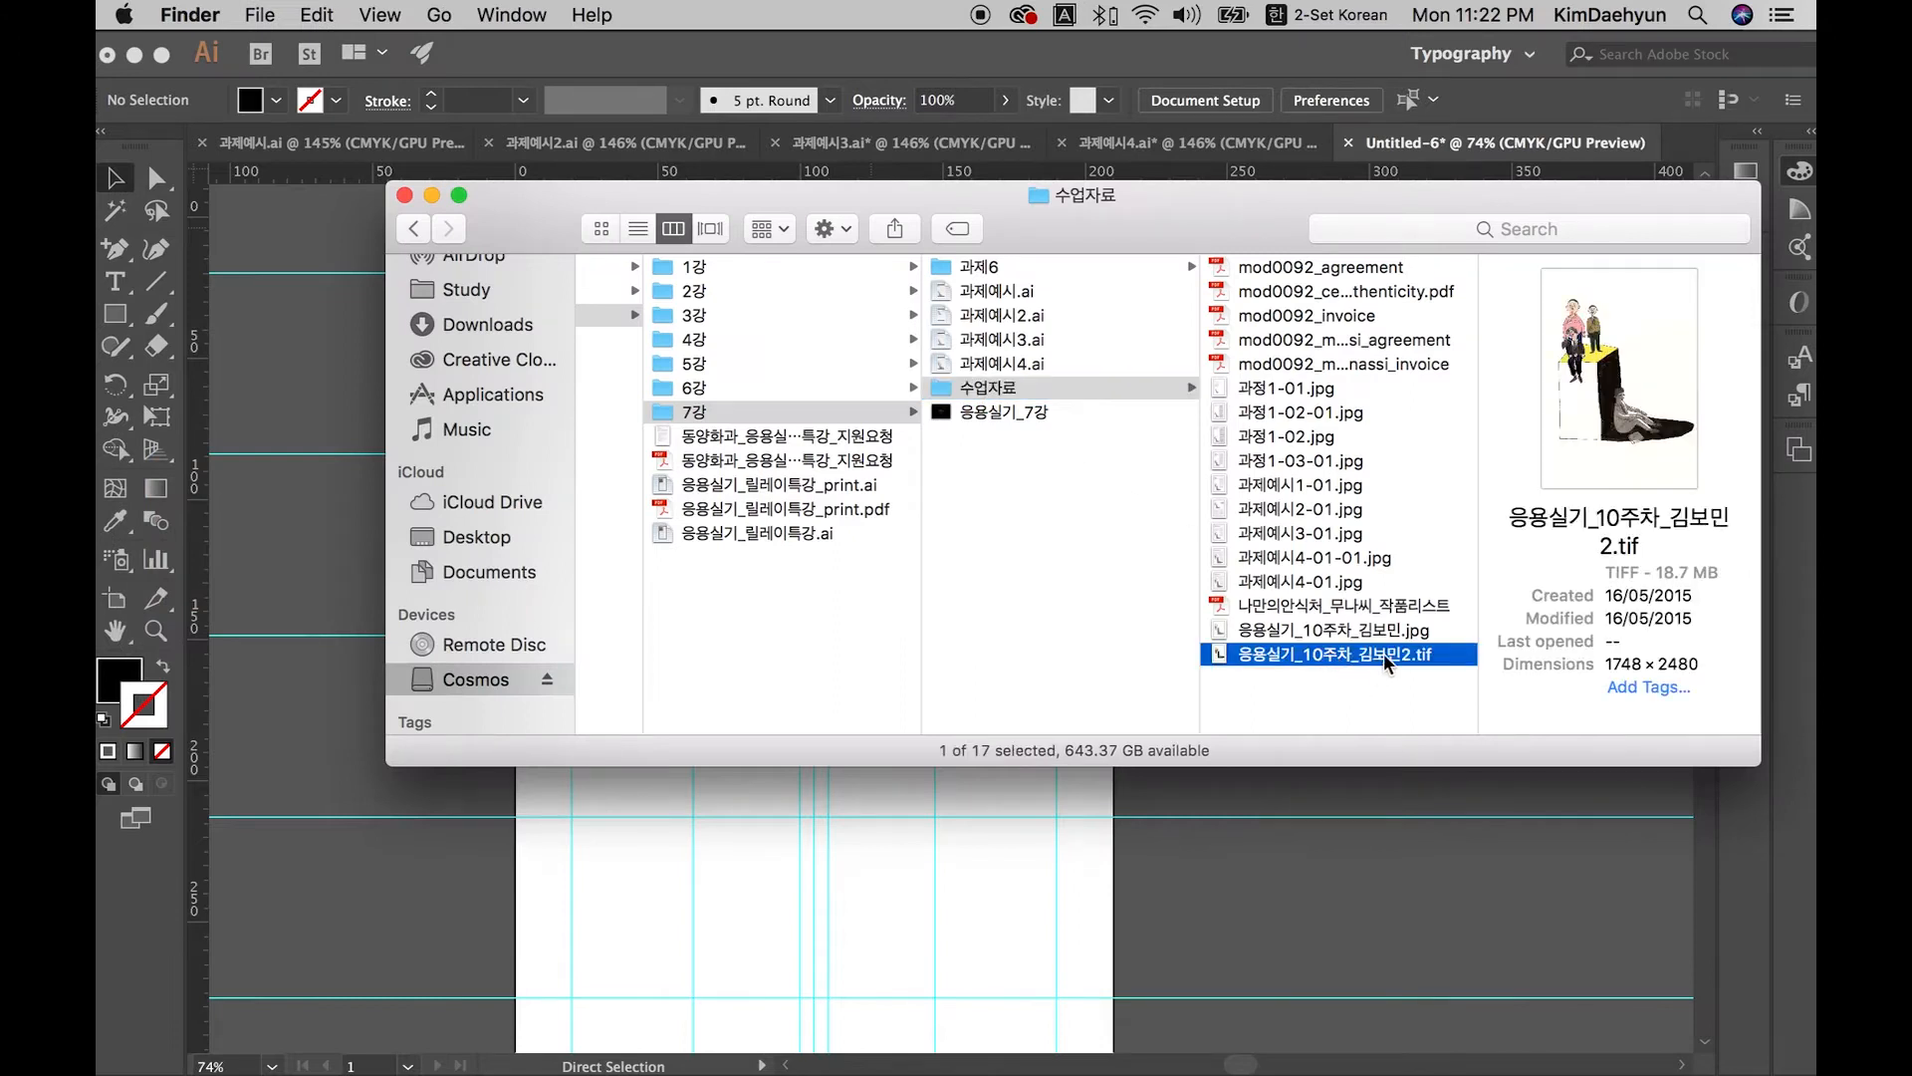
{"action": "left_click", "coordinate": [1268, 685]}
{"action": "left_click_drag", "start_coordinate": [1269, 630], "coordinate": [673, 866]}
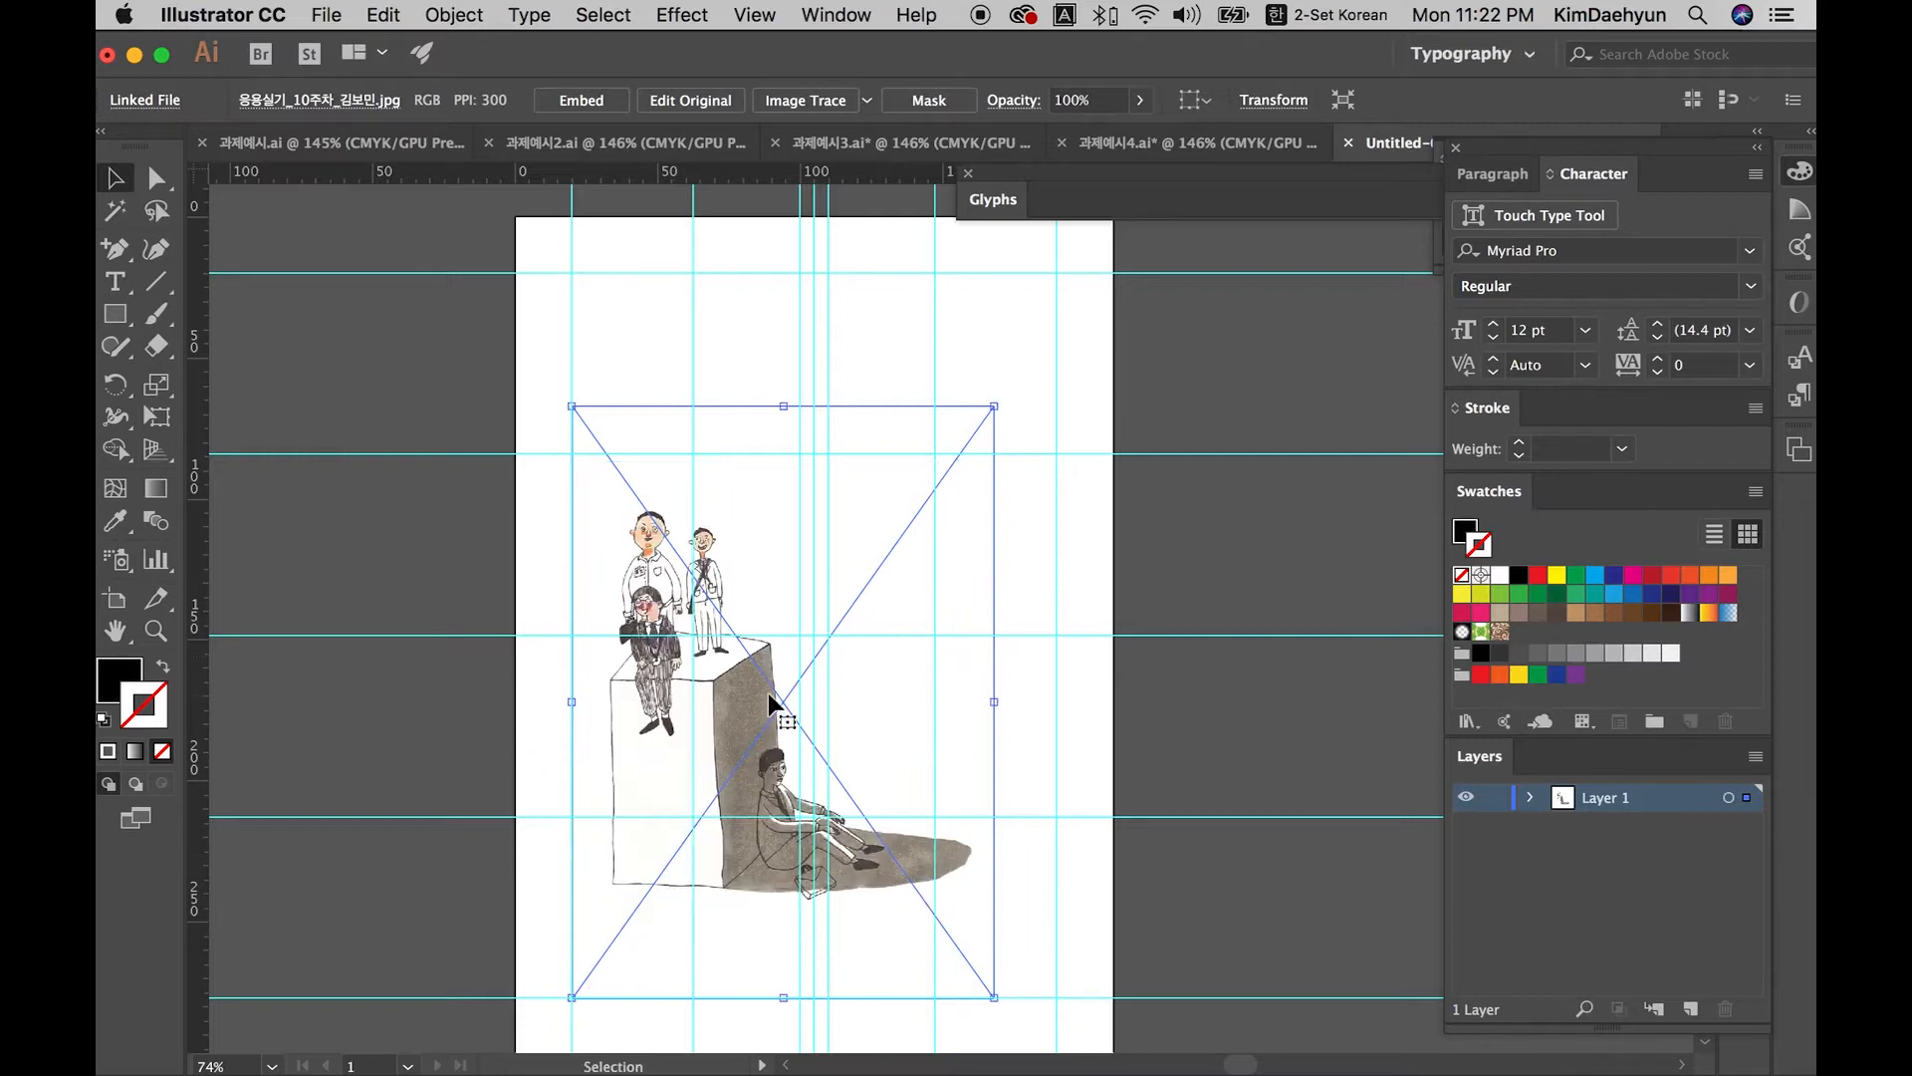
Step: Move the illustration so the drawing sits against the left and bottom margin guides, then deselect it
{"action": "mouse_move", "coordinate": [735, 702]}
{"action": "left_mouse_down"}
{"action": "mouse_move", "coordinate": [679, 797]}
{"action": "mouse_move", "coordinate": [764, 765]}
{"action": "mouse_move", "coordinate": [653, 752]}
{"action": "mouse_move", "coordinate": [760, 713]}
{"action": "left_mouse_up"}
{"action": "key", "text": "space"}
{"action": "left_click", "coordinate": [1110, 787]}
{"action": "key", "text": "space"}
{"action": "left_click_drag", "start_coordinate": [1127, 657], "coordinate": [1172, 764]}
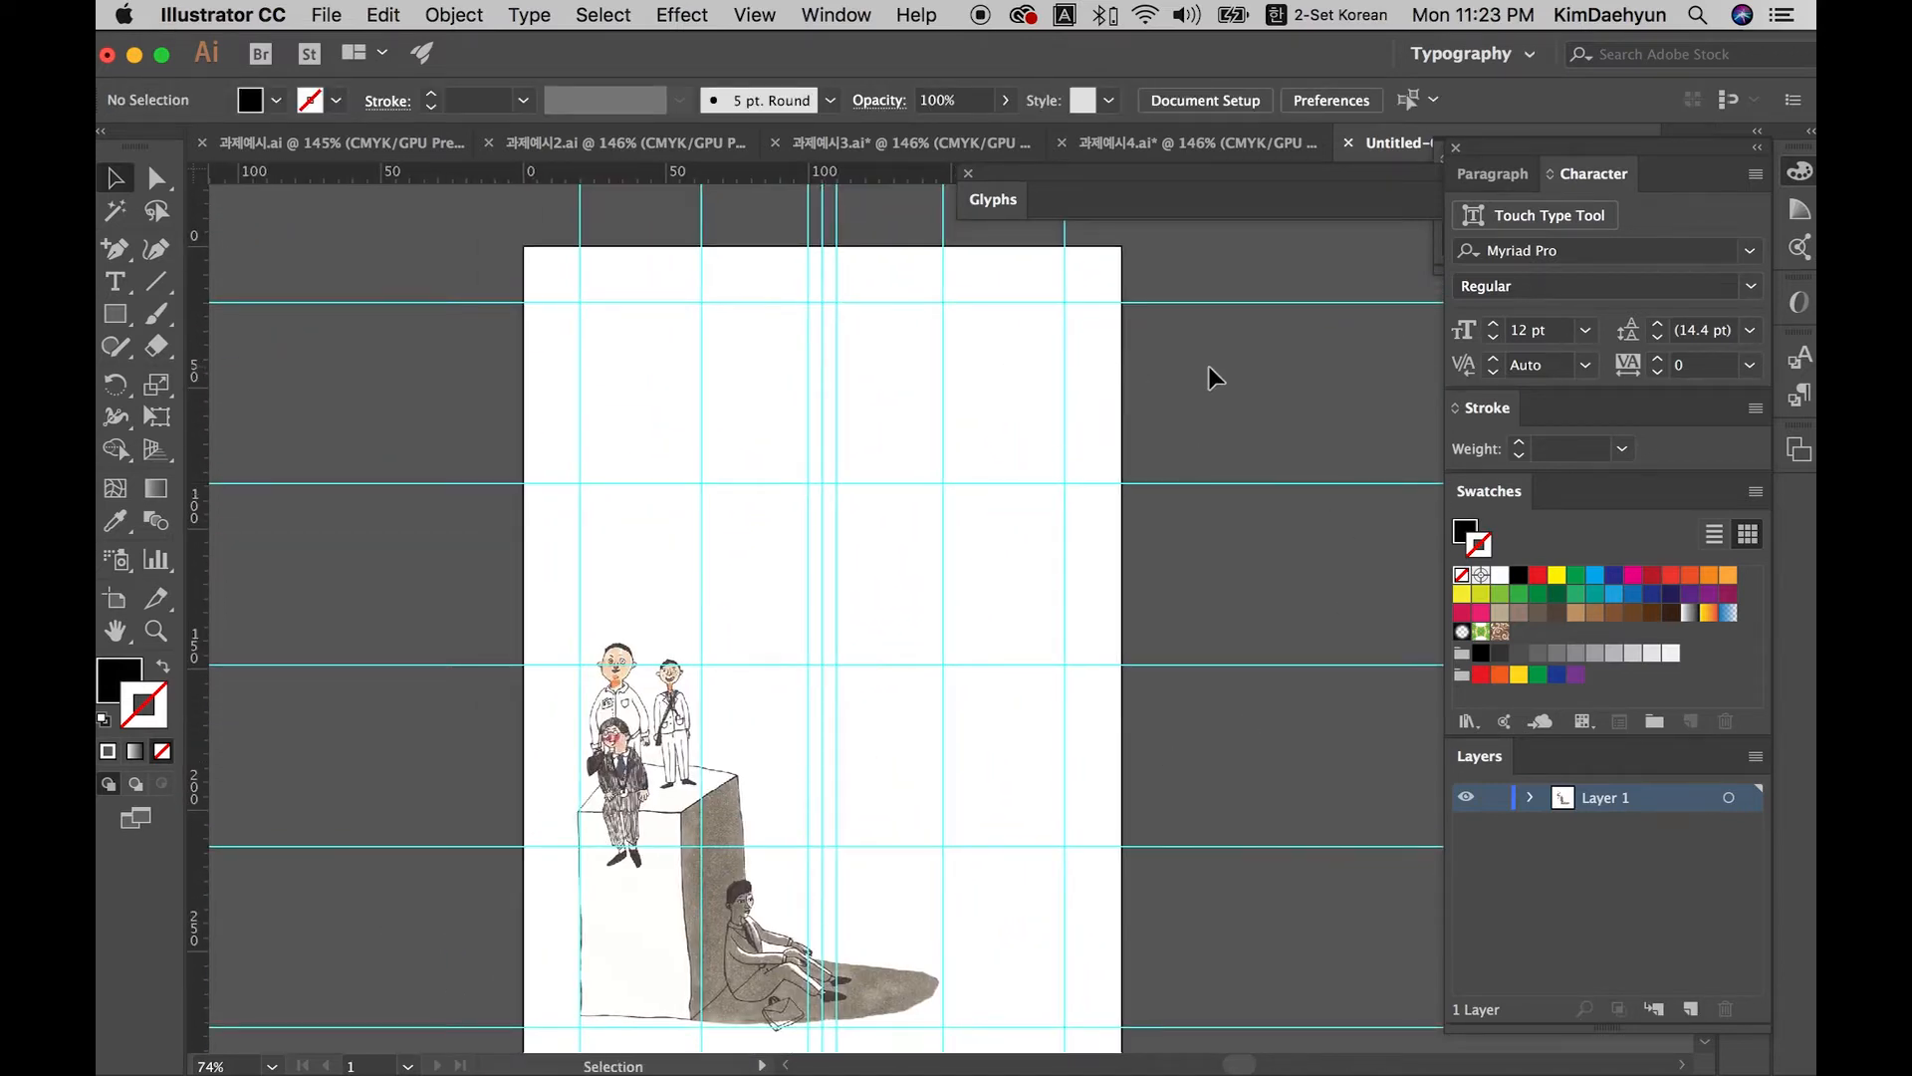
Step: Try moving the illustration farther up and to the left, then undo the move and deselect it
{"action": "left_click_drag", "start_coordinate": [717, 759], "coordinate": [595, 705]}
{"action": "key", "text": "super+z"}
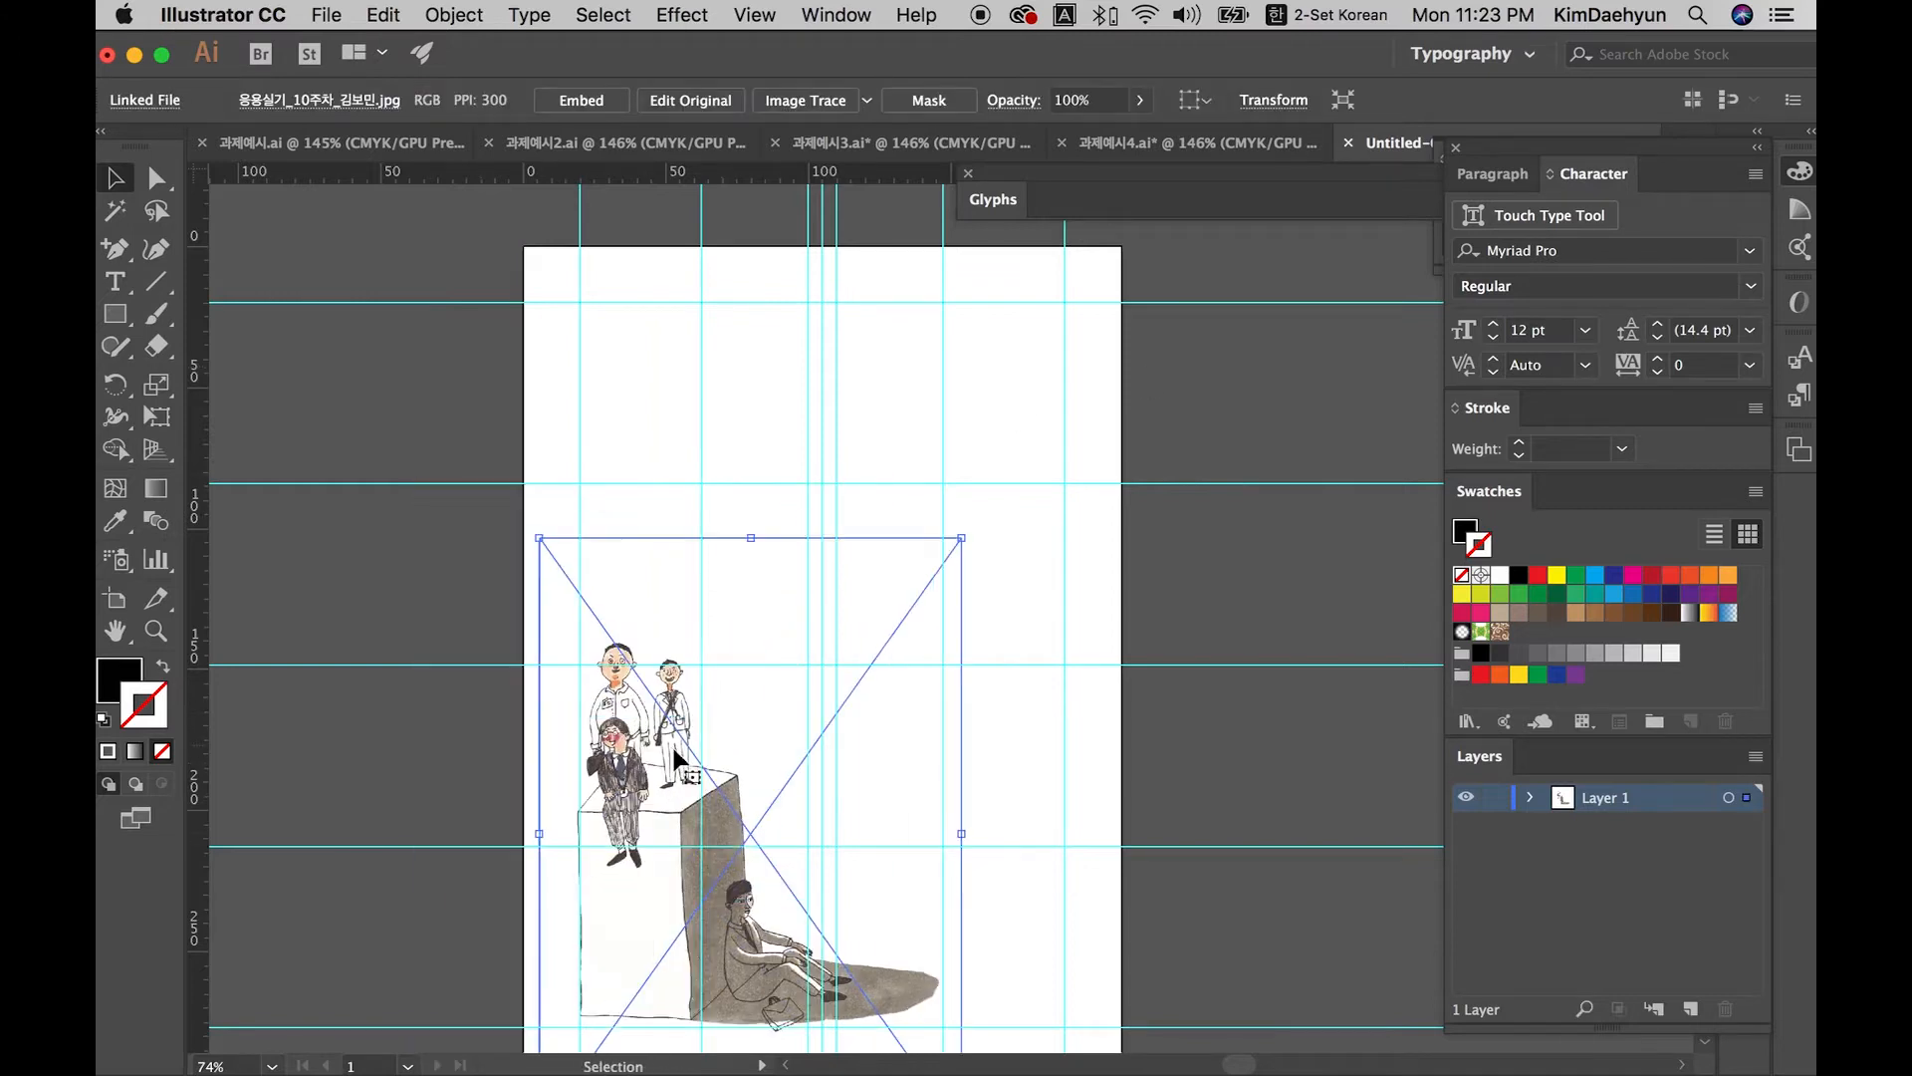
{"action": "left_click", "coordinate": [1173, 721]}
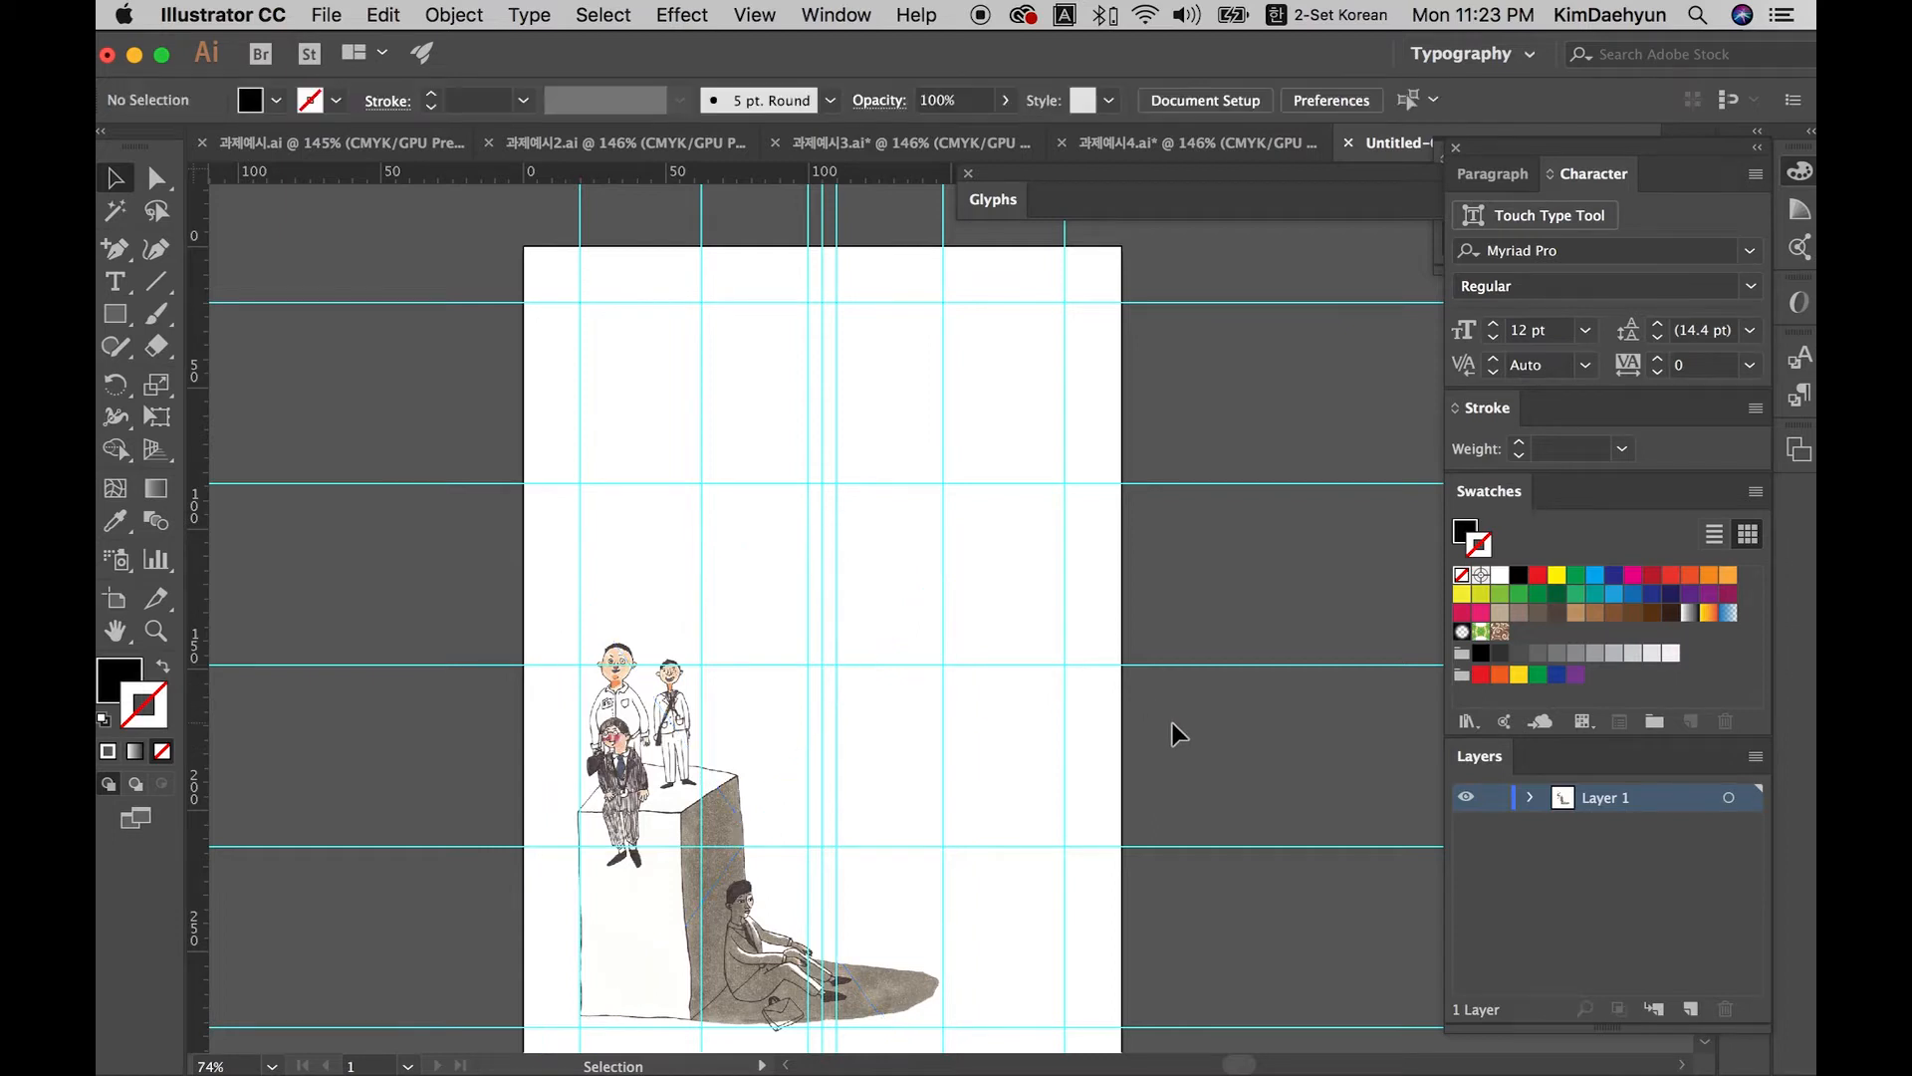
{"action": "left_click_drag", "start_coordinate": [1191, 599], "coordinate": [489, 878]}
{"action": "left_click", "coordinate": [403, 607]}
{"action": "left_click_drag", "start_coordinate": [403, 607], "coordinate": [1232, 912]}
{"action": "left_click", "coordinate": [1240, 913]}
{"action": "left_click", "coordinate": [769, 958]}
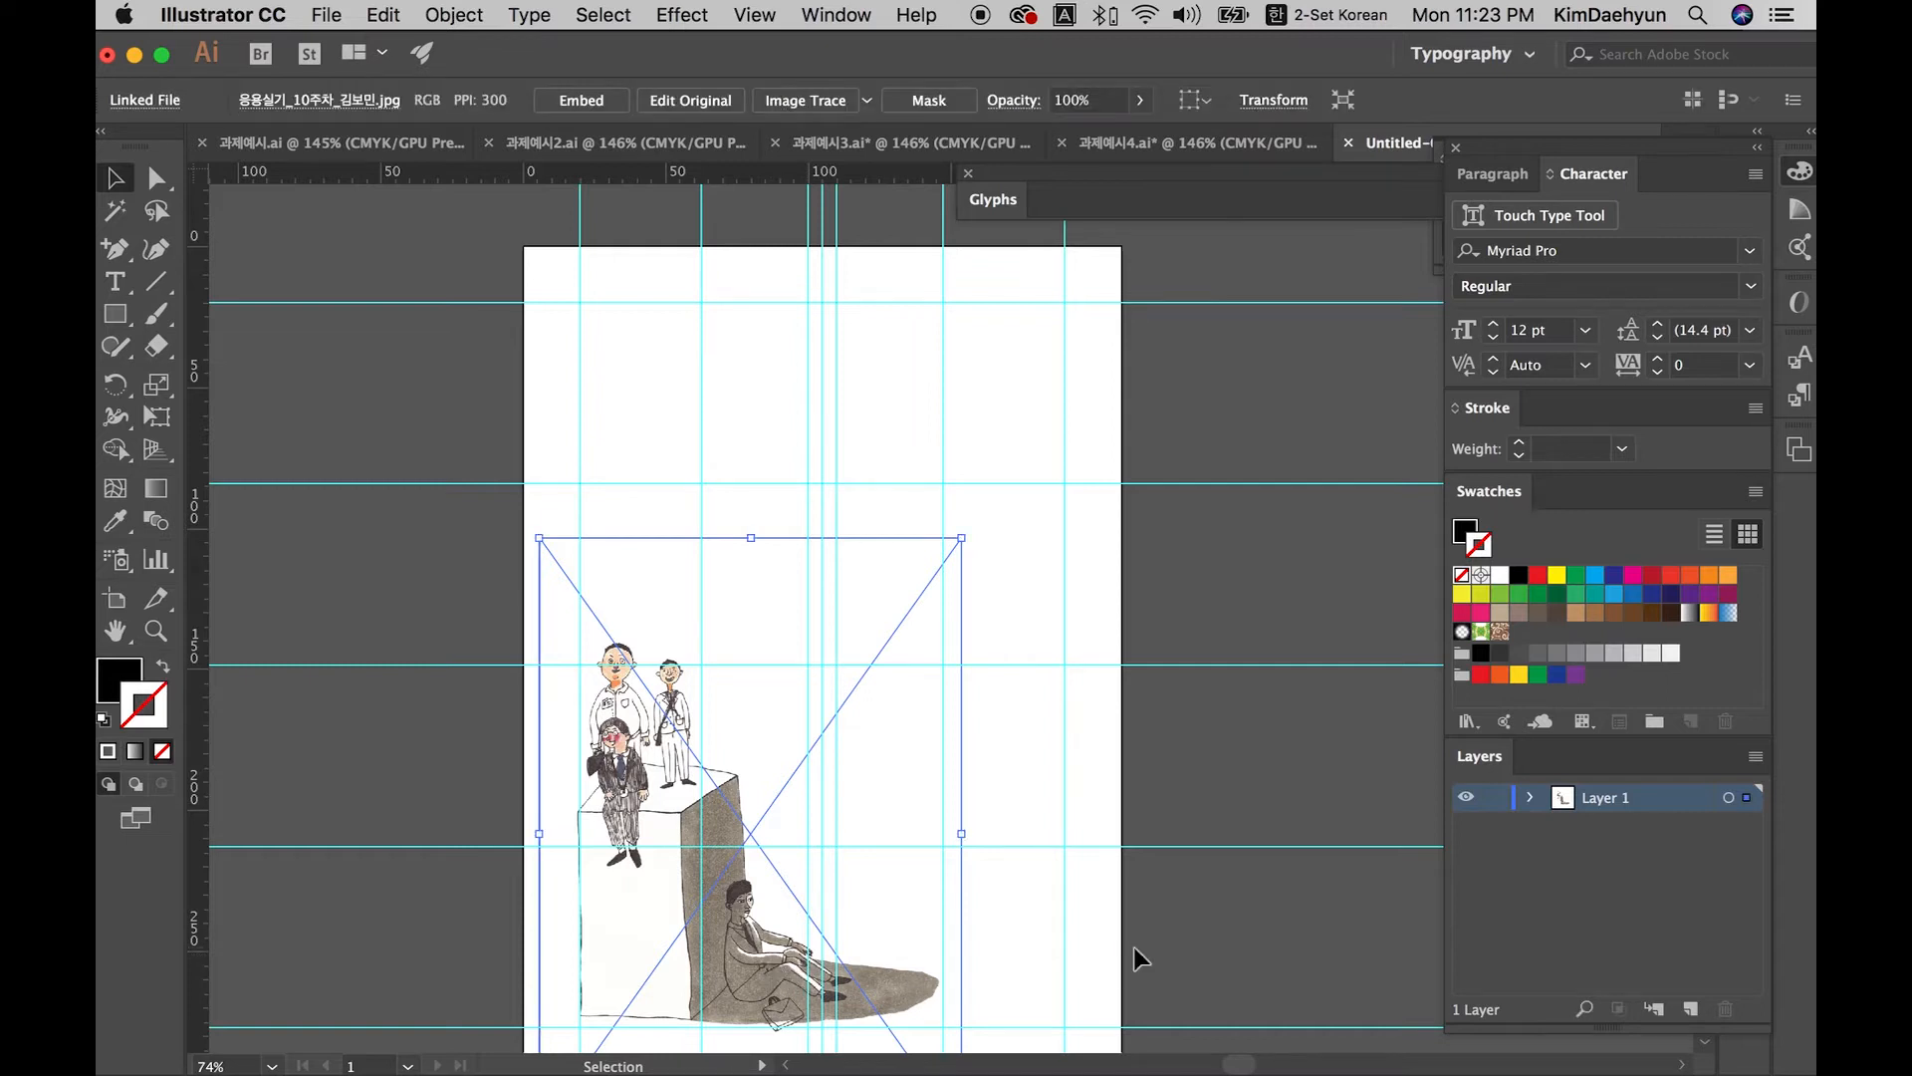
{"action": "left_click", "coordinate": [1173, 942]}
Step: Delete the placed illustration from the artboard
{"action": "left_click", "coordinate": [769, 951]}
{"action": "key", "text": "a"}
{"action": "key", "text": "Delete"}
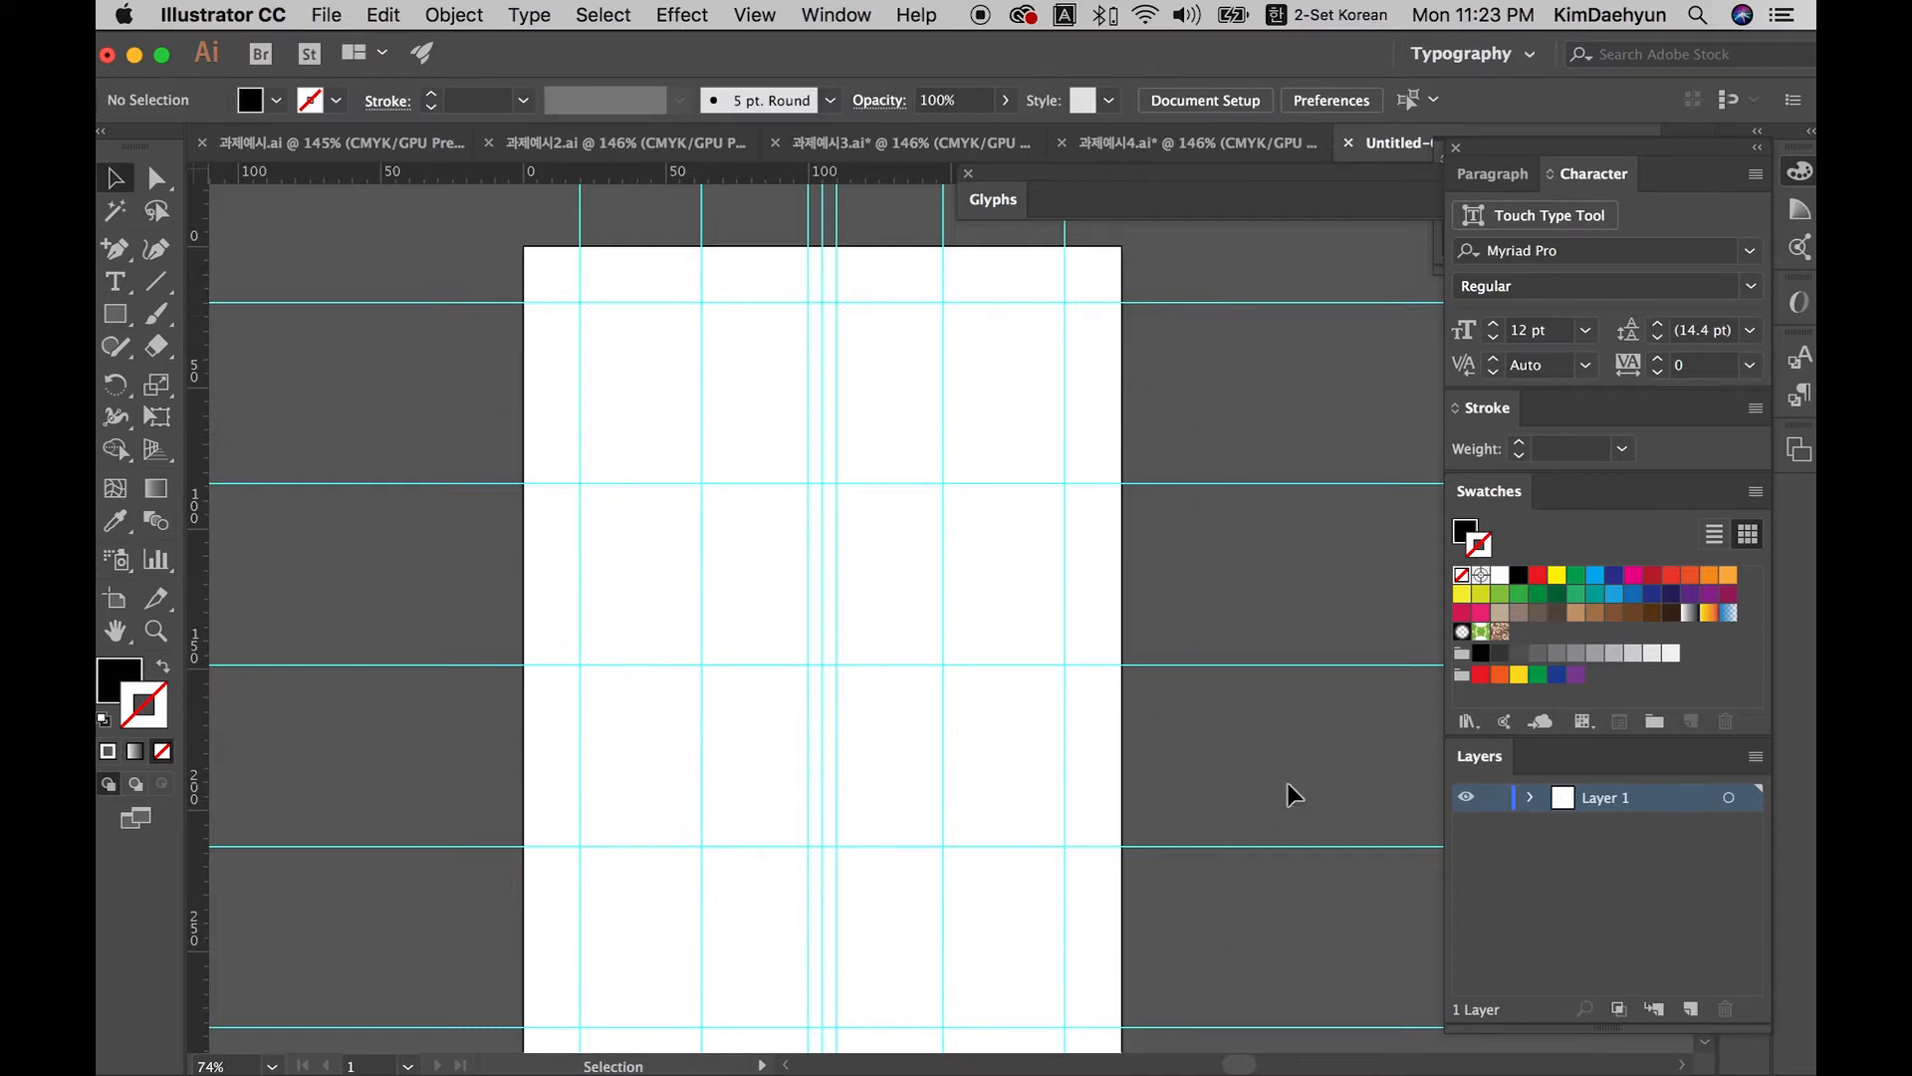
Step: Rename Layer 1, which holds the guides, to 그리드
{"action": "double_click", "coordinate": [1605, 798]}
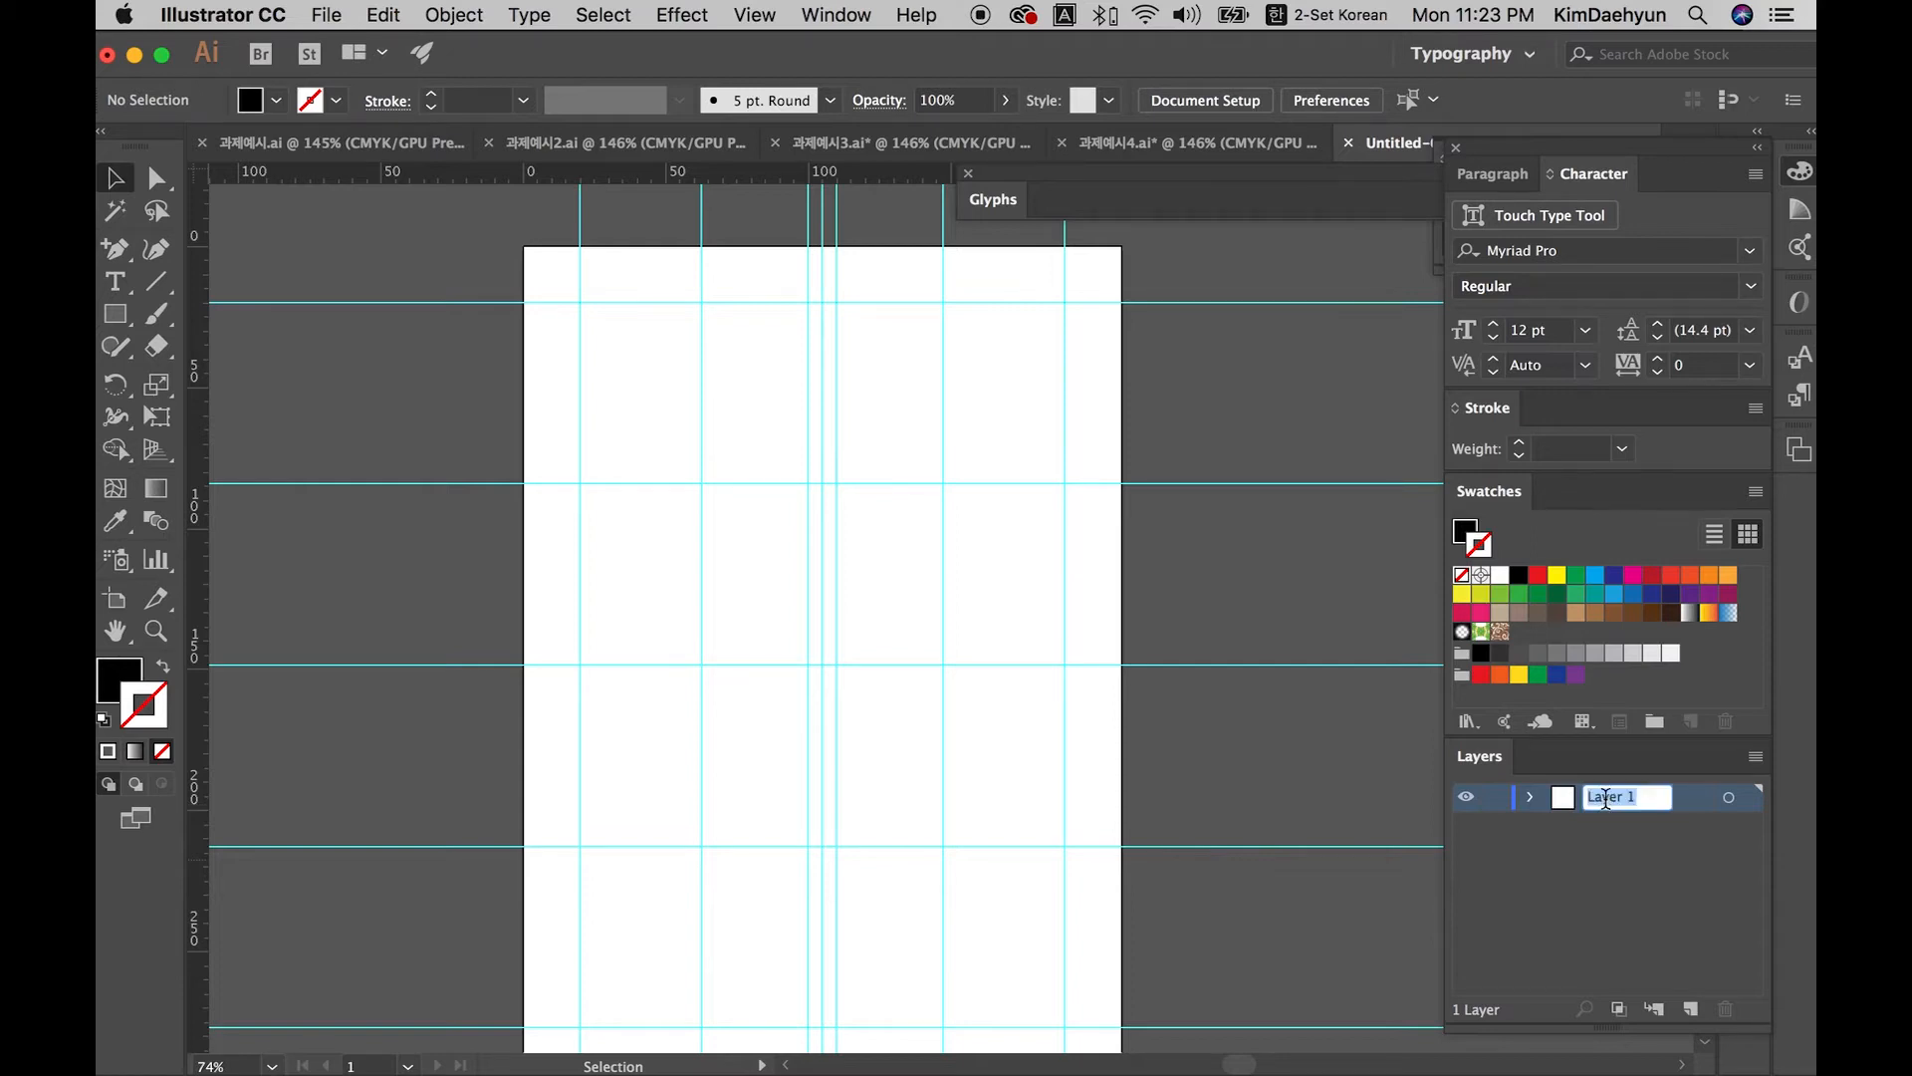
{"action": "type", "text": "그리드"}
{"action": "key", "text": "Return"}
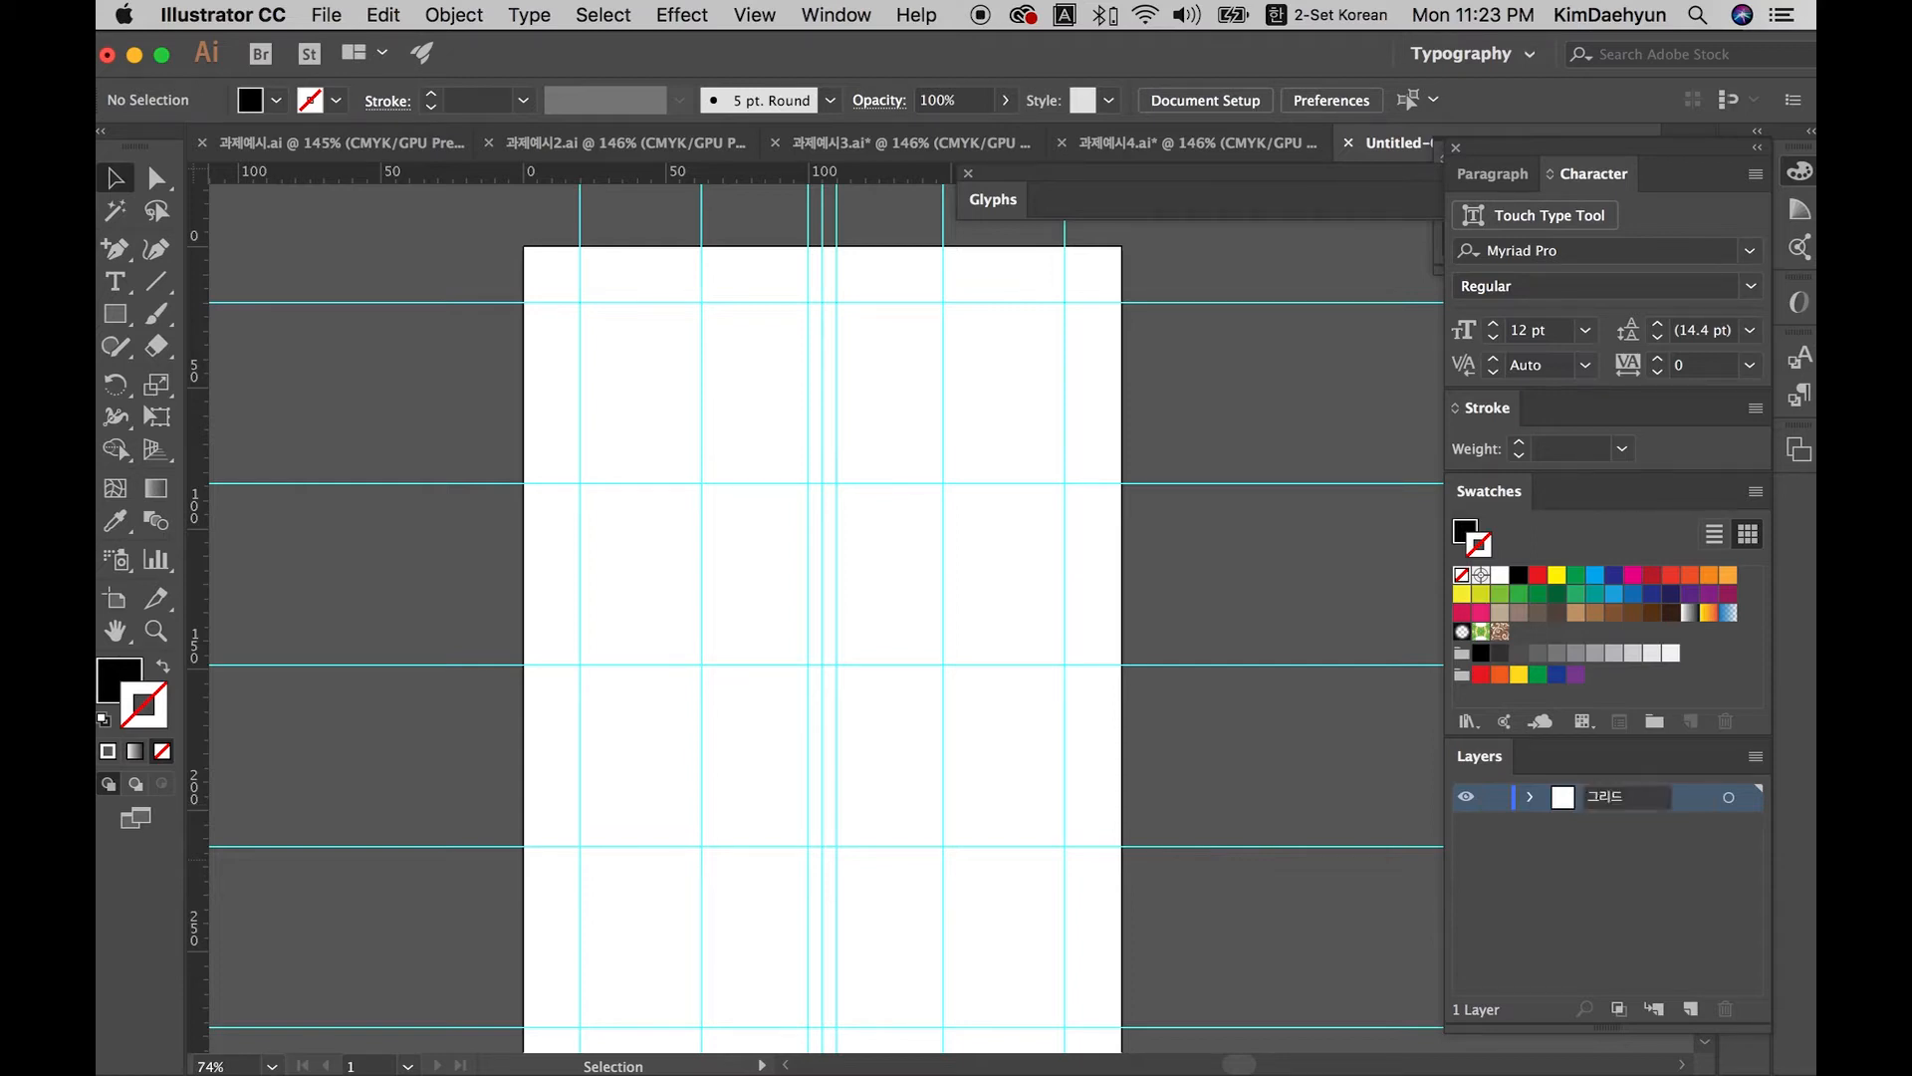
Step: Add a new layer above 그리드 and name it 이미지
{"action": "left_click", "coordinate": [1693, 1010]}
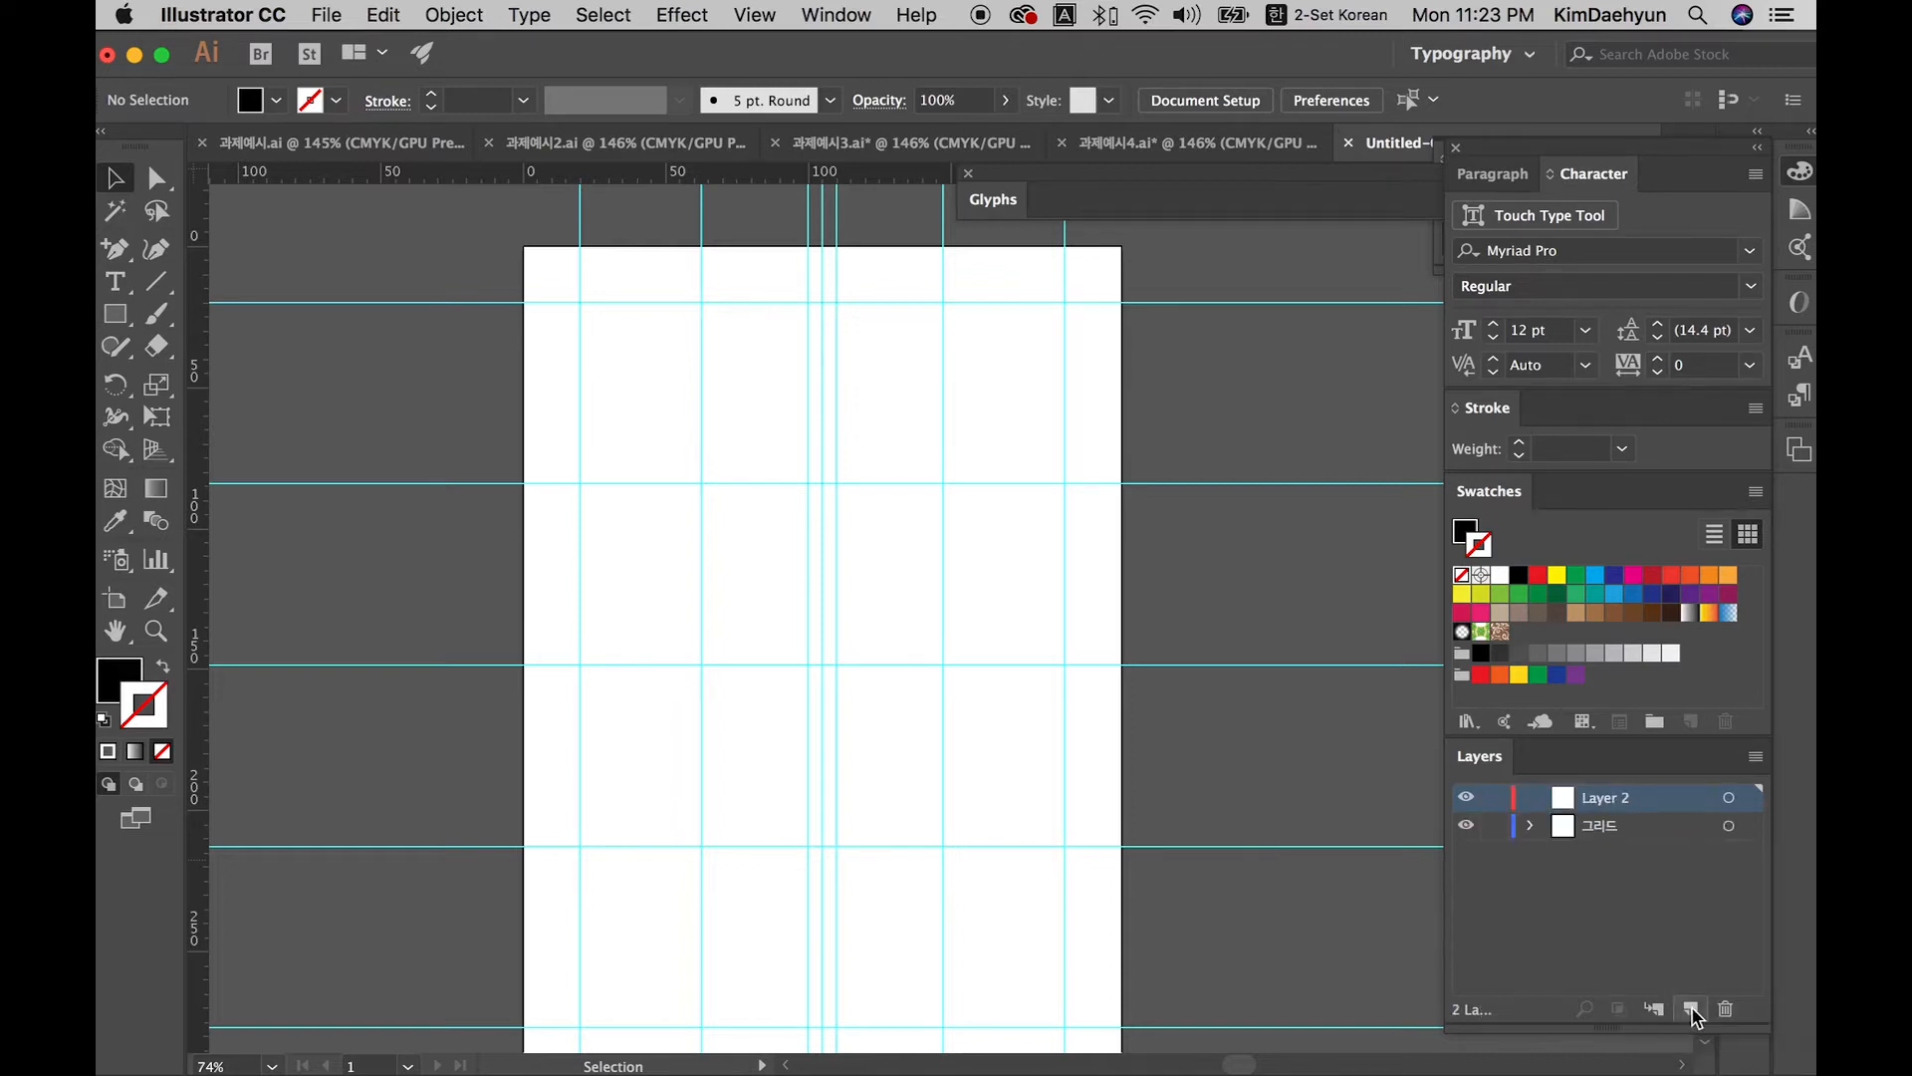
{"action": "double_click", "coordinate": [1606, 798]}
{"action": "type", "text": "이미지"}
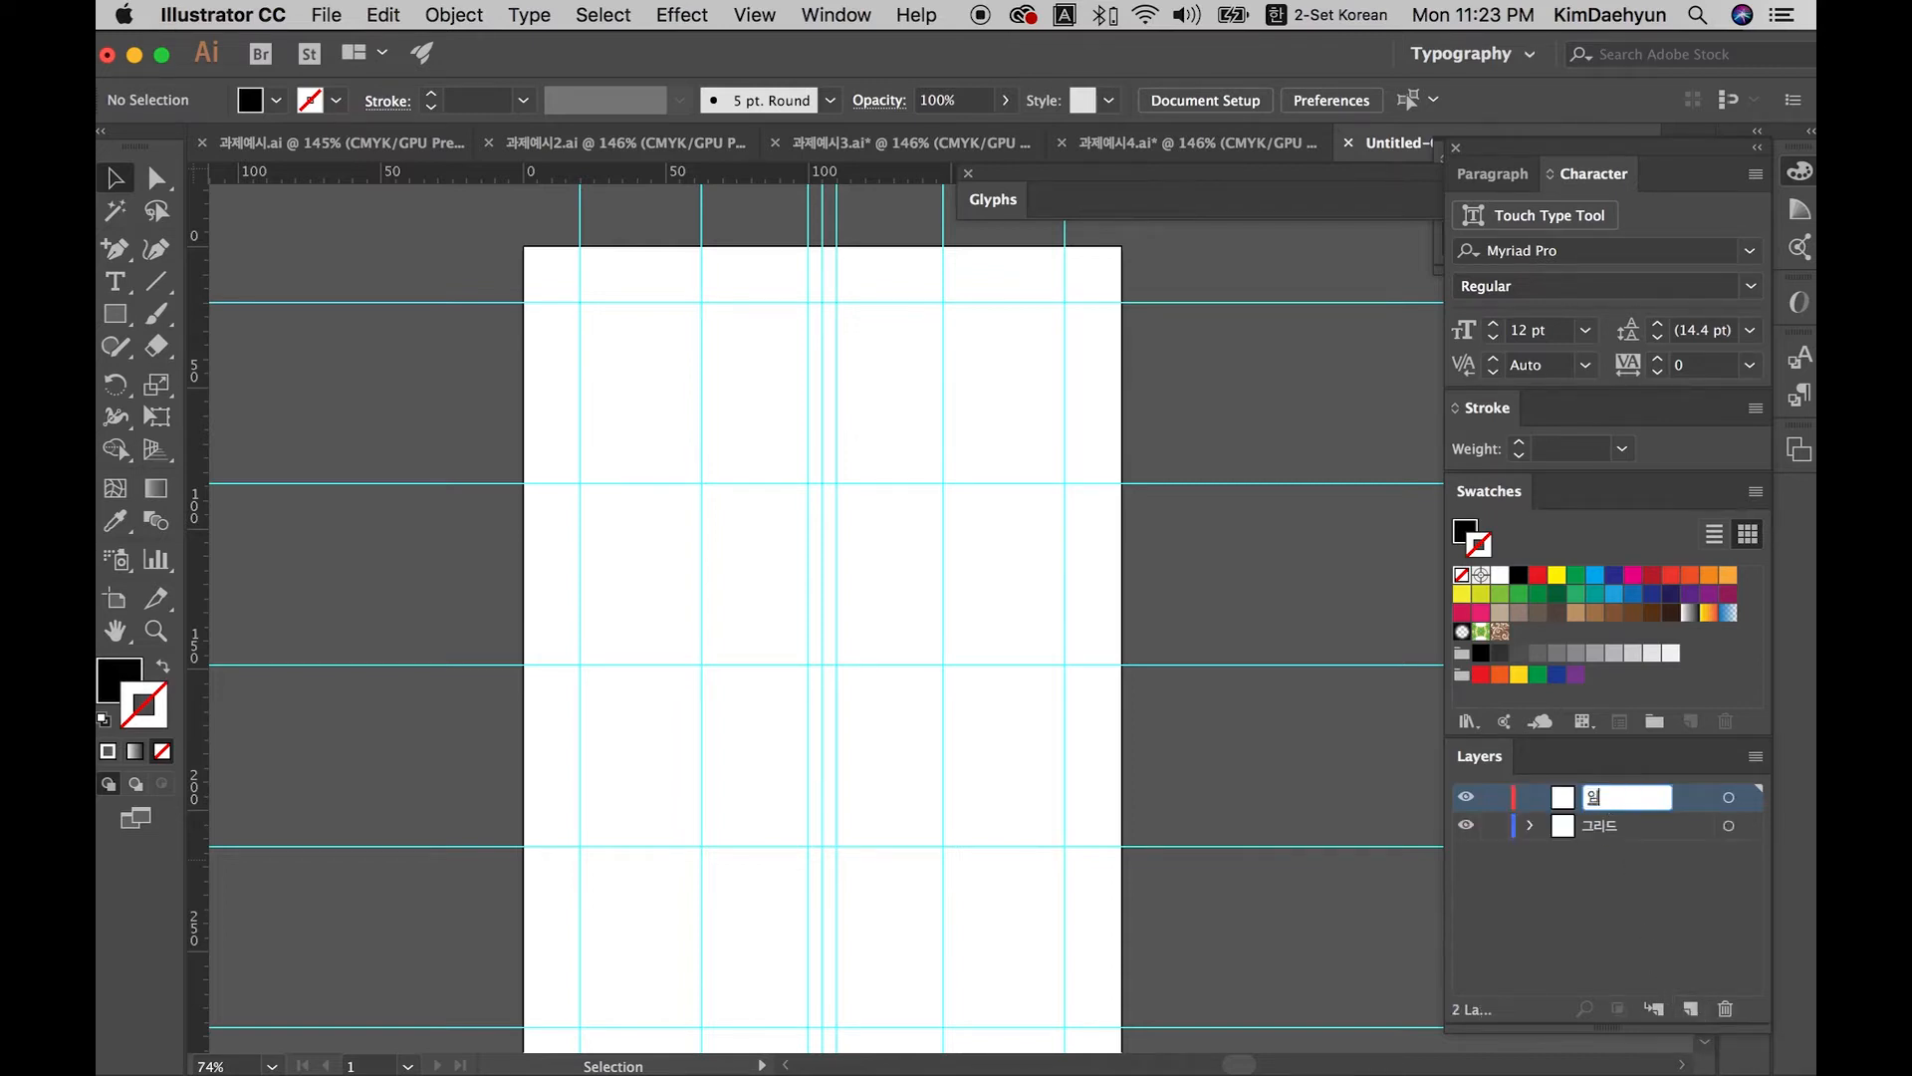
{"action": "key", "text": "Return"}
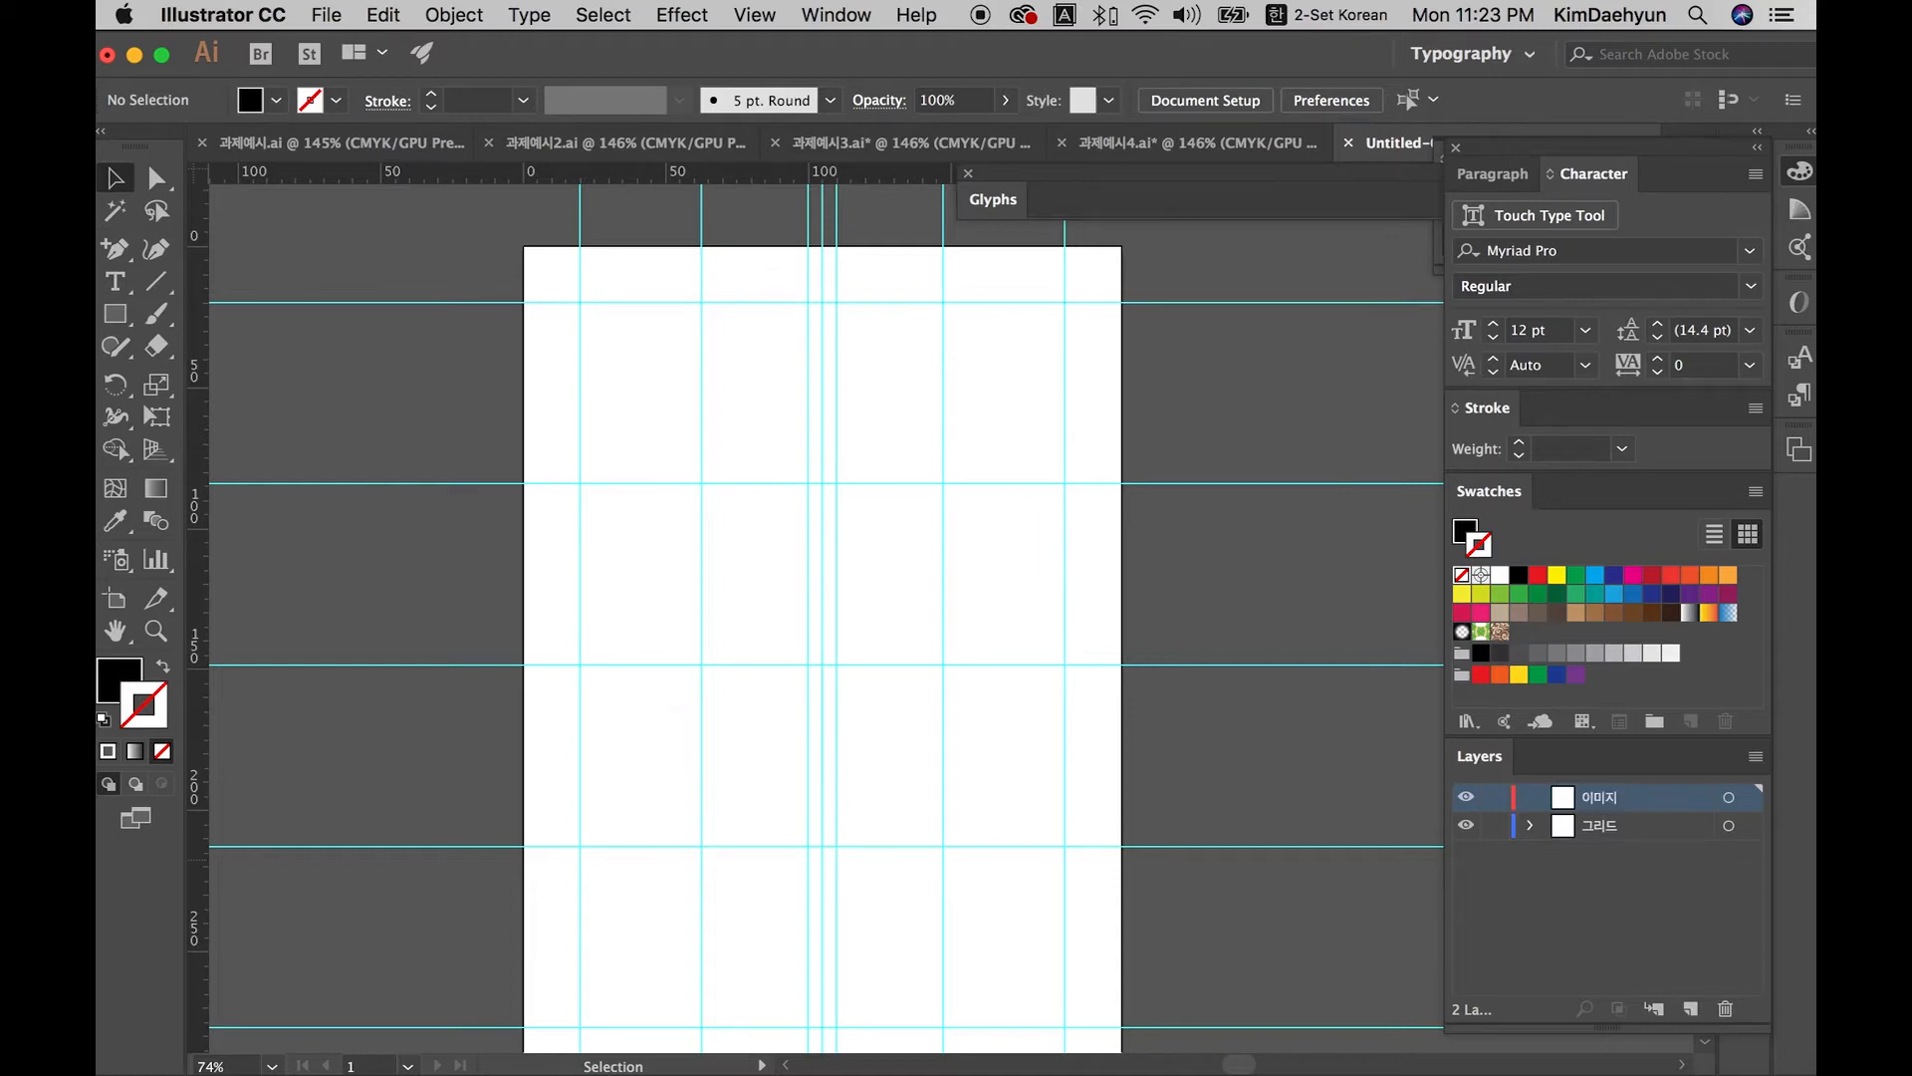
Step: Place the week-10 illustration JPG from the 수업자료 folder in Finder, align the drawing with the left and bottom margin guides, and deselect it
{"action": "key", "text": "super+Tab"}
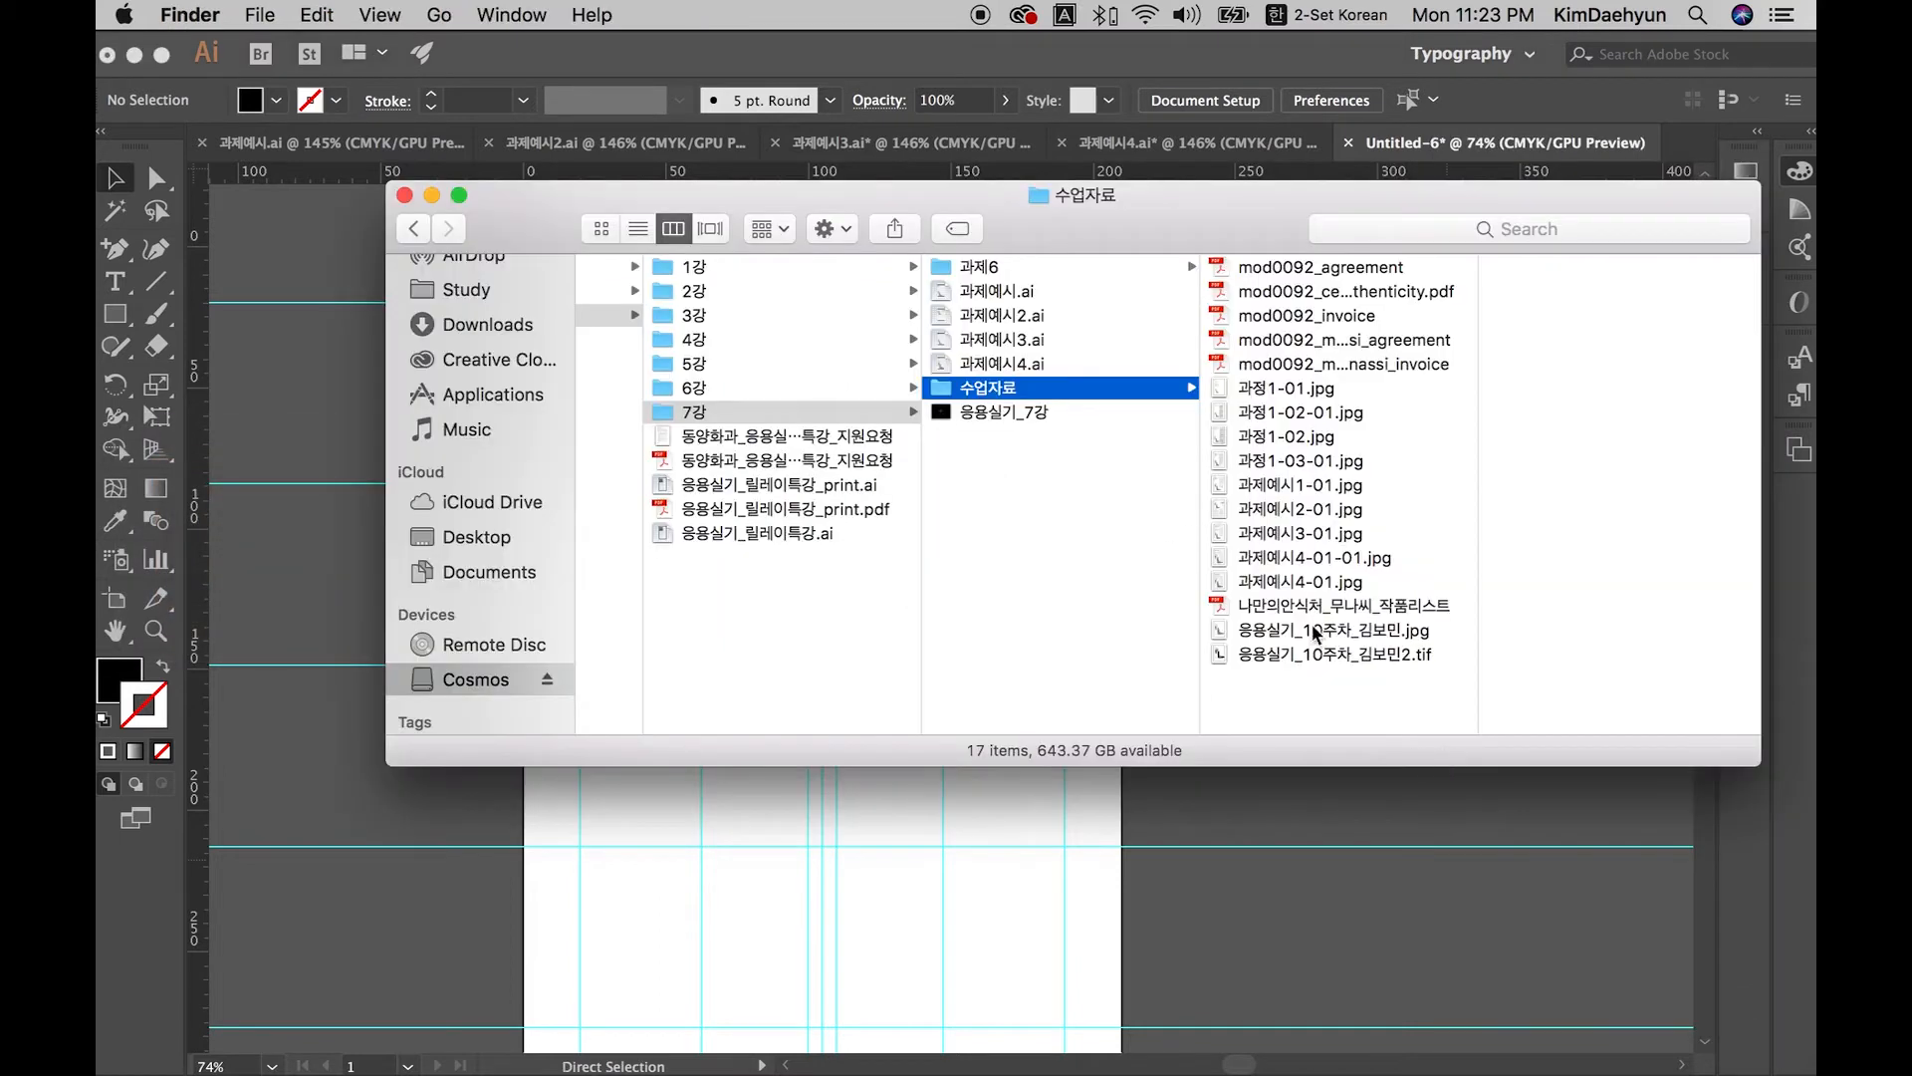
{"action": "left_click_drag", "start_coordinate": [1305, 631], "coordinate": [760, 888]}
{"action": "left_click_drag", "start_coordinate": [768, 809], "coordinate": [752, 687]}
{"action": "left_click_drag", "start_coordinate": [663, 766], "coordinate": [681, 838]}
{"action": "left_click", "coordinate": [1155, 868]}
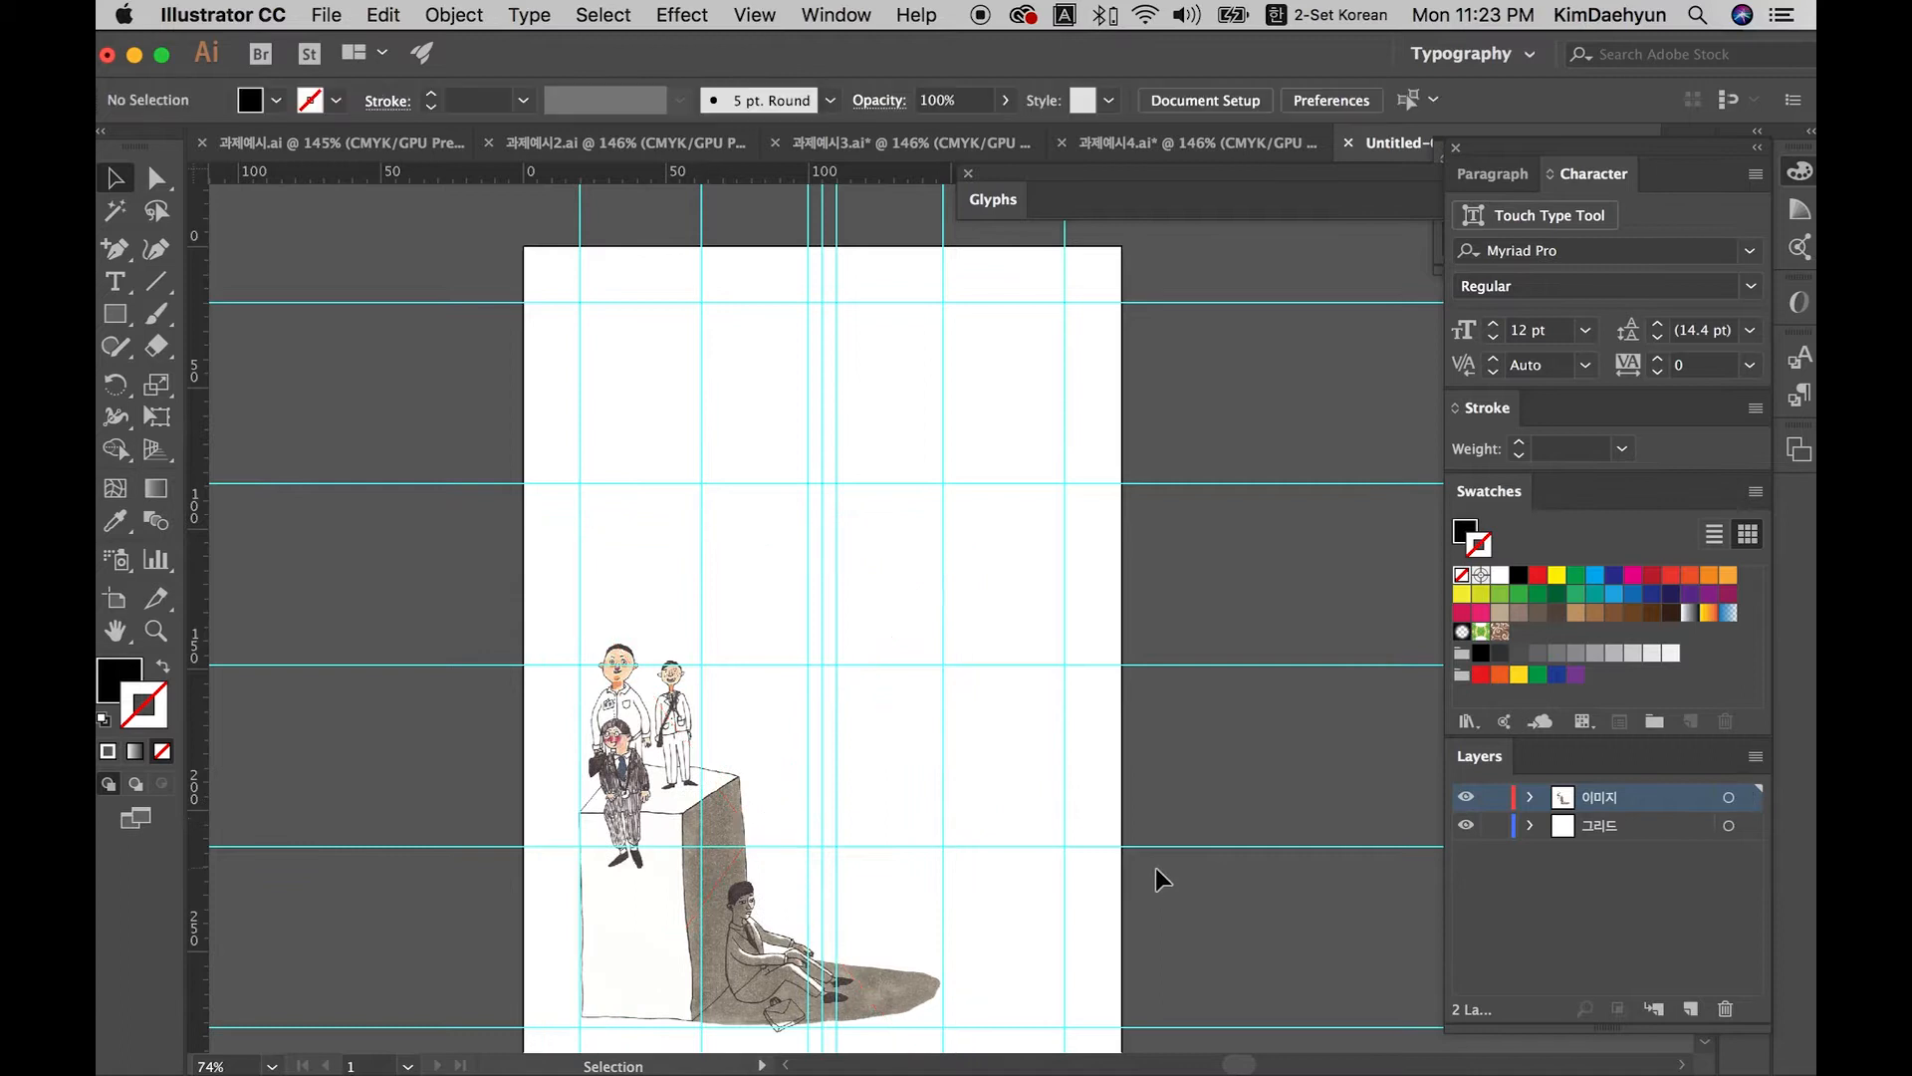
Step: Add another layer above 이미지 and name it 텍스트
{"action": "left_click", "coordinate": [1690, 1009]}
{"action": "double_click", "coordinate": [1605, 798]}
{"action": "type", "text": "ㅌㅔㄱㅅㅡㅌㅡ"}
{"action": "key", "text": "Return"}
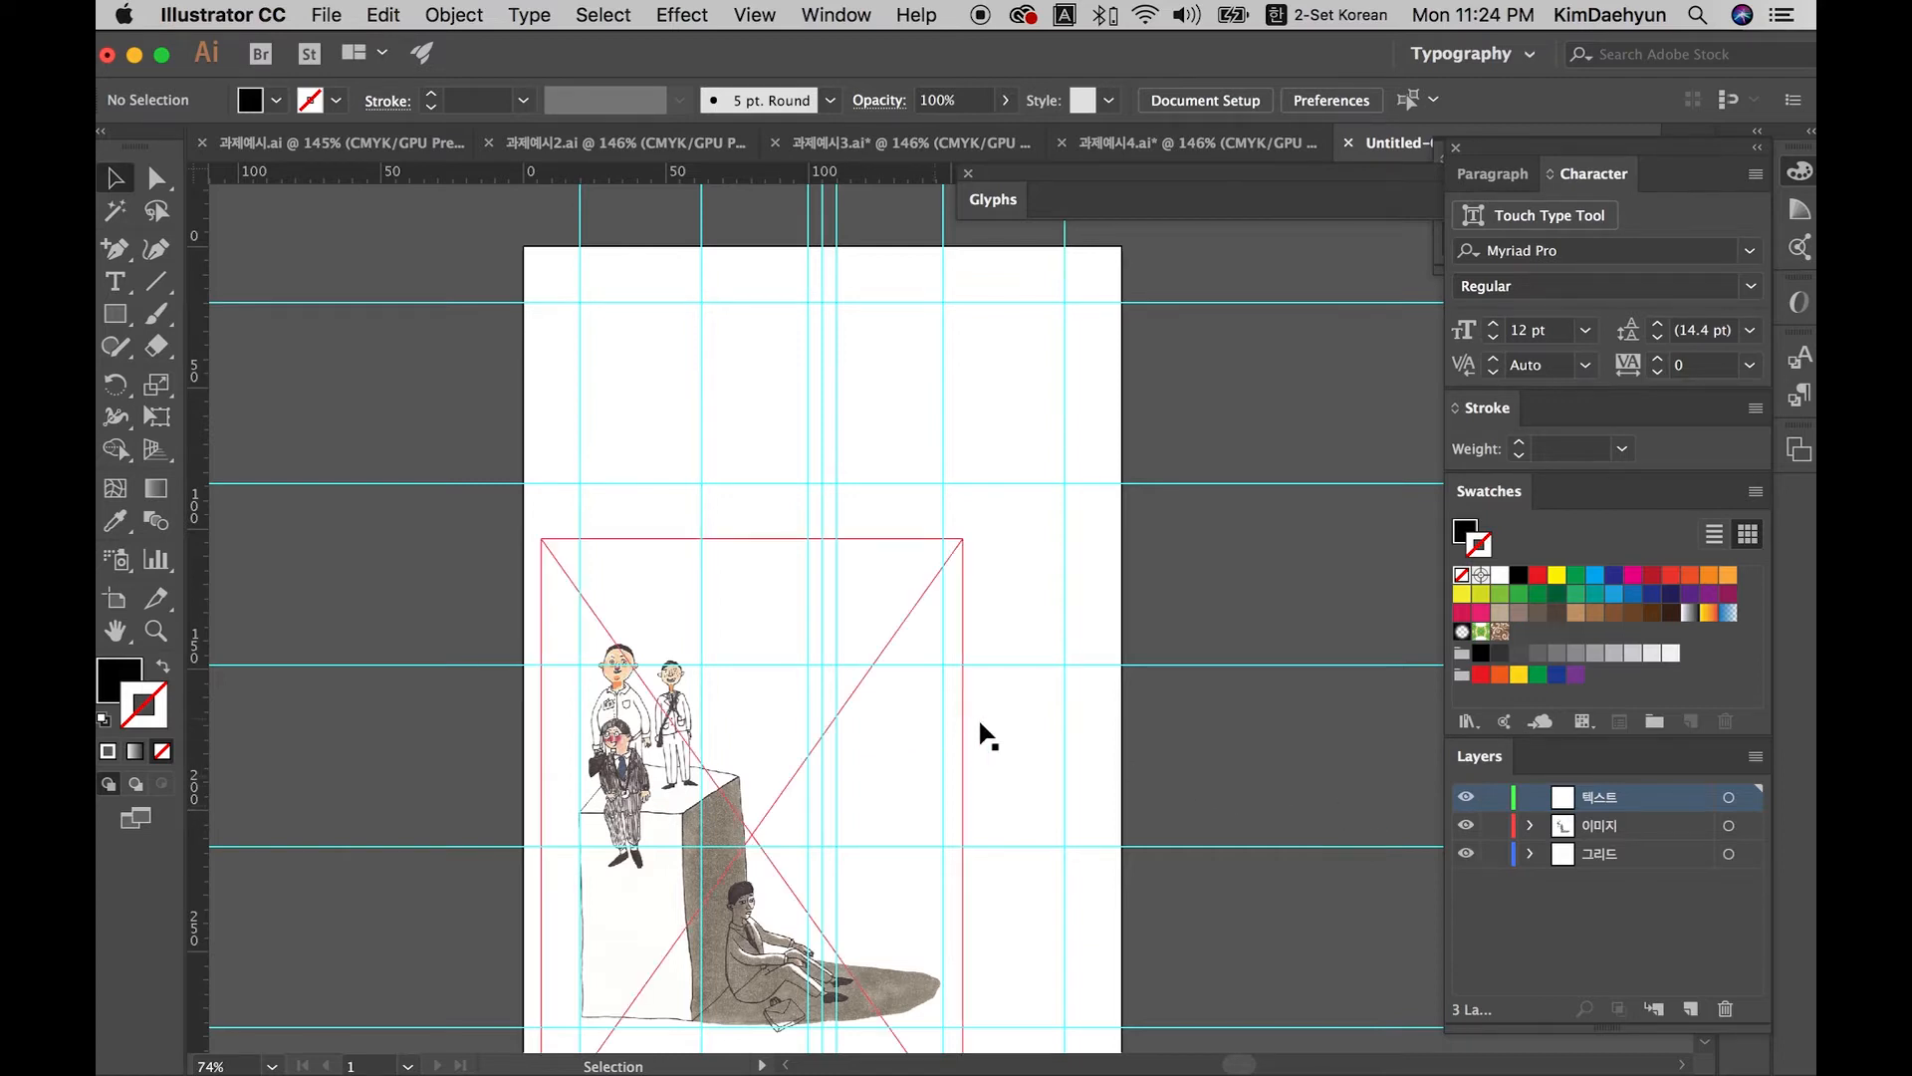
Step: Lock the 이미지 and 그리드 layers and make 텍스트 the active layer
{"action": "left_click_drag", "start_coordinate": [612, 313], "coordinate": [1100, 631]}
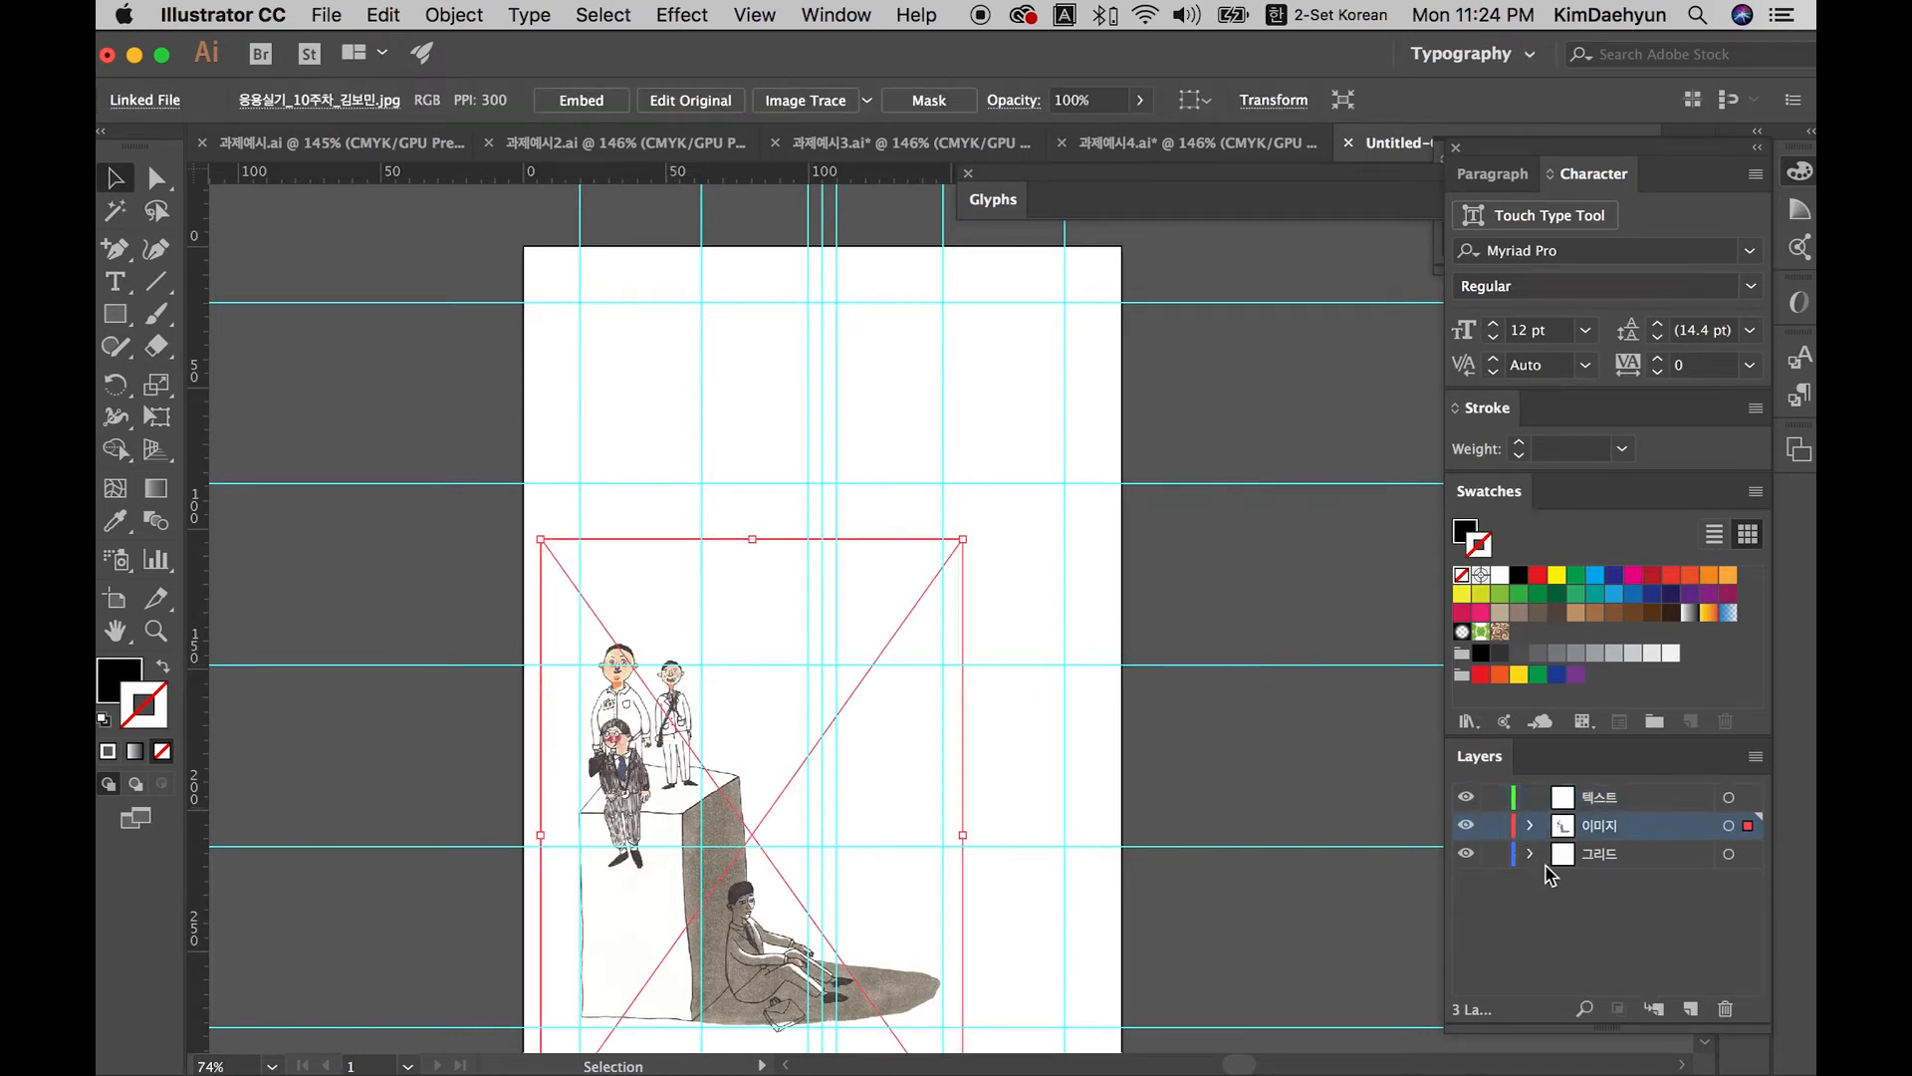
{"action": "left_click", "coordinate": [1495, 827]}
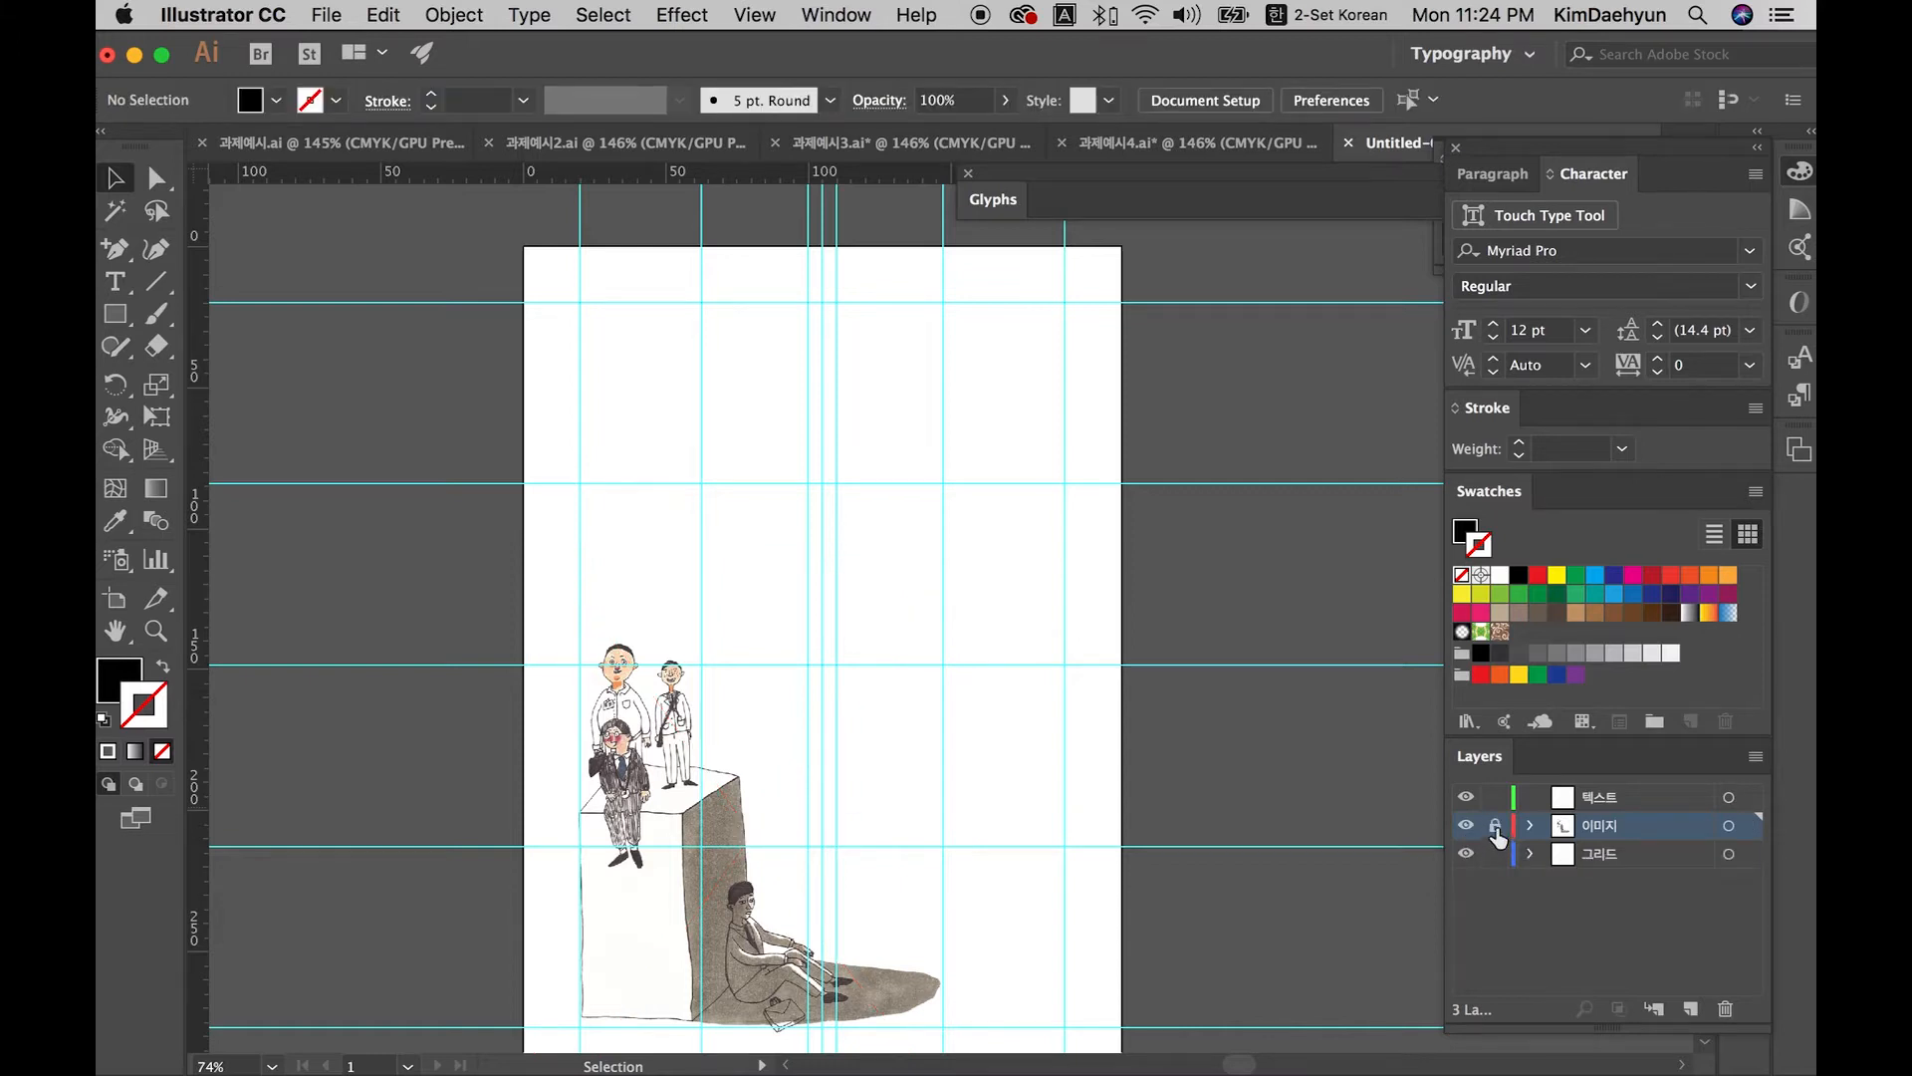
{"action": "left_click", "coordinate": [1495, 854]}
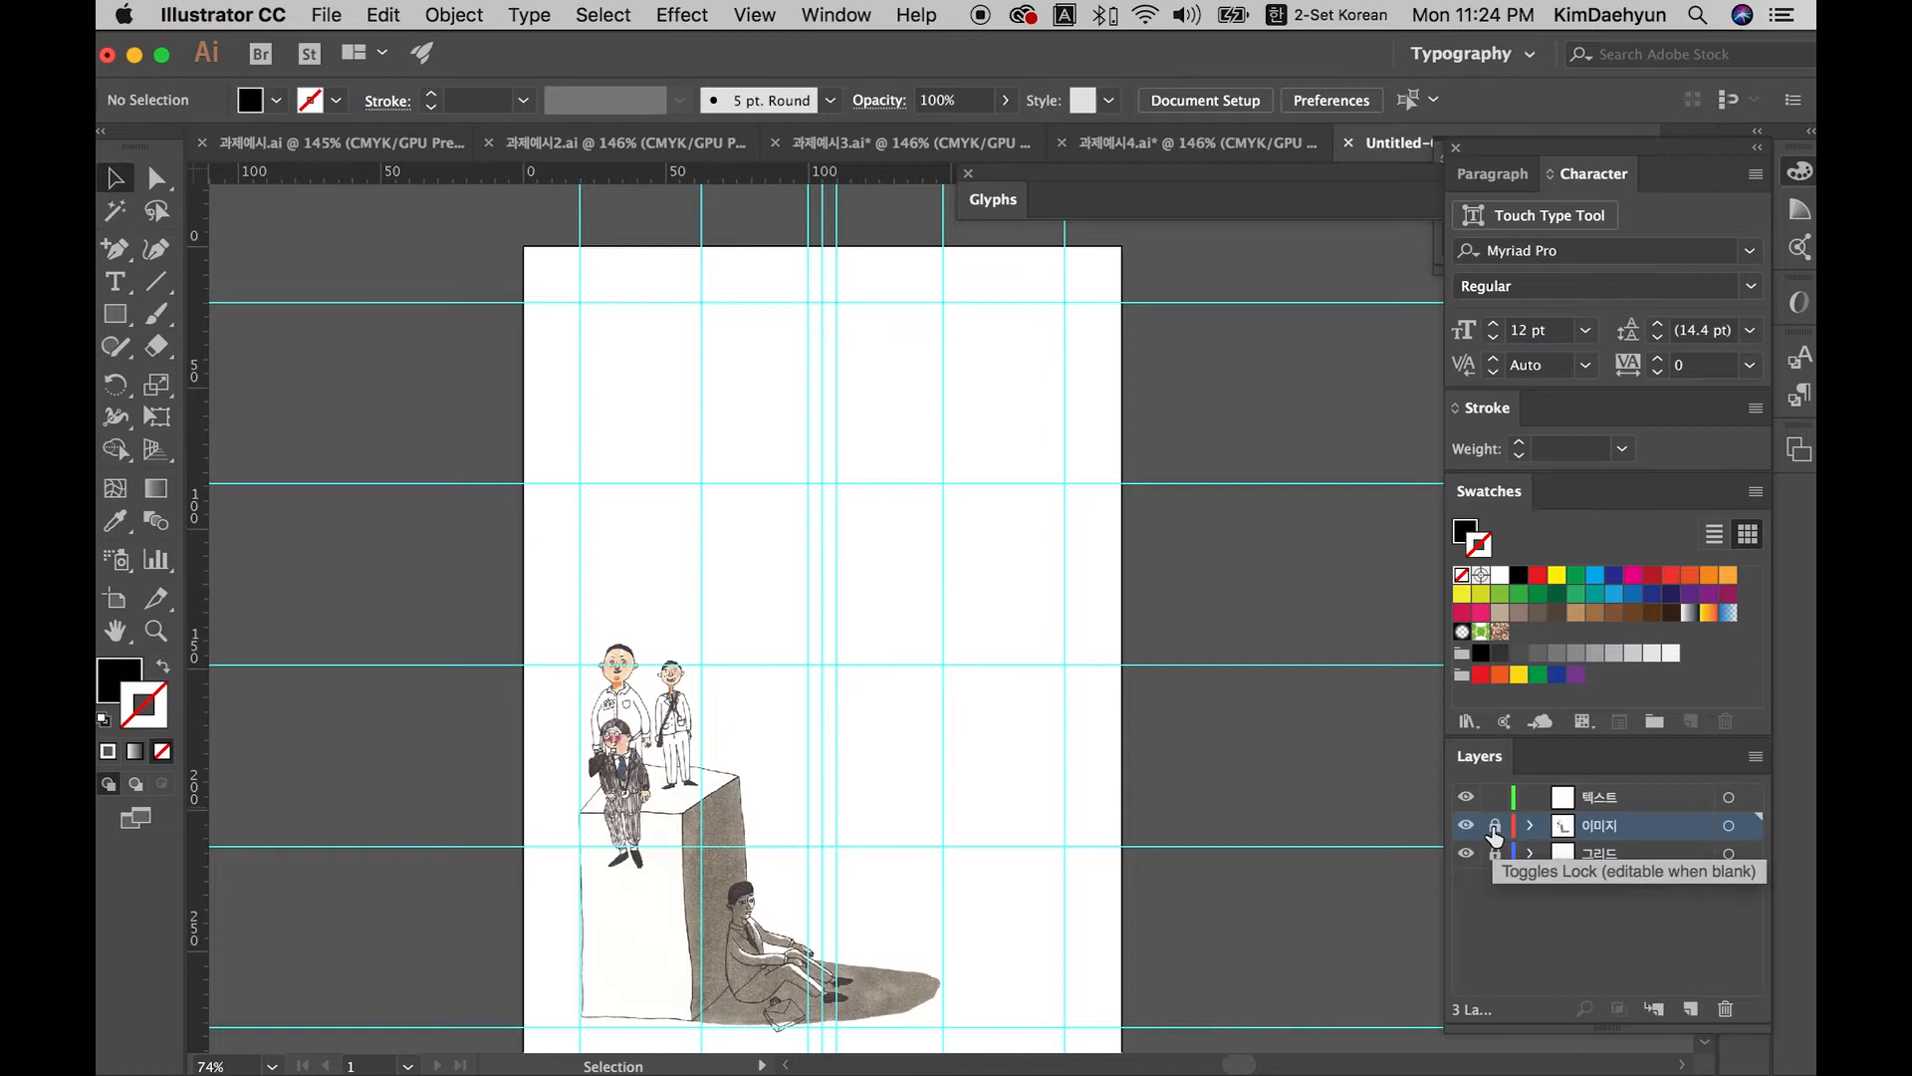
{"action": "left_click", "coordinate": [1618, 807]}
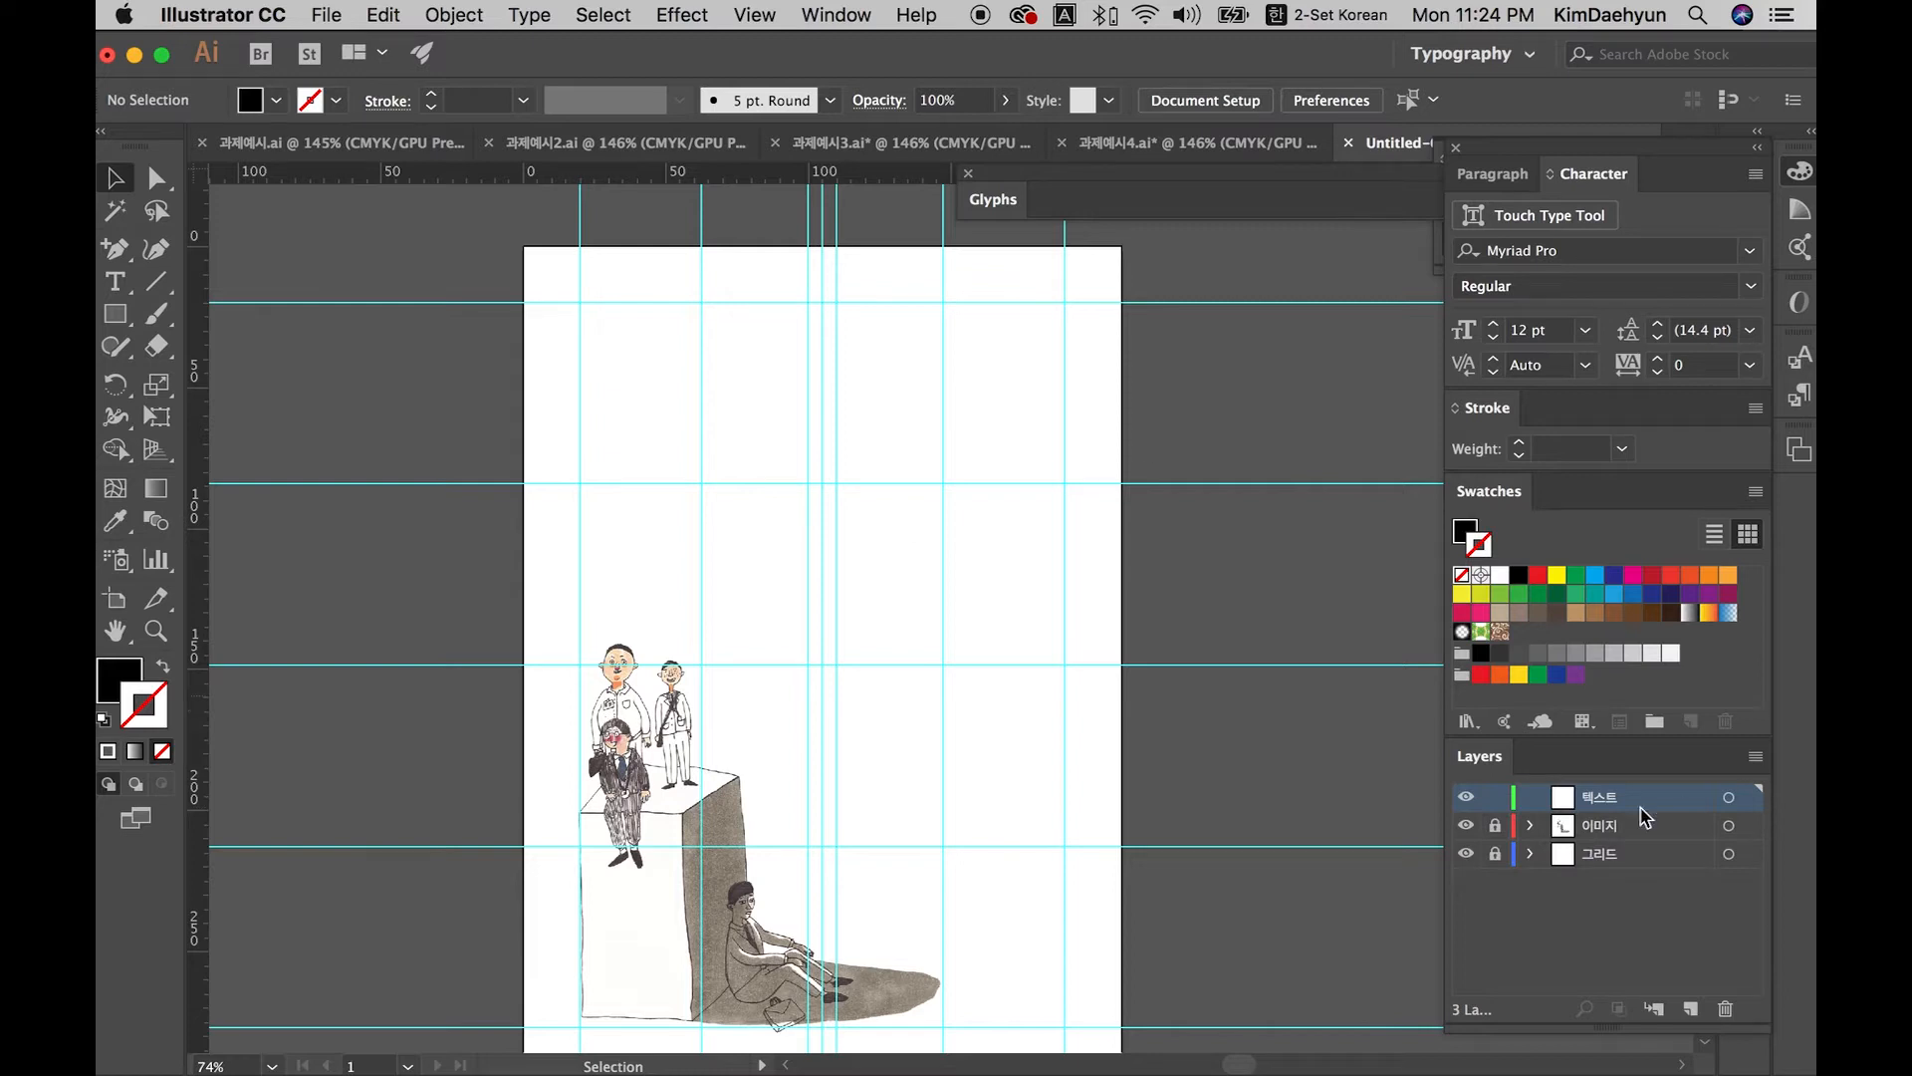
Step: Try locking every layer except 이미지, then lock 이미지 again and unlock 텍스트
{"action": "left_click", "coordinate": [1495, 827], "text": "alt"}
{"action": "left_click", "coordinate": [1495, 828], "text": "alt"}
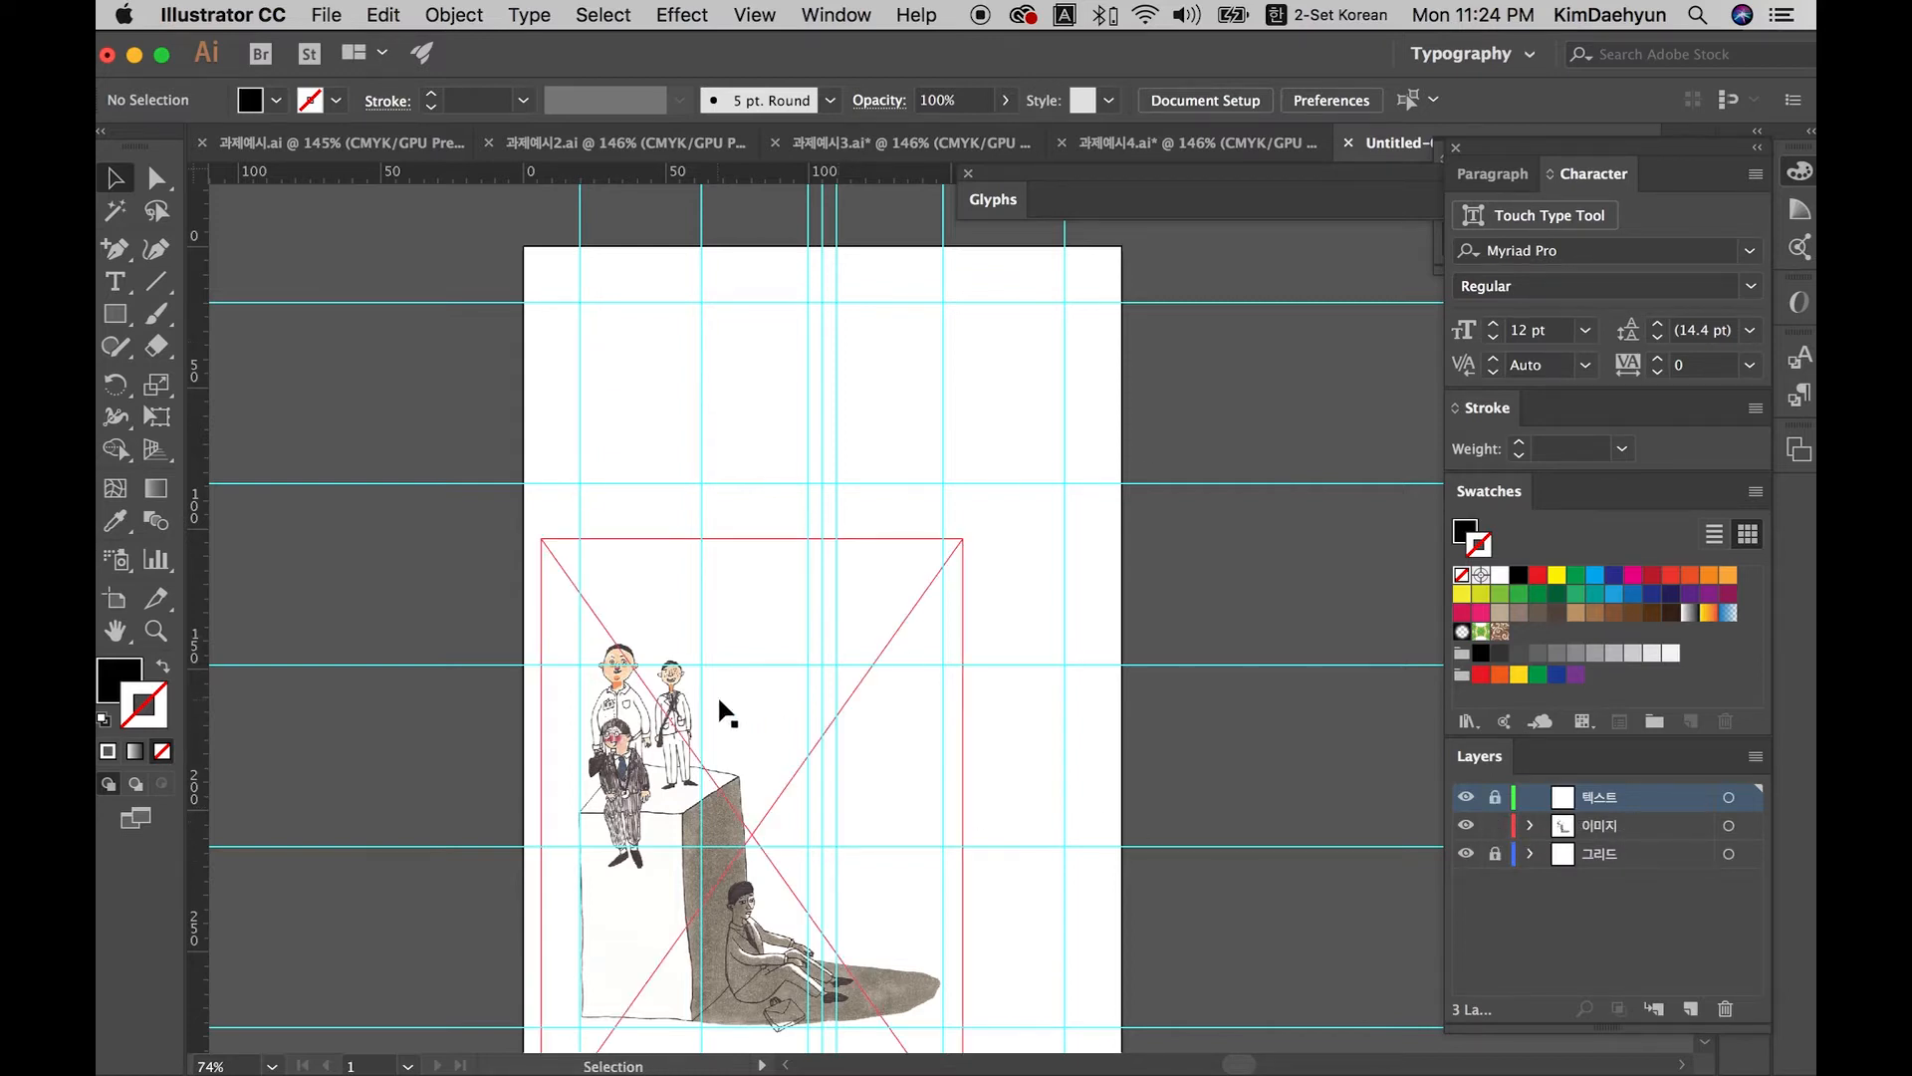
{"action": "left_click", "coordinate": [1495, 826]}
{"action": "left_click", "coordinate": [1495, 797]}
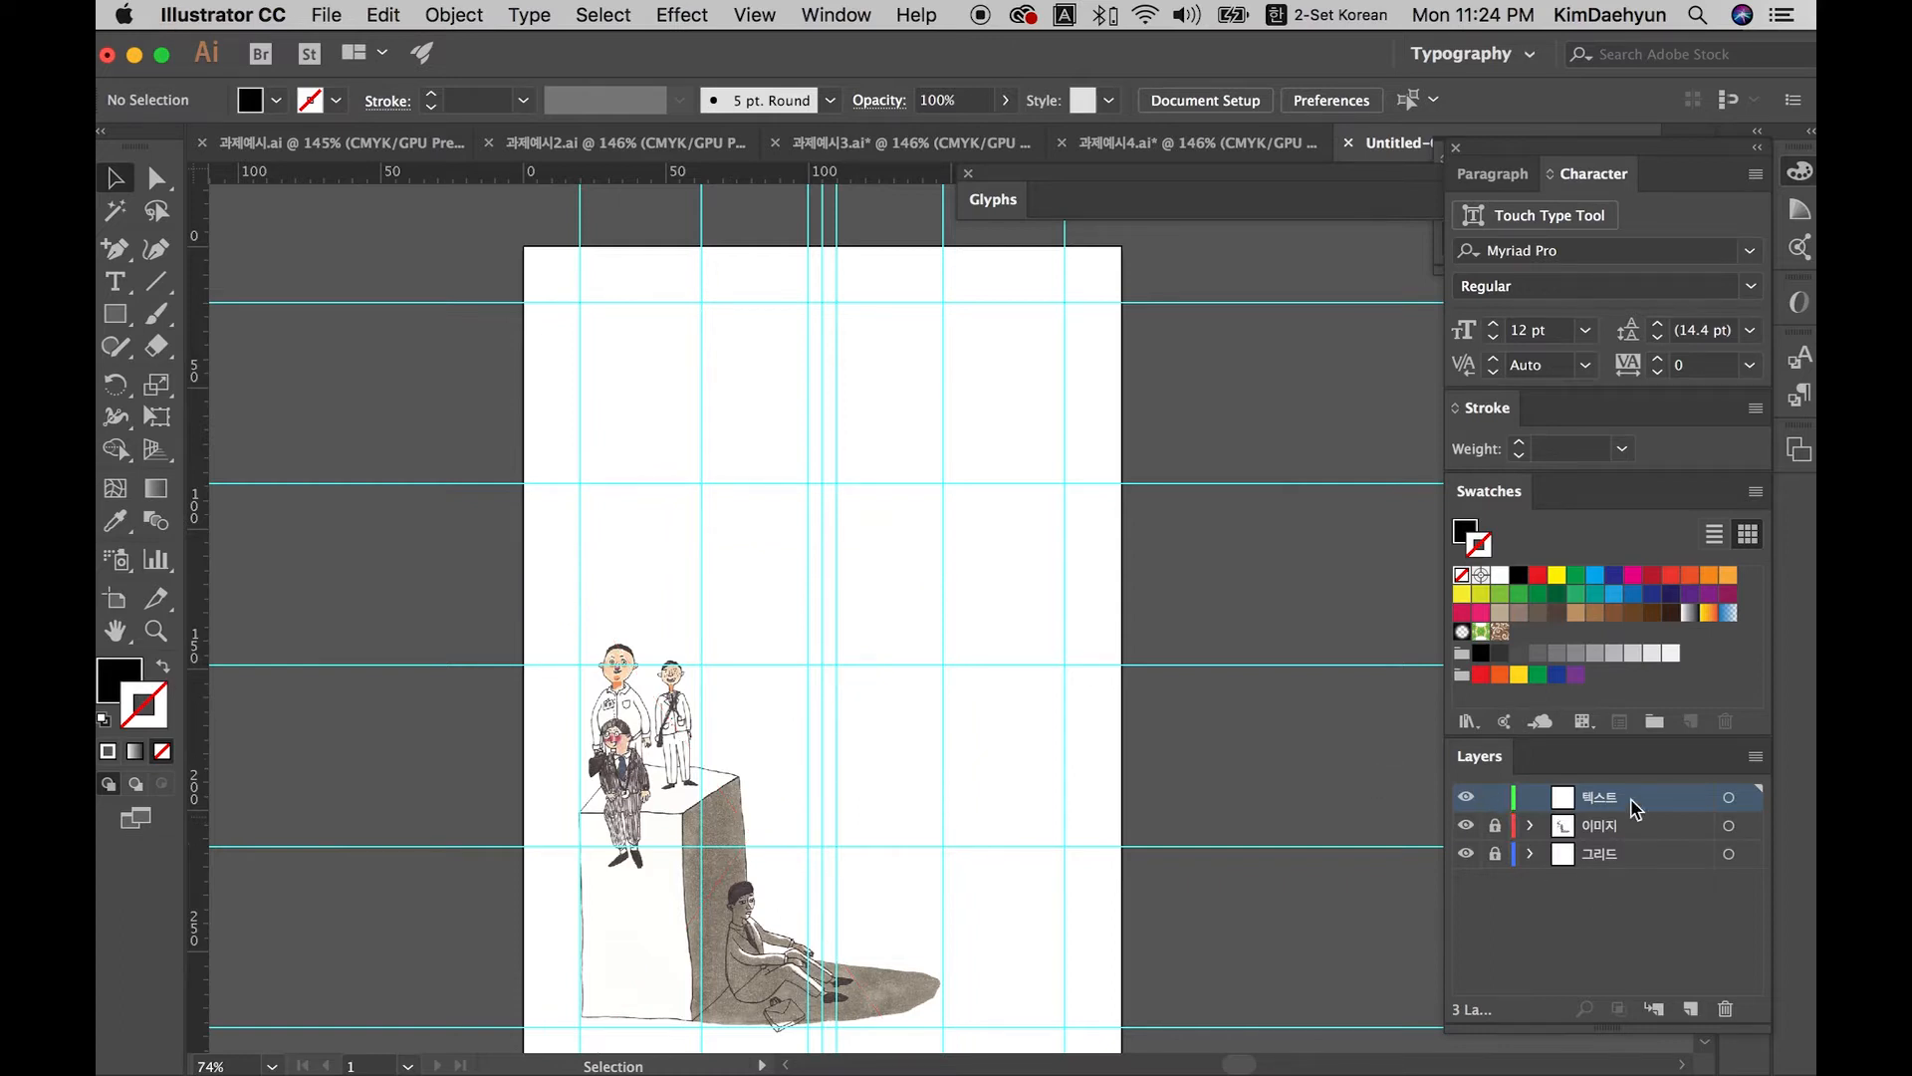
Step: Copy the 나우뉴스 line from the TextEdit article and paste it as point type in Illustrator where the left and top margin guides meet
{"action": "key", "text": "super+Tab"}
{"action": "key", "text": "super+Tab"}
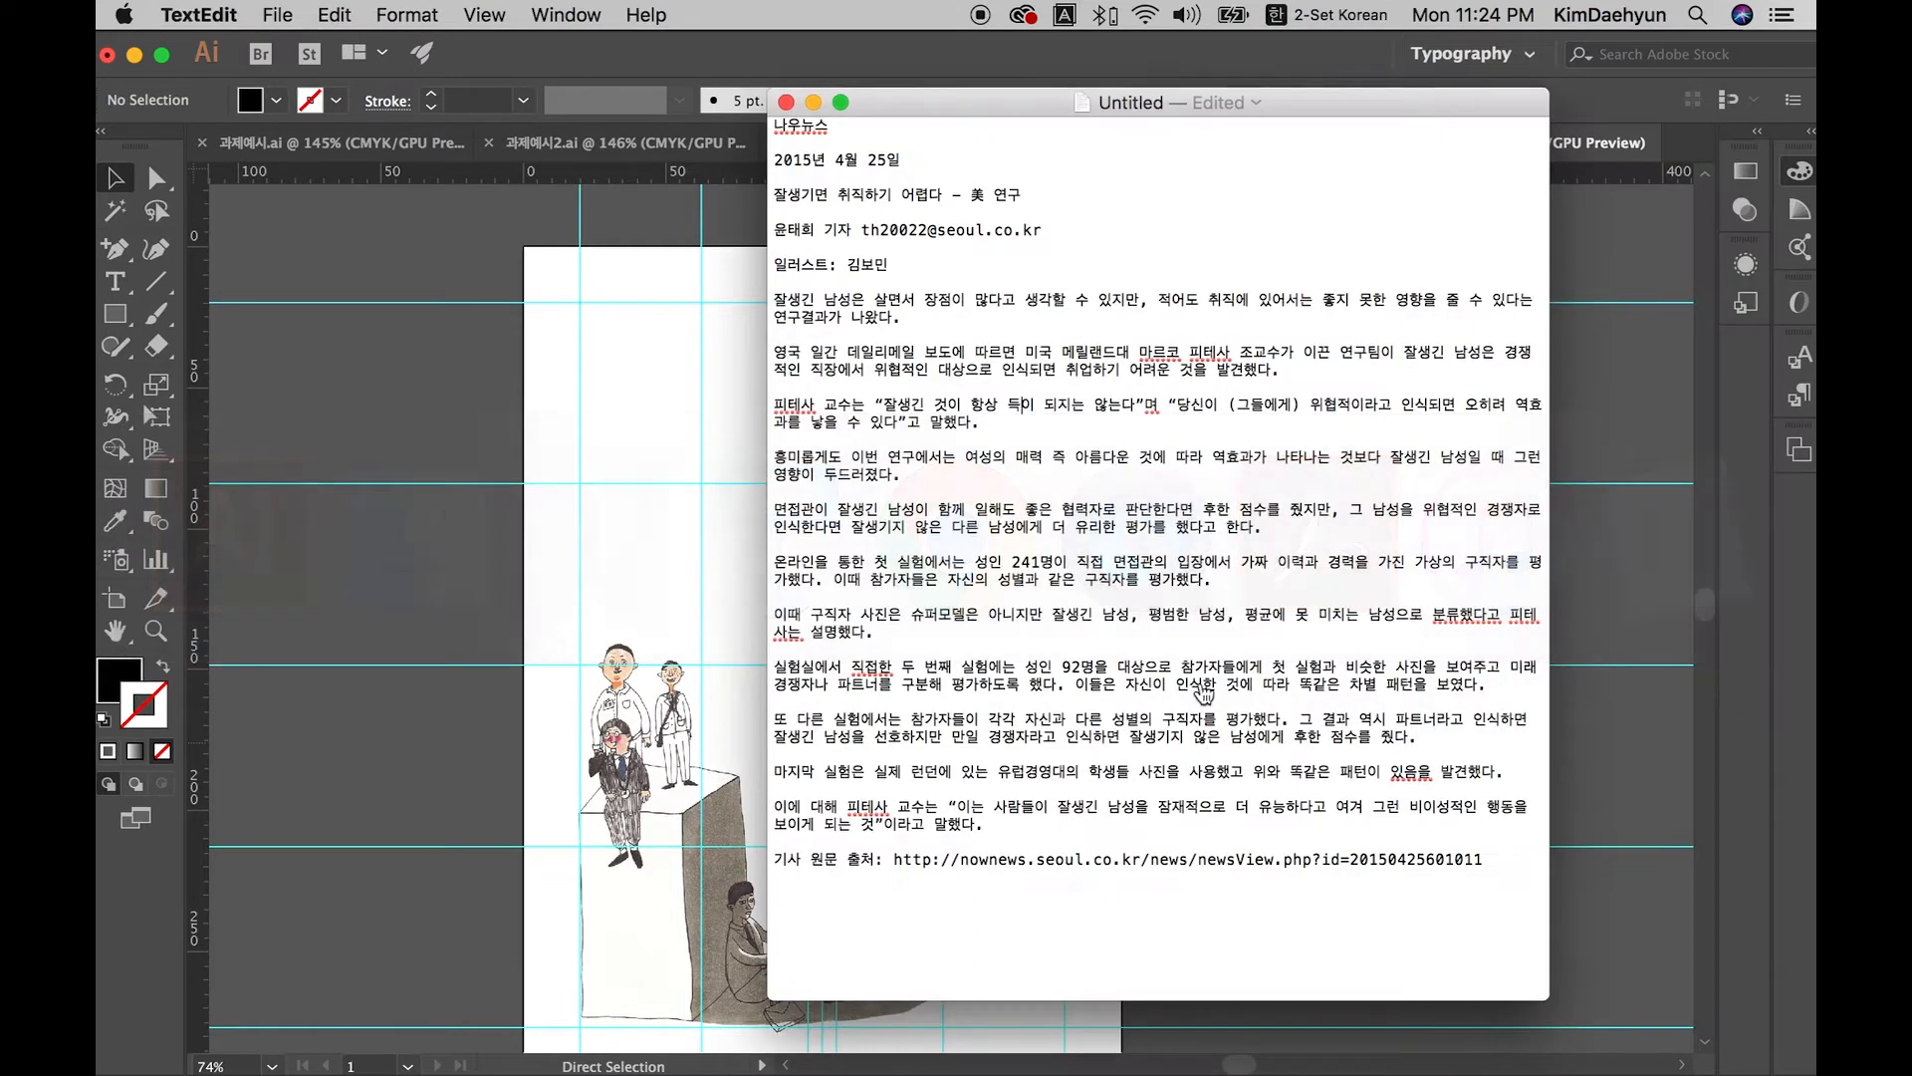
{"action": "key", "text": "super+c"}
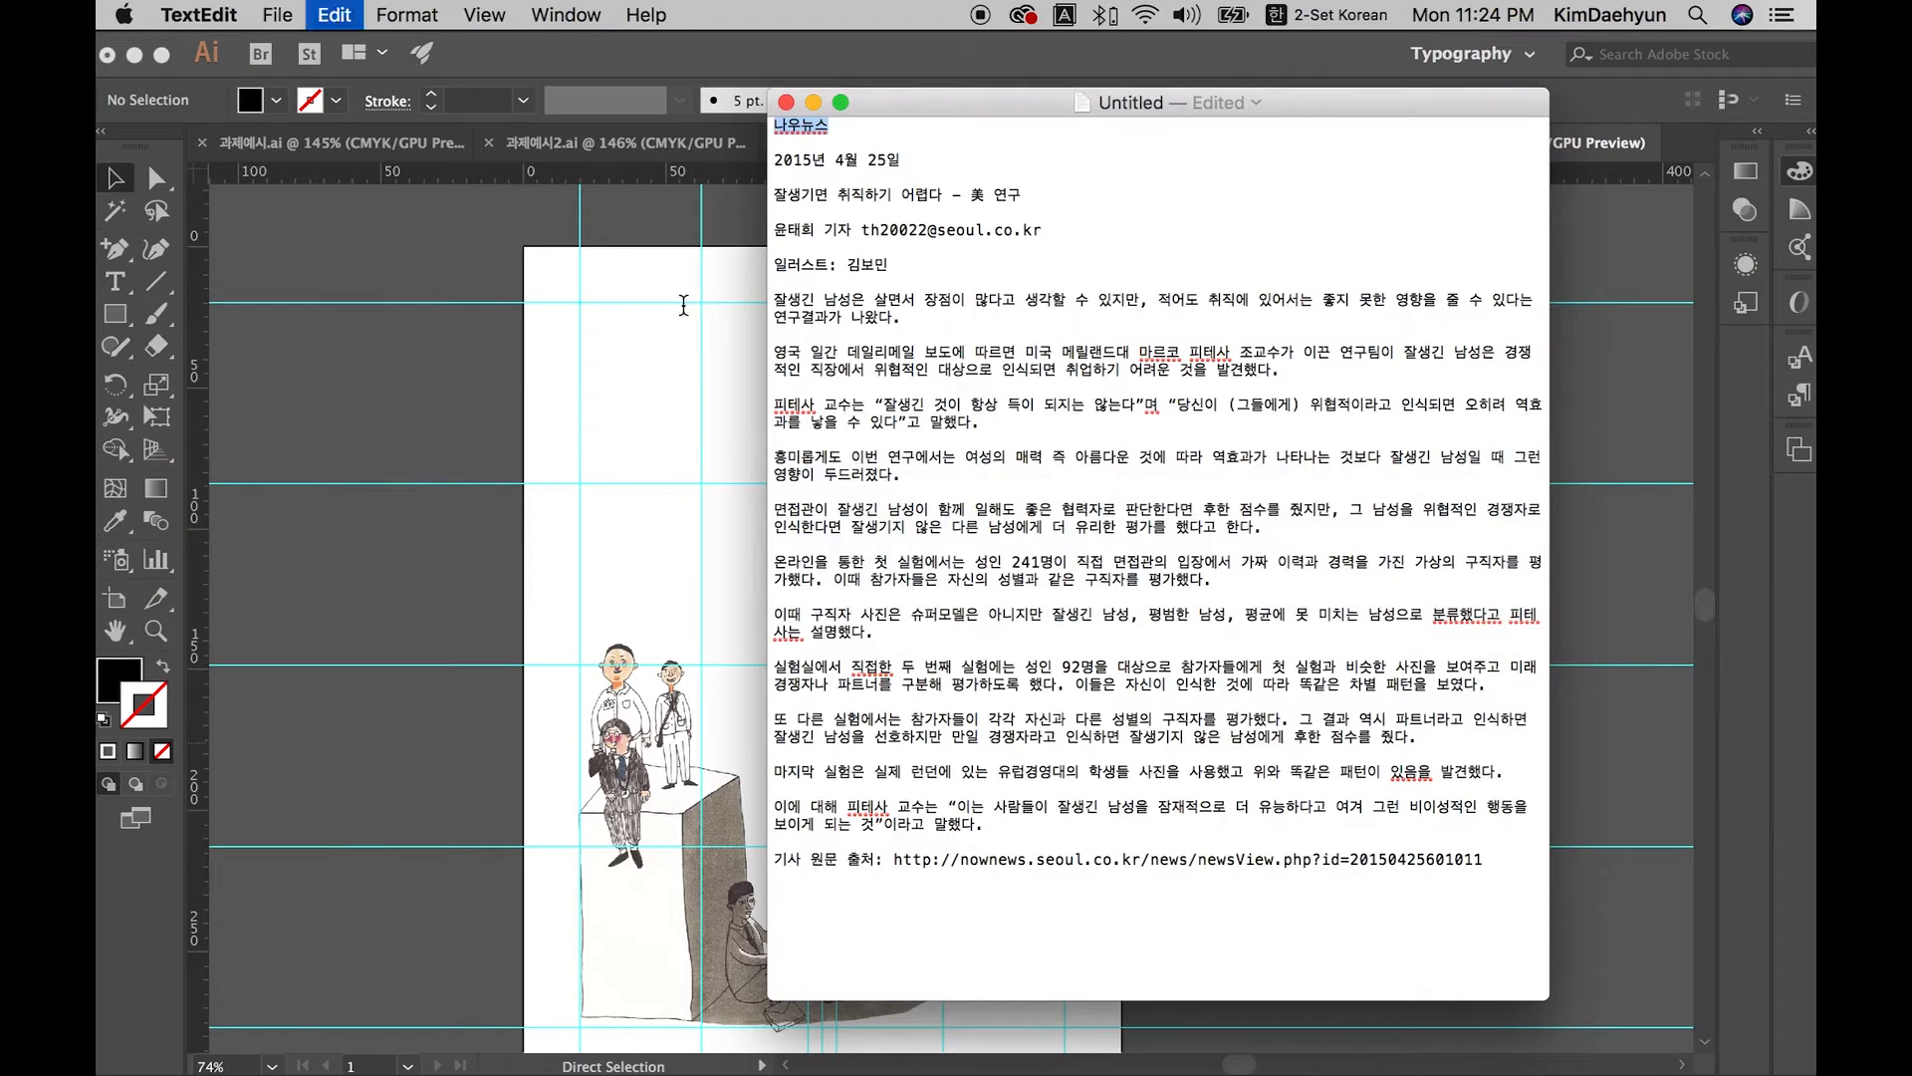
{"action": "left_click_drag", "start_coordinate": [866, 132], "coordinate": [571, 111]}
{"action": "key", "text": "super+c"}
{"action": "left_click", "coordinate": [551, 256]}
{"action": "left_click", "coordinate": [117, 284]}
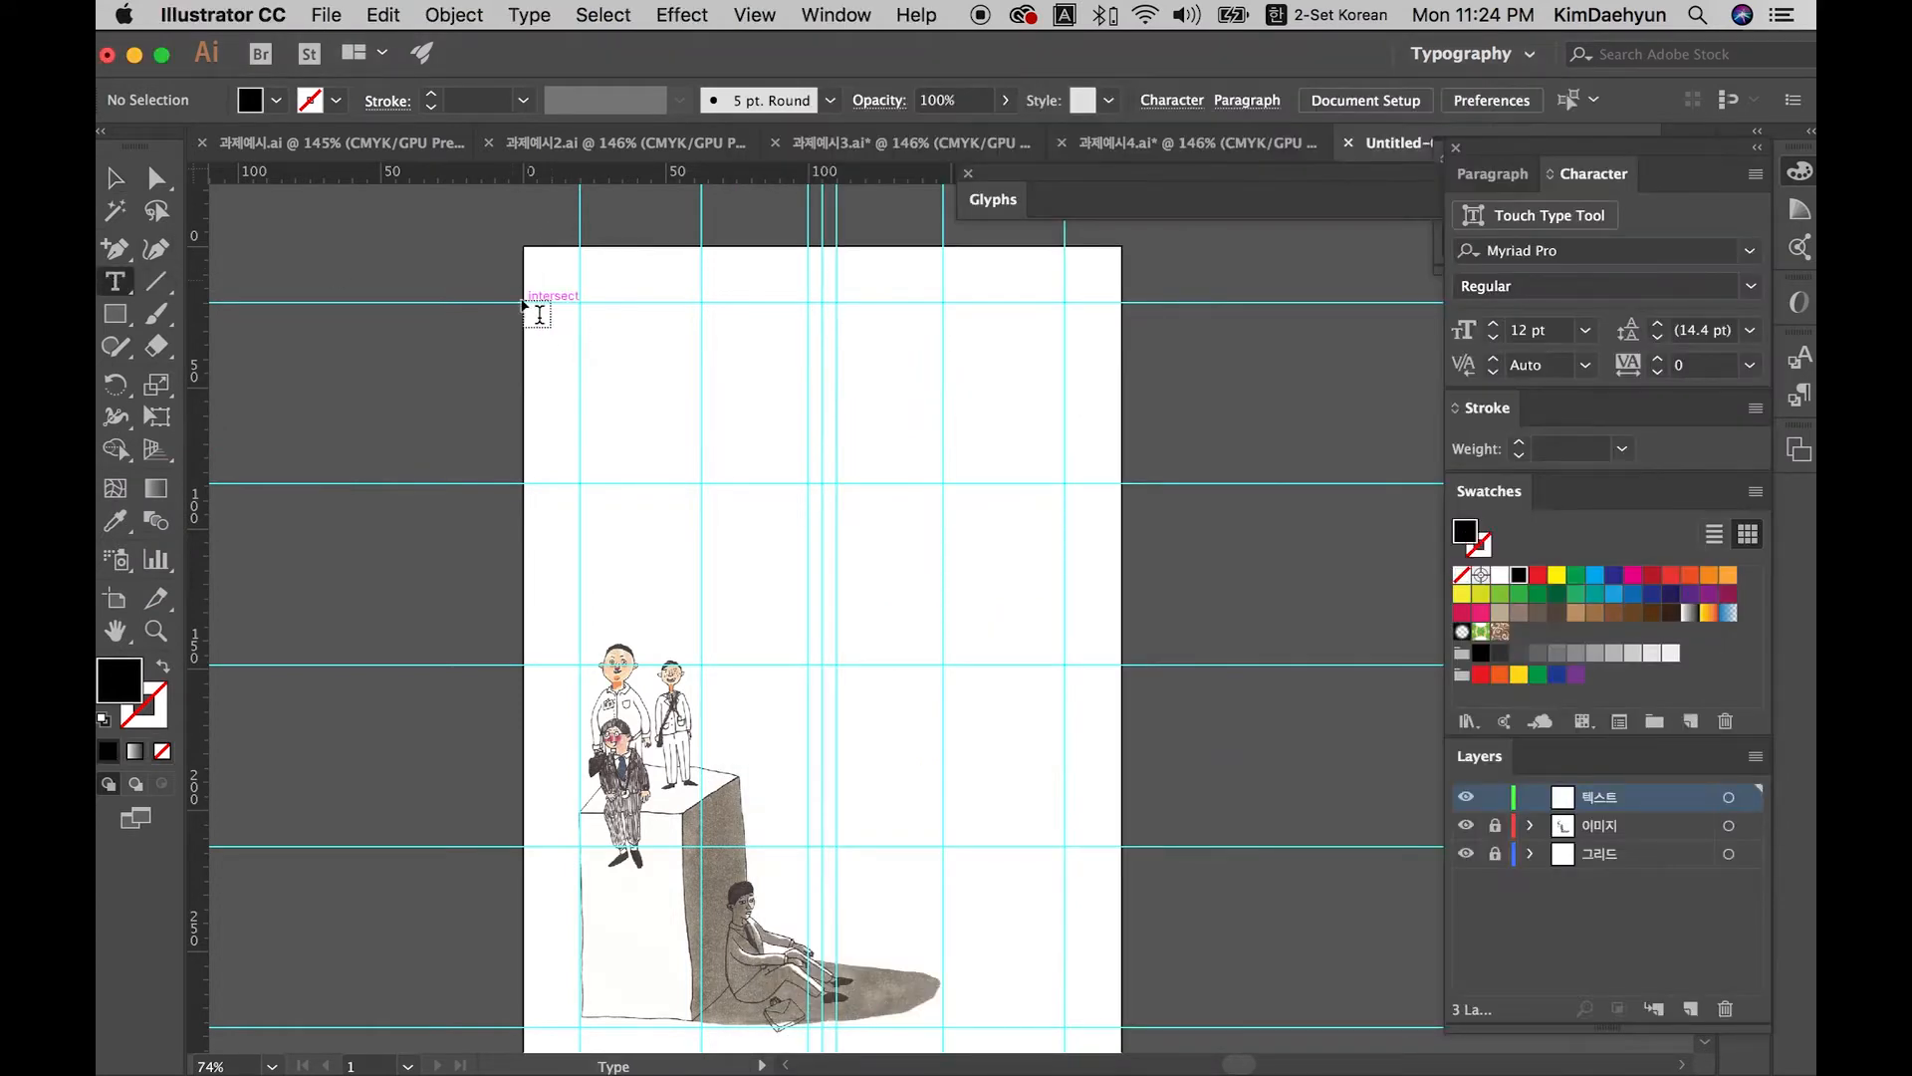
{"action": "left_click", "coordinate": [581, 313]}
{"action": "key", "text": "super+v"}
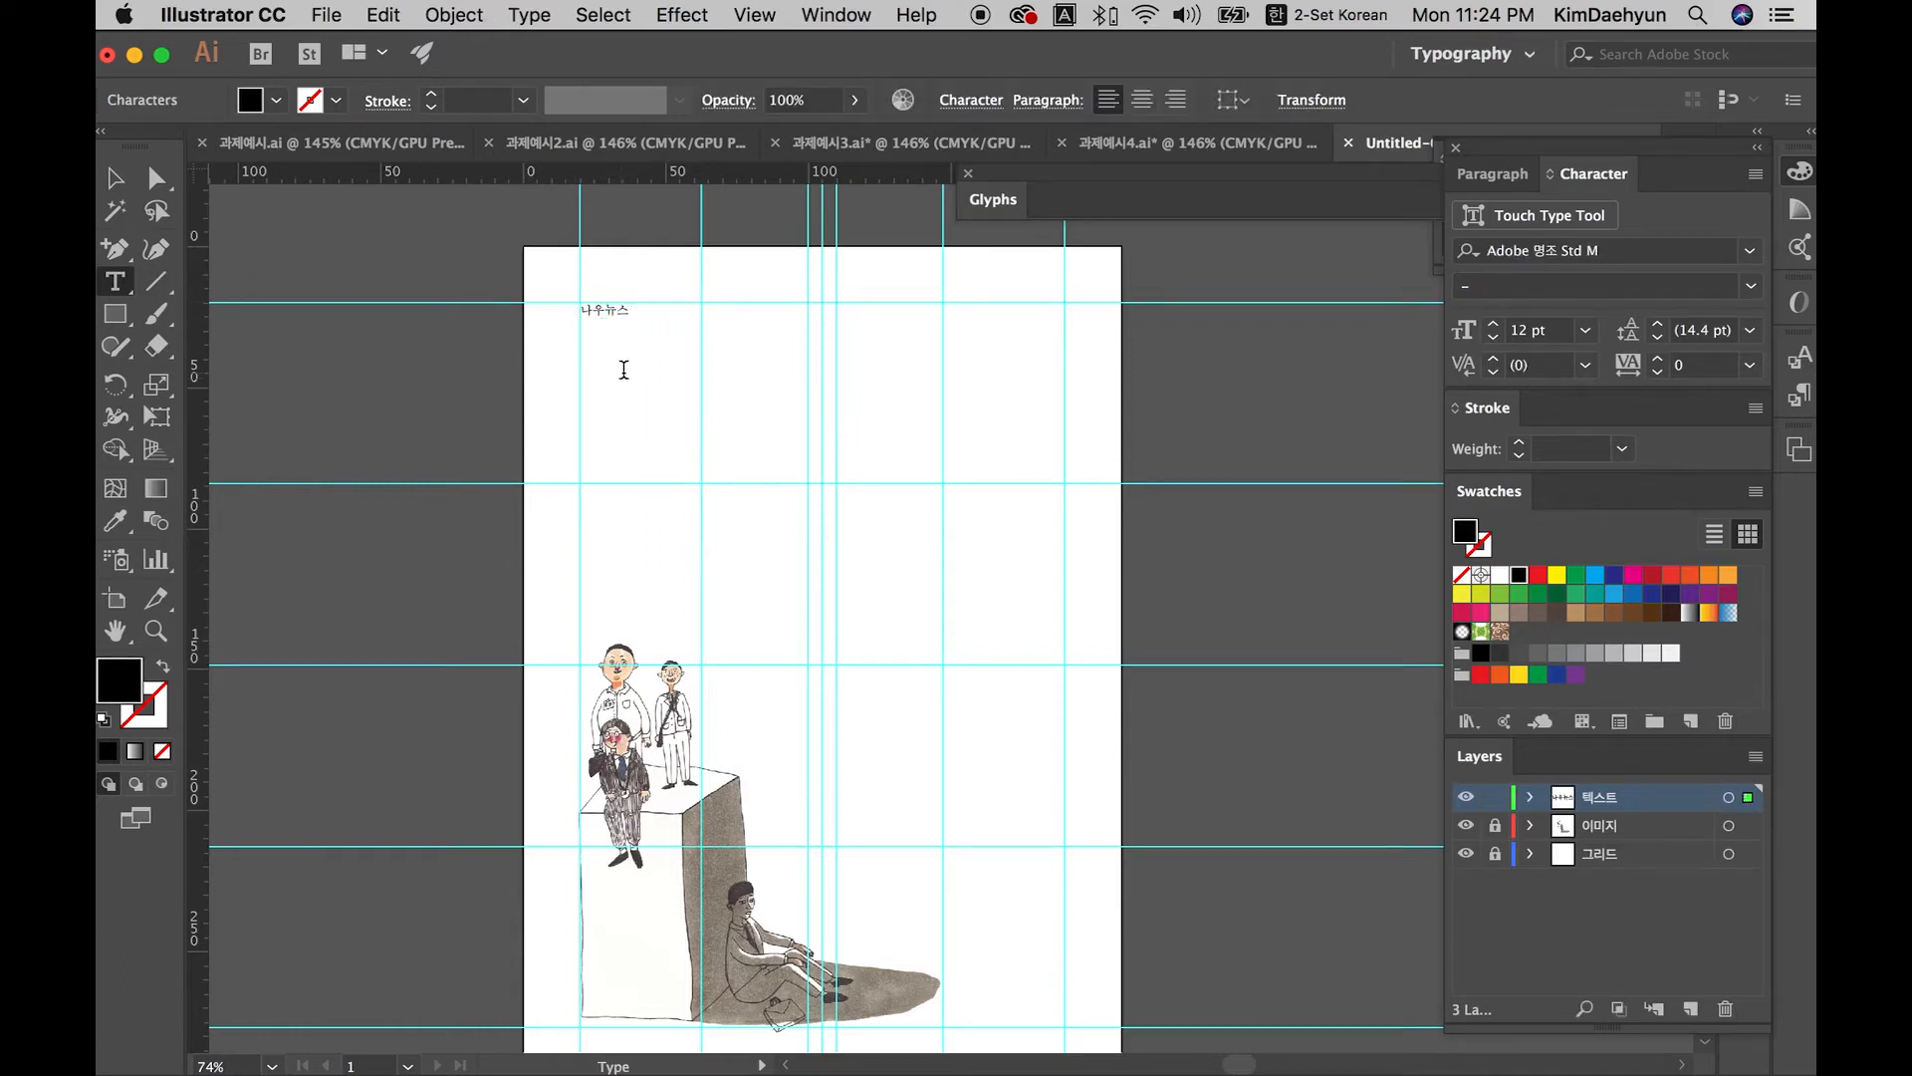
{"action": "left_click", "coordinate": [115, 178]}
{"action": "left_click", "coordinate": [482, 351]}
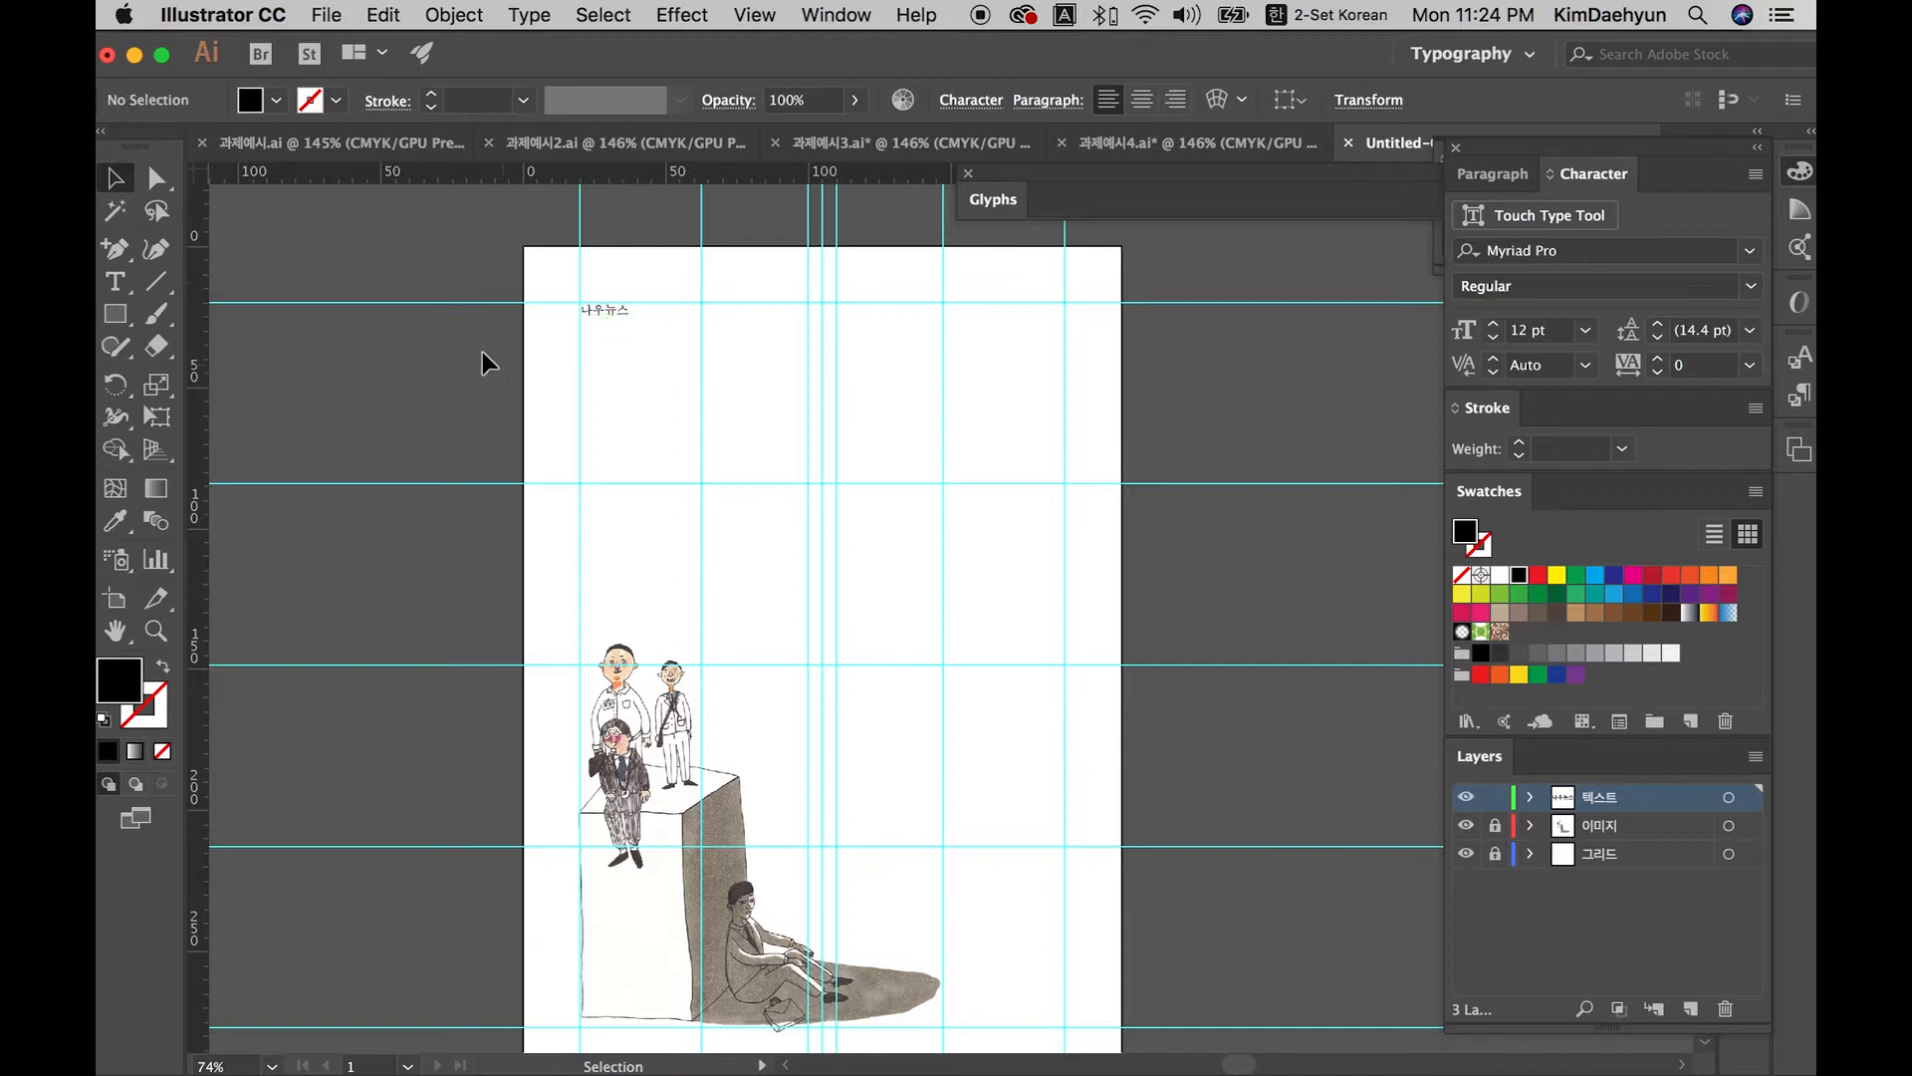
Step: Copy the date line 2015년 4월 25일 from TextEdit, paste it as separate point type, and align it at the left margin below 나우뉴스
{"action": "left_click", "coordinate": [620, 311]}
{"action": "key", "text": "super+Tab"}
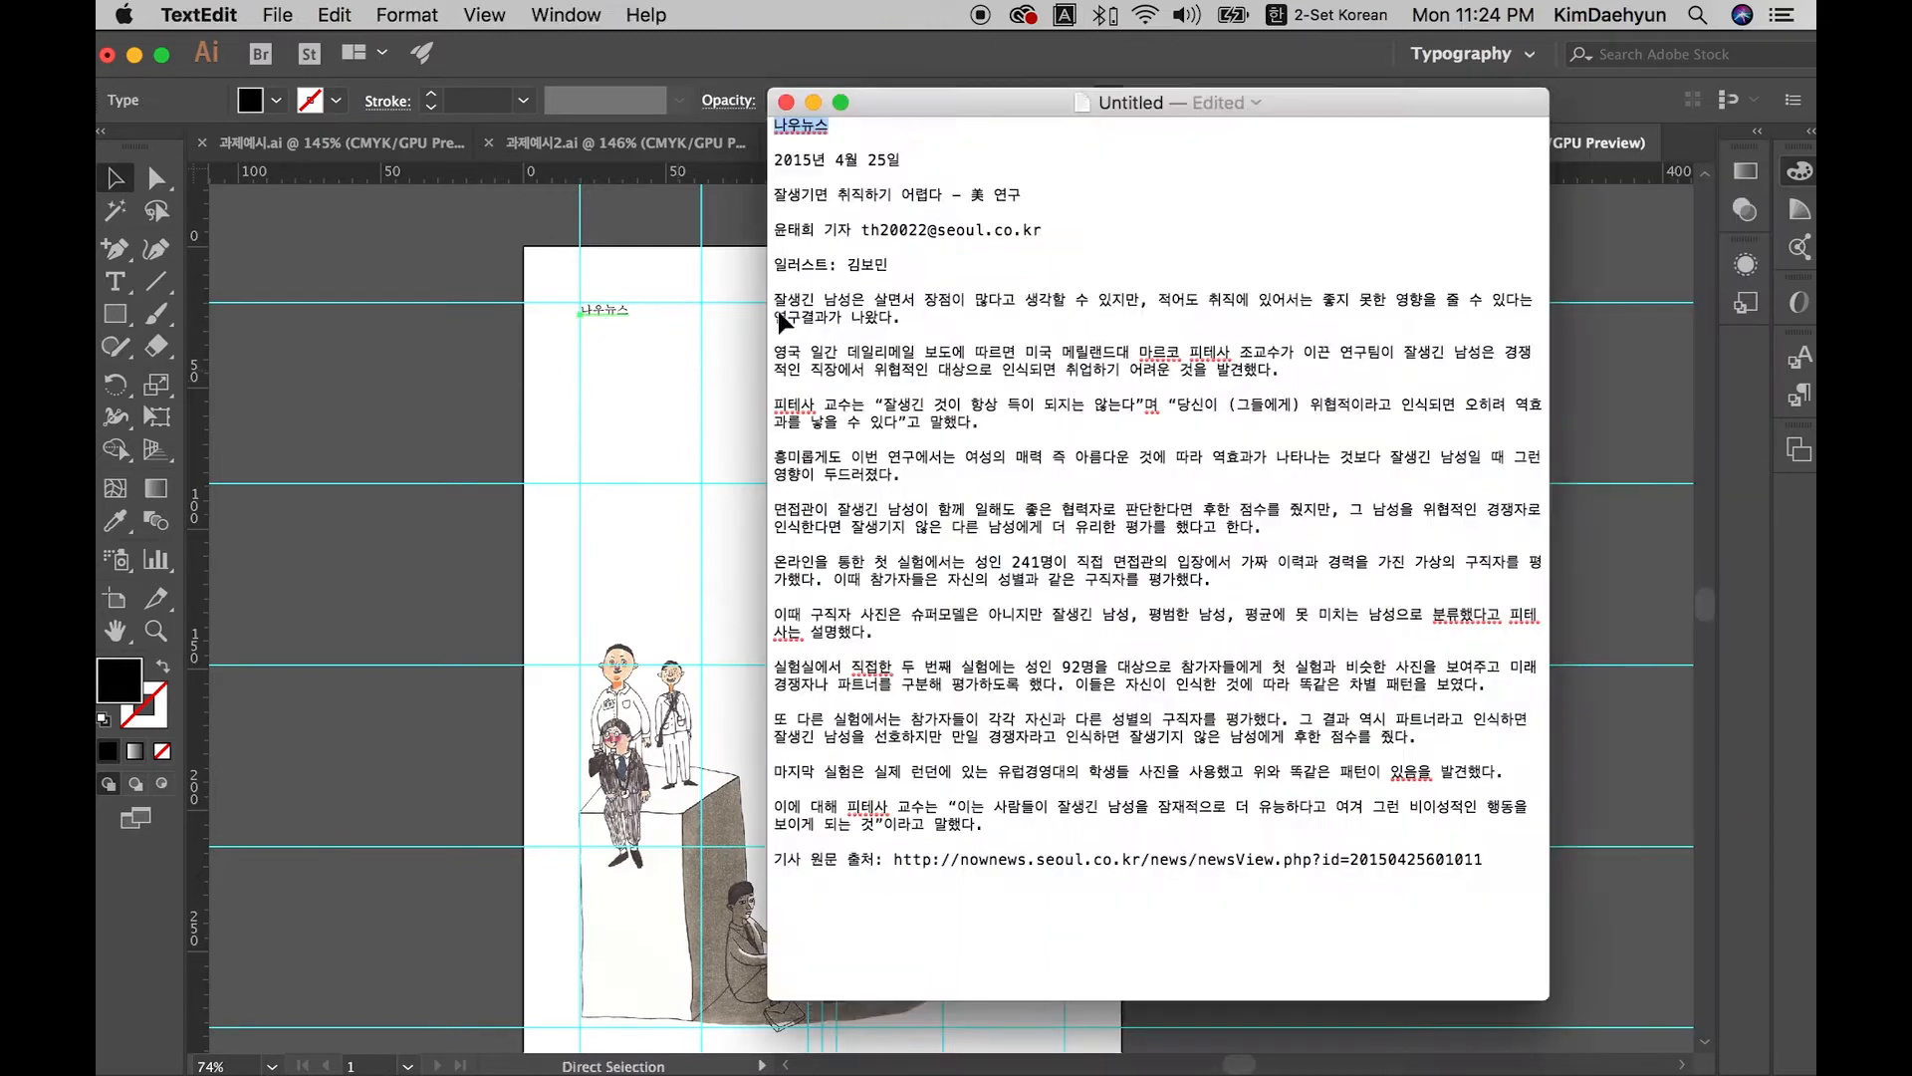
{"action": "left_click", "coordinate": [942, 161]}
{"action": "left_click_drag", "start_coordinate": [942, 159], "coordinate": [738, 171]}
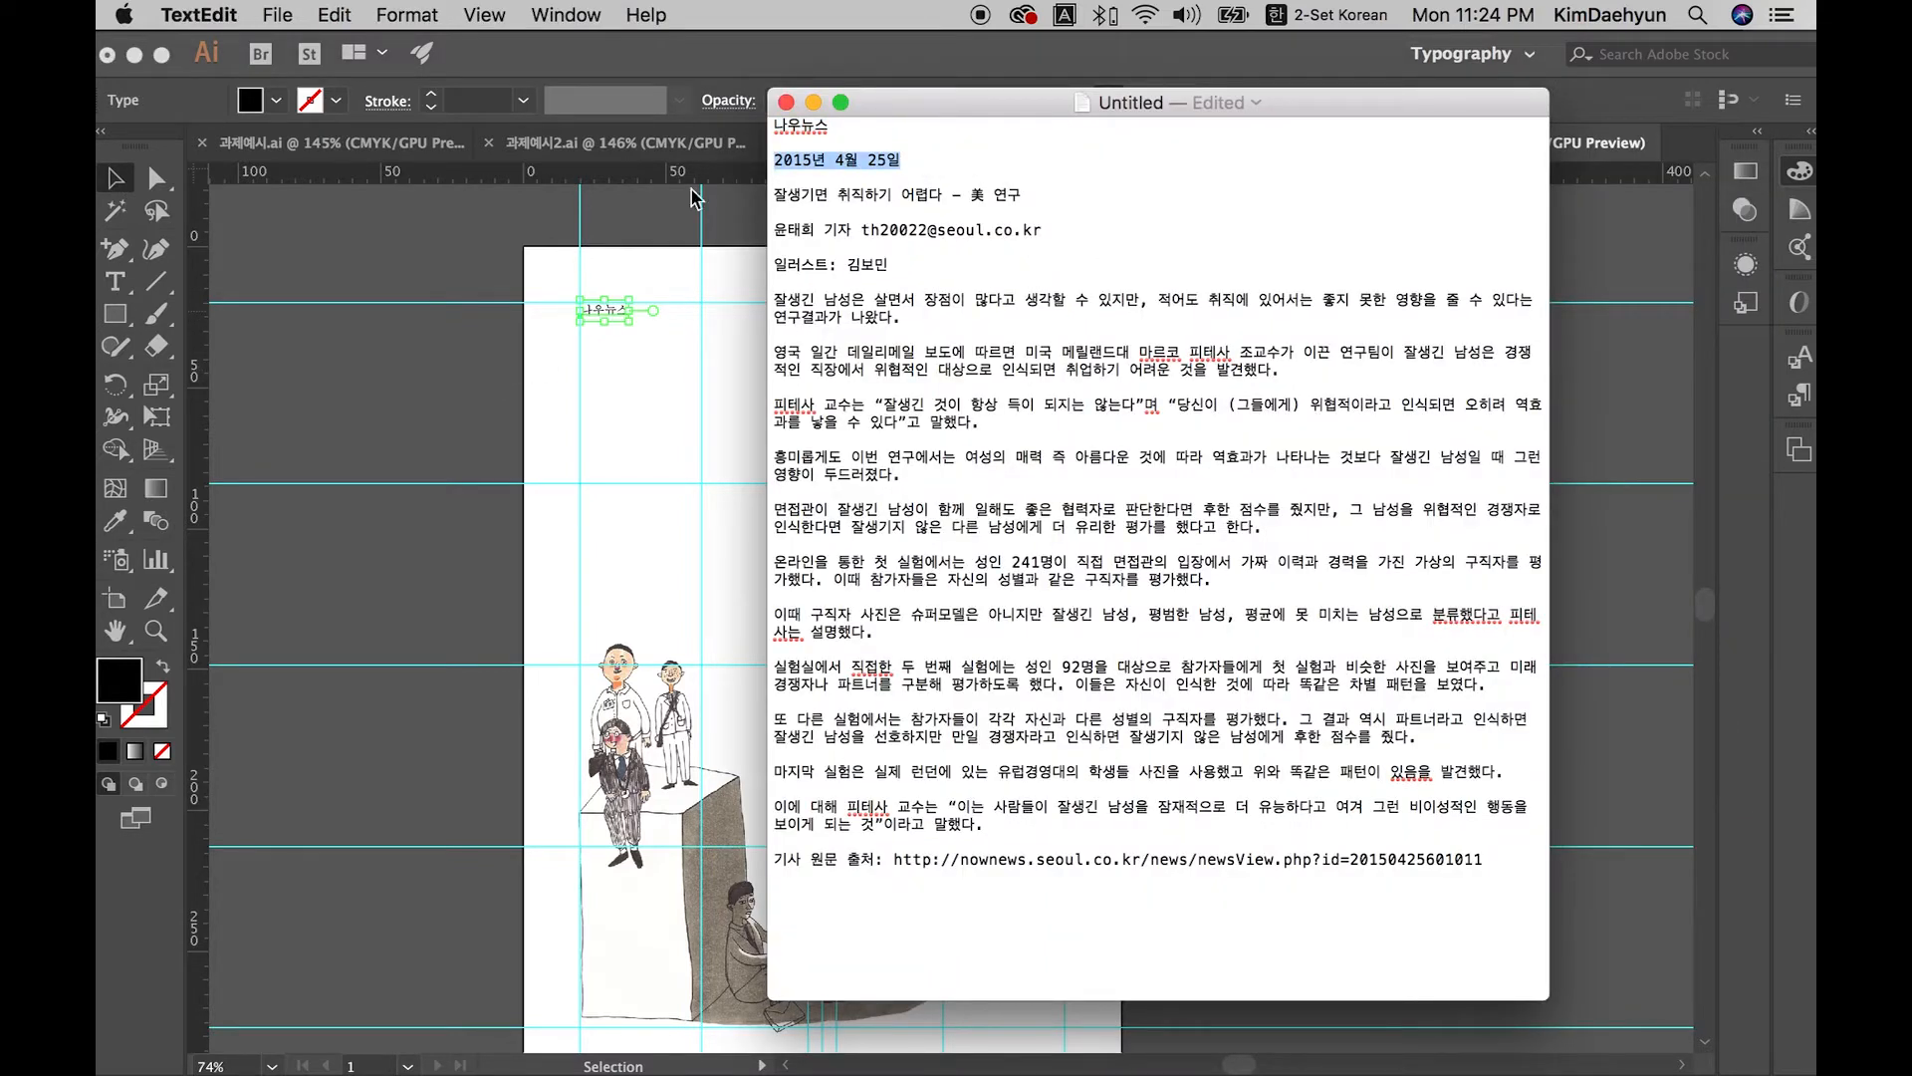
{"action": "key", "text": "super+Tab"}
{"action": "left_click", "coordinate": [112, 286]}
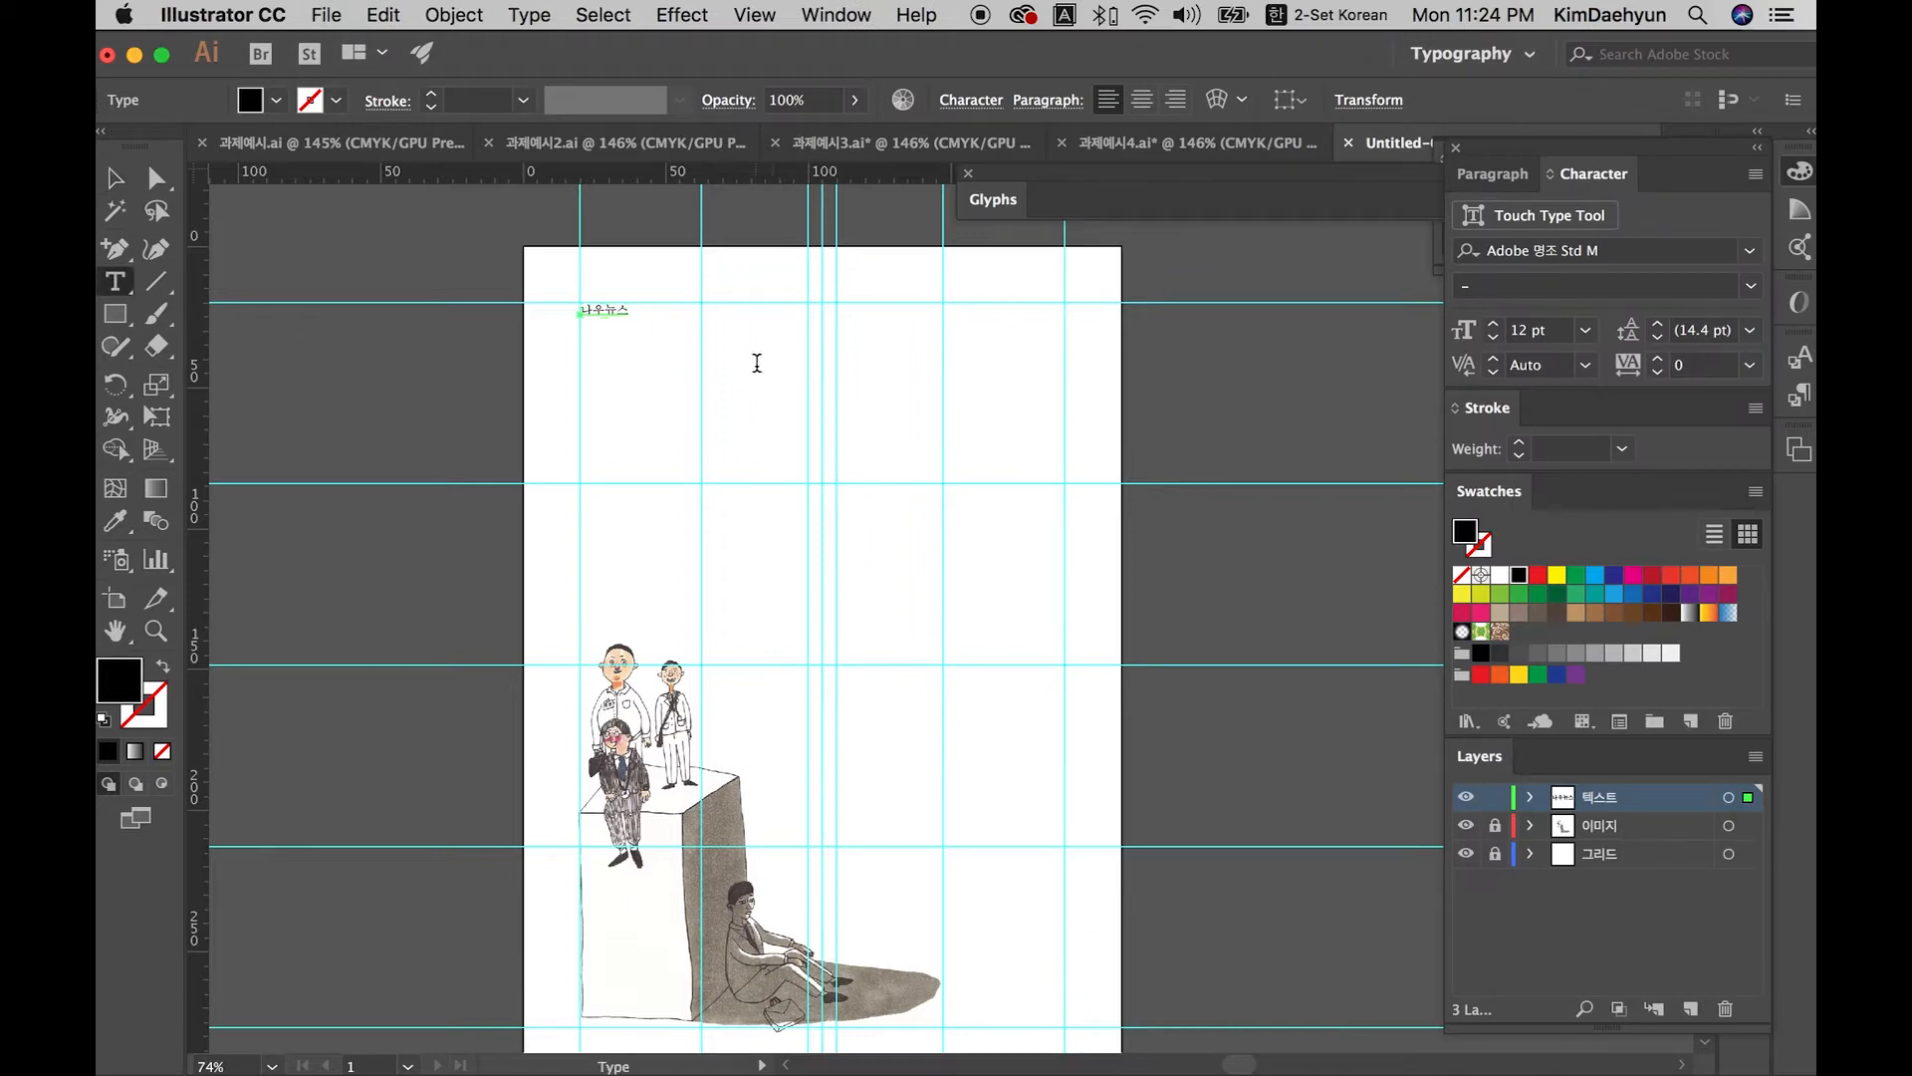
{"action": "left_click", "coordinate": [757, 362]}
{"action": "key", "text": "super+v"}
{"action": "left_click", "coordinate": [115, 177]}
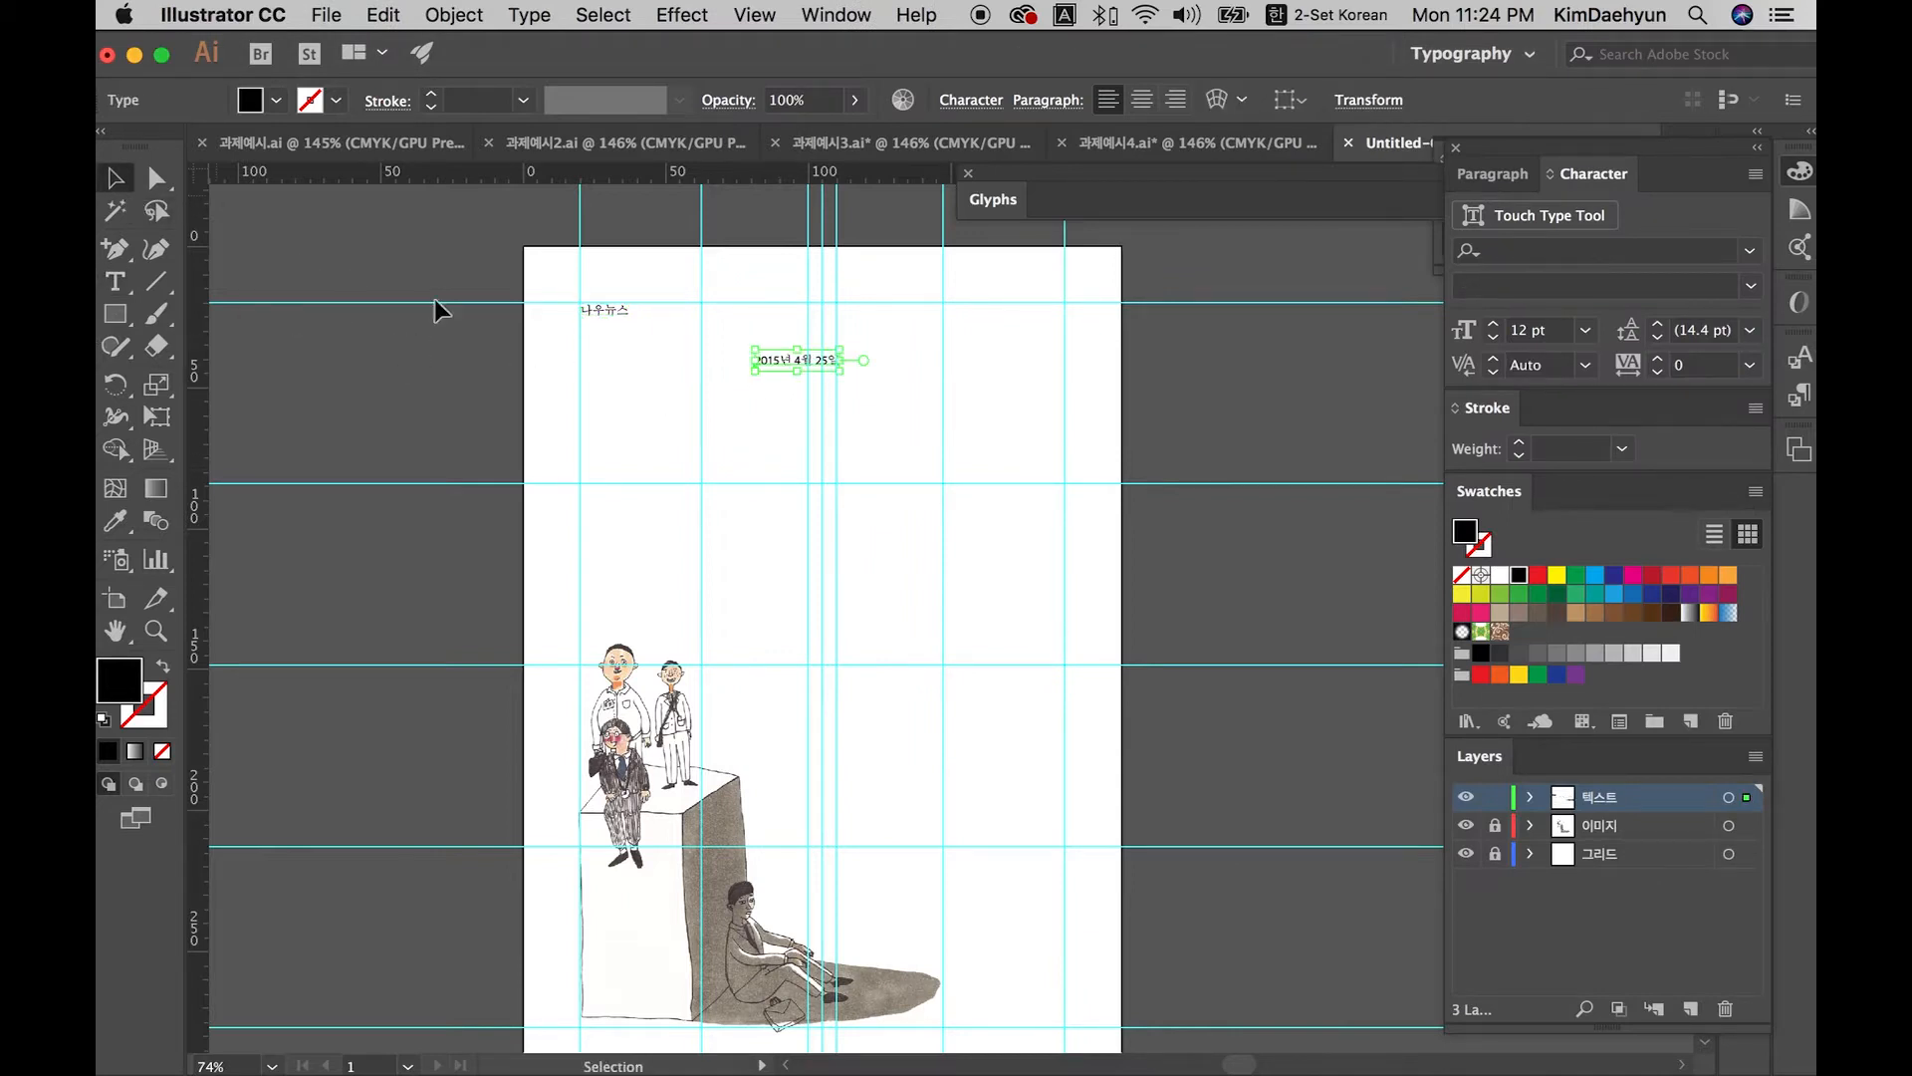
{"action": "left_click", "coordinate": [669, 361]}
{"action": "left_click_drag", "start_coordinate": [781, 356], "coordinate": [611, 335]}
Step: Copy the headline 잘생기면 취직하기 어렵다 - 美 연구 from TextEdit and paste it as point type at the left margin below the date
{"action": "key", "text": "super+Tab"}
{"action": "left_click", "coordinate": [976, 224]}
{"action": "left_click_drag", "start_coordinate": [1025, 199], "coordinate": [769, 196]}
{"action": "key", "text": "super+Tab"}
{"action": "left_click", "coordinate": [116, 283]}
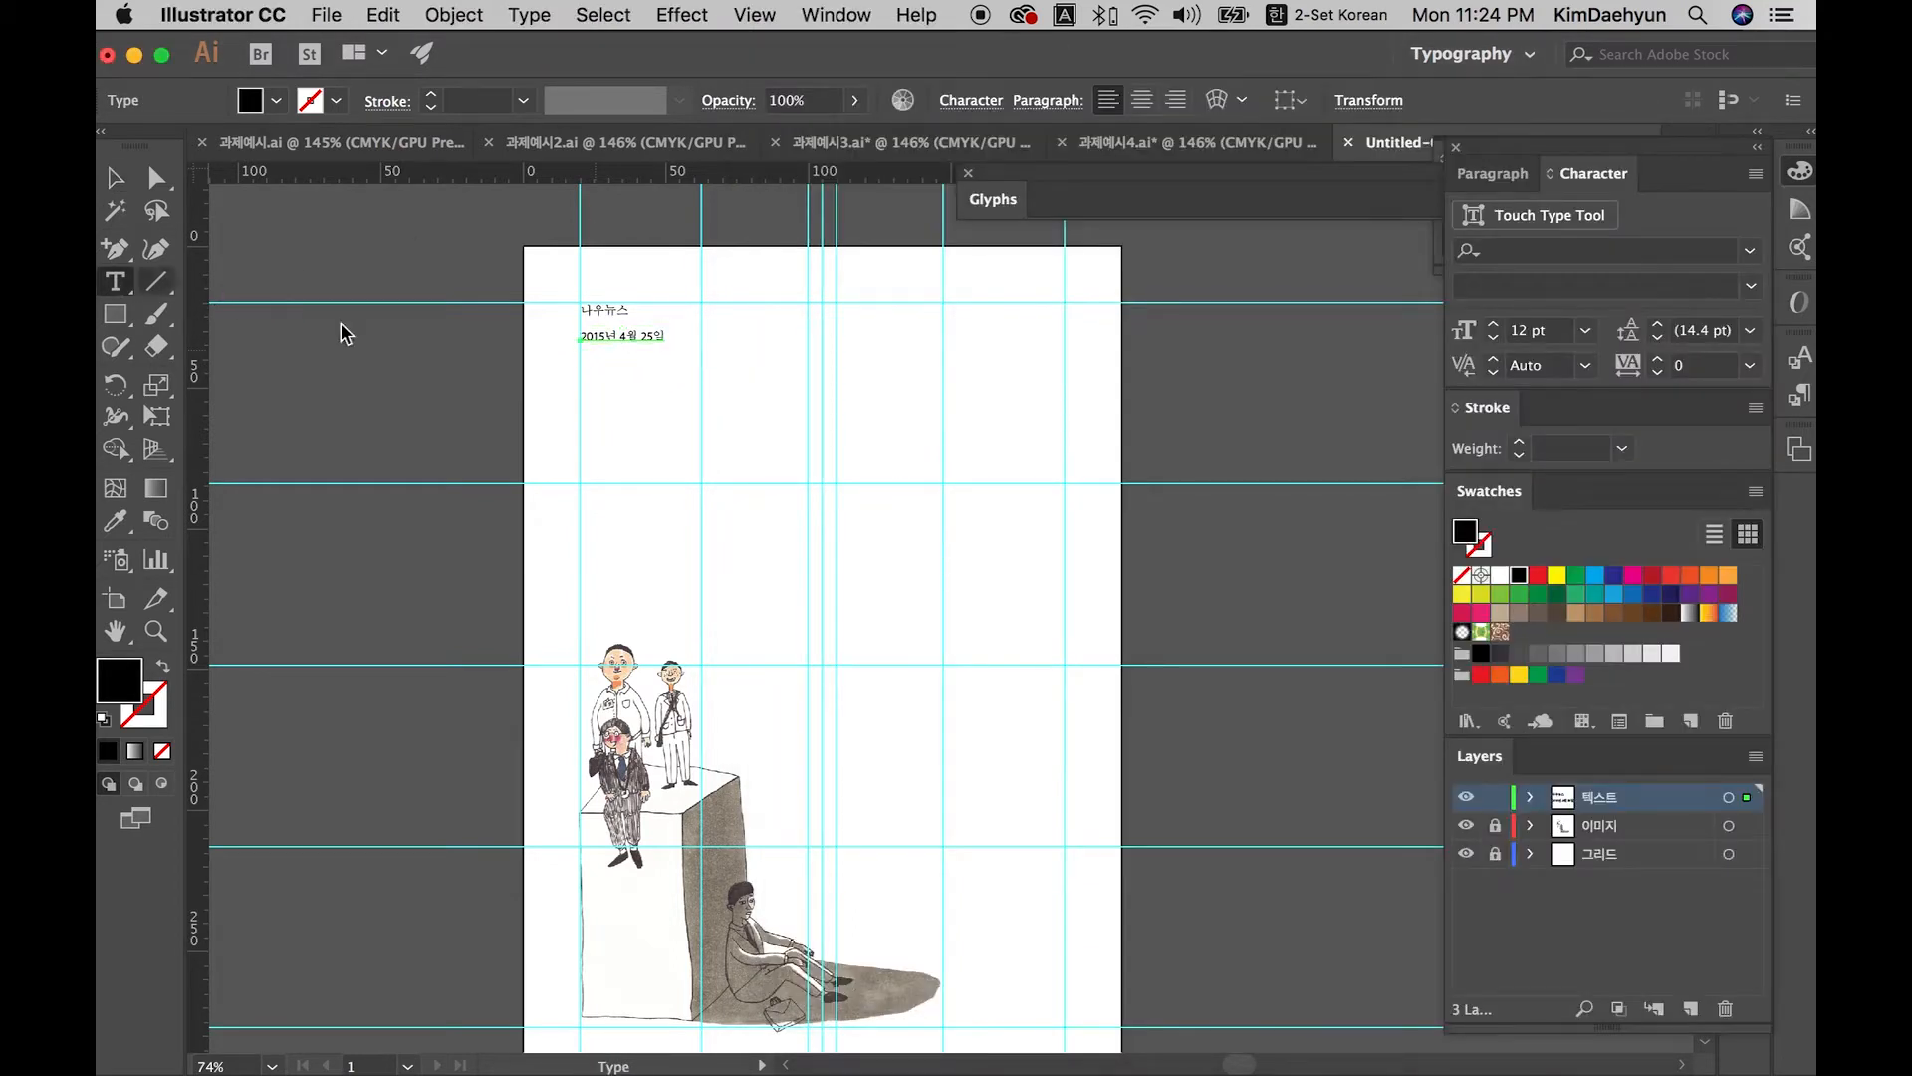
{"action": "left_click", "coordinate": [583, 364]}
{"action": "key", "text": "super+v"}
{"action": "key", "text": "Escape"}
{"action": "left_click", "coordinate": [227, 313]}
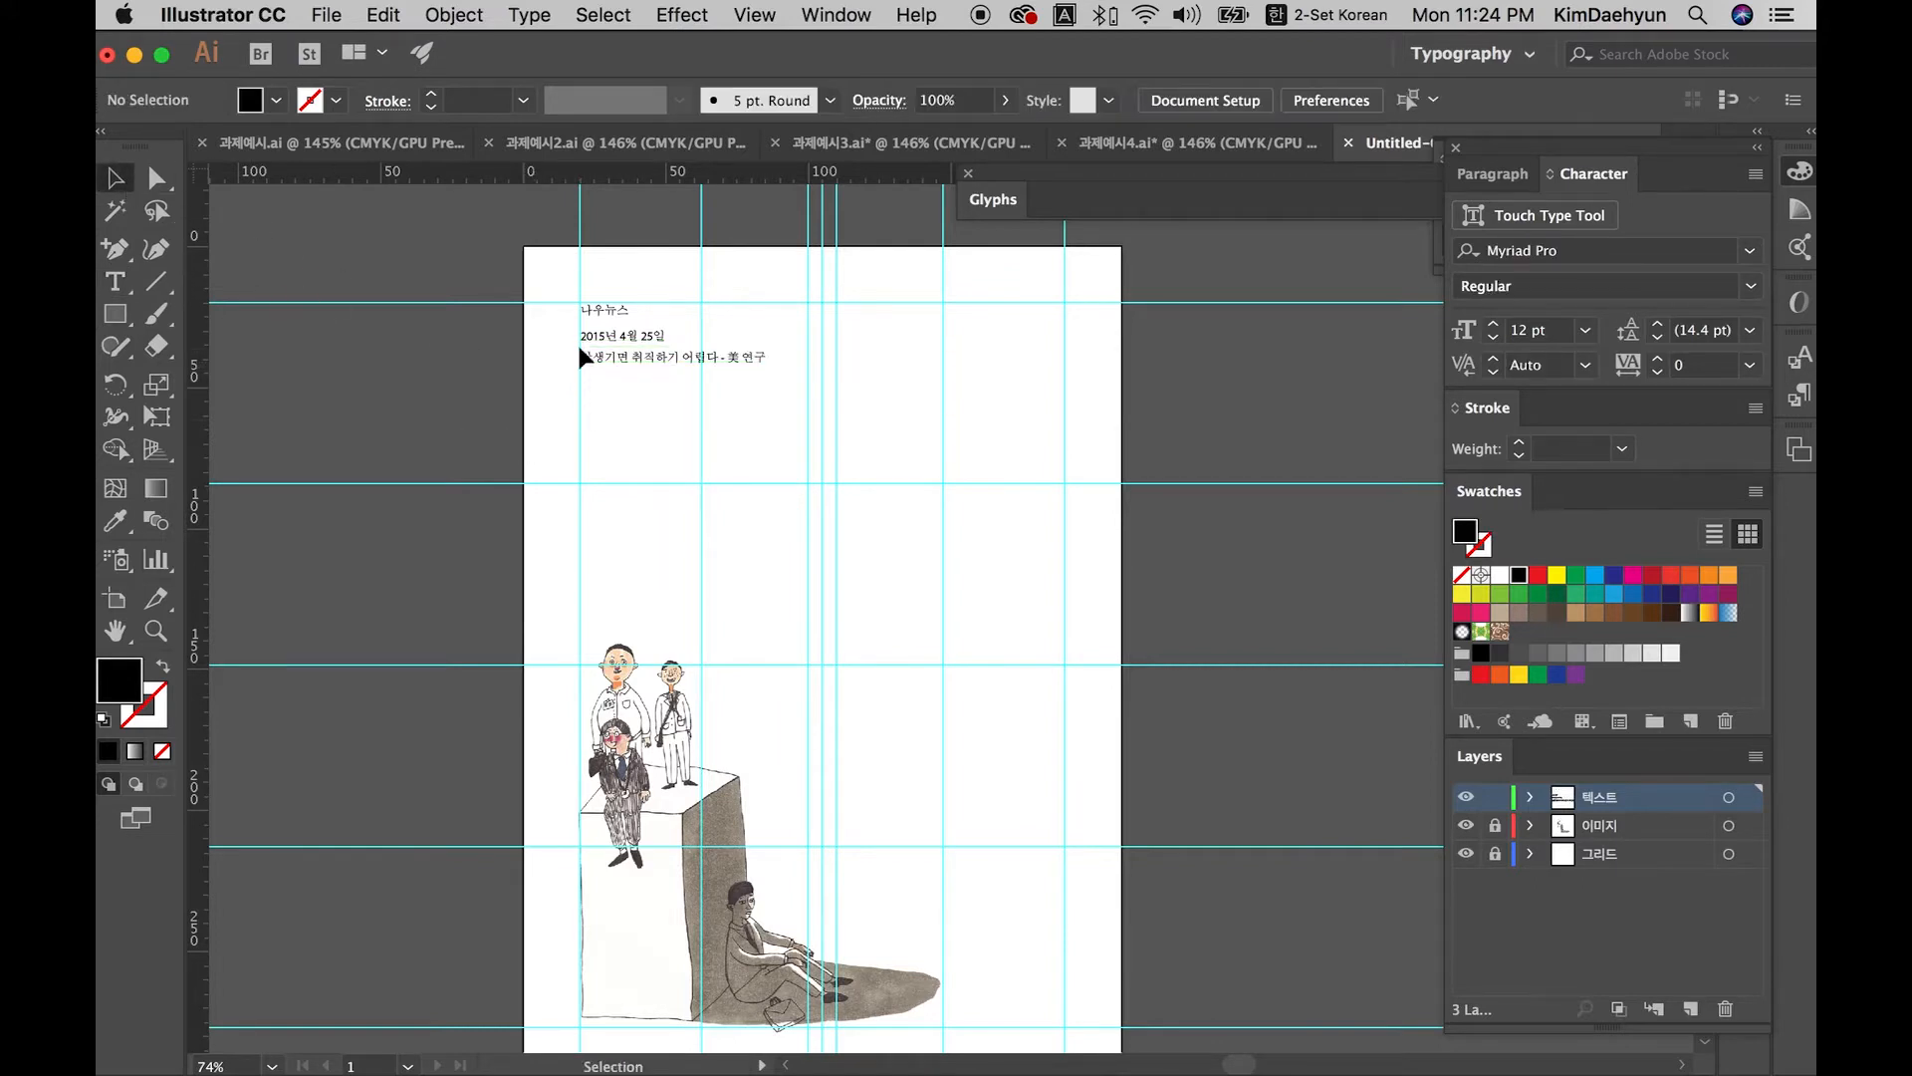
Step: Copy the reporter byline from TextEdit, duplicate the headline text directly below itself, and replace the duplicate's content with the byline
{"action": "key", "text": "super+Tab"}
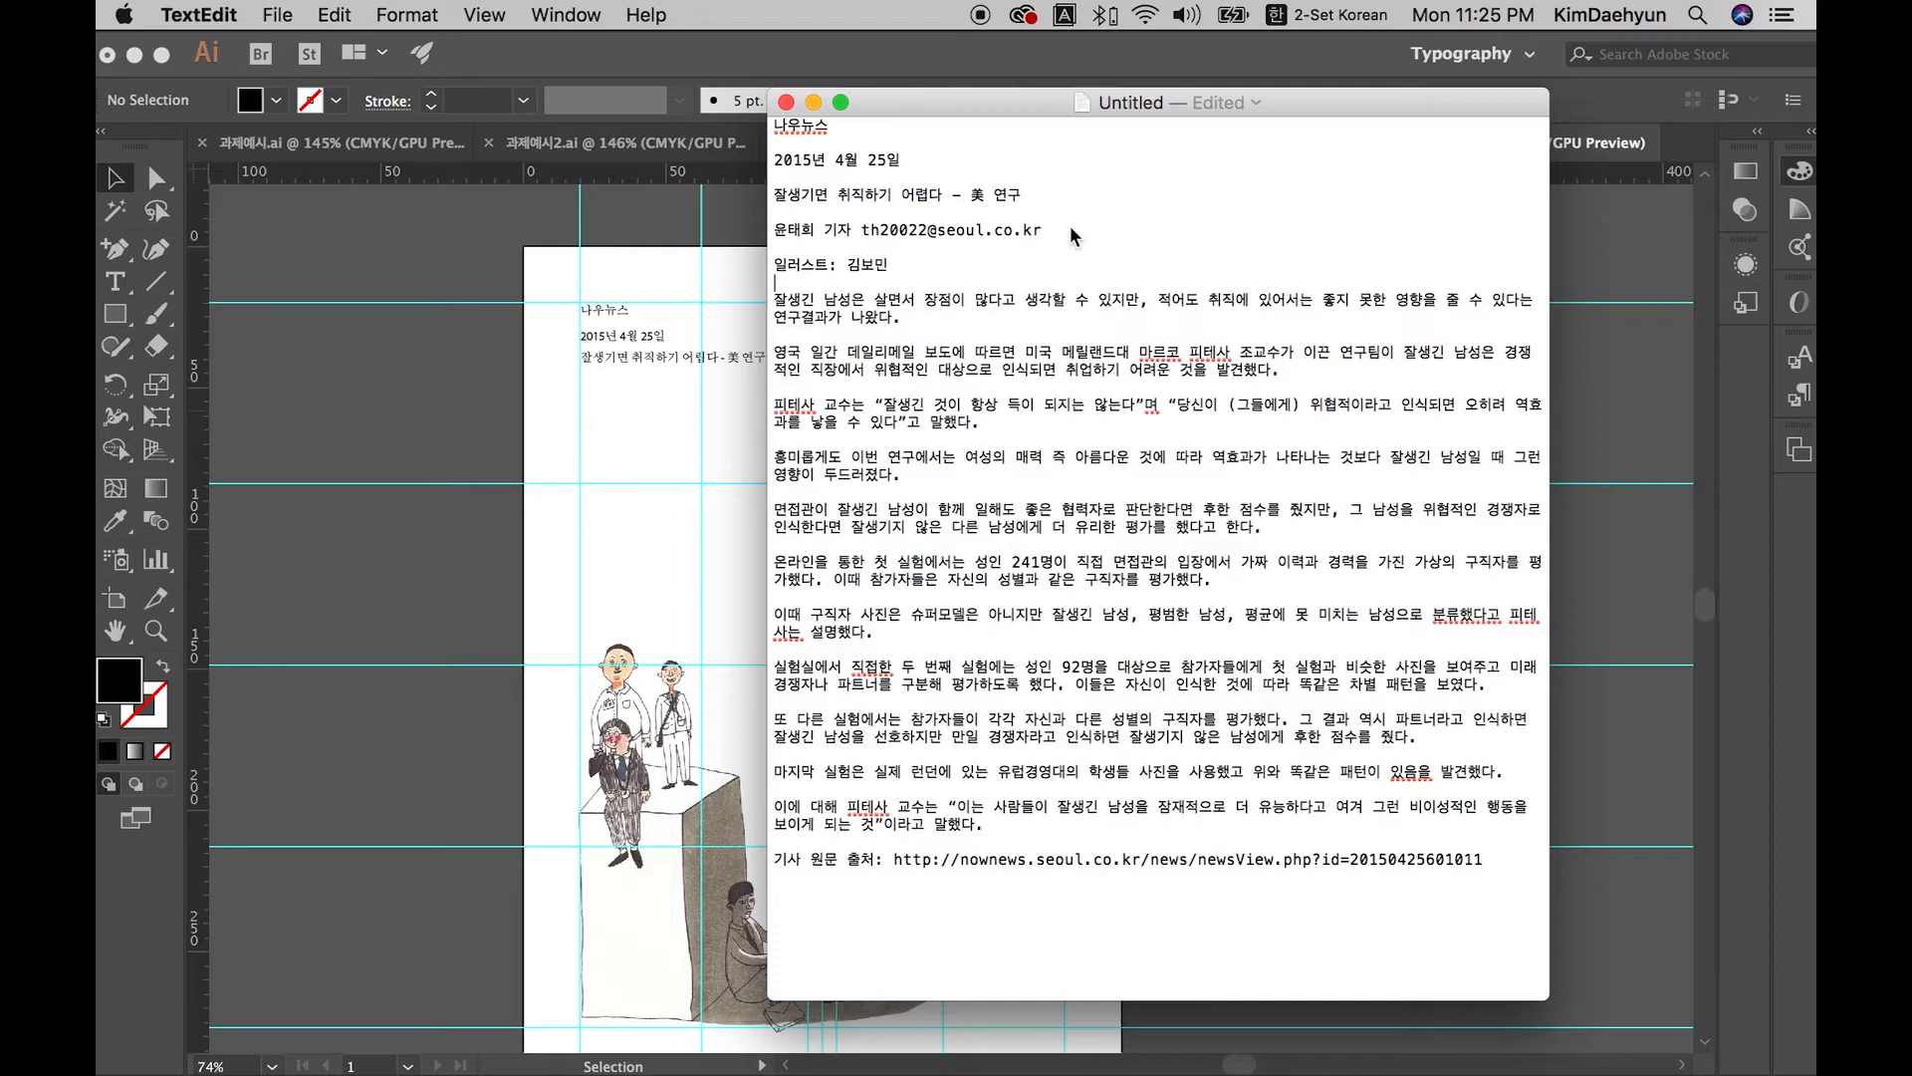
{"action": "left_click_drag", "start_coordinate": [1071, 236], "coordinate": [780, 231]}
{"action": "key", "text": "super+c"}
{"action": "key", "text": "super+Tab"}
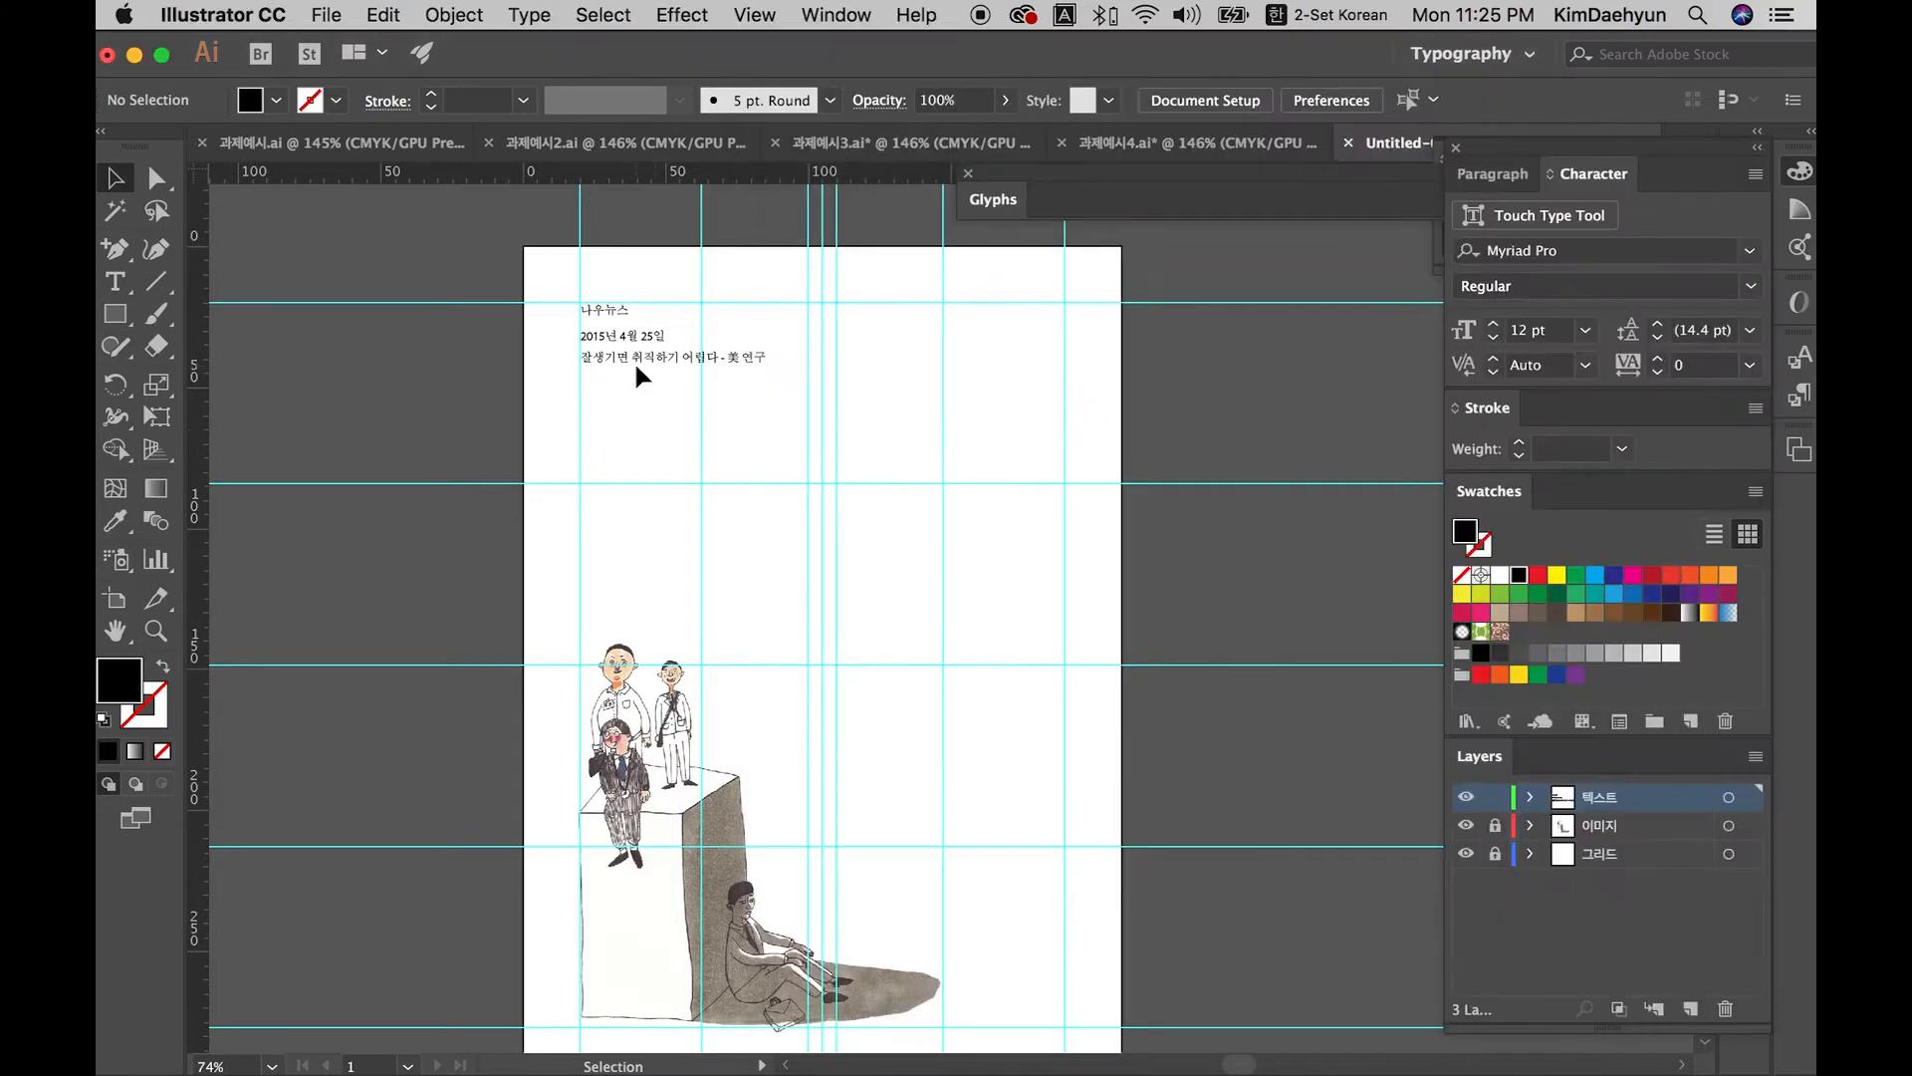
{"action": "left_click_drag", "start_coordinate": [636, 366], "coordinate": [637, 387]}
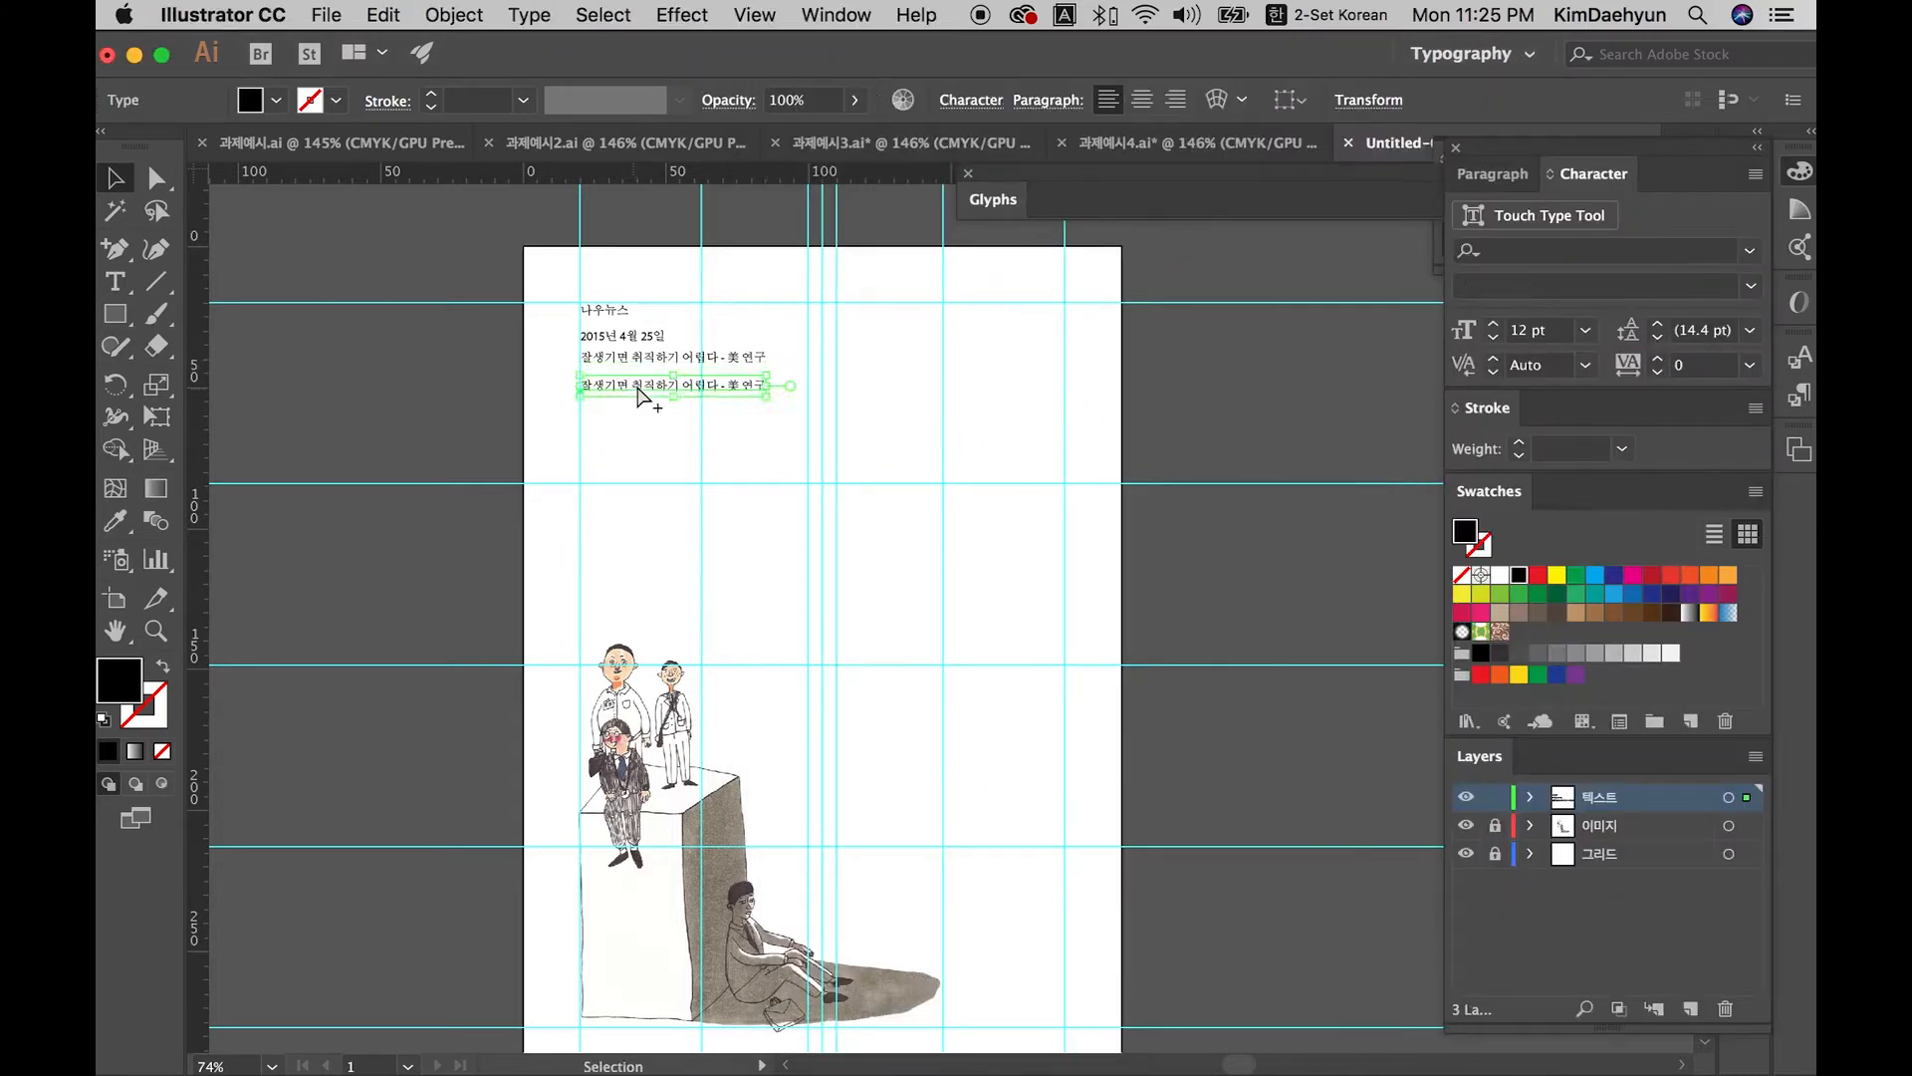
{"action": "double_click", "coordinate": [636, 383]}
{"action": "key", "text": "super+a"}
{"action": "key", "text": "super+v"}
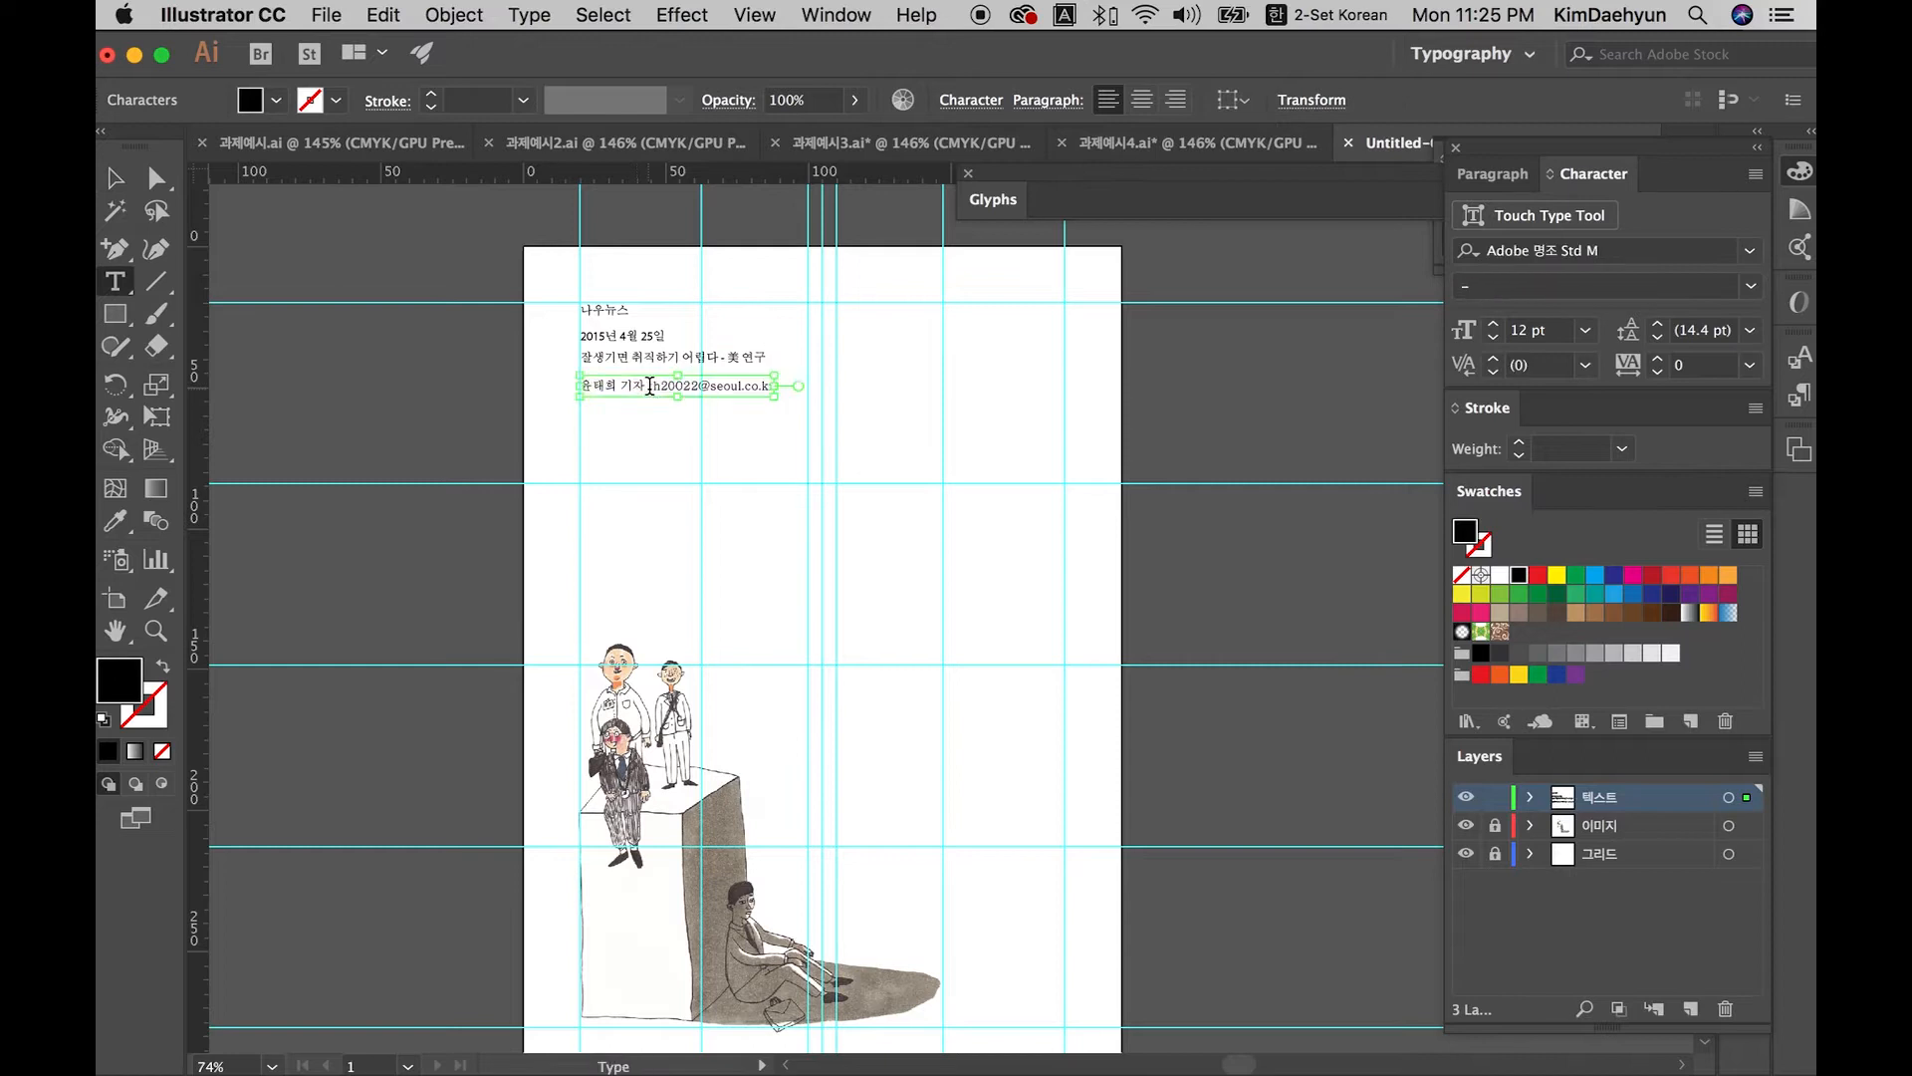
{"action": "key", "text": "Escape"}
Step: Duplicate the byline text below itself, replace its content with the illustrator credit from TextEdit, and move the credit up closer to the byline
{"action": "key", "text": "super+Tab"}
{"action": "left_click_drag", "start_coordinate": [890, 265], "coordinate": [778, 266]}
{"action": "key", "text": "super+Tab"}
{"action": "left_click_drag", "start_coordinate": [641, 383], "coordinate": [632, 422]}
{"action": "double_click", "coordinate": [634, 417]}
{"action": "key", "text": "super+a"}
{"action": "key", "text": "super+v"}
{"action": "key", "text": "Escape"}
{"action": "left_click", "coordinate": [646, 442]}
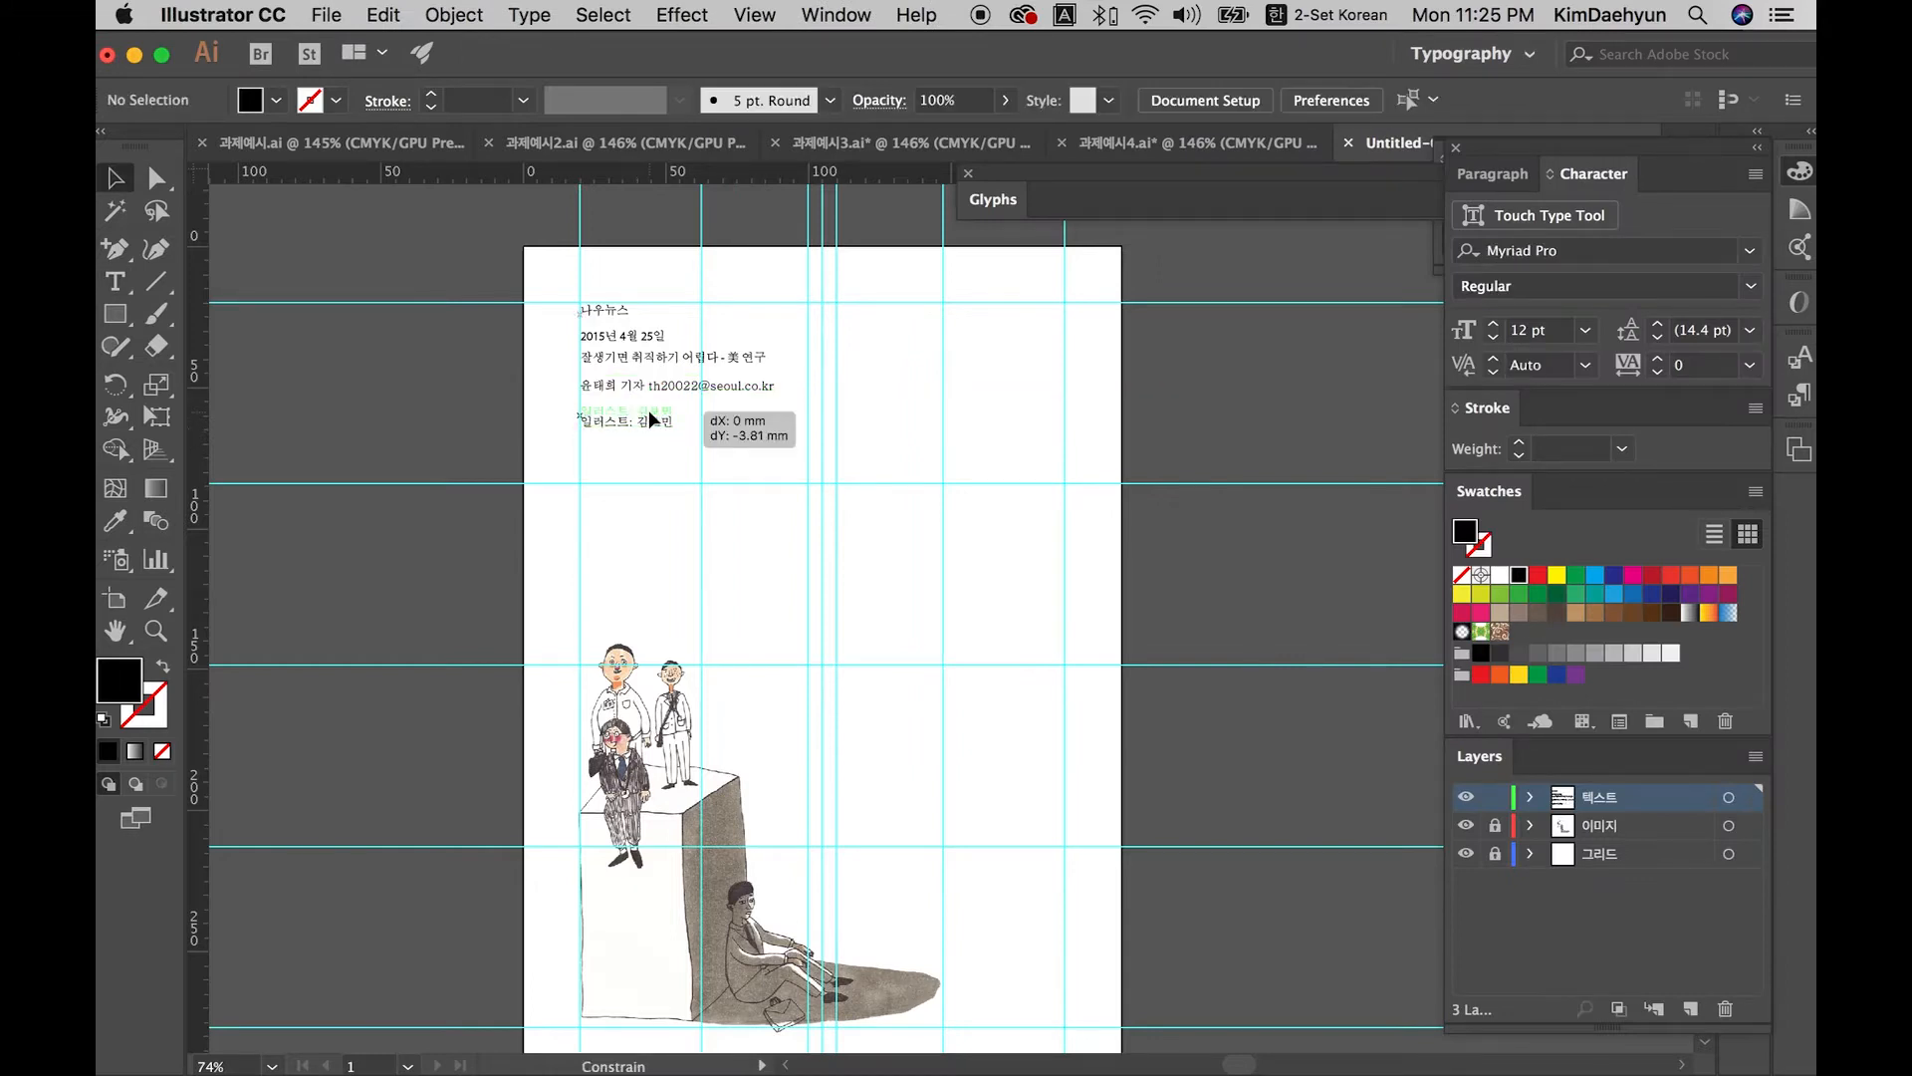
Step: Select and copy all the article's body paragraphs in TextEdit, leaving out the source link line
{"action": "key", "text": "super+Tab"}
{"action": "left_click", "coordinate": [1046, 442]}
{"action": "left_click_drag", "start_coordinate": [776, 295], "coordinate": [1086, 824]}
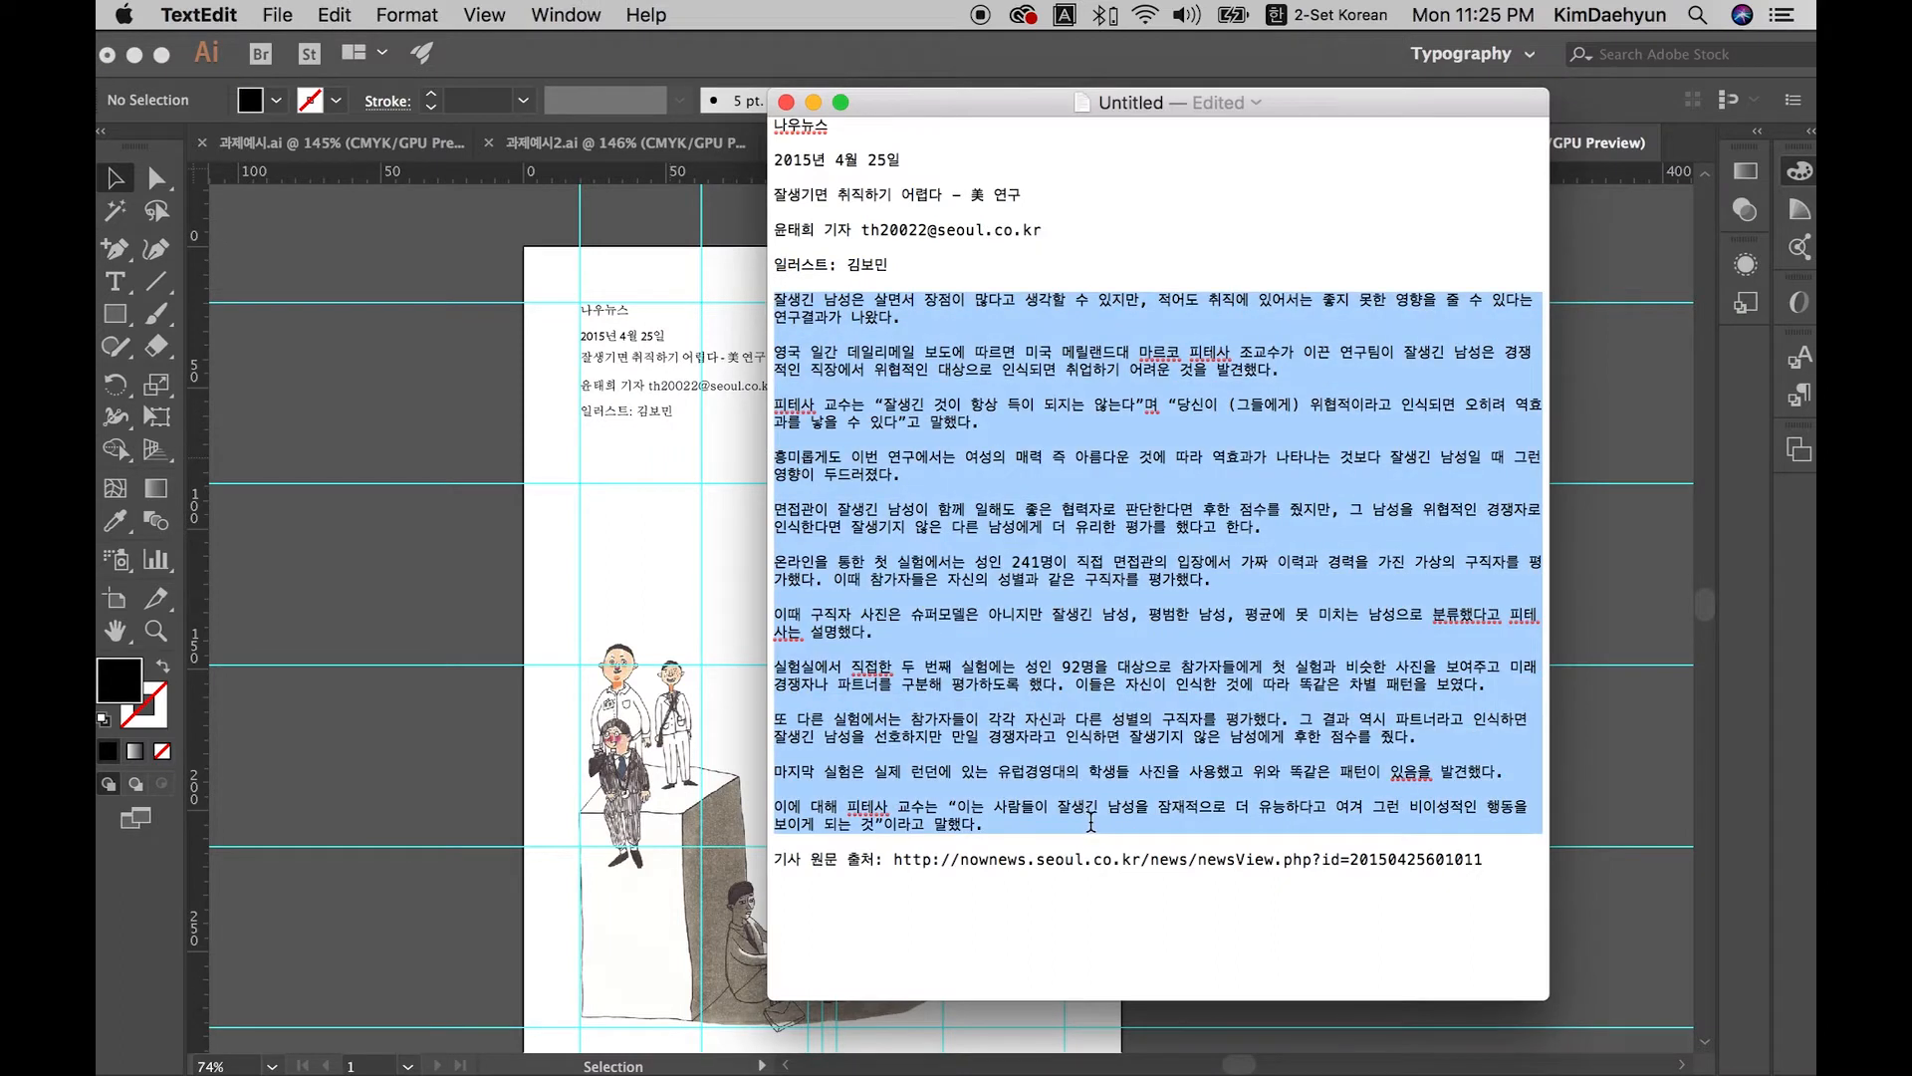
{"action": "key", "text": "super+c"}
{"action": "key", "text": "super+Tab"}
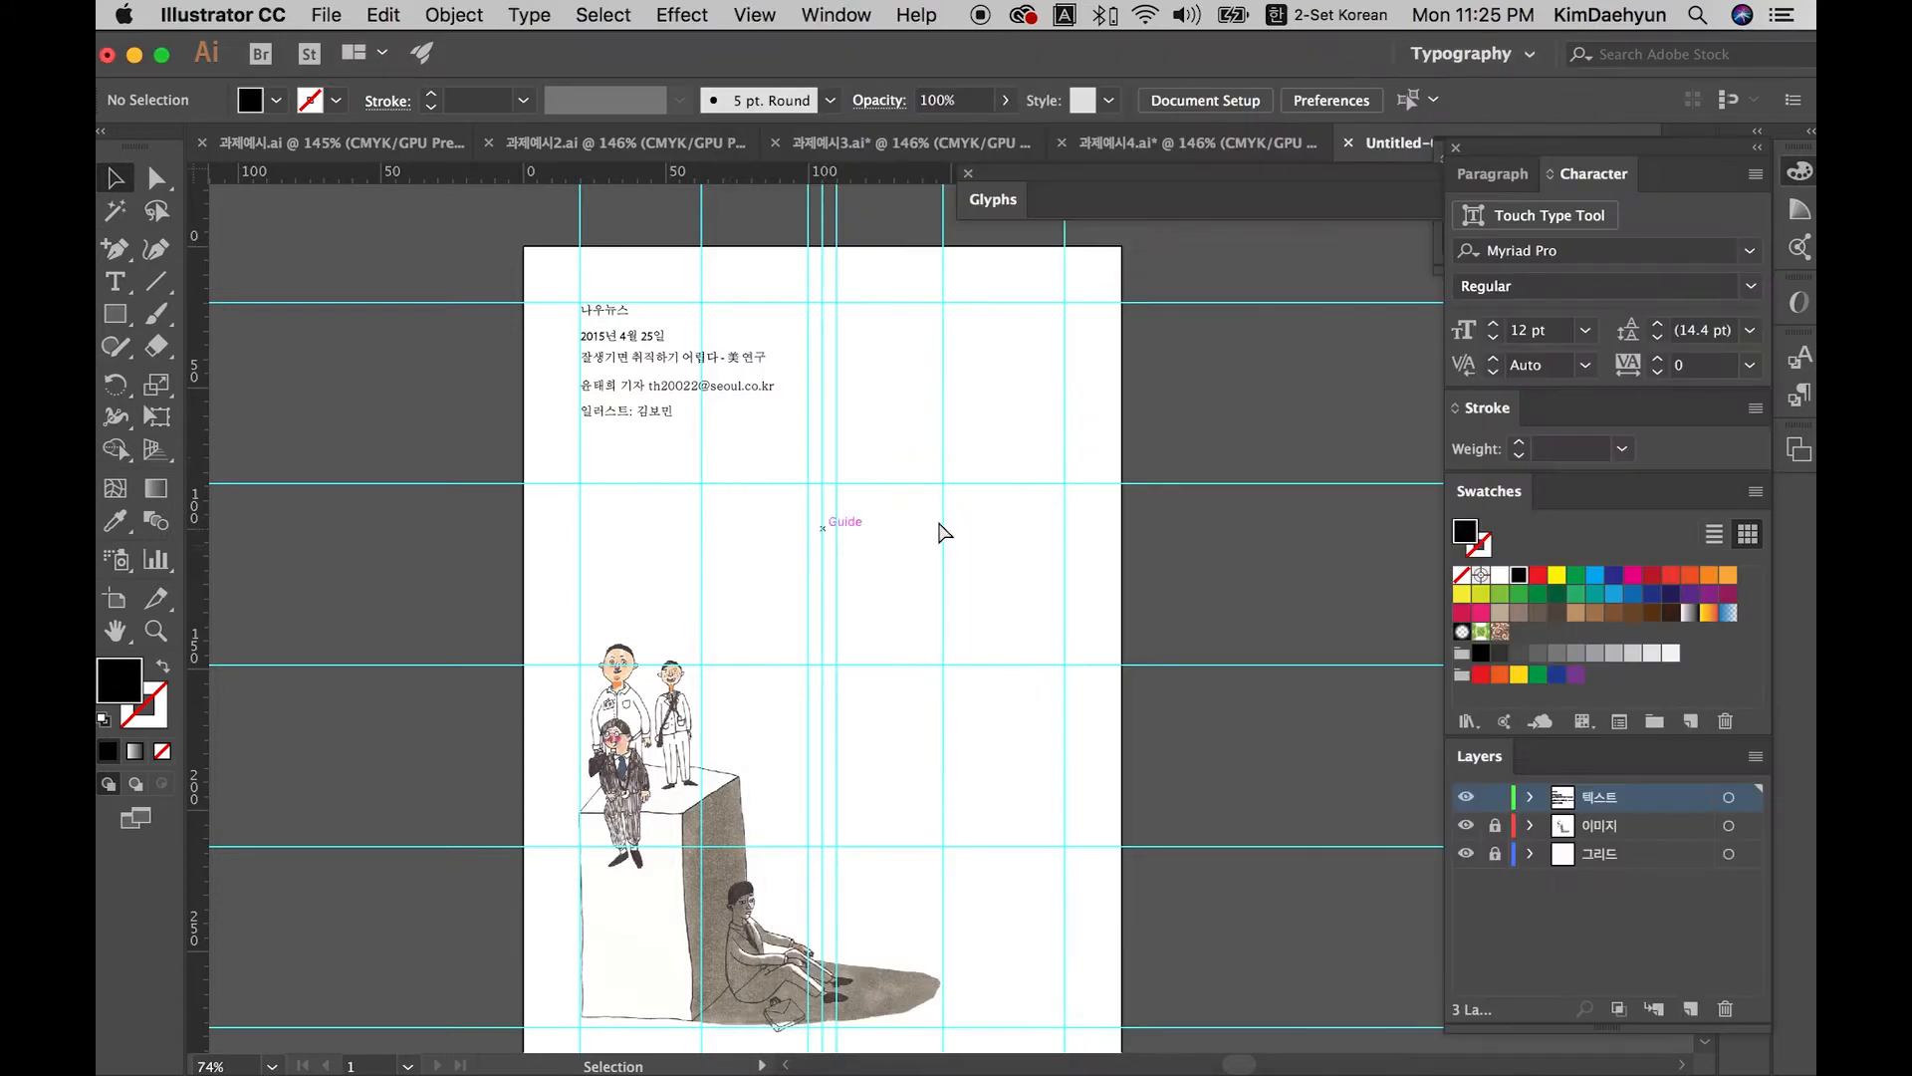
{"action": "key", "text": "super+Tab"}
{"action": "left_click", "coordinate": [988, 819]}
{"action": "left_click_drag", "start_coordinate": [1006, 832], "coordinate": [731, 306]}
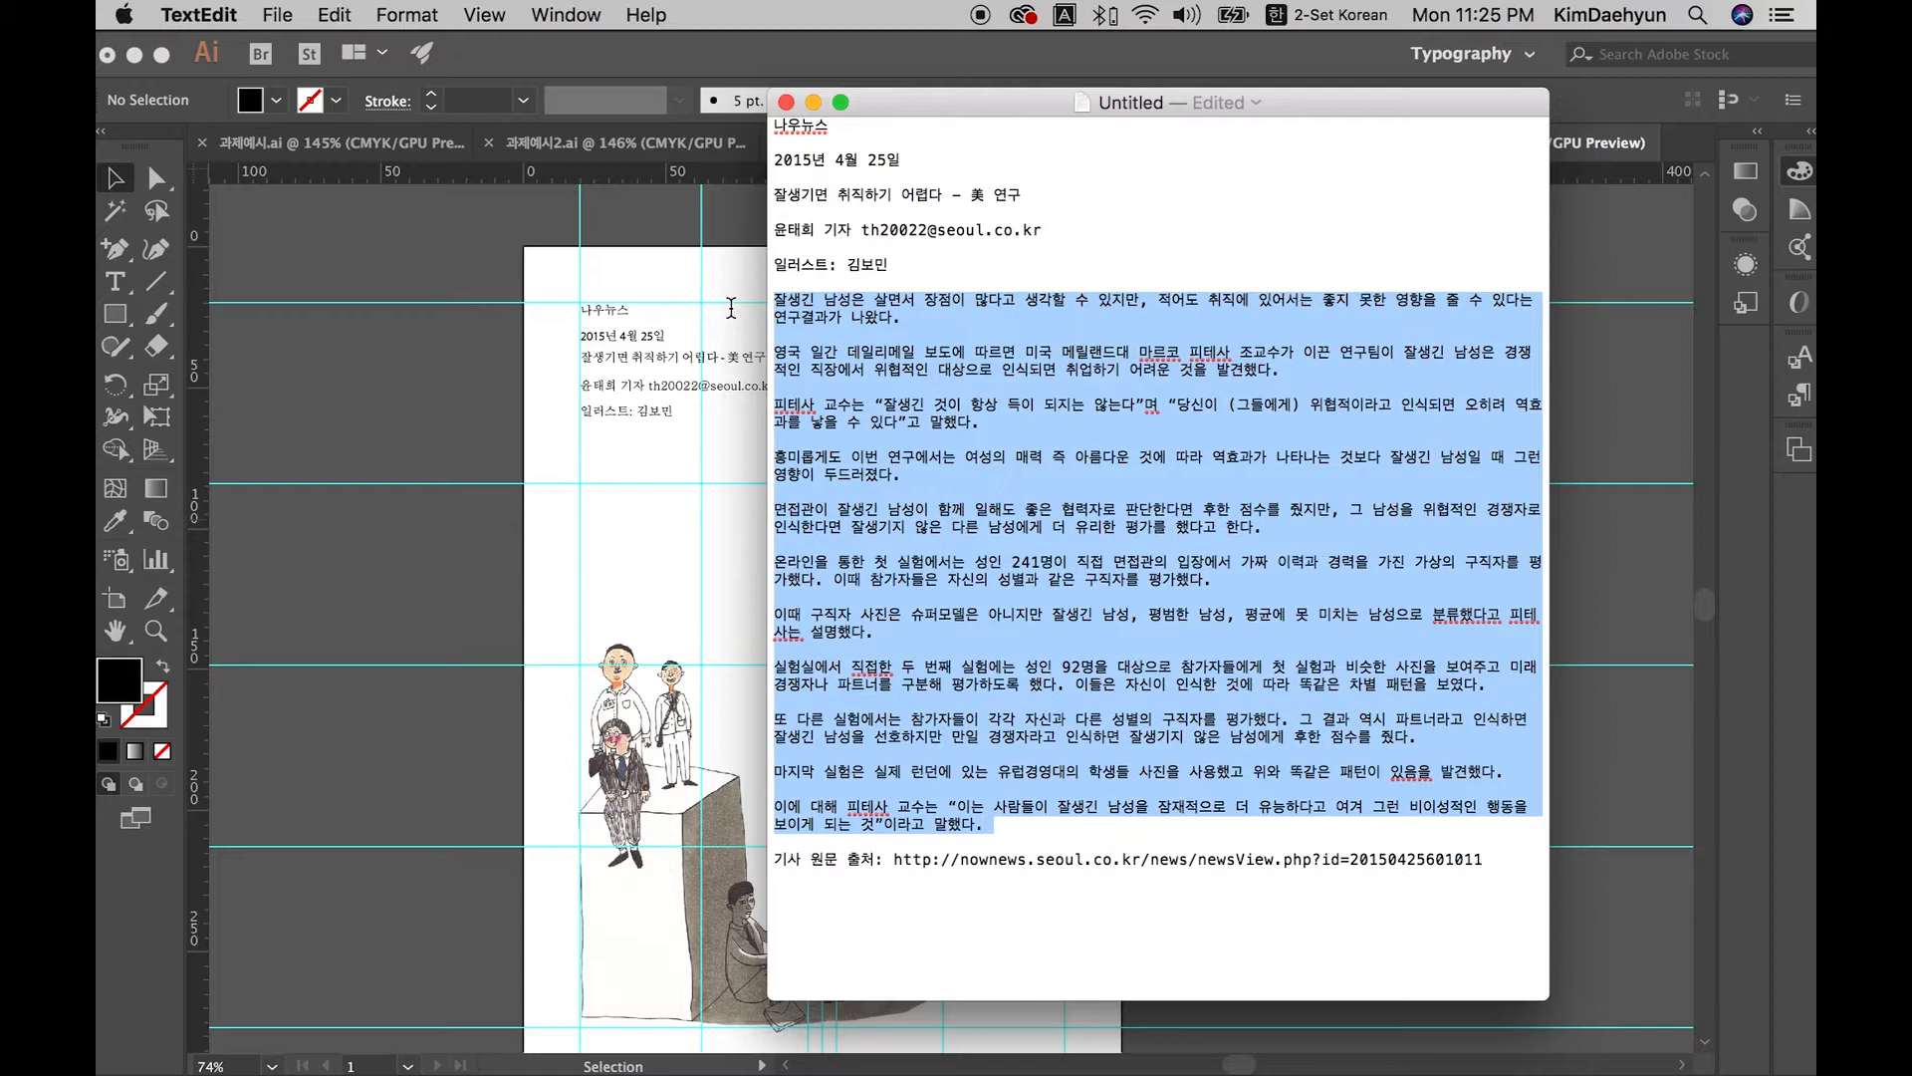
Step: Paste the article body into Illustrator as point type at the left margin guide, on the first horizontal grid guide below the header lines
{"action": "left_click", "coordinate": [660, 514]}
{"action": "key", "text": "t"}
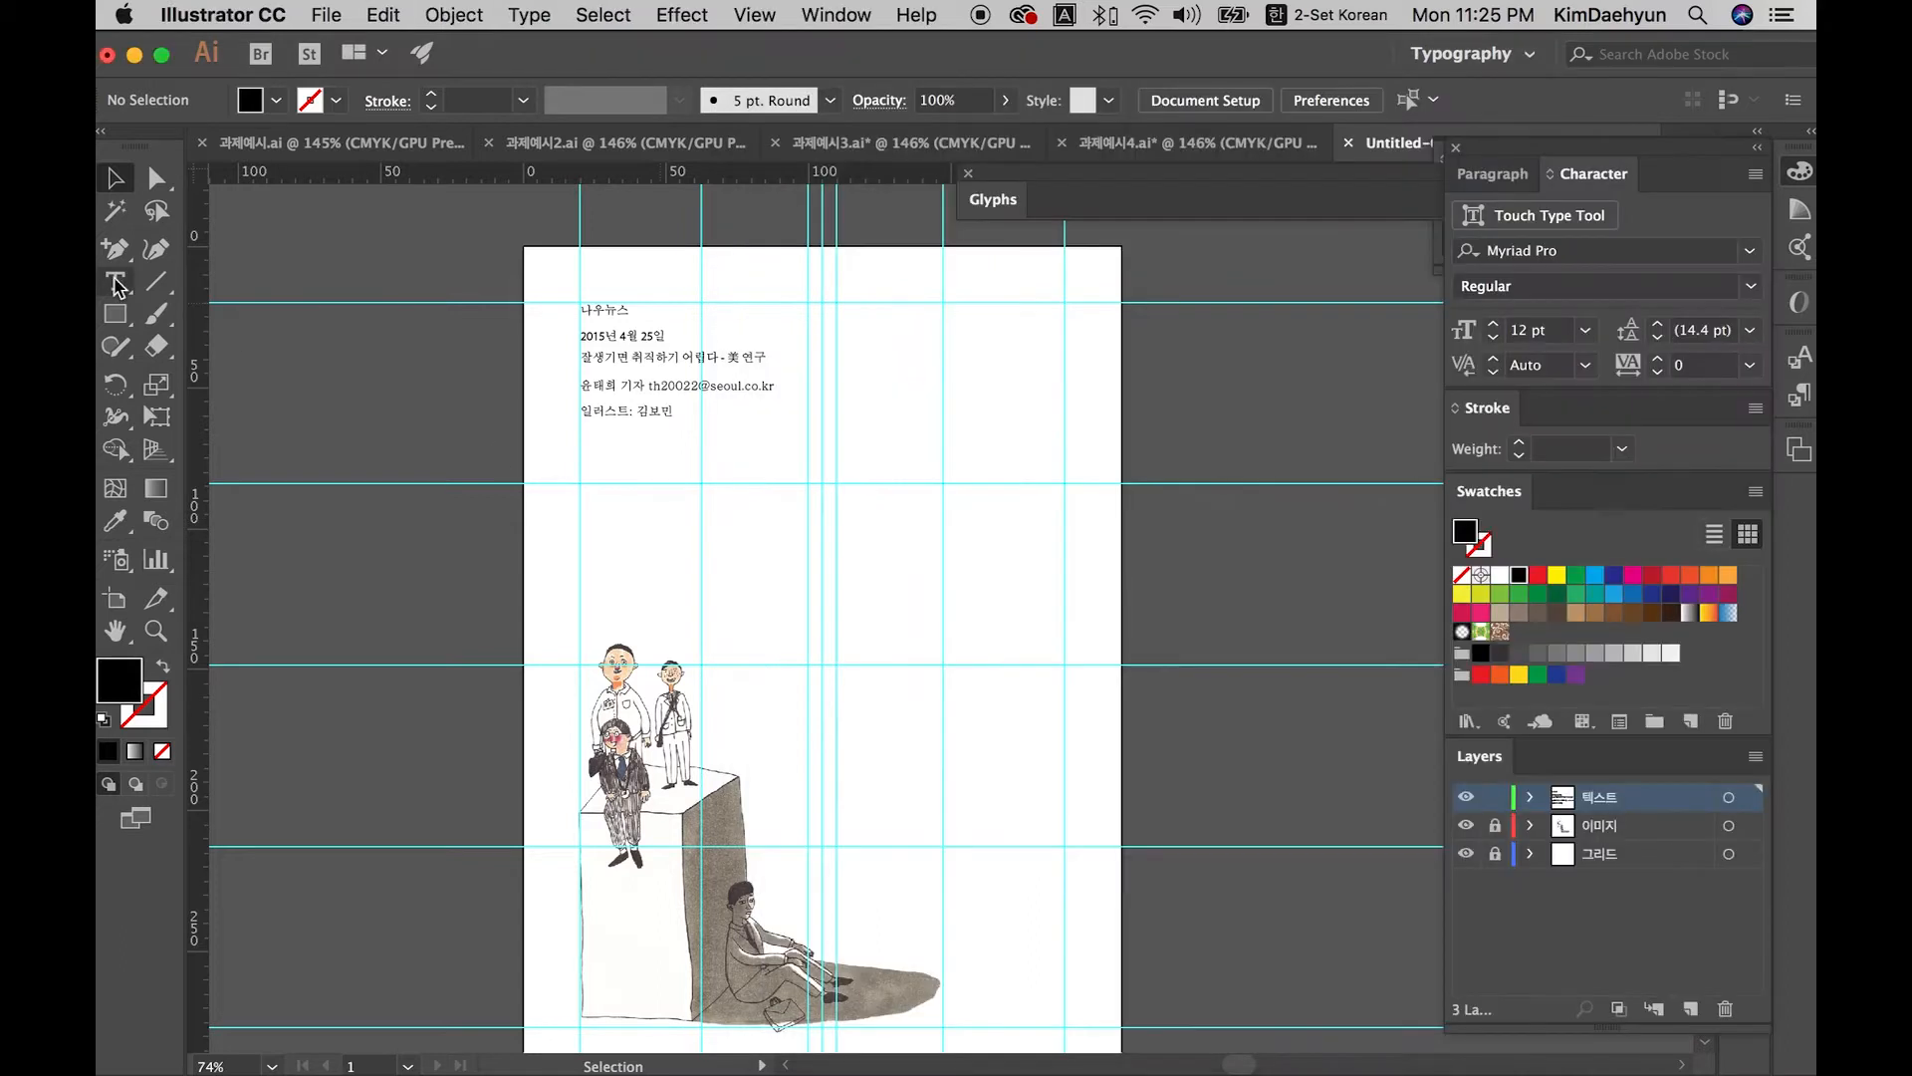
{"action": "left_click", "coordinate": [583, 488]}
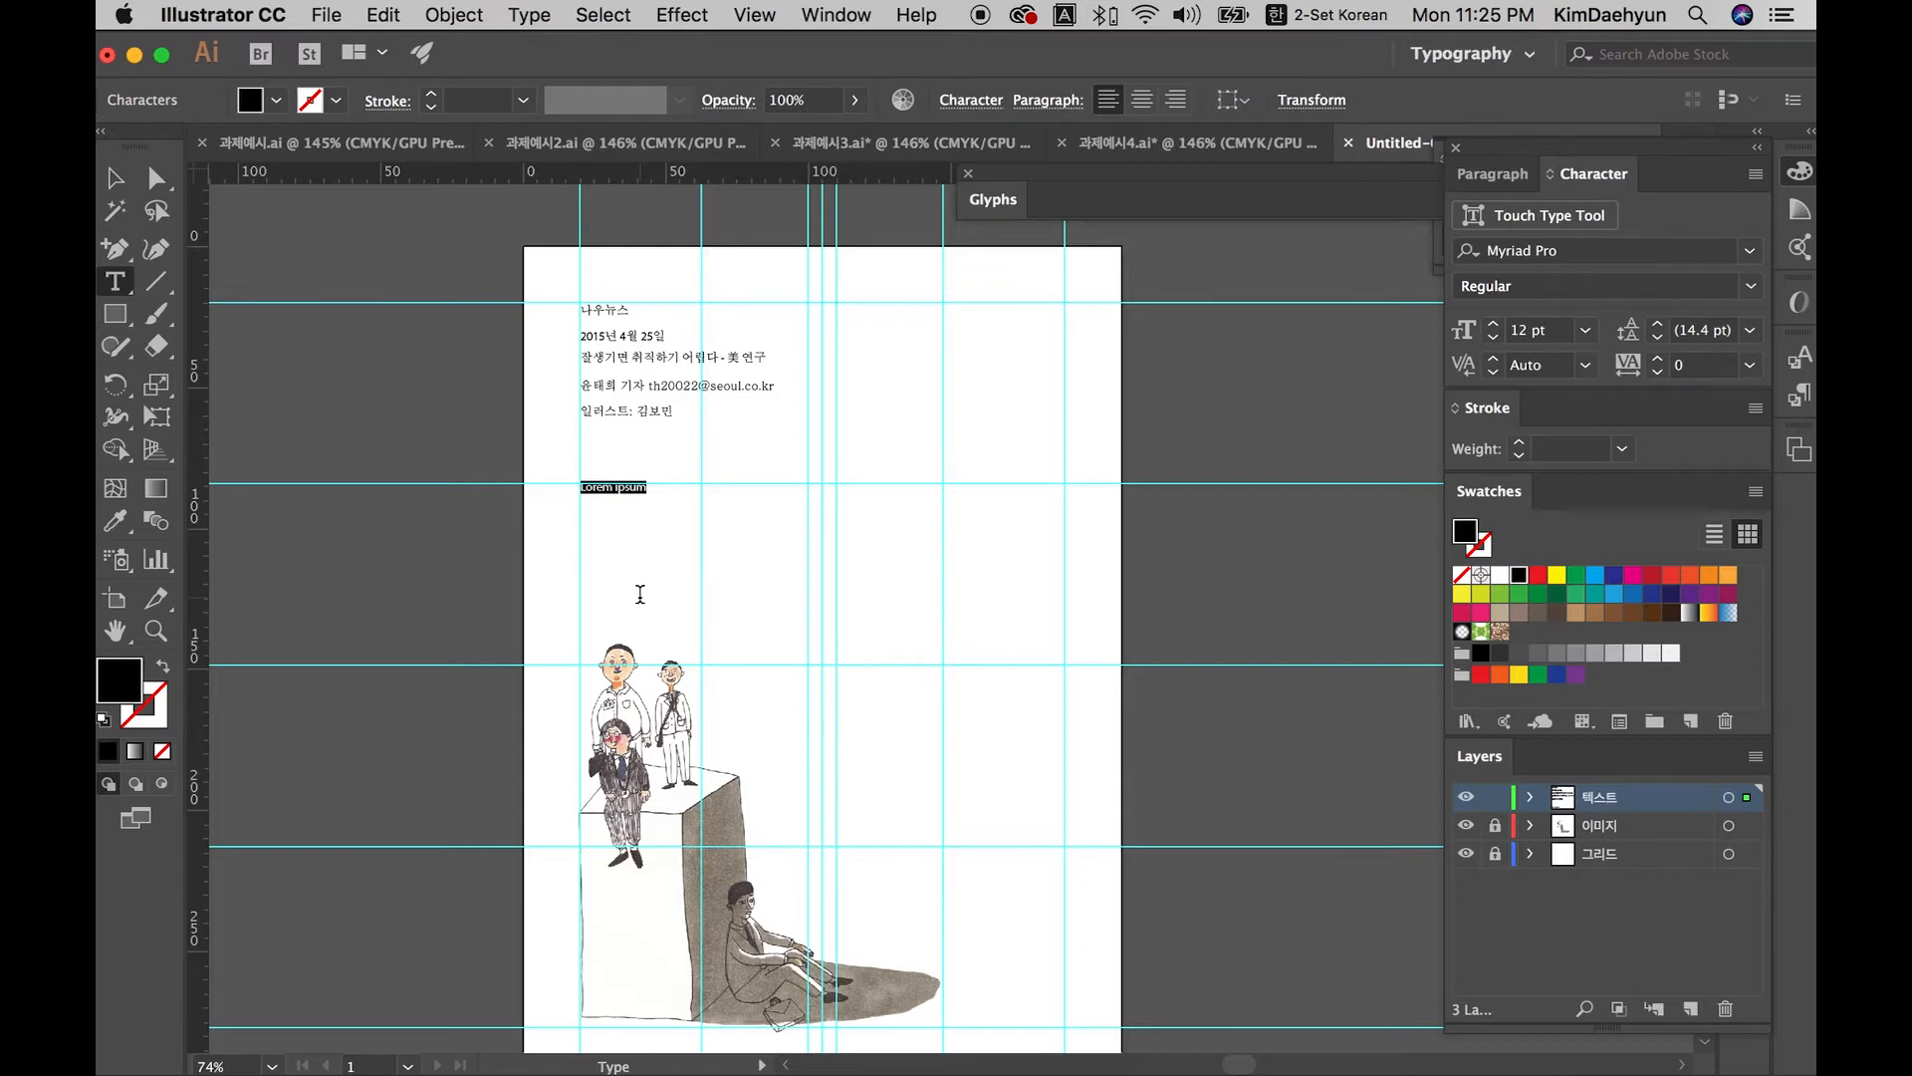
{"action": "key", "text": "super+v"}
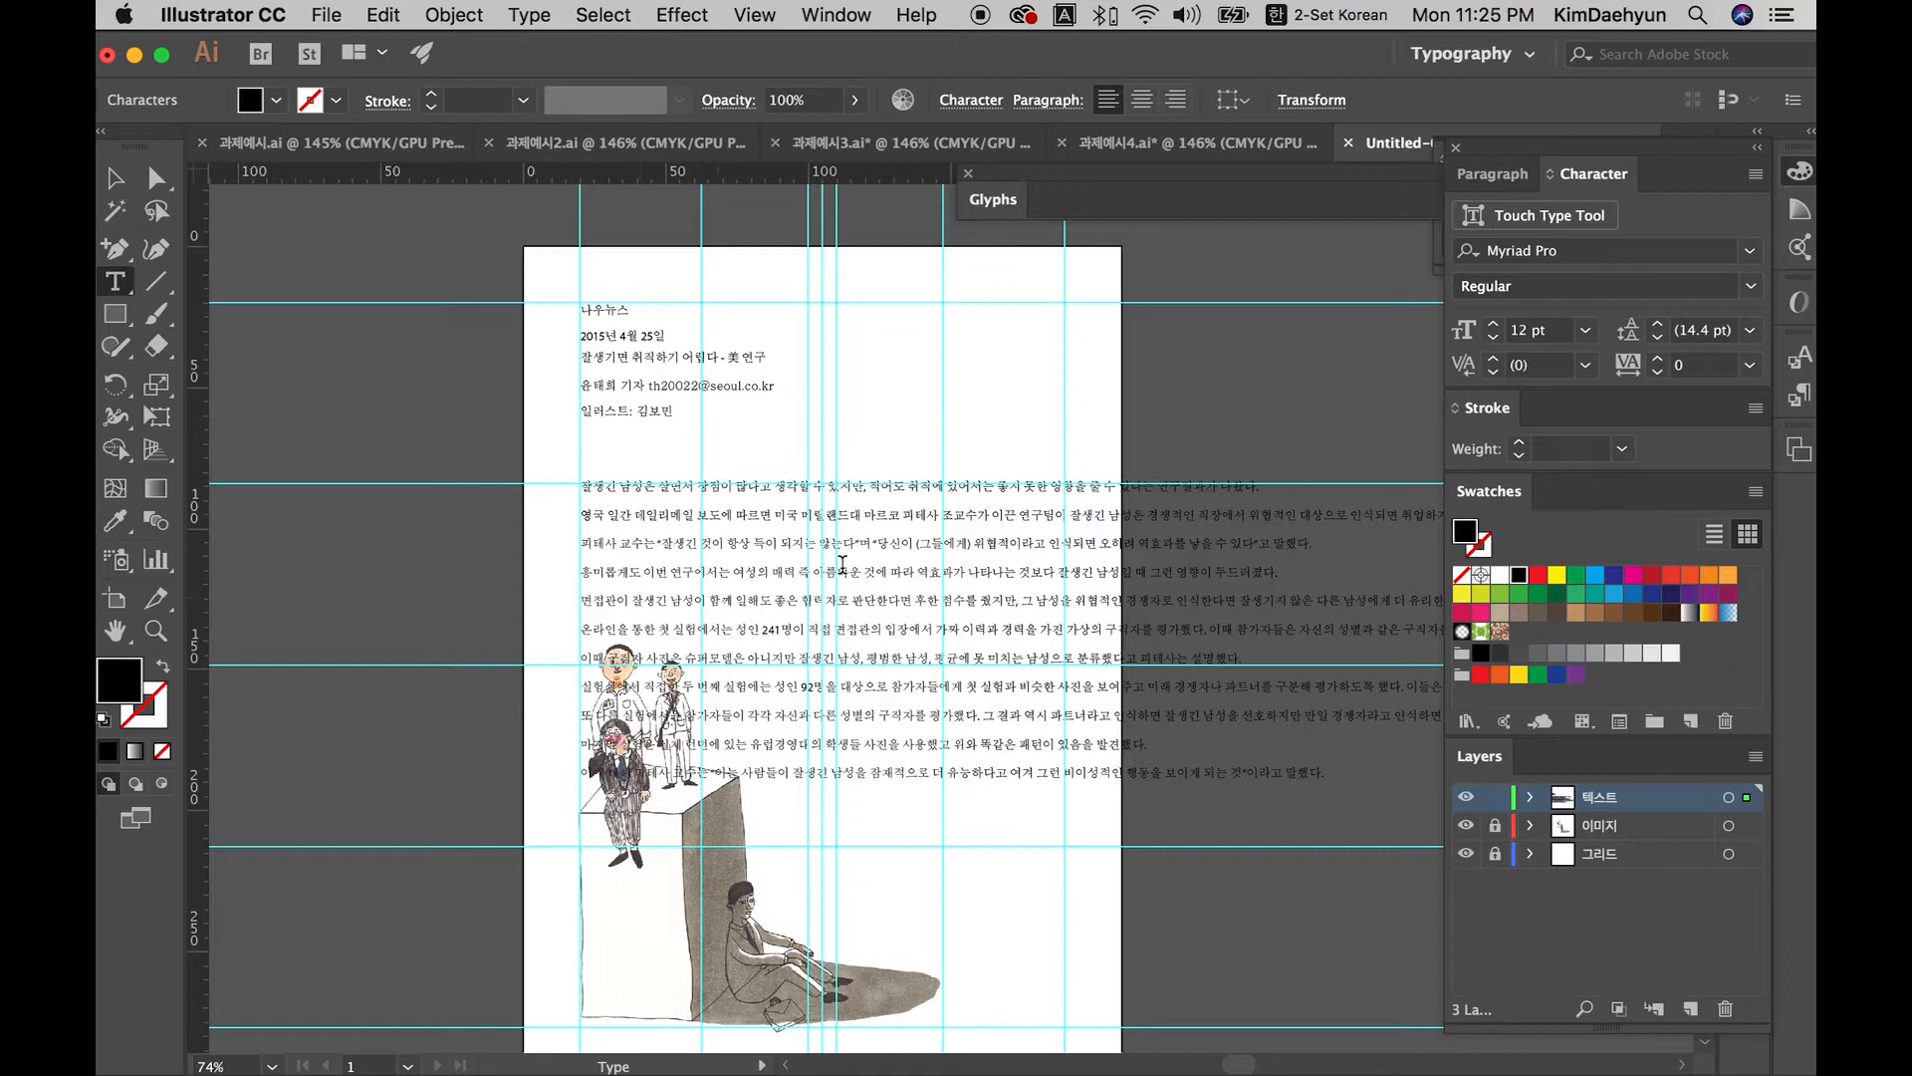
{"action": "scroll", "coordinate": [1041, 647], "scroll_direction": "right", "scroll_amount": 3}
{"action": "scroll", "coordinate": [1042, 646], "scroll_direction": "right", "scroll_amount": 3}
{"action": "scroll", "coordinate": [1042, 647], "scroll_direction": "left", "scroll_amount": 3}
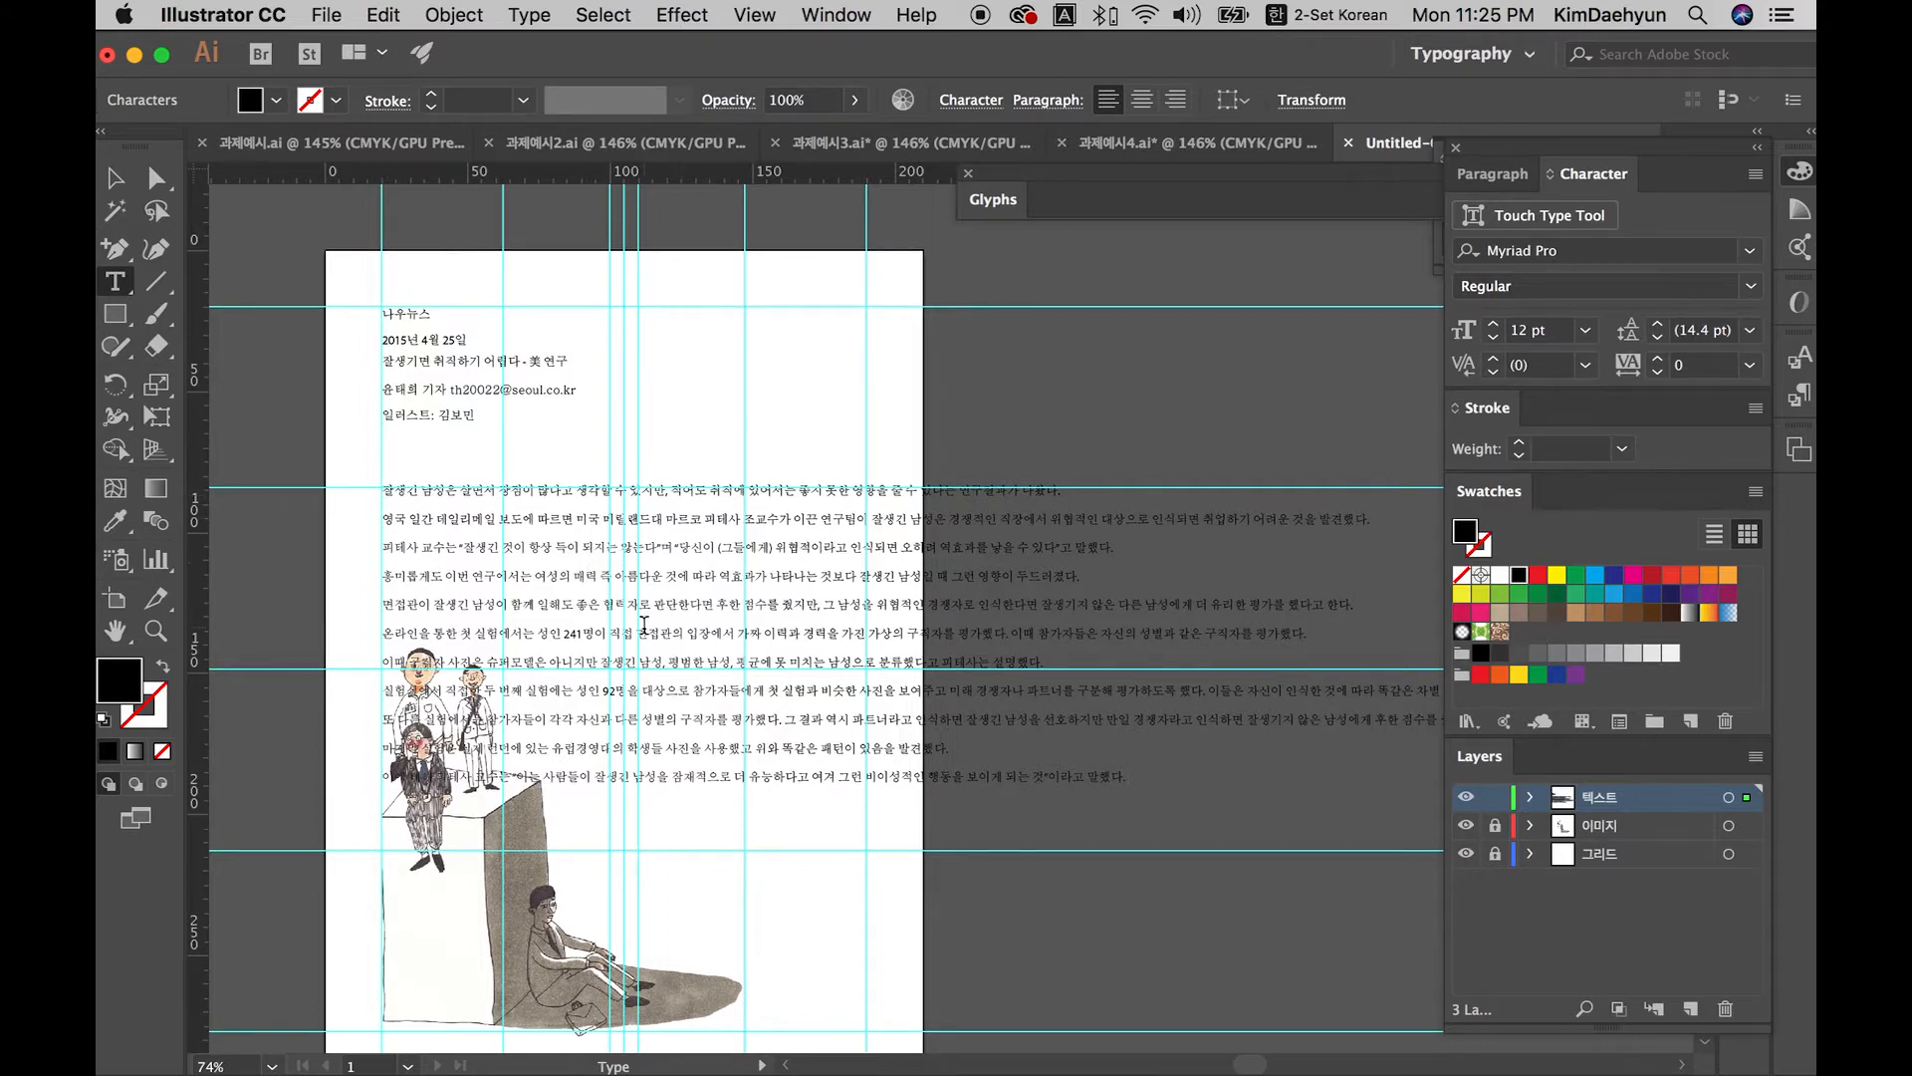
Step: Undo the article body's trial move and its point-type paste, clearing the body text from the page
{"action": "key", "text": "v"}
{"action": "left_click", "coordinate": [866, 652]}
{"action": "left_click_drag", "start_coordinate": [839, 649], "coordinate": [474, 546]}
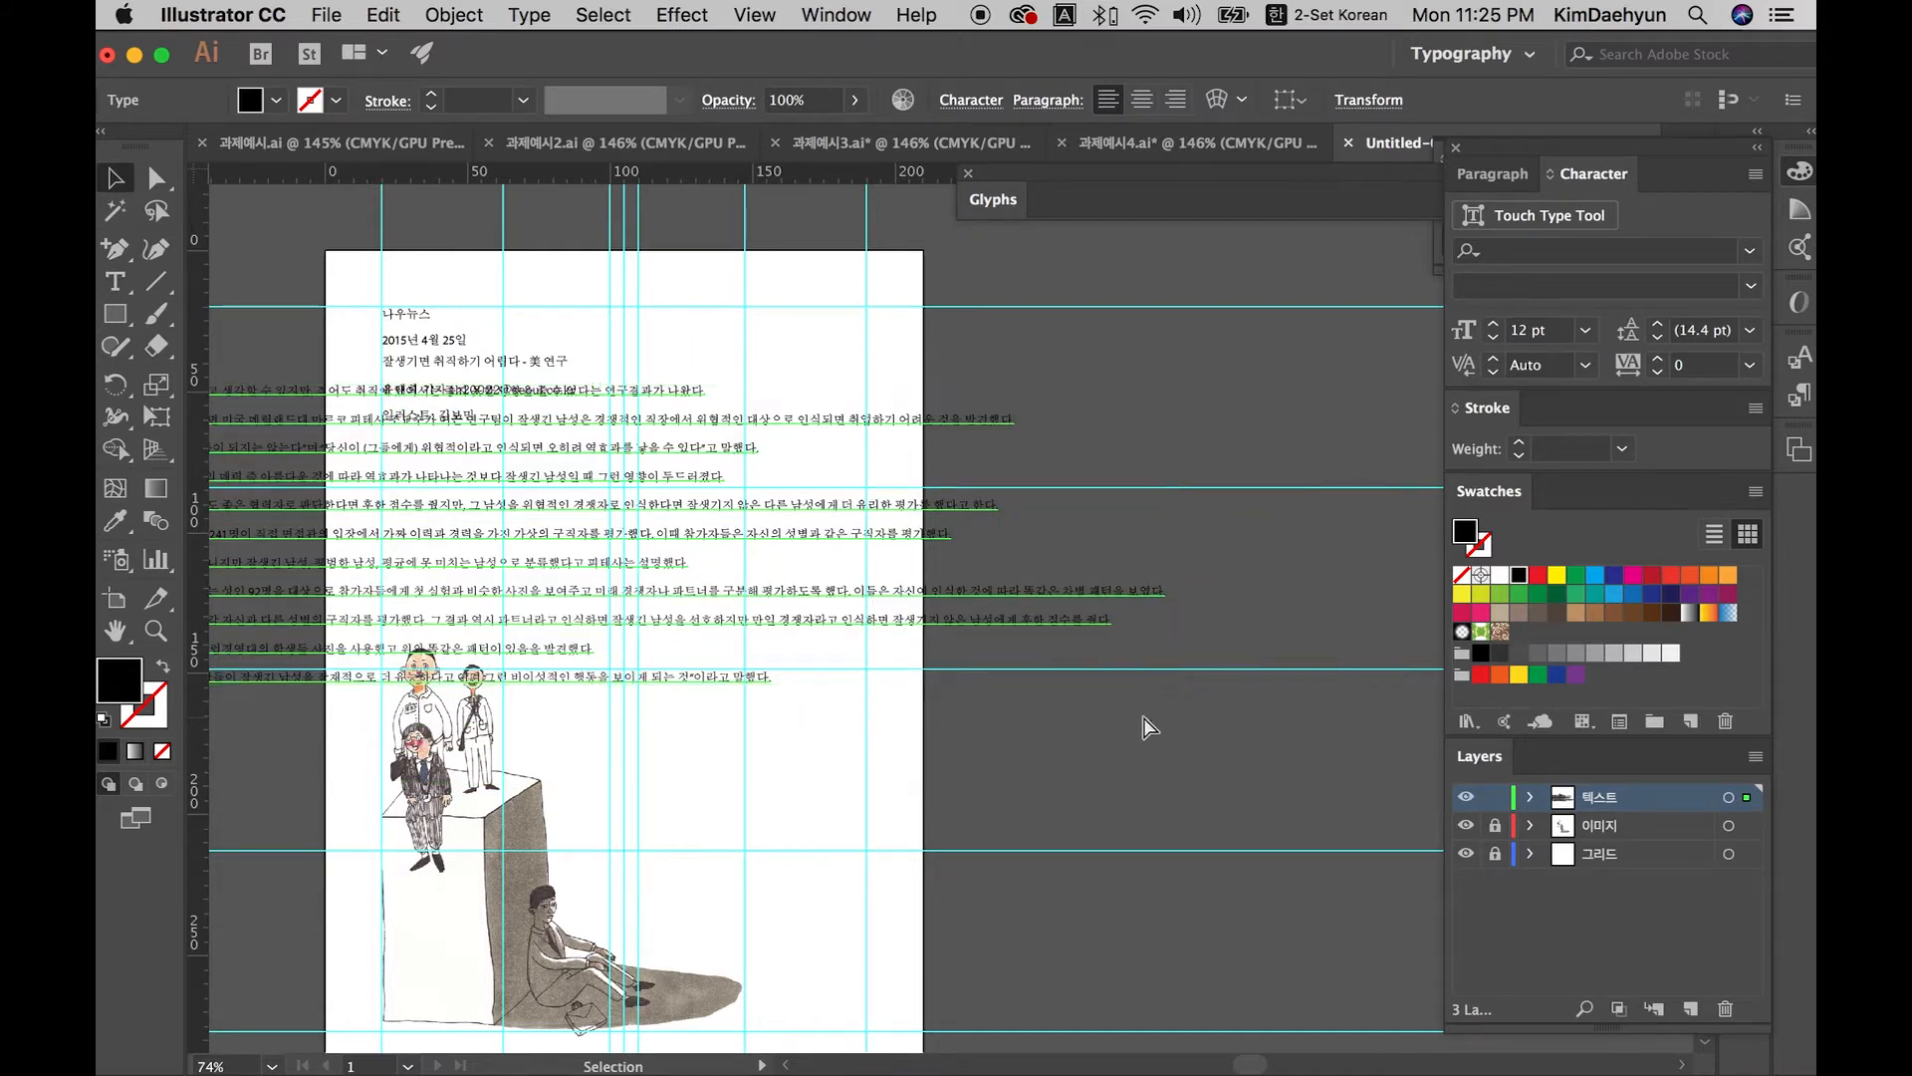
{"action": "key", "text": "super+z"}
{"action": "left_click", "coordinate": [116, 281]}
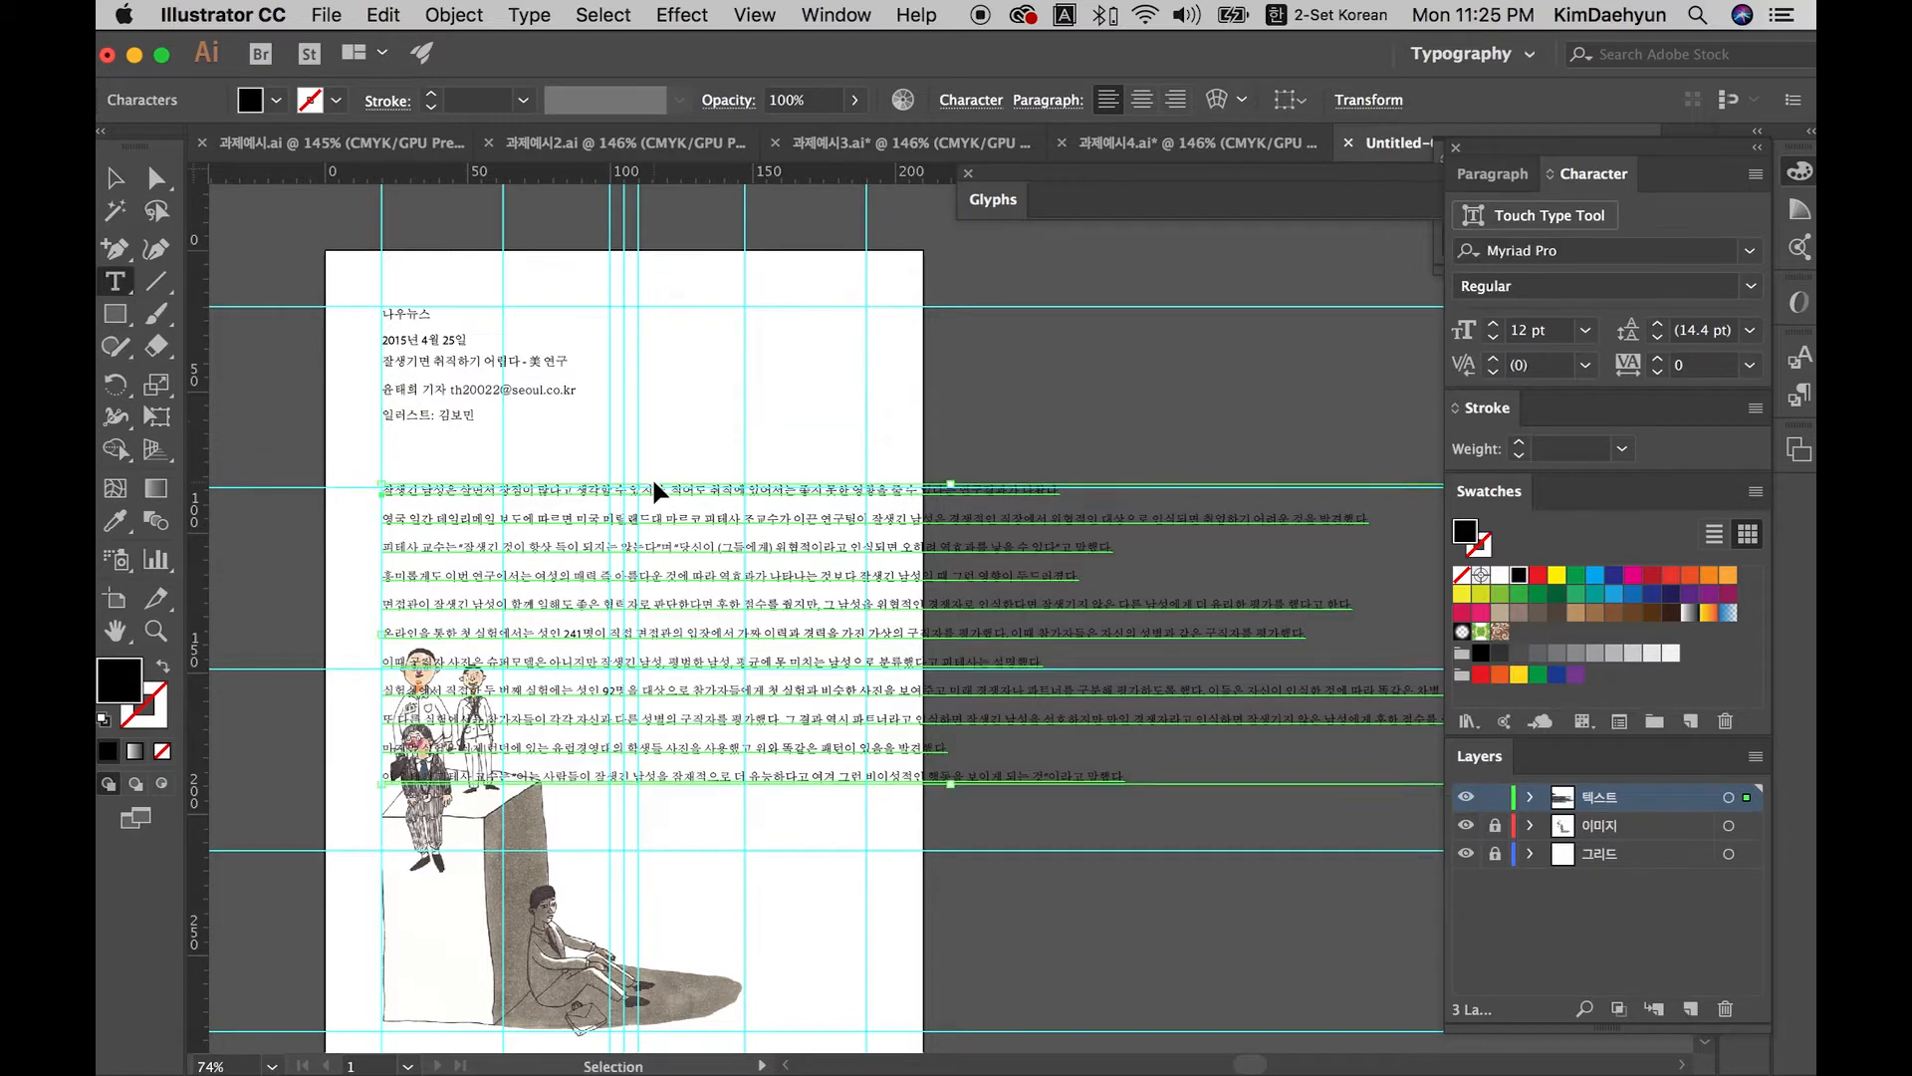
{"action": "key", "text": "super+z"}
{"action": "key", "text": "super+z"}
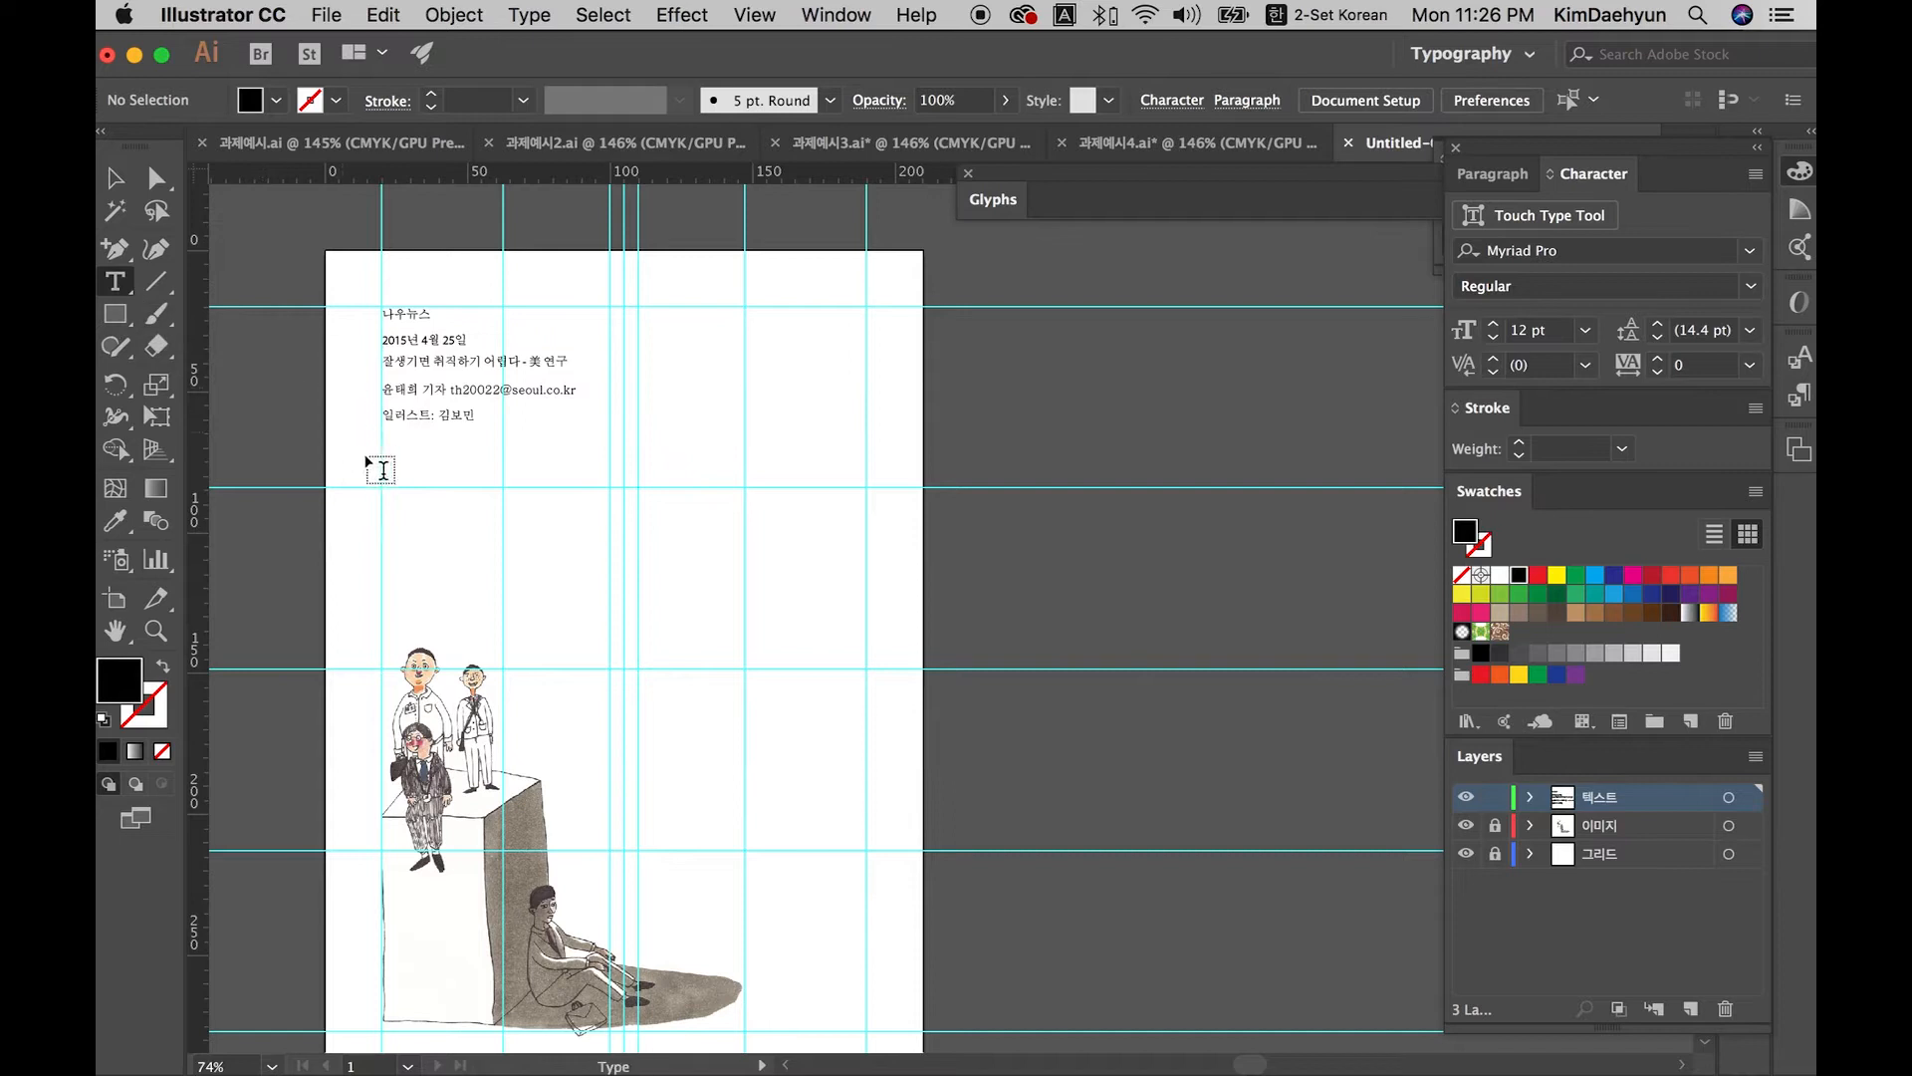
Step: Draw a text frame across the left half of the page, paste the article body into it, and move the frame off the page
{"action": "left_click_drag", "start_coordinate": [381, 485], "coordinate": [621, 675]}
{"action": "key", "text": "super"}
{"action": "key", "text": "super+v"}
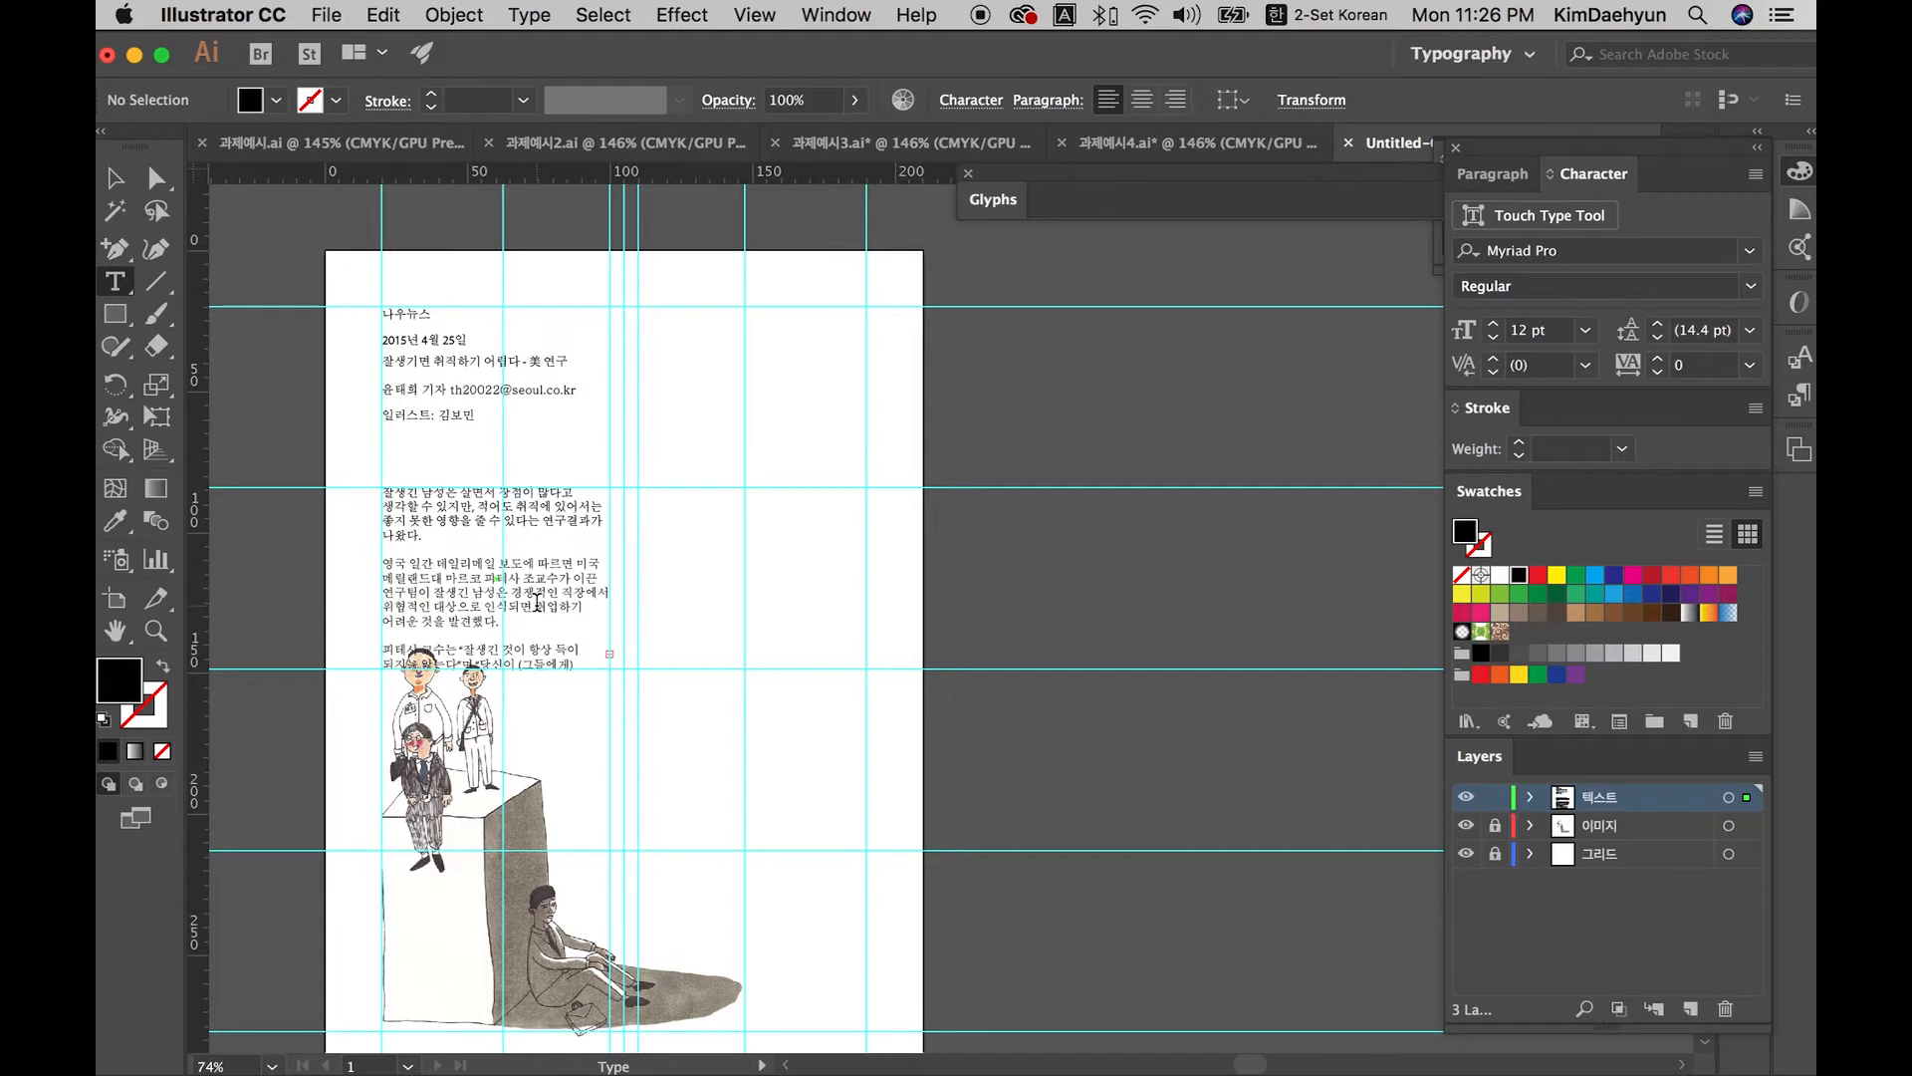
{"action": "key", "text": "Escape"}
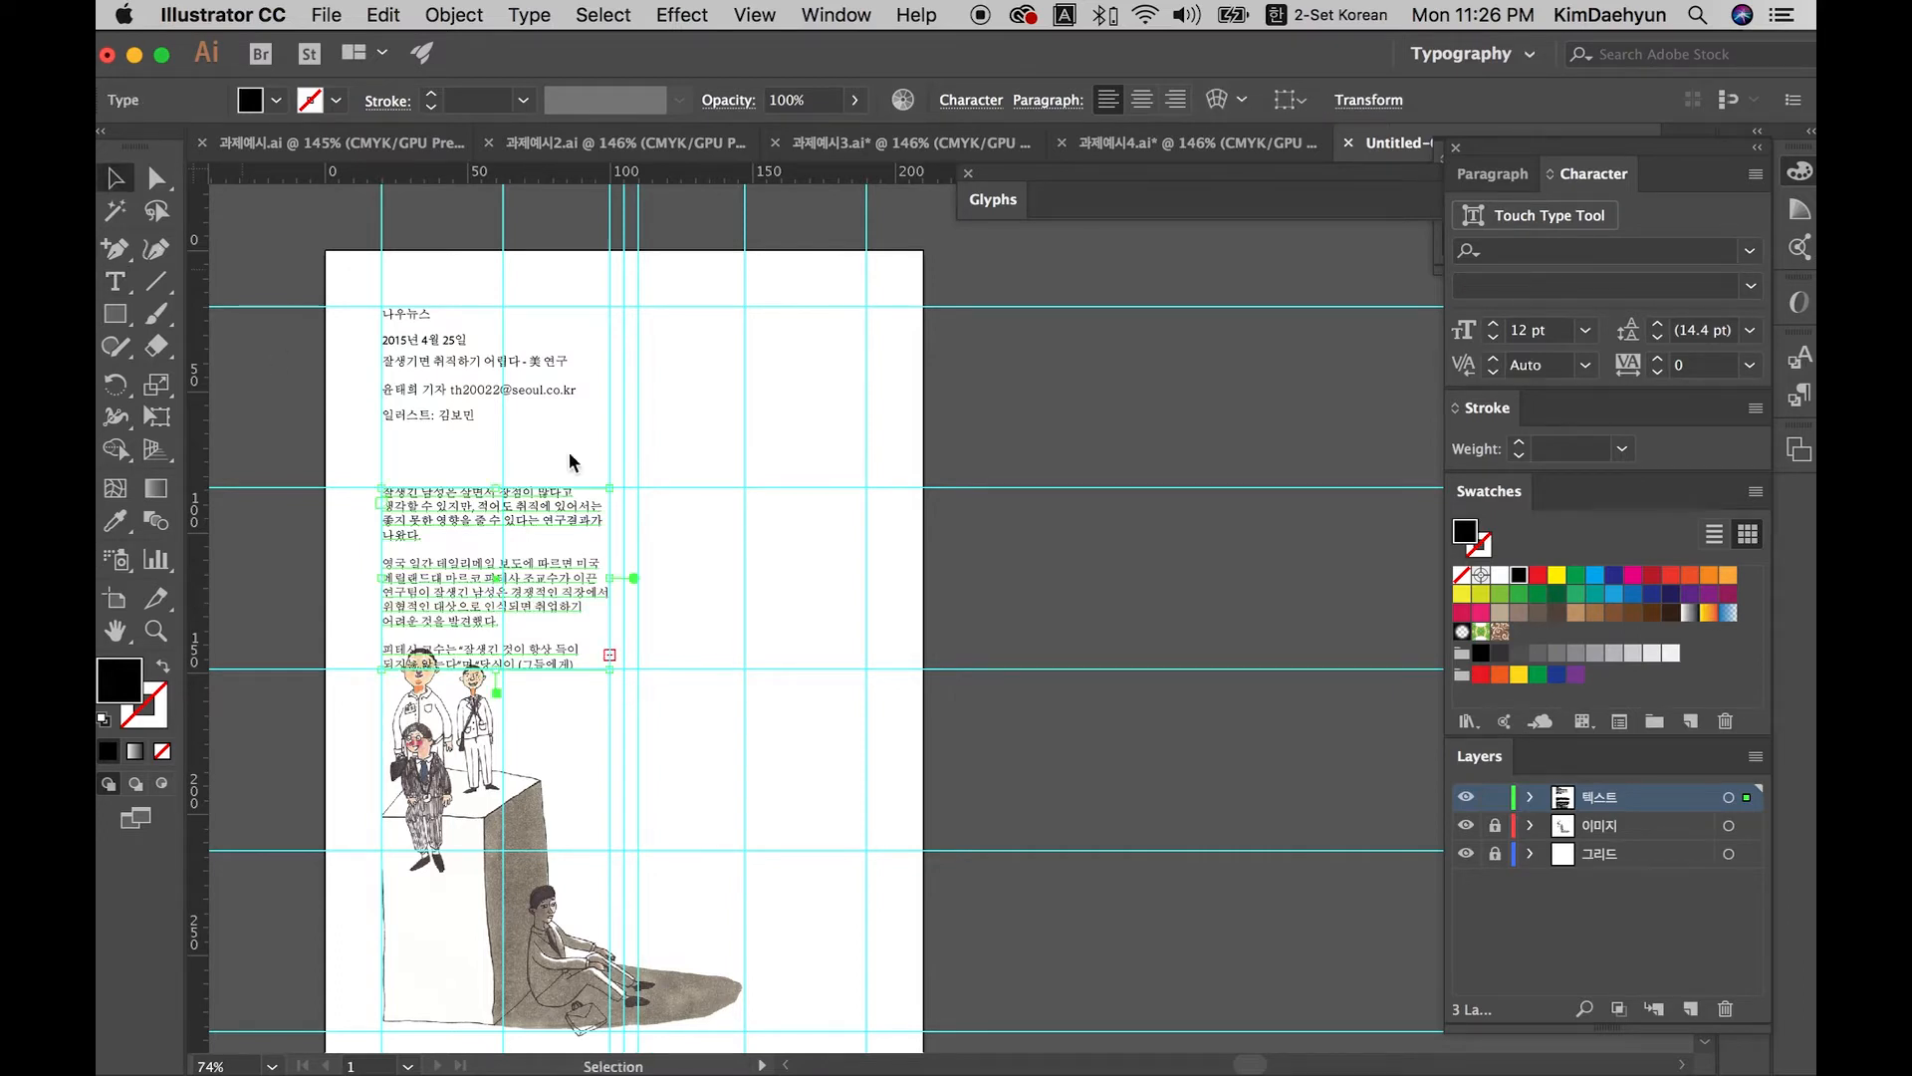
{"action": "left_click_drag", "start_coordinate": [546, 535], "coordinate": [1331, 339]}
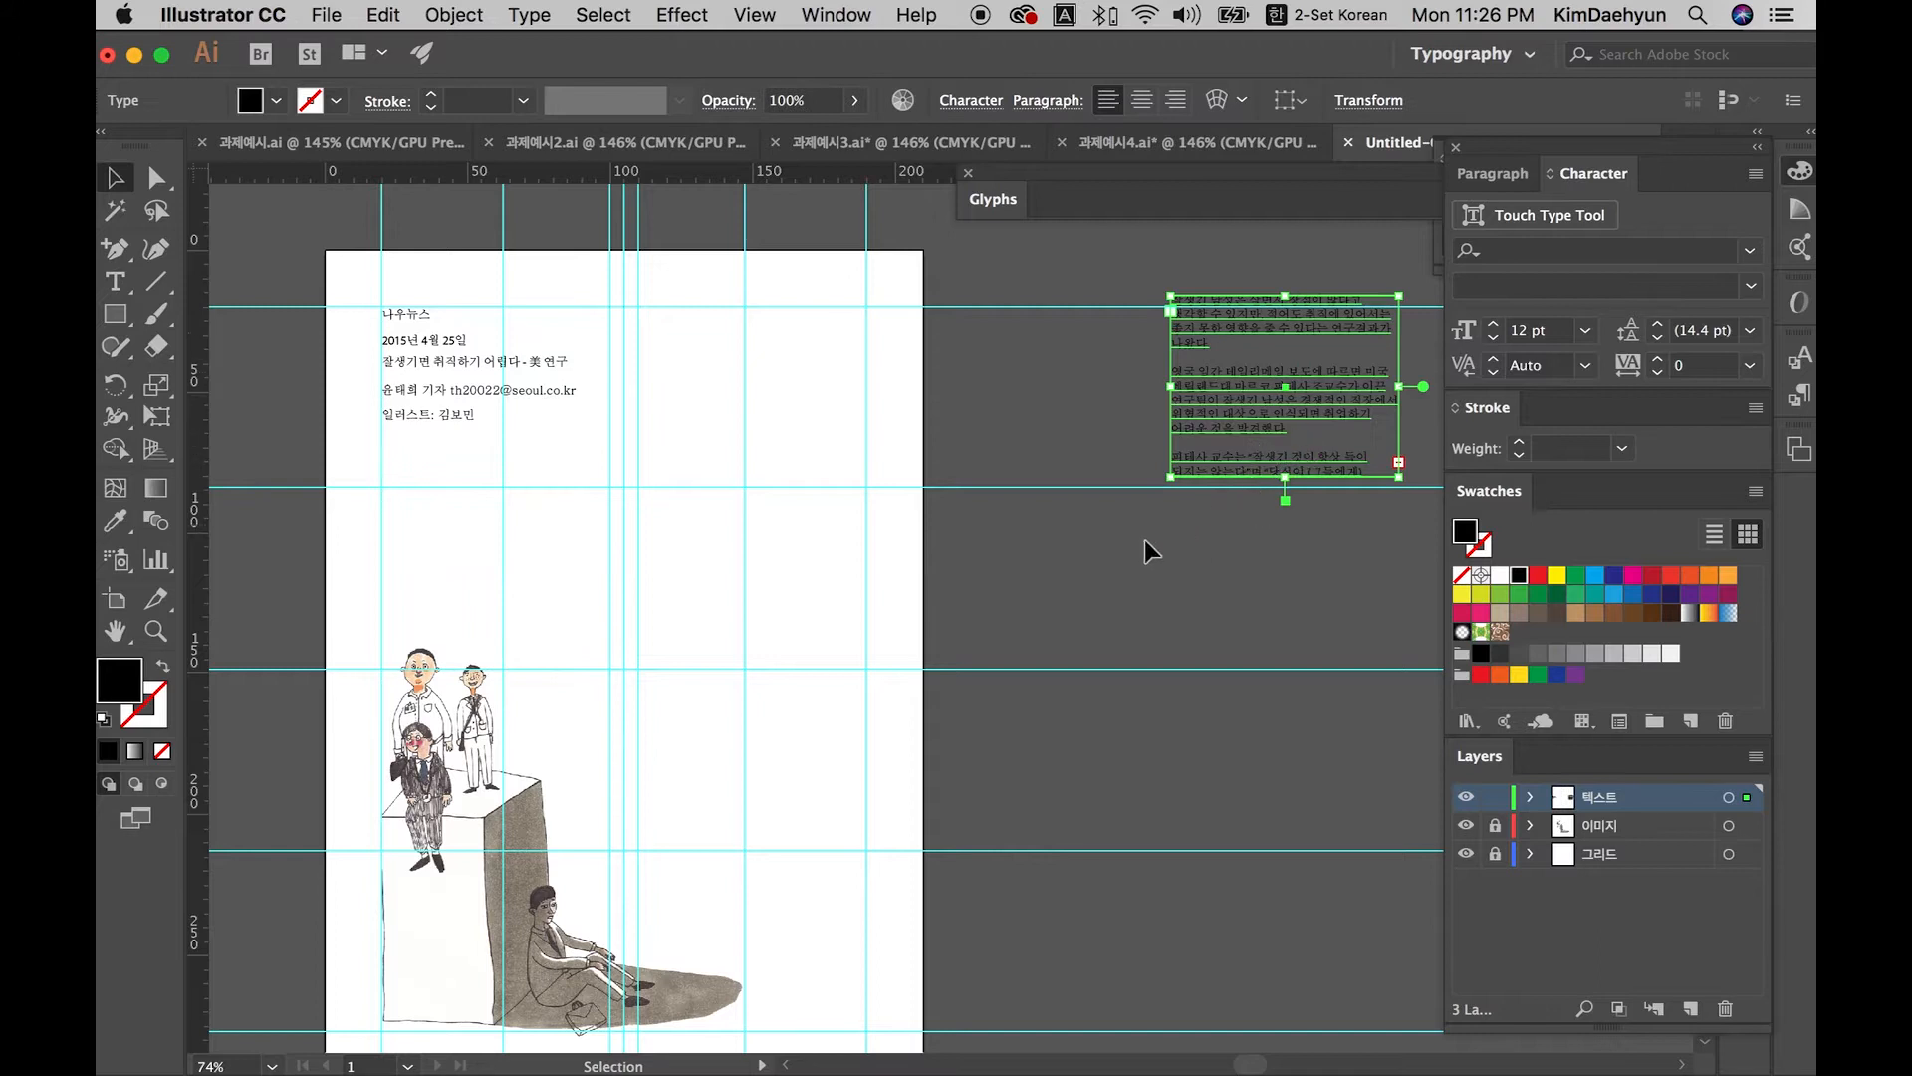
{"action": "left_click", "coordinate": [1038, 763]}
Step: Paste the article body as point type at the left margin guide, on the first horizontal guide below the header lines
{"action": "key", "text": "t"}
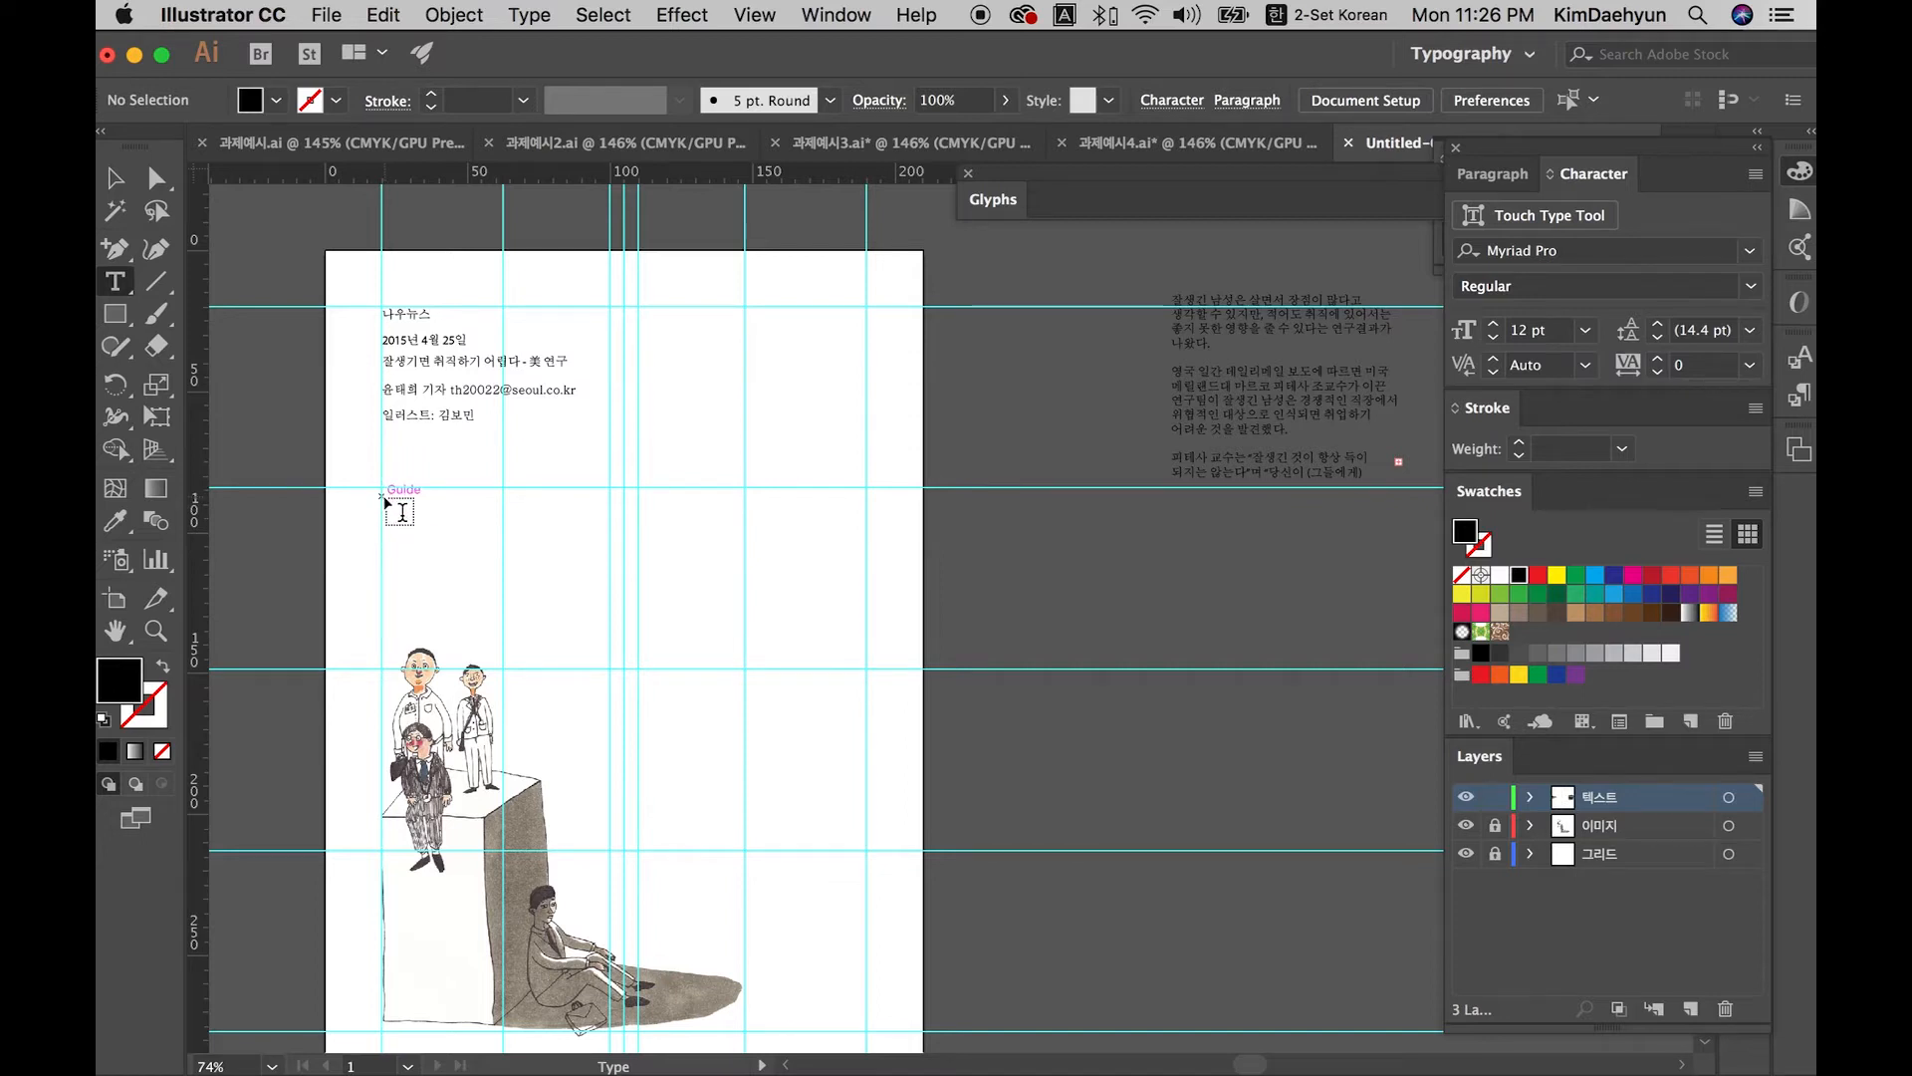
{"action": "left_click", "coordinate": [401, 503]}
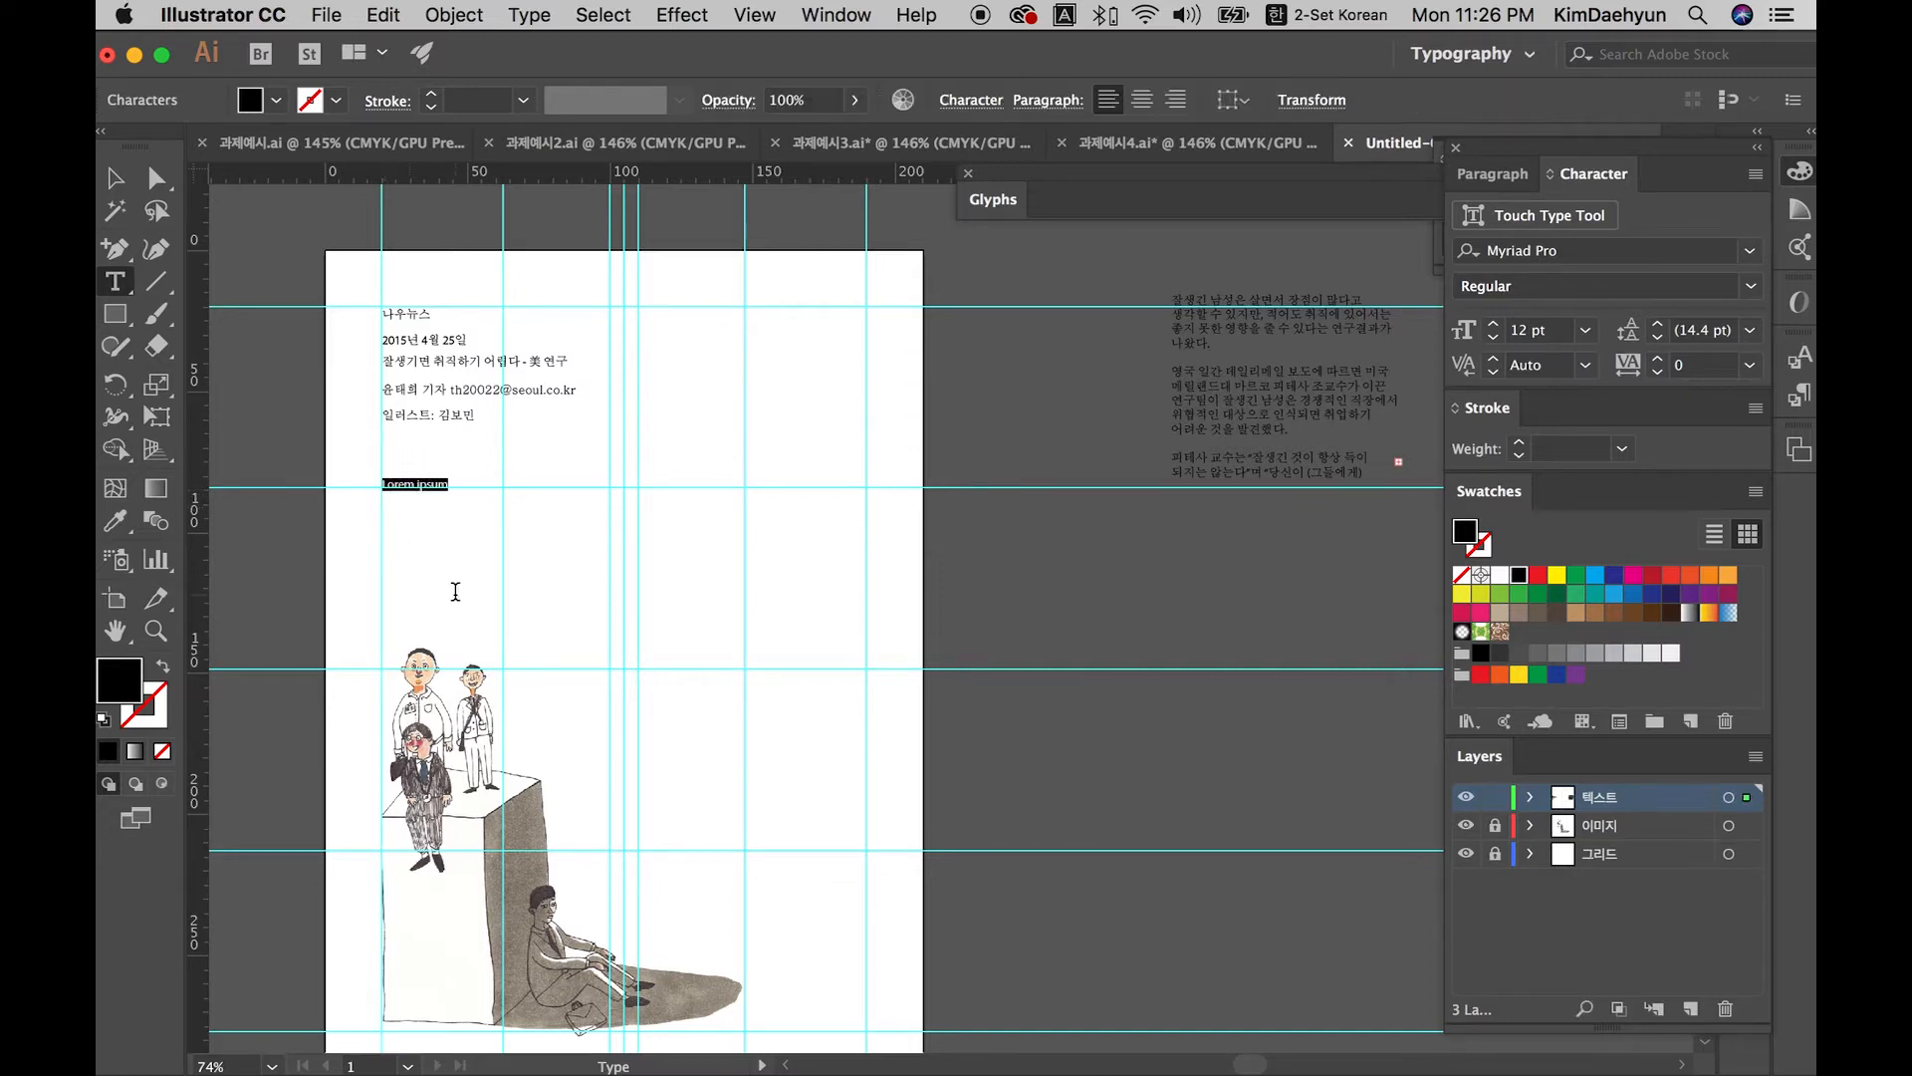
{"action": "key", "text": "super+v"}
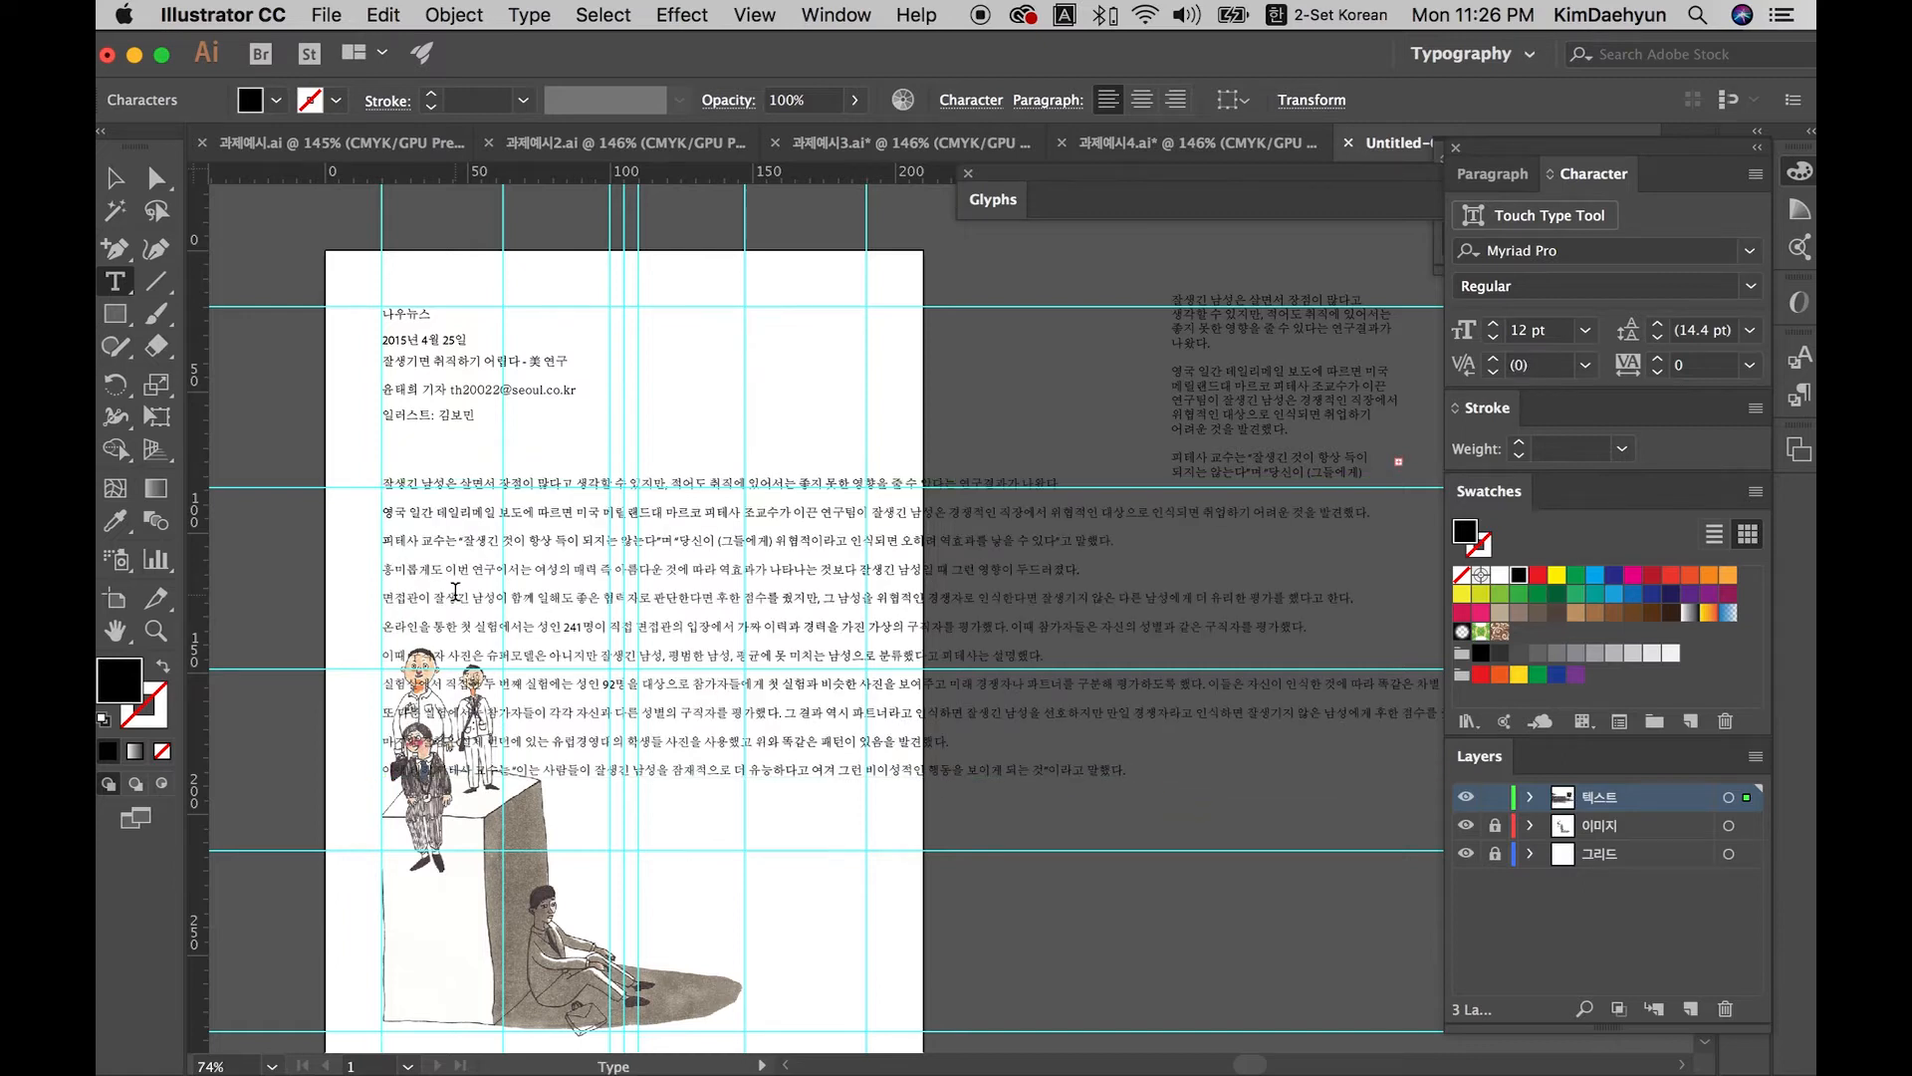
{"action": "key", "text": "Escape"}
{"action": "left_click", "coordinate": [1080, 833]}
{"action": "left_click", "coordinate": [1092, 760]}
{"action": "scroll", "coordinate": [1156, 775], "scroll_direction": "right", "scroll_amount": 5}
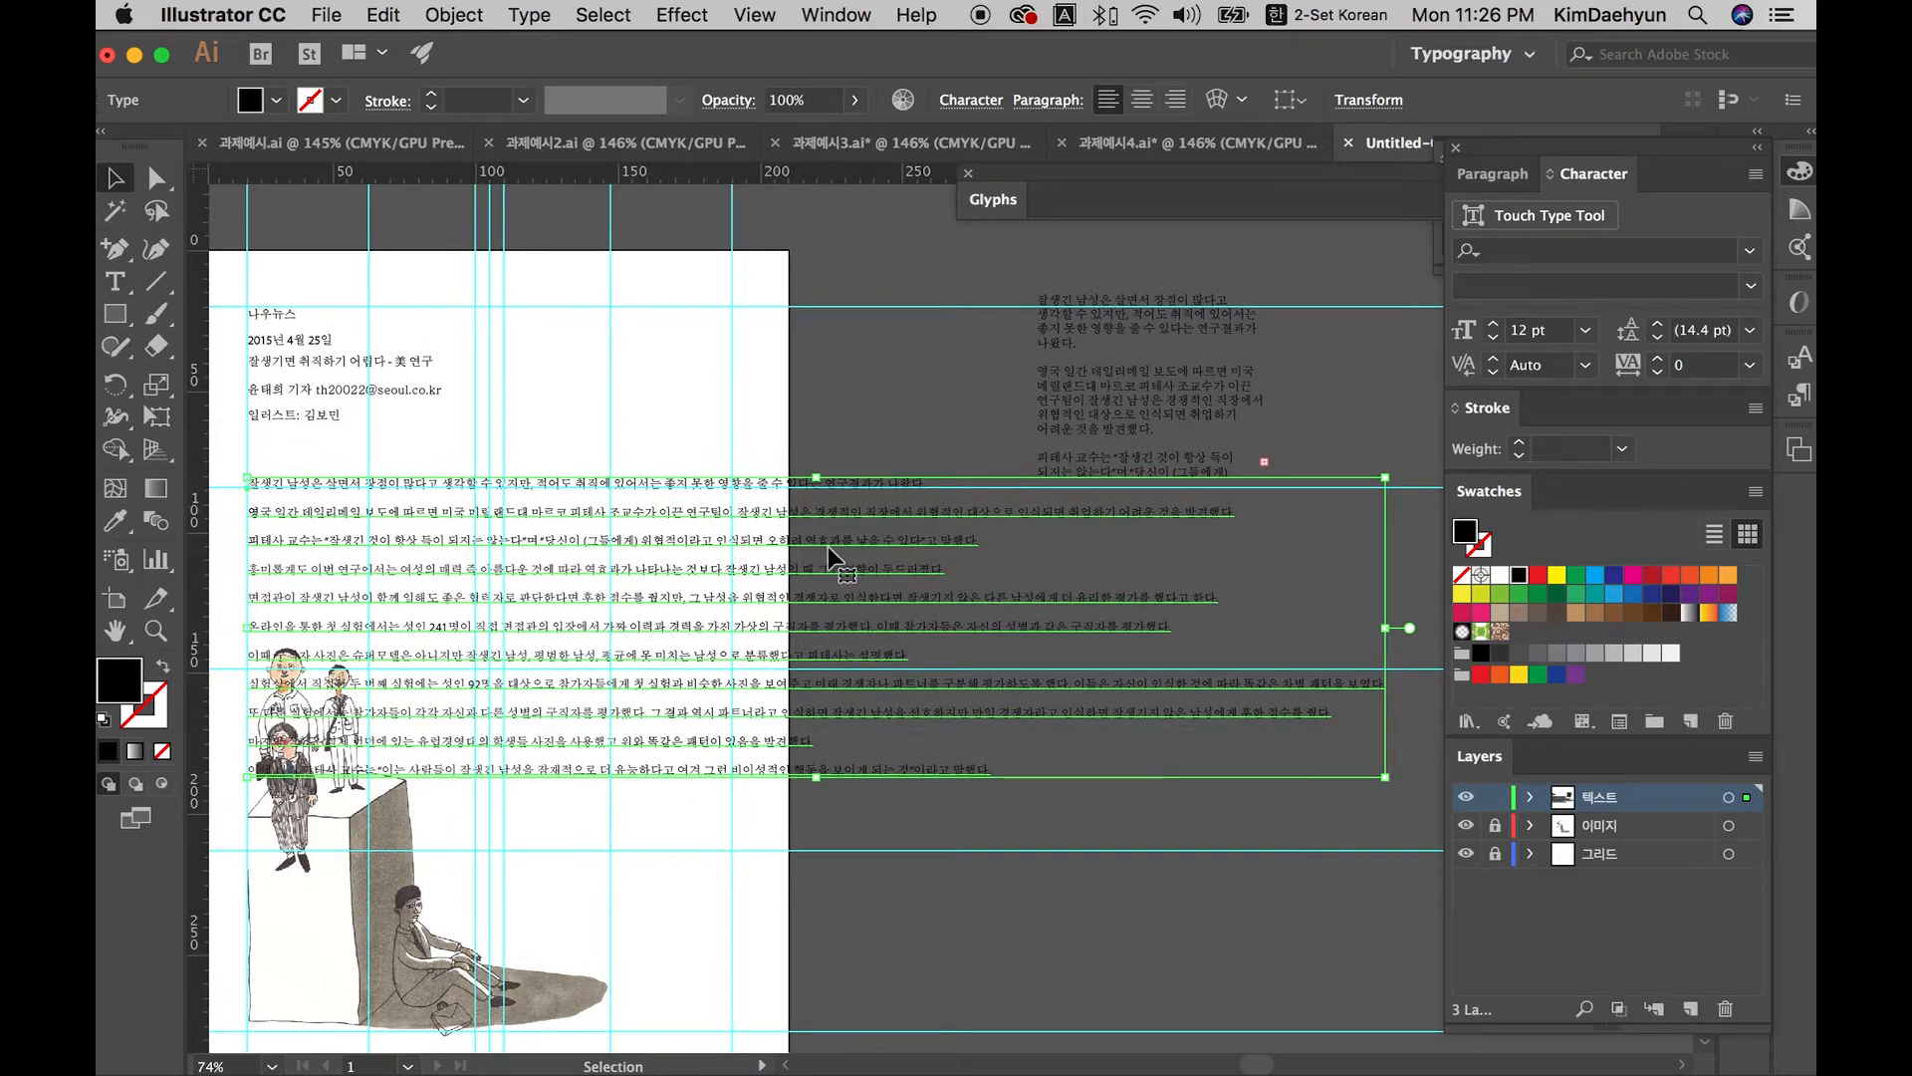
Step: Try to squeeze the point-type body between the left and right margin guides, undo the distortion, and delete the point-type body
{"action": "left_click_drag", "start_coordinate": [1384, 775], "coordinate": [730, 978]}
{"action": "left_click", "coordinate": [1157, 947]}
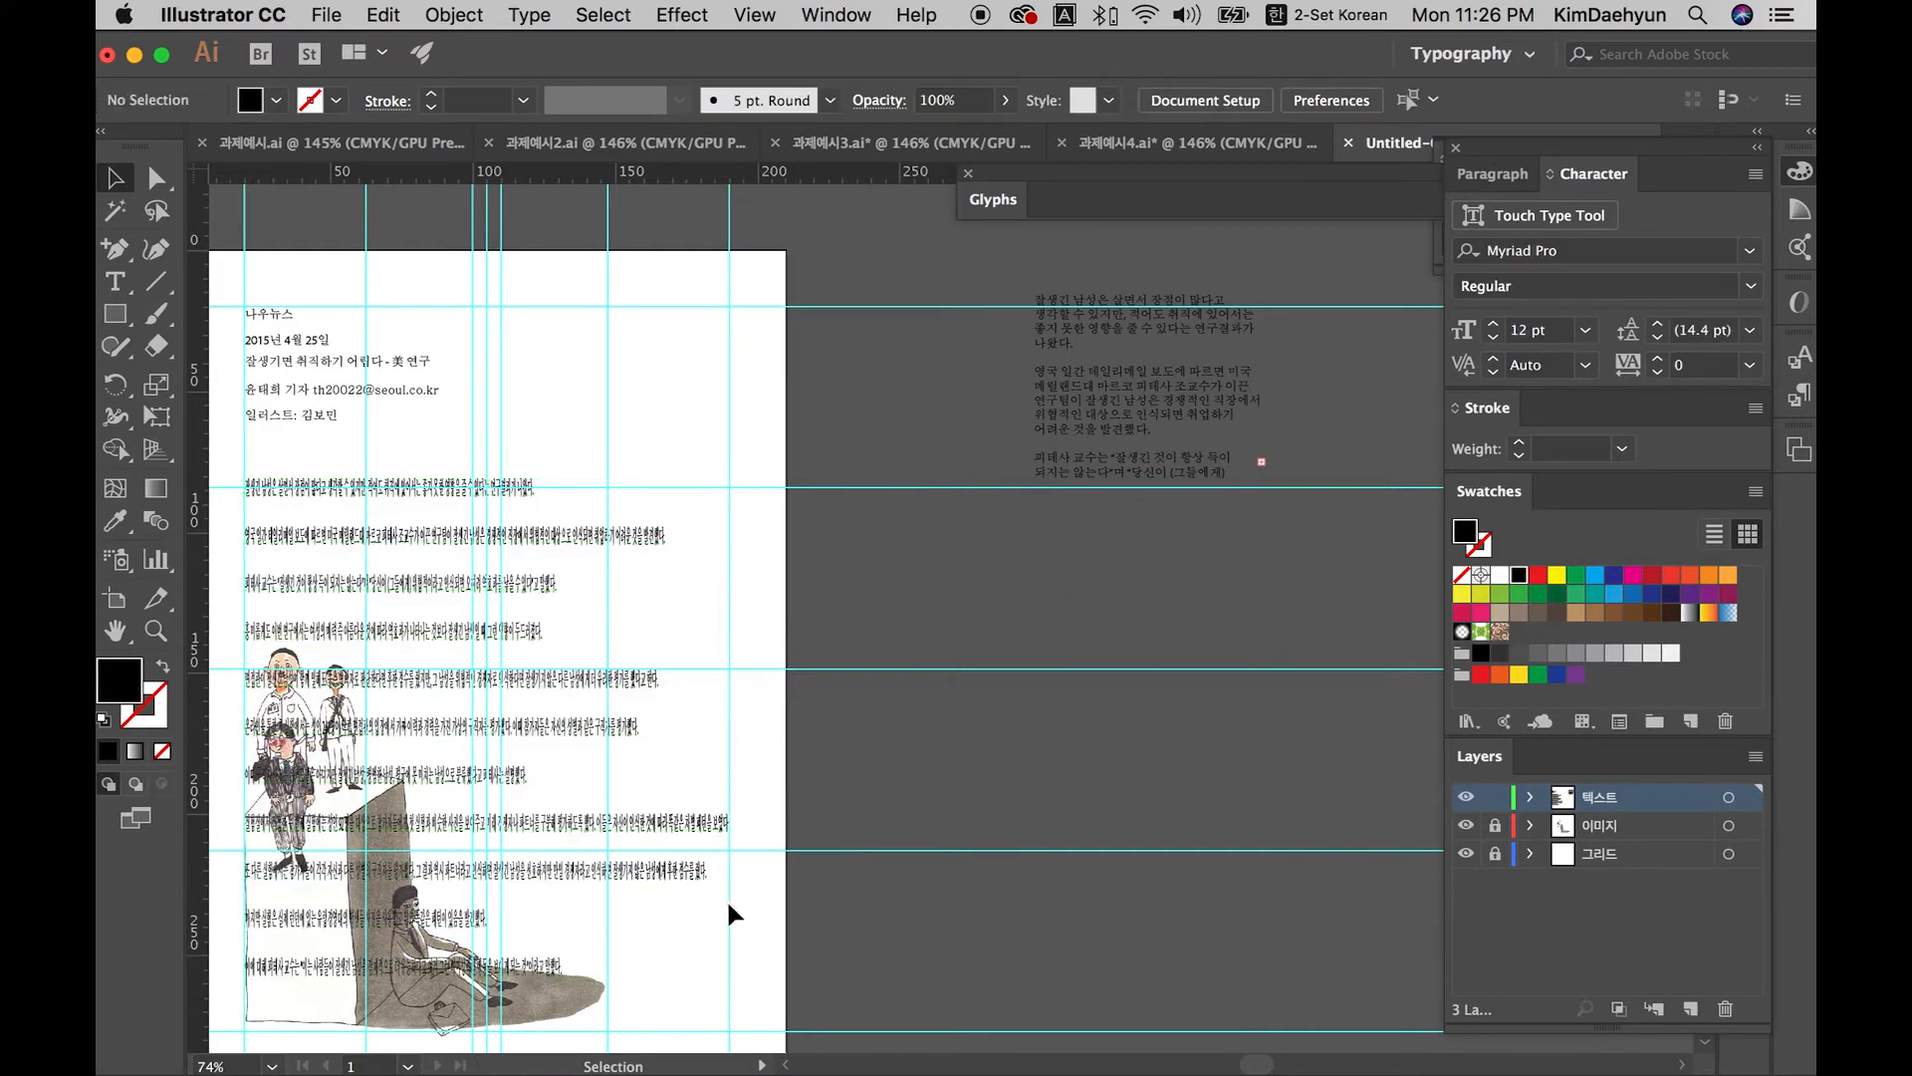
{"action": "left_click_drag", "start_coordinate": [683, 871], "coordinate": [685, 878]}
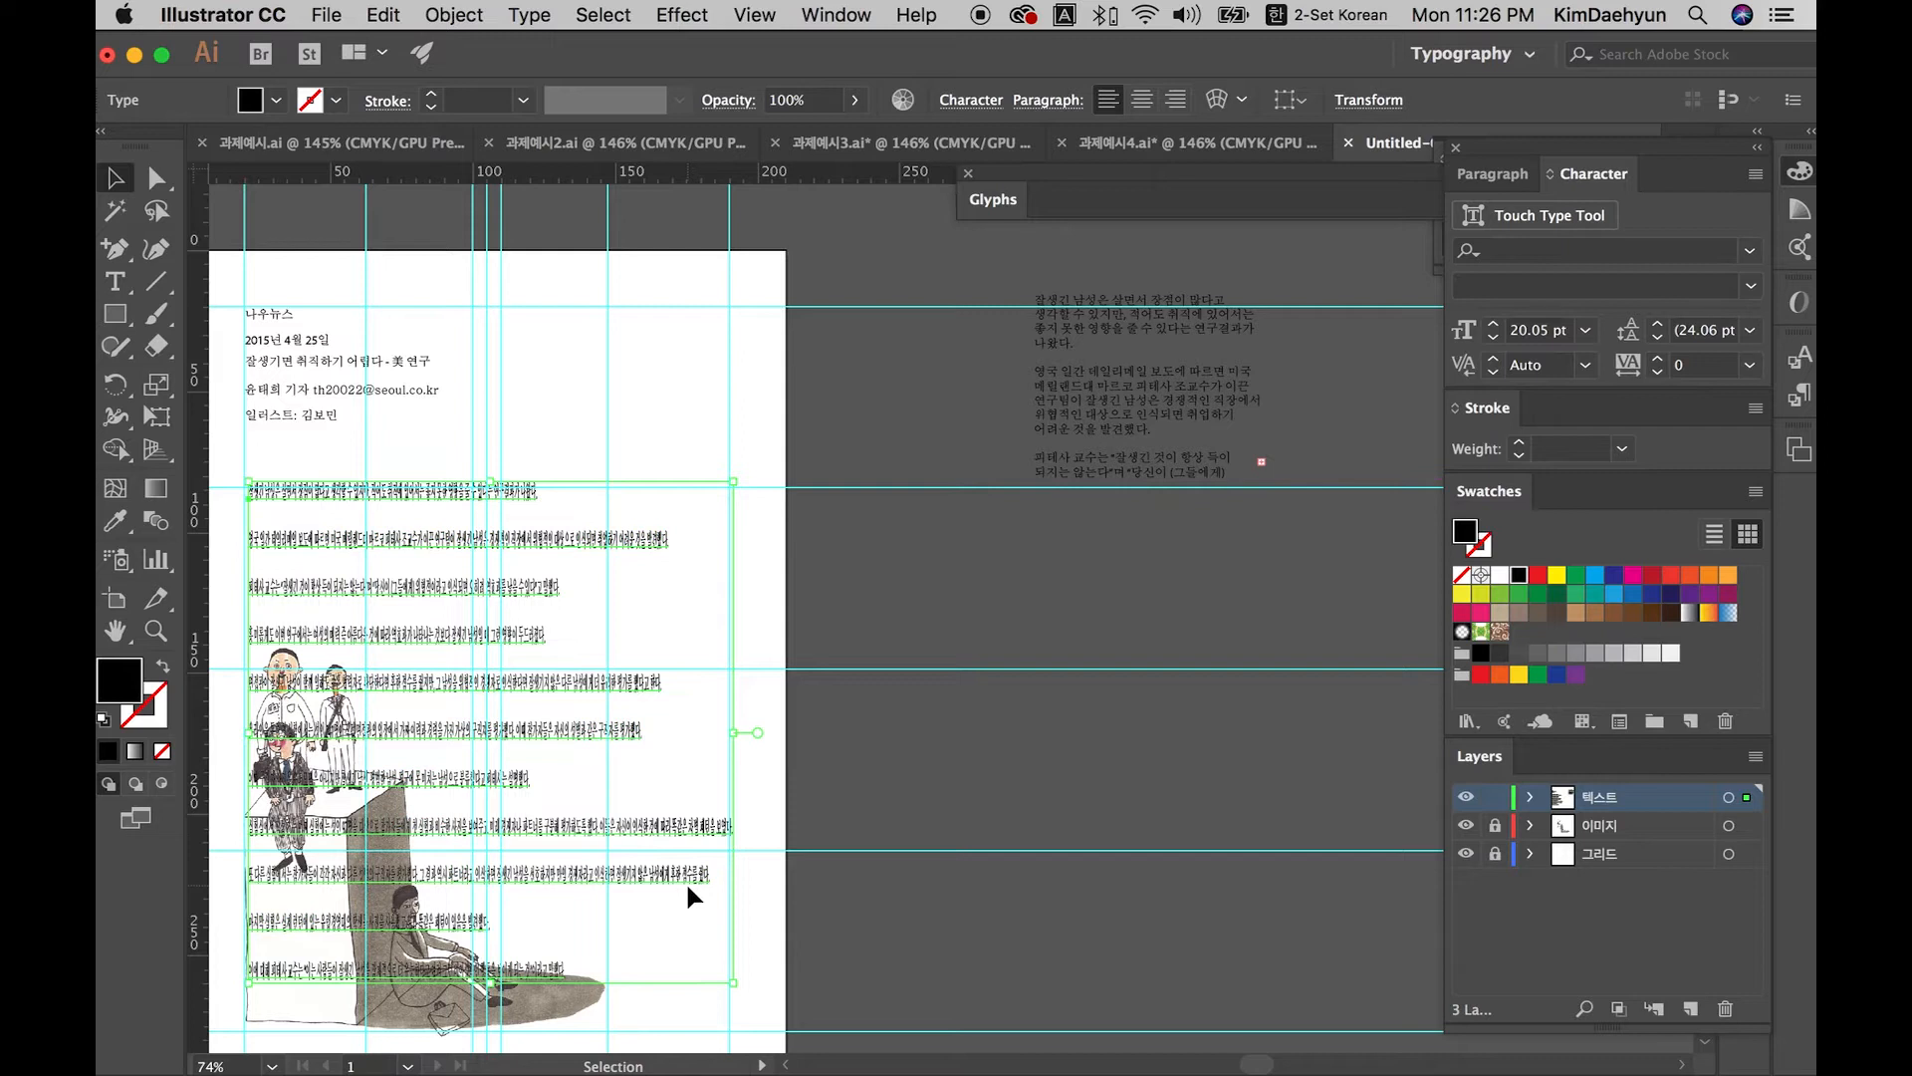
{"action": "key", "text": "a"}
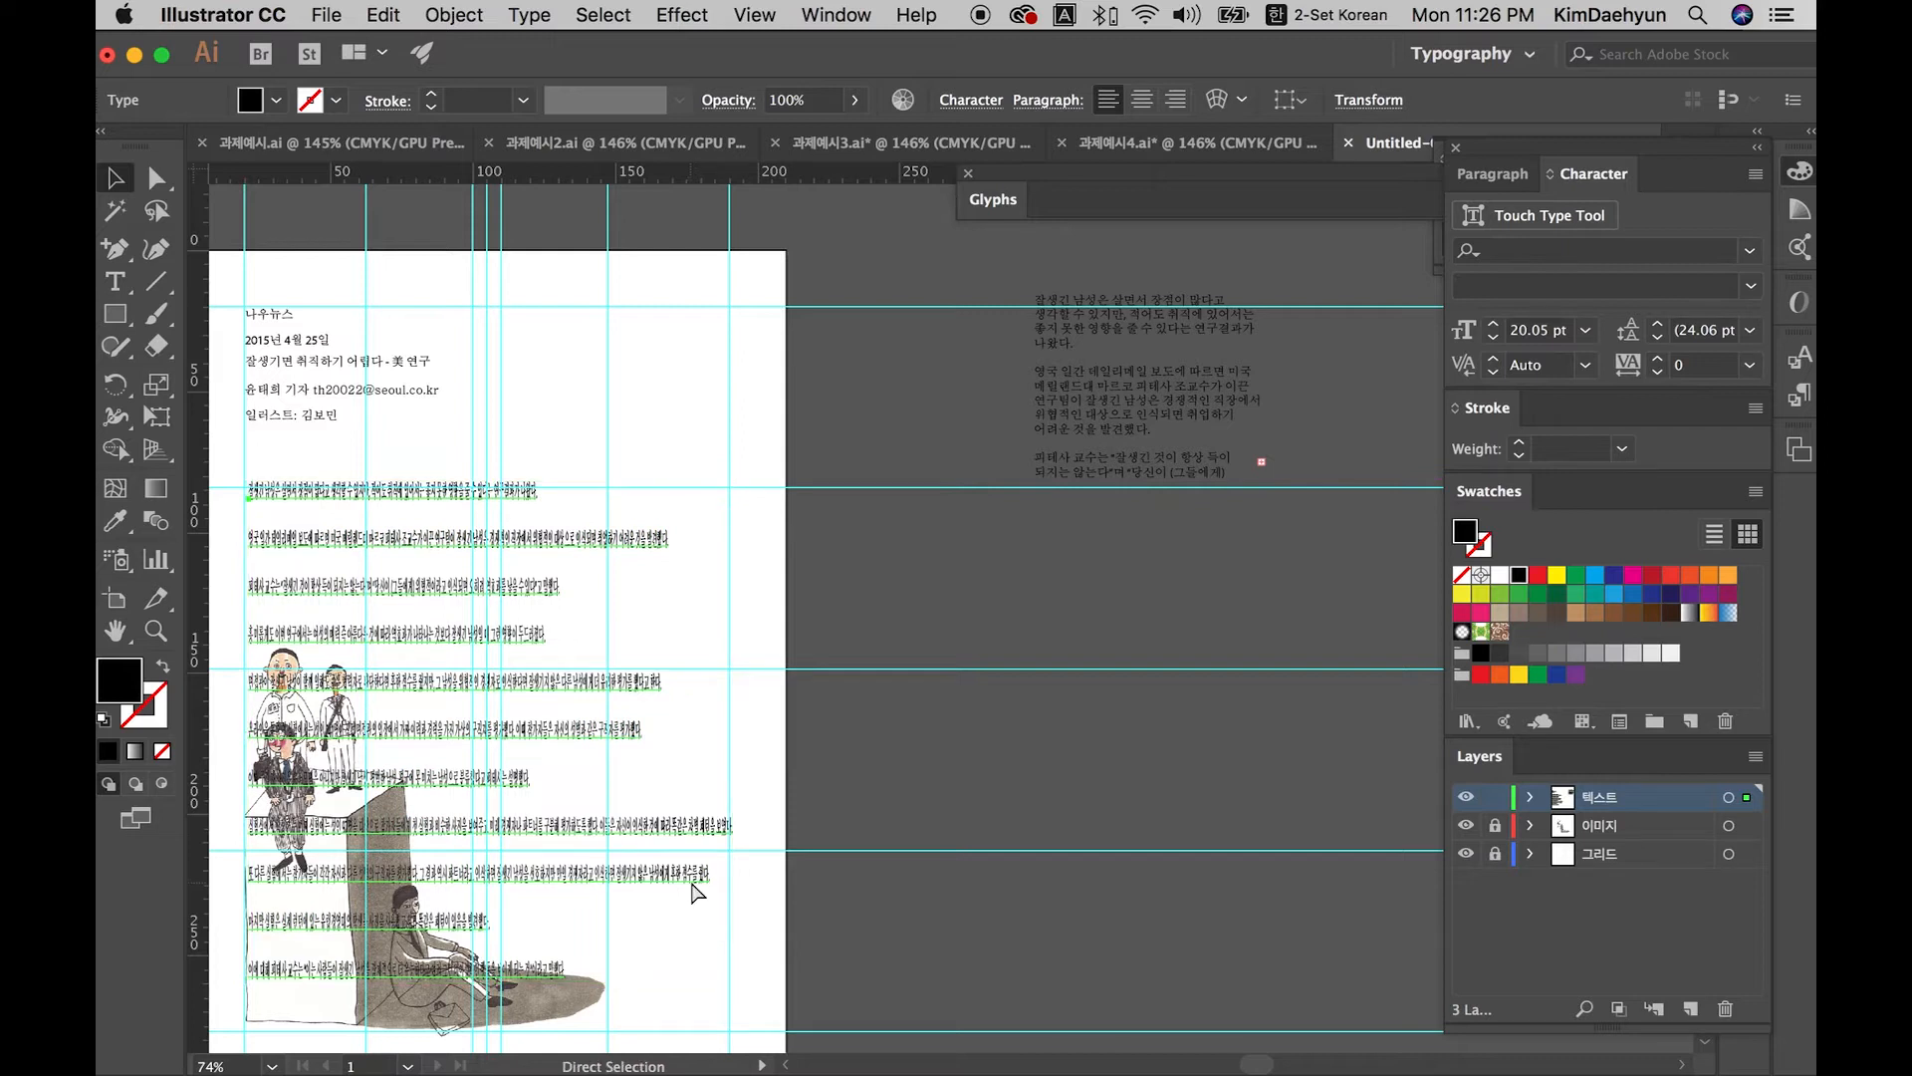
{"action": "left_click", "coordinate": [691, 889]}
{"action": "key", "text": "v"}
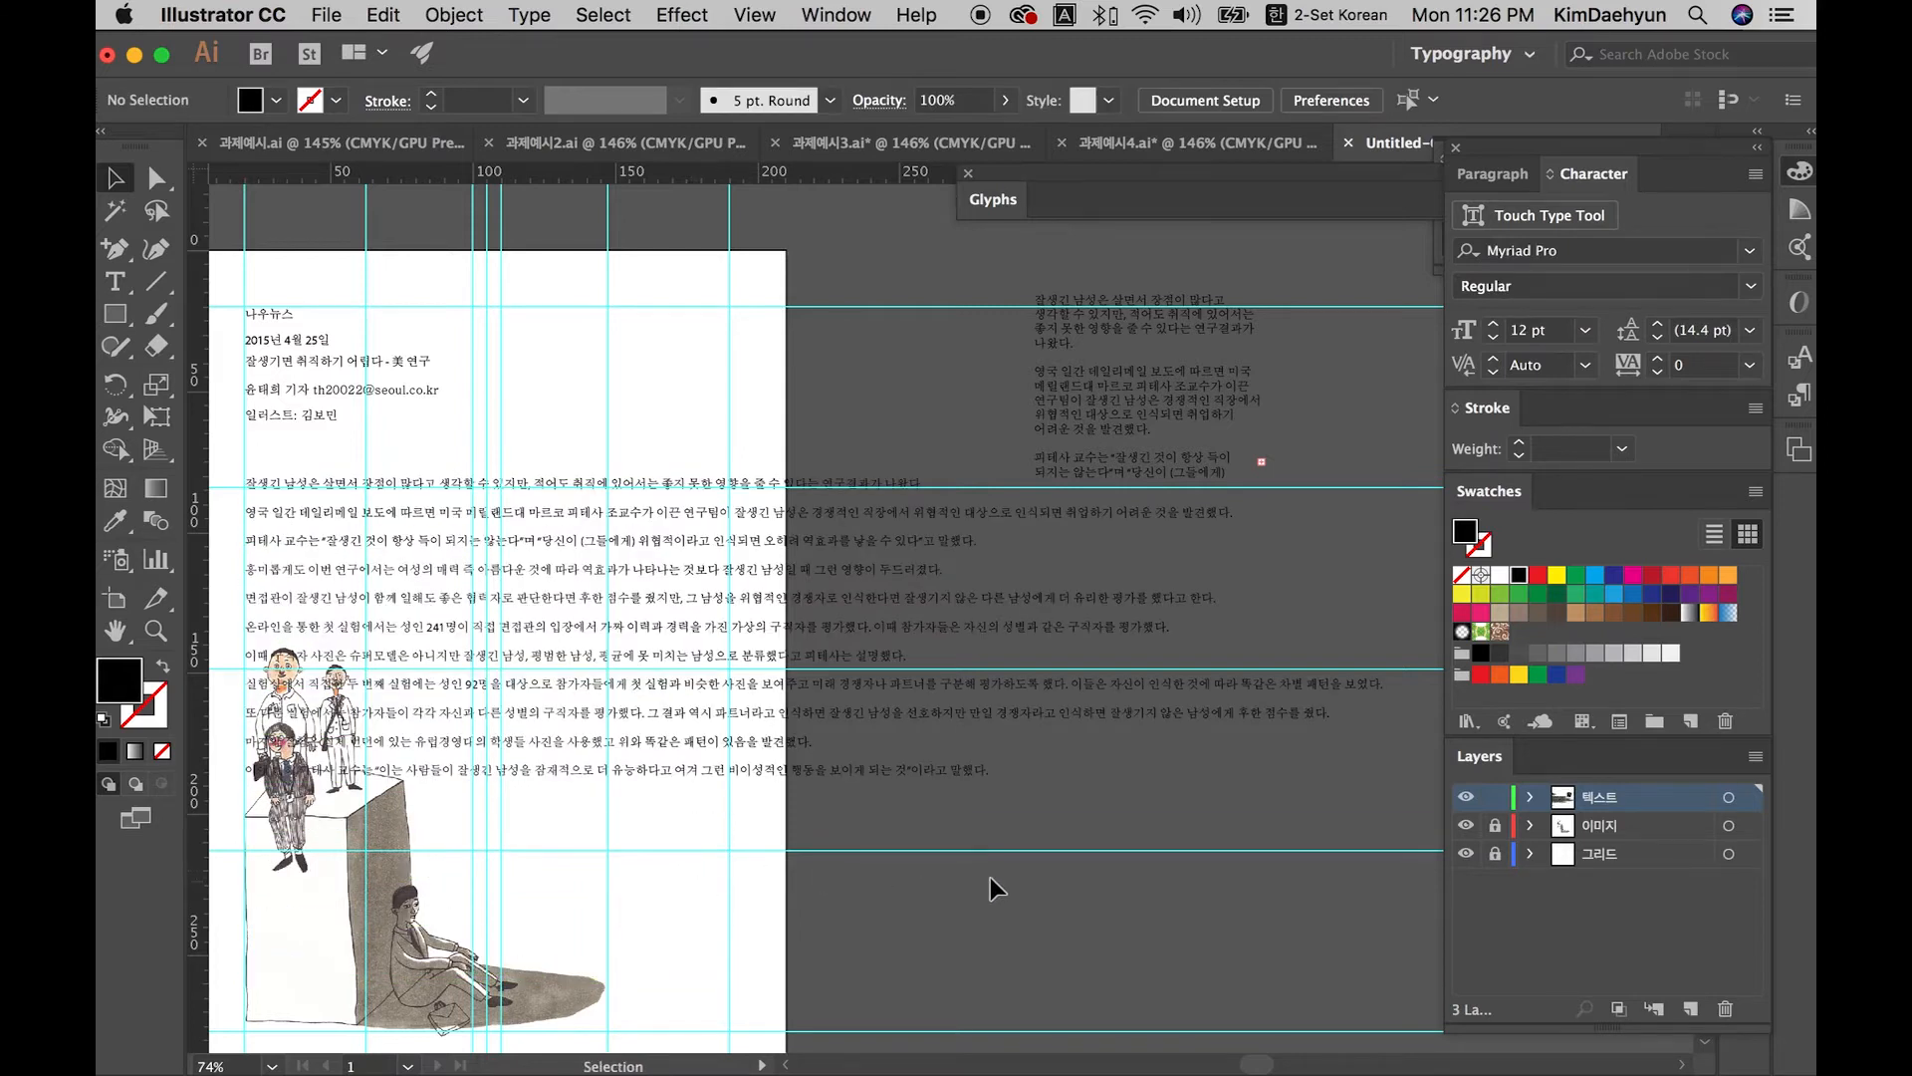
{"action": "left_click_drag", "start_coordinate": [988, 864], "coordinate": [827, 805]}
{"action": "key", "text": "Delete"}
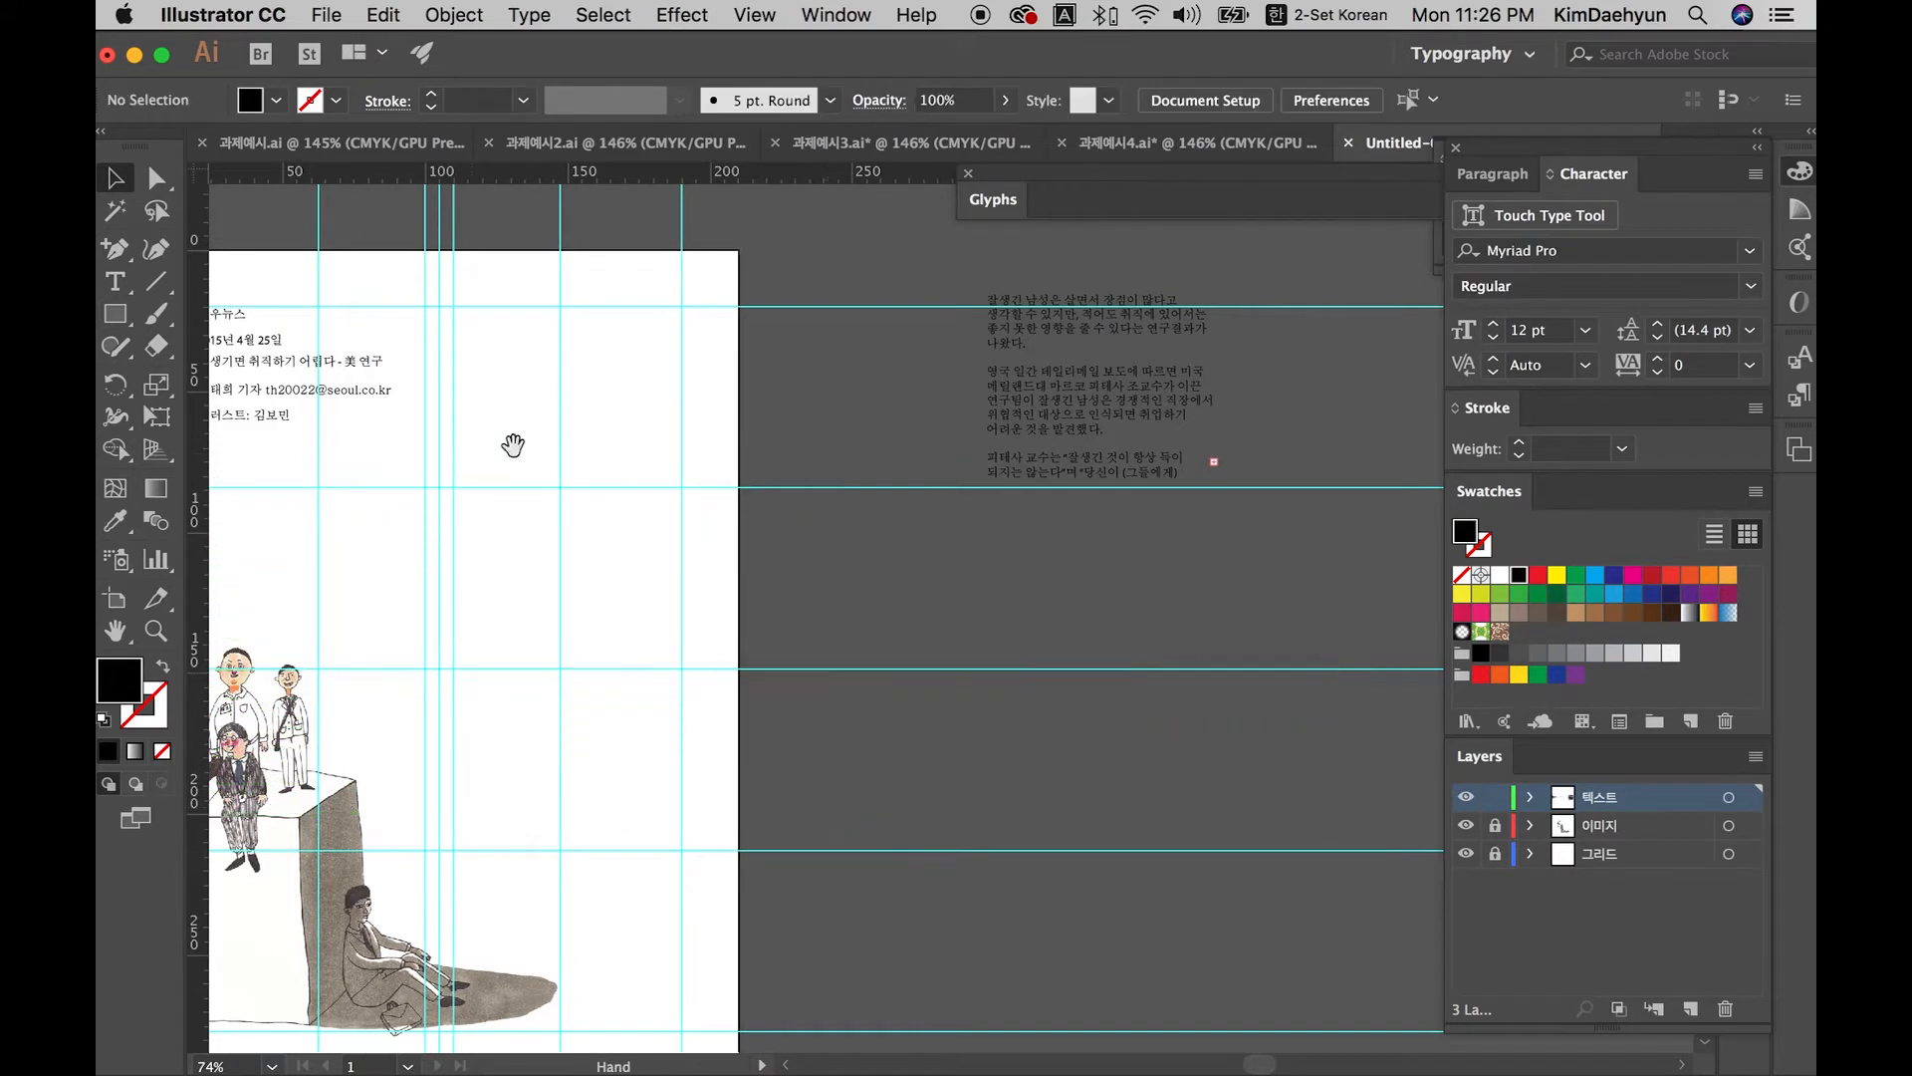
Step: Move the illustrator credit and reporter byline down to the first horizontal guide below them, and shift the headline slightly down from the date
{"action": "left_click_drag", "start_coordinate": [512, 439], "coordinate": [738, 419]}
{"action": "left_click_drag", "start_coordinate": [495, 401], "coordinate": [494, 468]}
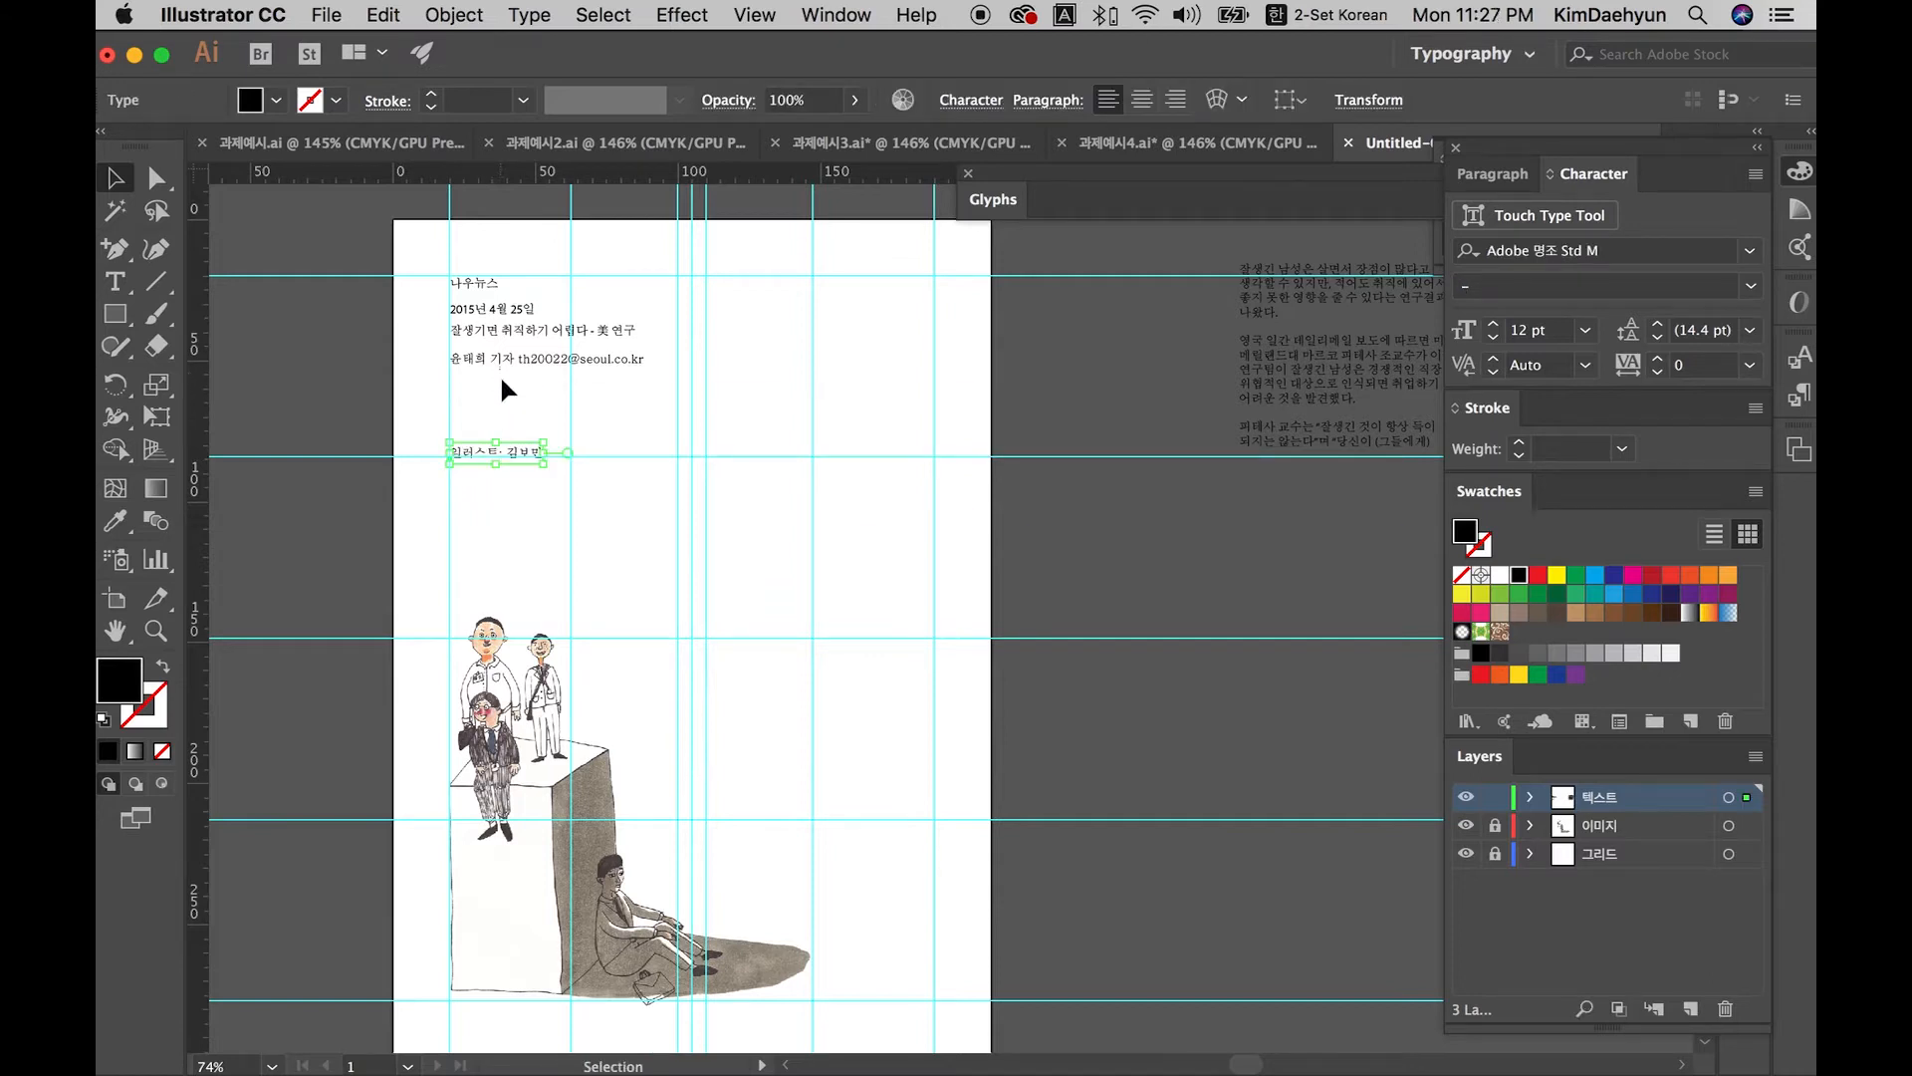
{"action": "left_click", "coordinate": [496, 373]}
{"action": "left_click_drag", "start_coordinate": [498, 378], "coordinate": [502, 447]}
{"action": "left_click_drag", "start_coordinate": [518, 323], "coordinate": [517, 344]}
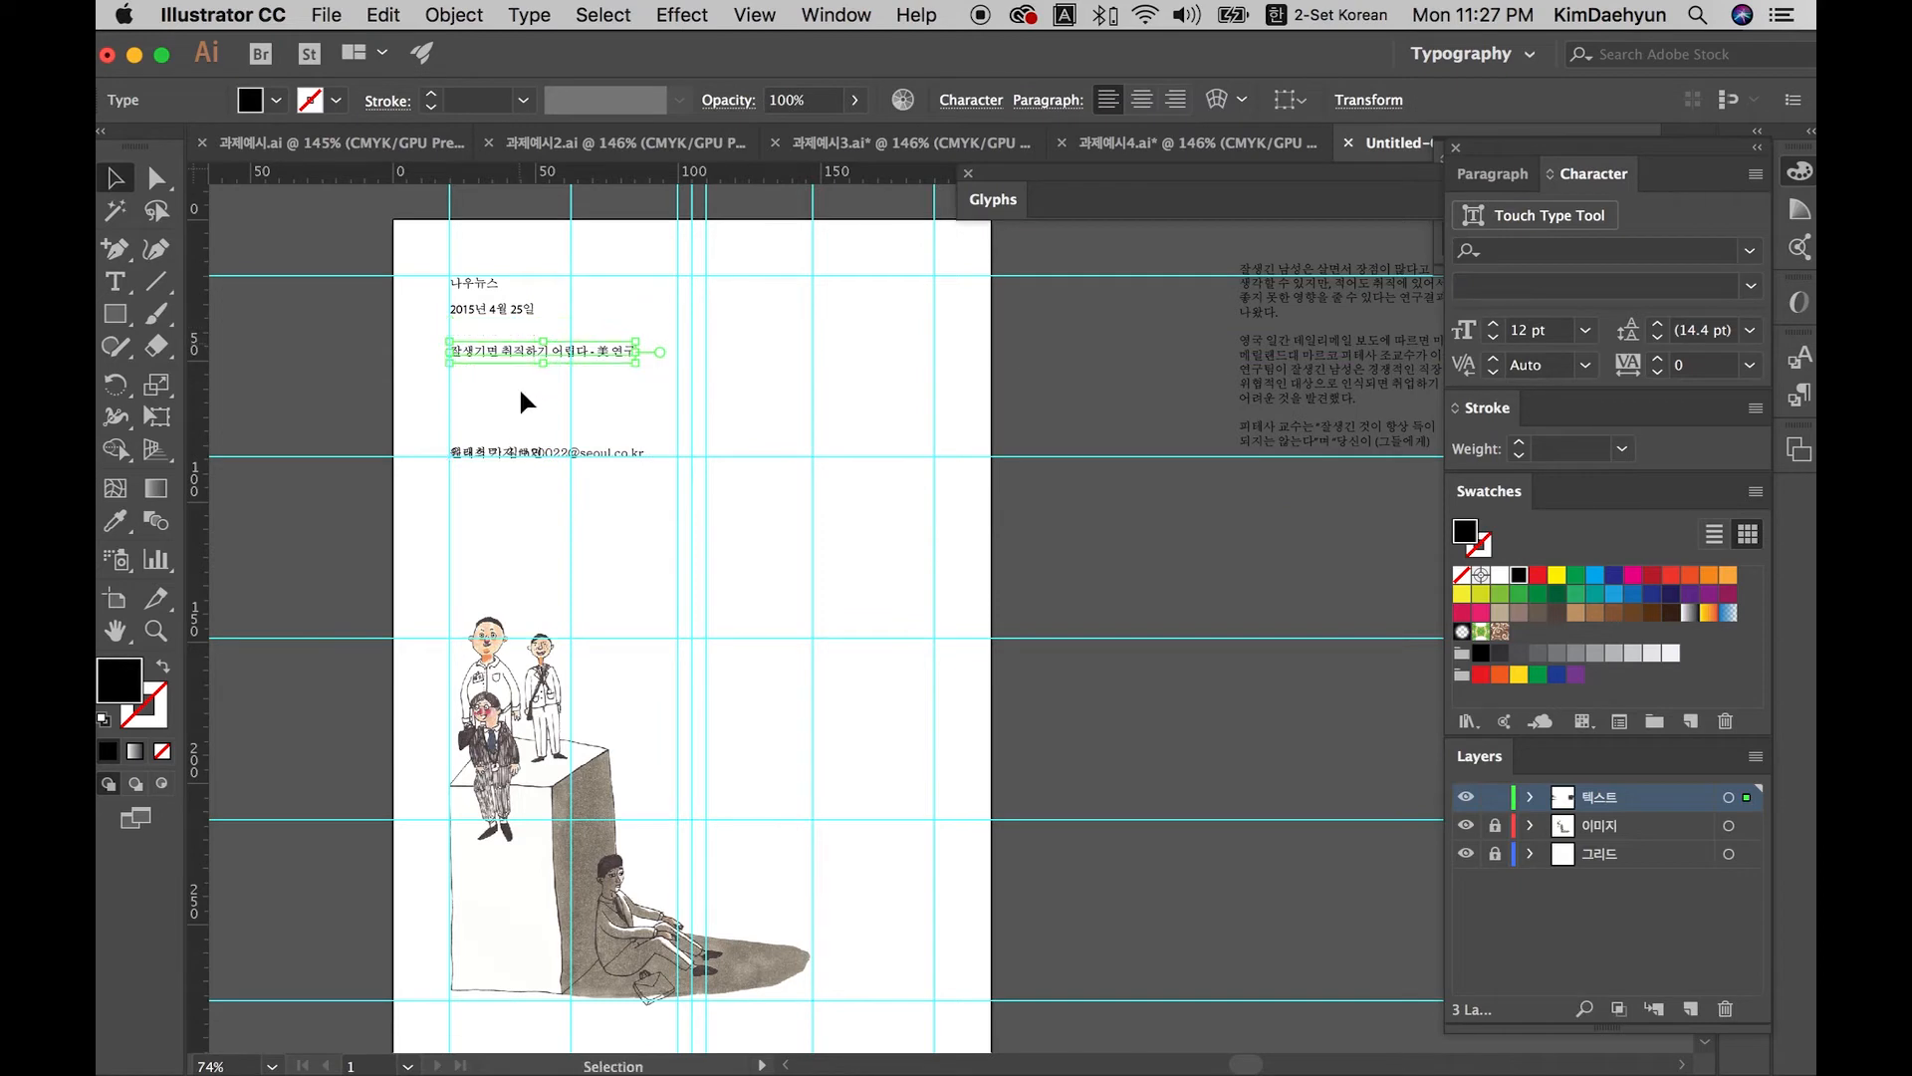
Step: Try to stretch the headline's point type to the right margin guide, and undo the stretching
{"action": "left_click_drag", "start_coordinate": [639, 370], "coordinate": [934, 433]}
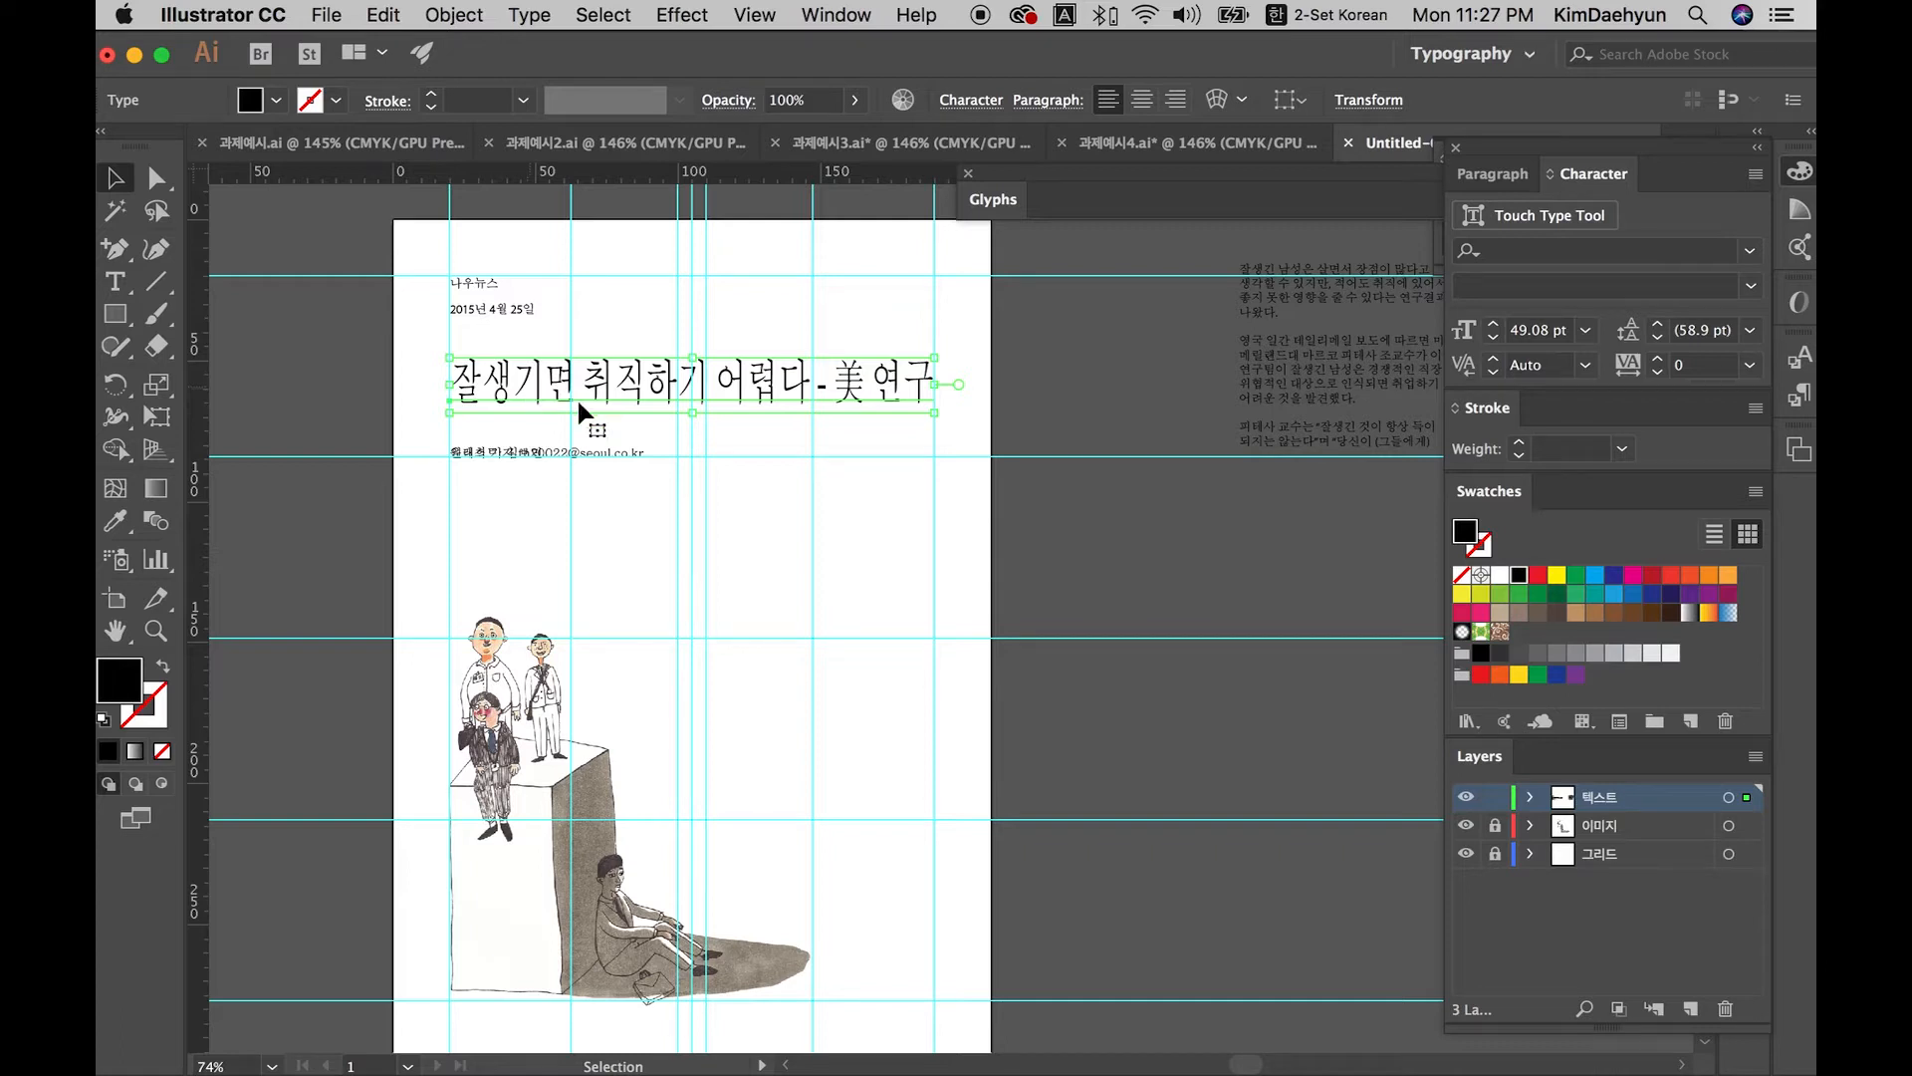
{"action": "key", "text": "super+z"}
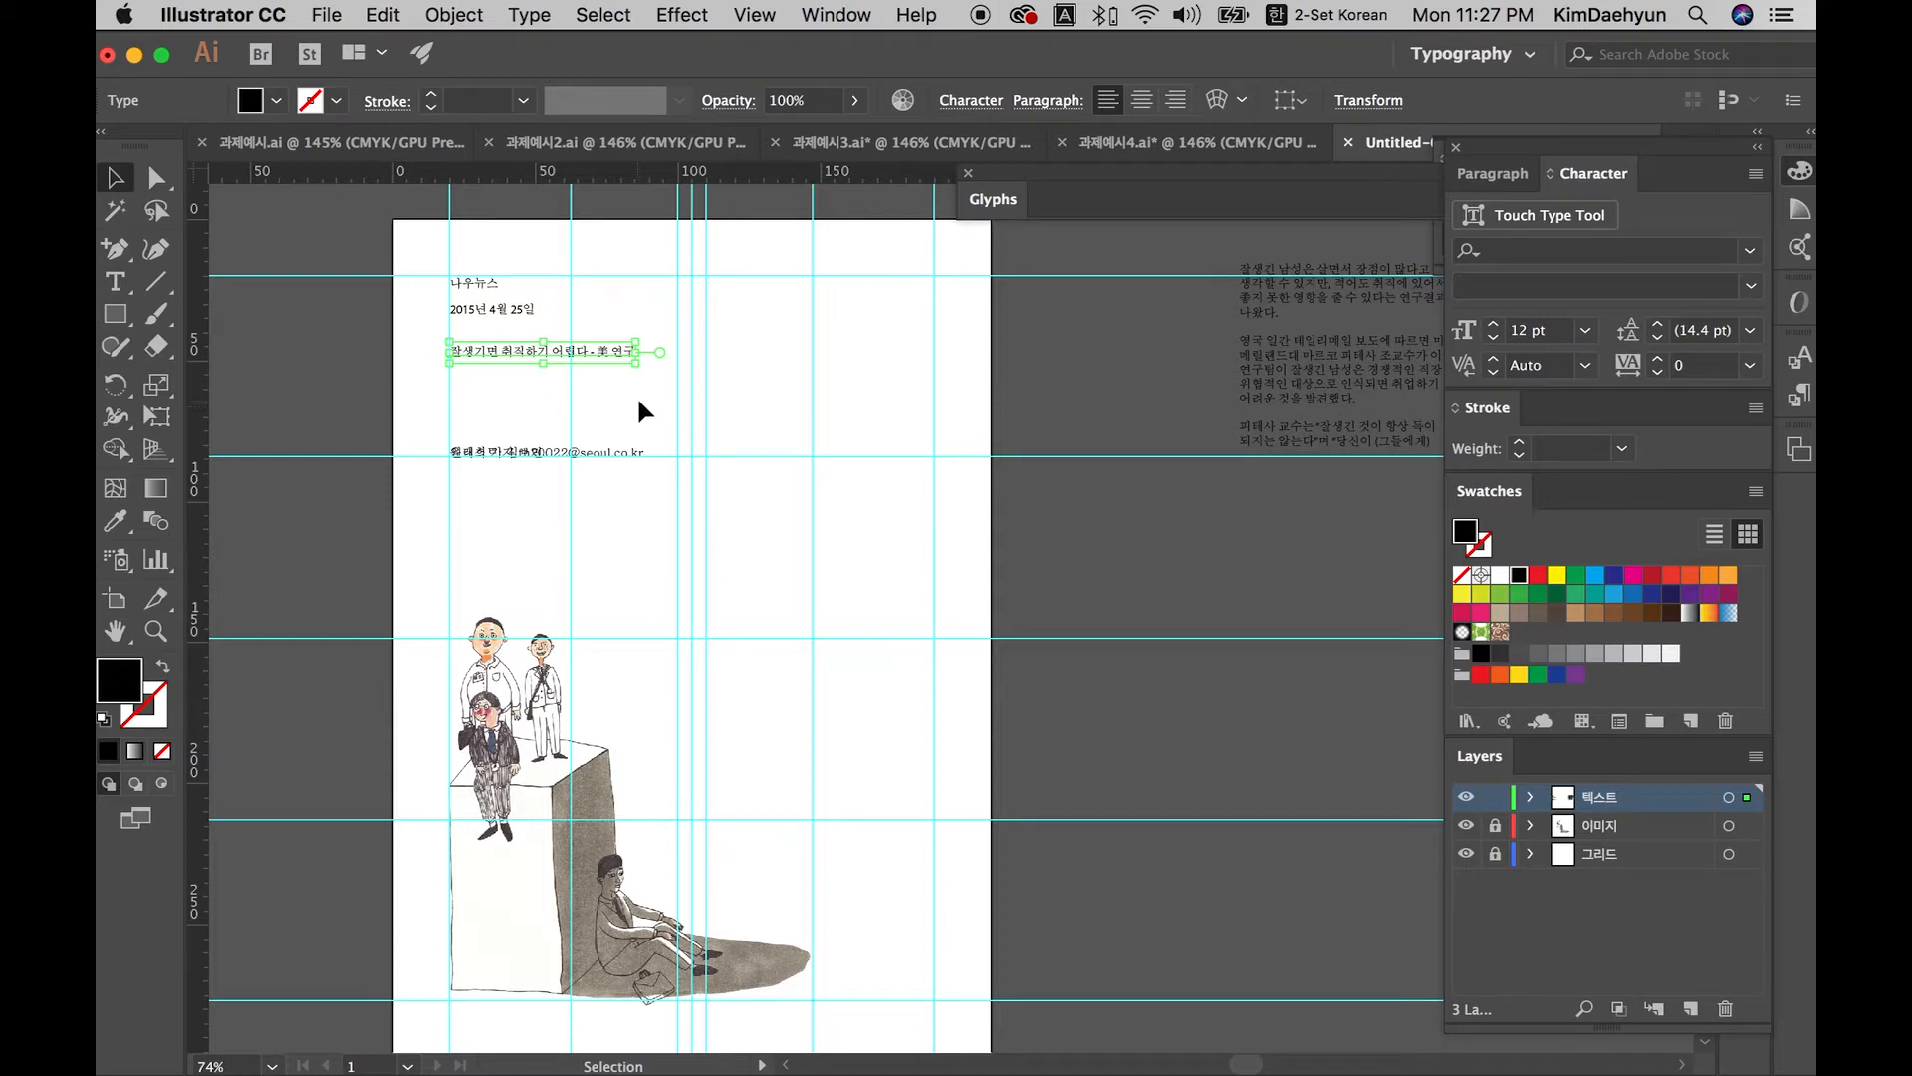
Step: Set the headline's font size to 13 pt, trying larger sizes up to at least 19 pt along the way
{"action": "left_click", "coordinate": [1497, 326]}
{"action": "left_click", "coordinate": [1497, 327]}
{"action": "left_click", "coordinate": [1498, 327]}
{"action": "left_click", "coordinate": [1497, 327]}
{"action": "left_click", "coordinate": [1498, 327]}
{"action": "left_click", "coordinate": [1497, 327]}
{"action": "left_click", "coordinate": [1498, 326]}
{"action": "left_click", "coordinate": [1497, 327]}
{"action": "left_click", "coordinate": [1498, 327]}
{"action": "key", "text": "a"}
{"action": "key", "text": "super+shift+comma"}
{"action": "key", "text": "super+shift+comma"}
{"action": "key", "text": "super+shift+comma"}
{"action": "key", "text": "super+shift+comma"}
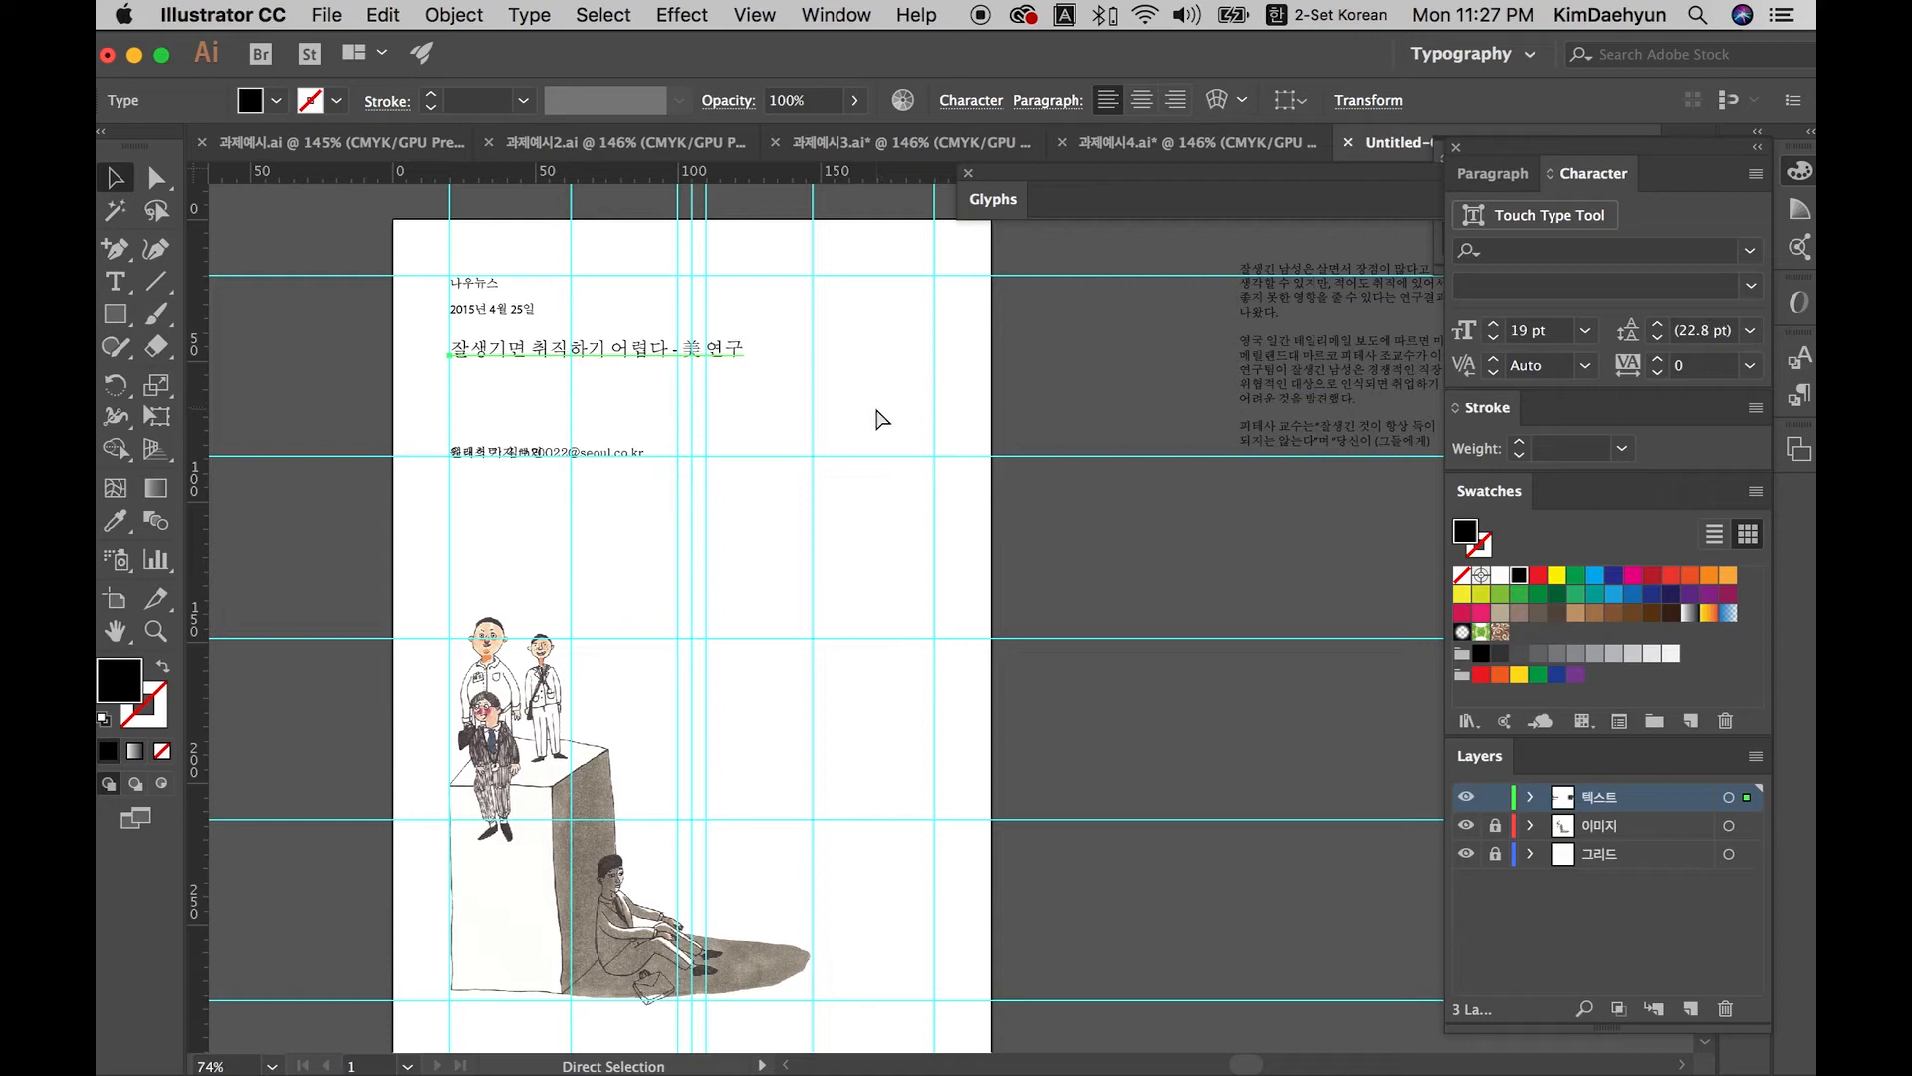
{"action": "left_click", "coordinate": [646, 403]}
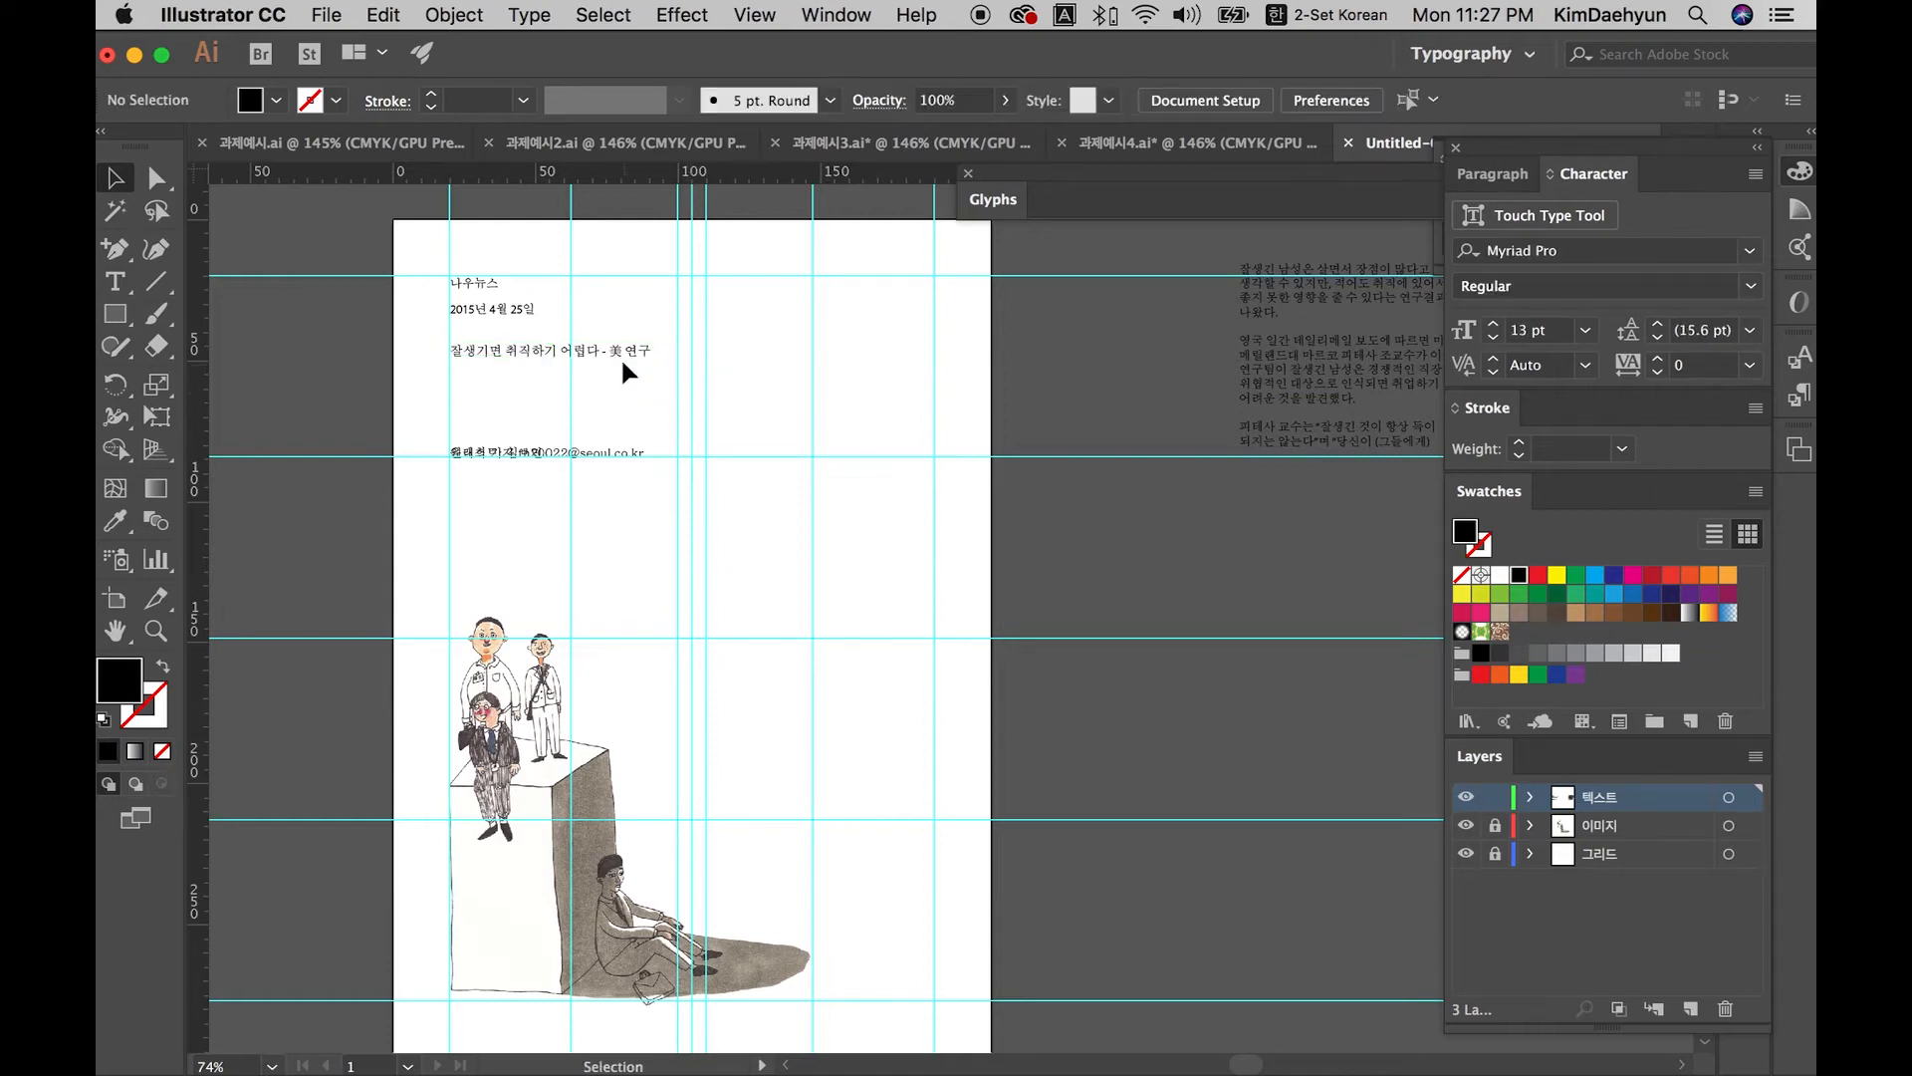
Step: Try to enlarge the 13 pt headline by scaling its bounding box, and undo the scaling
{"action": "left_click", "coordinate": [622, 349]}
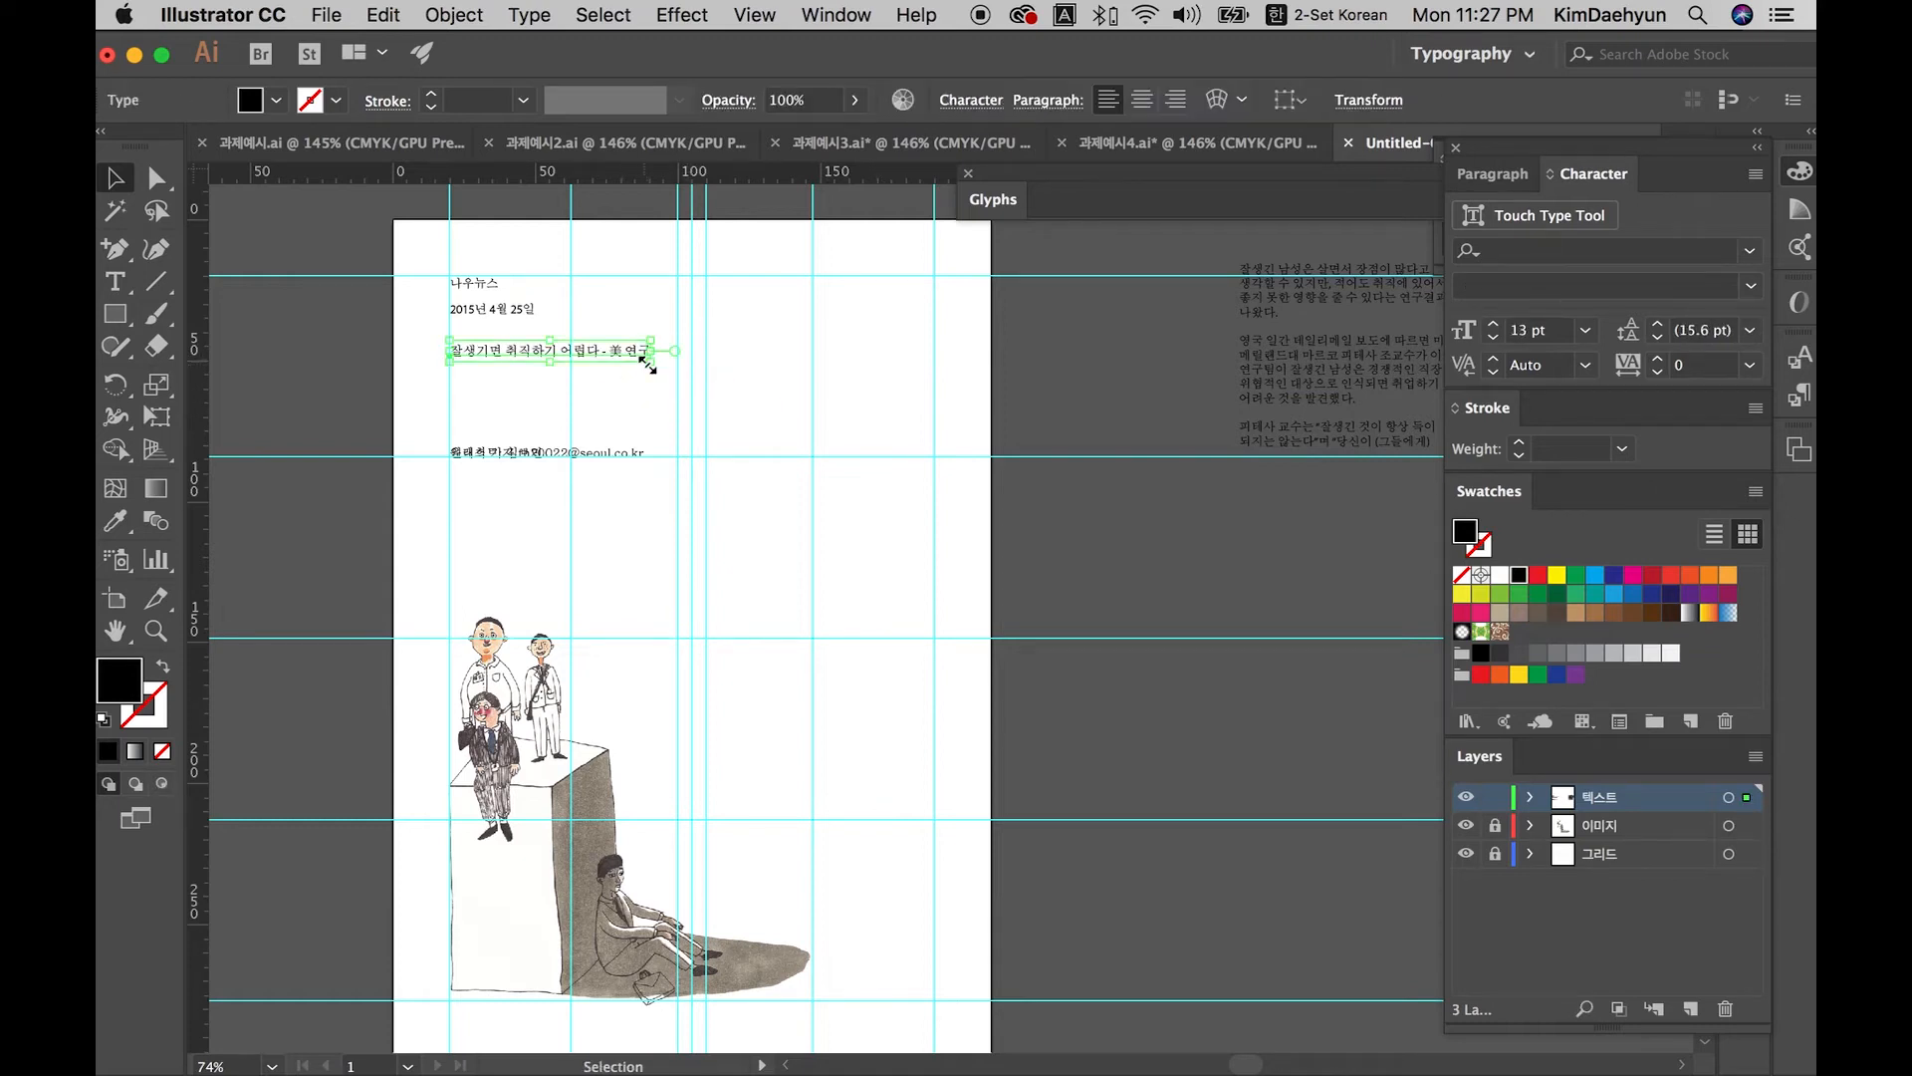
{"action": "left_click_drag", "start_coordinate": [646, 360], "coordinate": [768, 428]}
{"action": "key", "text": "super+z"}
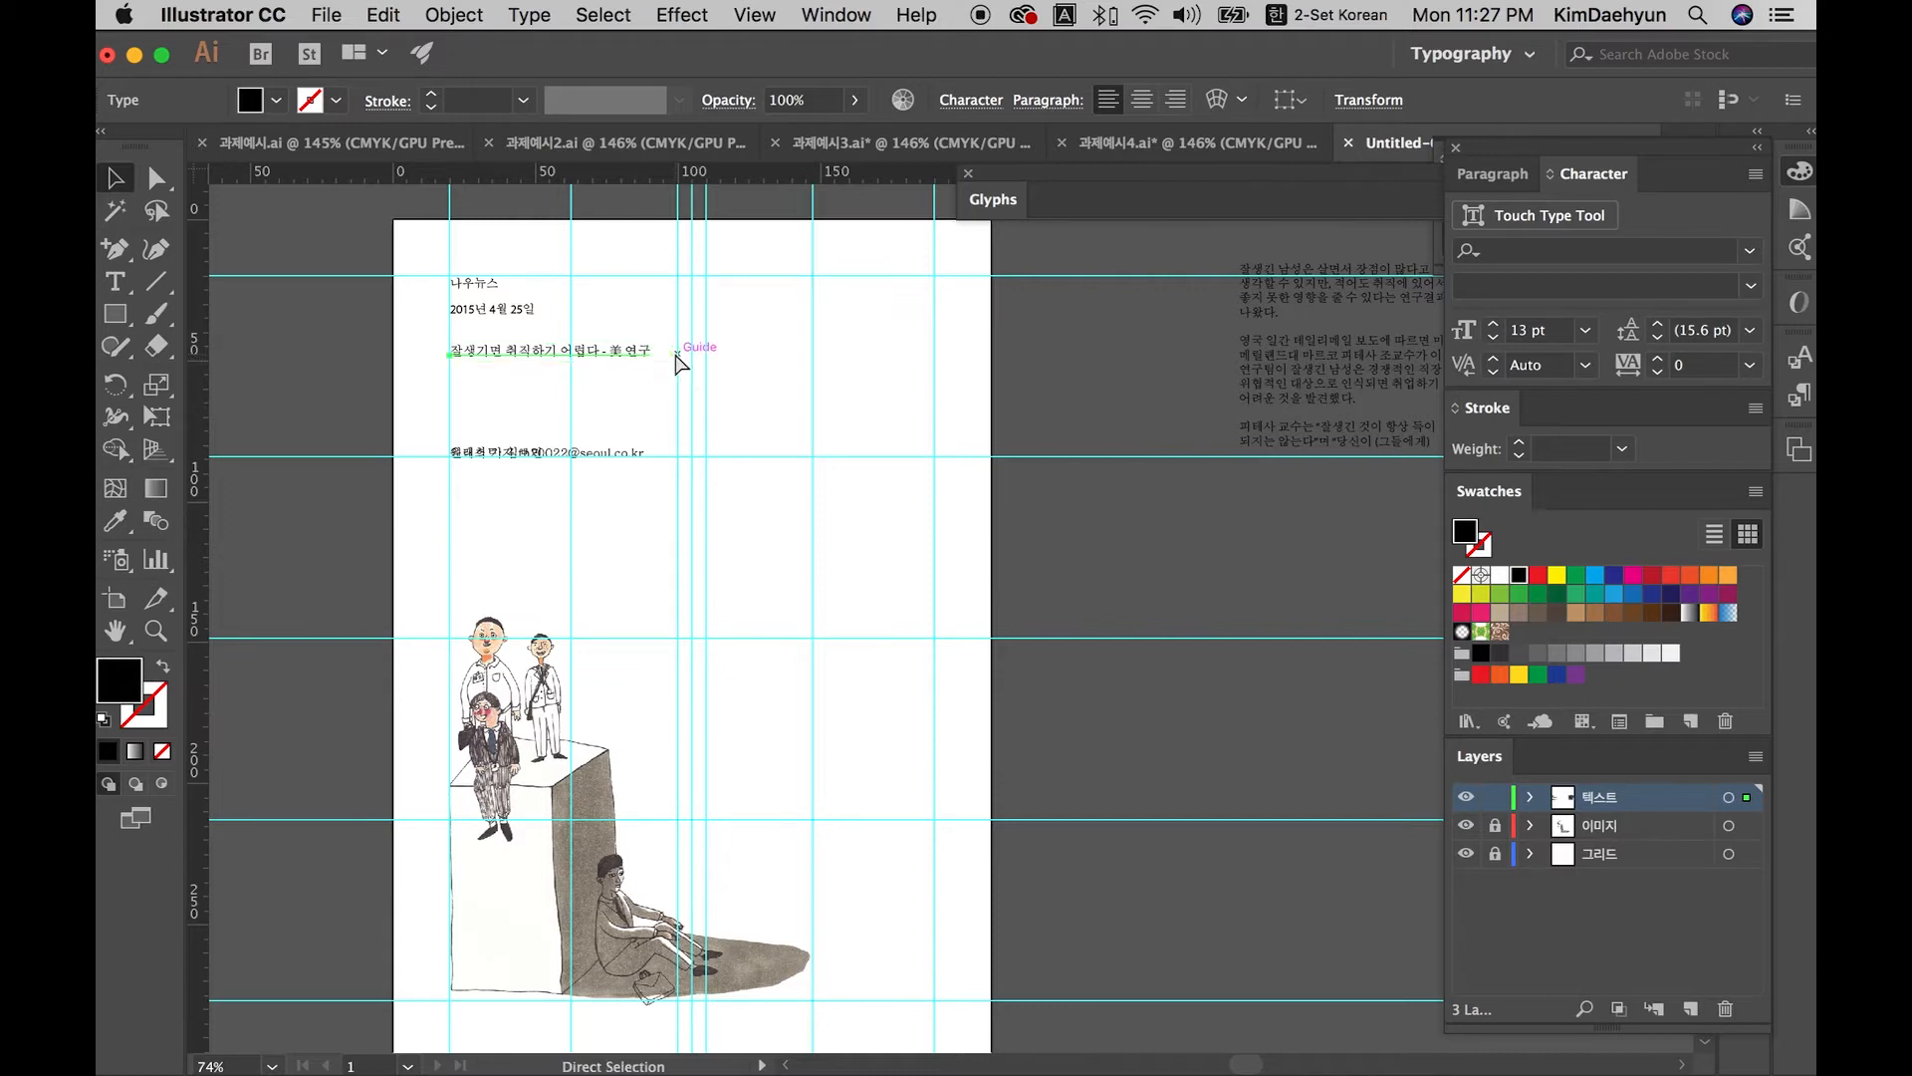
Step: Convert the headline to area type and resize its frame to about 50 mm wide so the text wraps onto two lines
{"action": "key", "text": "super+equal"}
{"action": "key", "text": "super+equal"}
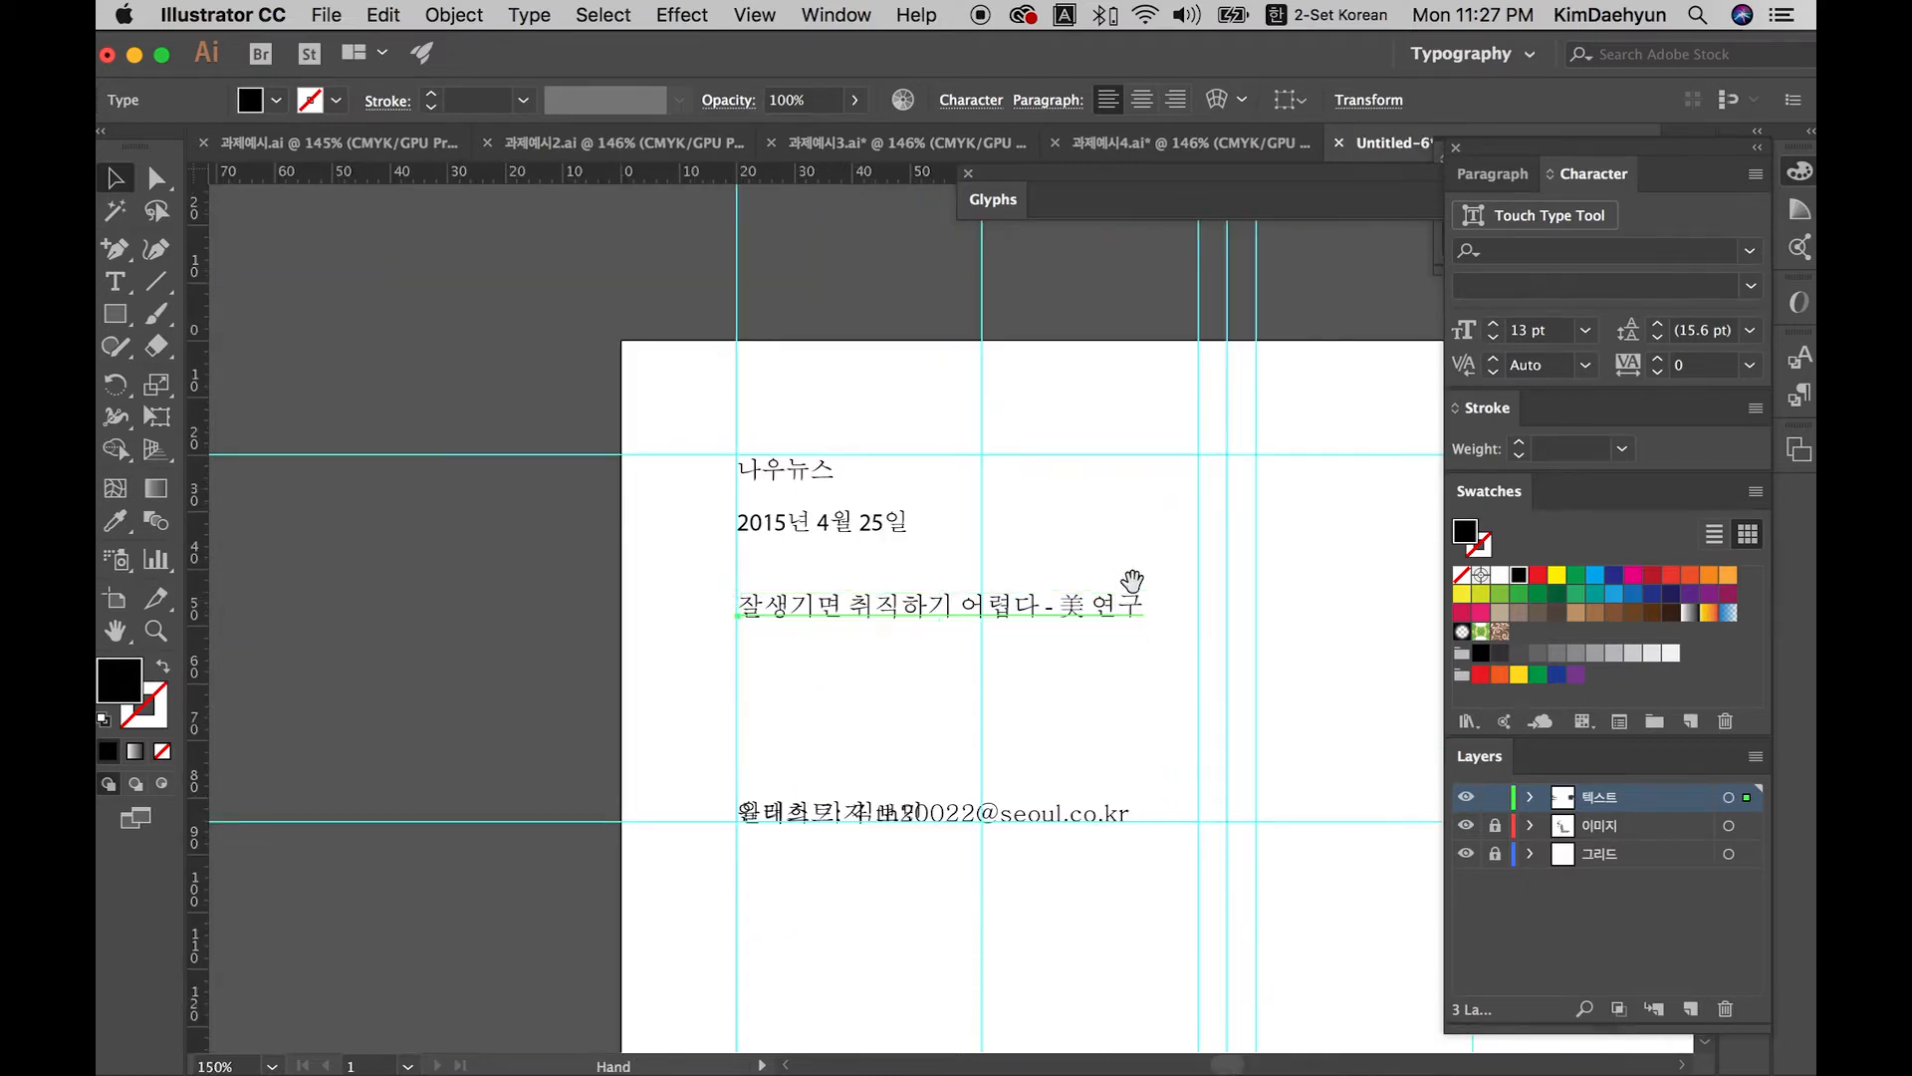
{"action": "left_click_drag", "start_coordinate": [1131, 585], "coordinate": [738, 358]}
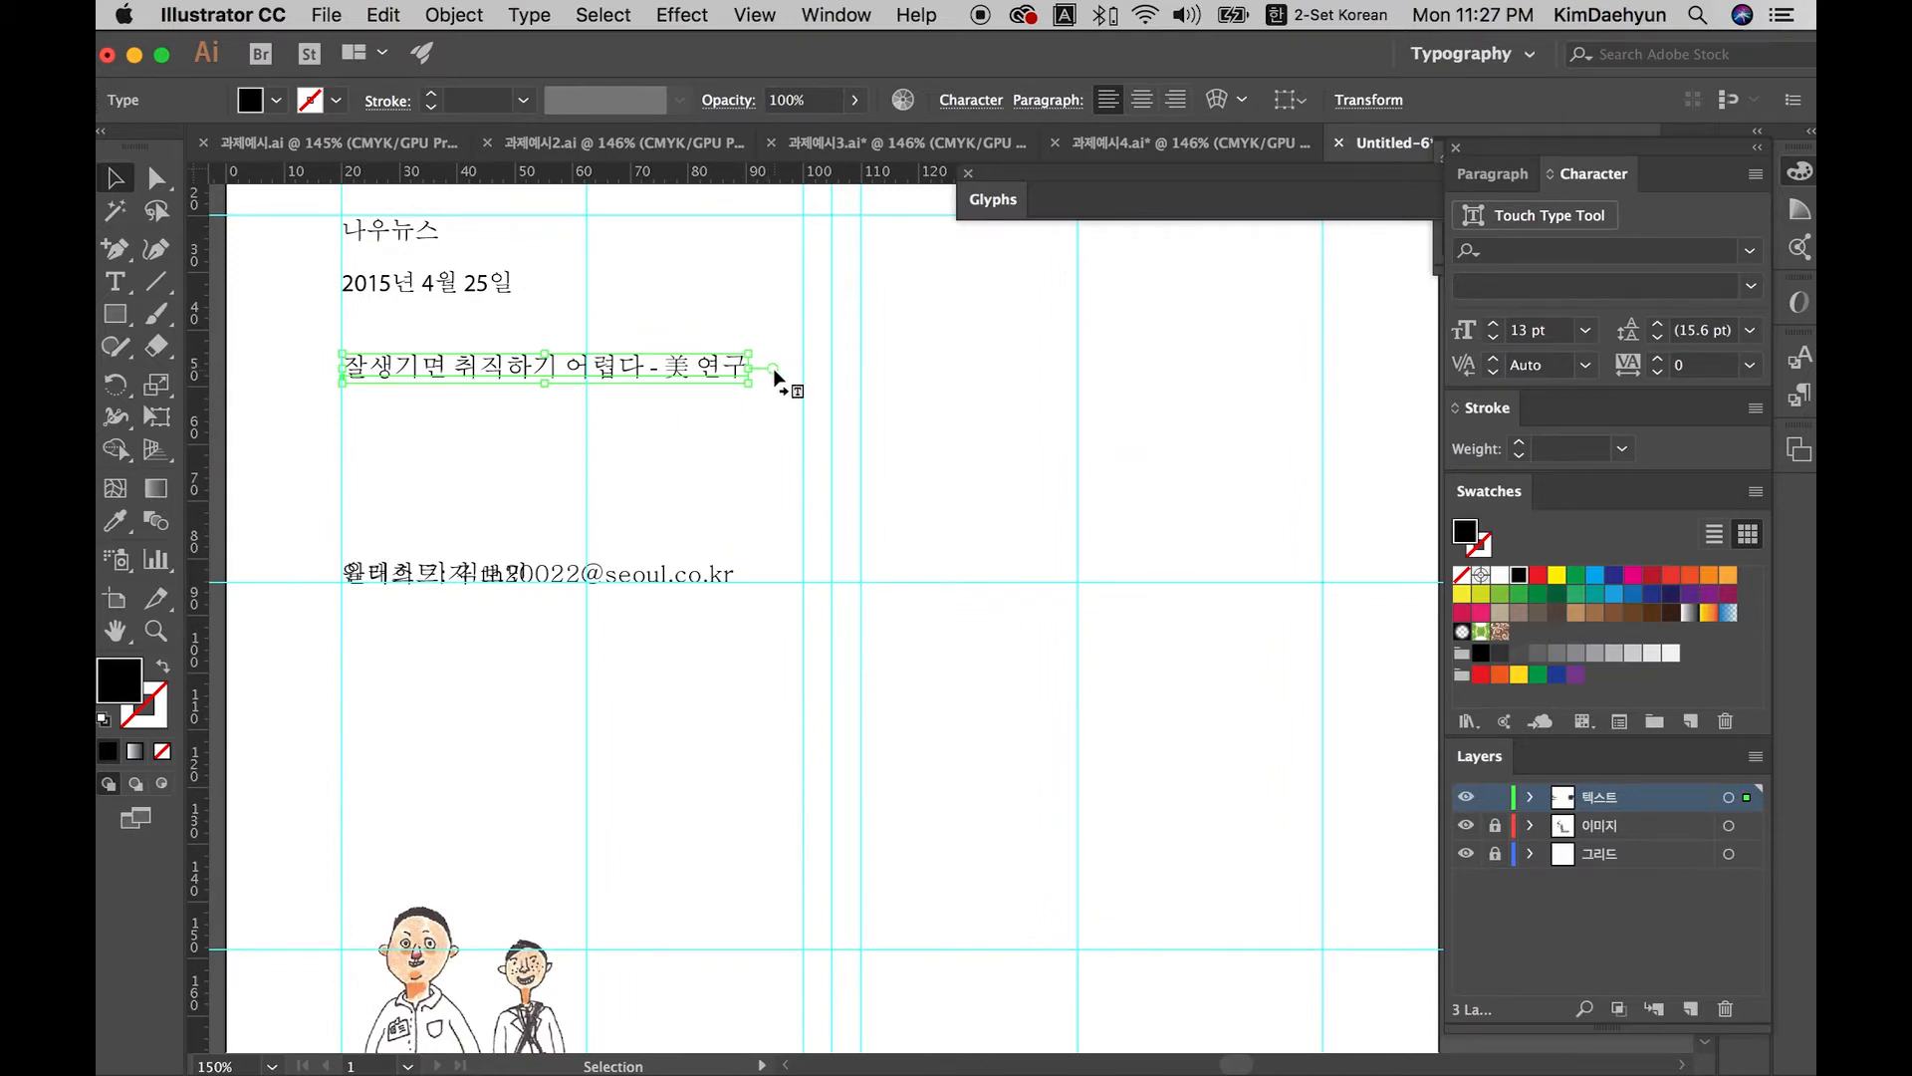
{"action": "left_click_drag", "start_coordinate": [773, 367], "coordinate": [587, 520]}
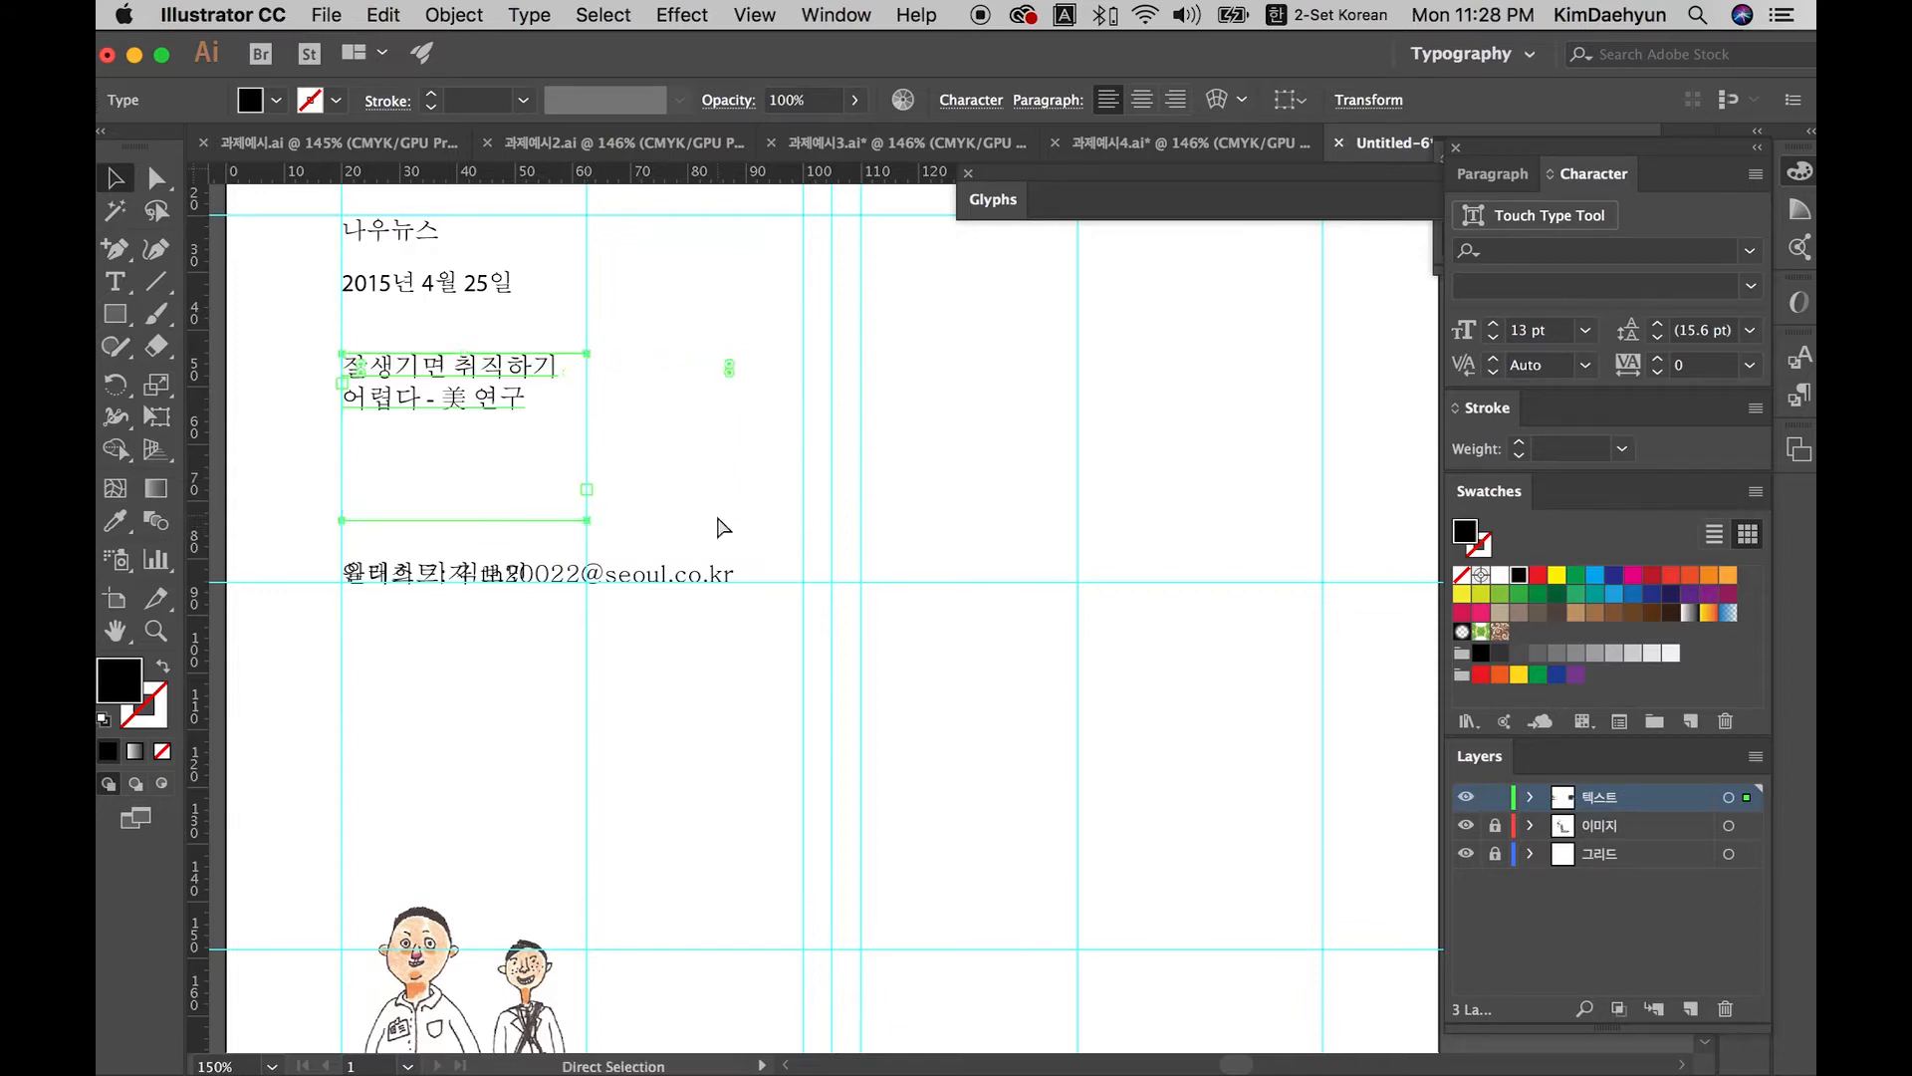
{"action": "key", "text": "super+z"}
{"action": "left_click_drag", "start_coordinate": [749, 384], "coordinate": [632, 489]}
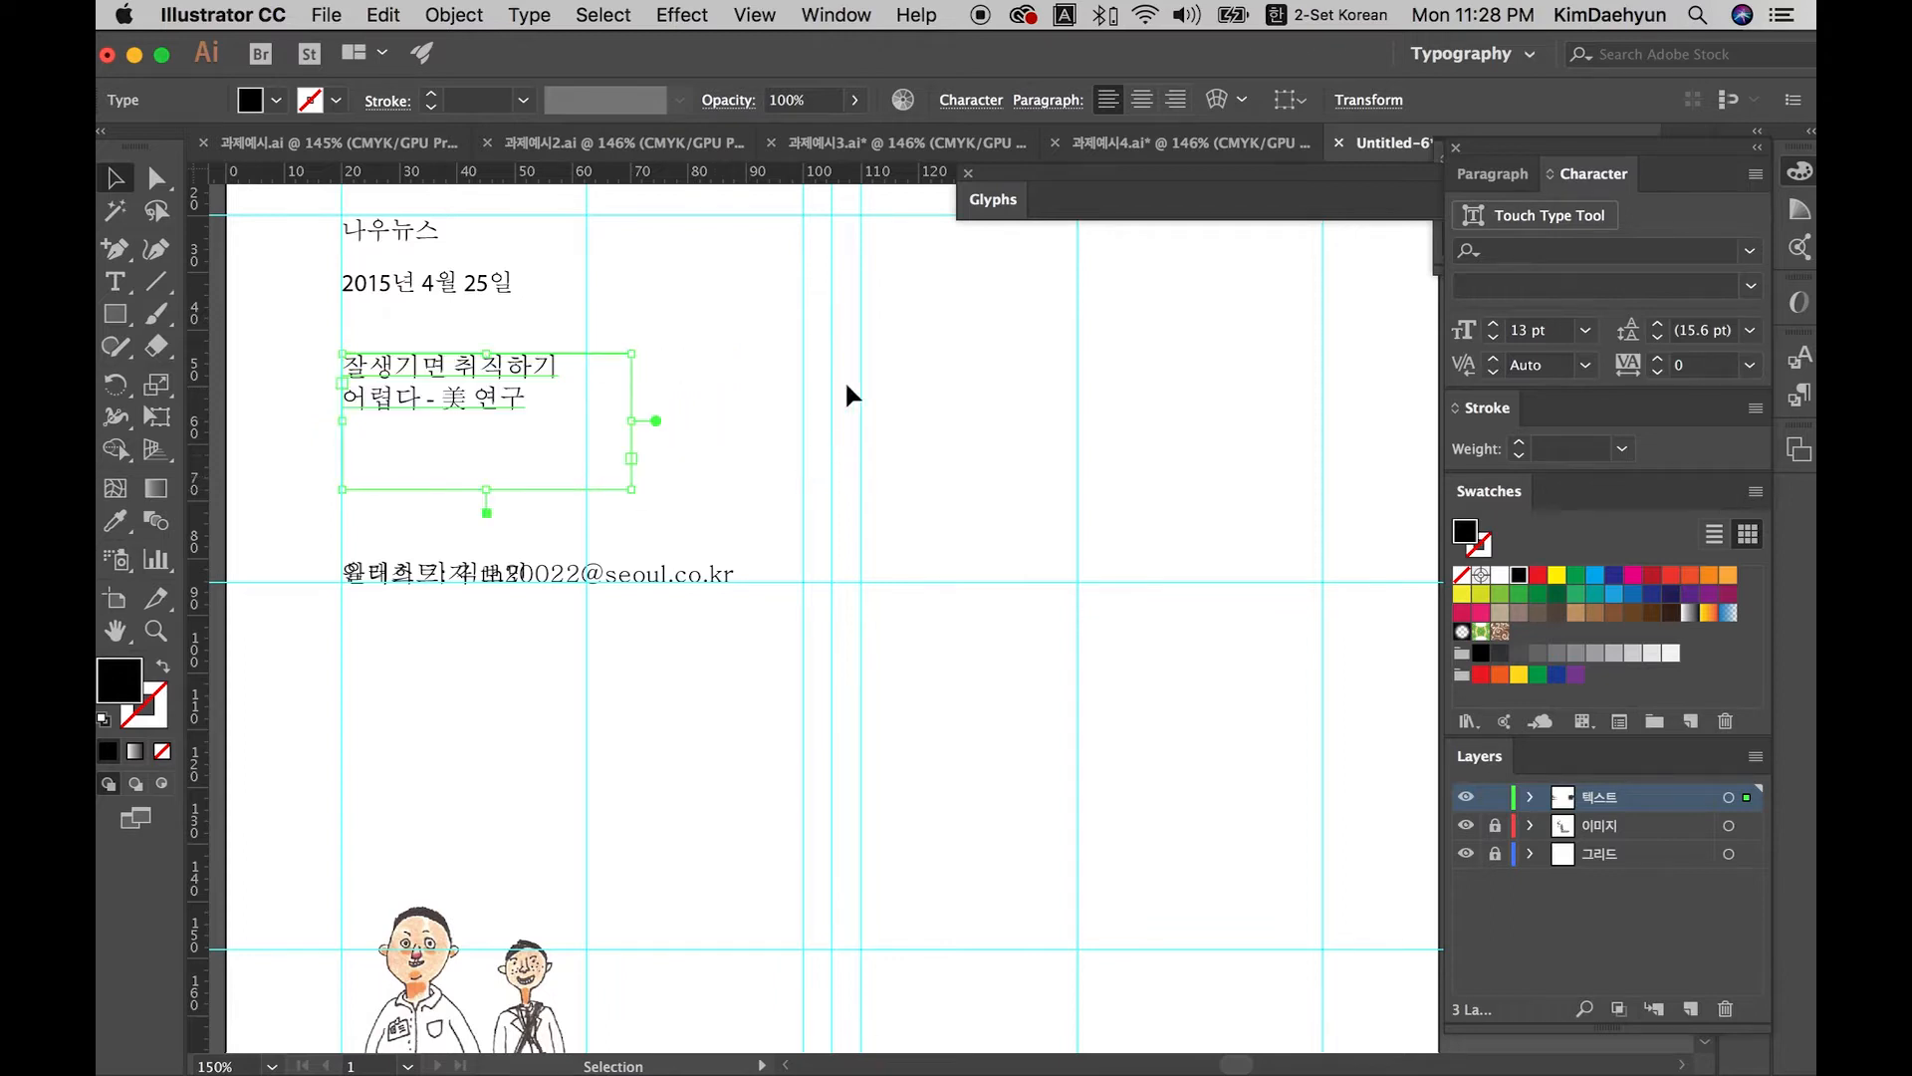
Step: Draw a placeholder text frame at the right half's starting guide, level with the headline, and widen it to about 75 mm
{"action": "left_click", "coordinate": [115, 282]}
{"action": "left_click_drag", "start_coordinate": [866, 353], "coordinate": [1241, 583]}
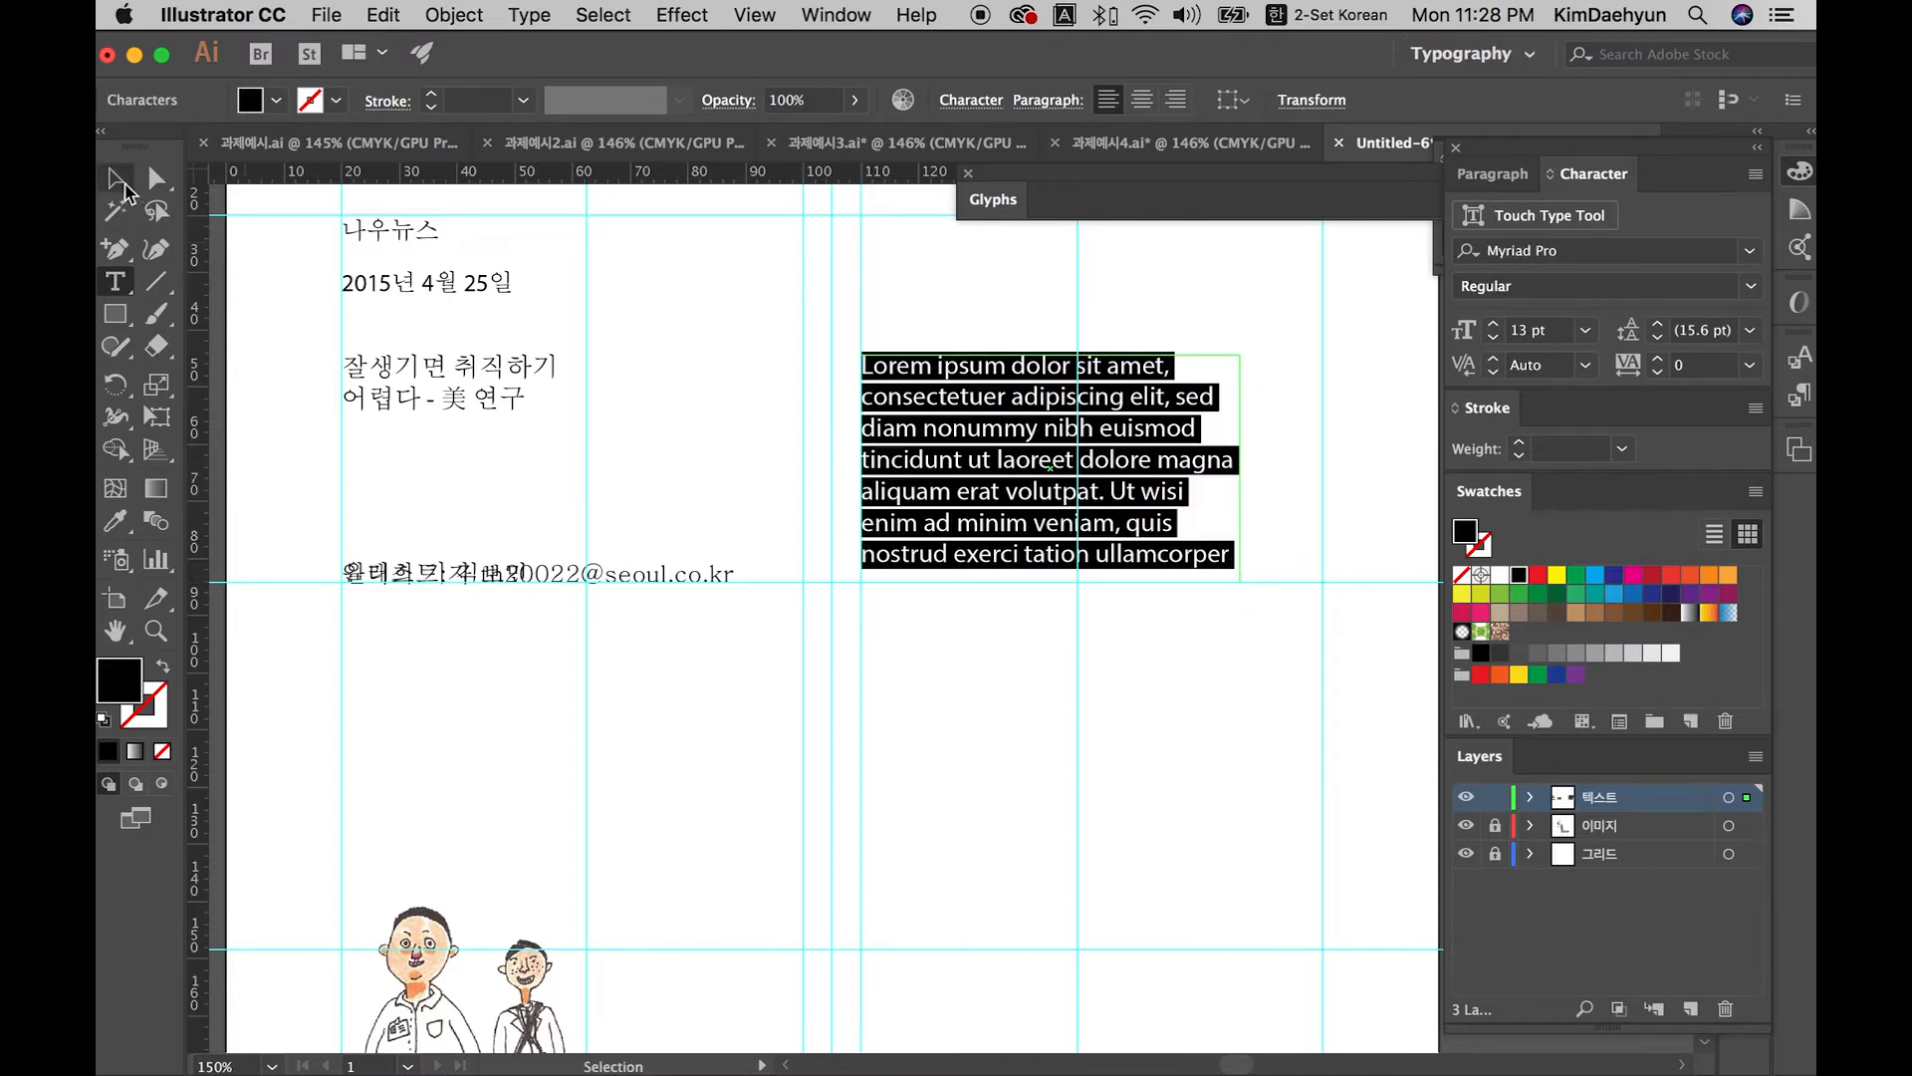
{"action": "left_click", "coordinate": [126, 190]}
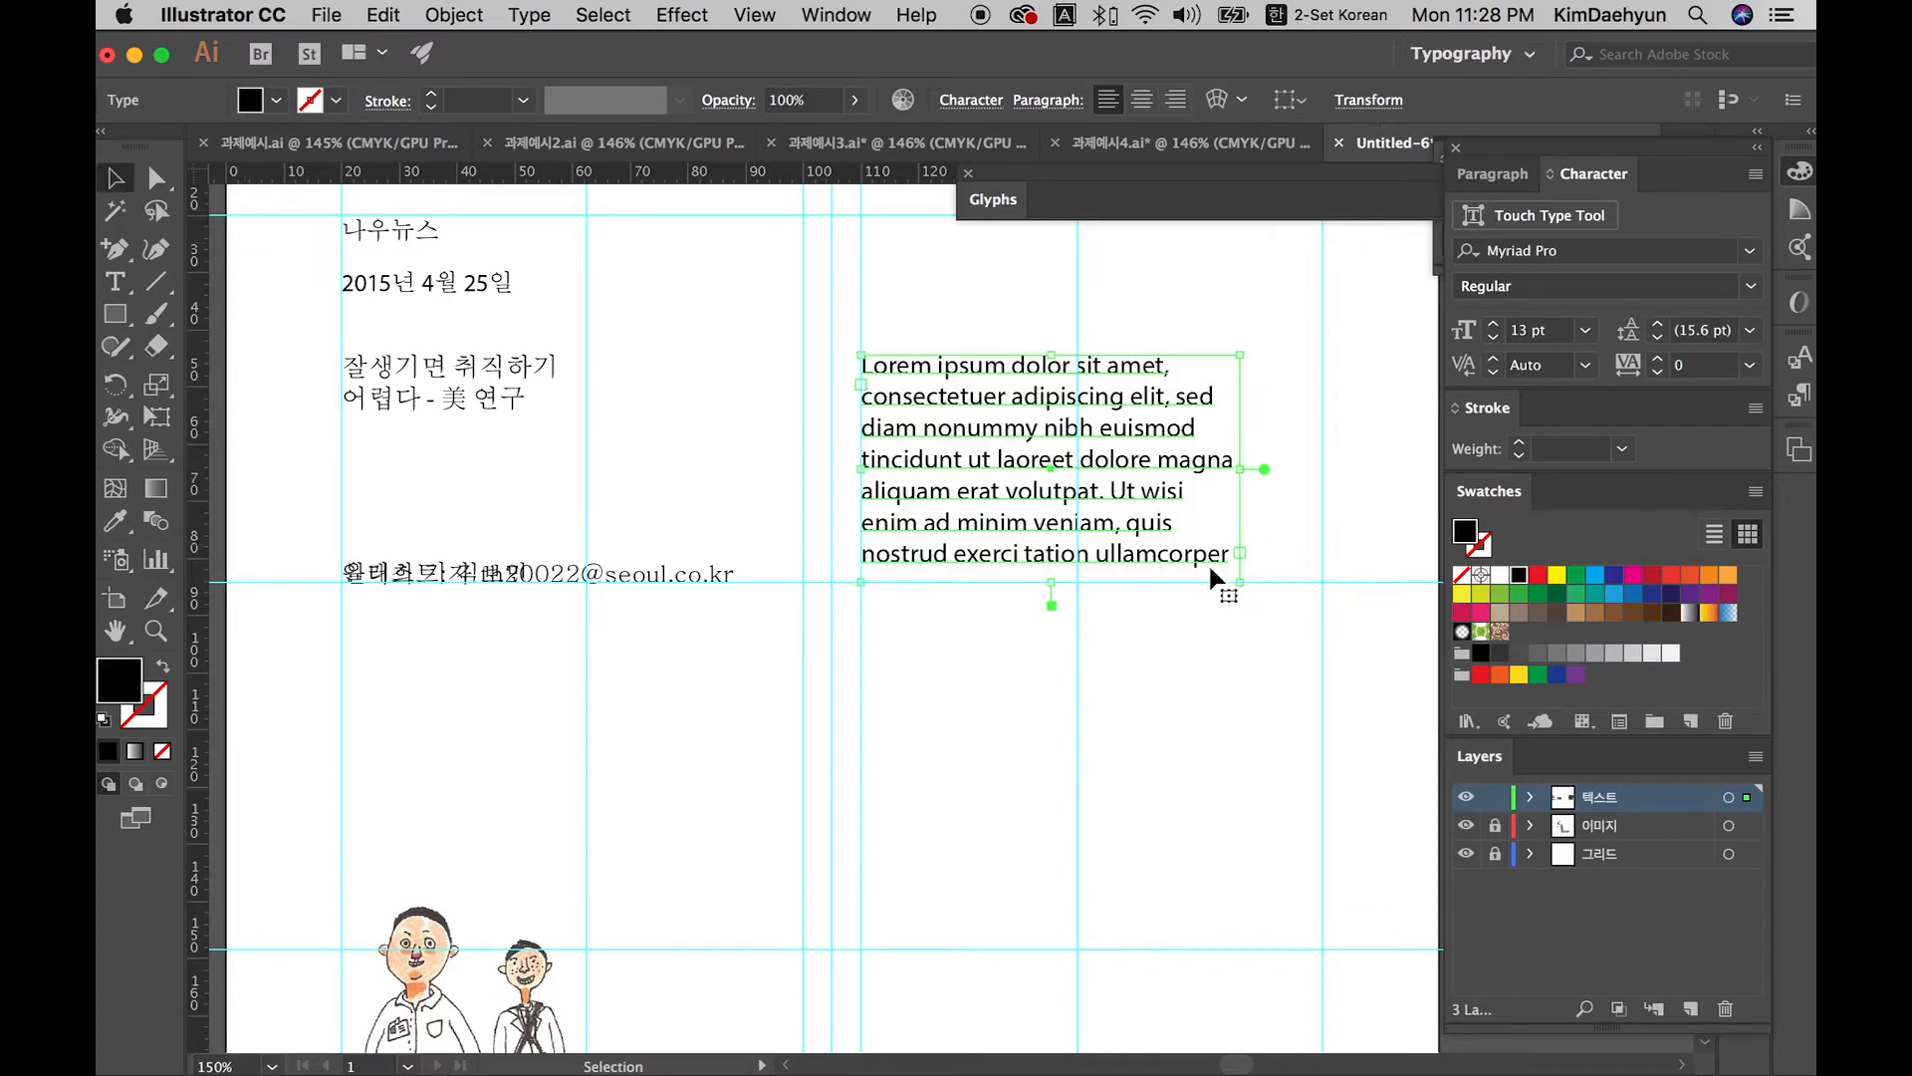
{"action": "left_click_drag", "start_coordinate": [1242, 582], "coordinate": [1294, 572]}
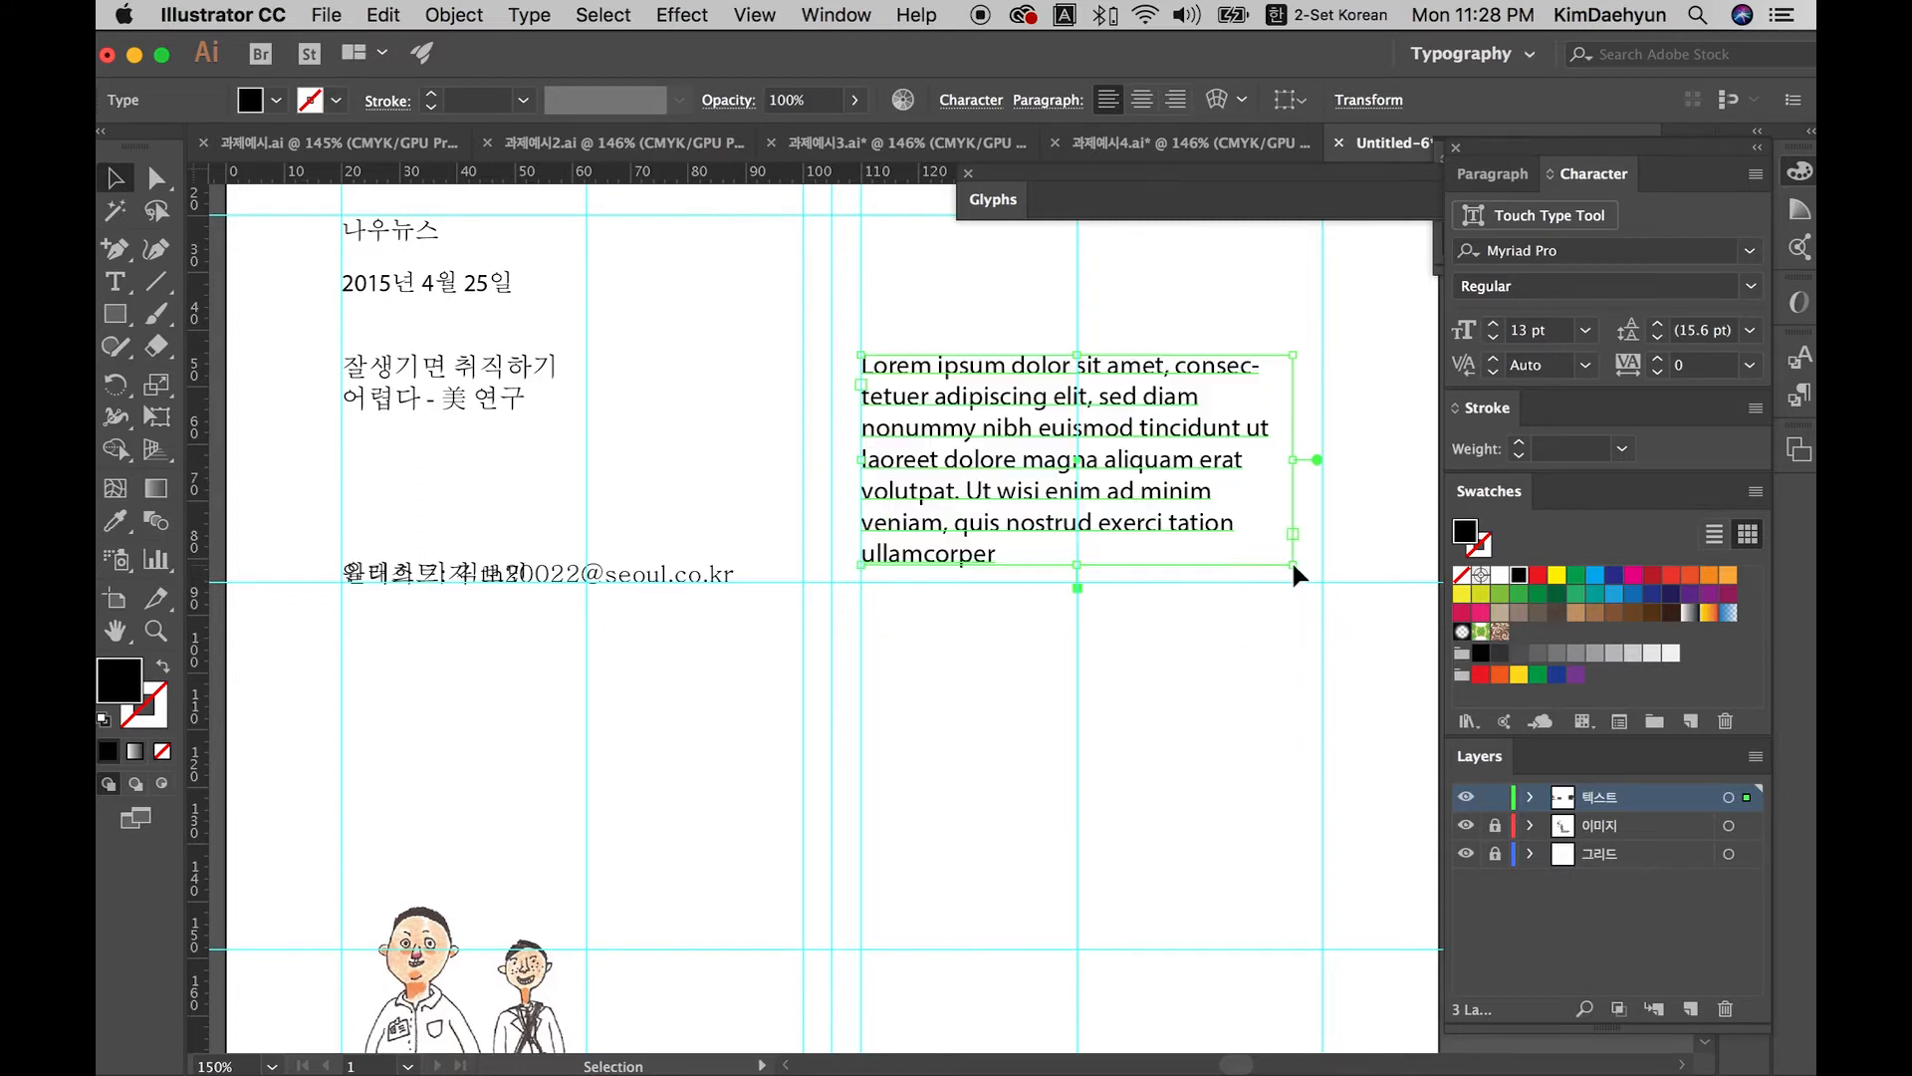
Step: Convert the placeholder frame to point type, stretch it to the right margin guide, and undo back to before the placeholder was drawn
{"action": "double_click", "coordinate": [1316, 460]}
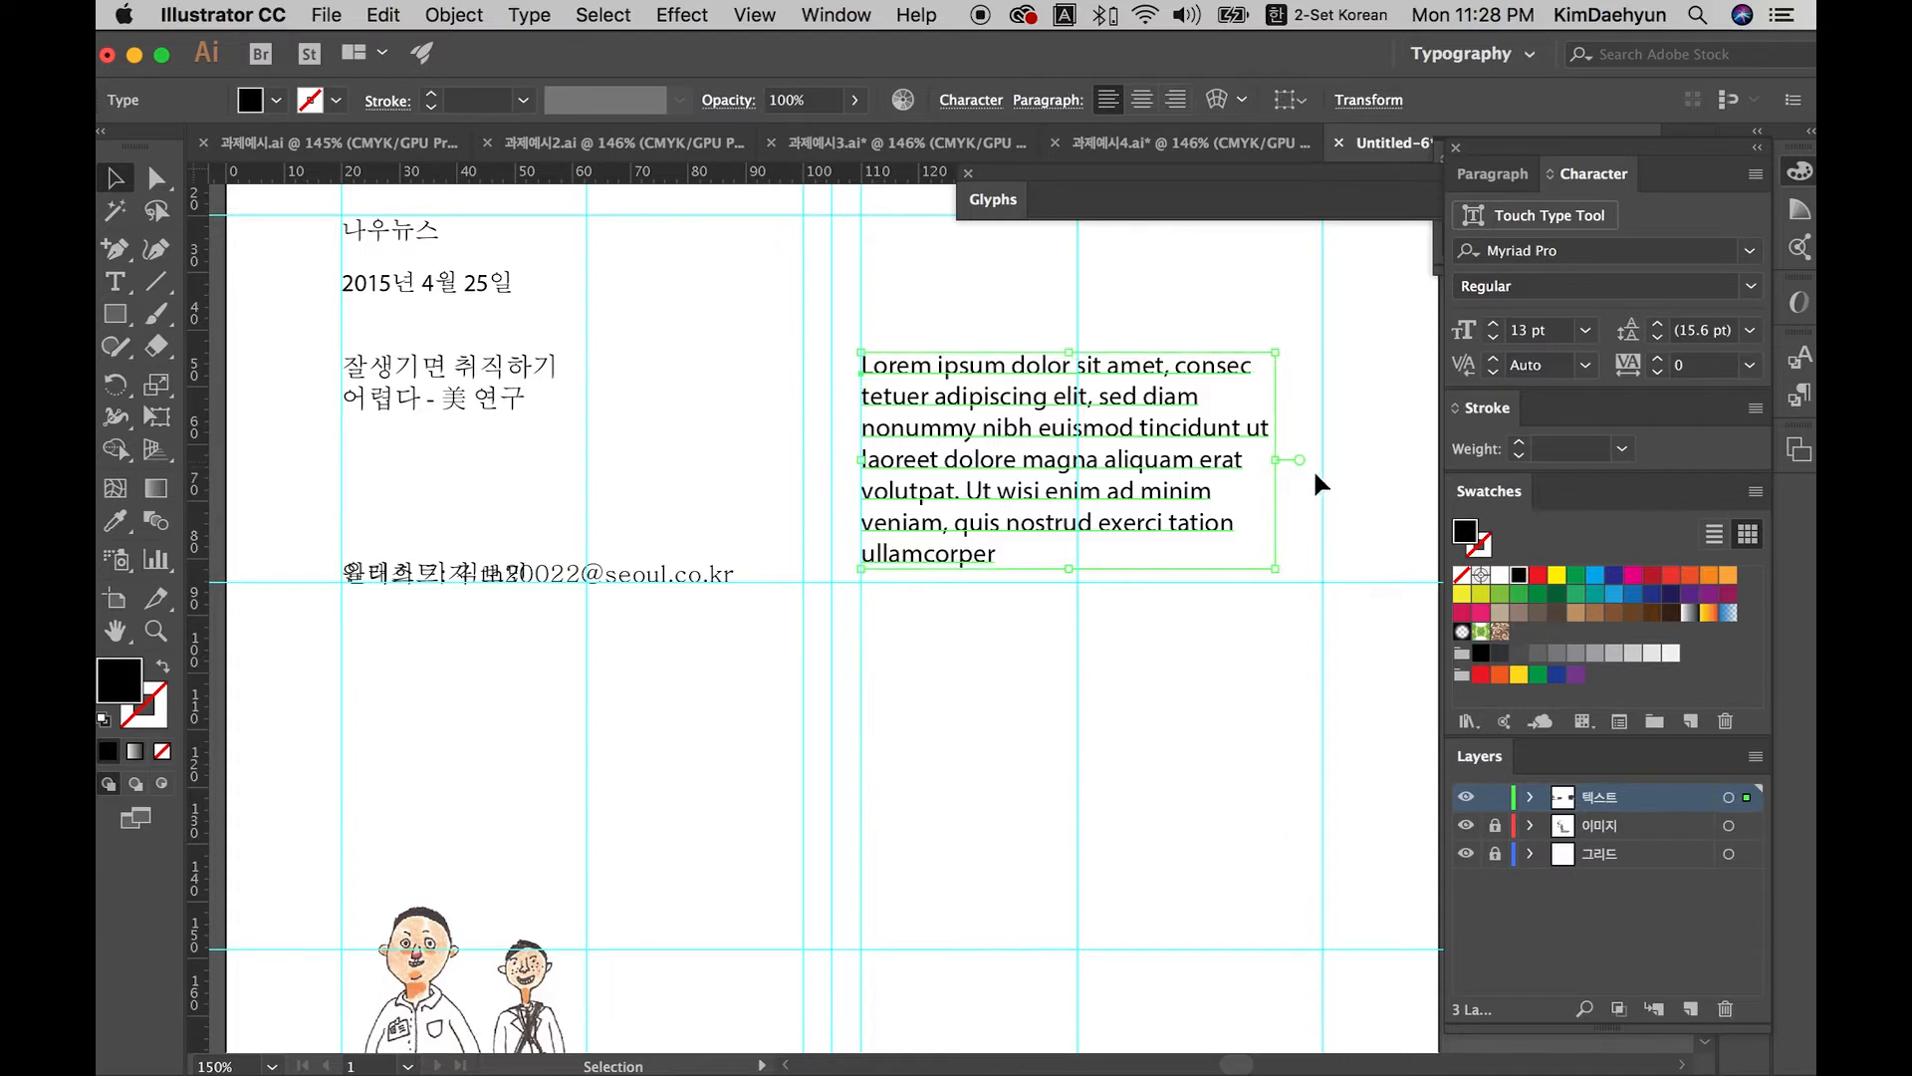
{"action": "left_click_drag", "start_coordinate": [1277, 560], "coordinate": [1328, 878]}
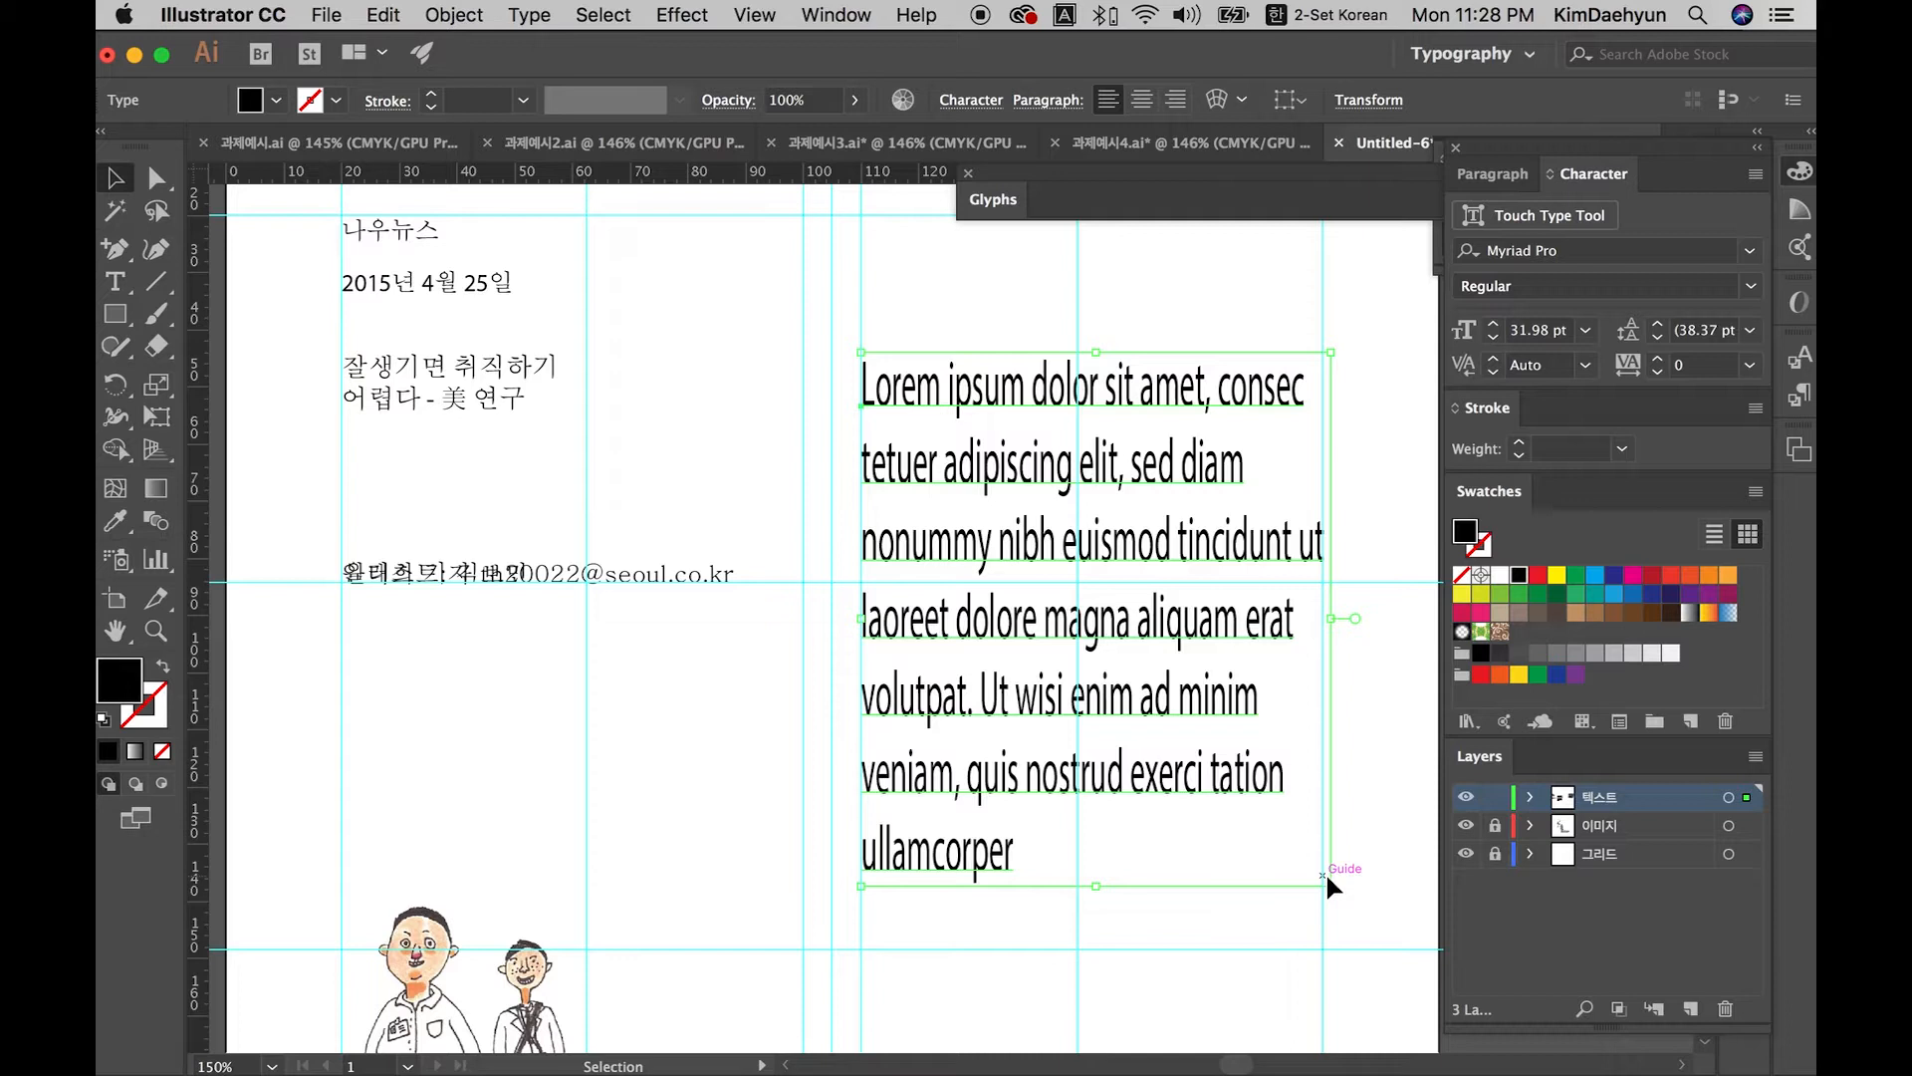
{"action": "key", "text": "super+z"}
{"action": "key", "text": "super+minus"}
{"action": "key", "text": "super+minus"}
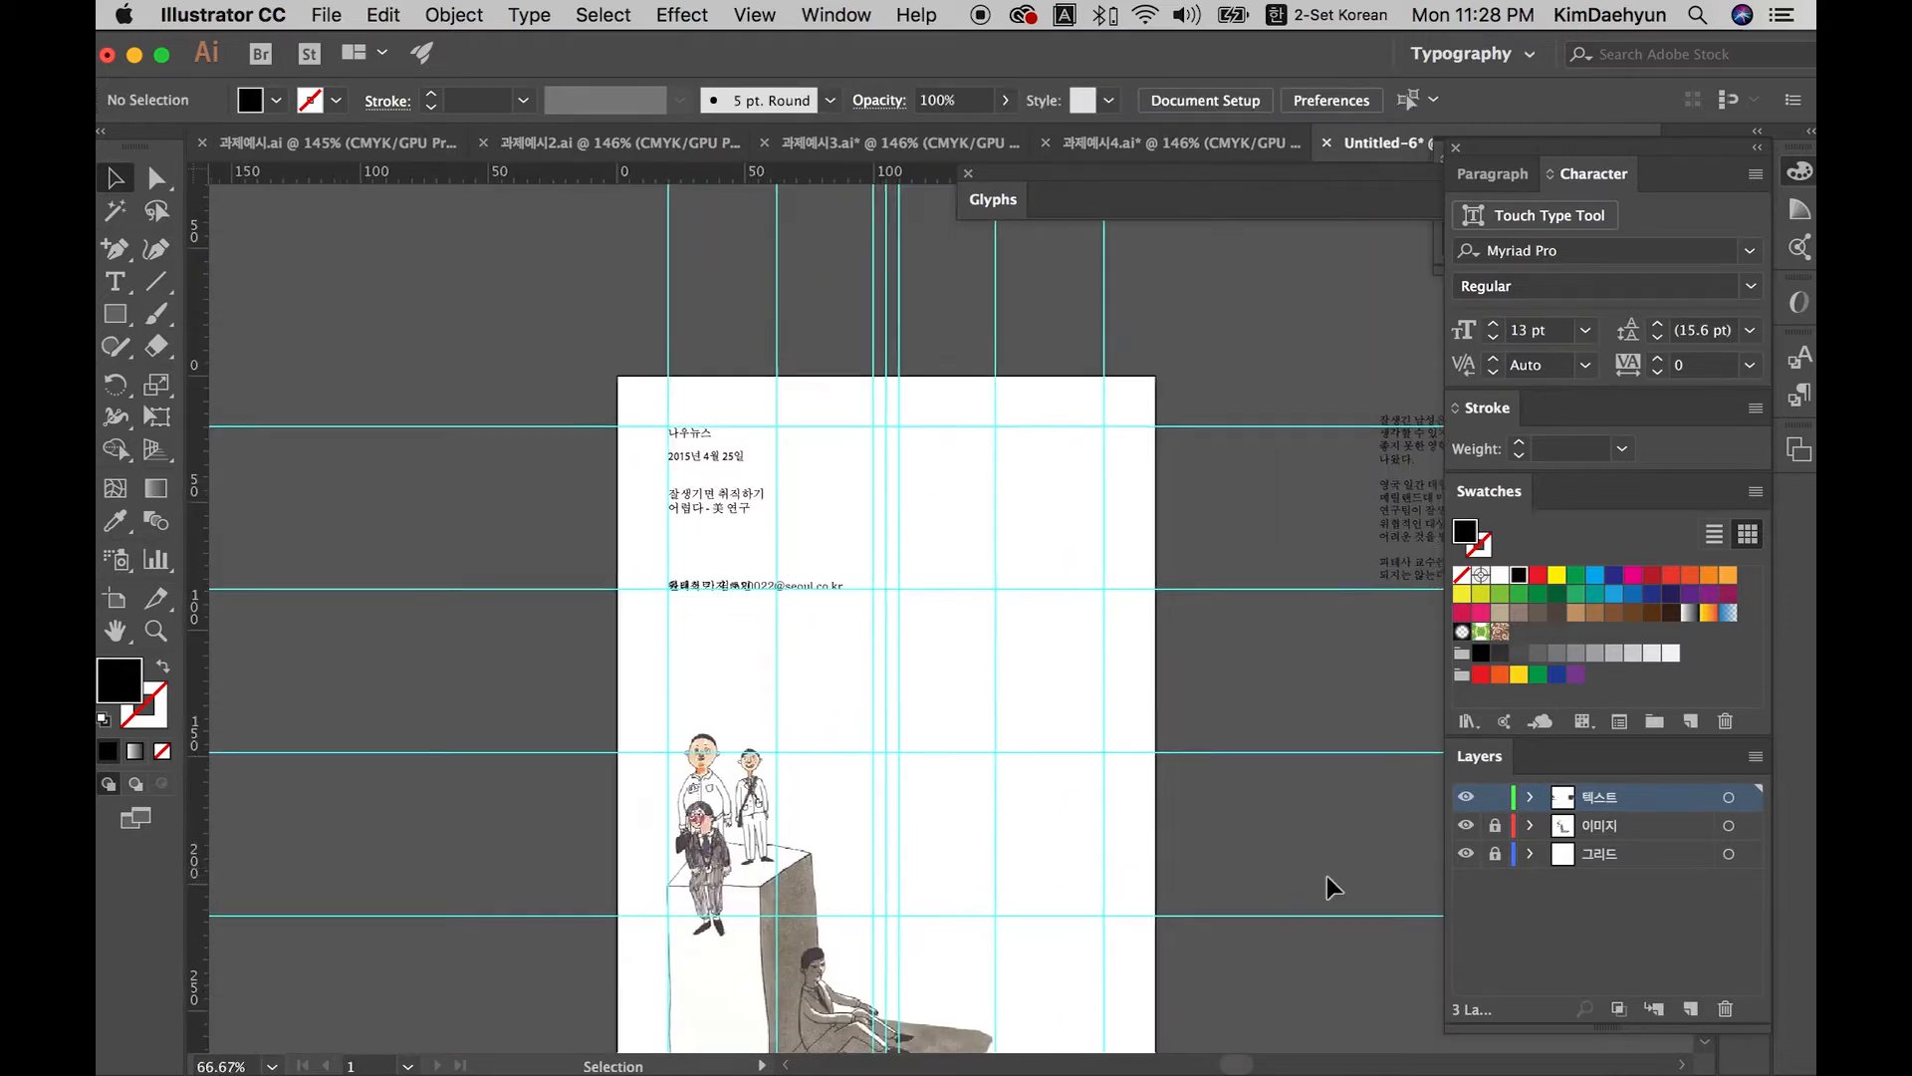
Step: Move the illustrator credit and reporter byline up beneath the headline, with the credit above the byline
{"action": "scroll", "coordinate": [1326, 876], "scroll_direction": "down", "scroll_amount": 1}
{"action": "mouse_move", "coordinate": [724, 572]}
{"action": "left_mouse_down"}
{"action": "mouse_move", "coordinate": [717, 521]}
{"action": "mouse_move", "coordinate": [724, 549]}
{"action": "left_mouse_up"}
{"action": "left_click", "coordinate": [713, 595]}
{"action": "left_click", "coordinate": [905, 564]}
Step: Select the article body's text frame lying outside the page and delete it
{"action": "left_click_drag", "start_coordinate": [1410, 569], "coordinate": [1072, 690]}
{"action": "left_click_drag", "start_coordinate": [1213, 693], "coordinate": [1263, 719]}
{"action": "key", "text": "Delete"}
Step: Draw an area-type frame beneath the byline, from the starting margin guide to the page's first central guide, and paste the article body into it
{"action": "left_click", "coordinate": [129, 291]}
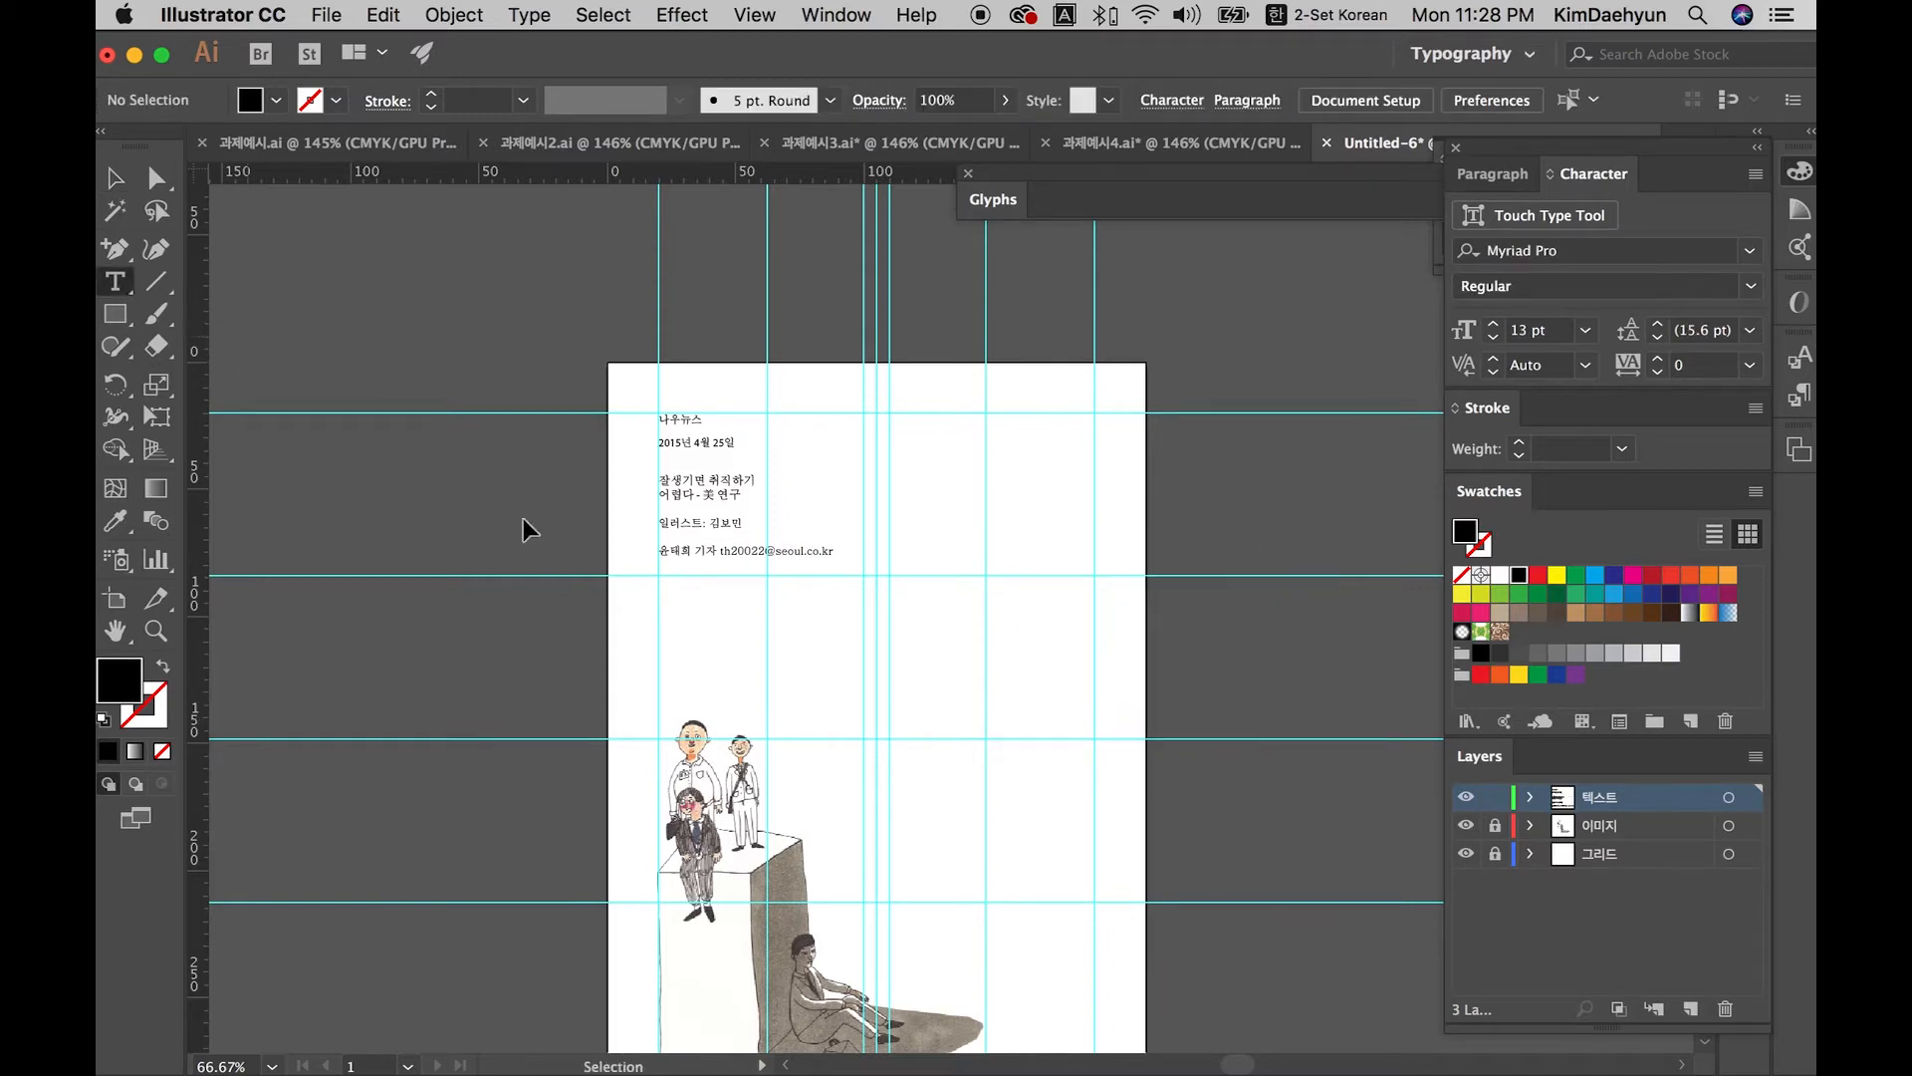
{"action": "left_click_drag", "start_coordinate": [659, 585], "coordinate": [862, 707]}
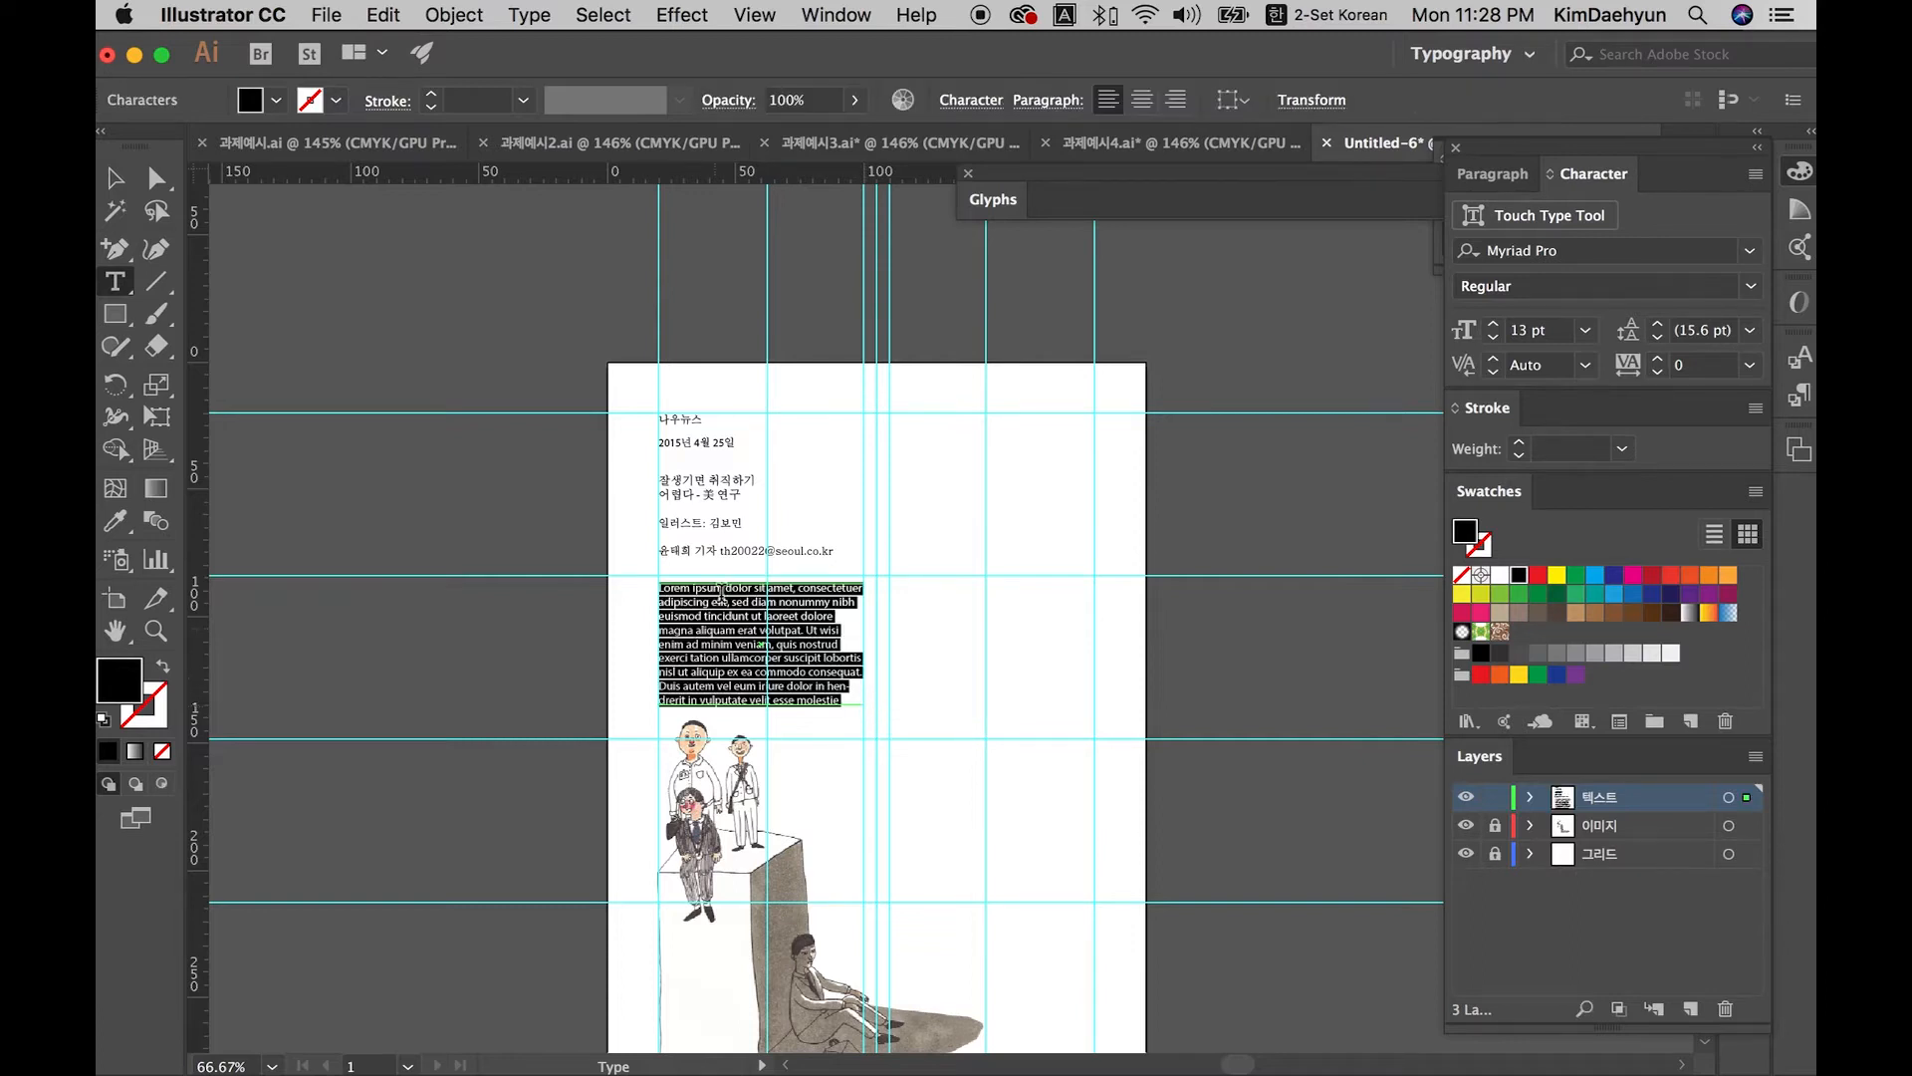
{"action": "scroll", "coordinate": [818, 655], "scroll_direction": "down", "scroll_amount": 1}
{"action": "scroll", "coordinate": [818, 656], "scroll_direction": "down", "scroll_amount": 5}
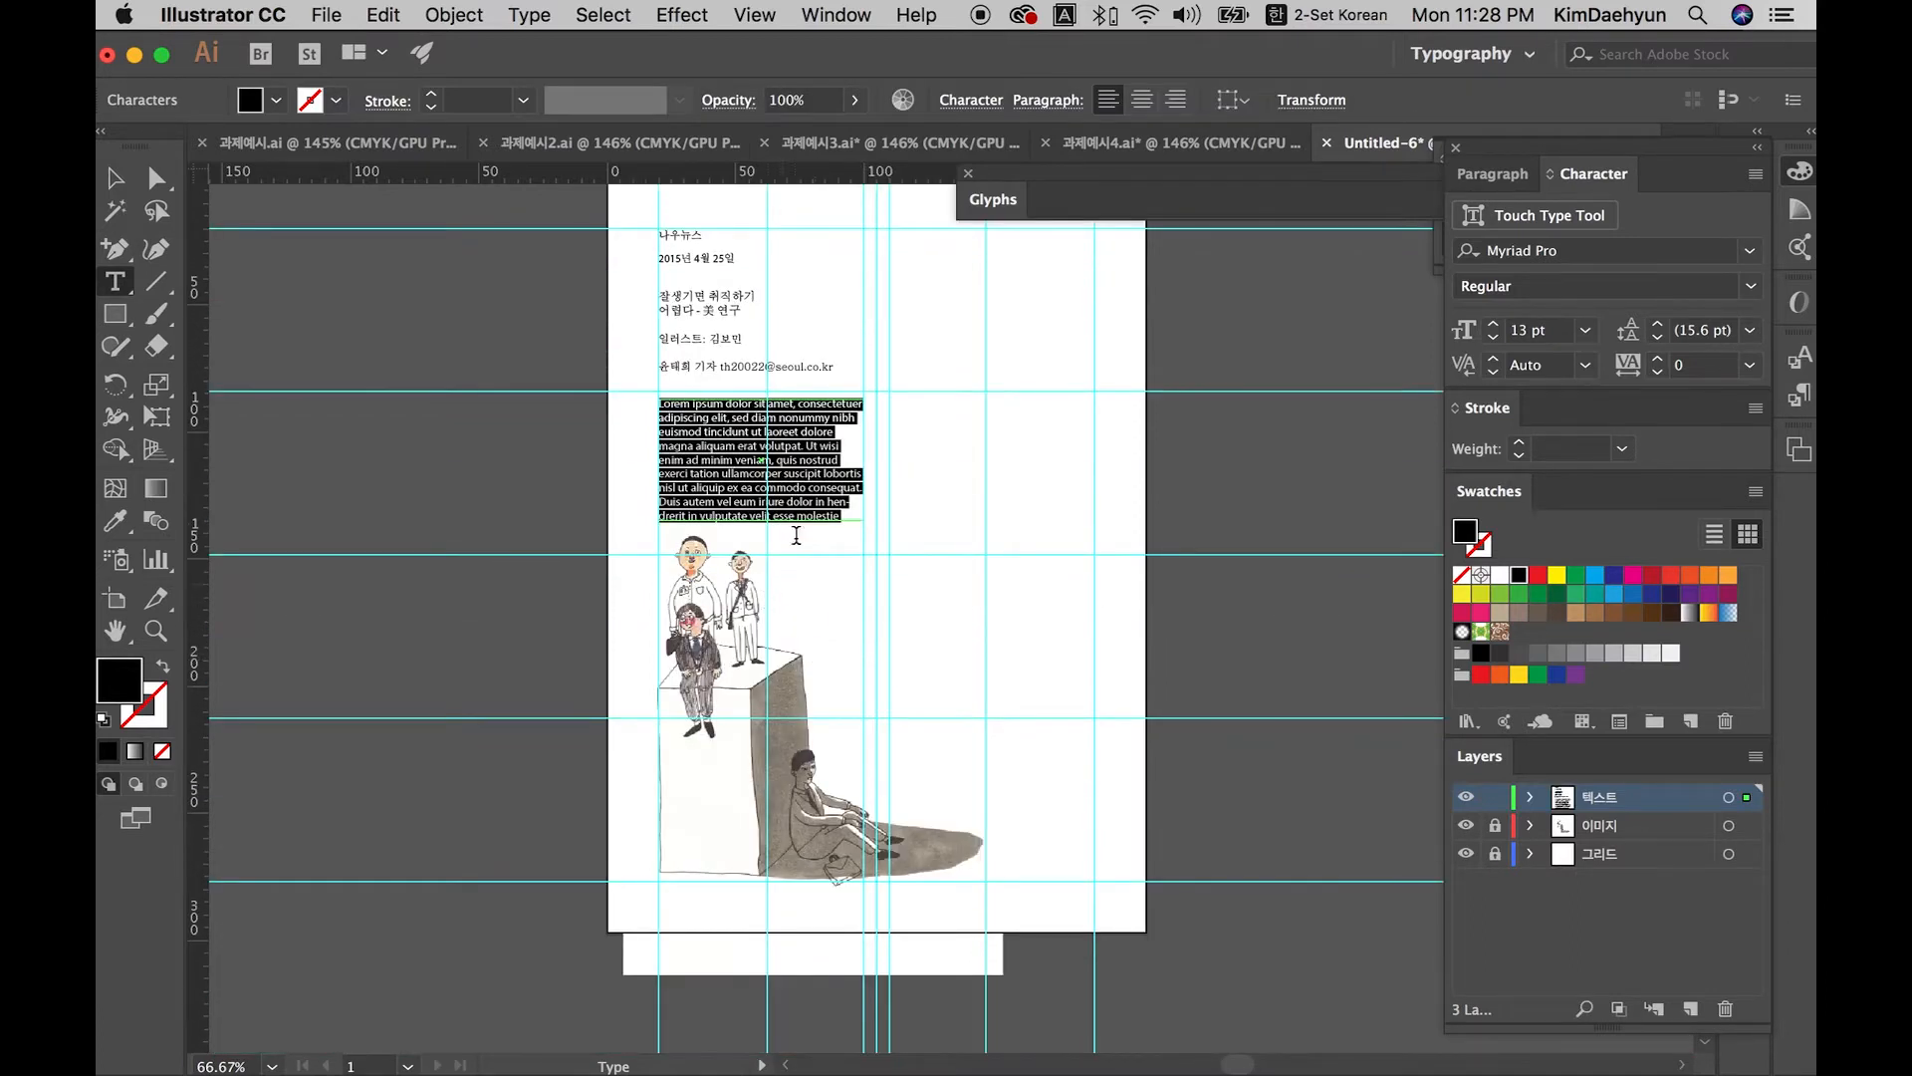
{"action": "key", "text": "super"}
{"action": "key", "text": "super+v"}
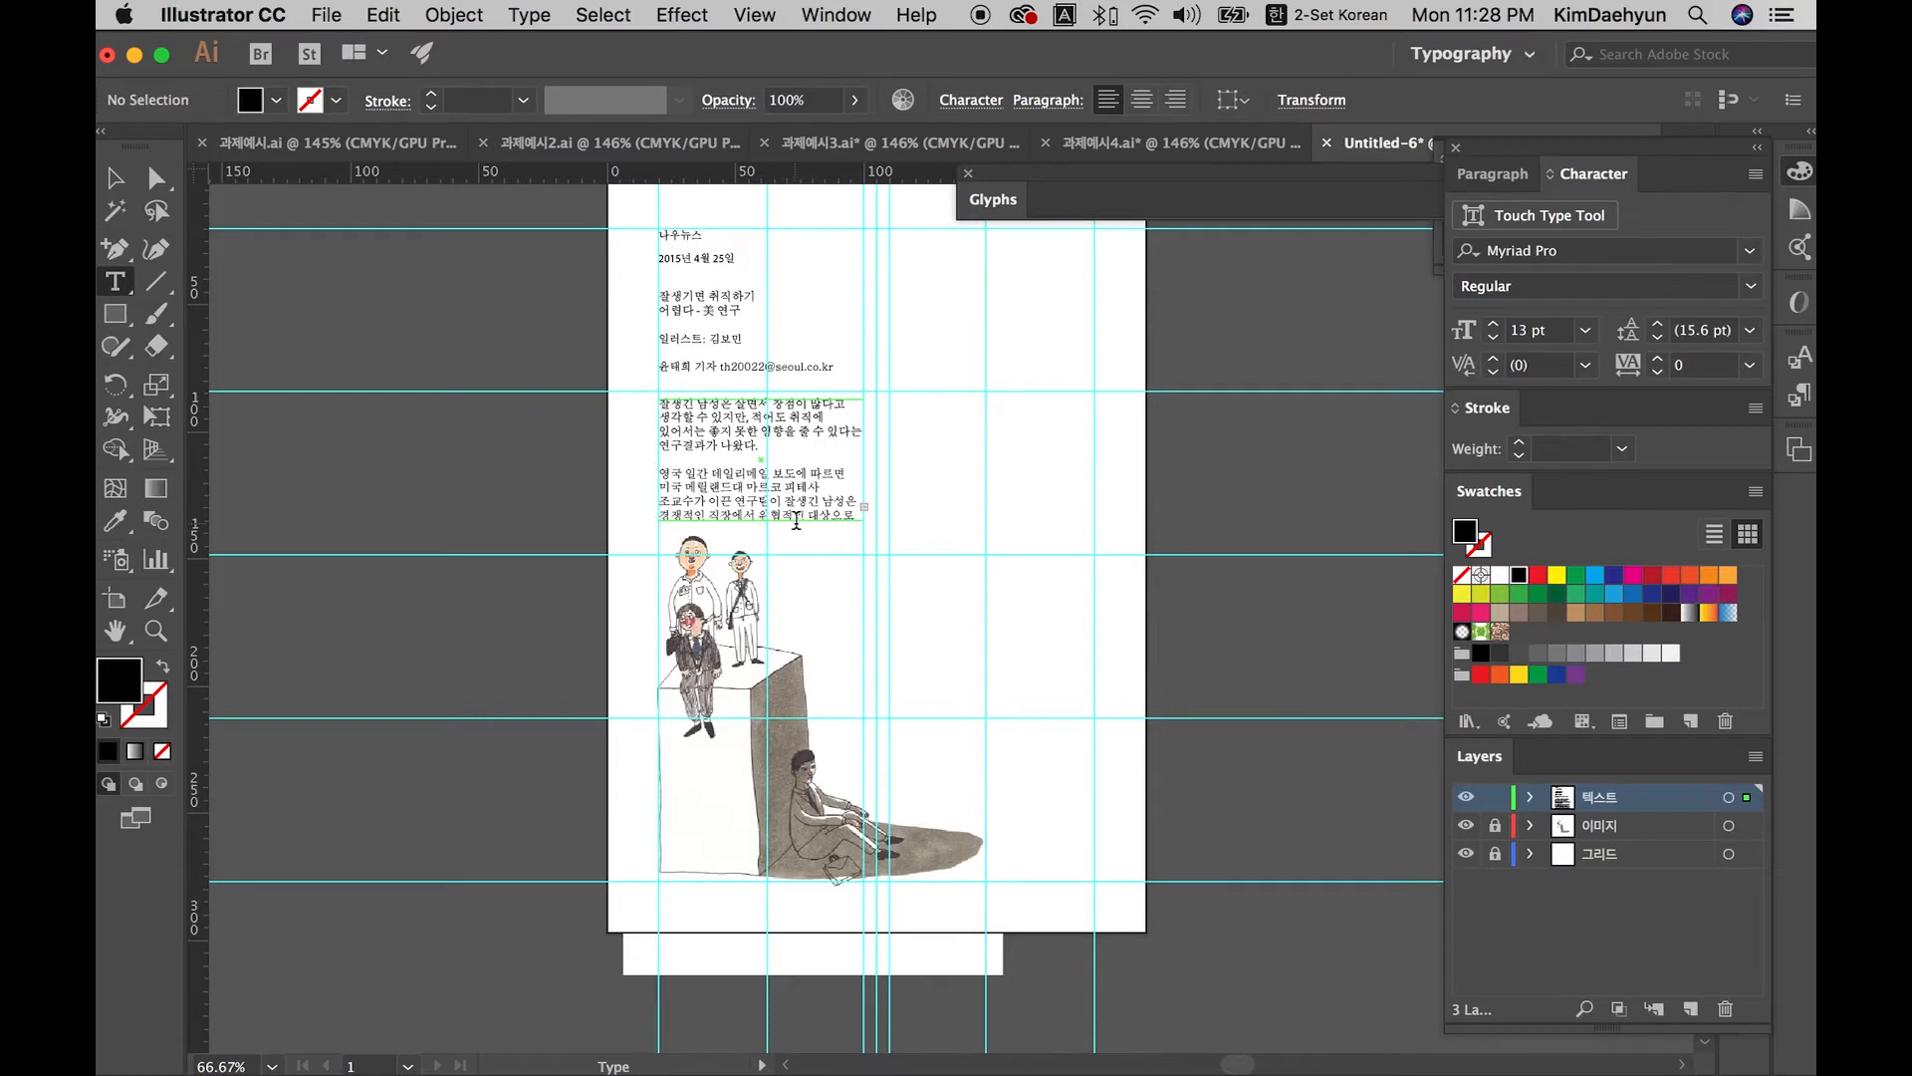
{"action": "key", "text": "Escape"}
{"action": "left_click", "coordinate": [958, 555]}
Step: Switch to TextEdit and copy the article source line with its URL below the body text
{"action": "key", "text": "super+equal"}
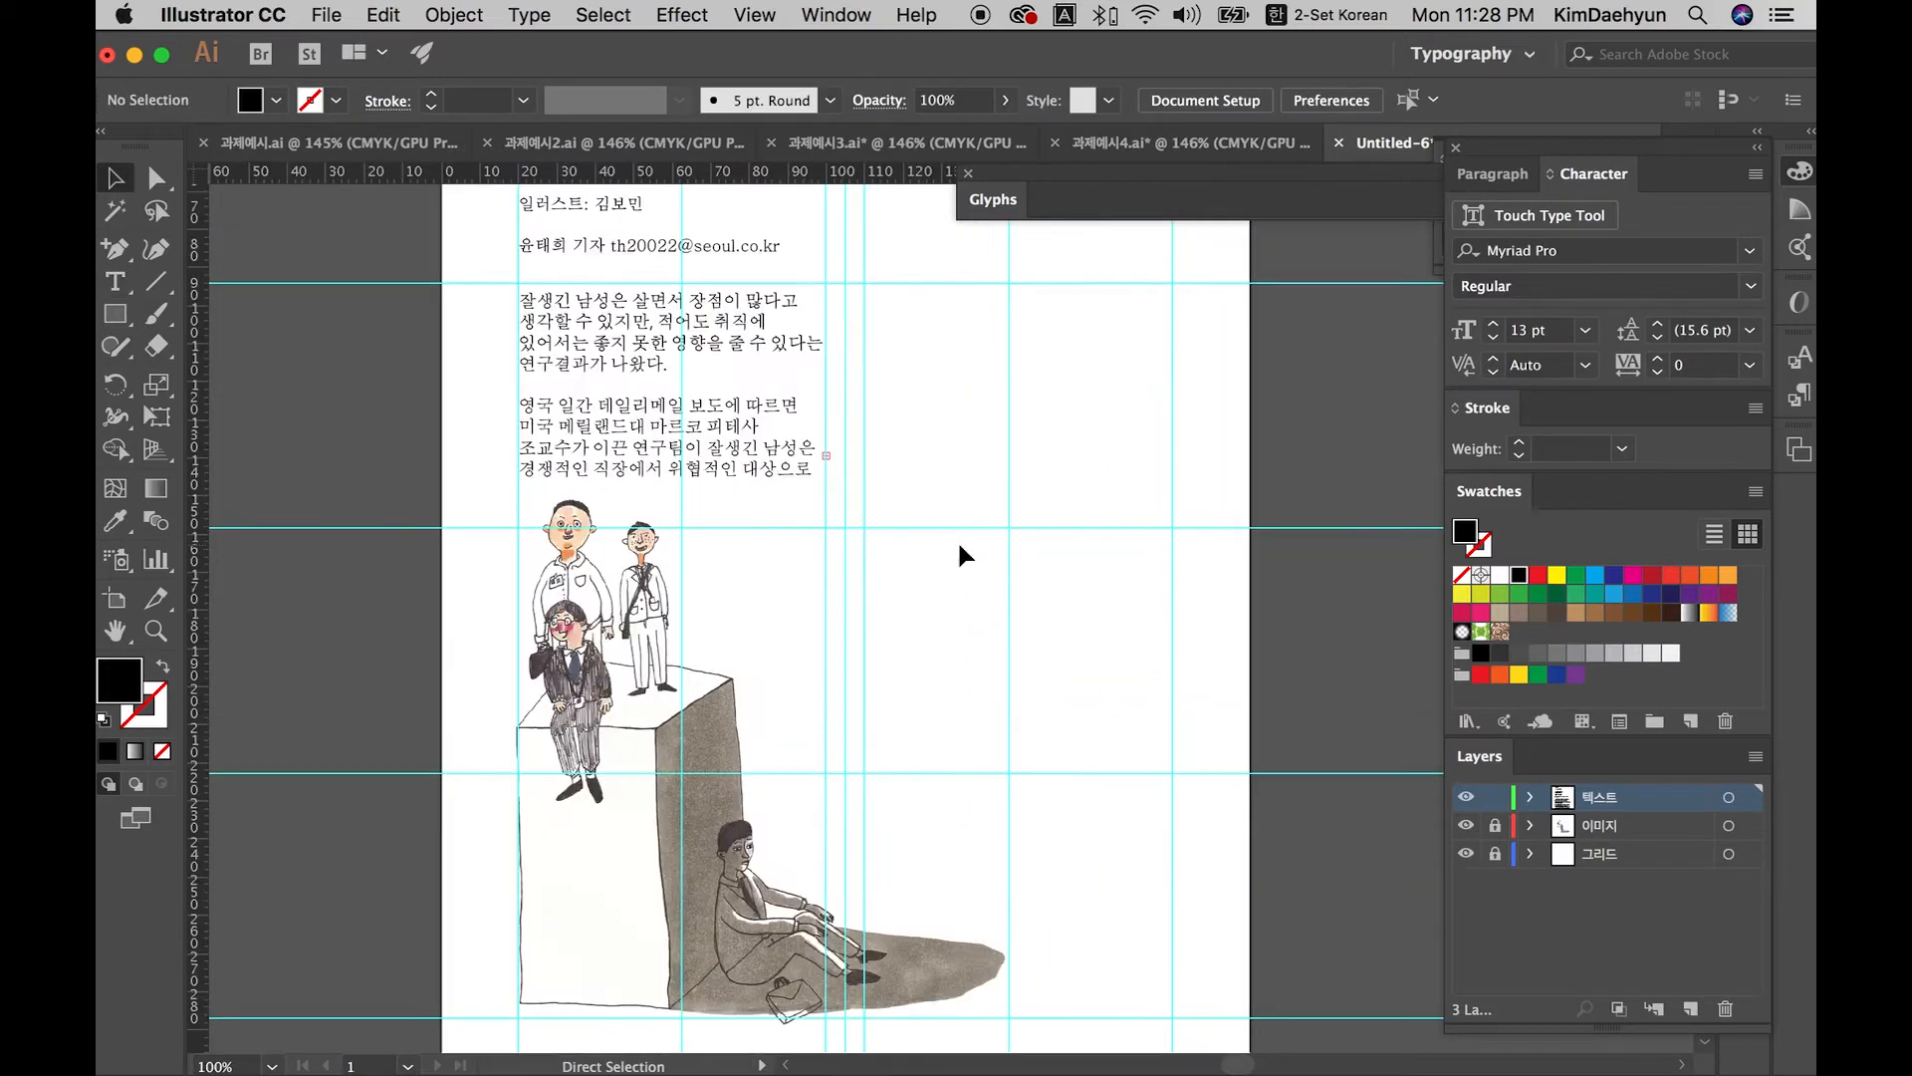
{"action": "left_click_drag", "start_coordinate": [958, 539], "coordinate": [980, 646]}
{"action": "key", "text": "super+minus"}
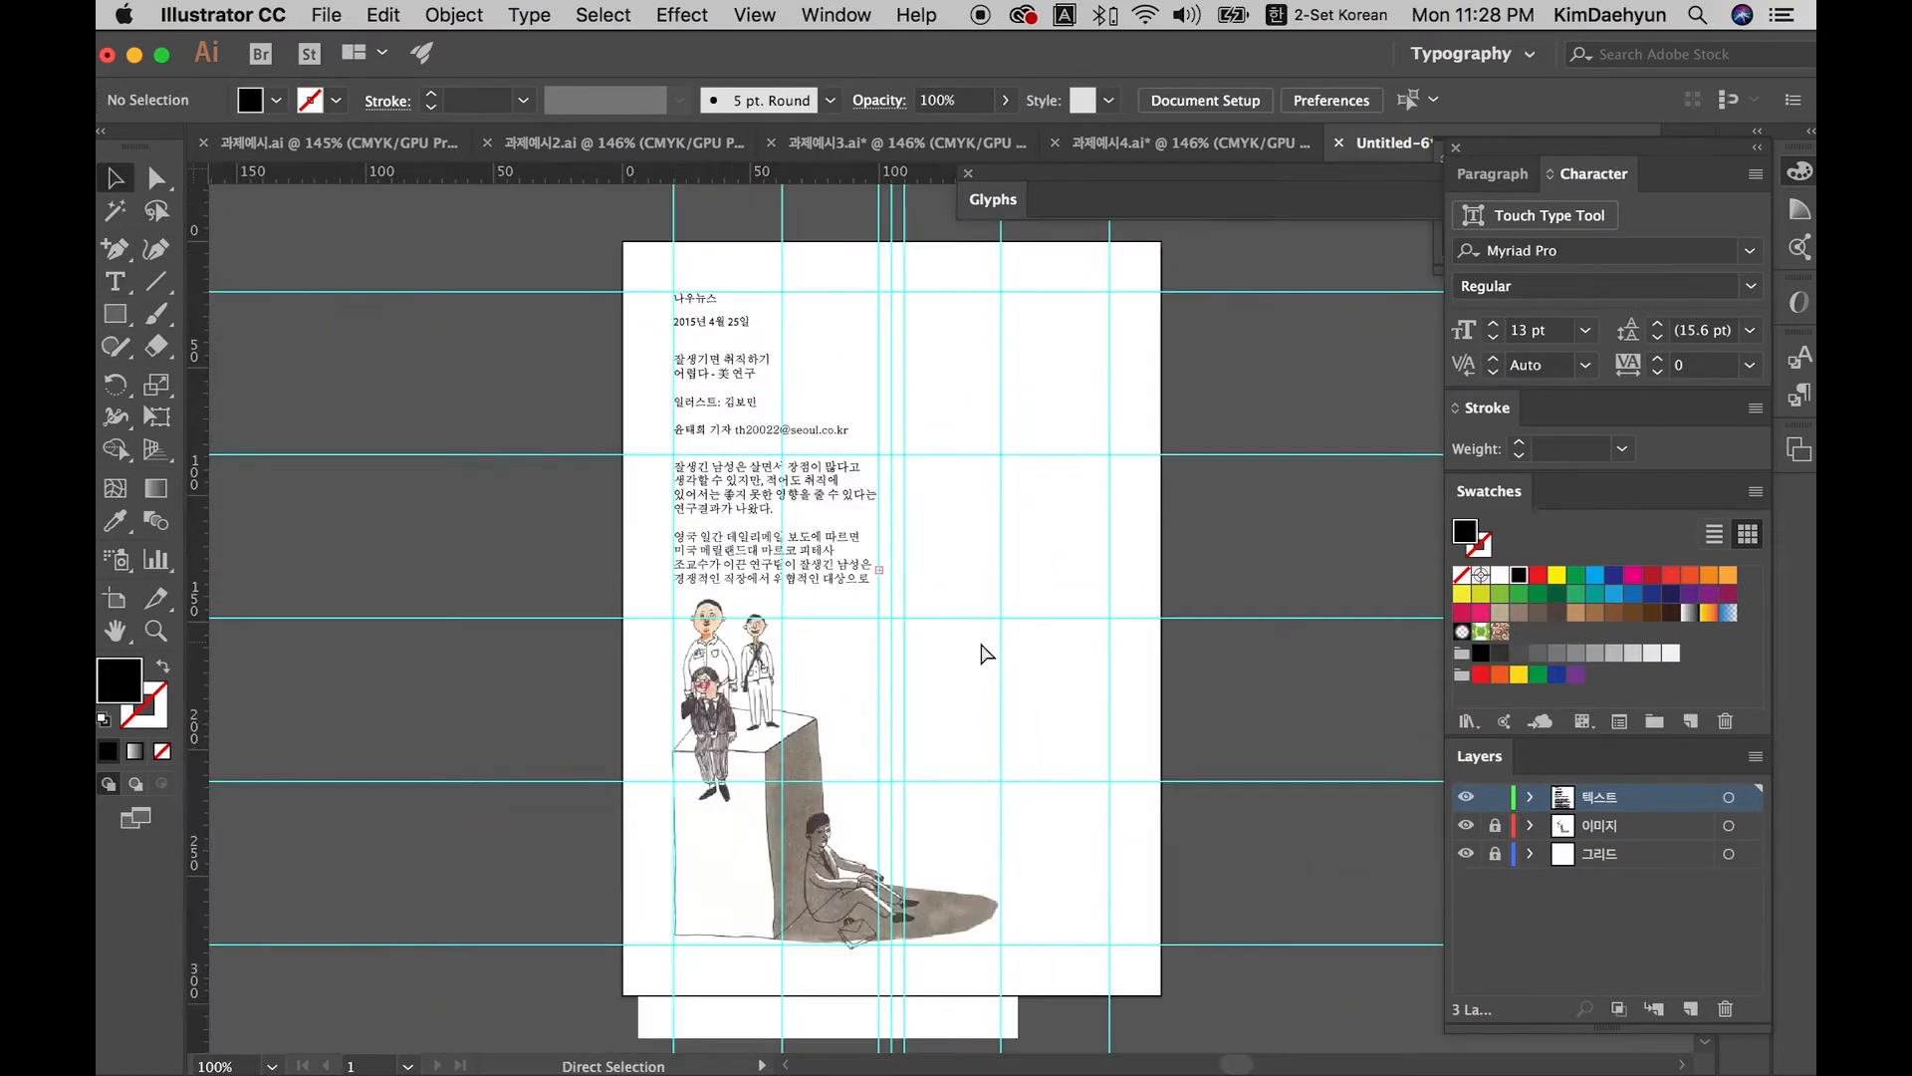
{"action": "key", "text": "super+Tab"}
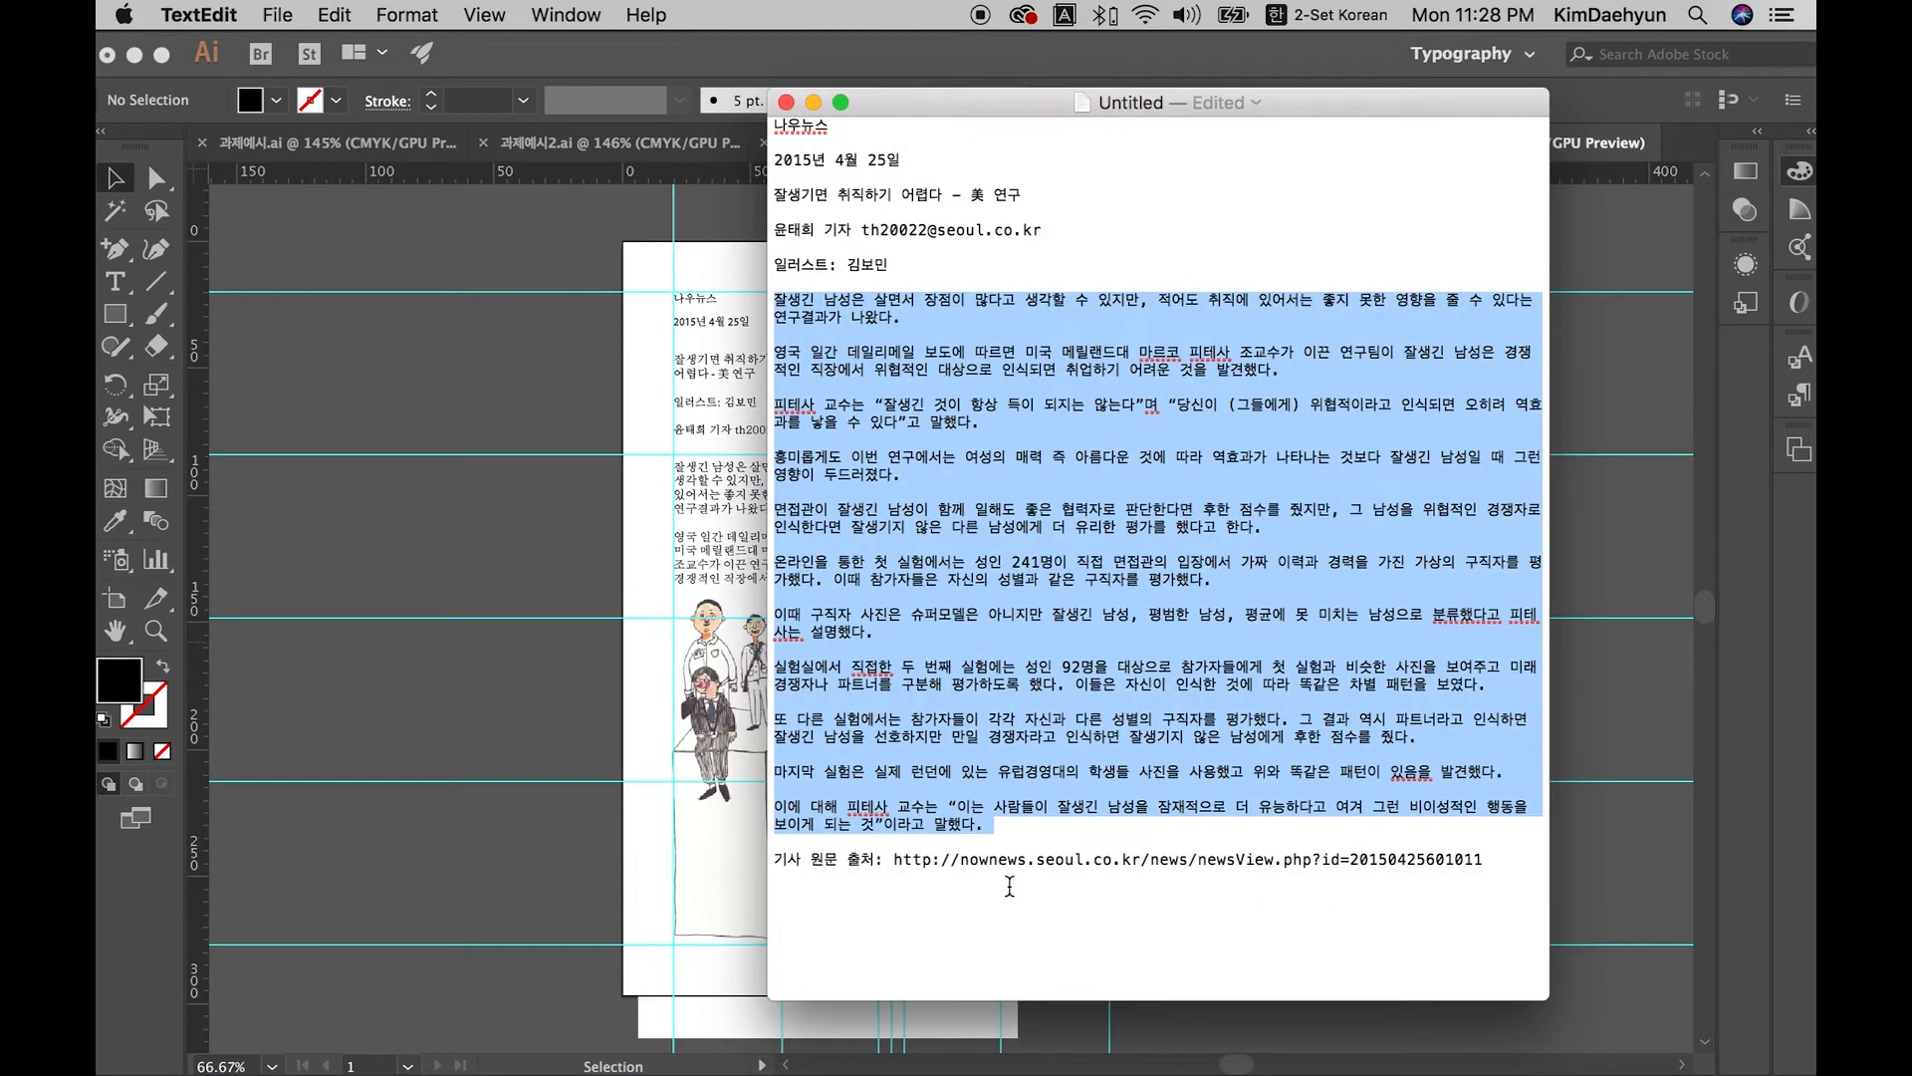
{"action": "double_click", "coordinate": [1008, 886]}
{"action": "left_click", "coordinate": [777, 844]}
{"action": "left_click_drag", "start_coordinate": [780, 858], "coordinate": [1488, 858]}
{"action": "key", "text": "super+c"}
Step: Return to Illustrator and paste the source line as point type beneath the illustration, starting at the margin guide
{"action": "key", "text": "super+Tab"}
{"action": "key", "text": "t"}
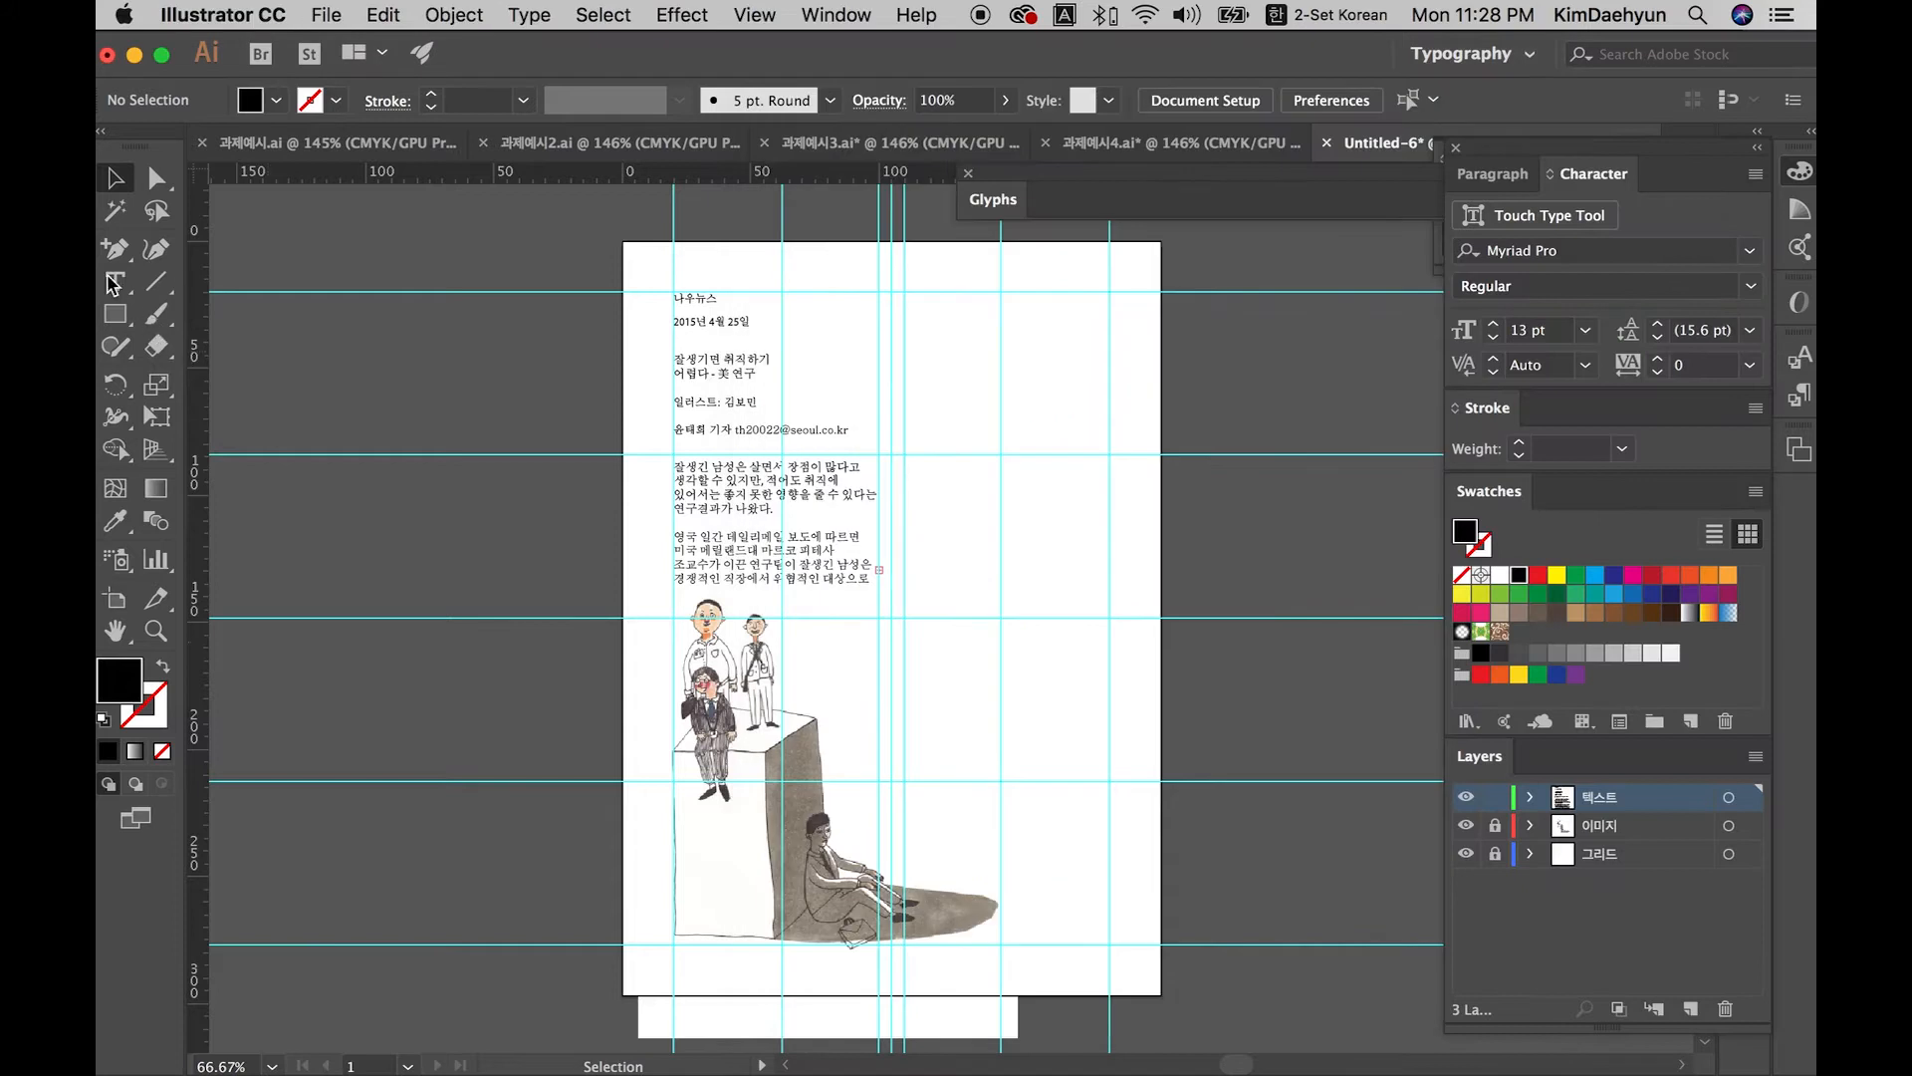
{"action": "left_click", "coordinate": [719, 958]}
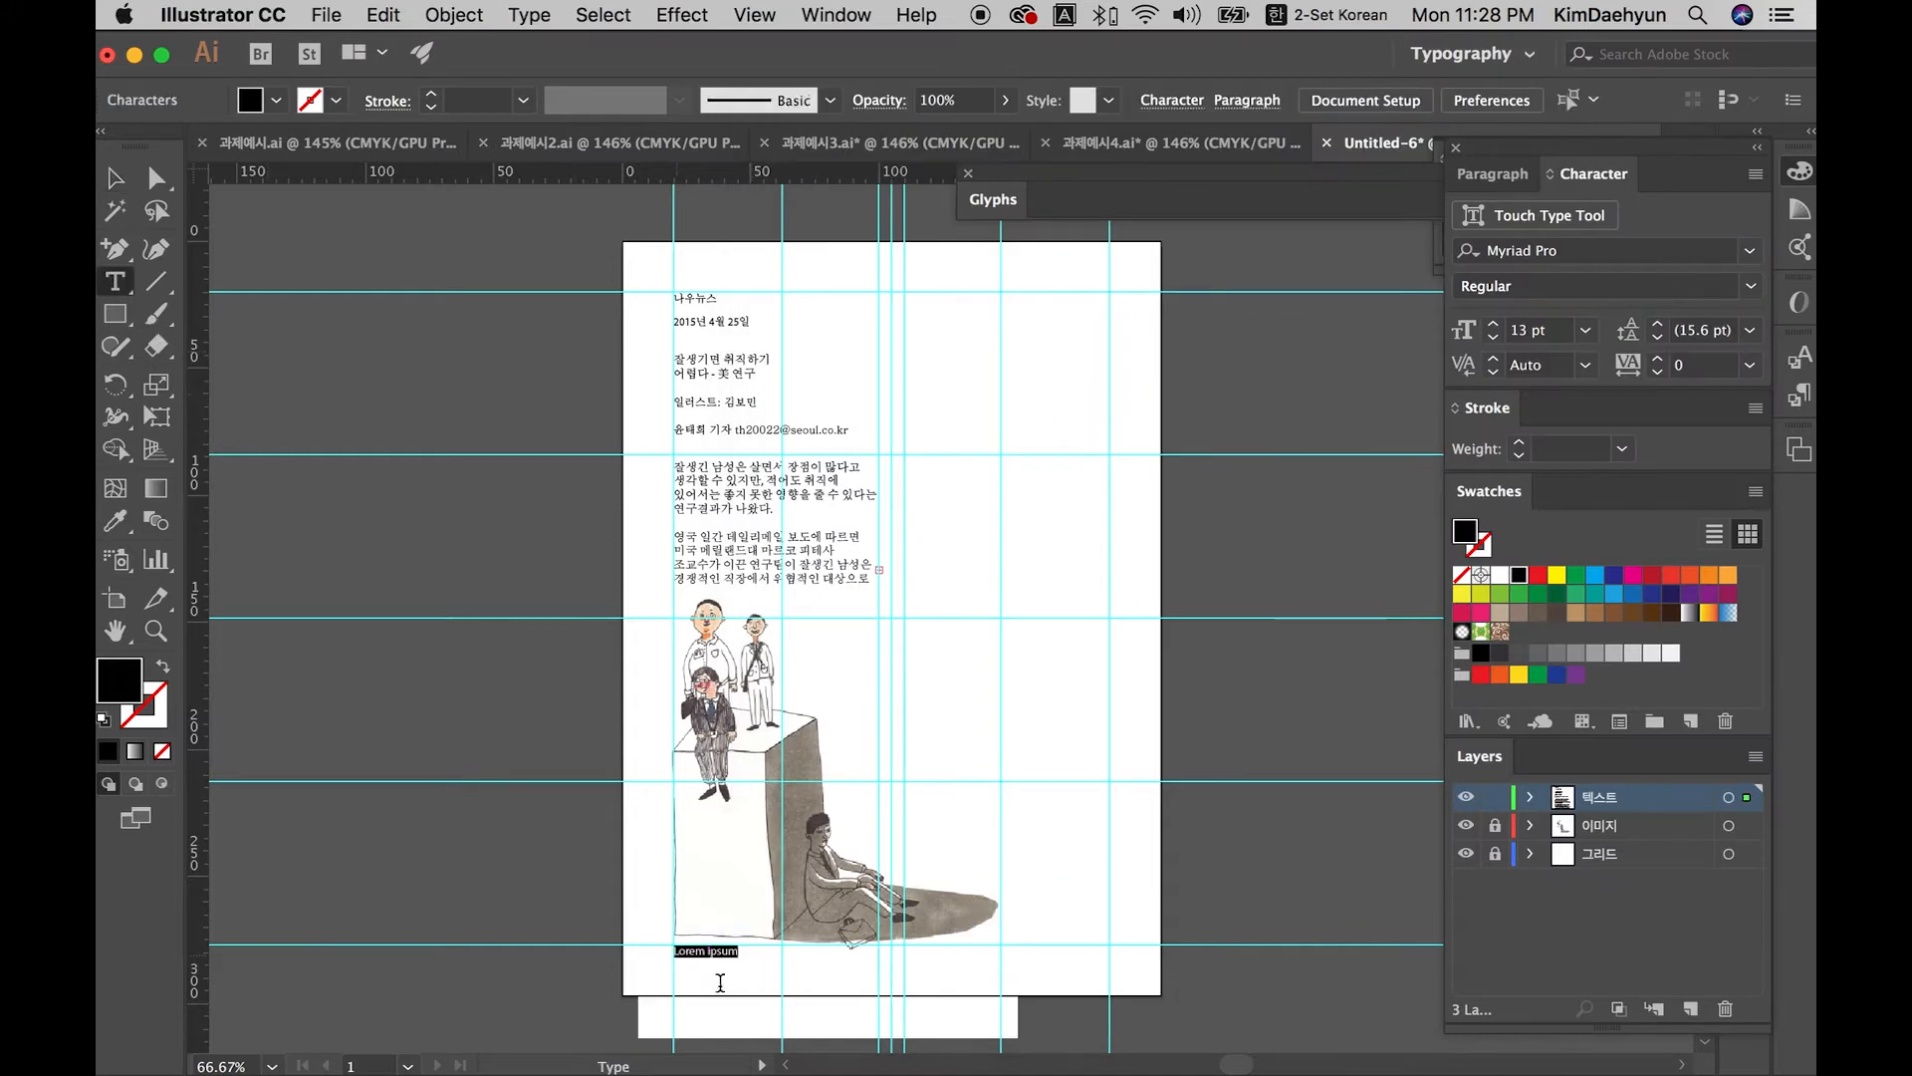
{"action": "key", "text": "super+v"}
{"action": "key", "text": "Escape"}
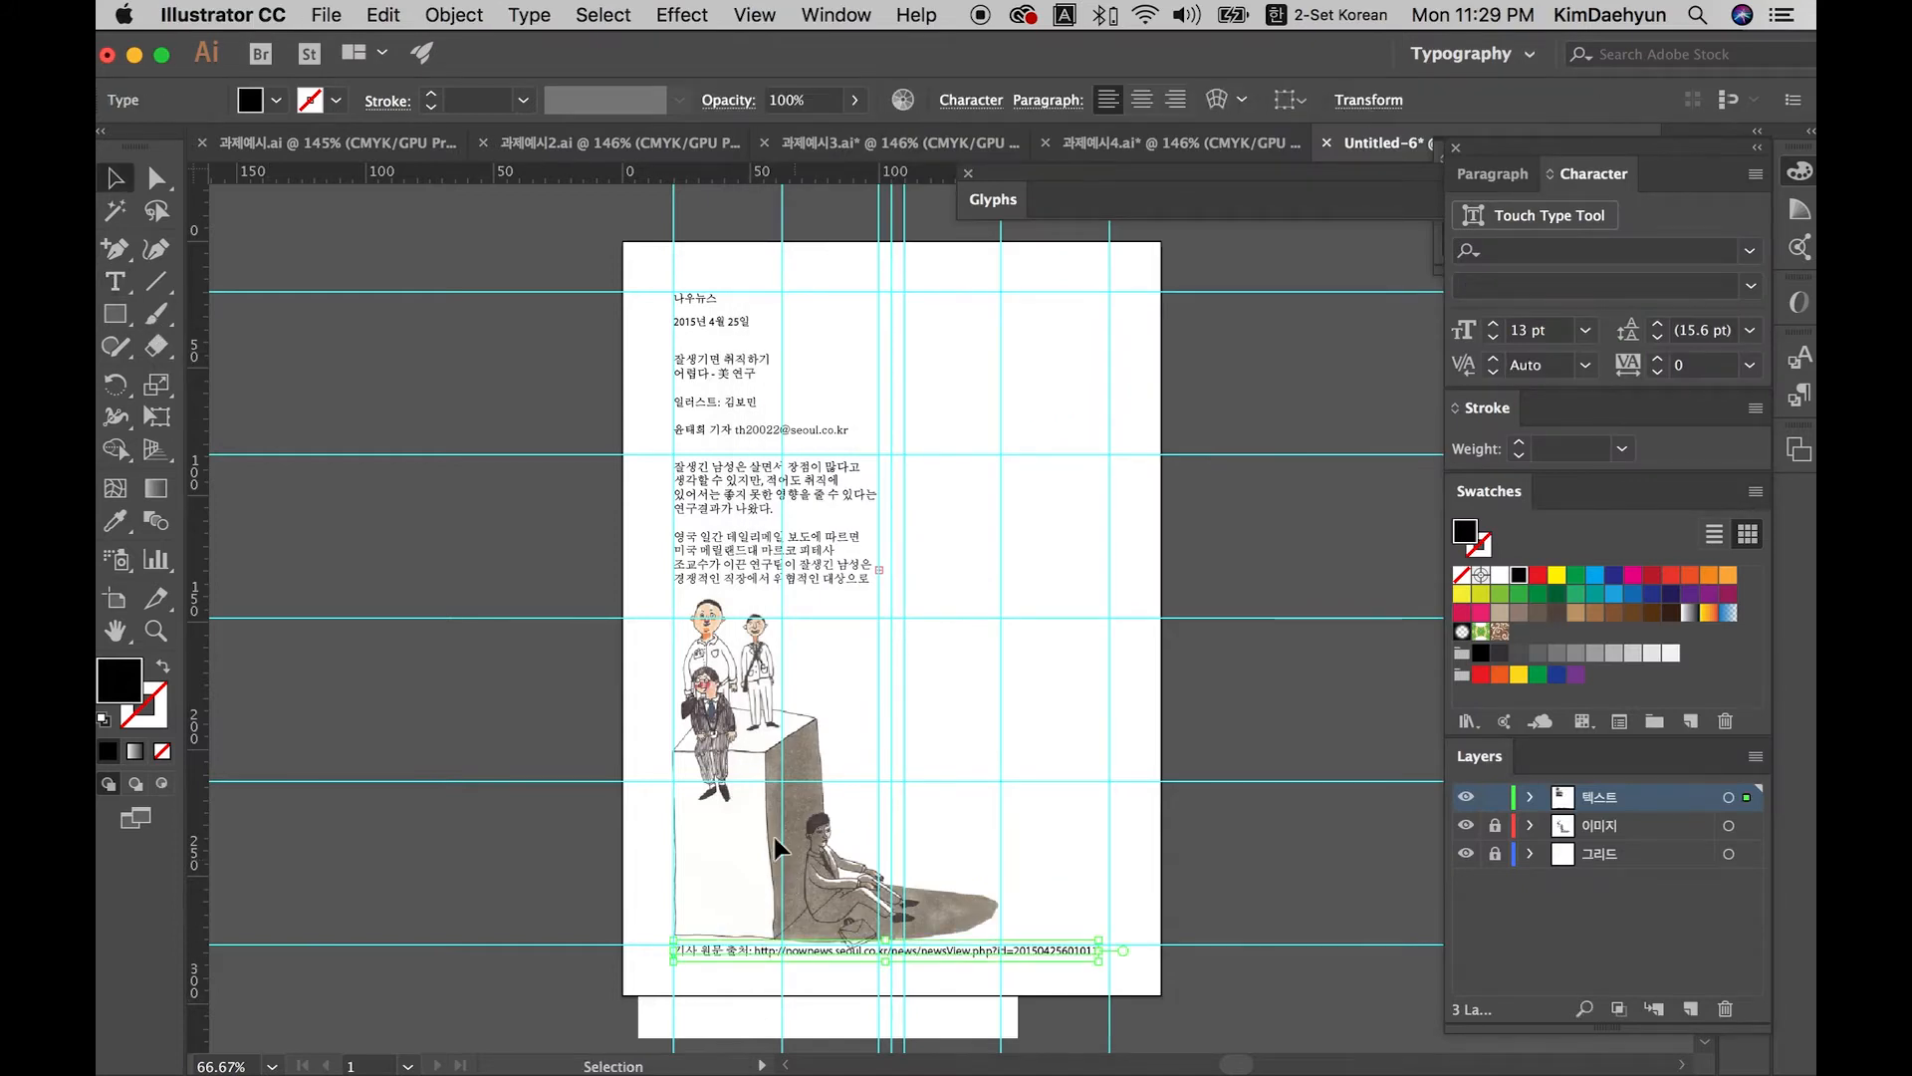
{"action": "left_click", "coordinate": [774, 836]}
{"action": "left_click_drag", "start_coordinate": [1195, 976], "coordinate": [598, 274]}
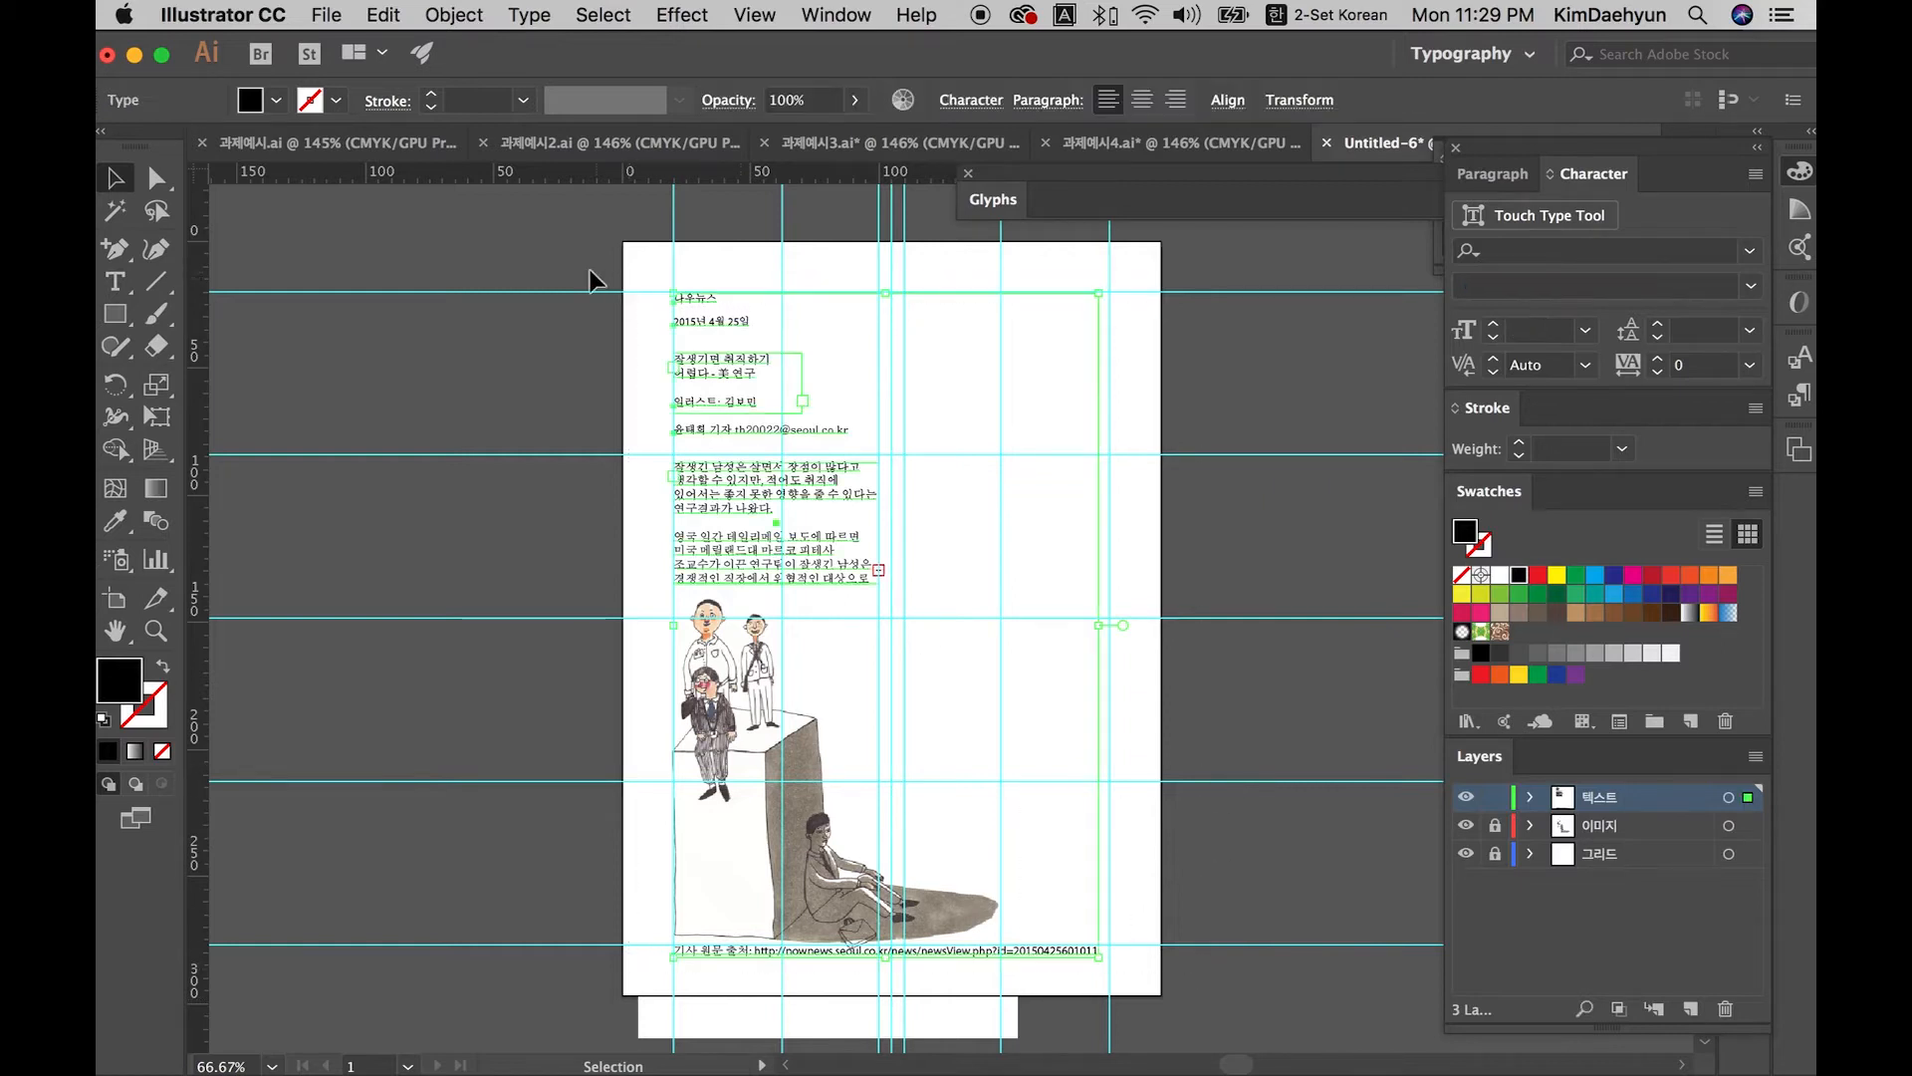
{"action": "left_click", "coordinate": [1252, 985]}
{"action": "left_click_drag", "start_coordinate": [1126, 875], "coordinate": [627, 257]}
{"action": "key", "text": "super+Tab"}
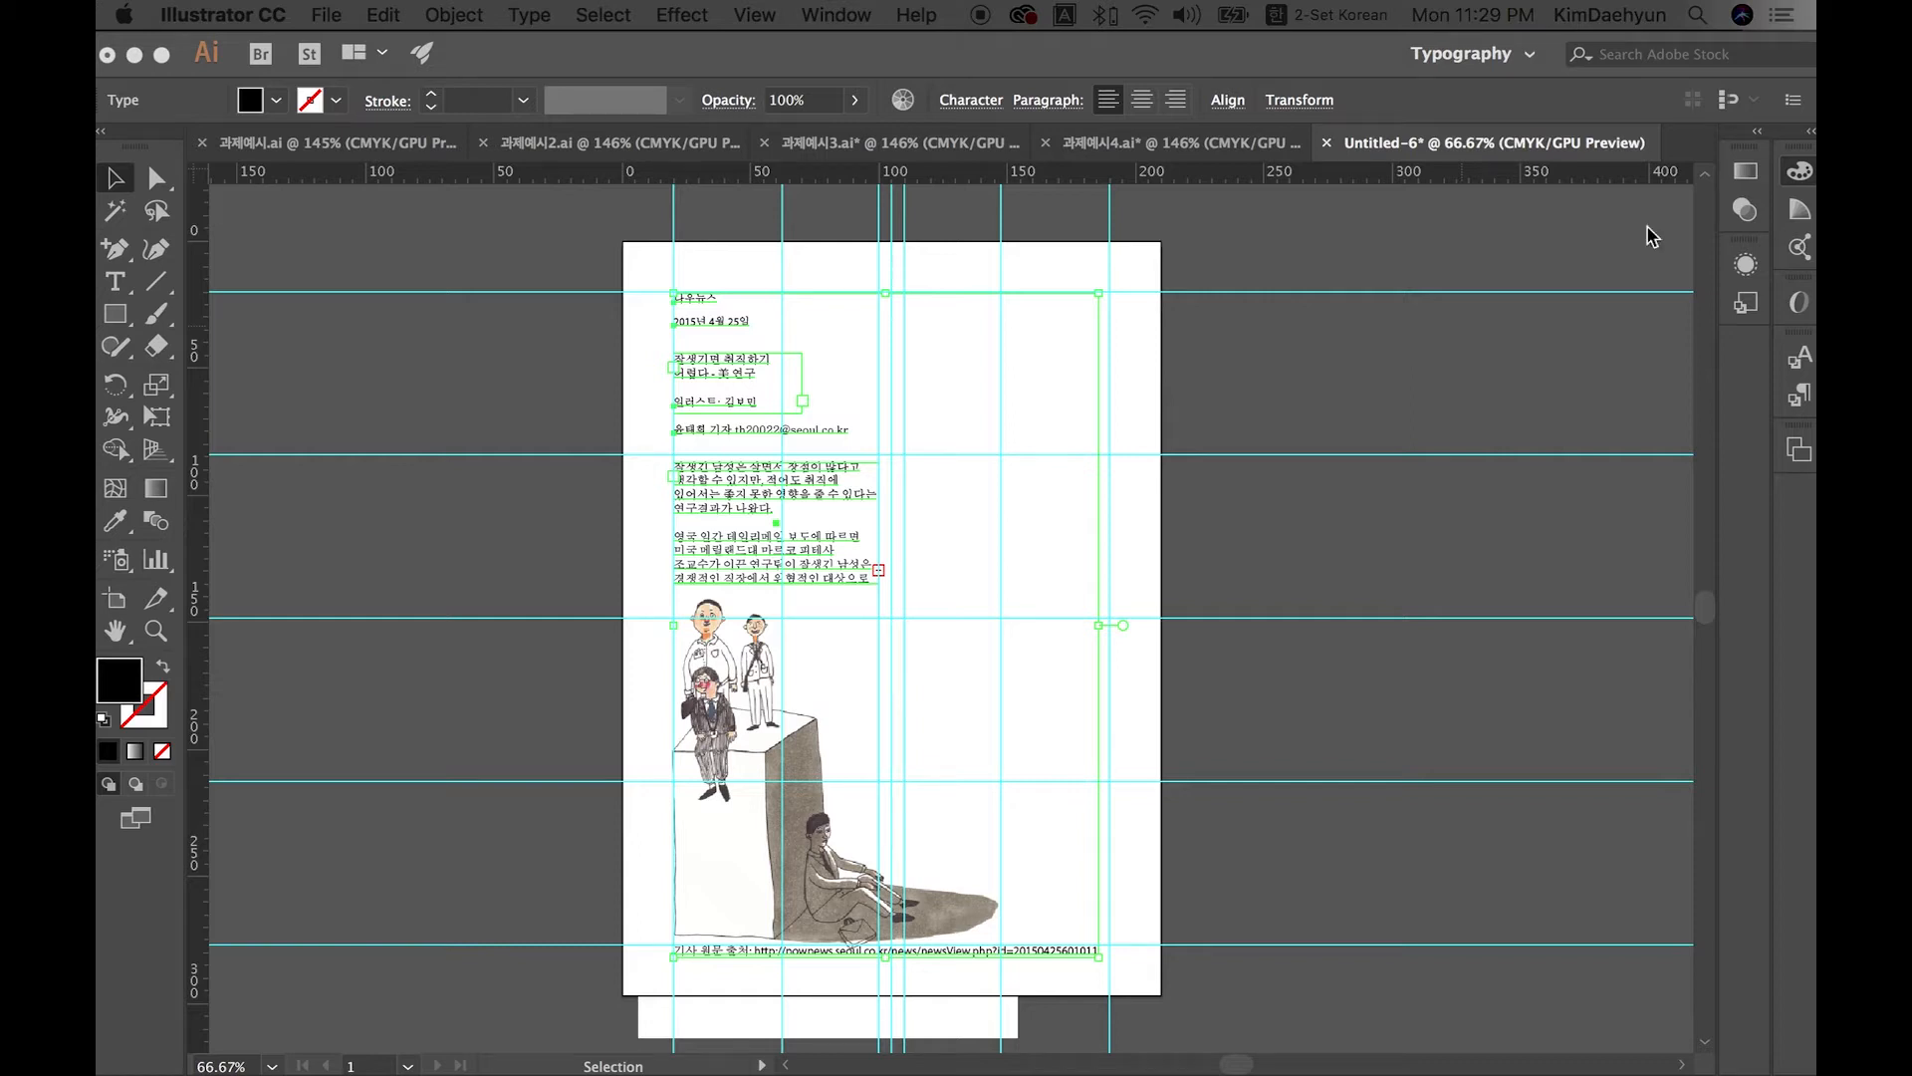
{"action": "left_click", "coordinate": [1152, 489]}
{"action": "left_click", "coordinate": [1151, 489]}
{"action": "key", "text": "super+plus"}
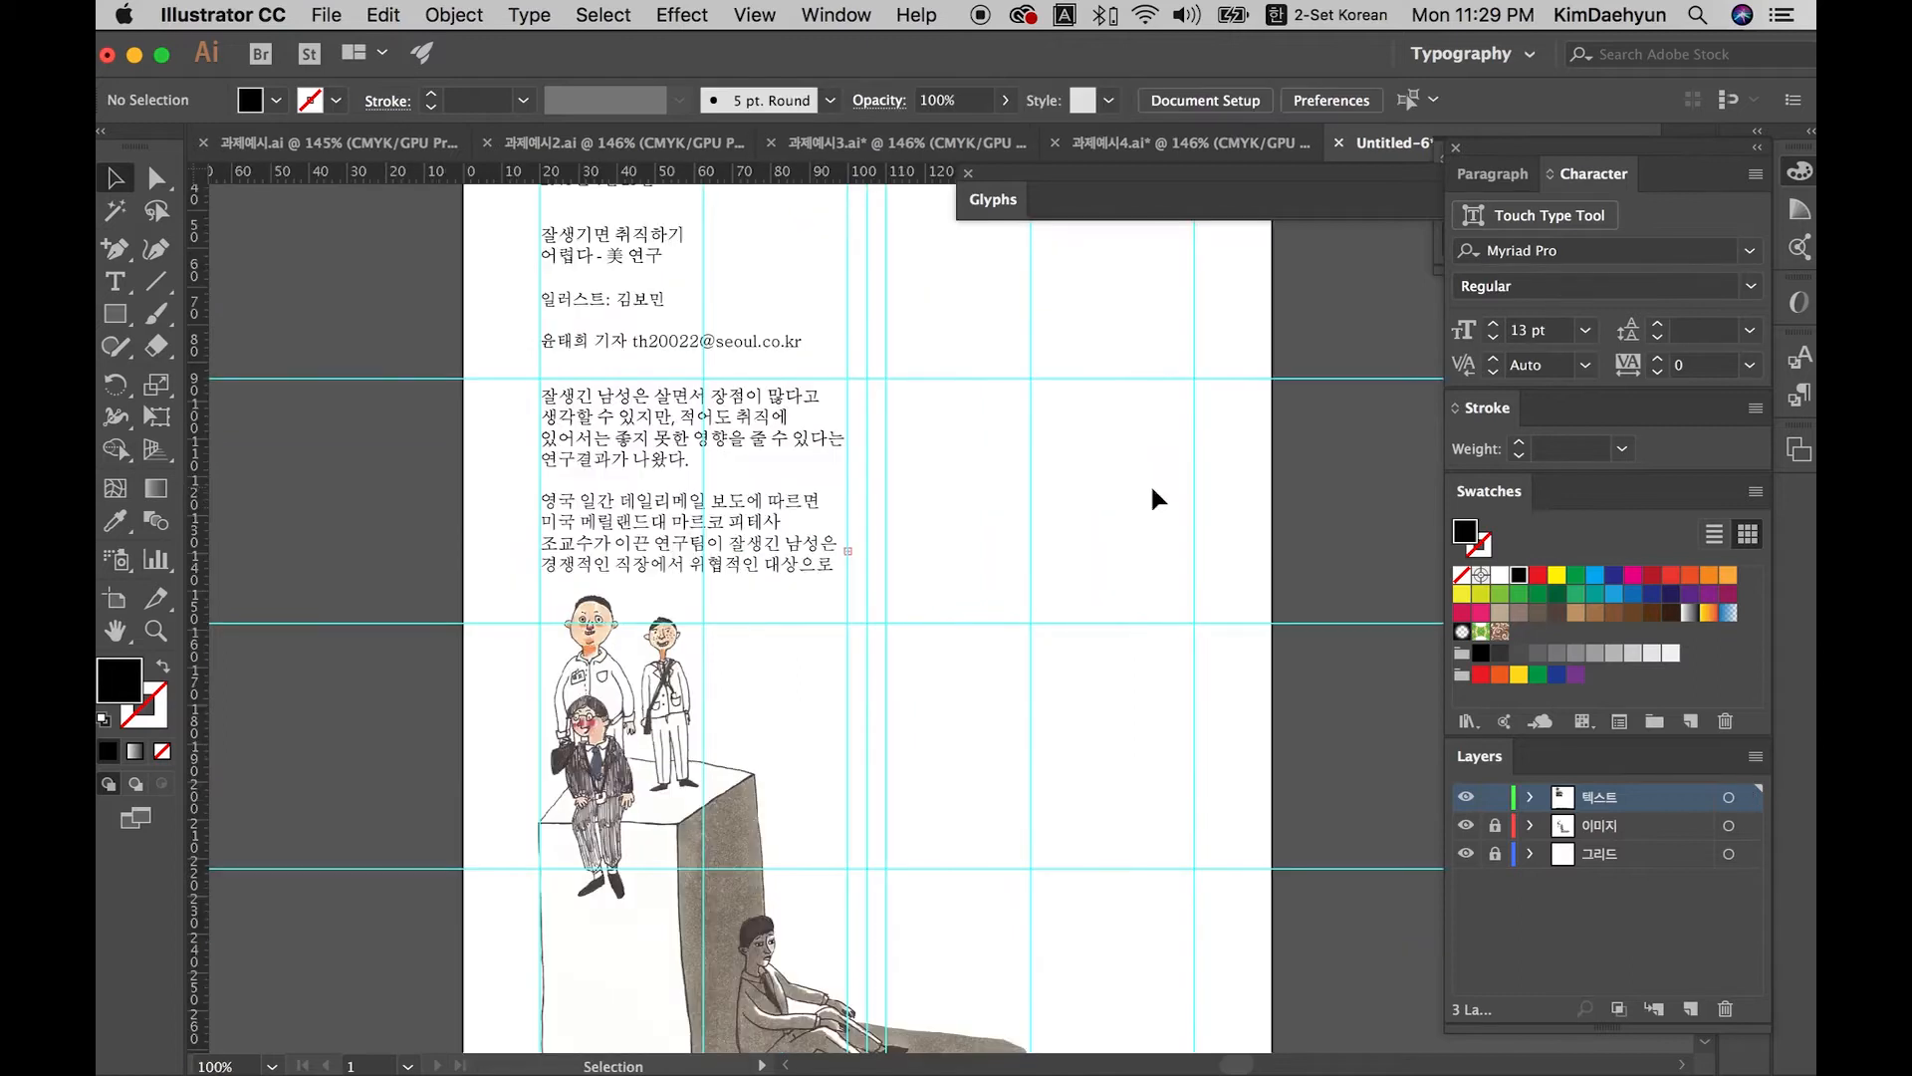
{"action": "left_click_drag", "start_coordinate": [1147, 484], "coordinate": [1161, 568]}
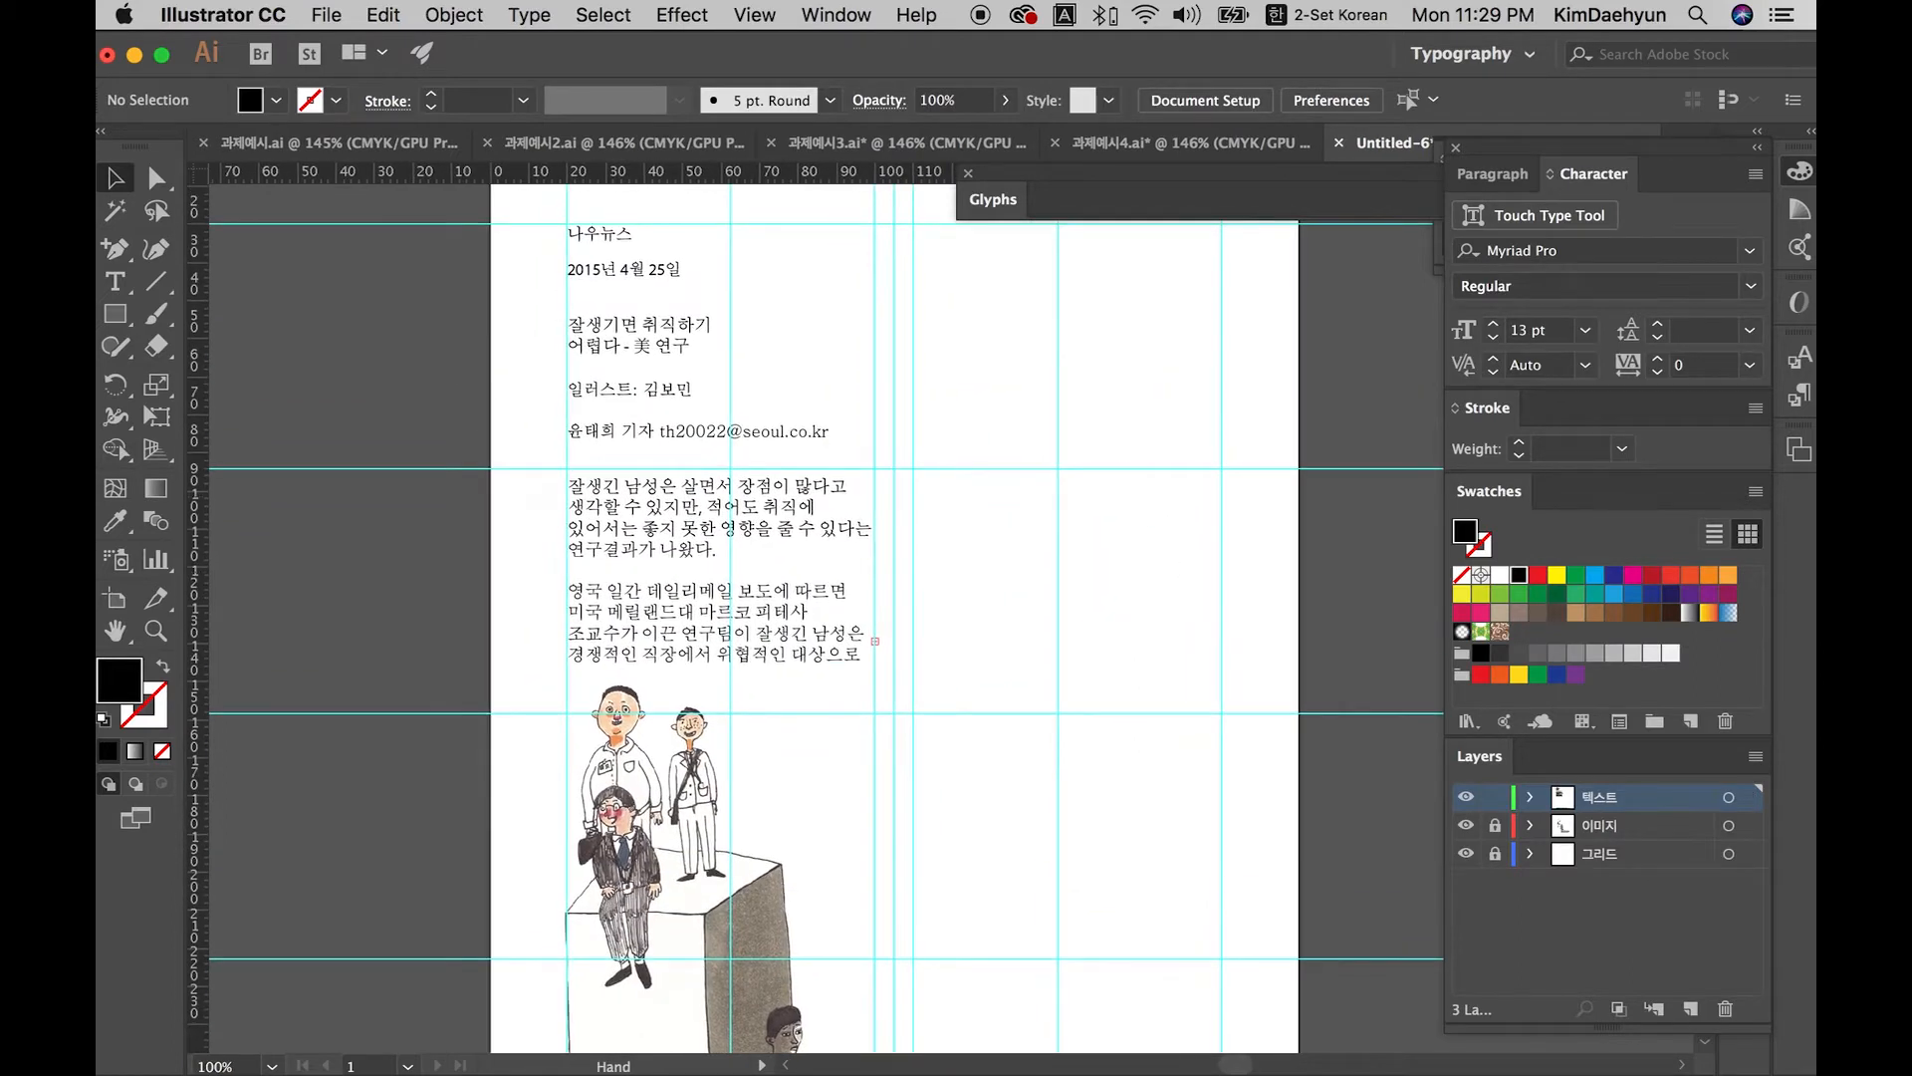
{"action": "key", "text": "super+Tab"}
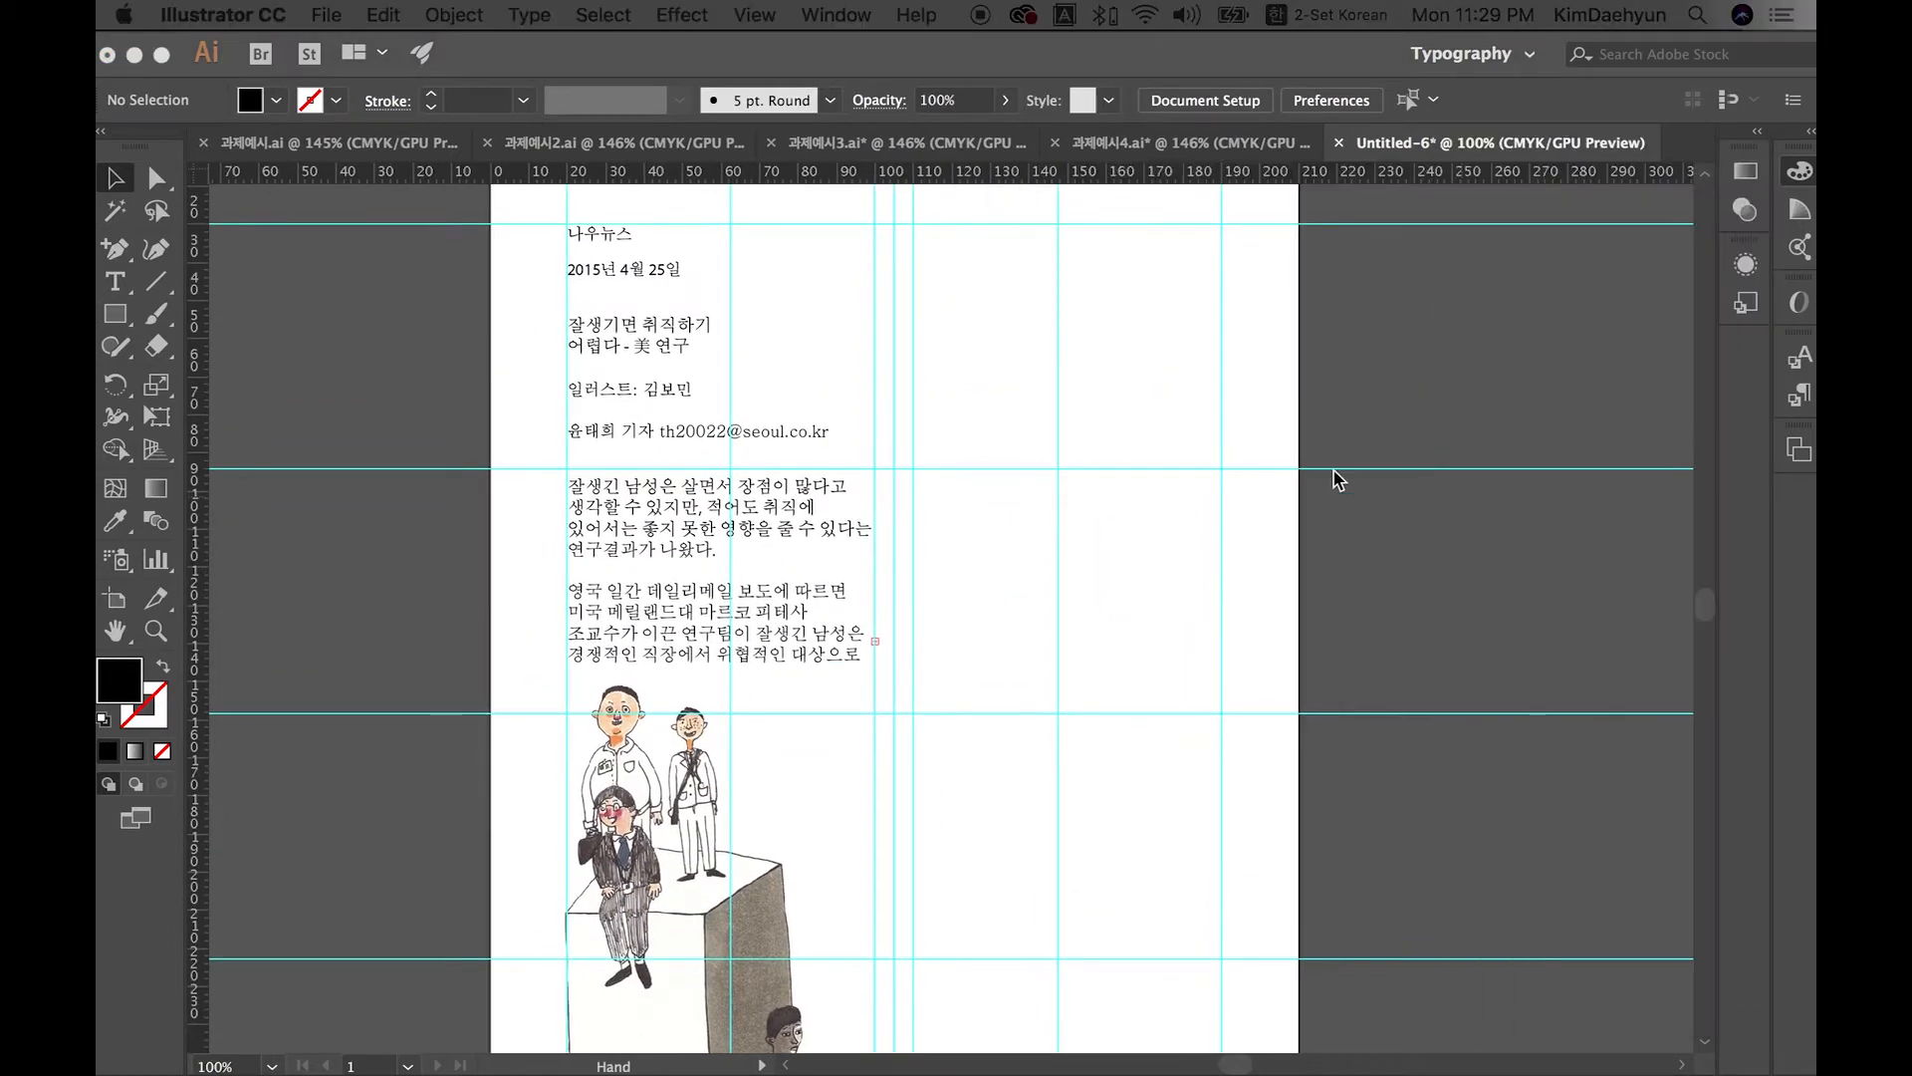
{"action": "left_click", "coordinate": [1352, 518]}
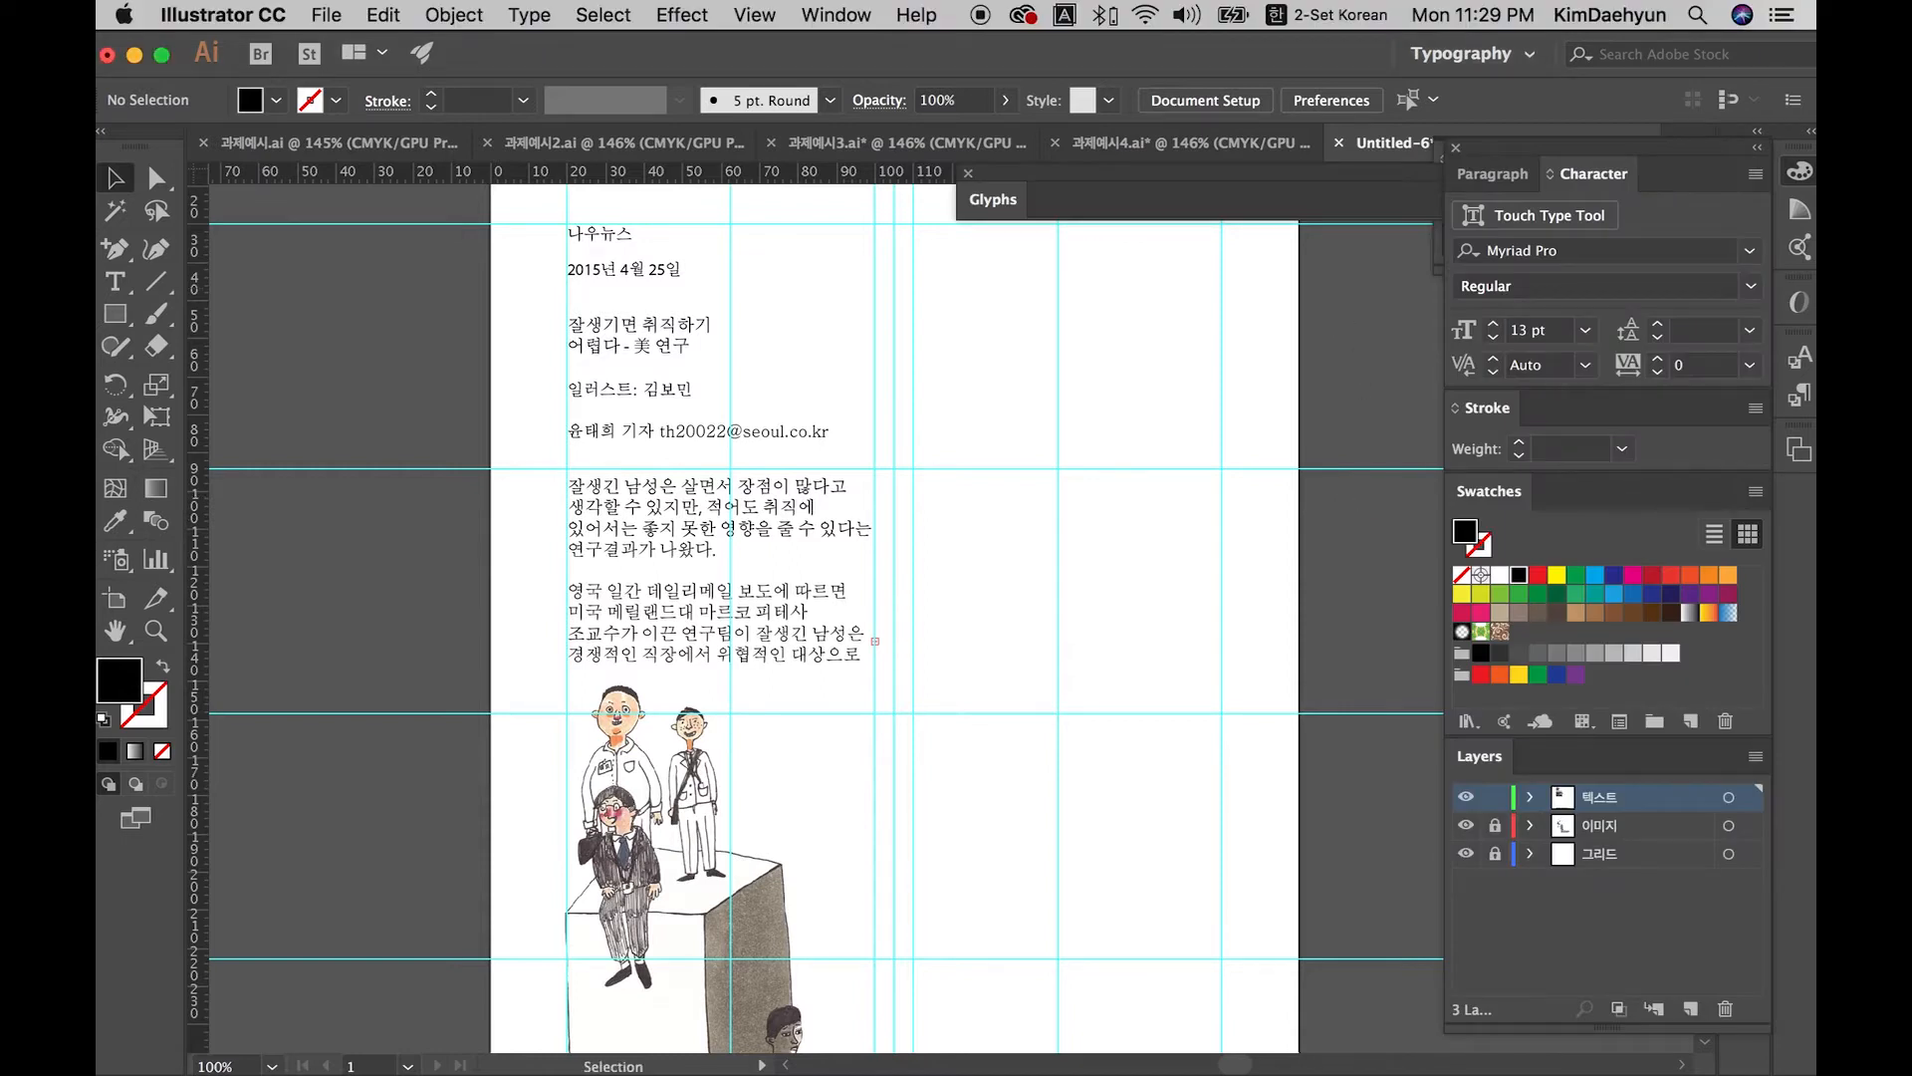
{"action": "key", "text": "super+minus"}
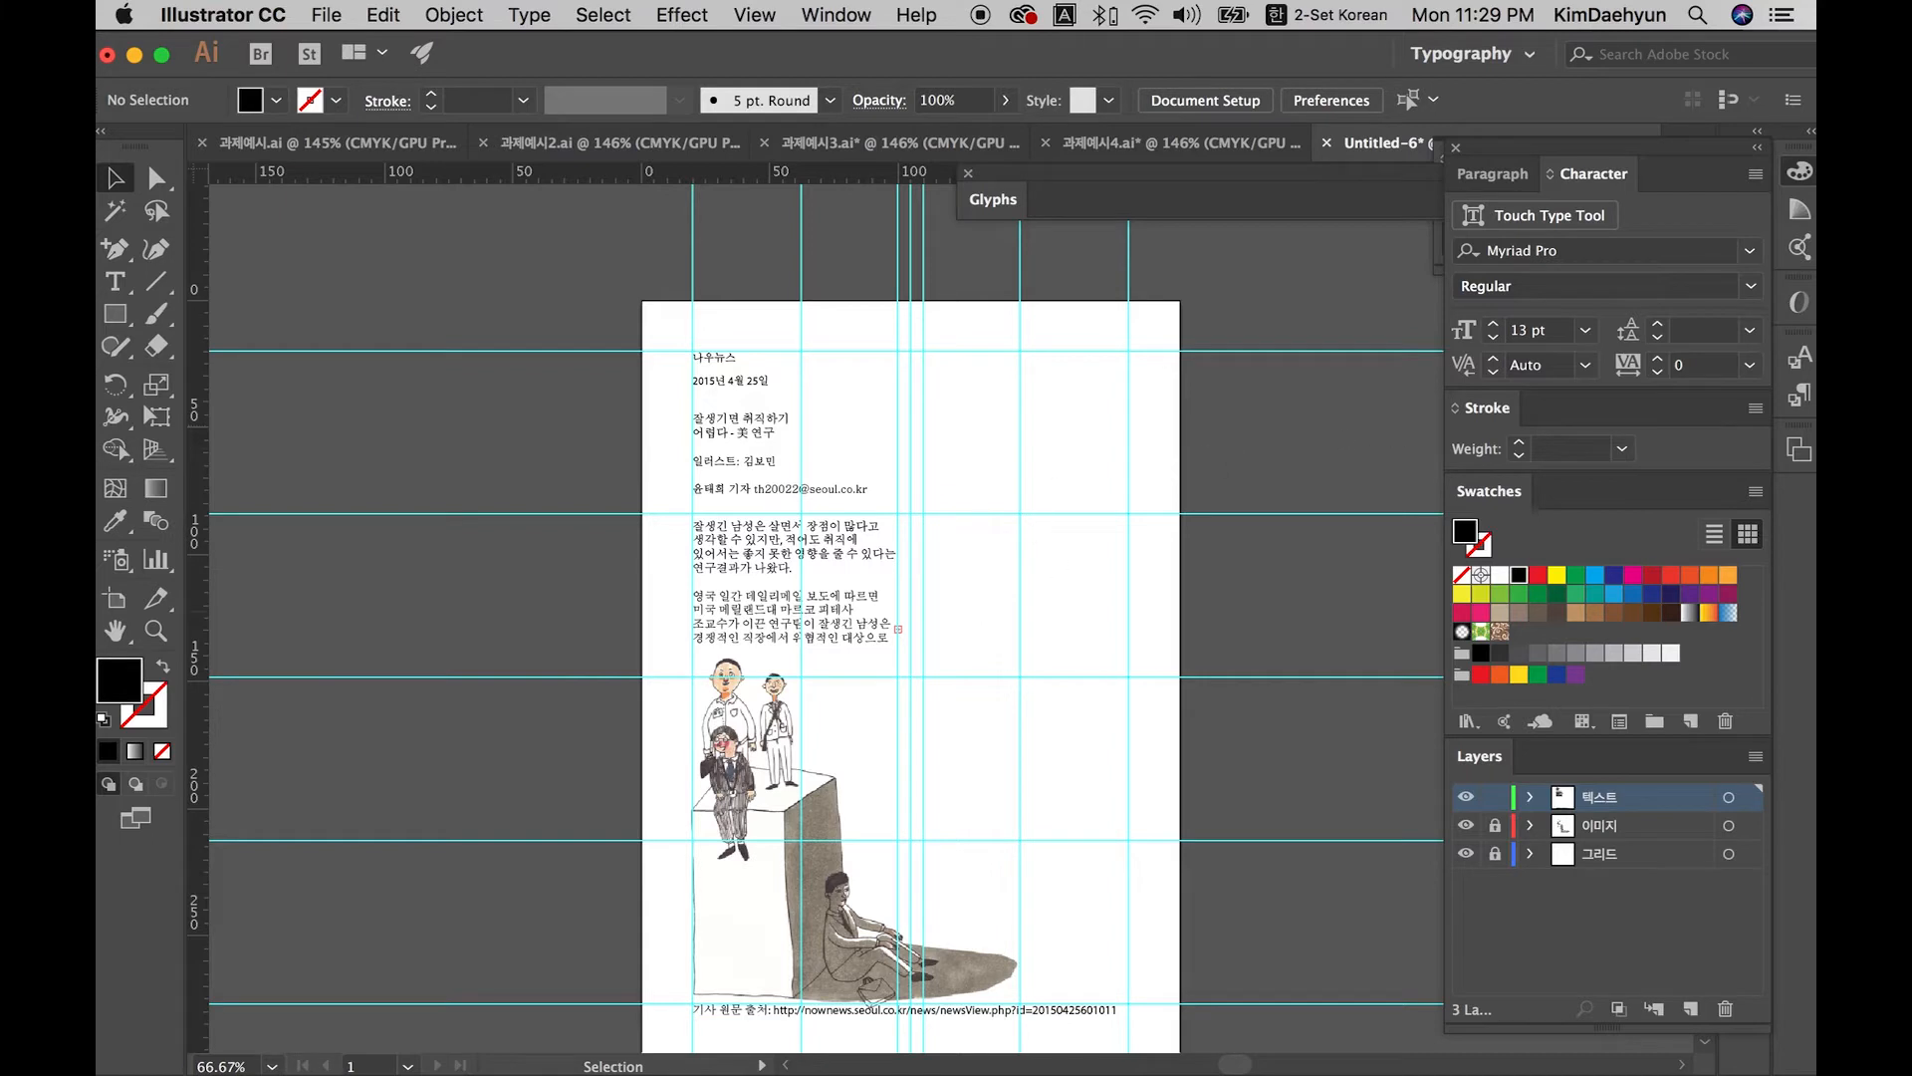
{"action": "key", "text": "super+Tab"}
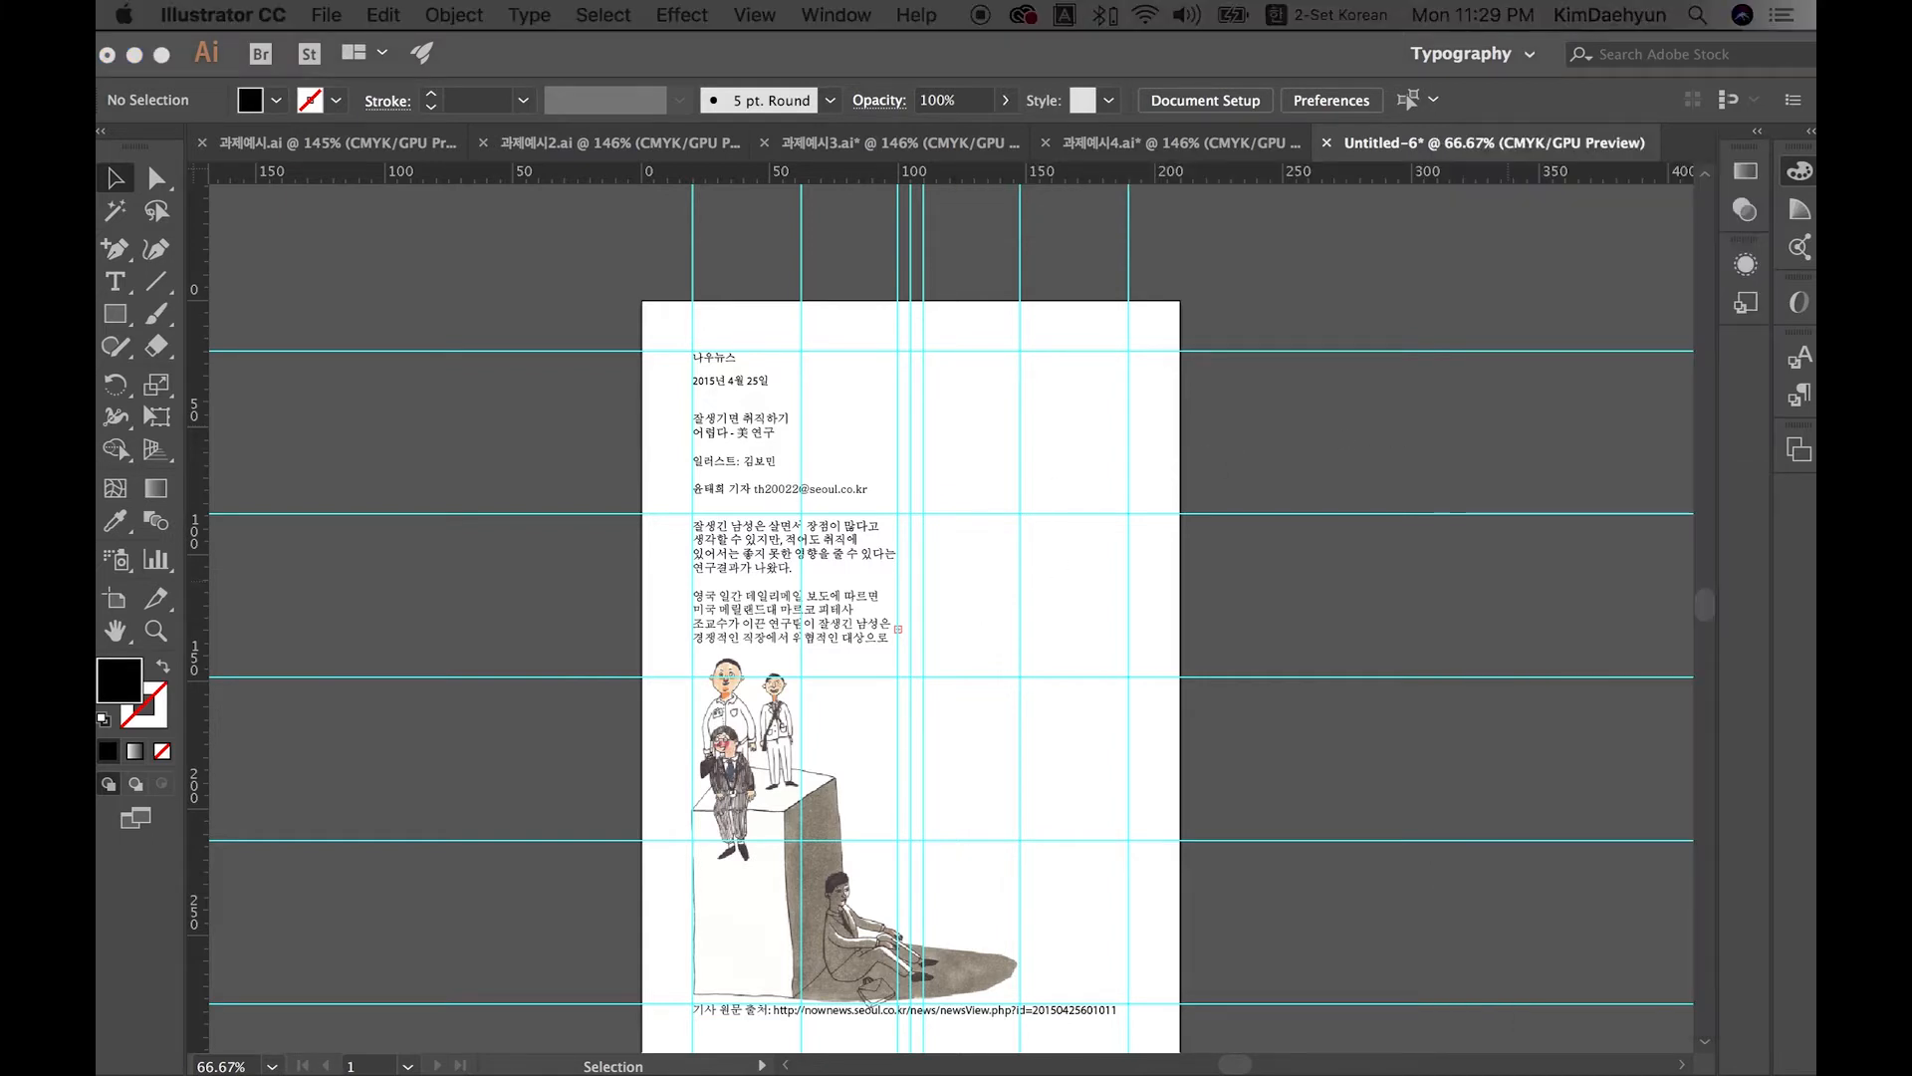
{"action": "left_click", "coordinate": [1046, 543]}
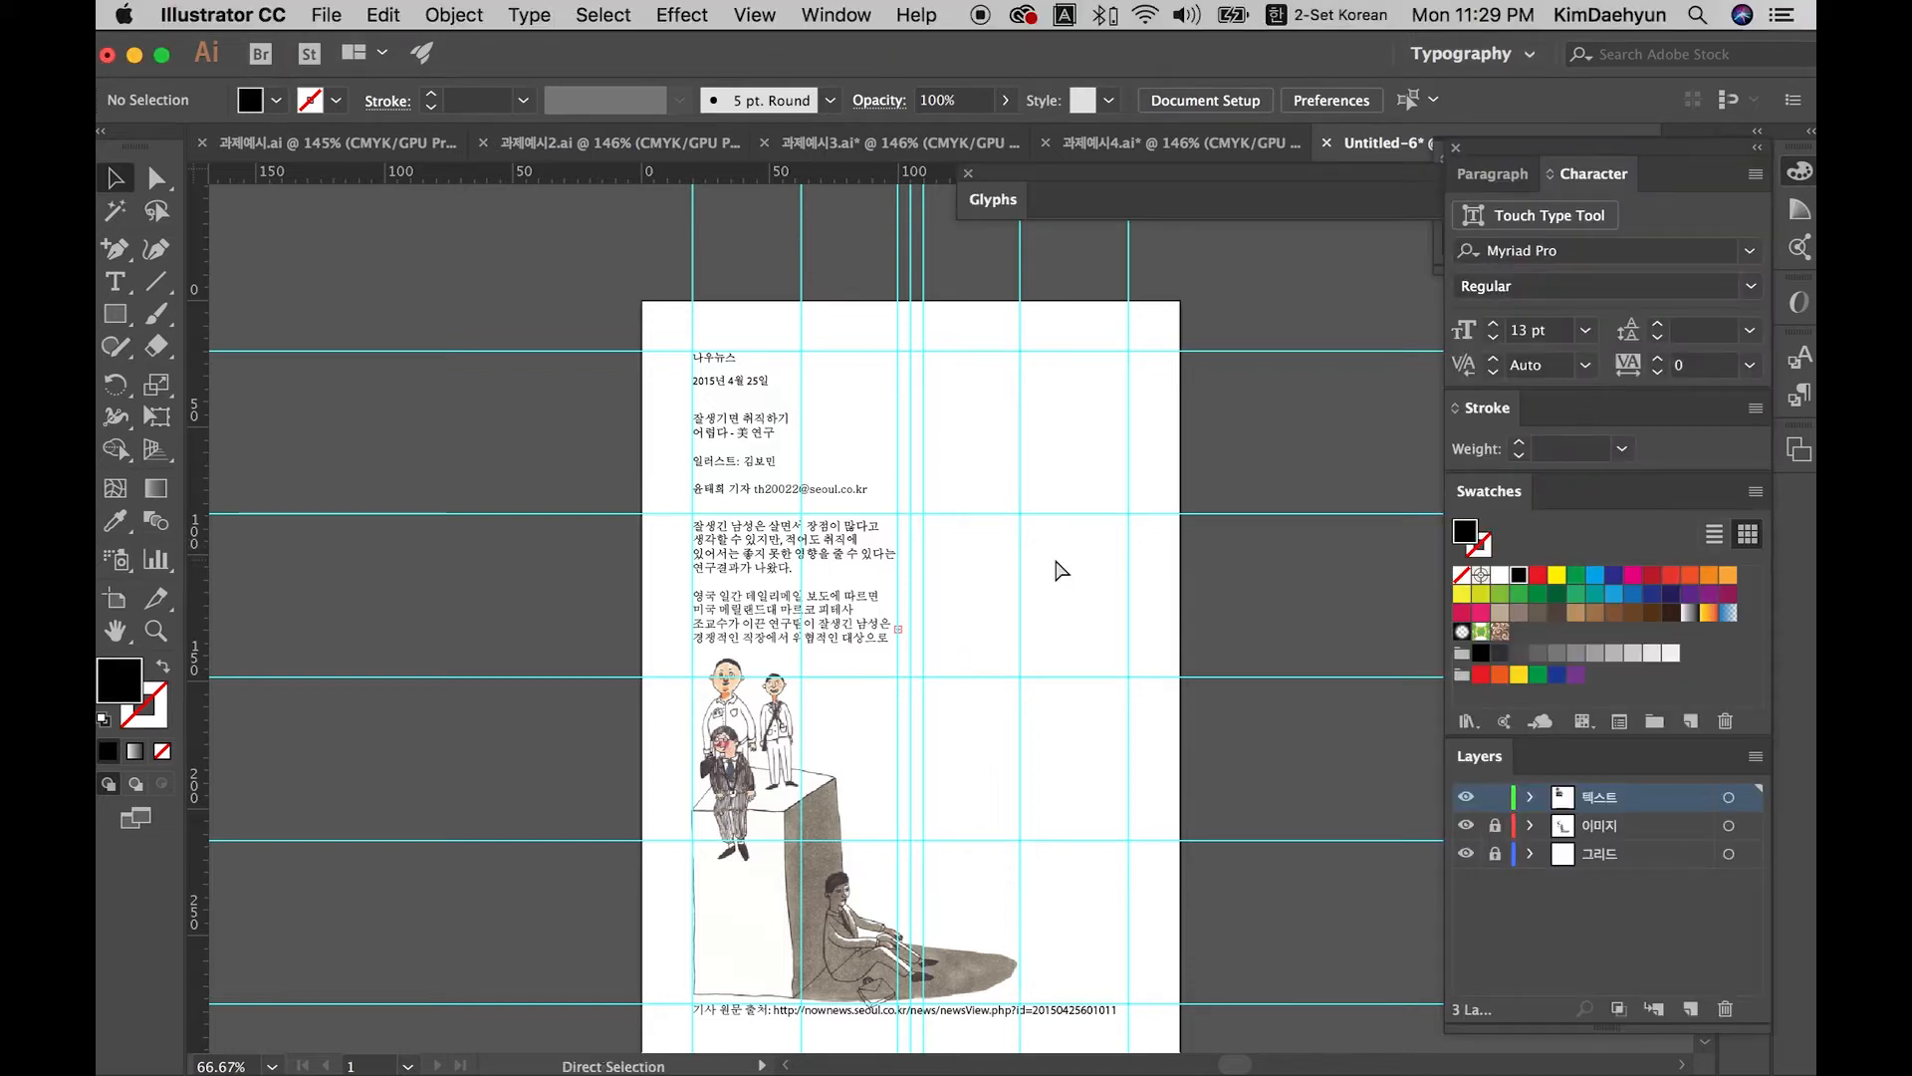
Step: Move the date line 2015년 4월 25일 to the page's far margin guide, level with the 나우뉴스 masthead
{"action": "key", "text": "super+plus"}
{"action": "left_click_drag", "start_coordinate": [1055, 559], "coordinate": [997, 616]}
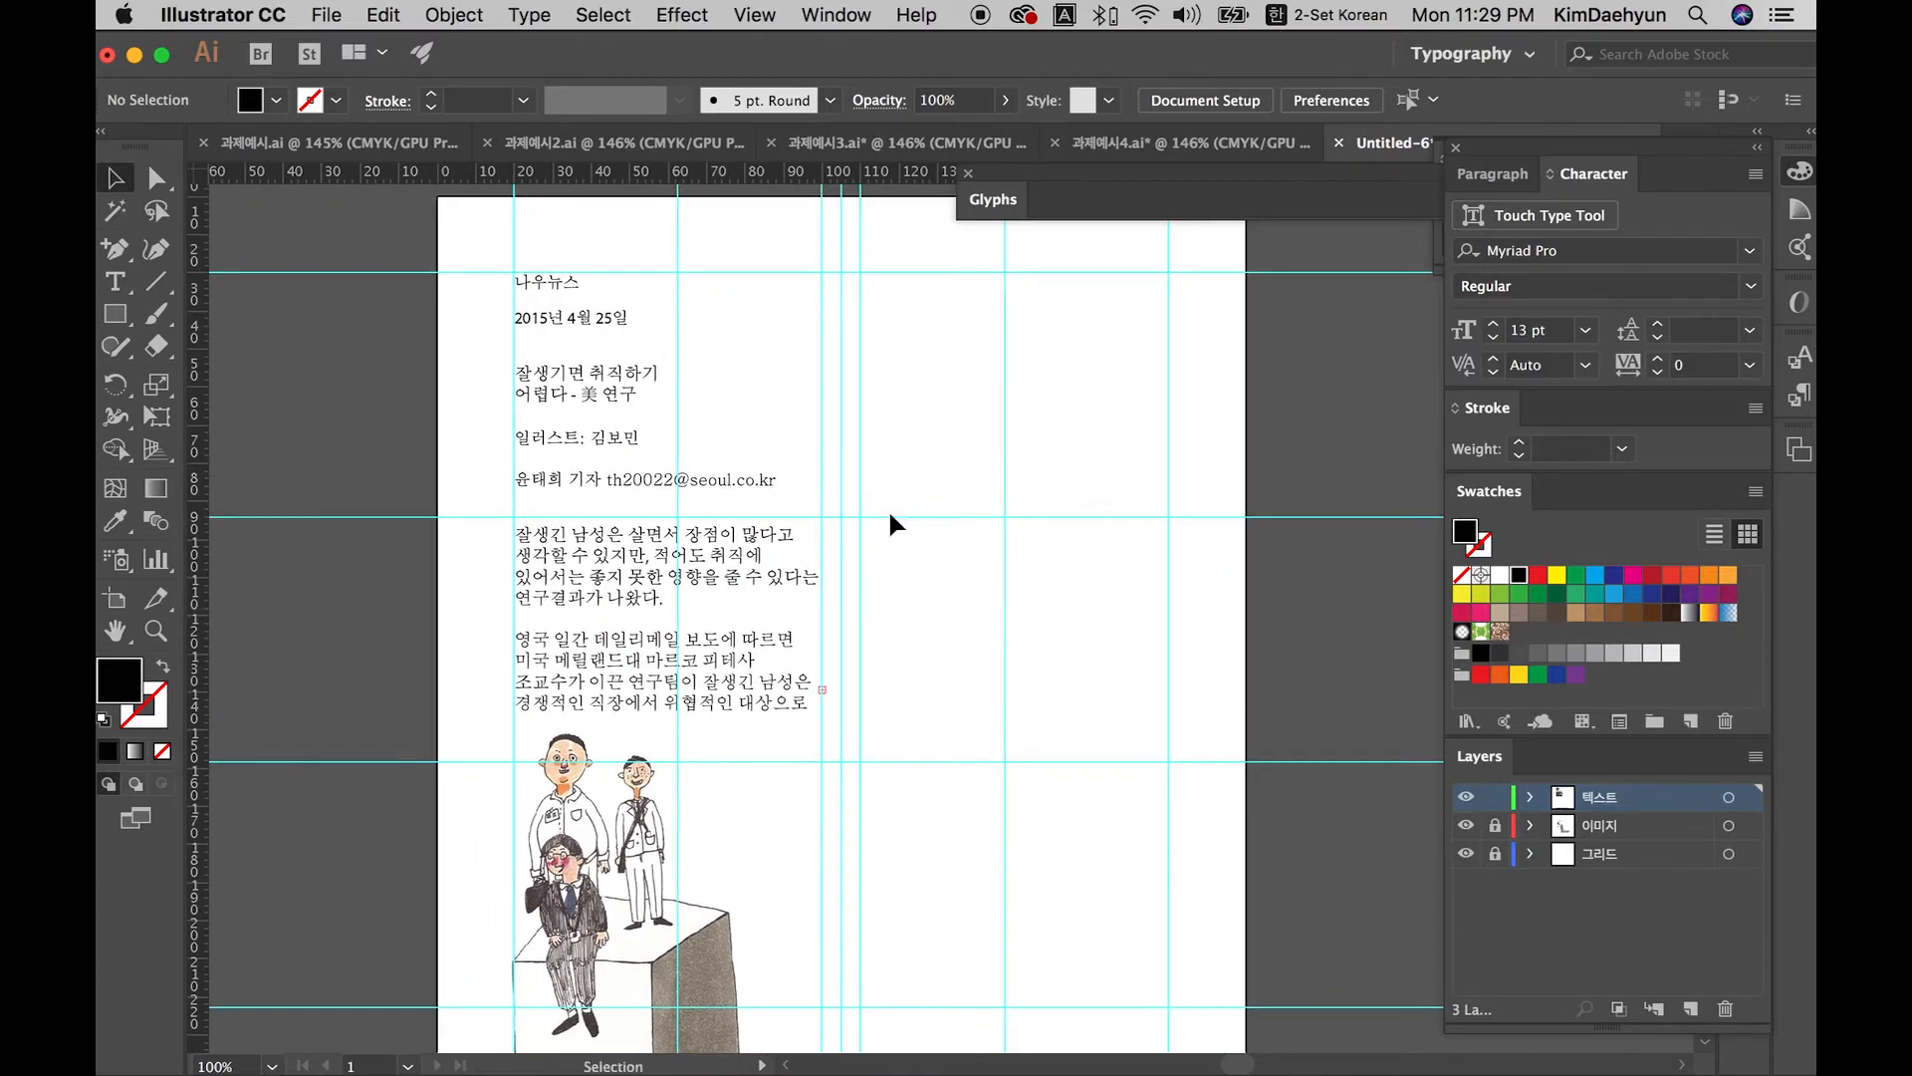
{"action": "left_click", "coordinate": [542, 284]}
{"action": "left_click_drag", "start_coordinate": [567, 324], "coordinate": [1105, 279]}
{"action": "left_click", "coordinate": [1077, 303]}
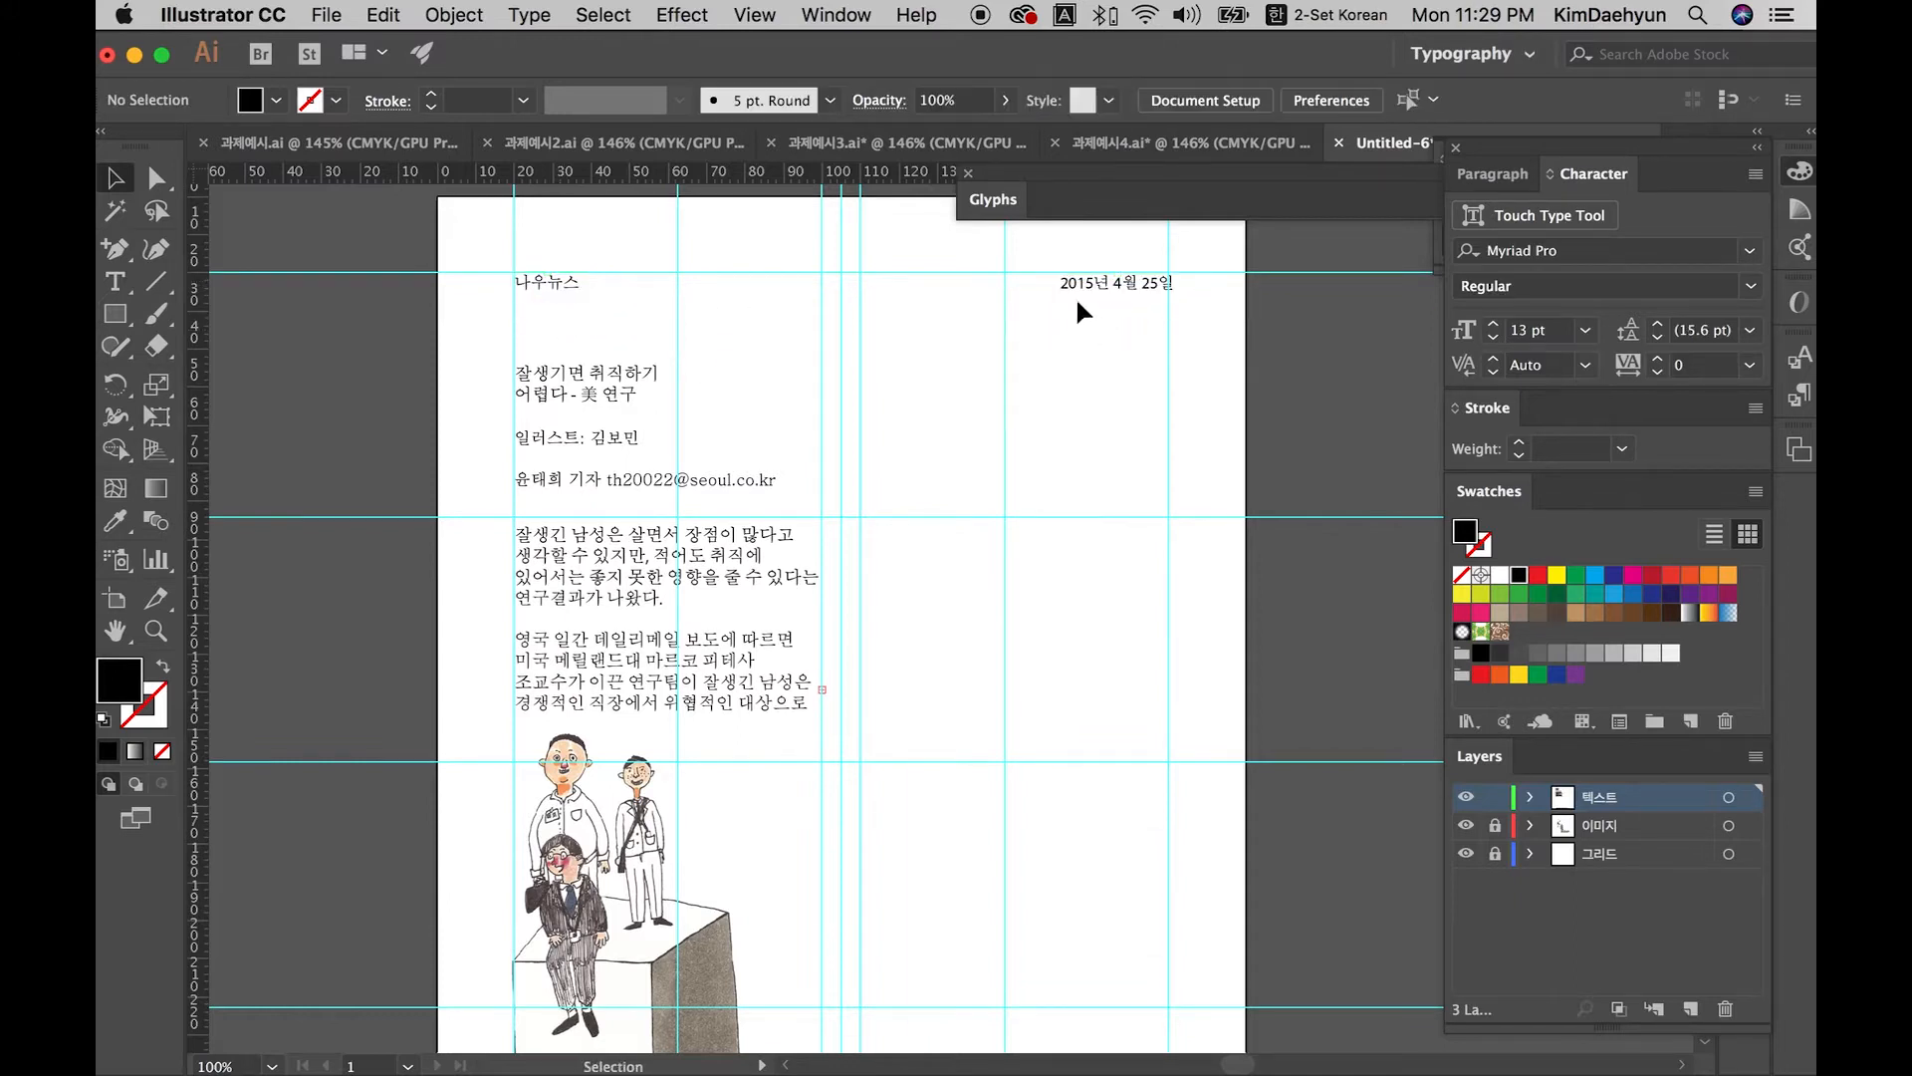
Step: Move the two-line headline frame up closer to the 나우뉴스 masthead, keeping it on the margin guide
{"action": "left_click", "coordinate": [1080, 288]}
{"action": "left_click_drag", "start_coordinate": [840, 329], "coordinate": [538, 702]}
{"action": "left_click", "coordinate": [469, 397]}
{"action": "left_click", "coordinate": [560, 278]}
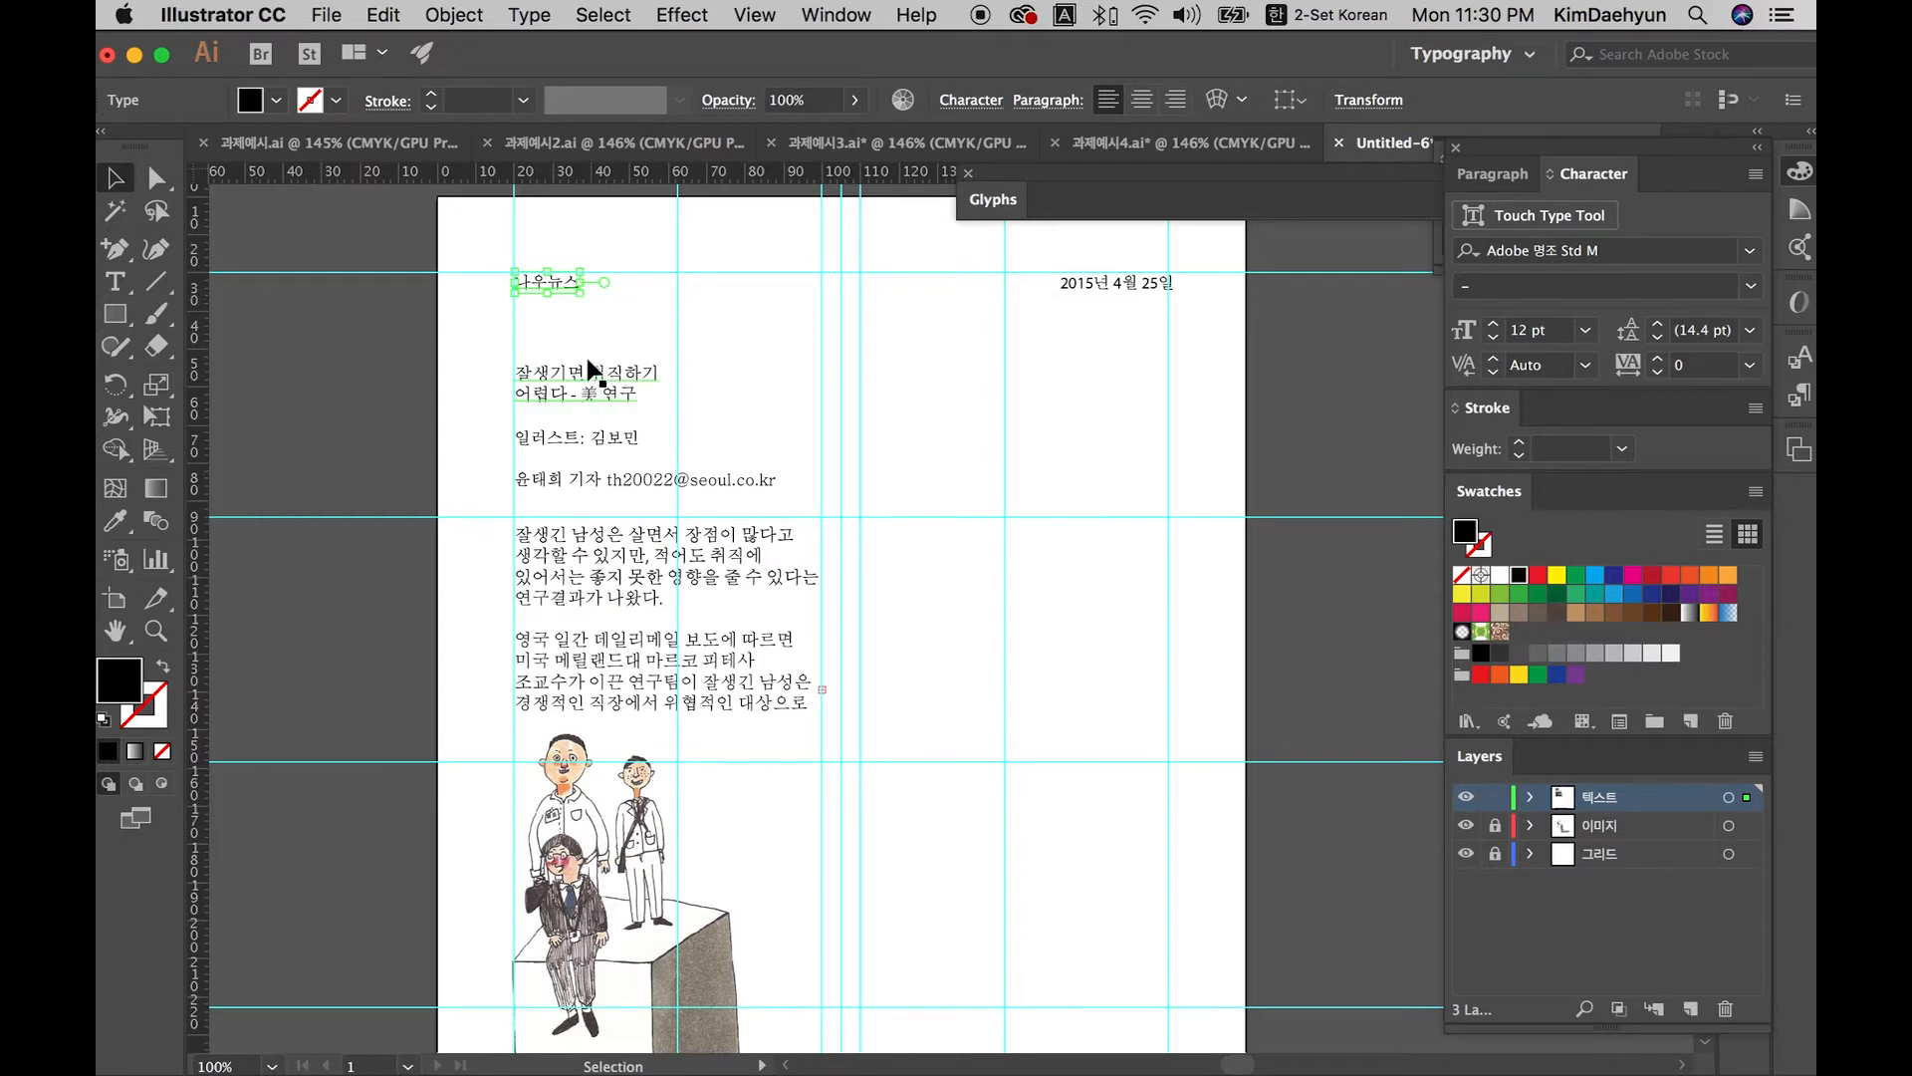
{"action": "left_click_drag", "start_coordinate": [557, 311], "coordinate": [498, 249]}
{"action": "left_click", "coordinate": [719, 335]}
{"action": "left_click_drag", "start_coordinate": [627, 370], "coordinate": [626, 334]}
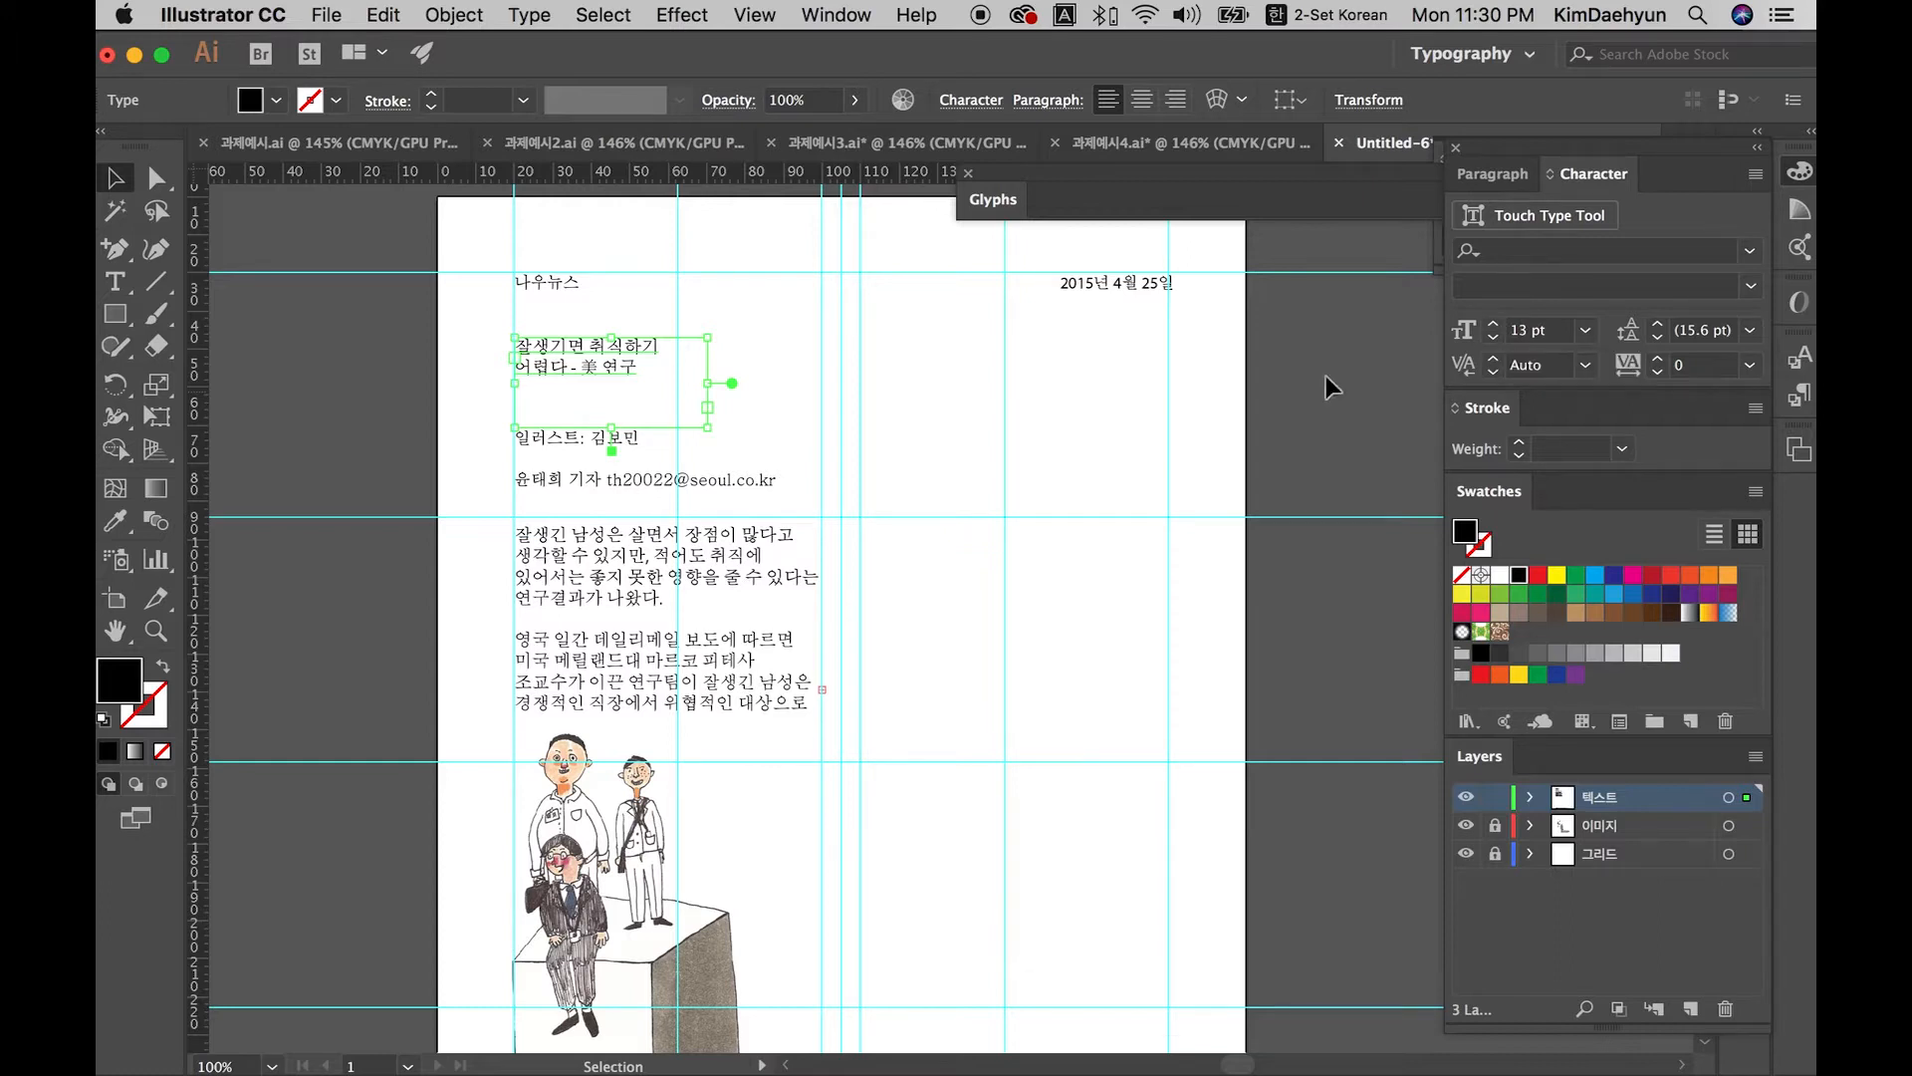
{"action": "left_click", "coordinate": [1239, 409]}
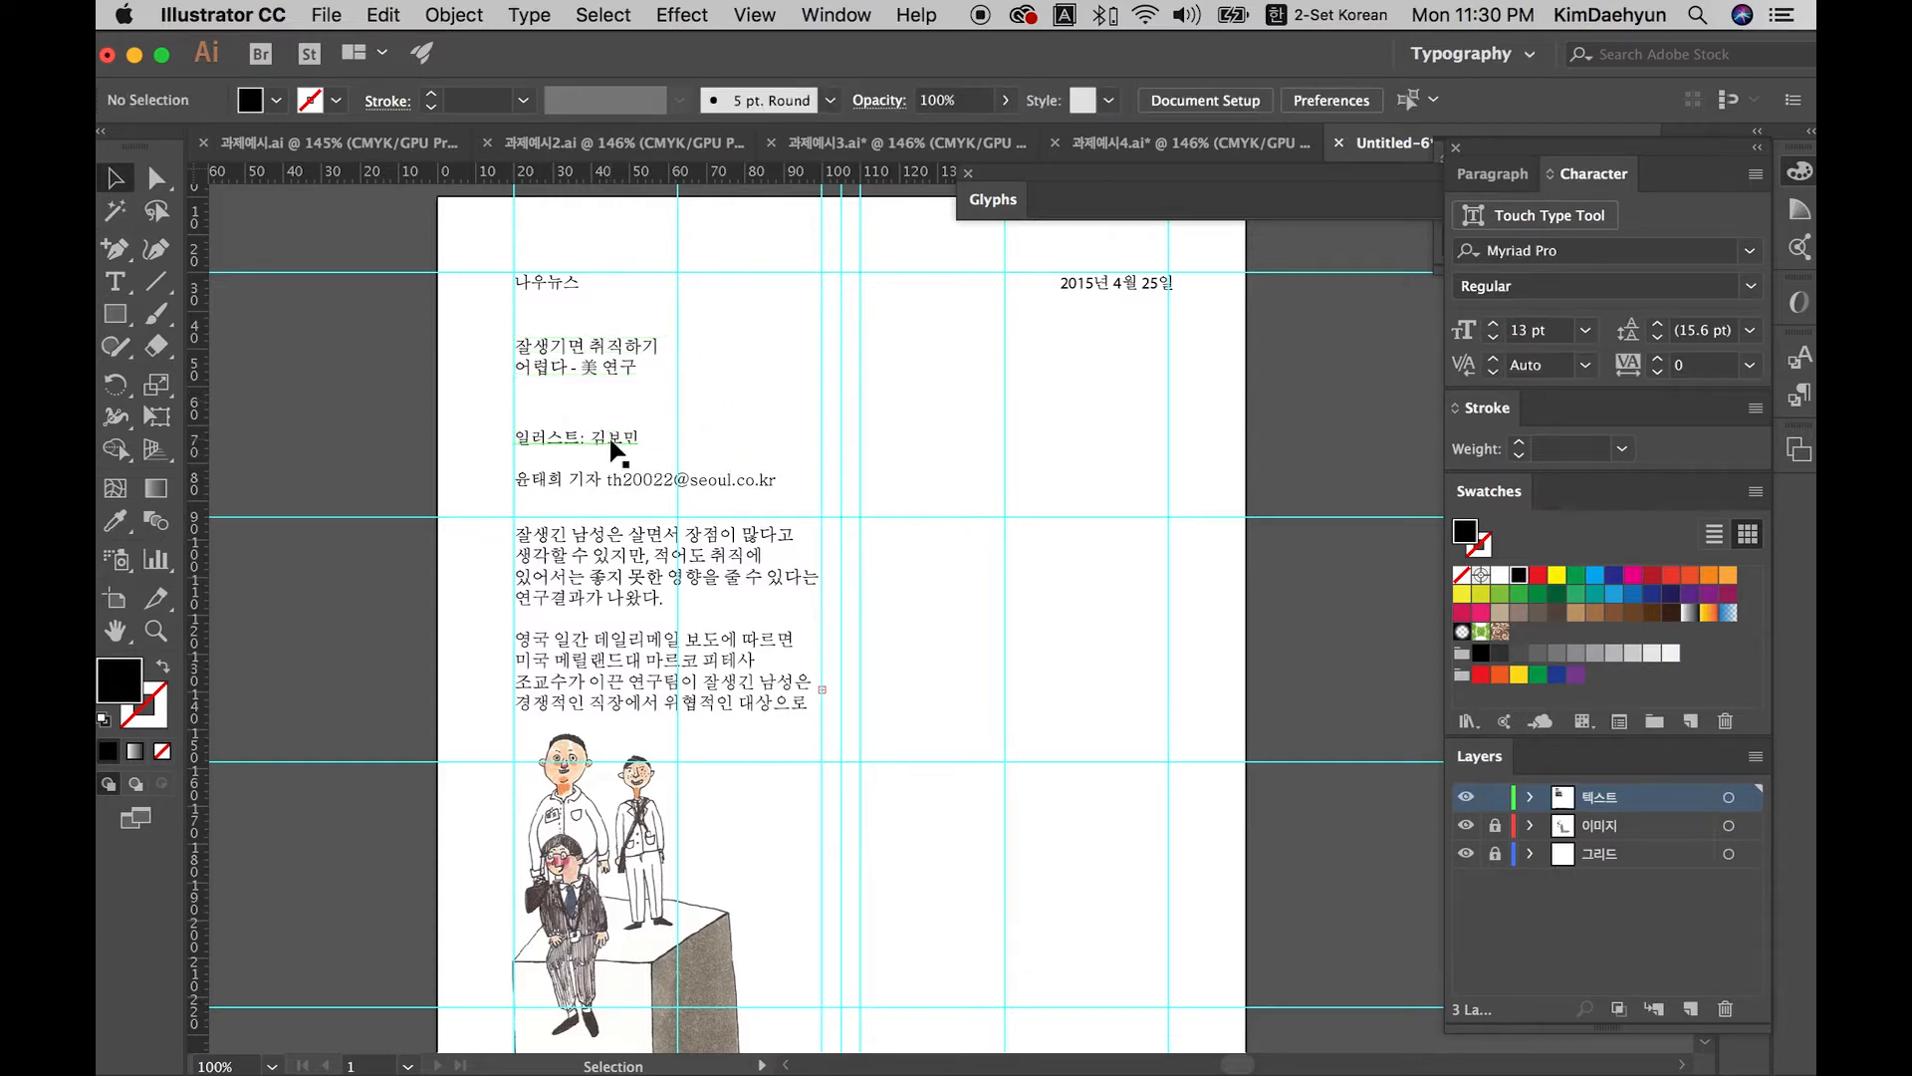
Step: Park the illustrator credit outside the page, beside its far edge
{"action": "left_click_drag", "start_coordinate": [610, 431], "coordinate": [1330, 605]}
{"action": "left_click", "coordinate": [673, 355]}
{"action": "left_click_drag", "start_coordinate": [735, 314], "coordinate": [692, 389]}
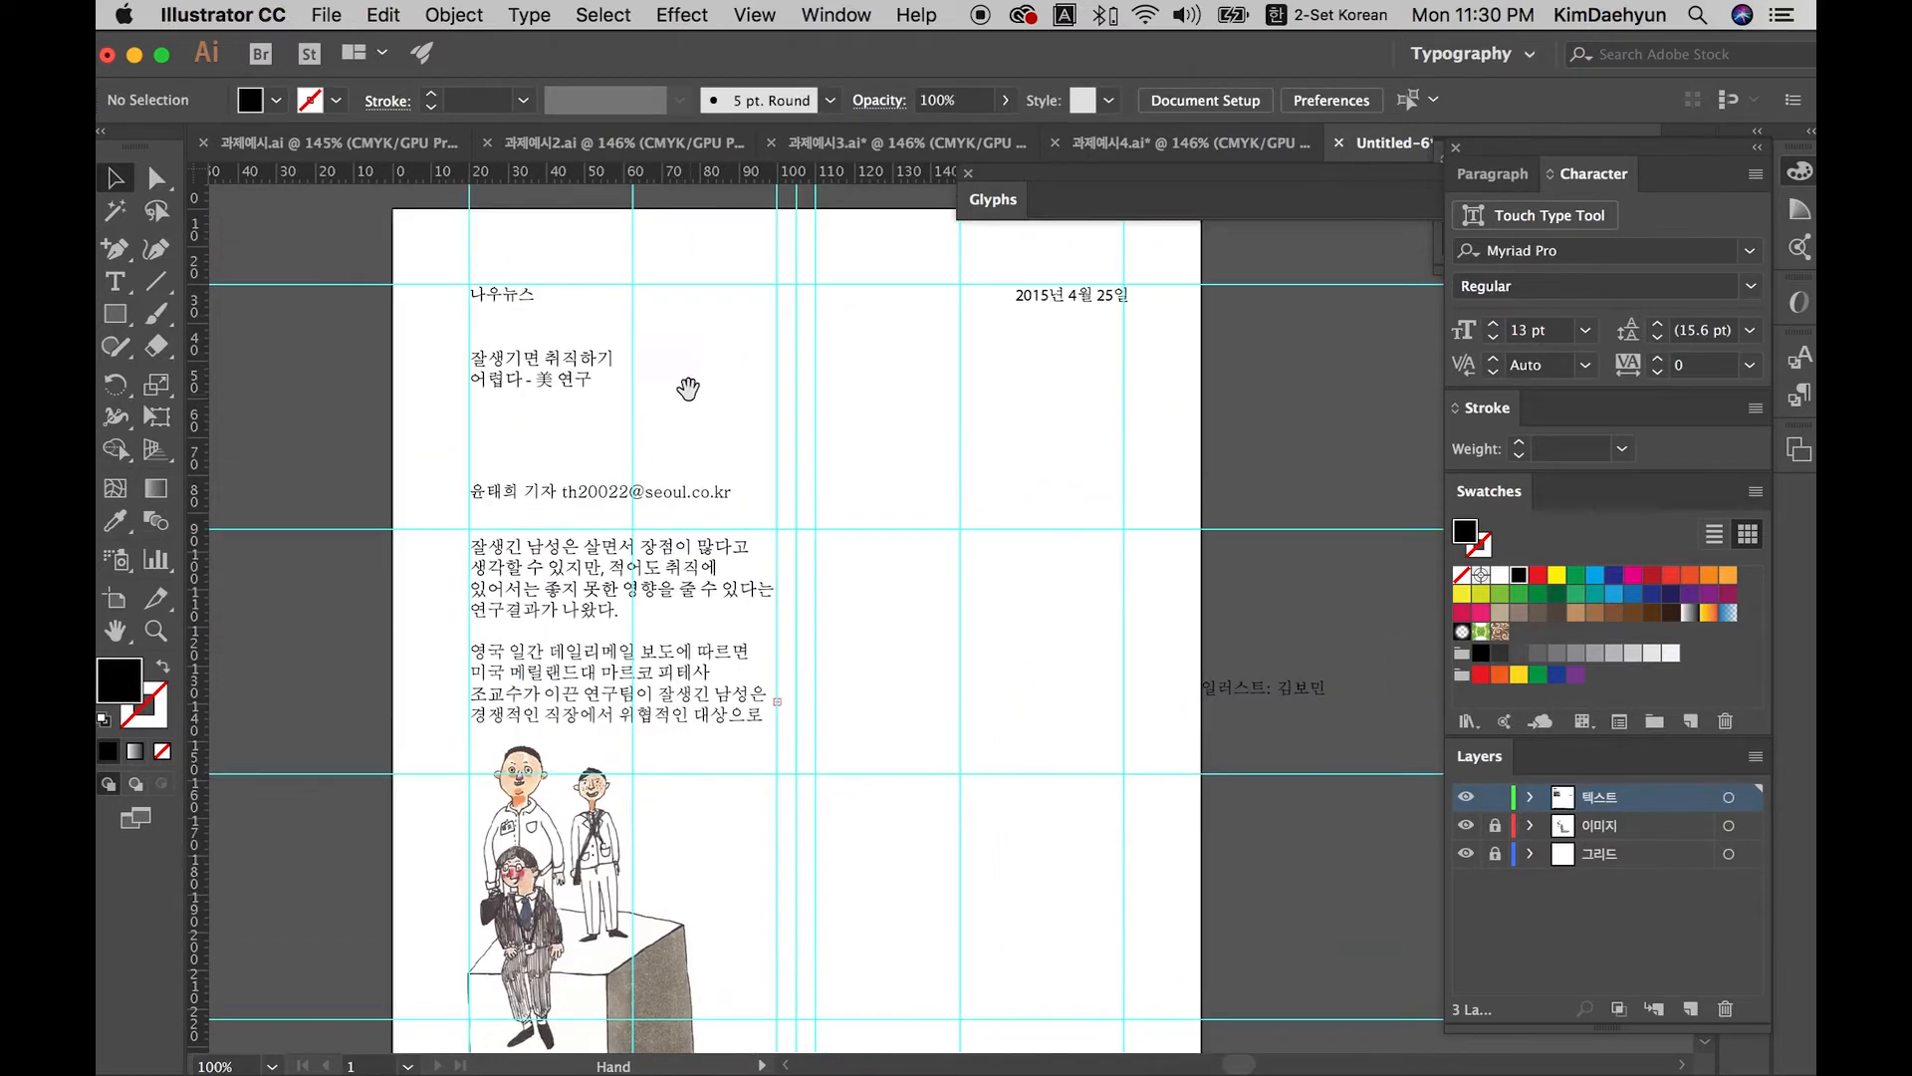
{"action": "left_click", "coordinate": [546, 302]}
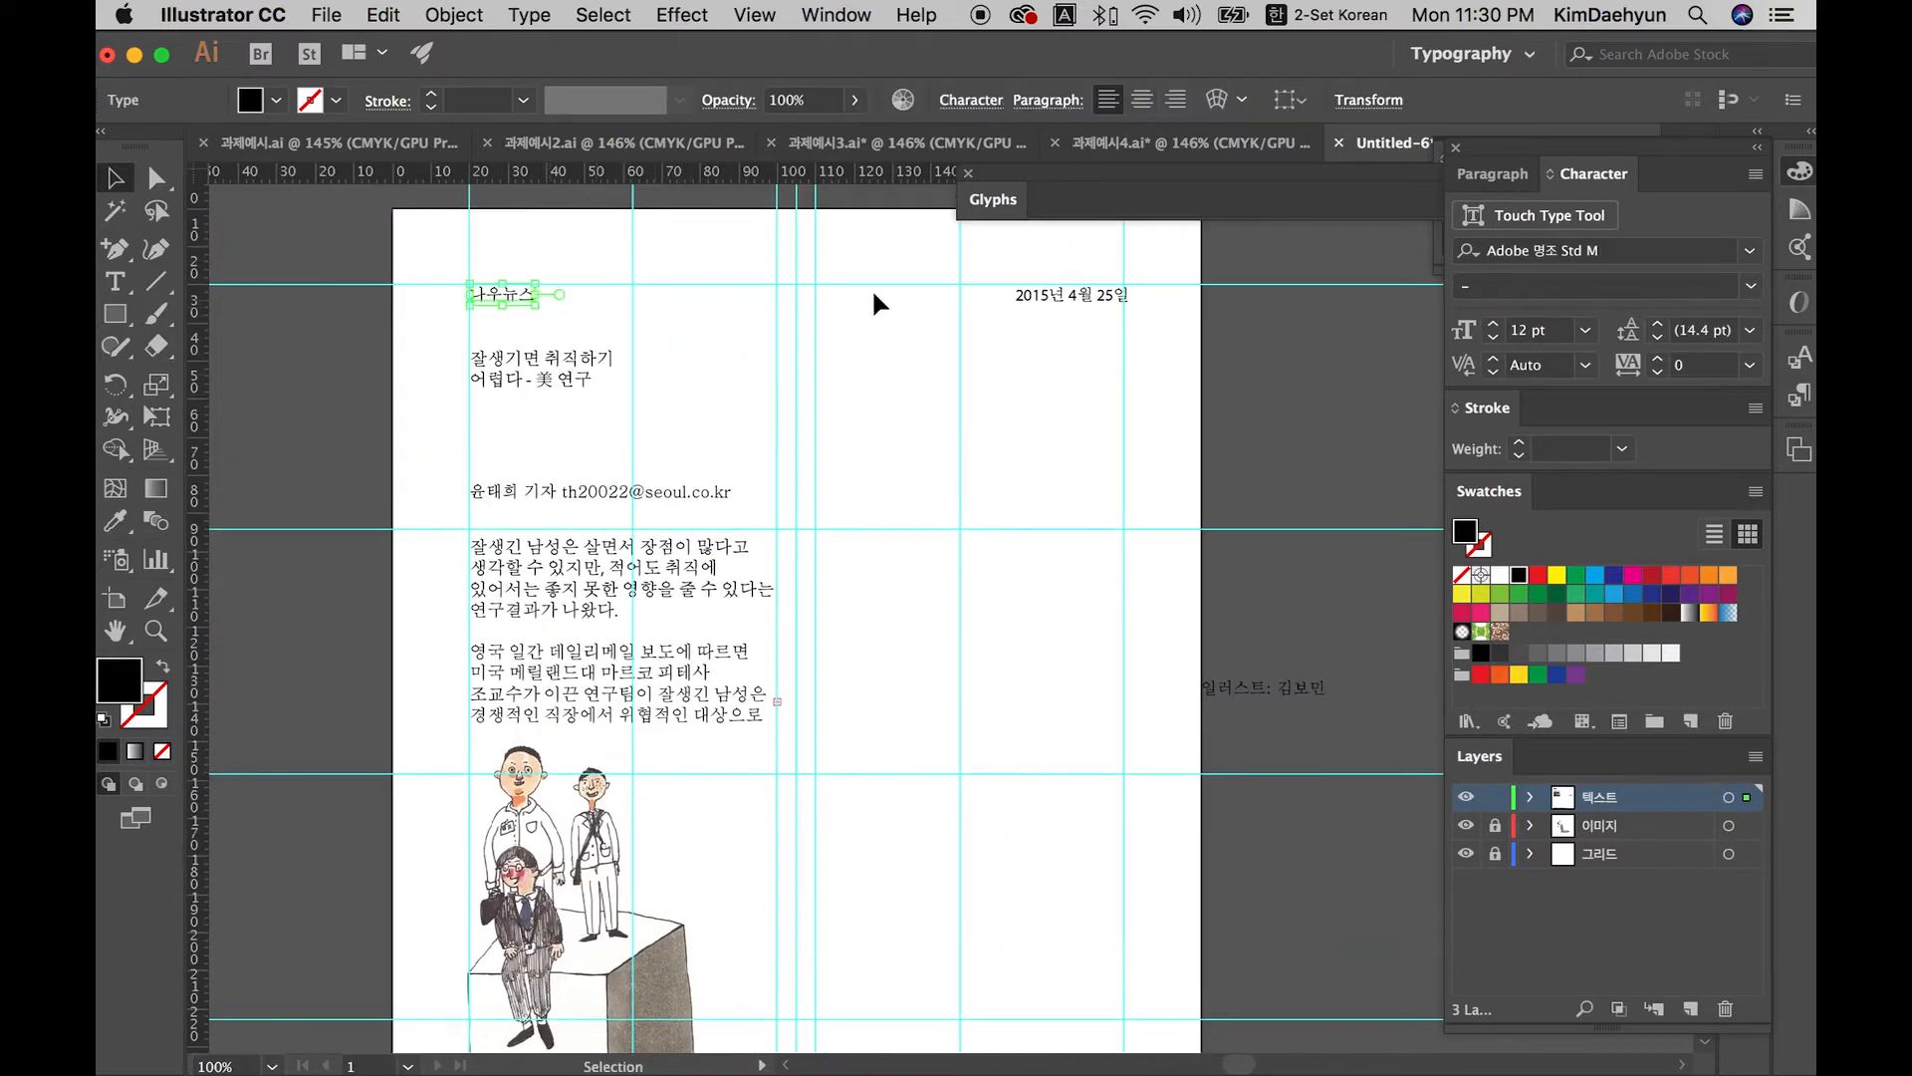
{"action": "left_click_drag", "start_coordinate": [1120, 317], "coordinate": [1172, 339]}
{"action": "left_click", "coordinate": [1177, 344]}
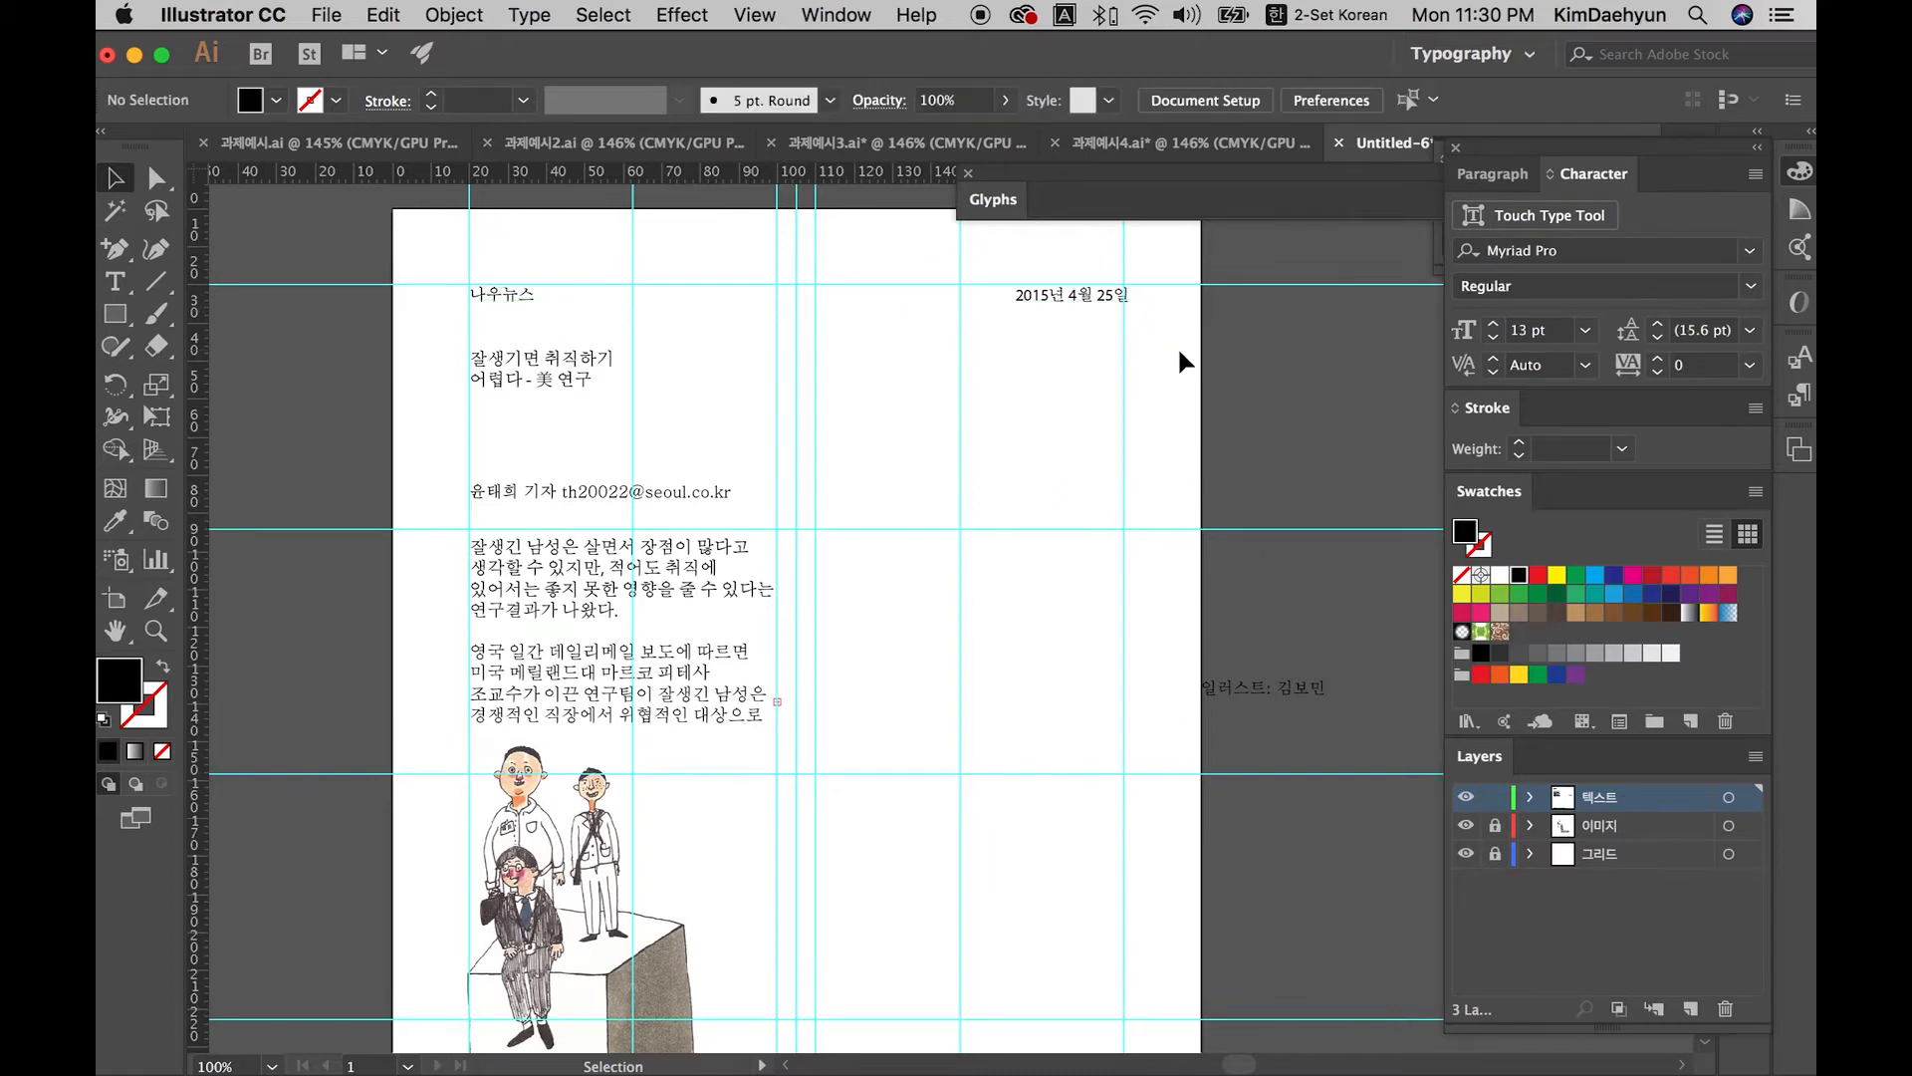
Step: Widen the headline frame until the headline fits on one line, and move the reporter byline up beneath it
{"action": "left_click", "coordinate": [538, 382]}
{"action": "left_click_drag", "start_coordinate": [682, 430], "coordinate": [780, 417]}
{"action": "left_click", "coordinate": [702, 447]}
{"action": "left_click_drag", "start_coordinate": [709, 489], "coordinate": [678, 410]}
{"action": "left_click", "coordinate": [928, 595]}
Step: Move the article body frame up closer to the reporter byline
{"action": "scroll", "coordinate": [928, 595], "scroll_direction": "down", "scroll_amount": 5}
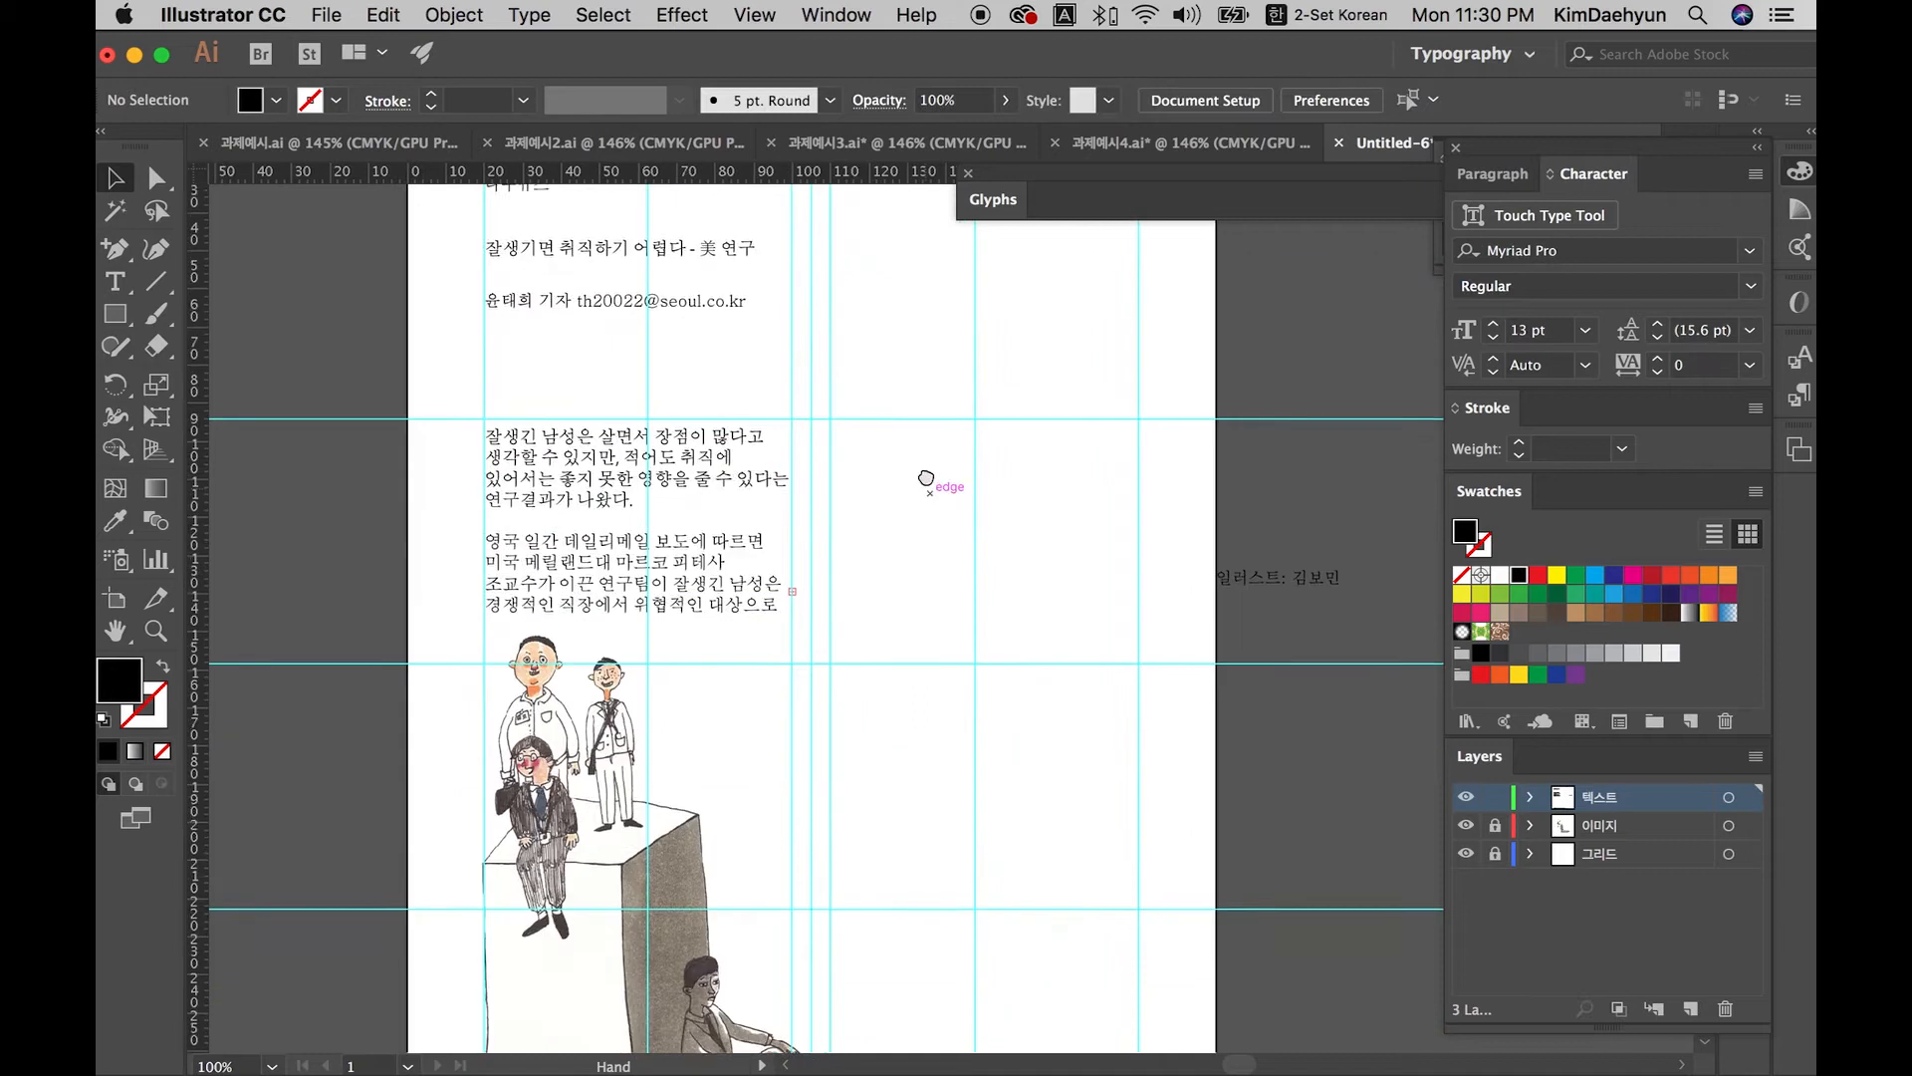
{"action": "left_click_drag", "start_coordinate": [722, 476], "coordinate": [723, 407]}
{"action": "left_click", "coordinate": [1085, 690]}
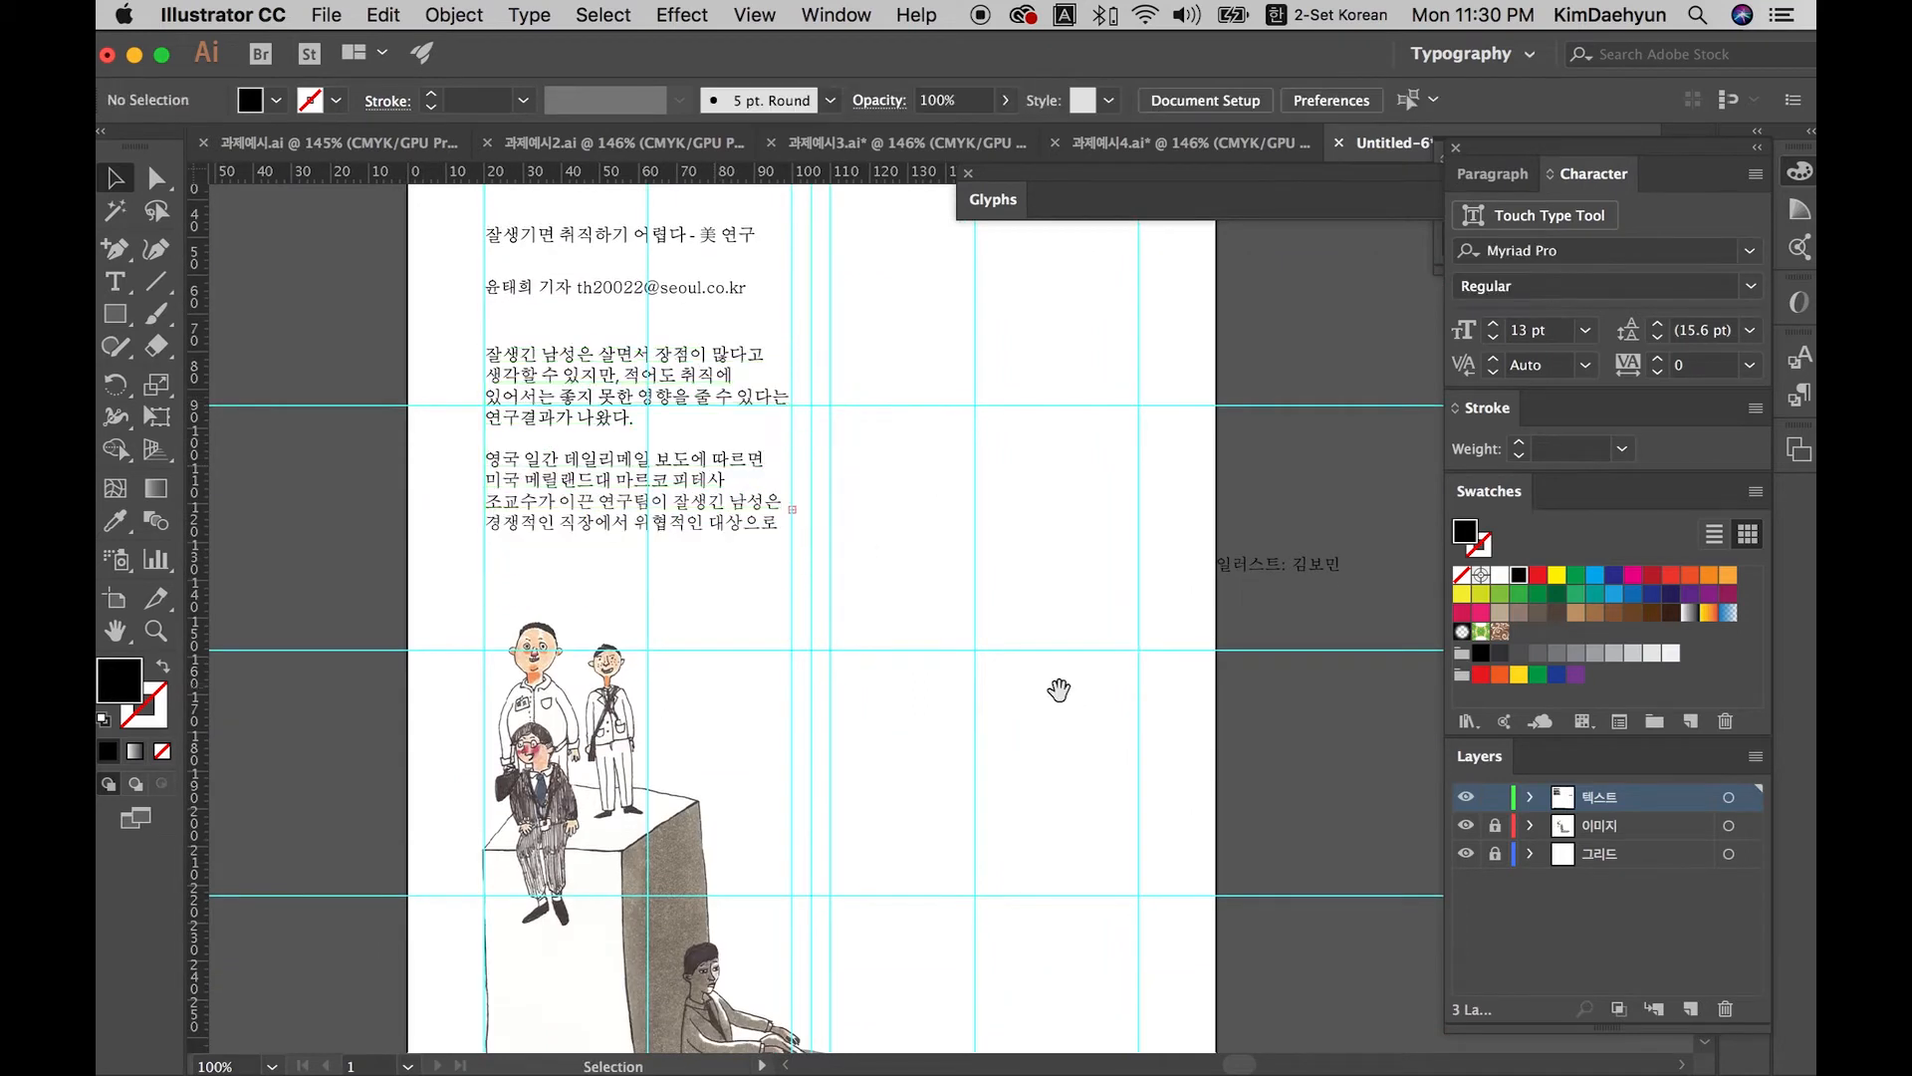
Step: Unlock the 이미지 layer and move the illustration up to free space above the source line
{"action": "scroll", "coordinate": [1063, 495], "scroll_direction": "down", "scroll_amount": 4}
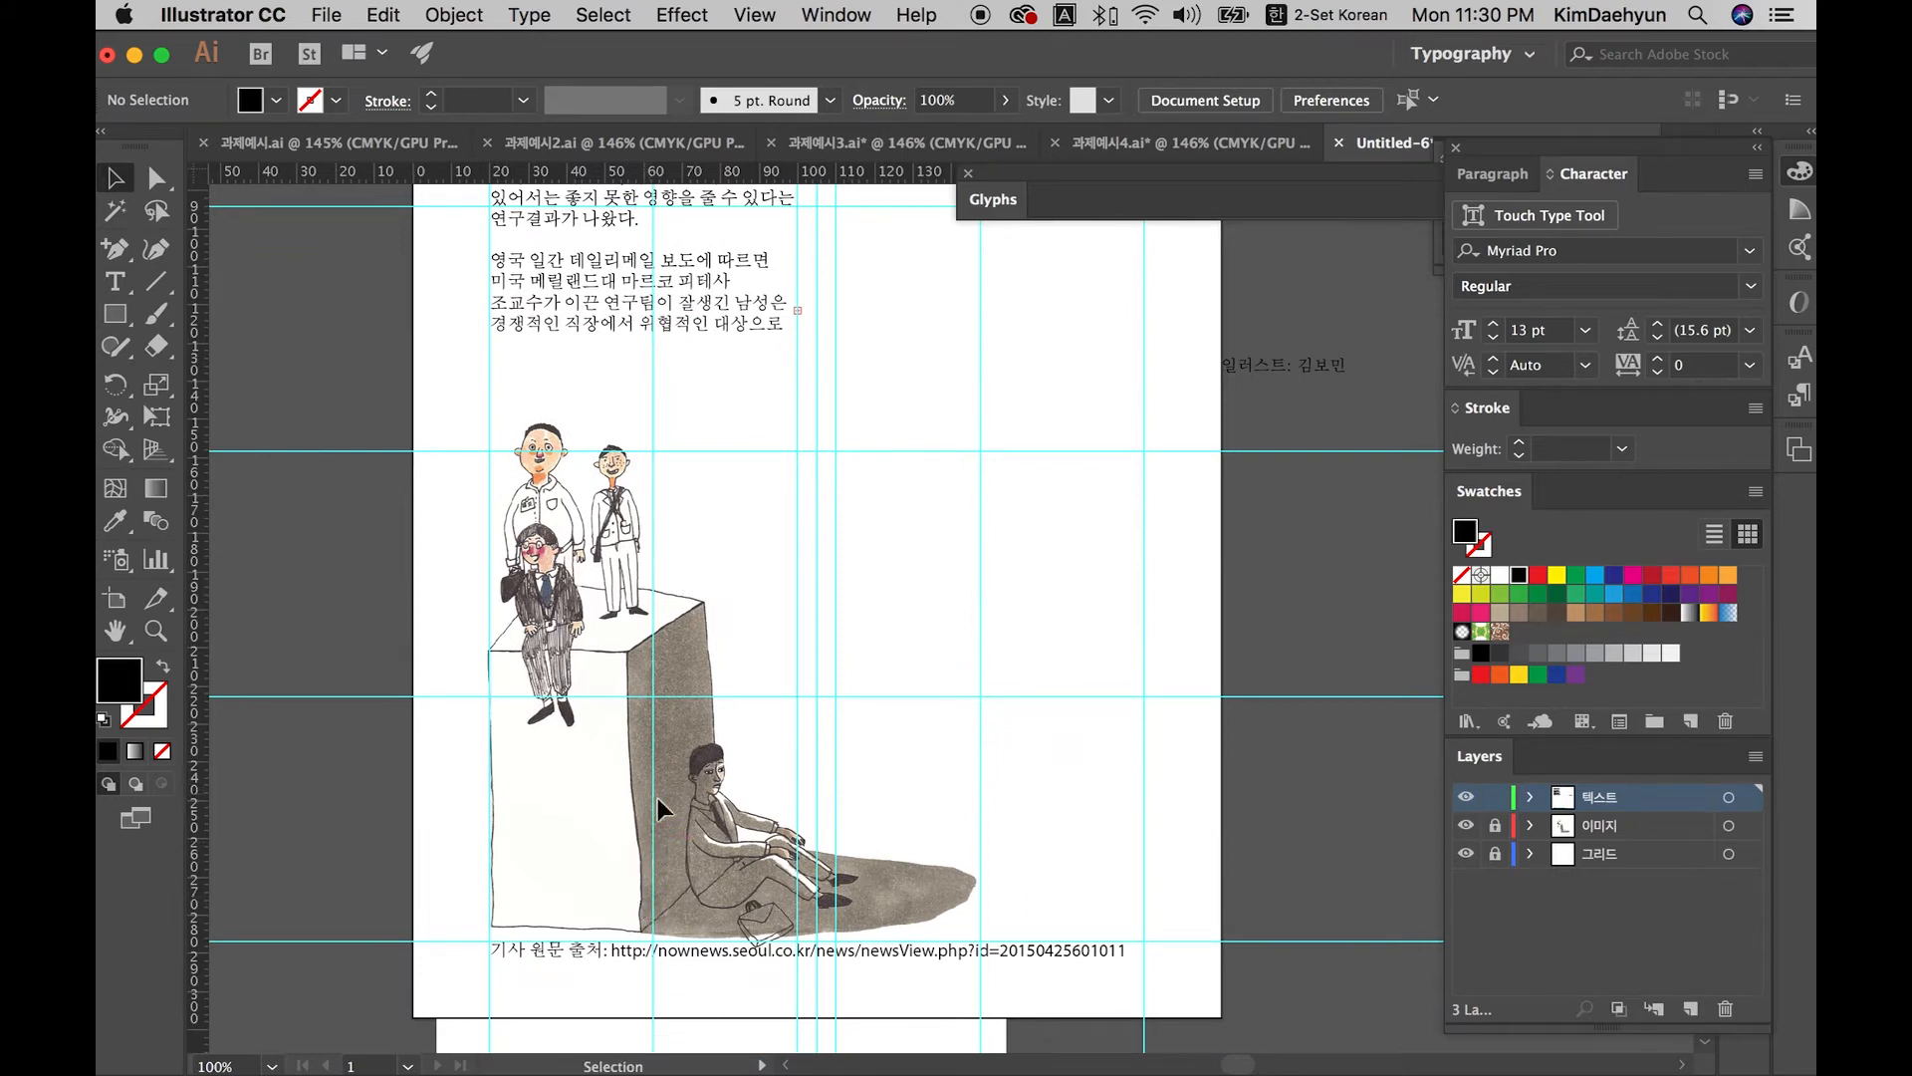
{"action": "left_click", "coordinate": [1495, 824]}
{"action": "left_click_drag", "start_coordinate": [886, 882], "coordinate": [891, 834]}
{"action": "left_click", "coordinate": [1362, 683]}
Step: Place the illustrator credit directly beneath the illustration at the margin guide, and raise the source line to sit on the bottom margin guide
{"action": "left_click_drag", "start_coordinate": [1295, 373], "coordinate": [561, 895]}
{"action": "left_click", "coordinate": [578, 954]}
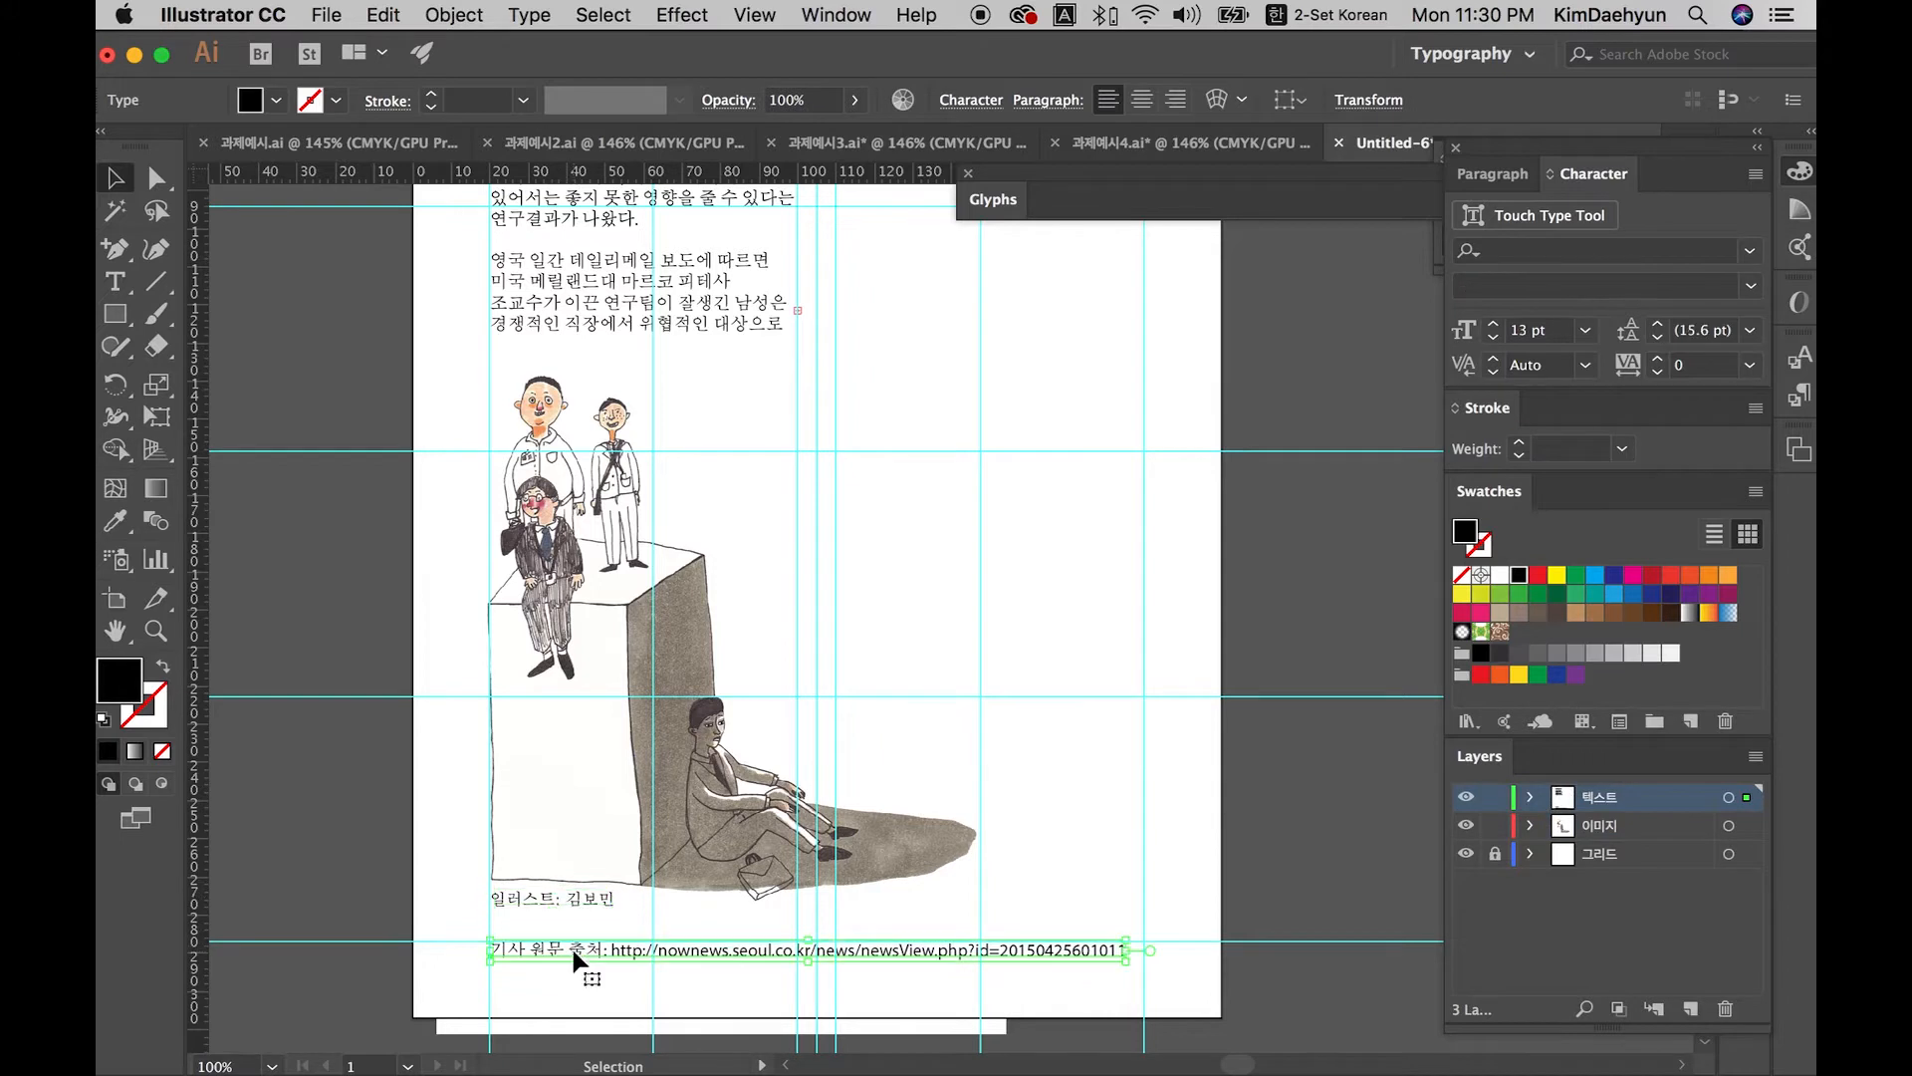
{"action": "left_click_drag", "start_coordinate": [575, 946], "coordinate": [578, 932]}
{"action": "left_click", "coordinate": [596, 964]}
{"action": "left_click", "coordinate": [594, 932]}
{"action": "key", "text": "space"}
{"action": "left_click_drag", "start_coordinate": [1176, 773], "coordinate": [1156, 966]}
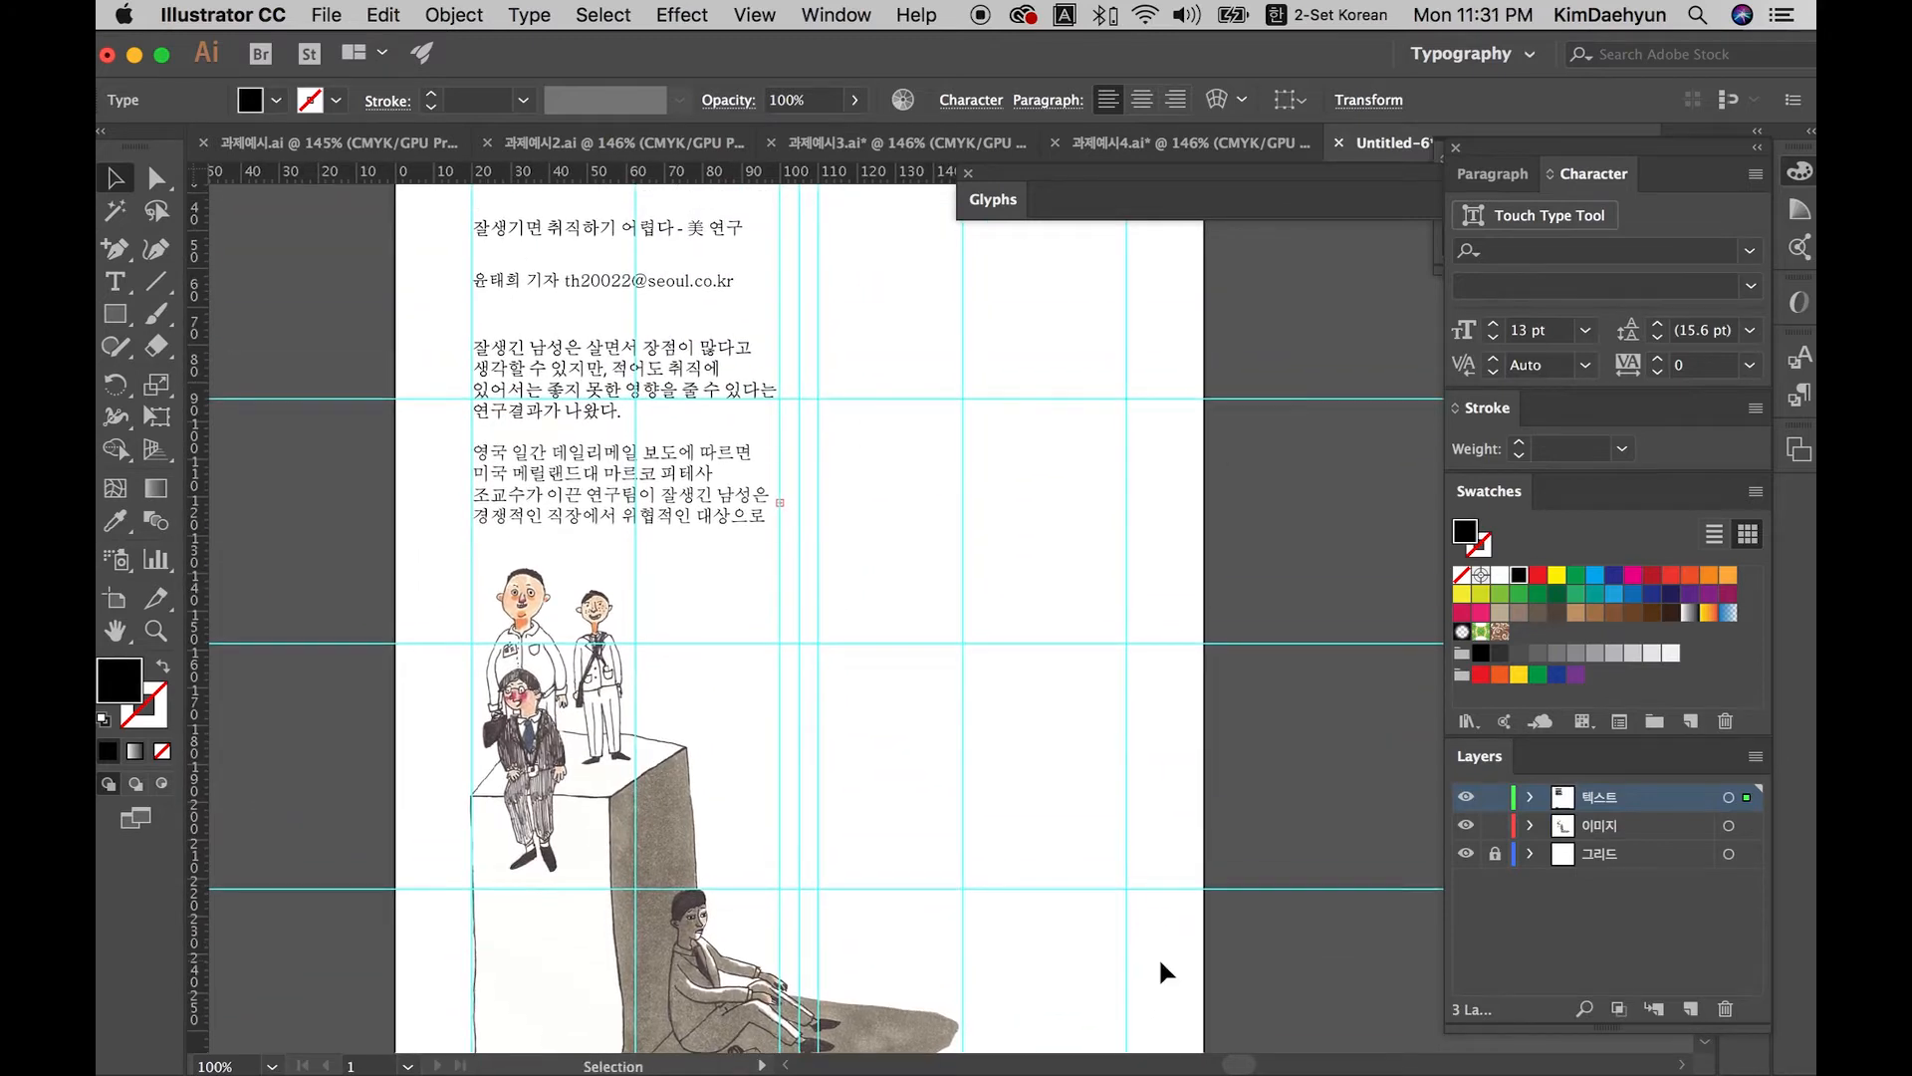
{"action": "key", "text": "super+minus"}
{"action": "scroll", "coordinate": [1067, 785], "scroll_direction": "up", "scroll_amount": 5}
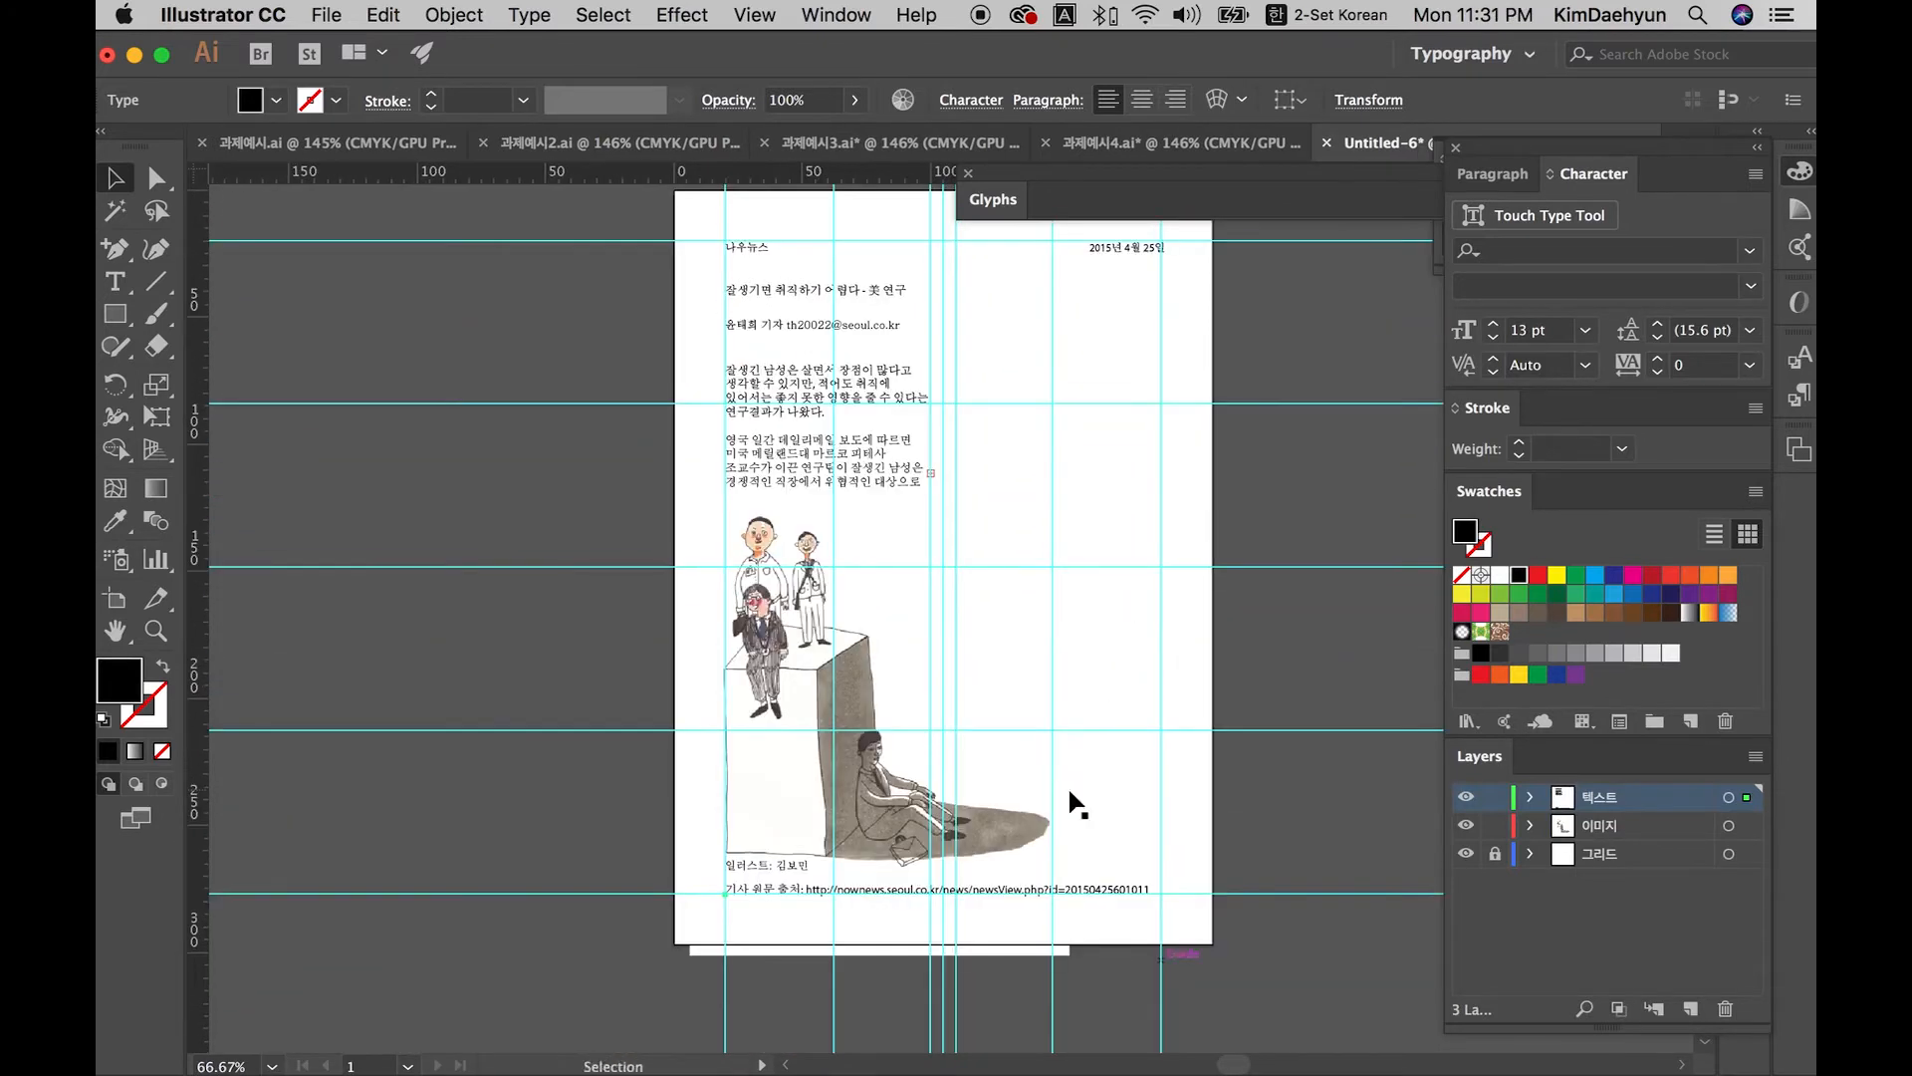
{"action": "key", "text": "super+plus"}
{"action": "key", "text": "space"}
{"action": "left_click_drag", "start_coordinate": [1052, 576], "coordinate": [973, 974]}
{"action": "left_click_drag", "start_coordinate": [1007, 602], "coordinate": [1029, 837]}
{"action": "key", "text": "super+minus"}
{"action": "key", "text": "space"}
{"action": "left_click", "coordinate": [1067, 767]}
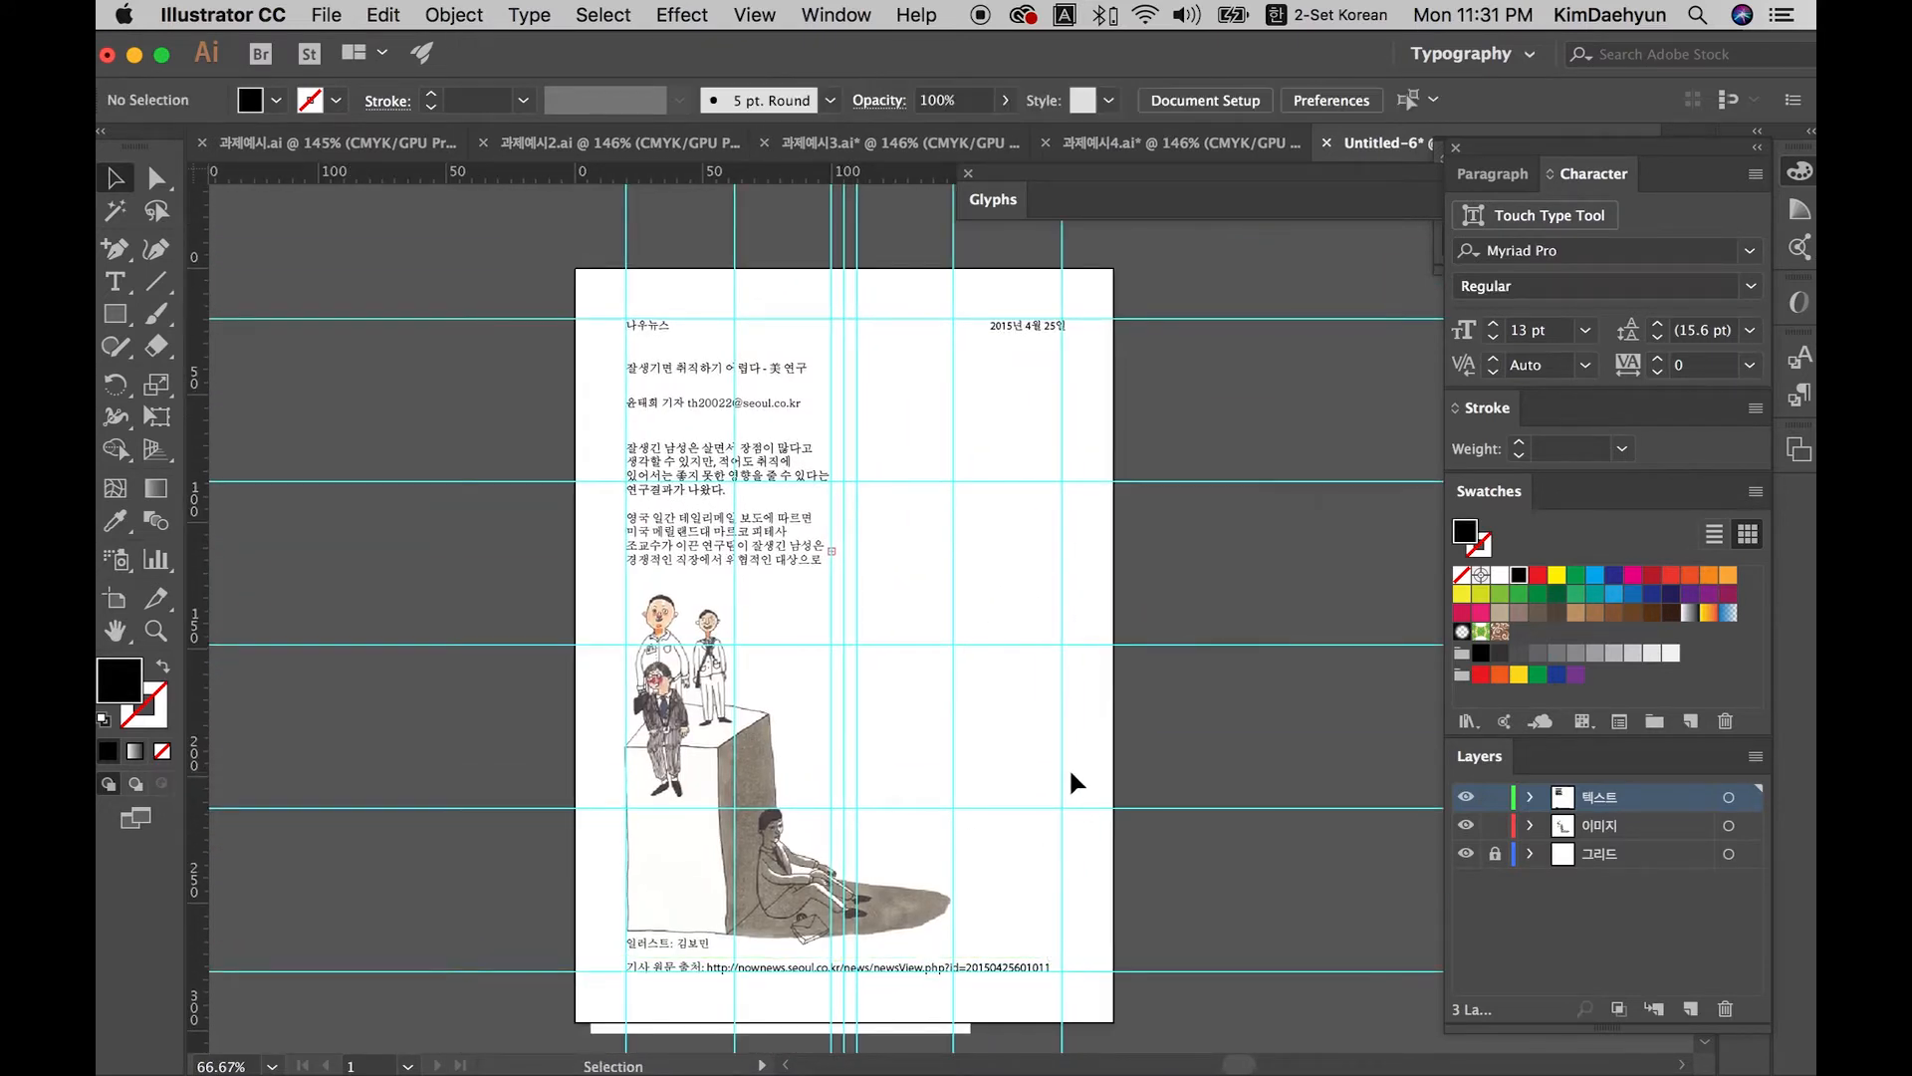
{"action": "left_click_drag", "start_coordinate": [1161, 1020], "coordinate": [502, 273]}
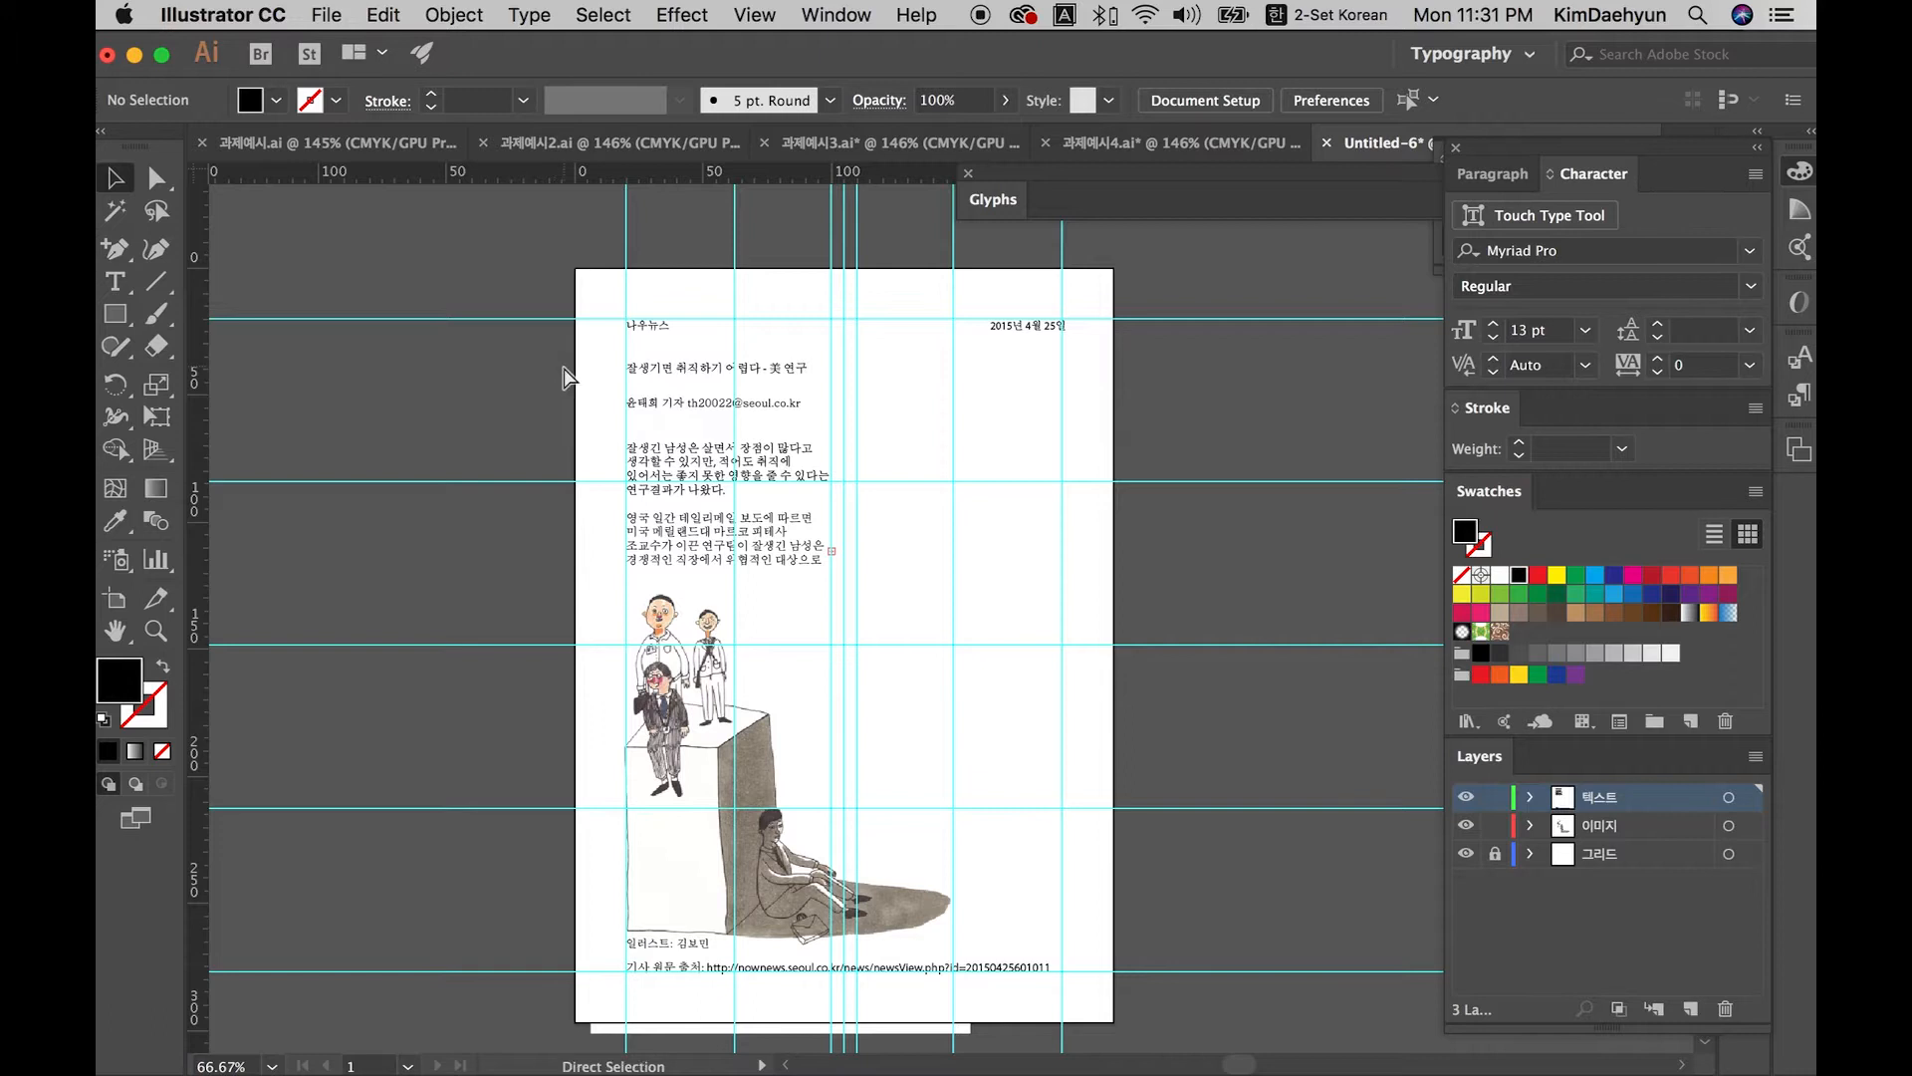
Step: Move the body text block out across the page's right edge and shift the headline down closer to the reporter line
{"action": "key", "text": "super+equal"}
{"action": "key", "text": "super+minus"}
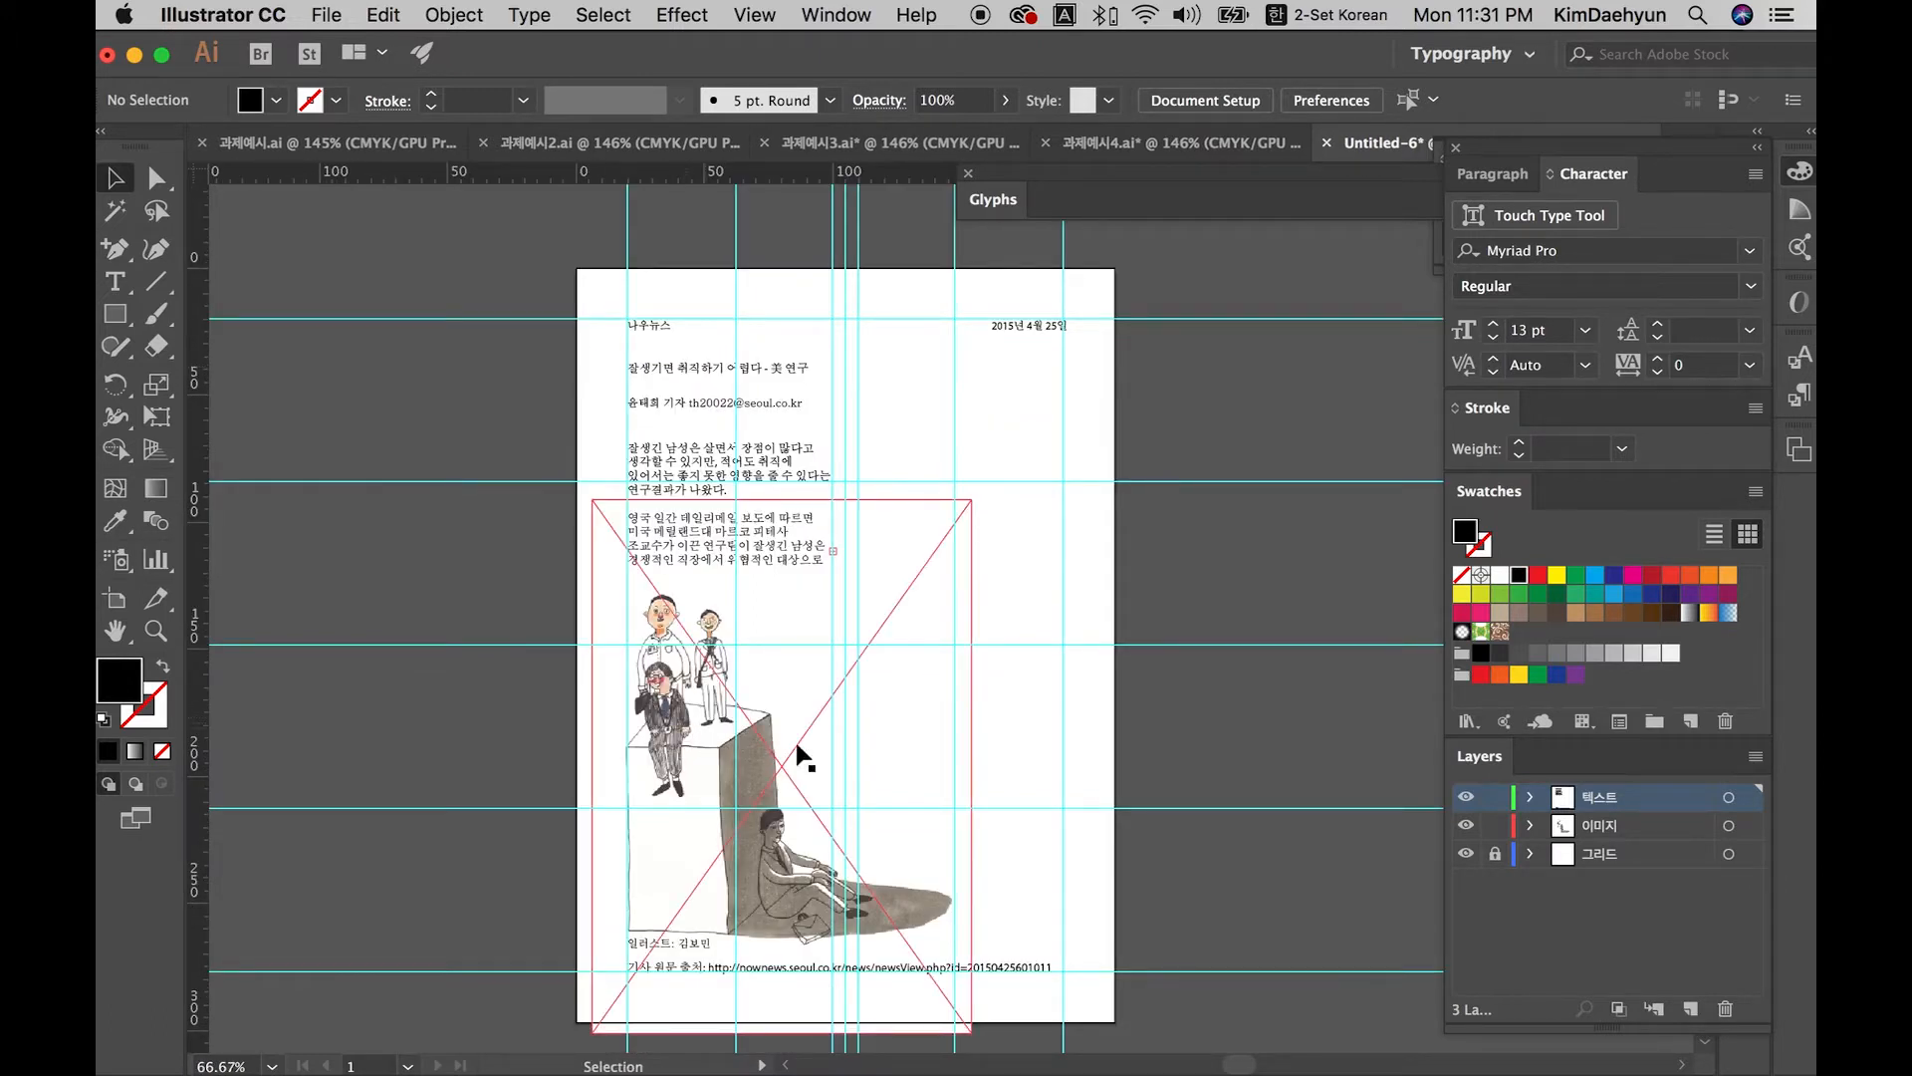
{"action": "mouse_move", "coordinate": [797, 468]}
{"action": "left_mouse_down"}
{"action": "mouse_move", "coordinate": [1253, 529]}
{"action": "mouse_move", "coordinate": [809, 447]}
{"action": "left_mouse_up"}
{"action": "left_click_drag", "start_coordinate": [711, 400], "coordinate": [1075, 289]}
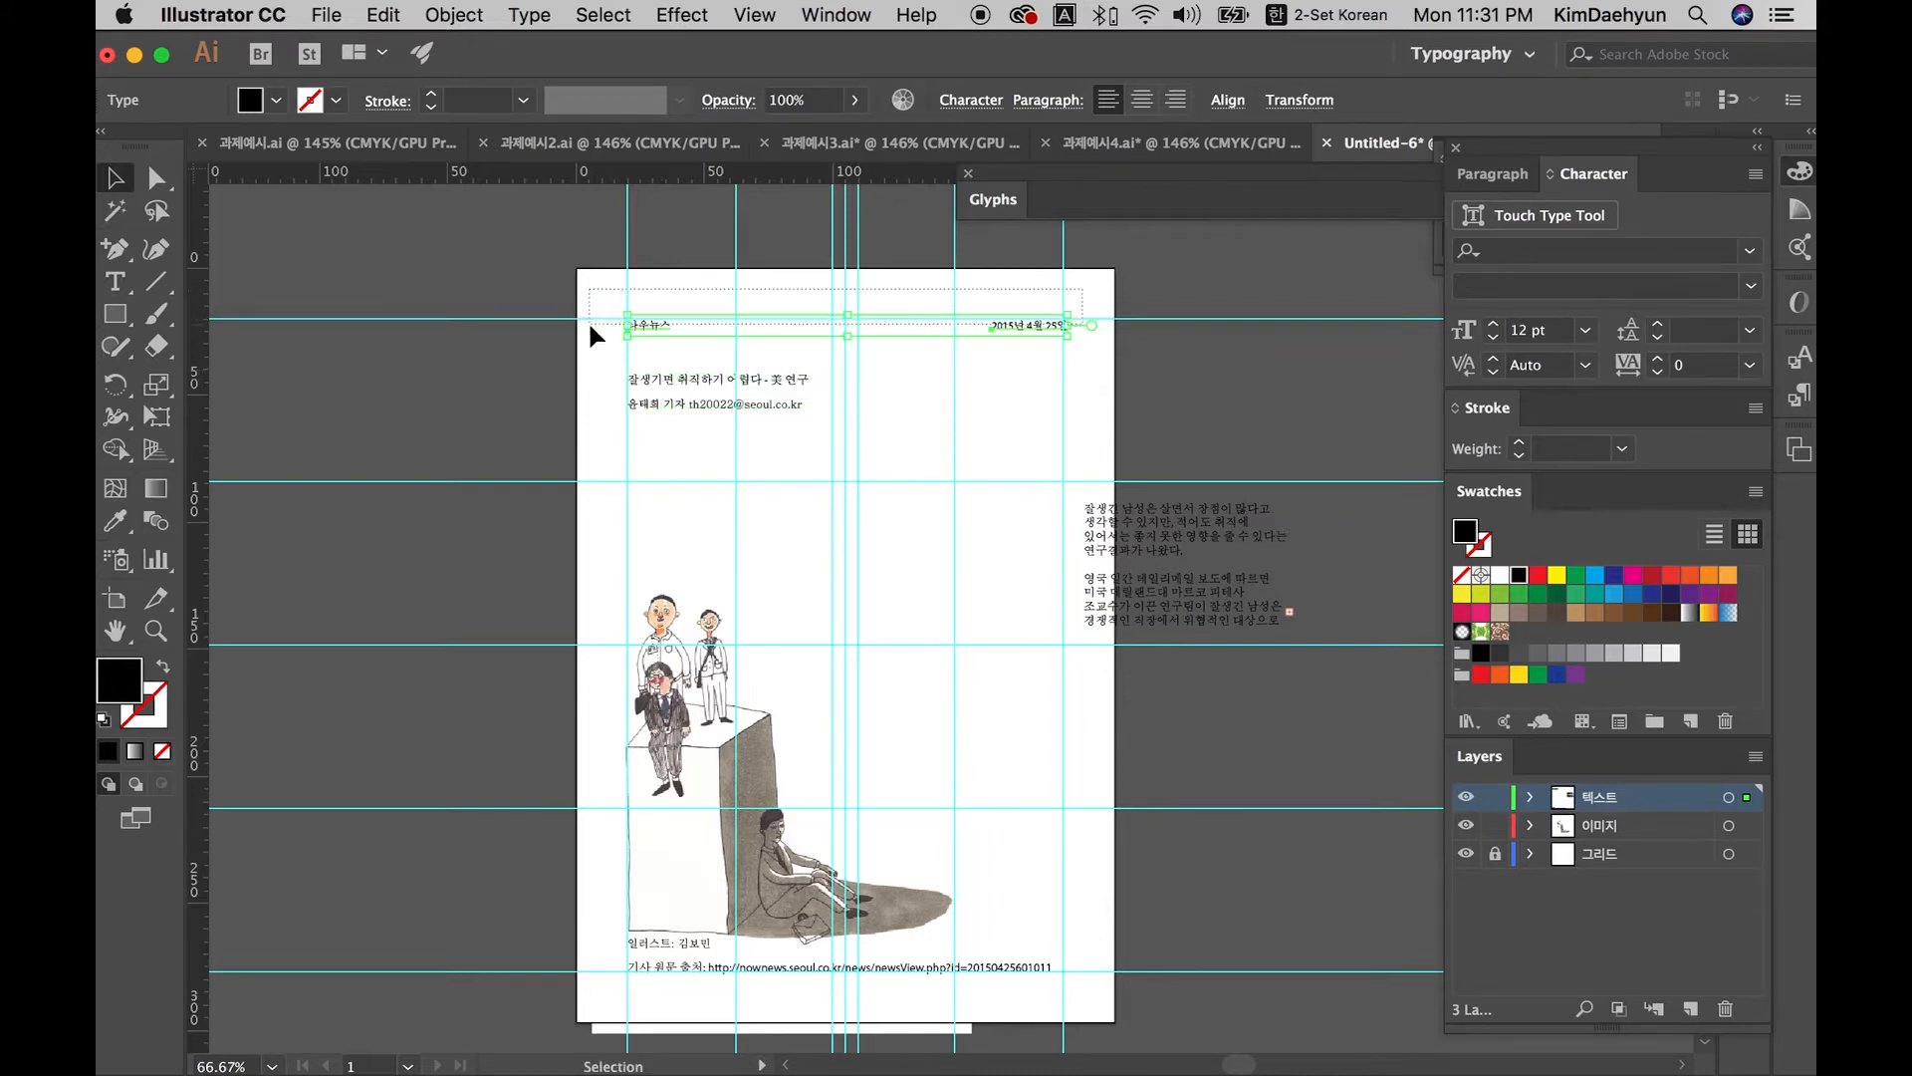
Step: Move the article source line down to just below the bottom margin guide
{"action": "left_click", "coordinate": [665, 964]}
{"action": "left_click_drag", "start_coordinate": [693, 962], "coordinate": [696, 989]}
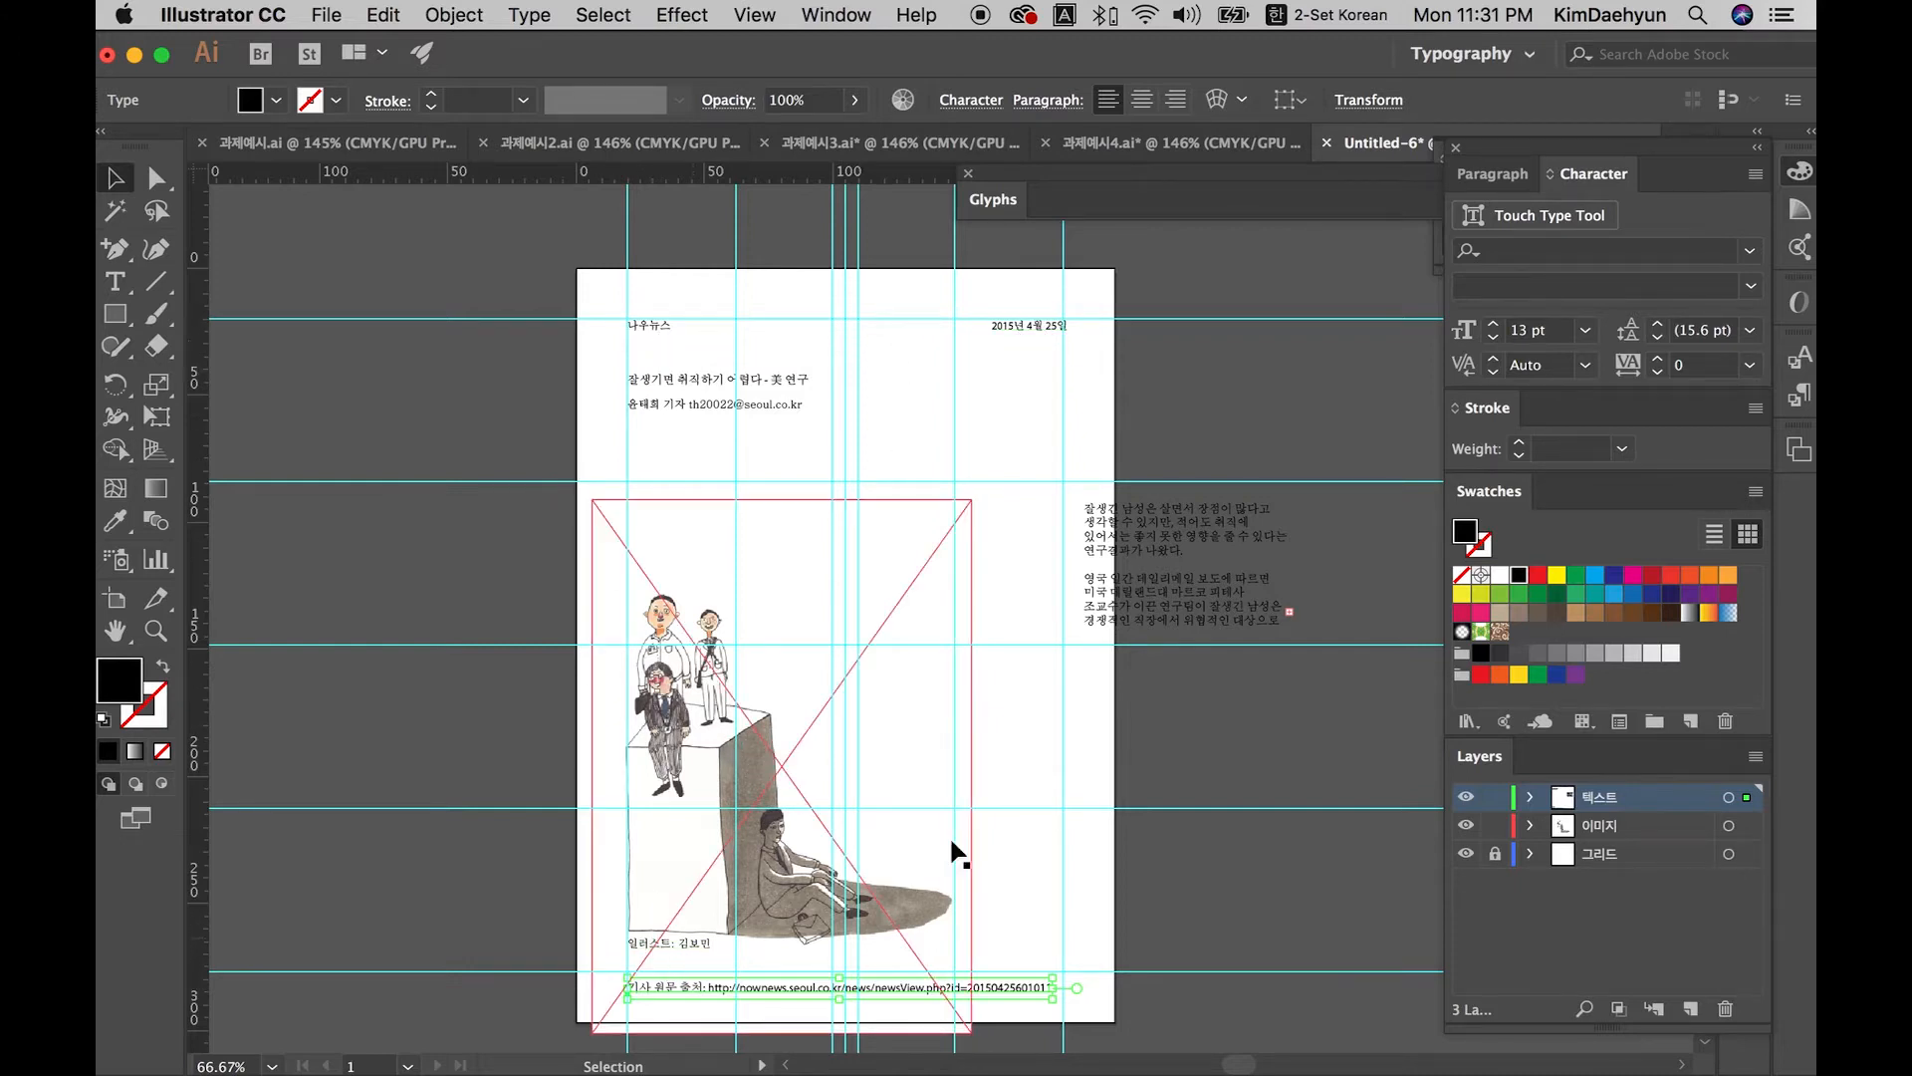
{"action": "left_click", "coordinate": [1001, 709]}
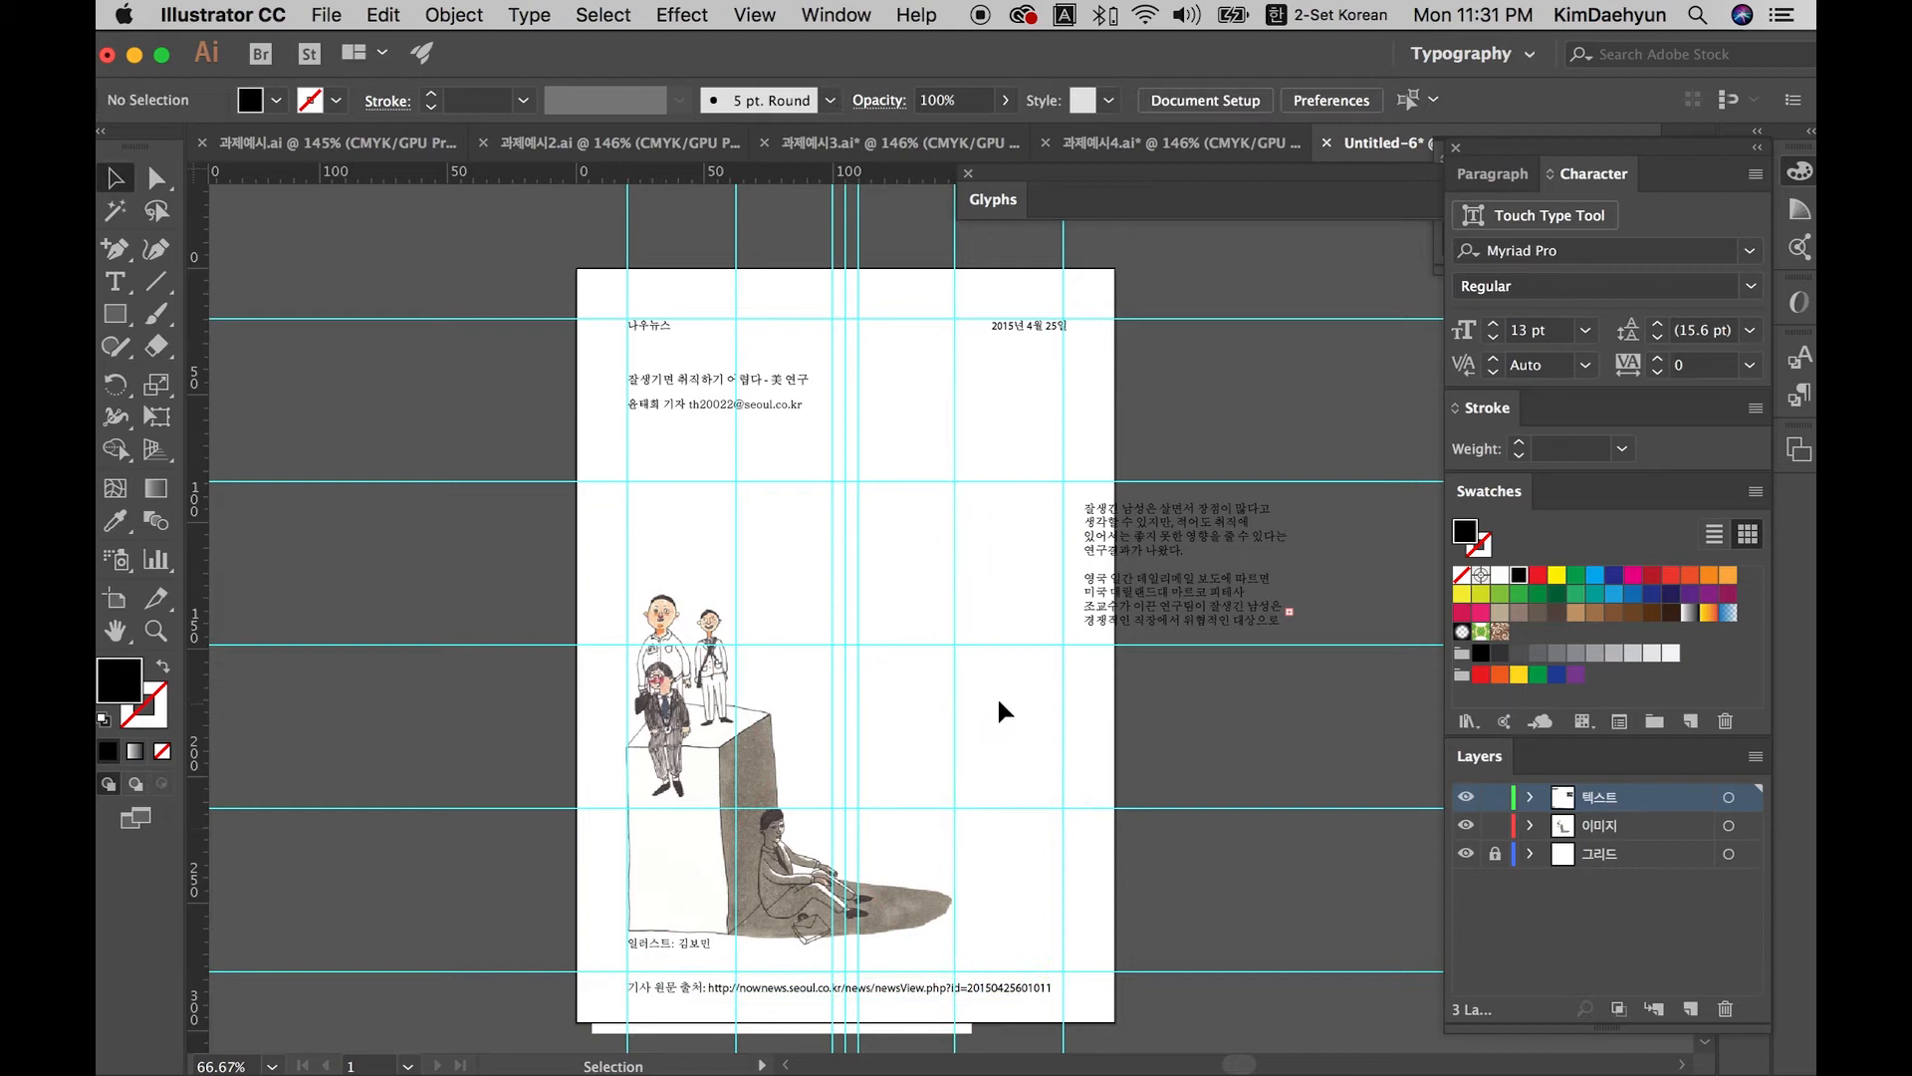
Step: Try the body text block beside the upper part of the illustration, starting near the second vertical guide from the right
{"action": "left_click", "coordinate": [687, 846]}
{"action": "left_click", "coordinate": [684, 942], "text": "shift"}
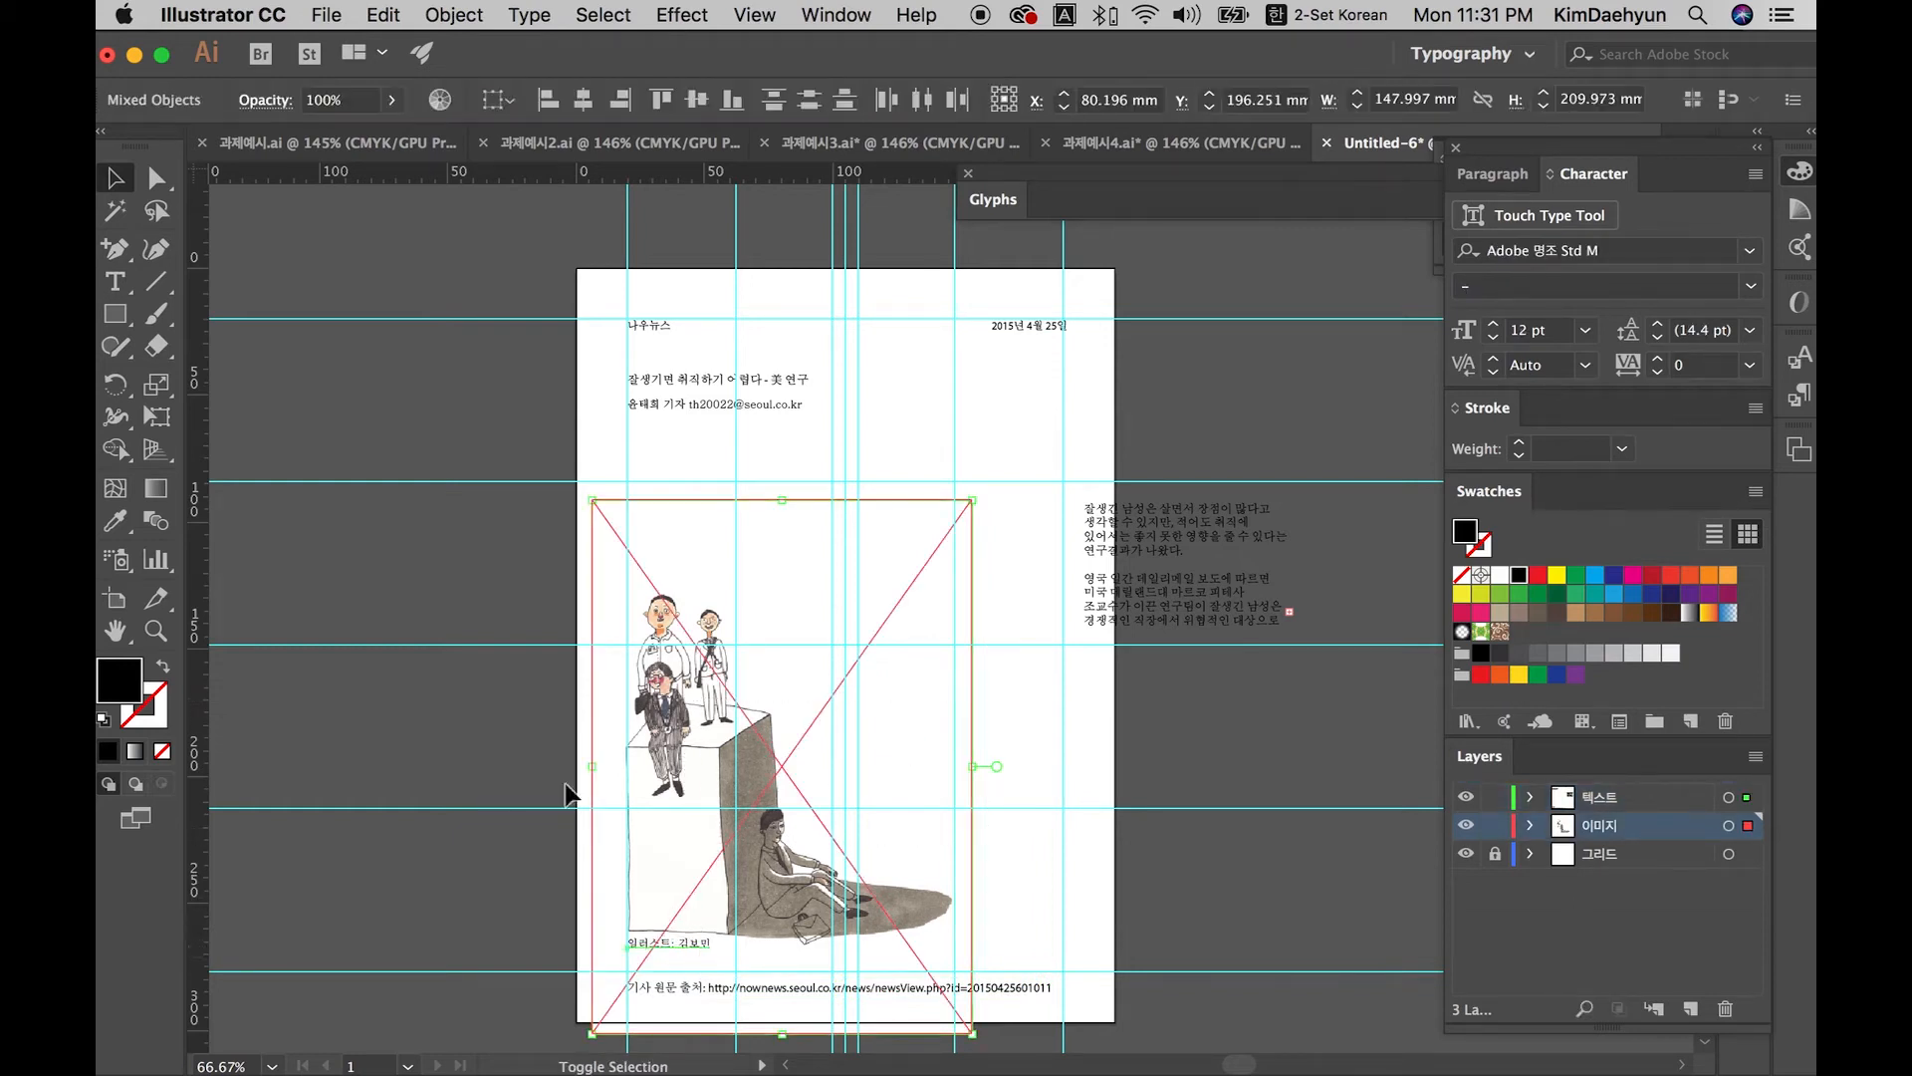
{"action": "left_click_drag", "start_coordinate": [1155, 622], "coordinate": [1034, 588]}
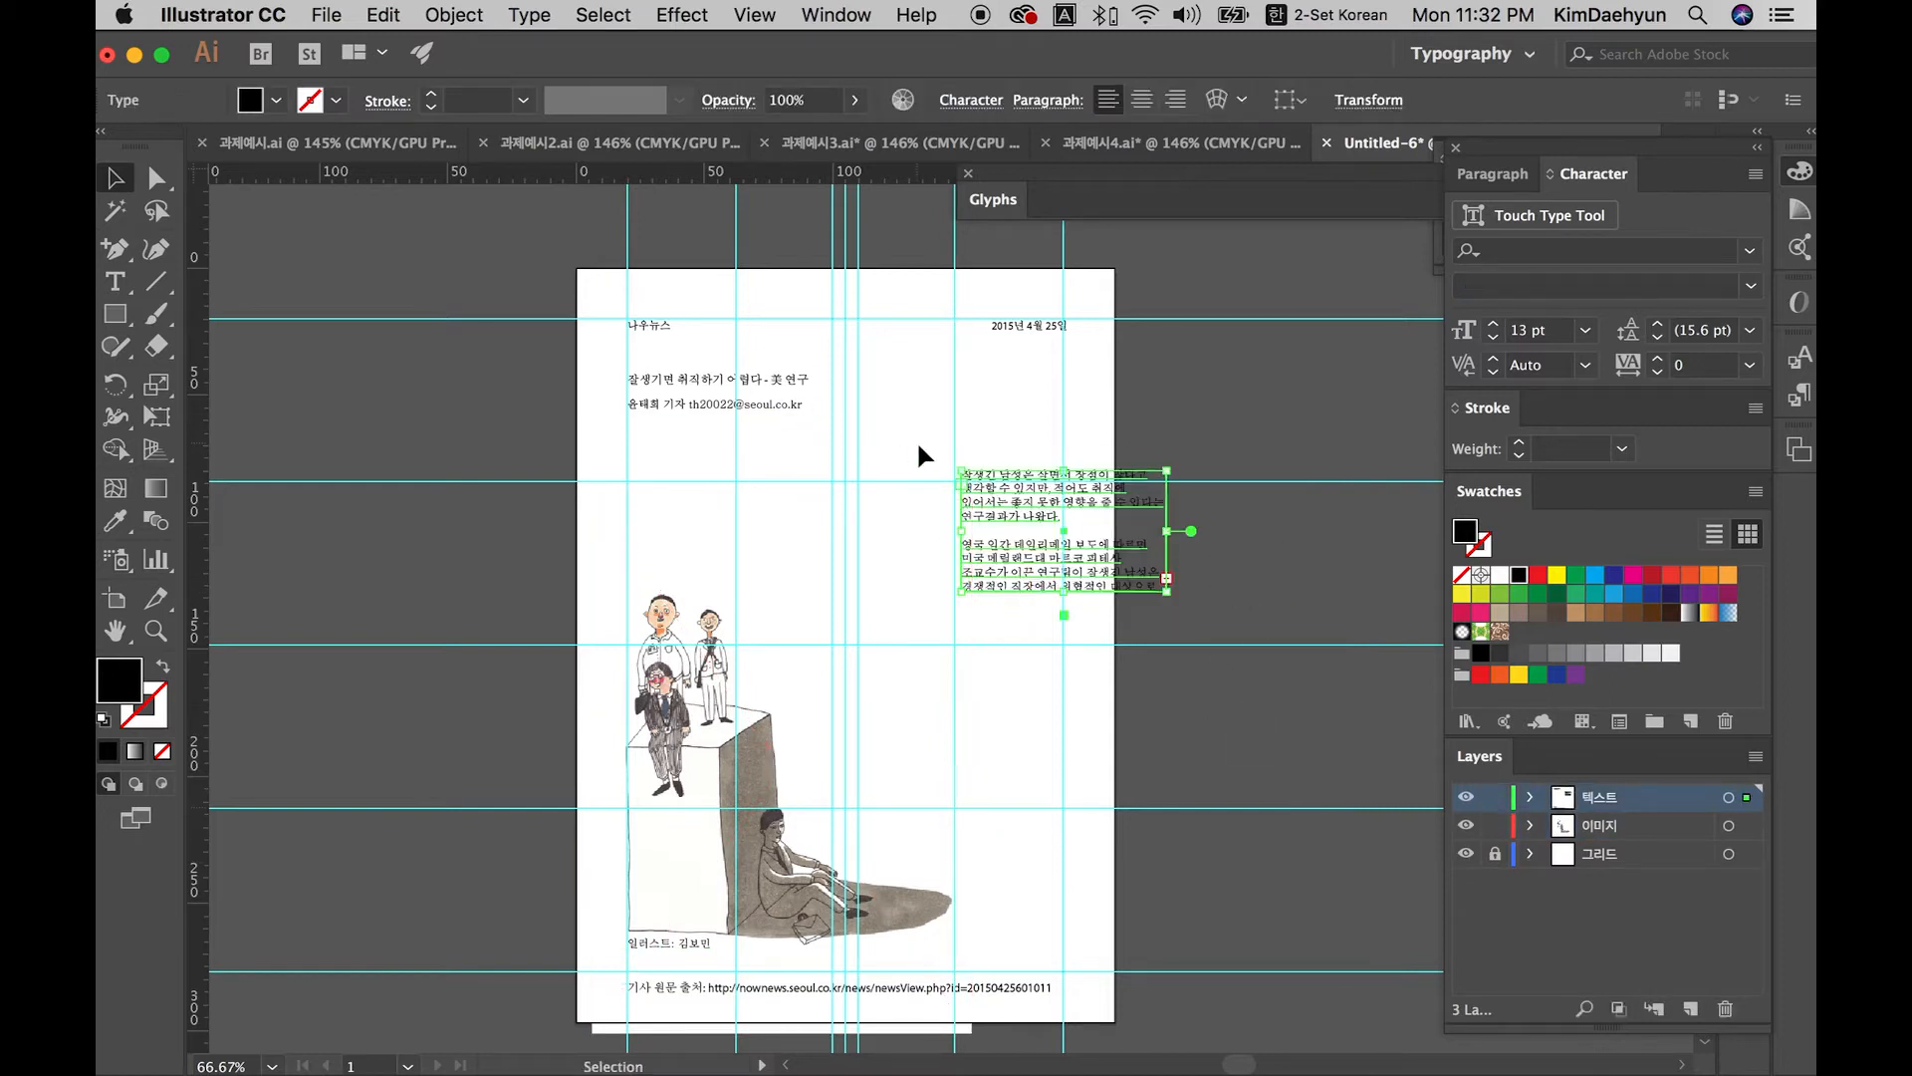
{"action": "left_click", "coordinate": [1287, 649]}
{"action": "scroll", "coordinate": [1281, 645], "scroll_direction": "right", "scroll_amount": 1}
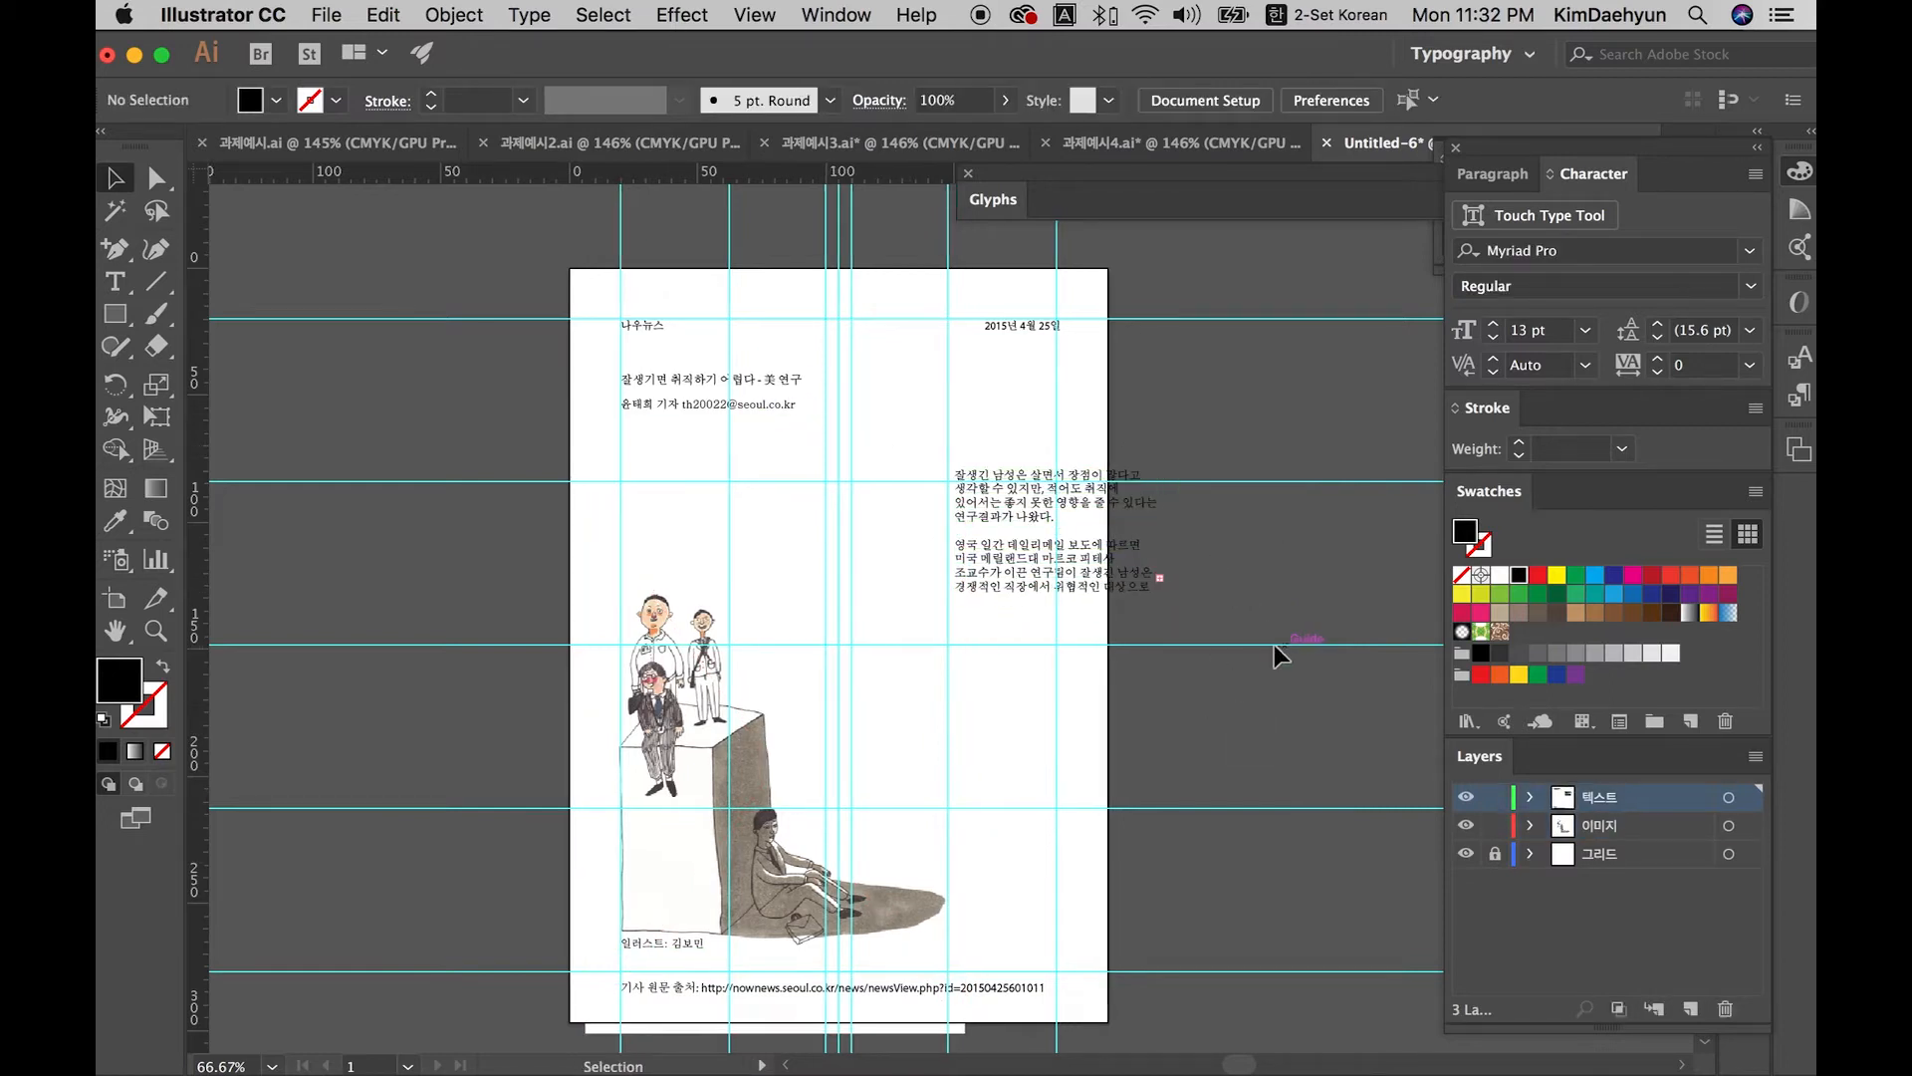
Step: Try a tall body text frame reaching into the lower part of the page, moved up to start near the headline's height
{"action": "left_click", "coordinate": [1080, 586]}
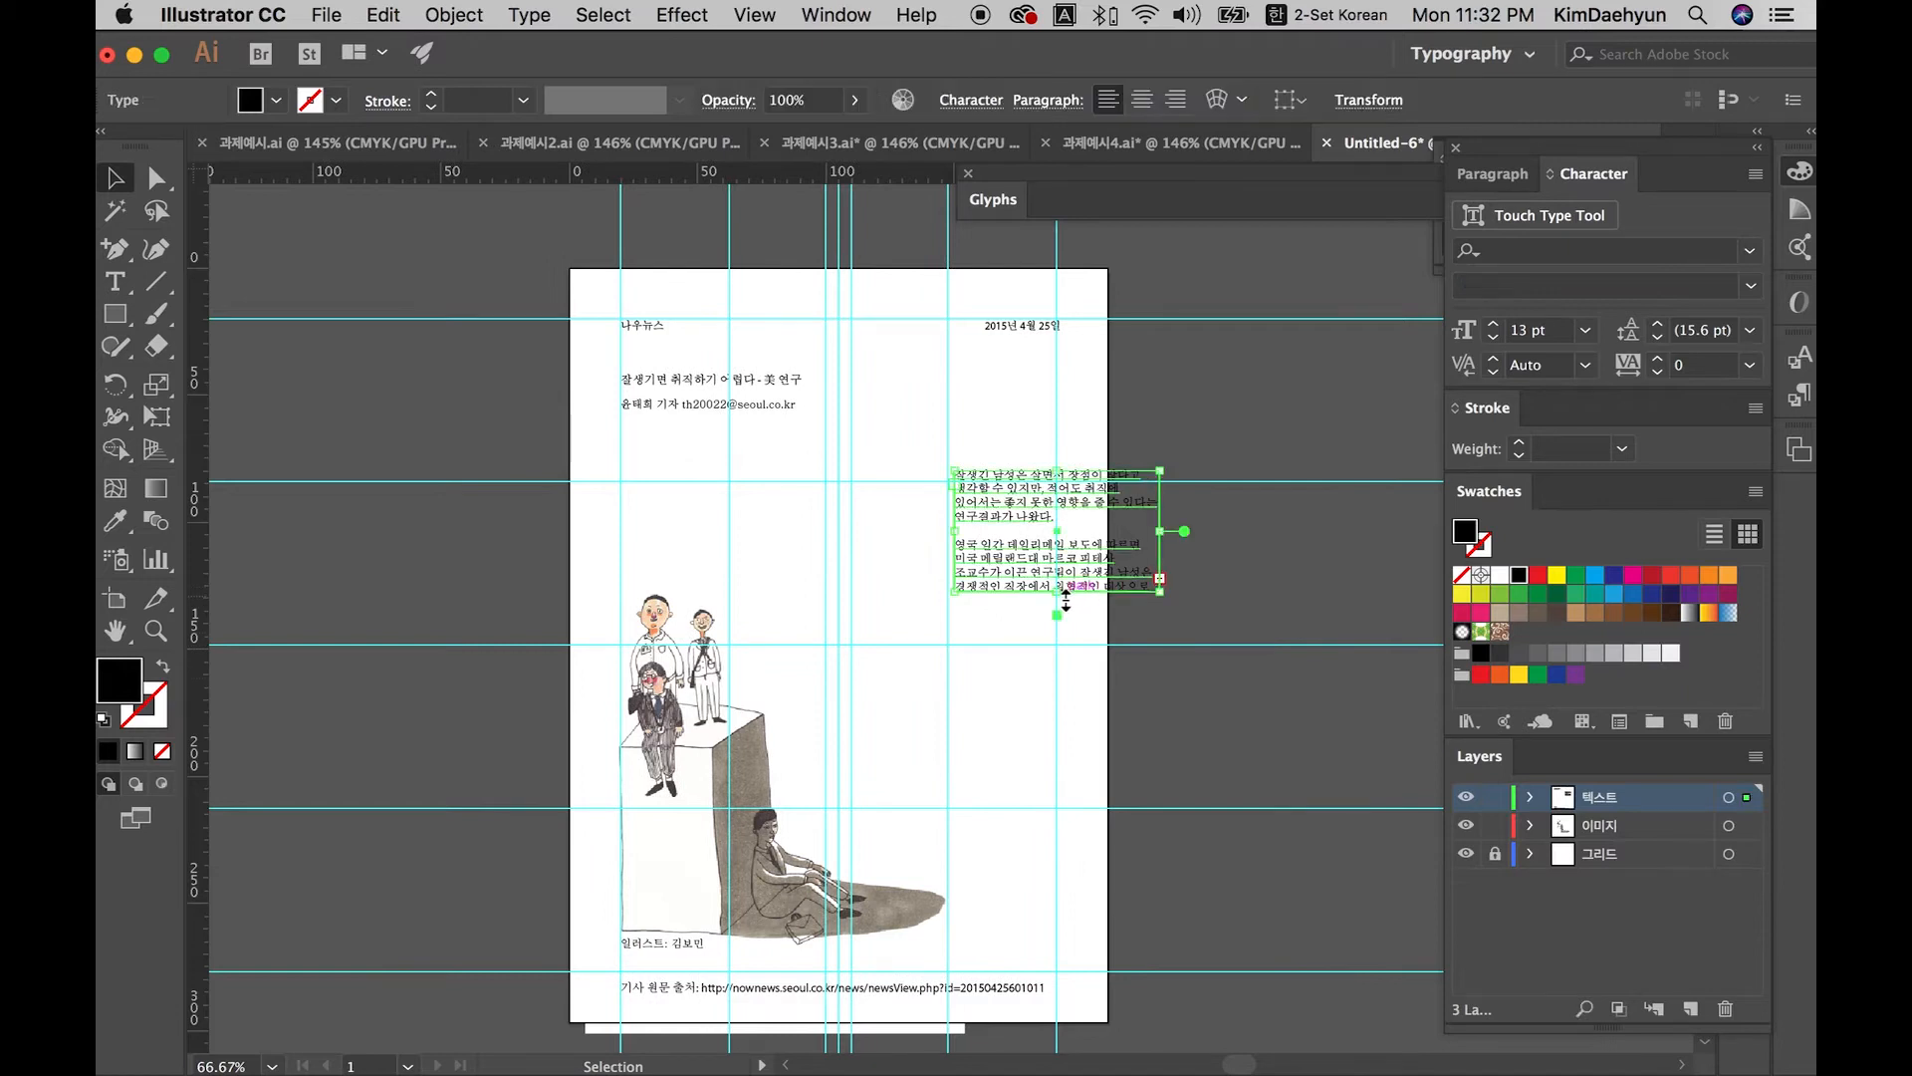
{"action": "left_click_drag", "start_coordinate": [1062, 594], "coordinate": [1060, 926]}
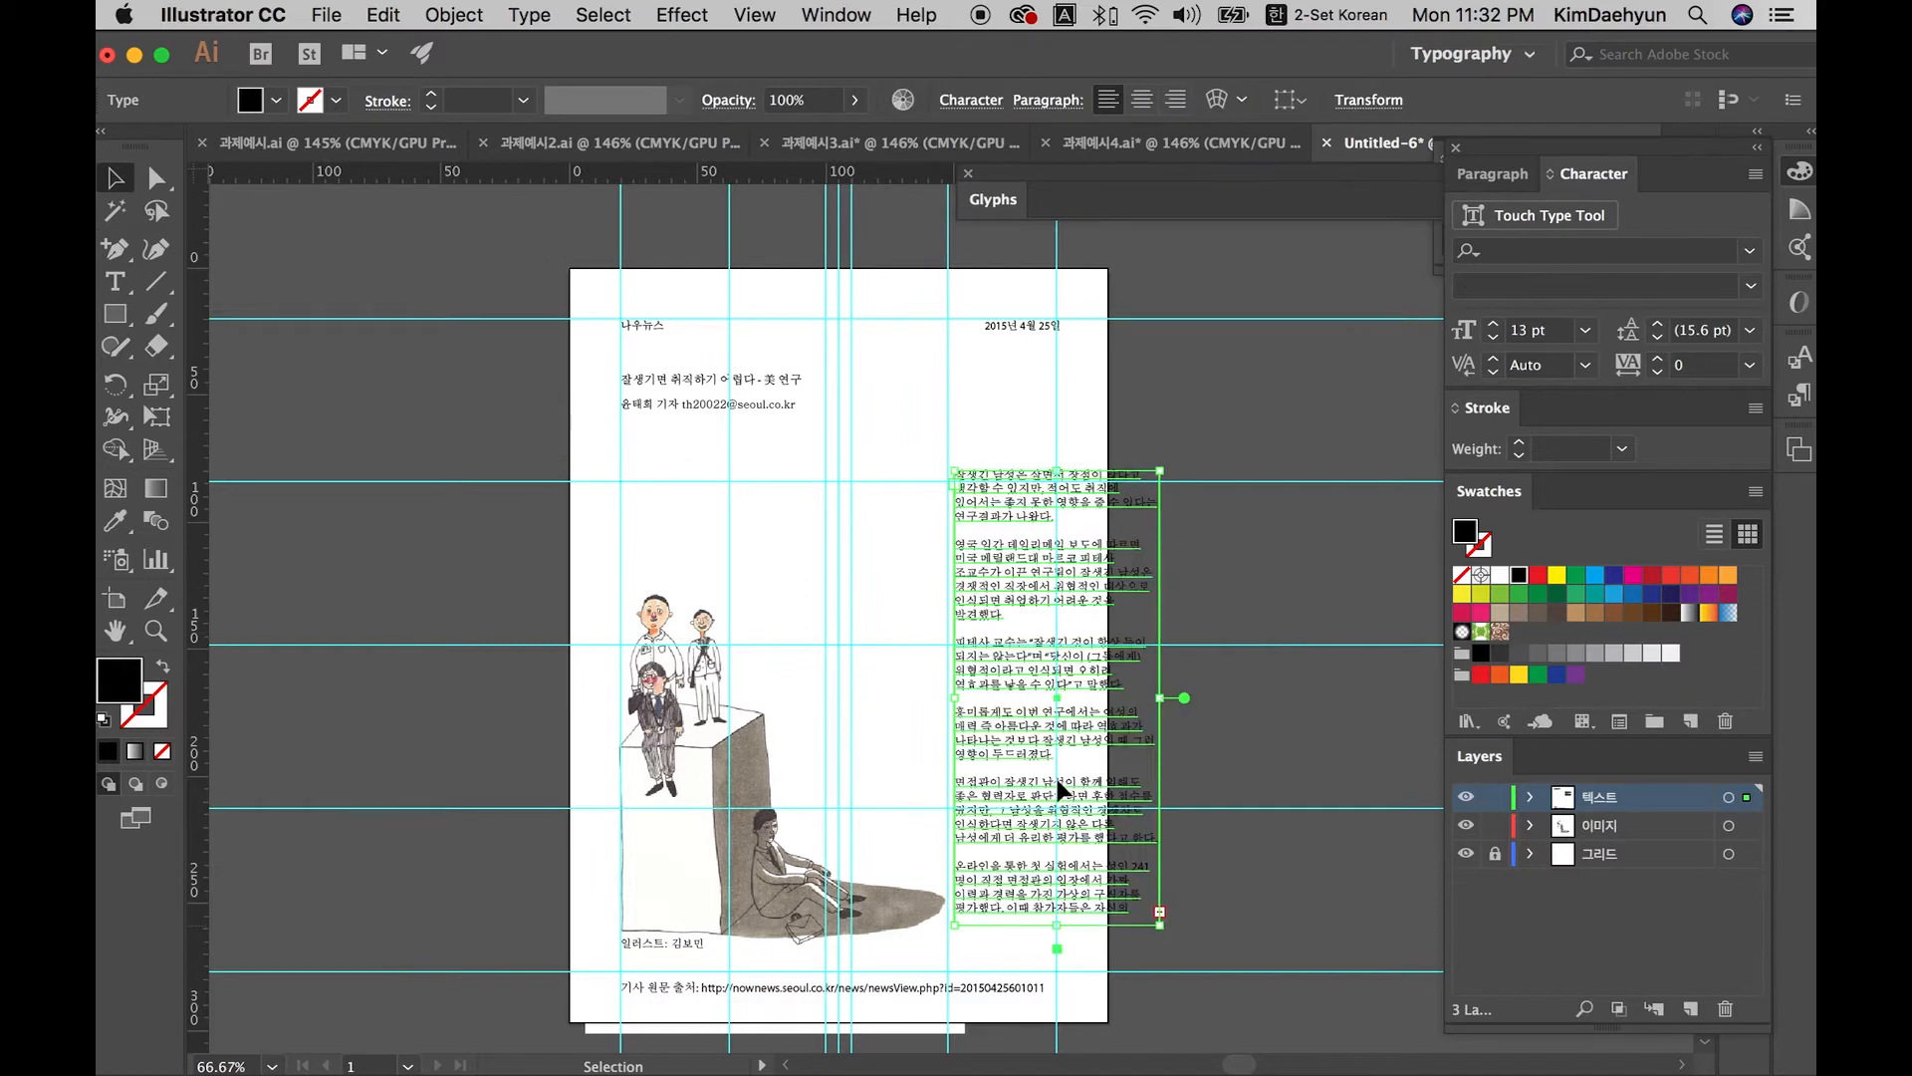
{"action": "left_click_drag", "start_coordinate": [1044, 750], "coordinate": [1036, 663]}
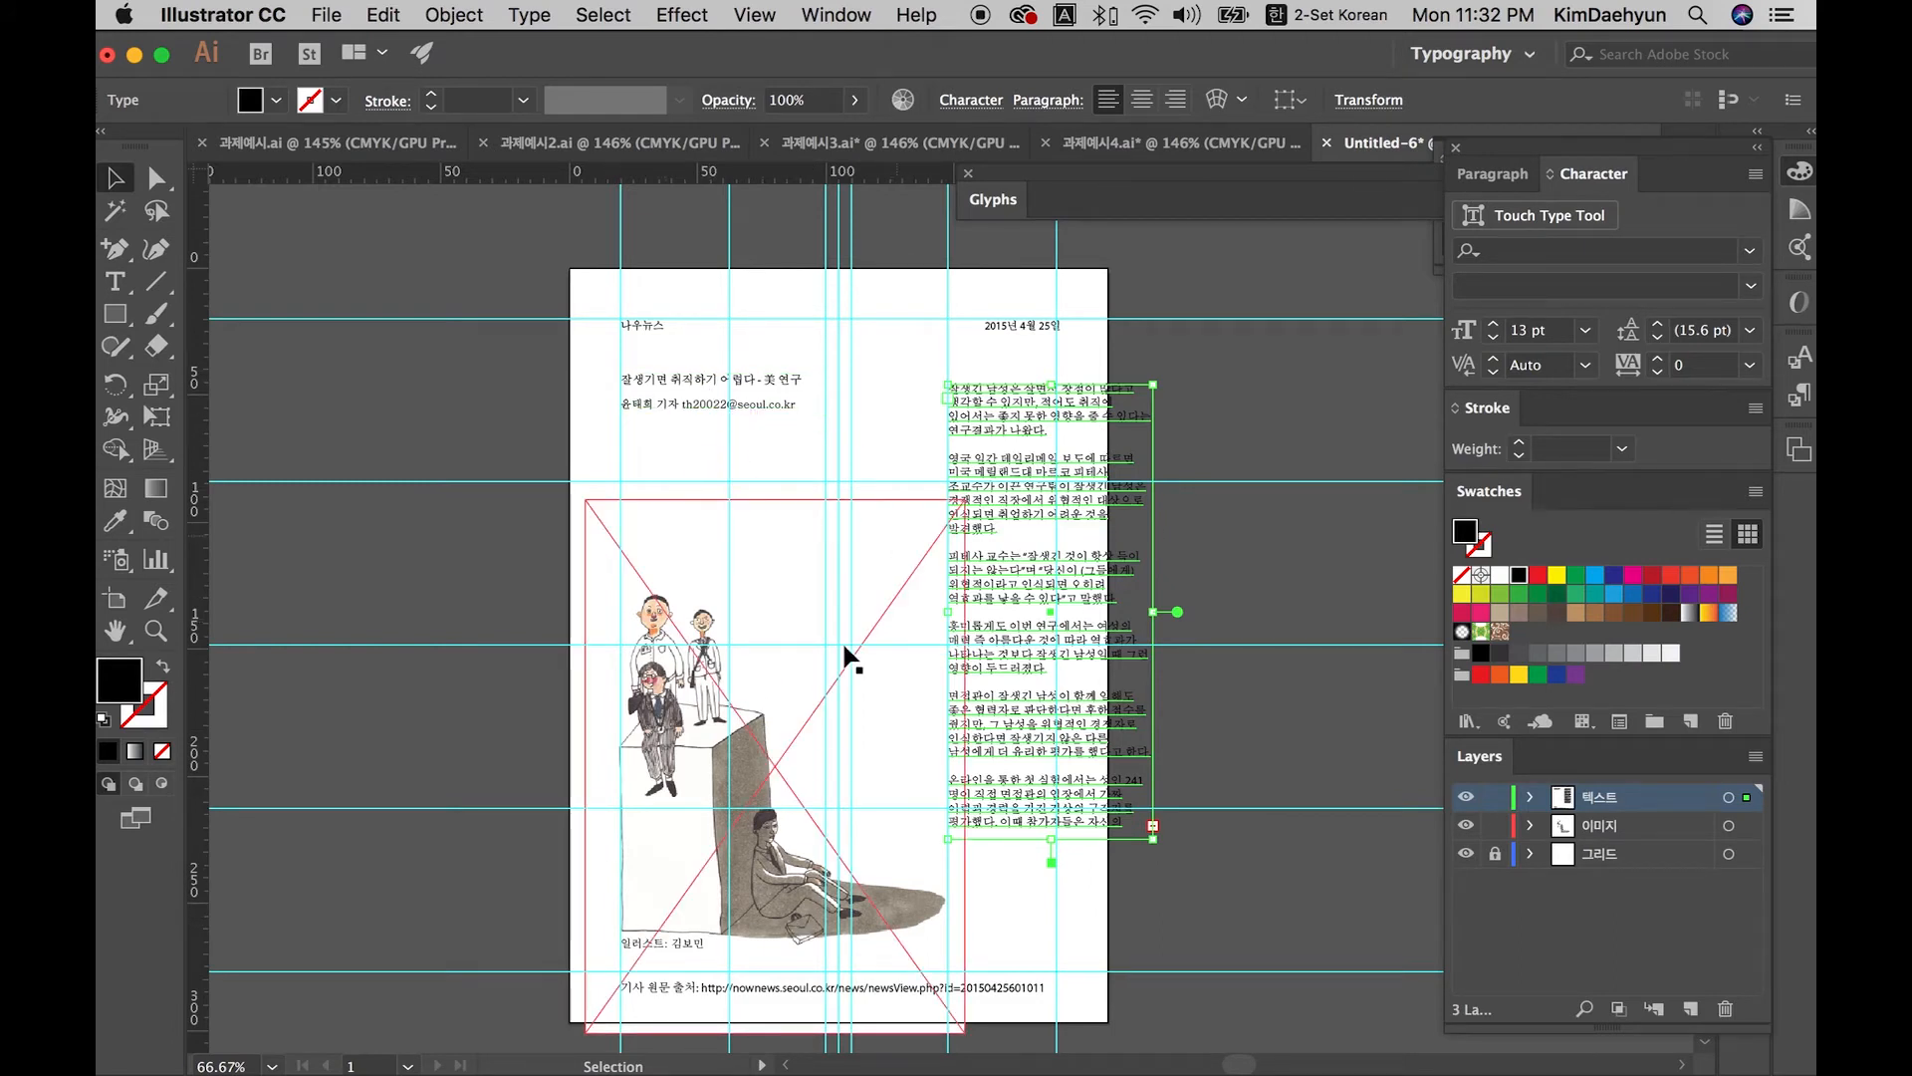
{"action": "left_click", "coordinate": [1078, 929]}
{"action": "scroll", "coordinate": [726, 675], "scroll_direction": "right", "scroll_amount": 2}
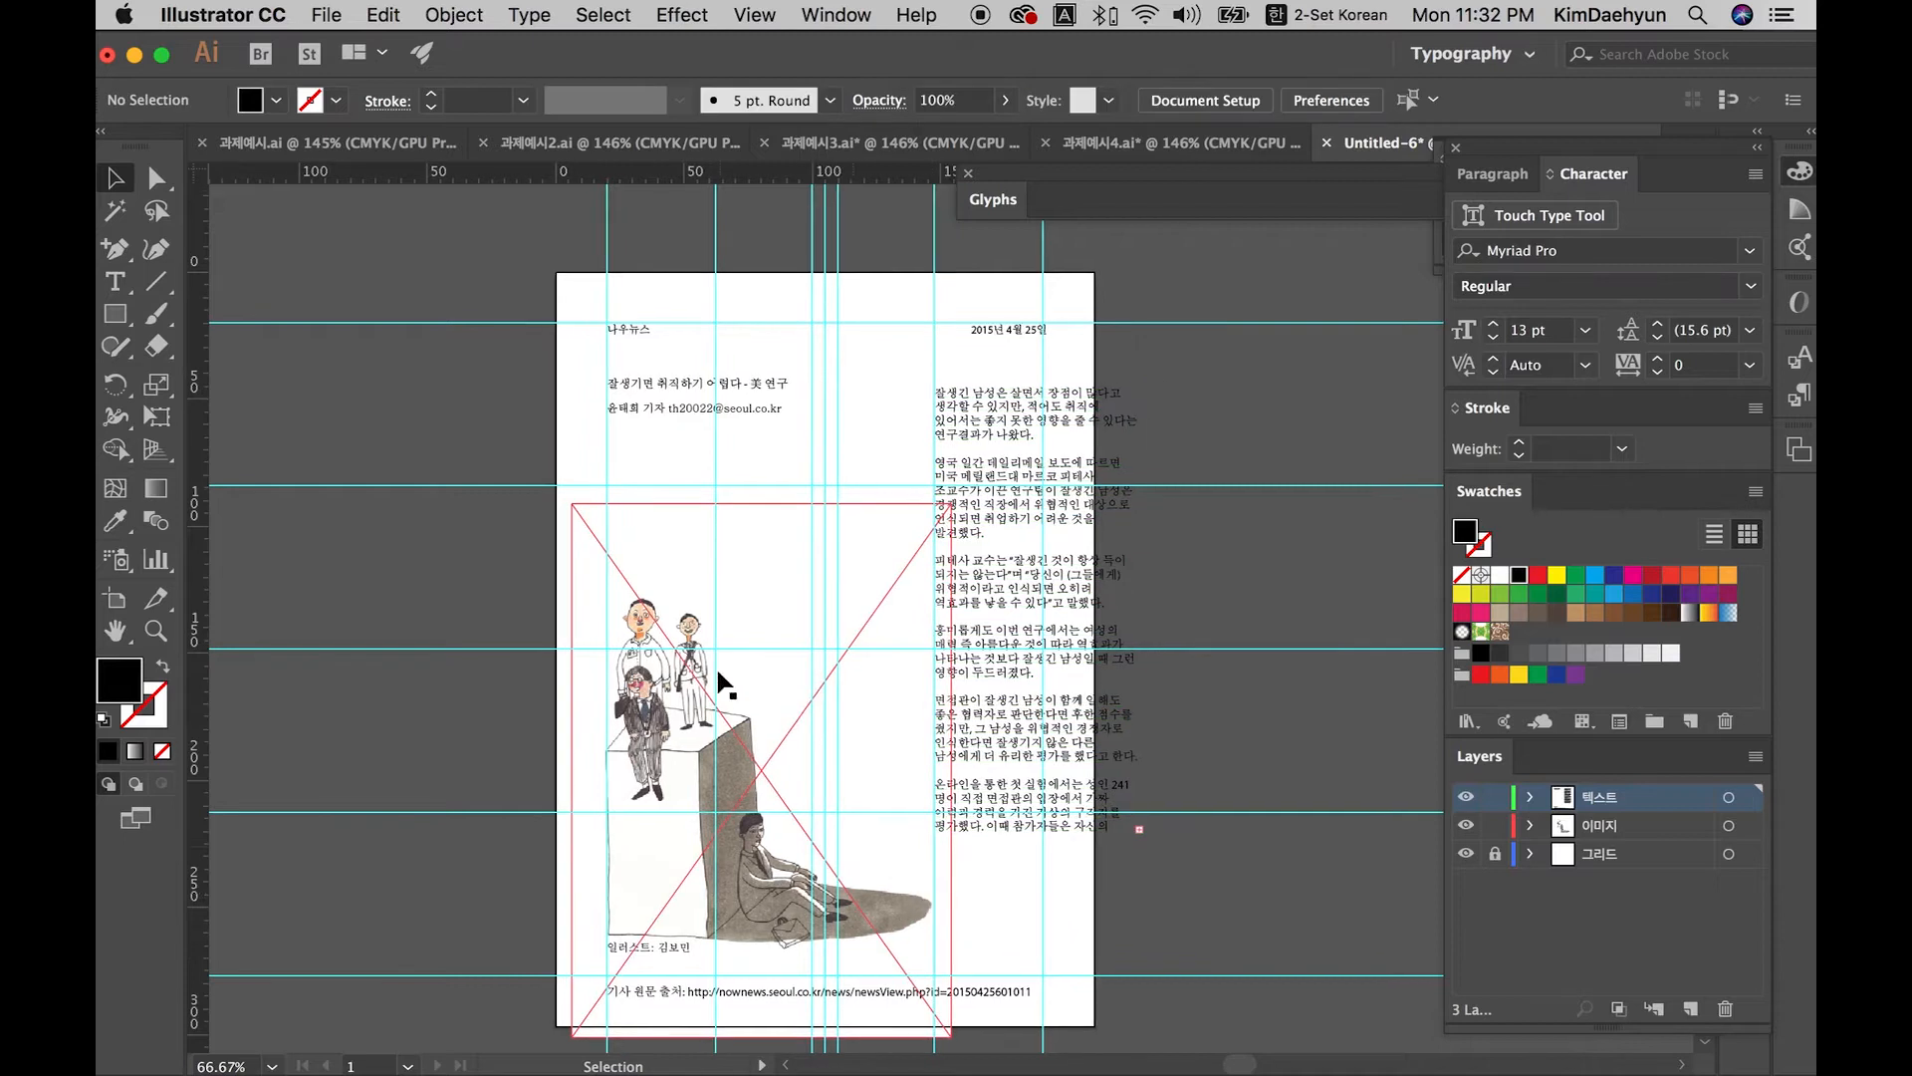
{"action": "scroll", "coordinate": [677, 611], "scroll_direction": "right", "scroll_amount": 2}
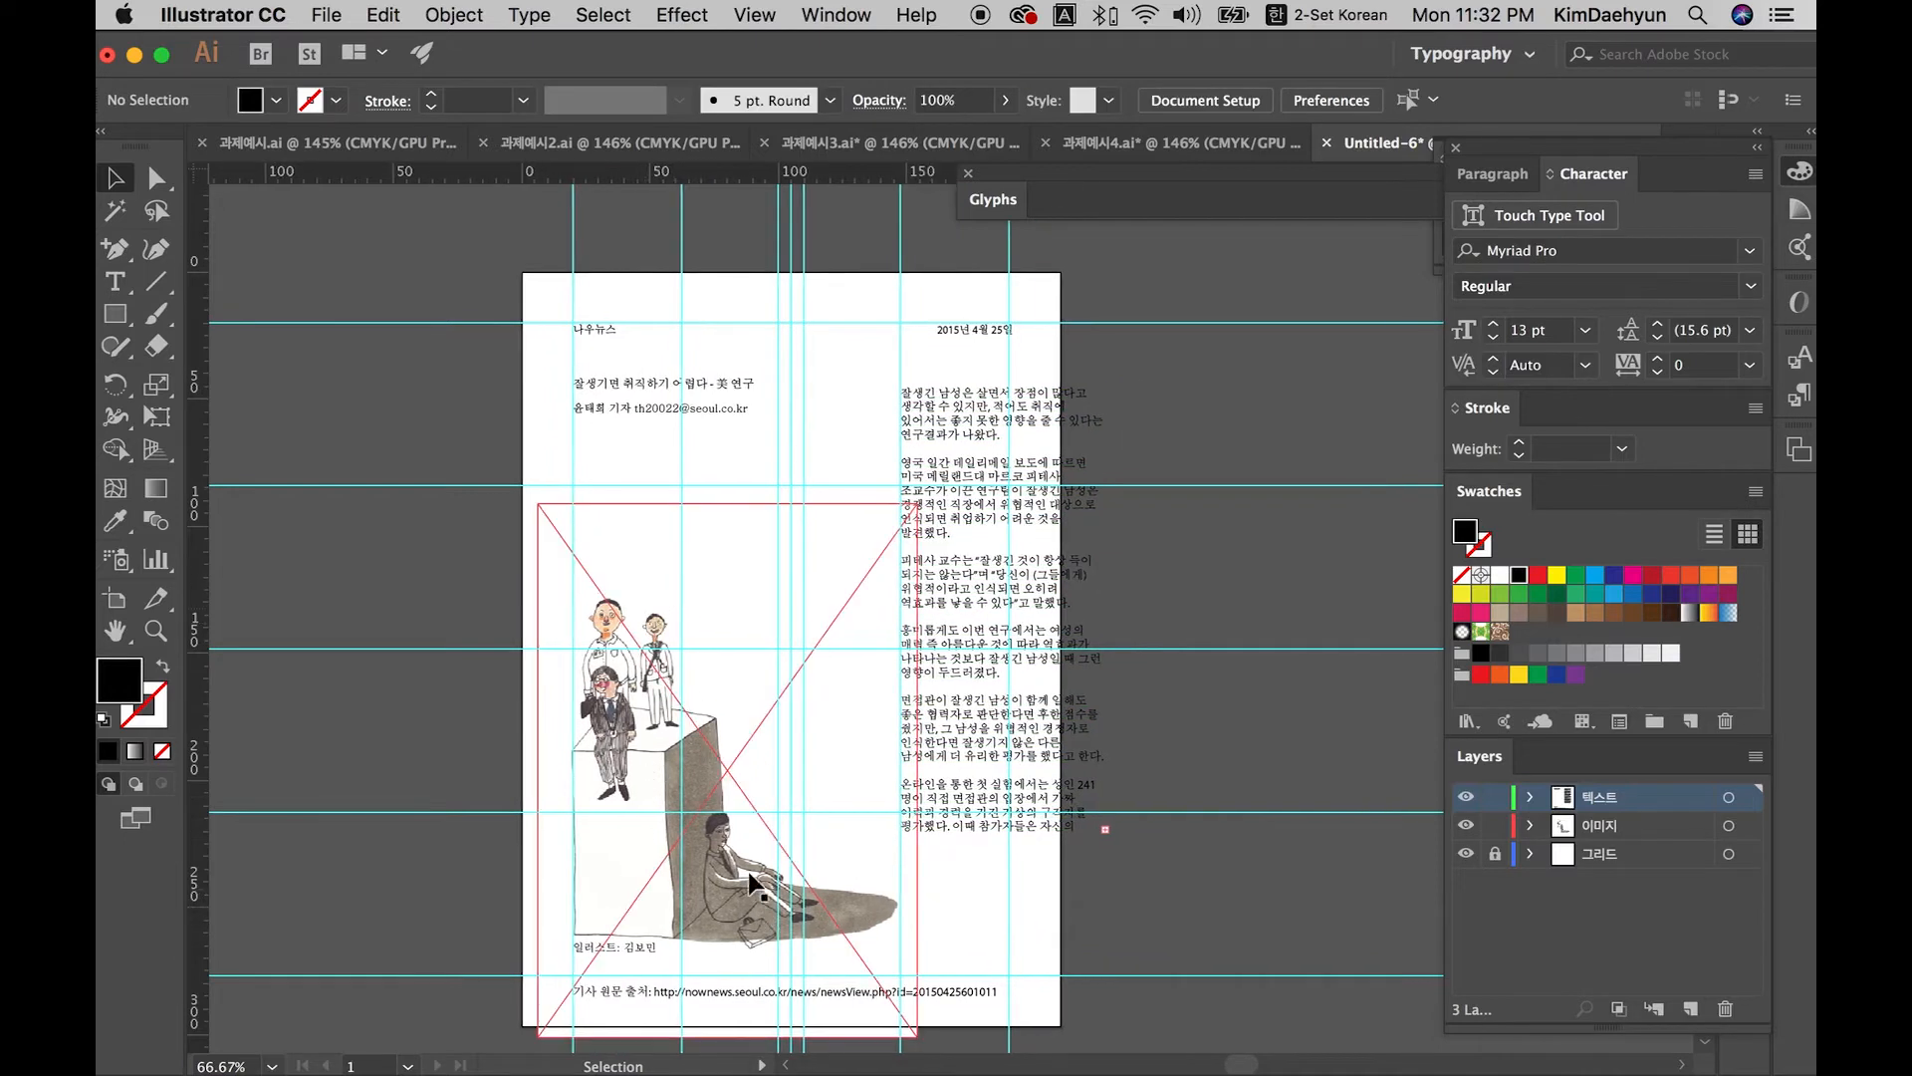
Step: Reposition the illustration in the lower left of the page so its base sits just above the bottom margin guide
{"action": "left_click_drag", "start_coordinate": [787, 926], "coordinate": [772, 650]}
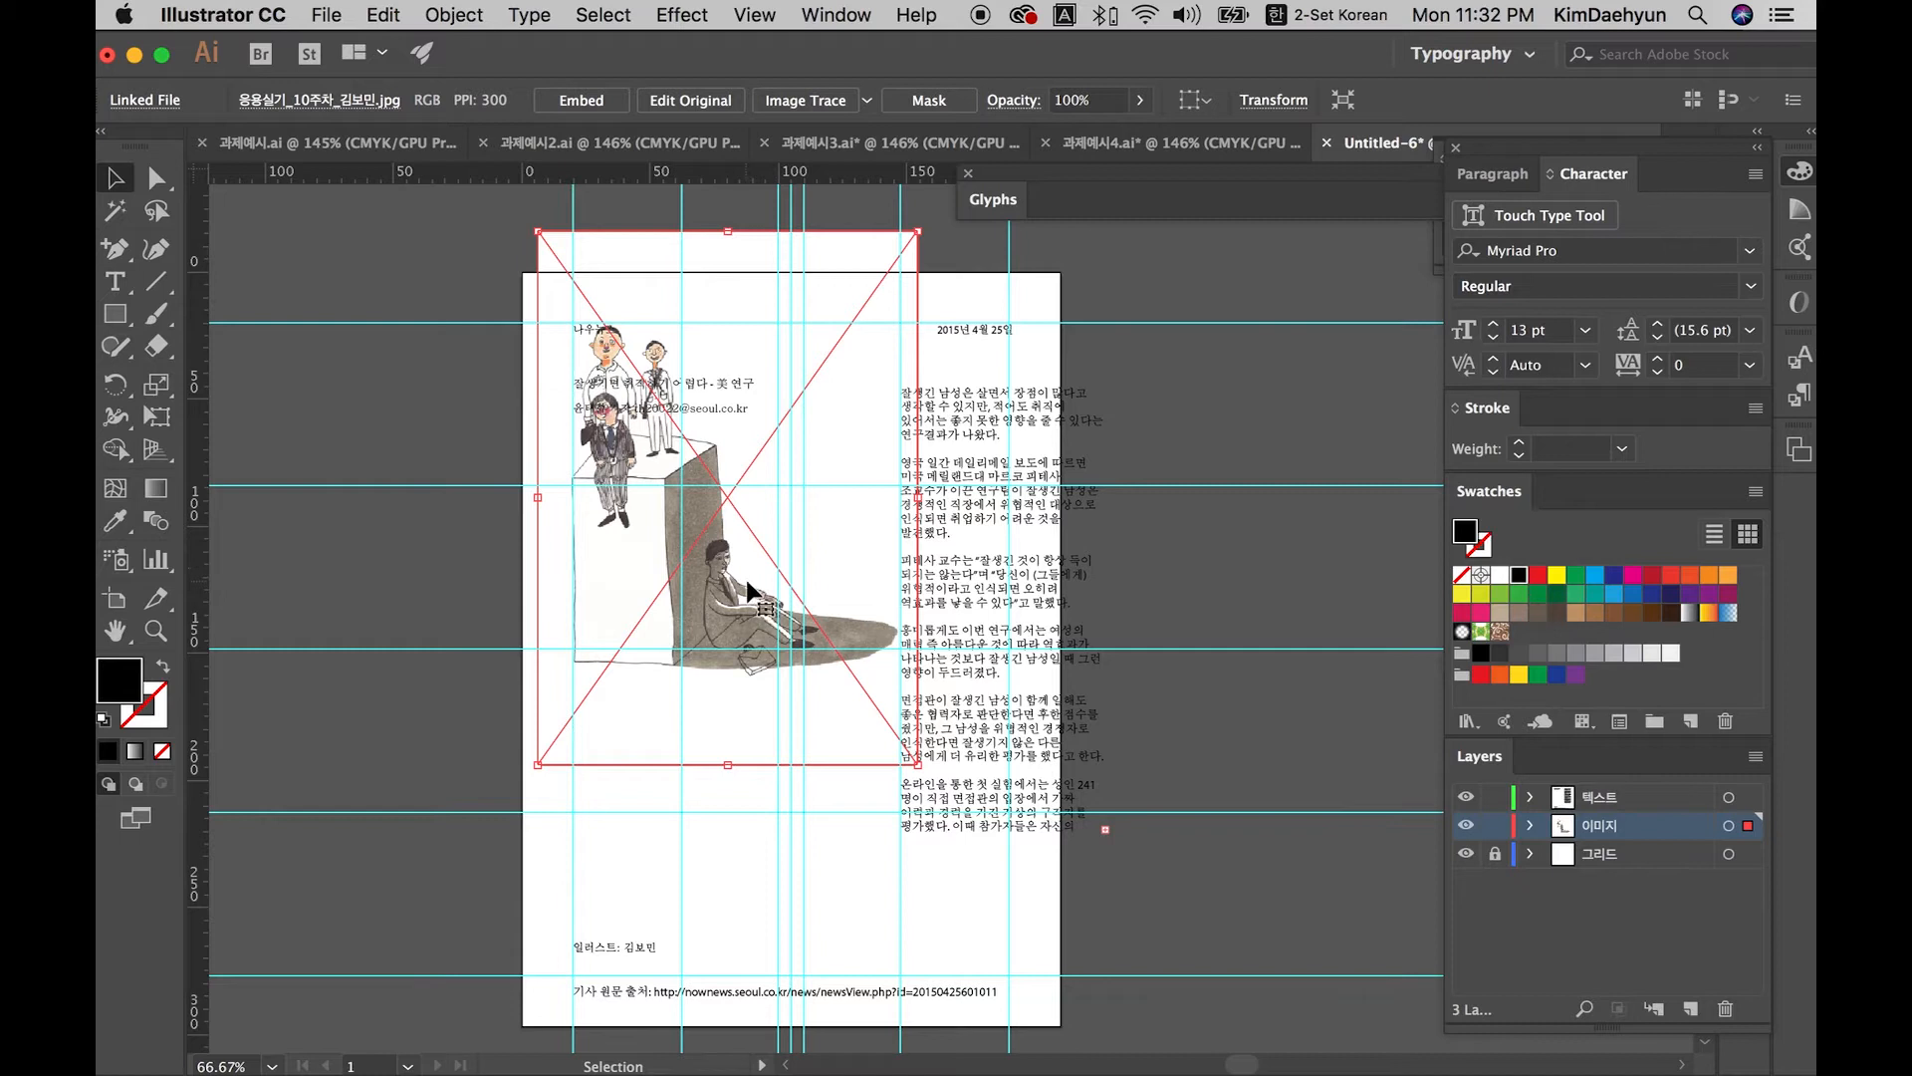
{"action": "left_click_drag", "start_coordinate": [702, 644], "coordinate": [670, 905]}
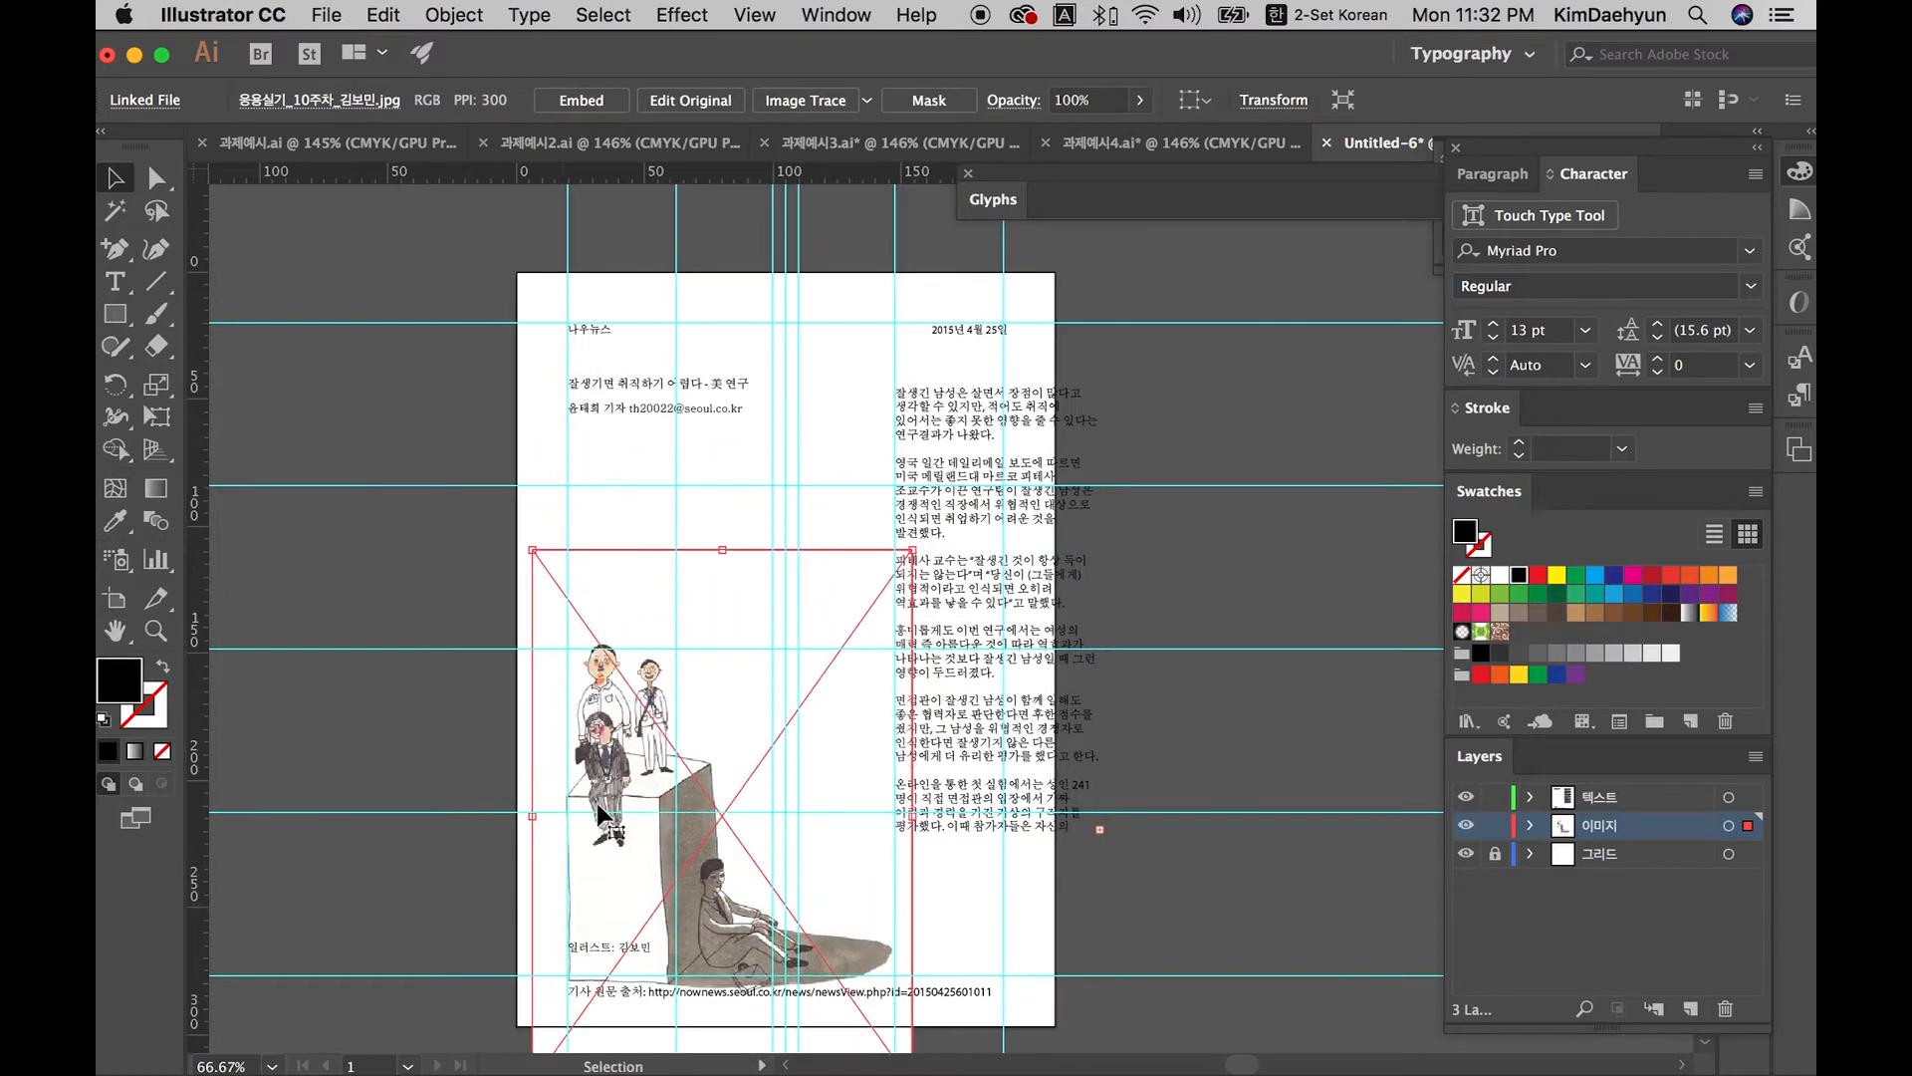
{"action": "left_click_drag", "start_coordinate": [602, 787], "coordinate": [602, 754]}
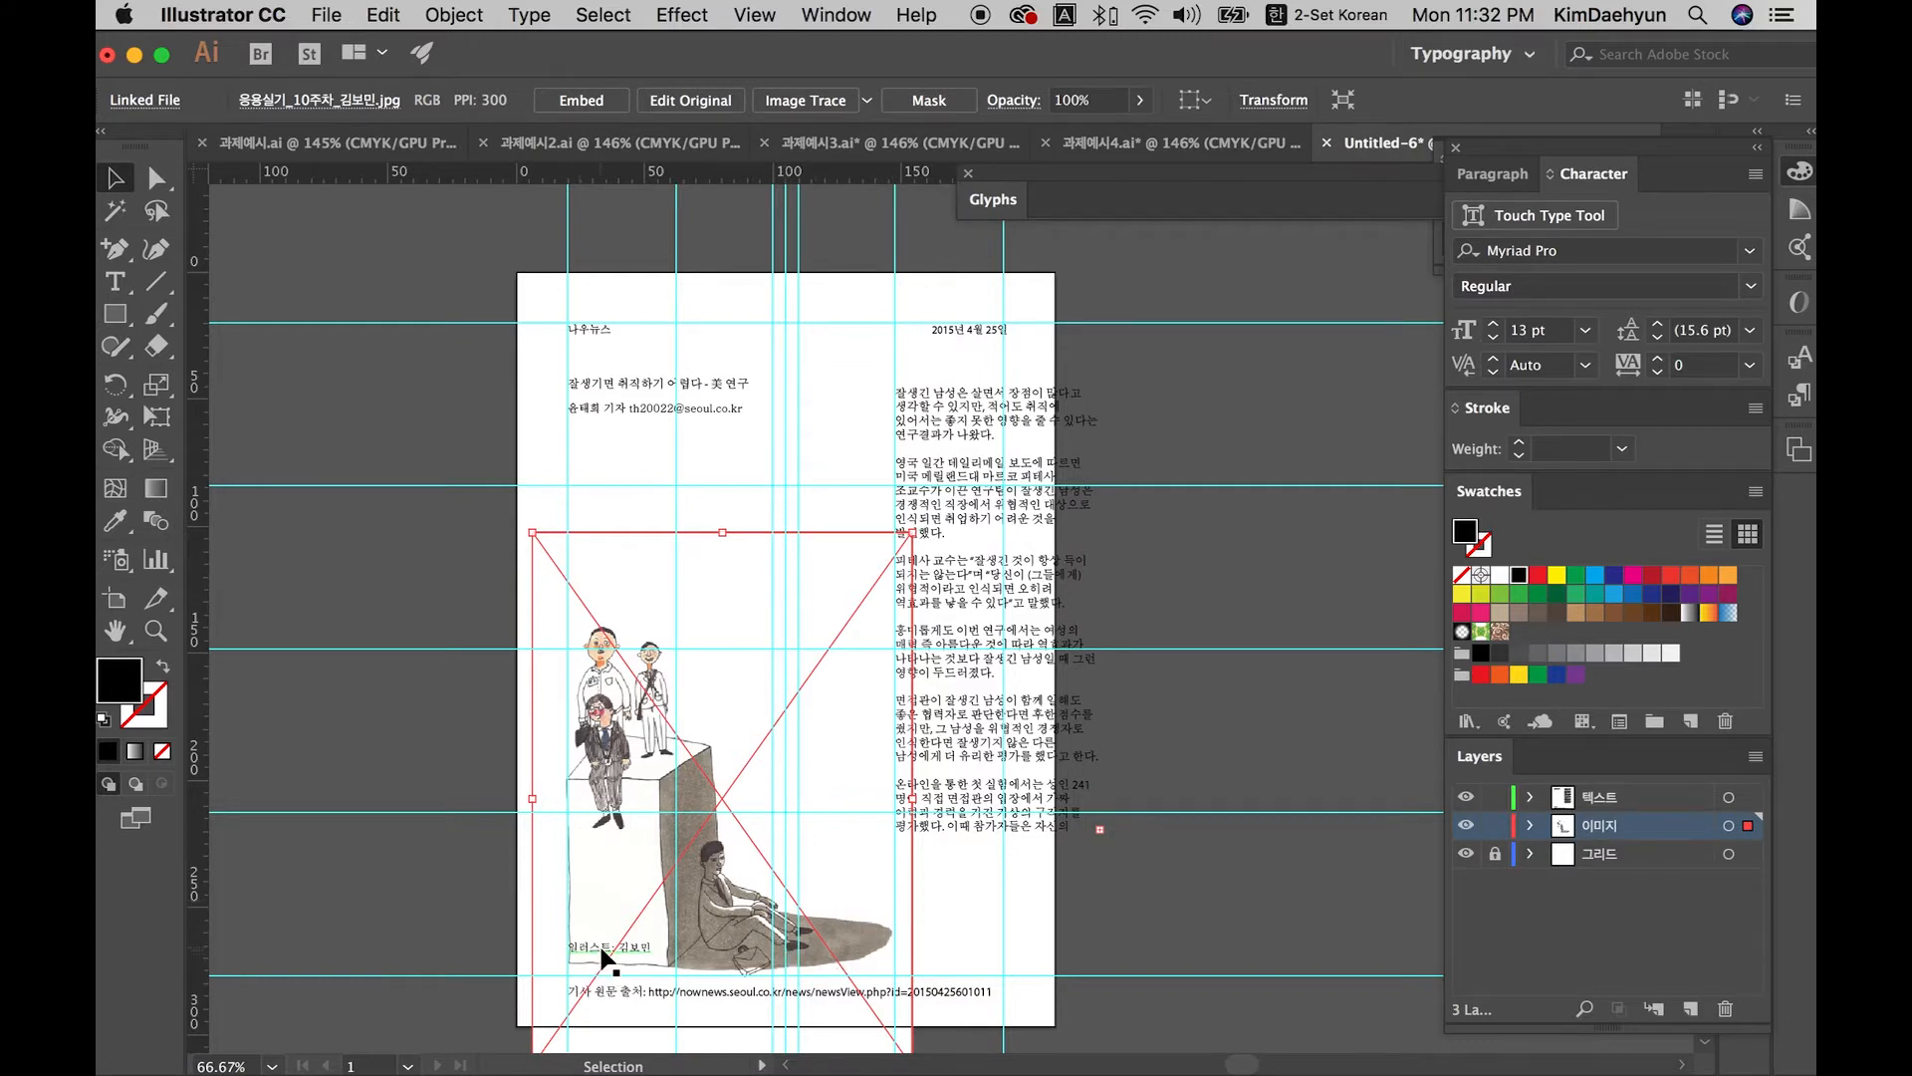
{"action": "left_click", "coordinate": [1014, 938]}
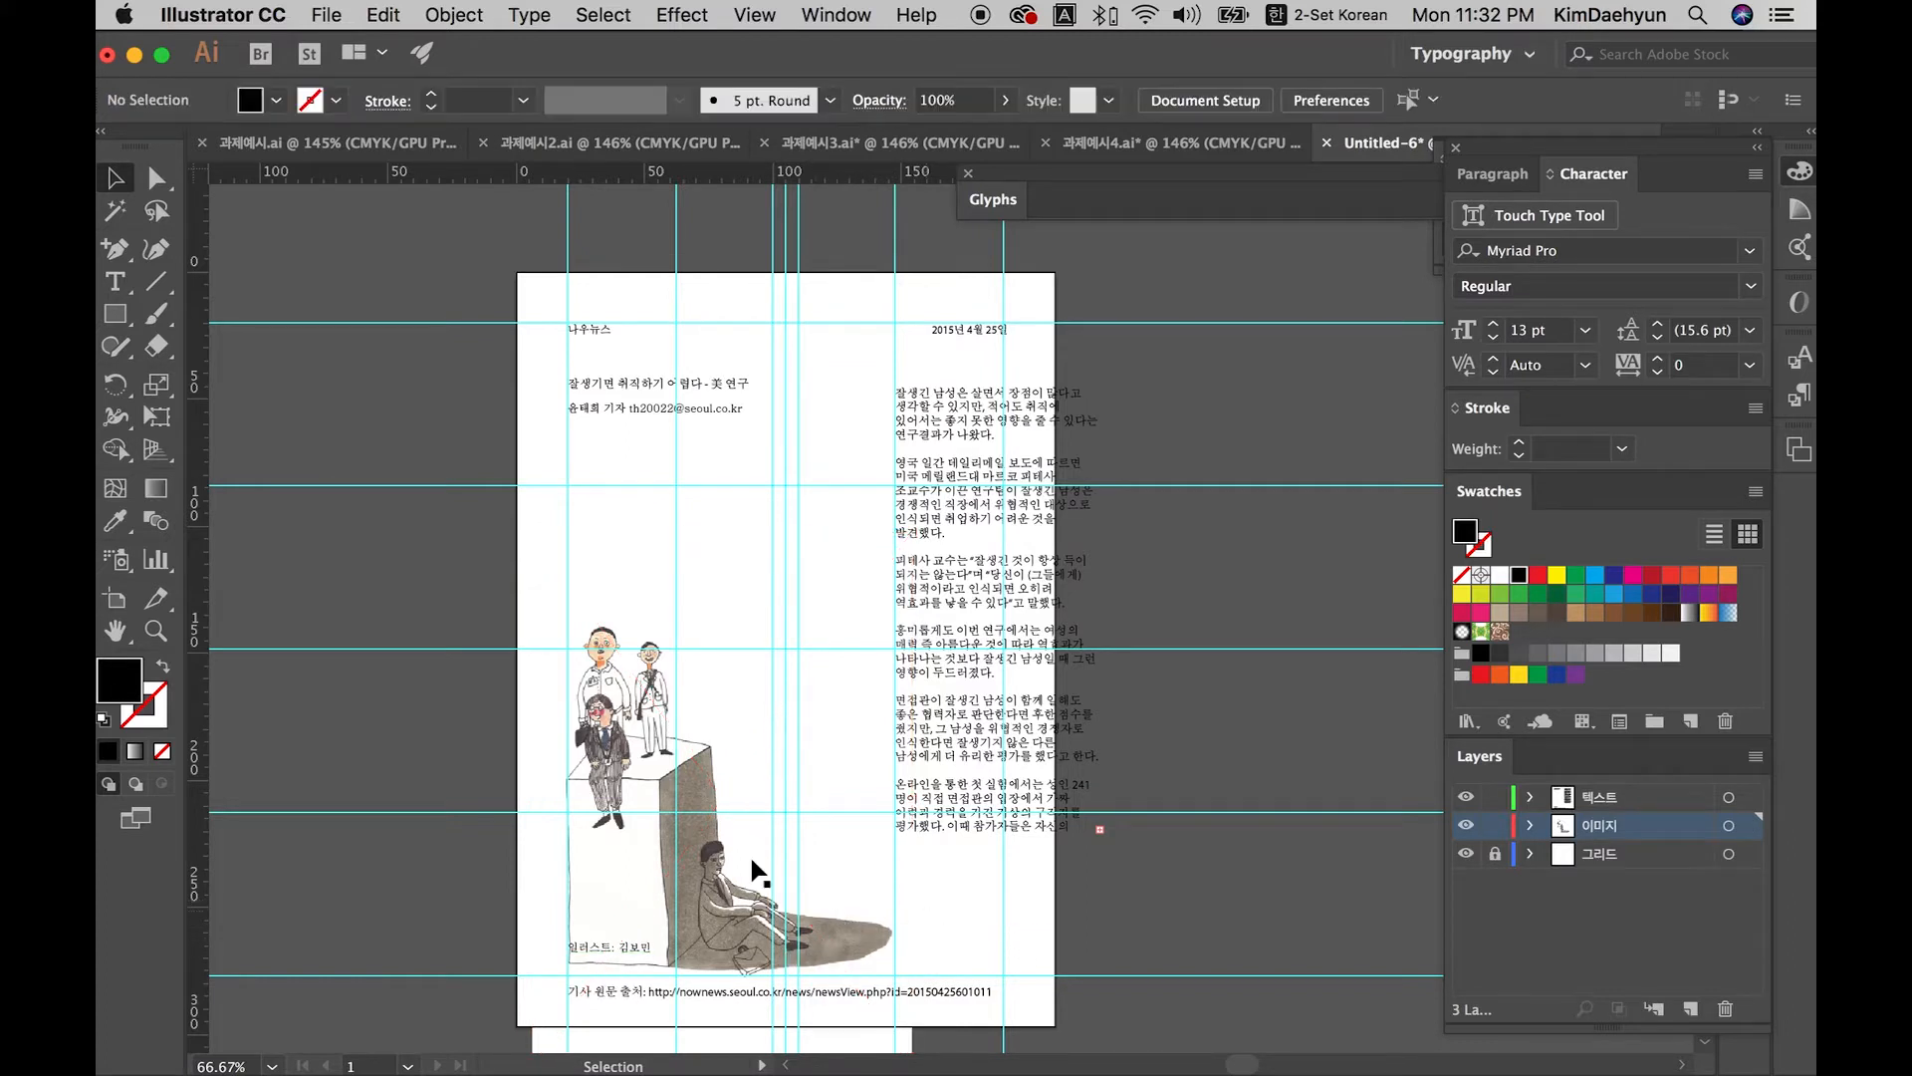
{"action": "left_click", "coordinate": [671, 817]}
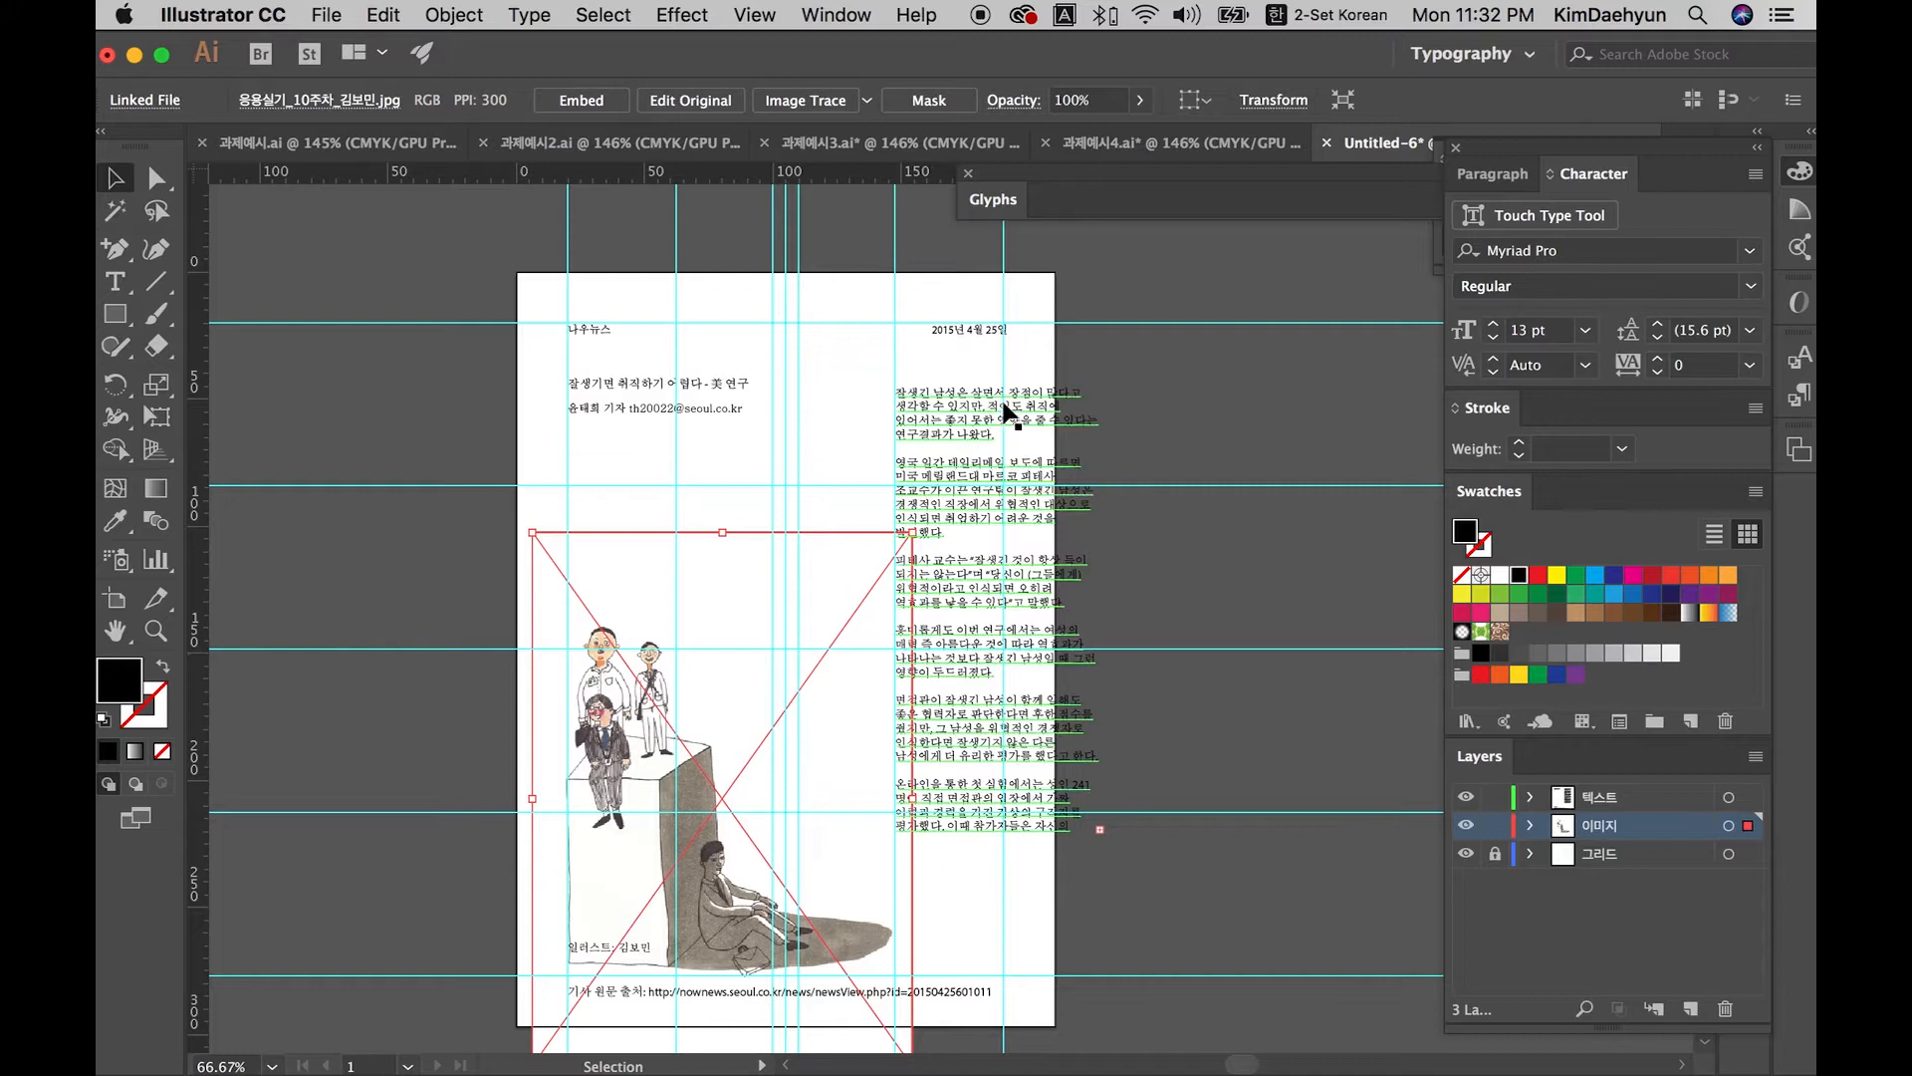
Step: Try the tall body text block in the right-hand column, aligned with the headline's height
{"action": "left_click_drag", "start_coordinate": [986, 514], "coordinate": [883, 504]}
{"action": "left_click", "coordinate": [1240, 721]}
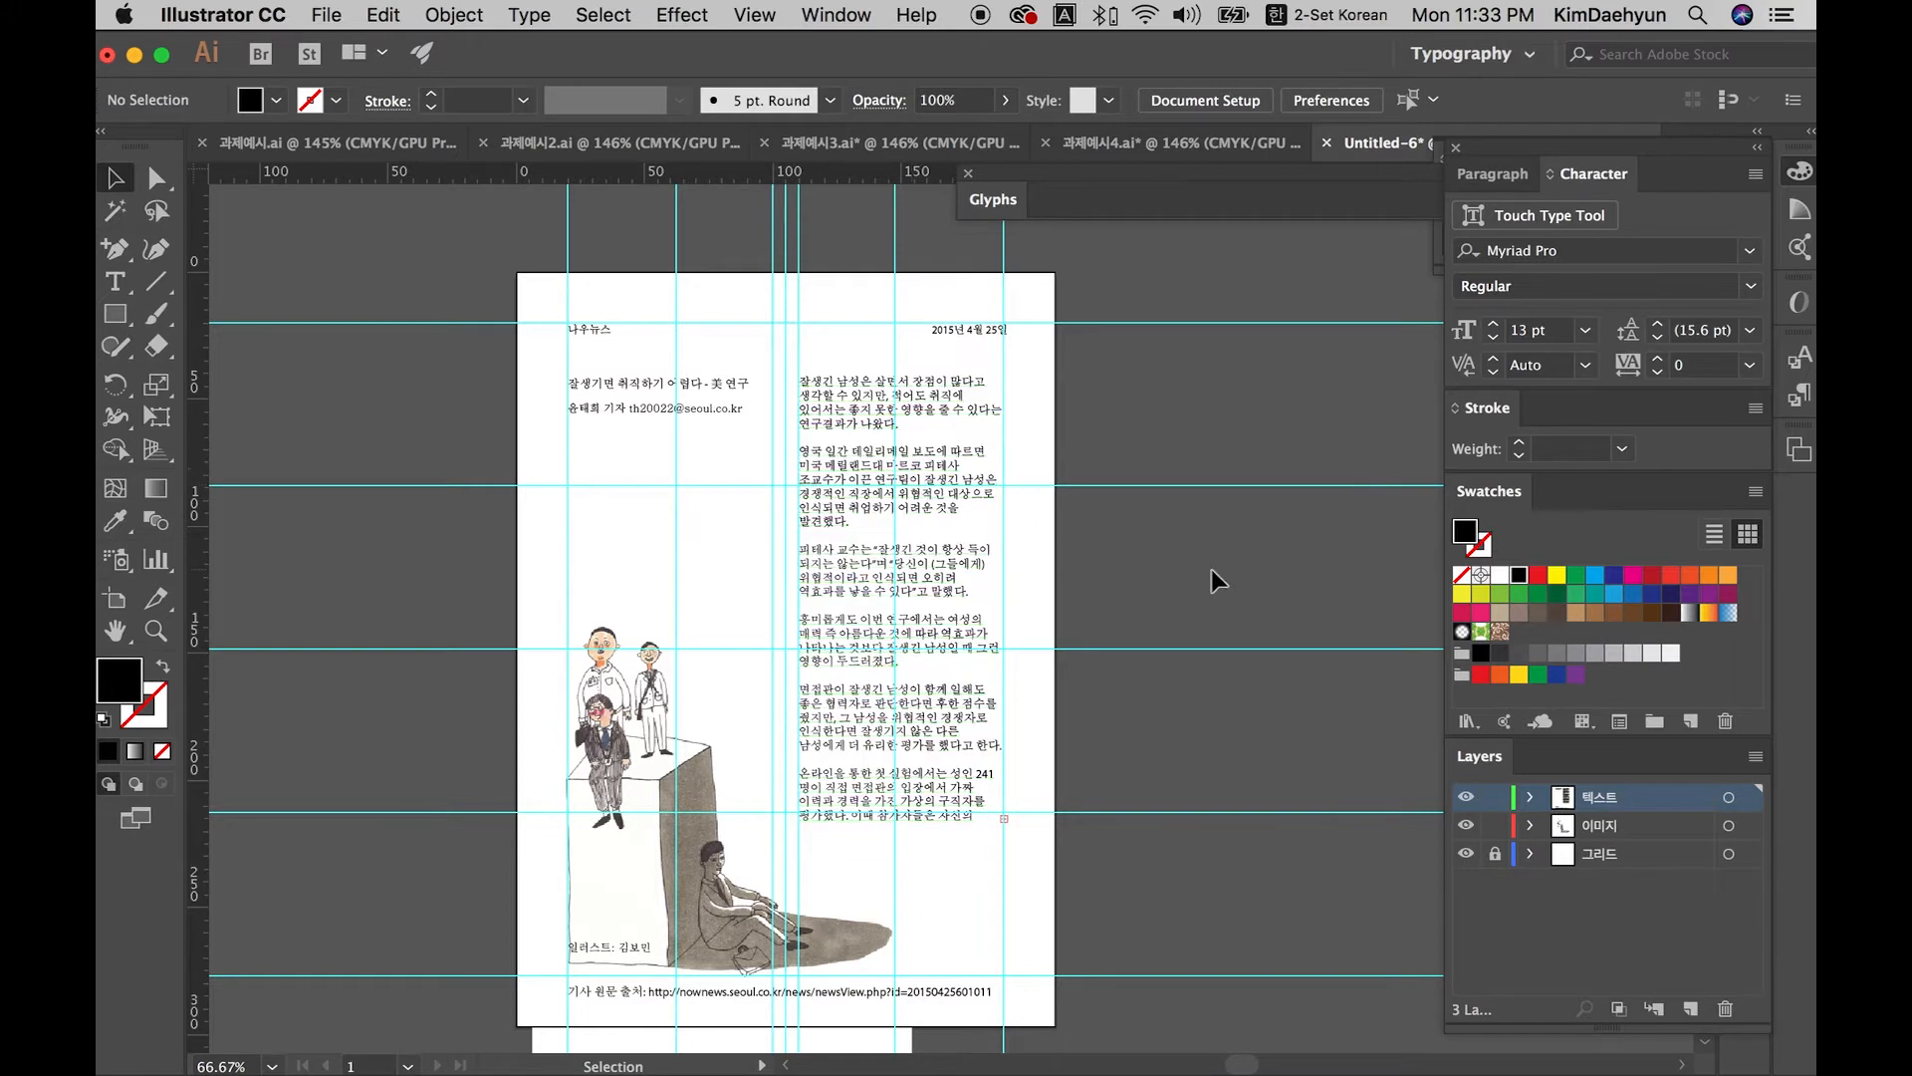
Step: Move the body text into the left column from the second horizontal guide and shorten its frame to end above the illustrated figures
{"action": "left_click_drag", "start_coordinate": [1258, 588], "coordinate": [703, 696]}
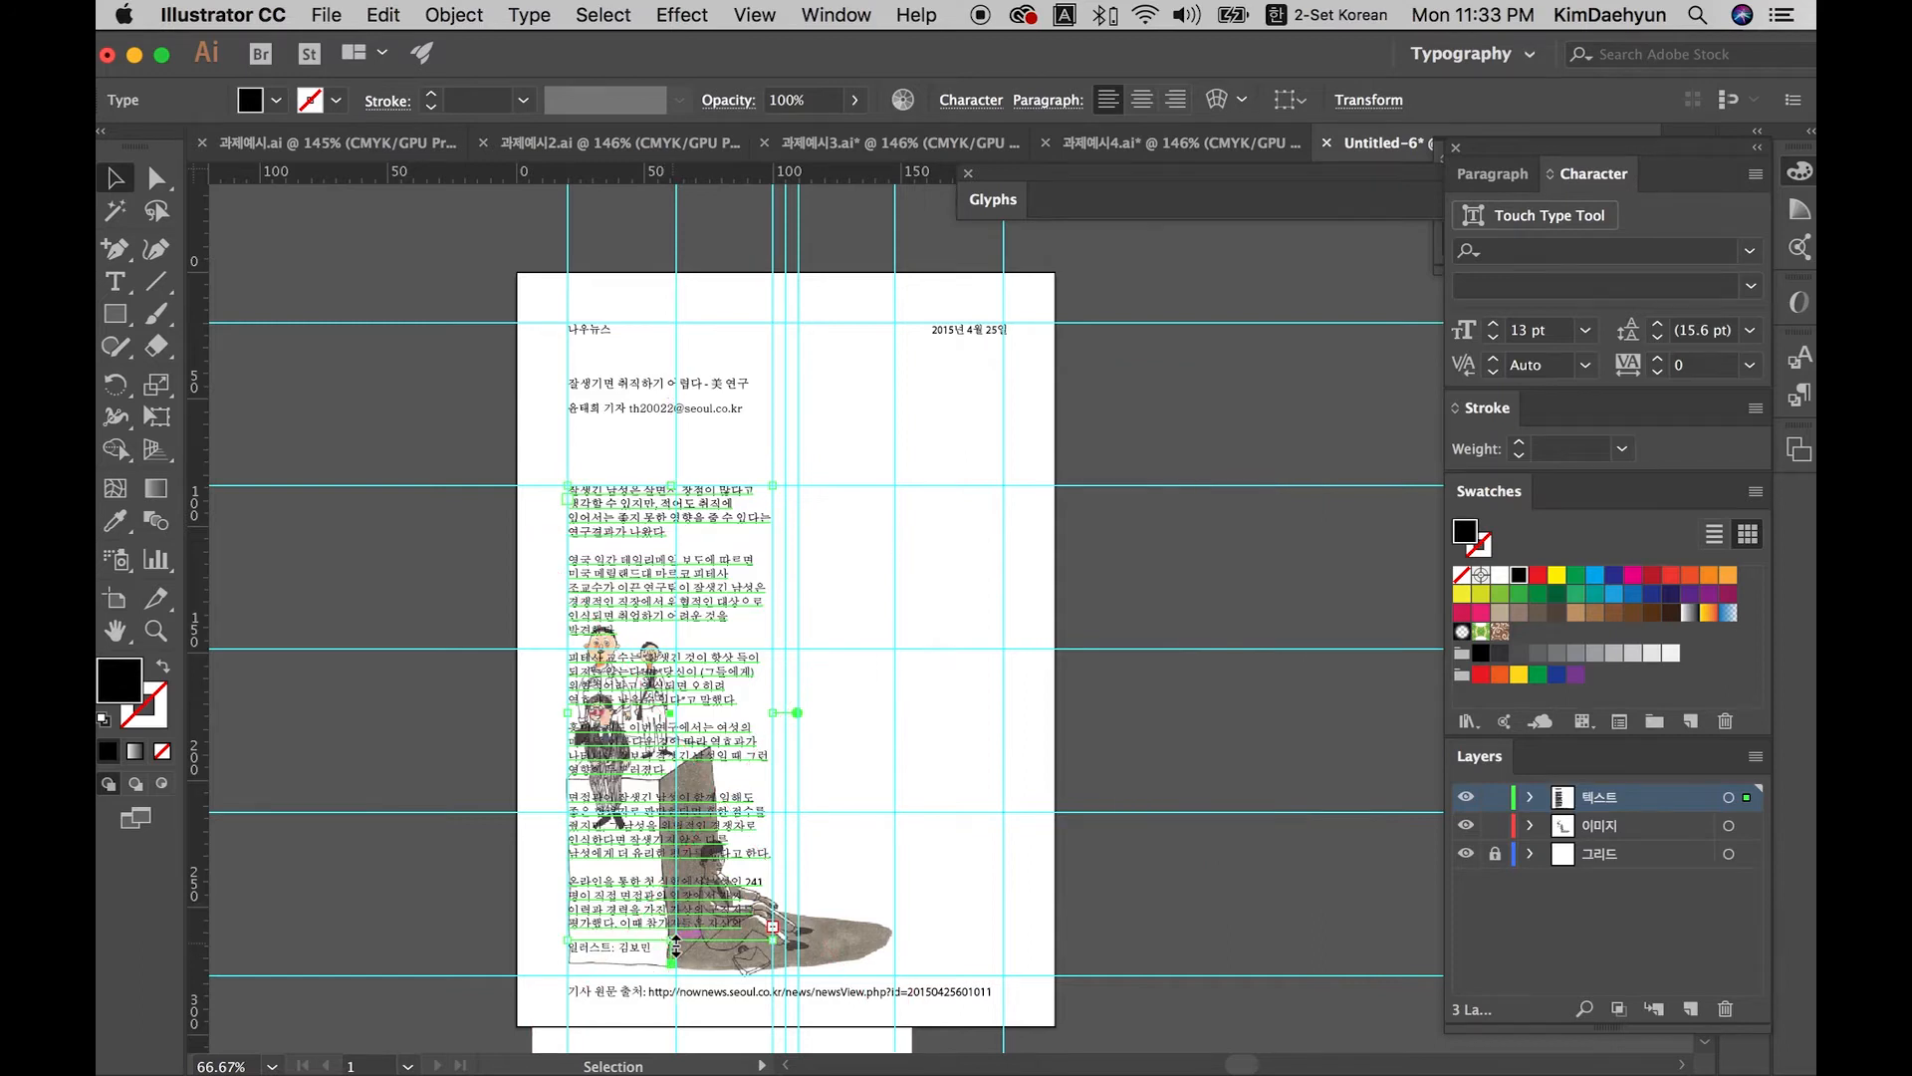
{"action": "left_click_drag", "start_coordinate": [675, 944], "coordinate": [674, 592]}
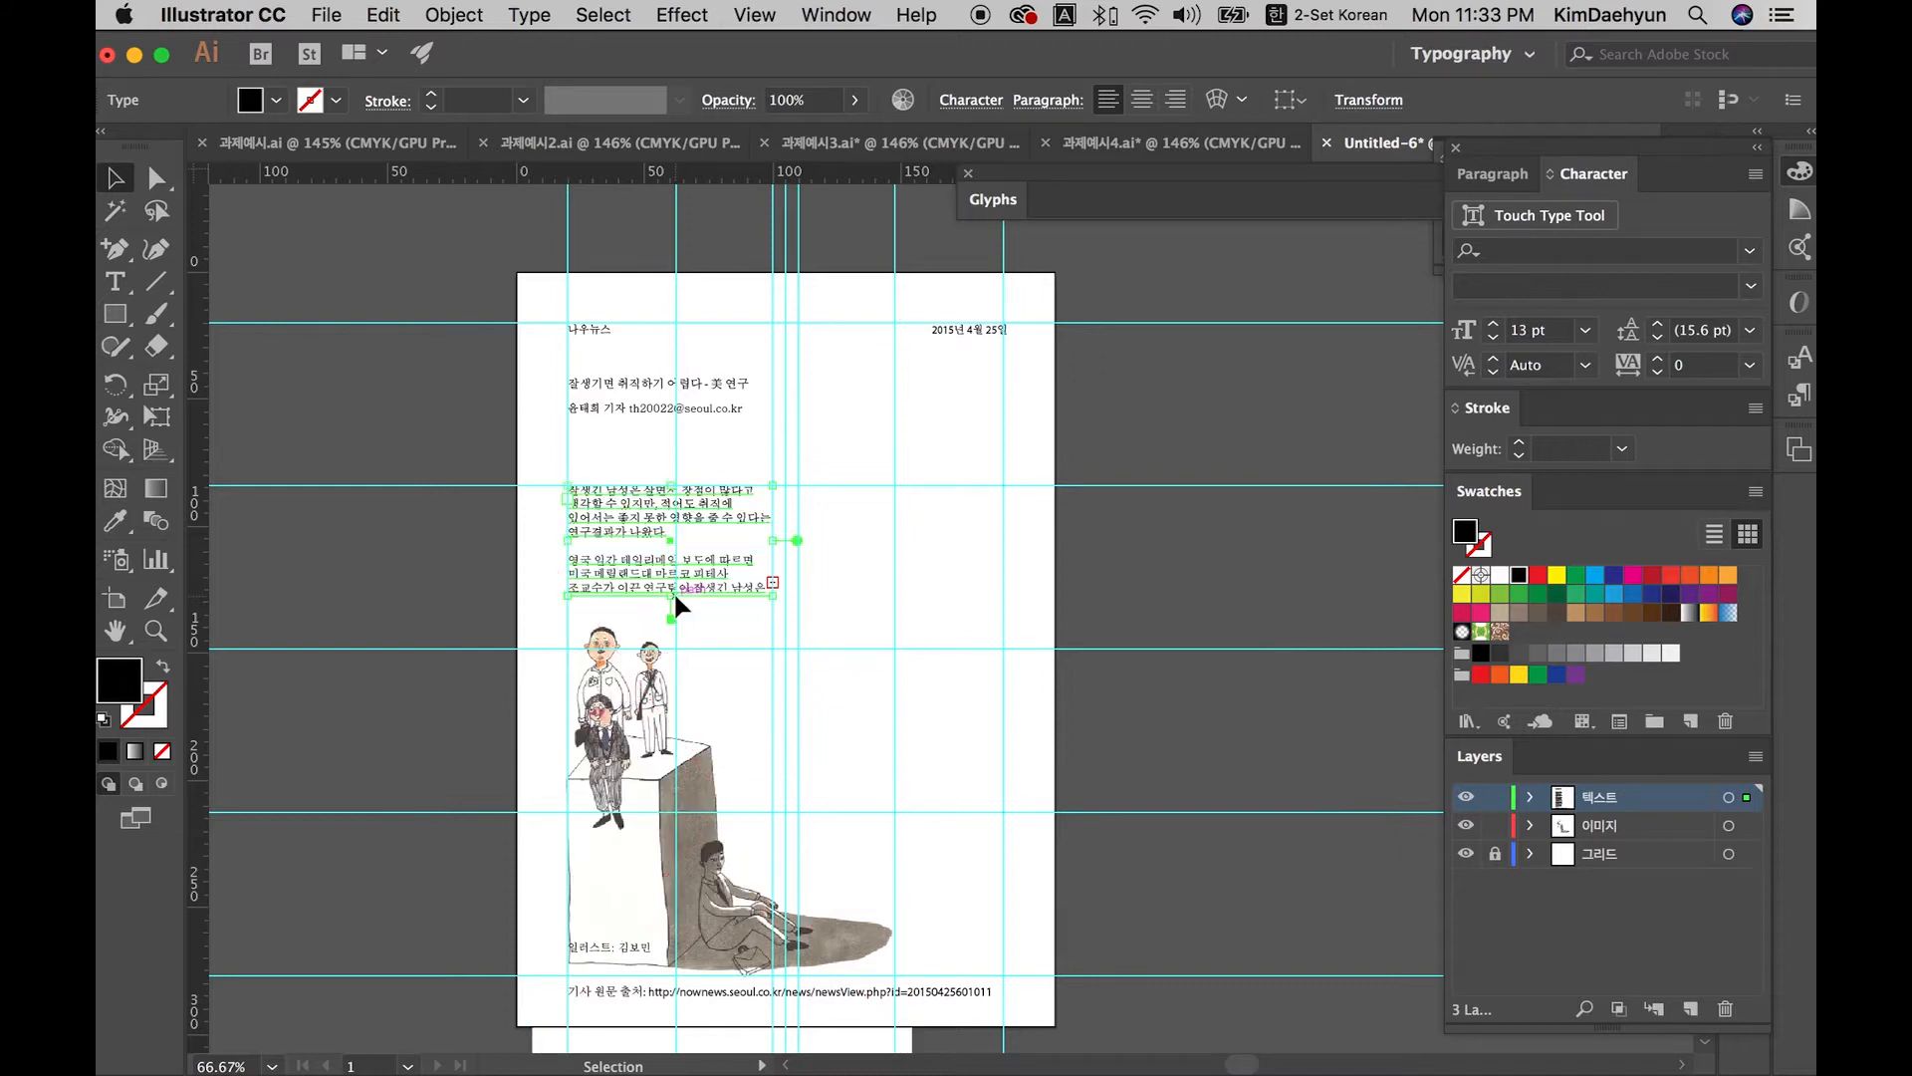
{"action": "left_click", "coordinate": [1006, 585]}
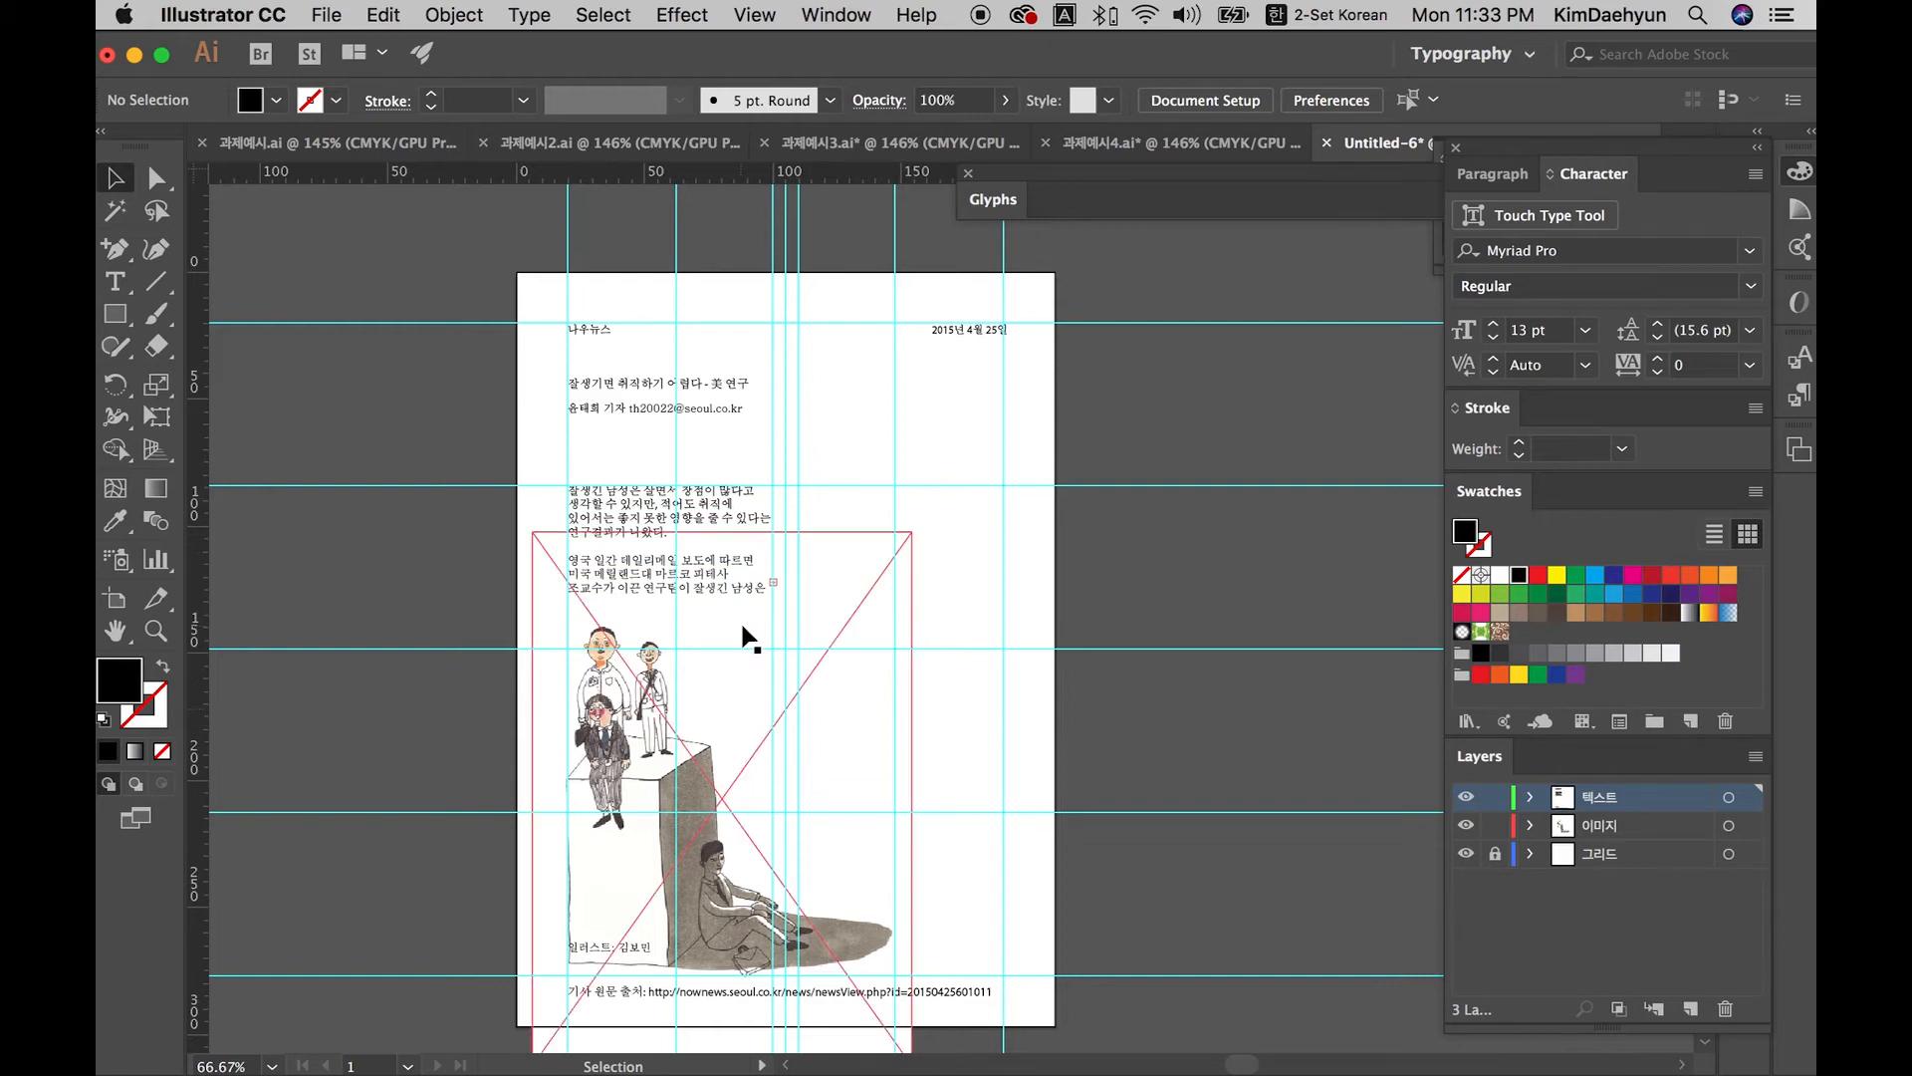
Step: Try the body text in the right column, with its frame extended down to the fourth horizontal guide
{"action": "key", "text": "super+equal"}
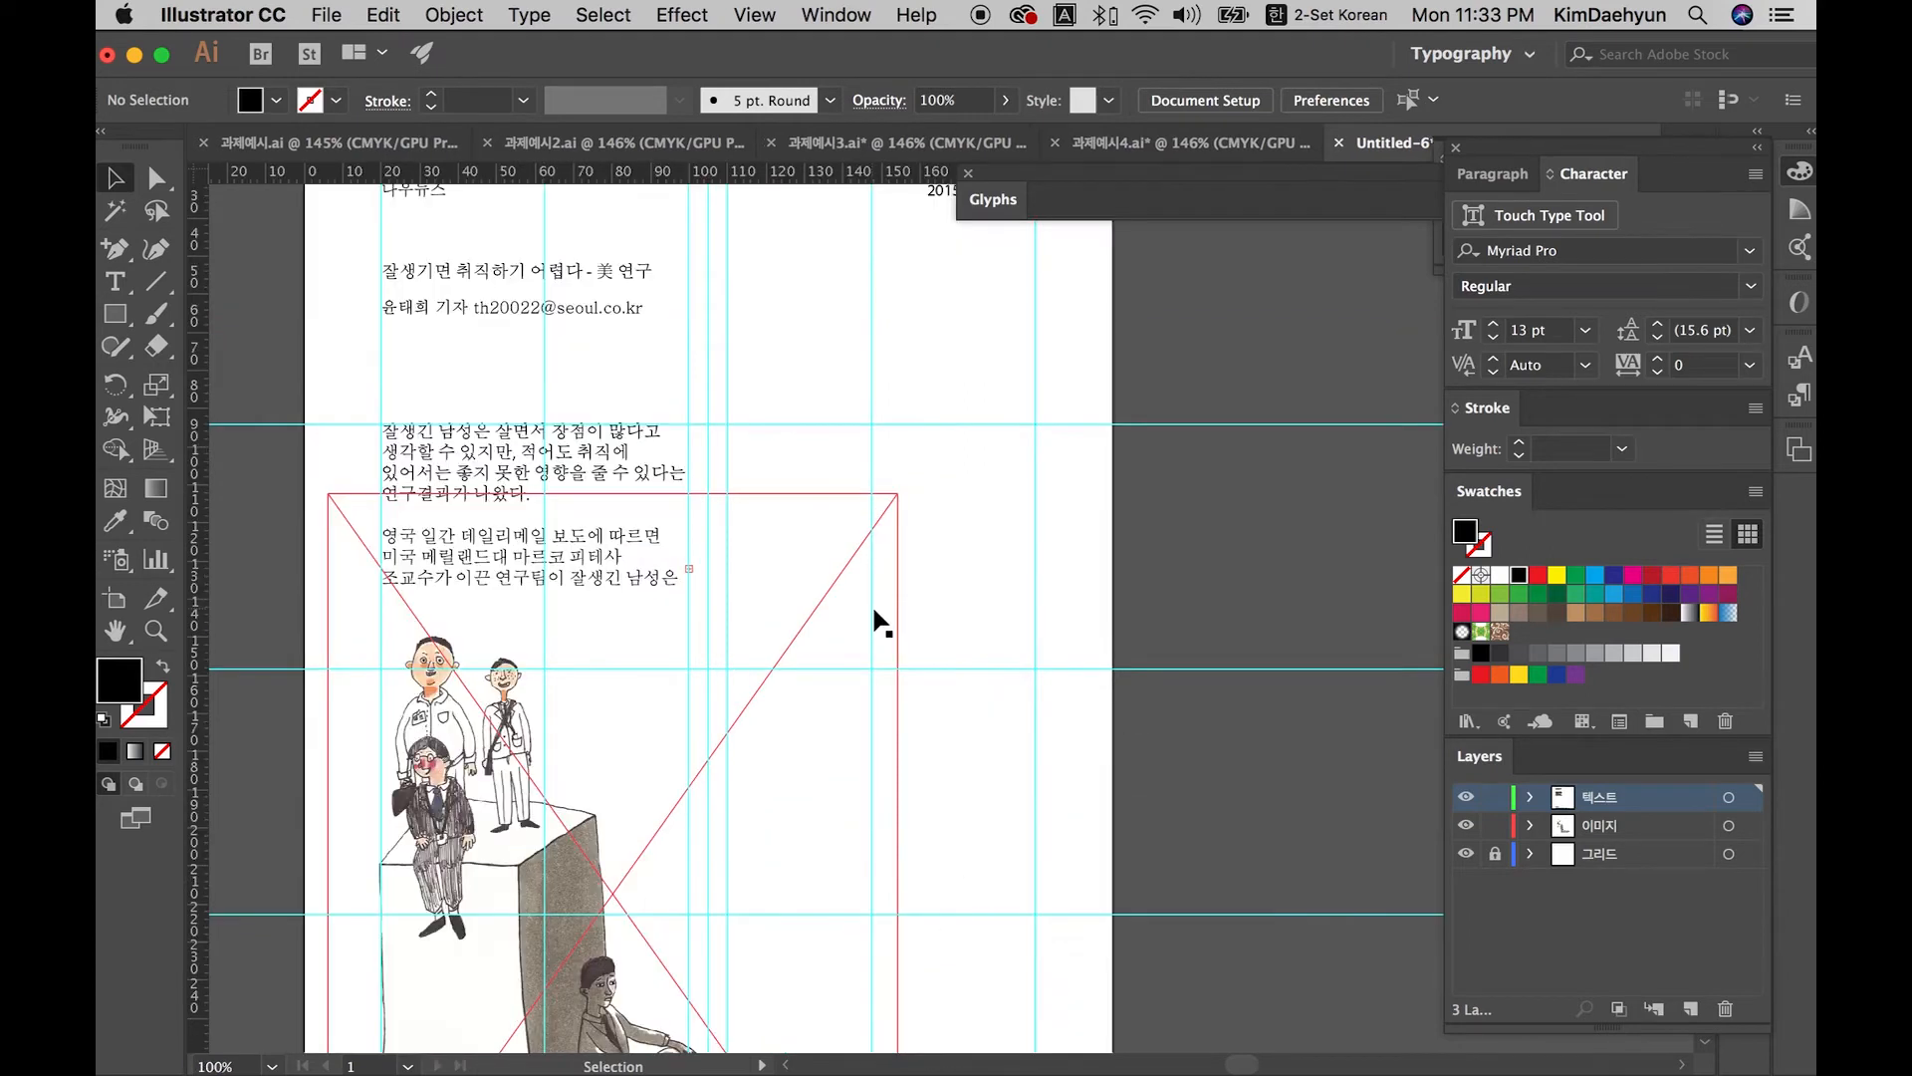
{"action": "left_click_drag", "start_coordinate": [916, 787], "coordinate": [1113, 631]}
{"action": "left_click", "coordinate": [845, 422]}
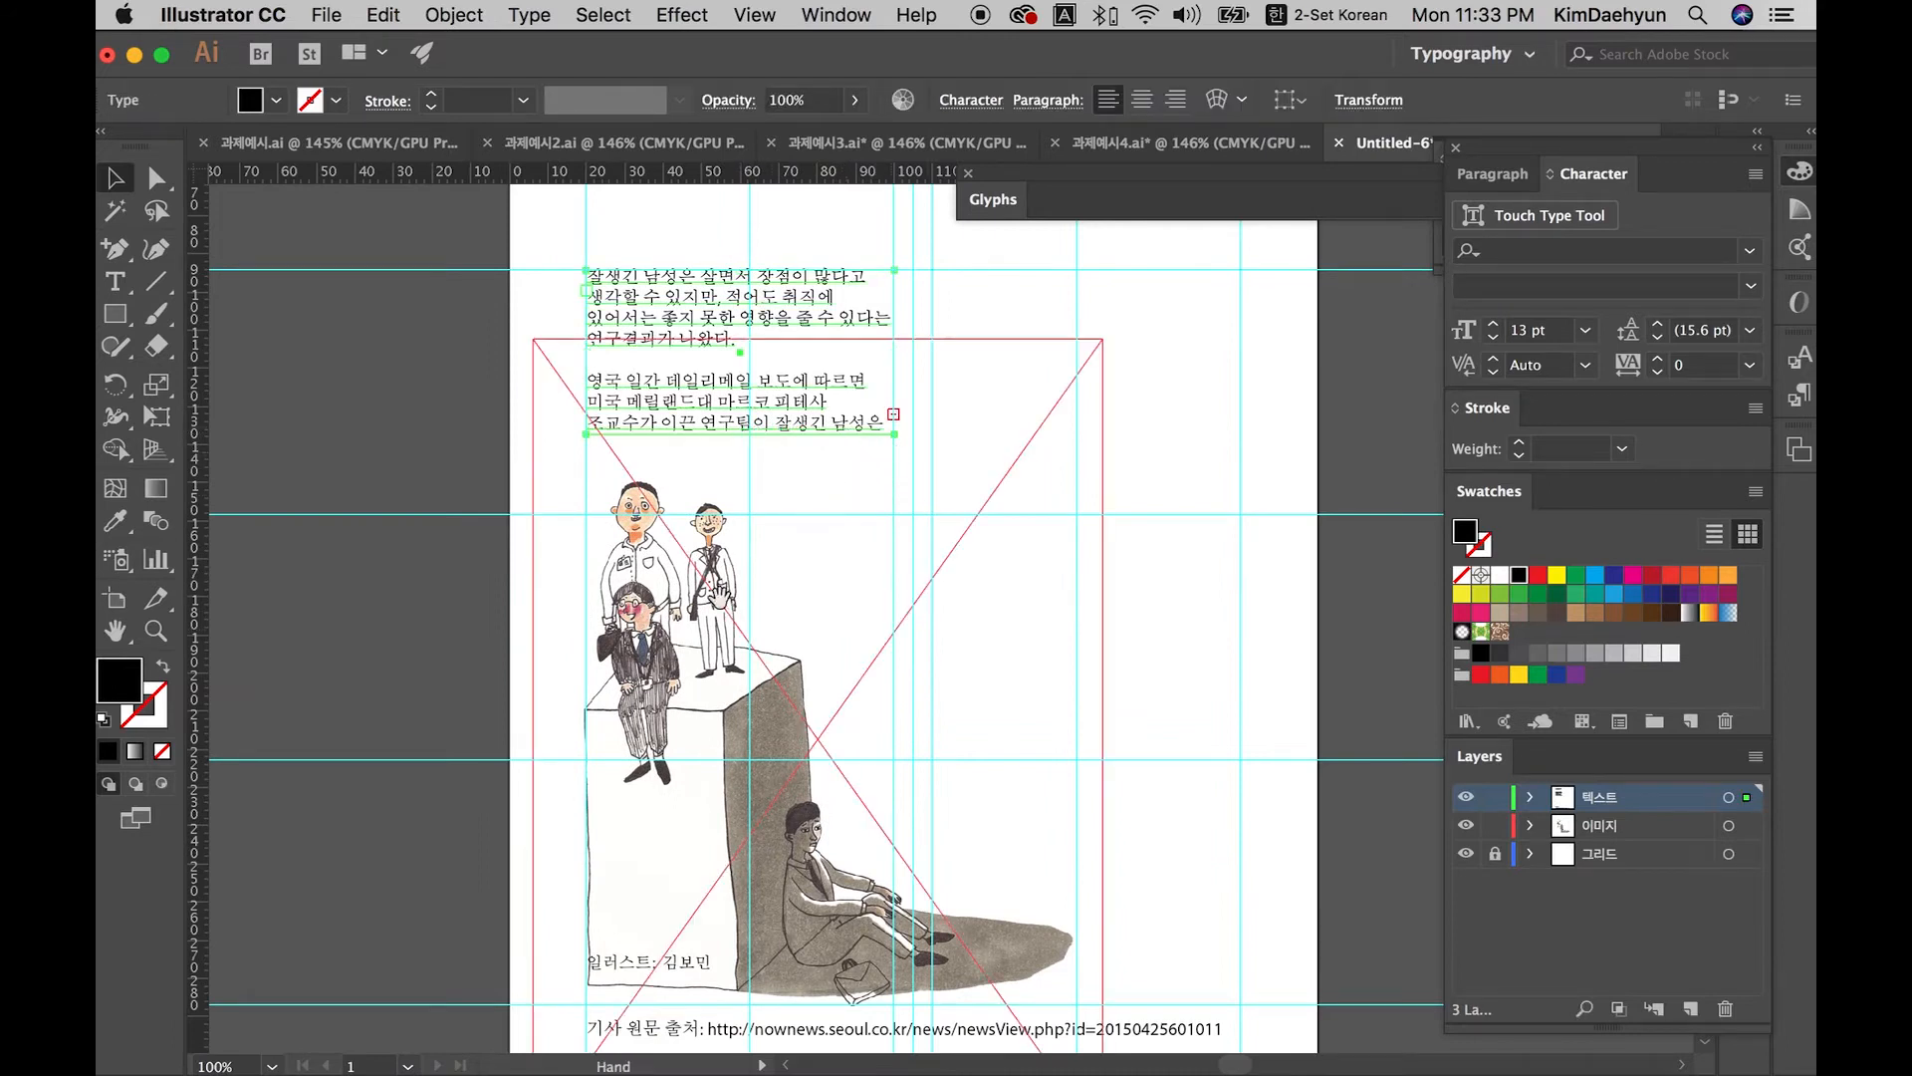
{"action": "left_click_drag", "start_coordinate": [848, 405], "coordinate": [543, 608]}
{"action": "left_click_drag", "start_coordinate": [511, 524], "coordinate": [872, 410]}
{"action": "left_click_drag", "start_coordinate": [812, 528], "coordinate": [820, 954]}
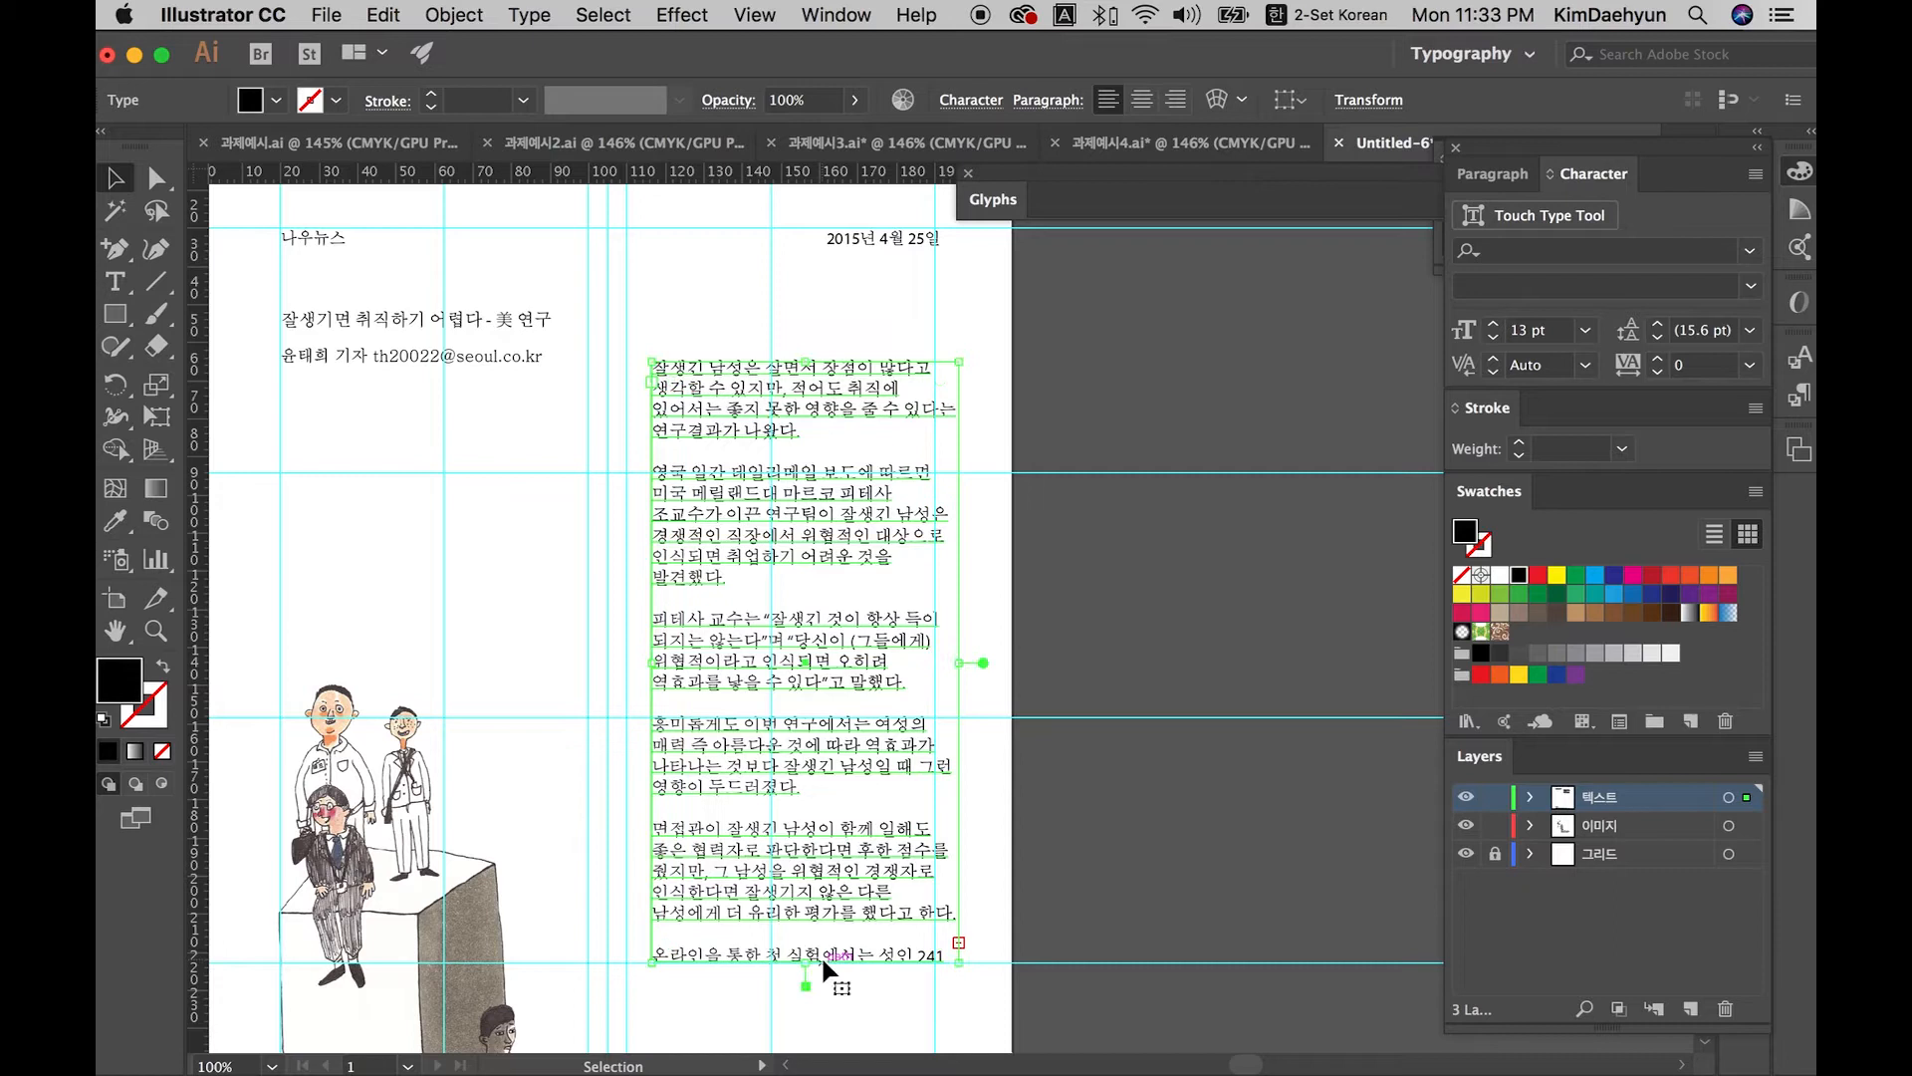
Step: Extend the body text frame past the page's lower edge and shorten it again to the first two paragraphs
{"action": "key", "text": "super+minus"}
{"action": "mouse_move", "coordinate": [944, 830]}
{"action": "left_mouse_down"}
{"action": "mouse_move", "coordinate": [950, 1064]}
{"action": "mouse_move", "coordinate": [957, 1006]}
{"action": "left_mouse_up"}
{"action": "scroll", "coordinate": [1073, 939], "scroll_direction": "up", "scroll_amount": 3}
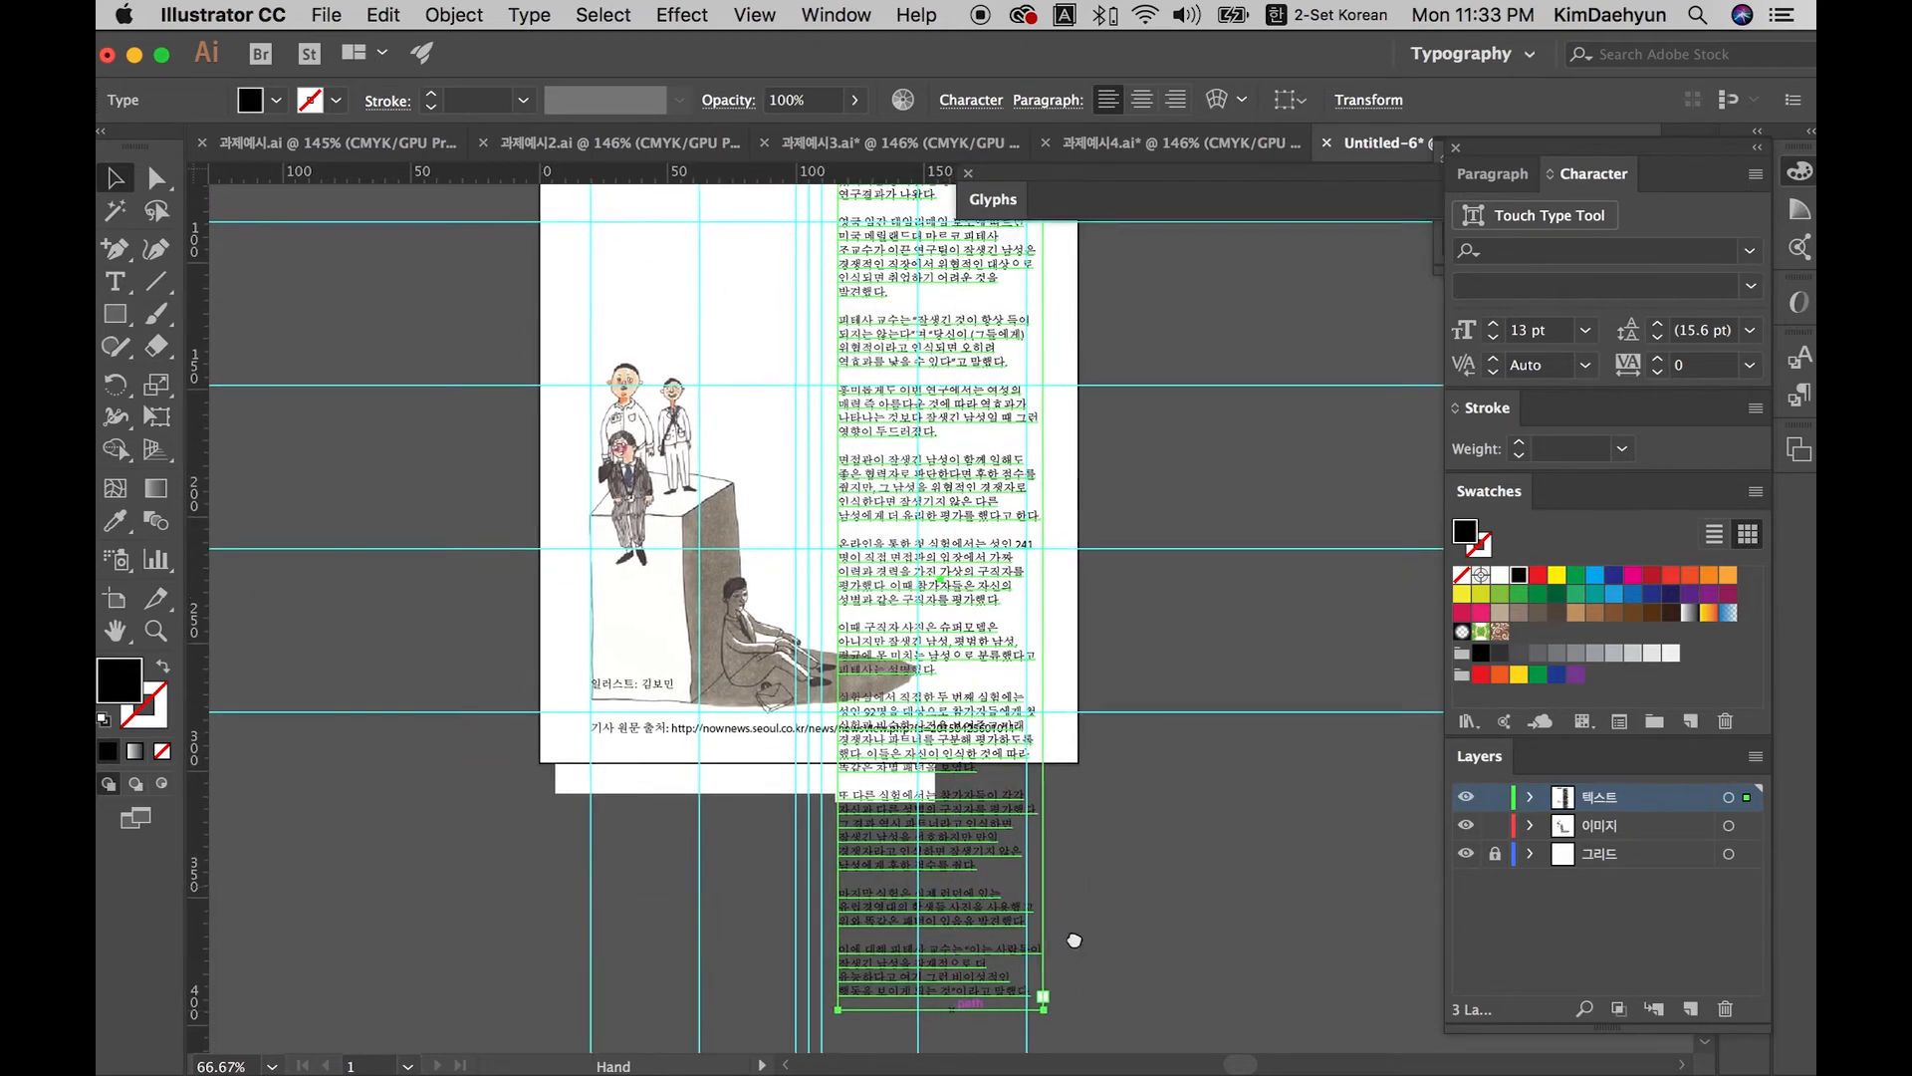
{"action": "scroll", "coordinate": [1074, 942], "scroll_direction": "down", "scroll_amount": 3}
{"action": "left_click_drag", "start_coordinate": [935, 1004], "coordinate": [935, 313]}
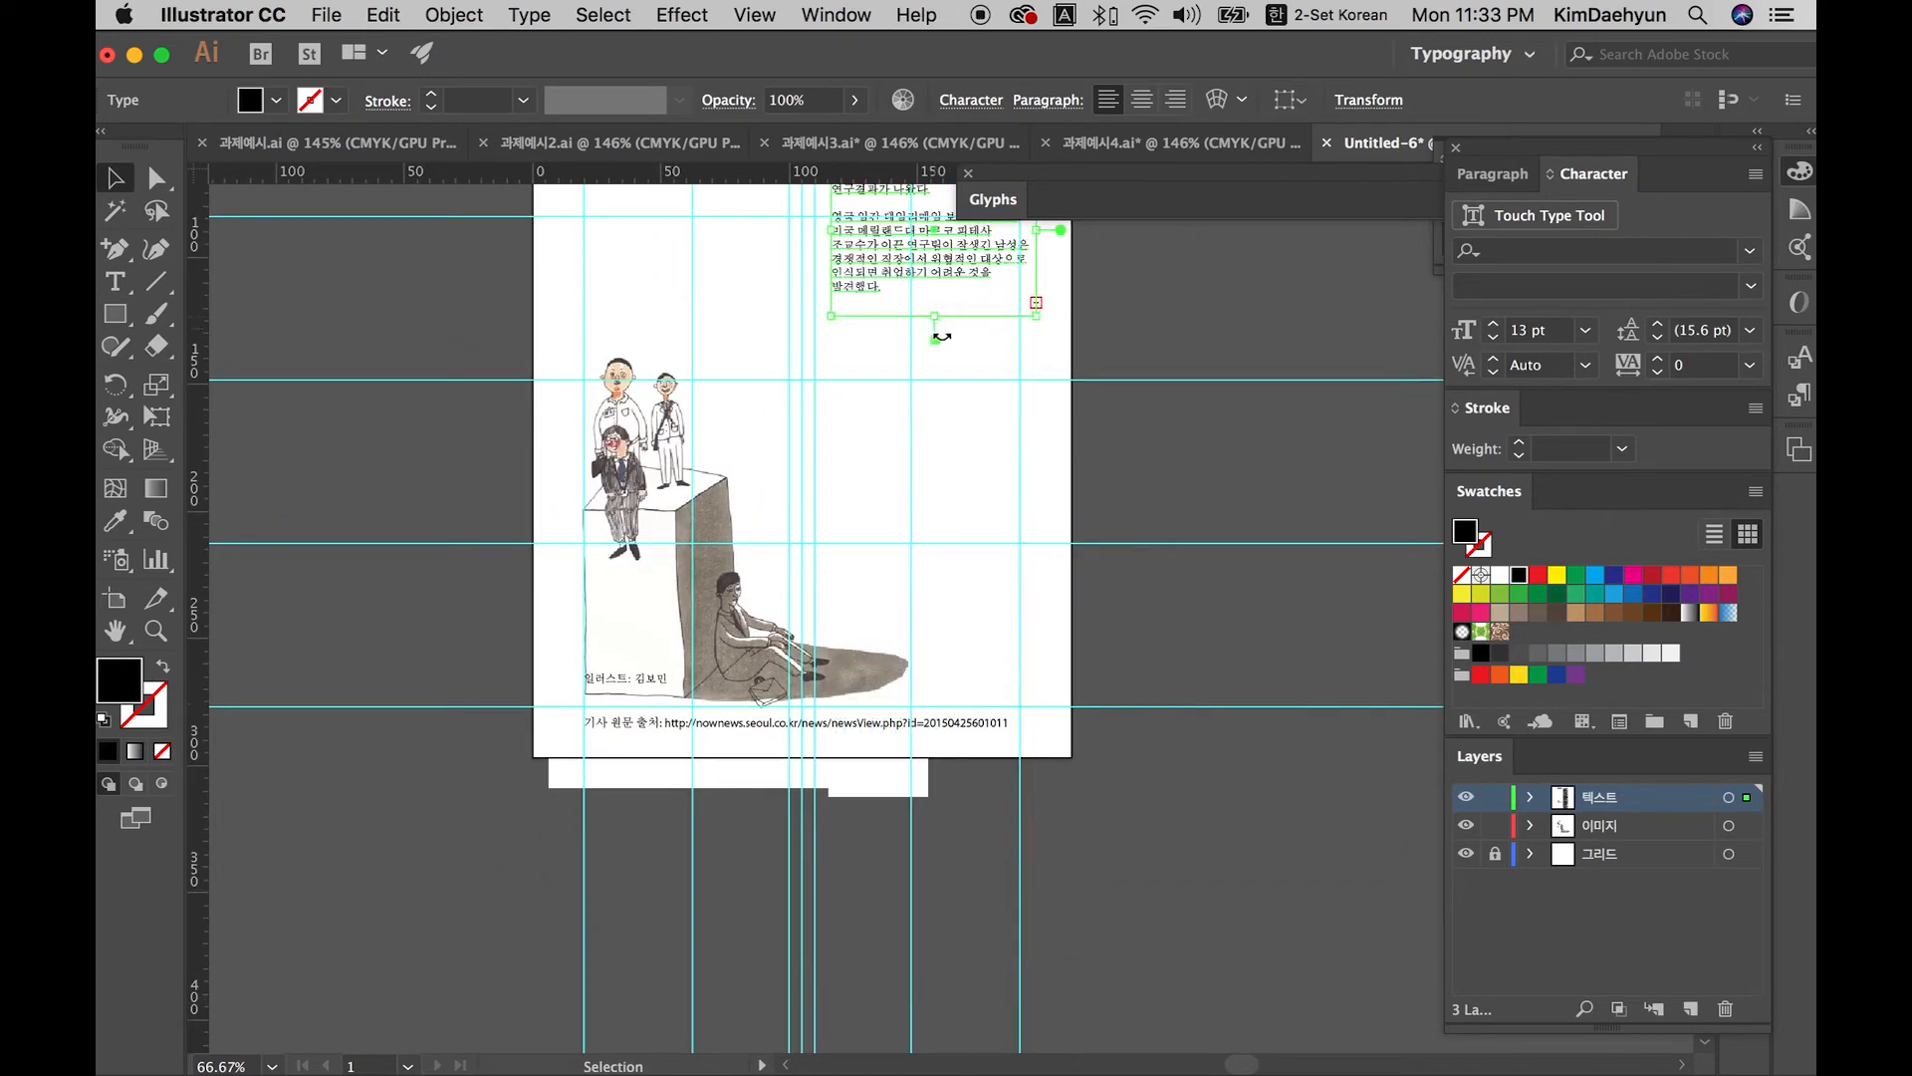
Step: Return the body text to the left column from the second horizontal guide, with its frame ending above the illustration
{"action": "scroll", "coordinate": [927, 598], "scroll_direction": "up", "scroll_amount": 5}
{"action": "left_click_drag", "start_coordinate": [950, 568], "coordinate": [707, 643]}
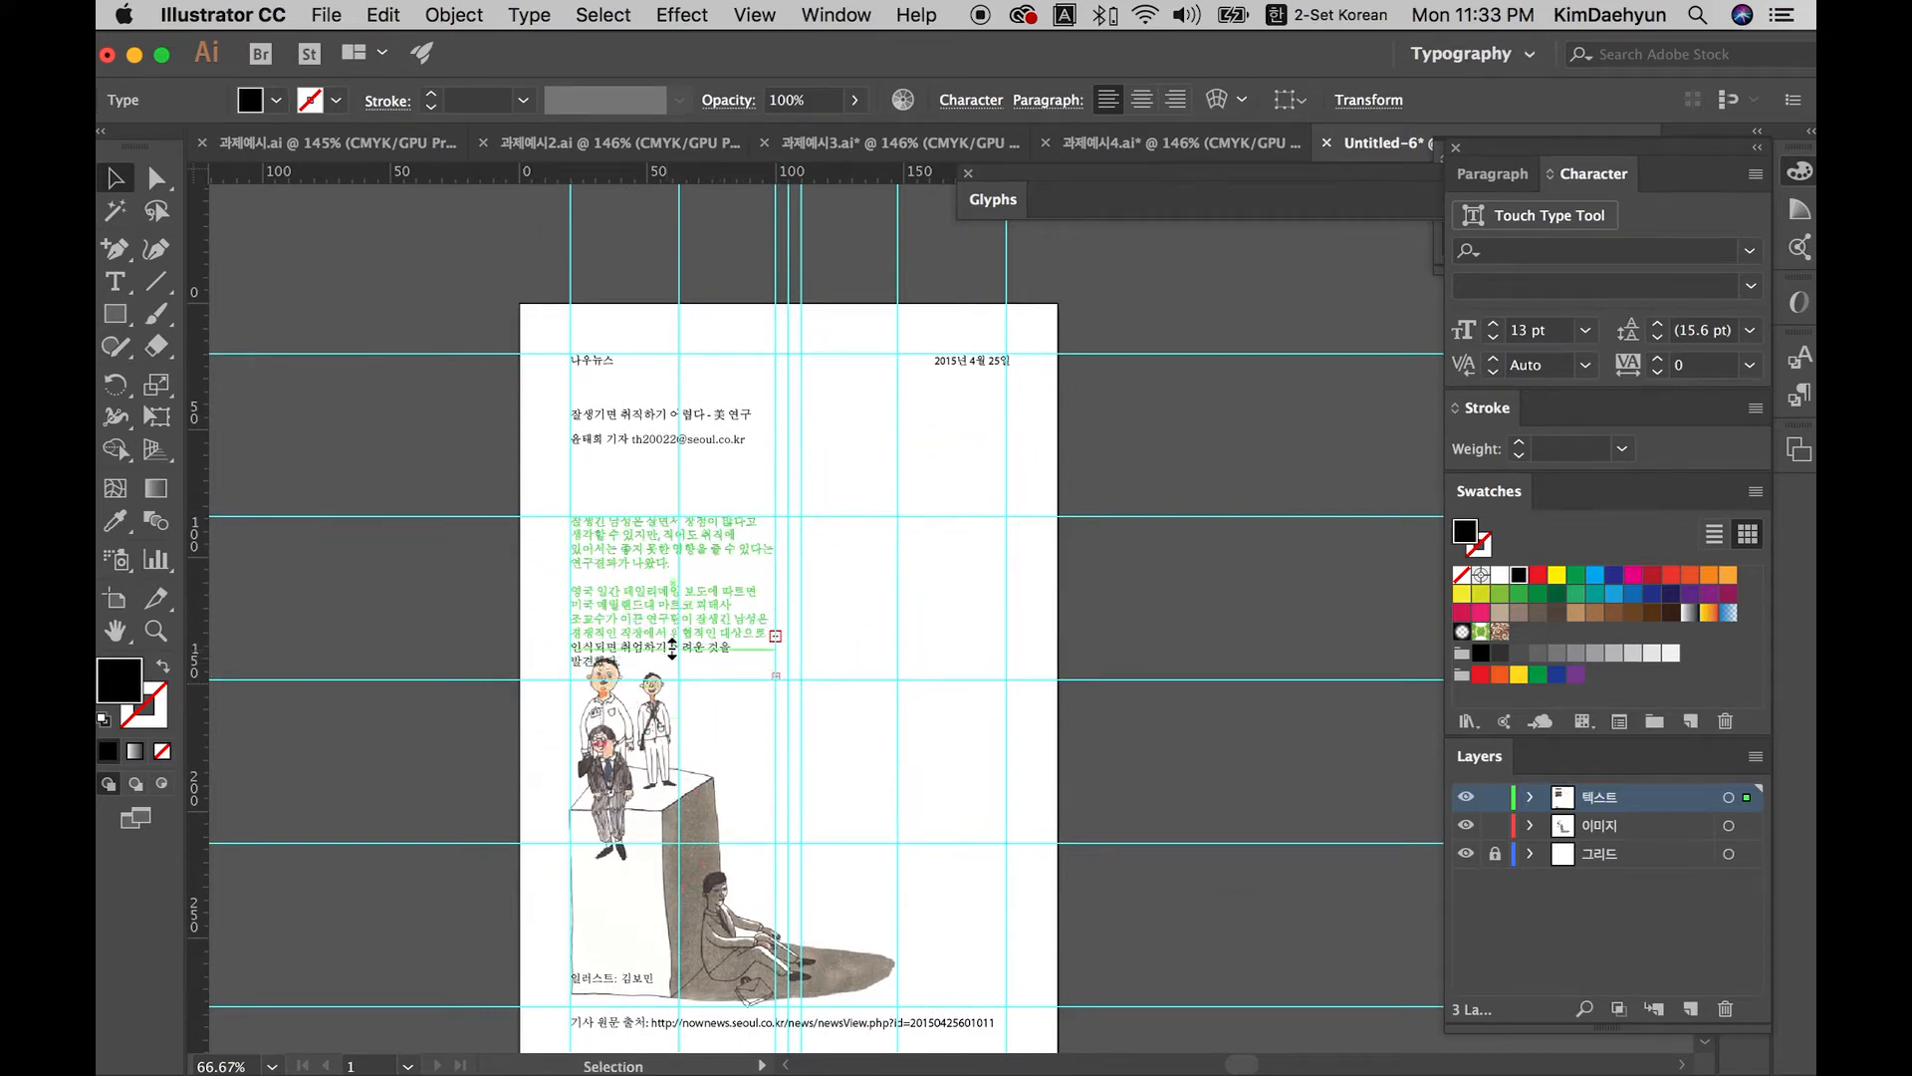
Step: Scale the illustration down slightly from its upper-right corner to leave more room beneath the body text
{"action": "left_click", "coordinate": [852, 611]}
{"action": "left_click_drag", "start_coordinate": [915, 563], "coordinate": [873, 618]}
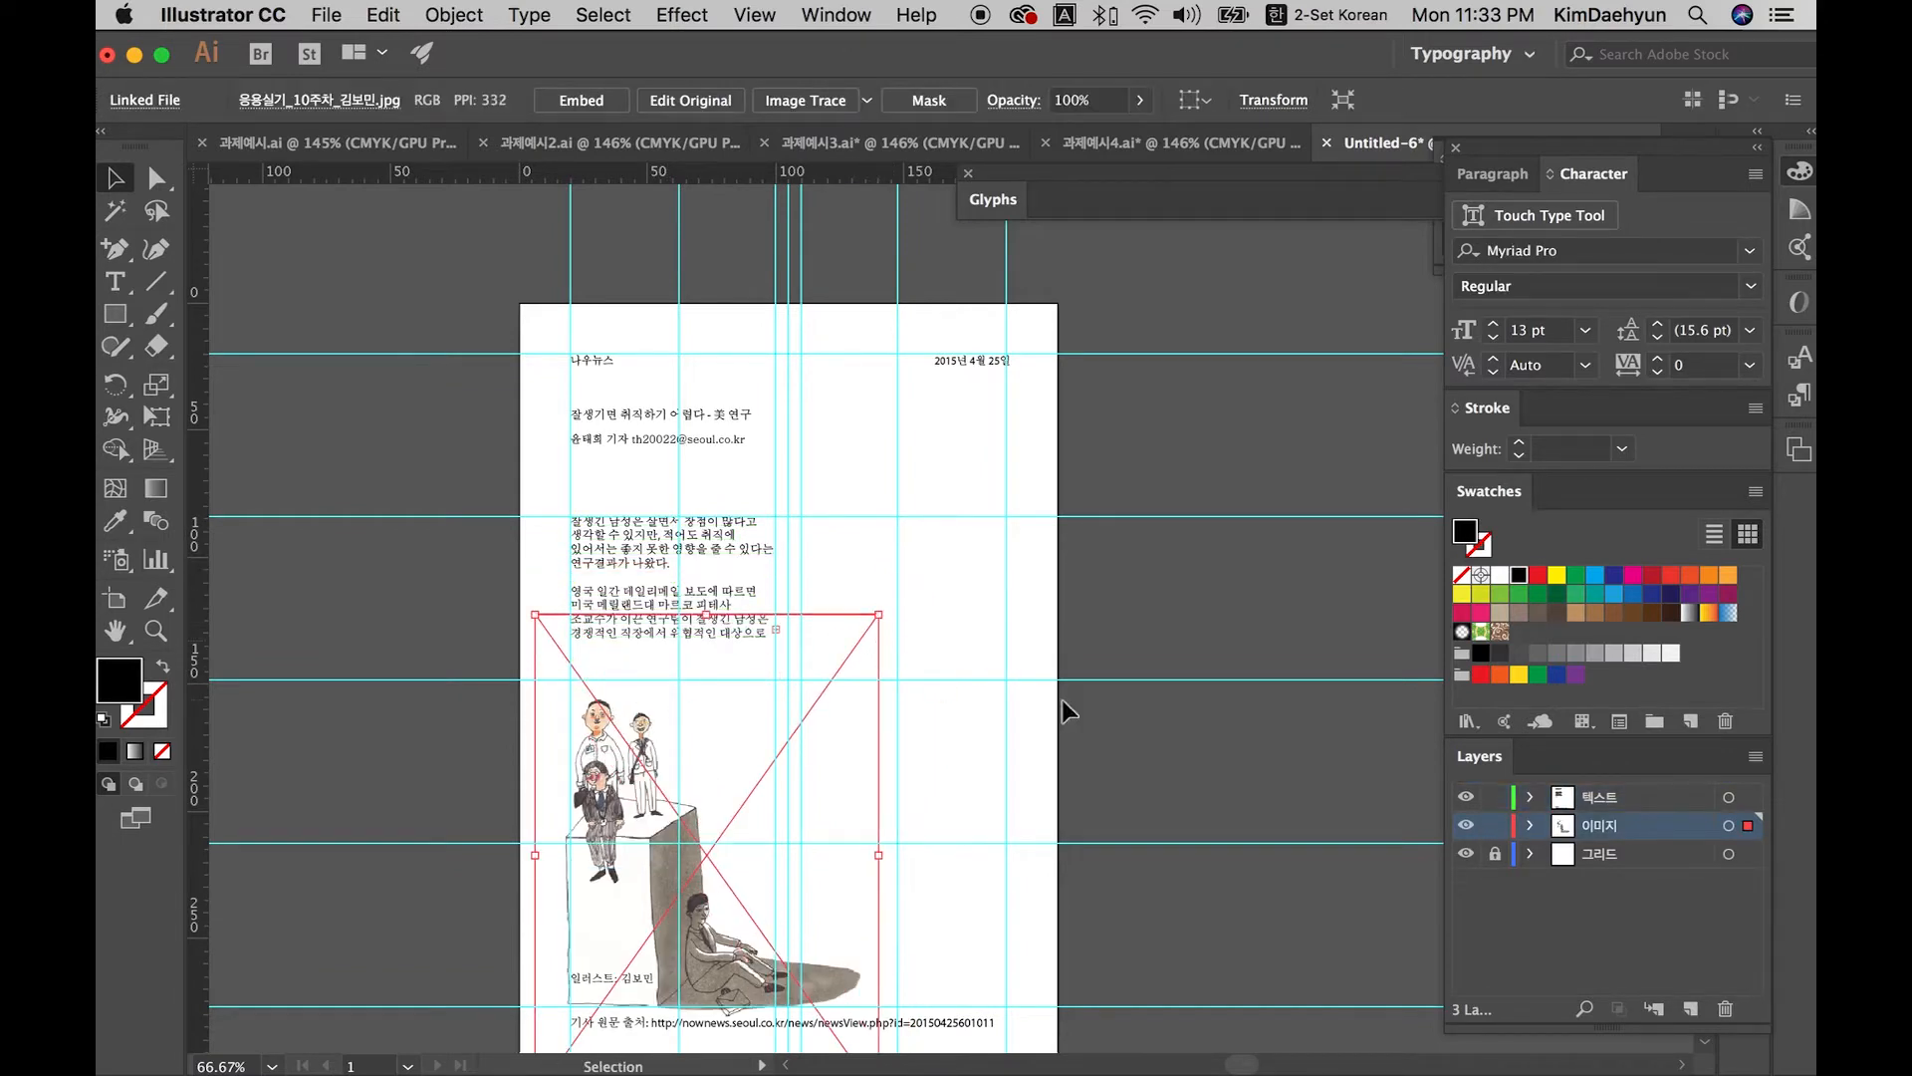
{"action": "left_click", "coordinate": [1062, 699]}
Step: Extend the left-column body text frame down to the third horizontal guide so it holds the whole second paragraph
{"action": "left_click", "coordinate": [661, 636]}
{"action": "left_click_drag", "start_coordinate": [679, 646], "coordinate": [675, 681]}
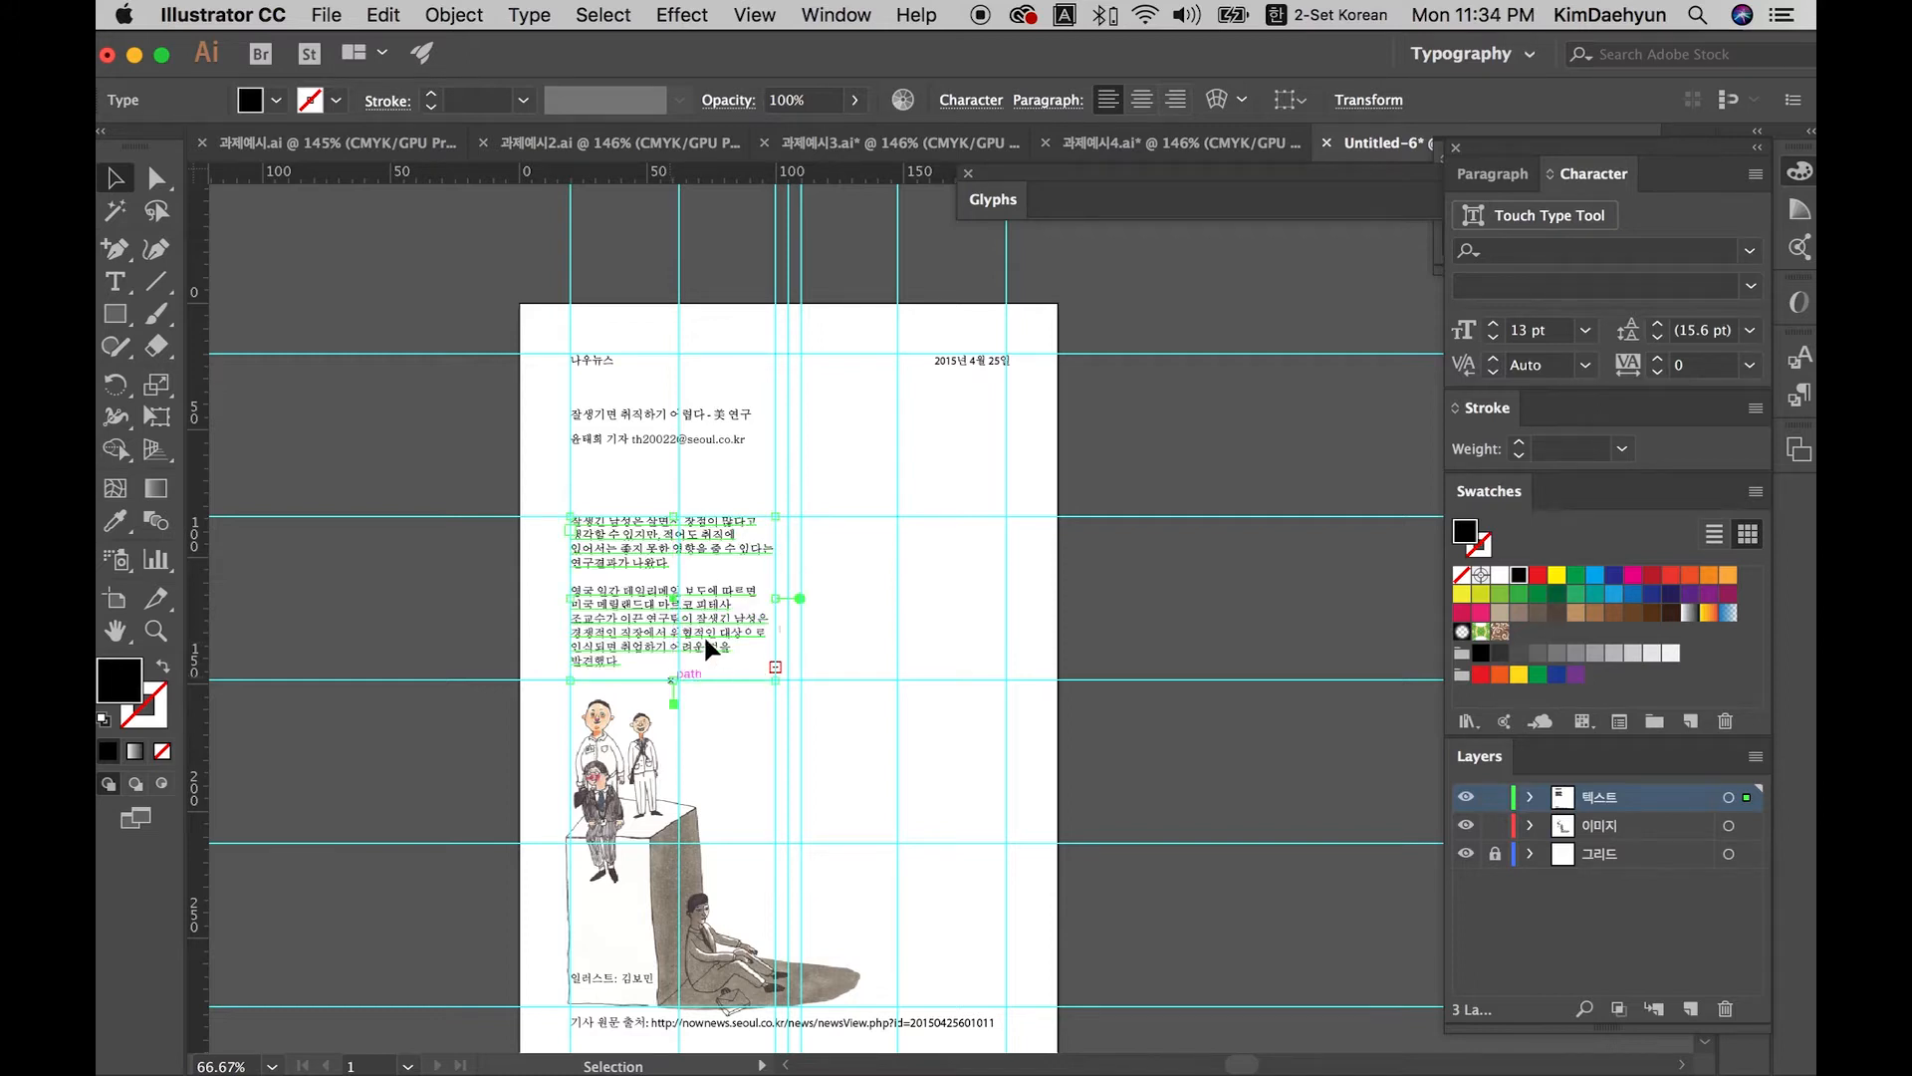
{"action": "key", "text": "super+1"}
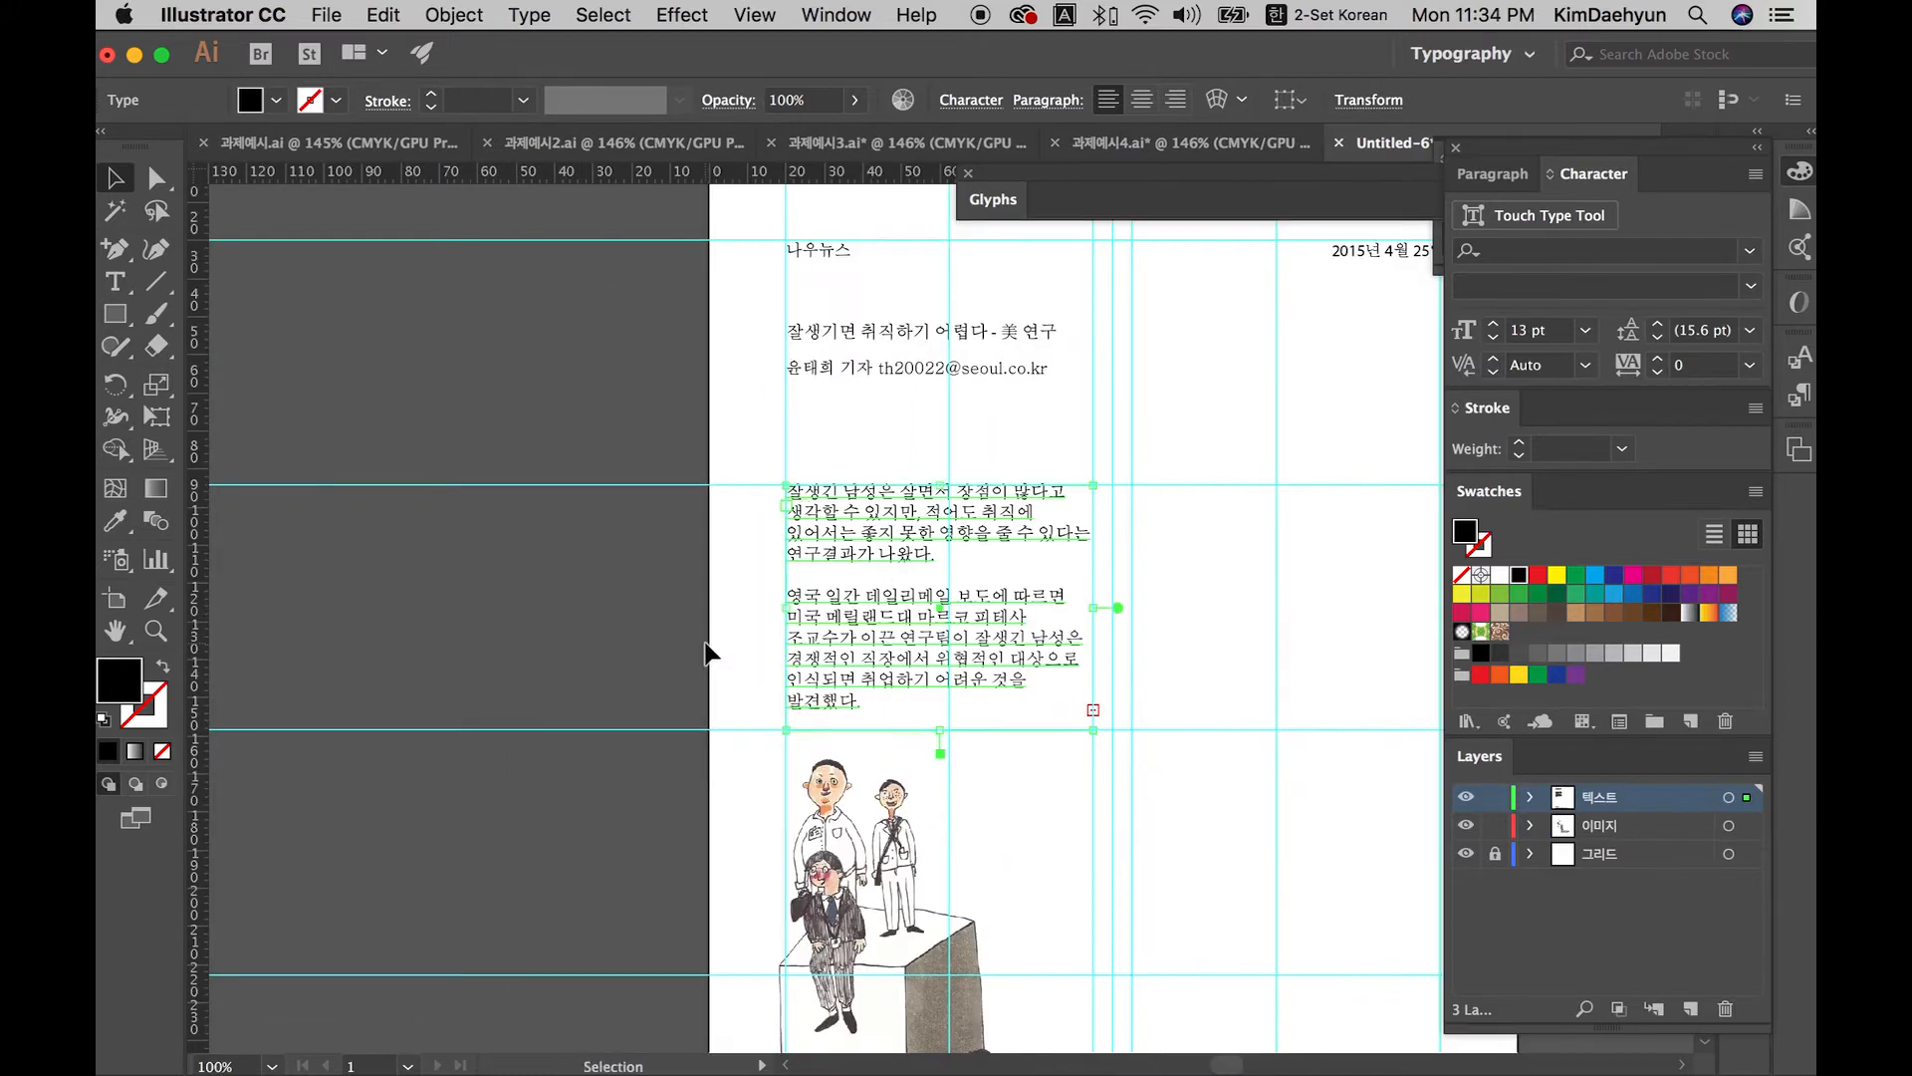
{"action": "left_click_drag", "start_coordinate": [930, 703], "coordinate": [572, 510]}
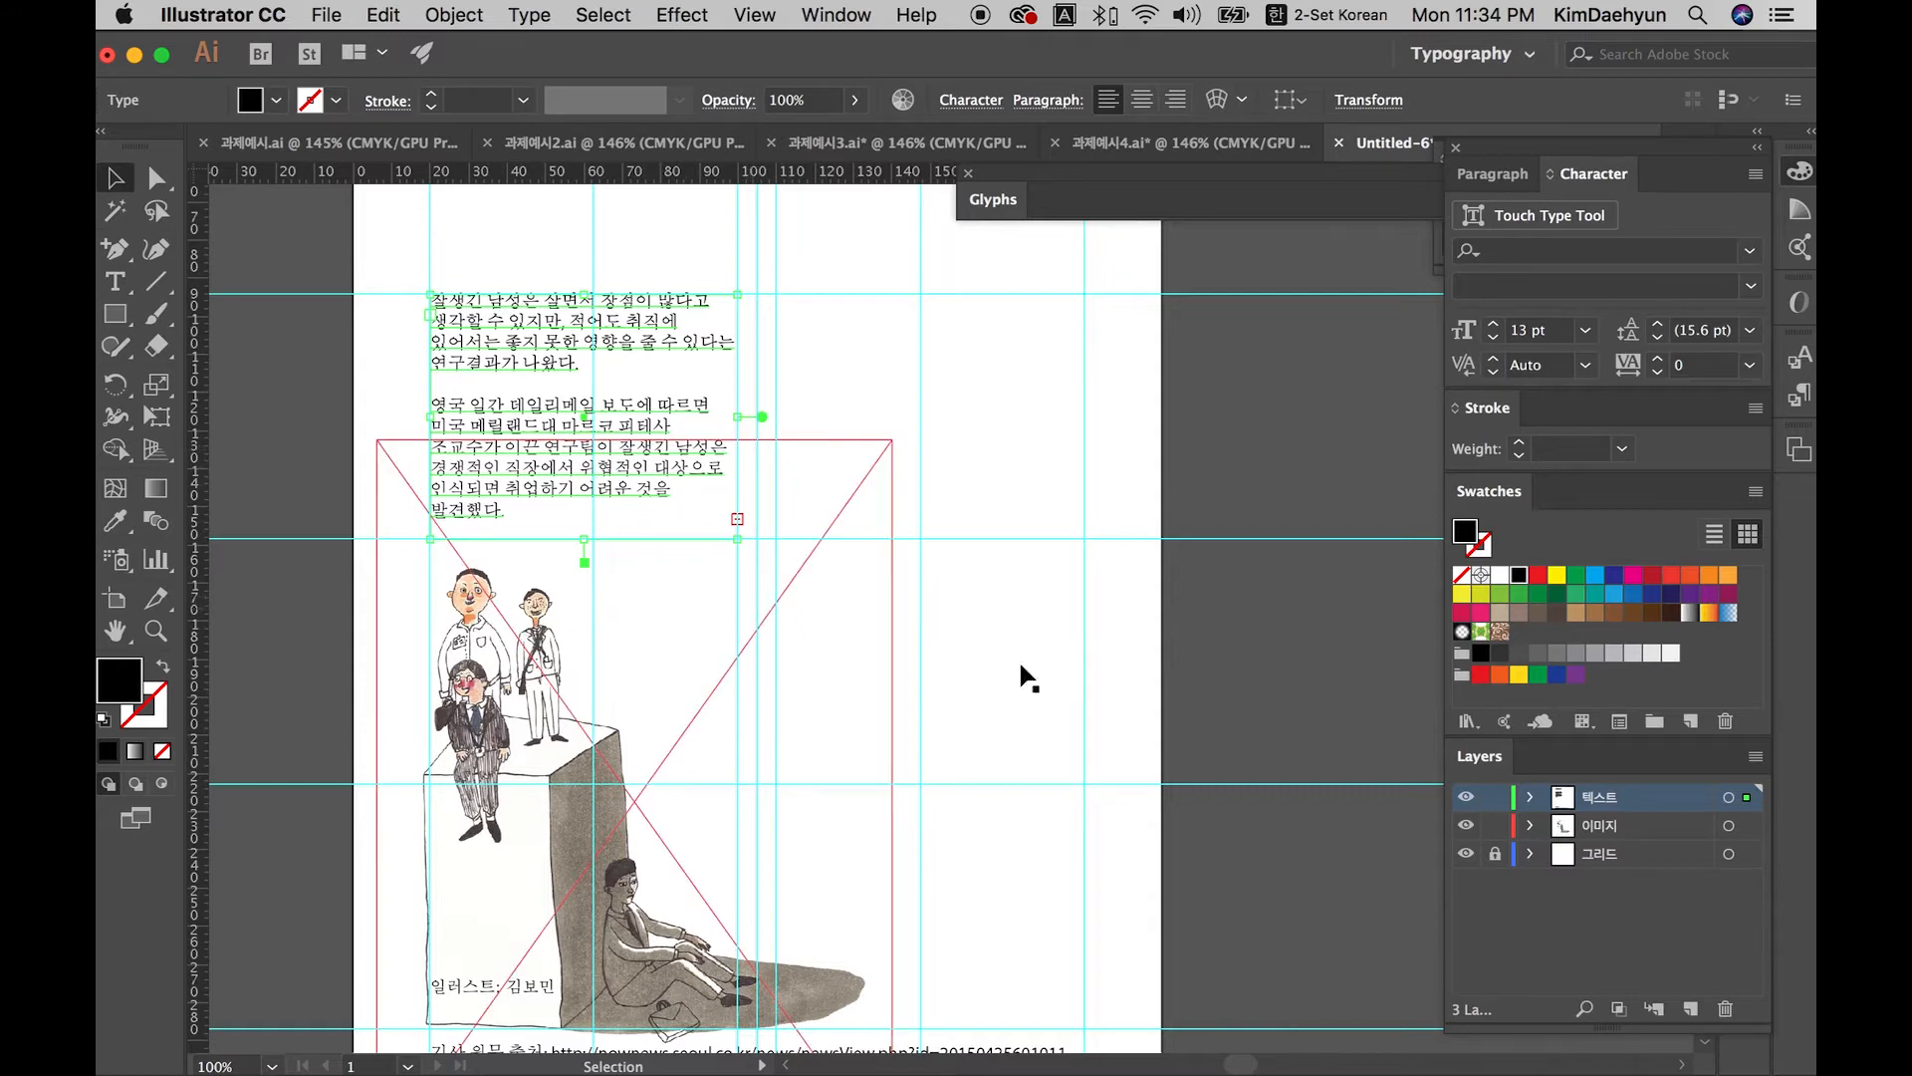
Step: Lock the 이미지 layer and fine-tune the body text frame's position in the left column
{"action": "left_click", "coordinate": [1495, 825]}
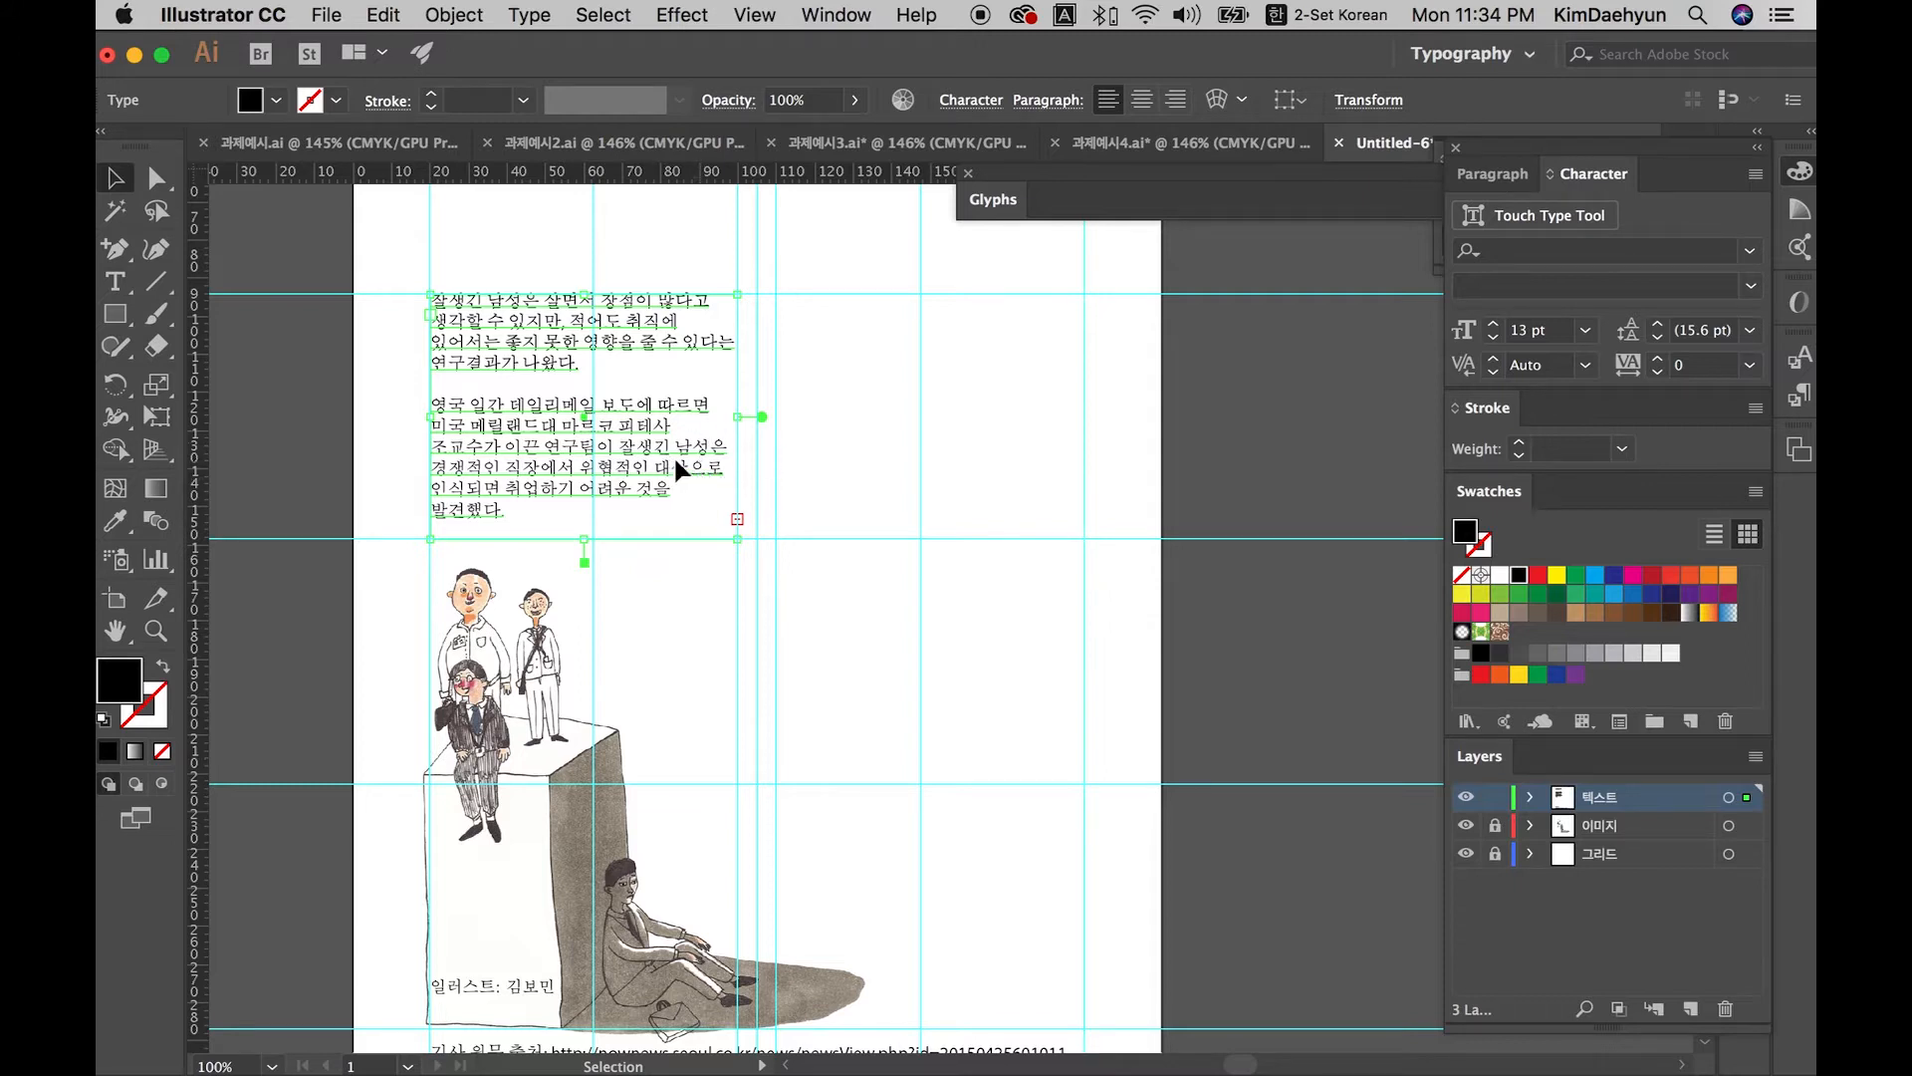
{"action": "mouse_move", "coordinate": [660, 490]}
{"action": "left_mouse_down"}
{"action": "mouse_move", "coordinate": [745, 463]}
{"action": "mouse_move", "coordinate": [646, 470]}
{"action": "left_mouse_up"}
{"action": "scroll", "coordinate": [822, 310], "scroll_direction": "down", "scroll_amount": 1}
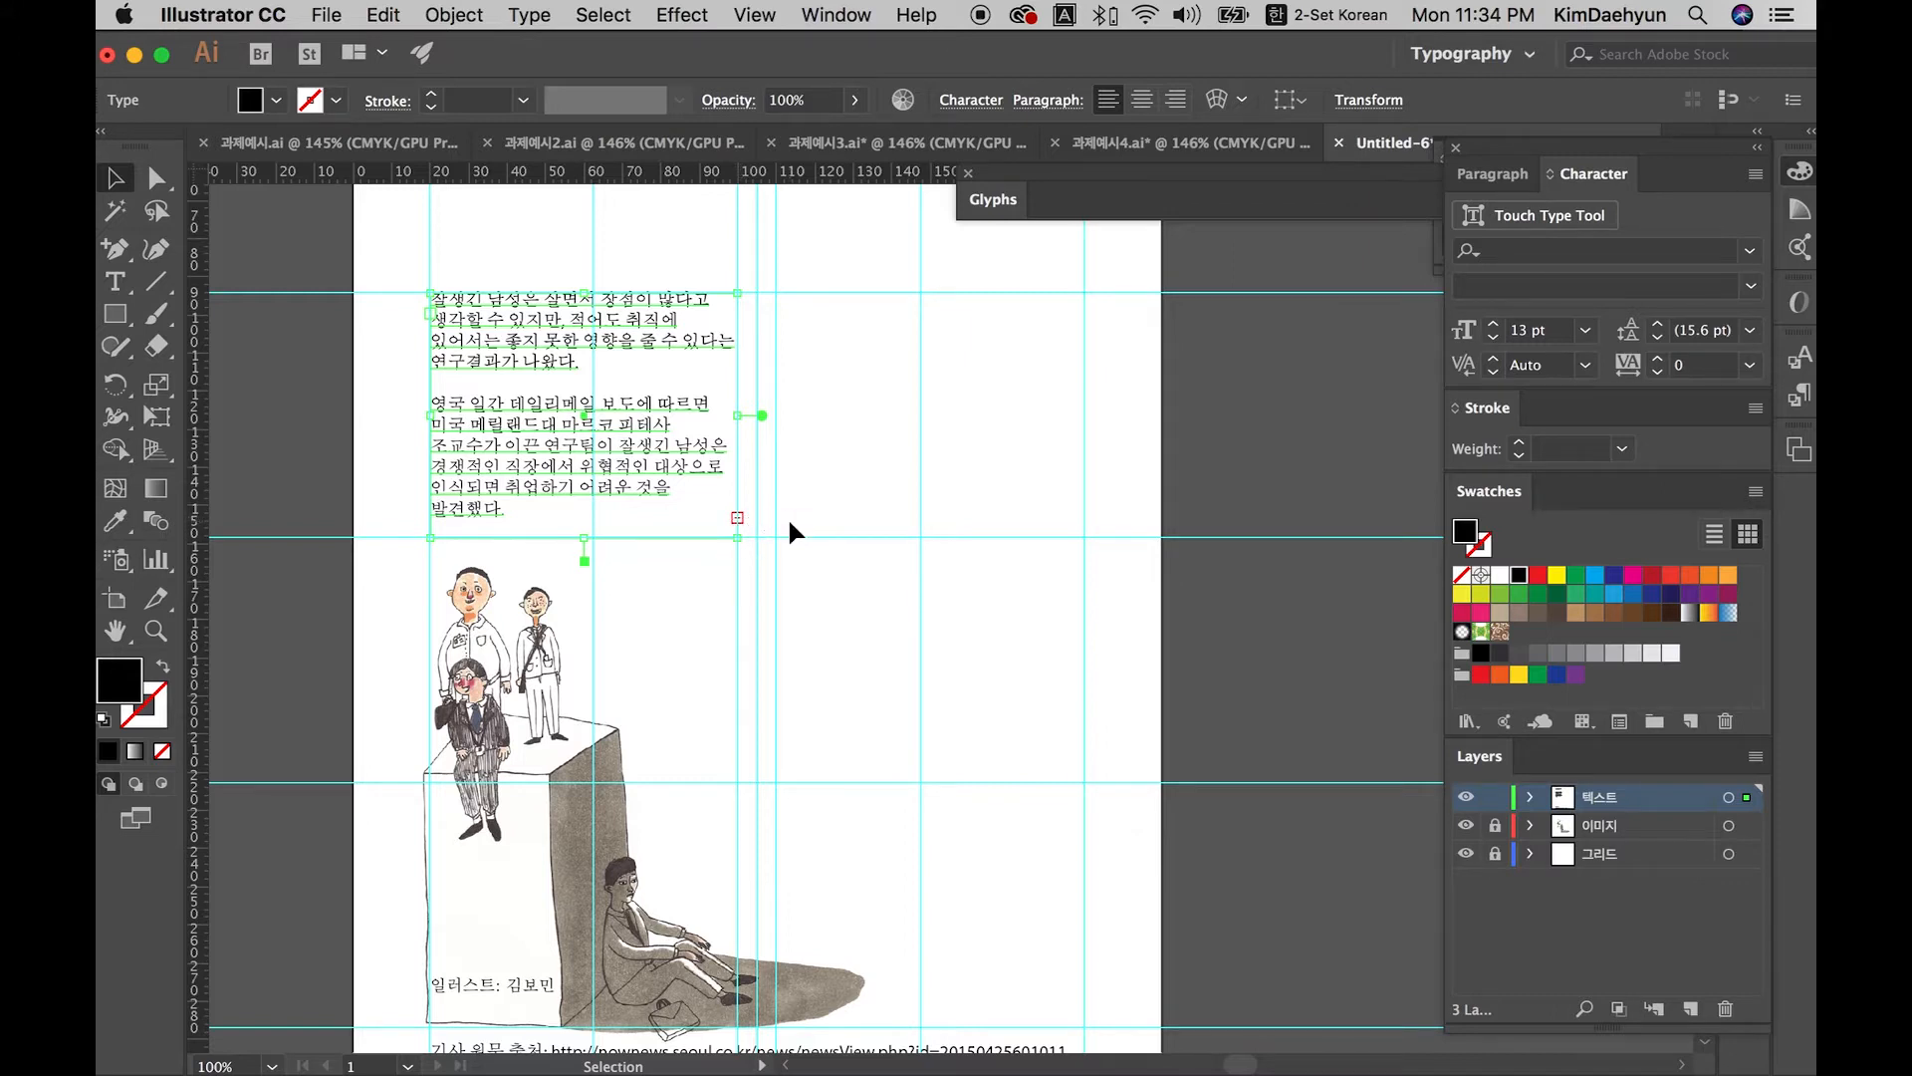
Step: Examine the overflow mark at the lower-right corner of the left-column body text frame
{"action": "key", "text": "super+equal"}
{"action": "key", "text": "super+equal"}
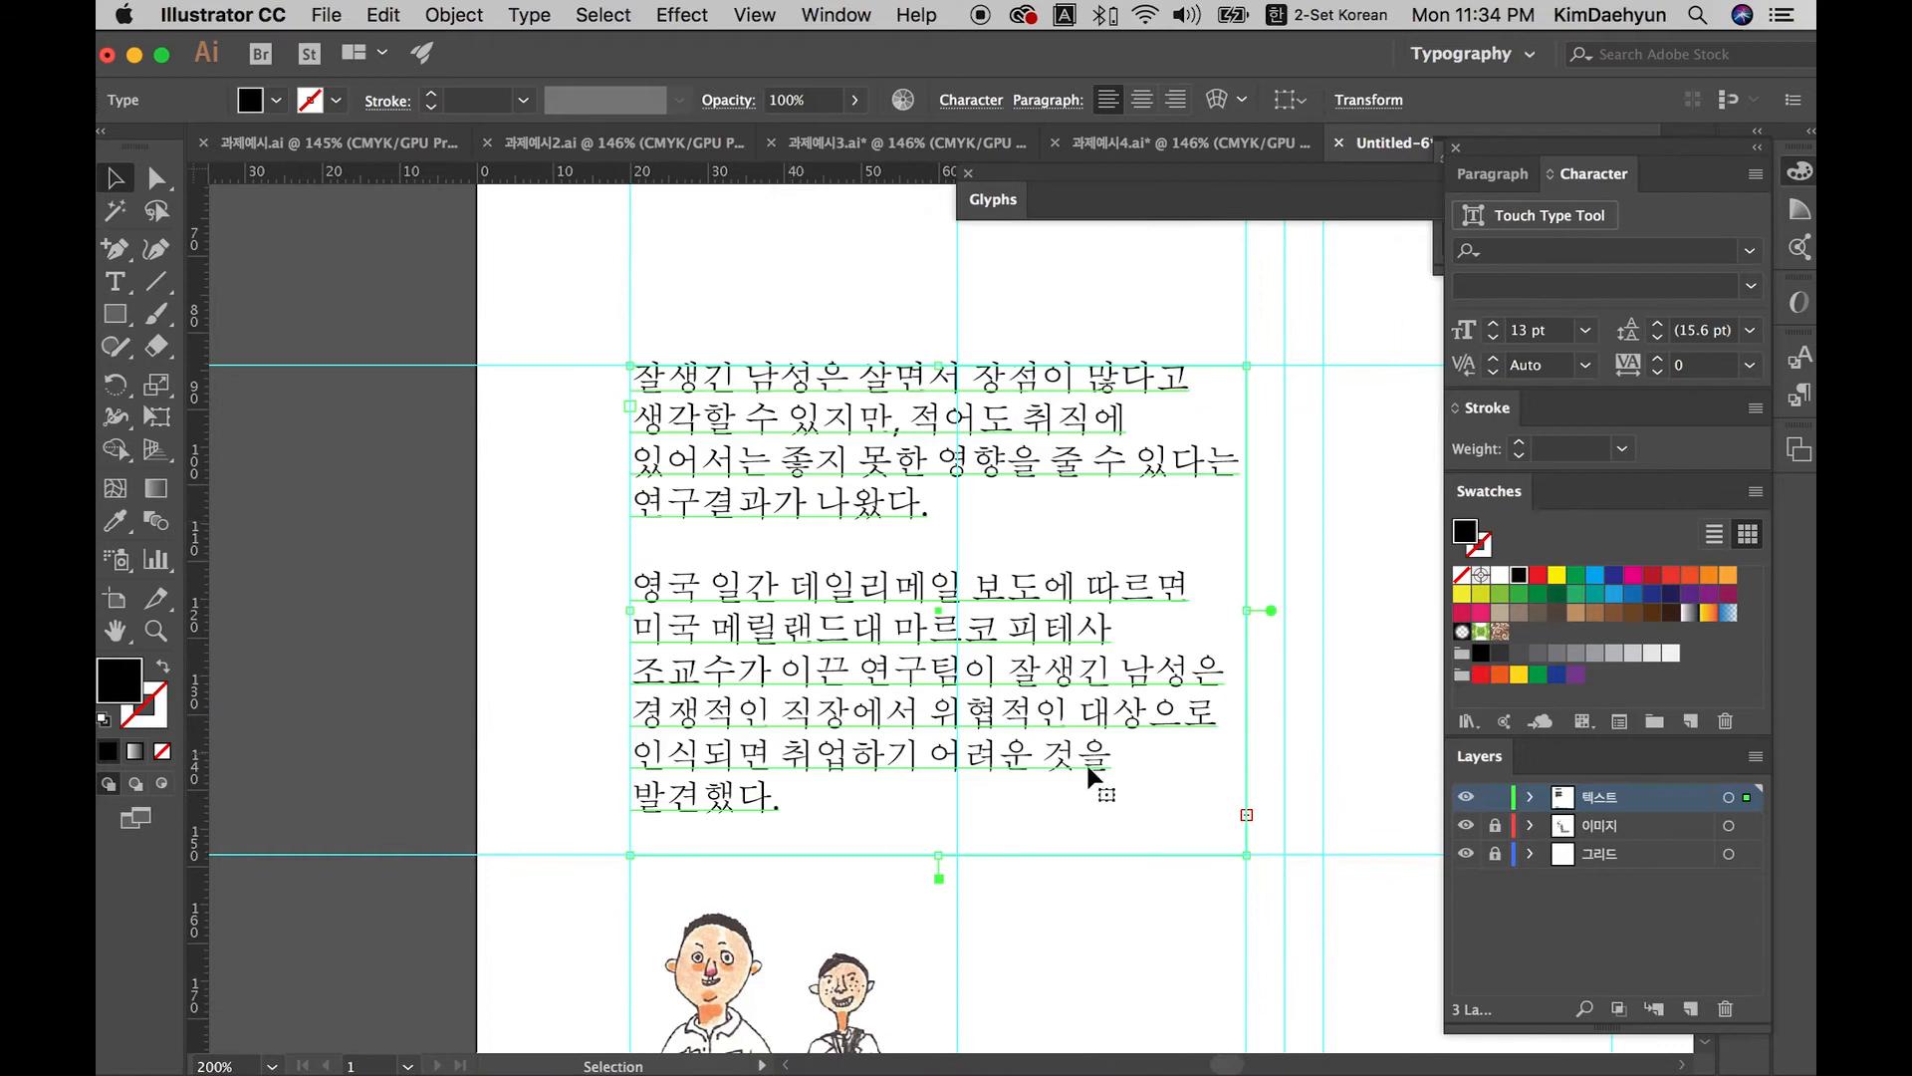
{"action": "left_click", "coordinate": [1280, 805]}
{"action": "left_click", "coordinate": [1247, 811]}
{"action": "left_click_drag", "start_coordinate": [1140, 835], "coordinate": [400, 536]}
{"action": "scroll", "coordinate": [841, 766], "scroll_direction": "right", "scroll_amount": 3}
{"action": "key", "text": "super+minus"}
{"action": "key", "text": "super+minus"}
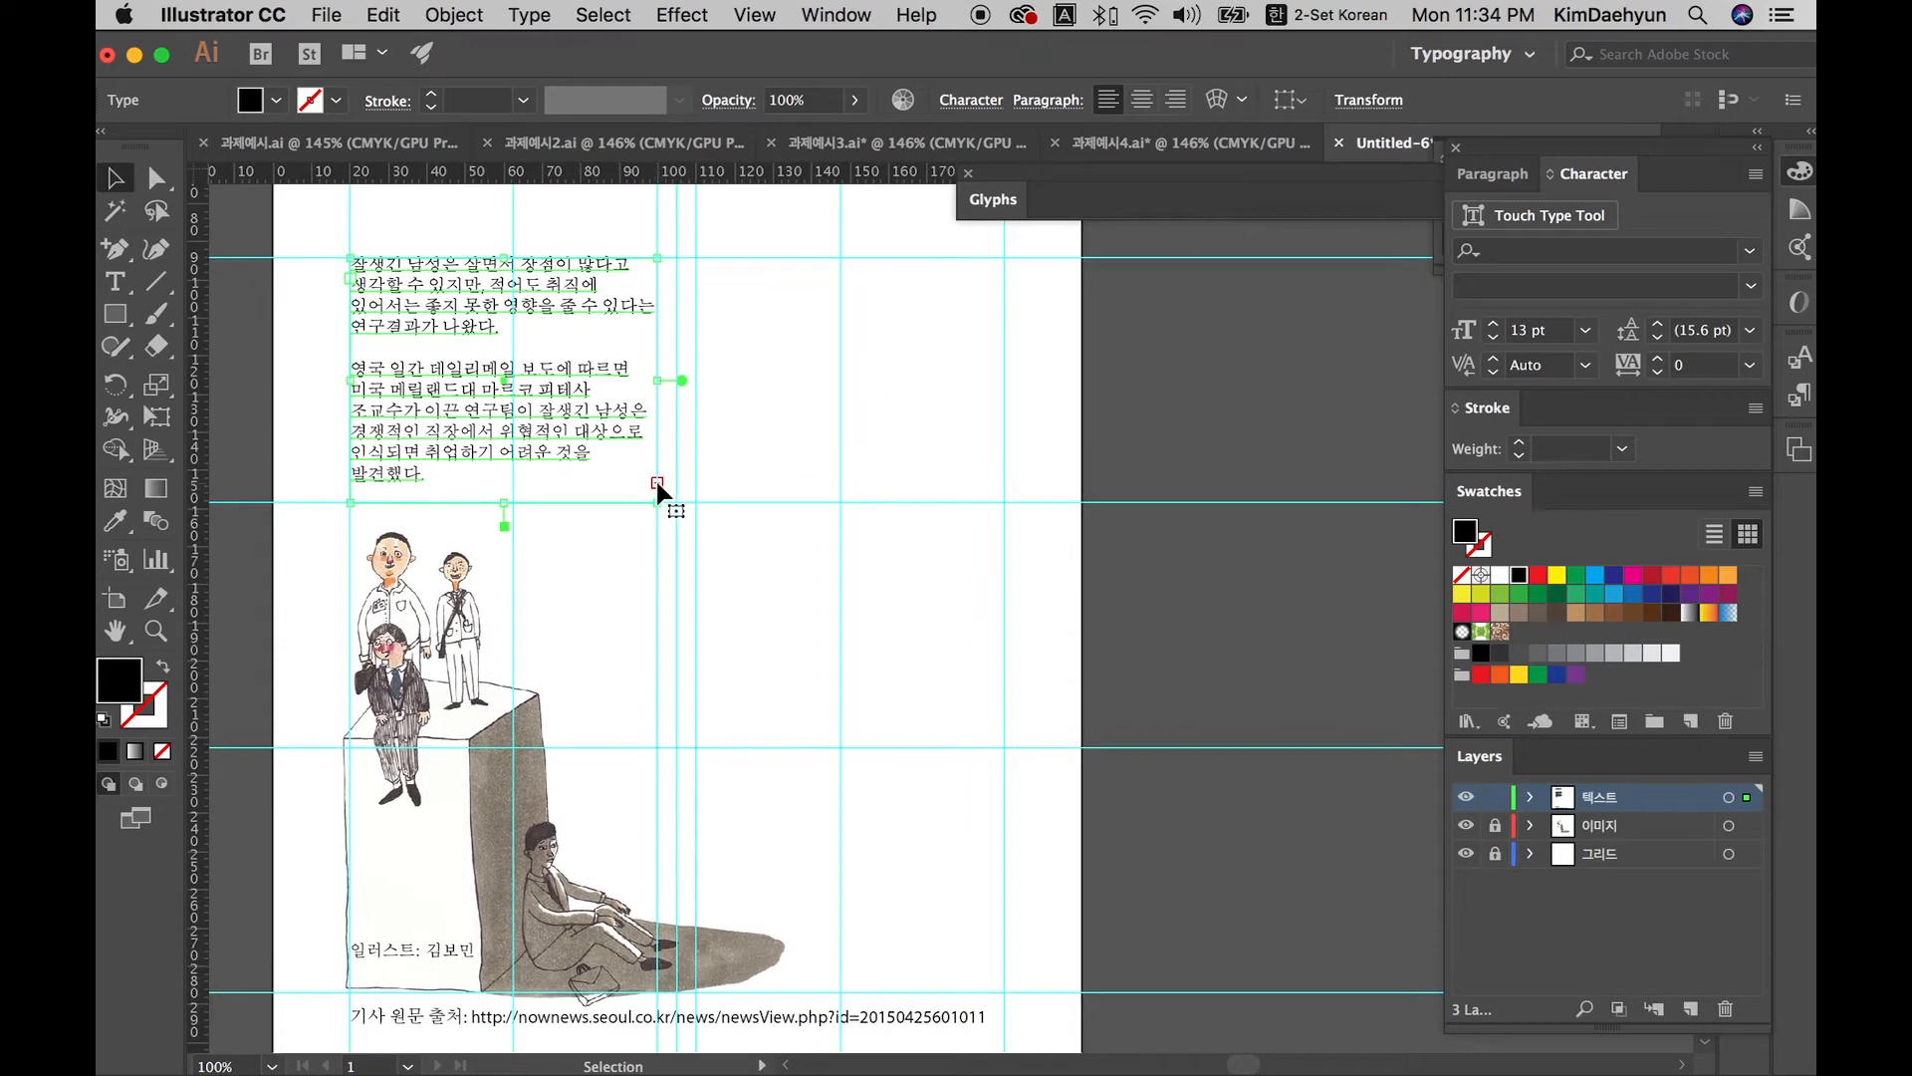
{"action": "left_click", "coordinate": [657, 483]}
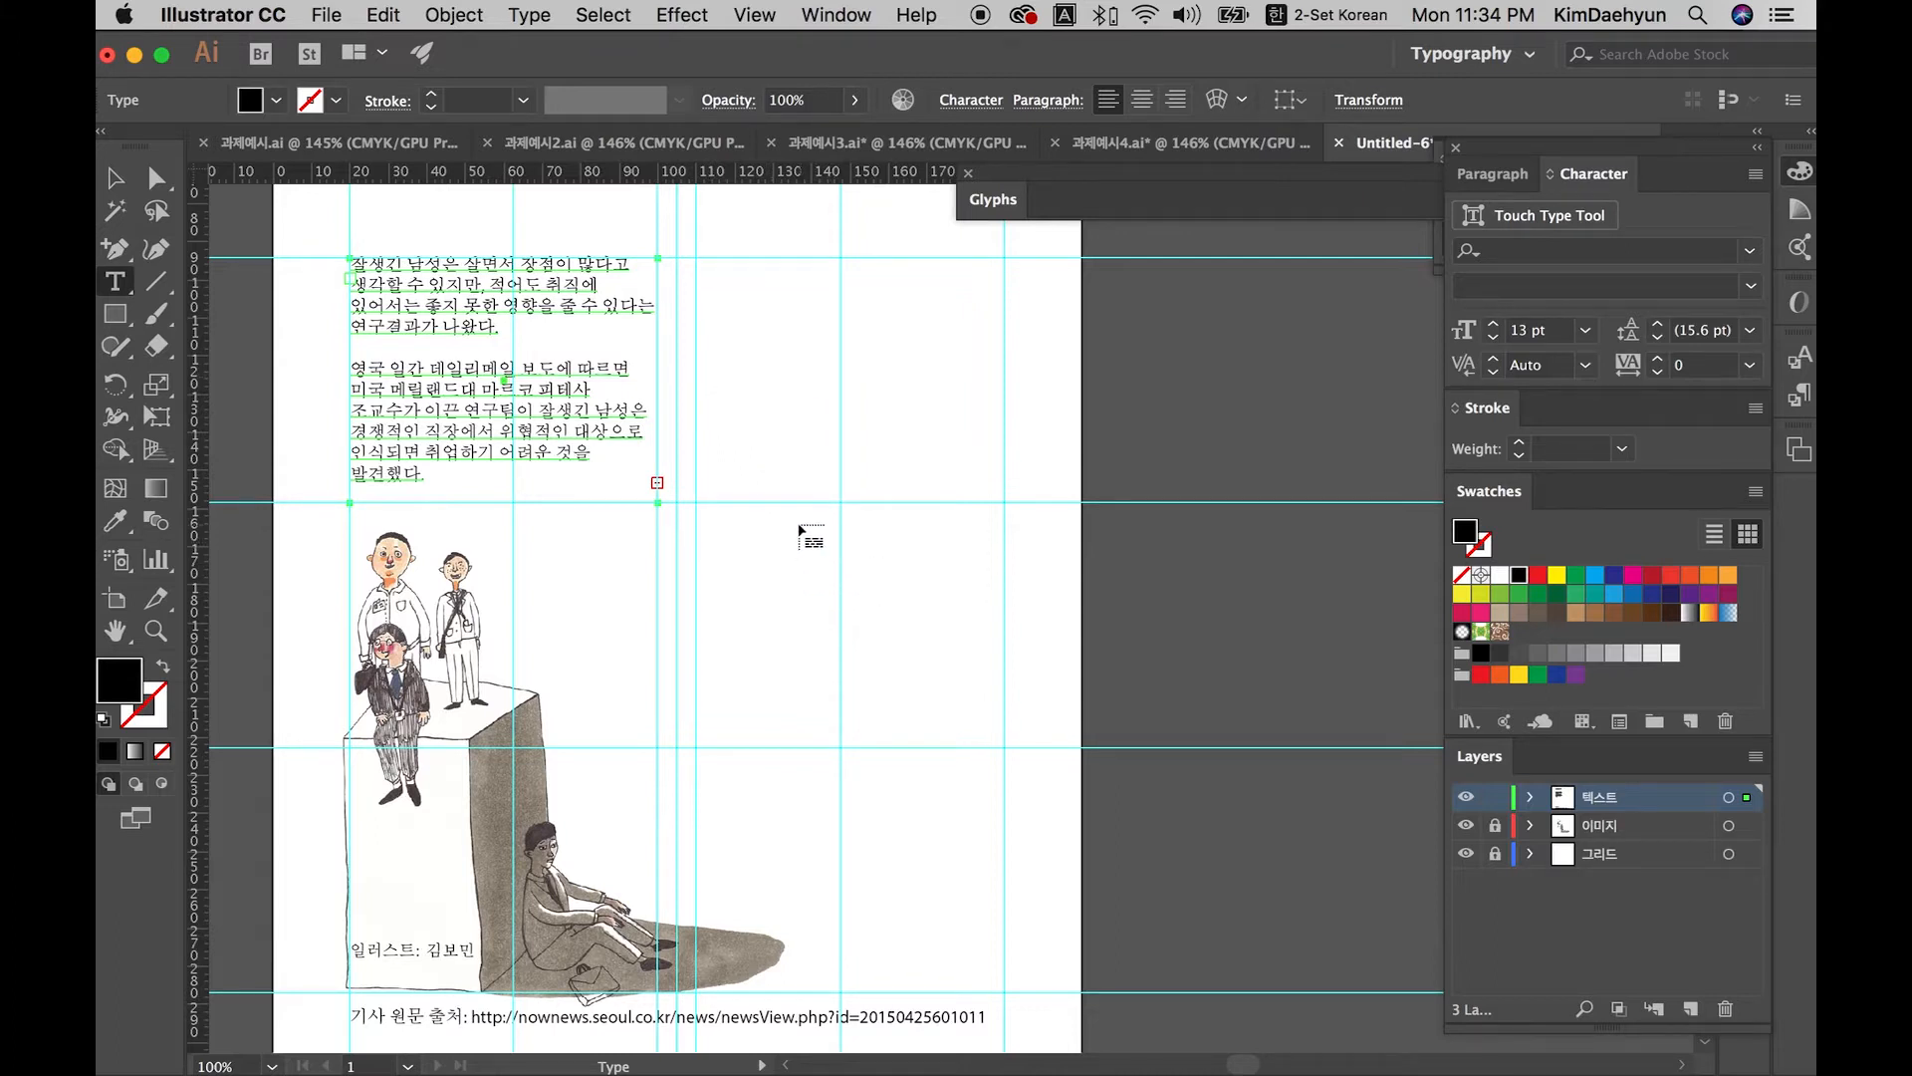
{"action": "key", "text": "Escape"}
{"action": "left_click", "coordinate": [771, 486]}
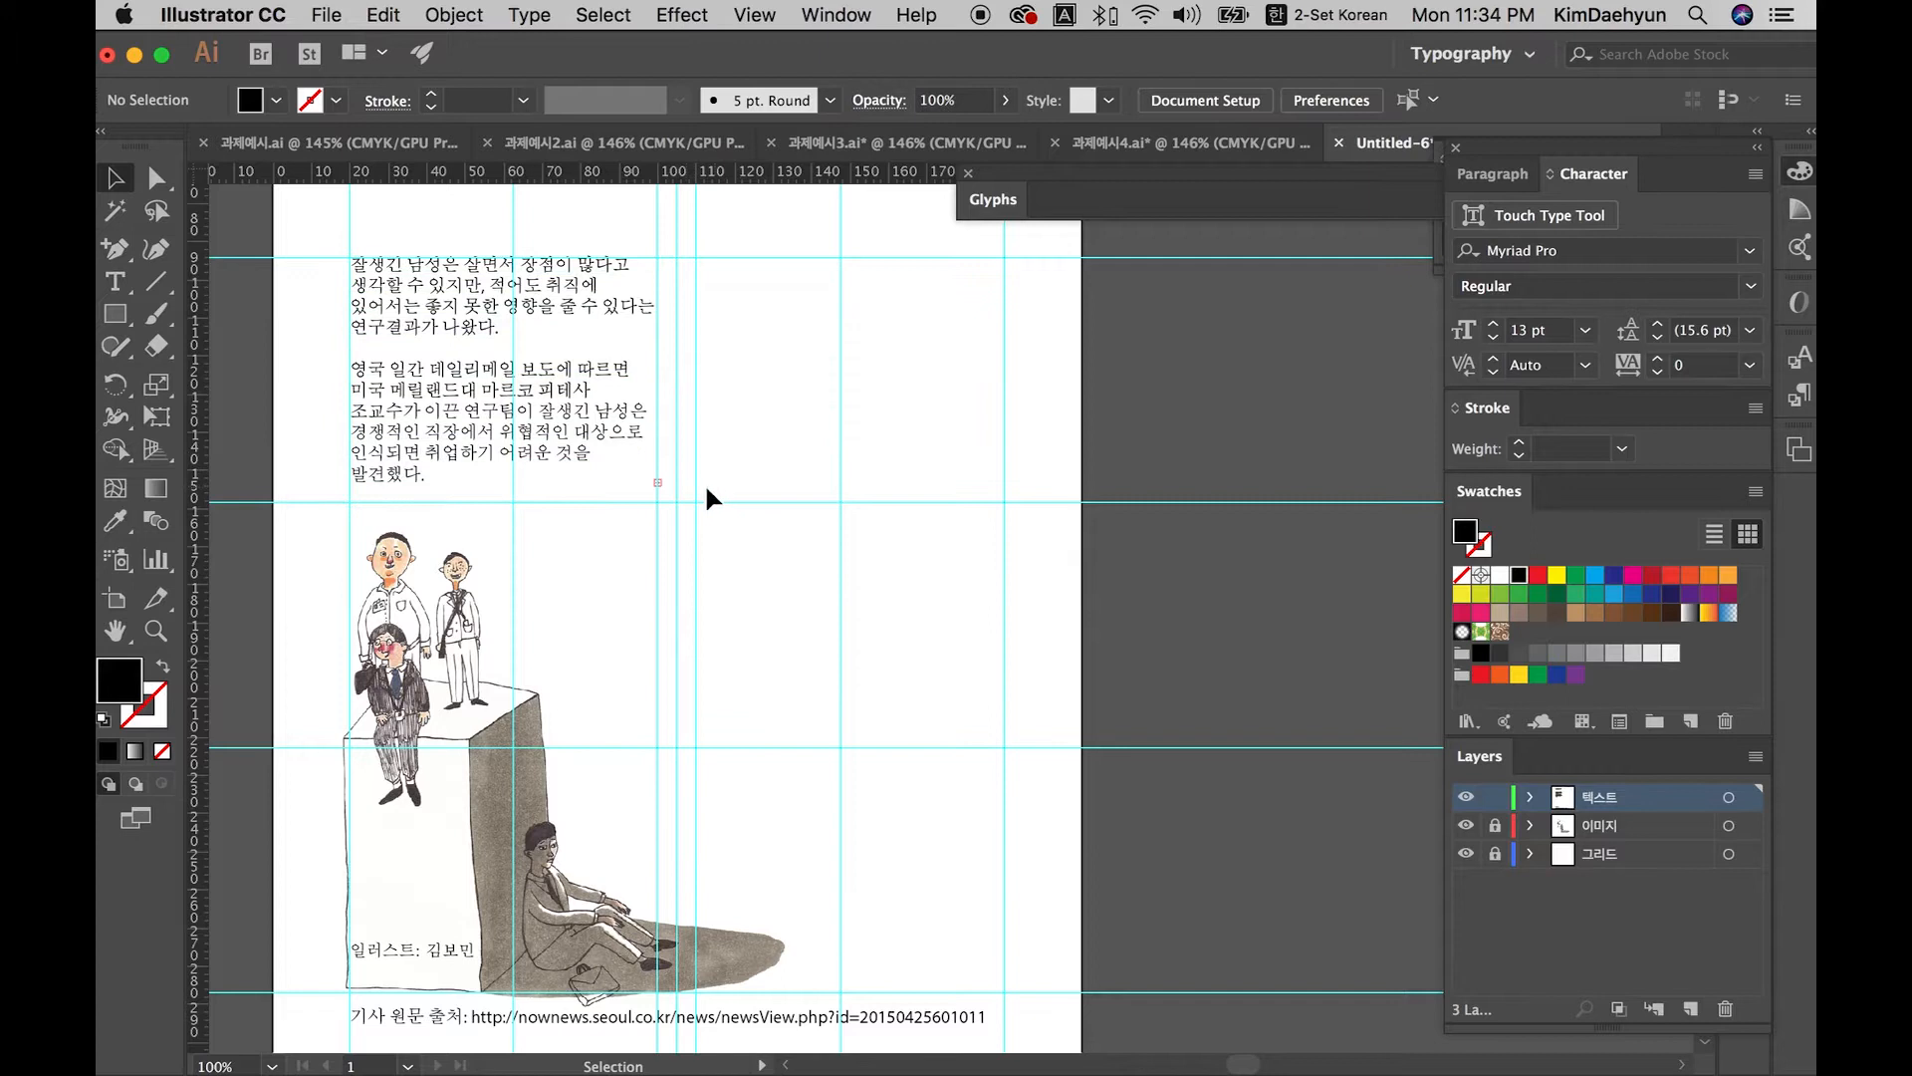
Step: Thread the overflowing body text into a new frame spanning the right column, from the second horizontal guide down to about Y 247 mm
{"action": "left_click", "coordinate": [658, 483]}
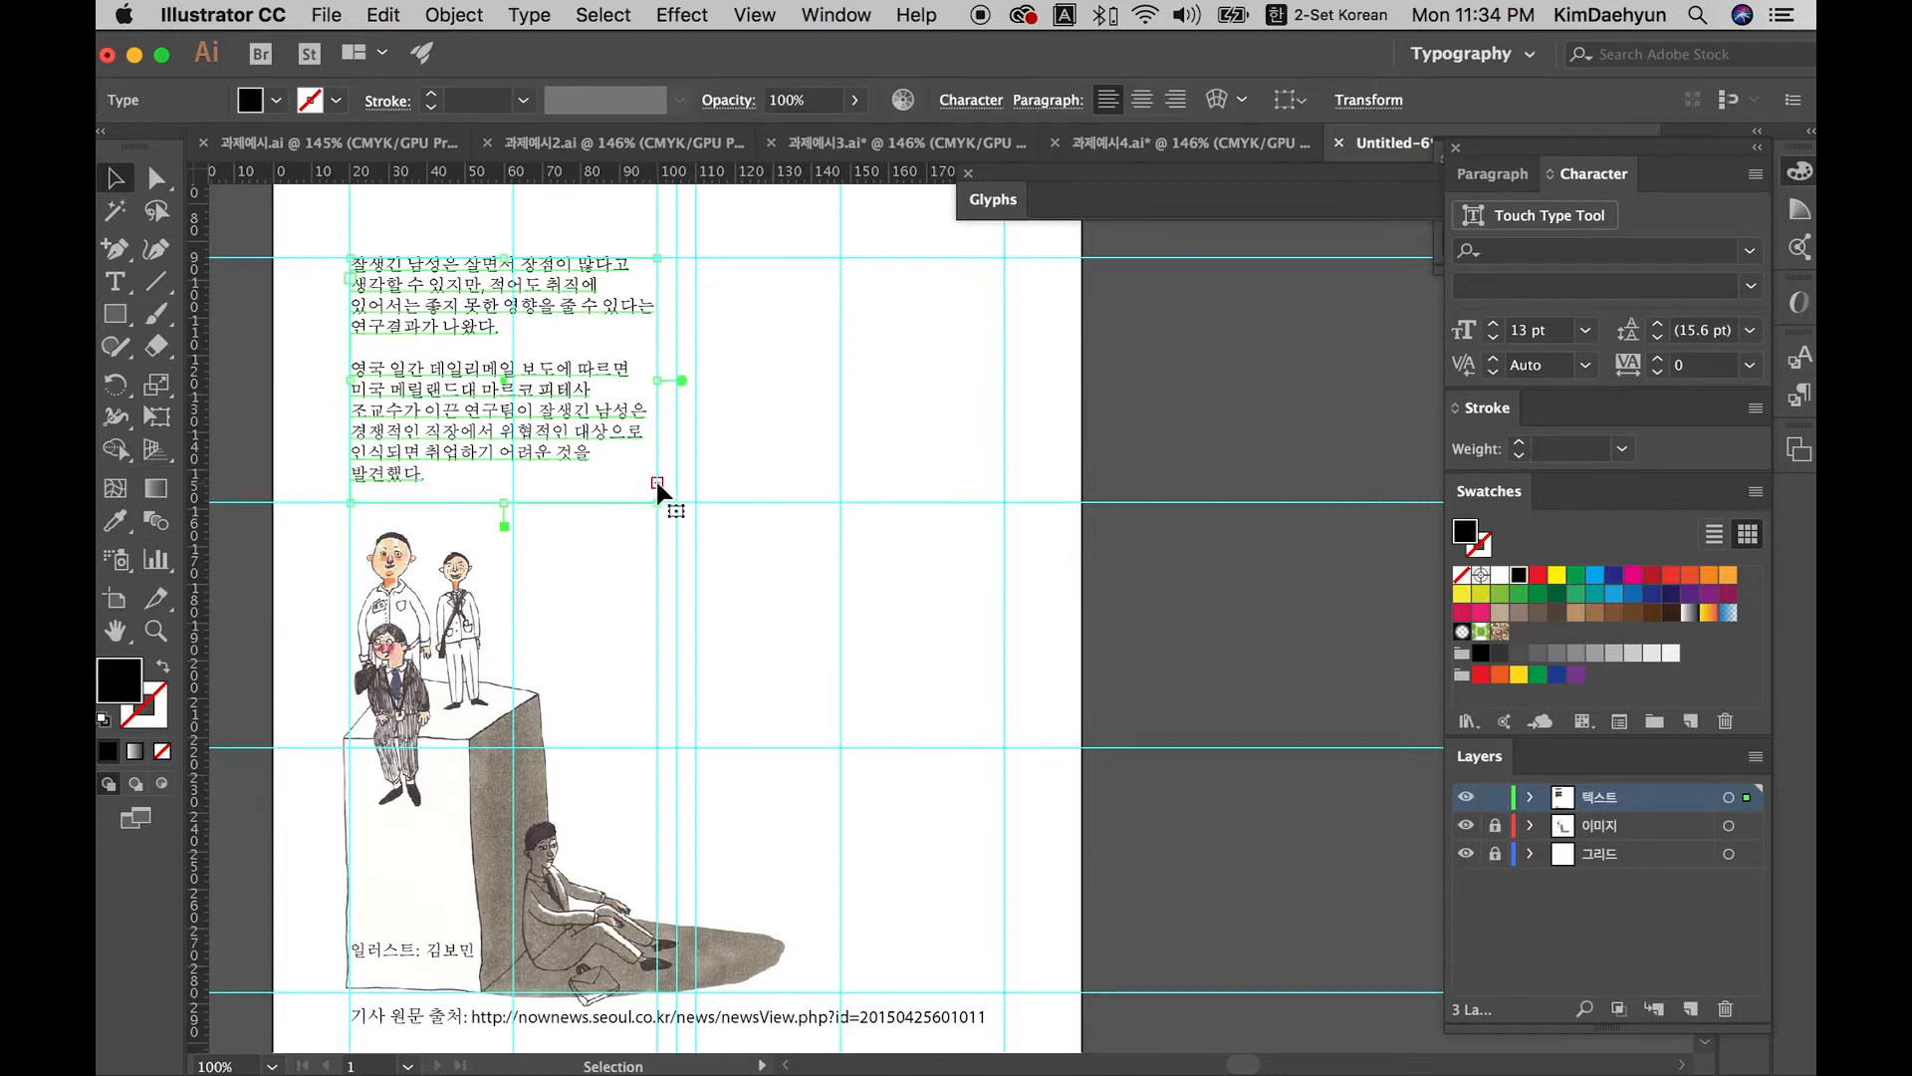
{"action": "left_click", "coordinate": [657, 482]}
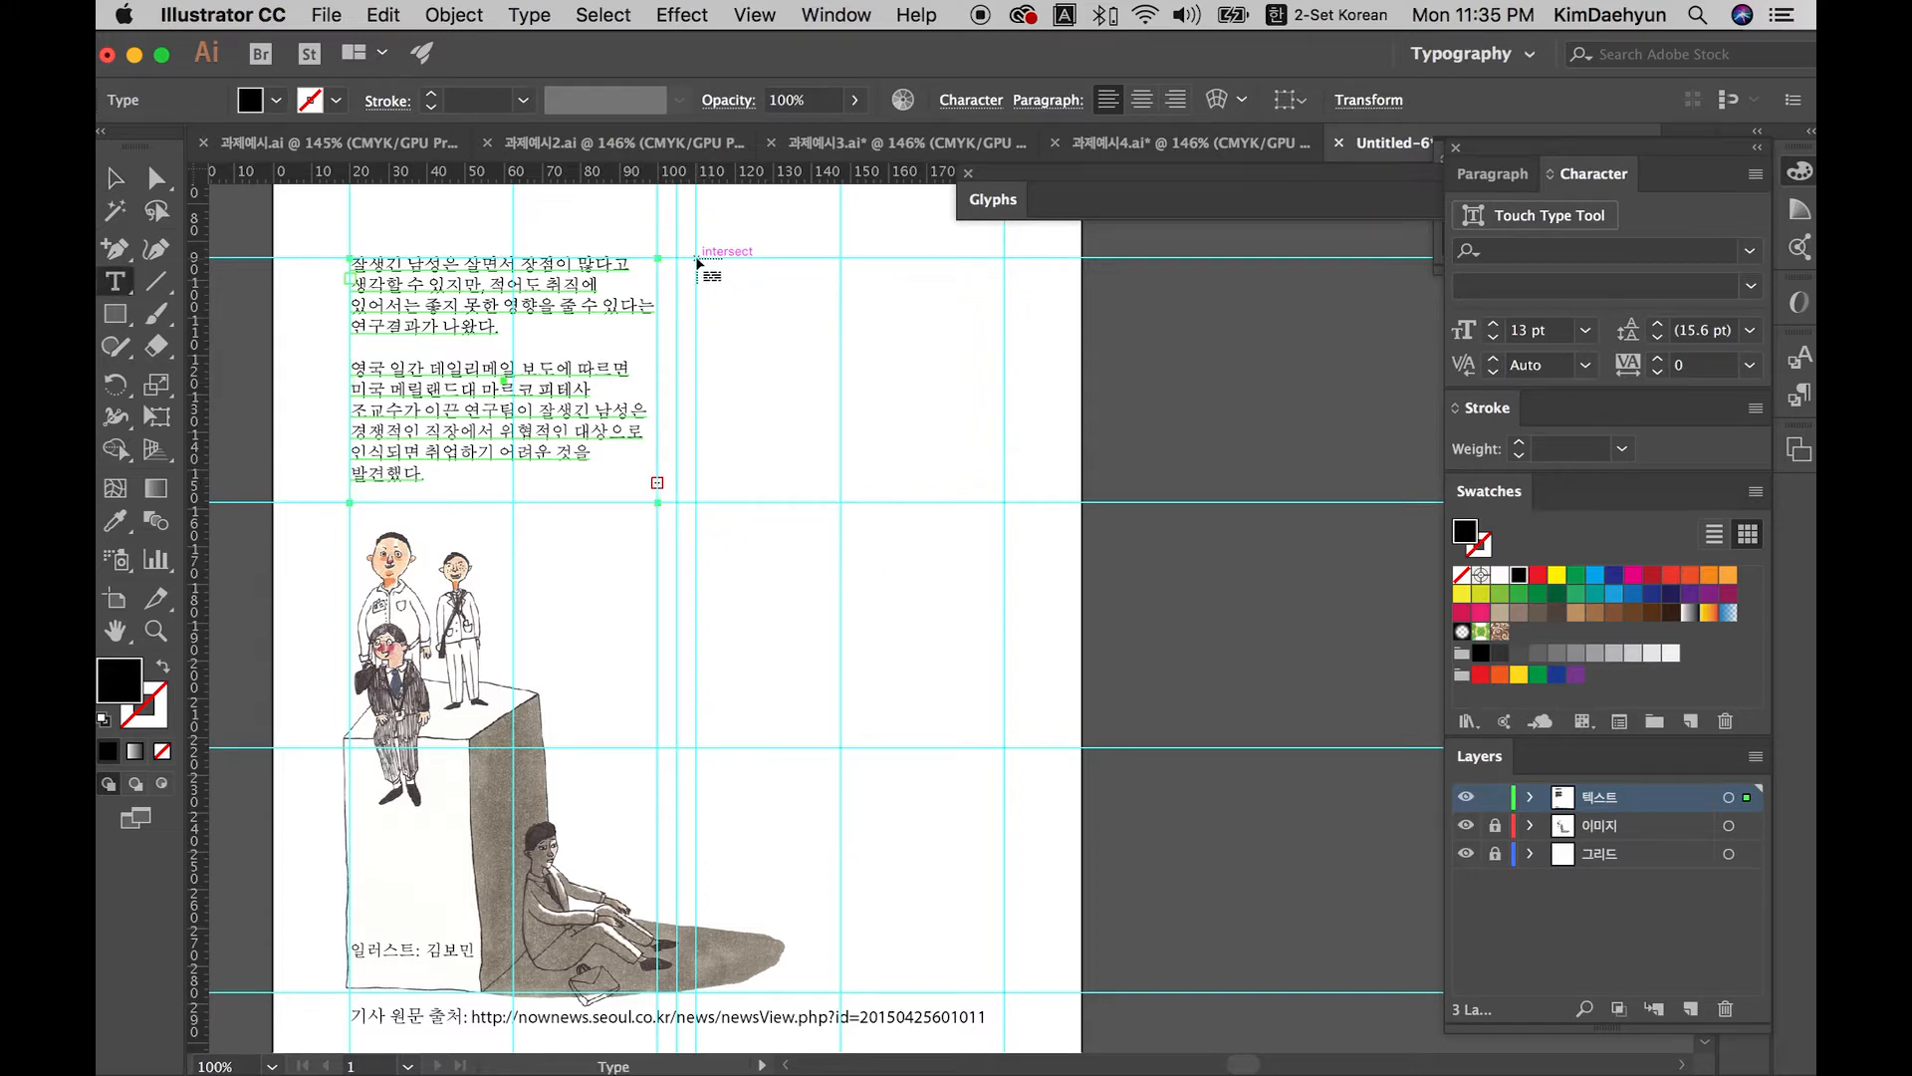
{"action": "left_click_drag", "start_coordinate": [697, 259], "coordinate": [1007, 883]}
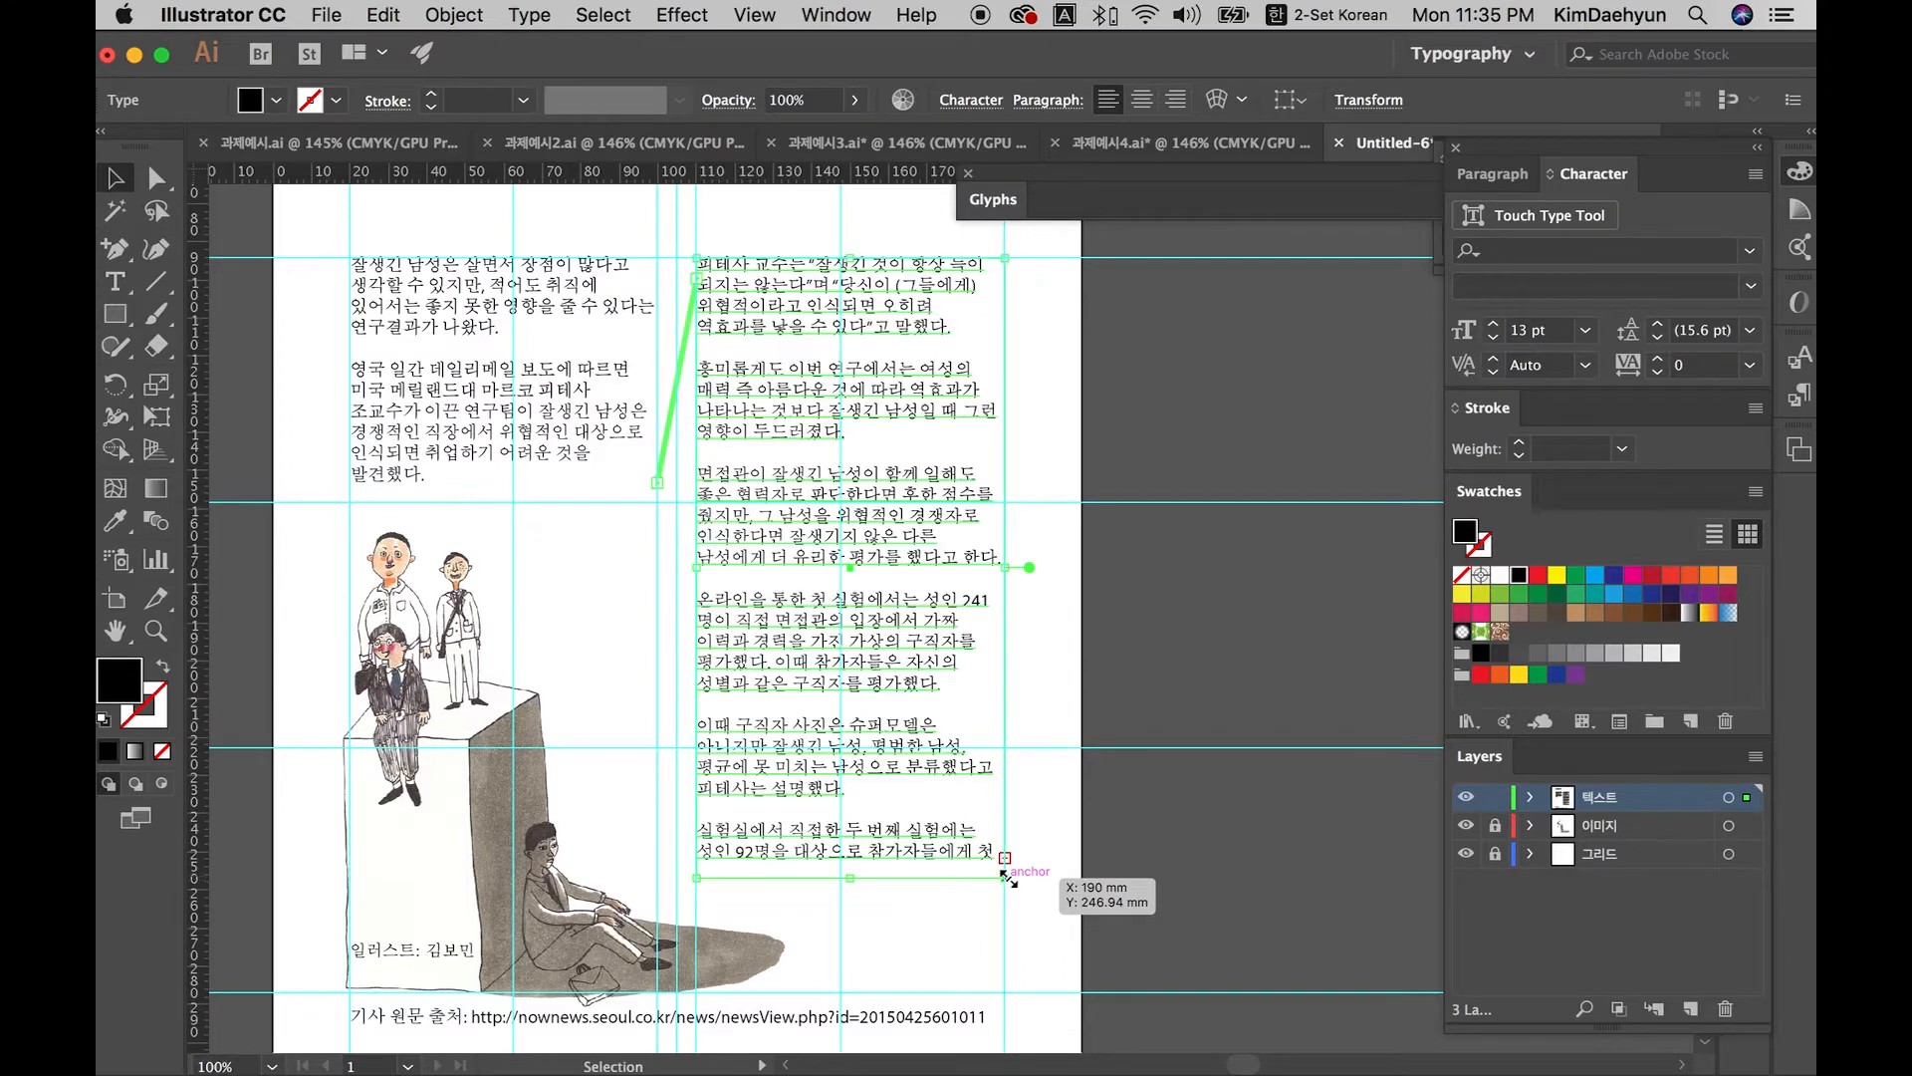
{"action": "left_click", "coordinate": [1069, 842]}
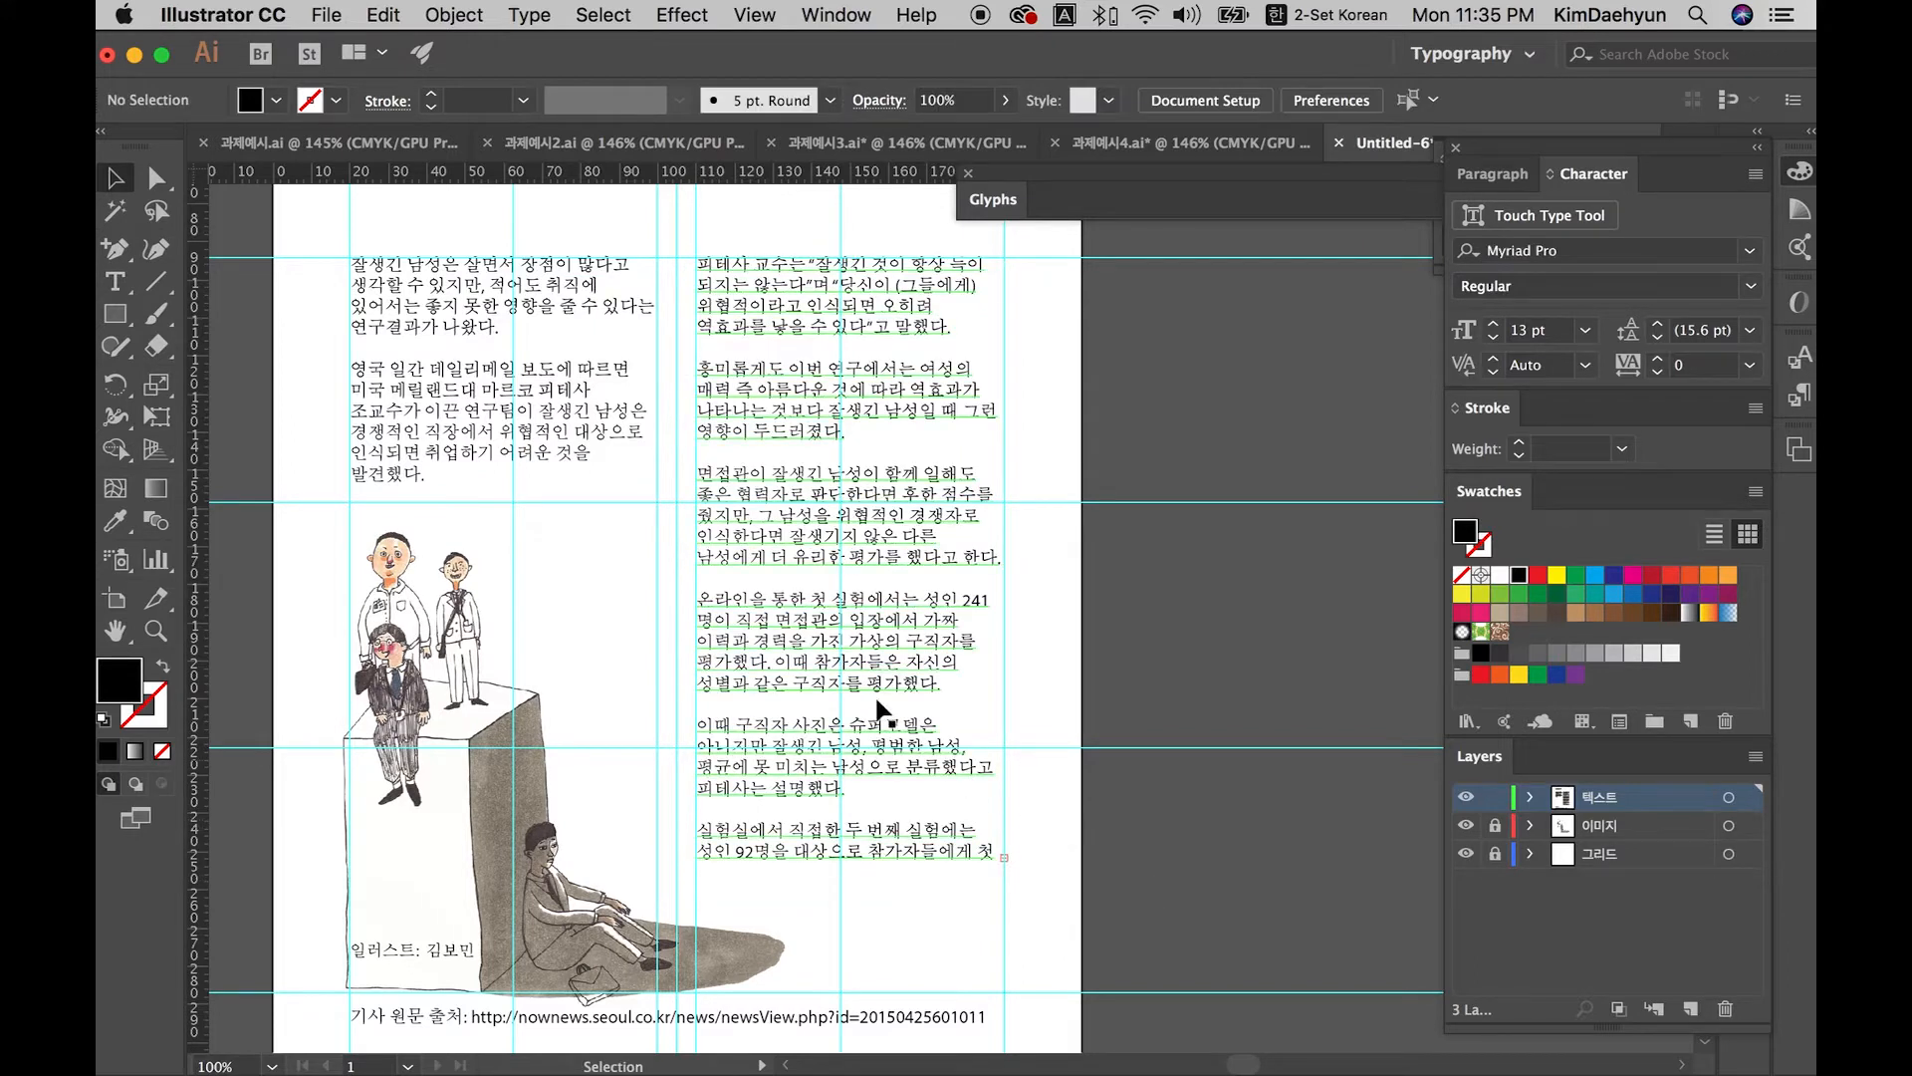
{"action": "left_click", "coordinate": [745, 558]}
{"action": "key", "text": "space"}
{"action": "left_click_drag", "start_coordinate": [748, 563], "coordinate": [825, 554]}
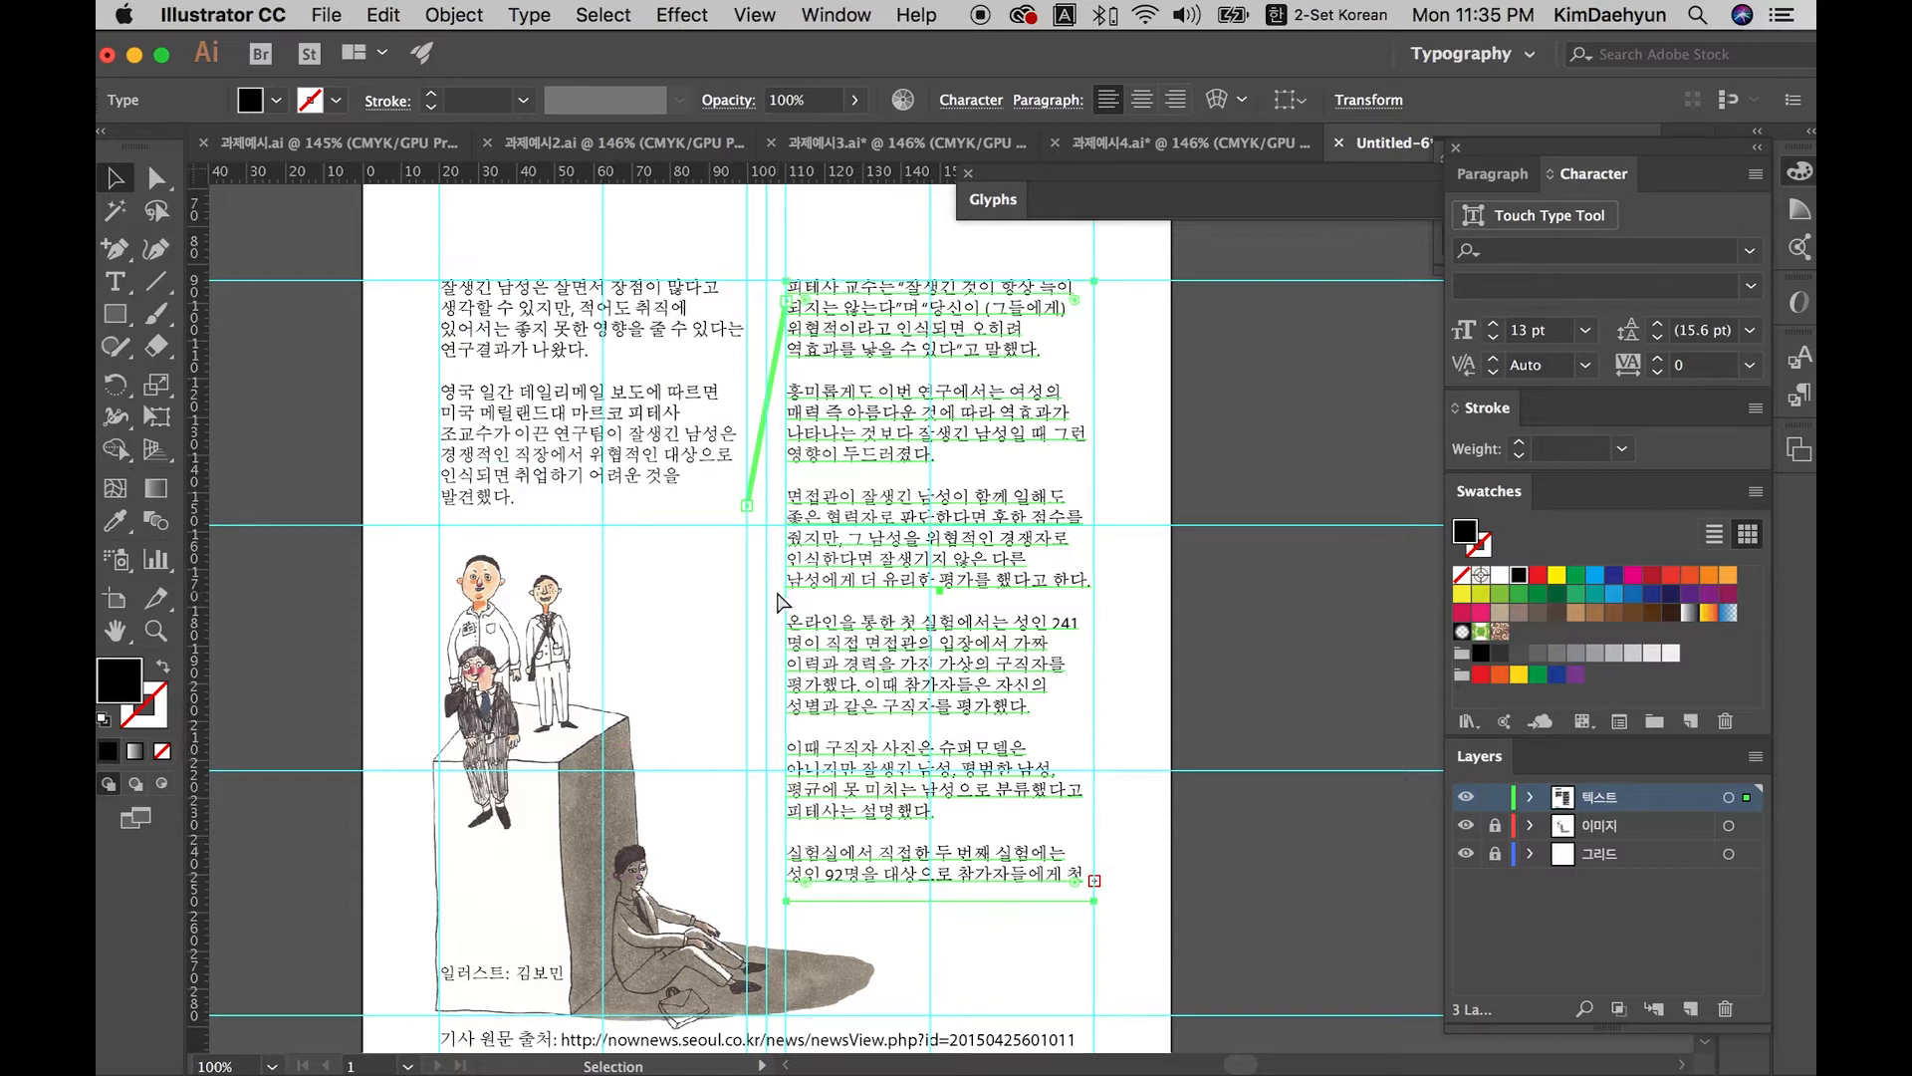
Step: Move the illustration credit line straight down about 7.4 mm, just above the lowest horizontal guide
{"action": "key", "text": "super+minus"}
{"action": "left_click", "coordinate": [731, 366]}
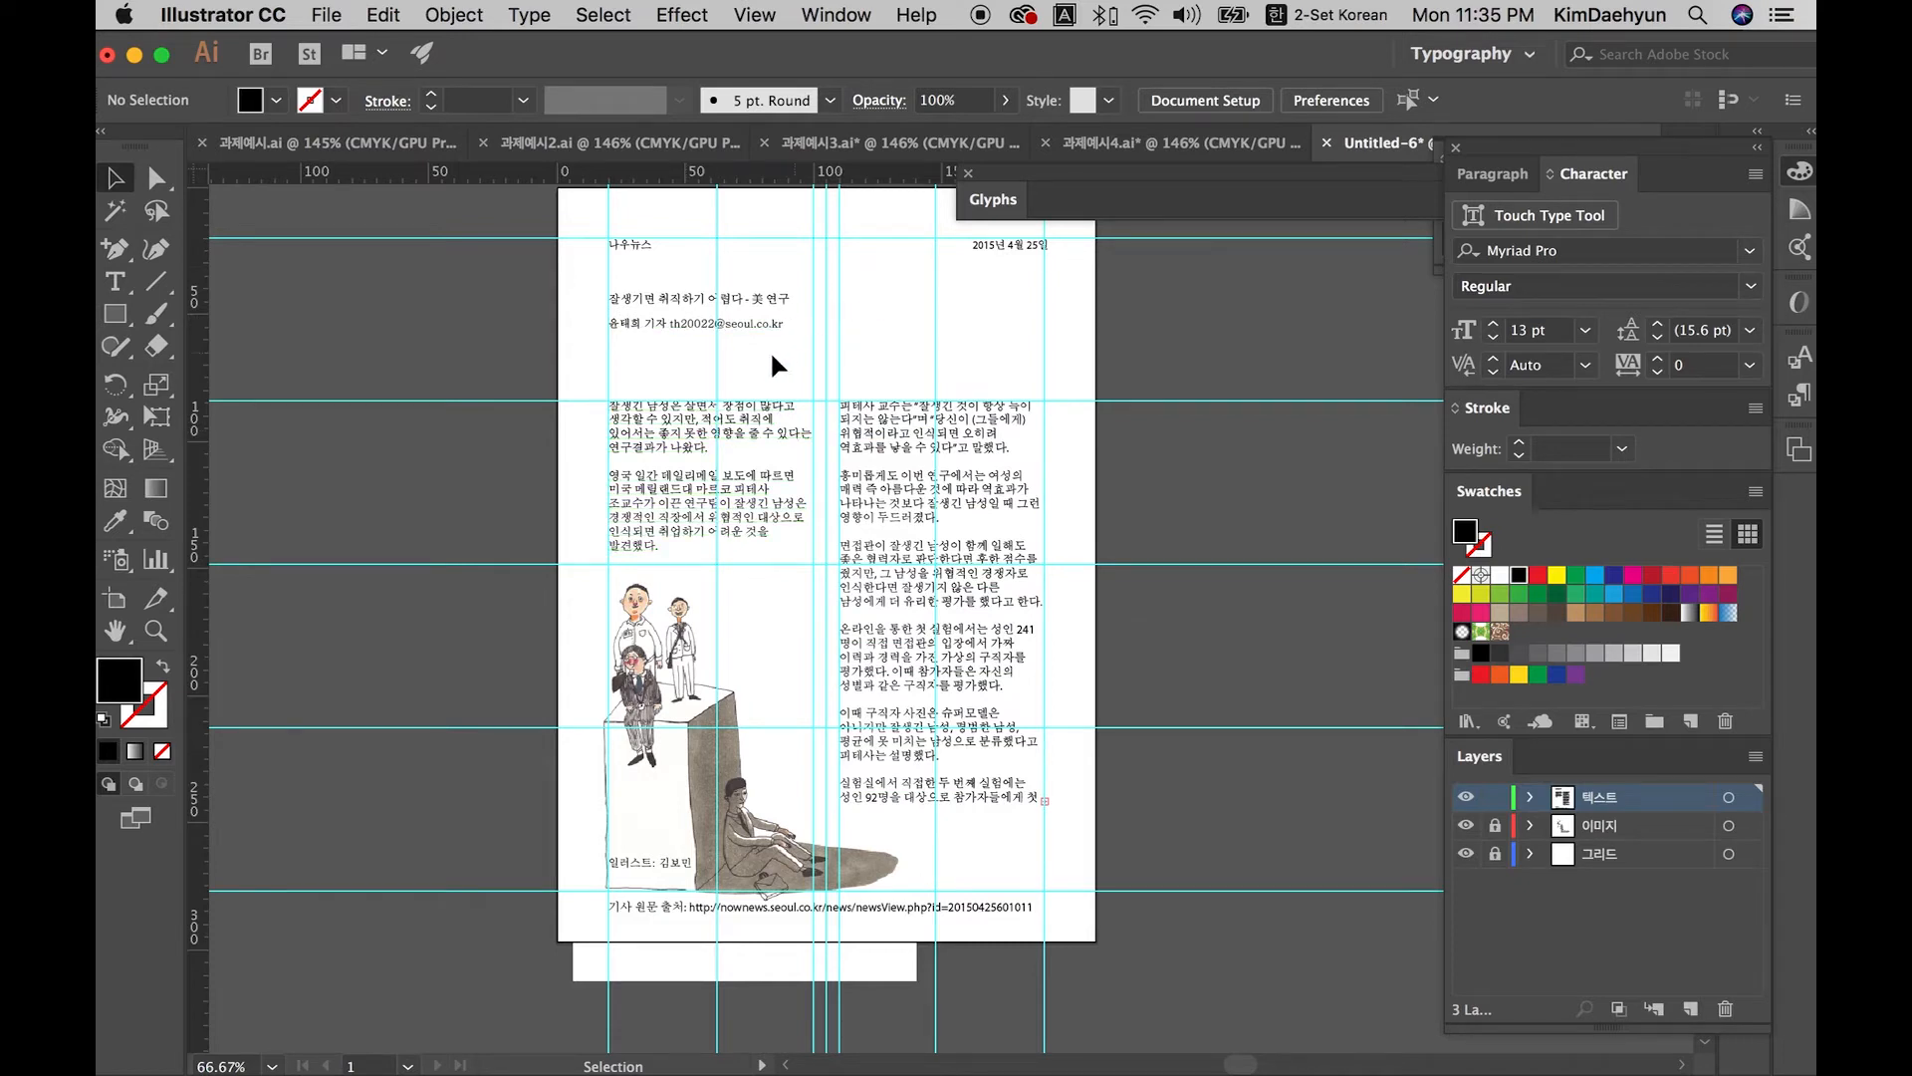
{"action": "left_click_drag", "start_coordinate": [758, 428], "coordinate": [724, 448]}
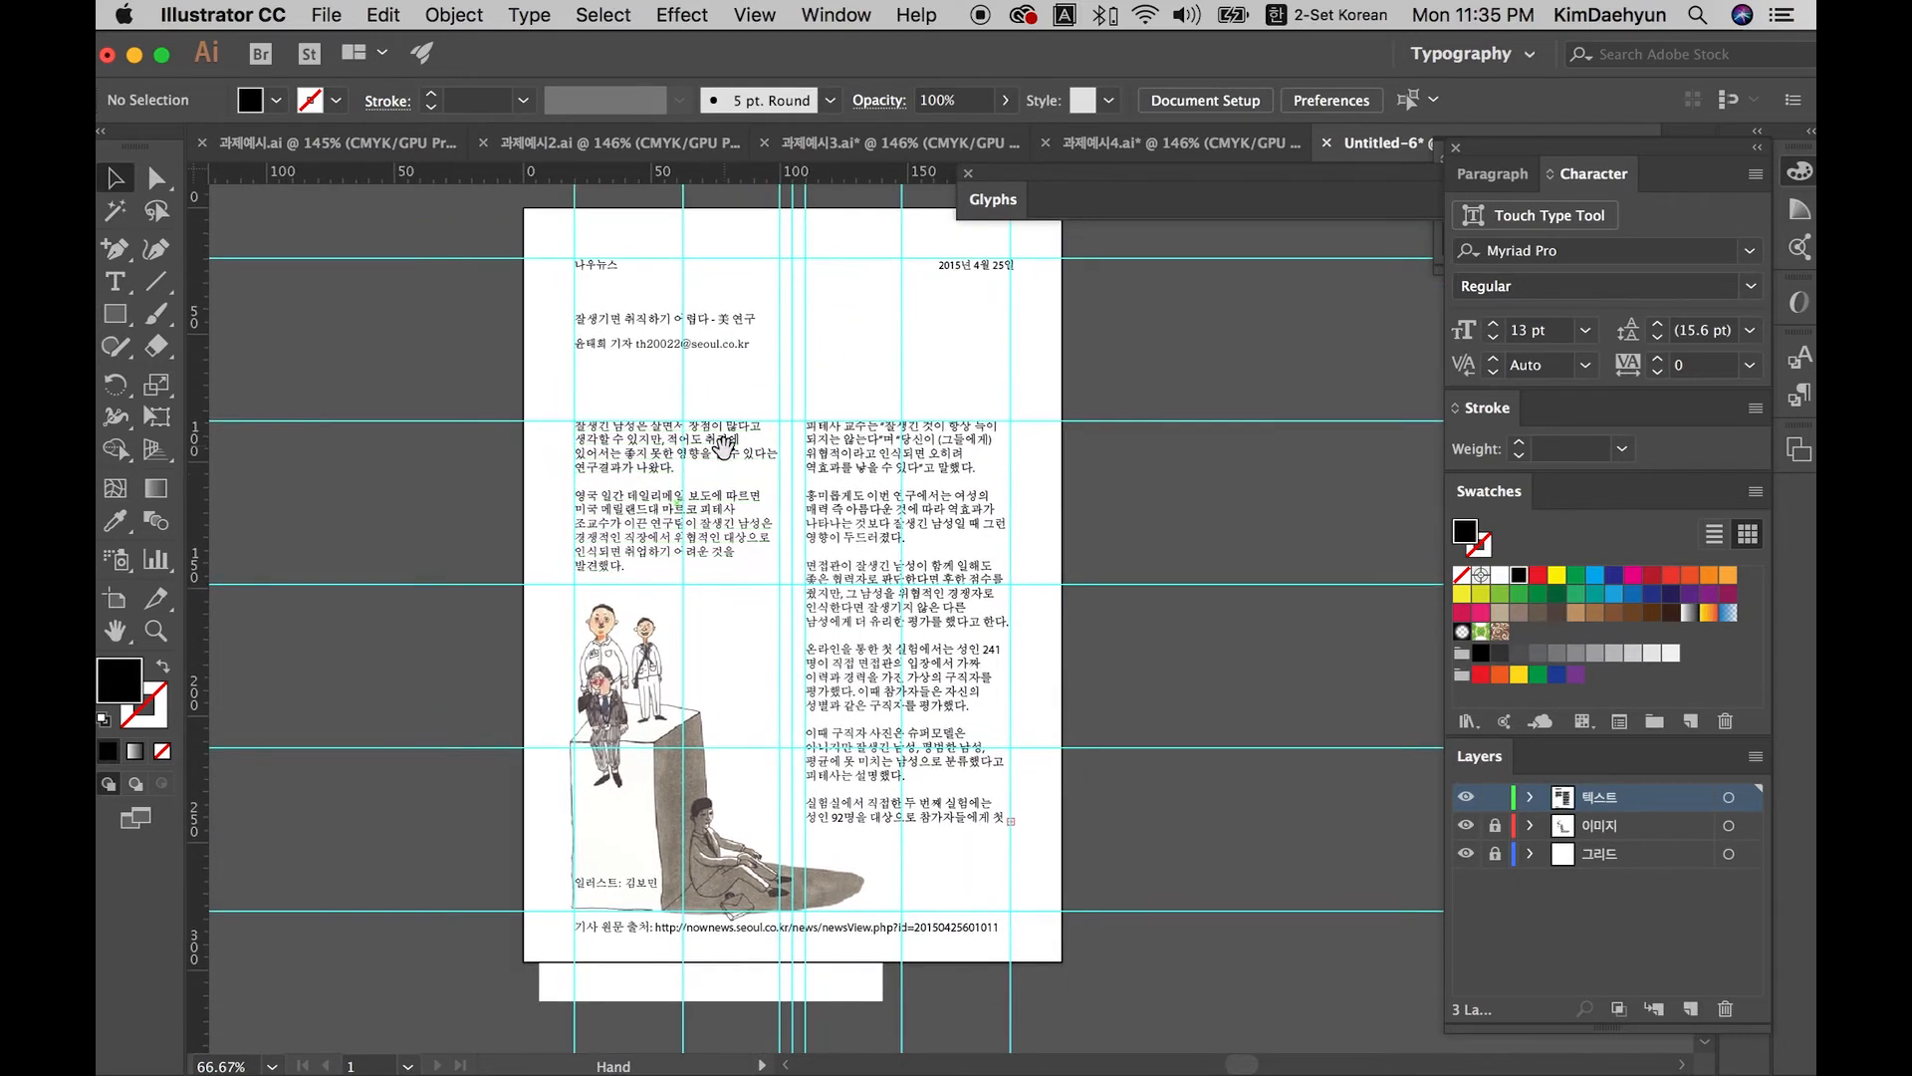
{"action": "left_click_drag", "start_coordinate": [645, 882], "coordinate": [641, 900]}
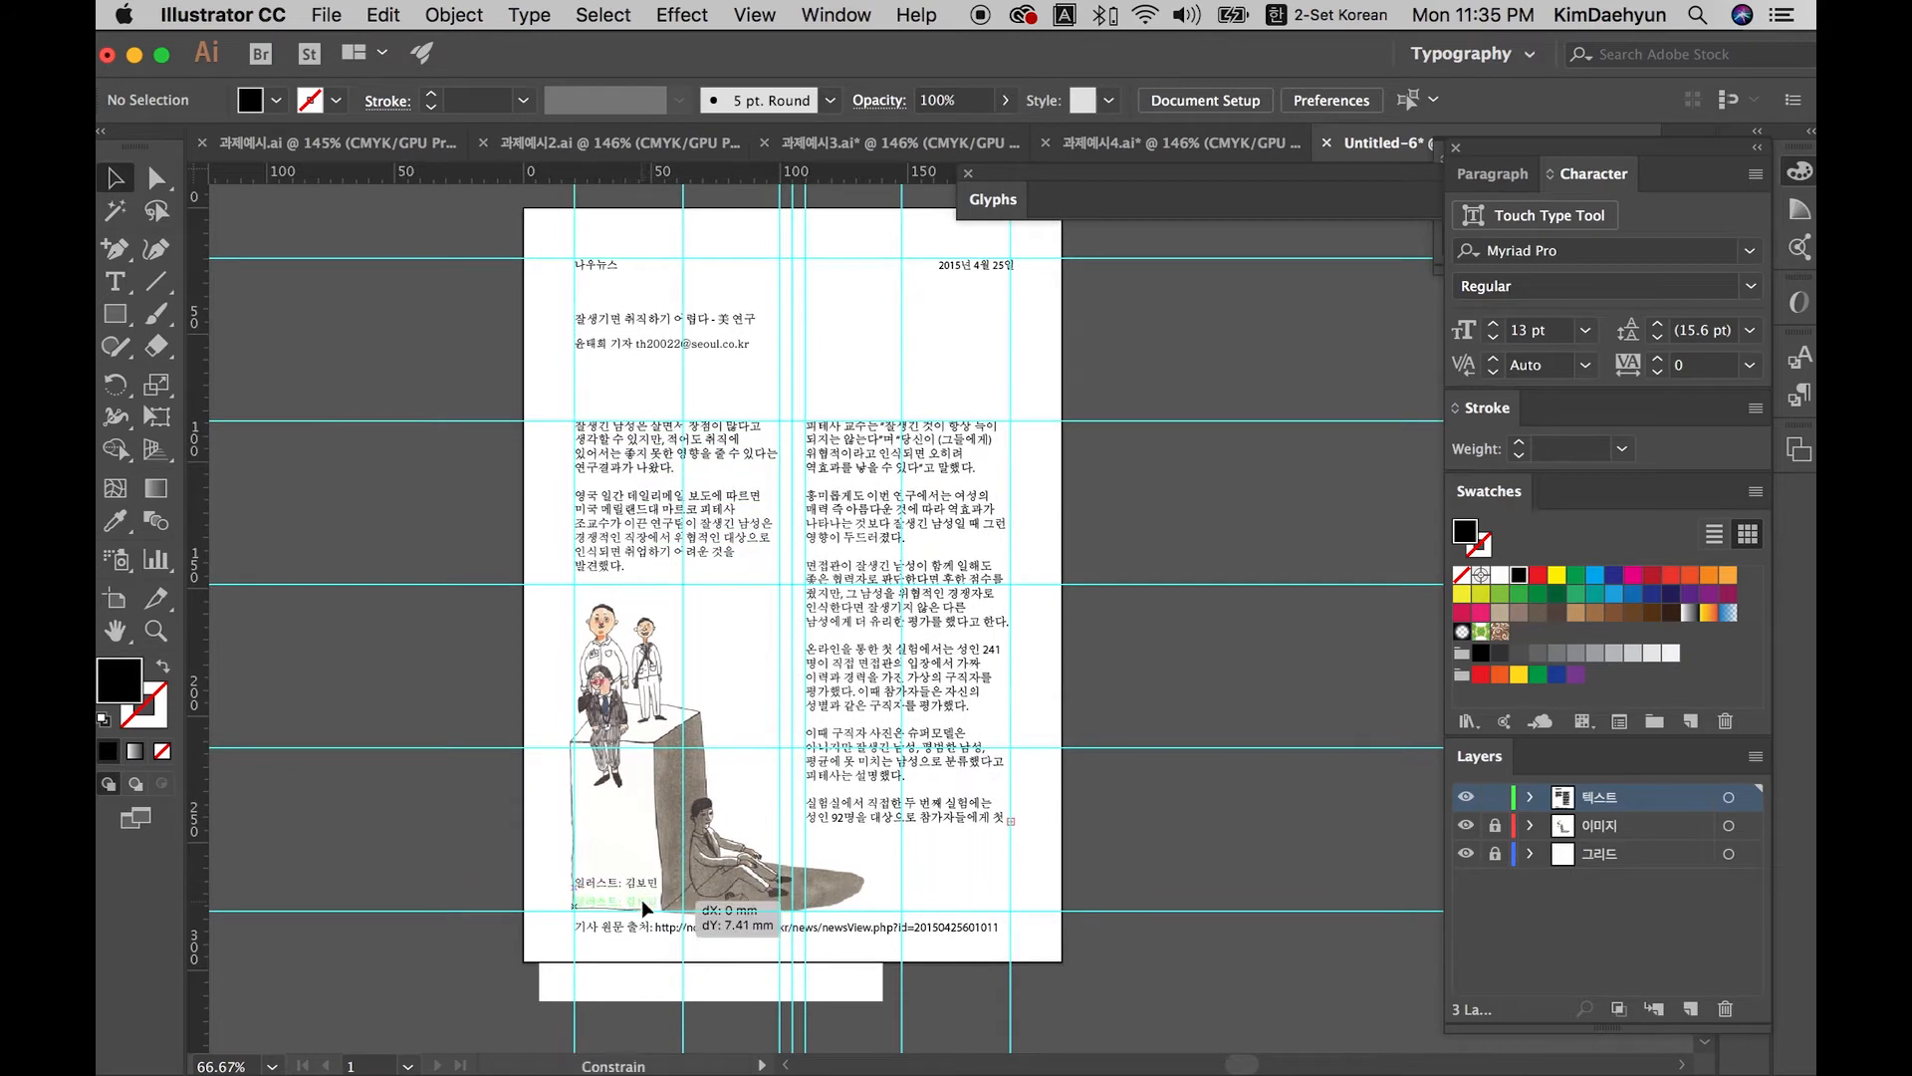
{"action": "left_click", "coordinate": [1175, 800]}
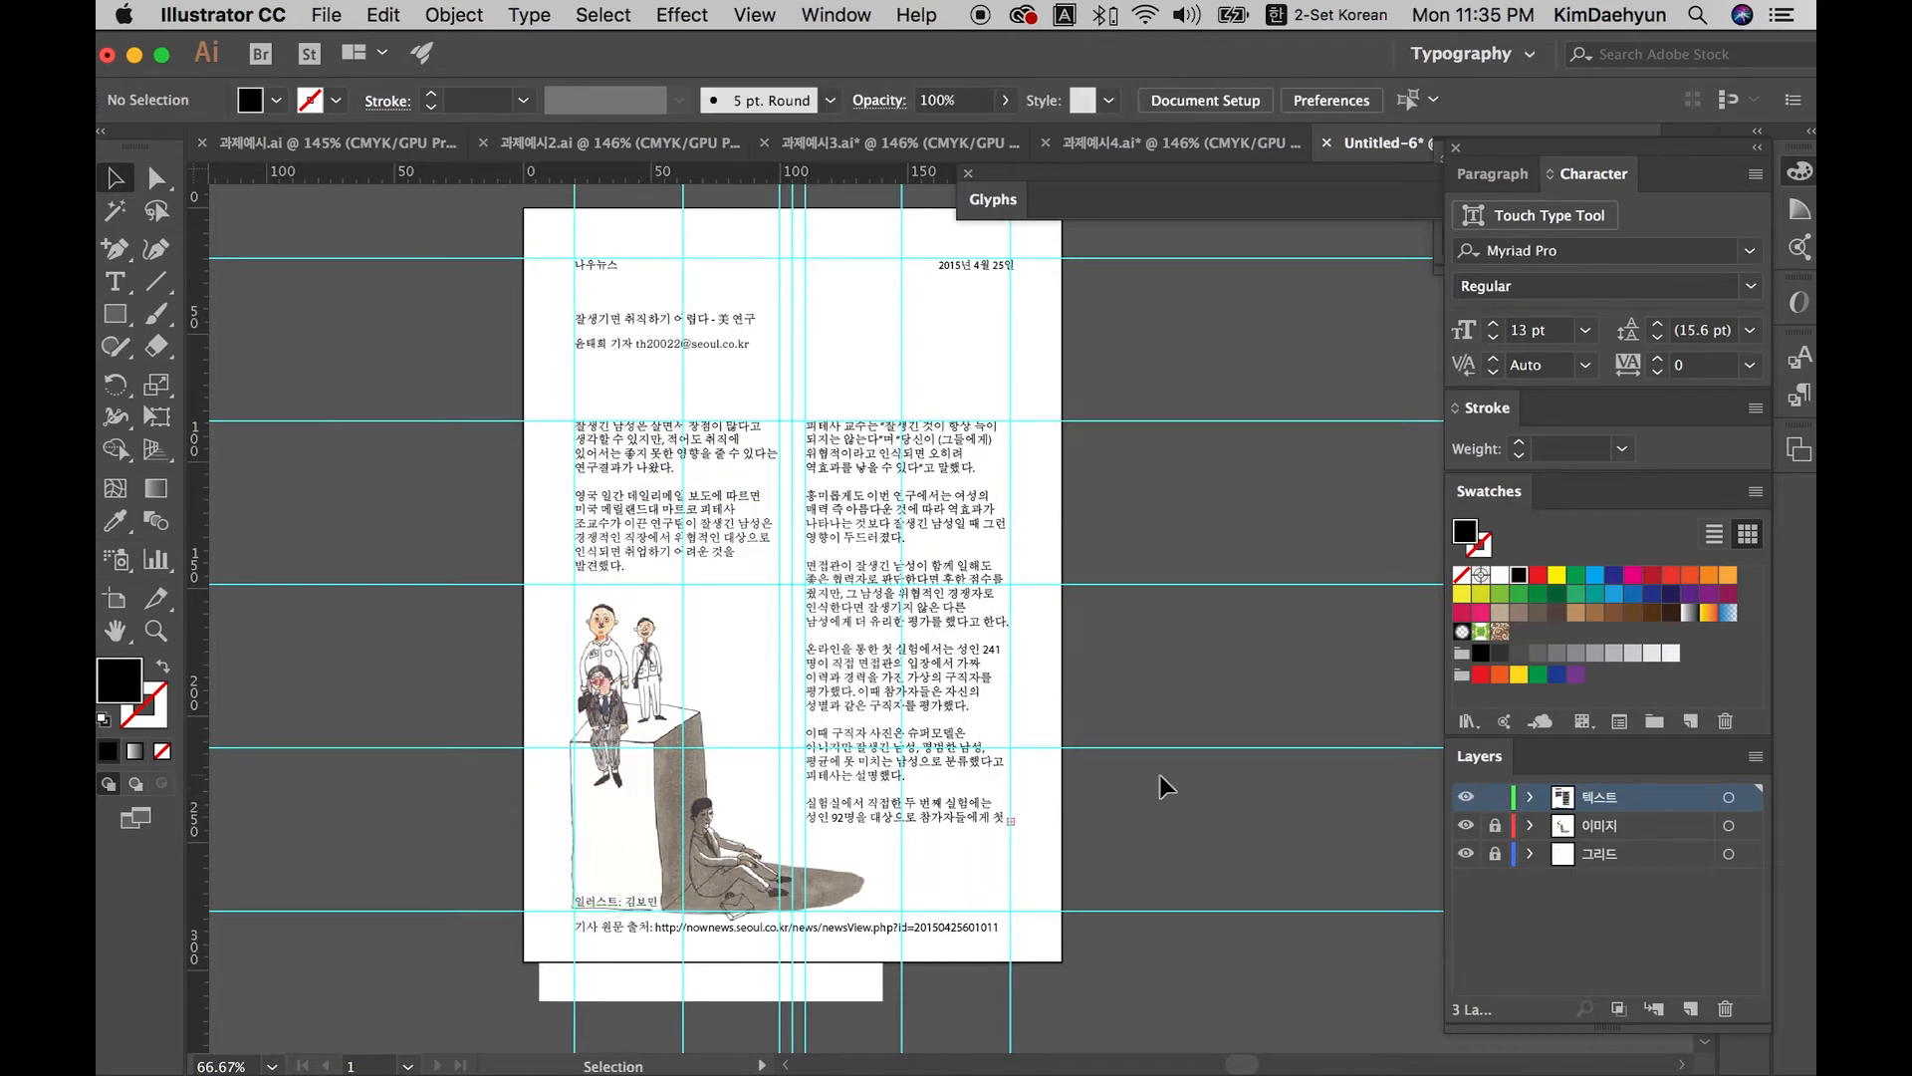
Step: Review the two-column layout from the header and headline down to the illustration and source line
{"action": "key", "text": "super+plus"}
{"action": "left_click_drag", "start_coordinate": [1145, 769], "coordinate": [1235, 878]}
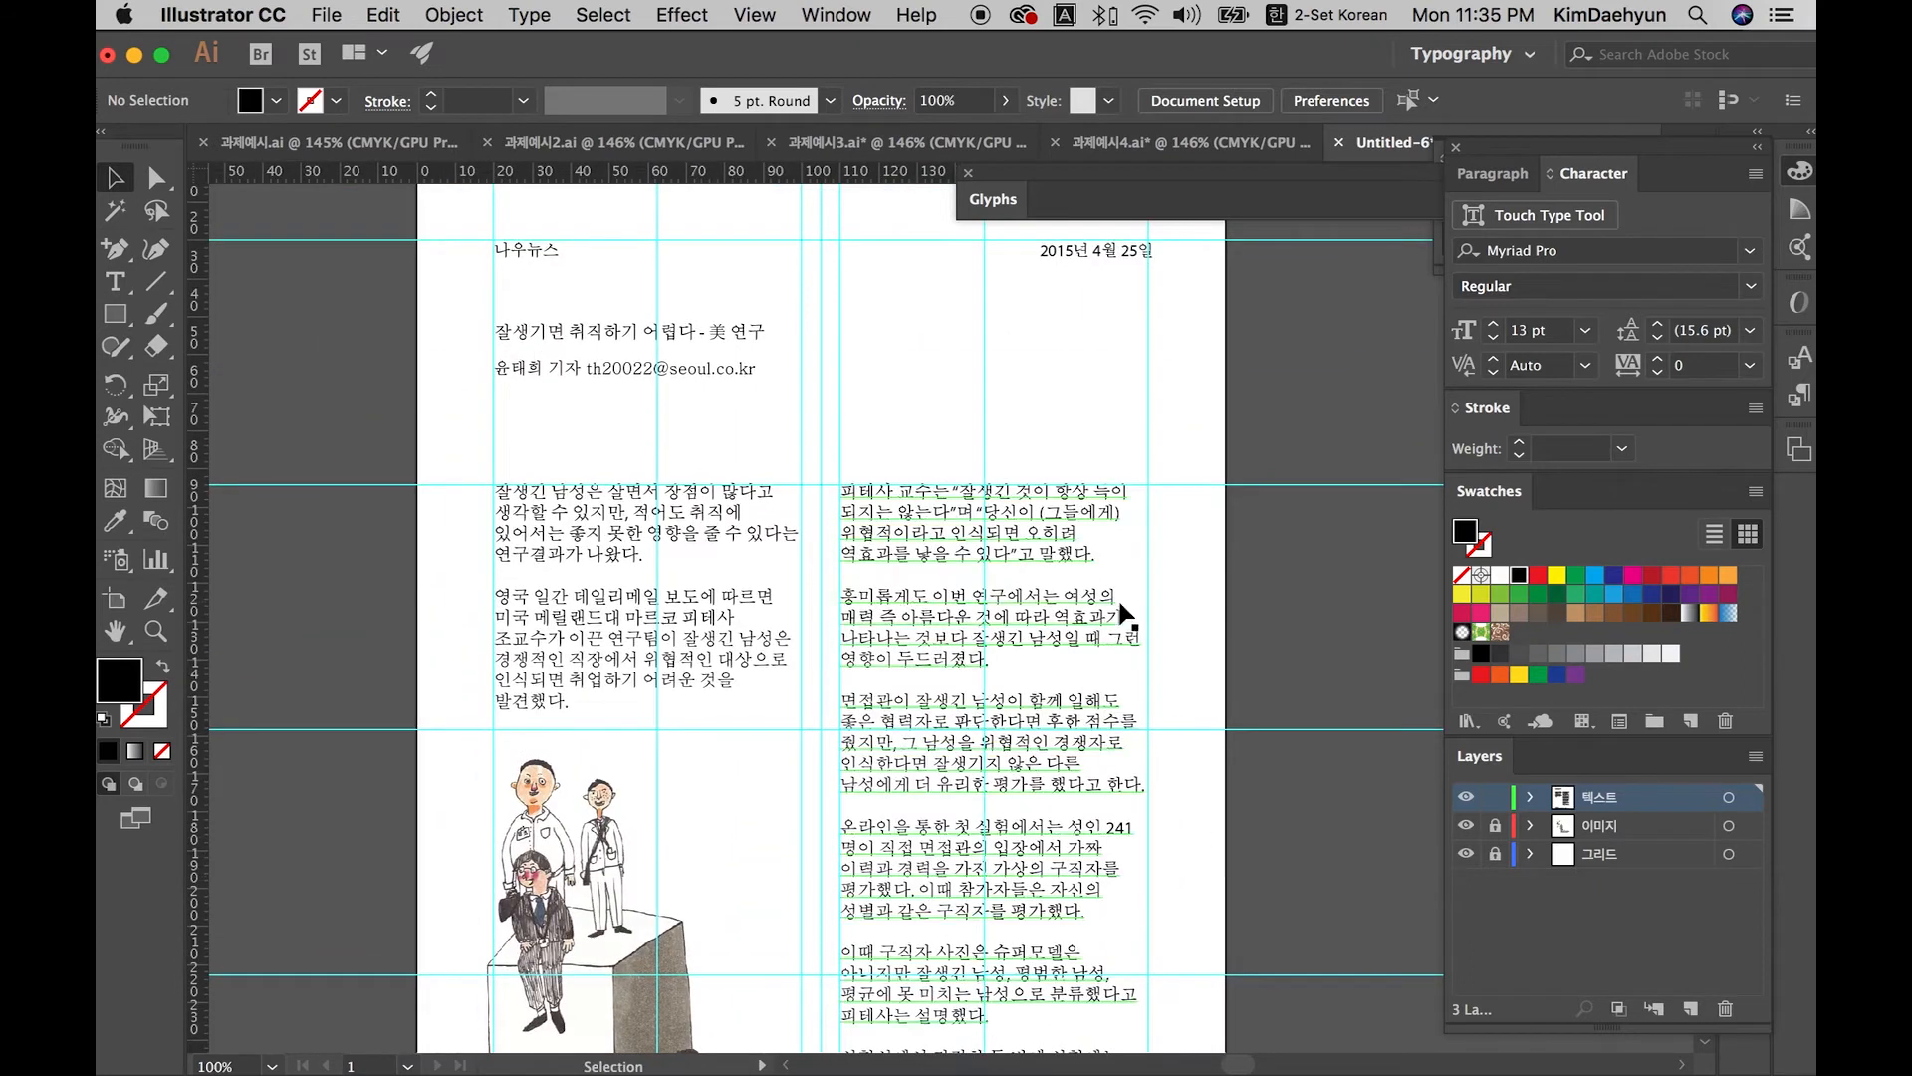
{"action": "scroll", "coordinate": [1119, 555], "scroll_direction": "down", "scroll_amount": 5}
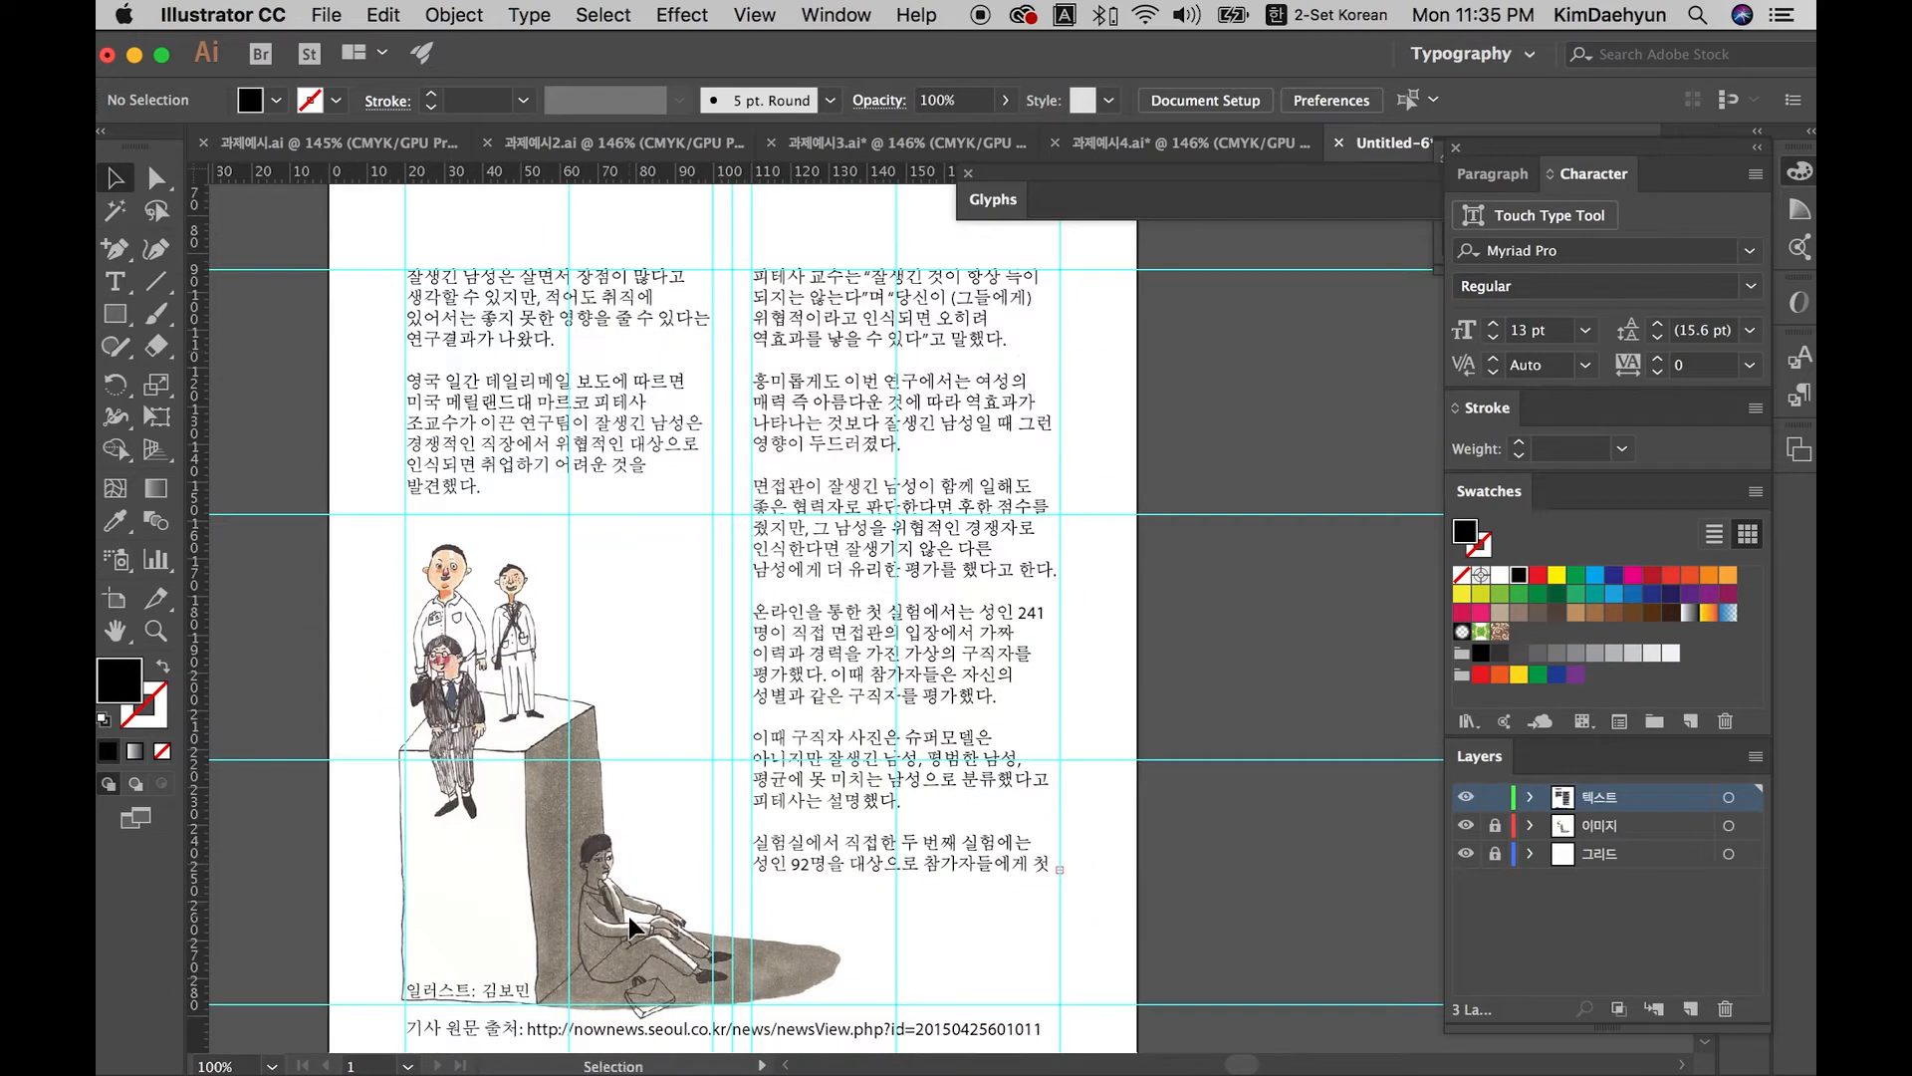
{"action": "left_click_drag", "start_coordinate": [704, 773], "coordinate": [709, 947]}
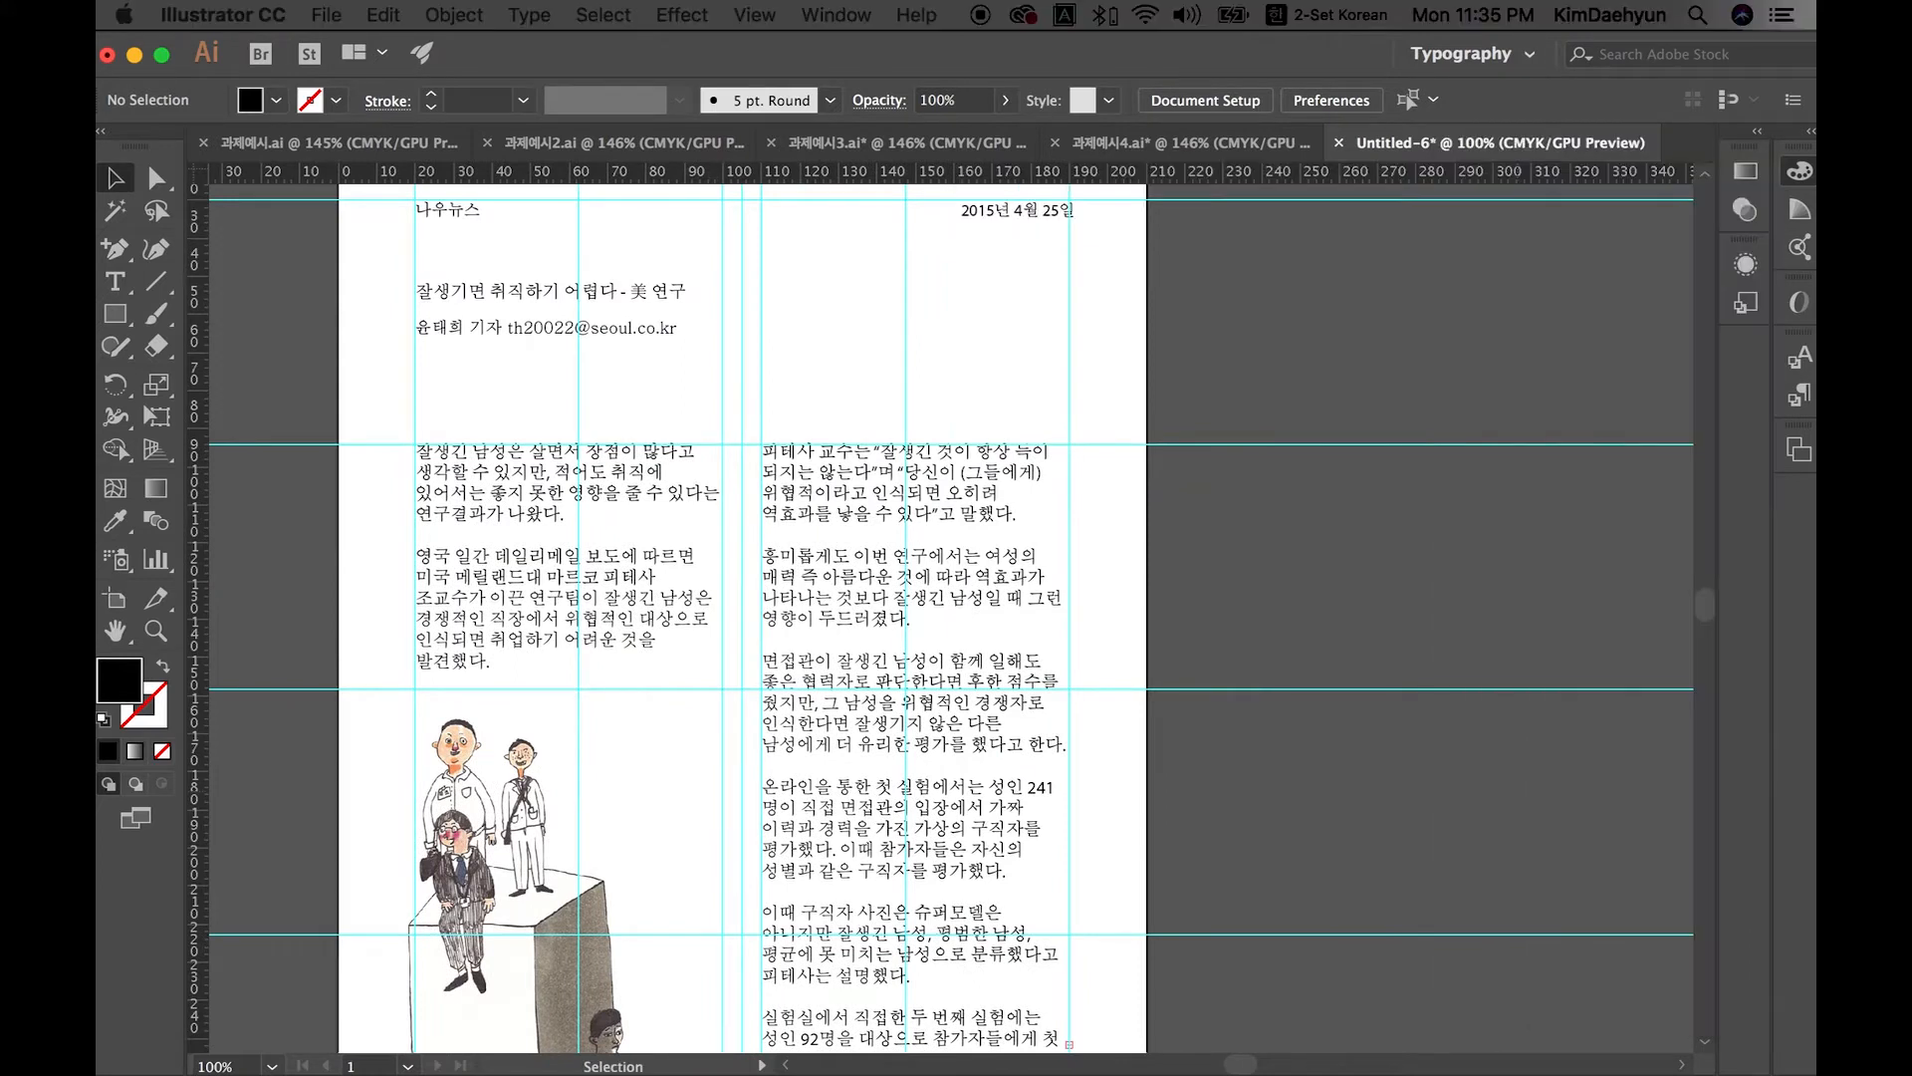
{"action": "left_click", "coordinate": [827, 375]}
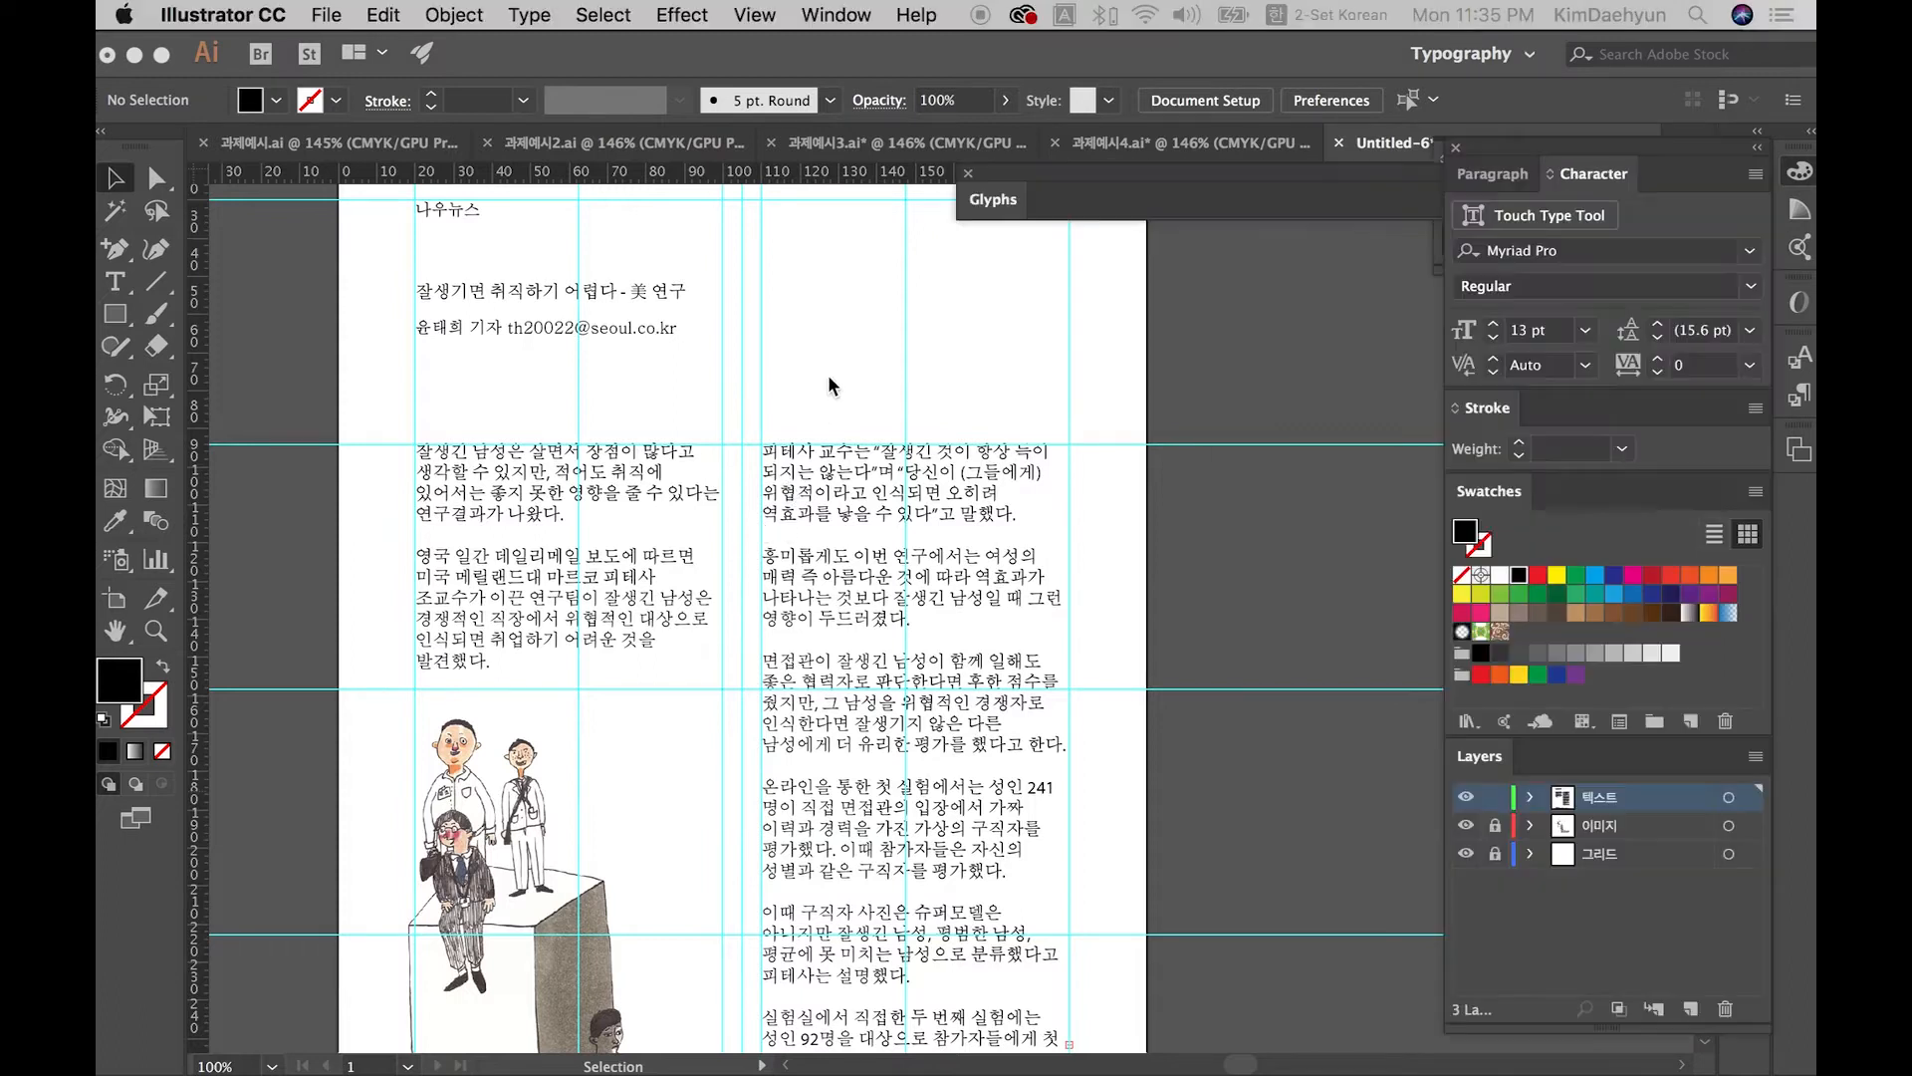
{"action": "left_click_drag", "start_coordinate": [1113, 263], "coordinate": [488, 948]}
{"action": "left_click_drag", "start_coordinate": [514, 752], "coordinate": [536, 561]}
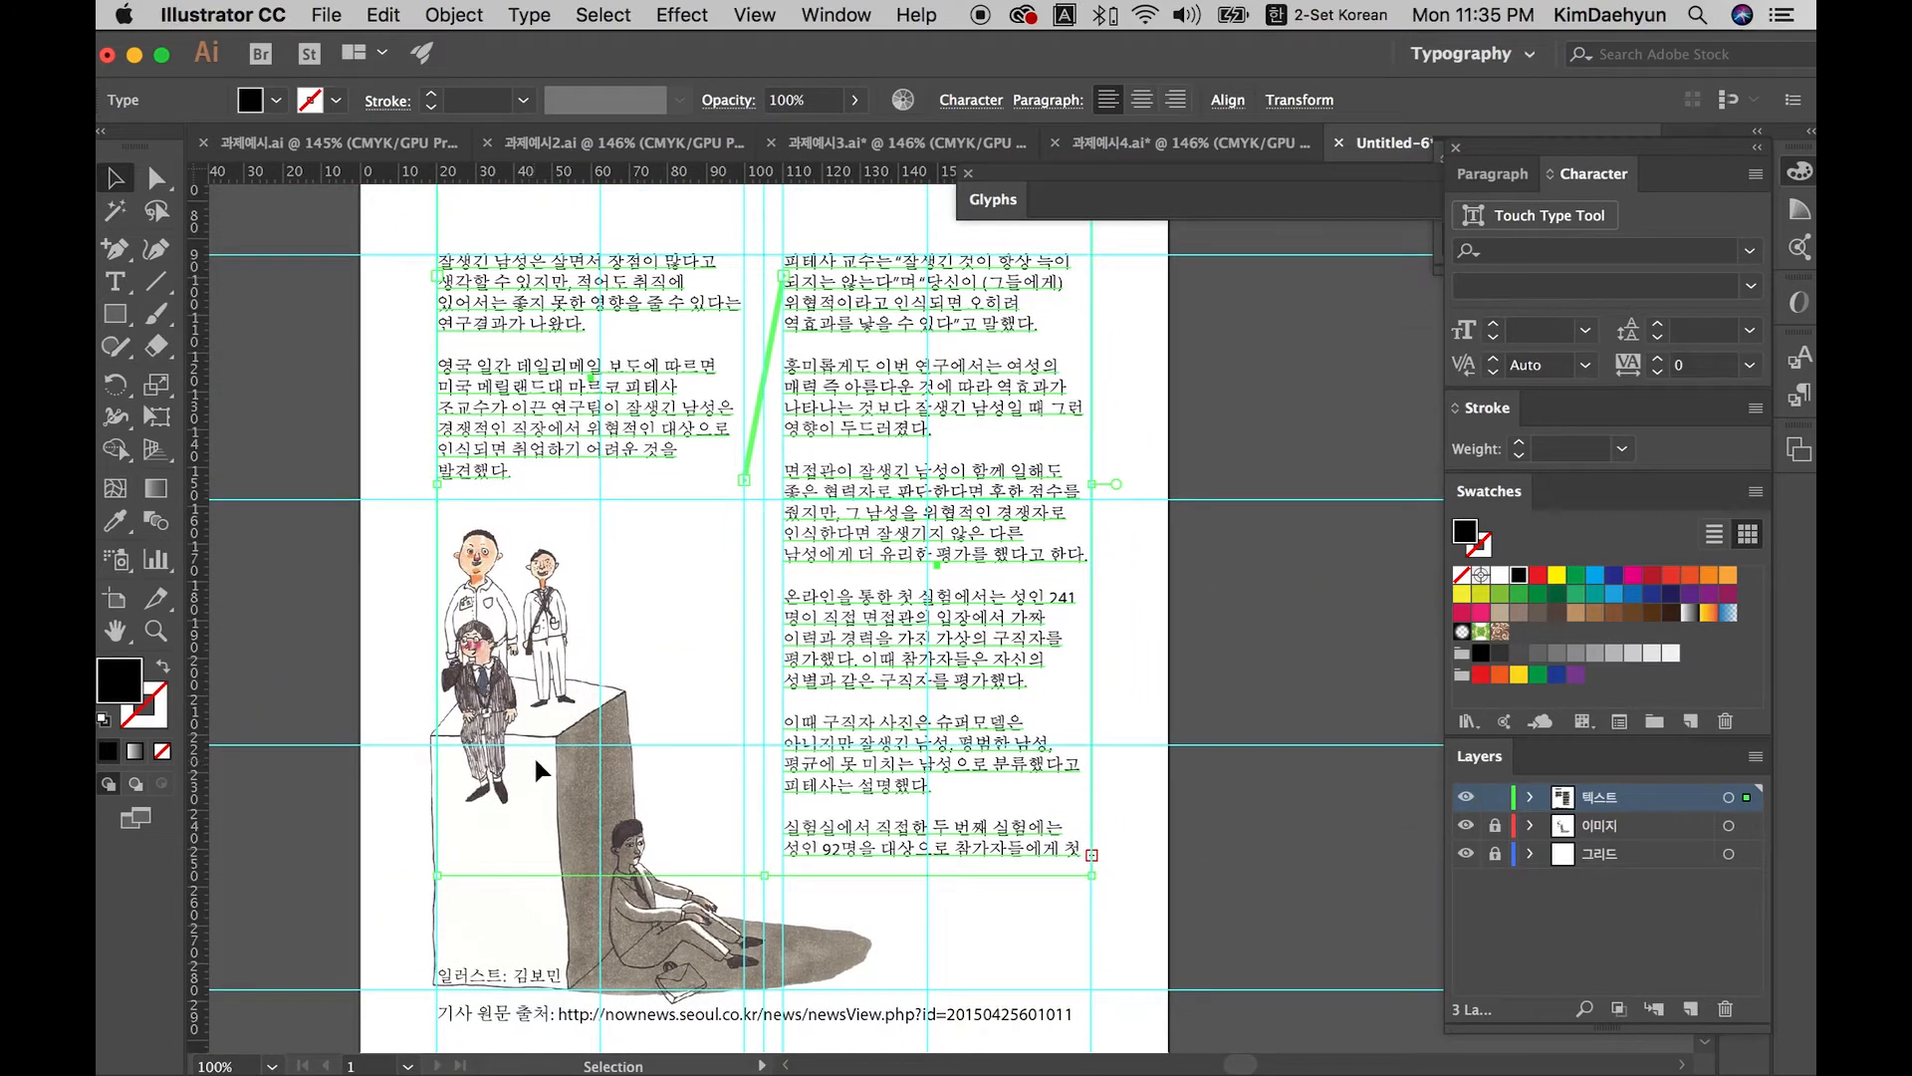
{"action": "left_click_drag", "start_coordinate": [550, 665], "coordinate": [565, 892]}
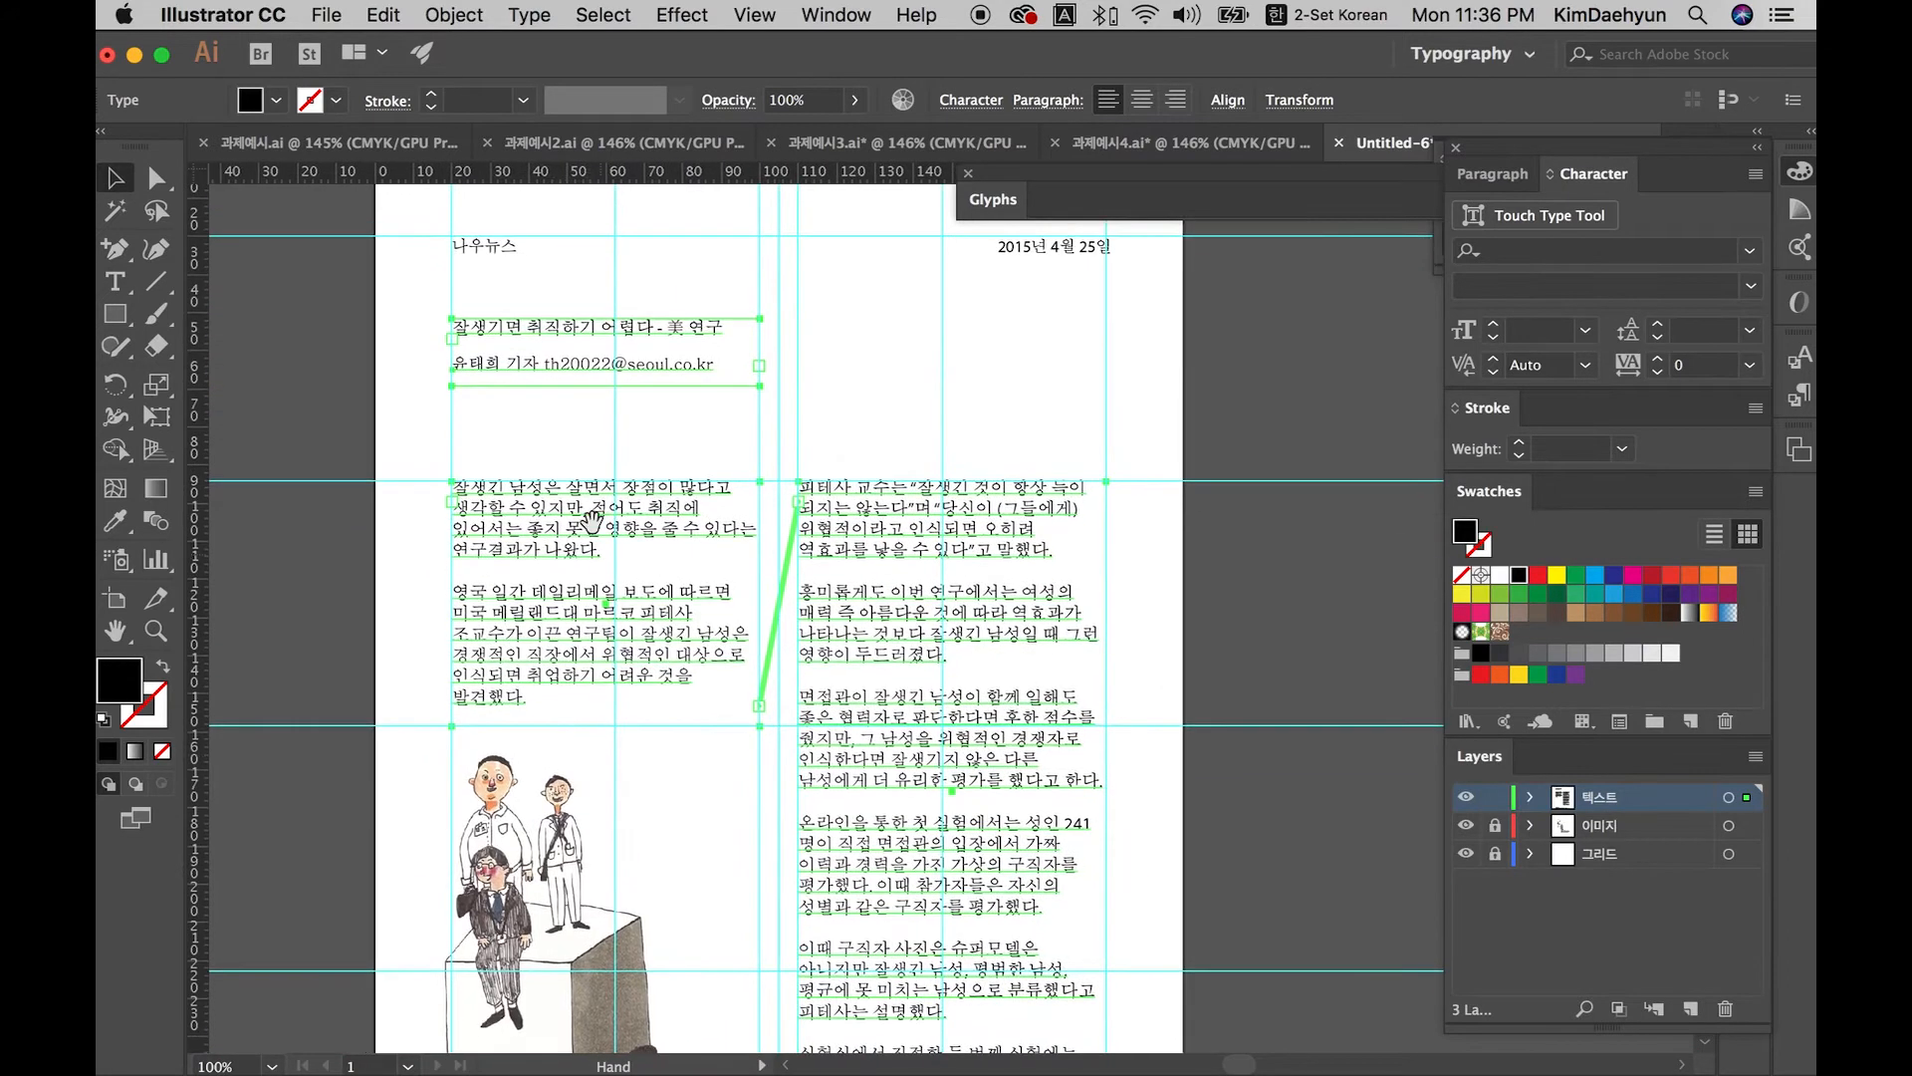
{"action": "left_click", "coordinate": [606, 456]}
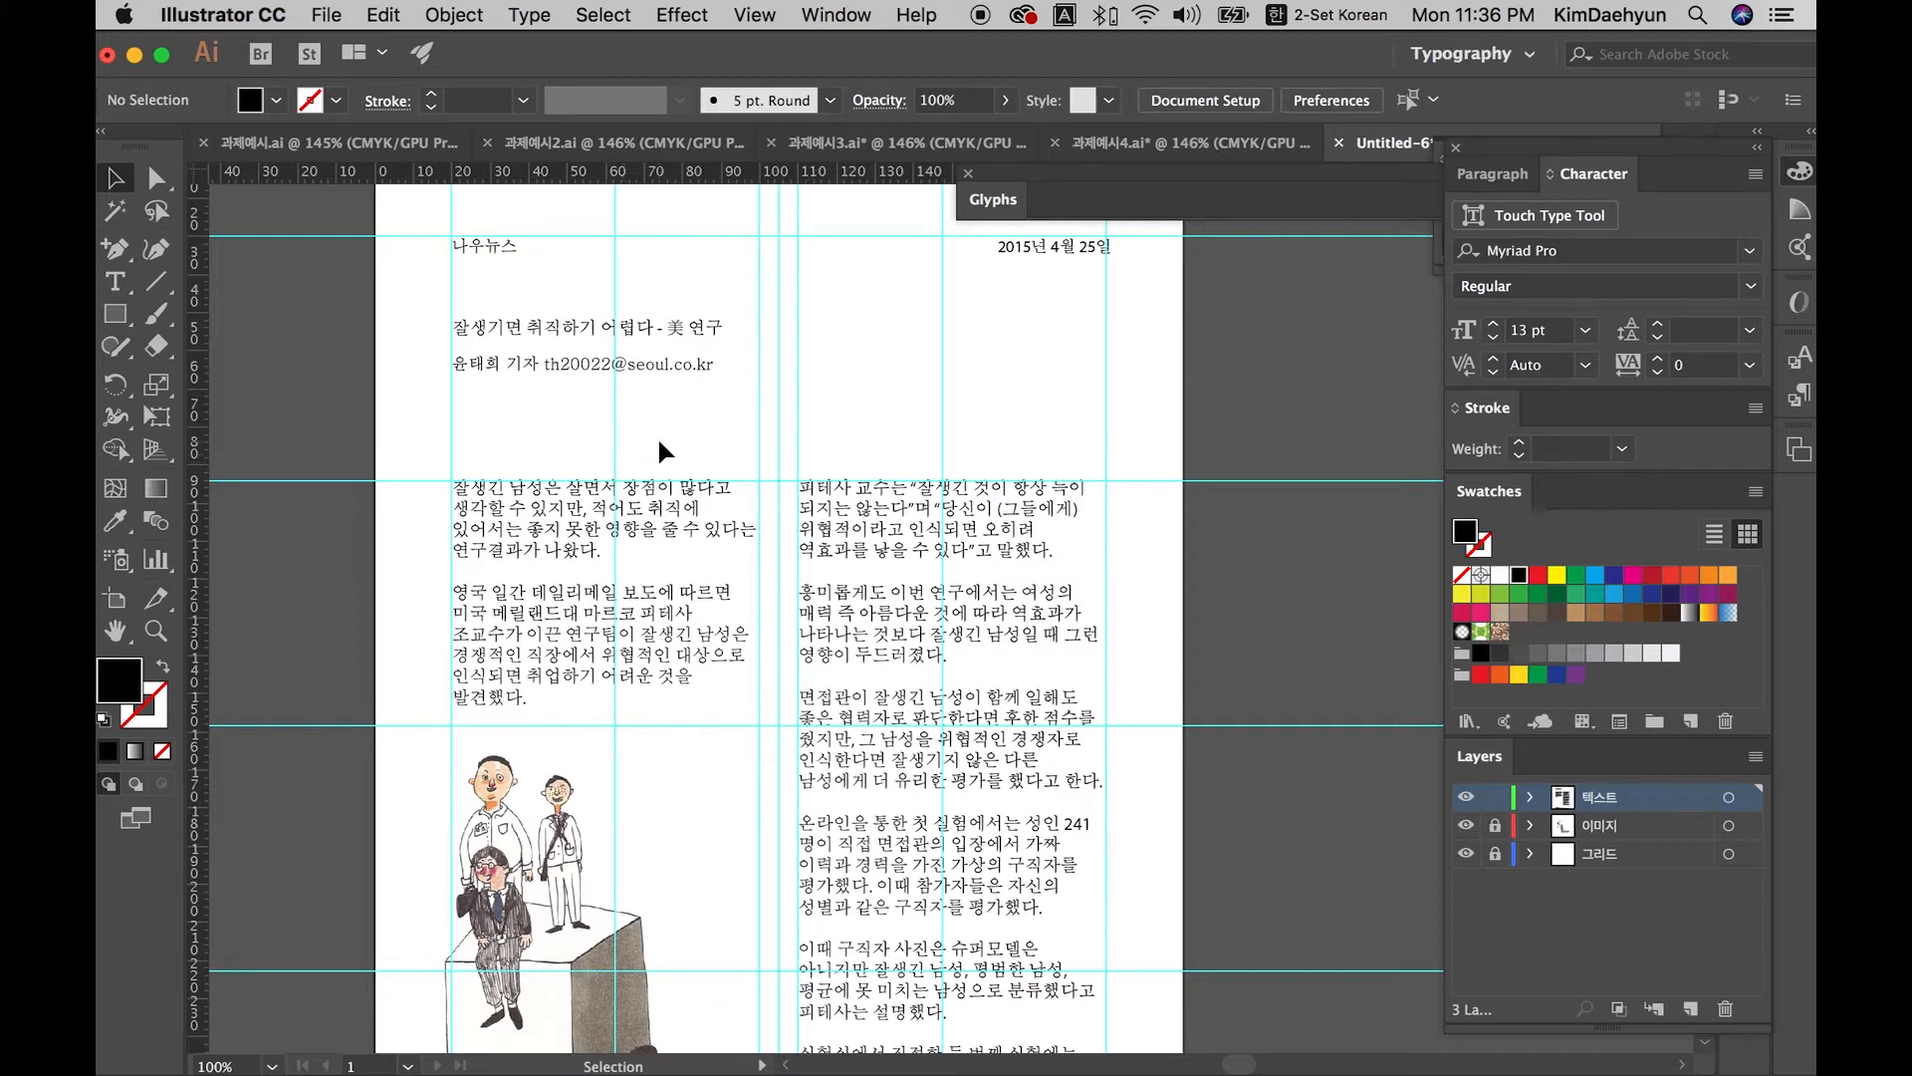
{"action": "key", "text": "space"}
{"action": "left_click_drag", "start_coordinate": [667, 483], "coordinate": [637, 536]}
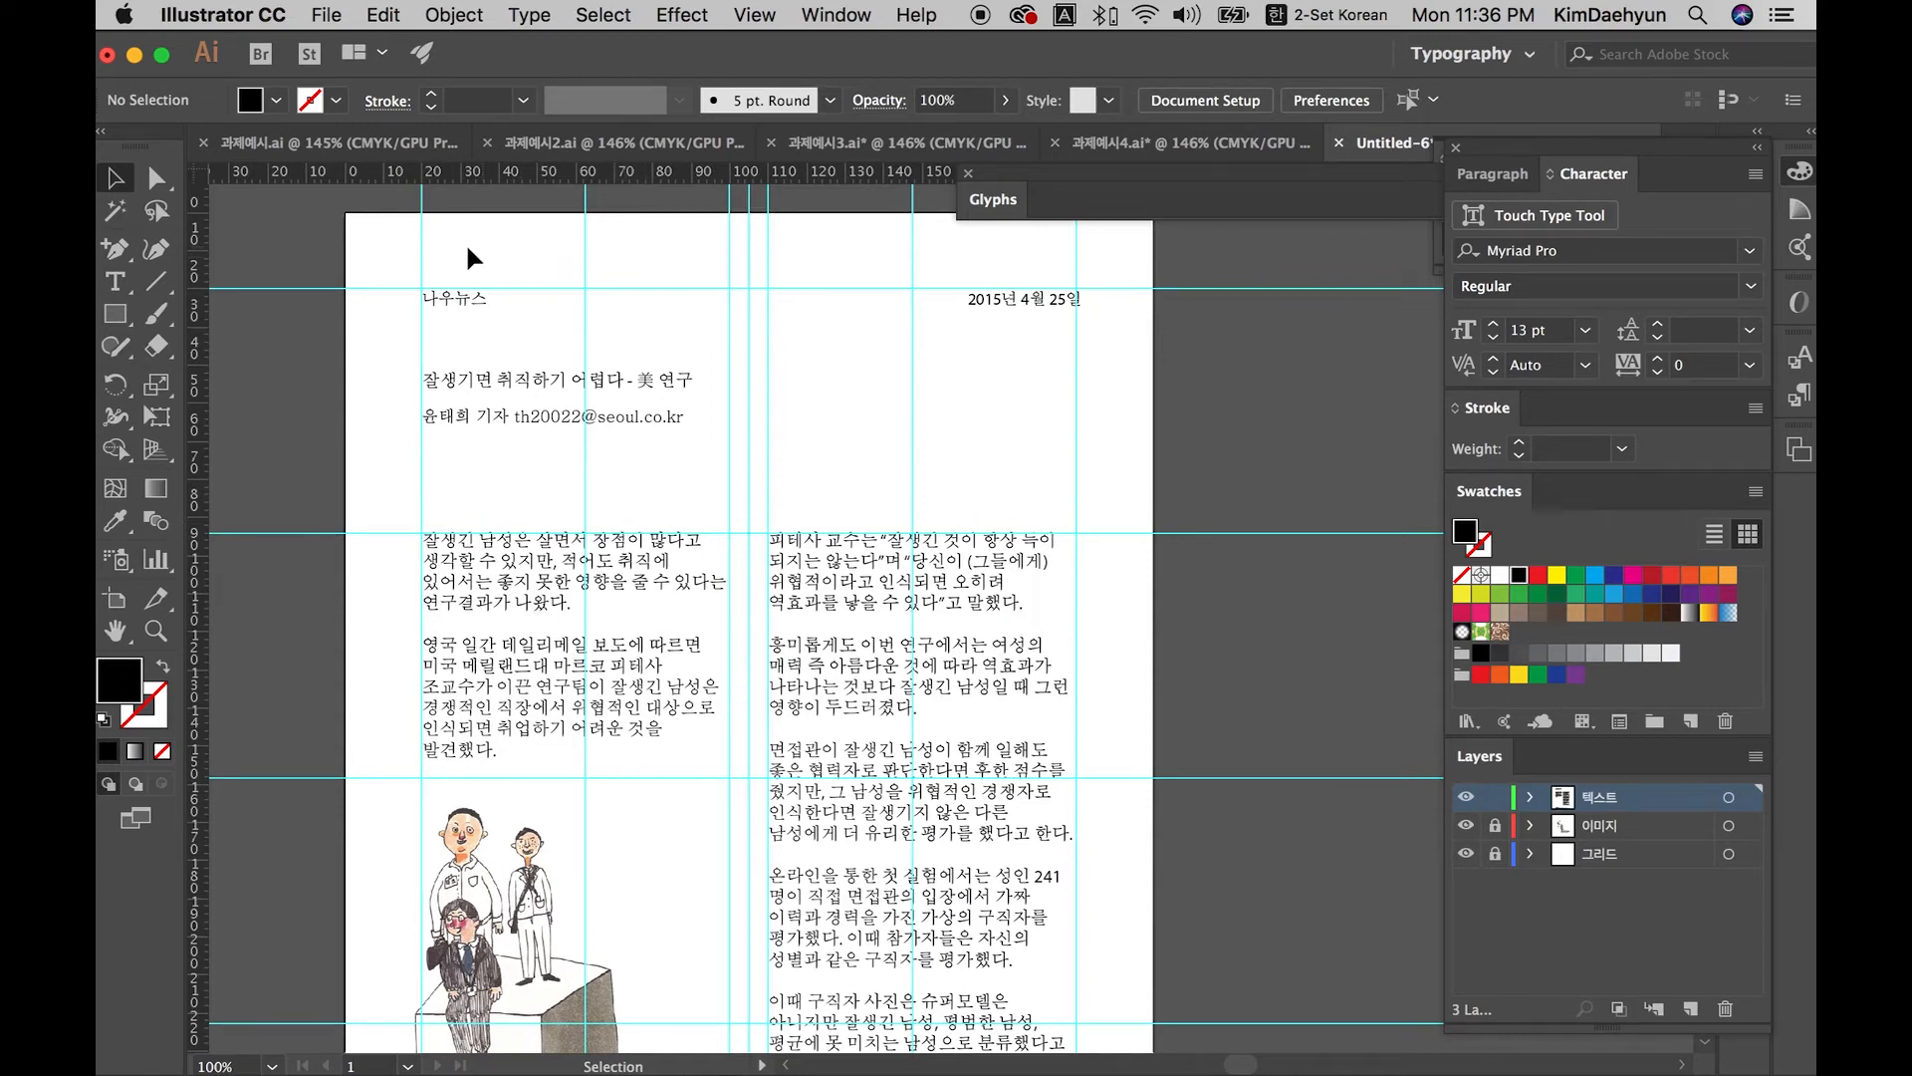
Step: Set the font of all text on the page to 나눔바른고딕OTF
{"action": "key", "text": "super+a"}
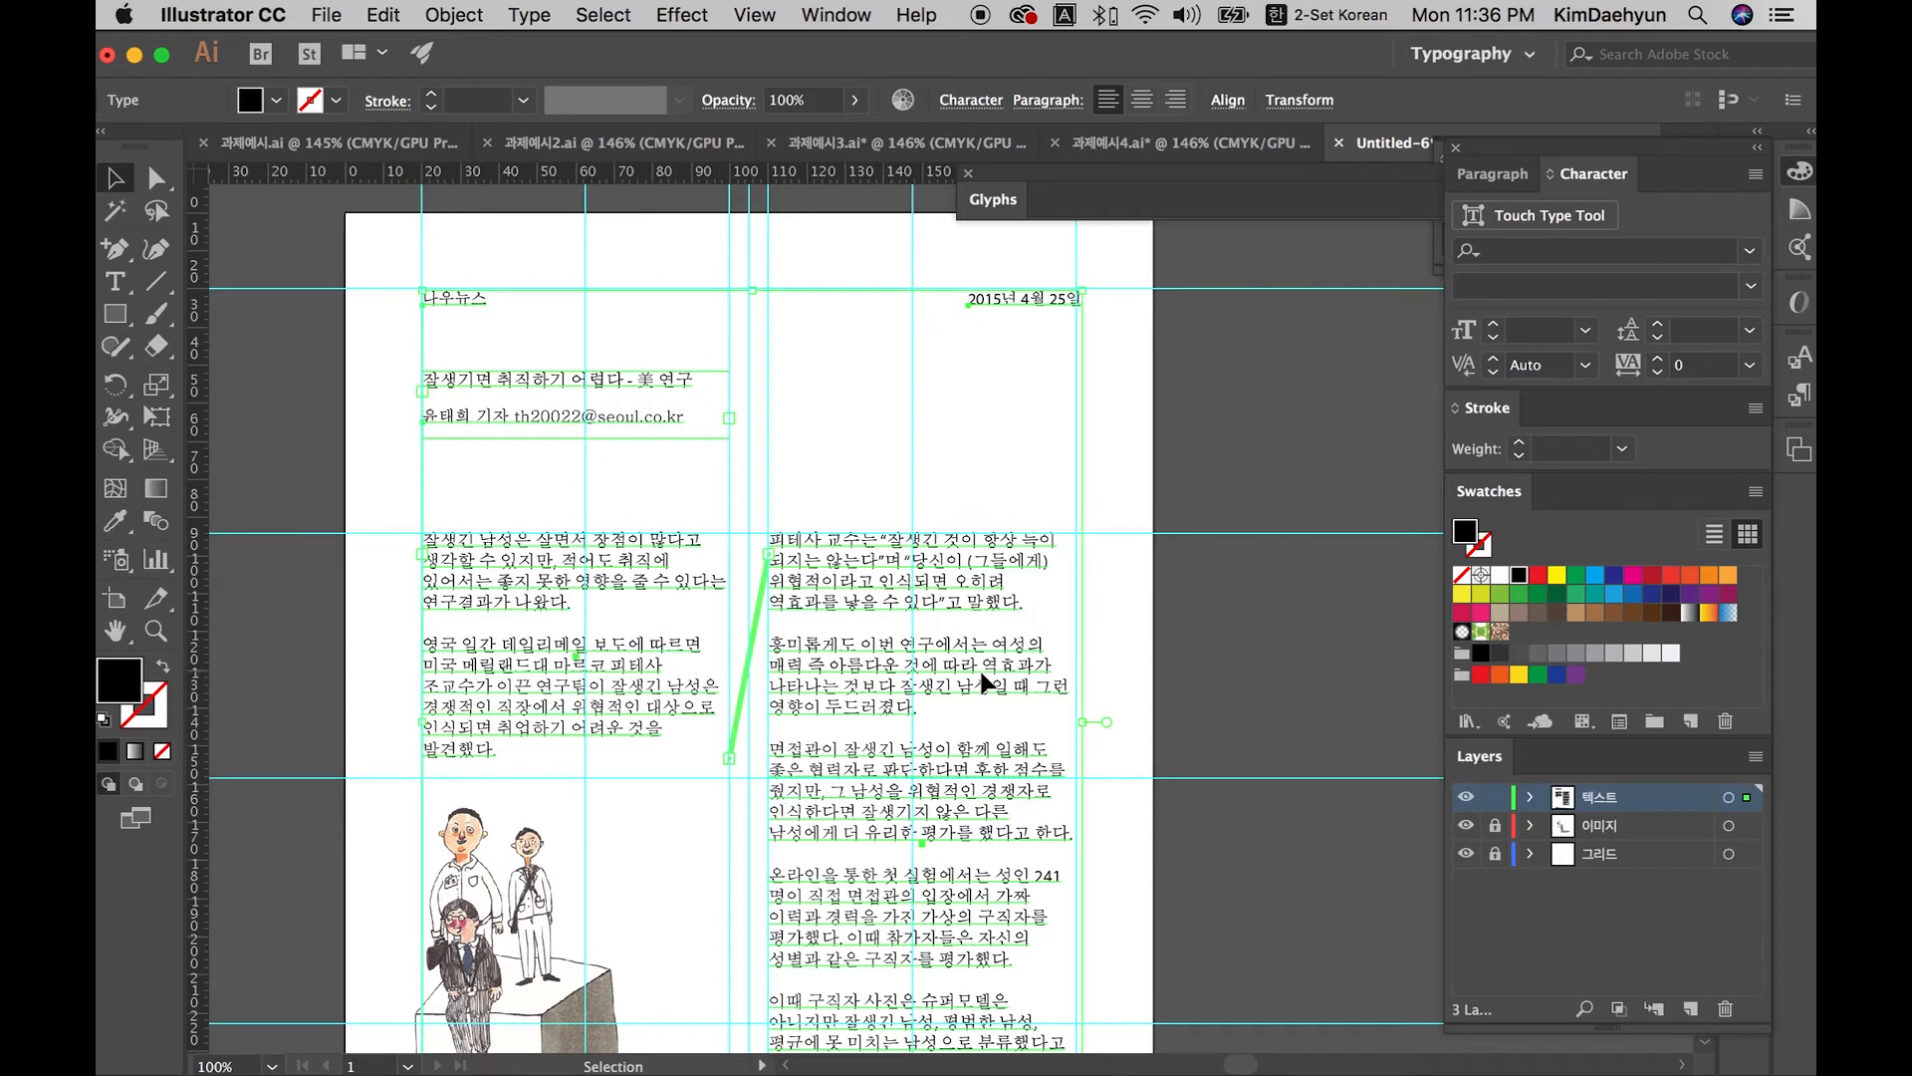
{"action": "scroll", "coordinate": [981, 697], "scroll_direction": "down", "scroll_amount": 6}
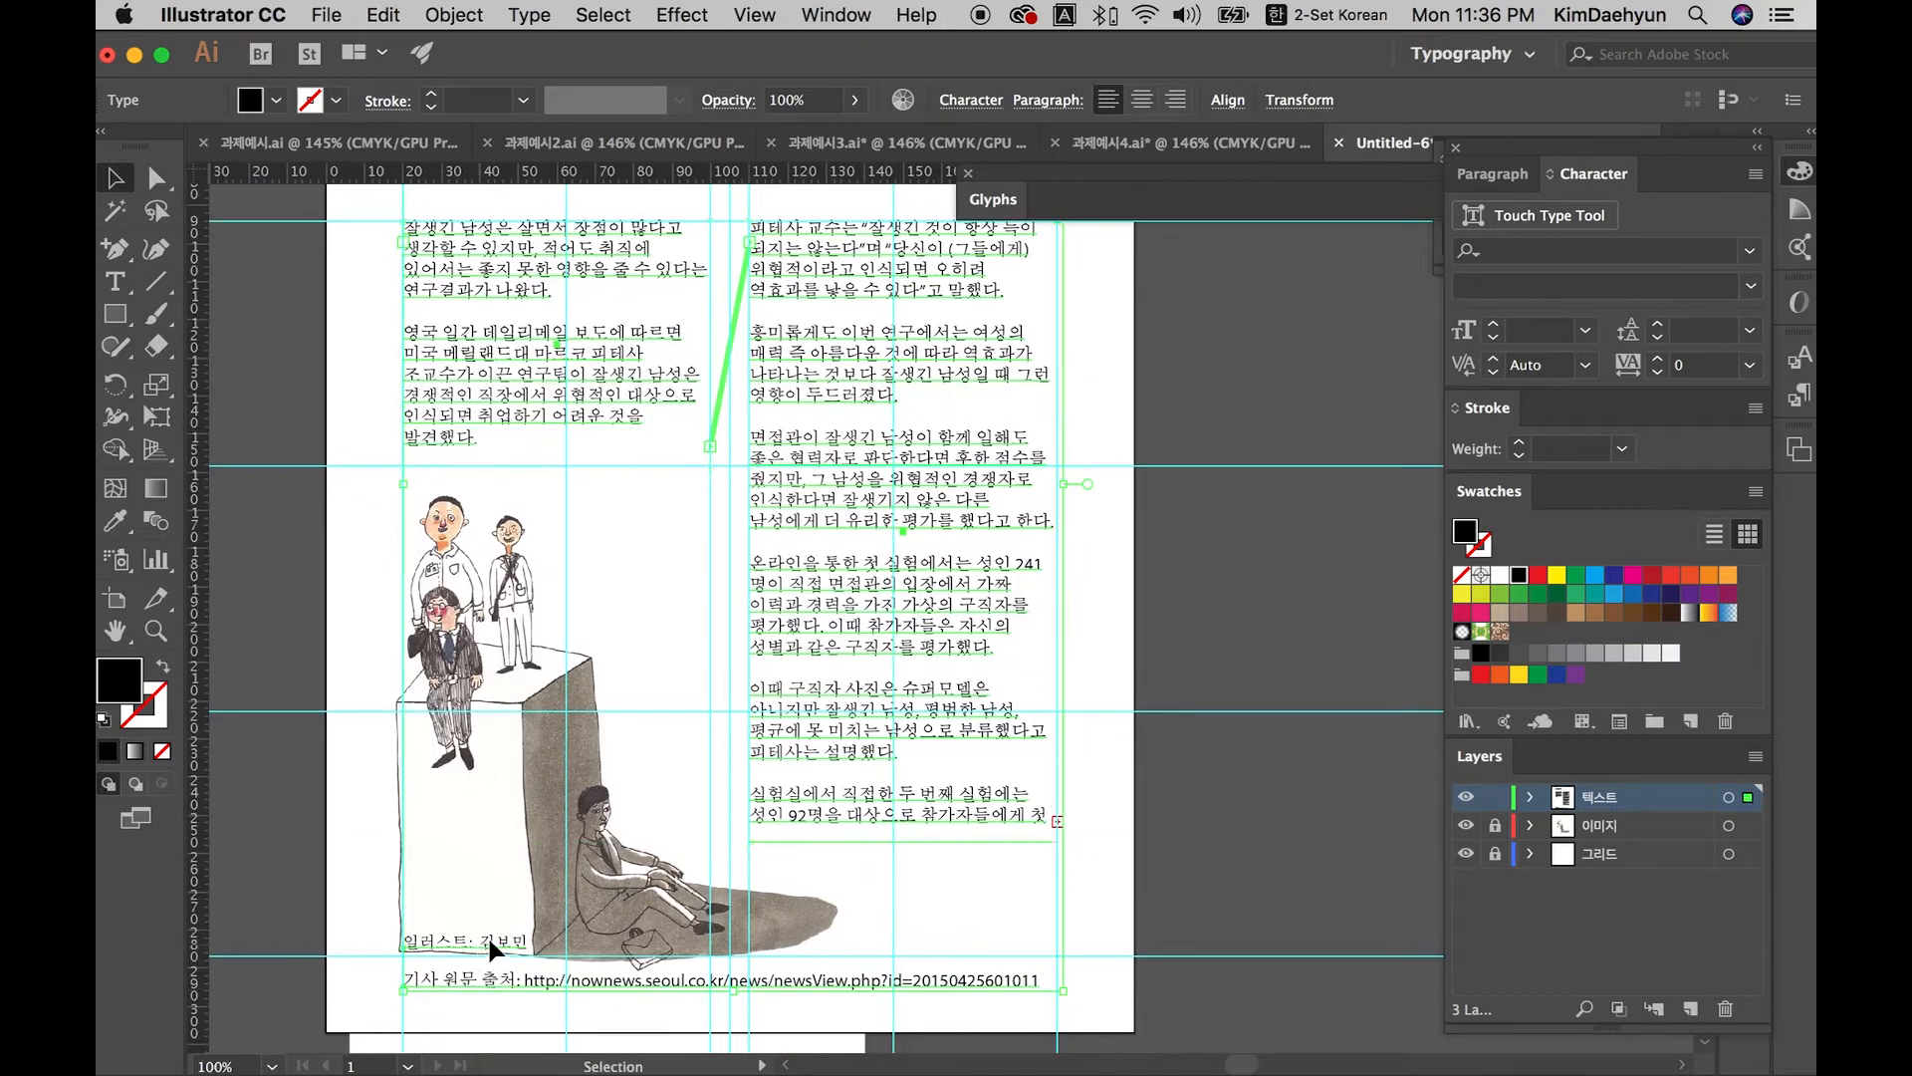
{"action": "scroll", "coordinate": [487, 935], "scroll_direction": "up", "scroll_amount": 3}
{"action": "left_click_drag", "start_coordinate": [1427, 658], "coordinate": [1434, 720]}
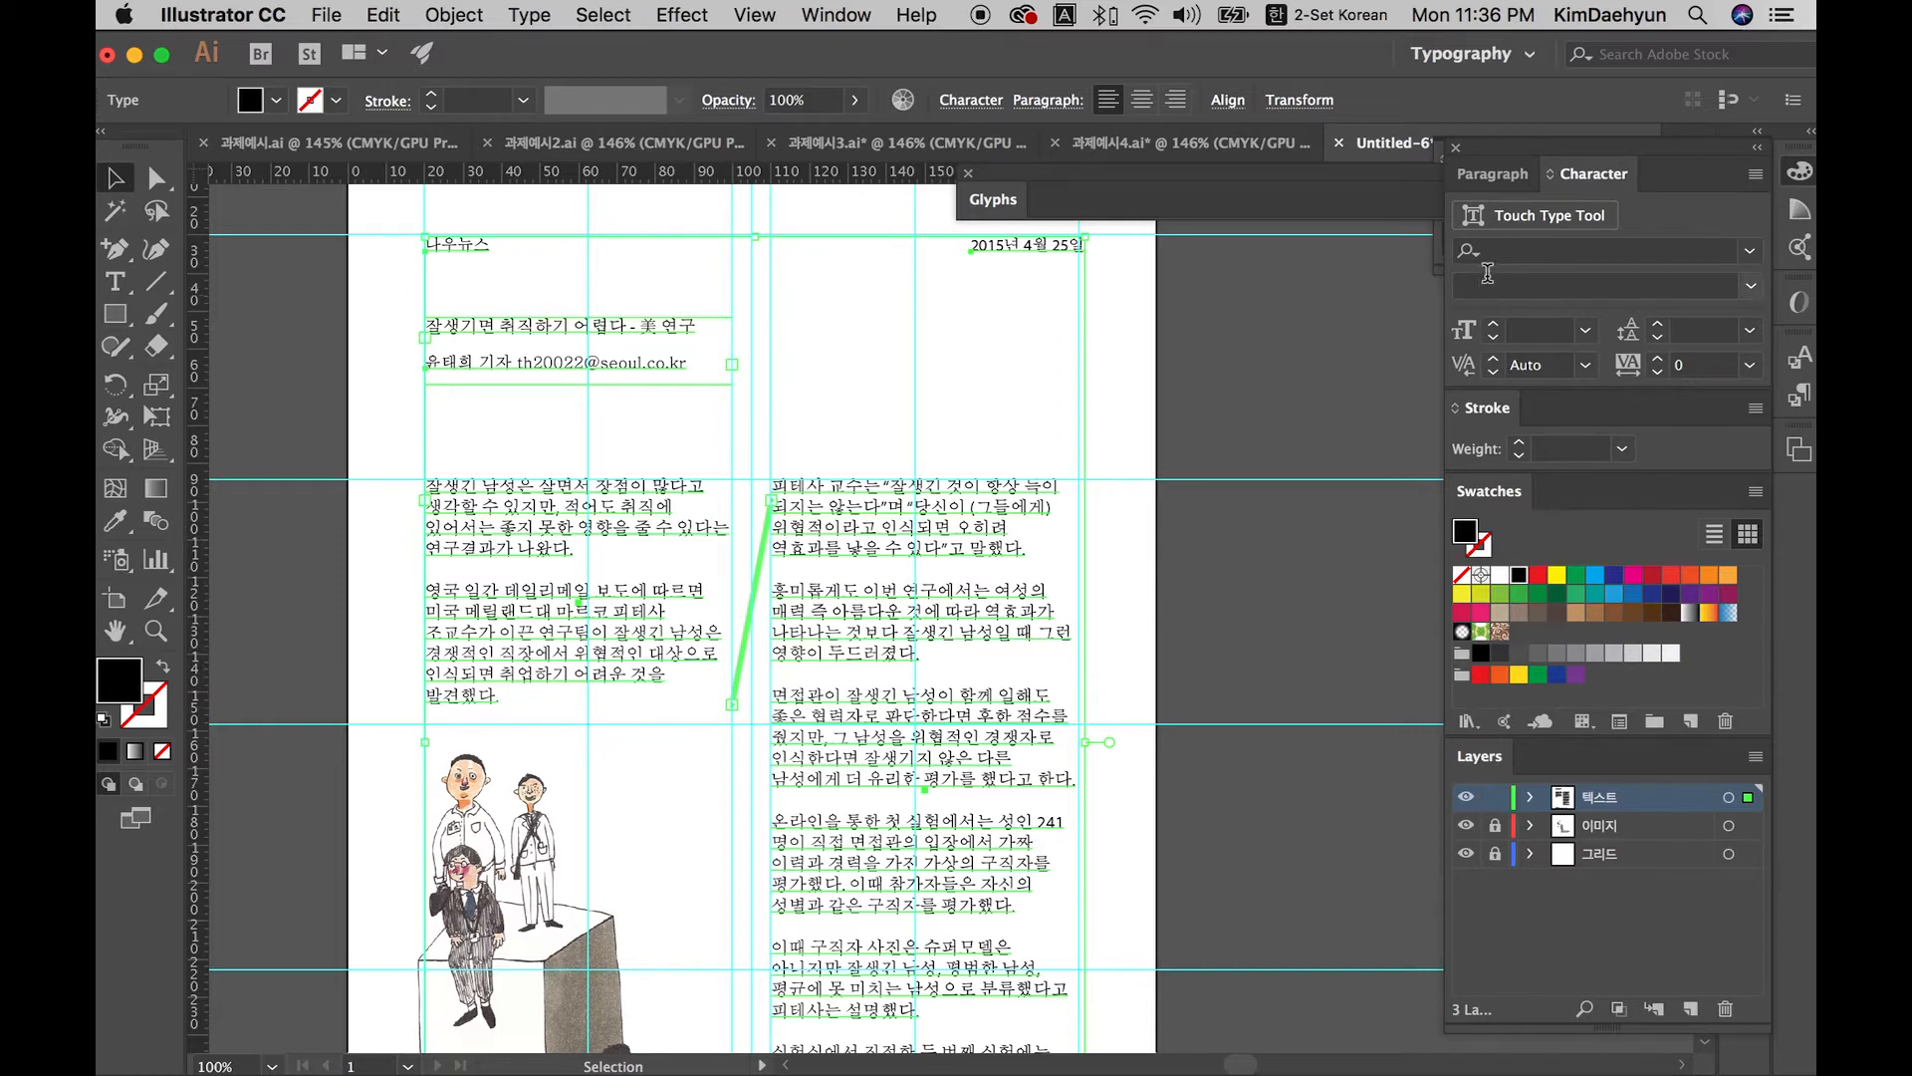
{"action": "left_click", "coordinate": [1747, 252]}
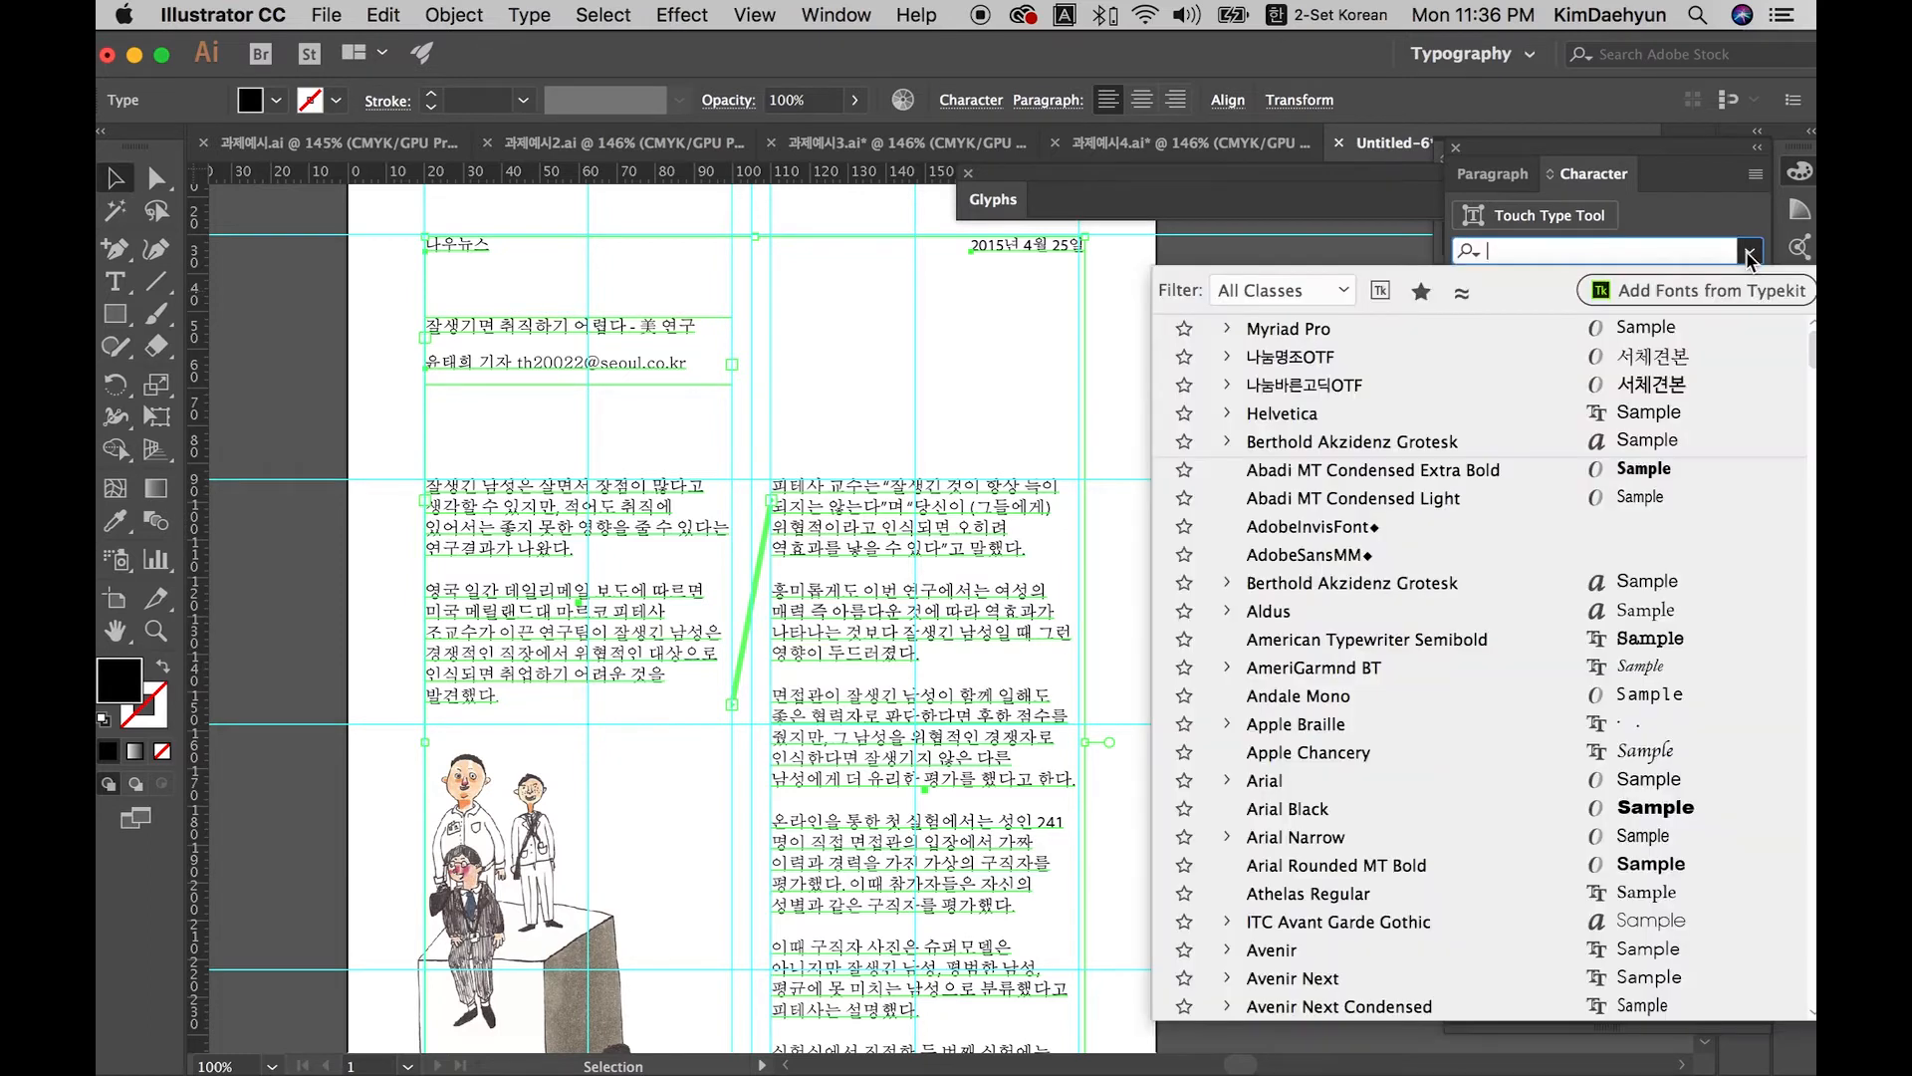
{"action": "left_click", "coordinate": [1311, 387]}
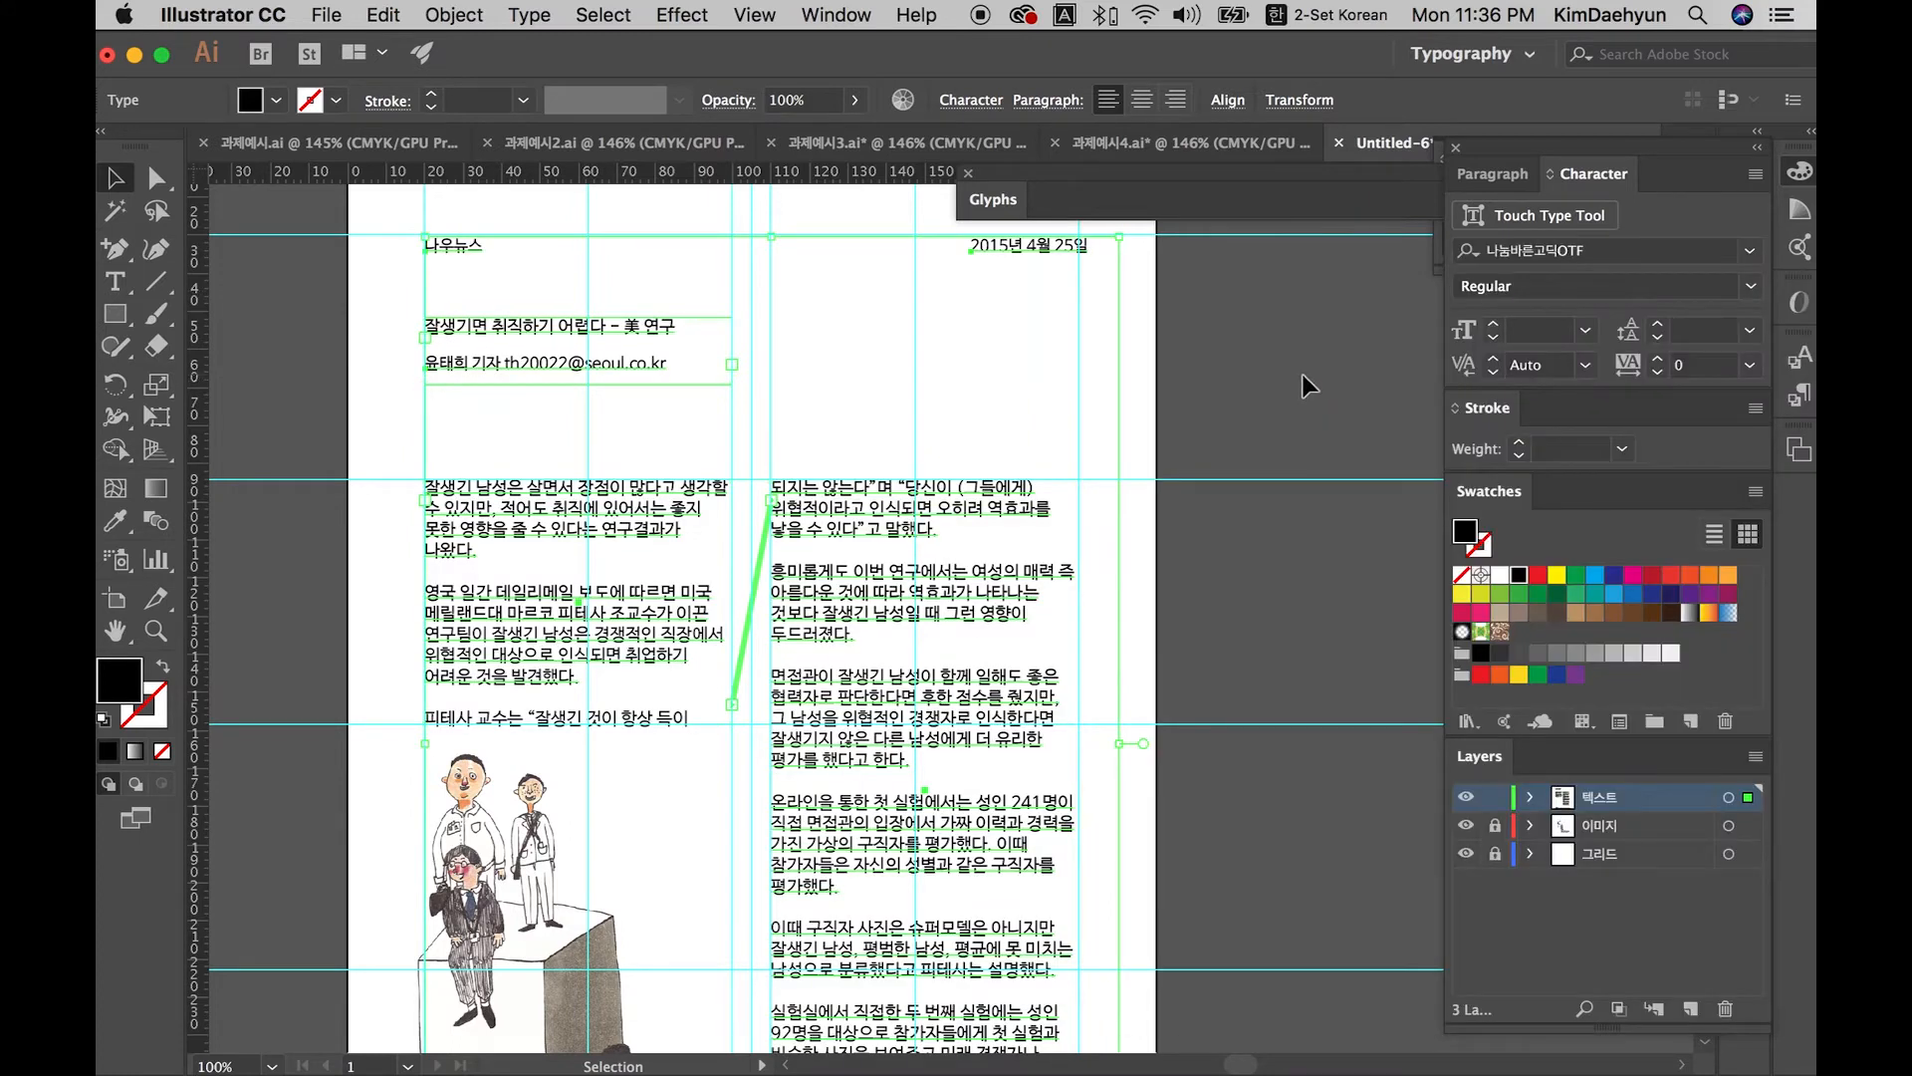
{"action": "left_click", "coordinate": [1591, 257]}
{"action": "left_click", "coordinate": [1280, 323]}
{"action": "key", "text": "space"}
{"action": "left_click_drag", "start_coordinate": [1217, 409], "coordinate": [602, 968]}
{"action": "key", "text": "super+minus"}
{"action": "left_click", "coordinate": [1365, 528]}
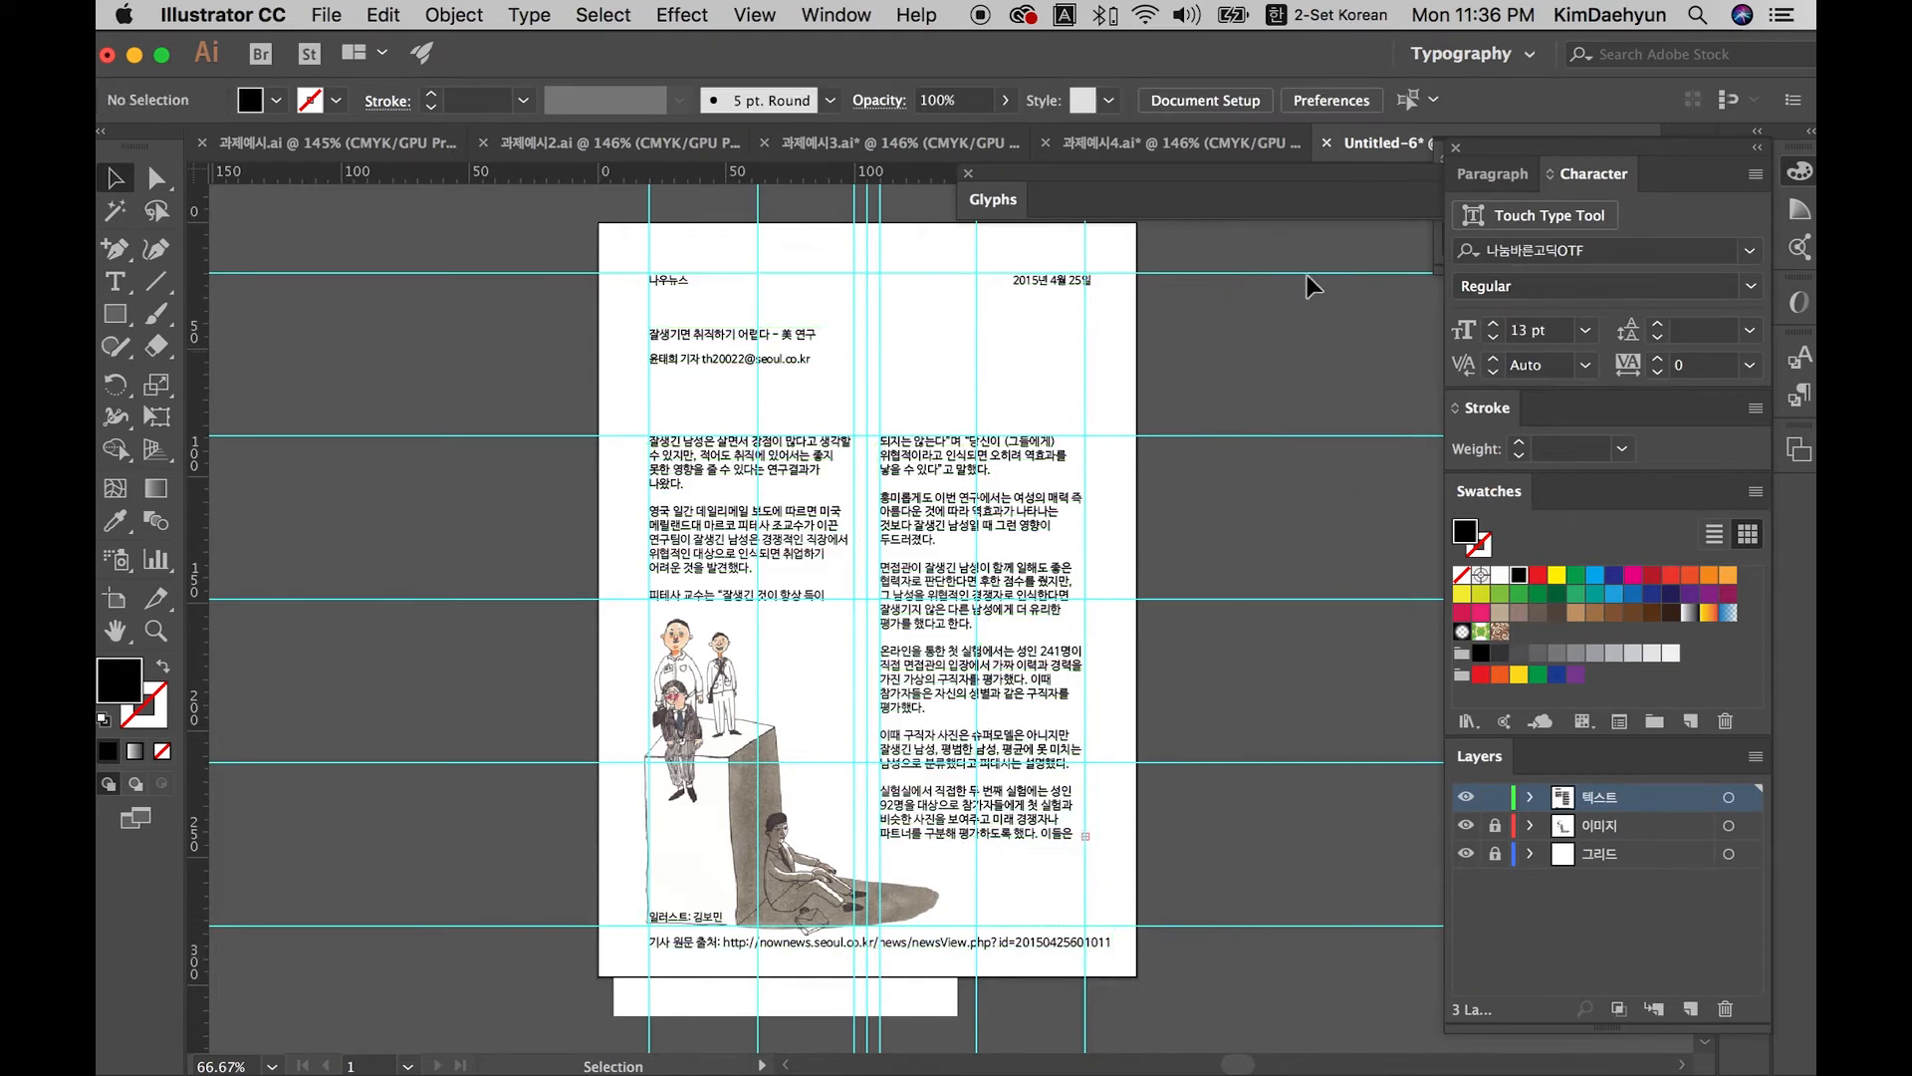
{"action": "left_click_drag", "start_coordinate": [1284, 243], "coordinate": [606, 971]}
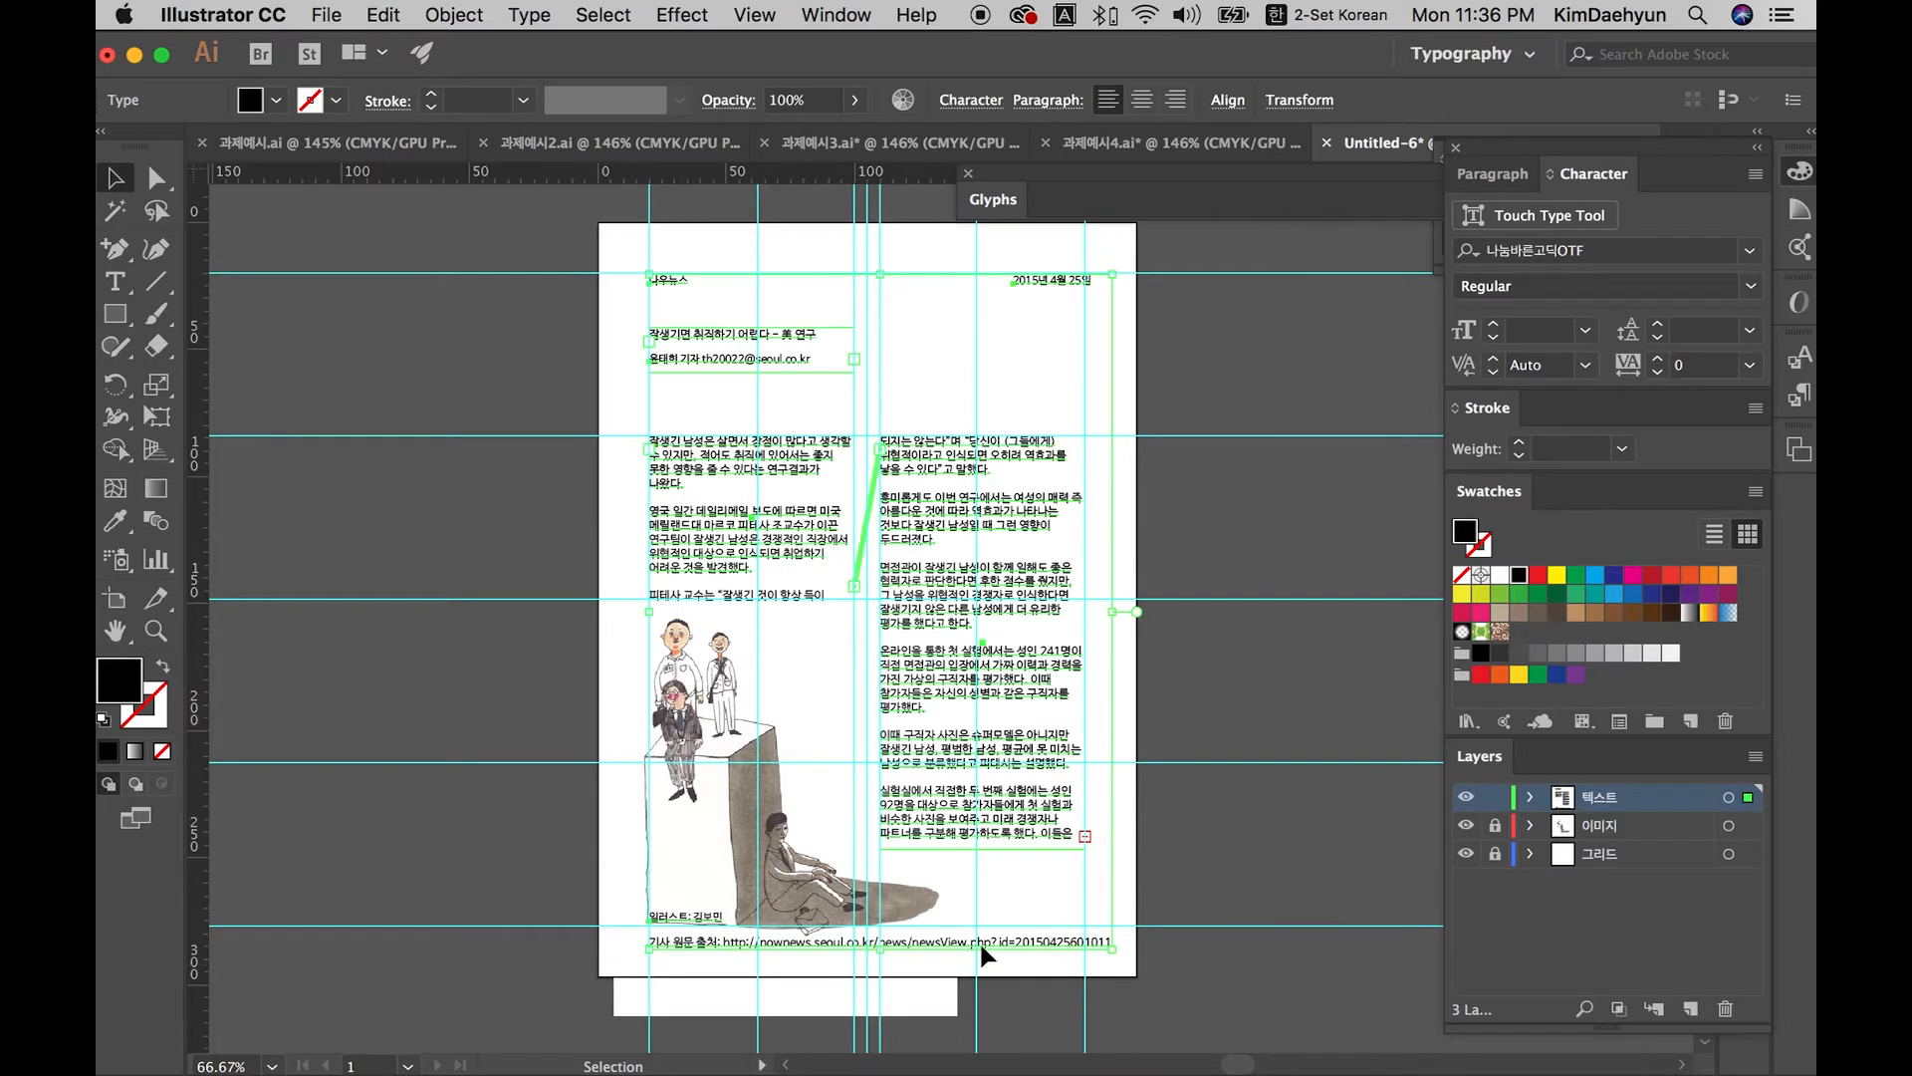
{"action": "left_click", "coordinate": [1195, 975]}
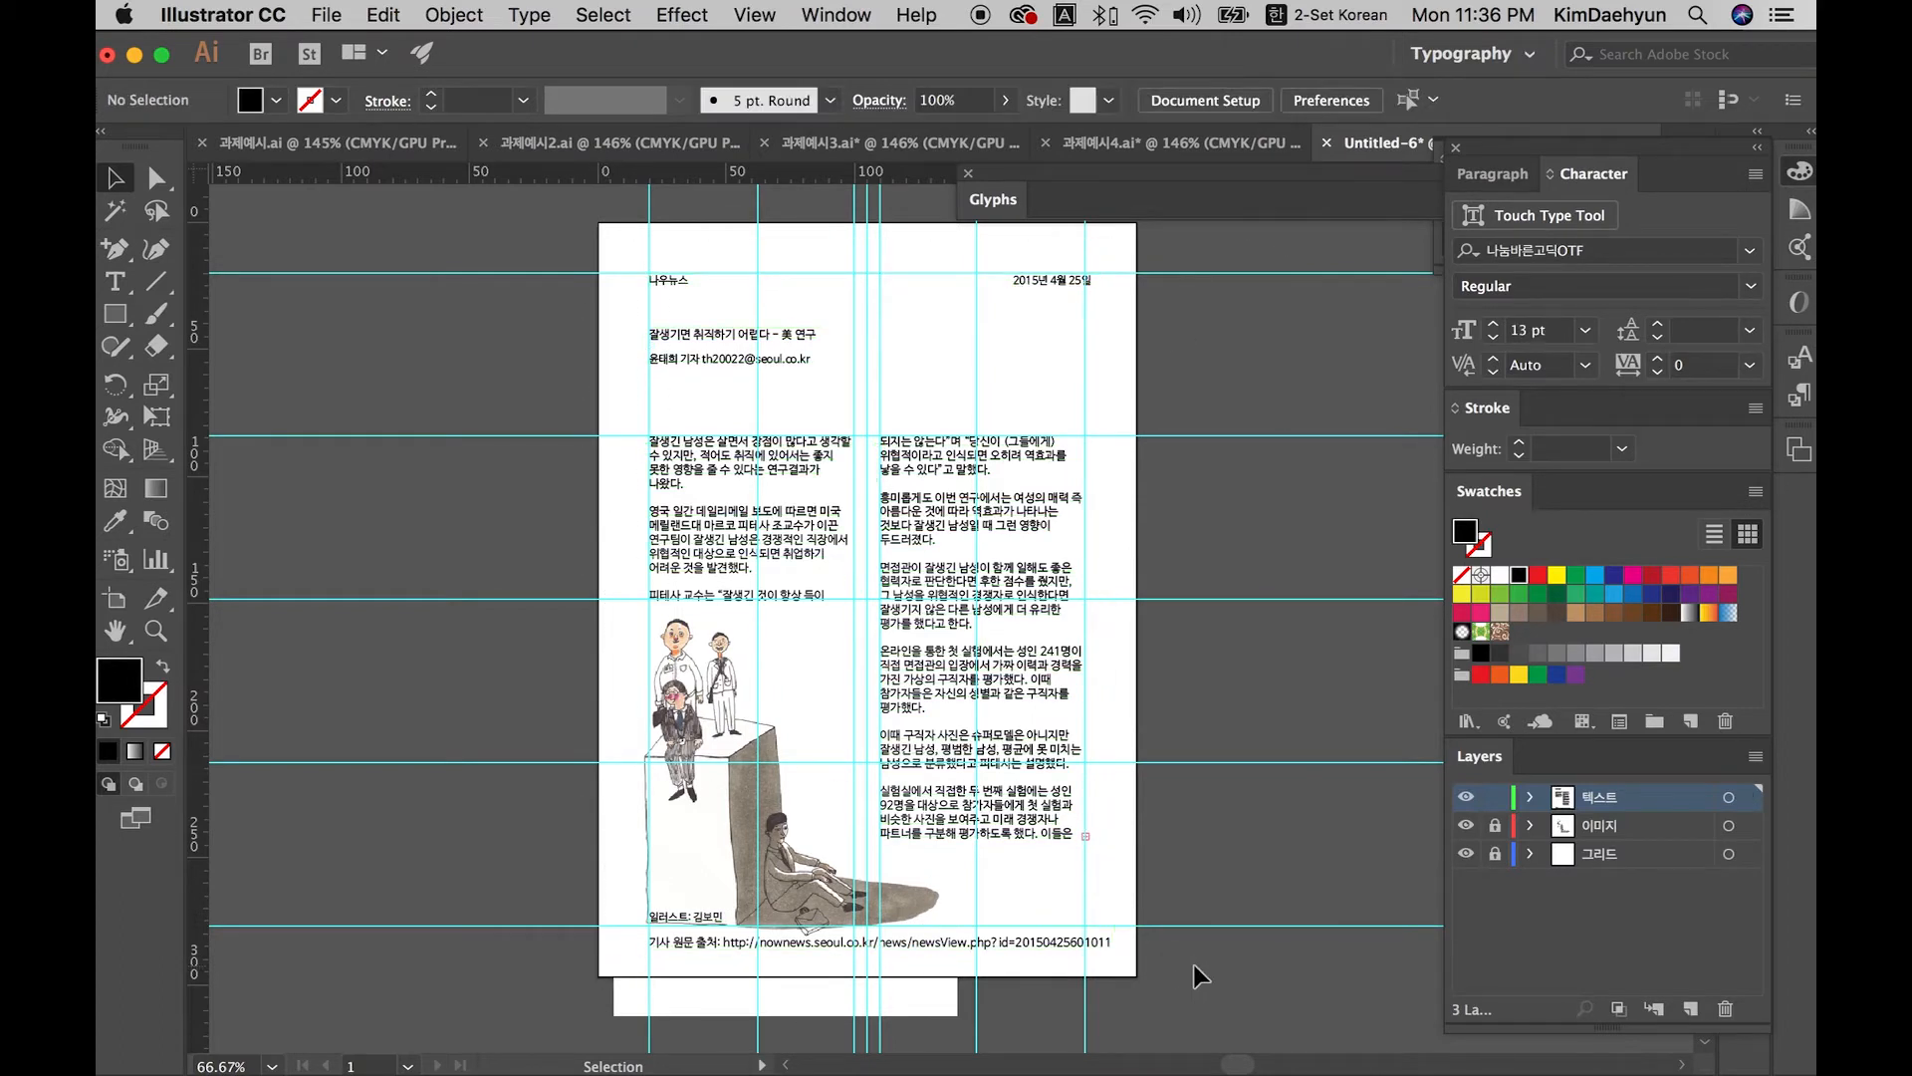
{"action": "key", "text": "super+a"}
{"action": "left_click", "coordinate": [547, 267]}
{"action": "left_click_drag", "start_coordinate": [555, 265], "coordinate": [1190, 969]}
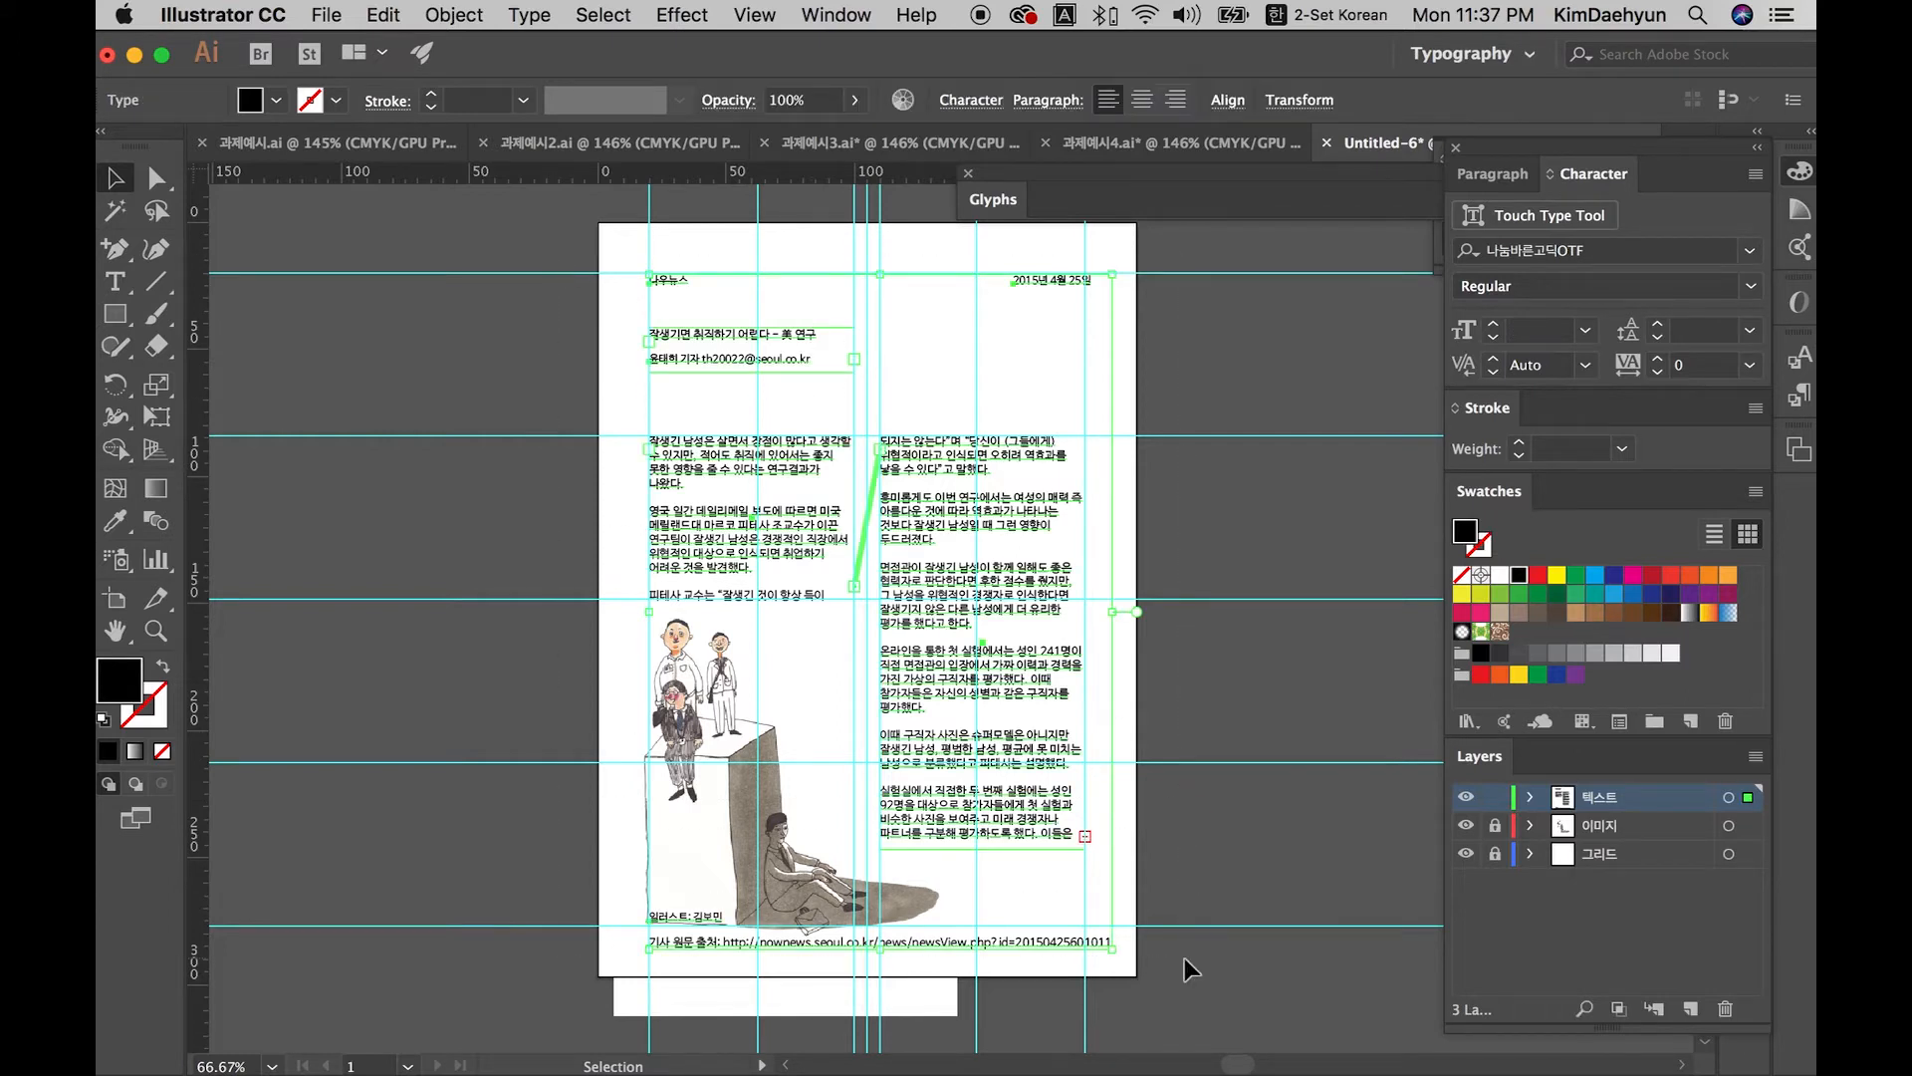
{"action": "left_click", "coordinate": [1191, 969]}
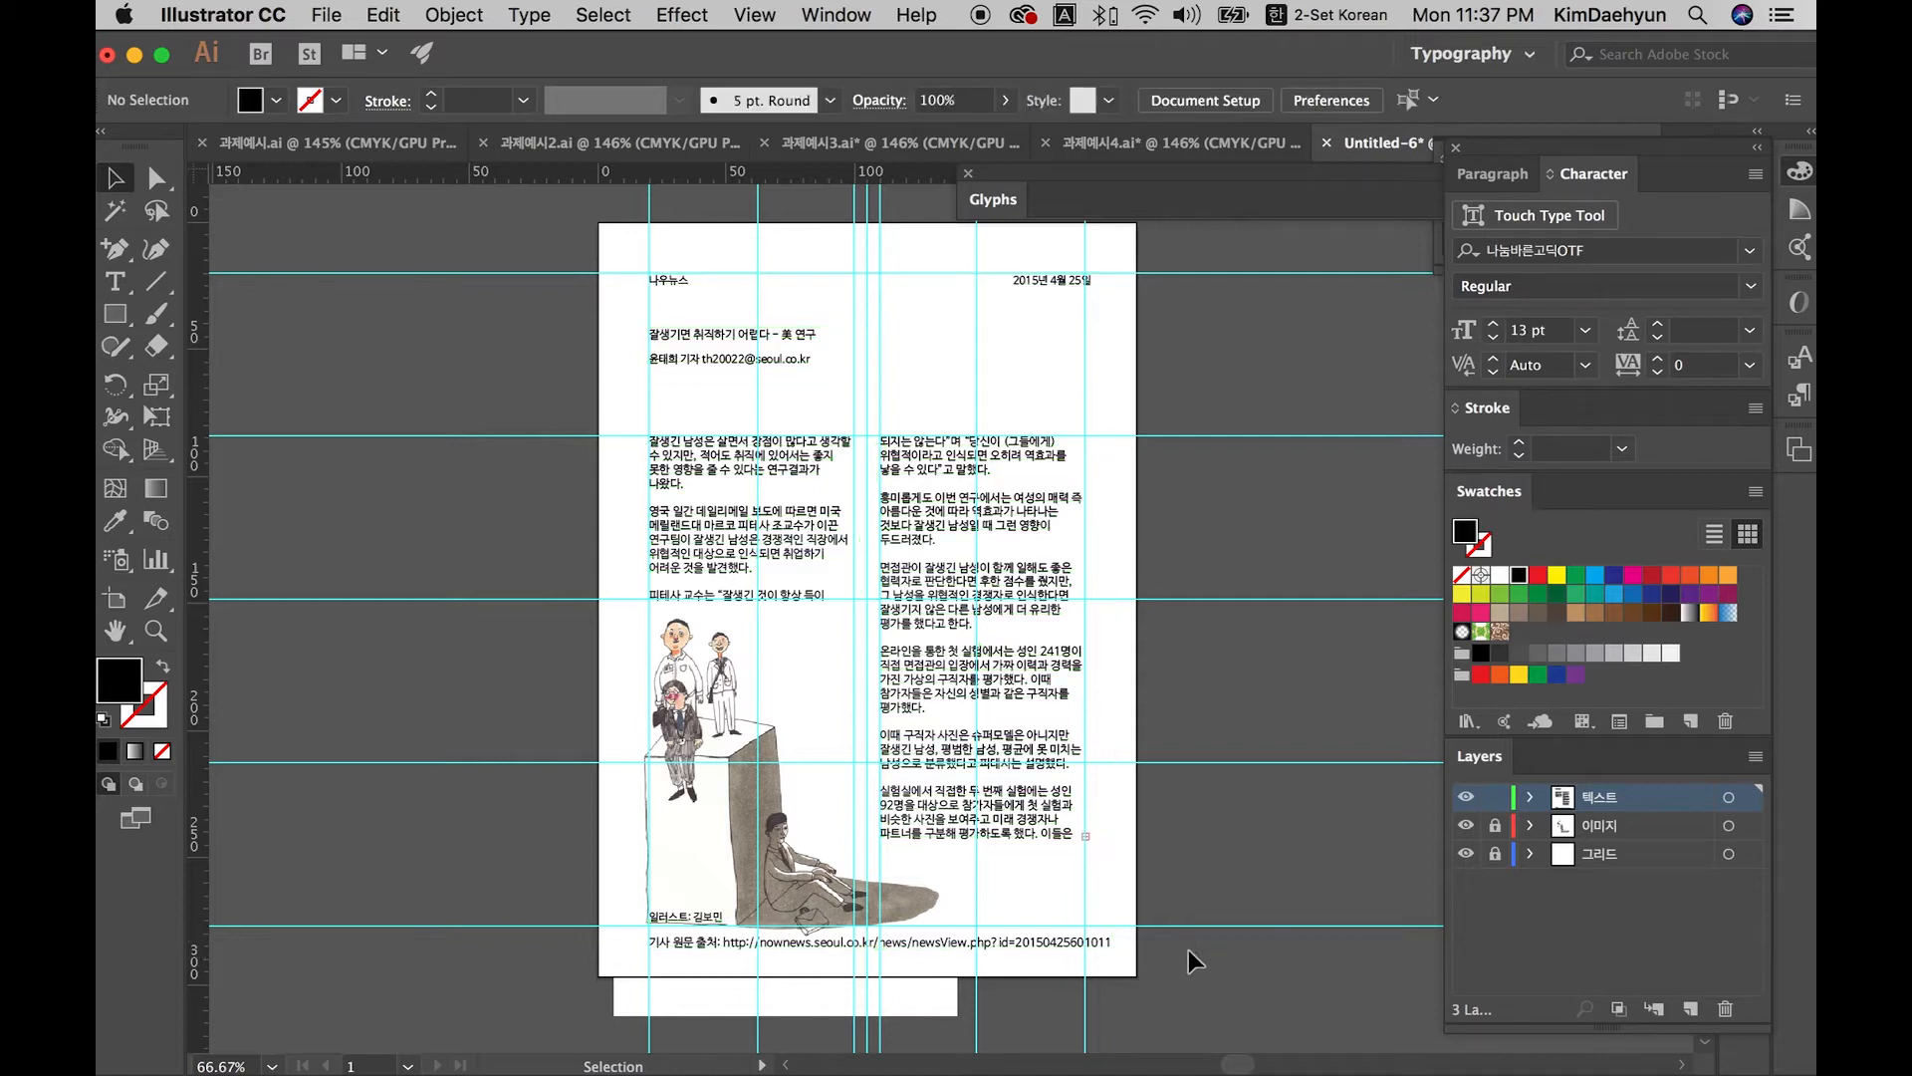
{"action": "left_click_drag", "start_coordinate": [561, 228], "coordinate": [554, 240]}
{"action": "left_click", "coordinate": [1191, 299]}
Step: Switch to Chrome and bring up the Naver Hangeul font page (hangeul.naver.com/font) in an enlarged browser window
{"action": "key", "text": "super+Tab"}
{"action": "key", "text": "super+Tab"}
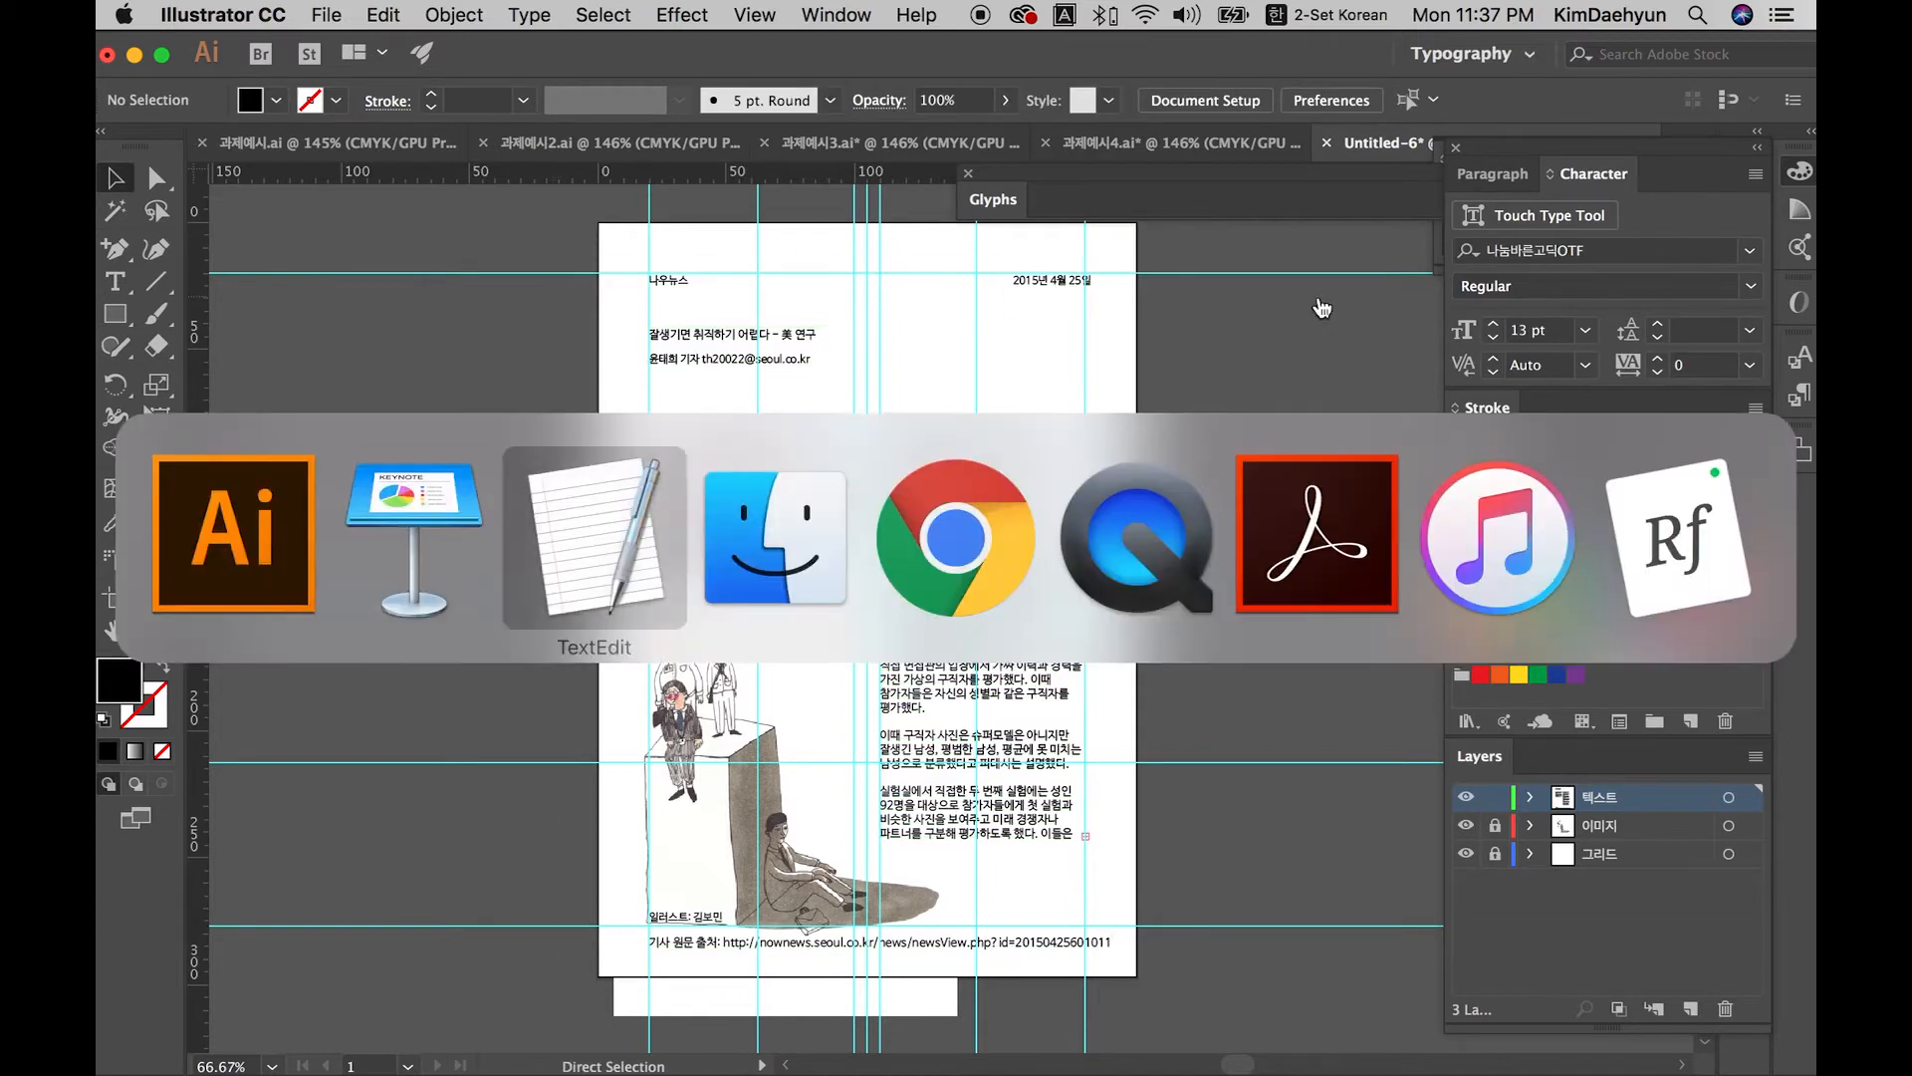
{"action": "key", "text": "super+Tab"}
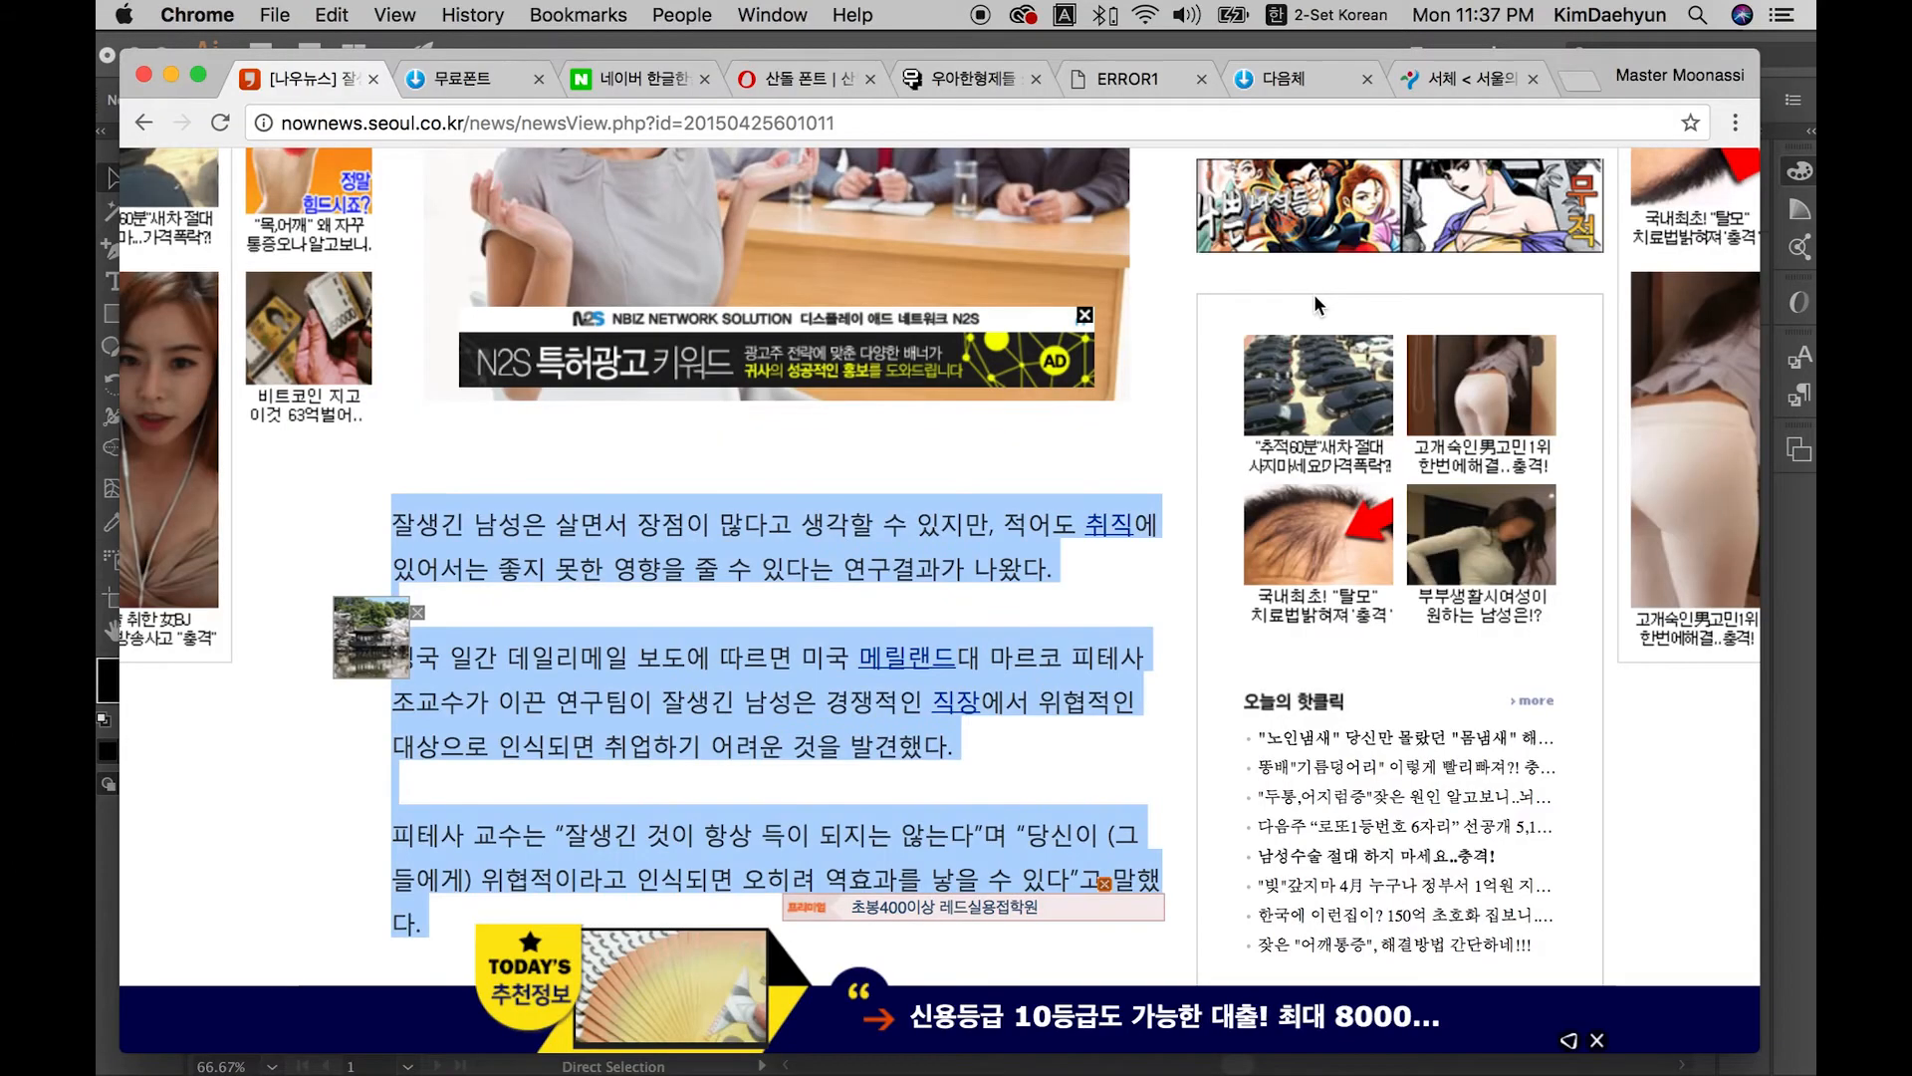
{"action": "left_click_drag", "start_coordinate": [458, 54], "coordinate": [437, 42]}
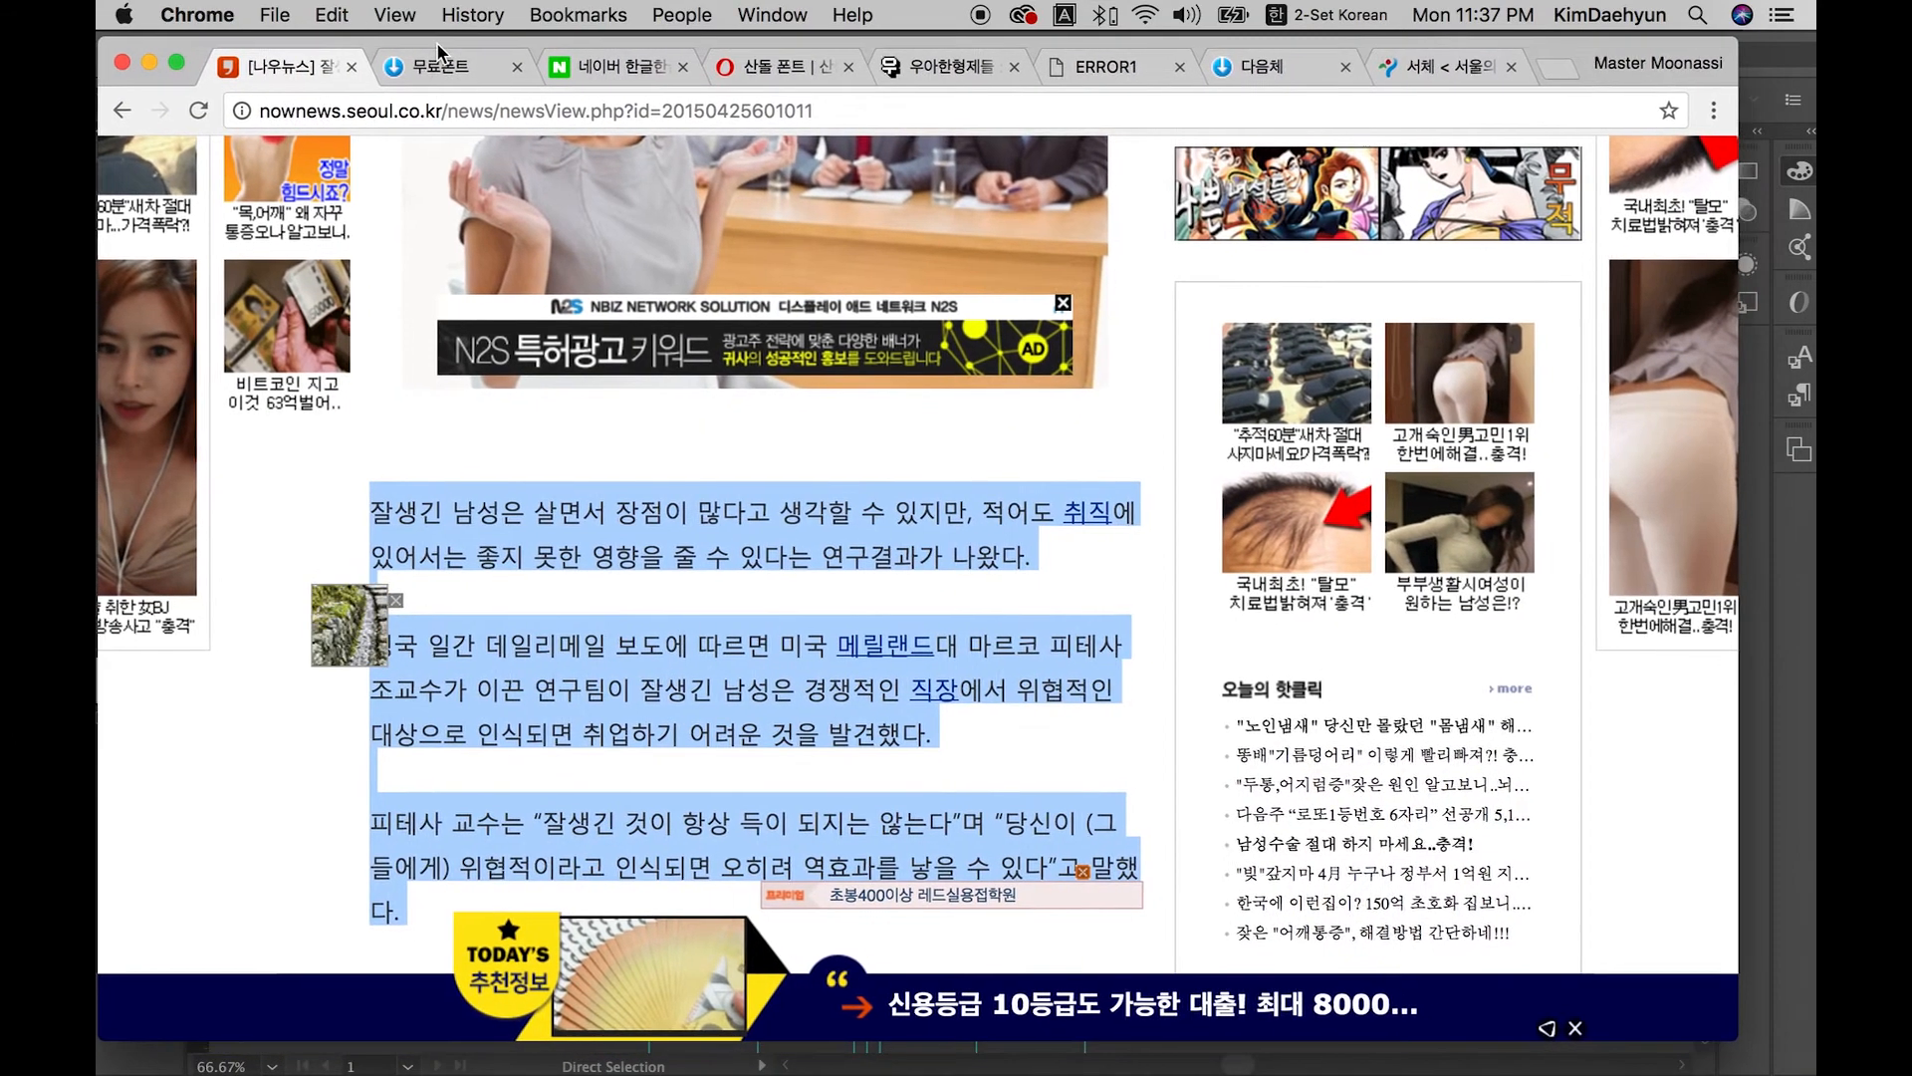
{"action": "left_click_drag", "start_coordinate": [1735, 1041], "coordinate": [1769, 1060]}
{"action": "left_click", "coordinate": [639, 64]}
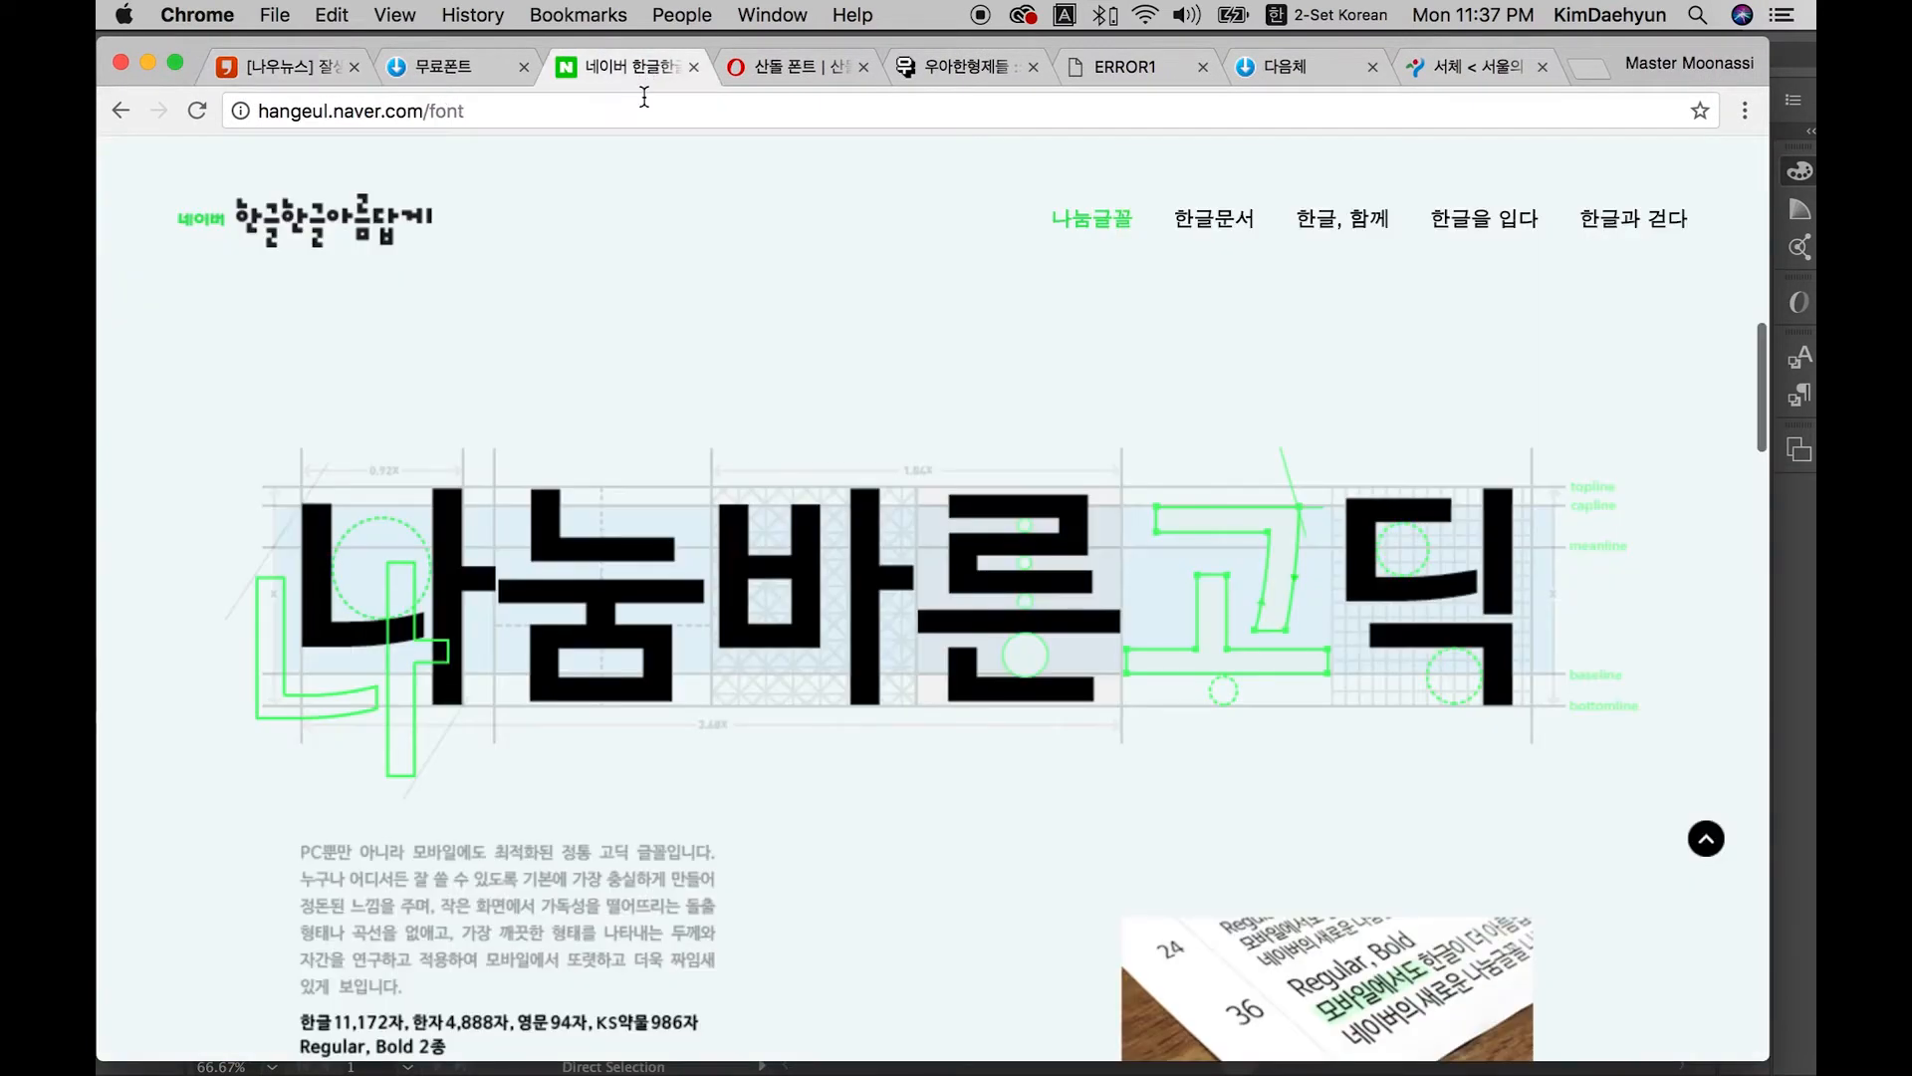
Step: Examine the Nanum typefaces on the Naver font page, from 나눔바른고딕 and its TTF and OTF packages down to the eco fonts
{"action": "scroll", "coordinate": [671, 315], "scroll_direction": "down", "scroll_amount": 20}
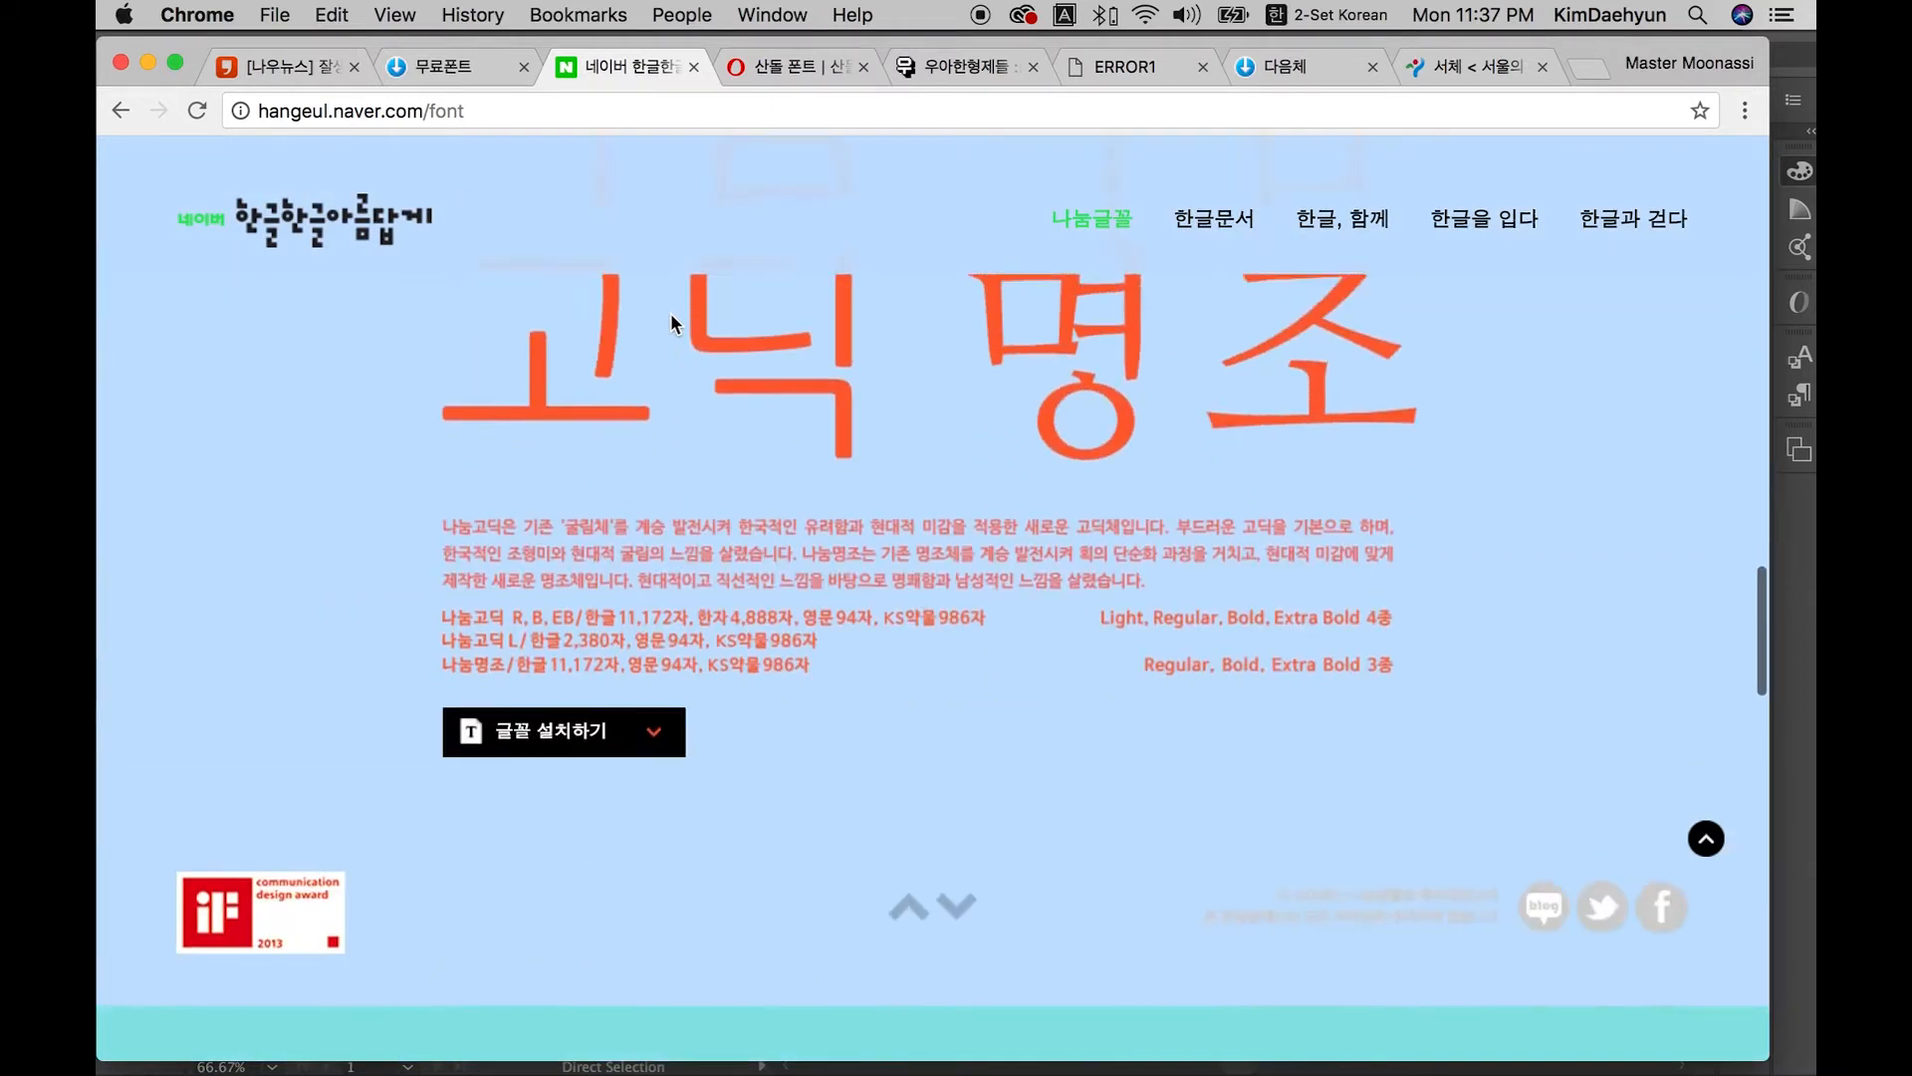
{"action": "scroll", "coordinate": [671, 315], "scroll_direction": "up", "scroll_amount": 20}
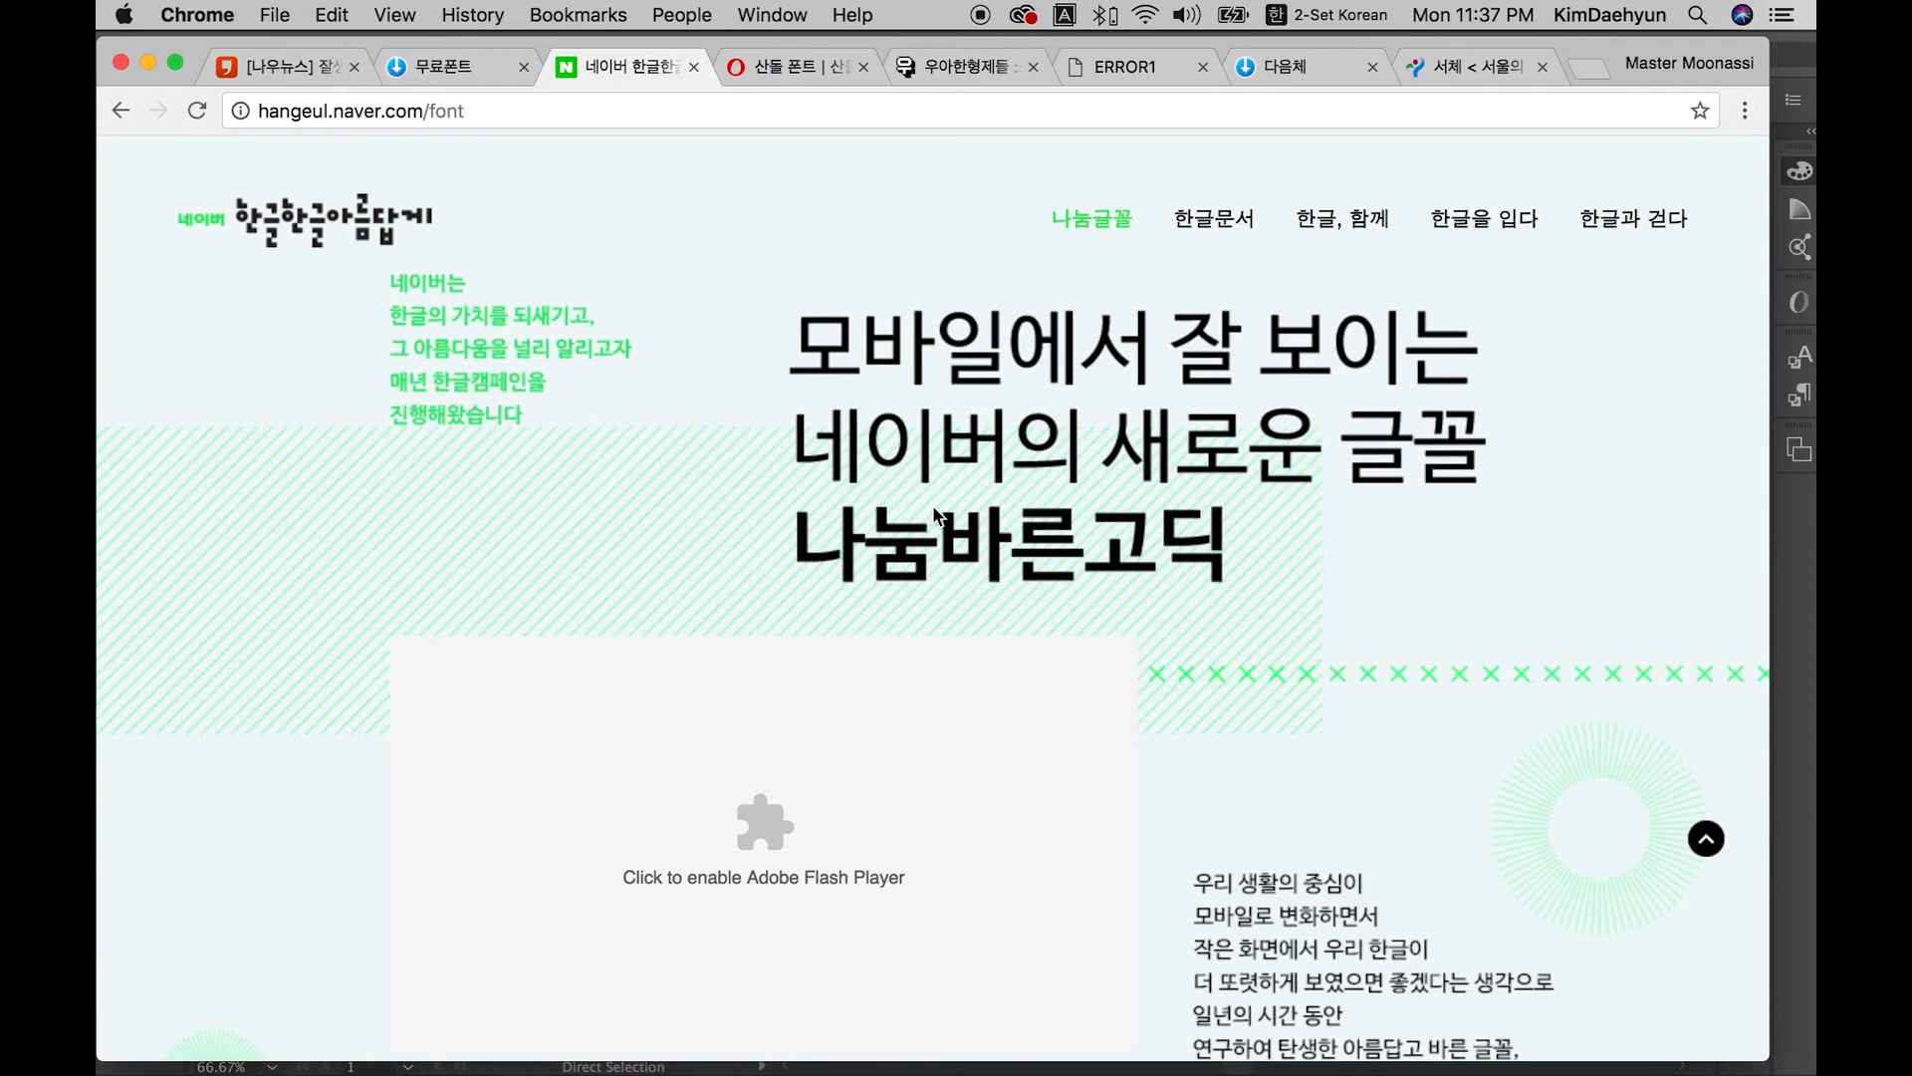
{"action": "scroll", "coordinate": [944, 510], "scroll_direction": "down", "scroll_amount": 3}
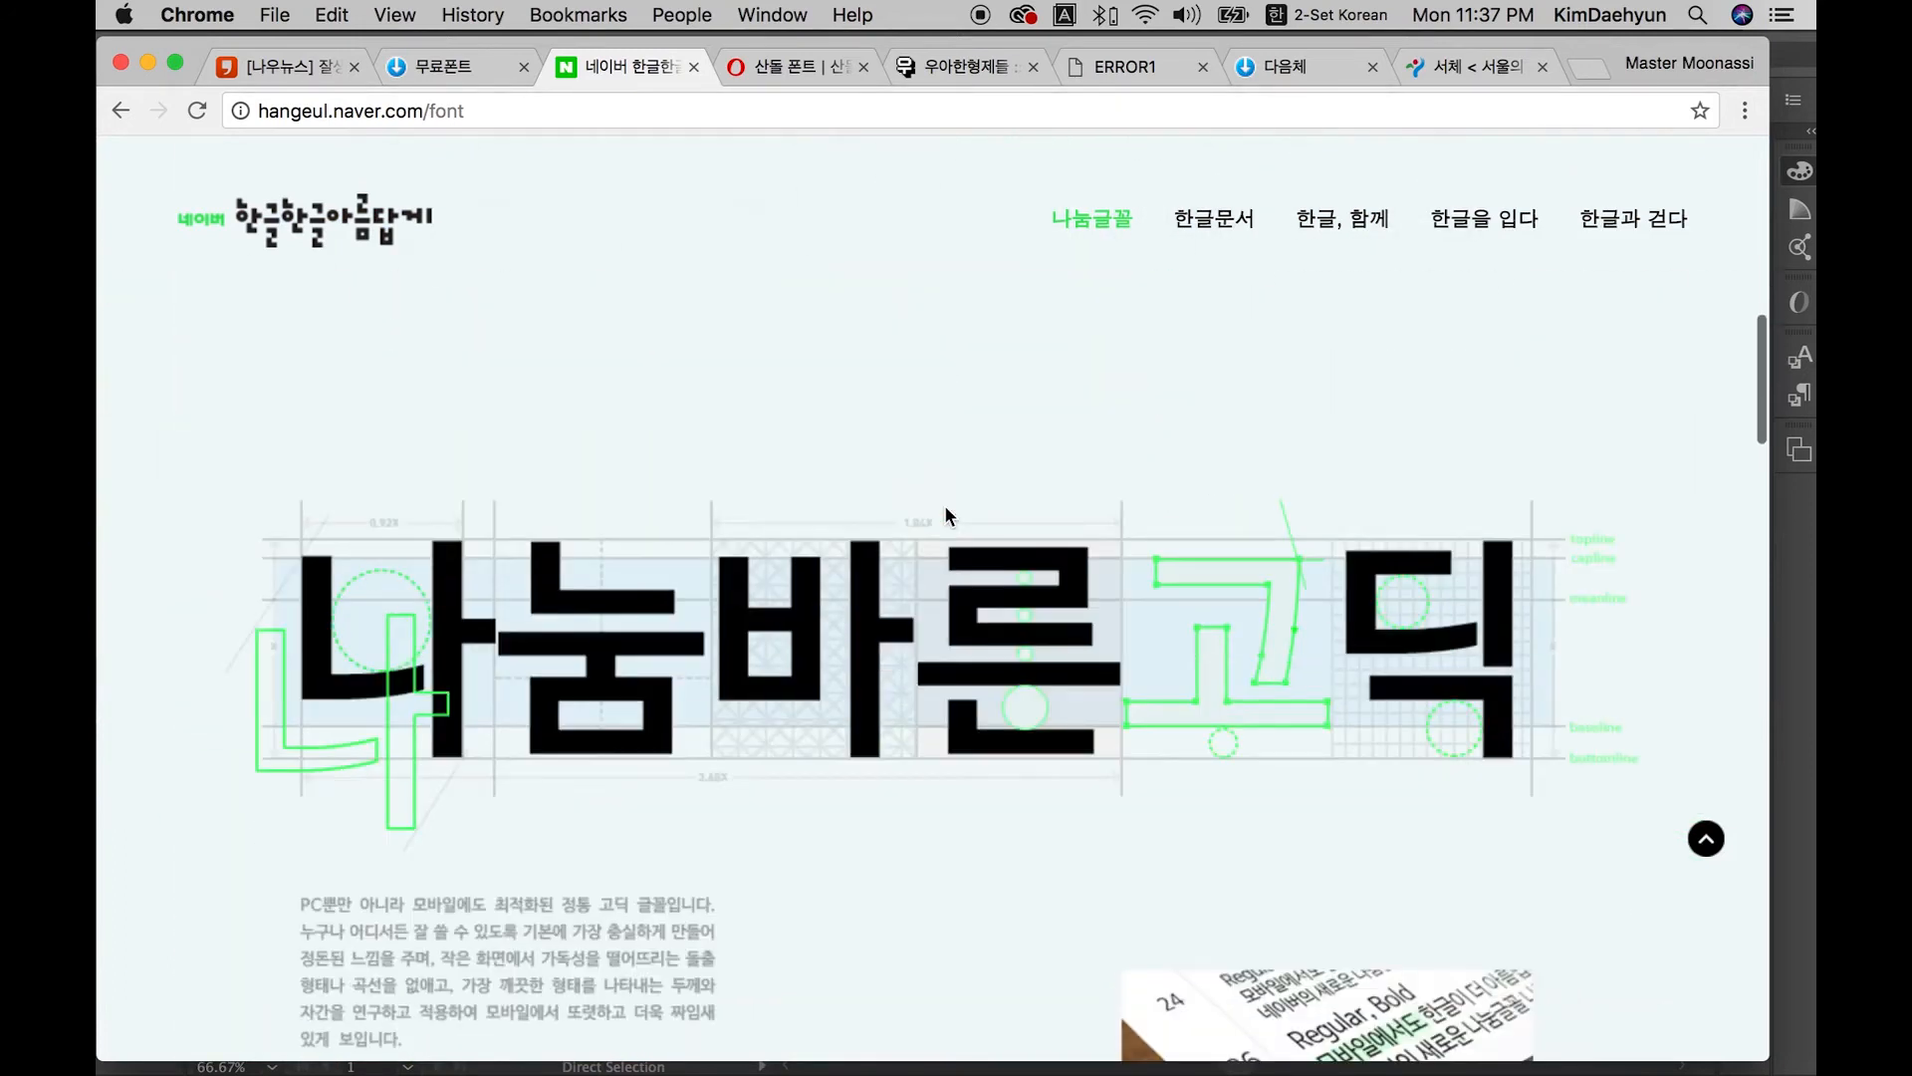
{"action": "scroll", "coordinate": [944, 510], "scroll_direction": "up", "scroll_amount": 3}
{"action": "scroll", "coordinate": [943, 505], "scroll_direction": "down", "scroll_amount": 3}
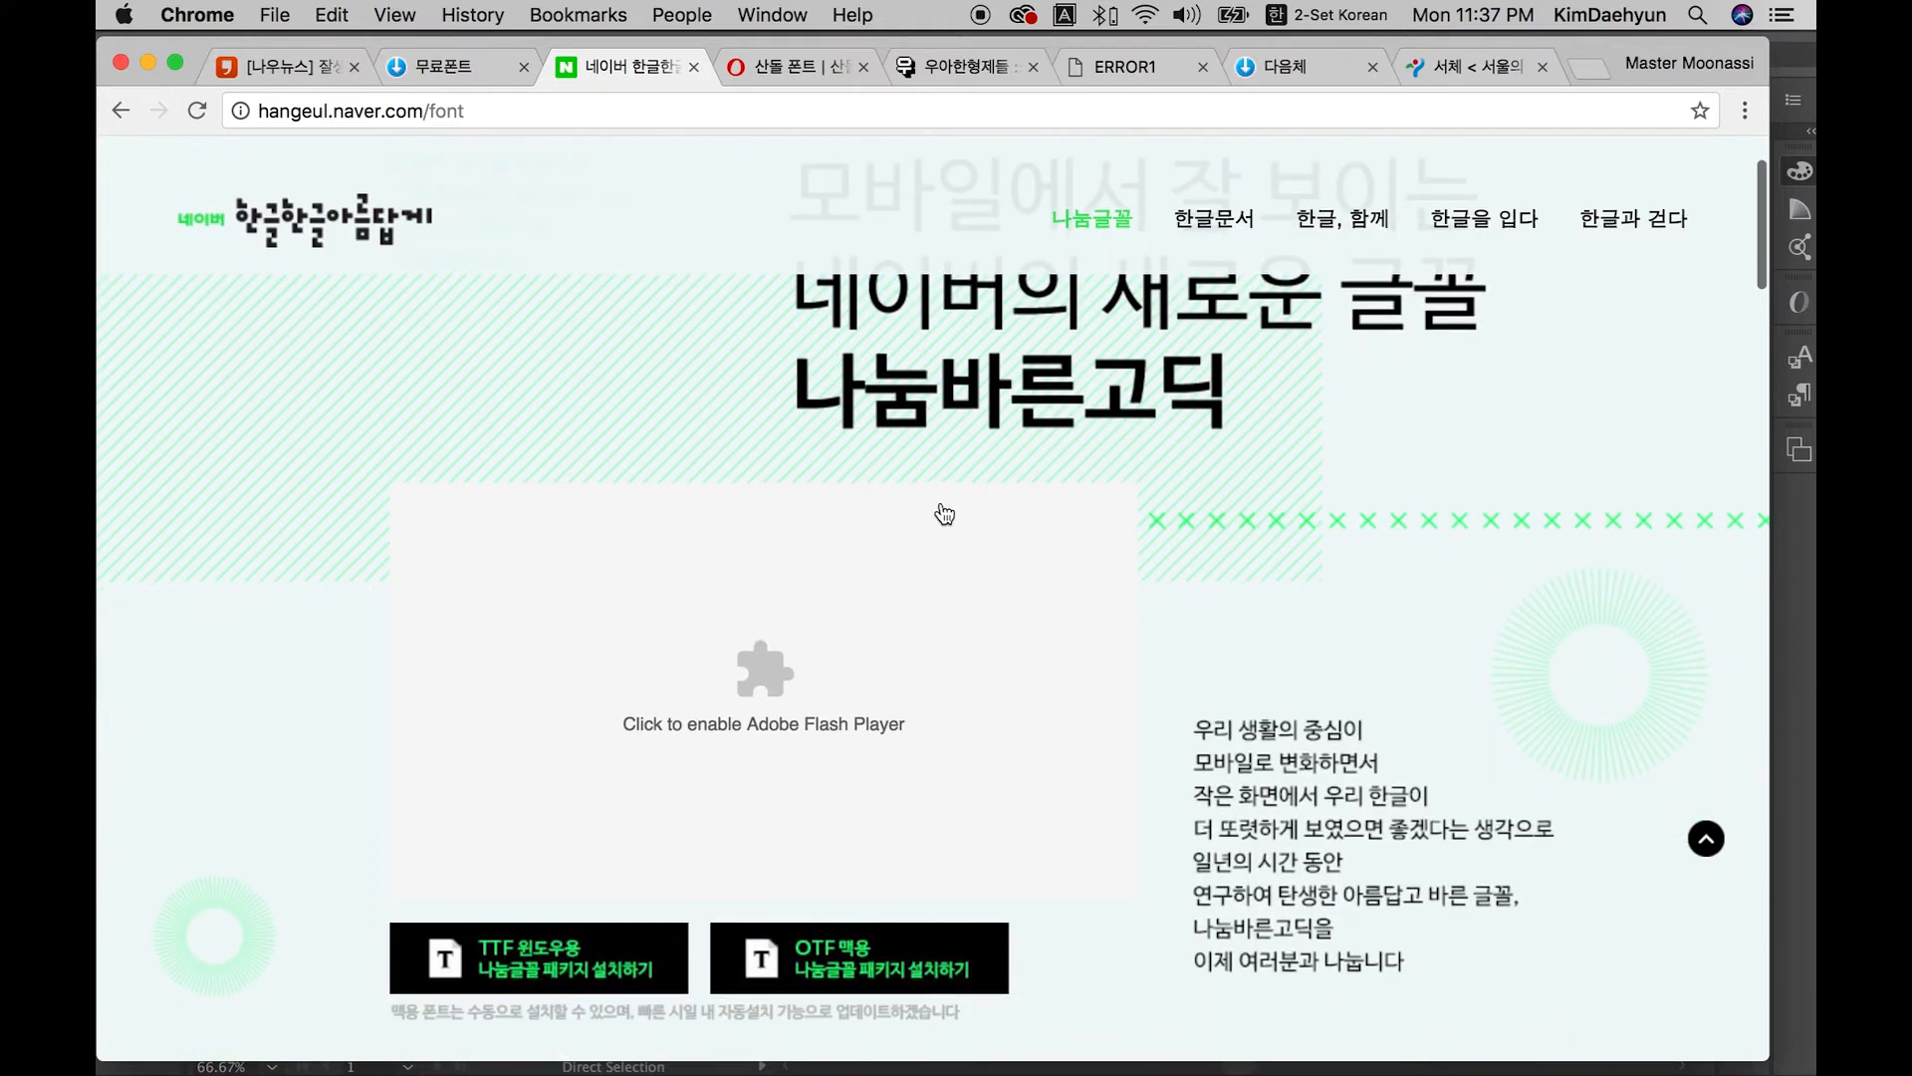
{"action": "scroll", "coordinate": [877, 891], "scroll_direction": "down", "scroll_amount": 5}
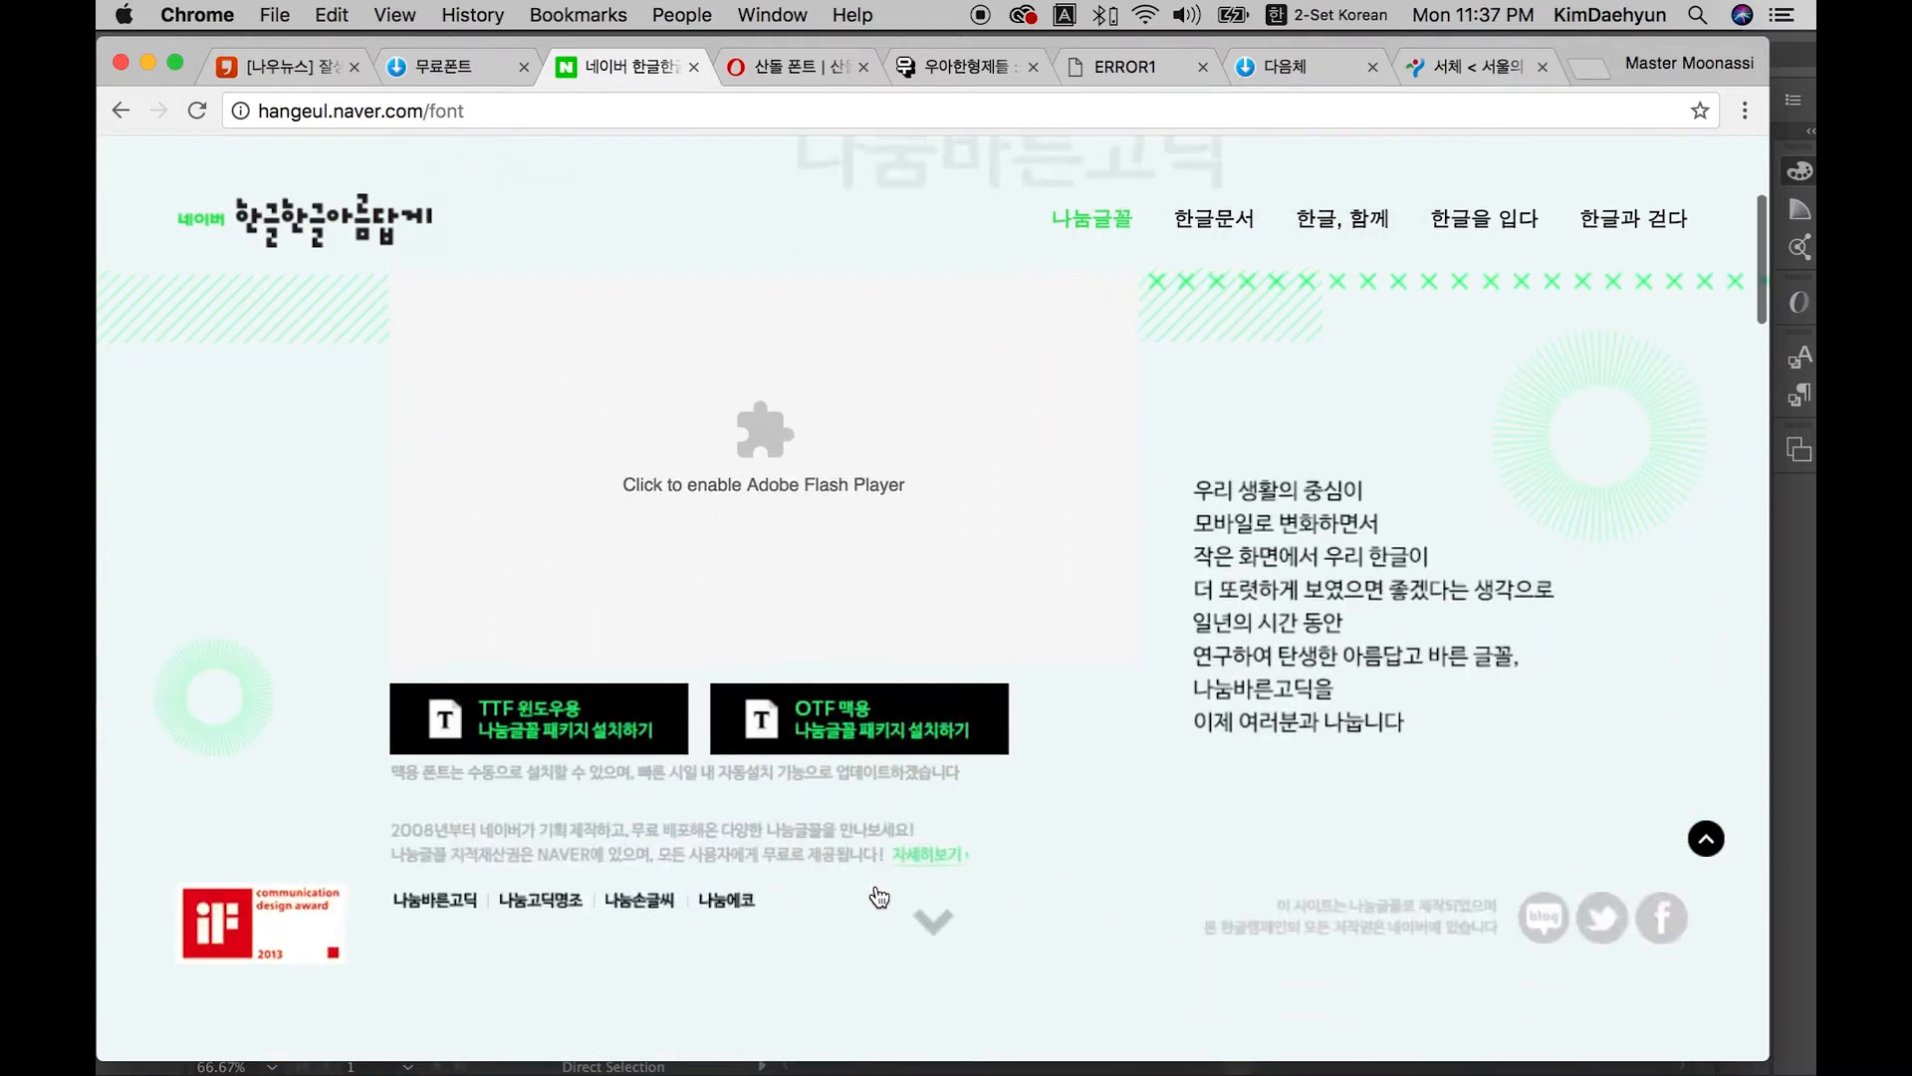
{"action": "scroll", "coordinate": [882, 876], "scroll_direction": "up", "scroll_amount": 7}
{"action": "scroll", "coordinate": [882, 877], "scroll_direction": "down", "scroll_amount": 2}
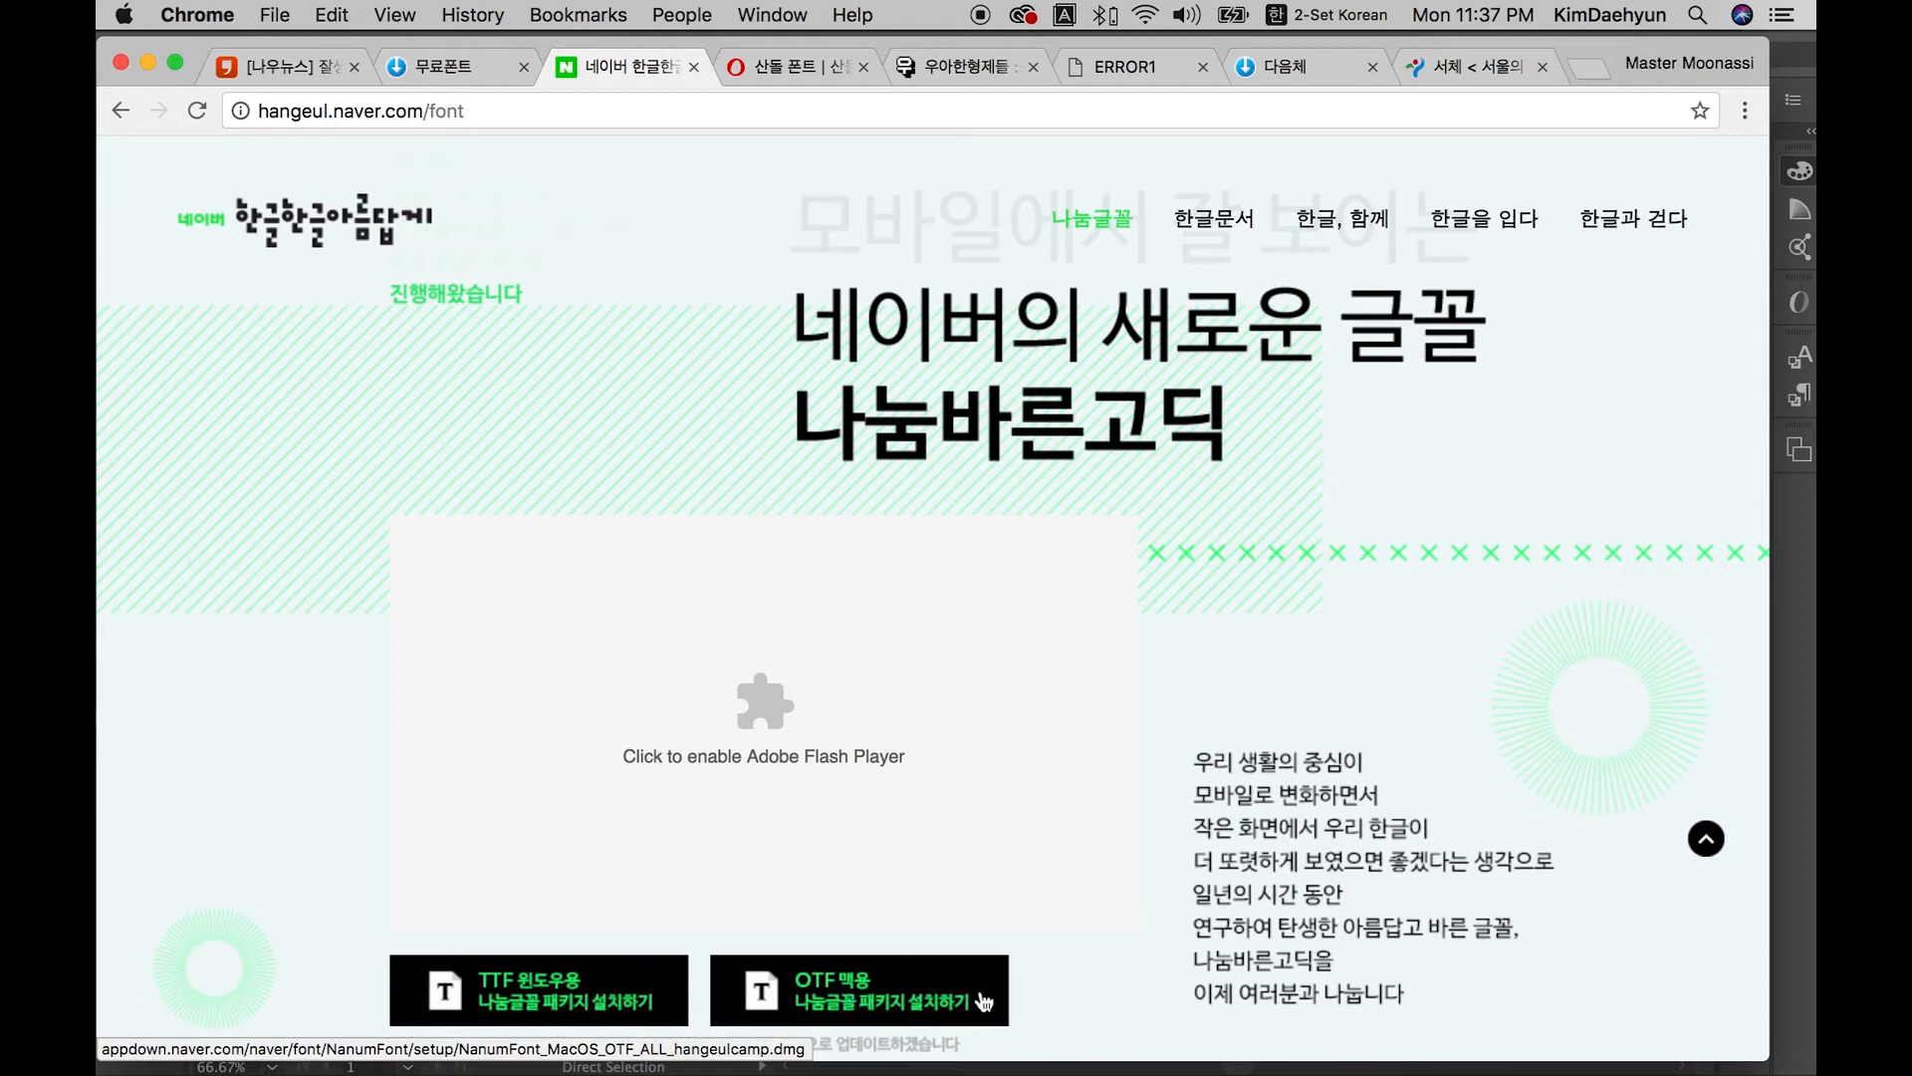
{"action": "scroll", "coordinate": [816, 317], "scroll_direction": "down", "scroll_amount": 5}
{"action": "scroll", "coordinate": [810, 311], "scroll_direction": "down", "scroll_amount": 10}
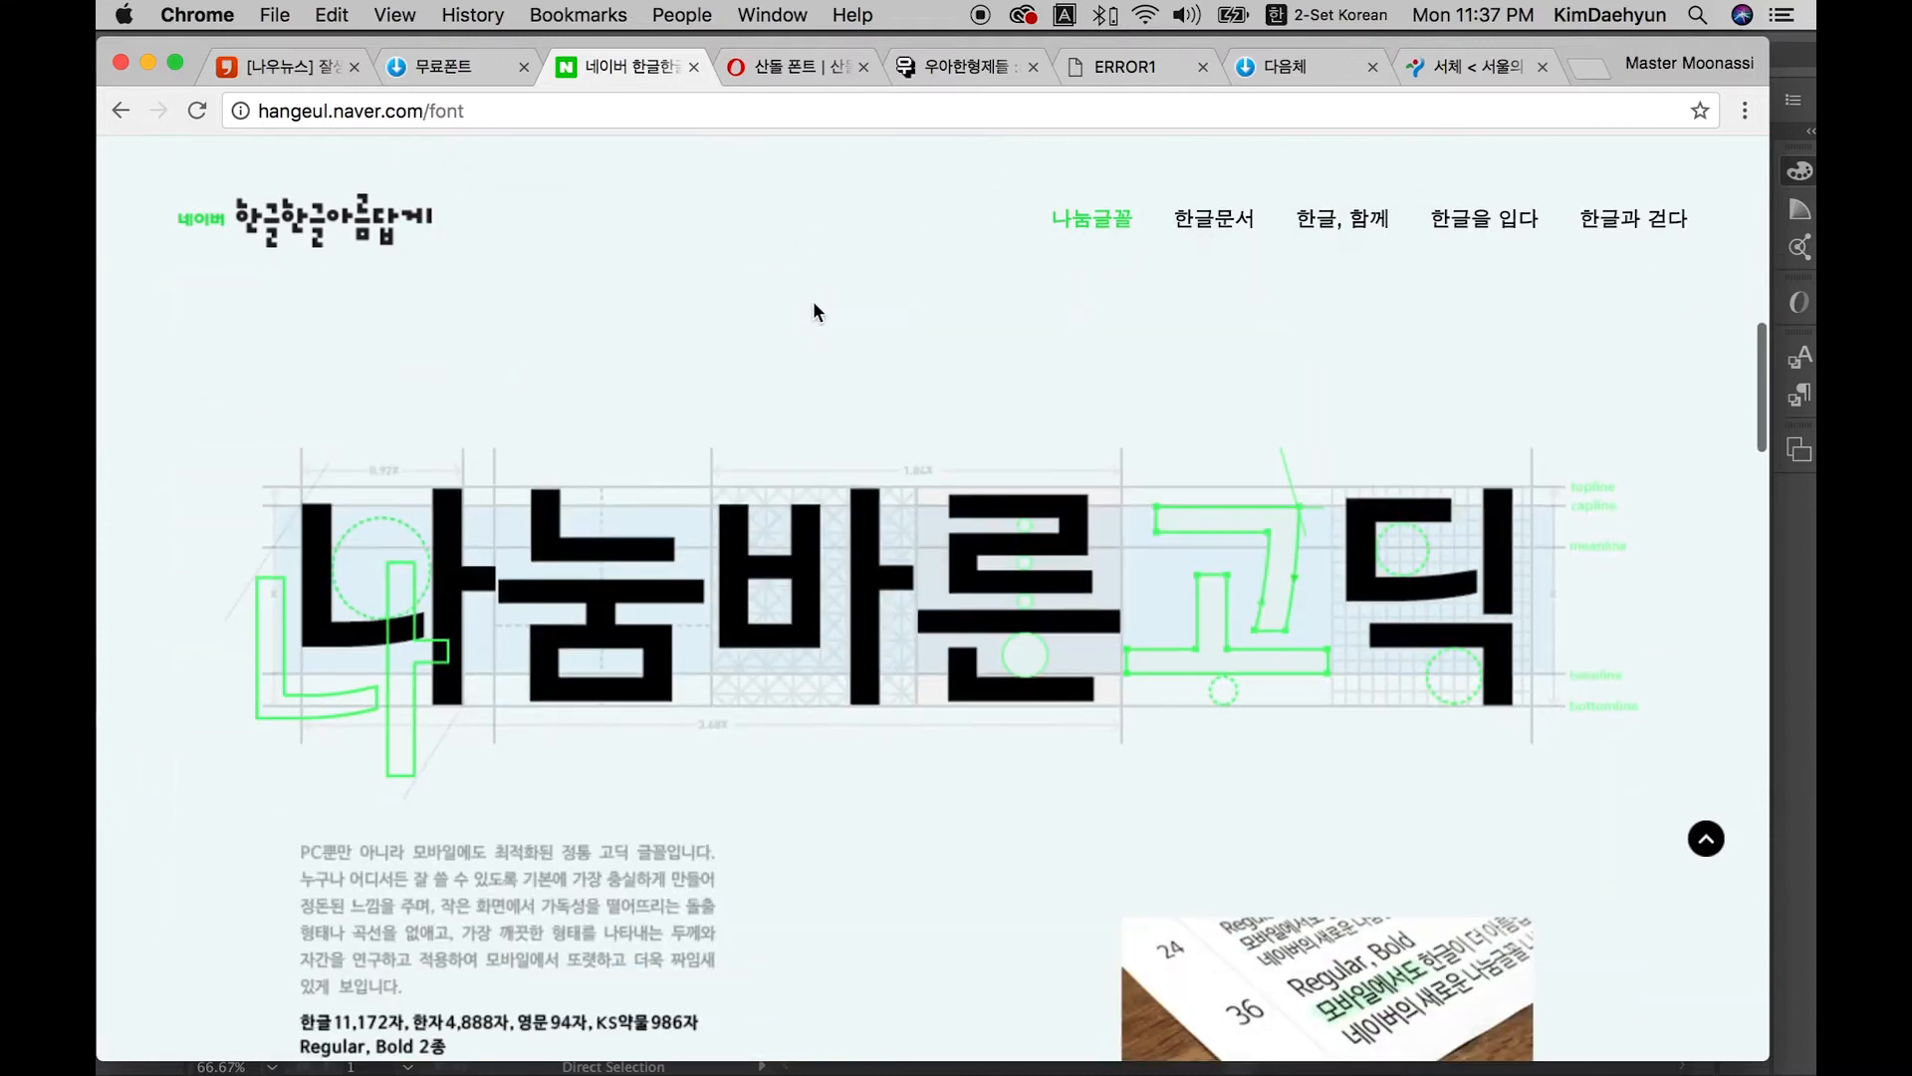
{"action": "scroll", "coordinate": [813, 300], "scroll_direction": "down", "scroll_amount": 10}
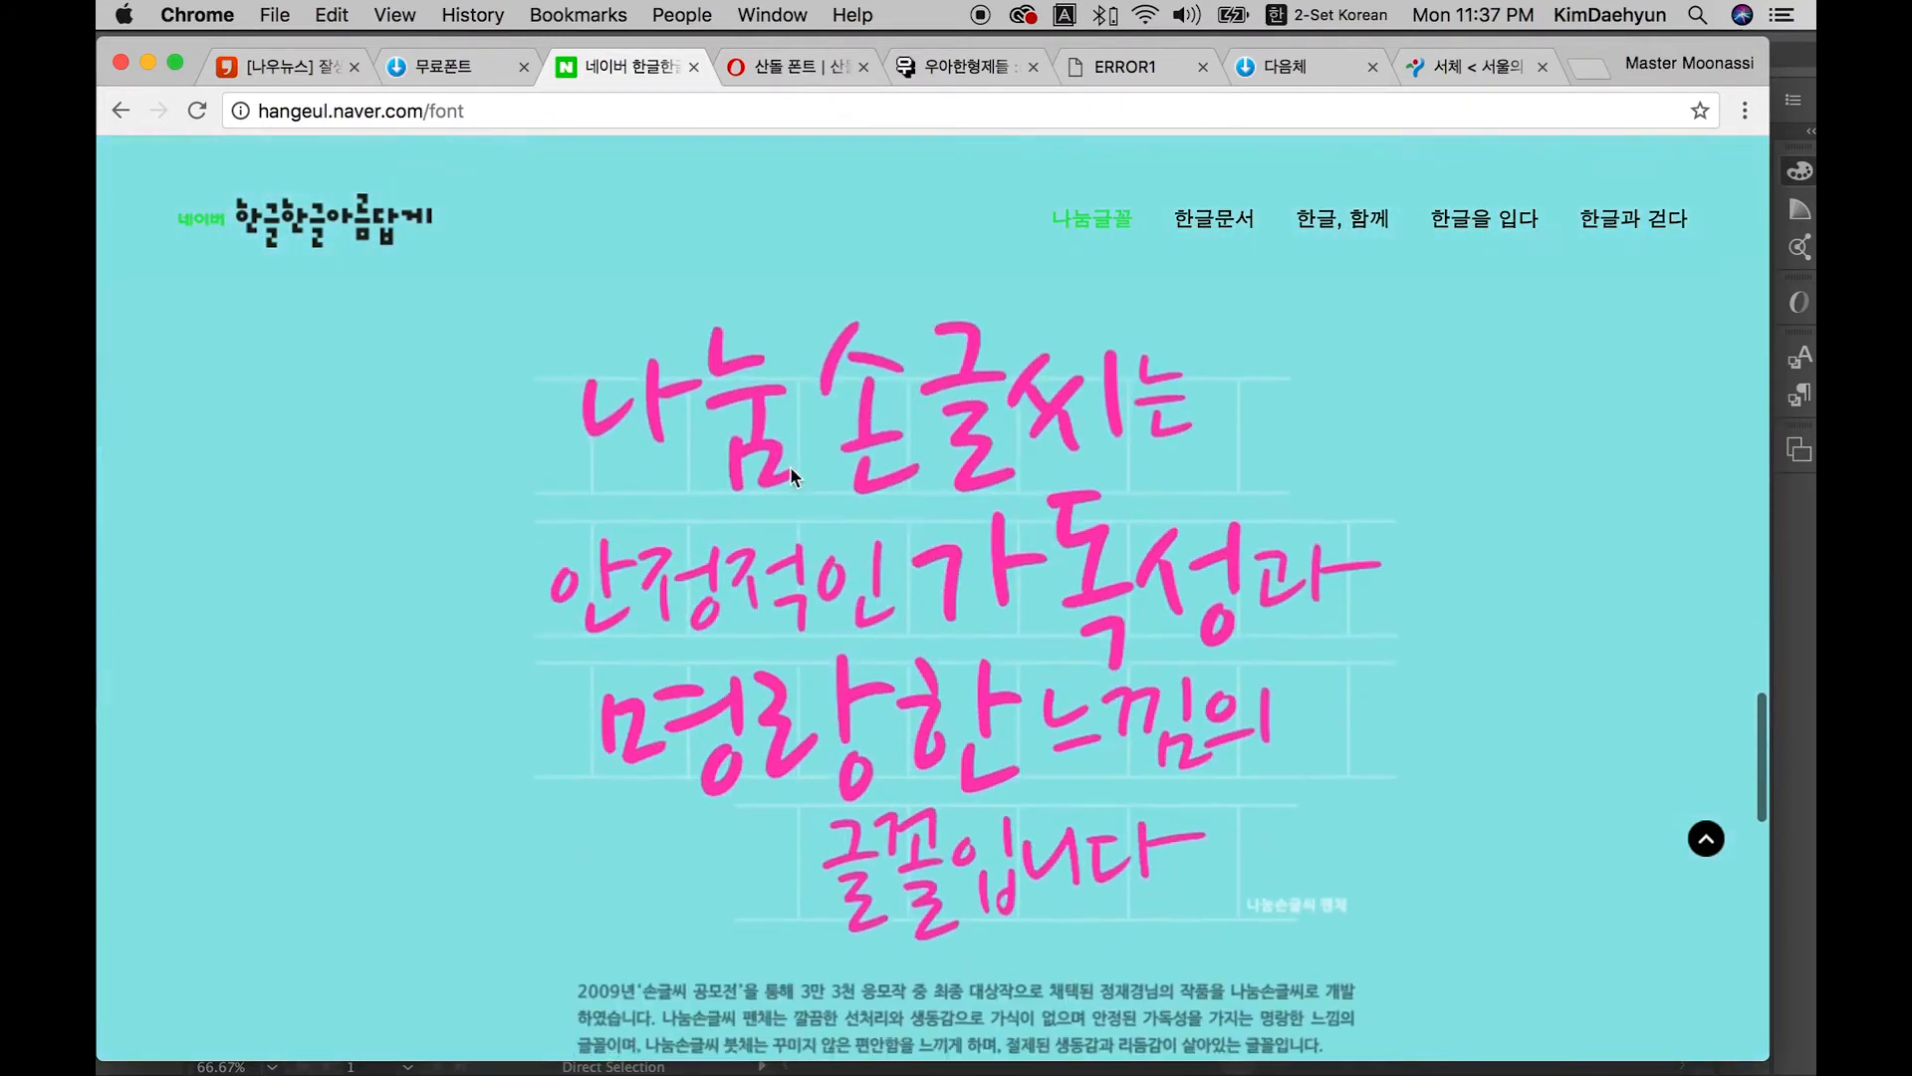
{"action": "scroll", "coordinate": [768, 434], "scroll_direction": "down", "scroll_amount": 5}
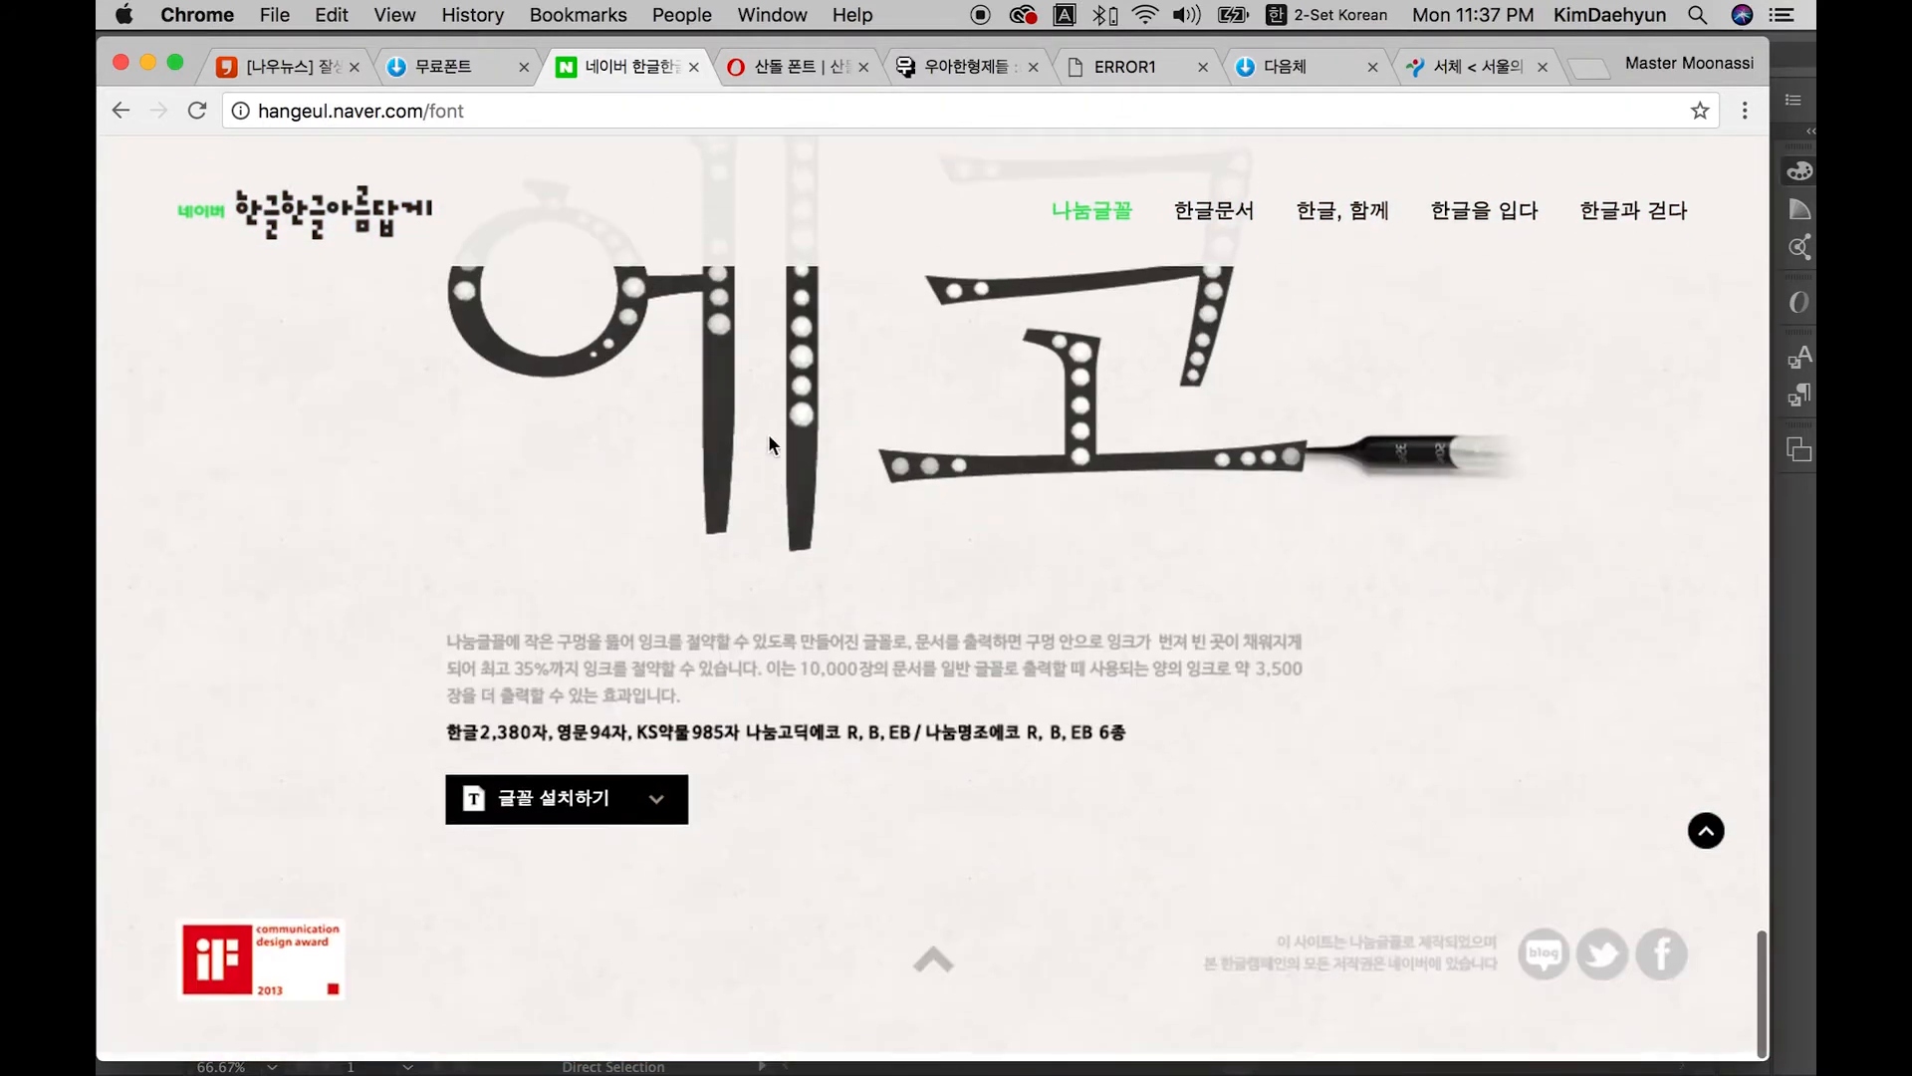
Step: Bring up the Woowahan free fonts page and examine the 배달의민족 typefaces from 기랑해랑체 down to 한나는열한살체
{"action": "left_click", "coordinate": [772, 63]}
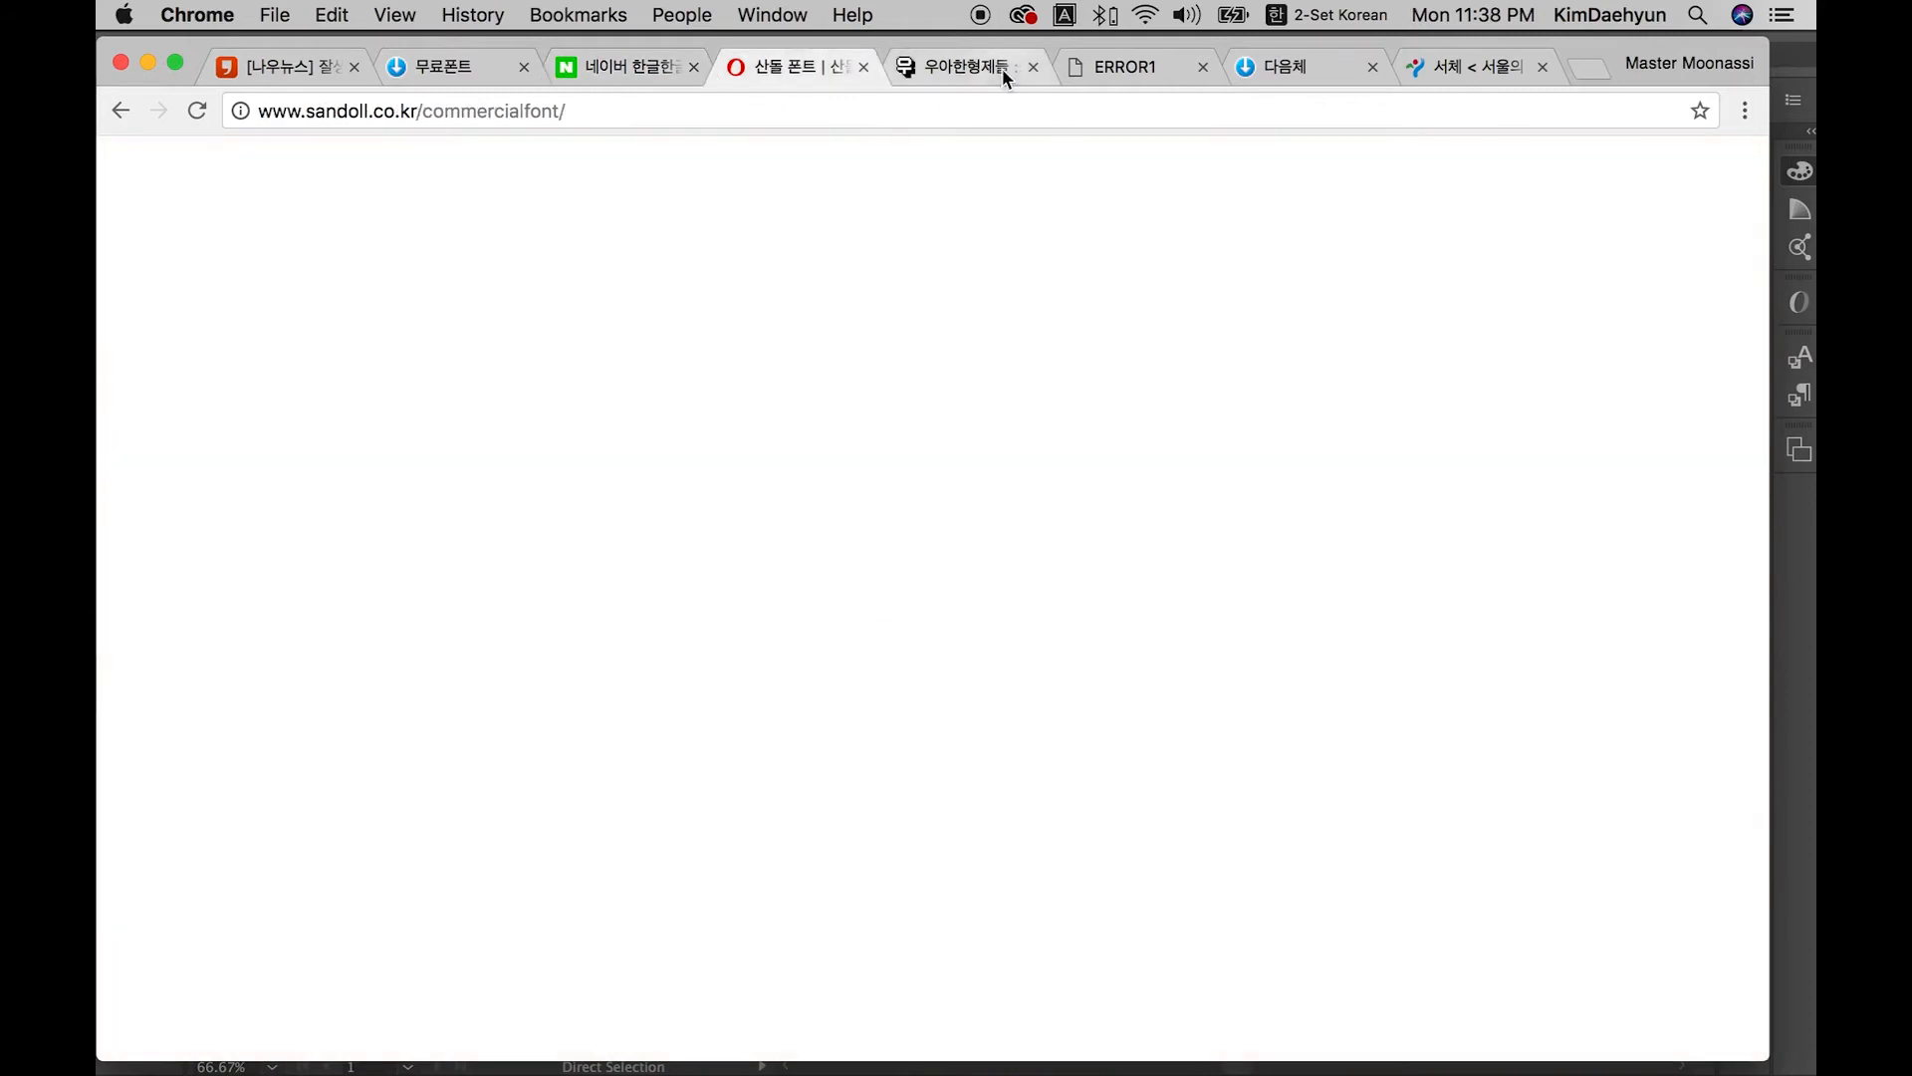
{"action": "left_click", "coordinate": [996, 68]}
{"action": "scroll", "coordinate": [908, 241], "scroll_direction": "up", "scroll_amount": 5}
{"action": "scroll", "coordinate": [908, 241], "scroll_direction": "up", "scroll_amount": 10}
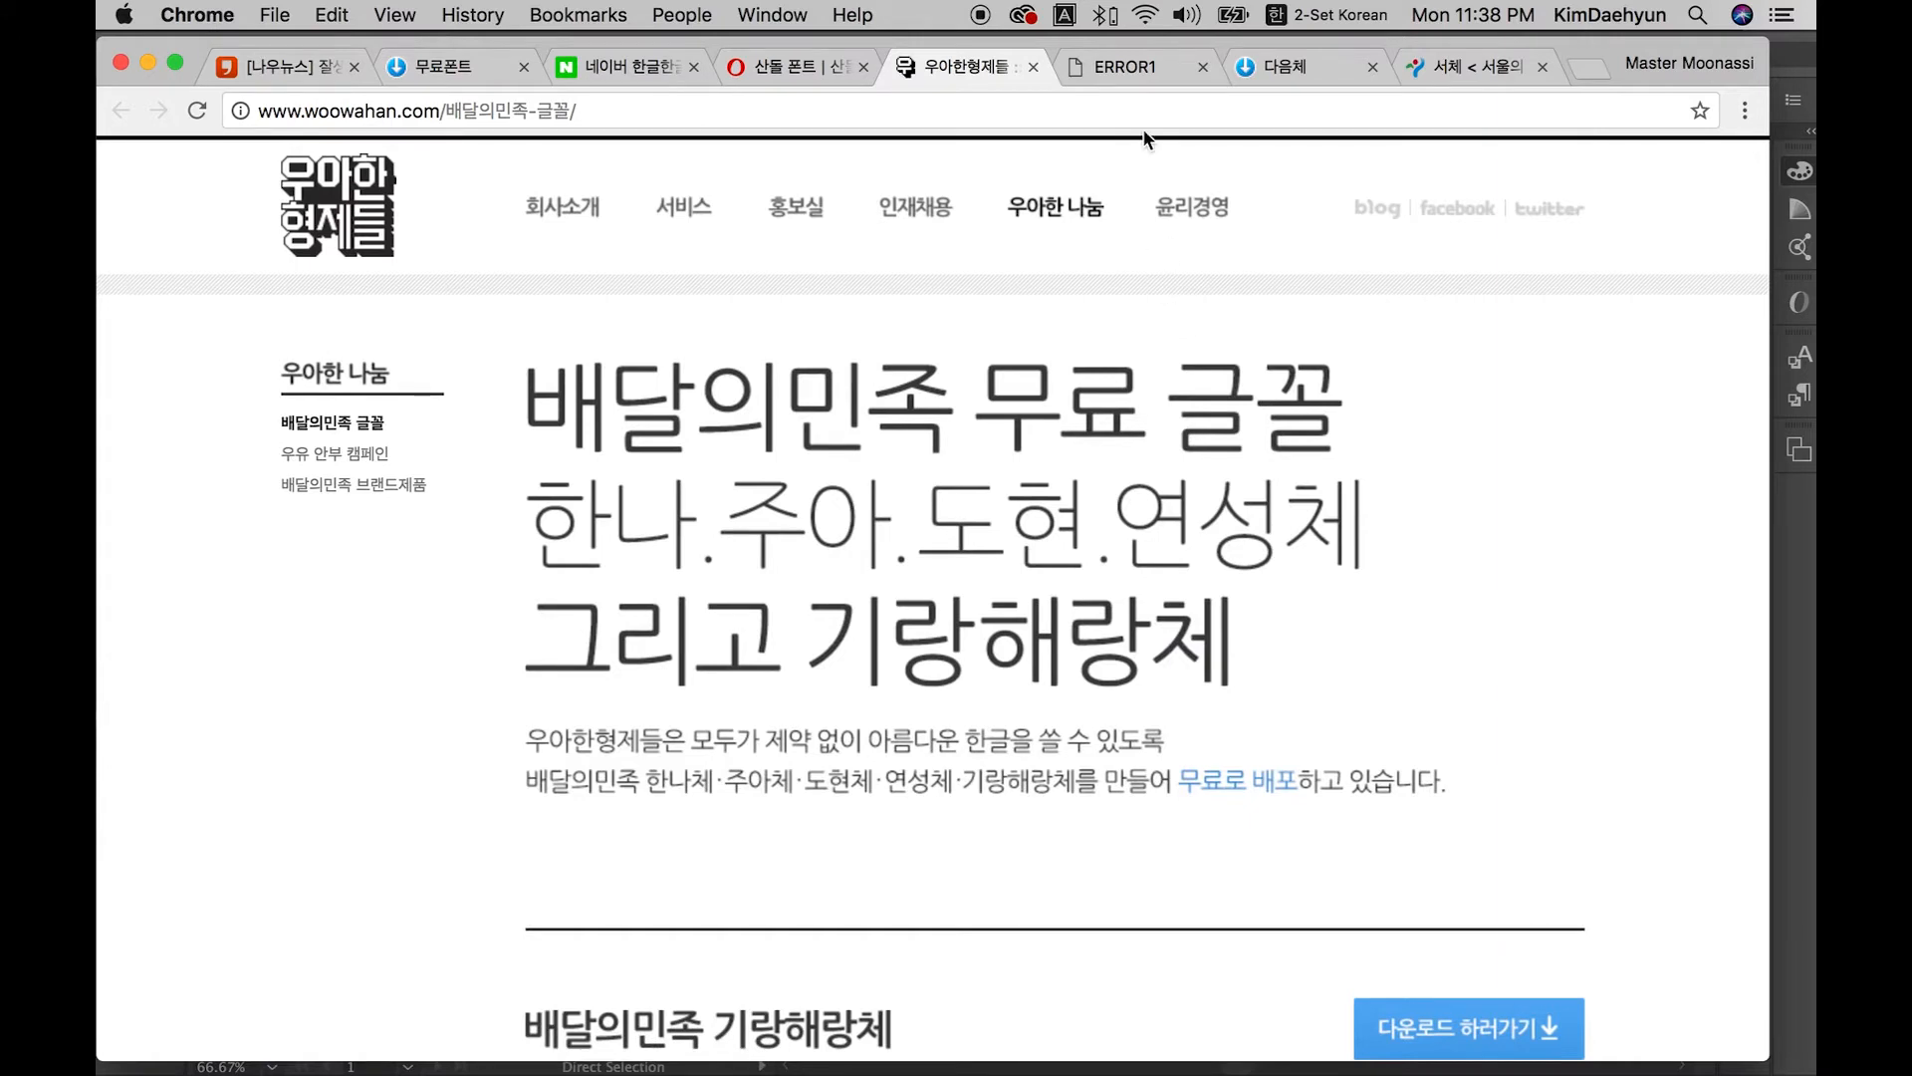
{"action": "scroll", "coordinate": [851, 523], "scroll_direction": "down", "scroll_amount": 8}
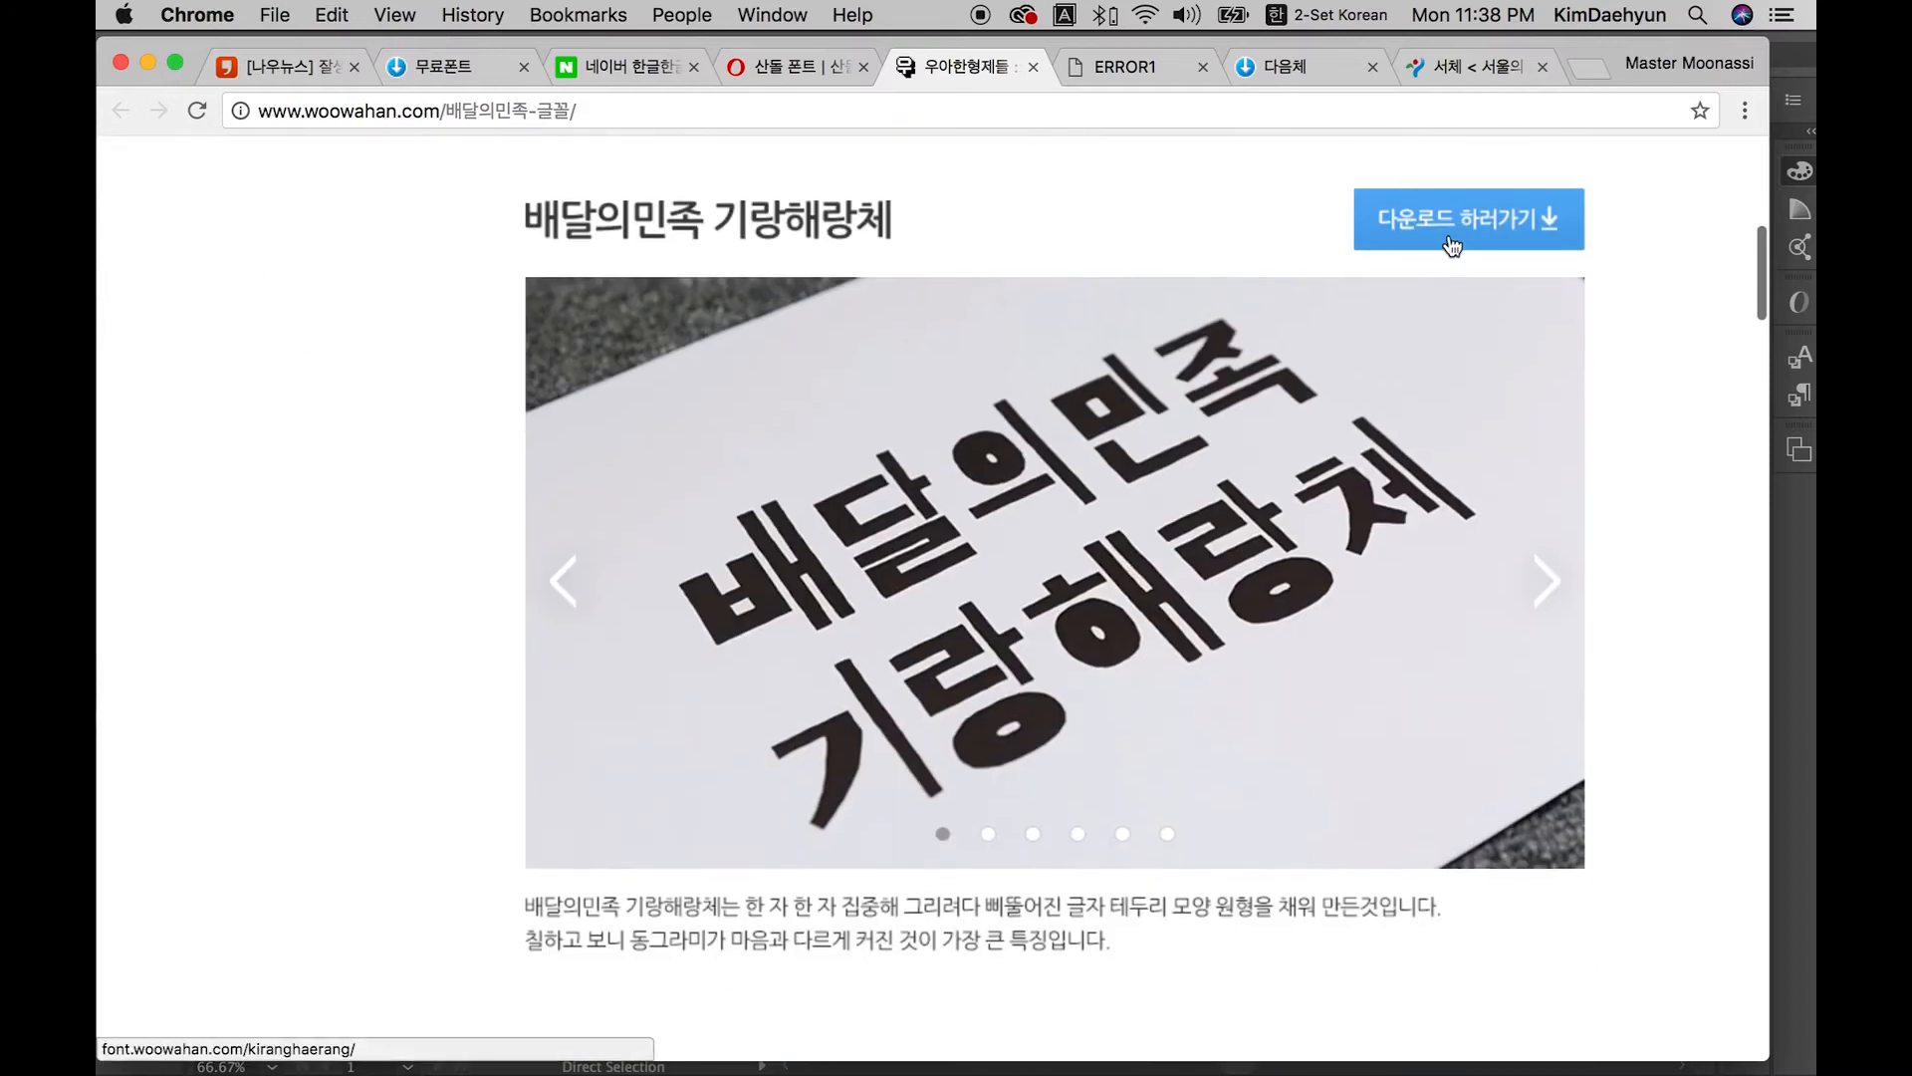
{"action": "scroll", "coordinate": [1442, 255], "scroll_direction": "down", "scroll_amount": 10}
{"action": "scroll", "coordinate": [1418, 464], "scroll_direction": "down", "scroll_amount": 20}
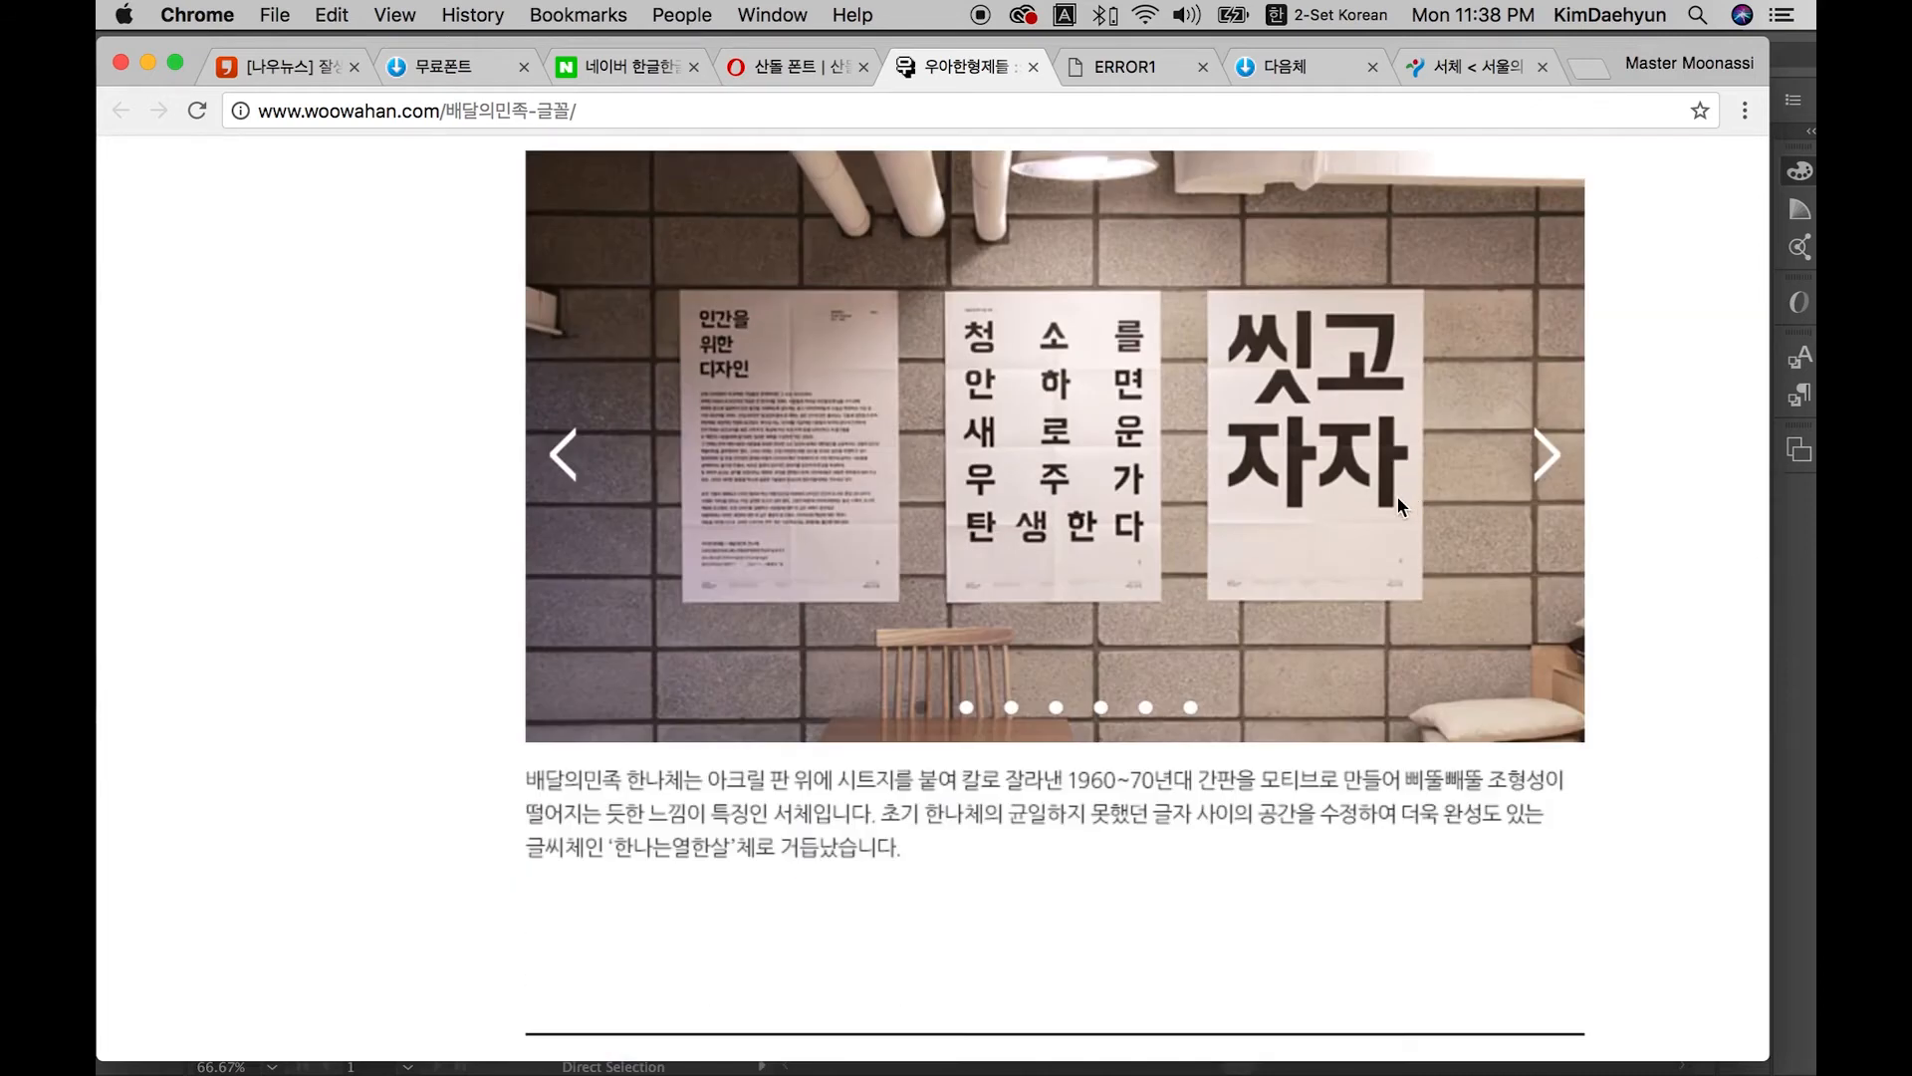
{"action": "scroll", "coordinate": [1398, 503], "scroll_direction": "down", "scroll_amount": 8}
{"action": "scroll", "coordinate": [1400, 487], "scroll_direction": "up", "scroll_amount": 8}
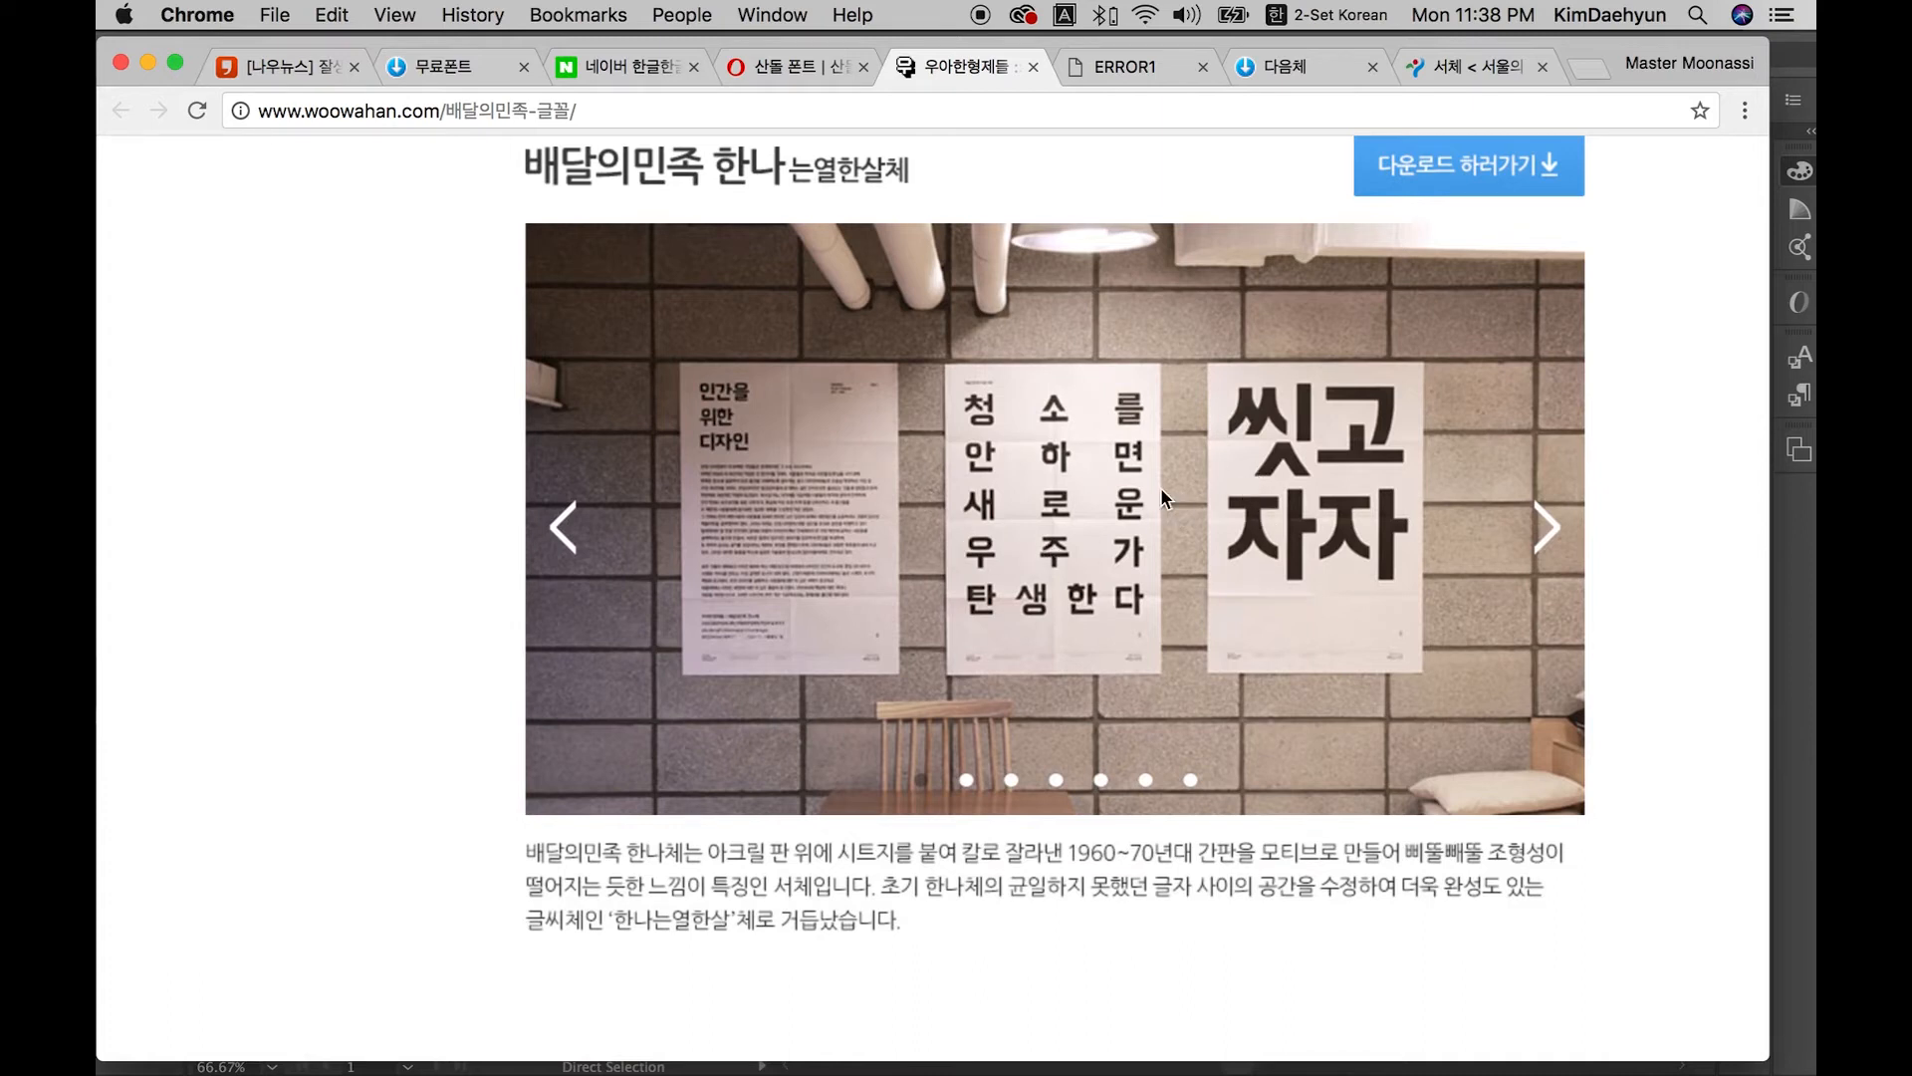
Step: Bring up the Amorepacific error page and go from it to the site's main page
{"action": "left_click", "coordinate": [1115, 71]}
{"action": "scroll", "coordinate": [856, 169], "scroll_direction": "down", "scroll_amount": 3}
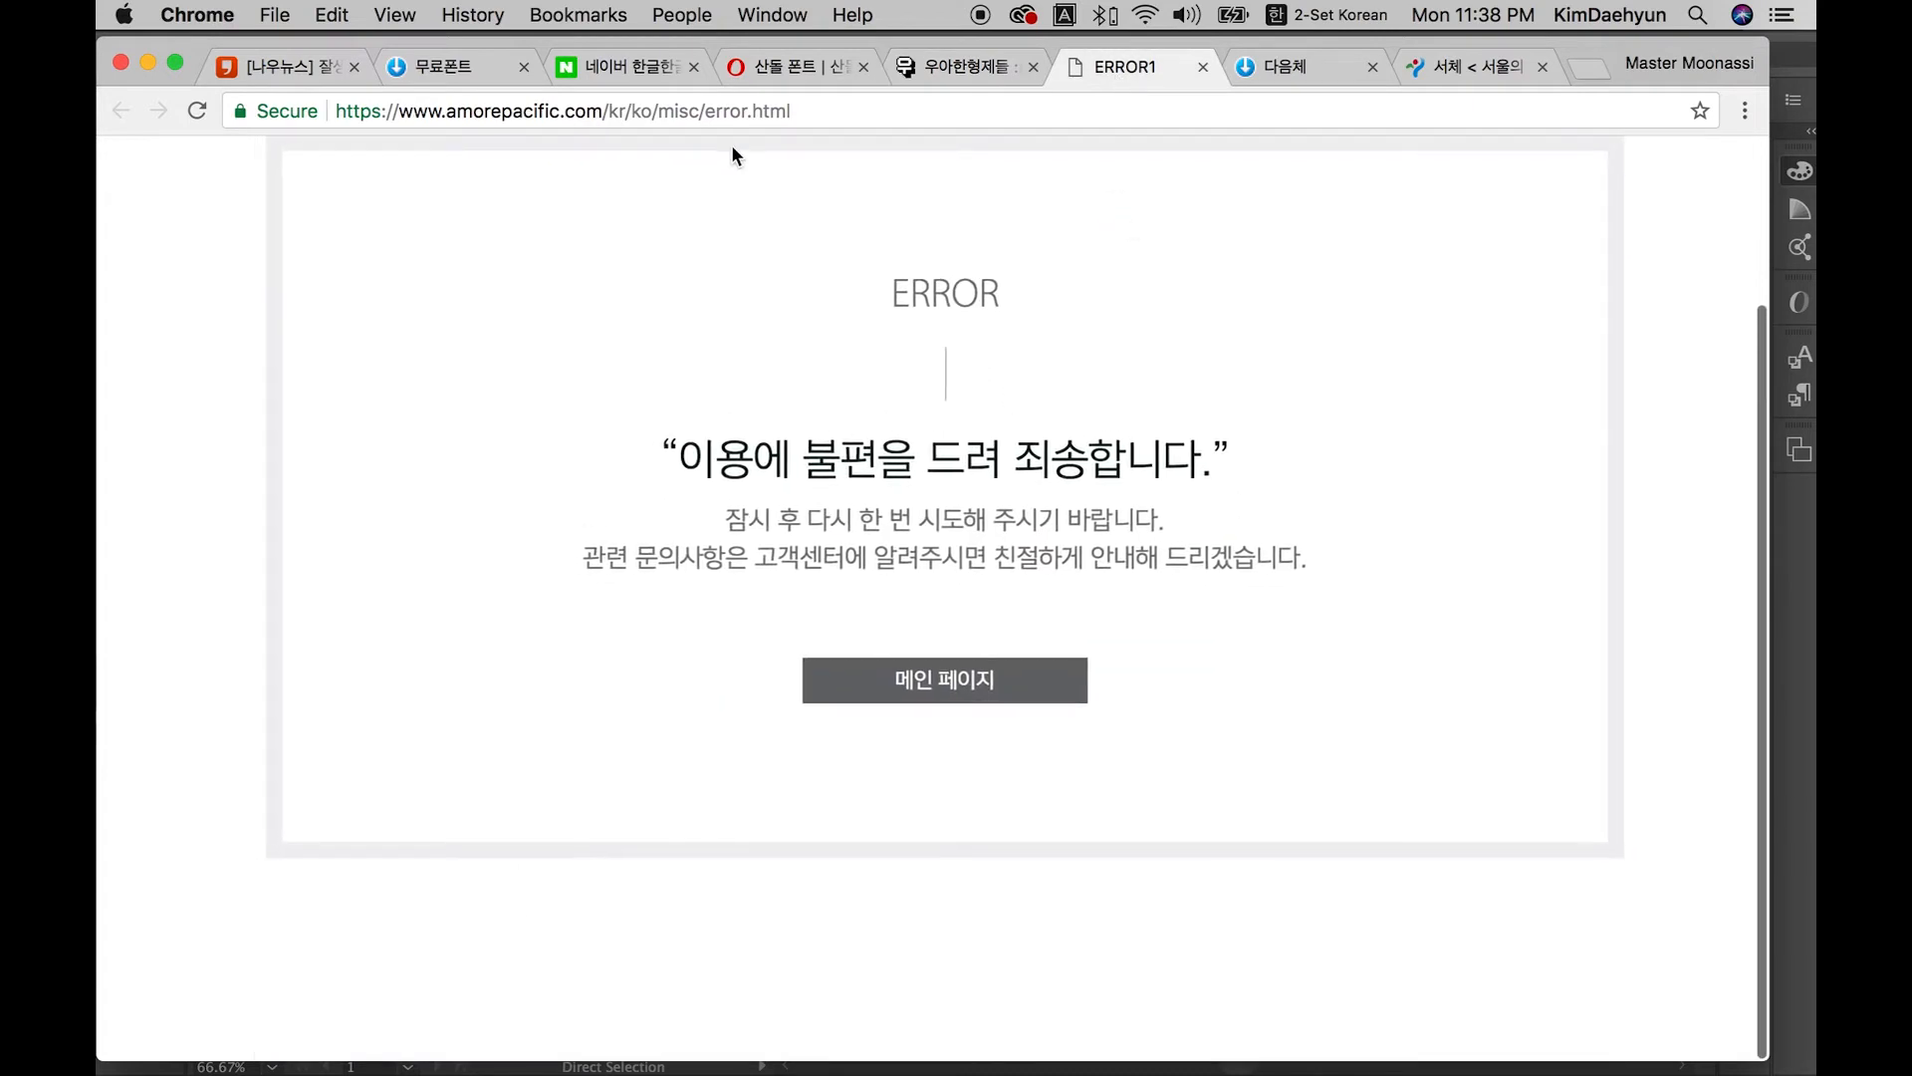
{"action": "left_click", "coordinate": [610, 117]}
{"action": "left_click_drag", "start_coordinate": [610, 118], "coordinate": [948, 118]}
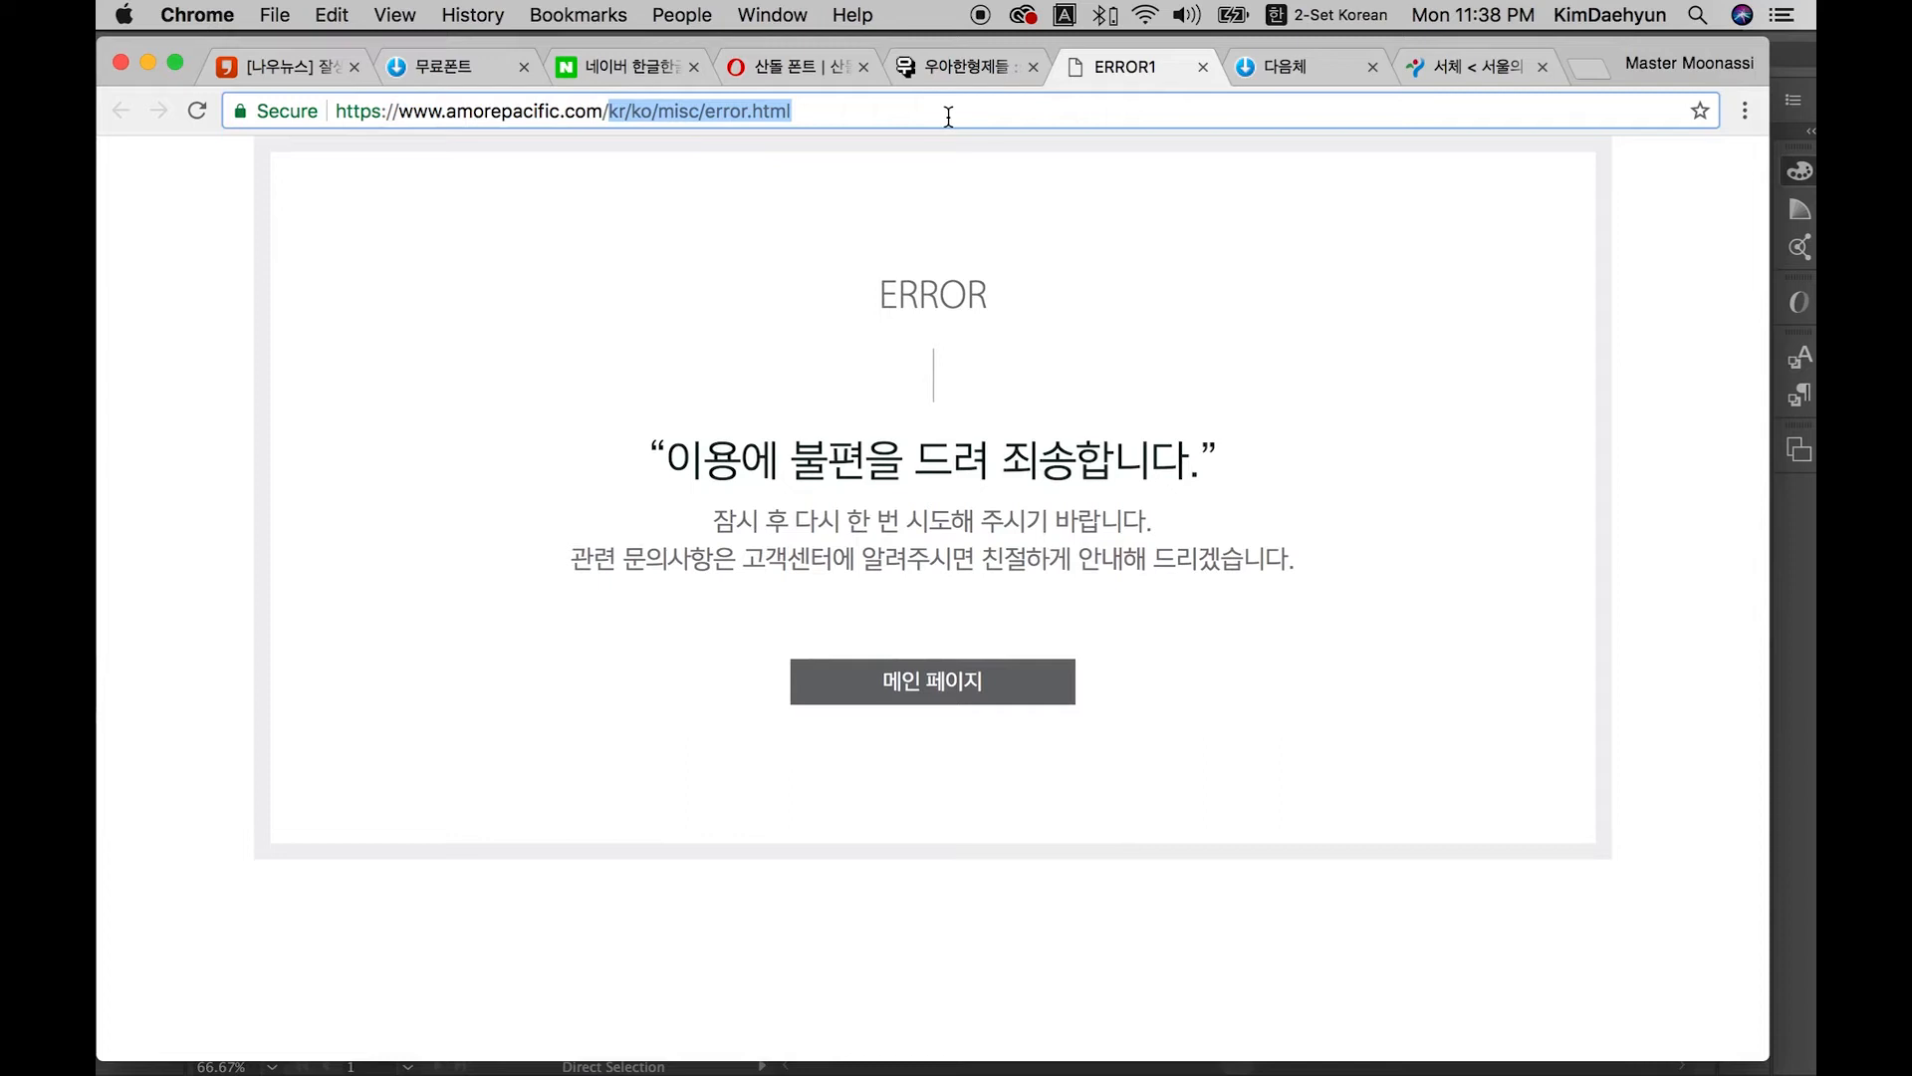
{"action": "left_click", "coordinate": [853, 661]}
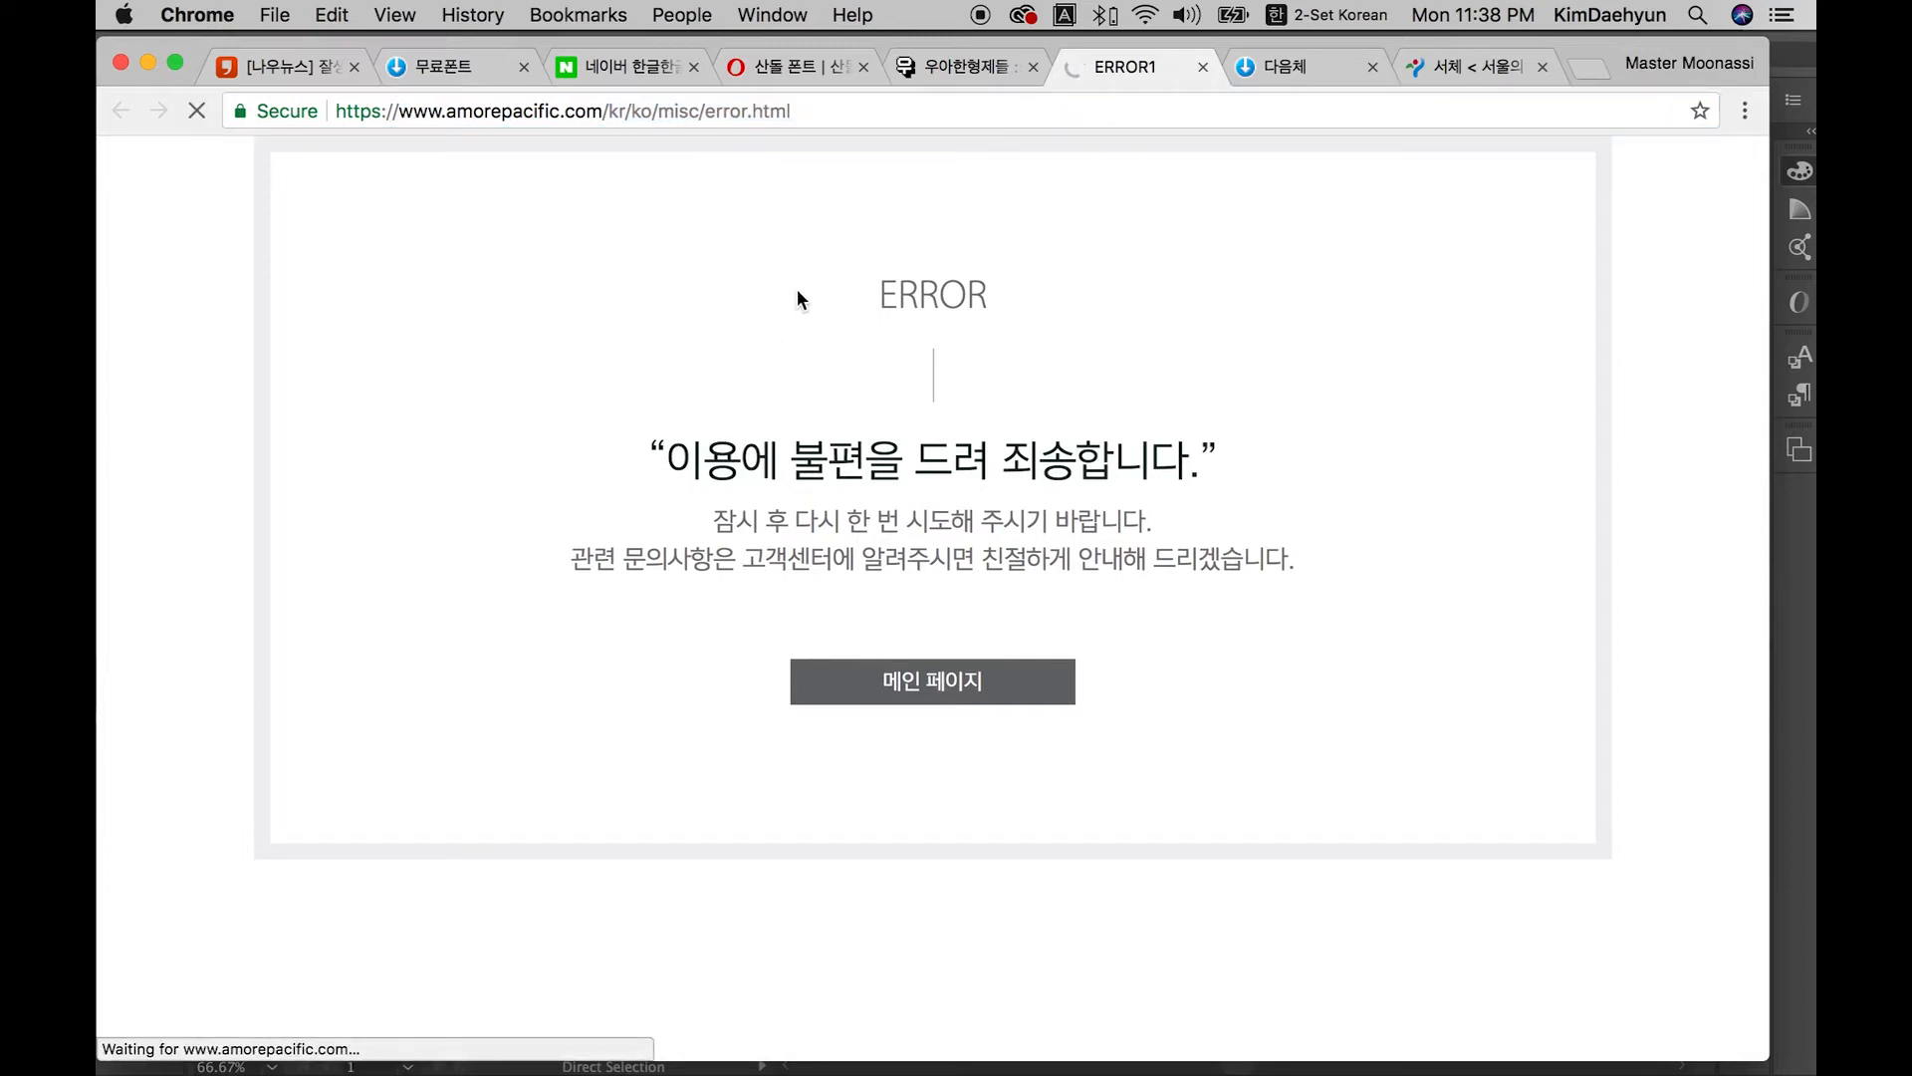
Step: Look at the 다음체 download page, then read the Seoul city font page's usage tips, description and 서울한강체 and 서울남산체 weight tables
{"action": "left_click", "coordinate": [1263, 68]}
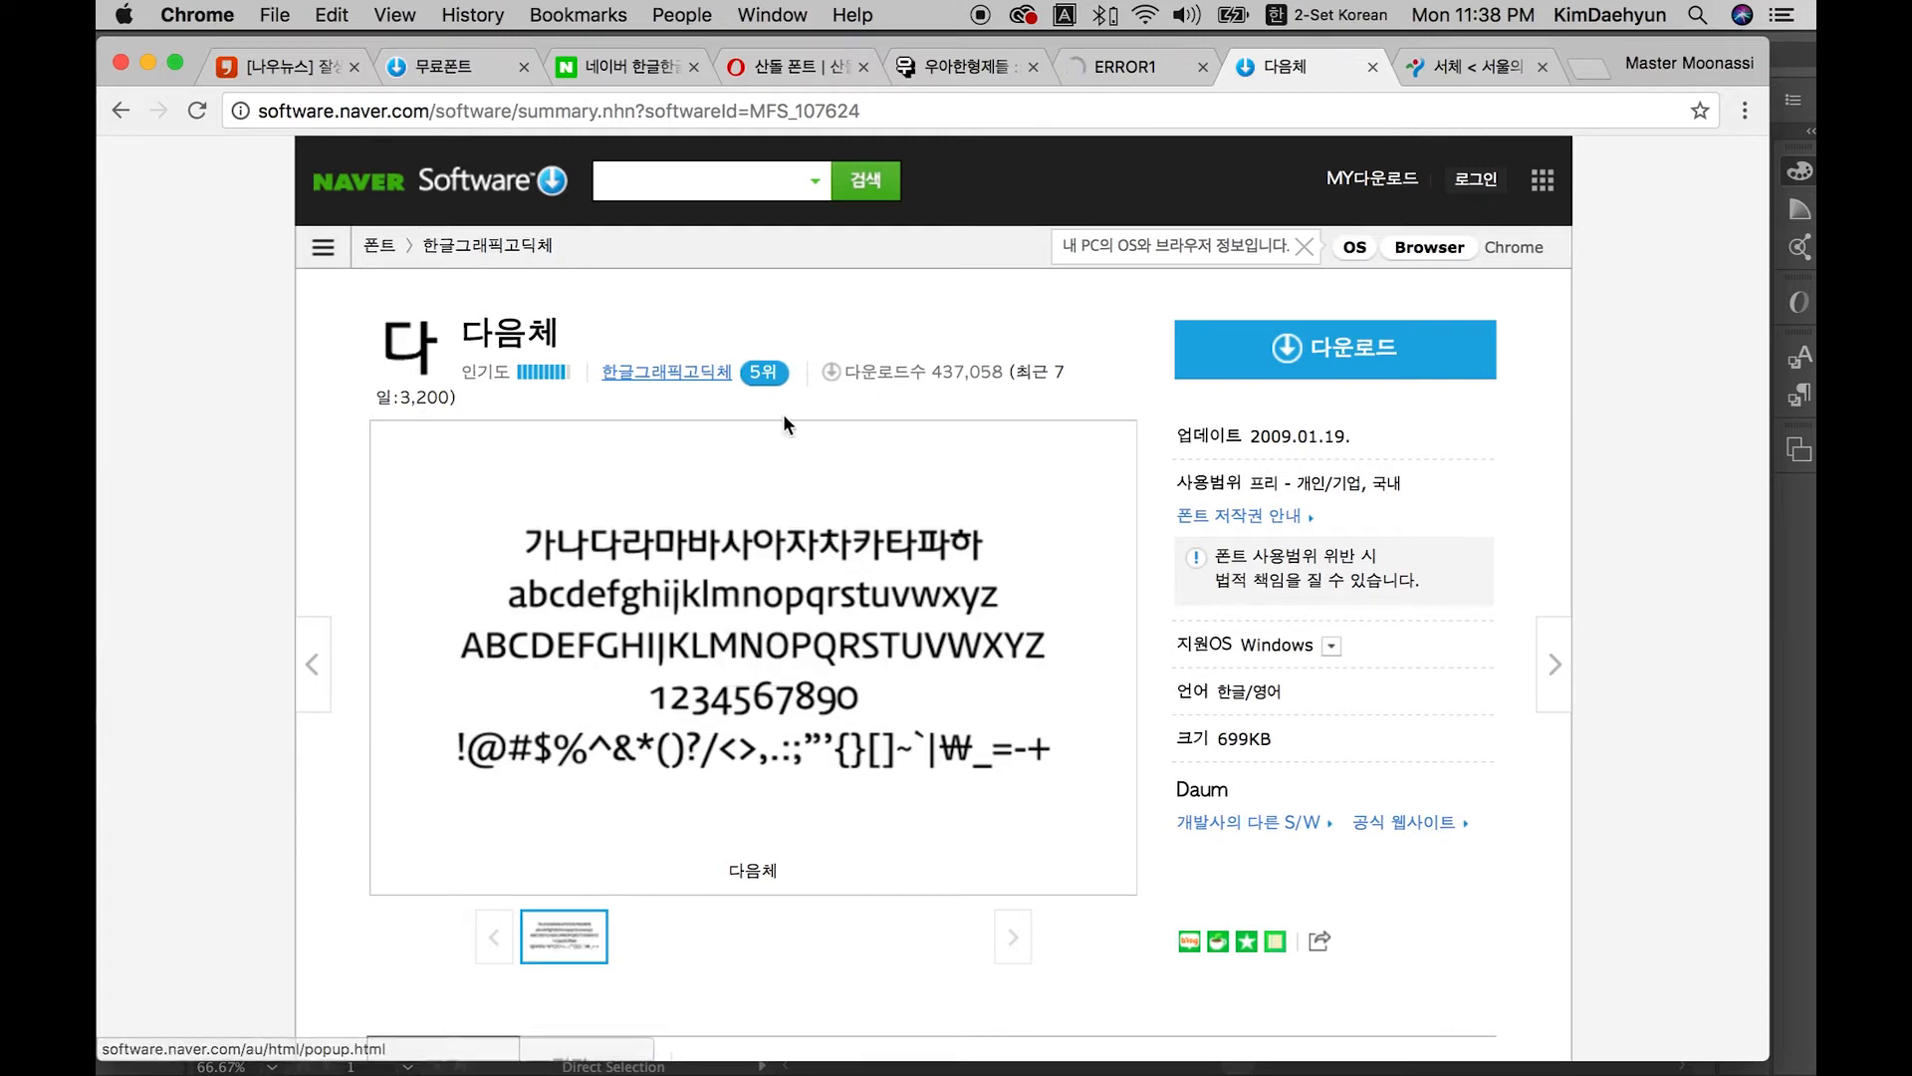
{"action": "left_click", "coordinate": [1462, 65]}
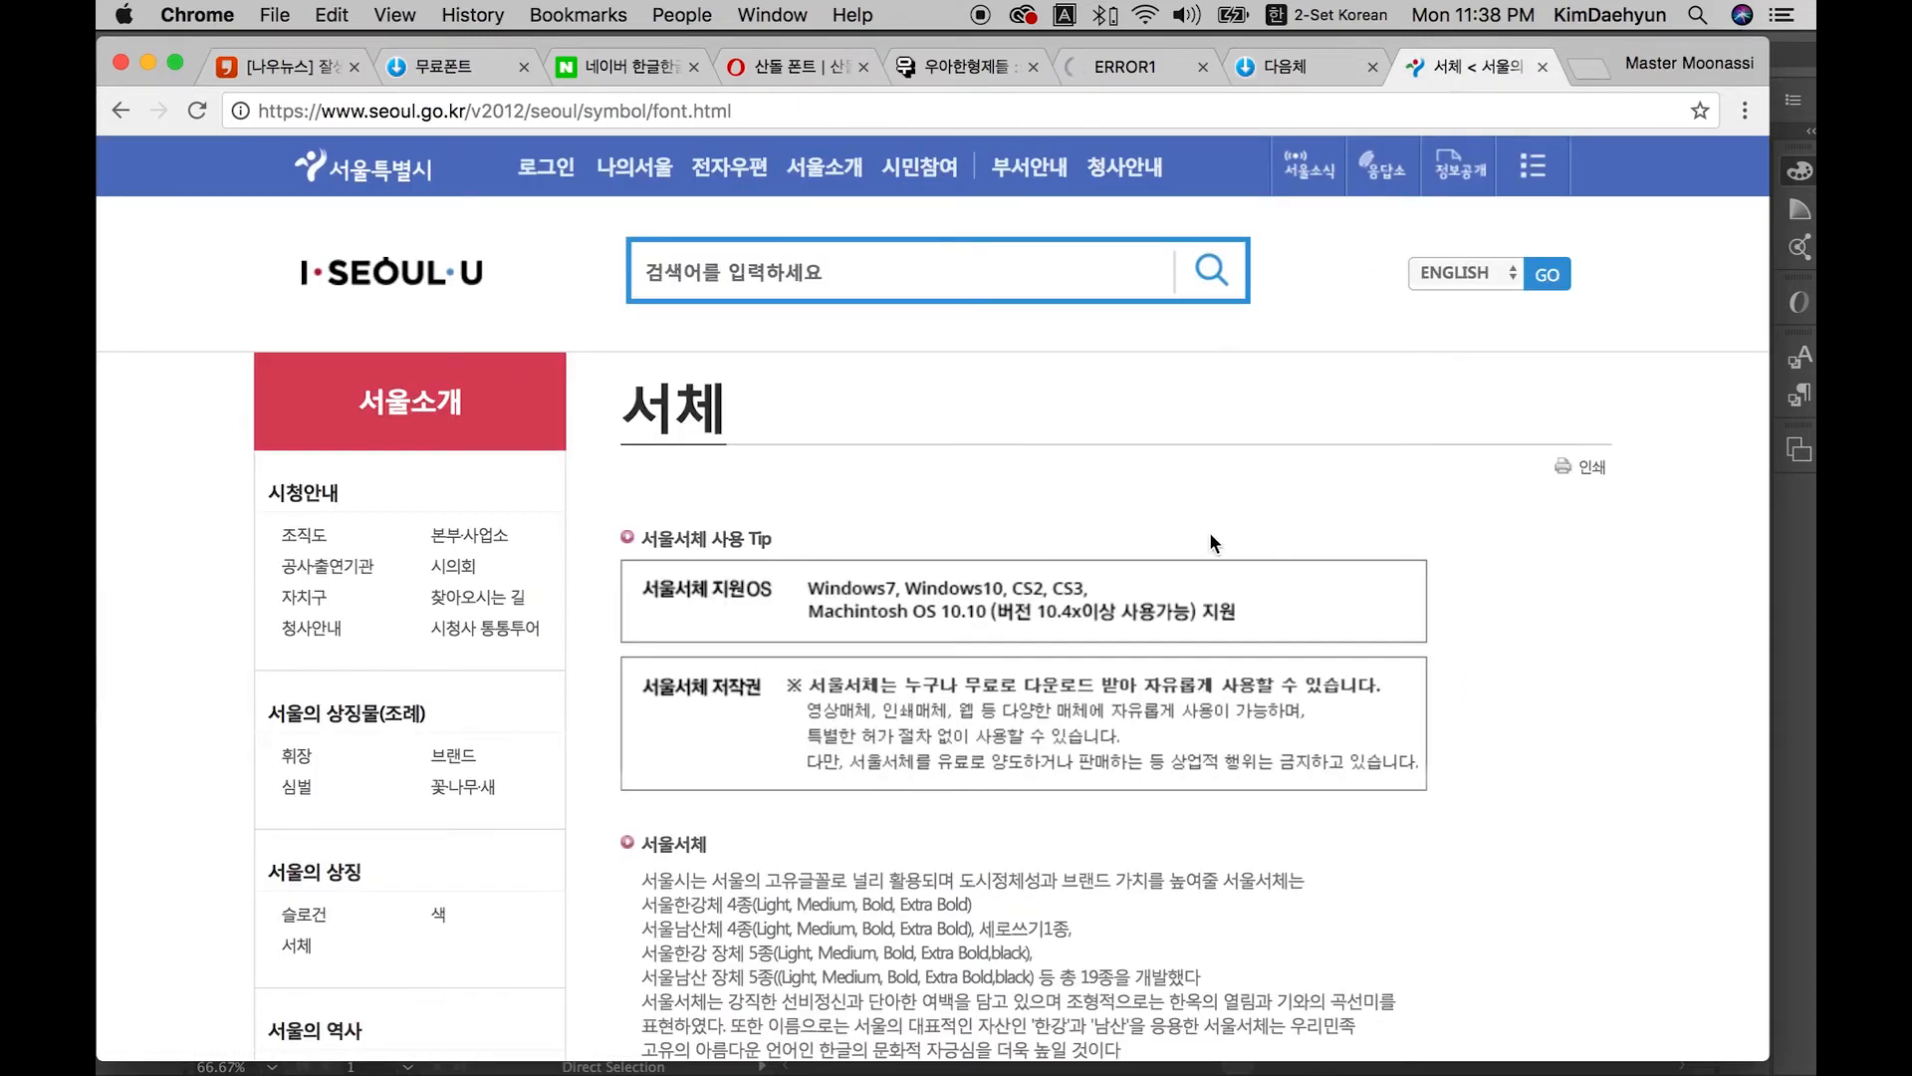
{"action": "scroll", "coordinate": [902, 510], "scroll_direction": "down", "scroll_amount": 15}
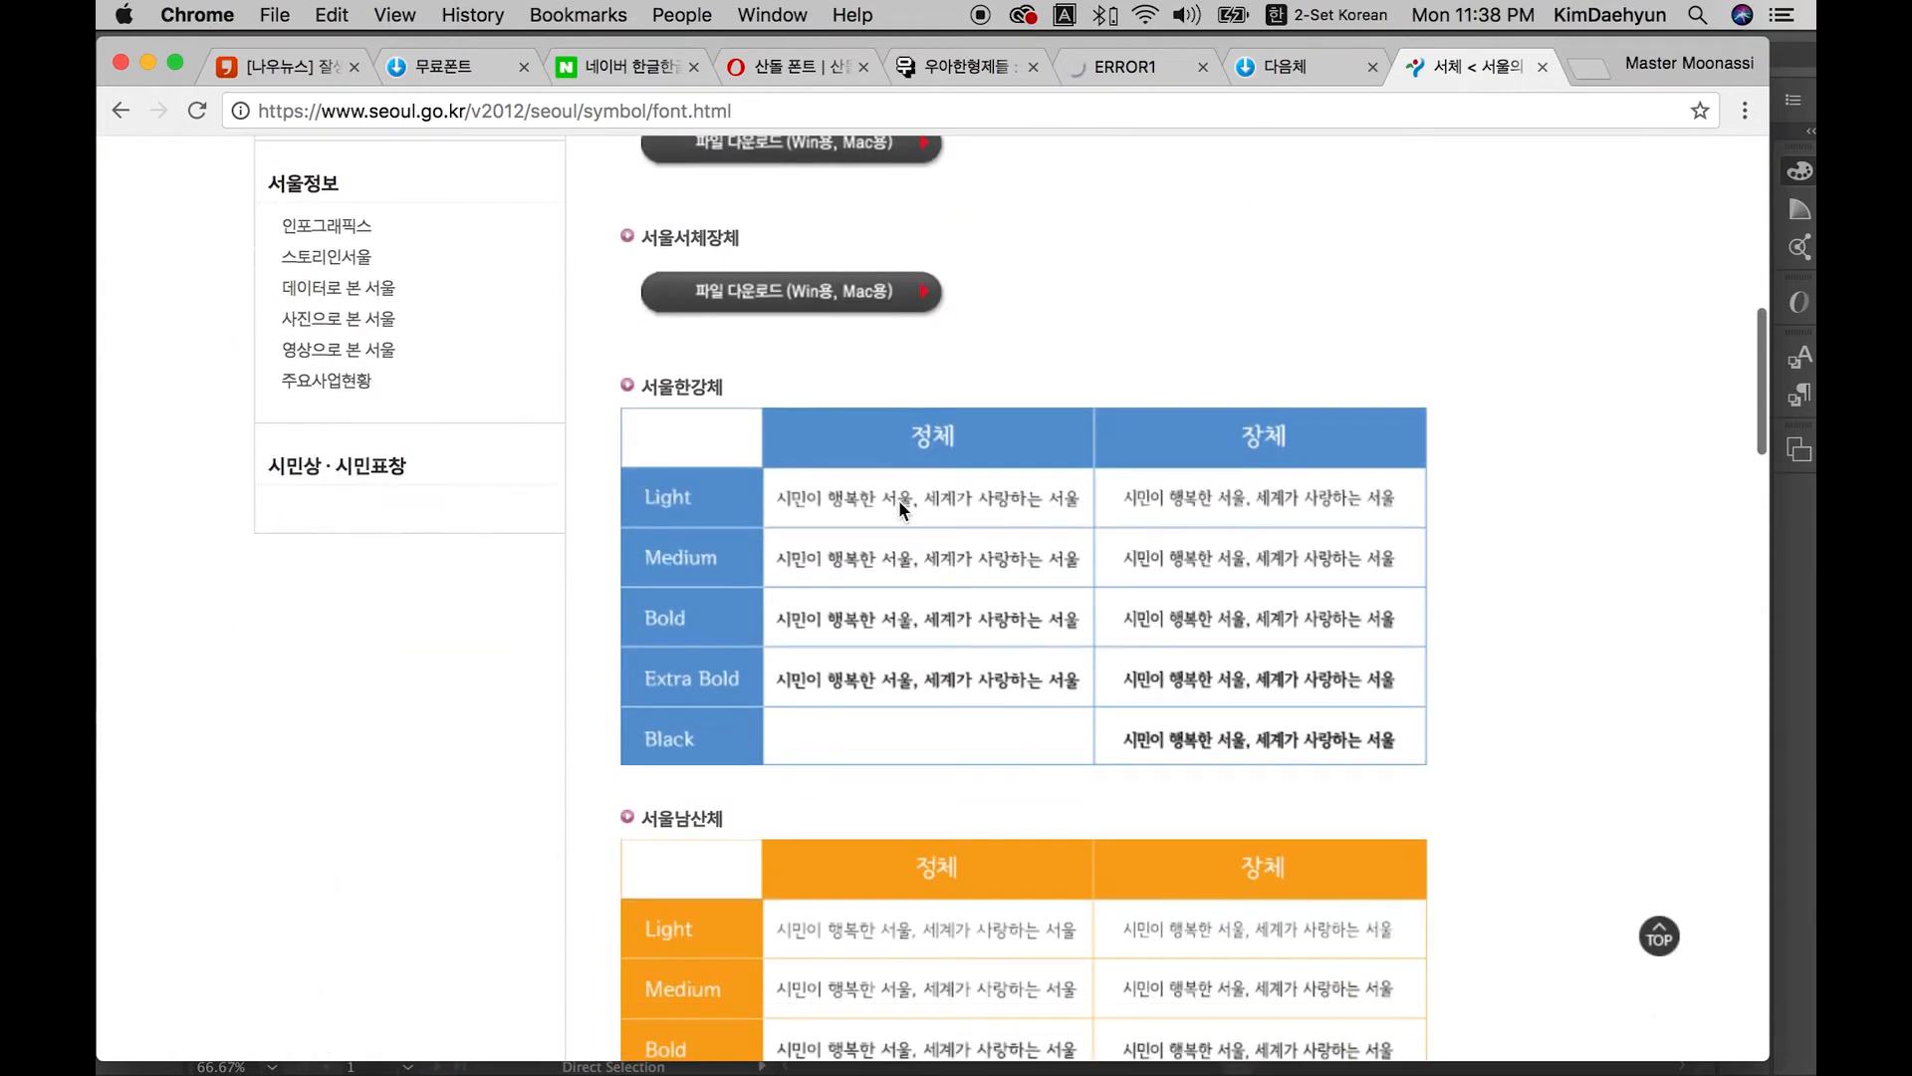
{"action": "scroll", "coordinate": [899, 508], "scroll_direction": "up", "scroll_amount": 5}
{"action": "scroll", "coordinate": [897, 503], "scroll_direction": "up", "scroll_amount": 3}
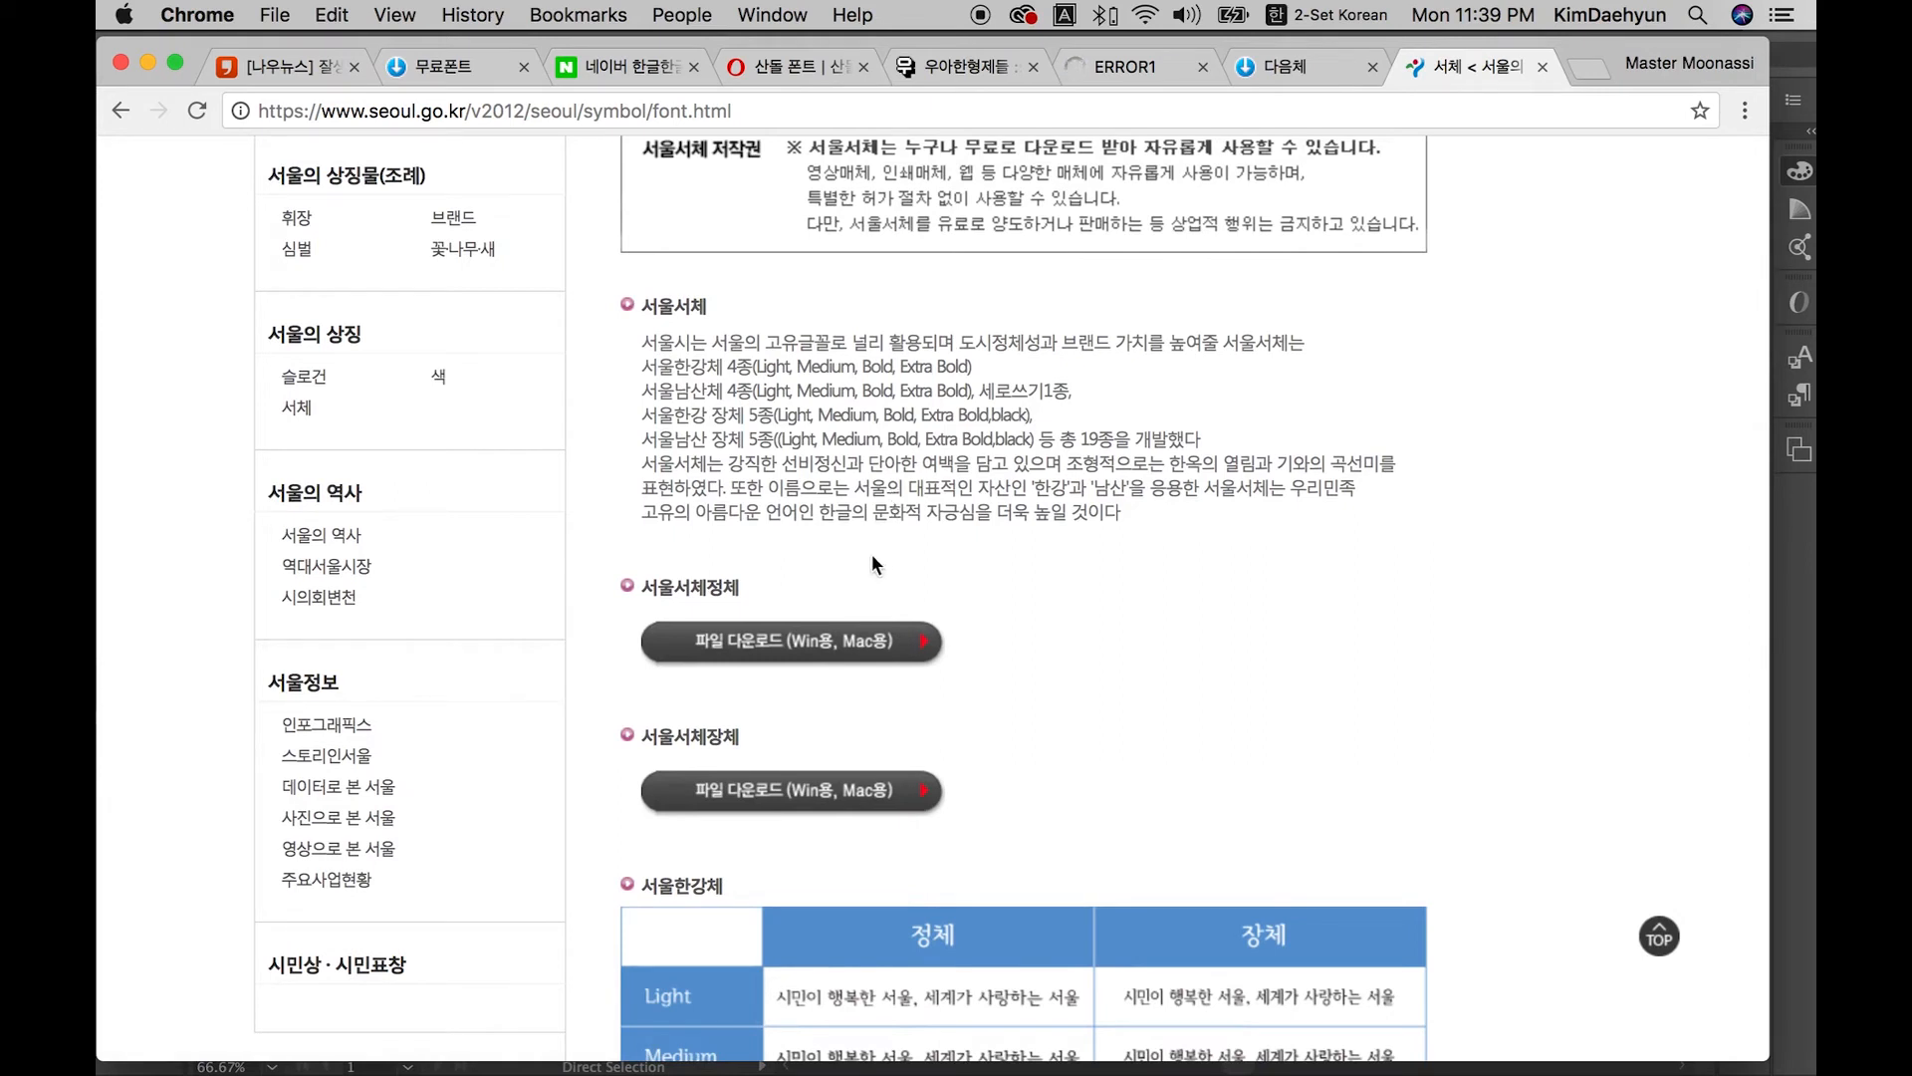
{"action": "left_click_drag", "start_coordinate": [770, 533], "coordinate": [625, 260]}
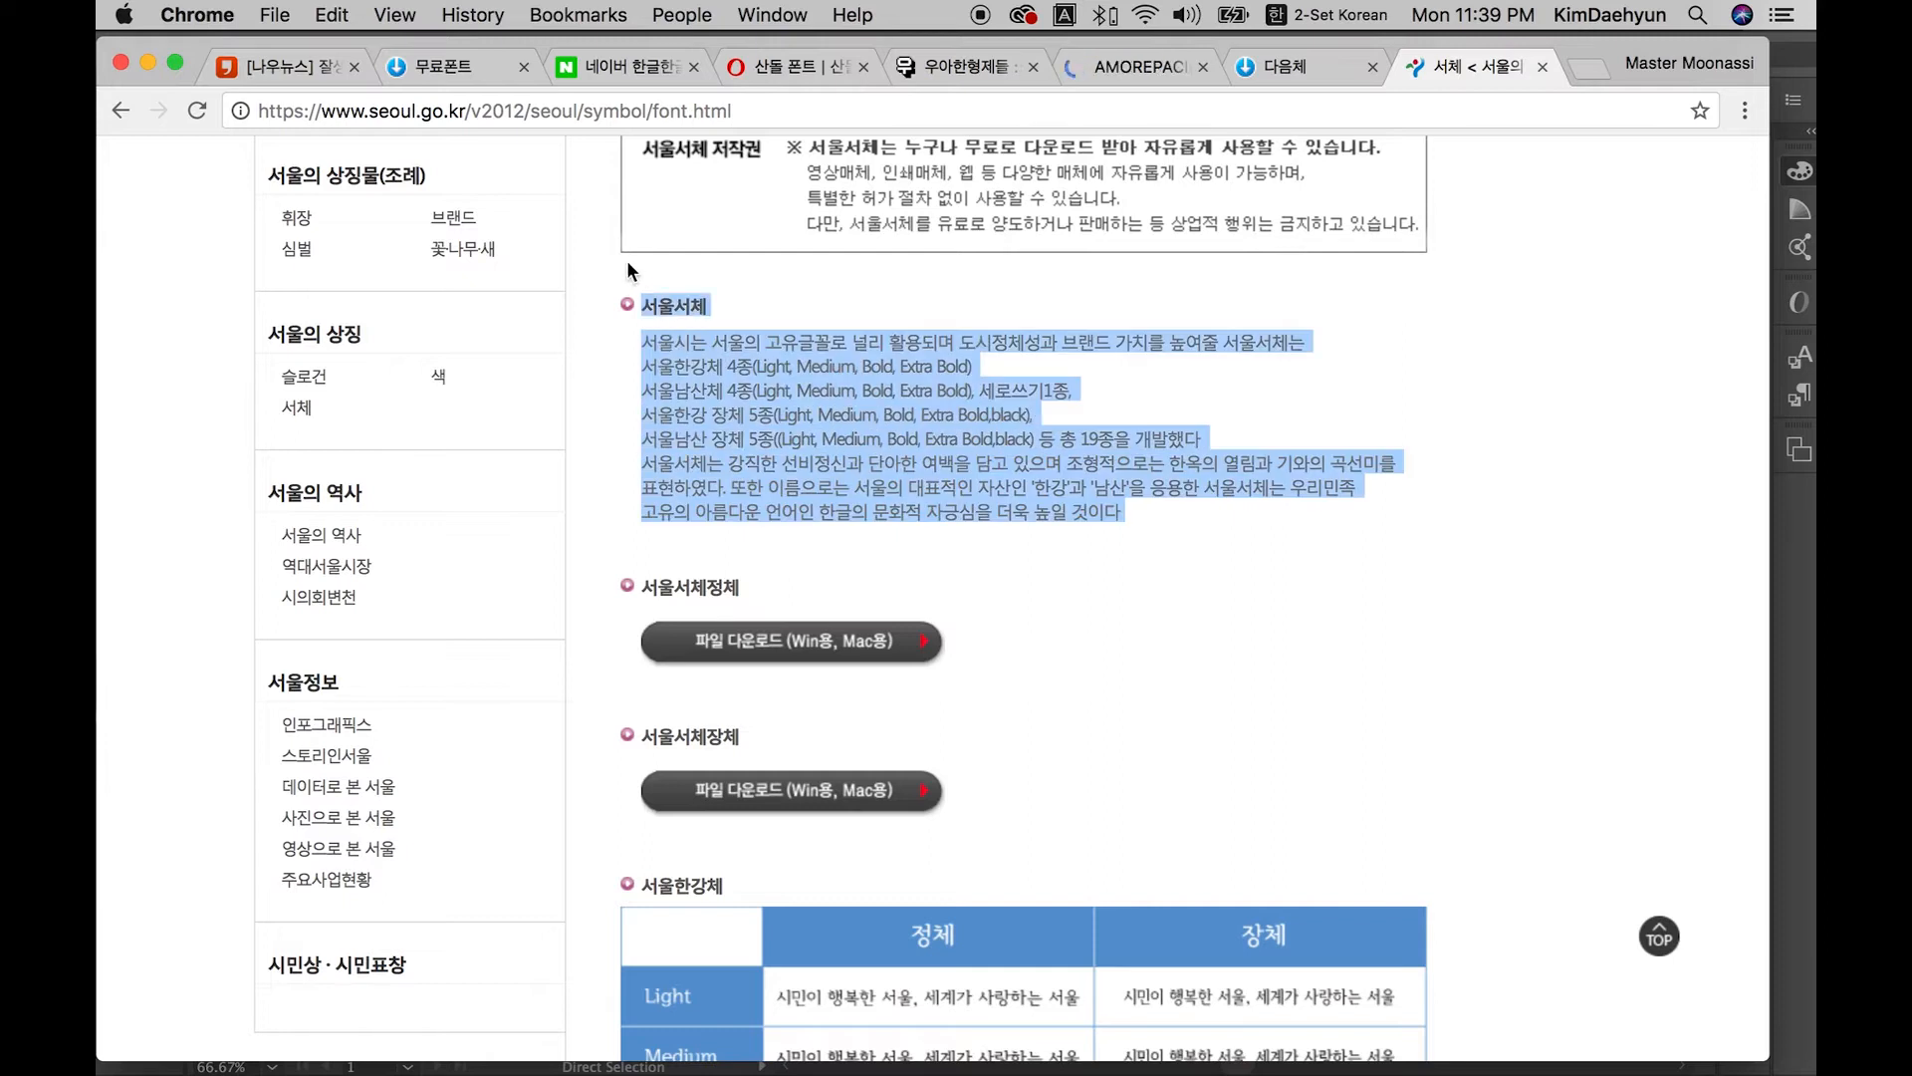
{"action": "left_click", "coordinate": [835, 458]}
{"action": "scroll", "coordinate": [842, 460], "scroll_direction": "down", "scroll_amount": 5}
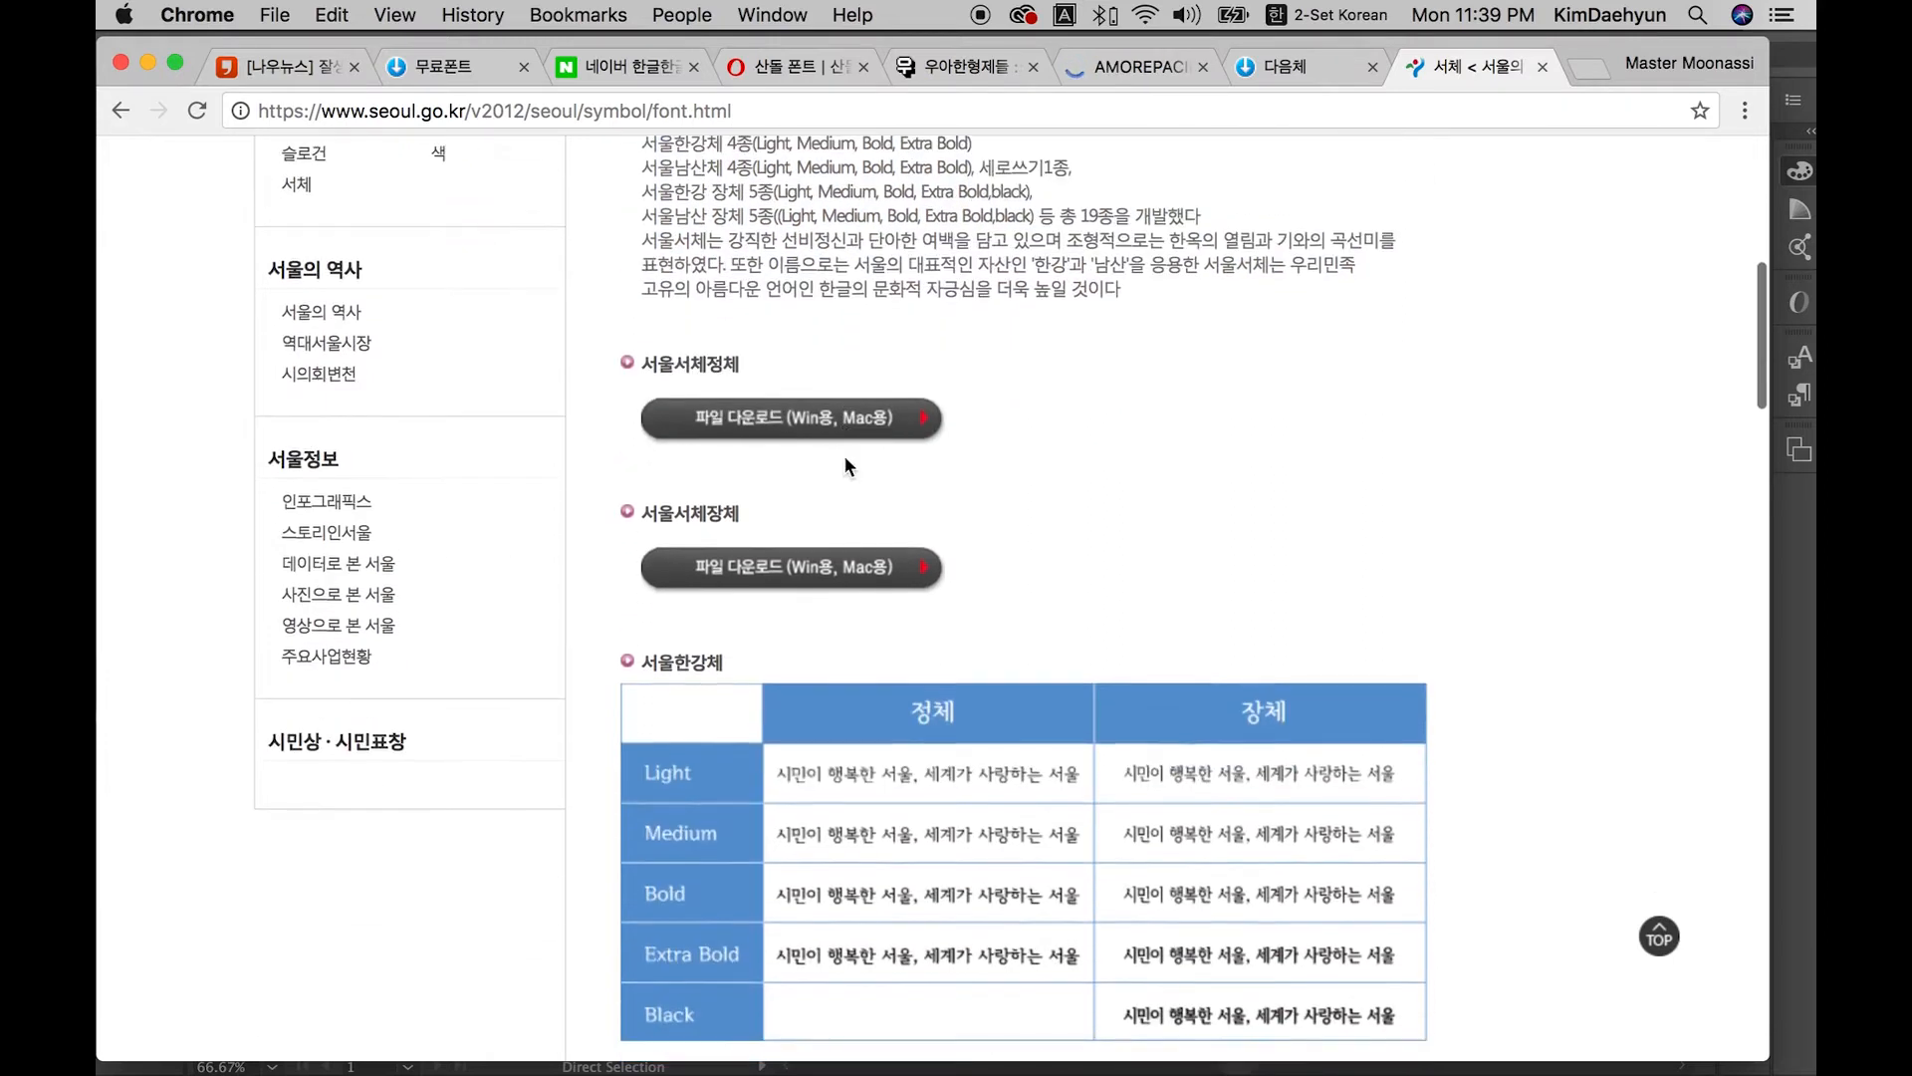
{"action": "scroll", "coordinate": [845, 467], "scroll_direction": "up", "scroll_amount": 10}
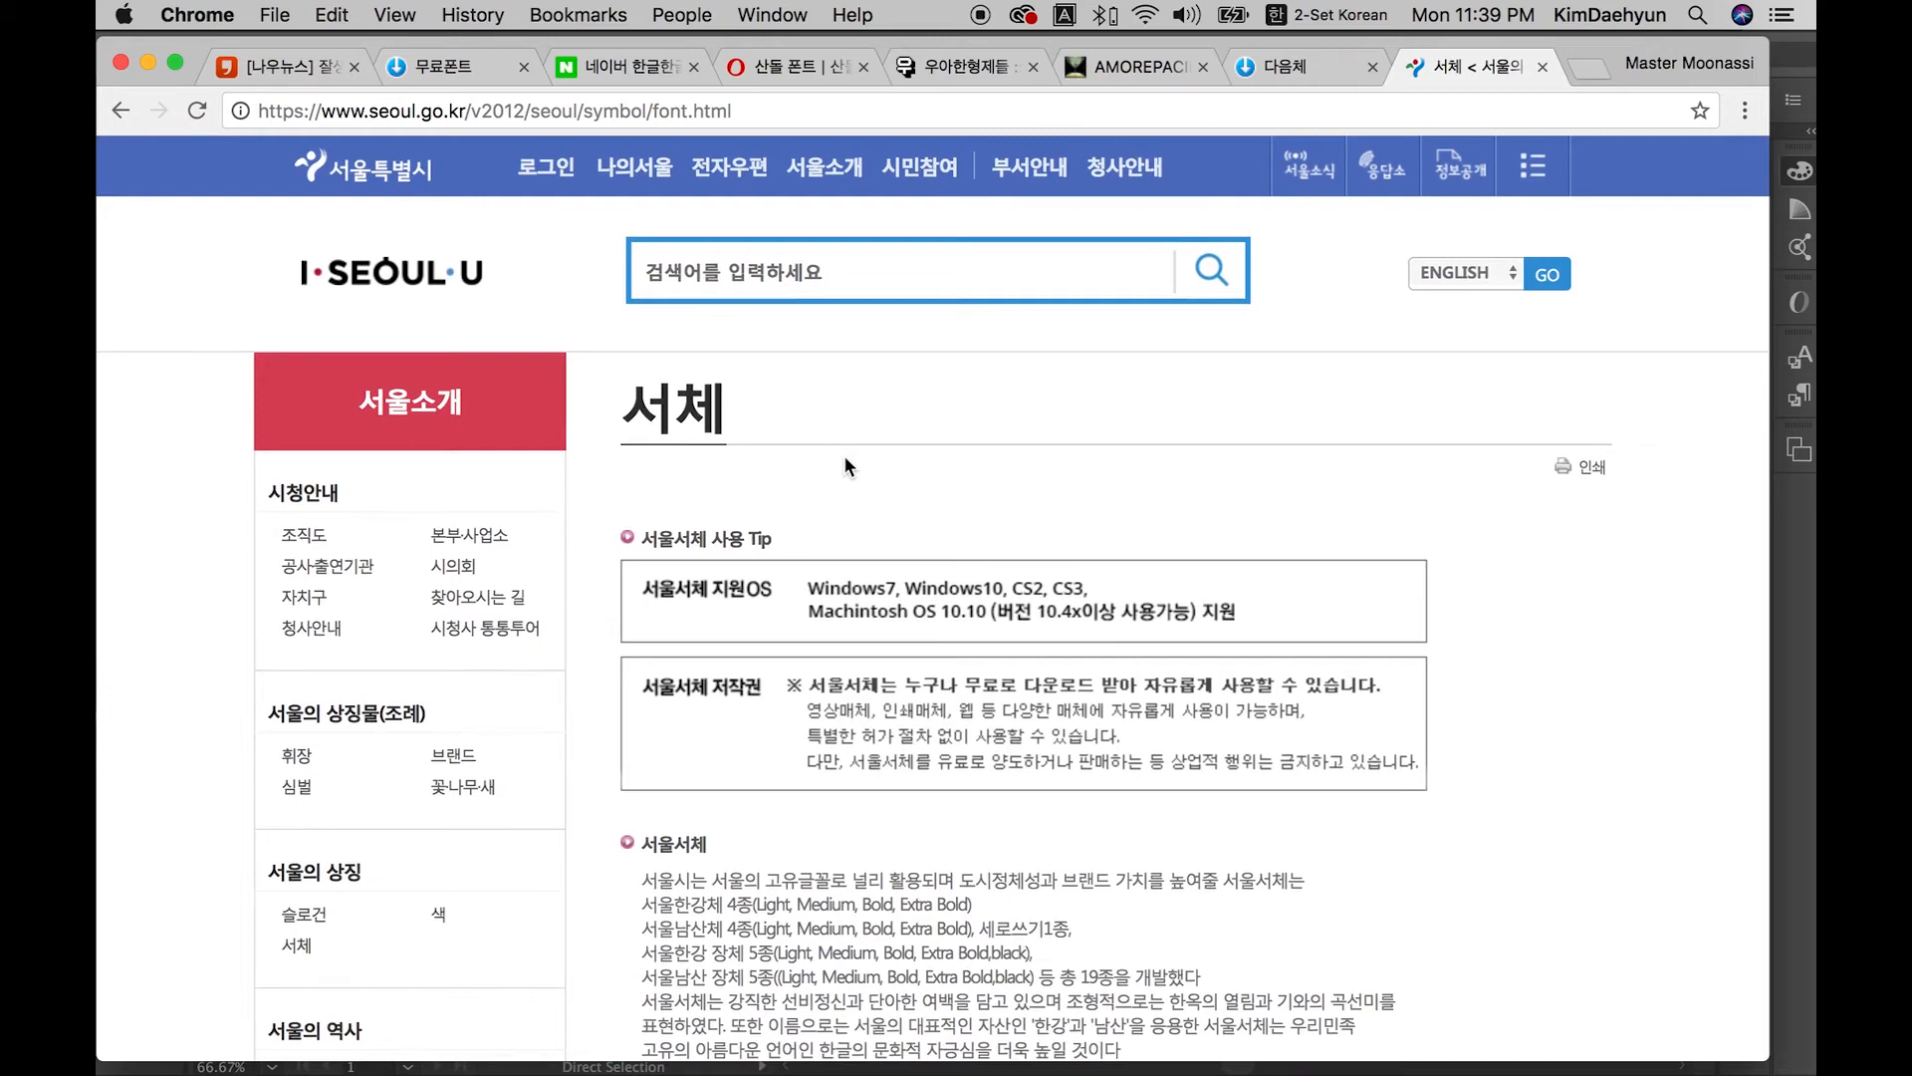
Step: Close the Amorepacific, Woowahan, 다음체 and Seoul font pages so the Sandoll font page comes up
{"action": "left_click", "coordinate": [1114, 60]}
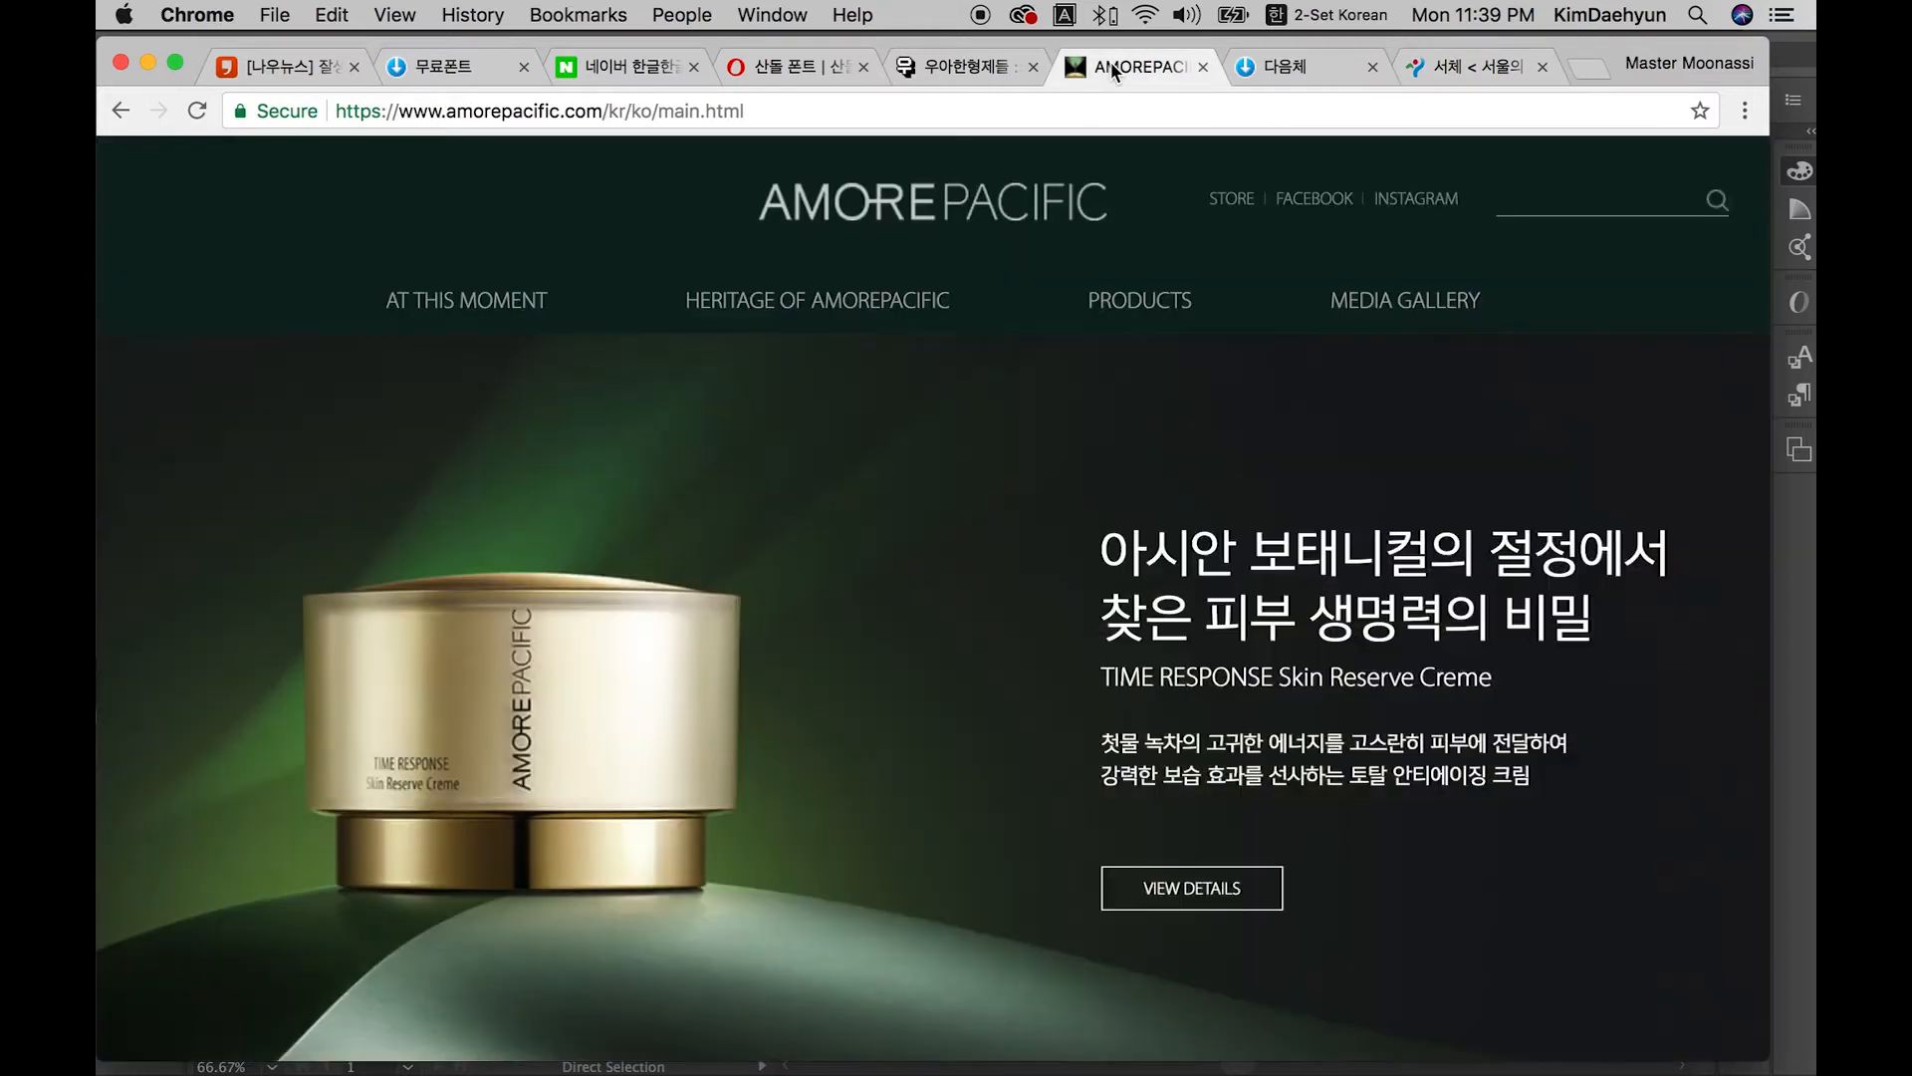
{"action": "key", "text": "super+w"}
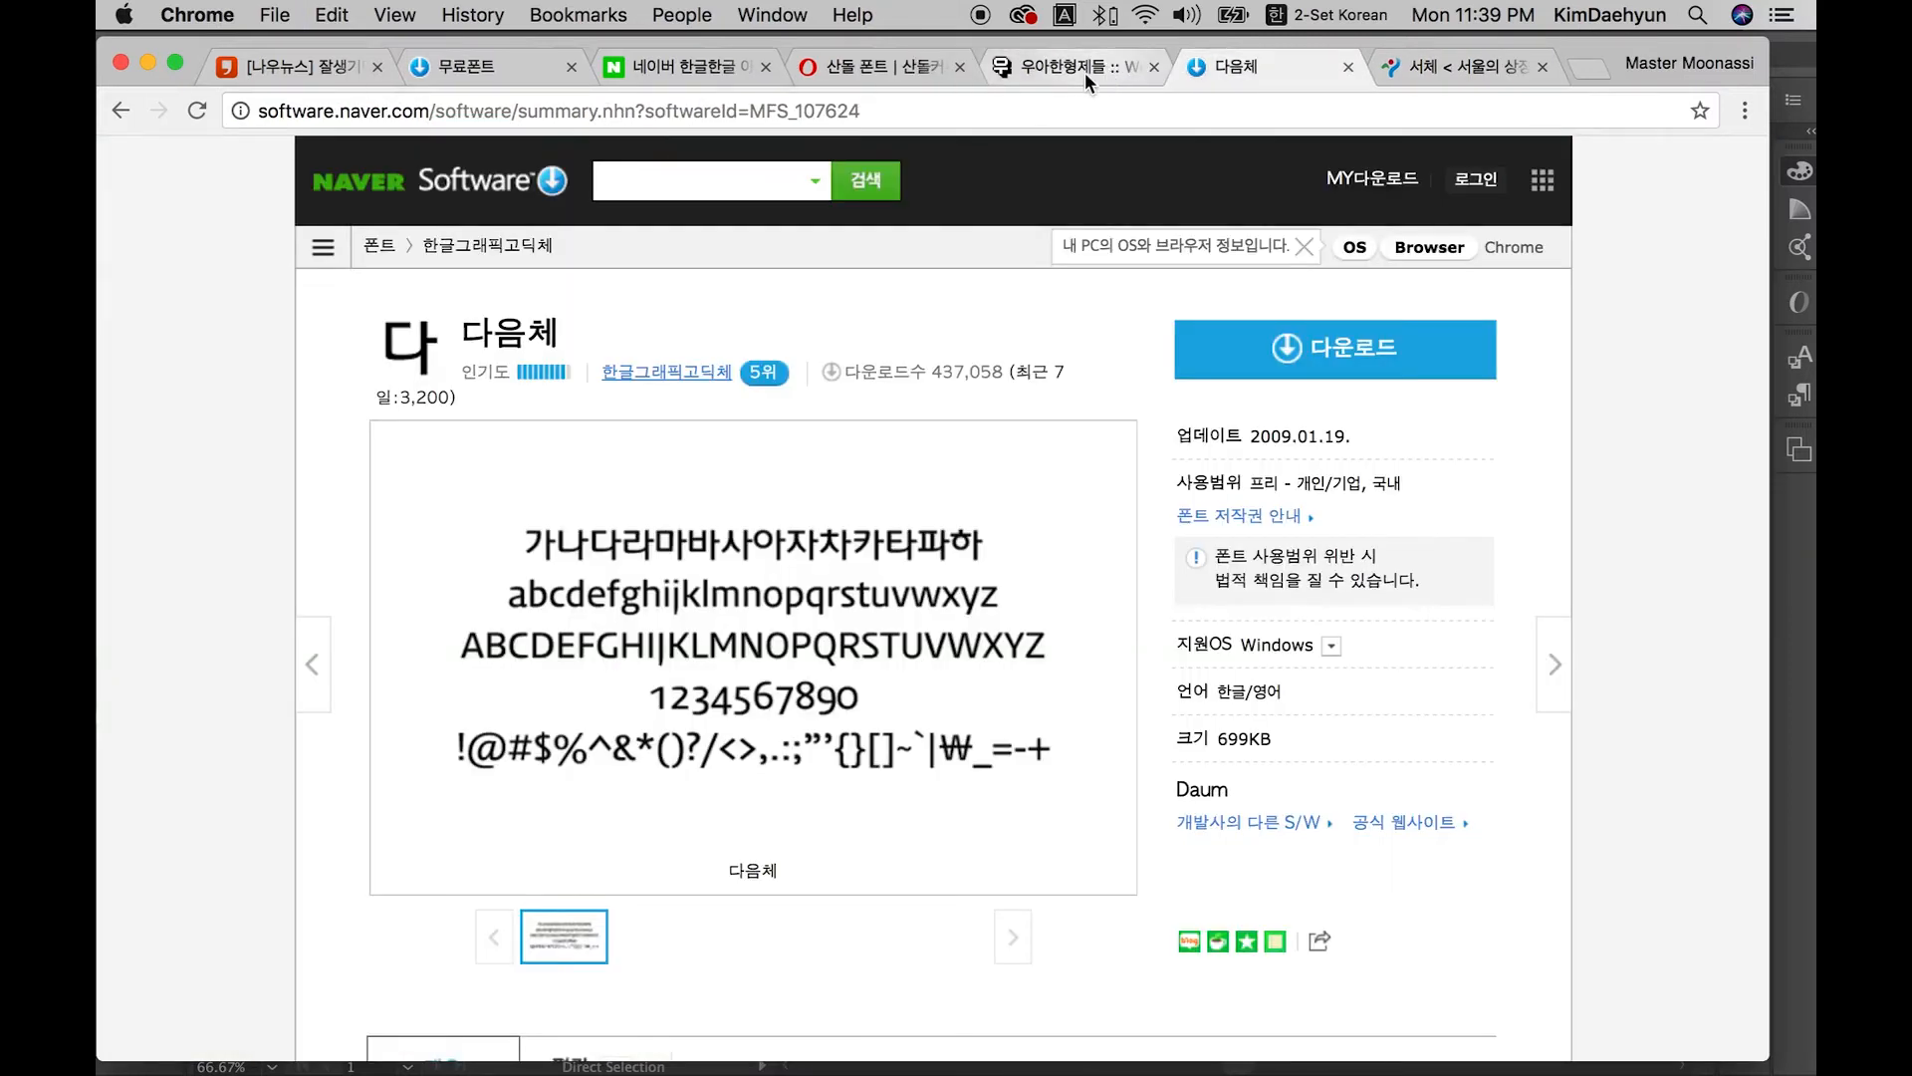
{"action": "left_click", "coordinate": [1085, 72]}
{"action": "key", "text": "super+w"}
{"action": "key", "text": "super+w"}
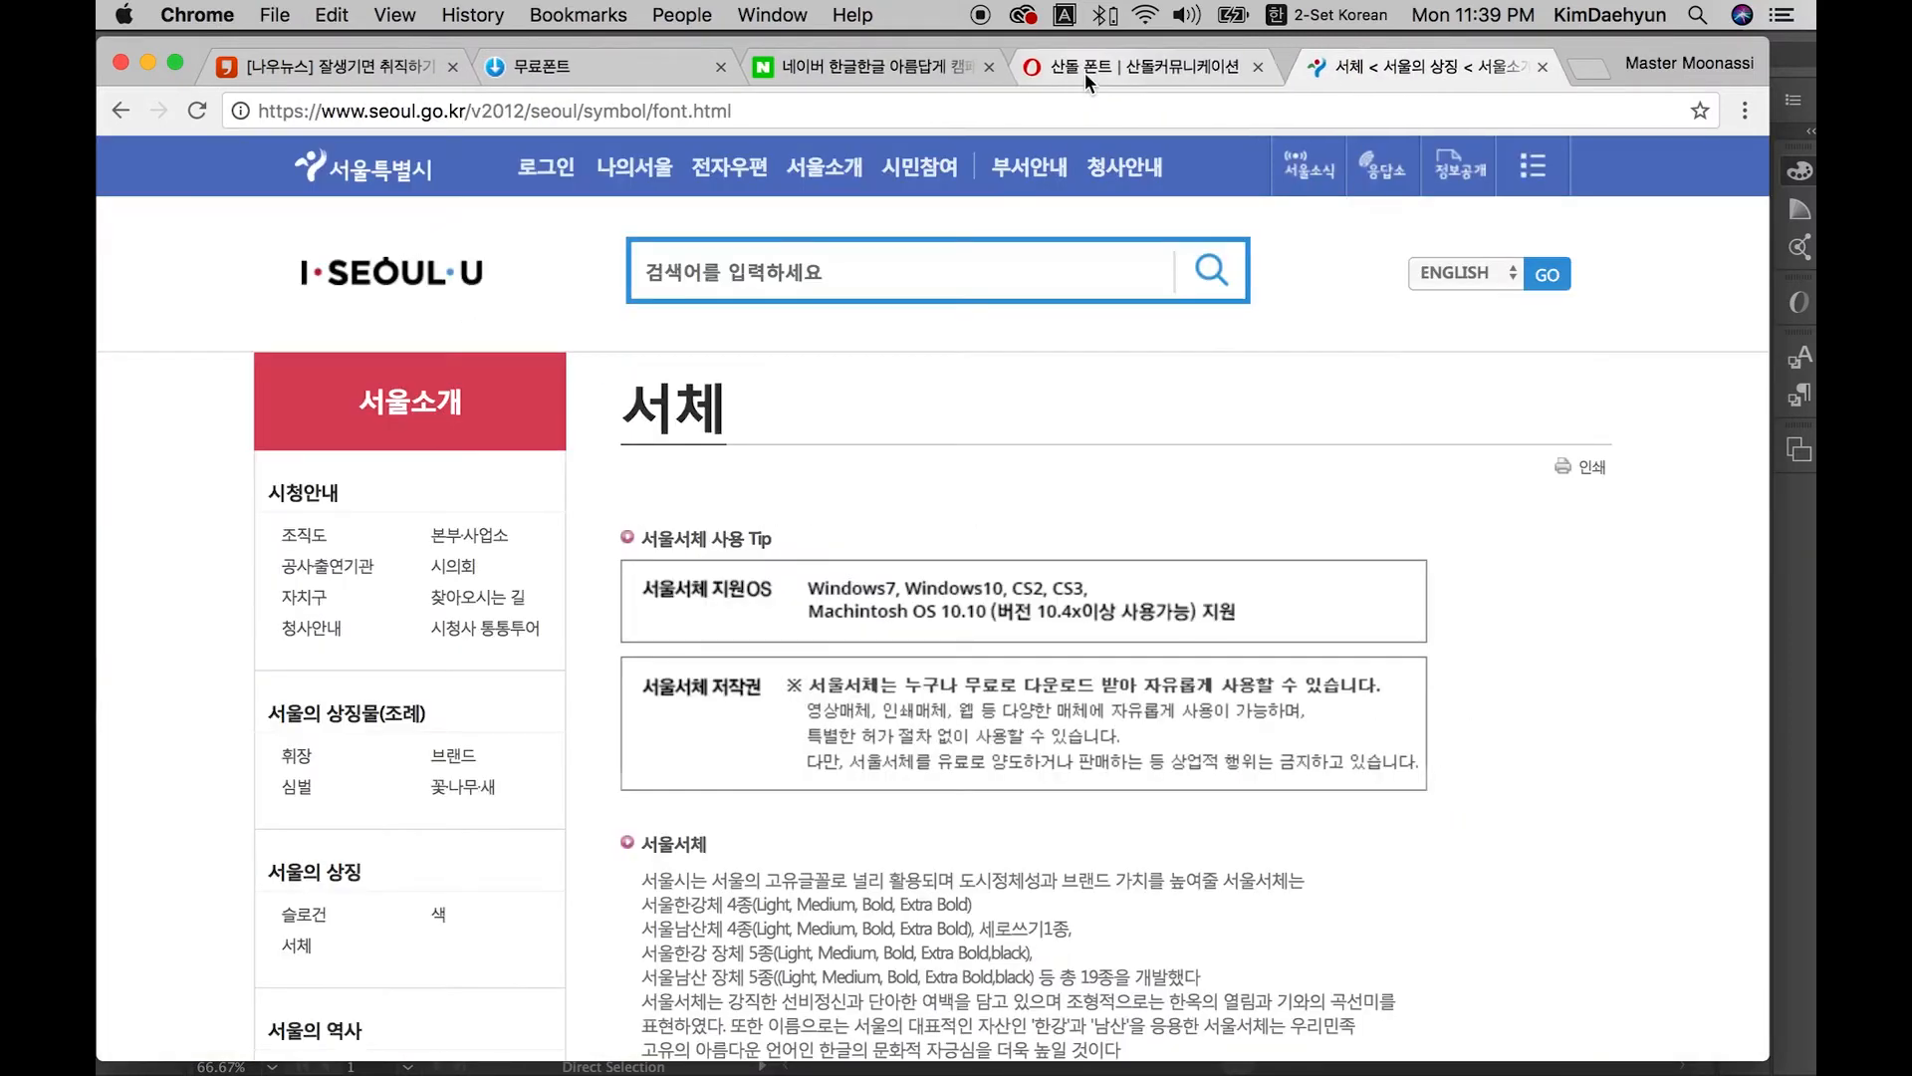
{"action": "key", "text": "super+w"}
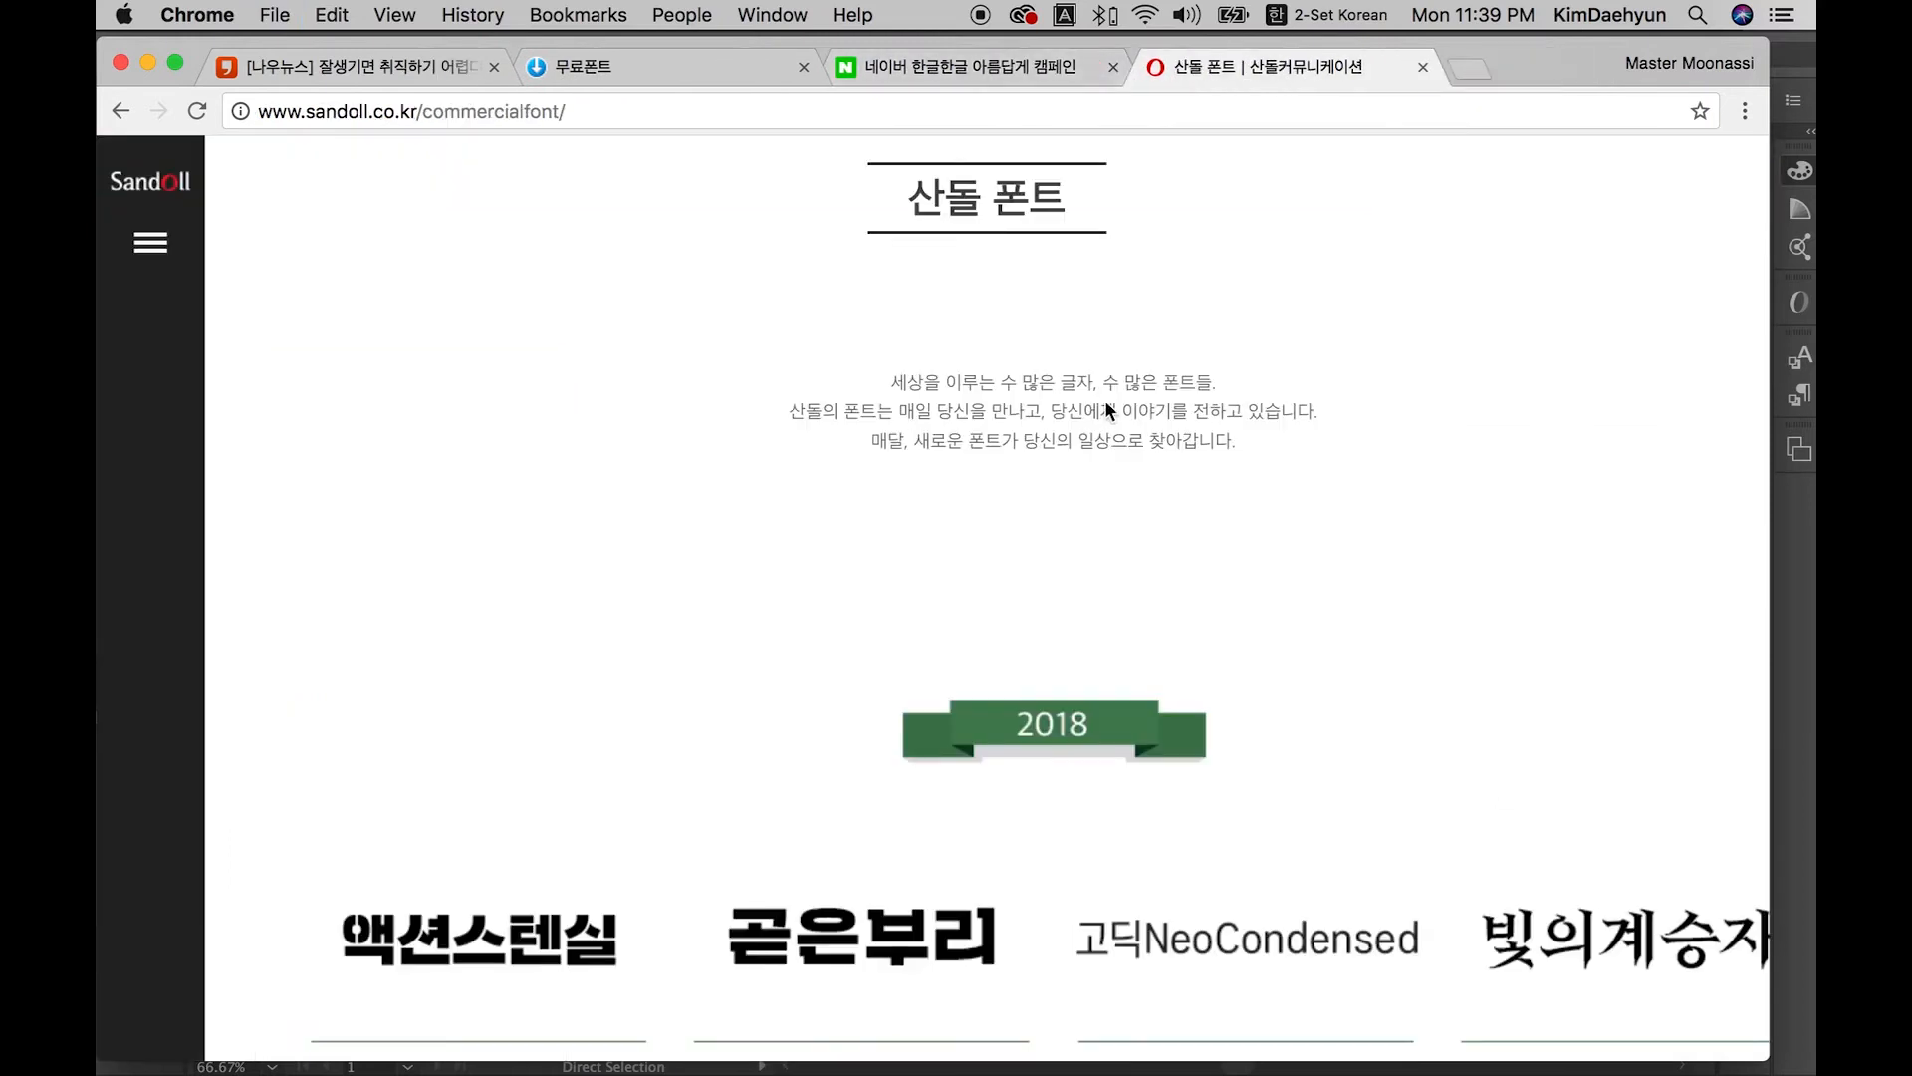
Step: Examine the Sandoll commercial typefaces year by year, from the 2018 releases down to those of 2015
{"action": "scroll", "coordinate": [1103, 399], "scroll_direction": "down", "scroll_amount": 5}
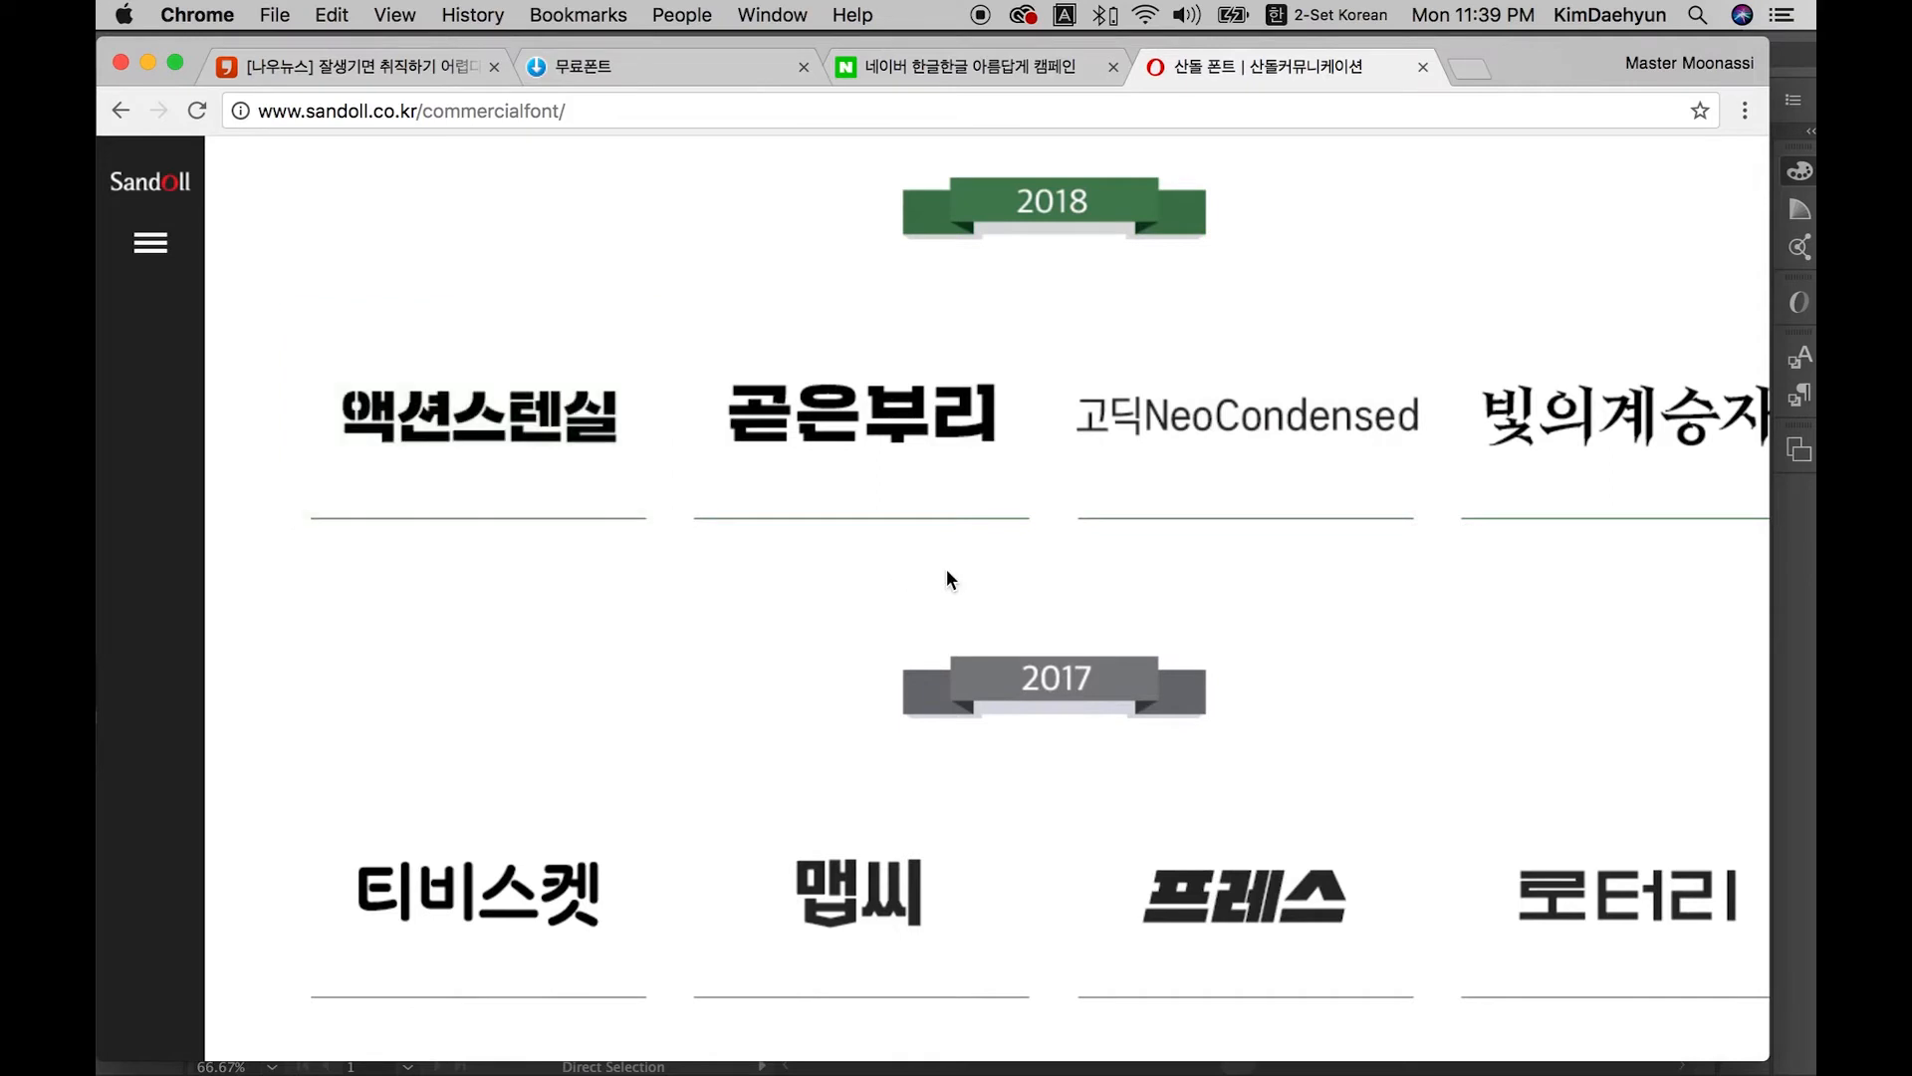
{"action": "scroll", "coordinate": [943, 578], "scroll_direction": "right", "scroll_amount": 2}
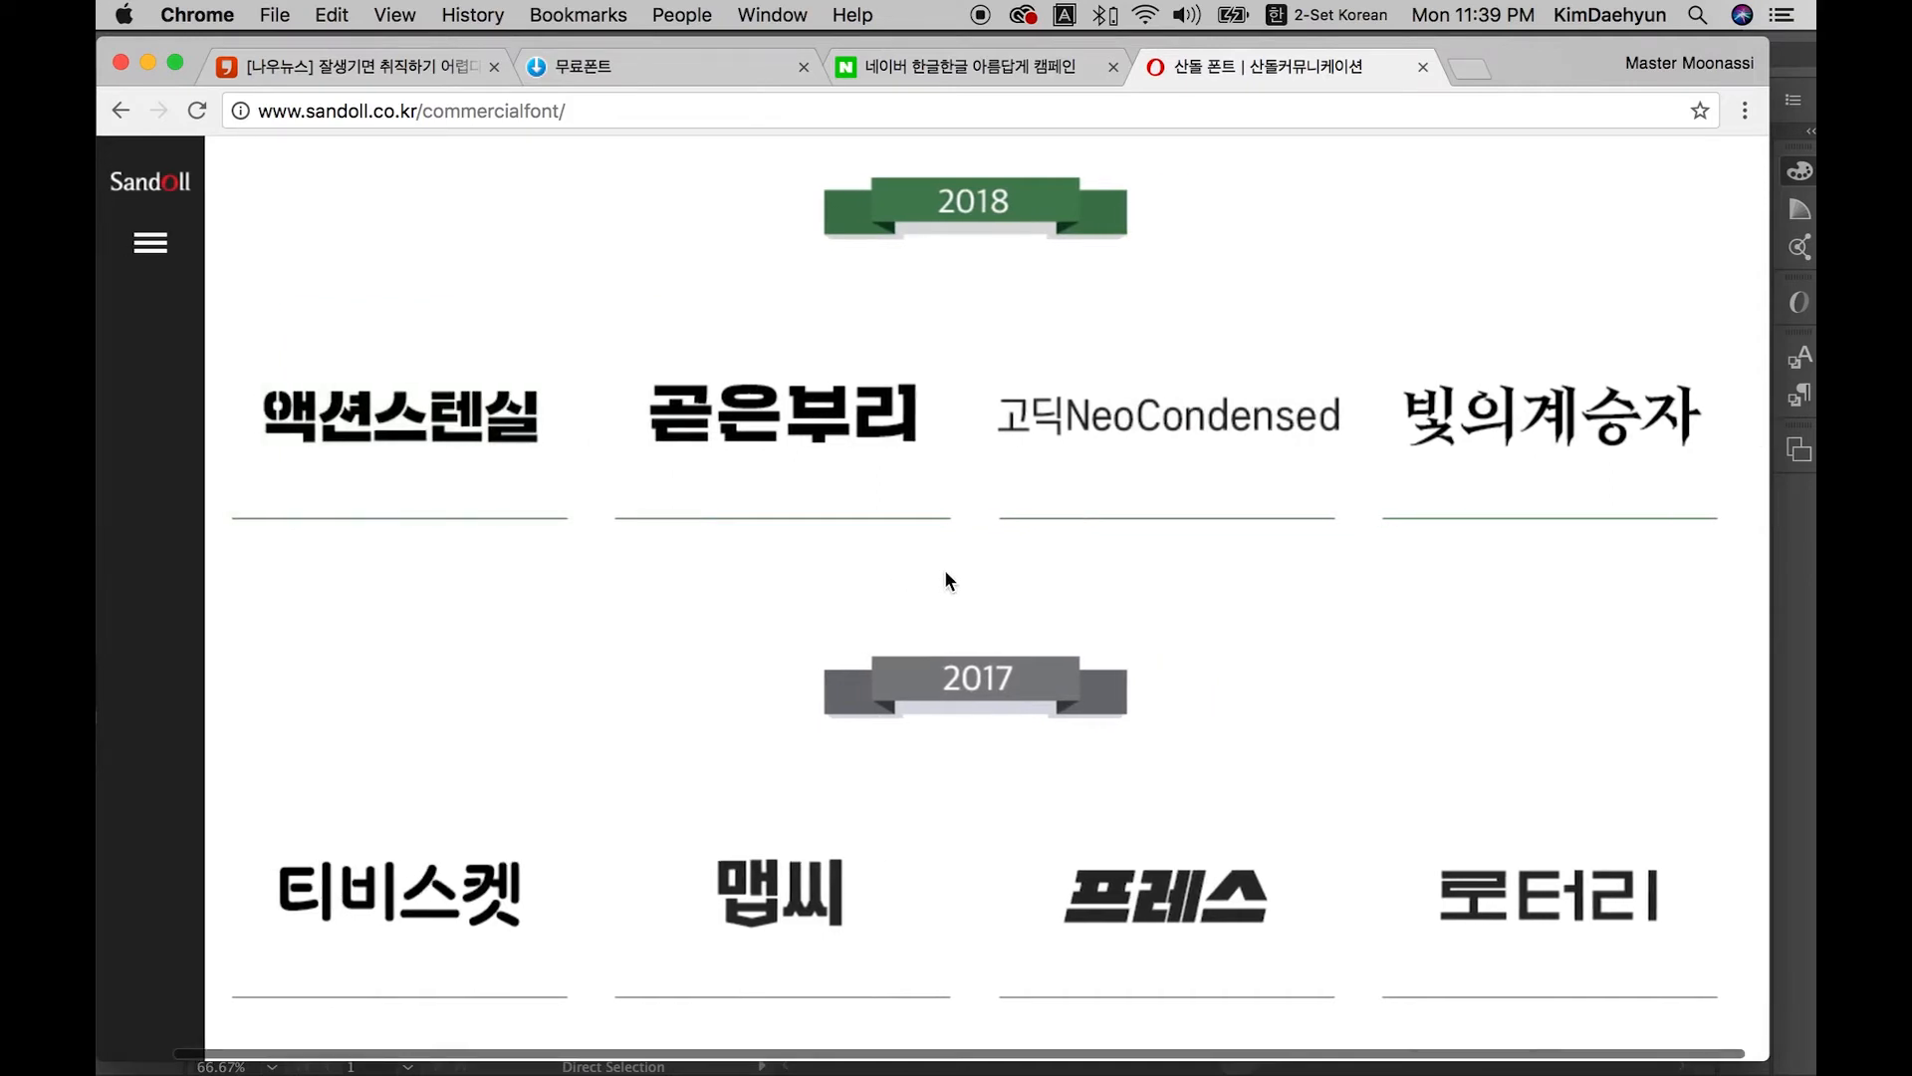
{"action": "scroll", "coordinate": [944, 571], "scroll_direction": "up", "scroll_amount": 2}
{"action": "scroll", "coordinate": [944, 570], "scroll_direction": "down", "scroll_amount": 5}
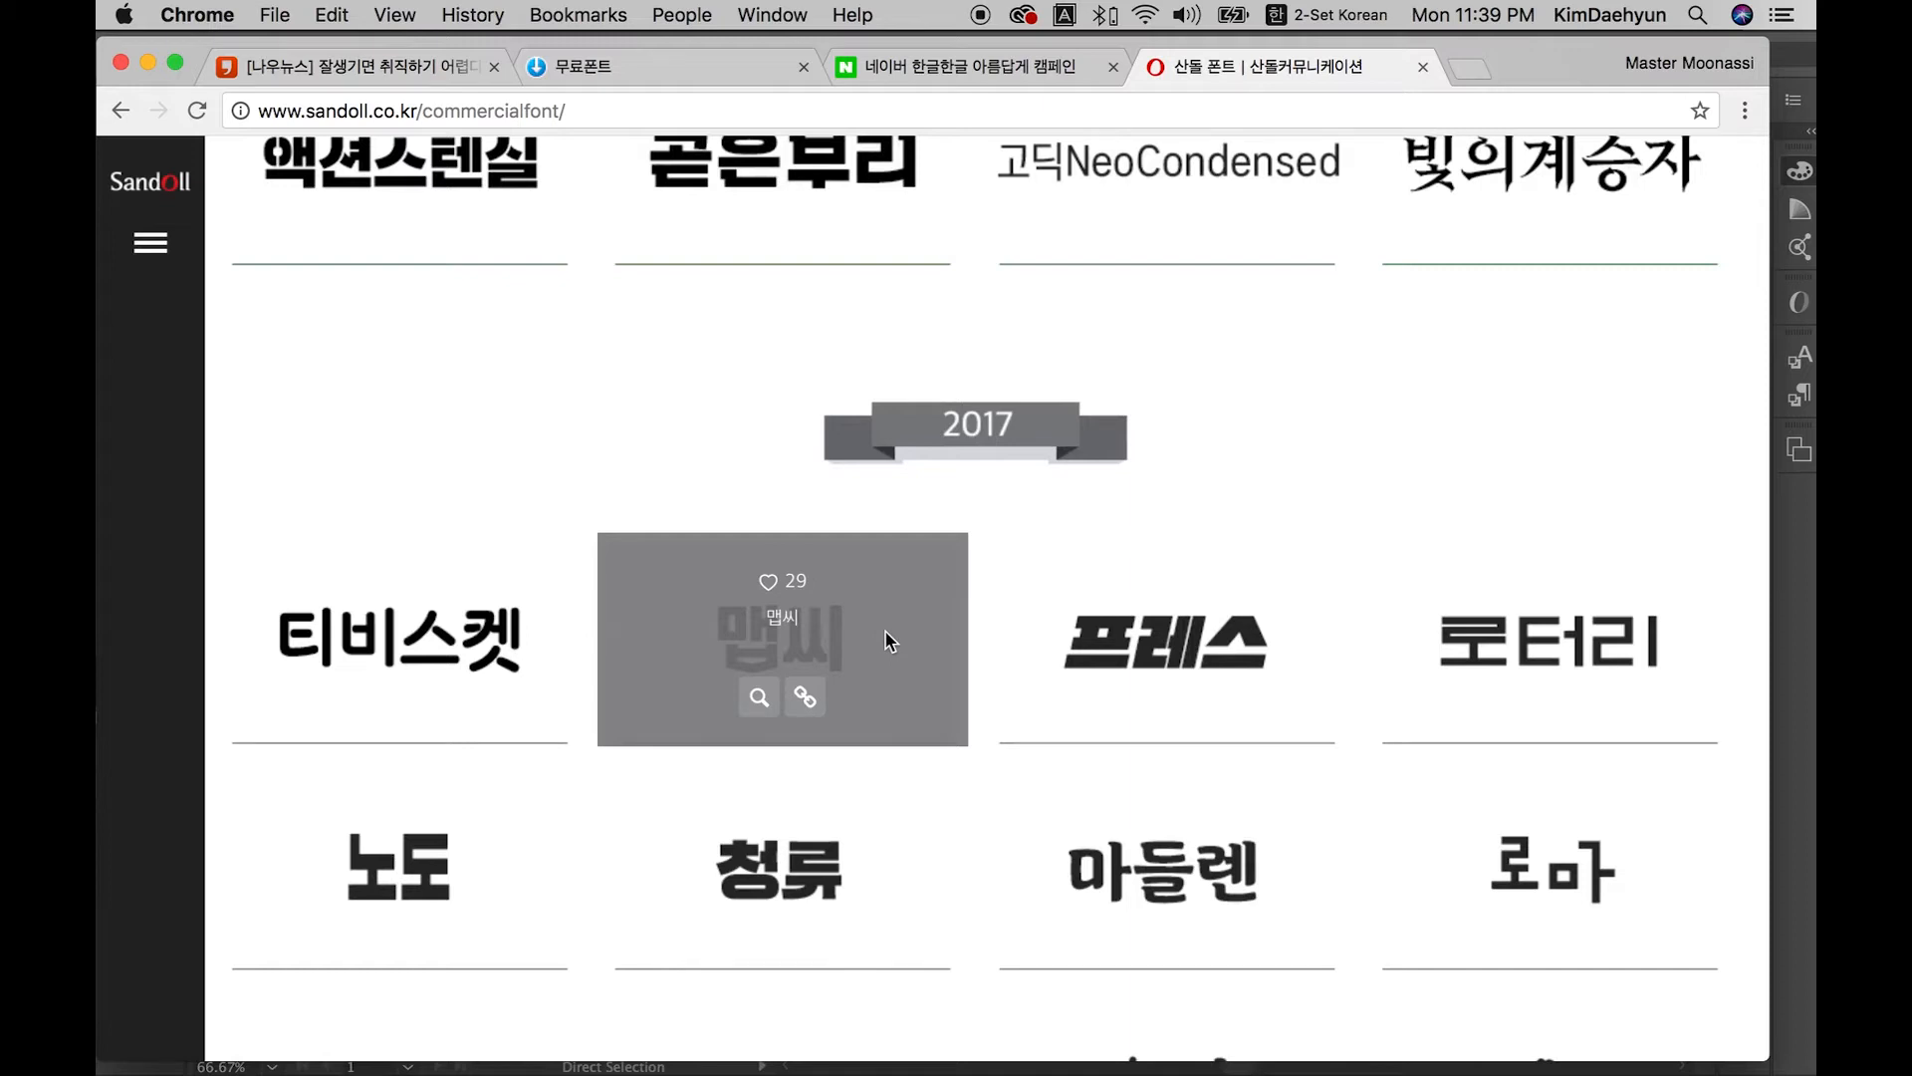
{"action": "scroll", "coordinate": [885, 630], "scroll_direction": "down", "scroll_amount": 5}
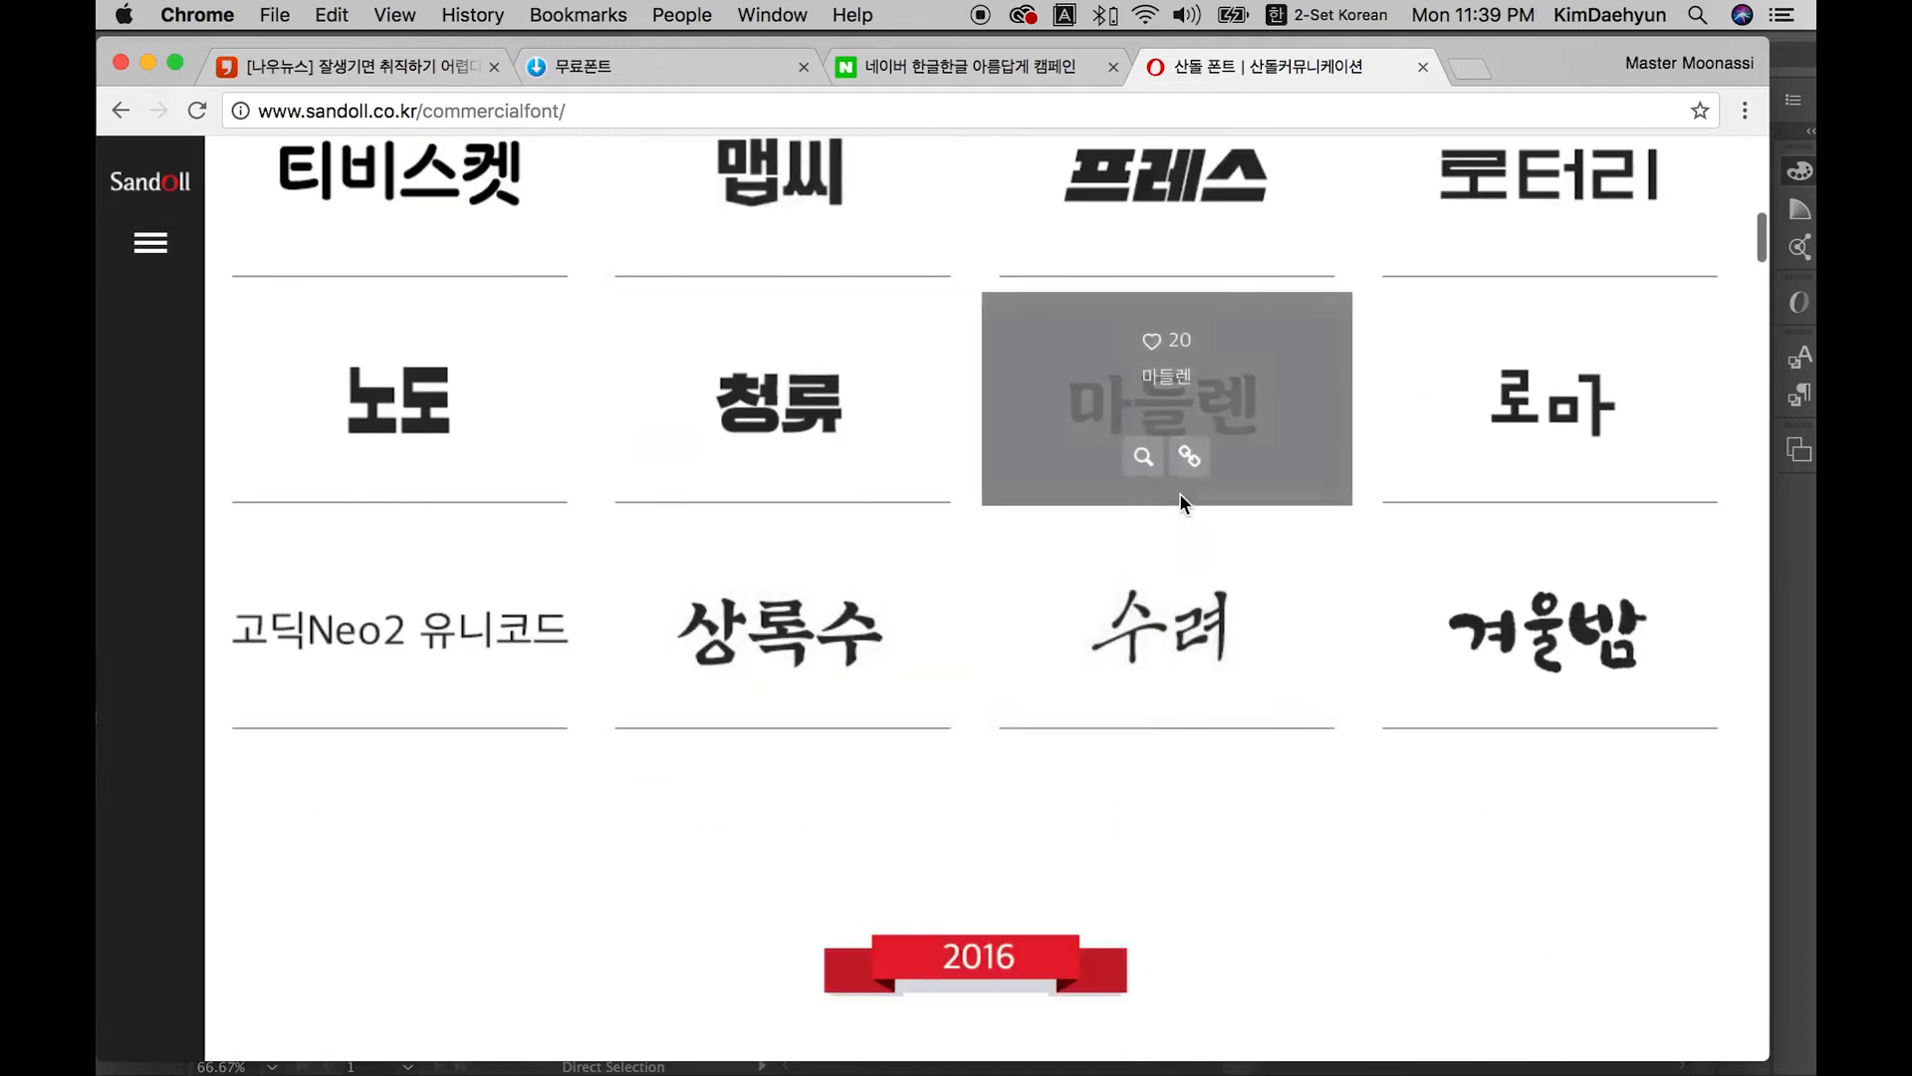
{"action": "scroll", "coordinate": [1179, 493], "scroll_direction": "down", "scroll_amount": 8}
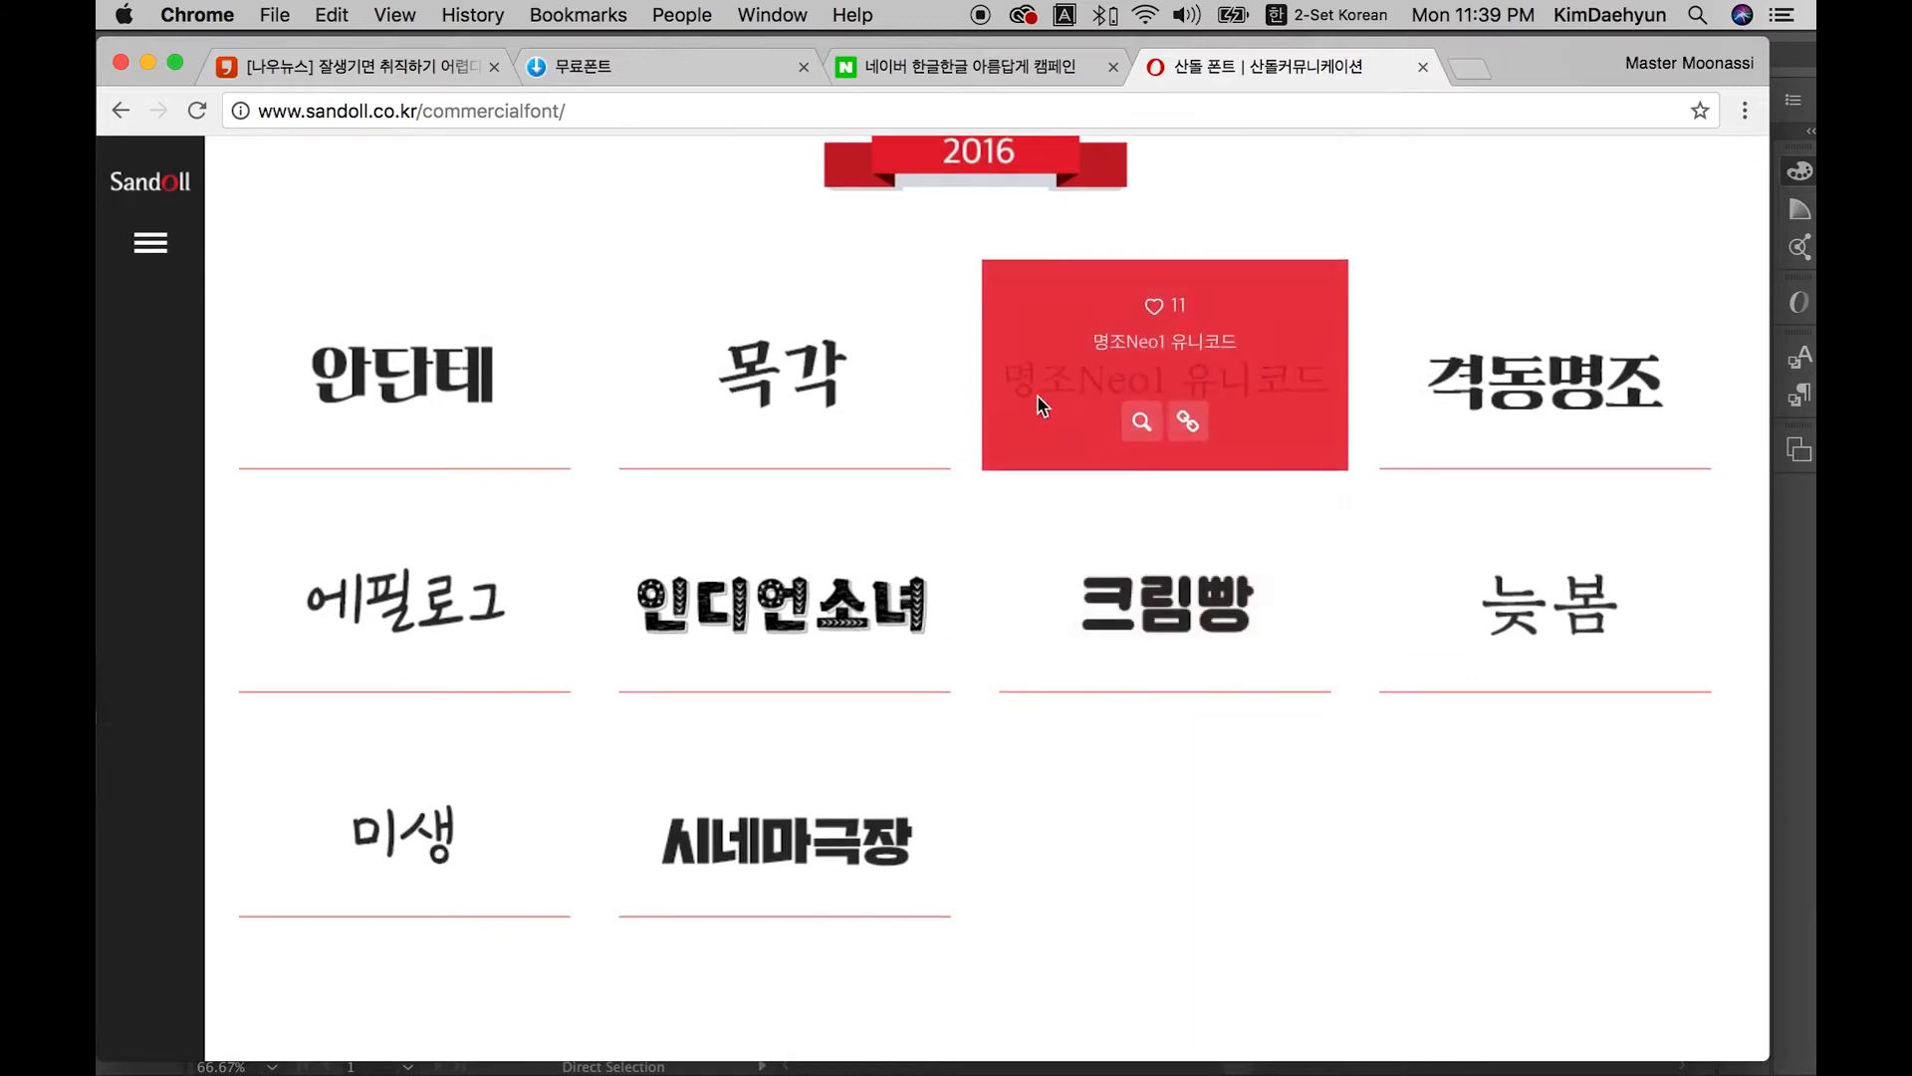
{"action": "scroll", "coordinate": [1035, 409], "scroll_direction": "down", "scroll_amount": 2}
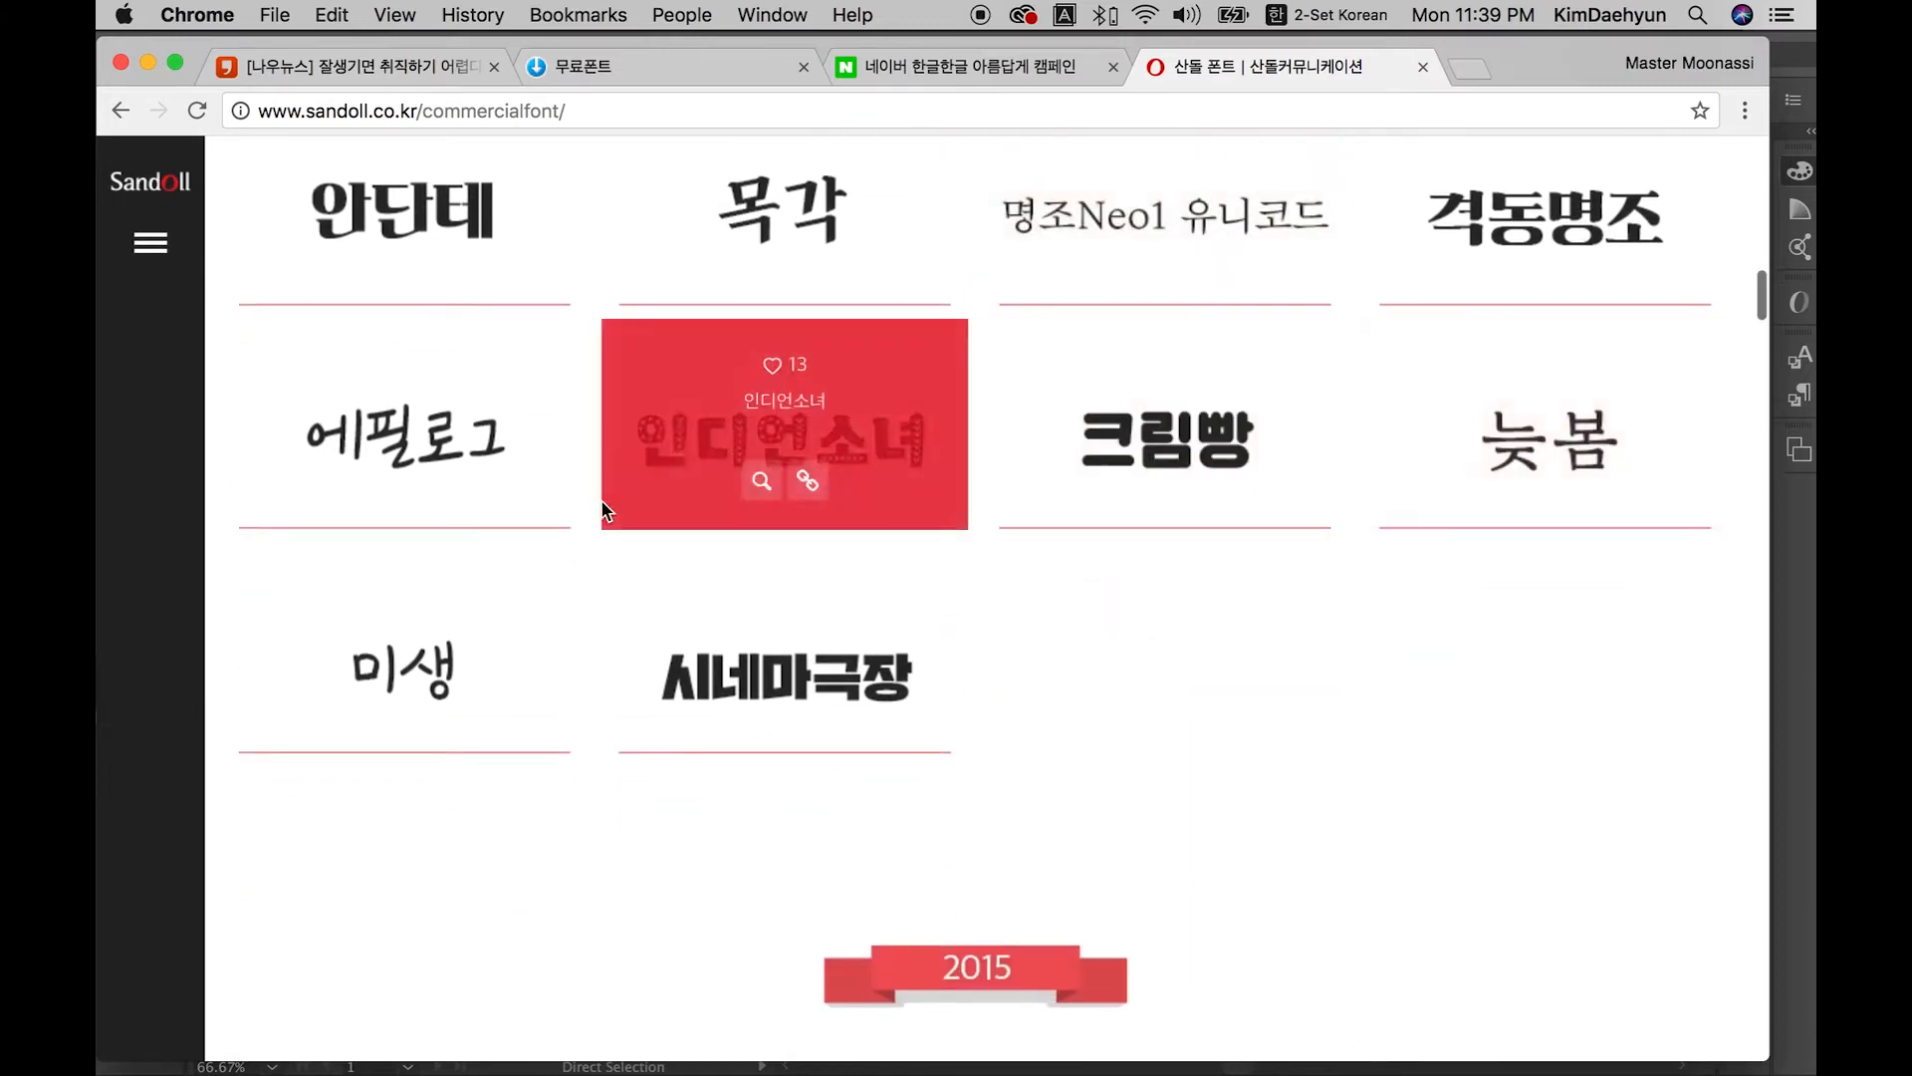
{"action": "scroll", "coordinate": [540, 613], "scroll_direction": "down", "scroll_amount": 3}
{"action": "scroll", "coordinate": [537, 614], "scroll_direction": "down", "scroll_amount": 4}
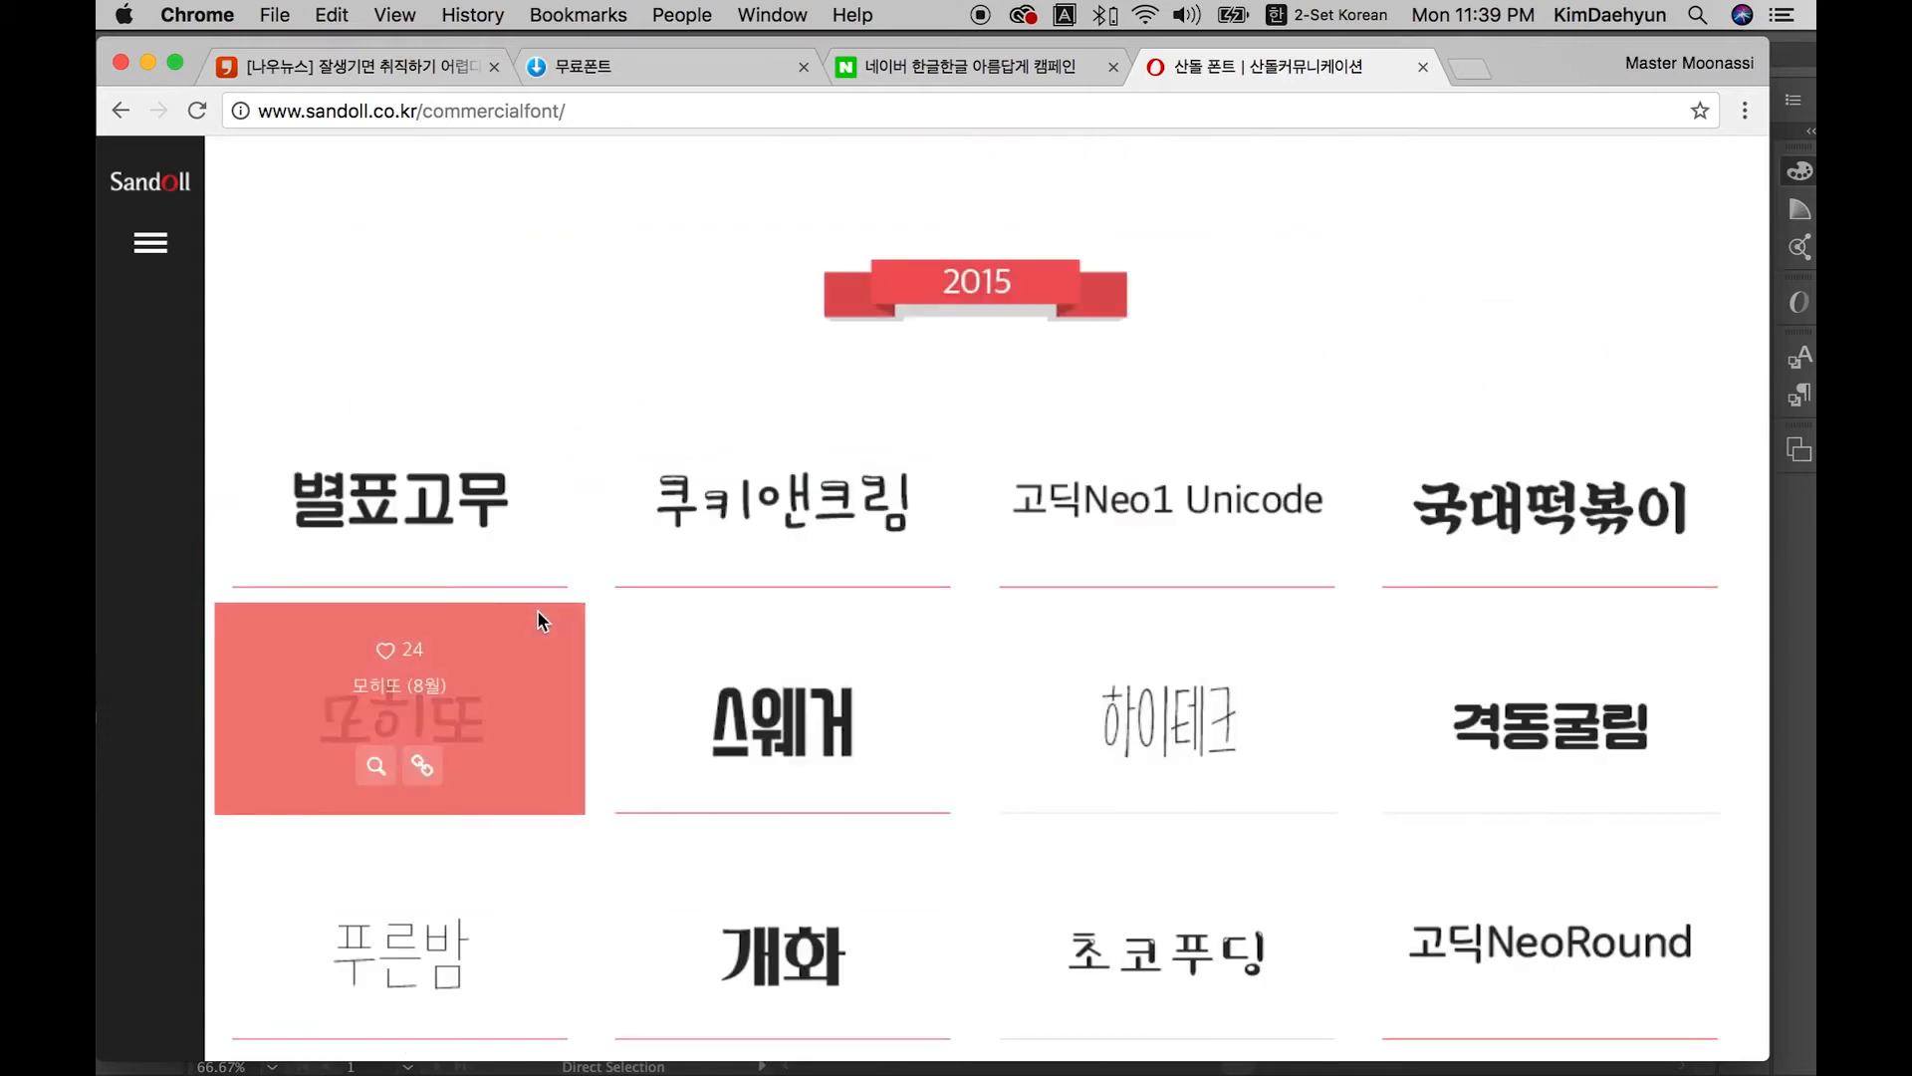
Step: Examine the Naver Software results for 무료폰트, reading through the listed free Korean fonts in popularity order
{"action": "left_click", "coordinate": [611, 74]}
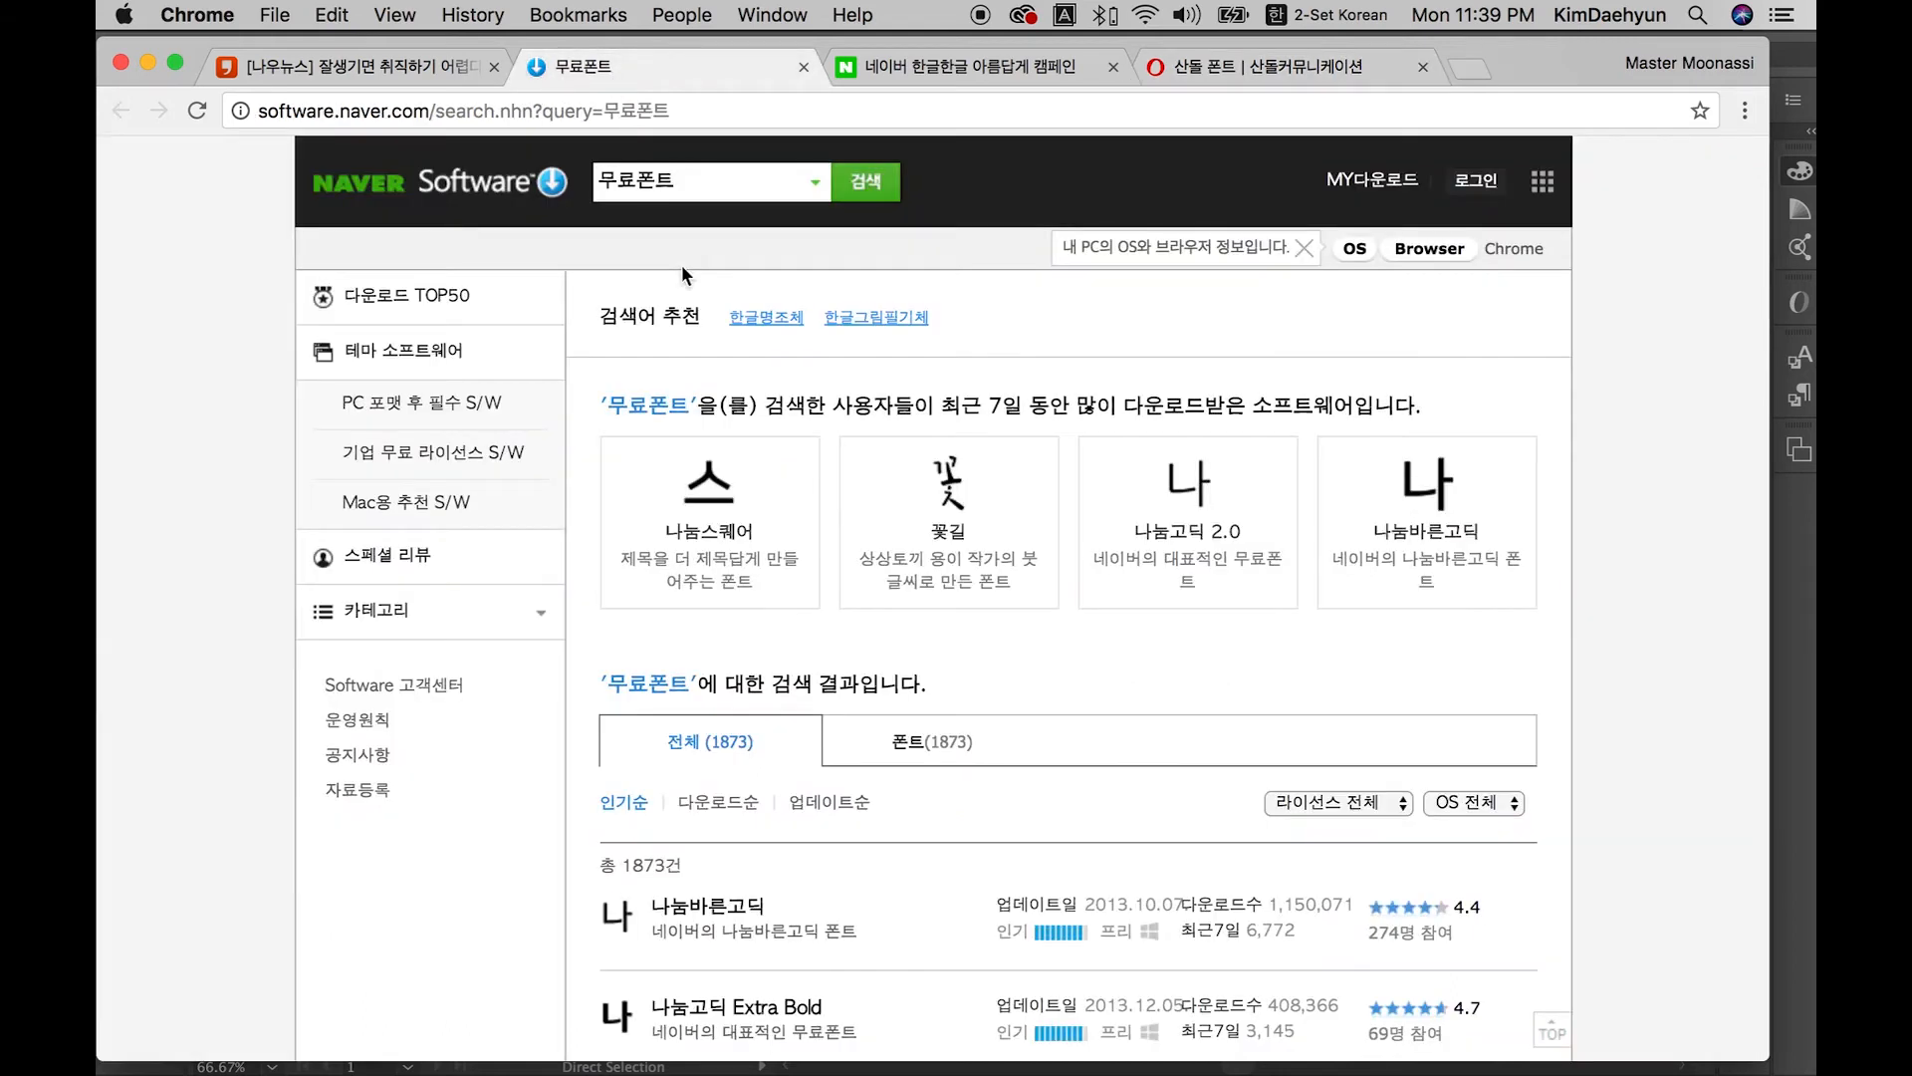
{"action": "scroll", "coordinate": [667, 253], "scroll_direction": "down", "scroll_amount": 5}
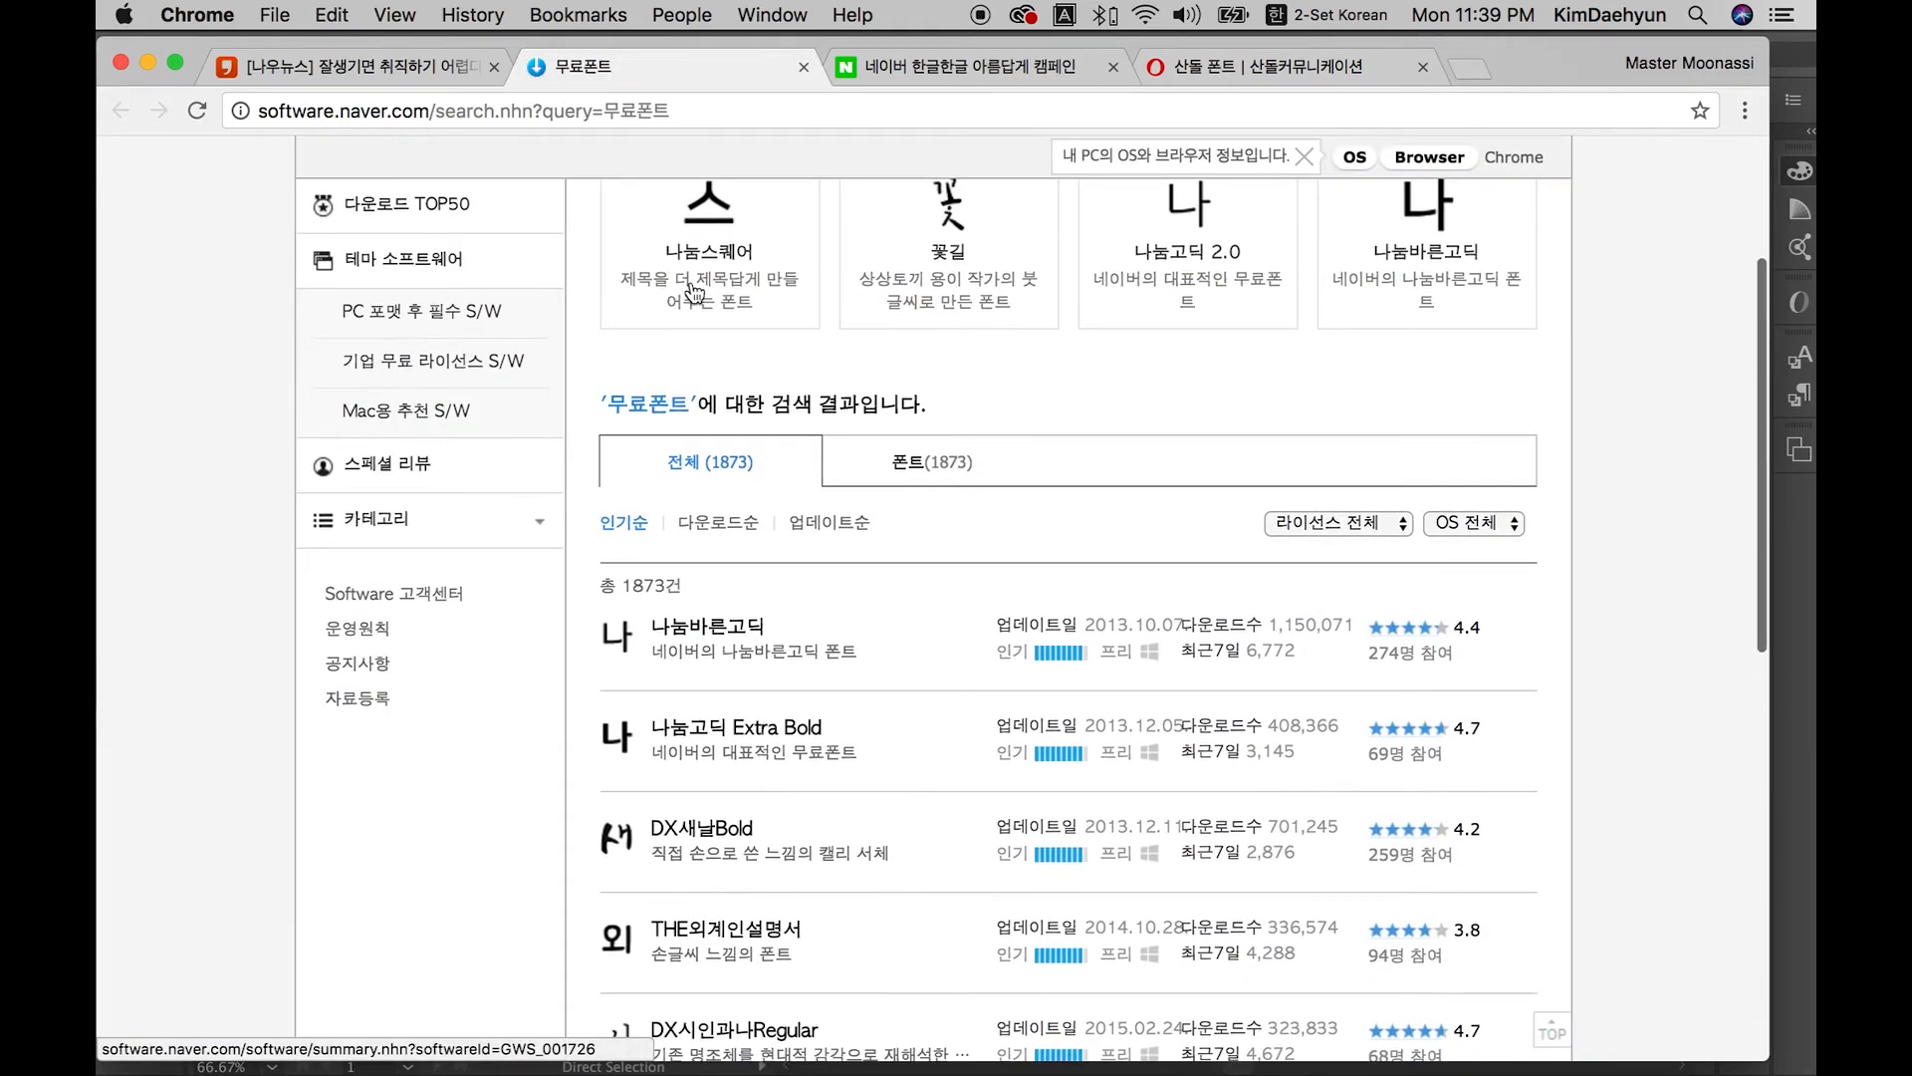
{"action": "scroll", "coordinate": [839, 587], "scroll_direction": "down", "scroll_amount": 4}
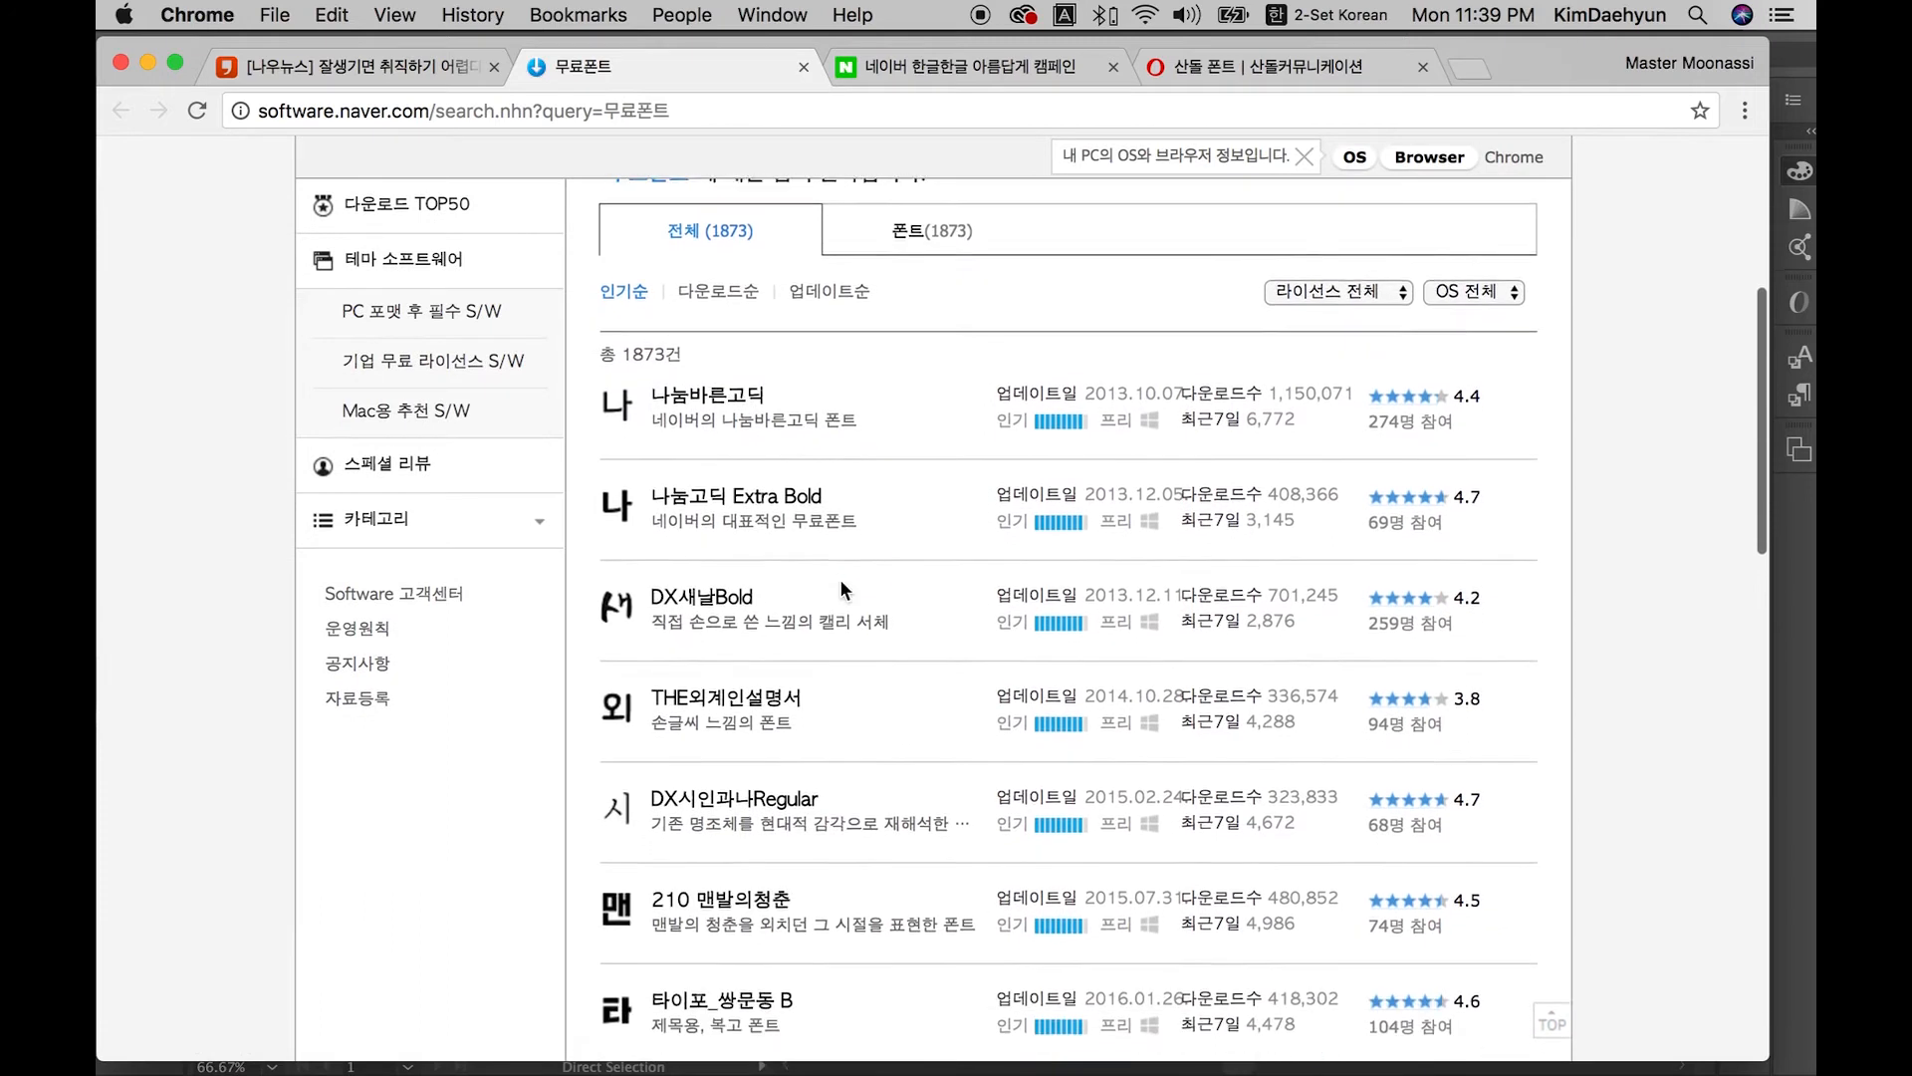
{"action": "scroll", "coordinate": [678, 285], "scroll_direction": "up", "scroll_amount": 1}
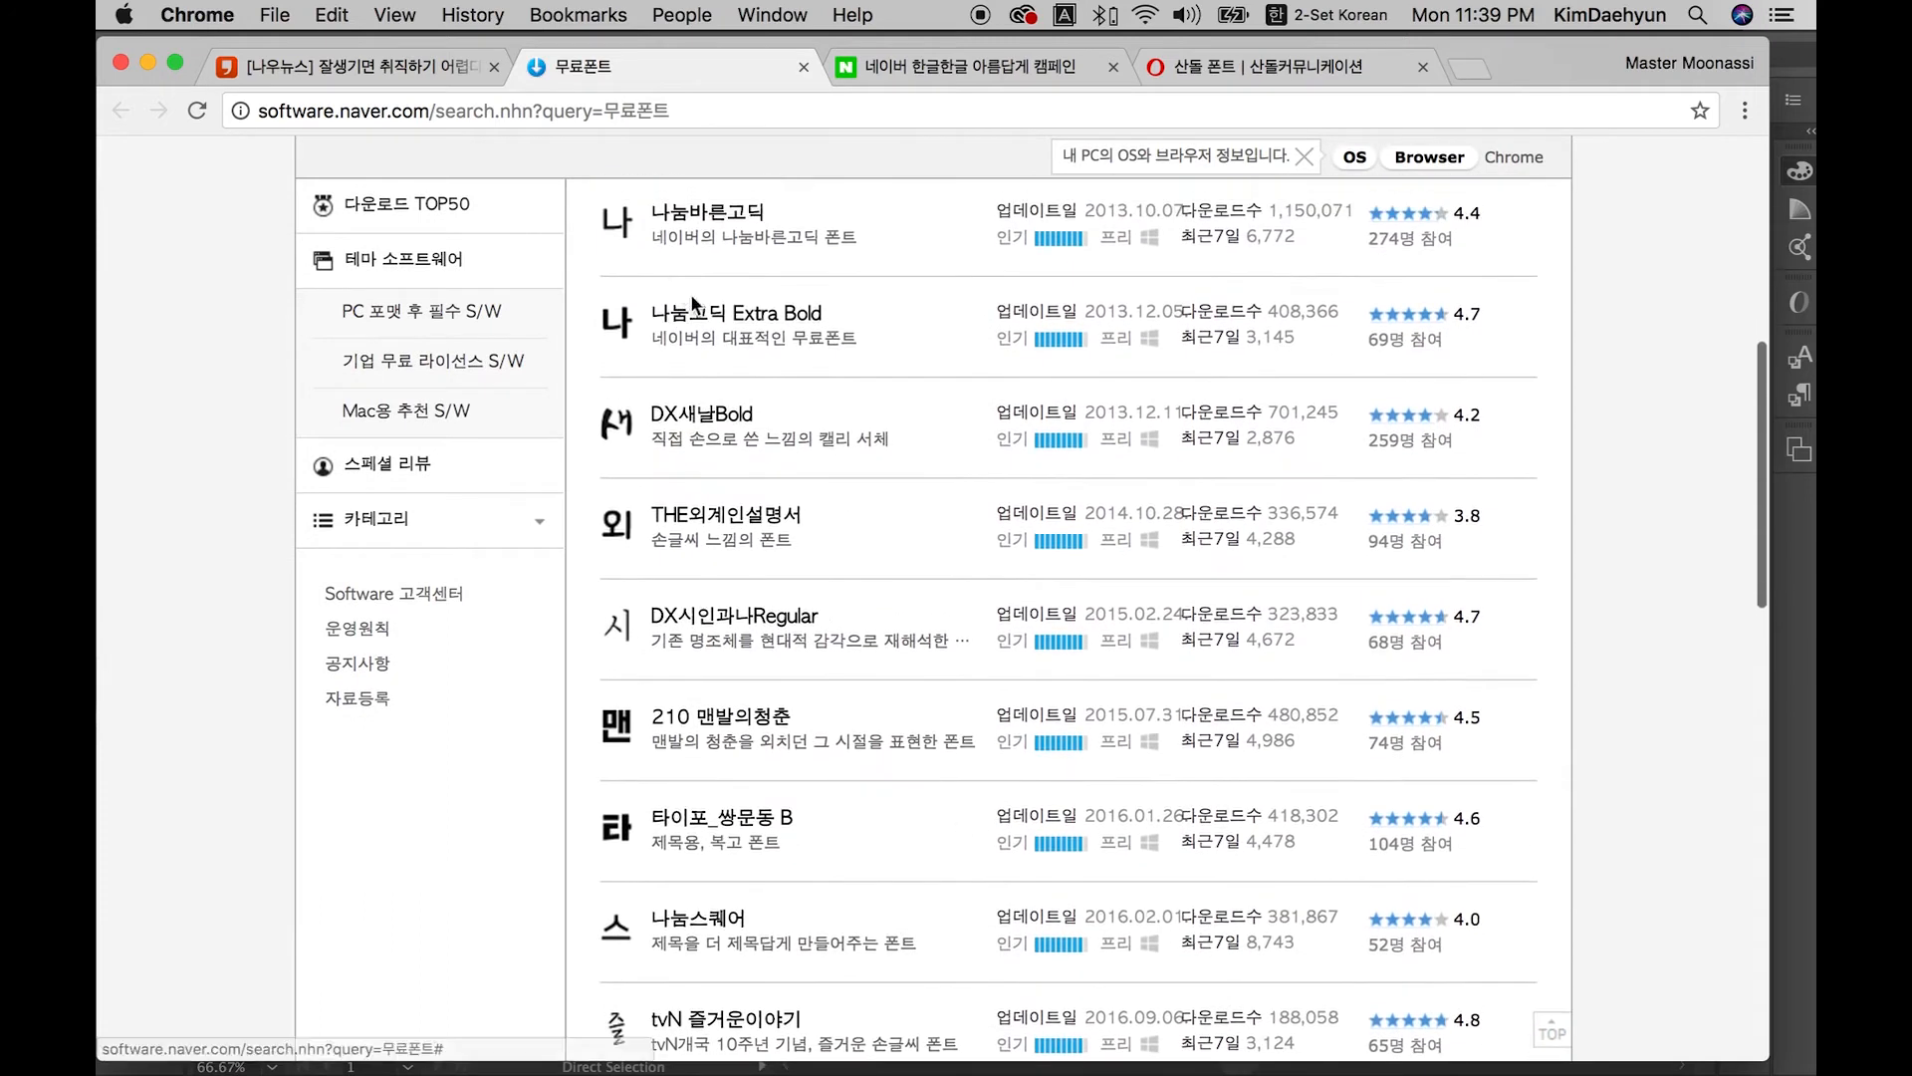
{"action": "scroll", "coordinate": [832, 610], "scroll_direction": "down", "scroll_amount": 3}
{"action": "scroll", "coordinate": [832, 601], "scroll_direction": "down", "scroll_amount": 15}
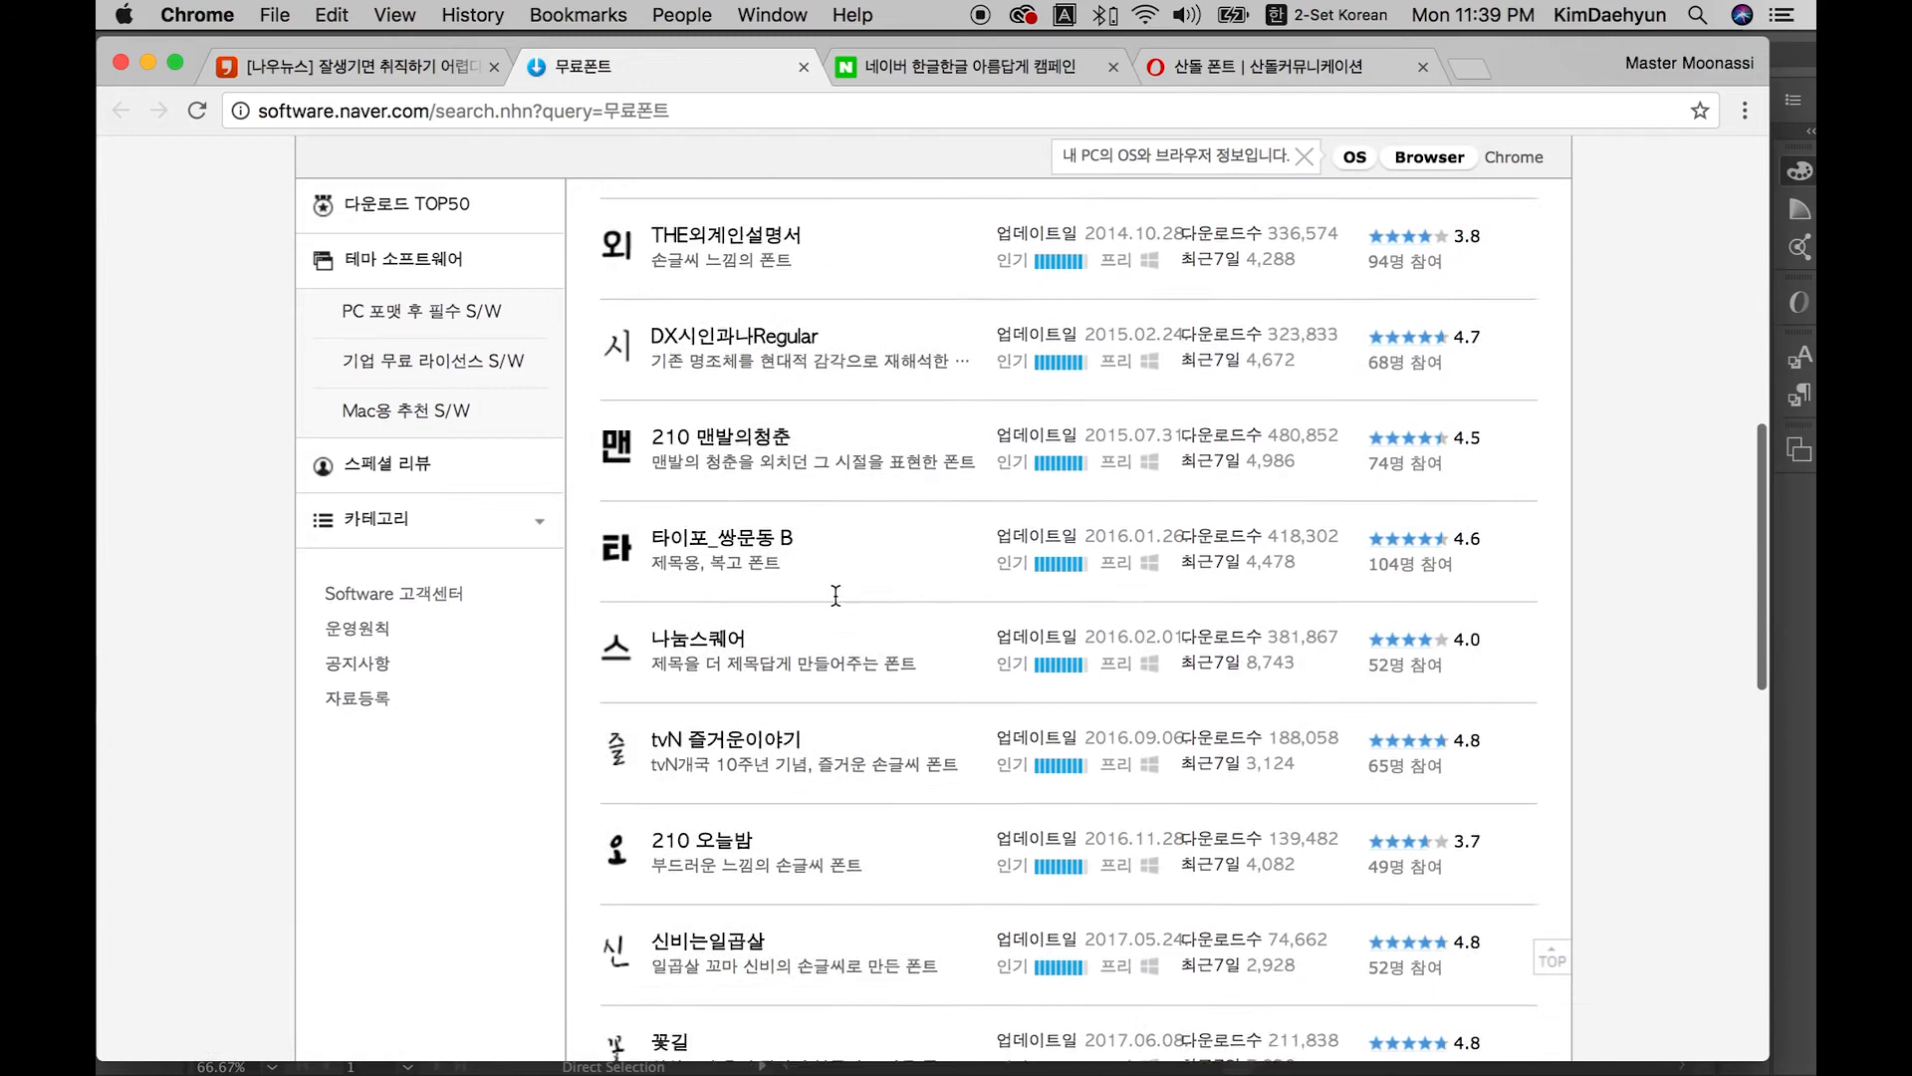
{"action": "scroll", "coordinate": [834, 595], "scroll_direction": "down", "scroll_amount": 10}
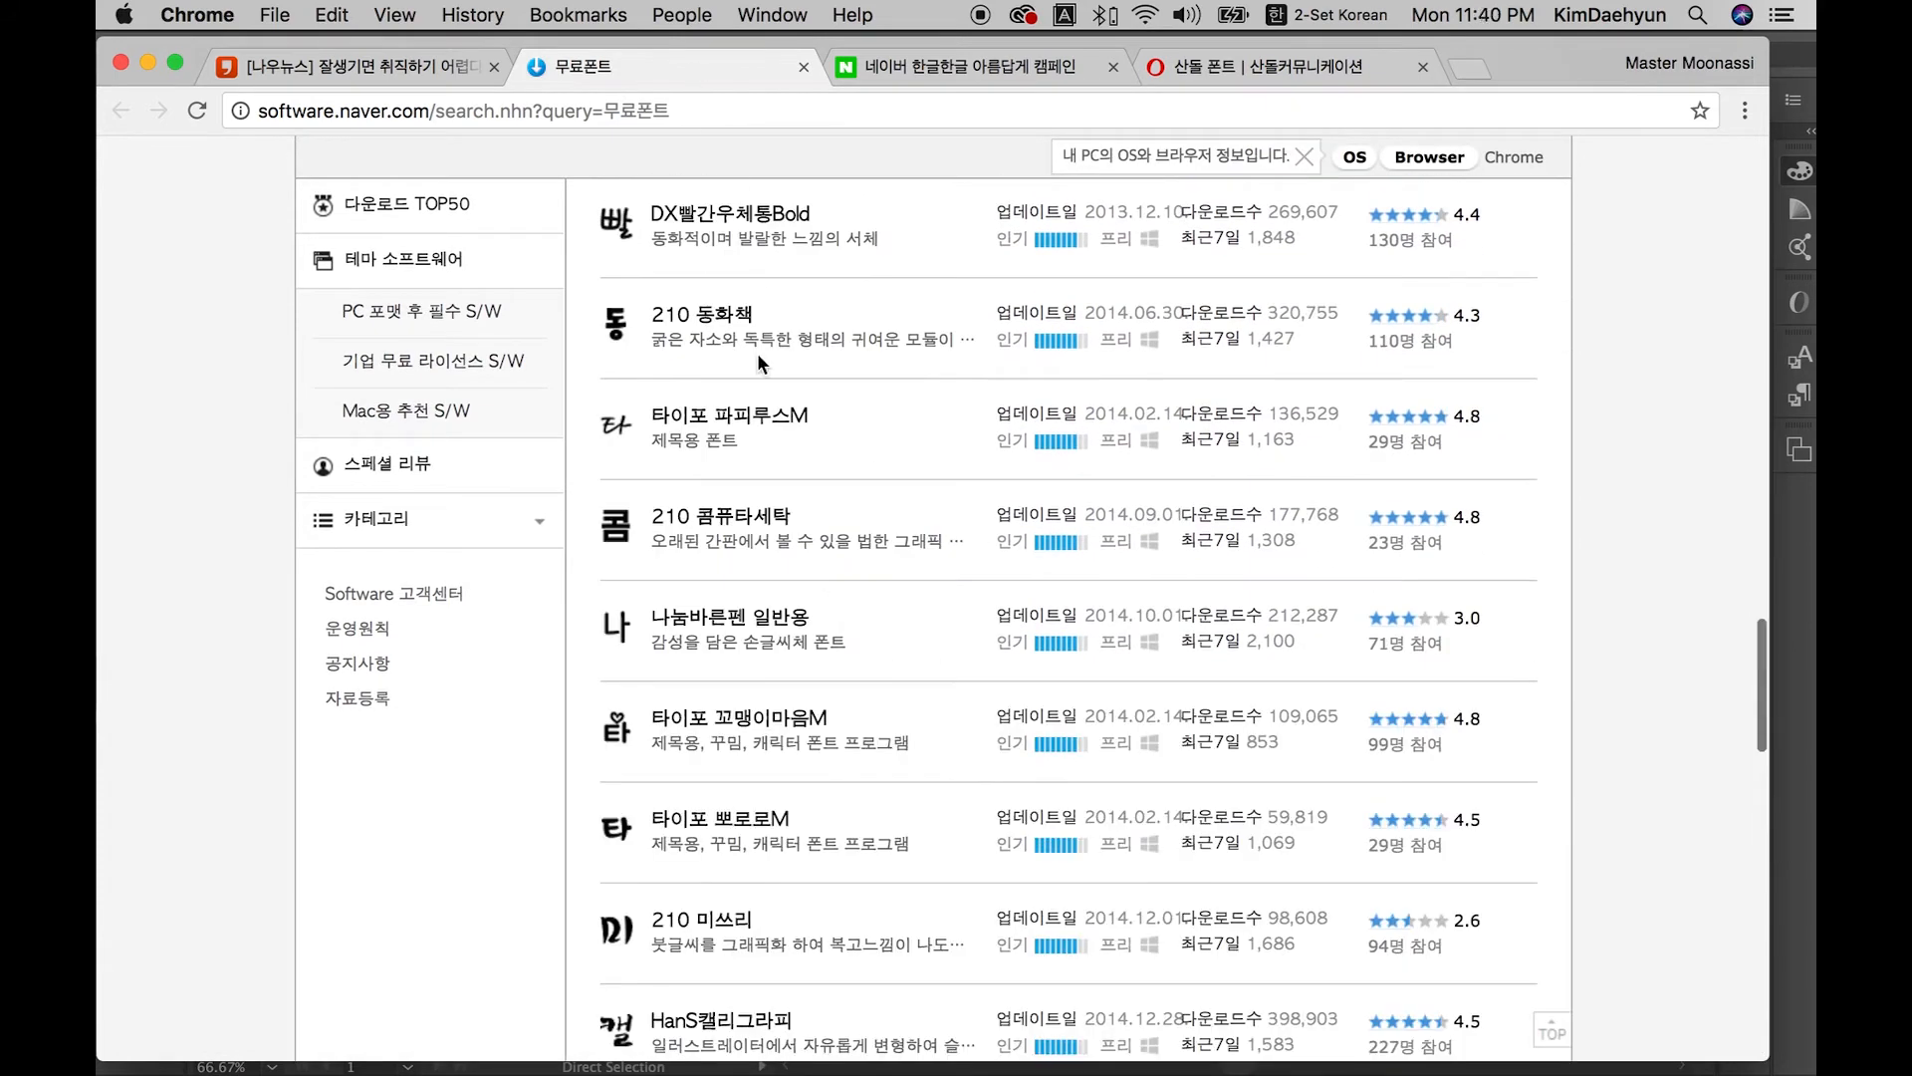
{"action": "scroll", "coordinate": [761, 351], "scroll_direction": "down", "scroll_amount": 5}
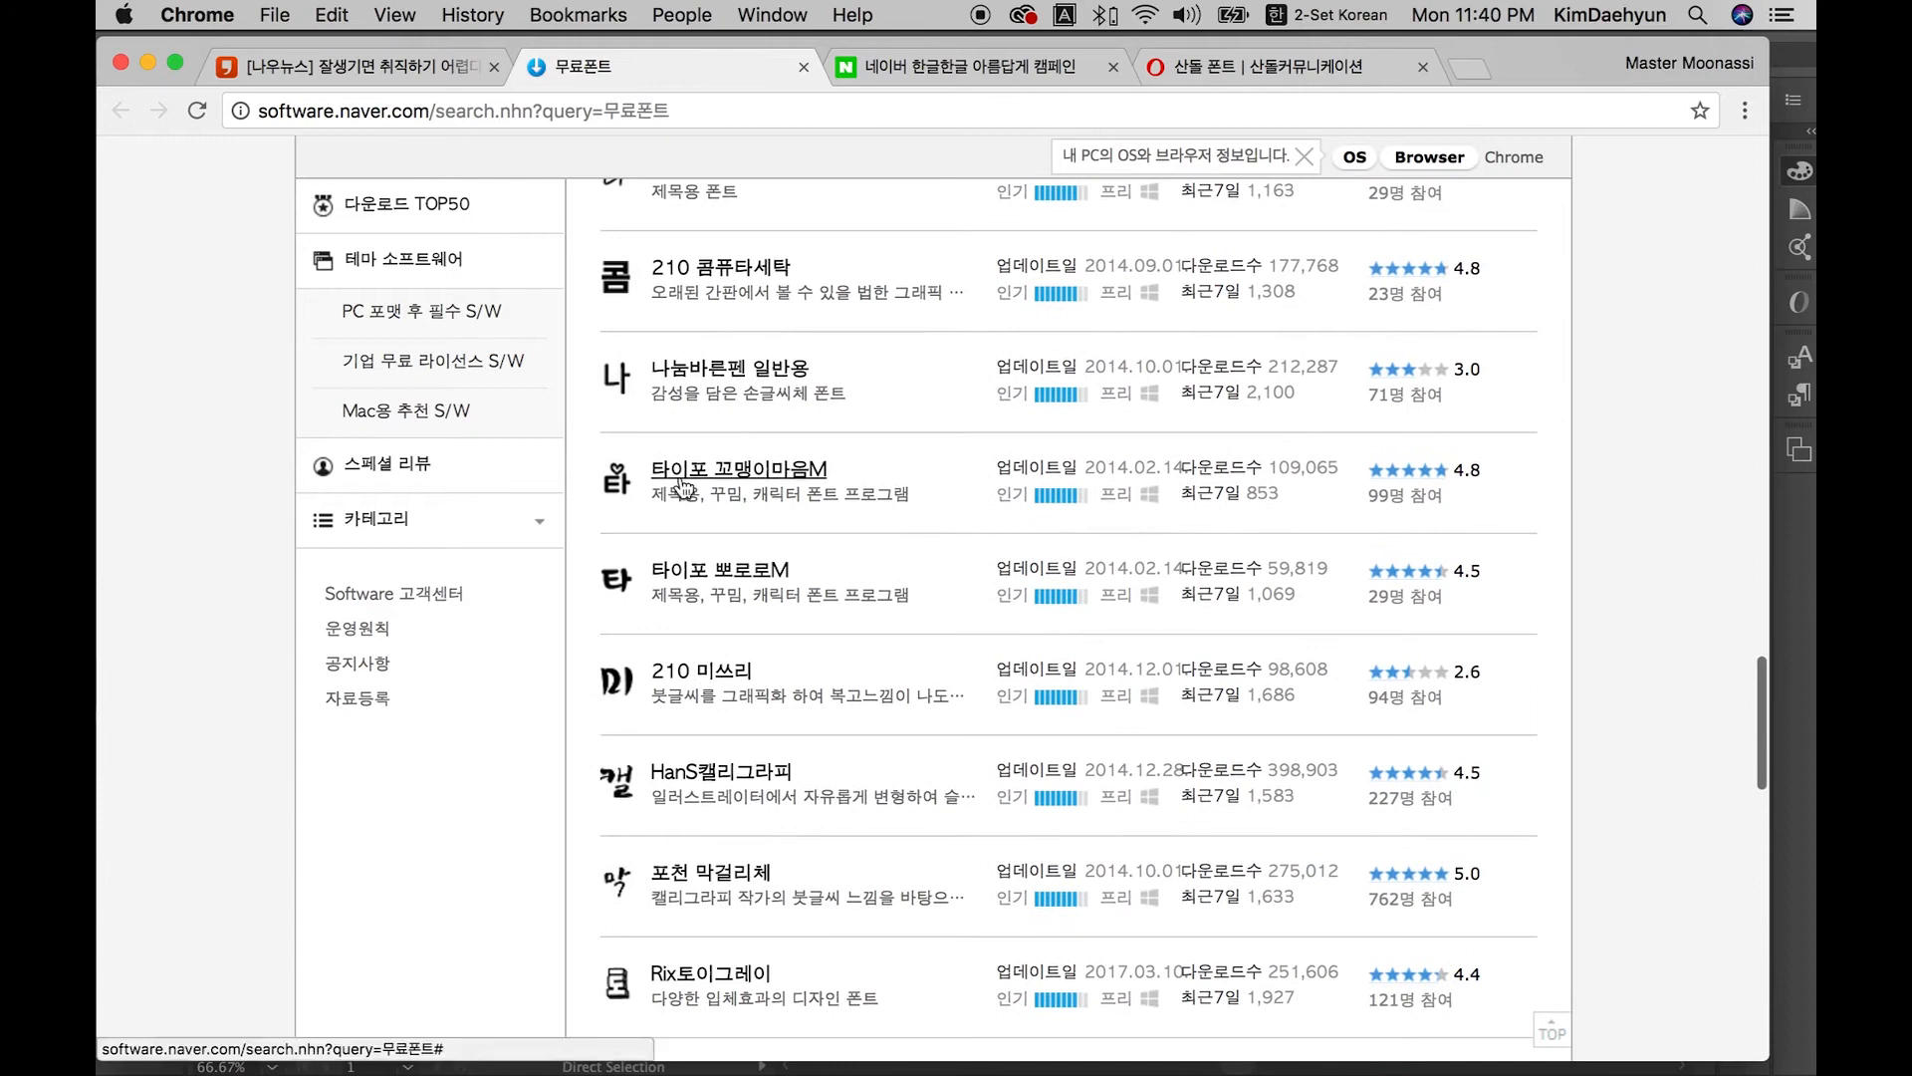
{"action": "scroll", "coordinate": [744, 423], "scroll_direction": "down", "scroll_amount": 10}
{"action": "scroll", "coordinate": [682, 476], "scroll_direction": "down", "scroll_amount": 3}
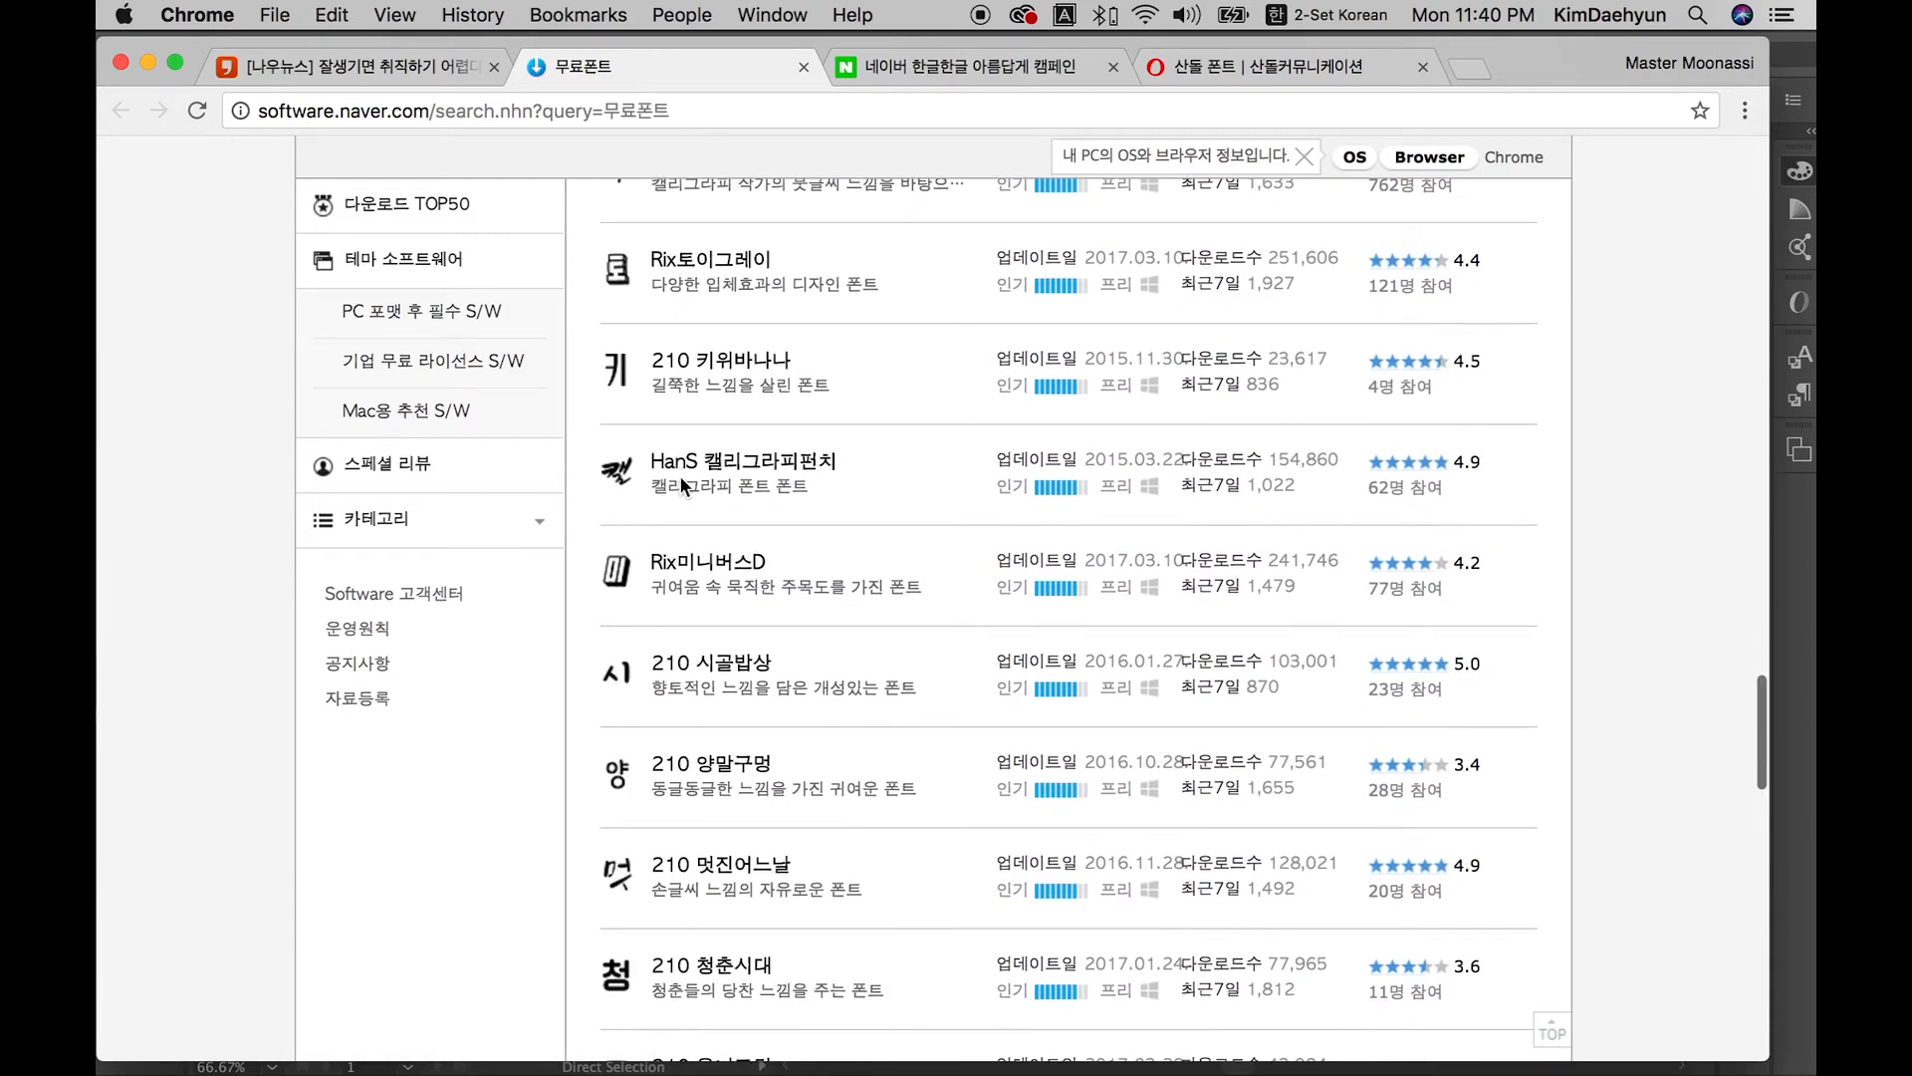
{"action": "scroll", "coordinate": [681, 476], "scroll_direction": "down", "scroll_amount": 3}
{"action": "scroll", "coordinate": [683, 487], "scroll_direction": "down", "scroll_amount": 2}
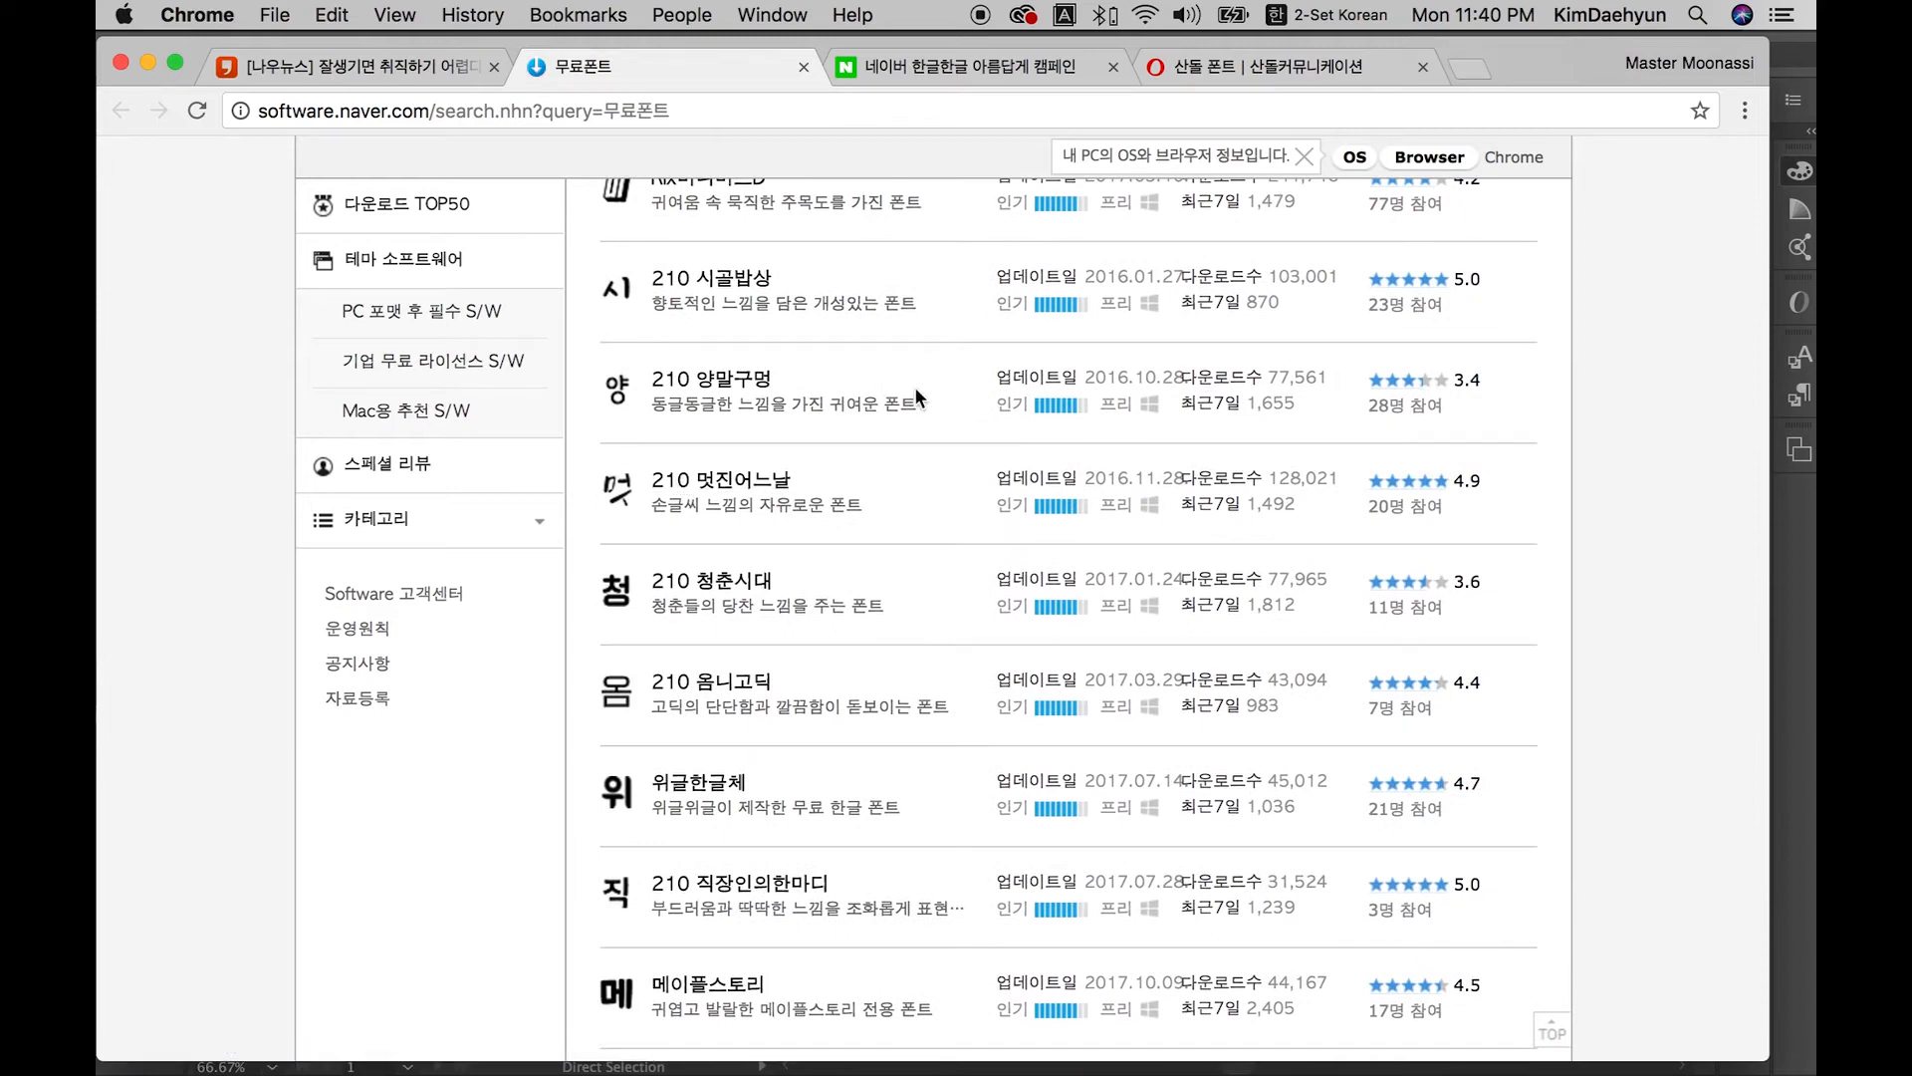
Step: Close the remaining Naver and Sandoll font pages and switch back to the article layout in Illustrator
{"action": "key", "text": "super+w"}
{"action": "key", "text": "super+w"}
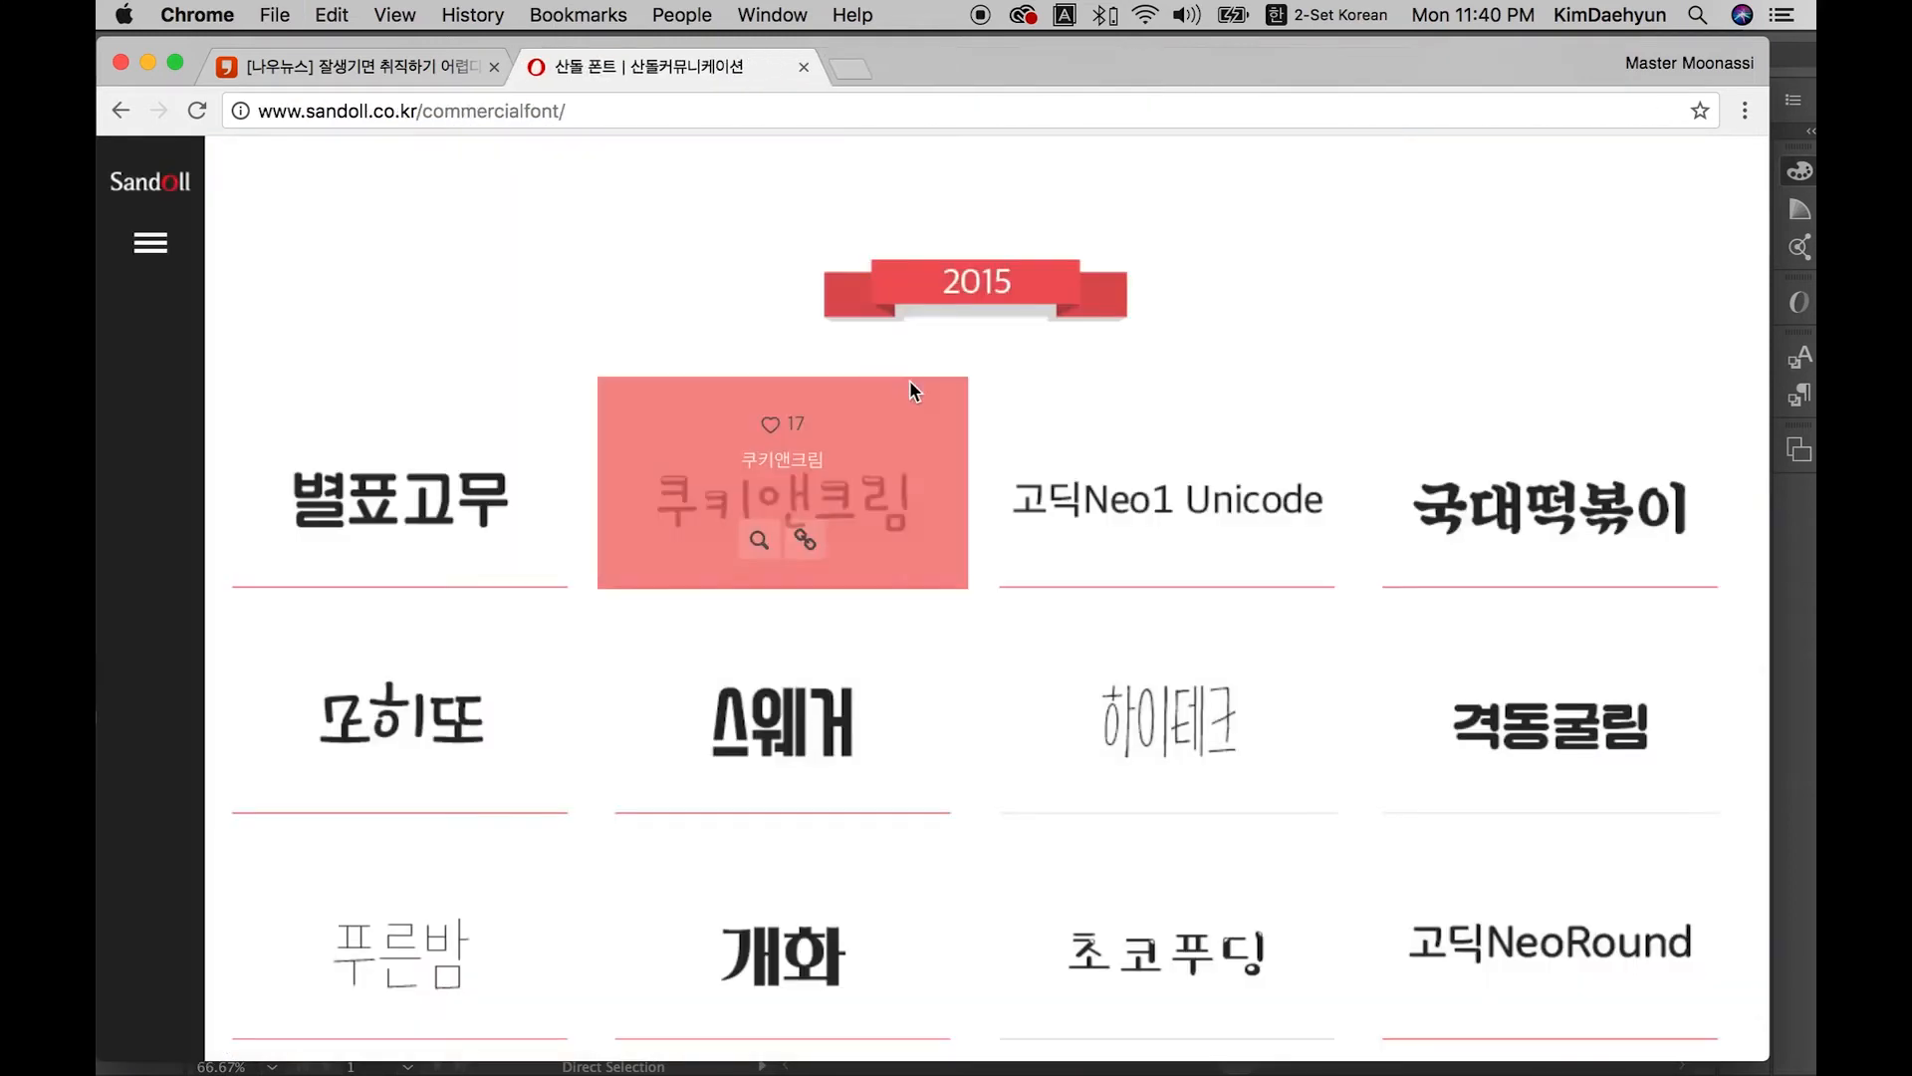
{"action": "scroll", "coordinate": [1373, 290], "scroll_direction": "down", "scroll_amount": 3}
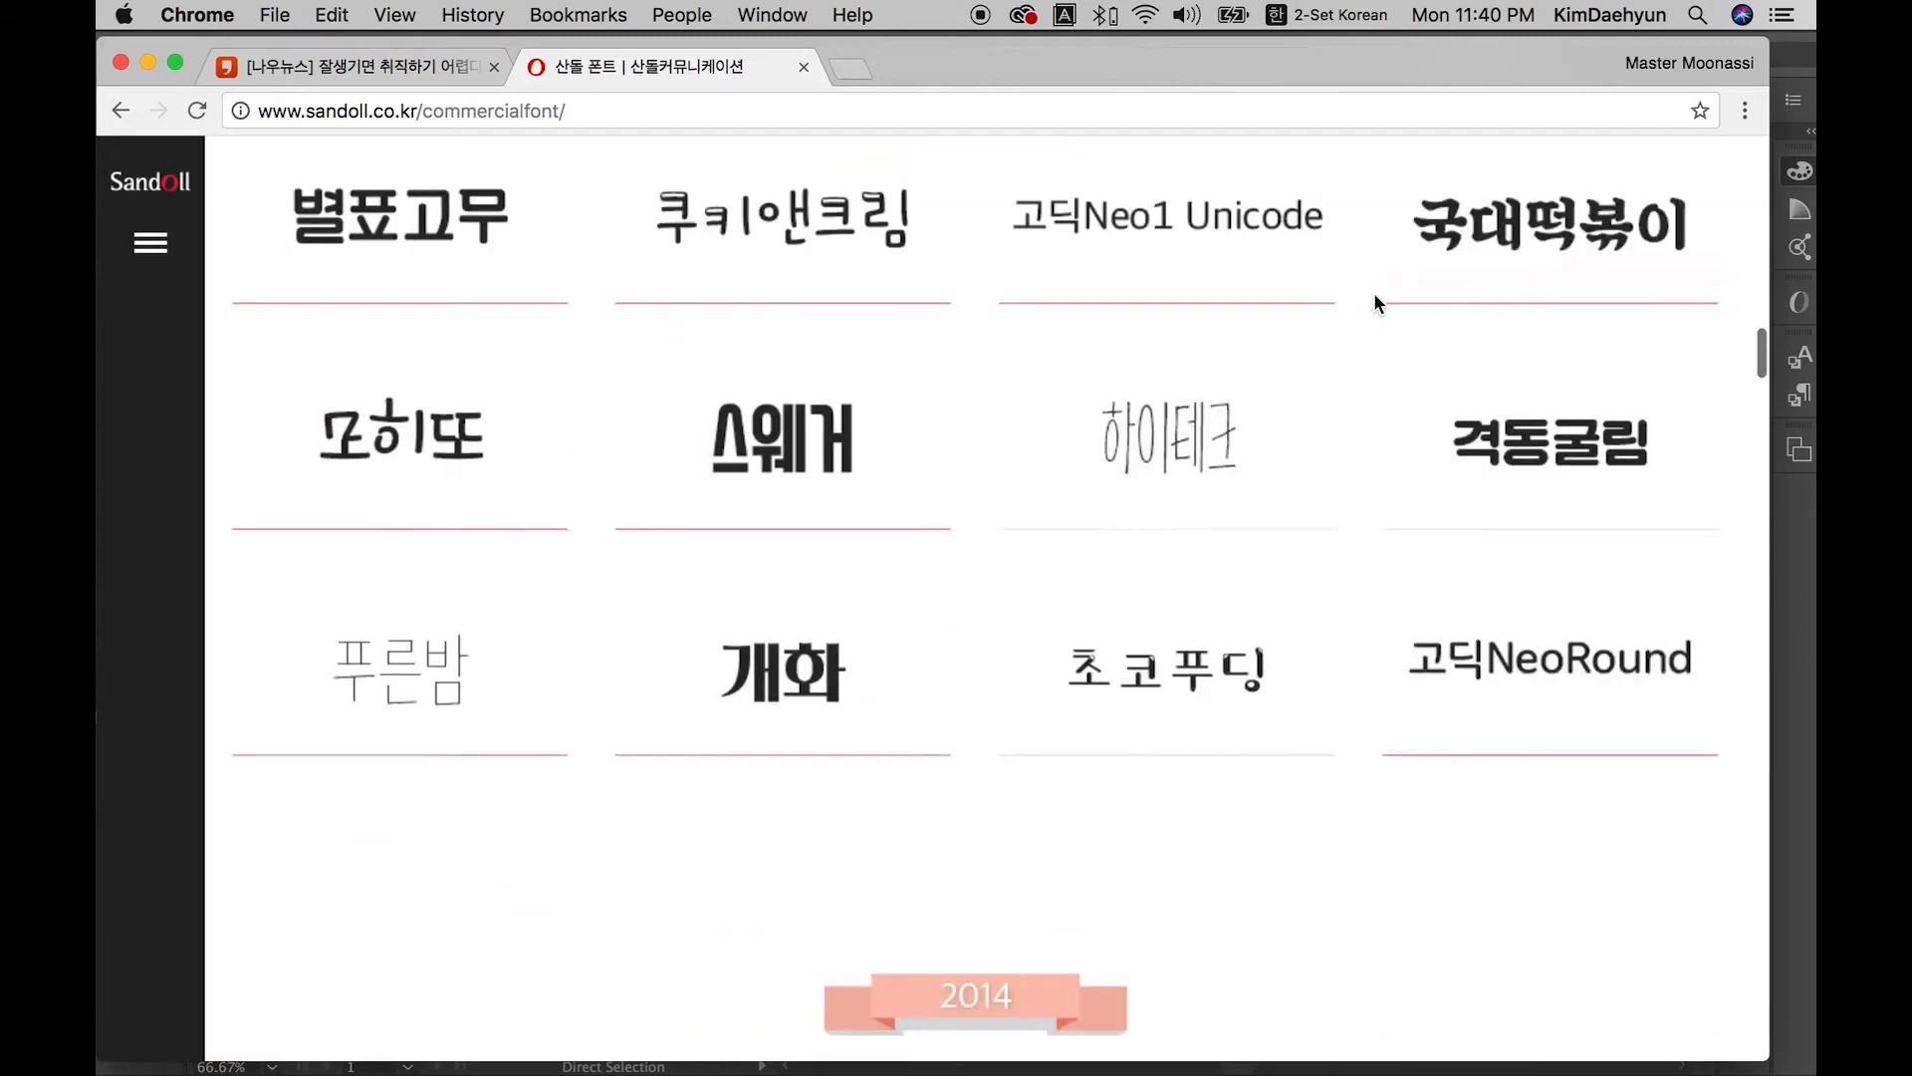
{"action": "scroll", "coordinate": [1367, 292], "scroll_direction": "down", "scroll_amount": 8}
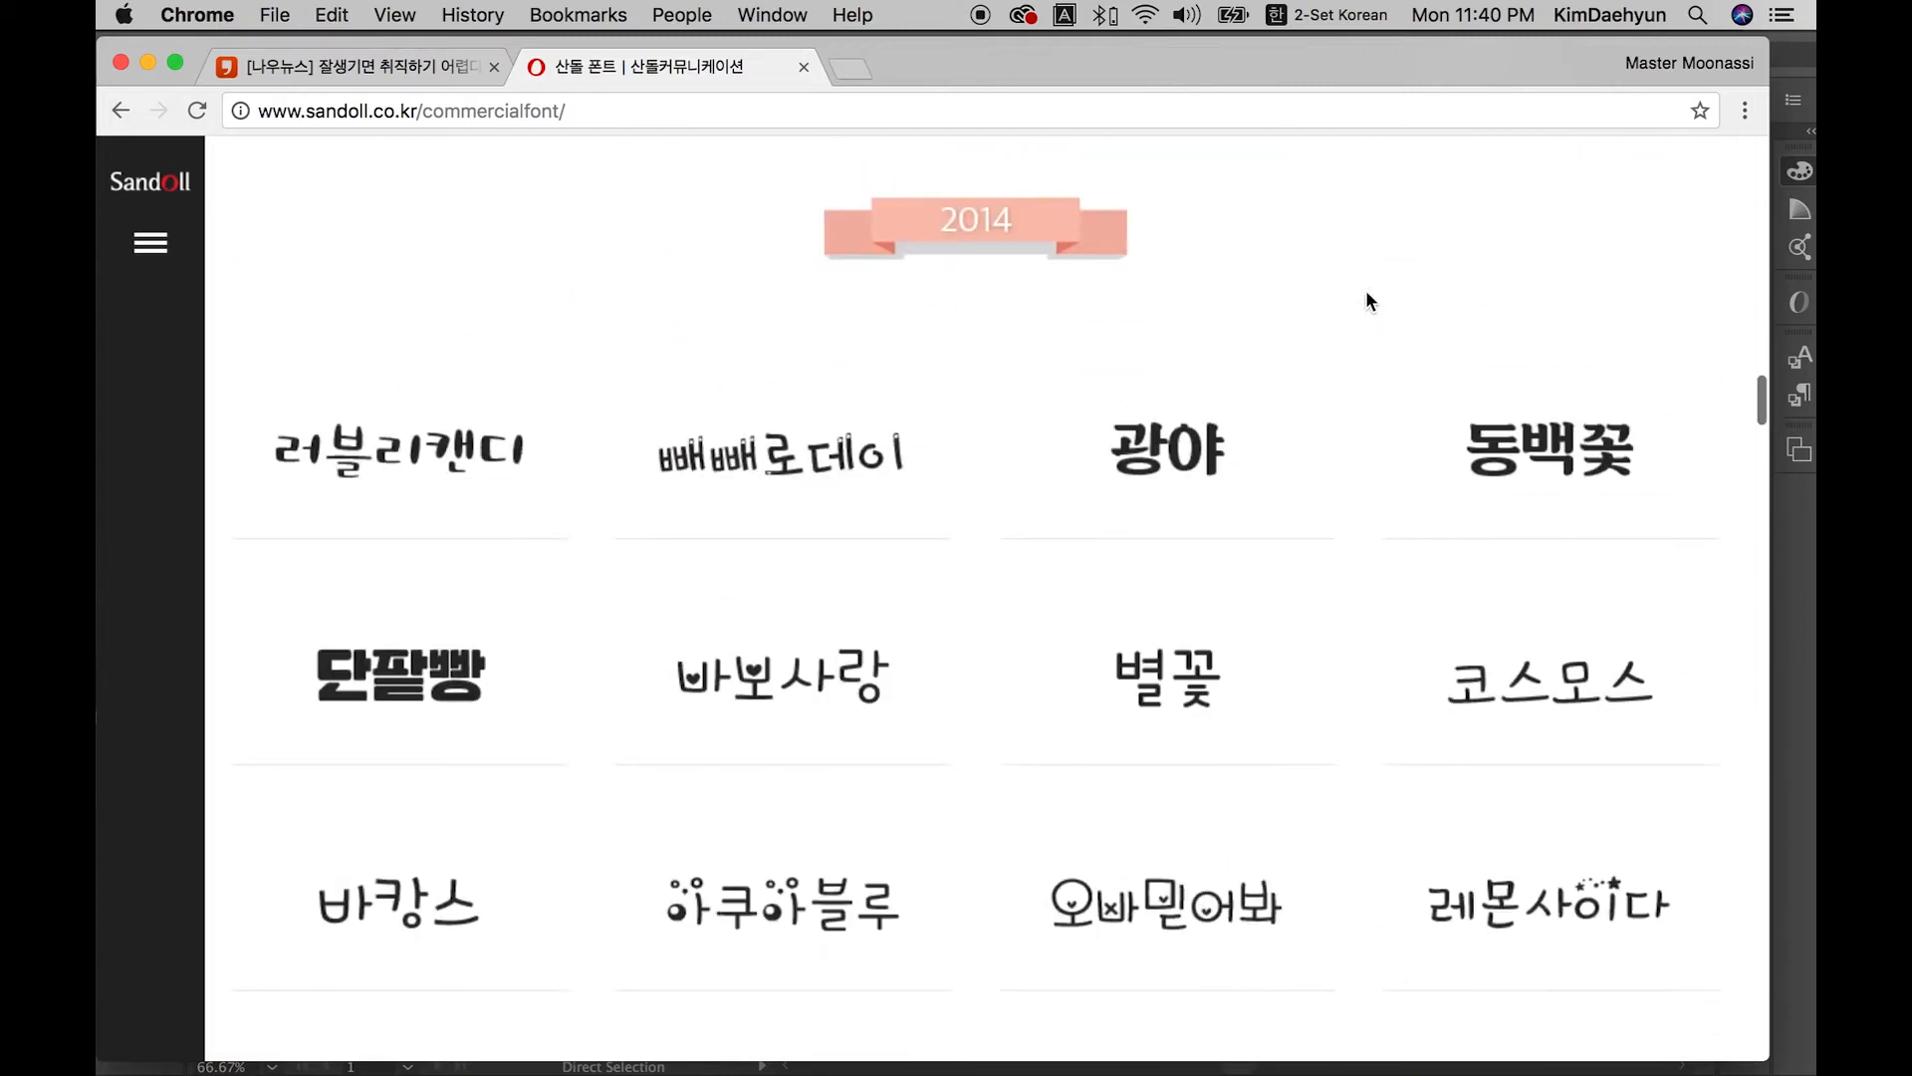
{"action": "key", "text": "super+w"}
{"action": "key", "text": "super+Tab"}
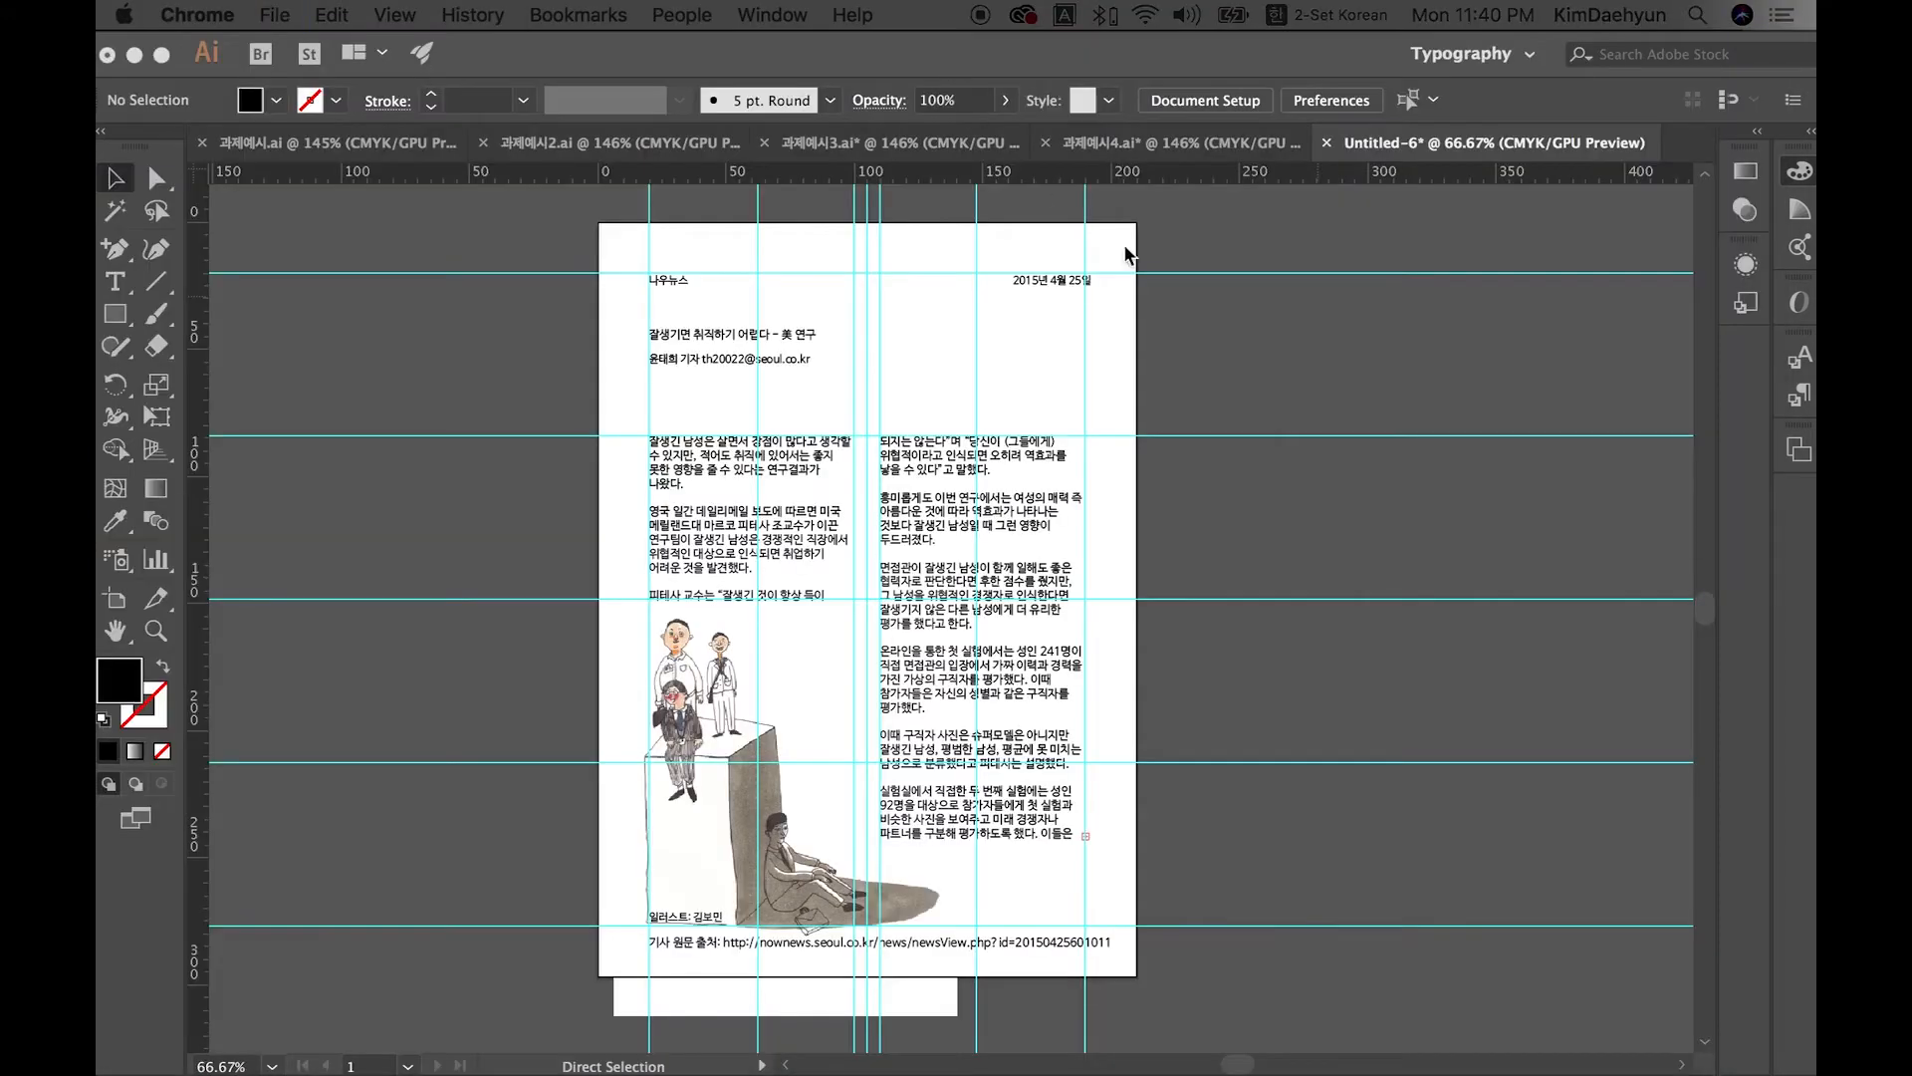
Step: Set all the text on the article page in the 나눔바른고딕OTF font
{"action": "left_click_drag", "start_coordinate": [1229, 247], "coordinate": [651, 550]}
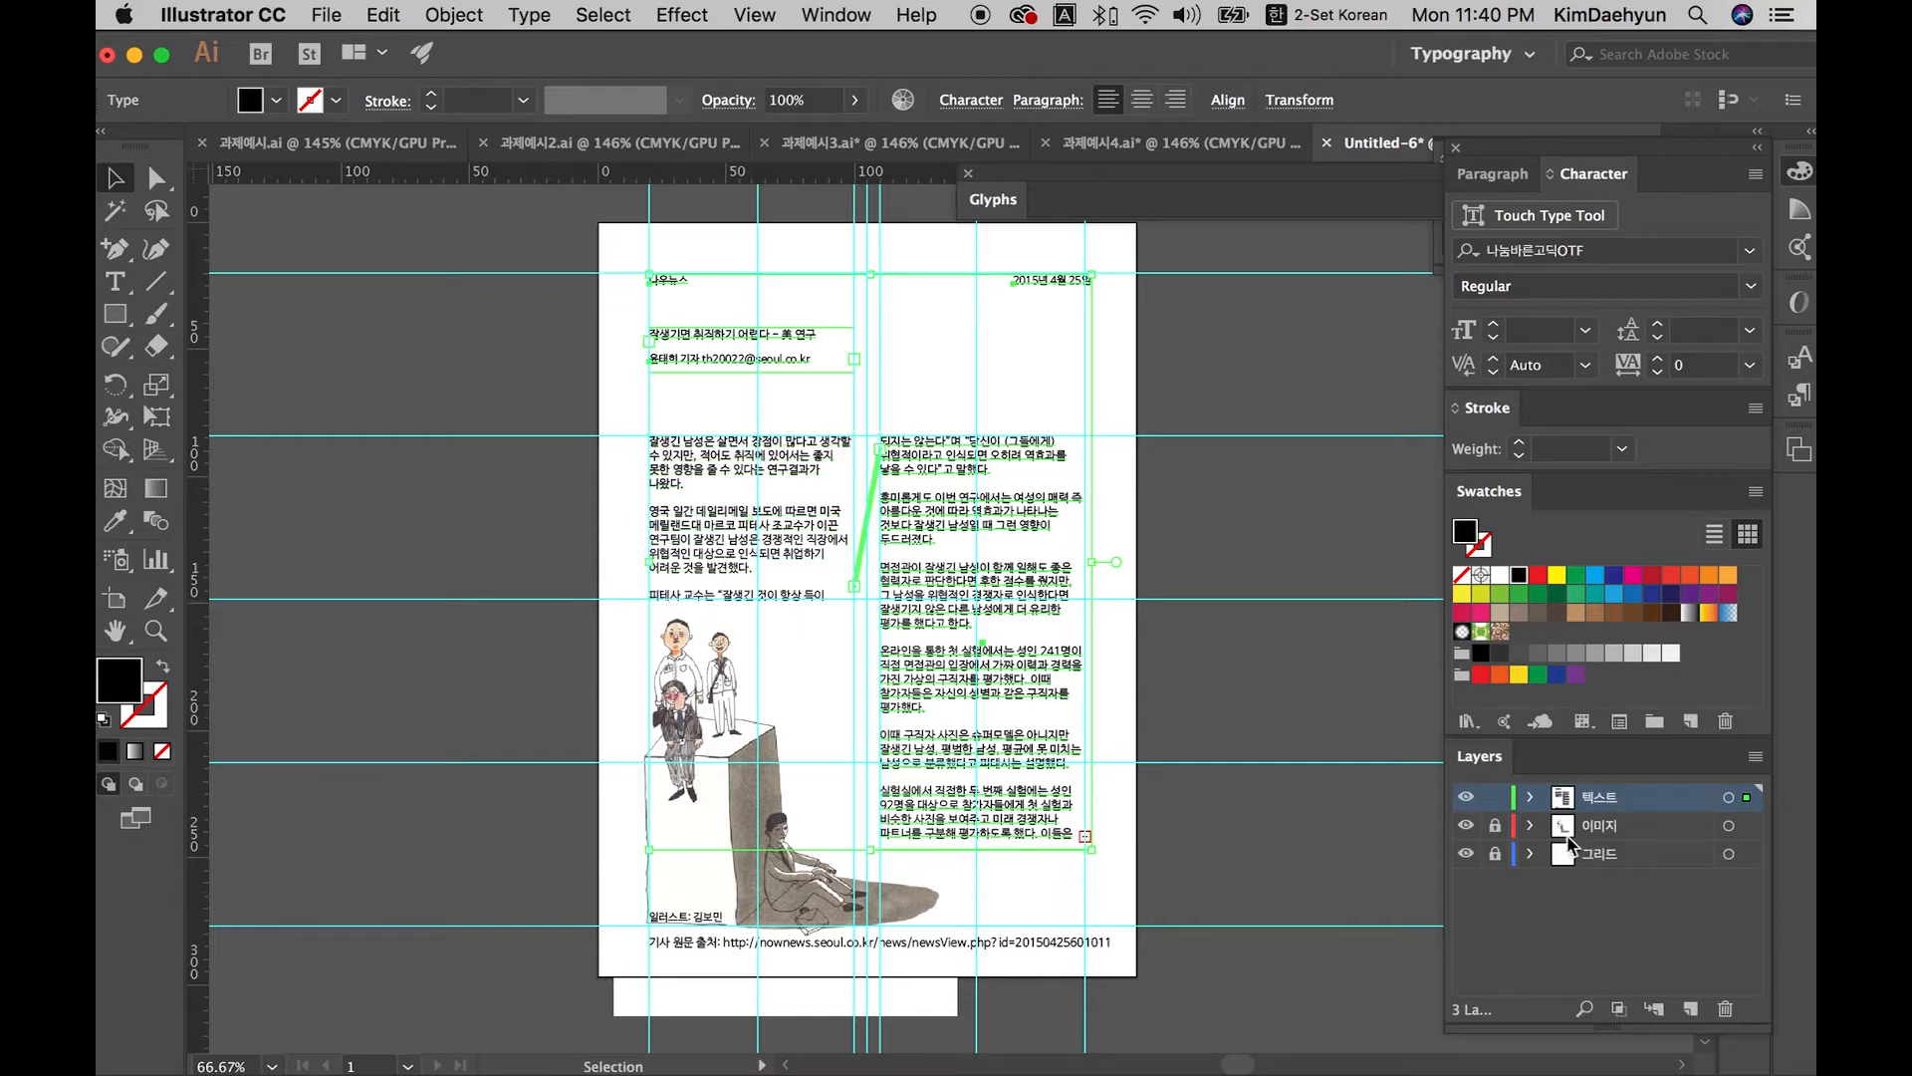
{"action": "left_click", "coordinate": [1330, 856]}
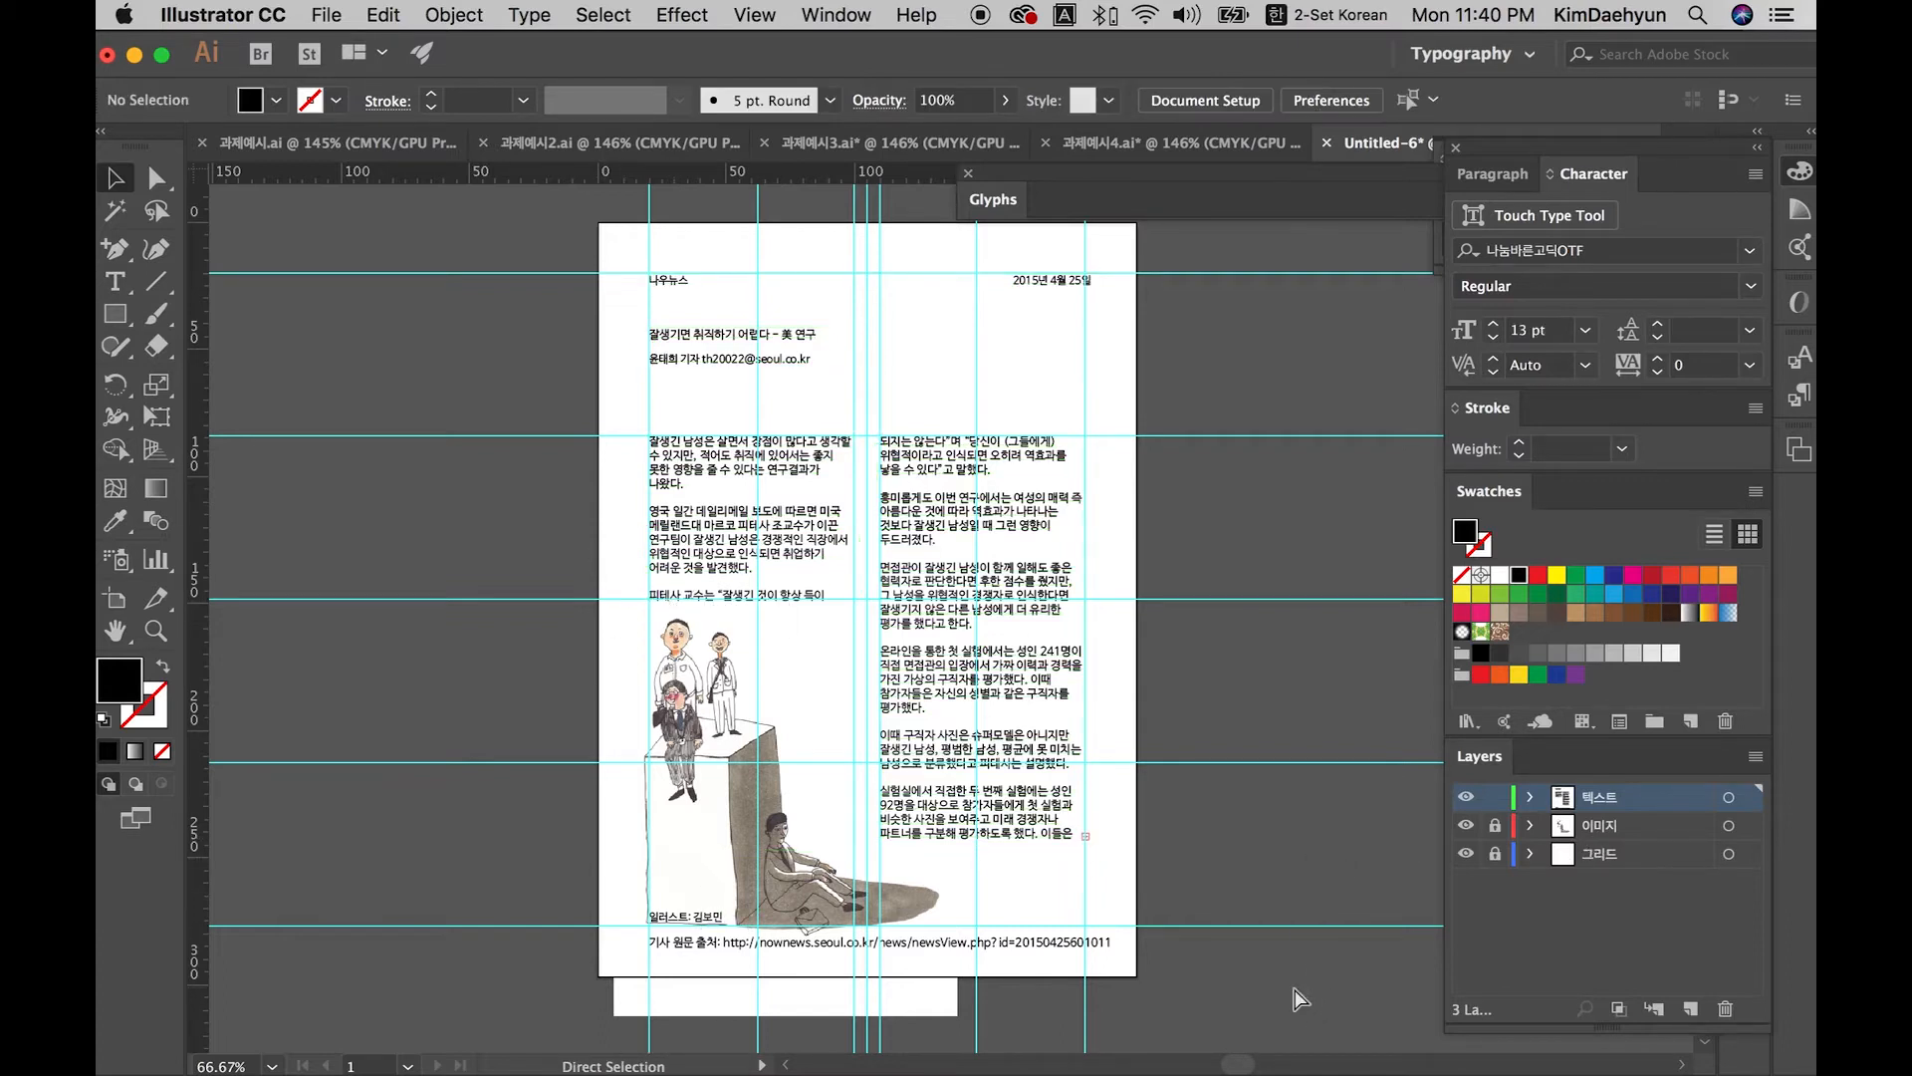
{"action": "key", "text": "super+a"}
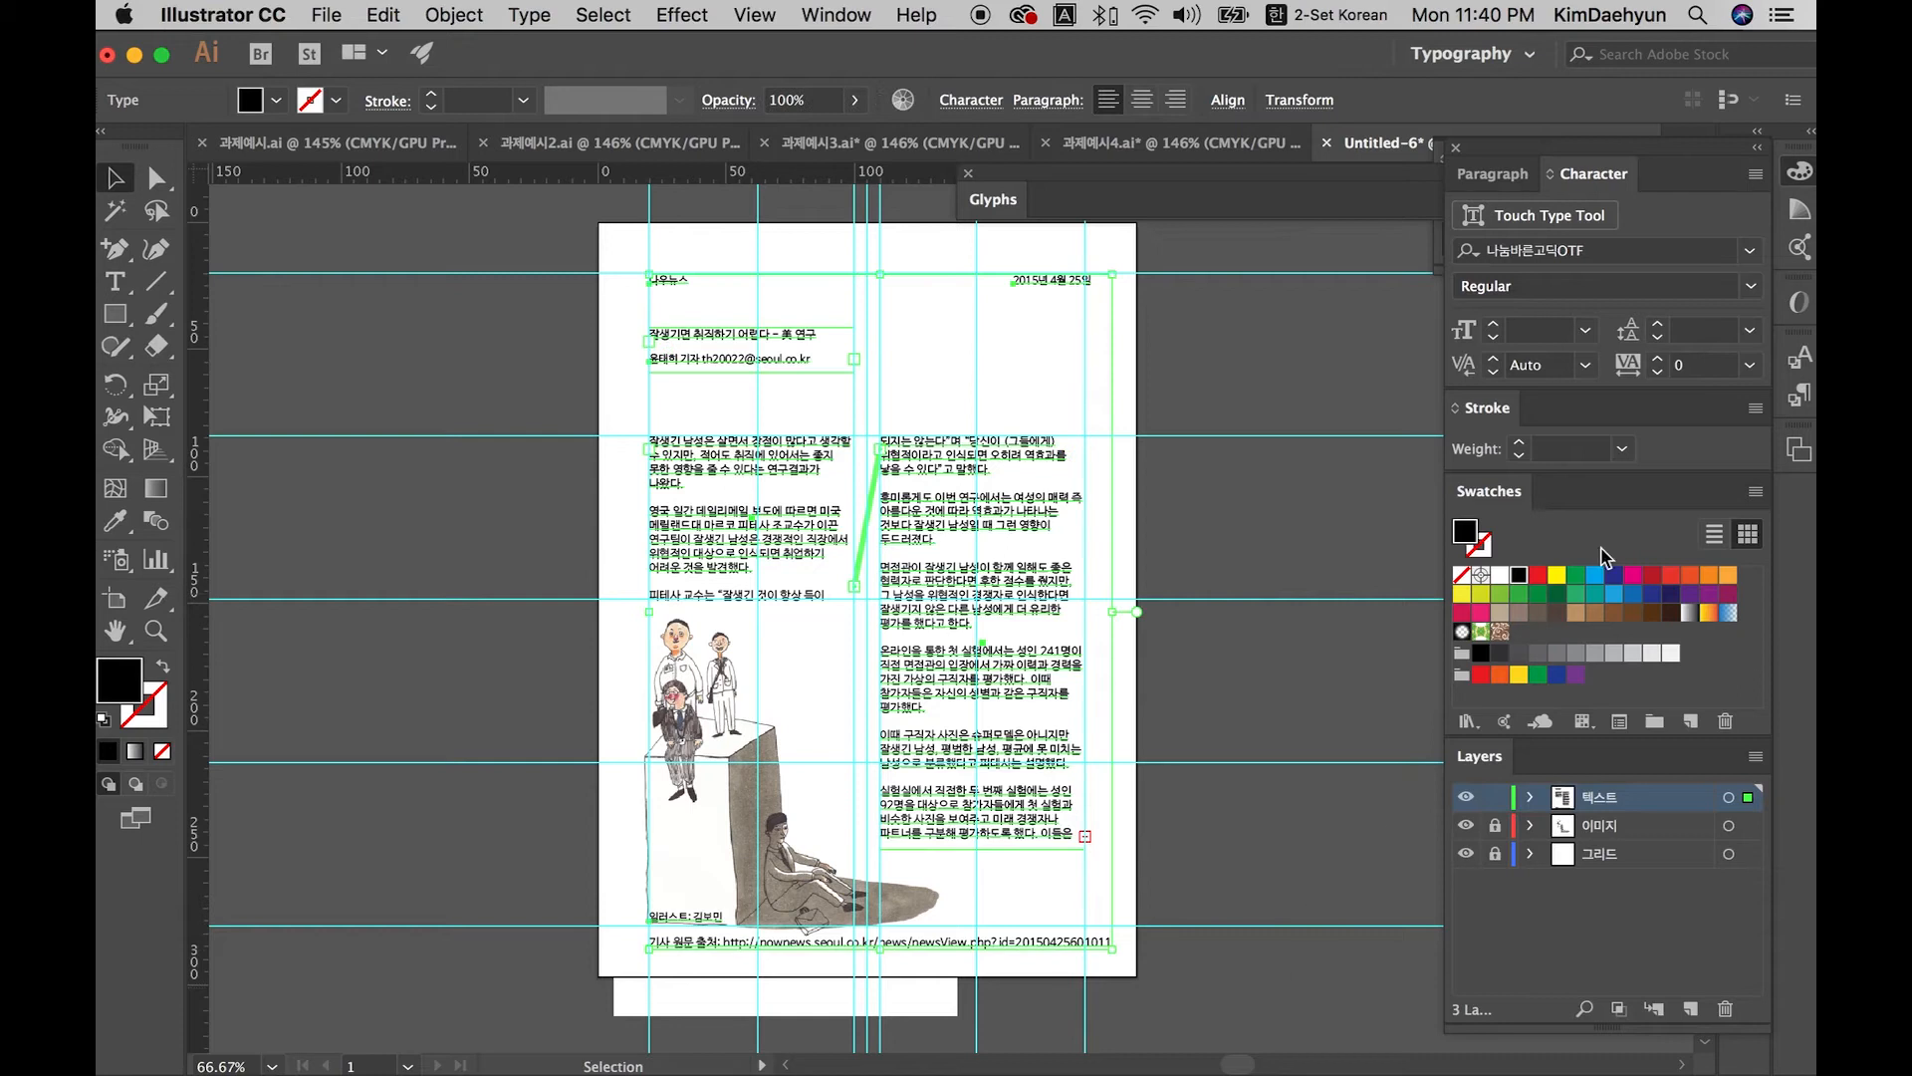
{"action": "left_click", "coordinate": [1749, 250]}
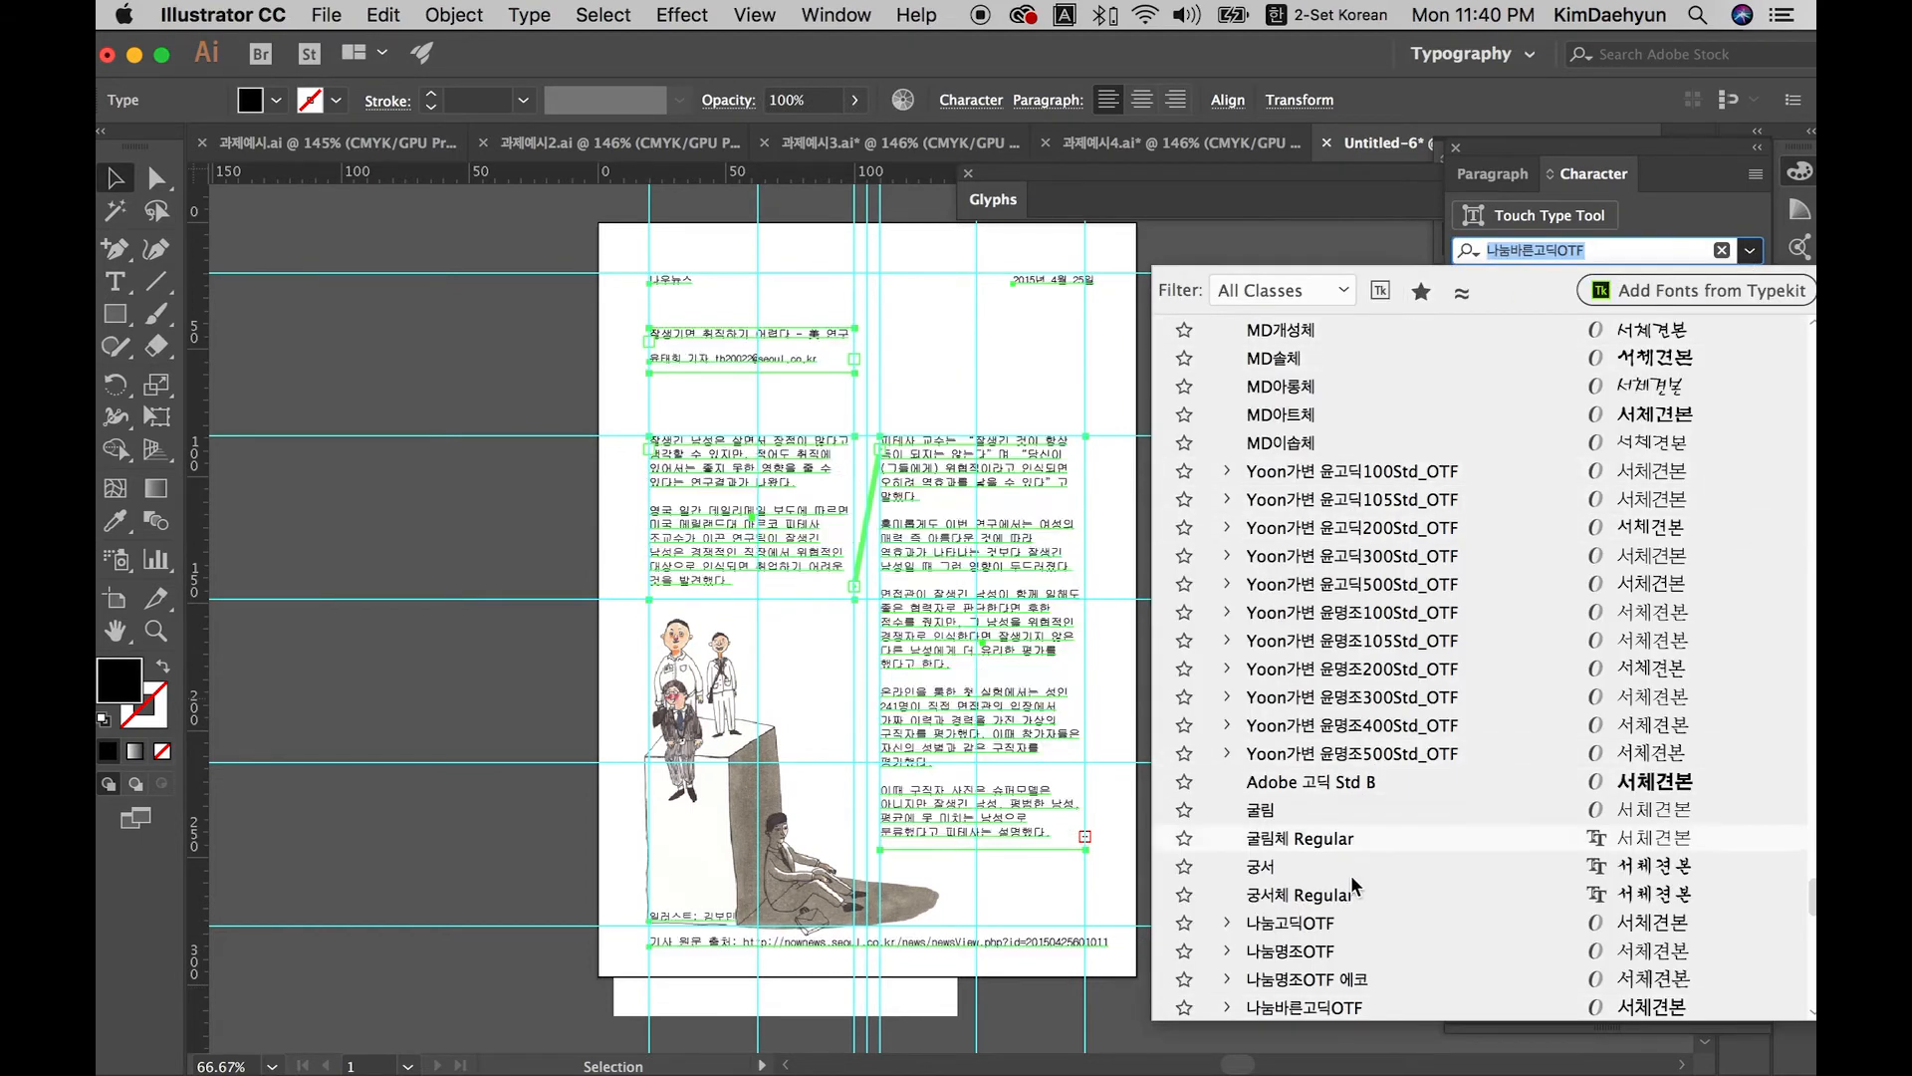
{"action": "left_click", "coordinate": [1327, 1008]}
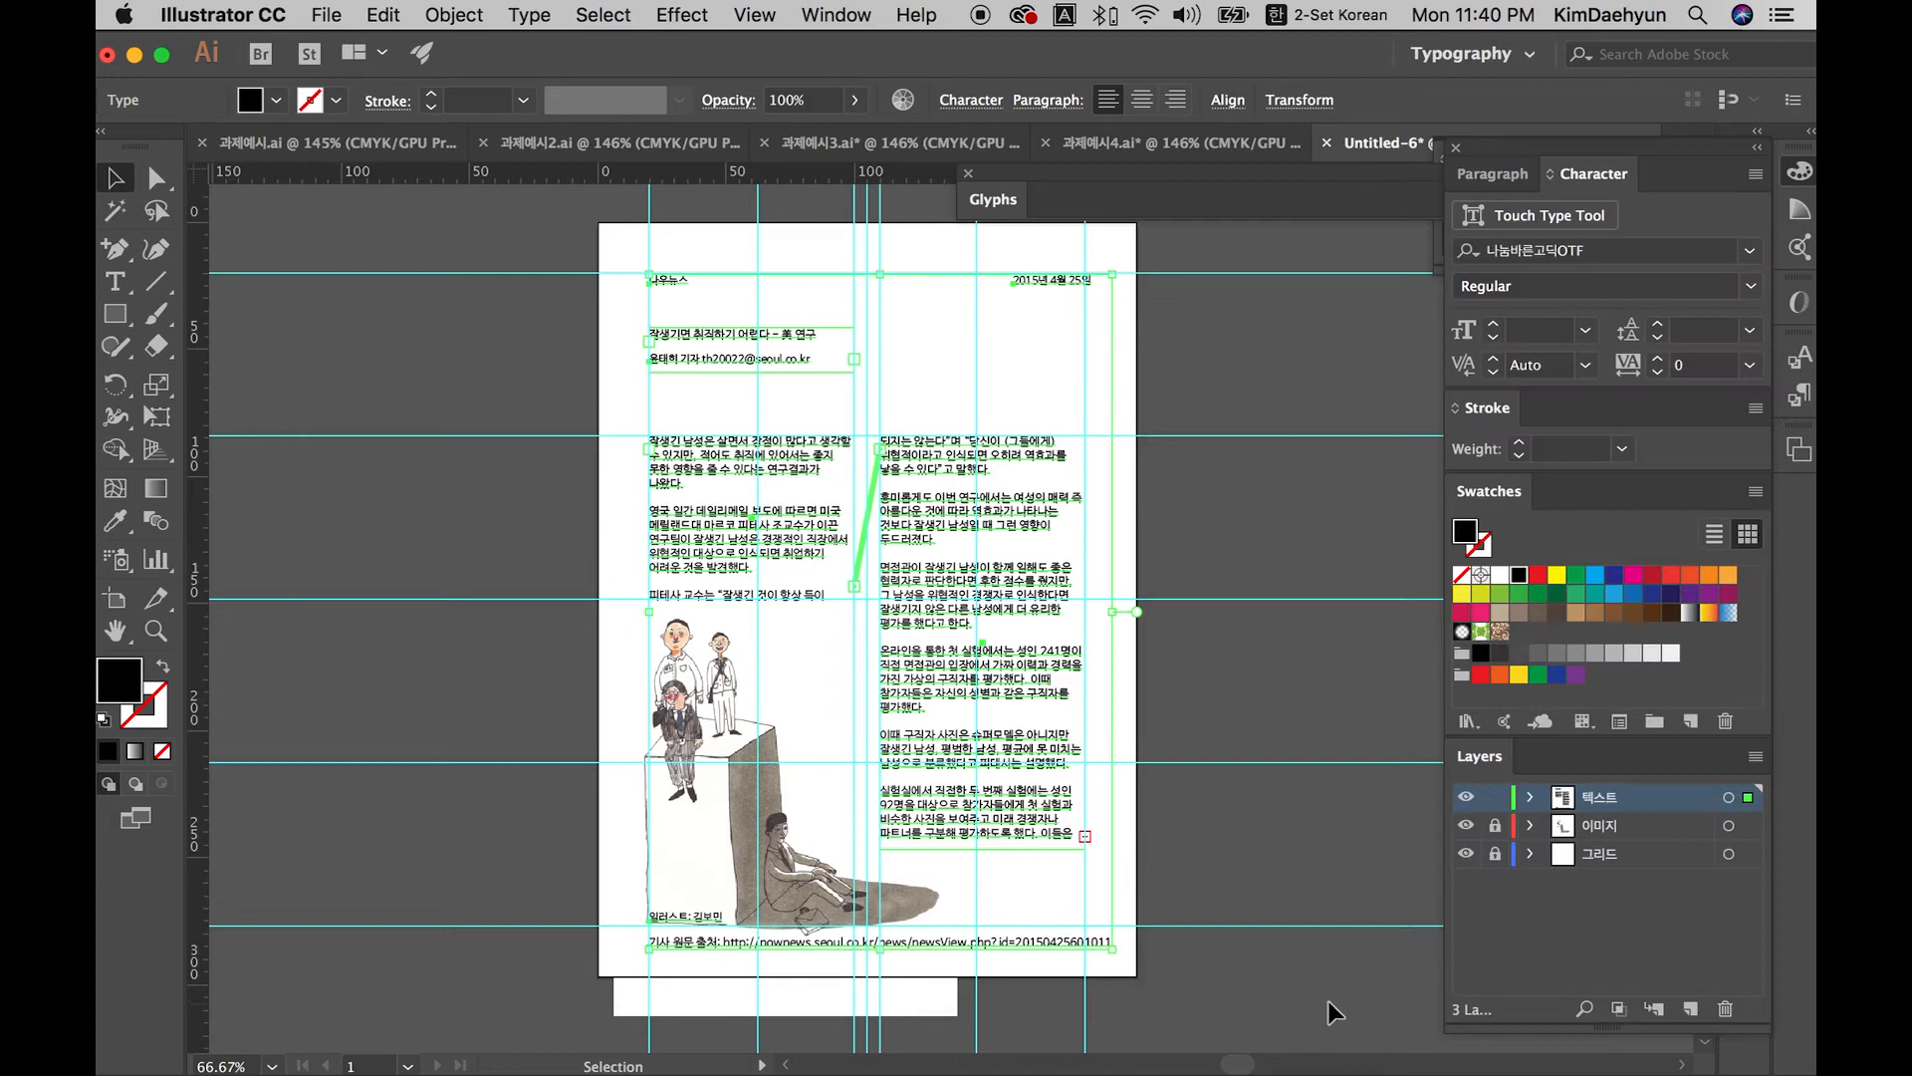
{"action": "left_click", "coordinate": [1329, 1000]}
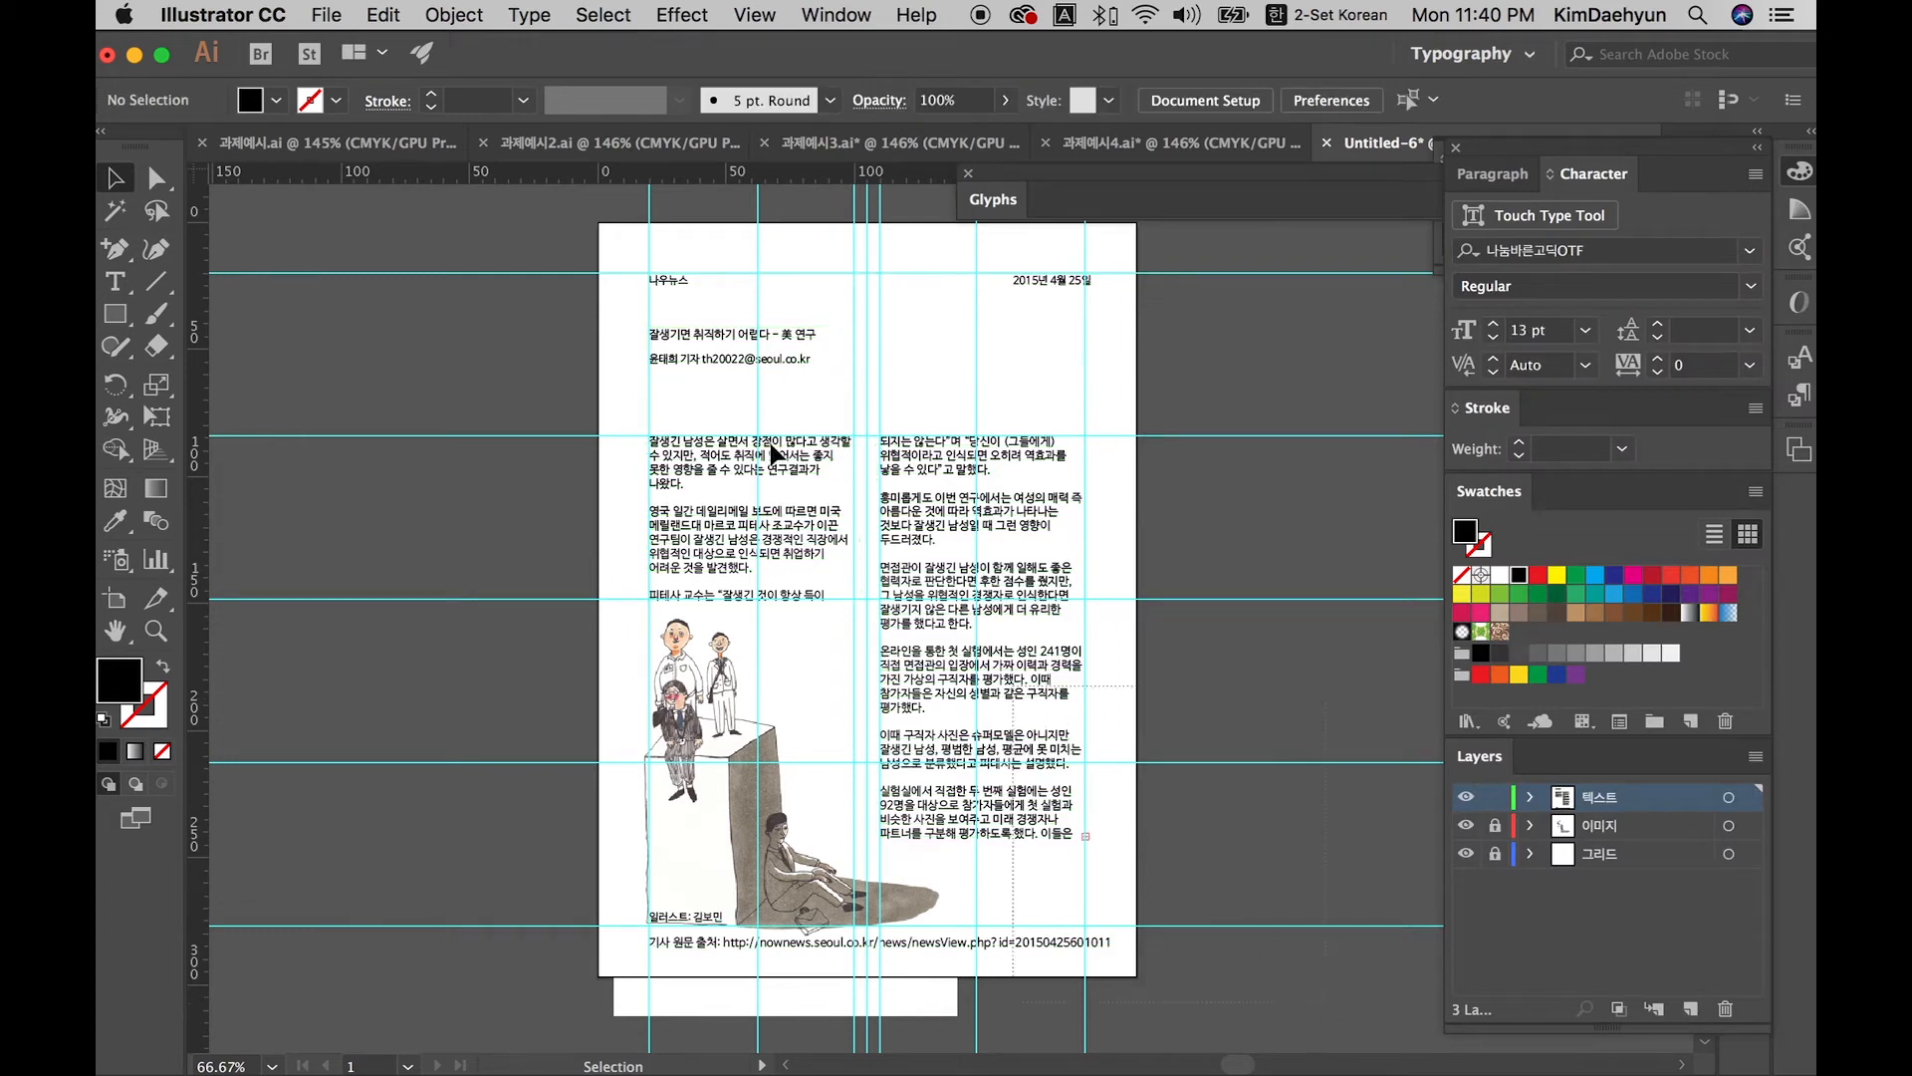
{"action": "key", "text": "super+a"}
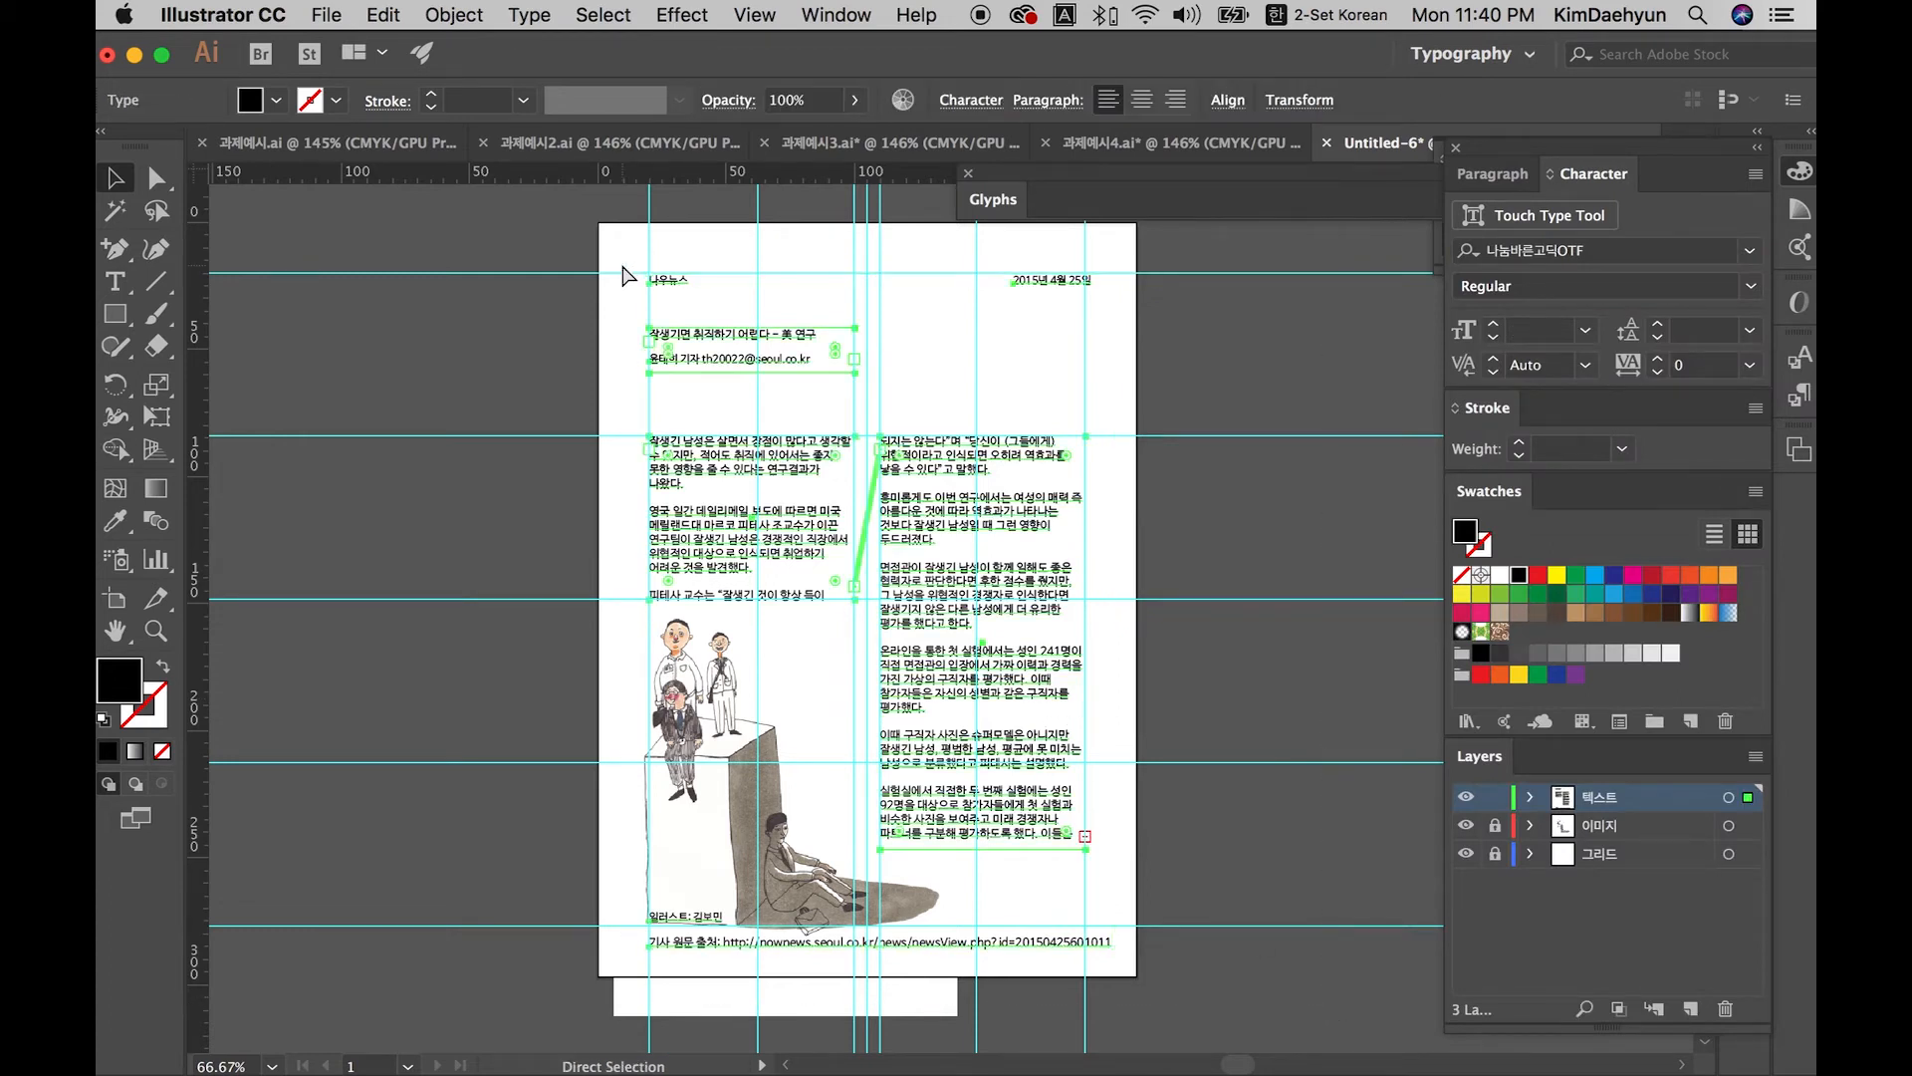
{"action": "key", "text": "super+1"}
{"action": "left_click_drag", "start_coordinate": [621, 263], "coordinate": [525, 491]}
{"action": "left_click", "coordinate": [412, 482]}
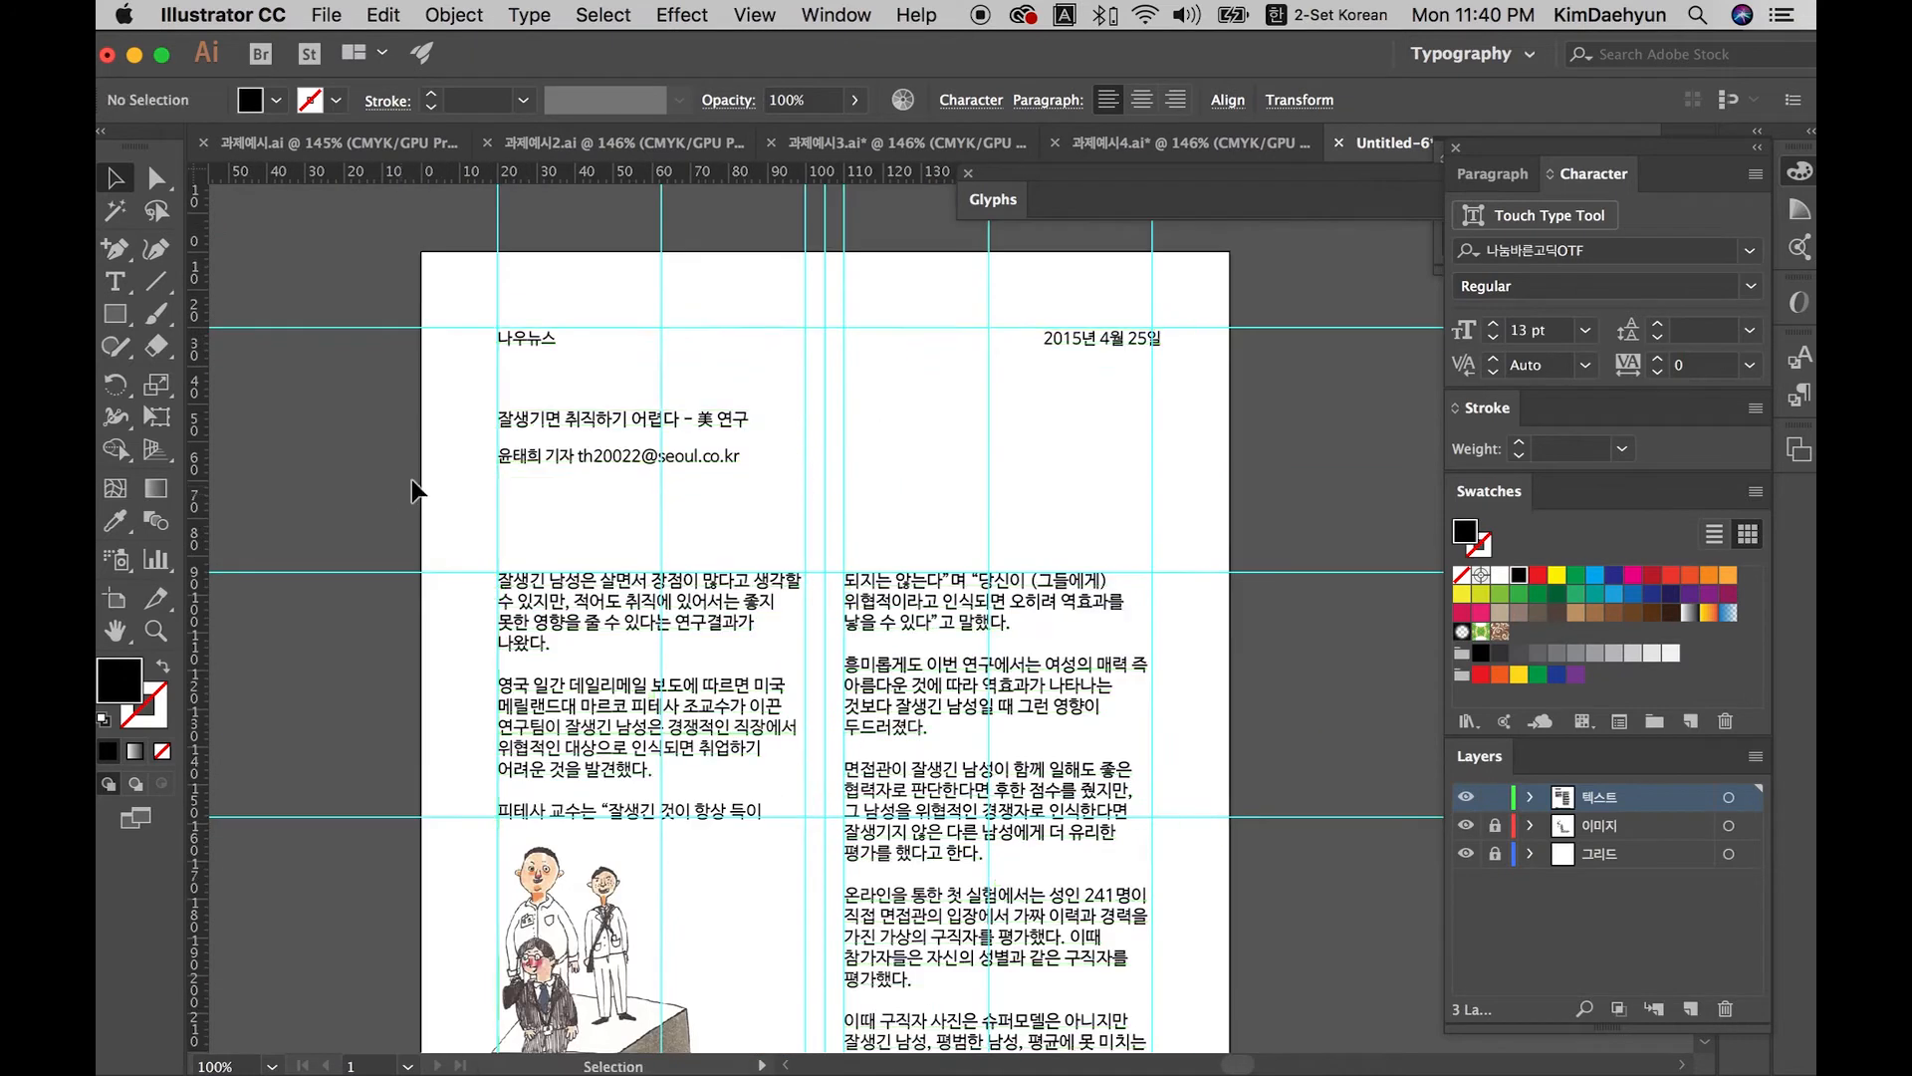
{"action": "scroll", "coordinate": [412, 482], "scroll_direction": "down", "scroll_amount": 1}
{"action": "left_click_drag", "start_coordinate": [560, 325], "coordinate": [1078, 310]}
{"action": "left_click", "coordinate": [1046, 351]}
{"action": "left_click", "coordinate": [559, 317]}
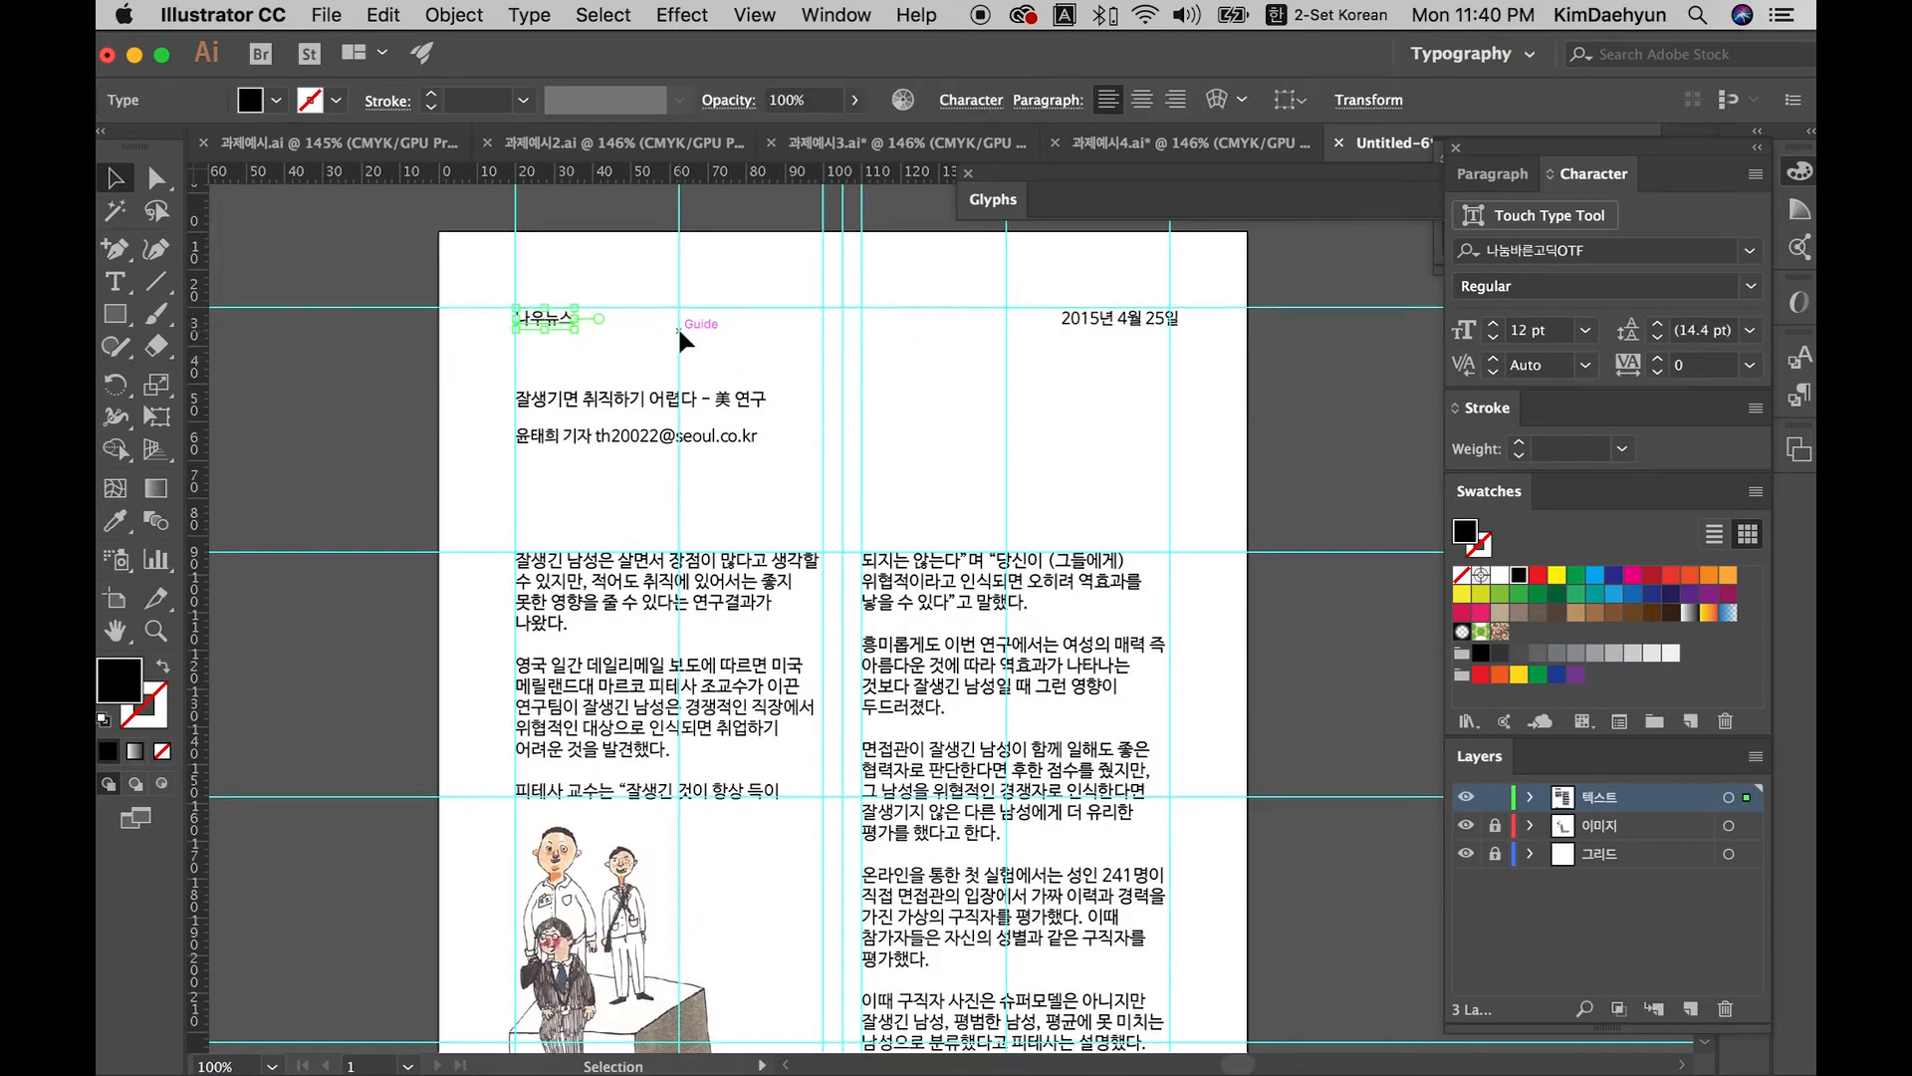
{"action": "left_click_drag", "start_coordinate": [1294, 275], "coordinate": [443, 1036]}
{"action": "key", "text": "space"}
{"action": "left_click_drag", "start_coordinate": [649, 627], "coordinate": [604, 983]}
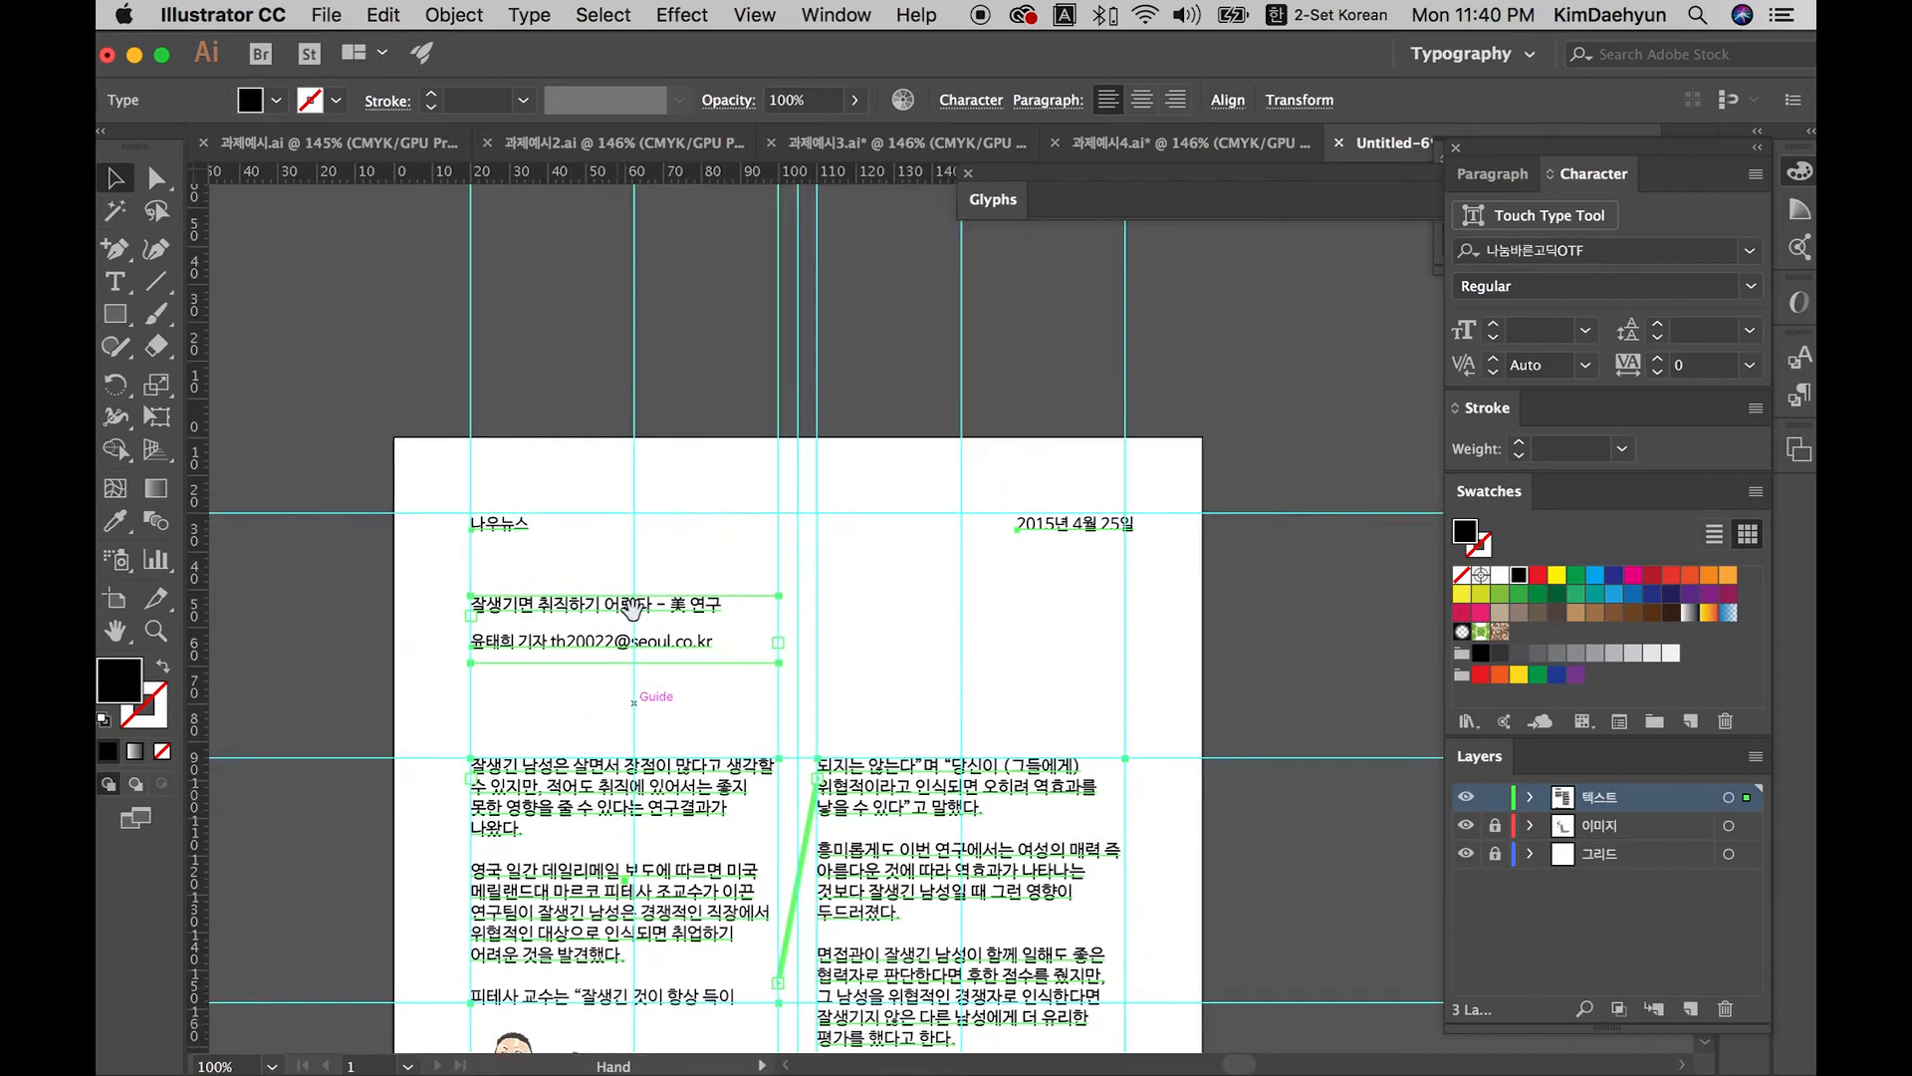
Step: Reduce the 나우뉴스 header text to 9 pt
{"action": "left_click", "coordinate": [625, 545]}
{"action": "left_click_drag", "start_coordinate": [583, 569], "coordinate": [421, 450]}
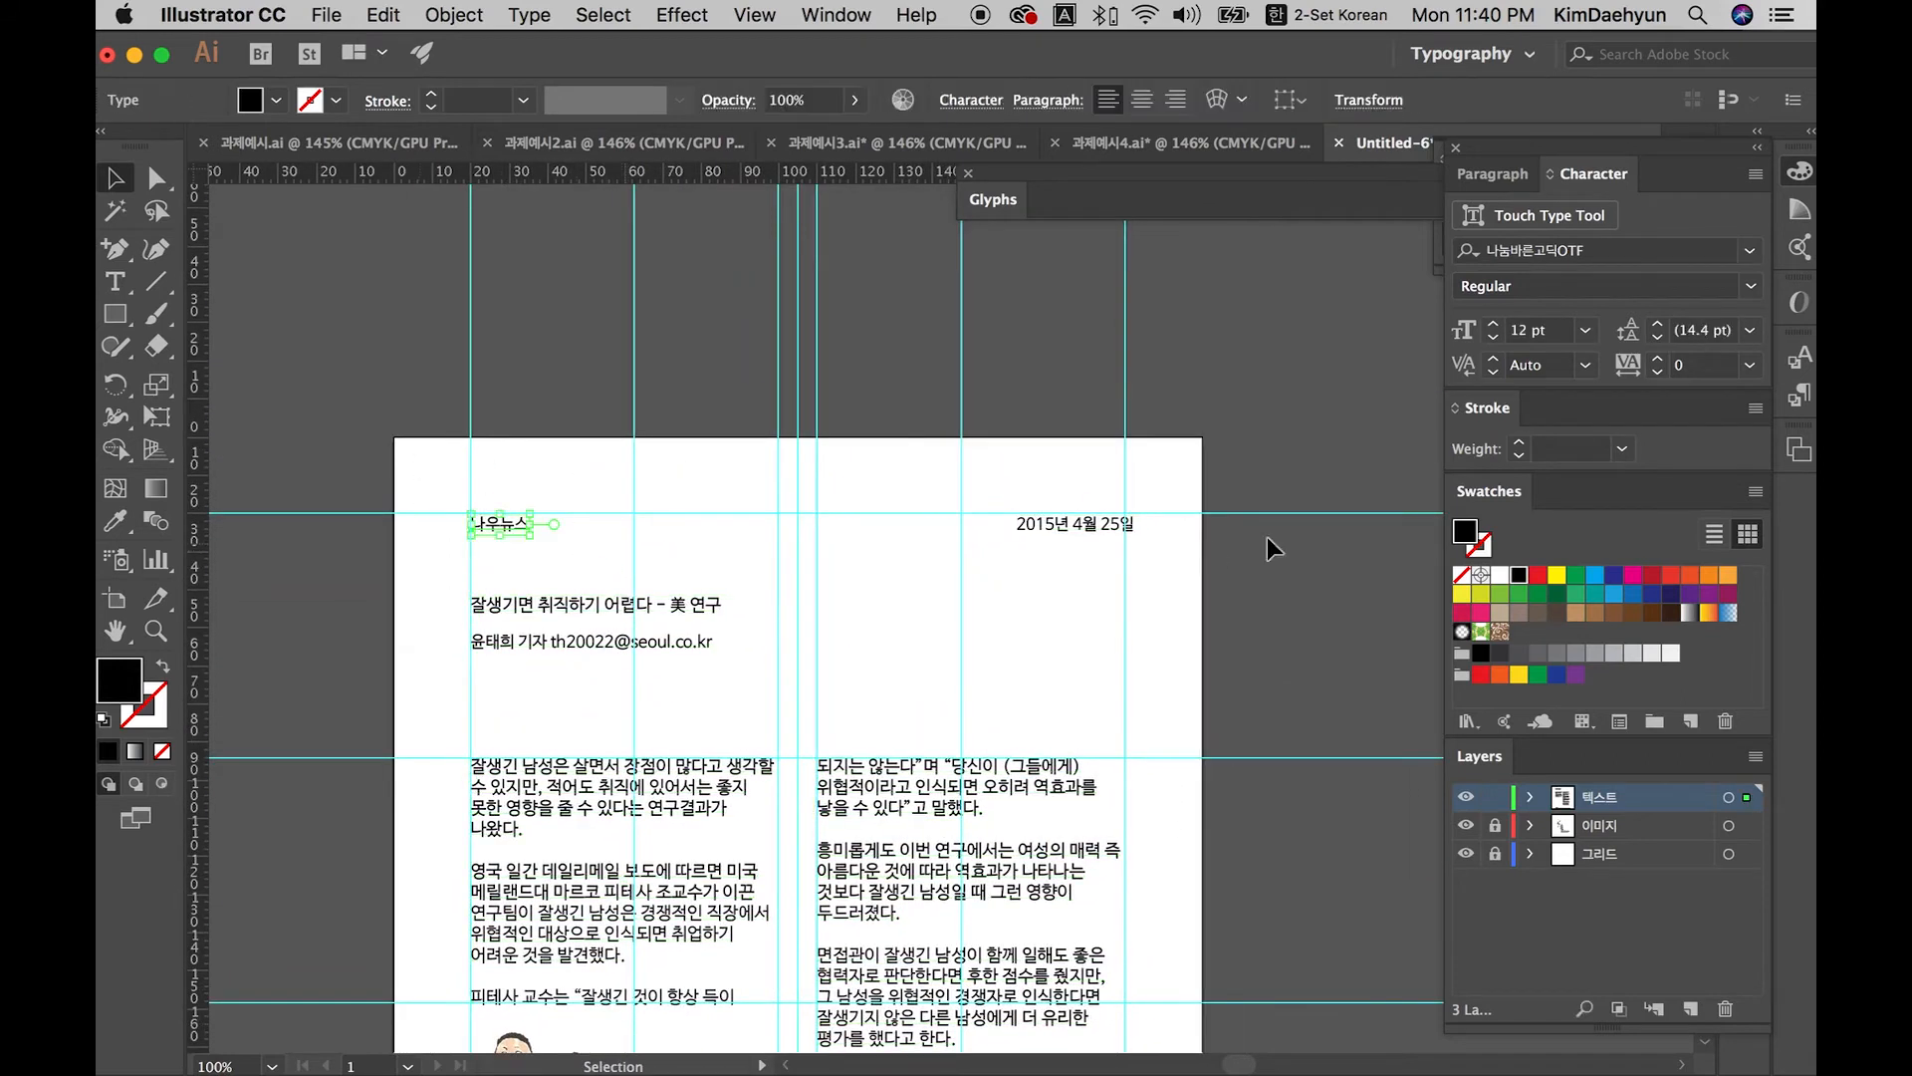
{"action": "left_click", "coordinate": [1493, 338]}
{"action": "left_click", "coordinate": [1493, 337]}
{"action": "left_click", "coordinate": [1493, 338]}
Step: Set the date text in the page header to 9 pt and align its end with the right margin guide
{"action": "left_click", "coordinate": [1115, 535]}
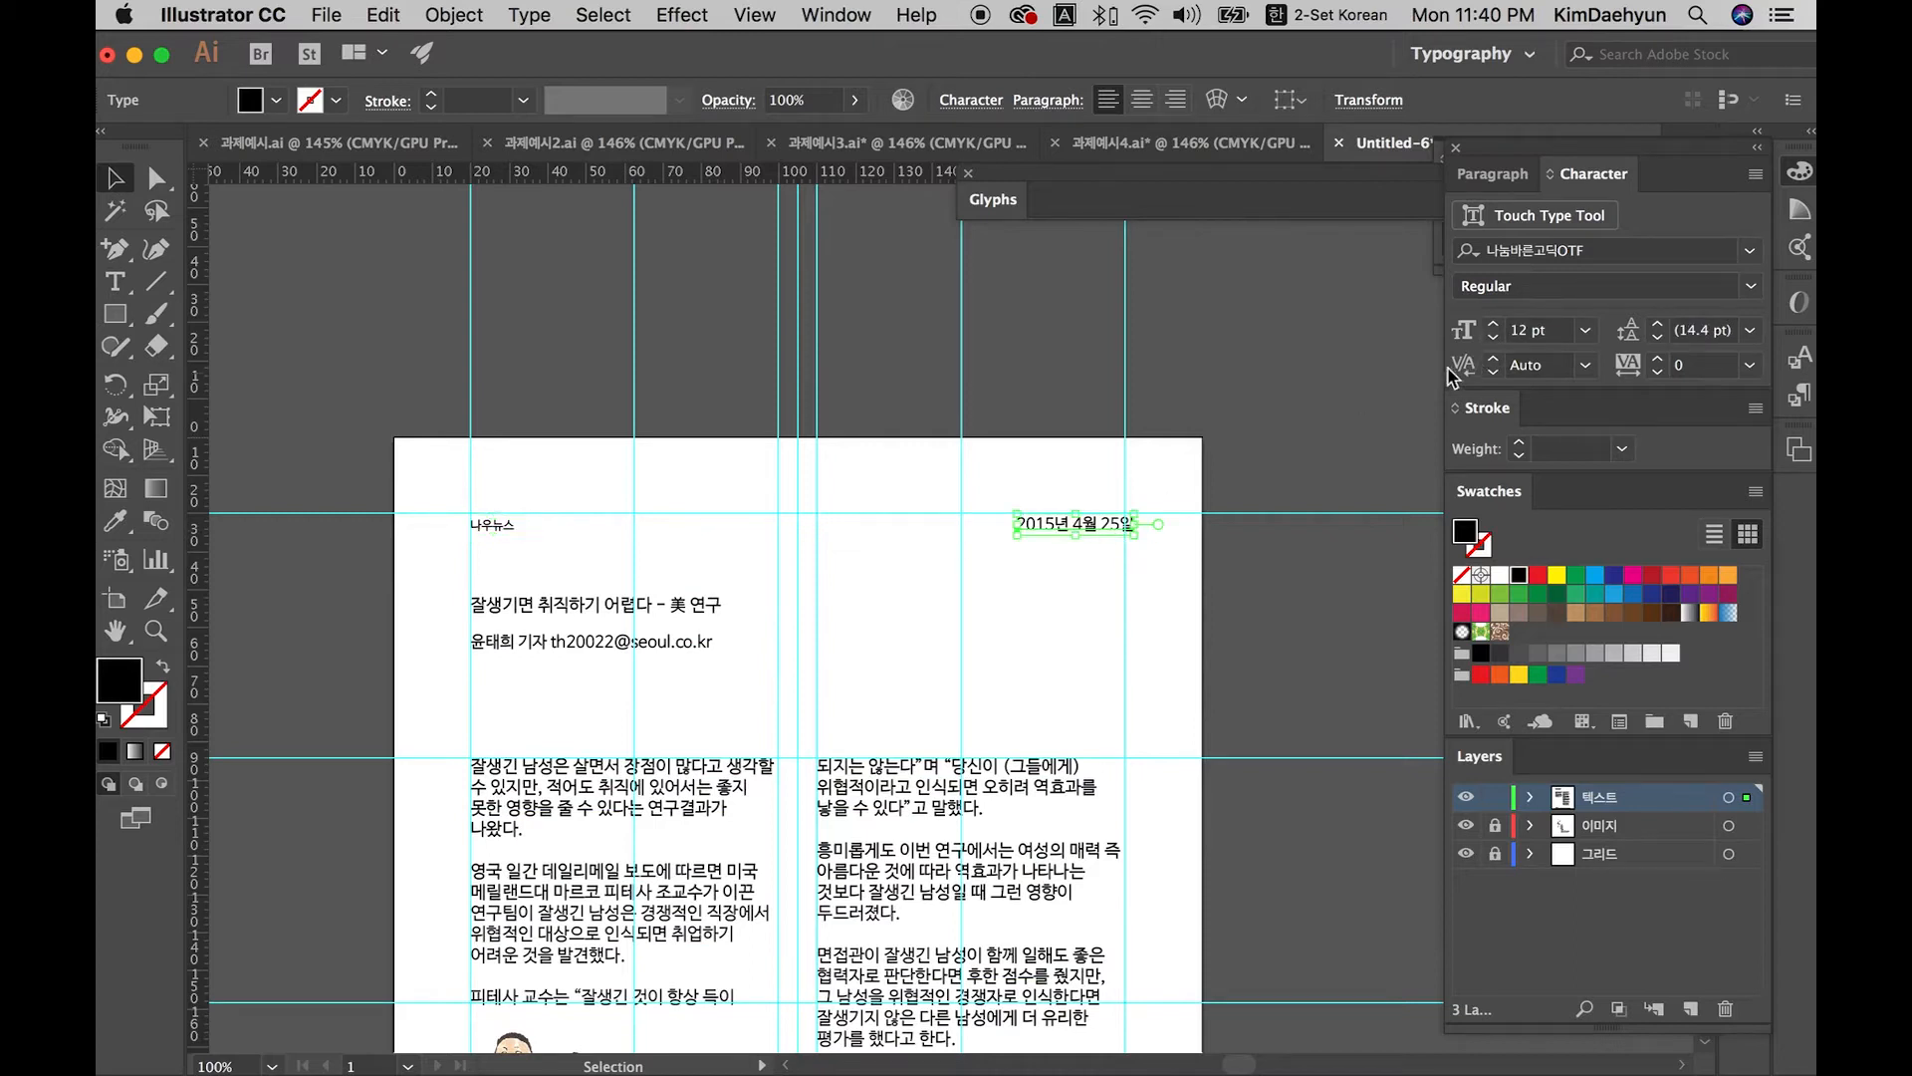
{"action": "left_click", "coordinate": [1493, 338]}
{"action": "left_click", "coordinate": [1493, 338]}
{"action": "left_click", "coordinate": [1493, 337]}
{"action": "left_click", "coordinate": [1308, 444]}
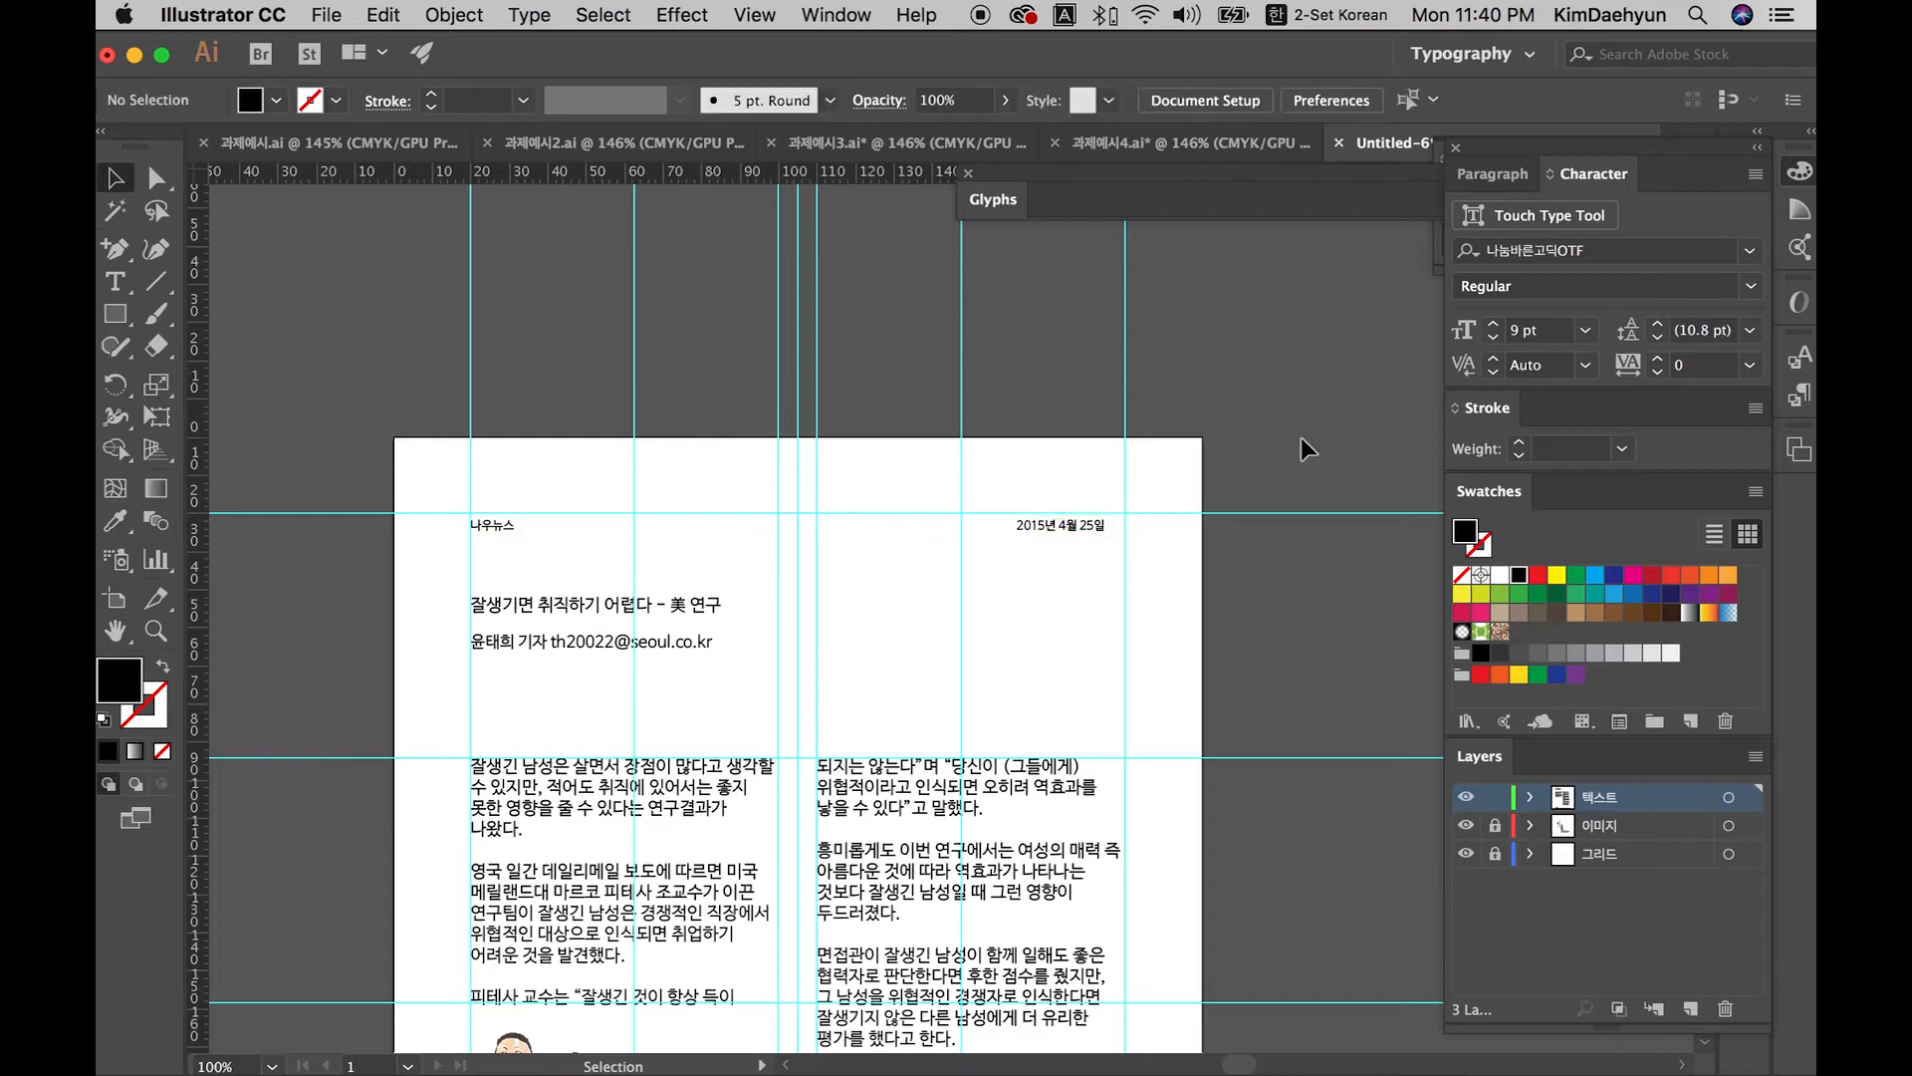
{"action": "left_click_drag", "start_coordinate": [1094, 530], "coordinate": [1114, 522]}
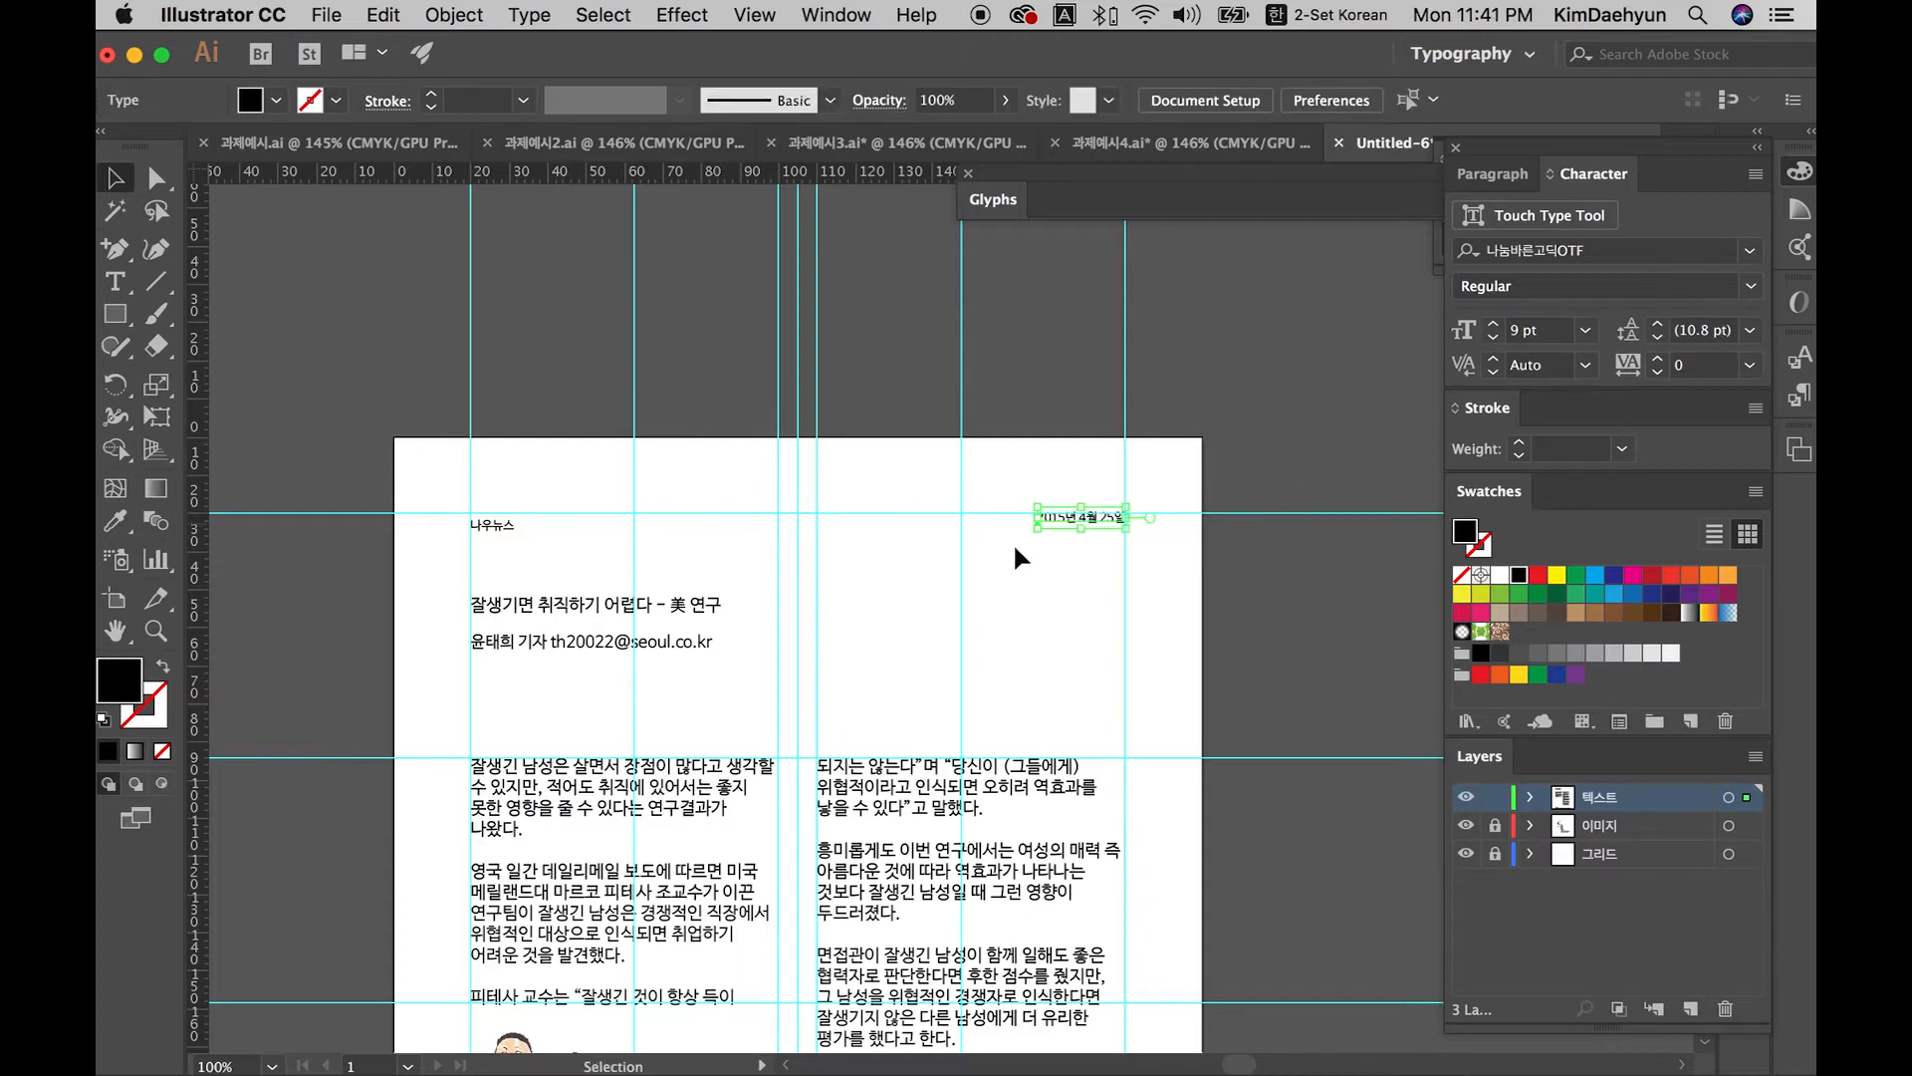
Step: Raise the 나우뉴스 header text level with the date and set its size to 12 pt
{"action": "left_click_drag", "start_coordinate": [516, 527], "coordinate": [516, 520]}
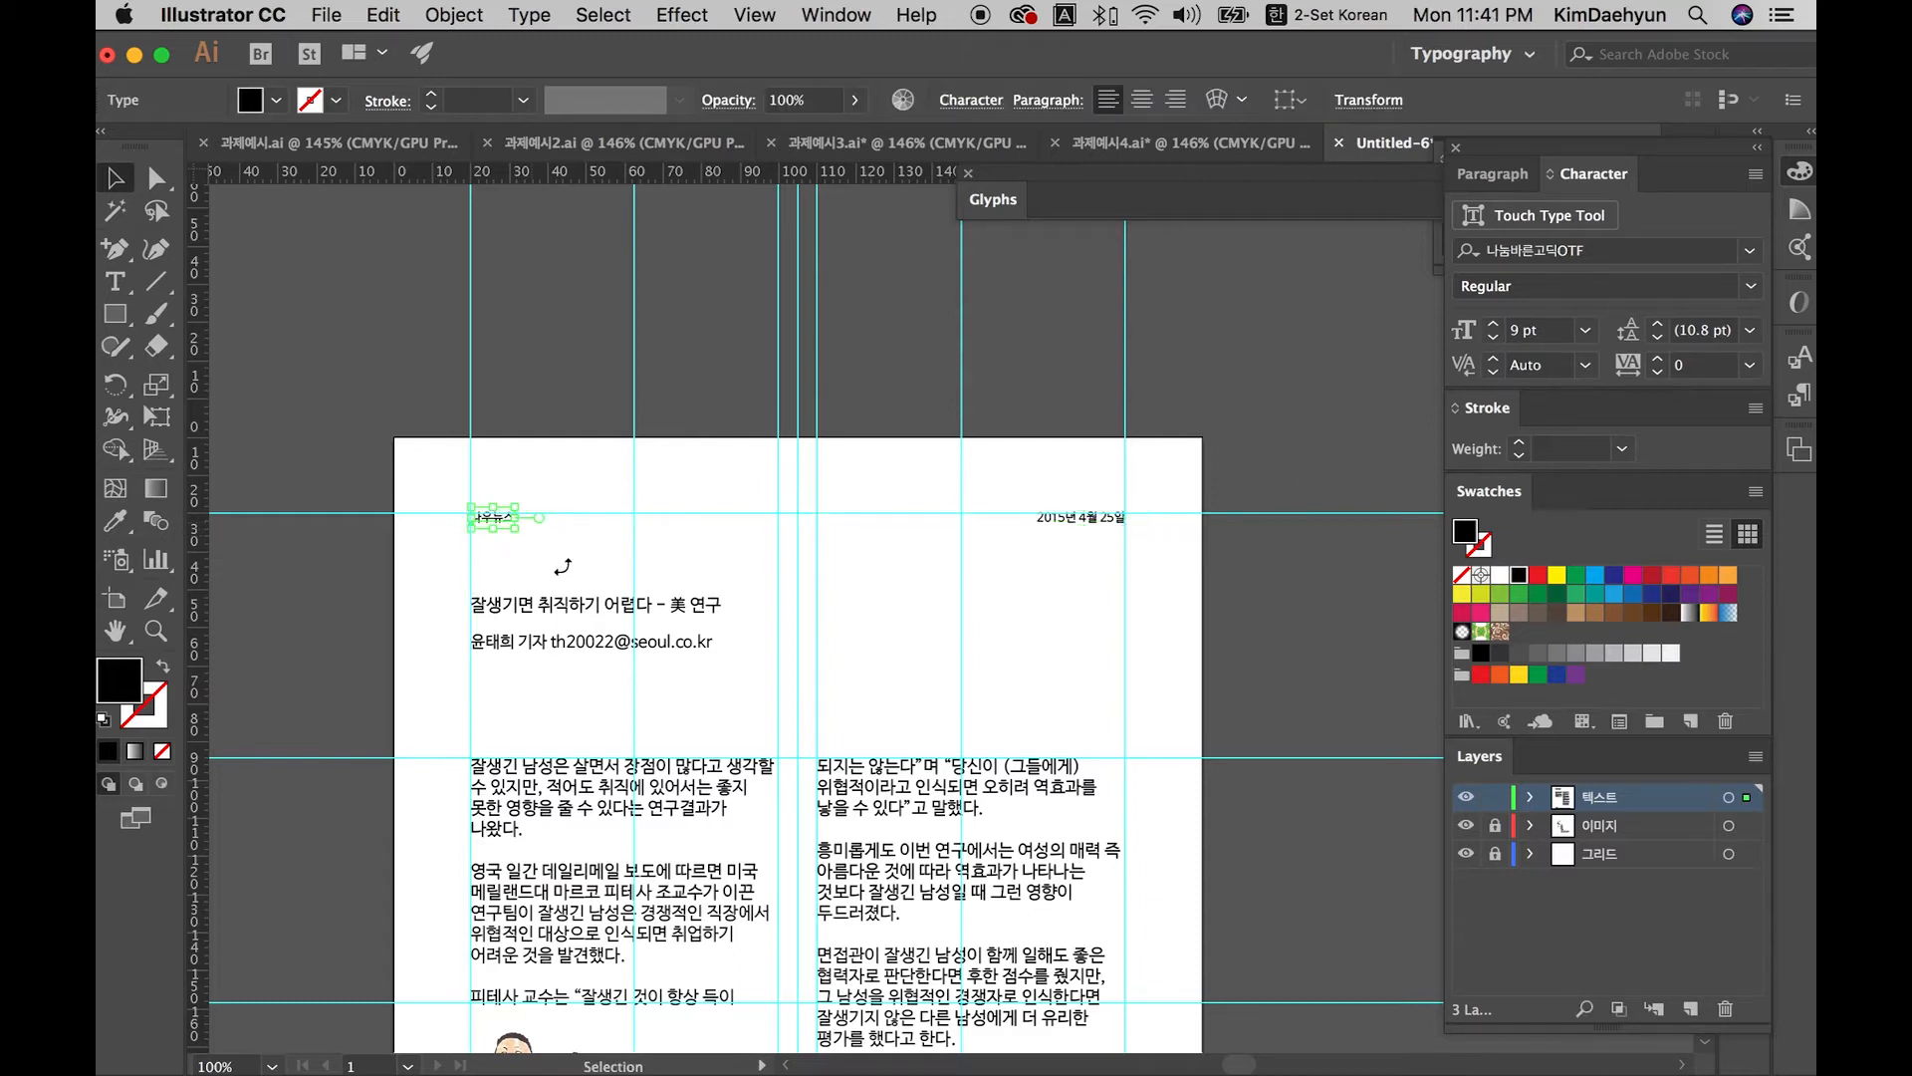
{"action": "left_click", "coordinate": [522, 539]}
{"action": "left_click", "coordinate": [511, 525]}
{"action": "left_click", "coordinate": [1494, 324]}
{"action": "left_click", "coordinate": [1494, 325]}
{"action": "left_click", "coordinate": [1494, 325]}
{"action": "left_click", "coordinate": [1230, 566]}
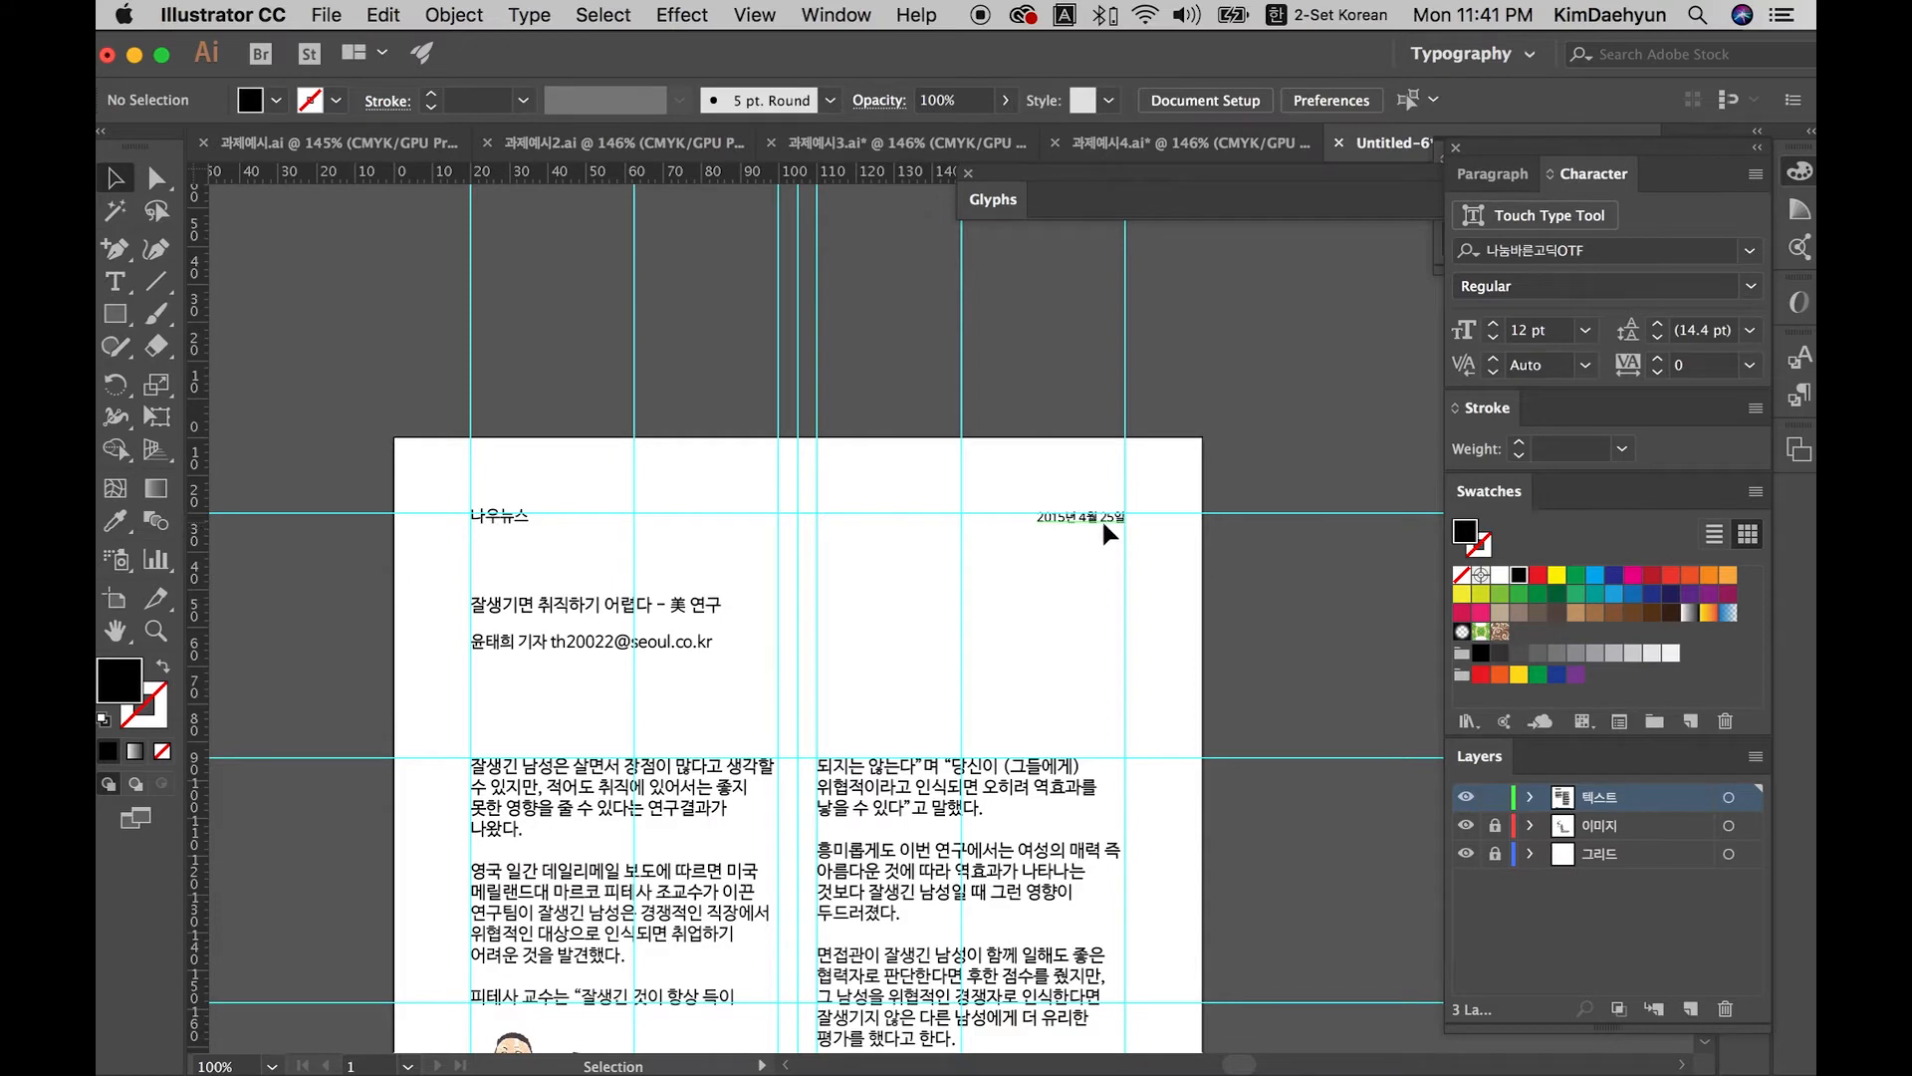
Step: Lower the 나우뉴스 and date texts together slightly so both hang just below the page's top margin guide
{"action": "left_click", "coordinate": [1102, 522]}
{"action": "left_click", "coordinate": [512, 520], "text": "shift"}
{"action": "key", "text": "super+equal"}
{"action": "key", "text": "super+equal"}
{"action": "key", "text": "v"}
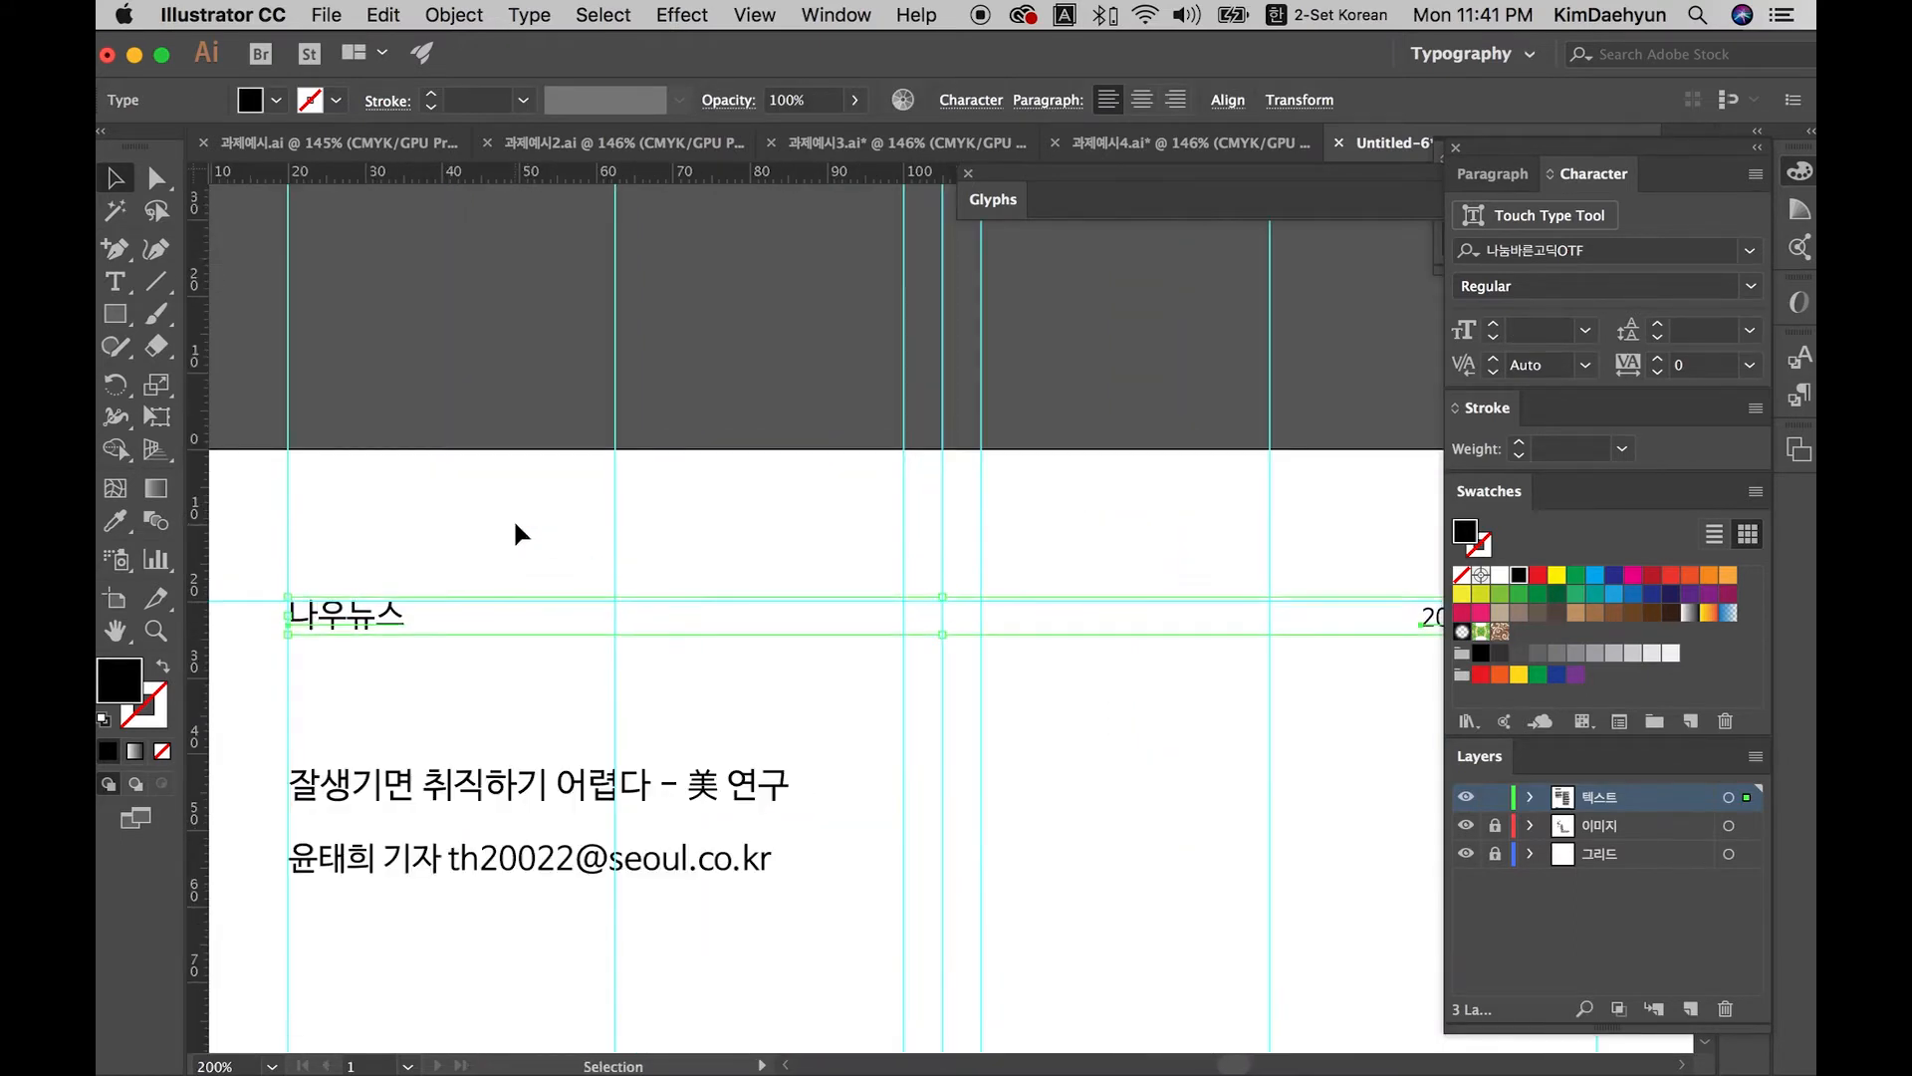
{"action": "key", "text": "super+minus"}
{"action": "key", "text": "space"}
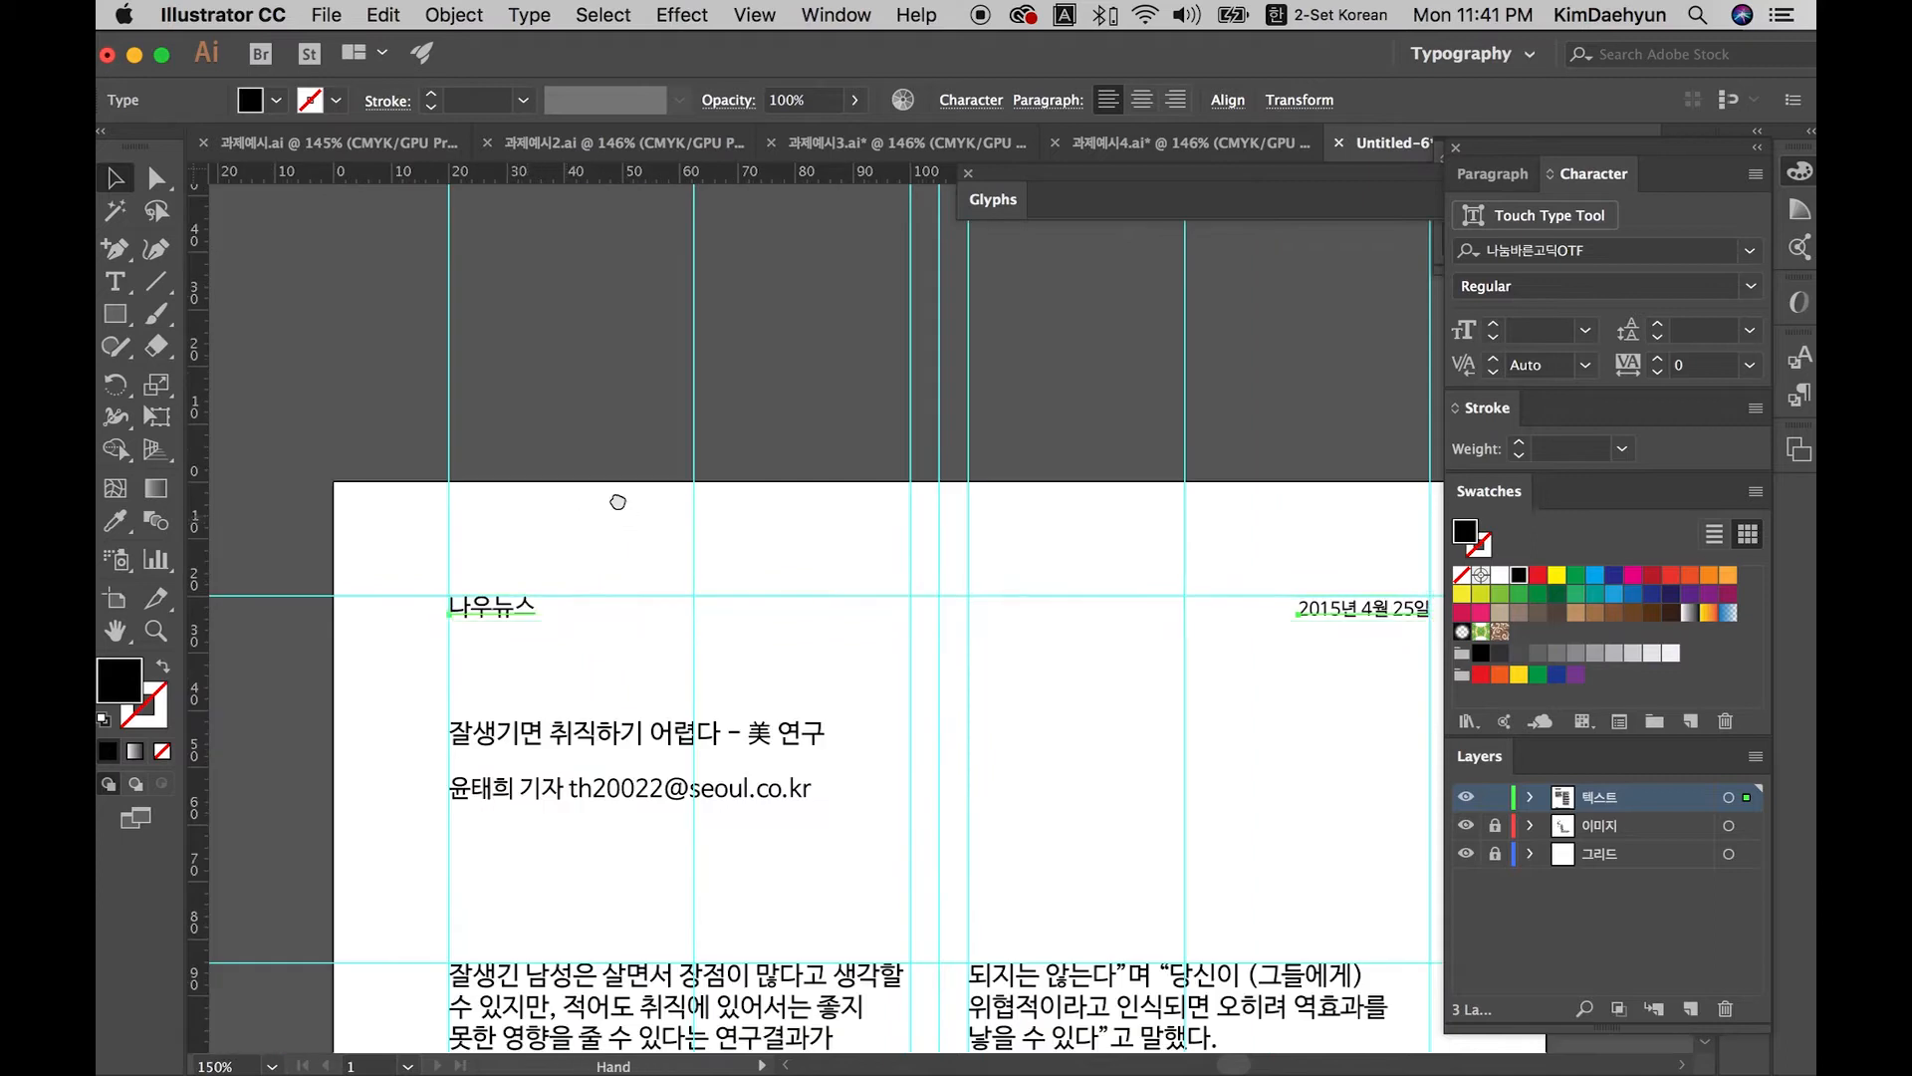
{"action": "left_click_drag", "start_coordinate": [618, 501], "coordinate": [493, 375]}
{"action": "left_click", "coordinate": [381, 377]}
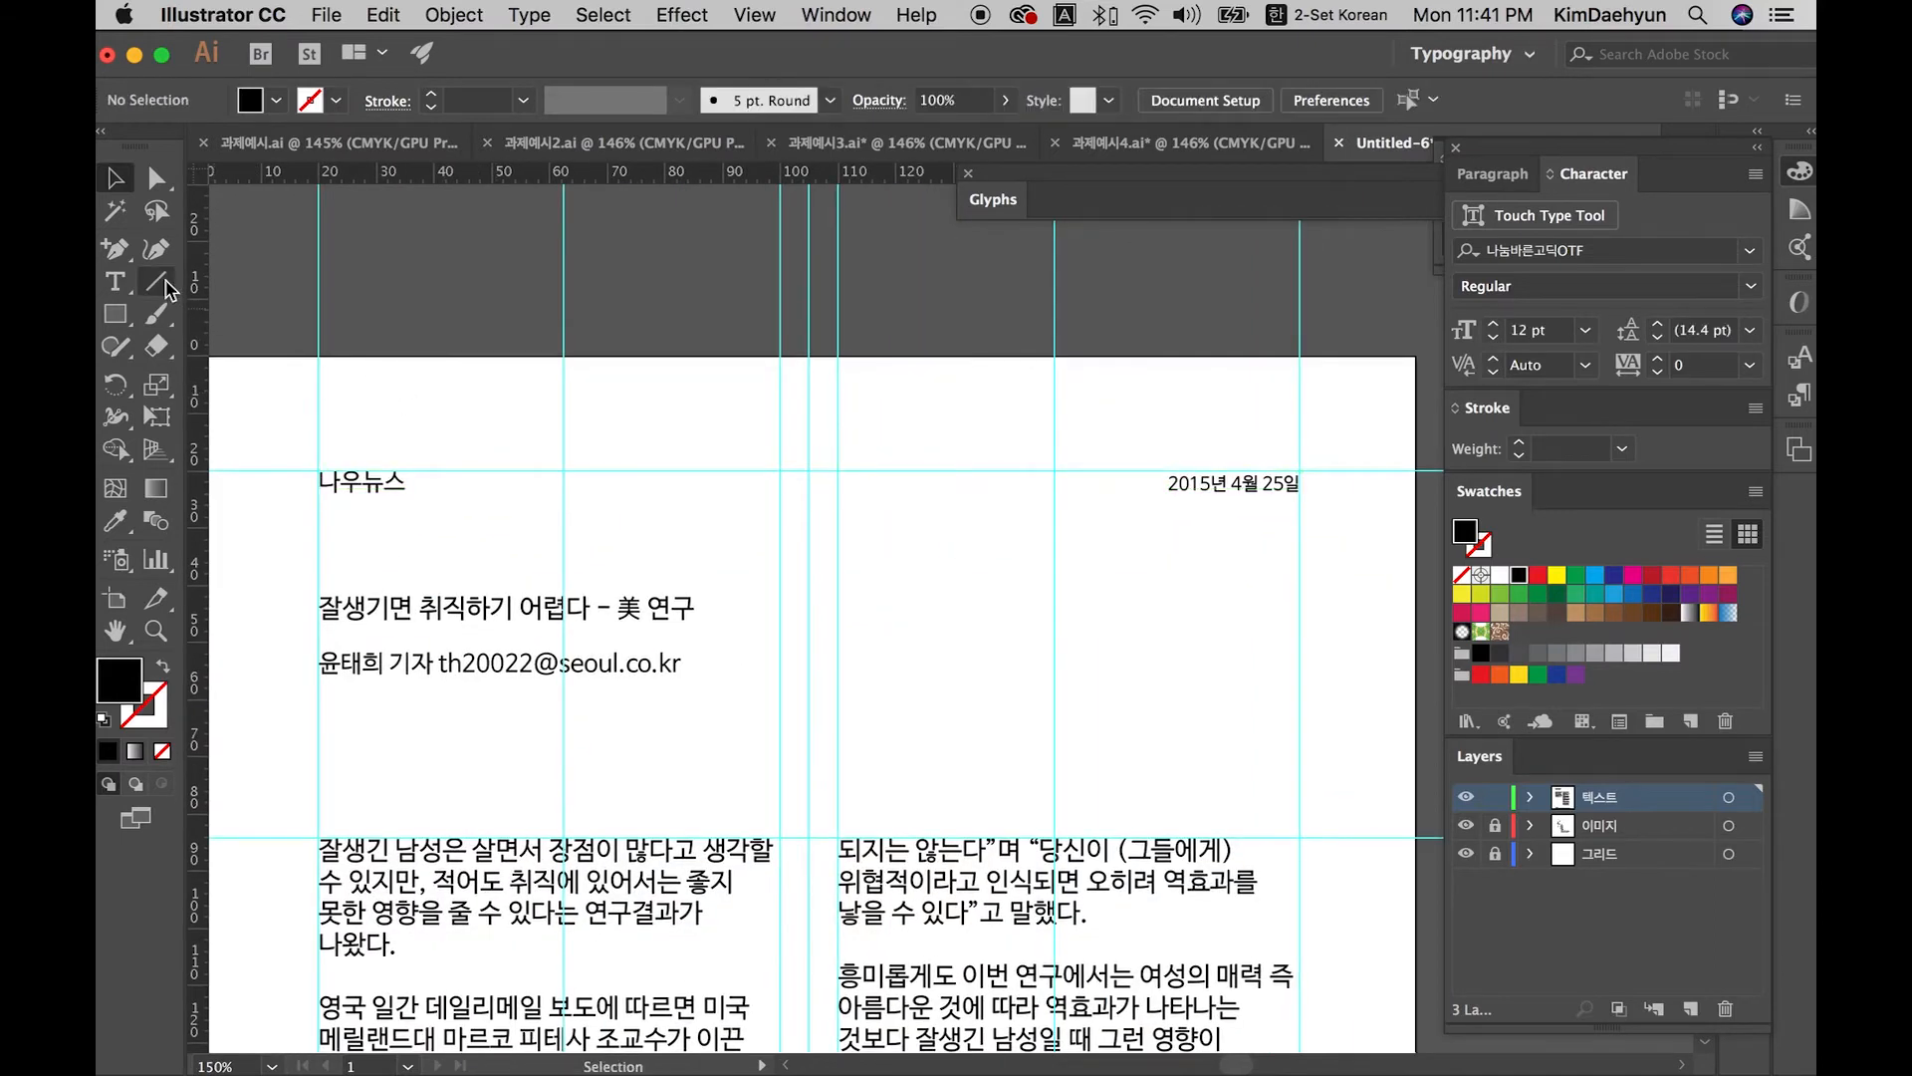
Step: Set the article headline to 25 pt and widen its text frame to the 5th-column guide so it fits on one line
{"action": "key", "text": "space"}
{"action": "left_click_drag", "start_coordinate": [534, 555], "coordinate": [615, 452]}
{"action": "left_click", "coordinate": [679, 494]}
{"action": "left_click", "coordinate": [1492, 322]}
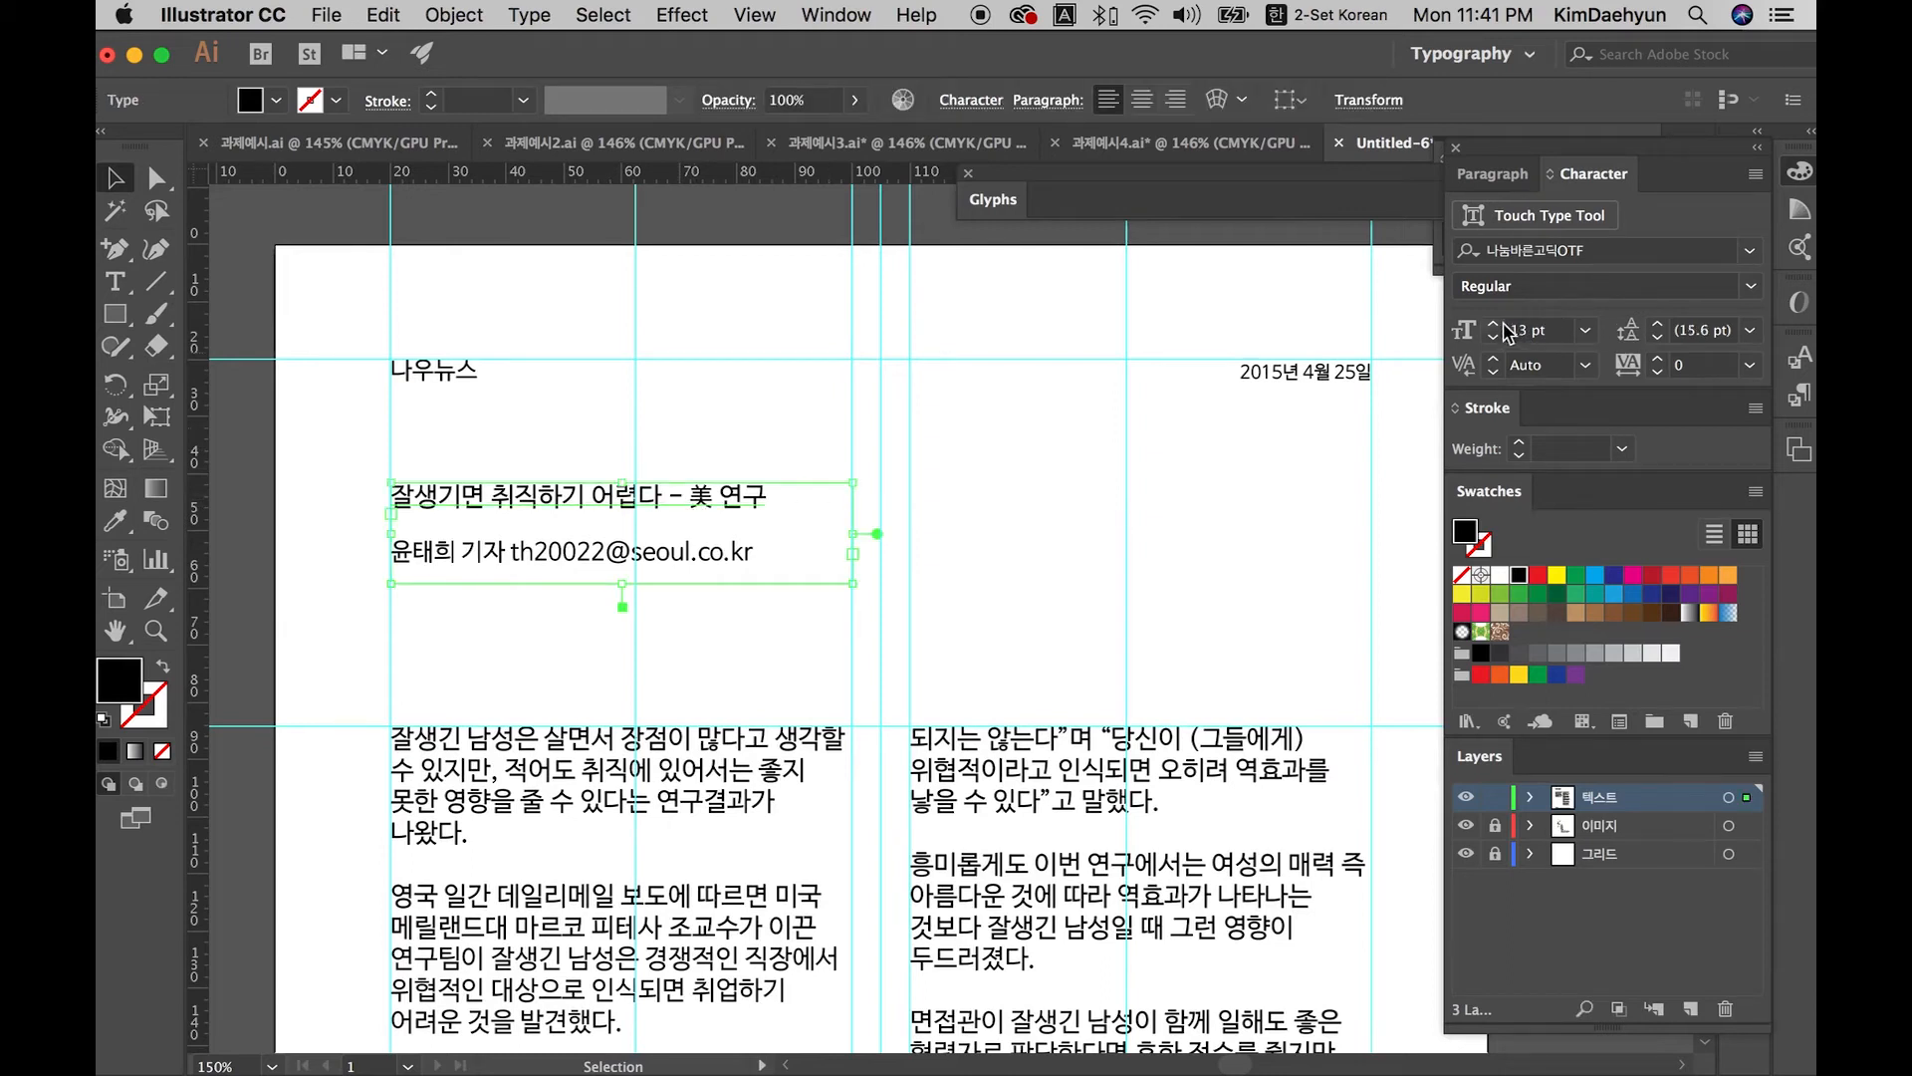
{"action": "double_click", "coordinate": [1520, 332]}
{"action": "type", "text": "25"}
{"action": "key", "text": "Return"}
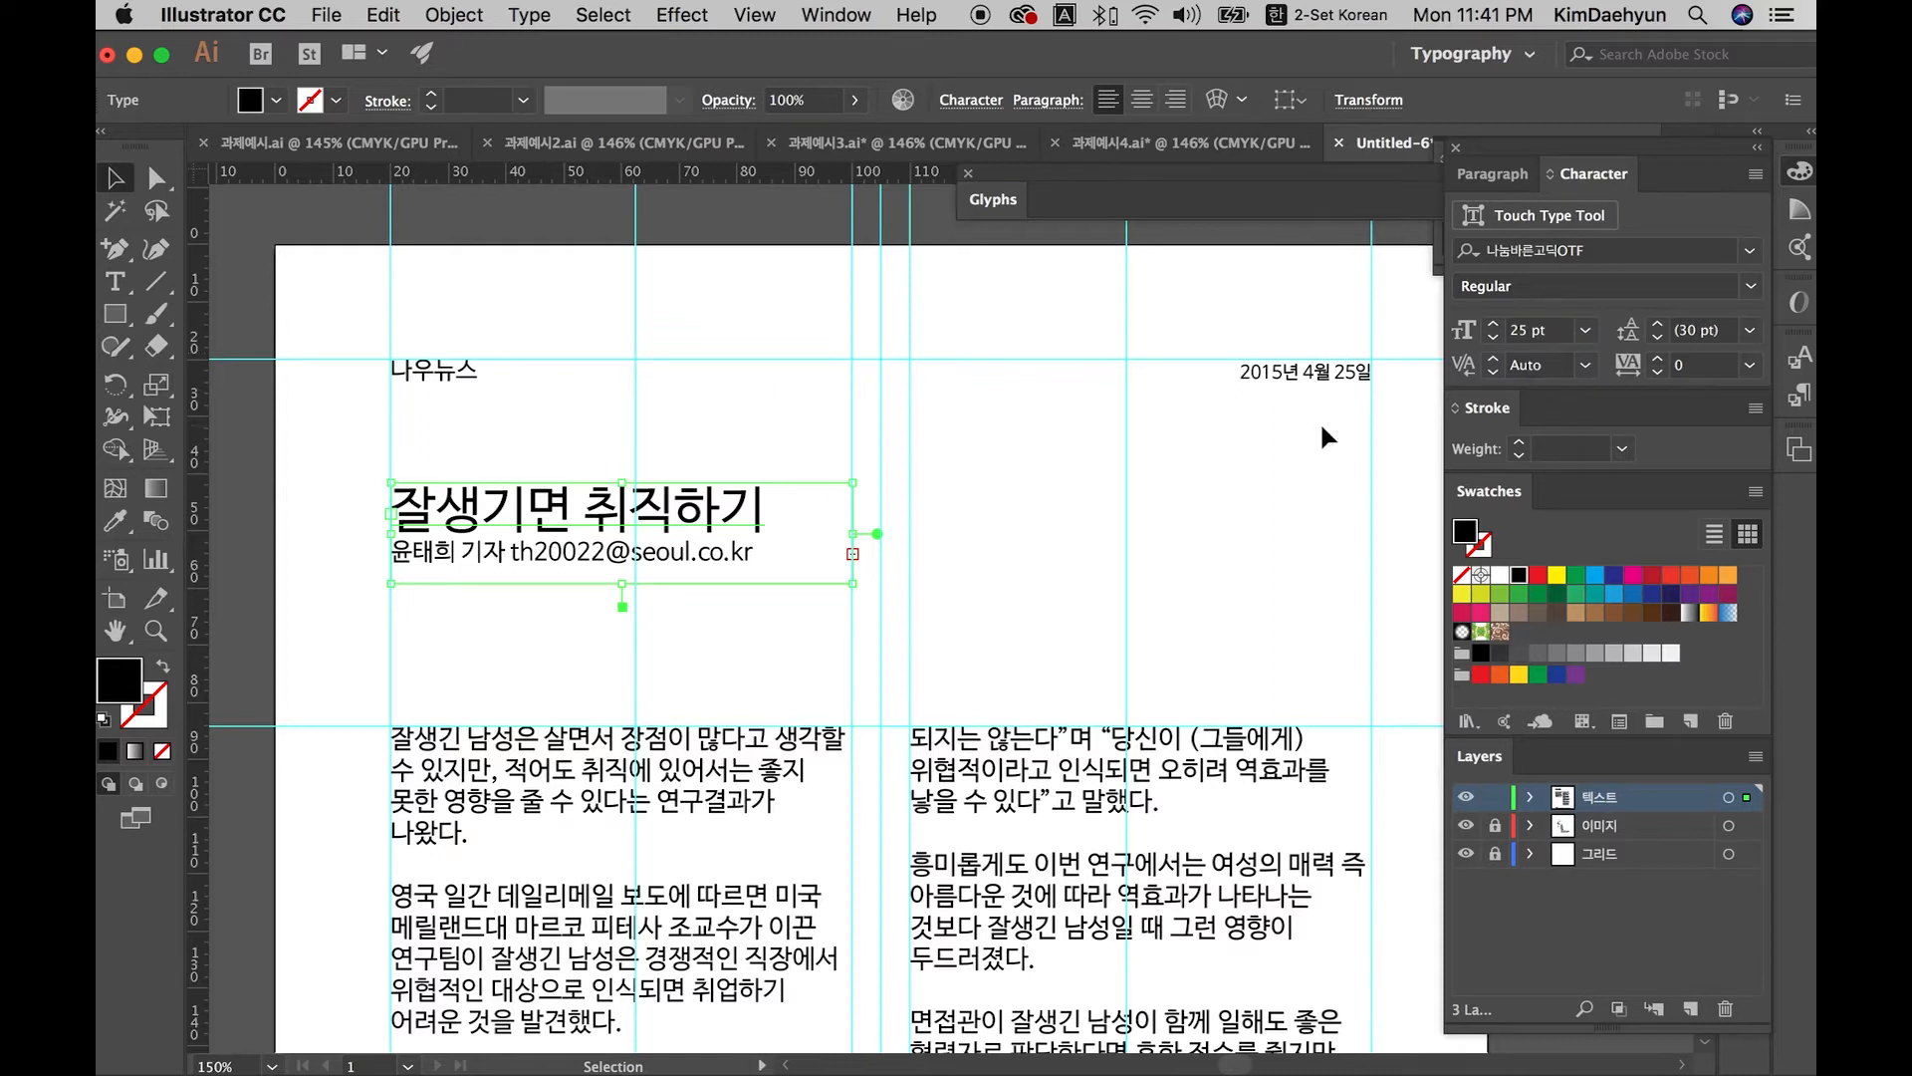
{"action": "left_click_drag", "start_coordinate": [852, 535], "coordinate": [1126, 534]}
Step: Move the reporter byline down to just above the body text and raise the headline closer to the page header
{"action": "left_click_drag", "start_coordinate": [697, 551], "coordinate": [695, 655]}
{"action": "left_click", "coordinate": [713, 516]}
{"action": "left_click_drag", "start_coordinate": [713, 516], "coordinate": [713, 466]}
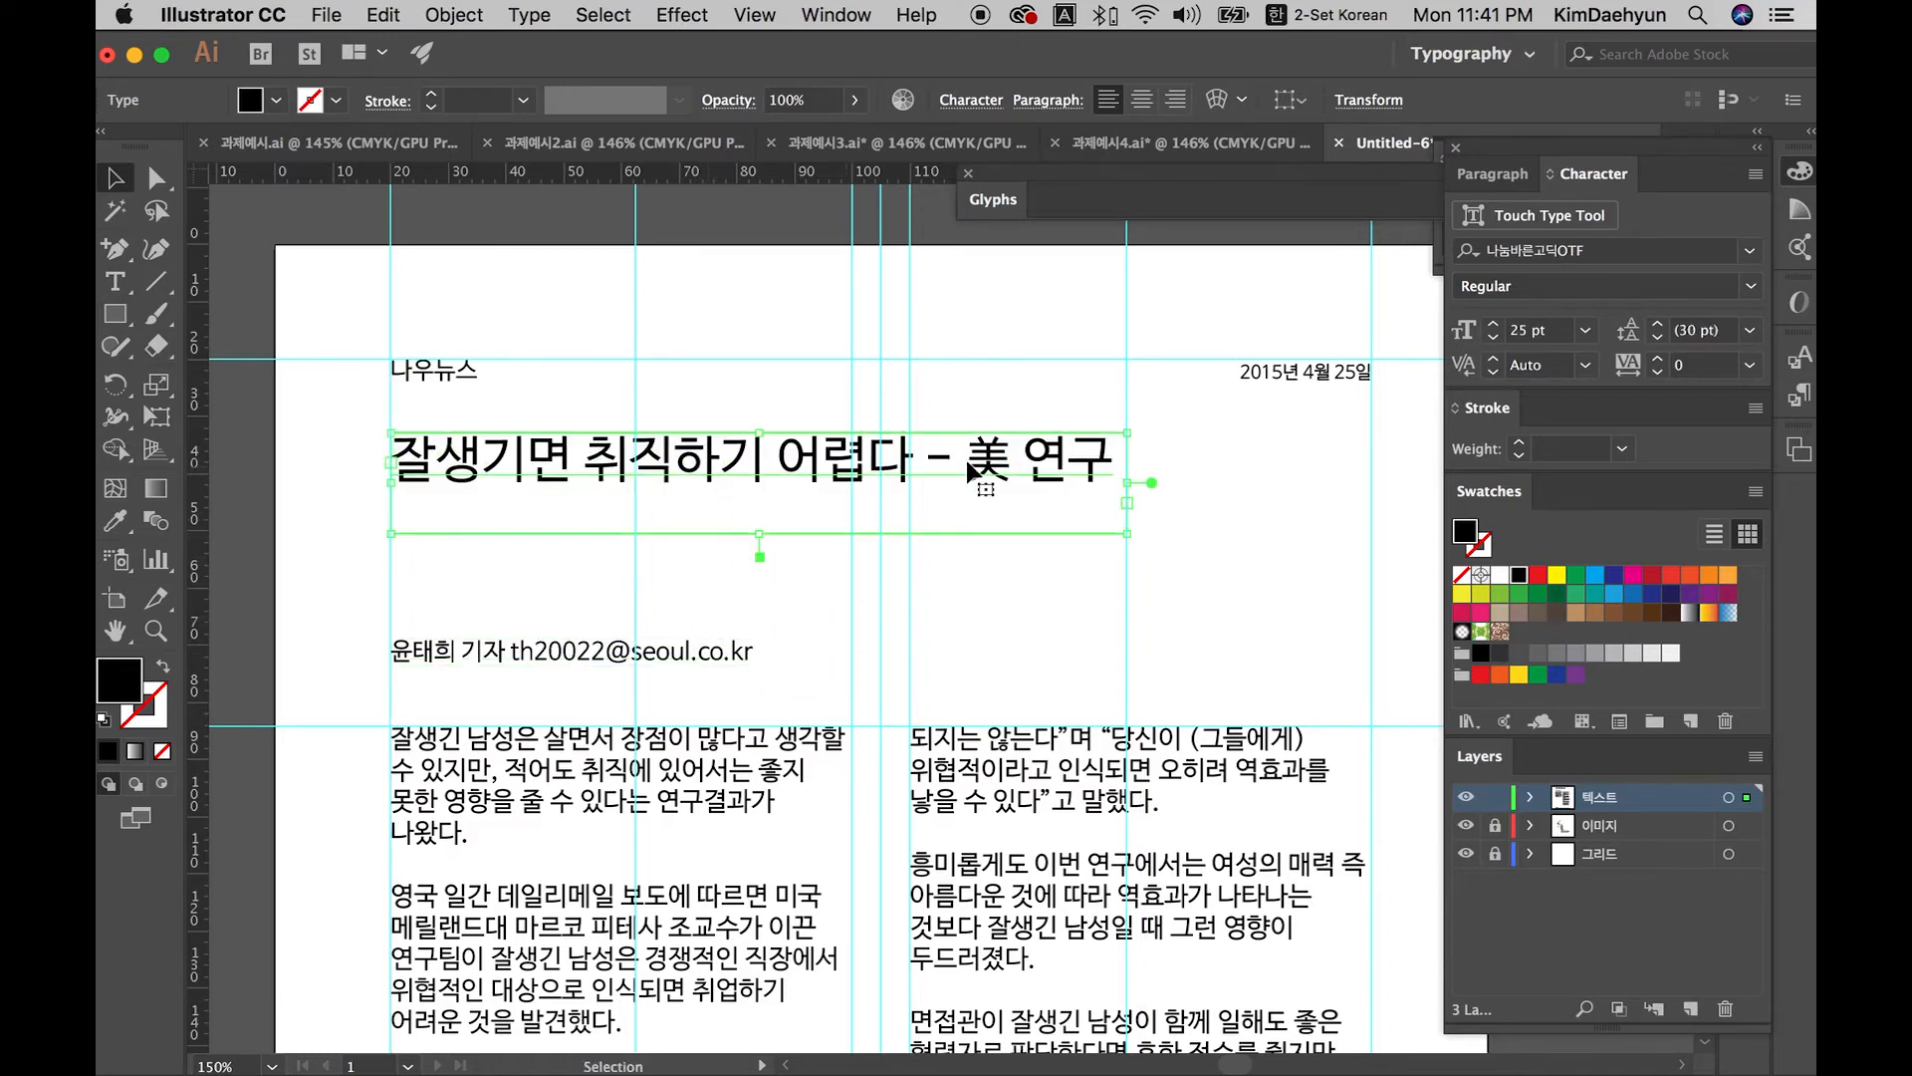
Step: Set the headline's first part, "잘생기면 취직하기 어렵다", to Bold
{"action": "double_click", "coordinate": [894, 477]}
{"action": "left_click_drag", "start_coordinate": [910, 466], "coordinate": [204, 460]}
{"action": "left_click", "coordinate": [1750, 284]}
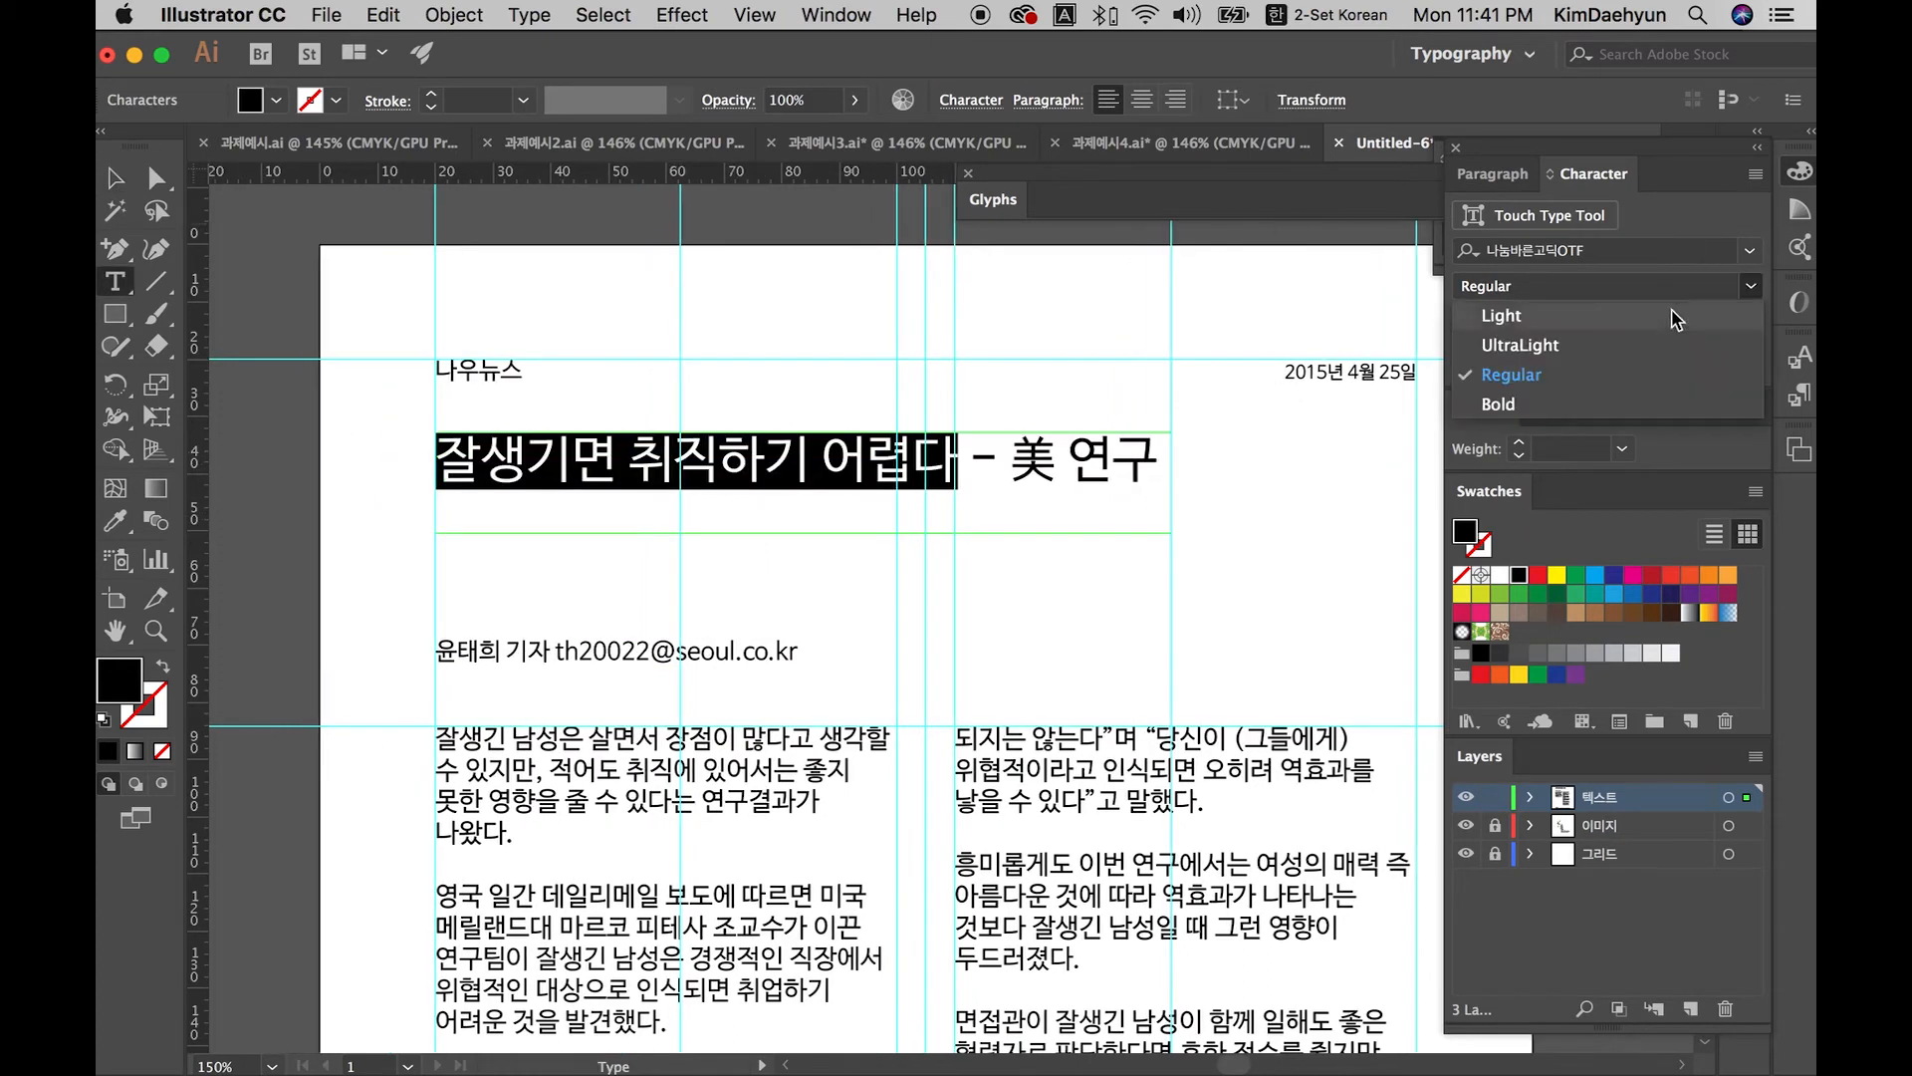
{"action": "left_click", "coordinate": [1534, 406]}
Step: Set the headline's closing words "美 연구" to Light, leaving the dash out of the selection
{"action": "left_click", "coordinate": [1006, 465]}
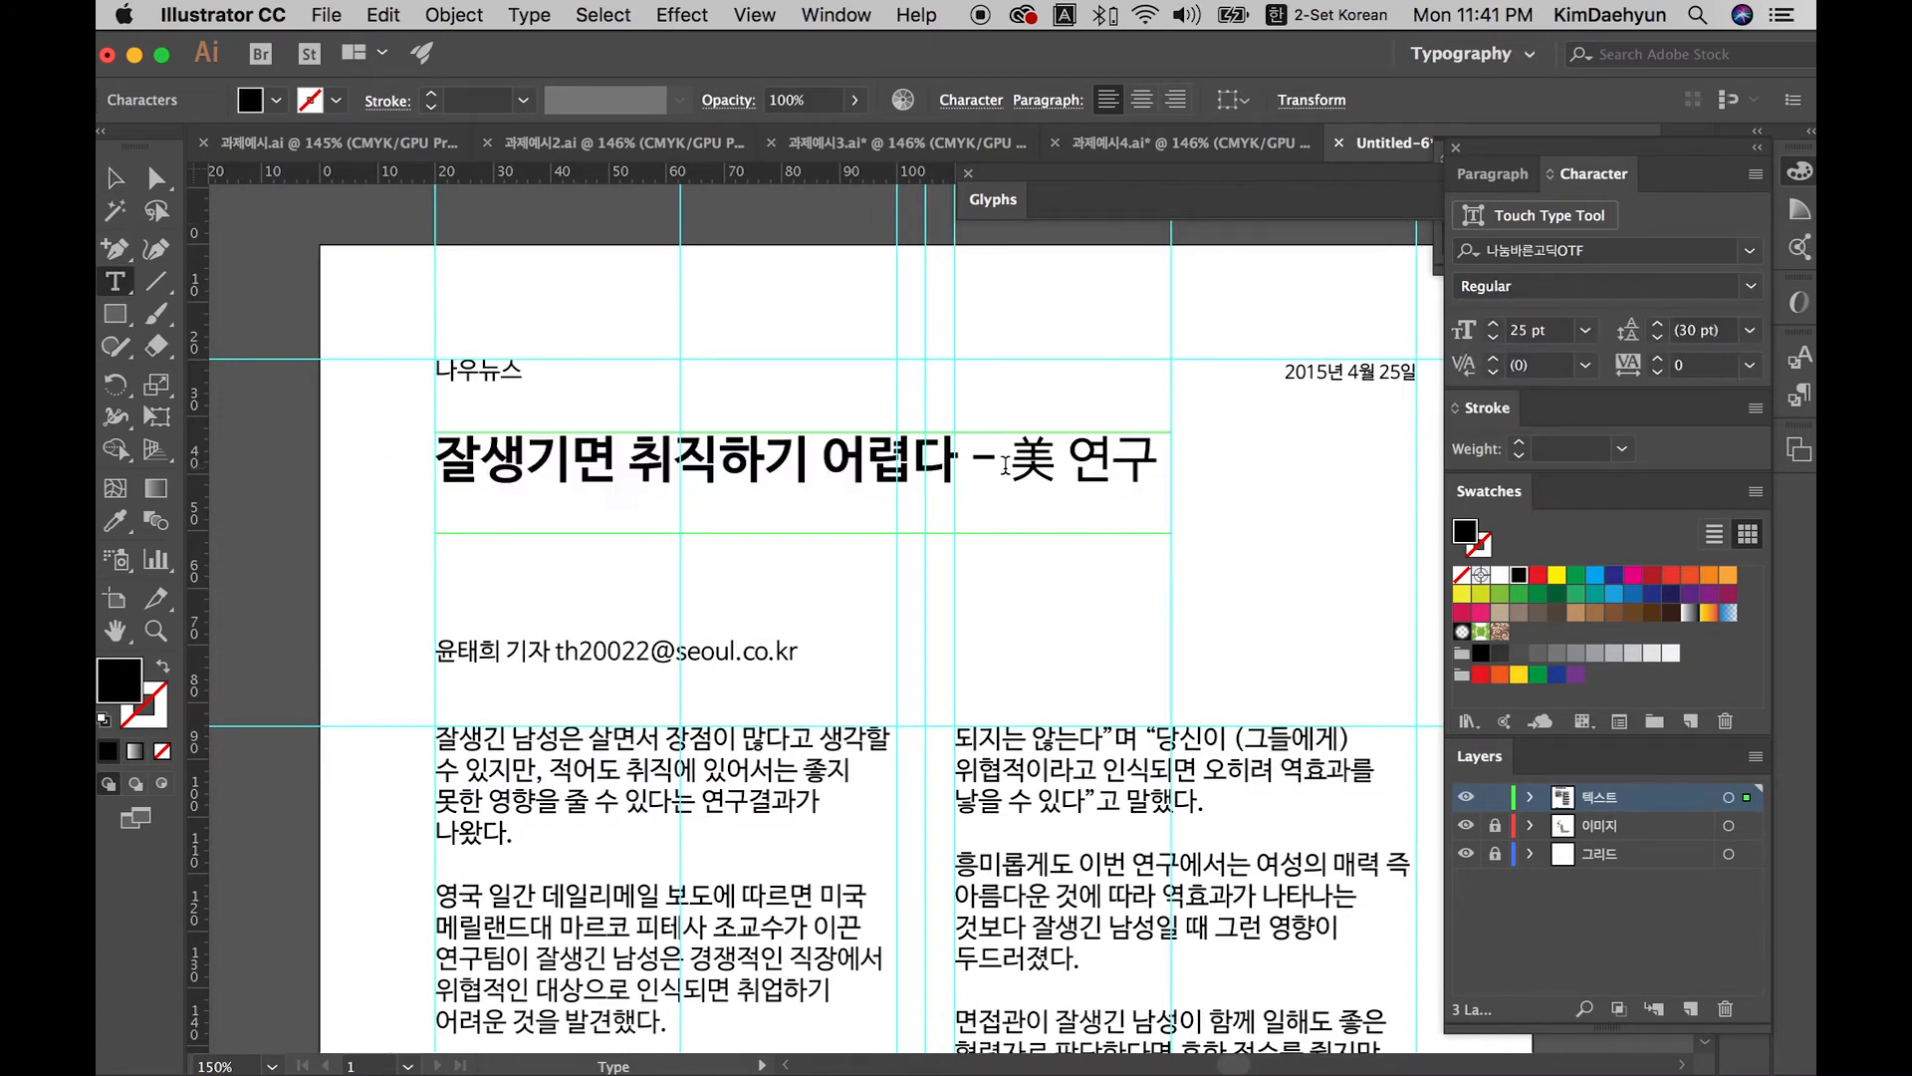
{"action": "left_click_drag", "start_coordinate": [967, 465], "coordinate": [1023, 461]}
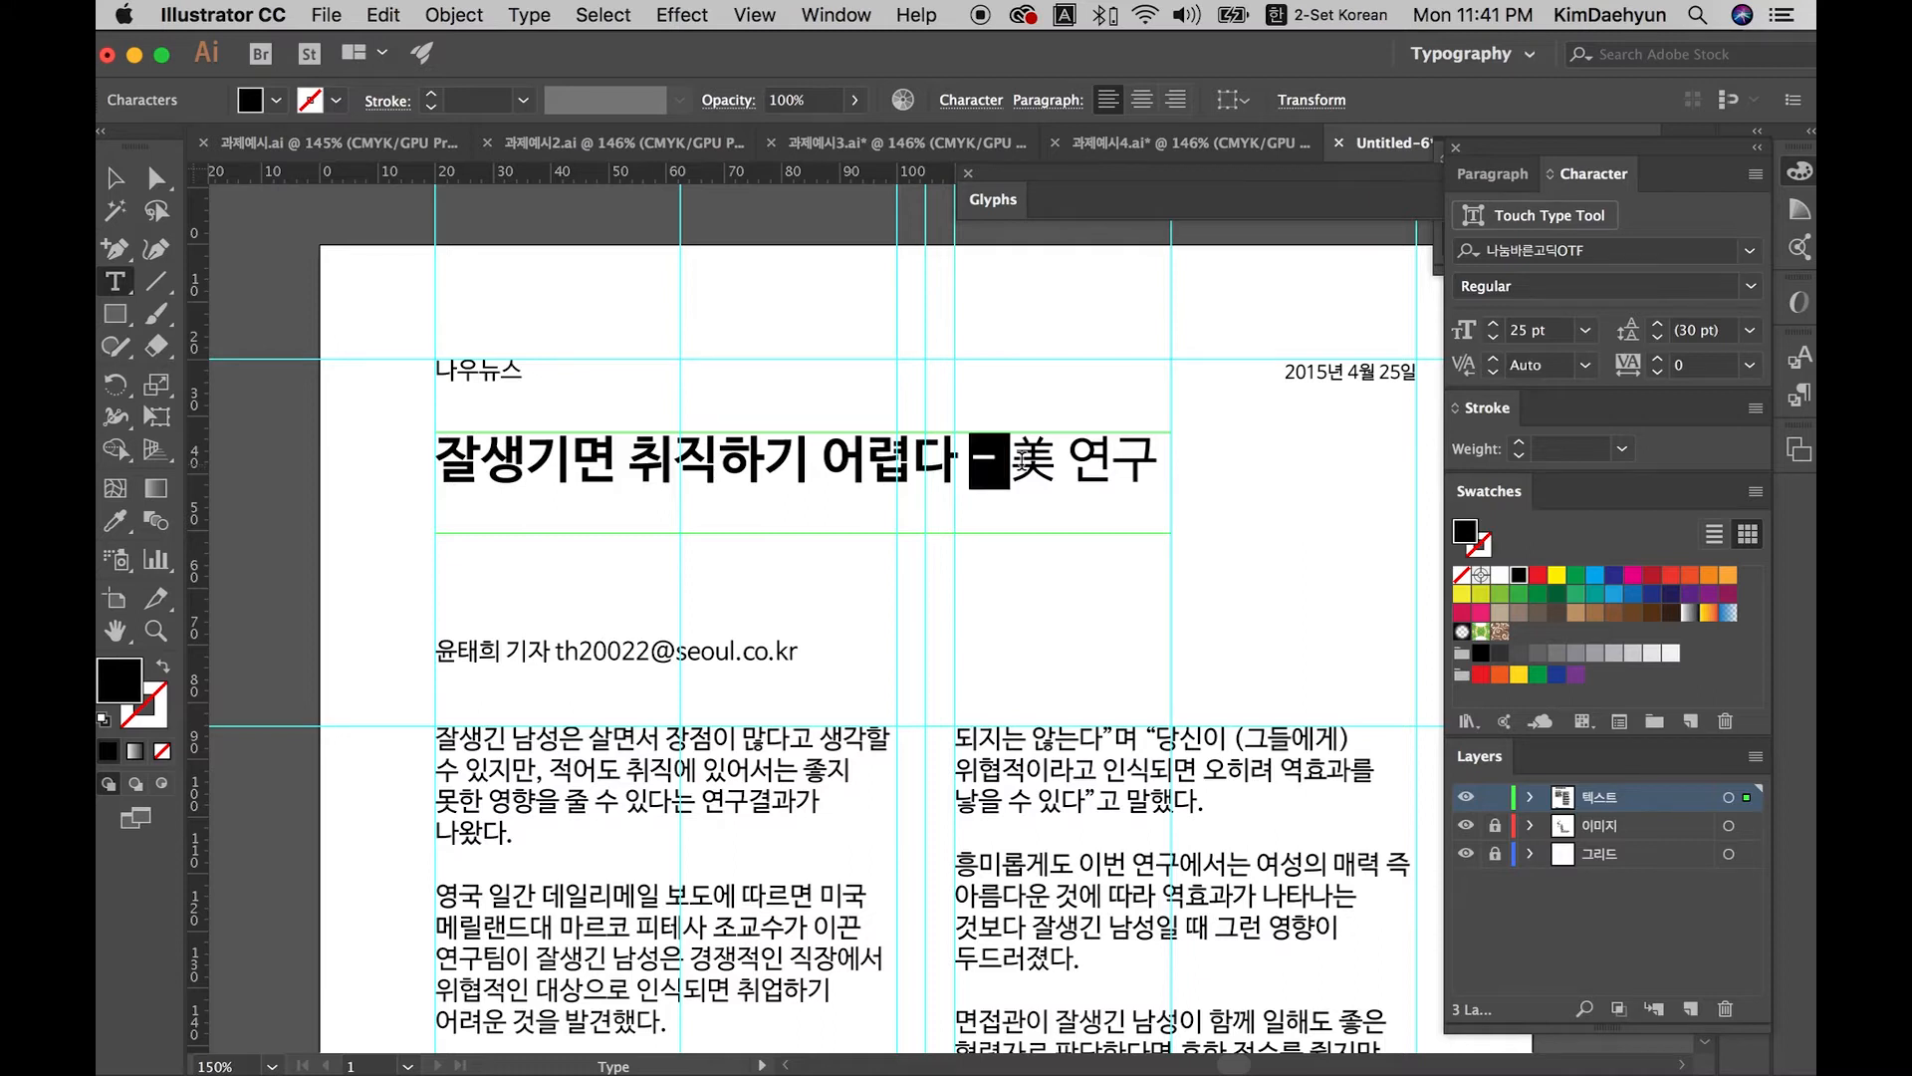
{"action": "left_click", "coordinate": [1023, 460]}
{"action": "key", "text": "Escape"}
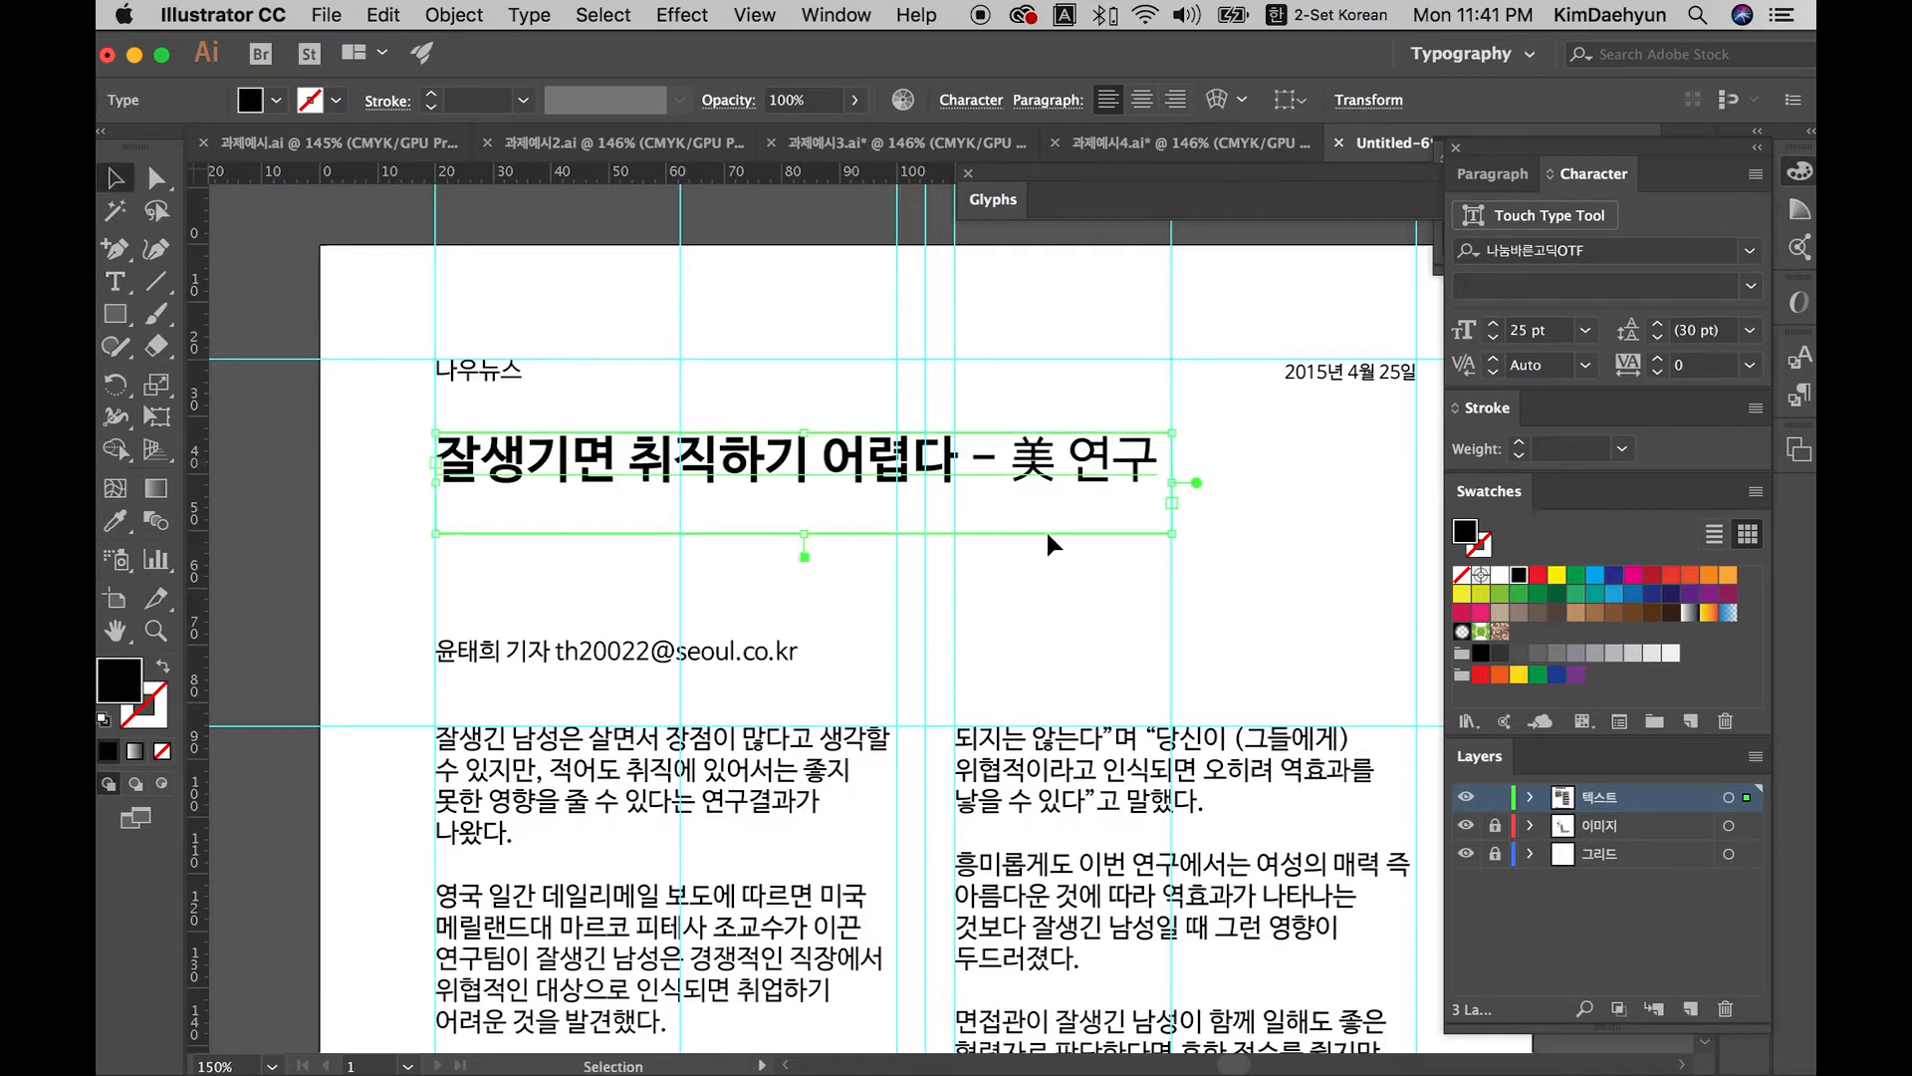
{"action": "scroll", "coordinate": [1050, 541], "scroll_direction": "right", "scroll_amount": 1}
{"action": "left_click", "coordinate": [1050, 542]}
{"action": "double_click", "coordinate": [1033, 461]}
{"action": "left_click_drag", "start_coordinate": [1006, 461], "coordinate": [1365, 453]}
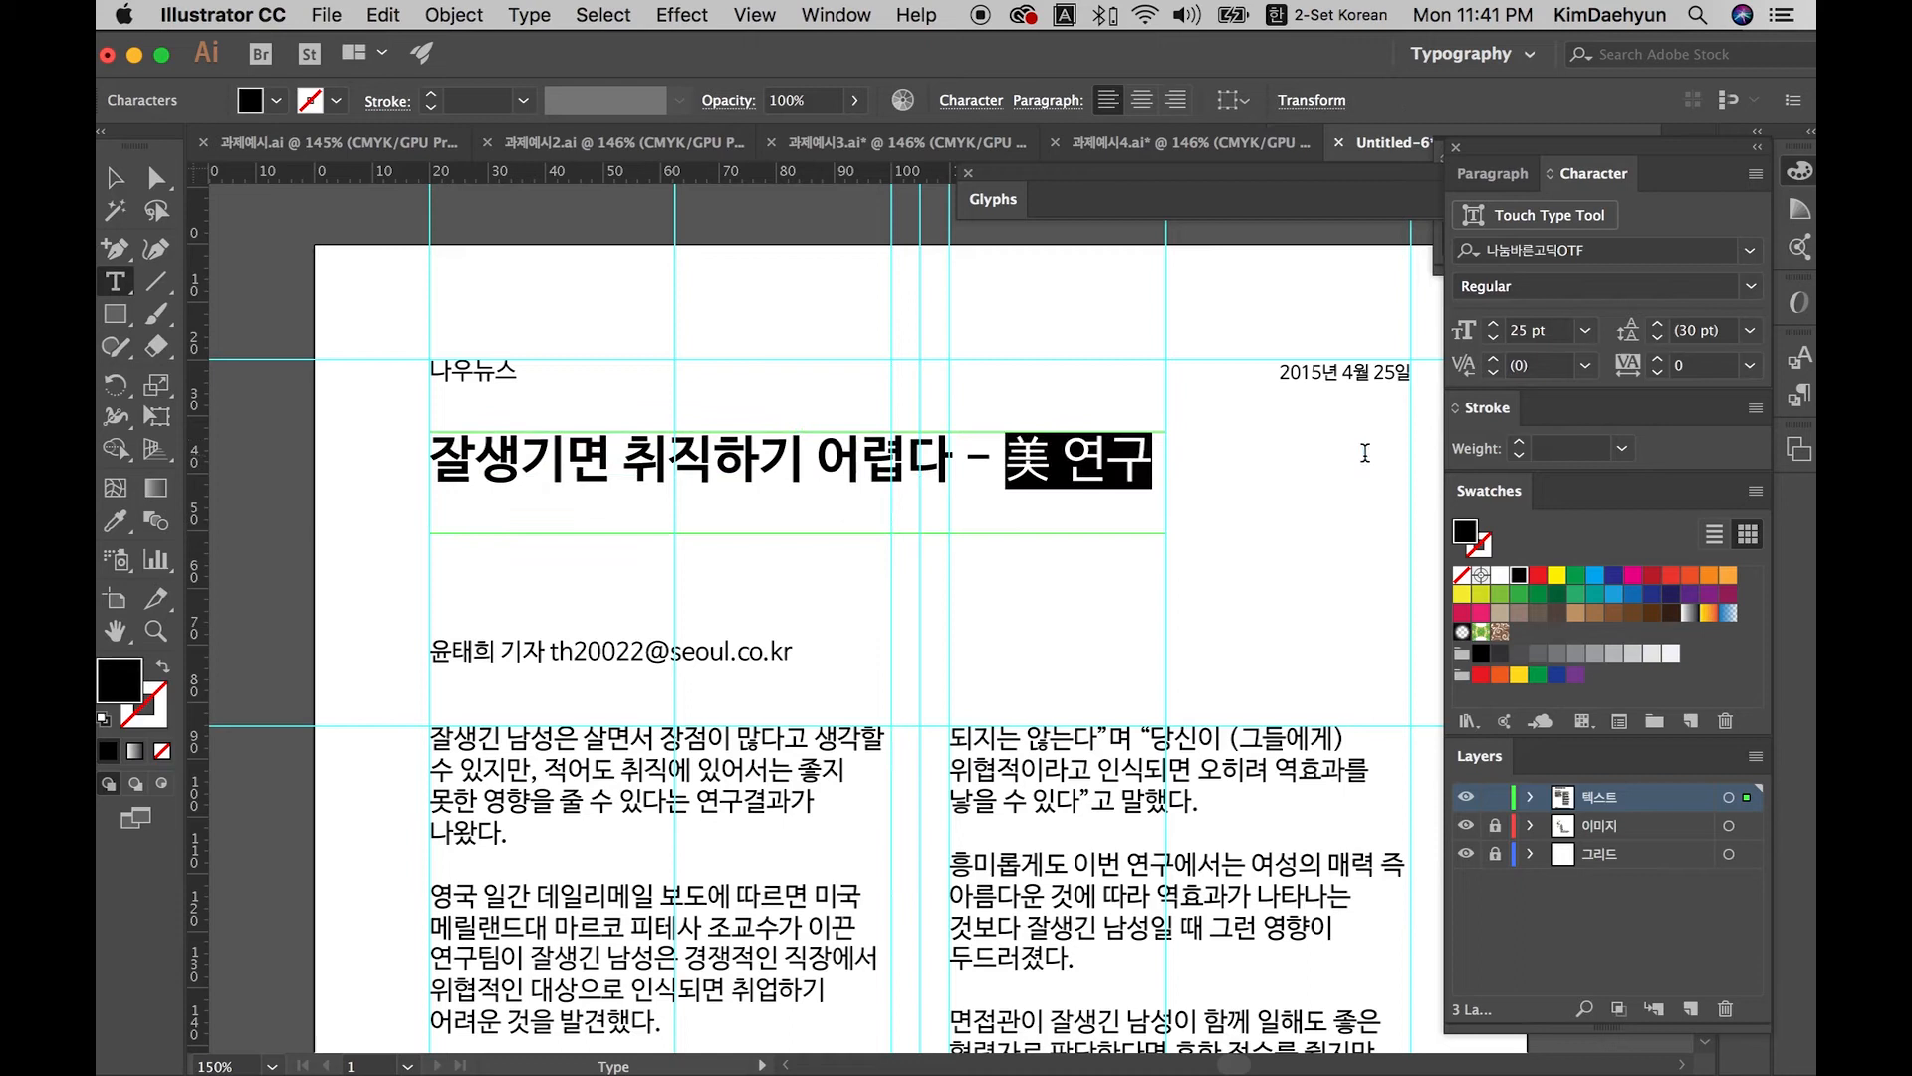
{"action": "left_click", "coordinate": [1750, 287]}
{"action": "left_click", "coordinate": [1683, 313]}
{"action": "left_click", "coordinate": [985, 458]}
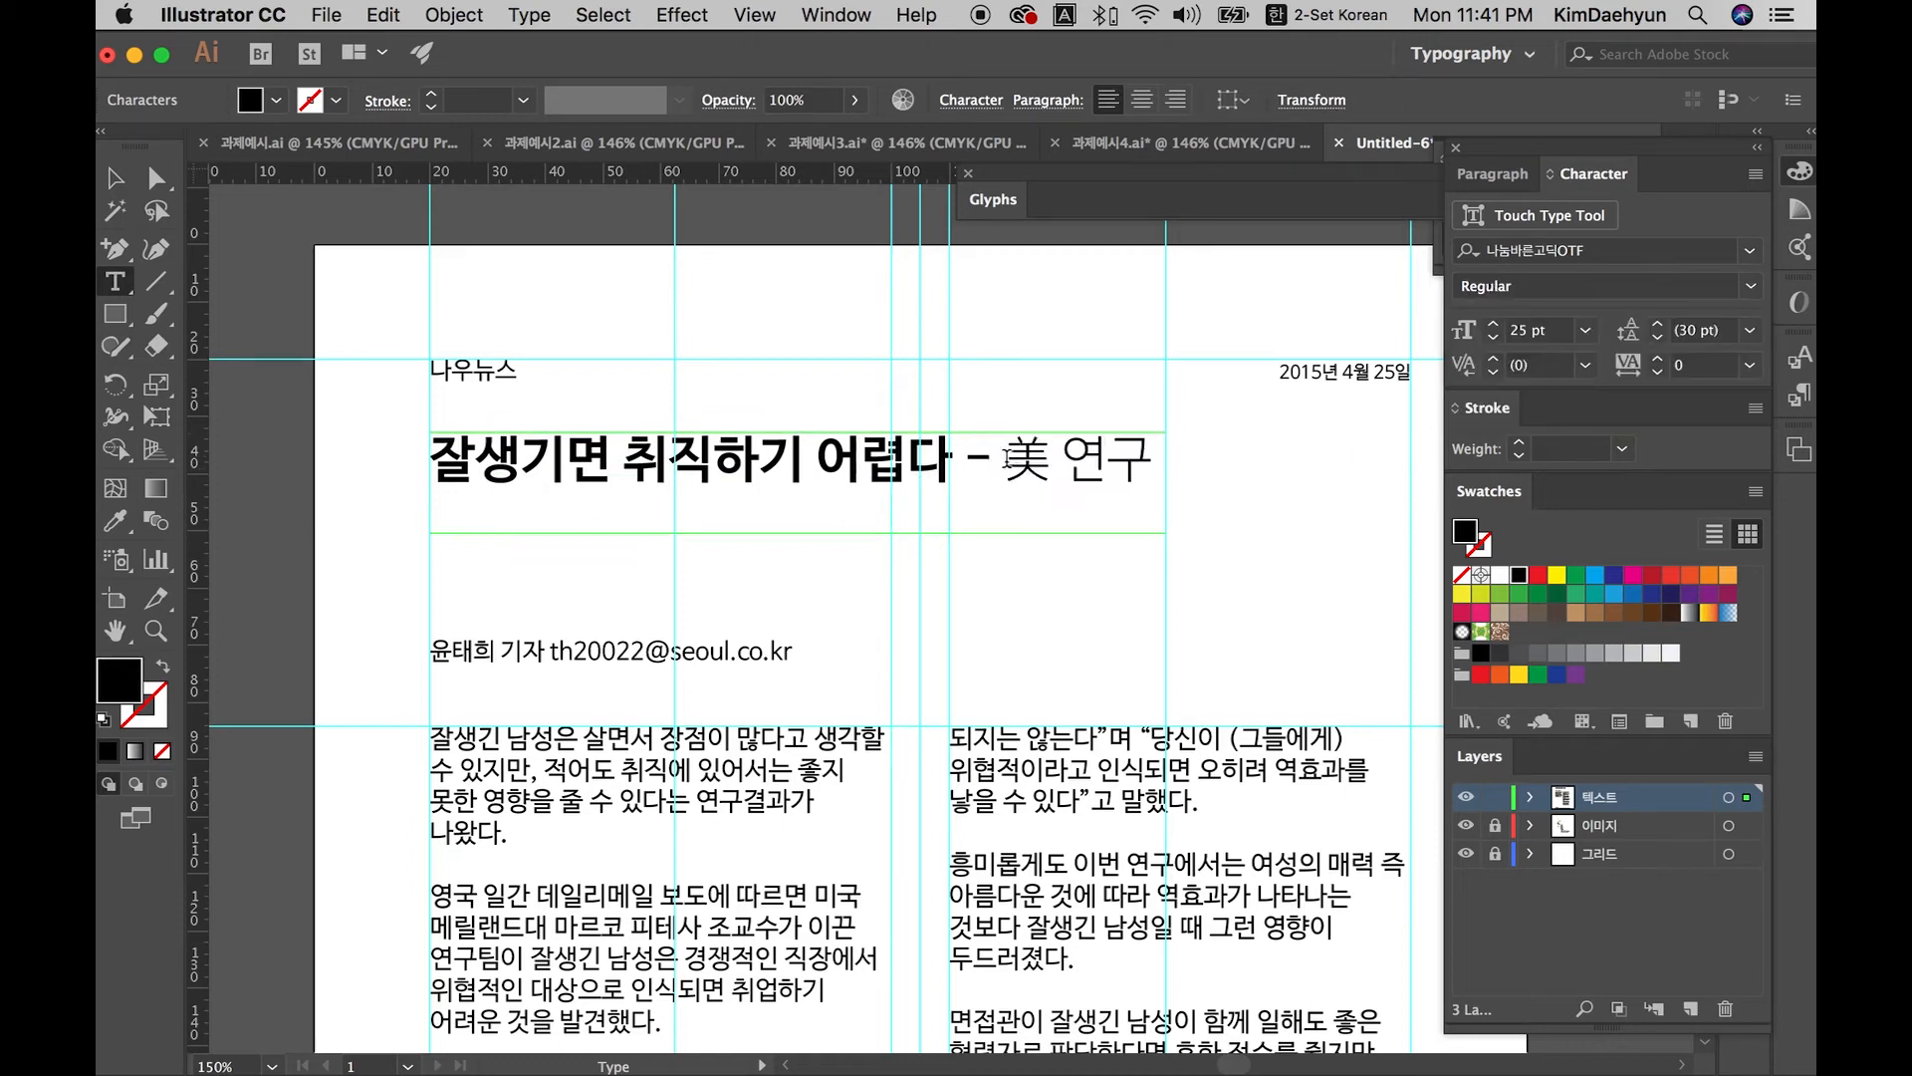
{"action": "key", "text": "Escape"}
Step: Move the reporter byline up to just below the headline and set its size to 9 pt
{"action": "left_click", "coordinate": [1042, 661]}
{"action": "left_click_drag", "start_coordinate": [681, 663], "coordinate": [548, 431]}
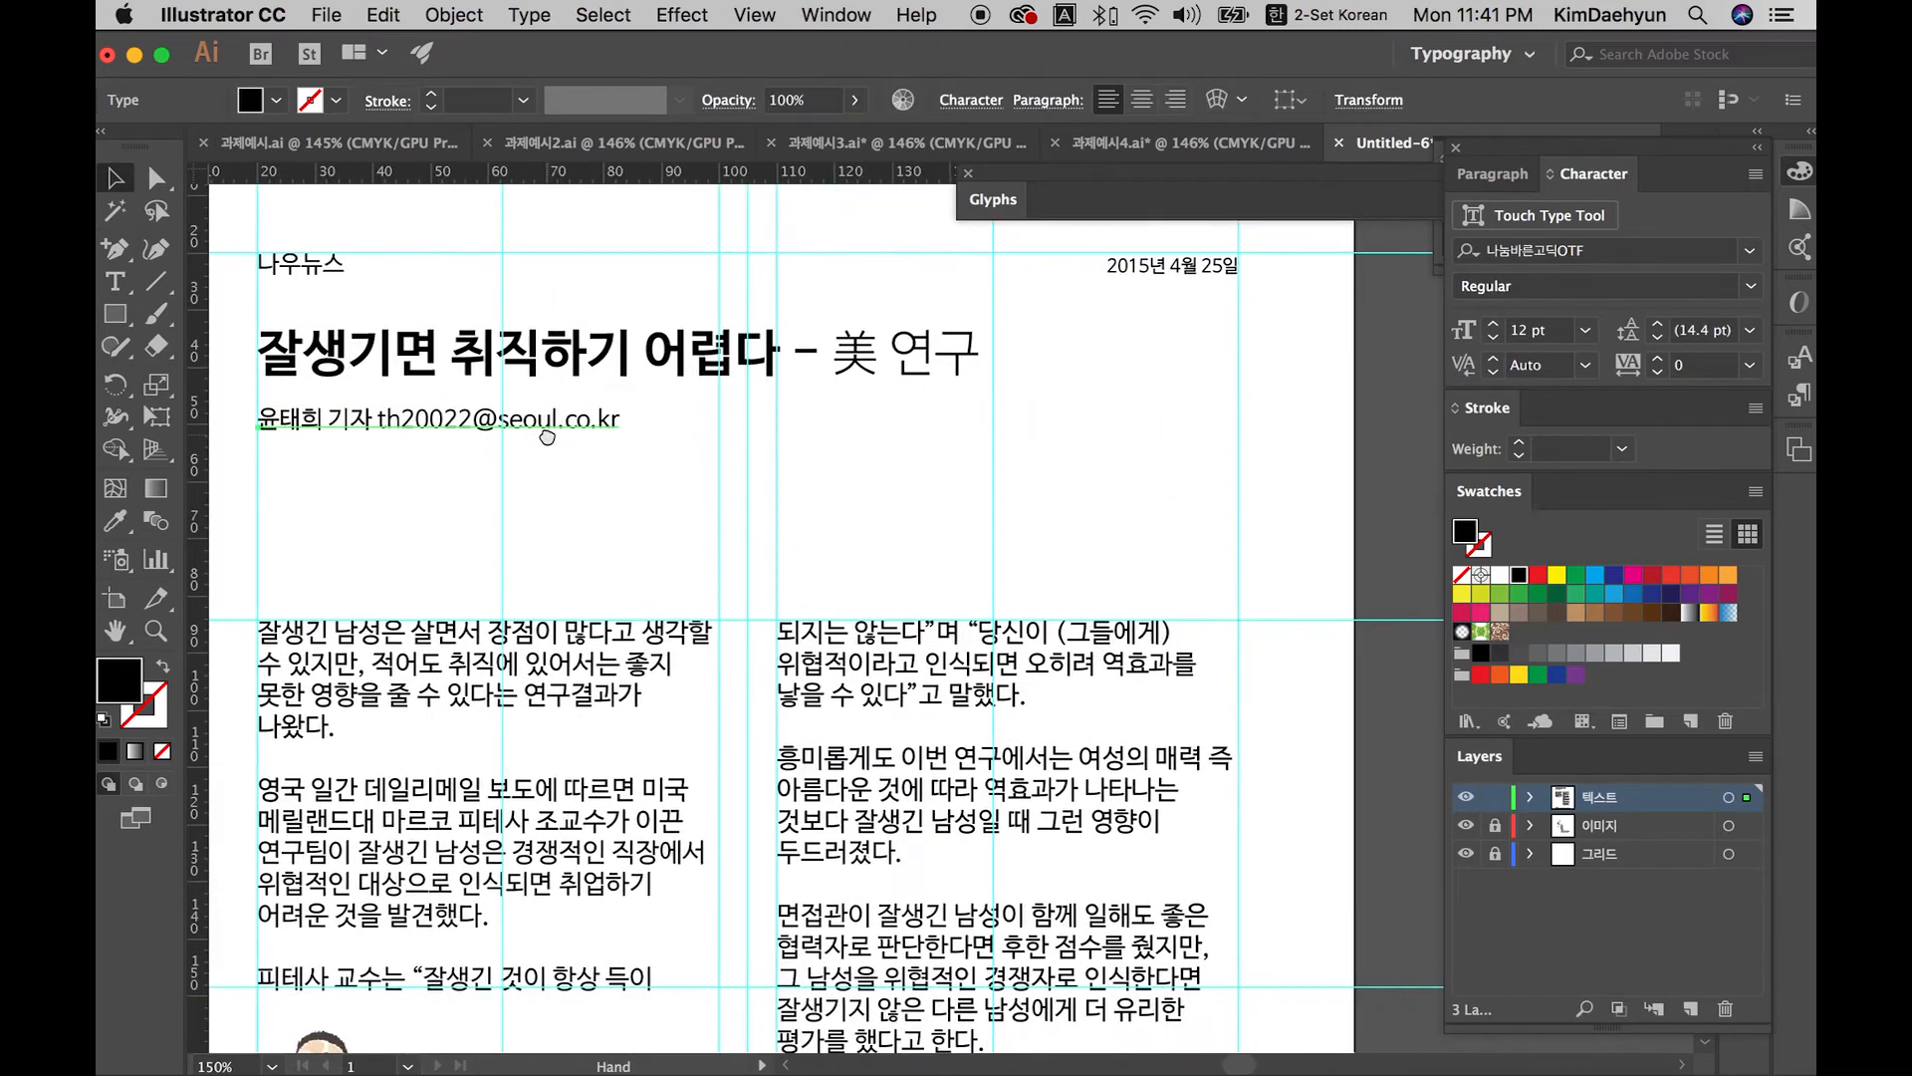
{"action": "left_click", "coordinate": [1492, 336]}
{"action": "left_click", "coordinate": [1493, 337]}
{"action": "left_click", "coordinate": [1492, 336]}
{"action": "left_click", "coordinate": [845, 476]}
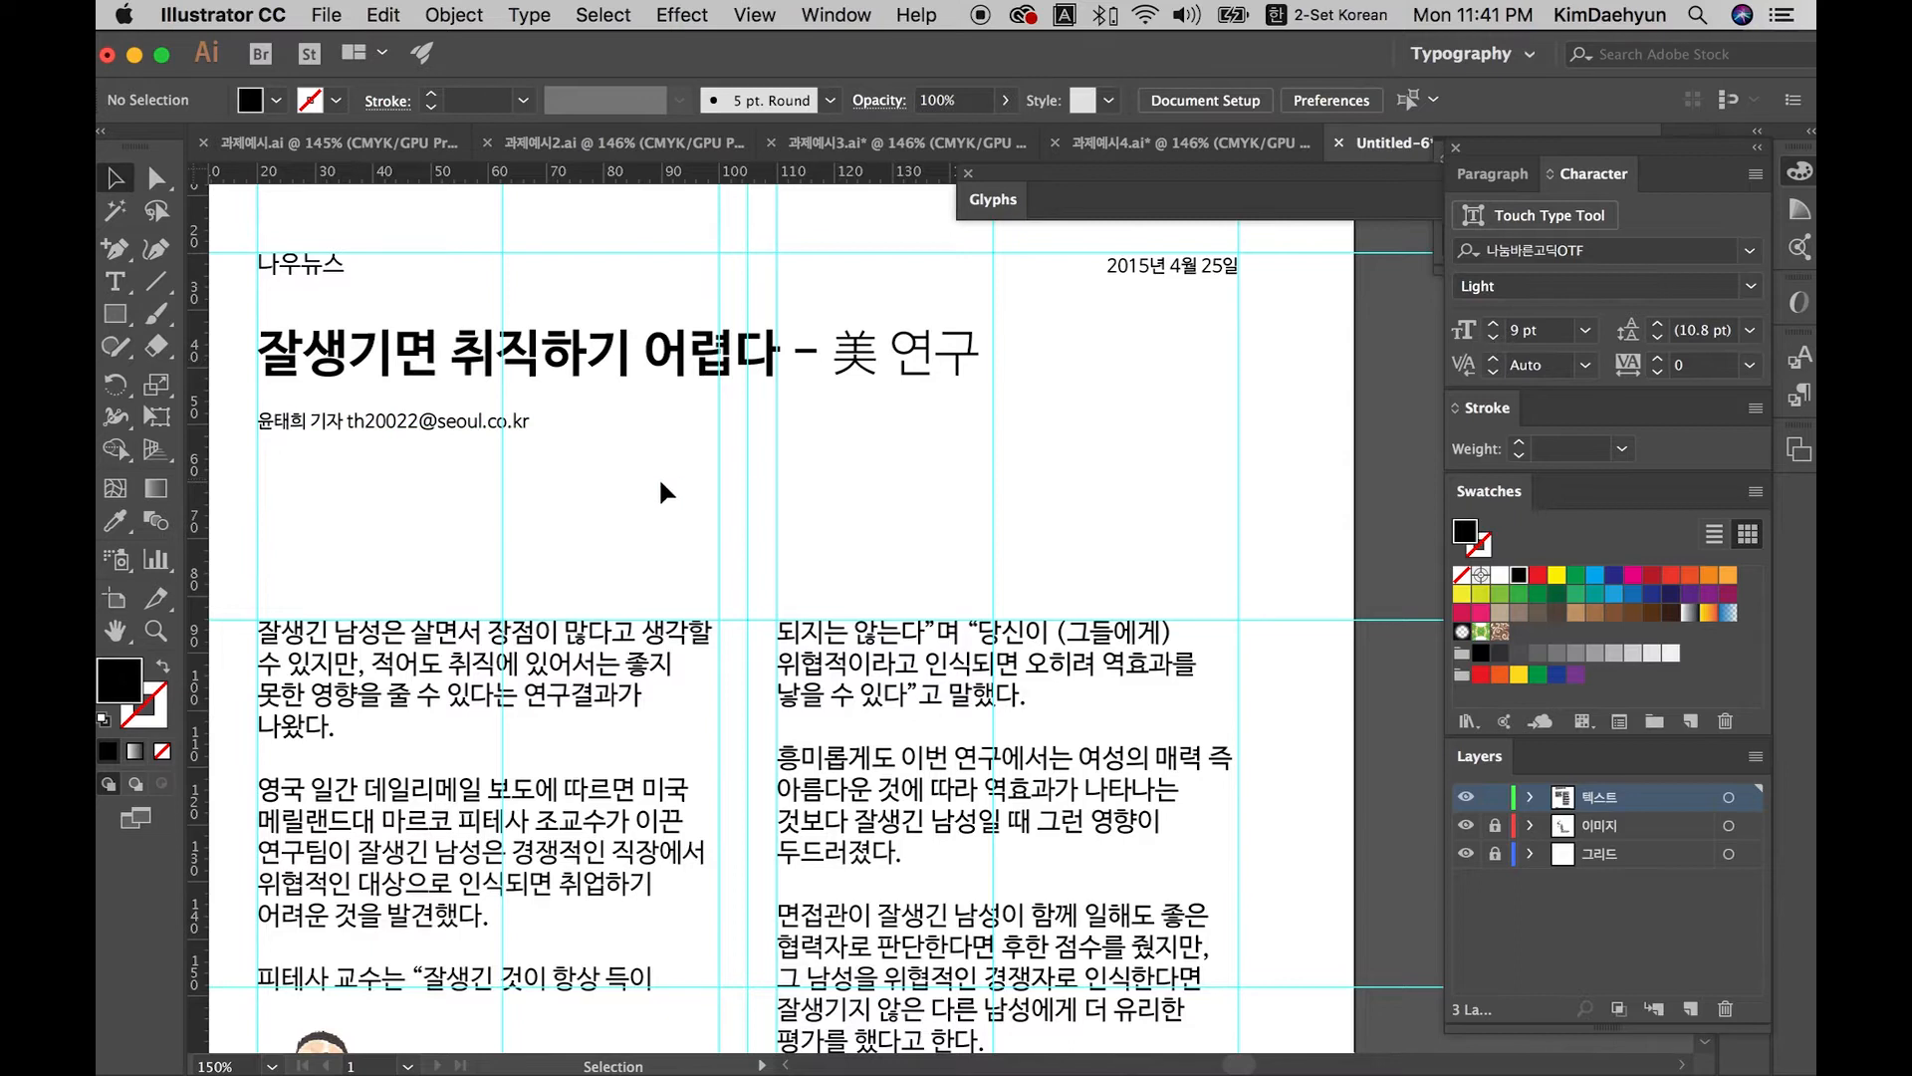
Step: Set all the body text in both linked columns to 9 pt
{"action": "scroll", "coordinate": [598, 458], "scroll_direction": "left", "scroll_amount": 3}
{"action": "left_click_drag", "start_coordinate": [423, 248], "coordinate": [410, 469]}
{"action": "left_click", "coordinate": [466, 457]}
{"action": "left_click", "coordinate": [488, 410]}
{"action": "left_click", "coordinate": [466, 629]}
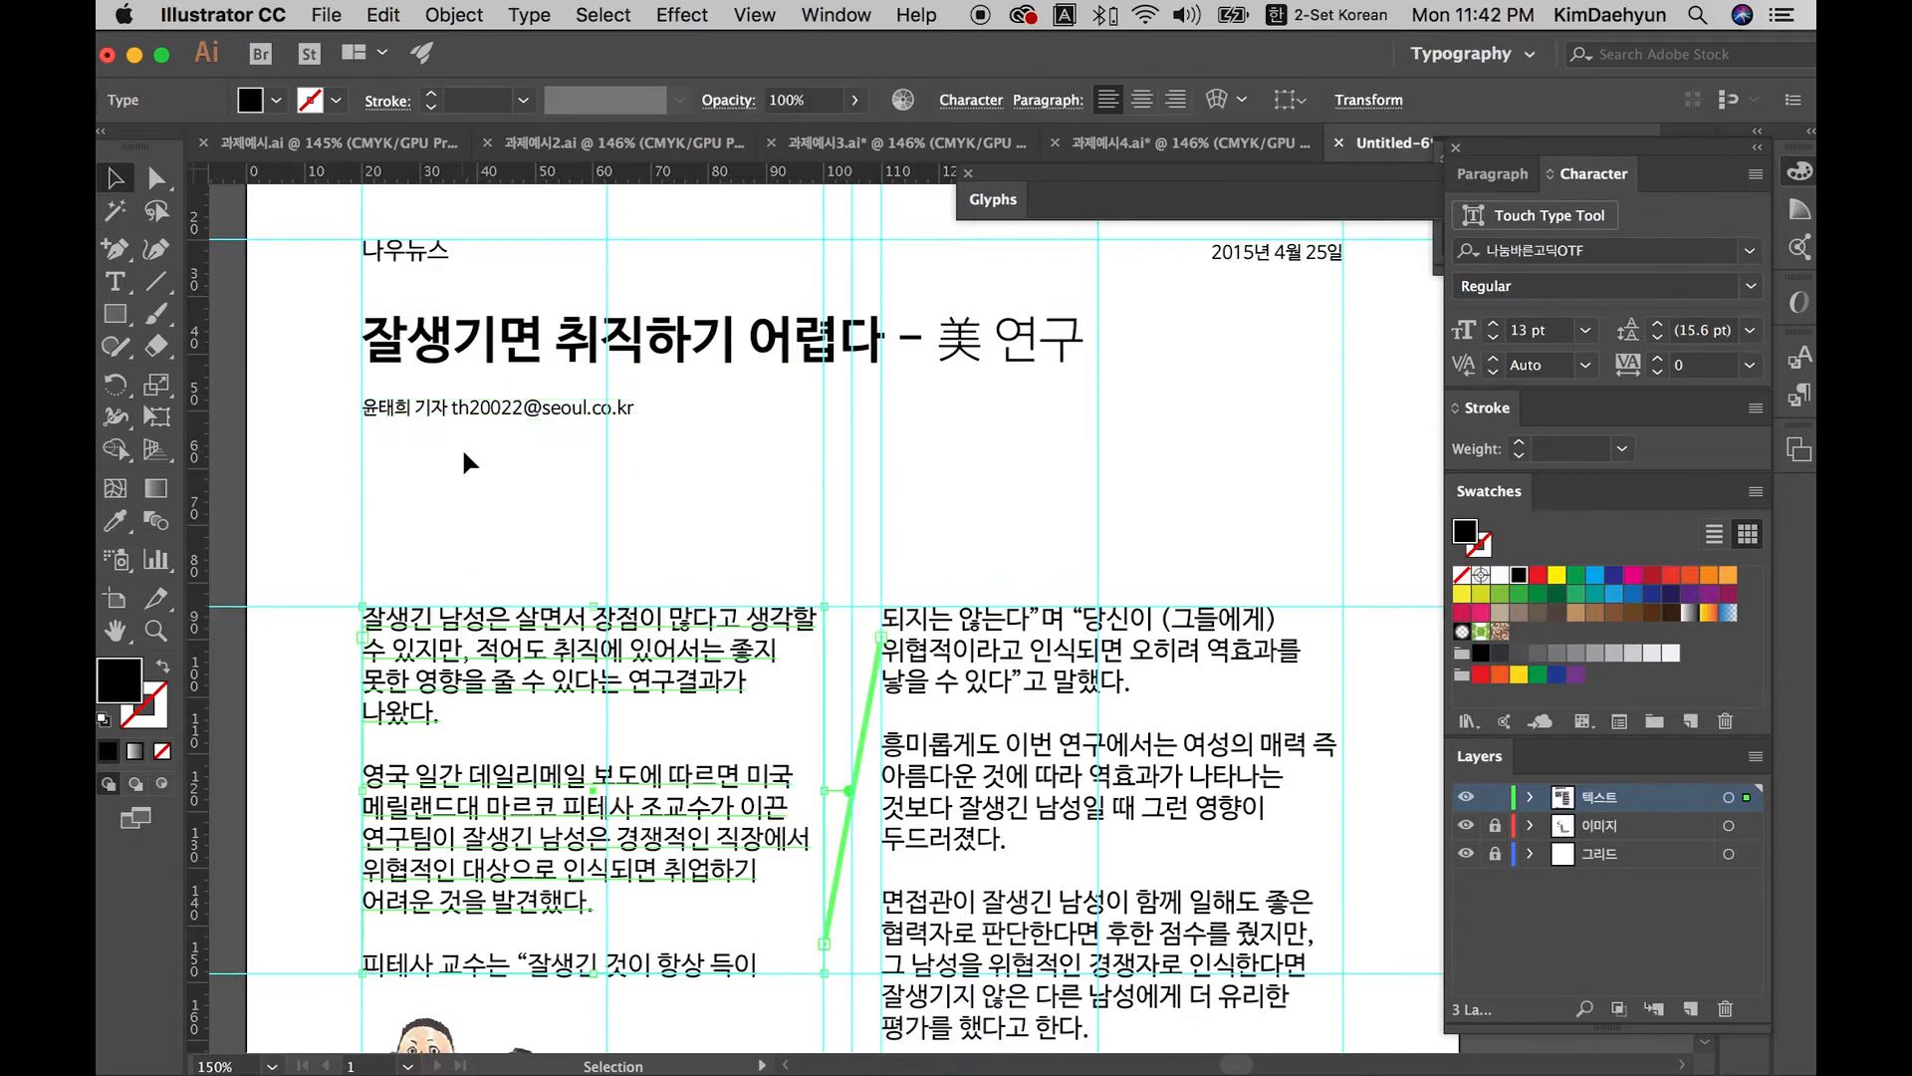
{"action": "left_click", "coordinate": [462, 446]}
{"action": "double_click", "coordinate": [509, 617]}
{"action": "key", "text": "super+a"}
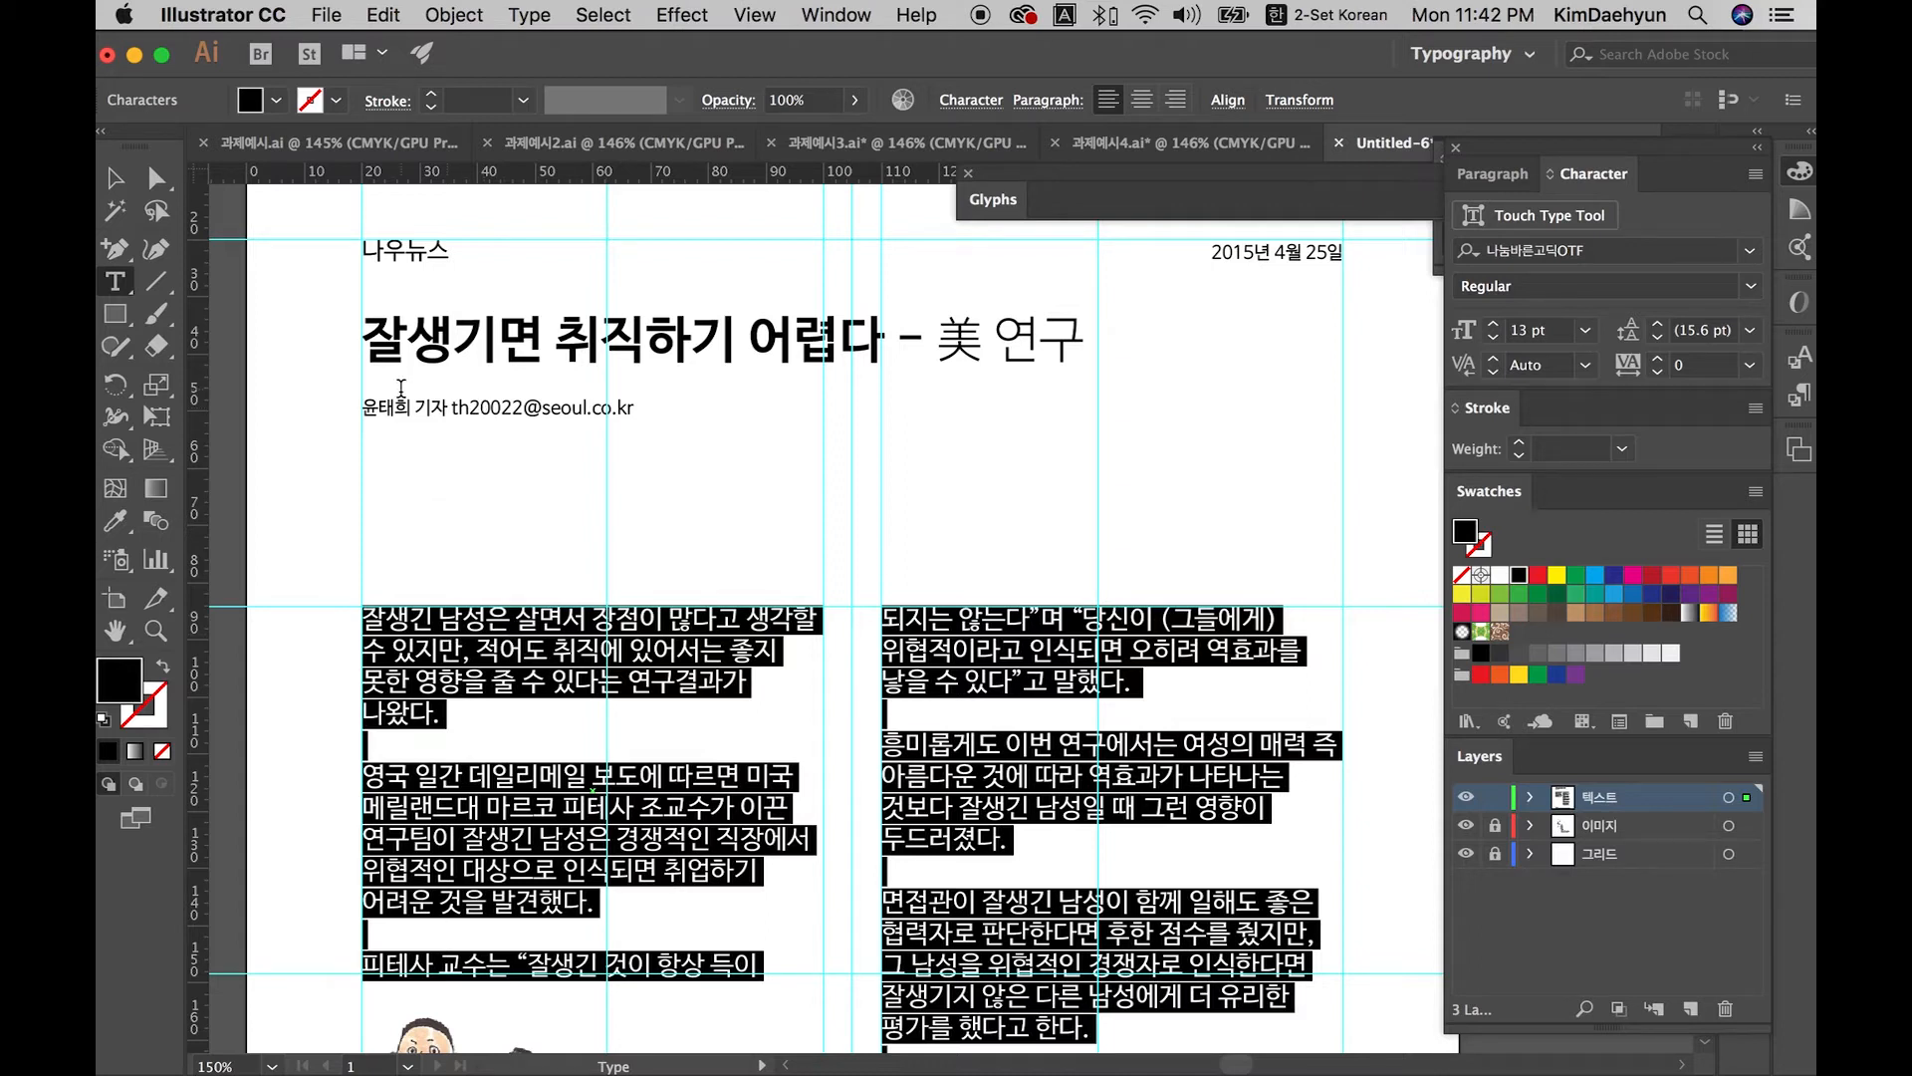
{"action": "left_click", "coordinate": [1493, 337]}
{"action": "left_click", "coordinate": [1493, 337]}
{"action": "left_click", "coordinate": [1493, 338]}
{"action": "left_click", "coordinate": [1493, 339]}
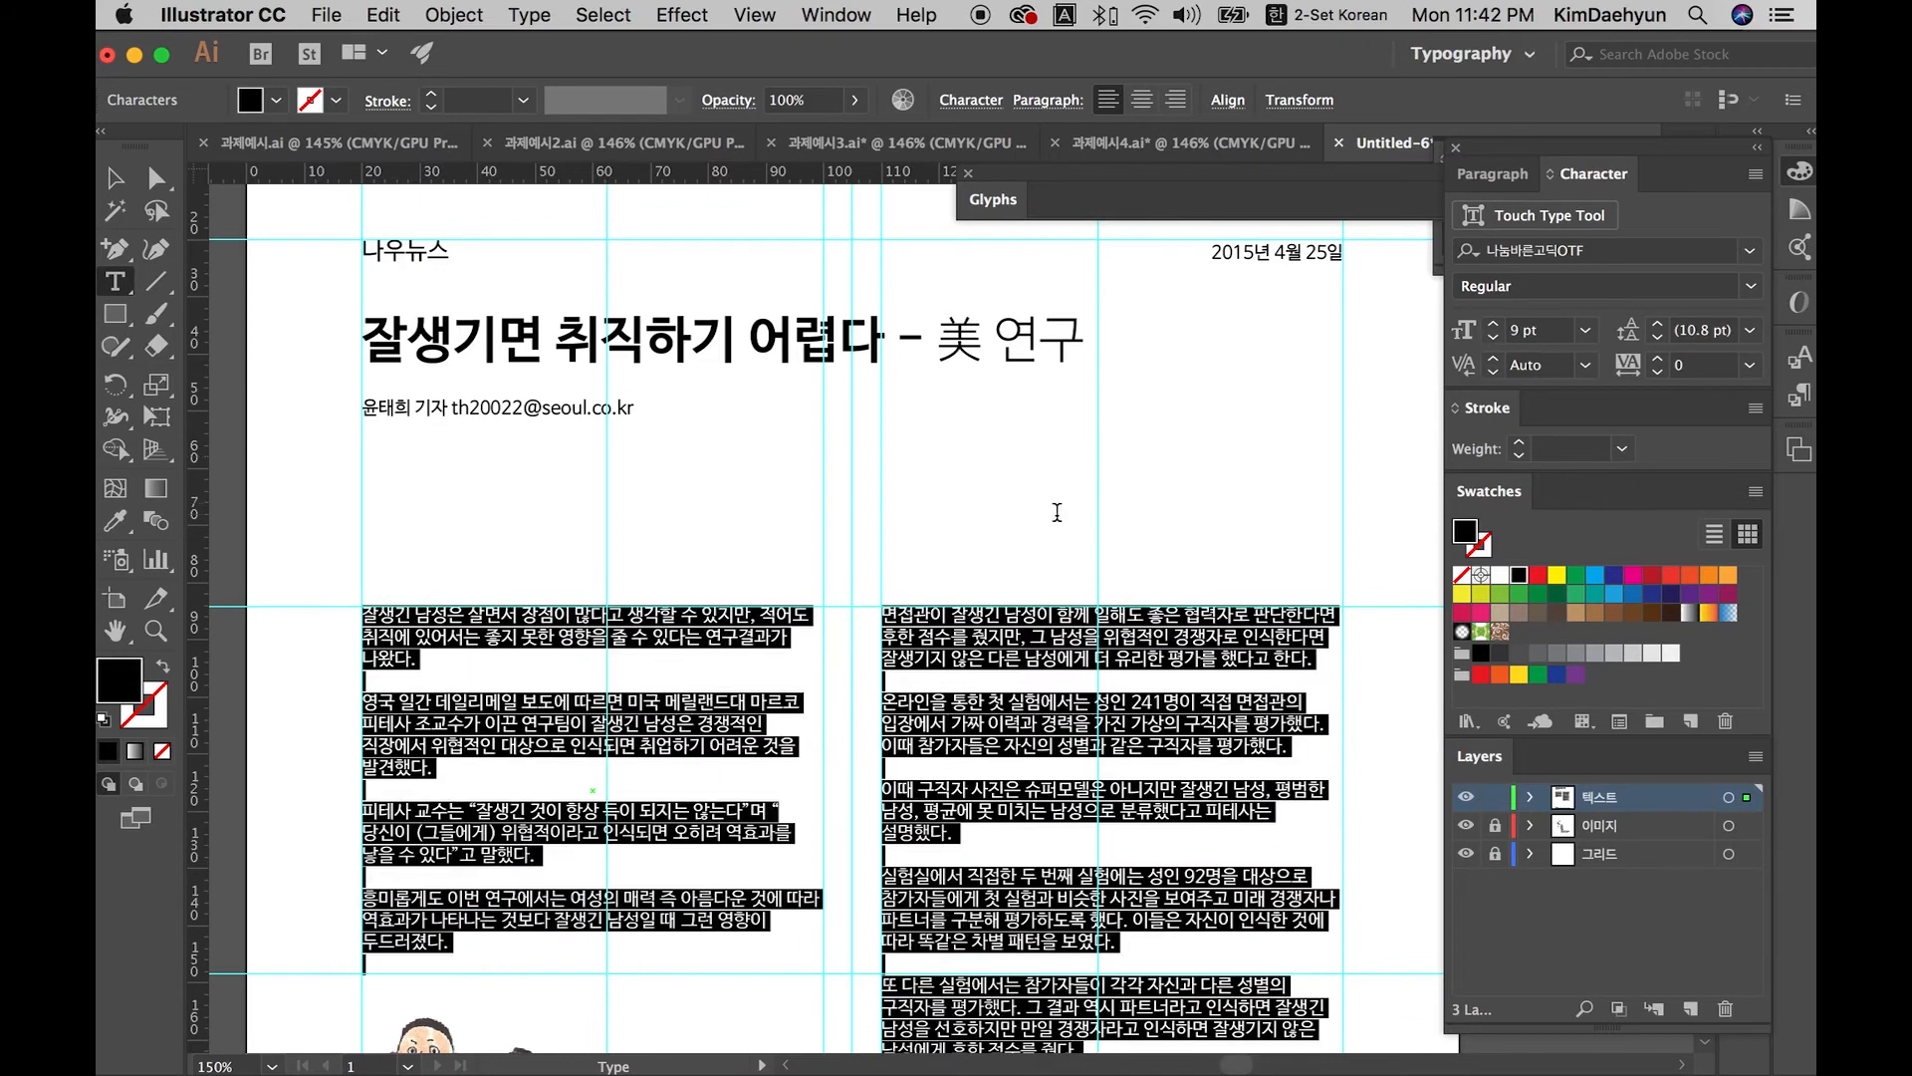
Step: Set the whole reporter byline to 8 pt
{"action": "left_click", "coordinate": [533, 406]}
{"action": "key", "text": "super+a"}
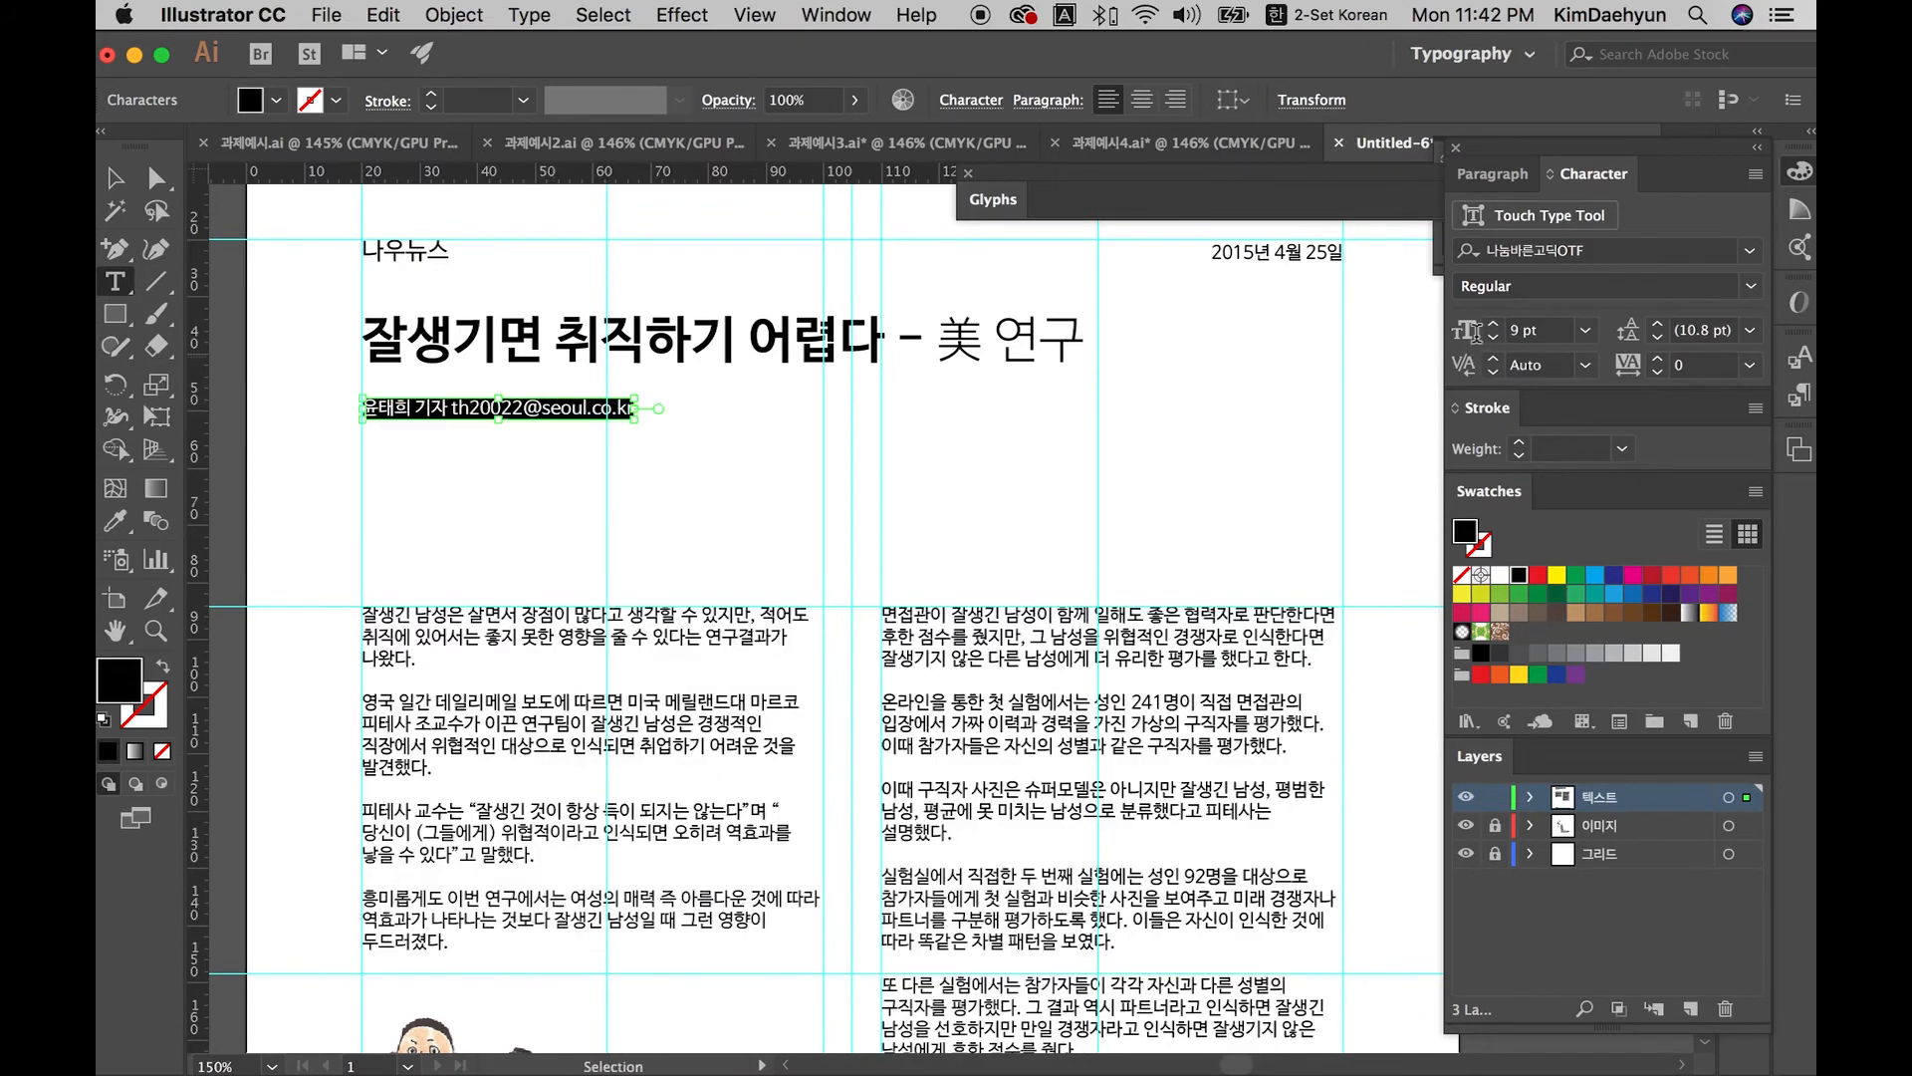
{"action": "left_click", "coordinate": [1493, 337]}
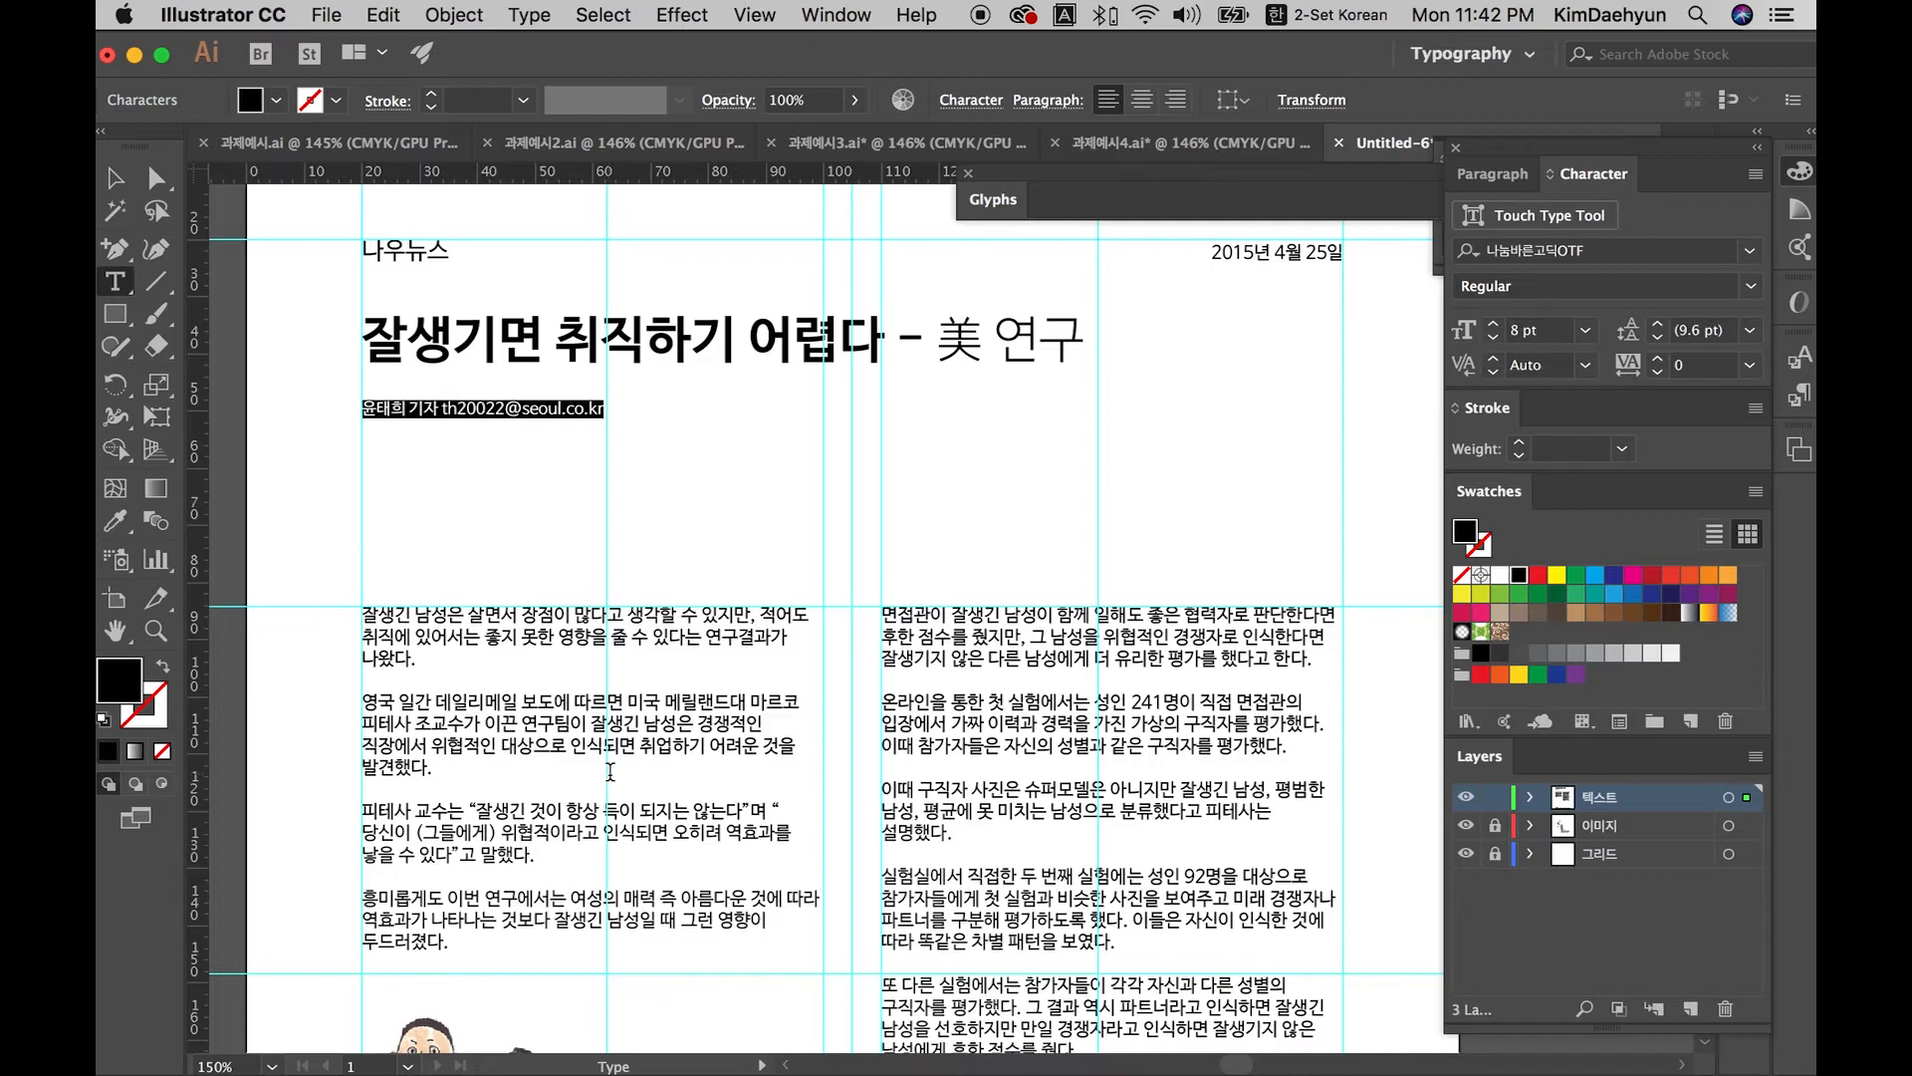
Step: Examine the size and line spacing of the body text across both columns
{"action": "left_click", "coordinate": [758, 684]}
{"action": "key", "text": "super+a"}
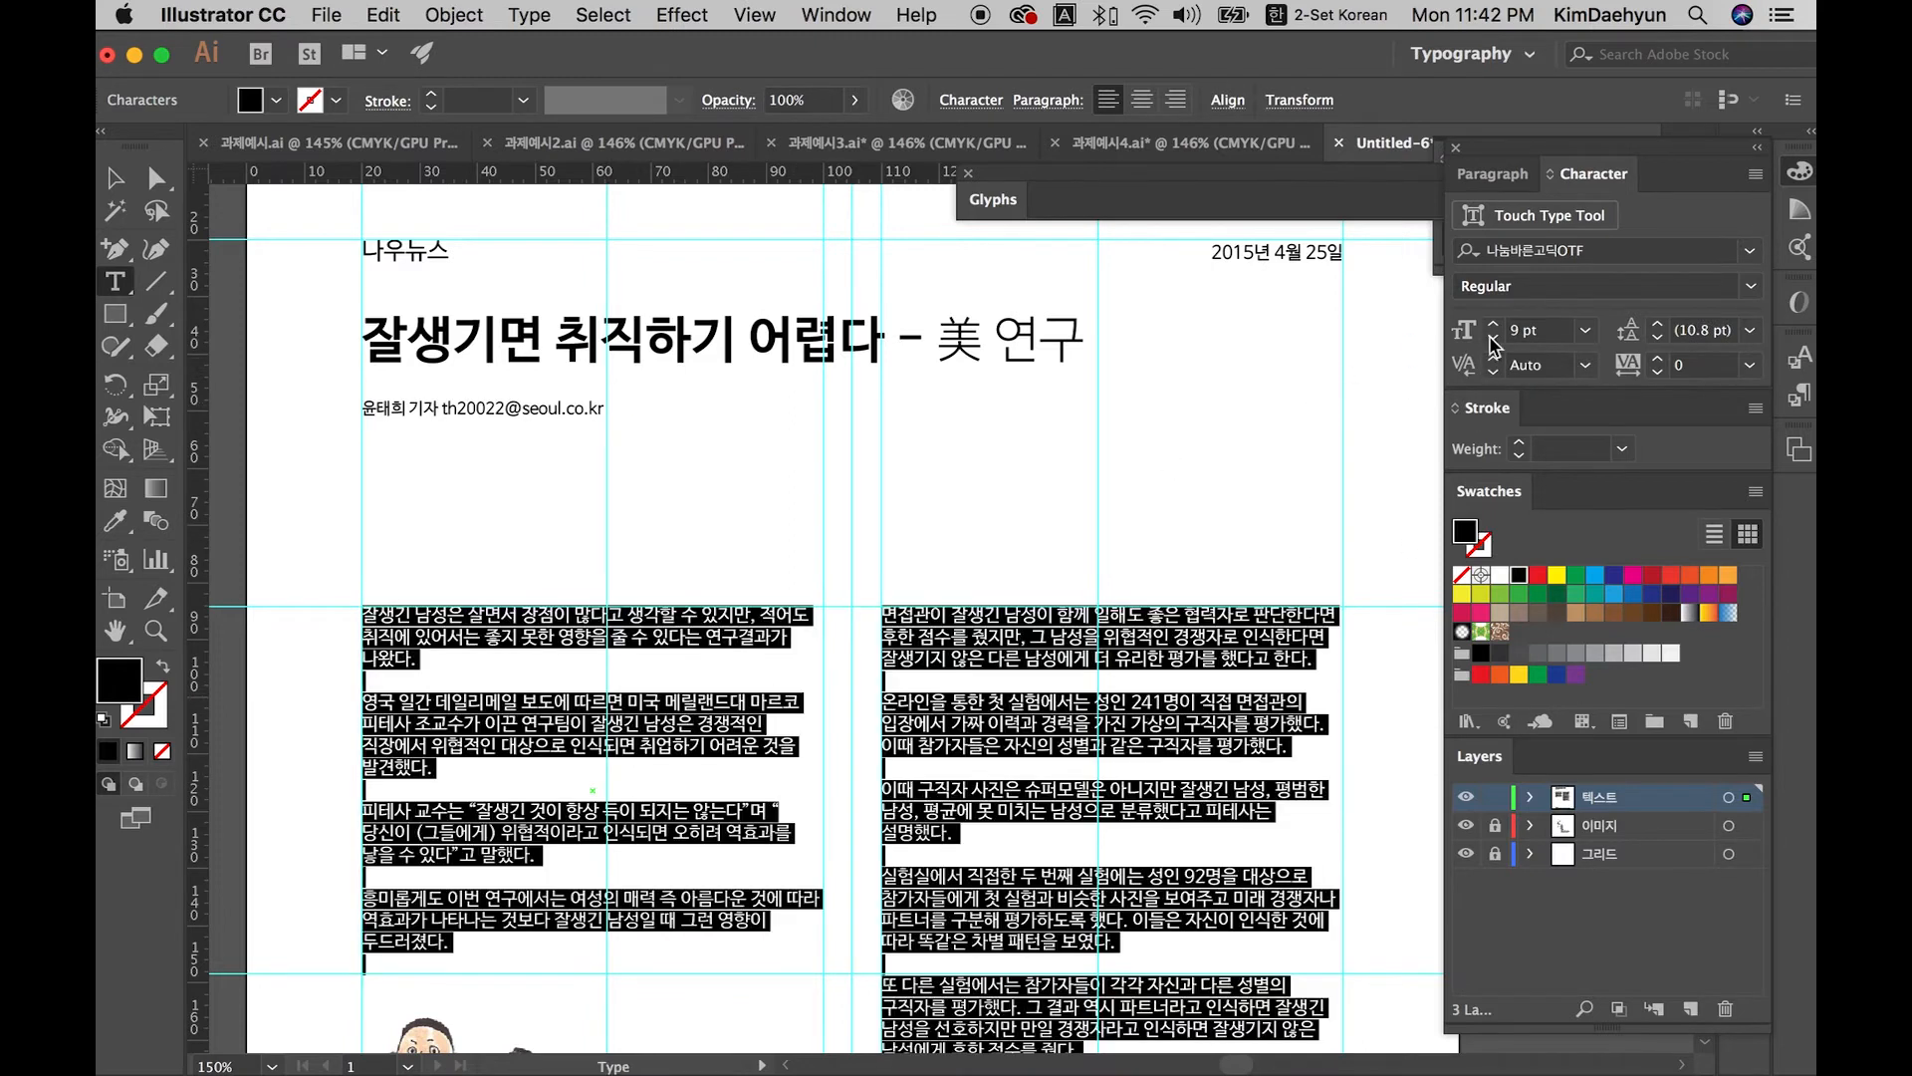
{"action": "key", "text": "Escape"}
{"action": "left_click_drag", "start_coordinate": [1162, 665], "coordinate": [1142, 370]}
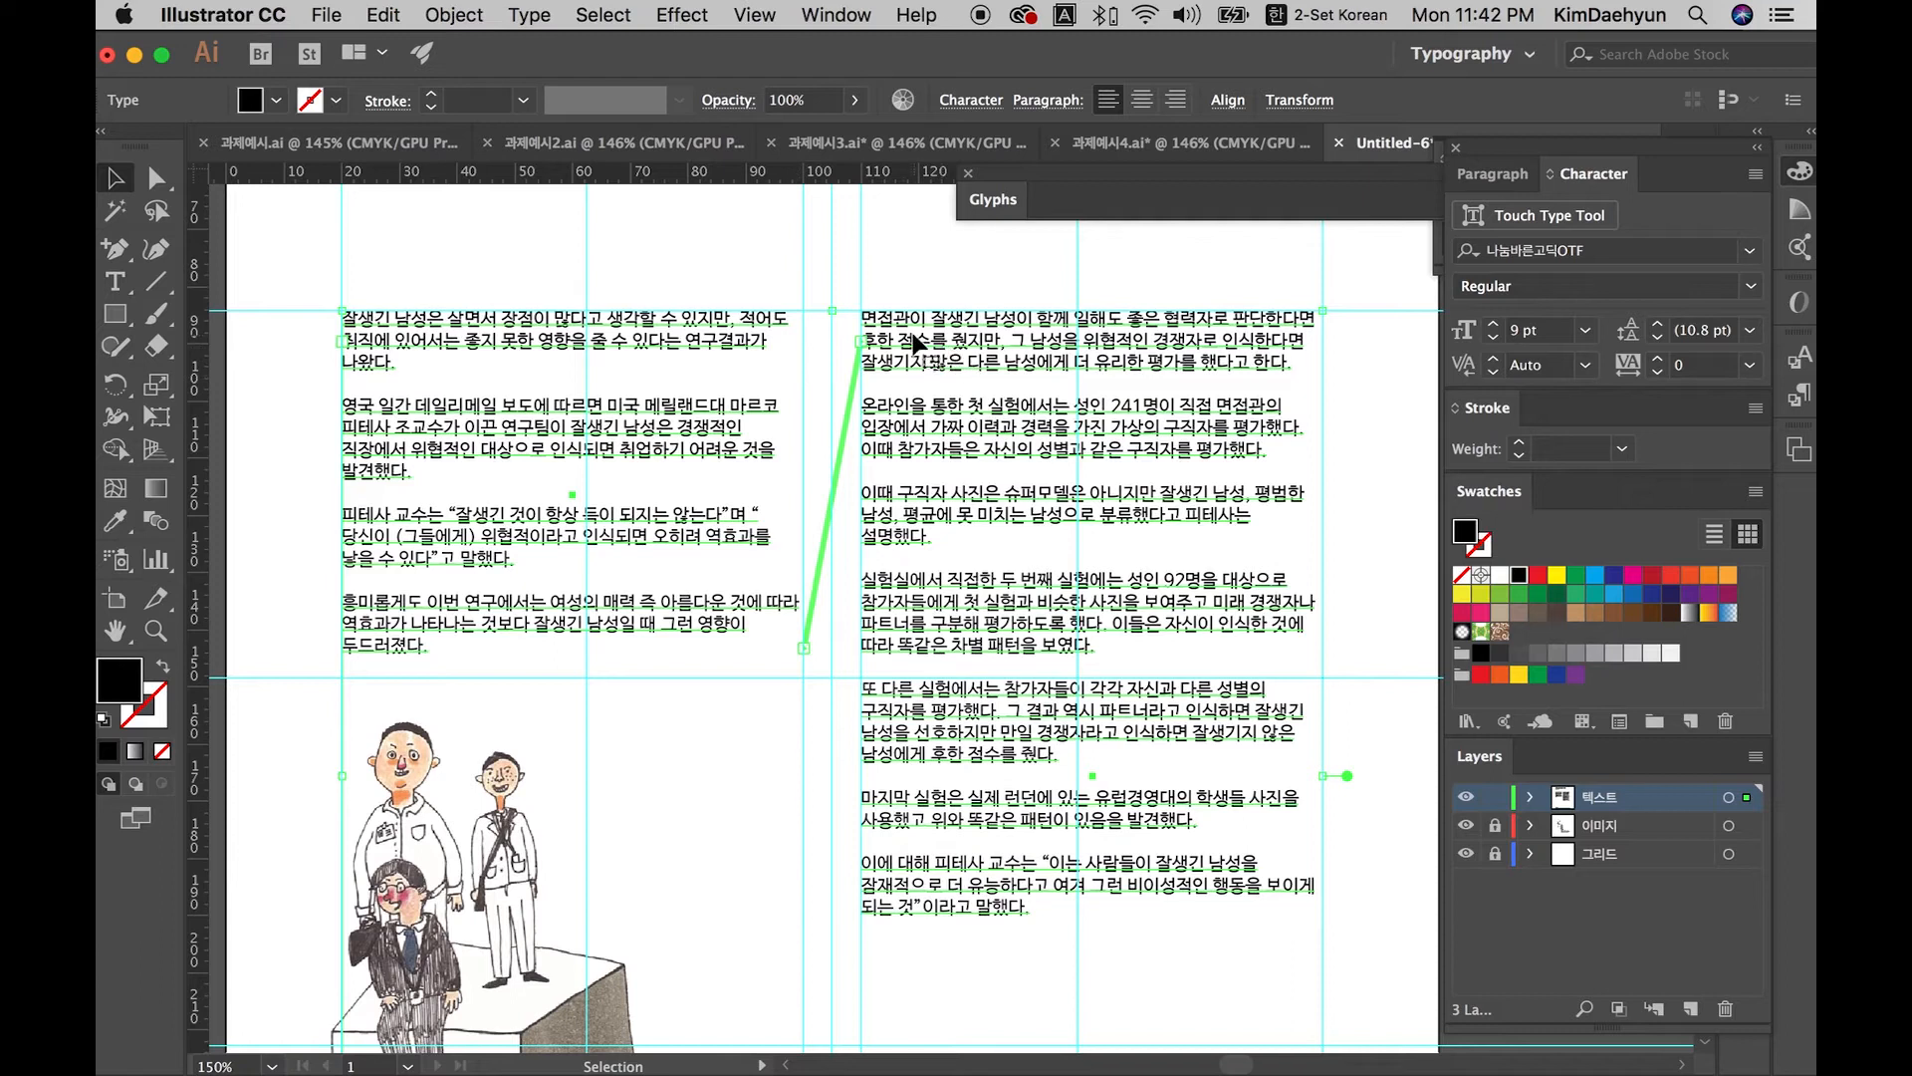
{"action": "key", "text": "super+="}
{"action": "left_click_drag", "start_coordinate": [933, 440], "coordinate": [1069, 763]}
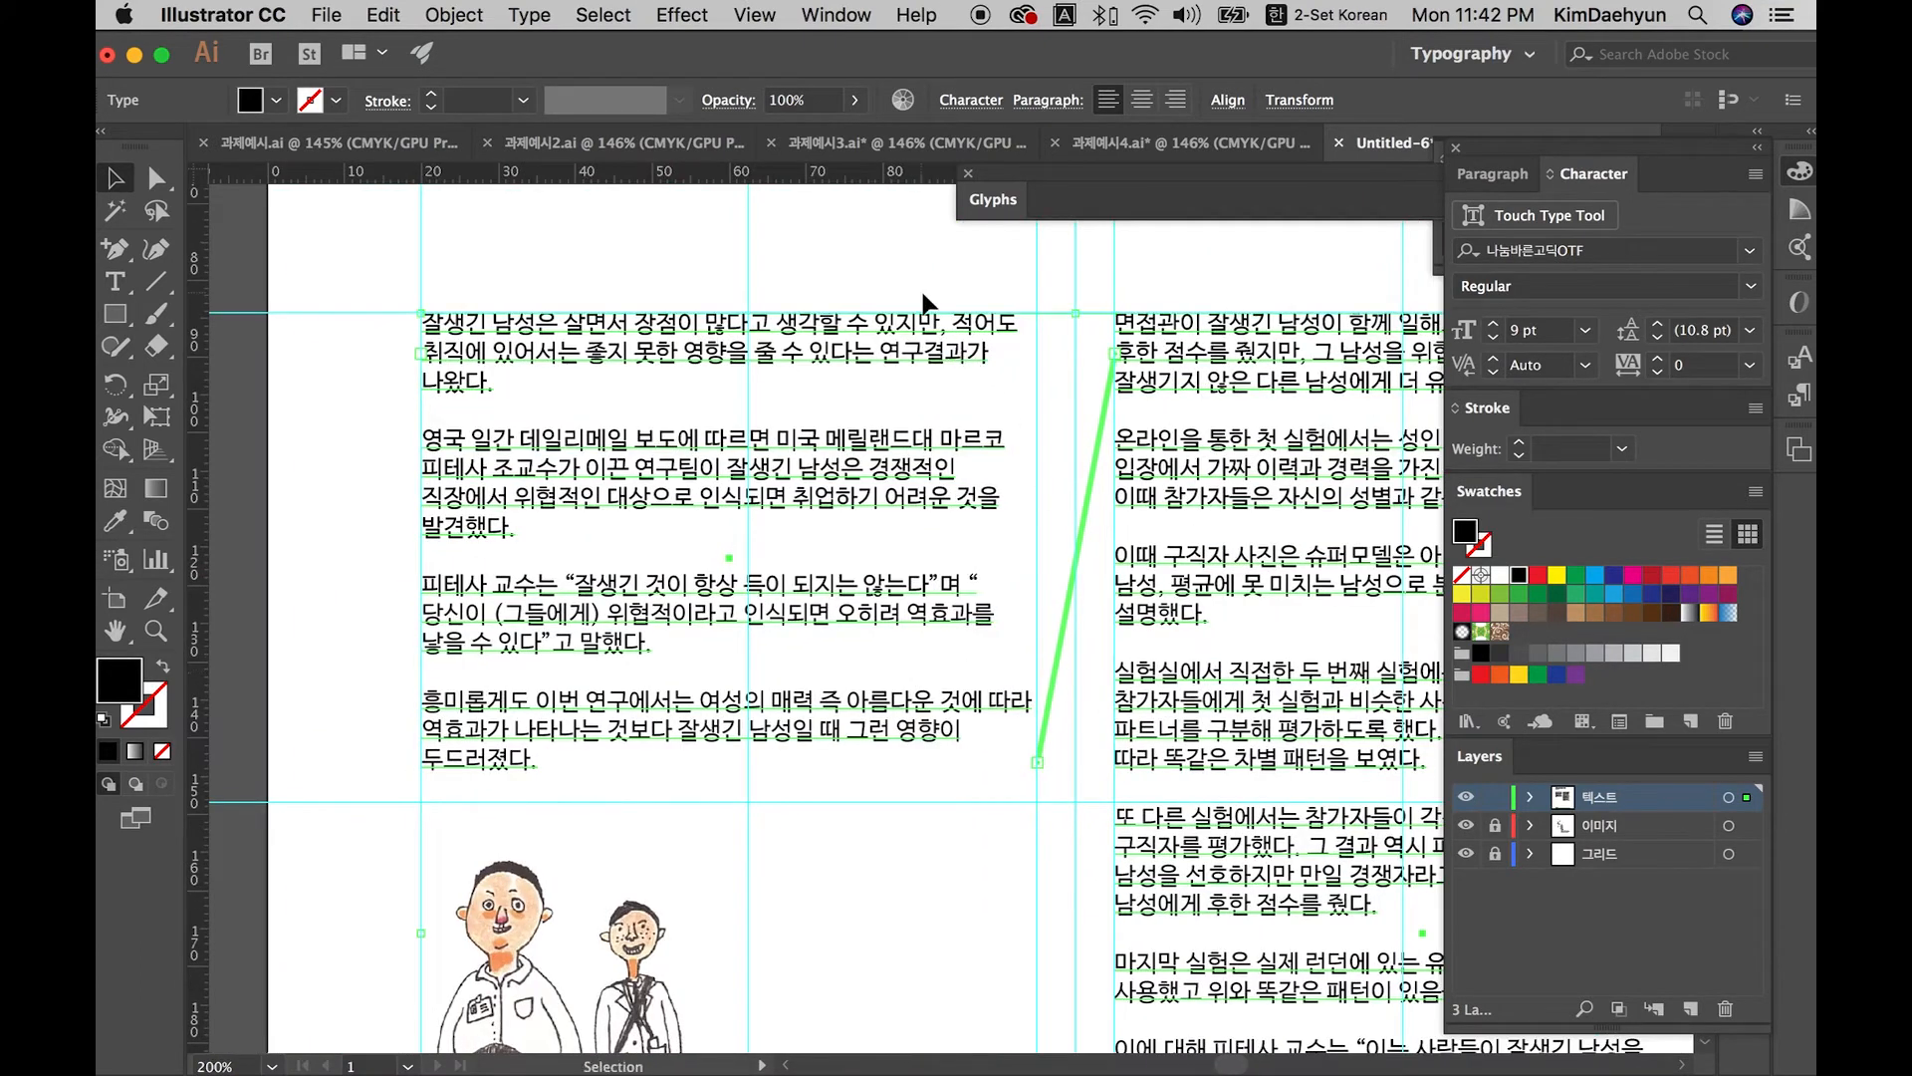
{"action": "left_click_drag", "start_coordinate": [1155, 421], "coordinate": [1099, 484]}
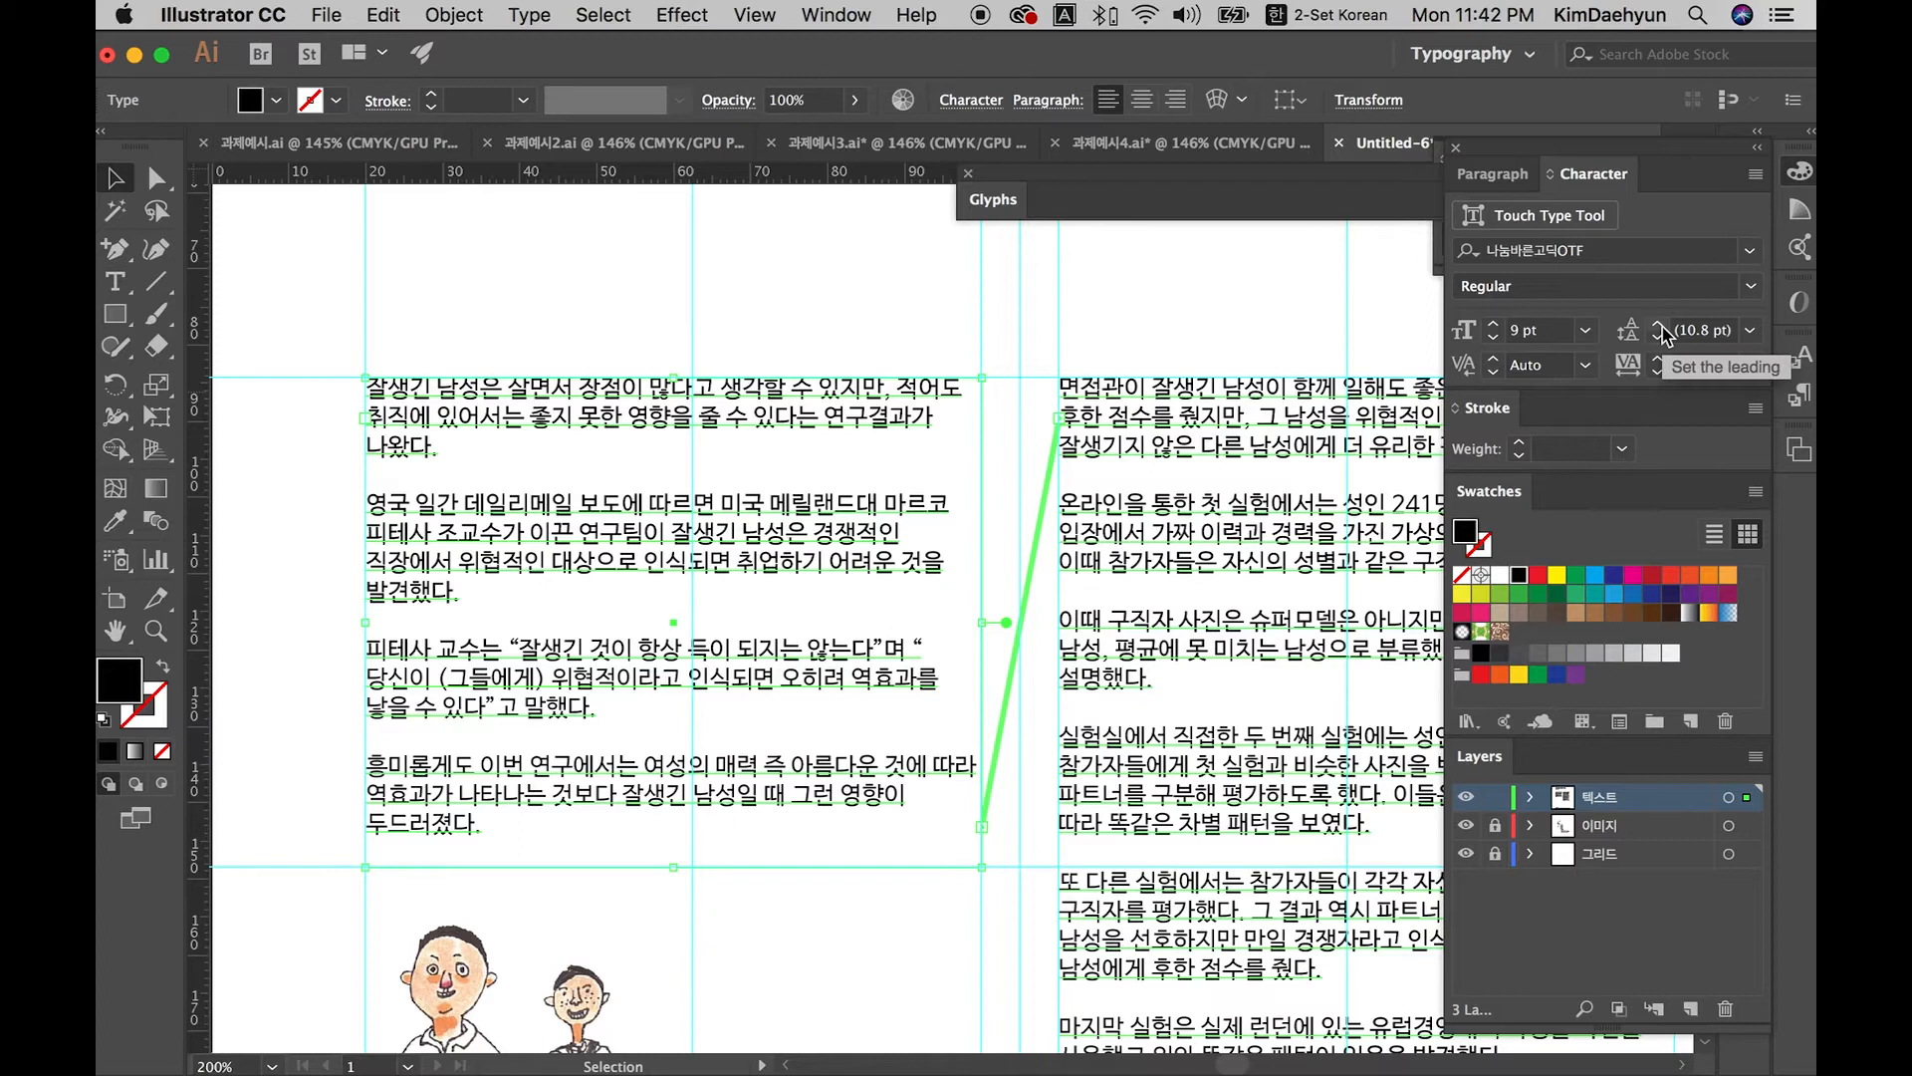
{"action": "left_click", "coordinate": [1020, 456]}
{"action": "left_click_drag", "start_coordinate": [985, 452], "coordinate": [738, 474]}
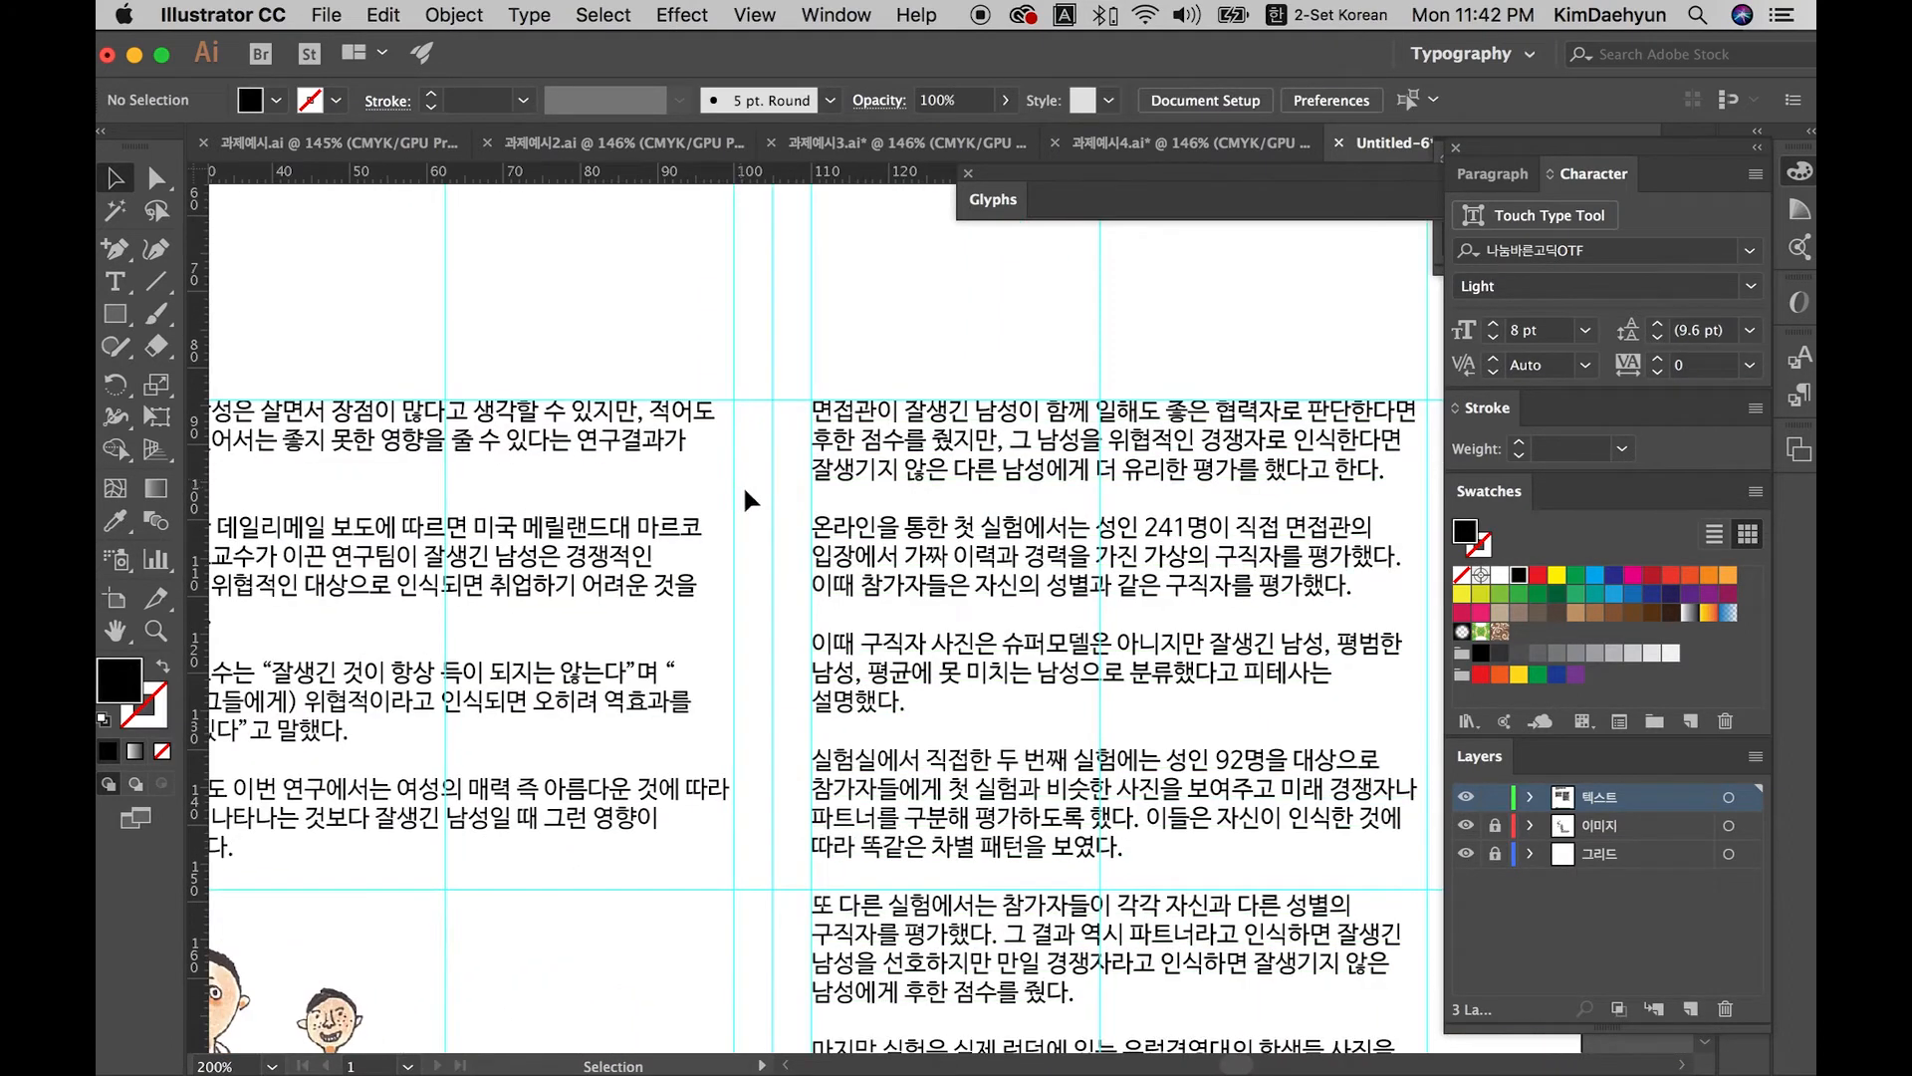
{"action": "left_click_drag", "start_coordinate": [657, 660], "coordinate": [957, 647]}
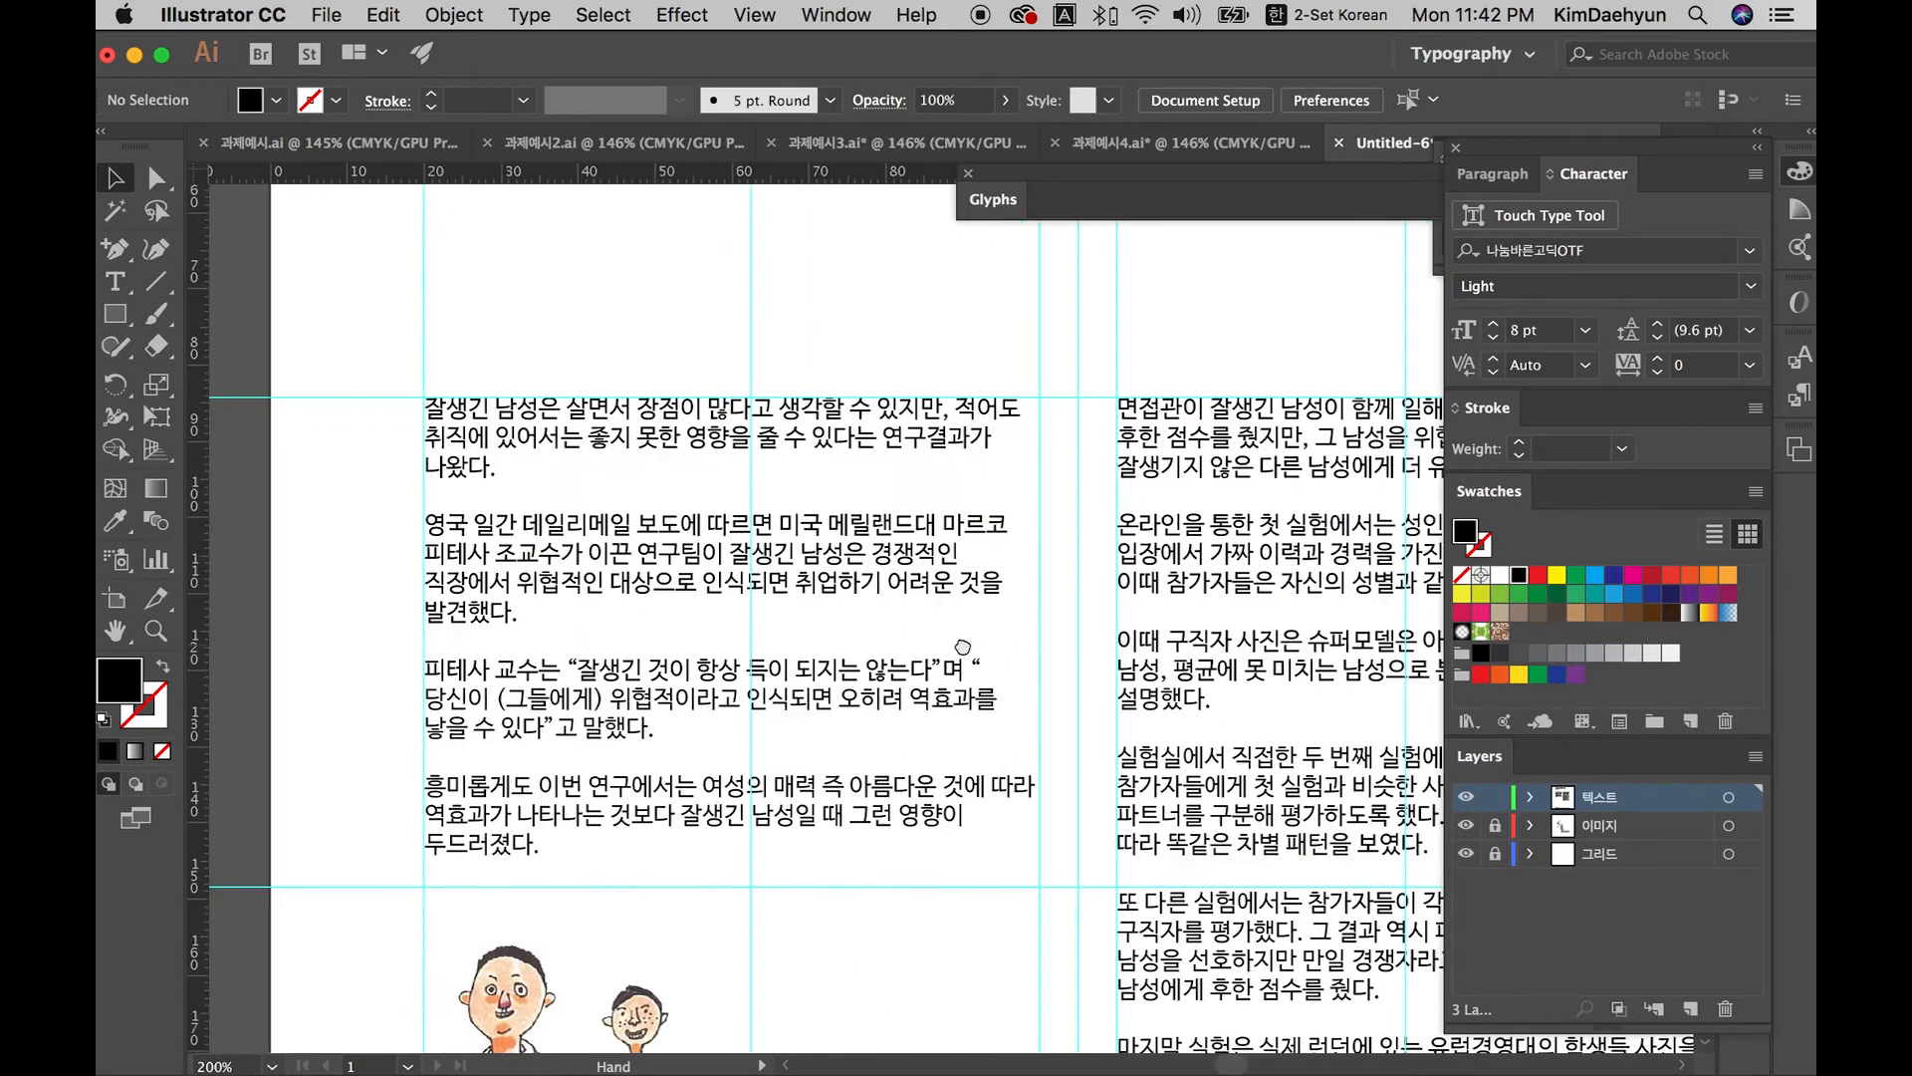
Step: Hide the guides and preview the page briefly without the surrounding panels
{"action": "key", "text": "super+semicolon"}
{"action": "key", "text": "Tab"}
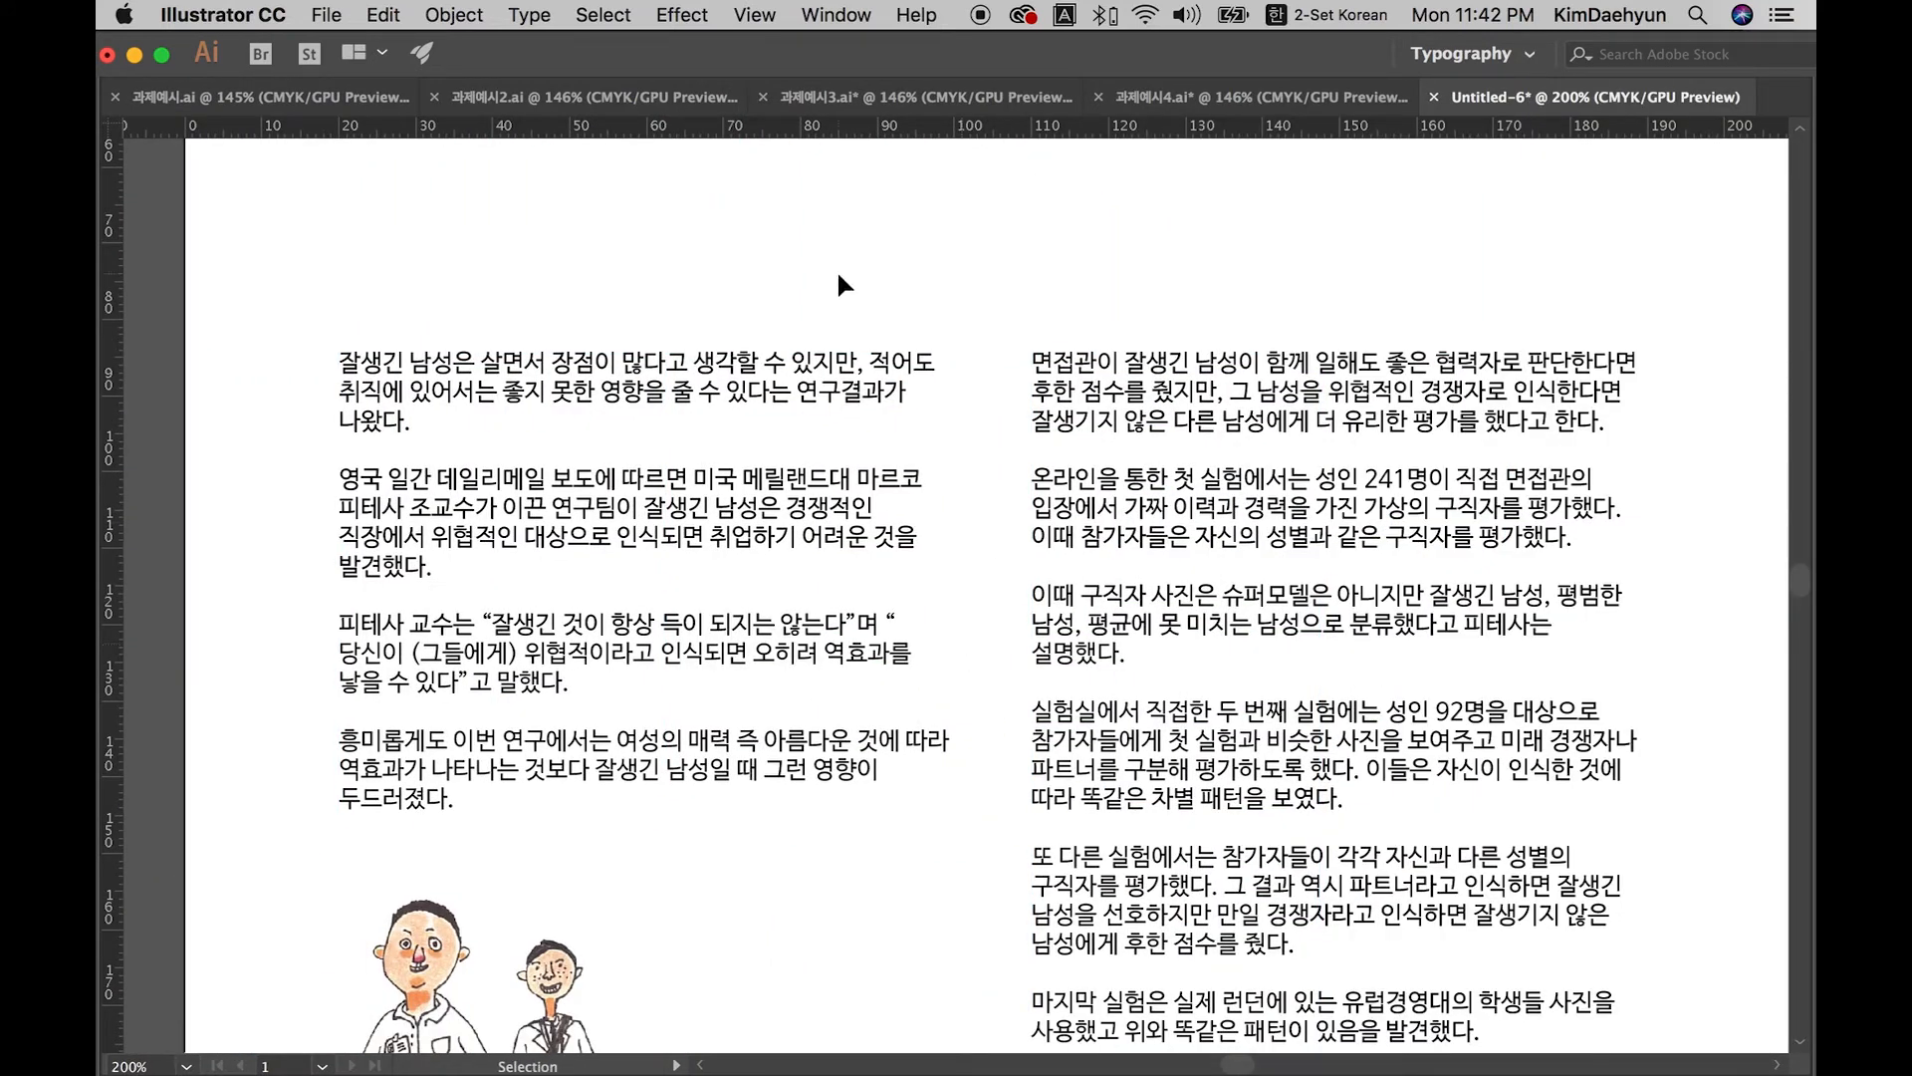
{"action": "key", "text": "Tab"}
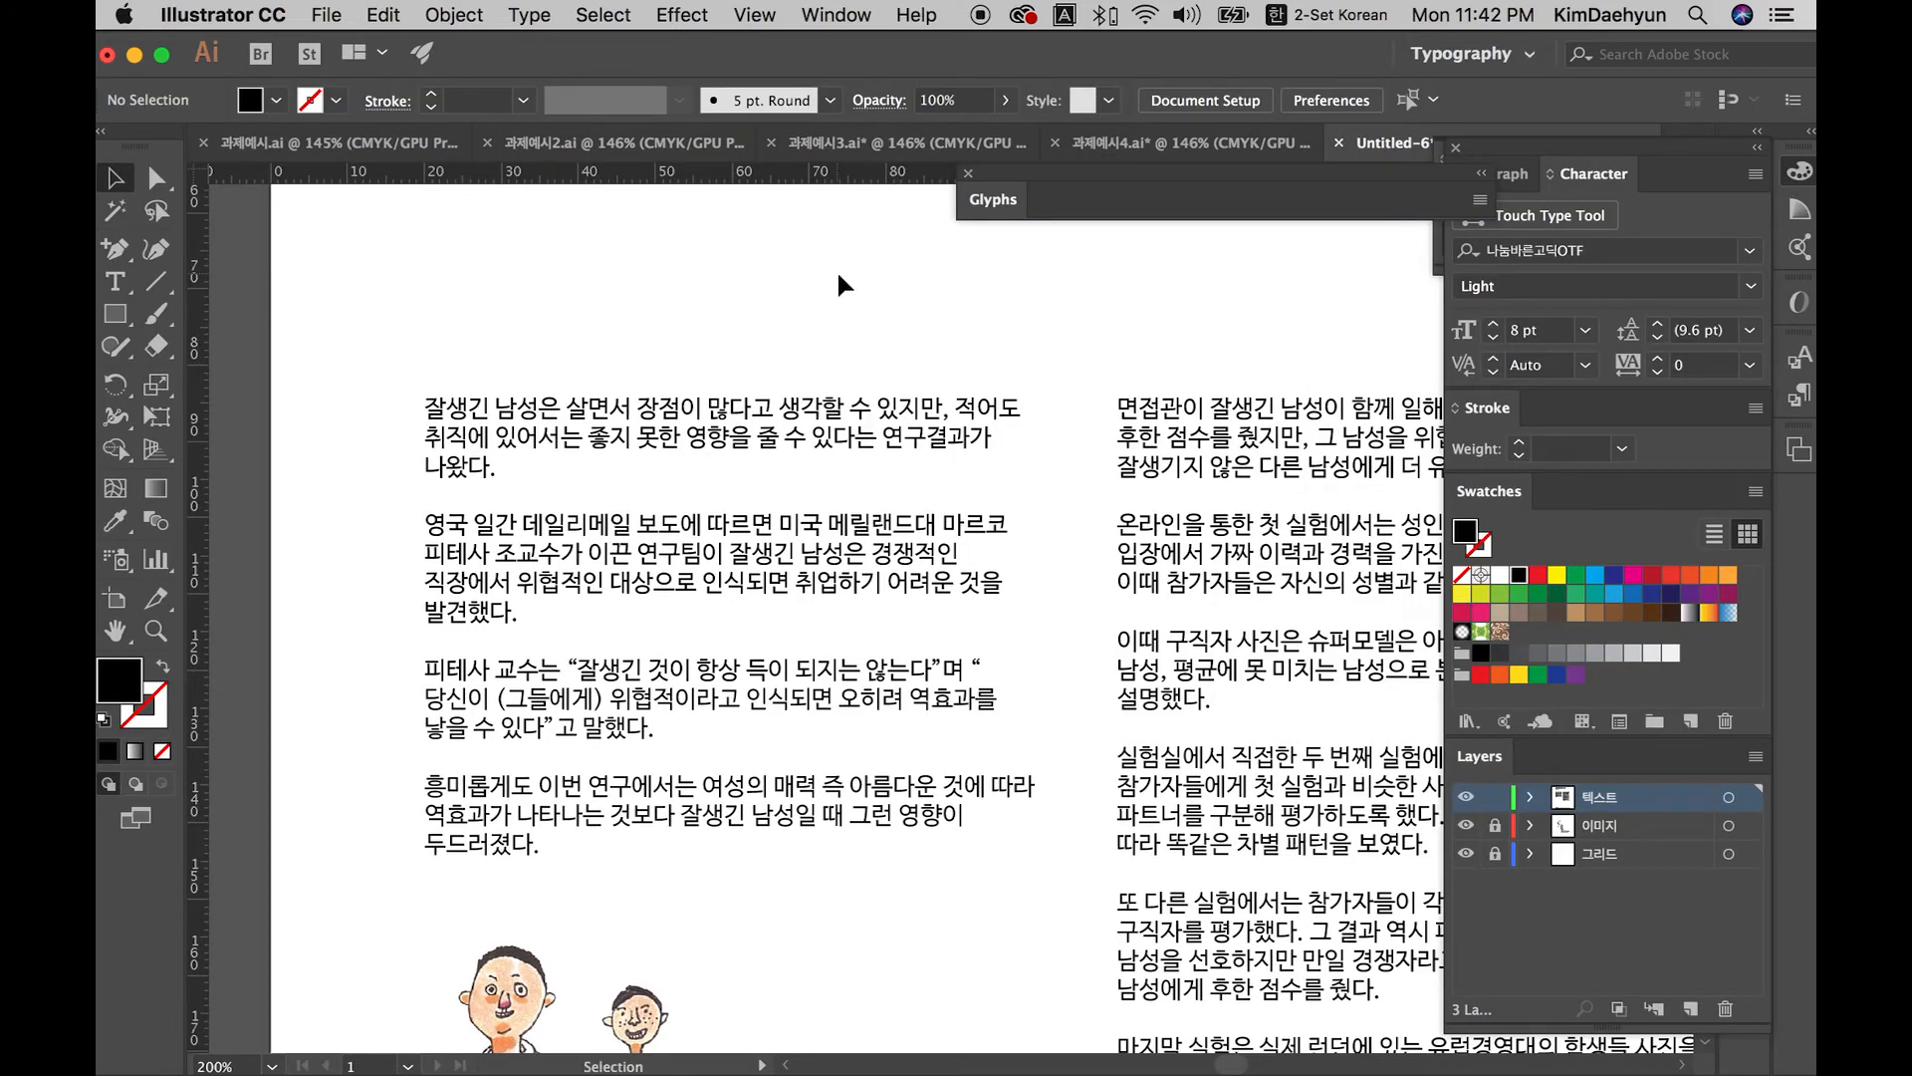
{"action": "left_click_drag", "start_coordinate": [851, 333], "coordinate": [967, 323]}
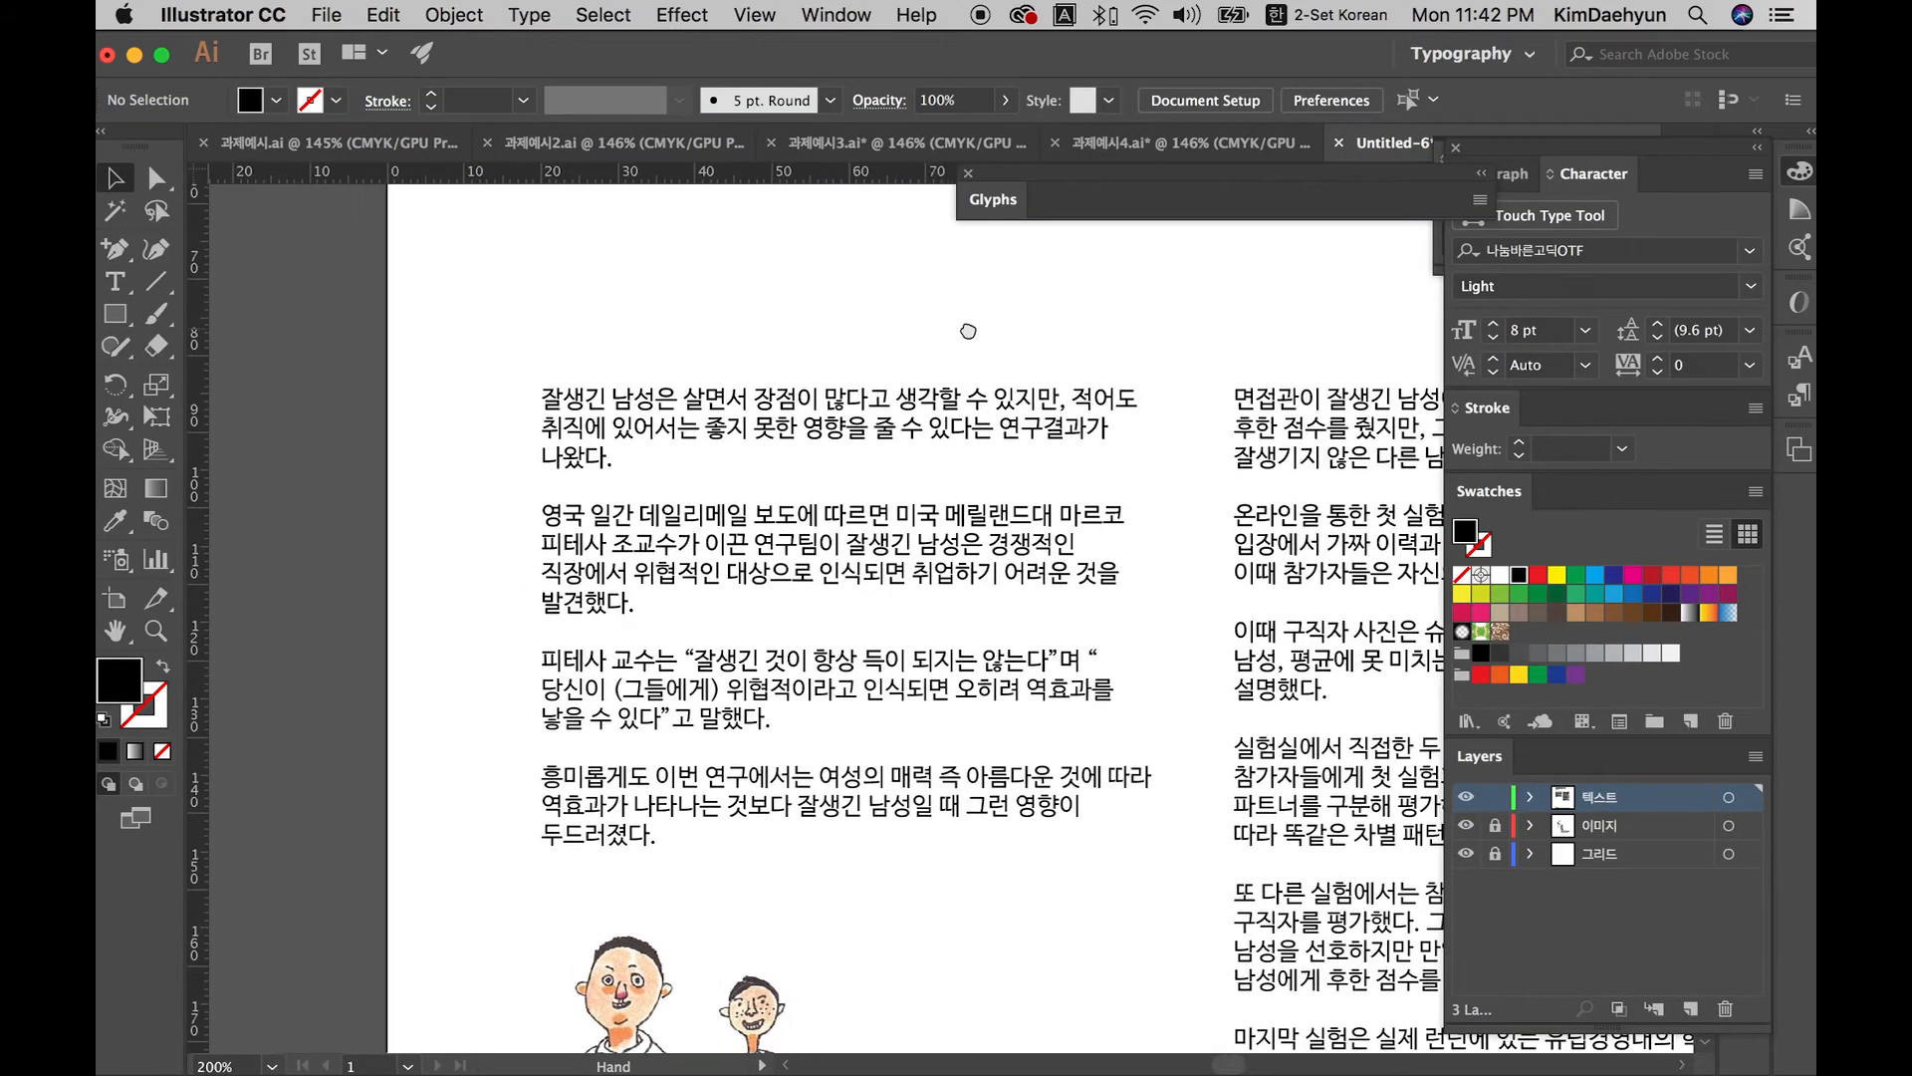
Step: Set the leading of all the body text in both columns to 16 pt
{"action": "left_click", "coordinate": [994, 431]}
{"action": "key", "text": "t"}
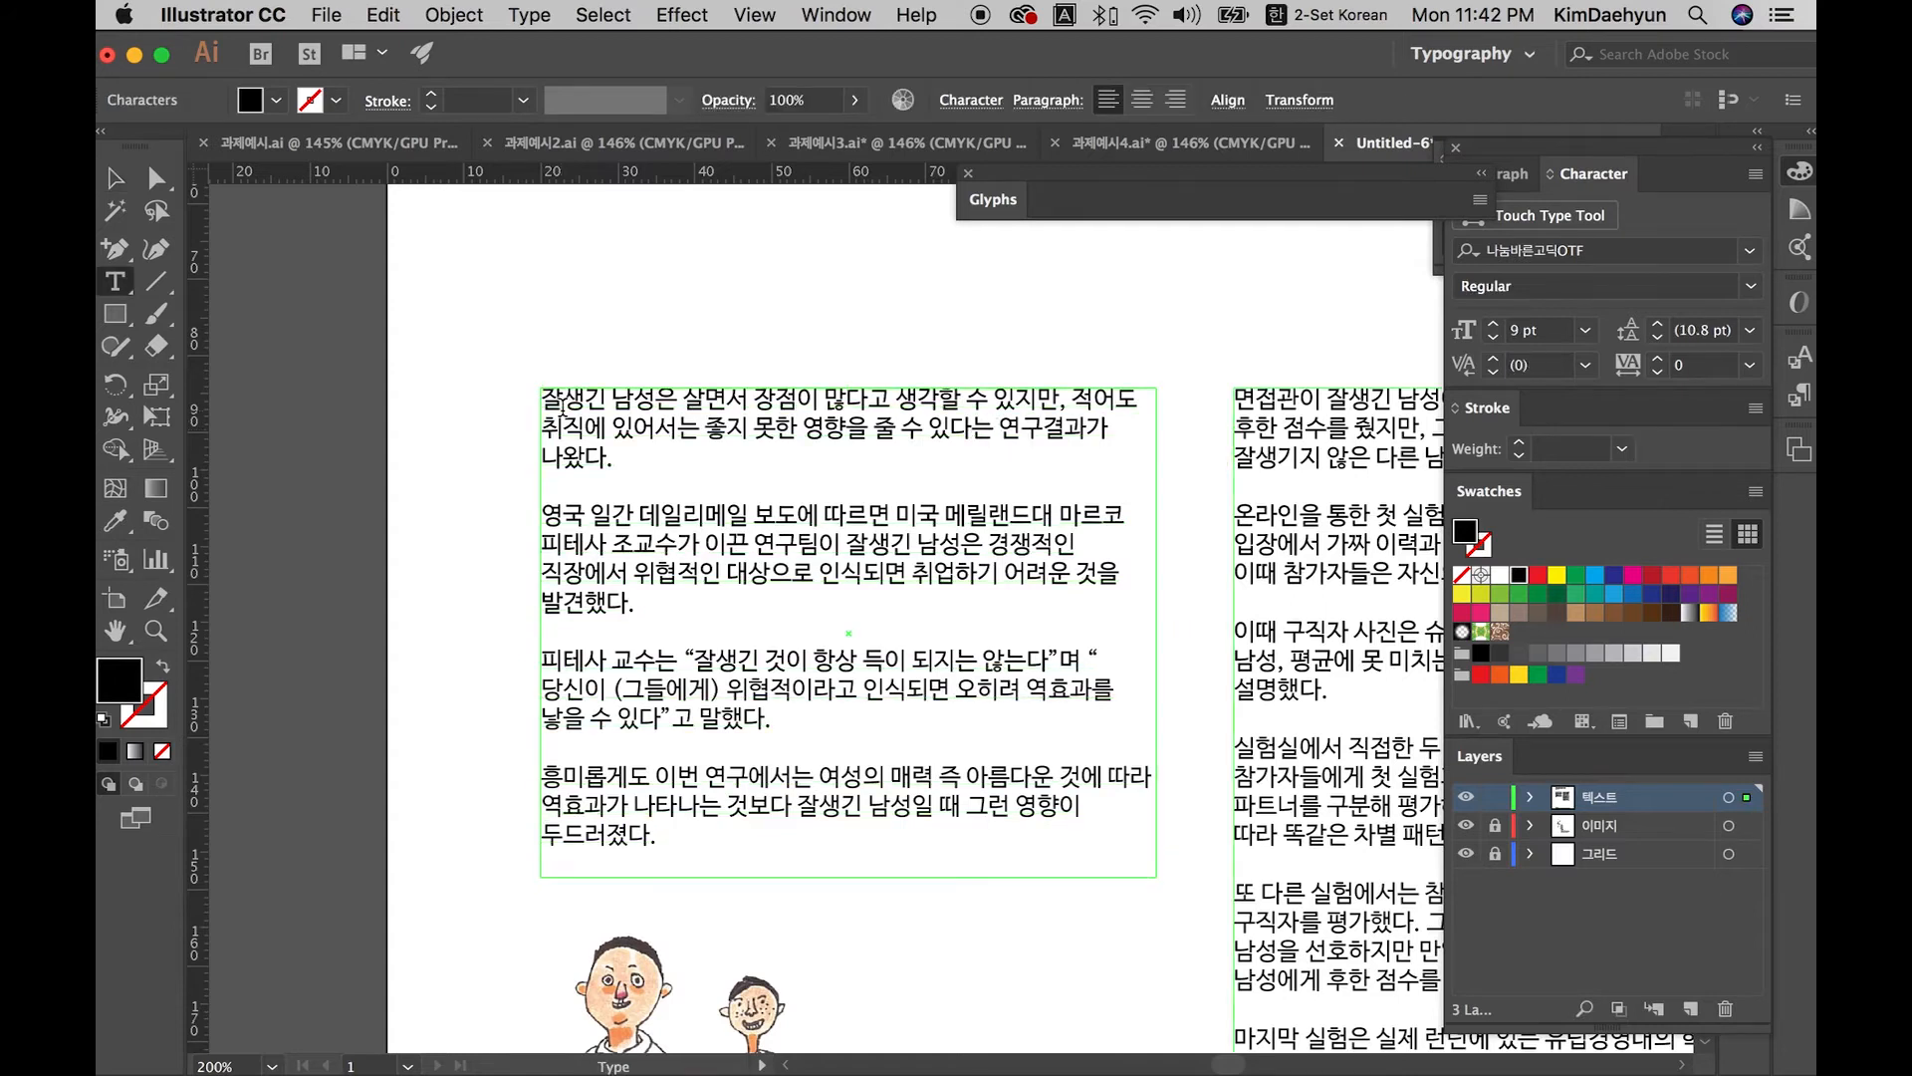
{"action": "left_click_drag", "start_coordinate": [547, 397], "coordinate": [835, 850]}
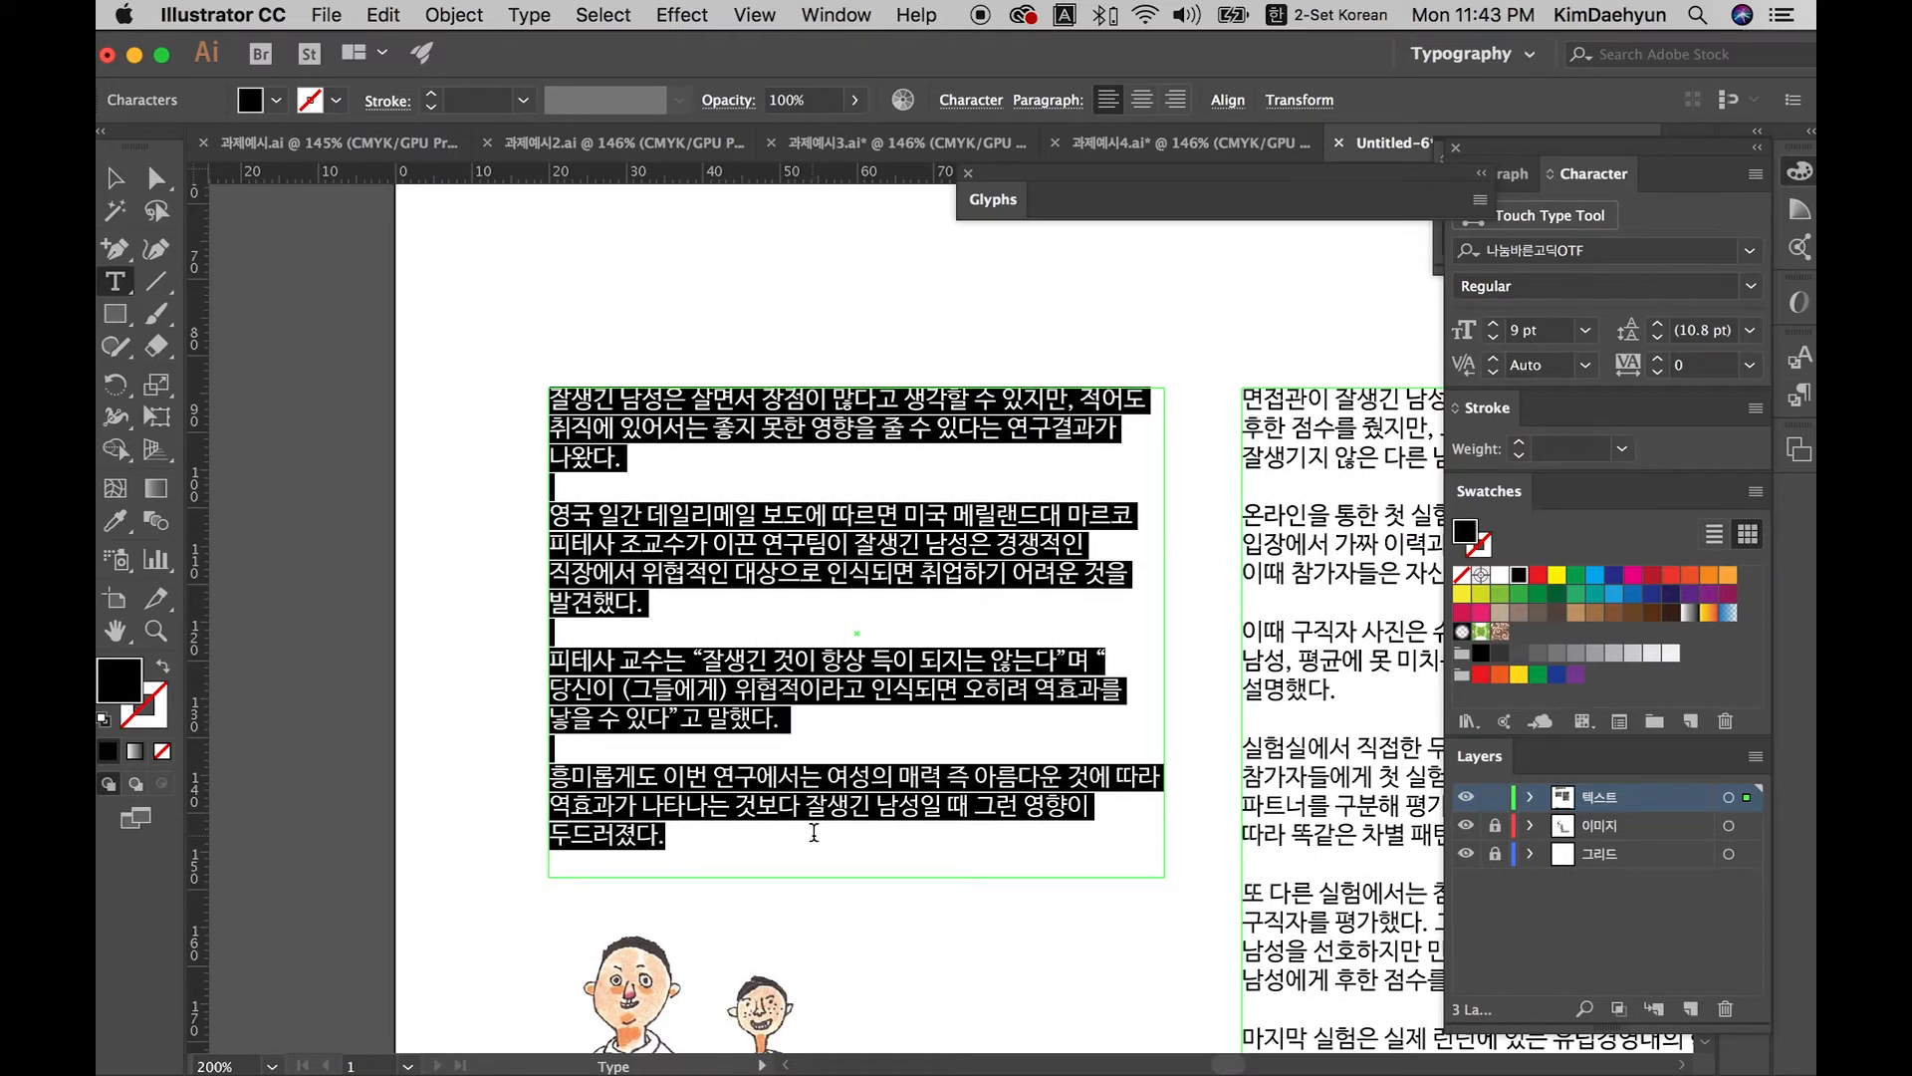
{"action": "left_click", "coordinate": [897, 835]}
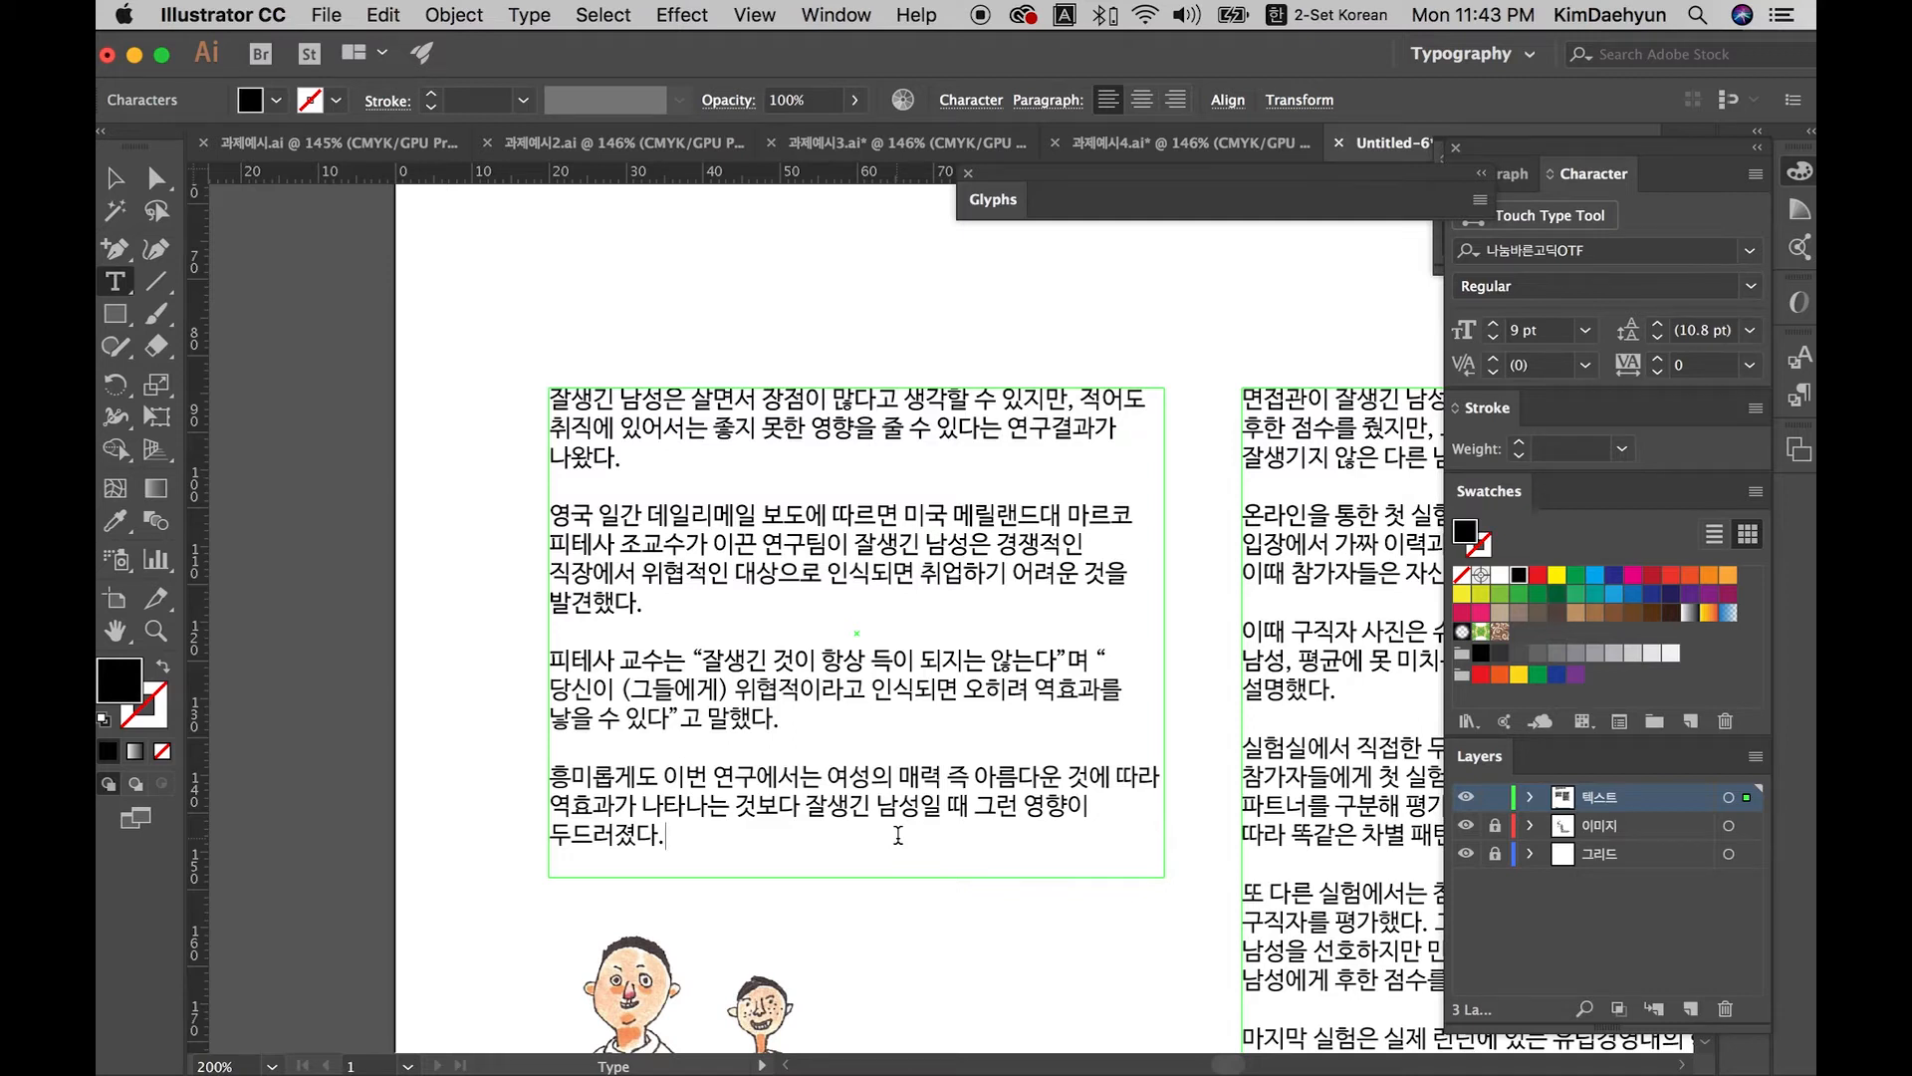
{"action": "key", "text": "super+a"}
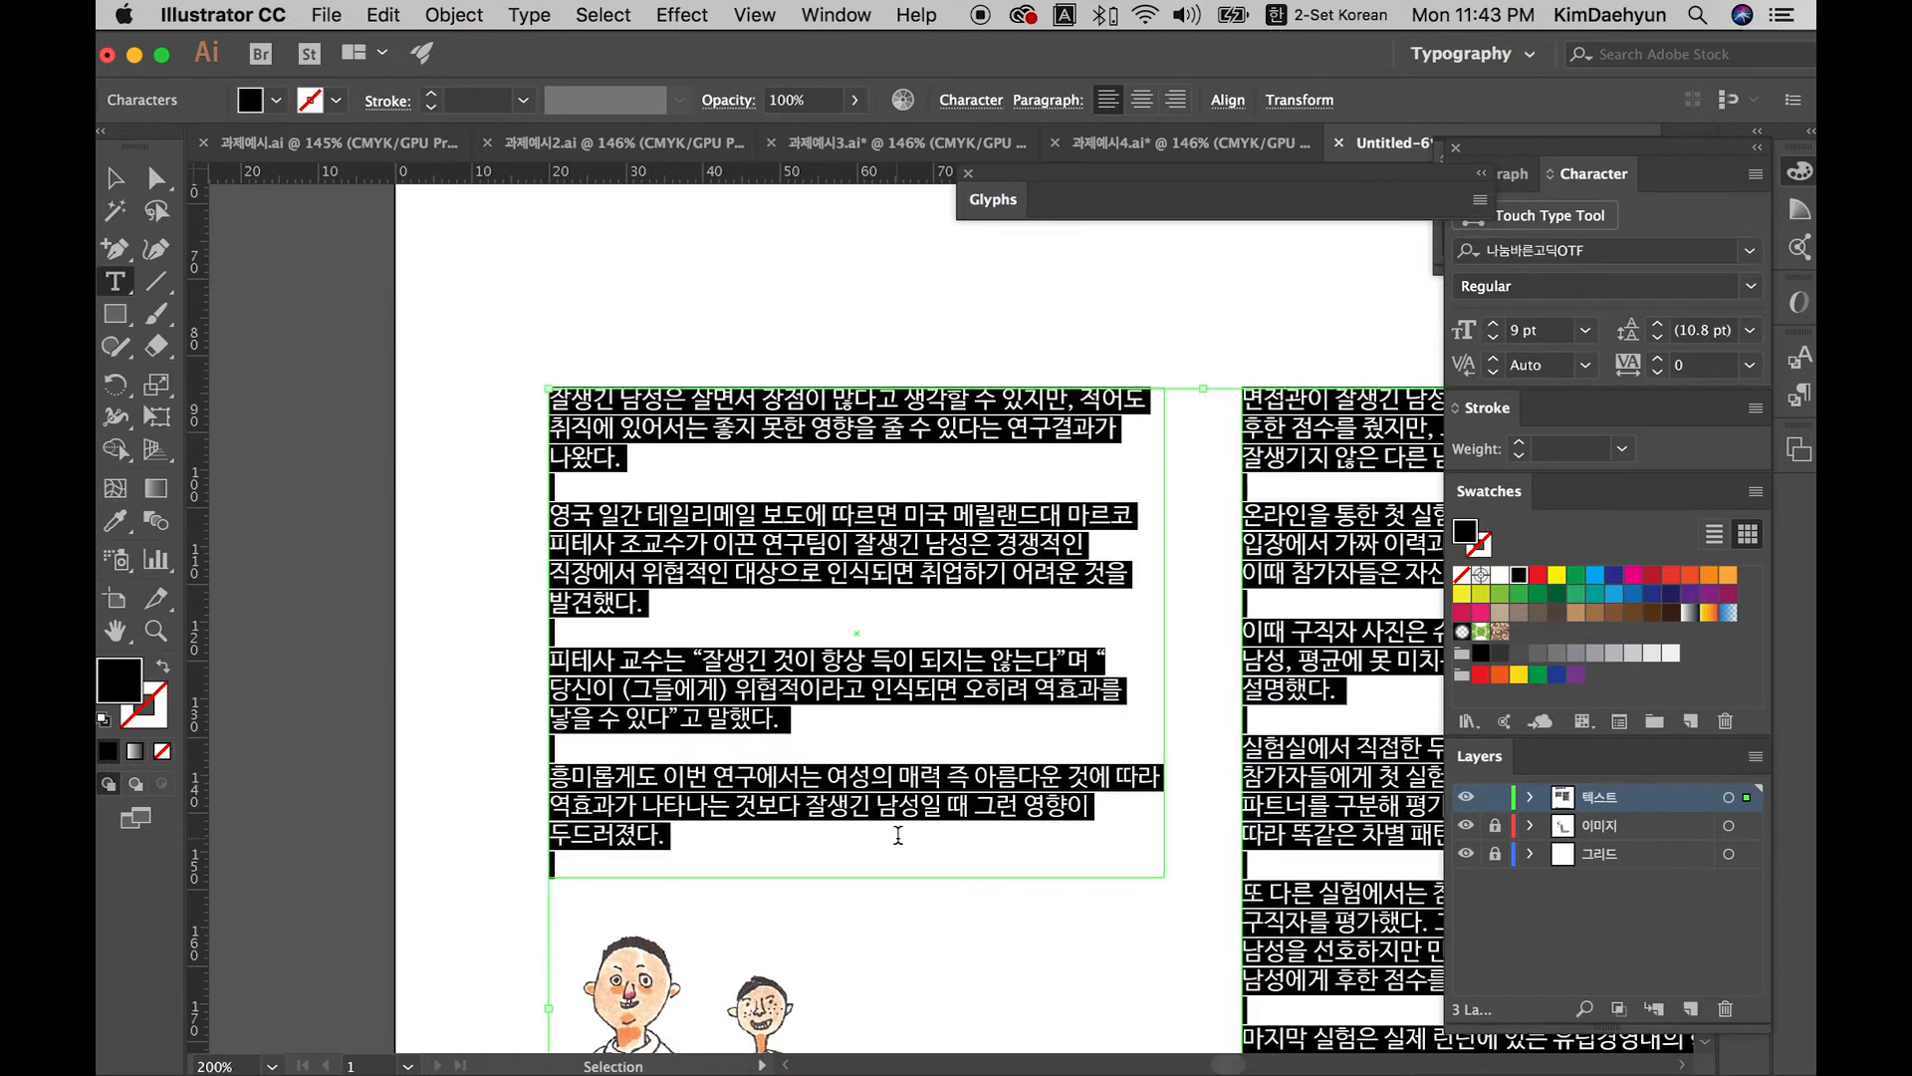
{"action": "left_click", "coordinate": [1657, 324]}
{"action": "left_click", "coordinate": [1657, 324]}
{"action": "left_click", "coordinate": [1658, 325]}
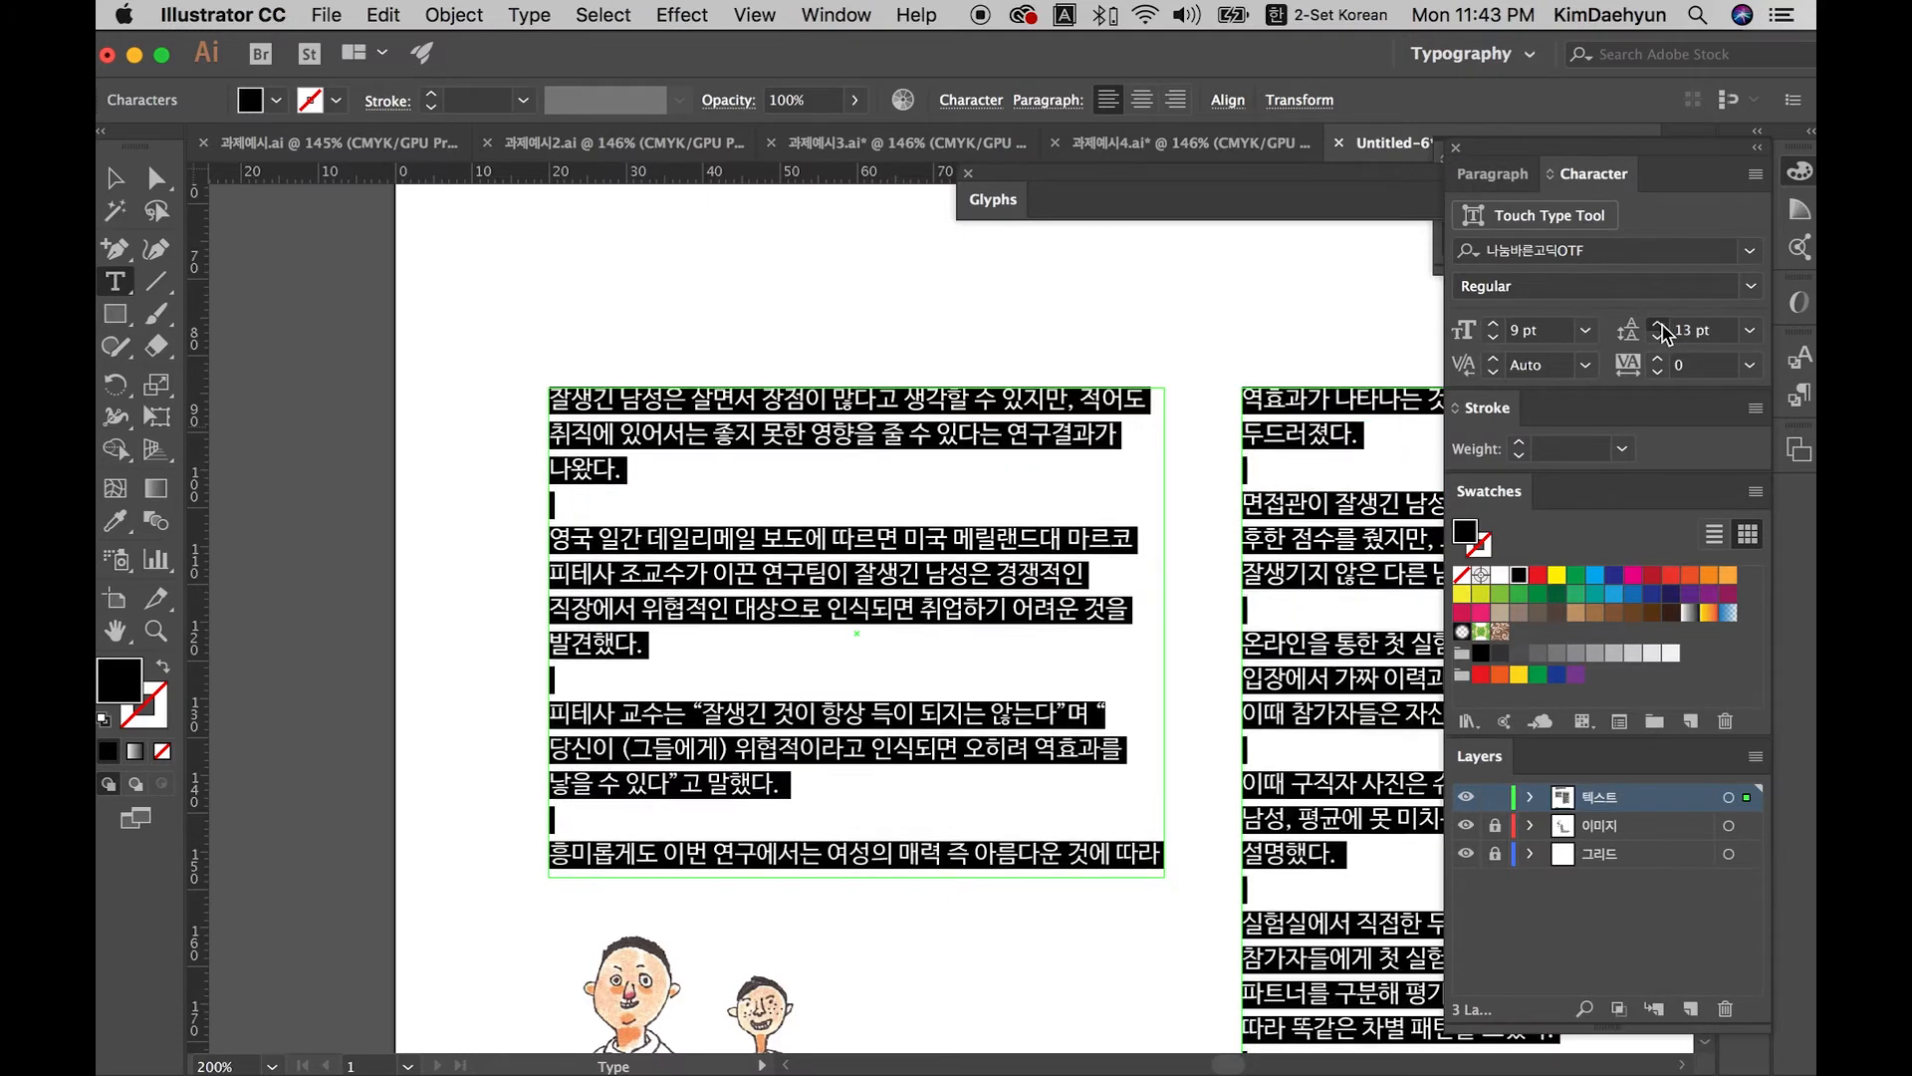
{"action": "left_click", "coordinate": [1658, 325]}
{"action": "left_click", "coordinate": [1658, 324]}
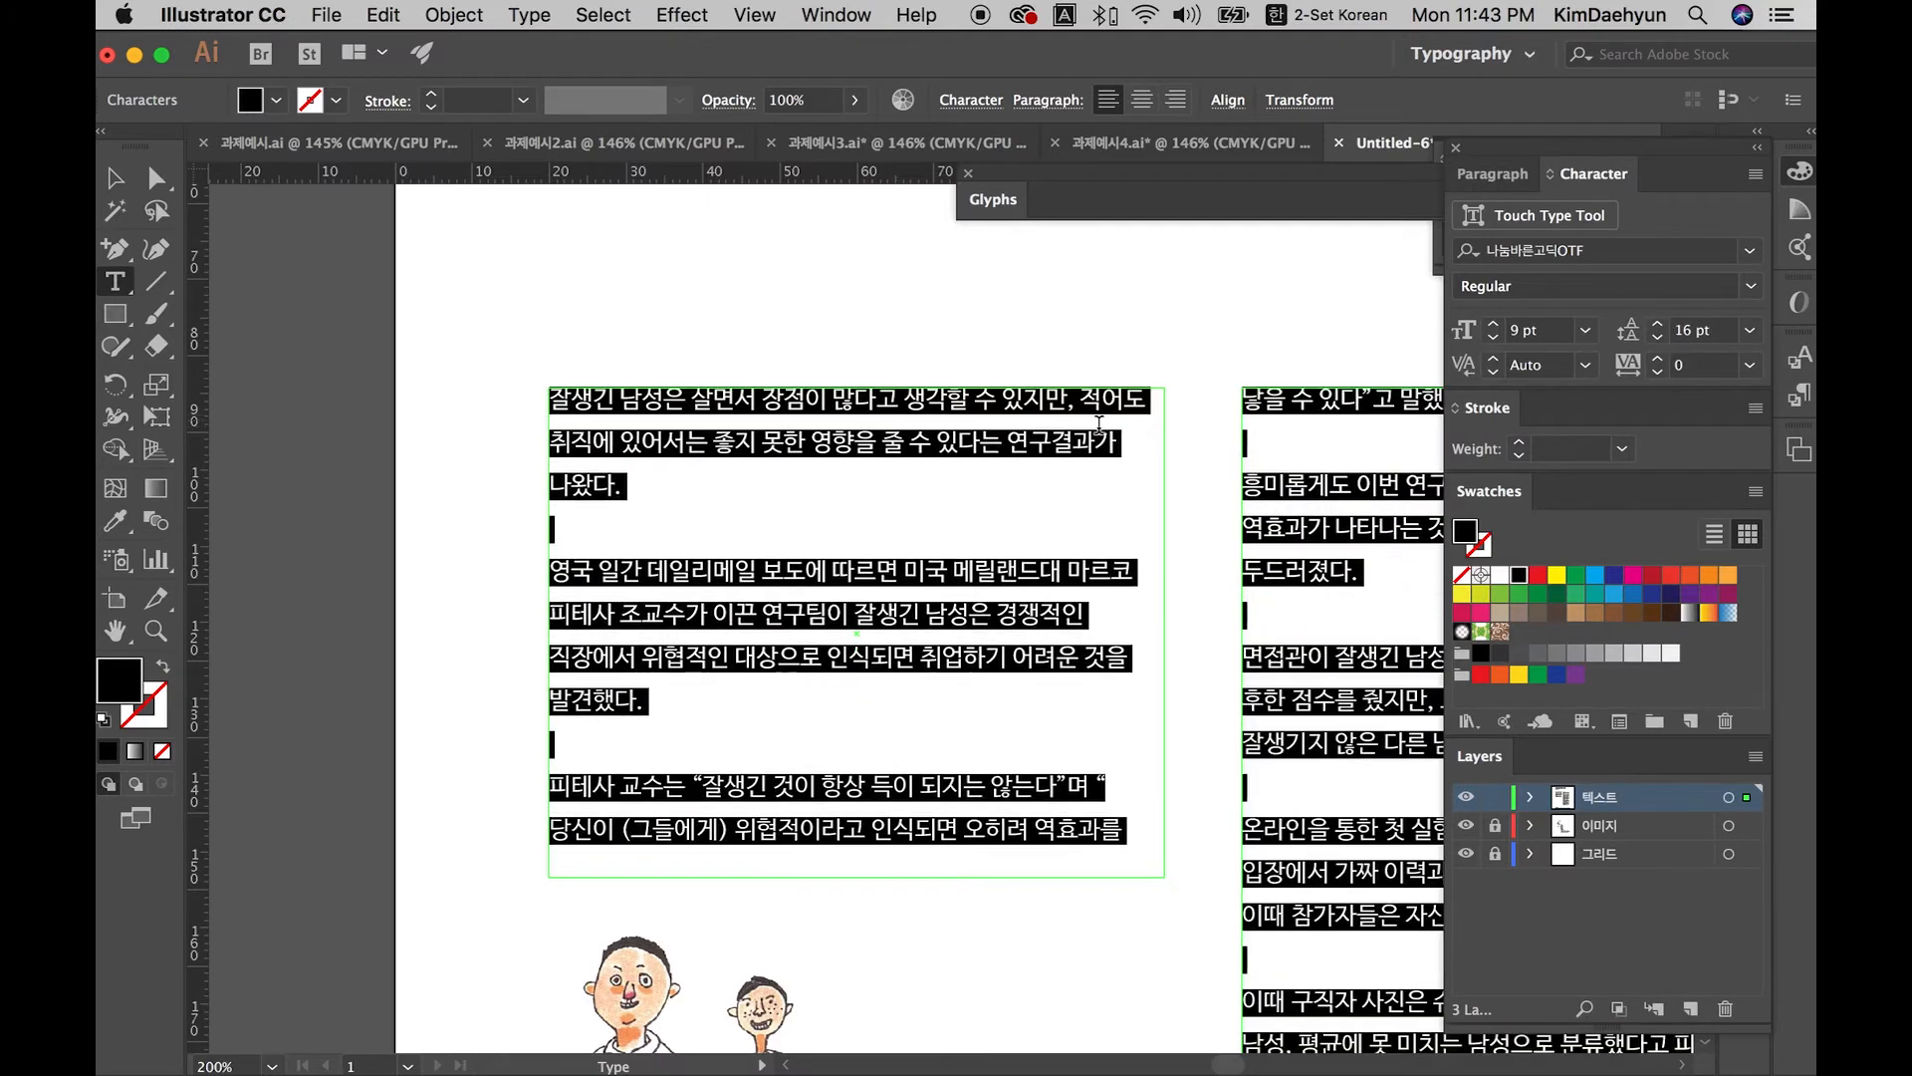
Step: Draw a black rectangle over the start of the first body line, as tall as its characters, to gauge the line spacing
{"action": "key", "text": "Escape"}
{"action": "key", "text": "super+shift+a"}
{"action": "key", "text": "z"}
{"action": "left_click_drag", "start_coordinate": [667, 406], "coordinate": [1189, 749]}
{"action": "left_click_drag", "start_coordinate": [620, 518], "coordinate": [851, 614]}
{"action": "left_click", "coordinate": [116, 313]}
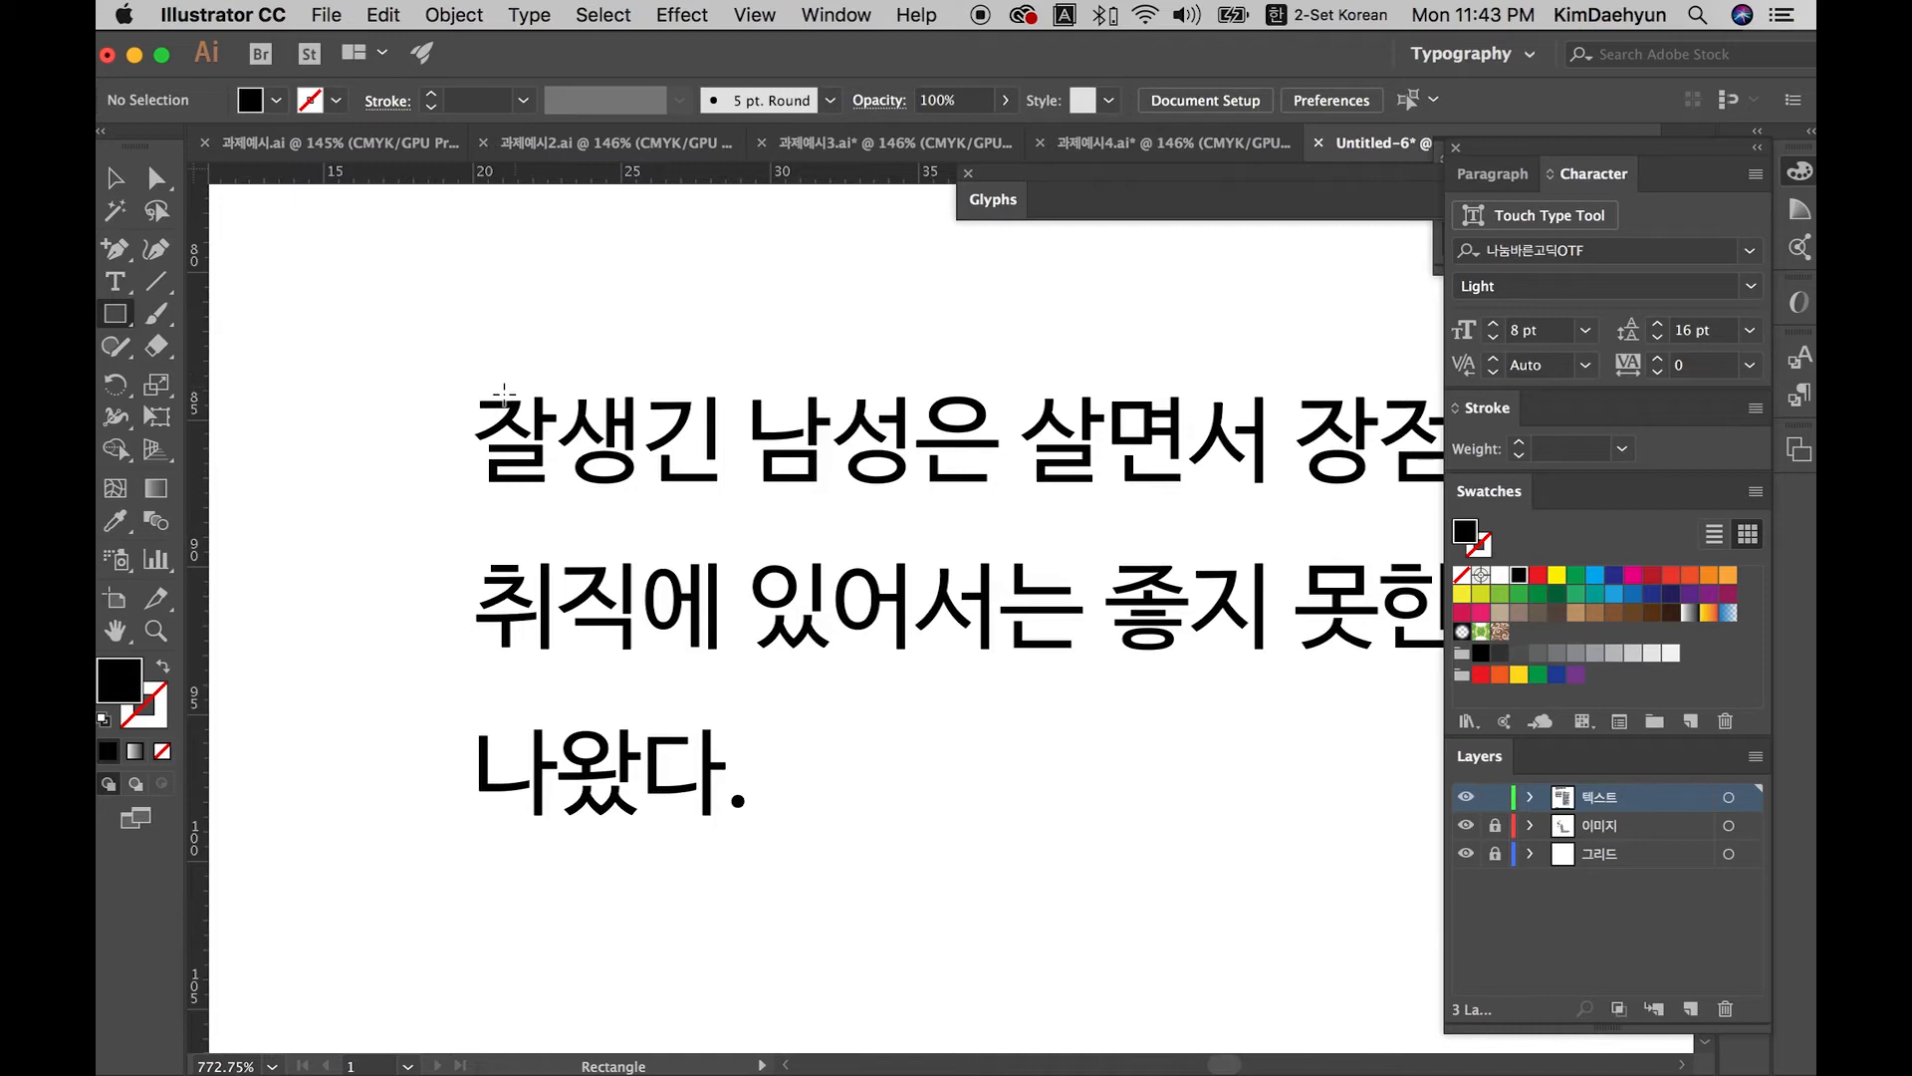
{"action": "left_click_drag", "start_coordinate": [479, 398], "coordinate": [743, 505]}
Step: Stack a half-height black rectangle directly beneath the character-height one on the first body line and select both
{"action": "key", "text": "v"}
{"action": "key", "text": "super+z"}
{"action": "key", "text": "super+z"}
{"action": "key", "text": "super+z"}
{"action": "key", "text": "super+z"}
{"action": "left_click_drag", "start_coordinate": [890, 608], "coordinate": [845, 448]}
{"action": "left_click", "coordinate": [742, 464], "text": "shift"}
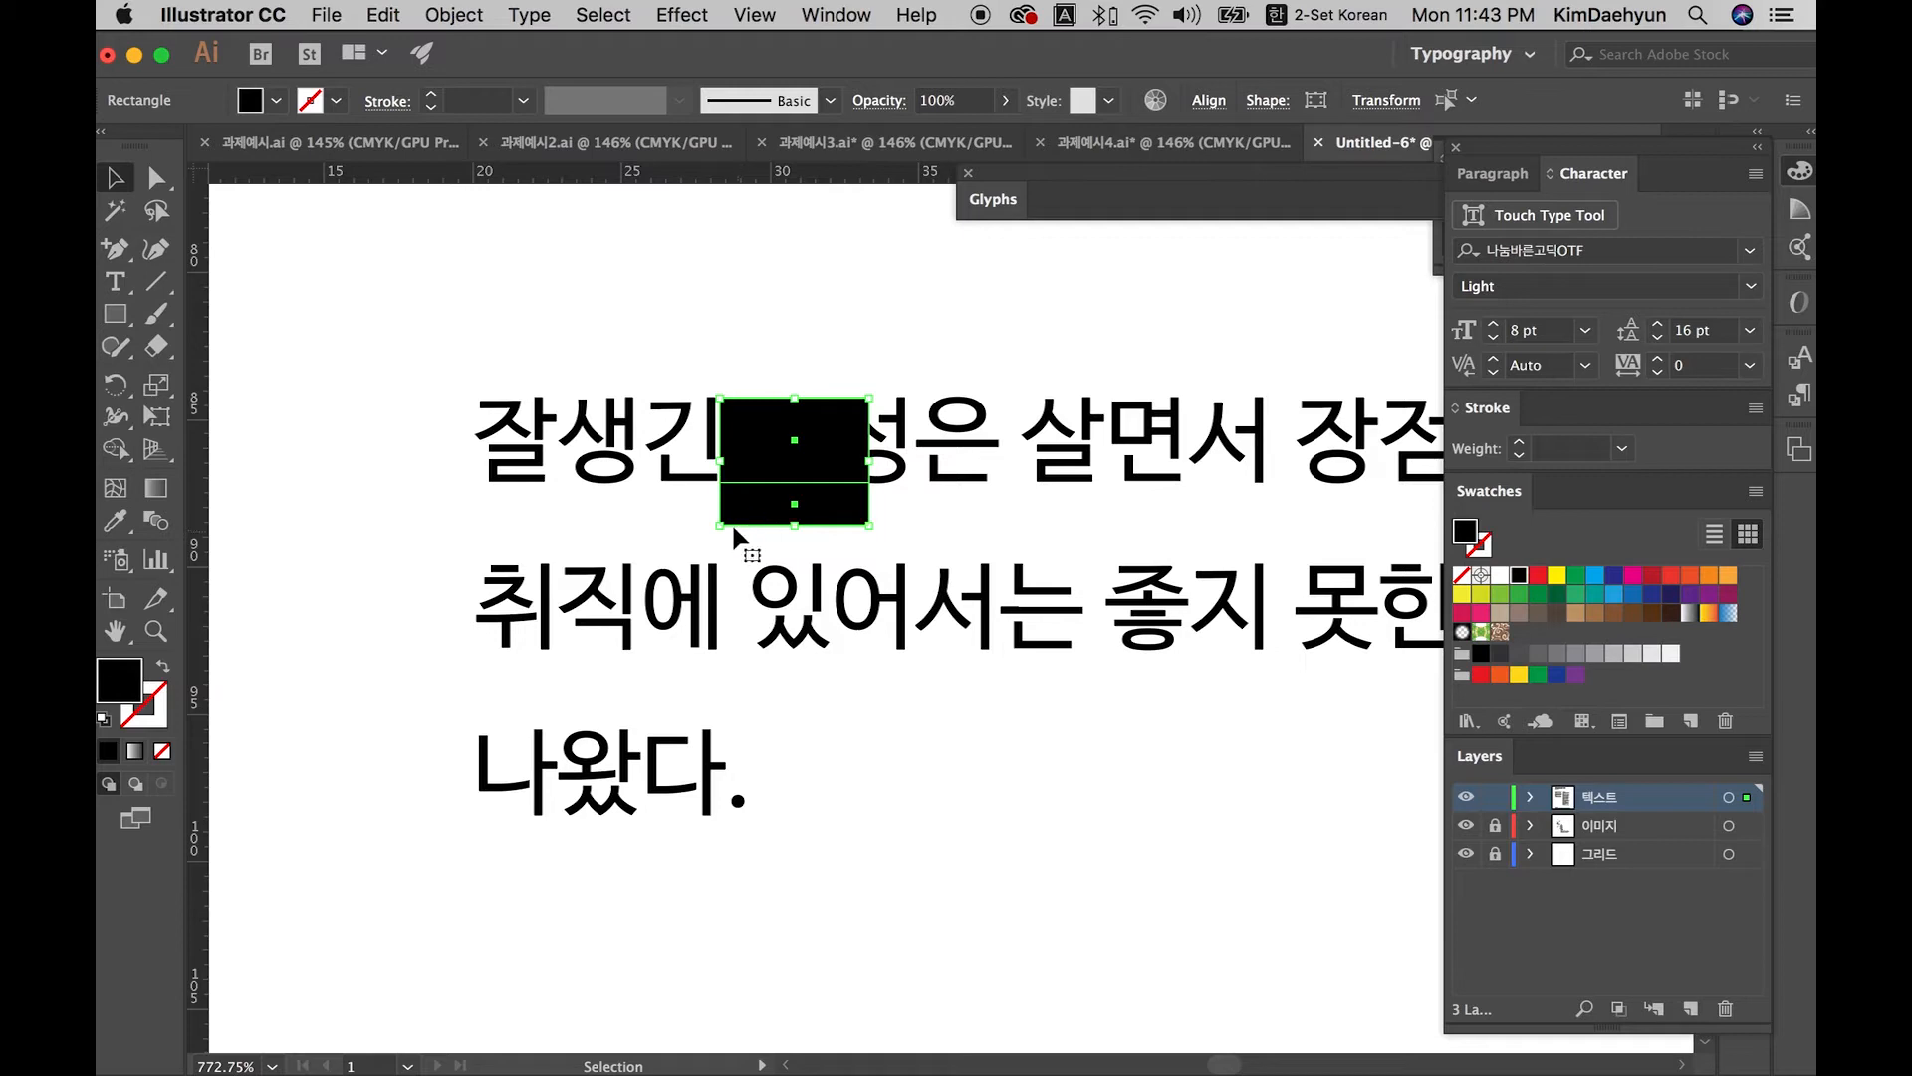
Step: Tighten the first column's leading so its second line starts just below the stacked rectangles
{"action": "left_click", "coordinate": [899, 602]}
{"action": "left_click", "coordinate": [1660, 338]}
{"action": "left_click", "coordinate": [1659, 339]}
{"action": "left_click", "coordinate": [1659, 338]}
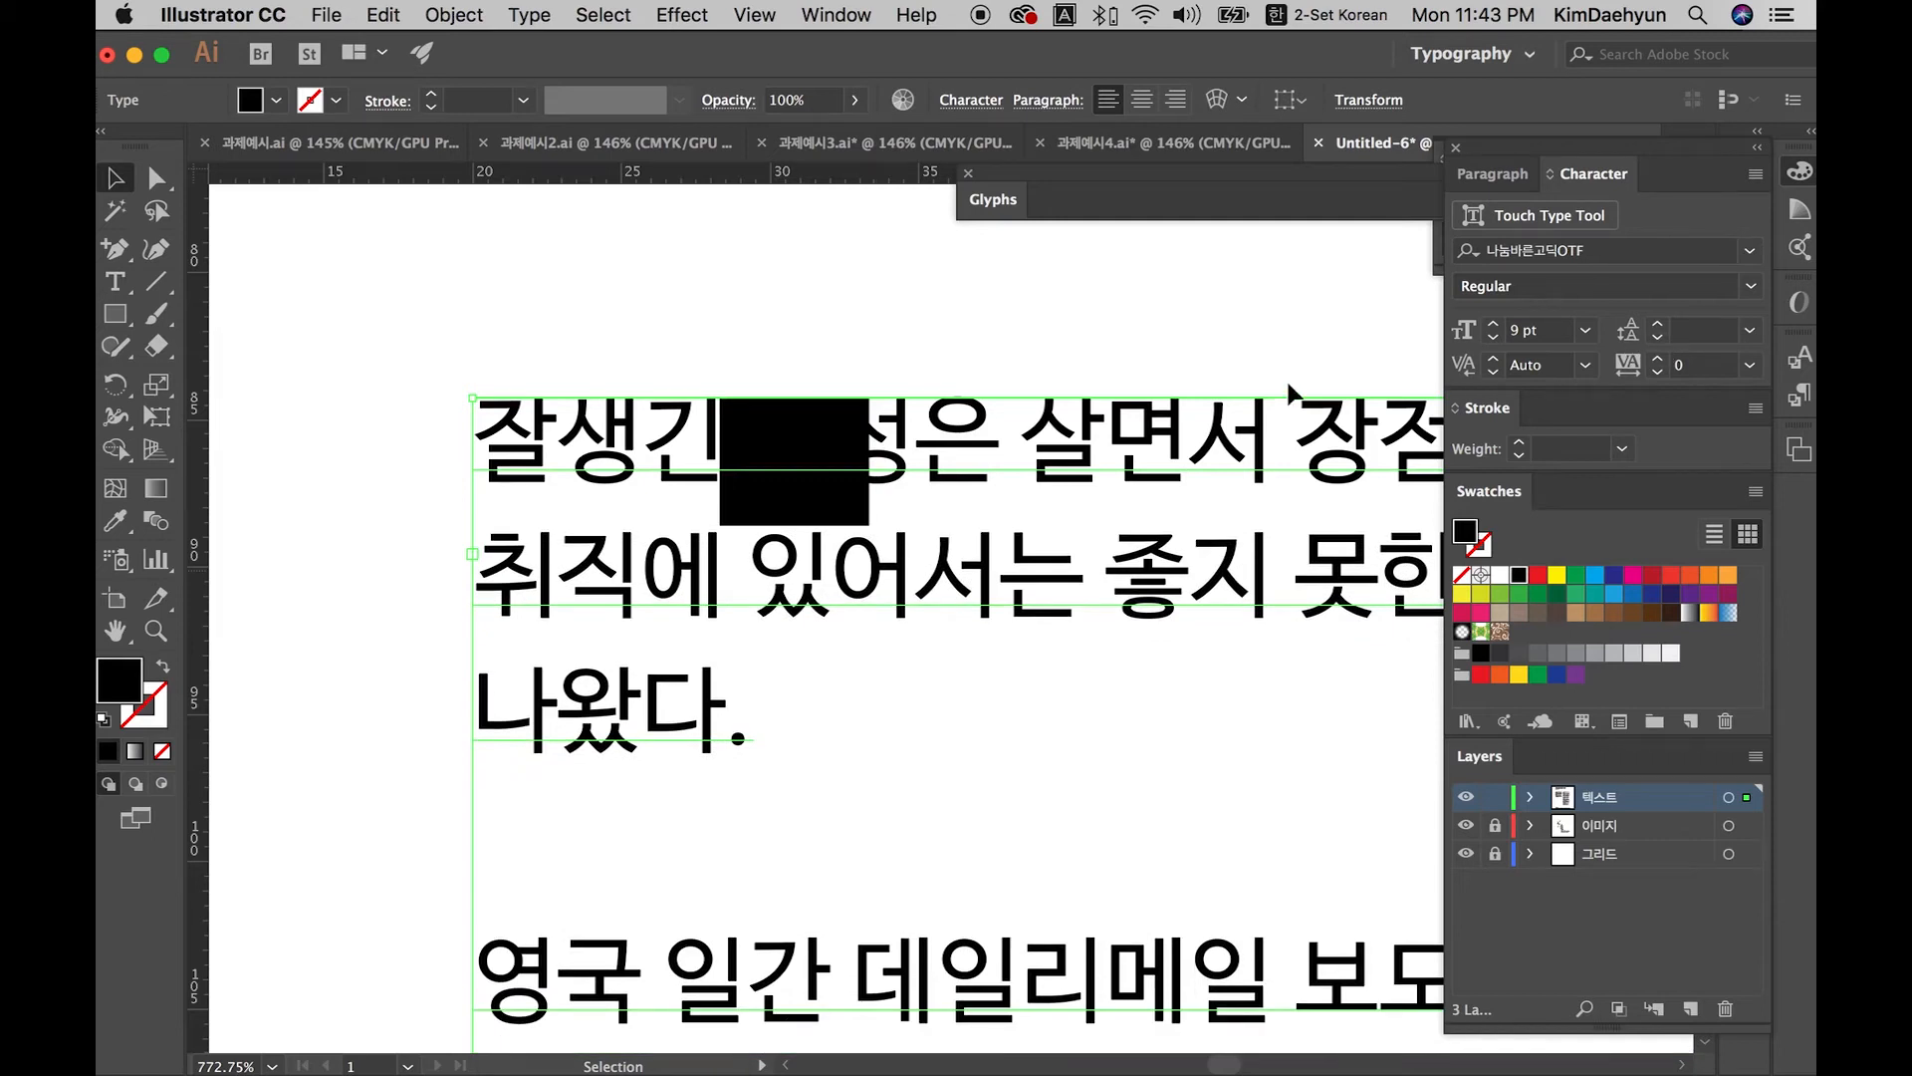
Step: Move the stacked rectangles into the page's left margin beside the first body lines and reselect them both for comparison
{"action": "left_click_drag", "start_coordinate": [815, 493], "coordinate": [309, 486]}
{"action": "key", "text": "super+minus"}
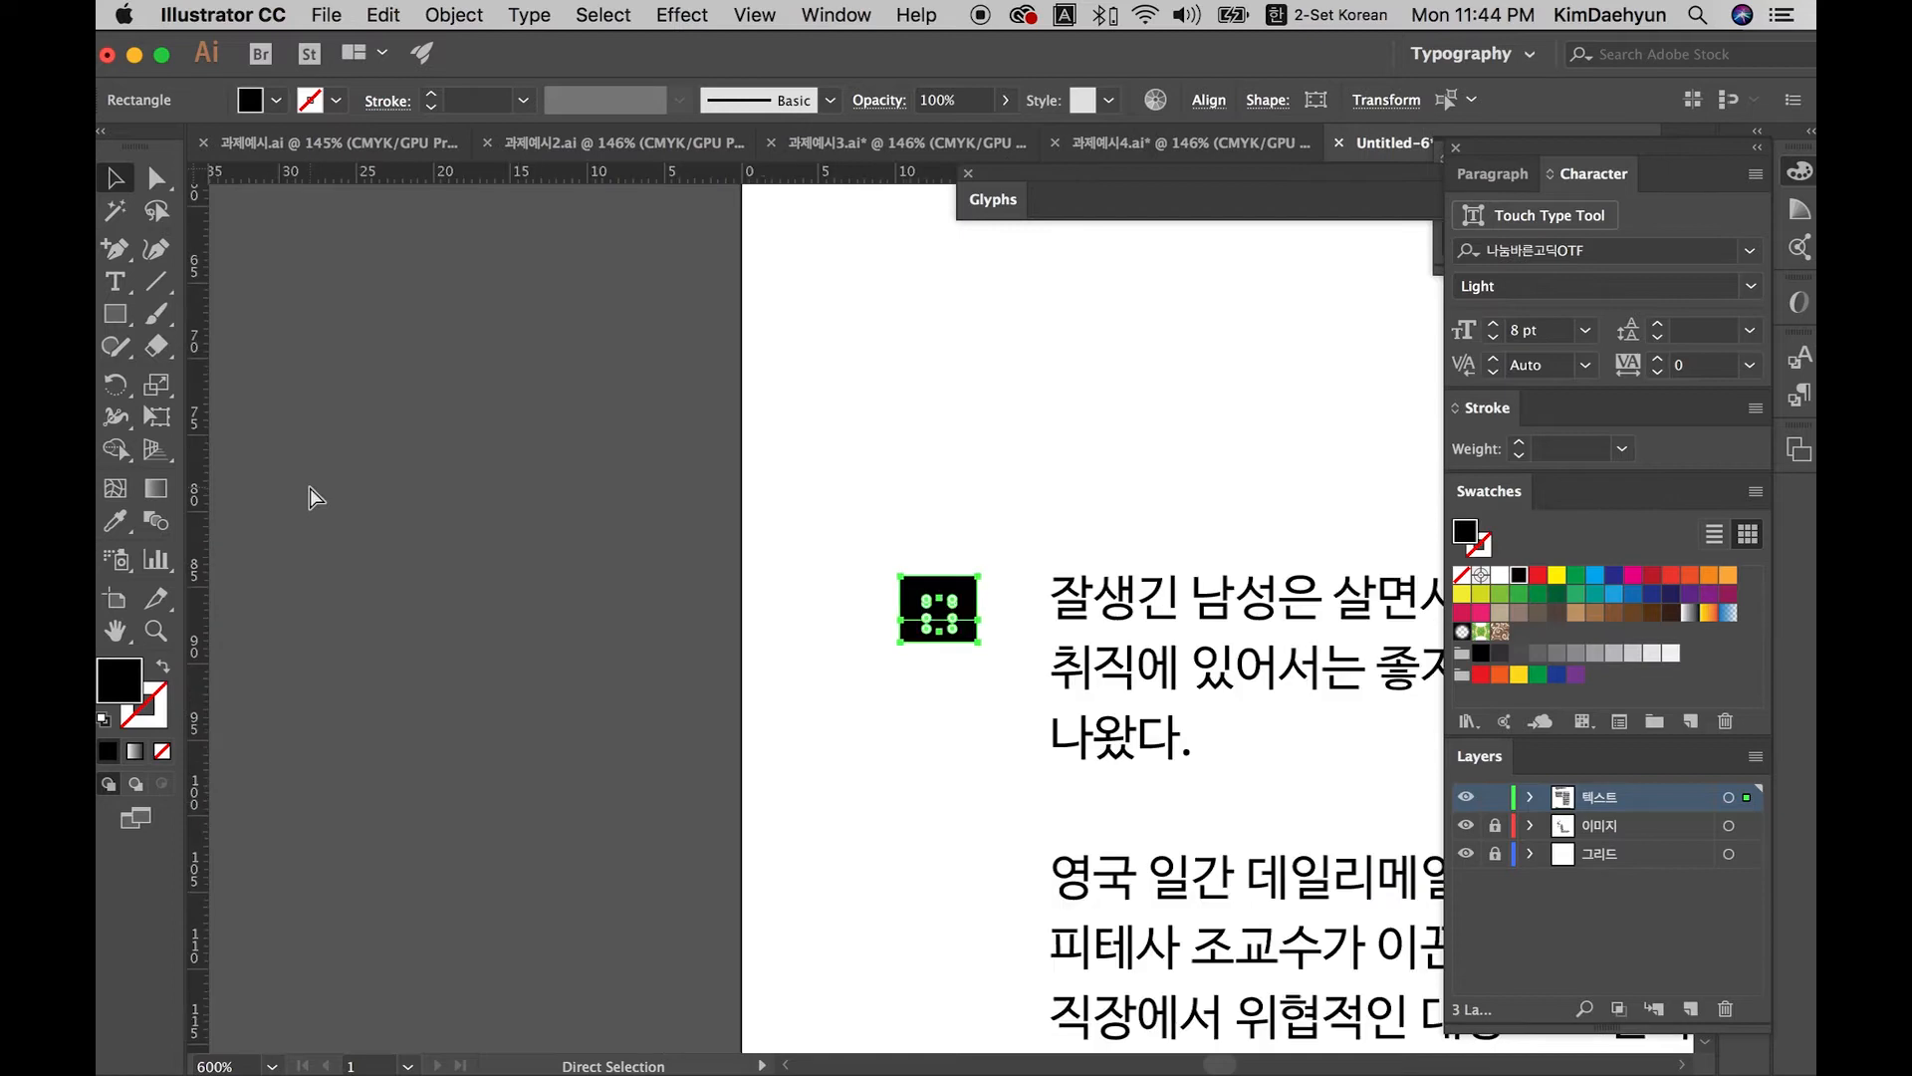
{"action": "key", "text": "super+minus"}
{"action": "key", "text": "super+minus"}
{"action": "key", "text": "super+minus"}
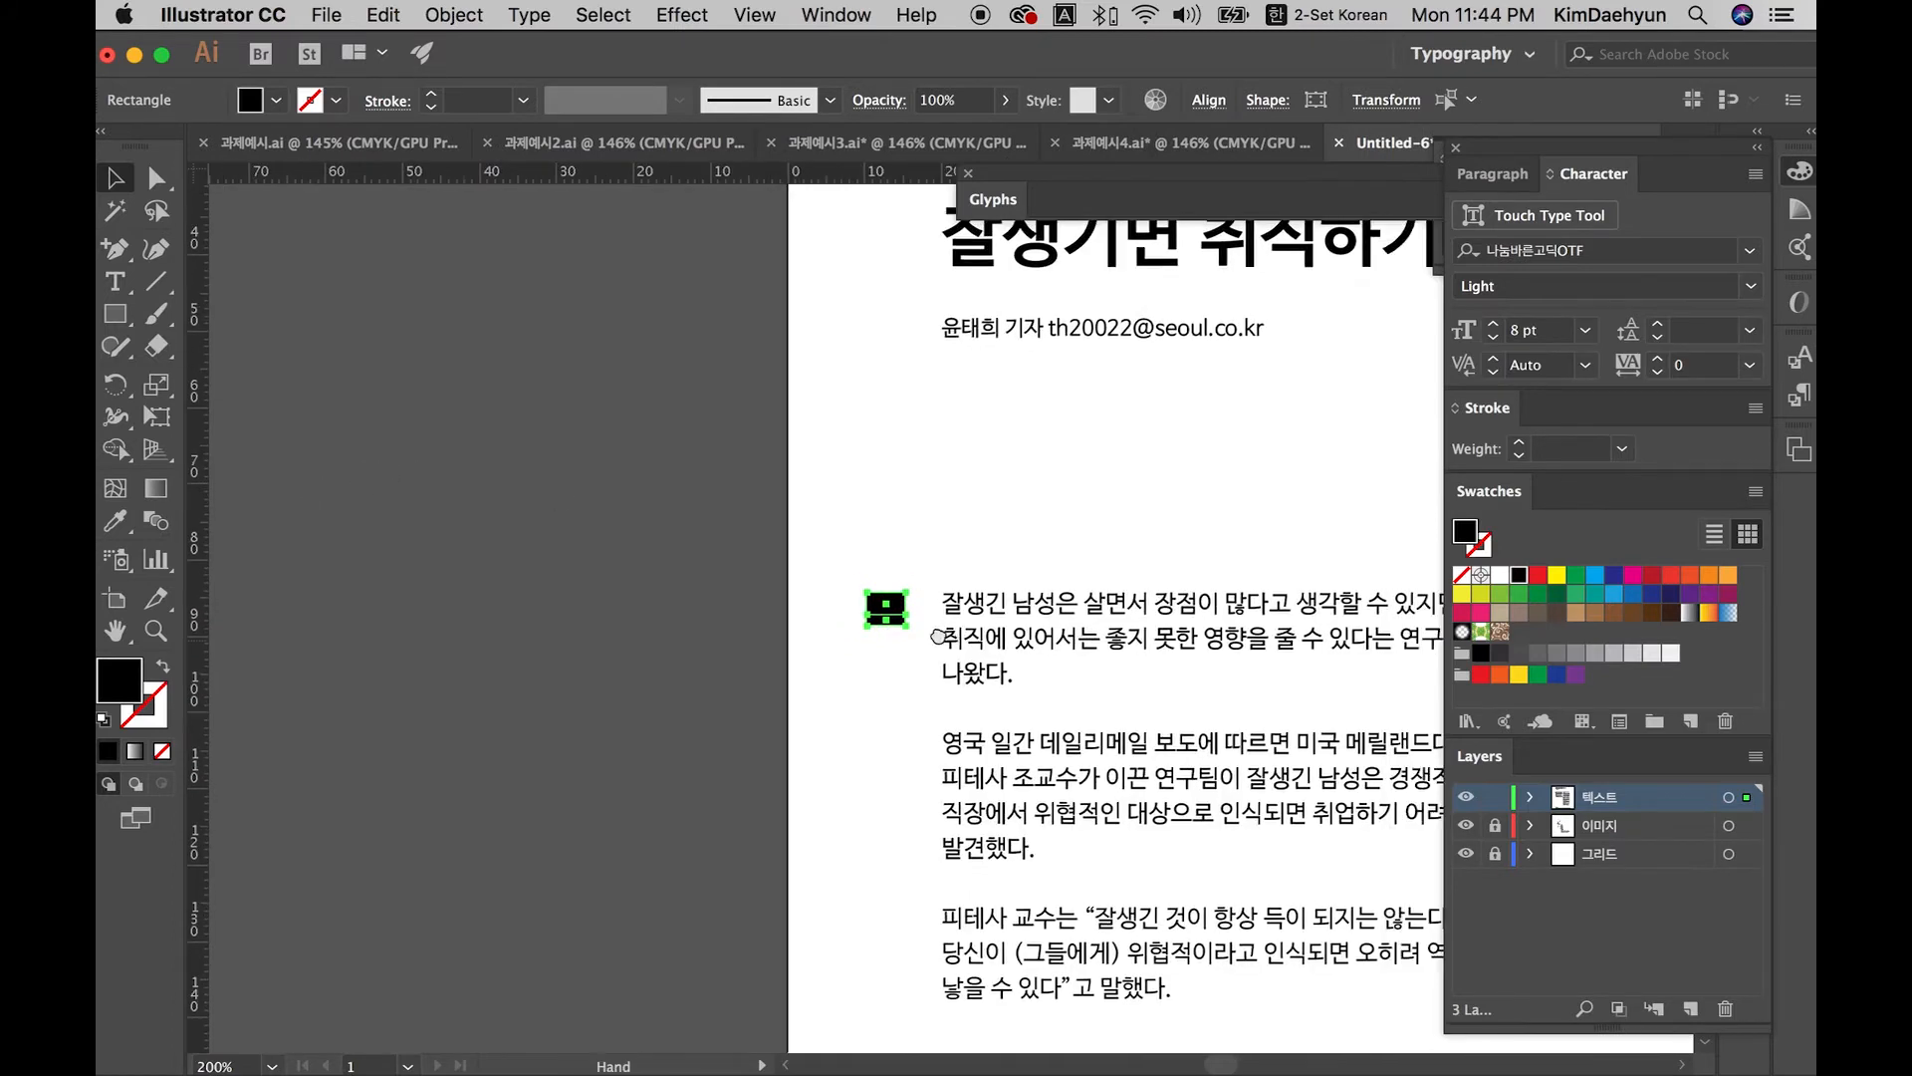
{"action": "scroll", "coordinate": [937, 636], "scroll_direction": "right", "scroll_amount": 3}
{"action": "key", "text": "z"}
{"action": "left_click_drag", "start_coordinate": [777, 630], "coordinate": [1354, 1001]}
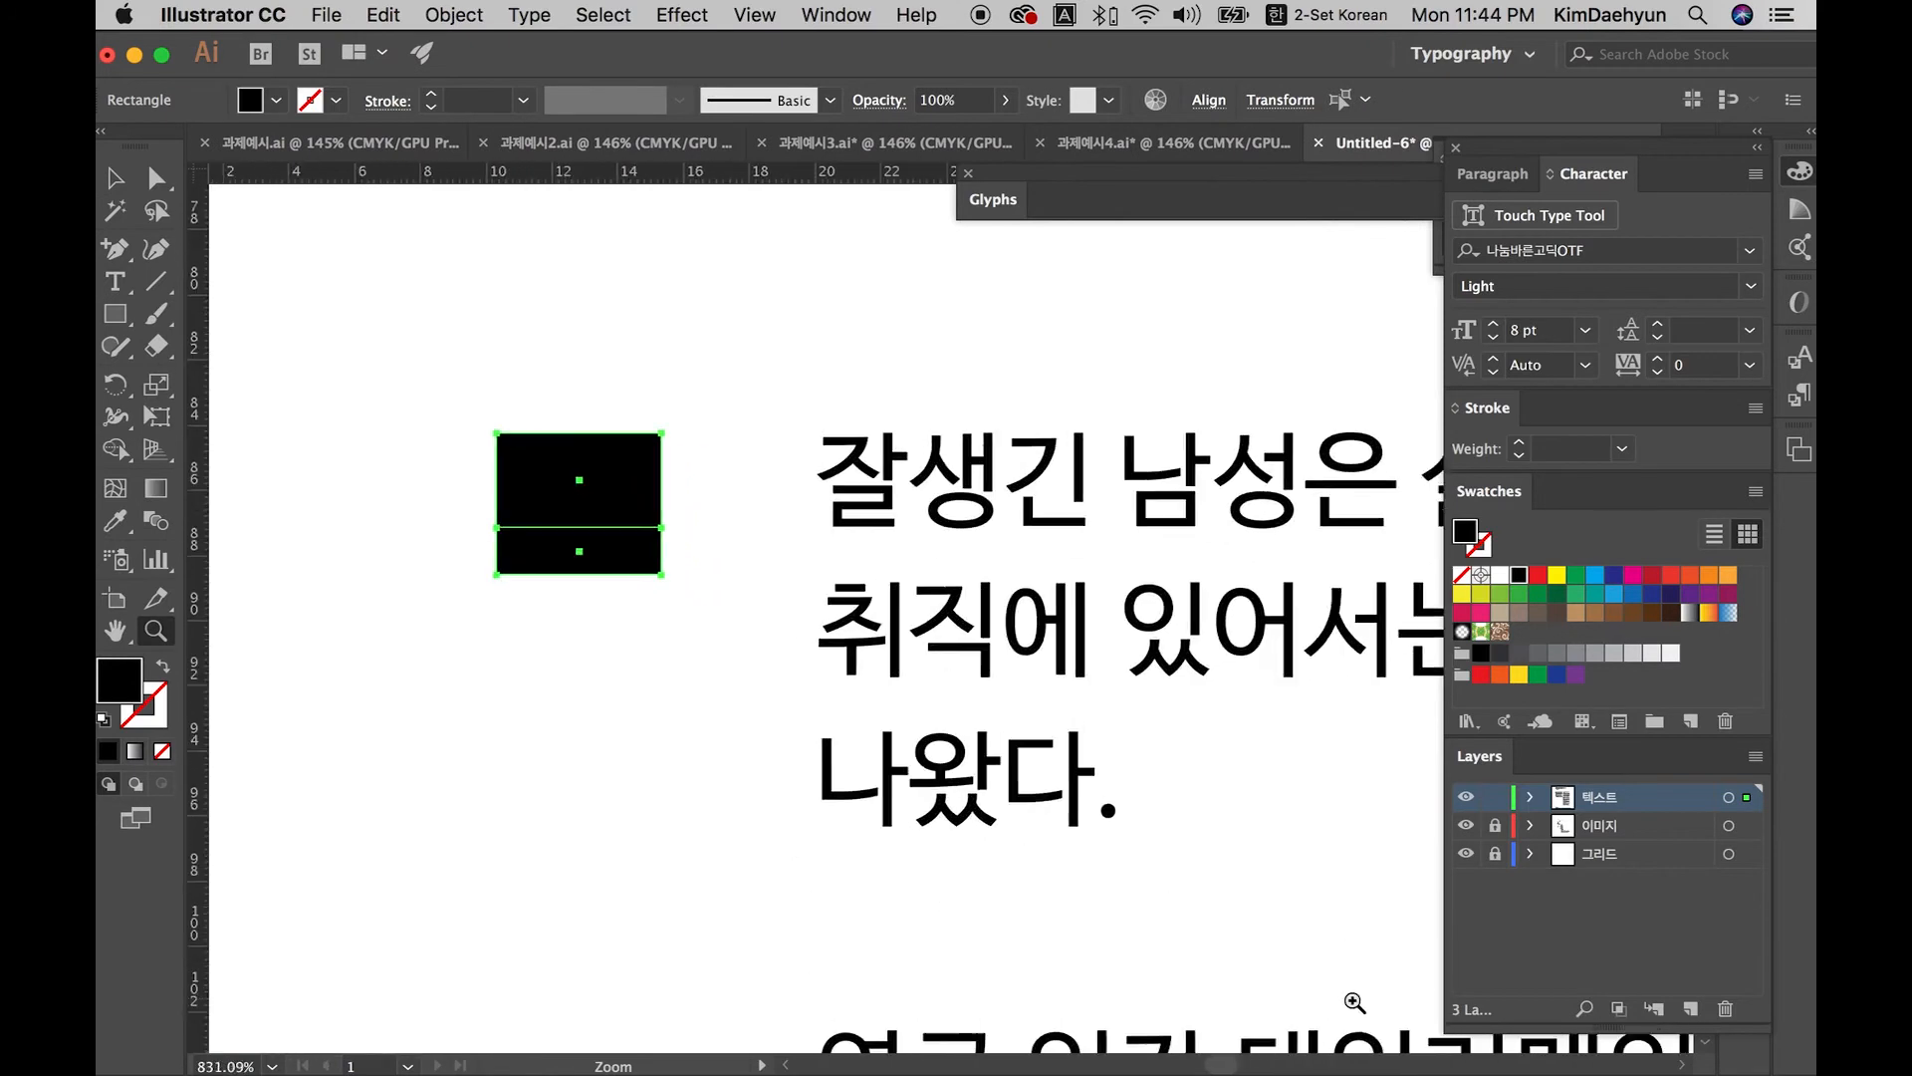
{"action": "key", "text": "v"}
{"action": "left_click", "coordinate": [673, 628]}
{"action": "left_click_drag", "start_coordinate": [673, 631], "coordinate": [589, 453]}
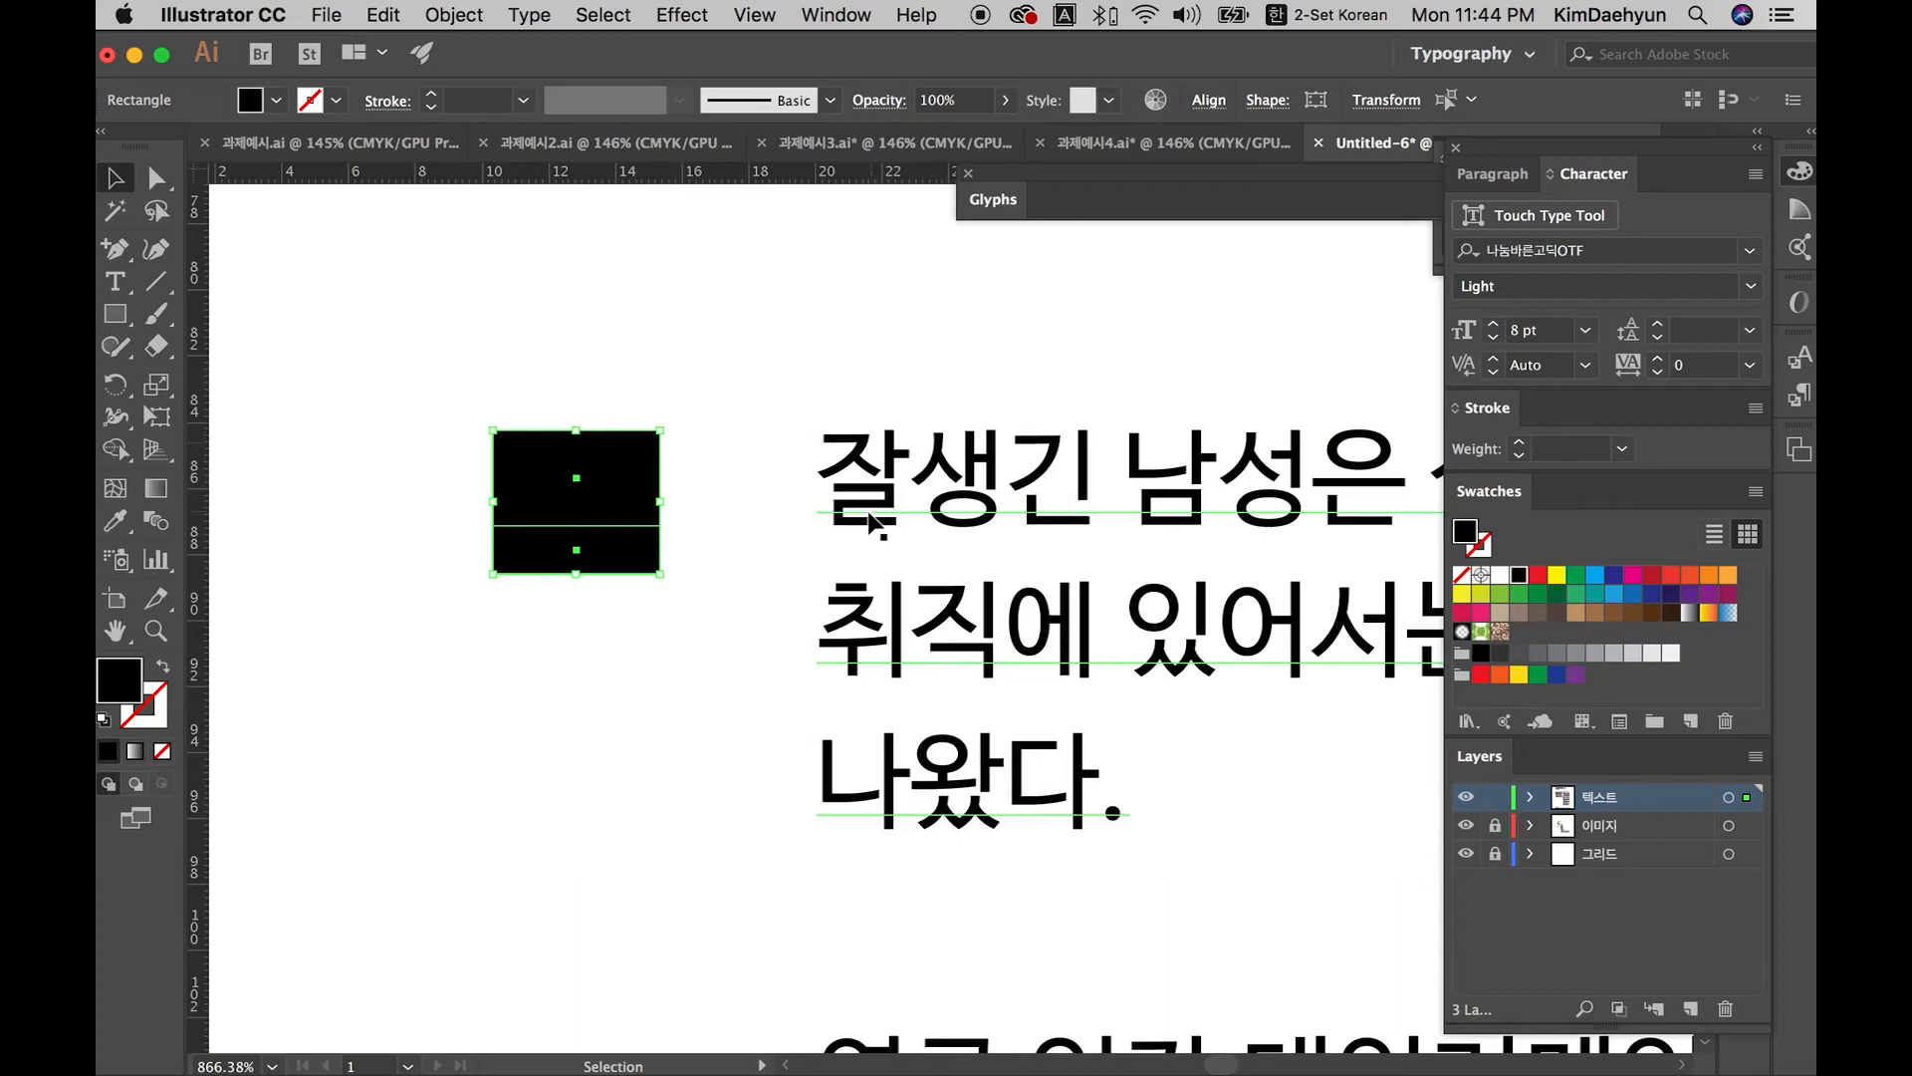
Step: Set the body text's leading to 15 pt, with the stacked rectangles moved closer to the first column for comparison
{"action": "left_click_drag", "start_coordinate": [641, 548], "coordinate": [687, 542]}
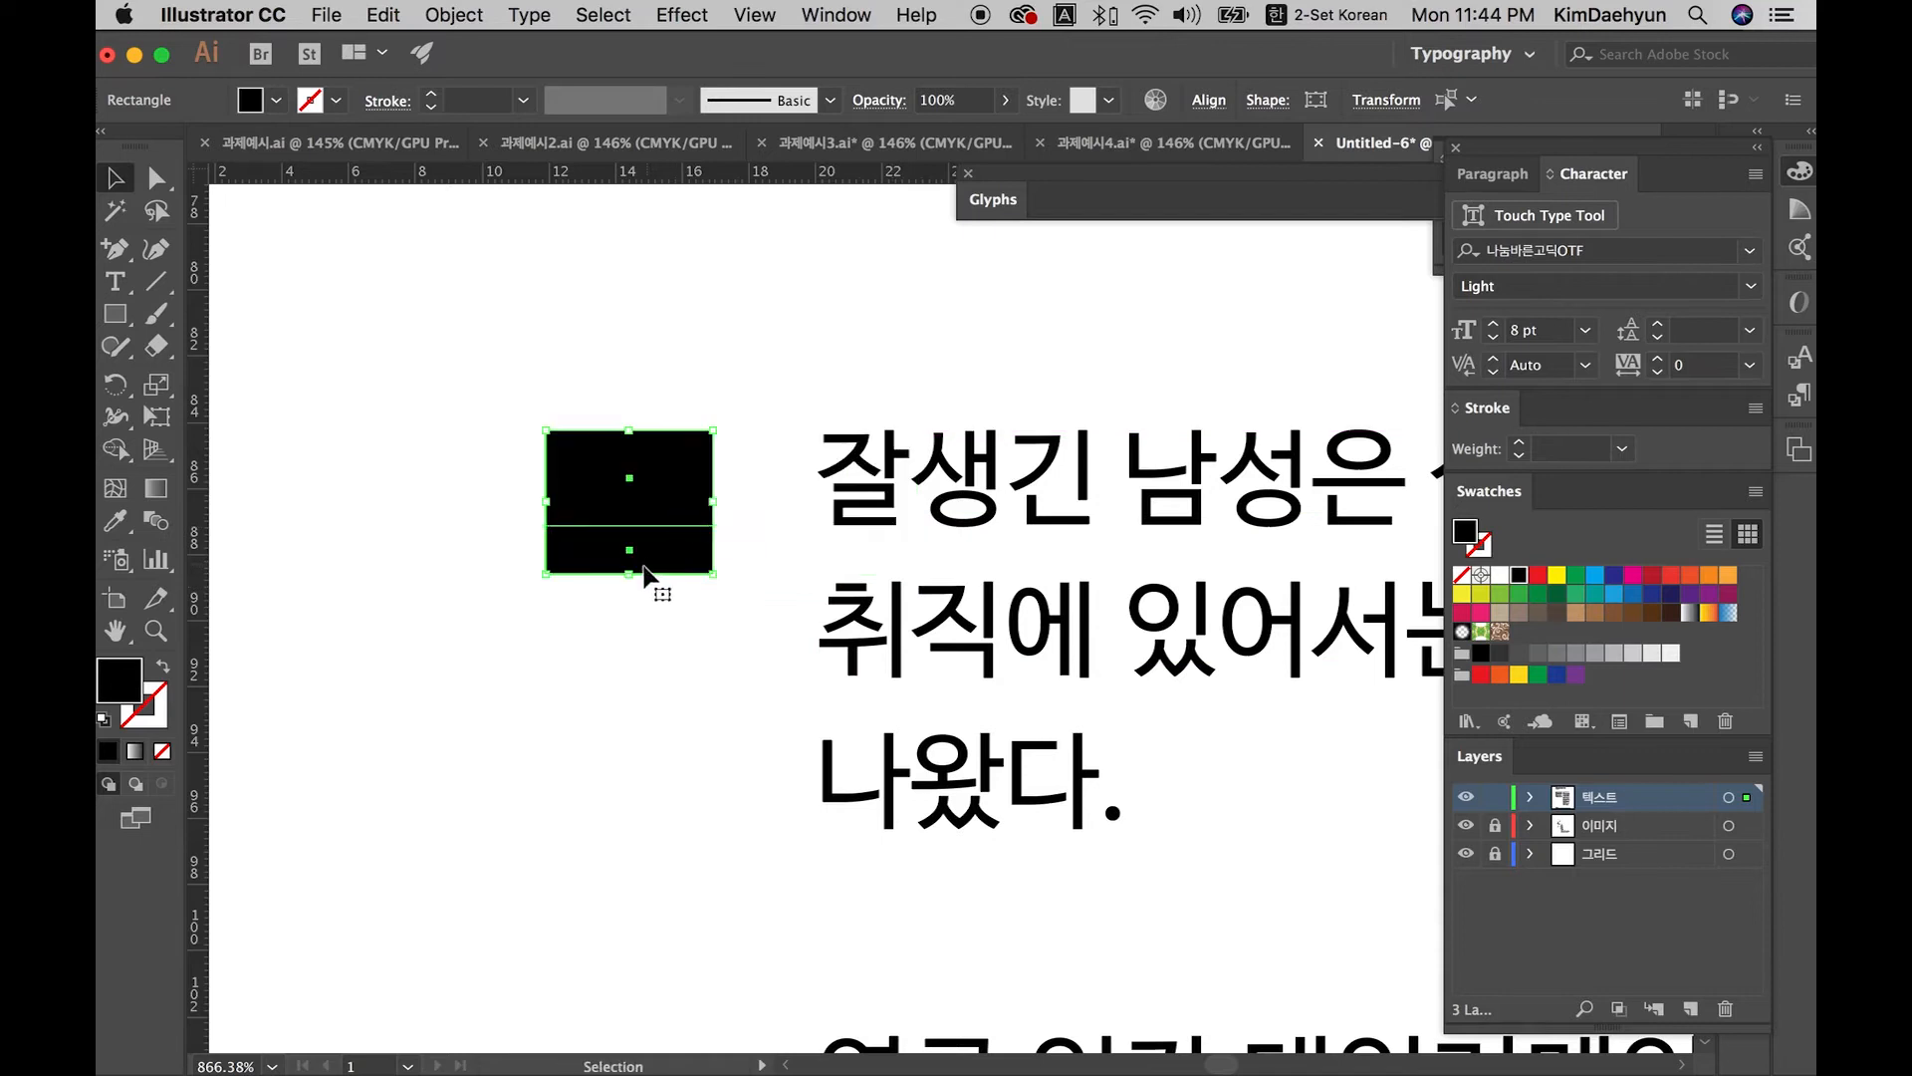
{"action": "left_click", "coordinate": [956, 627]}
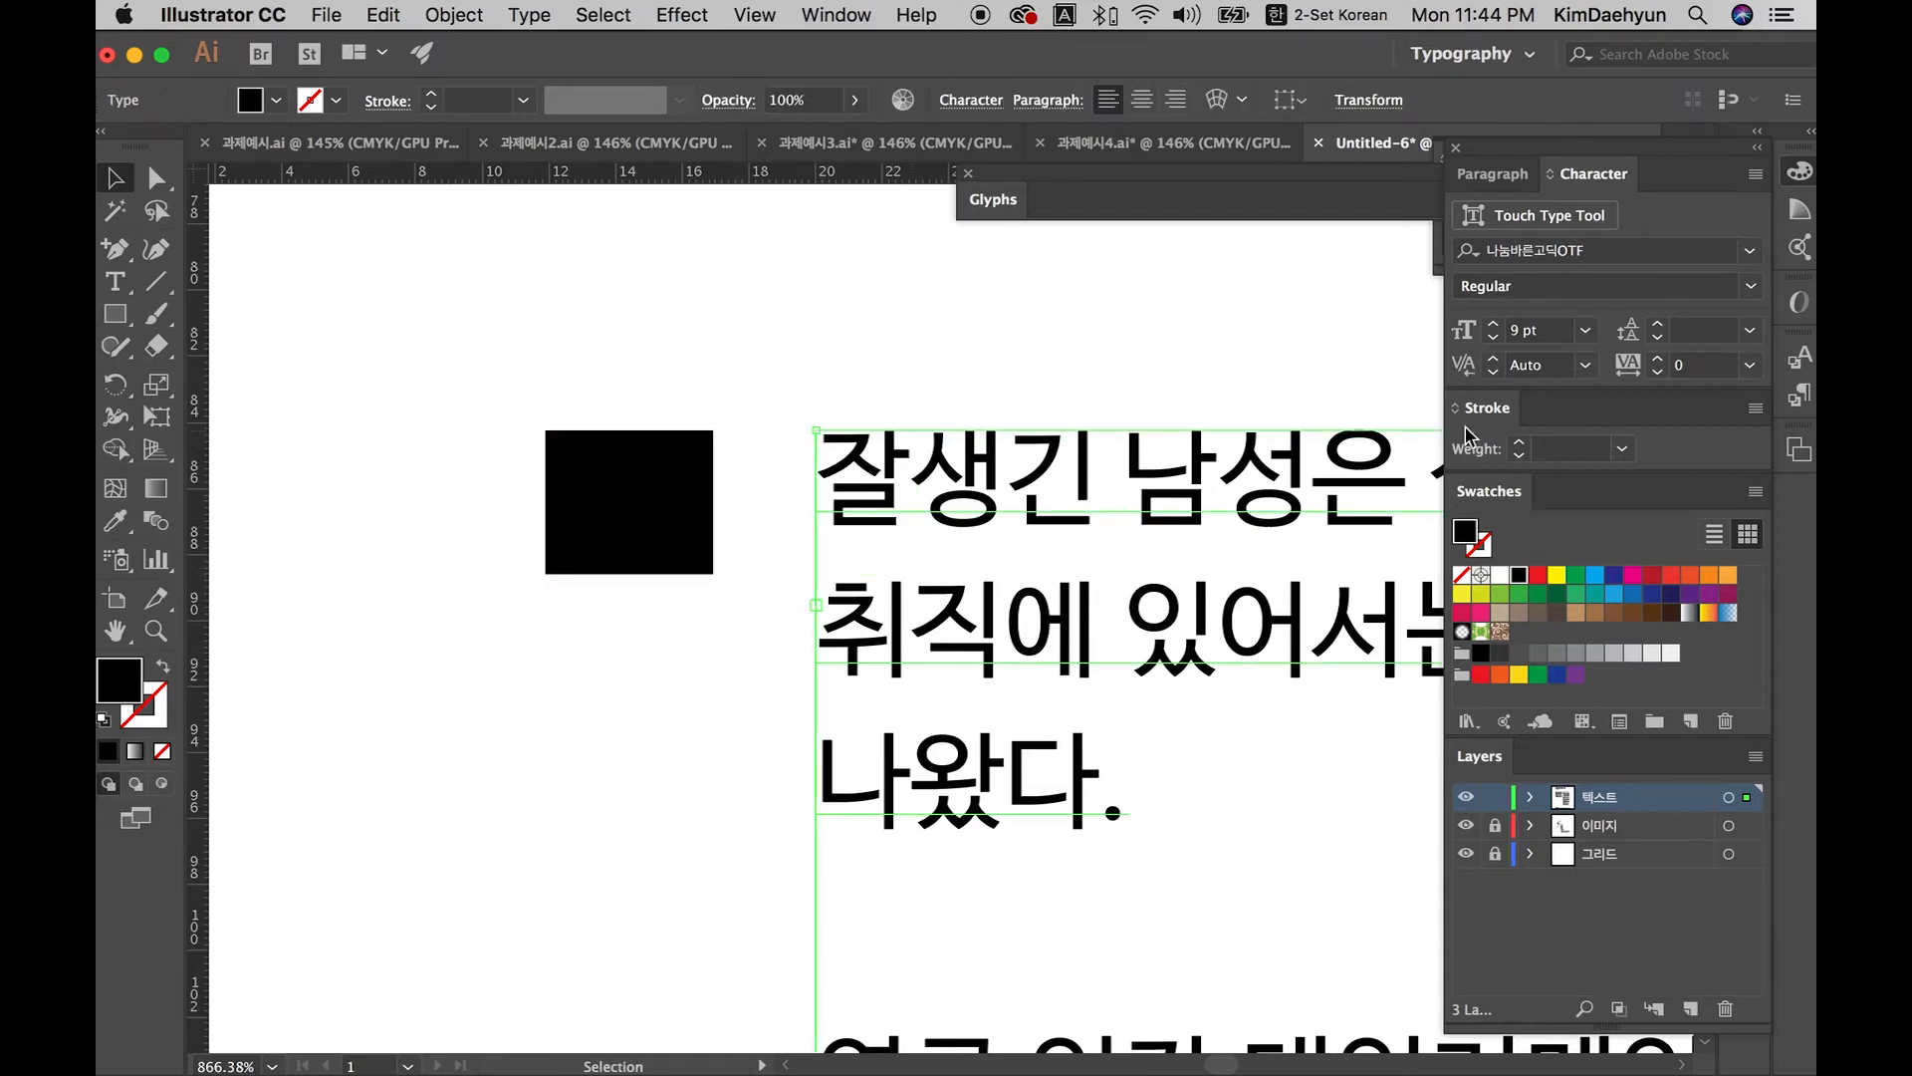
{"action": "double_click", "coordinate": [1360, 488]}
{"action": "key", "text": "super+a"}
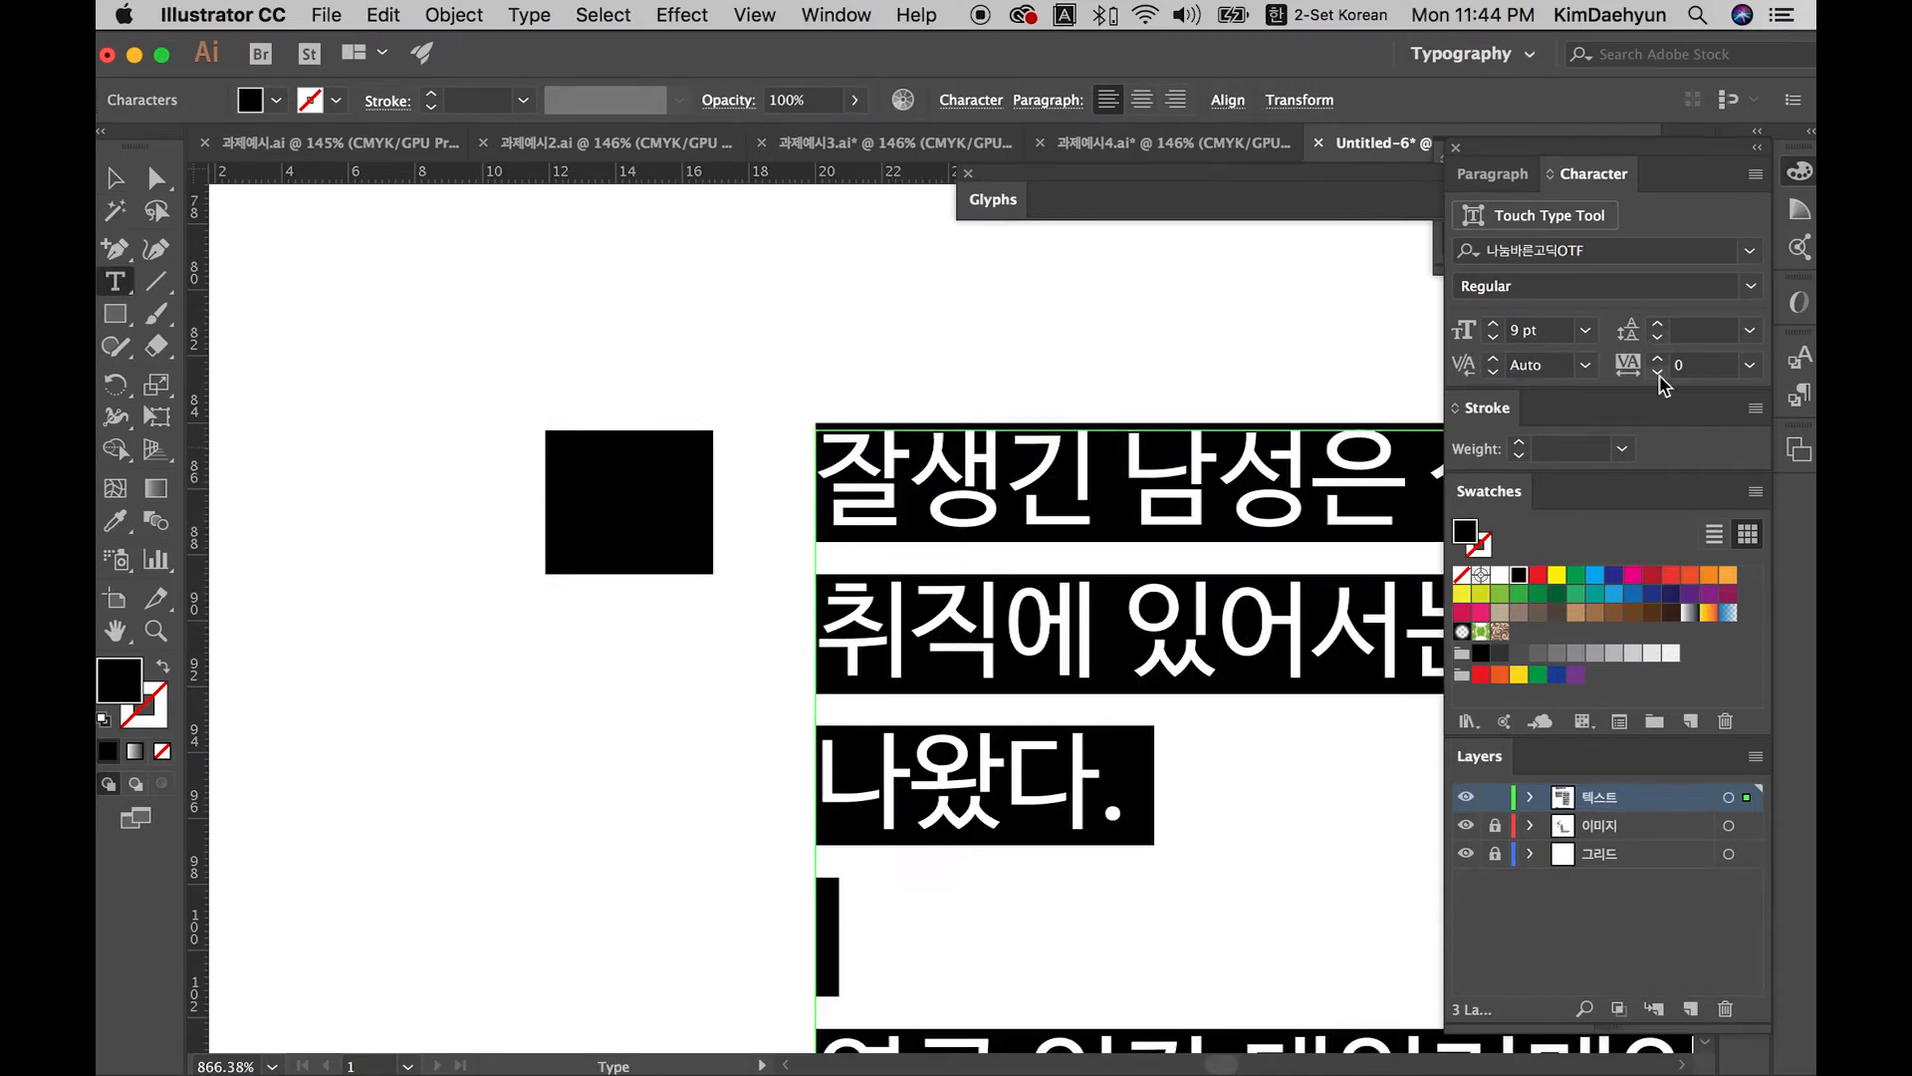
{"action": "left_click", "coordinate": [1657, 326]}
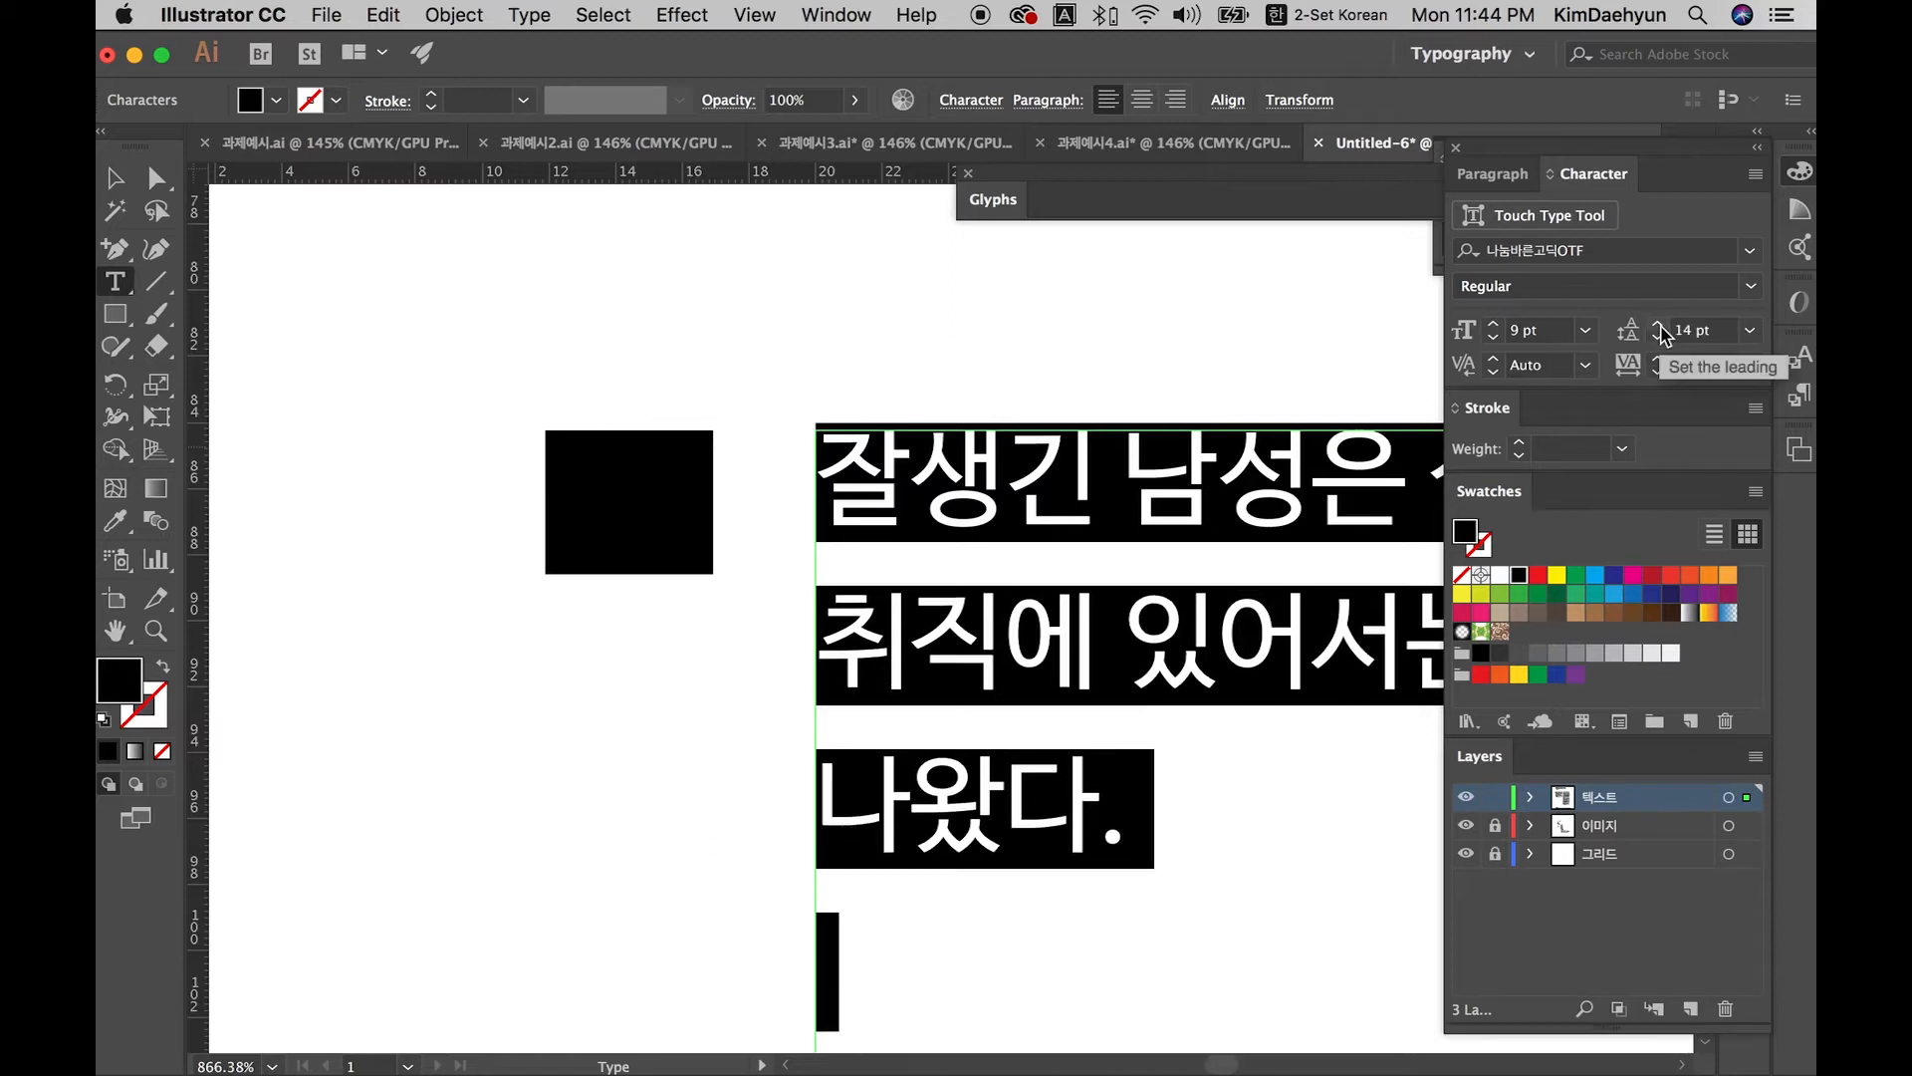
{"action": "left_click", "coordinate": [1657, 325]}
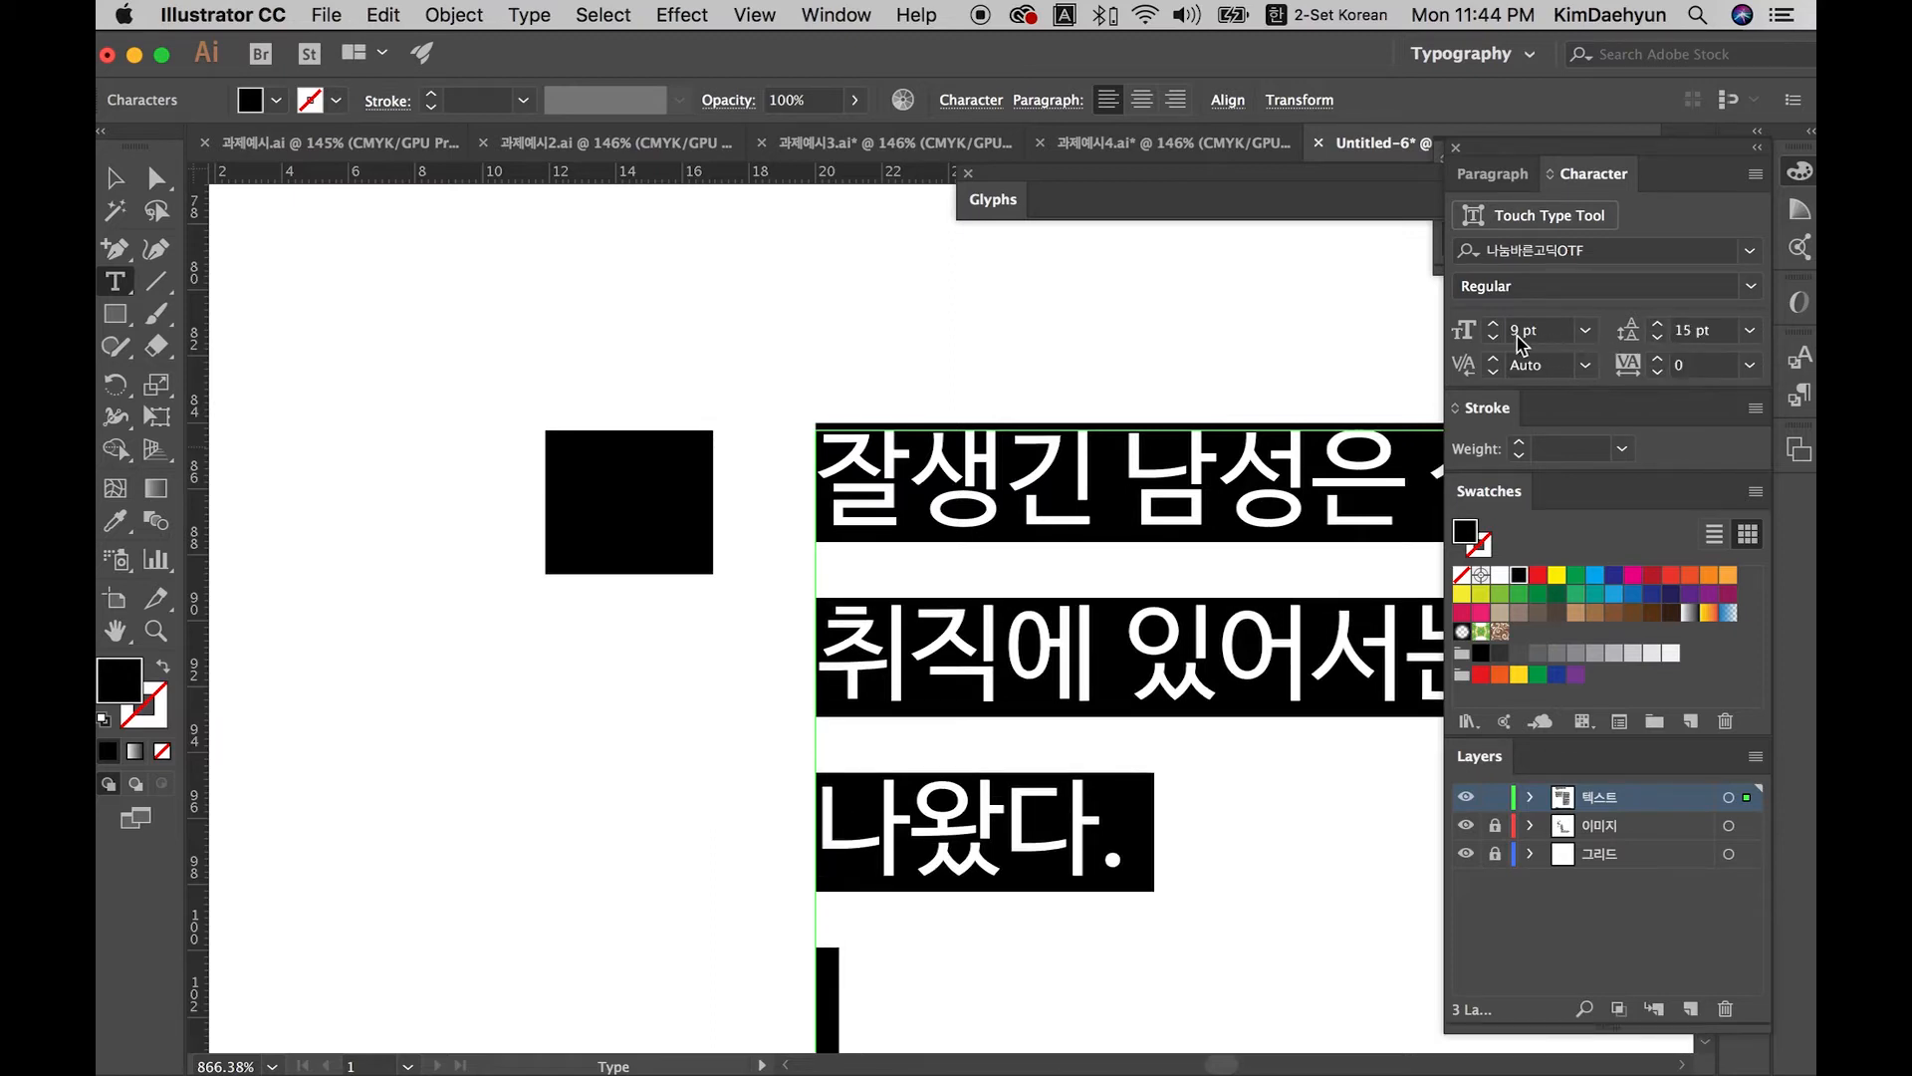
{"action": "left_click", "coordinate": [1688, 328]}
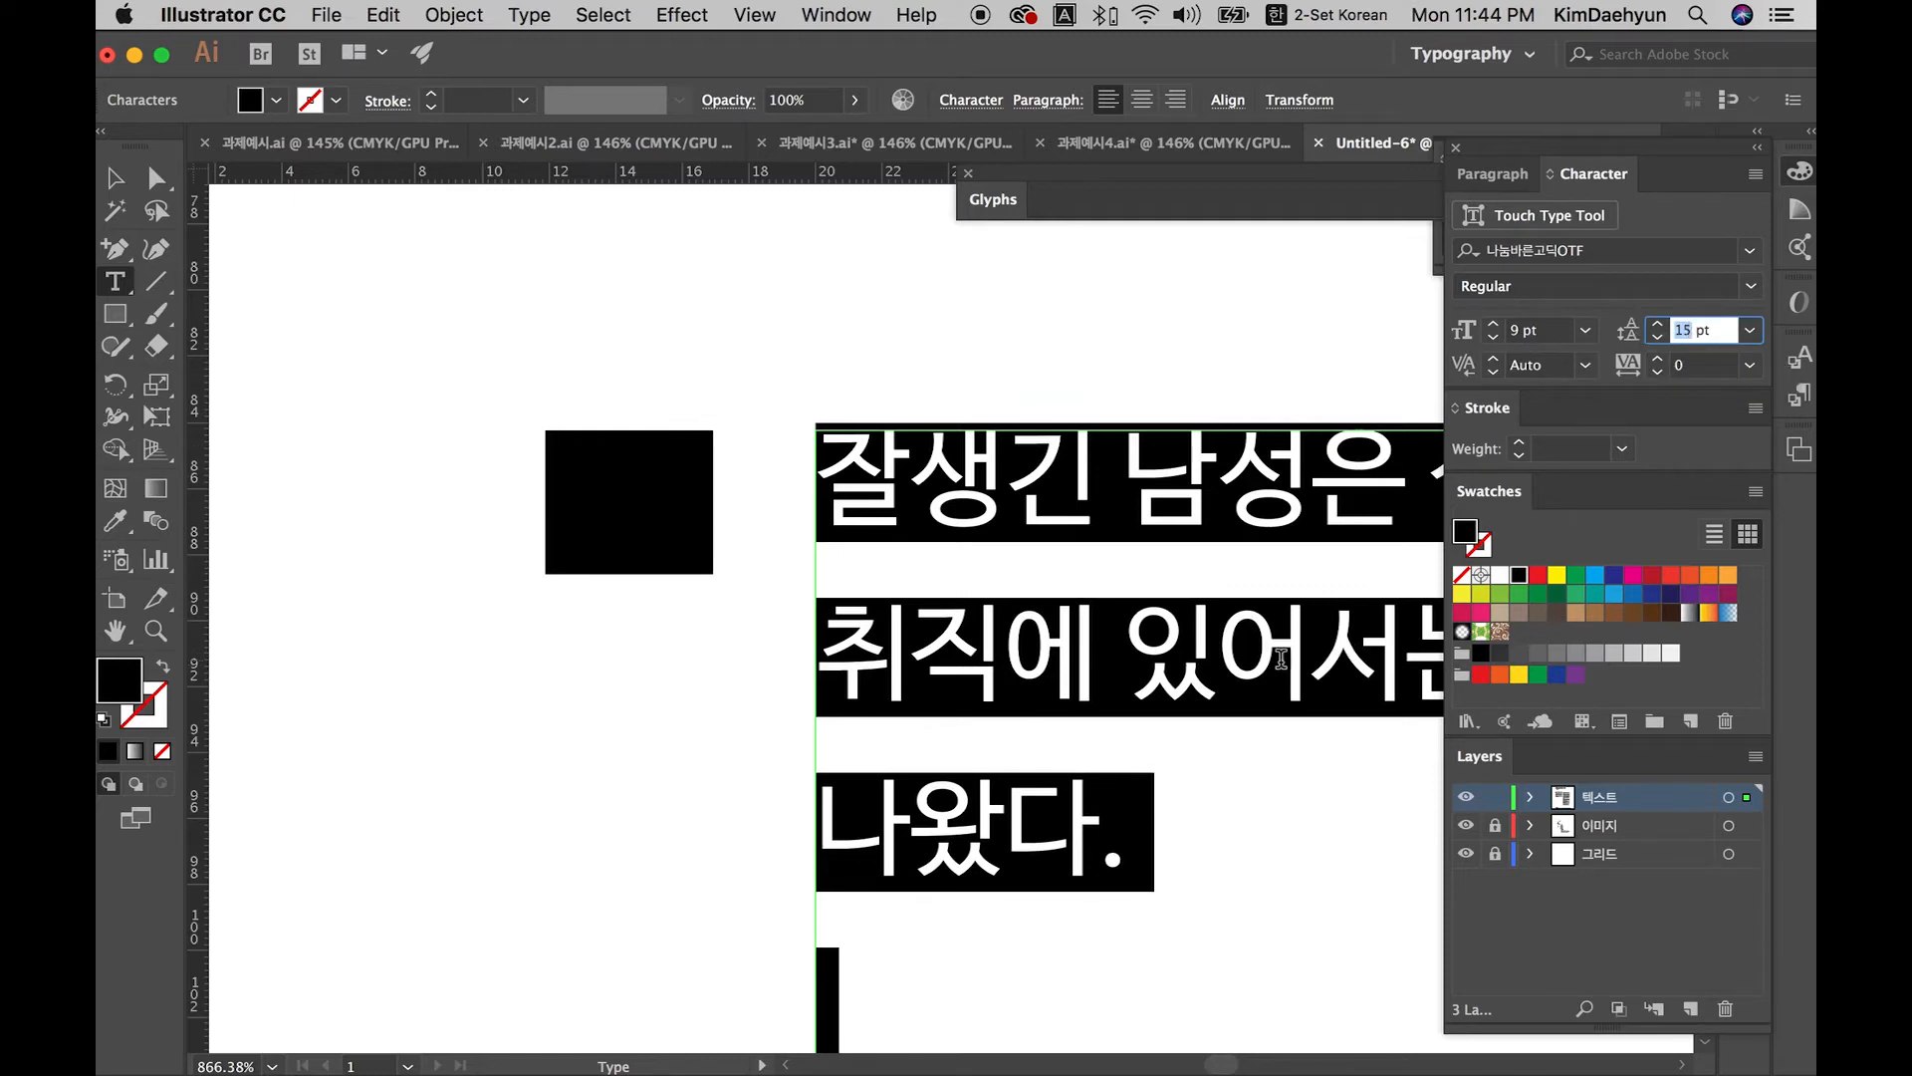
{"action": "left_click", "coordinate": [1520, 334]}
{"action": "key", "text": "Escape"}
Step: Delete the stacked black gauge rectangles from the page's left margin
{"action": "left_click", "coordinate": [365, 289]}
{"action": "left_click_drag", "start_coordinate": [707, 364], "coordinate": [494, 592]}
{"action": "key", "text": "Delete"}
{"action": "key", "text": "a"}
{"action": "key", "text": "super+0"}
{"action": "key", "text": "v"}
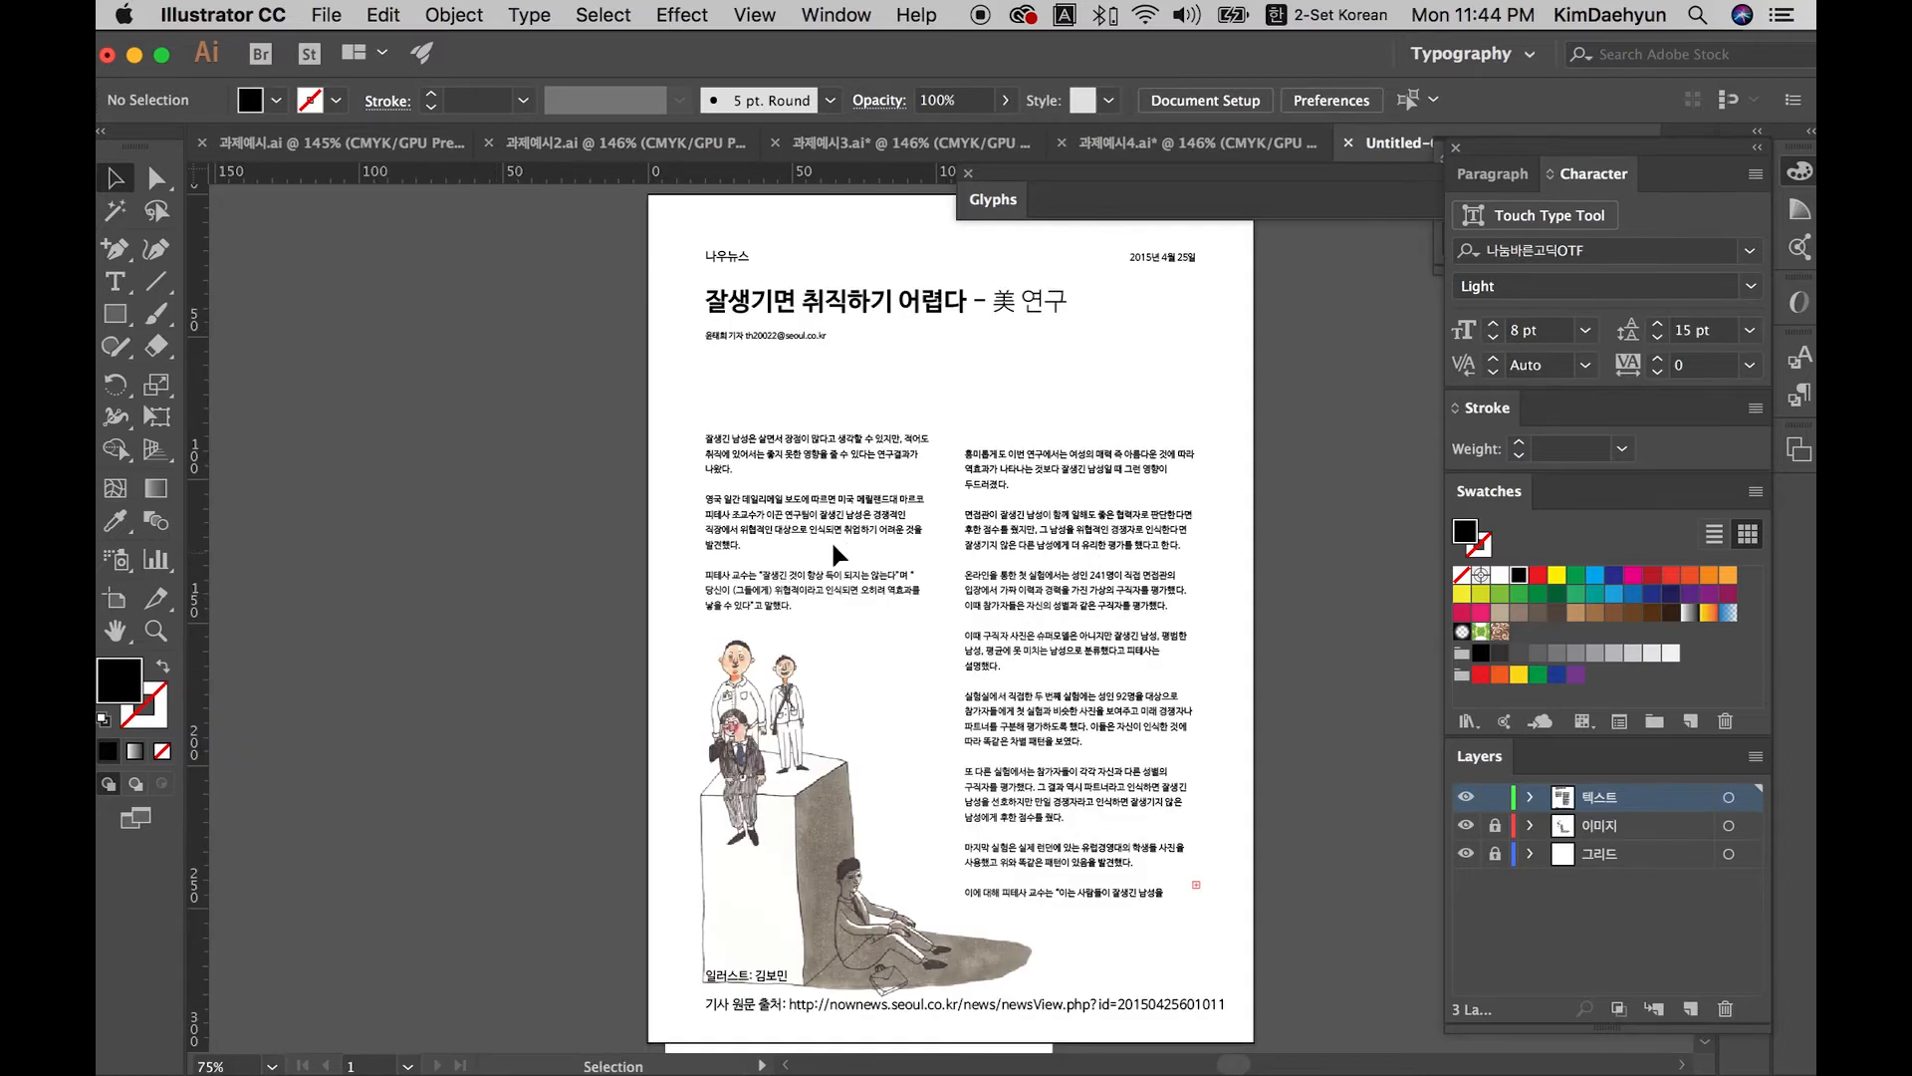
Step: Extend the second column's text frame downward until the rest of the article text fits
{"action": "key", "text": "super+="}
{"action": "key", "text": "super+="}
{"action": "left_click_drag", "start_coordinate": [777, 512], "coordinate": [510, 301]}
{"action": "left_click_drag", "start_coordinate": [892, 879], "coordinate": [973, 879]}
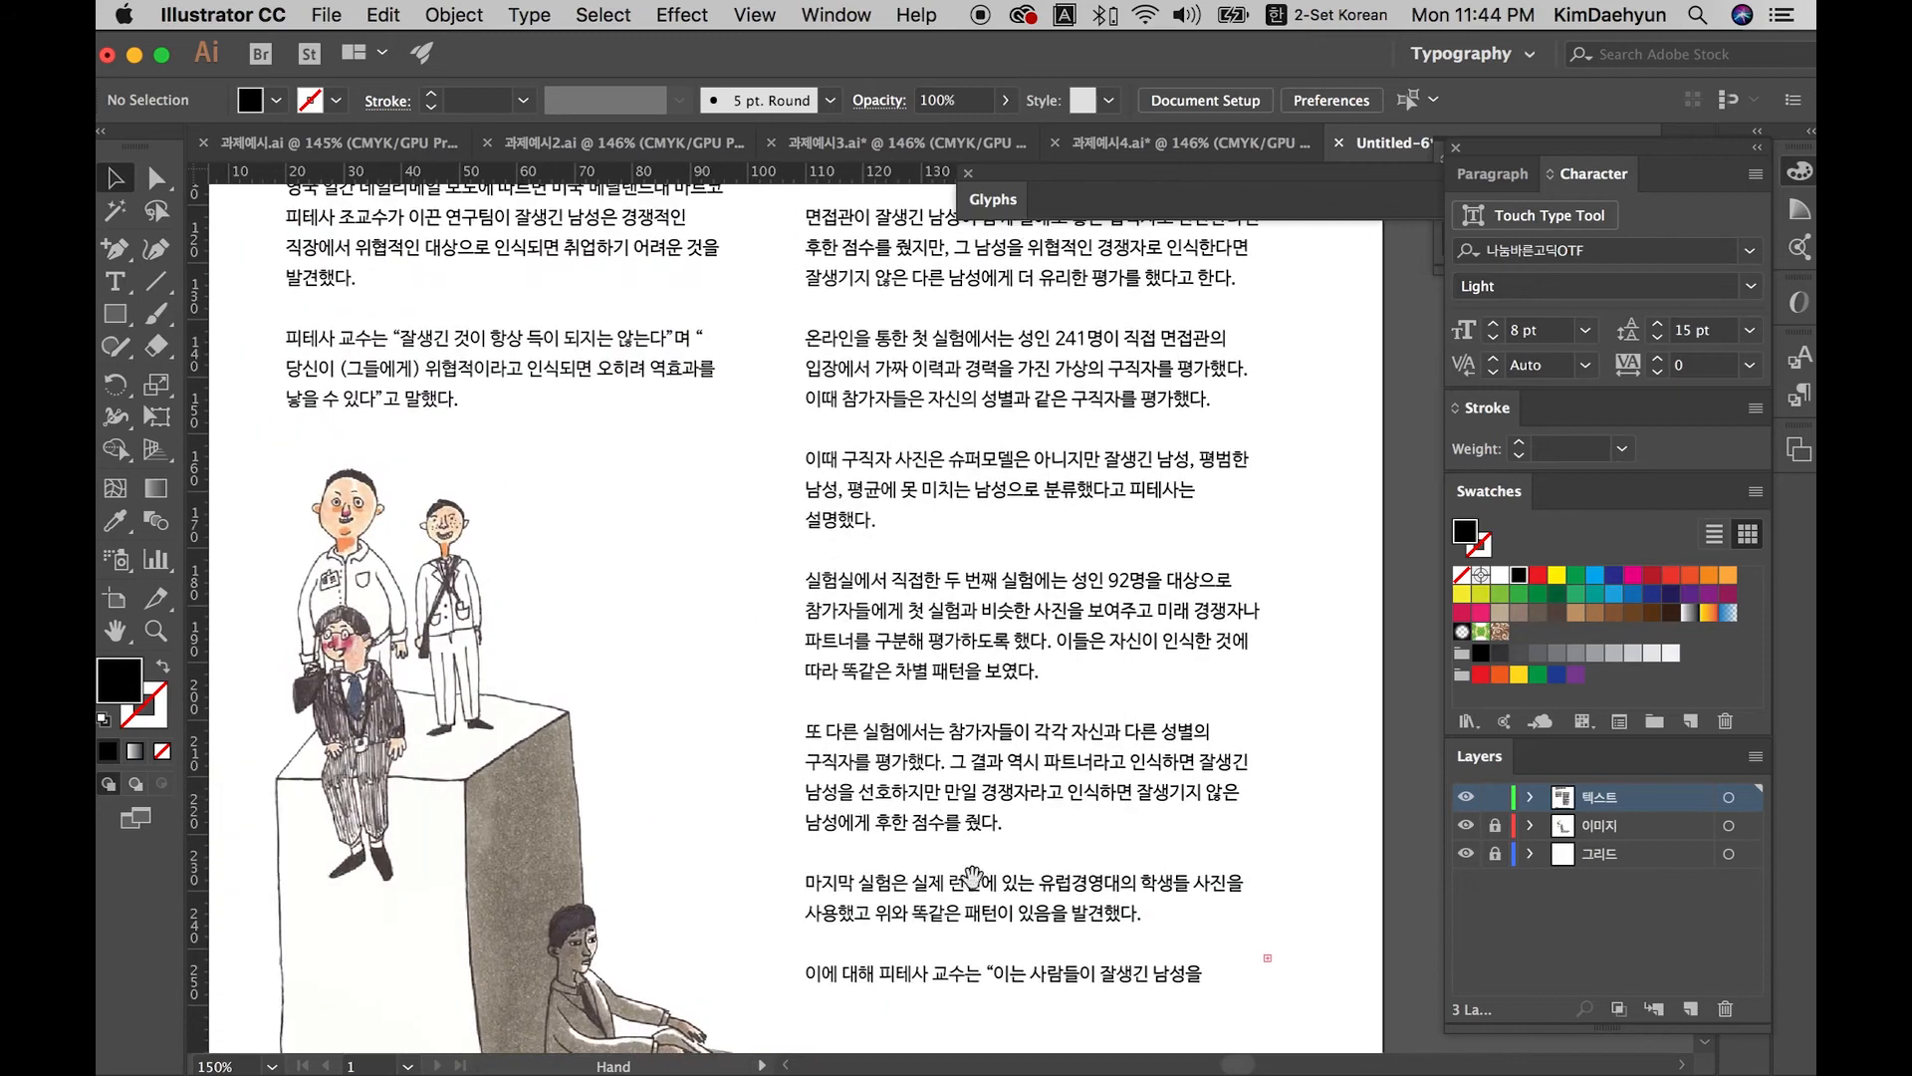
{"action": "left_click", "coordinate": [1200, 981]}
{"action": "key", "text": "super+minus"}
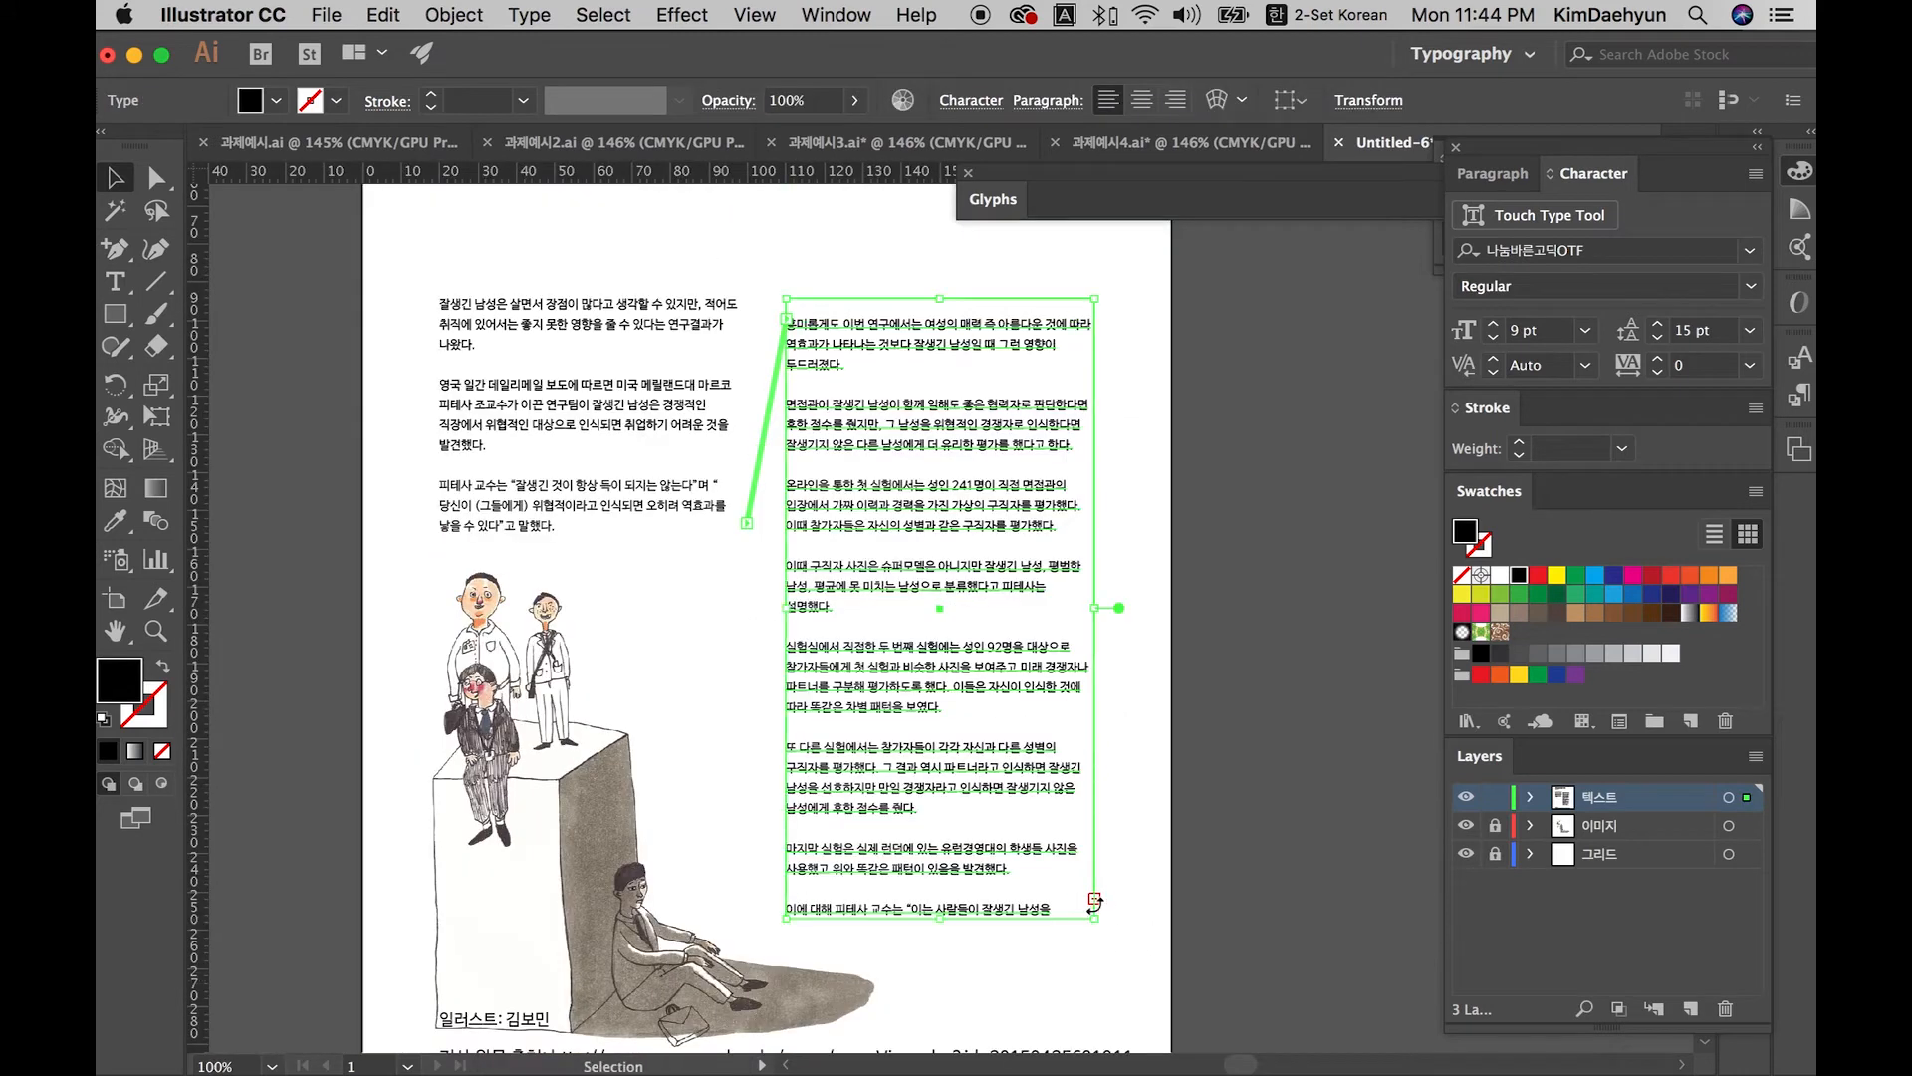
{"action": "left_click_drag", "start_coordinate": [944, 917], "coordinate": [943, 965]}
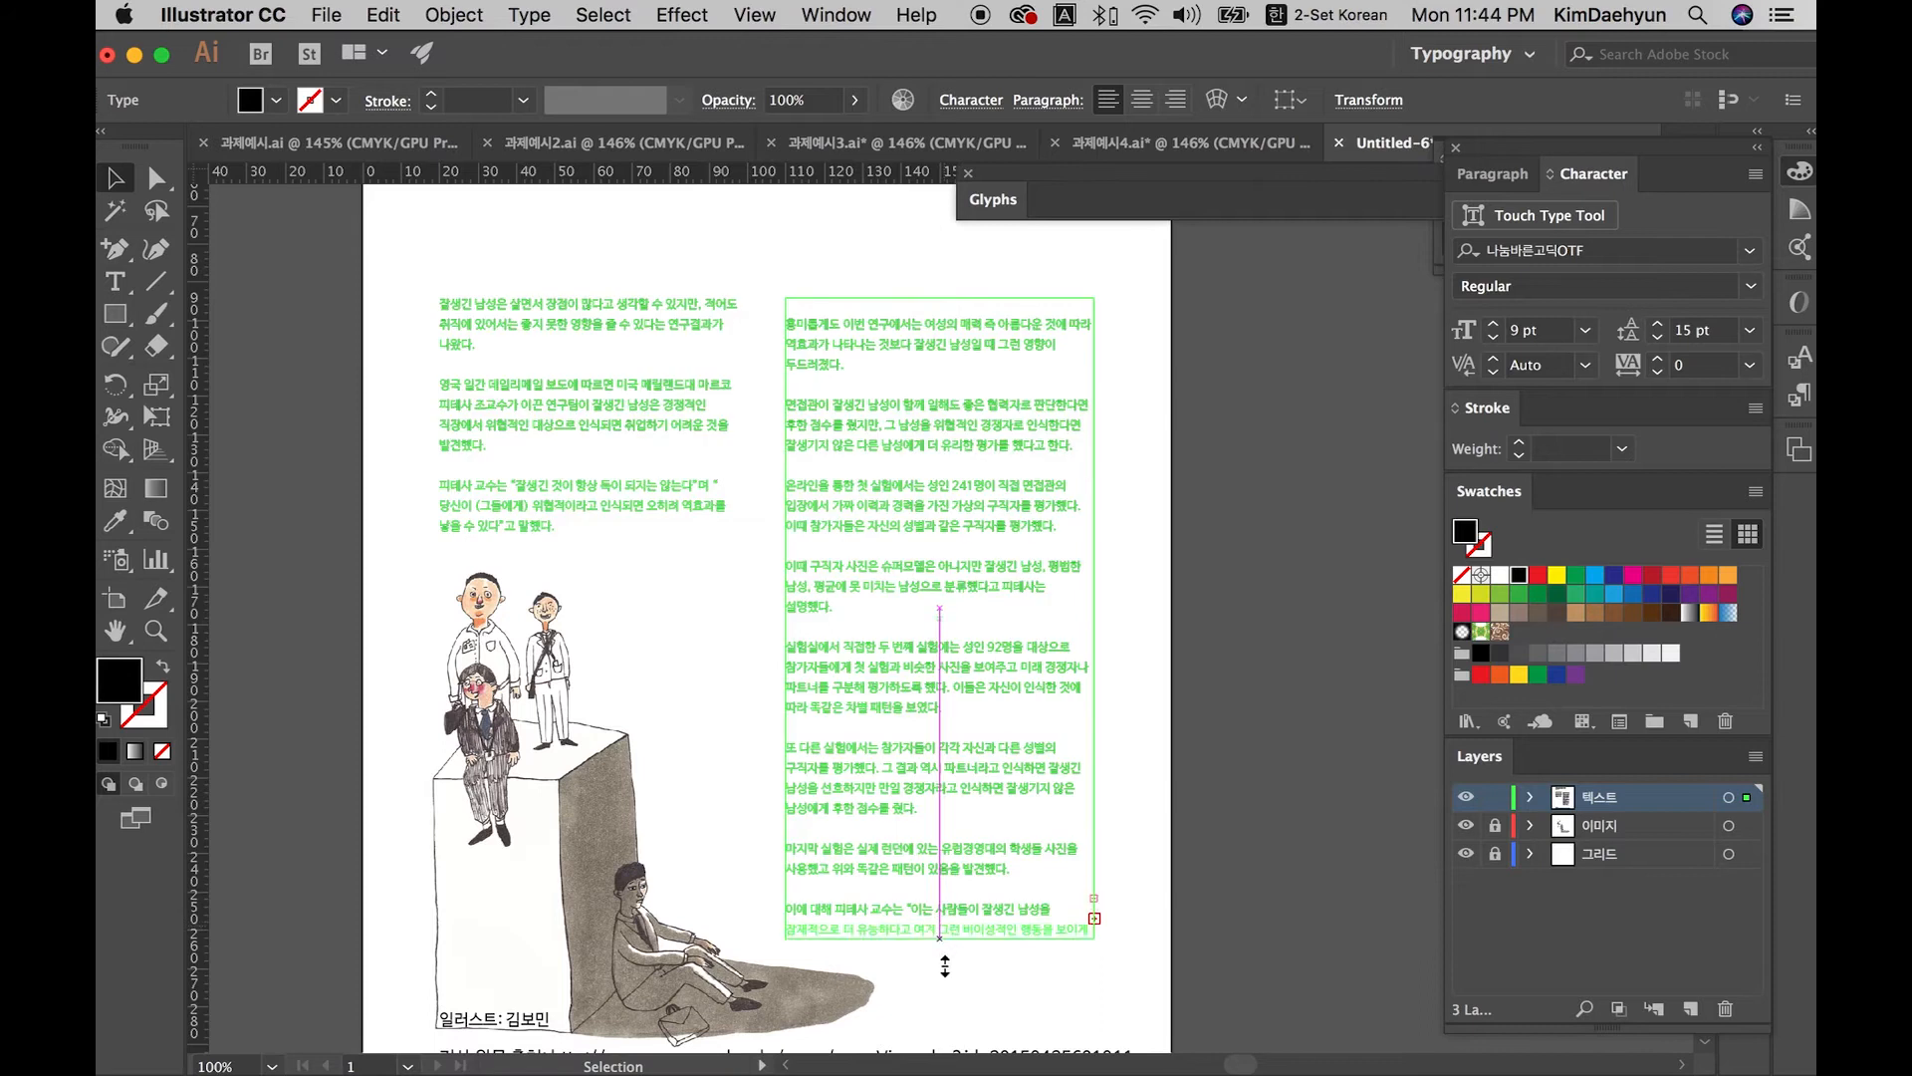
{"action": "left_click", "coordinate": [1165, 939]}
Step: Move both linked body columns up on the page, closer to the byline
{"action": "scroll", "coordinate": [1136, 956], "scroll_direction": "up", "scroll_amount": 3}
{"action": "scroll", "coordinate": [1135, 956], "scroll_direction": "left", "scroll_amount": 1}
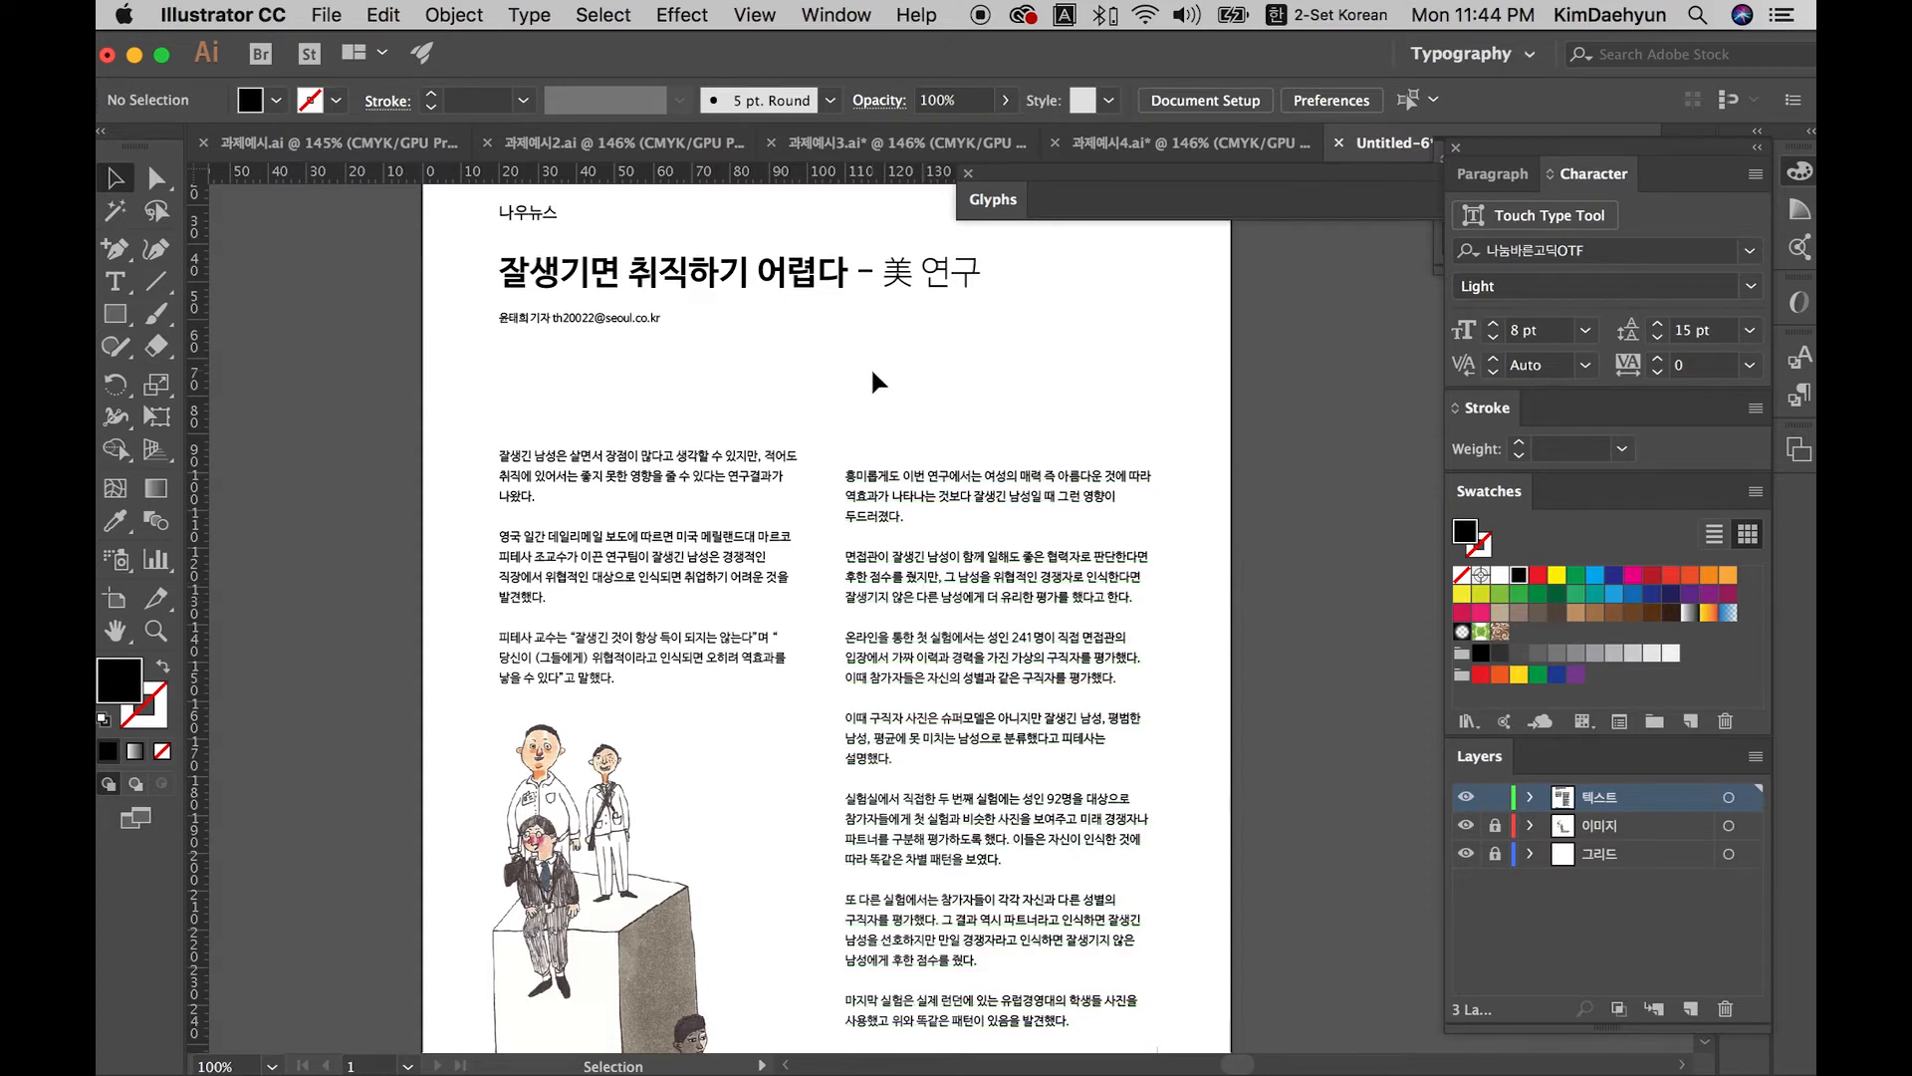
{"action": "left_click", "coordinate": [769, 457]}
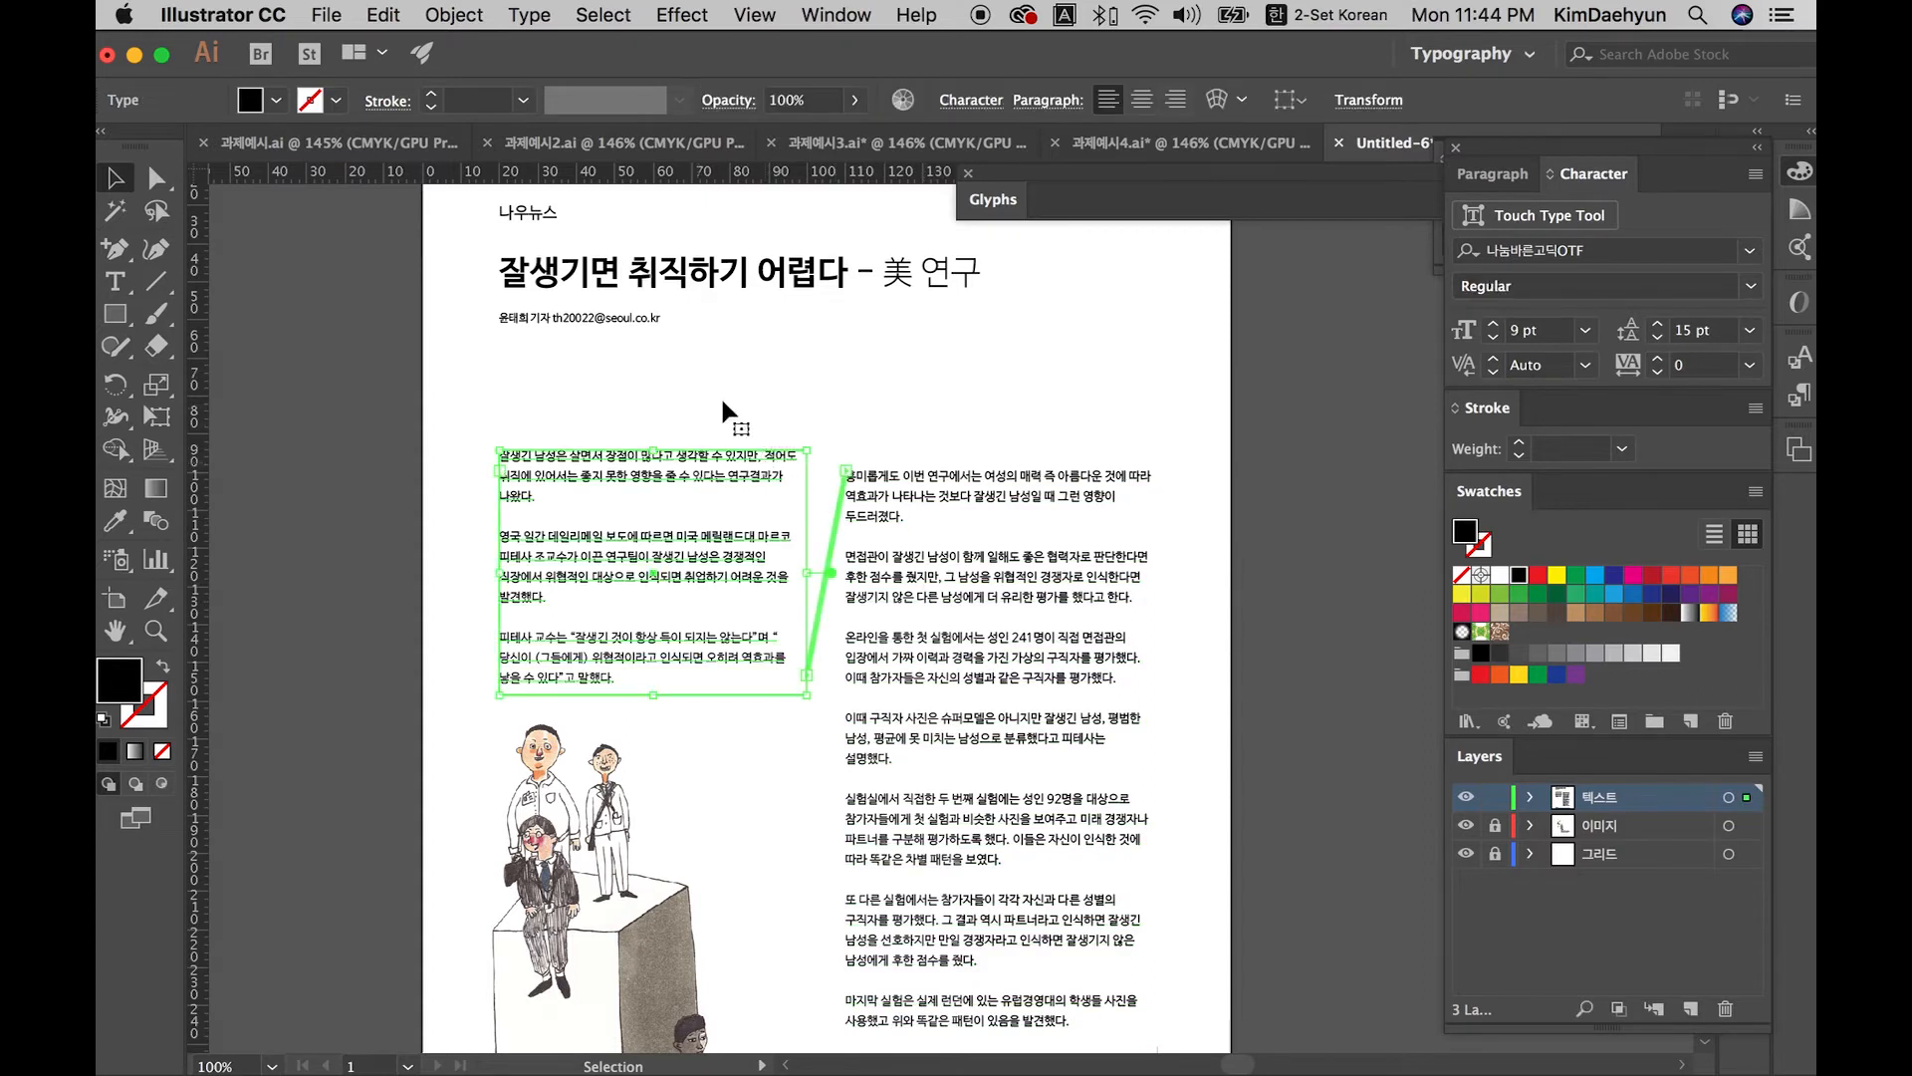
{"action": "left_click", "coordinate": [720, 397]}
{"action": "key", "text": "super+minus"}
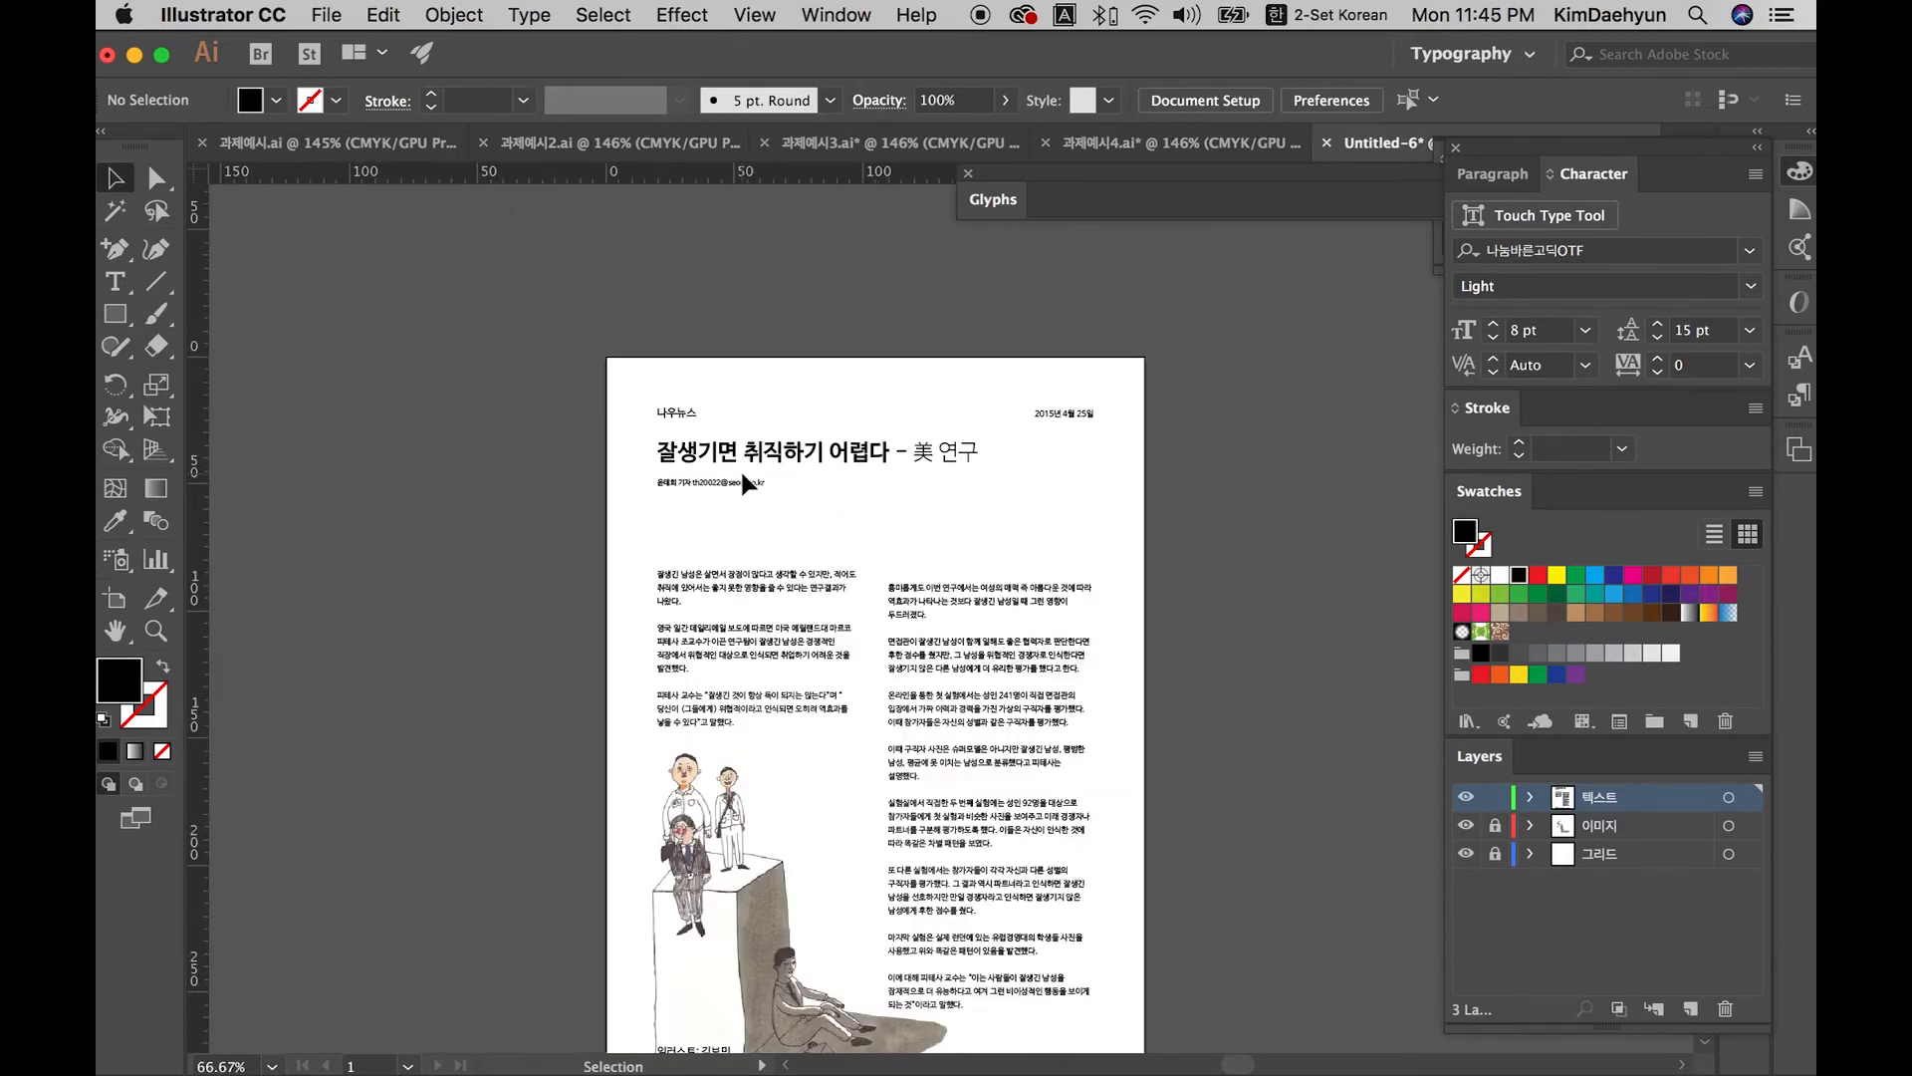
{"action": "scroll", "coordinate": [739, 468], "scroll_direction": "down", "scroll_amount": 3}
{"action": "scroll", "coordinate": [739, 468], "scroll_direction": "right", "scroll_amount": 1}
{"action": "left_click_drag", "start_coordinate": [722, 468], "coordinate": [723, 430]}
{"action": "left_click_drag", "start_coordinate": [949, 474], "coordinate": [948, 429]}
{"action": "left_click", "coordinate": [1166, 655]}
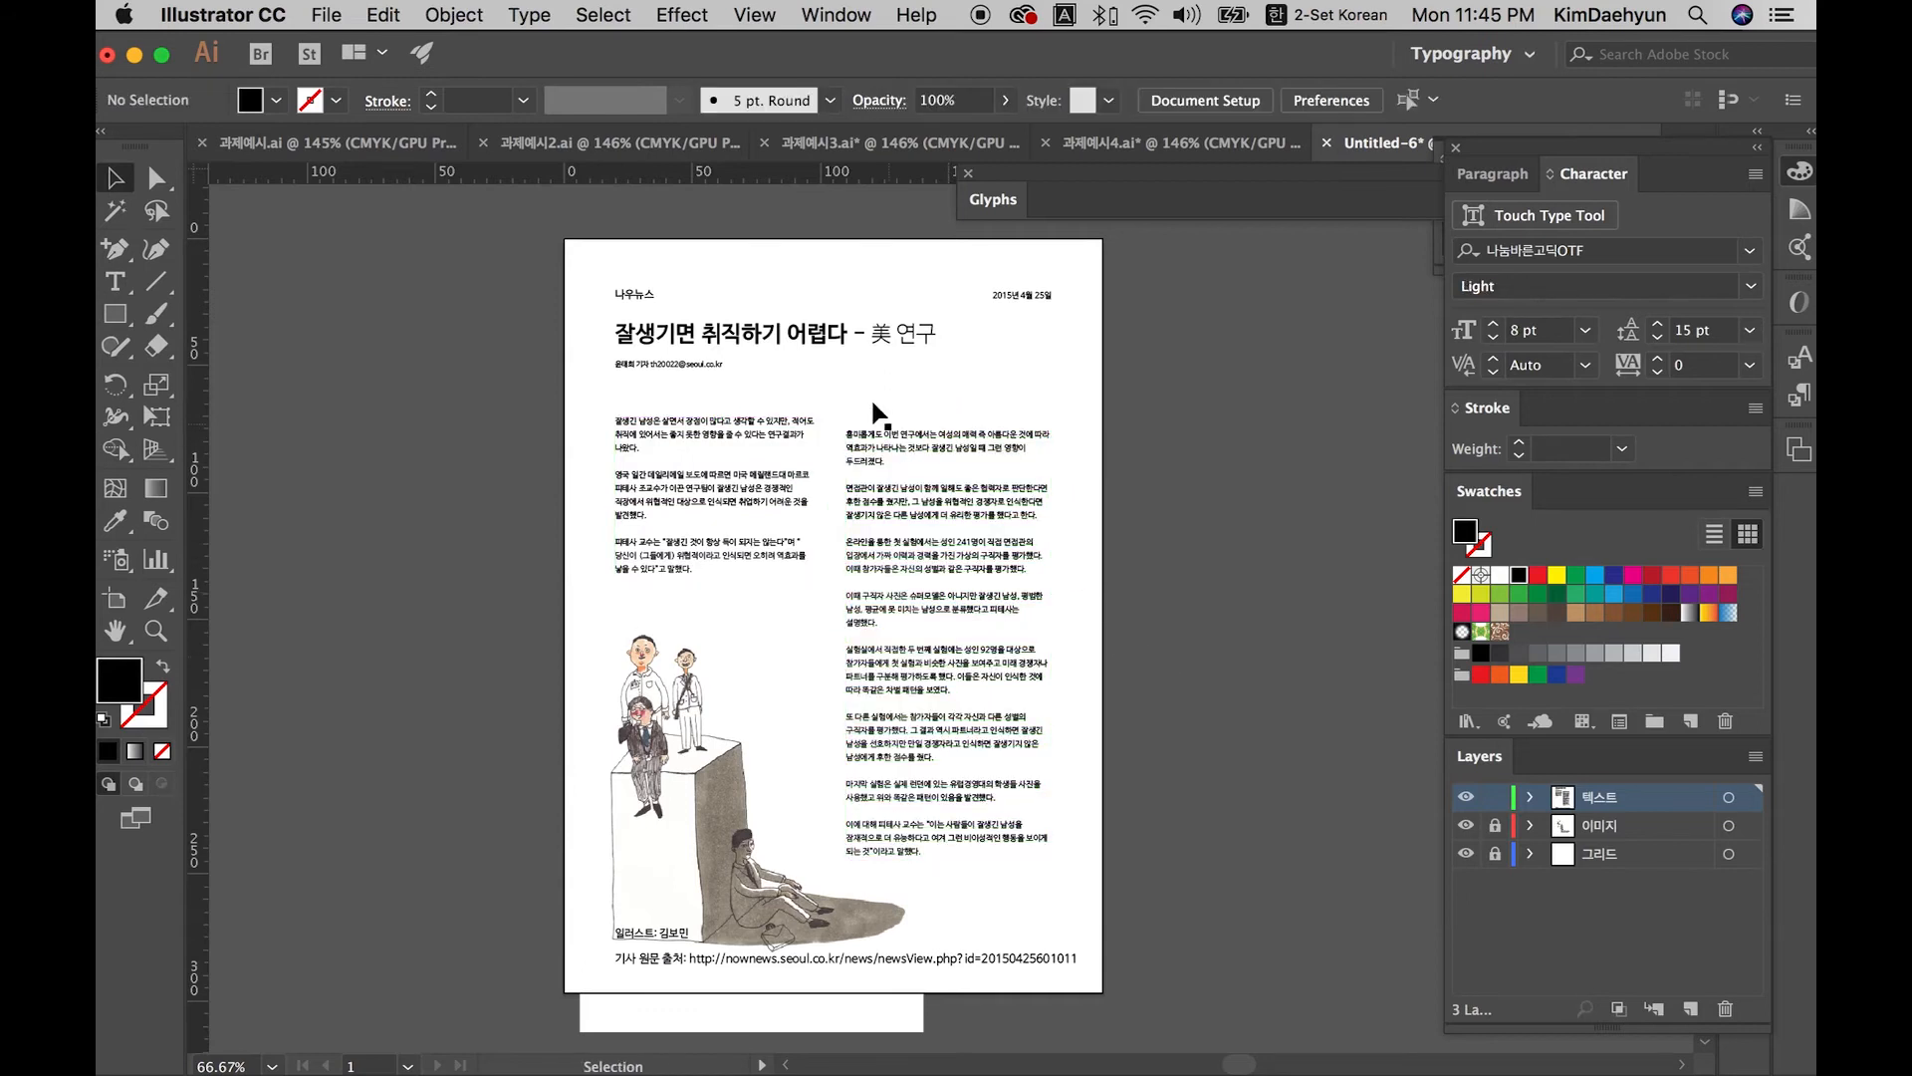
Step: Unlock the 이미지 layer and move the illustration up, closer to the end of the first column
{"action": "left_click_drag", "start_coordinate": [672, 343], "coordinate": [671, 343]}
{"action": "left_click", "coordinate": [683, 392], "text": "super"}
{"action": "key", "text": "super+z"}
{"action": "left_click", "coordinate": [713, 817]}
{"action": "left_click_drag", "start_coordinate": [683, 828], "coordinate": [697, 797]}
Step: Set the illustration credit's font size to 6 pt and move it up directly beneath the illustration
{"action": "left_click", "coordinate": [657, 933]}
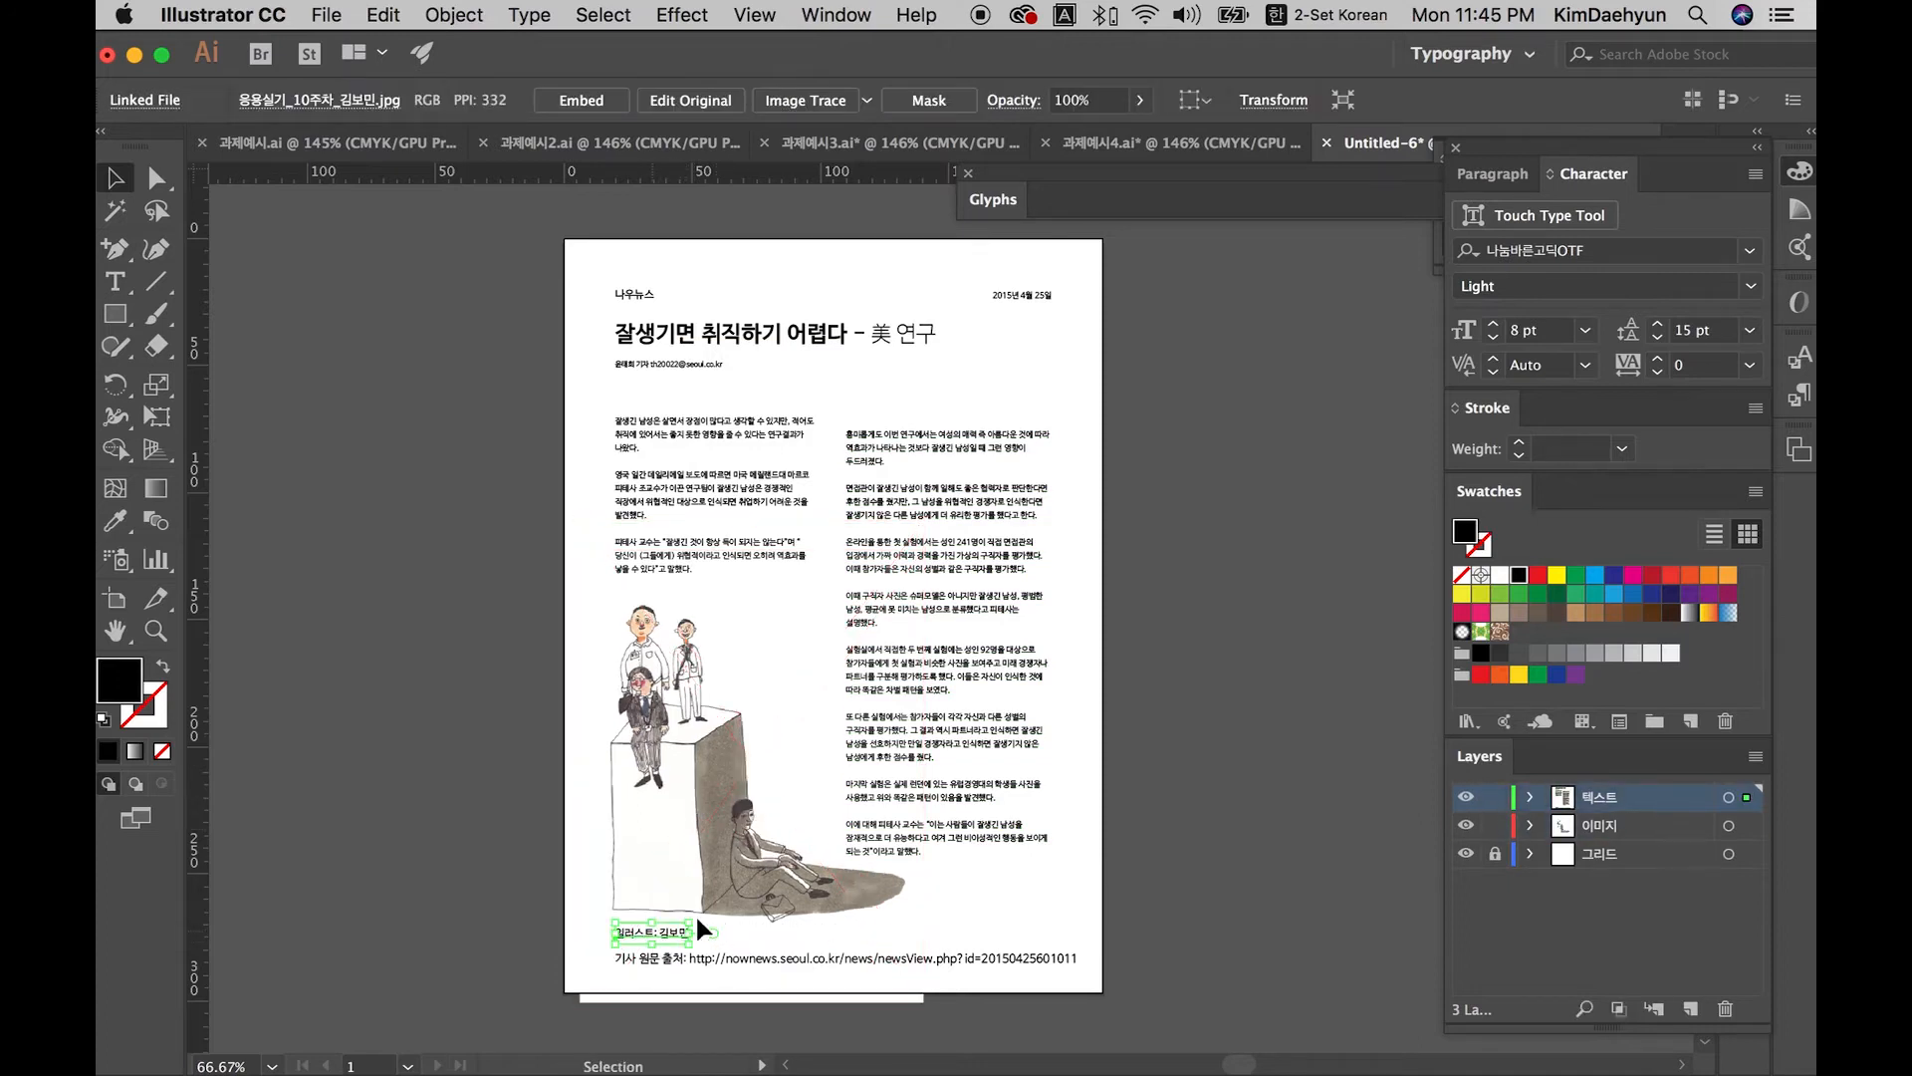
{"action": "left_click", "coordinate": [1463, 329]}
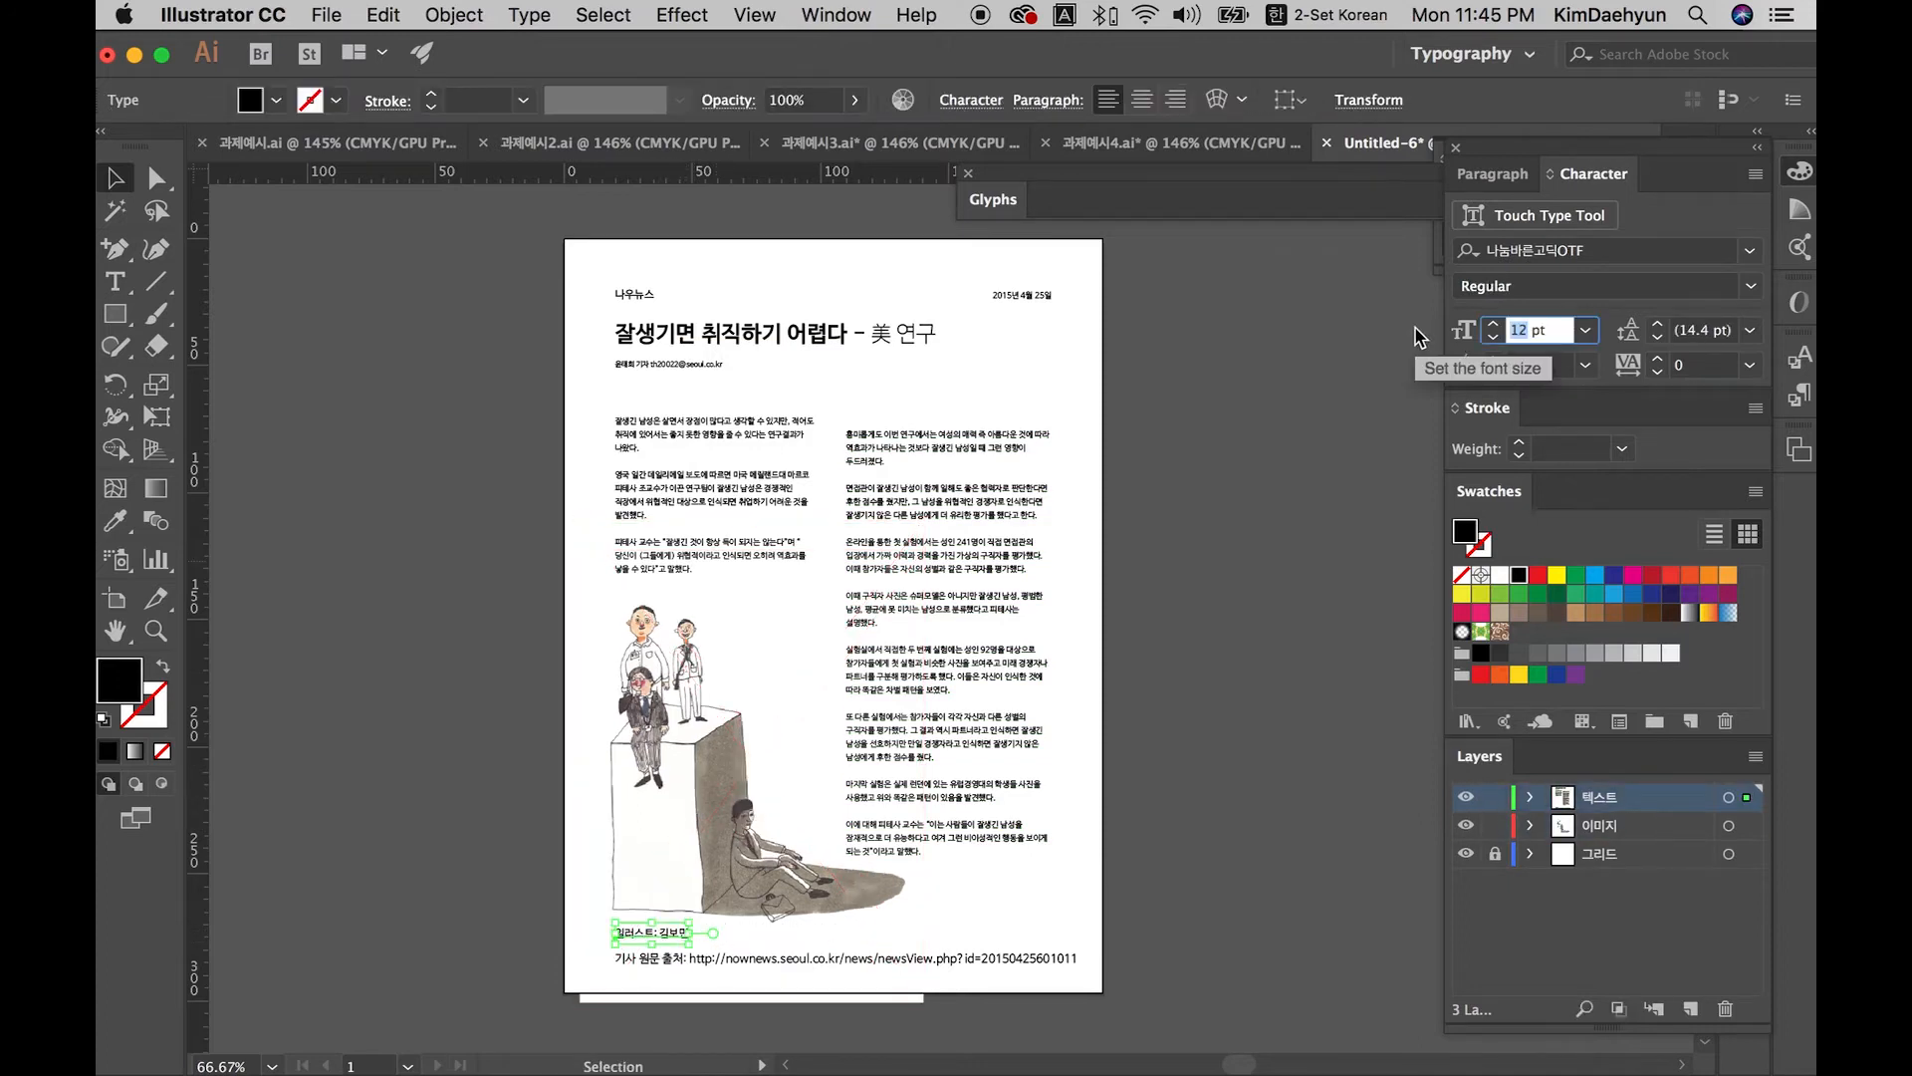
{"action": "type", "text": "6"}
{"action": "key", "text": "Return"}
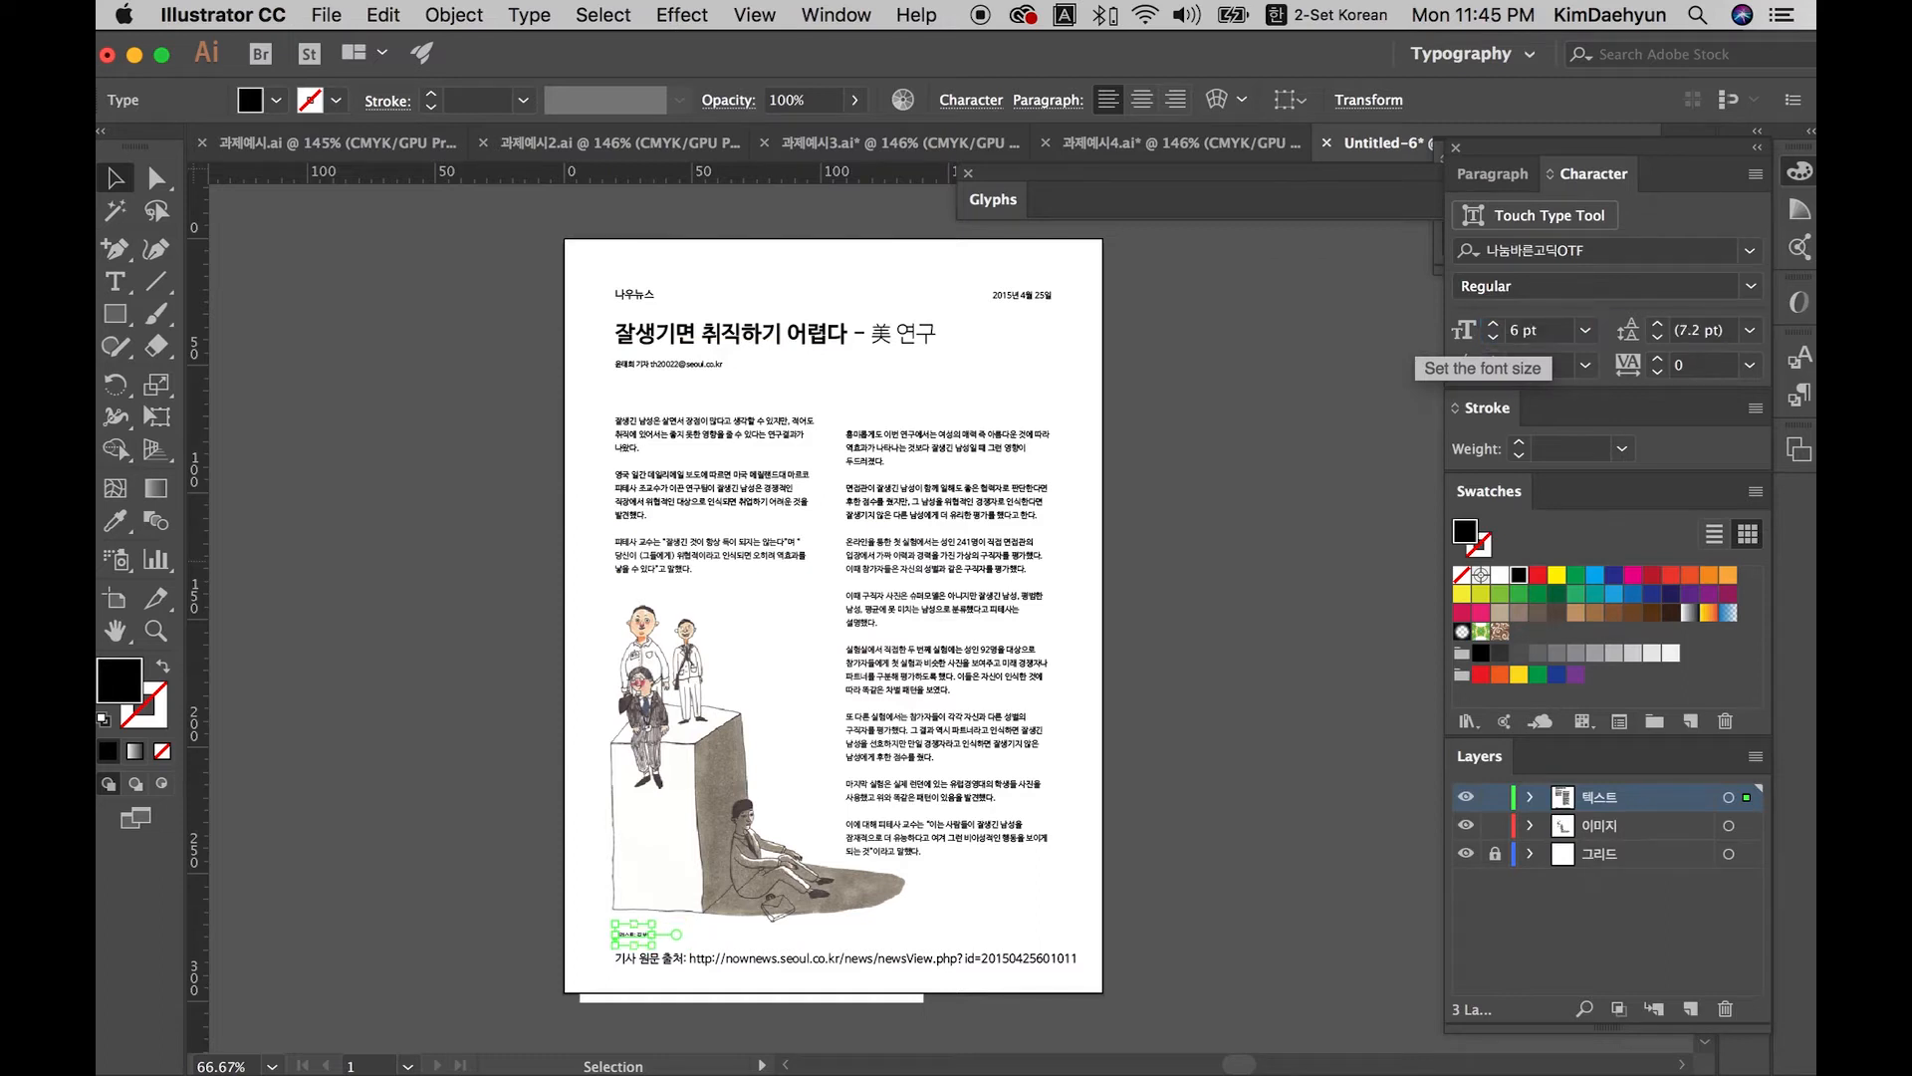
{"action": "left_click", "coordinate": [1162, 730]}
{"action": "left_click_drag", "start_coordinate": [629, 943], "coordinate": [631, 926]}
{"action": "left_click", "coordinate": [1050, 932]}
Step: Show the guides and check how the columns, illustration and captions sit against them
{"action": "key", "text": "super+semicolon"}
{"action": "key", "text": "super+1"}
{"action": "scroll", "coordinate": [971, 896], "scroll_direction": "down", "scroll_amount": 3}
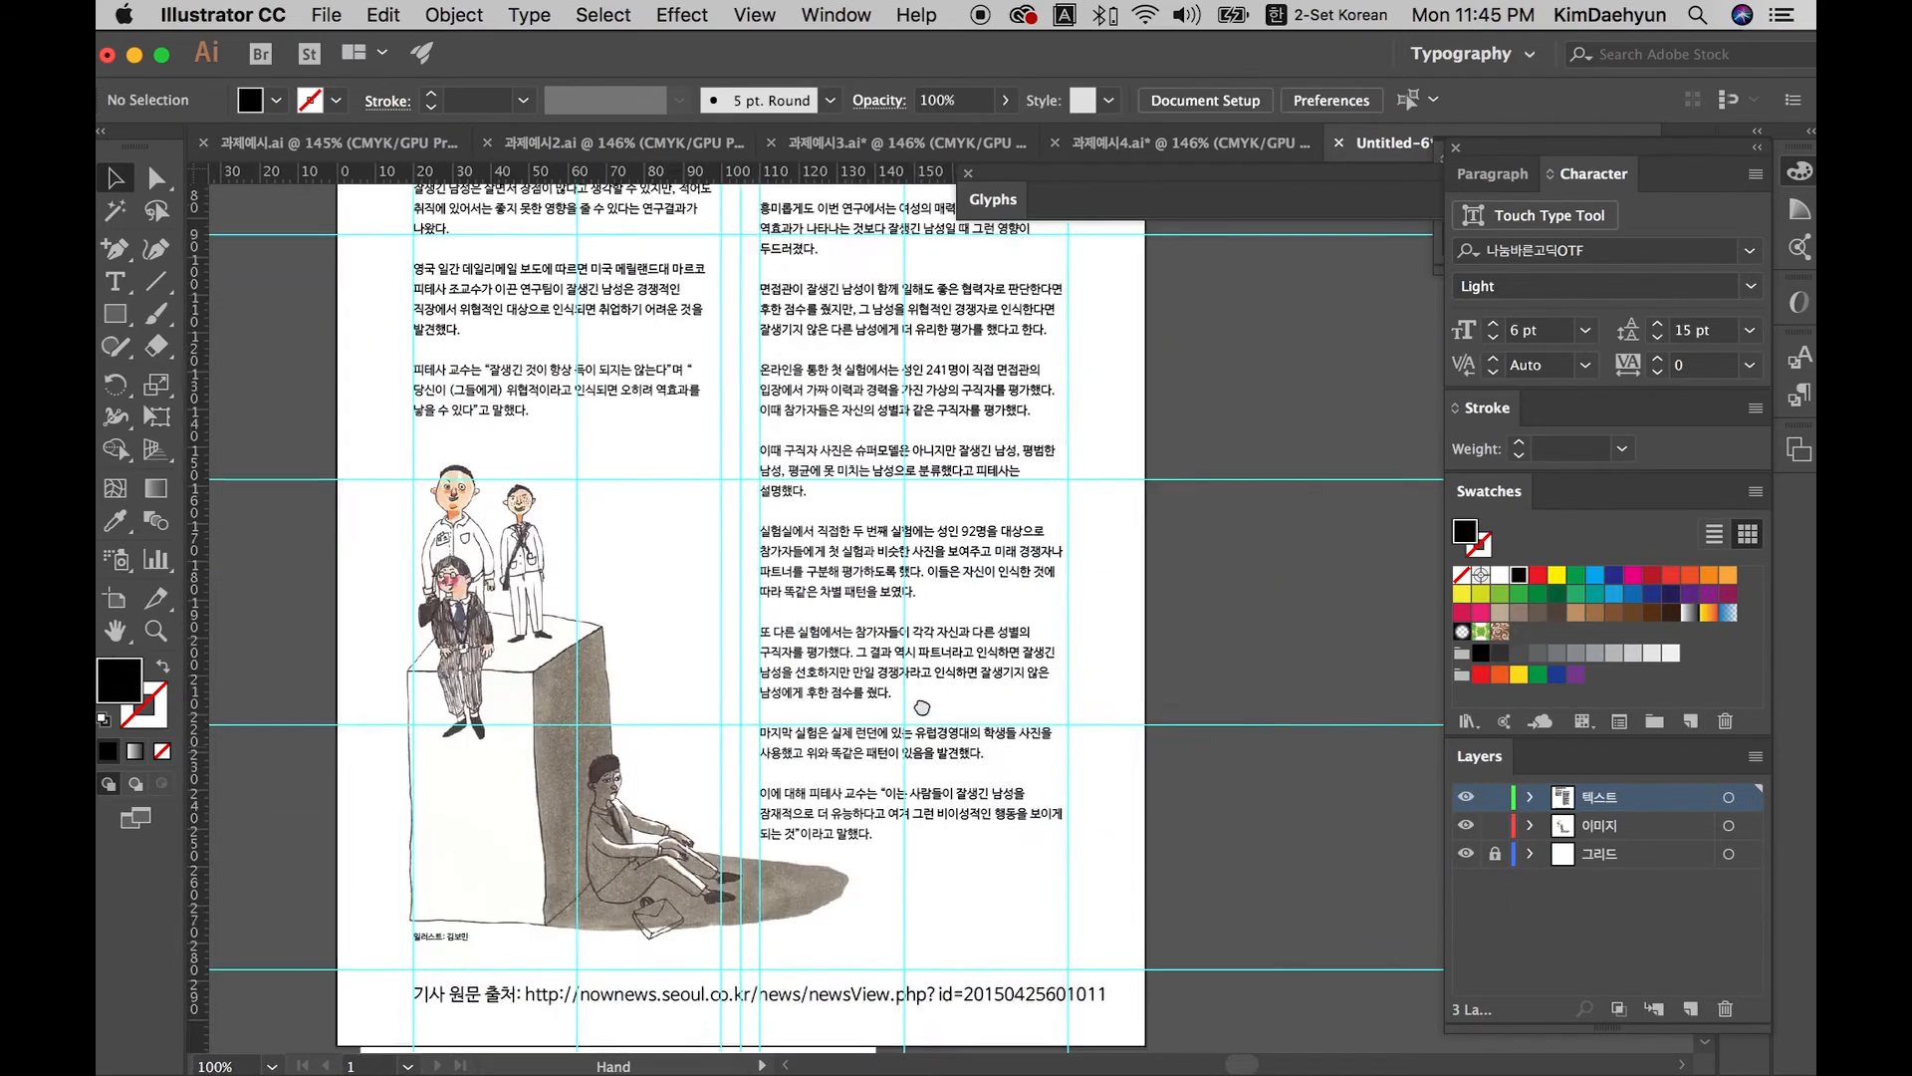
{"action": "left_click_drag", "start_coordinate": [851, 961], "coordinate": [851, 944]}
{"action": "key", "text": "space"}
{"action": "left_click_drag", "start_coordinate": [1245, 402], "coordinate": [1274, 625]}
{"action": "left_click", "coordinate": [730, 239]}
{"action": "left_click", "coordinate": [671, 365]}
{"action": "left_click", "coordinate": [882, 386]}
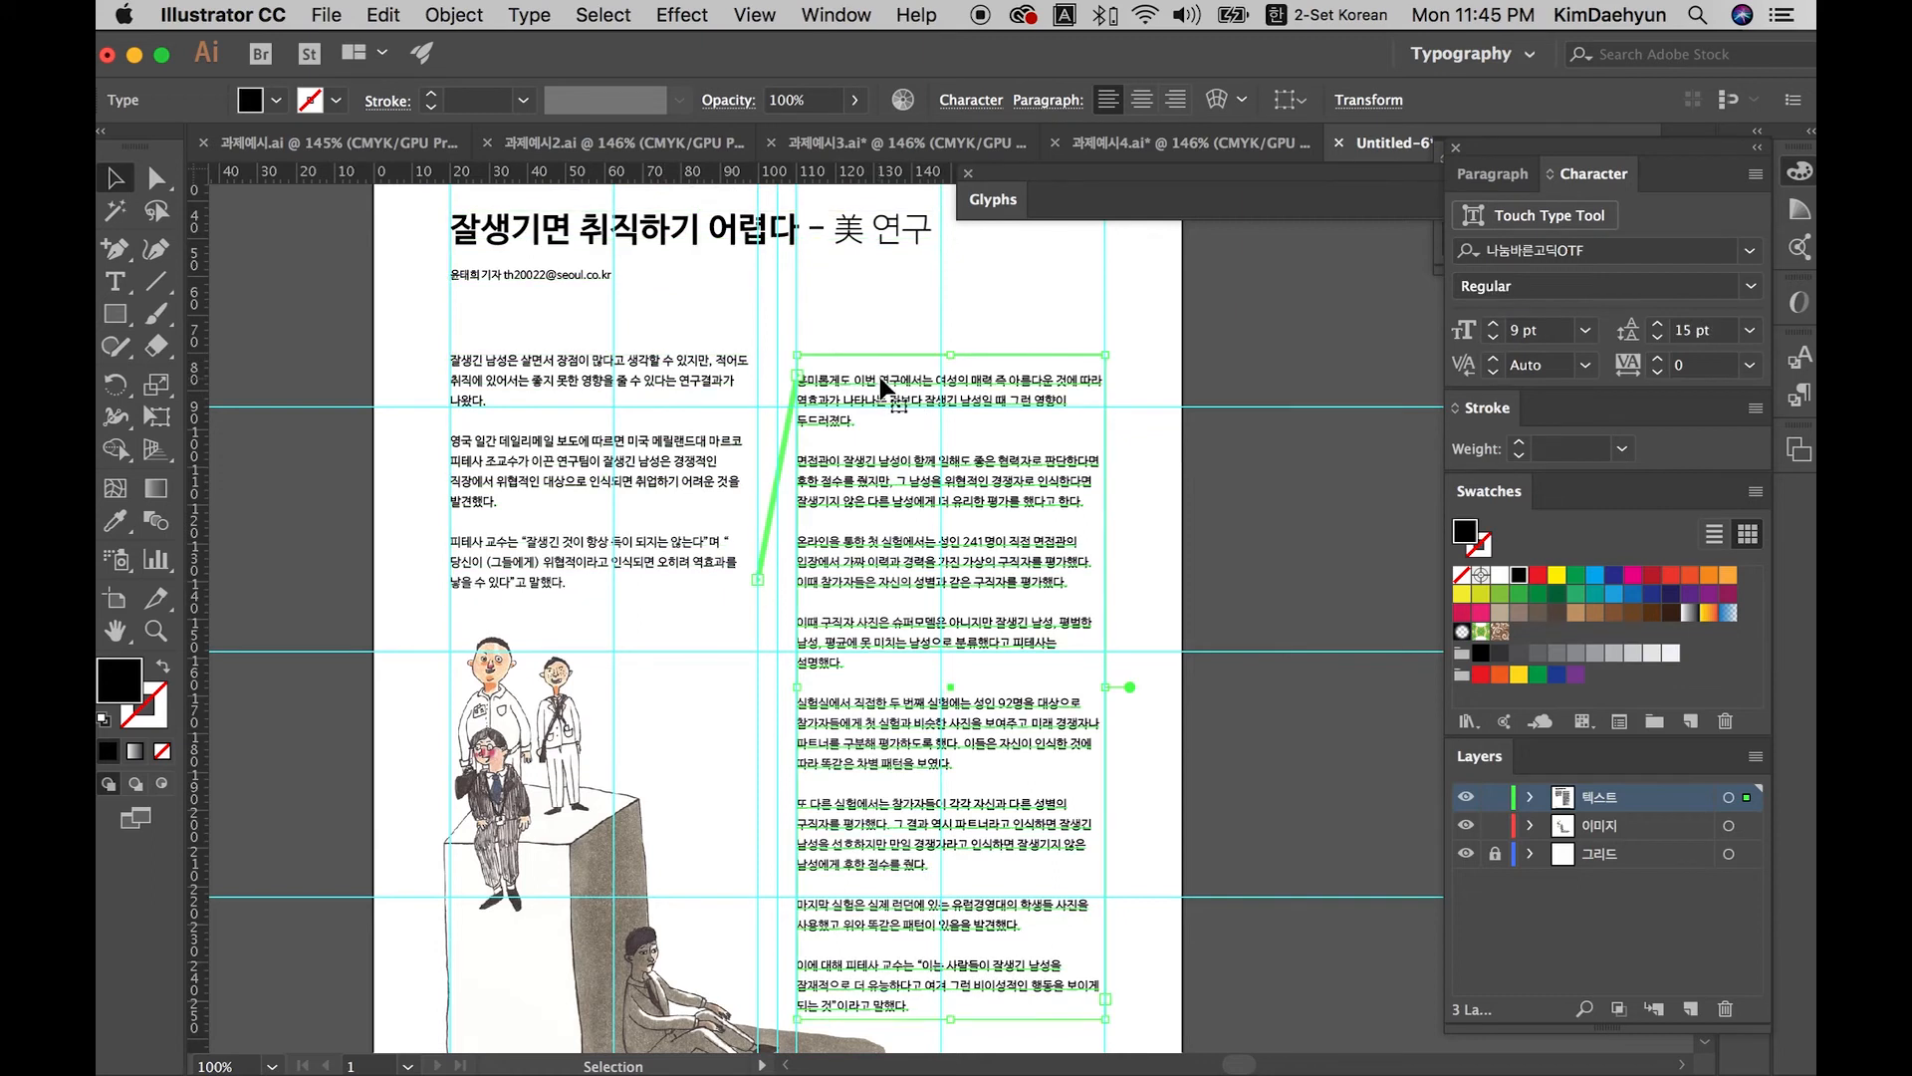
Step: Reduce the article source line's font size to 6 pt and move the line up onto the lowest horizontal guide
{"action": "scroll", "coordinate": [800, 488], "scroll_direction": "down", "scroll_amount": 5}
{"action": "left_click", "coordinate": [774, 791]}
{"action": "left_click", "coordinate": [1493, 338]}
{"action": "left_click", "coordinate": [1492, 338]}
{"action": "left_click", "coordinate": [1493, 337]}
{"action": "left_click", "coordinate": [1493, 337]}
{"action": "left_click", "coordinate": [1493, 338]}
{"action": "left_click", "coordinate": [1493, 338]}
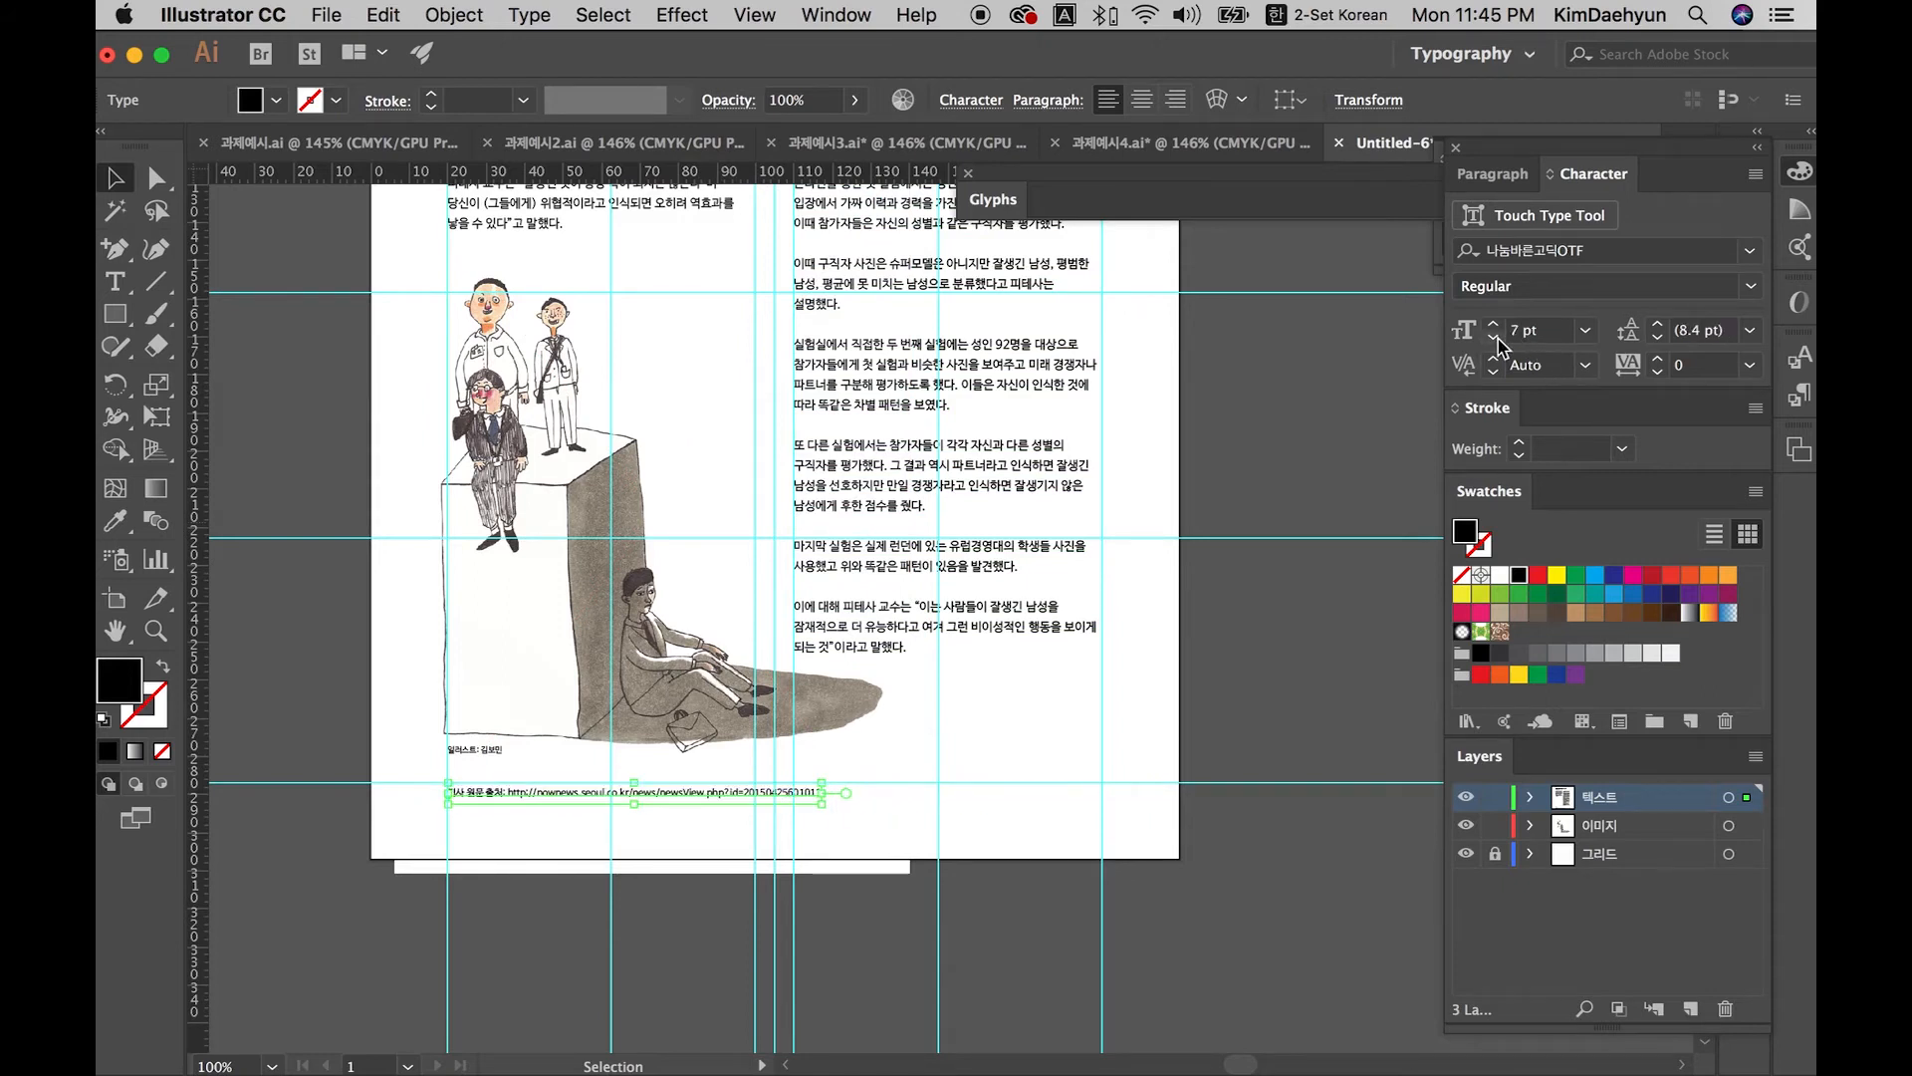
{"action": "left_click", "coordinate": [1494, 338]}
{"action": "left_click", "coordinate": [663, 815]}
{"action": "left_click_drag", "start_coordinate": [657, 785], "coordinate": [658, 773]}
Step: Move the illustration and its credit line slightly up, away from the source line
{"action": "left_click_drag", "start_coordinate": [992, 891], "coordinate": [1039, 1034]}
{"action": "left_click_drag", "start_coordinate": [684, 839], "coordinate": [687, 821]}
{"action": "left_click_drag", "start_coordinate": [516, 889], "coordinate": [518, 870]}
{"action": "left_click", "coordinate": [1217, 930]}
Step: Select both body columns and nudge them up together, nearer to the byline
{"action": "left_click_drag", "start_coordinate": [1068, 770], "coordinate": [1021, 980]}
{"action": "left_click", "coordinate": [834, 589]}
{"action": "left_click", "coordinate": [667, 453]}
{"action": "key", "text": "Up"}
{"action": "key", "text": "Up"}
{"action": "key", "text": "Up"}
{"action": "key", "text": "Up"}
{"action": "key", "text": "Up"}
{"action": "key", "text": "Up"}
{"action": "key", "text": "Up"}
{"action": "key", "text": "super+minus"}
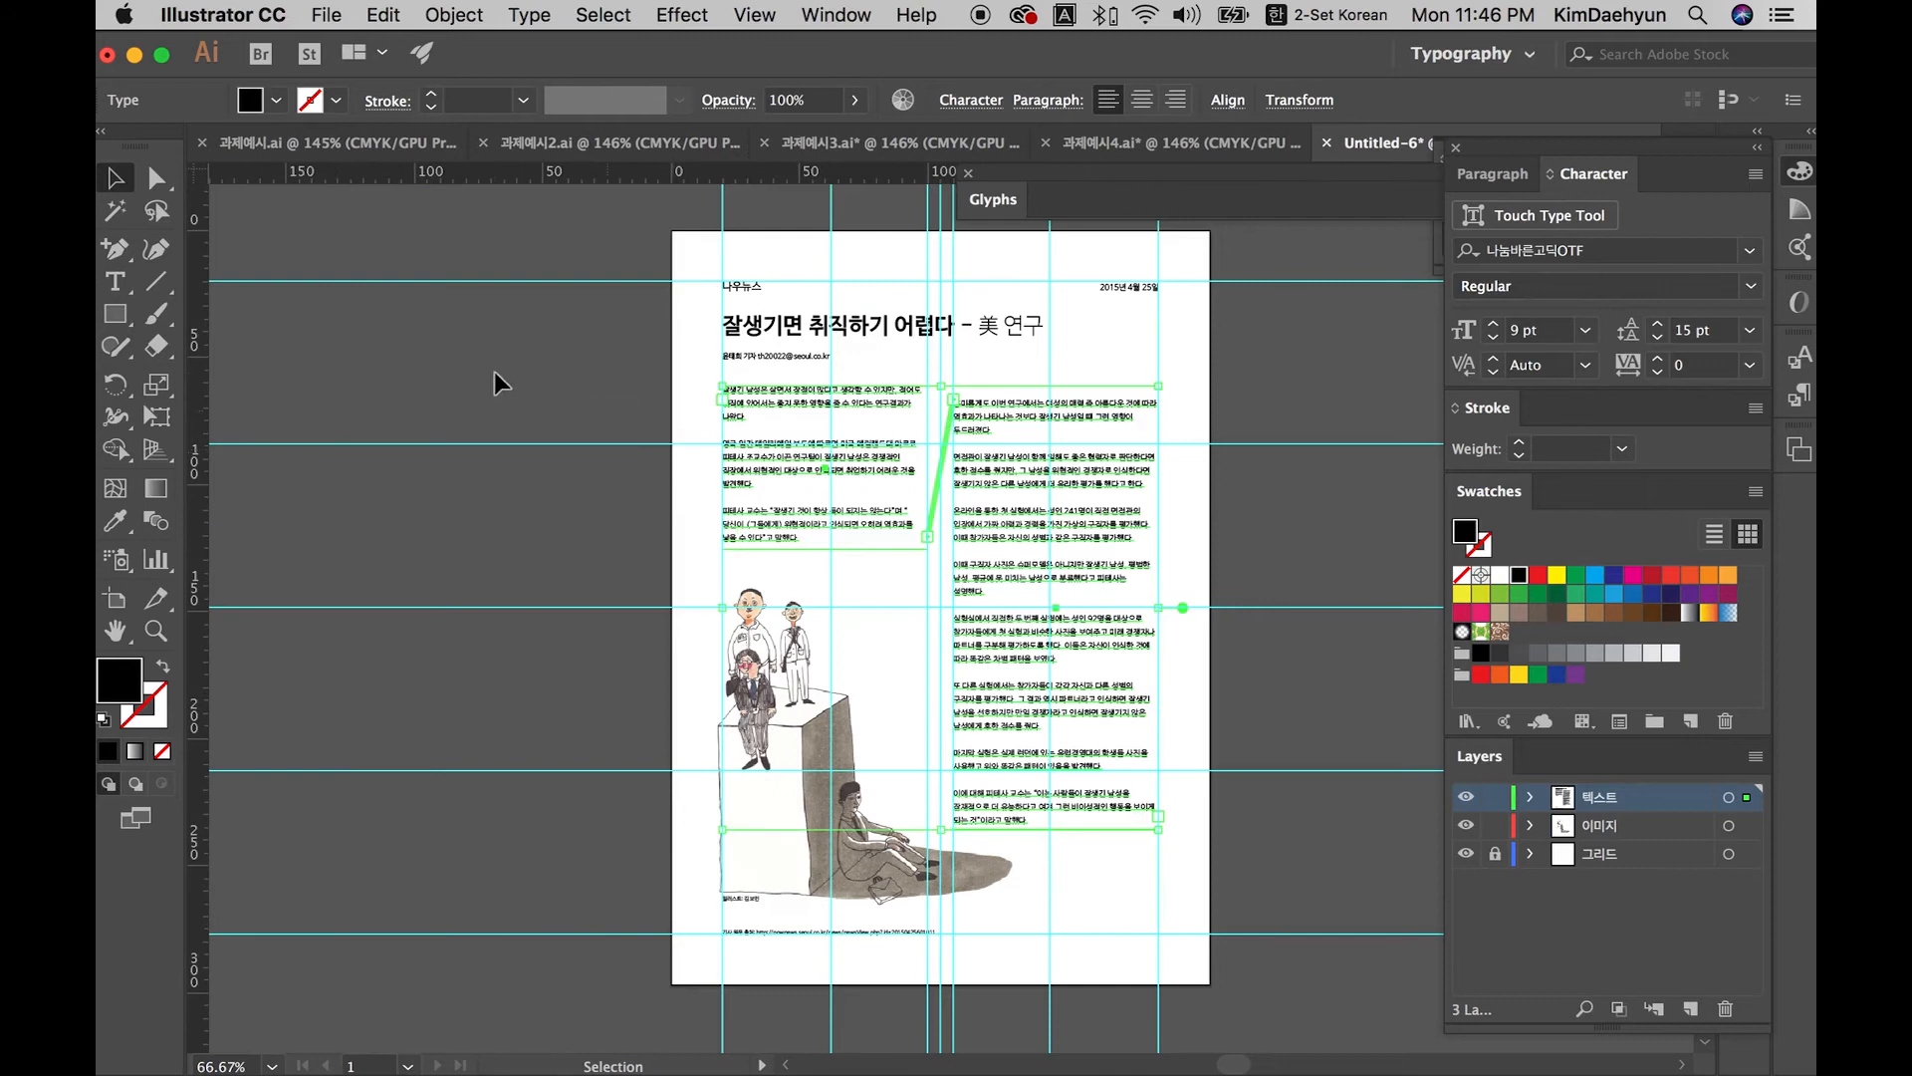
{"action": "left_click", "coordinate": [494, 372]}
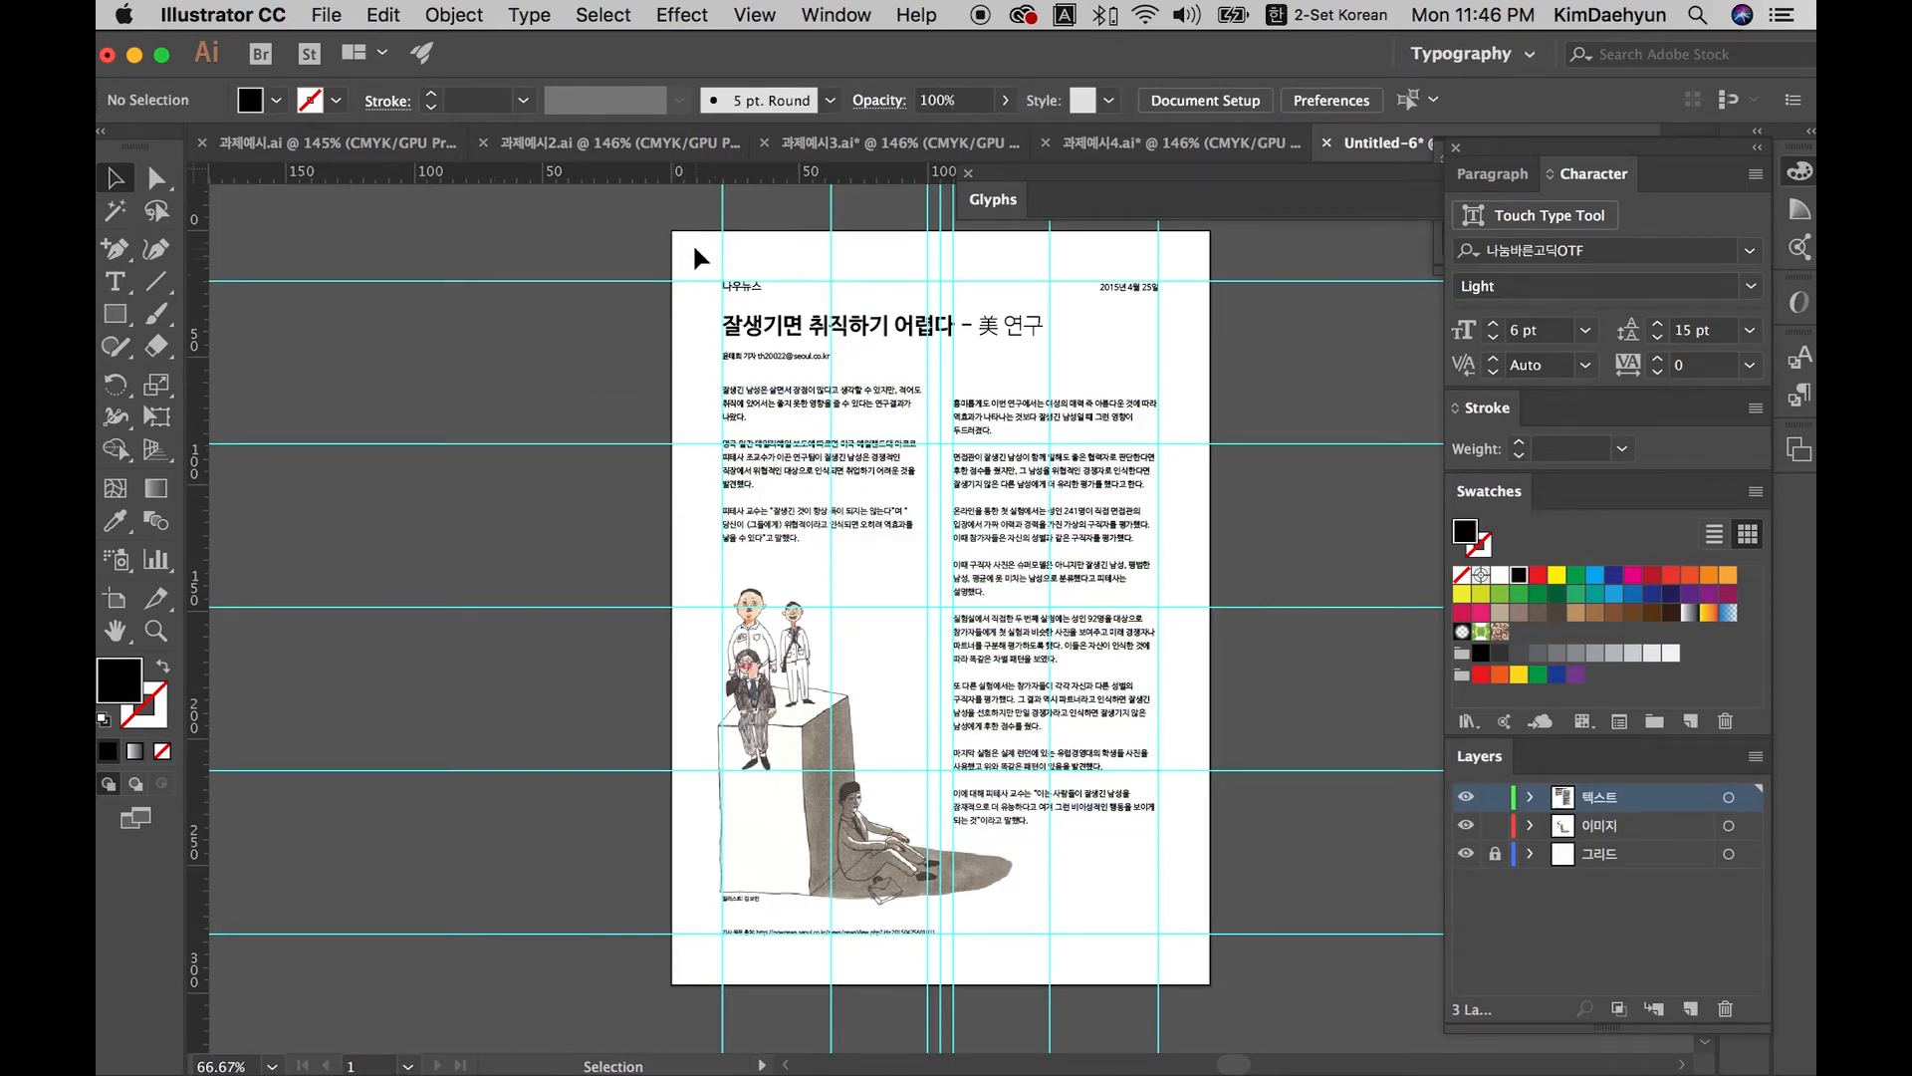
{"action": "left_click_drag", "start_coordinate": [1155, 934], "coordinate": [733, 271]}
{"action": "left_click", "coordinate": [1186, 271]}
{"action": "left_click", "coordinate": [1200, 345]}
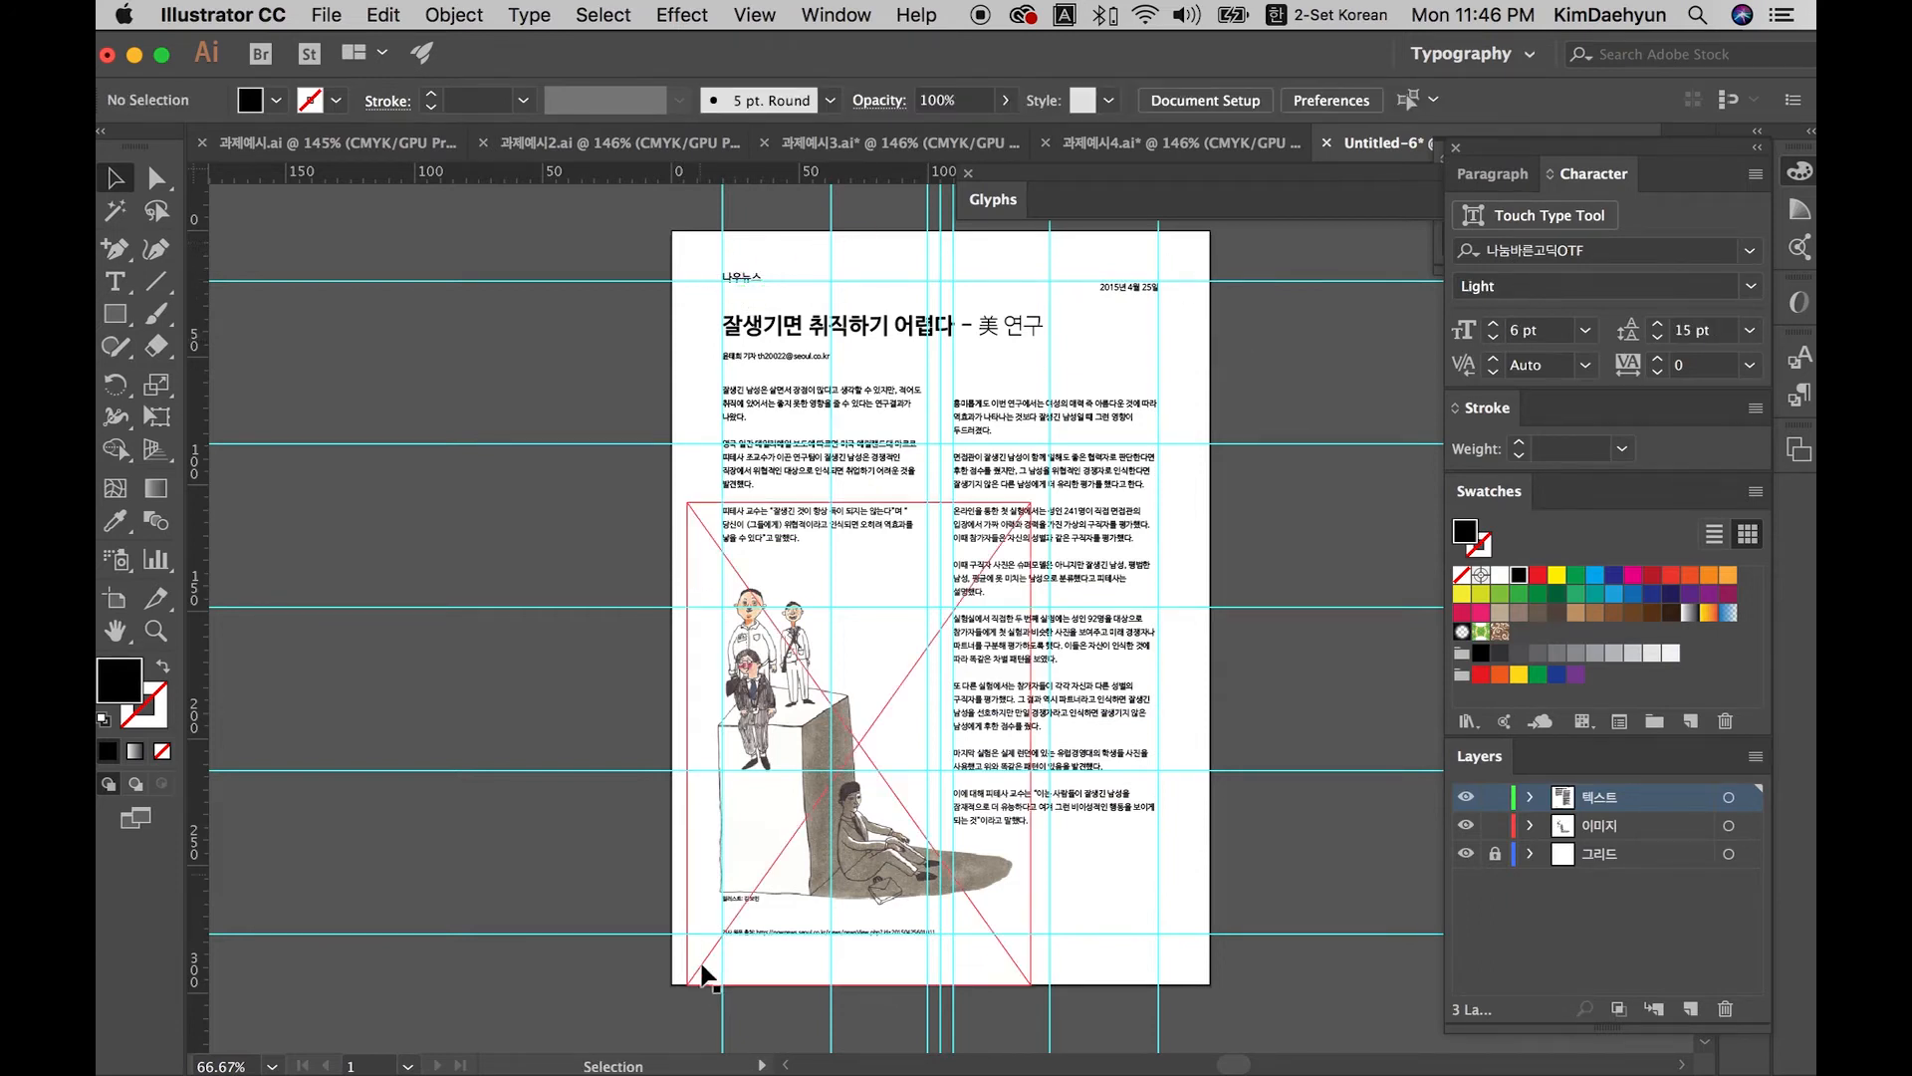
{"action": "key", "text": "super+z"}
{"action": "left_click", "coordinate": [684, 979]}
Step: Examine the article's two body columns and illustration against the guides, close up and as a whole page
{"action": "key", "text": "super+1"}
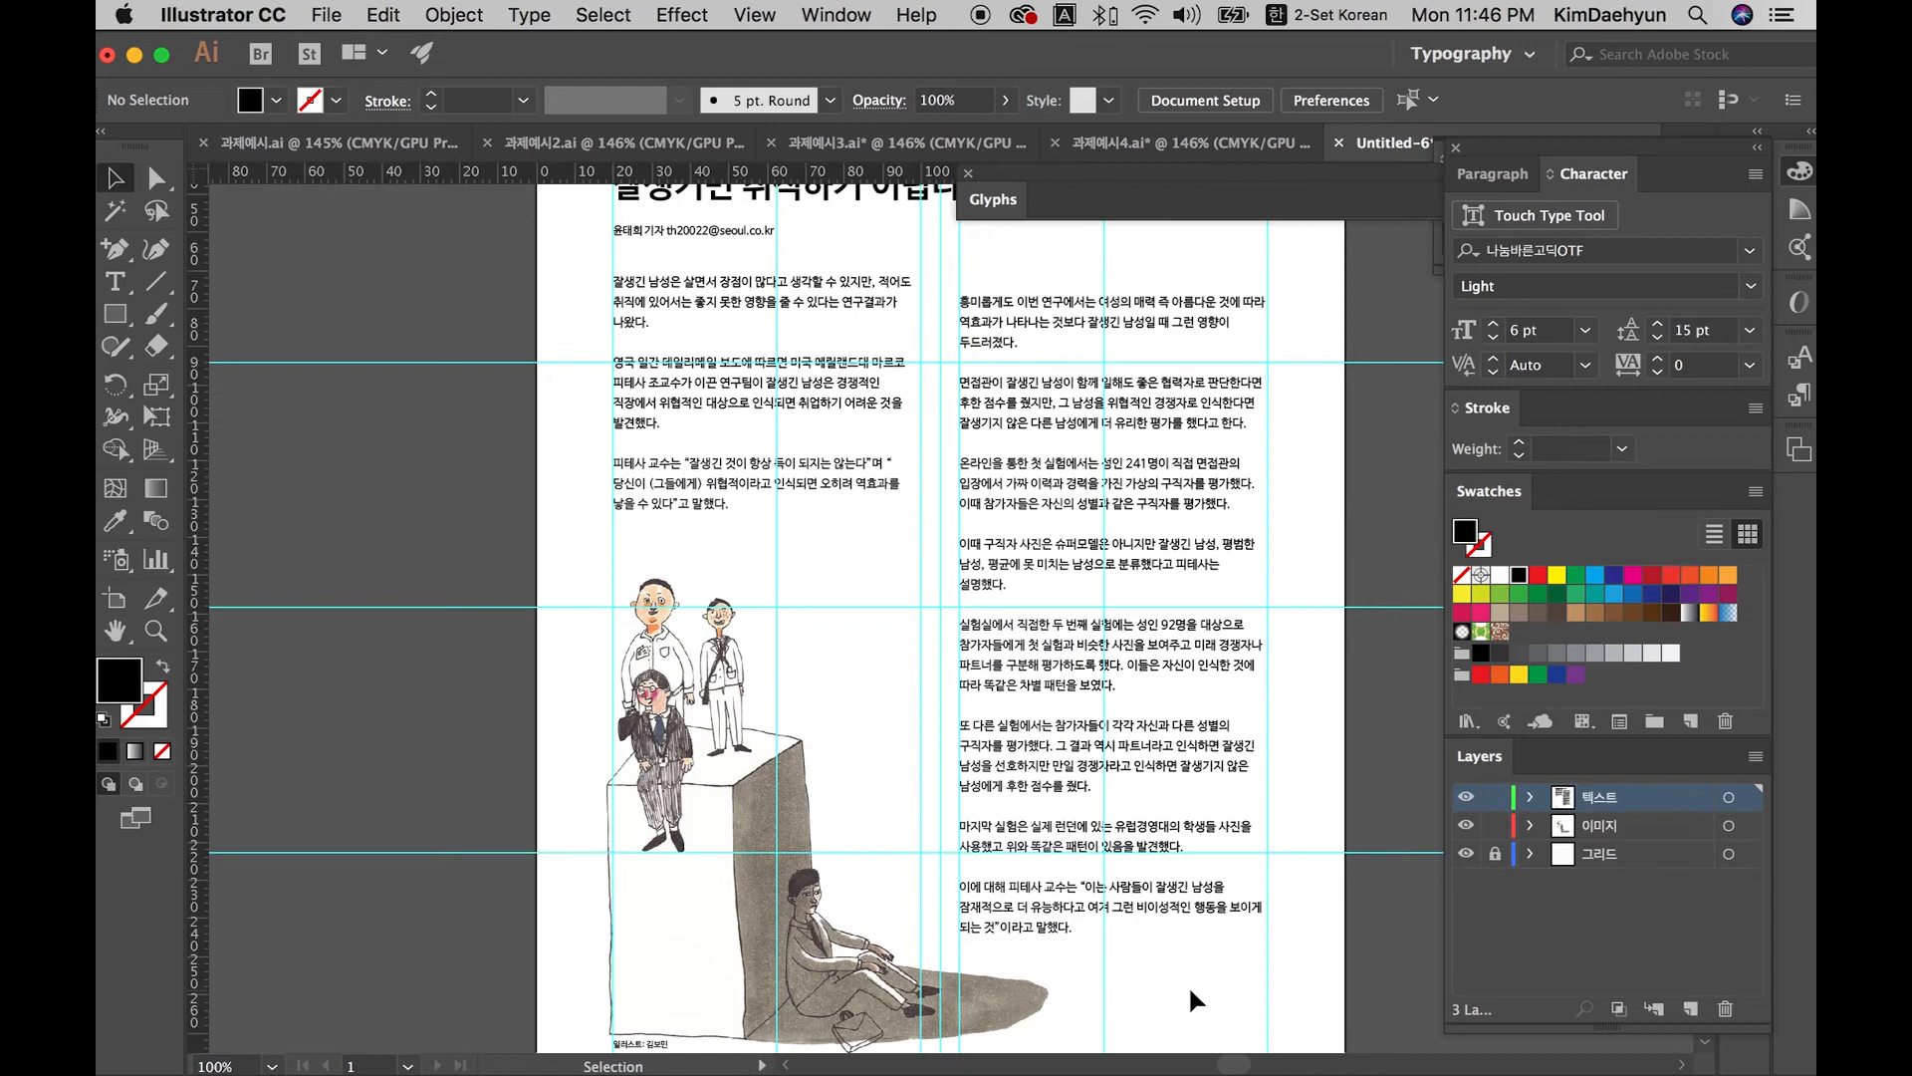
{"action": "scroll", "coordinate": [1187, 984], "scroll_direction": "up", "scroll_amount": 3}
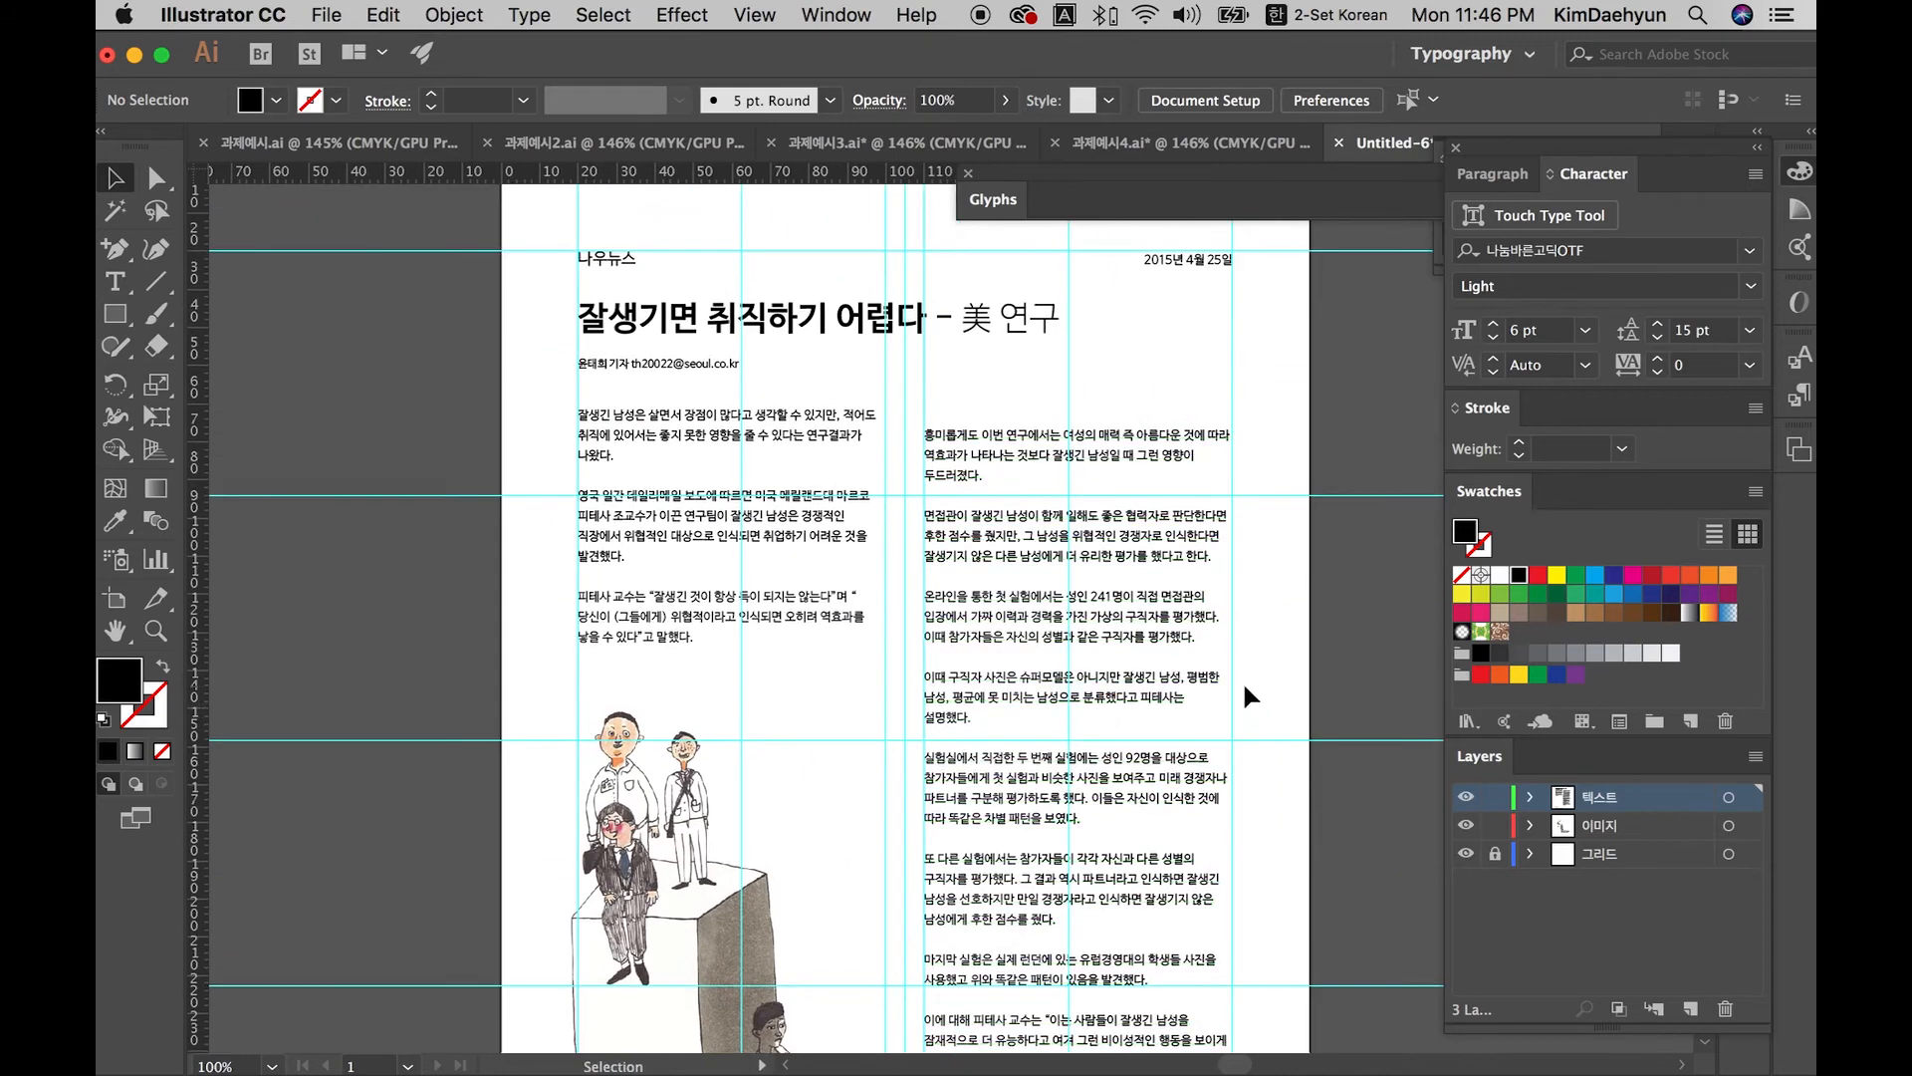
{"action": "scroll", "coordinate": [1226, 641], "scroll_direction": "down", "scroll_amount": 1}
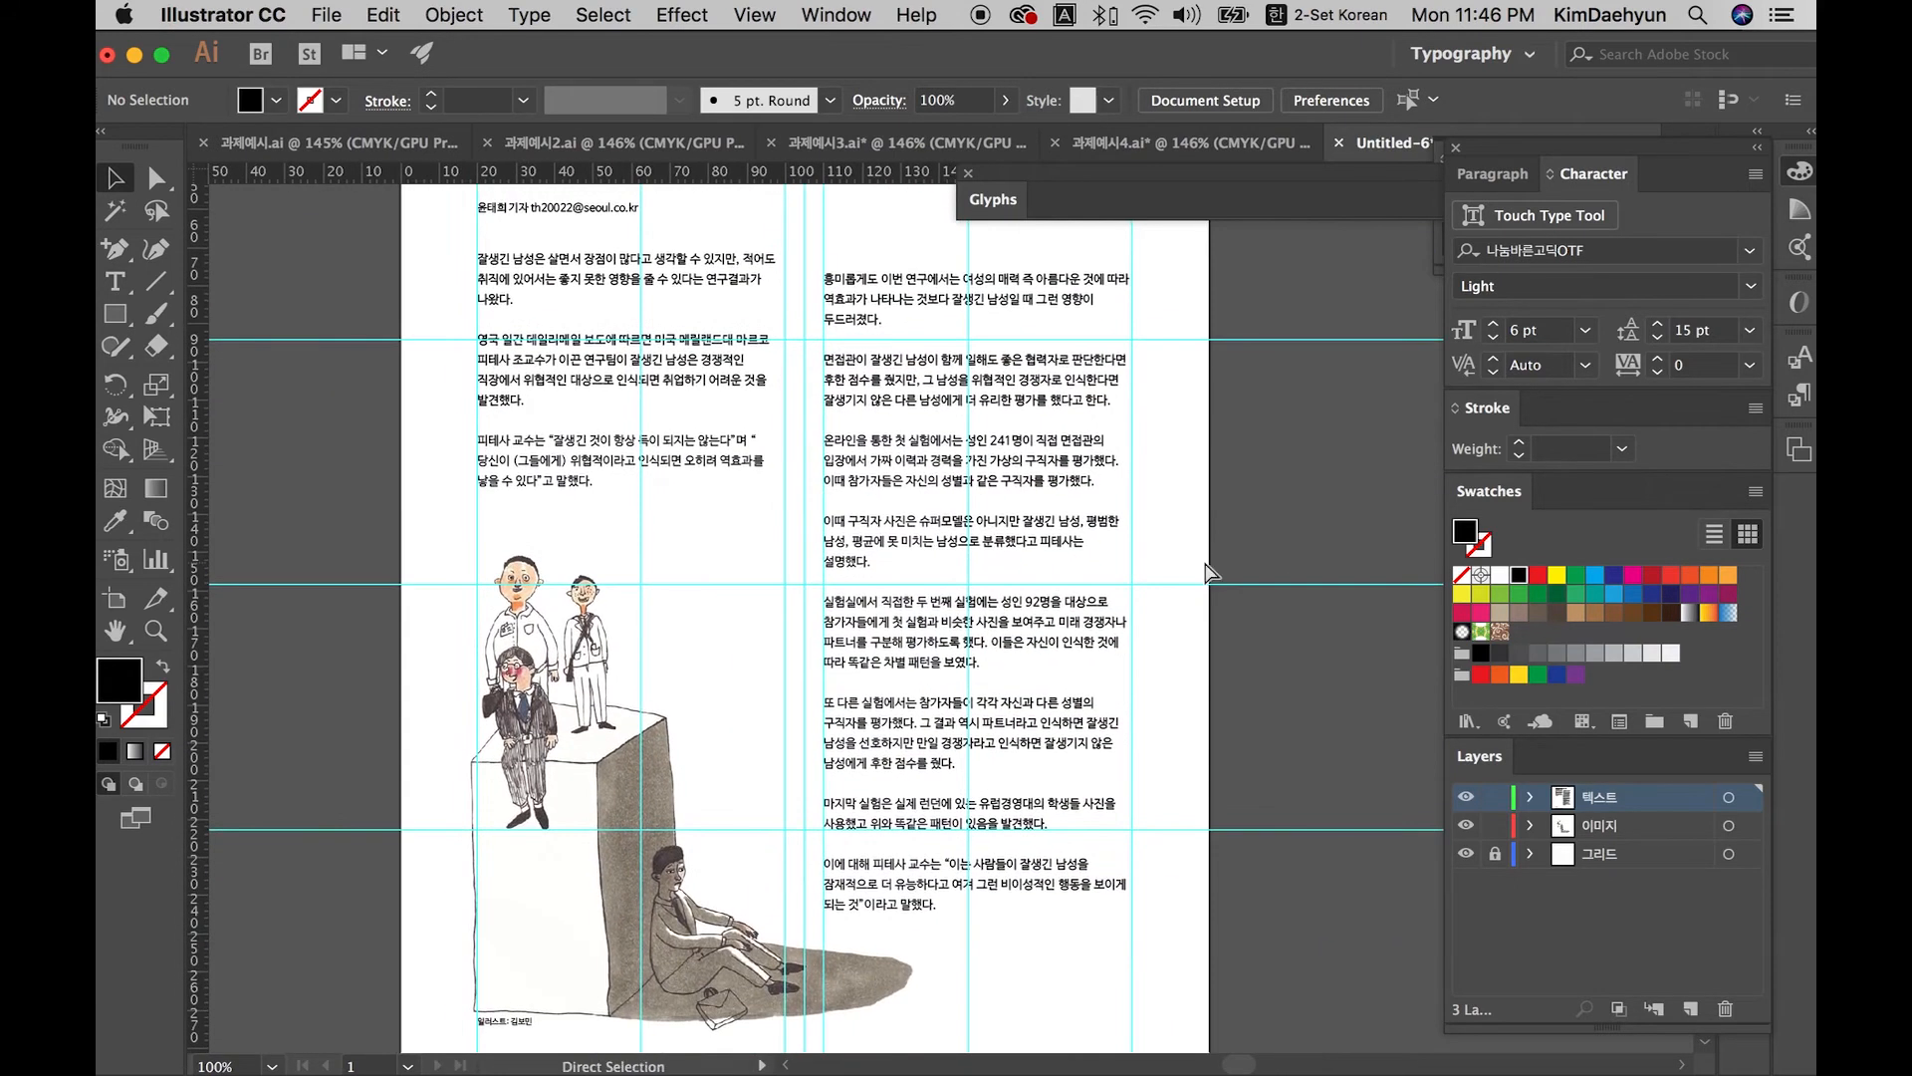
{"action": "key", "text": "super+minus"}
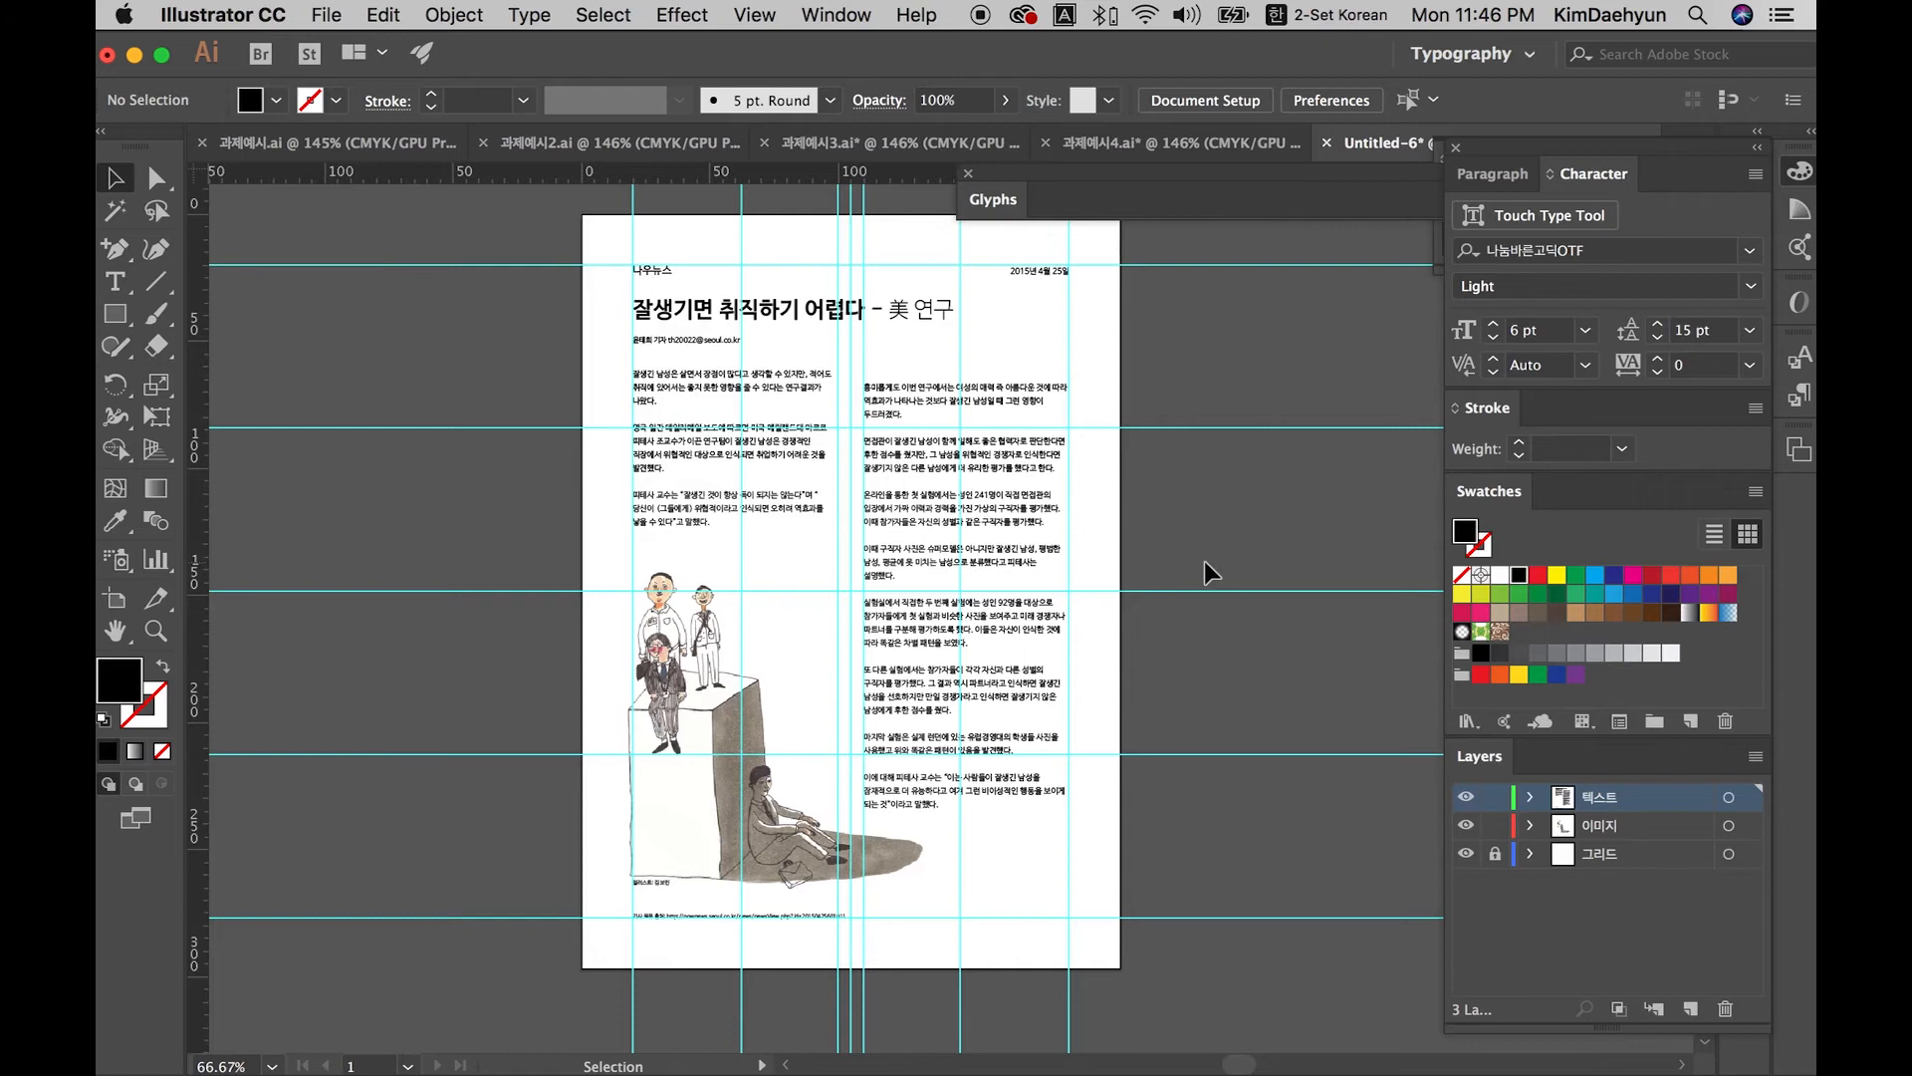
{"action": "left_click", "coordinate": [932, 403]}
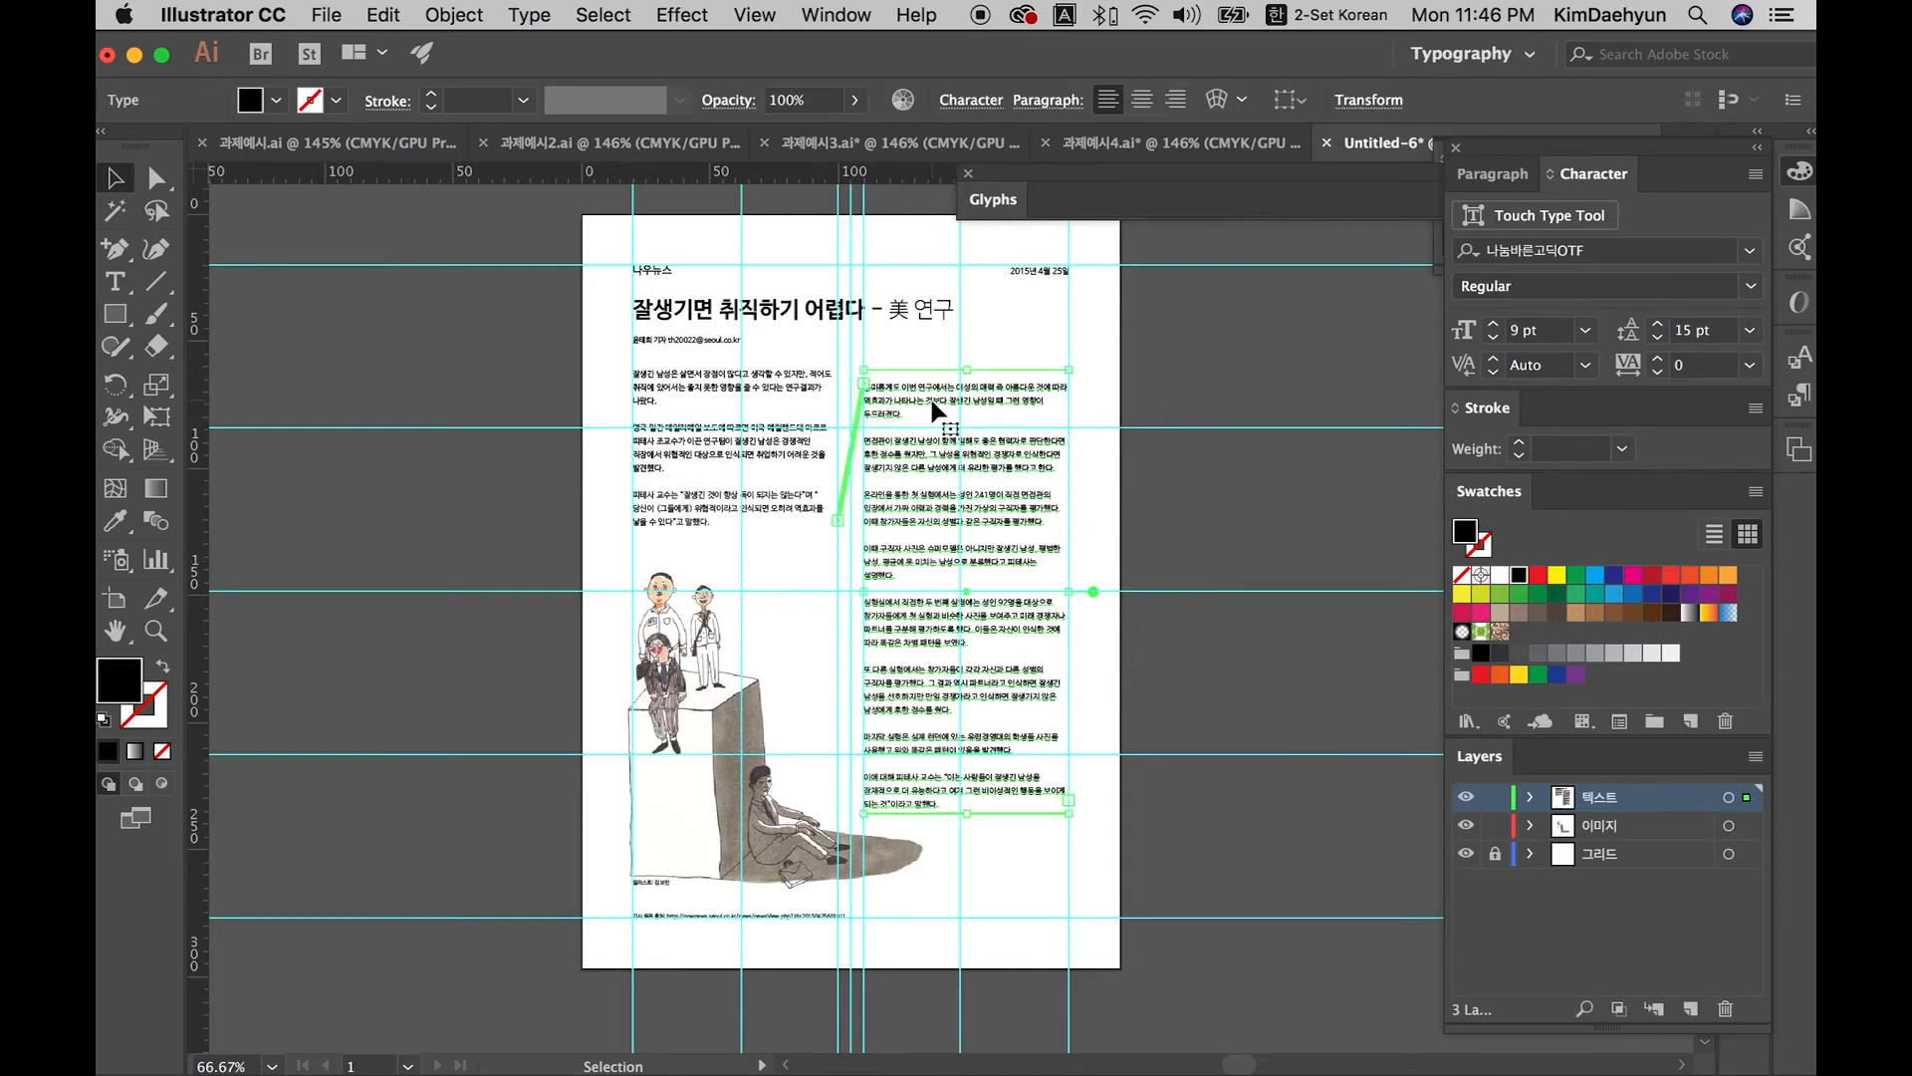
{"action": "key", "text": "super+equal"}
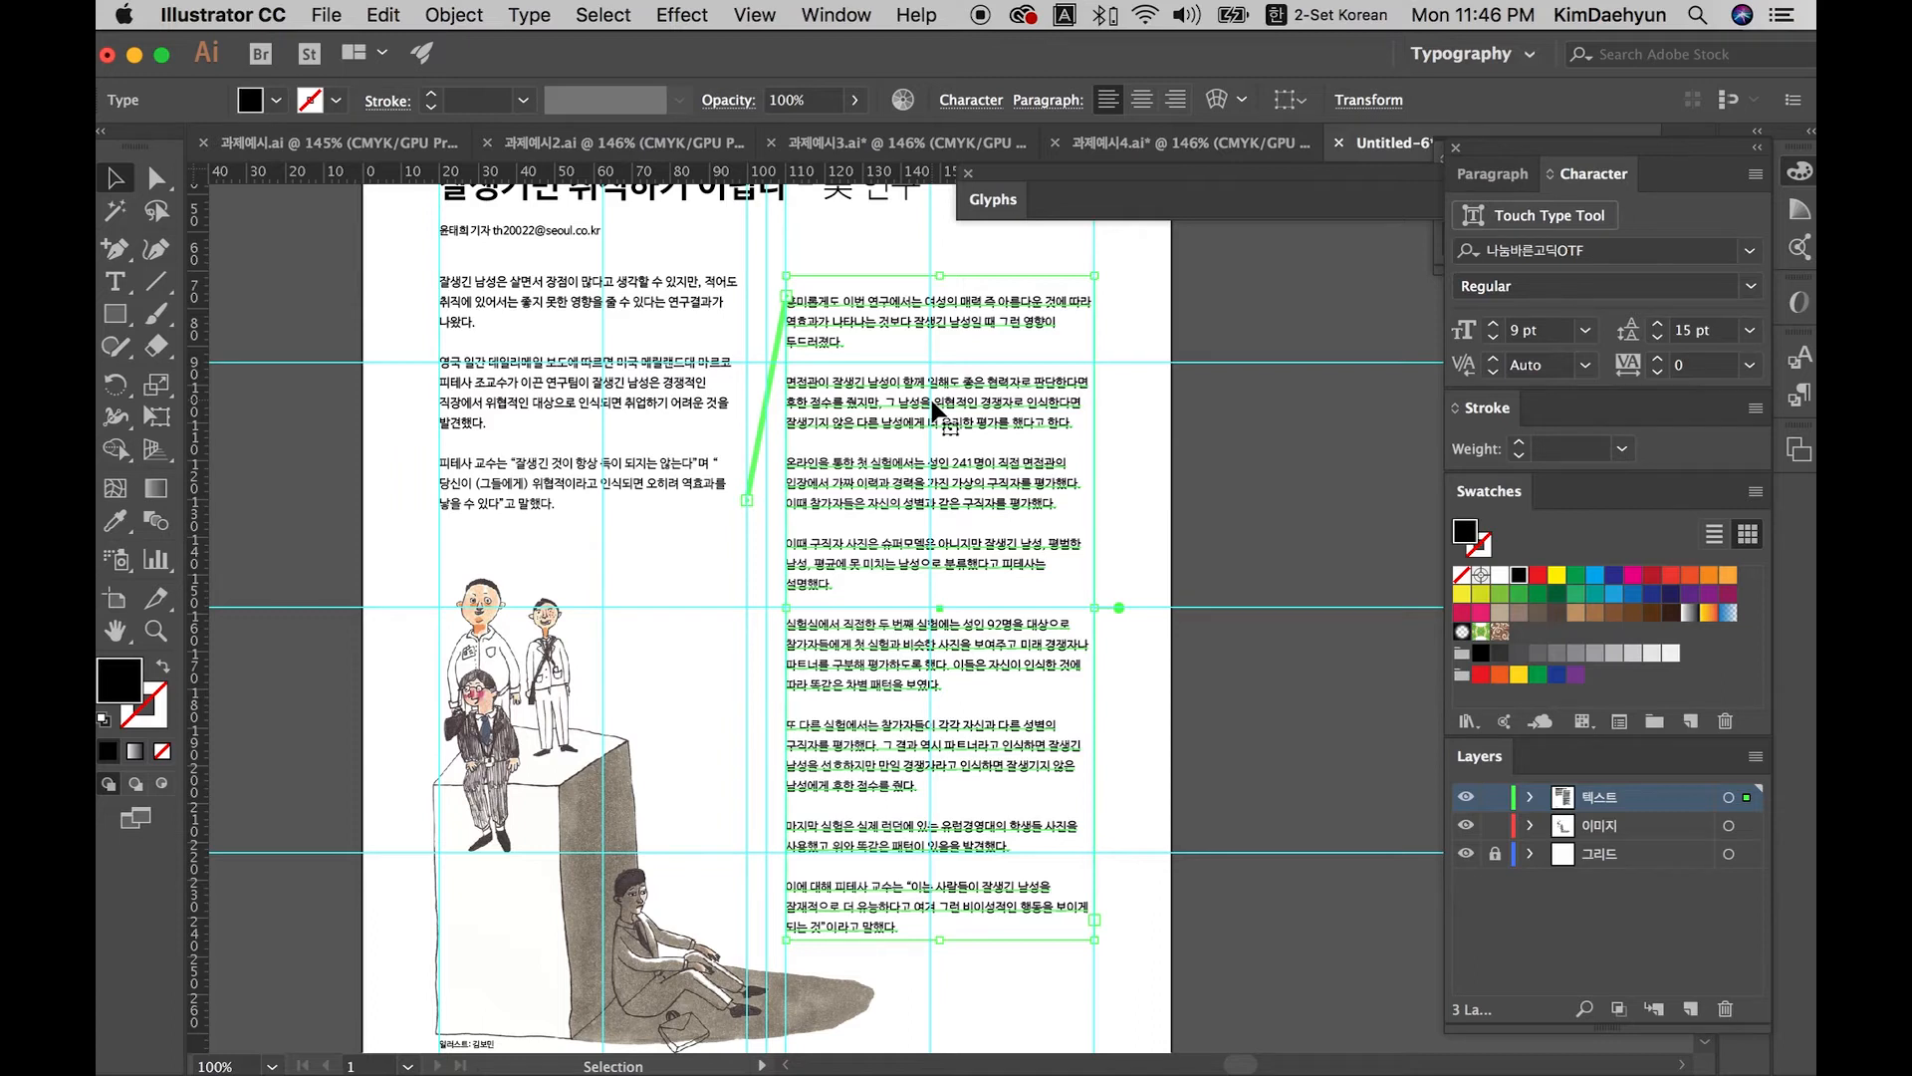
{"action": "scroll", "coordinate": [937, 409], "scroll_direction": "up", "scroll_amount": 3}
{"action": "scroll", "coordinate": [936, 408], "scroll_direction": "left", "scroll_amount": 2}
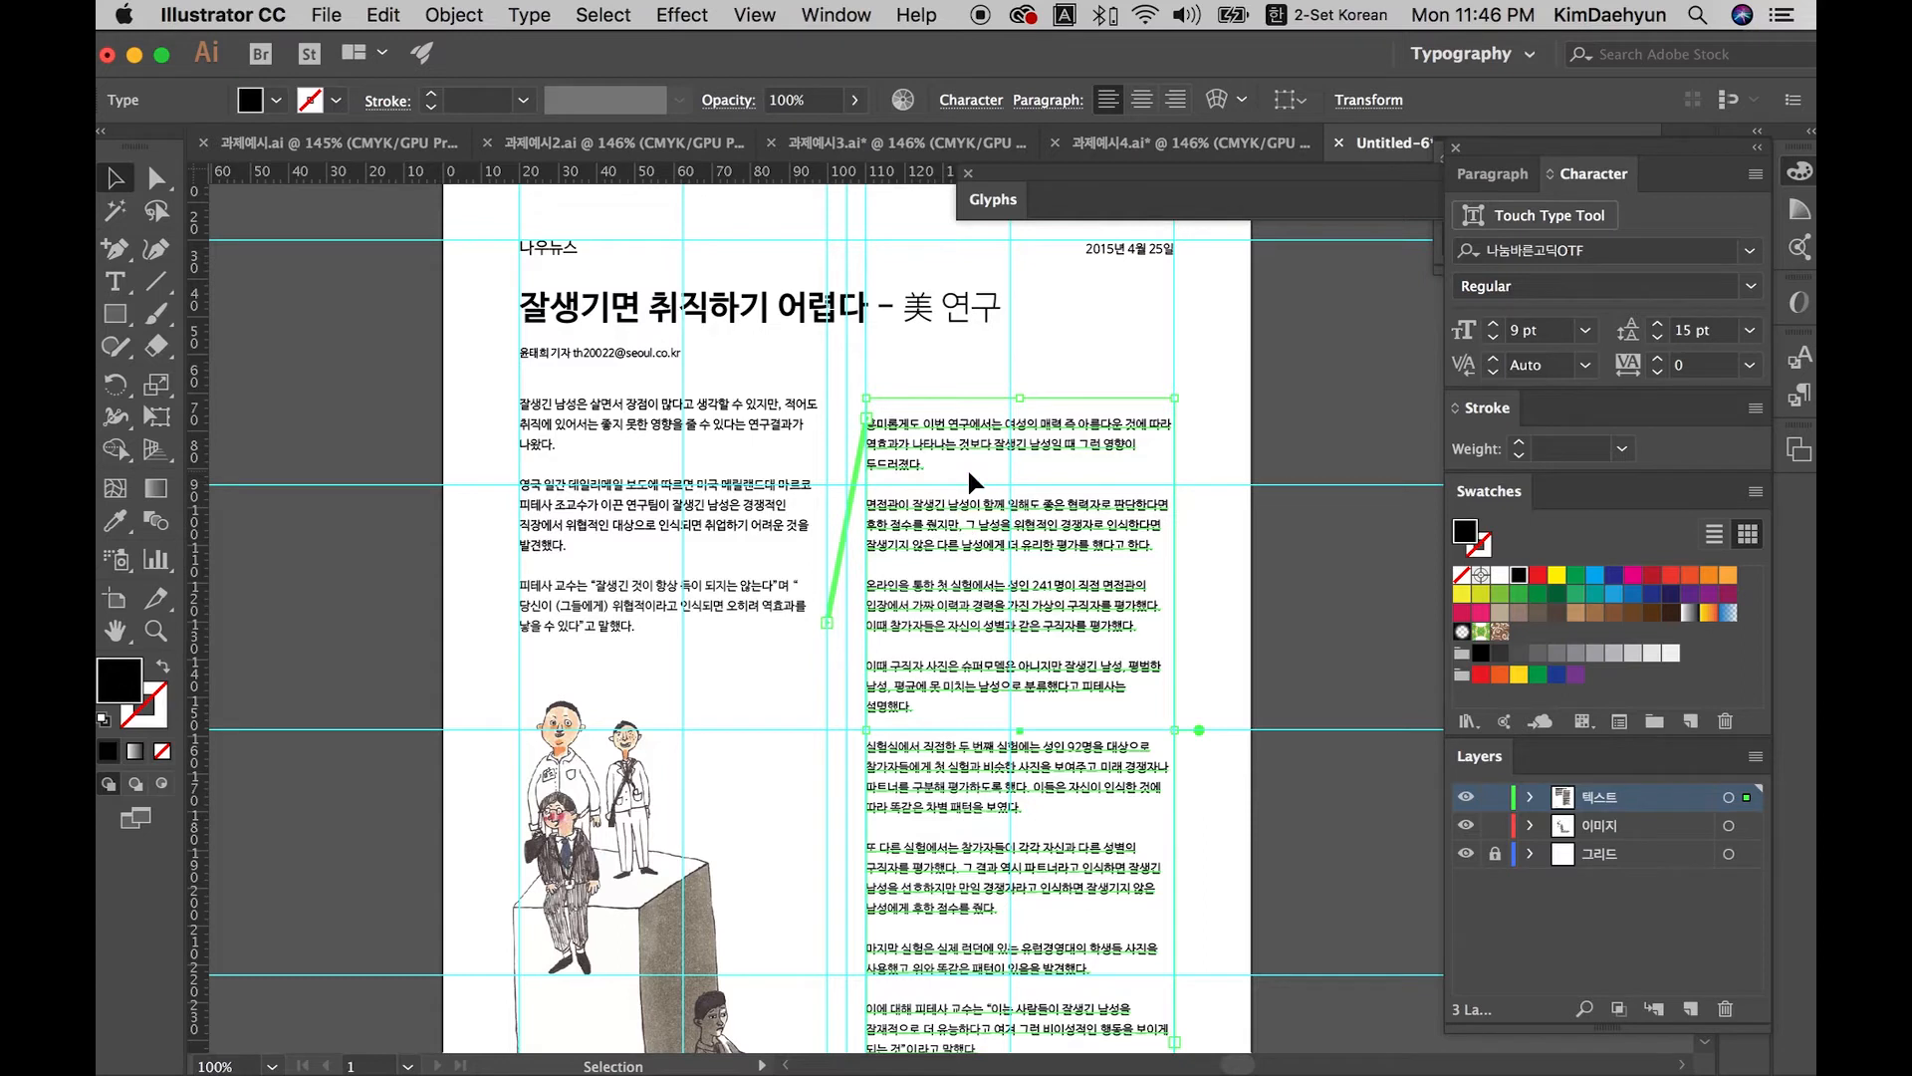
{"action": "scroll", "coordinate": [964, 464], "scroll_direction": "up", "scroll_amount": 1}
{"action": "scroll", "coordinate": [964, 464], "scroll_direction": "left", "scroll_amount": 1}
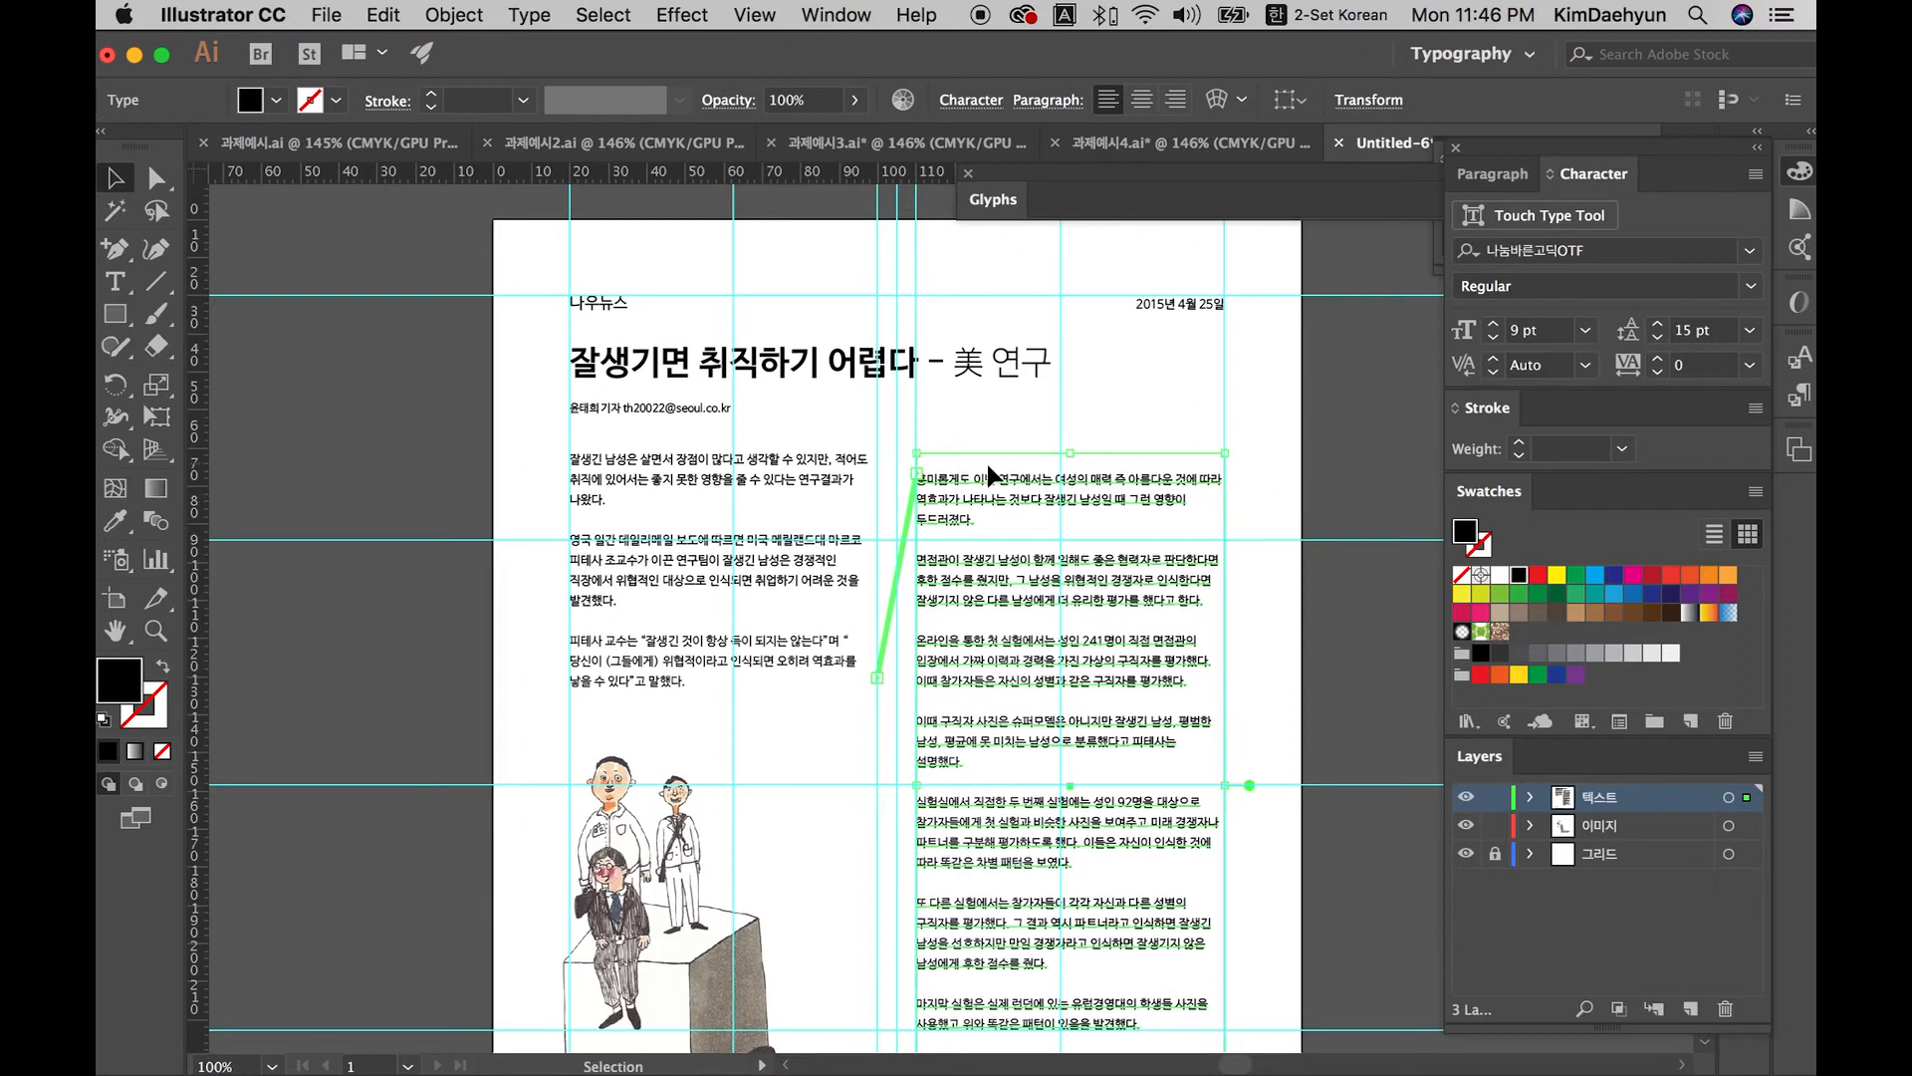
Step: Examine the spacing between the headline, byline and first body lines, and compare it with the whole page
{"action": "left_click", "coordinate": [984, 410]}
{"action": "key", "text": "super+equal"}
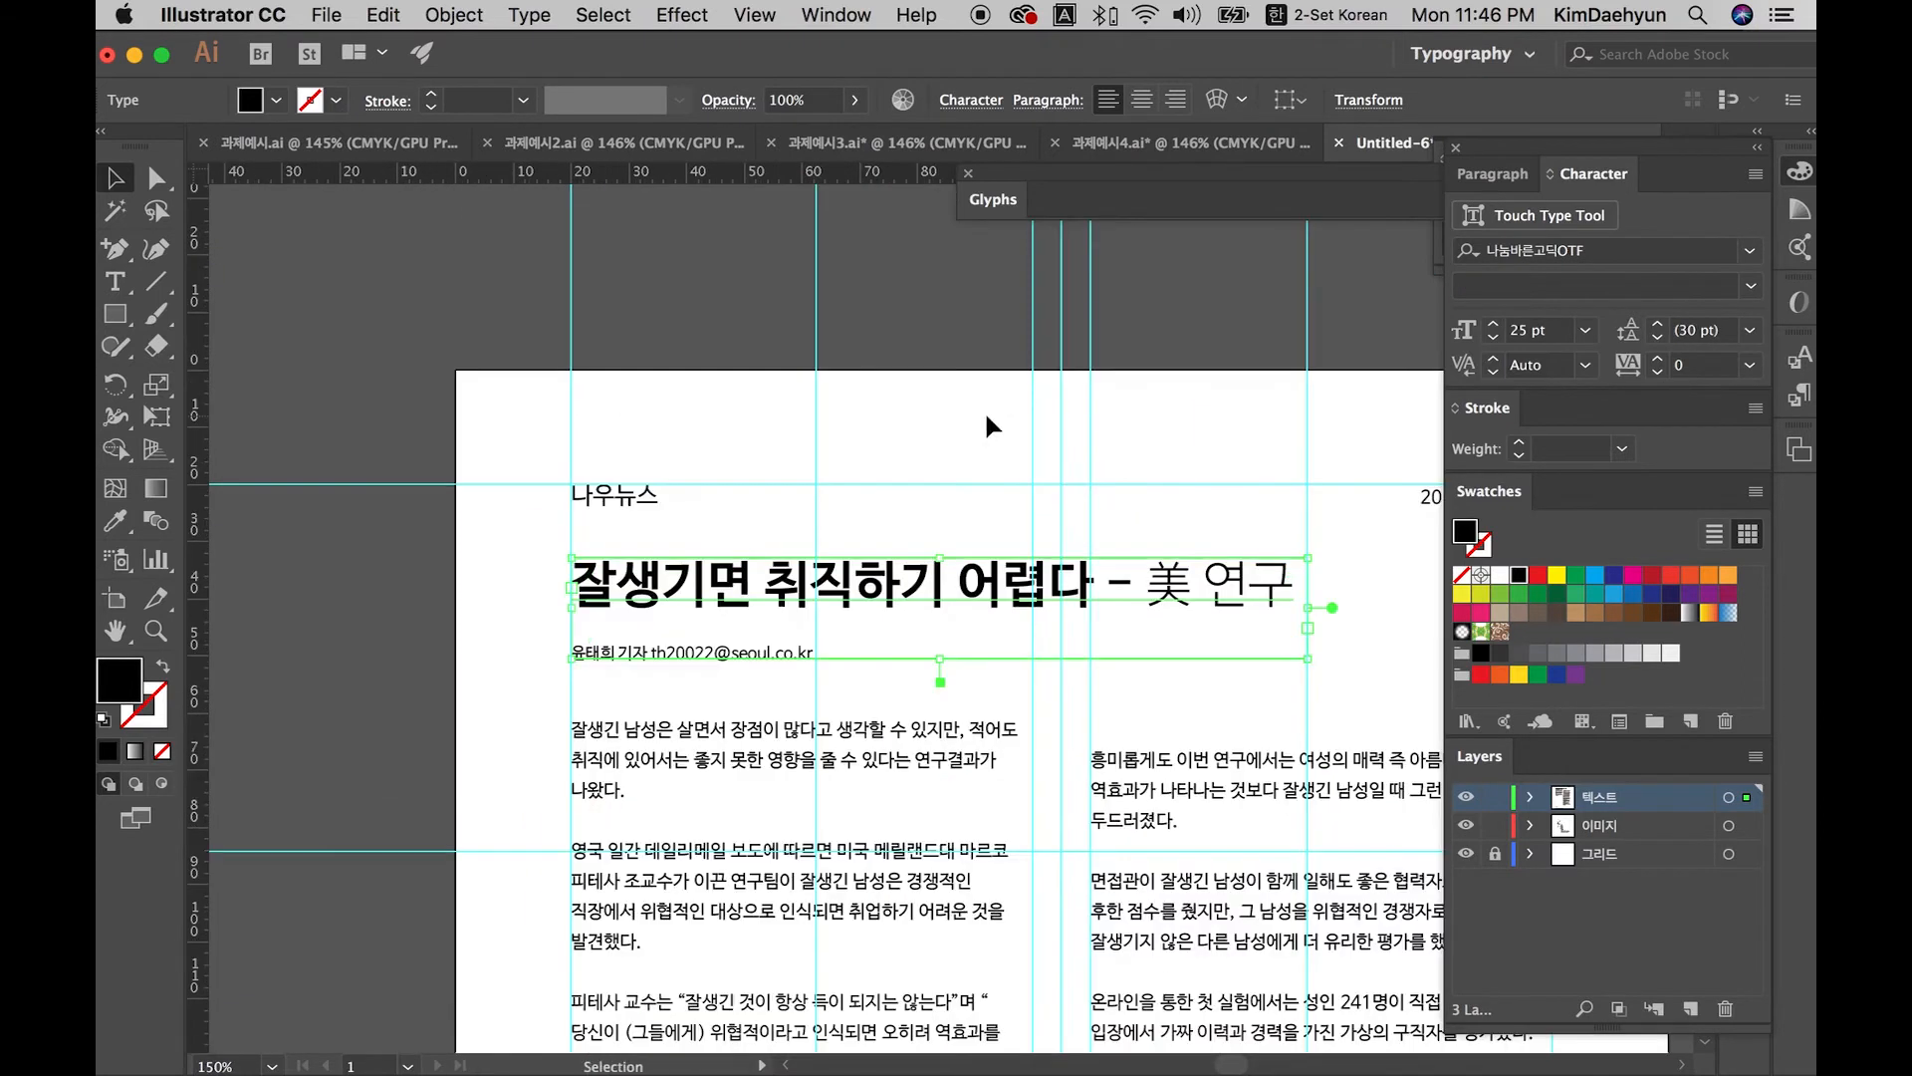
{"action": "scroll", "coordinate": [1055, 589], "scroll_direction": "down", "scroll_amount": 4}
{"action": "scroll", "coordinate": [1055, 589], "scroll_direction": "right", "scroll_amount": 3}
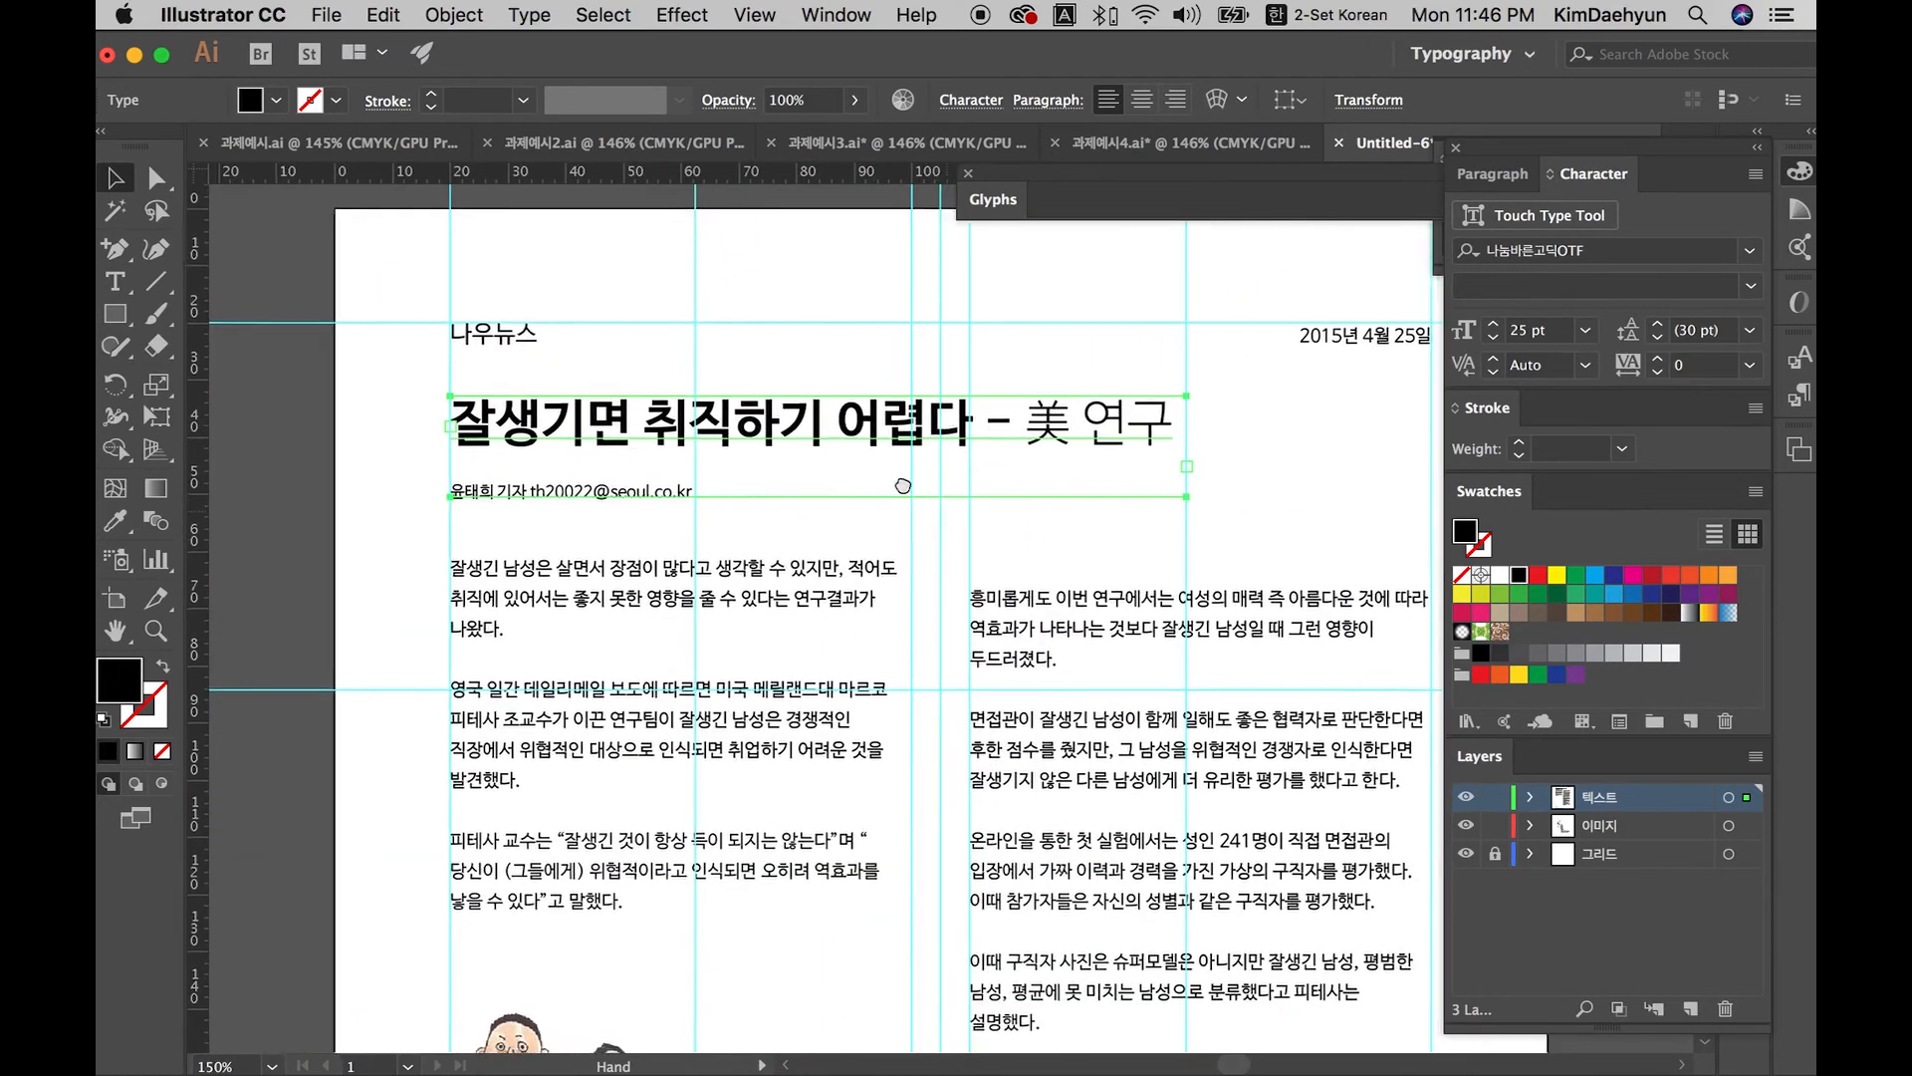
{"action": "left_click_drag", "start_coordinate": [892, 480], "coordinate": [818, 475]}
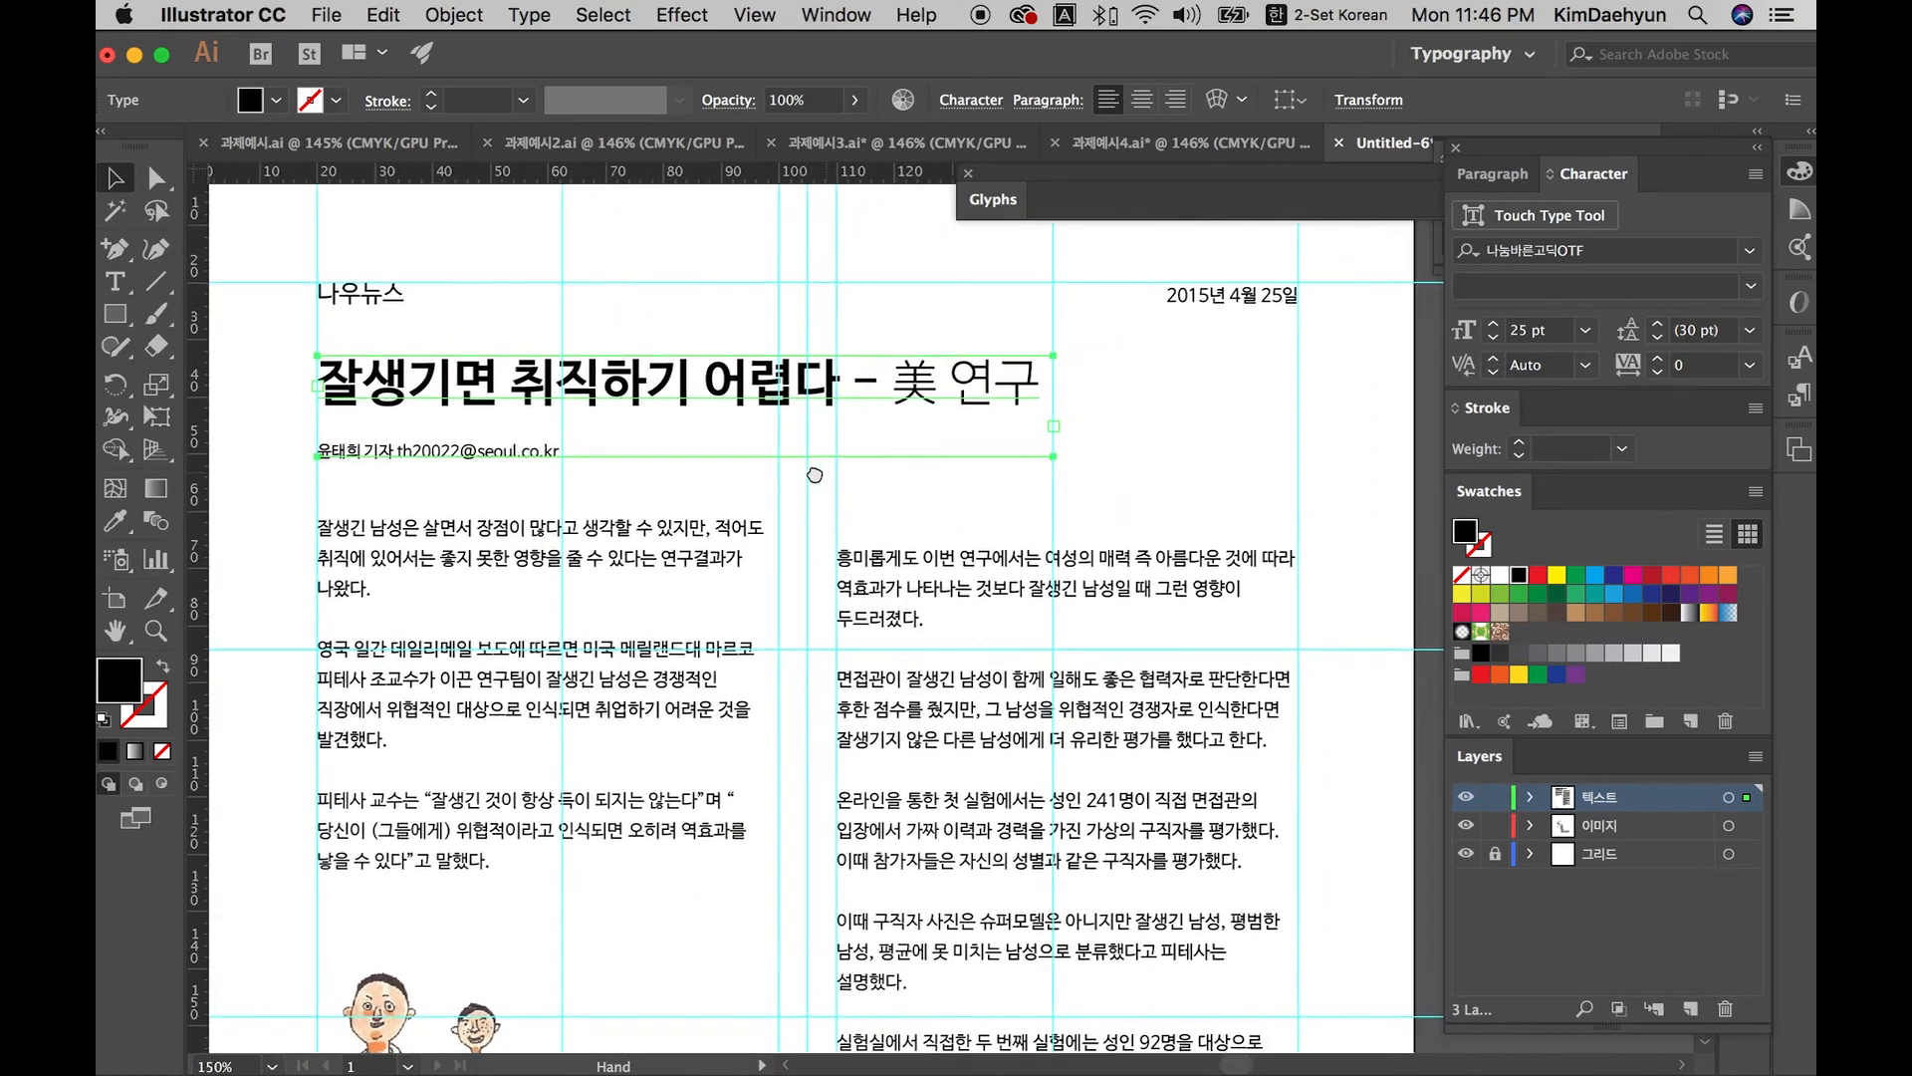
{"action": "left_click", "coordinate": [627, 346]}
{"action": "key", "text": "super+minus"}
{"action": "key", "text": "super+minus"}
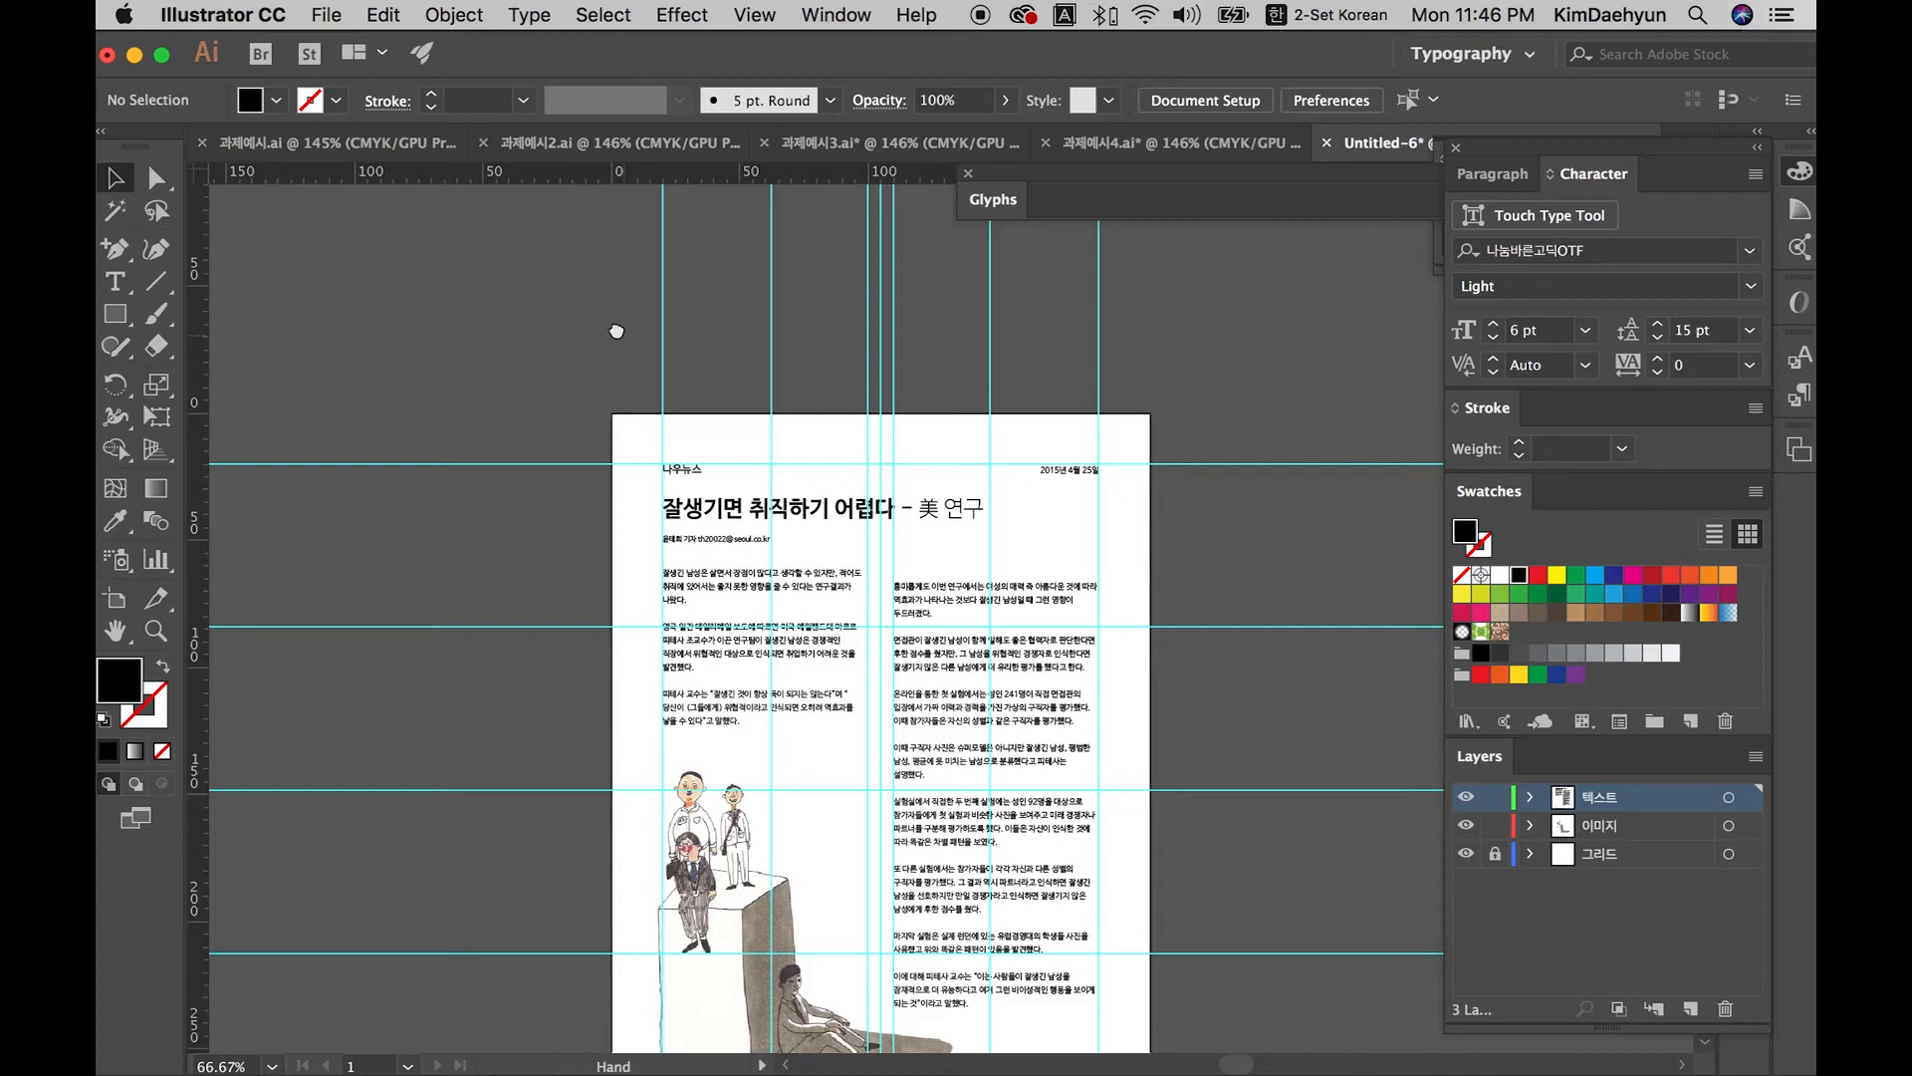
Step: Examine how the masthead, date, headline and first lines of both body columns sit against the guides
{"action": "left_click_drag", "start_coordinate": [615, 325], "coordinate": [528, 244]}
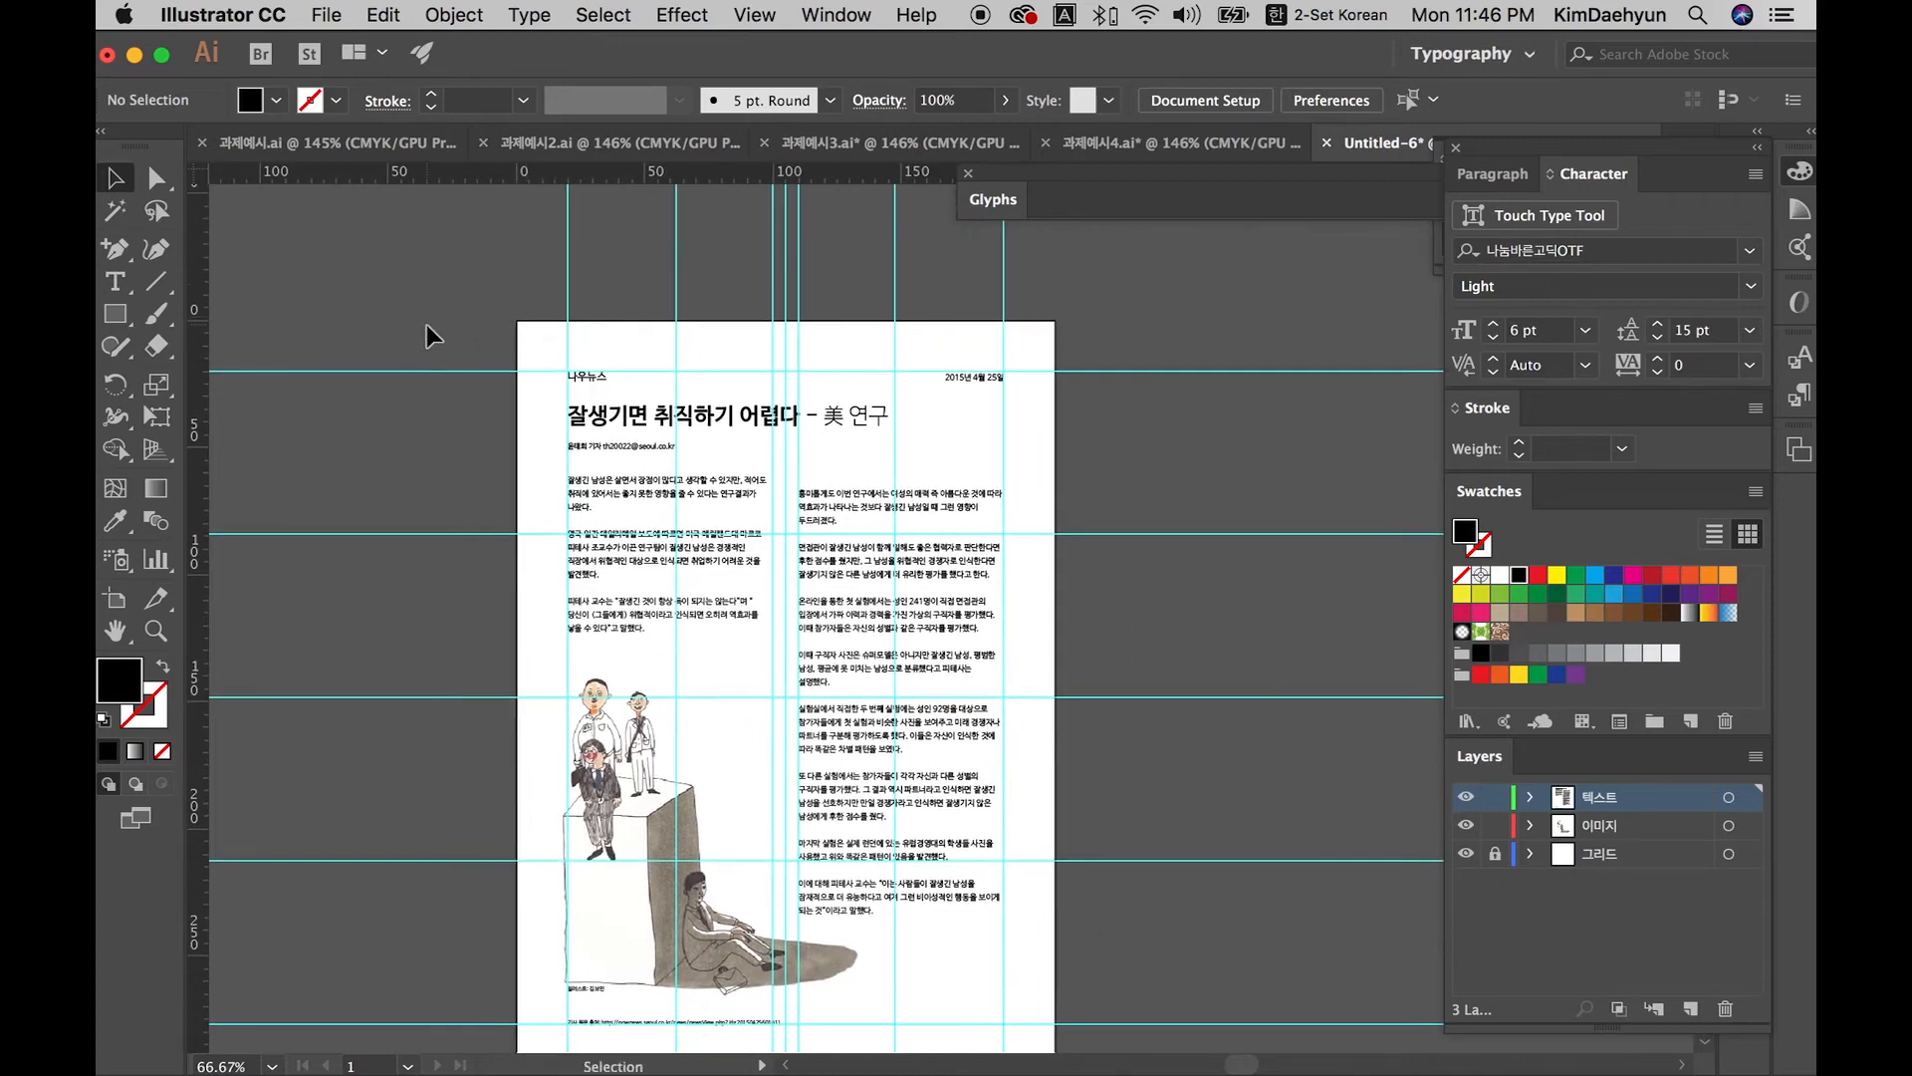
{"action": "key", "text": "super+equal"}
{"action": "left_click_drag", "start_coordinate": [602, 395], "coordinate": [816, 494]}
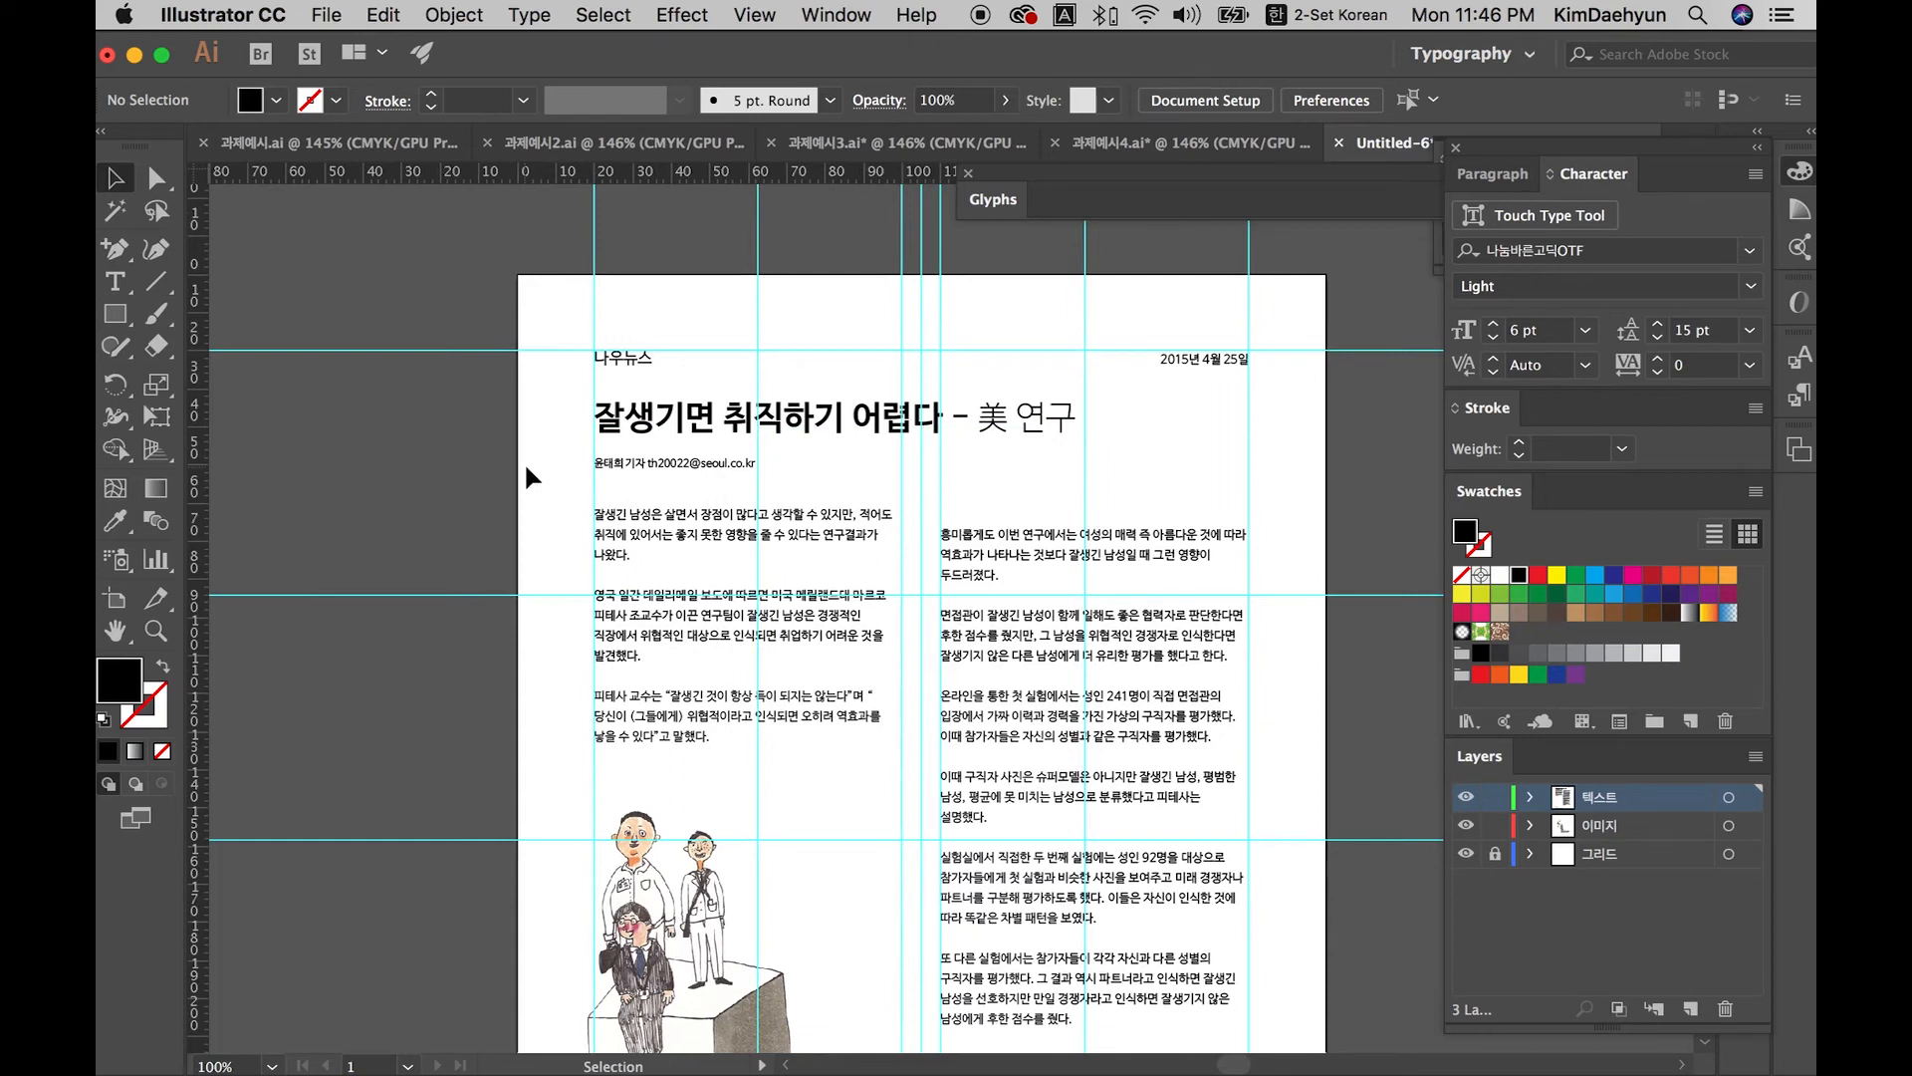
{"action": "left_click", "coordinate": [599, 424]}
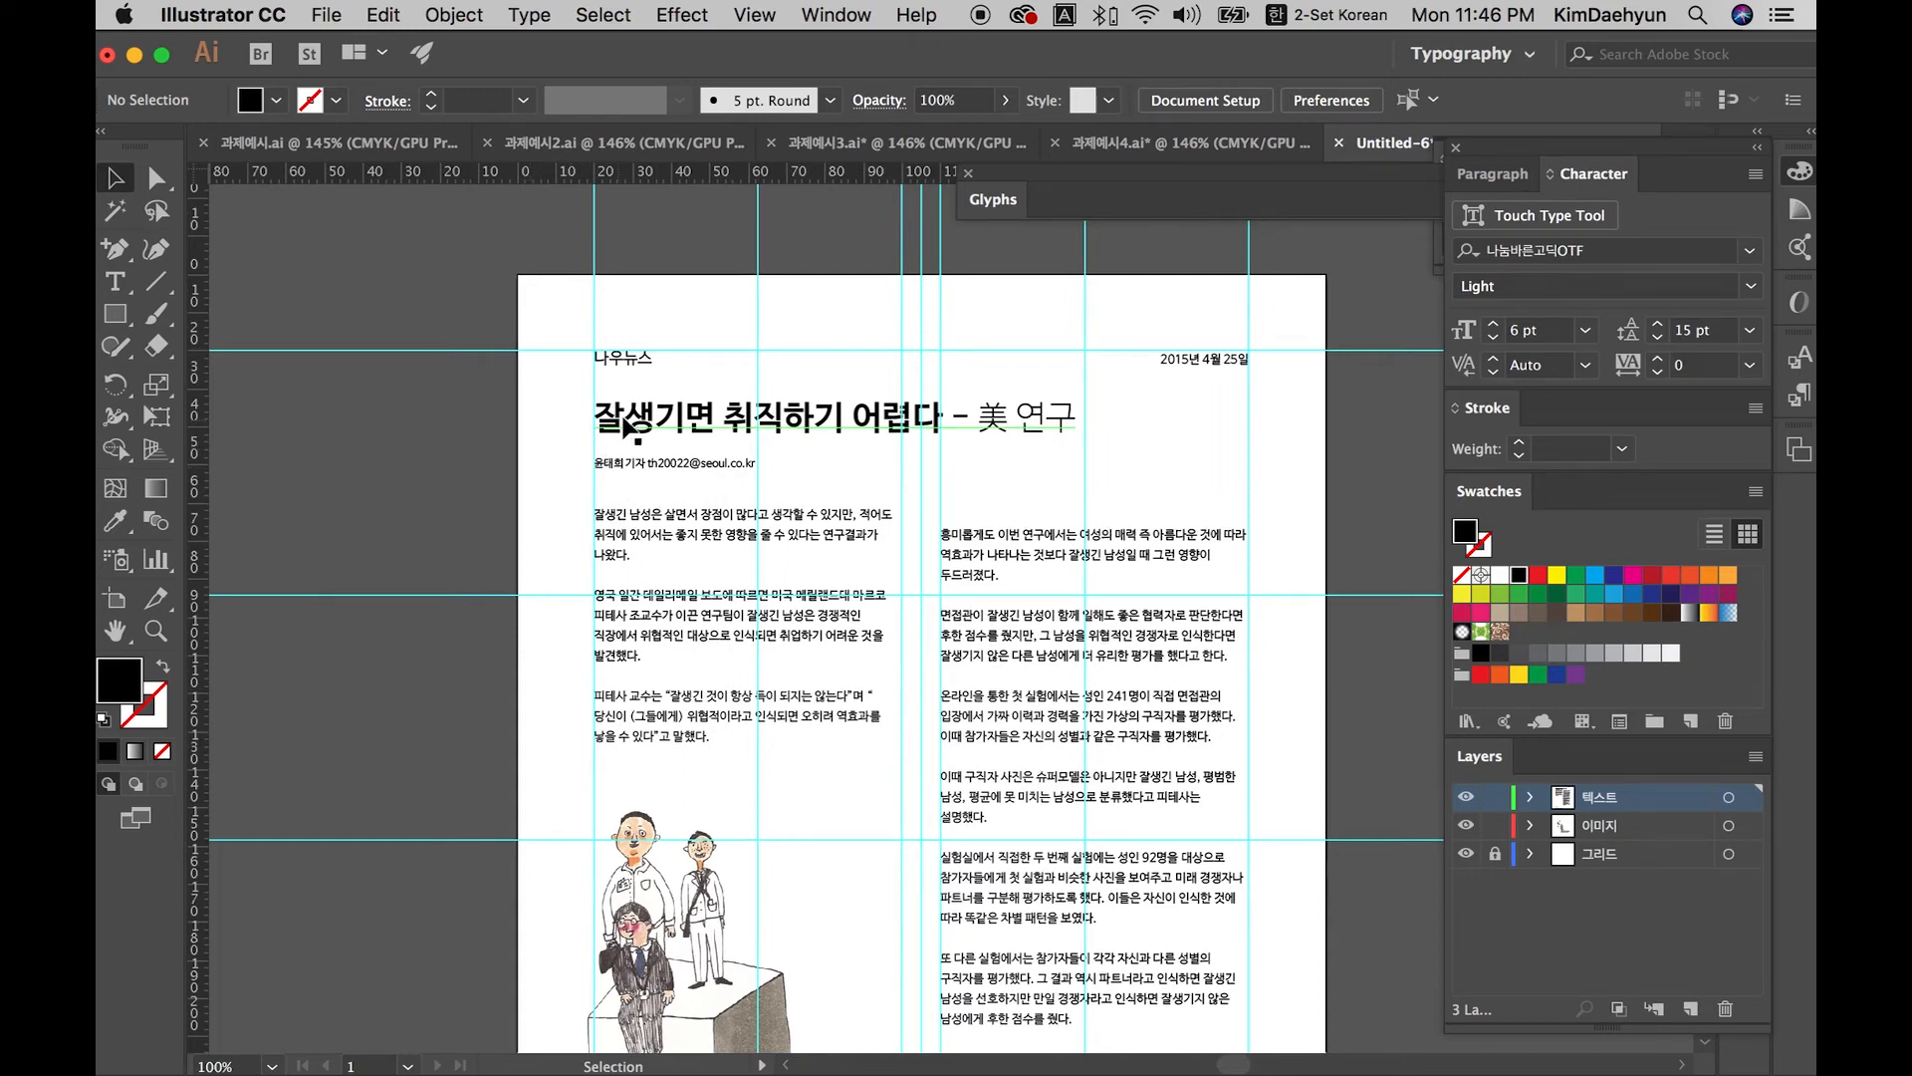
{"action": "left_click_drag", "start_coordinate": [916, 709], "coordinate": [811, 478]}
{"action": "left_click_drag", "start_coordinate": [1091, 797], "coordinate": [1080, 932]}
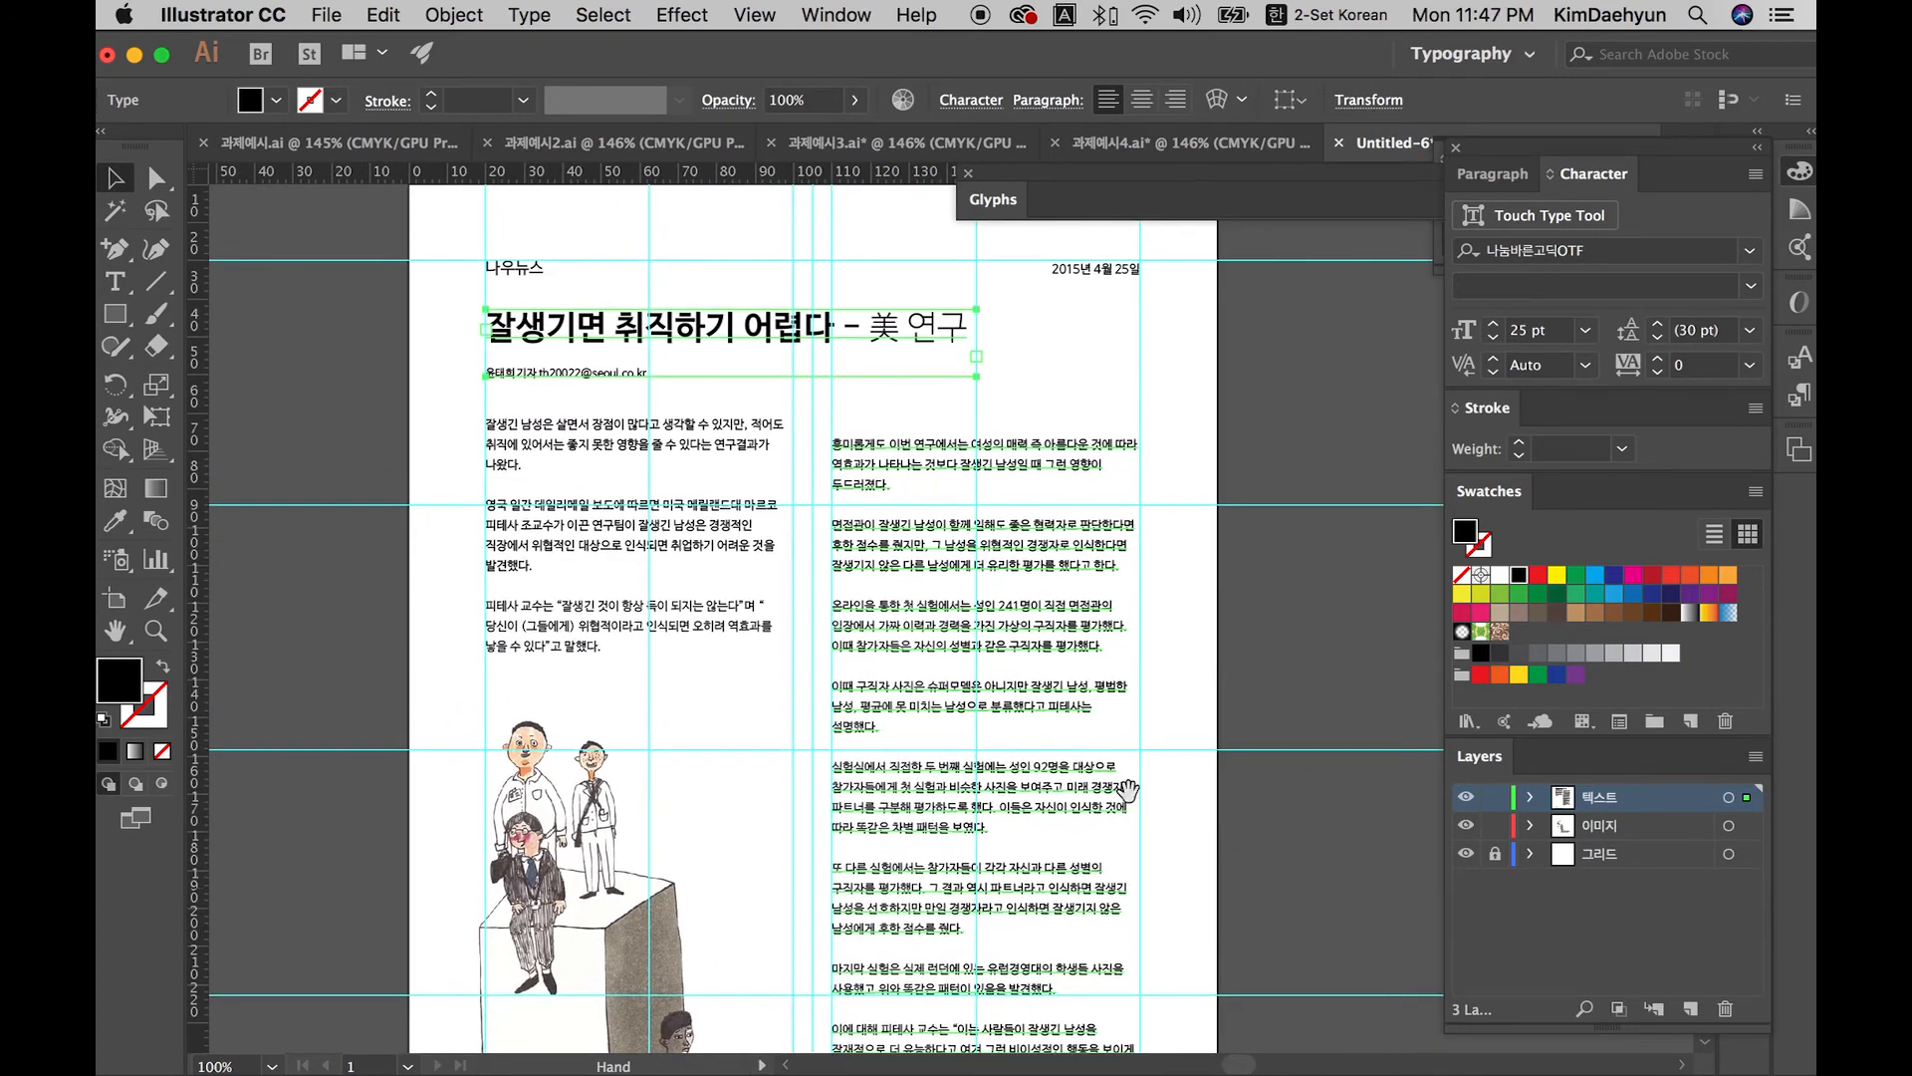
{"action": "left_click_drag", "start_coordinate": [1089, 433], "coordinate": [1109, 481]}
{"action": "key", "text": "space"}
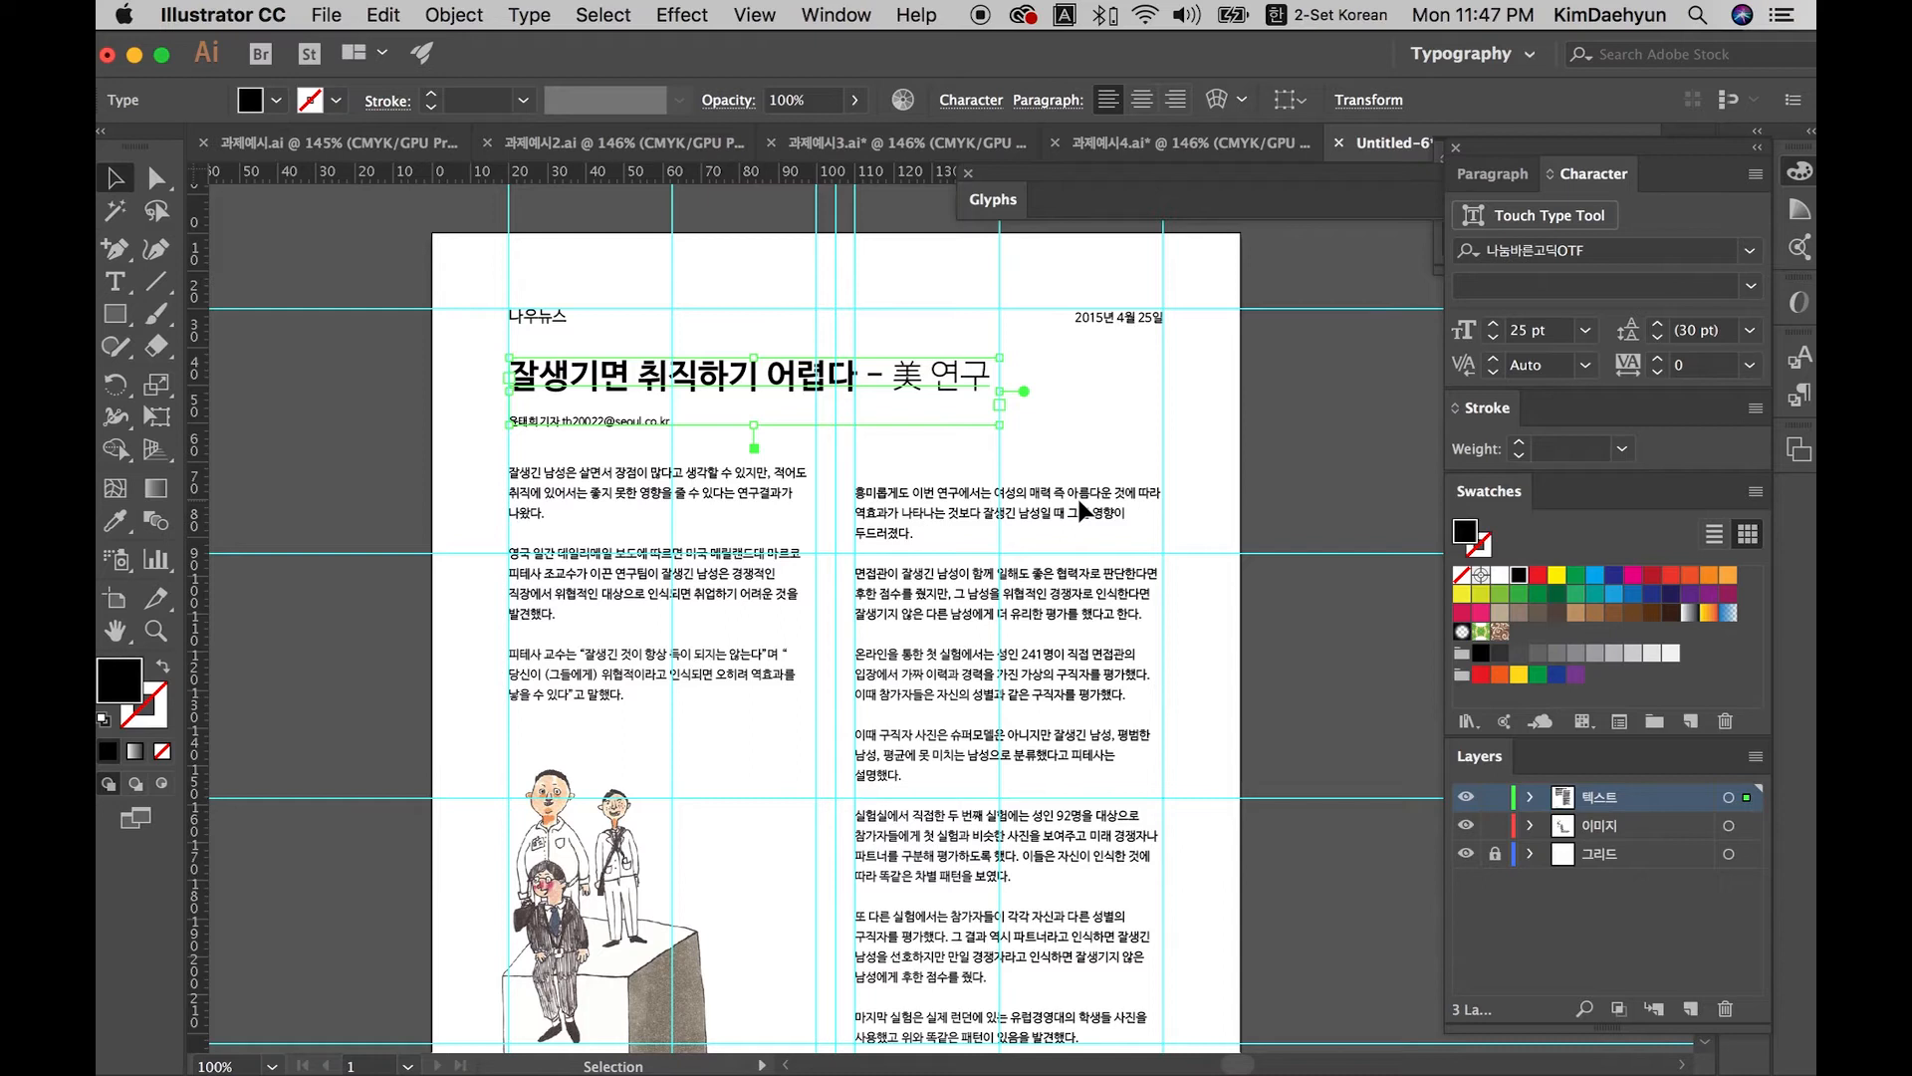
{"action": "left_click", "coordinate": [1048, 495]}
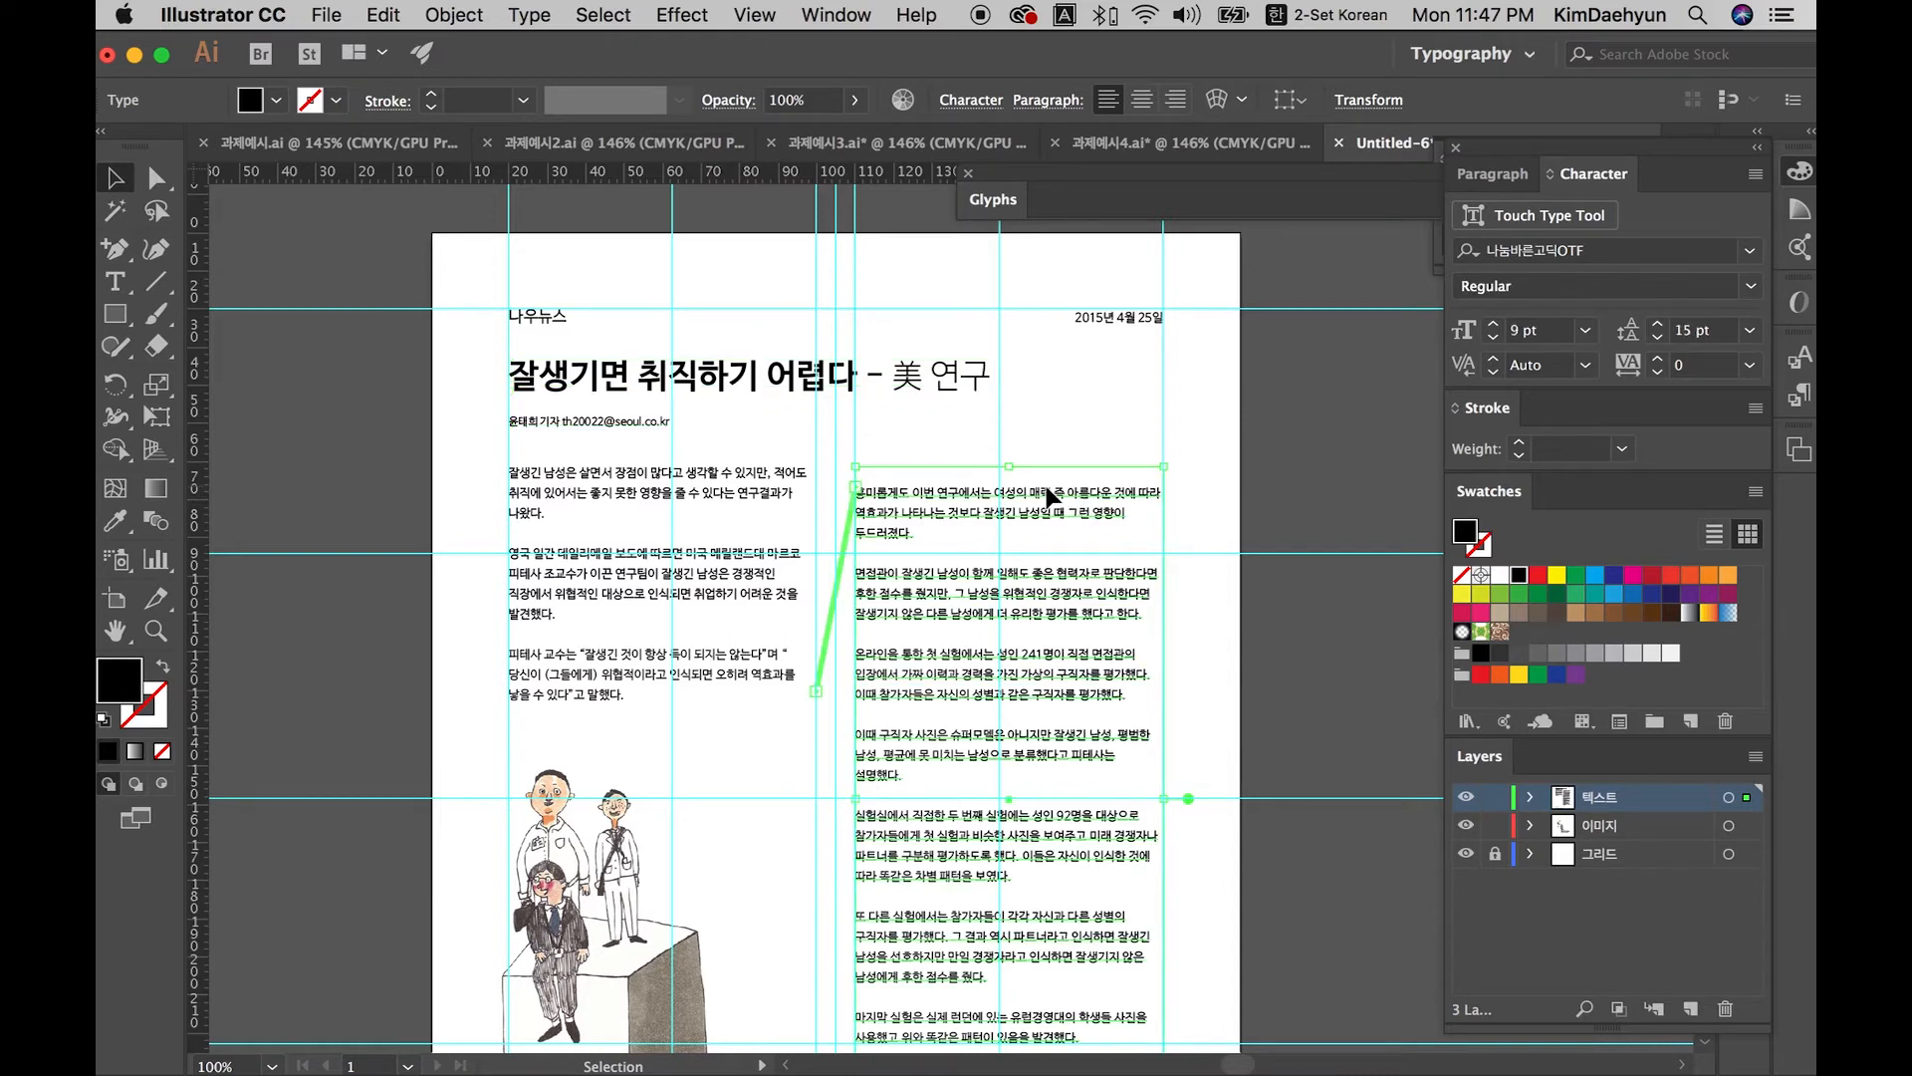
{"action": "left_click", "coordinate": [977, 445]}
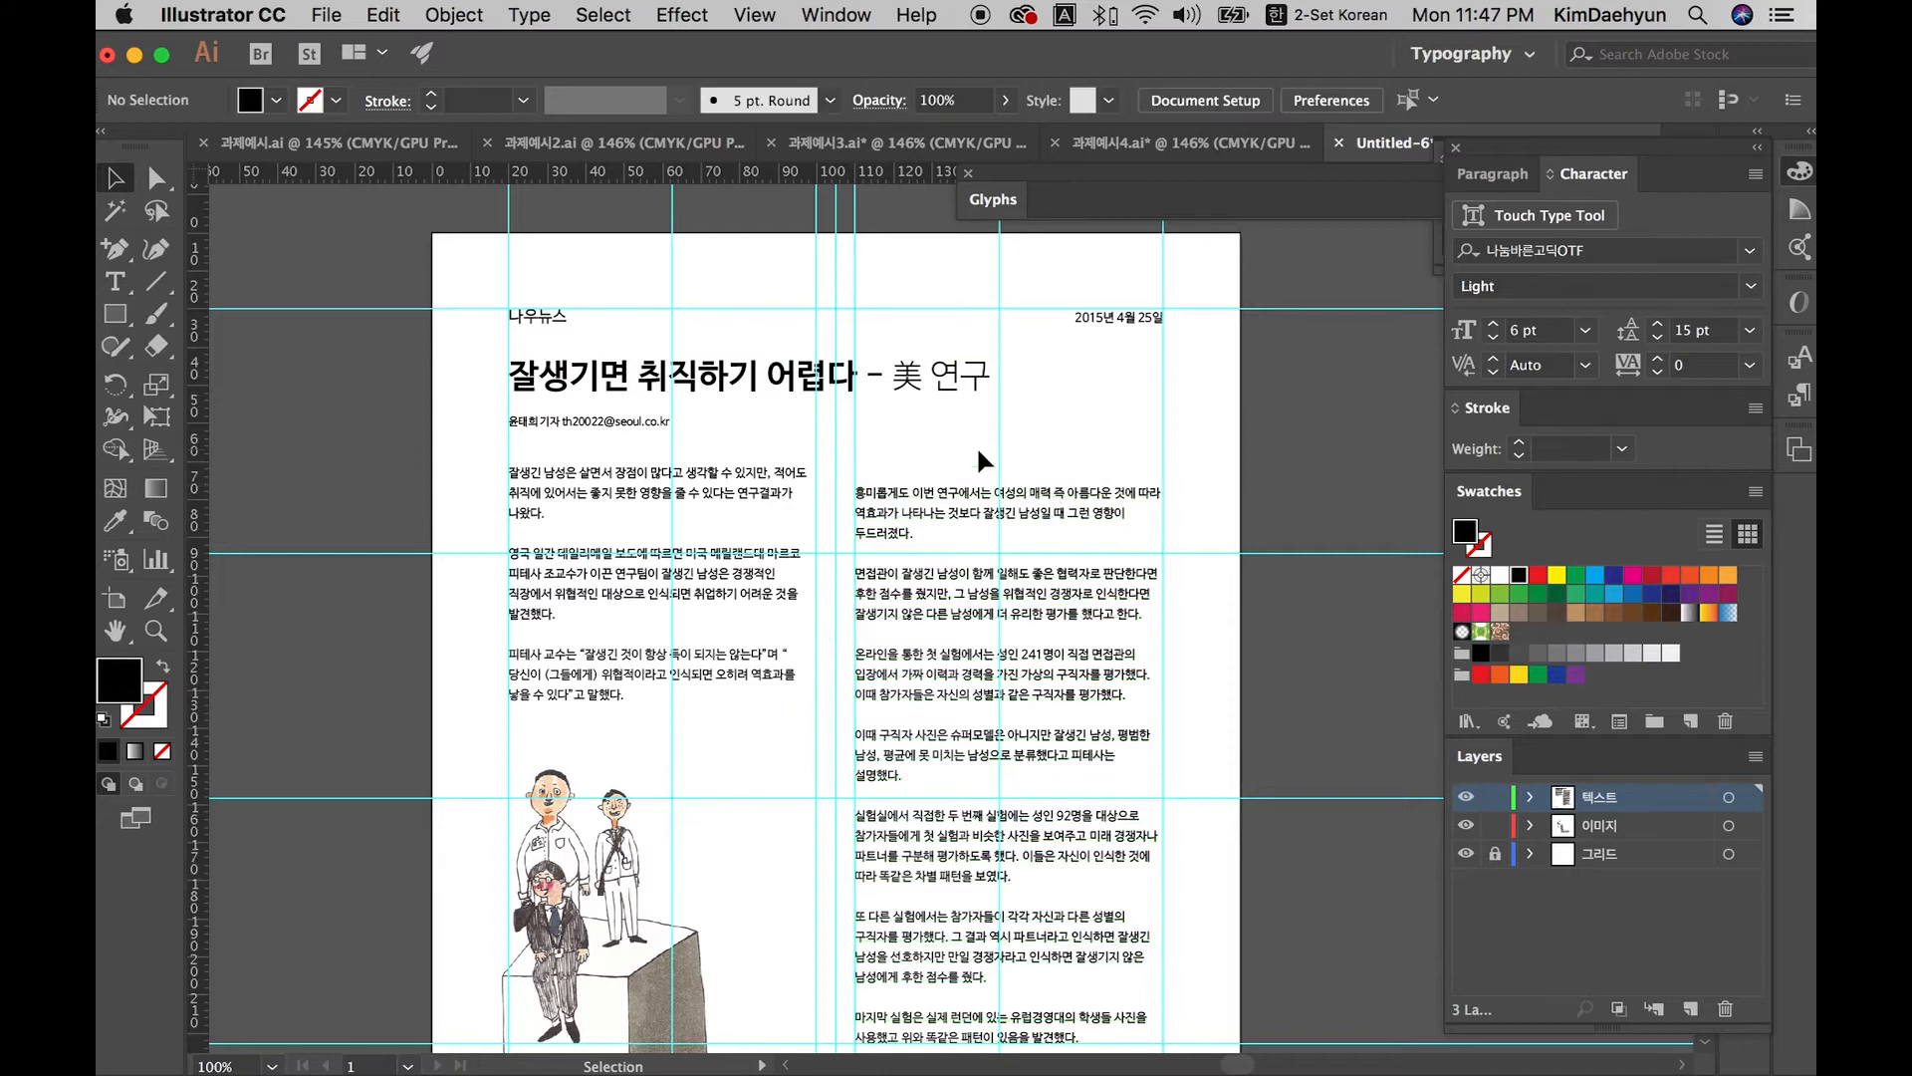
{"action": "left_click", "coordinate": [753, 498]}
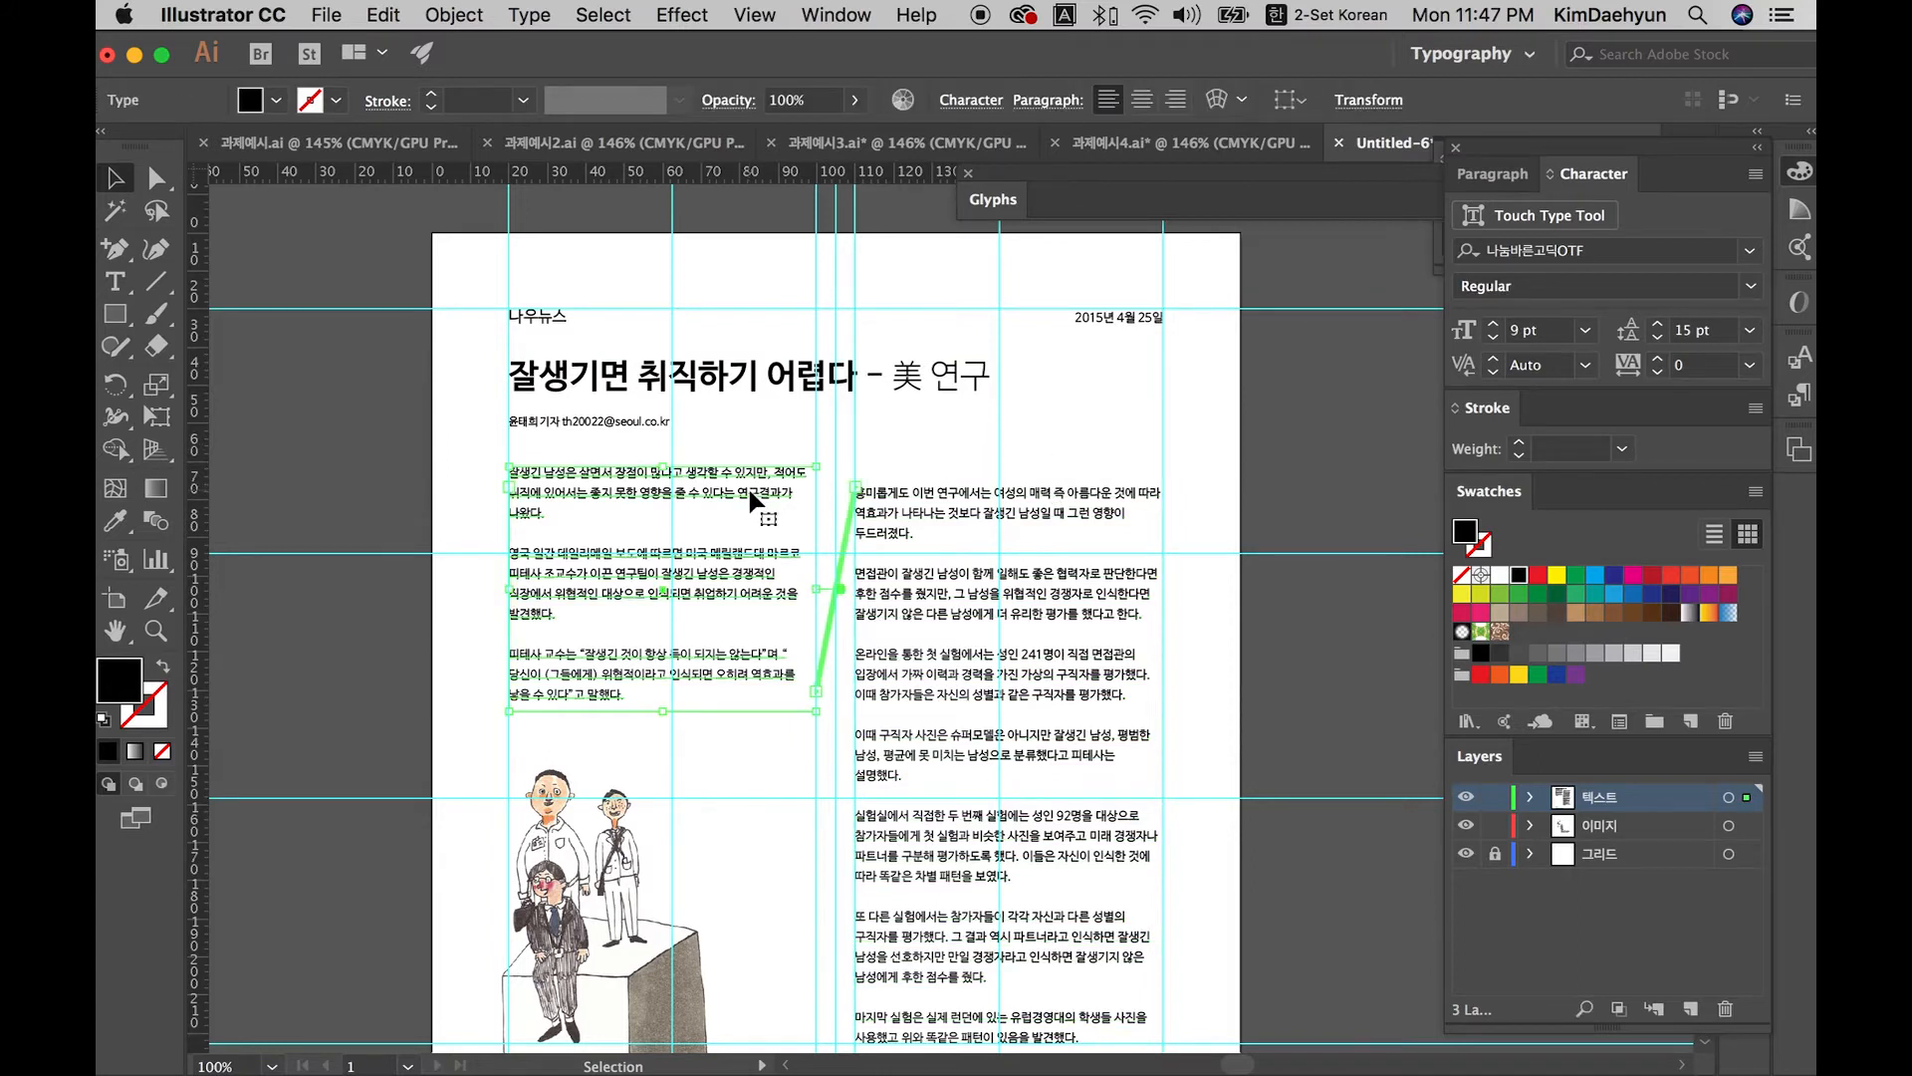
{"action": "left_click", "coordinate": [712, 445]}
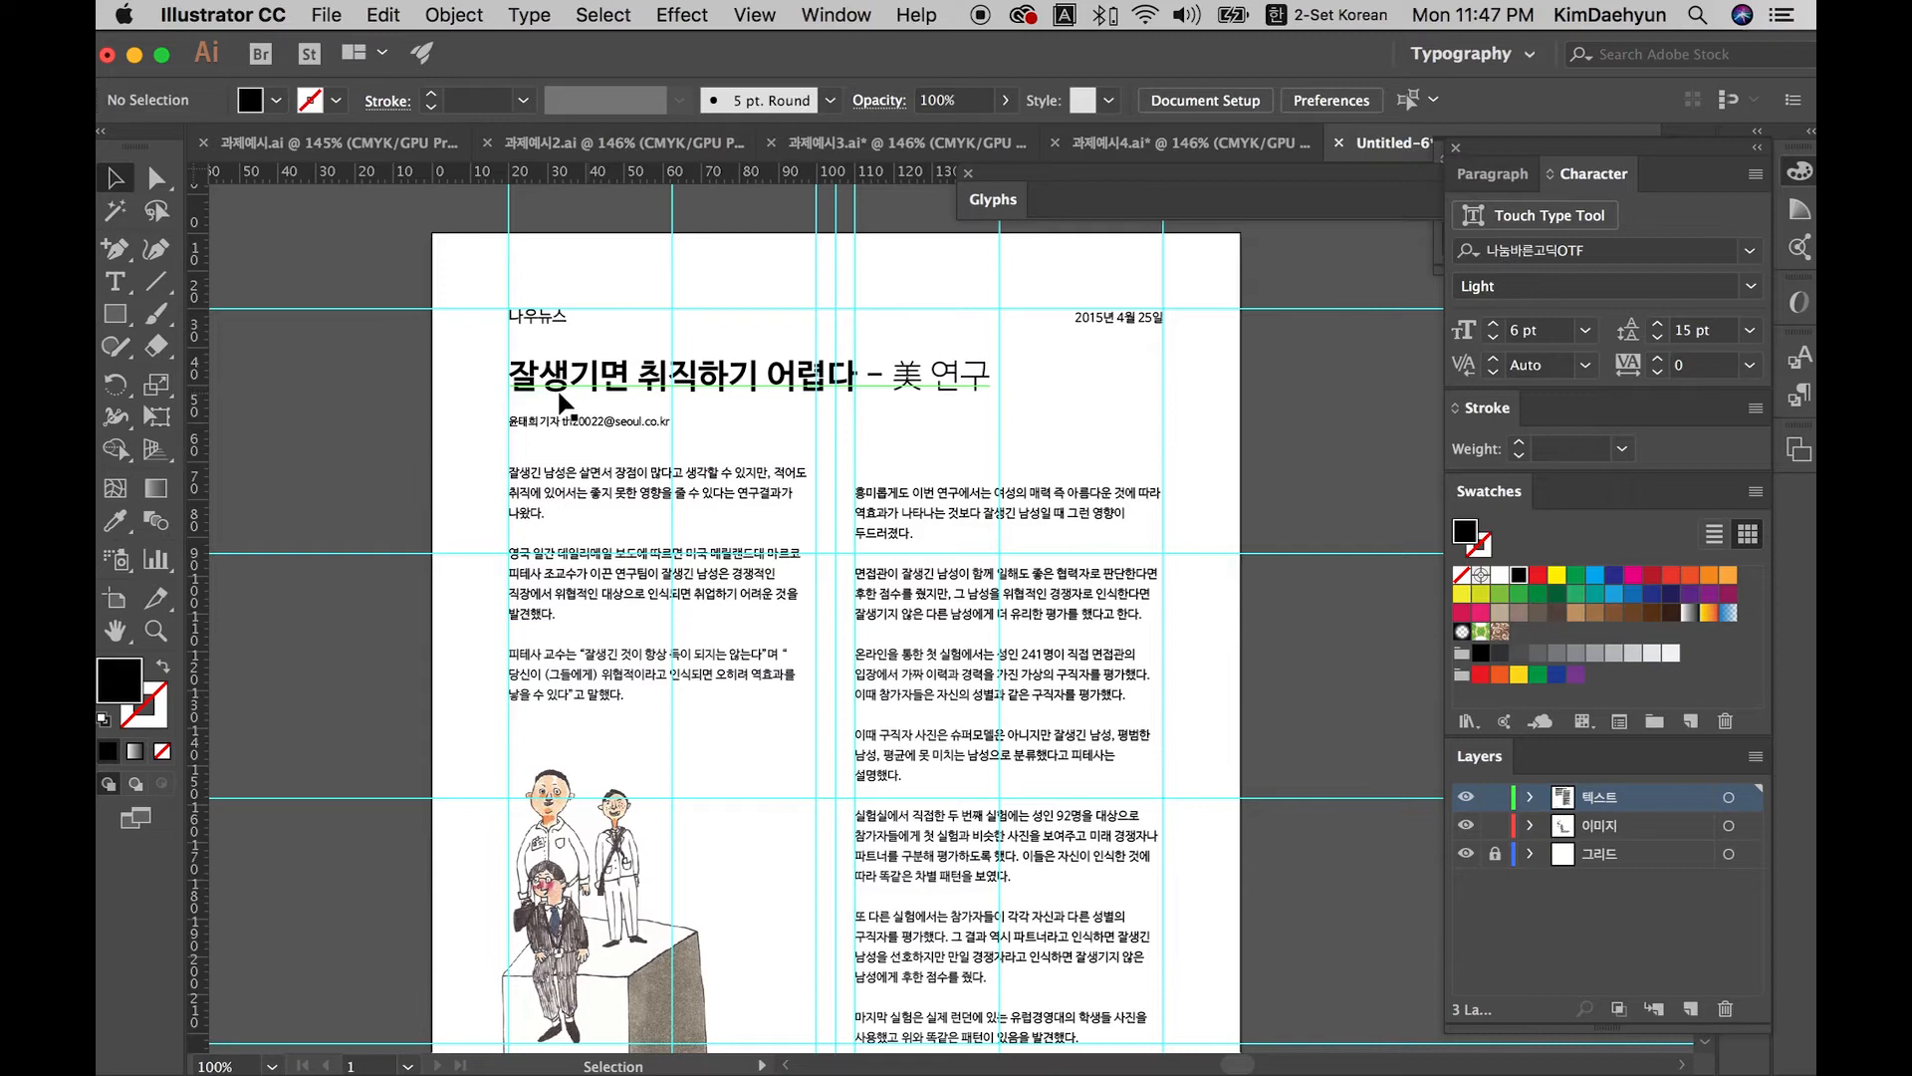
{"action": "left_click_drag", "start_coordinate": [558, 298], "coordinate": [1176, 284]}
{"action": "left_click", "coordinate": [1204, 291]}
{"action": "left_click", "coordinate": [1156, 319]}
Step: Nudge the reporter byline very slightly in its place beneath the headline
{"action": "left_click", "coordinate": [618, 419]}
{"action": "left_click", "coordinate": [583, 440]}
{"action": "left_click_drag", "start_coordinate": [583, 430], "coordinate": [581, 422]}
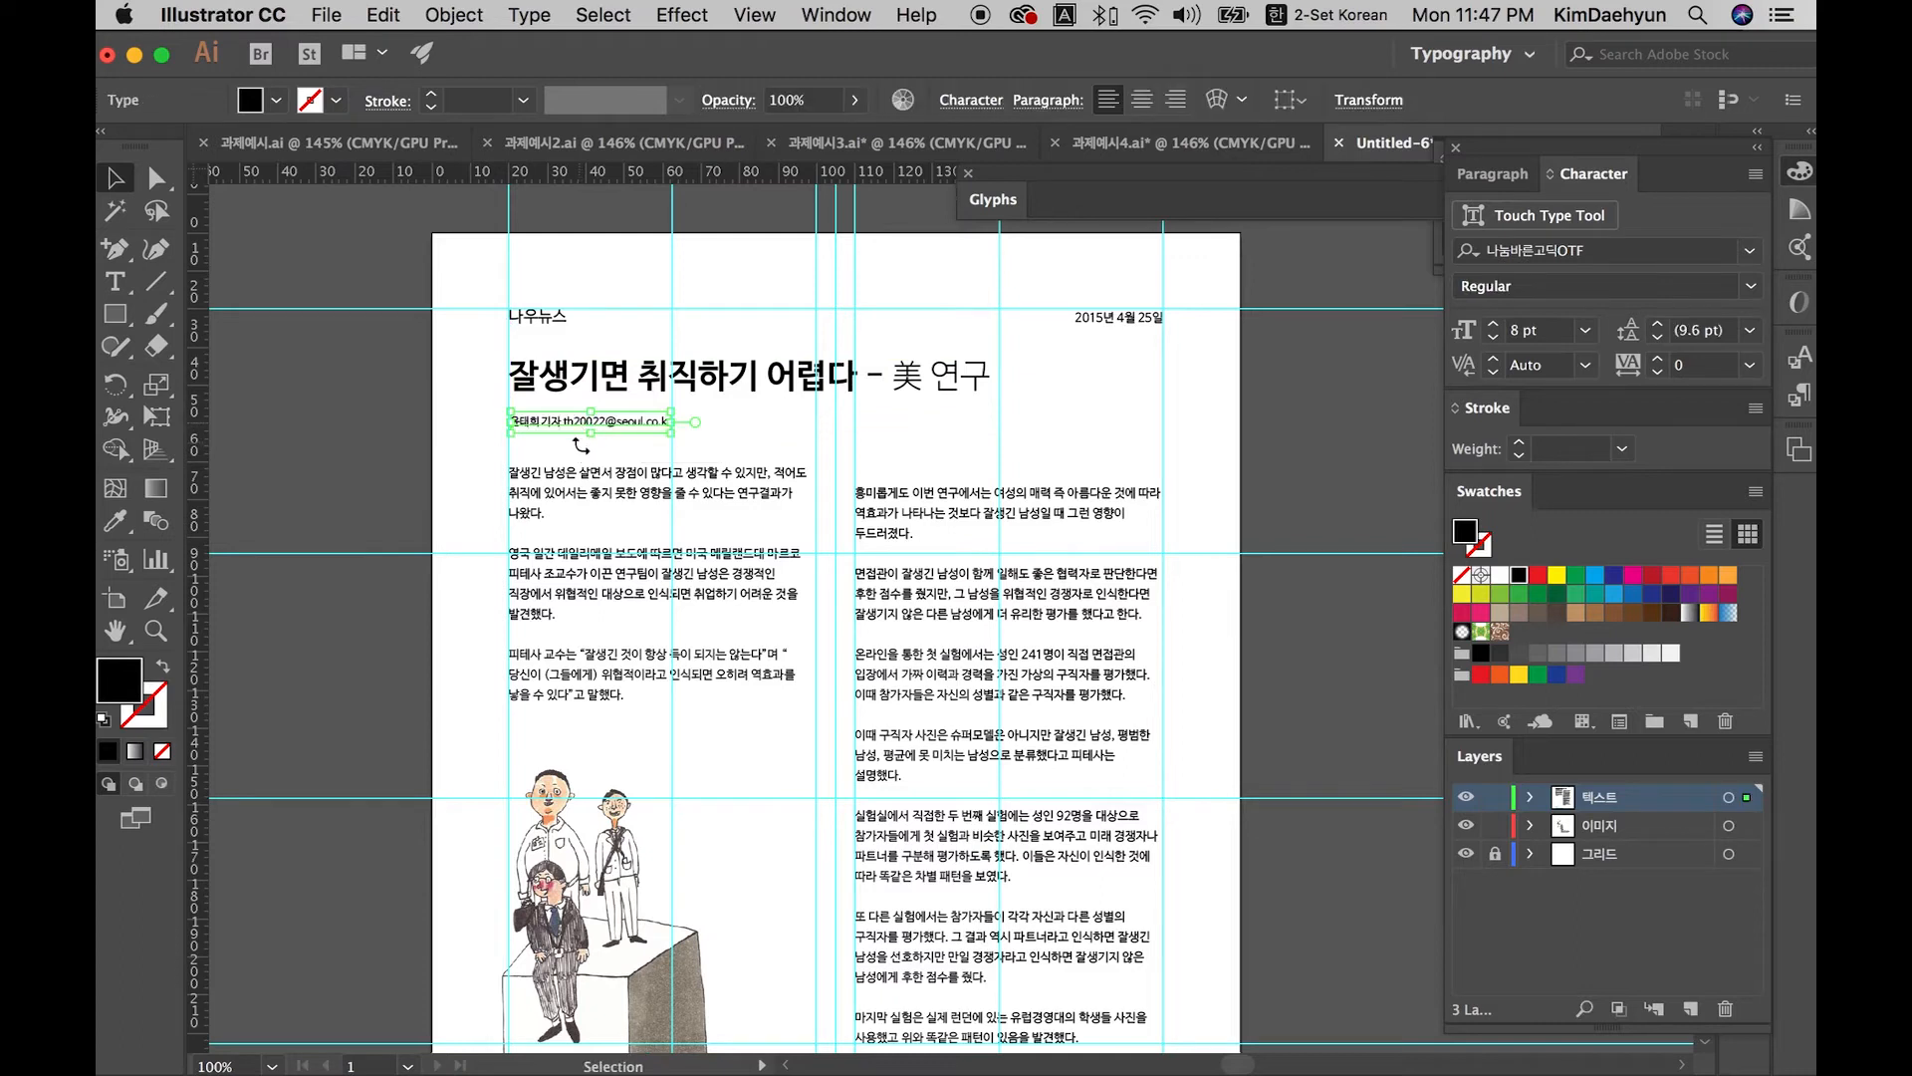
{"action": "left_click", "coordinate": [466, 462]}
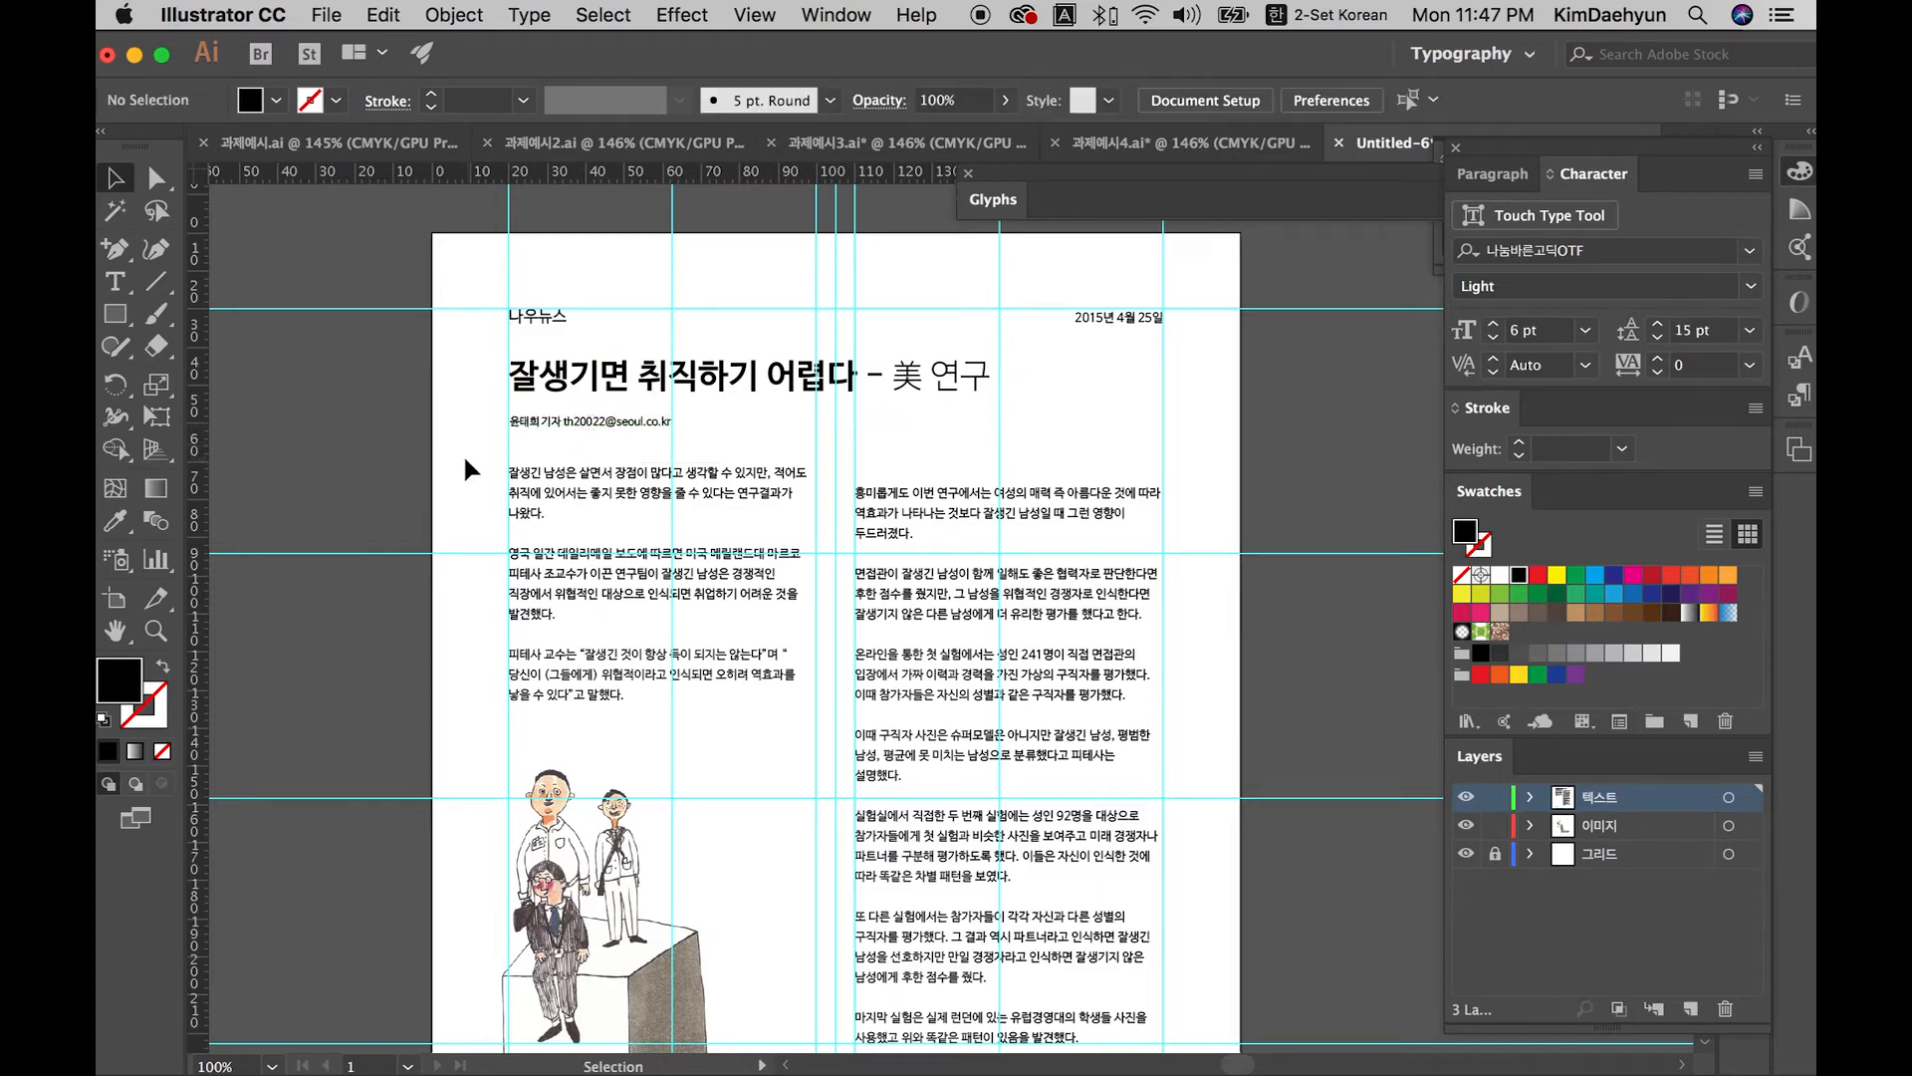
Step: Compare the gap between headline and byline with the gap between byline and first body paragraph
{"action": "left_click", "coordinate": [552, 387]}
{"action": "left_click", "coordinate": [543, 448]}
{"action": "left_click", "coordinate": [542, 470]}
{"action": "left_click", "coordinate": [543, 419]}
{"action": "left_click", "coordinate": [557, 387]}
{"action": "left_click", "coordinate": [558, 413]}
{"action": "left_click", "coordinate": [553, 424]}
{"action": "left_click", "coordinate": [543, 487]}
{"action": "left_click", "coordinate": [546, 423]}
{"action": "left_click", "coordinate": [550, 390]}
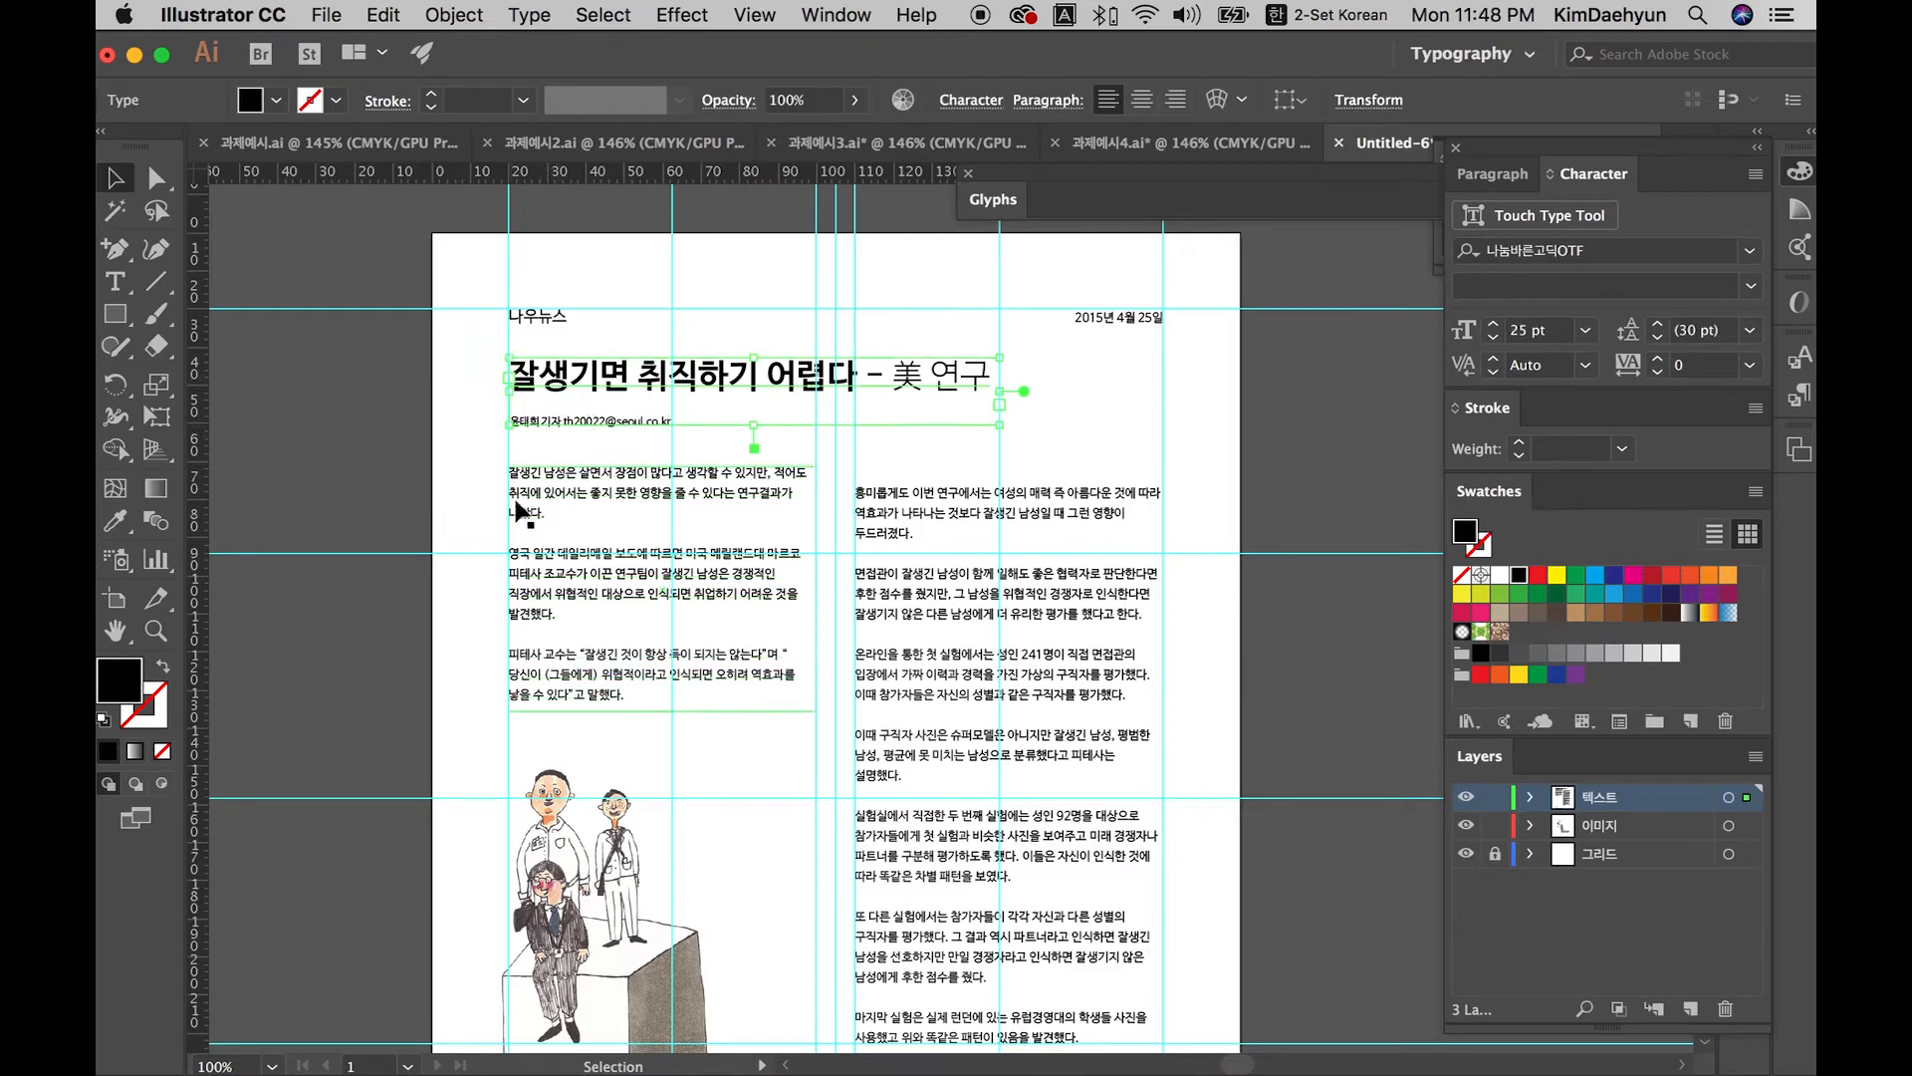
{"action": "left_click", "coordinate": [456, 493]}
{"action": "mouse_move", "coordinate": [456, 493]}
{"action": "left_mouse_down"}
{"action": "mouse_move", "coordinate": [478, 399]}
{"action": "mouse_move", "coordinate": [459, 468]}
{"action": "left_mouse_up"}
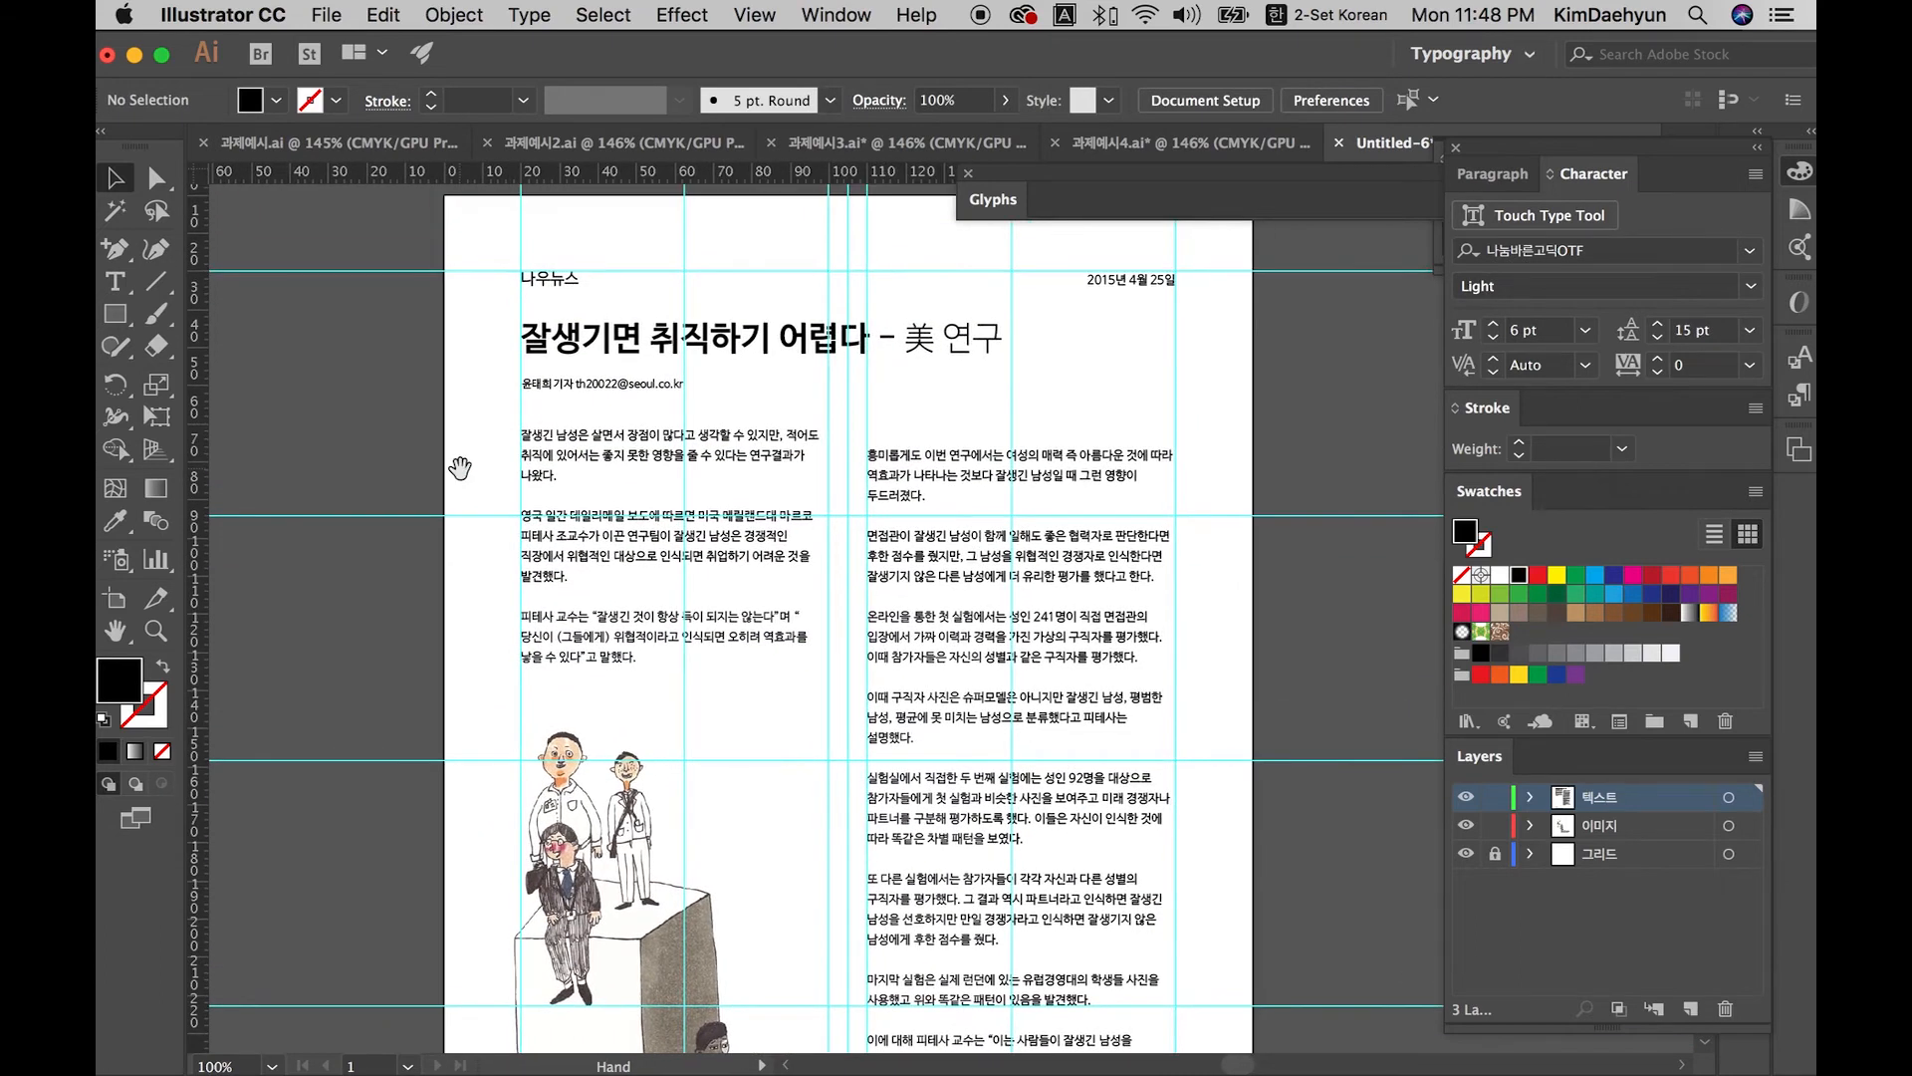
{"action": "left_click", "coordinate": [582, 385]}
{"action": "left_click", "coordinate": [575, 431]}
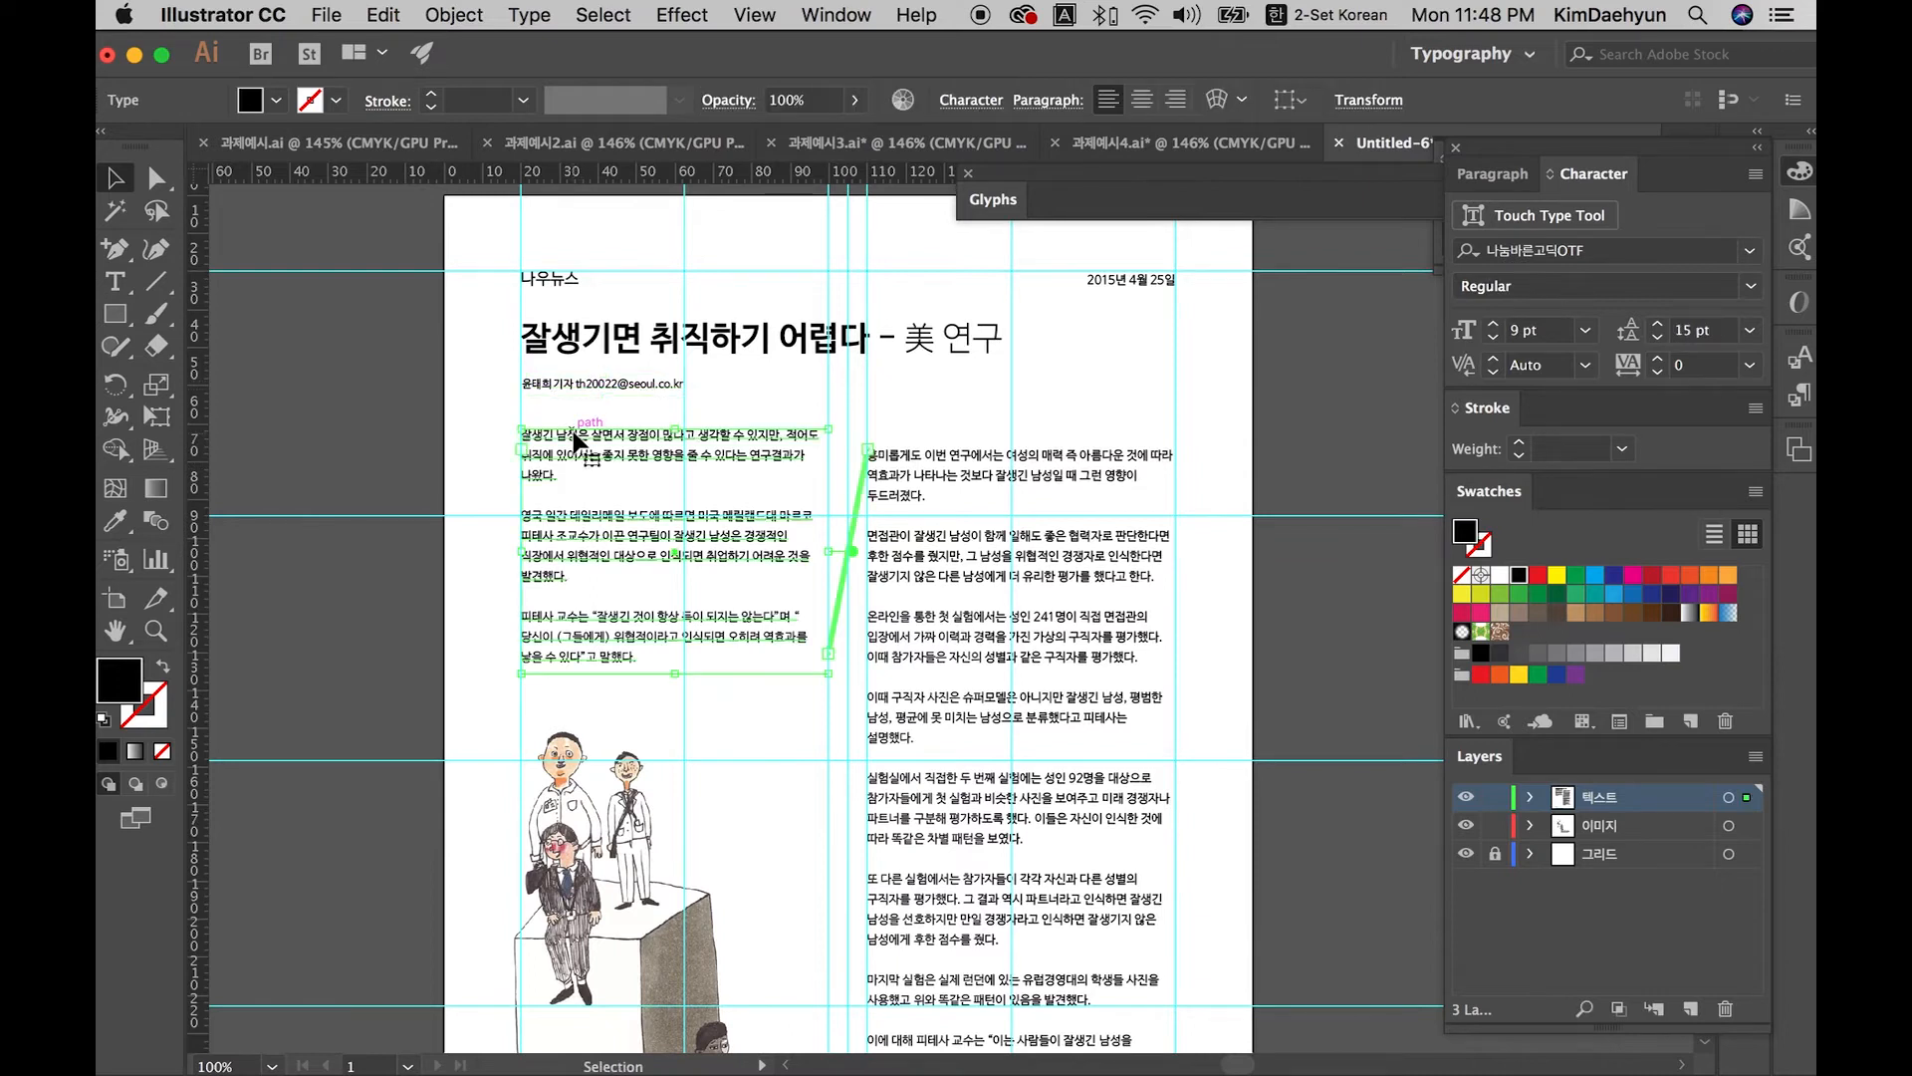
{"action": "left_click", "coordinate": [551, 346]}
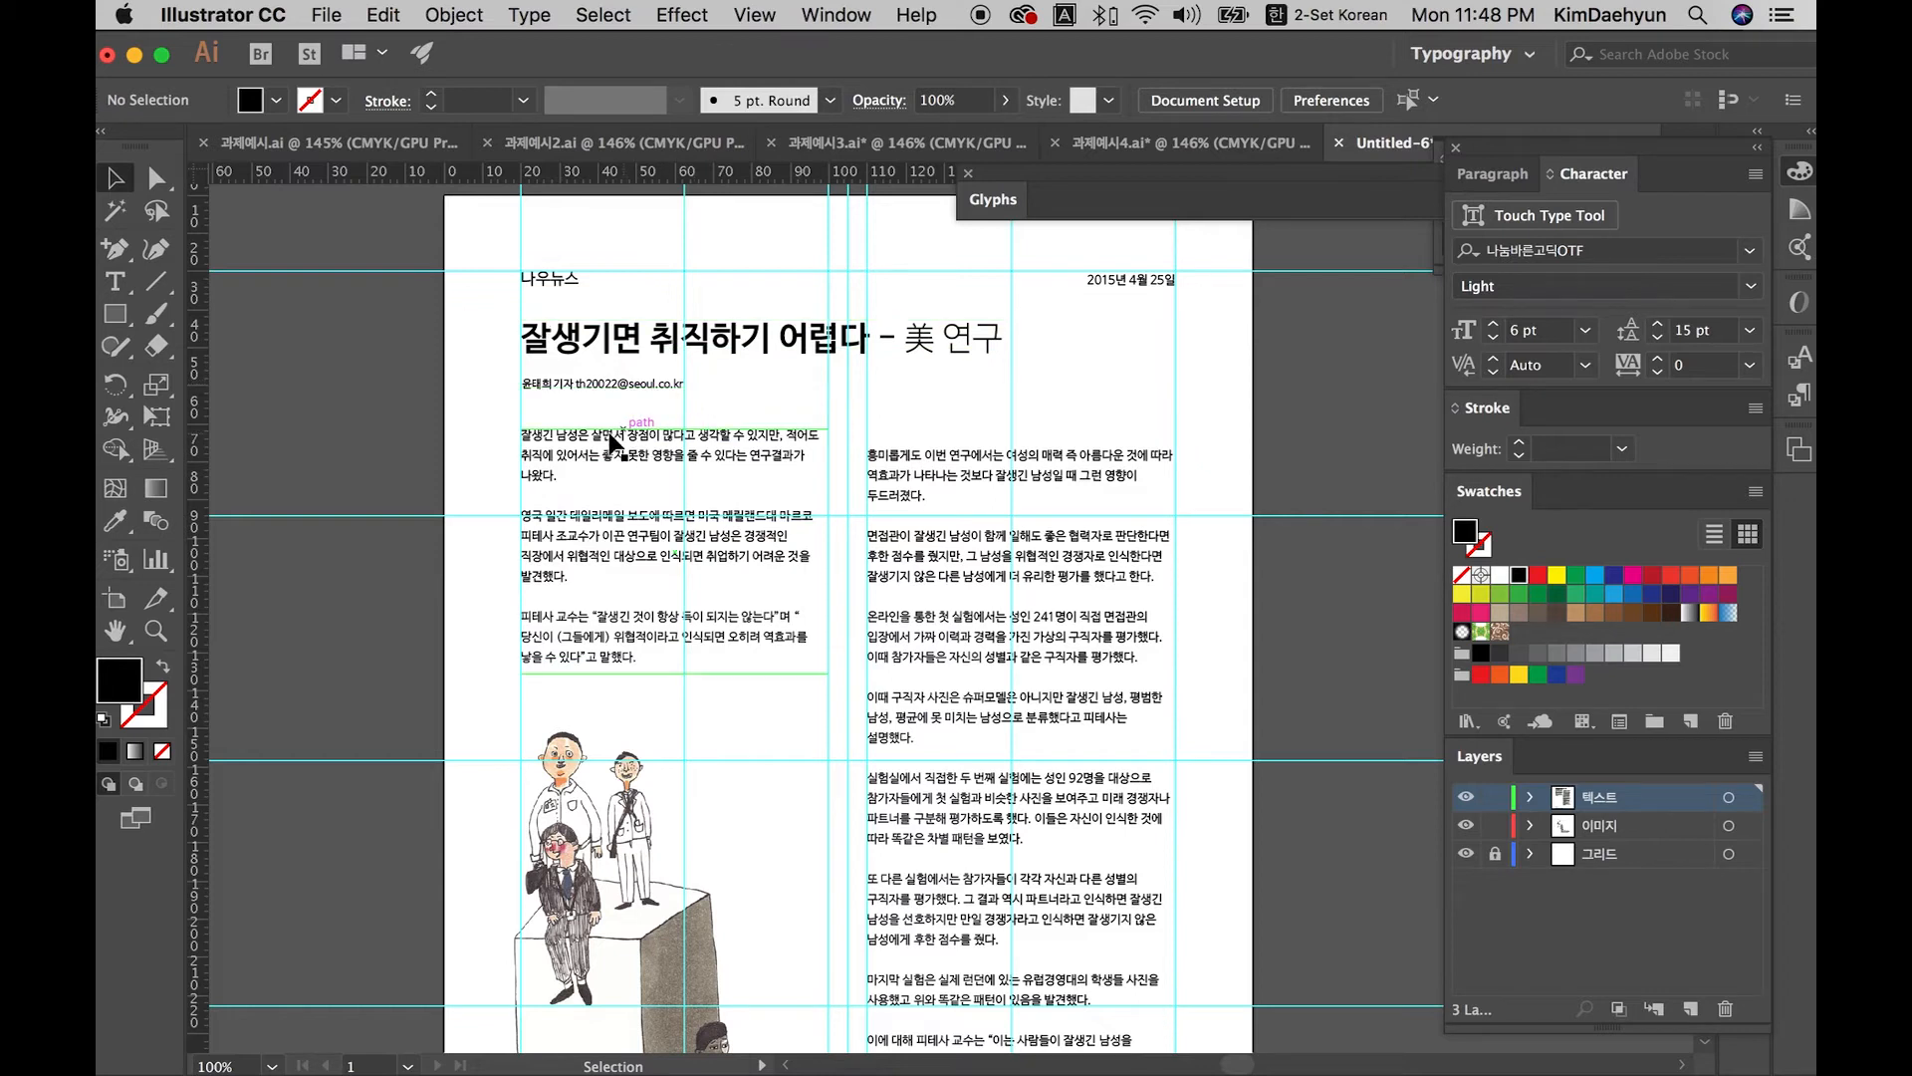
Step: Check the illustration, its credit line and the source line against the end of the right body column
{"action": "left_click_drag", "start_coordinate": [954, 784], "coordinate": [973, 503]}
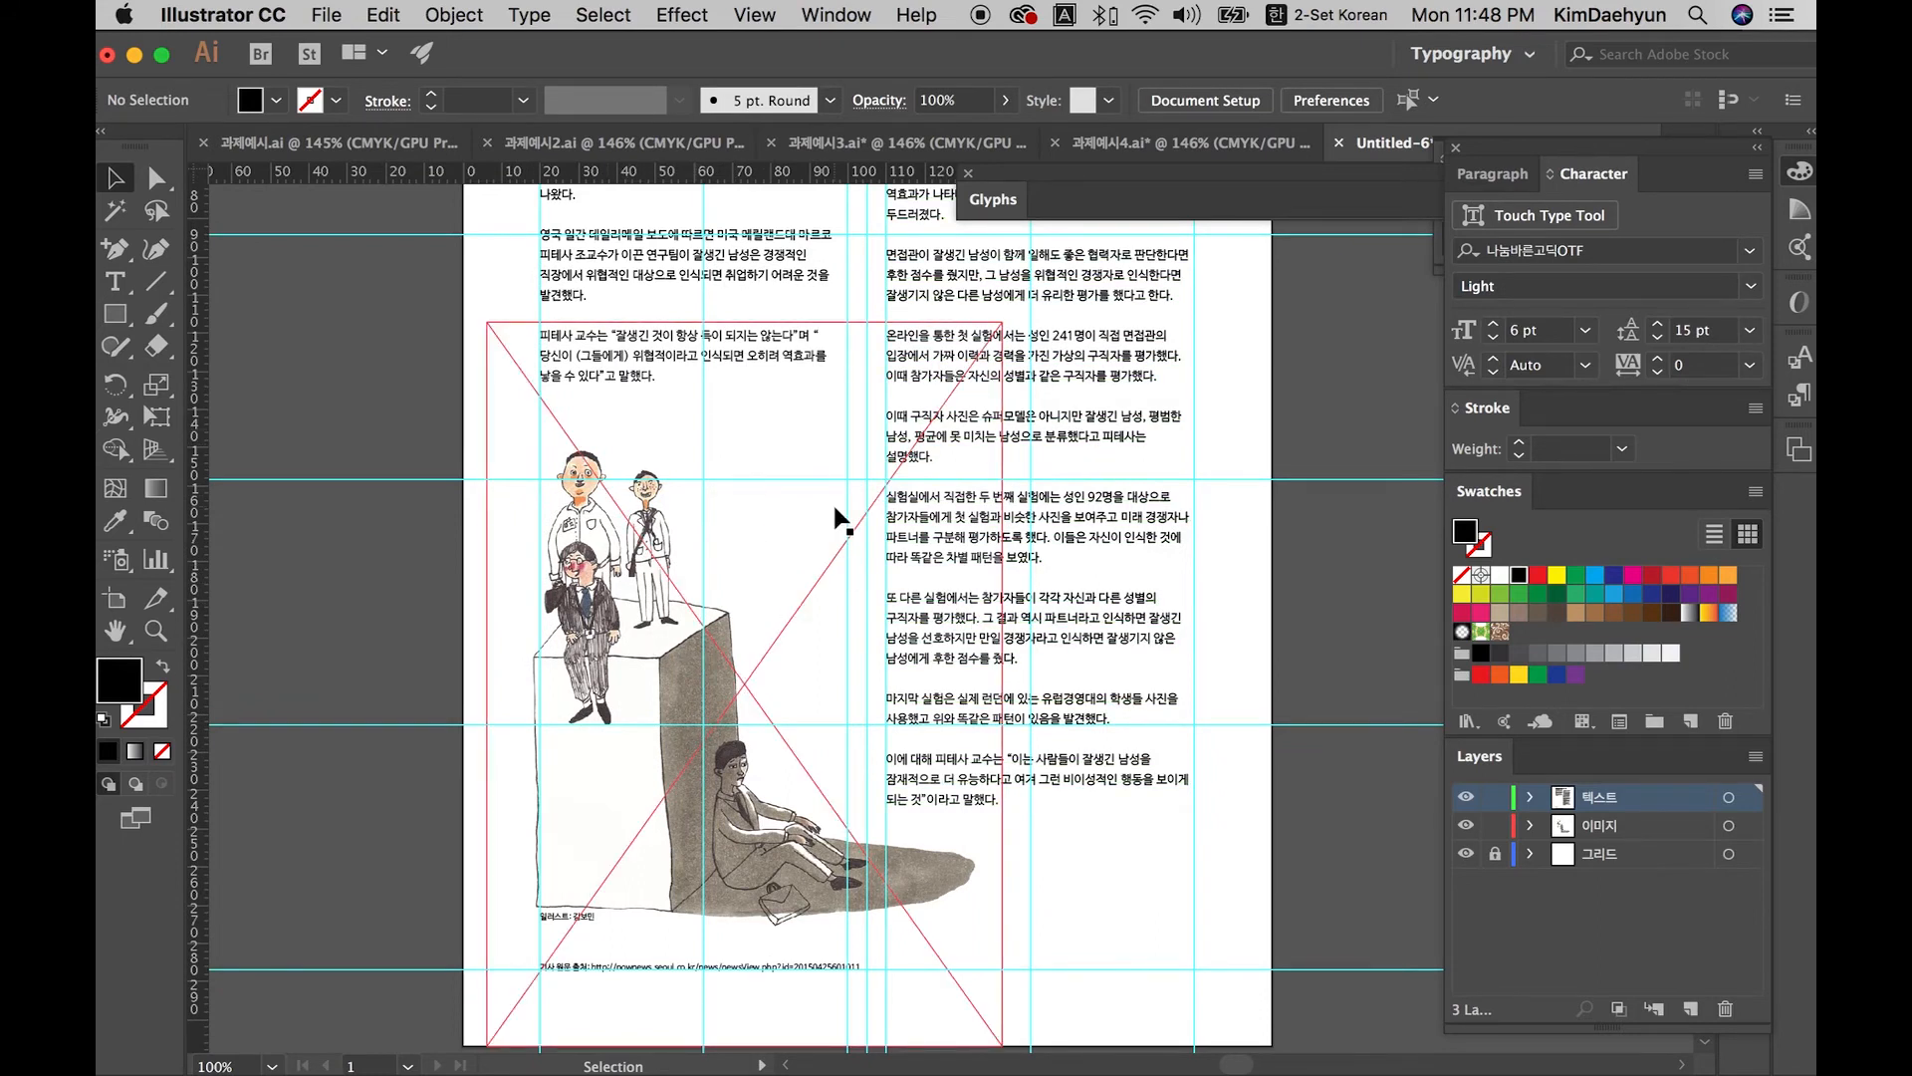
{"action": "left_click", "coordinate": [578, 918]}
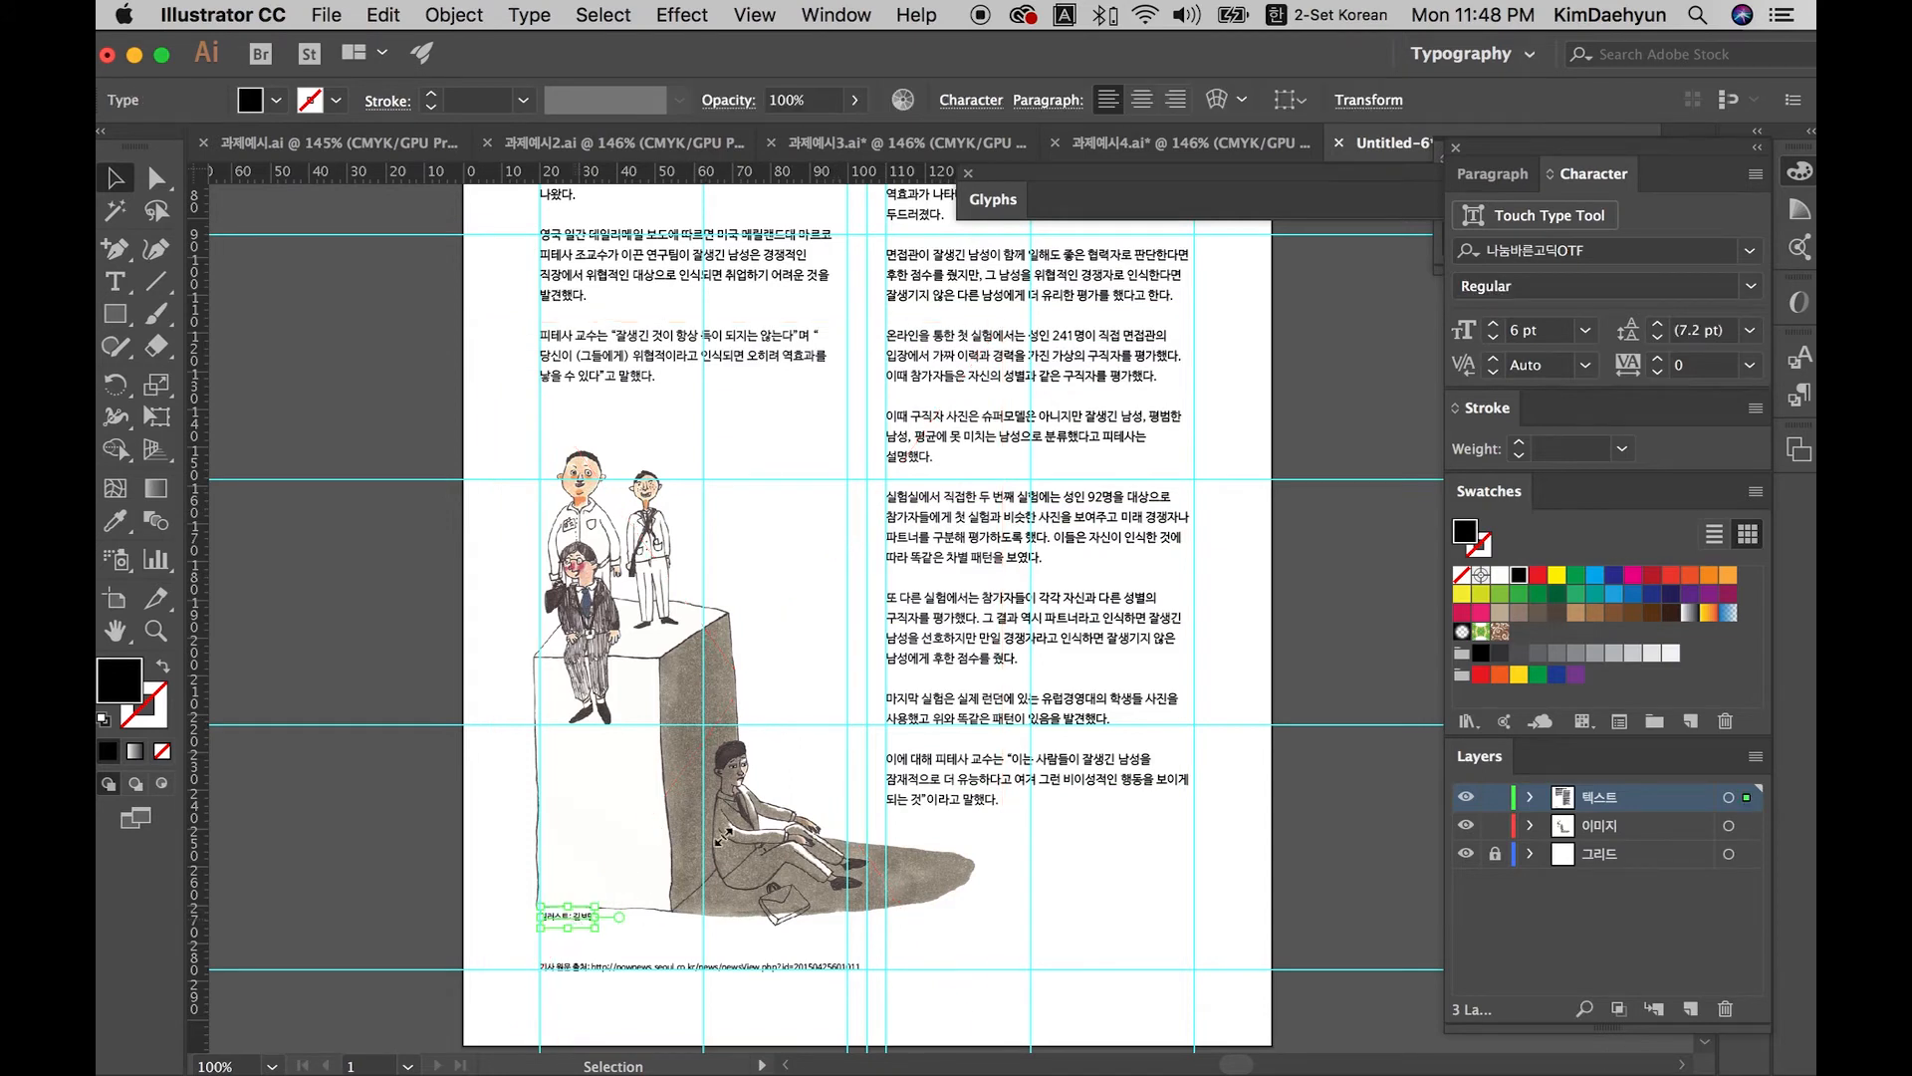
{"action": "key", "text": "space"}
{"action": "left_click_drag", "start_coordinate": [776, 612], "coordinate": [696, 797]}
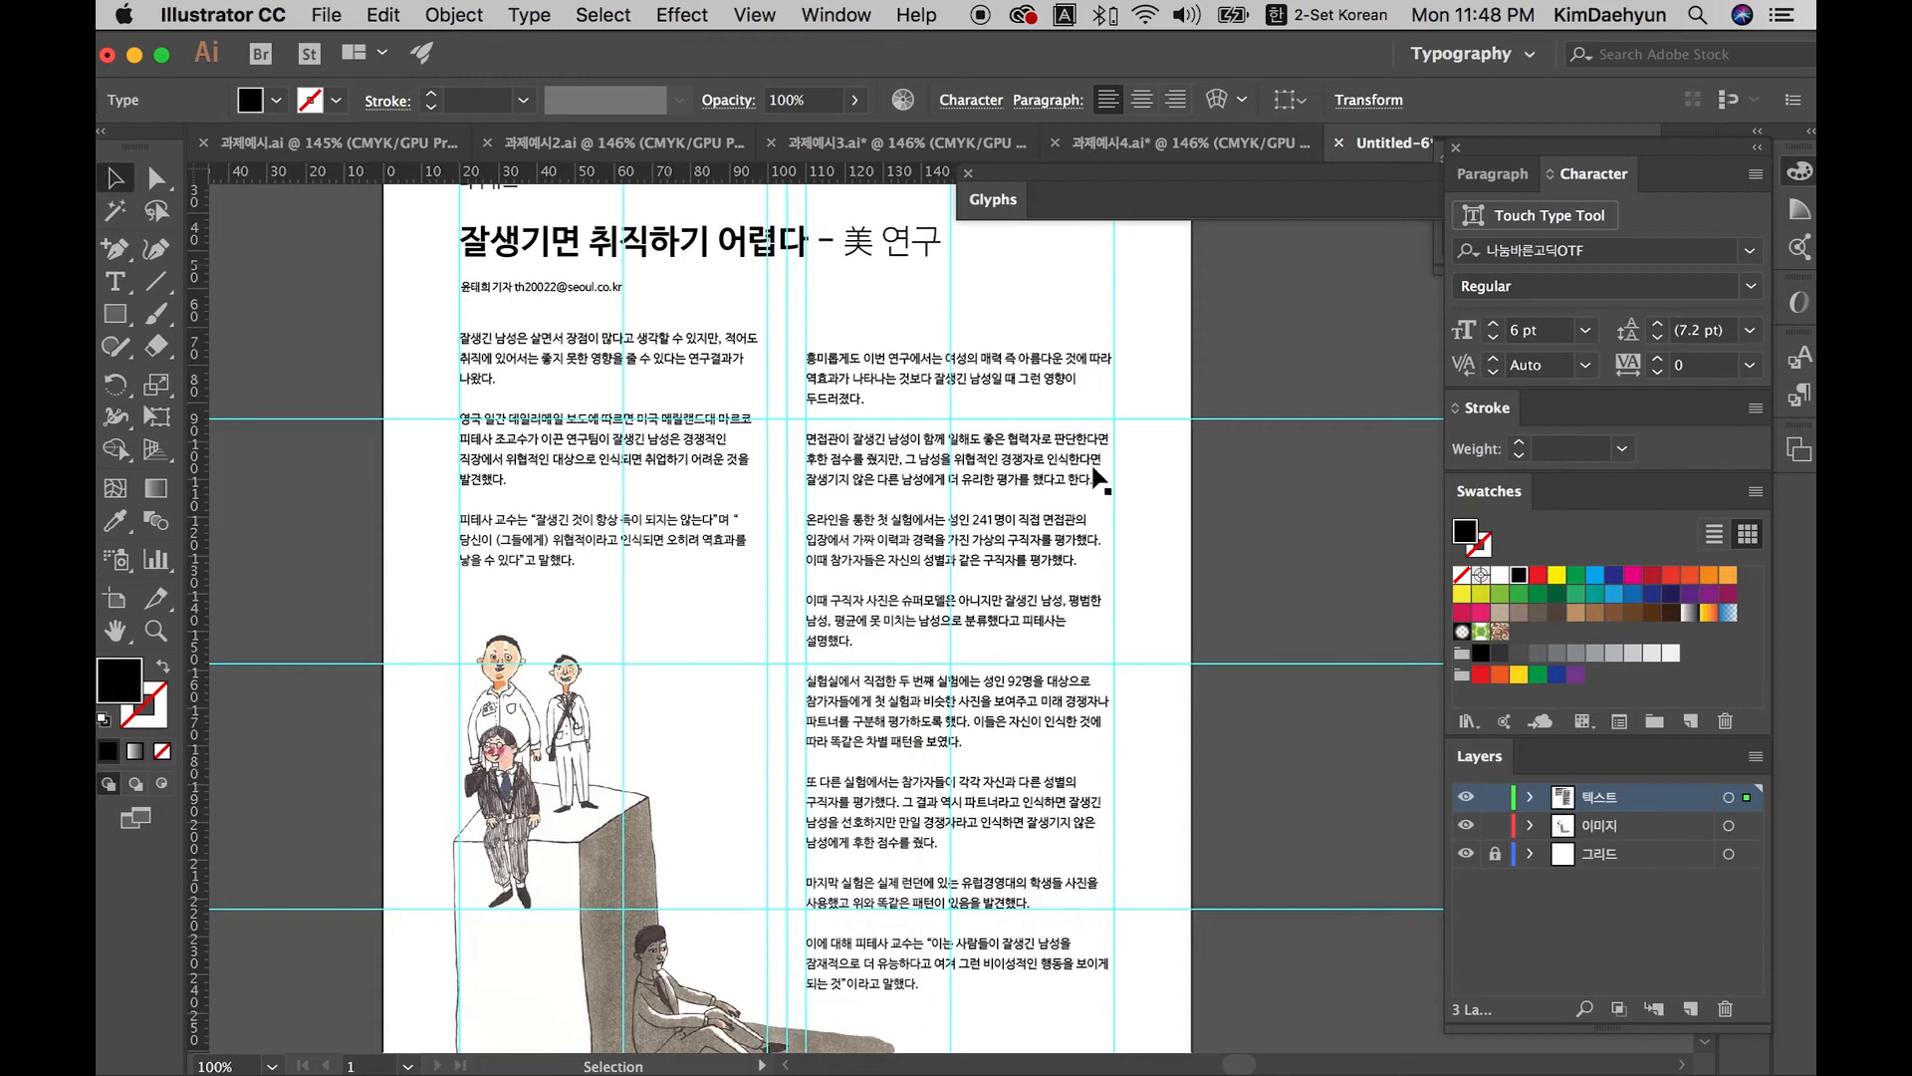
{"action": "left_click_drag", "start_coordinate": [862, 623], "coordinate": [931, 339]}
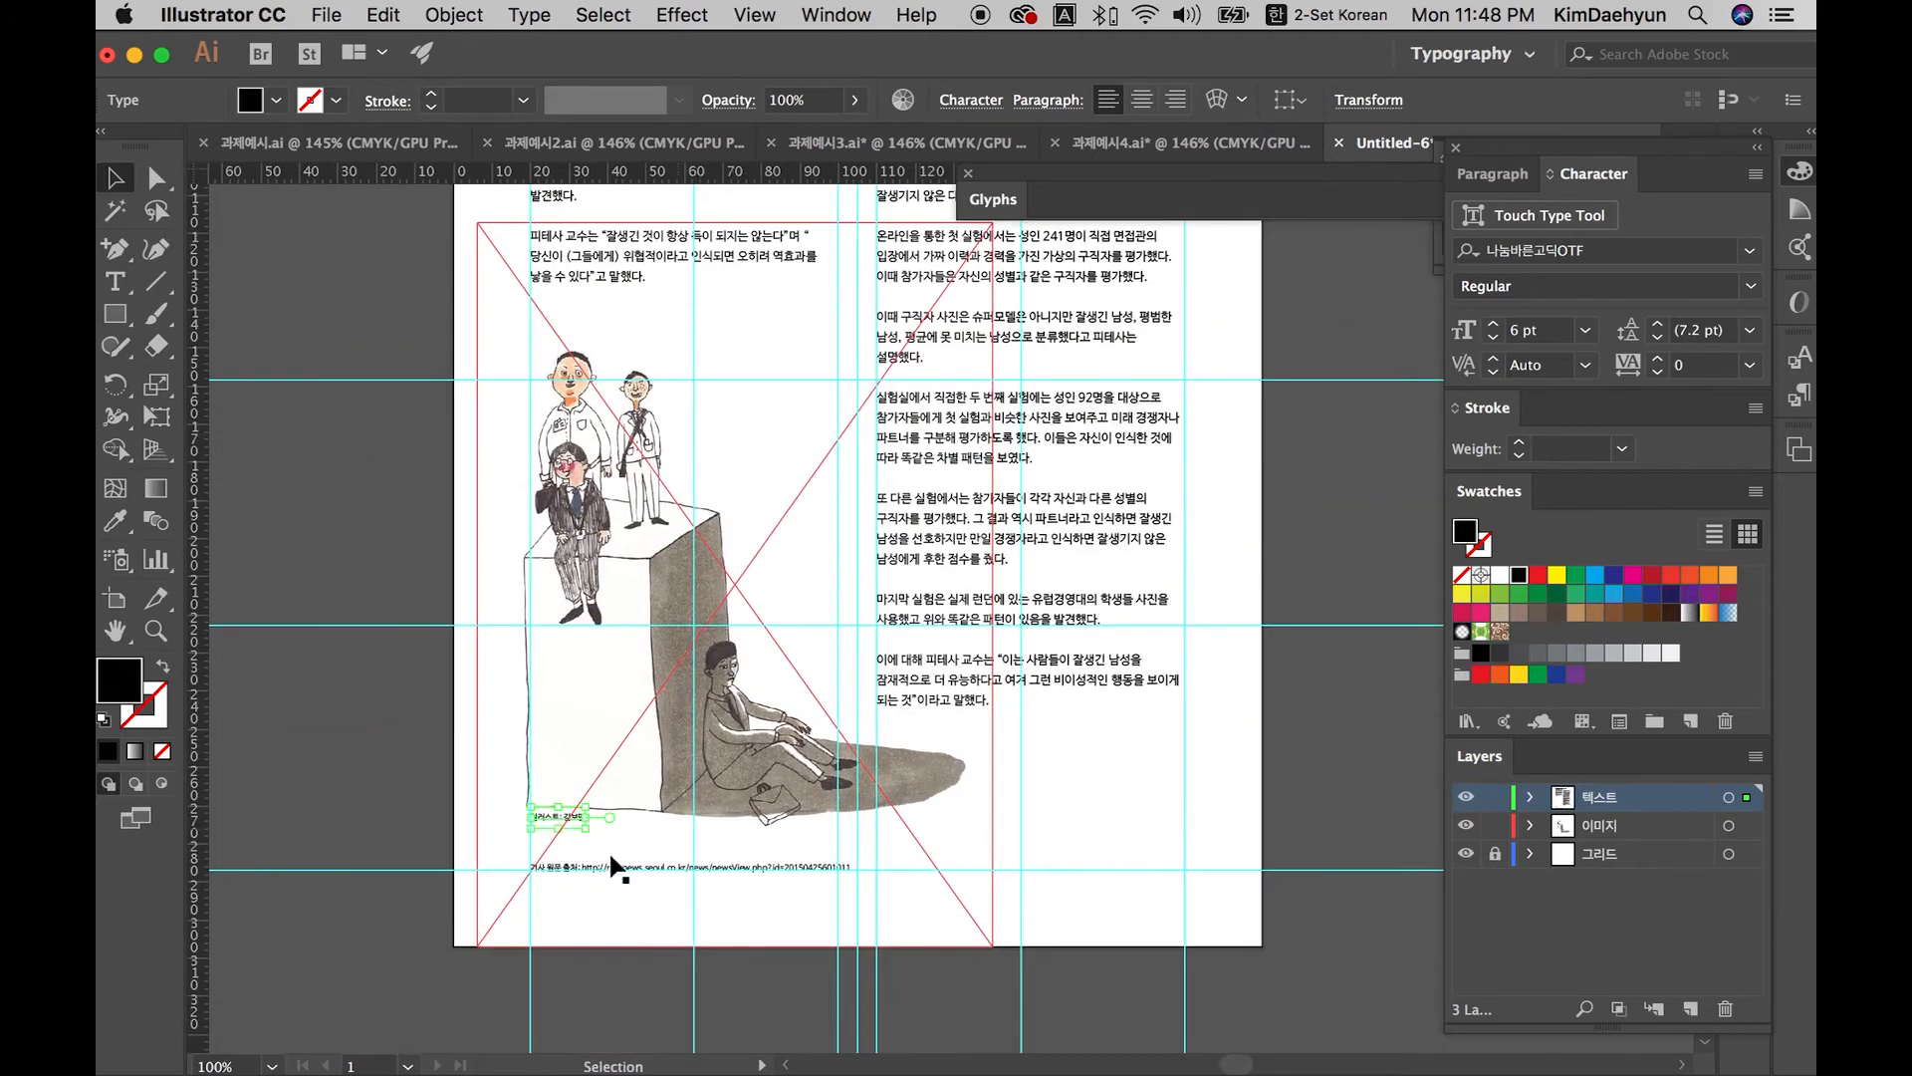
{"action": "left_click", "coordinate": [439, 803]}
{"action": "key", "text": "space"}
{"action": "left_click_drag", "start_coordinate": [461, 637], "coordinate": [400, 1024]}
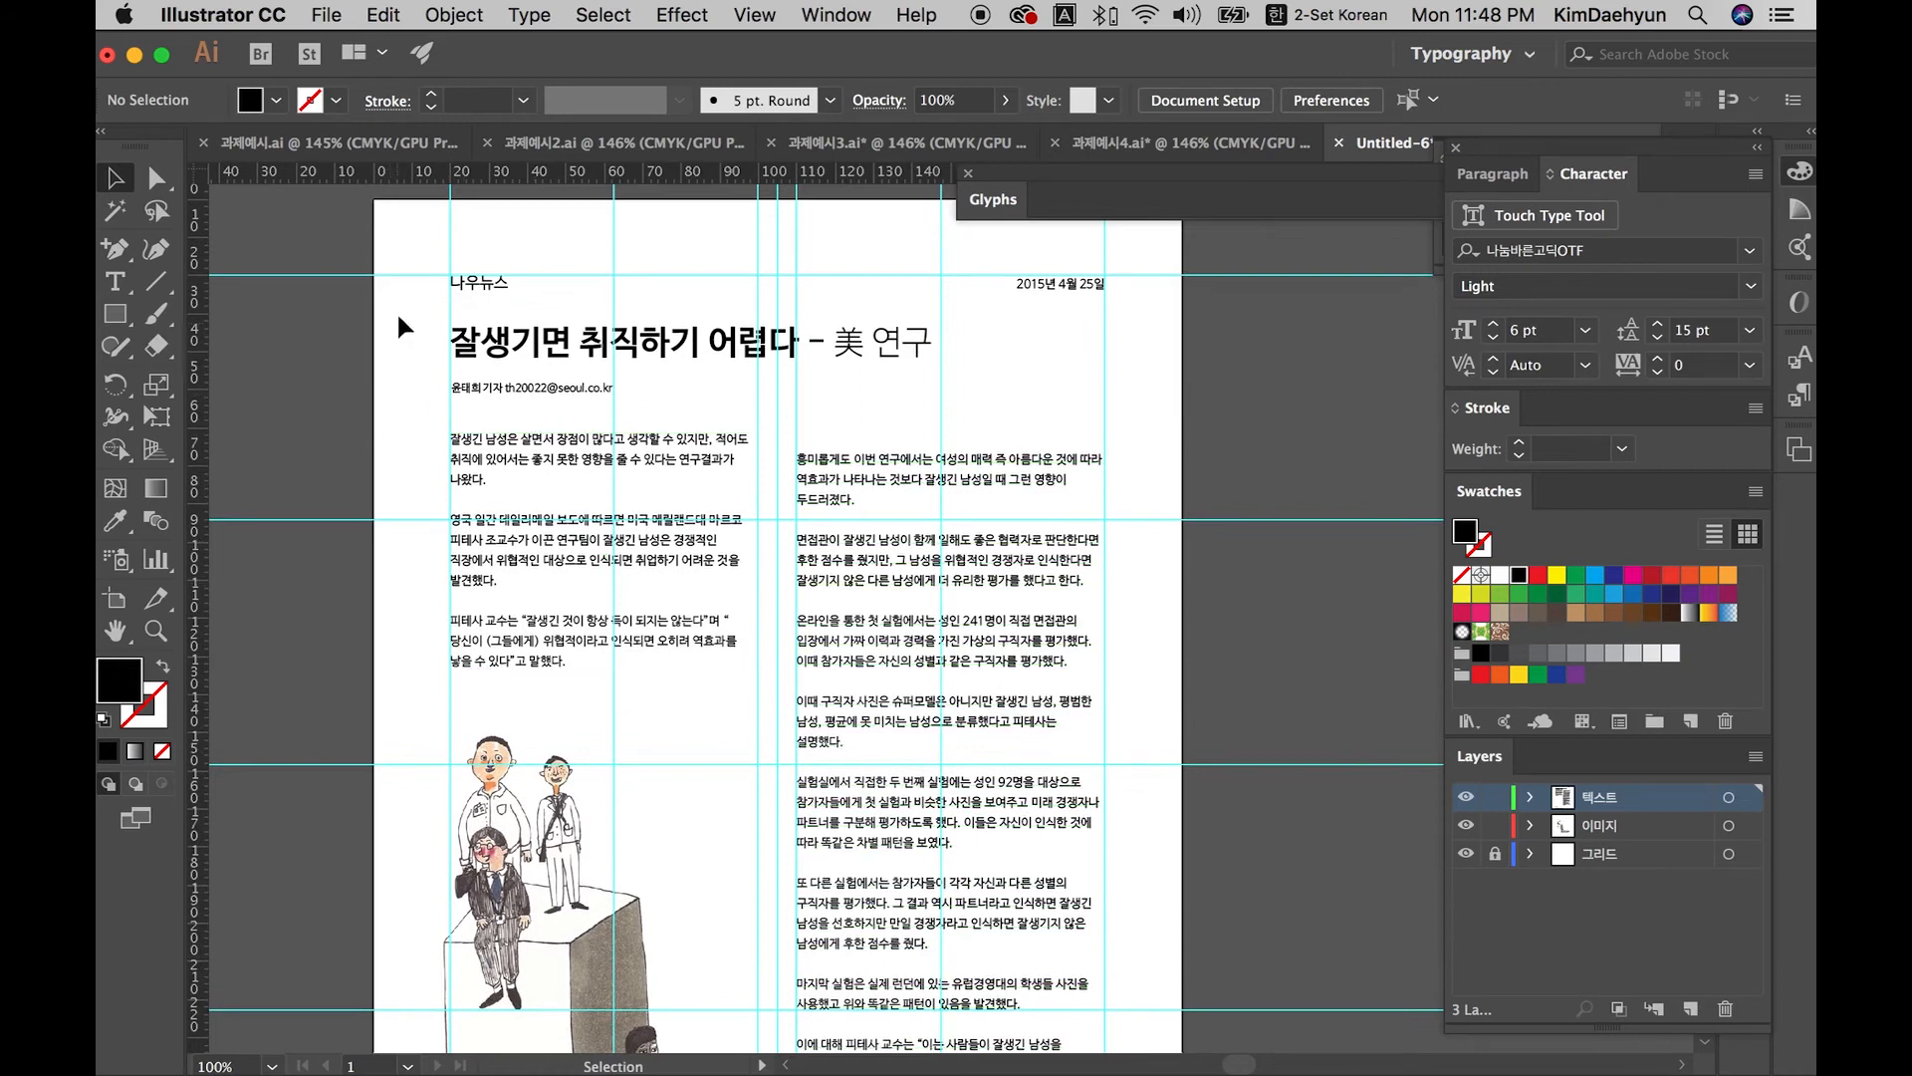
Step: Move the headline slightly down, closer to the byline and further from the masthead line
{"action": "left_click_drag", "start_coordinate": [416, 291], "coordinate": [337, 314]}
{"action": "left_click", "coordinate": [1143, 285]}
{"action": "left_click", "coordinate": [418, 325]}
{"action": "left_click_drag", "start_coordinate": [482, 342], "coordinate": [483, 350]}
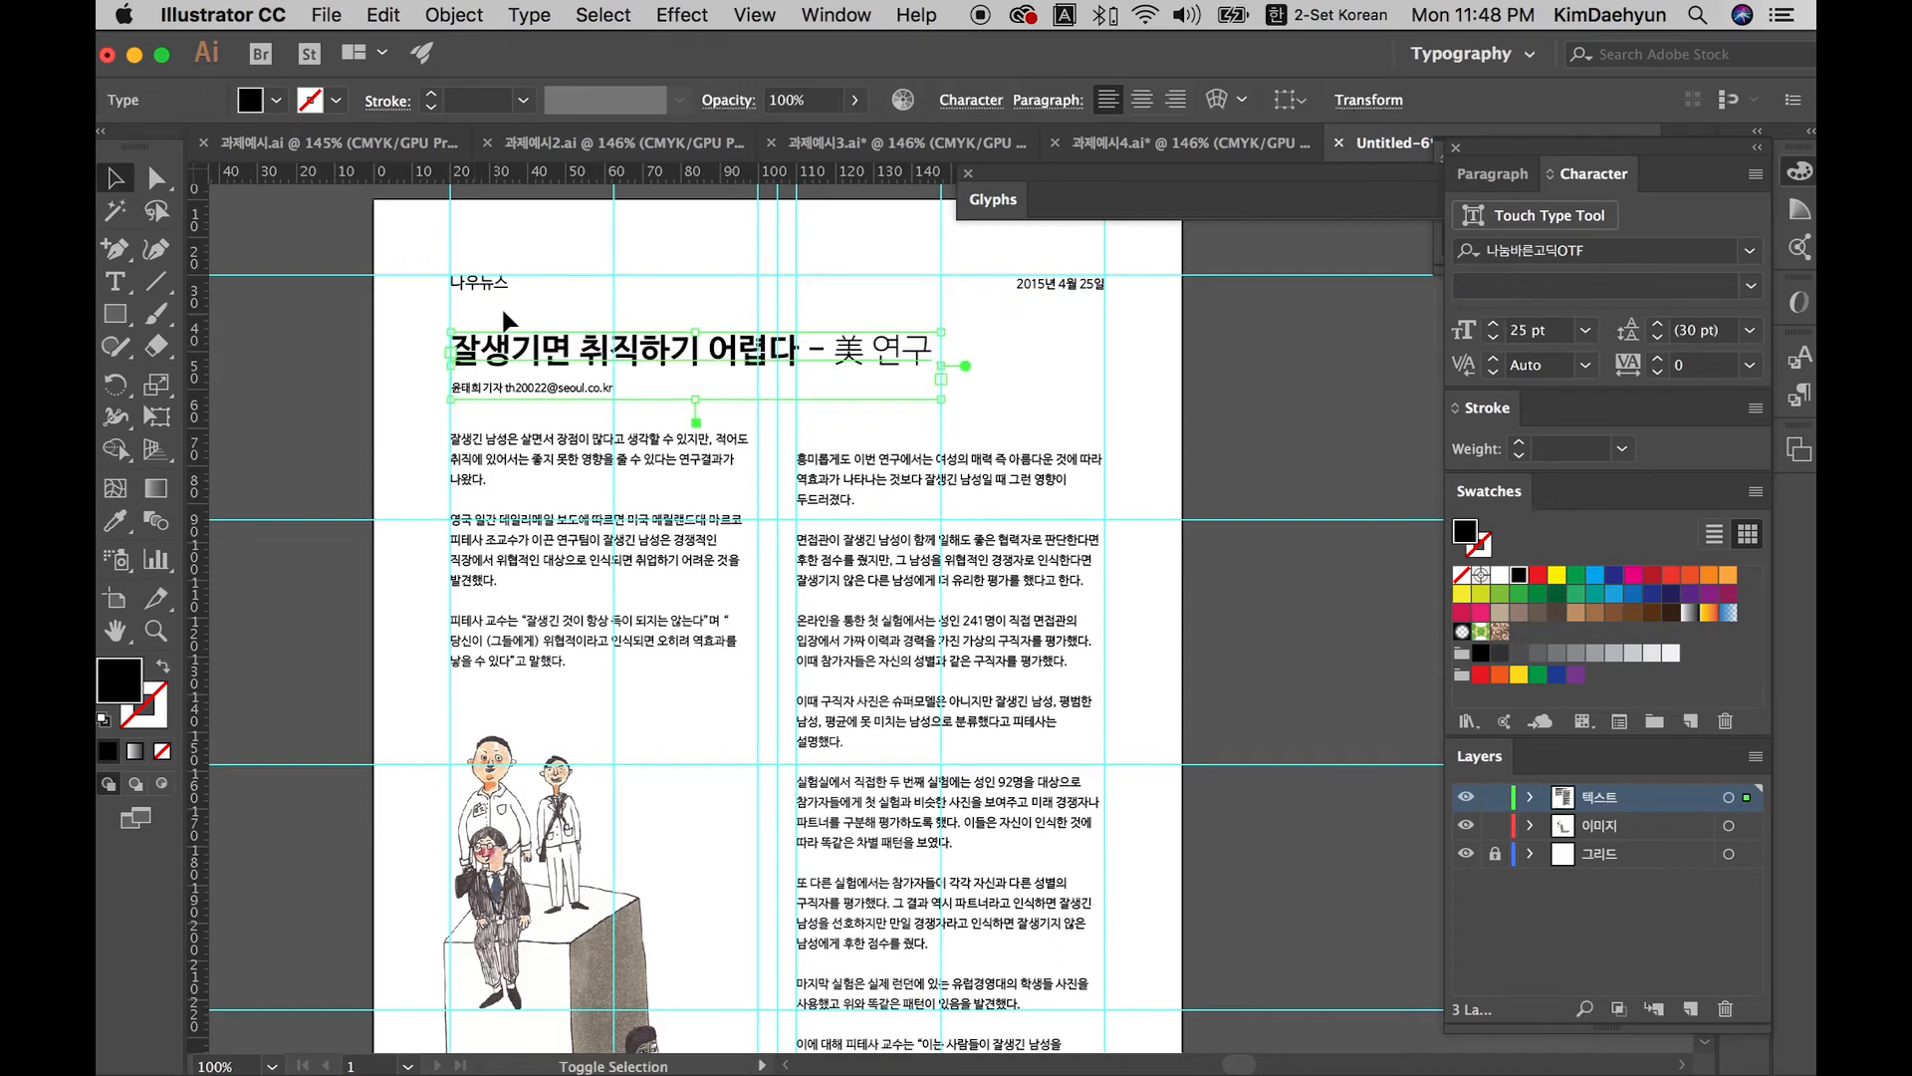
{"action": "left_click", "coordinate": [490, 320]}
{"action": "left_click", "coordinate": [513, 391]}
{"action": "left_click", "coordinate": [522, 414]}
Step: Select both body columns and move them slightly down together, further from the byline
{"action": "left_click", "coordinate": [735, 455]}
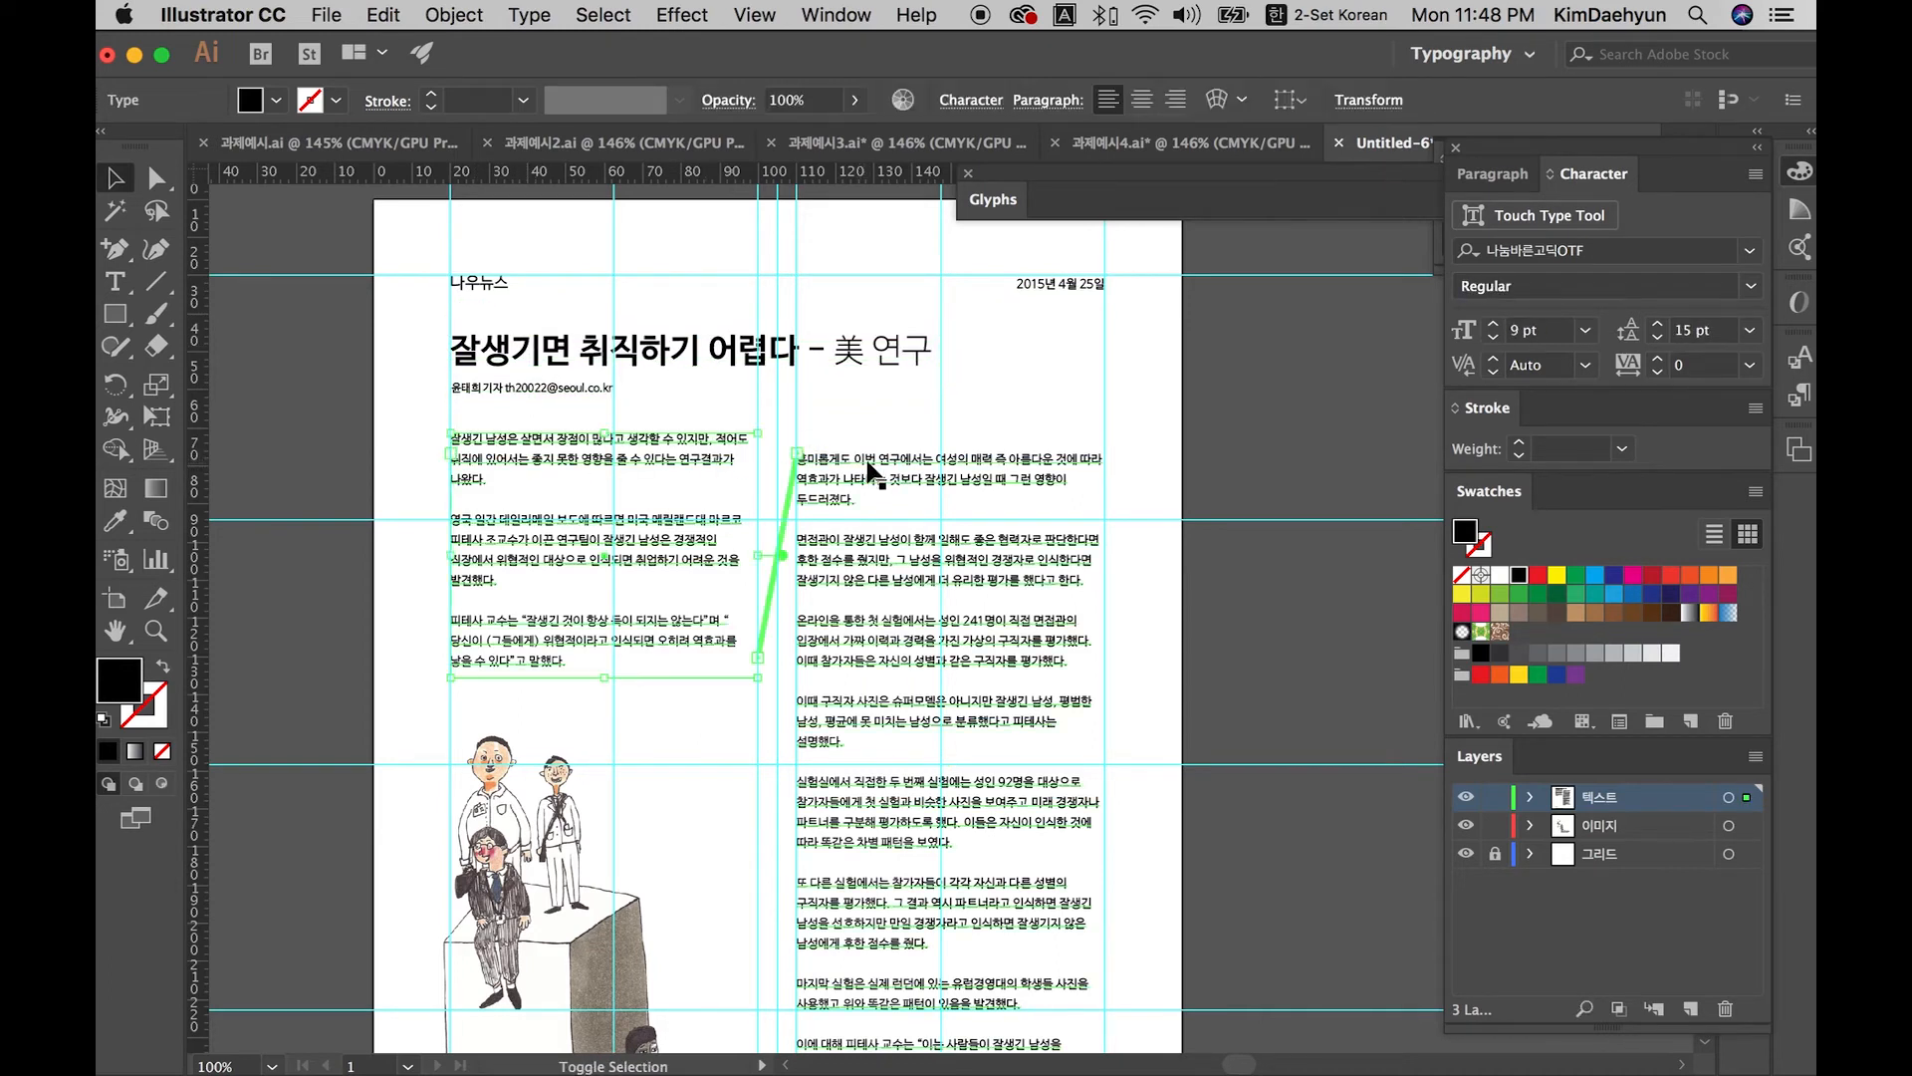
{"action": "left_click", "coordinate": [869, 470]}
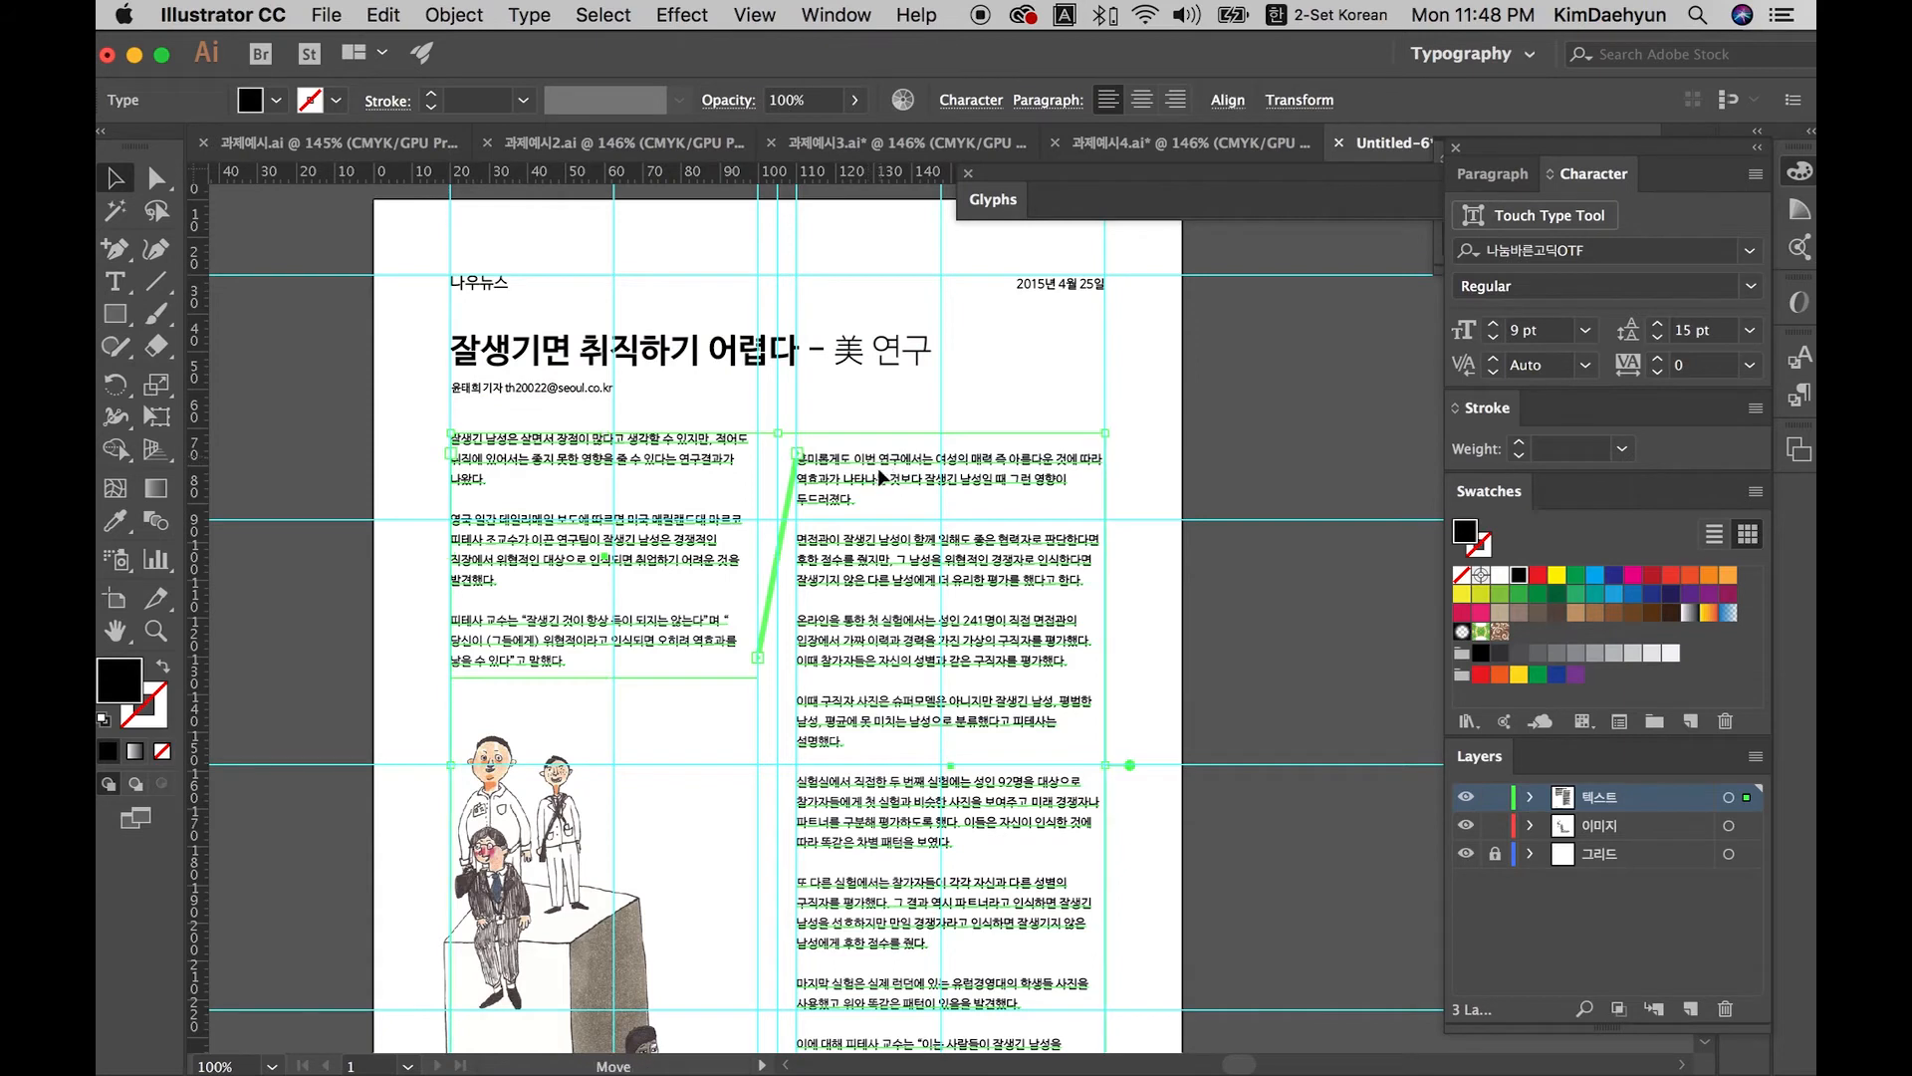
{"action": "left_click_drag", "start_coordinate": [876, 474], "coordinate": [876, 497]}
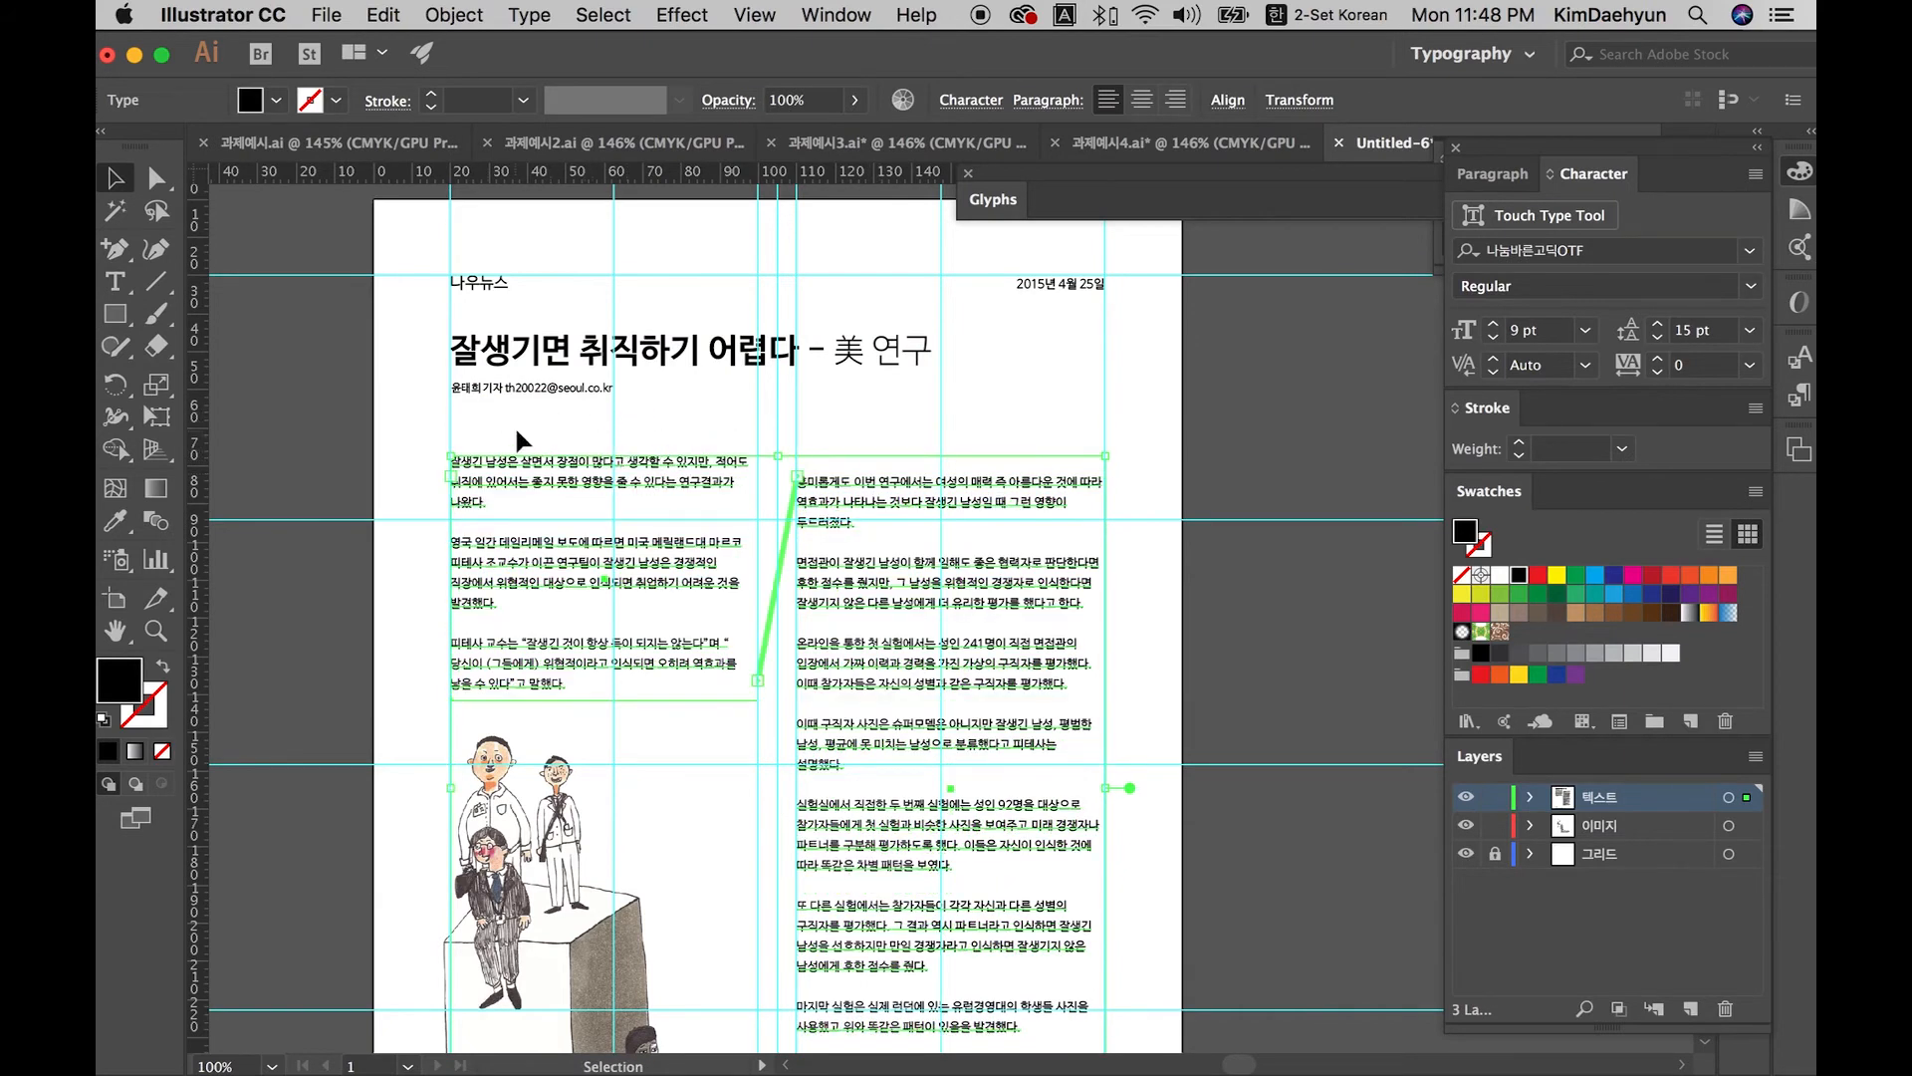
Step: Raise the lower edge of the right body column's text frame and check the whole page
{"action": "scroll", "coordinate": [516, 432], "scroll_direction": "down", "scroll_amount": 5}
{"action": "left_click", "coordinate": [1001, 911]}
{"action": "left_click", "coordinate": [917, 858]}
{"action": "left_click_drag", "start_coordinate": [946, 869], "coordinate": [964, 951]}
{"action": "left_click", "coordinate": [980, 883]}
{"action": "key", "text": "super+minus"}
{"action": "scroll", "coordinate": [964, 944], "scroll_direction": "right", "scroll_amount": 2}
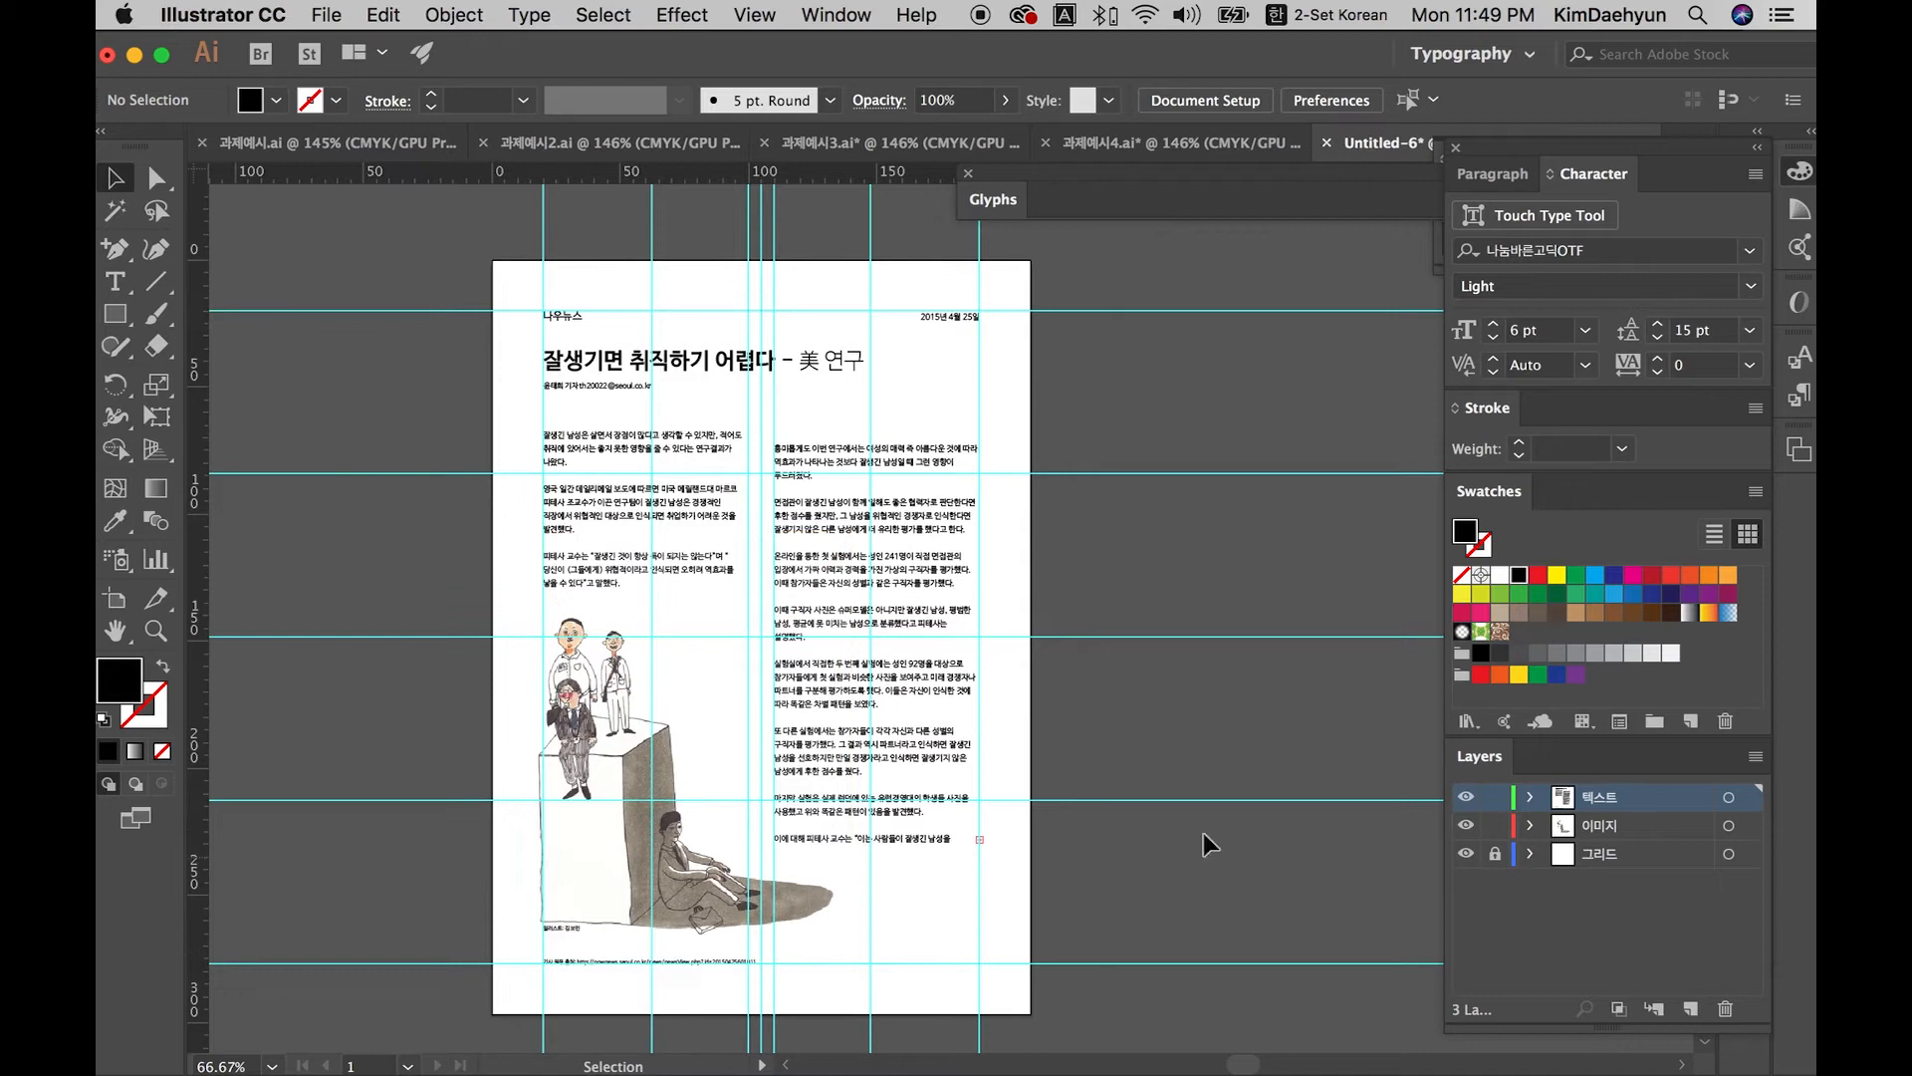
Step: Draw a horizontal rule just below the masthead and date, from the left margin guide to the right margin guide
{"action": "key", "text": "super+equal"}
{"action": "key", "text": "space"}
{"action": "left_click_drag", "start_coordinate": [687, 425], "coordinate": [711, 515]}
{"action": "left_click", "coordinate": [157, 282]}
{"action": "left_click_drag", "start_coordinate": [368, 275], "coordinate": [1023, 273]}
{"action": "key", "text": "v"}
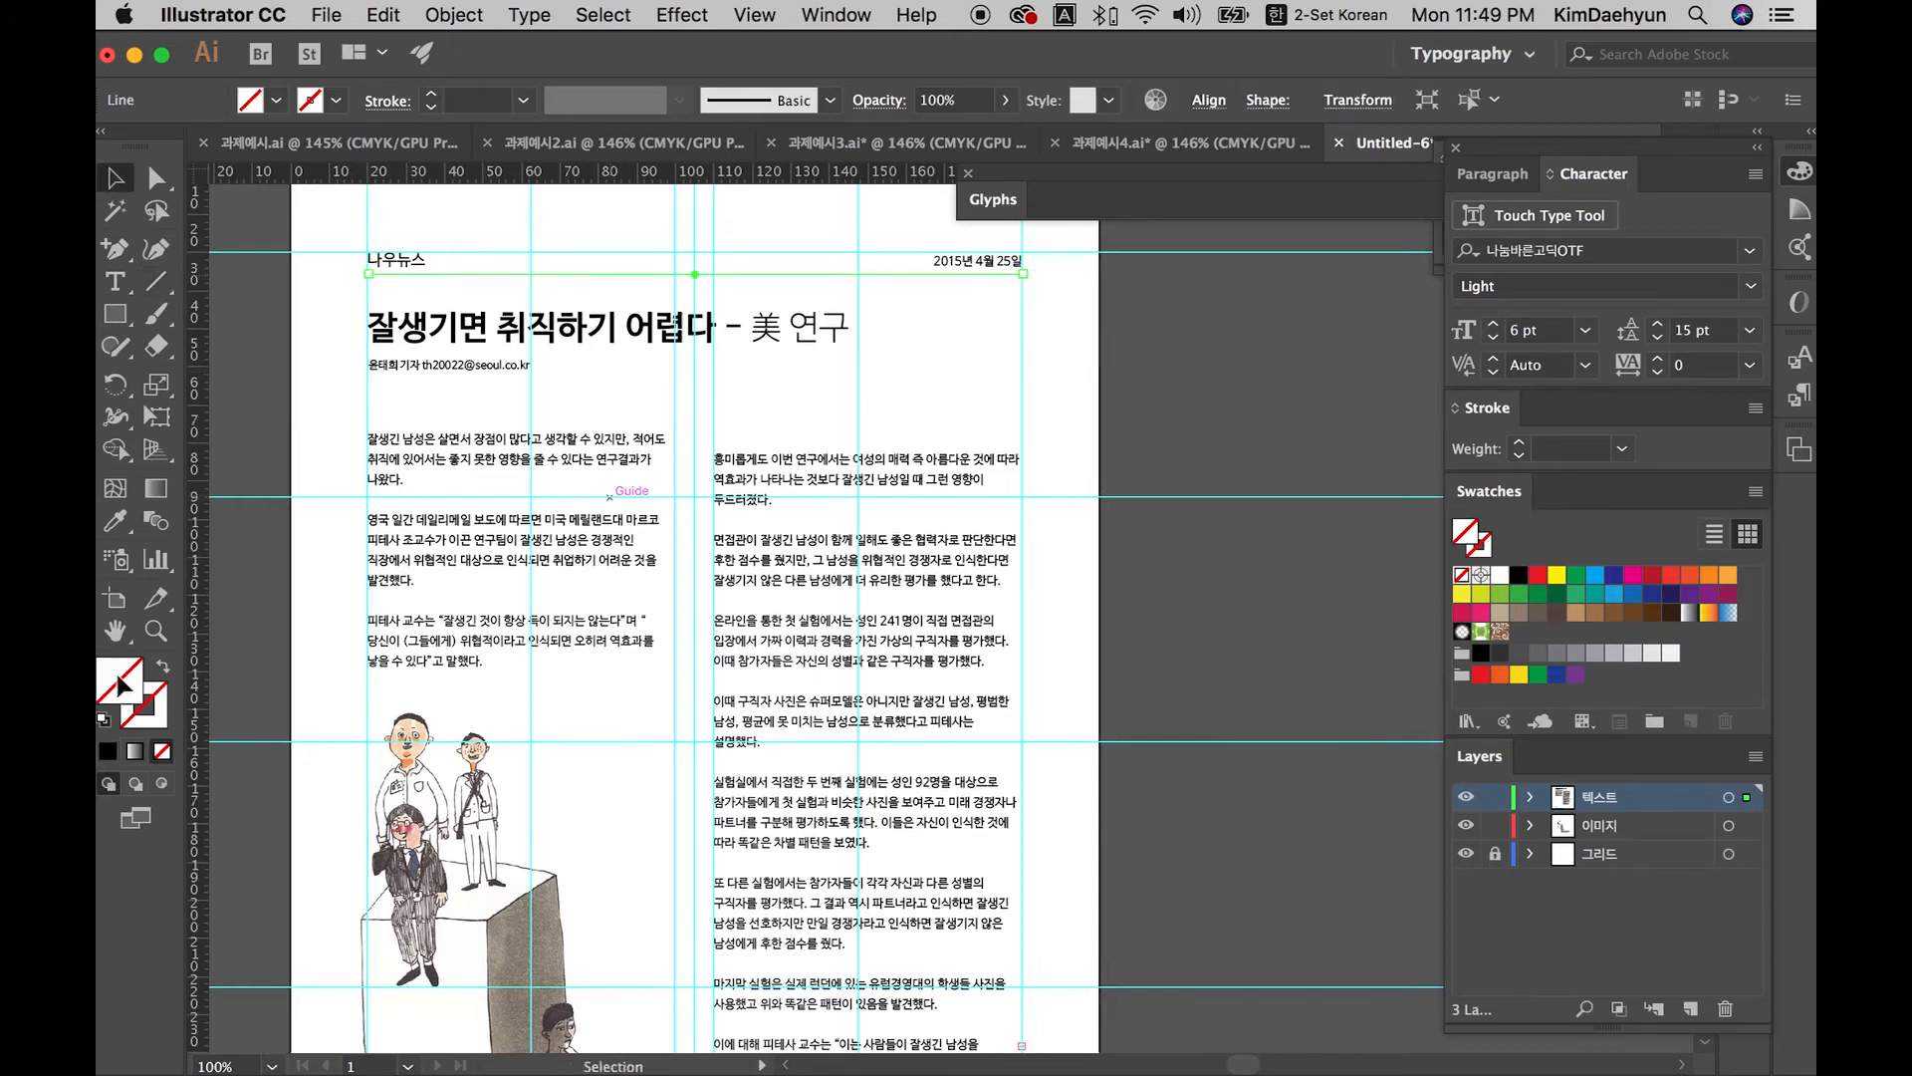
Step: Give the header rule a black 0.1 mm stroke with no fill
{"action": "left_click", "coordinate": [1518, 575]}
{"action": "left_click", "coordinate": [1115, 488]}
{"action": "scroll", "coordinate": [1044, 359], "scroll_direction": "down", "scroll_amount": 1}
{"action": "left_click", "coordinate": [975, 269]}
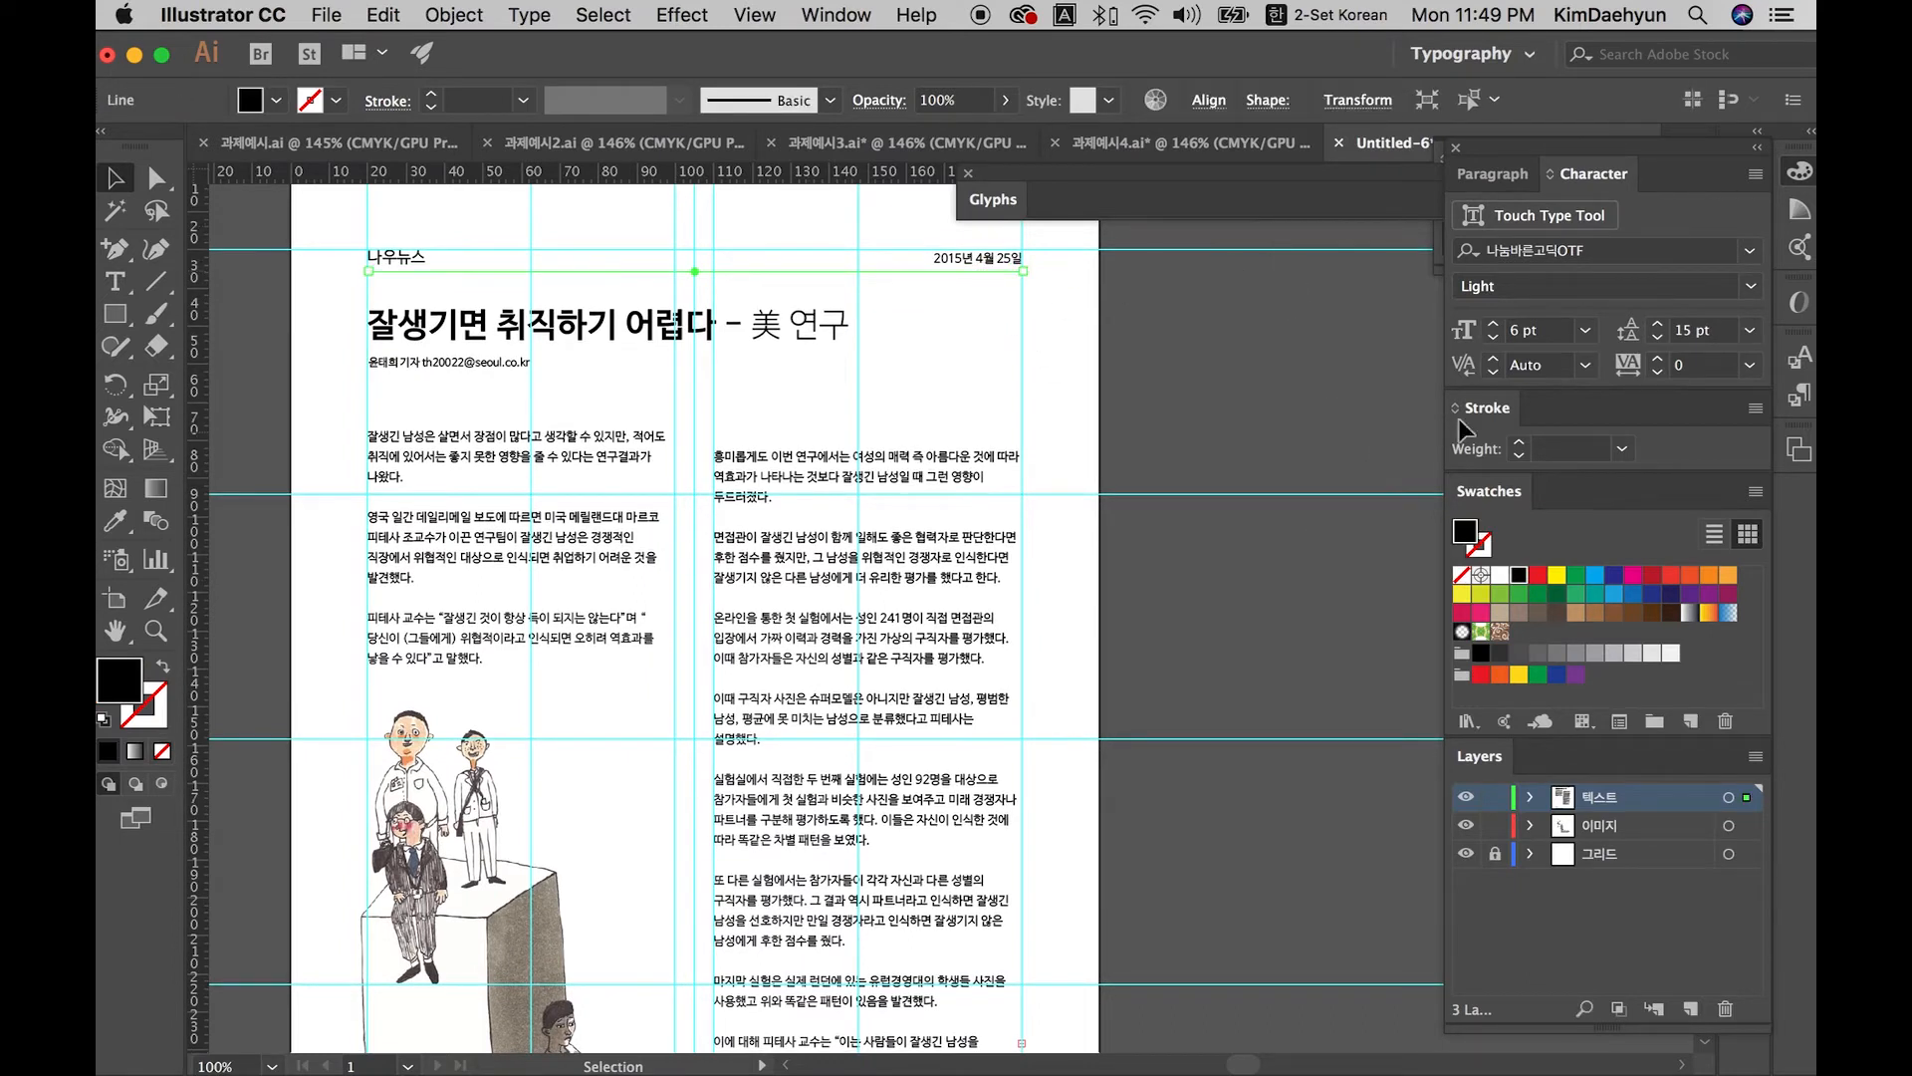
{"action": "left_click", "coordinate": [1622, 448]}
{"action": "left_click", "coordinate": [1641, 476]}
{"action": "left_click", "coordinate": [1128, 330]}
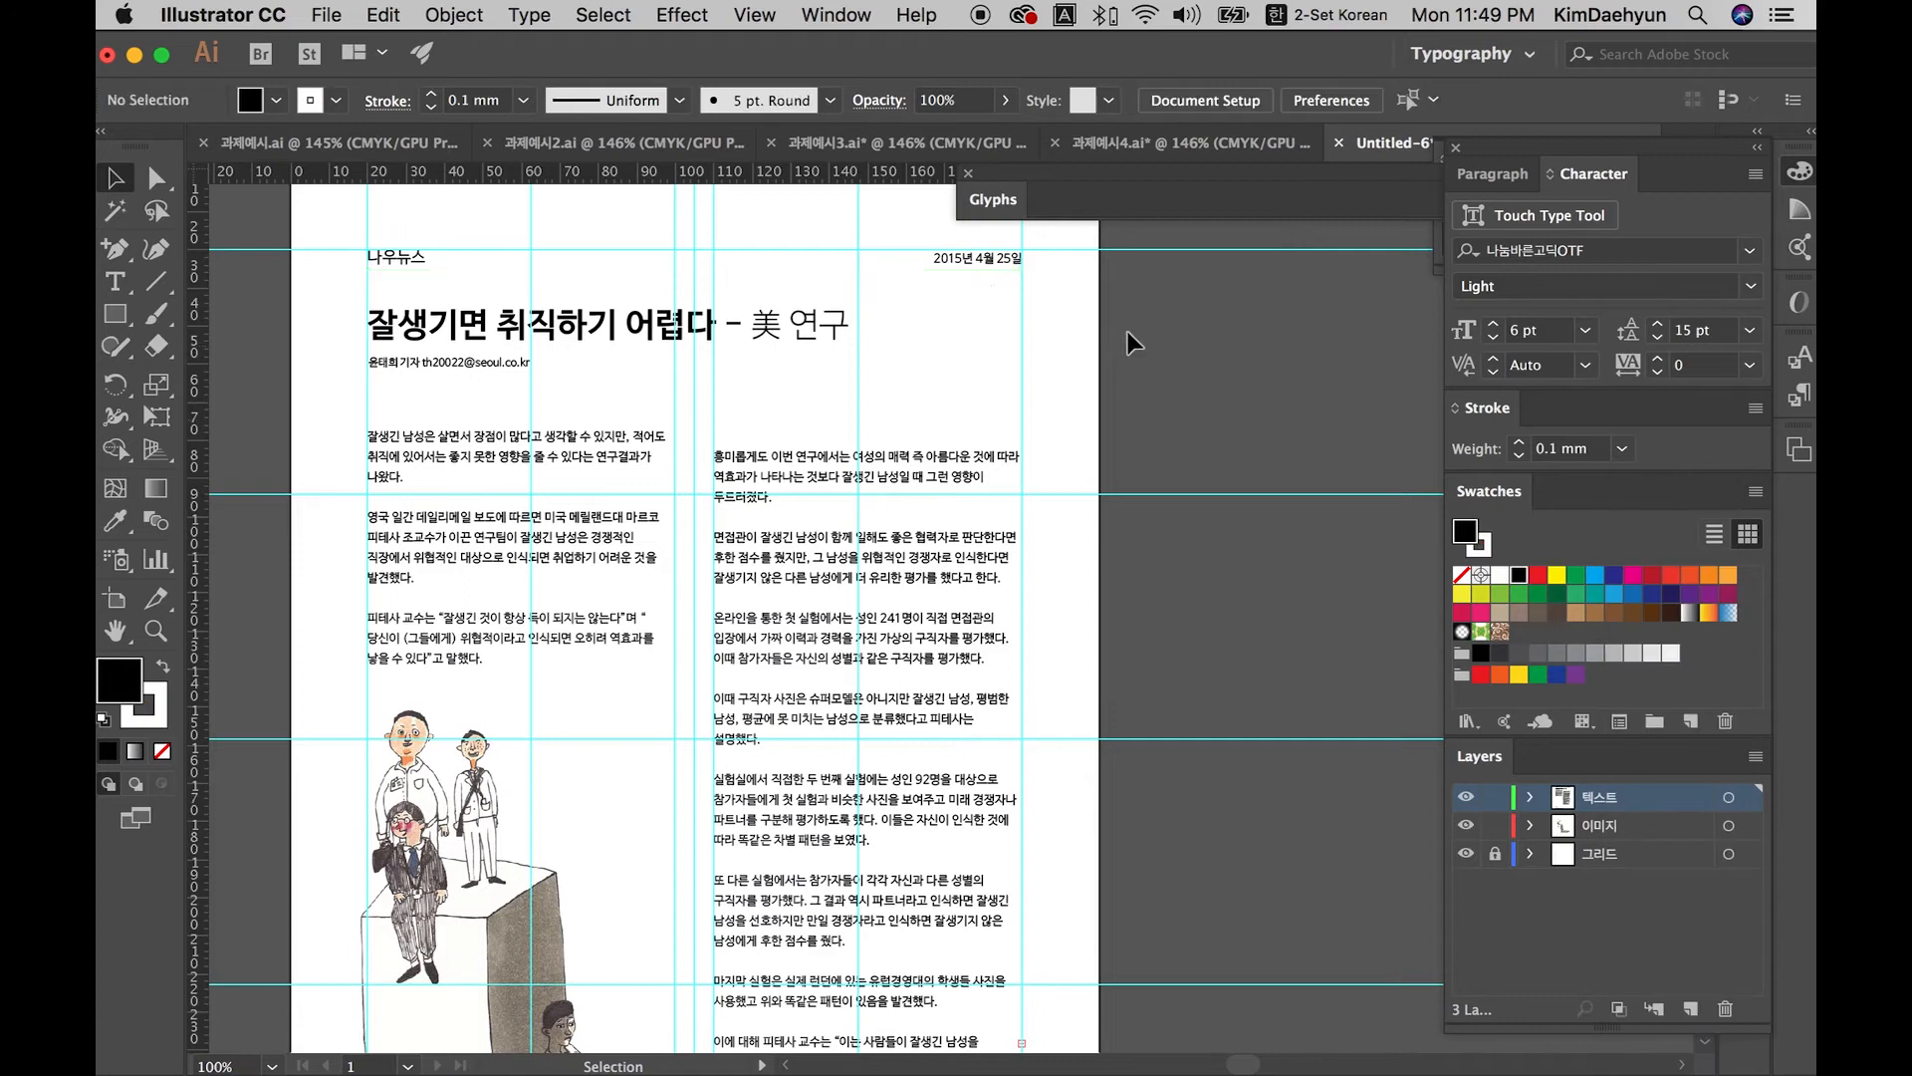
{"action": "left_click", "coordinate": [986, 273]}
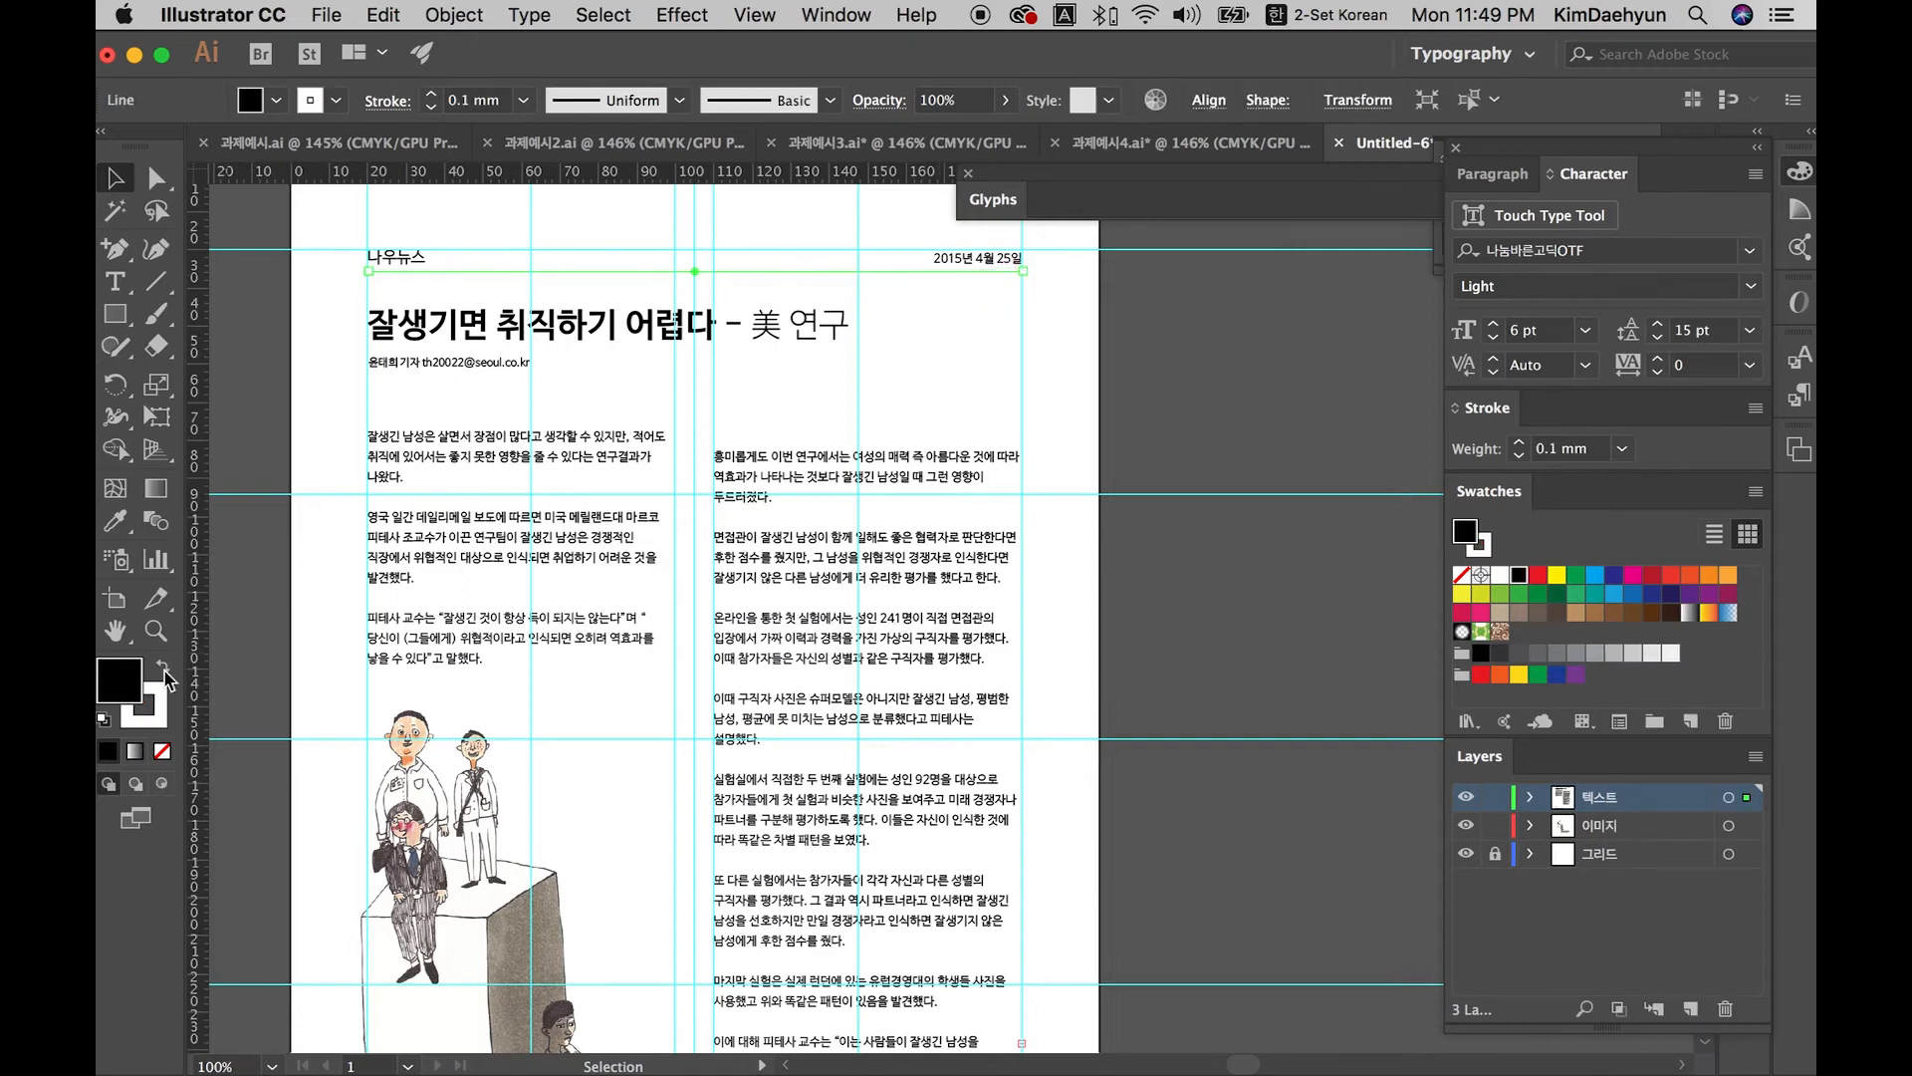
{"action": "key", "text": "shift+x"}
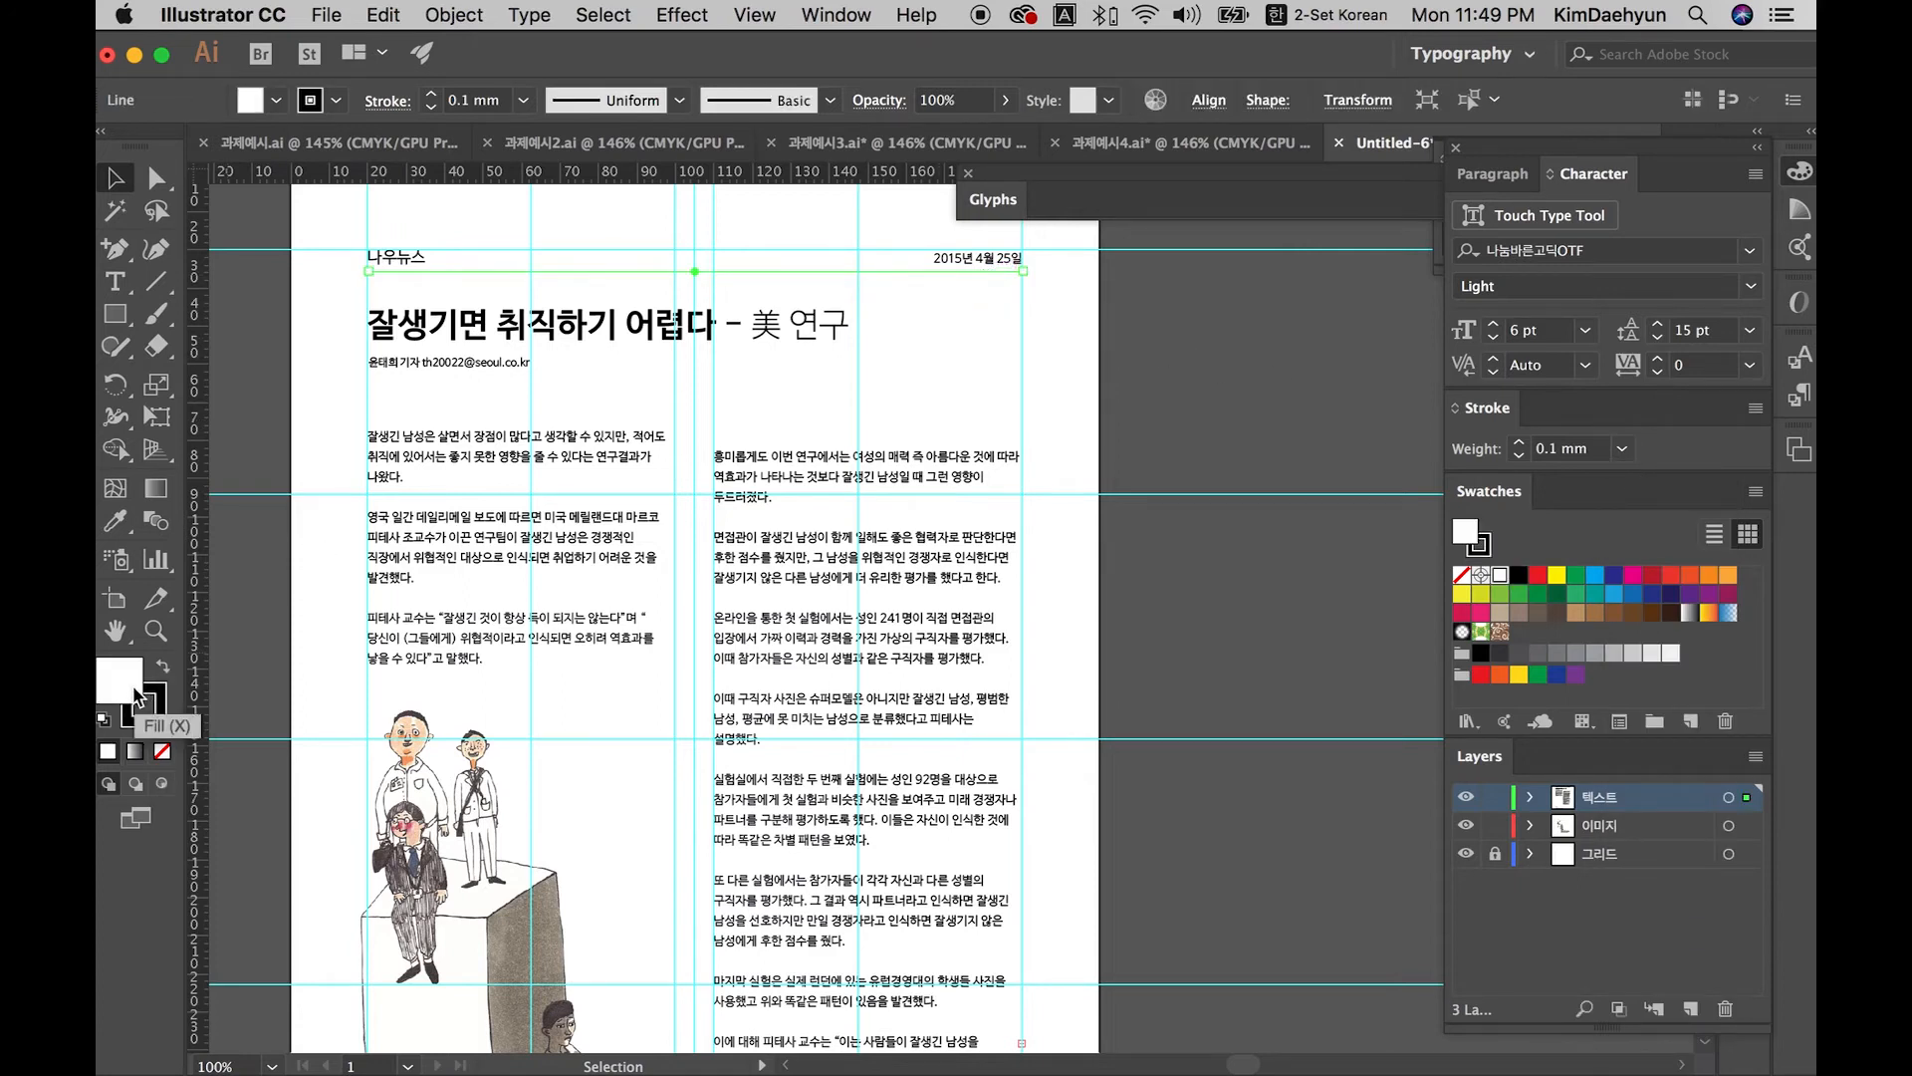
{"action": "left_click", "coordinate": [160, 751]}
{"action": "left_click", "coordinate": [133, 711]}
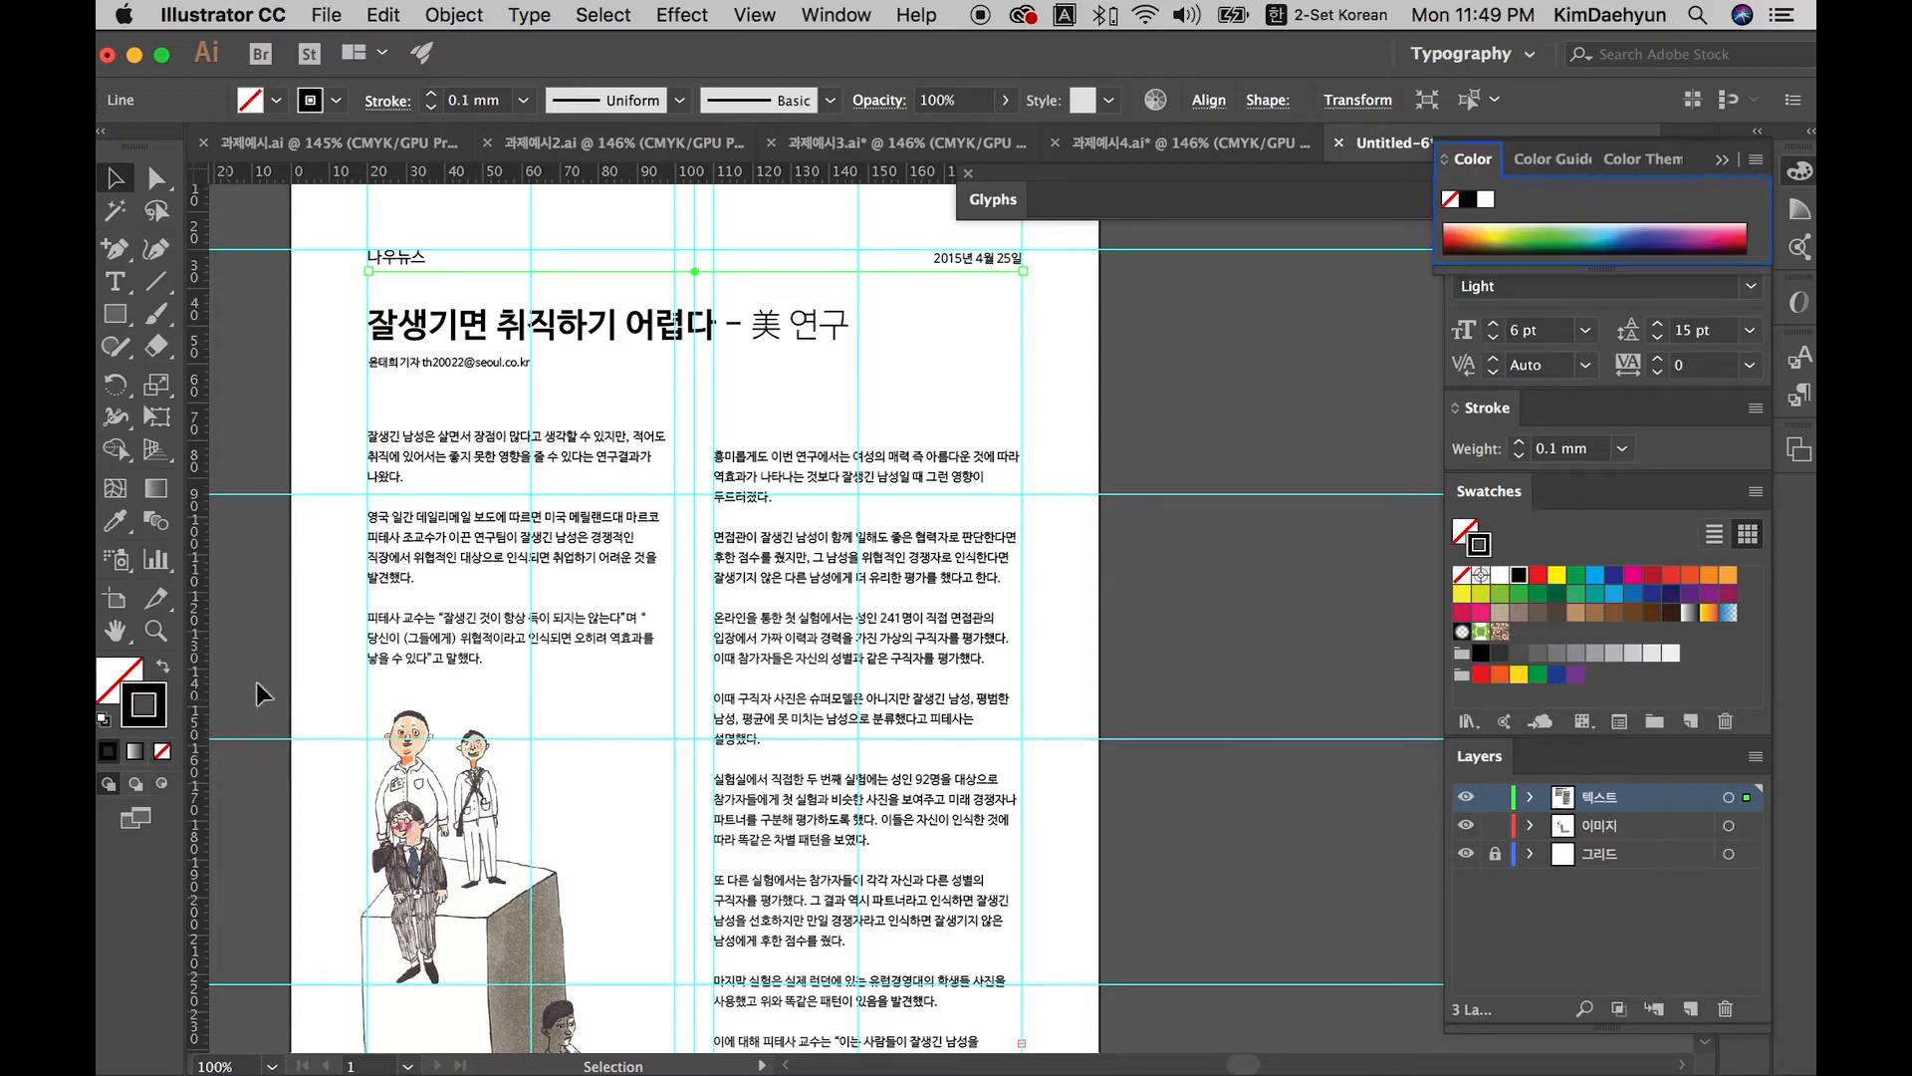
Step: Nudge the header rule slightly down, away from the masthead and date
{"action": "left_click", "coordinate": [971, 328]}
{"action": "left_click_drag", "start_coordinate": [956, 266], "coordinate": [959, 256]}
{"action": "key", "text": "shift+Down"}
{"action": "key", "text": "shift+Down"}
{"action": "key", "text": "shift+Down"}
{"action": "key", "text": "shift+Down"}
{"action": "key", "text": "shift+Down"}
{"action": "key", "text": "shift+Down"}
{"action": "key", "text": "shift+Down"}
Step: Duplicate the header rule and place the copy just above the source line, aligned to the margin guides
{"action": "key", "text": "super+c"}
{"action": "key", "text": "super+v"}
{"action": "left_click_drag", "start_coordinate": [1122, 654], "coordinate": [822, 959]}
{"action": "key", "text": "Up"}
{"action": "key", "text": "Up"}
{"action": "key", "text": "Up"}
{"action": "key", "text": "Up"}
{"action": "key", "text": "Up"}
{"action": "key", "text": "Up"}
{"action": "key", "text": "Up"}
{"action": "key", "text": "Up"}
{"action": "key", "text": "Up"}
{"action": "key", "text": "Up"}
{"action": "key", "text": "Up"}
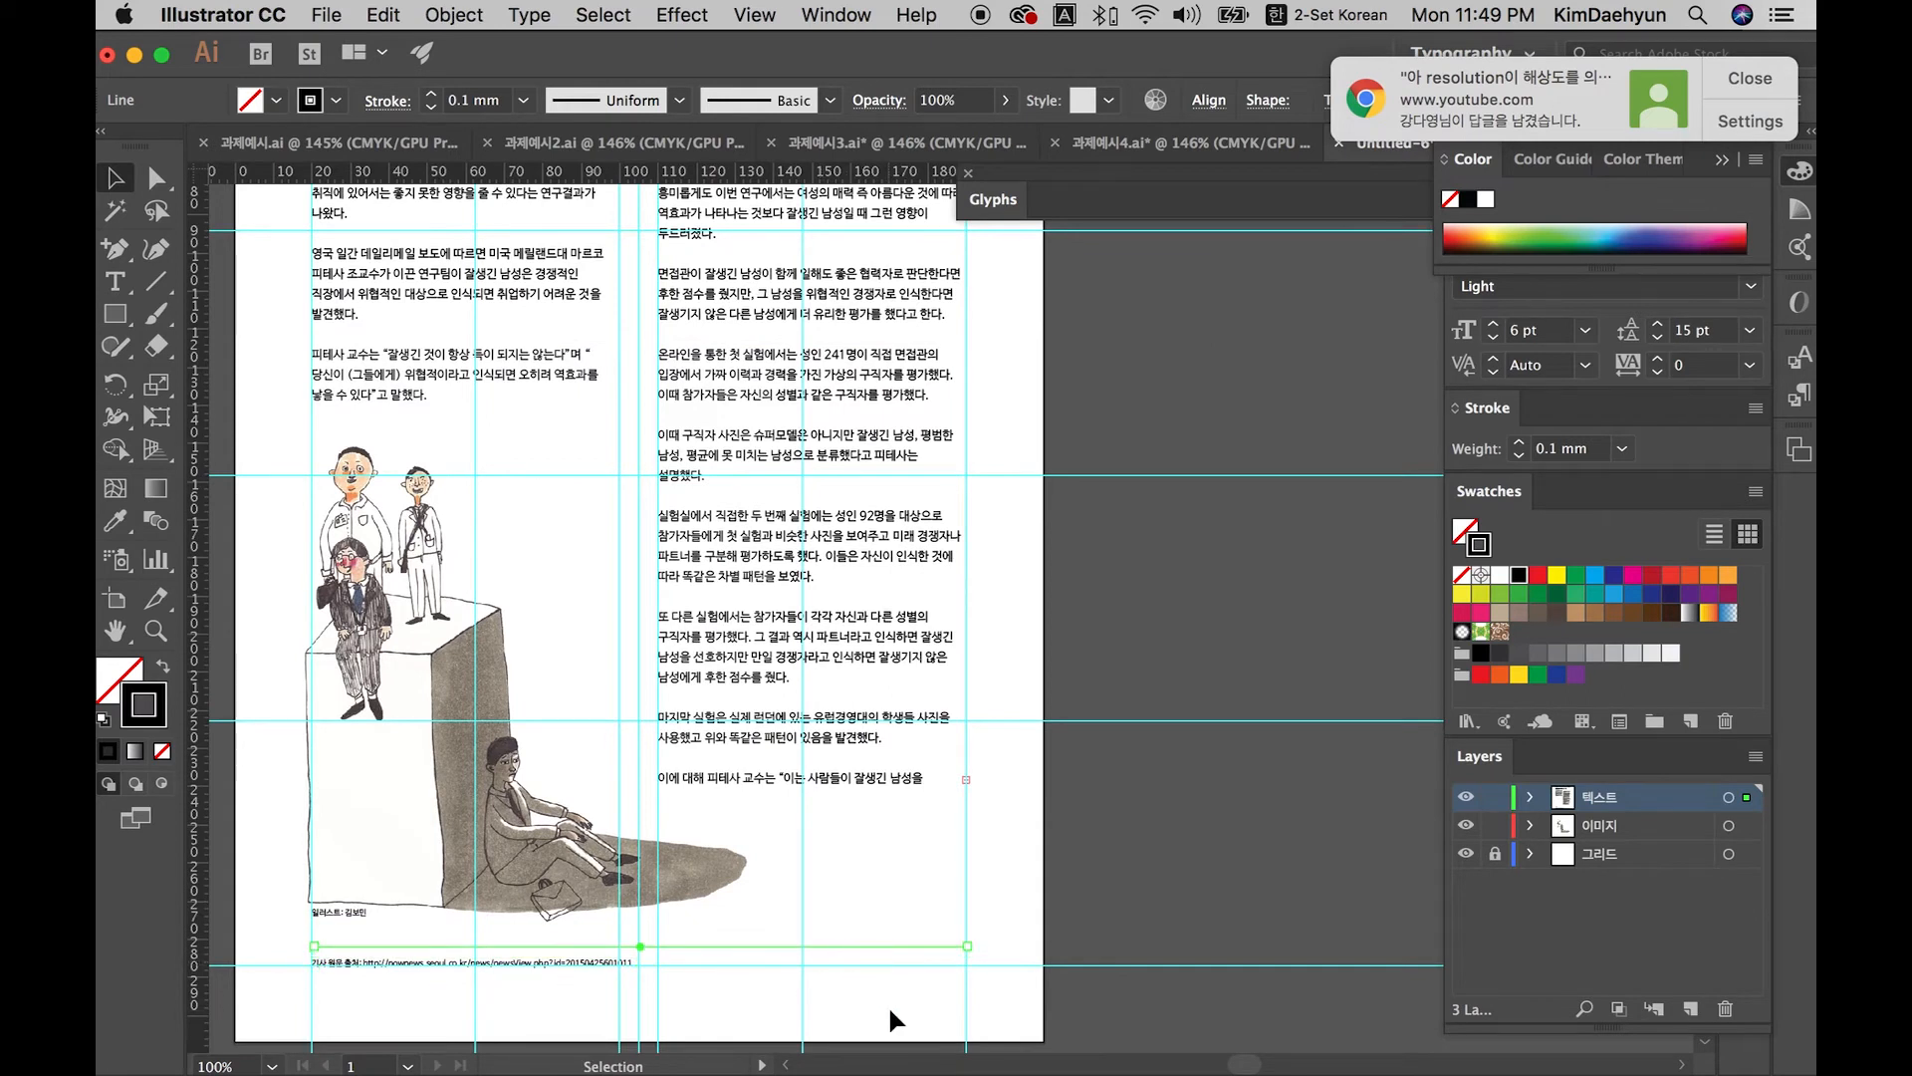
Step: Deselect the footer rule, hide the guides and review the whole page layout
{"action": "left_click", "coordinate": [889, 1009]}
{"action": "left_click_drag", "start_coordinate": [889, 1009], "coordinate": [933, 1005]}
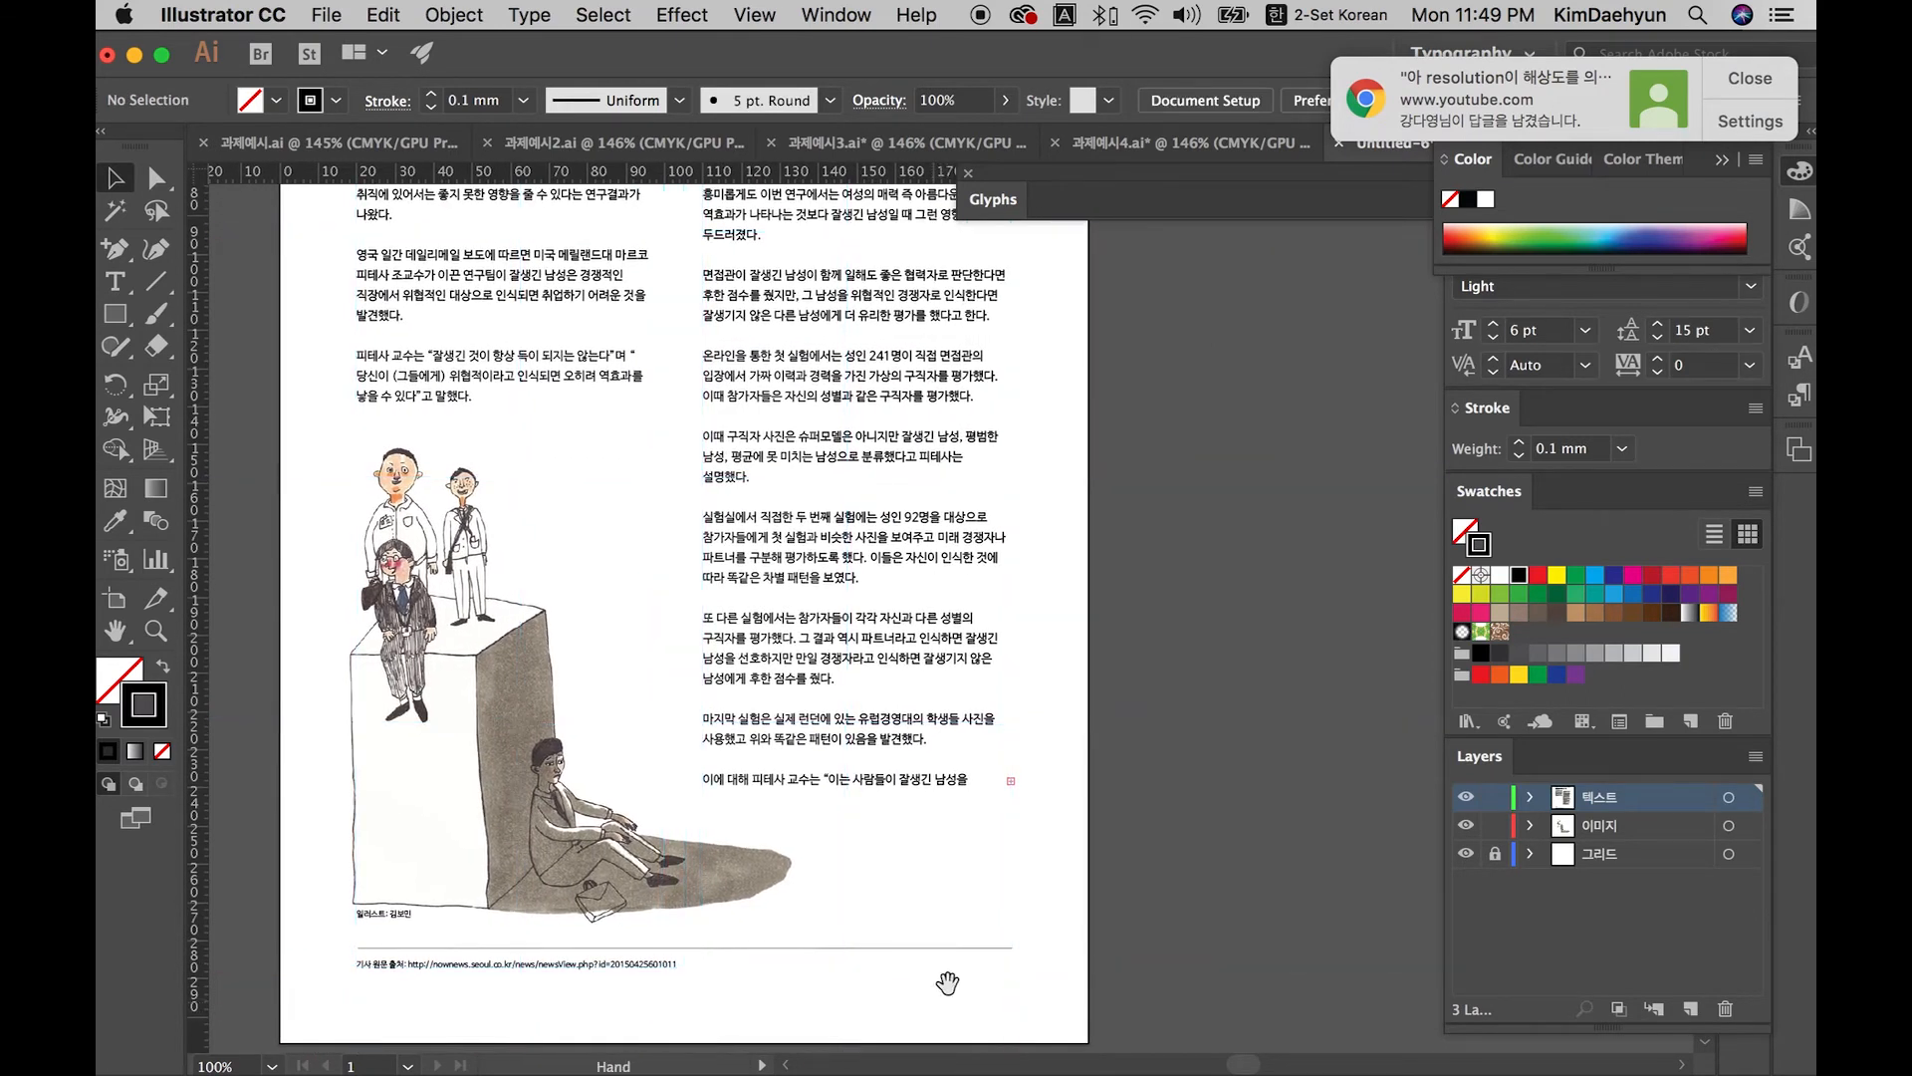
{"action": "key", "text": "super+minus"}
{"action": "left_click_drag", "start_coordinate": [956, 826], "coordinate": [945, 909]}
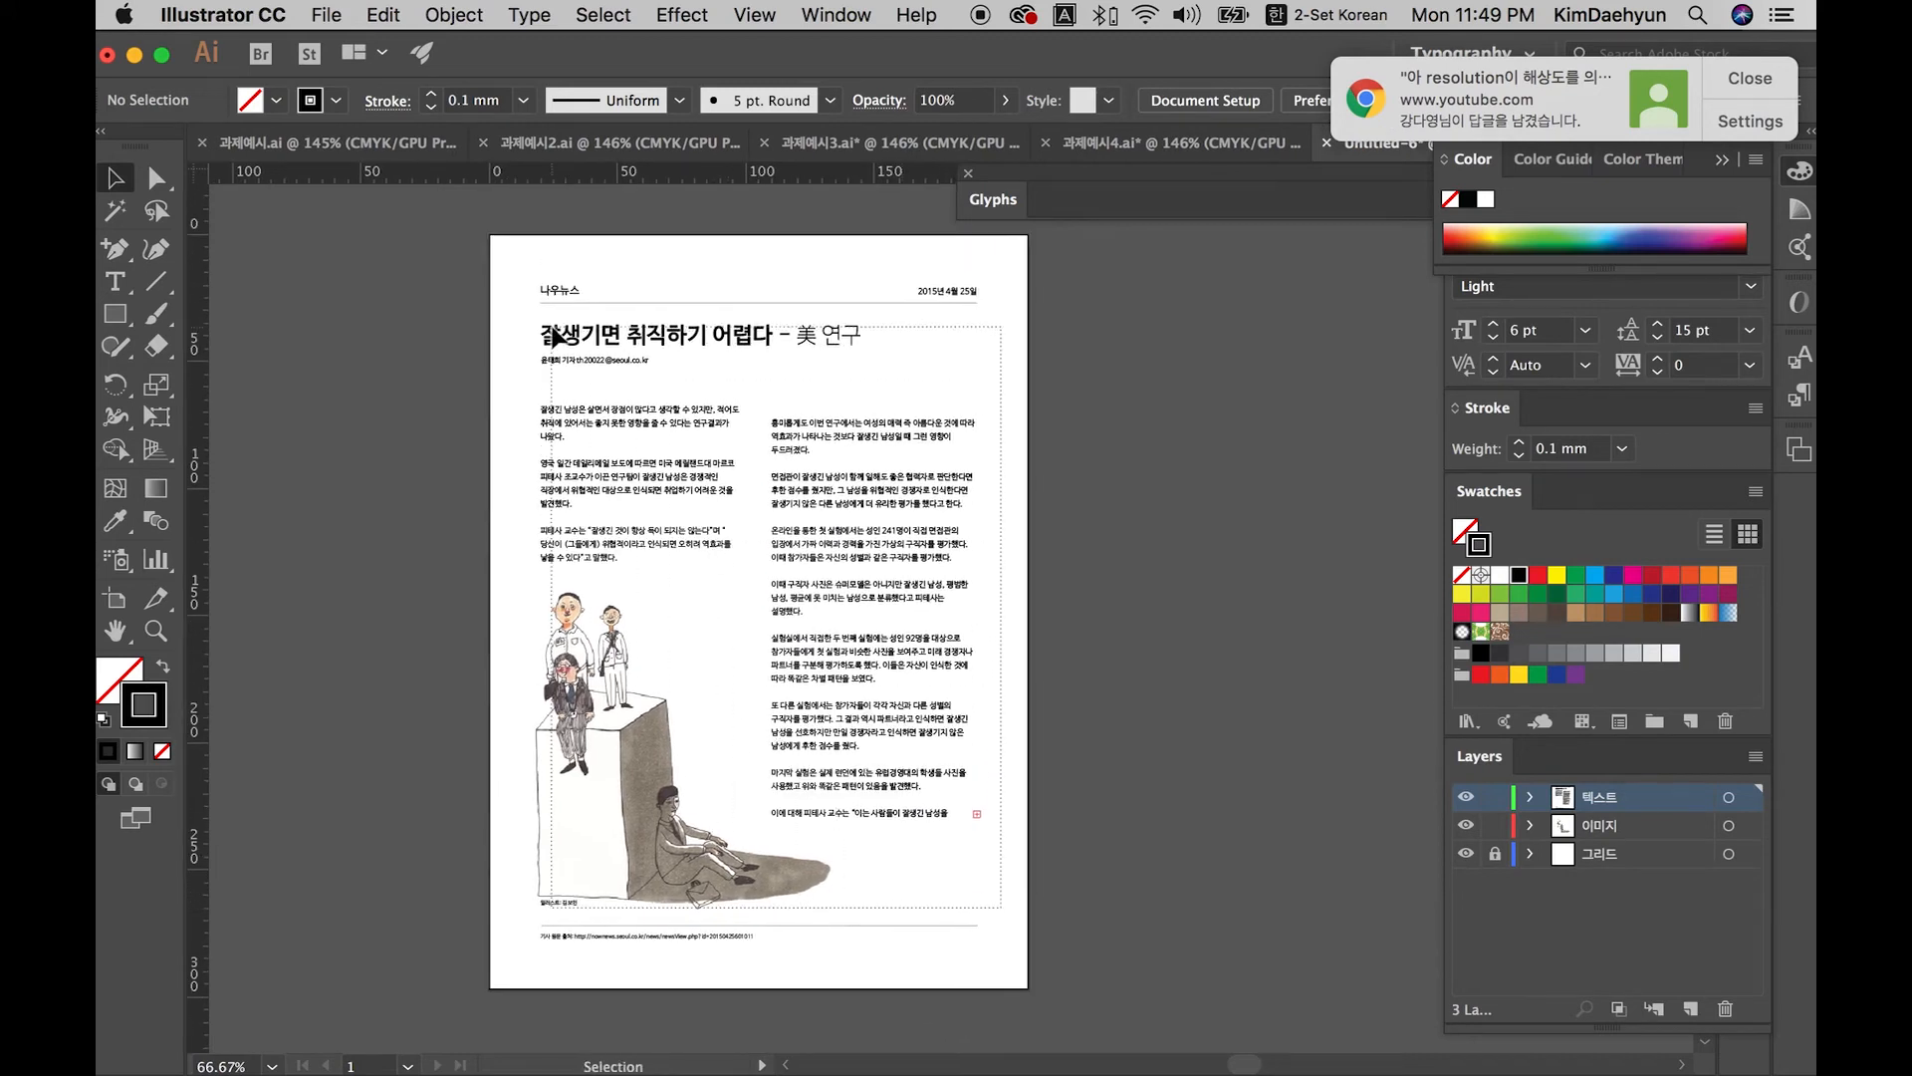
{"action": "key", "text": "super+a"}
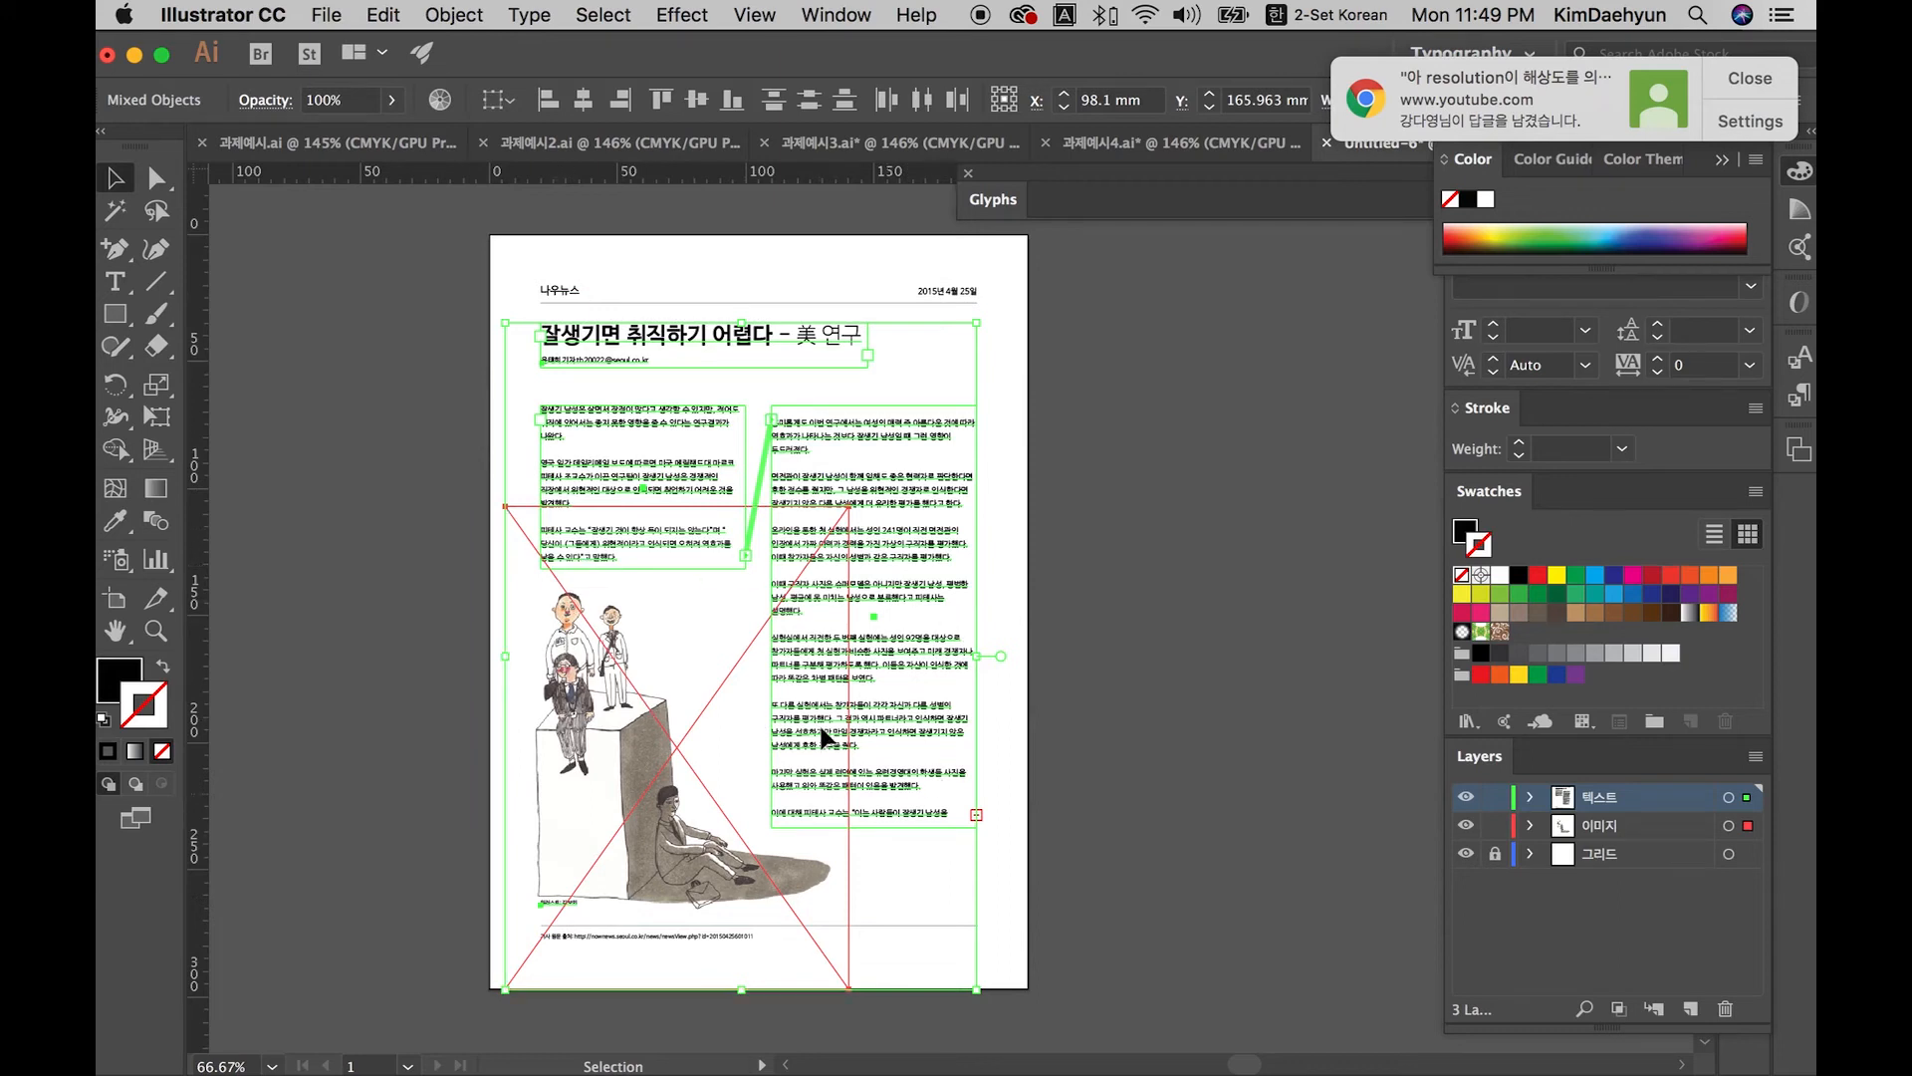
{"action": "left_click", "coordinate": [1079, 719]}
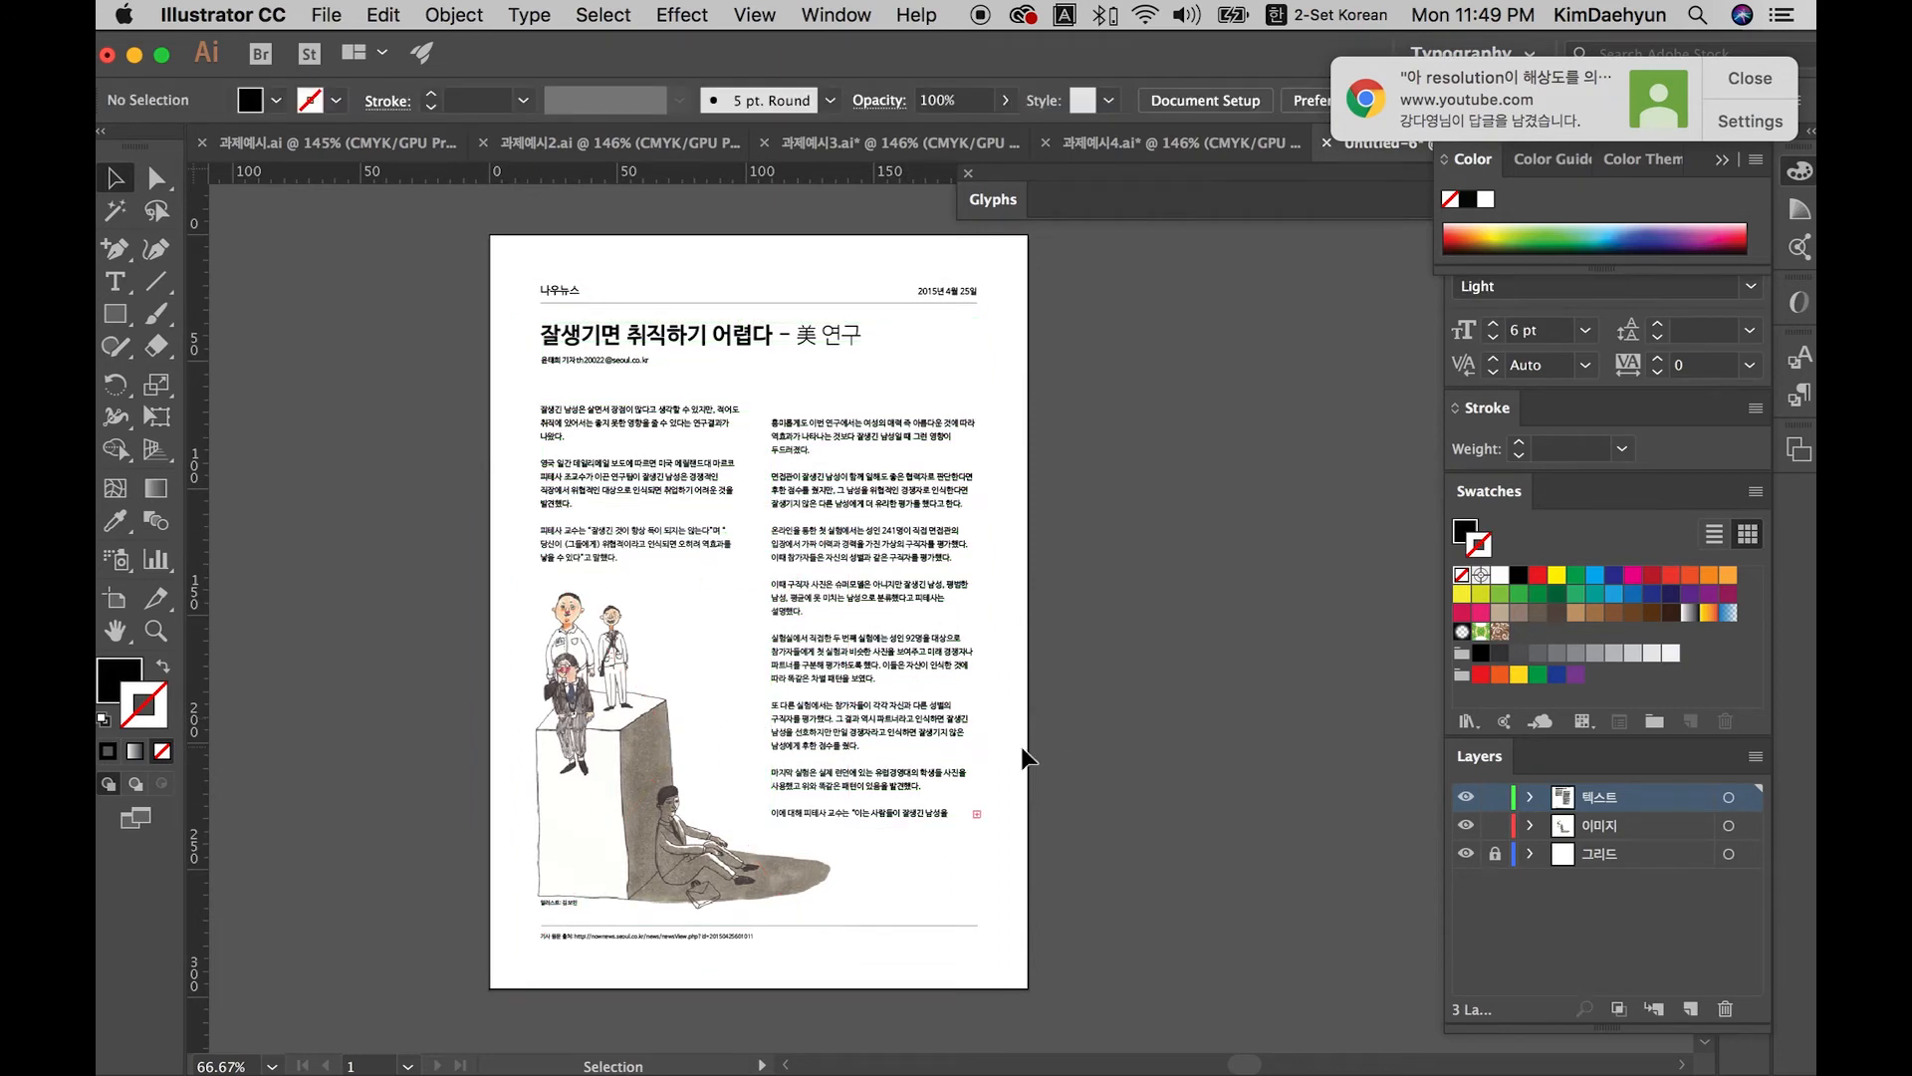
Step: Try a copy of the header rule between the byline and the body columns, test shortening it, and delete it
{"action": "left_click_drag", "start_coordinate": [948, 343], "coordinate": [1047, 442]}
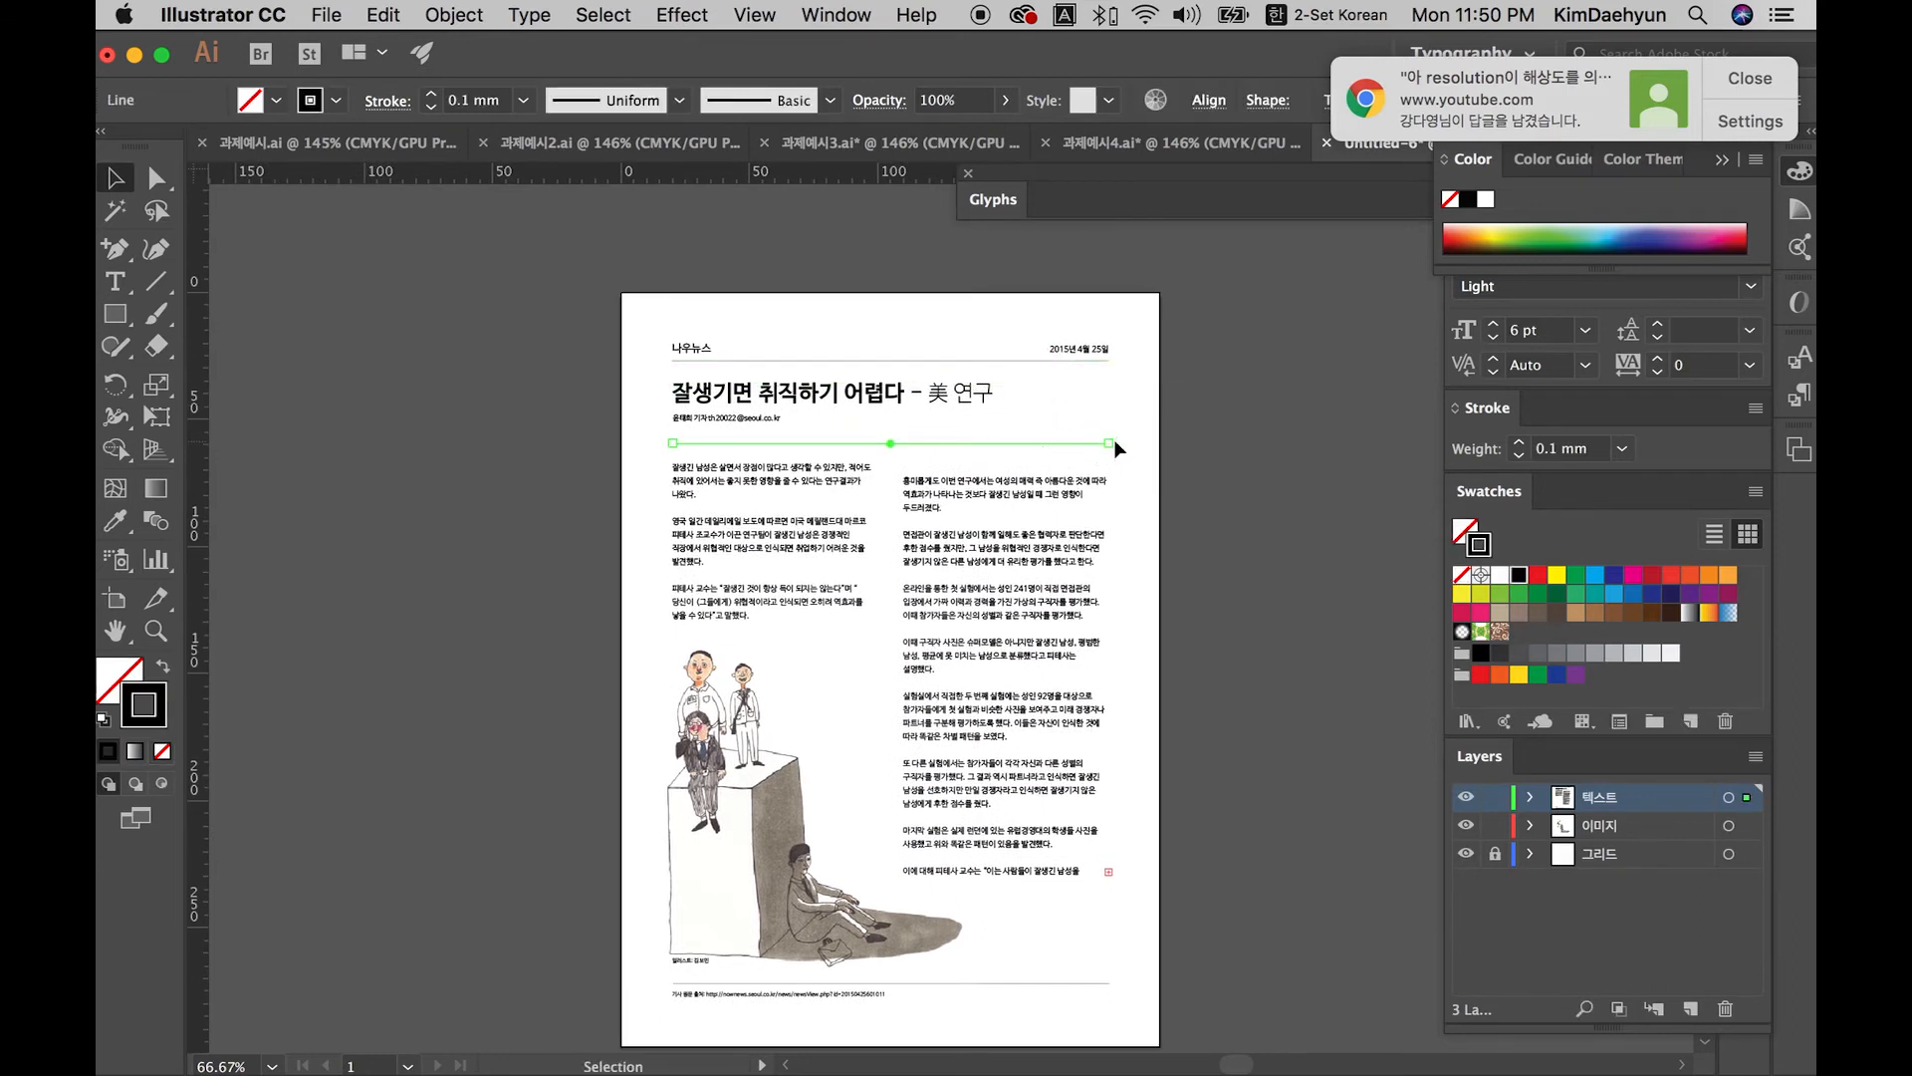
{"action": "left_click", "coordinate": [1150, 441]}
{"action": "left_click", "coordinate": [1044, 441]}
{"action": "left_click_drag", "start_coordinate": [1111, 443], "coordinate": [857, 443]}
{"action": "key", "text": "super+z"}
{"action": "left_click", "coordinate": [1185, 462]}
{"action": "left_click", "coordinate": [1071, 443]}
{"action": "scroll", "coordinate": [1071, 443], "scroll_direction": "down", "scroll_amount": 1}
{"action": "key", "text": "BackSpace"}
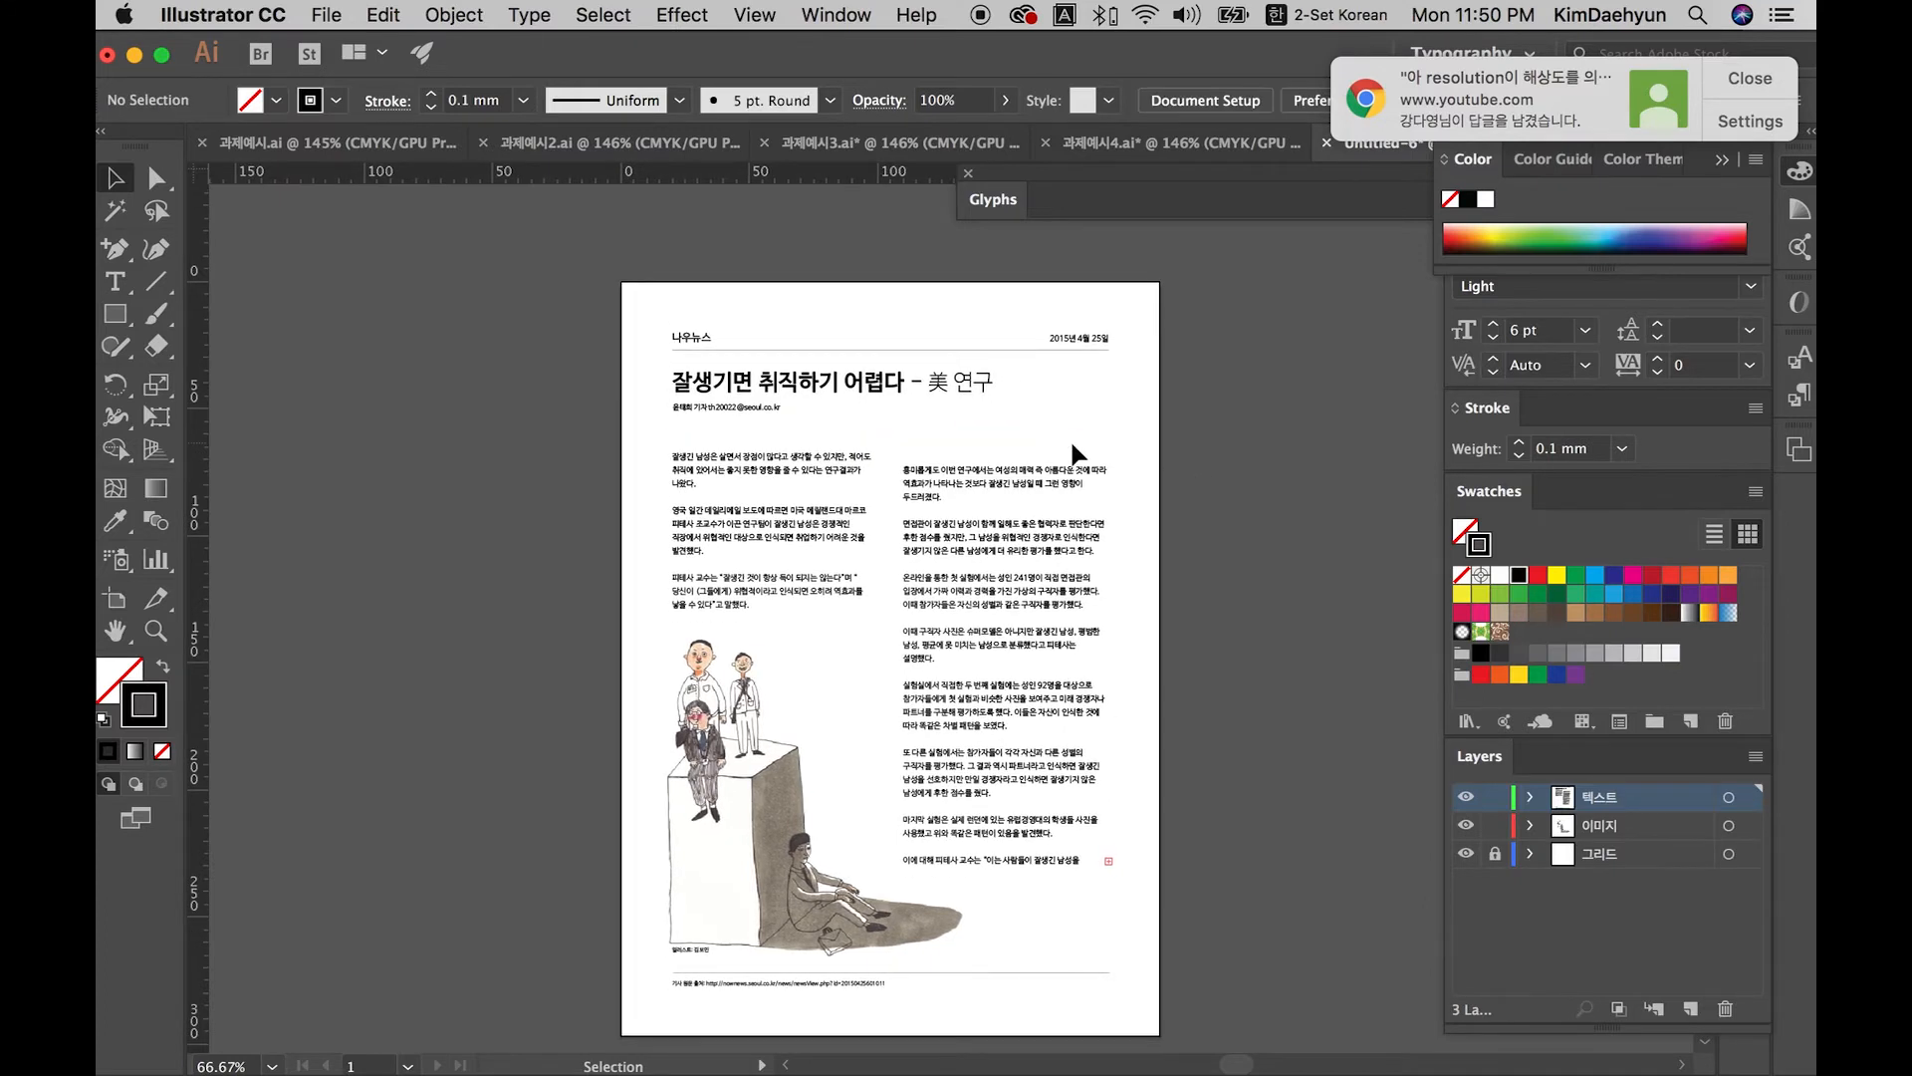
Step: Examine the spacing between the headline, byline, body columns and illustration at a closer view
{"action": "key", "text": "super+plus"}
{"action": "scroll", "coordinate": [1073, 446], "scroll_direction": "up", "scroll_amount": 3}
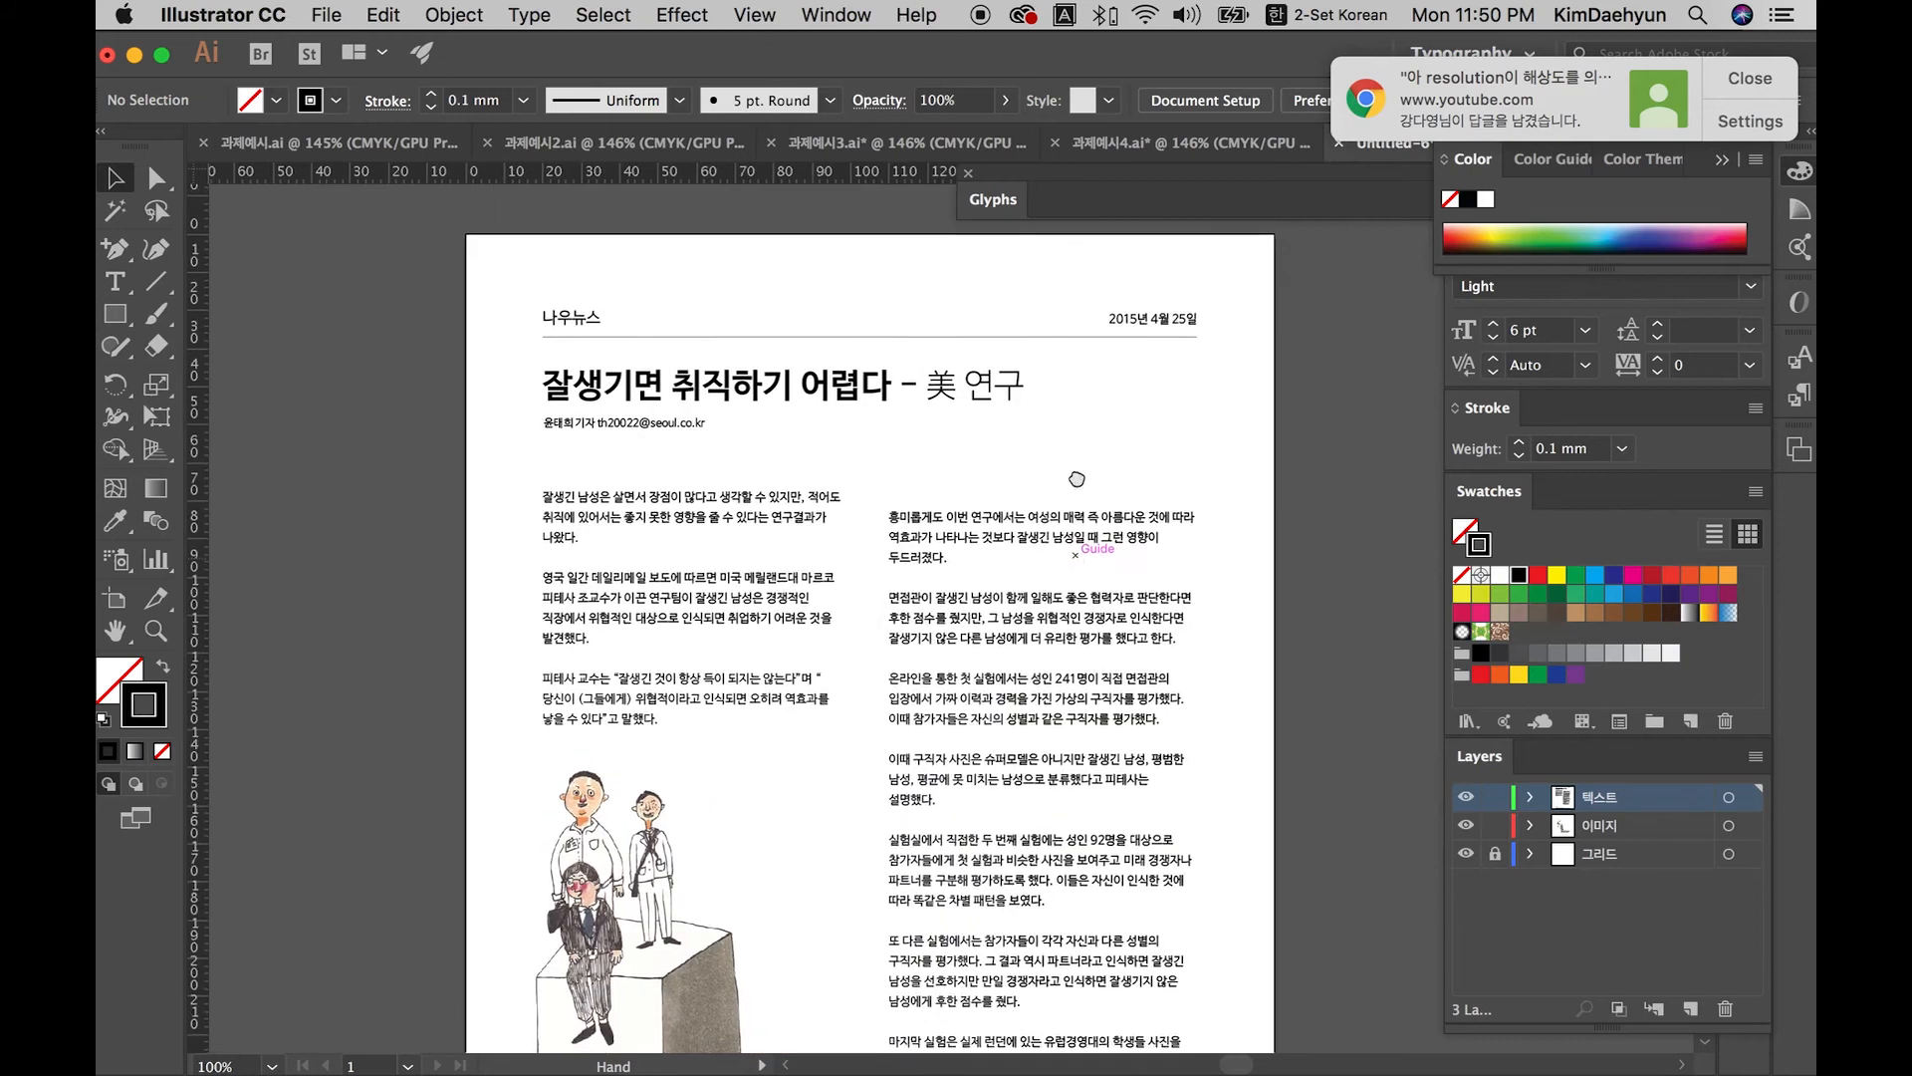
{"action": "scroll", "coordinate": [1073, 468], "scroll_direction": "down", "scroll_amount": 2}
{"action": "left_click_drag", "start_coordinate": [1072, 488], "coordinate": [1046, 575]}
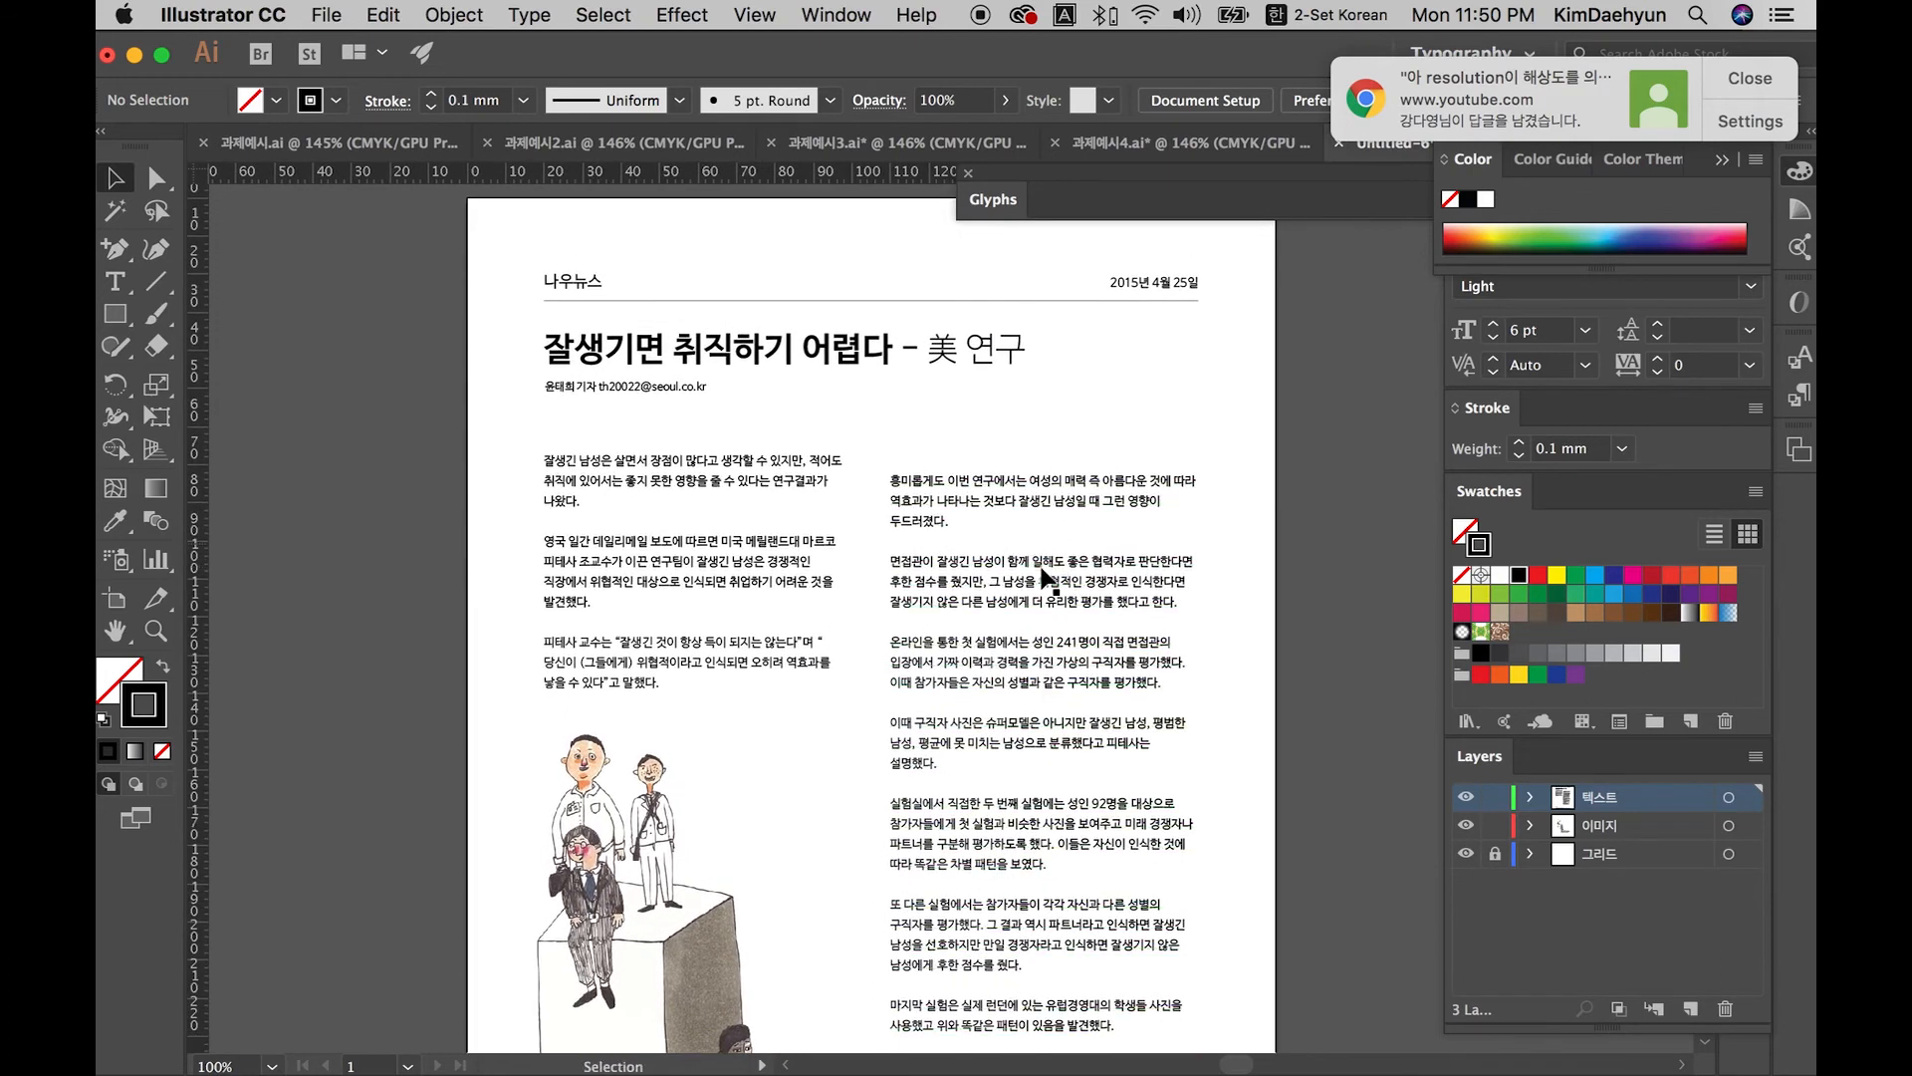
{"action": "scroll", "coordinate": [1046, 577], "scroll_direction": "left", "scroll_amount": 3}
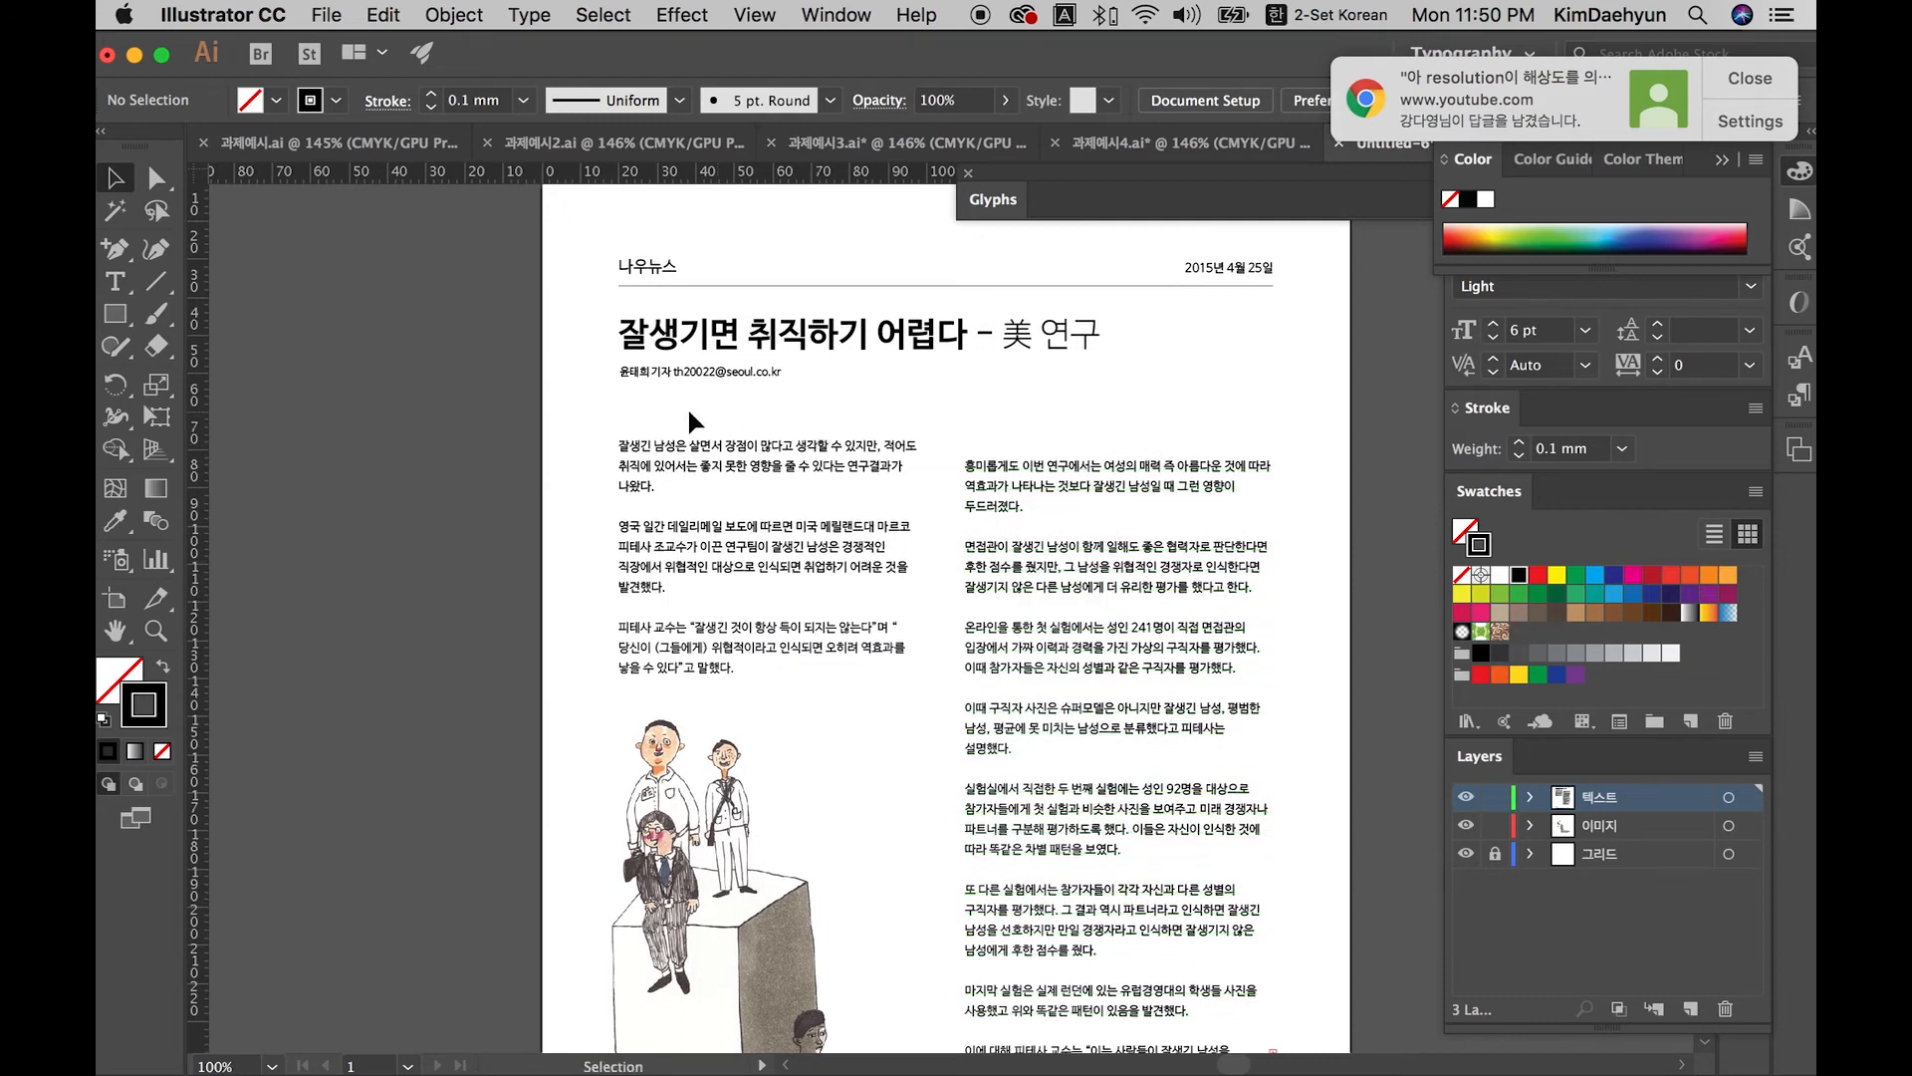
{"action": "left_click", "coordinate": [701, 332]}
{"action": "left_click_drag", "start_coordinate": [589, 426], "coordinate": [1013, 636]}
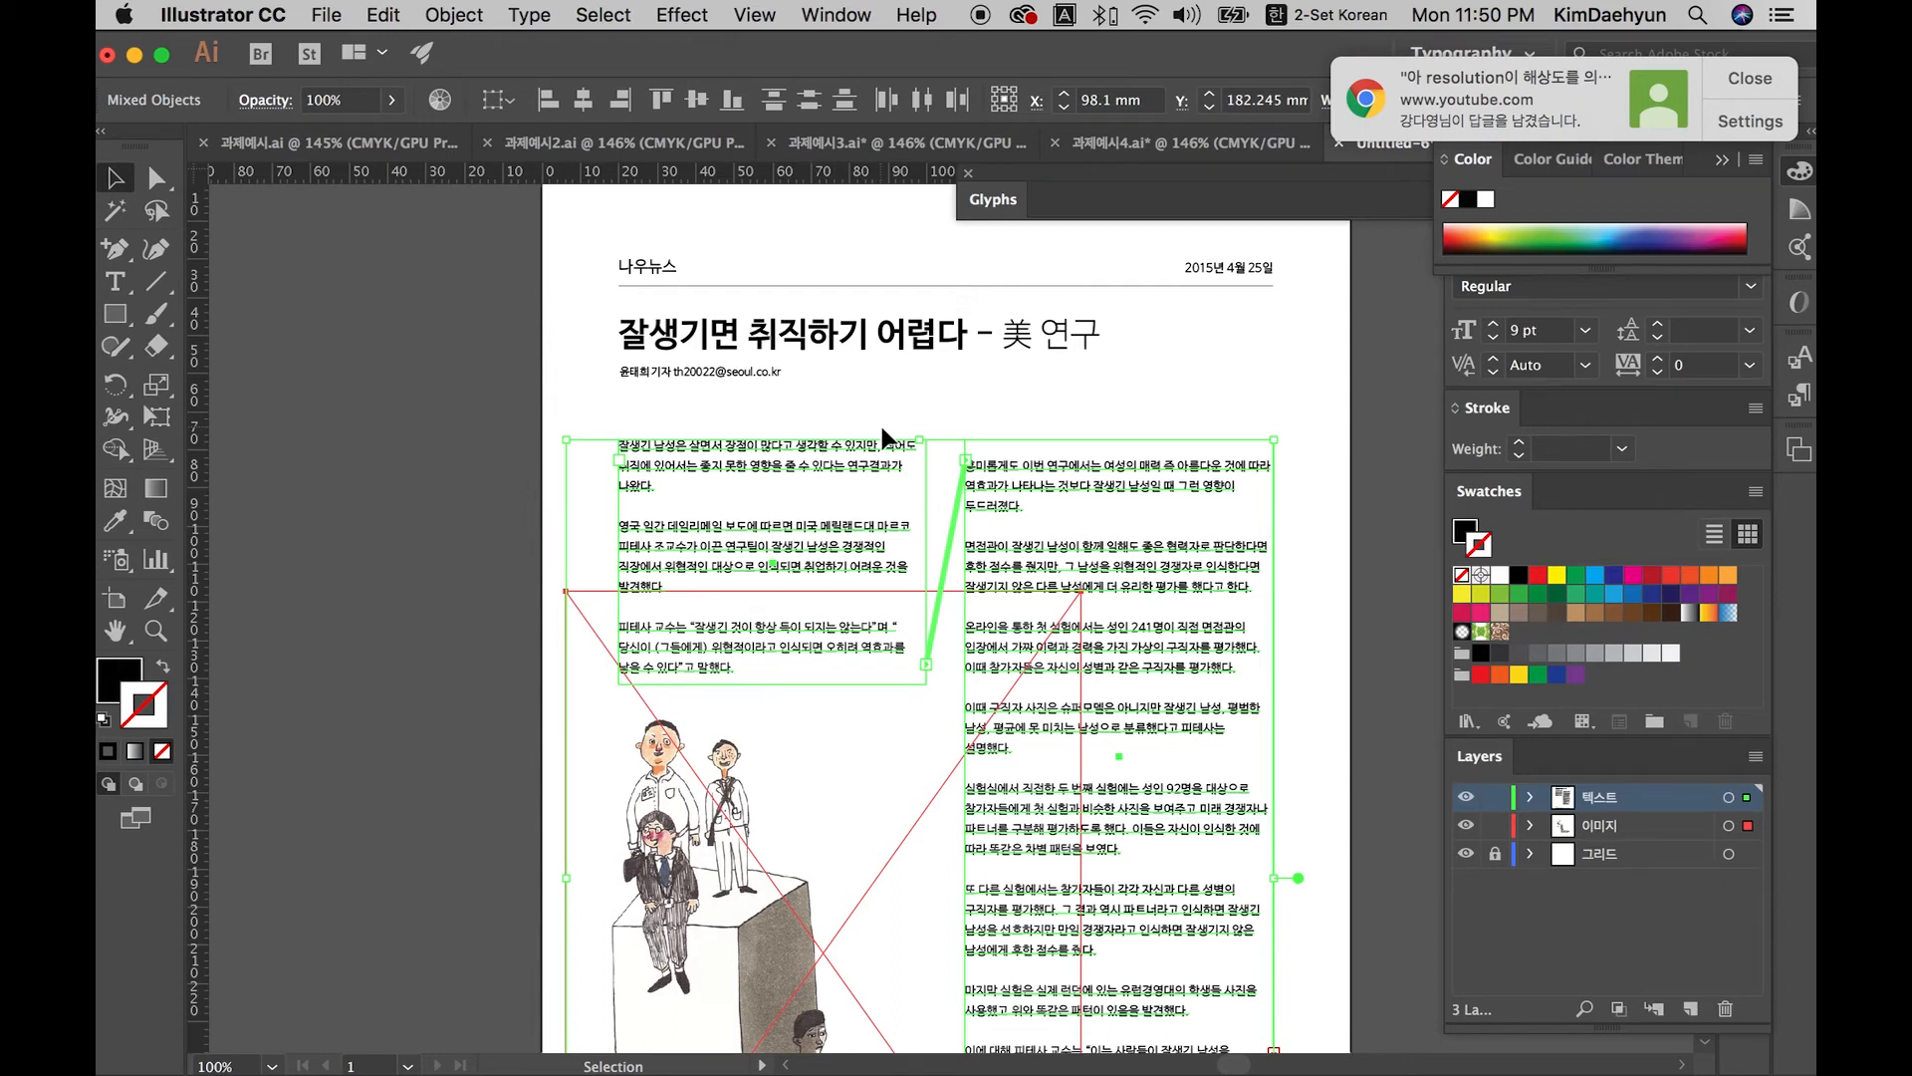
{"action": "left_click", "coordinate": [672, 399]}
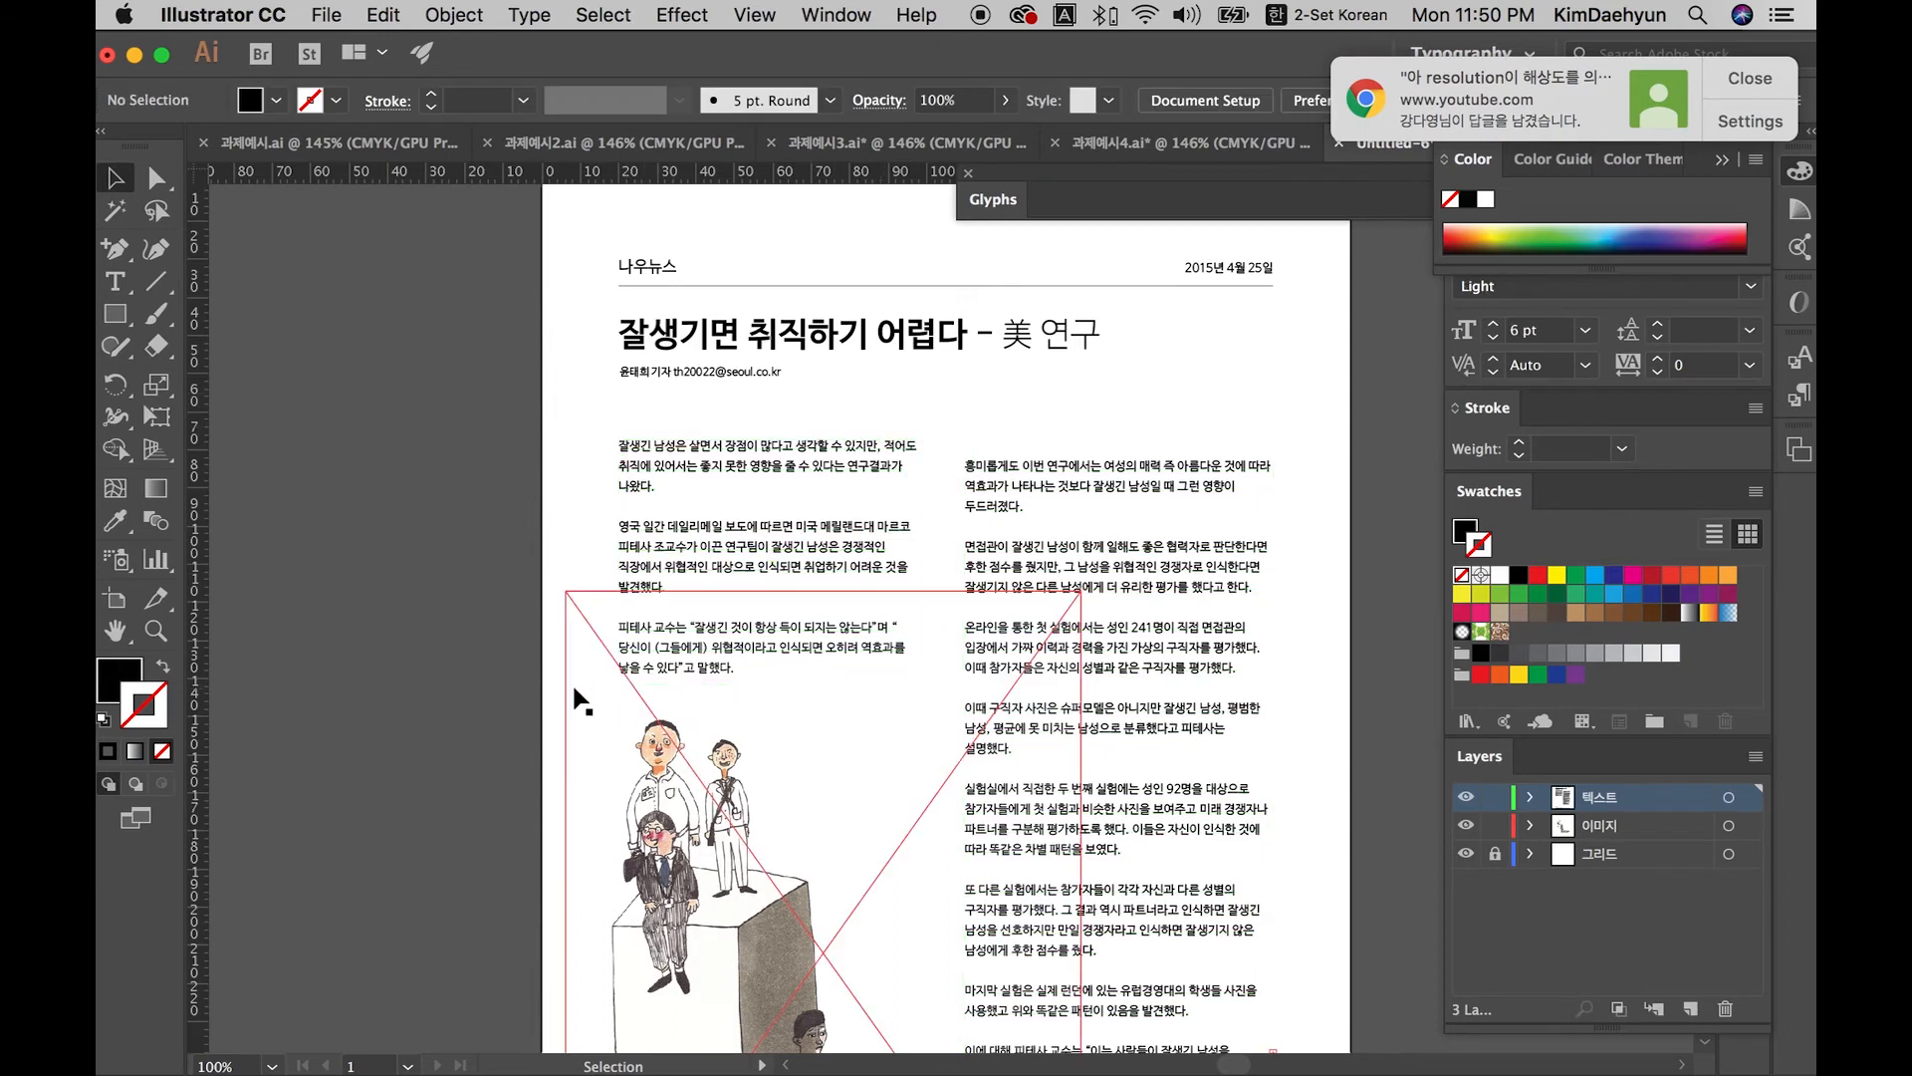
{"action": "left_click_drag", "start_coordinate": [1063, 614], "coordinate": [1093, 734]}
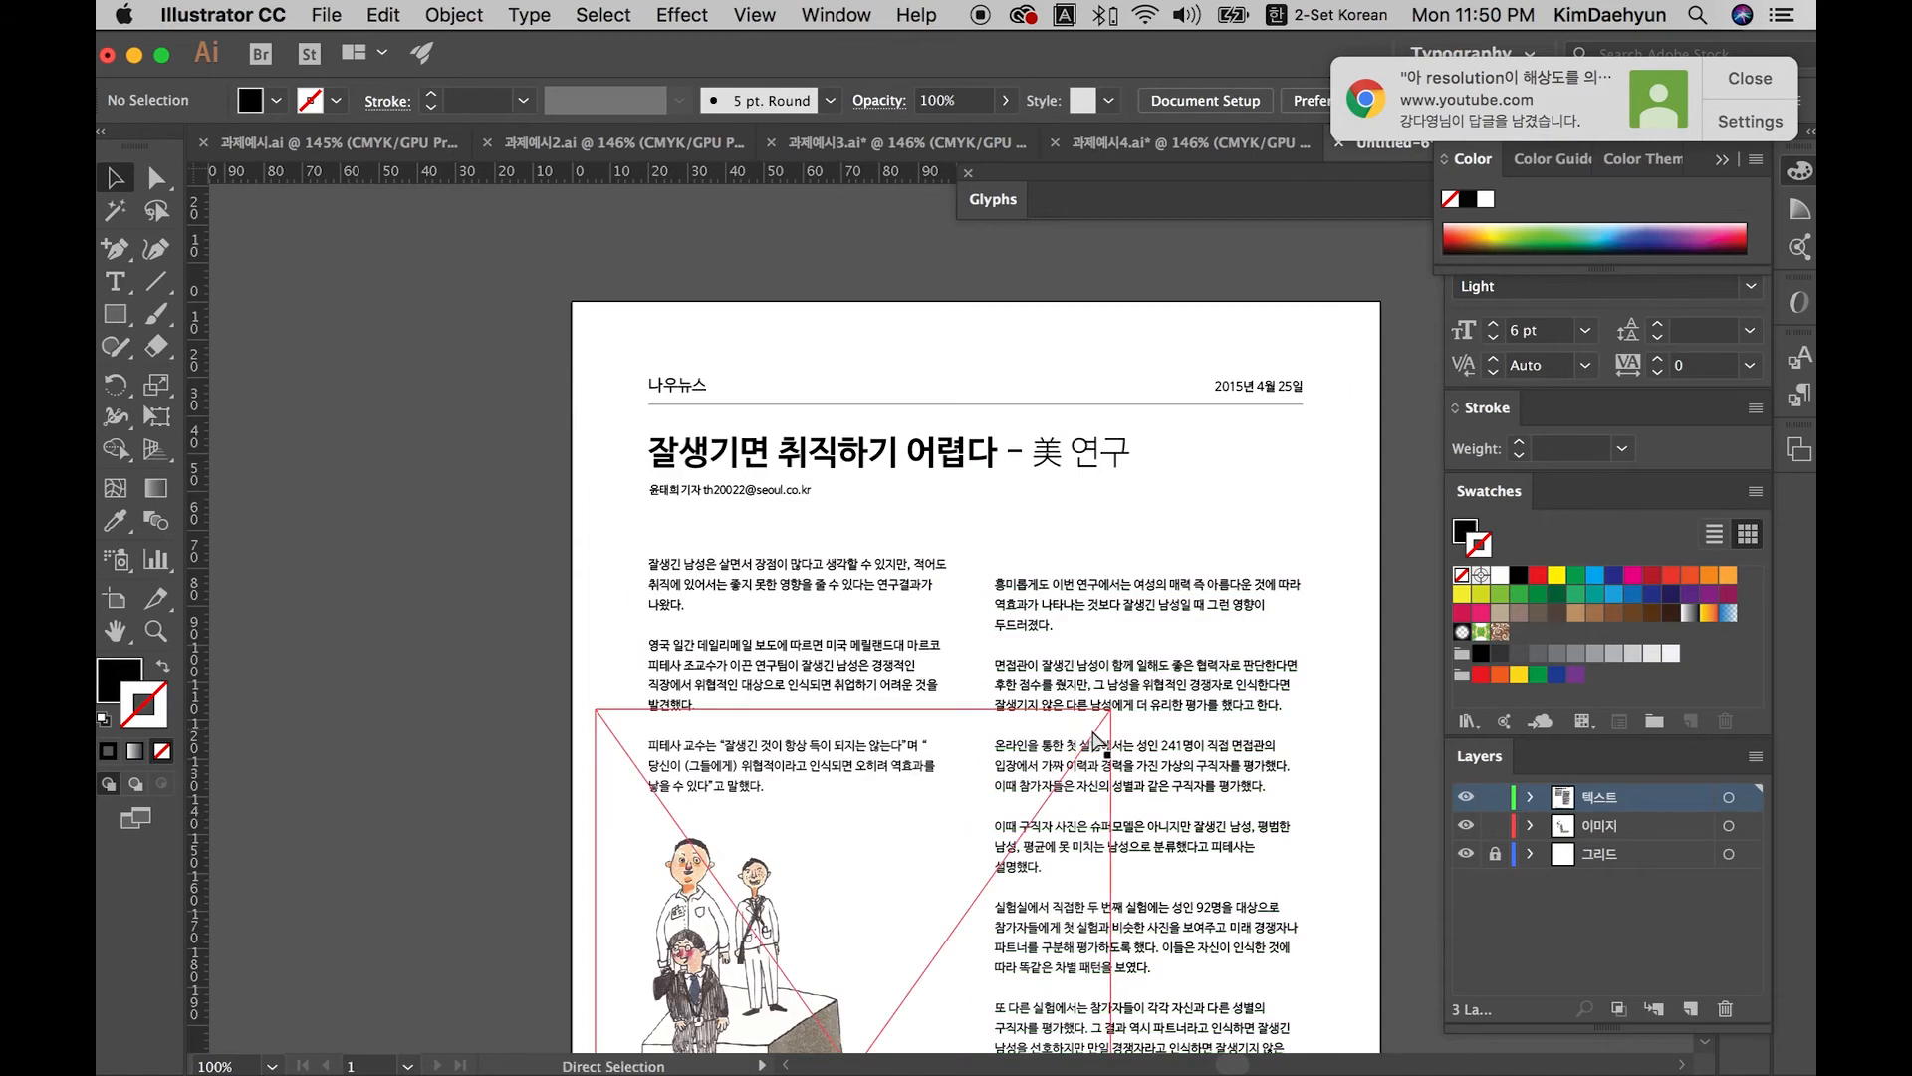
Step: Select the dash and its surrounding spaces in the headline and show the Glyphs panel
{"action": "key", "text": "super+="}
{"action": "left_click_drag", "start_coordinate": [1101, 667], "coordinate": [968, 650]}
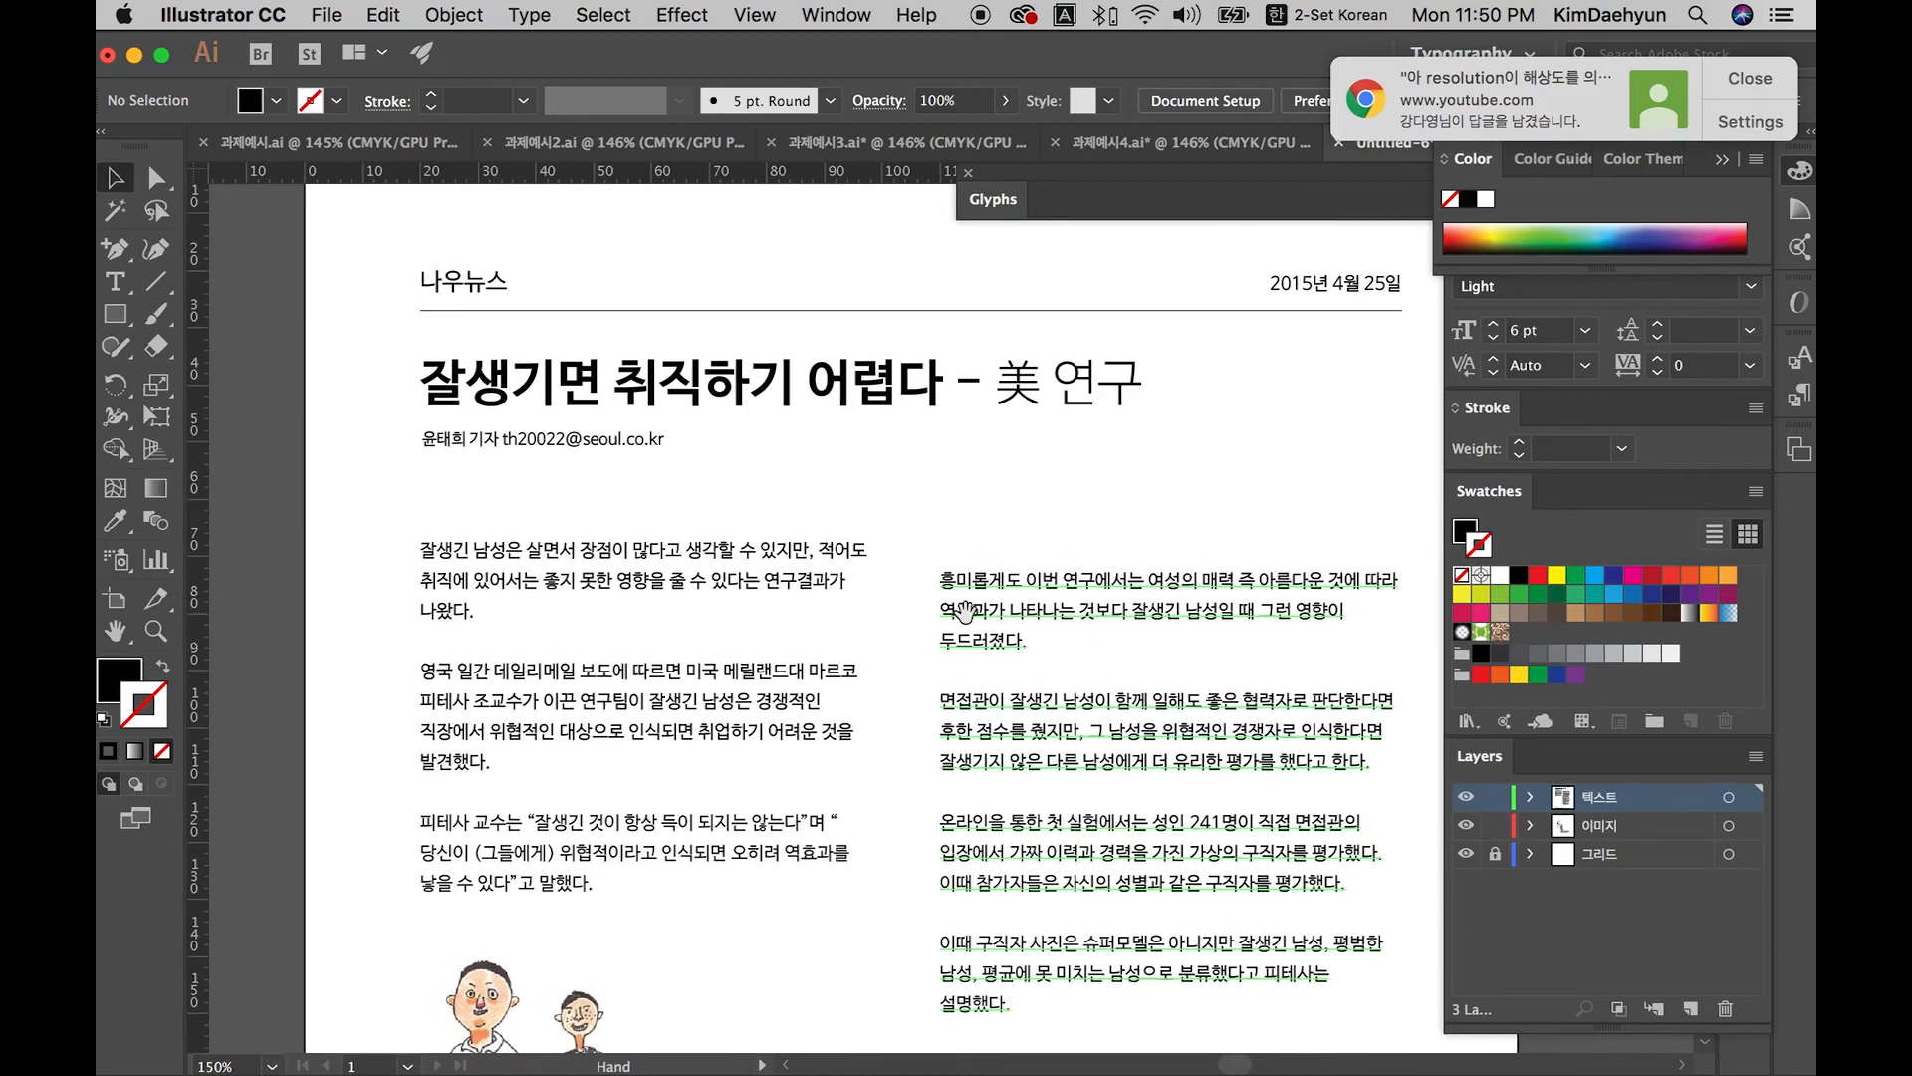
{"action": "double_click", "coordinate": [988, 393]}
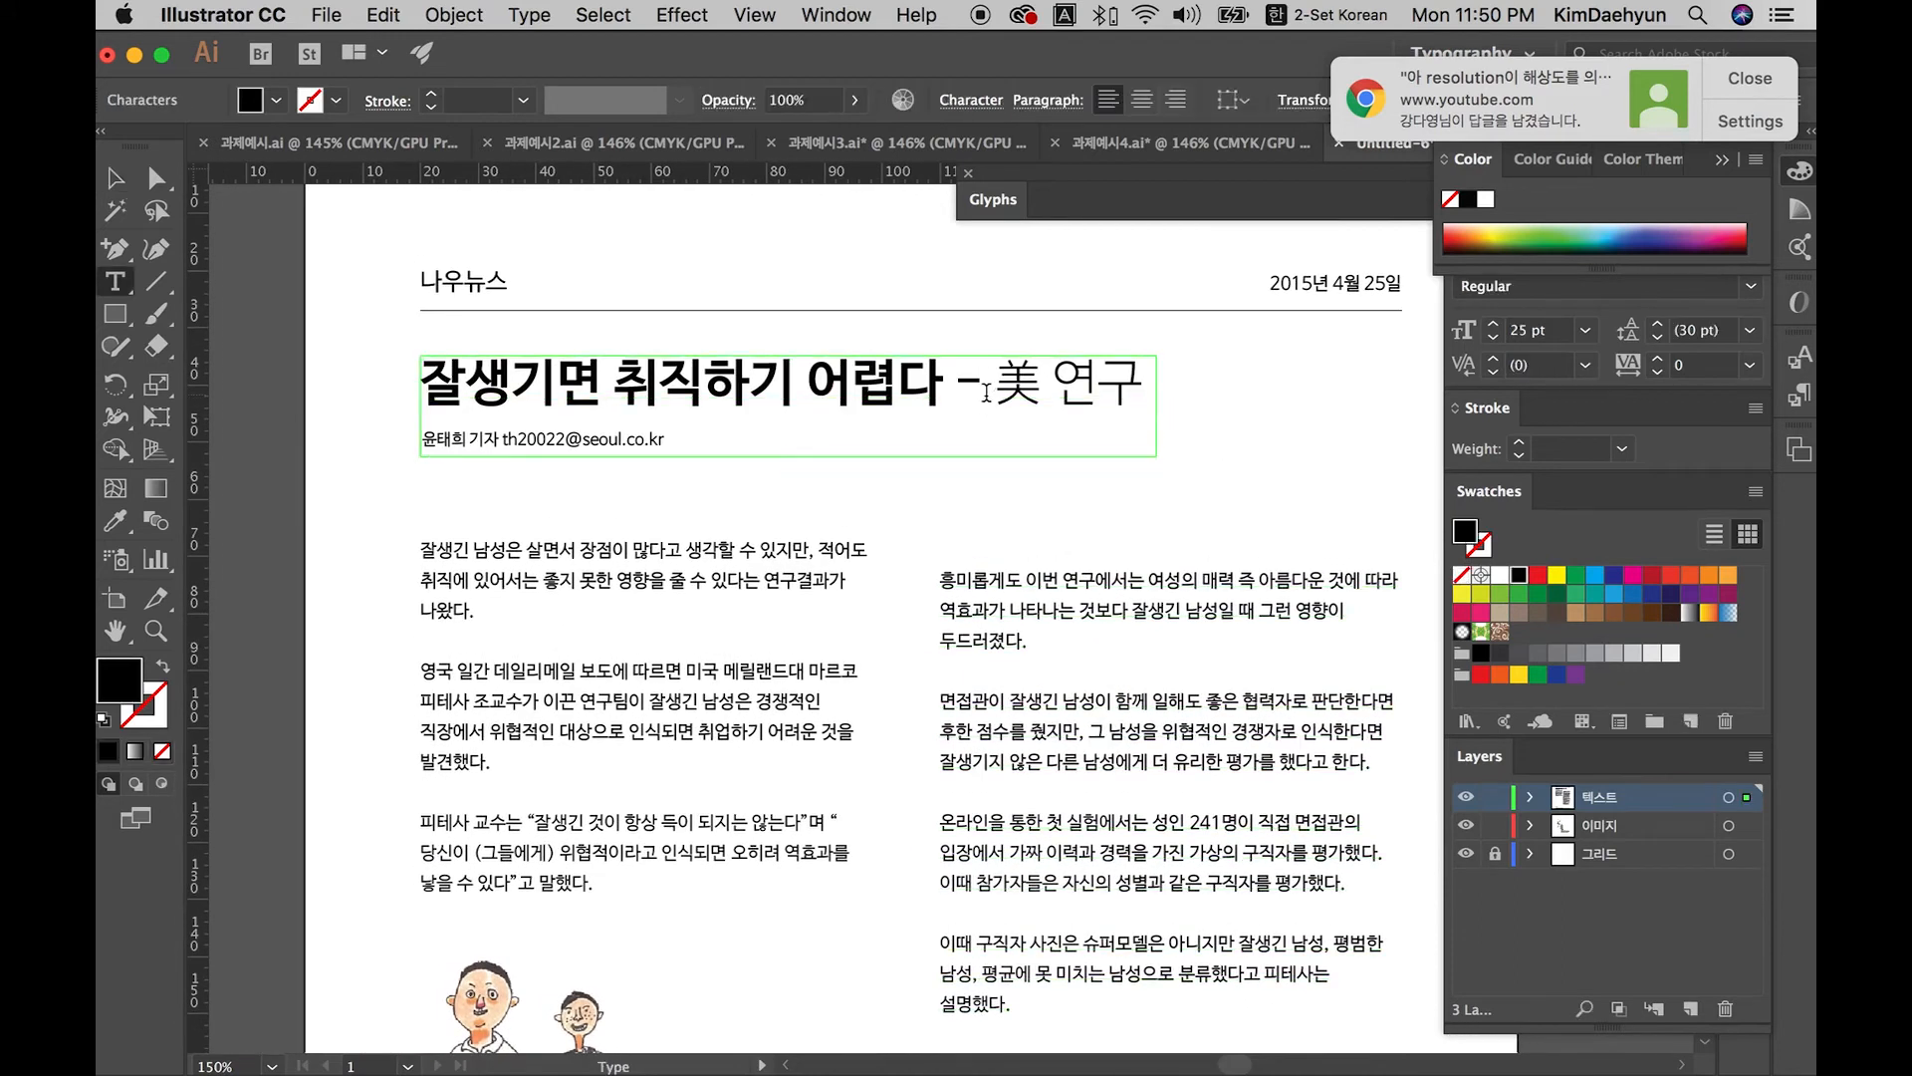
{"action": "left_click_drag", "start_coordinate": [1000, 391], "coordinate": [937, 390]}
{"action": "left_click", "coordinate": [940, 389]}
{"action": "scroll", "coordinate": [977, 479], "scroll_direction": "down", "scroll_amount": 1}
{"action": "scroll", "coordinate": [937, 391], "scroll_direction": "right", "scroll_amount": 1}
{"action": "scroll", "coordinate": [936, 389], "scroll_direction": "right", "scroll_amount": 3}
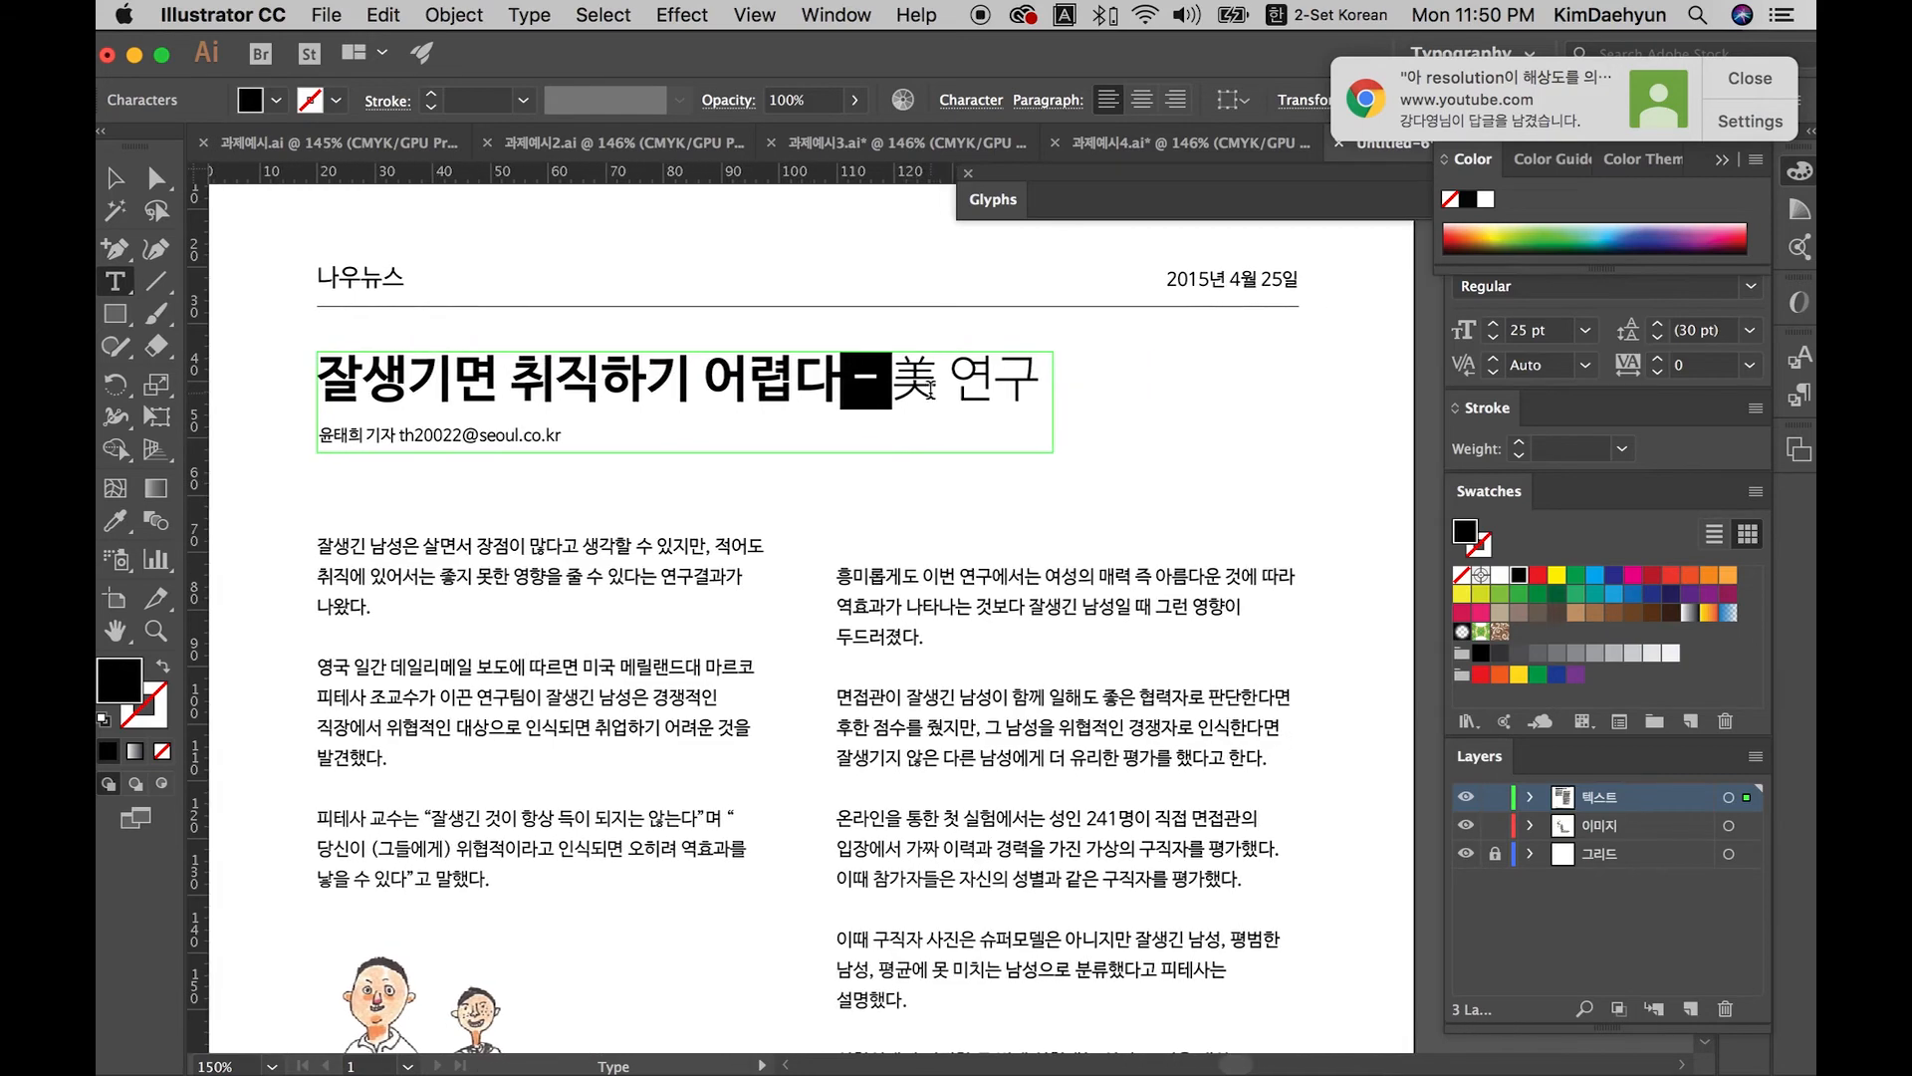
{"action": "left_click", "coordinate": [747, 18]}
{"action": "mouse_move", "coordinate": [529, 15]}
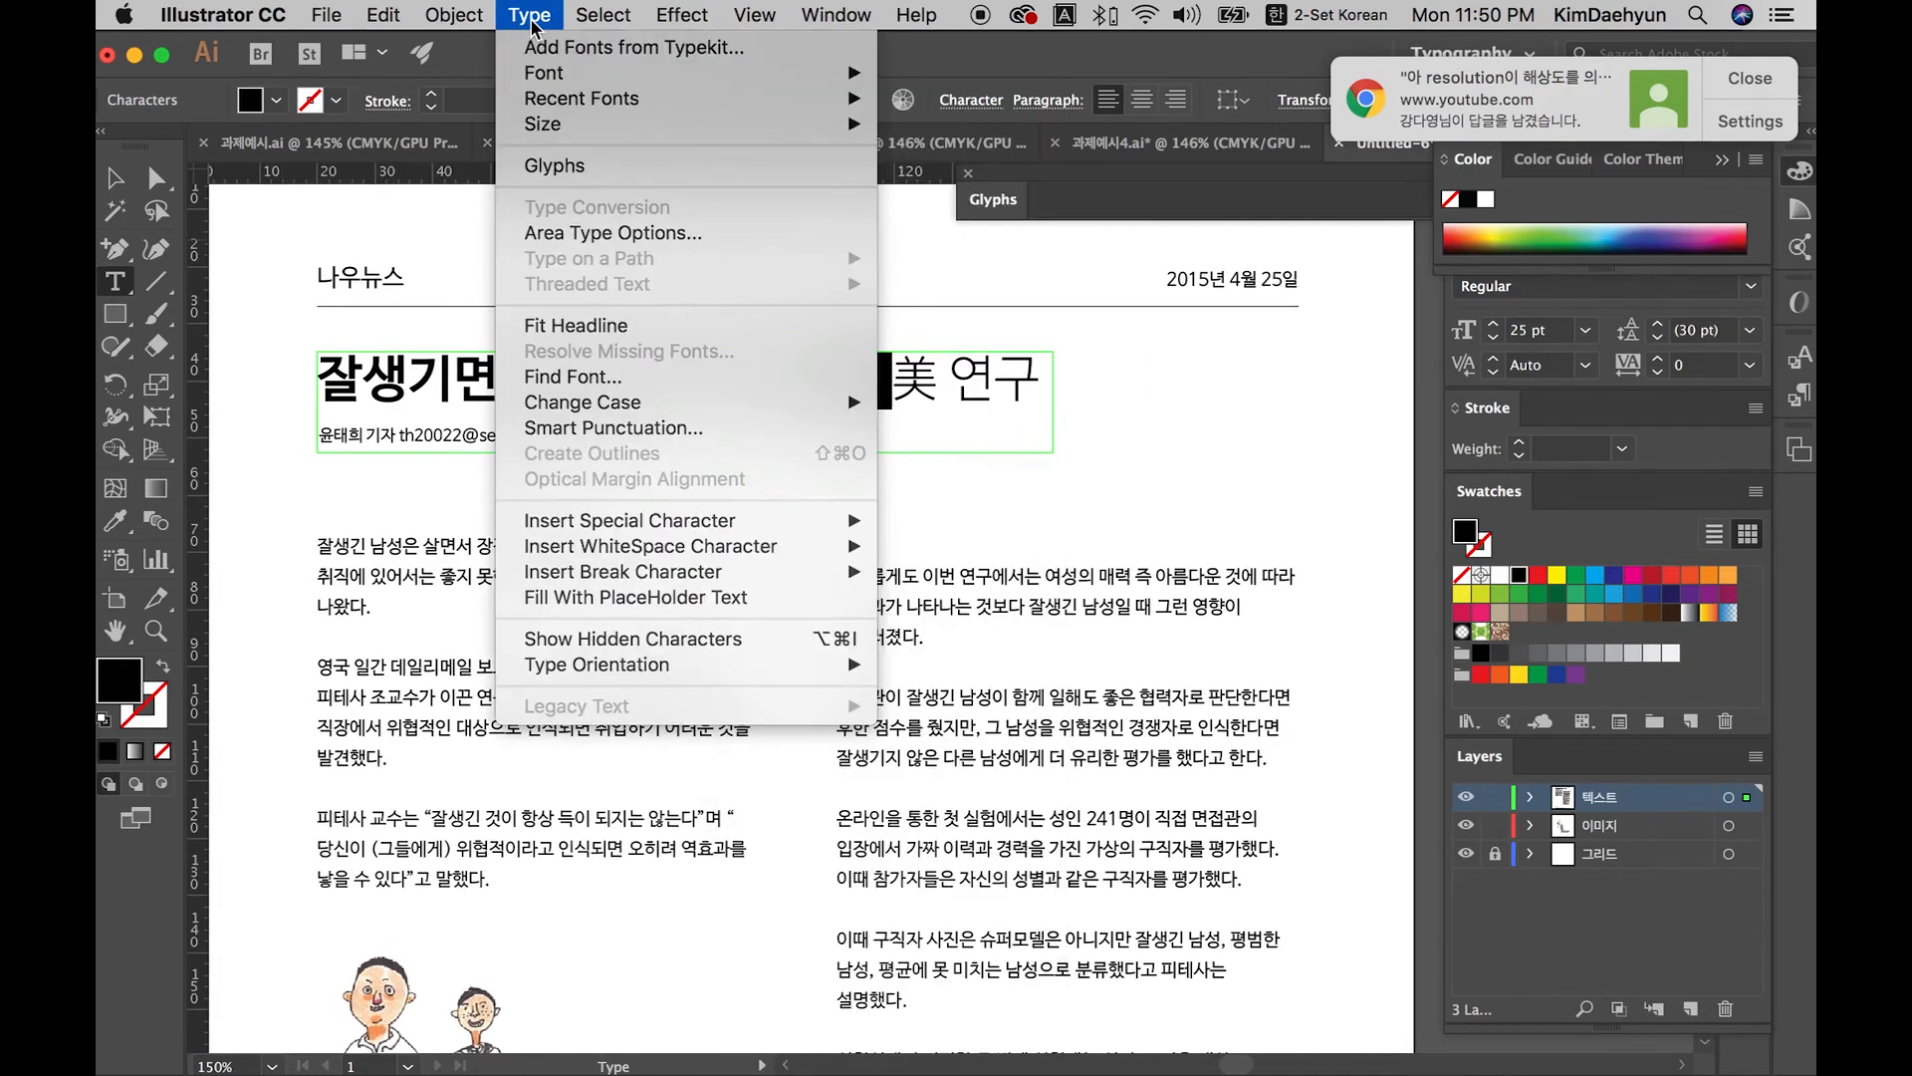
{"action": "left_click", "coordinate": [570, 163]}
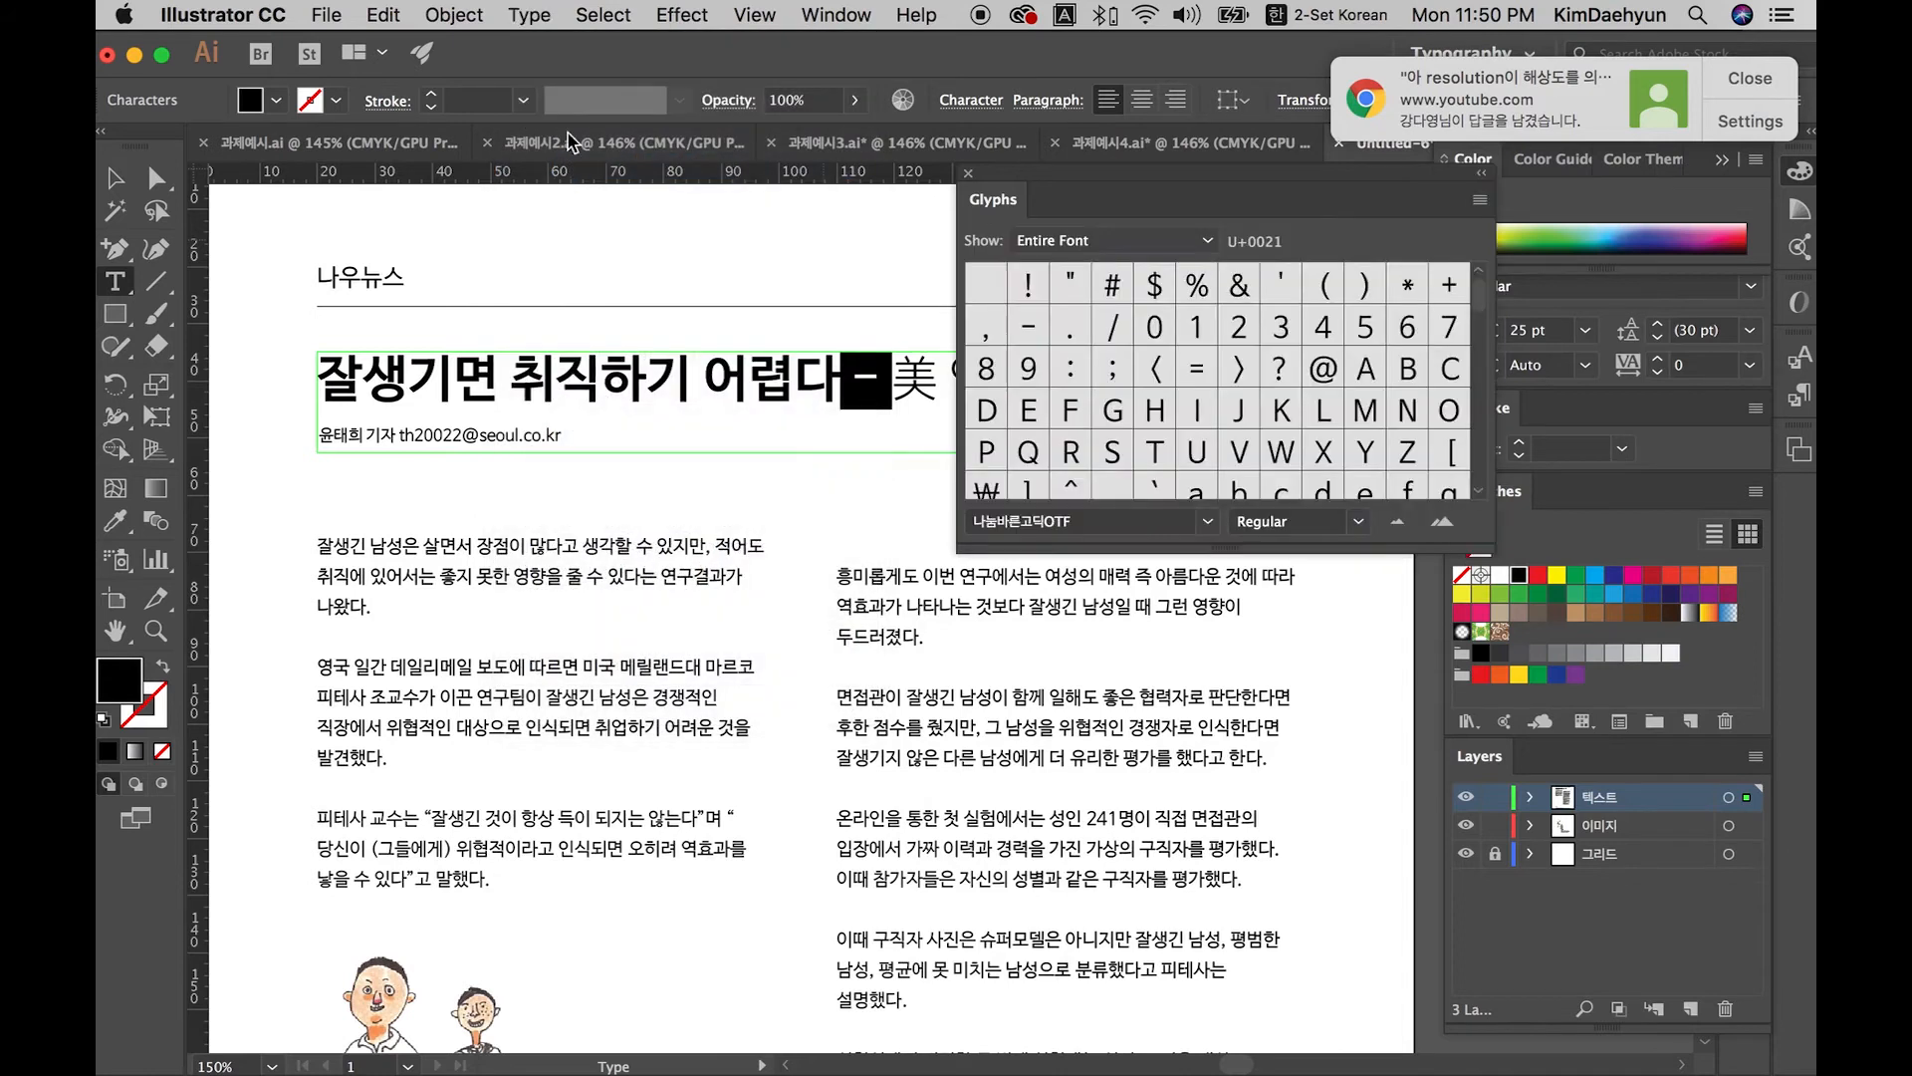
Step: Move the Glyphs panel clear of the headline and enlarge it to show more rows of characters
{"action": "left_click", "coordinate": [546, 14]}
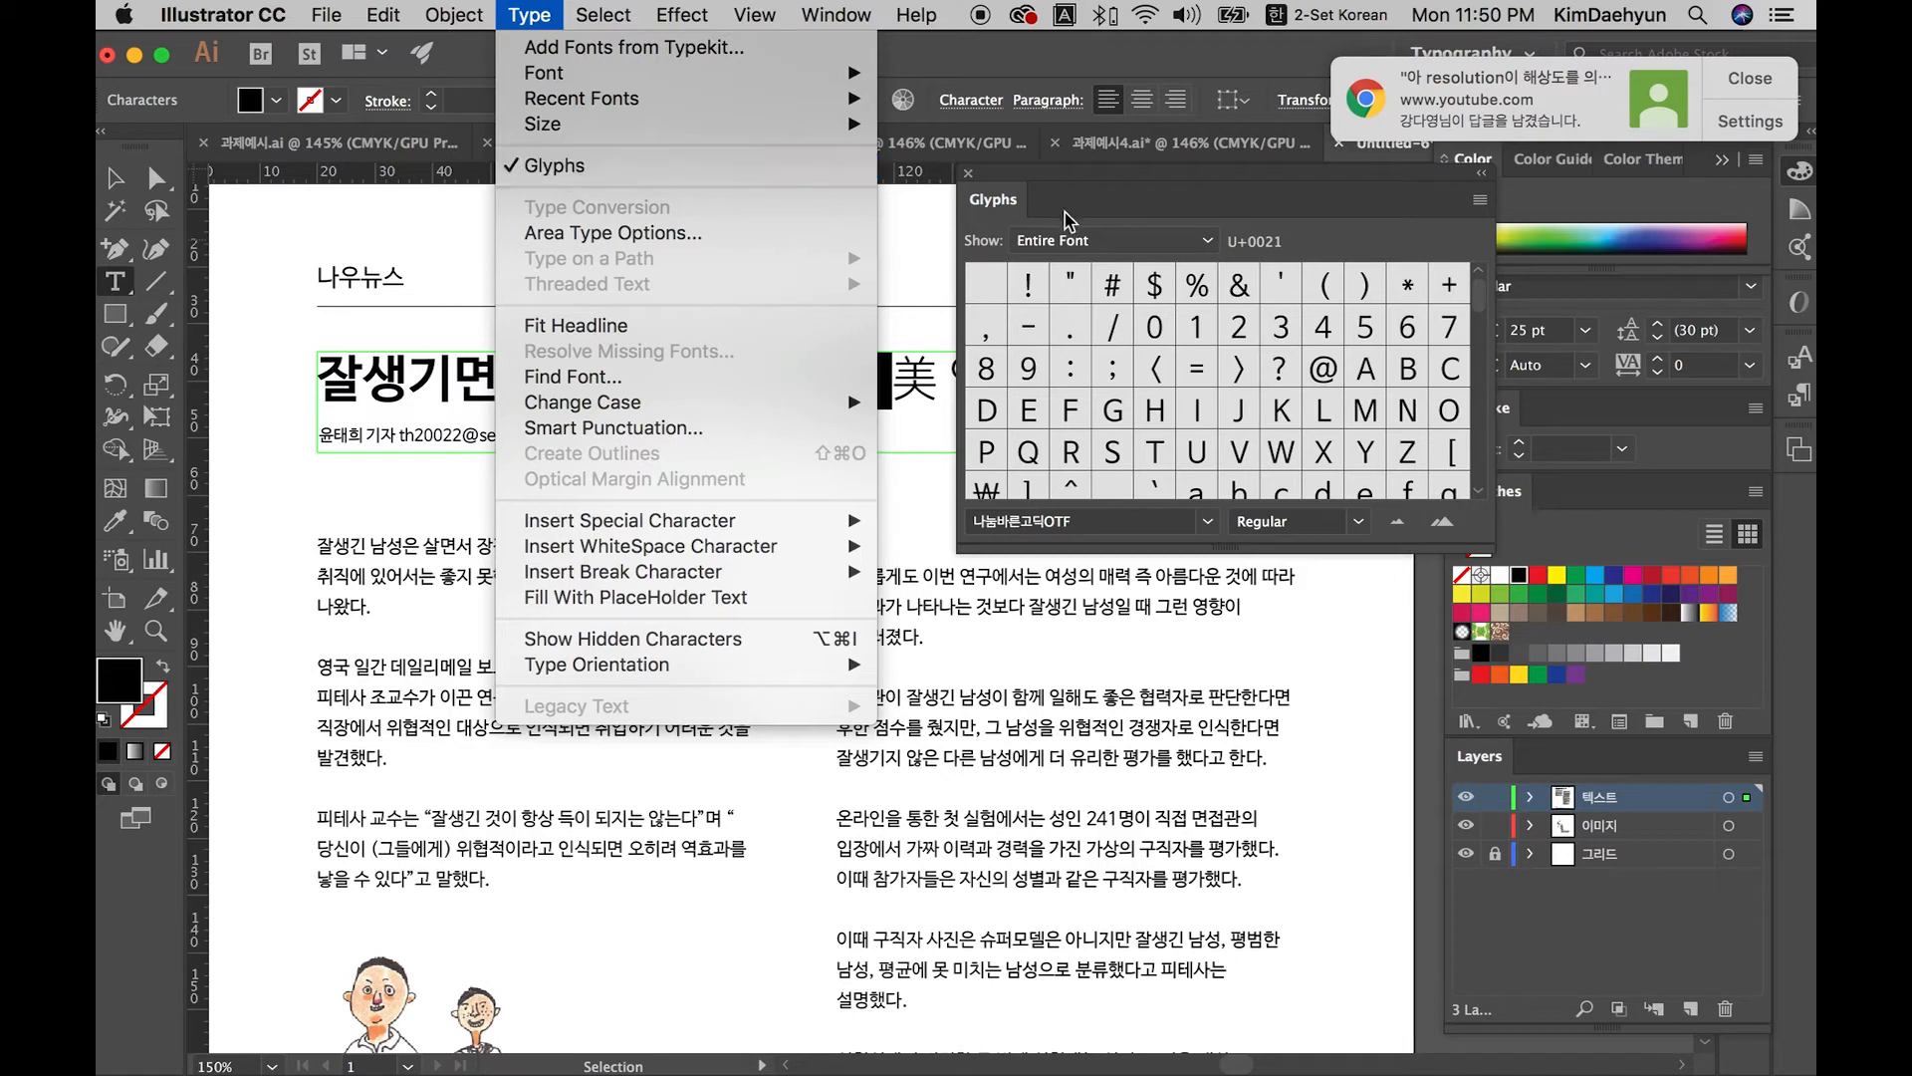
{"action": "left_click", "coordinate": [1093, 189]}
{"action": "left_click_drag", "start_coordinate": [1003, 219], "coordinate": [907, 555]}
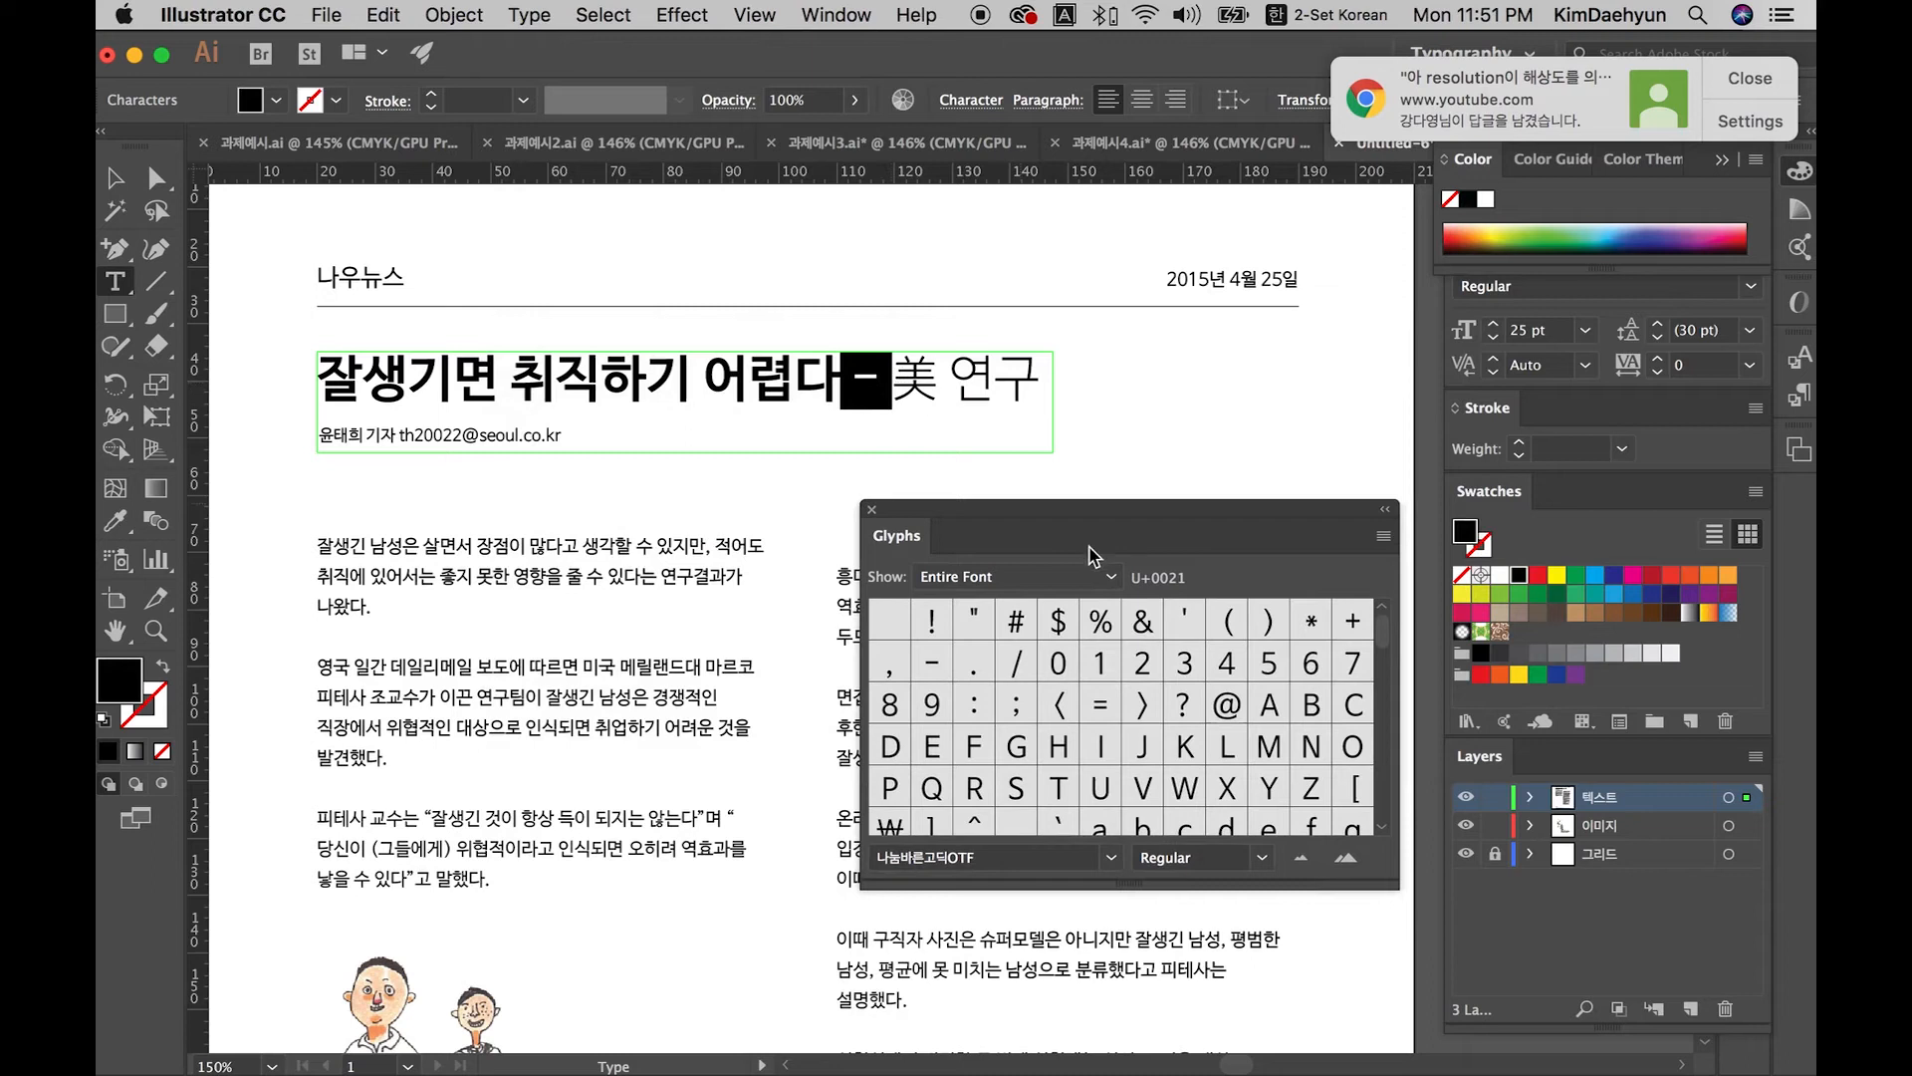
{"action": "left_click_drag", "start_coordinate": [1394, 887], "coordinate": [1394, 1062]}
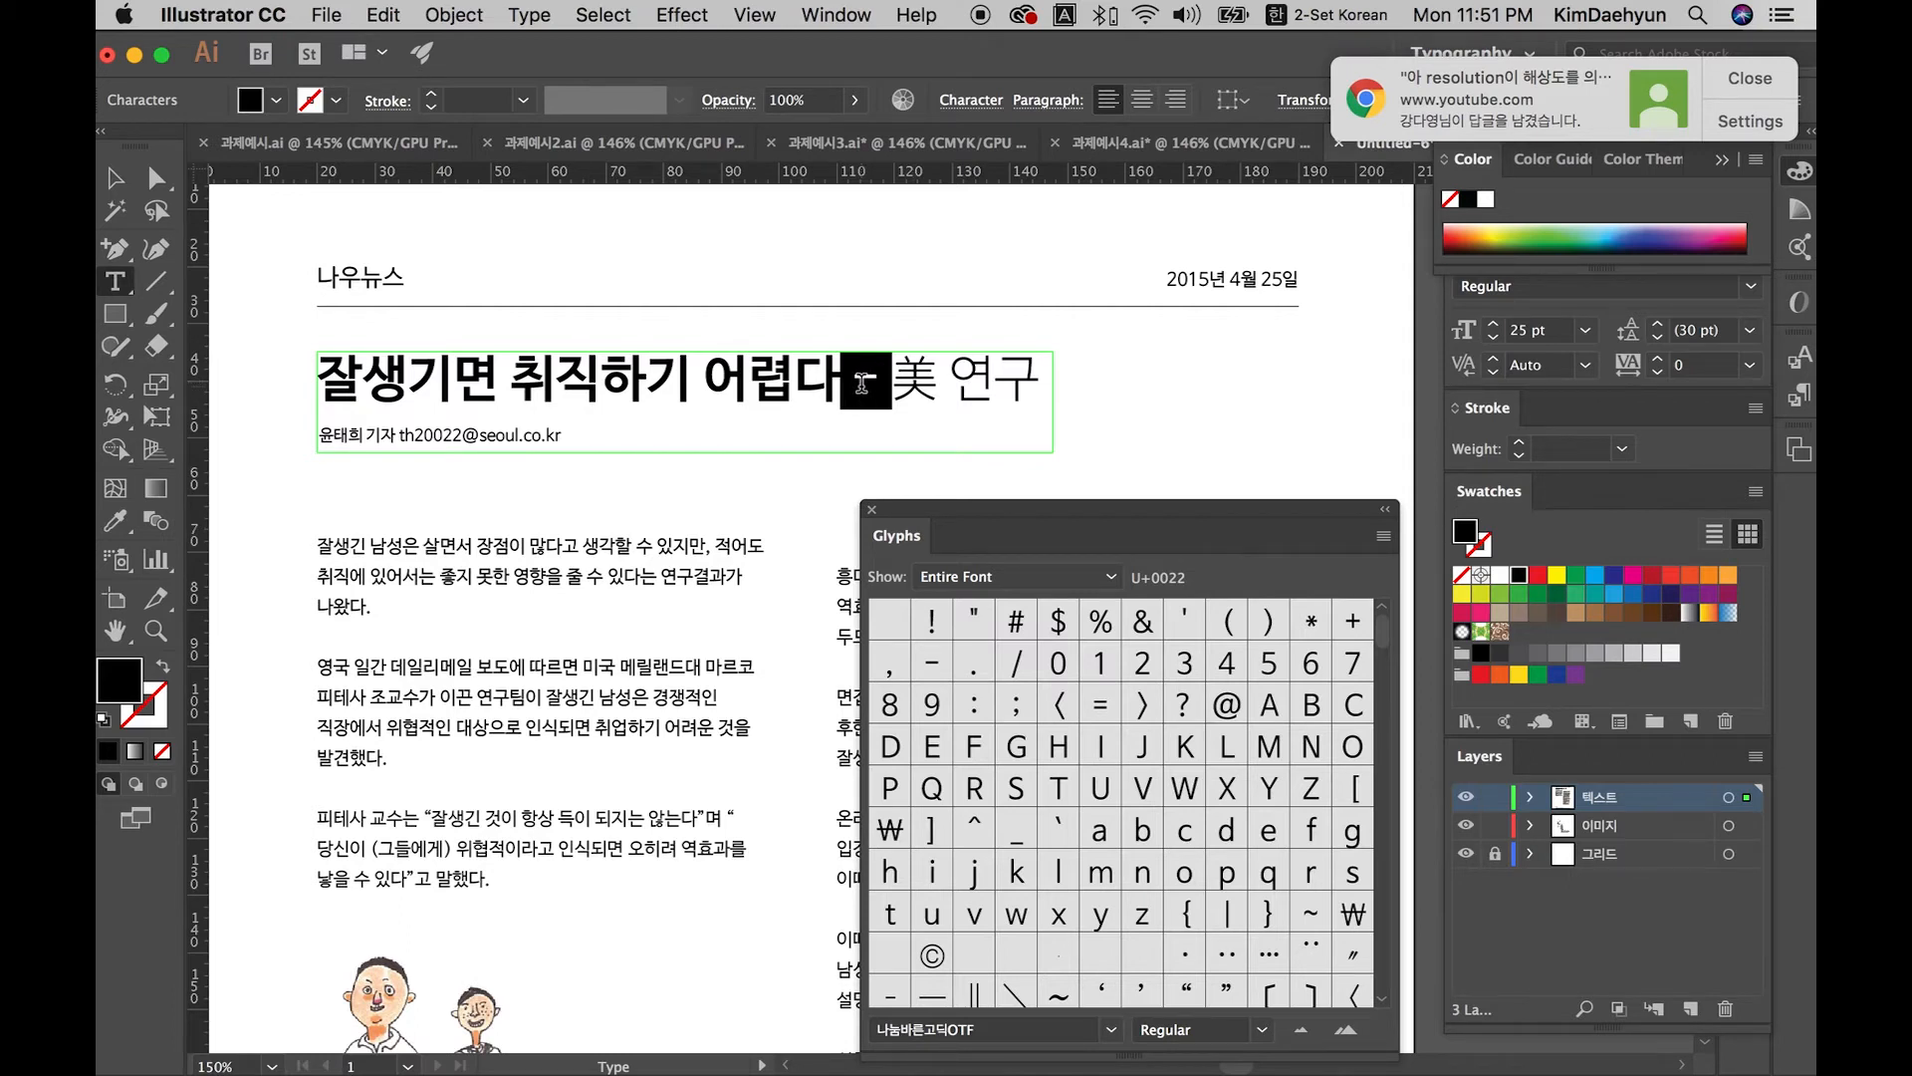
Step: Replace the headline's selected dash and its spaces with the font's hyphen glyph
{"action": "scroll", "coordinate": [860, 382], "scroll_direction": "left", "scroll_amount": 2}
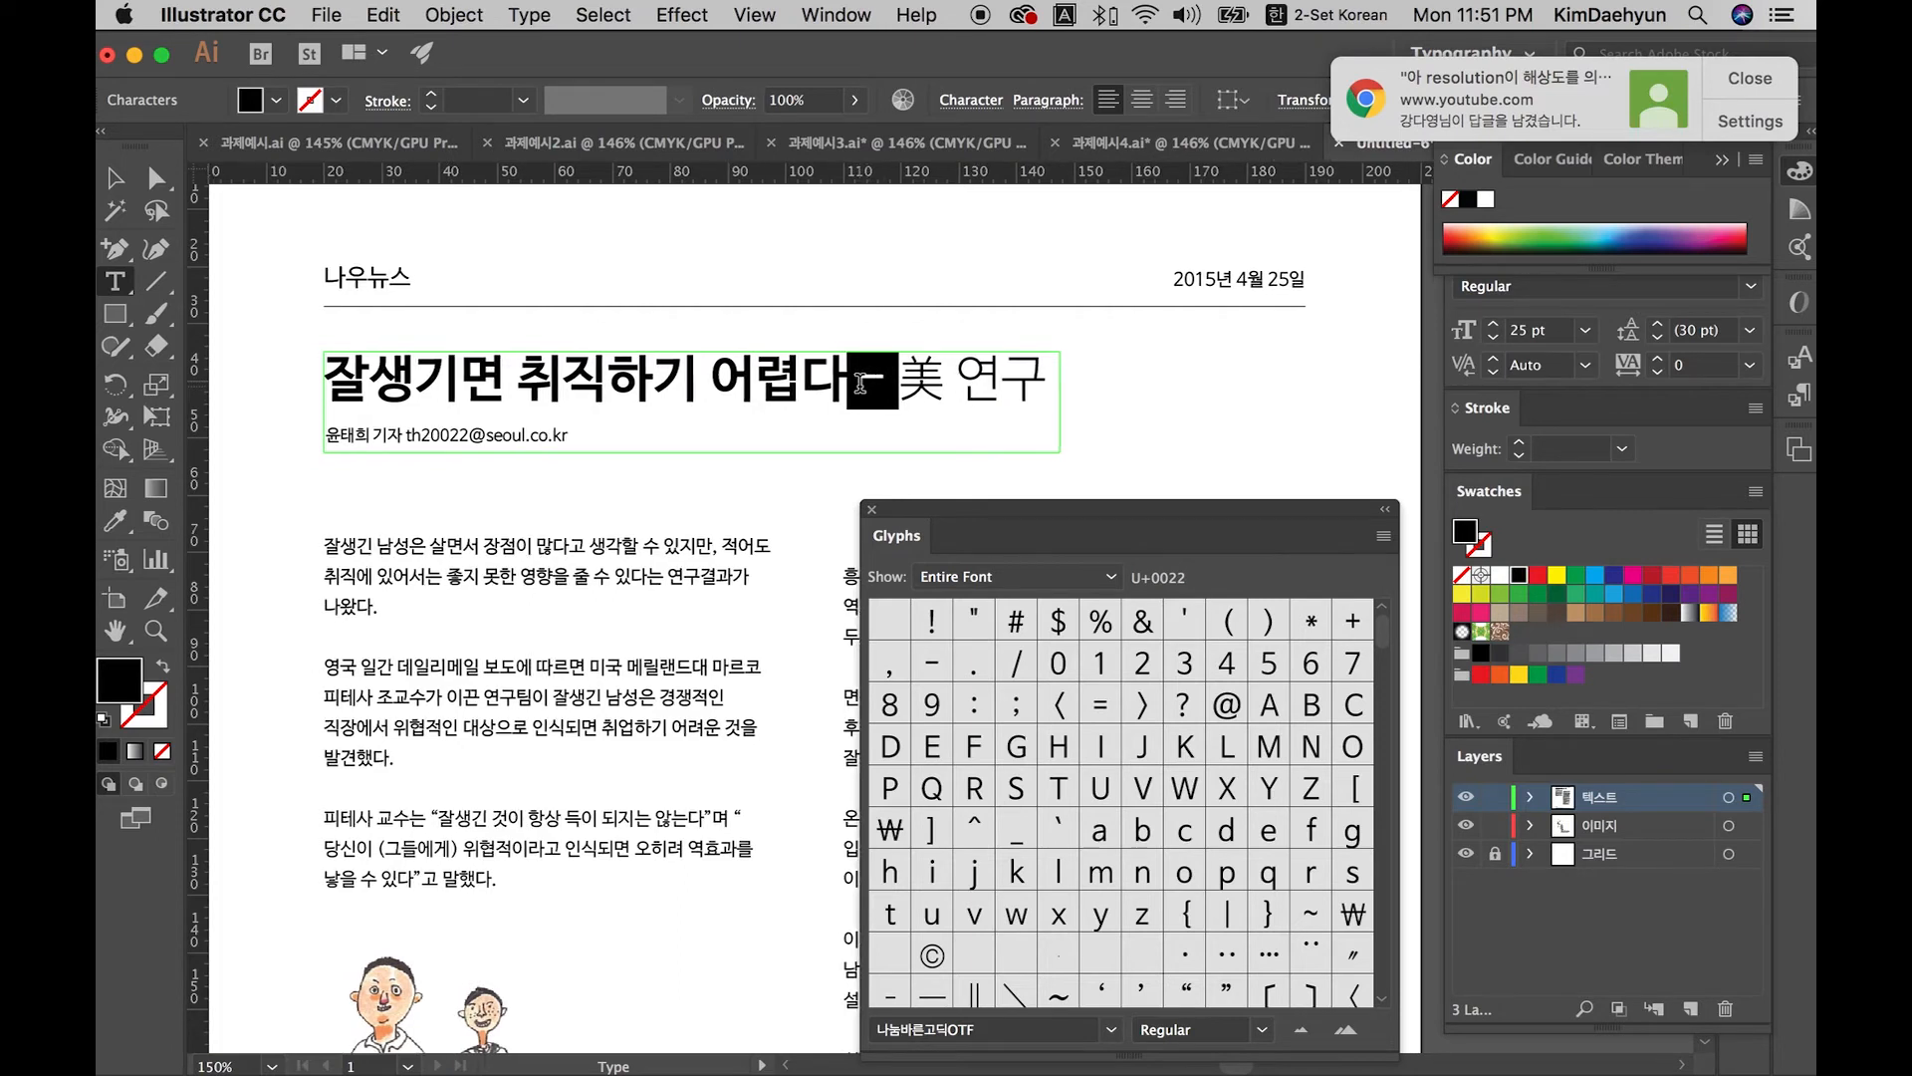
{"action": "scroll", "coordinate": [876, 398], "scroll_direction": "right", "scroll_amount": 1}
{"action": "double_click", "coordinate": [934, 663]}
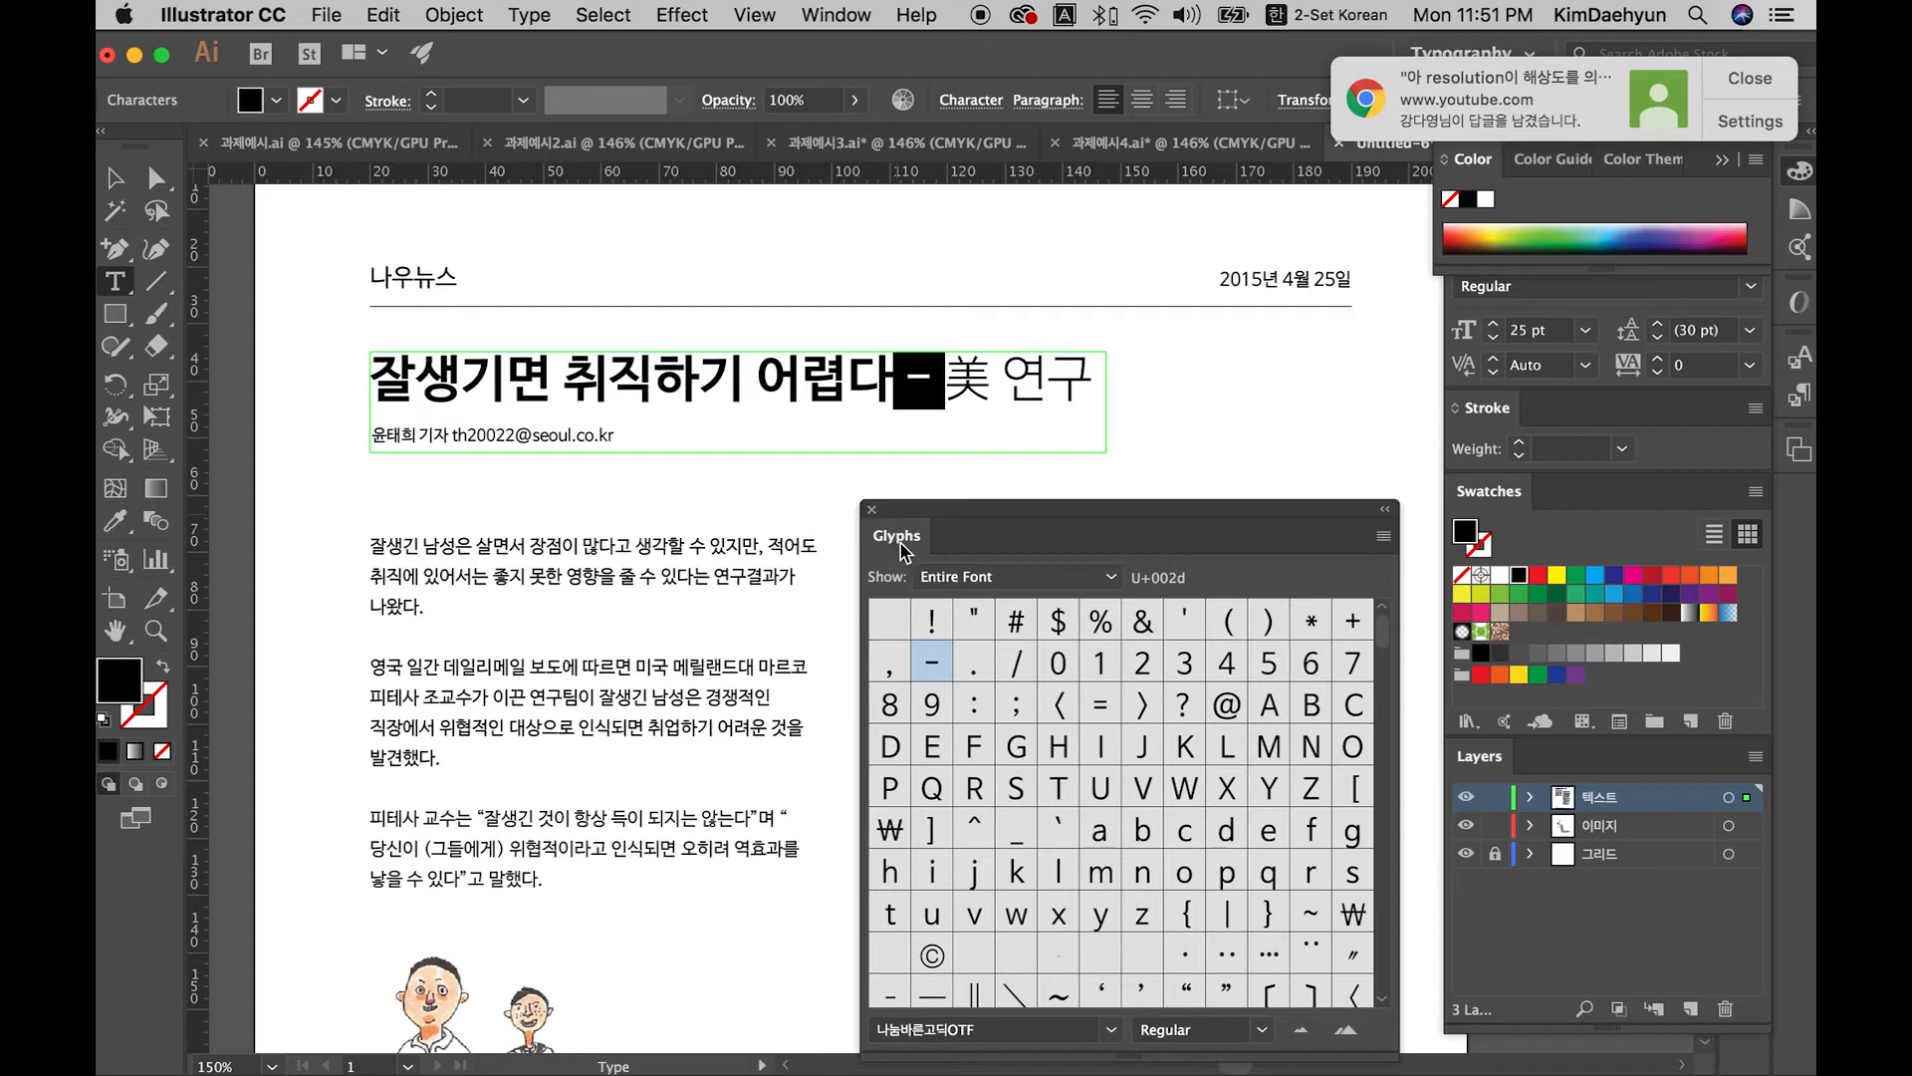
{"action": "double_click", "coordinate": [944, 661]}
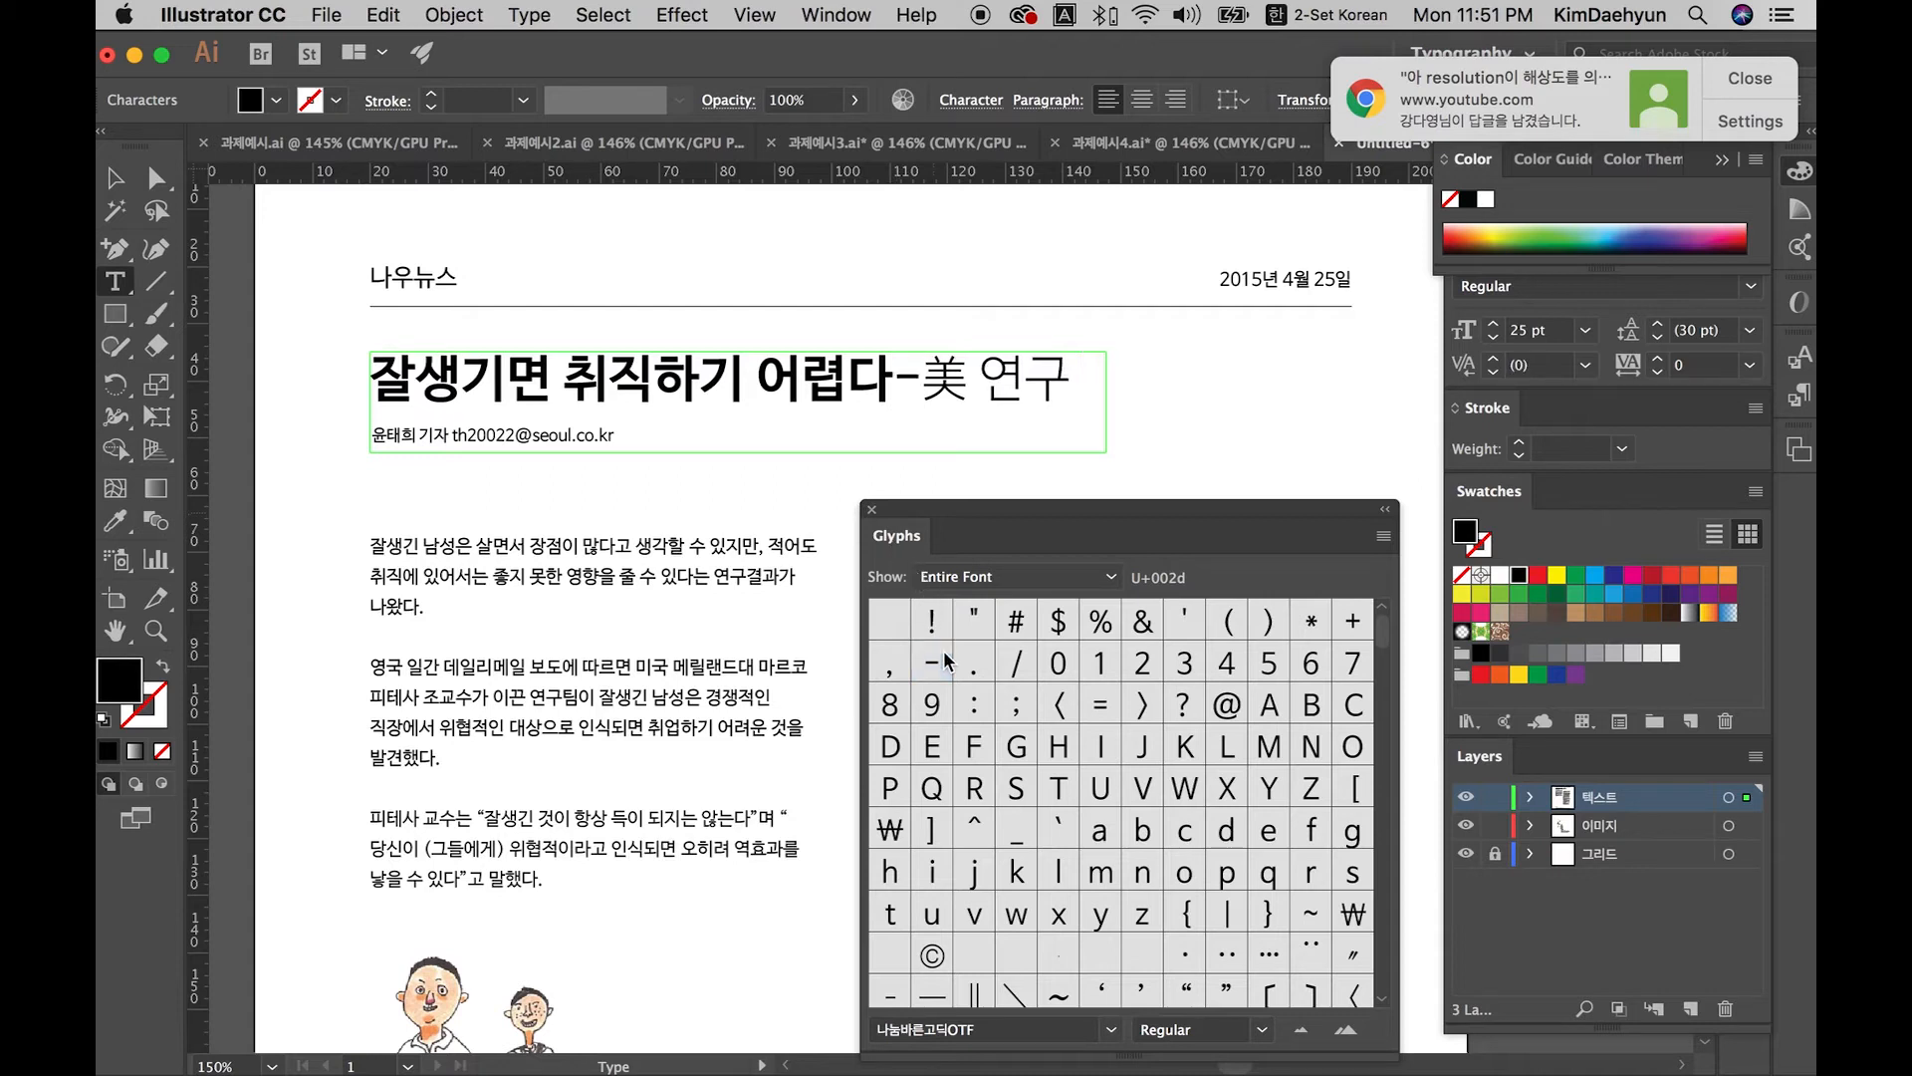
Step: Reinsert the hyphen glyph before 美 with a space on each side, removing the extra hyphen and dismissing the browser notification
{"action": "left_click_drag", "start_coordinate": [926, 385], "coordinate": [892, 385]}
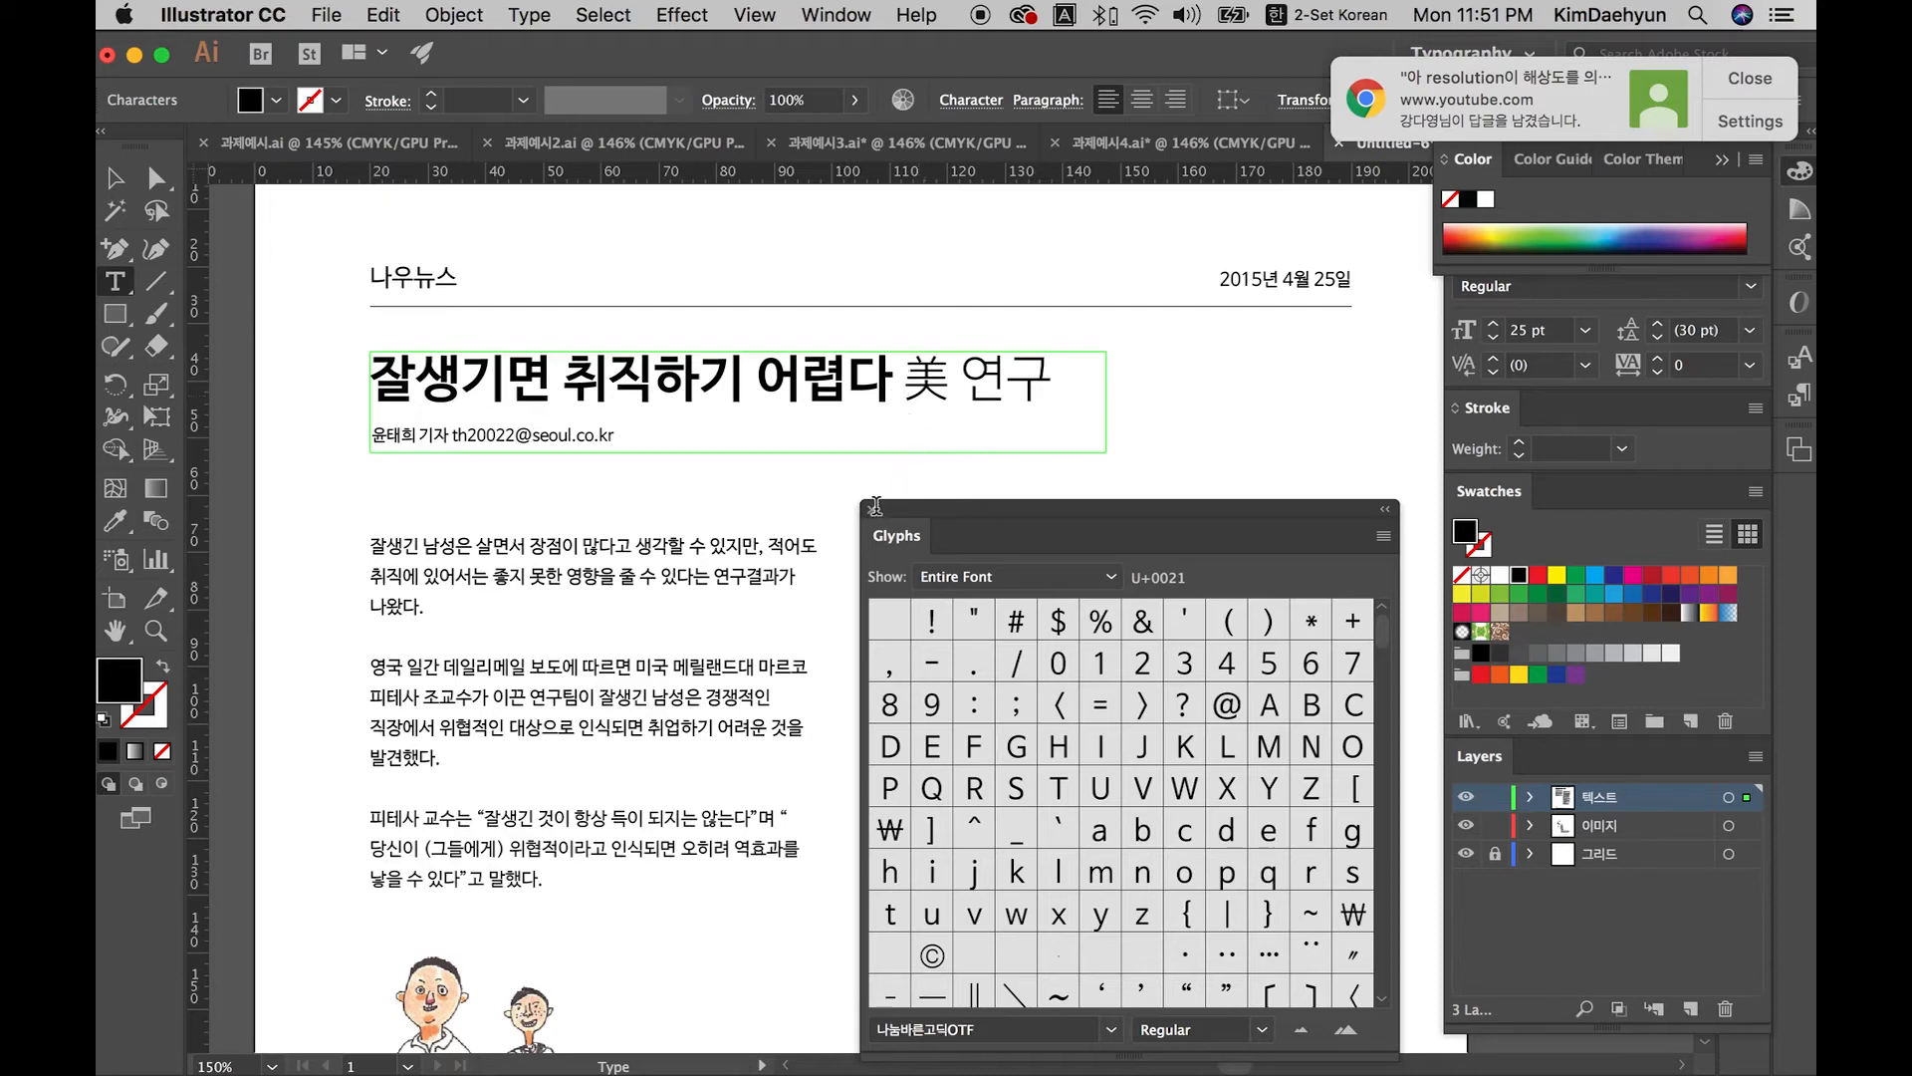
{"action": "left_click", "coordinate": [936, 674]}
{"action": "type", "text": "-"}
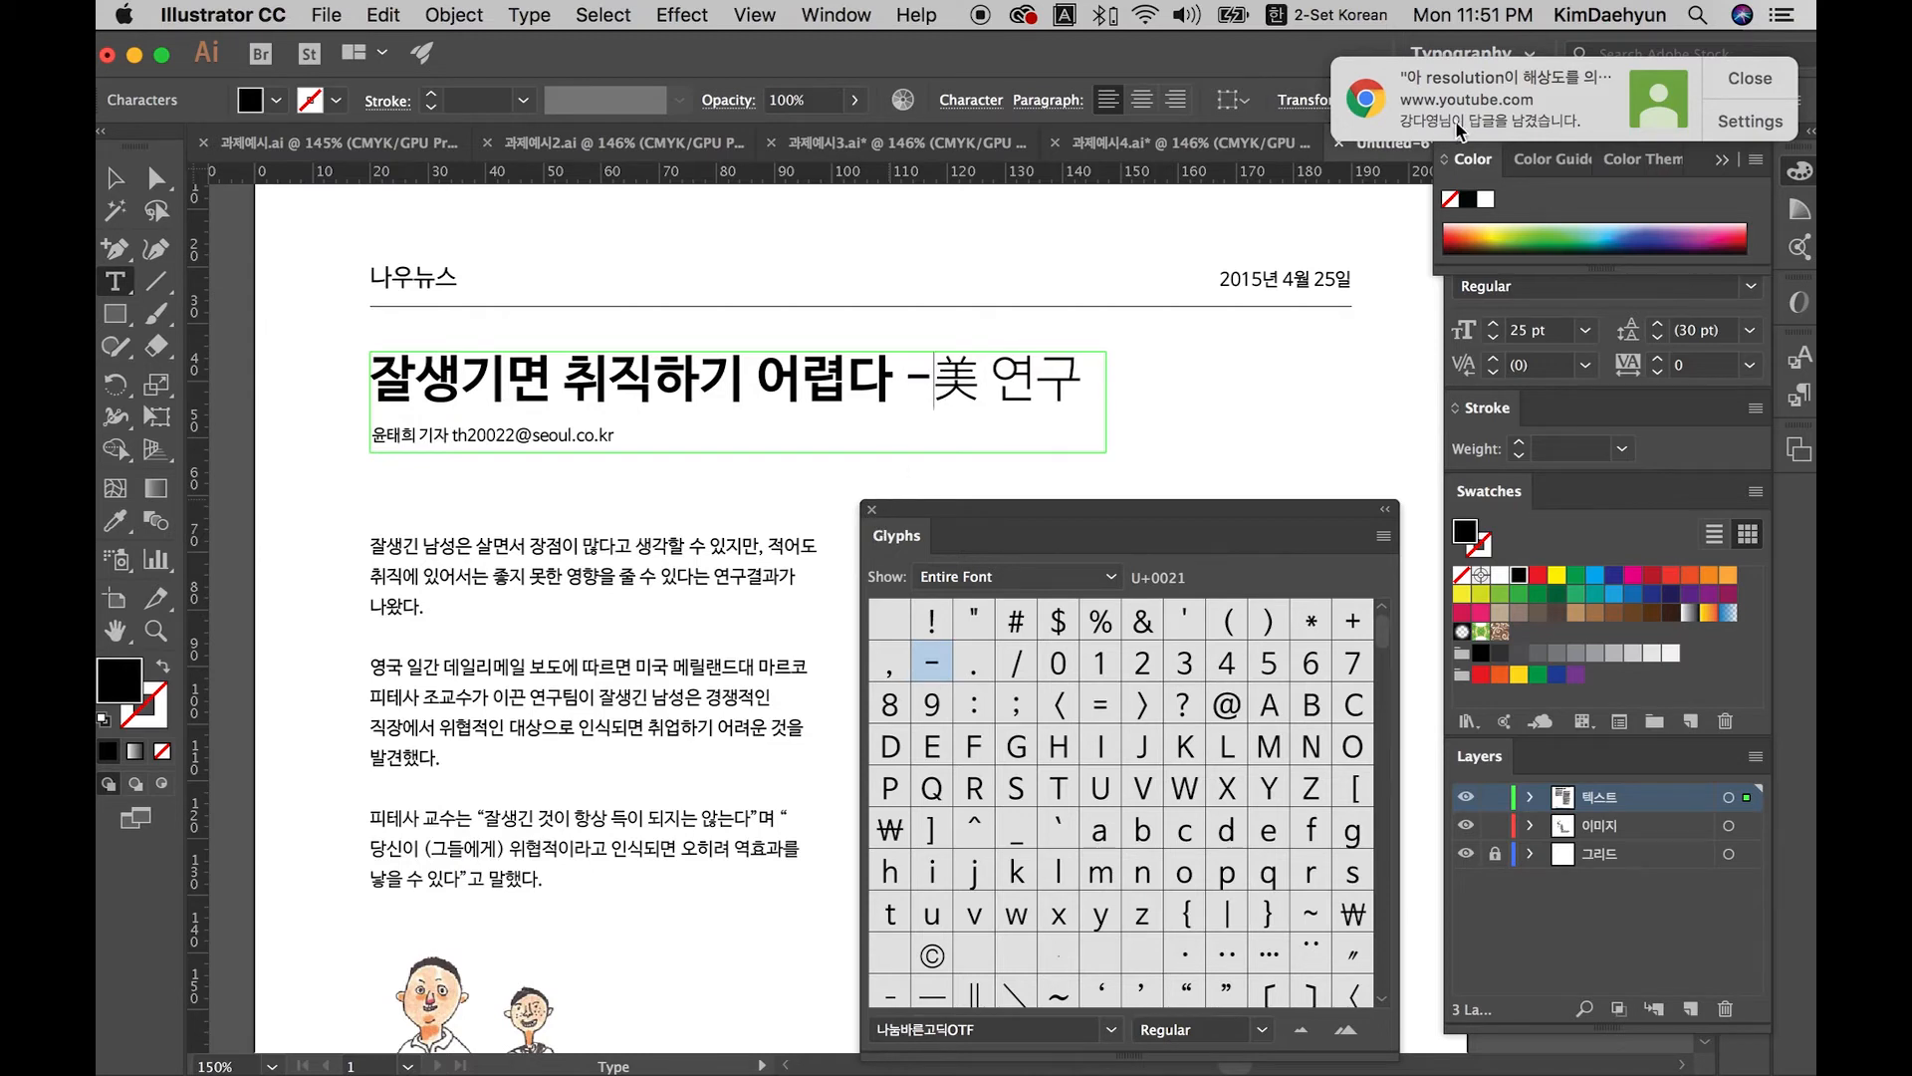
{"action": "left_click", "coordinate": [1745, 79]}
{"action": "type", "text": "-"}
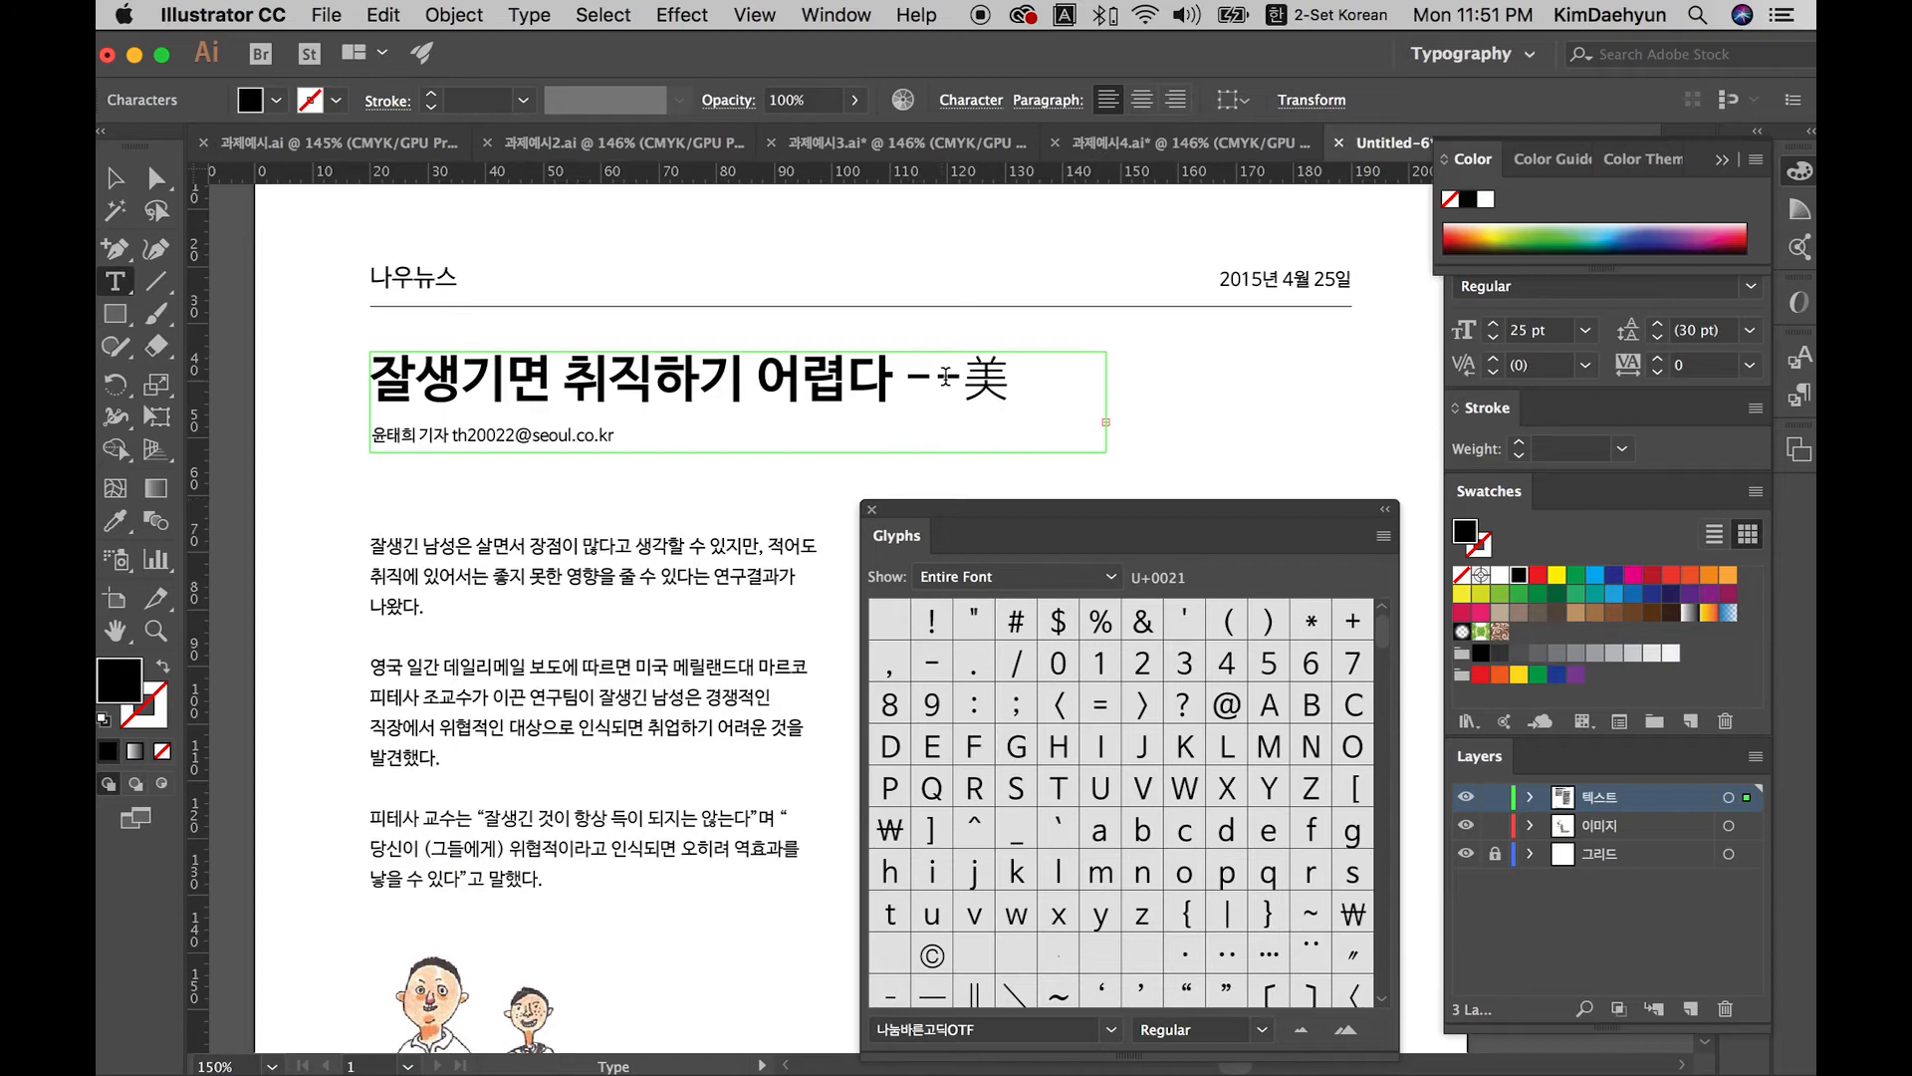
{"action": "mouse_move", "coordinate": [962, 384]}
{"action": "left_mouse_down"}
{"action": "mouse_move", "coordinate": [909, 383]}
{"action": "mouse_move", "coordinate": [956, 381]}
{"action": "left_mouse_up"}
{"action": "key", "text": "BackSpace"}
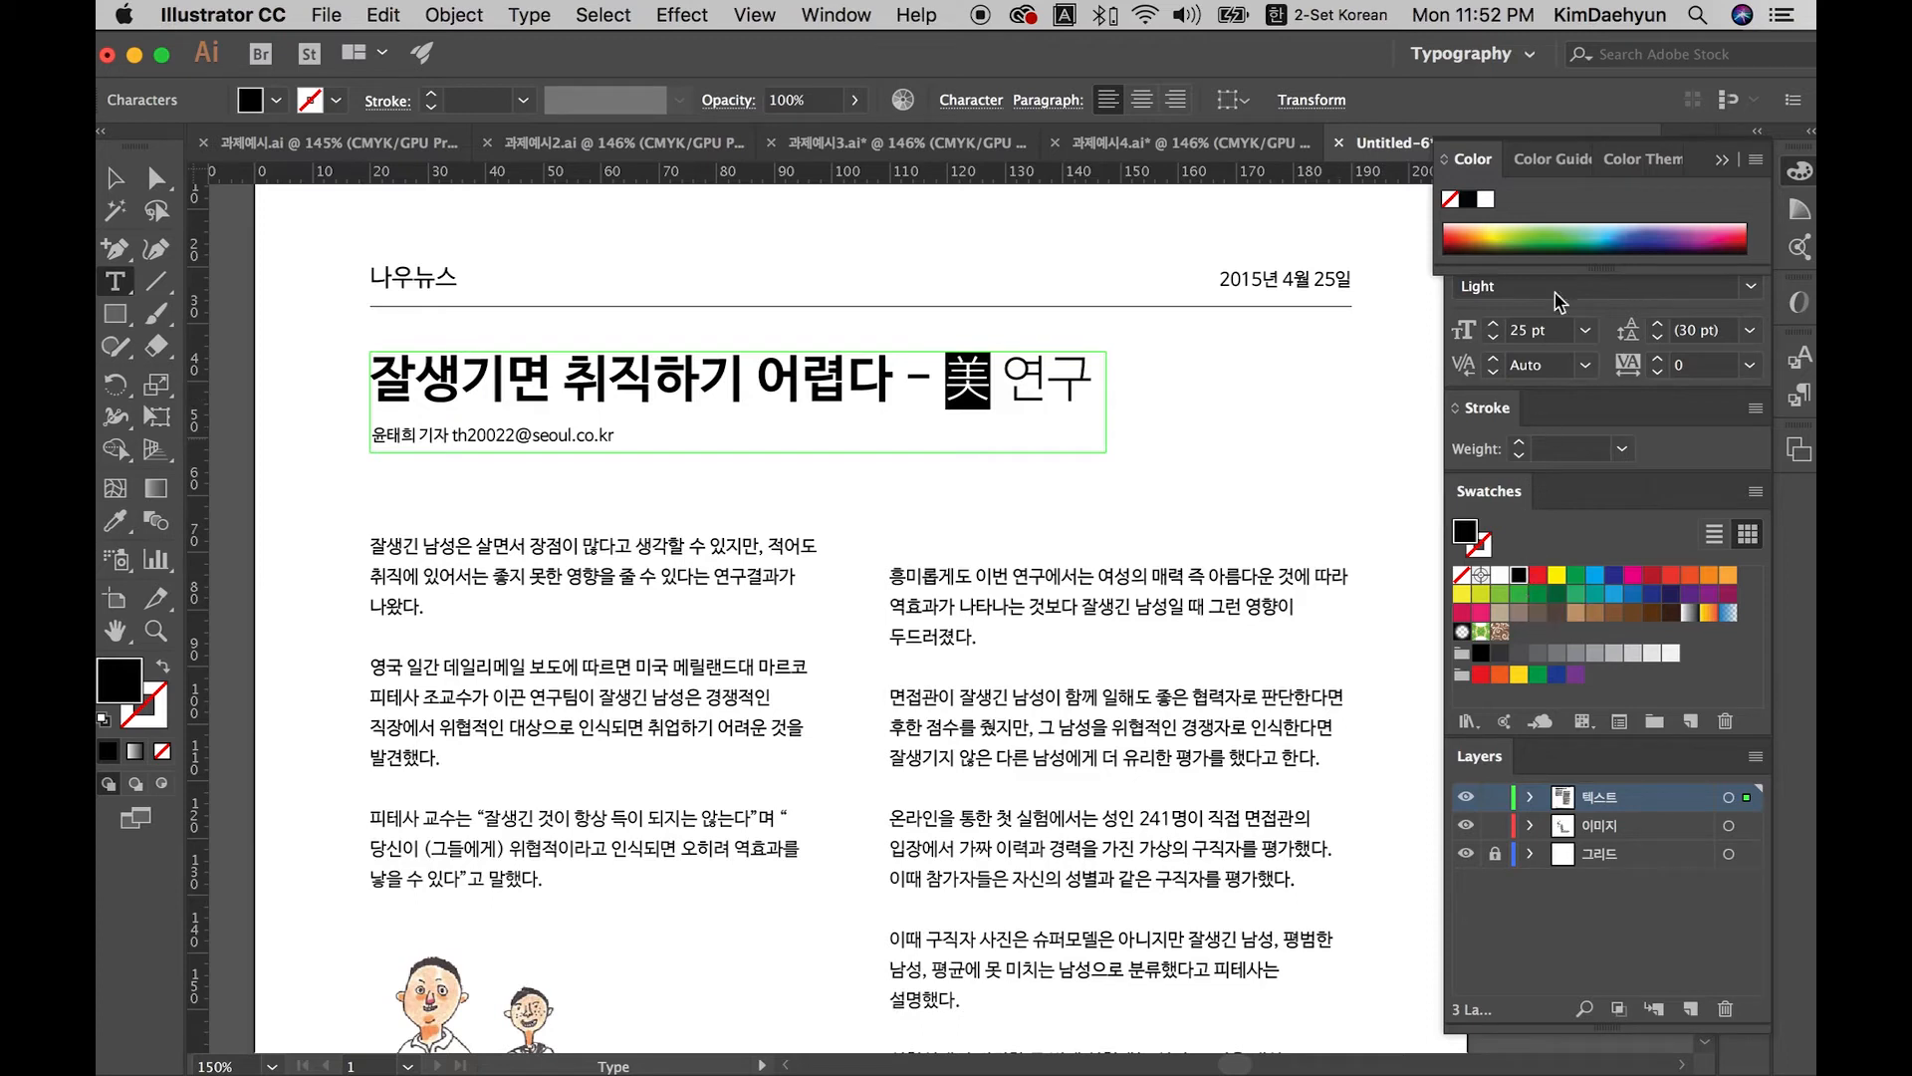
Step: Browse the font list for an East Asian typeface for the character 美 in the headline
{"action": "key", "text": "super+t"}
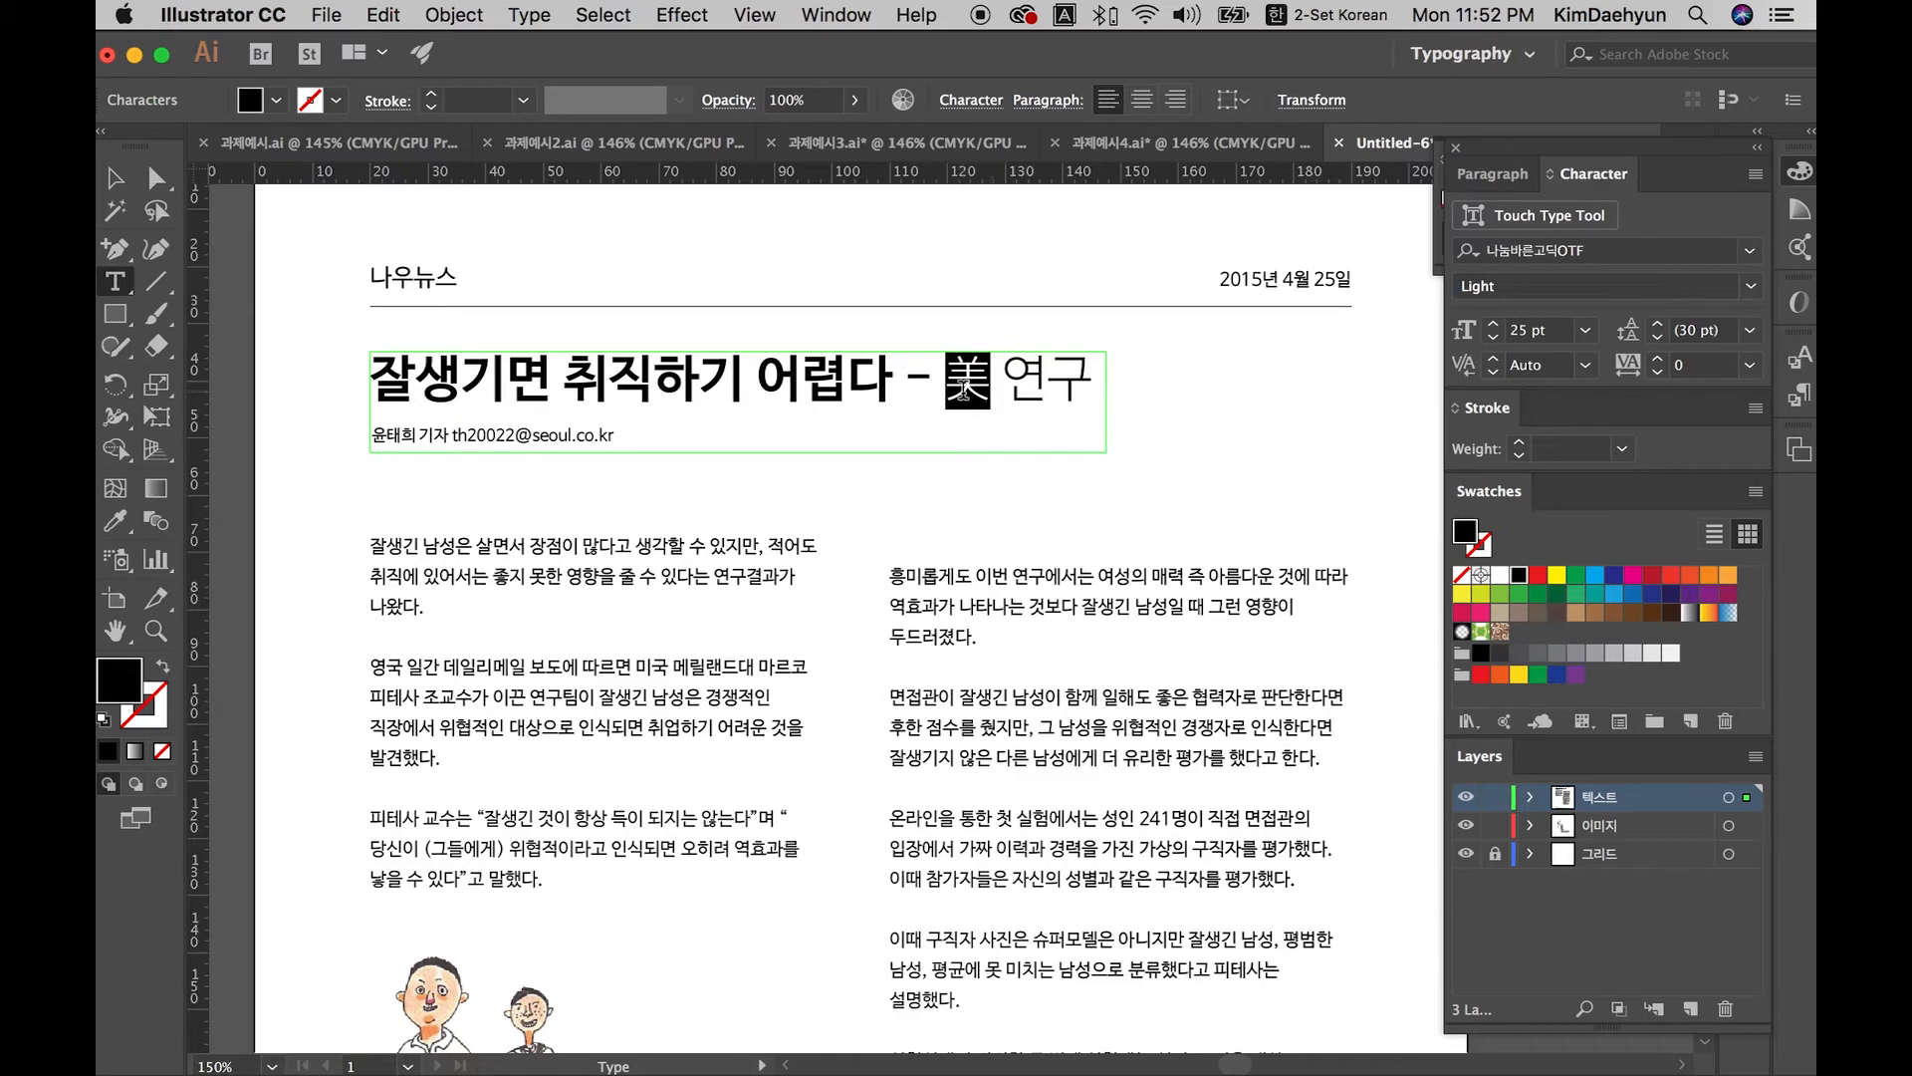
{"action": "left_click", "coordinate": [1749, 255]}
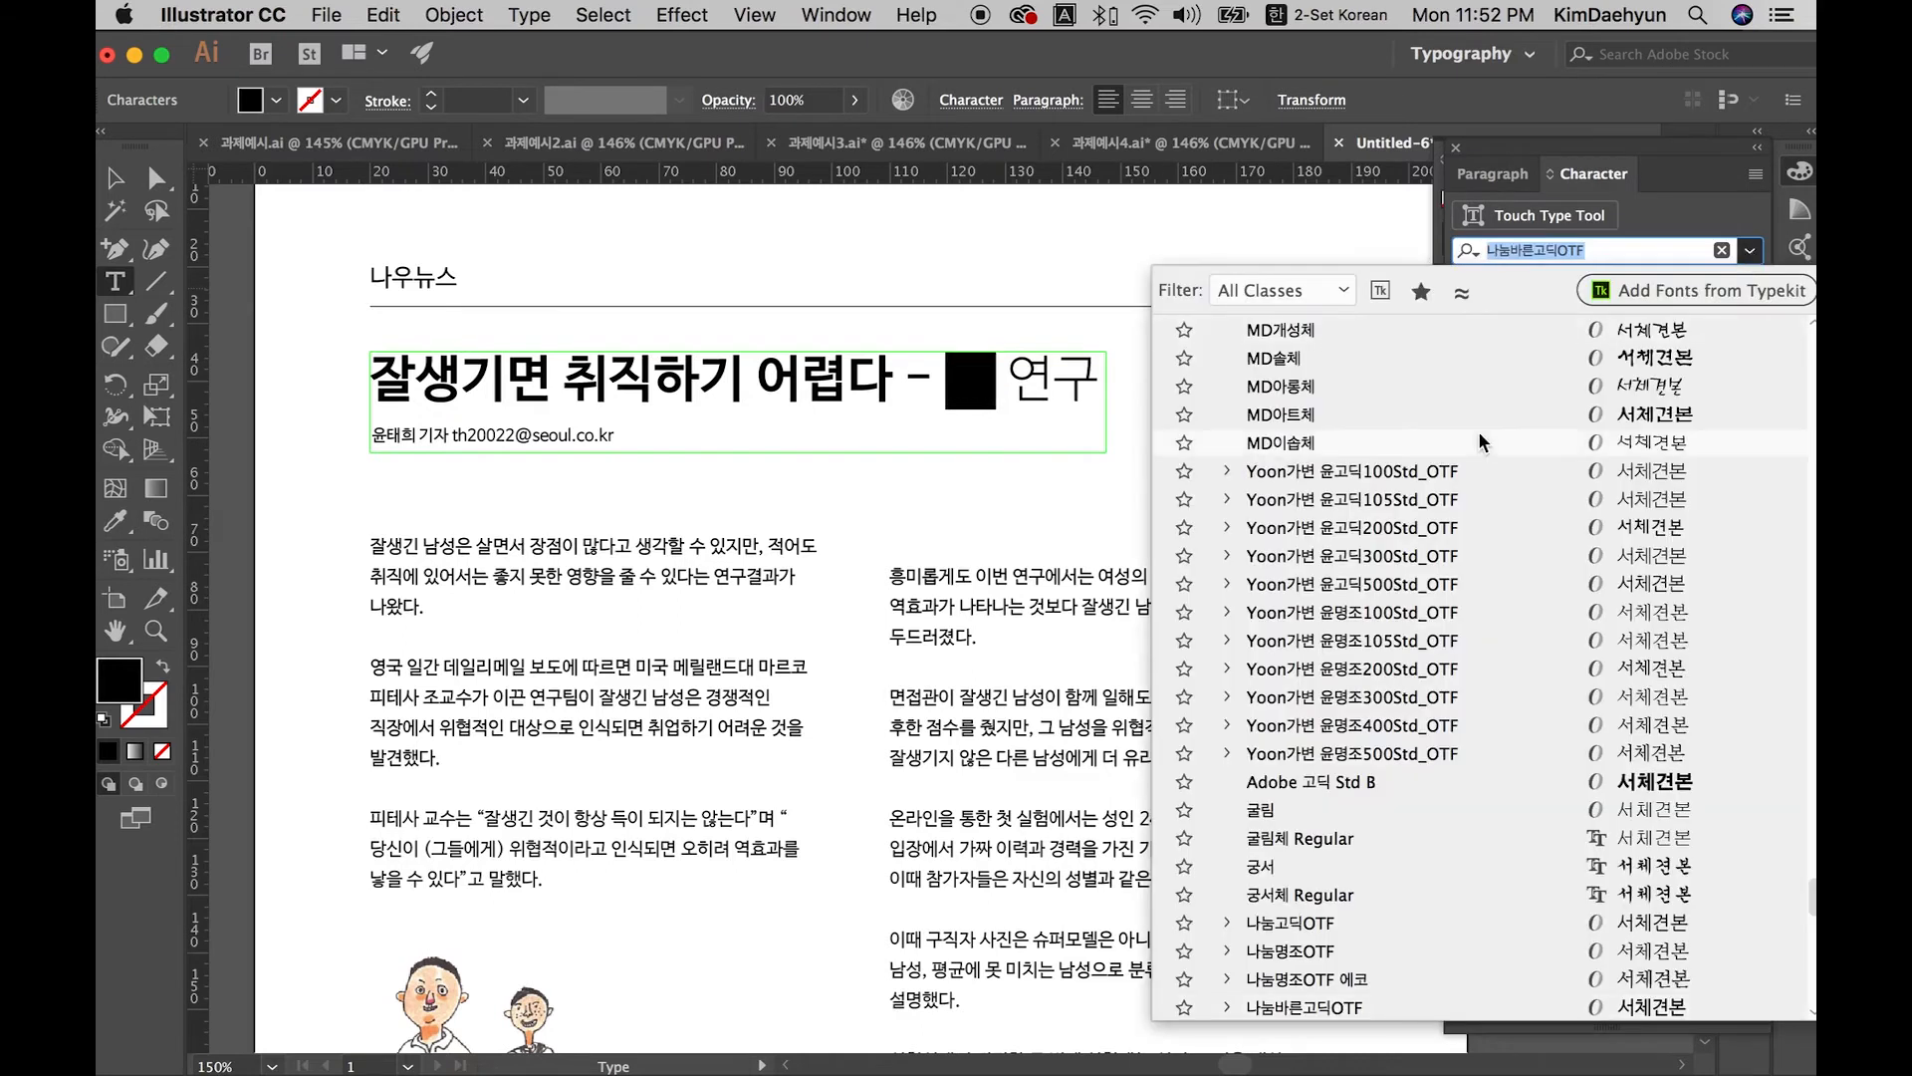
{"action": "scroll", "coordinate": [1481, 440], "scroll_direction": "up", "scroll_amount": 3}
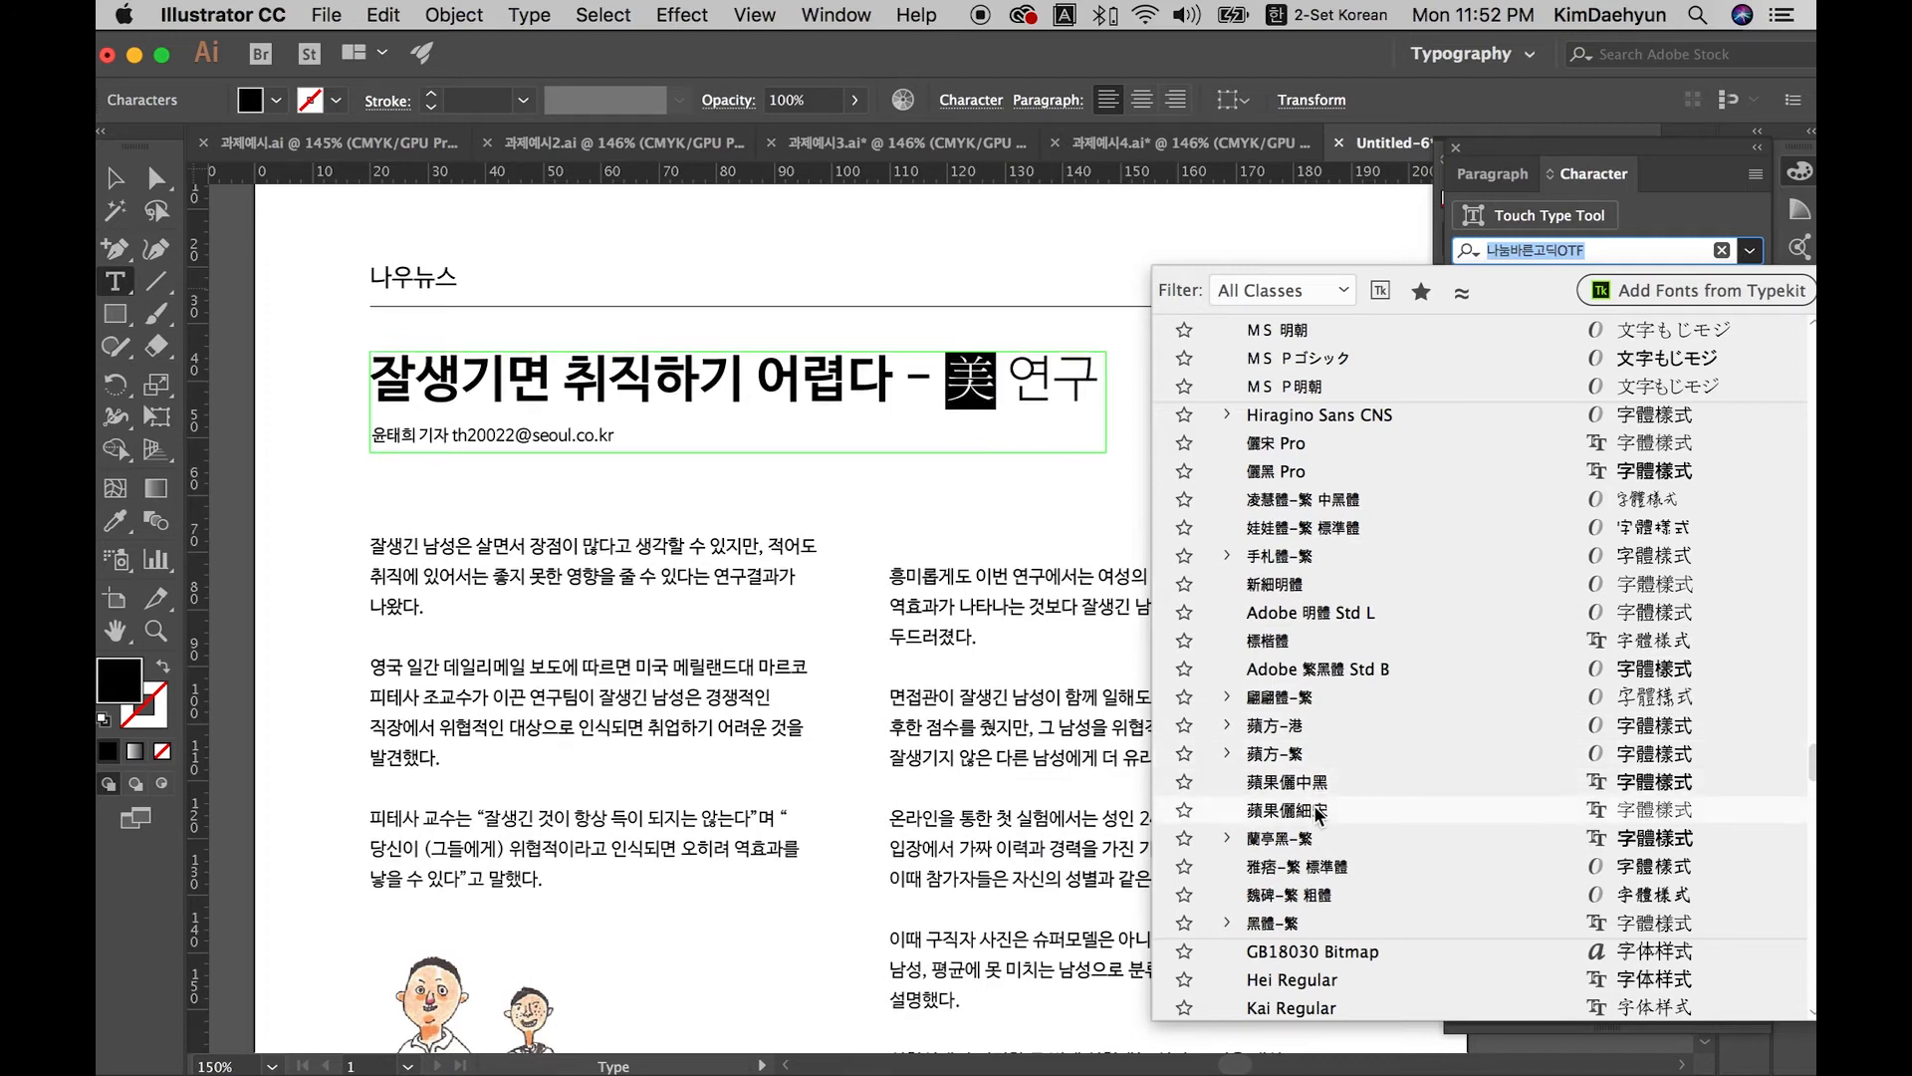
{"action": "scroll", "coordinate": [1315, 842], "scroll_direction": "down", "scroll_amount": 5}
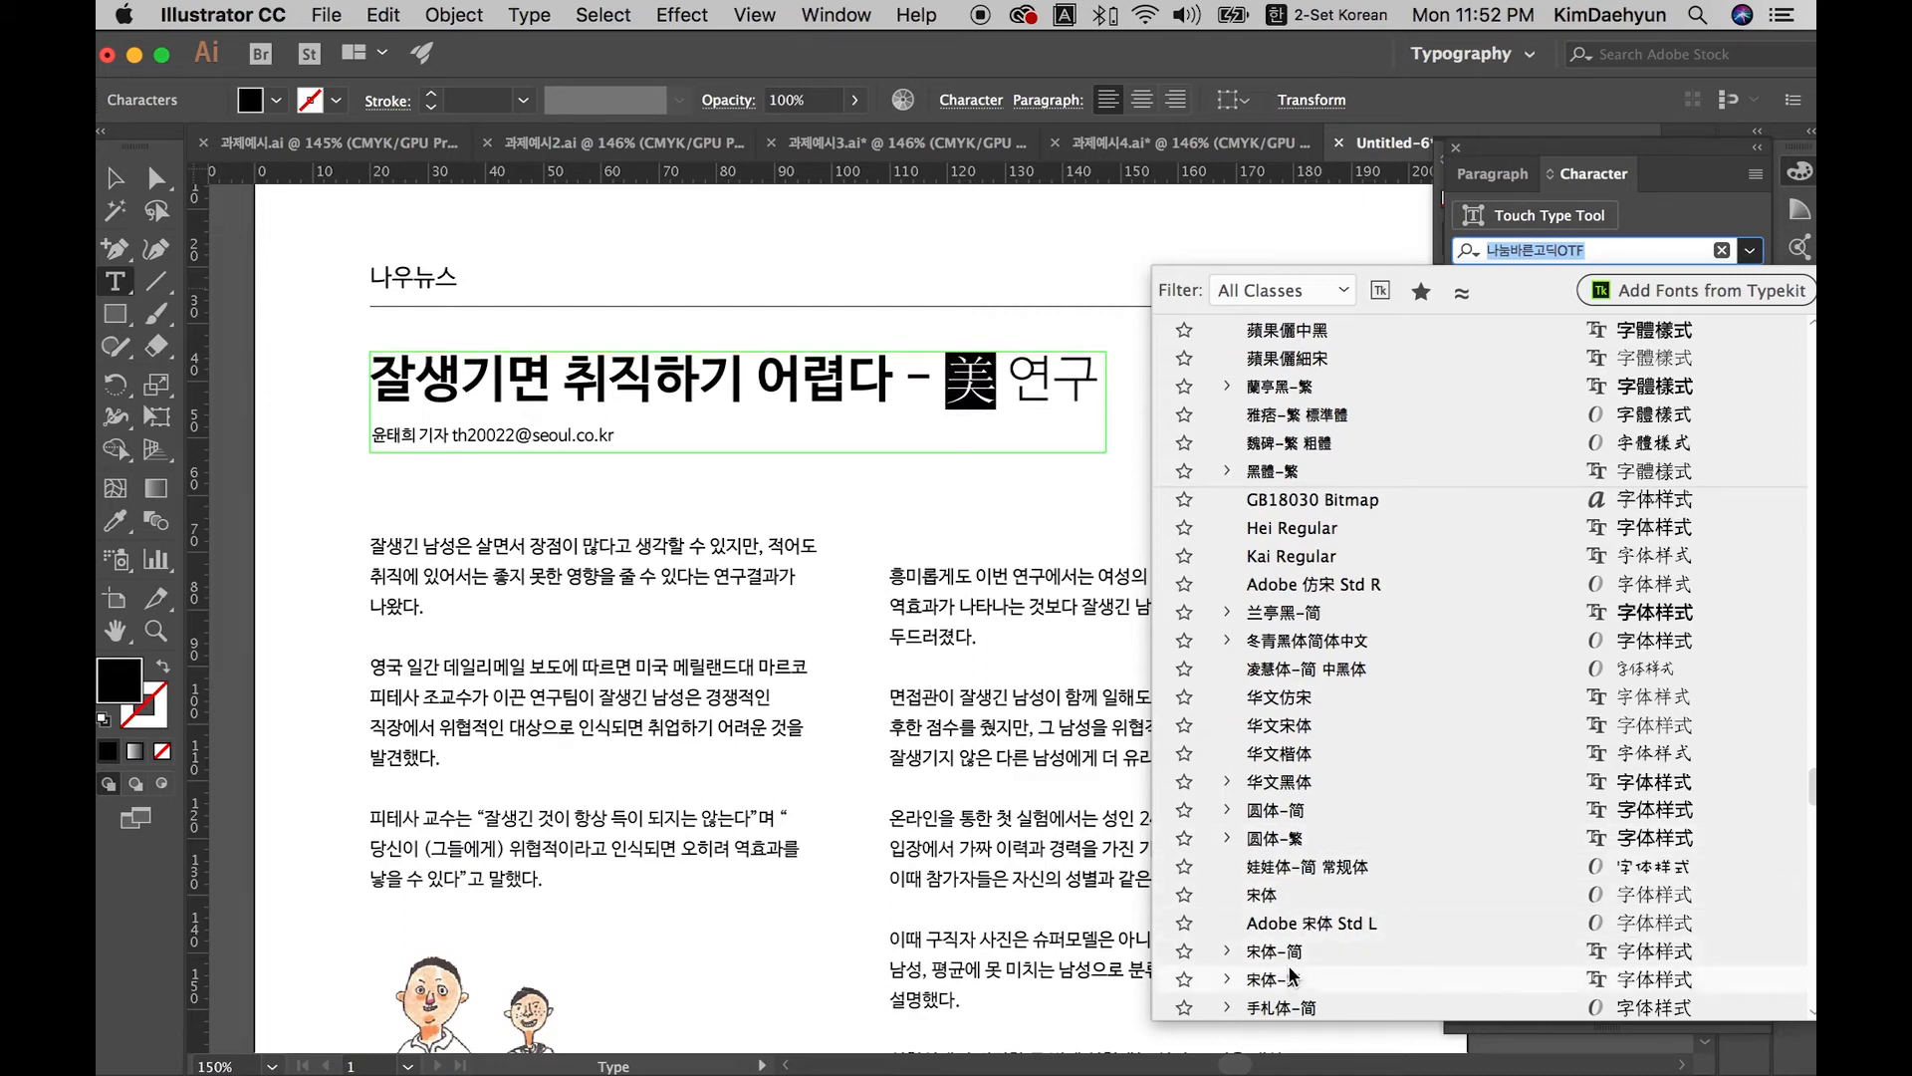
{"action": "scroll", "coordinate": [1292, 971], "scroll_direction": "down", "scroll_amount": 4}
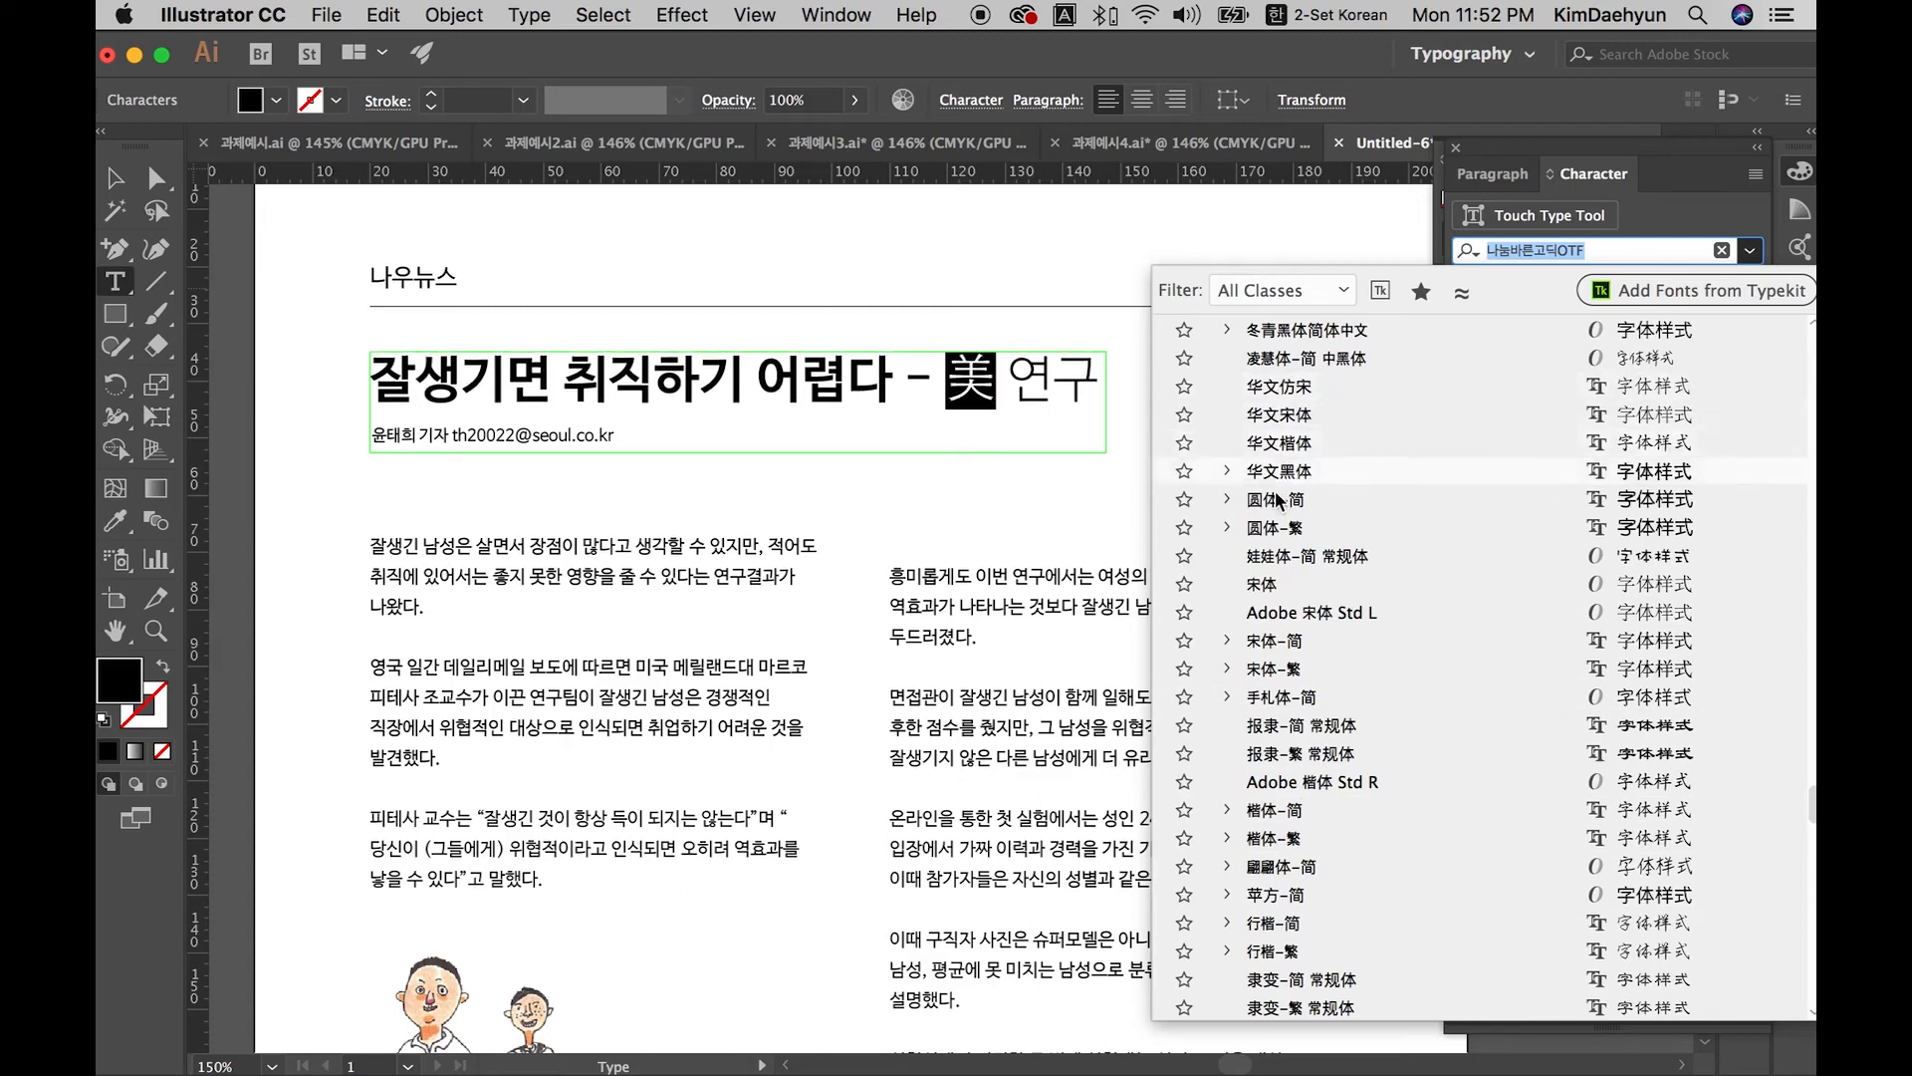
{"action": "key", "text": "Escape"}
Step: Delete the space between 美 and 연구 in the article headline
{"action": "left_click", "coordinate": [991, 383]}
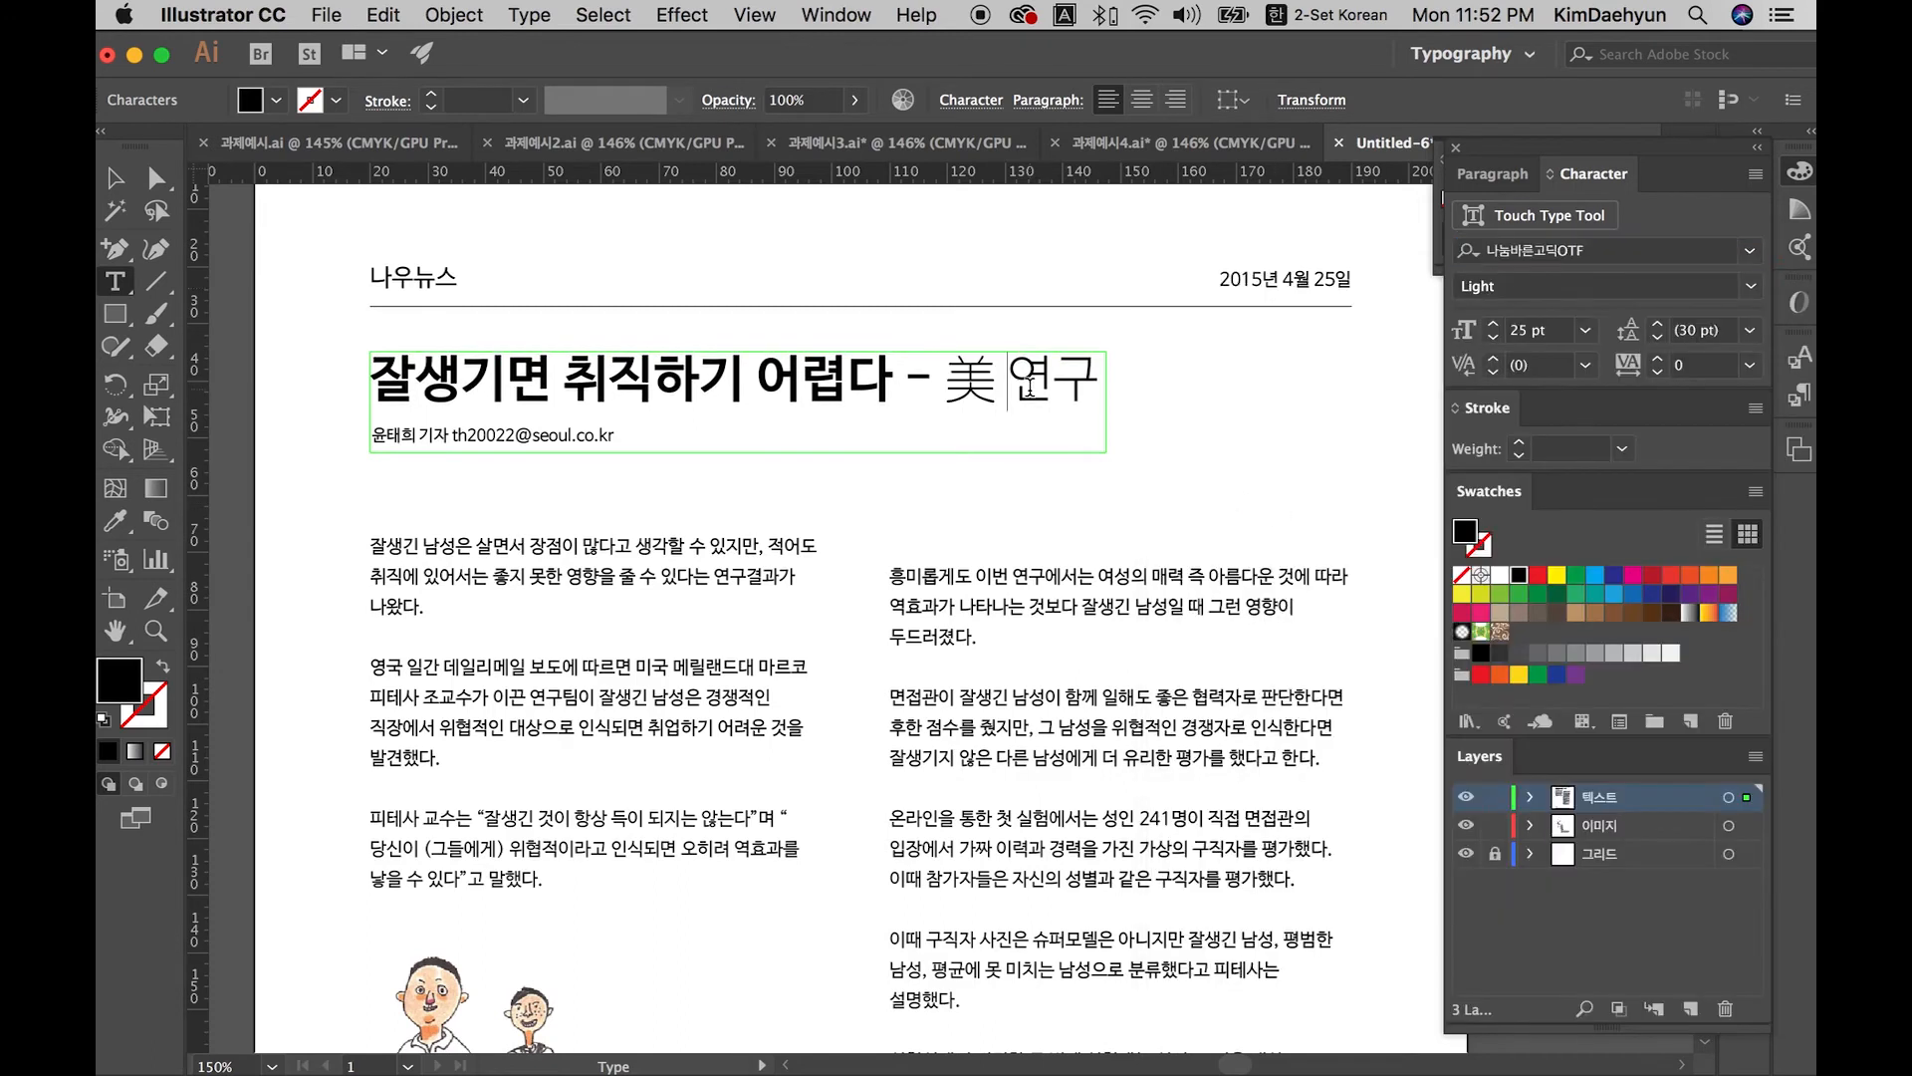
{"action": "left_click_drag", "start_coordinate": [991, 384], "coordinate": [1008, 382]}
{"action": "left_click", "coordinate": [1047, 399]}
{"action": "double_click", "coordinate": [1005, 383]}
{"action": "key", "text": "BackSpace"}
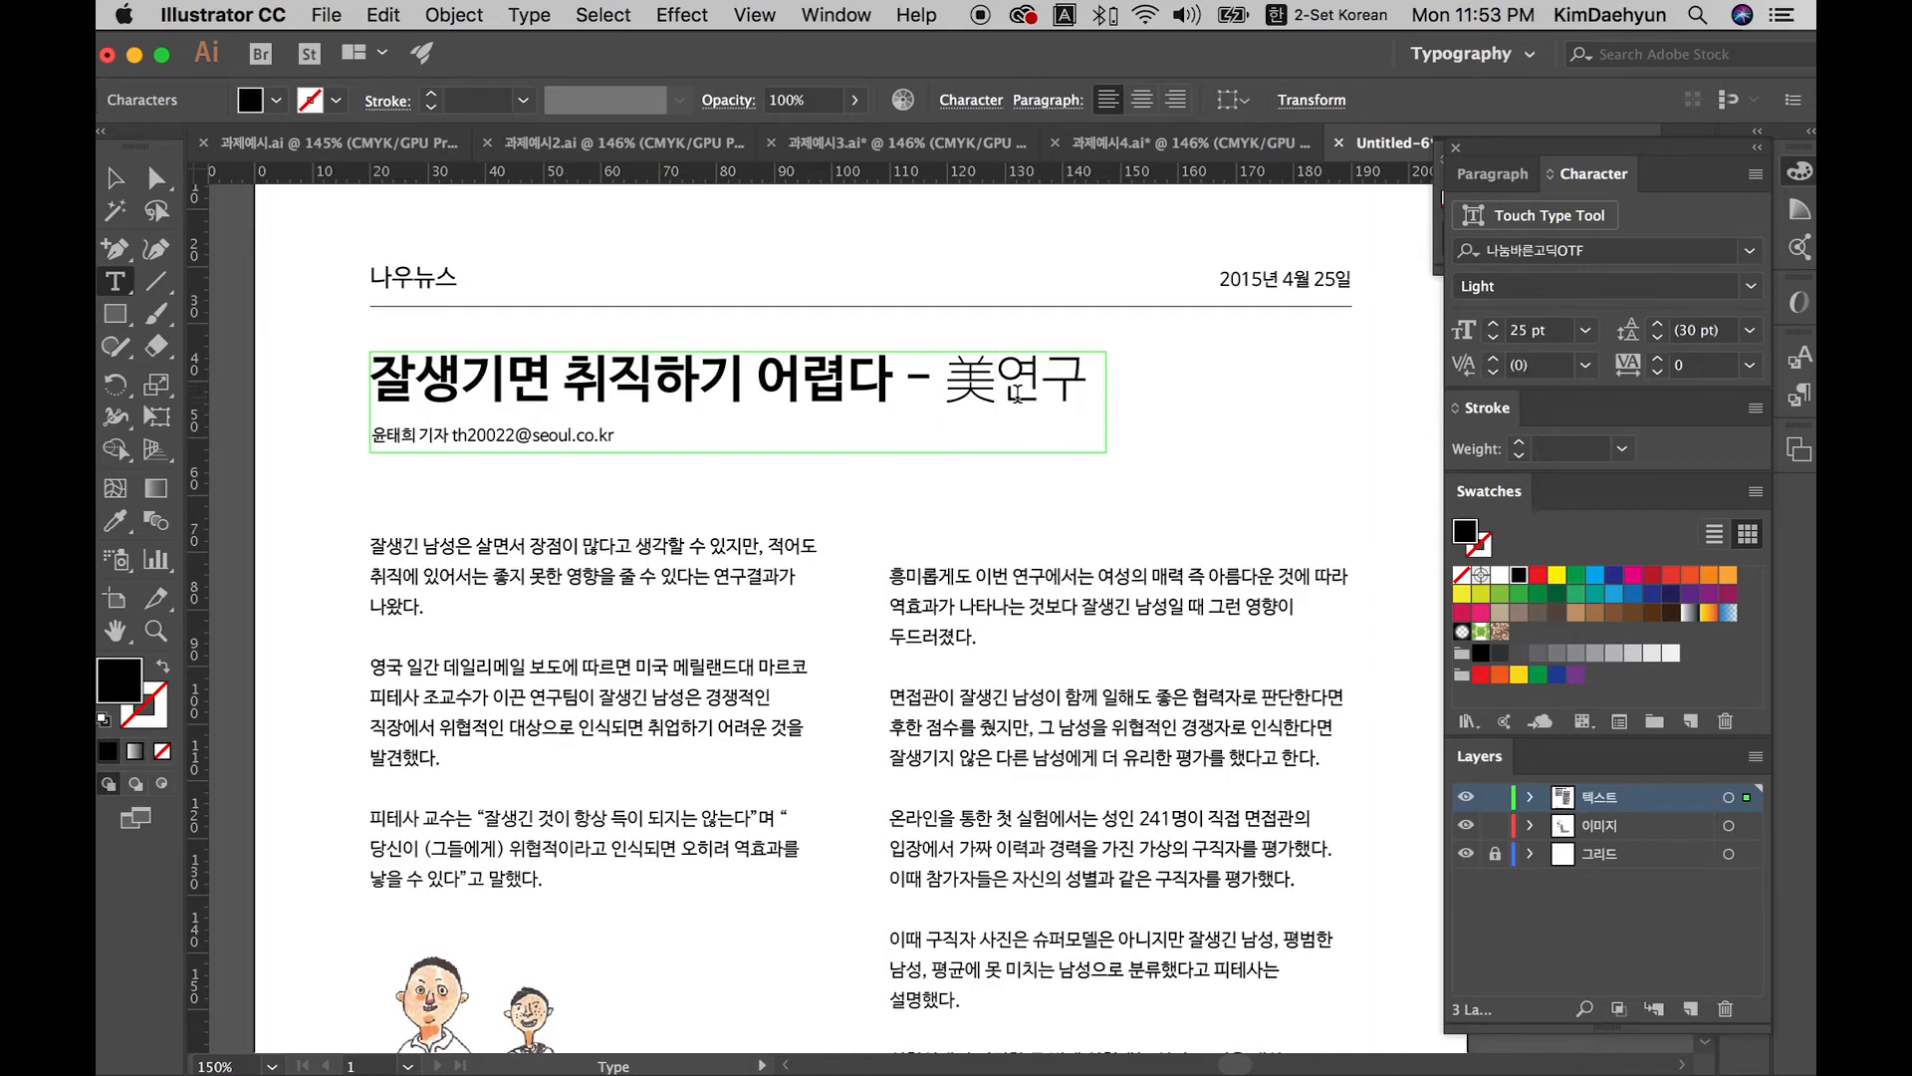
Step: Change the font of the e-mail address in the byline under the headline to Helvetica Regular
{"action": "scroll", "coordinate": [1011, 396], "scroll_direction": "right", "scroll_amount": 1}
{"action": "left_click", "coordinate": [600, 401]}
{"action": "left_click_drag", "start_coordinate": [455, 435], "coordinate": [633, 434]}
{"action": "left_click", "coordinate": [489, 431]}
{"action": "triple_click", "coordinate": [460, 438]}
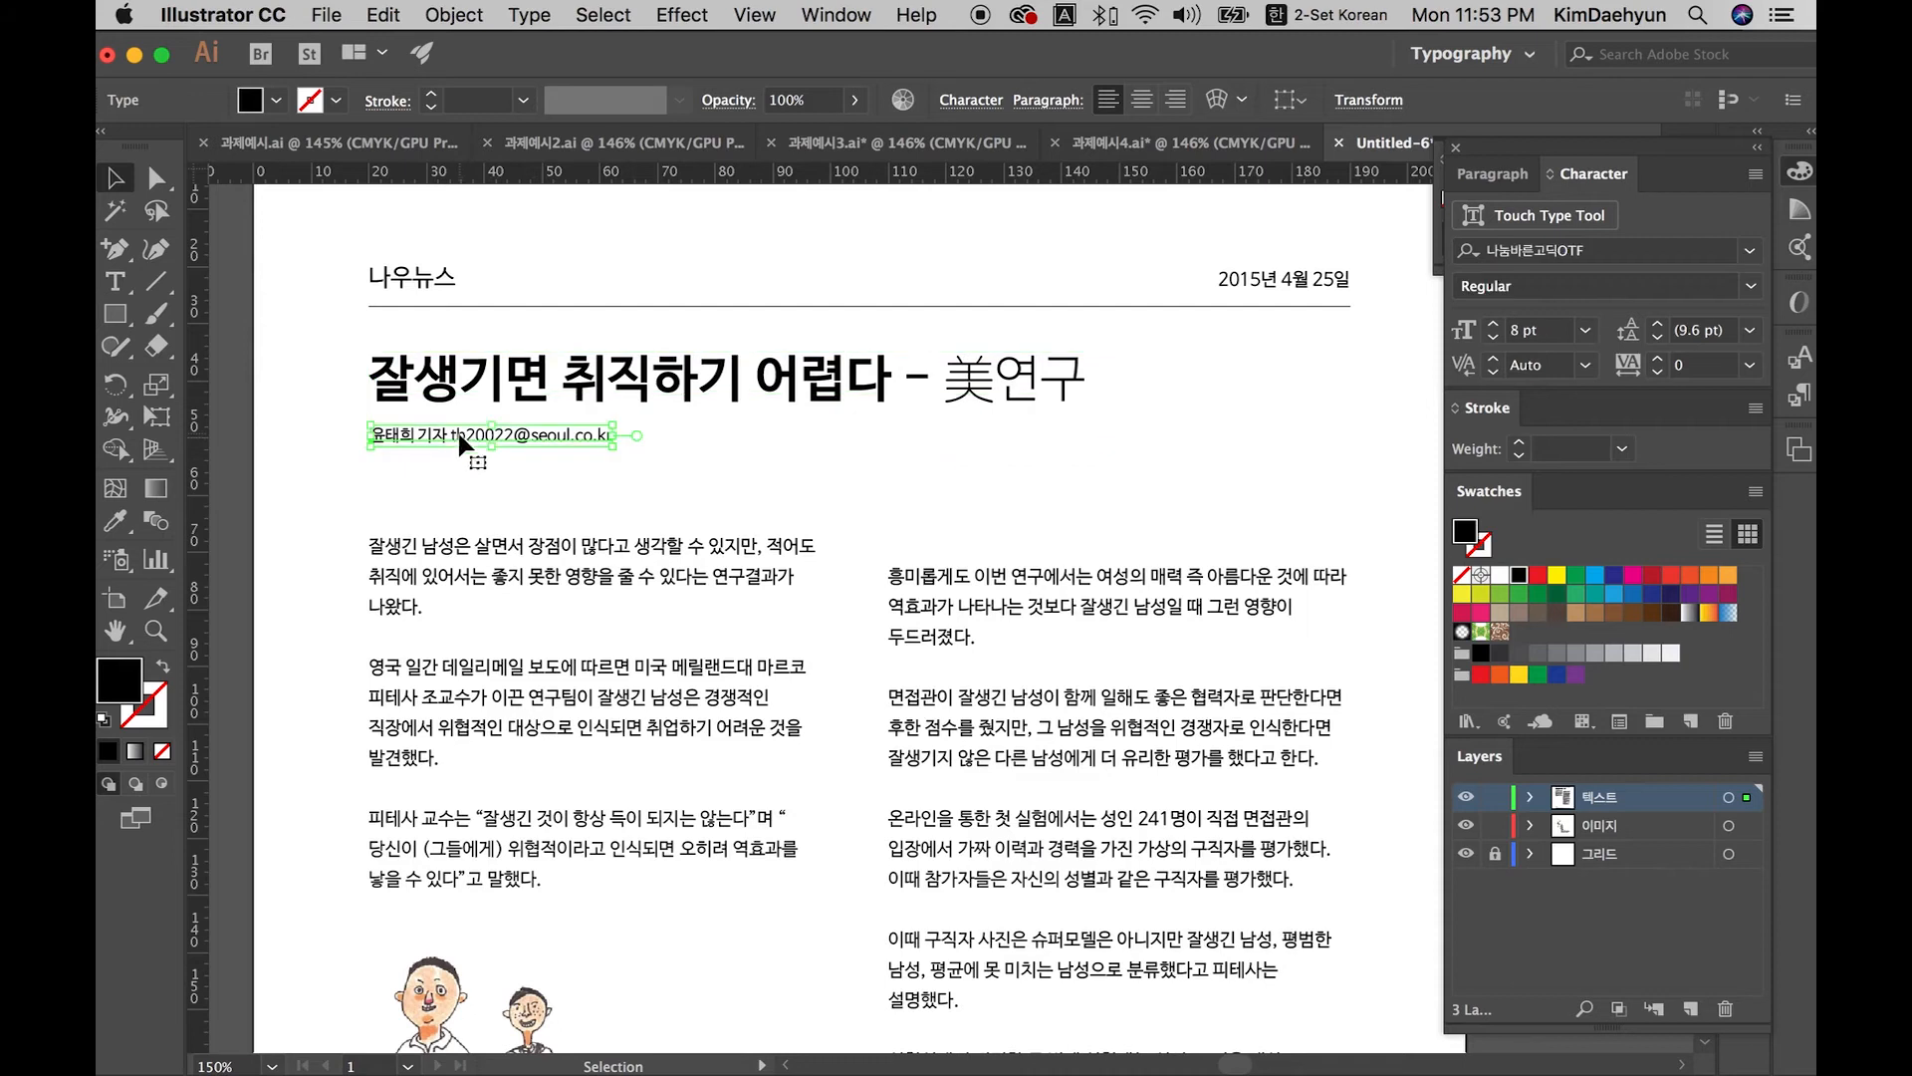
{"action": "left_click", "coordinate": [453, 434]}
{"action": "left_click_drag", "start_coordinate": [453, 434], "coordinate": [613, 436]}
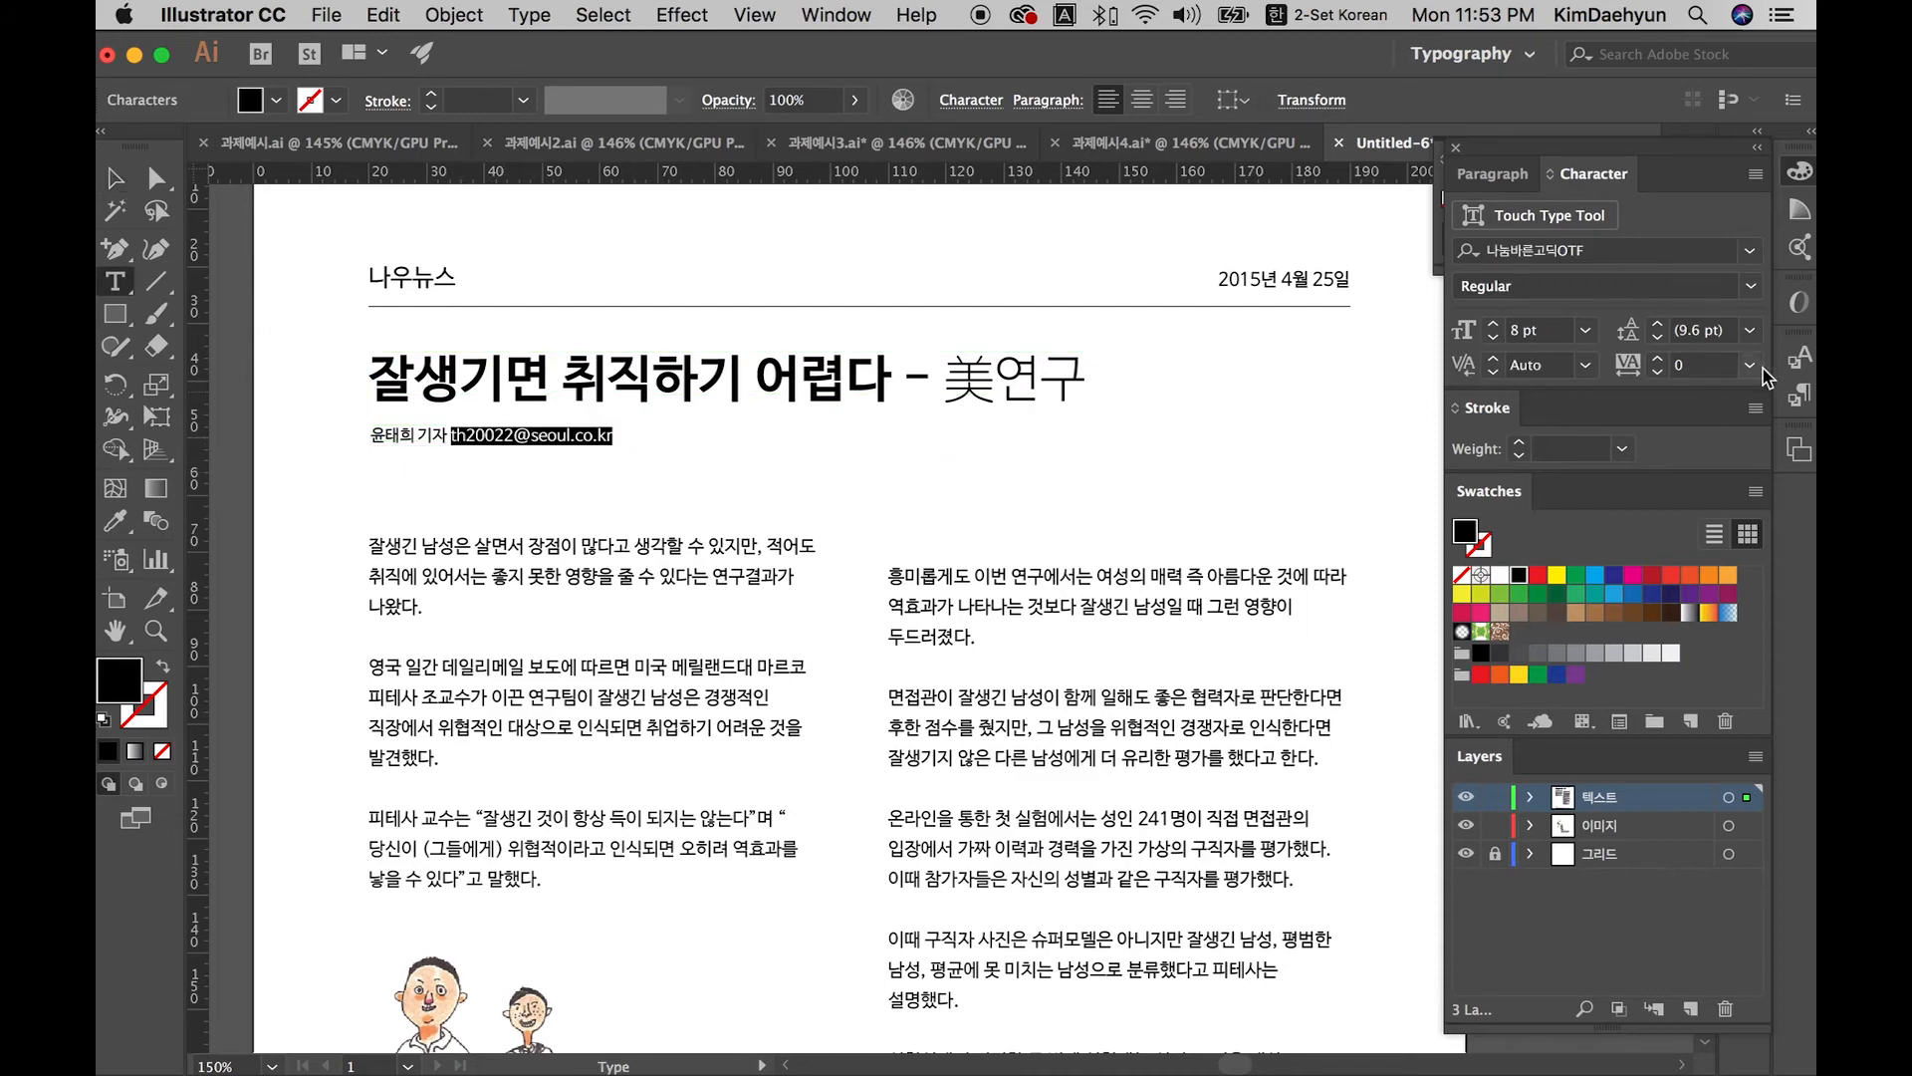
{"action": "left_click", "coordinate": [1745, 252]}
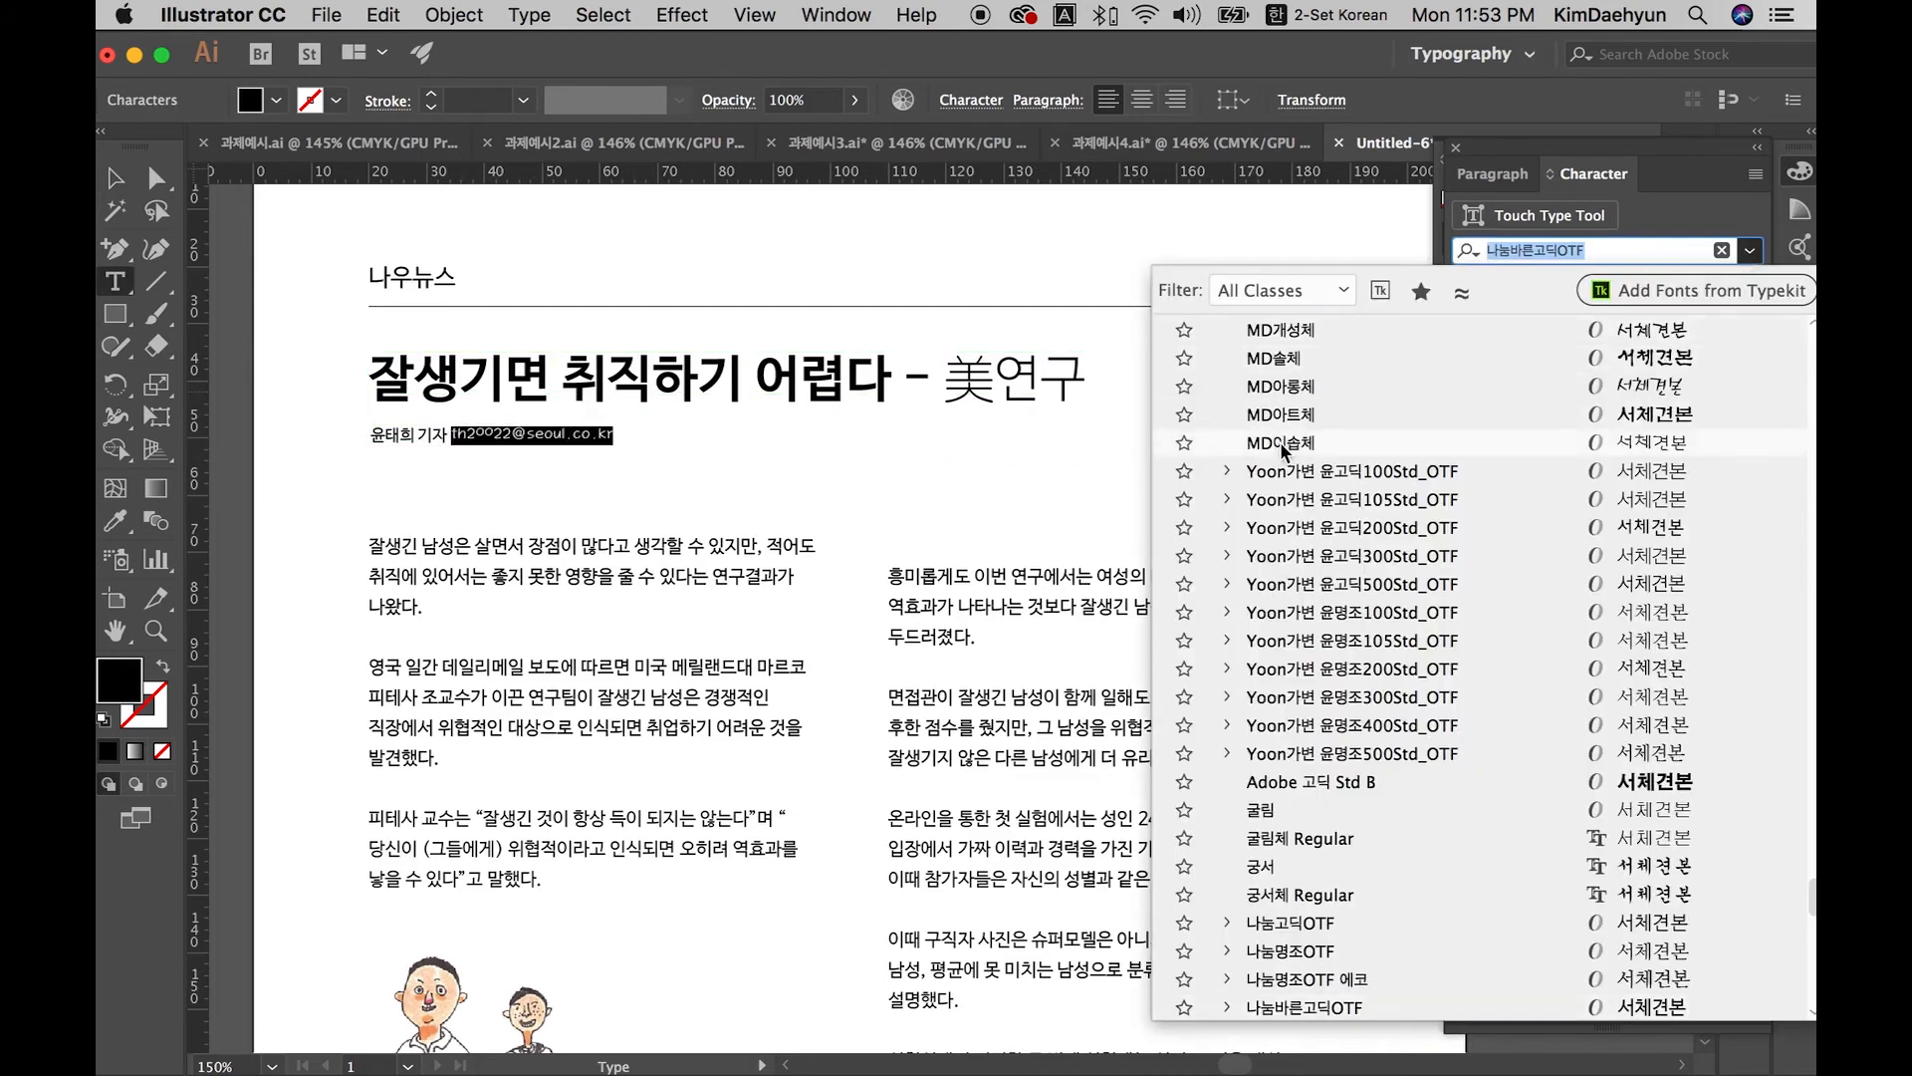
{"action": "scroll", "coordinate": [1281, 445], "scroll_direction": "down", "scroll_amount": 20}
{"action": "scroll", "coordinate": [1281, 445], "scroll_direction": "up", "scroll_amount": 3}
{"action": "scroll", "coordinate": [1285, 448], "scroll_direction": "up", "scroll_amount": 20}
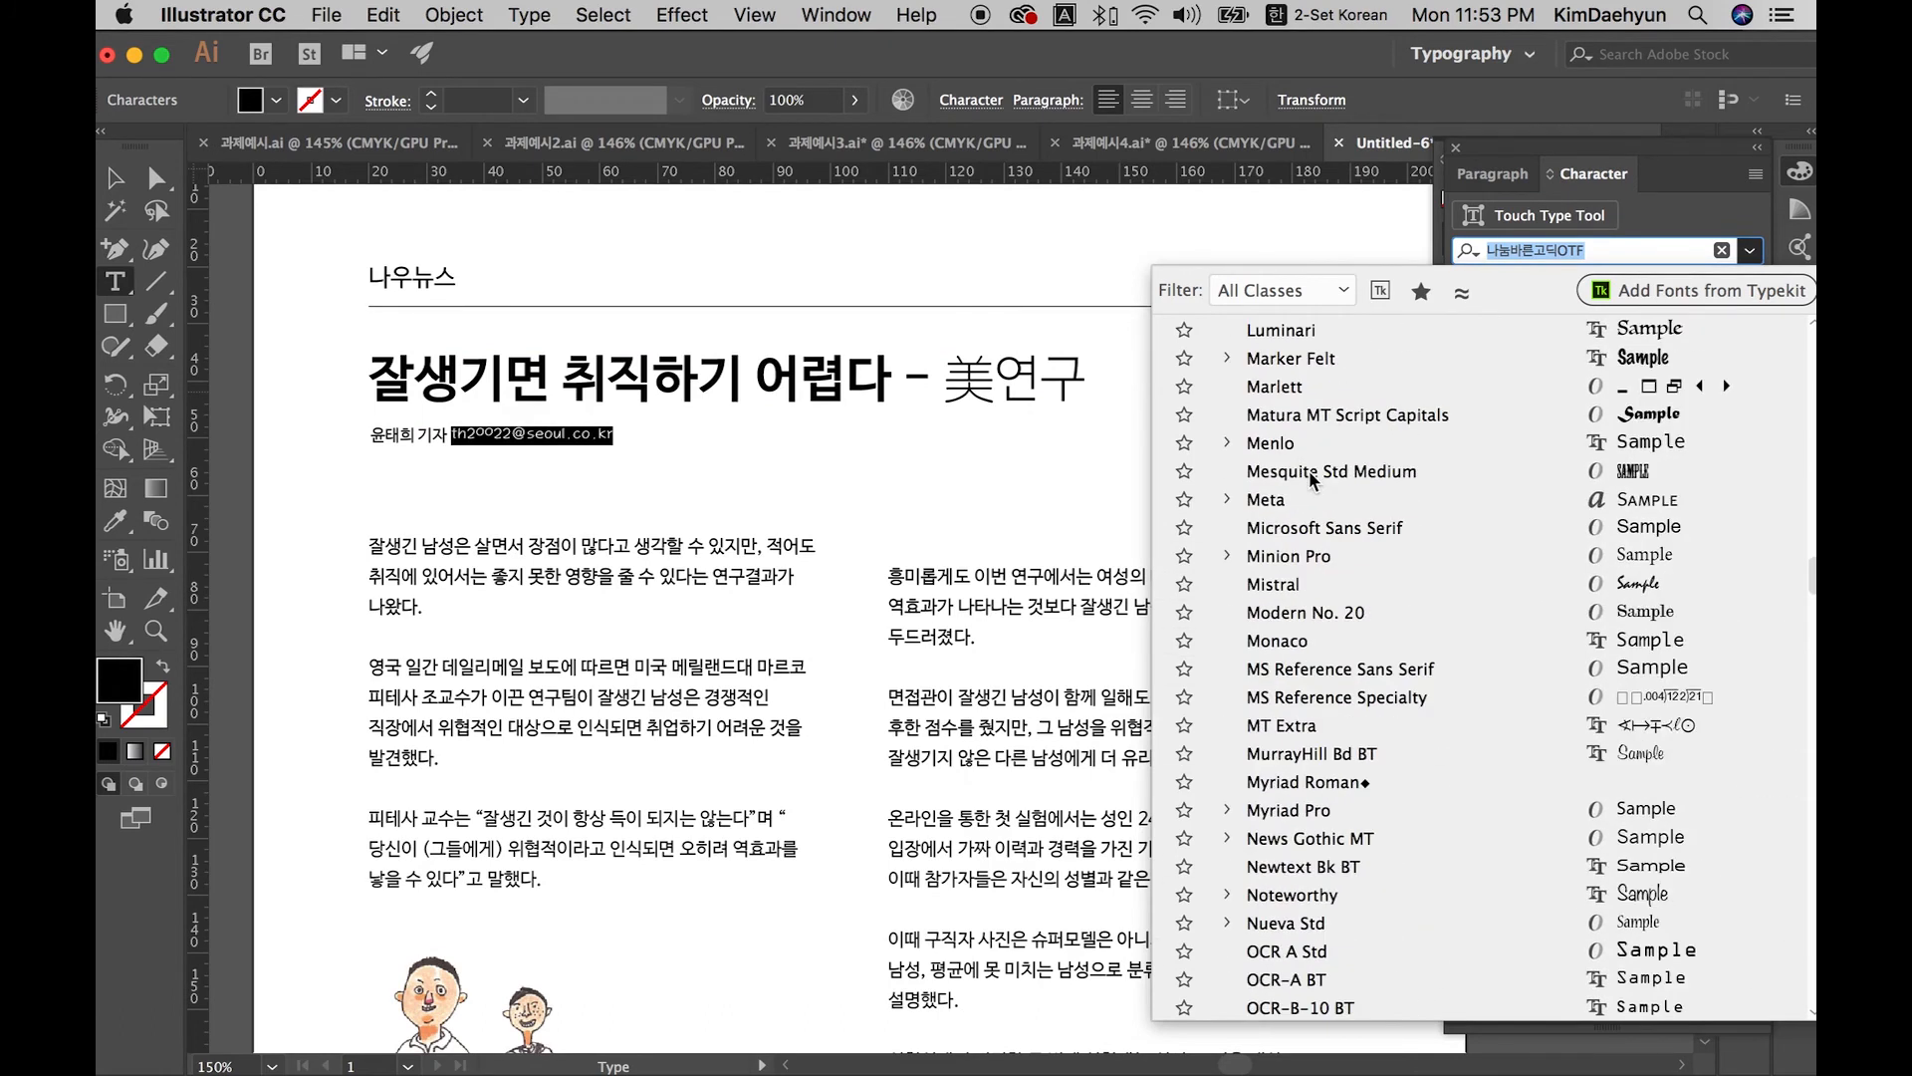
{"action": "scroll", "coordinate": [1336, 480], "scroll_direction": "up", "scroll_amount": 6}
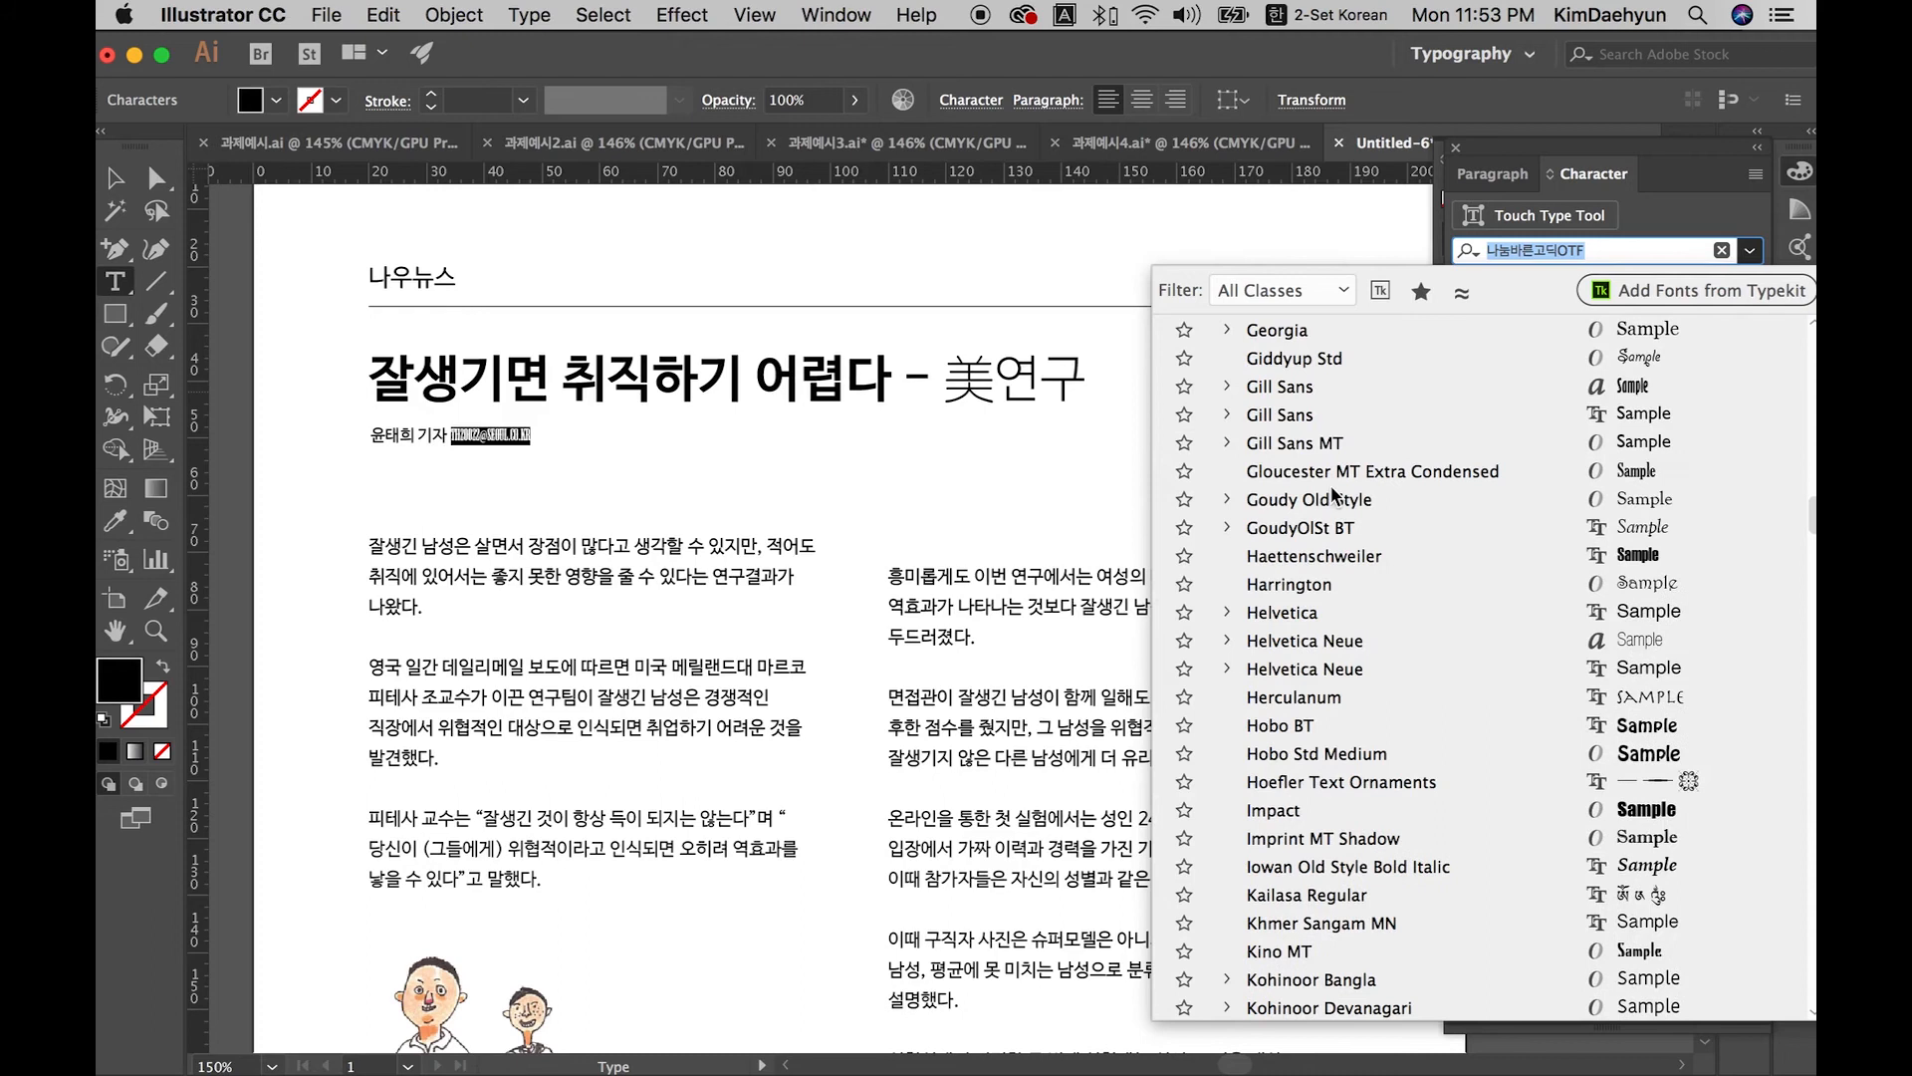
{"action": "left_click", "coordinate": [1302, 610]}
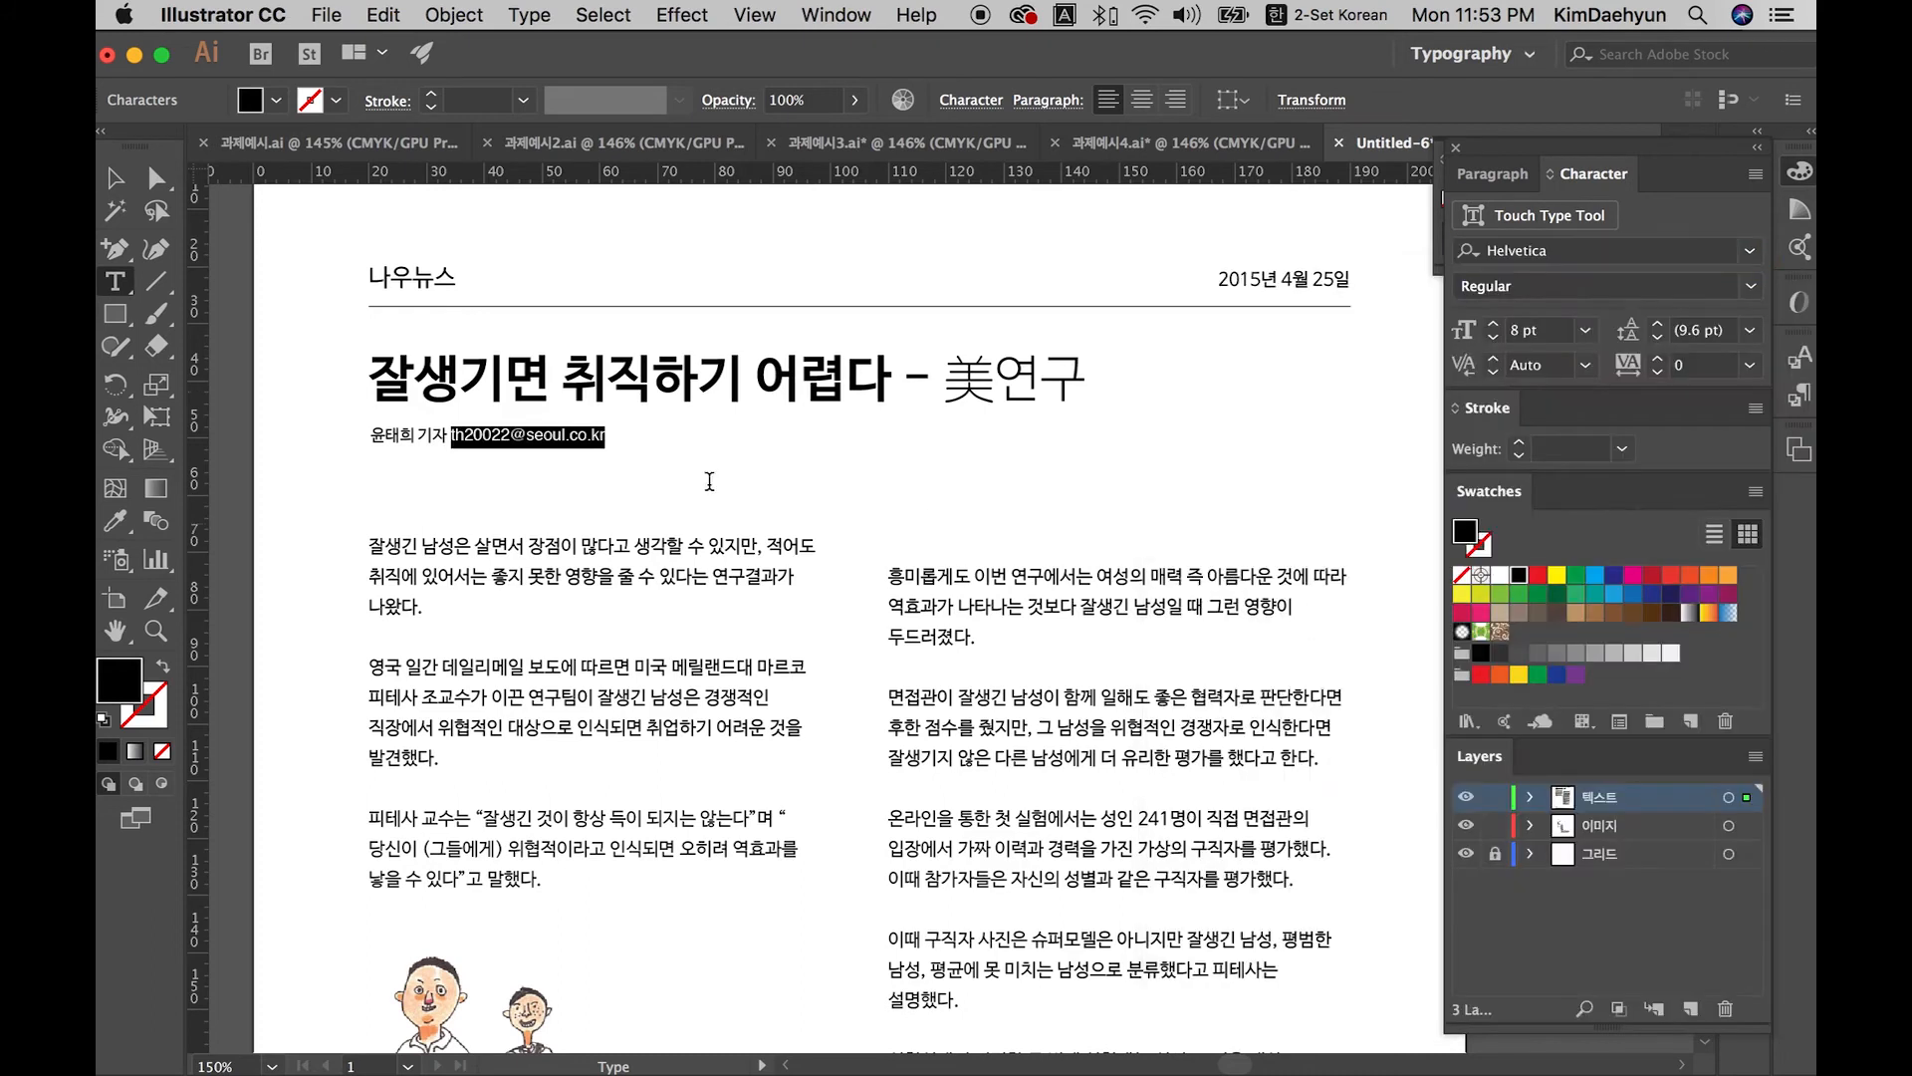
{"action": "key", "text": "Left"}
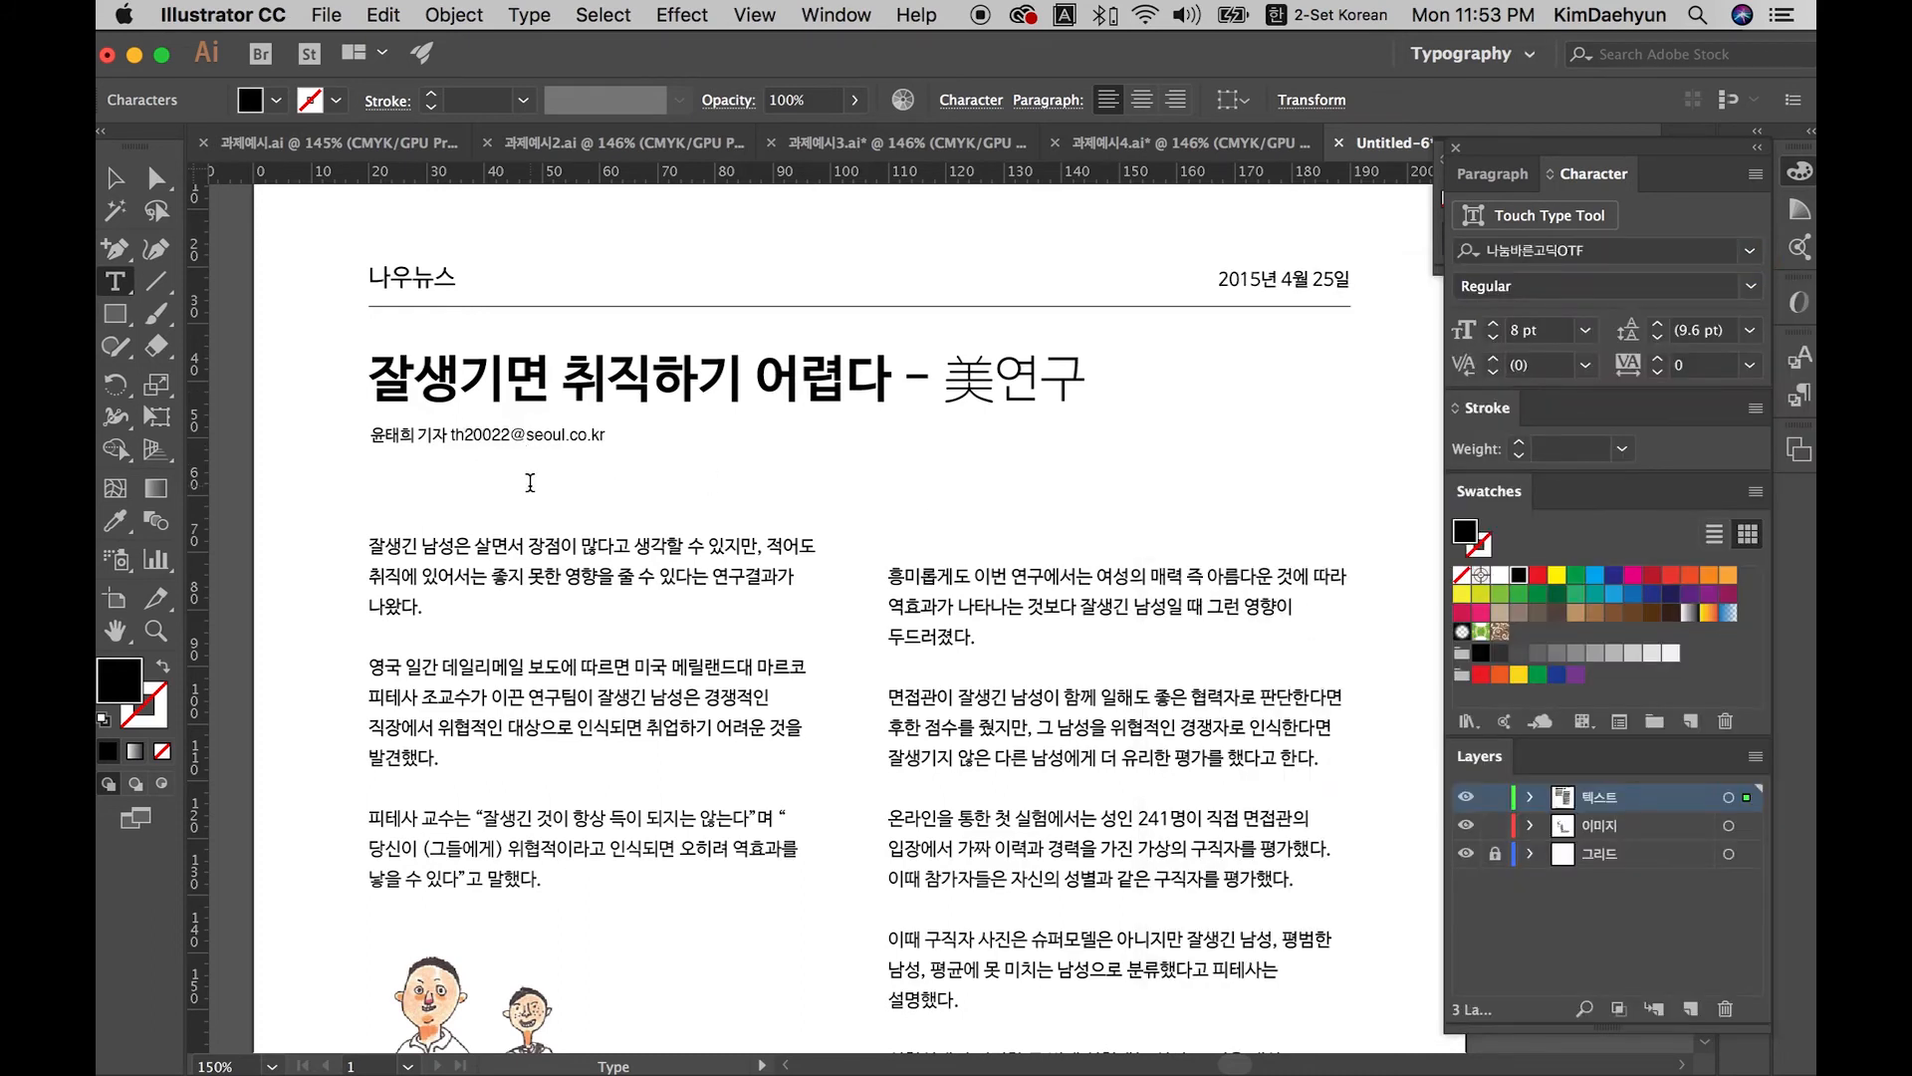
Step: Set the reporter's name and title in the byline to the Bold weight
{"action": "key", "text": "super+plus"}
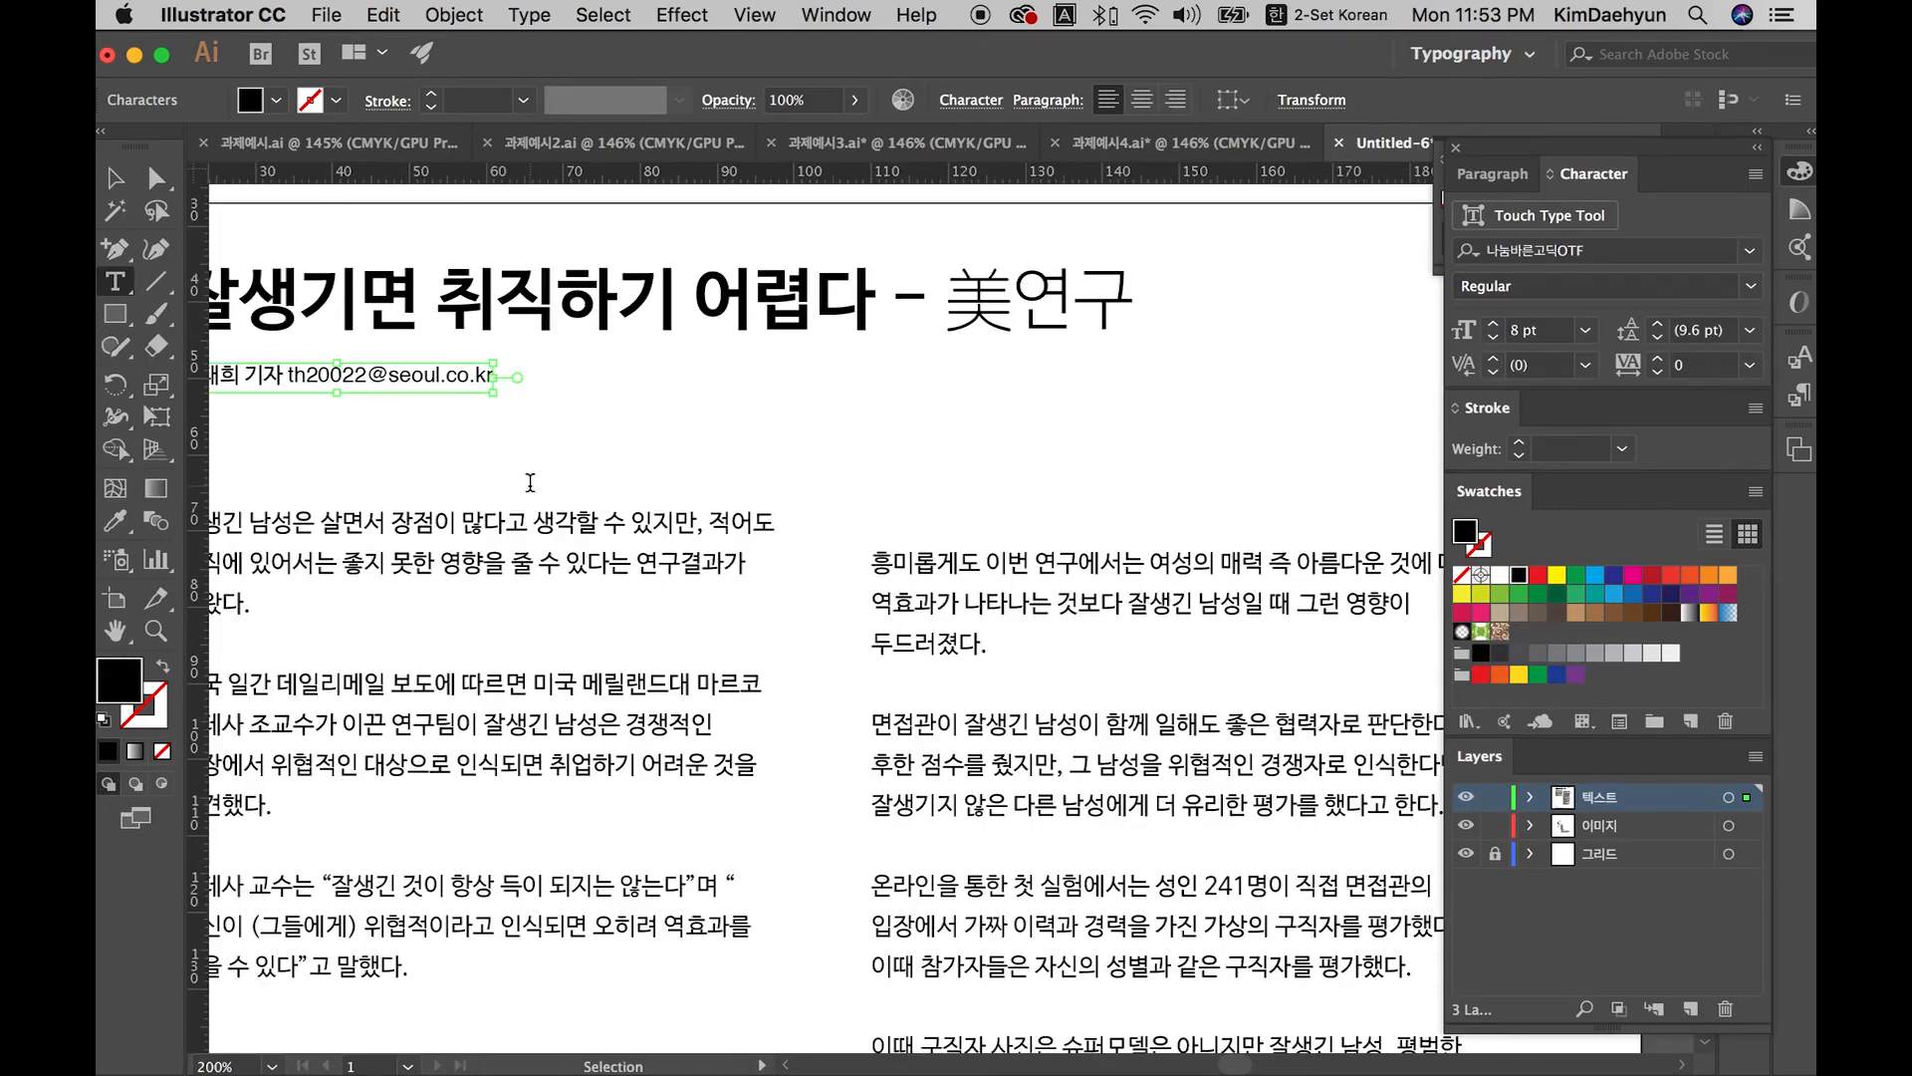
{"action": "scroll", "coordinate": [749, 563], "scroll_direction": "left", "scroll_amount": 1}
{"action": "scroll", "coordinate": [749, 563], "scroll_direction": "left", "scroll_amount": 2}
{"action": "left_click_drag", "start_coordinate": [436, 375], "coordinate": [241, 368]}
{"action": "left_click_drag", "start_coordinate": [439, 374], "coordinate": [646, 377]}
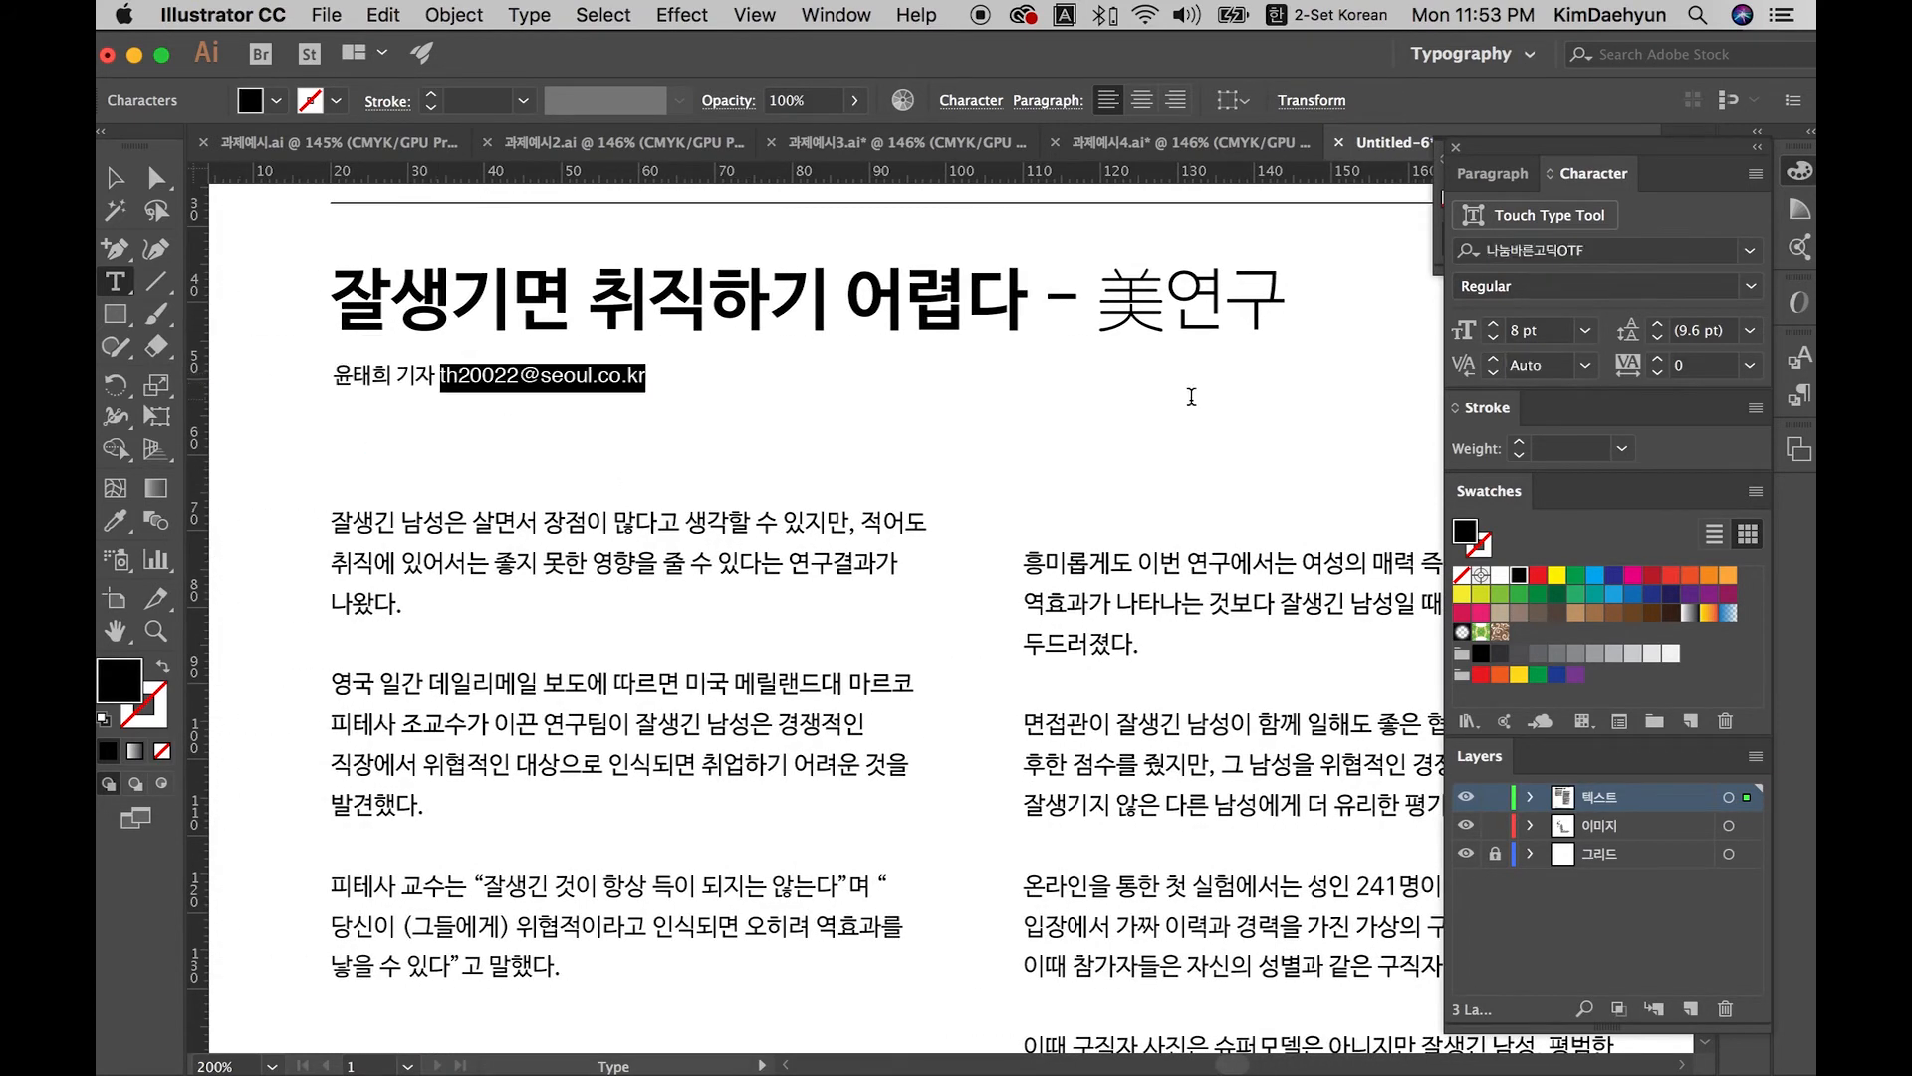
{"action": "left_click_drag", "start_coordinate": [436, 375], "coordinate": [221, 375]}
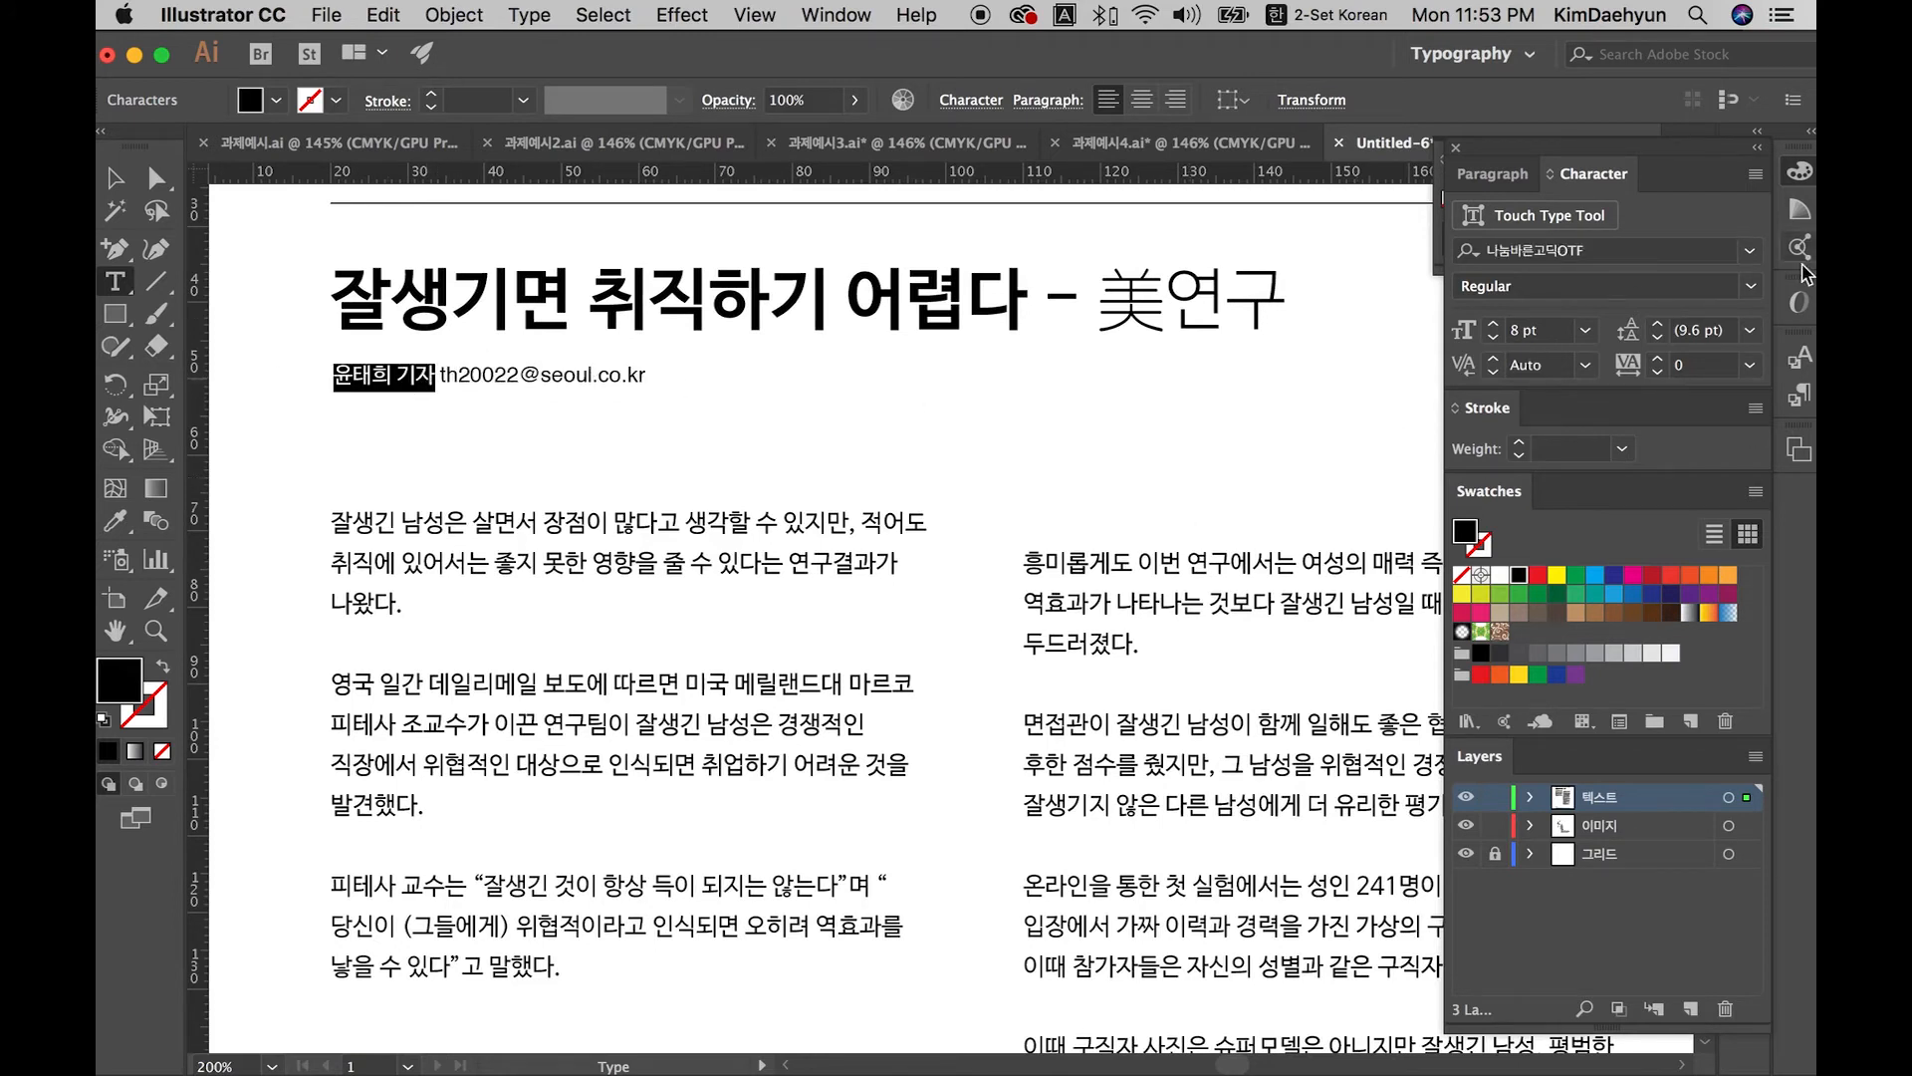
{"action": "left_click", "coordinate": [1750, 286]}
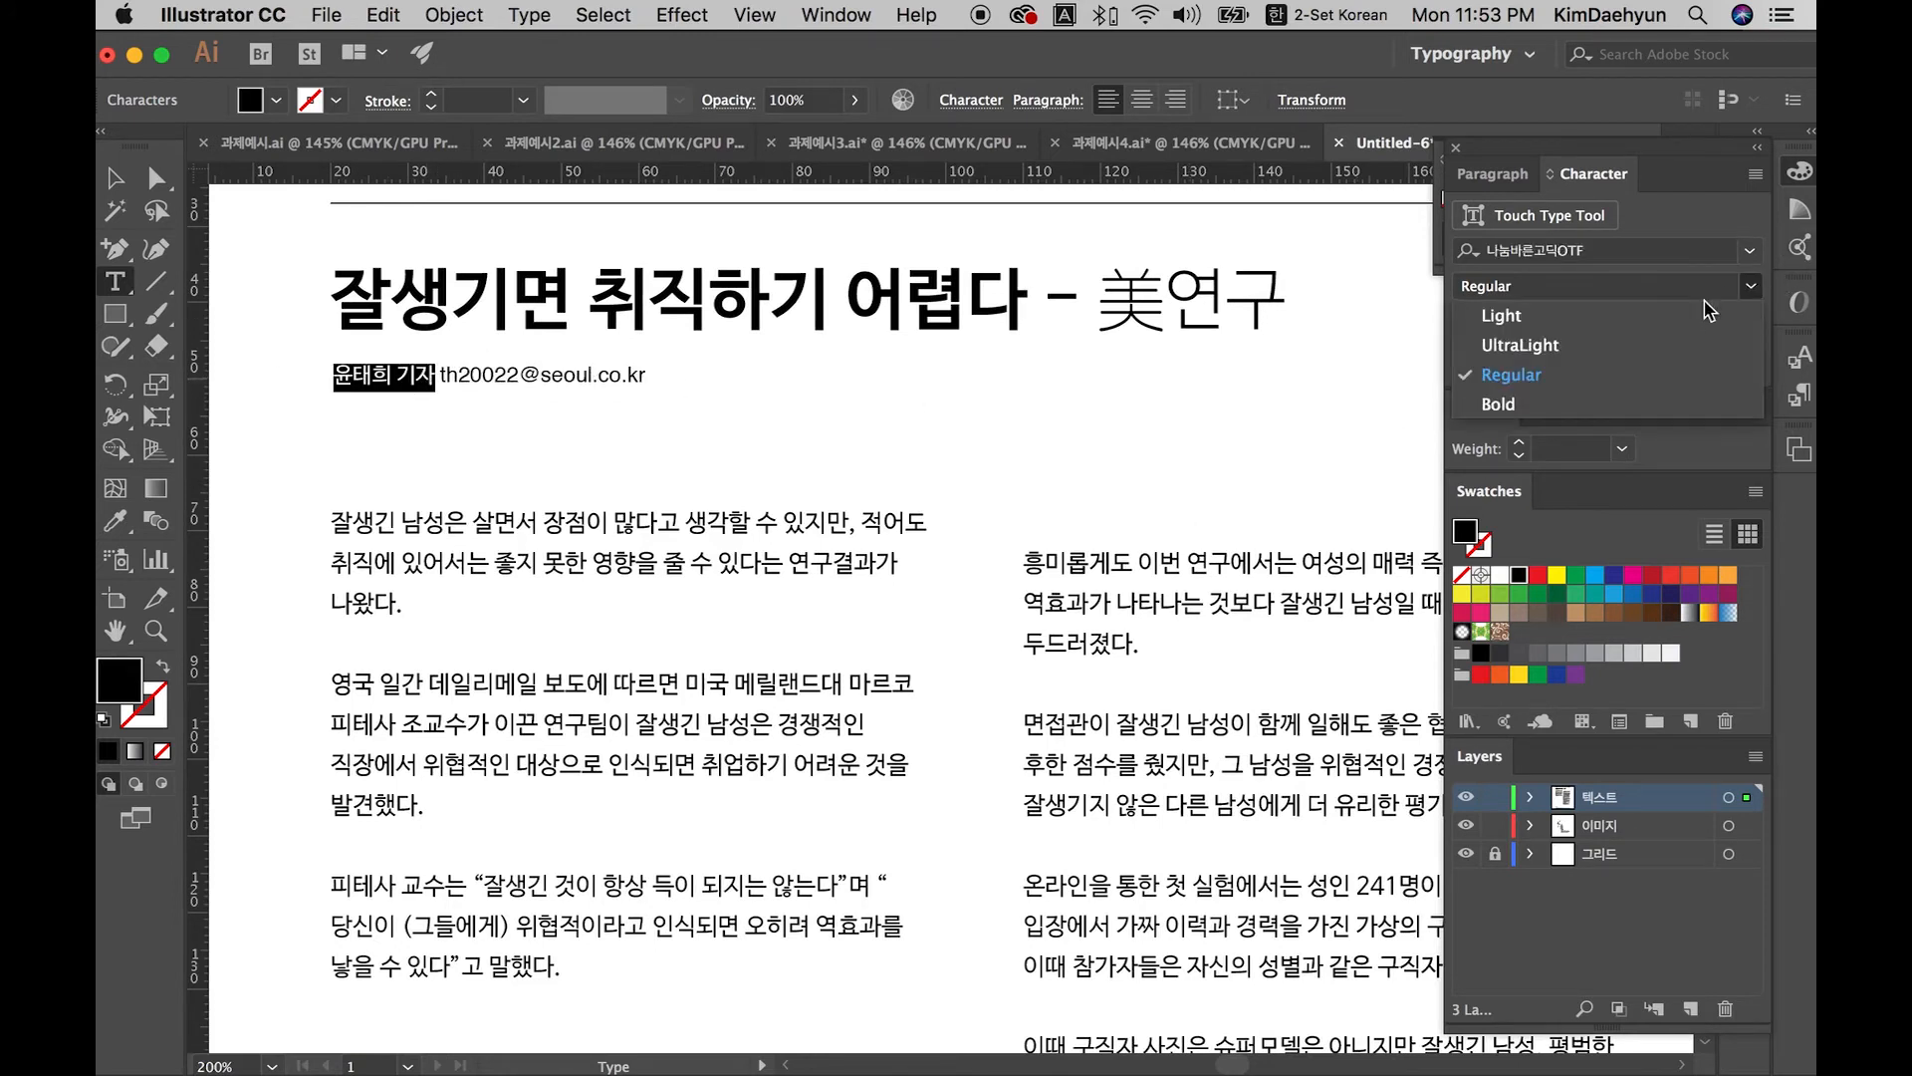
{"action": "left_click", "coordinate": [1617, 405]}
{"action": "left_click", "coordinate": [438, 375]}
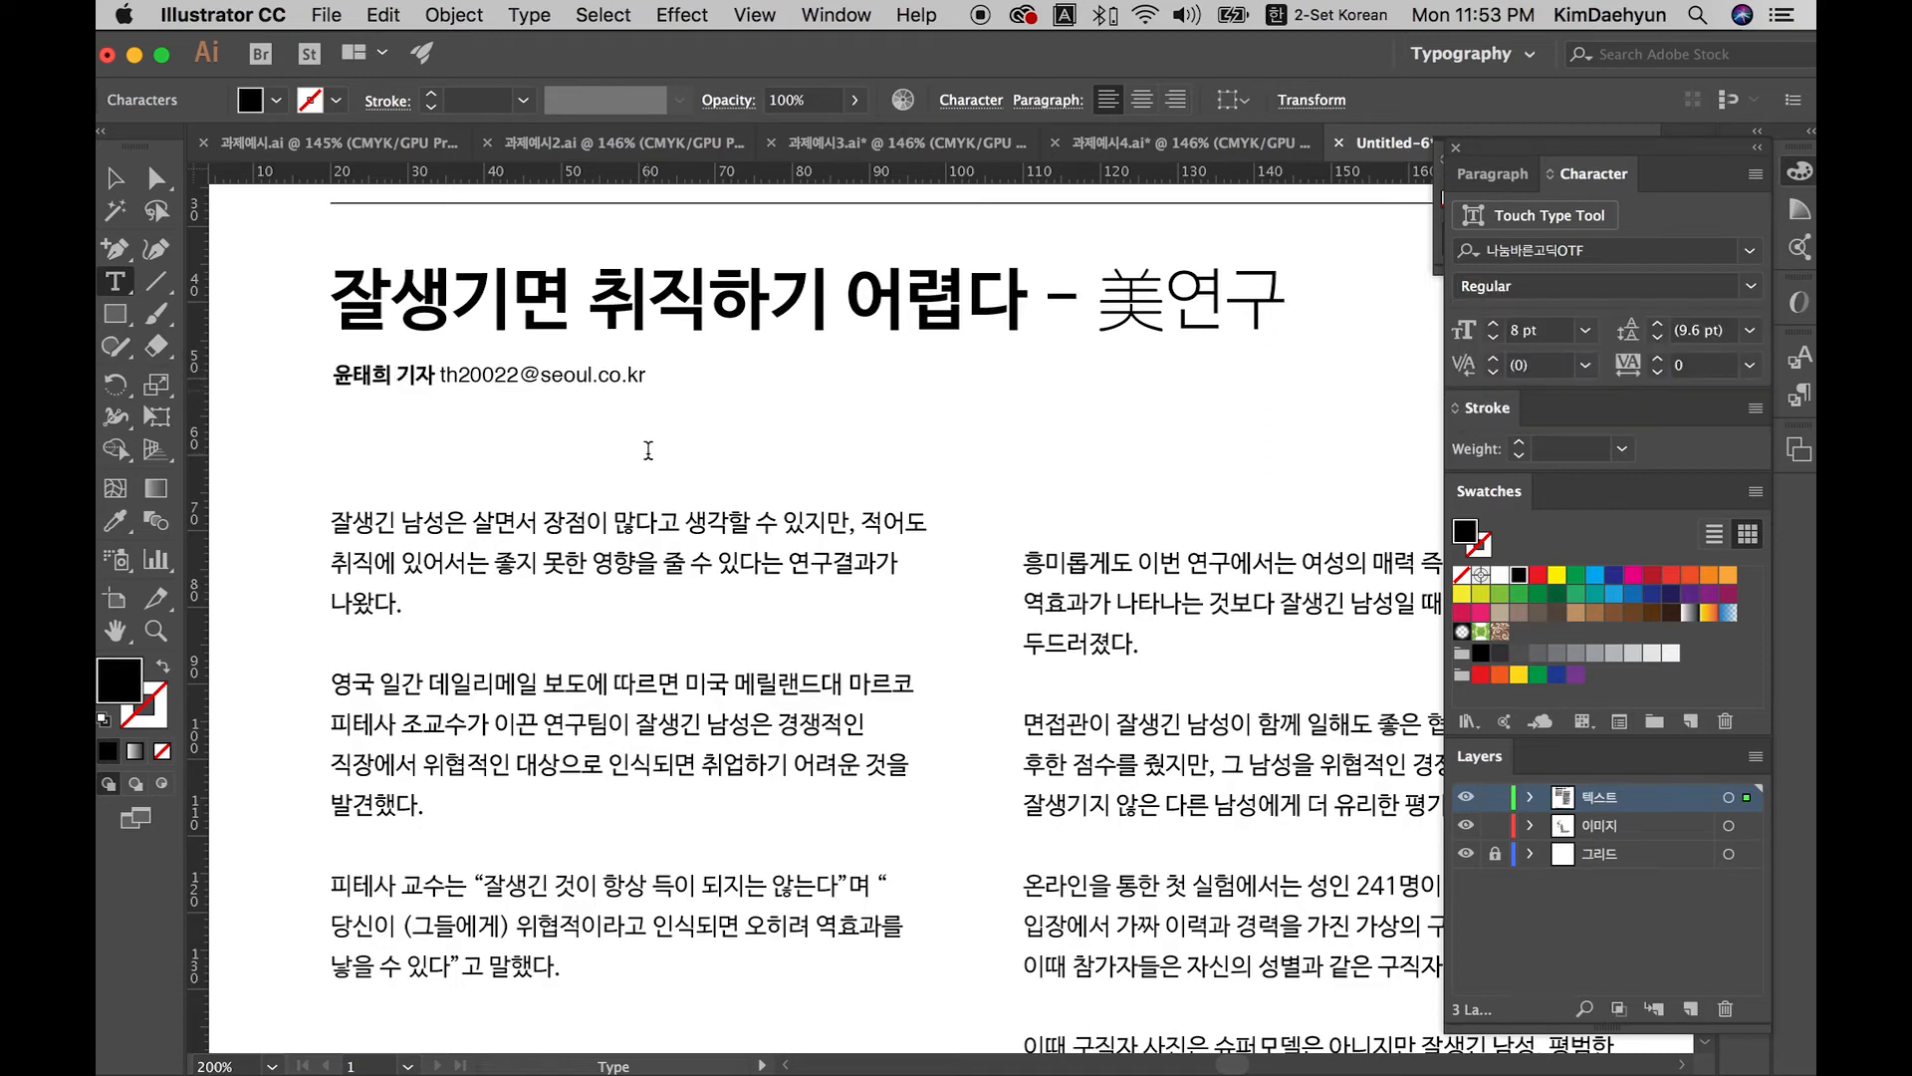
Step: Try enclosing the byline's e-mail address in parentheses
{"action": "scroll", "coordinate": [645, 388], "scroll_direction": "right", "scroll_amount": 1}
{"action": "left_click_drag", "start_coordinate": [648, 375], "coordinate": [439, 374]}
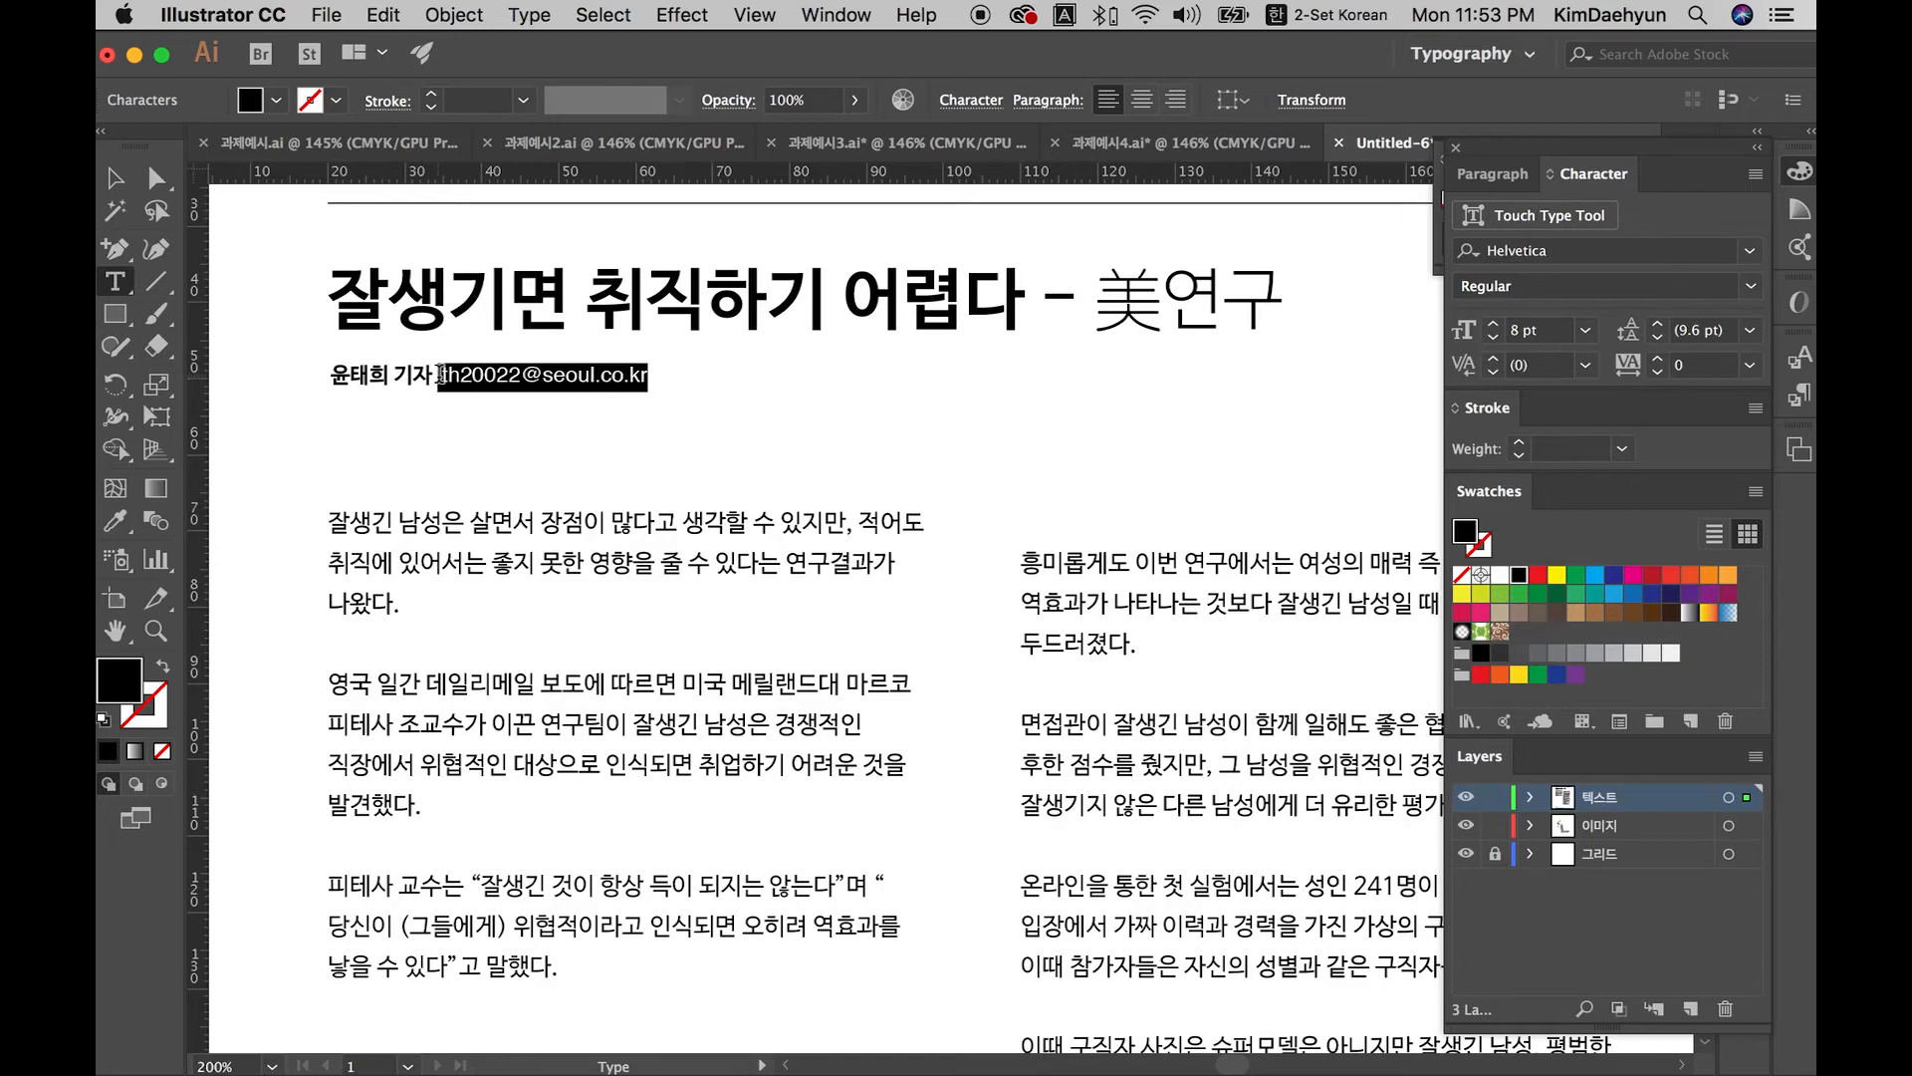
{"action": "left_click", "coordinate": [439, 374]}
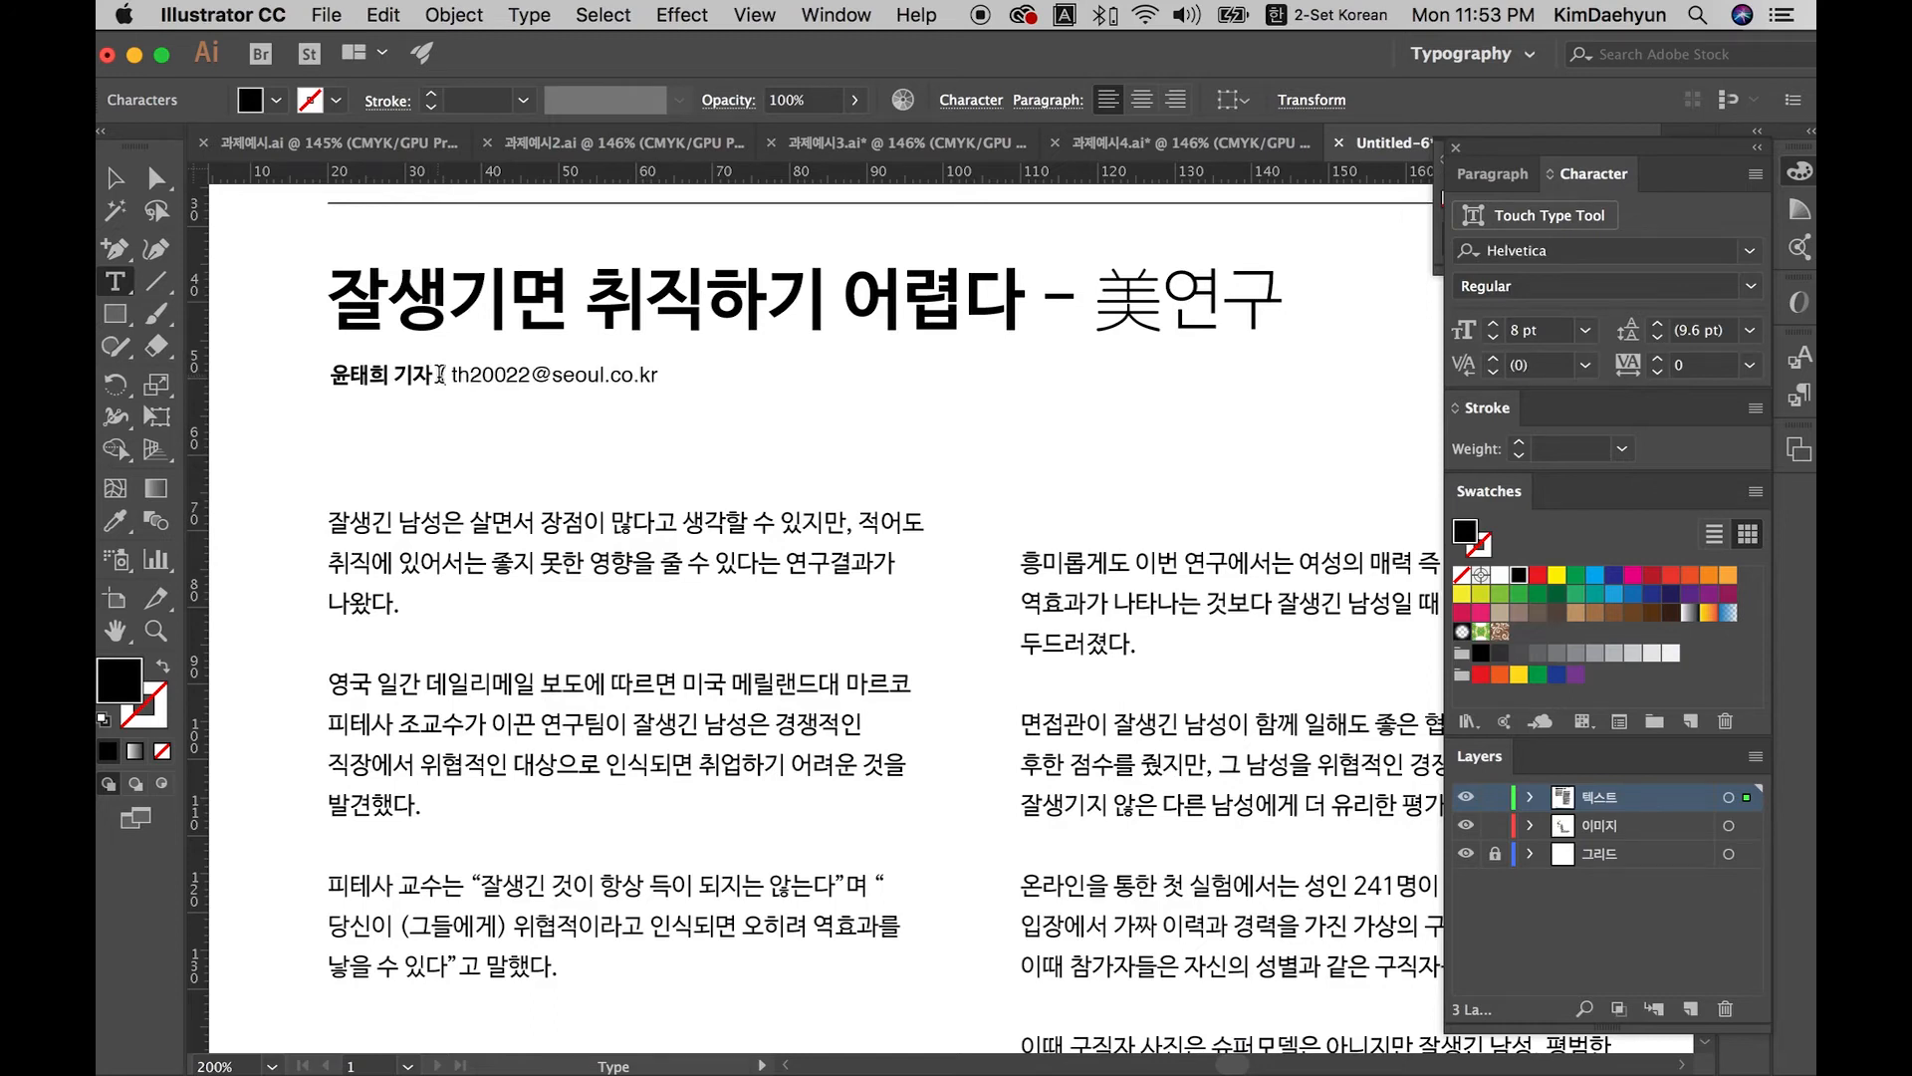
{"action": "key", "text": "Left"}
{"action": "key", "text": "Delete"}
{"action": "left_click_drag", "start_coordinate": [439, 375], "coordinate": [803, 372]}
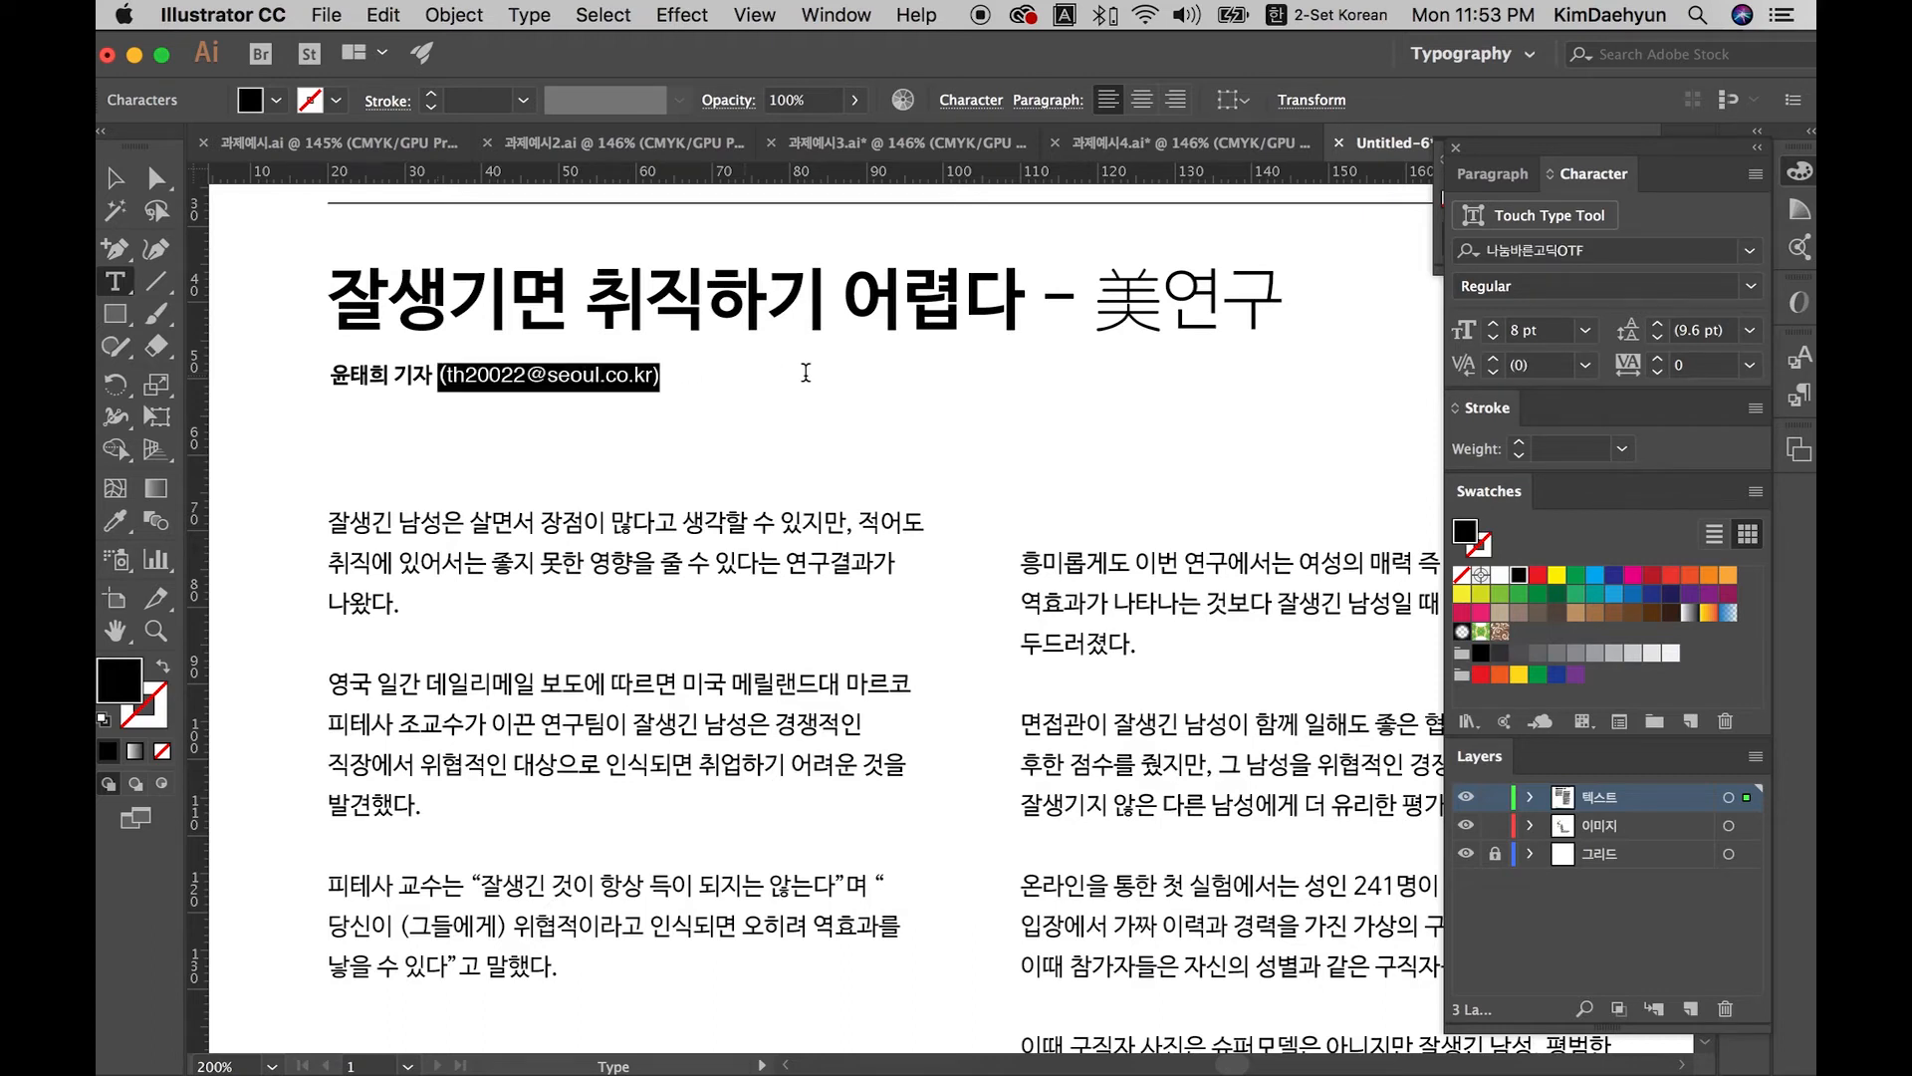
Step: Separate the reporter's title from the e-mail address with a slash, trying a vertical bar and a hyphen as alternatives
{"action": "scroll", "coordinate": [802, 372], "scroll_direction": "up", "scroll_amount": 1}
{"action": "left_click", "coordinate": [643, 380]}
{"action": "type", "text": "/"}
{"action": "key", "text": "Down"}
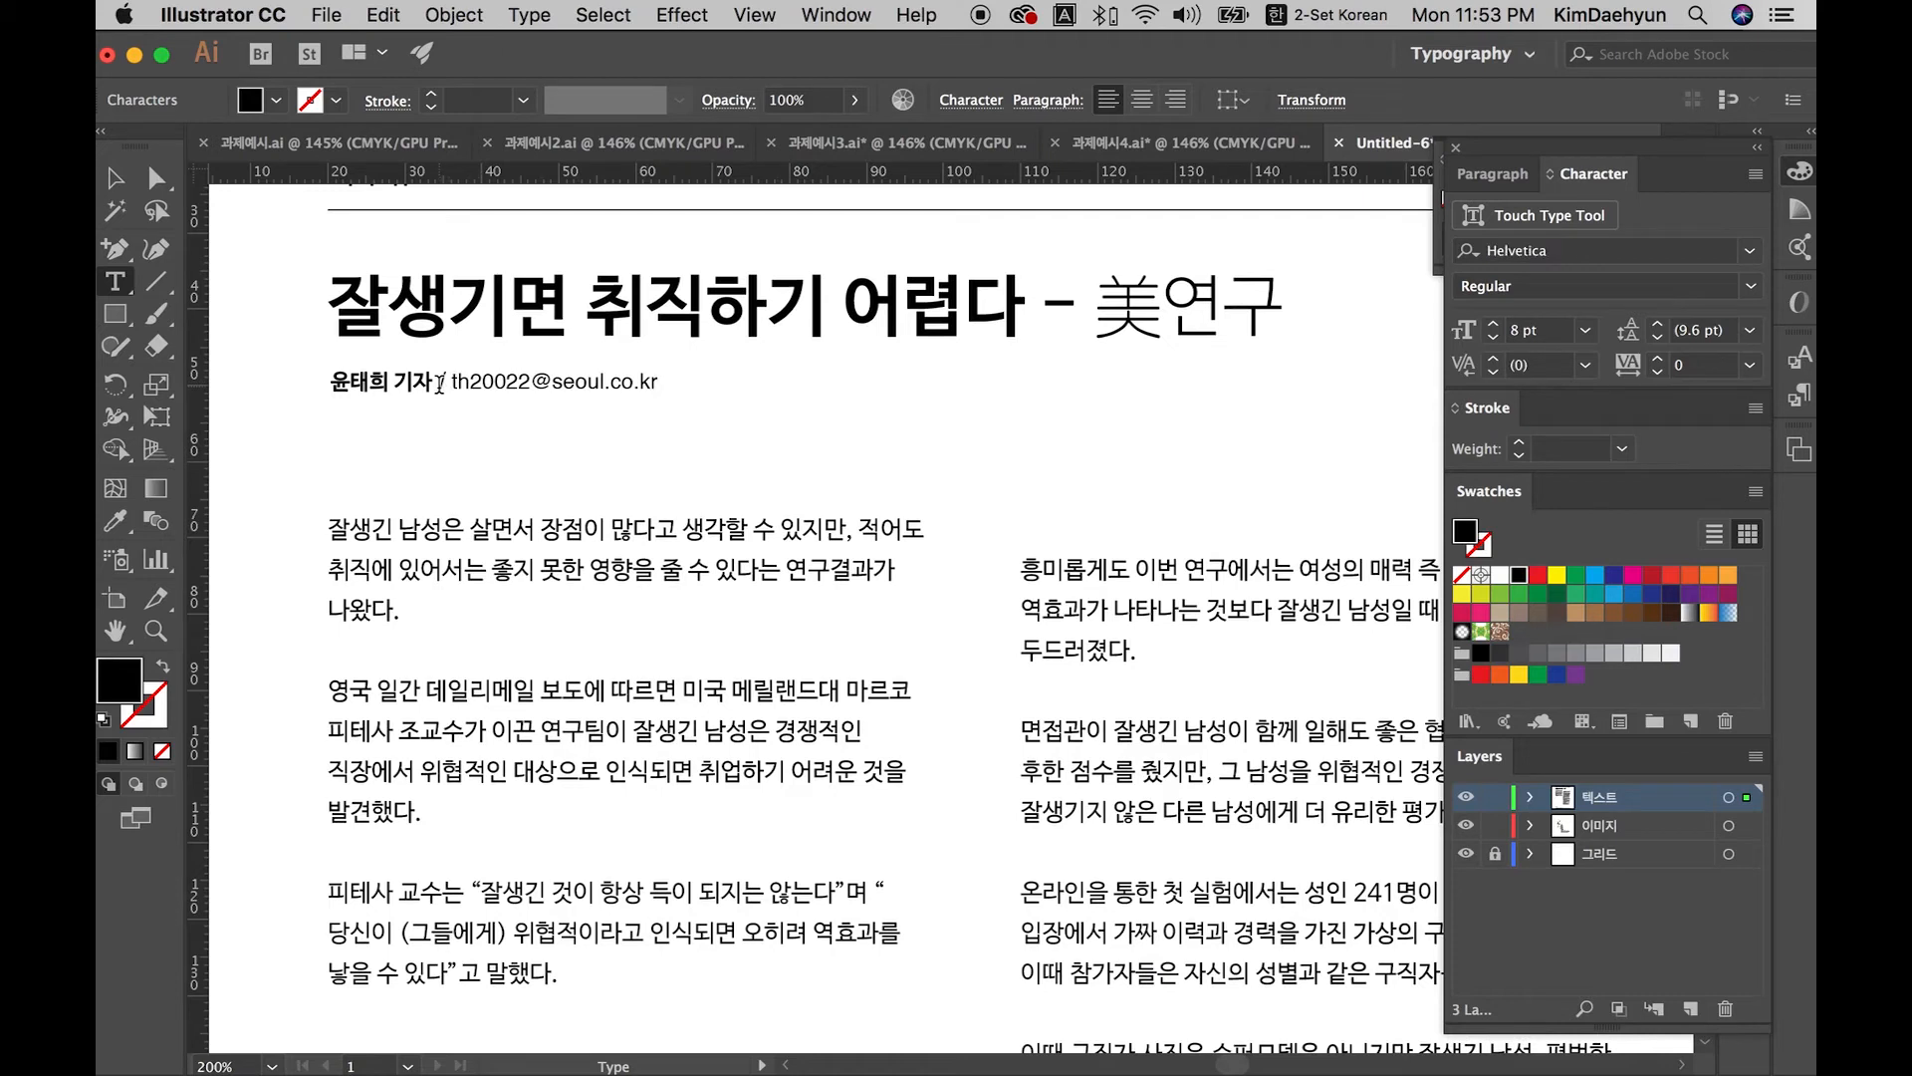
{"action": "left_click", "coordinate": [440, 383]}
{"action": "type", "text": "|"}
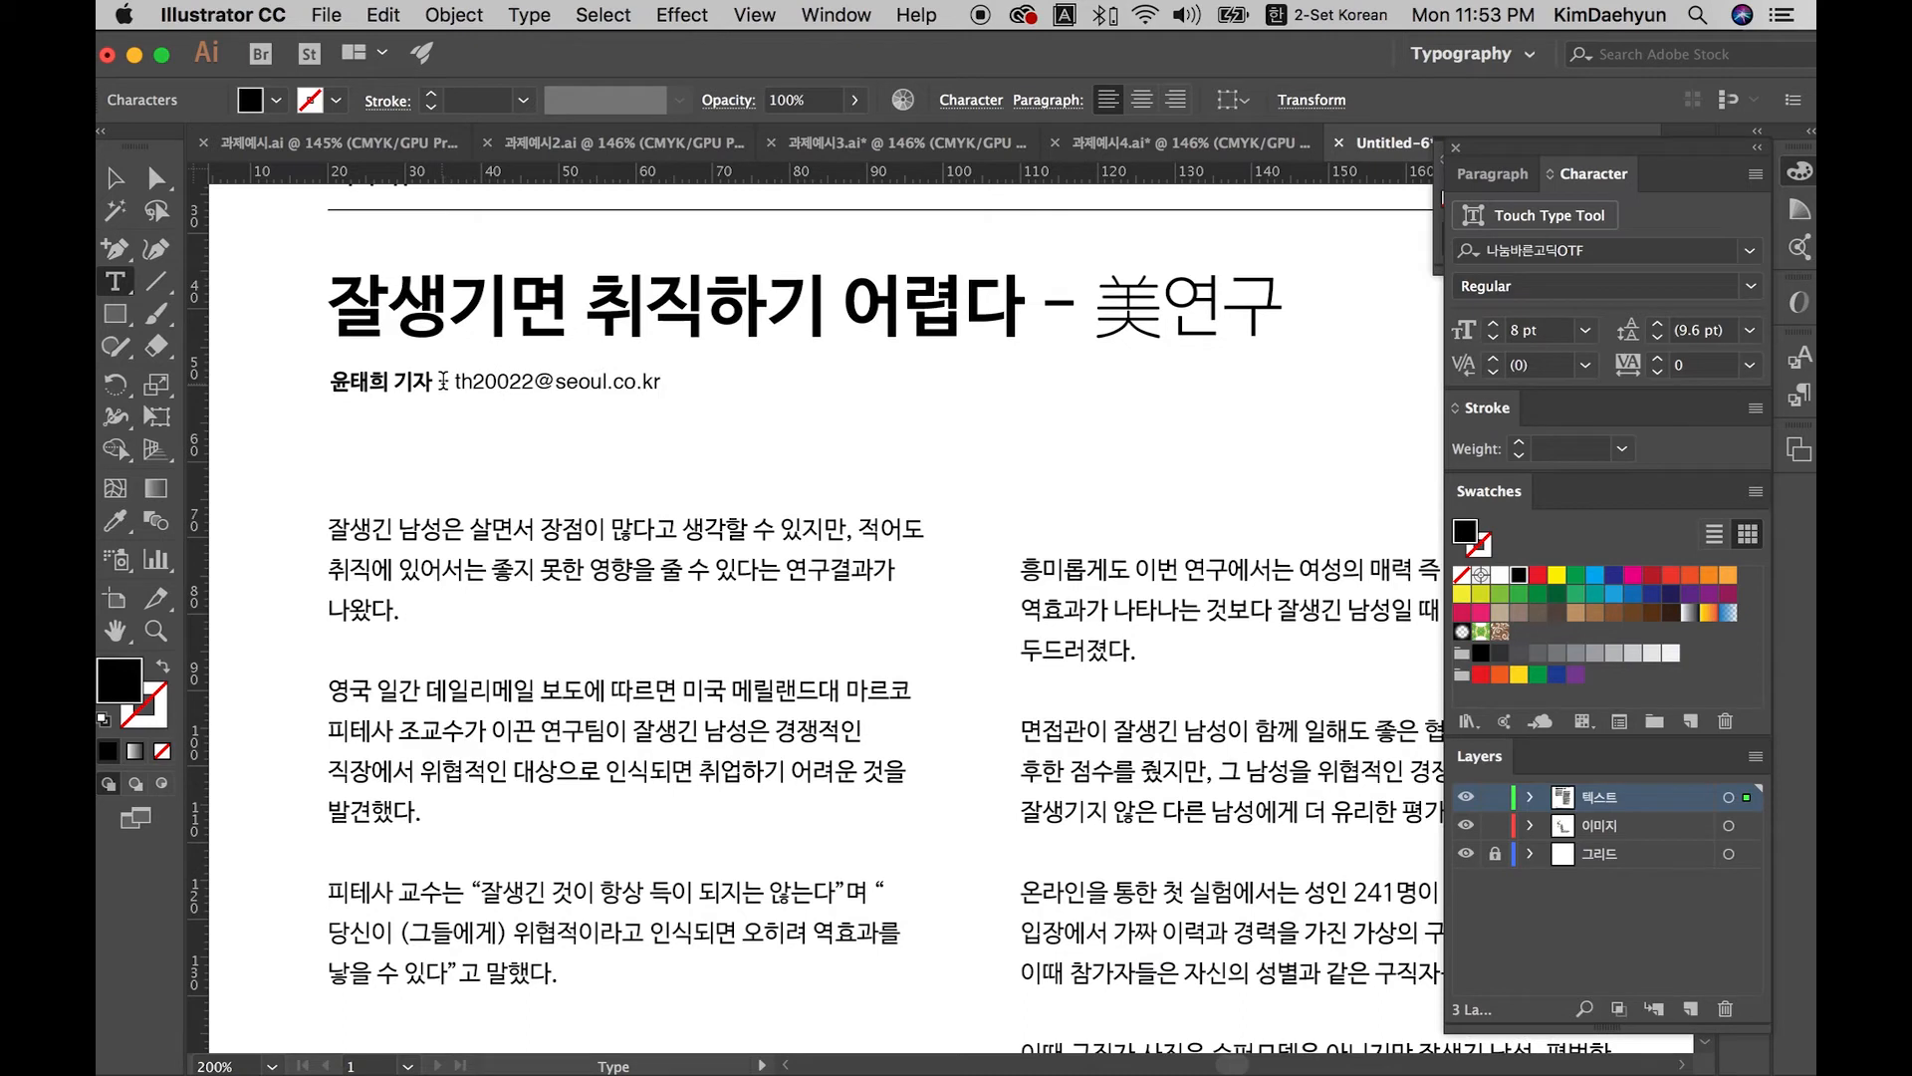
{"action": "type", "text": "-"}
{"action": "left_click_drag", "start_coordinate": [452, 386], "coordinate": [1192, 424]}
{"action": "type", "text": "/"}
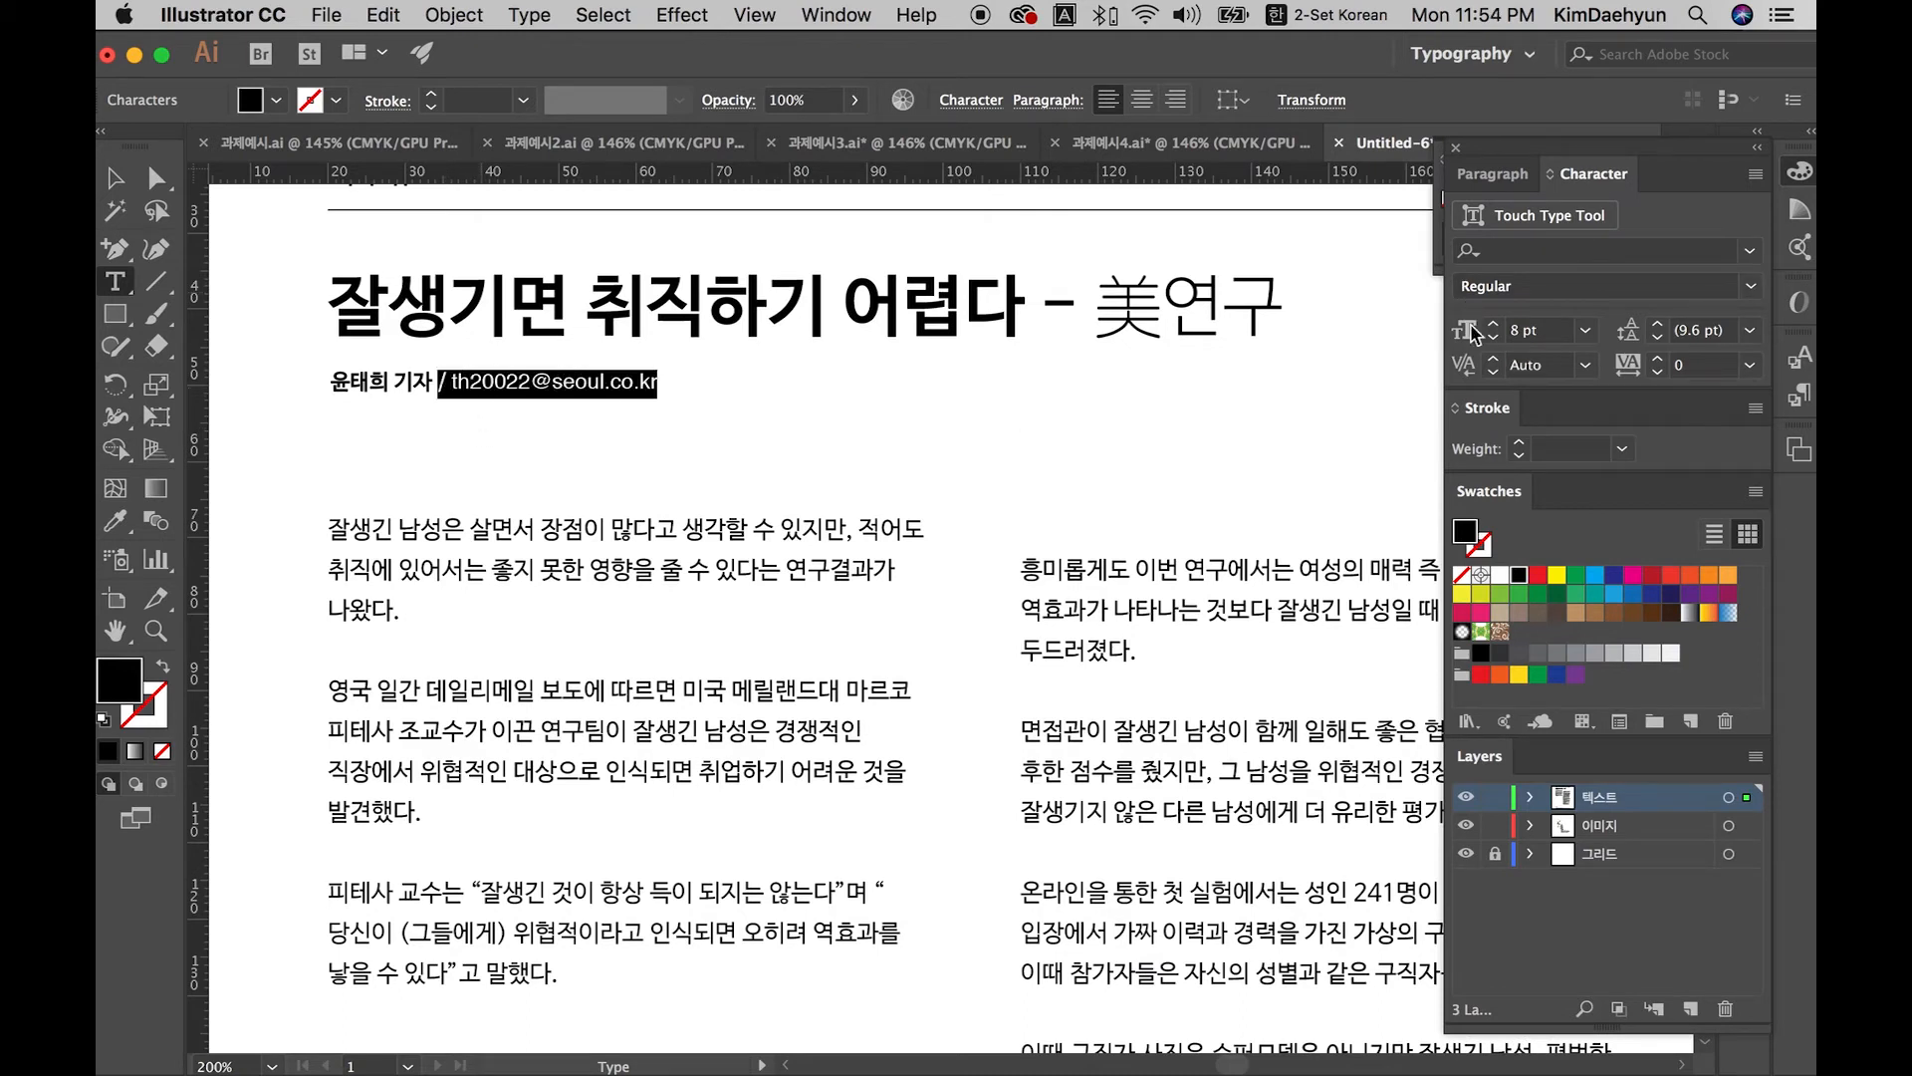
Step: Reduce the slash and e-mail address in the byline to 6 pt and deselect the text
{"action": "left_click", "coordinate": [1492, 336]}
{"action": "left_click", "coordinate": [1492, 337]}
{"action": "left_click", "coordinate": [512, 389]}
{"action": "key", "text": "Escape"}
{"action": "left_click", "coordinate": [647, 481]}
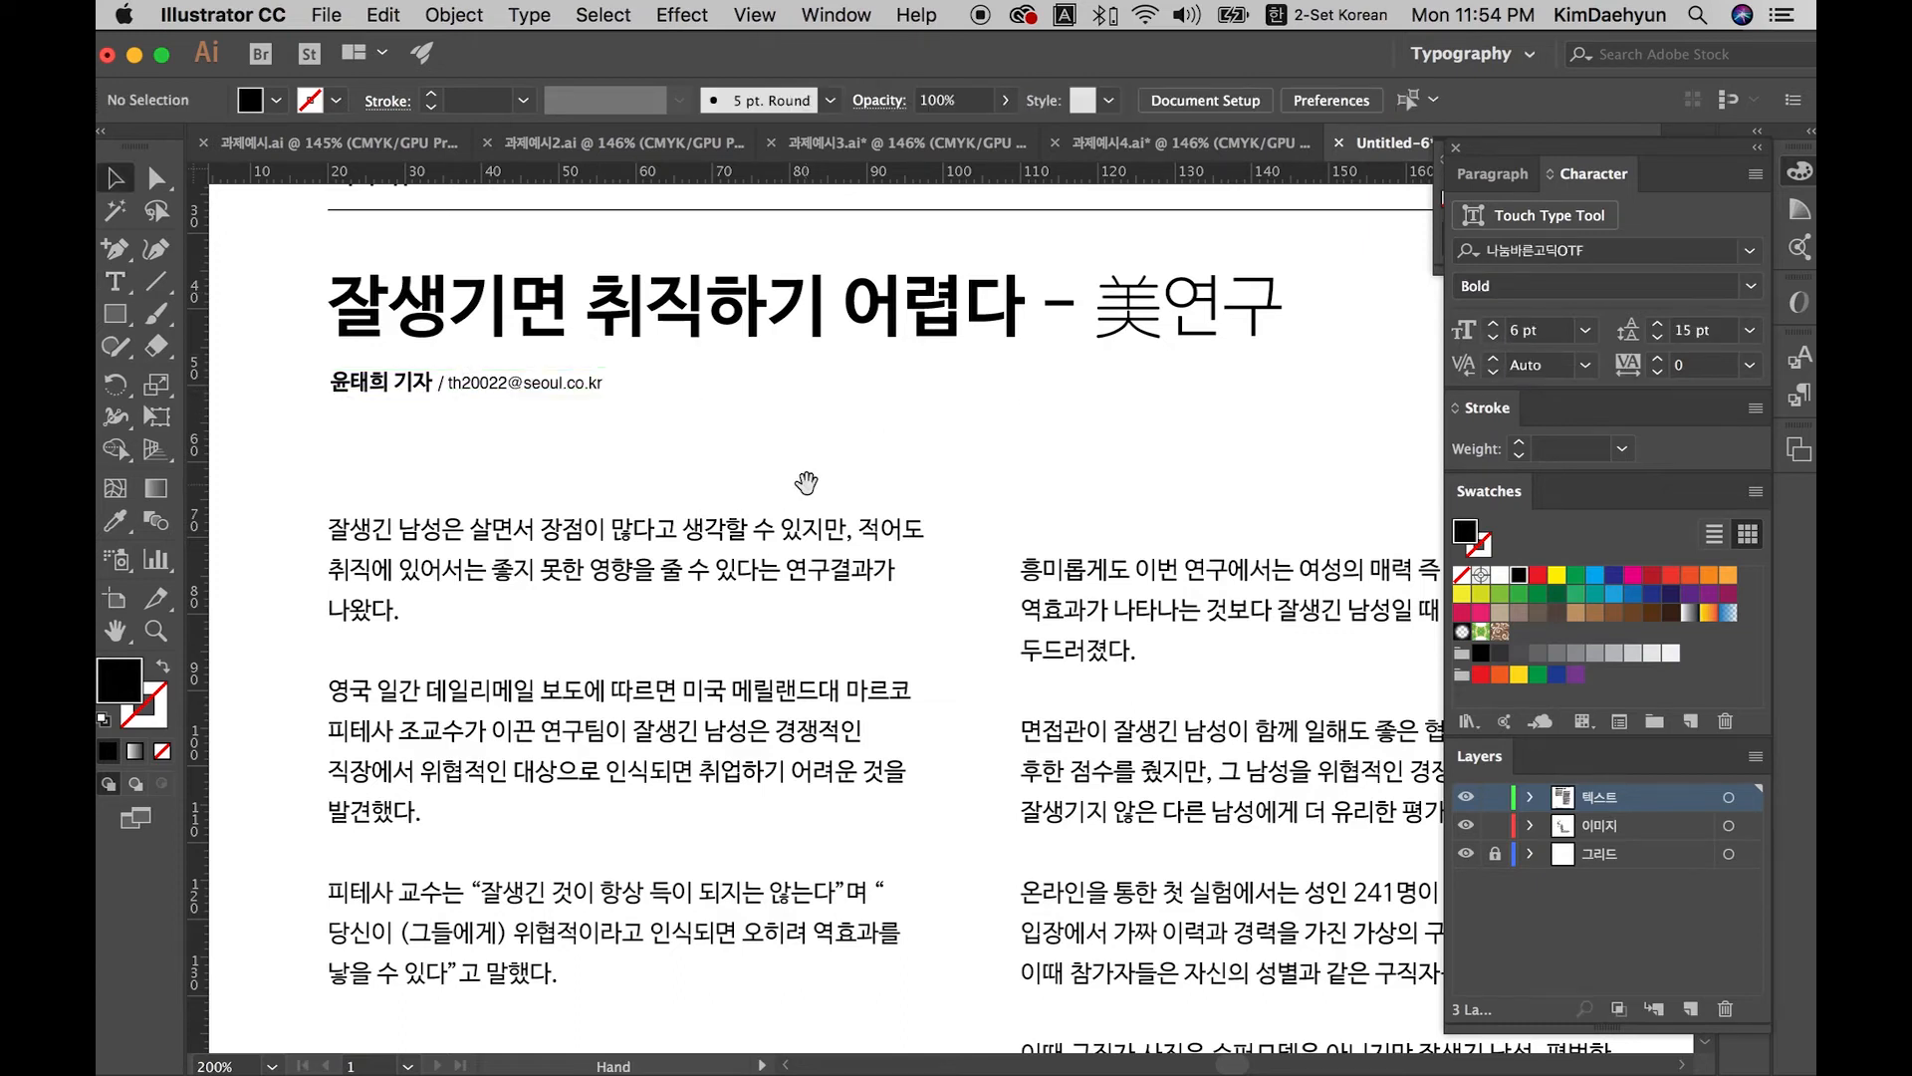
Step: Color the slash and e-mail address in the byline with a dark gray swatch
{"action": "left_click_drag", "start_coordinate": [806, 480], "coordinate": [743, 427]}
{"action": "key", "text": "super+0"}
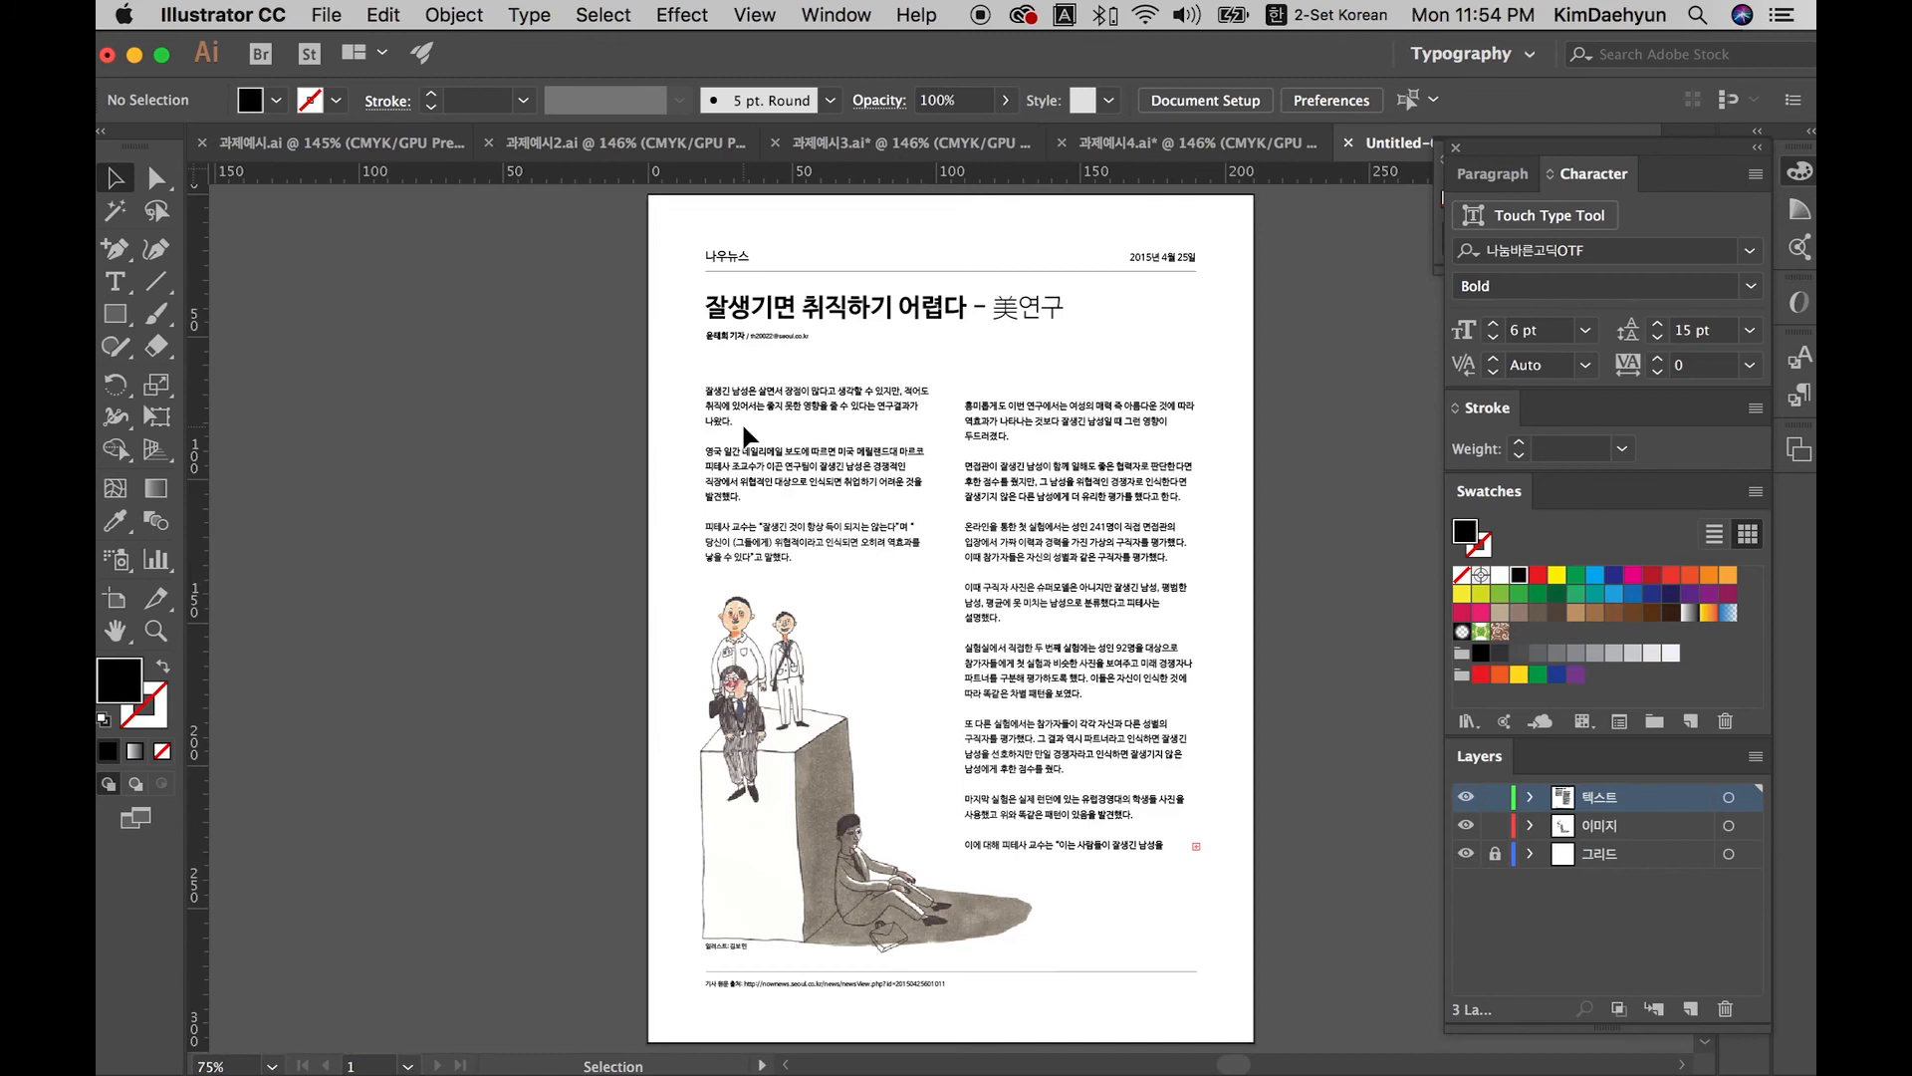
{"action": "key", "text": "super+plus"}
{"action": "key", "text": "super+plus"}
{"action": "scroll", "coordinate": [747, 438], "scroll_direction": "up", "scroll_amount": 5}
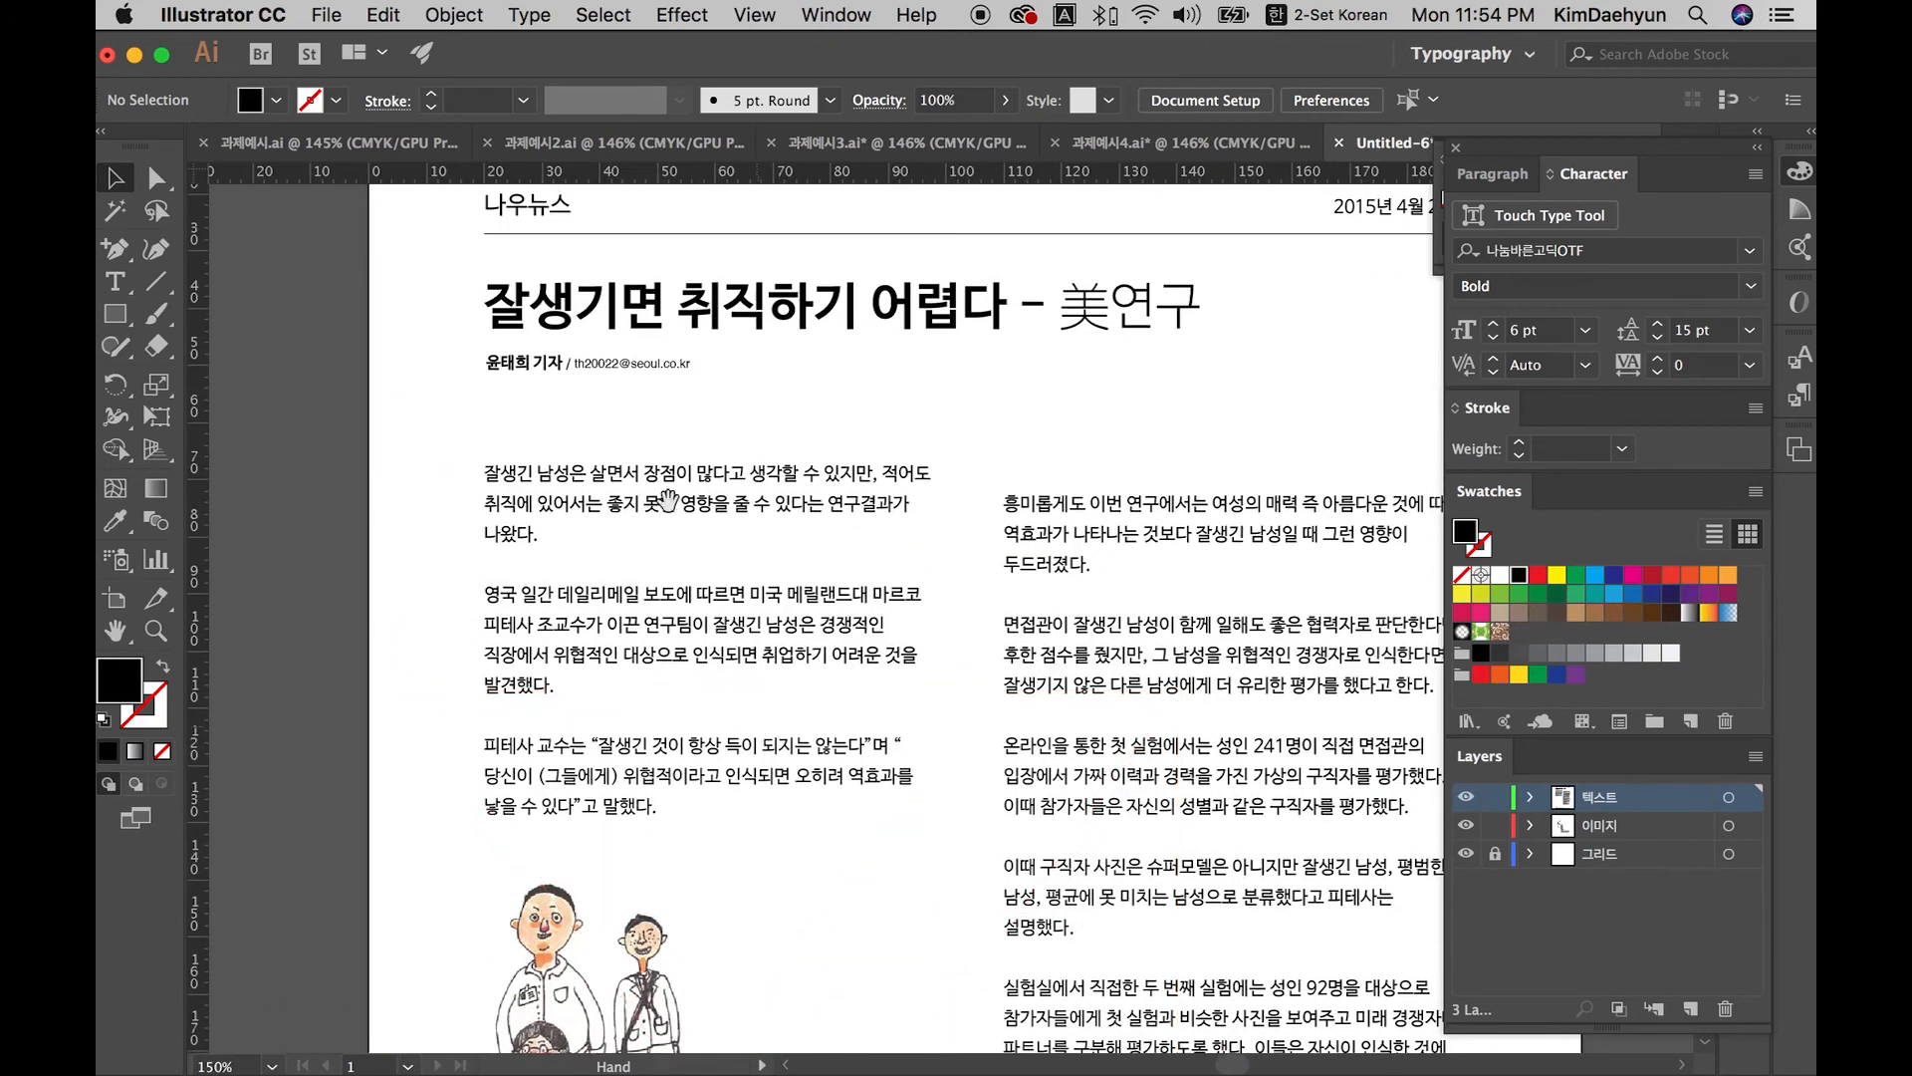
{"action": "double_click", "coordinate": [572, 359]}
{"action": "left_click_drag", "start_coordinate": [563, 359], "coordinate": [1172, 419]}
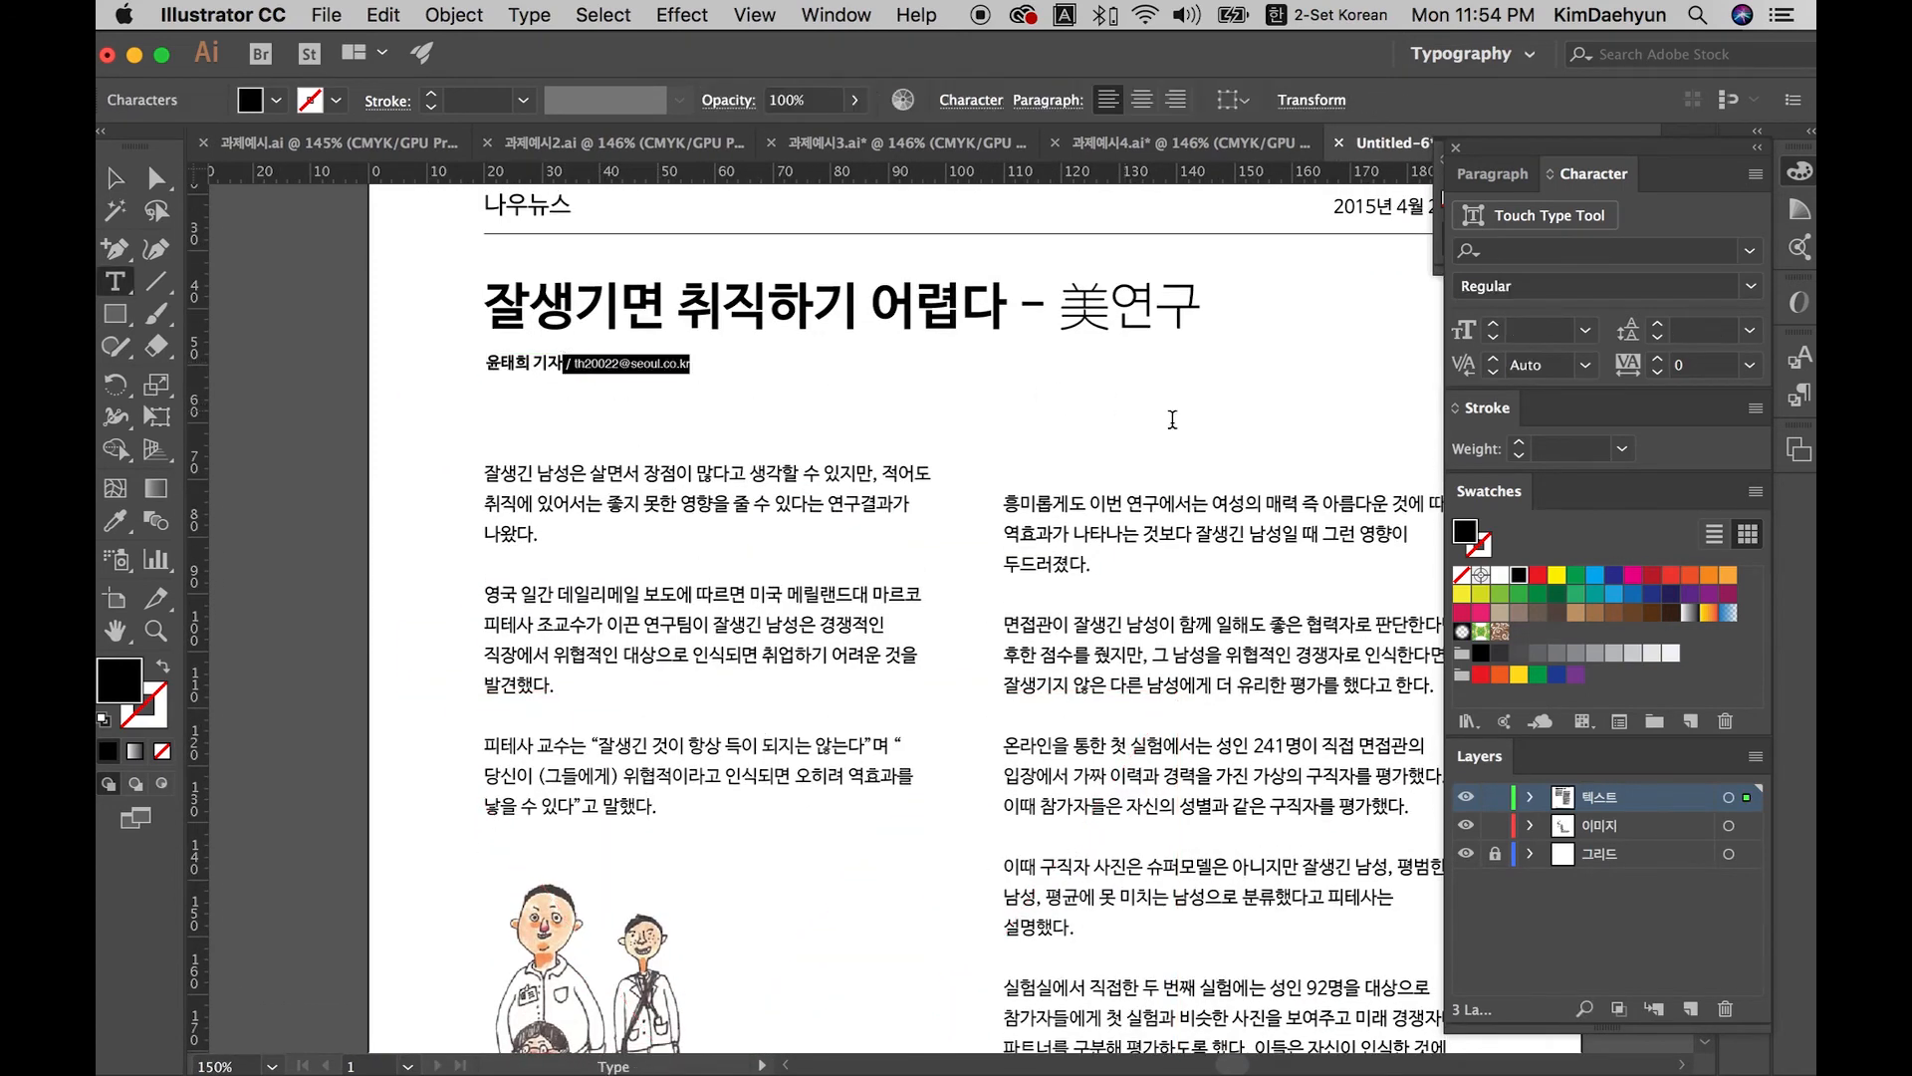
{"action": "left_click", "coordinate": [1518, 653]}
{"action": "left_click", "coordinate": [621, 355]}
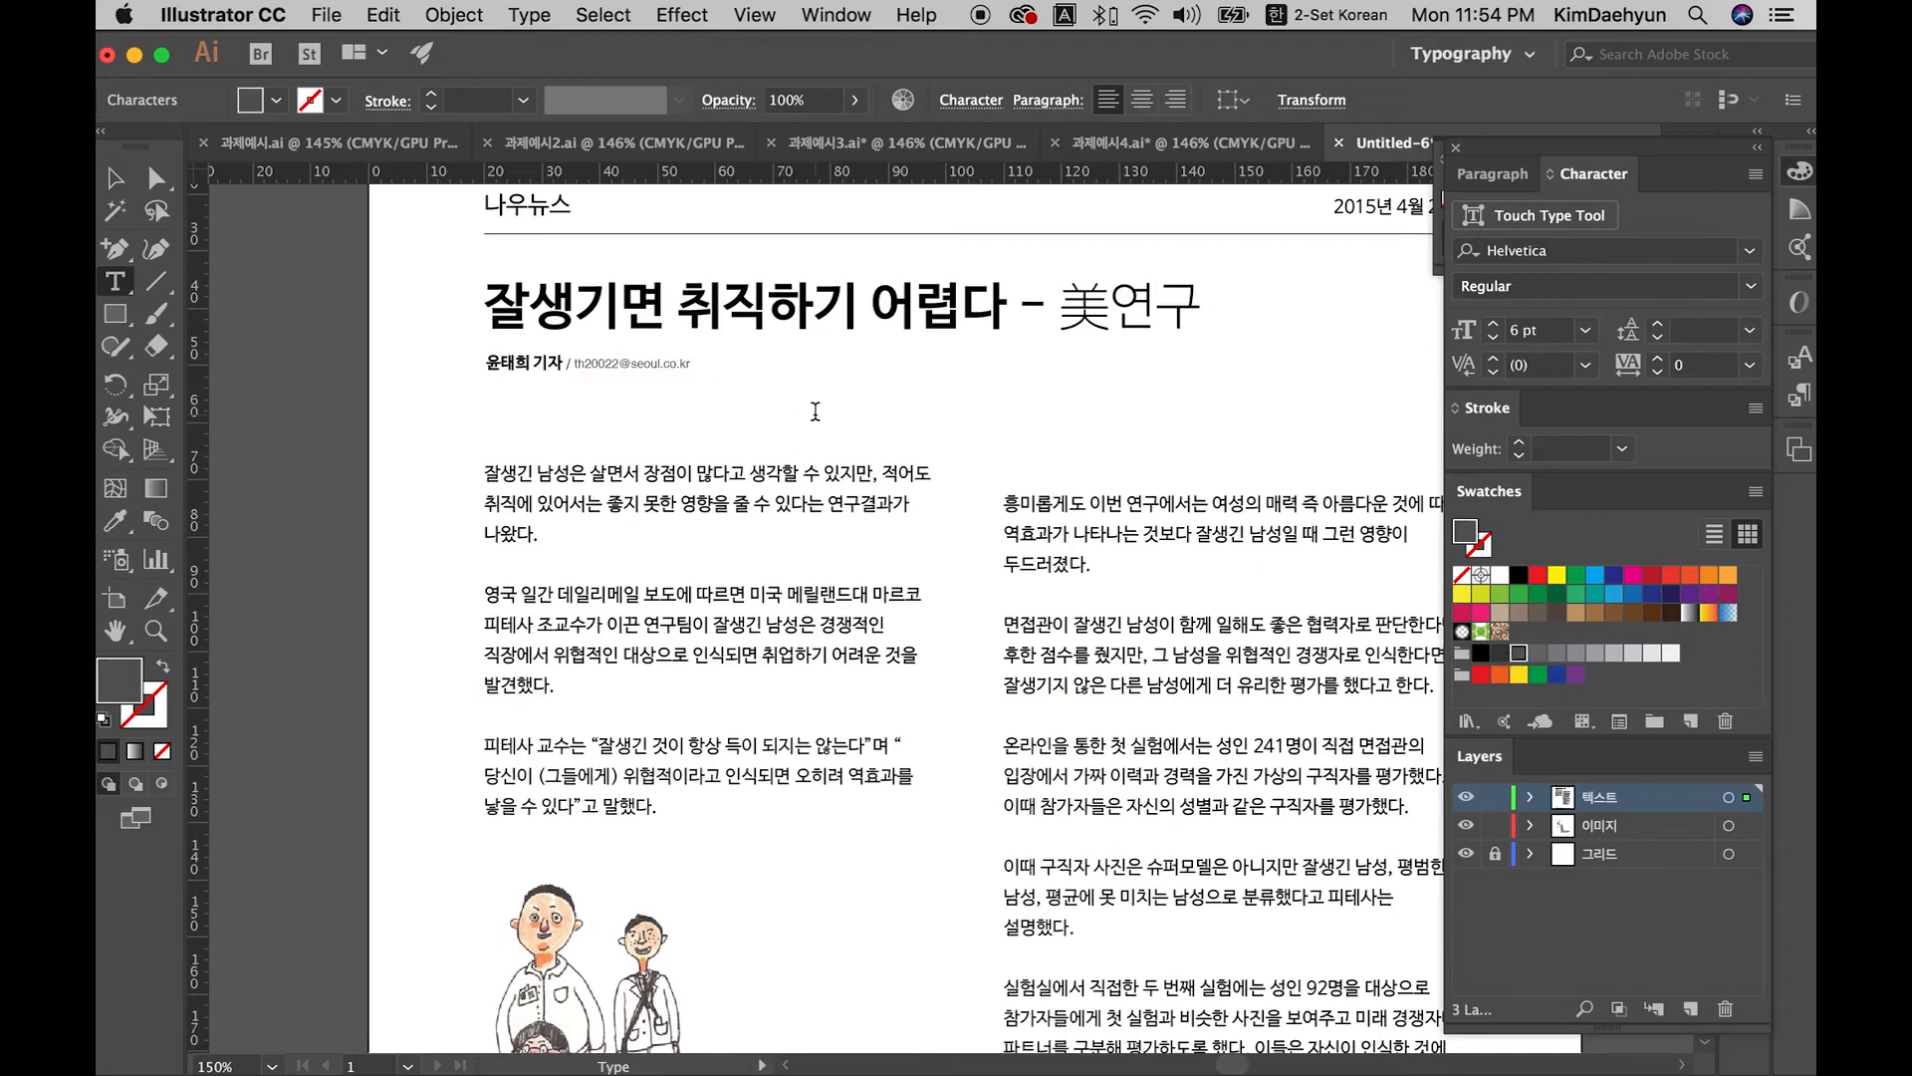
{"action": "key", "text": "Escape"}
{"action": "left_click", "coordinate": [813, 408]}
Step: Move both linked body text columns up together by about 3 mm, closer to the byline
{"action": "left_click_drag", "start_coordinate": [815, 414], "coordinate": [670, 326]}
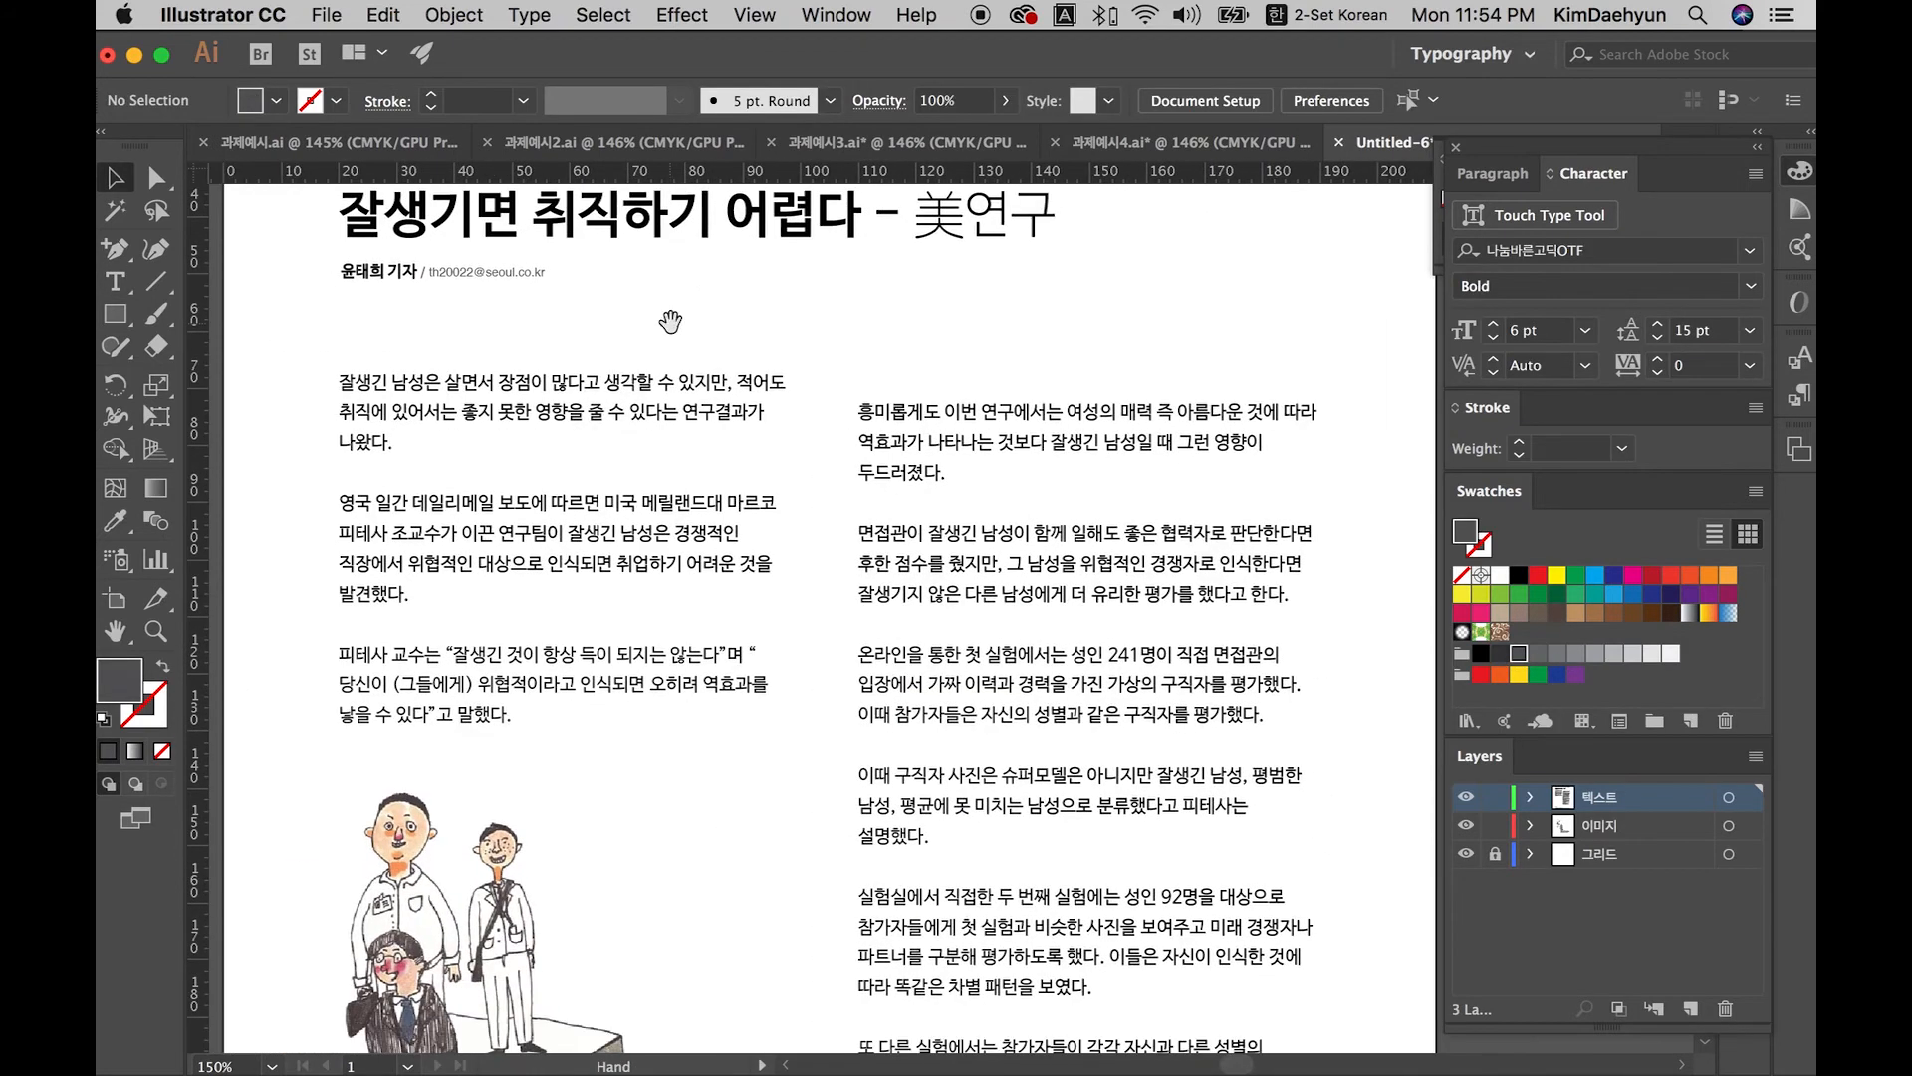
{"action": "left_click", "coordinate": [675, 408]}
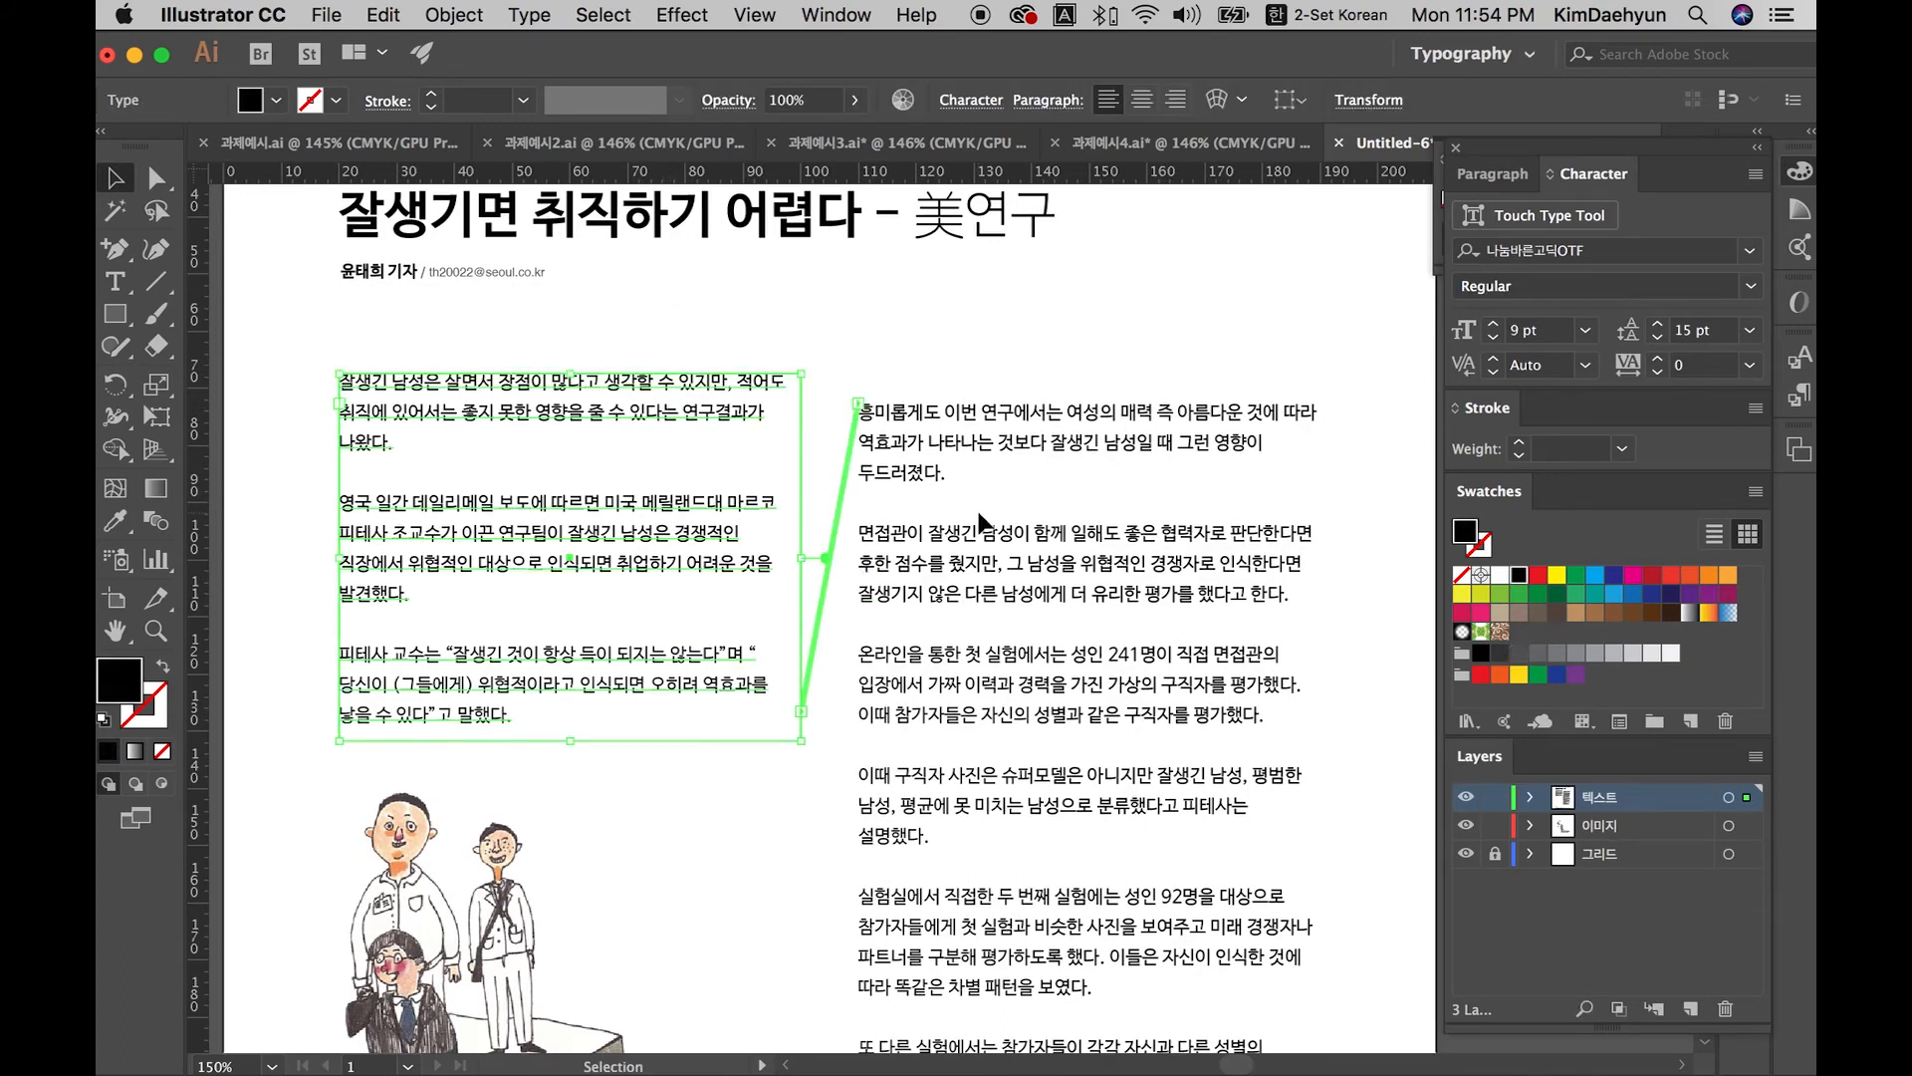
{"action": "left_click", "coordinate": [856, 385], "text": "shift"}
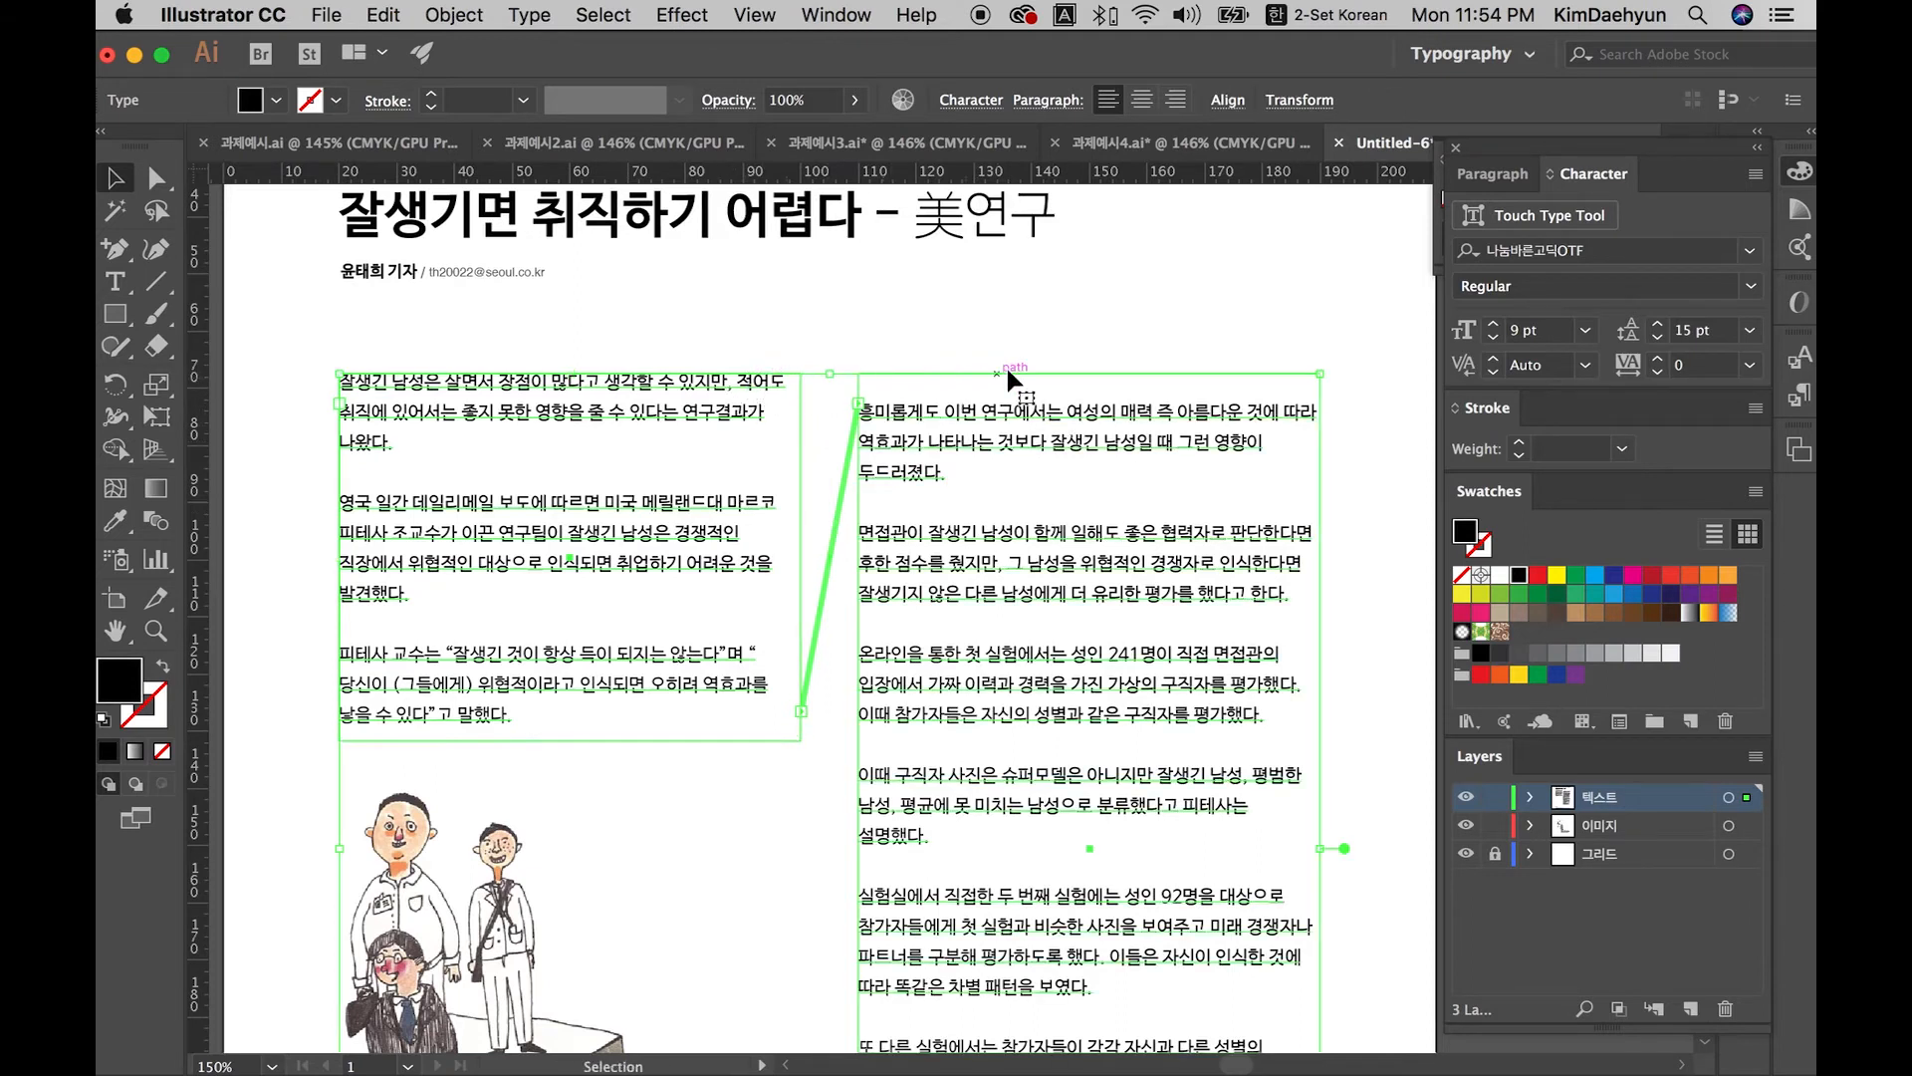
{"action": "left_click_drag", "start_coordinate": [759, 373], "coordinate": [758, 356]}
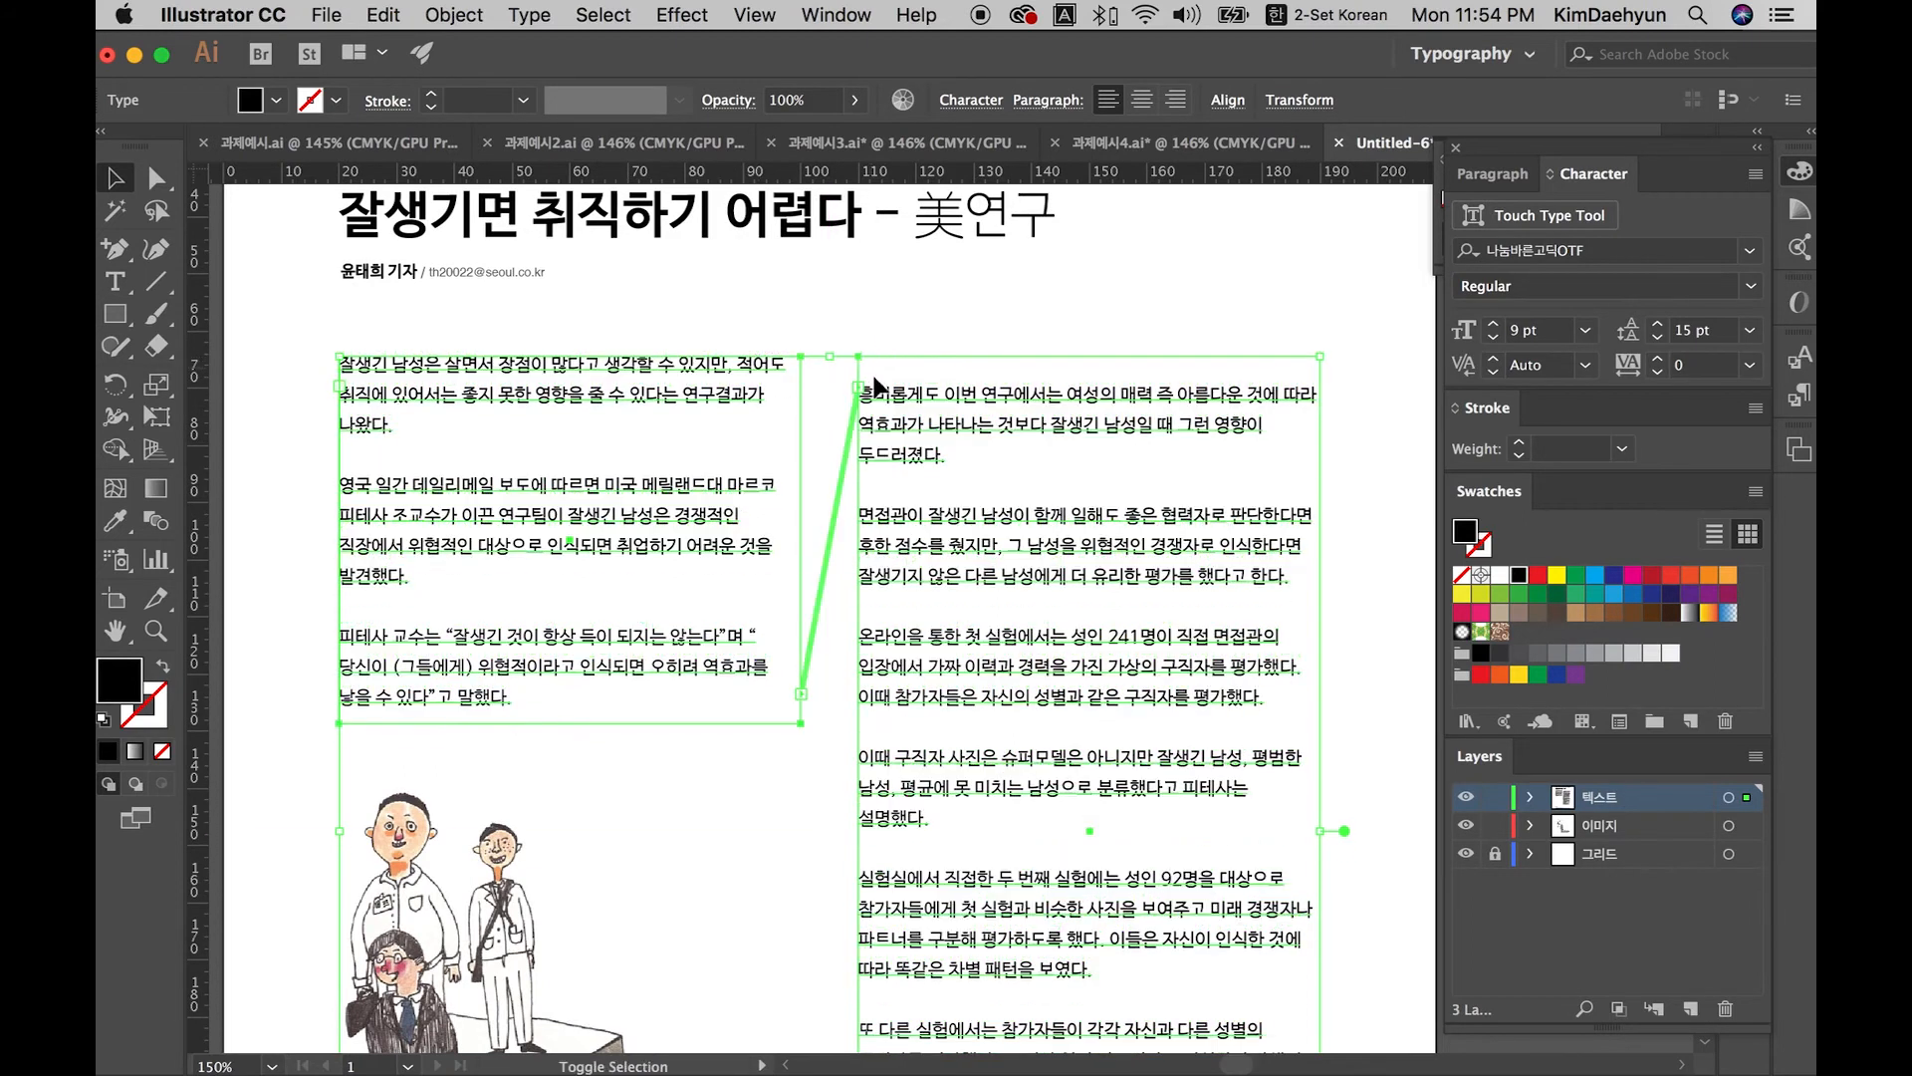
{"action": "key", "text": "super+shift+a"}
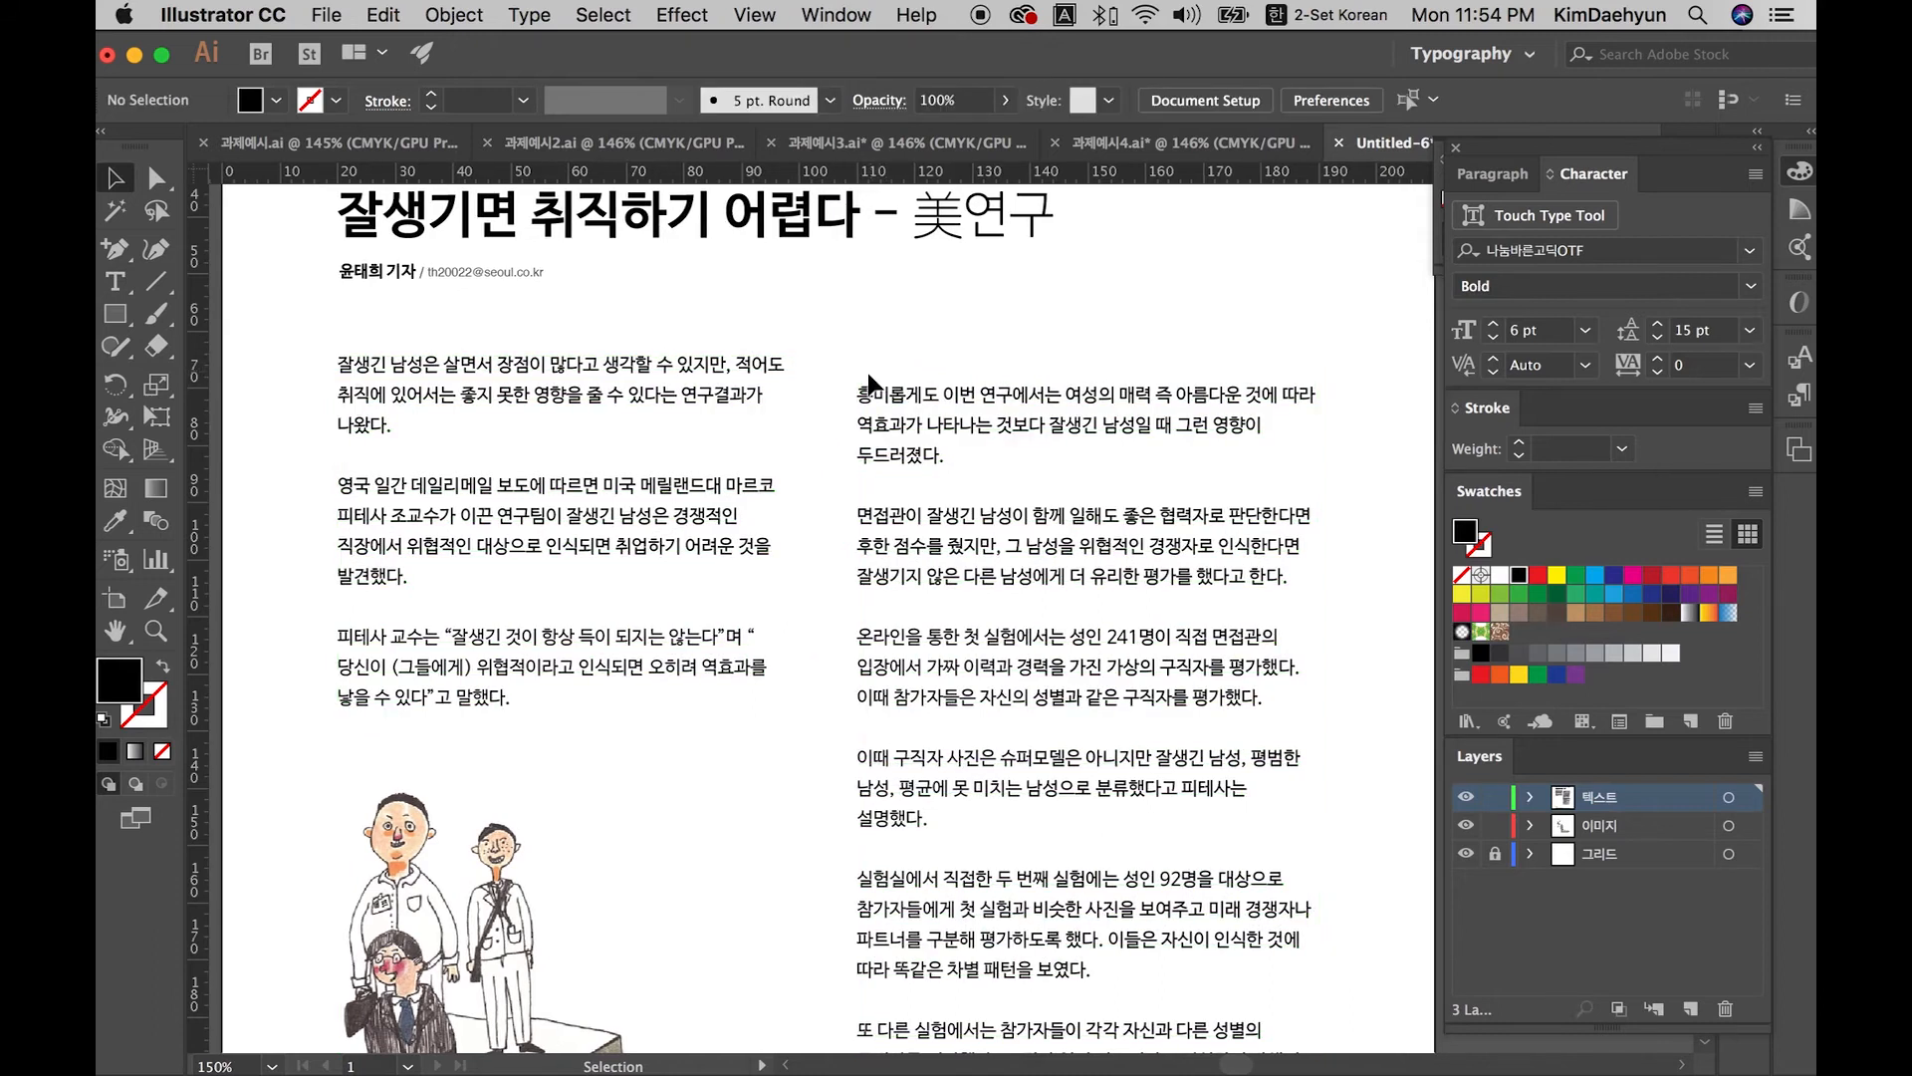
Step: Extend the second body column's text frame downward by about 9 mm so the overflowing closing lines fit
{"action": "key", "text": "super+minus"}
{"action": "left_click_drag", "start_coordinate": [868, 372], "coordinate": [829, 190]}
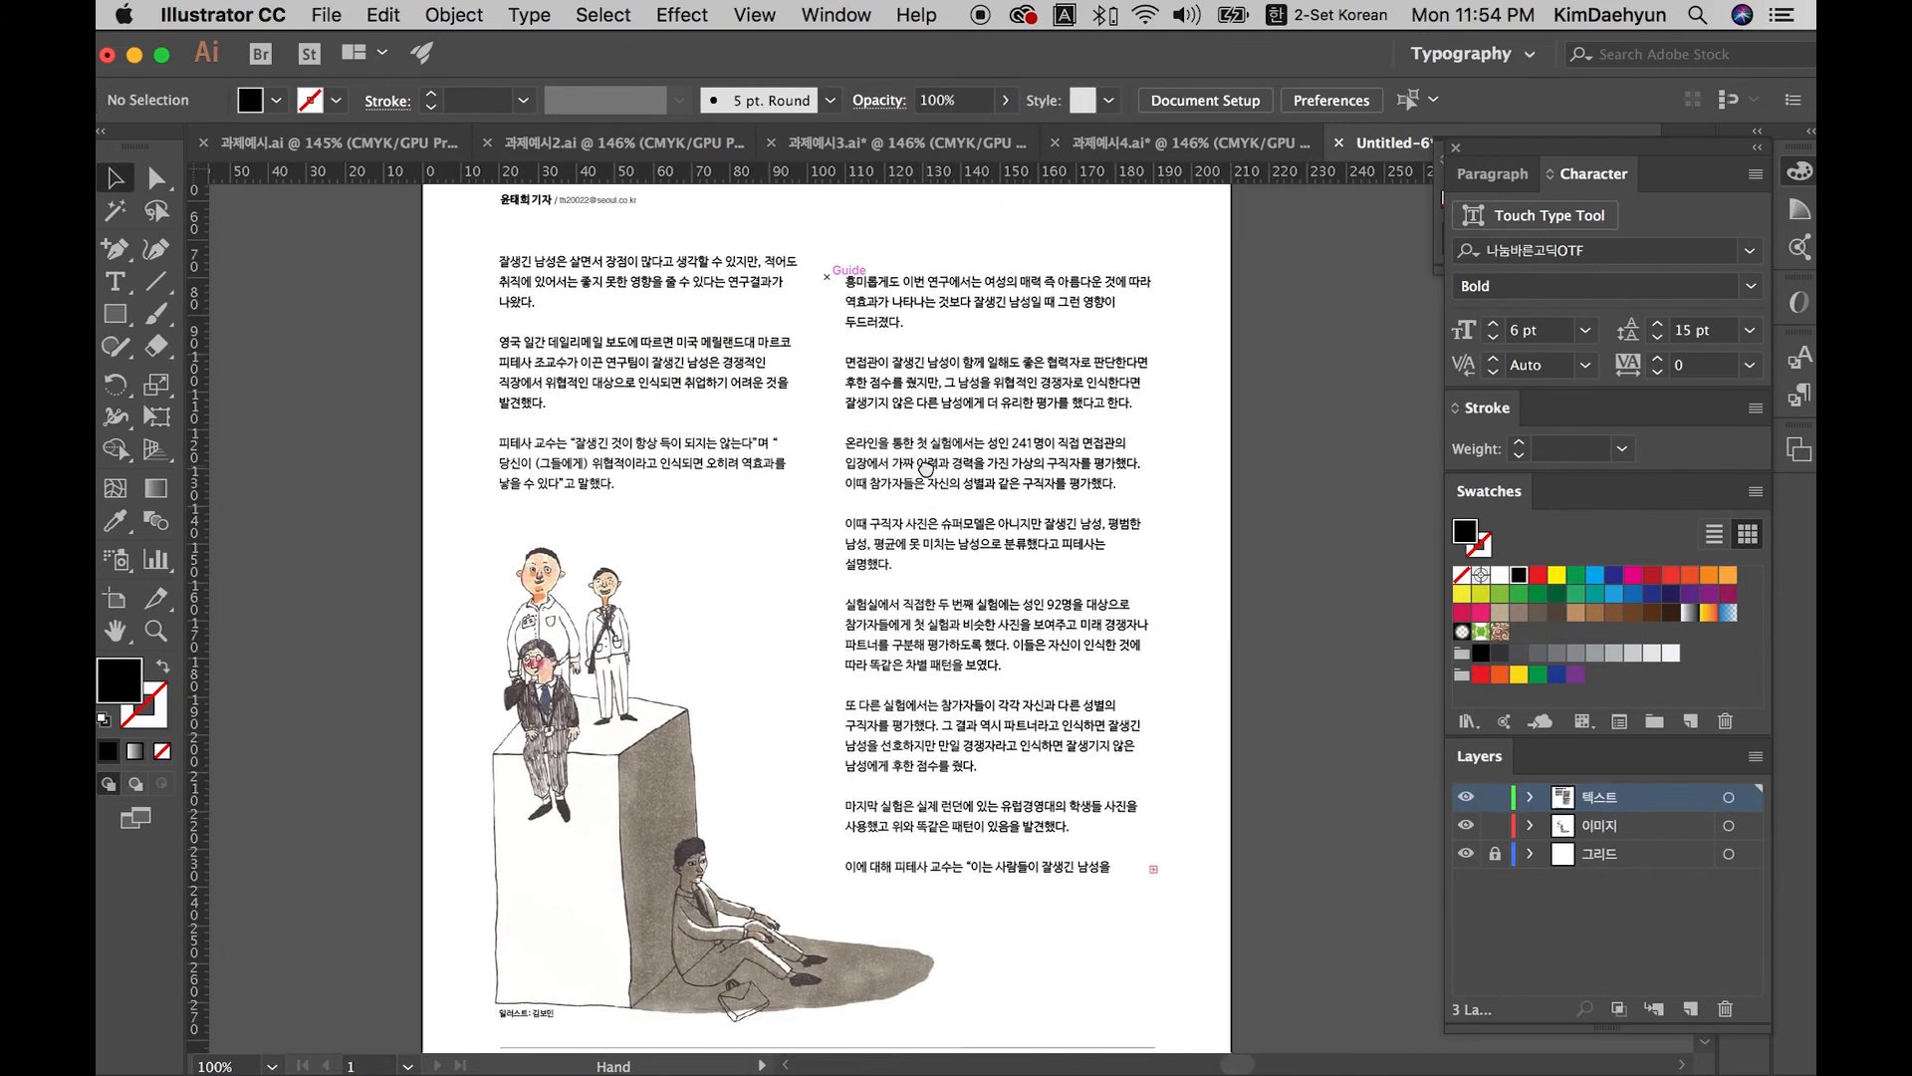
{"action": "left_click", "coordinate": [1026, 649]}
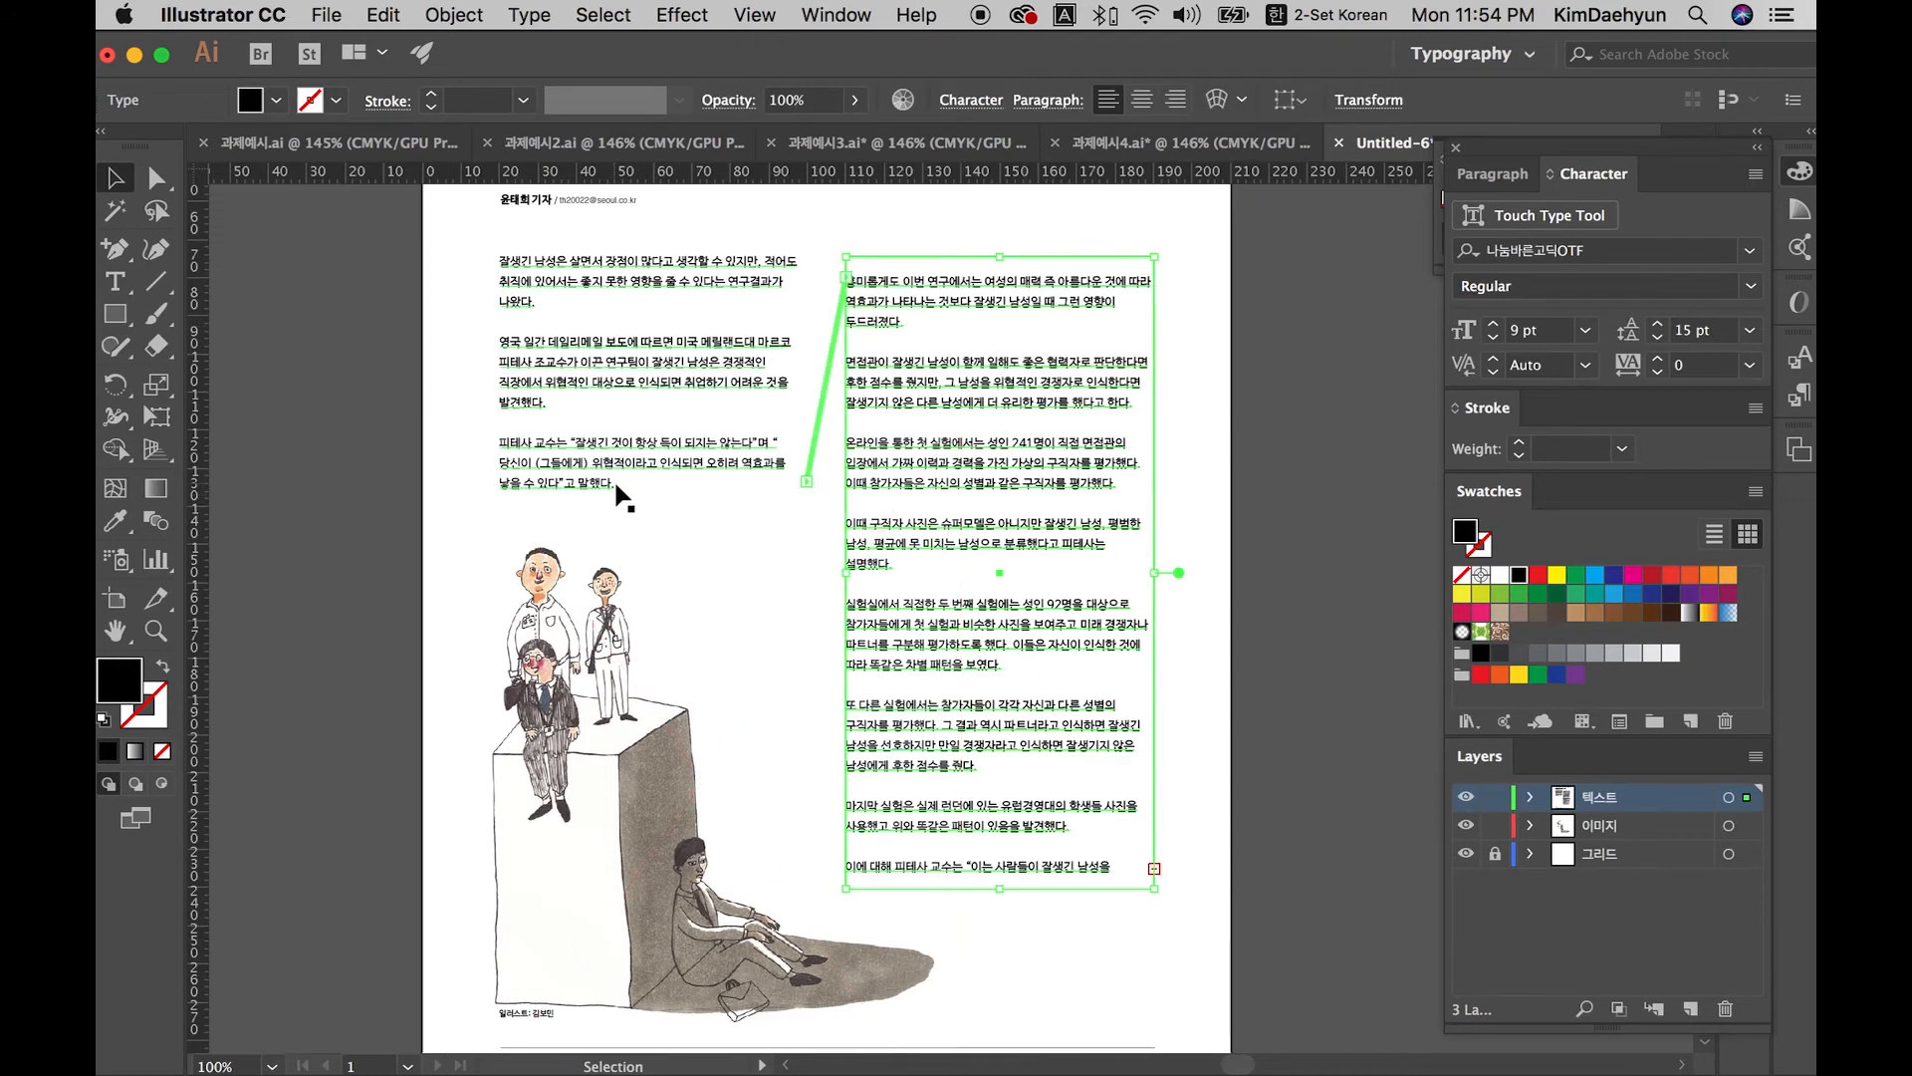
{"action": "mouse_move", "coordinate": [998, 890]}
{"action": "left_mouse_down"}
{"action": "mouse_move", "coordinate": [995, 930]}
{"action": "mouse_move", "coordinate": [1001, 856]}
{"action": "mouse_move", "coordinate": [1003, 988]}
{"action": "mouse_move", "coordinate": [1000, 924]}
{"action": "left_mouse_up"}
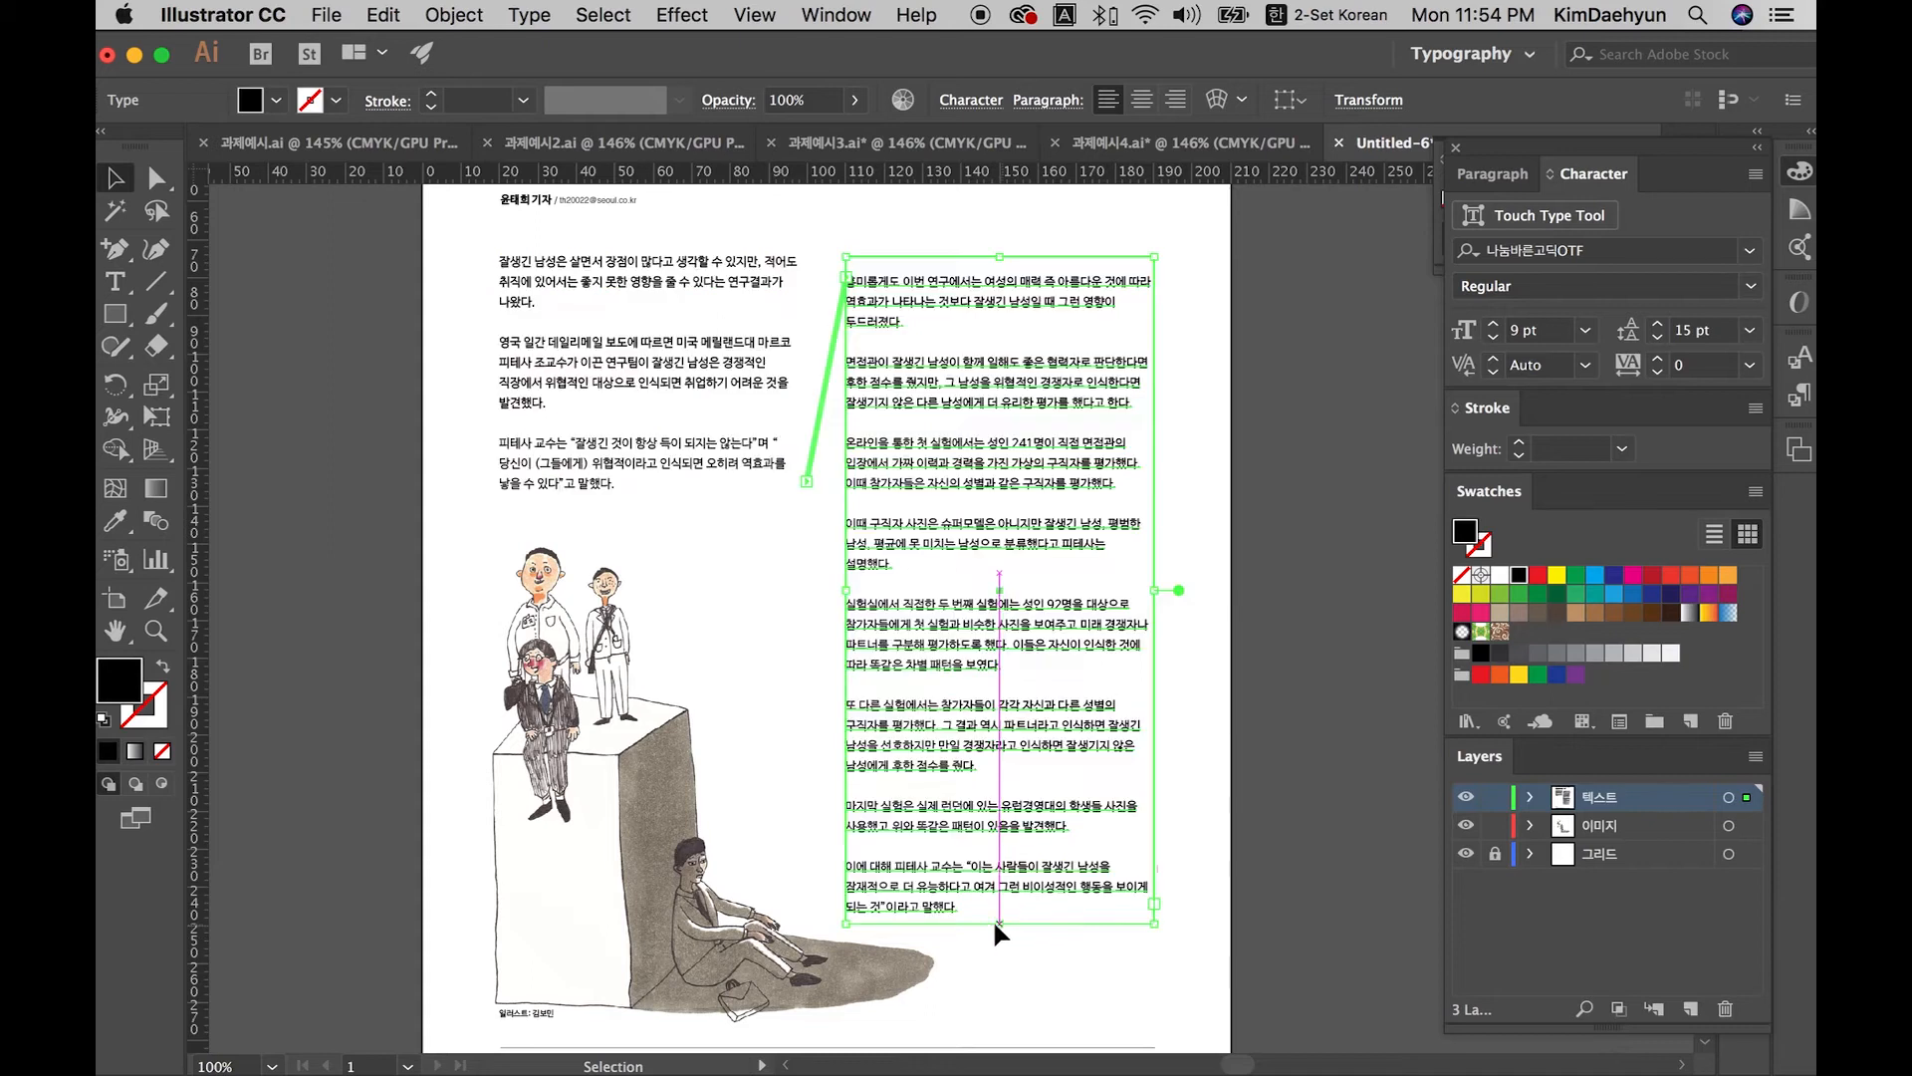
Step: Extend the first body column's text frame downward by about 3 mm so the second column begins with a new paragraph
{"action": "left_click", "coordinate": [622, 474]}
{"action": "left_click", "coordinate": [627, 476]}
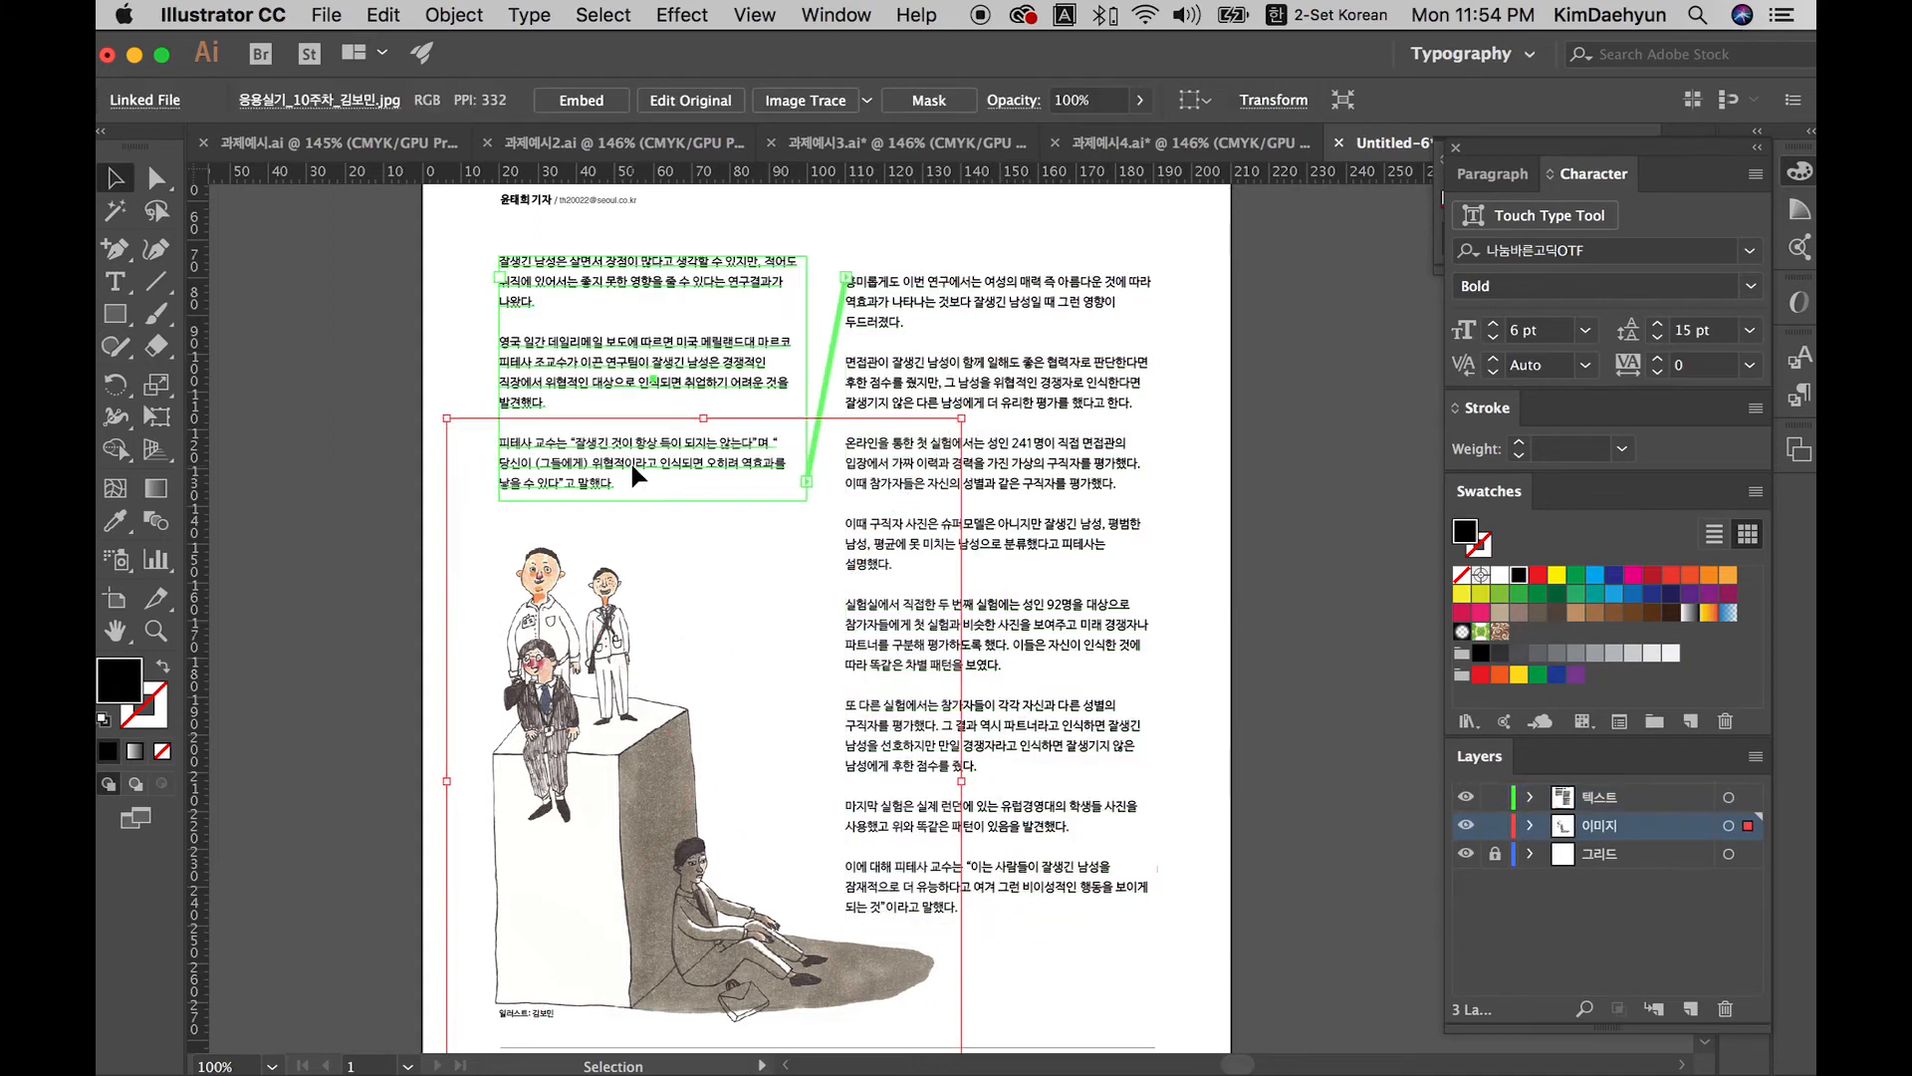
{"action": "left_click_drag", "start_coordinate": [655, 501], "coordinate": [650, 518]}
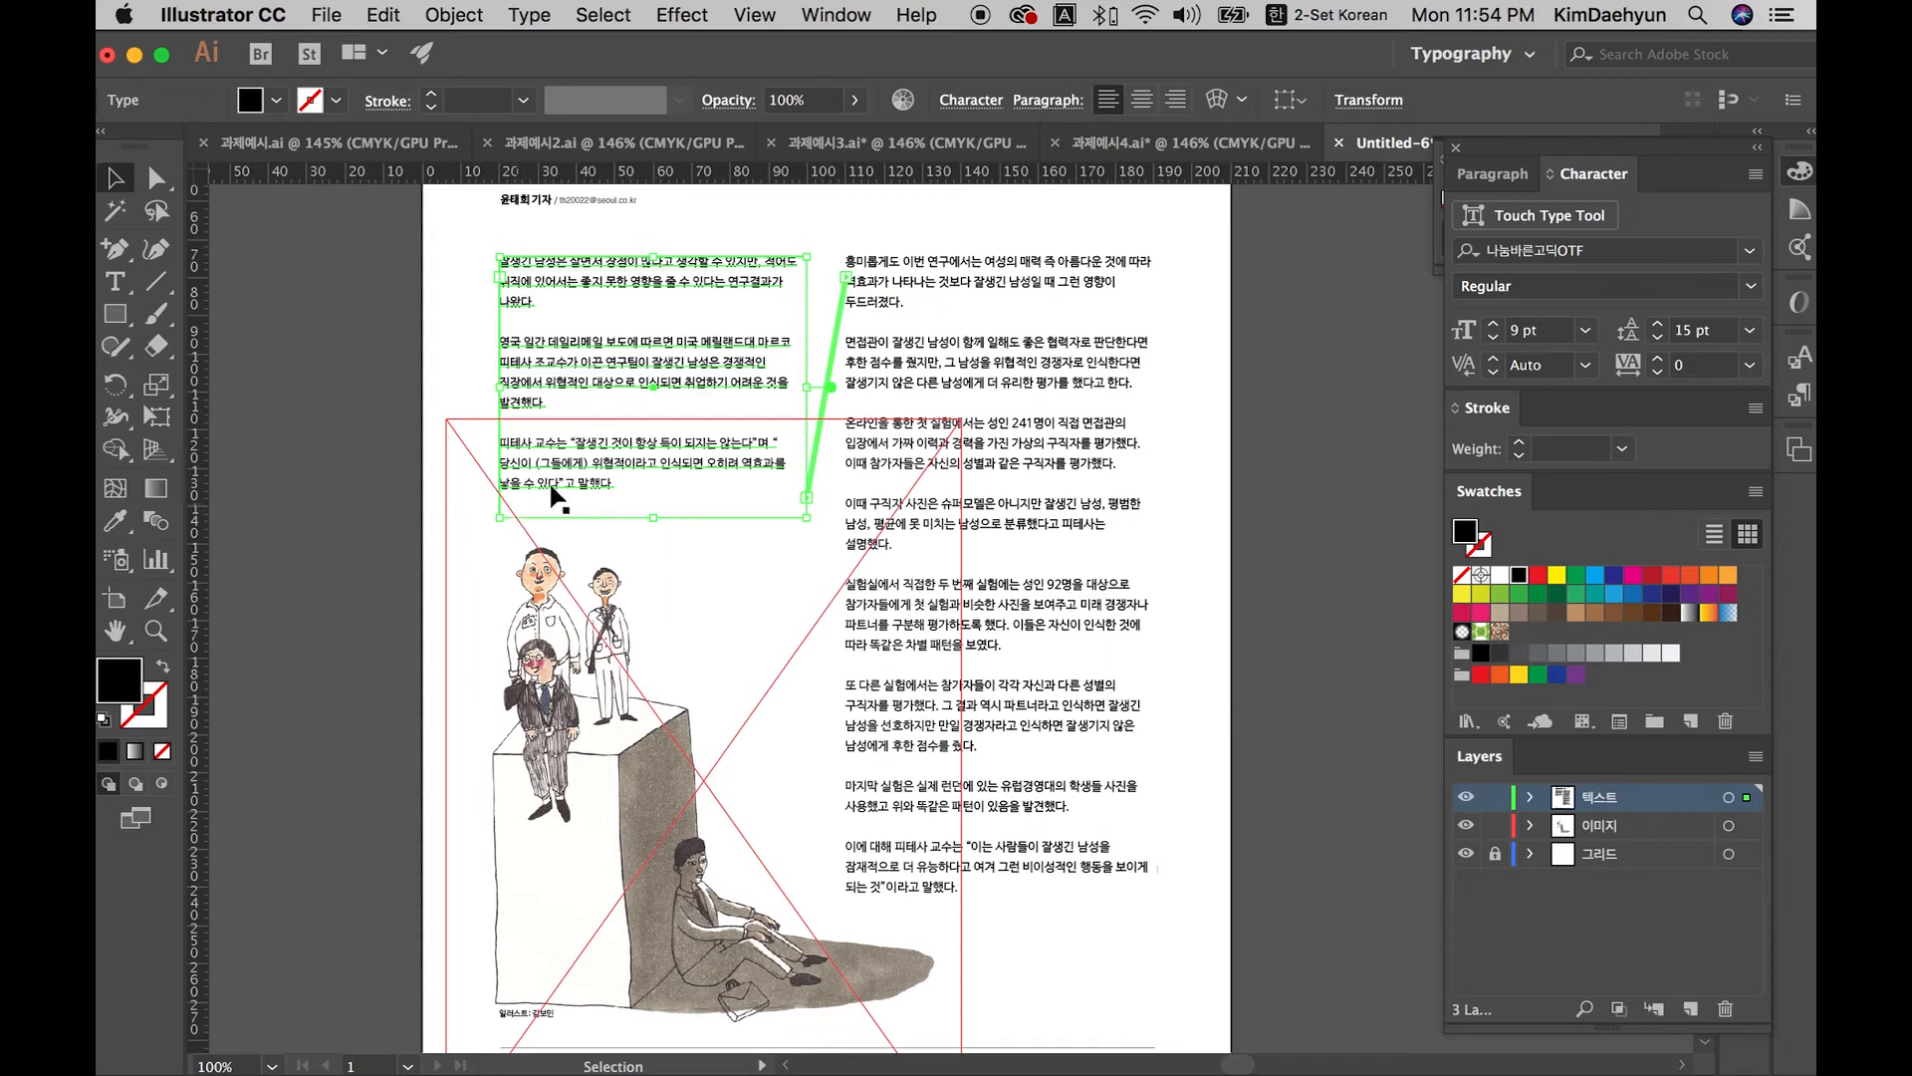
{"action": "left_click_drag", "start_coordinate": [656, 516], "coordinate": [653, 535]}
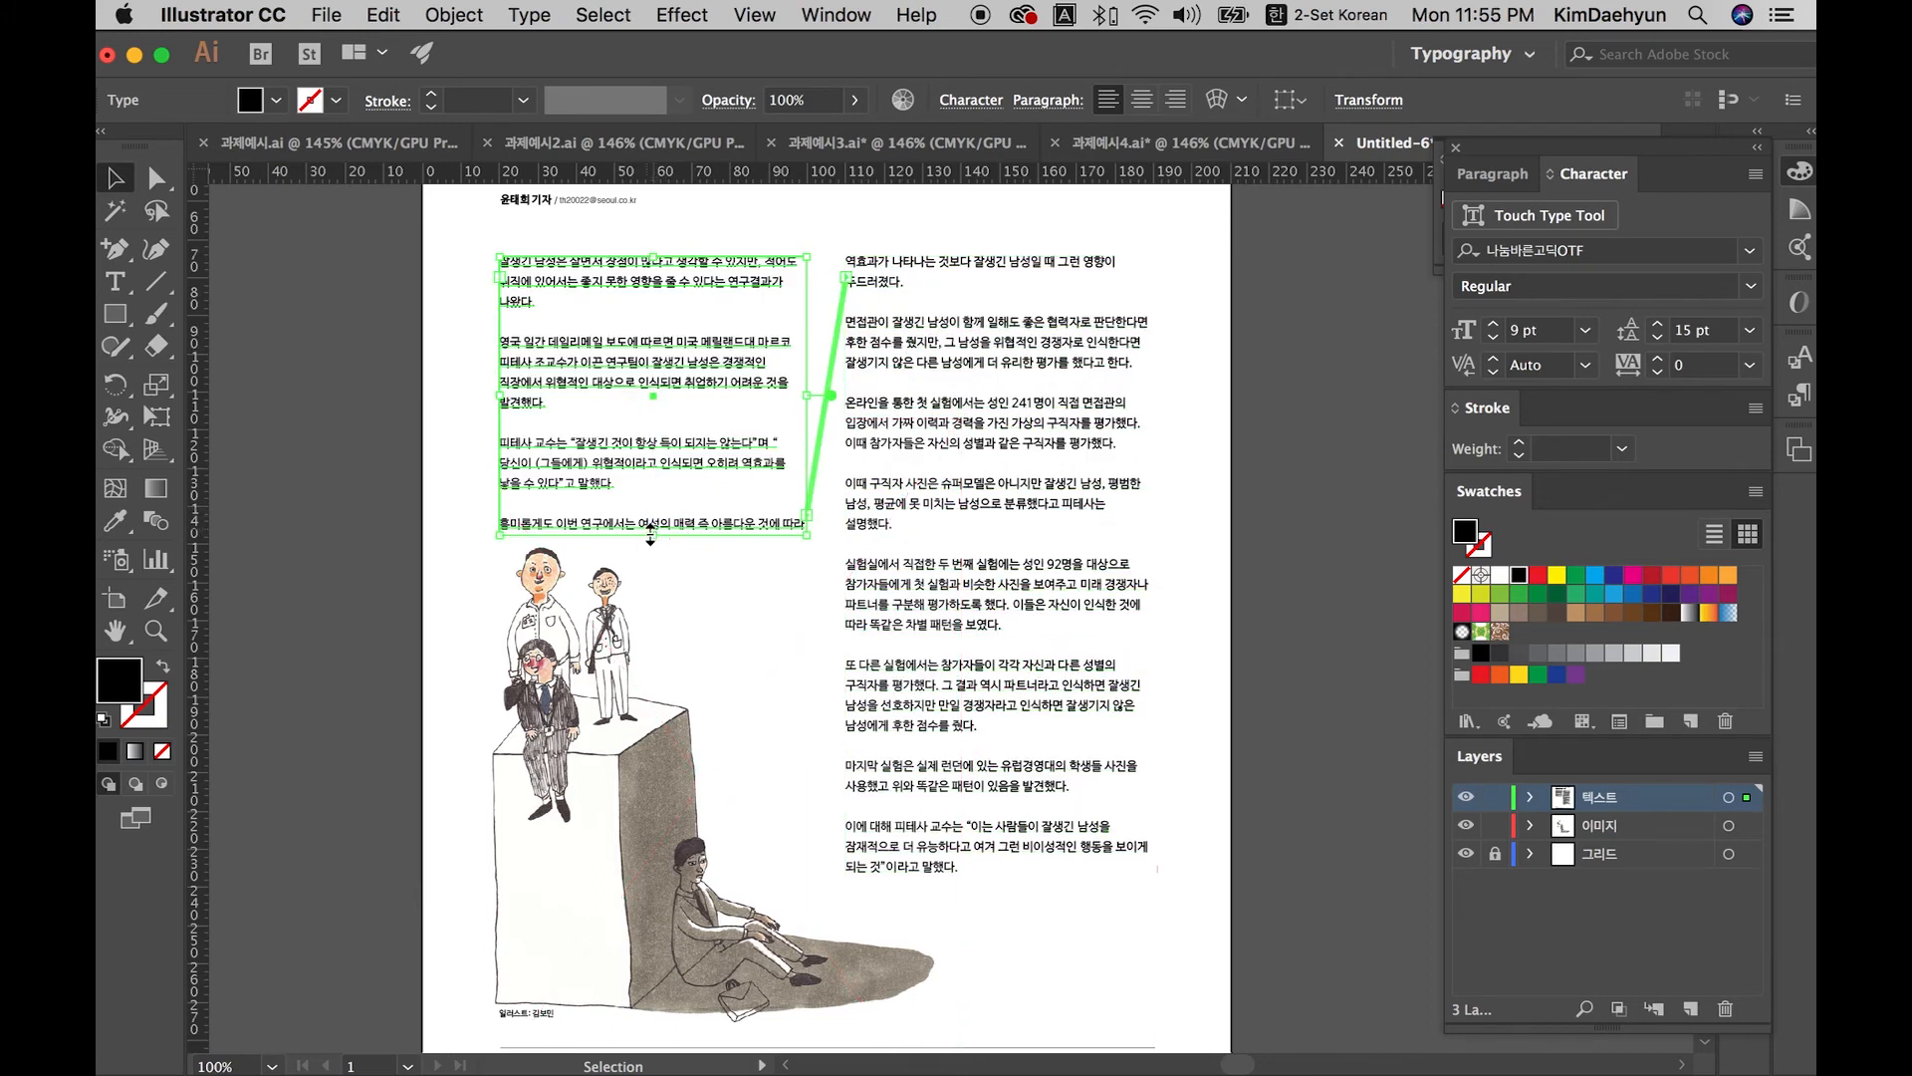
{"action": "left_click_drag", "start_coordinate": [651, 535], "coordinate": [662, 509]}
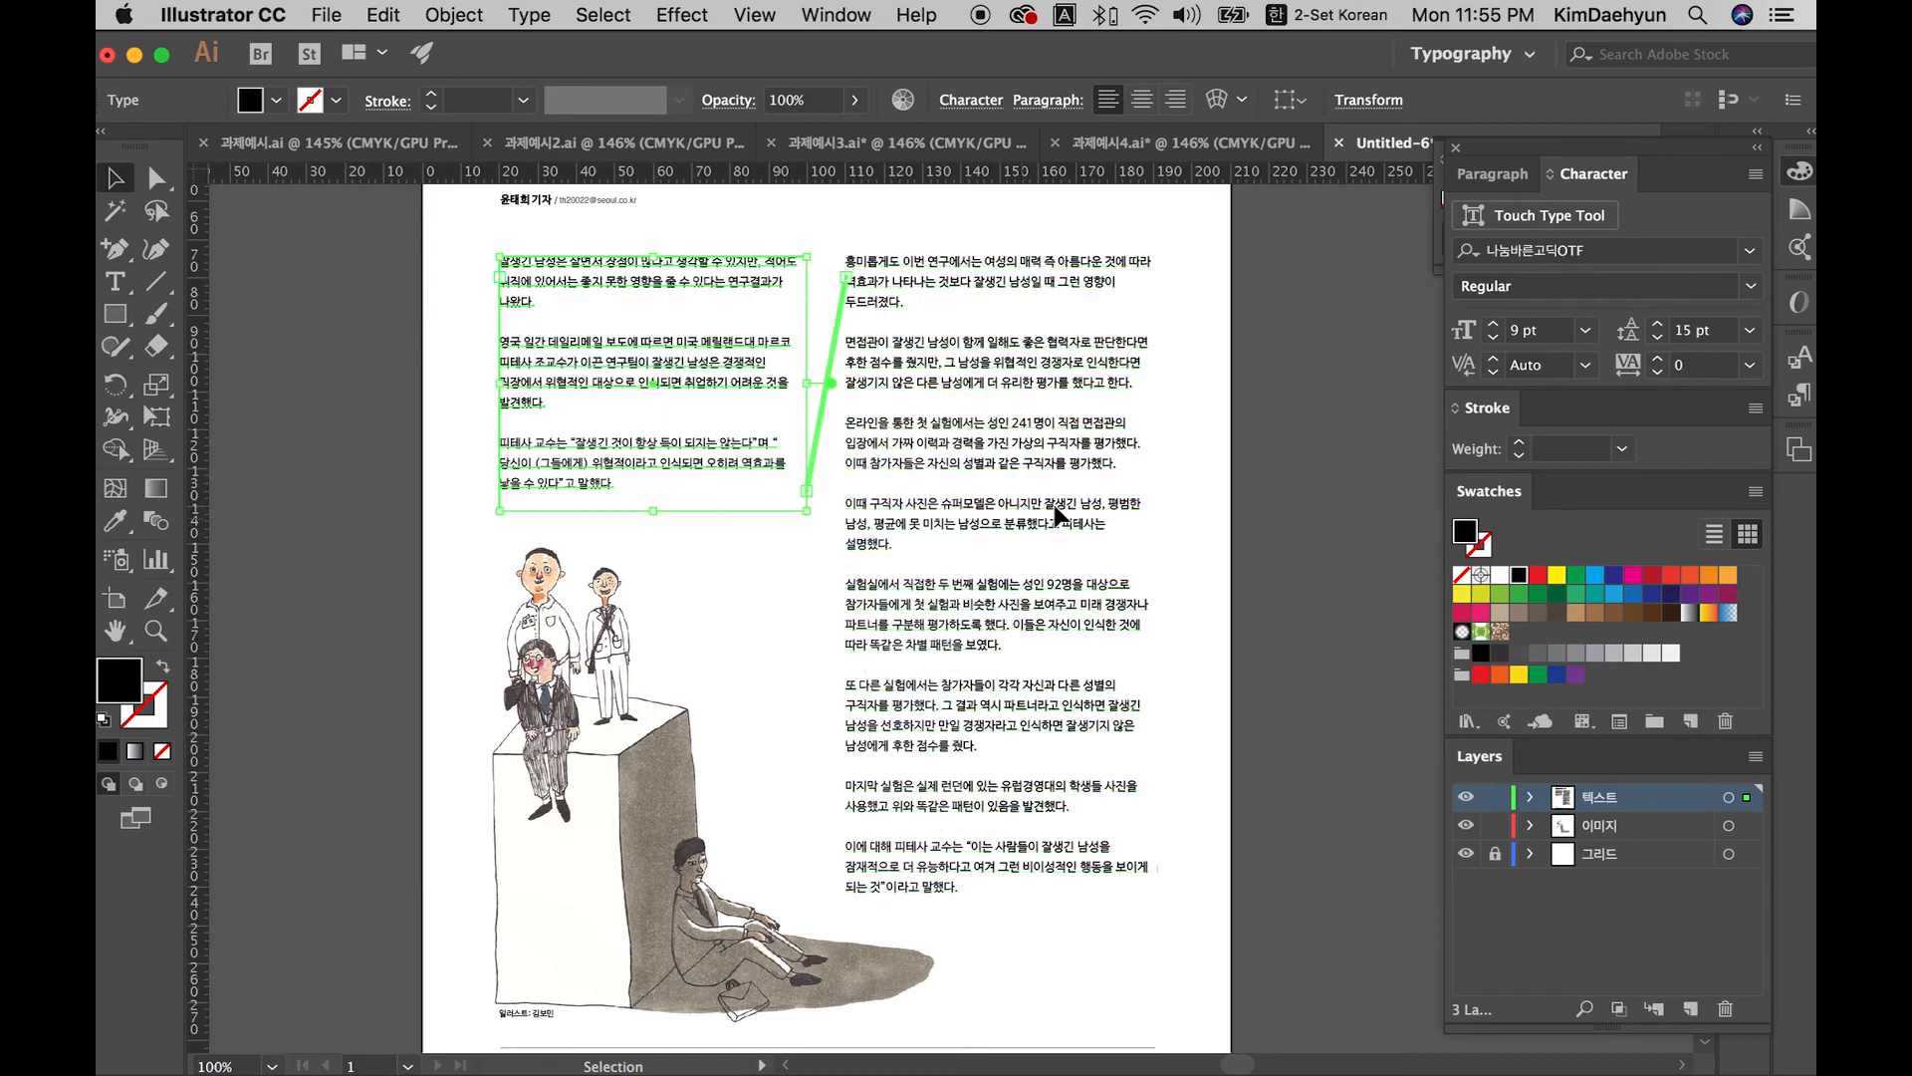
{"action": "left_click", "coordinate": [1232, 535]}
{"action": "left_click_drag", "start_coordinate": [1054, 515], "coordinate": [1055, 607]}
{"action": "left_click", "coordinate": [1056, 607]}
{"action": "double_click", "coordinate": [1053, 608]}
{"action": "key", "text": "ctrl+a"}
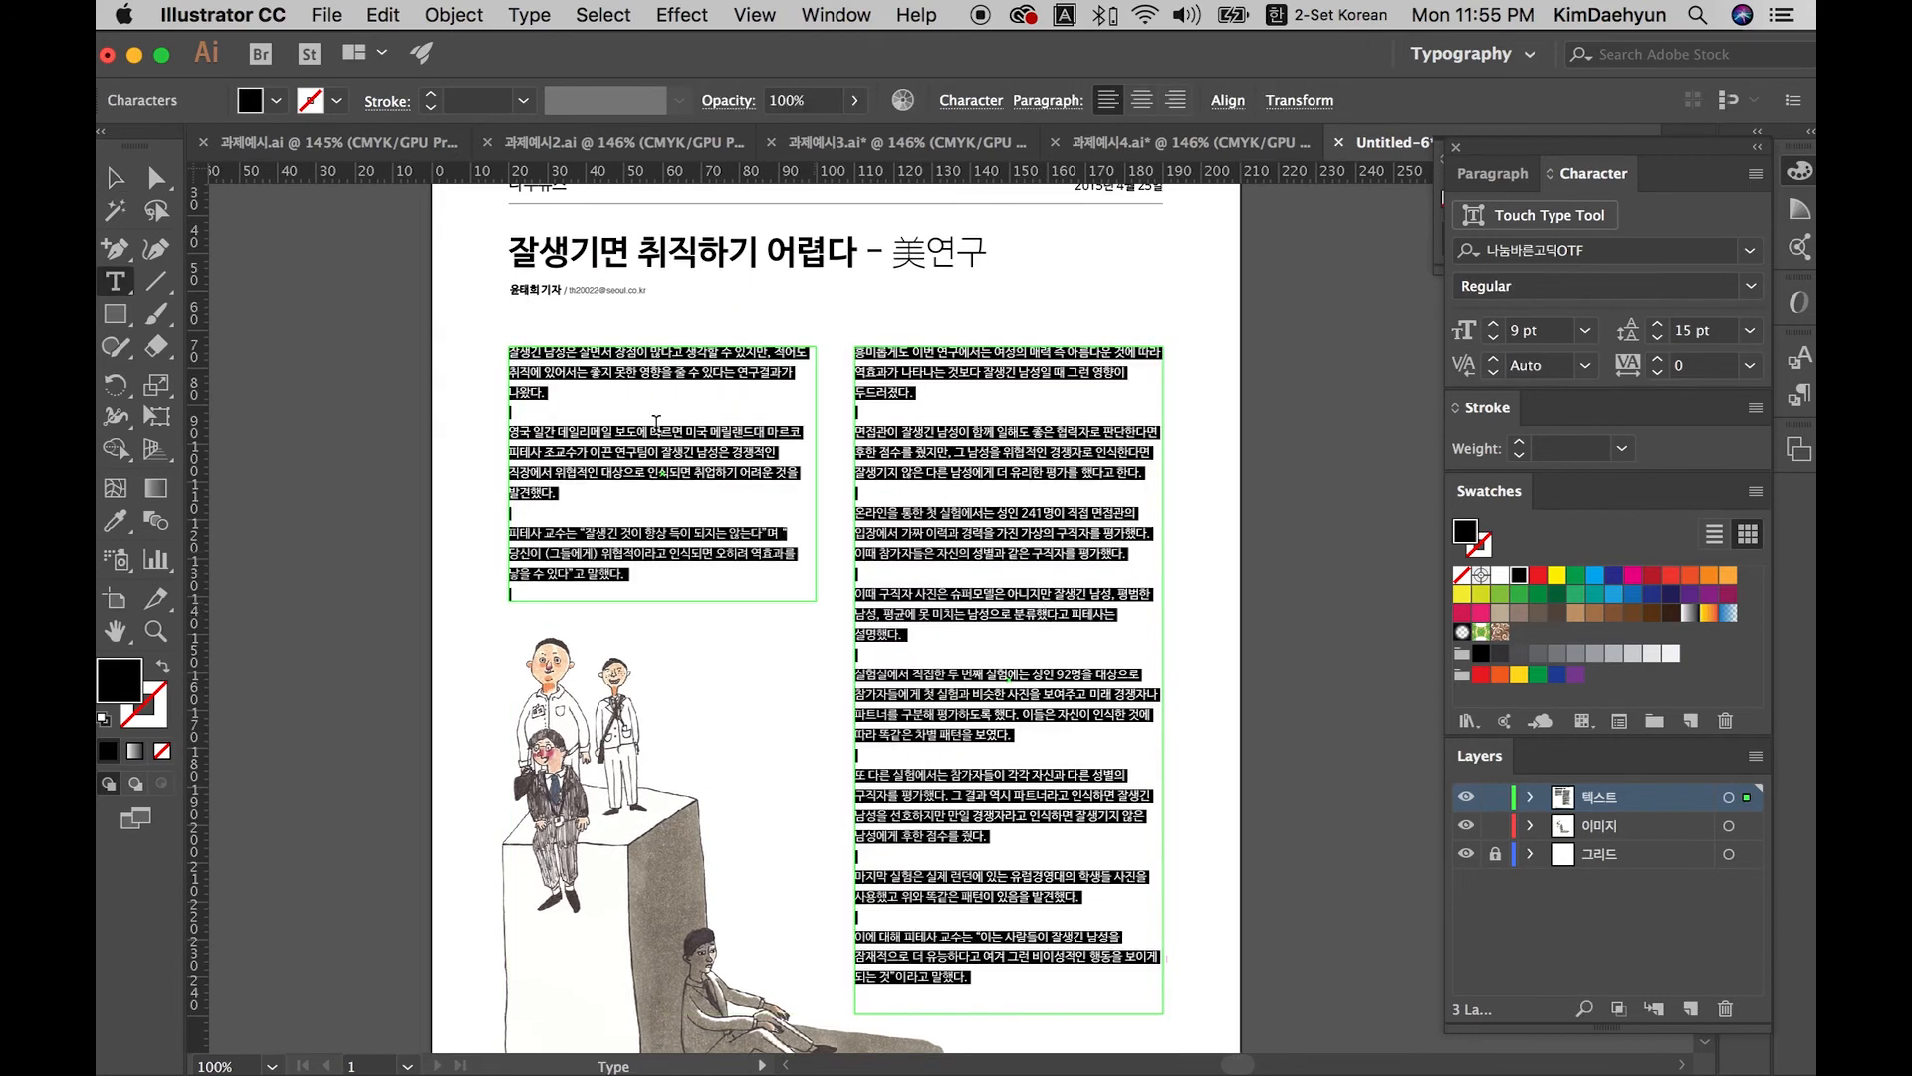
{"action": "key", "text": "Escape"}
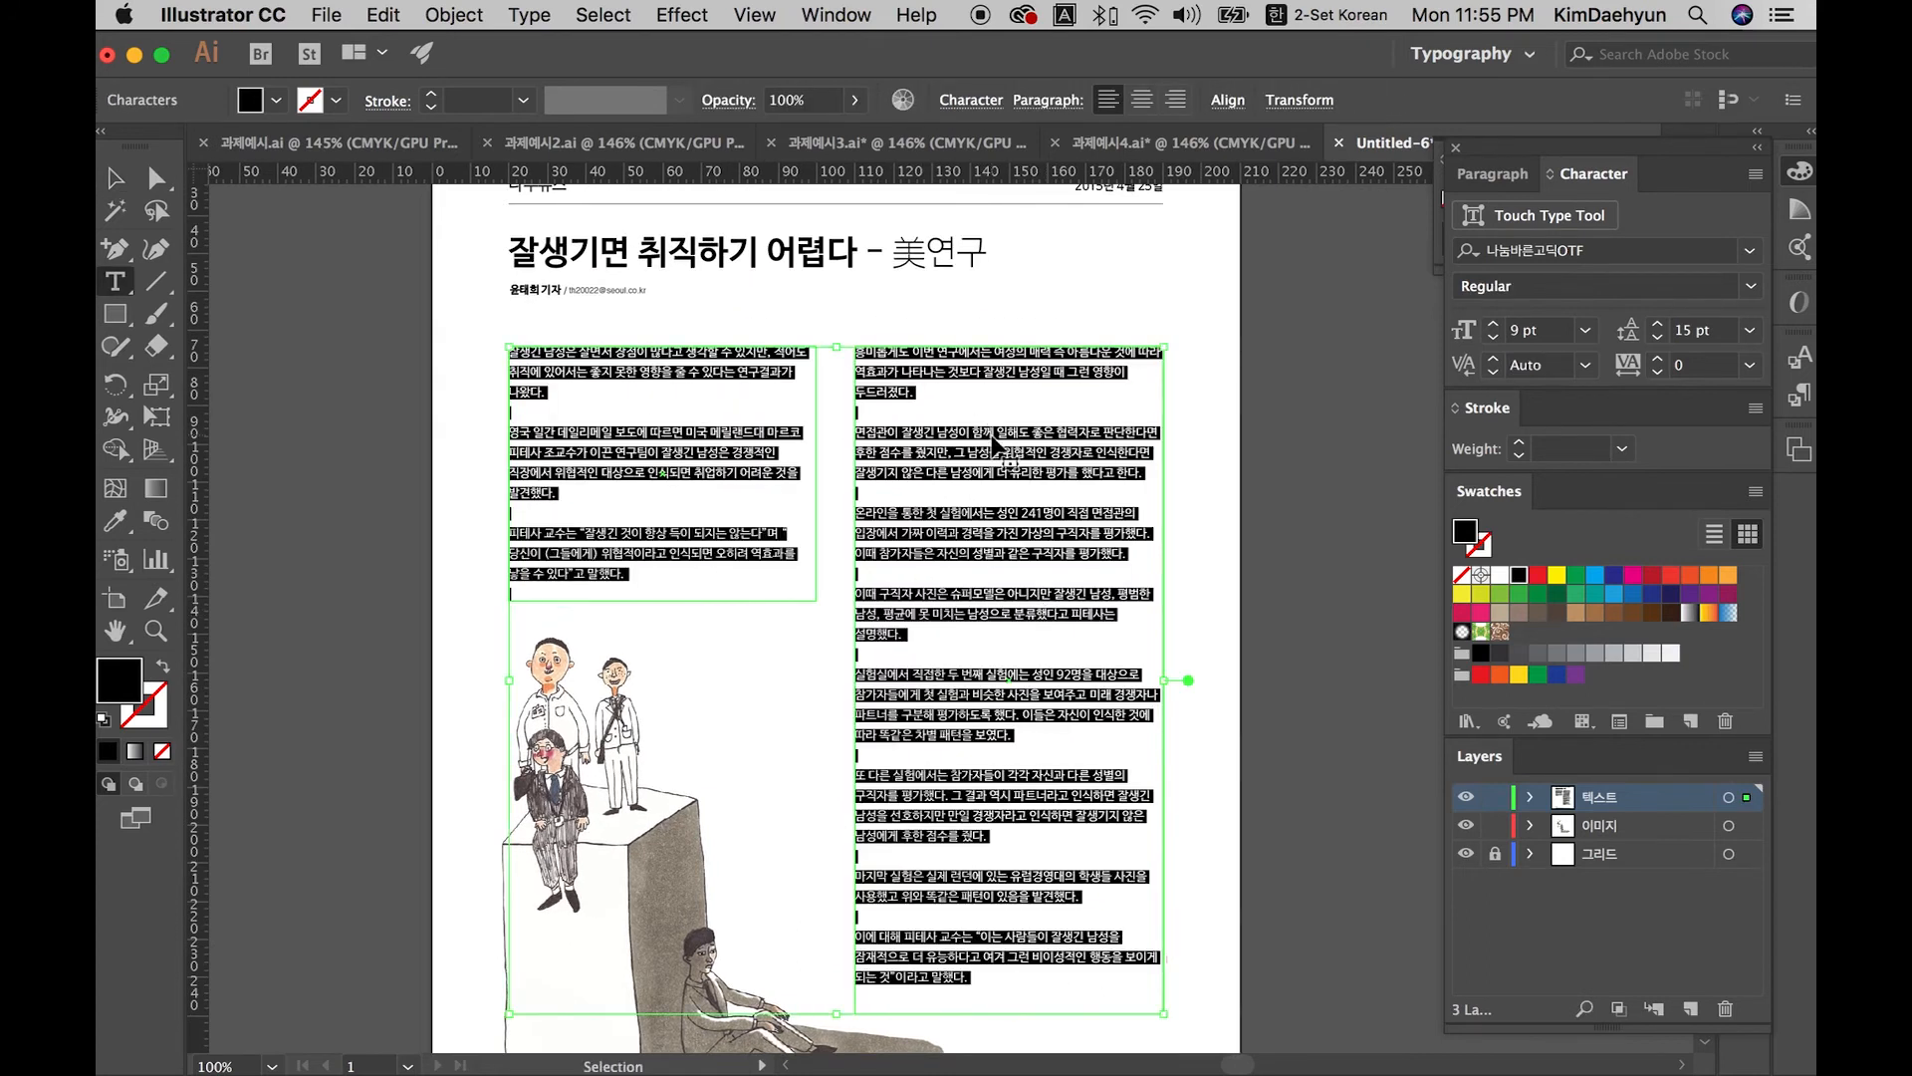
{"action": "key", "text": "ctrl+plus"}
{"action": "left_click", "coordinate": [771, 441]}
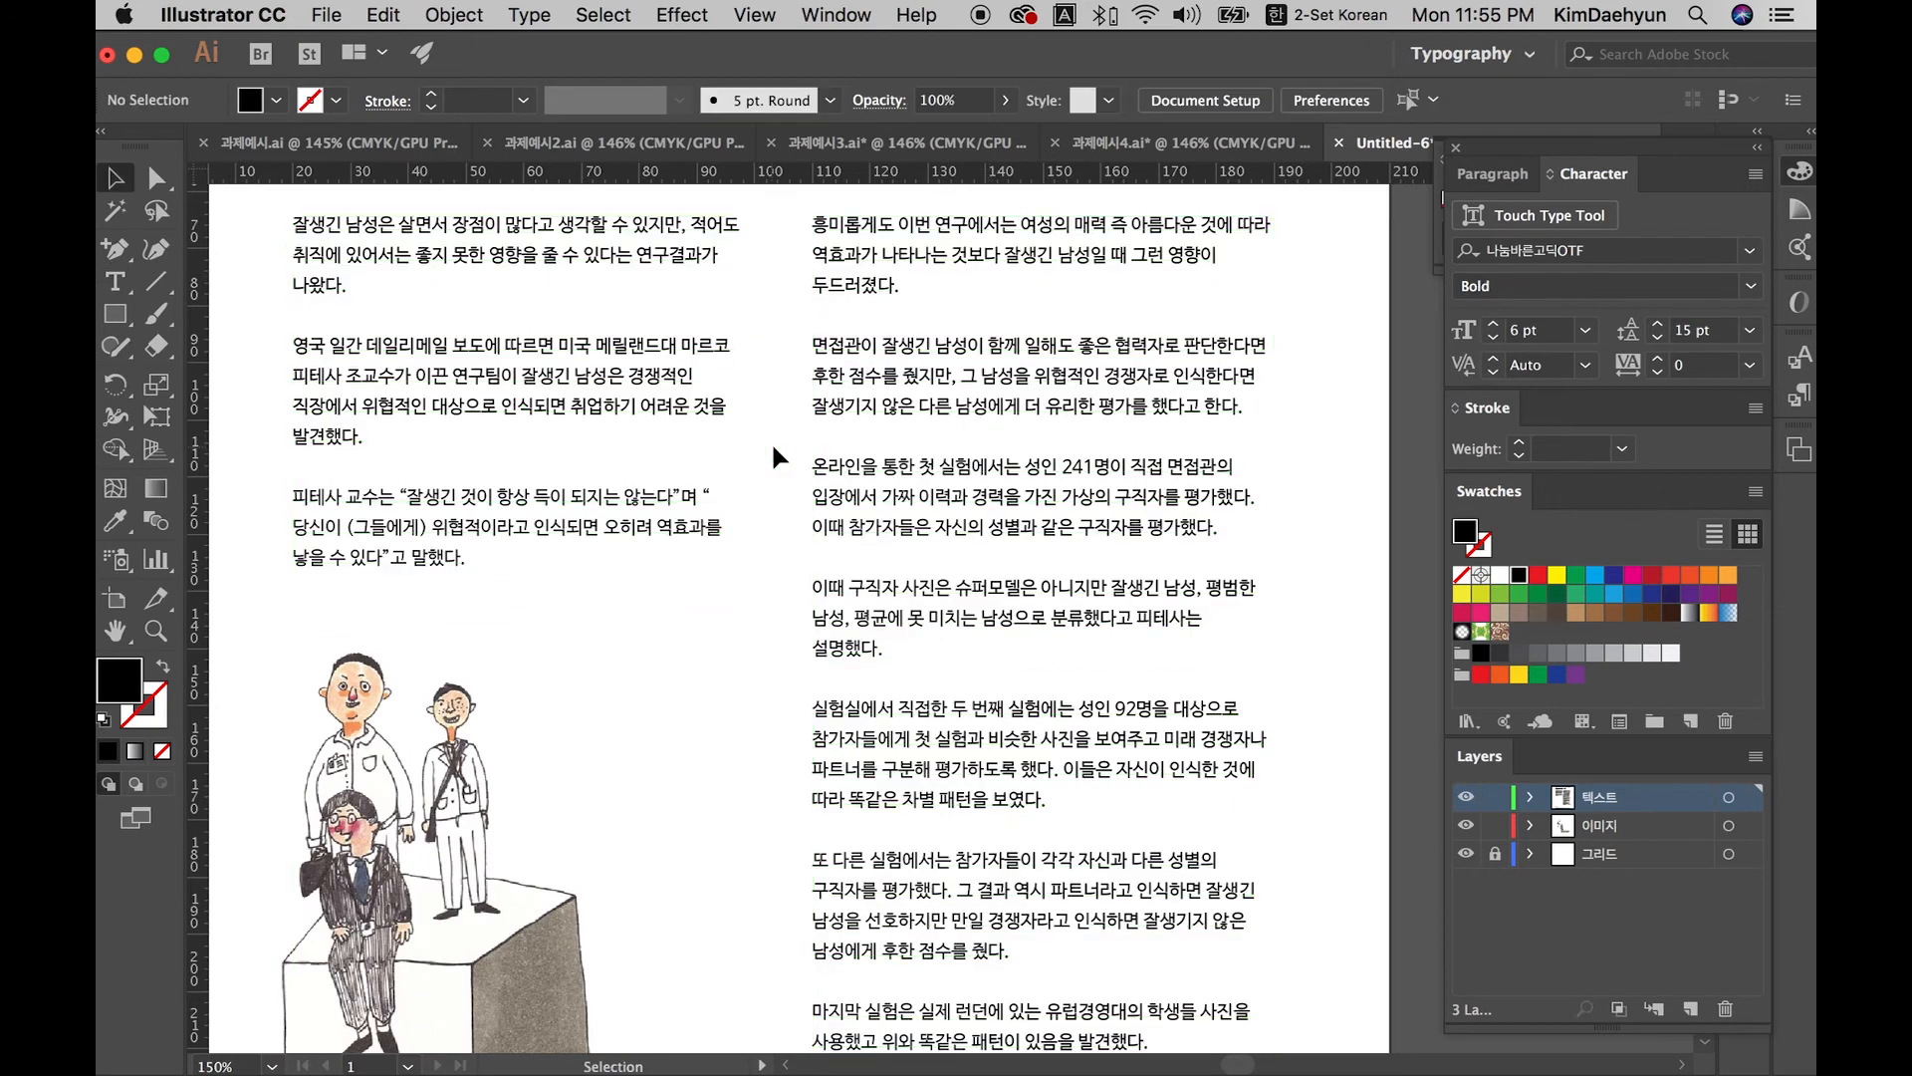
{"action": "scroll", "coordinate": [295, 508], "scroll_direction": "up", "scroll_amount": 2}
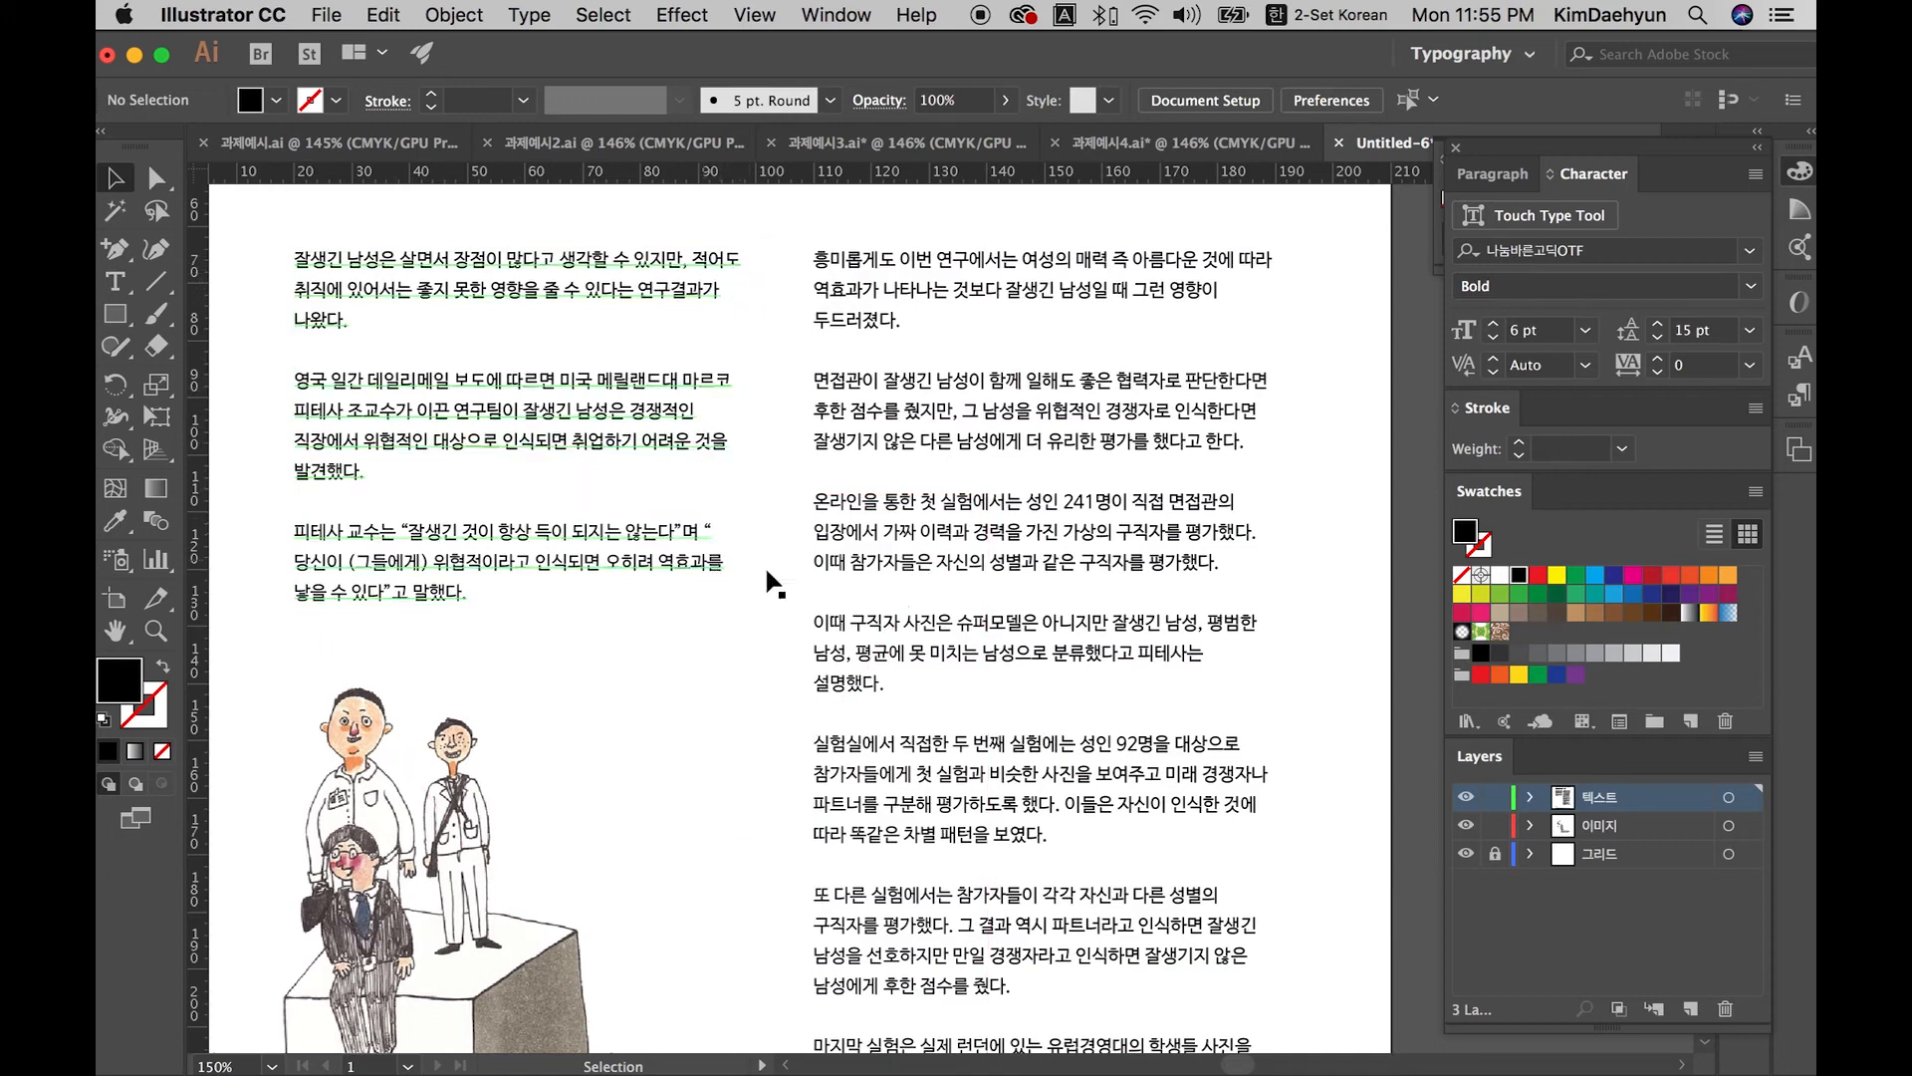
{"action": "left_click", "coordinate": [1151, 388]}
{"action": "double_click", "coordinate": [1150, 388]}
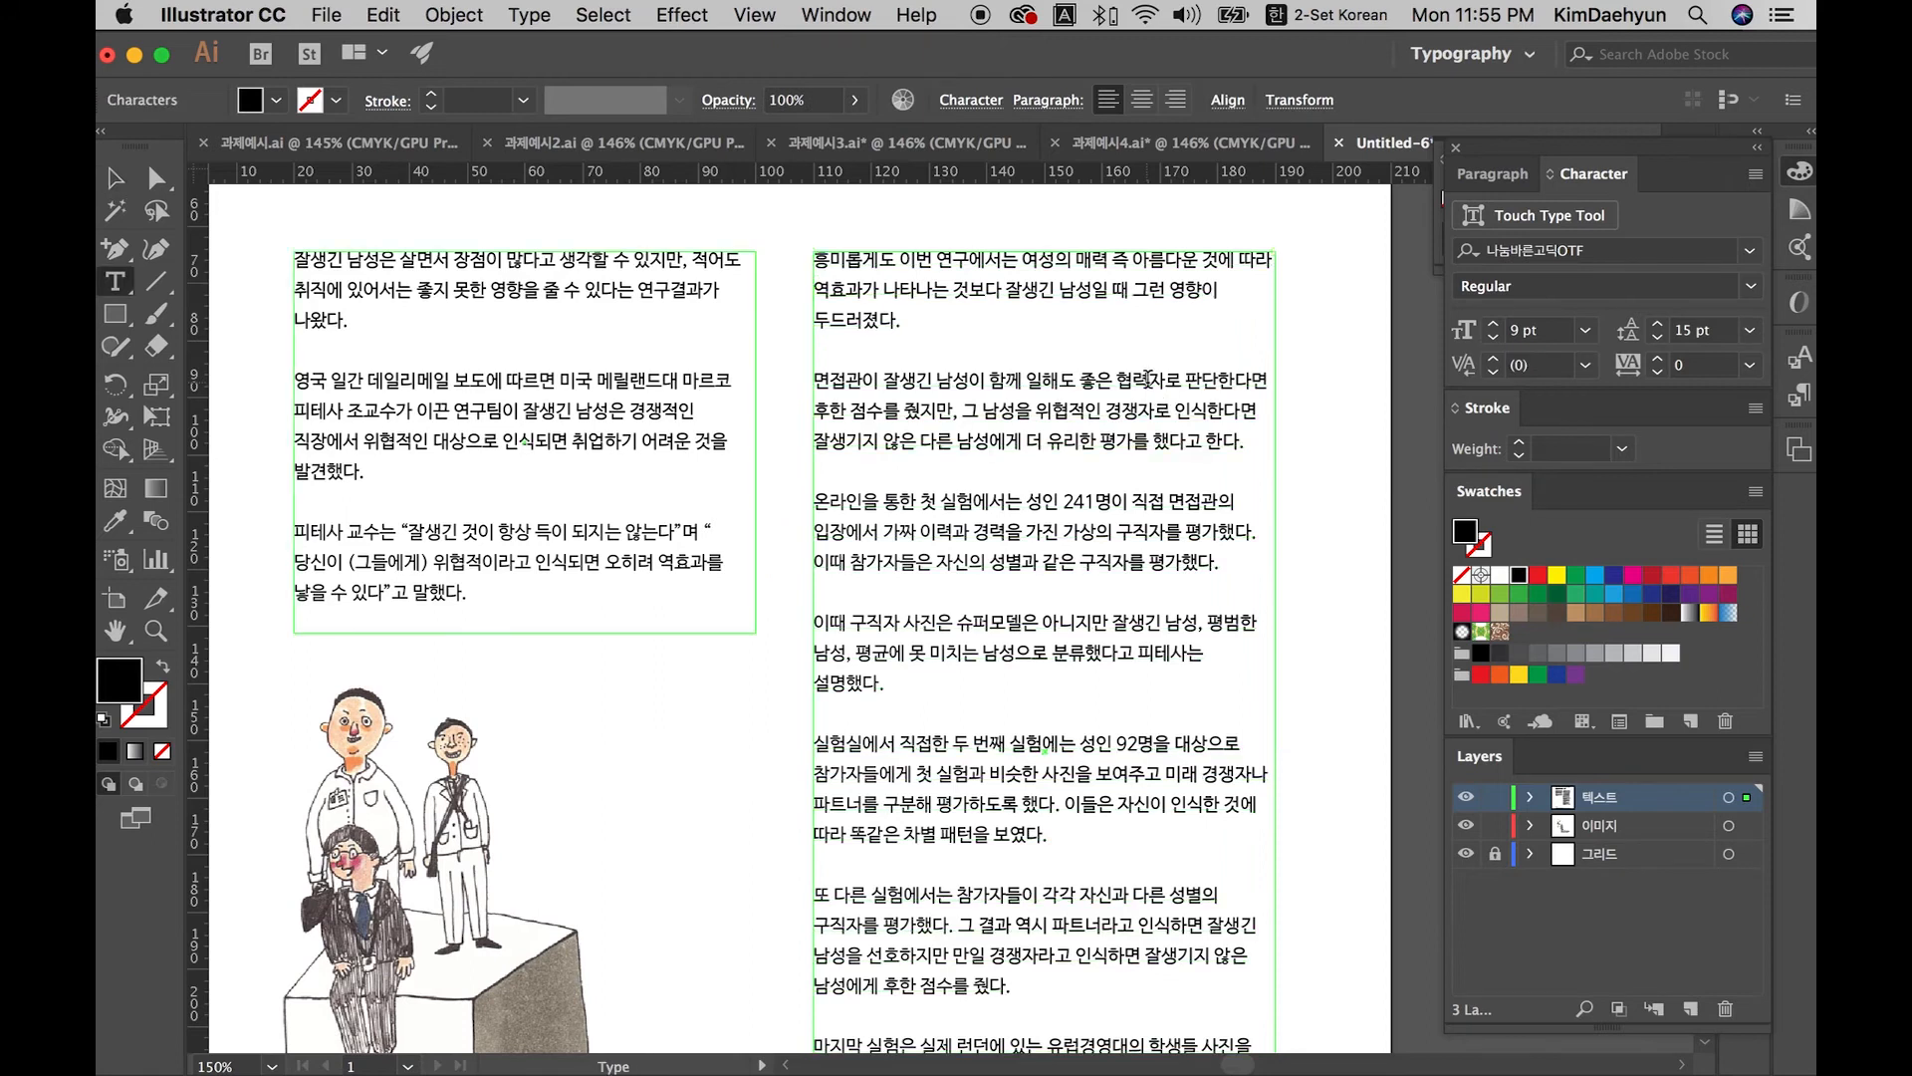
{"action": "key", "text": "ctrl+a"}
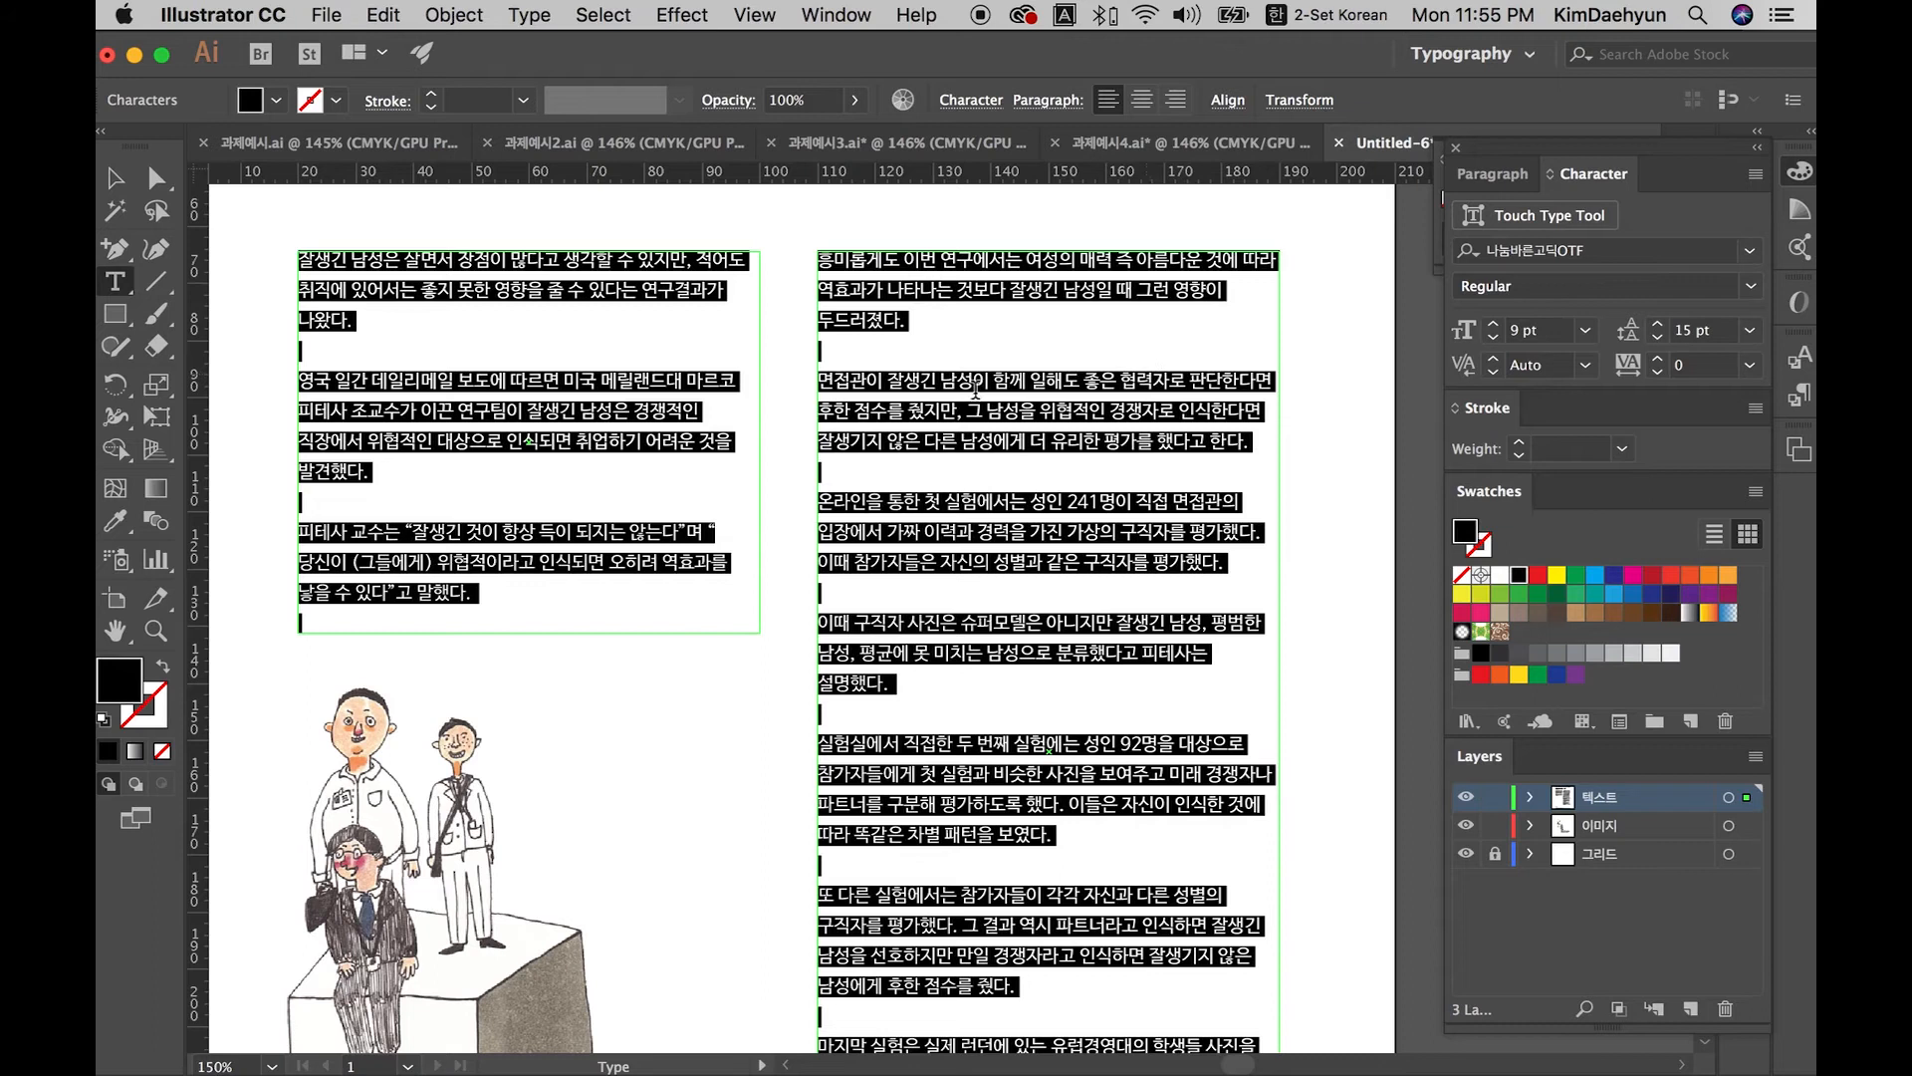
Step: Select the linked body text from its first line to its end and justify it with the last line aligned left
{"action": "left_click", "coordinate": [360, 328]}
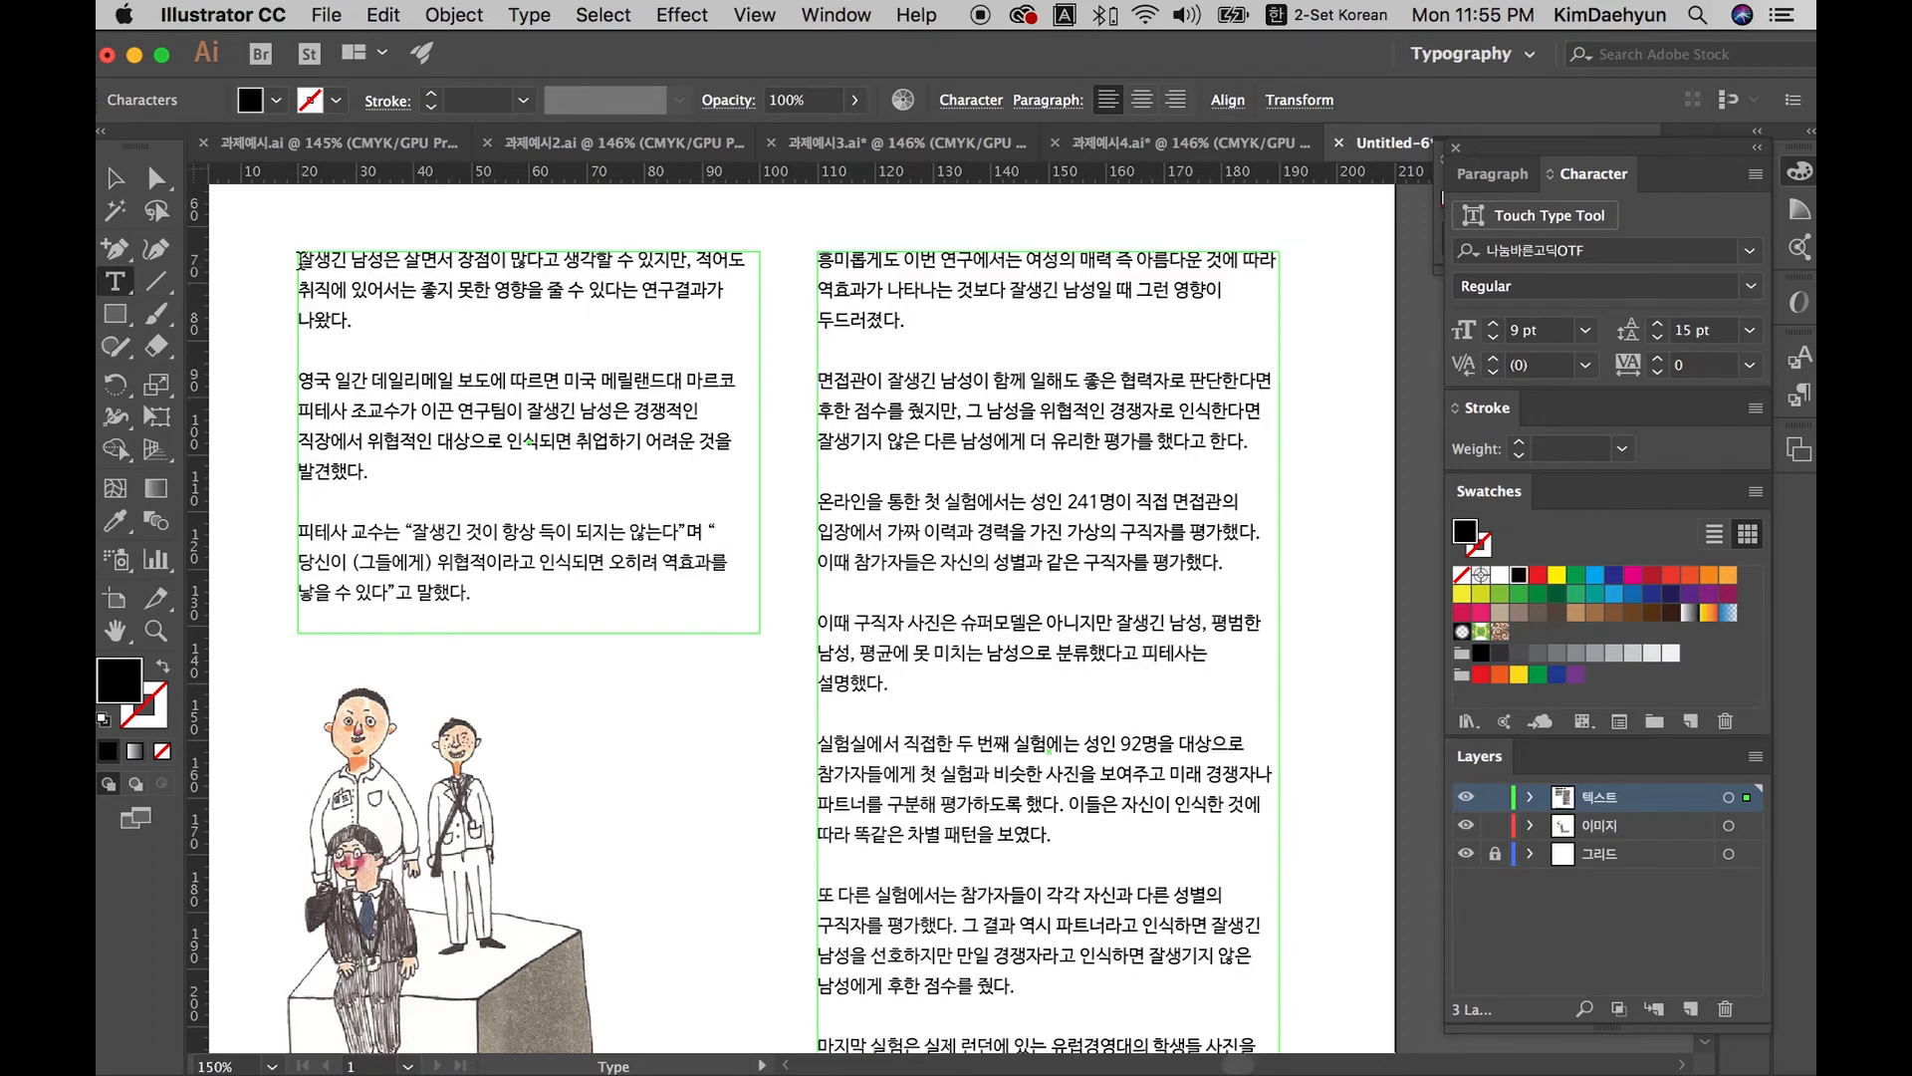
{"action": "key", "text": "shift+Down"}
{"action": "key", "text": "shift+Down"}
{"action": "key", "text": "shift+Down"}
{"action": "key", "text": "shift+Down"}
{"action": "key", "text": "shift+Down"}
{"action": "key", "text": "shift+Down"}
{"action": "key", "text": "shift+Down"}
{"action": "key", "text": "shift+Down"}
{"action": "key", "text": "shift+Down"}
{"action": "key", "text": "shift+Down"}
{"action": "key", "text": "shift+Down"}
{"action": "key", "text": "shift+Down"}
{"action": "key", "text": "shift+Down"}
{"action": "key", "text": "shift+Down"}
{"action": "key", "text": "shift+Down"}
{"action": "key", "text": "shift+Down"}
{"action": "key", "text": "shift+Down"}
{"action": "key", "text": "shift+Down"}
{"action": "key", "text": "shift+Down"}
{"action": "key", "text": "shift+Down"}
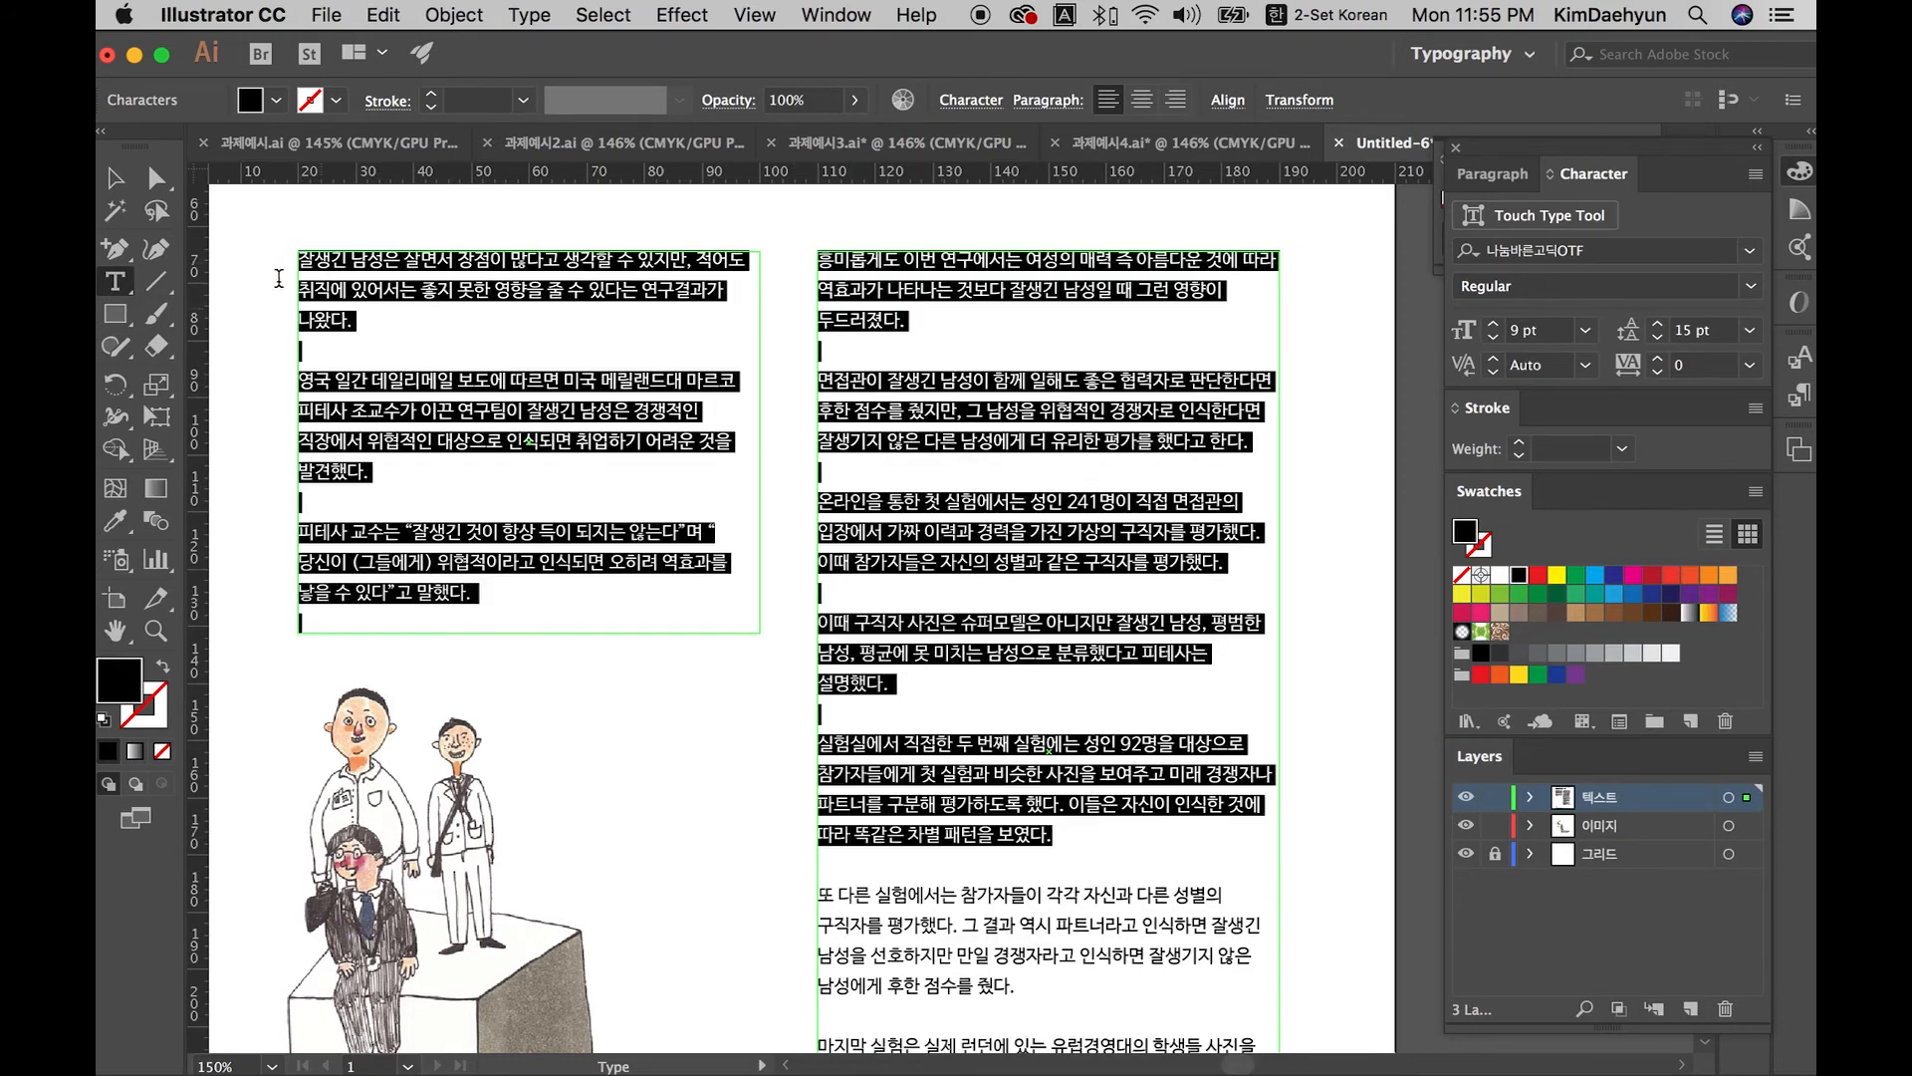
{"action": "key", "text": "shift+Down"}
{"action": "key", "text": "shift+Down"}
{"action": "key", "text": "shift+Down"}
{"action": "key", "text": "shift+Down"}
{"action": "key", "text": "shift+Down"}
{"action": "key", "text": "shift+Down"}
{"action": "key", "text": "shift+Down"}
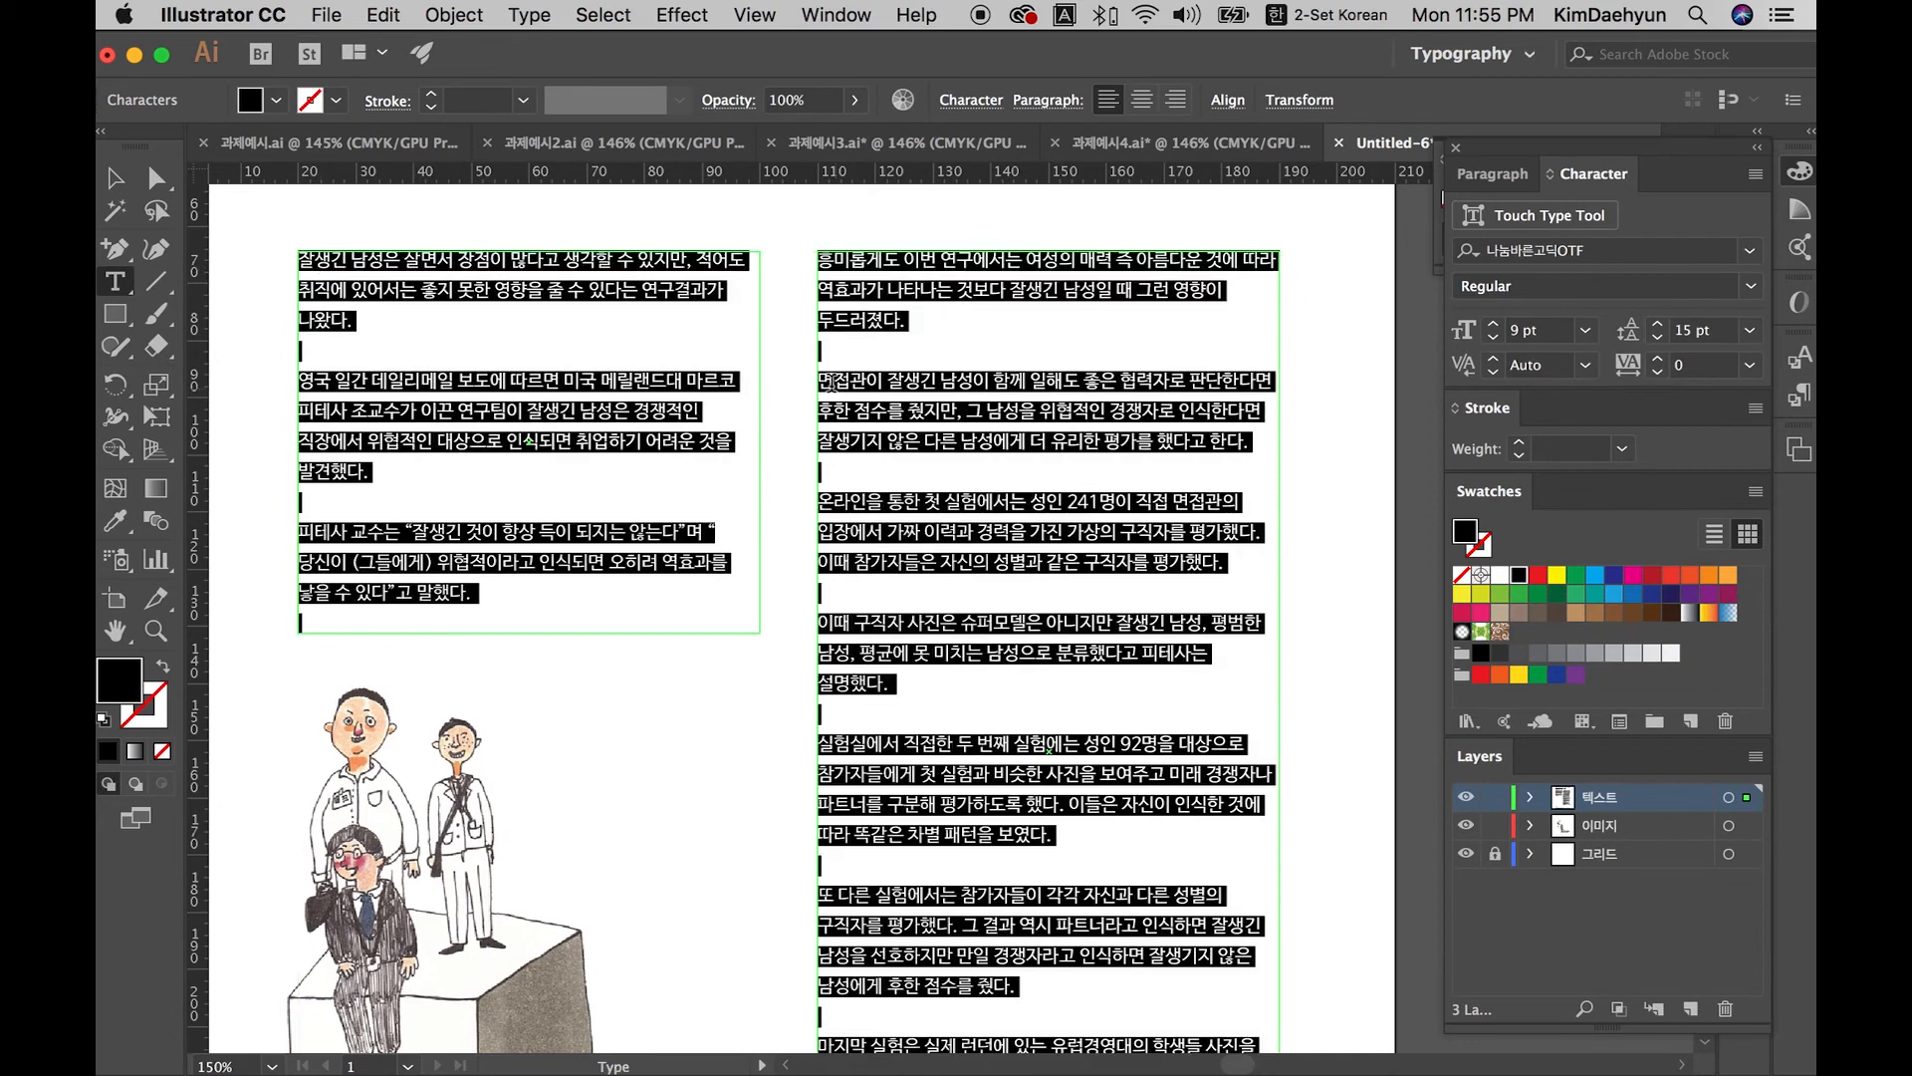
{"action": "scroll", "coordinate": [1036, 431], "scroll_direction": "down", "scroll_amount": 3}
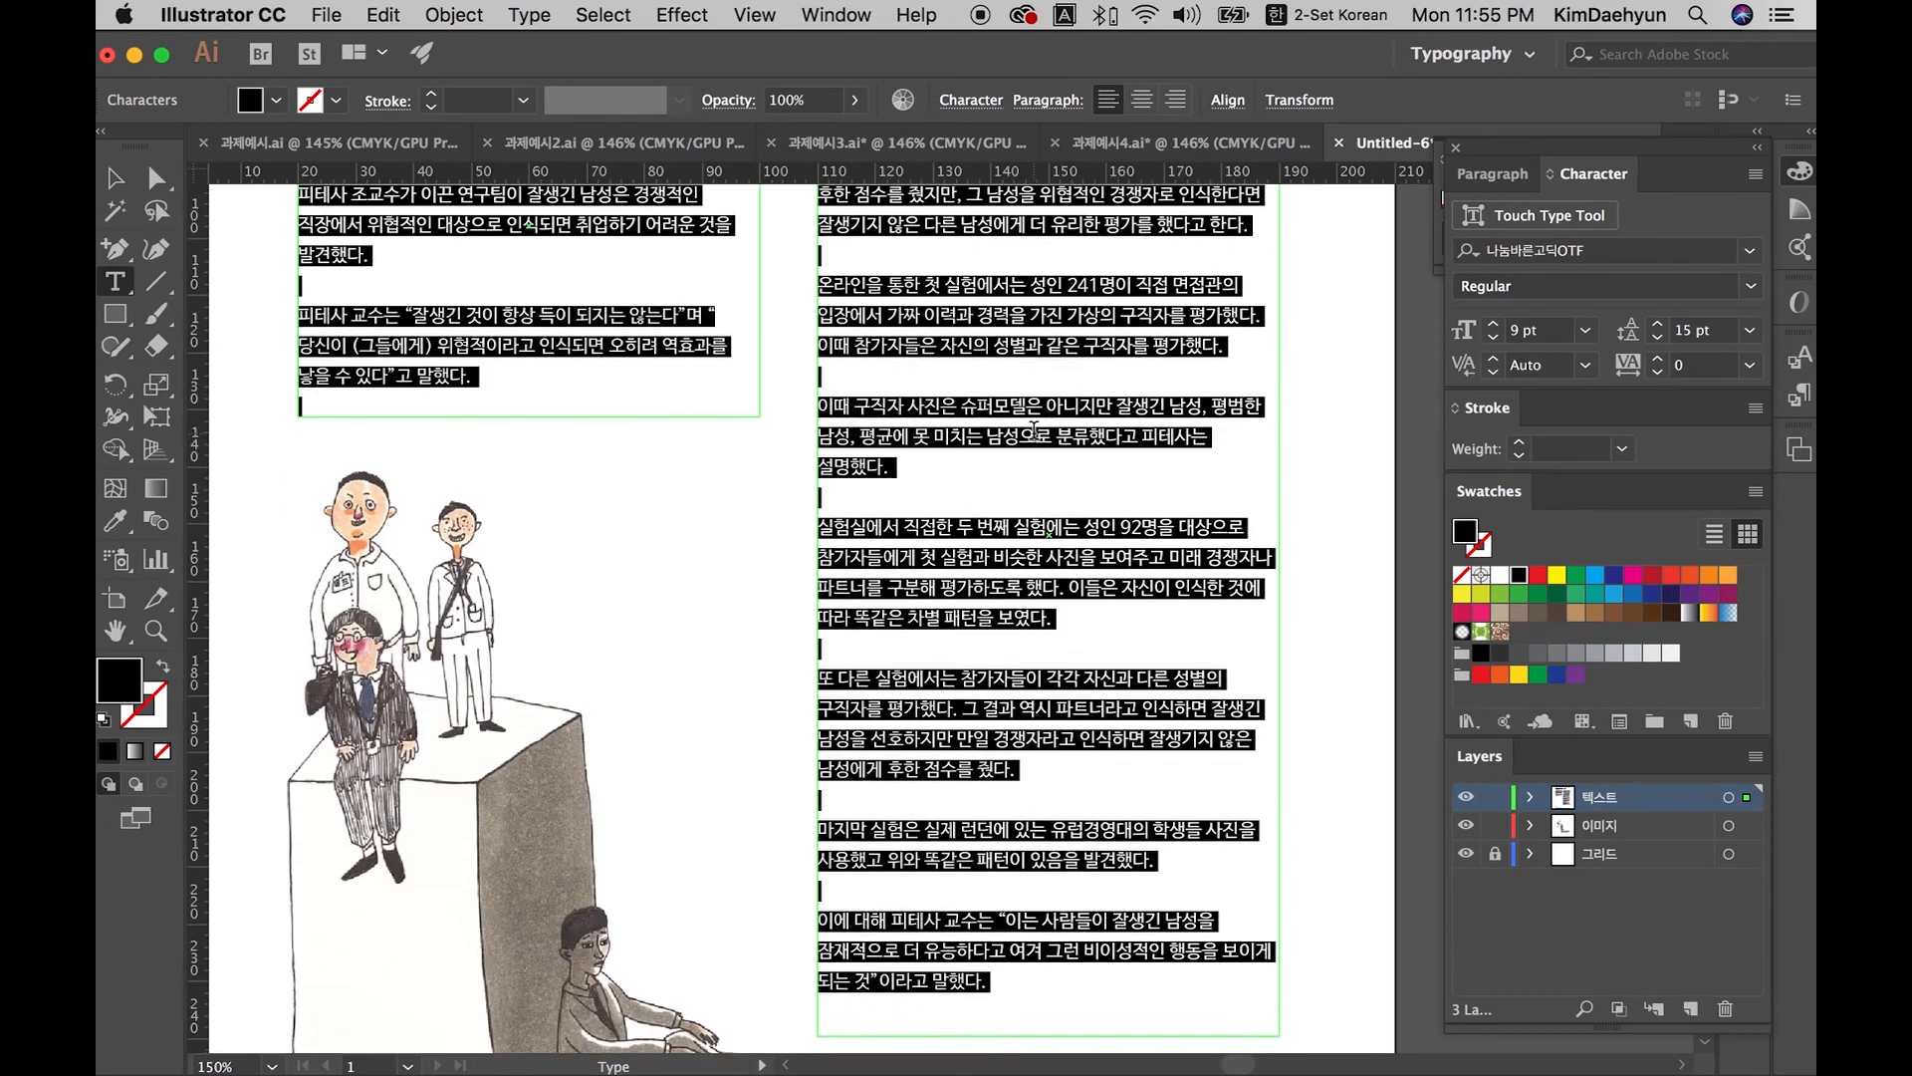
{"action": "key", "text": "super+minus"}
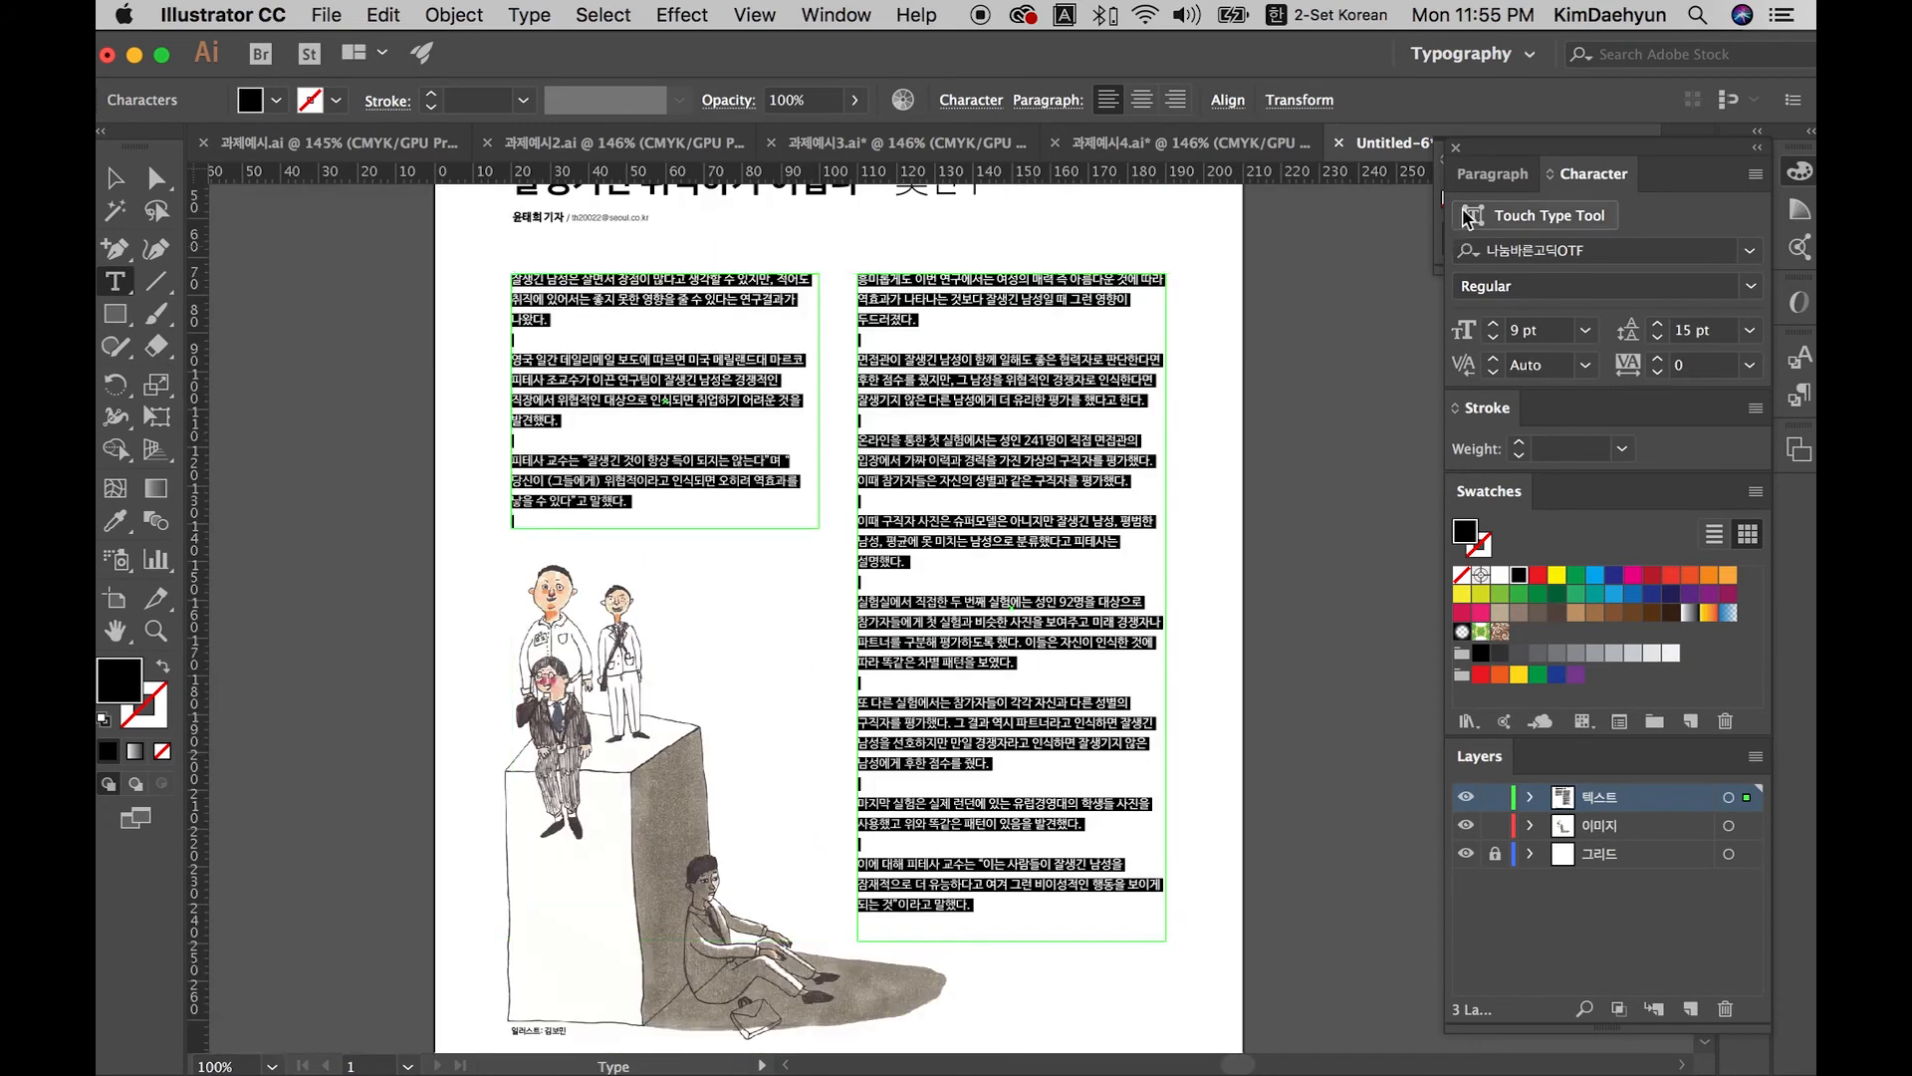
{"action": "left_click", "coordinate": [1477, 179]}
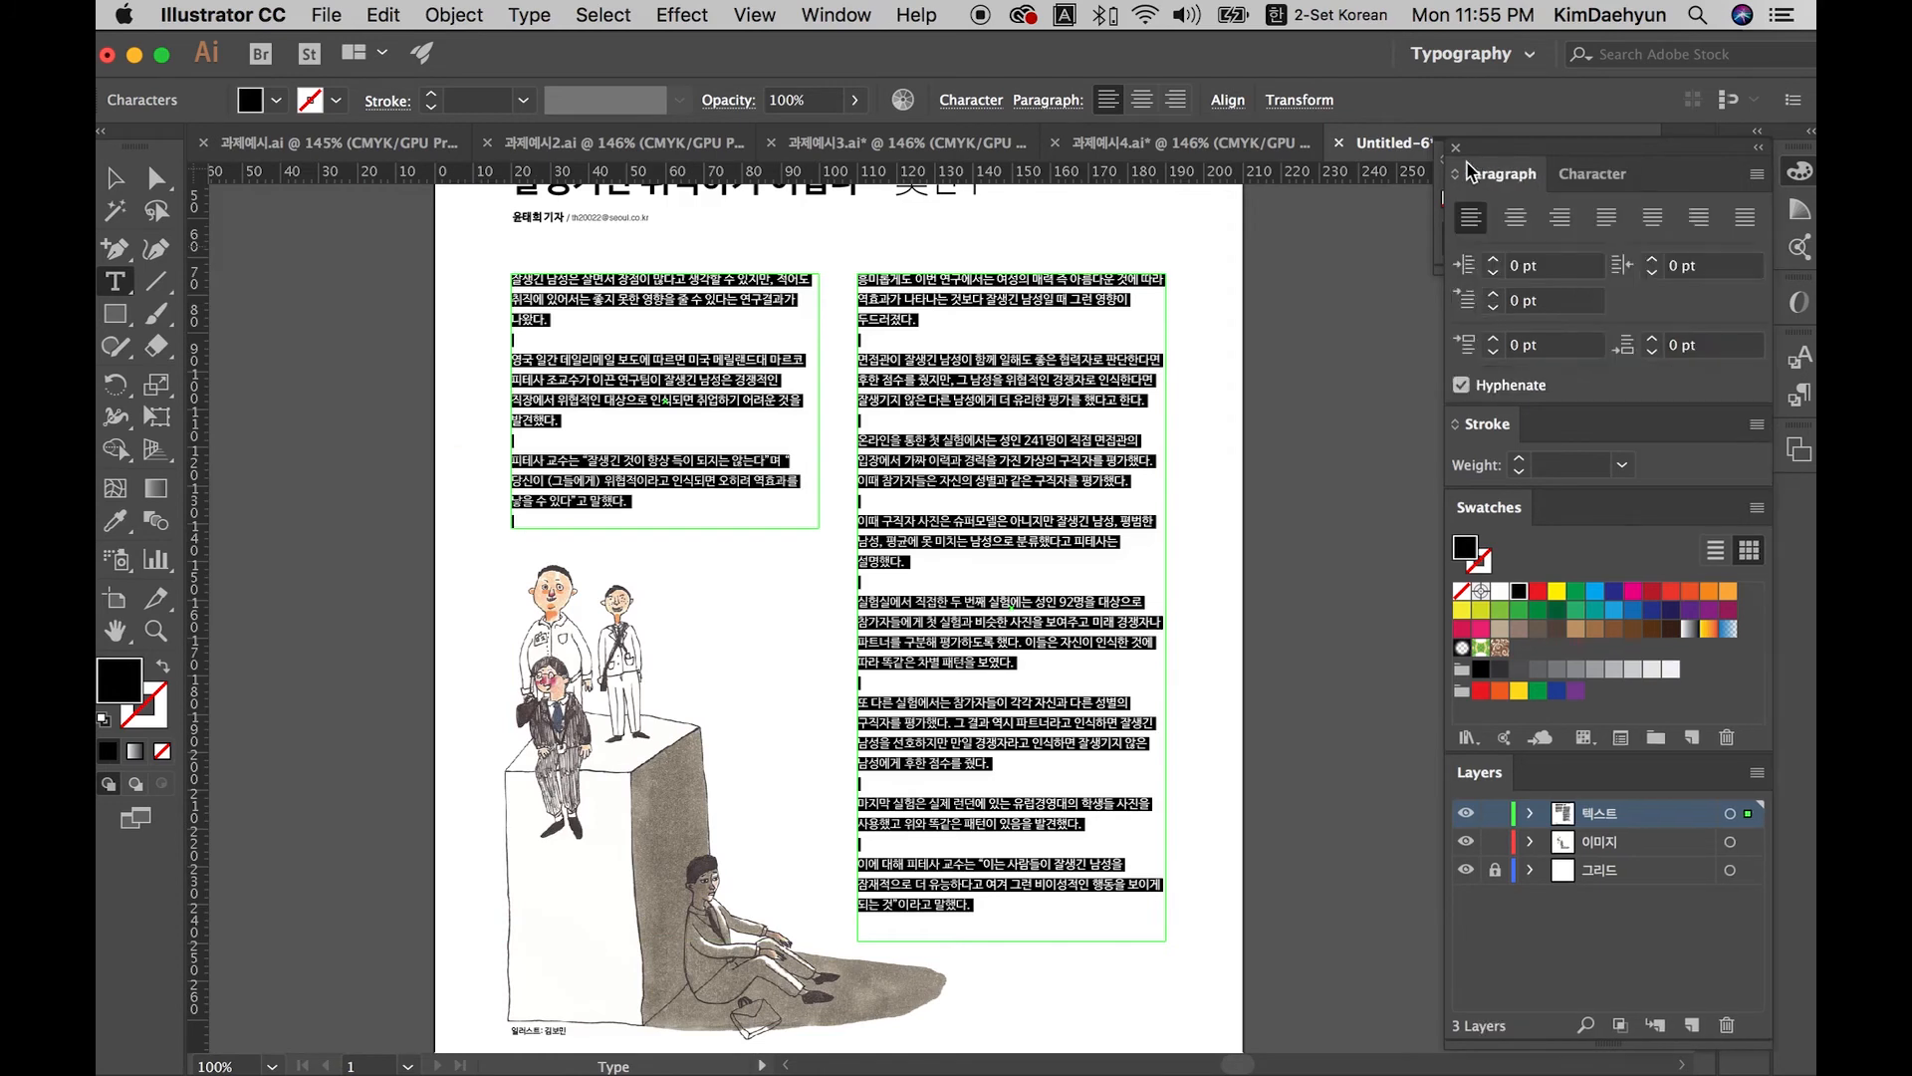
{"action": "left_click", "coordinate": [1609, 219]}
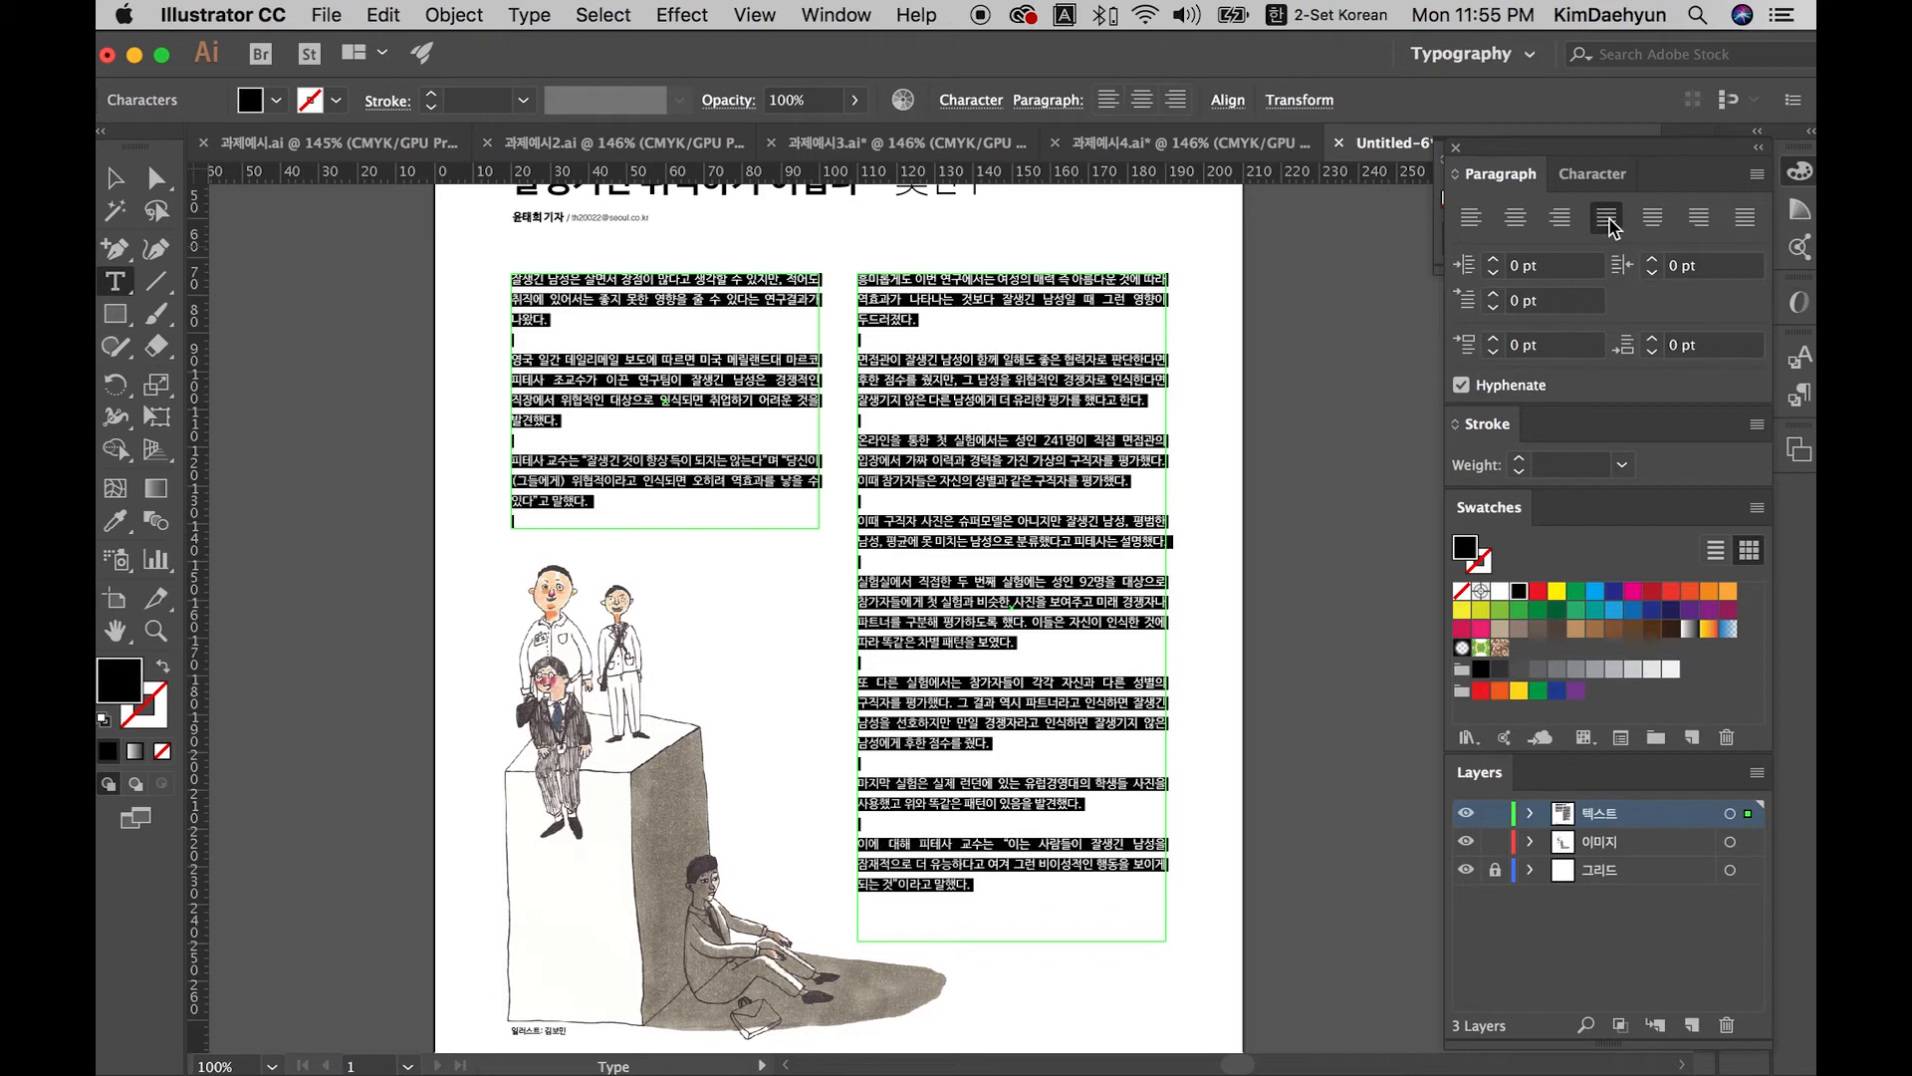
{"action": "key", "text": "Escape"}
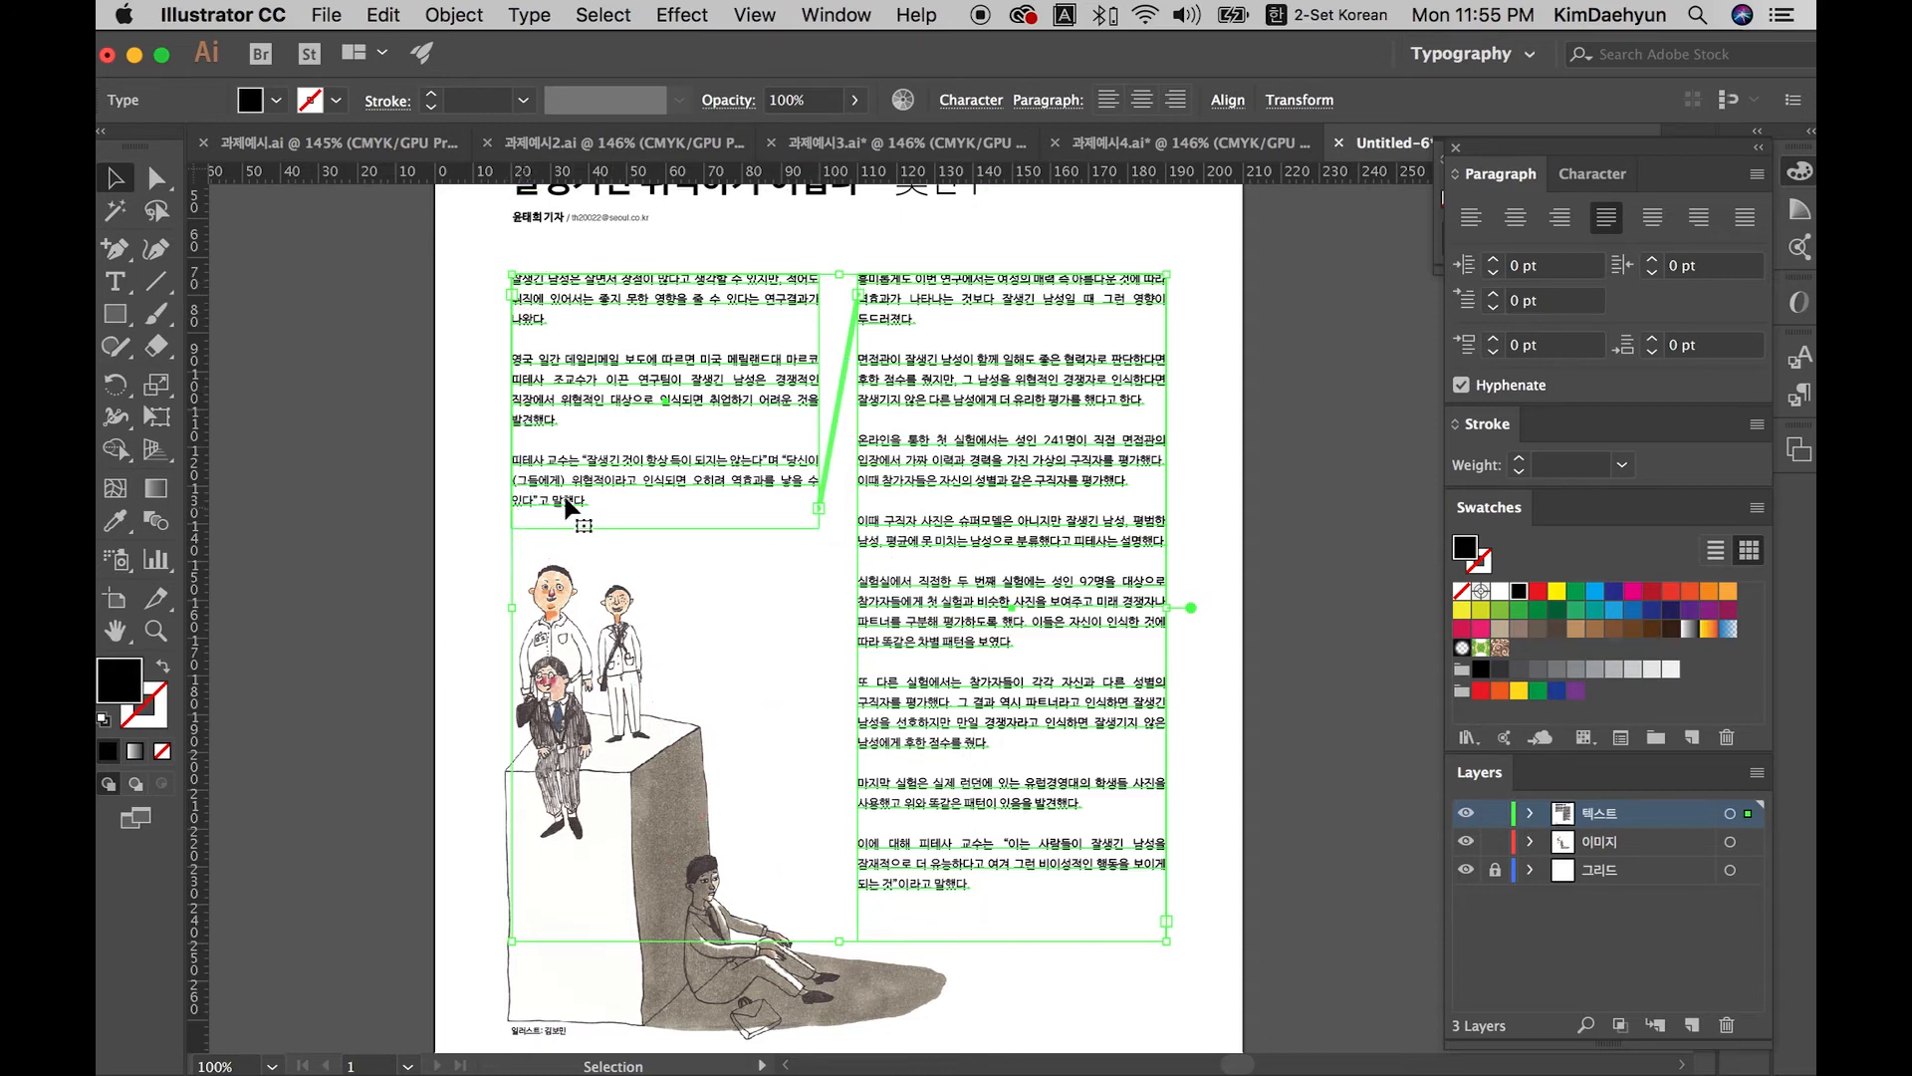
Step: Try last-line-right and last-line-centered justification and plain left alignment on all body text, then restore last-line-left justification
{"action": "double_click", "coordinate": [593, 486]}
{"action": "double_click", "coordinate": [438, 385]}
{"action": "left_click", "coordinate": [619, 437]}
{"action": "left_click", "coordinate": [628, 412]}
{"action": "double_click", "coordinate": [632, 400]}
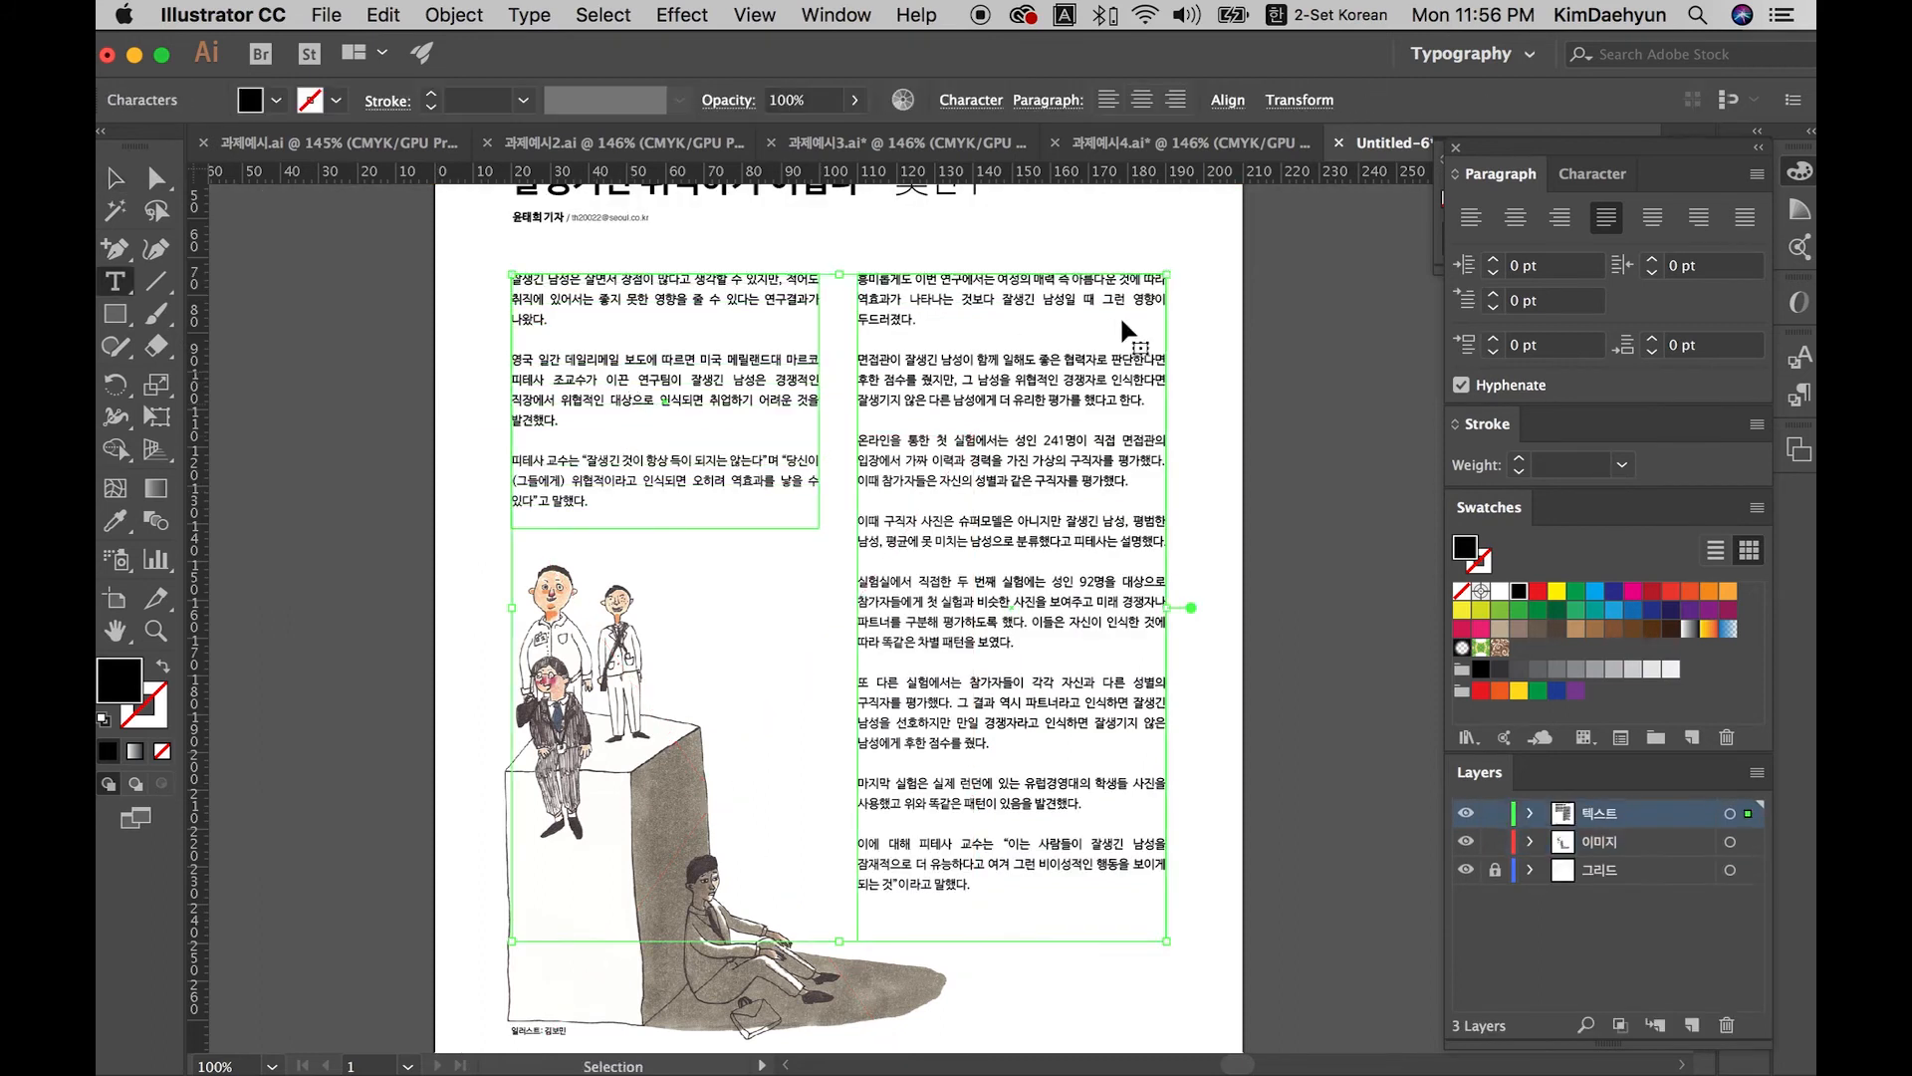
{"action": "key", "text": "super+a"}
{"action": "left_click", "coordinate": [1700, 221]}
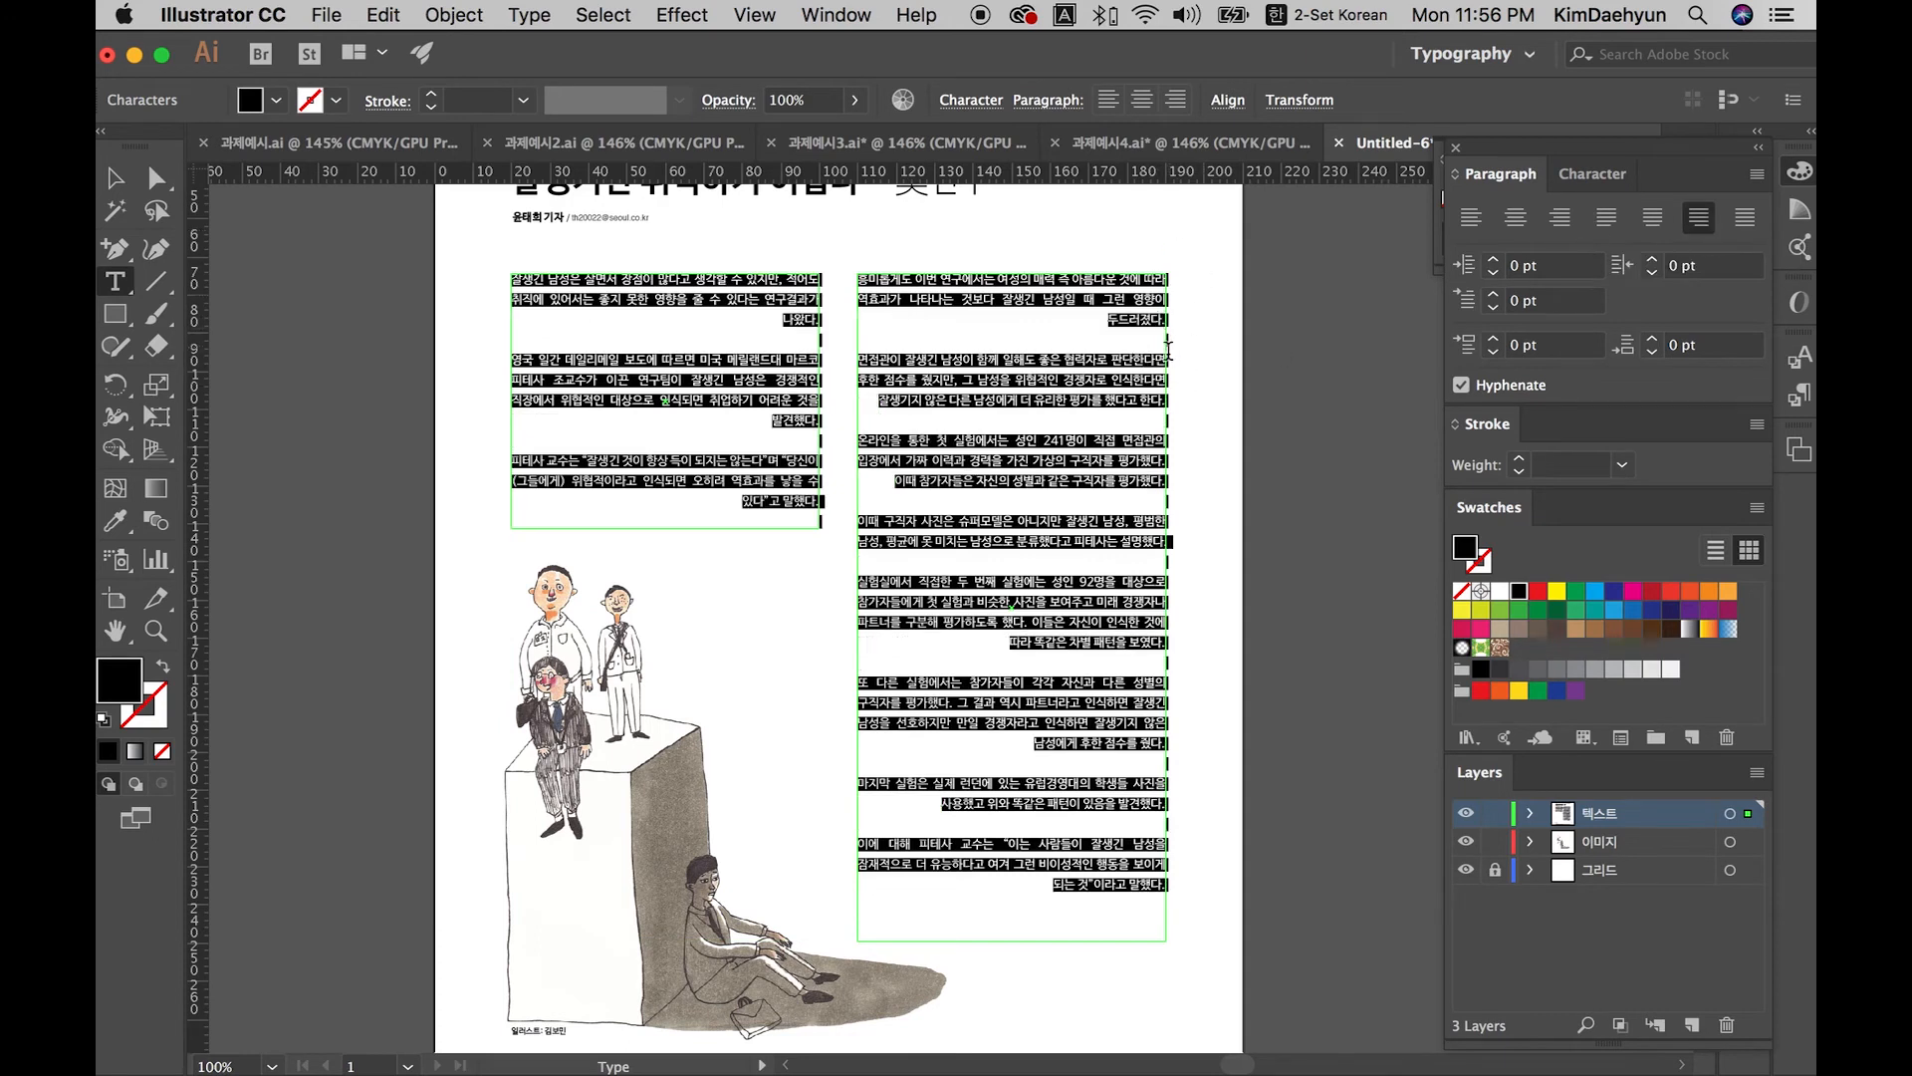
{"action": "left_click", "coordinate": [1653, 217]}
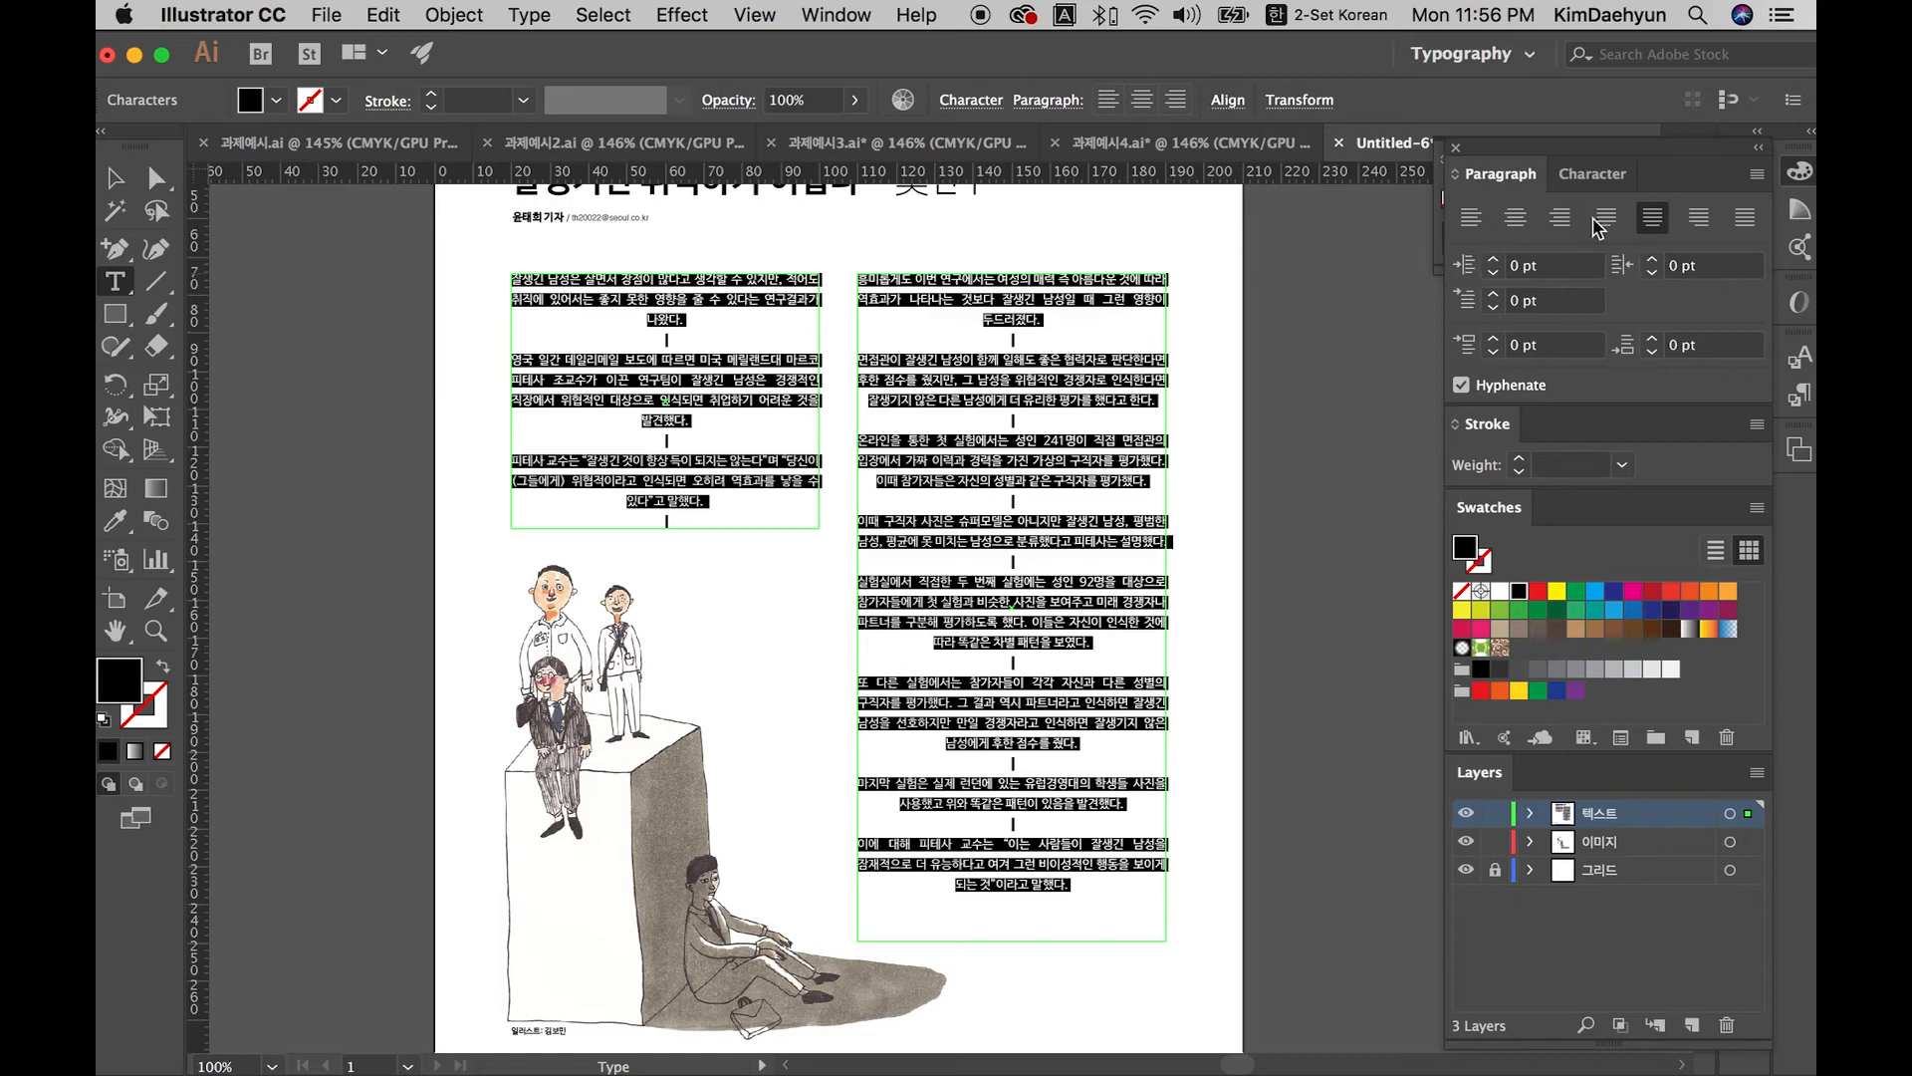
{"action": "left_click", "coordinate": [1601, 219]}
{"action": "left_click", "coordinate": [1471, 221]}
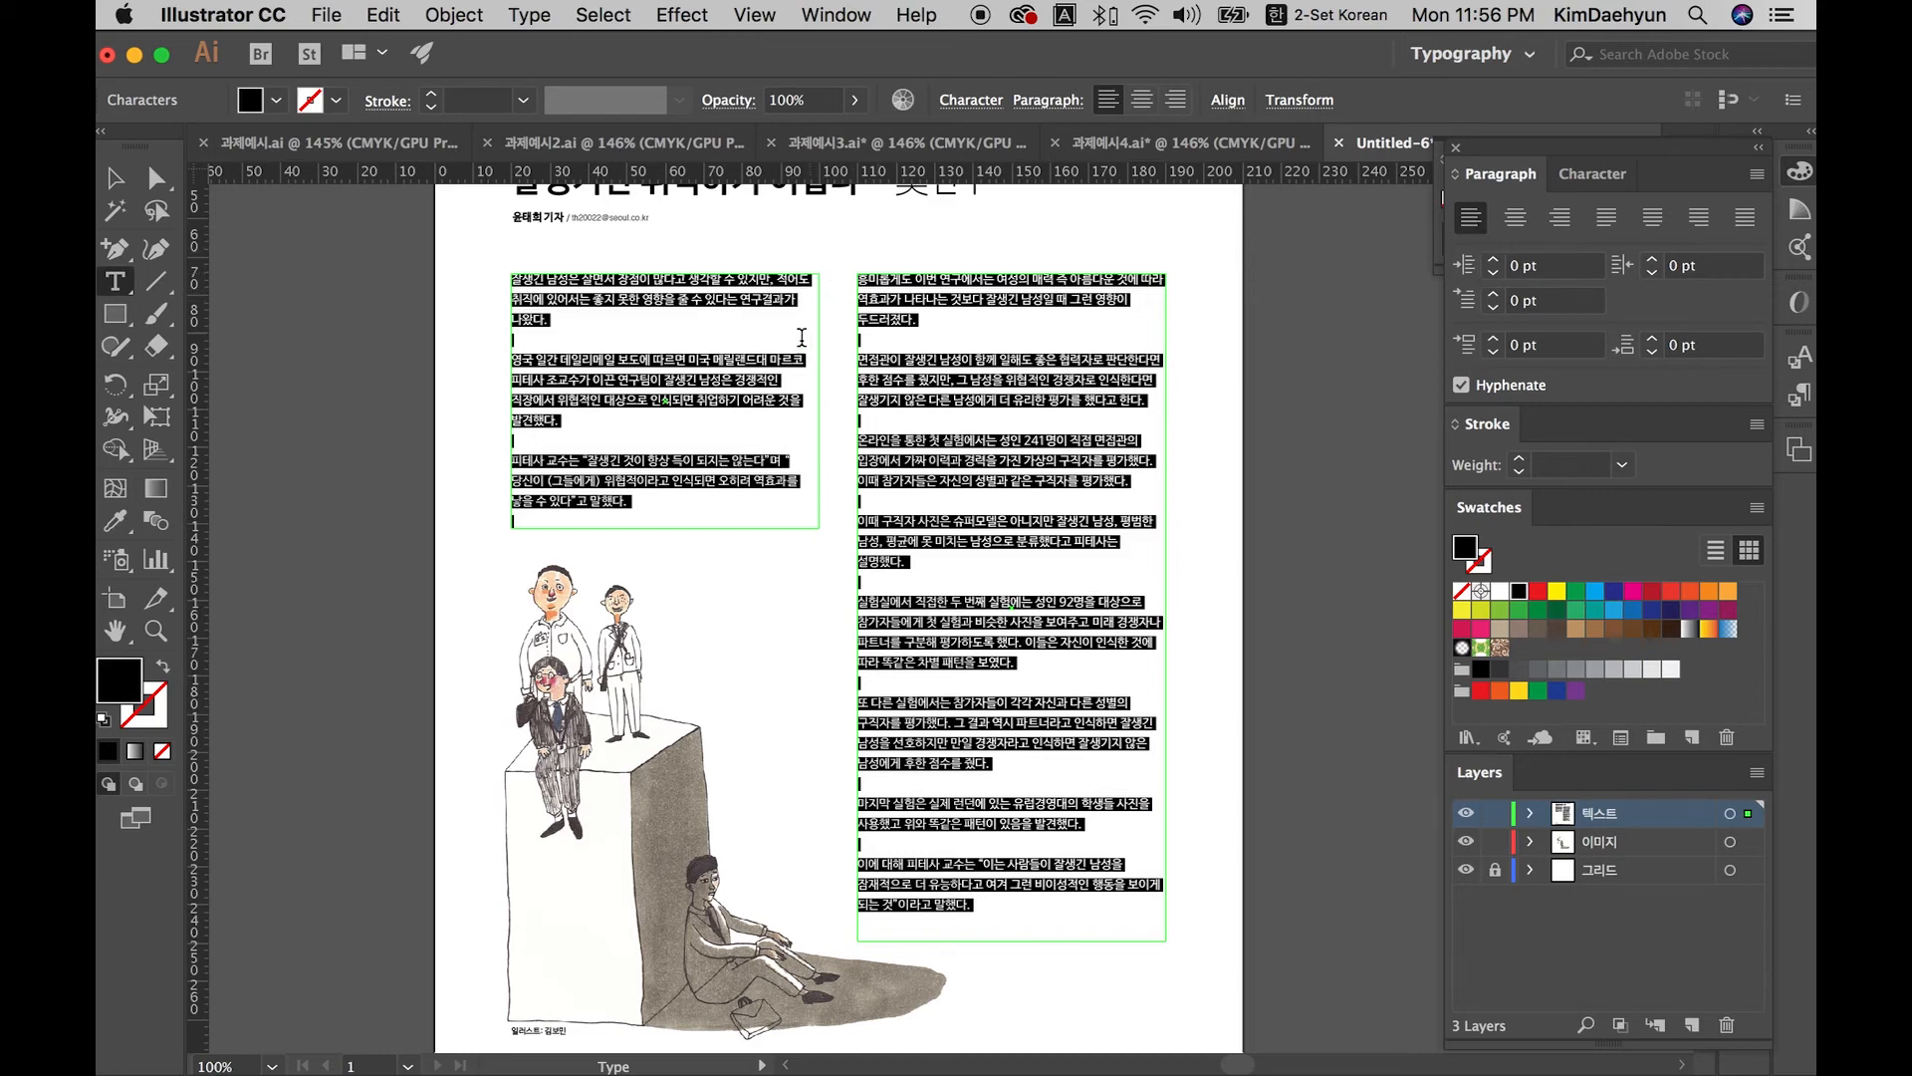
{"action": "left_click", "coordinate": [1606, 218]}
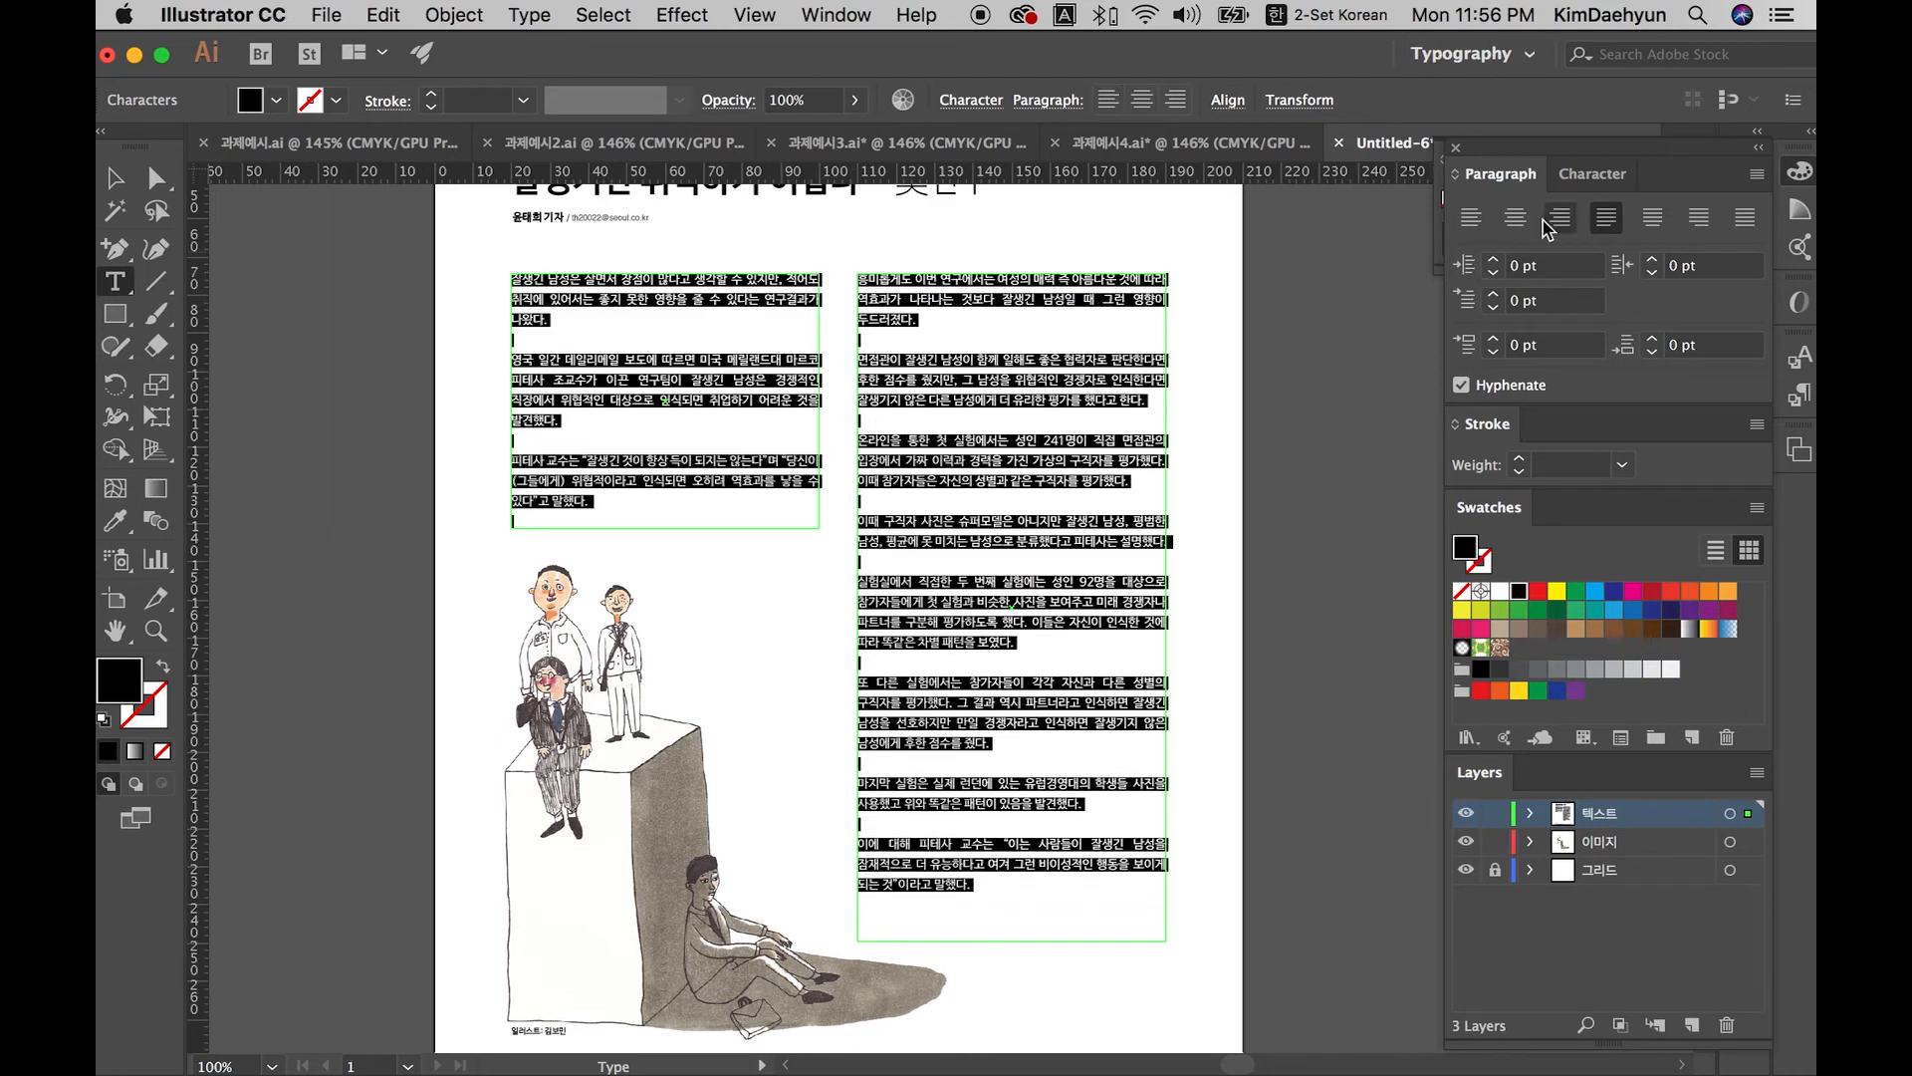
{"action": "key", "text": "Escape"}
Step: Left-align all the body text in both columns to compare its word spacing with the justified setting
{"action": "left_click_drag", "start_coordinate": [863, 369], "coordinate": [957, 474]}
{"action": "left_click", "coordinate": [962, 367]}
{"action": "left_click_drag", "start_coordinate": [1276, 586], "coordinate": [1233, 525]}
{"action": "key", "text": "super+space"}
{"action": "mouse_move", "coordinate": [1016, 627]}
{"action": "left_mouse_down"}
{"action": "mouse_move", "coordinate": [1354, 707]}
{"action": "mouse_move", "coordinate": [1036, 660]}
{"action": "left_mouse_up"}
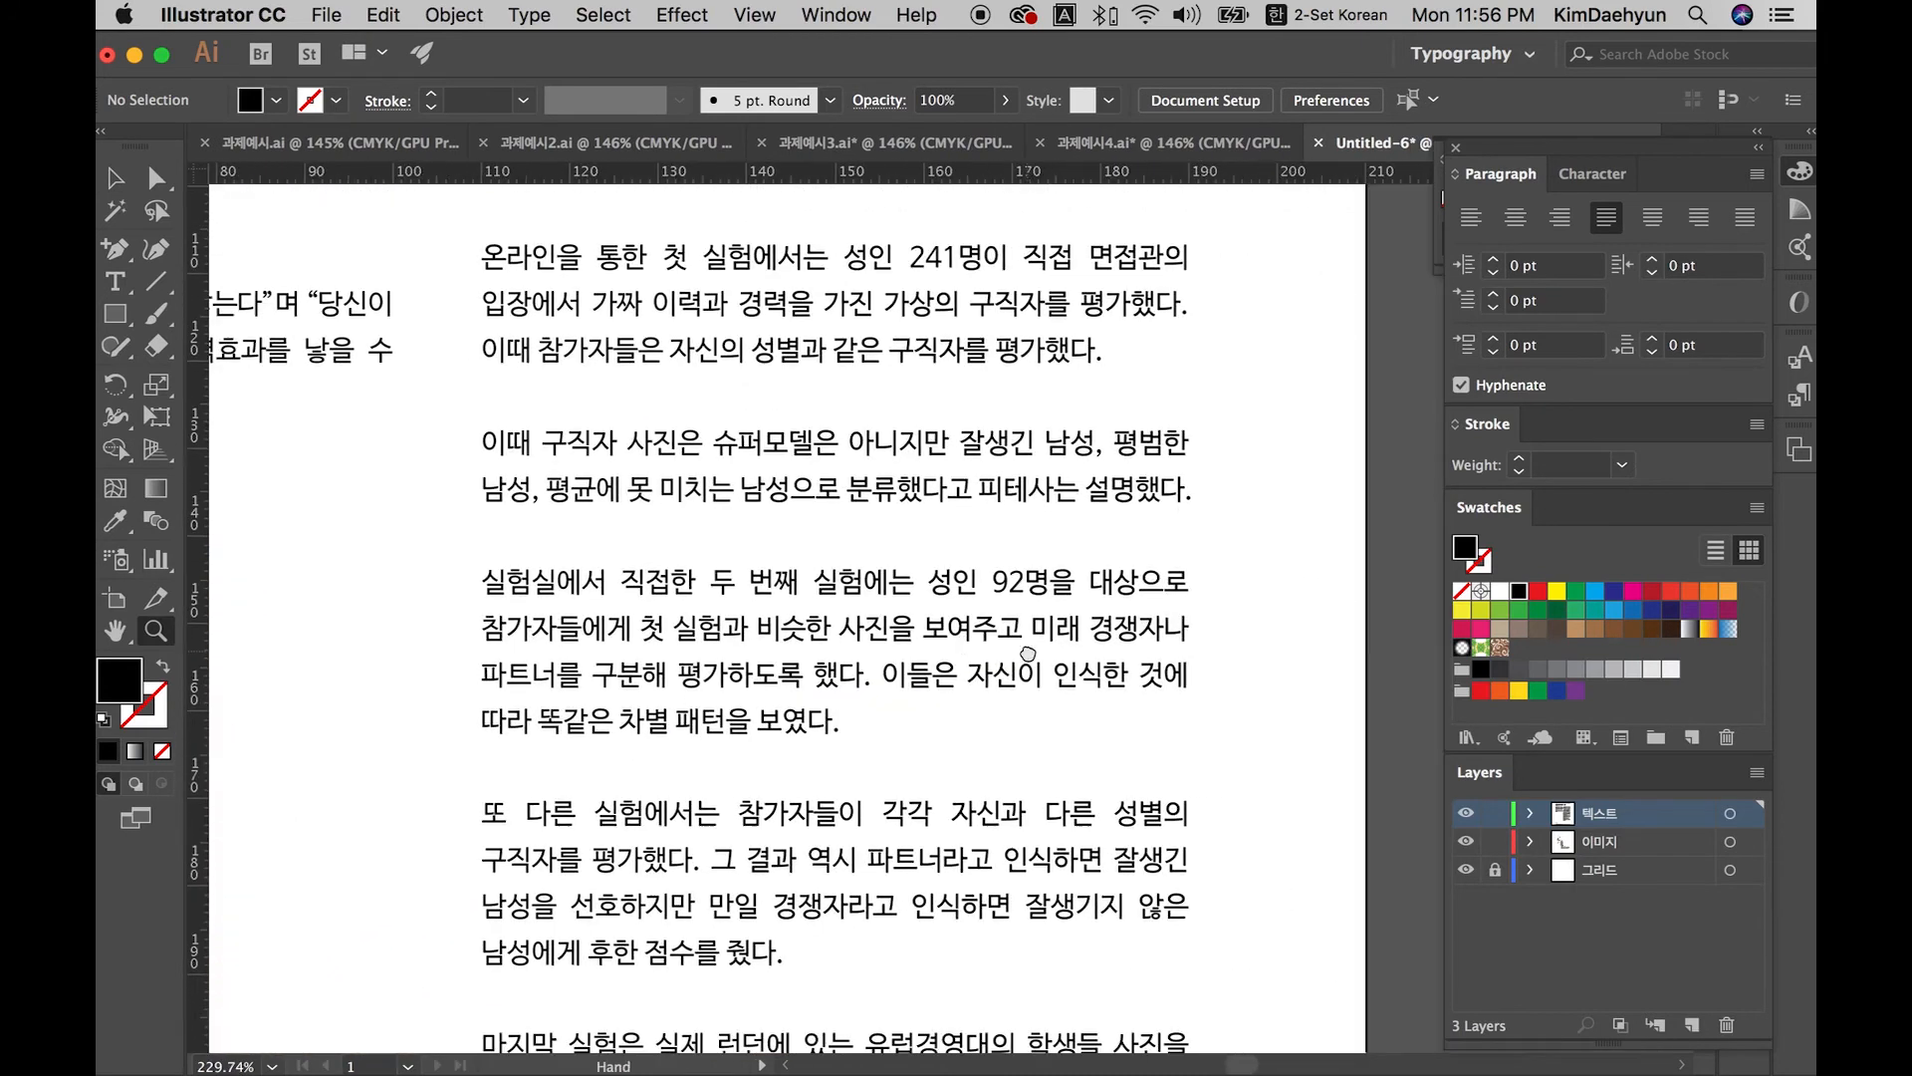
{"action": "left_click", "coordinate": [1138, 572]}
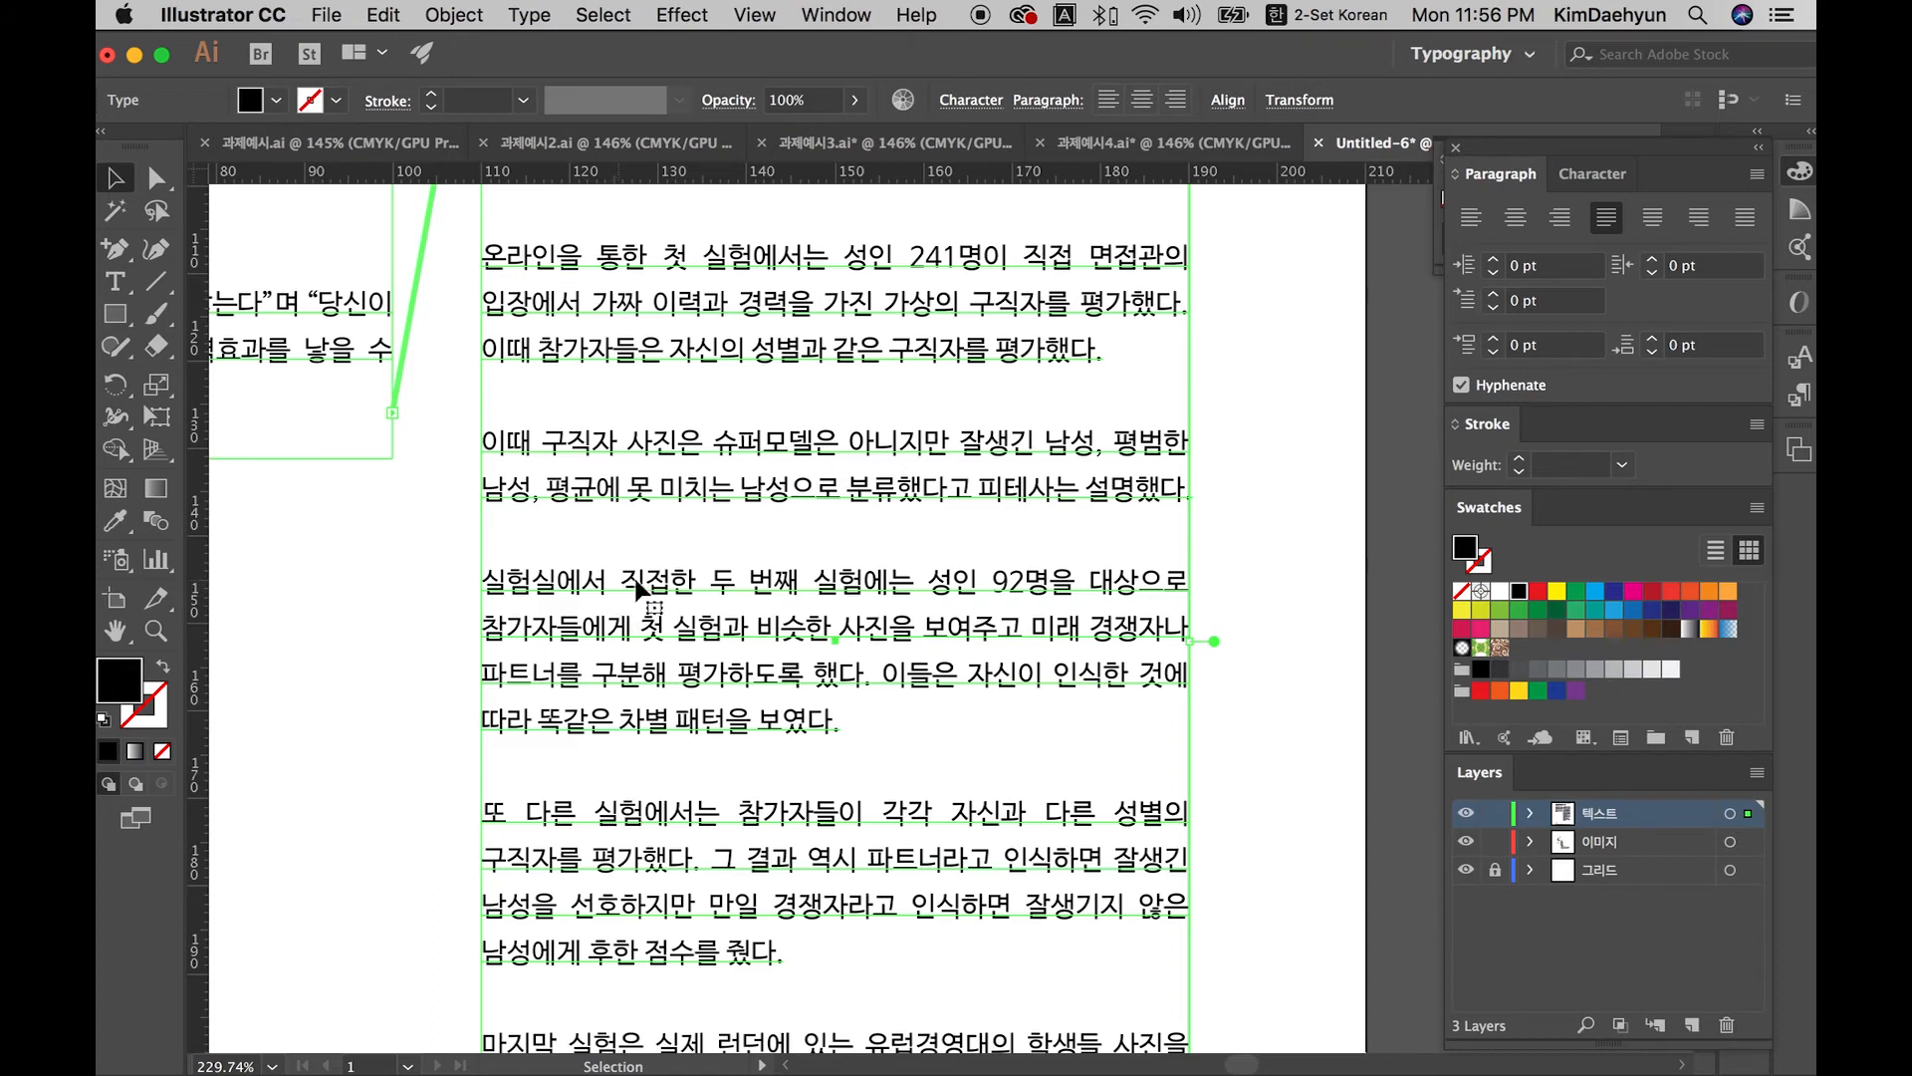
{"action": "double_click", "coordinate": [711, 593]}
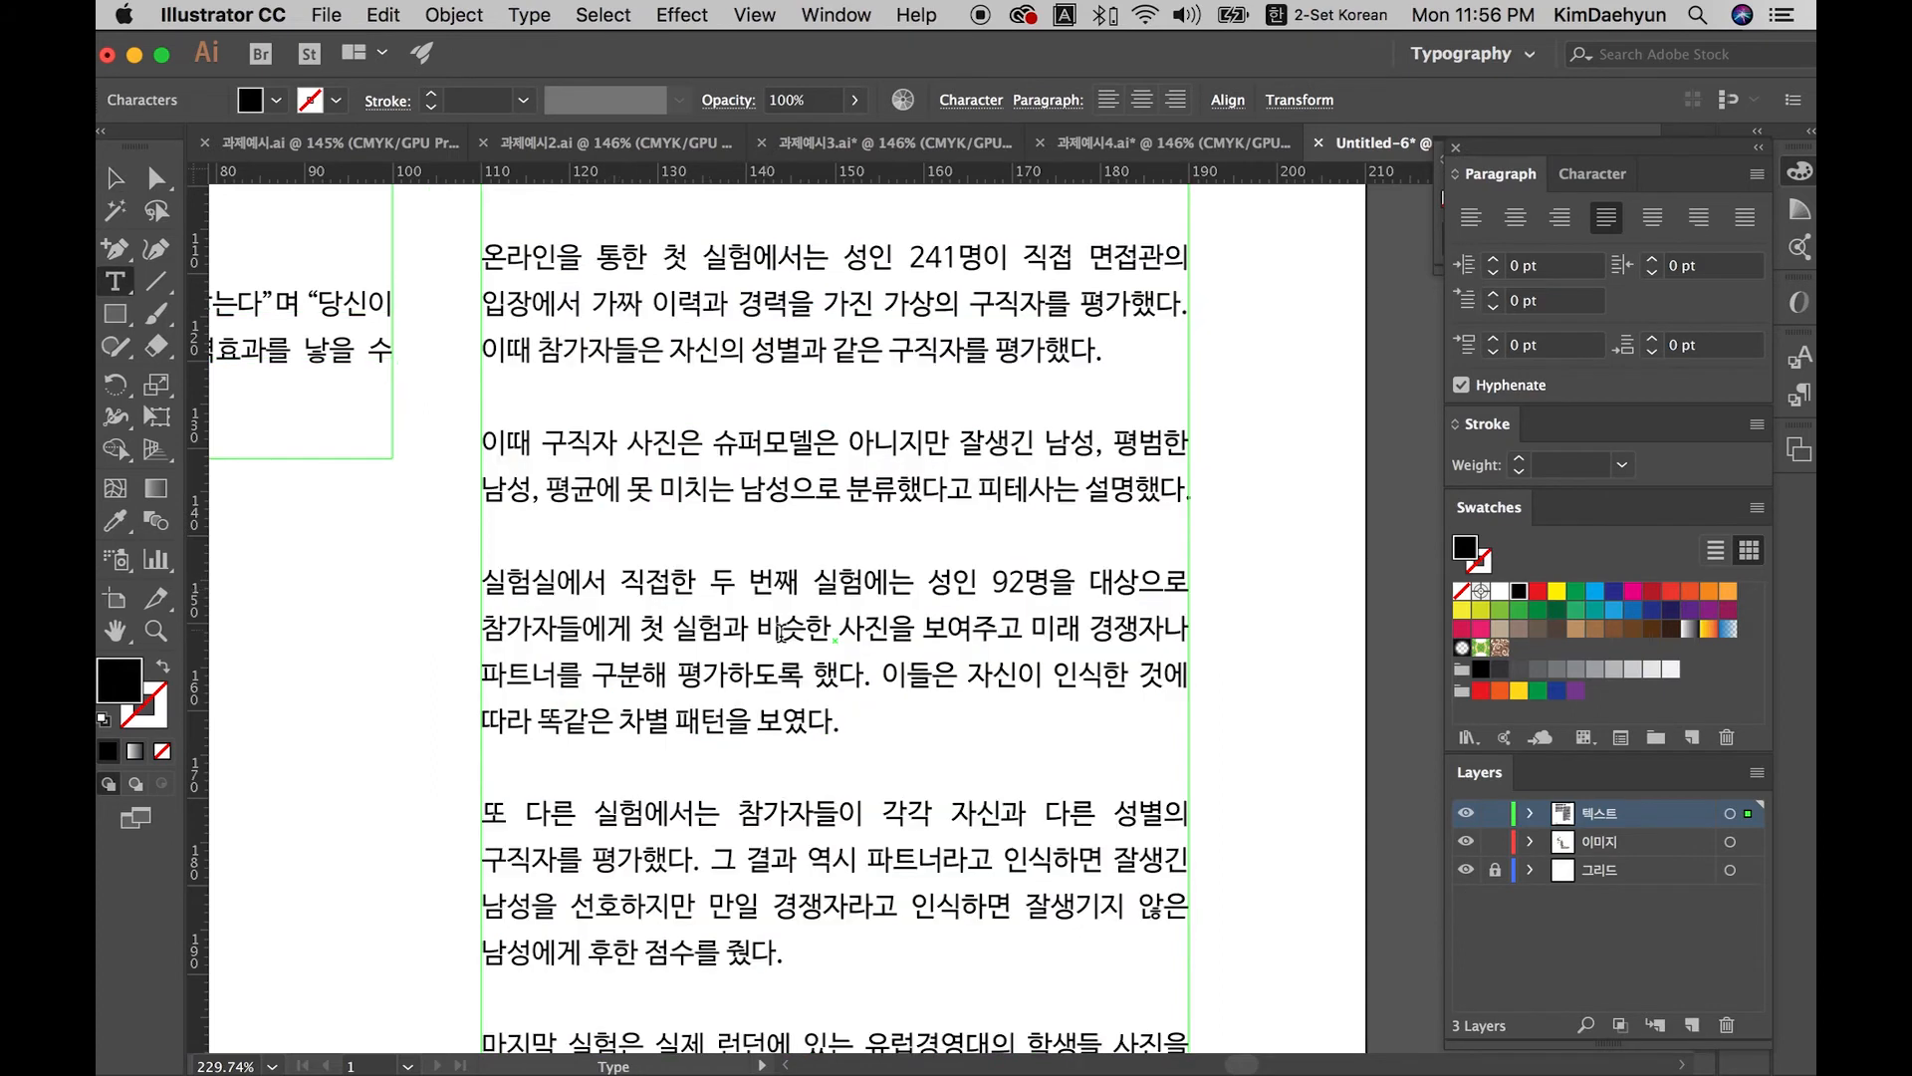
{"action": "key", "text": "super+a"}
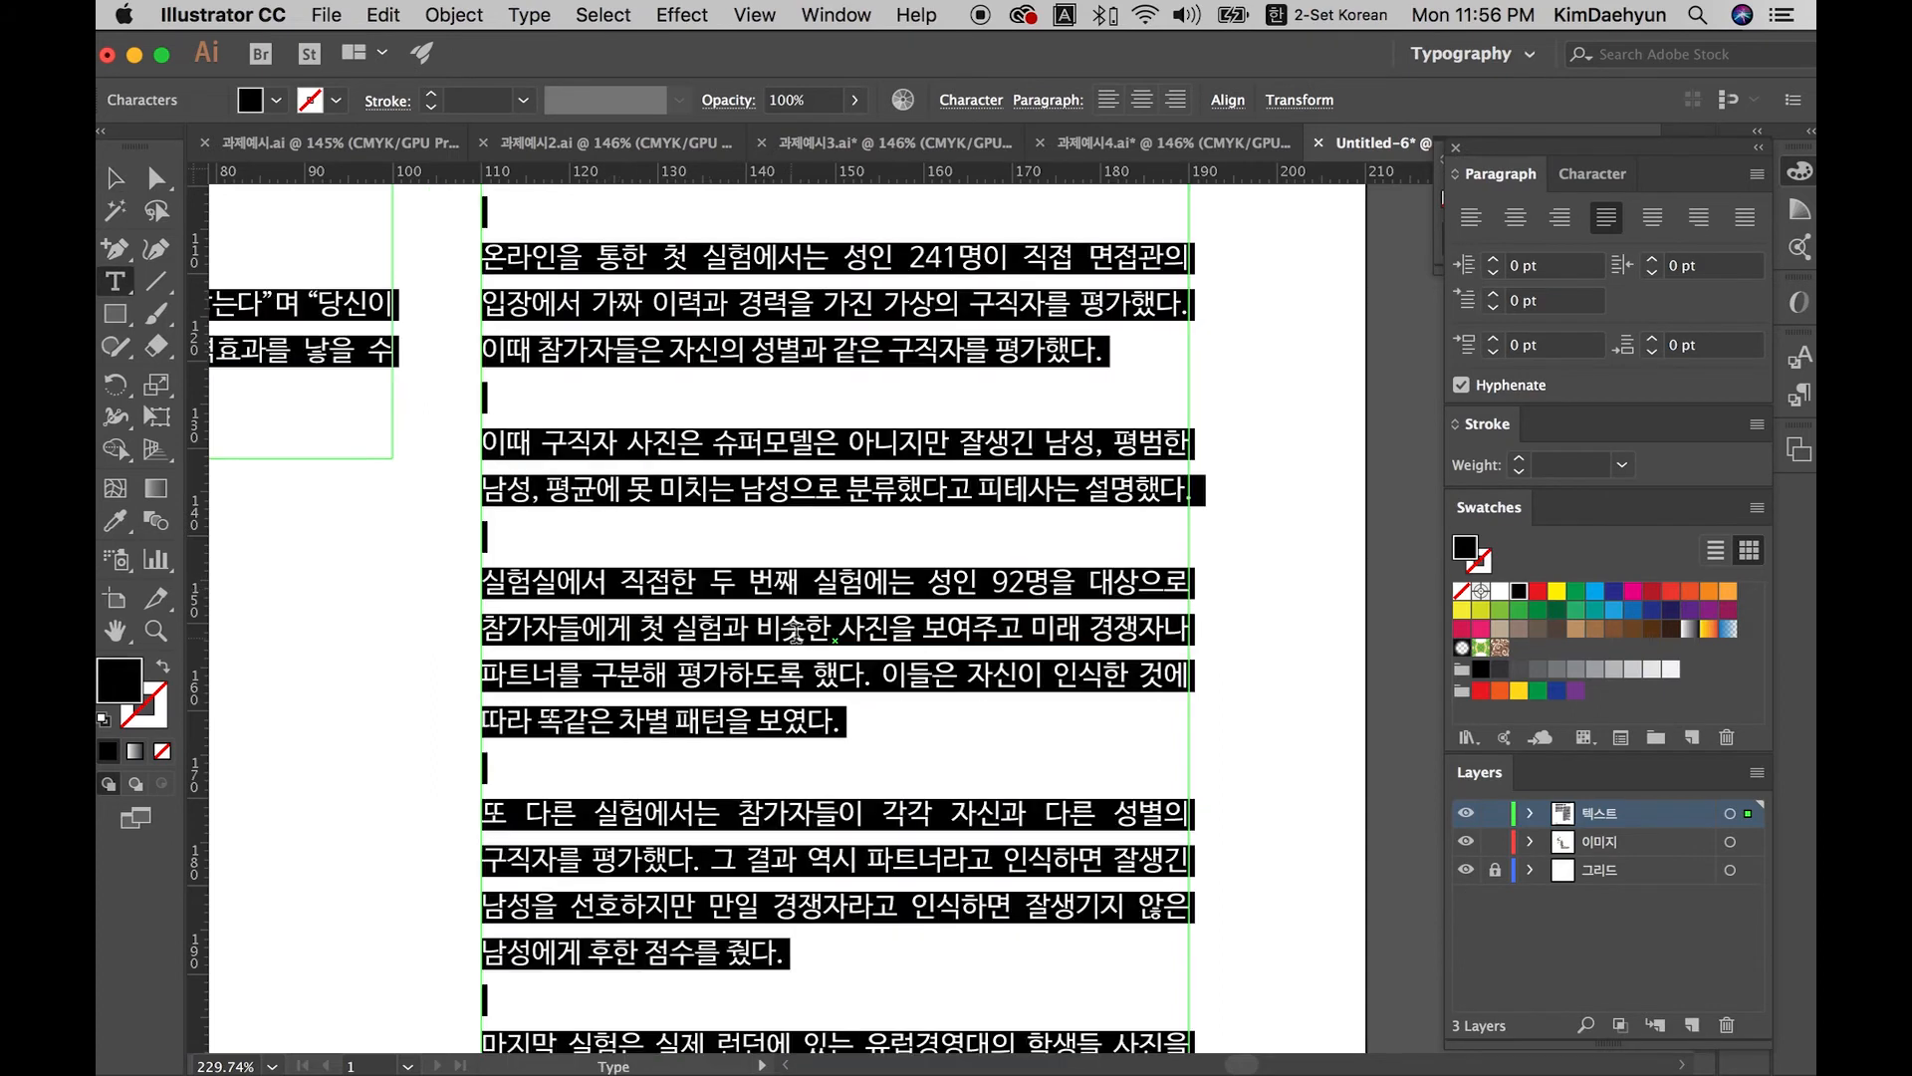
{"action": "left_click", "coordinate": [1480, 221]}
{"action": "key", "text": "Escape"}
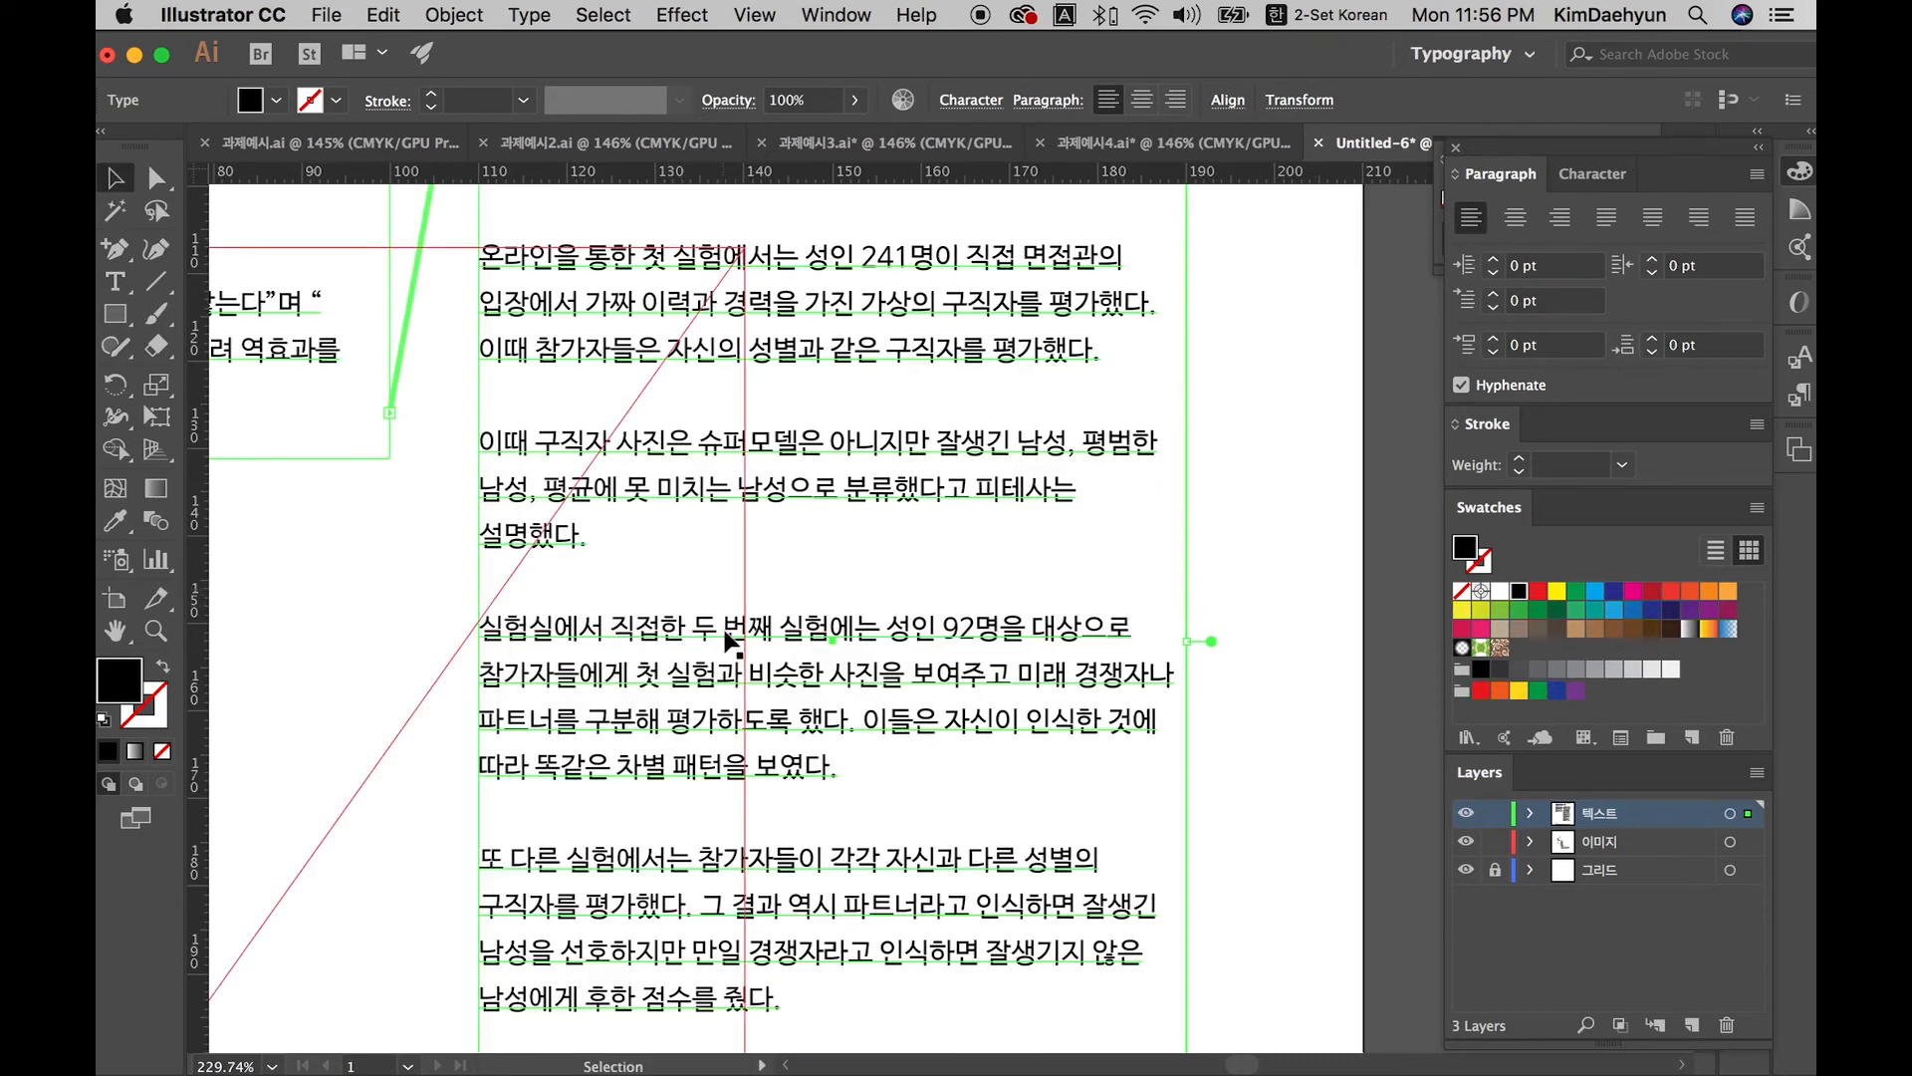
Step: Justify the entire linked body text again with the last line of each paragraph aligned left
{"action": "double_click", "coordinate": [869, 639]}
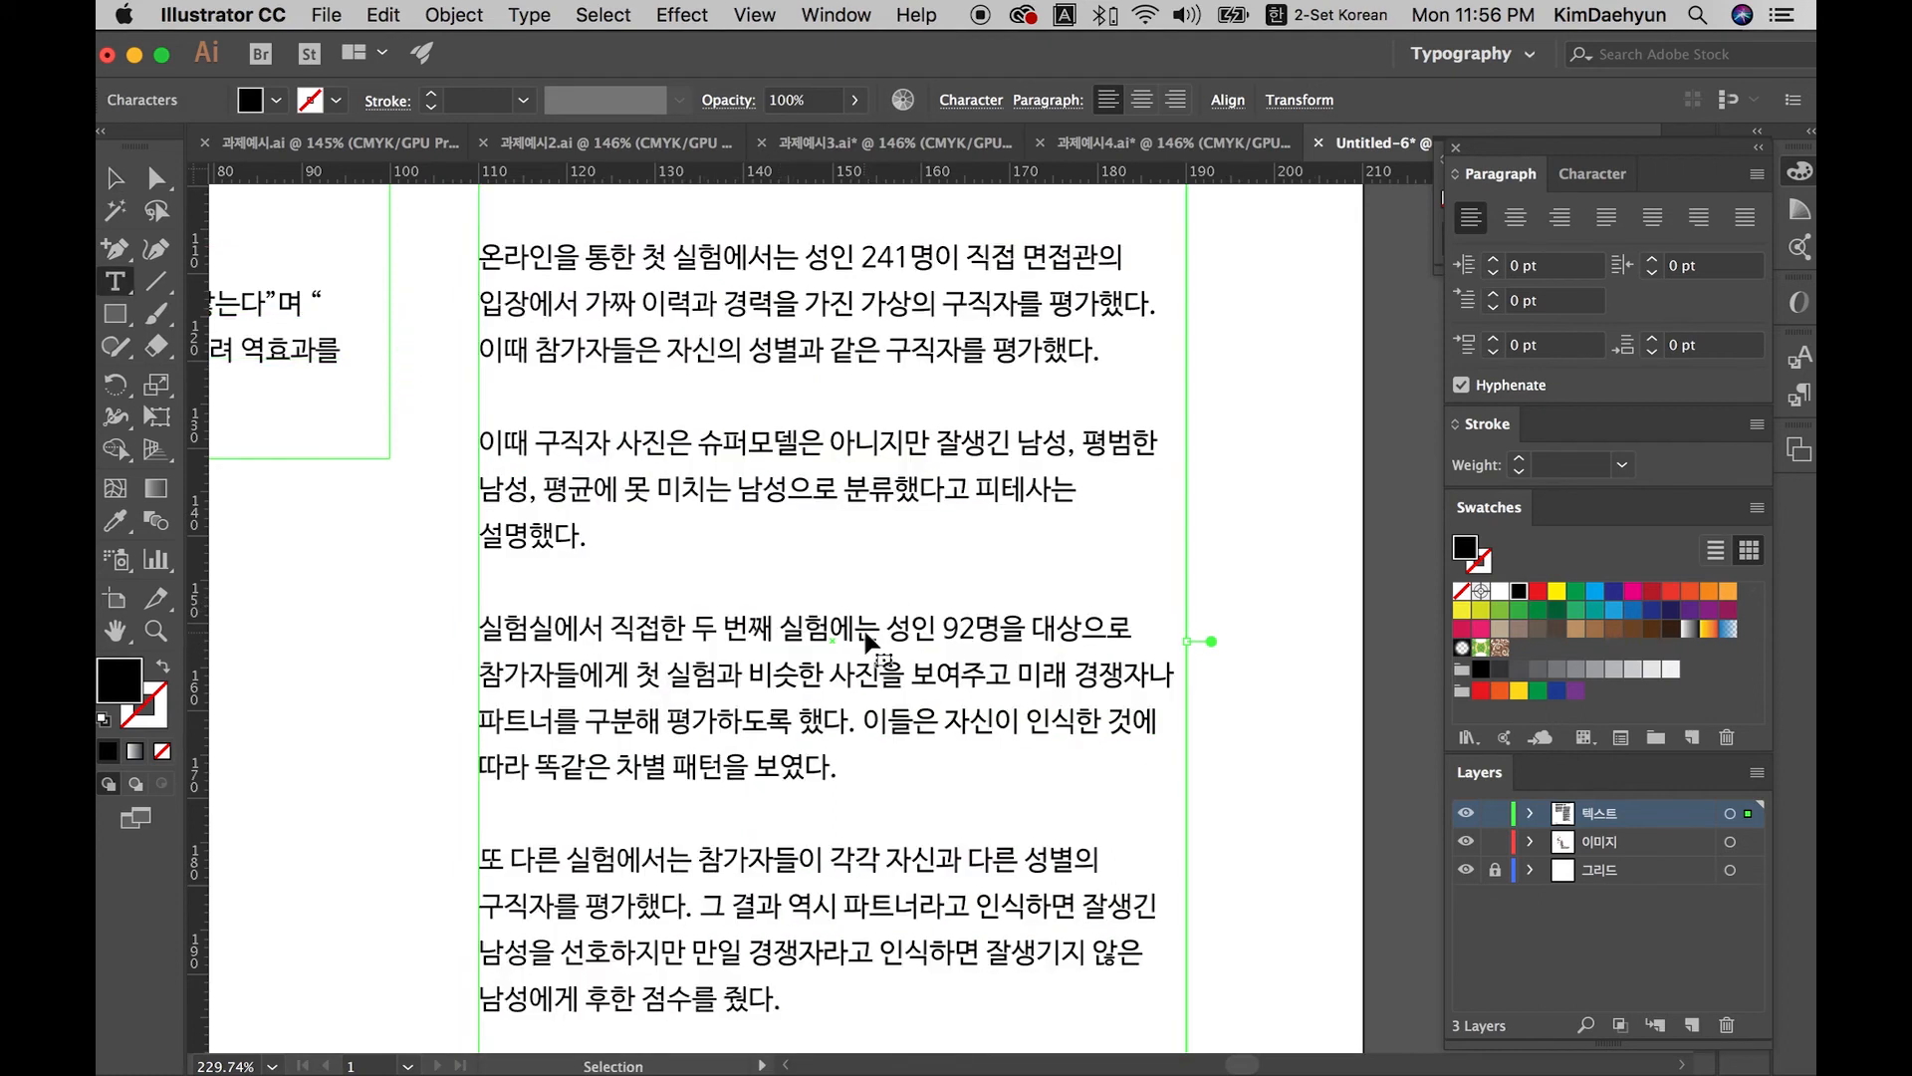
{"action": "key", "text": "super+a"}
{"action": "left_click", "coordinate": [1606, 217]}
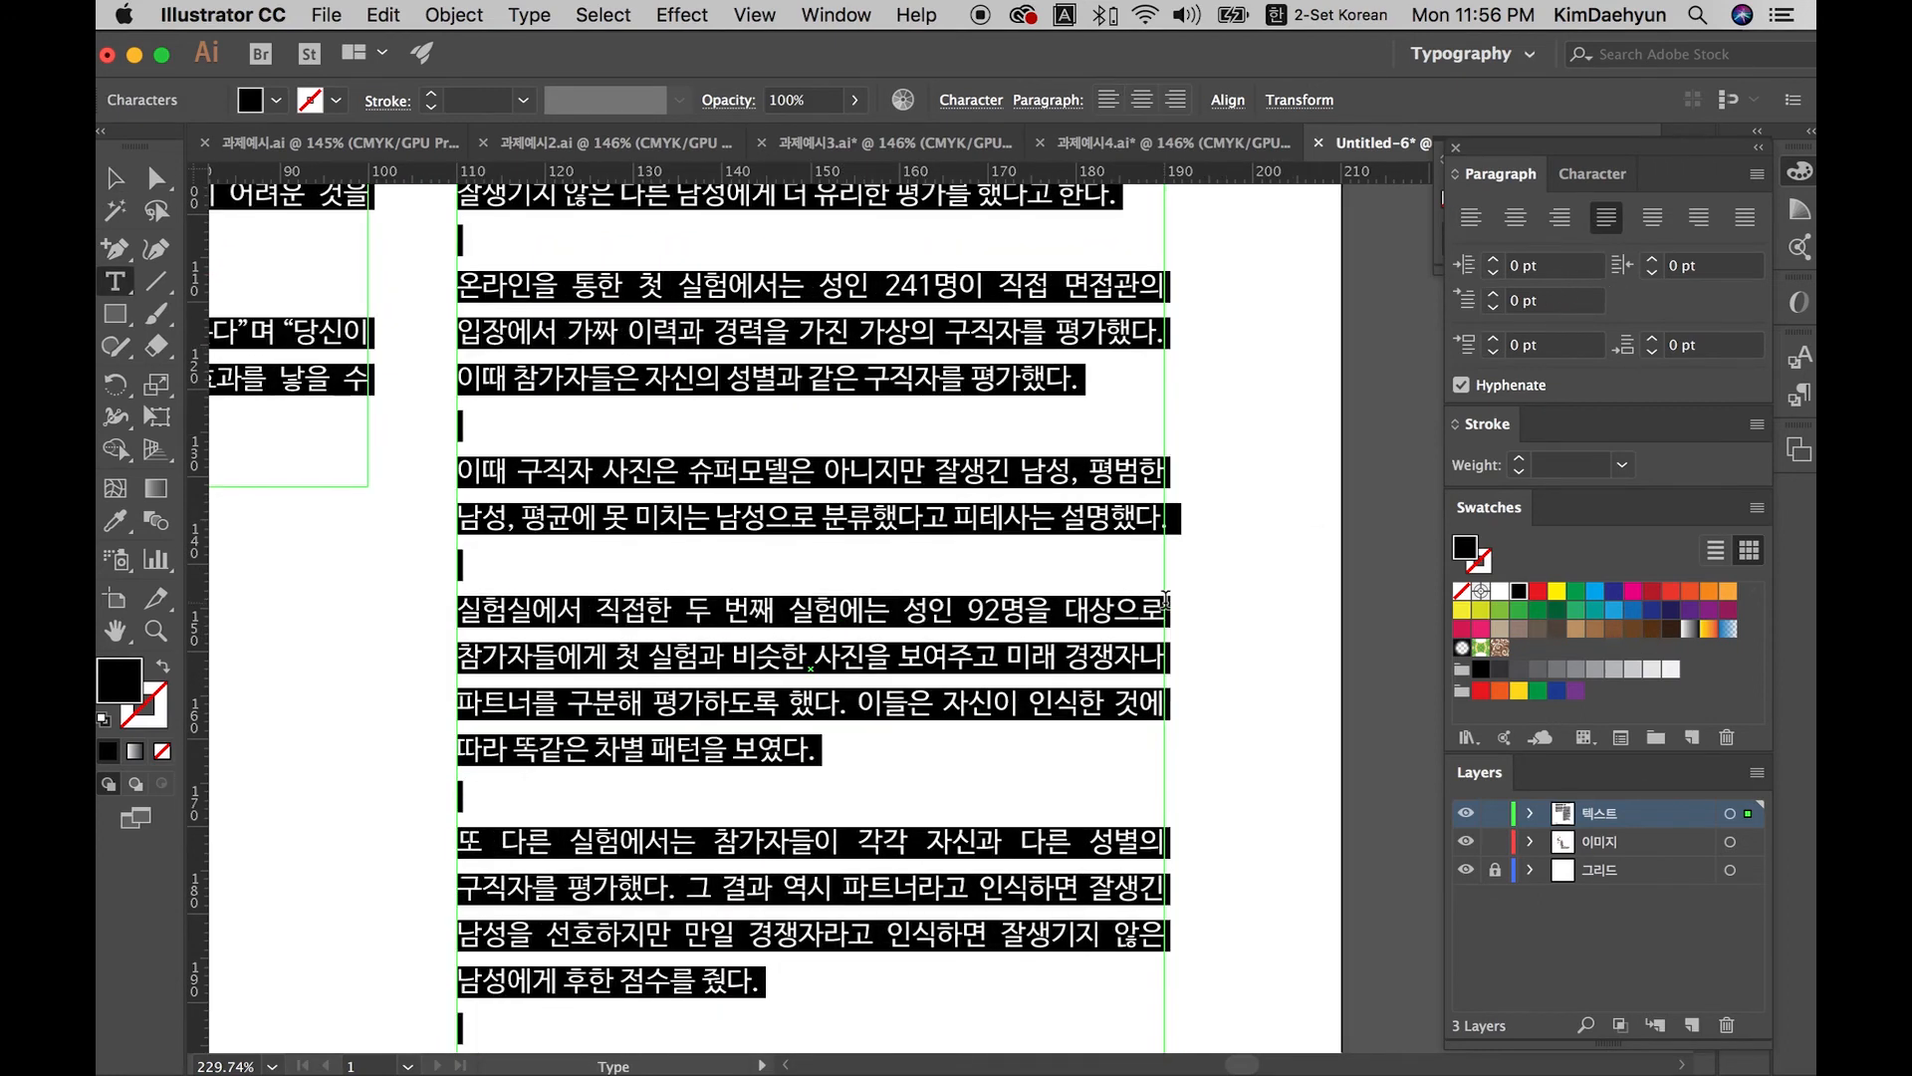
{"action": "key", "text": "Escape"}
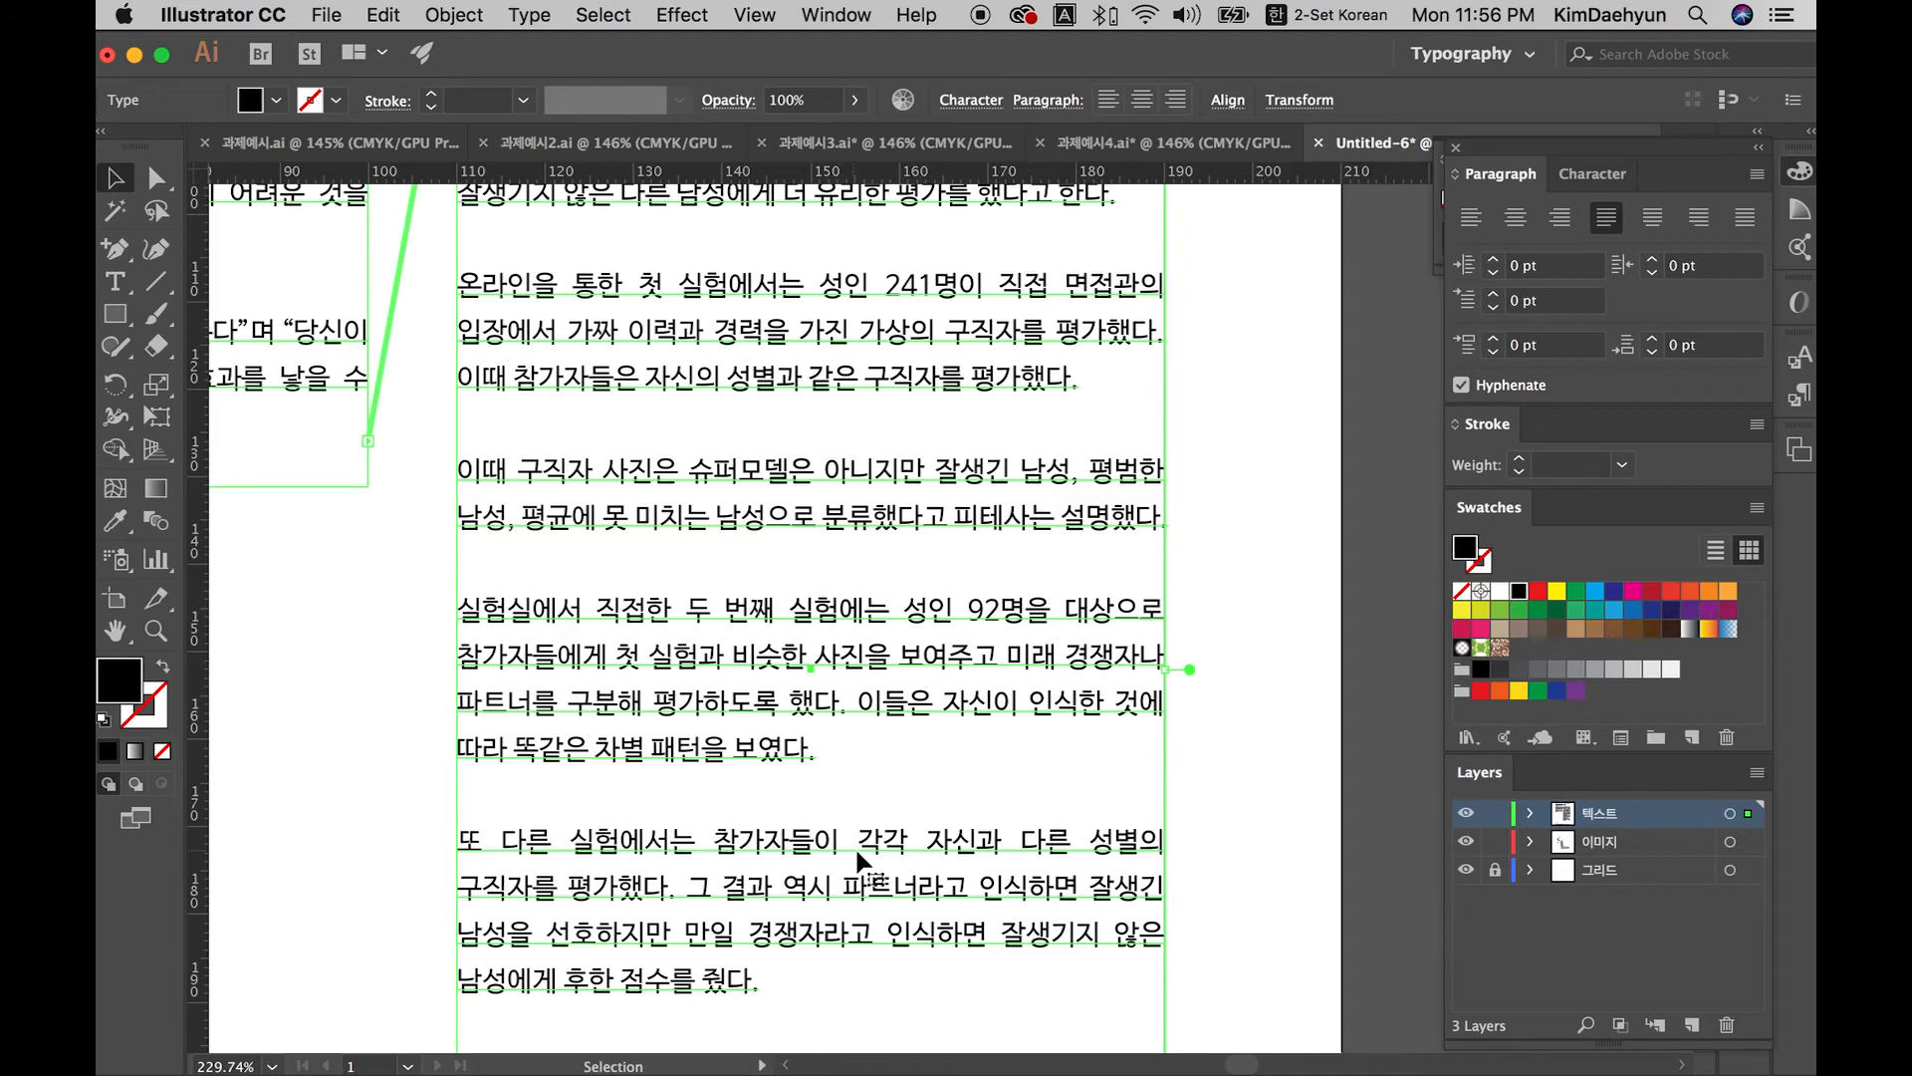
Step: Set the font size of all the linked body text to 11 pt and finish editing the text
{"action": "key", "text": "space"}
{"action": "left_click_drag", "start_coordinate": [785, 679], "coordinate": [1071, 963]}
{"action": "left_click_drag", "start_coordinate": [868, 571], "coordinate": [1187, 759]}
{"action": "left_click", "coordinate": [568, 648]}
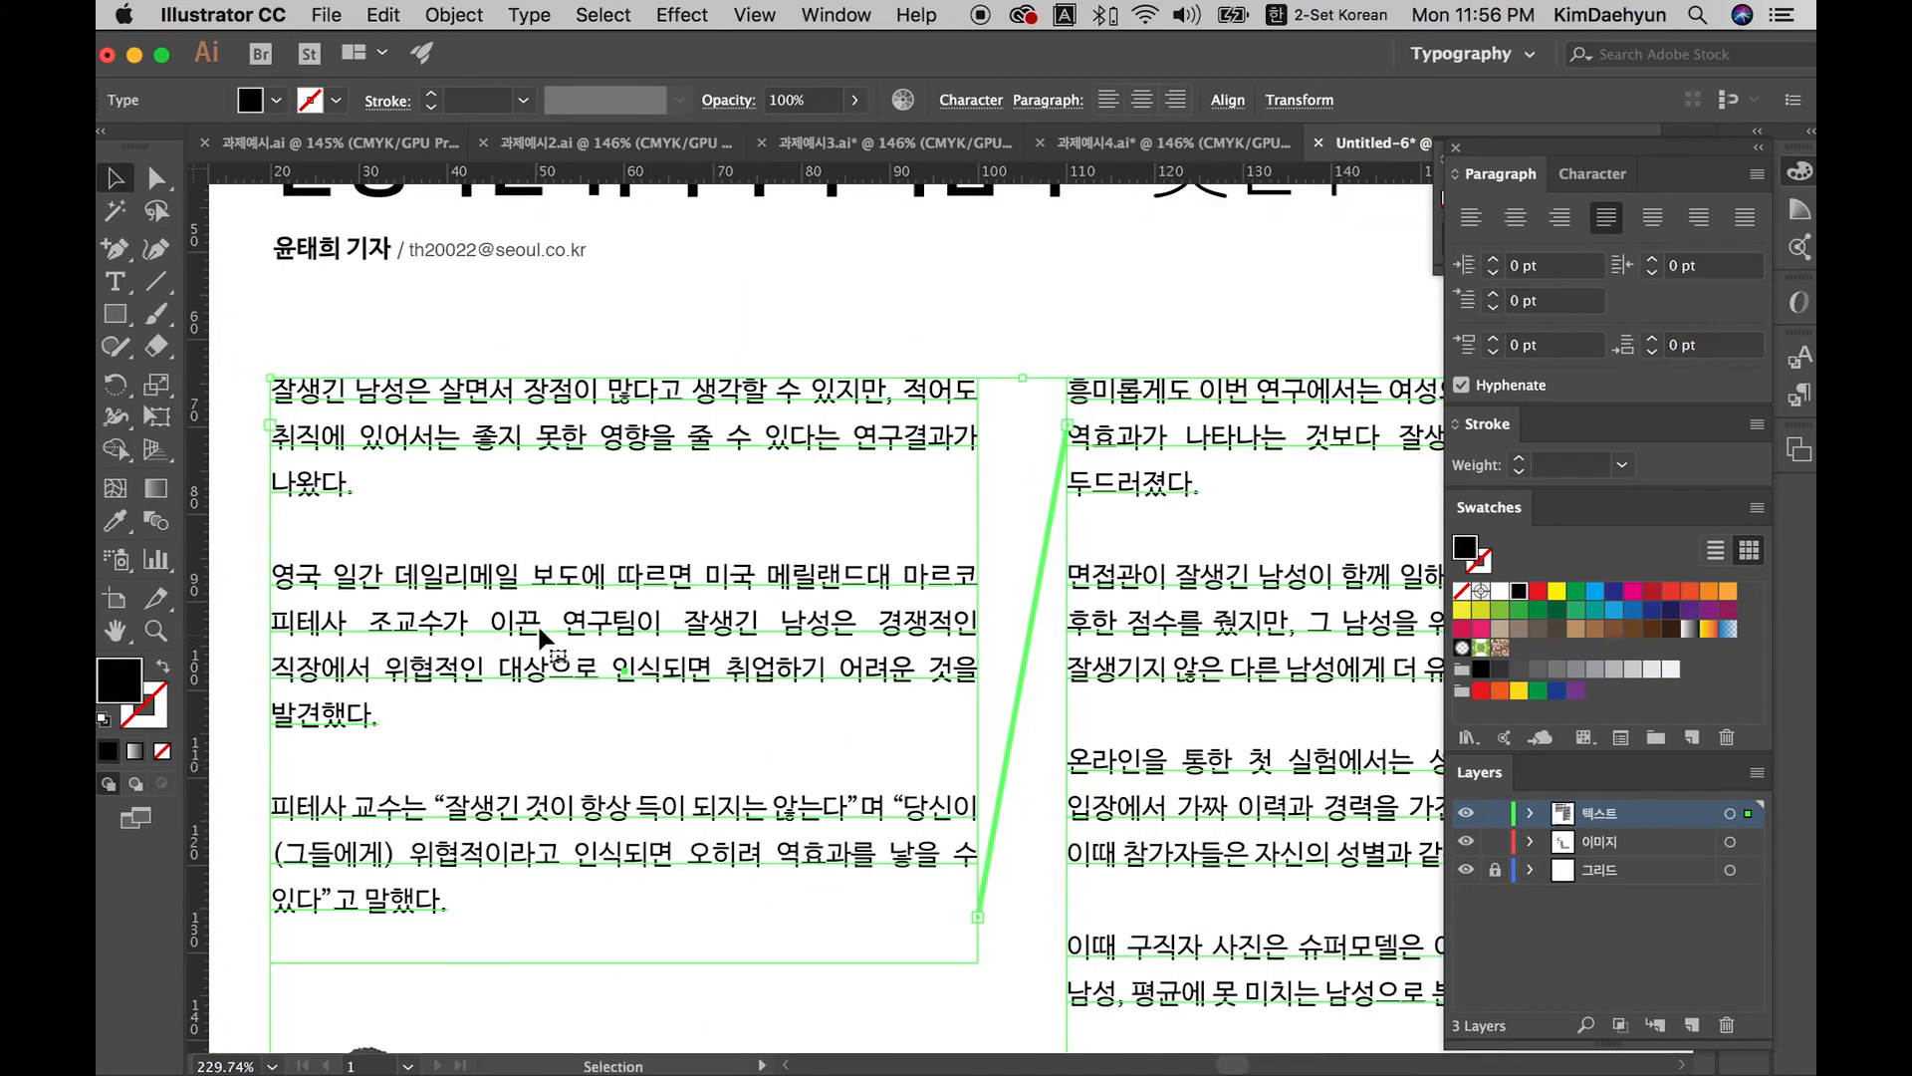
{"action": "double_click", "coordinate": [481, 624]}
{"action": "key", "text": "super+a"}
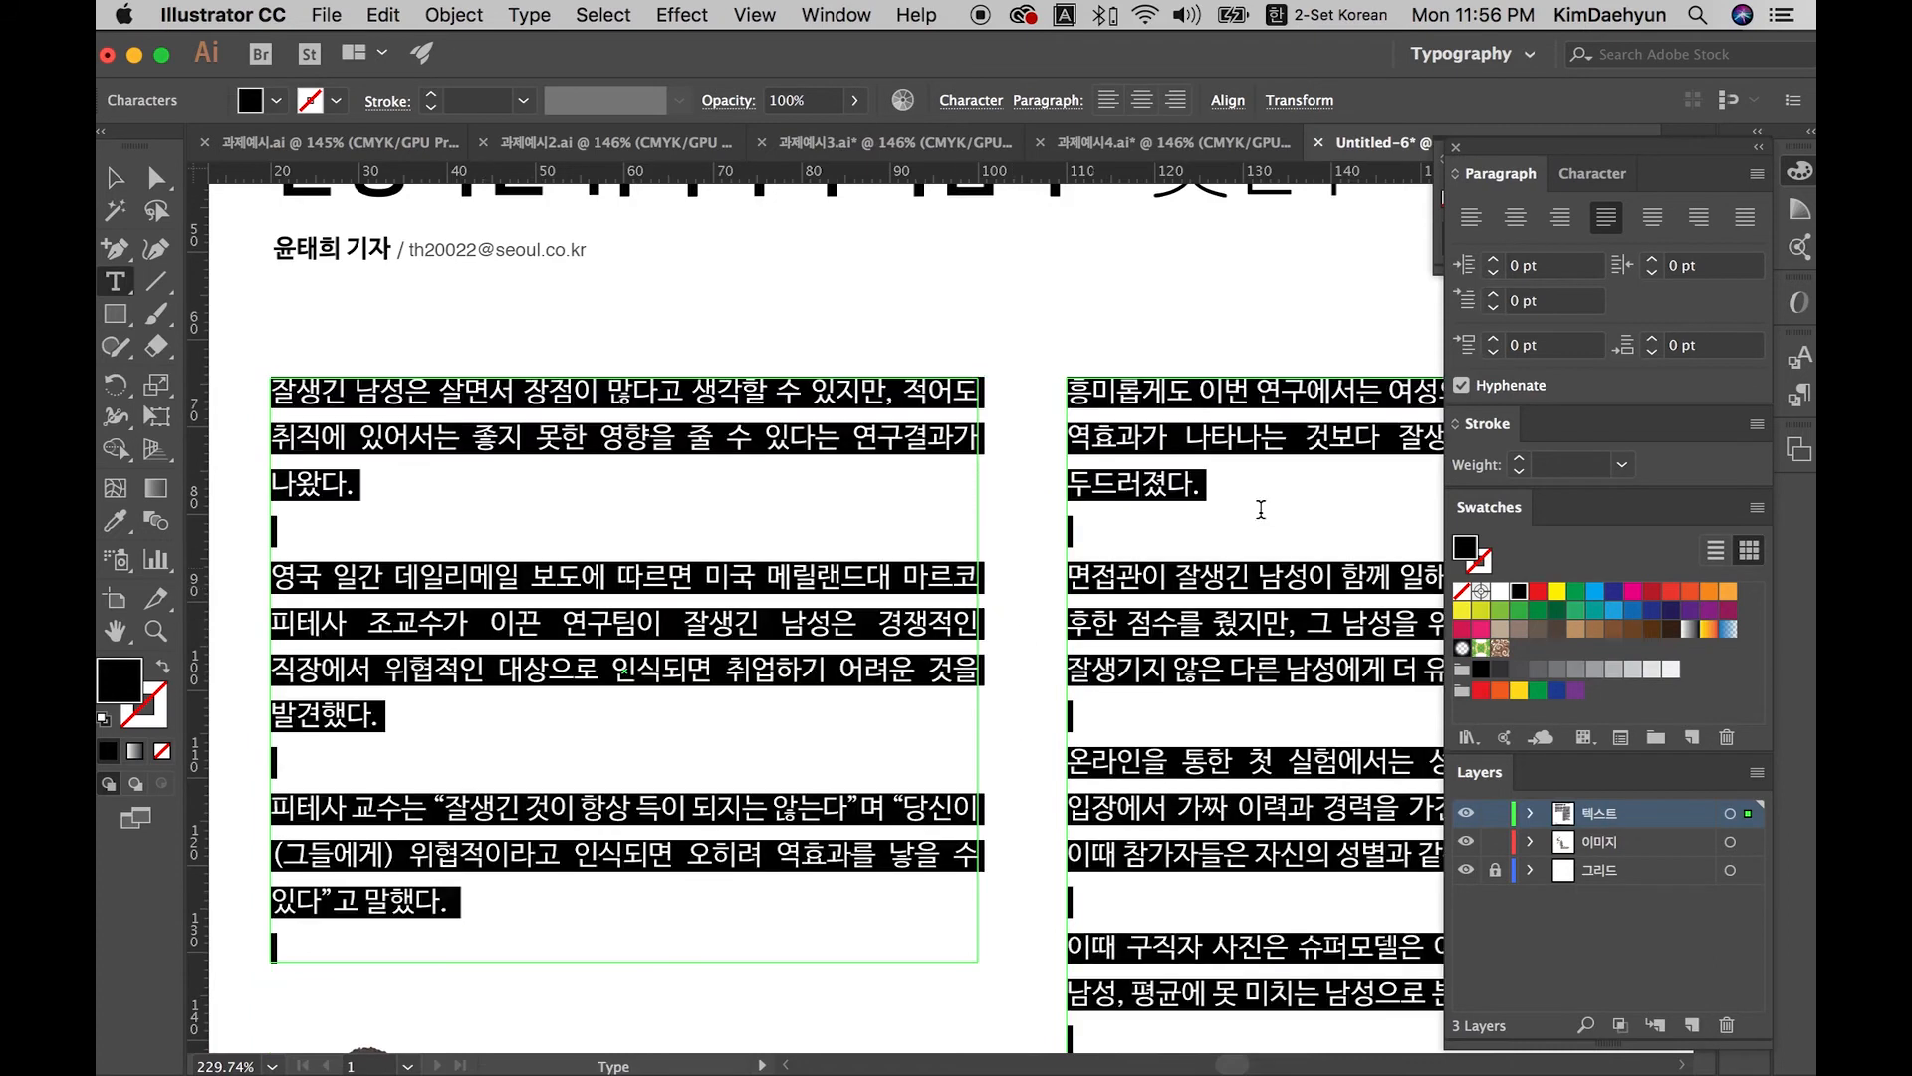
{"action": "left_click", "coordinate": [1593, 175]}
{"action": "left_click", "coordinate": [1493, 324]}
{"action": "left_click", "coordinate": [1493, 323]}
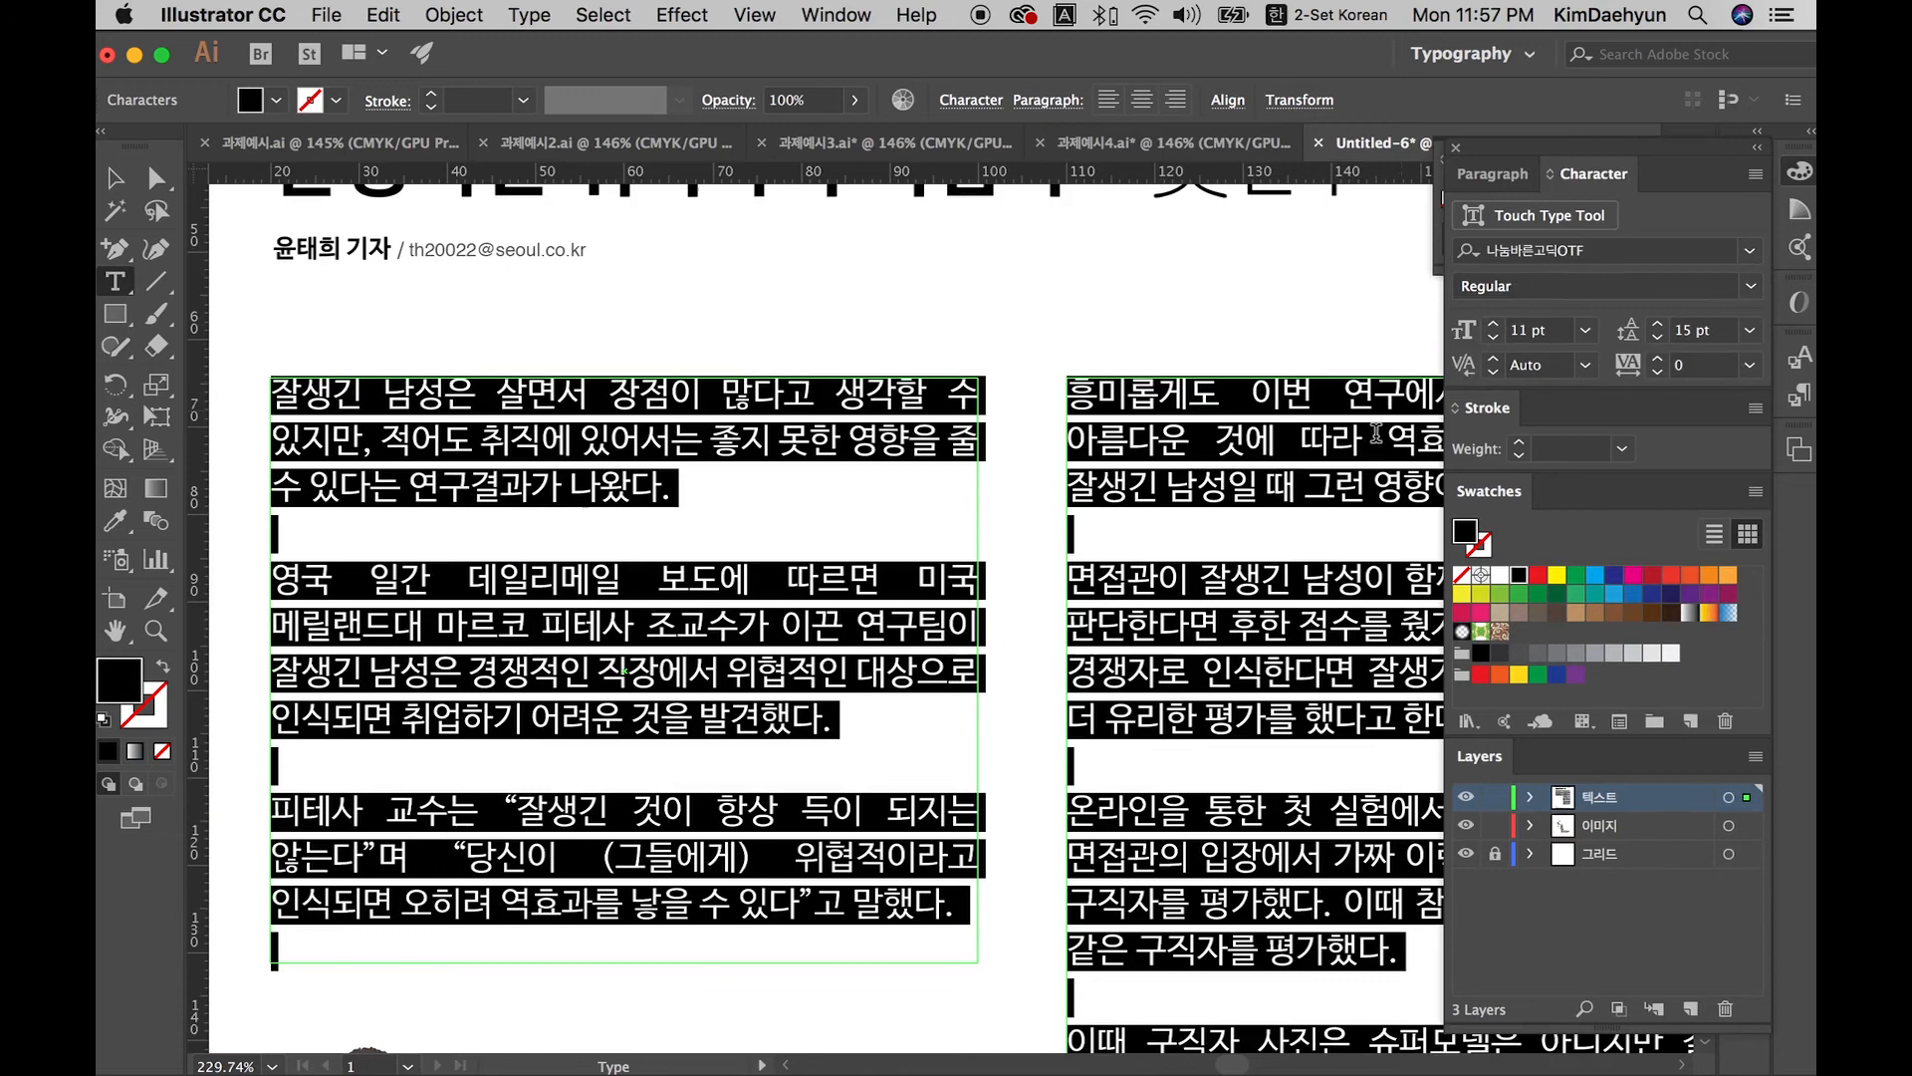
{"action": "key", "text": "Escape"}
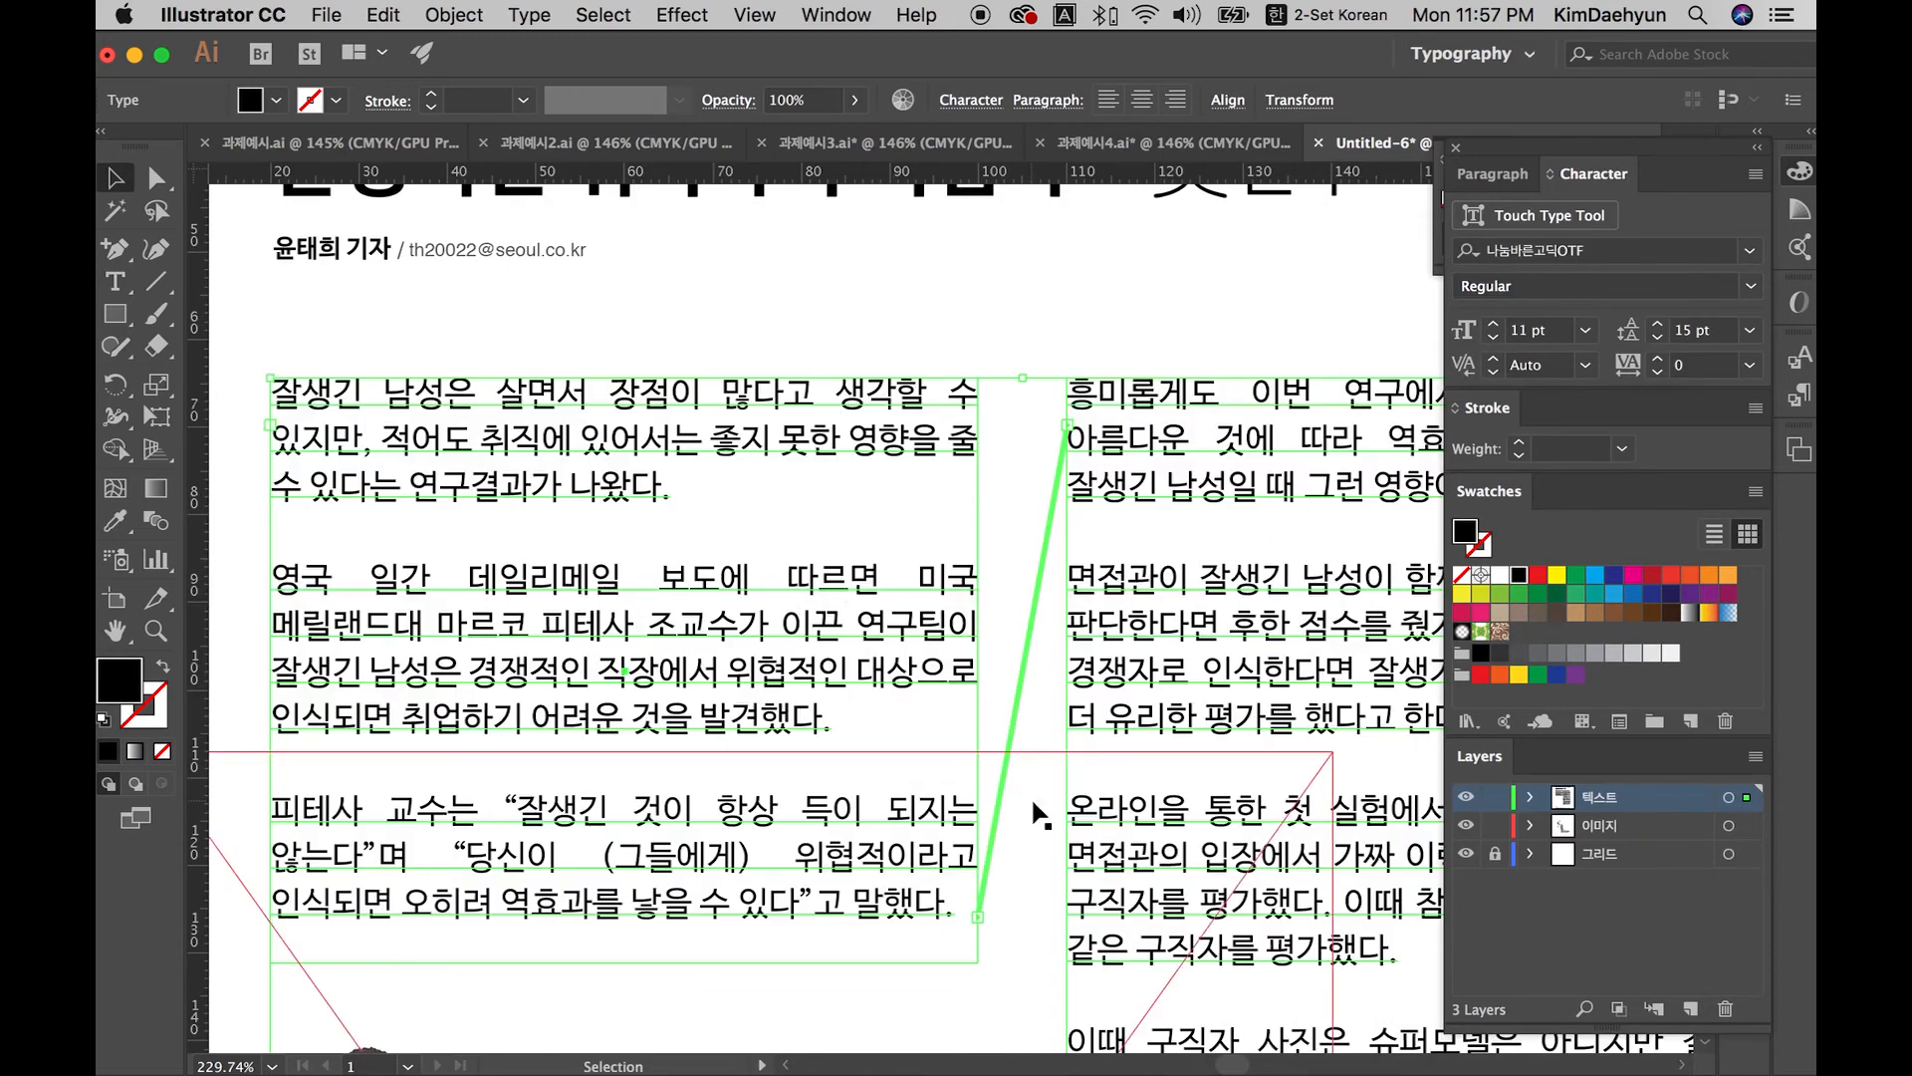
Step: Reduce the font size of all the linked body text in both columns to 7 pt and finish editing
{"action": "double_click", "coordinate": [836, 666]}
{"action": "triple_click", "coordinate": [836, 666]}
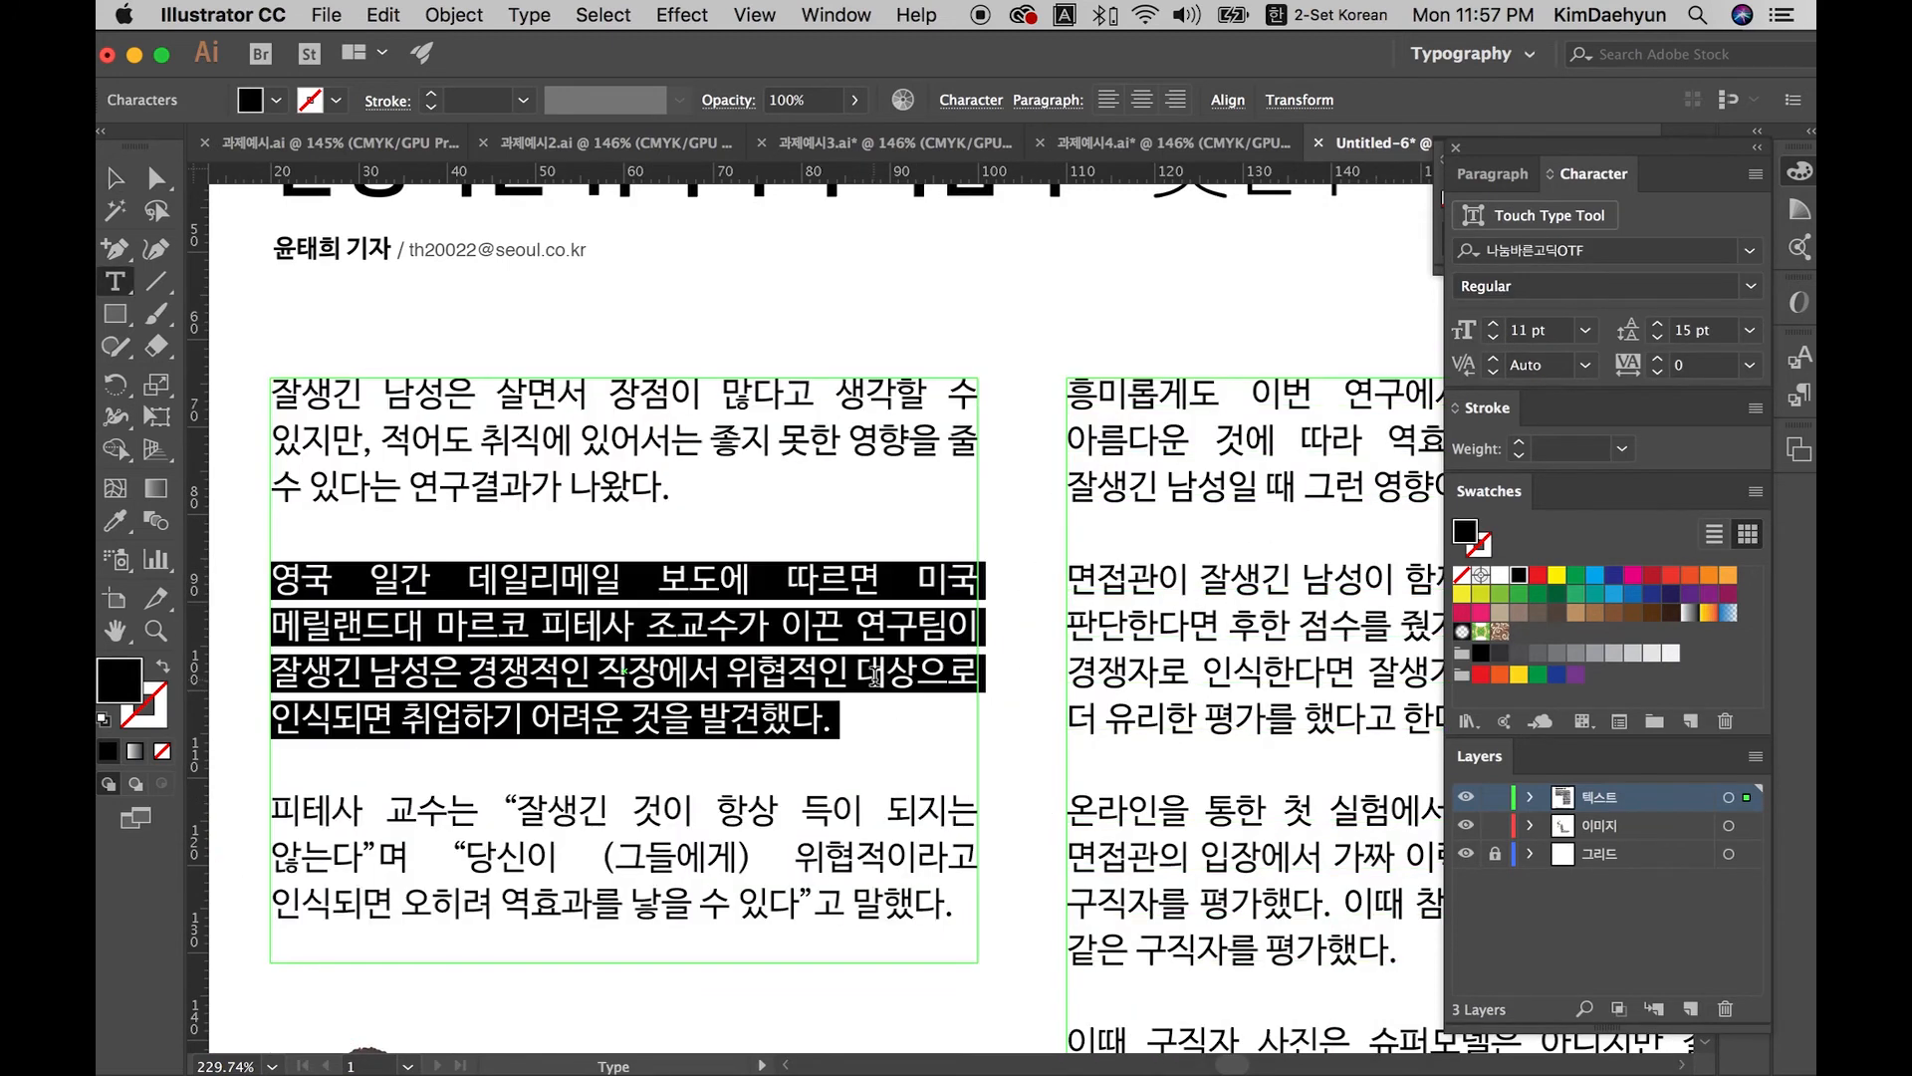
{"action": "key", "text": "super+a"}
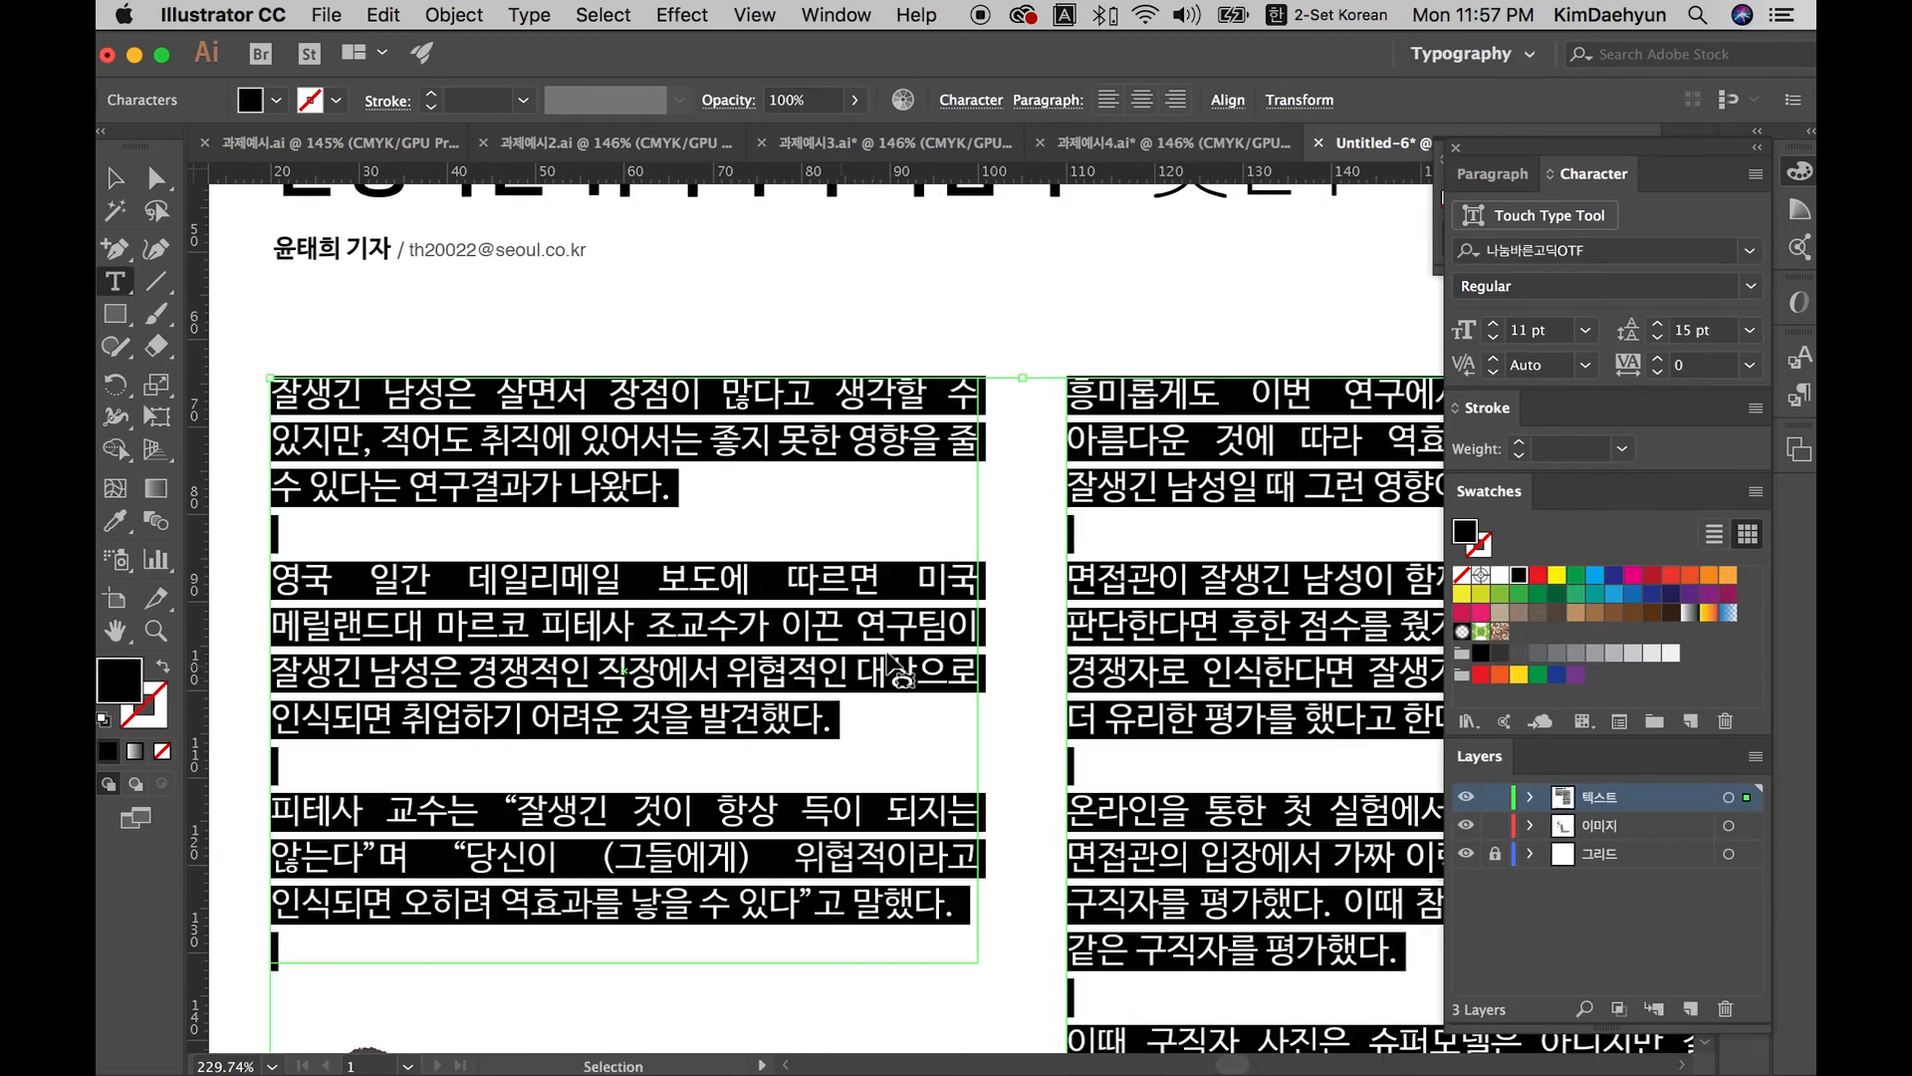
{"action": "left_click", "coordinate": [1493, 339]}
{"action": "left_click", "coordinate": [1493, 339]}
{"action": "left_click", "coordinate": [1493, 342]}
{"action": "left_click", "coordinate": [1493, 342]}
{"action": "key", "text": "Escape"}
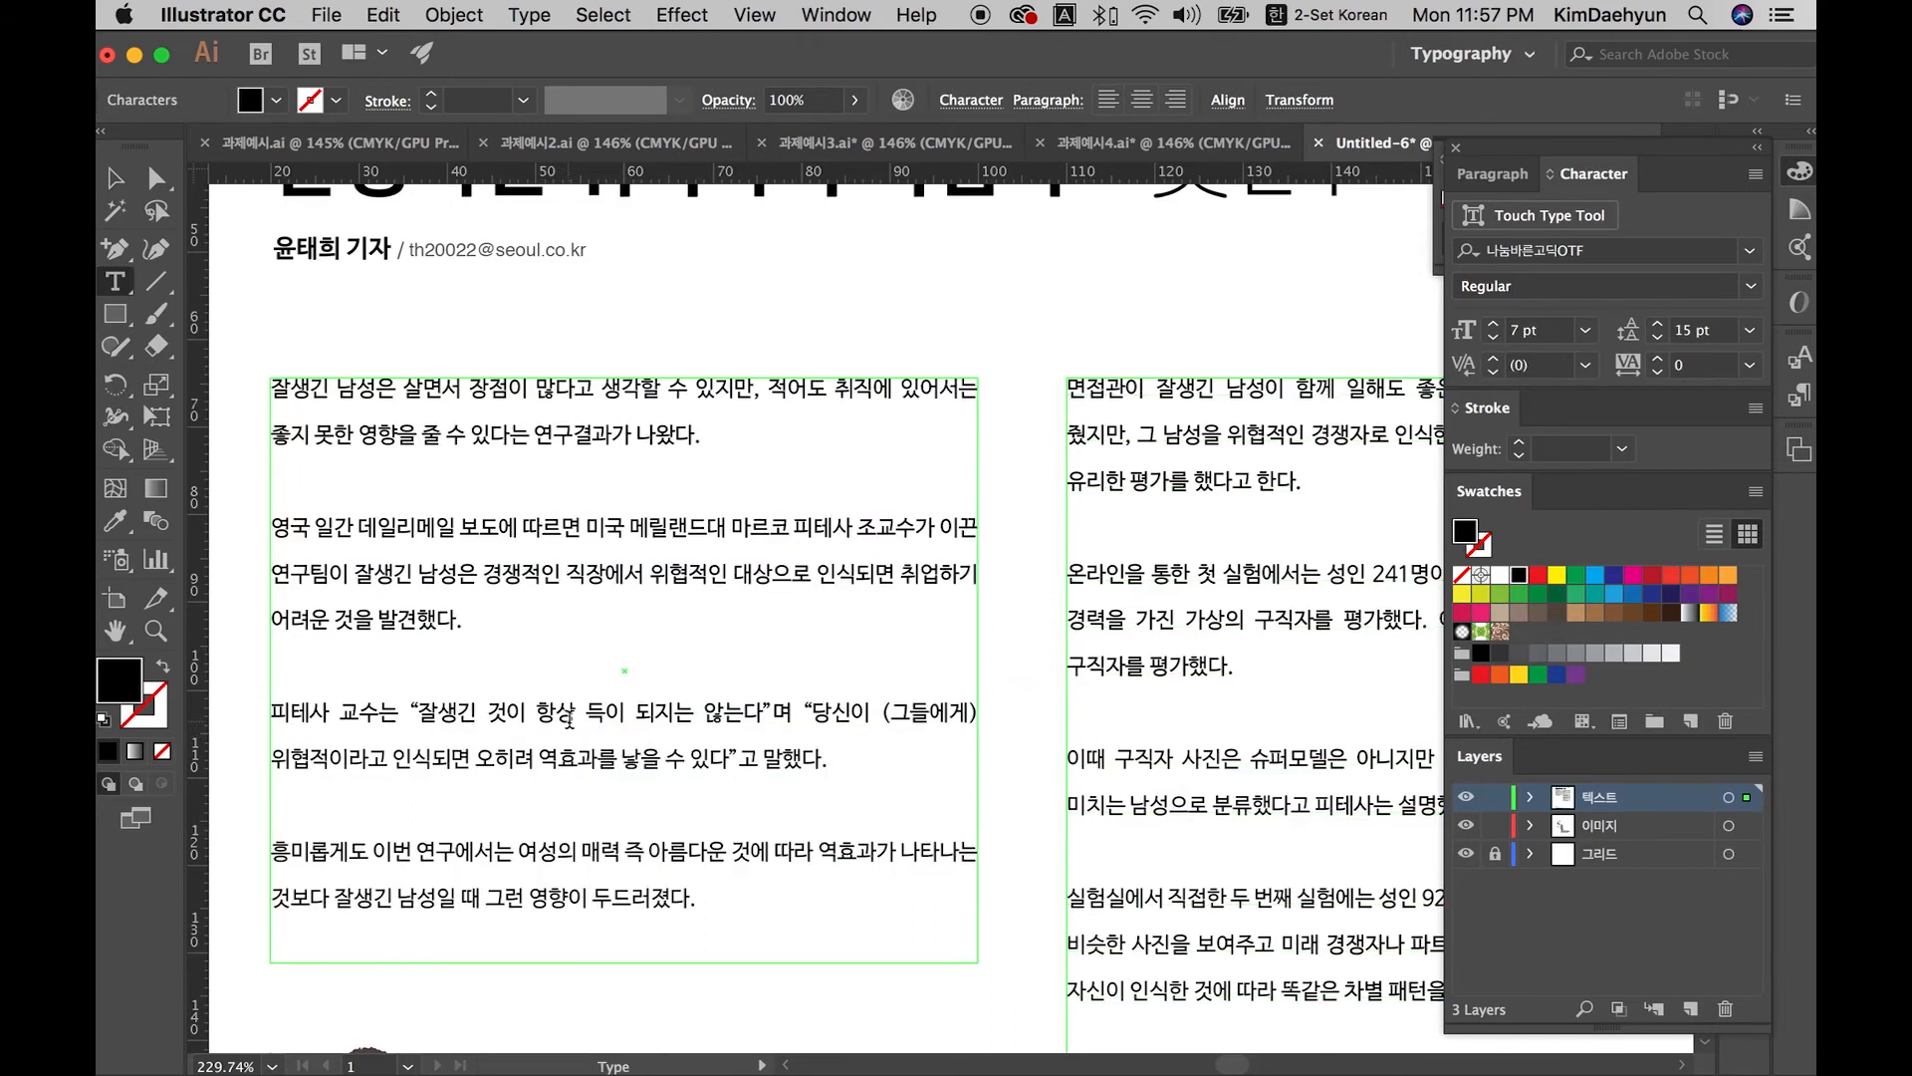
Step: Set the font size of the entire linked body text to 9 pt, then exit text editing and deselect it
{"action": "scroll", "coordinate": [564, 737], "scroll_direction": "left", "scroll_amount": 2}
{"action": "key", "text": "super+minus"}
{"action": "key", "text": "super+minus"}
{"action": "key", "text": "super+minus"}
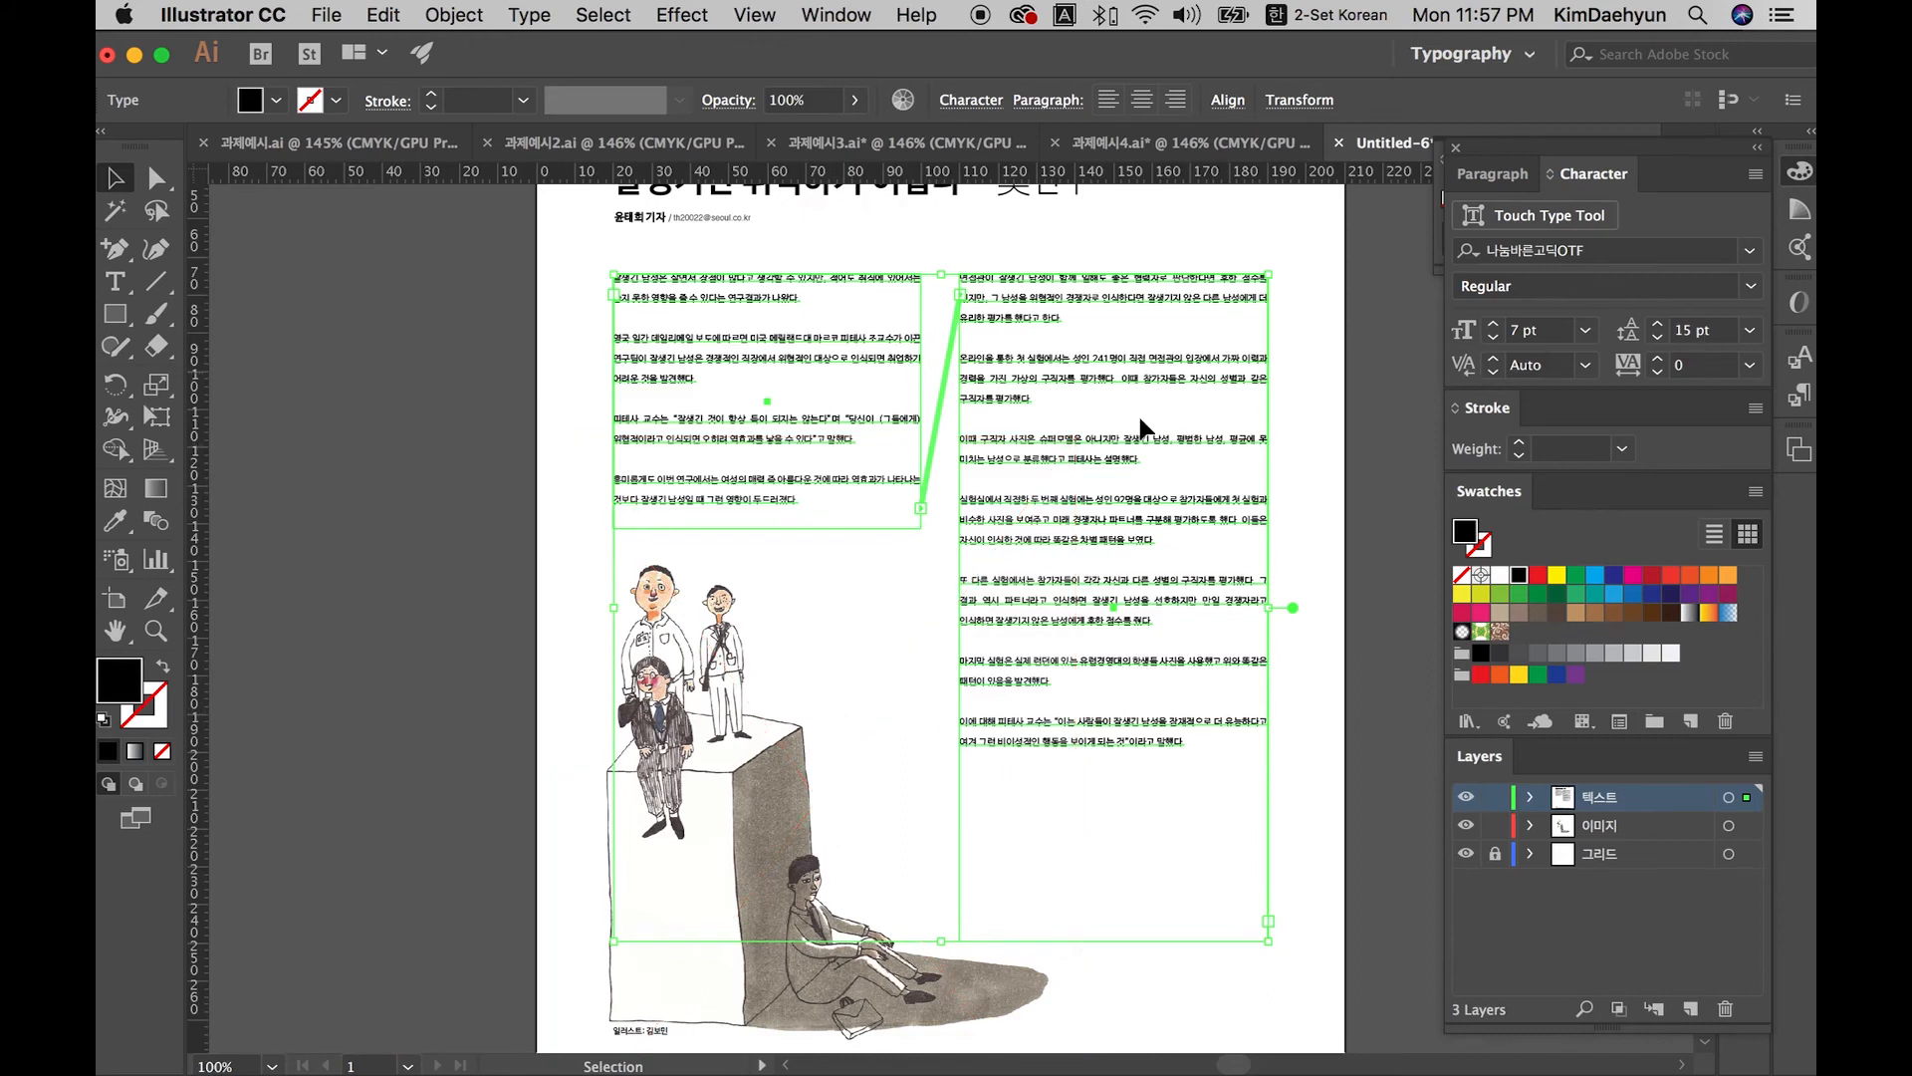
{"action": "left_click", "coordinate": [1139, 416]}
{"action": "double_click", "coordinate": [1111, 460]}
{"action": "key", "text": "super+a"}
{"action": "left_click", "coordinate": [1493, 326]}
{"action": "left_click", "coordinate": [1493, 327]}
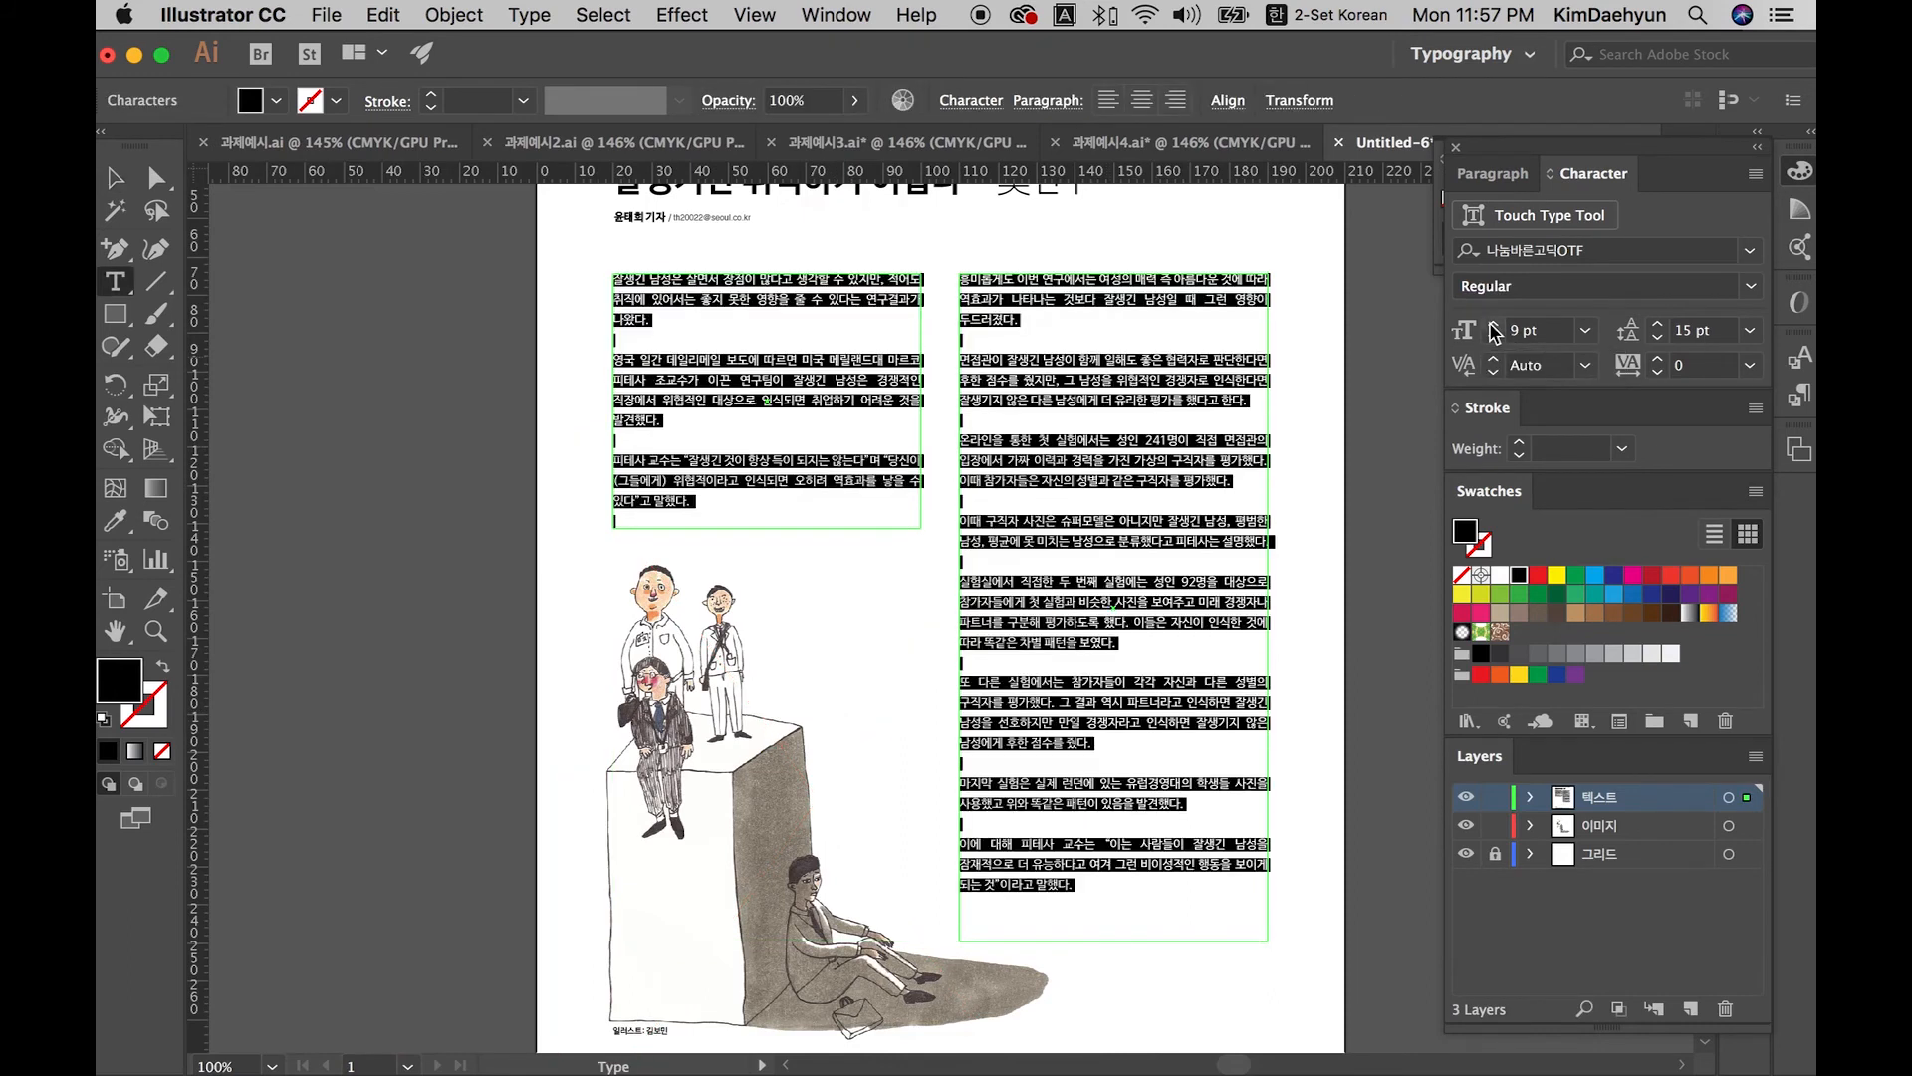
{"action": "key", "text": "Escape"}
{"action": "left_click", "coordinate": [1336, 404]}
{"action": "left_click_drag", "start_coordinate": [1317, 407], "coordinate": [1307, 486]}
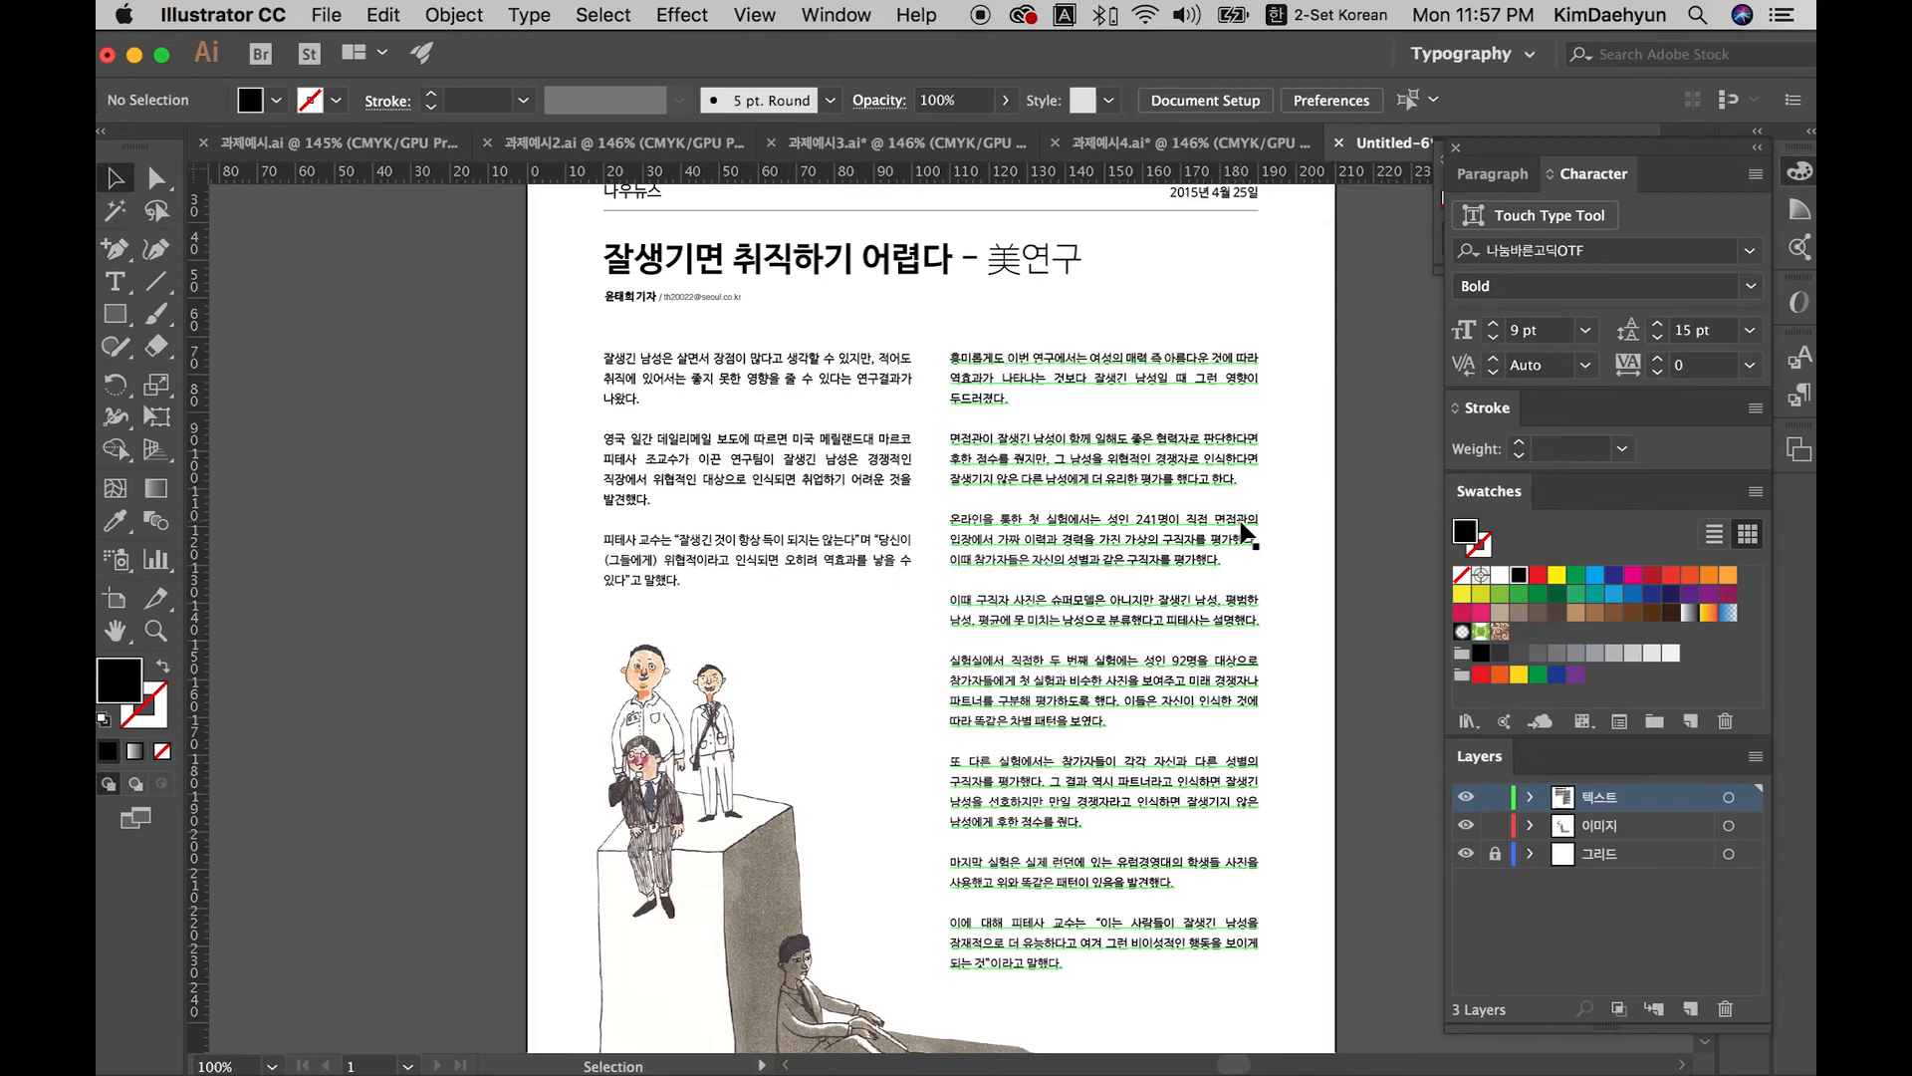
Step: Left-align all the body text in both columns, then finish editing and deselect it
{"action": "key", "text": "t"}
{"action": "left_click", "coordinate": [1051, 460]}
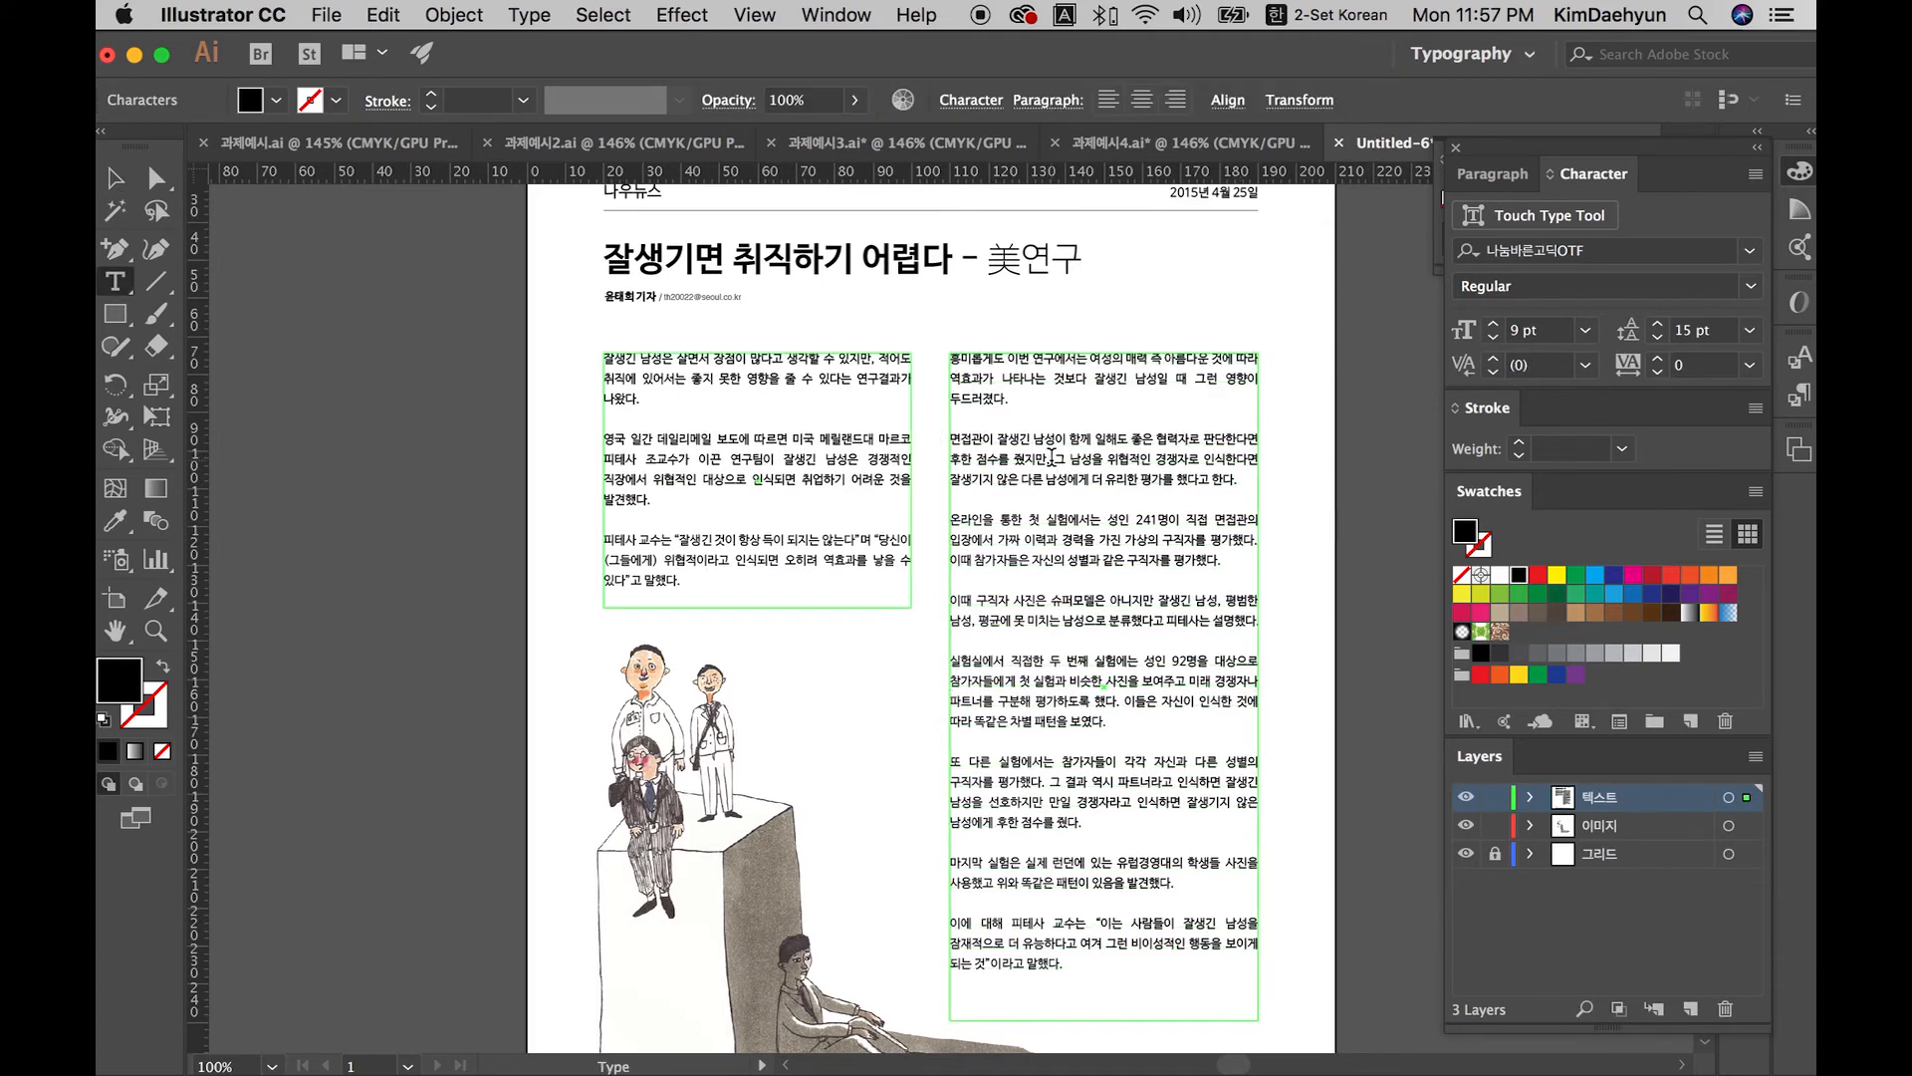
{"action": "key", "text": "super+a"}
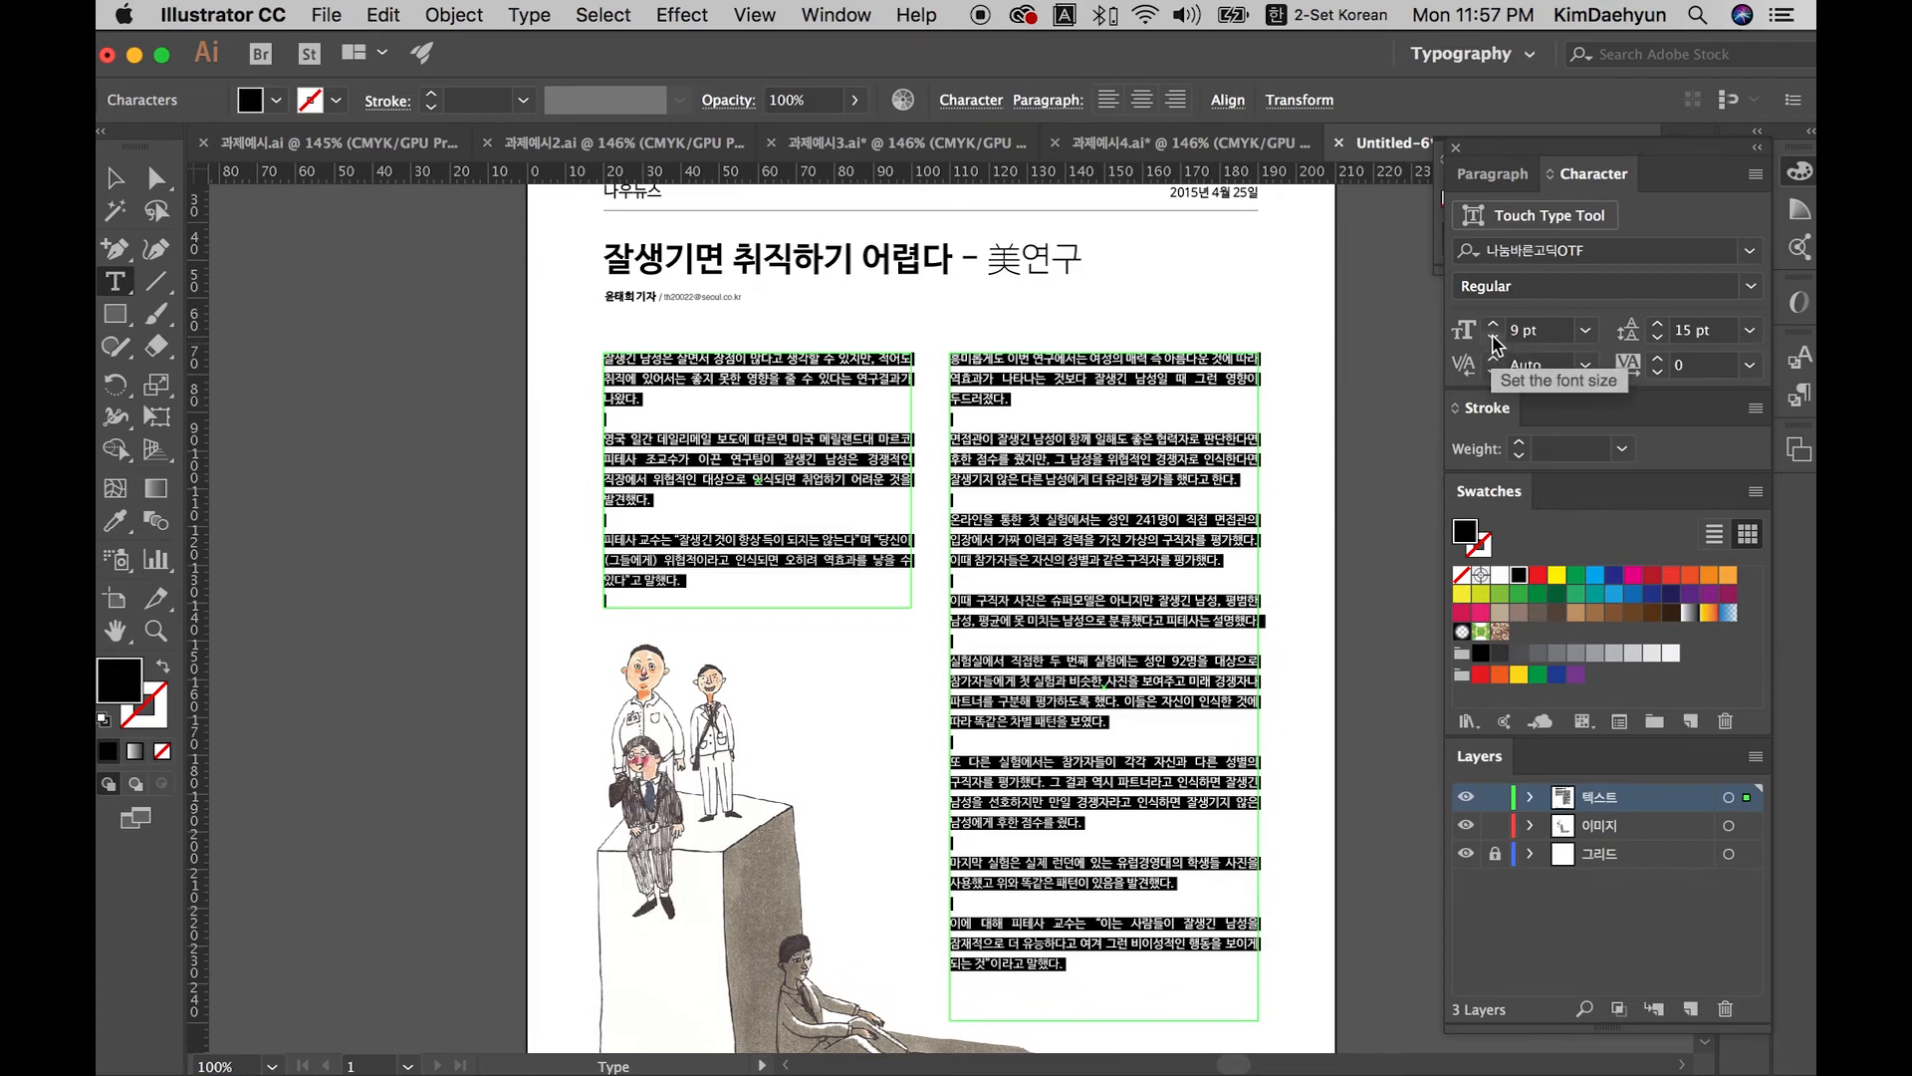
{"action": "left_click", "coordinate": [1492, 173]}
{"action": "left_click", "coordinate": [1471, 216]}
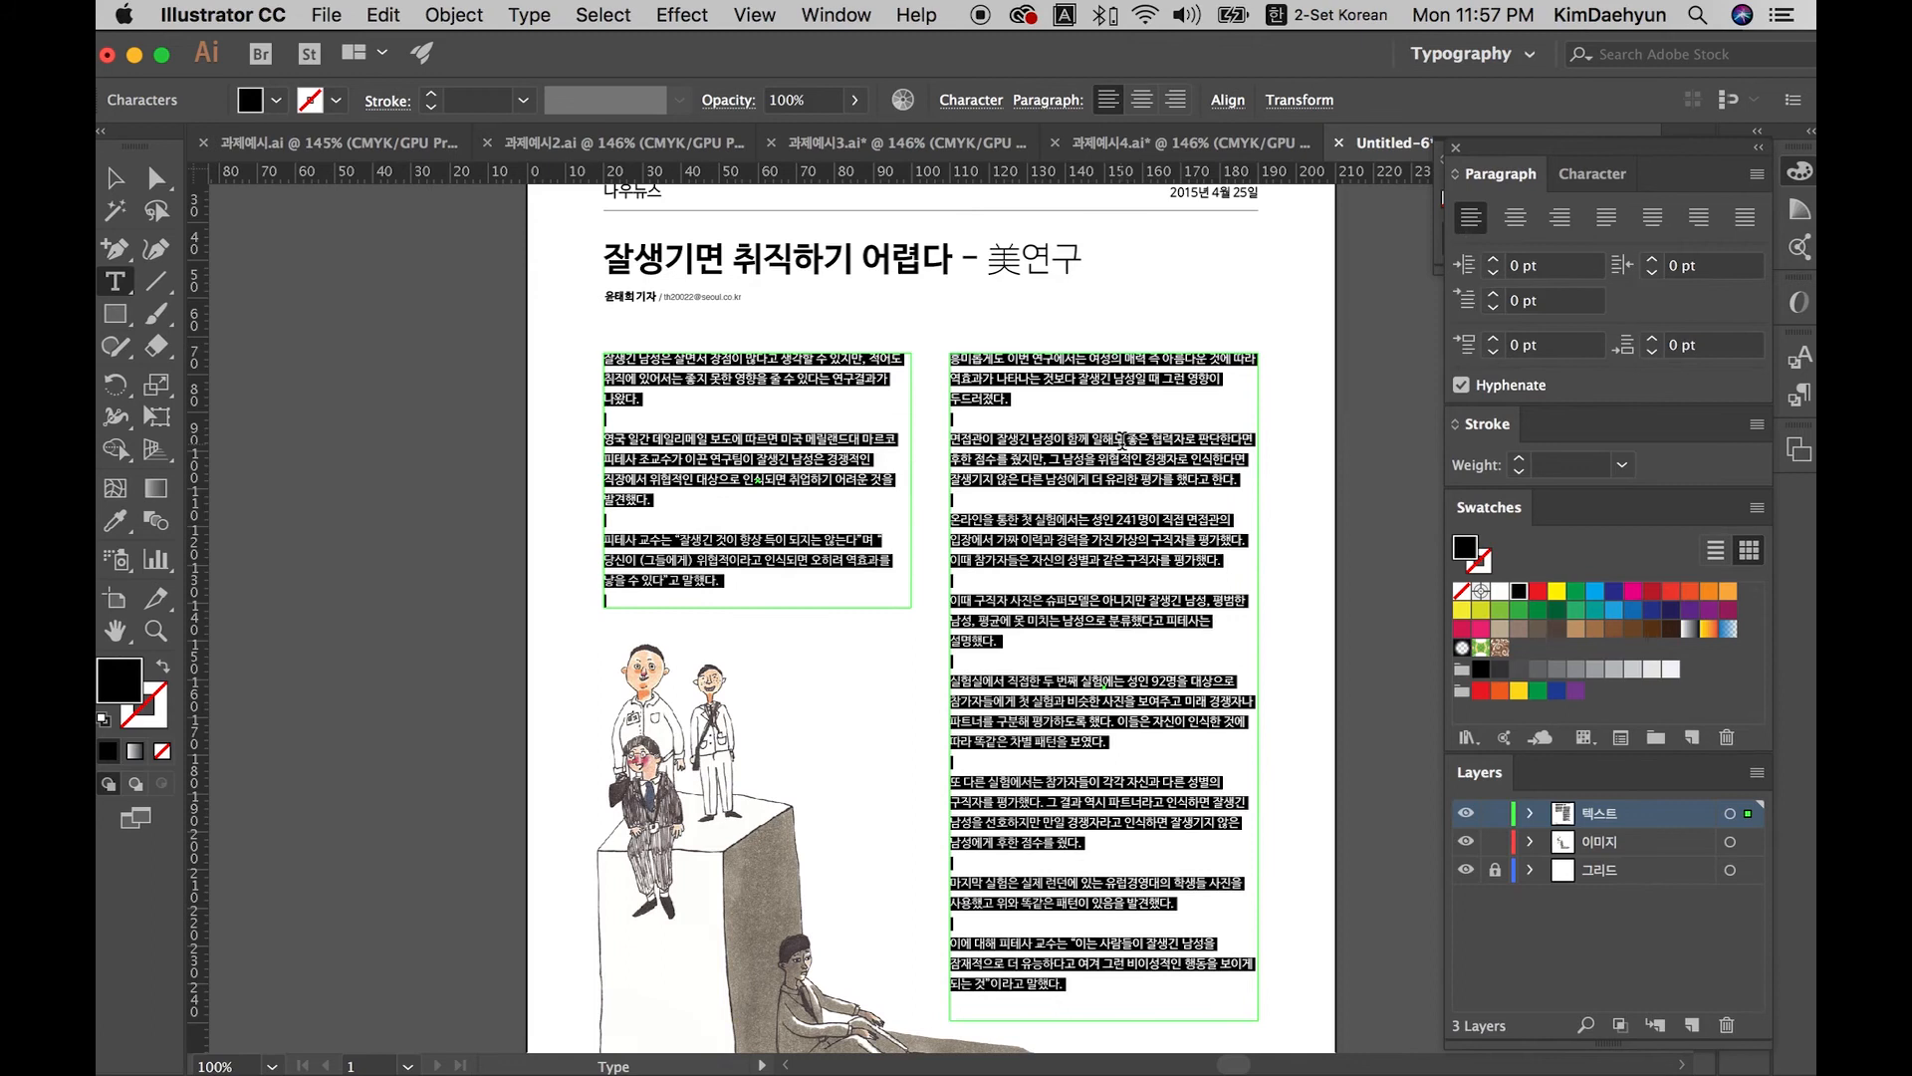
{"action": "key", "text": "Escape"}
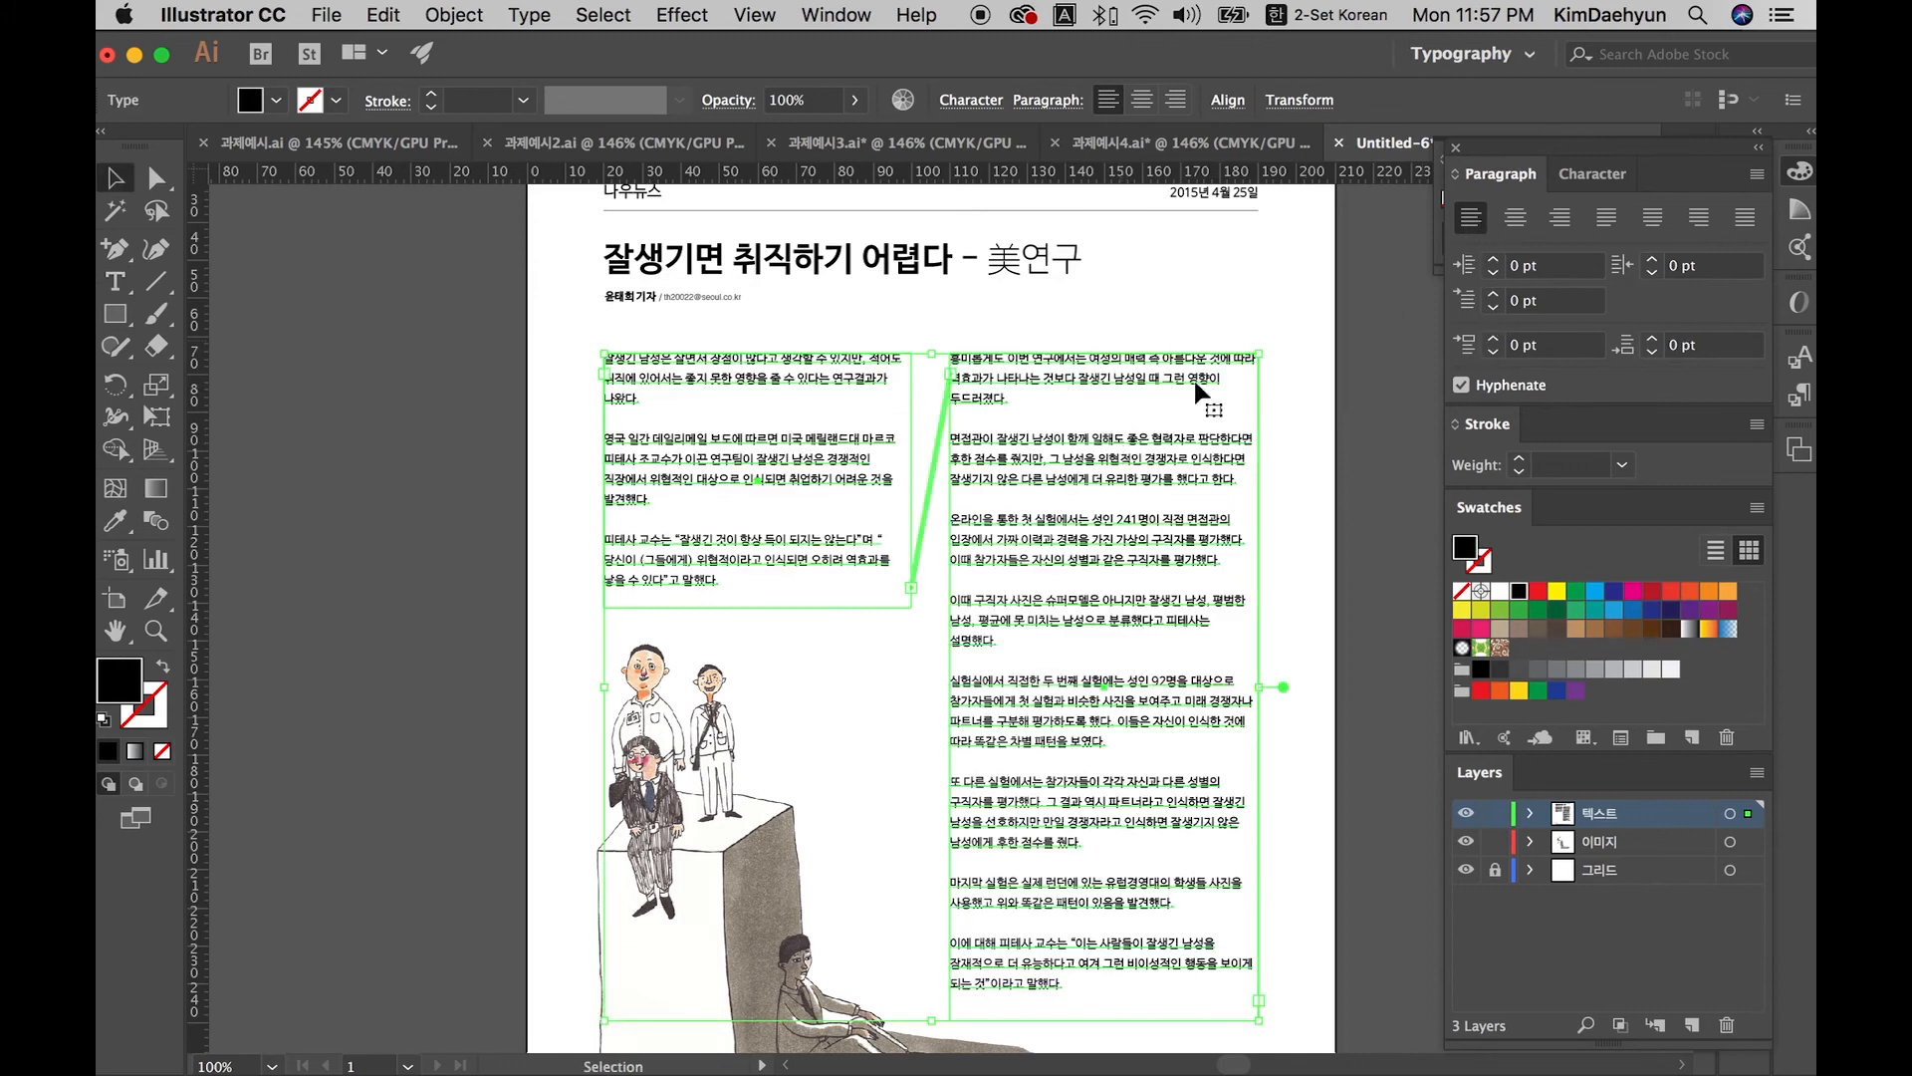
{"action": "left_click", "coordinate": [1384, 317]}
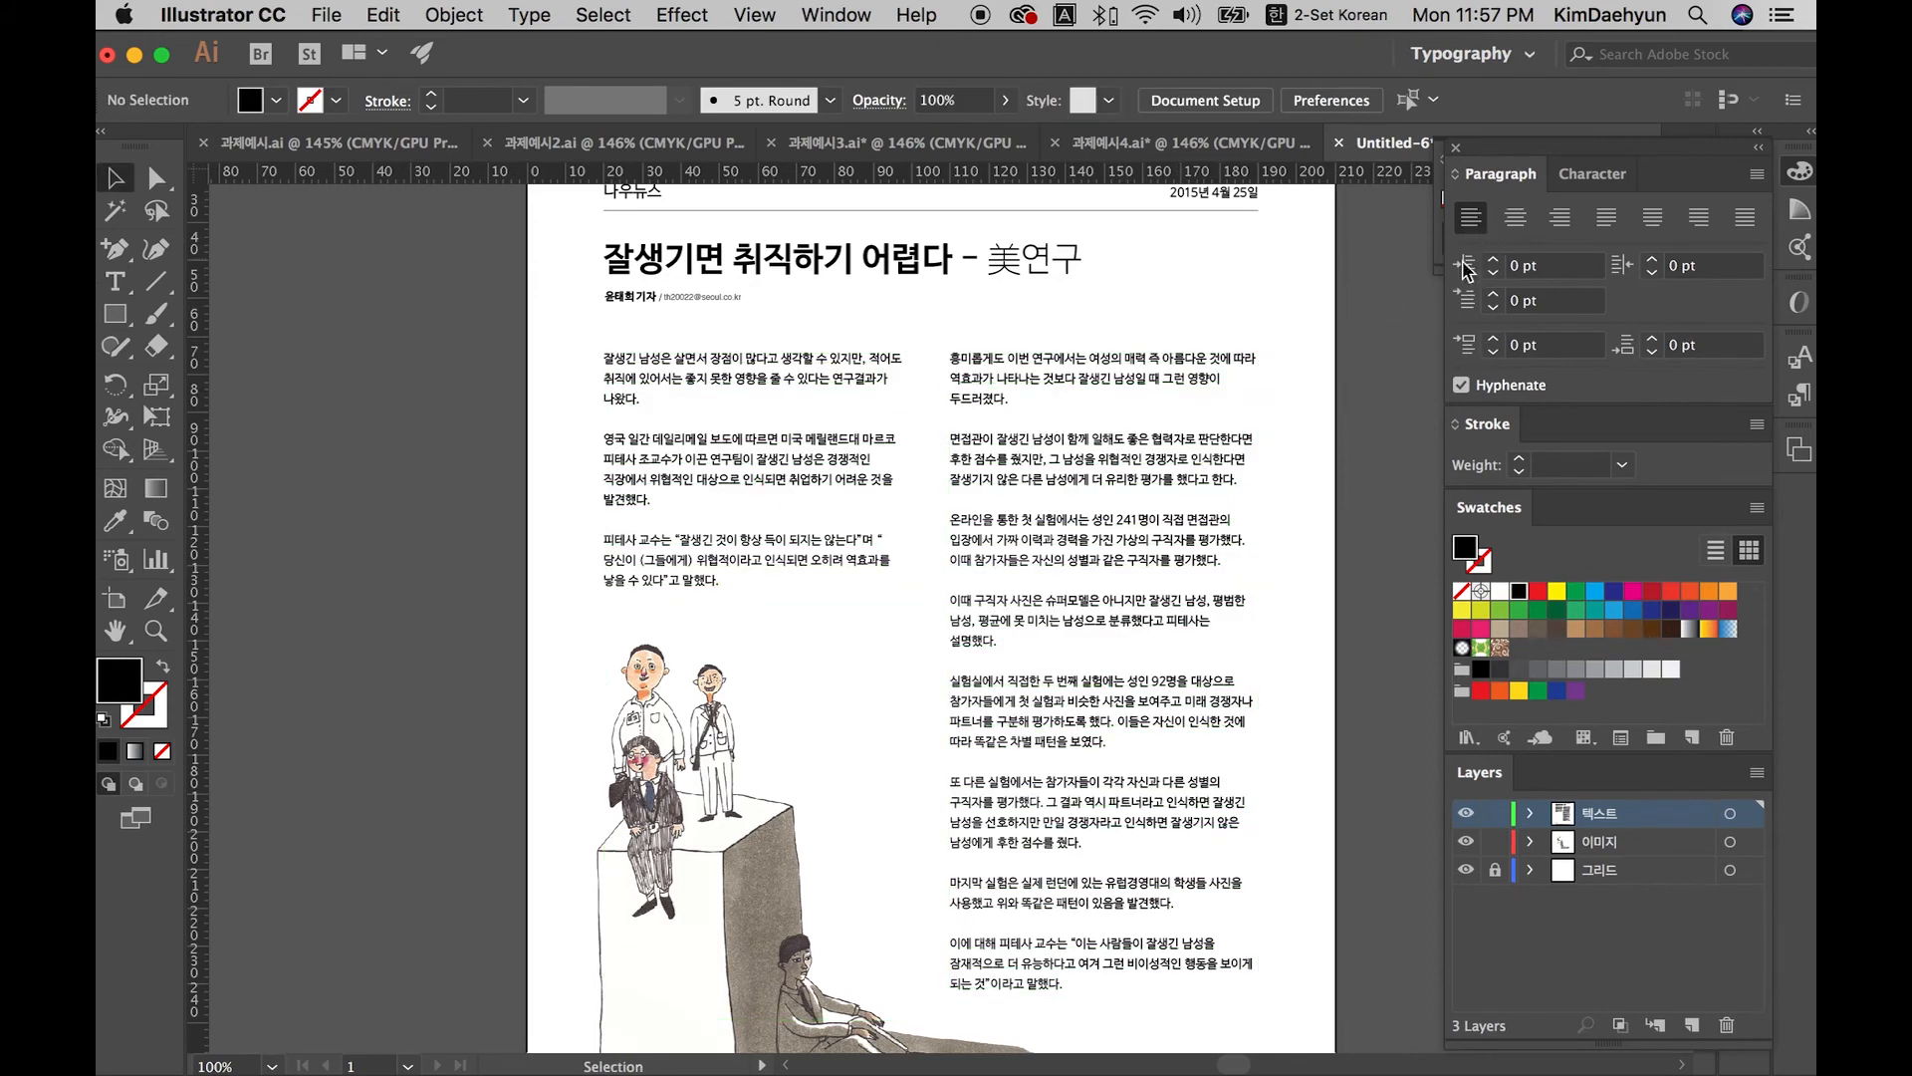
Step: Examine the left-aligned body text's line endings and word spacing, both on the overall page and close up in the first column
{"action": "left_click", "coordinate": [1205, 380]}
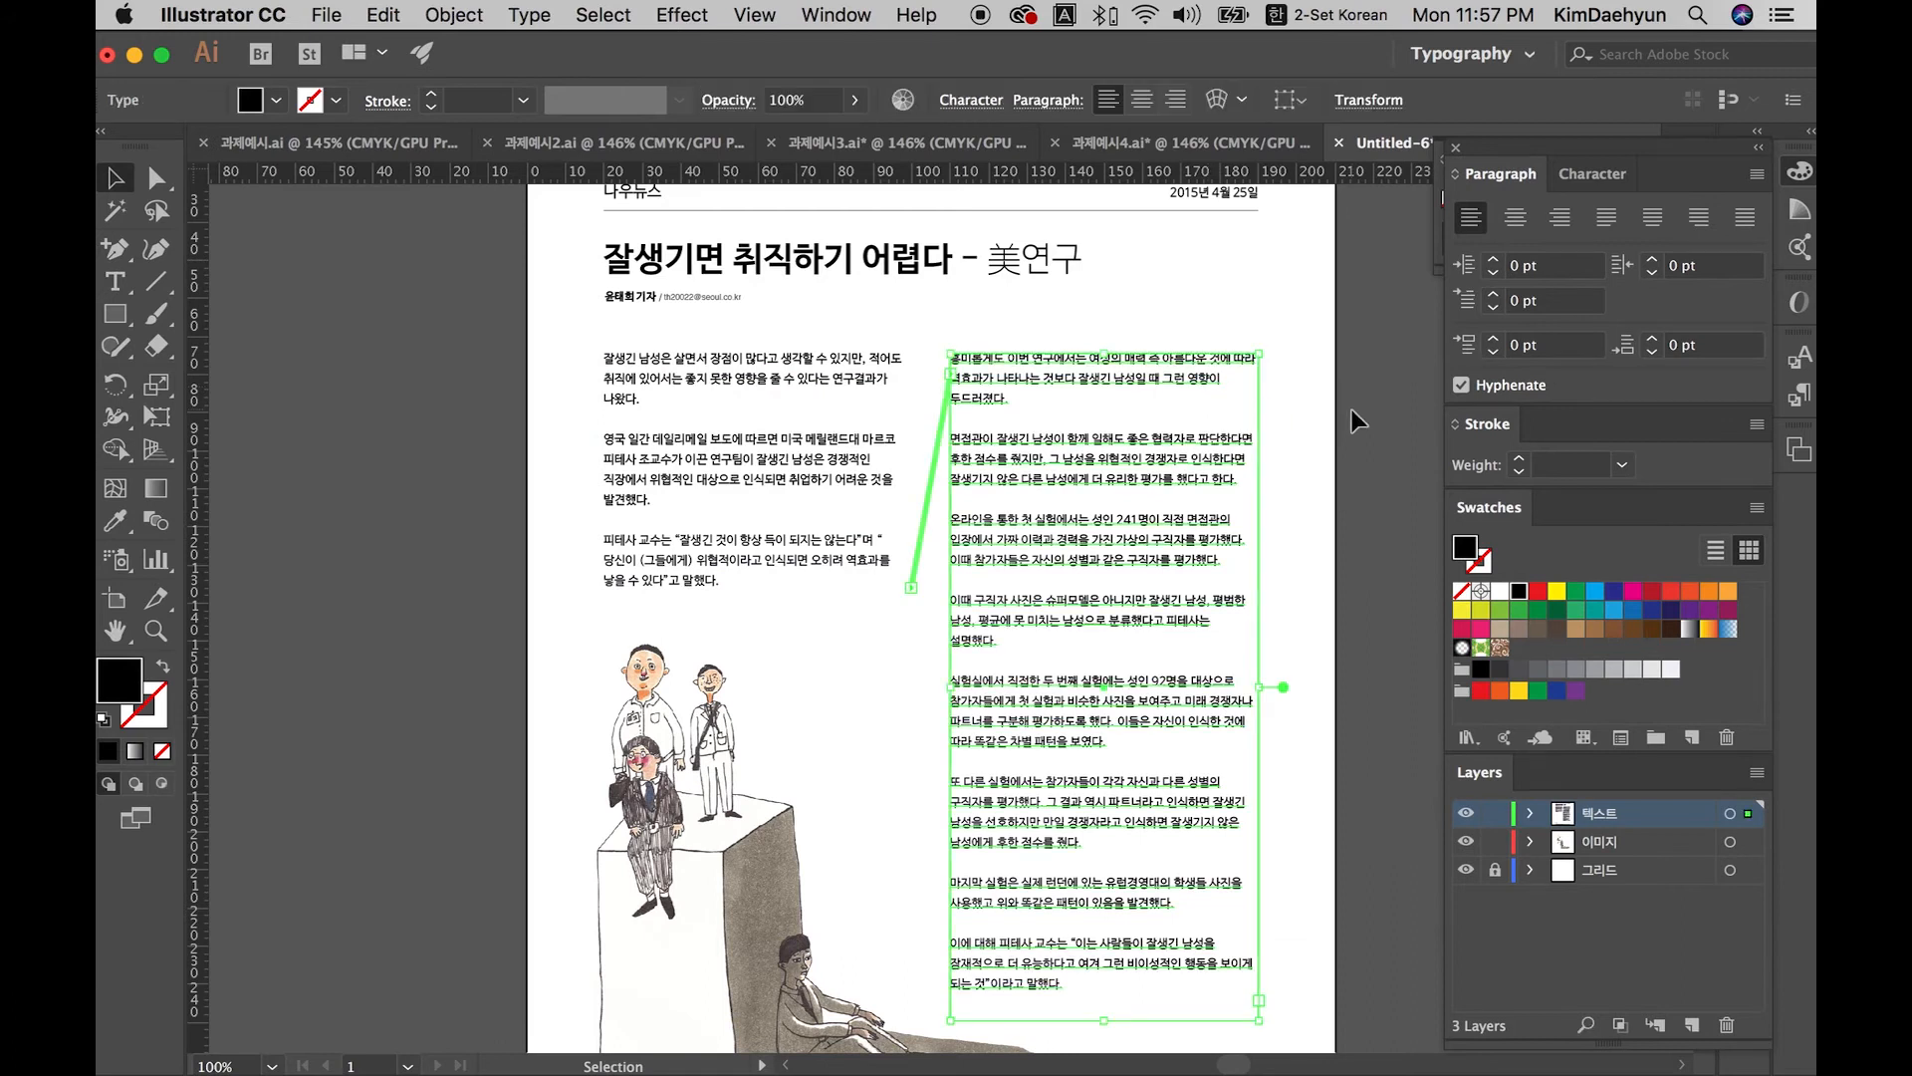
{"action": "left_click", "coordinate": [1352, 409]}
{"action": "scroll", "coordinate": [1245, 438], "scroll_direction": "down", "scroll_amount": 5}
{"action": "scroll", "coordinate": [1145, 458], "scroll_direction": "up", "scroll_amount": 4}
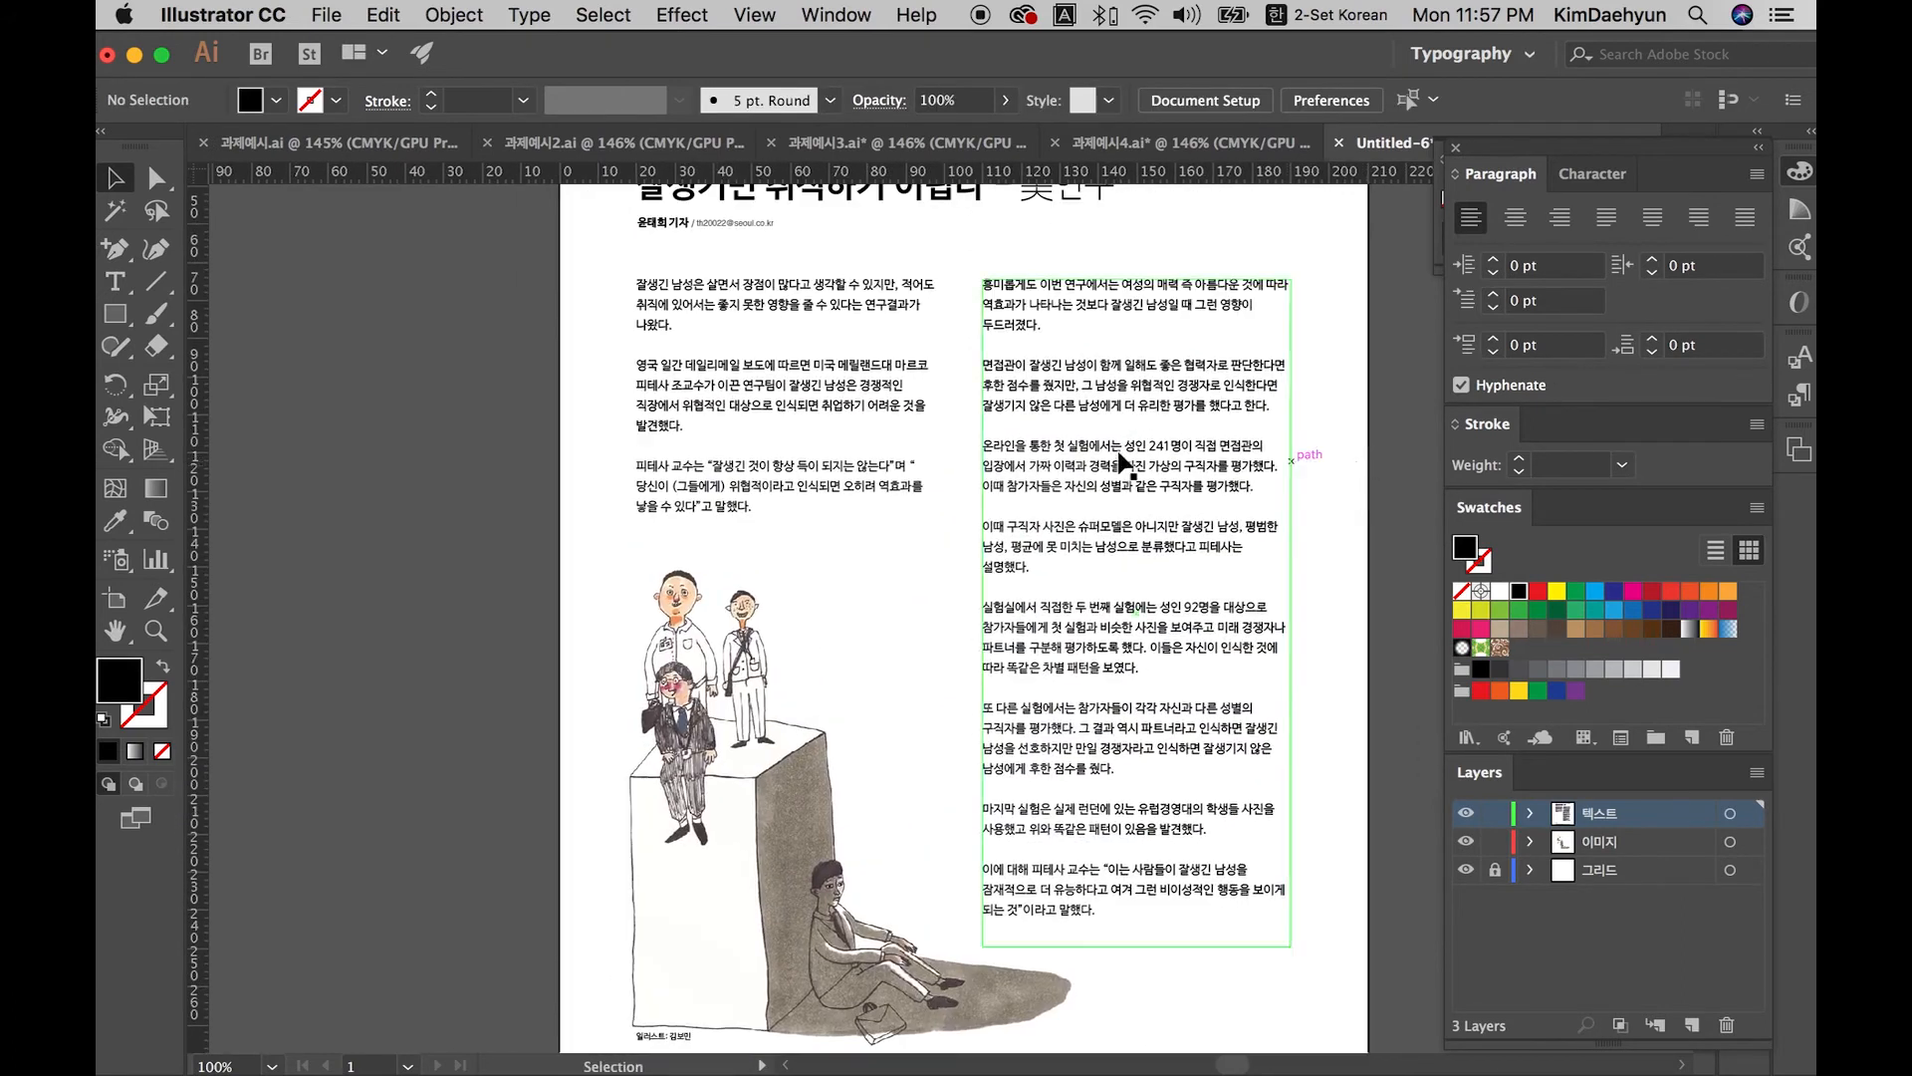
{"action": "scroll", "coordinate": [1123, 463], "scroll_direction": "up", "scroll_amount": 3}
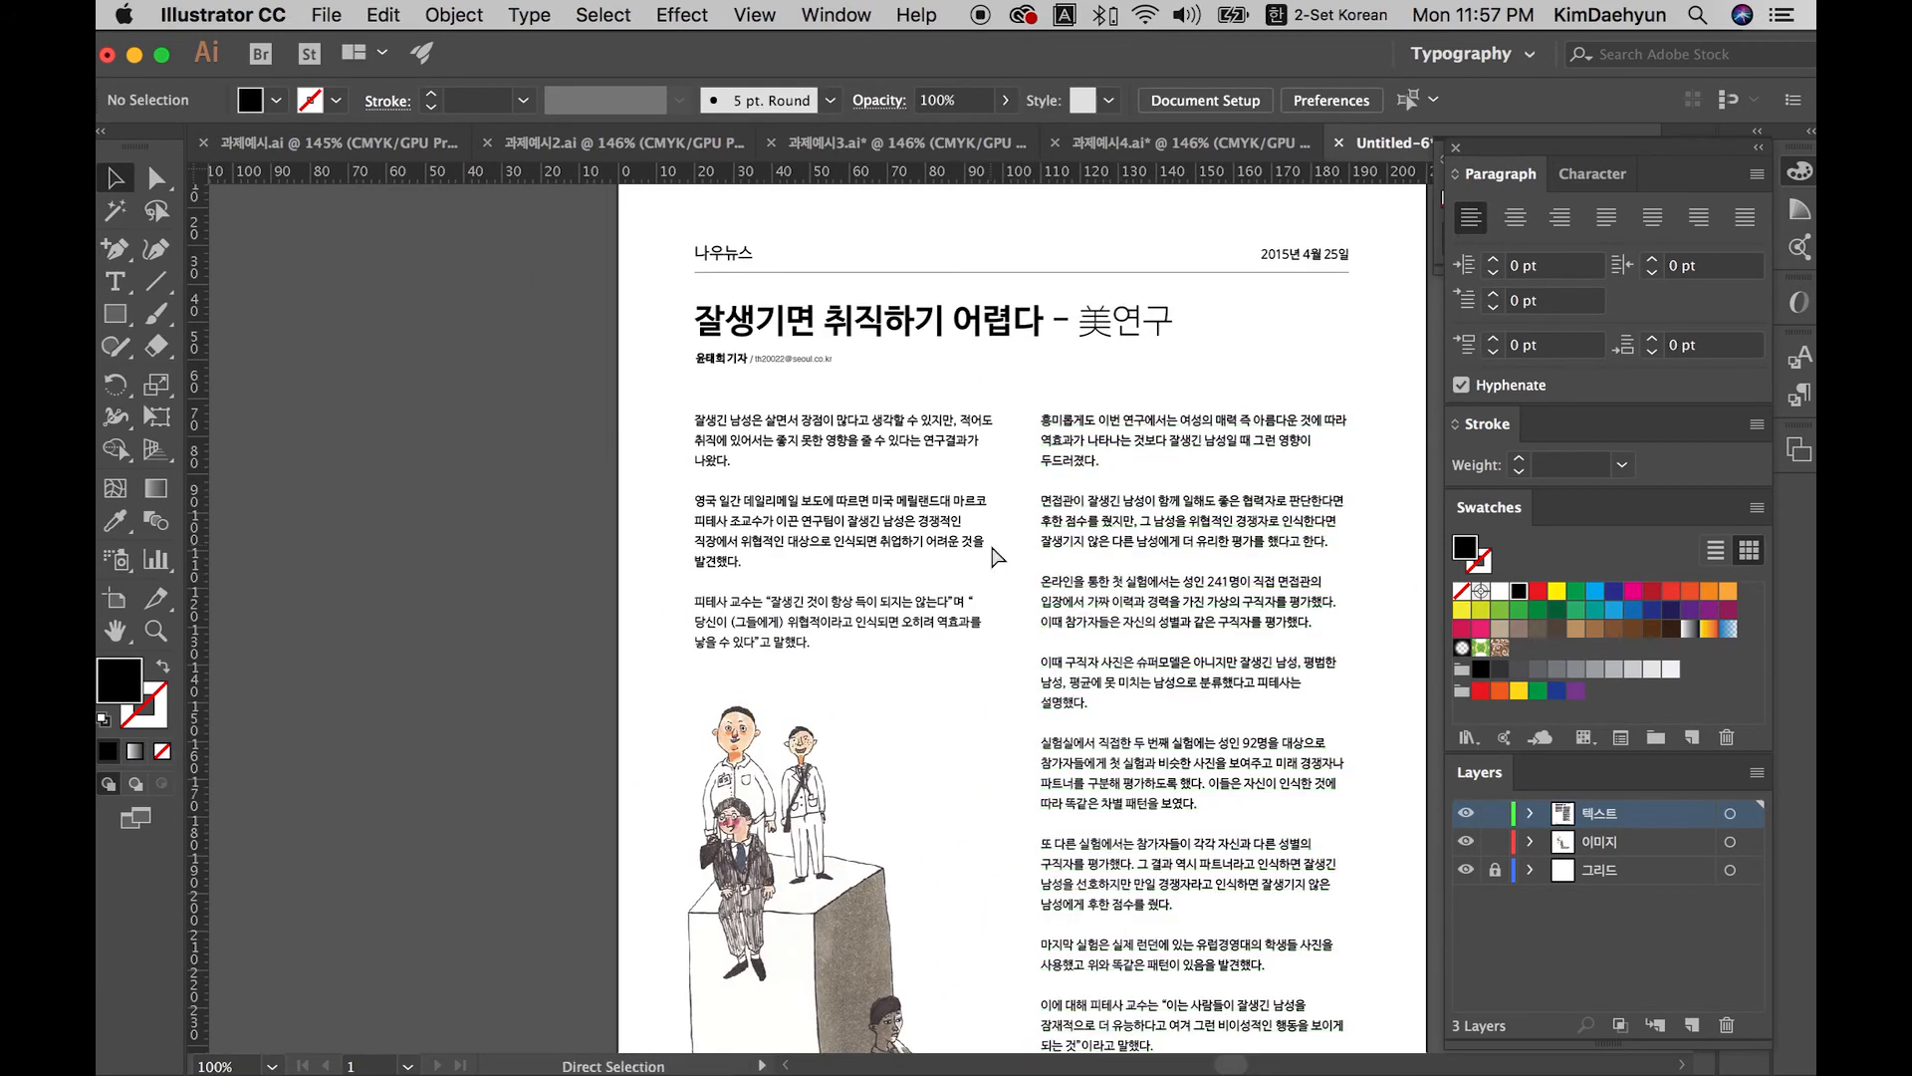
{"action": "scroll", "coordinate": [994, 554], "scroll_direction": "up", "scroll_amount": 2}
{"action": "scroll", "coordinate": [994, 553], "scroll_direction": "up", "scroll_amount": 3}
{"action": "scroll", "coordinate": [994, 554], "scroll_direction": "right", "scroll_amount": 3}
{"action": "key", "text": "t"}
{"action": "left_click", "coordinate": [775, 623]}
{"action": "scroll", "coordinate": [768, 620], "scroll_direction": "right", "scroll_amount": 1}
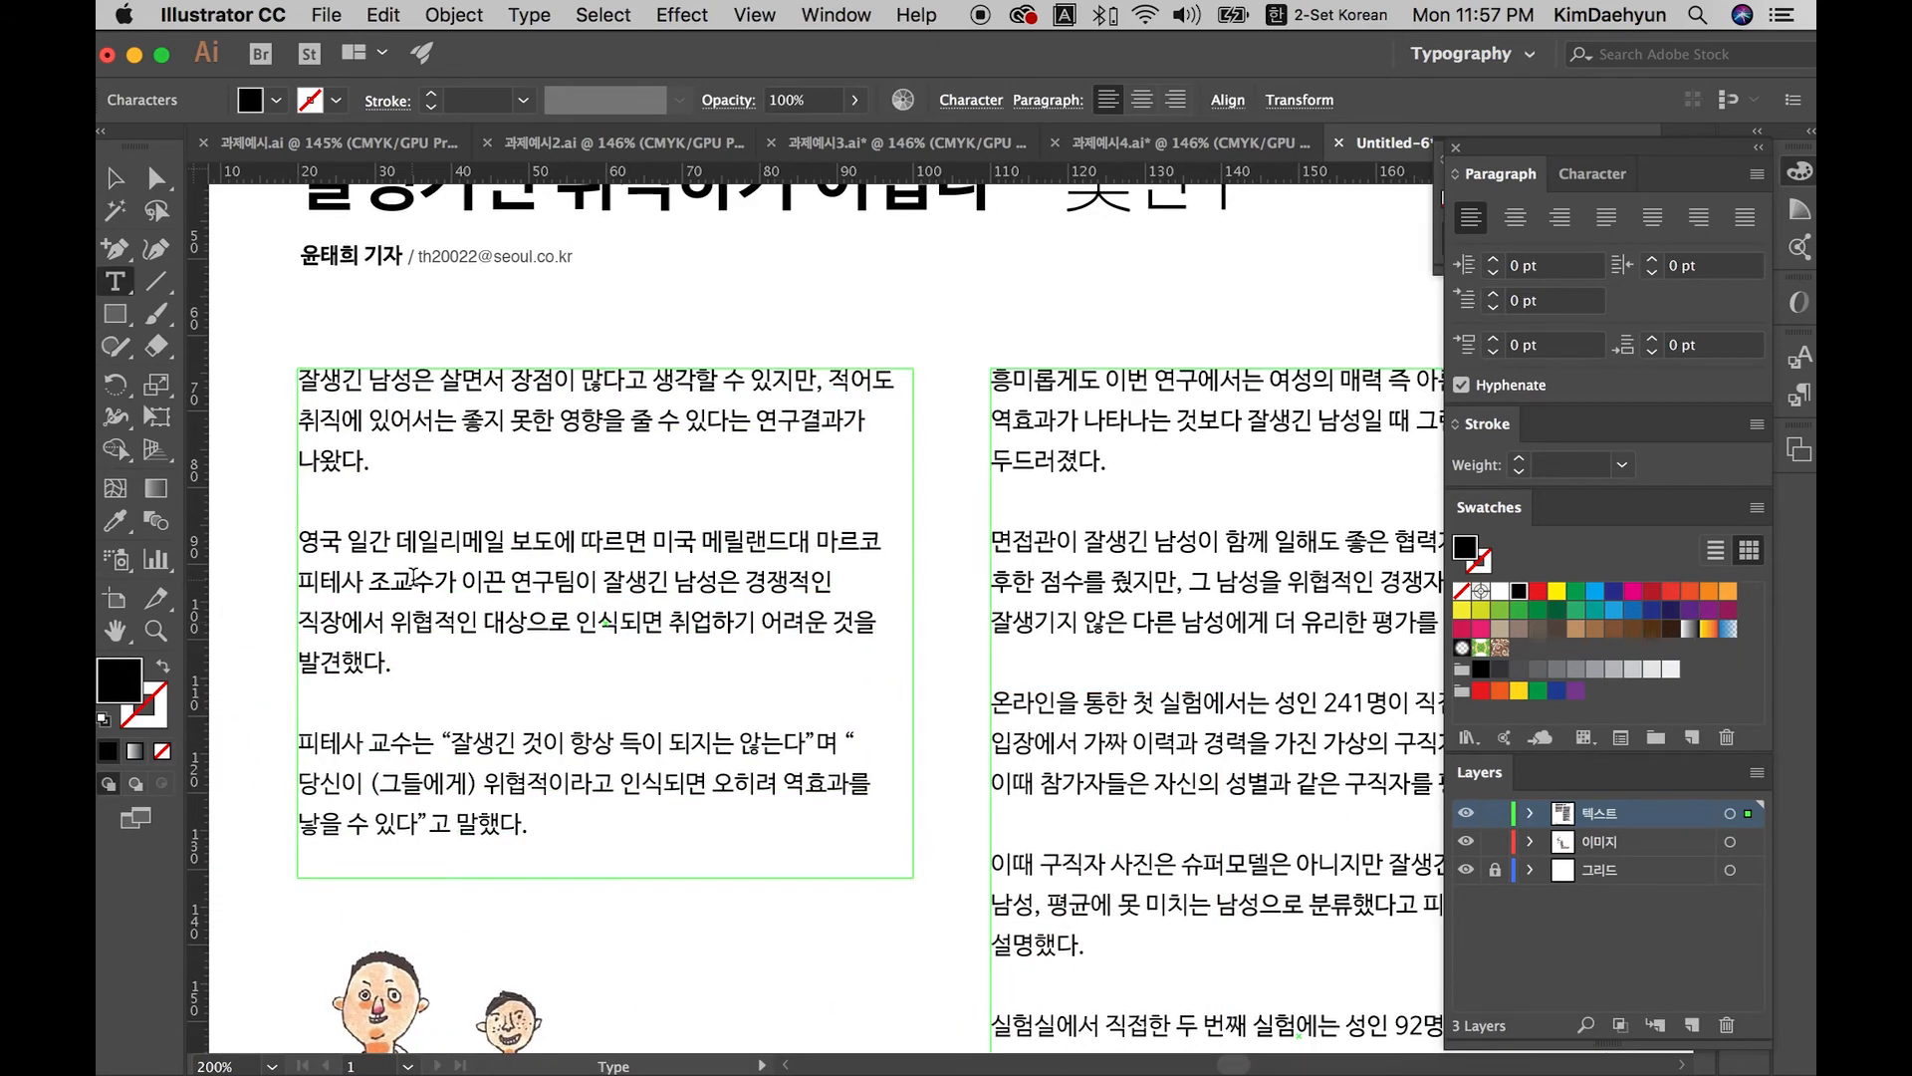
{"action": "scroll", "coordinate": [414, 576], "scroll_direction": "right", "scroll_amount": 2}
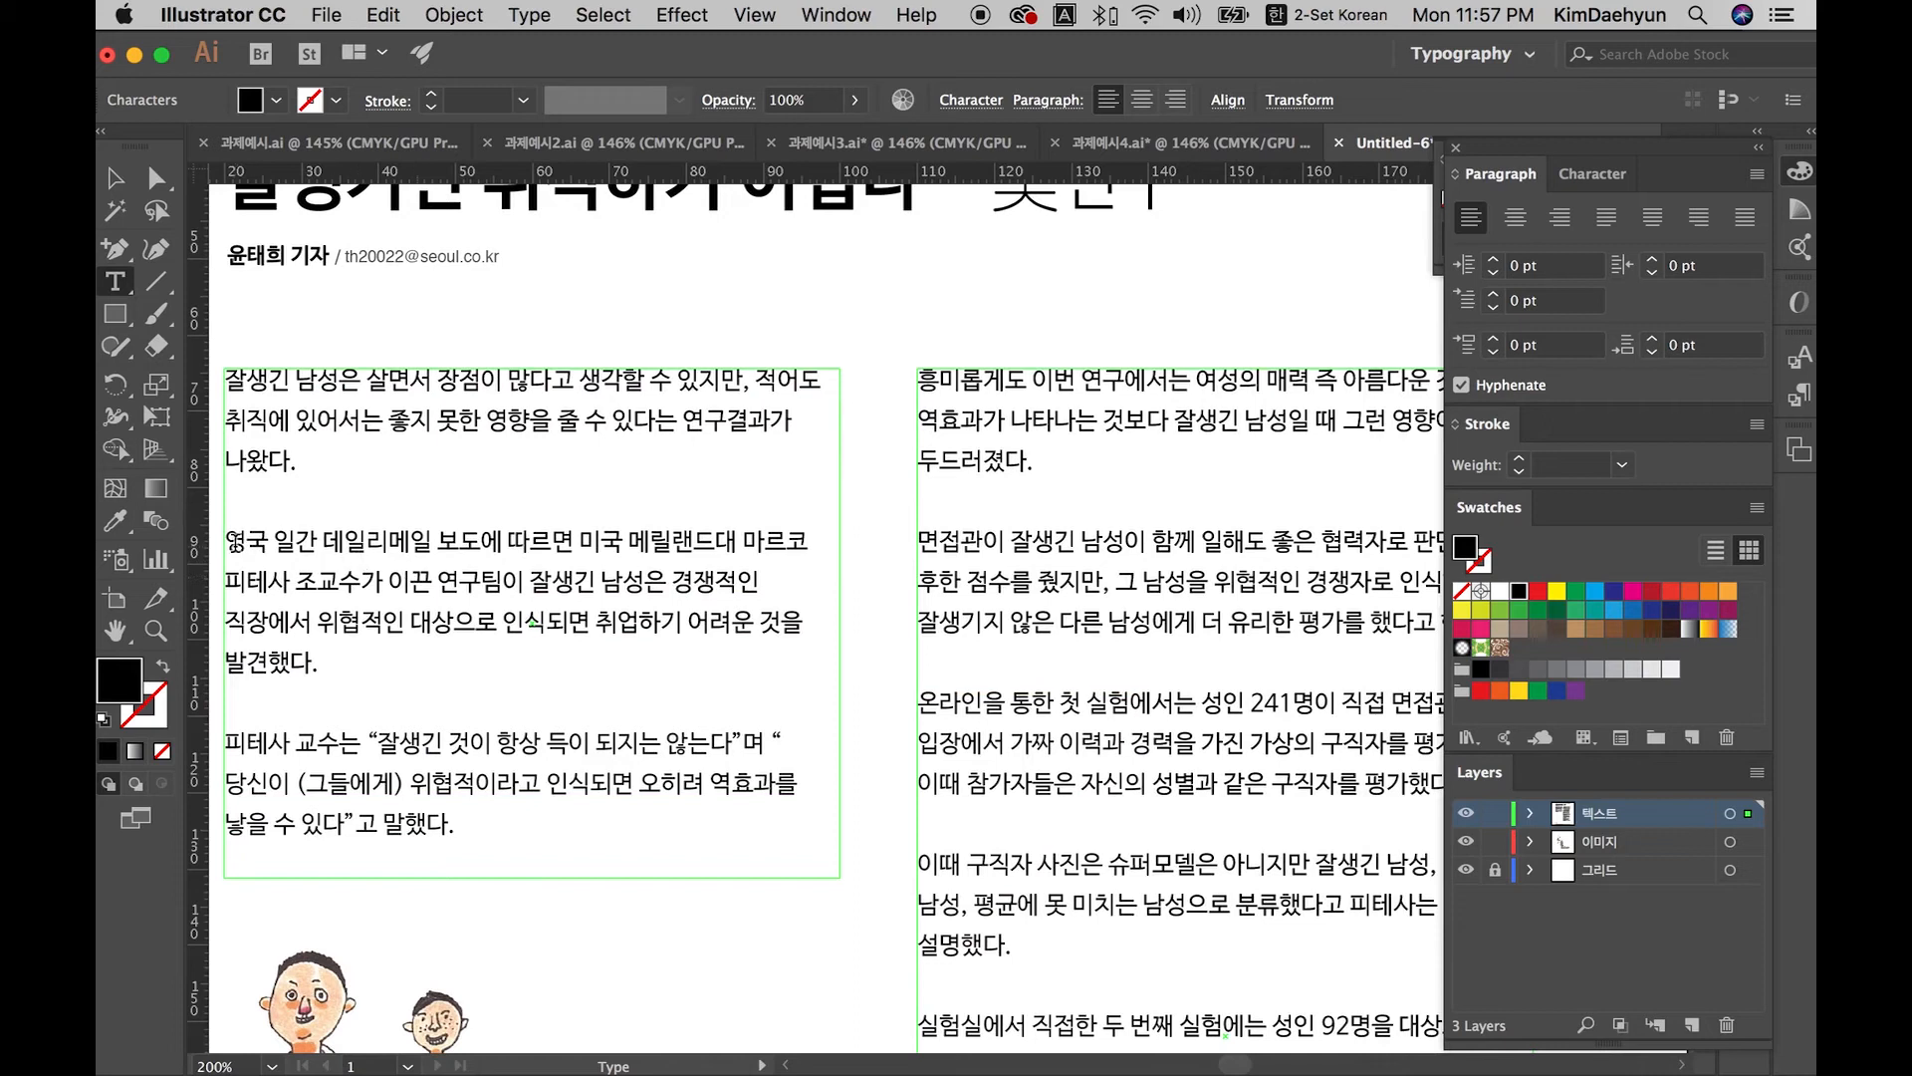
{"action": "key", "text": "Escape"}
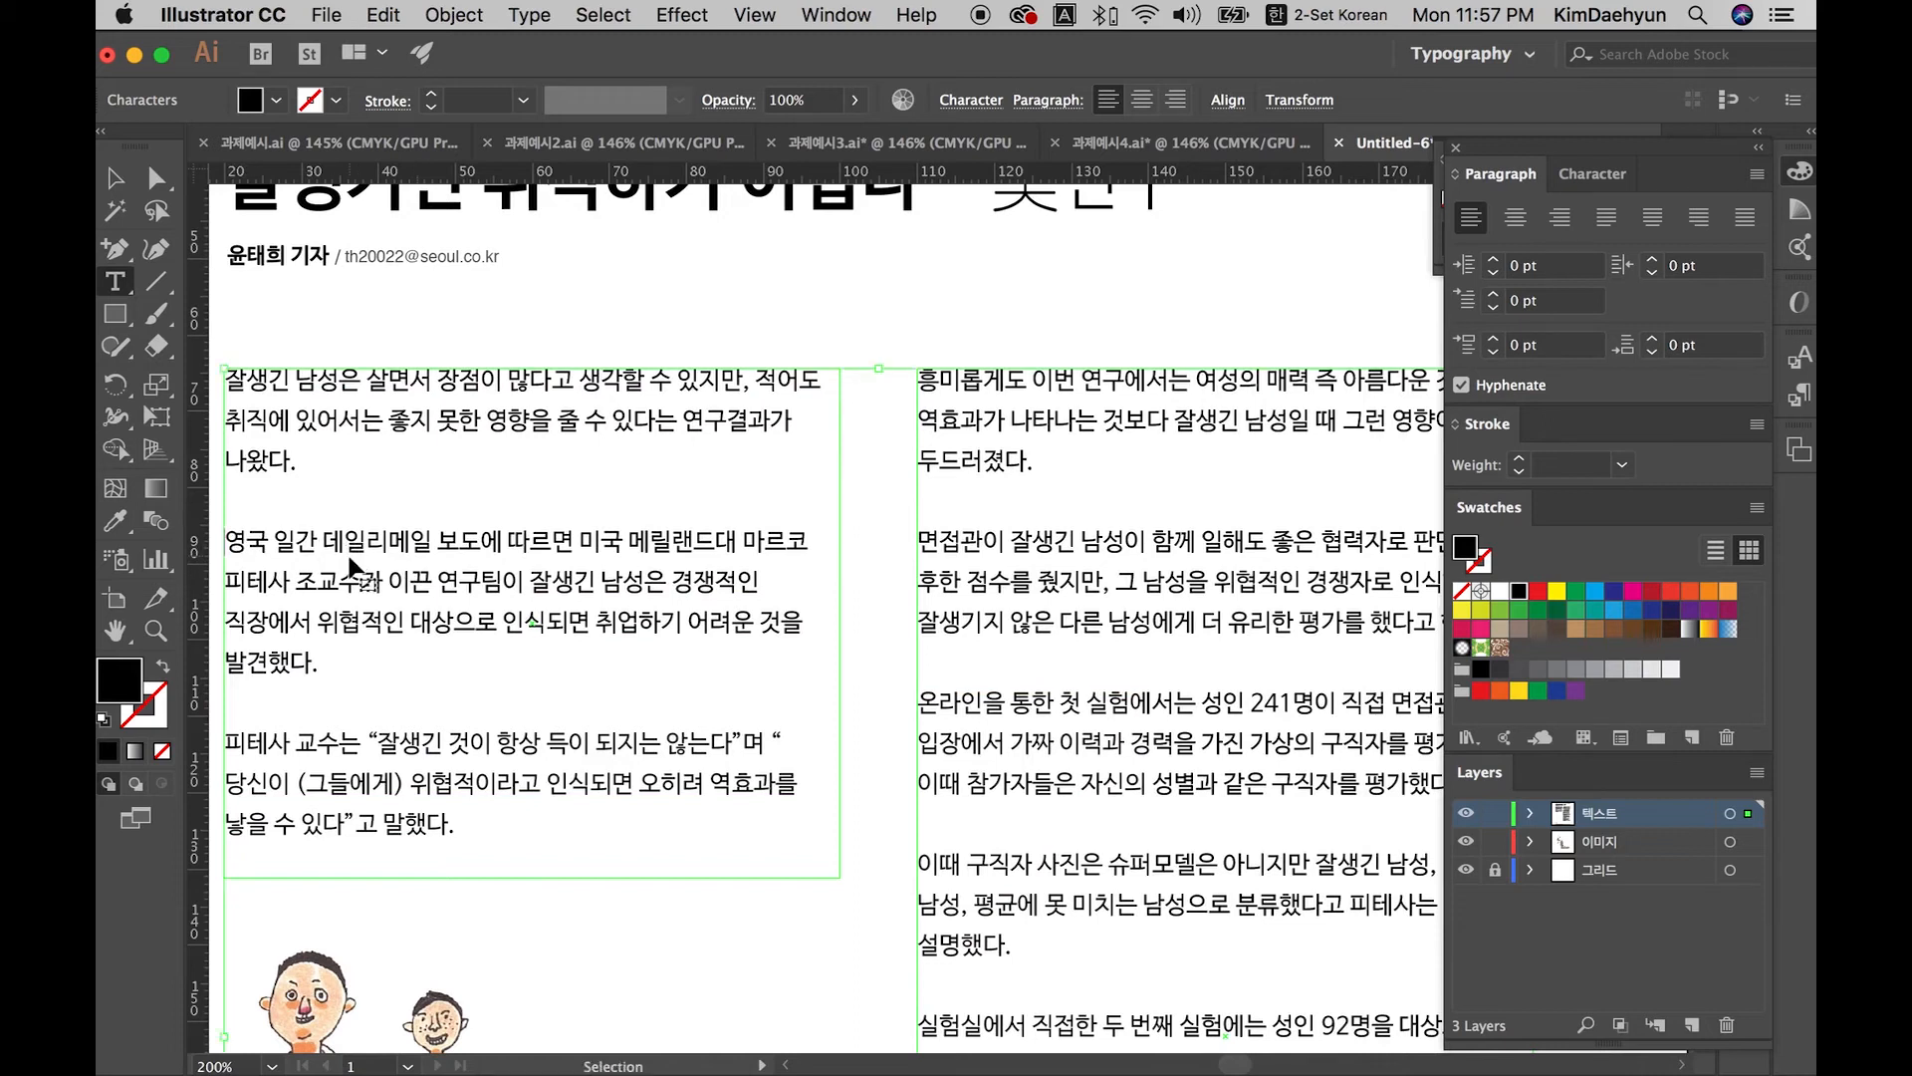
{"action": "key", "text": "super+minus"}
{"action": "key", "text": "super+minus"}
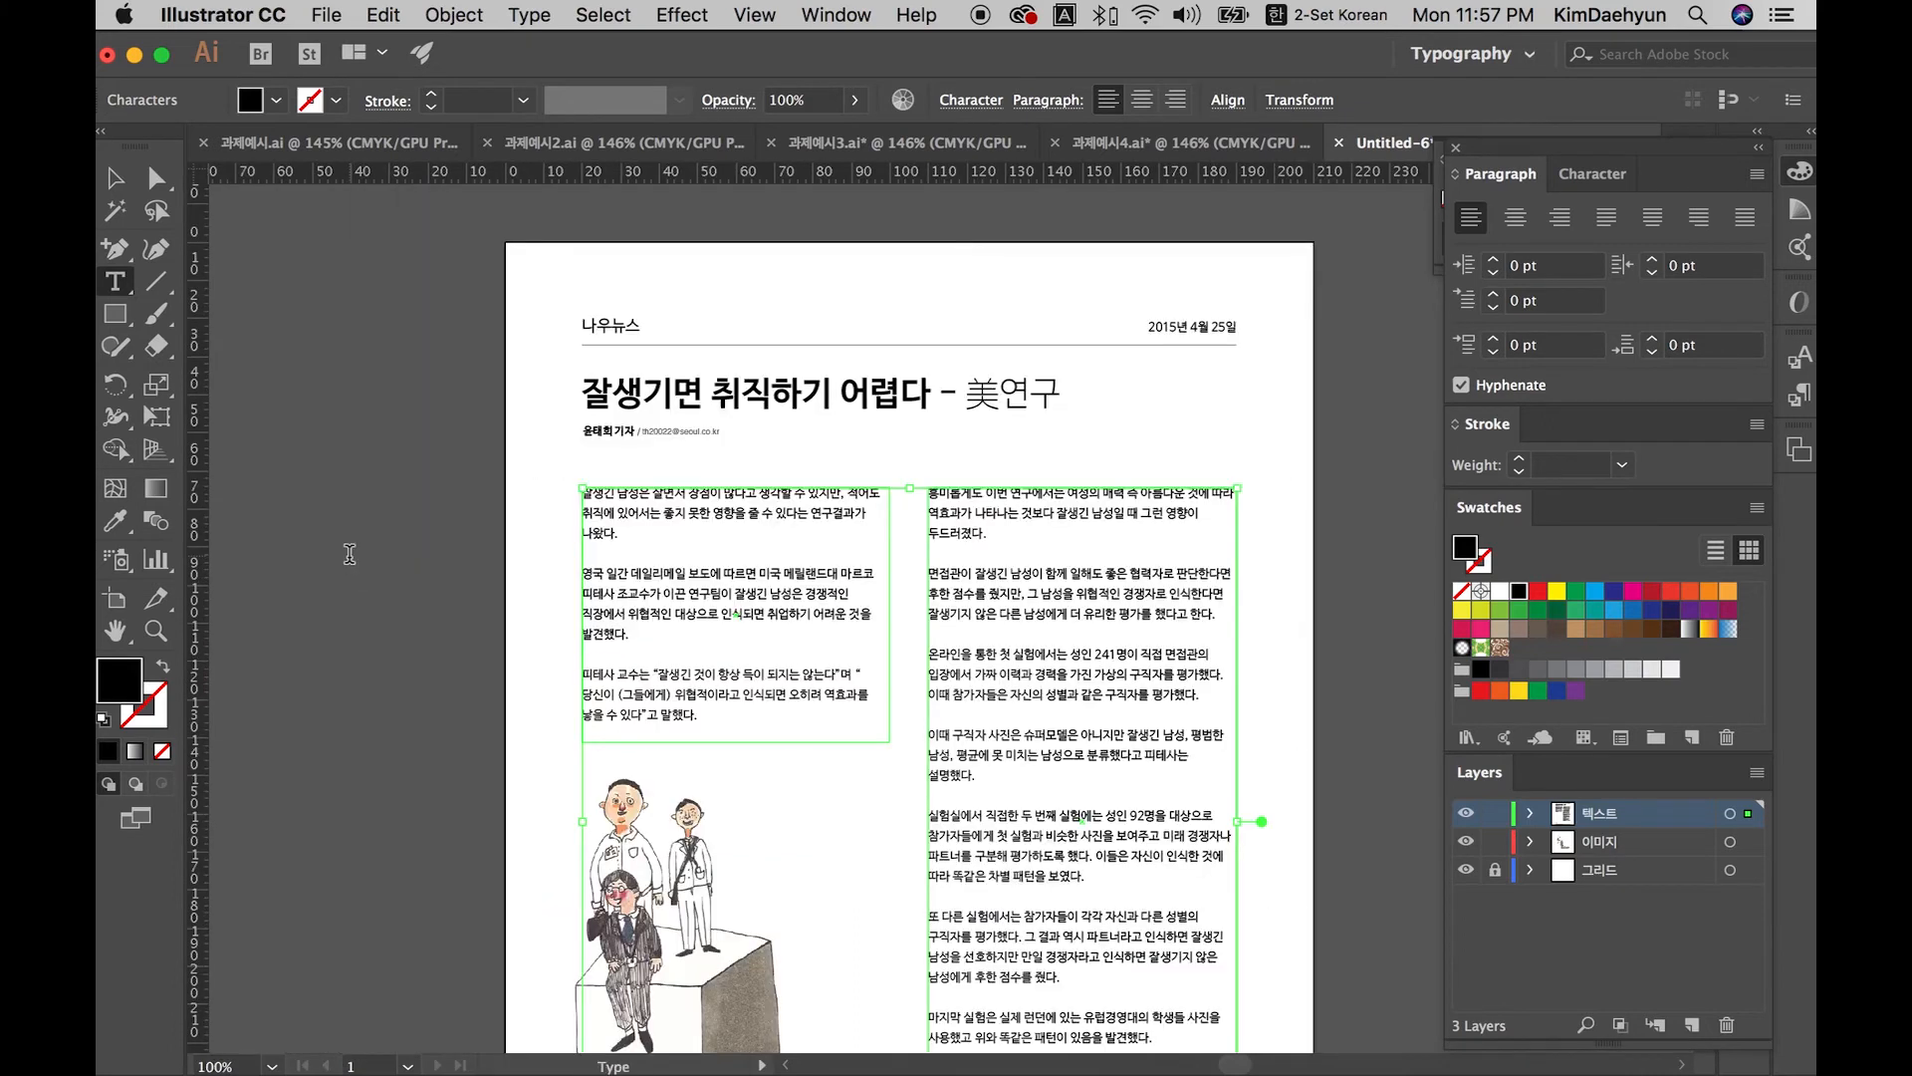
Step: Join the paragraphs beginning "영국 일간", "면접관이" and "이때 구직자" to their preceding paragraphs by deleting the blank lines between them
{"action": "scroll", "coordinate": [354, 551], "scroll_direction": "down", "scroll_amount": 5}
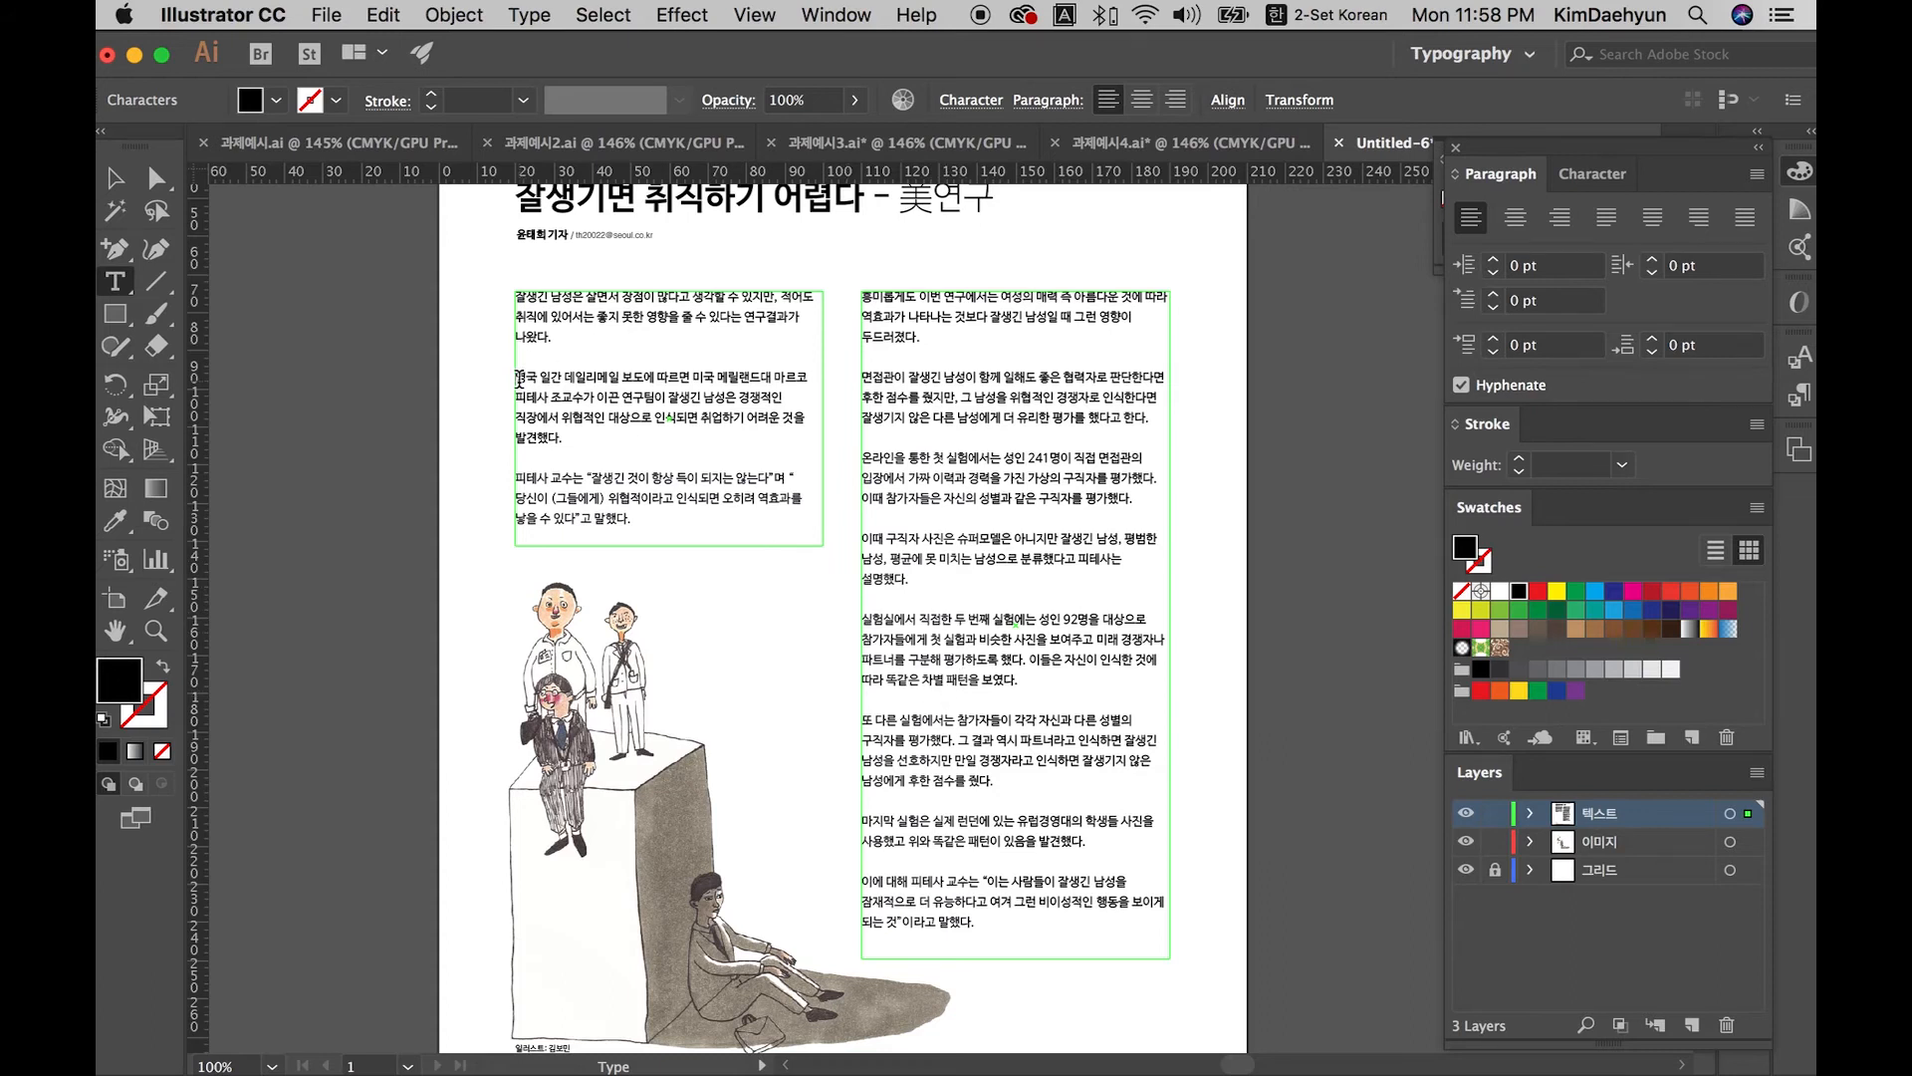
{"action": "key", "text": "BackSpace"}
{"action": "key", "text": "BackSpace"}
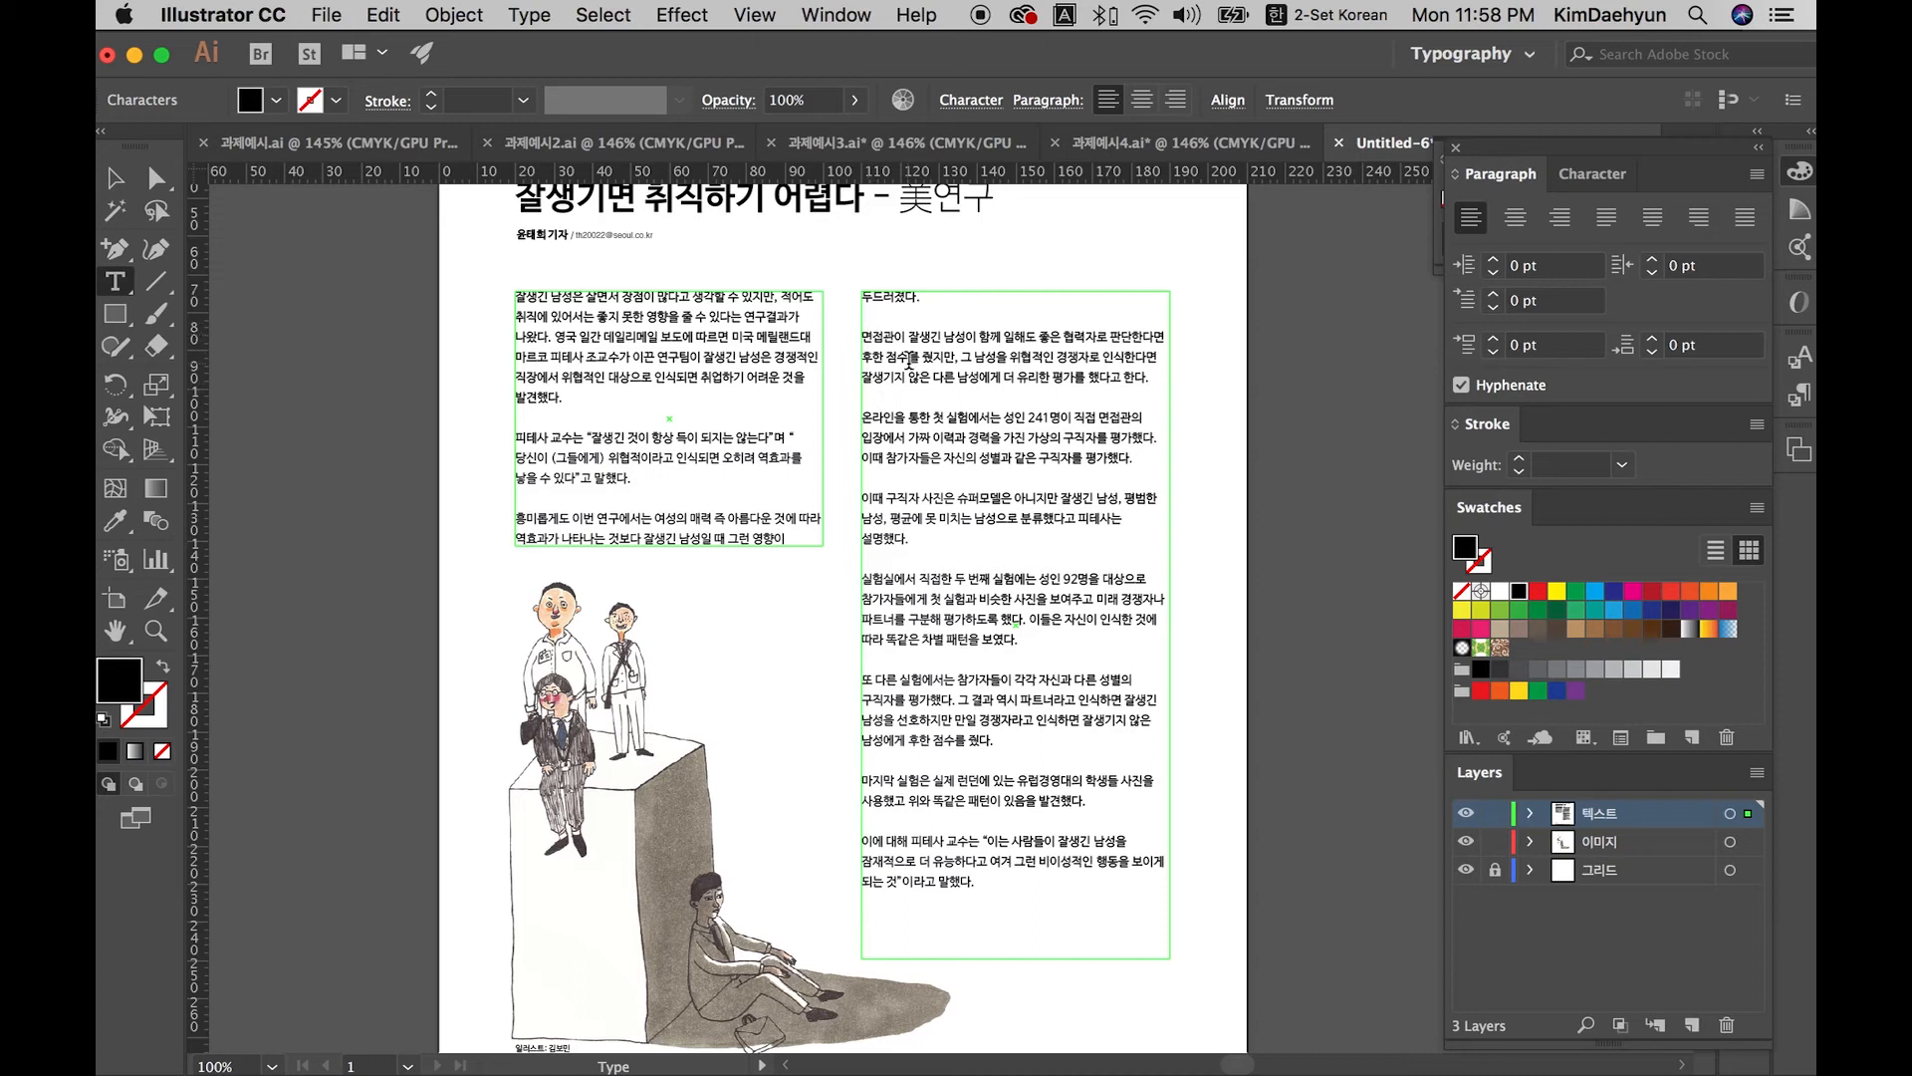
{"action": "key", "text": "BackSpace"}
{"action": "key", "text": "BackSpace"}
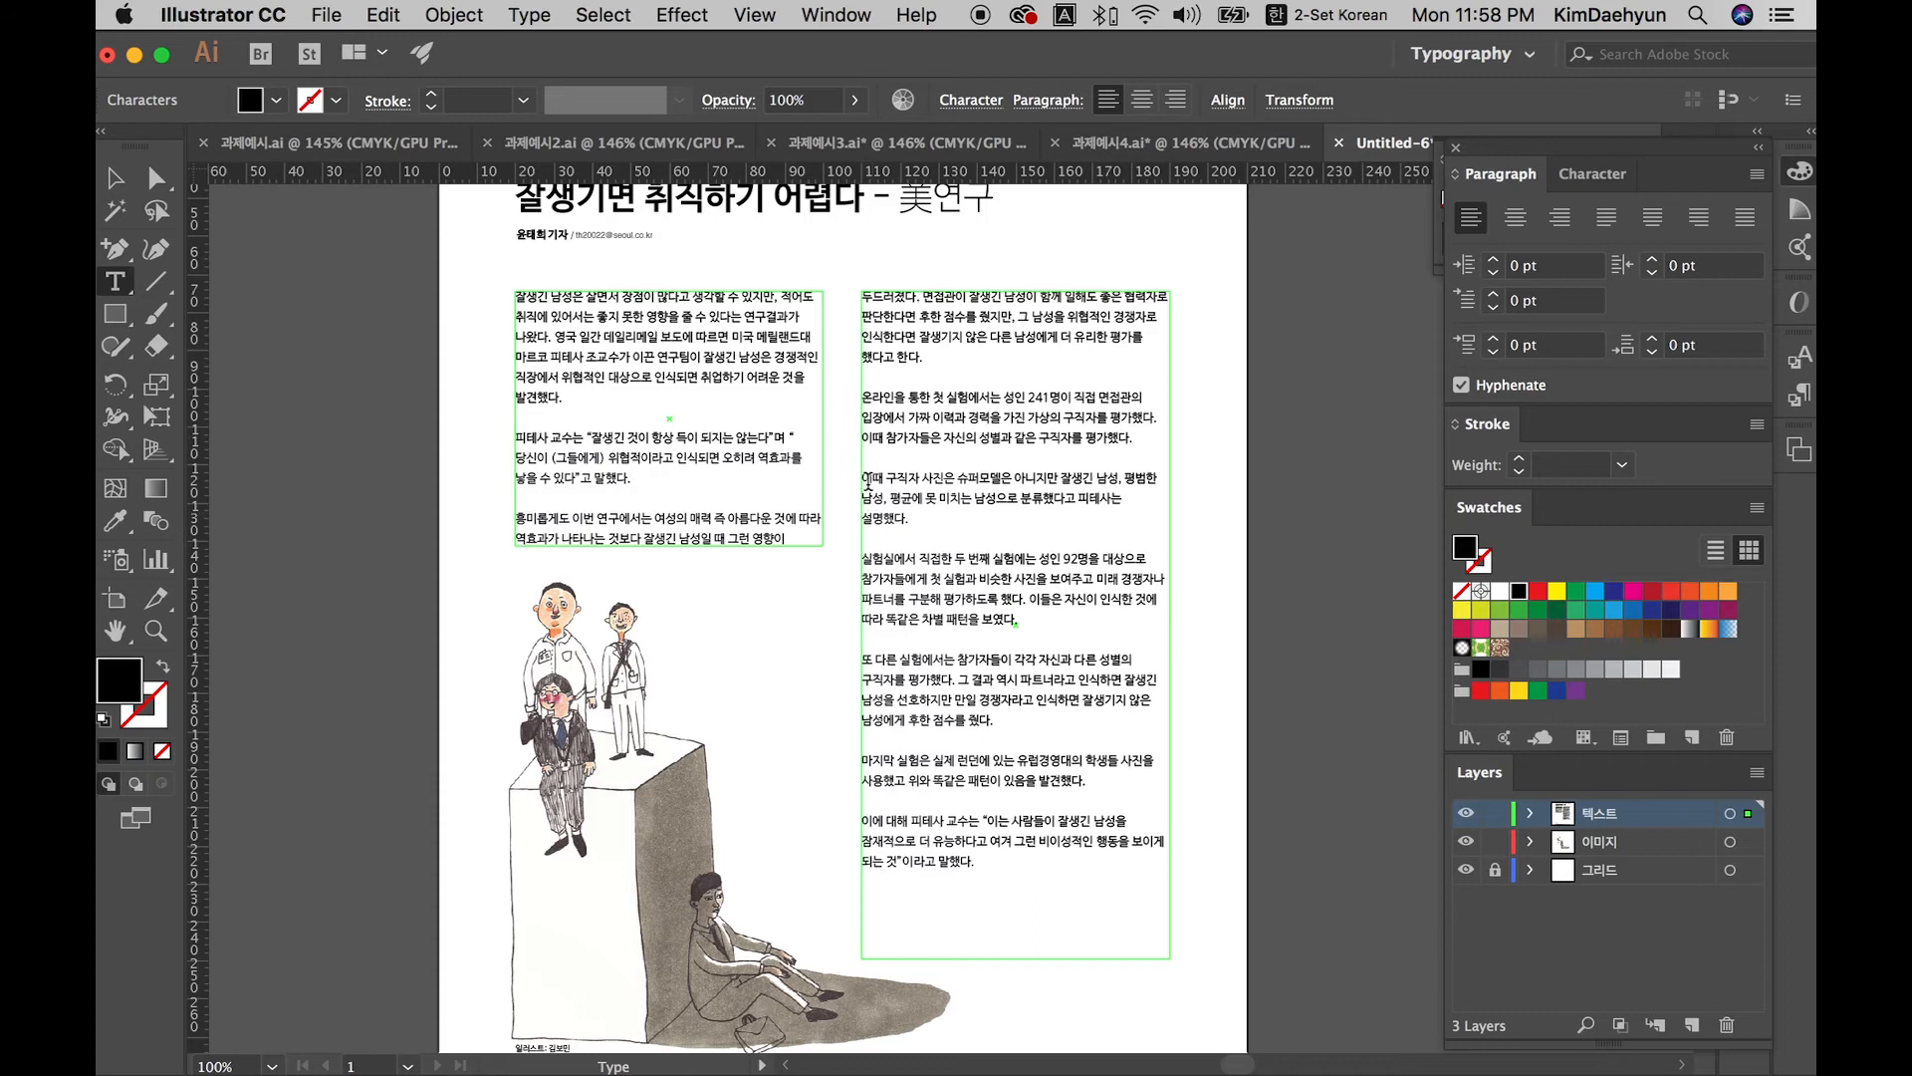
{"action": "key", "text": "BackSpace"}
{"action": "key", "text": "BackSpace"}
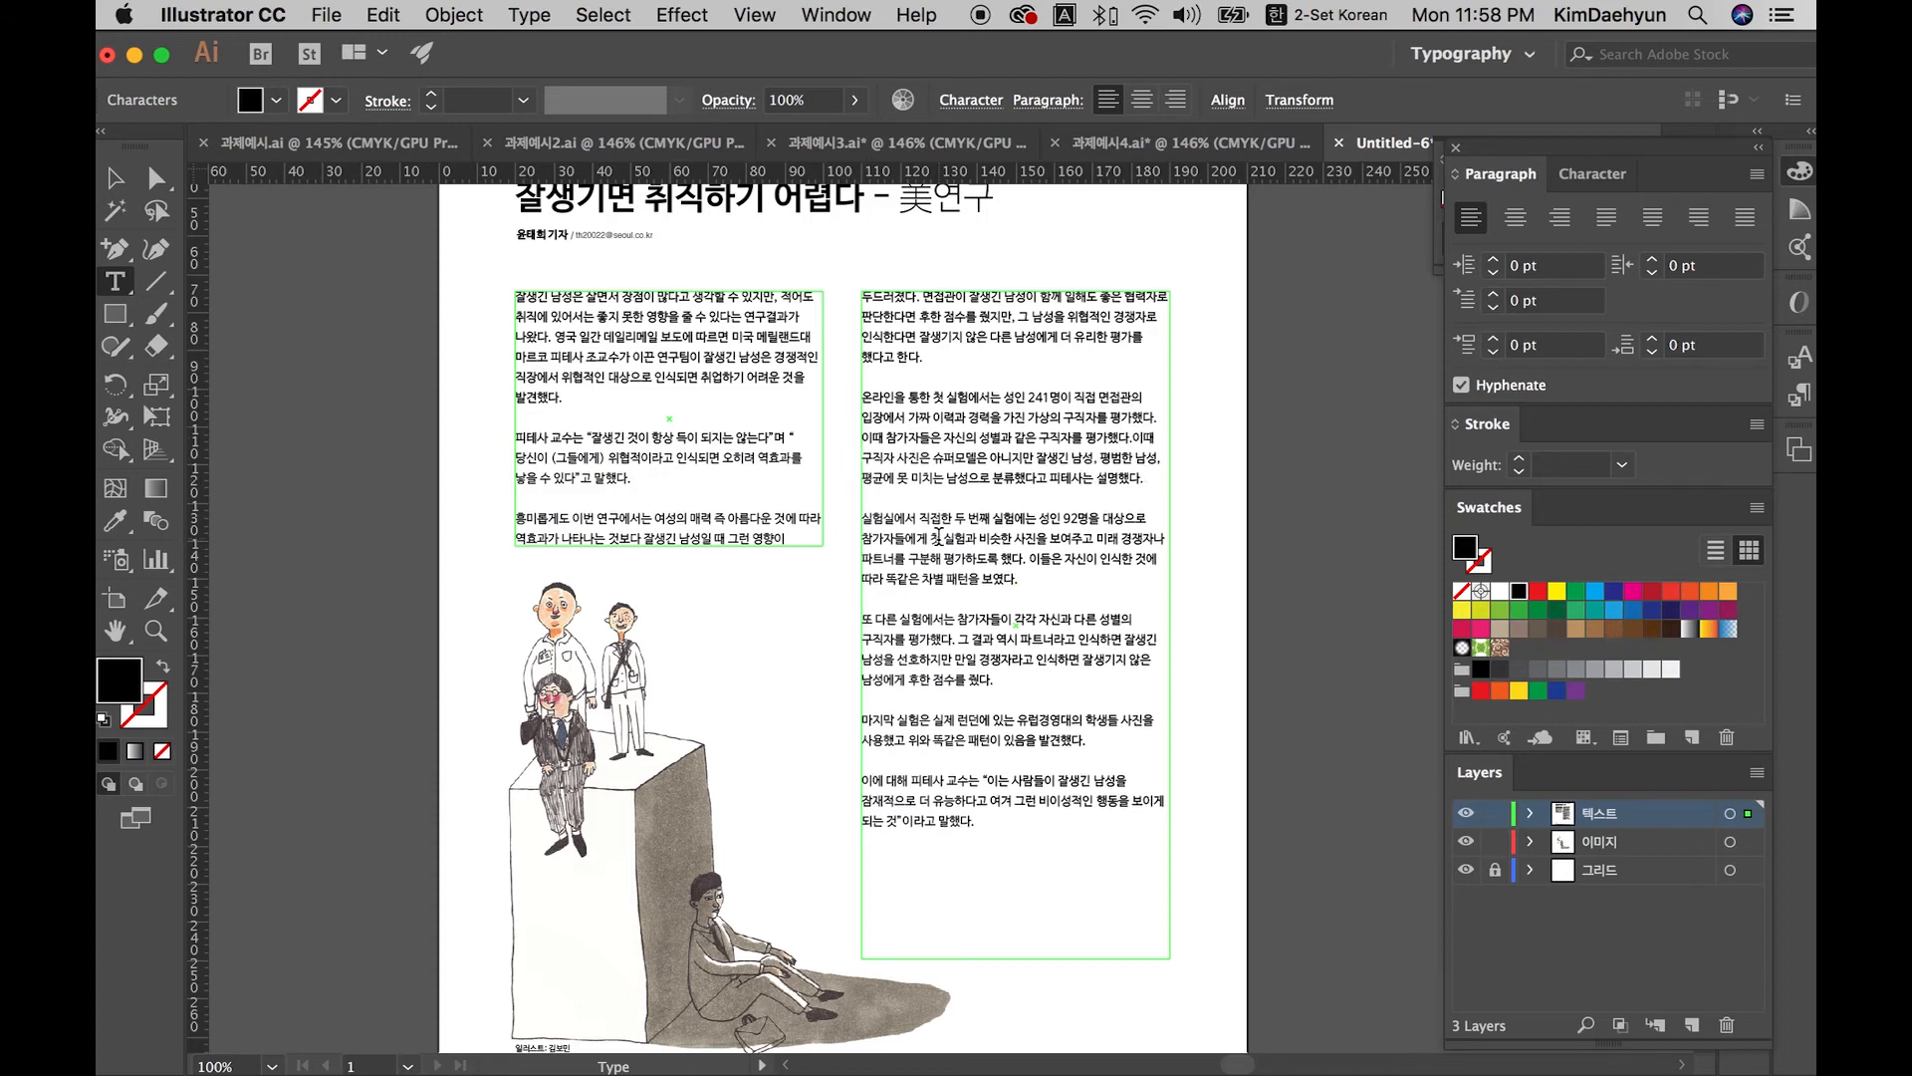
Step: Merge the paragraphs beginning "마지막 실험은", "이에 대해" and "흥미롭게도" into the paragraphs before them and finish editing
{"action": "left_click", "coordinate": [865, 718]}
{"action": "key", "text": "BackSpace"}
{"action": "key", "text": "BackSpace"}
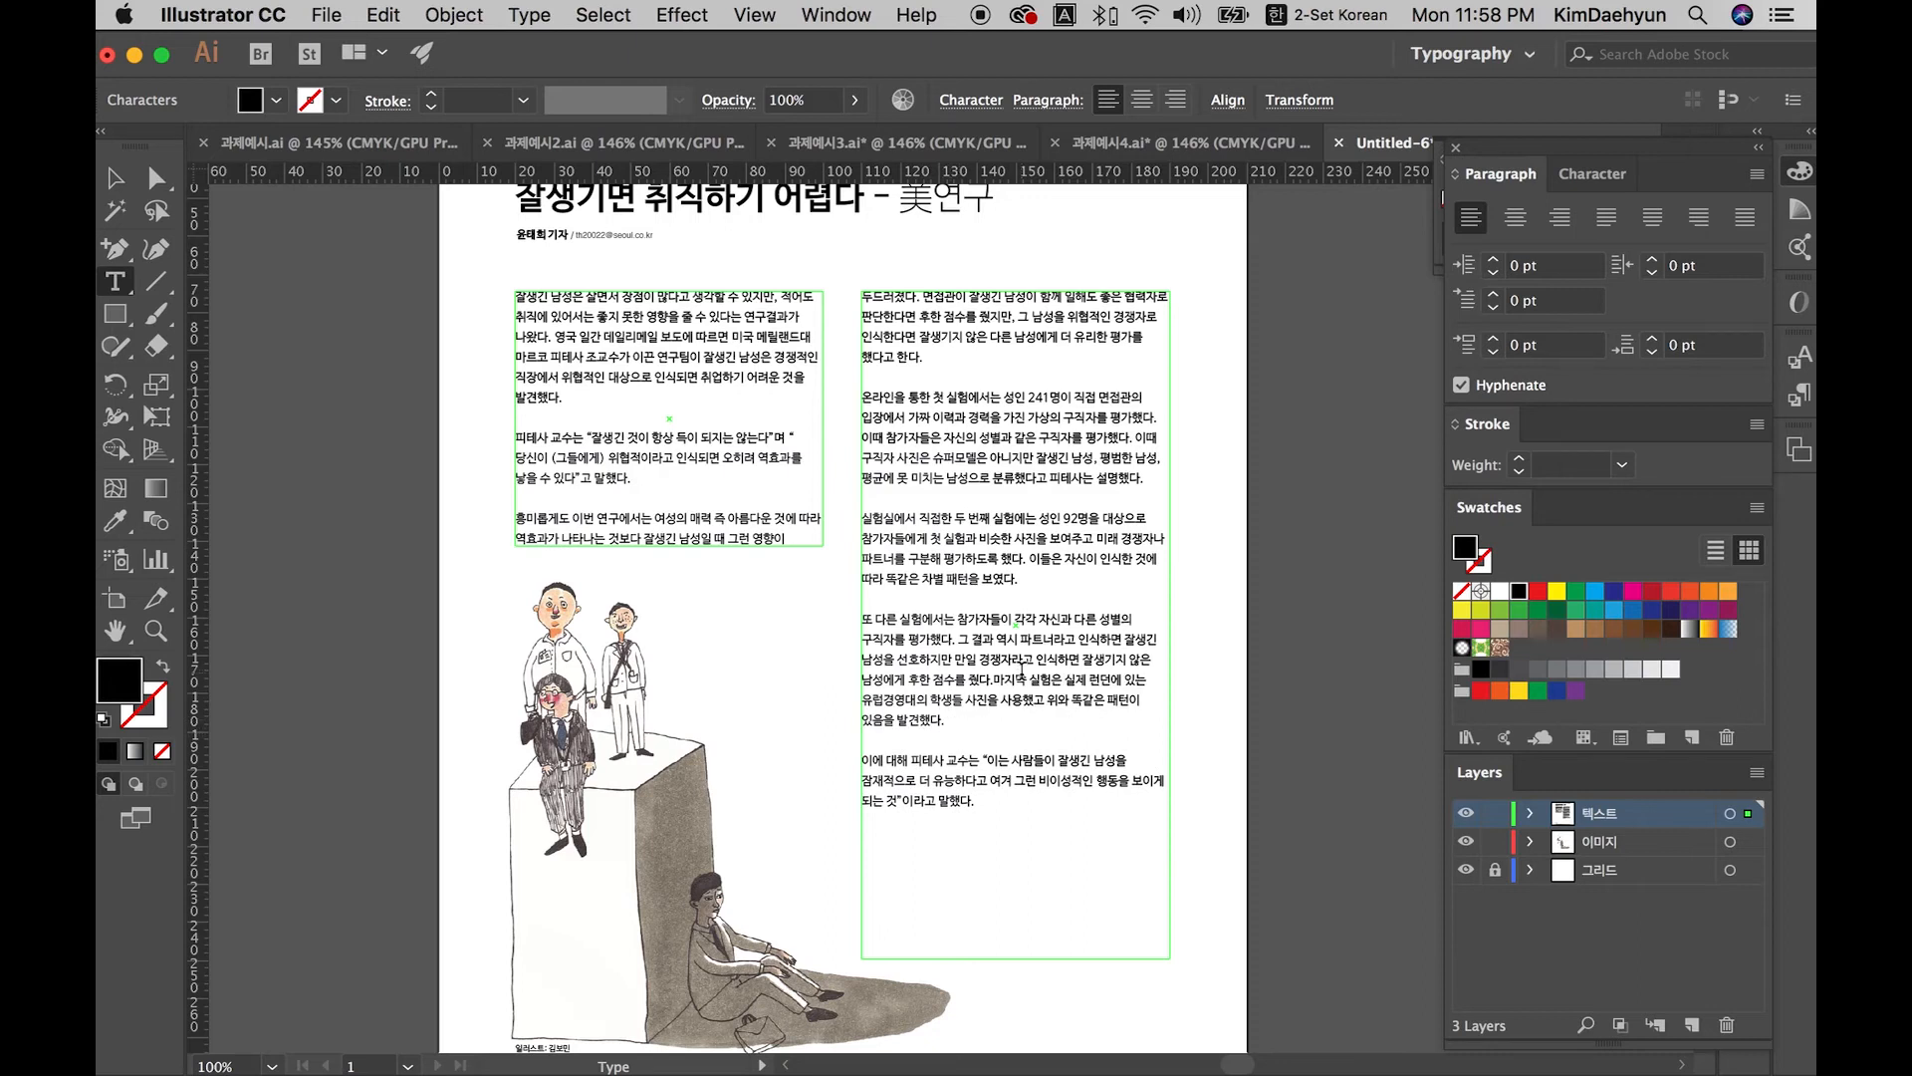
{"action": "left_click", "coordinate": [862, 772]}
{"action": "key", "text": "BackSpace"}
{"action": "key", "text": "BackSpace"}
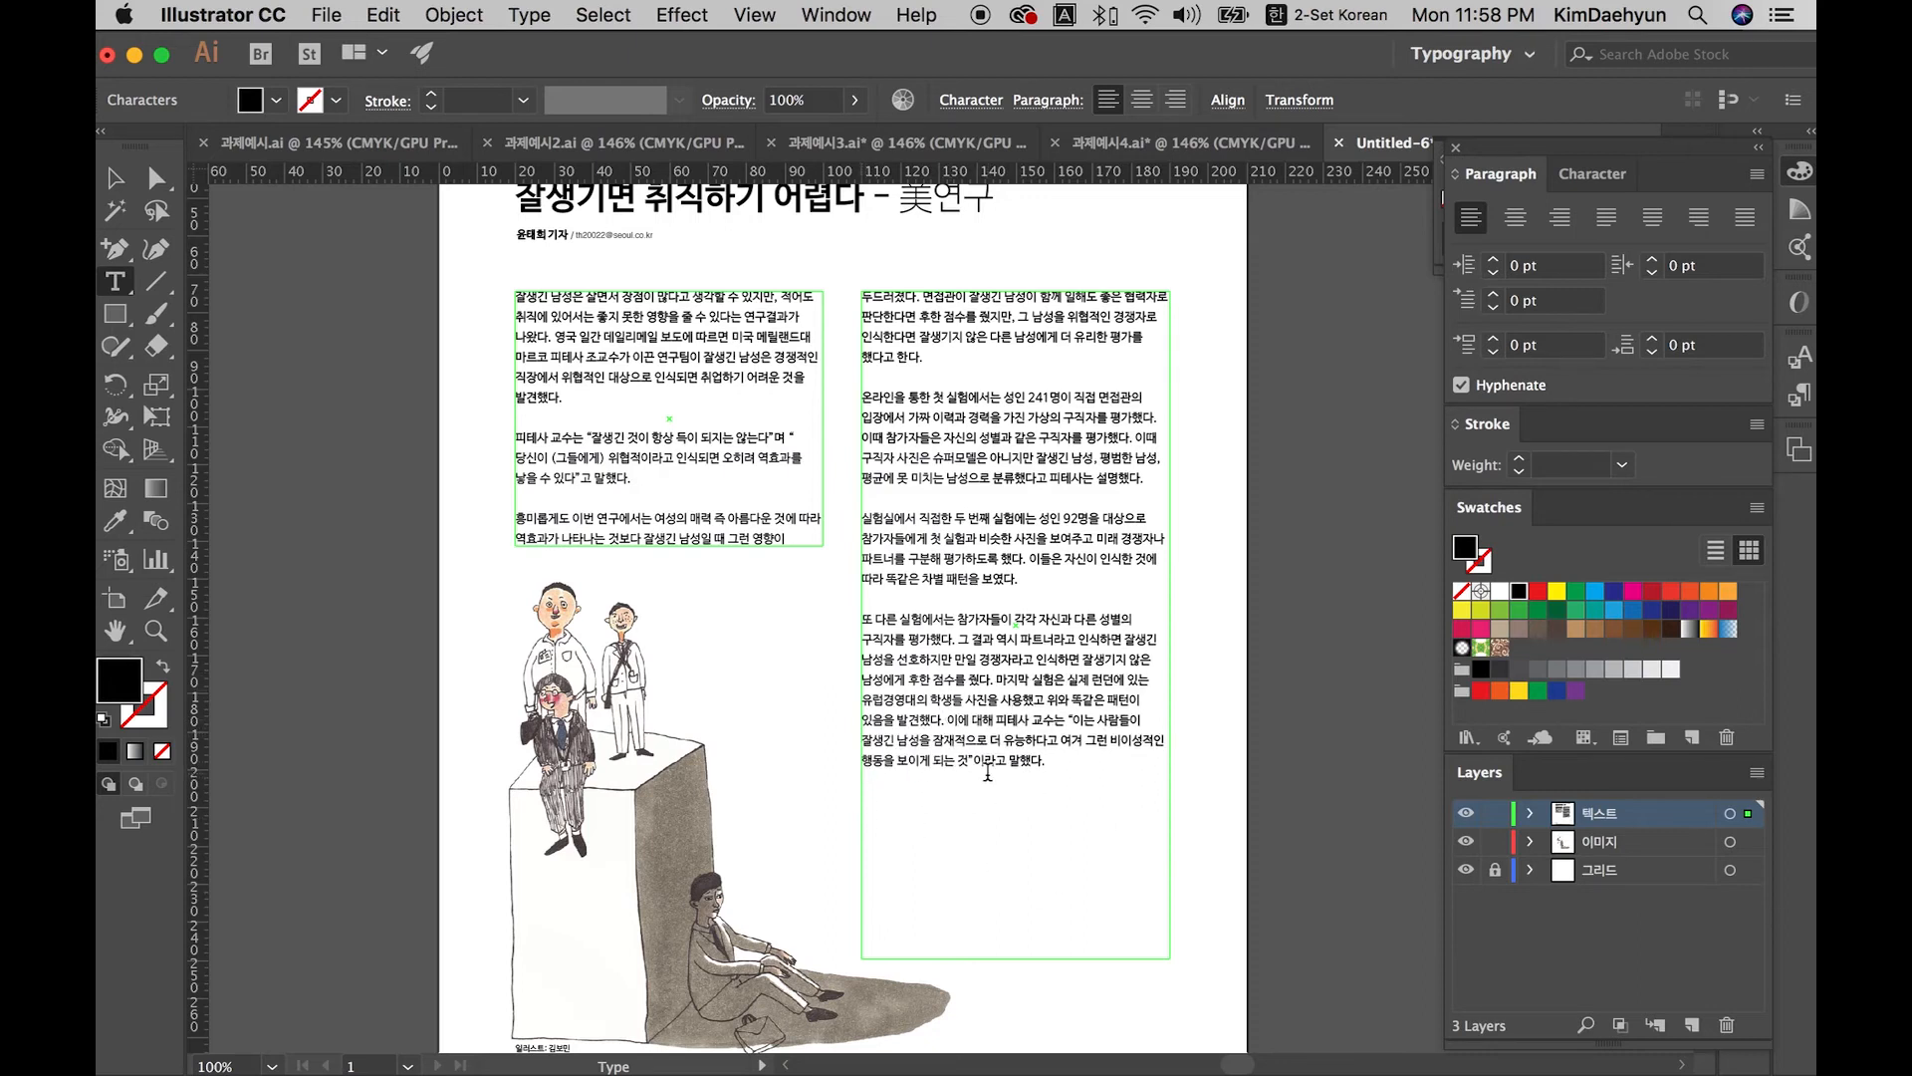
{"action": "left_click", "coordinate": [519, 516]}
{"action": "key", "text": "BackSpace"}
{"action": "key", "text": "BackSpace"}
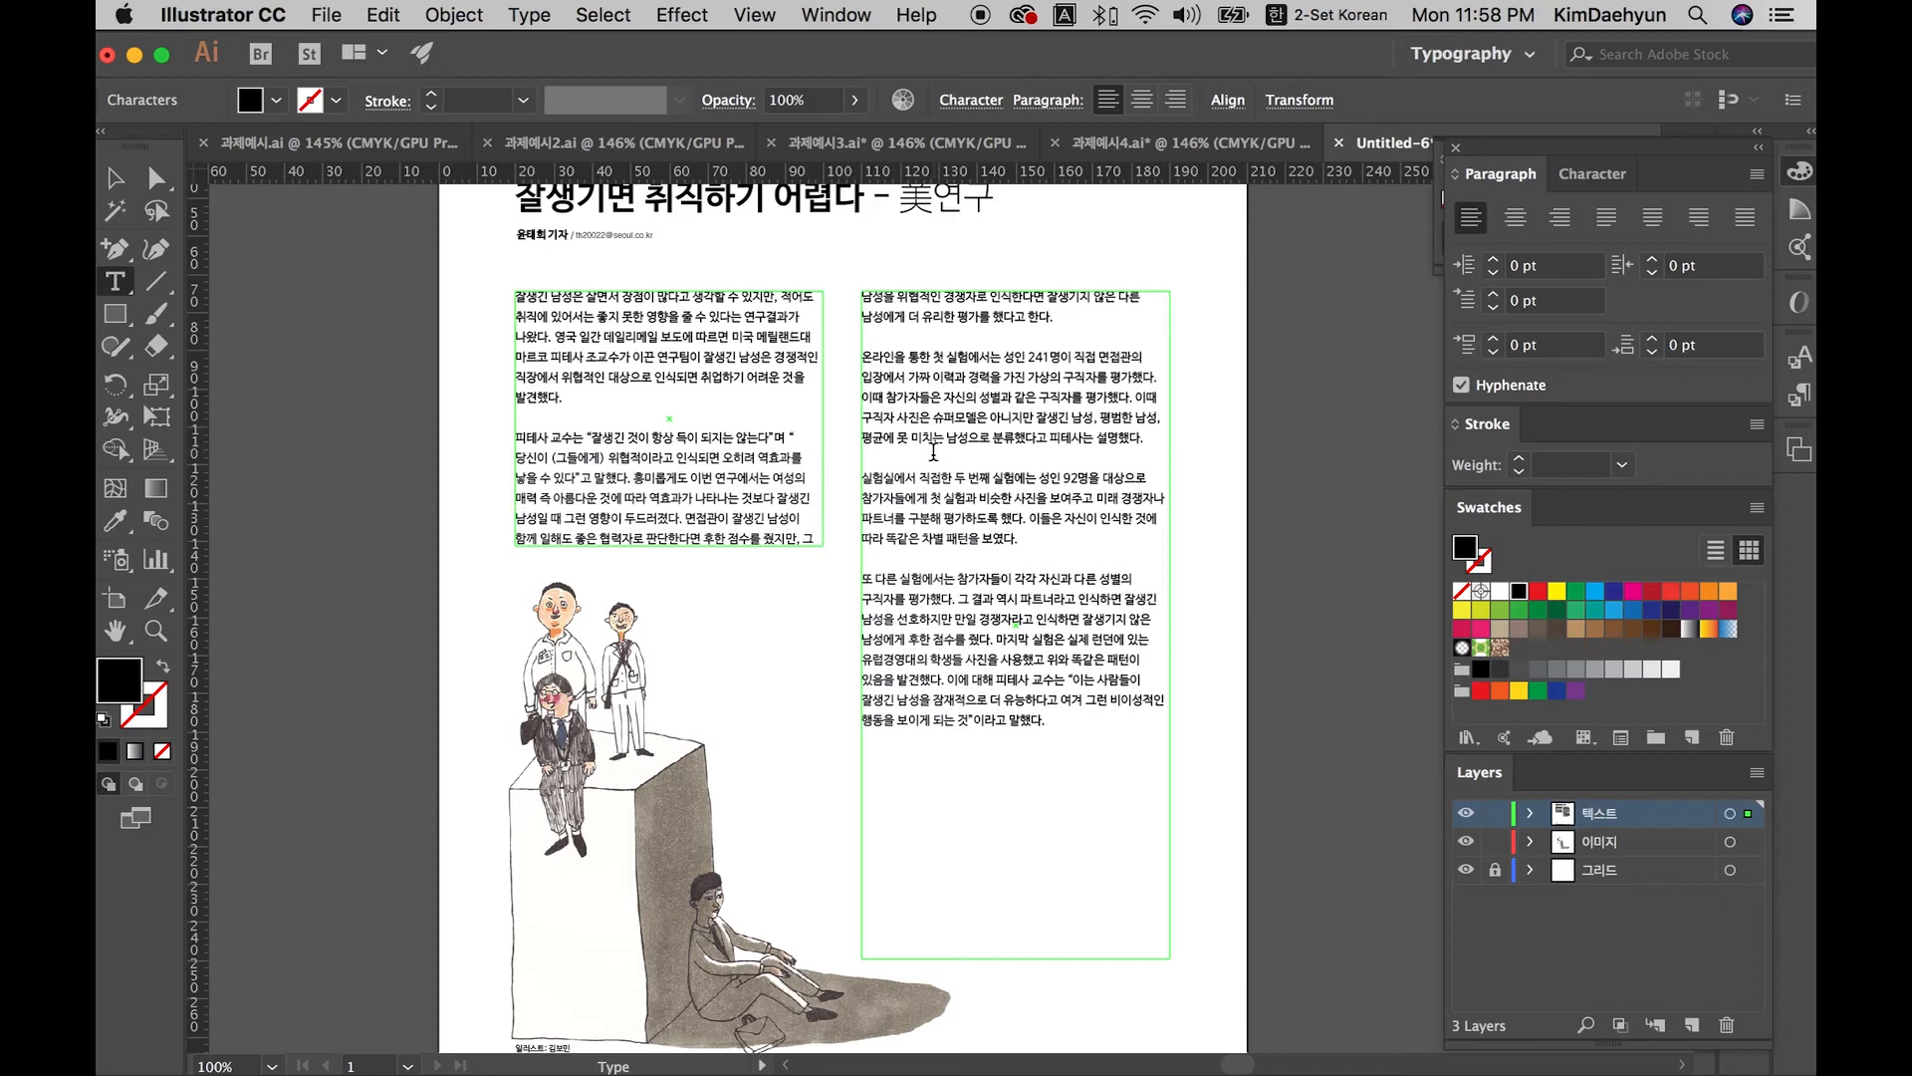
{"action": "key", "text": "Escape"}
Step: Examine the page layout with the joined paragraphs, checking both text columns, the illustration and the empty space below the second column
{"action": "left_click", "coordinate": [1211, 483]}
{"action": "left_click_drag", "start_coordinate": [1183, 439], "coordinate": [1208, 506]}
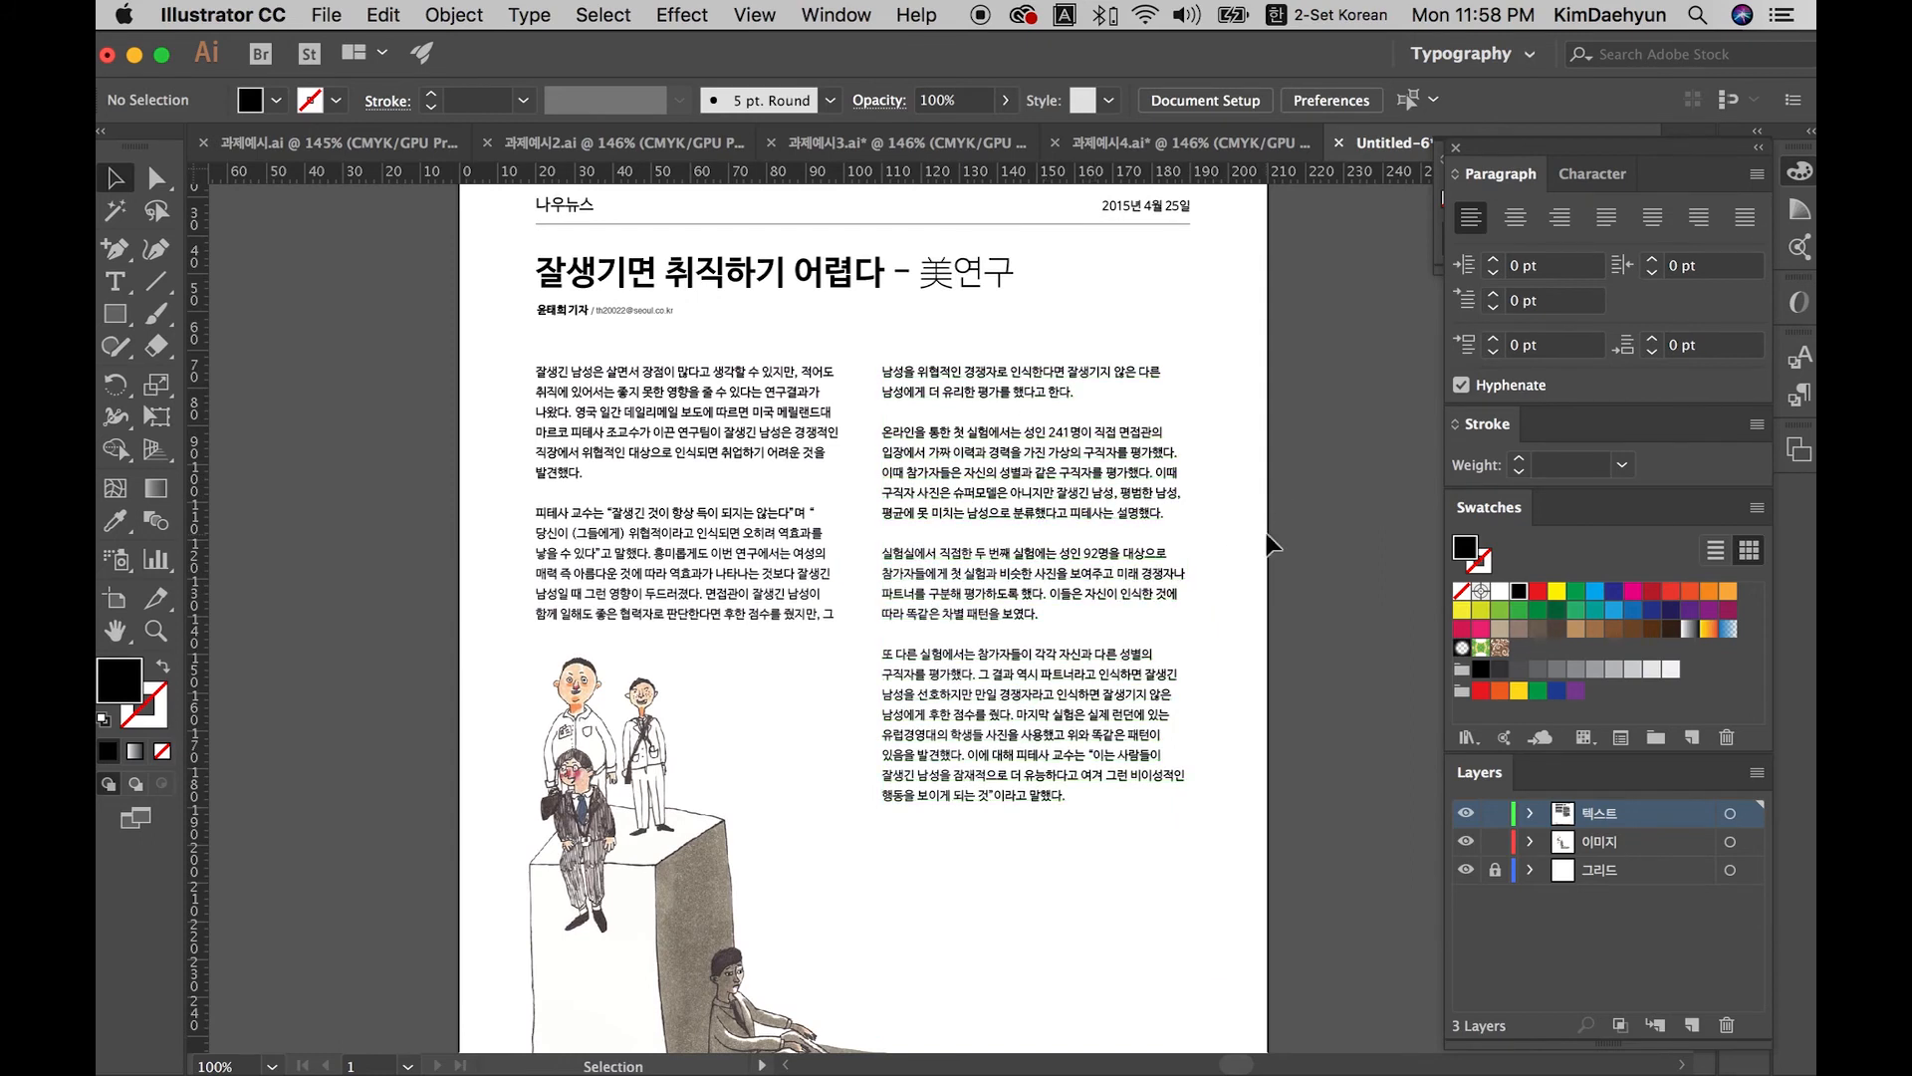
{"action": "left_click", "coordinate": [878, 589]}
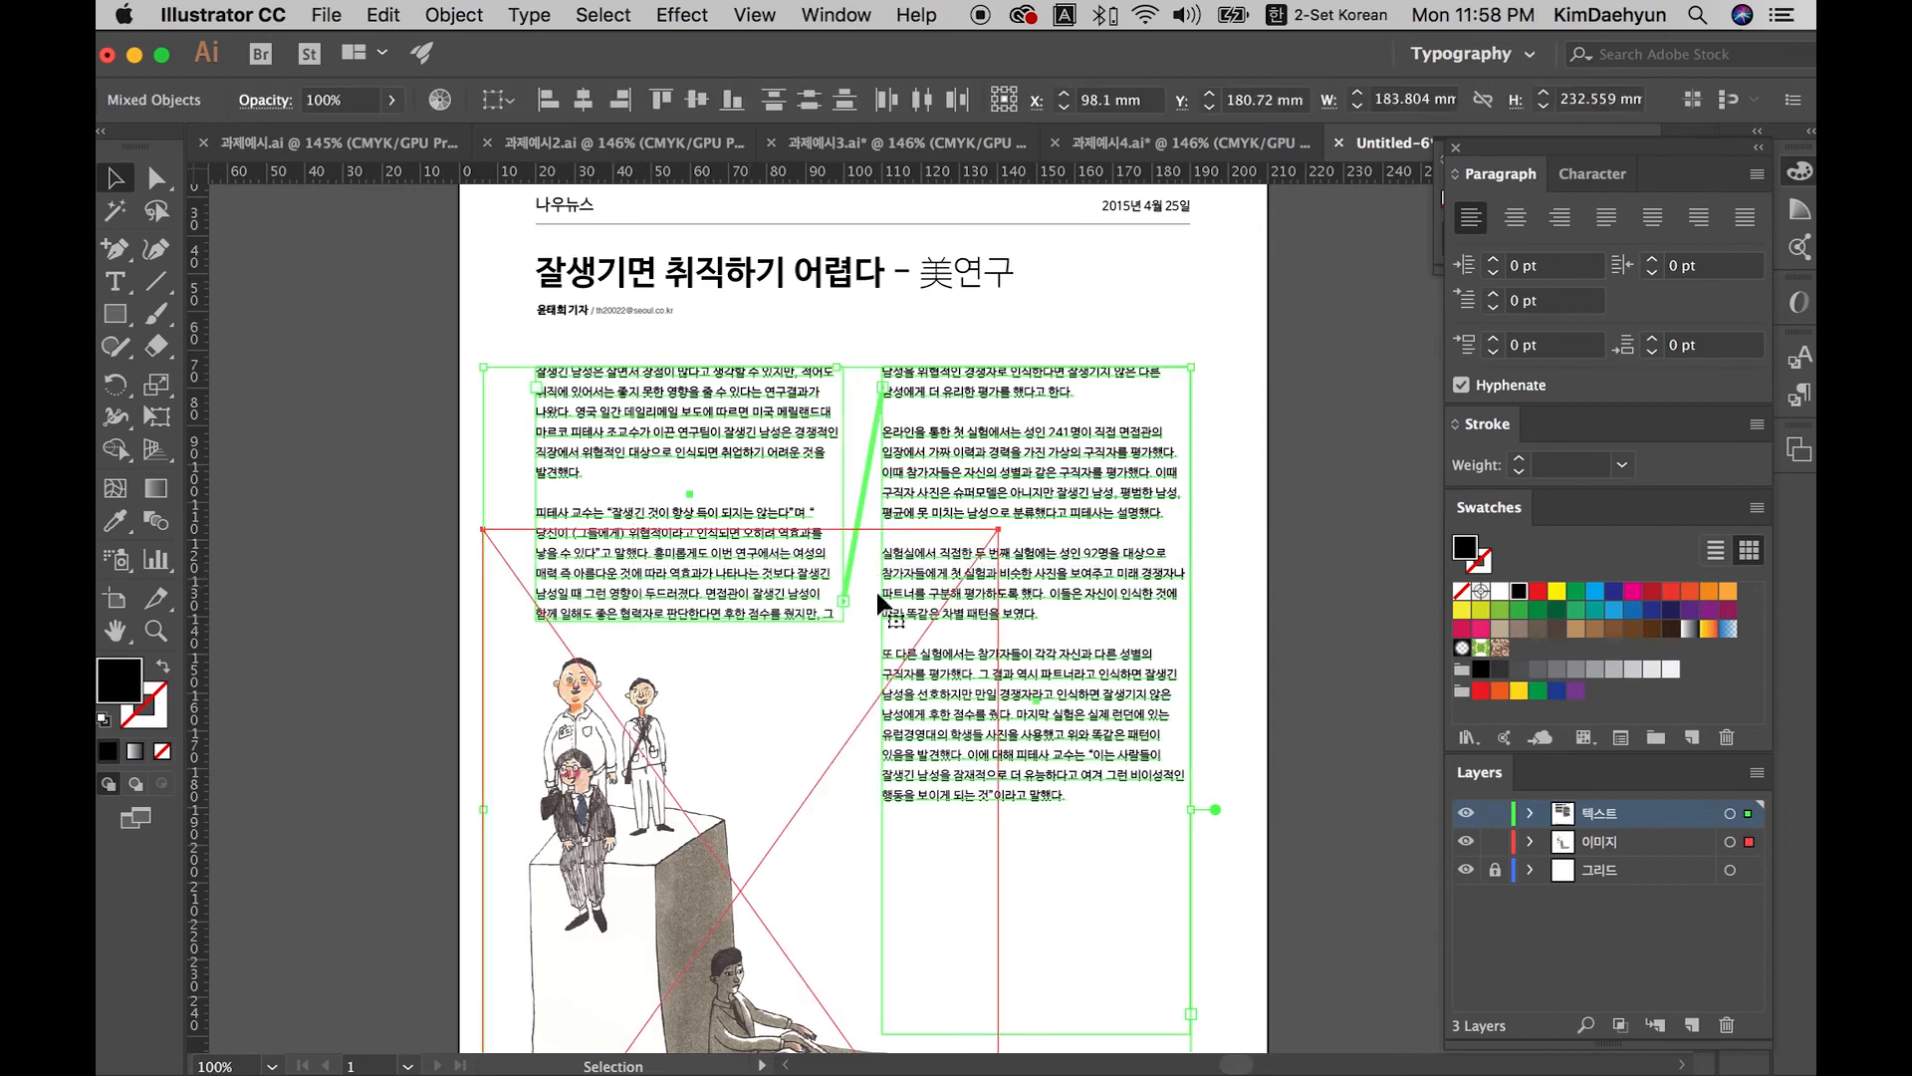
{"action": "left_click", "coordinate": [1233, 573]}
{"action": "left_click_drag", "start_coordinate": [1230, 571], "coordinate": [683, 436]}
{"action": "key", "text": "space"}
{"action": "left_click_drag", "start_coordinate": [1182, 507], "coordinate": [1122, 417]}
{"action": "left_click", "coordinate": [1181, 453]}
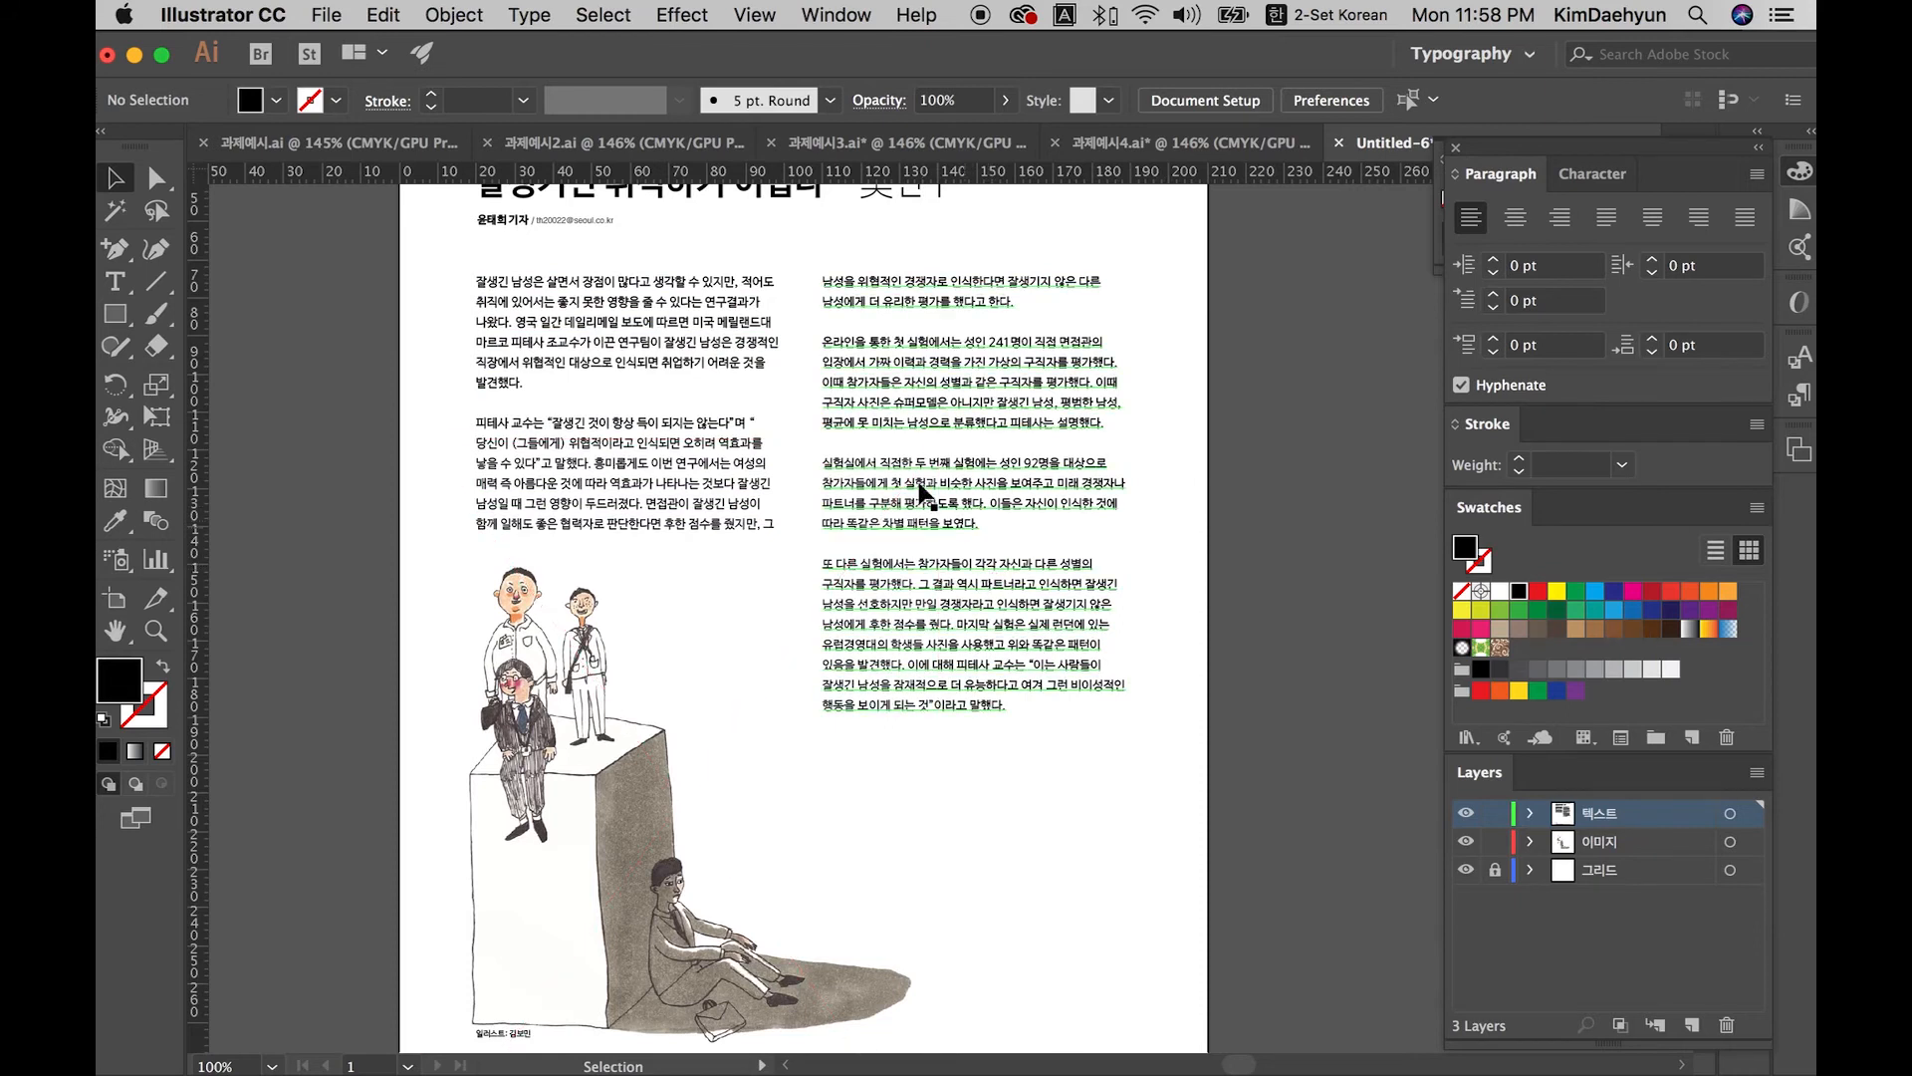
{"action": "left_click_drag", "start_coordinate": [1215, 472], "coordinate": [1245, 407]}
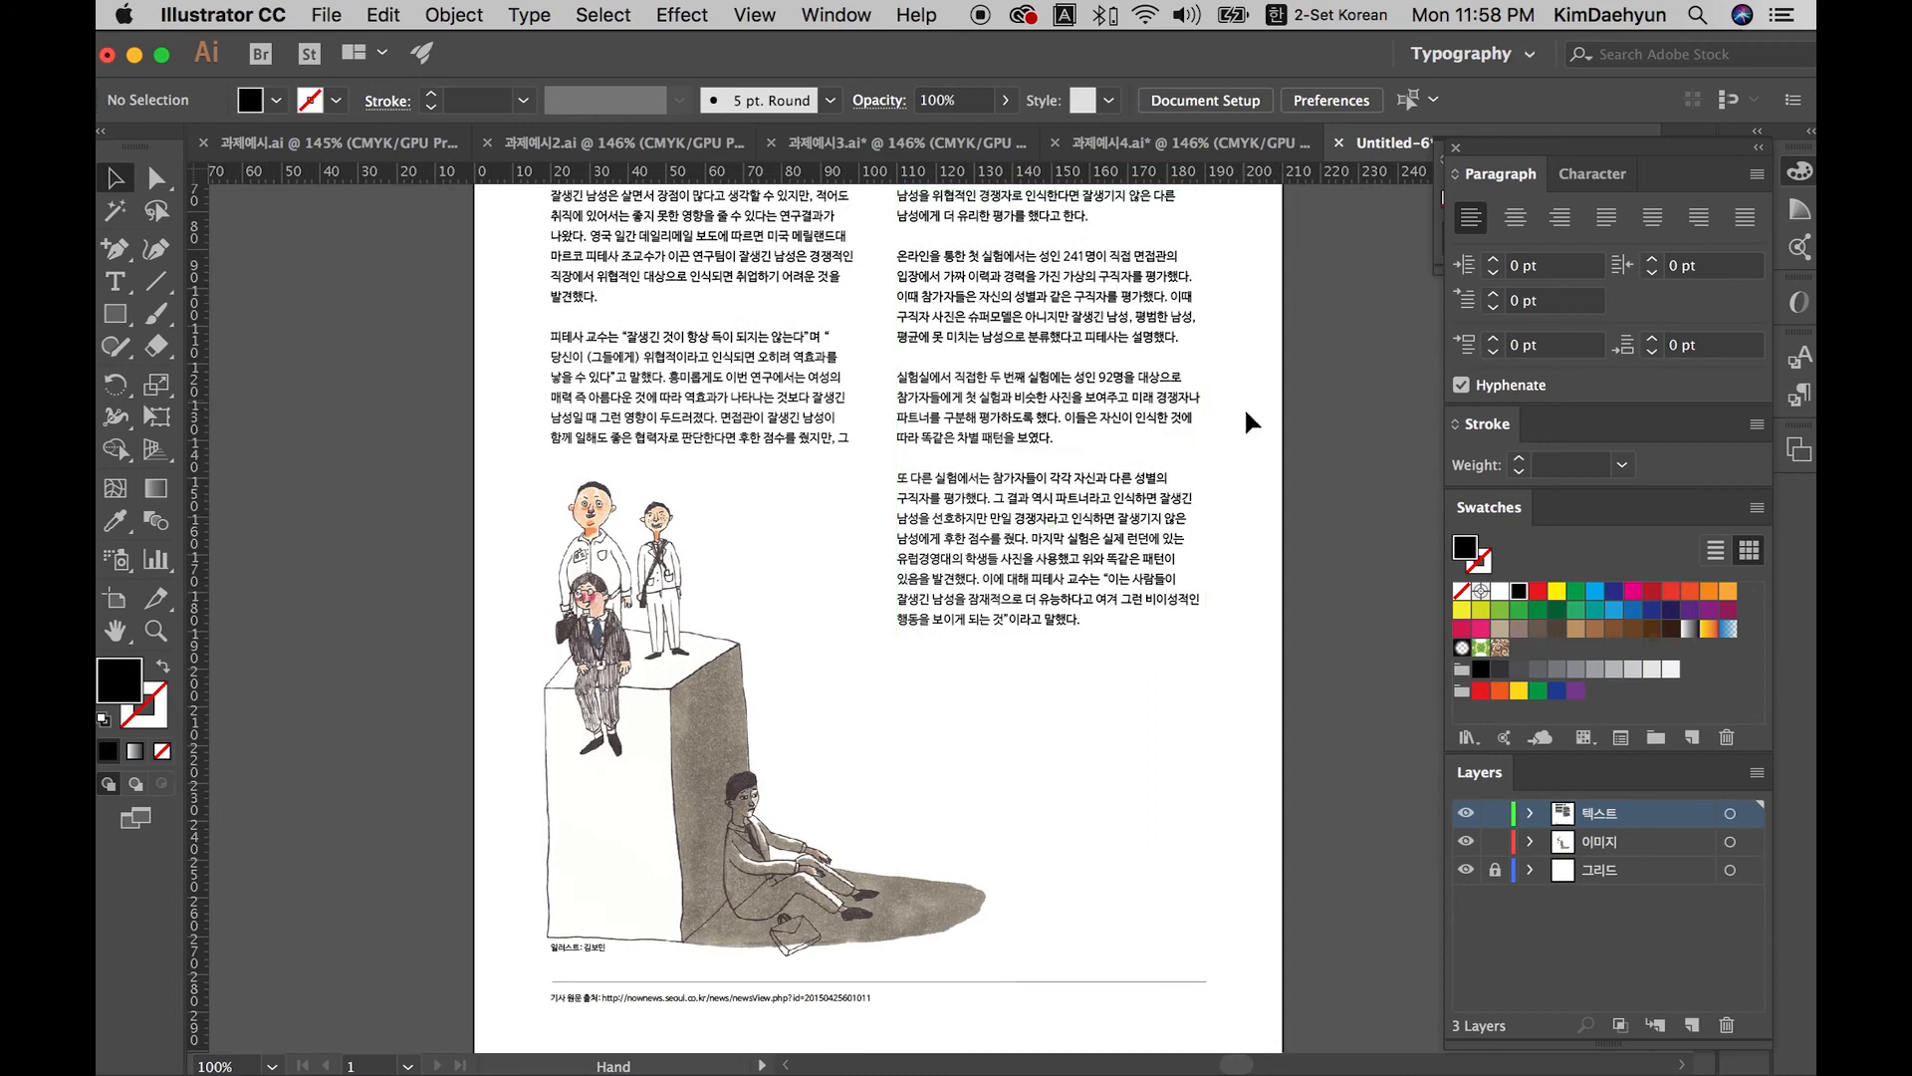
{"action": "left_click_drag", "start_coordinate": [1253, 475], "coordinate": [634, 401]}
{"action": "left_click_drag", "start_coordinate": [1030, 871], "coordinate": [1022, 762]}
{"action": "left_click", "coordinate": [1118, 590]}
{"action": "left_click", "coordinate": [998, 571]}
{"action": "left_click_drag", "start_coordinate": [1105, 490], "coordinate": [1115, 641]}
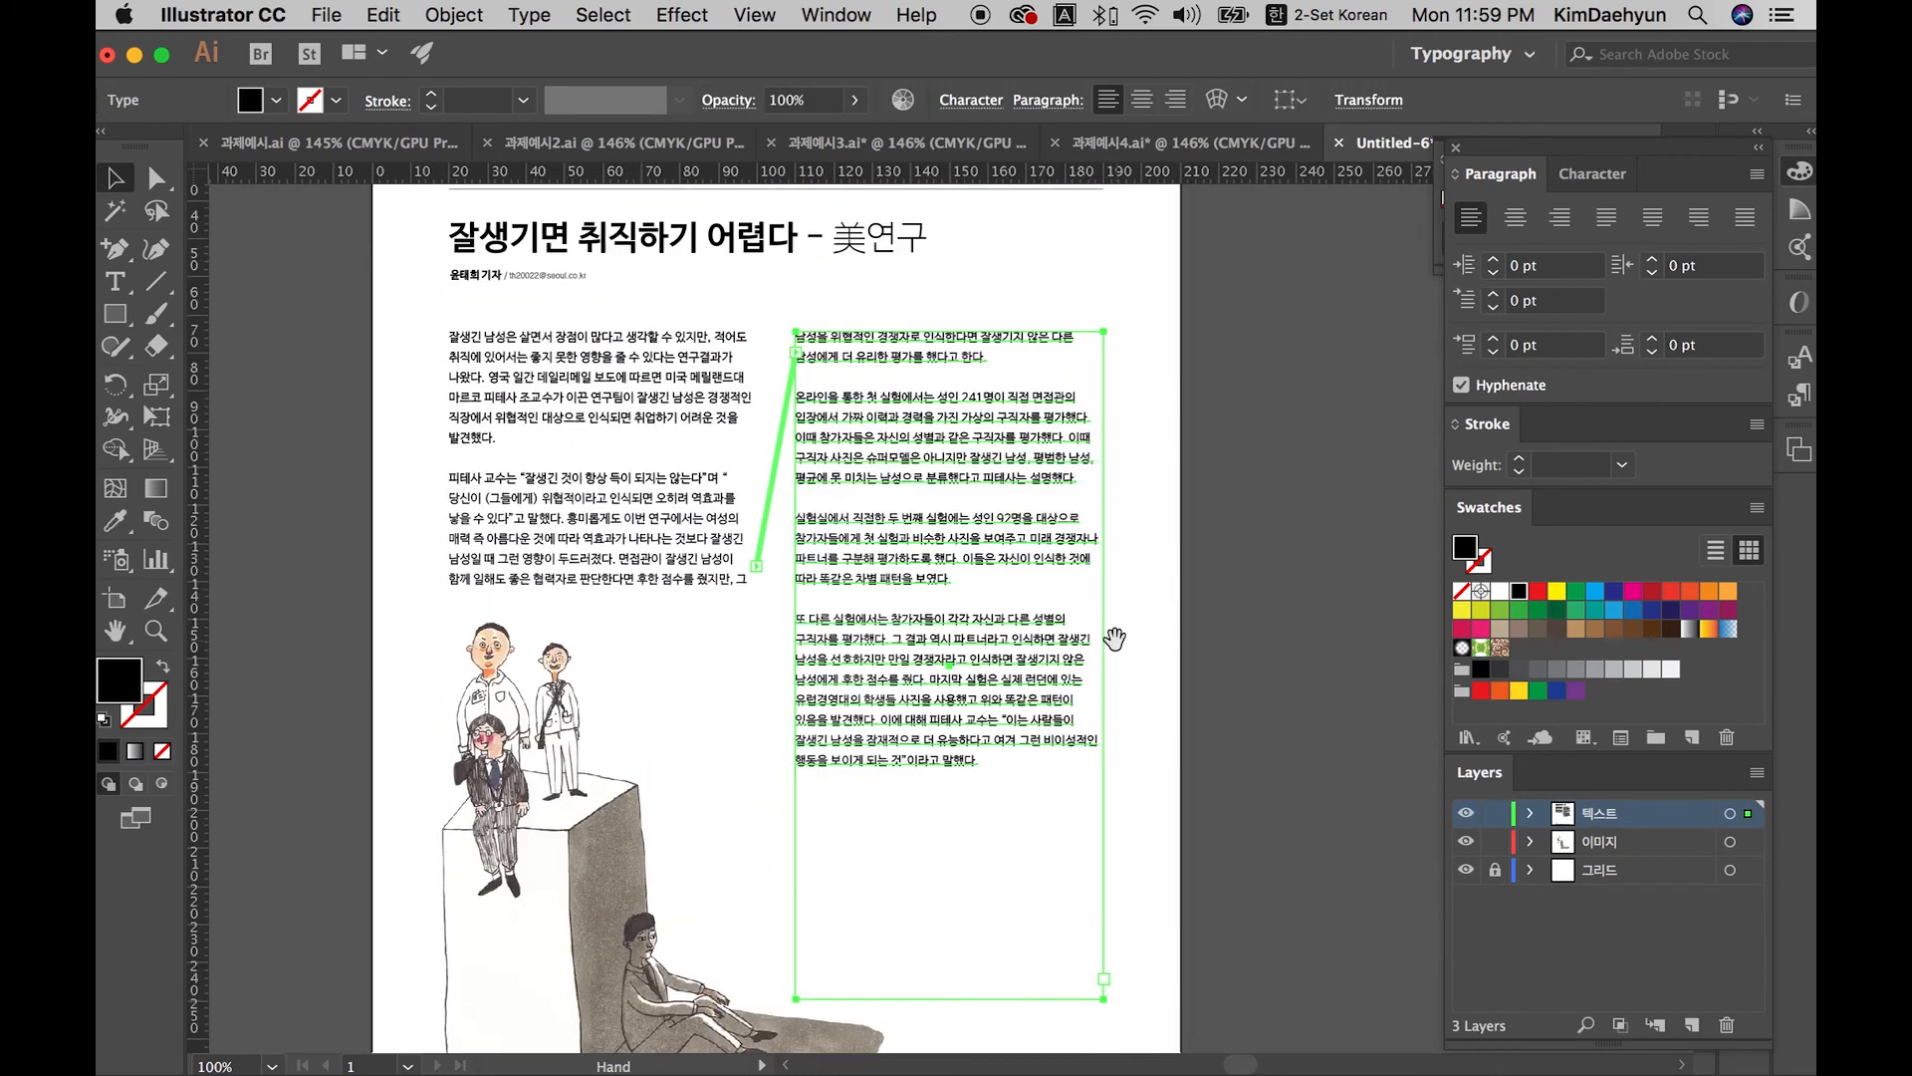
Step: Set the font size of all the linked body text to 10 pt and exit text editing
{"action": "double_click", "coordinate": [738, 466]}
{"action": "key", "text": "ctrl+a"}
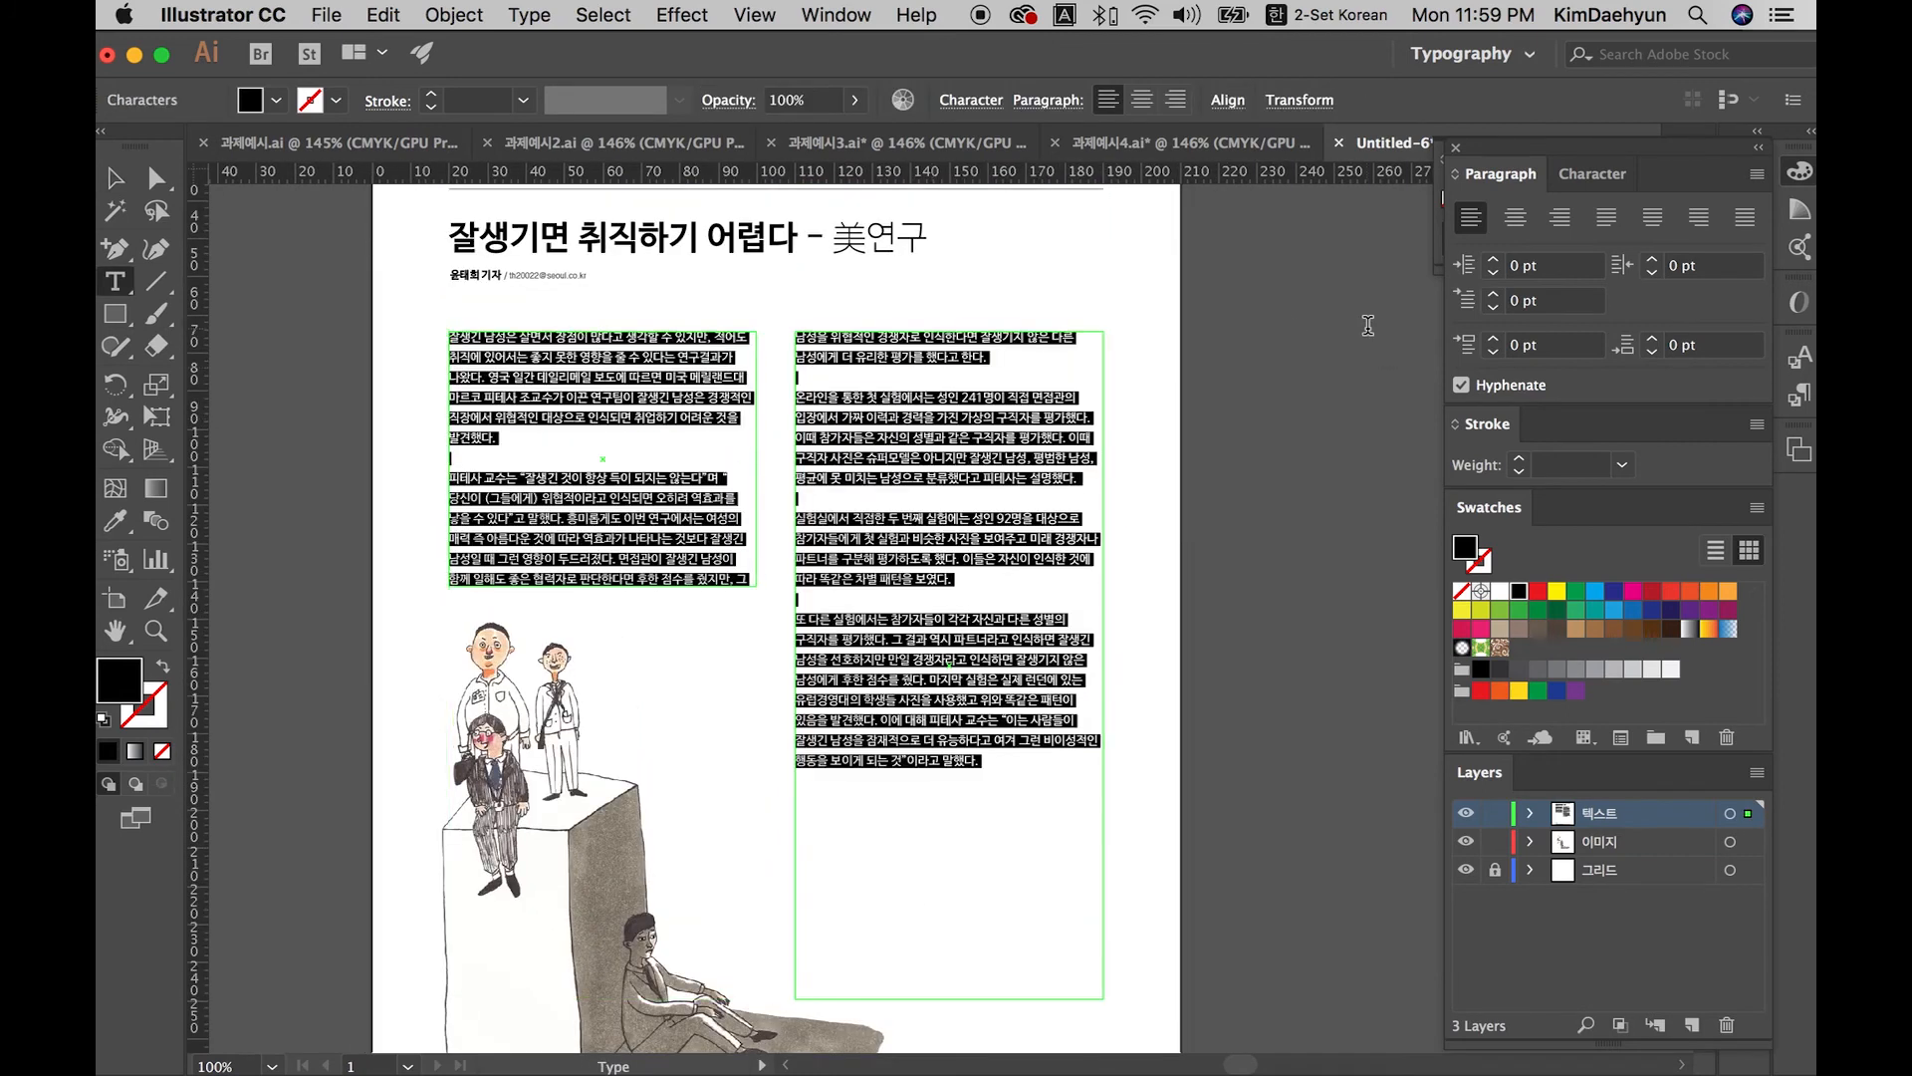
{"action": "left_click", "coordinate": [1583, 177]}
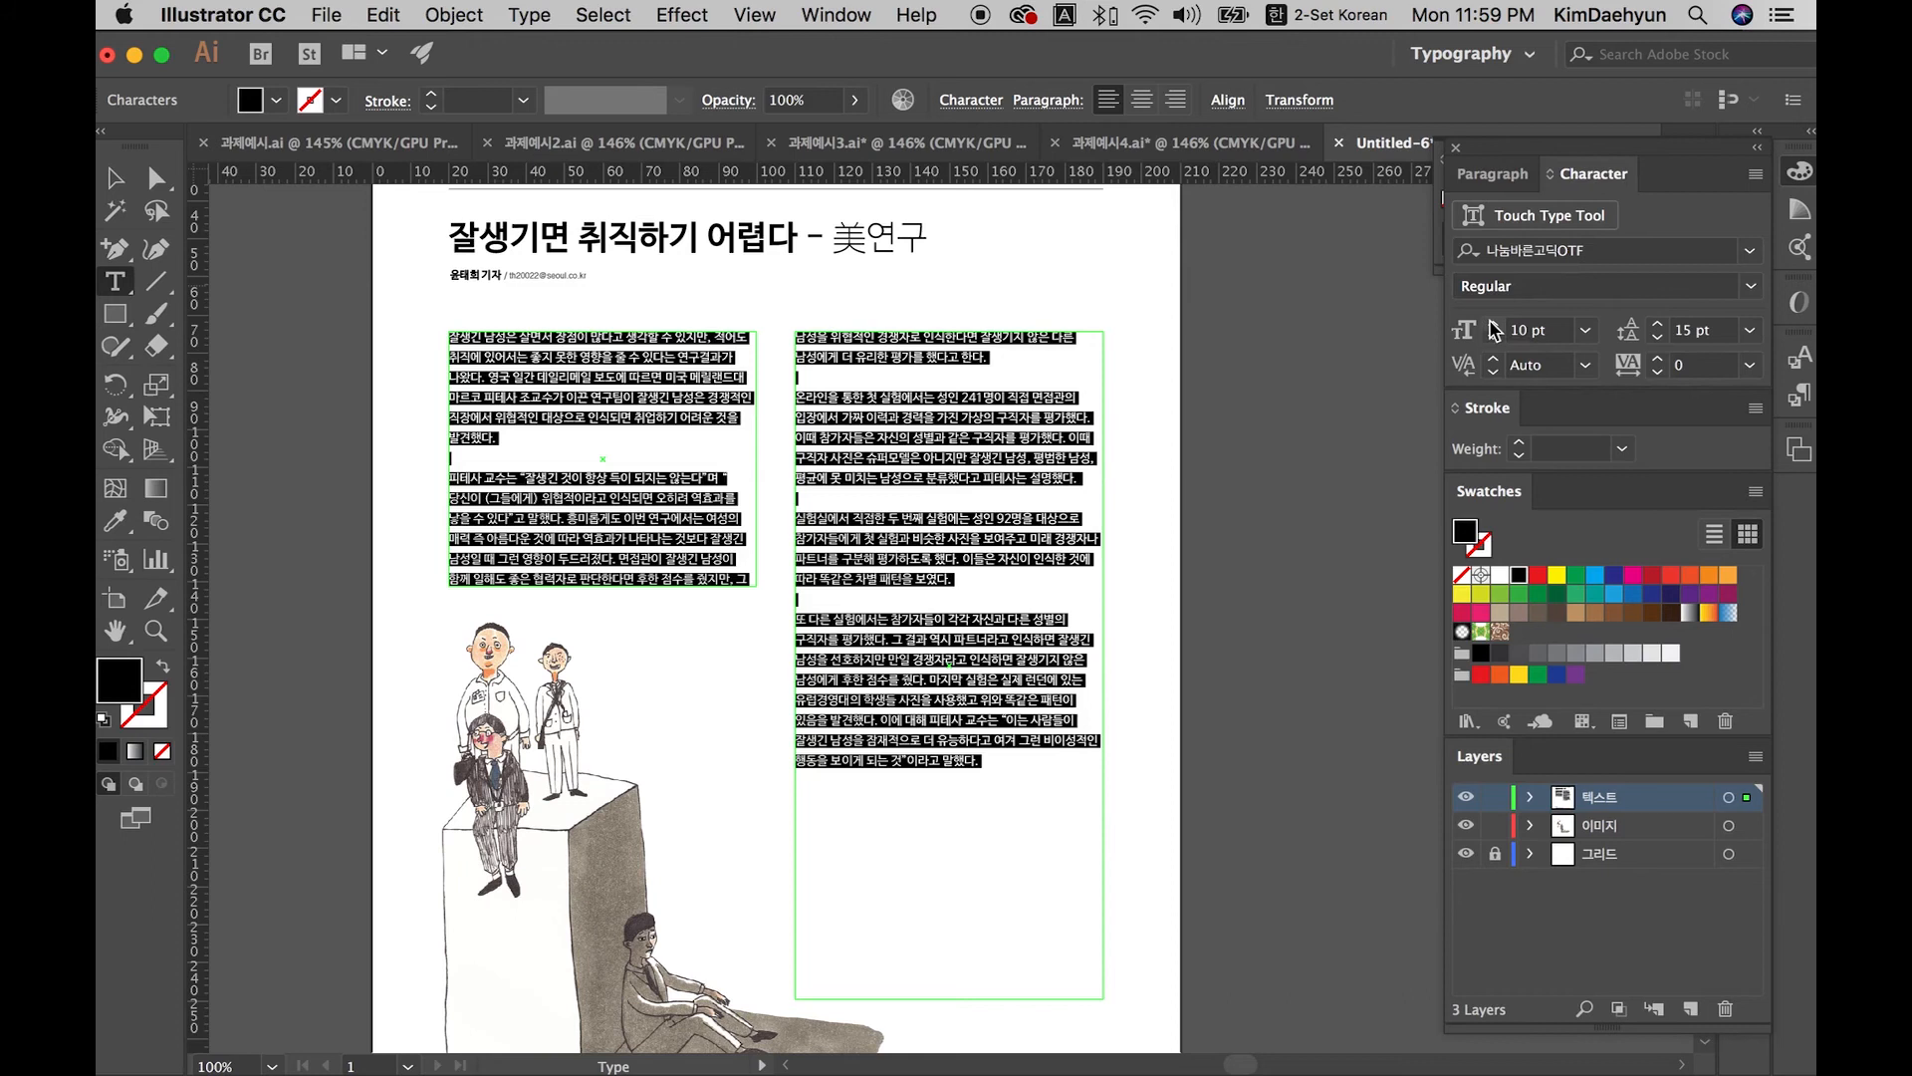
{"action": "left_click", "coordinate": [1030, 454]}
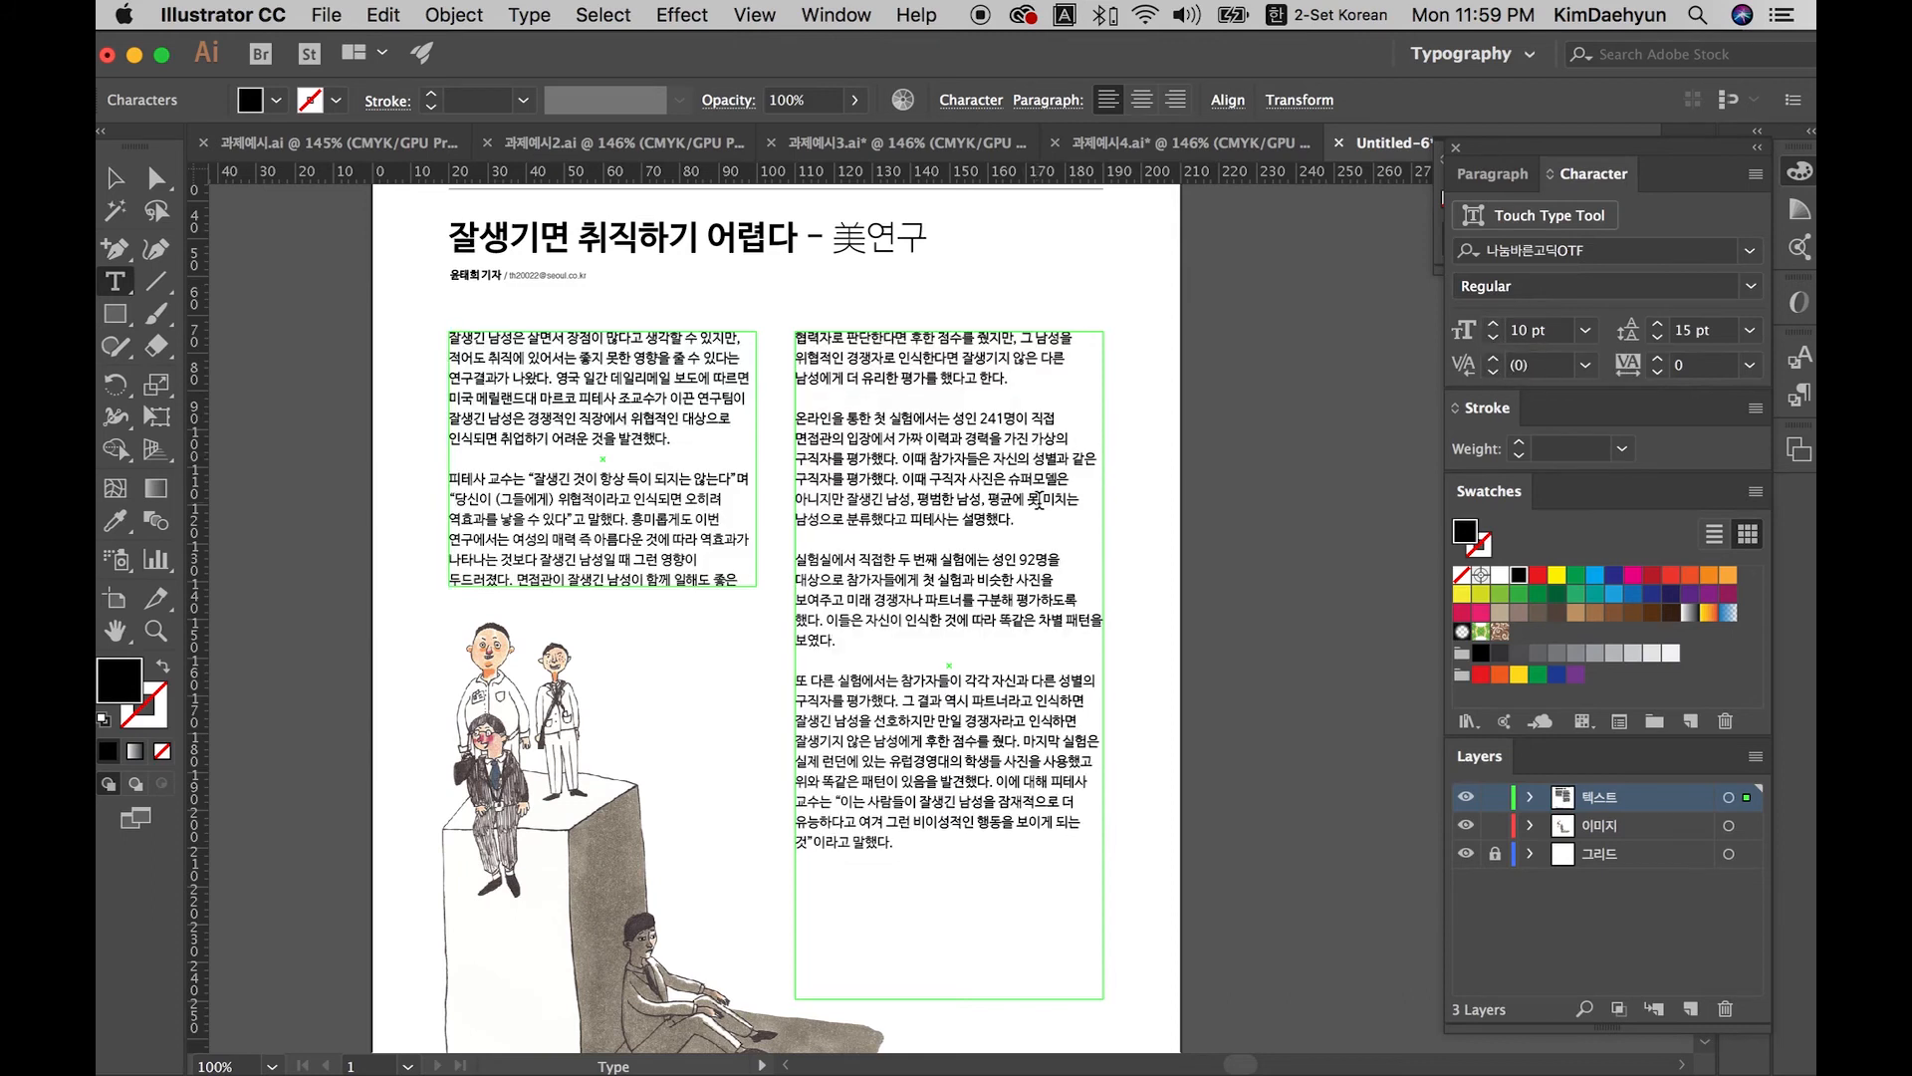
{"action": "key", "text": "Escape"}
Step: Increase the leading of the entire linked body text to 17 pt
{"action": "double_click", "coordinate": [974, 580]}
{"action": "key", "text": "super+a"}
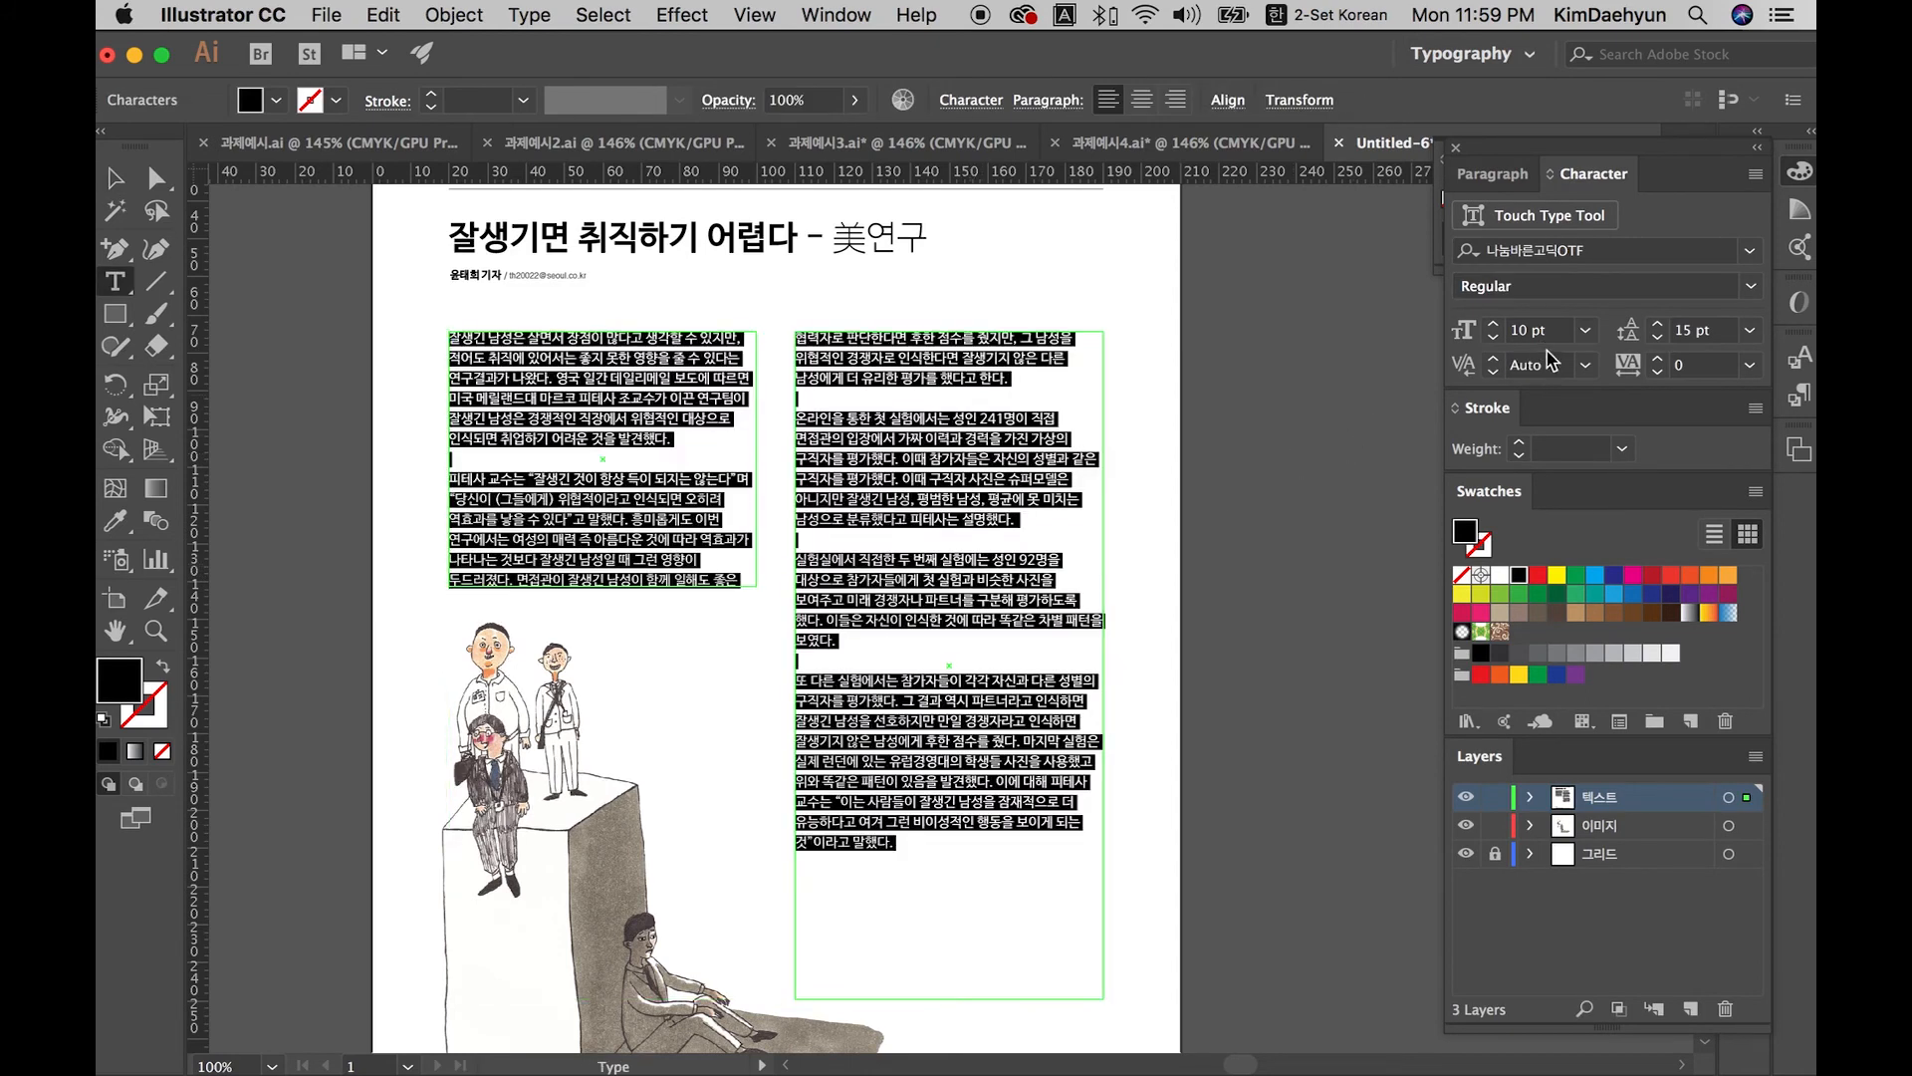
{"action": "left_click", "coordinate": [1657, 324]}
{"action": "left_click", "coordinate": [1657, 324]}
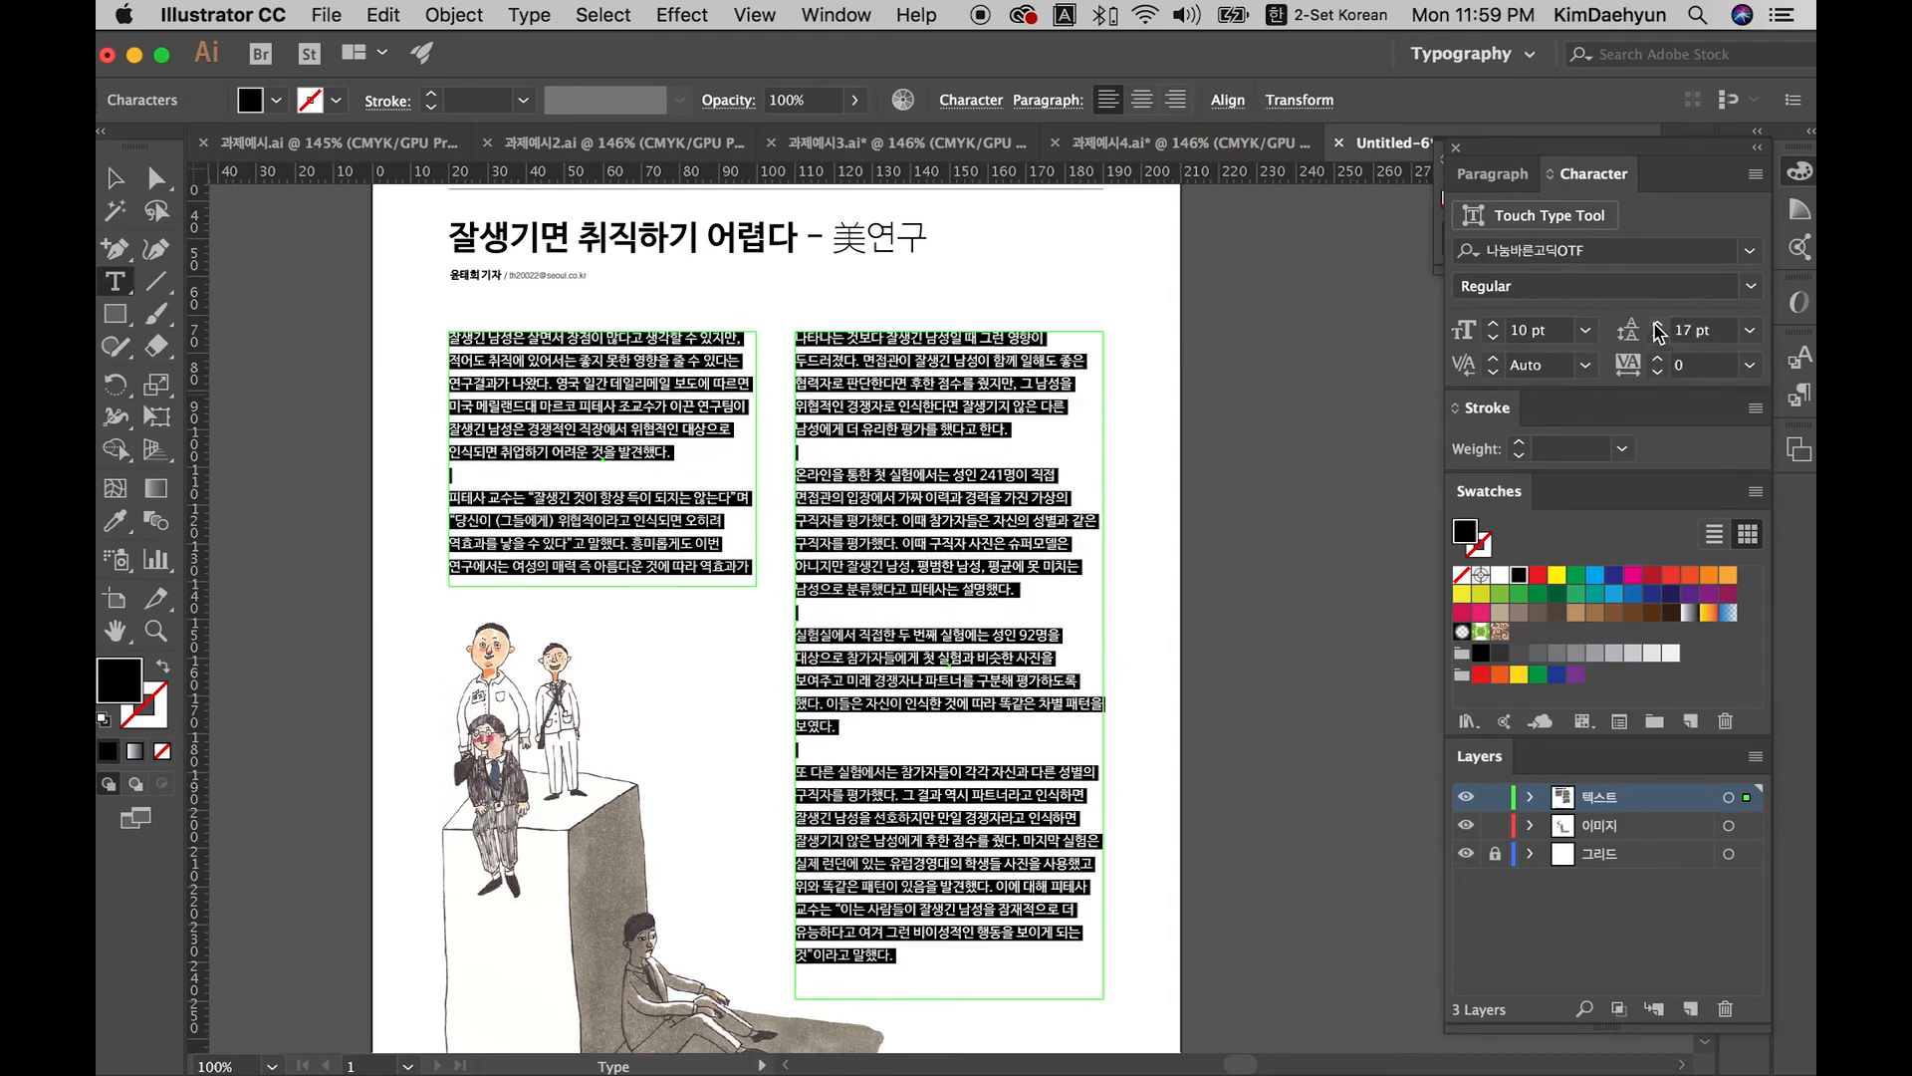
Step: Finish editing the body text and examine the page layout, then the quotation in the first column's second paragraph up close
{"action": "key", "text": "Escape"}
{"action": "left_click", "coordinate": [1215, 661]}
{"action": "left_click_drag", "start_coordinate": [1215, 661], "coordinate": [1179, 709]}
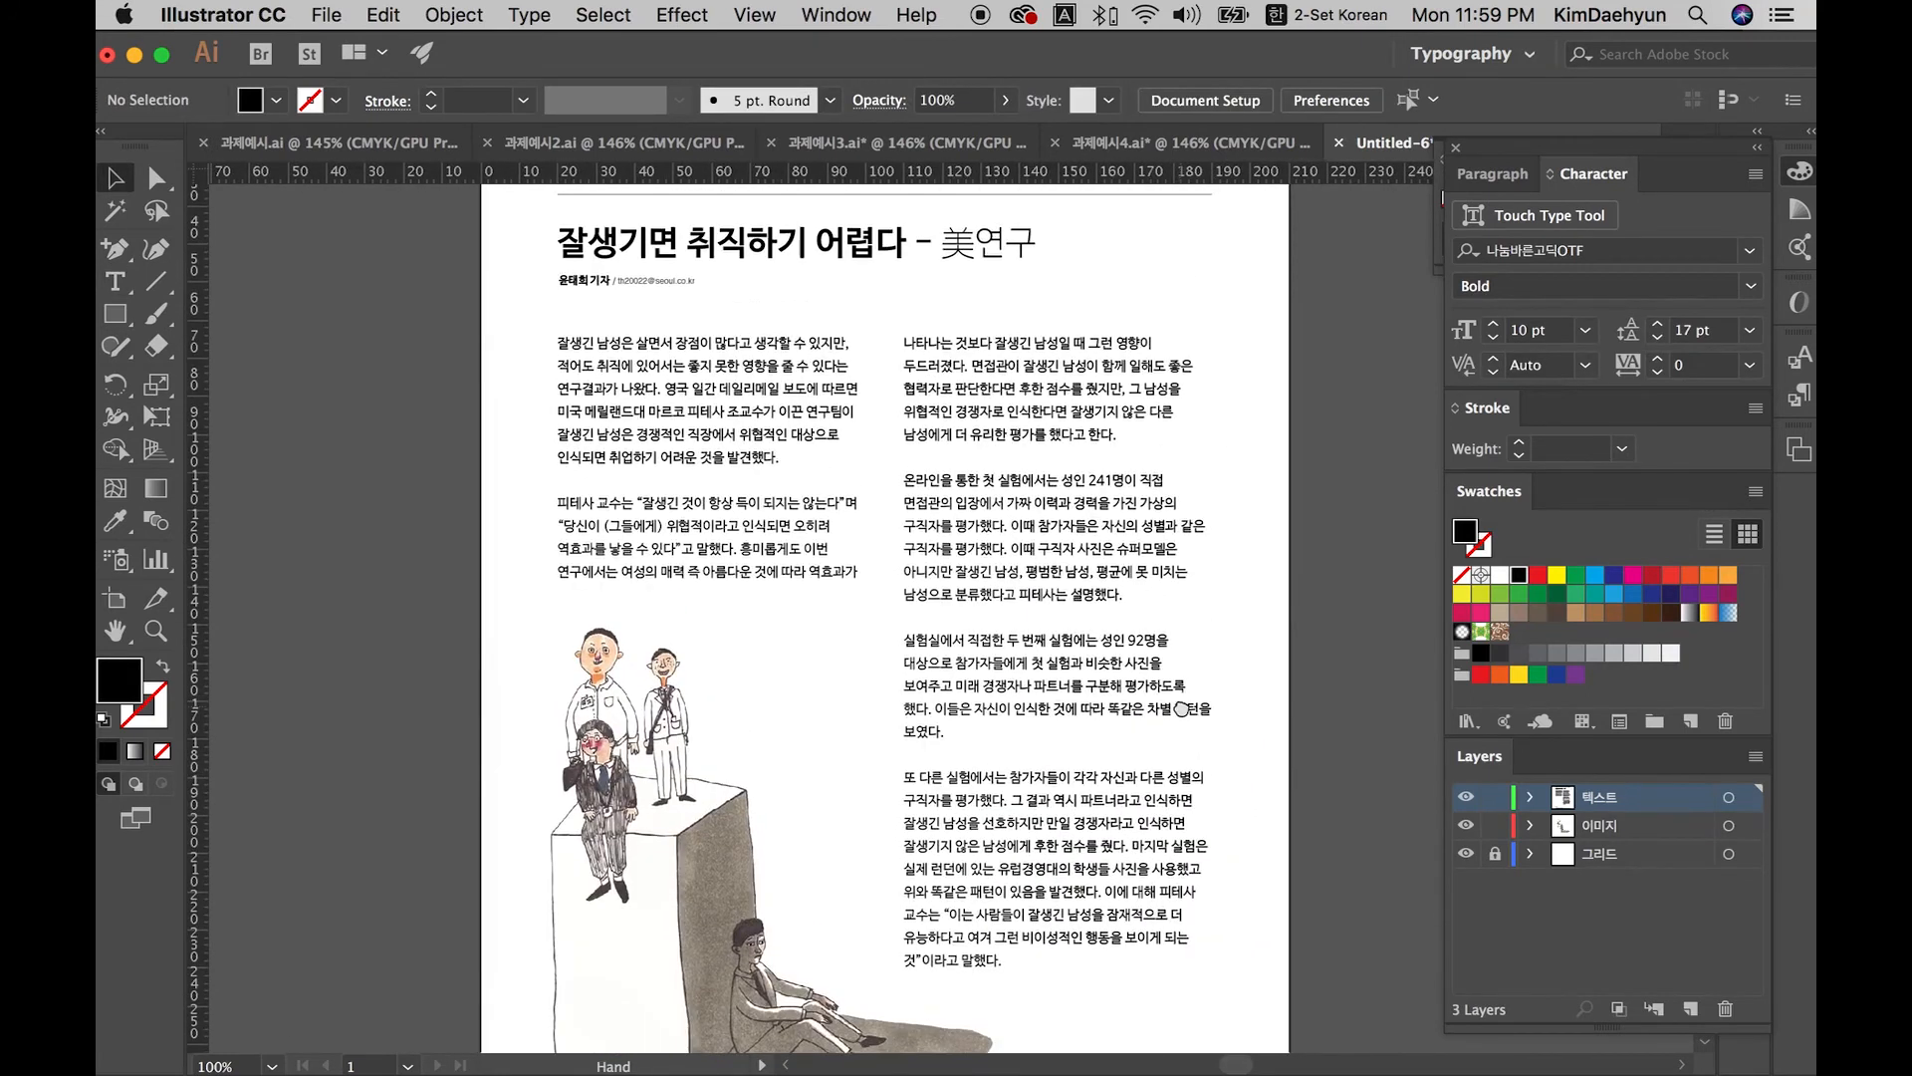
{"action": "left_click", "coordinate": [806, 624]}
{"action": "left_click", "coordinate": [1323, 514]}
{"action": "key", "text": "z"}
{"action": "left_click_drag", "start_coordinate": [652, 506], "coordinate": [990, 682]}
{"action": "key", "text": "v"}
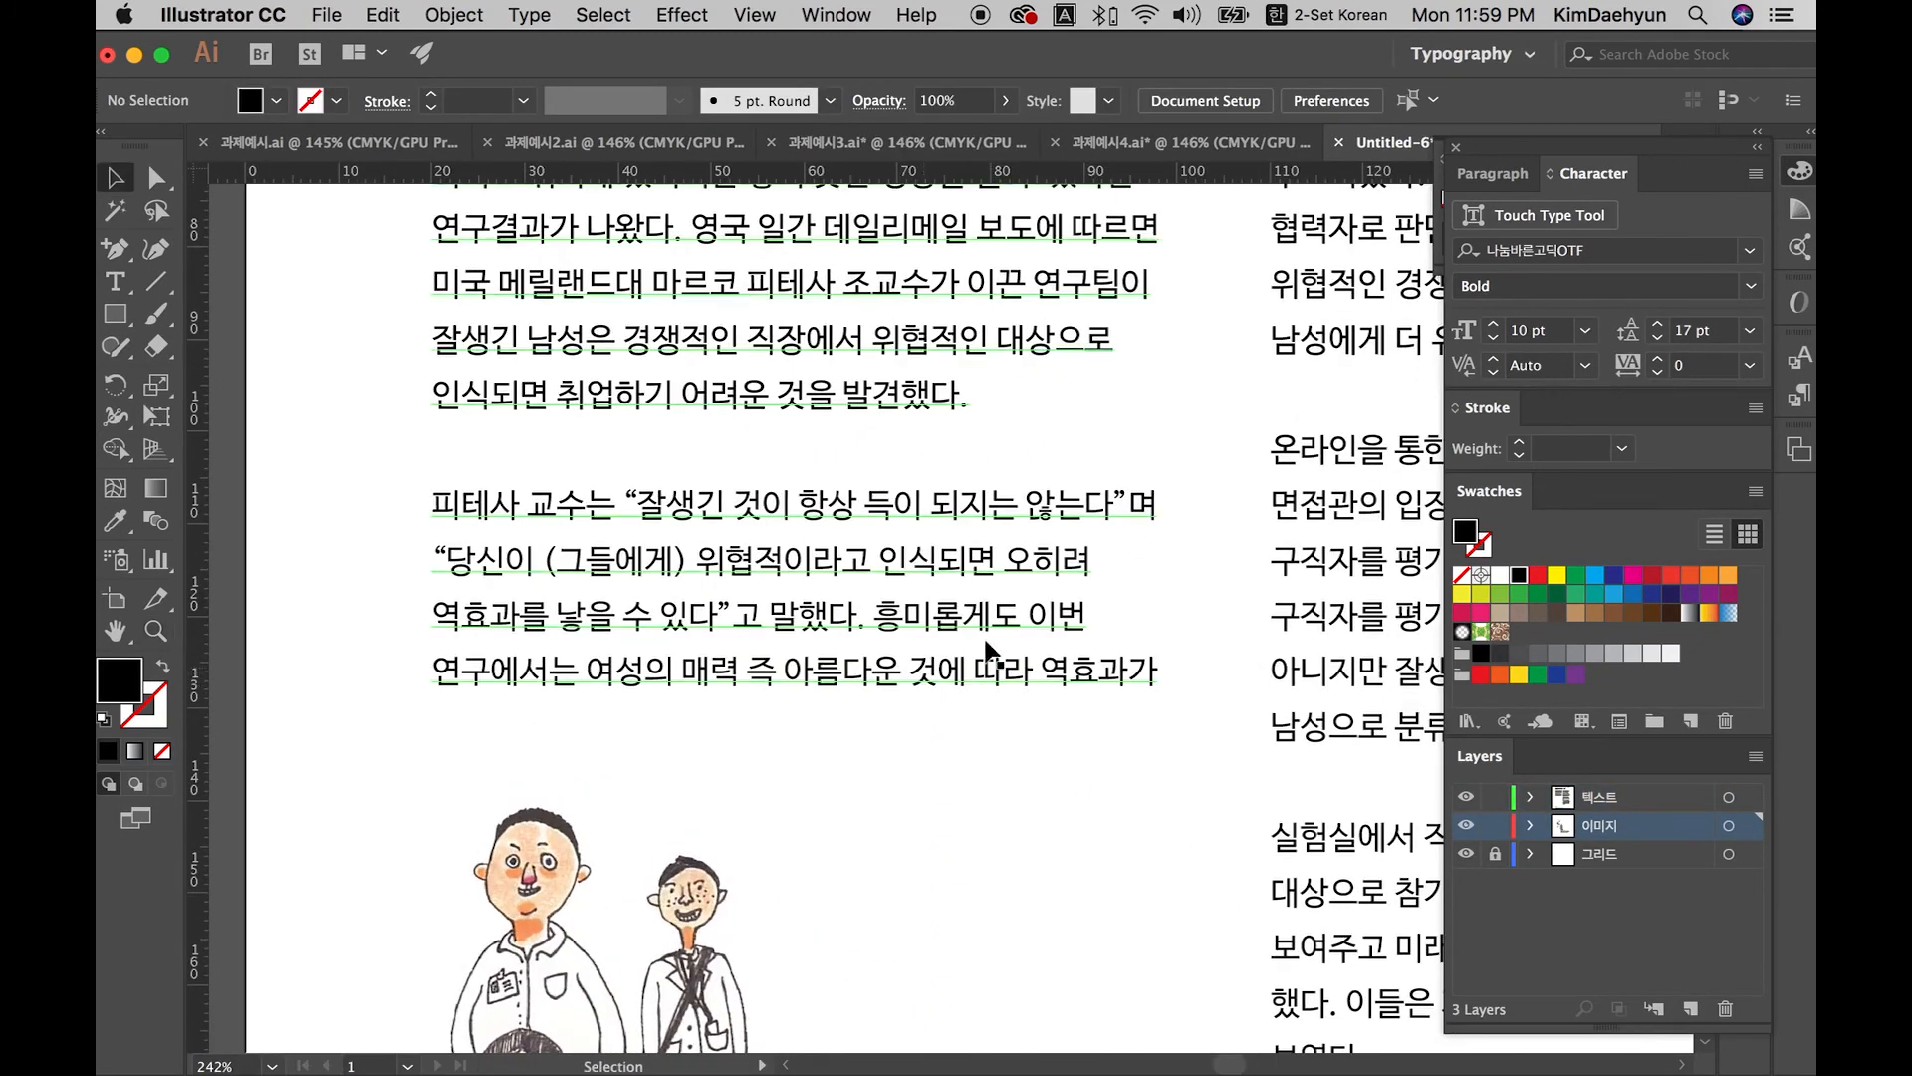
{"action": "scroll", "coordinate": [989, 652], "scroll_direction": "up", "scroll_amount": 3}
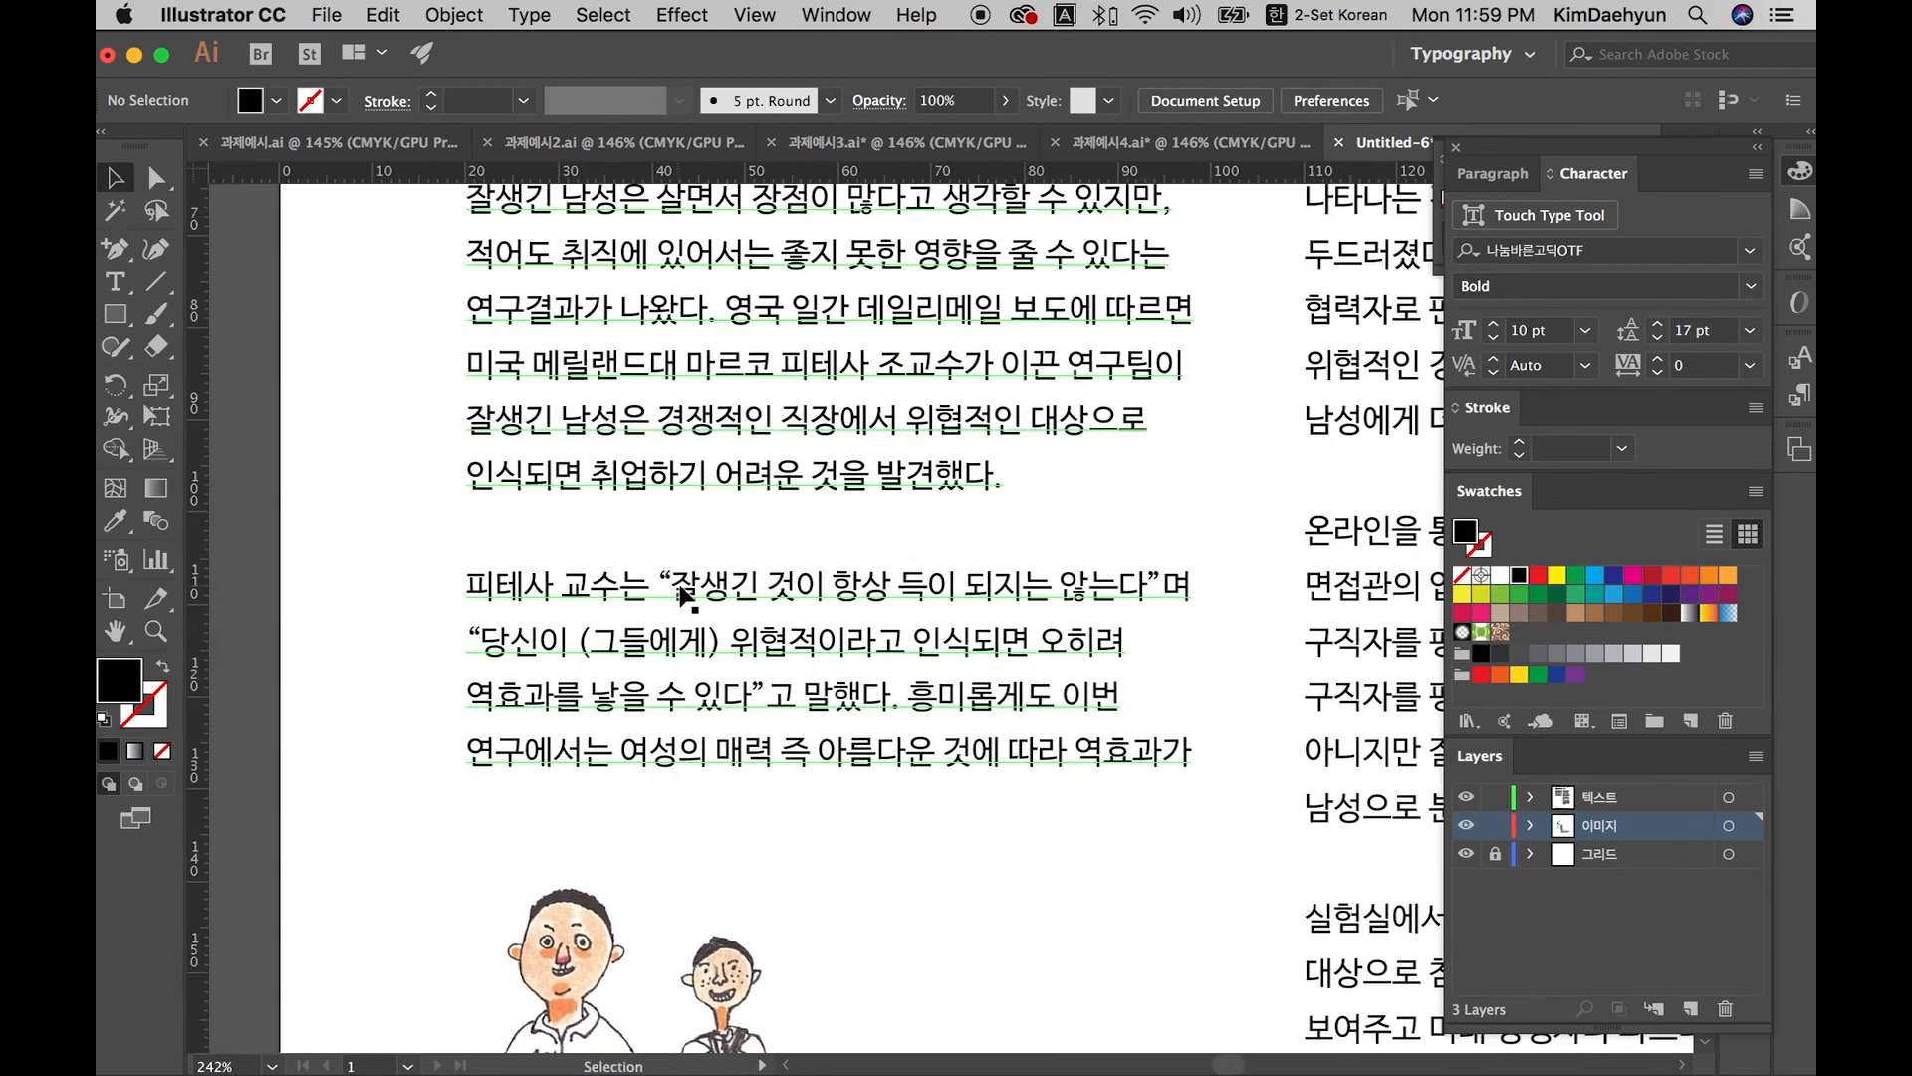
Step: Select the opening quotation mark before "잘생긴 것이" and browse the available glyphs of its font
{"action": "double_click", "coordinate": [669, 594]}
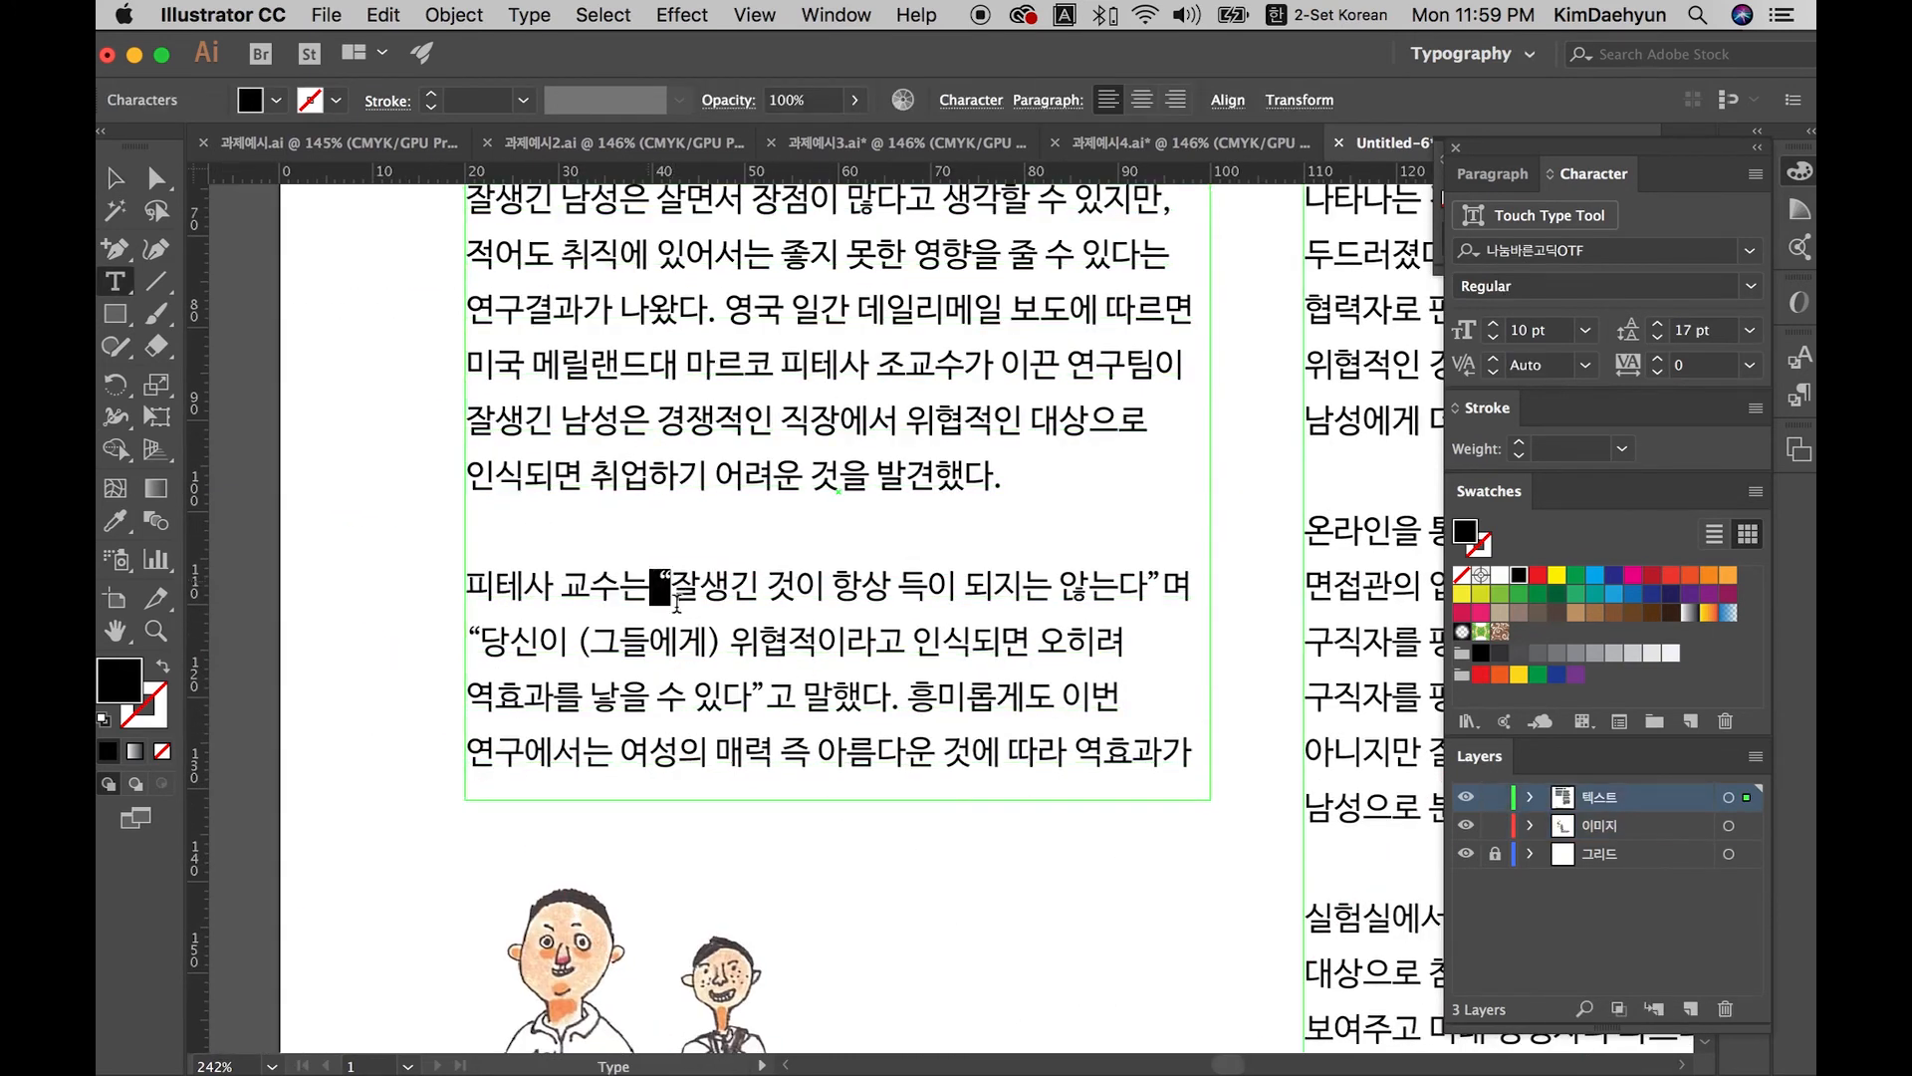
{"action": "left_click", "coordinate": [654, 587]}
{"action": "left_click", "coordinate": [671, 607]}
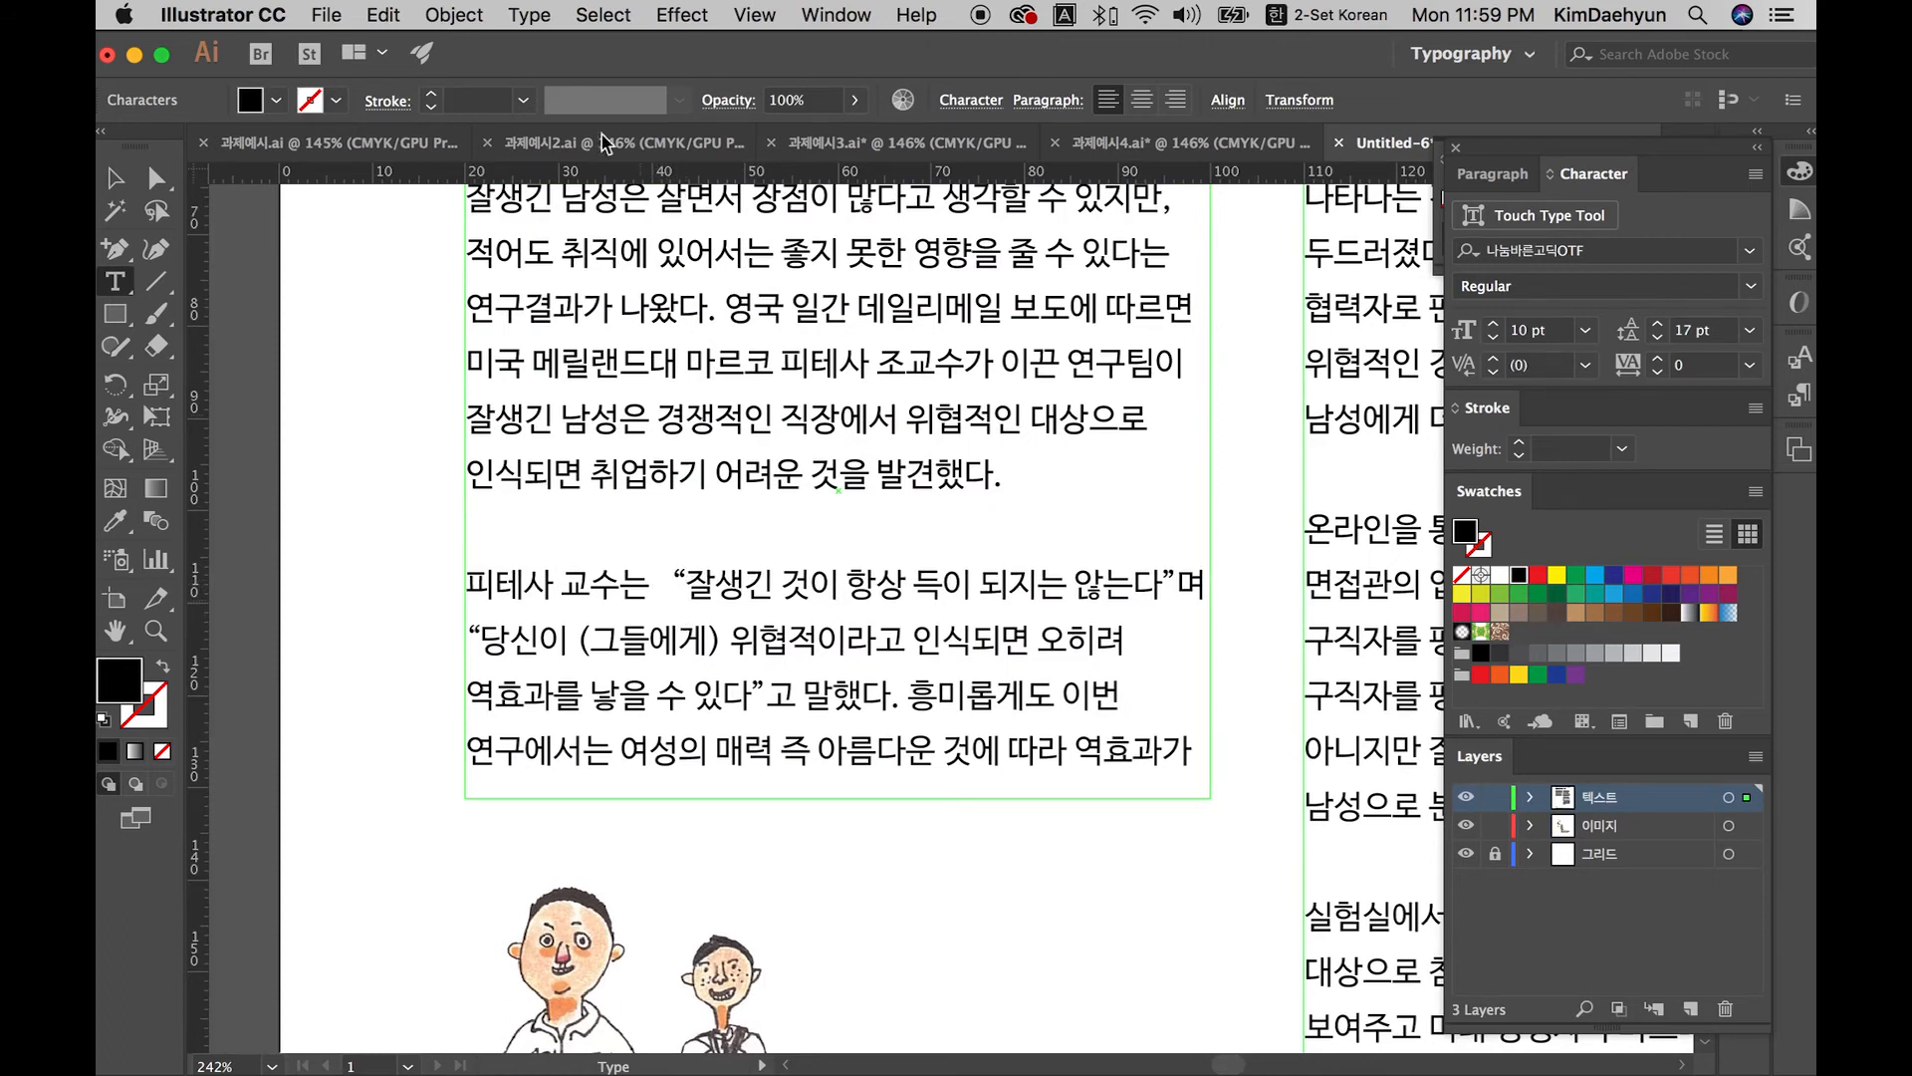
{"action": "left_click", "coordinate": [529, 14]}
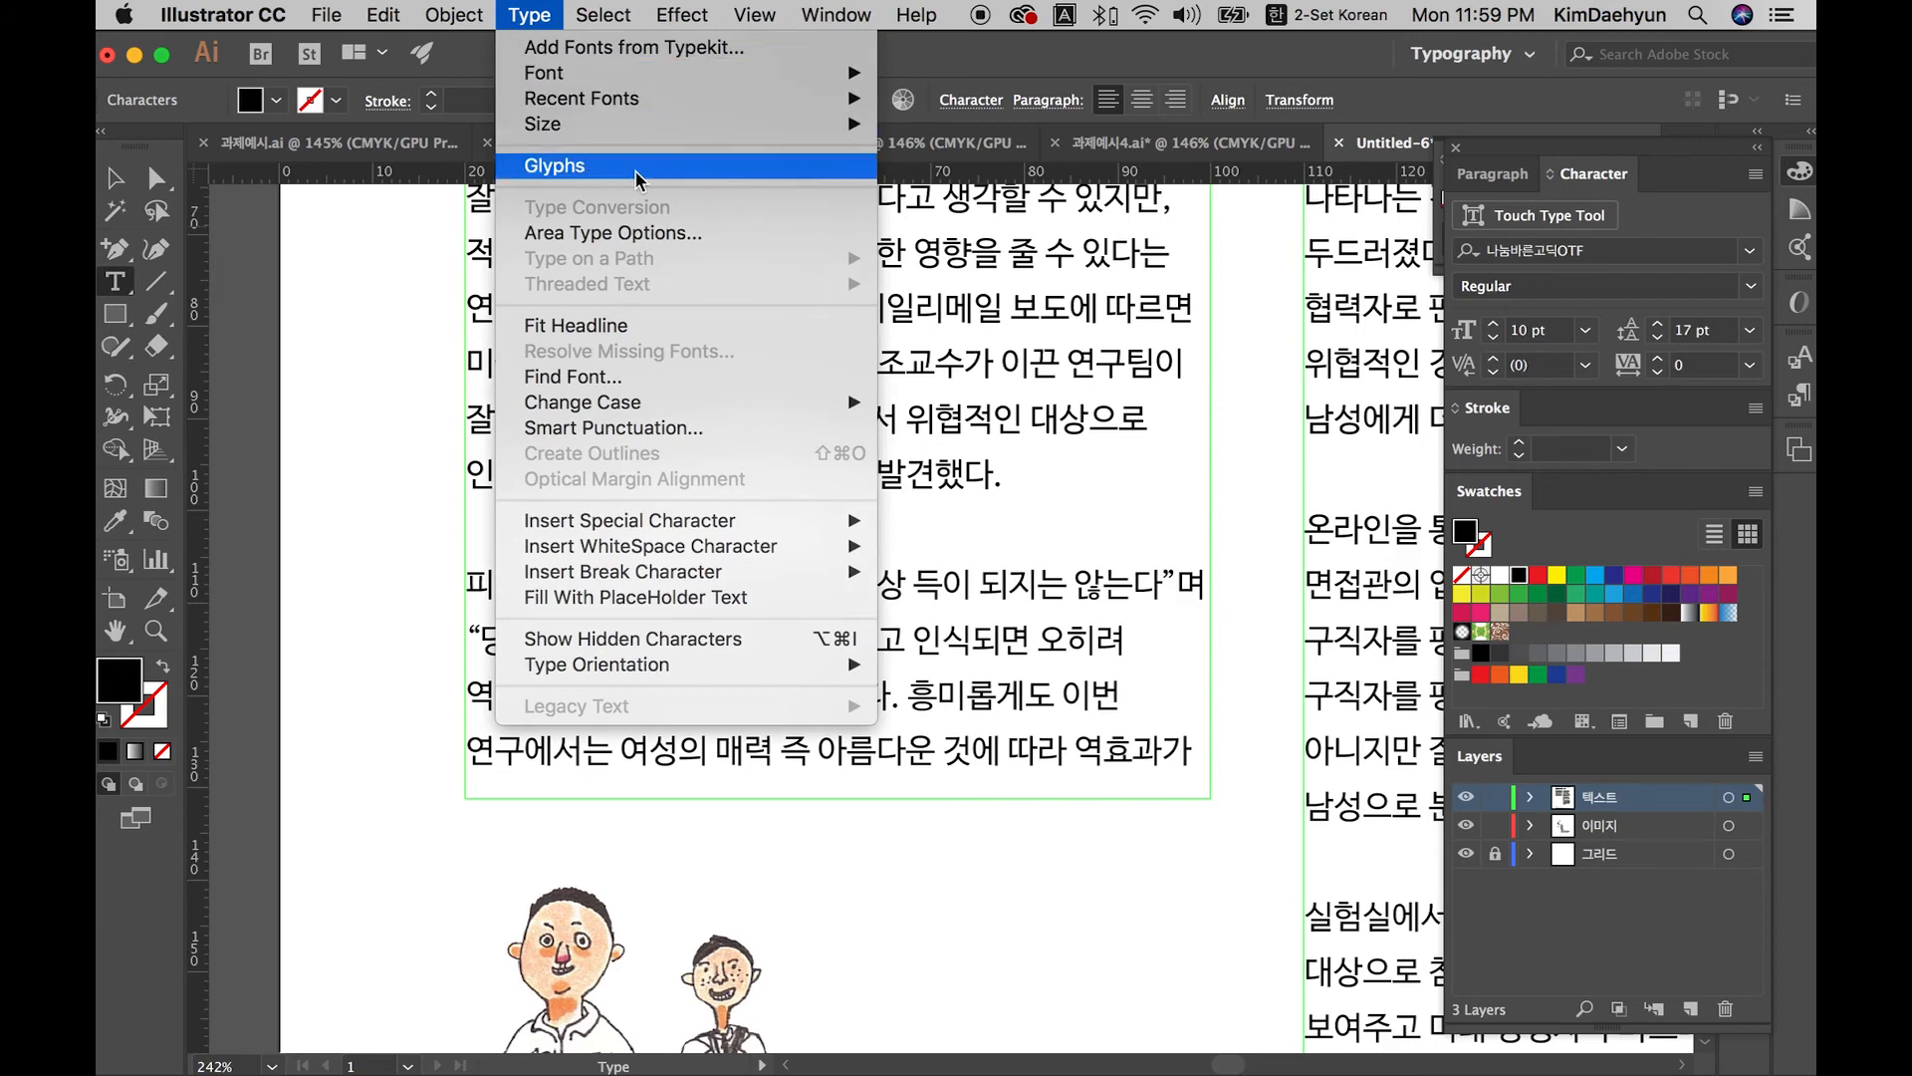
{"action": "left_click", "coordinate": [930, 579]}
{"action": "left_click_drag", "start_coordinate": [652, 587], "coordinate": [685, 585]}
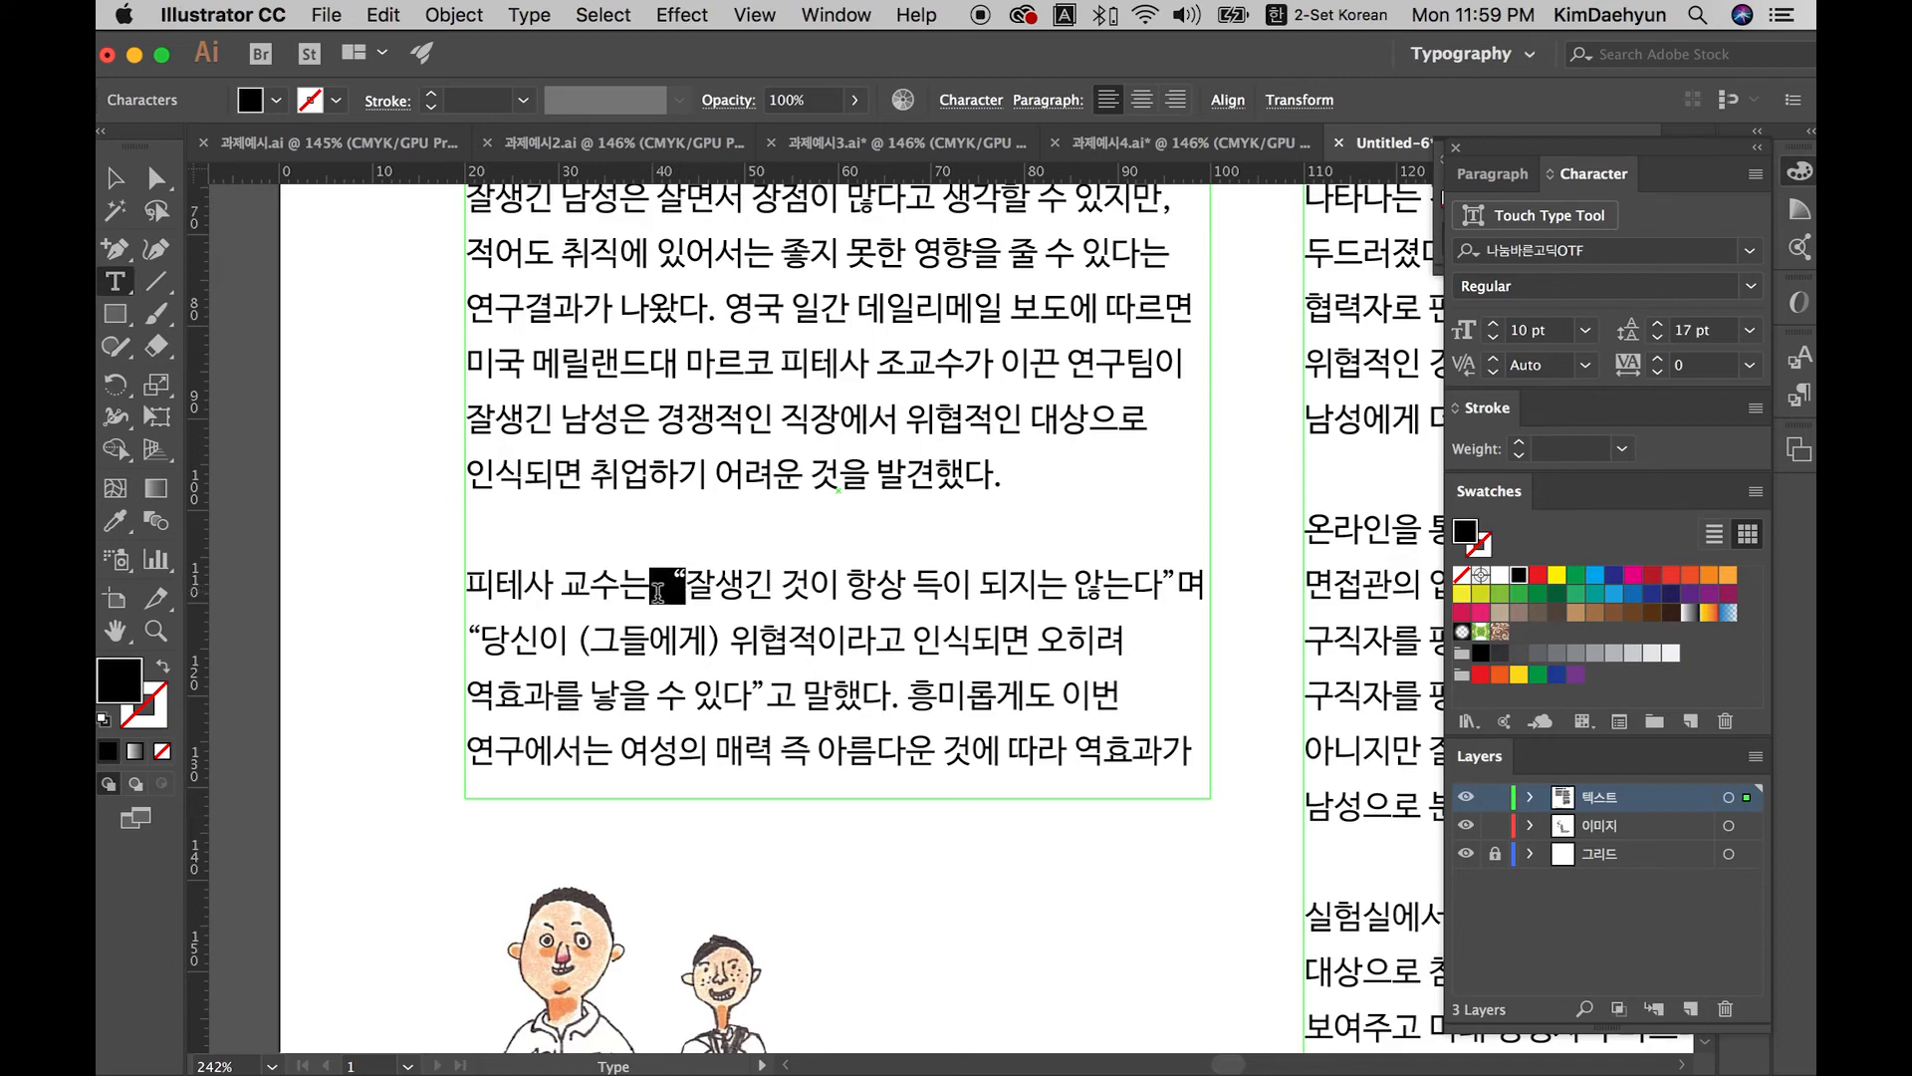
{"action": "scroll", "coordinate": [667, 587], "scroll_direction": "right", "scroll_amount": 3}
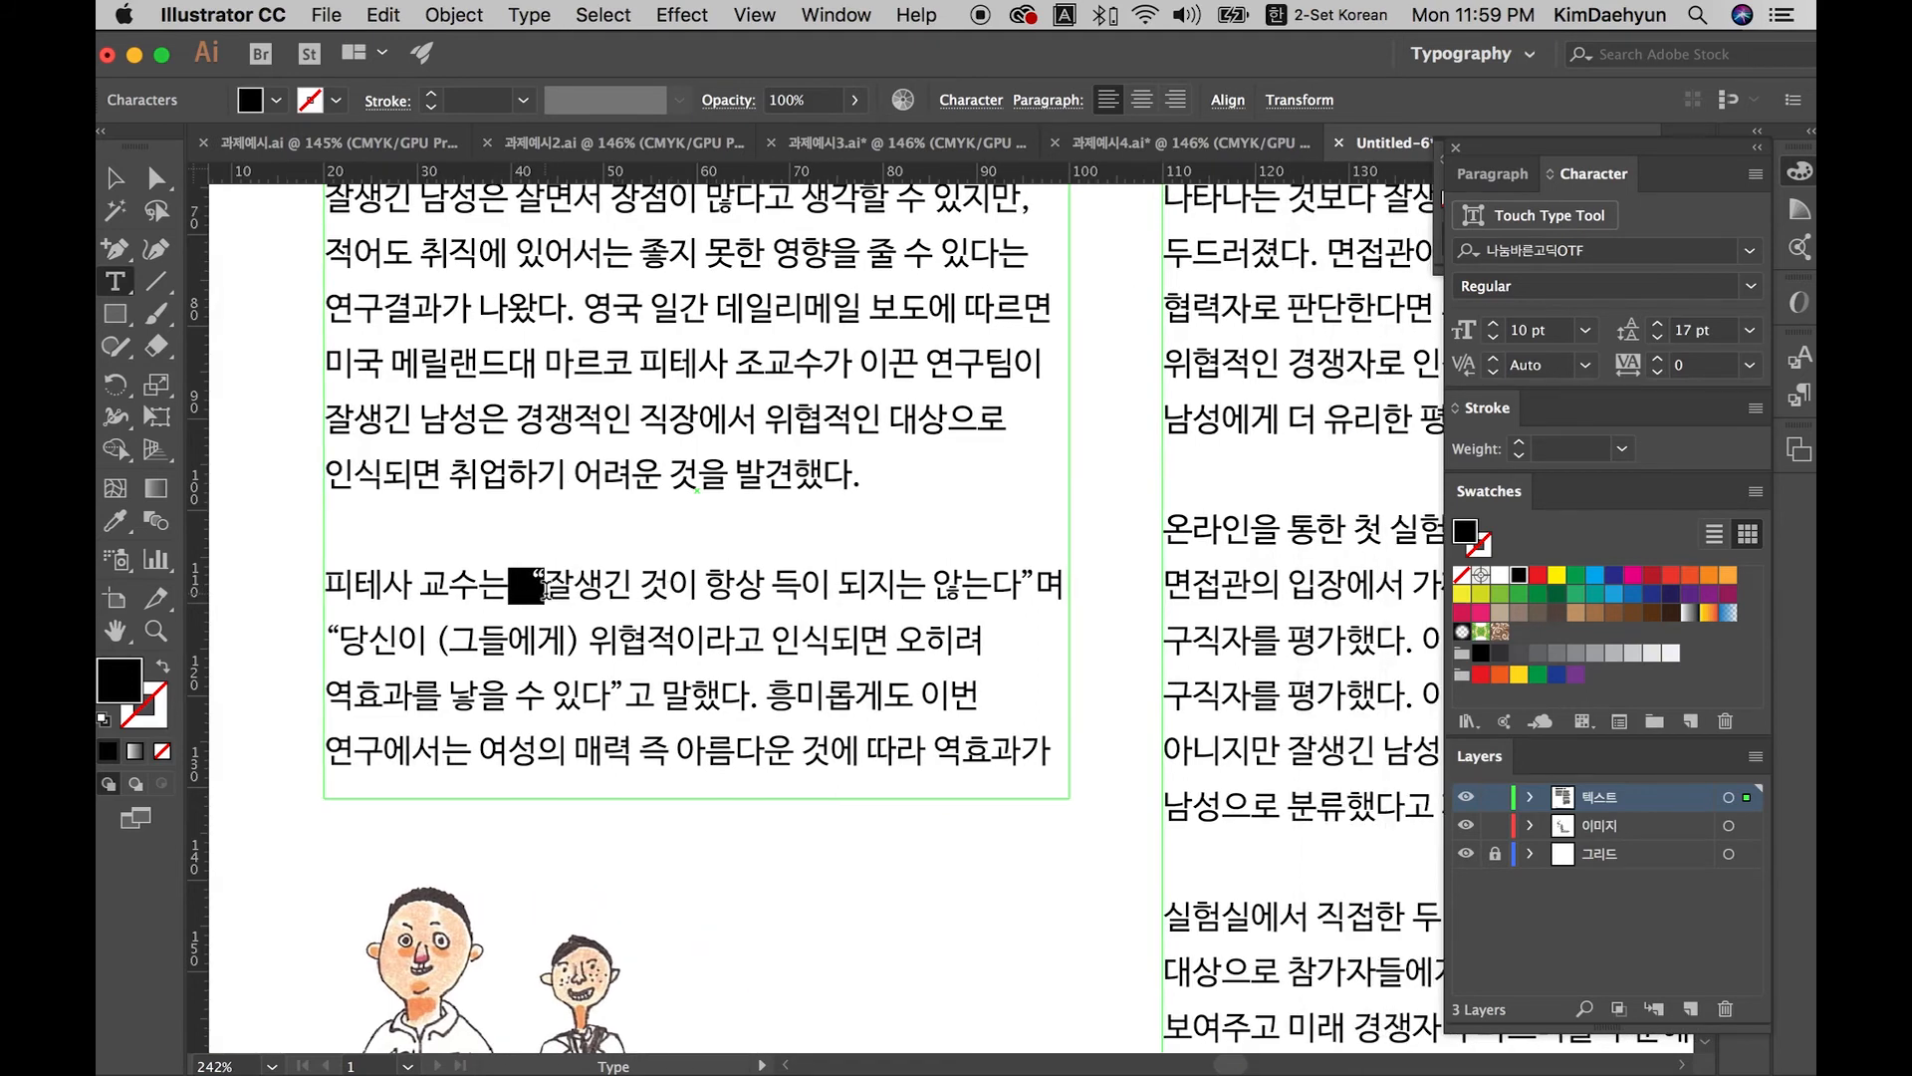
{"action": "left_click", "coordinate": [454, 14]}
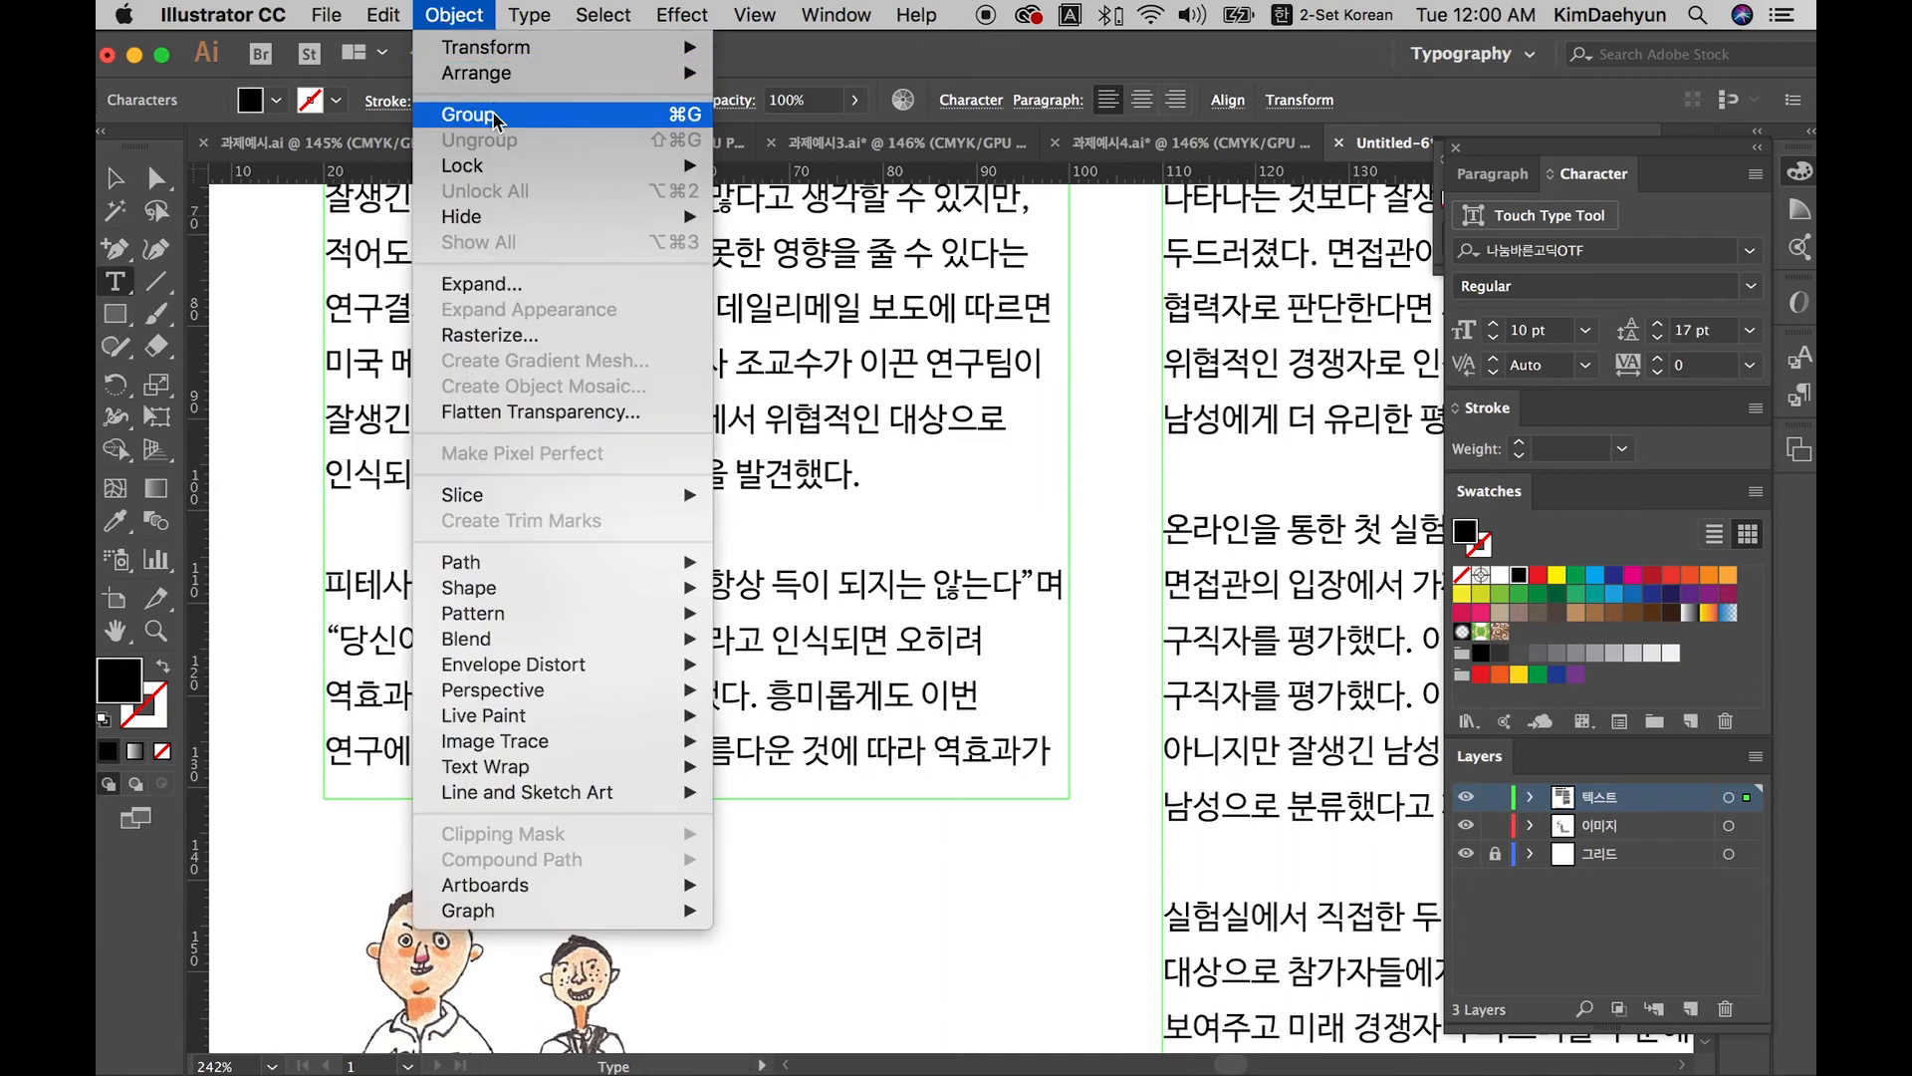
{"action": "mouse_move", "coordinate": [510, 12]}
{"action": "left_click", "coordinate": [568, 165]}
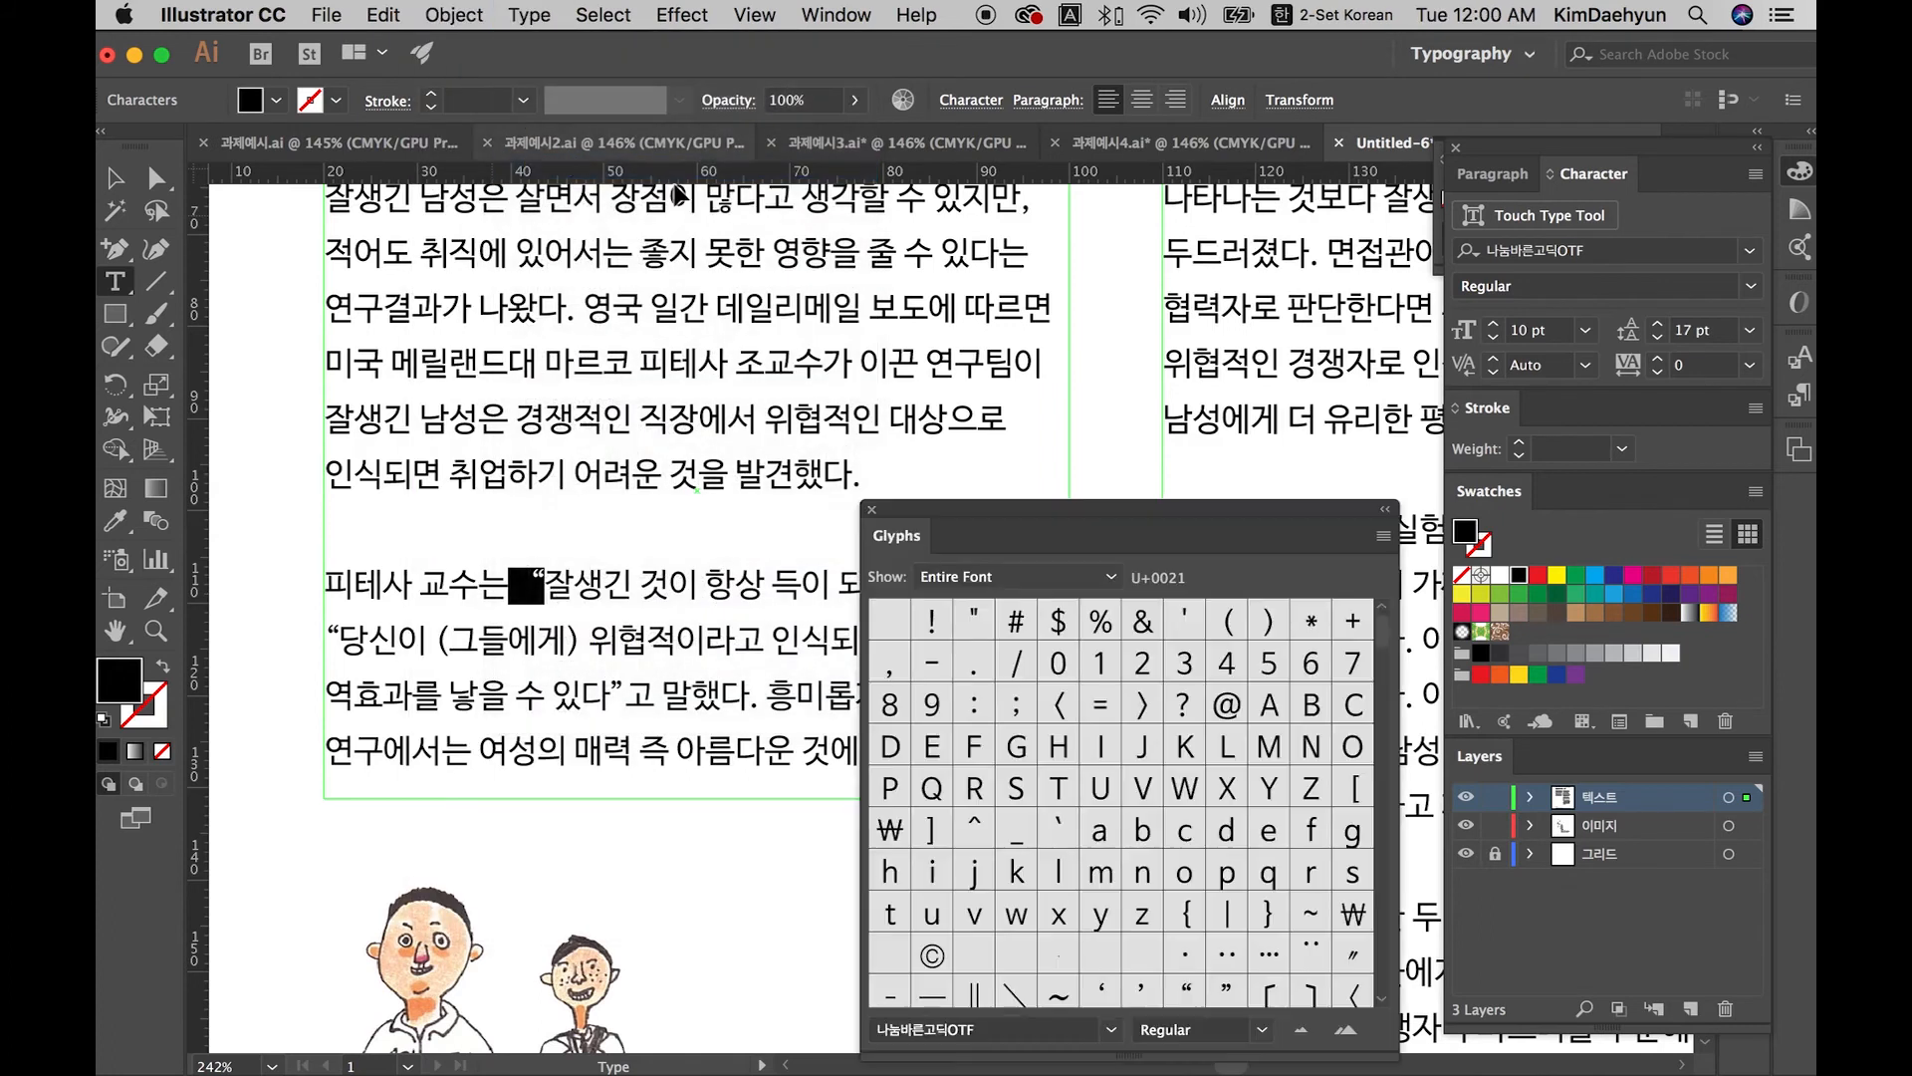
{"action": "scroll", "coordinate": [1548, 279], "scroll_direction": "up", "scroll_amount": 2}
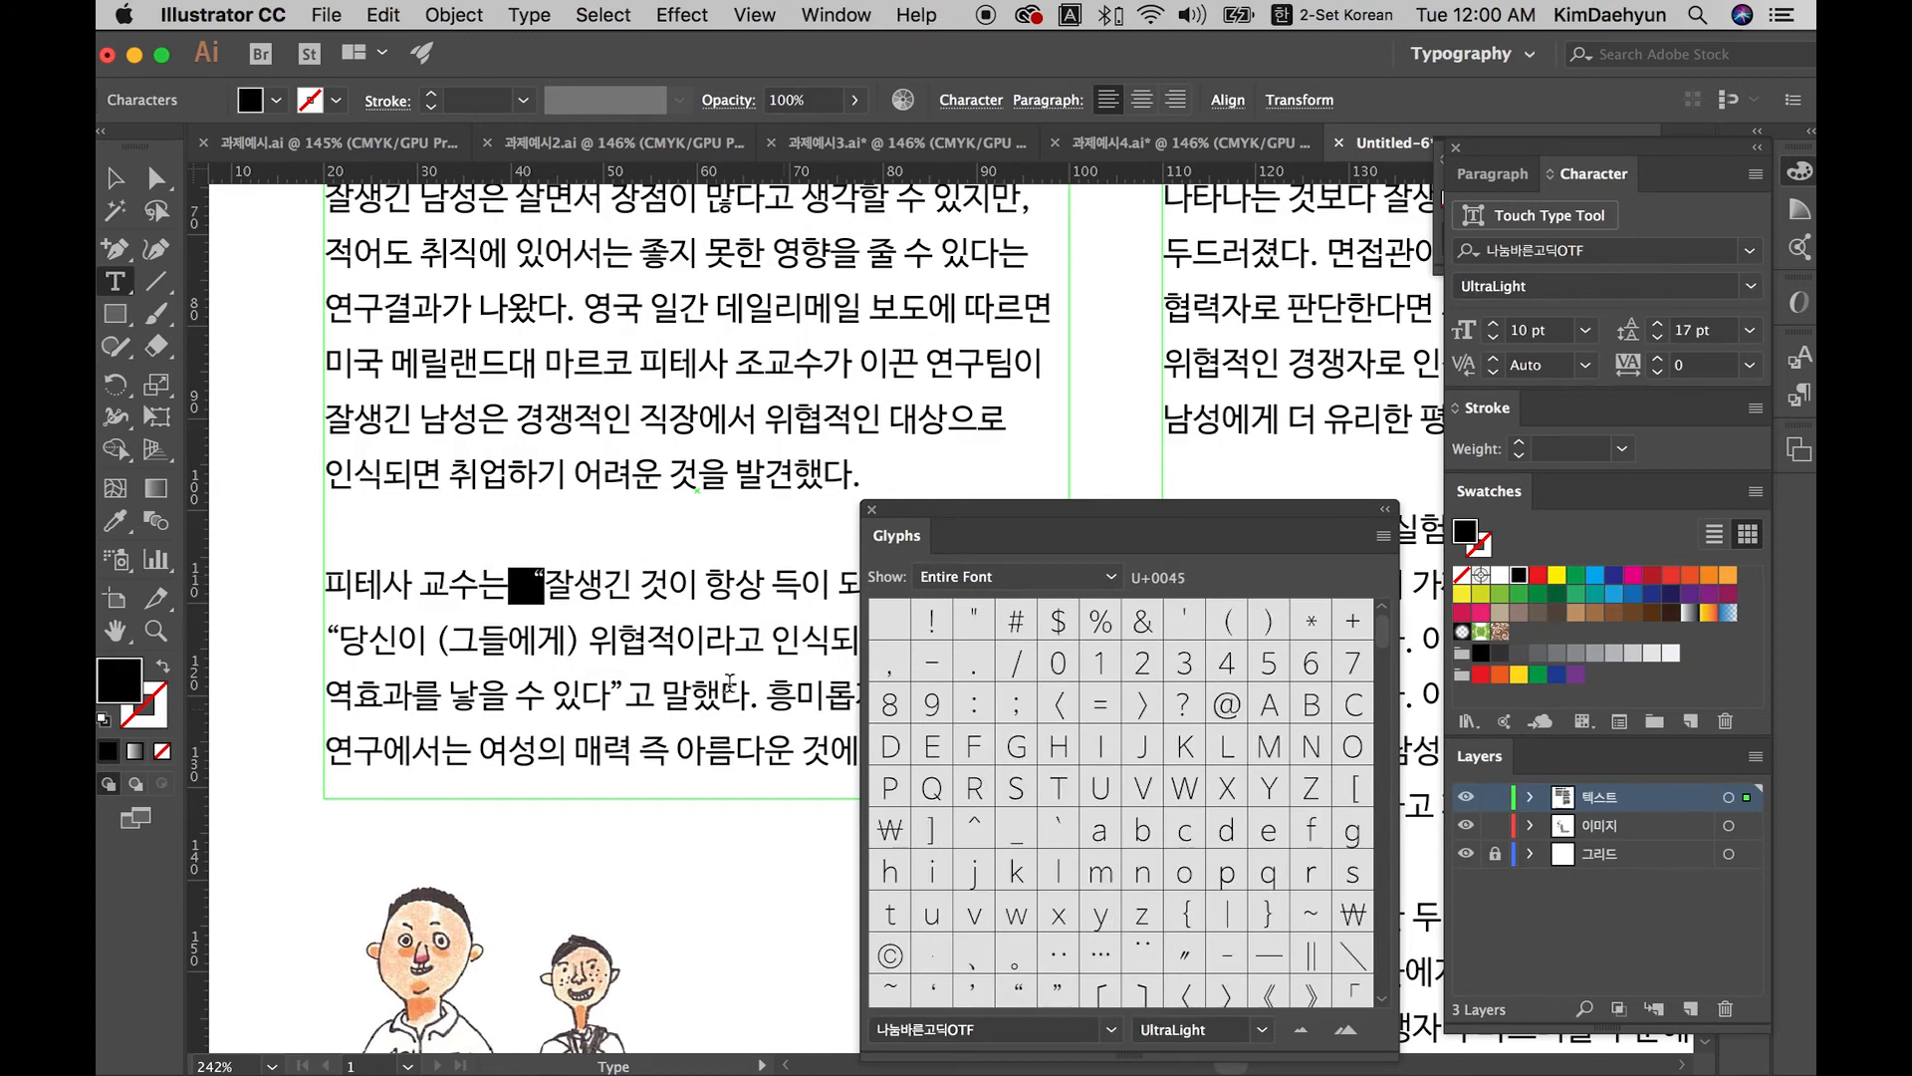
Step: Try inserting the straight double quotation mark glyph (U+0022) at "잘생긴", then close the glyph list and delete the inserted mark
{"action": "left_click", "coordinate": [562, 583]}
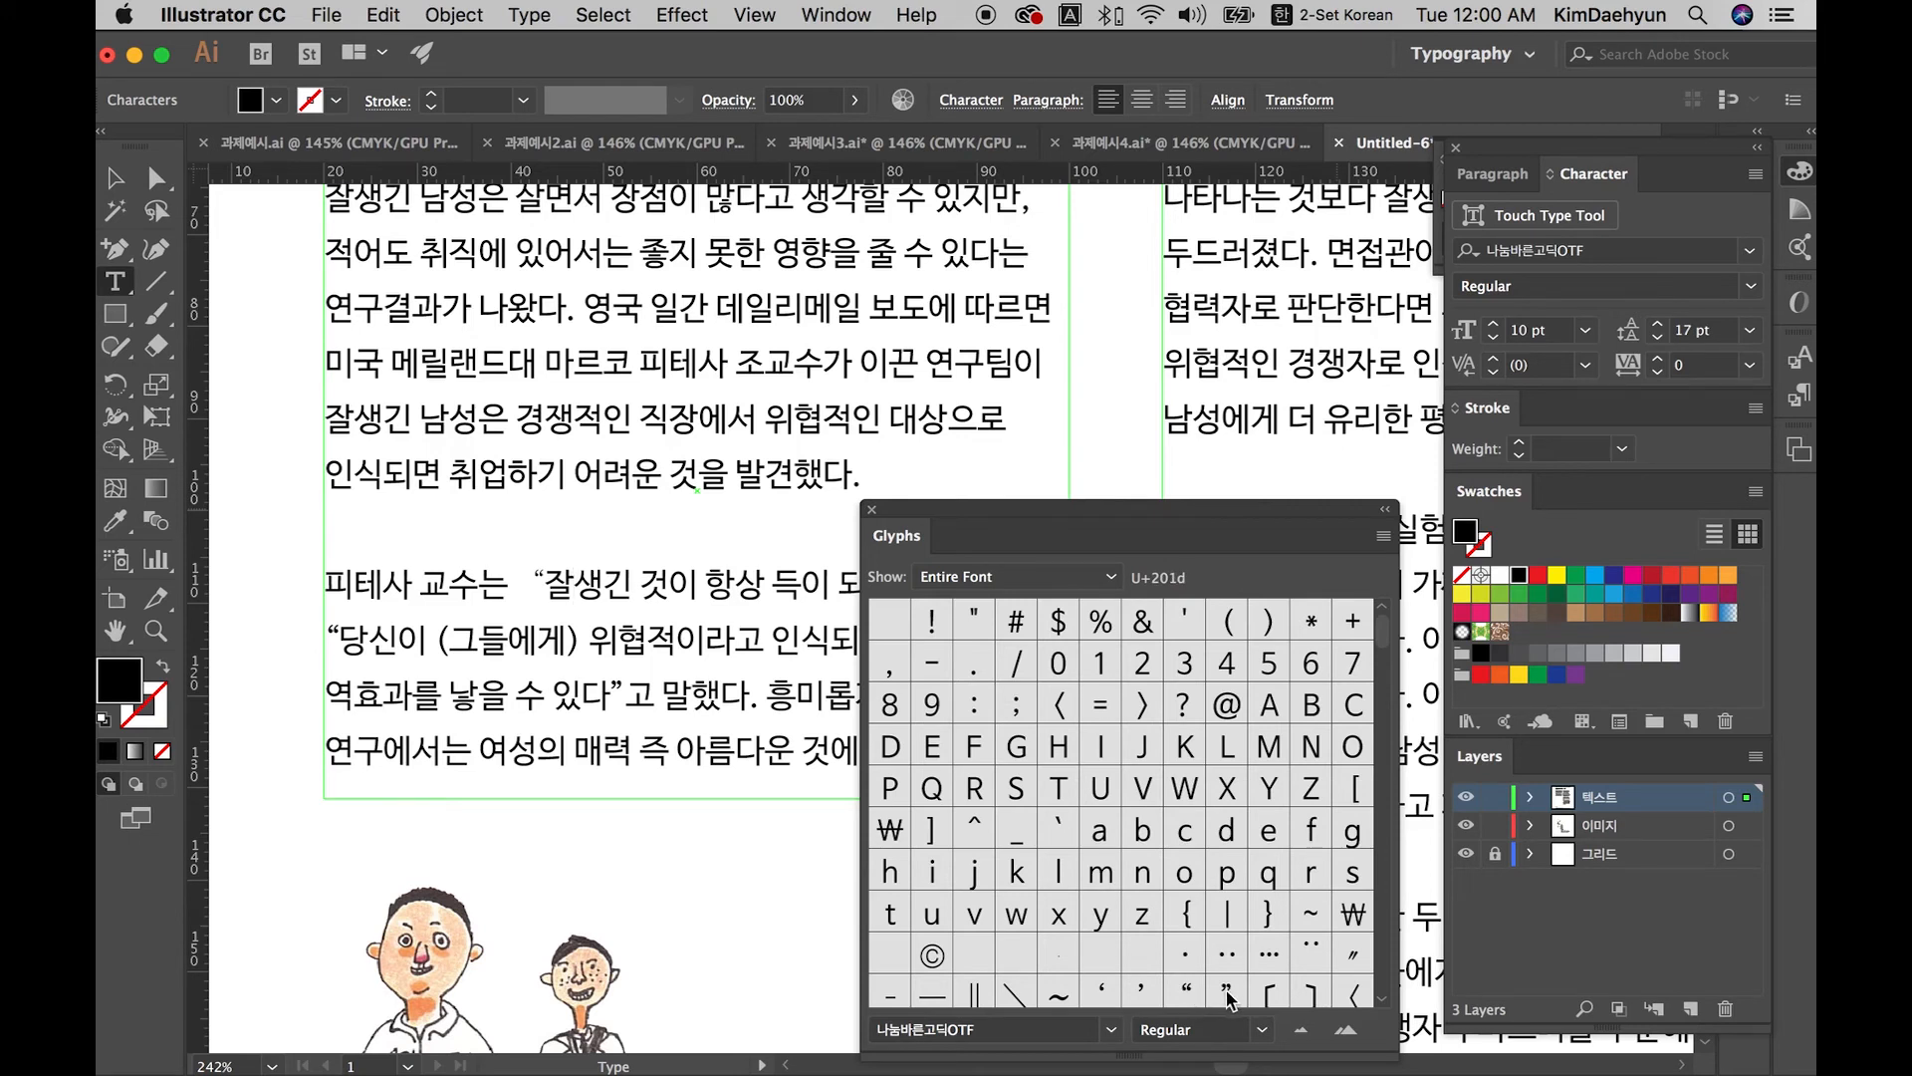
{"action": "double_click", "coordinate": [976, 620]}
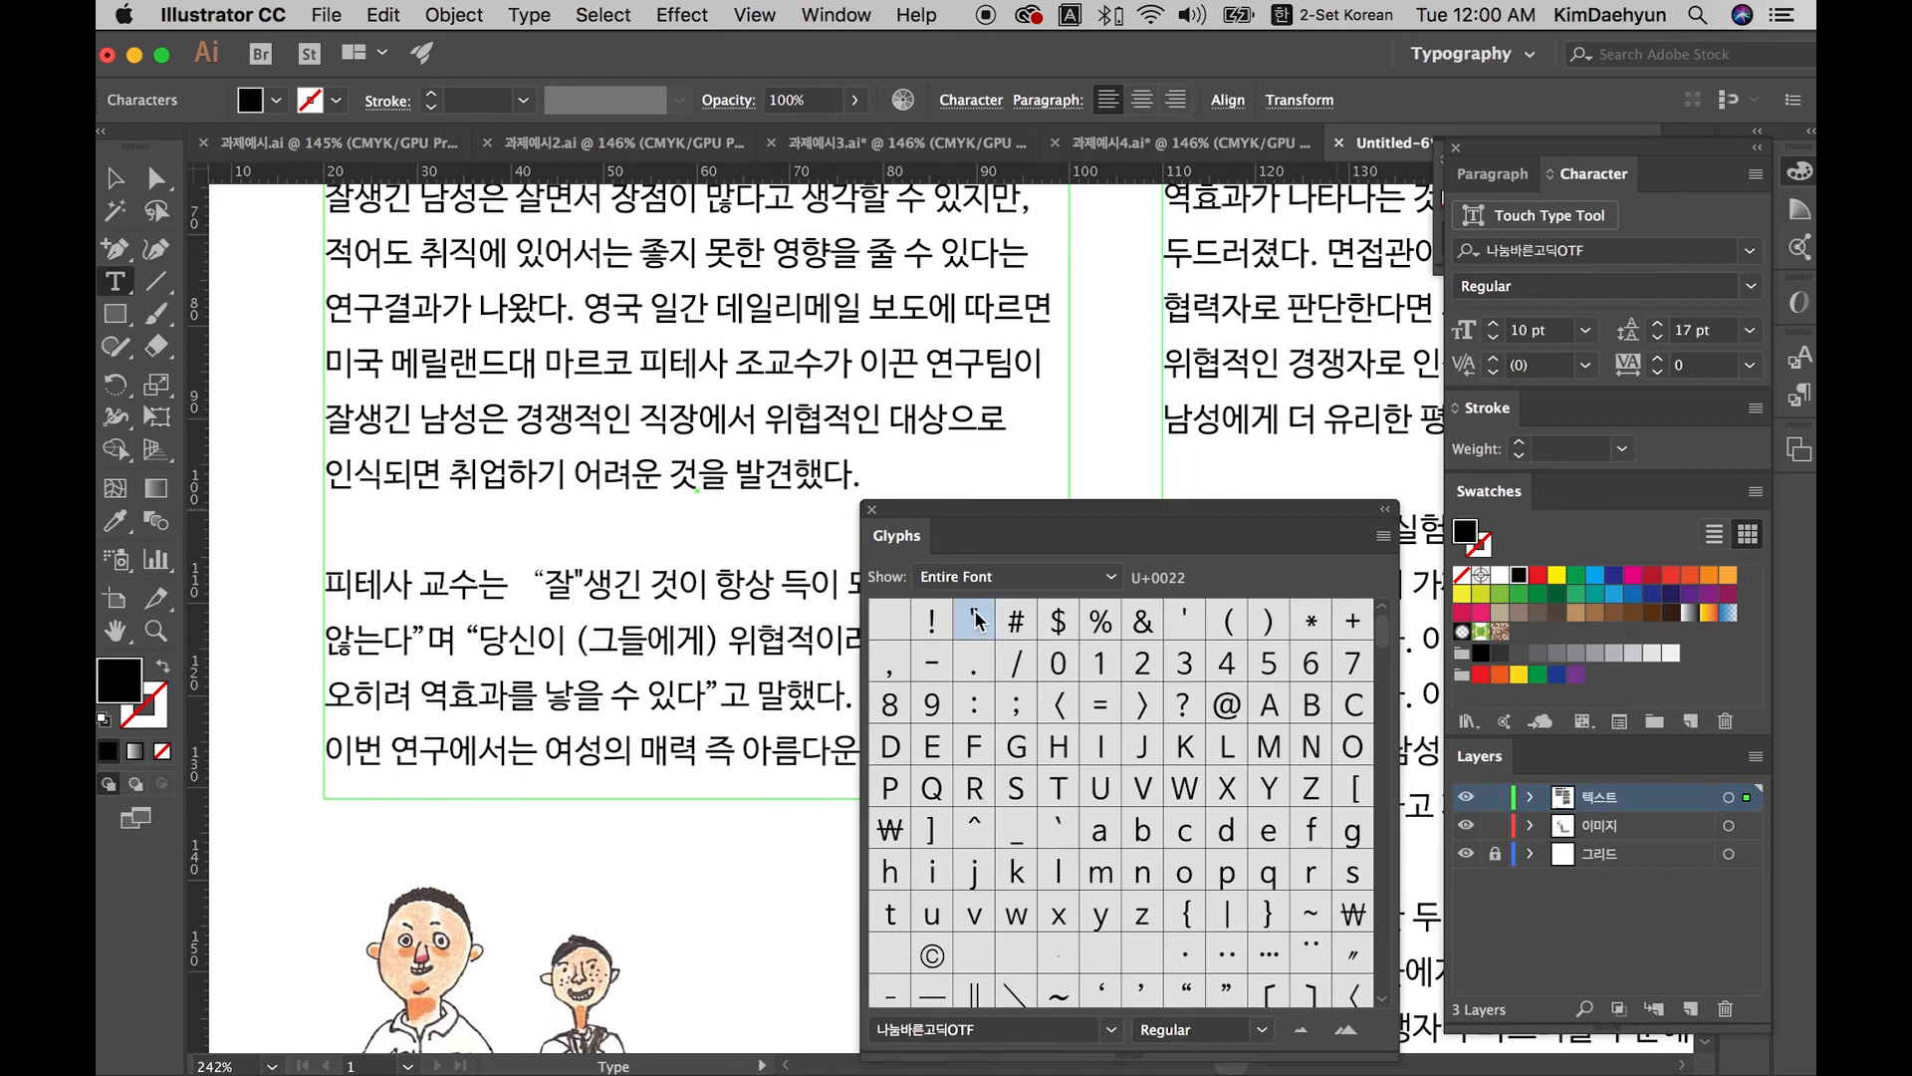
{"action": "left_click", "coordinate": [871, 509]}
{"action": "left_click", "coordinate": [581, 576]}
{"action": "key", "text": "BackSpace"}
Step: Replace the curly quotation marks around "잘생긴 것이 항상 득이 되지는 않는다" with straight double quotes
{"action": "left_click_drag", "start_coordinate": [545, 582], "coordinate": [508, 585]}
{"action": "left_click", "coordinate": [530, 583]}
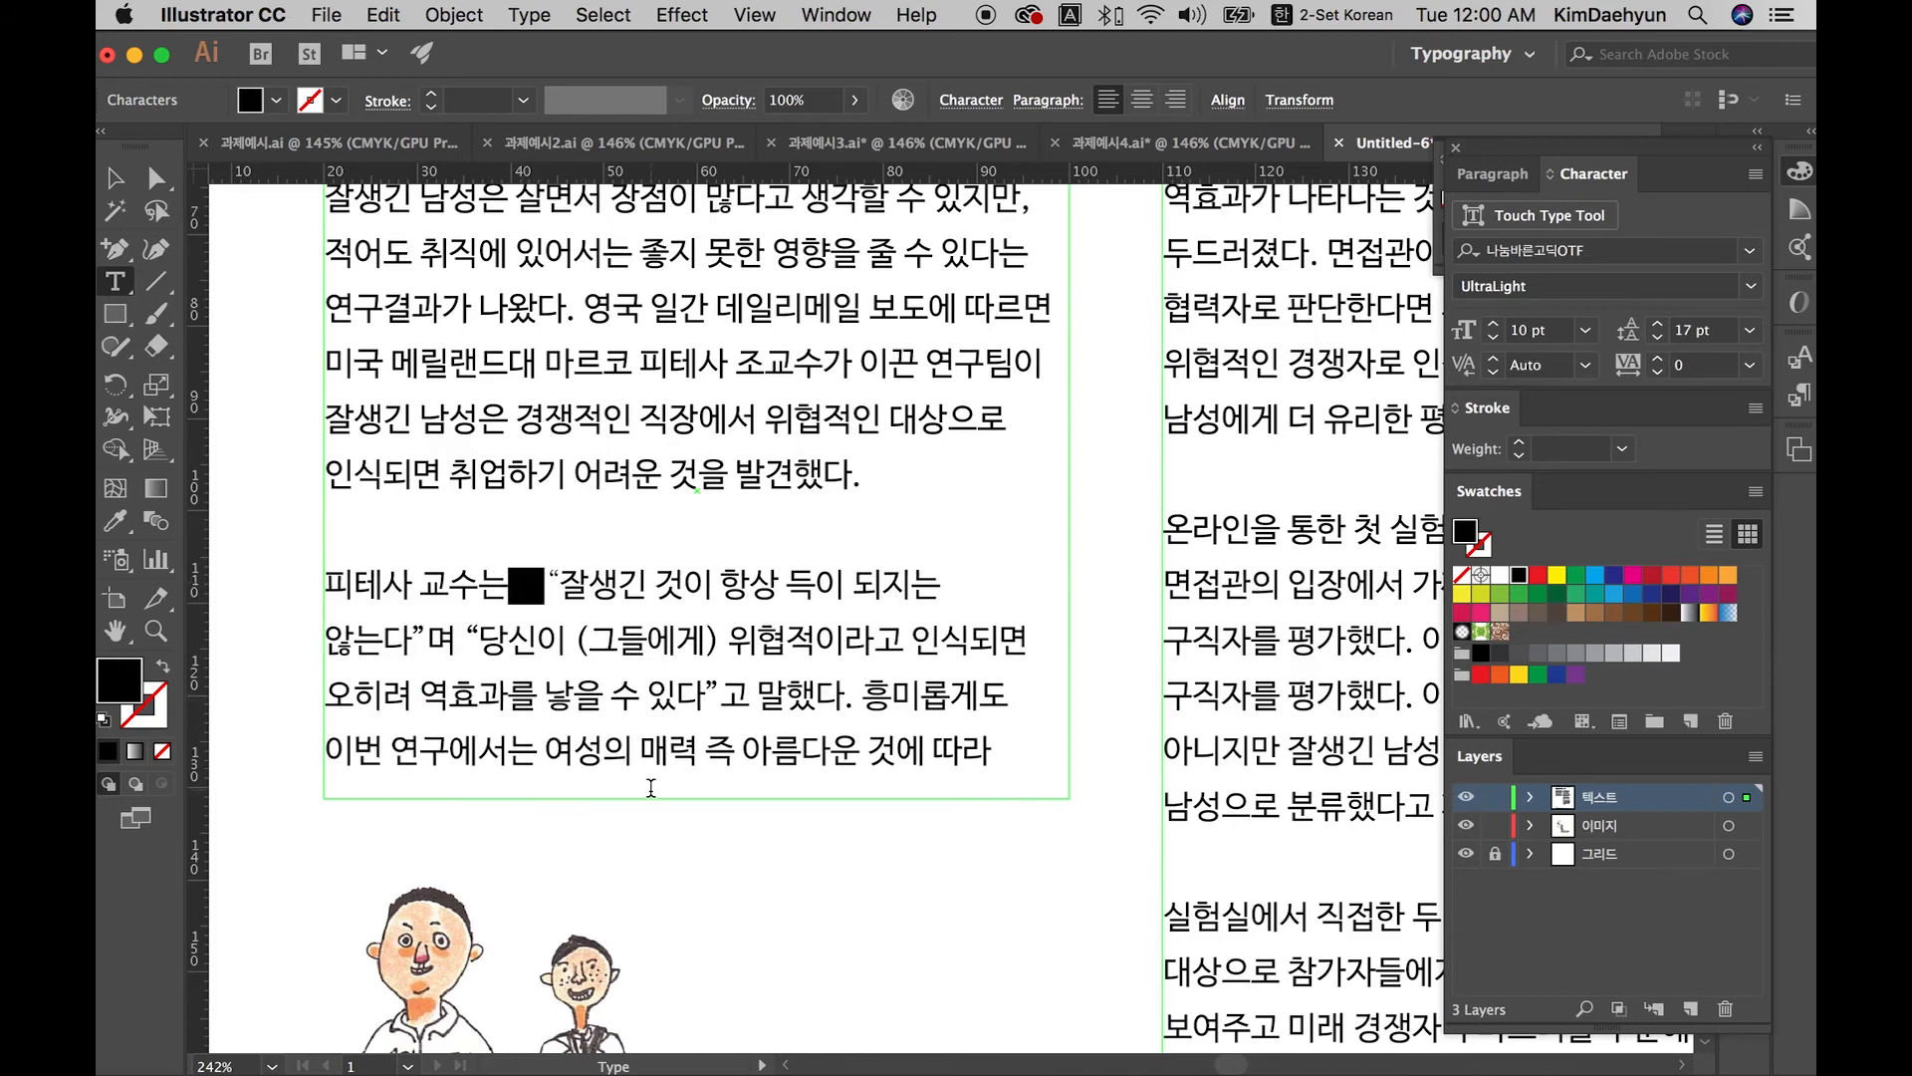
{"action": "left_click_drag", "start_coordinate": [561, 584], "coordinate": [517, 585]}
{"action": "key", "text": "BackSpace"}
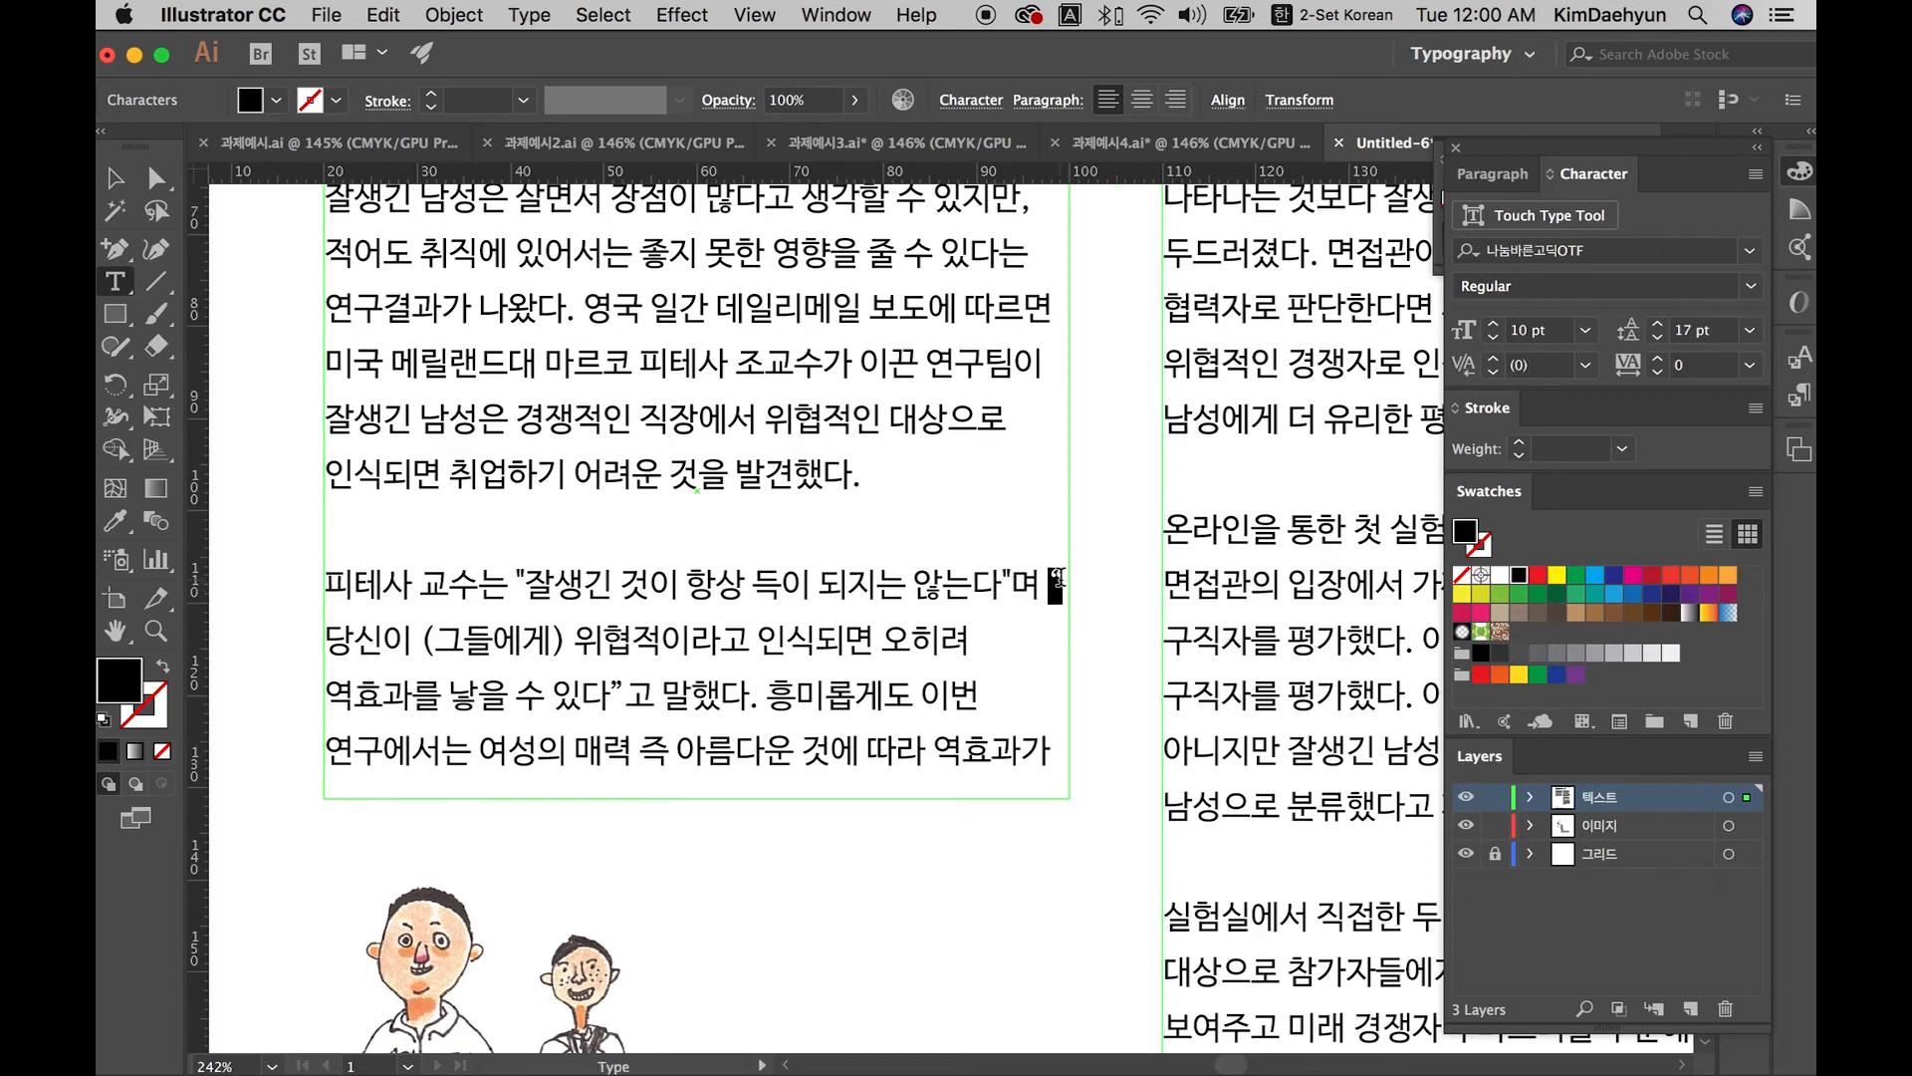
Step: Replace the curly quotation marks around the quotation running from "당신이" to "있다" with straight double quotes
{"action": "left_click", "coordinate": [1060, 576]}
{"action": "type", "text": "\""}
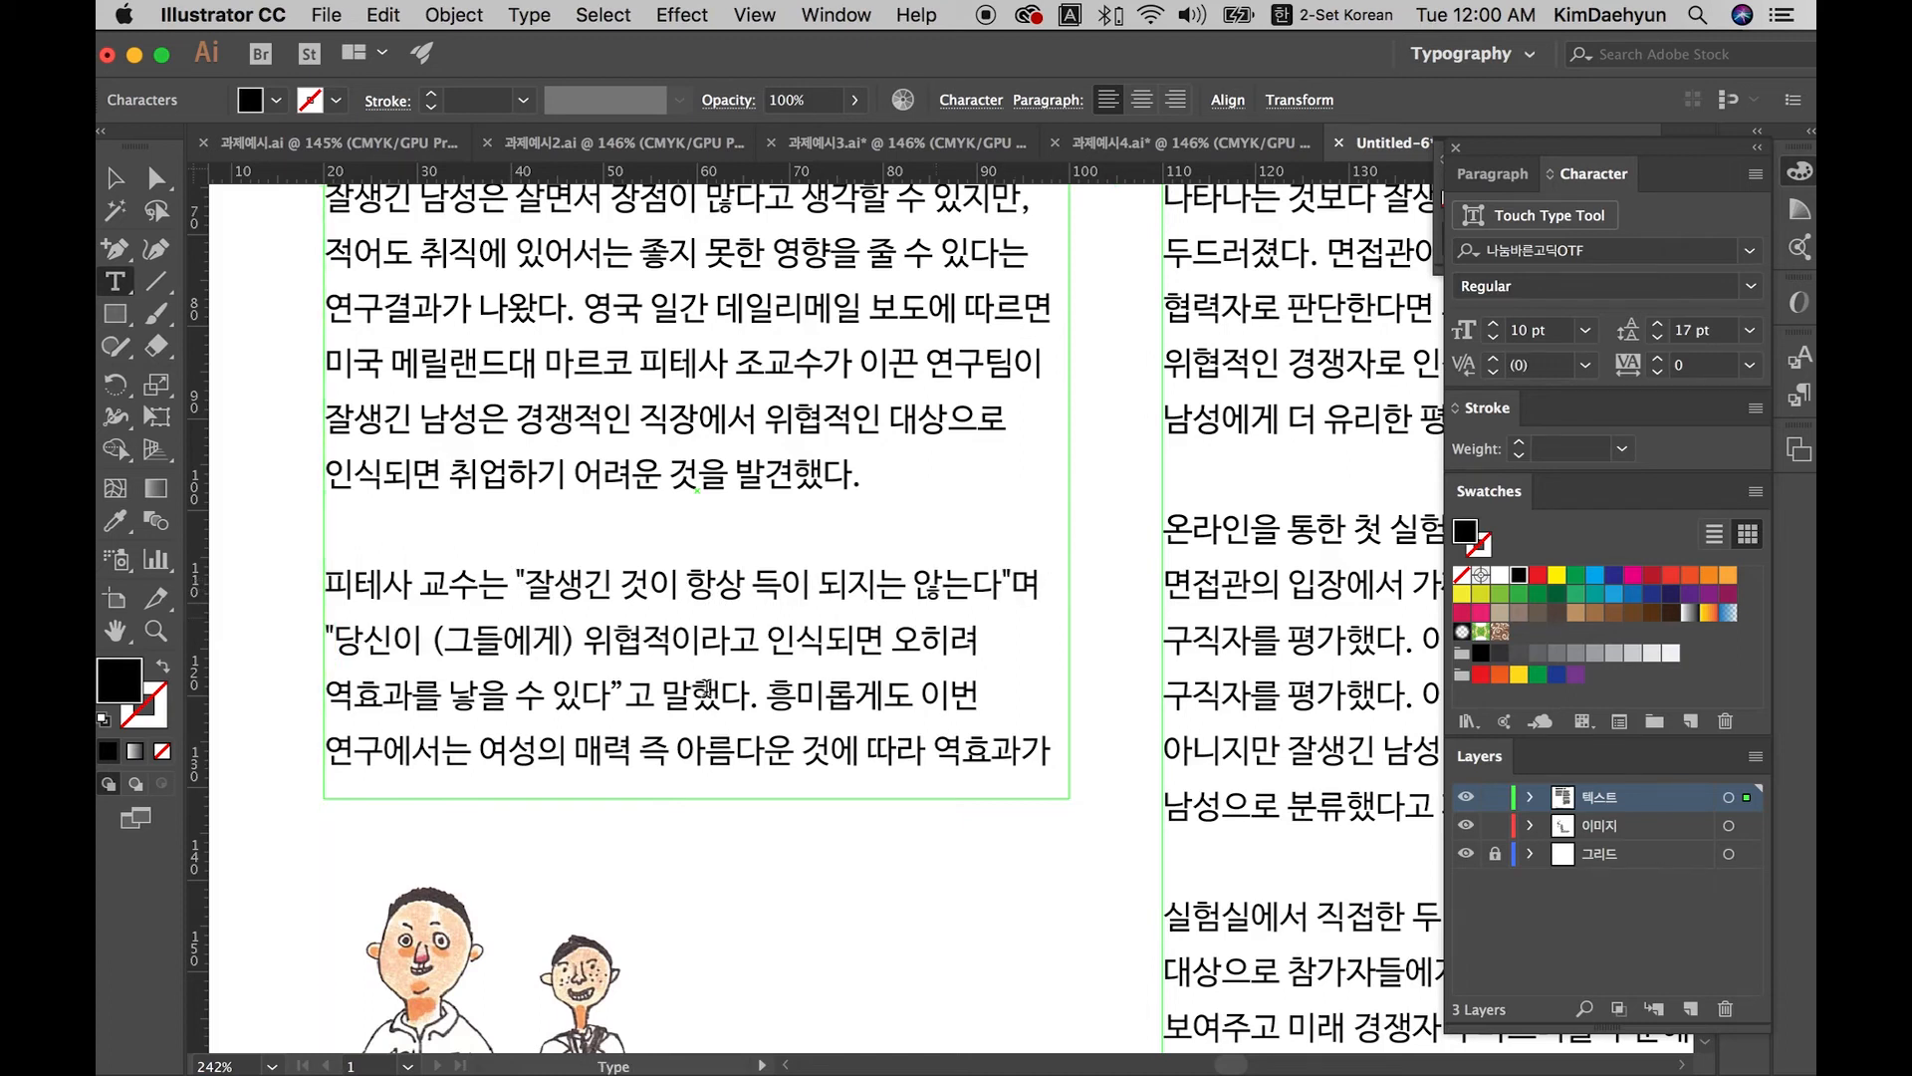
{"action": "left_click_drag", "start_coordinate": [607, 689], "coordinate": [625, 695]}
{"action": "type", "text": "\""}
Step: Replace the curly quotation marks around the quotation closing the second column with straight double quotes and finish text editing
{"action": "scroll", "coordinate": [794, 697], "scroll_direction": "right", "scroll_amount": 3}
{"action": "scroll", "coordinate": [794, 689], "scroll_direction": "up", "scroll_amount": 3}
{"action": "scroll", "coordinate": [794, 688], "scroll_direction": "down", "scroll_amount": 3}
{"action": "scroll", "coordinate": [794, 688], "scroll_direction": "right", "scroll_amount": 5}
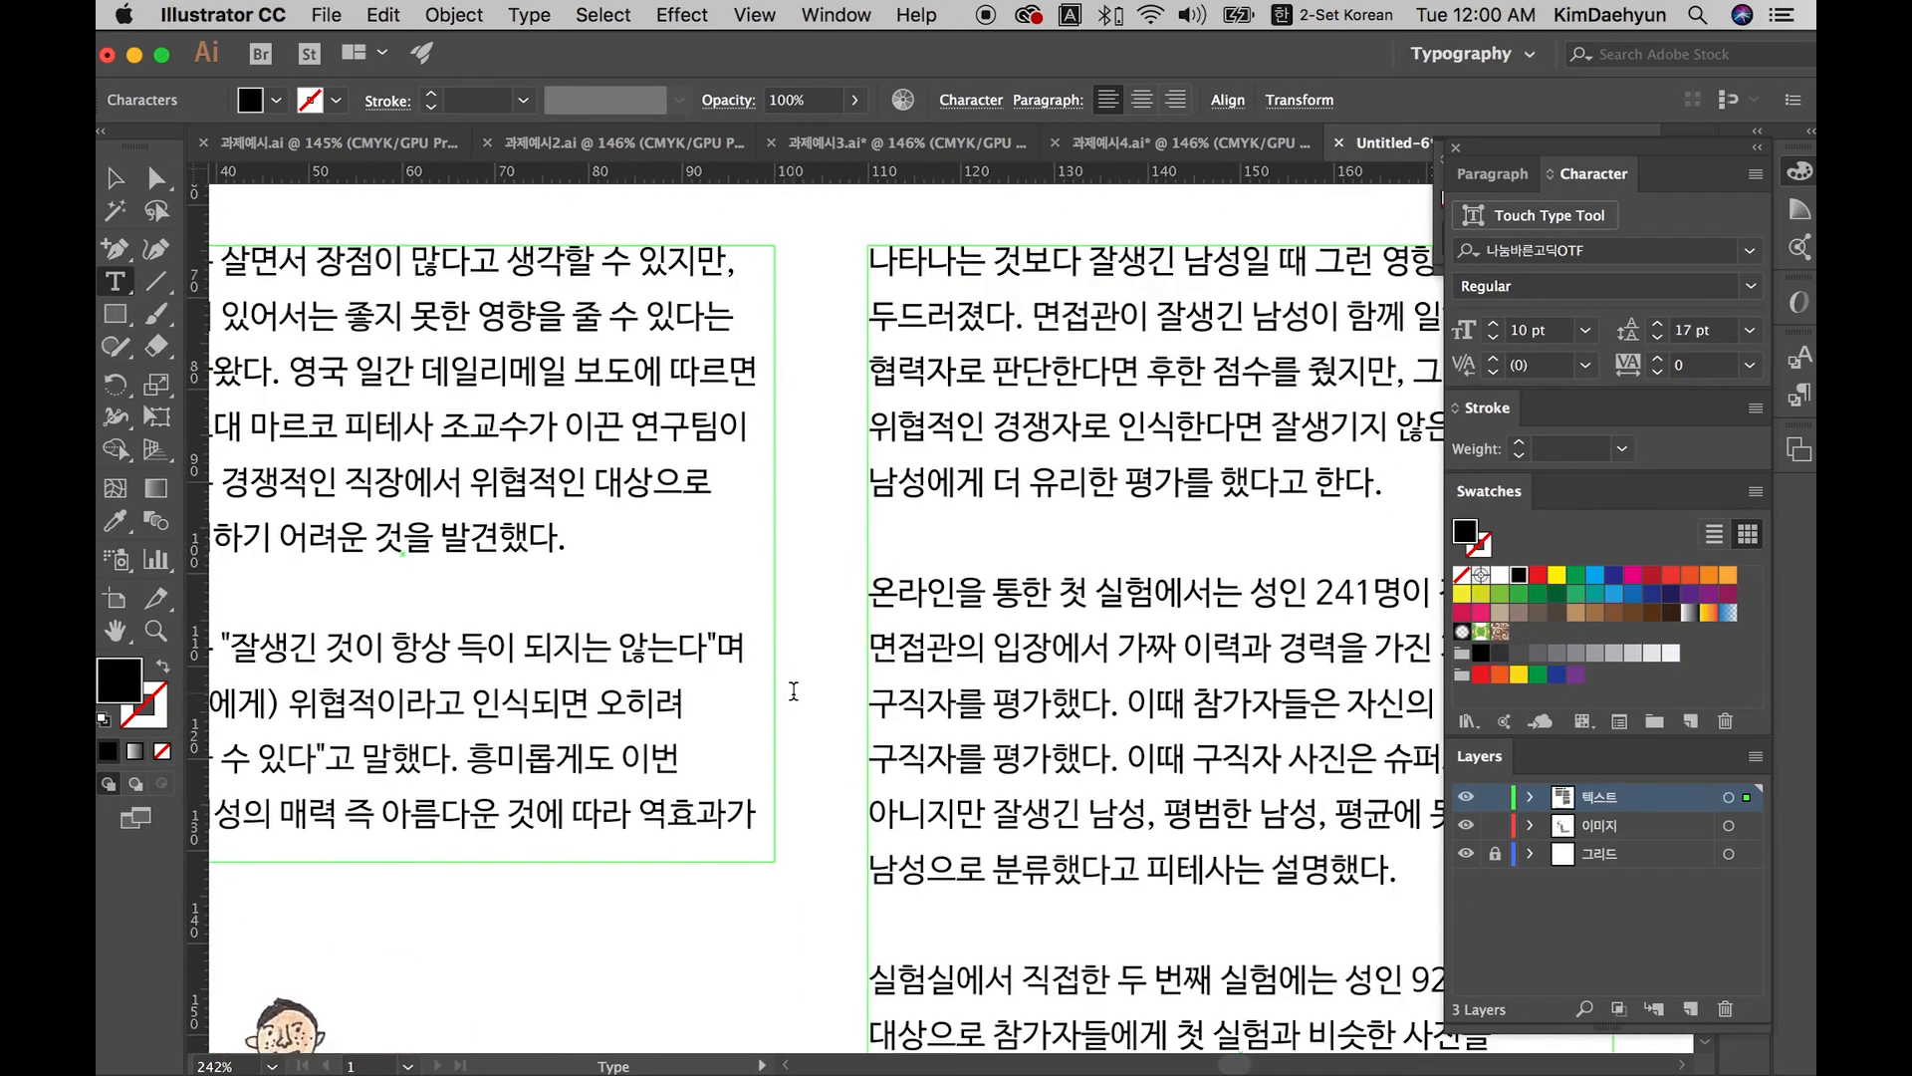
{"action": "scroll", "coordinate": [793, 690], "scroll_direction": "down", "scroll_amount": 10}
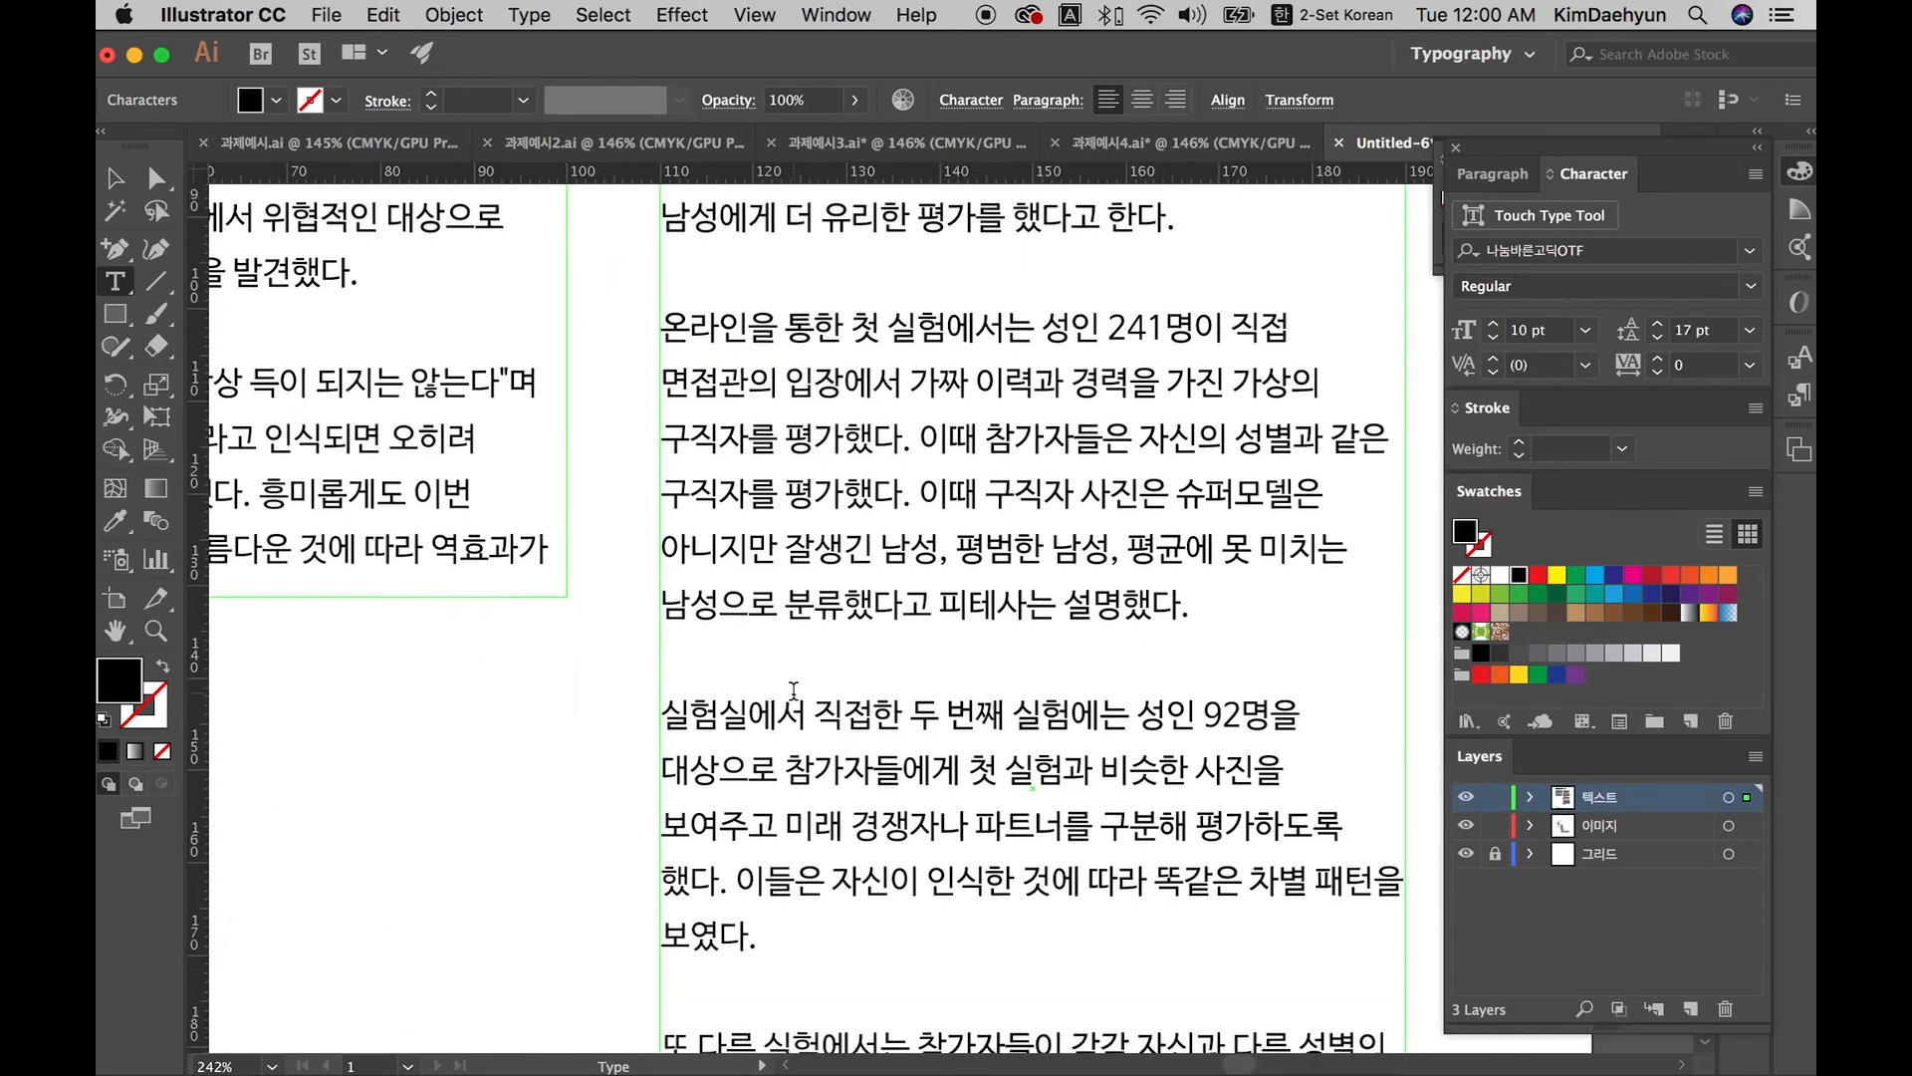
{"action": "scroll", "coordinate": [794, 690], "scroll_direction": "down", "scroll_amount": 5}
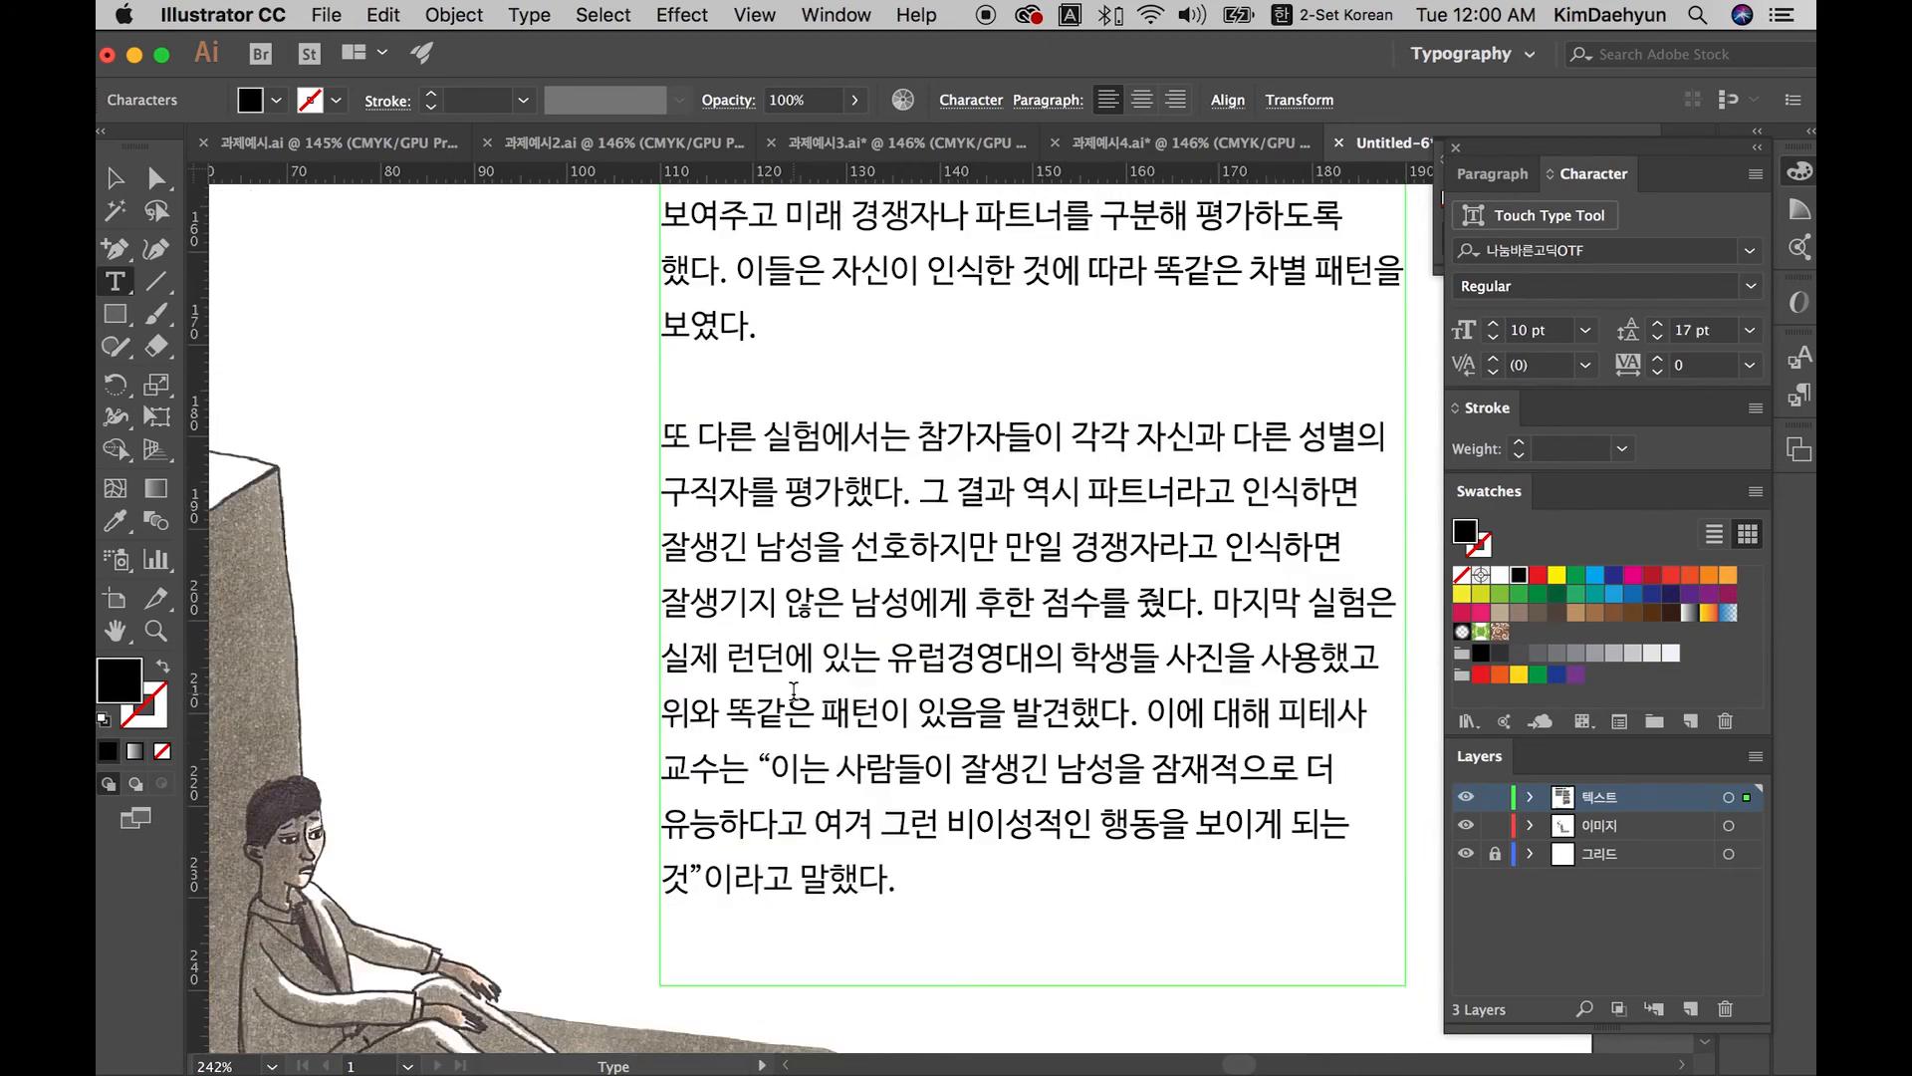
{"action": "left_click", "coordinate": [767, 764], "text": "shift"}
{"action": "left_click", "coordinate": [767, 763]}
{"action": "left_click_drag", "start_coordinate": [765, 764], "coordinate": [756, 764]}
{"action": "type", "text": "\""}
{"action": "left_click_drag", "start_coordinate": [705, 879], "coordinate": [696, 880]}
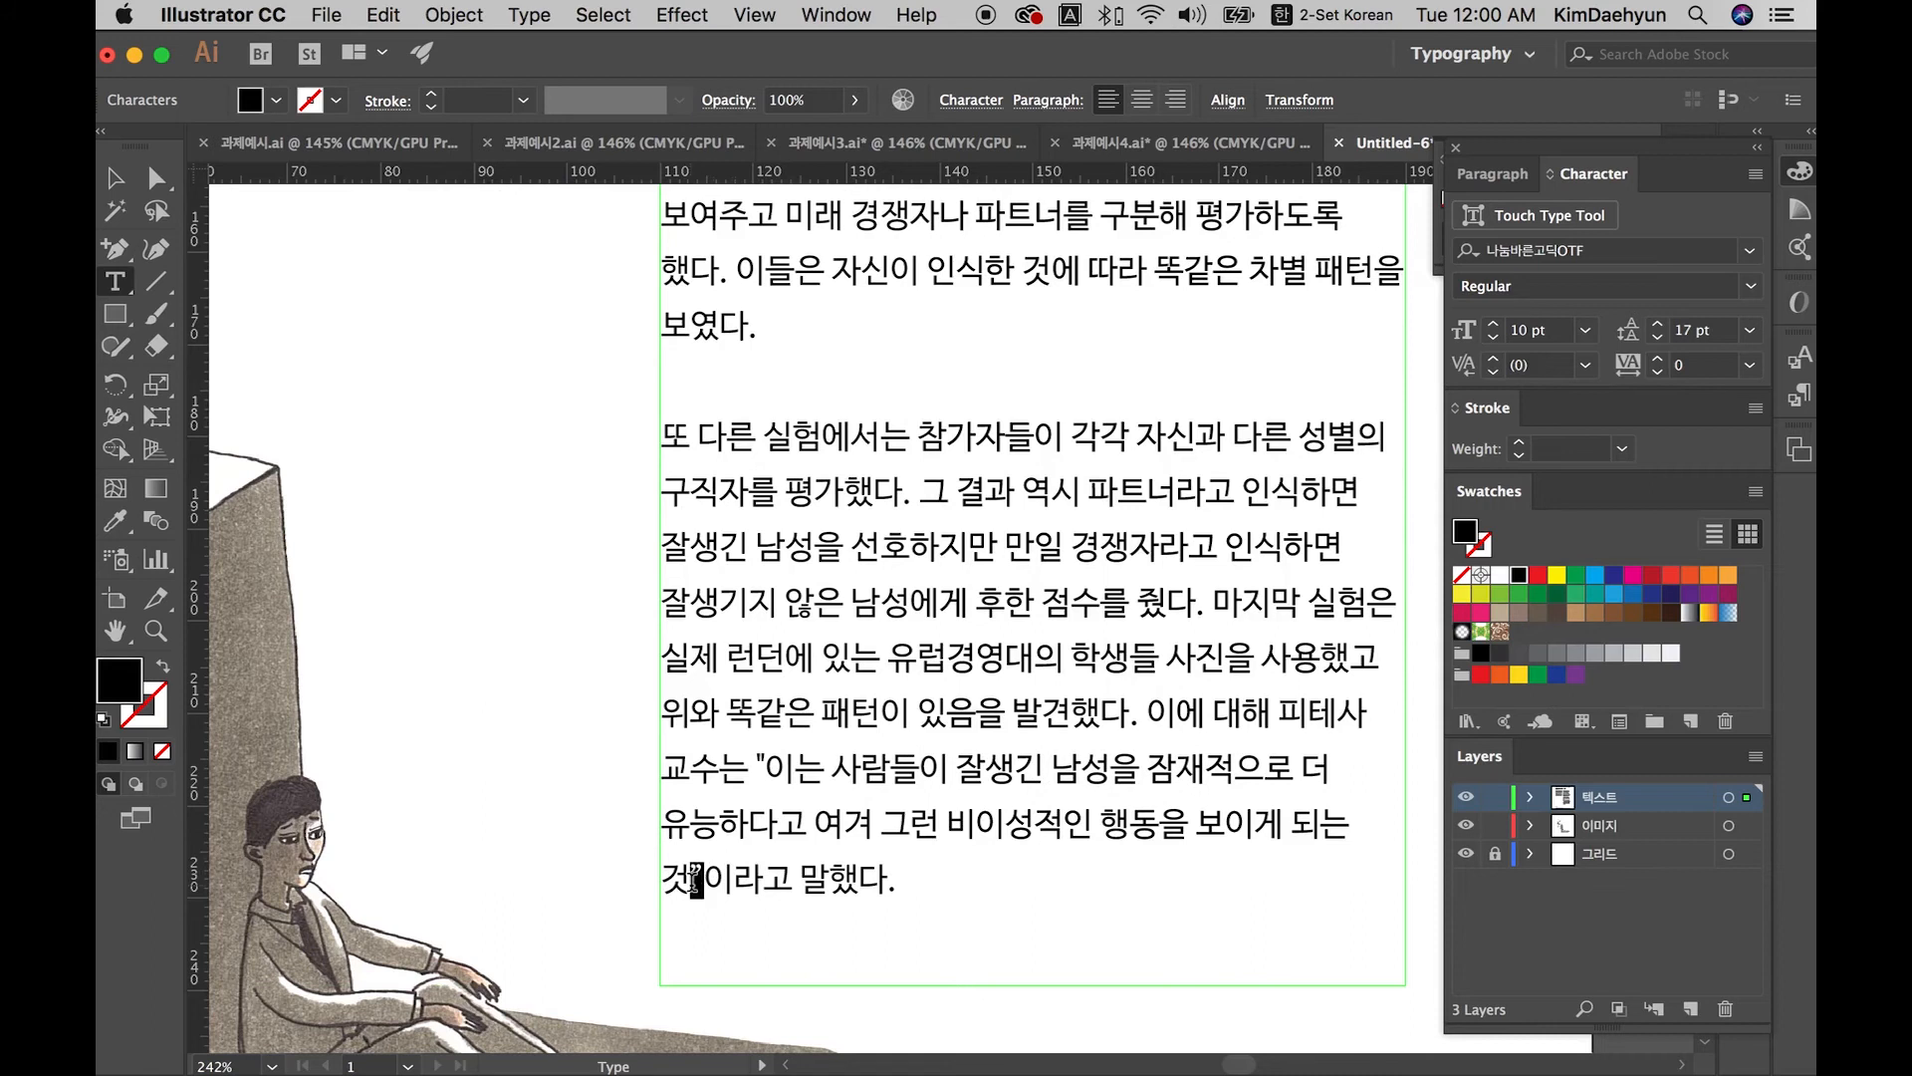
{"action": "type", "text": "\""}
{"action": "key", "text": "Escape"}
Step: Change the font of the number 241 in the second column to Helvetica and finish text editing
{"action": "key", "text": "space"}
{"action": "left_click_drag", "start_coordinate": [819, 614], "coordinate": [756, 1051]}
{"action": "left_click_drag", "start_coordinate": [950, 509], "coordinate": [936, 957]}
{"action": "double_click", "coordinate": [1035, 618]}
{"action": "left_click_drag", "start_coordinate": [1036, 603], "coordinate": [1083, 599]}
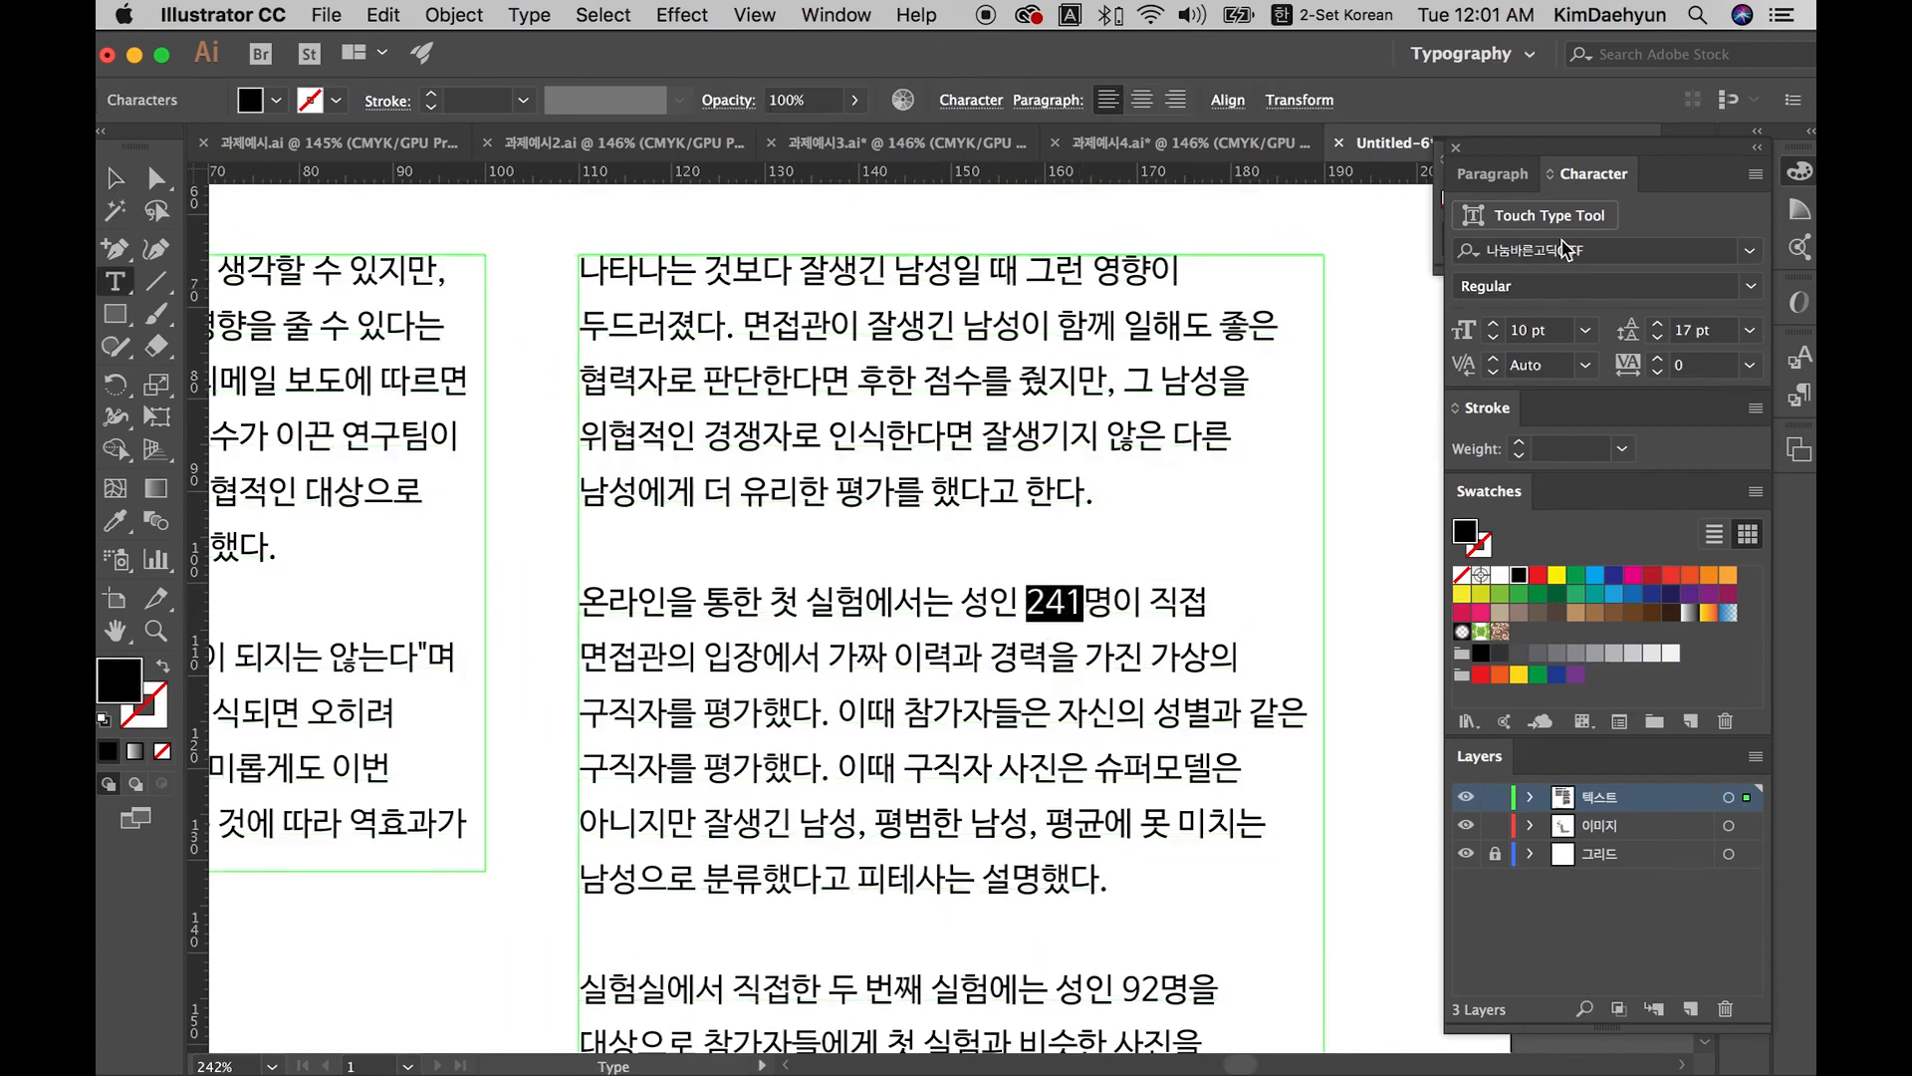
{"action": "left_click", "coordinate": [1749, 251]}
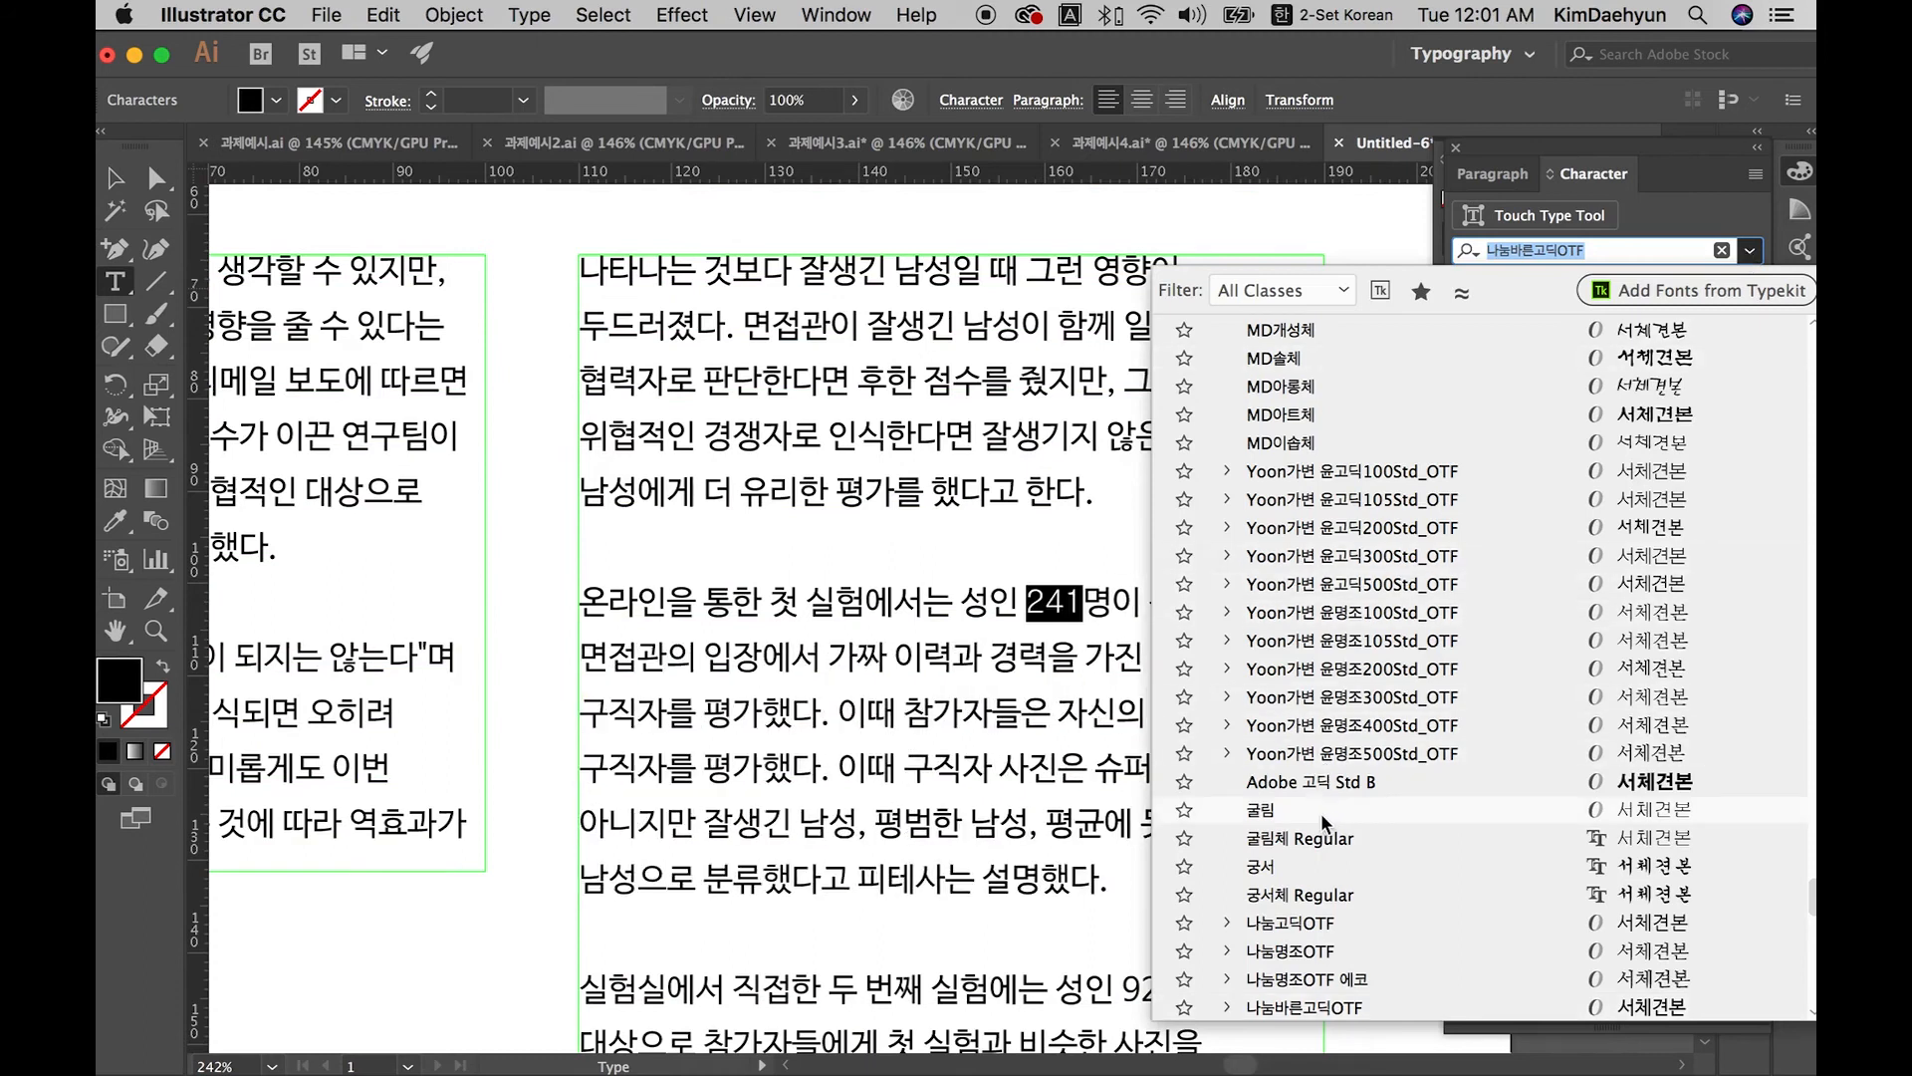
{"action": "scroll", "coordinate": [1320, 822], "scroll_direction": "down", "scroll_amount": 10}
{"action": "scroll", "coordinate": [1328, 837], "scroll_direction": "up", "scroll_amount": 20}
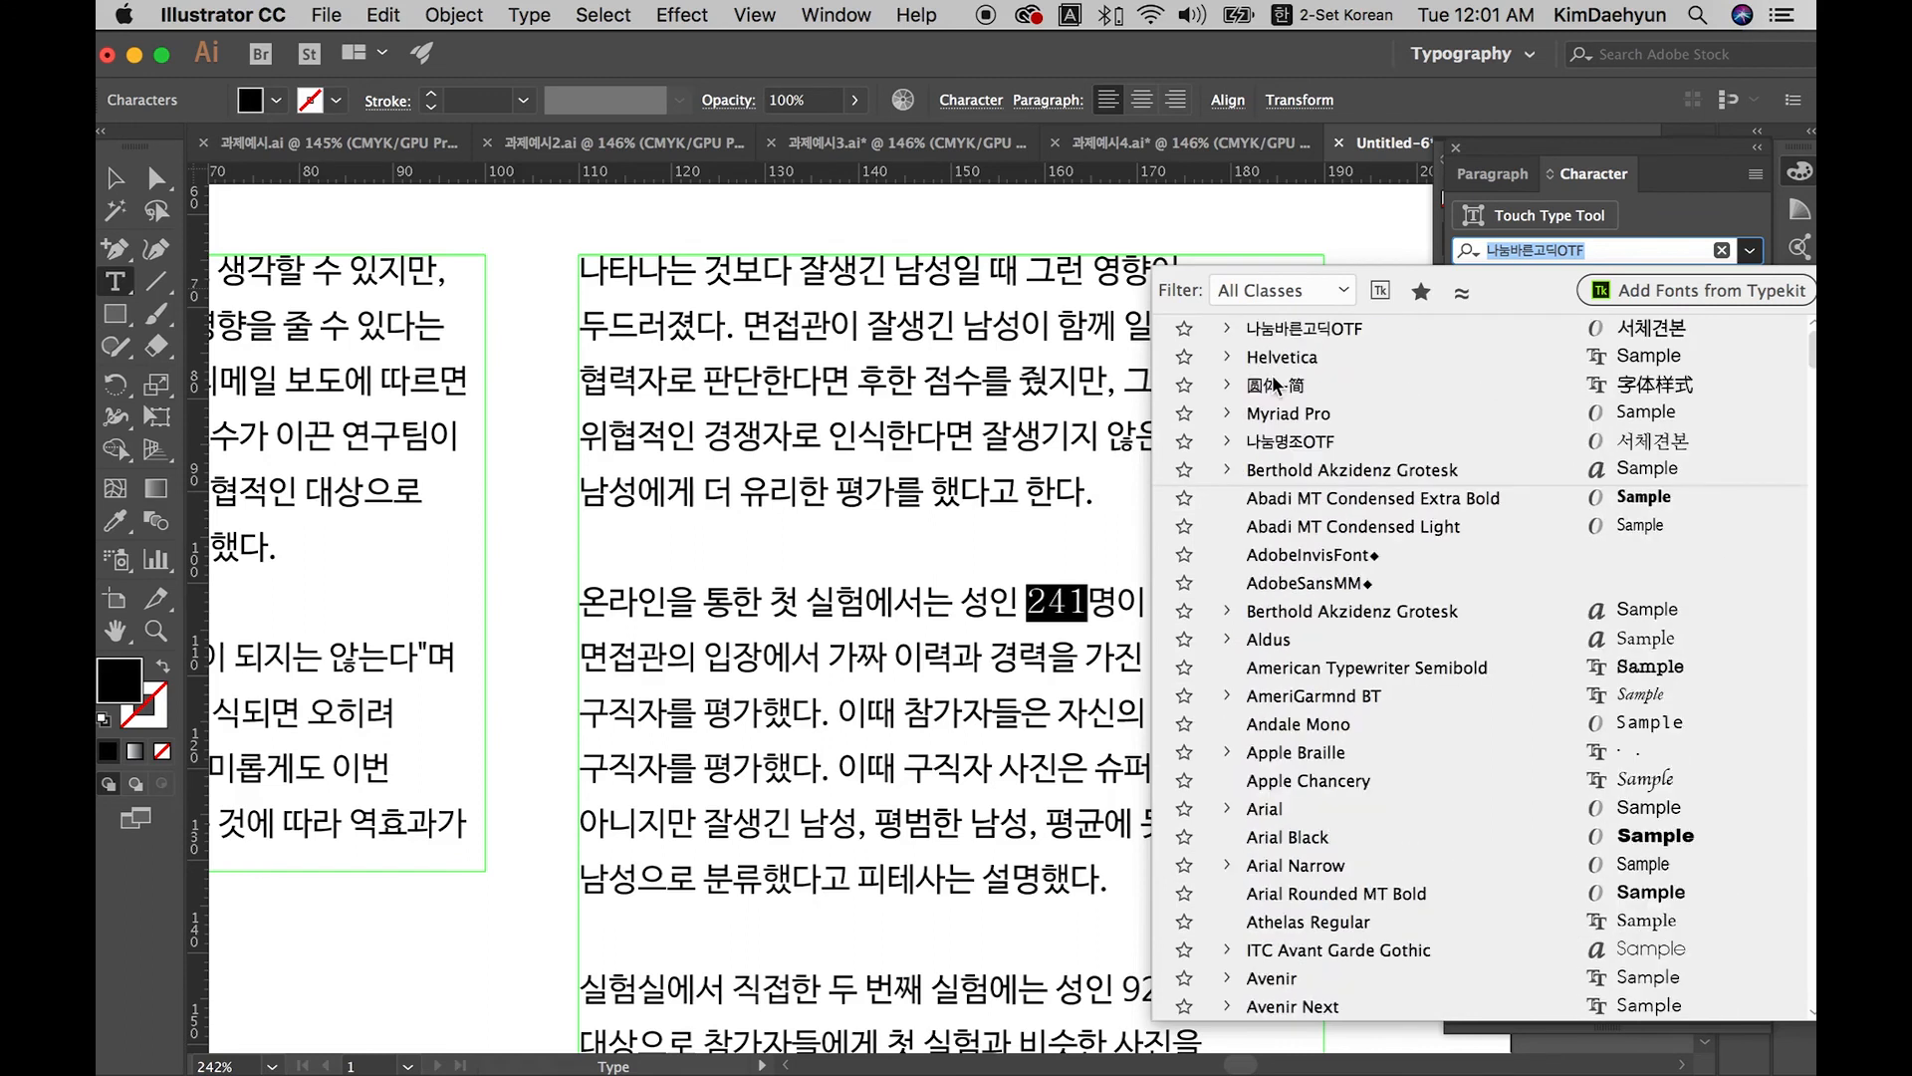
{"action": "left_click", "coordinate": [1273, 356]}
{"action": "left_click_drag", "start_coordinate": [1083, 605], "coordinate": [1217, 478]}
{"action": "key", "text": "super+minus"}
{"action": "key", "text": "super+minus"}
{"action": "key", "text": "Escape"}
Step: Examine the body text in both columns, the illustration and the small credit caption beneath it
{"action": "left_click_drag", "start_coordinate": [1226, 642], "coordinate": [1123, 312]}
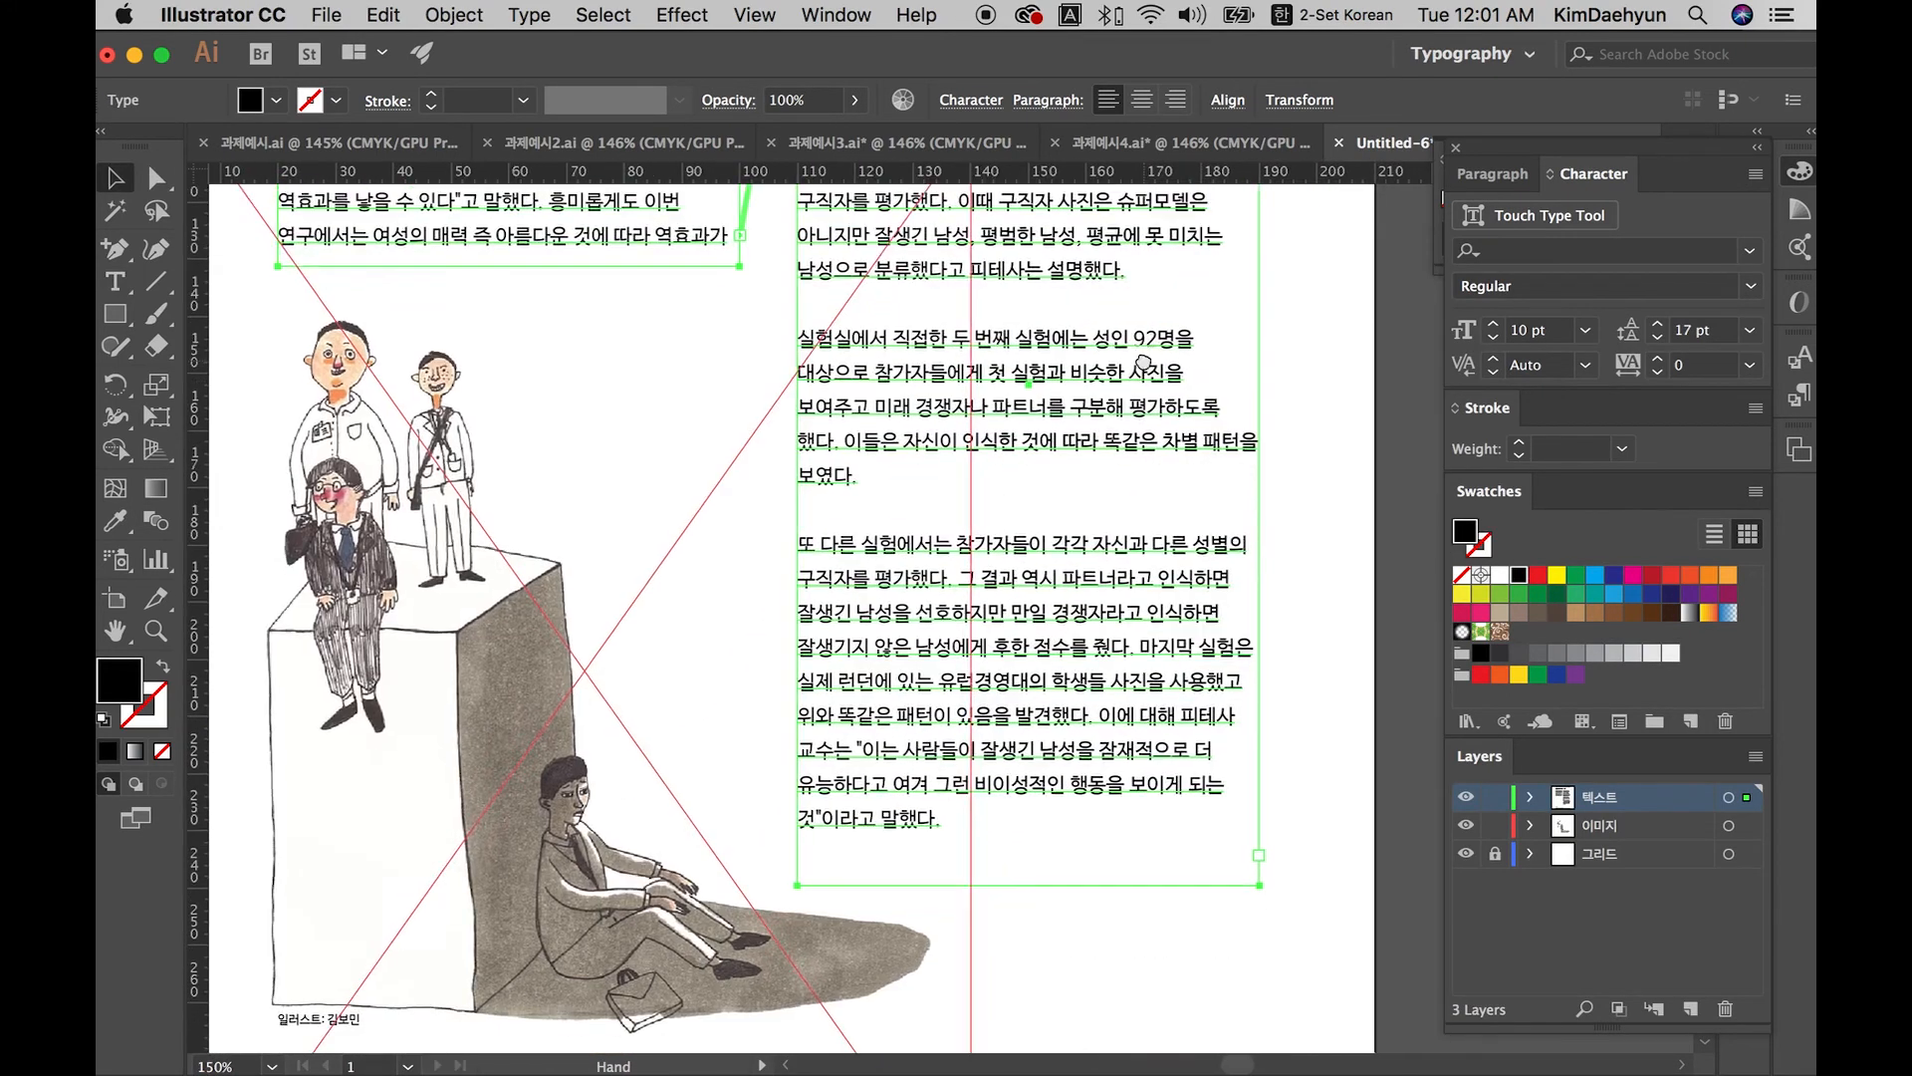
{"action": "left_click", "coordinate": [1299, 616]}
{"action": "left_click_drag", "start_coordinate": [1183, 544], "coordinate": [1260, 949]}
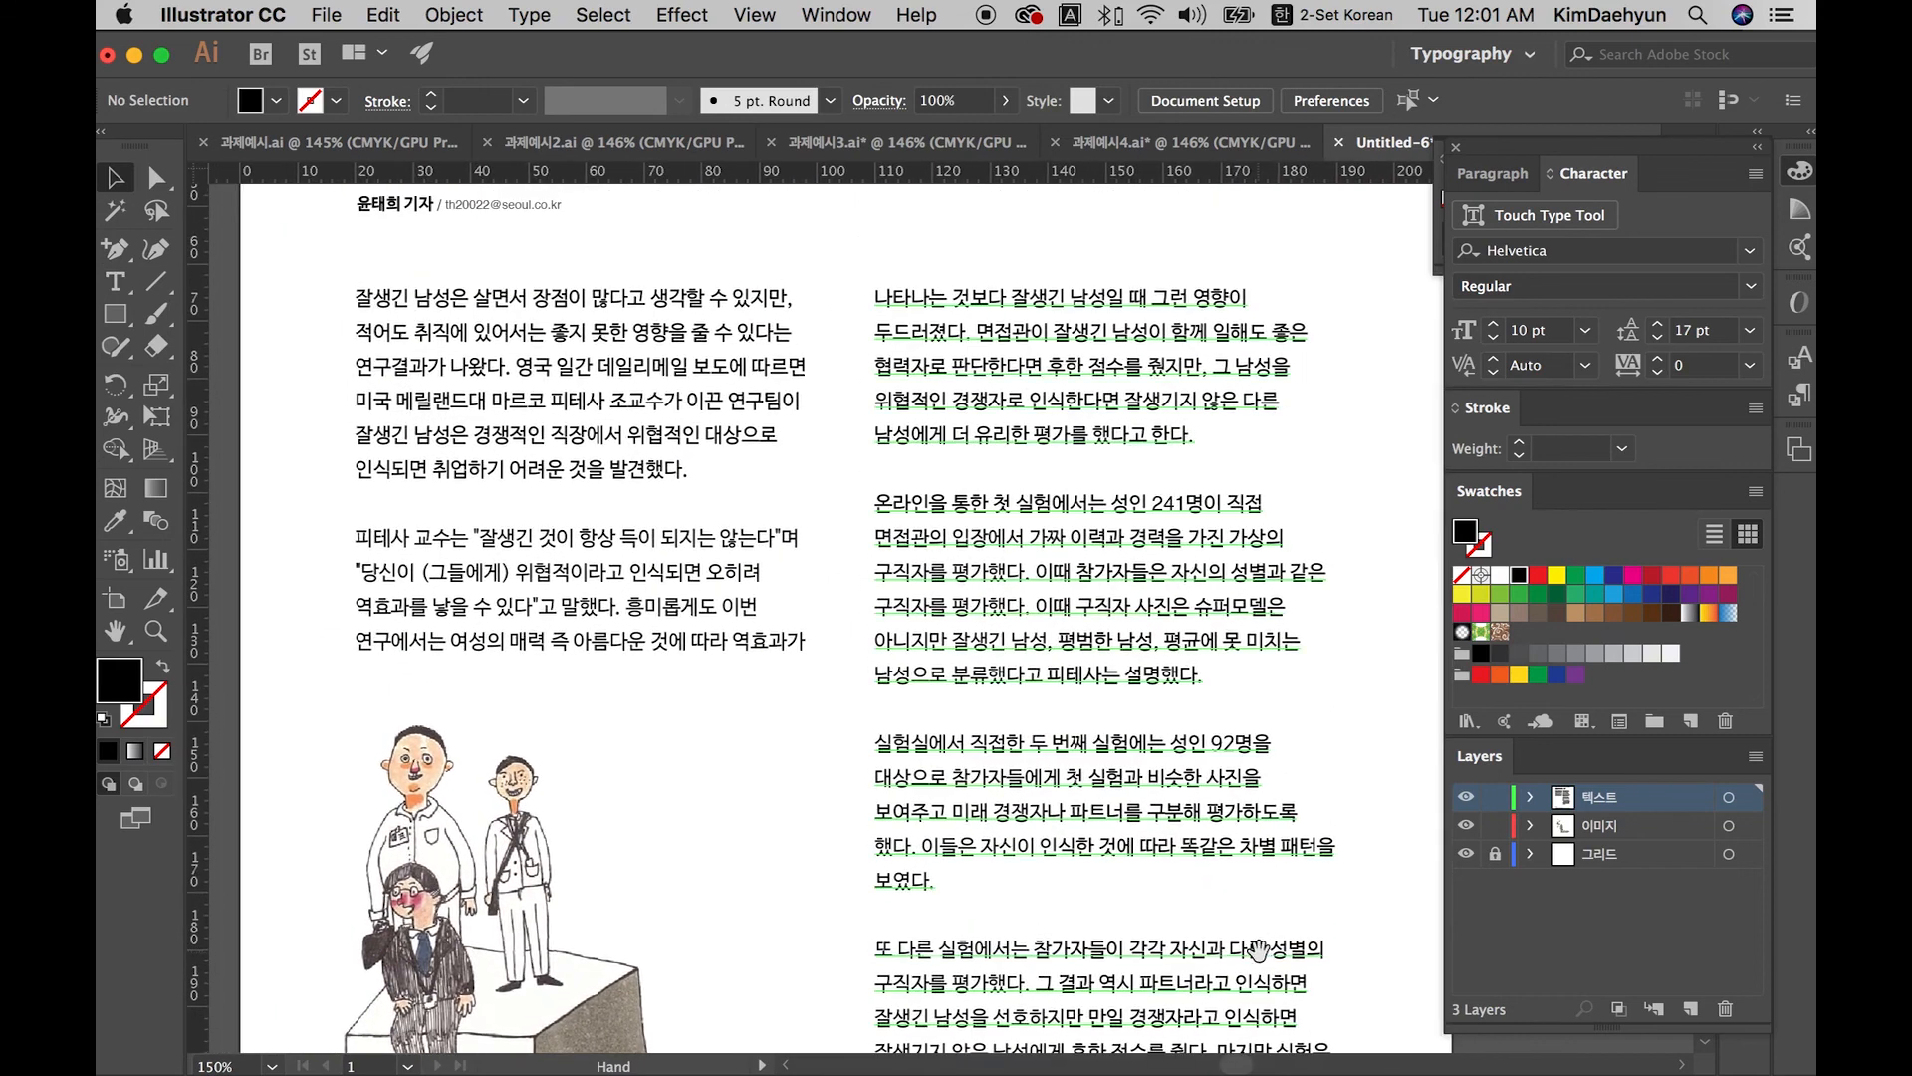
{"action": "left_click_drag", "start_coordinate": [1222, 595], "coordinate": [1253, 493]}
{"action": "key", "text": "super+minus"}
{"action": "key", "text": "super+minus"}
{"action": "key", "text": "z"}
{"action": "left_click_drag", "start_coordinate": [898, 836], "coordinate": [1375, 918]}
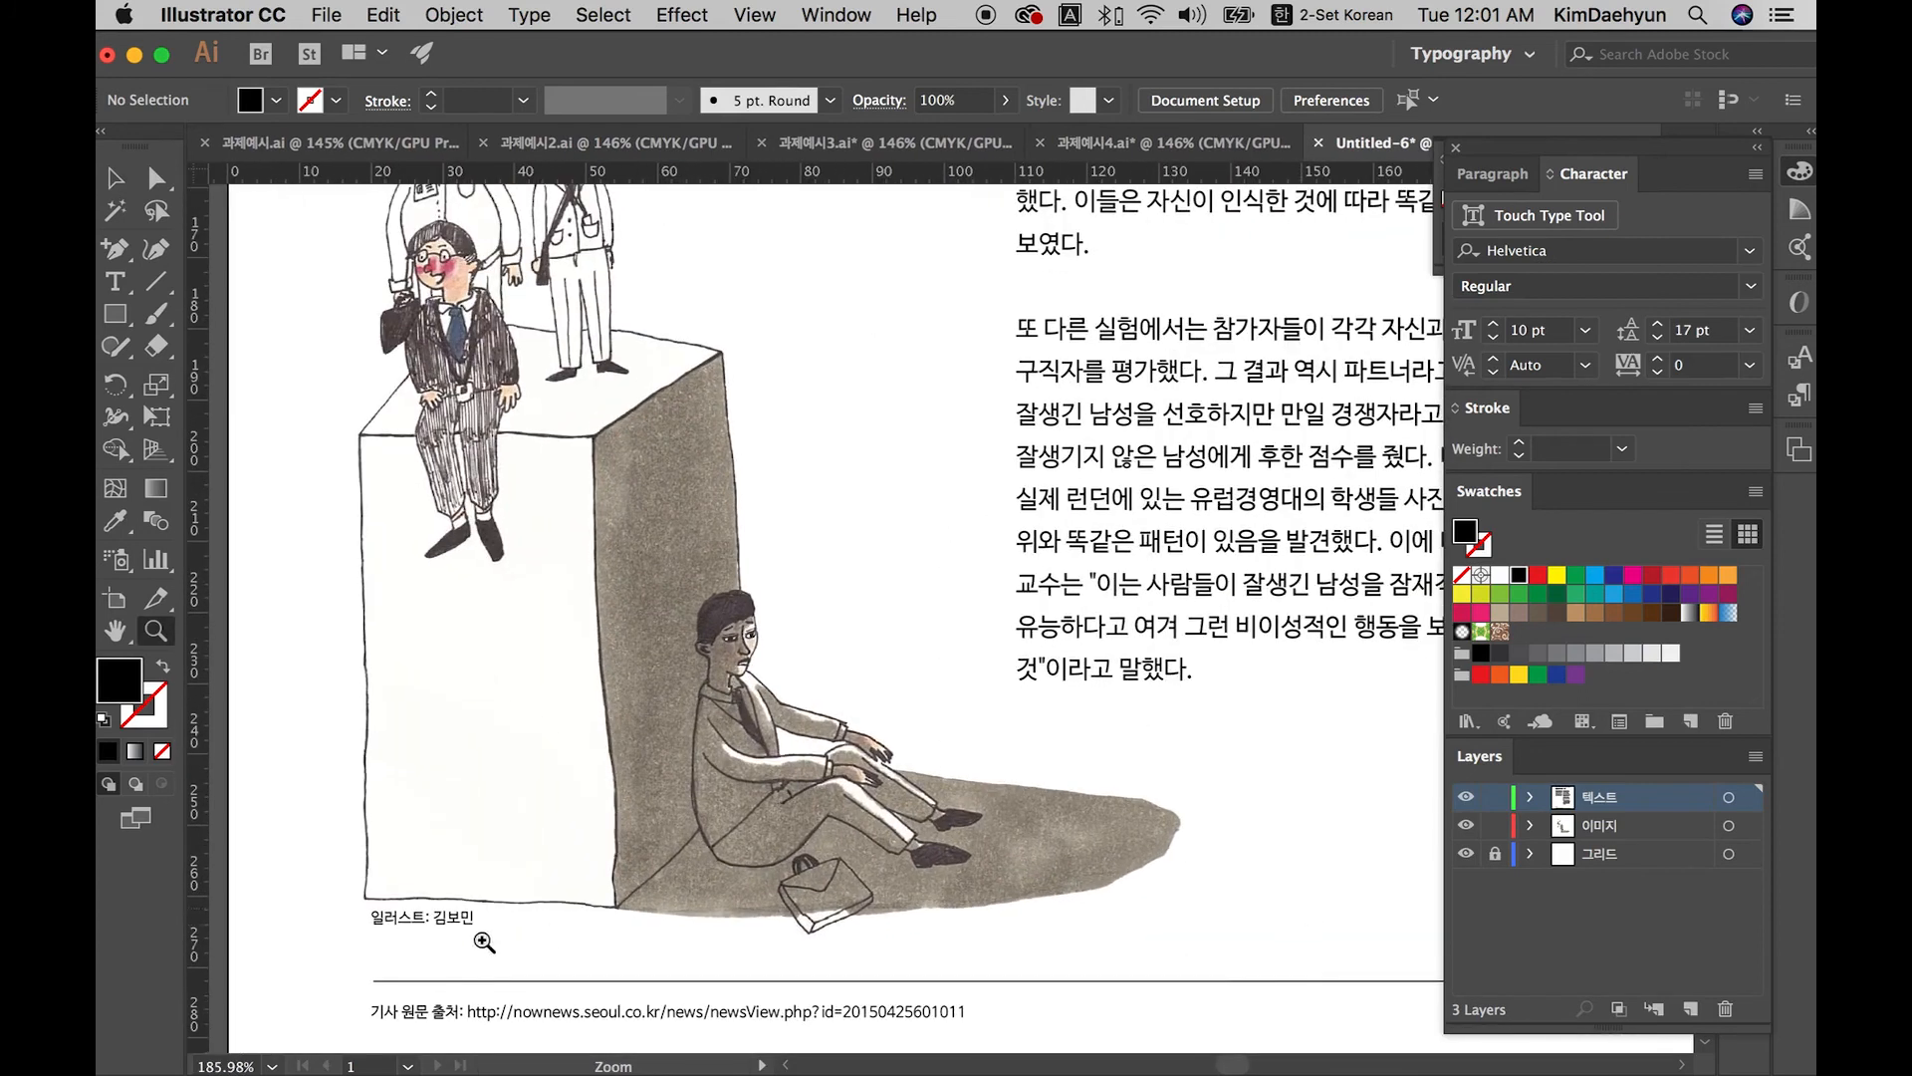
Step: Try moving the illustration credit caption down and away from the illustration's edge, and undo the move
{"action": "key", "text": "v"}
{"action": "left_click", "coordinate": [460, 924]}
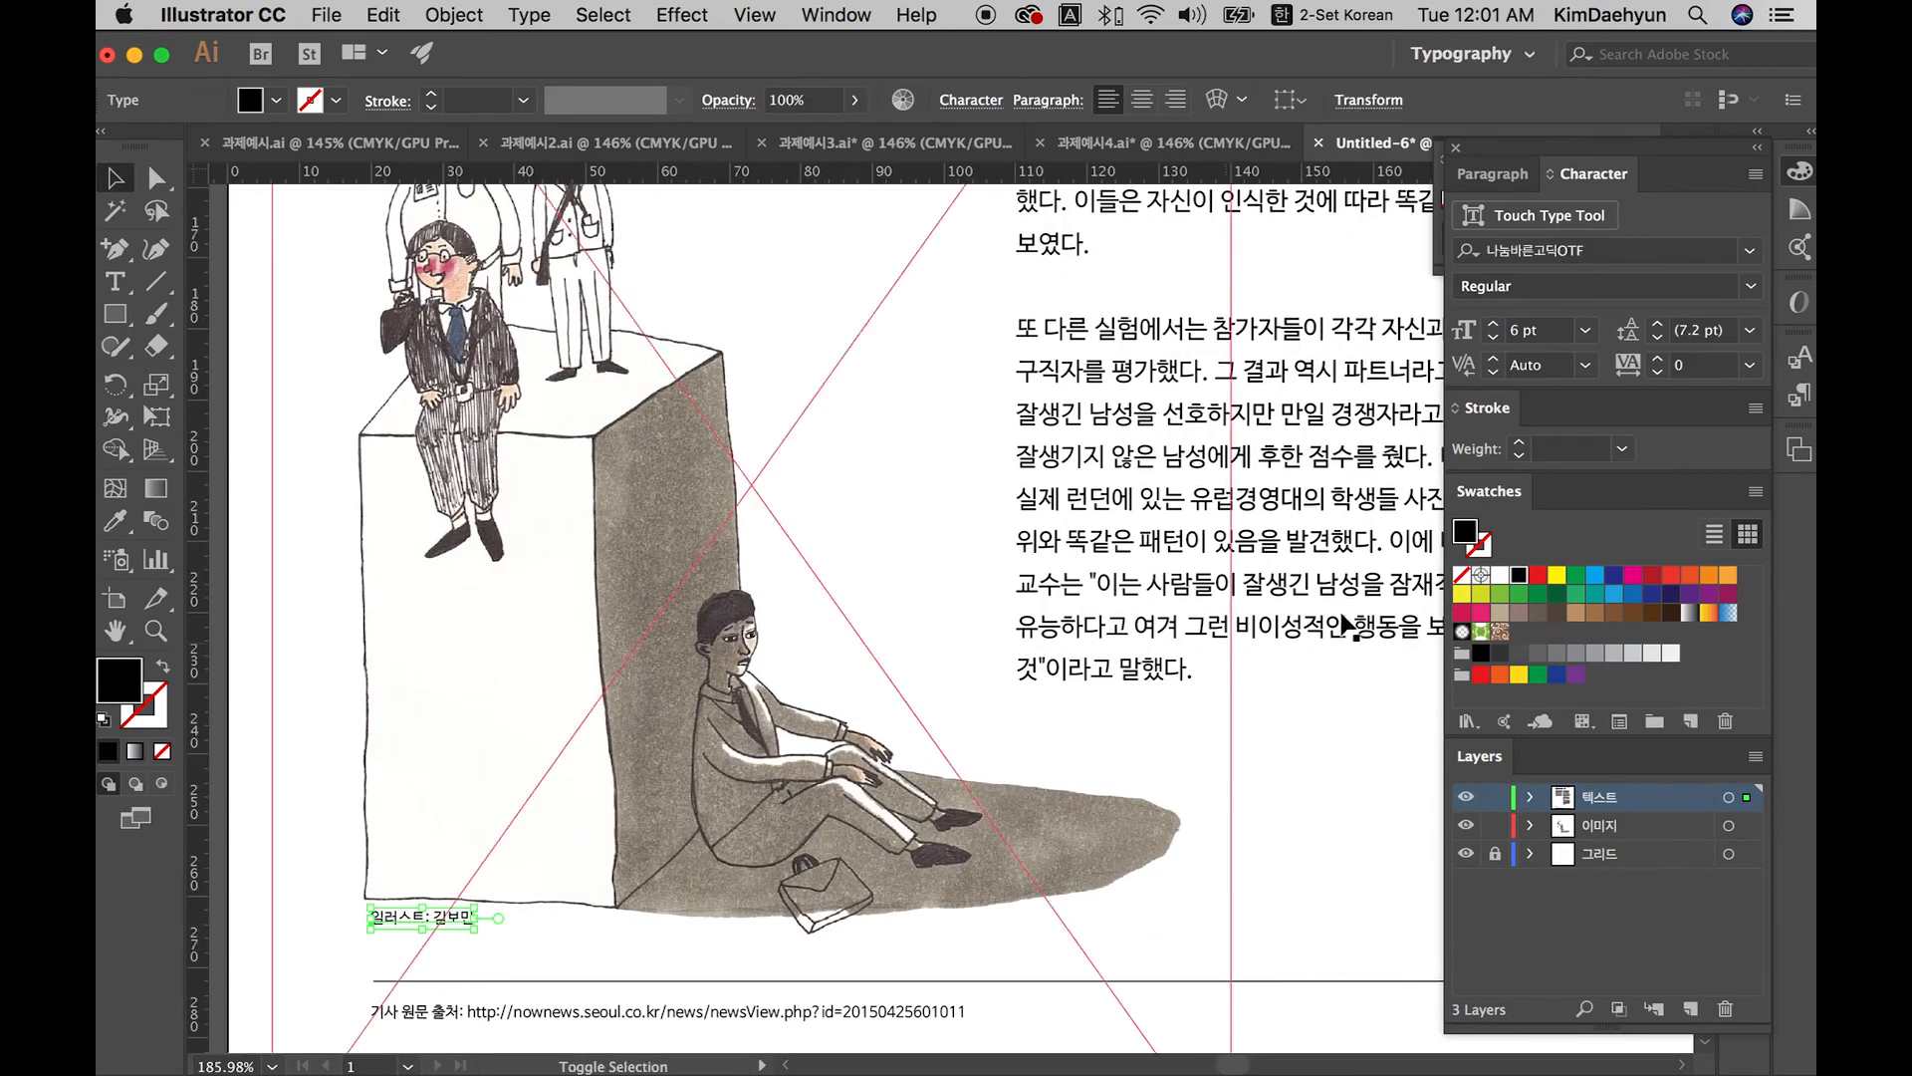
{"action": "scroll", "coordinate": [542, 888], "scroll_direction": "right", "scroll_amount": 3}
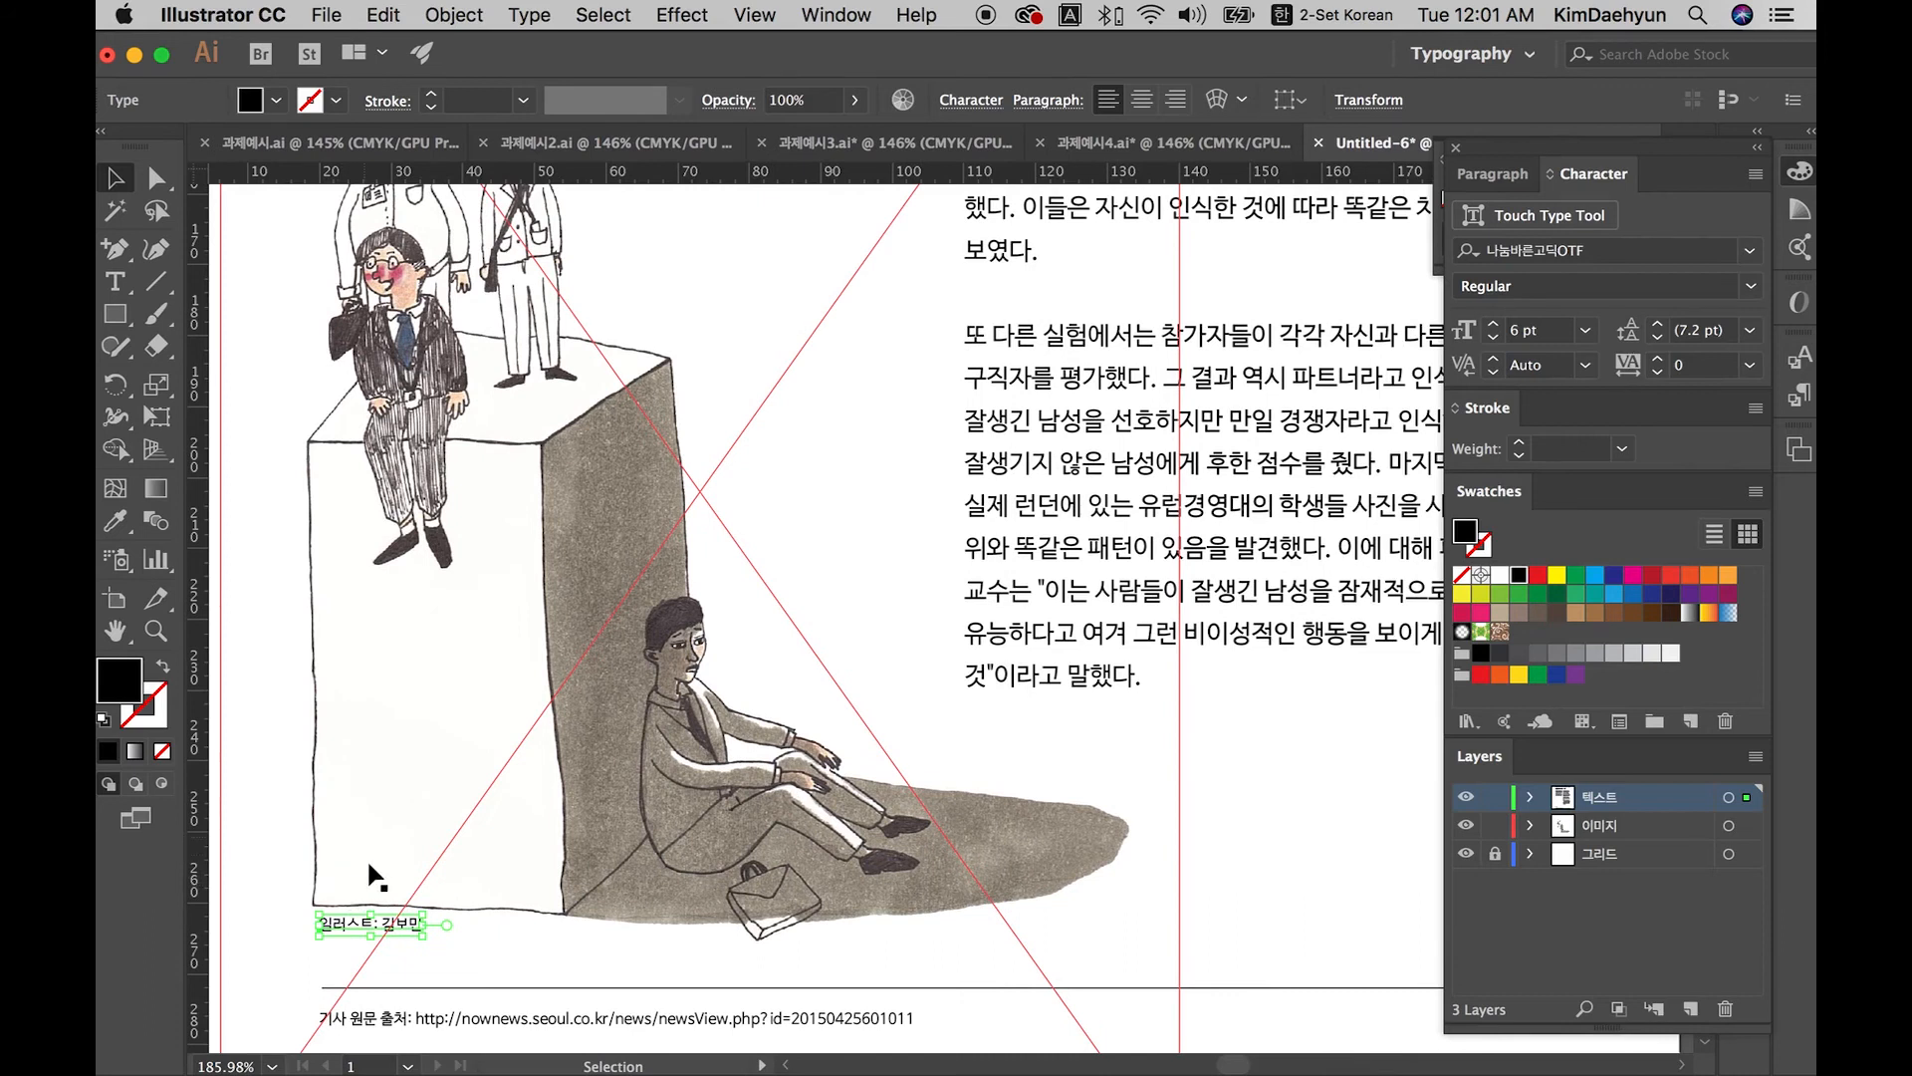
{"action": "left_click_drag", "start_coordinate": [380, 922], "coordinate": [593, 972]}
{"action": "key", "text": "super+z"}
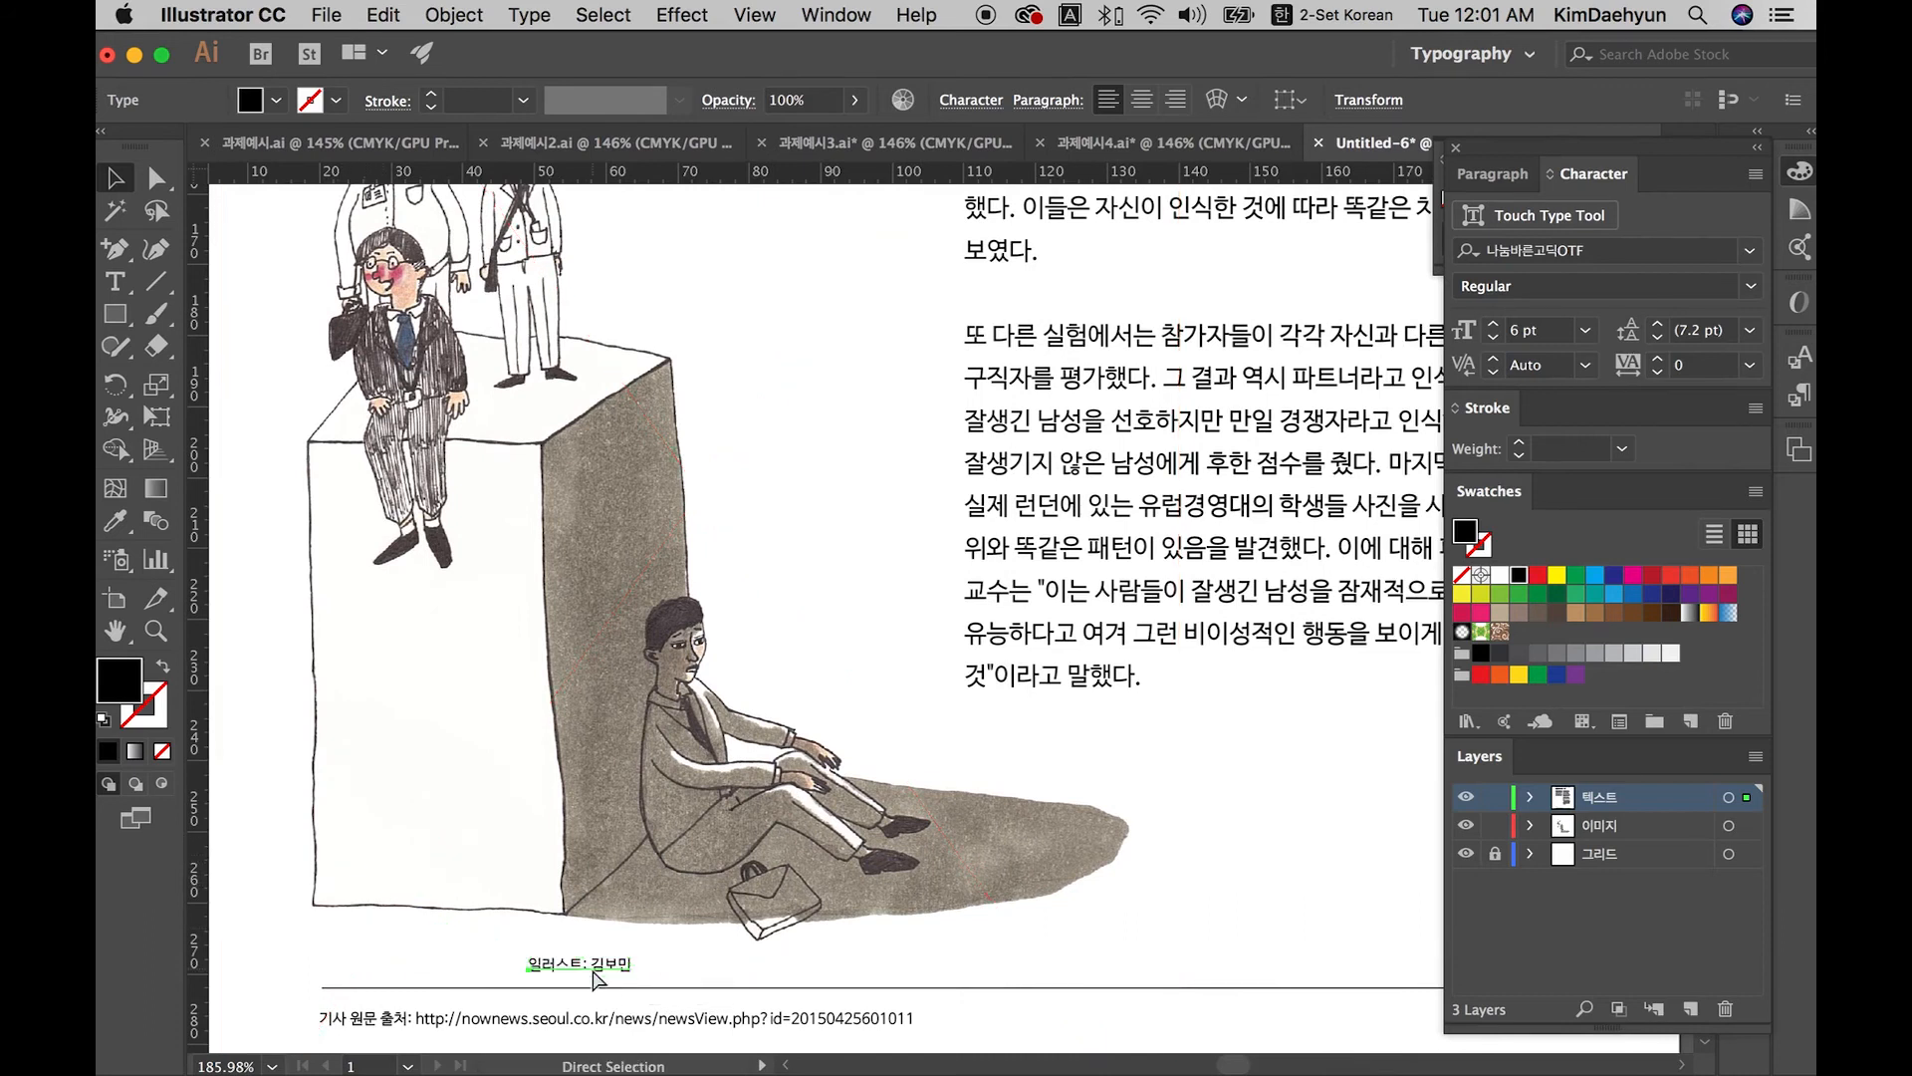
Step: Try font sizes of 5 pt and 11 pt on the illustration credit and move it slightly lower beneath the illustration
{"action": "left_click", "coordinate": [1496, 339]}
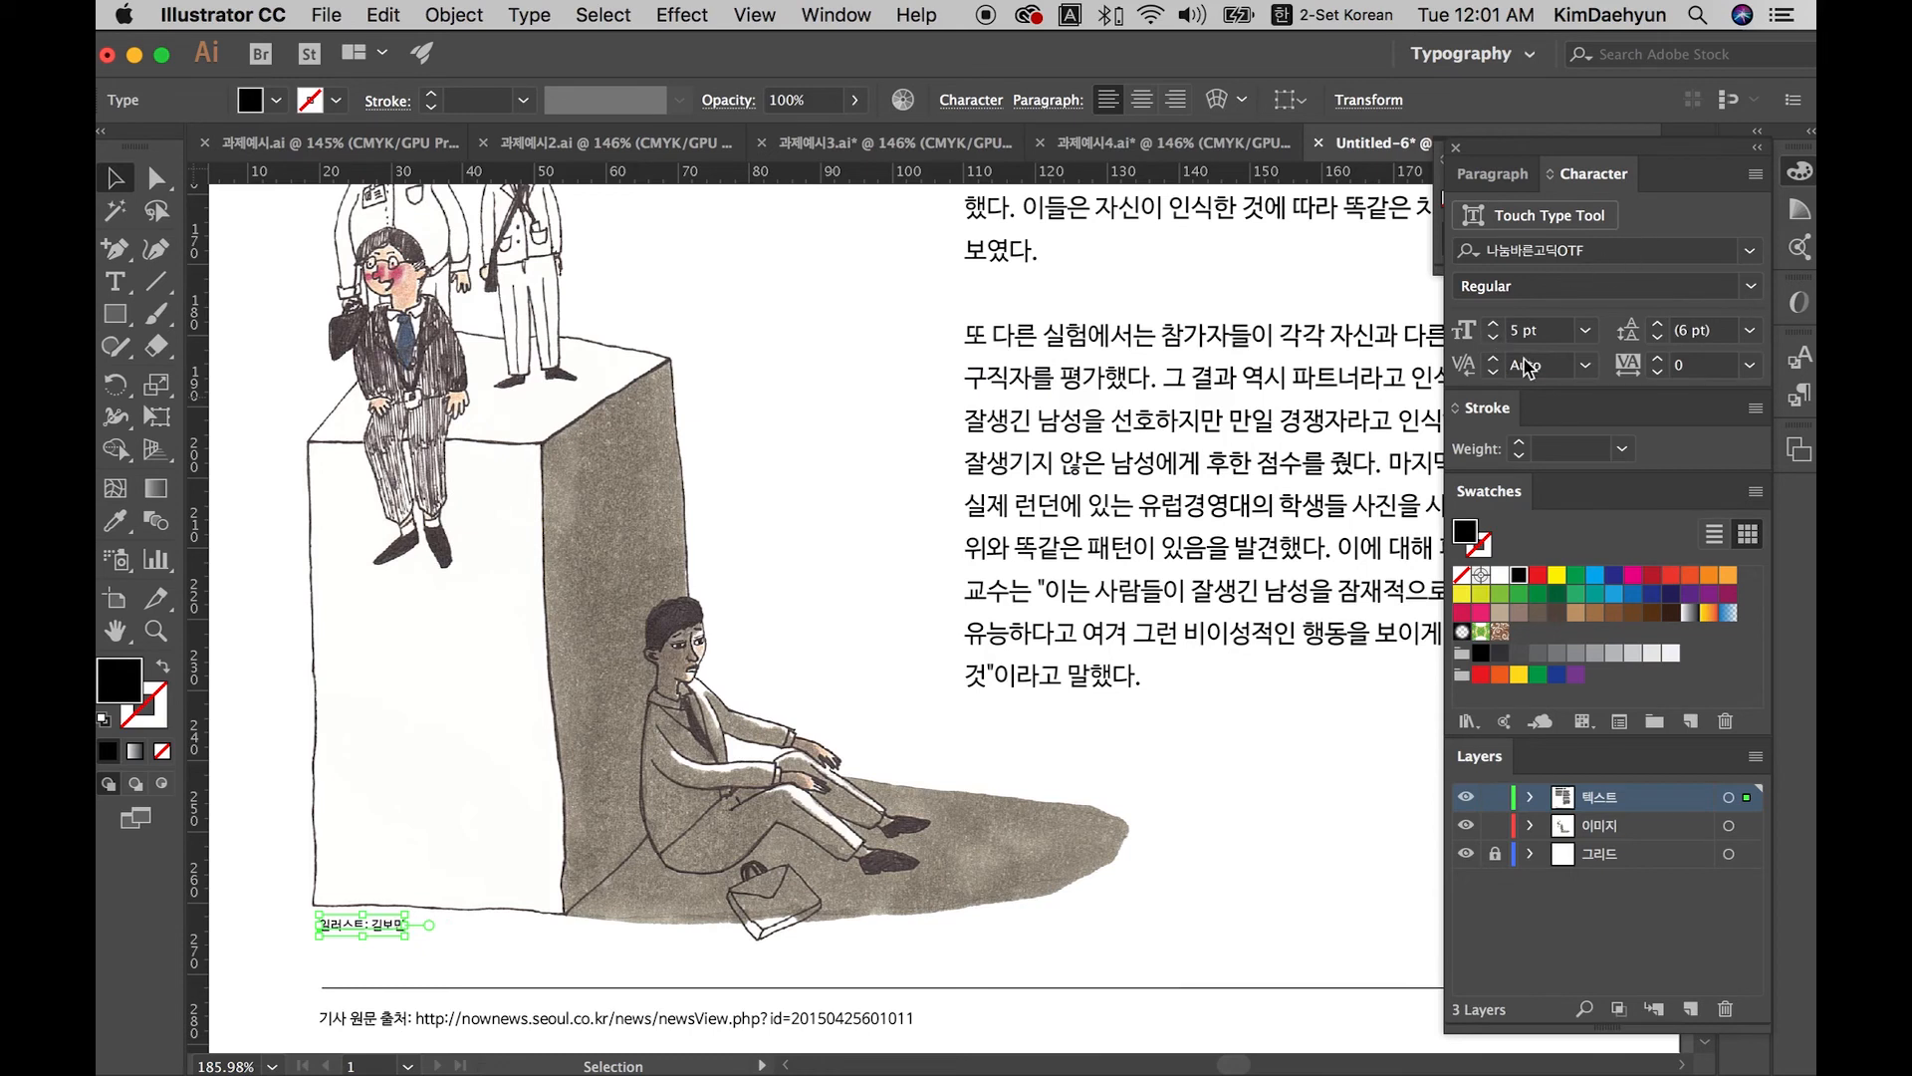
{"action": "left_click", "coordinate": [1492, 324]}
{"action": "left_click", "coordinate": [1494, 324]}
{"action": "left_click", "coordinate": [1494, 323]}
{"action": "left_click", "coordinate": [1494, 324]}
{"action": "left_click", "coordinate": [1494, 324]}
{"action": "left_click", "coordinate": [1494, 324]}
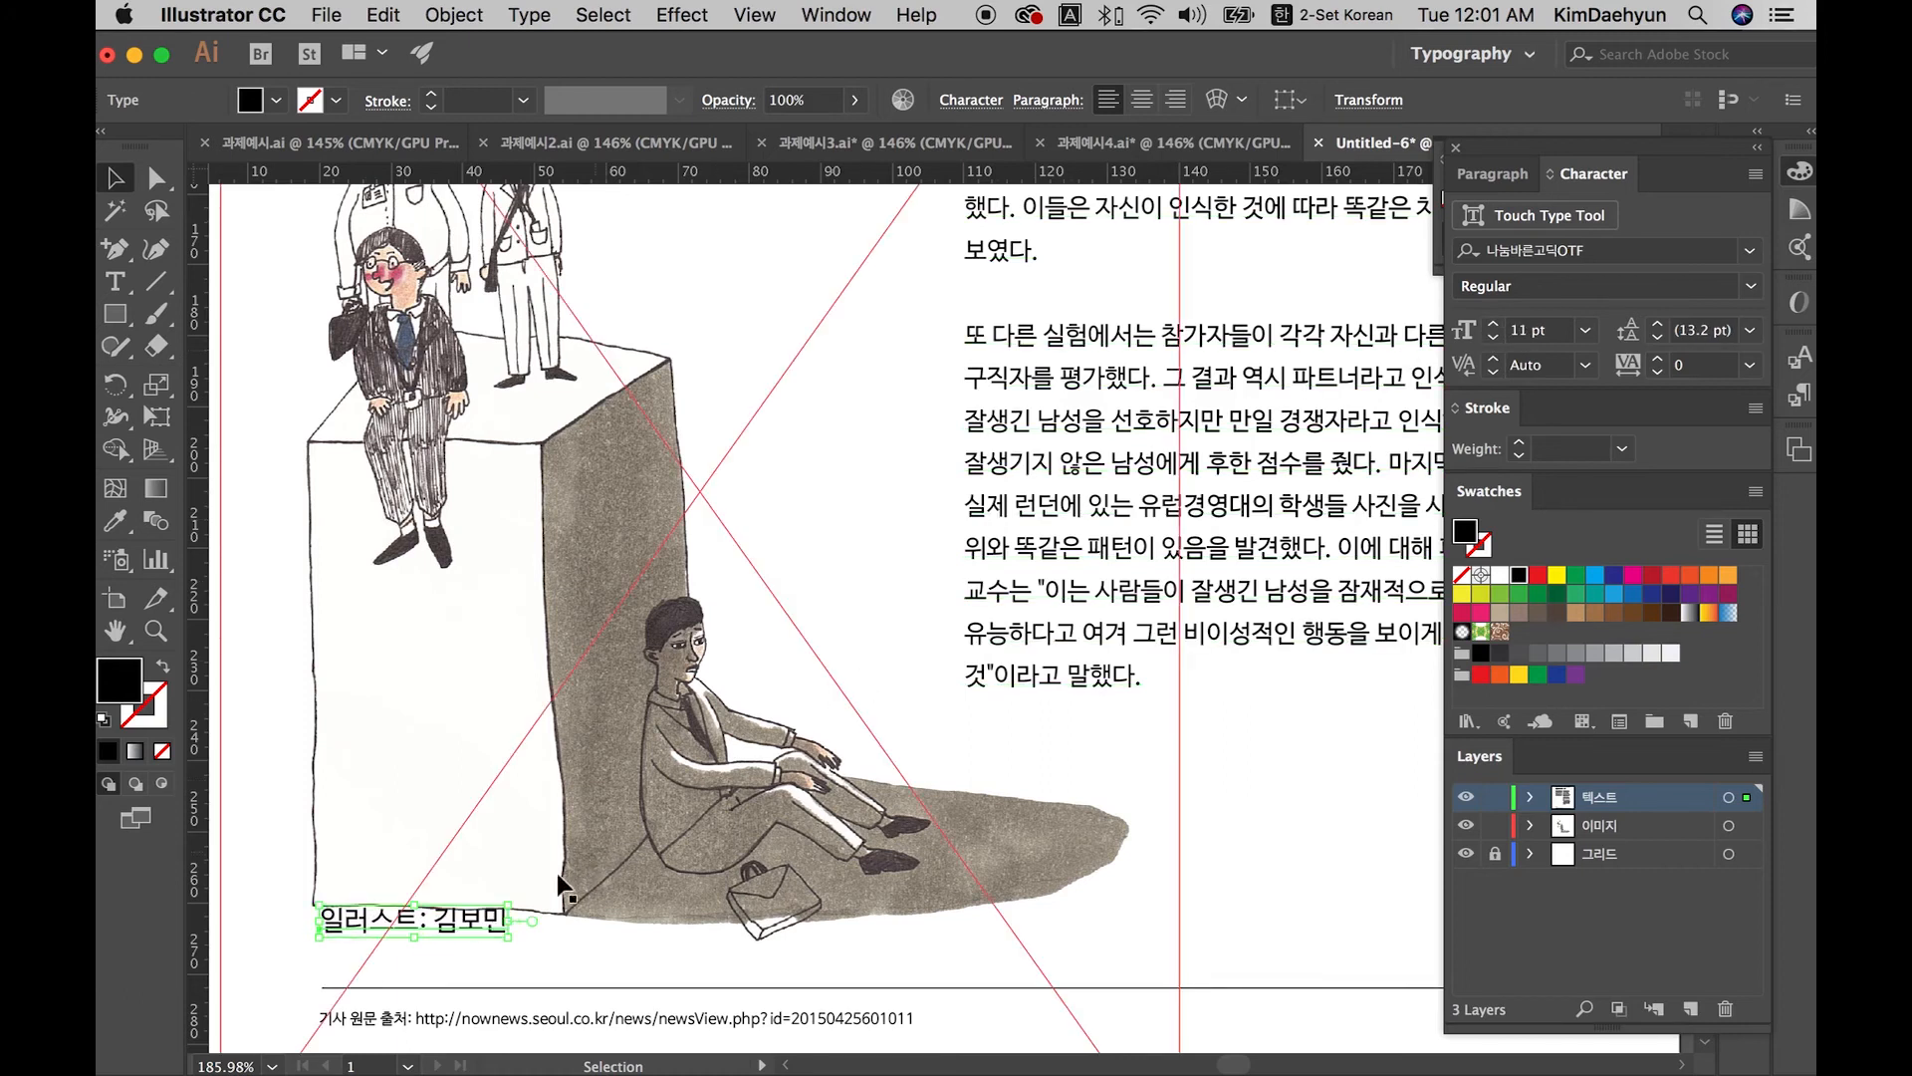
{"action": "left_click_drag", "start_coordinate": [481, 922], "coordinate": [481, 940]}
{"action": "key", "text": "a"}
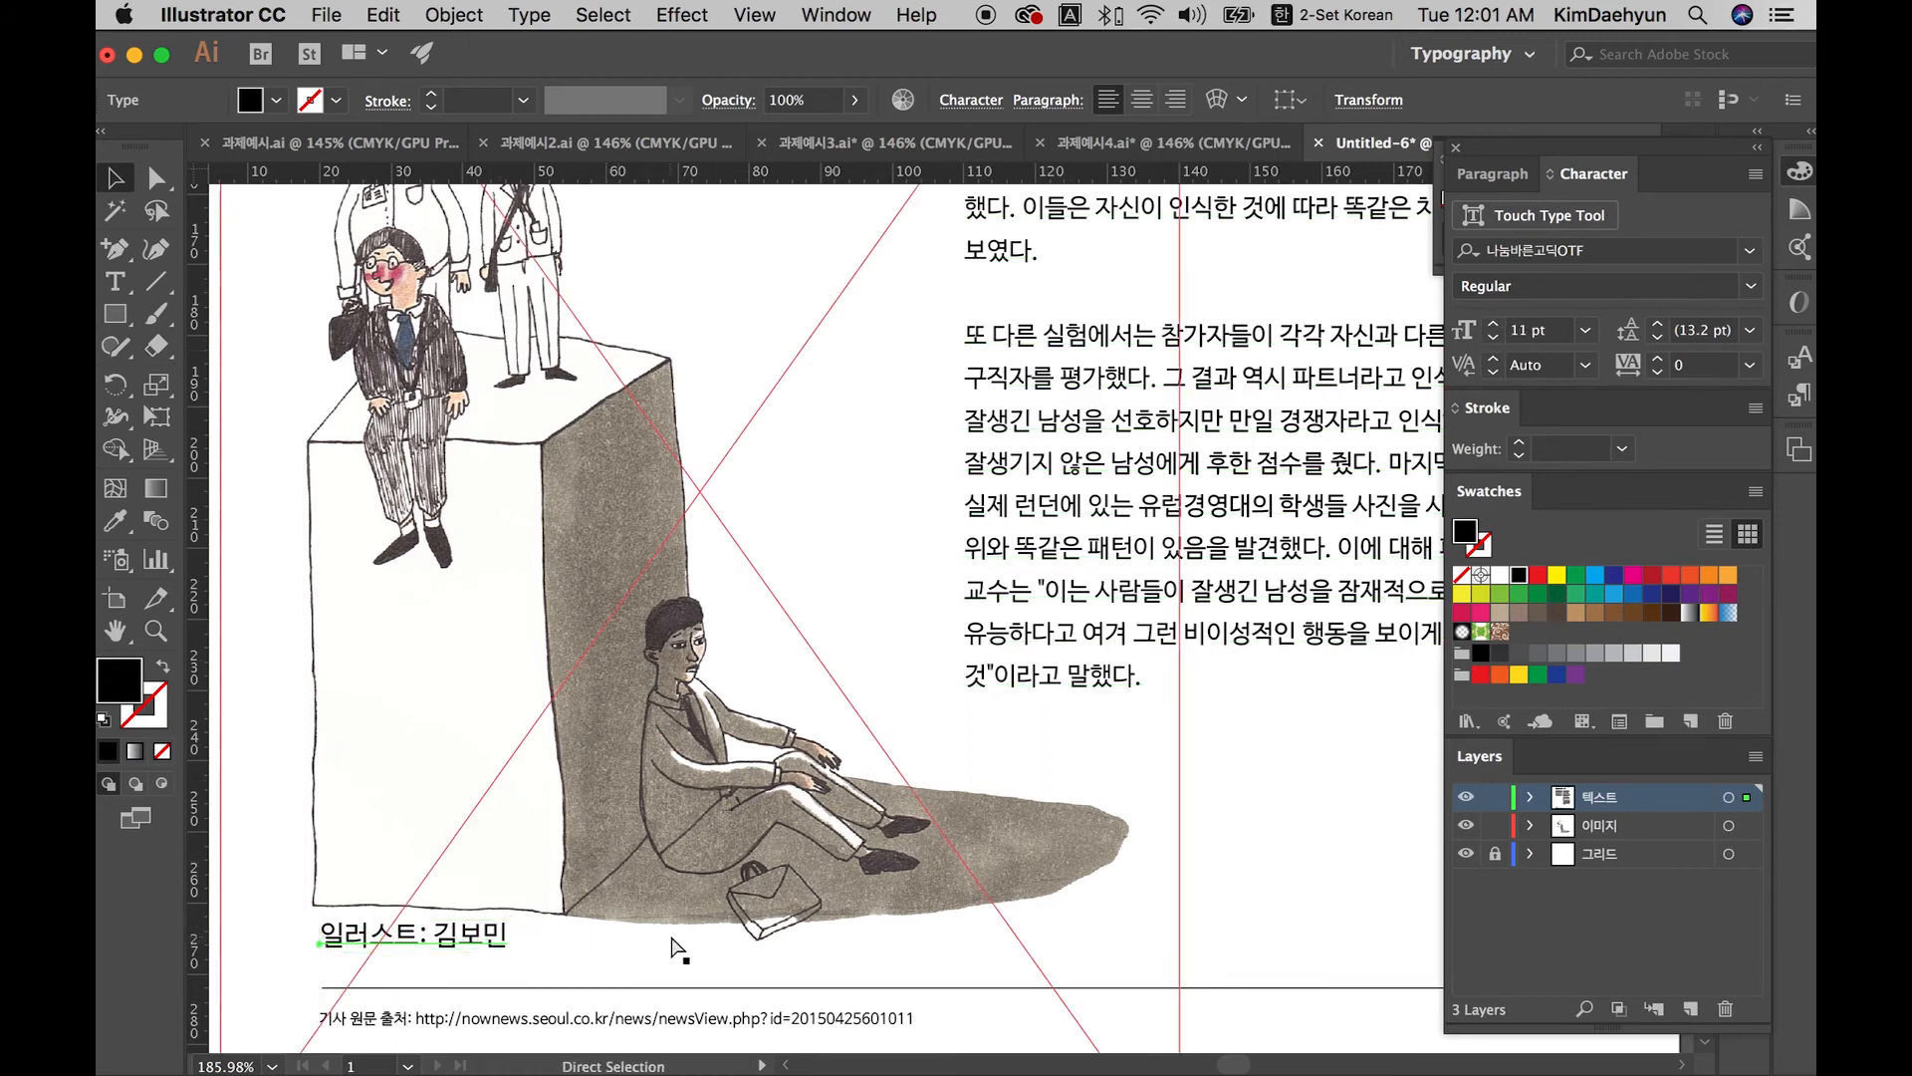
Step: Set the font size of the illustration credit caption to 5 pt
{"action": "key", "text": "super+minus"}
{"action": "left_click_drag", "start_coordinate": [875, 656], "coordinate": [452, 1007]}
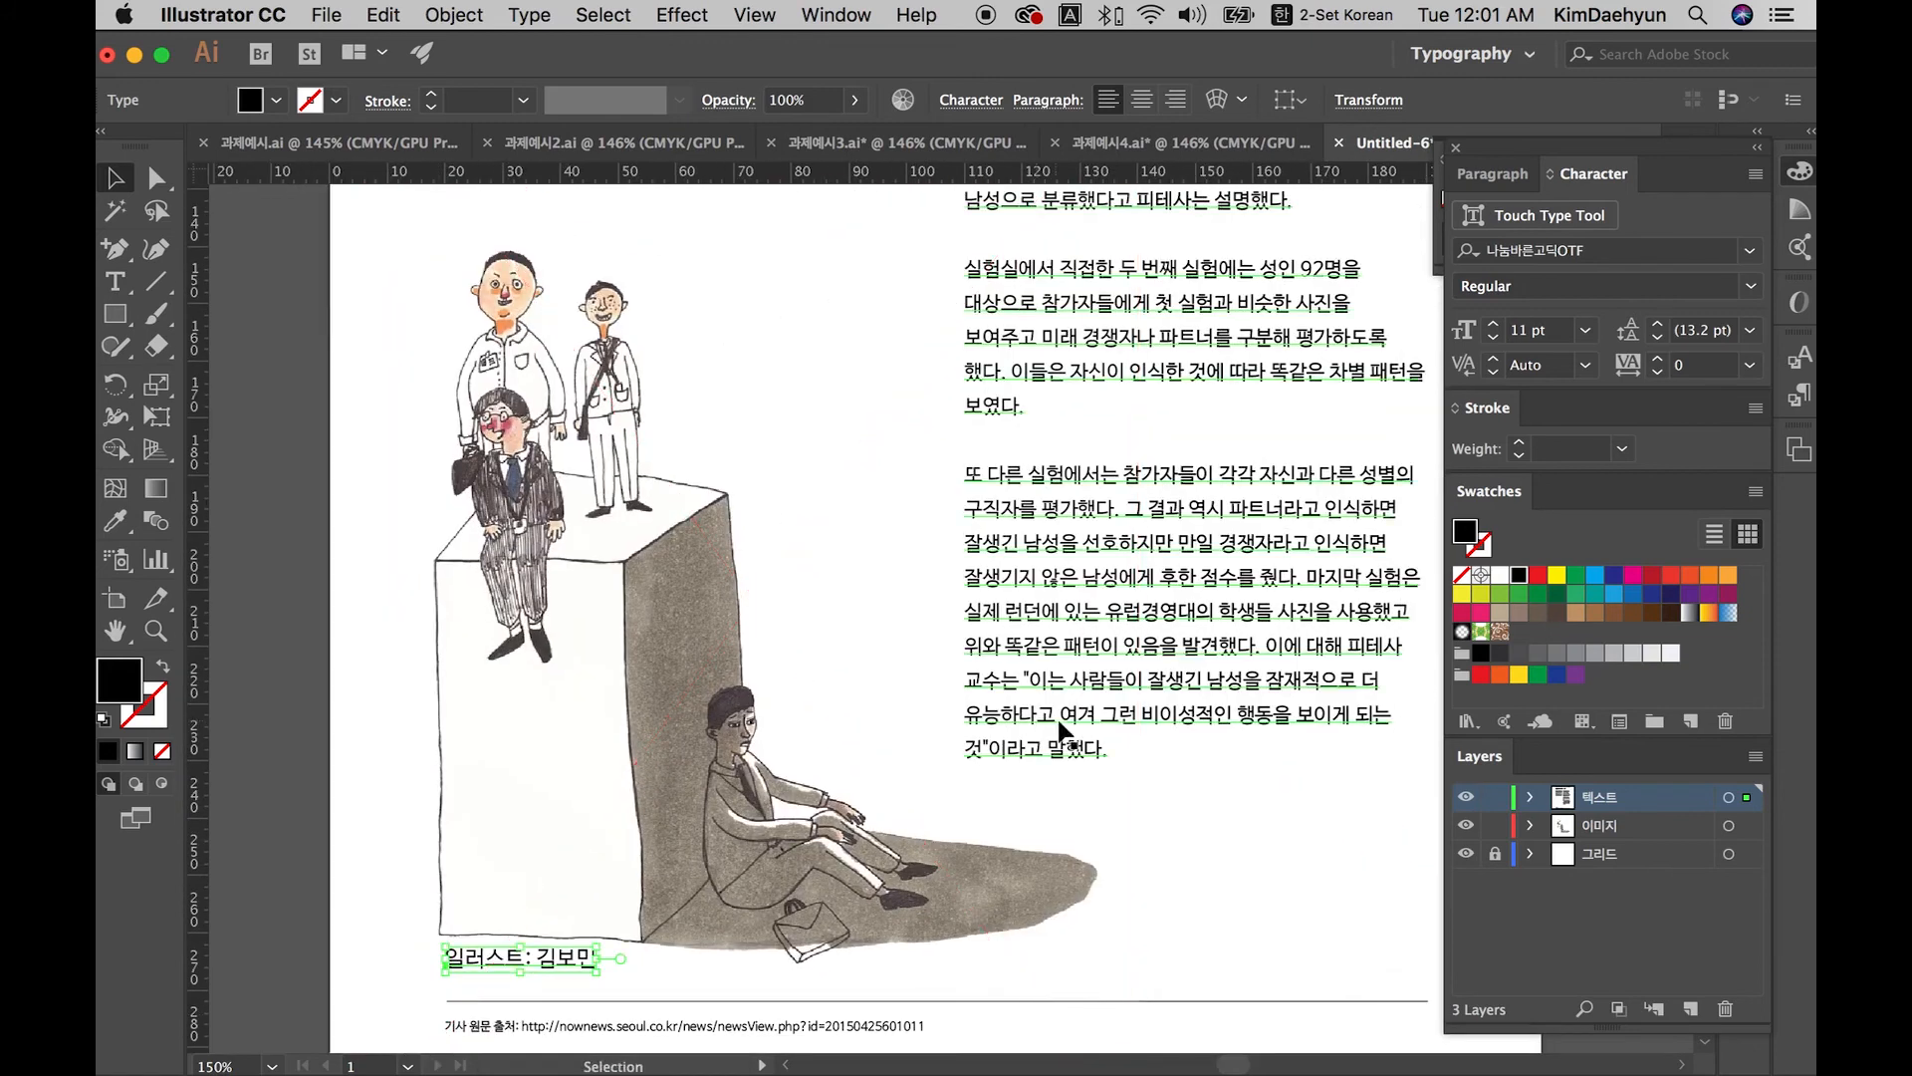
{"action": "left_click", "coordinate": [615, 962]}
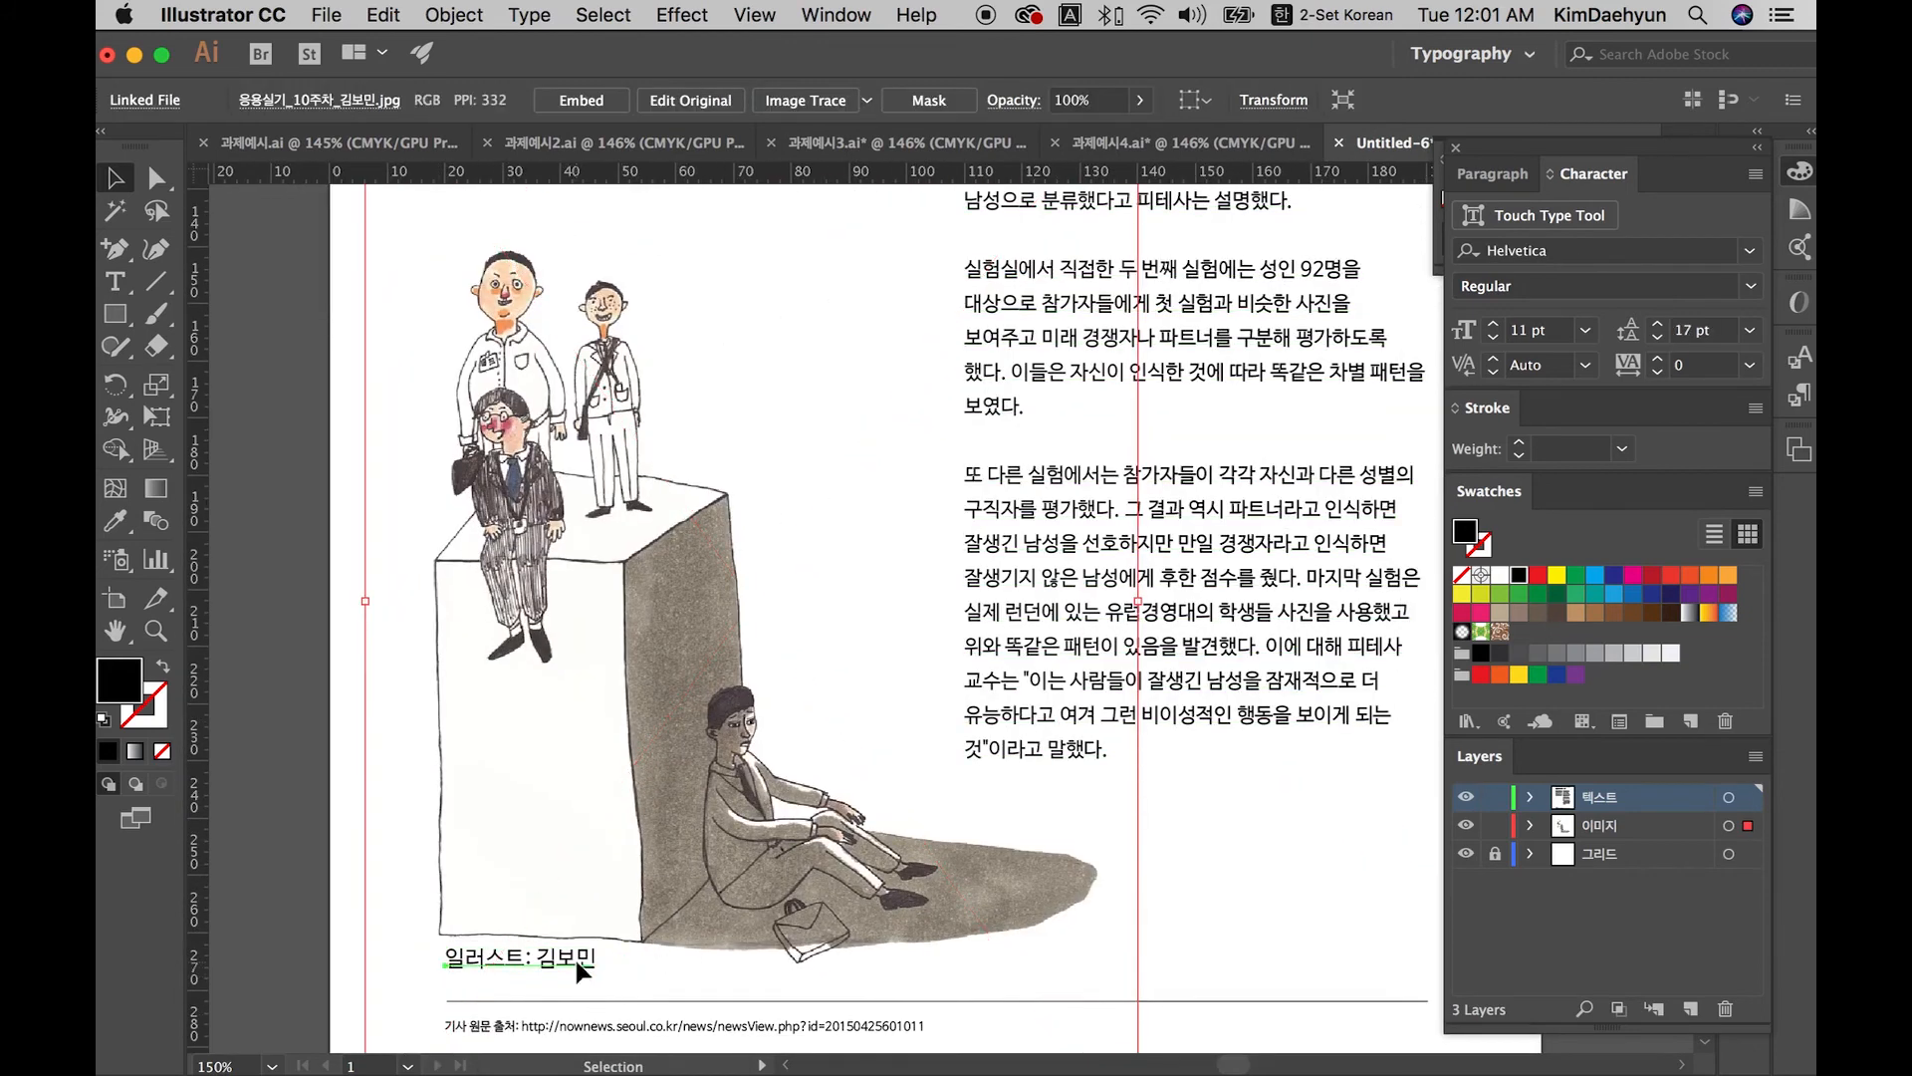
{"action": "left_click", "coordinate": [575, 958]}
{"action": "left_click", "coordinate": [1493, 340]}
{"action": "left_click", "coordinate": [1492, 339]}
{"action": "left_click", "coordinate": [1493, 339]}
{"action": "left_click", "coordinate": [1493, 339]}
{"action": "left_click", "coordinate": [1493, 339]}
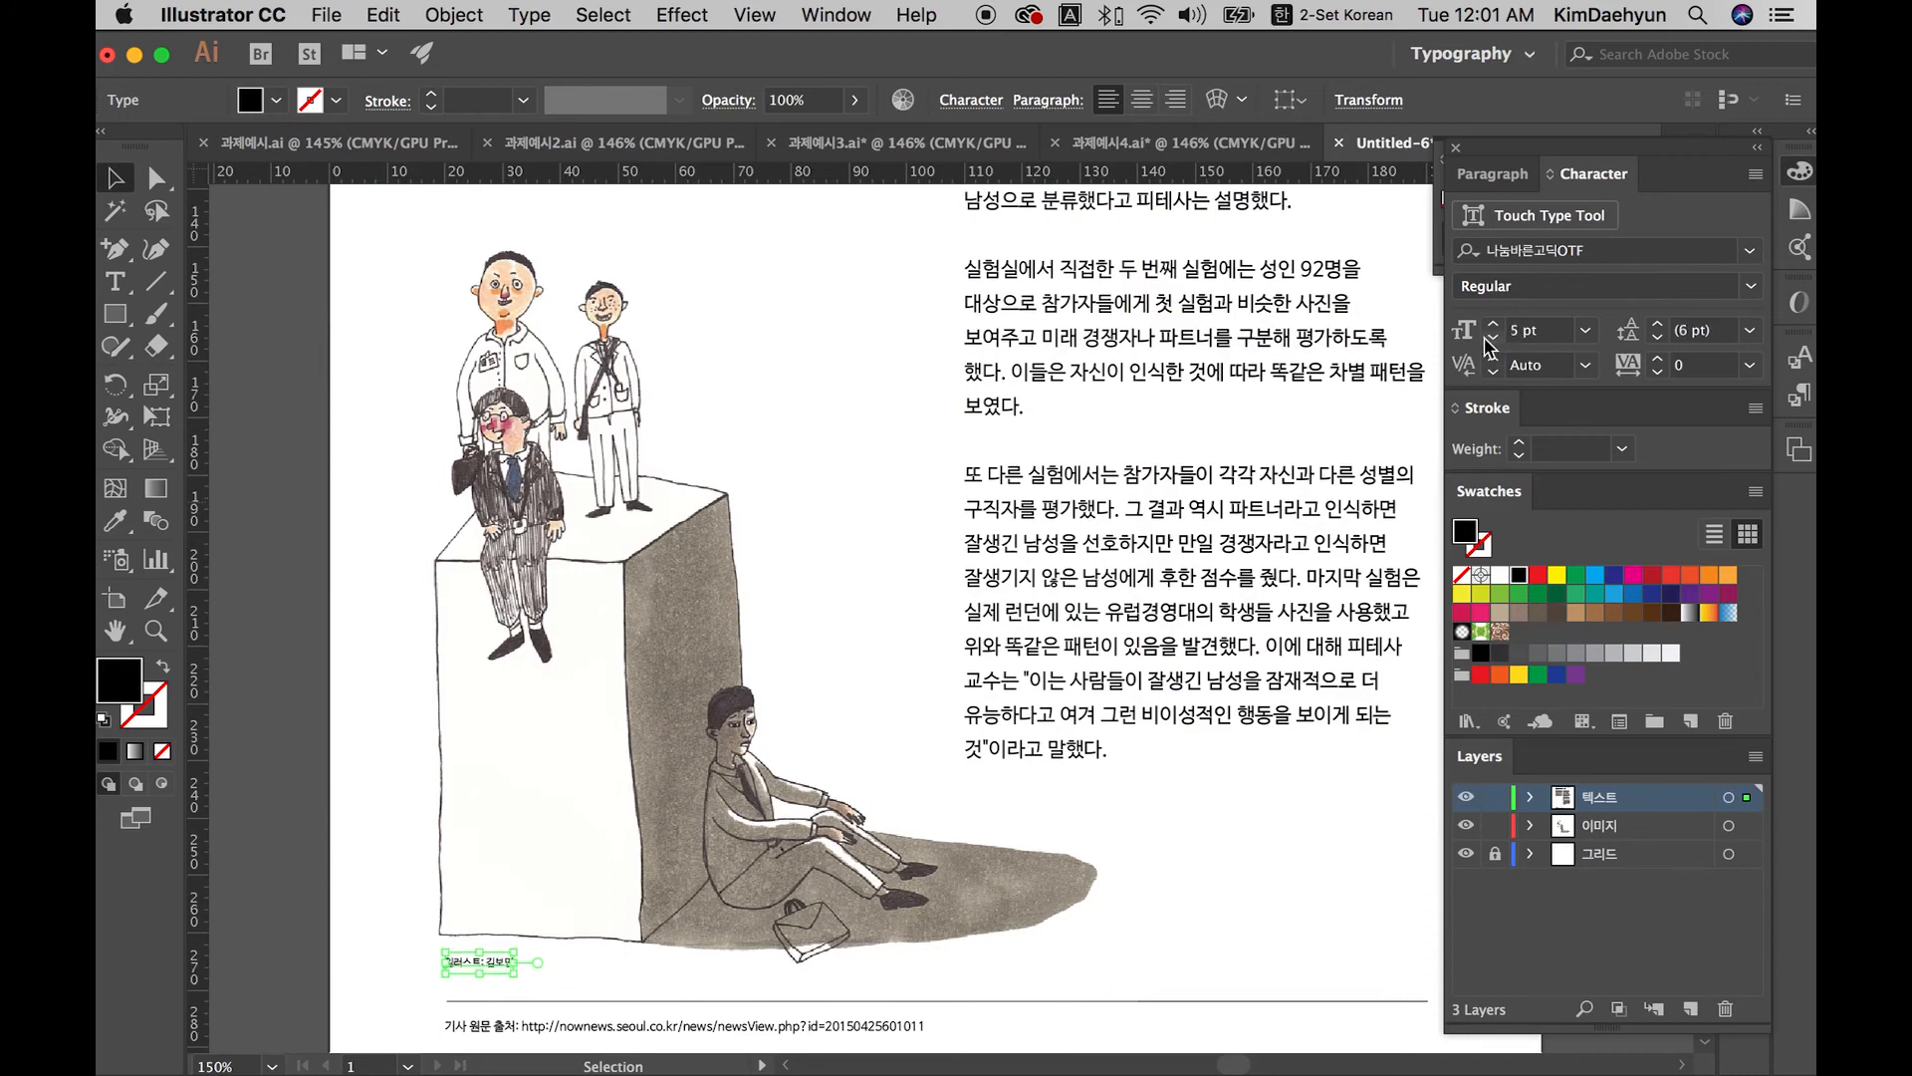
Step: Set the illustration credit's font size to 6 pt and nudge it up closer beneath the illustration
{"action": "key", "text": "Up"}
{"action": "key", "text": "Up"}
{"action": "key", "text": "Up"}
{"action": "key", "text": "Up"}
{"action": "key", "text": "Up"}
{"action": "key", "text": "shift+Up"}
{"action": "key", "text": "shift+Down"}
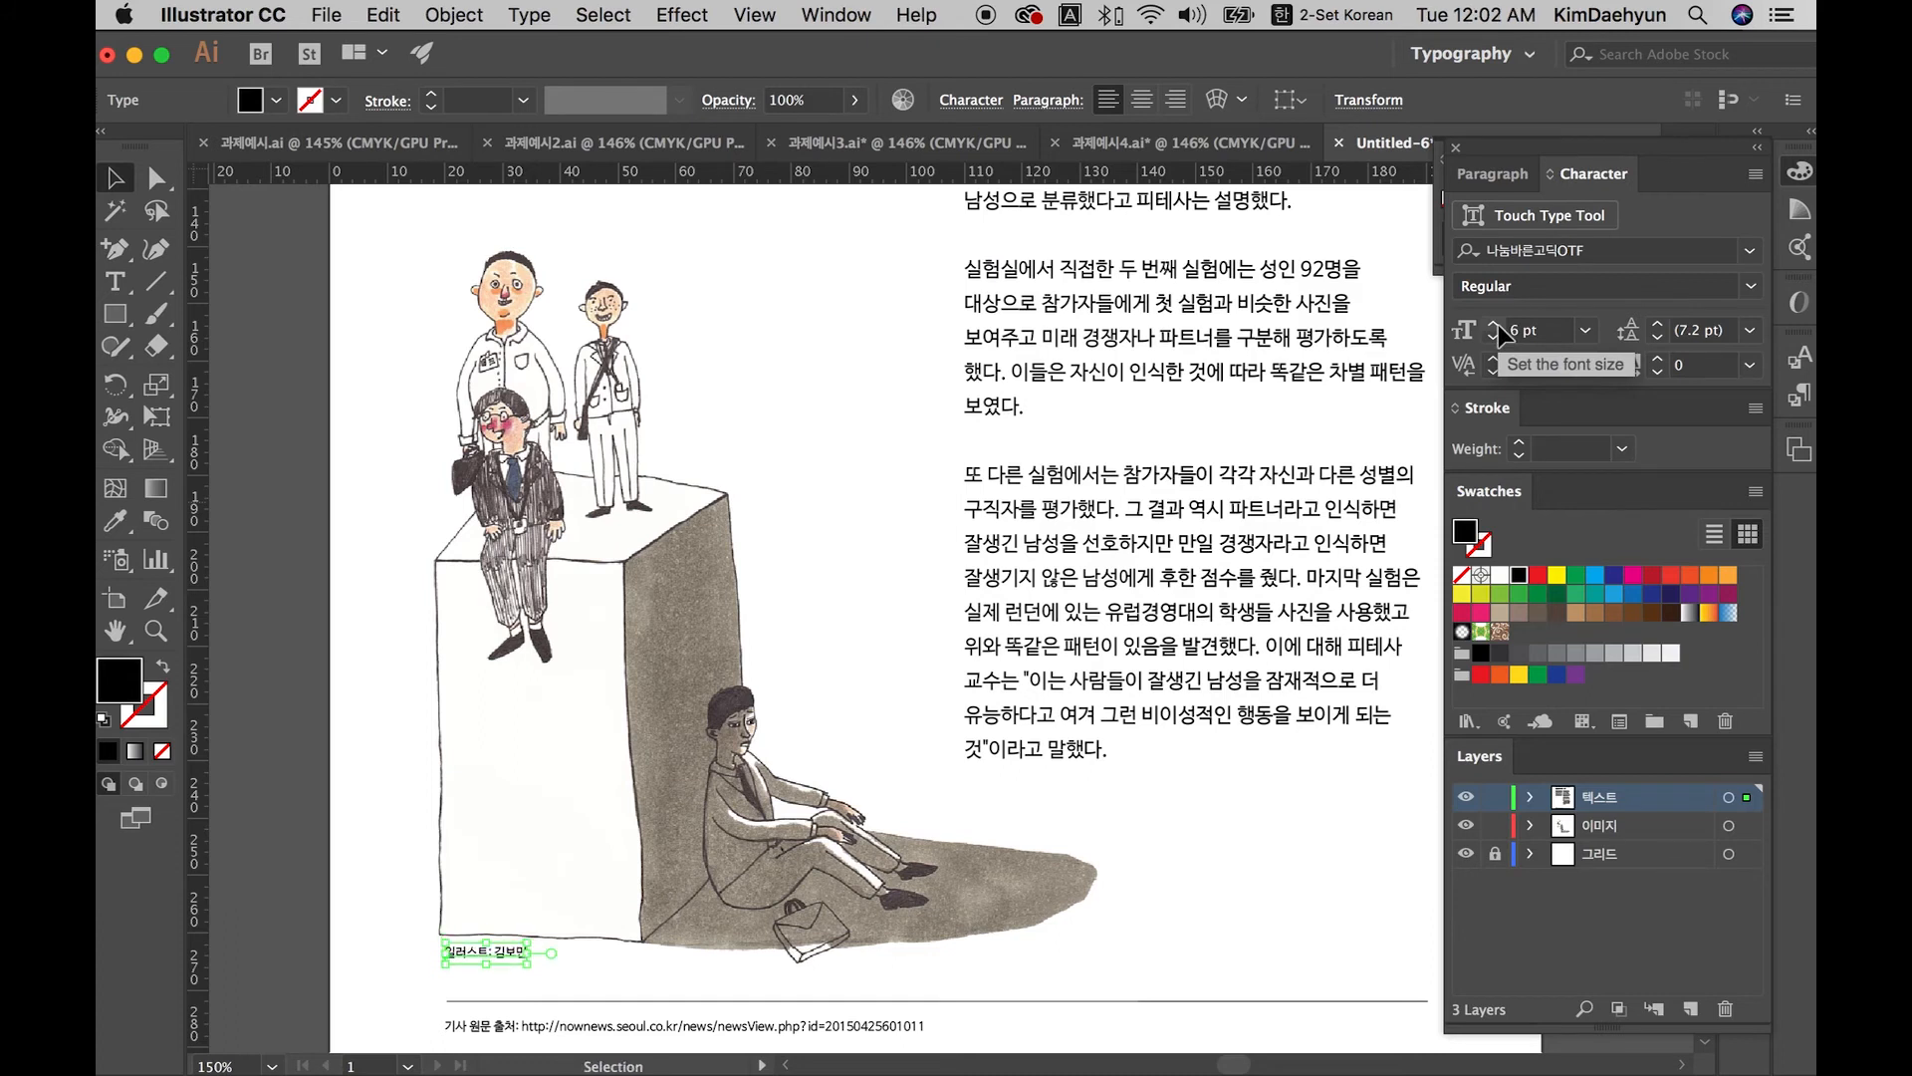
{"action": "key", "text": "Up"}
{"action": "key", "text": "Up"}
{"action": "key", "text": "Up"}
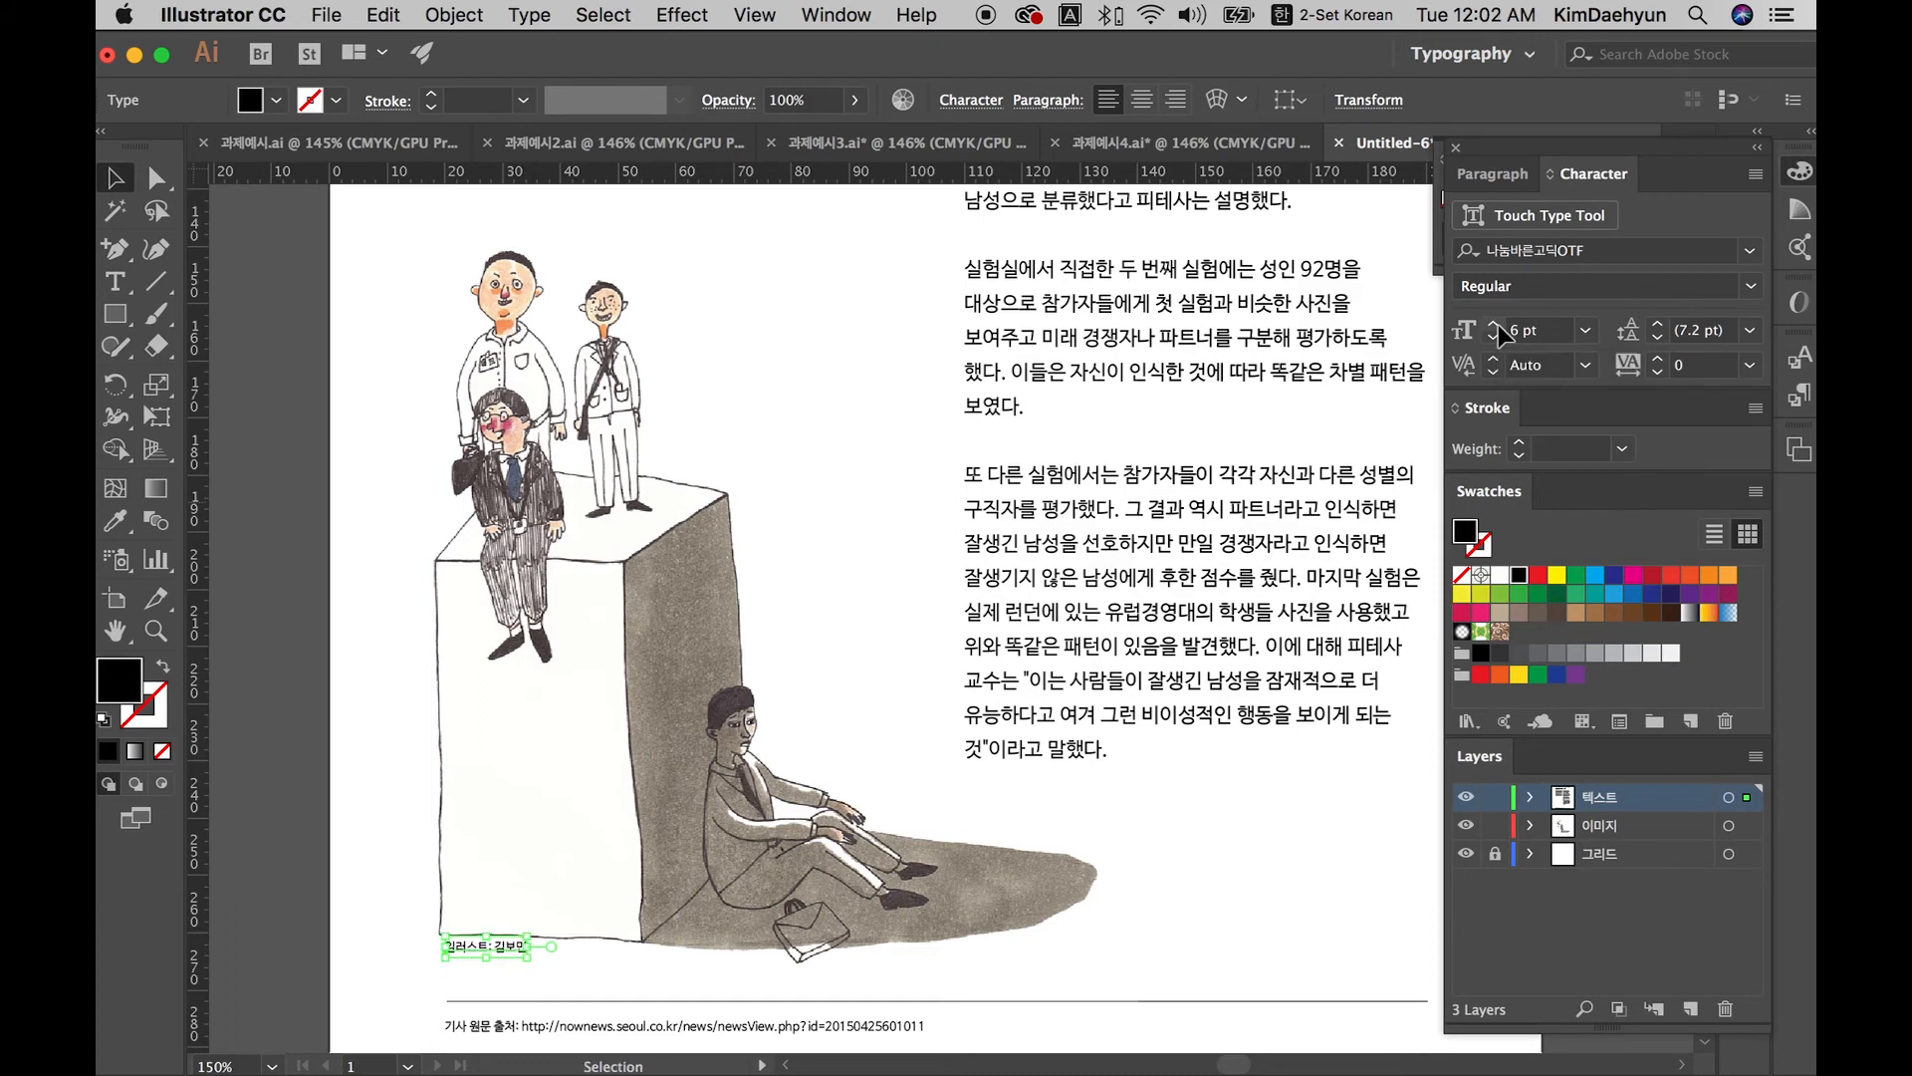
Step: Fill the illustration credit caption with a dark gray swatch and check it at full-page view
{"action": "left_click", "coordinate": [1515, 653]}
{"action": "left_click", "coordinate": [1329, 774]}
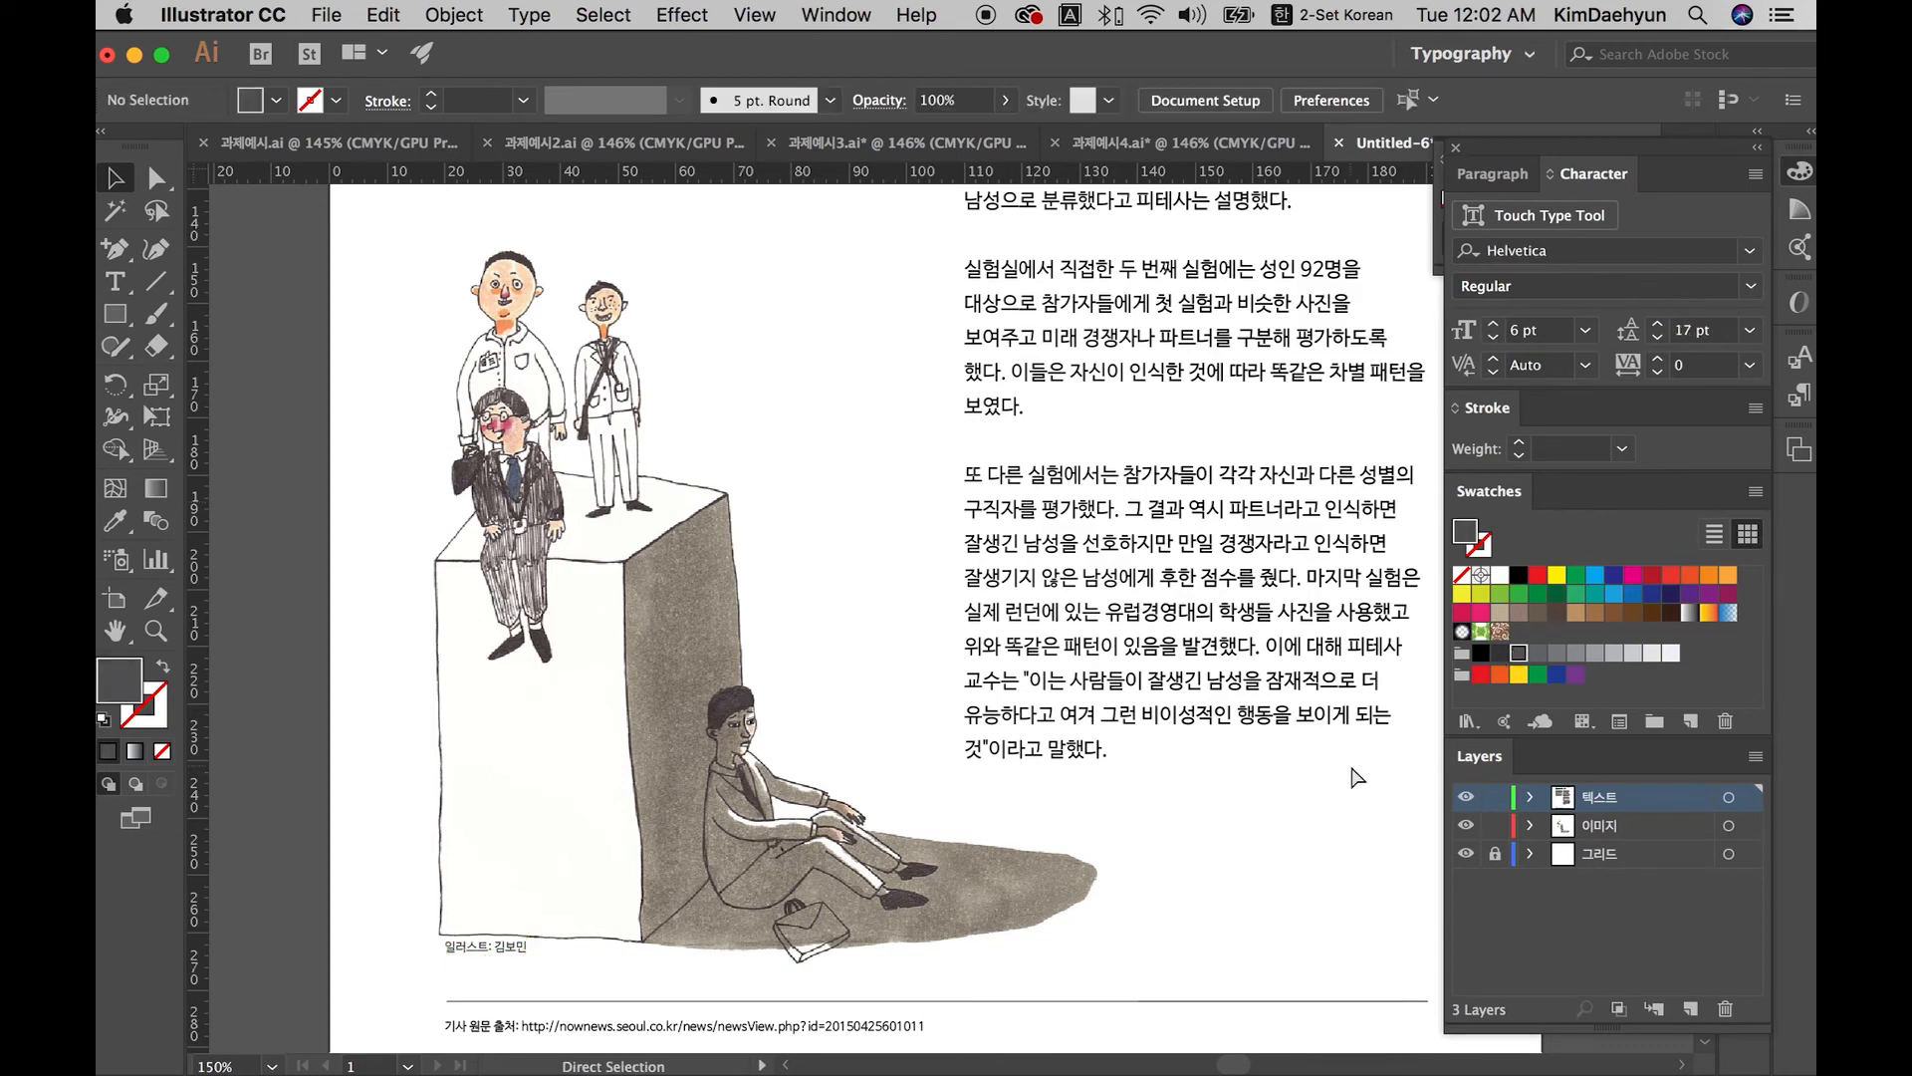
{"action": "key", "text": "super+0"}
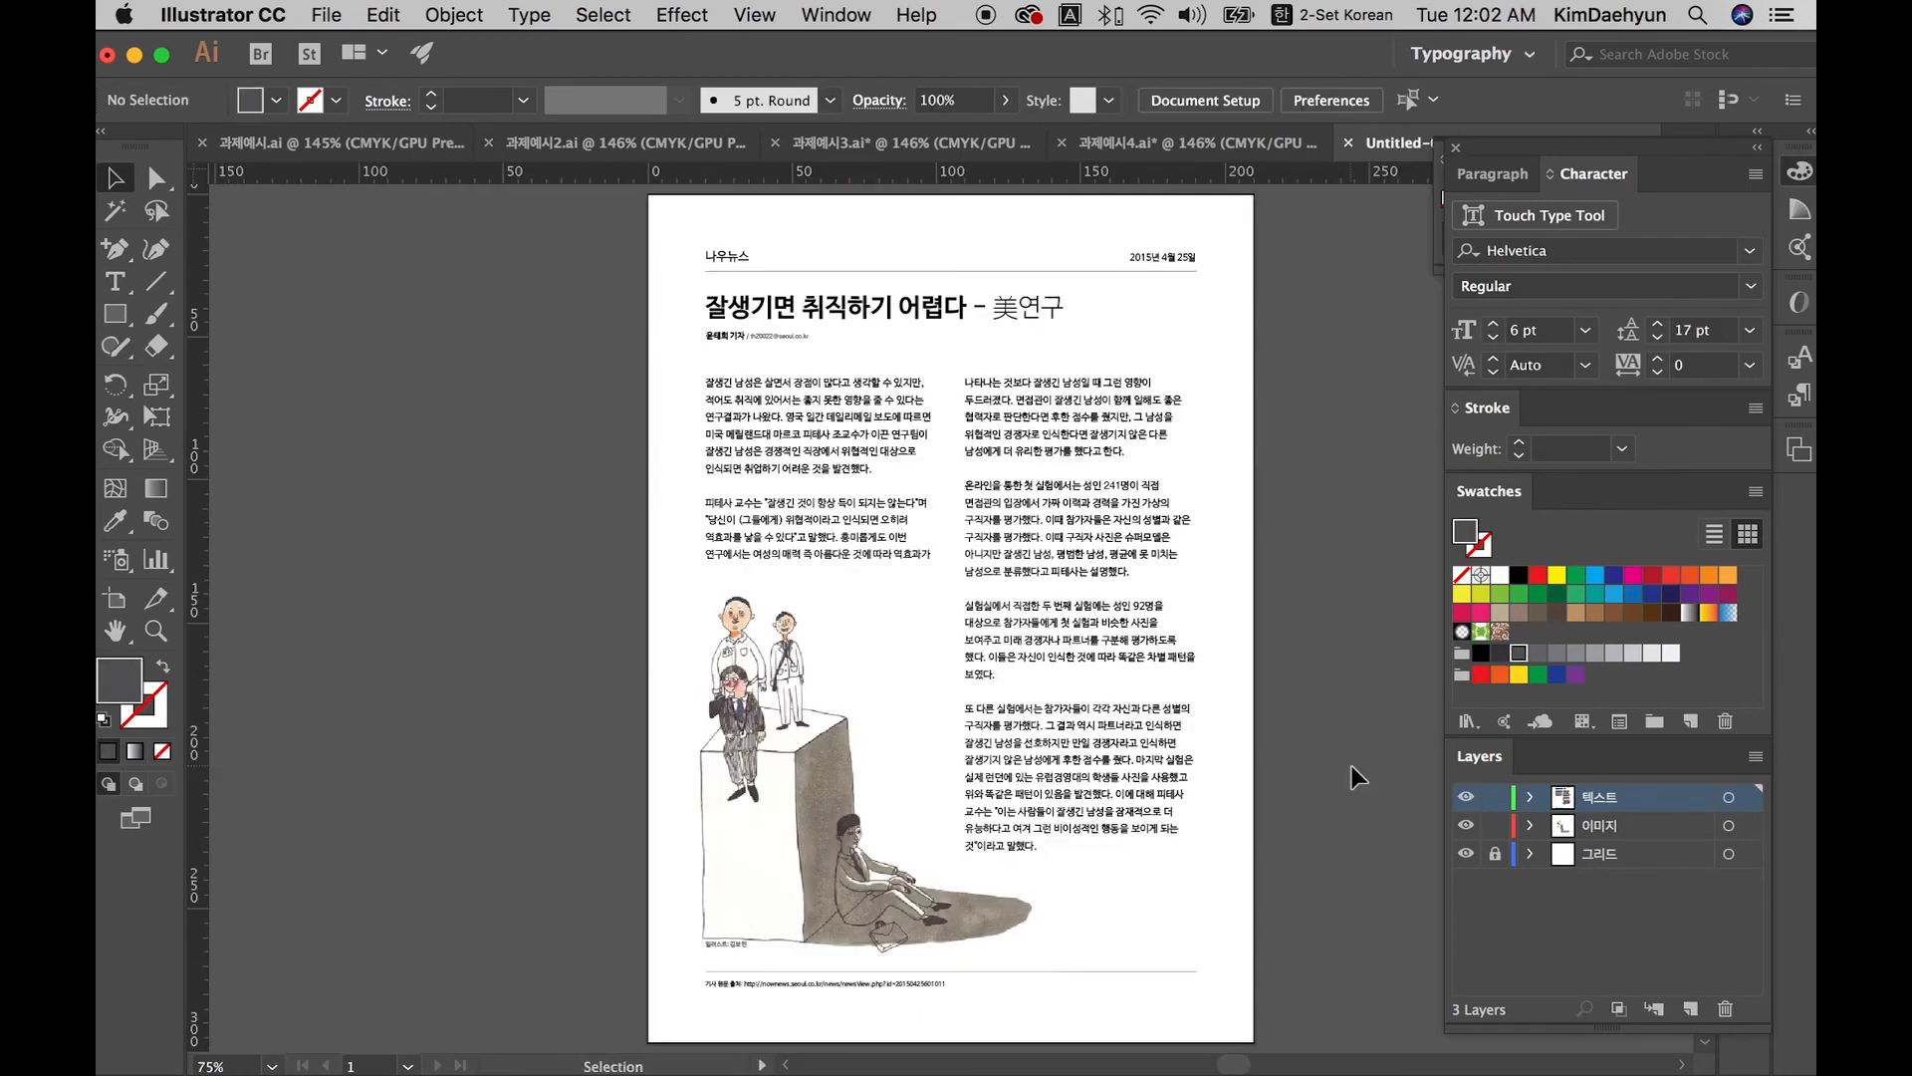
{"action": "left_click", "coordinate": [738, 950]}
{"action": "left_click", "coordinate": [737, 947]}
{"action": "left_click", "coordinate": [738, 949]}
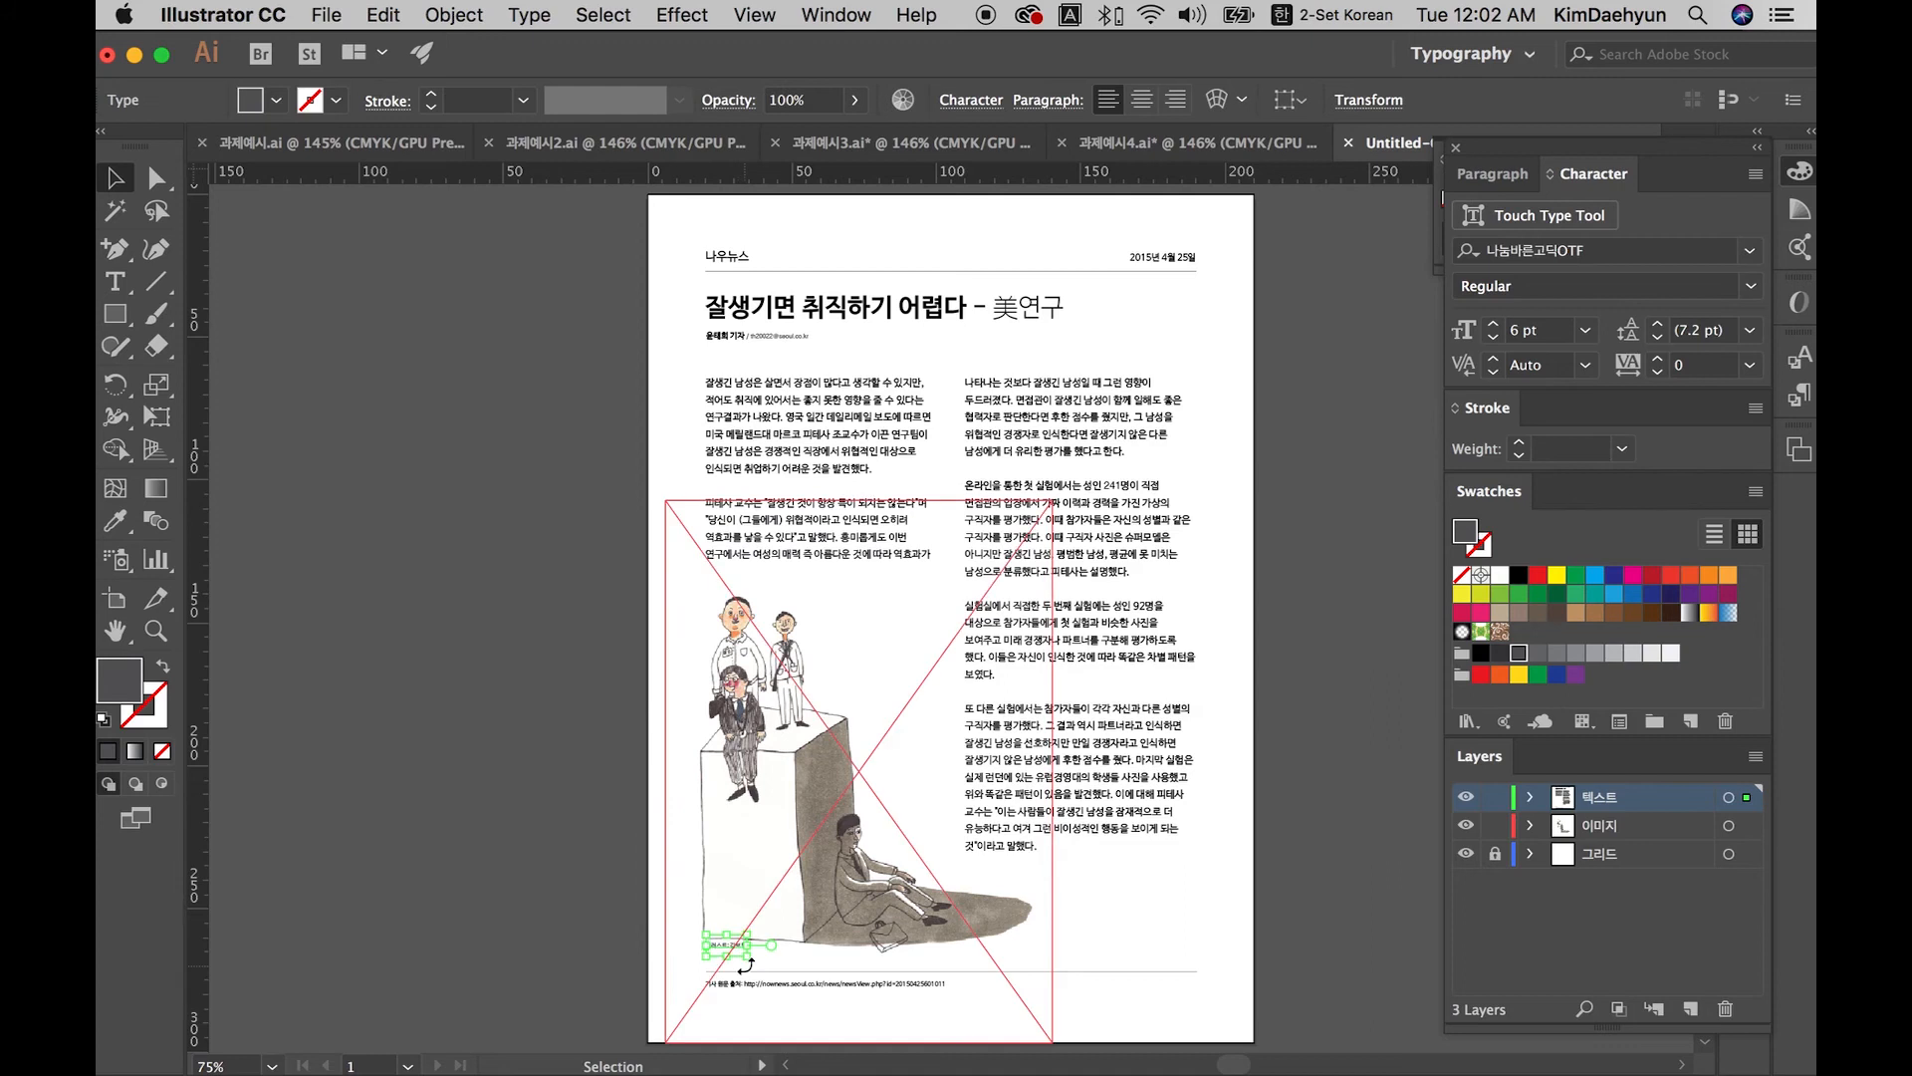
Step: Set the colon and URL in the article source line beneath the bottom rule to the Light font style
{"action": "left_click", "coordinate": [793, 992]}
{"action": "key", "text": "z"}
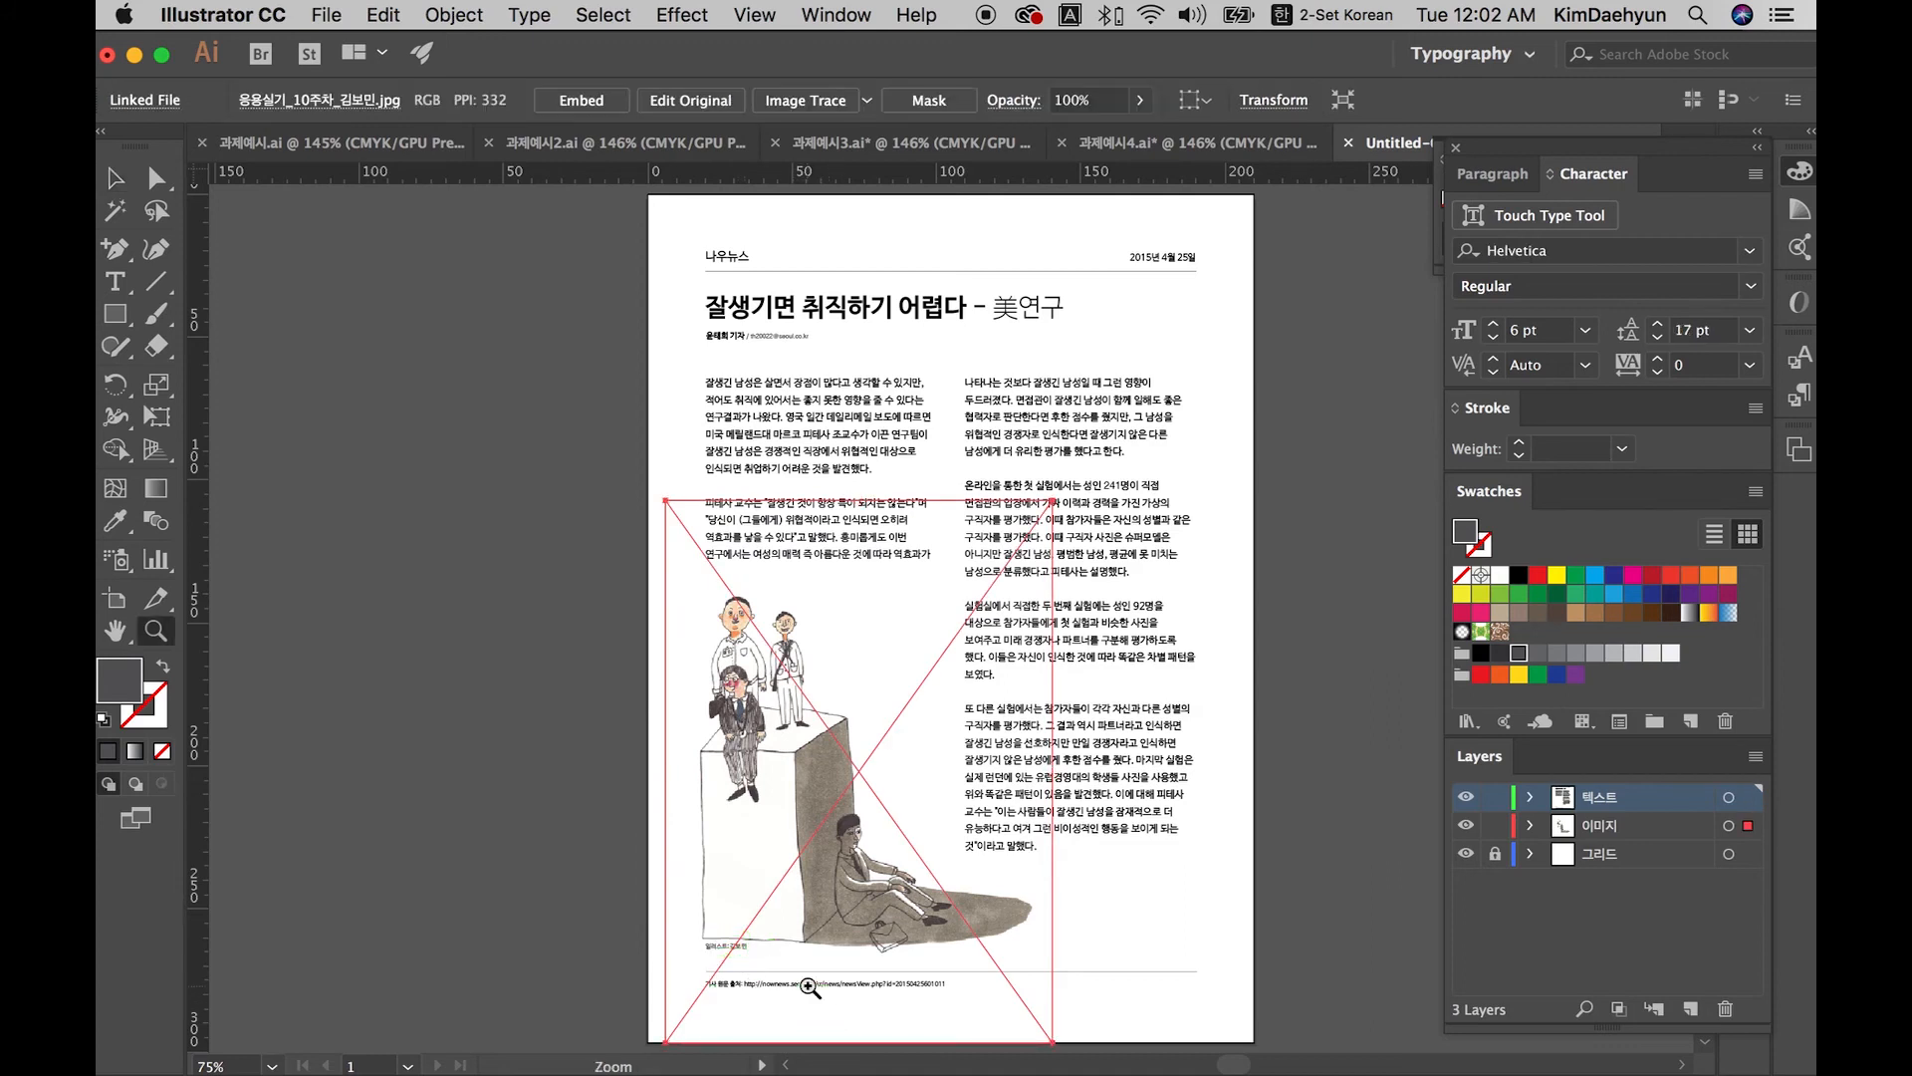
{"action": "left_click", "coordinate": [809, 987]}
{"action": "key", "text": "v"}
{"action": "left_click", "coordinate": [986, 619]}
{"action": "key", "text": "space"}
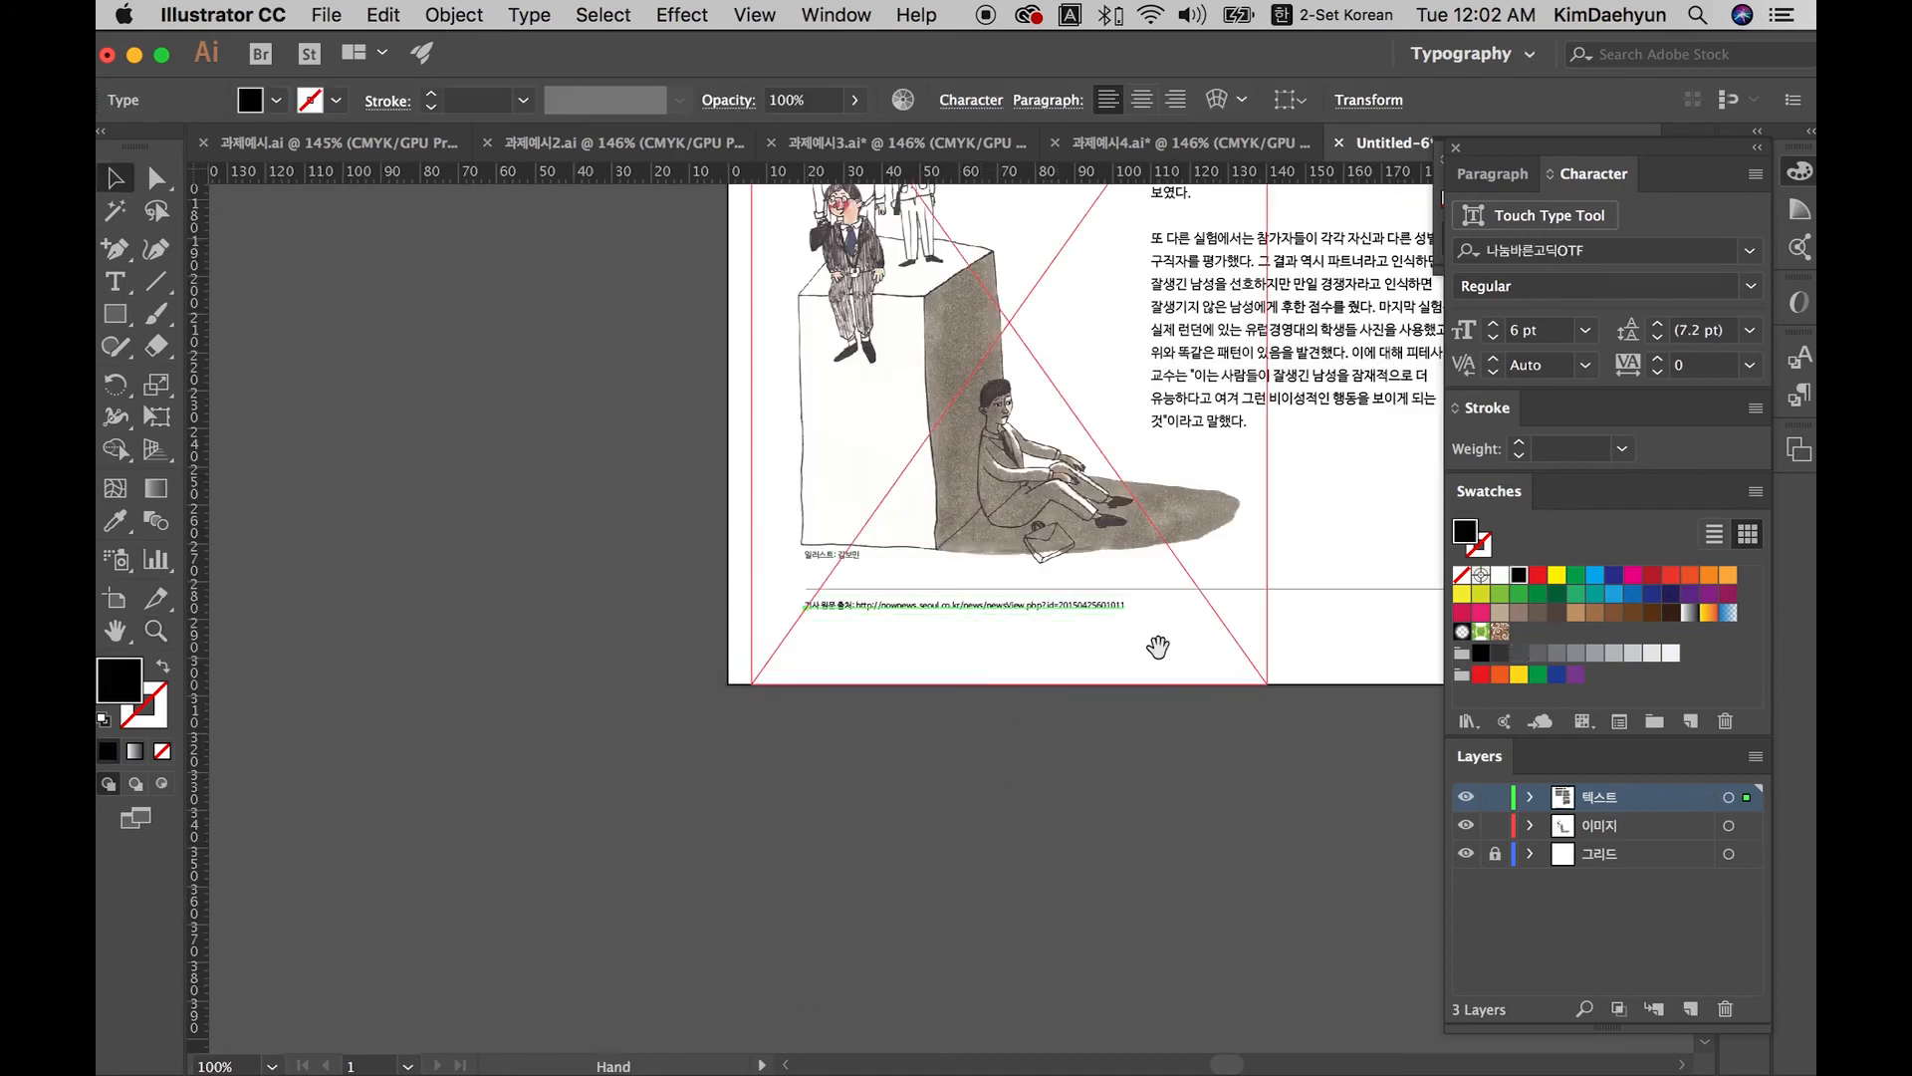
{"action": "left_click_drag", "start_coordinate": [1158, 647], "coordinate": [917, 832]}
{"action": "key", "text": "super+equal"}
{"action": "key", "text": "super+equal"}
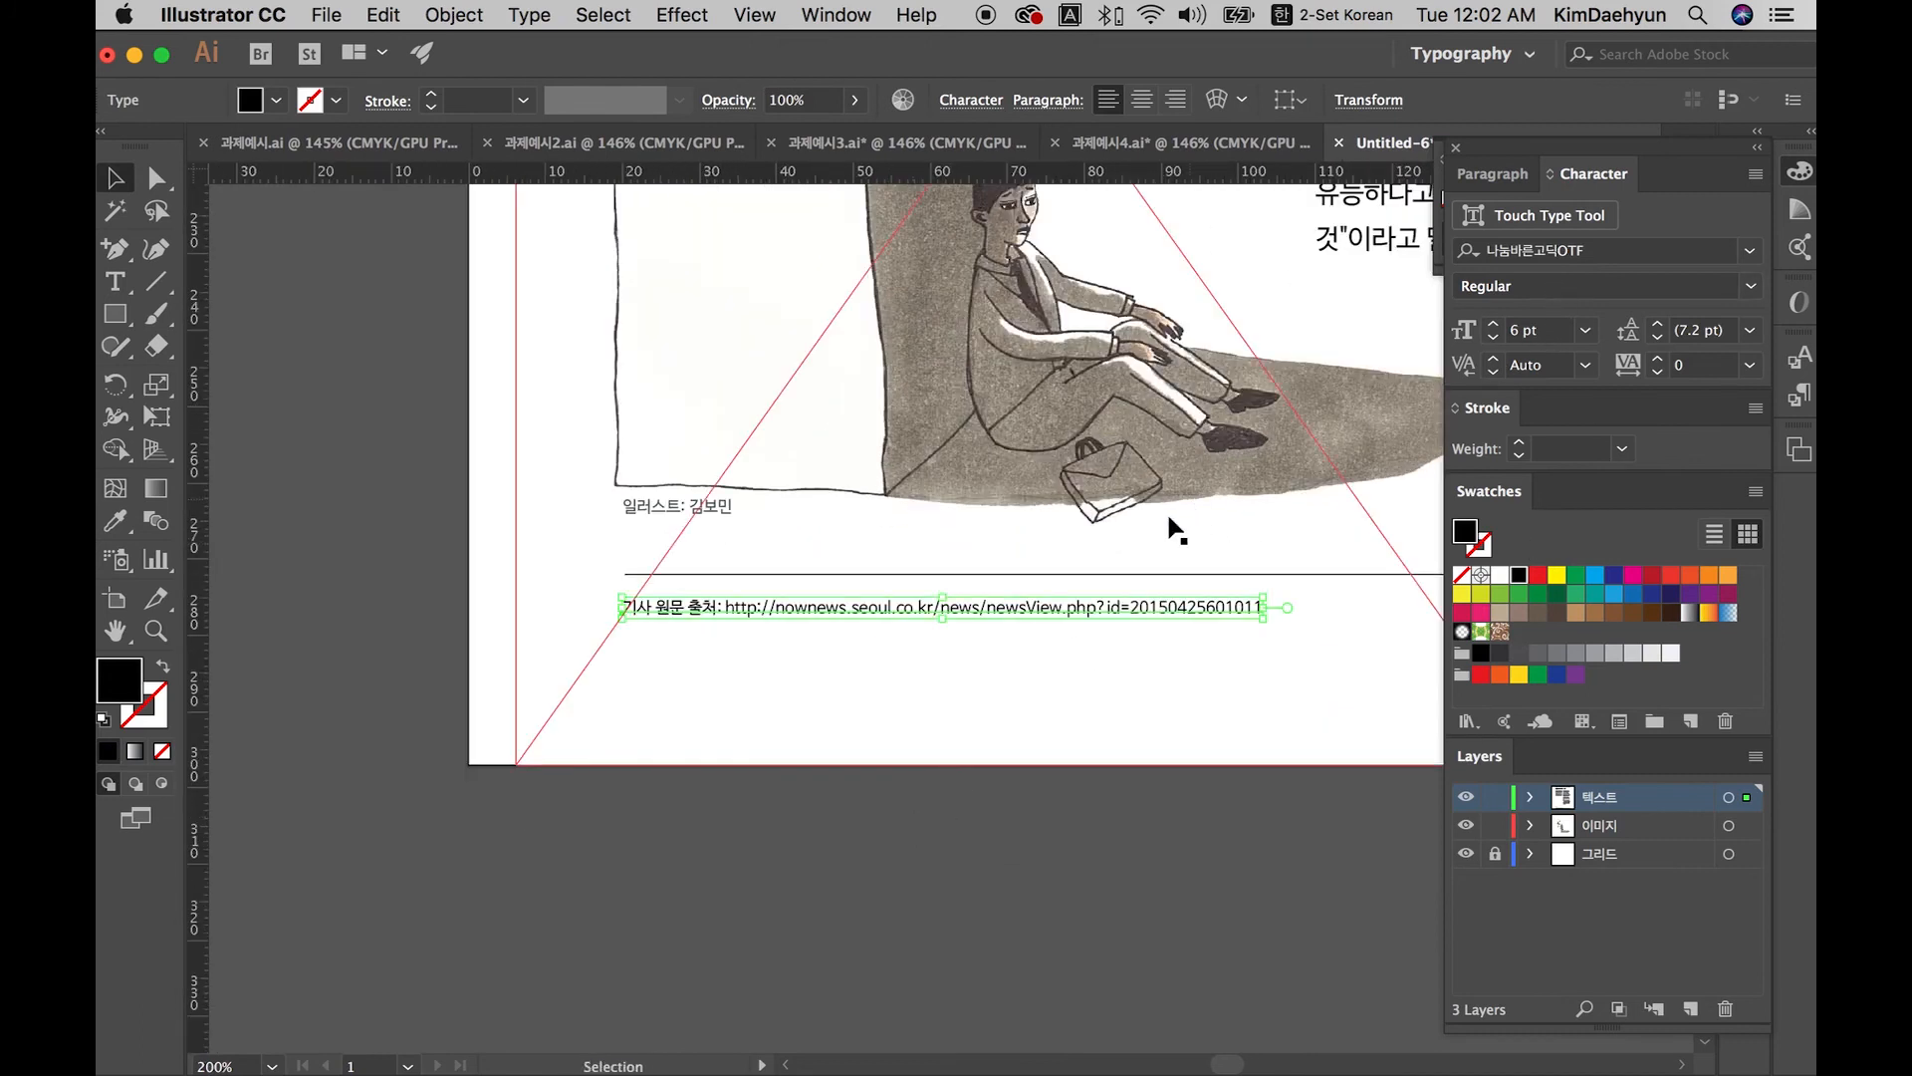
{"action": "double_click", "coordinate": [717, 605]}
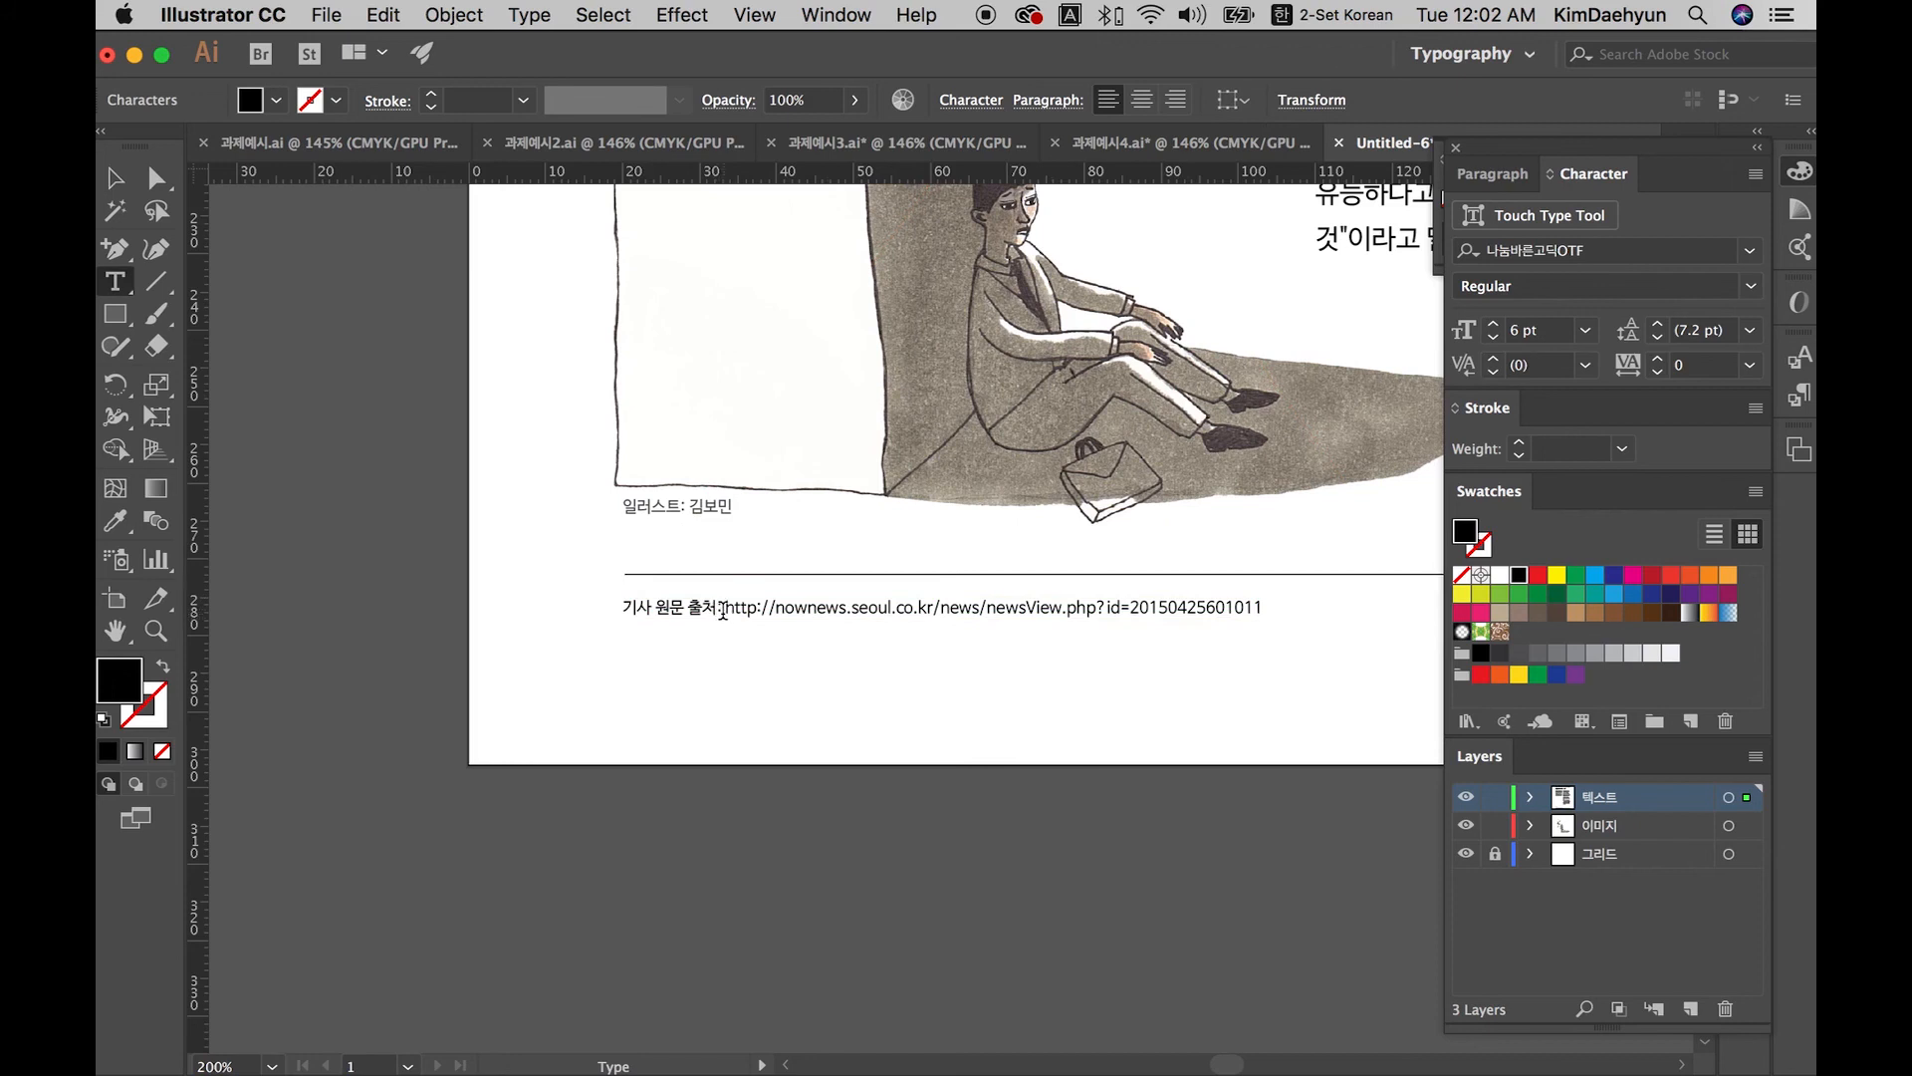
{"action": "key", "text": "shift+End"}
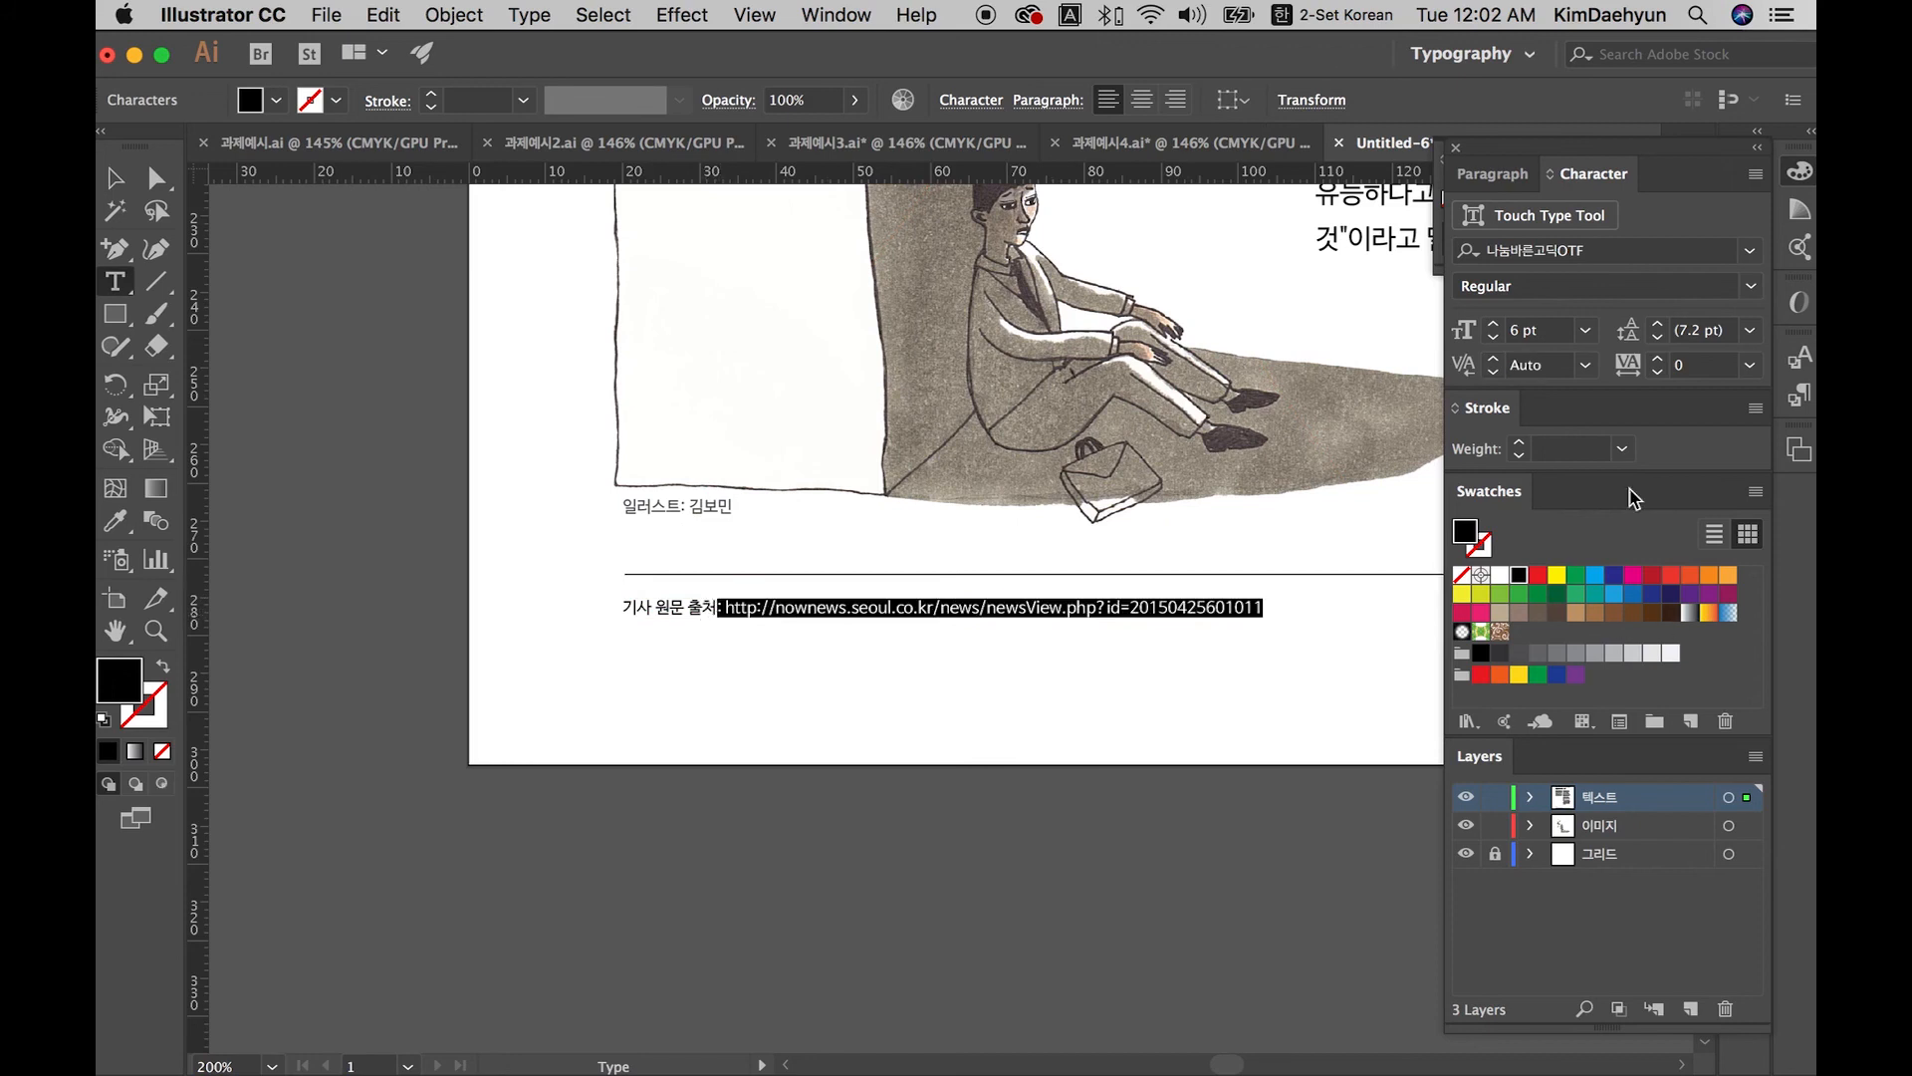
{"action": "left_click", "coordinate": [1751, 288]}
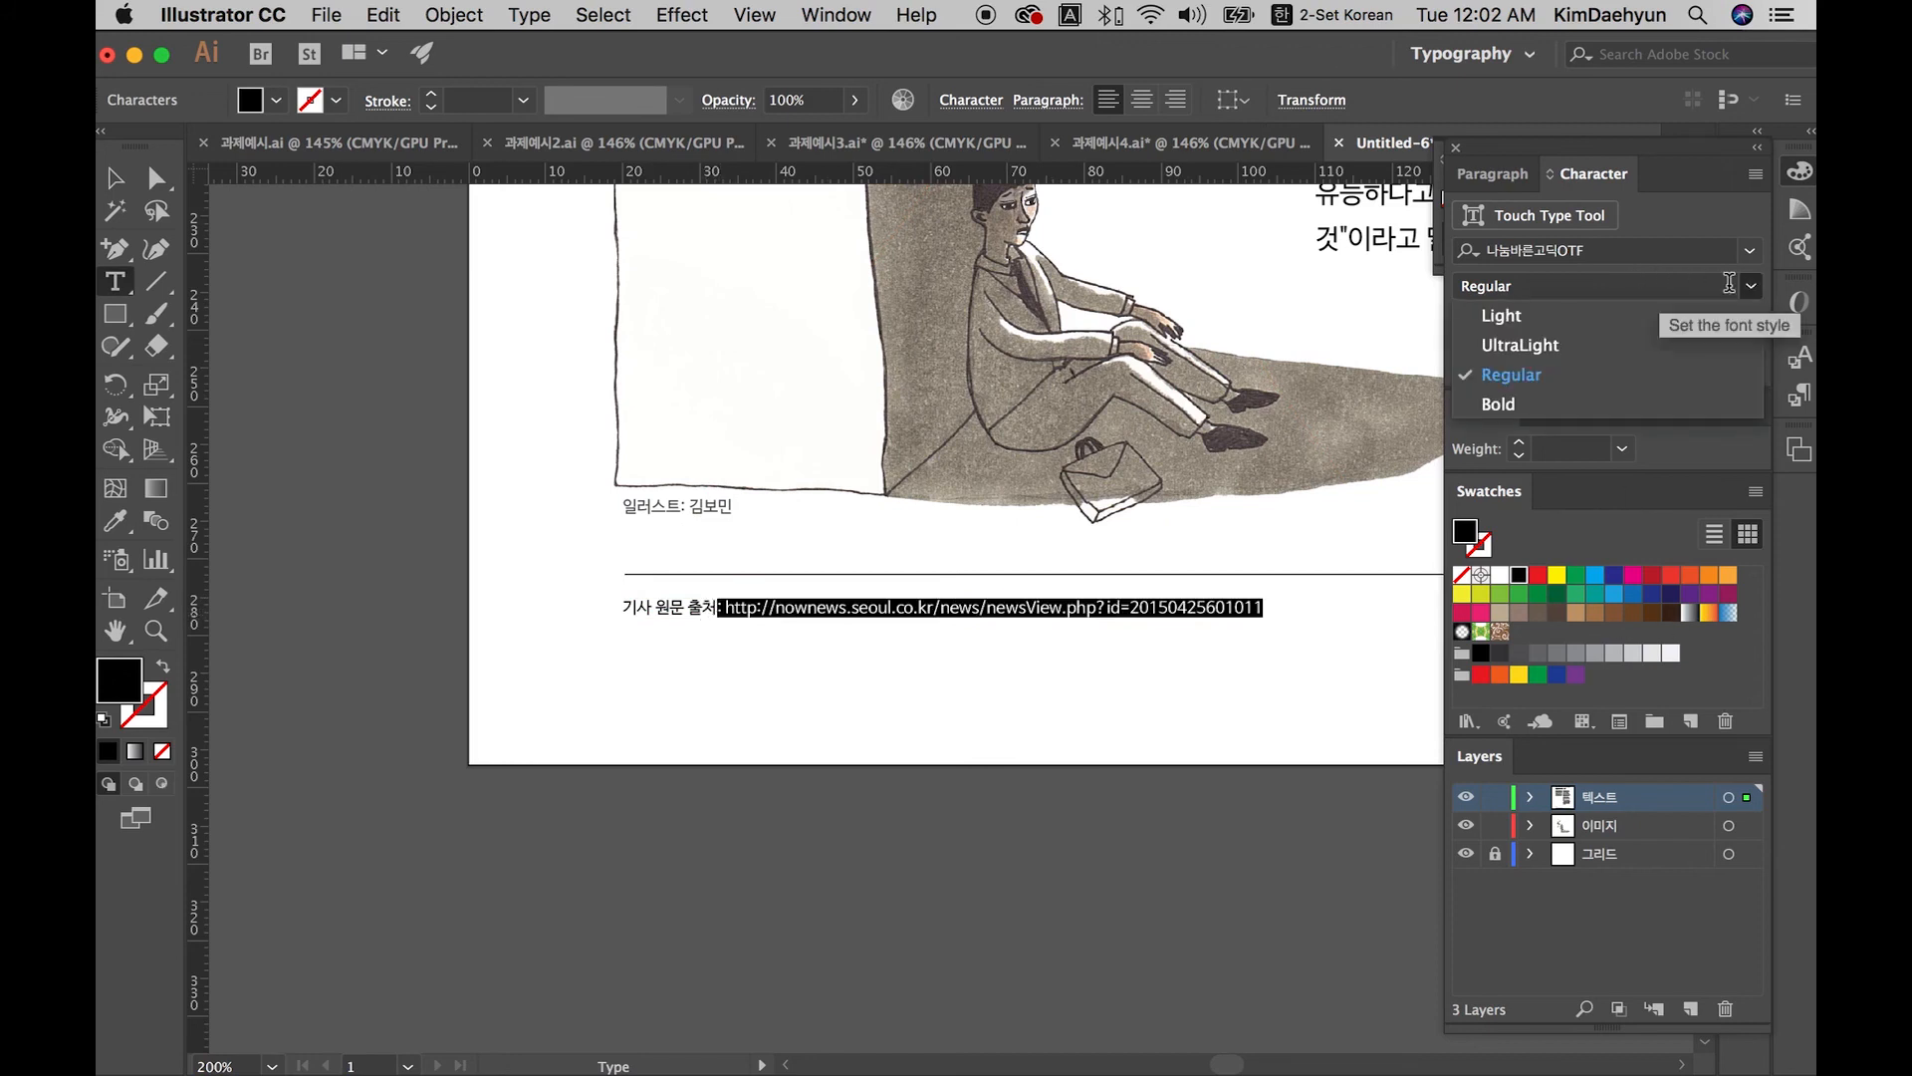
{"action": "left_click", "coordinate": [1500, 316]}
{"action": "left_click", "coordinate": [794, 612]}
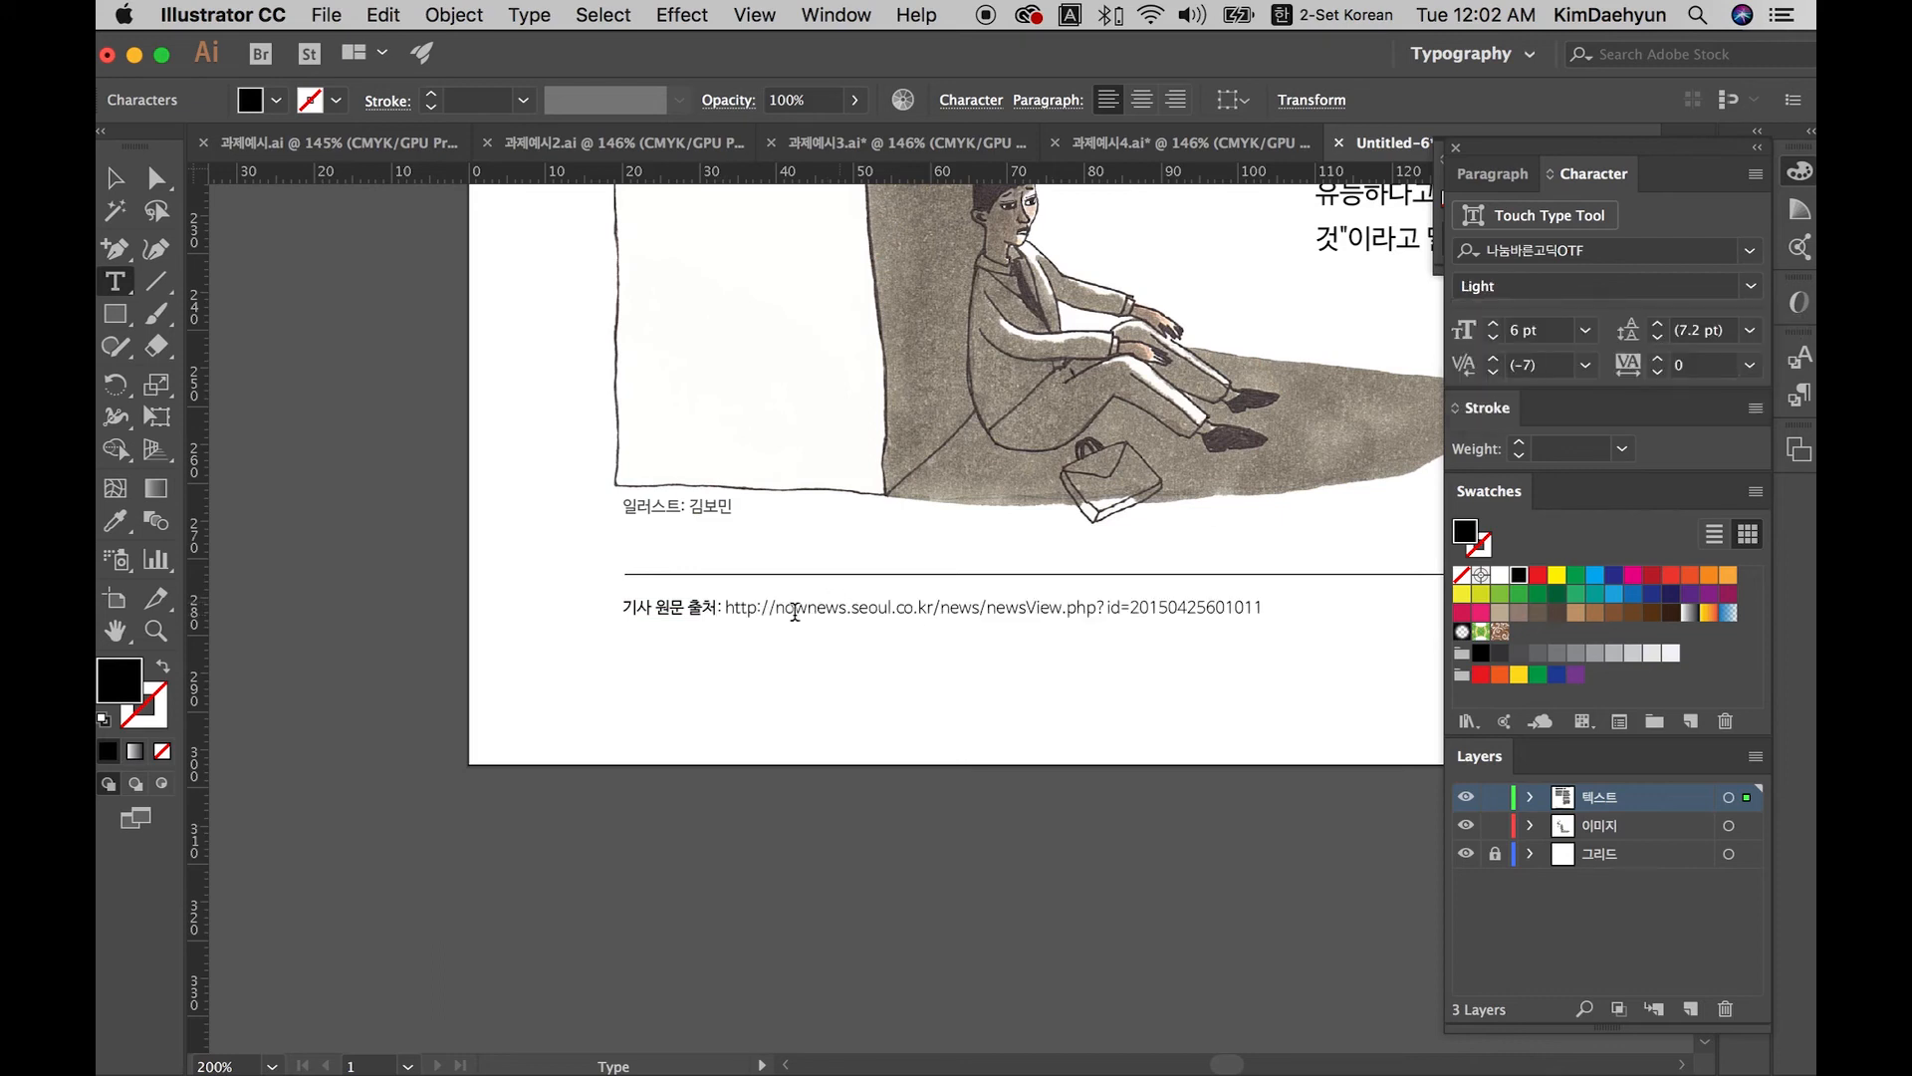
Step: Change the font style of the "기사 원문 출처" label in the source line
{"action": "left_click_drag", "start_coordinate": [717, 605], "coordinate": [334, 574]}
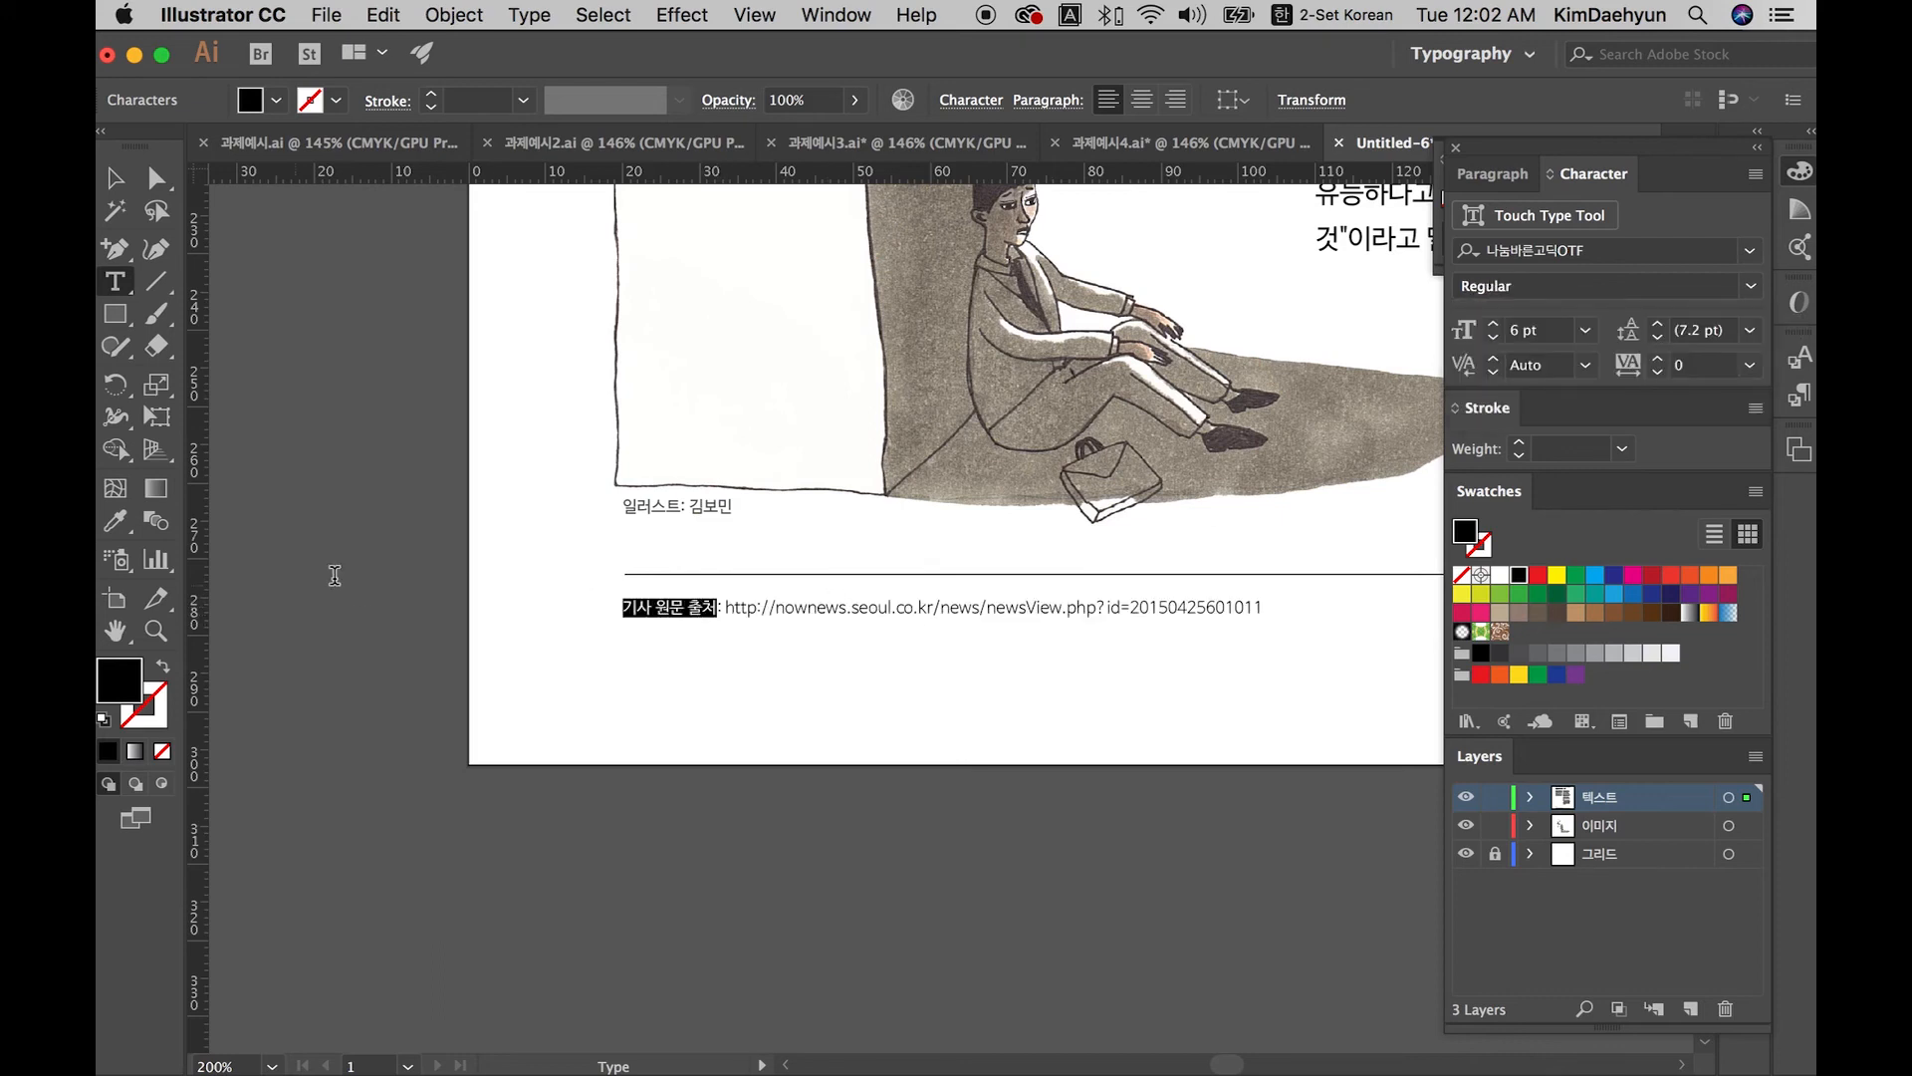
{"action": "left_click", "coordinate": [1754, 287]}
{"action": "left_click", "coordinate": [1500, 315]}
{"action": "left_click", "coordinate": [1095, 610]}
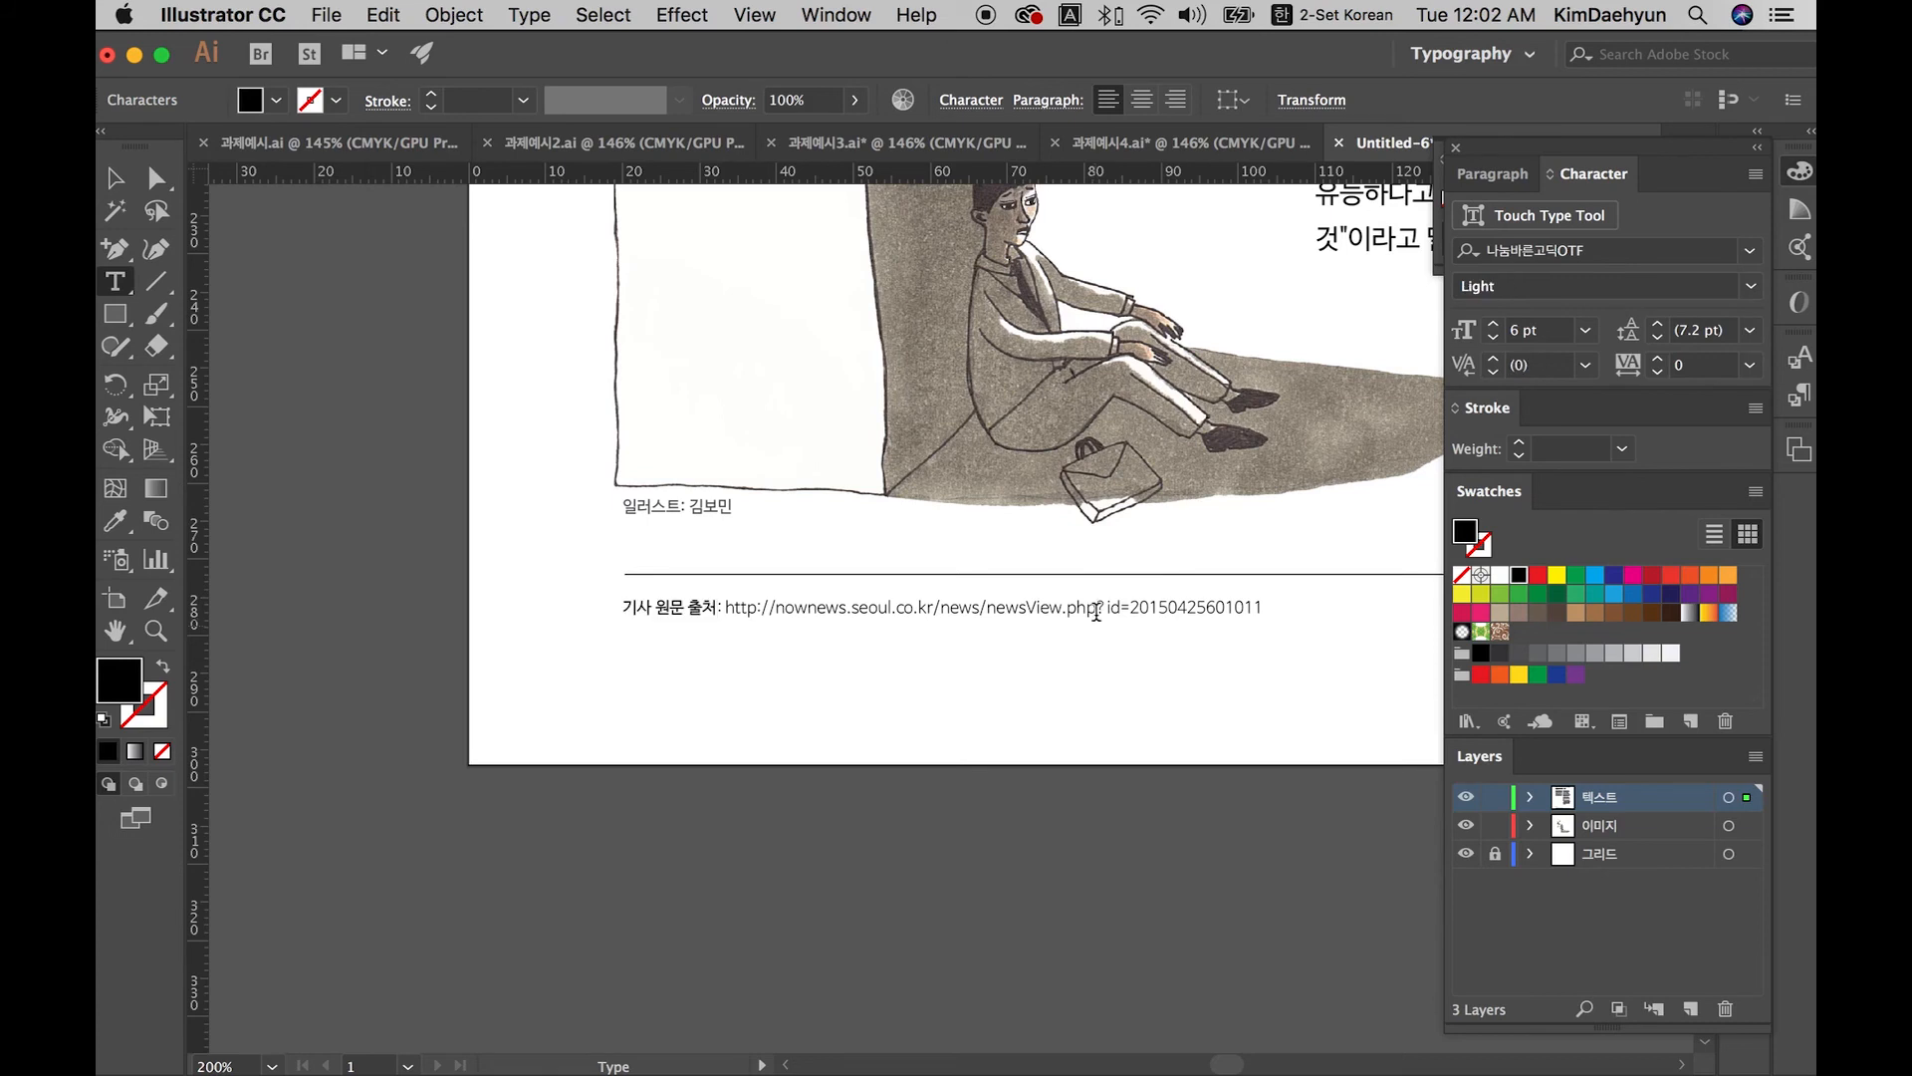
{"action": "key", "text": "Escape"}
{"action": "key", "text": "super+0"}
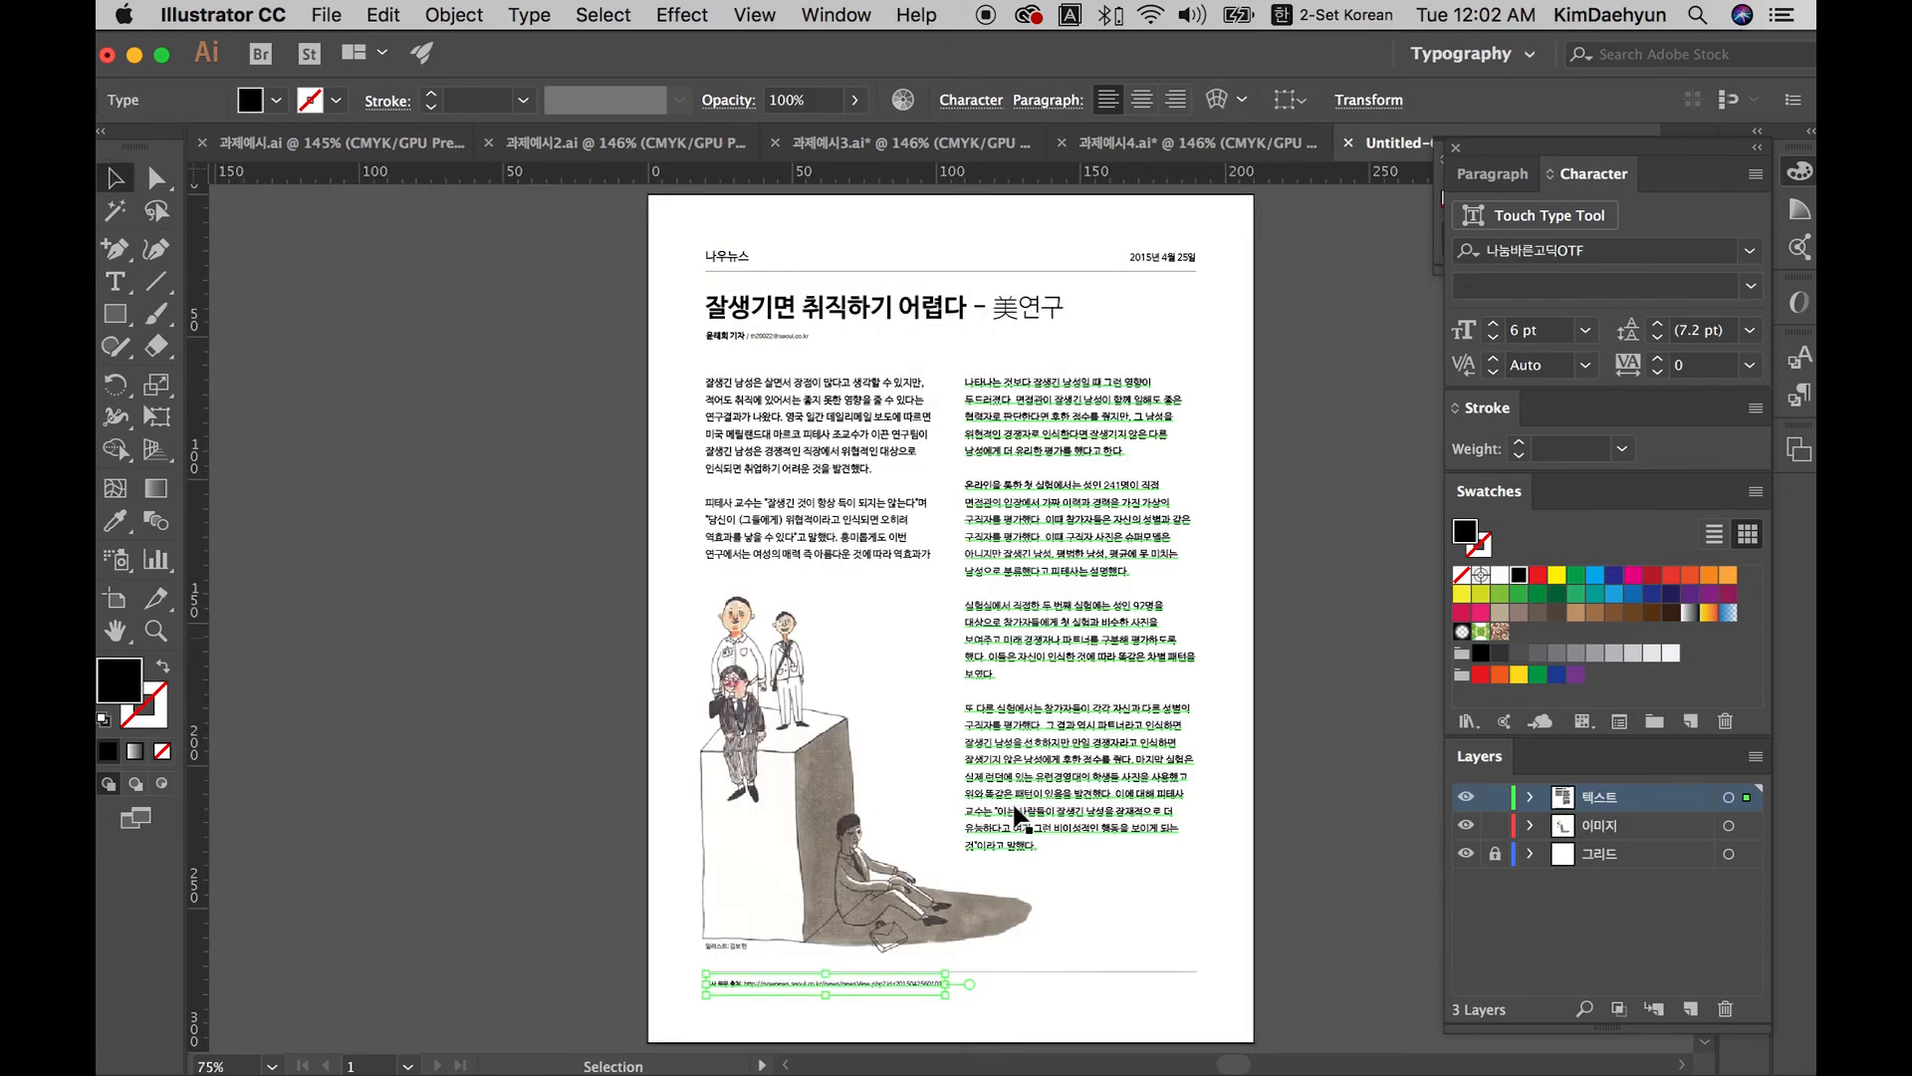
Step: Fill the article source line at the foot of the page with the dark gray swatch
{"action": "left_click", "coordinate": [1025, 994]}
{"action": "left_click", "coordinate": [937, 985]}
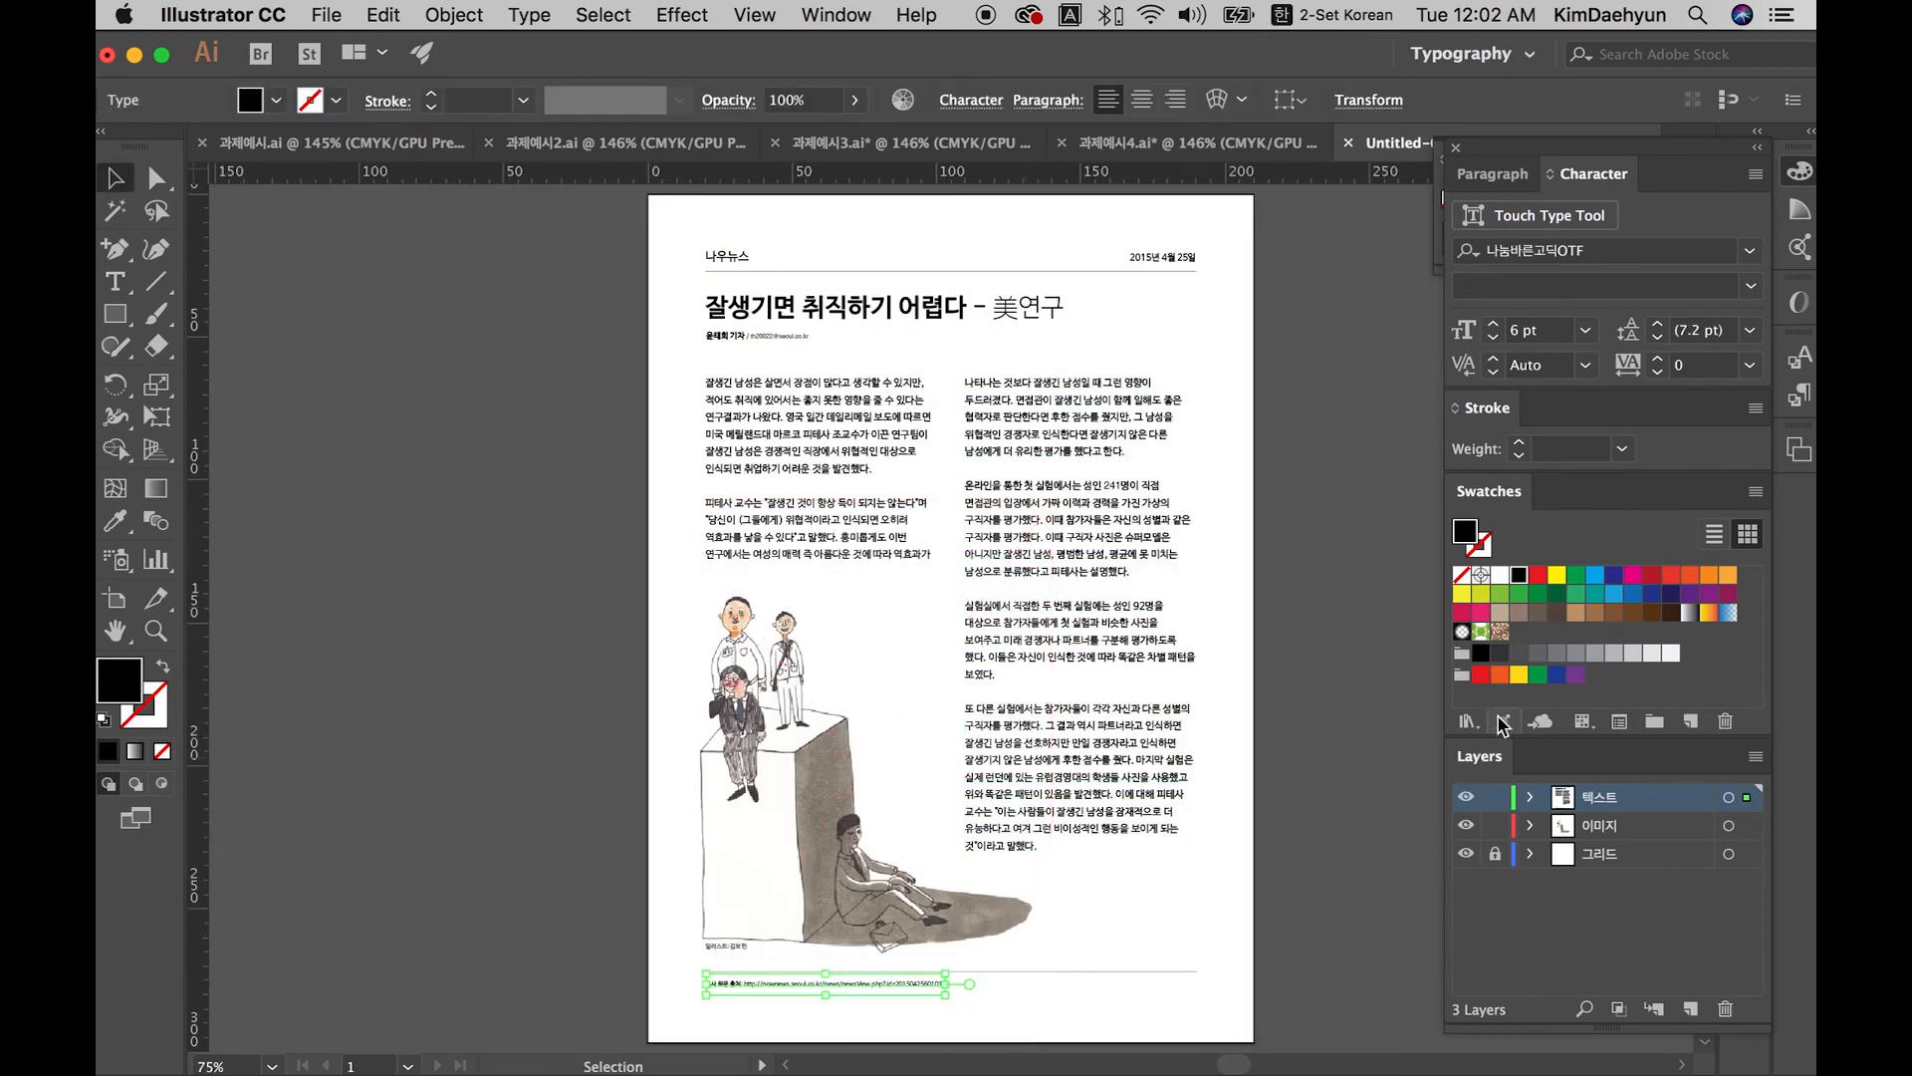
{"action": "left_click", "coordinate": [1518, 654]}
{"action": "left_click", "coordinate": [1337, 857]}
{"action": "scroll", "coordinate": [1363, 542], "scroll_direction": "left", "scroll_amount": 1}
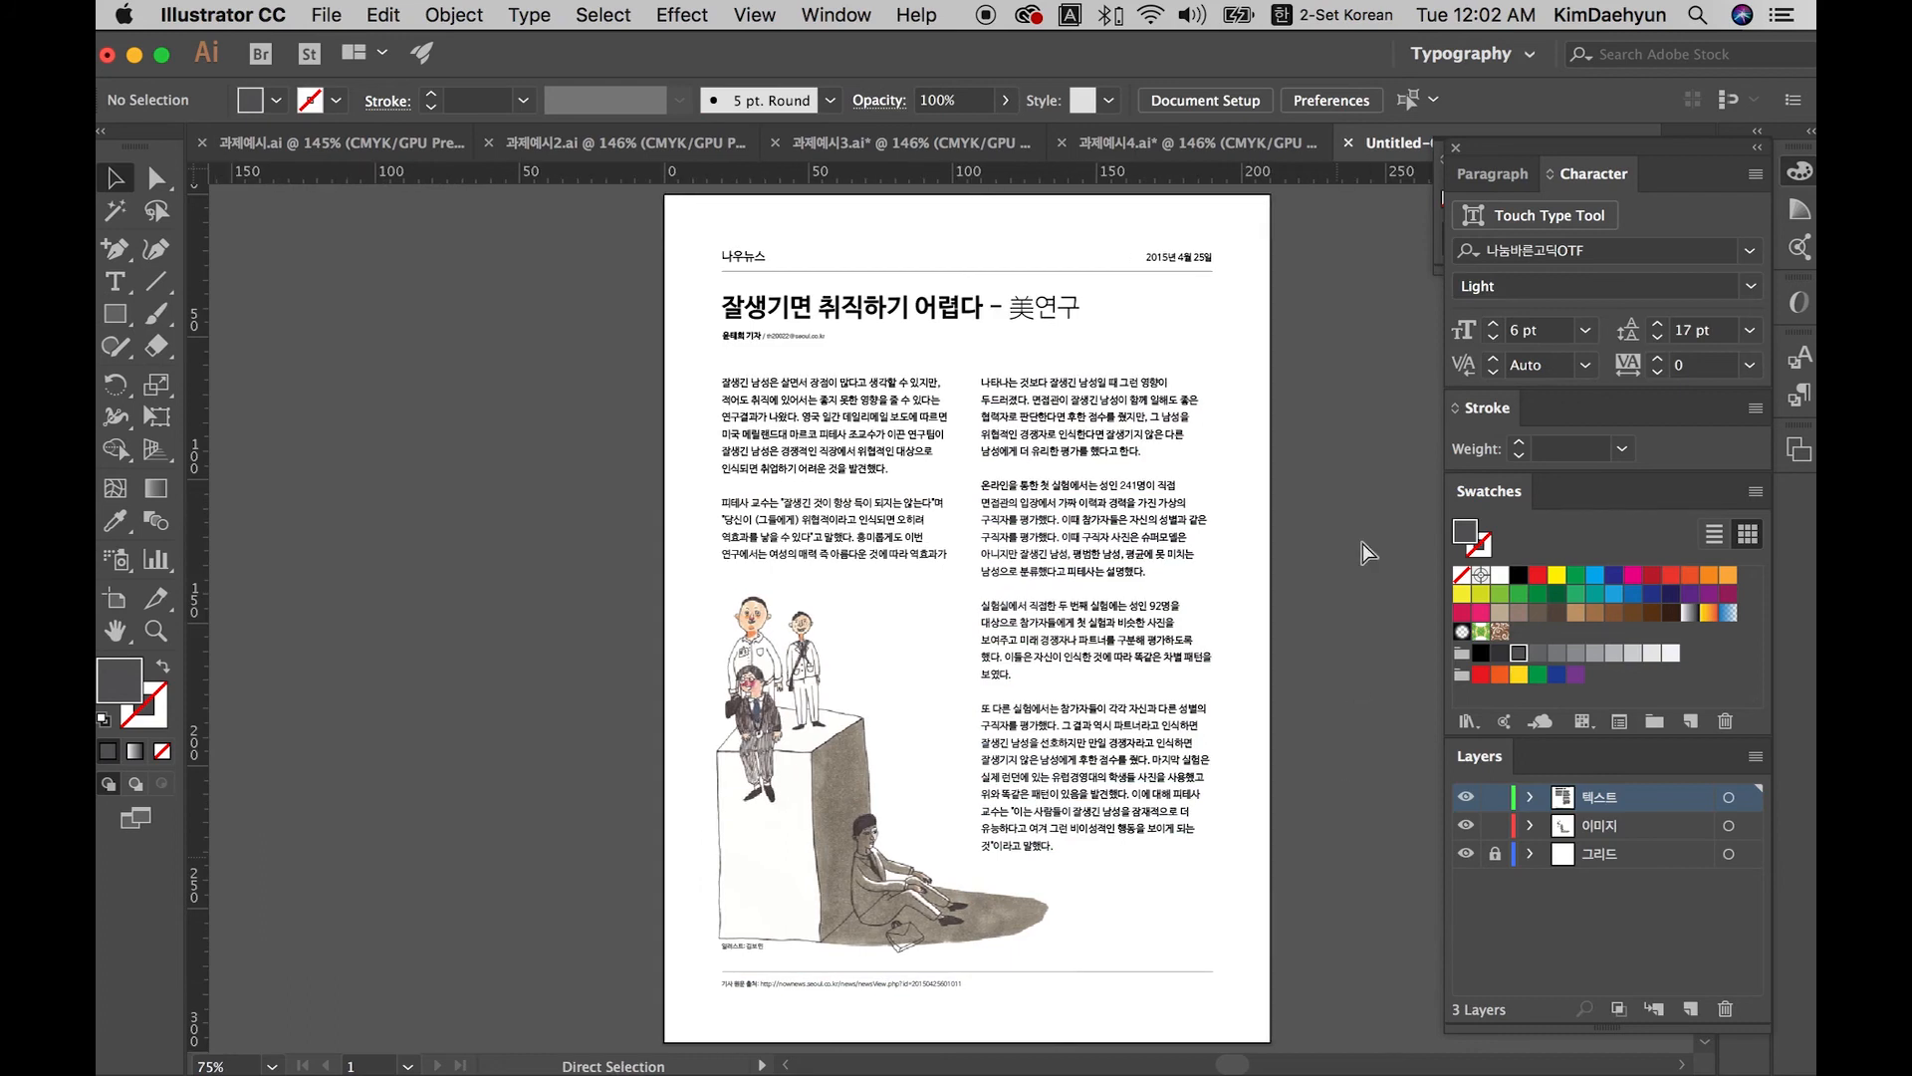
Step: Save the document as 과제예시.ai in Adobe Illustrator format with the Illustrator CC version options
{"action": "key", "text": "super+s"}
{"action": "key", "text": "Escape"}
{"action": "key", "text": "super+s"}
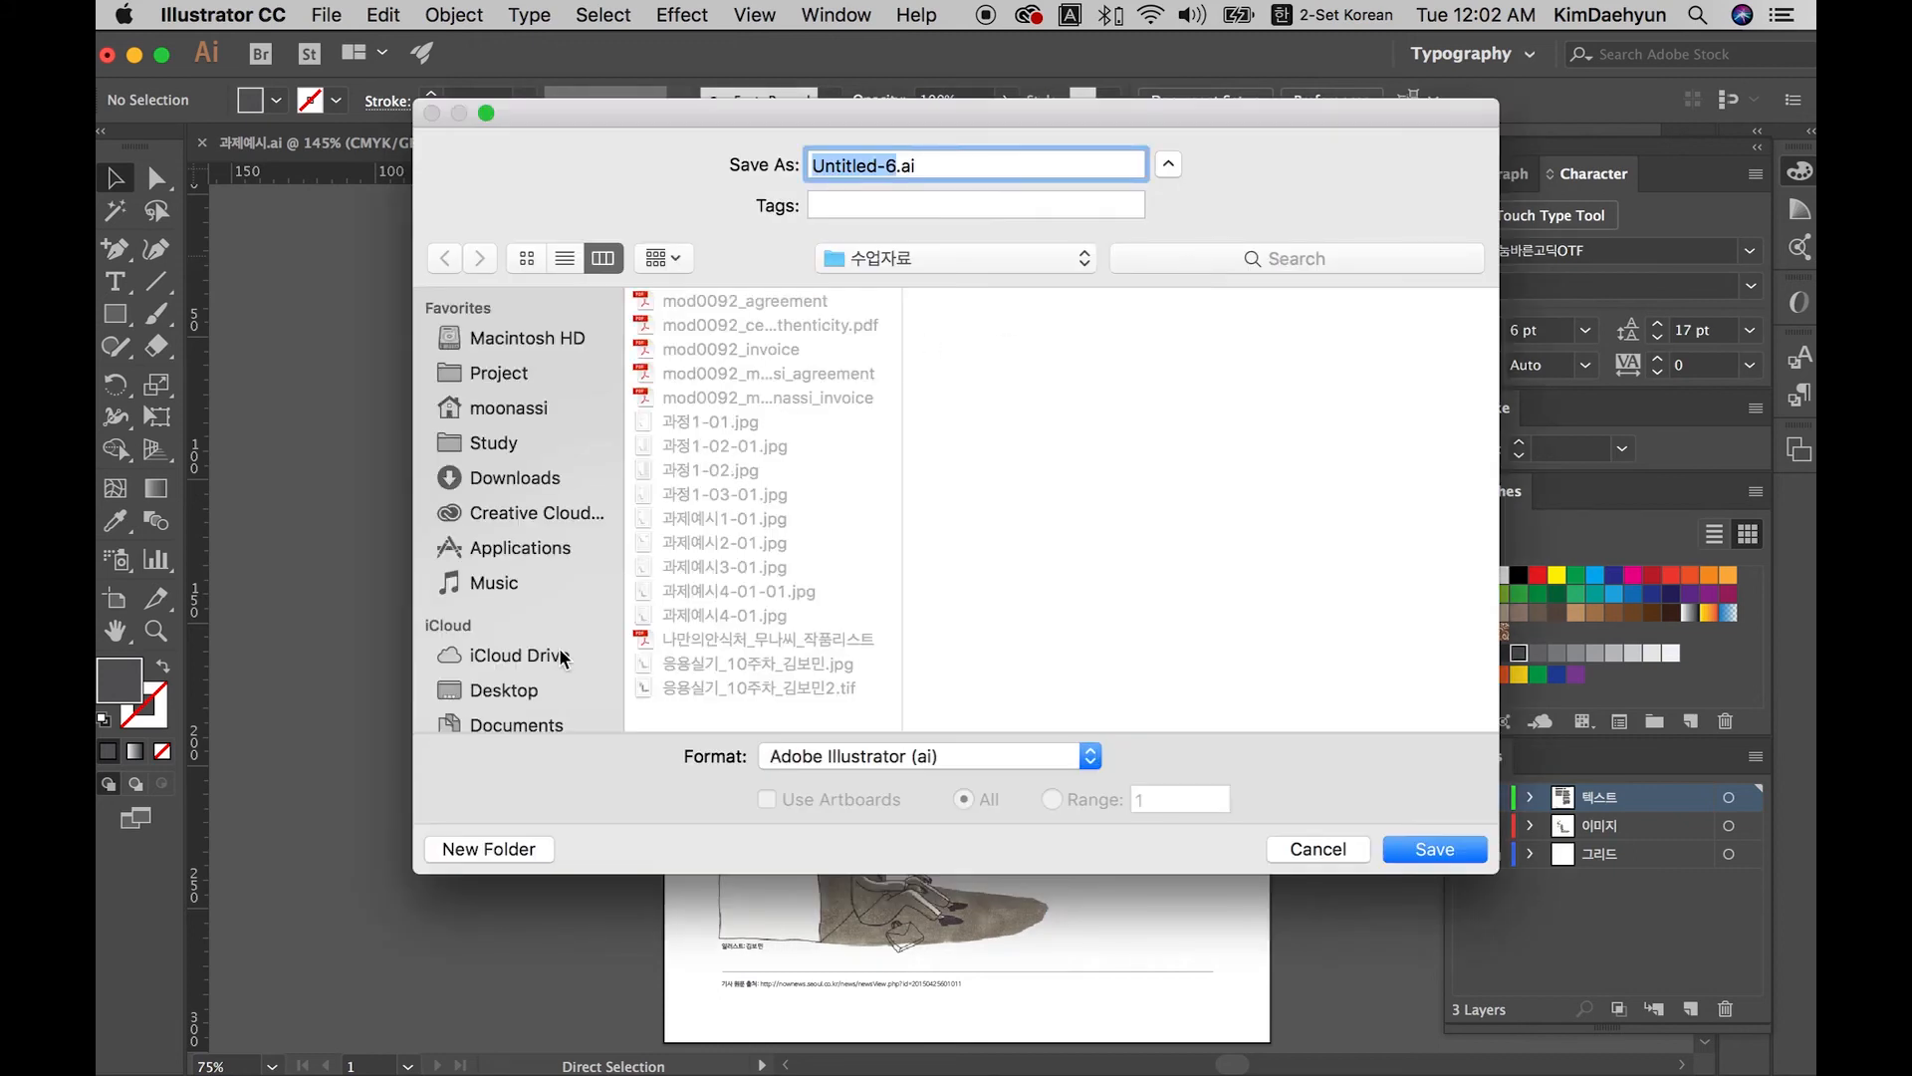
{"action": "type", "text": "과제예시_"}
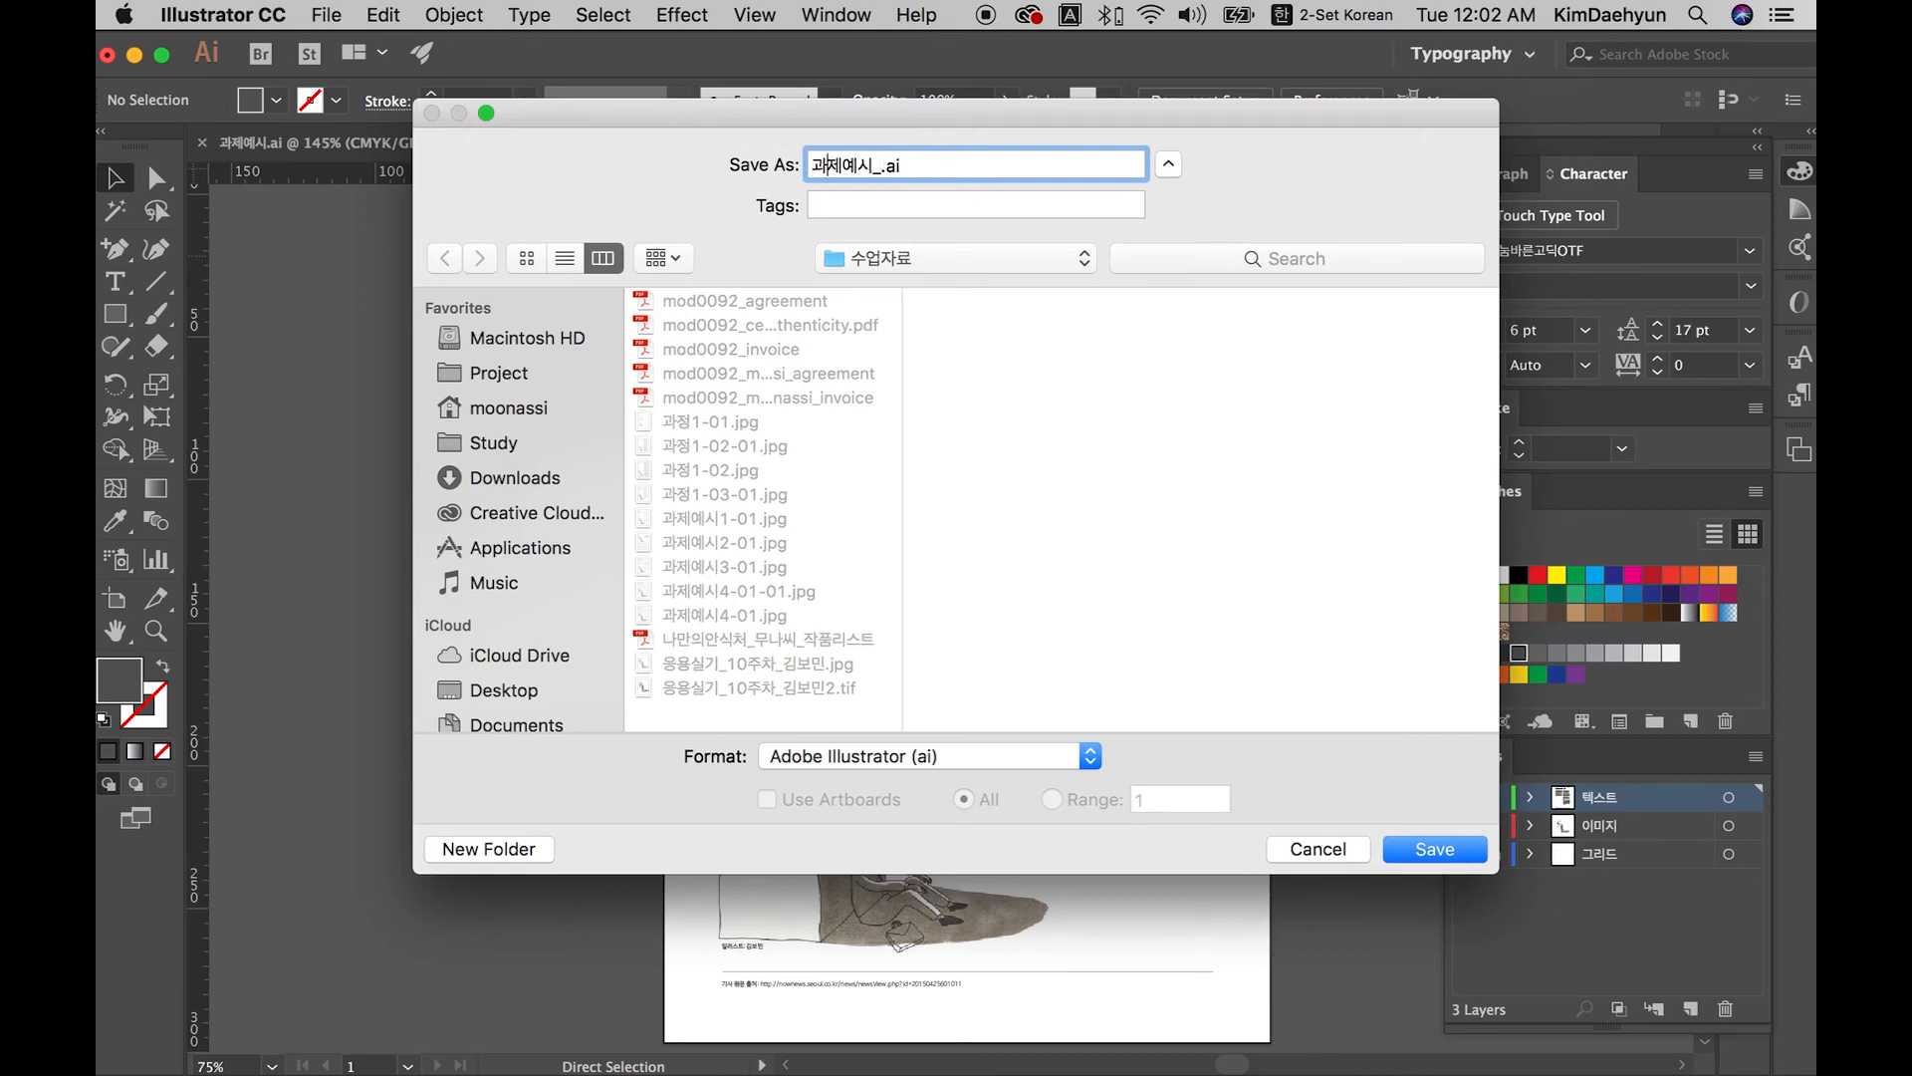
{"action": "key", "text": "BackSpace"}
{"action": "key", "text": "Return"}
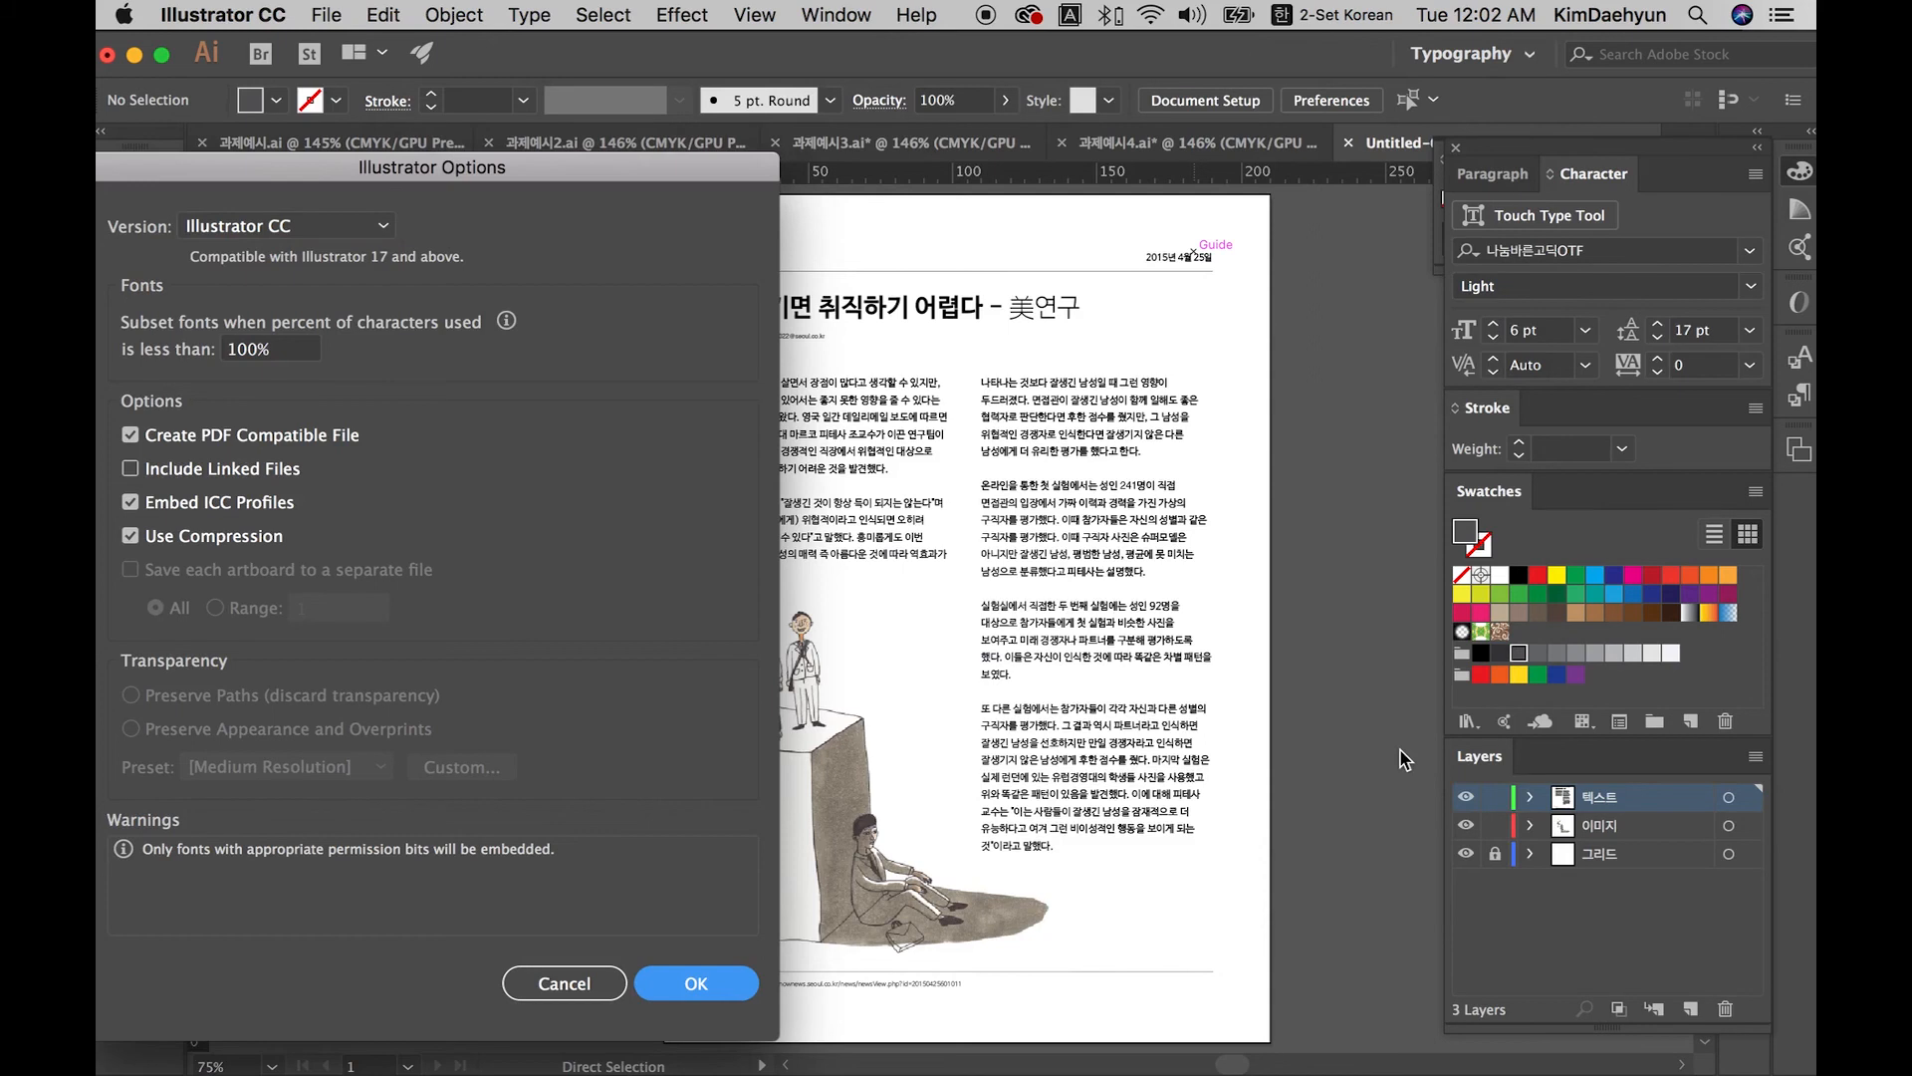
{"action": "key", "text": "Return"}
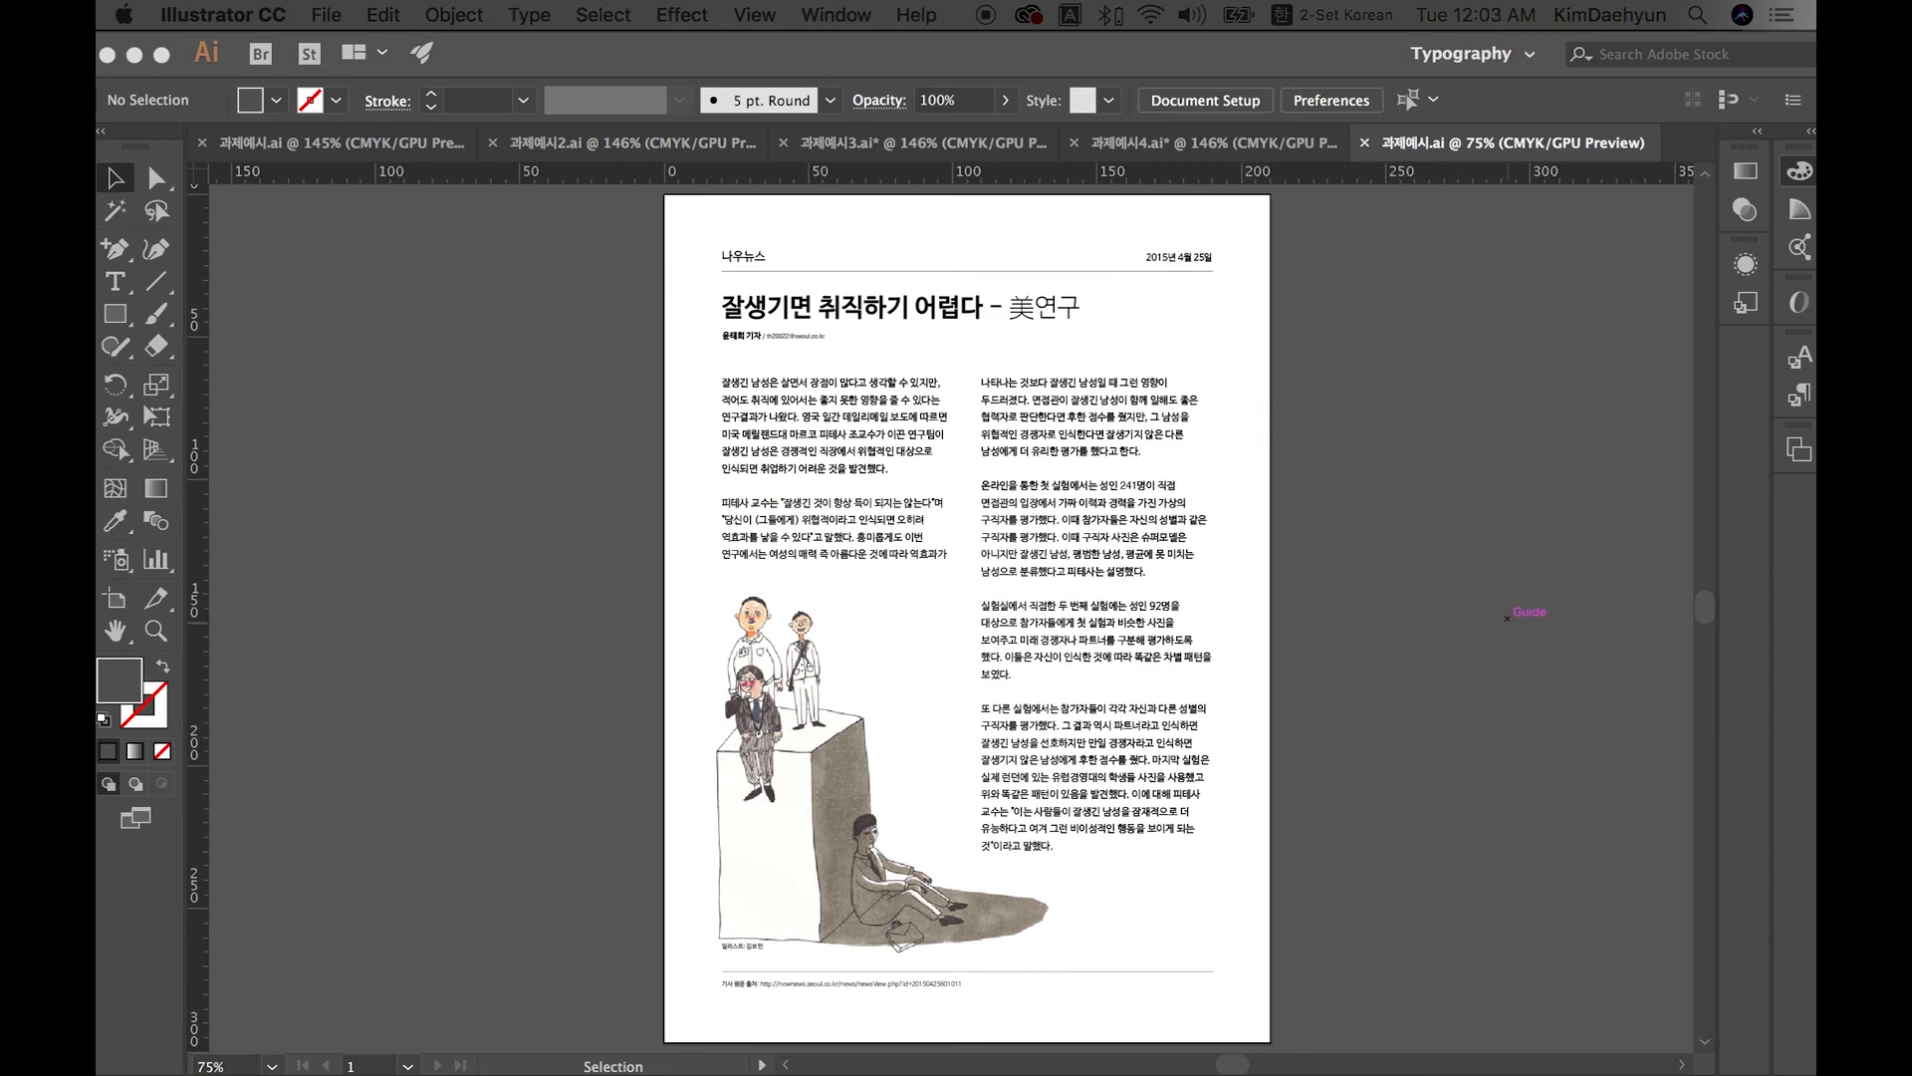
{"action": "left_click", "coordinate": [1460, 683]}
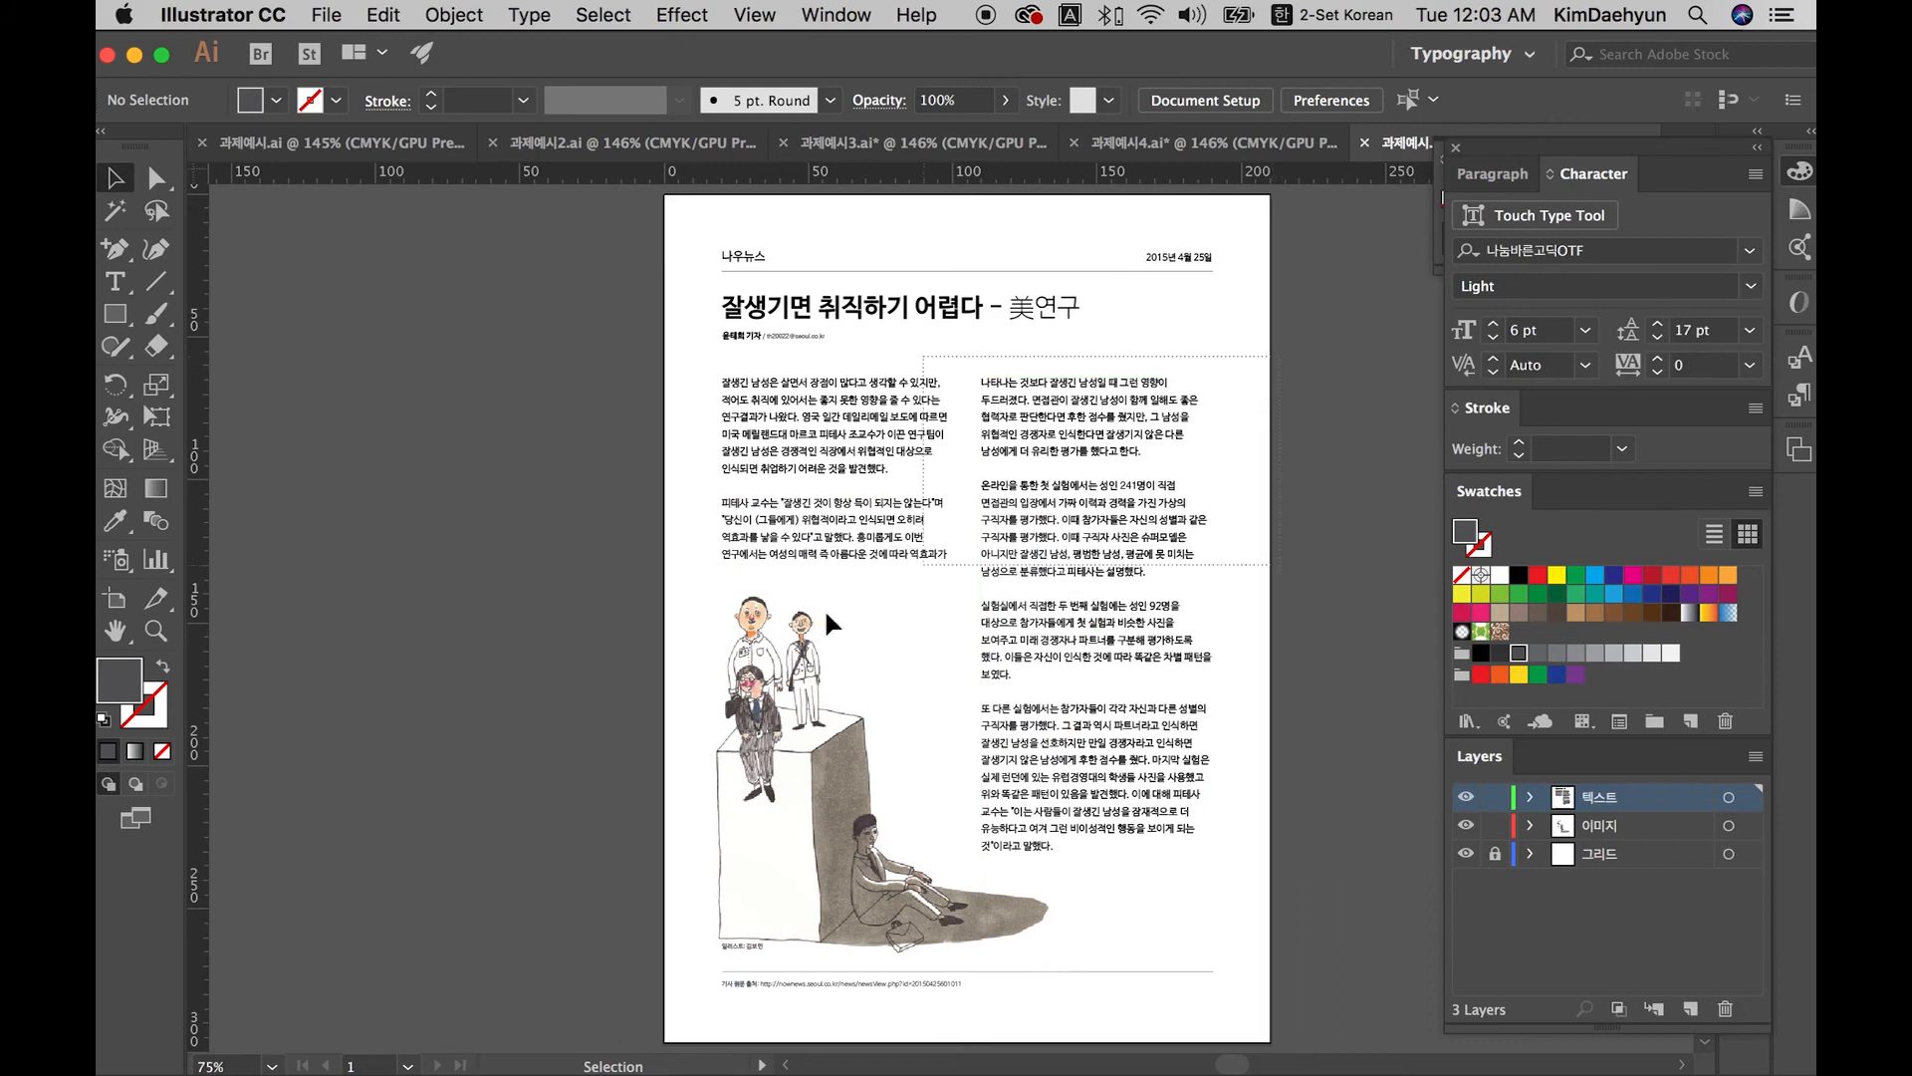
{"action": "key", "text": "super+a"}
{"action": "left_click", "coordinate": [482, 845]}
{"action": "left_click_drag", "start_coordinate": [478, 432], "coordinate": [301, 435]}
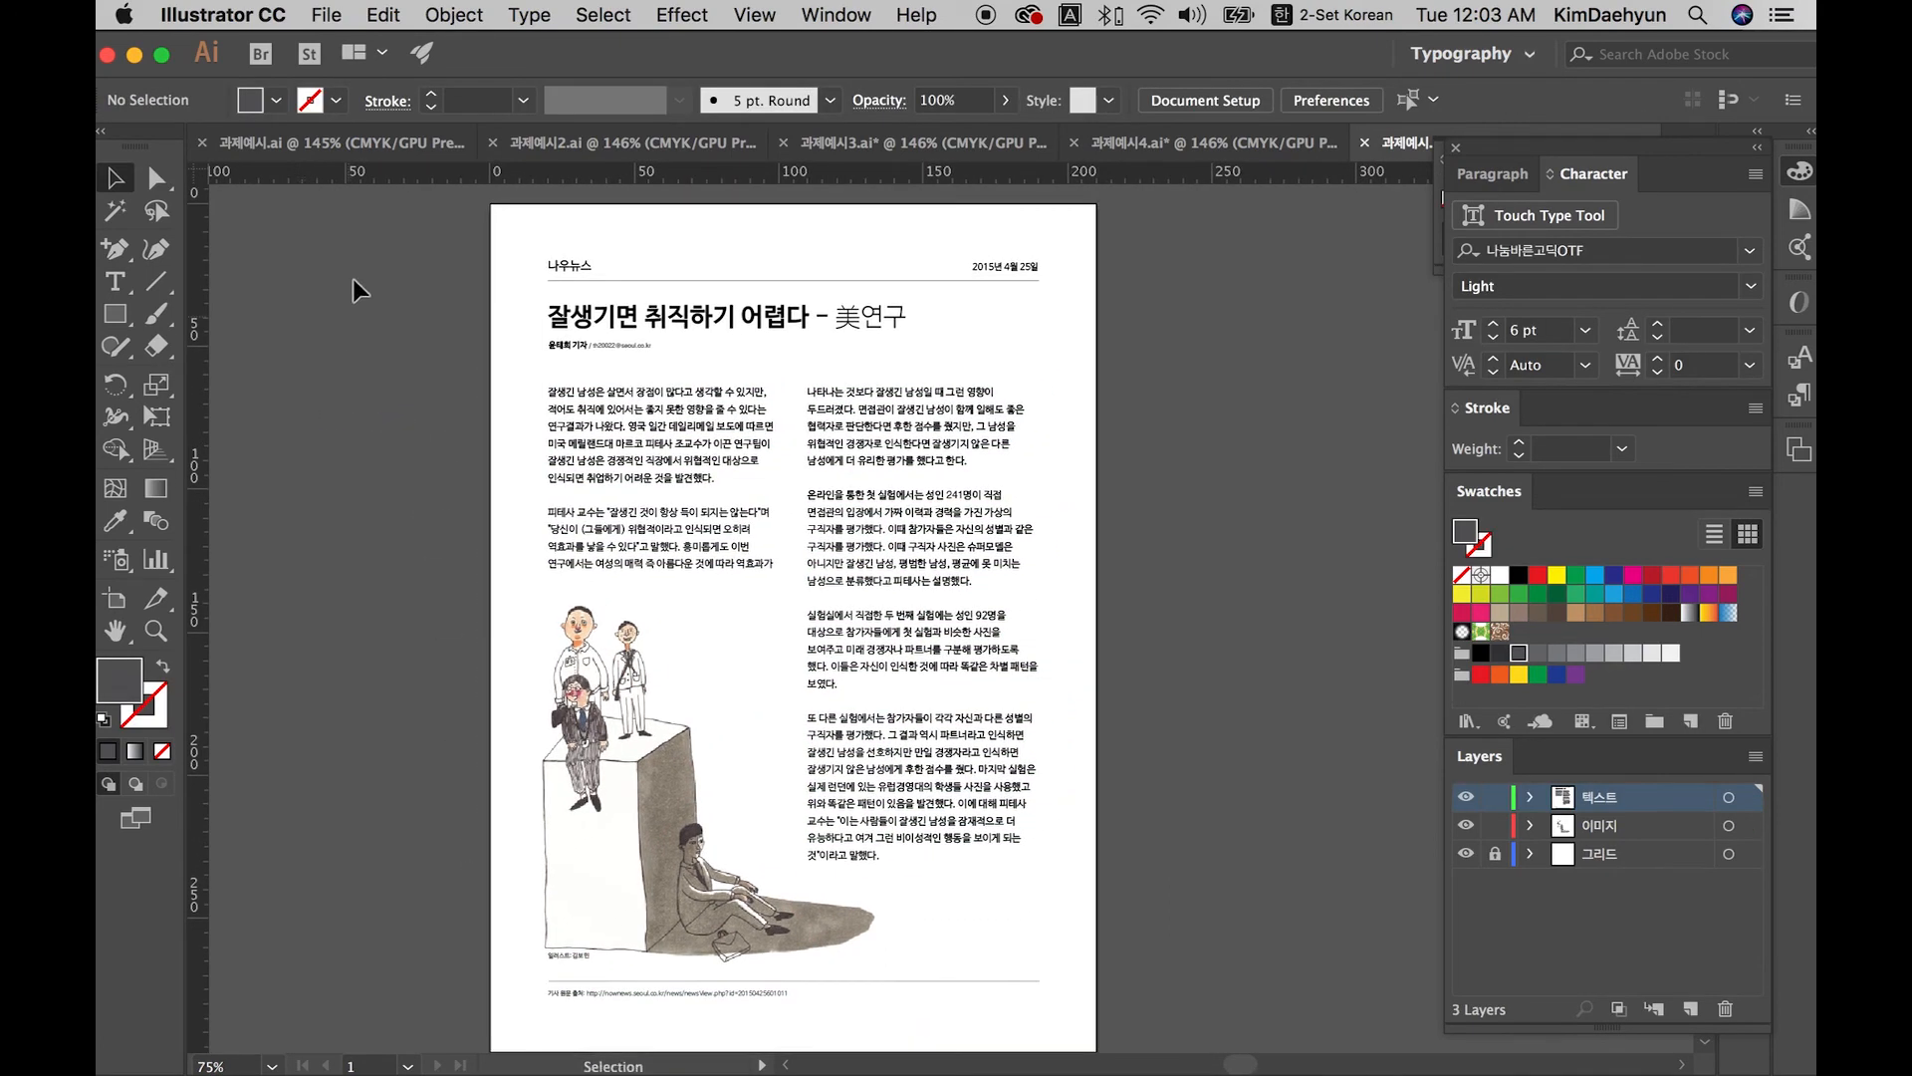
{"action": "key", "text": "super+a"}
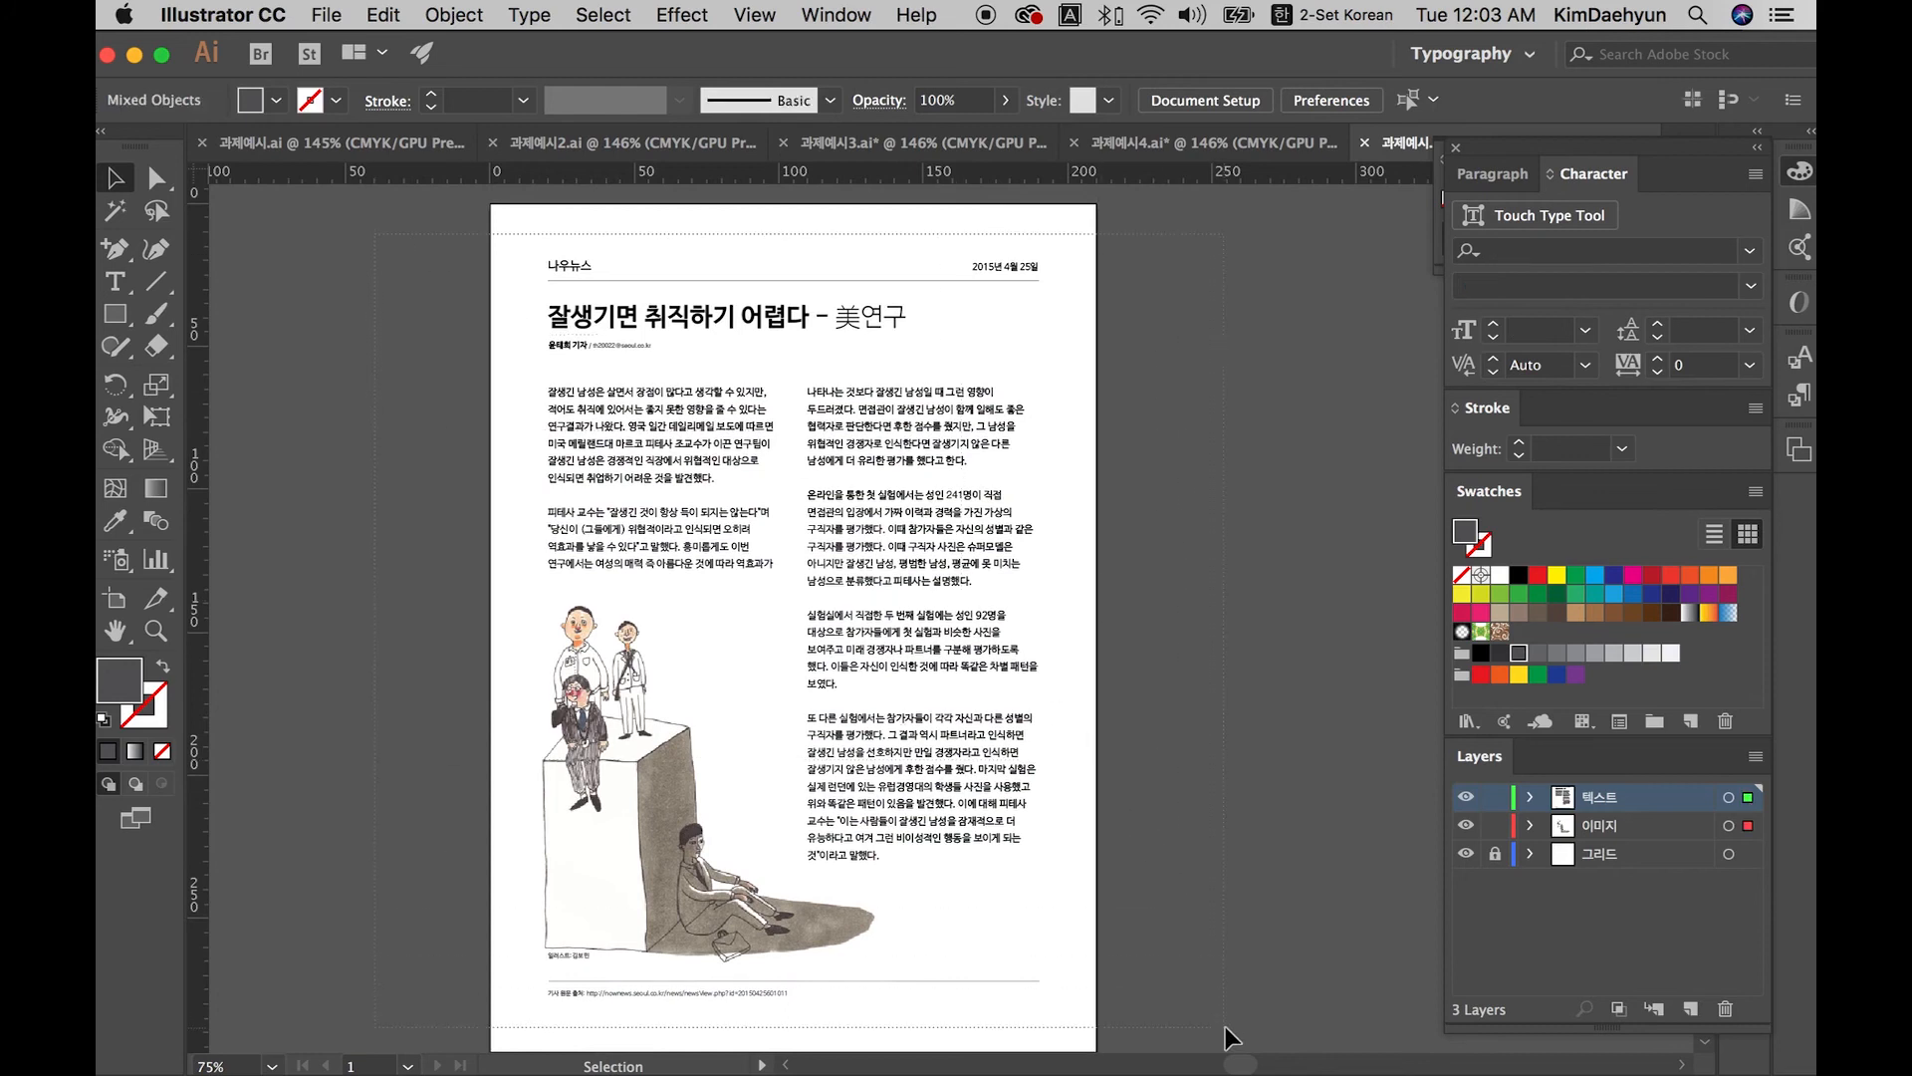
{"action": "left_click", "coordinate": [1225, 1026]}
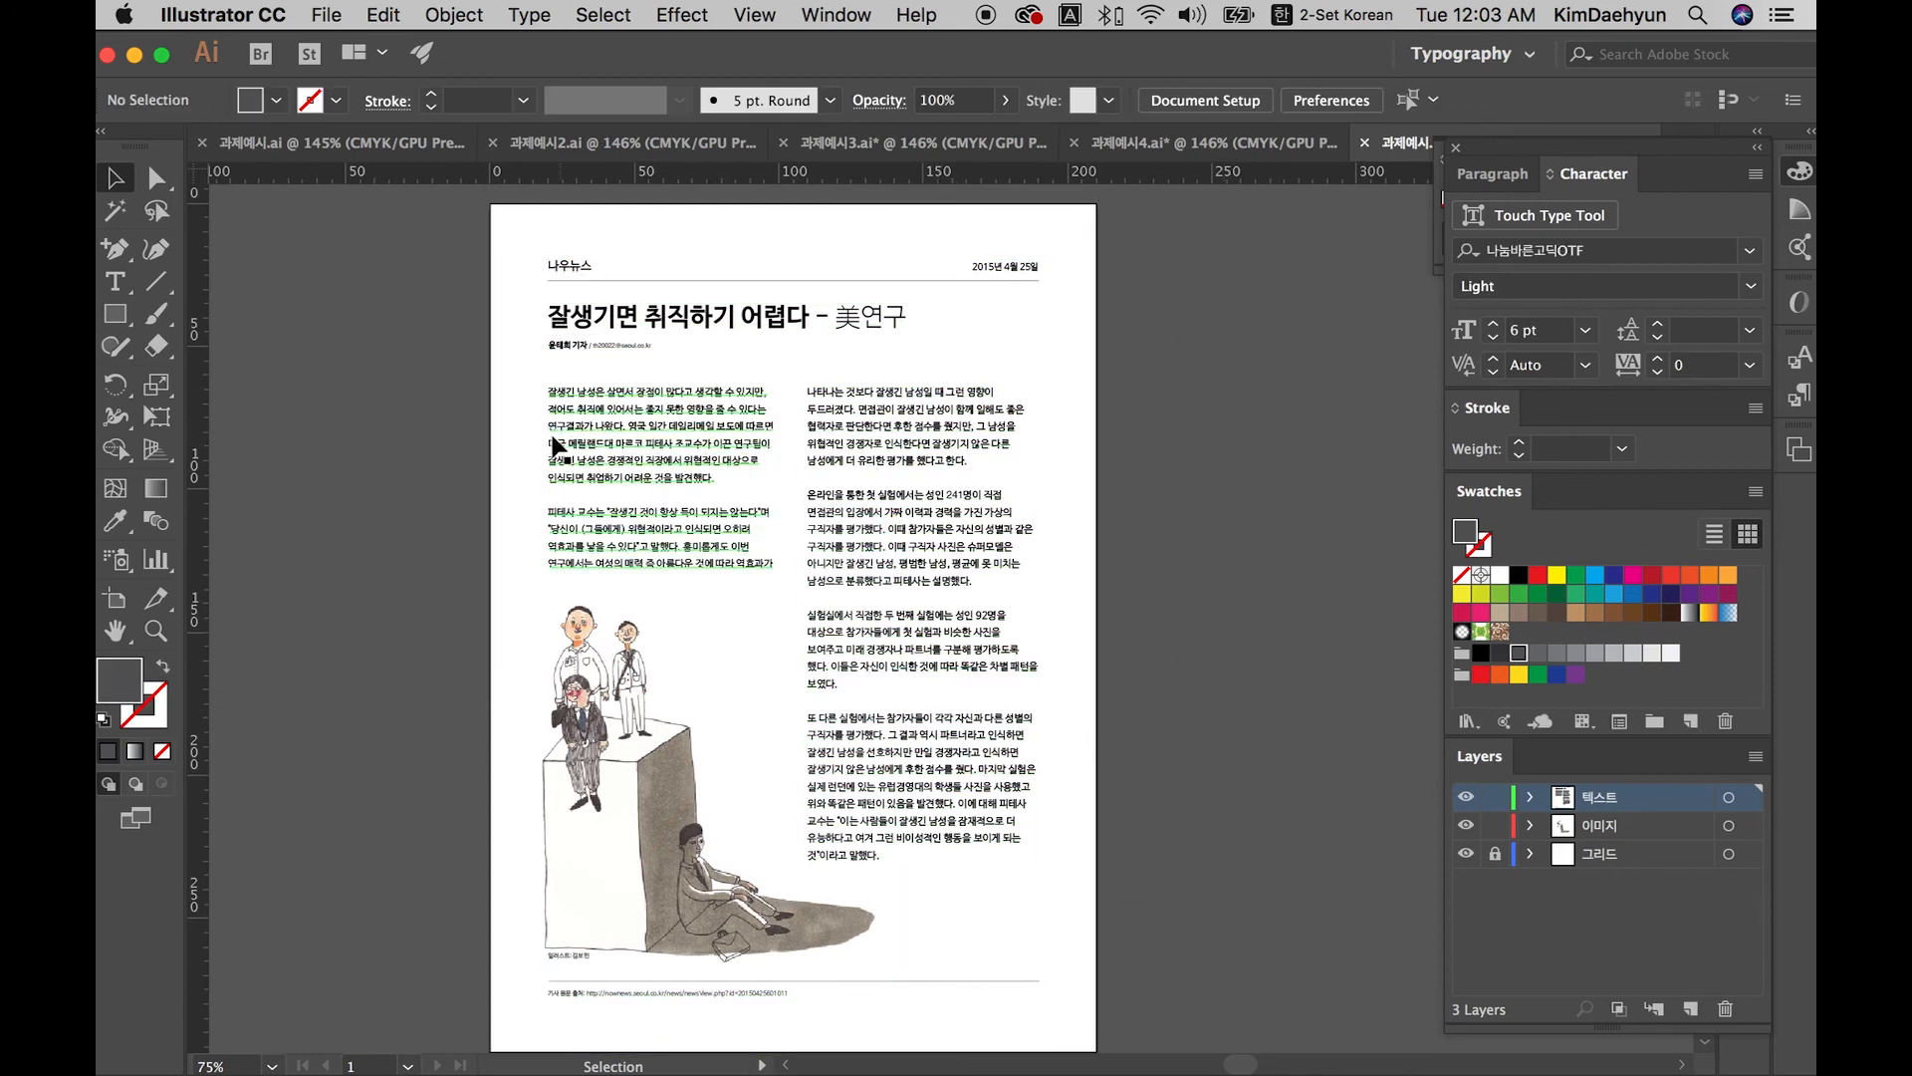
Step: Switch to the first open 과제예시.ai document and examine its overall page layout and three-line headline
{"action": "left_click", "coordinate": [321, 152]}
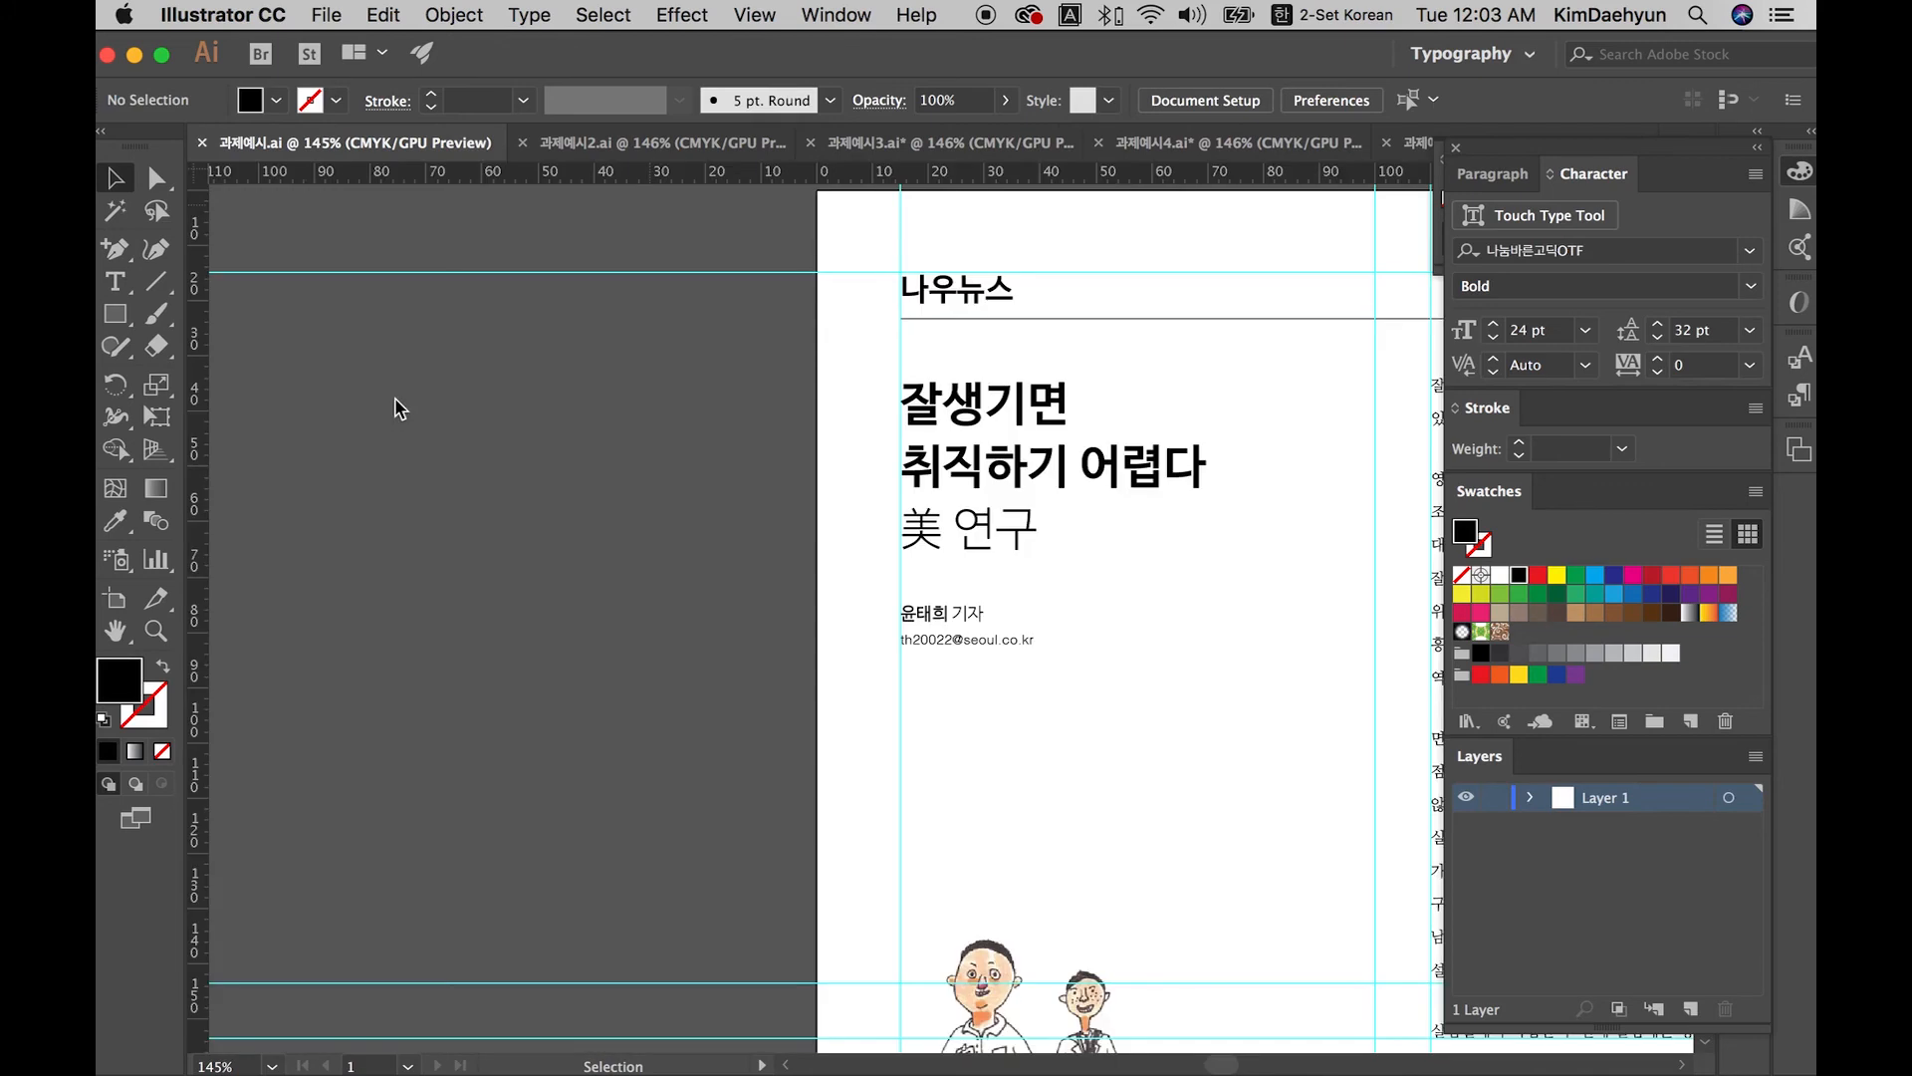
{"action": "key", "text": "super+0"}
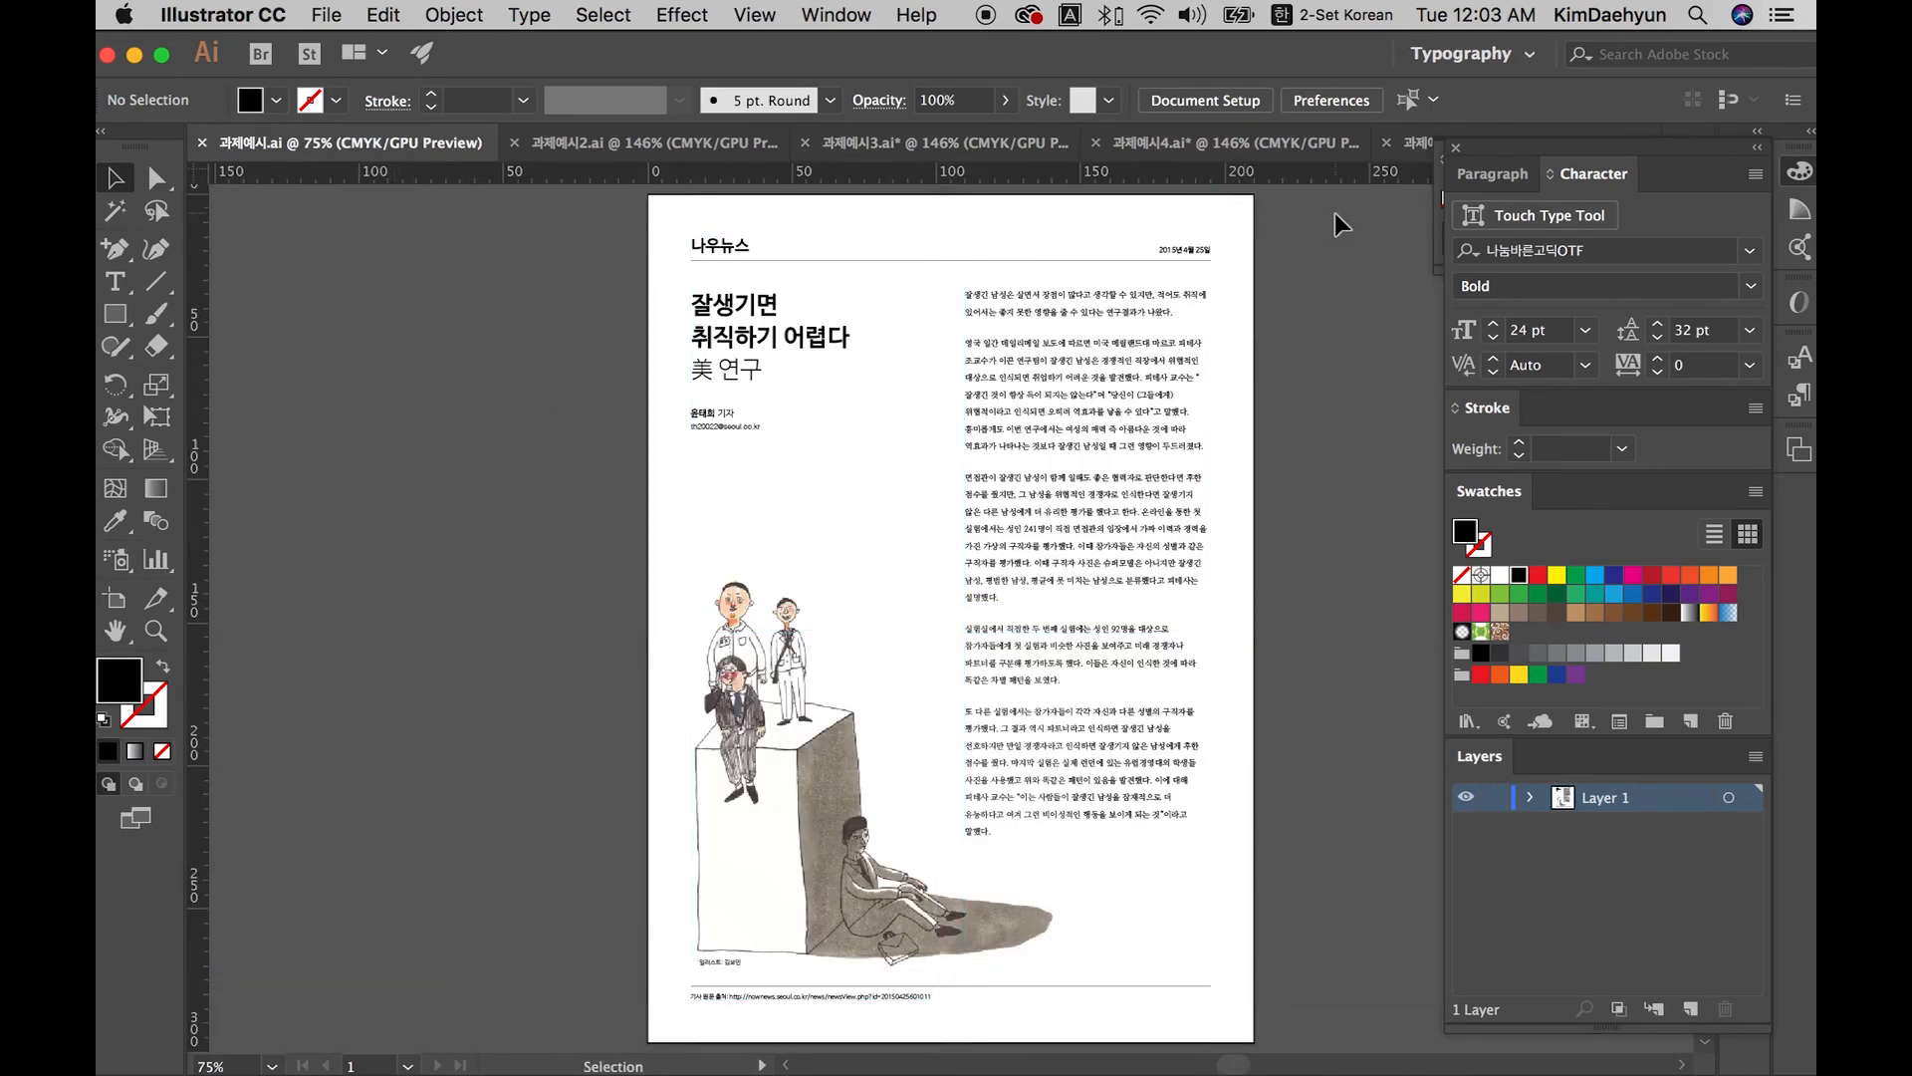
{"action": "left_click_drag", "start_coordinate": [1317, 357], "coordinate": [1202, 359]}
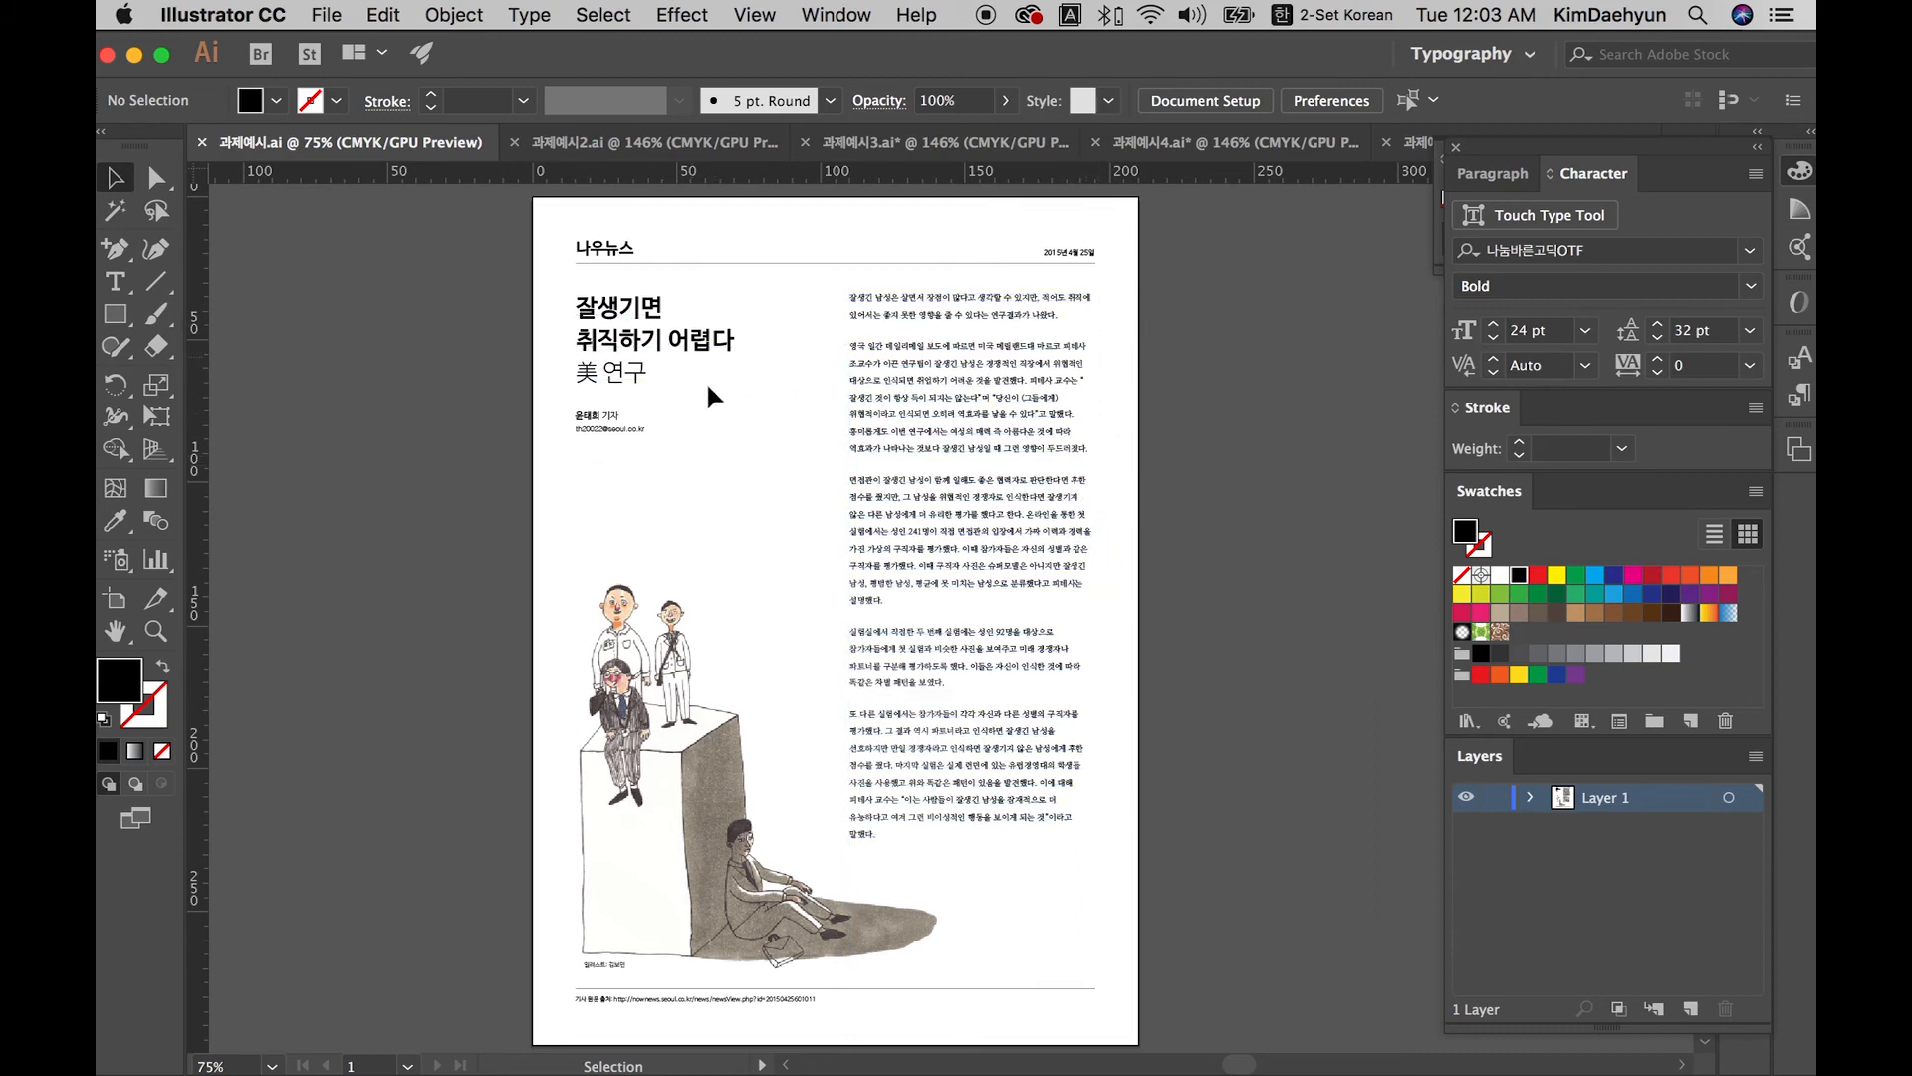
{"action": "mouse_move", "coordinate": [651, 345]}
{"action": "left_mouse_down"}
{"action": "mouse_move", "coordinate": [695, 380]}
{"action": "mouse_move", "coordinate": [678, 350]}
{"action": "left_mouse_up"}
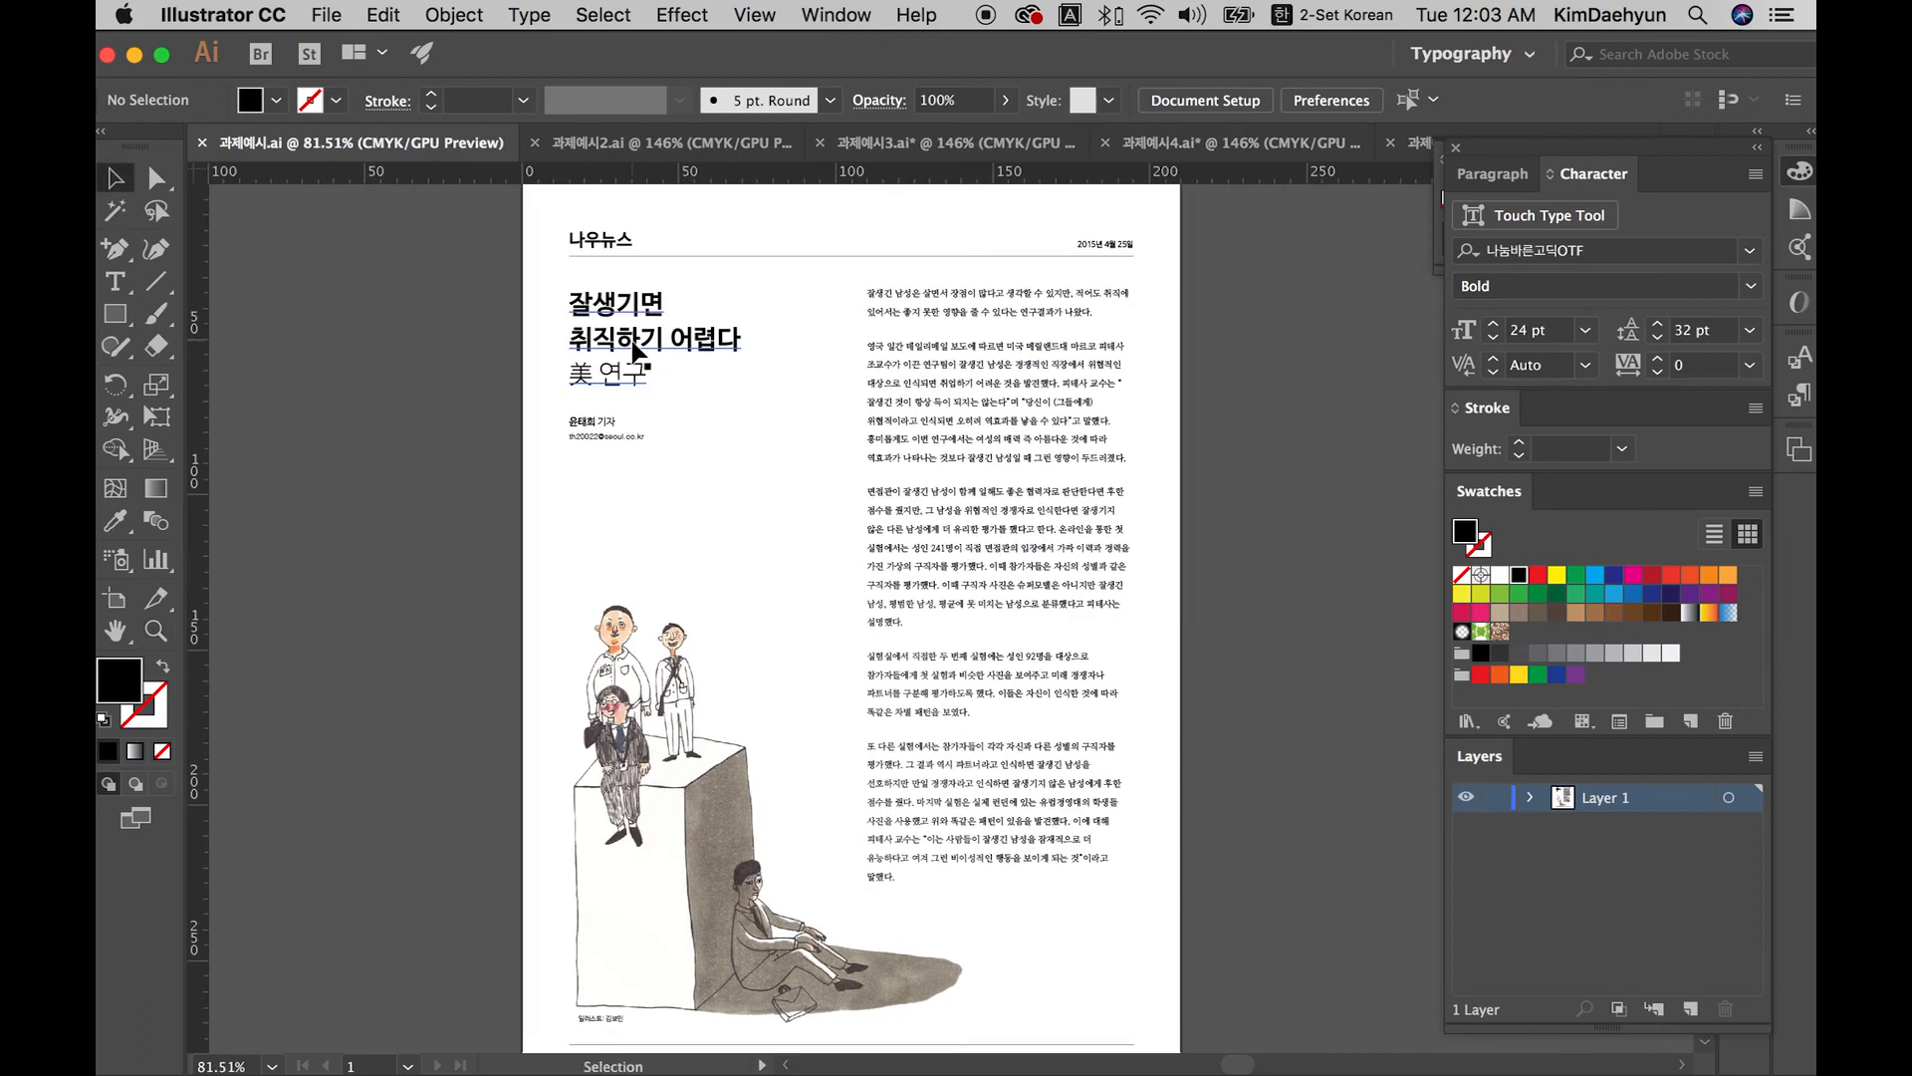
{"action": "key", "text": "z"}
{"action": "left_click_drag", "start_coordinate": [635, 331], "coordinate": [947, 598]}
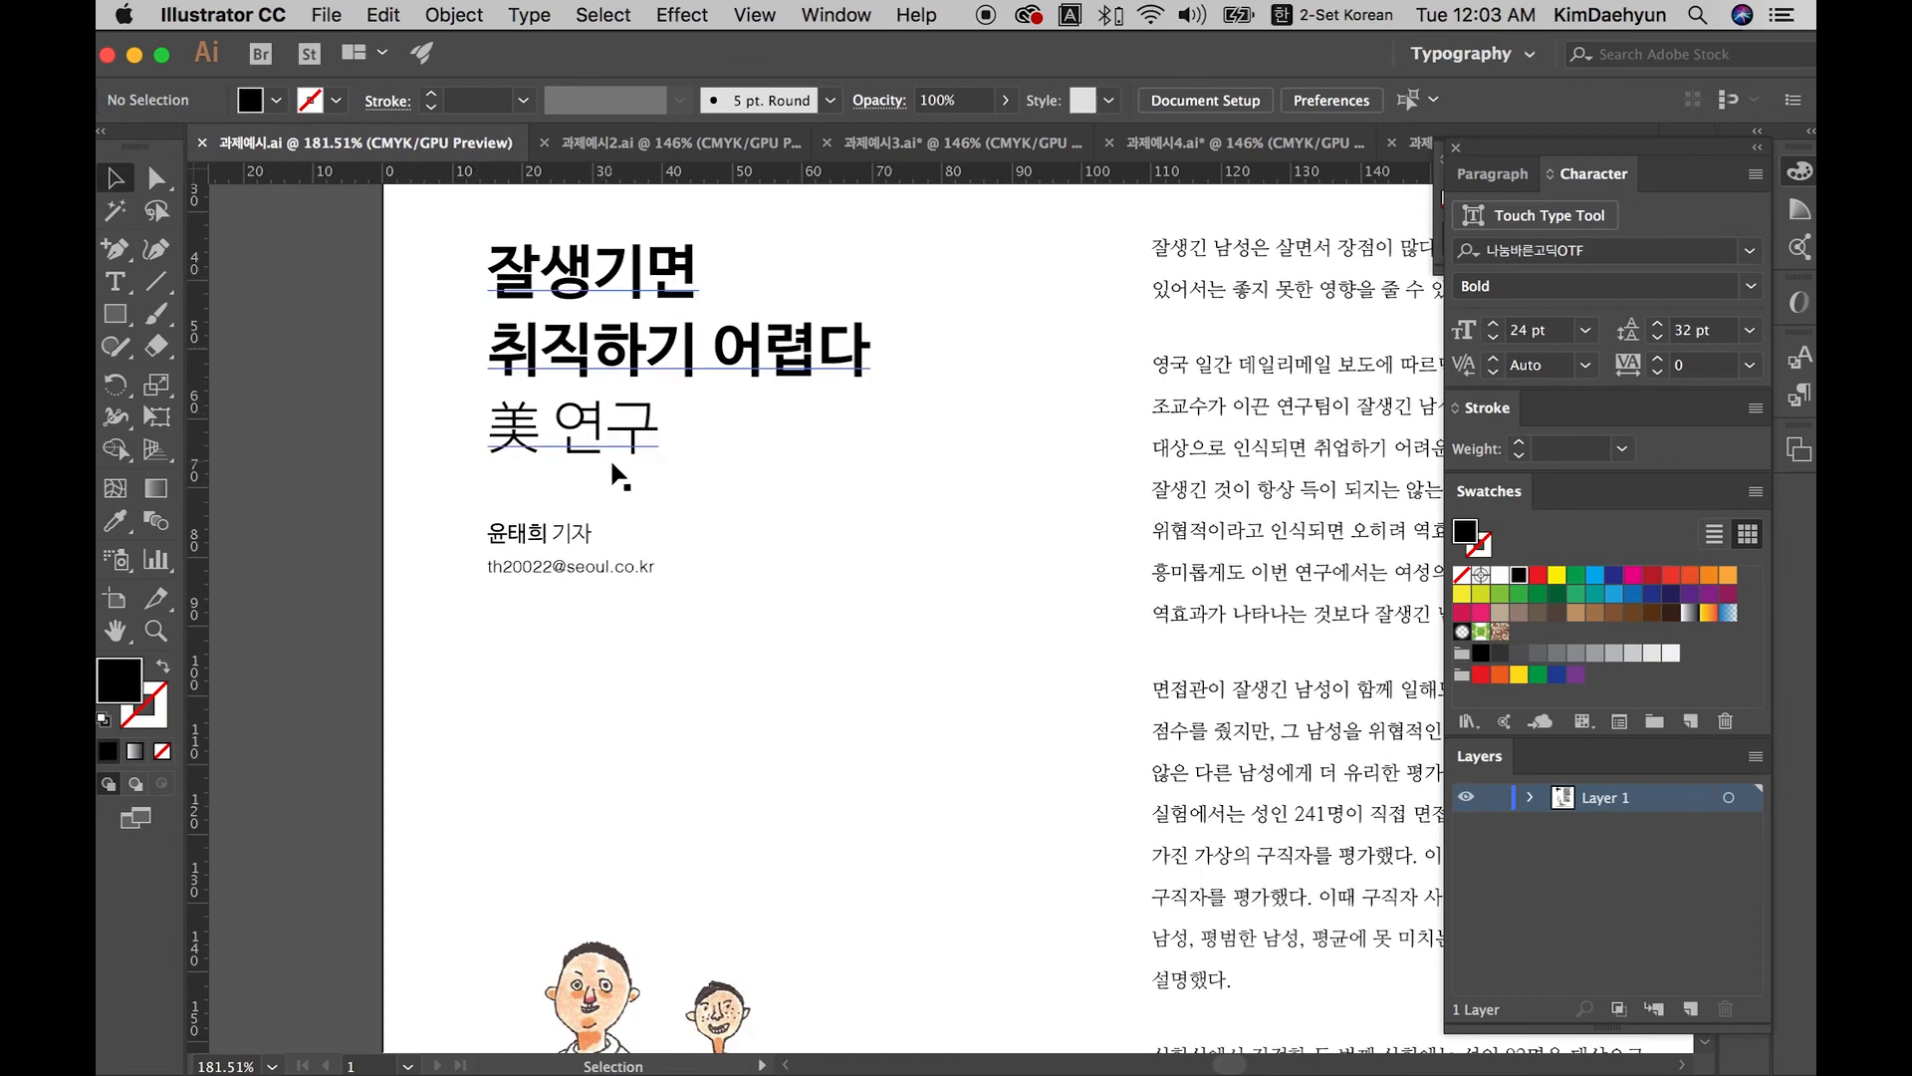
{"action": "left_click_drag", "start_coordinate": [910, 585], "coordinate": [790, 754]}
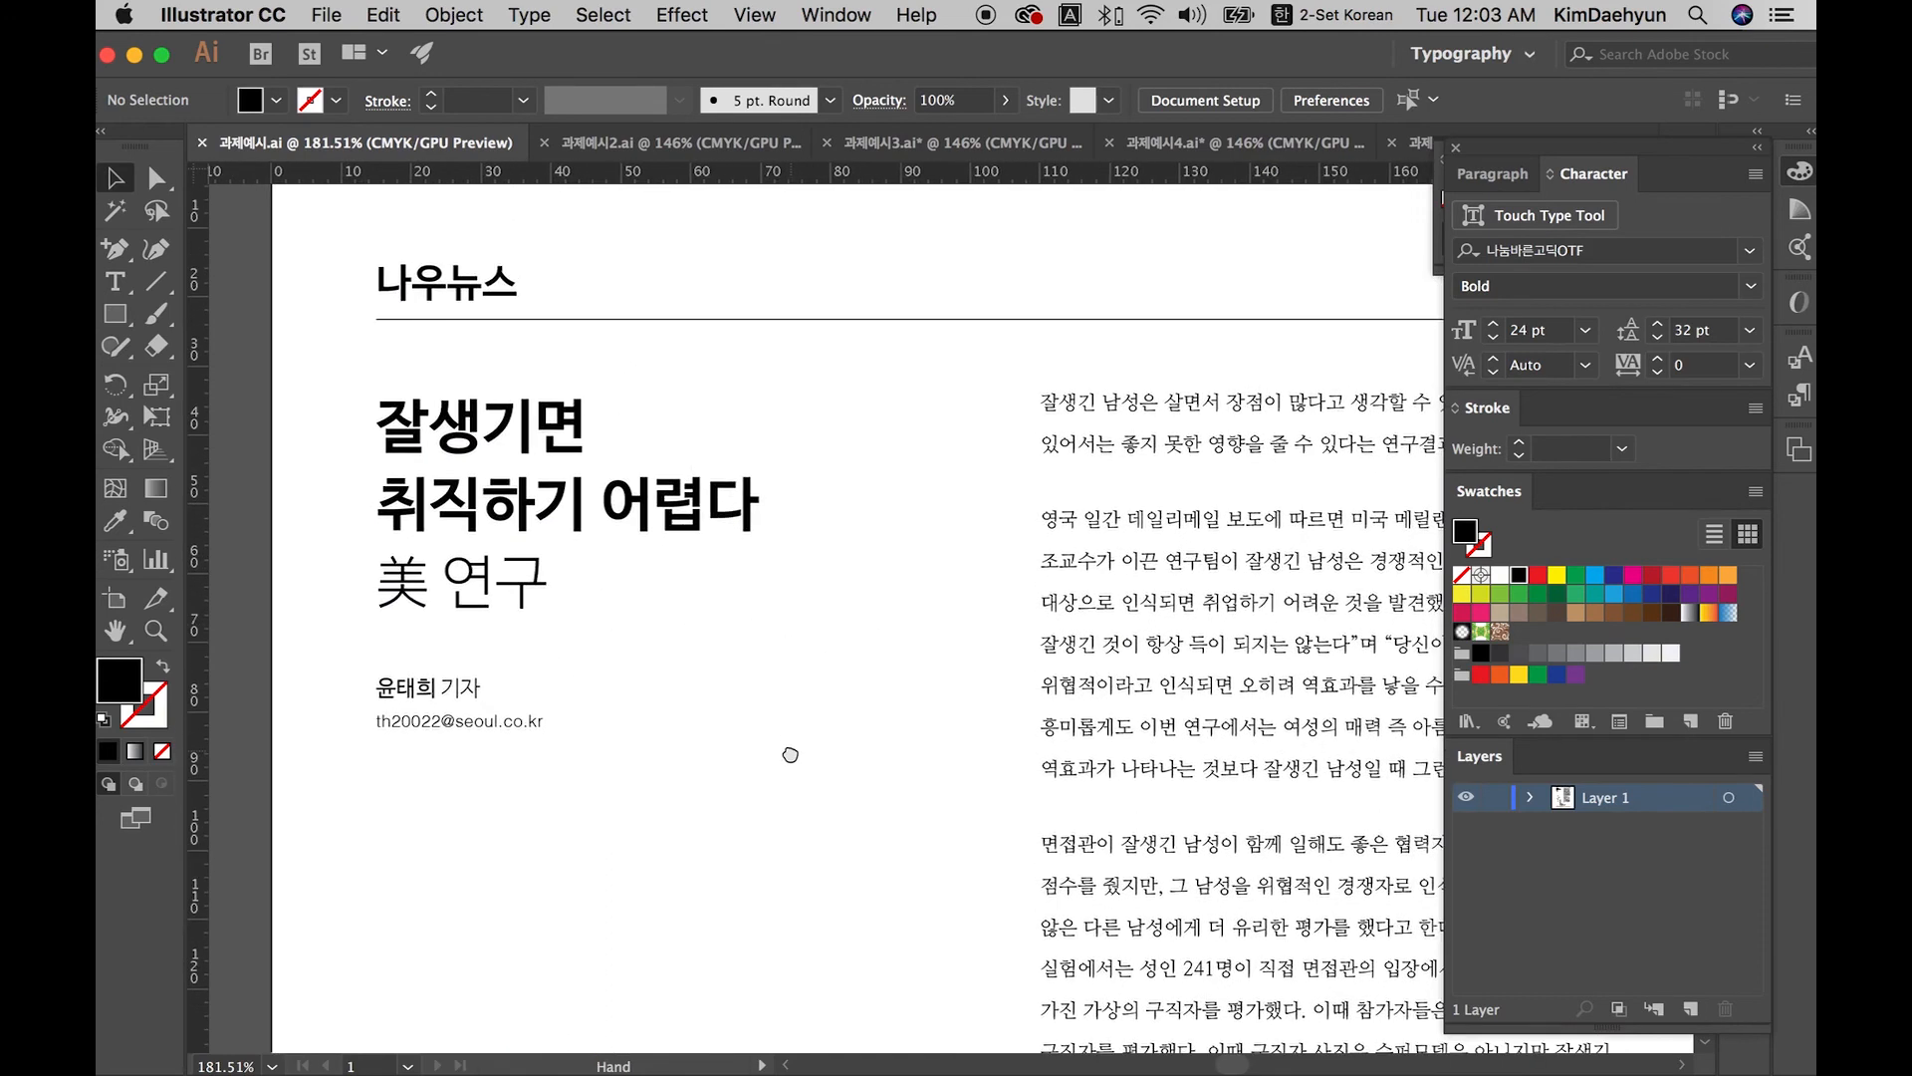
{"action": "scroll", "coordinate": [790, 754], "scroll_direction": "down", "scroll_amount": 5}
{"action": "key", "text": "super+1"}
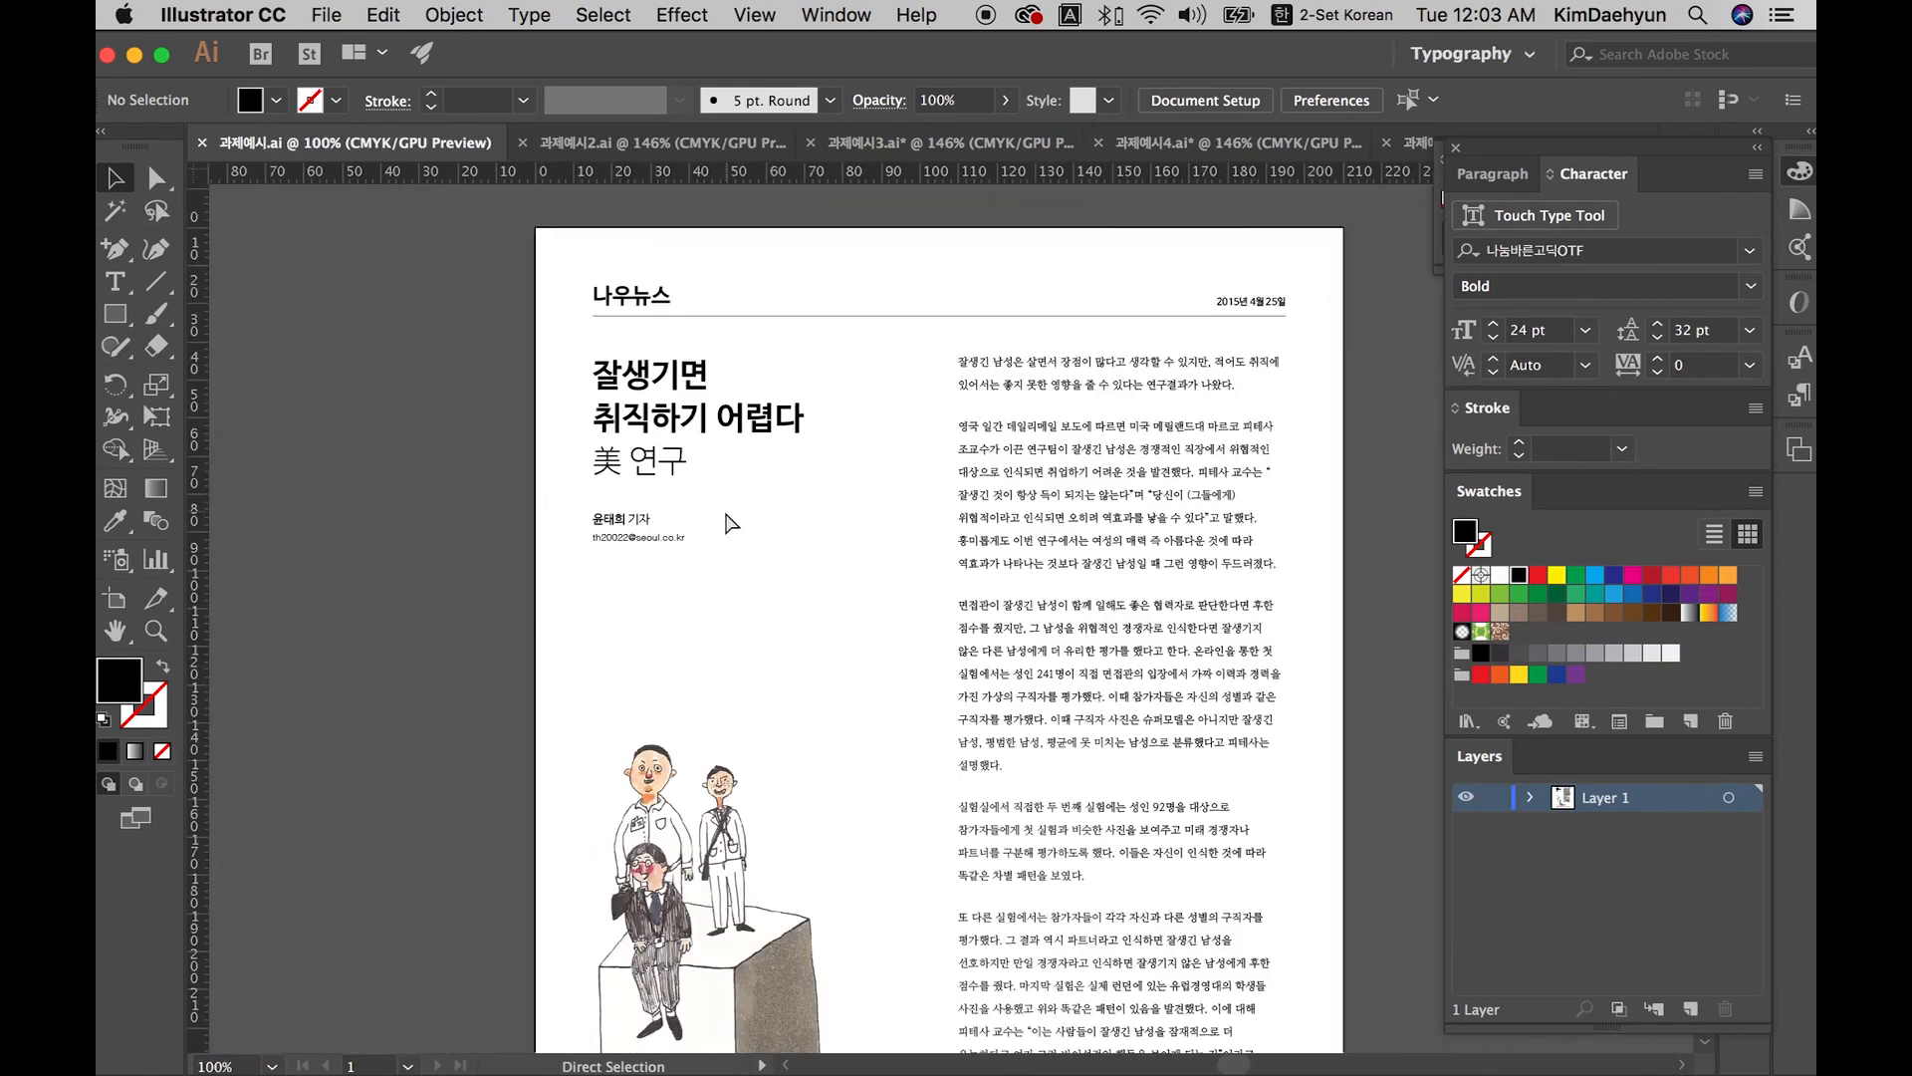
Step: Examine the reporter byline and its spacing relative to the headline and body text column in the example layout
{"action": "left_click_drag", "start_coordinate": [838, 508], "coordinate": [682, 477]}
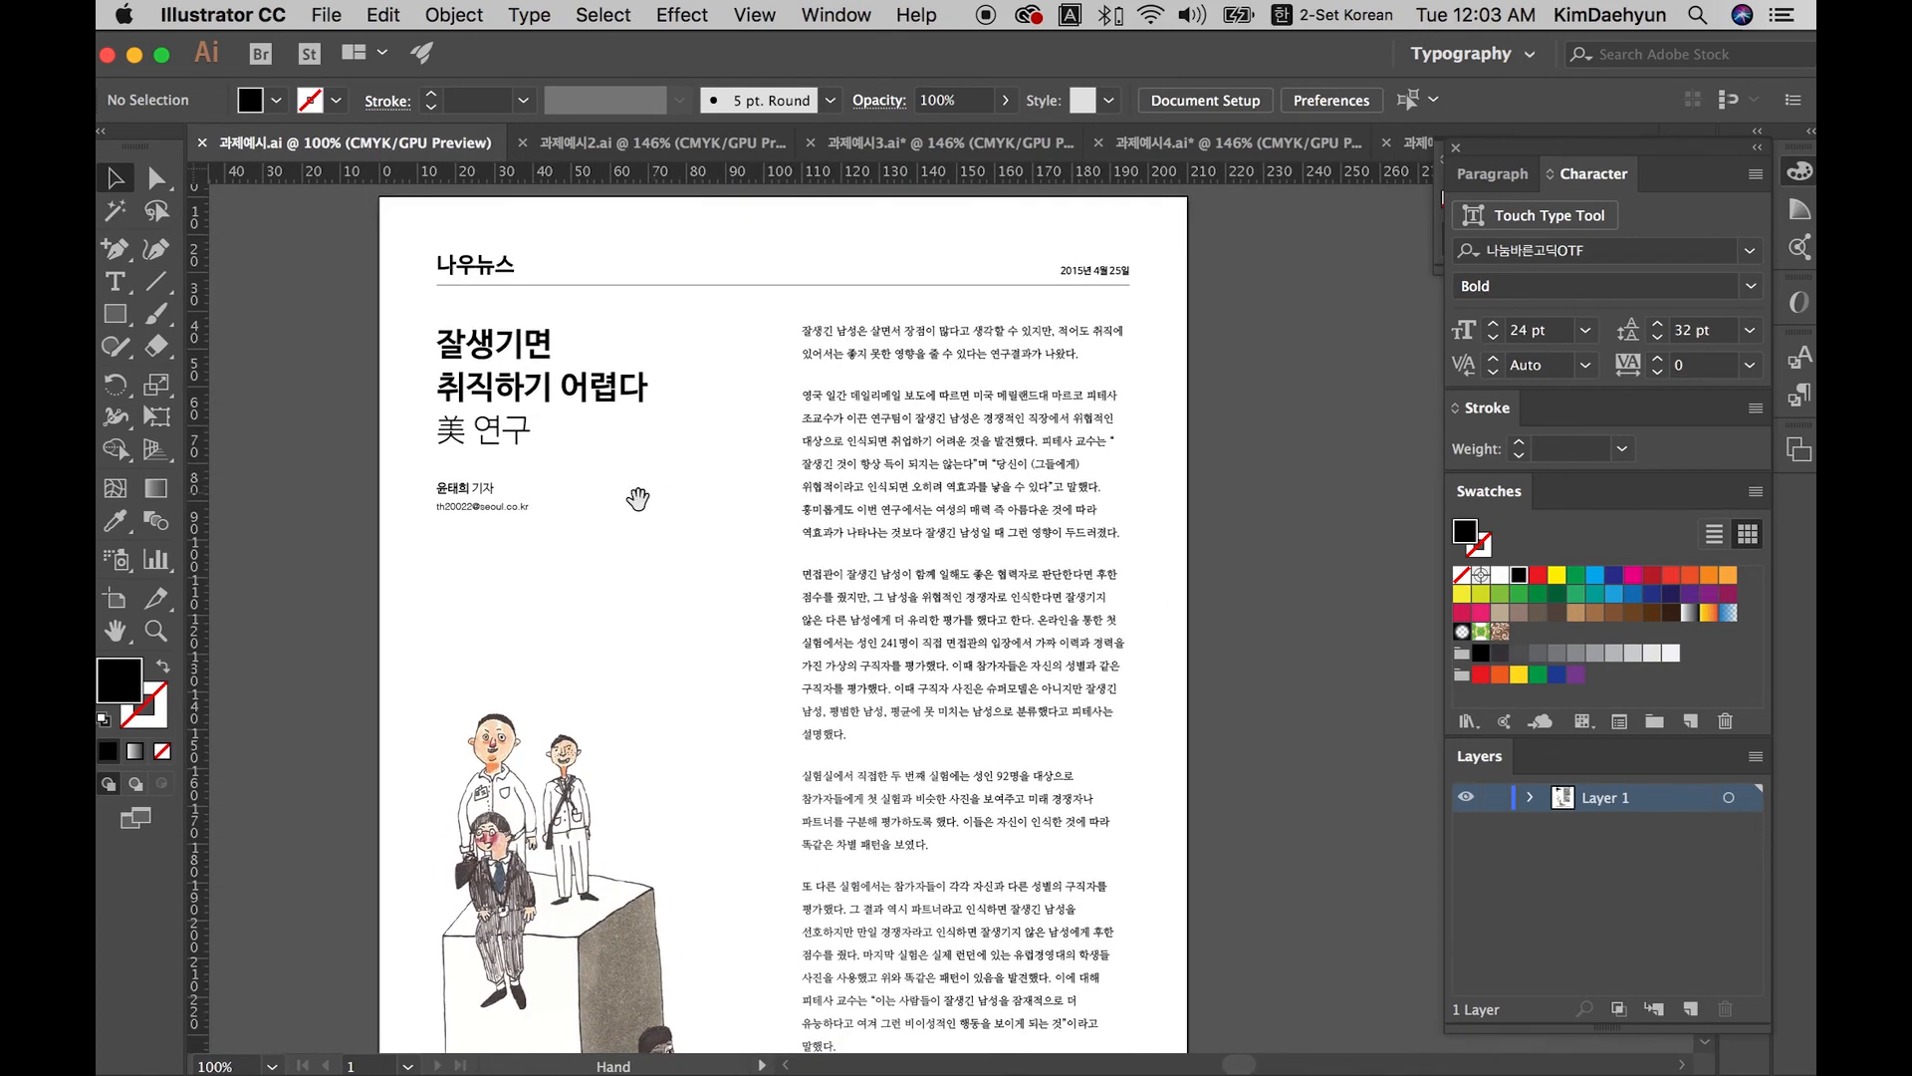
{"action": "left_click", "coordinate": [481, 490]}
{"action": "key", "text": "z"}
{"action": "left_click_drag", "start_coordinate": [466, 490], "coordinate": [1428, 921]}
{"action": "key", "text": "v"}
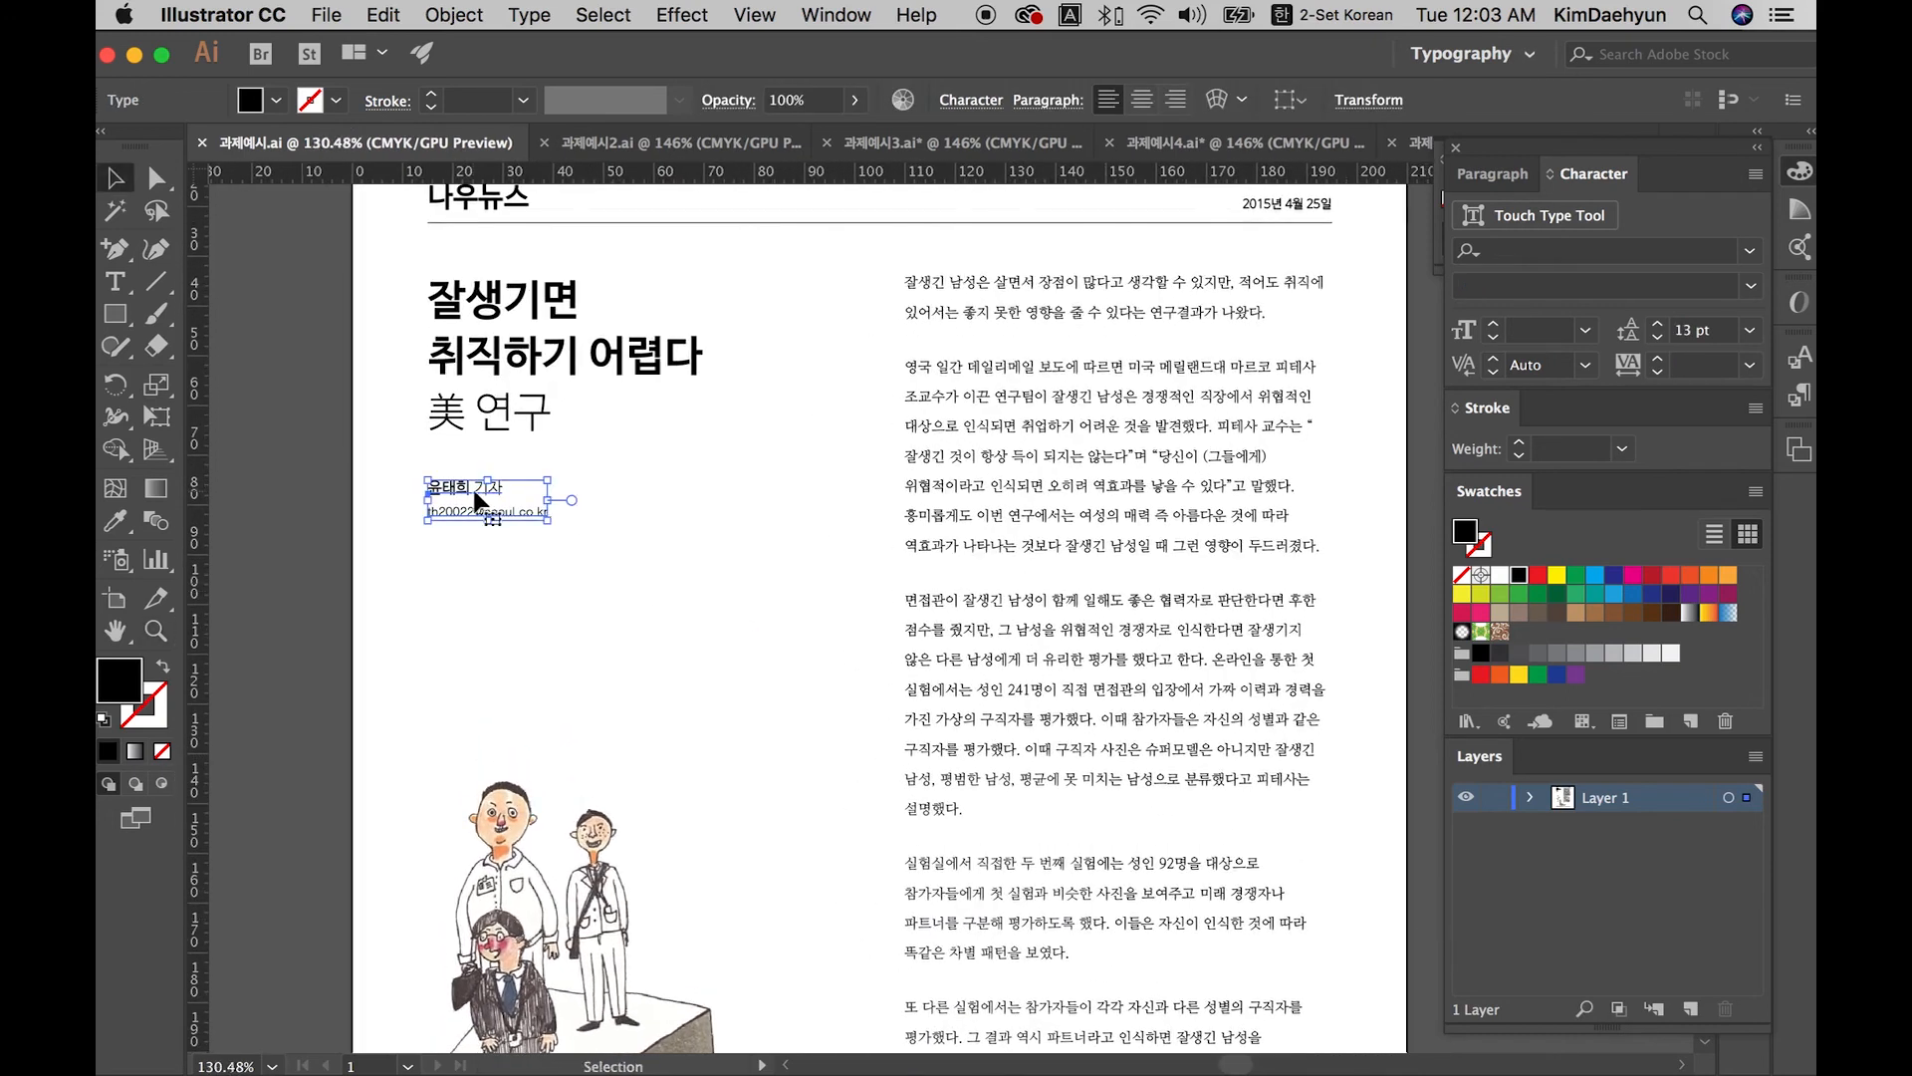
{"action": "left_click", "coordinate": [637, 655]}
{"action": "left_click_drag", "start_coordinate": [774, 662], "coordinate": [763, 827]}
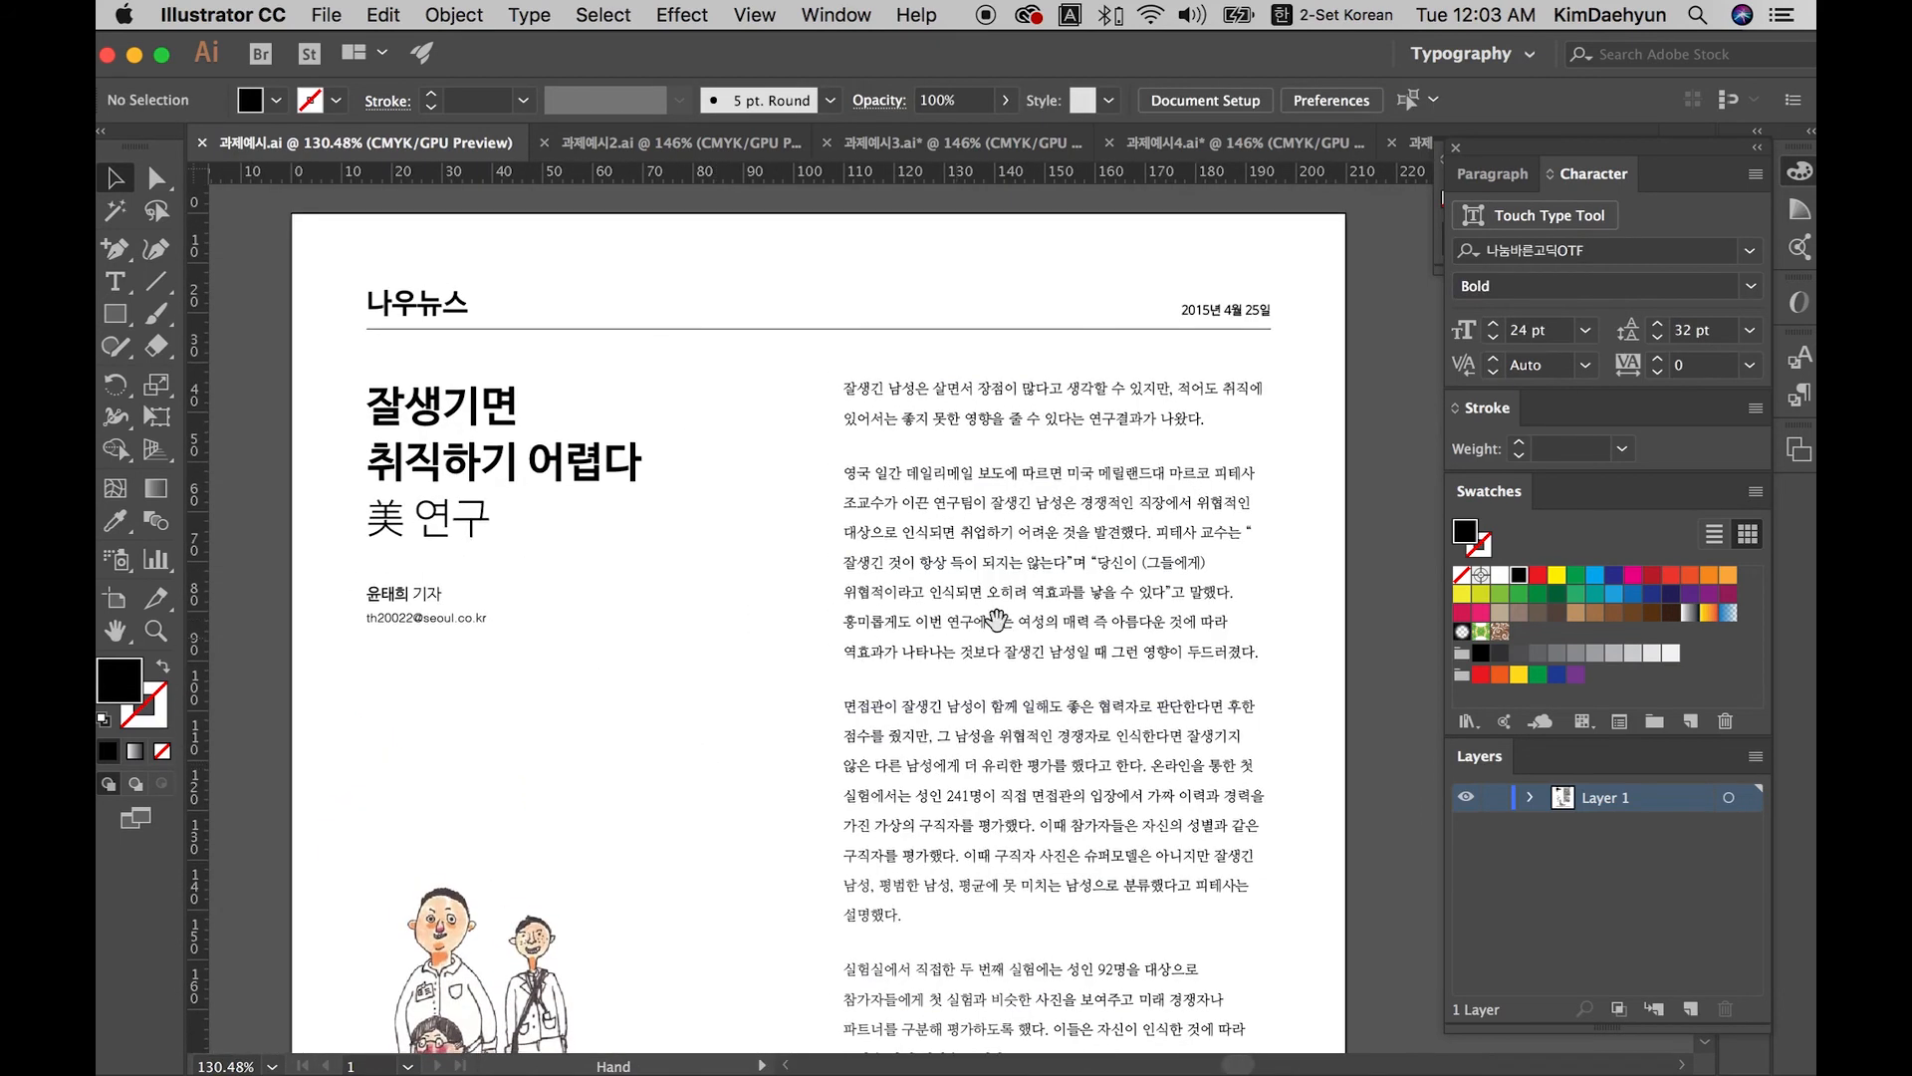
Step: Examine the headline and body text frames in the first example layout, including the whole page
{"action": "left_click", "coordinate": [997, 620]}
{"action": "left_click", "coordinate": [582, 483], "text": "shift"}
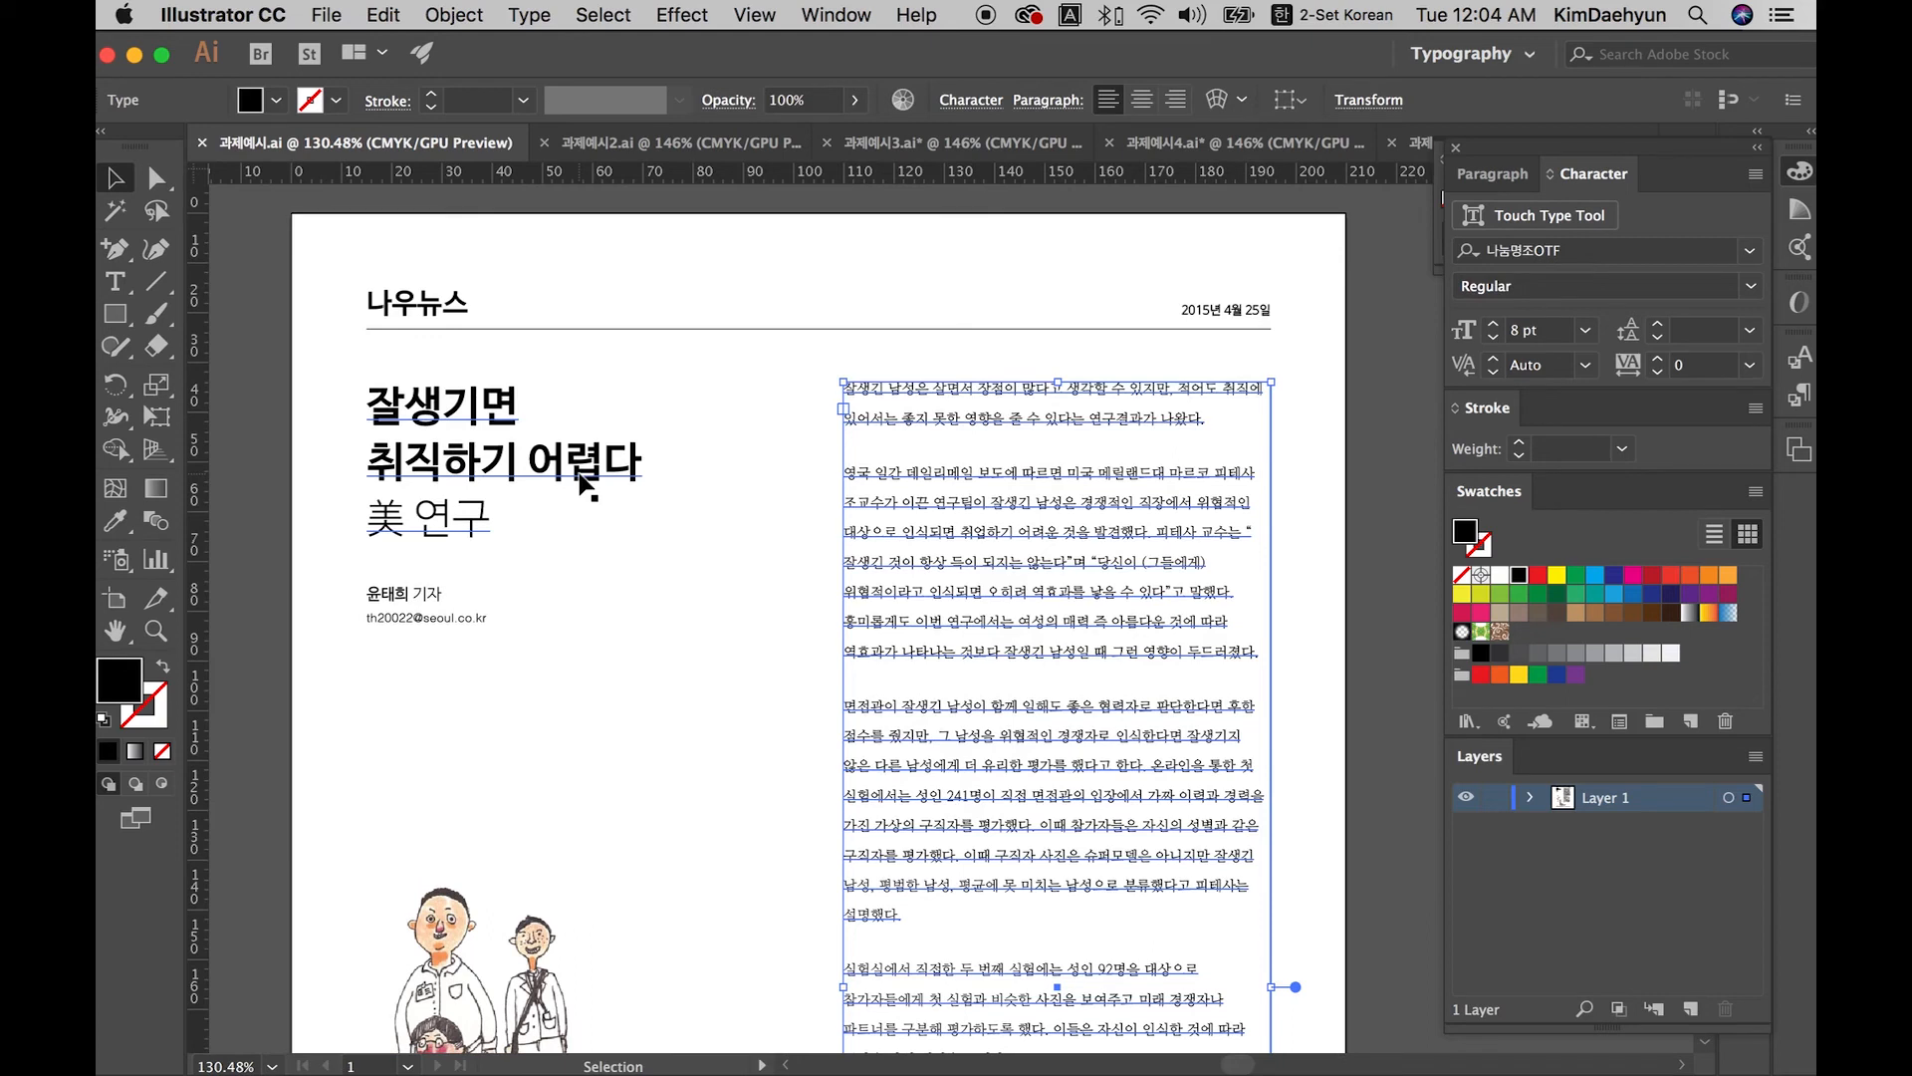
{"action": "left_click", "coordinate": [565, 553]}
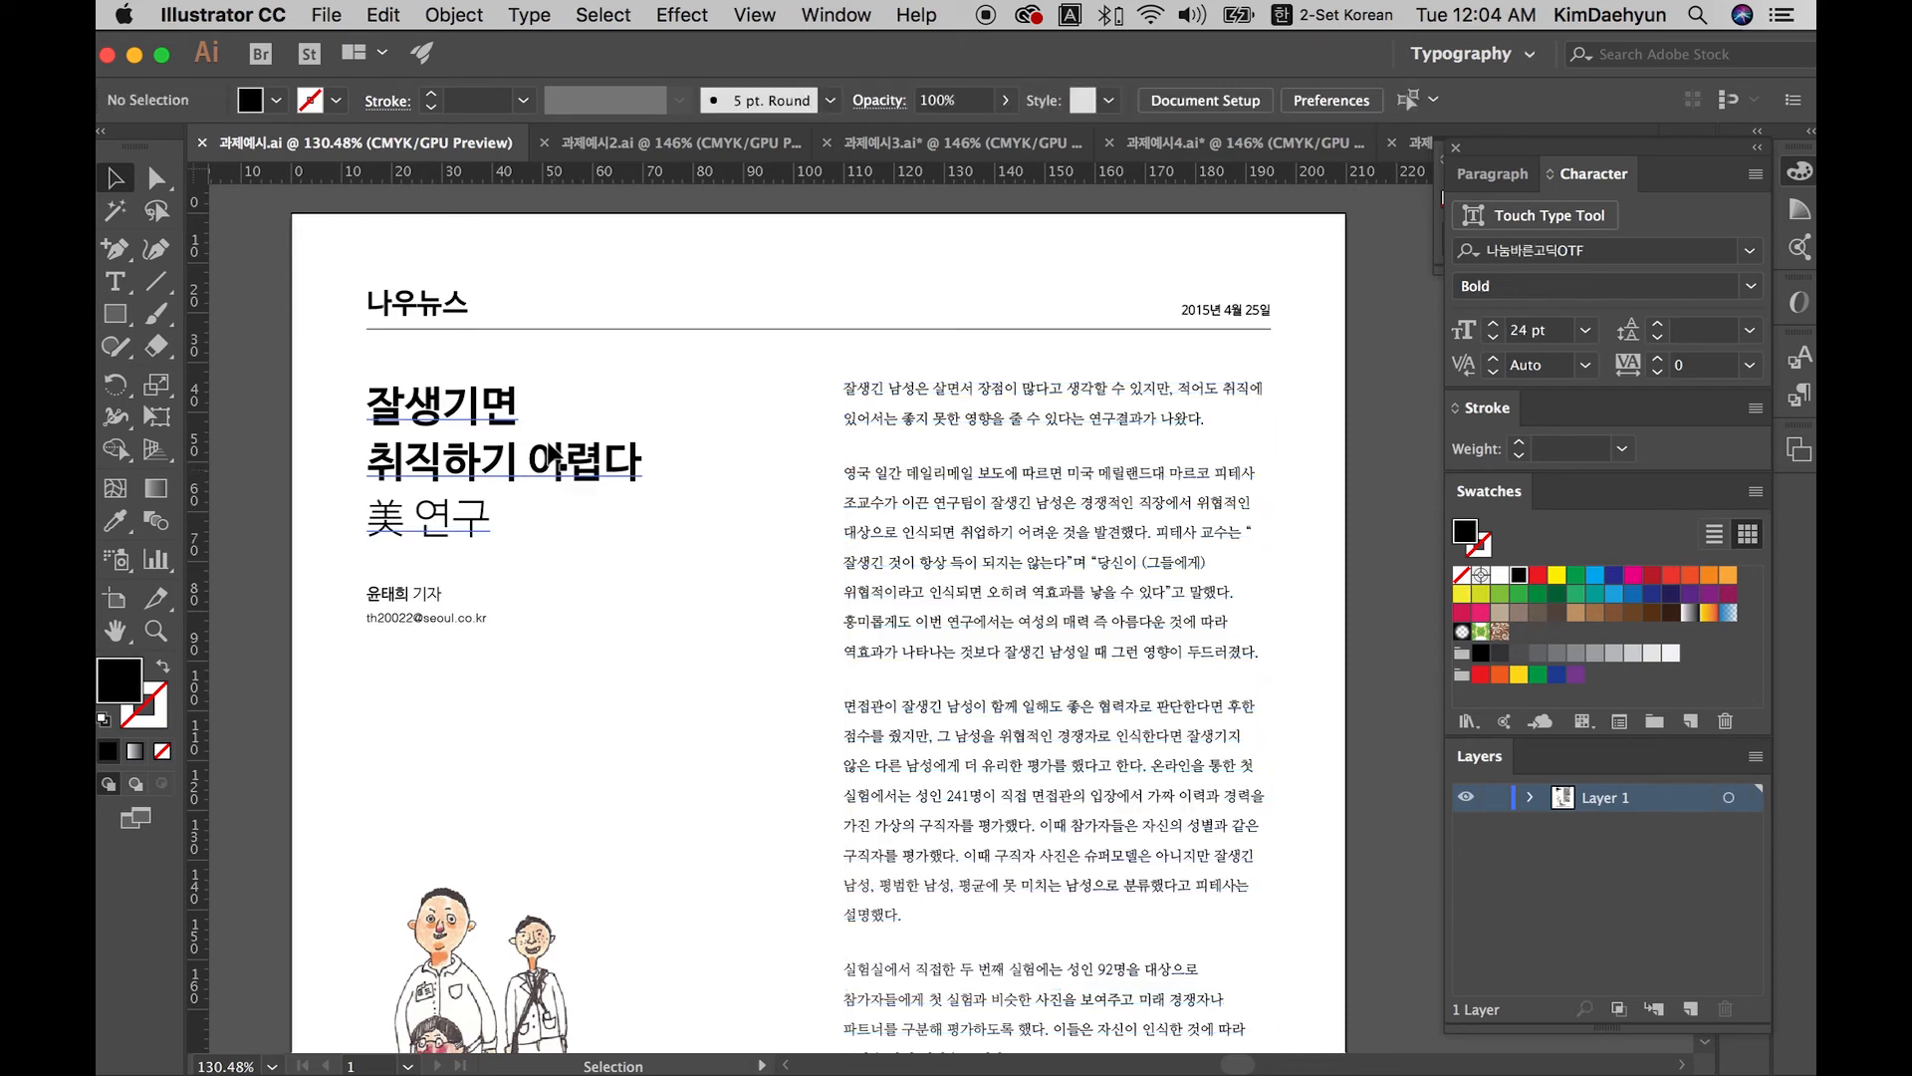
{"action": "left_click", "coordinate": [564, 468]}
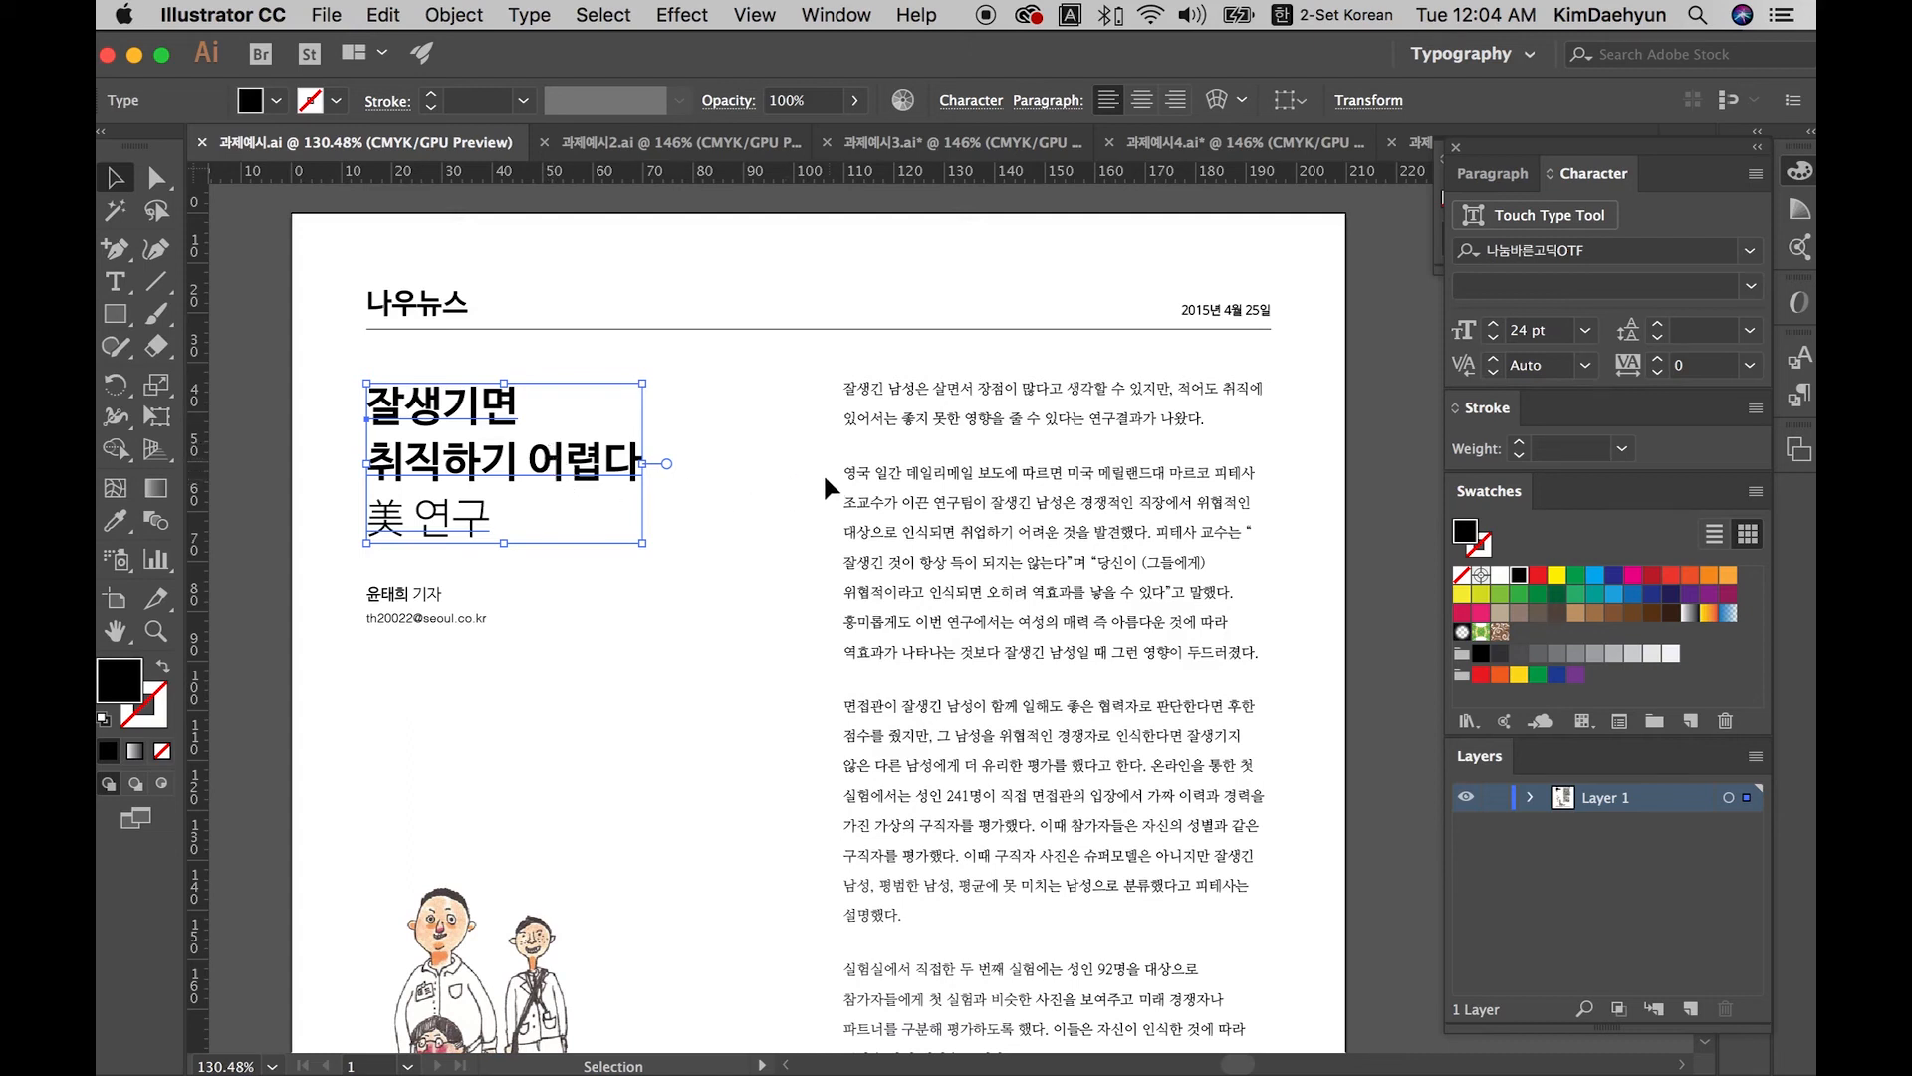
{"action": "left_click", "coordinate": [826, 591]}
{"action": "left_click_drag", "start_coordinate": [940, 613], "coordinate": [916, 464]}
{"action": "scroll", "coordinate": [916, 464], "scroll_direction": "down", "scroll_amount": 5}
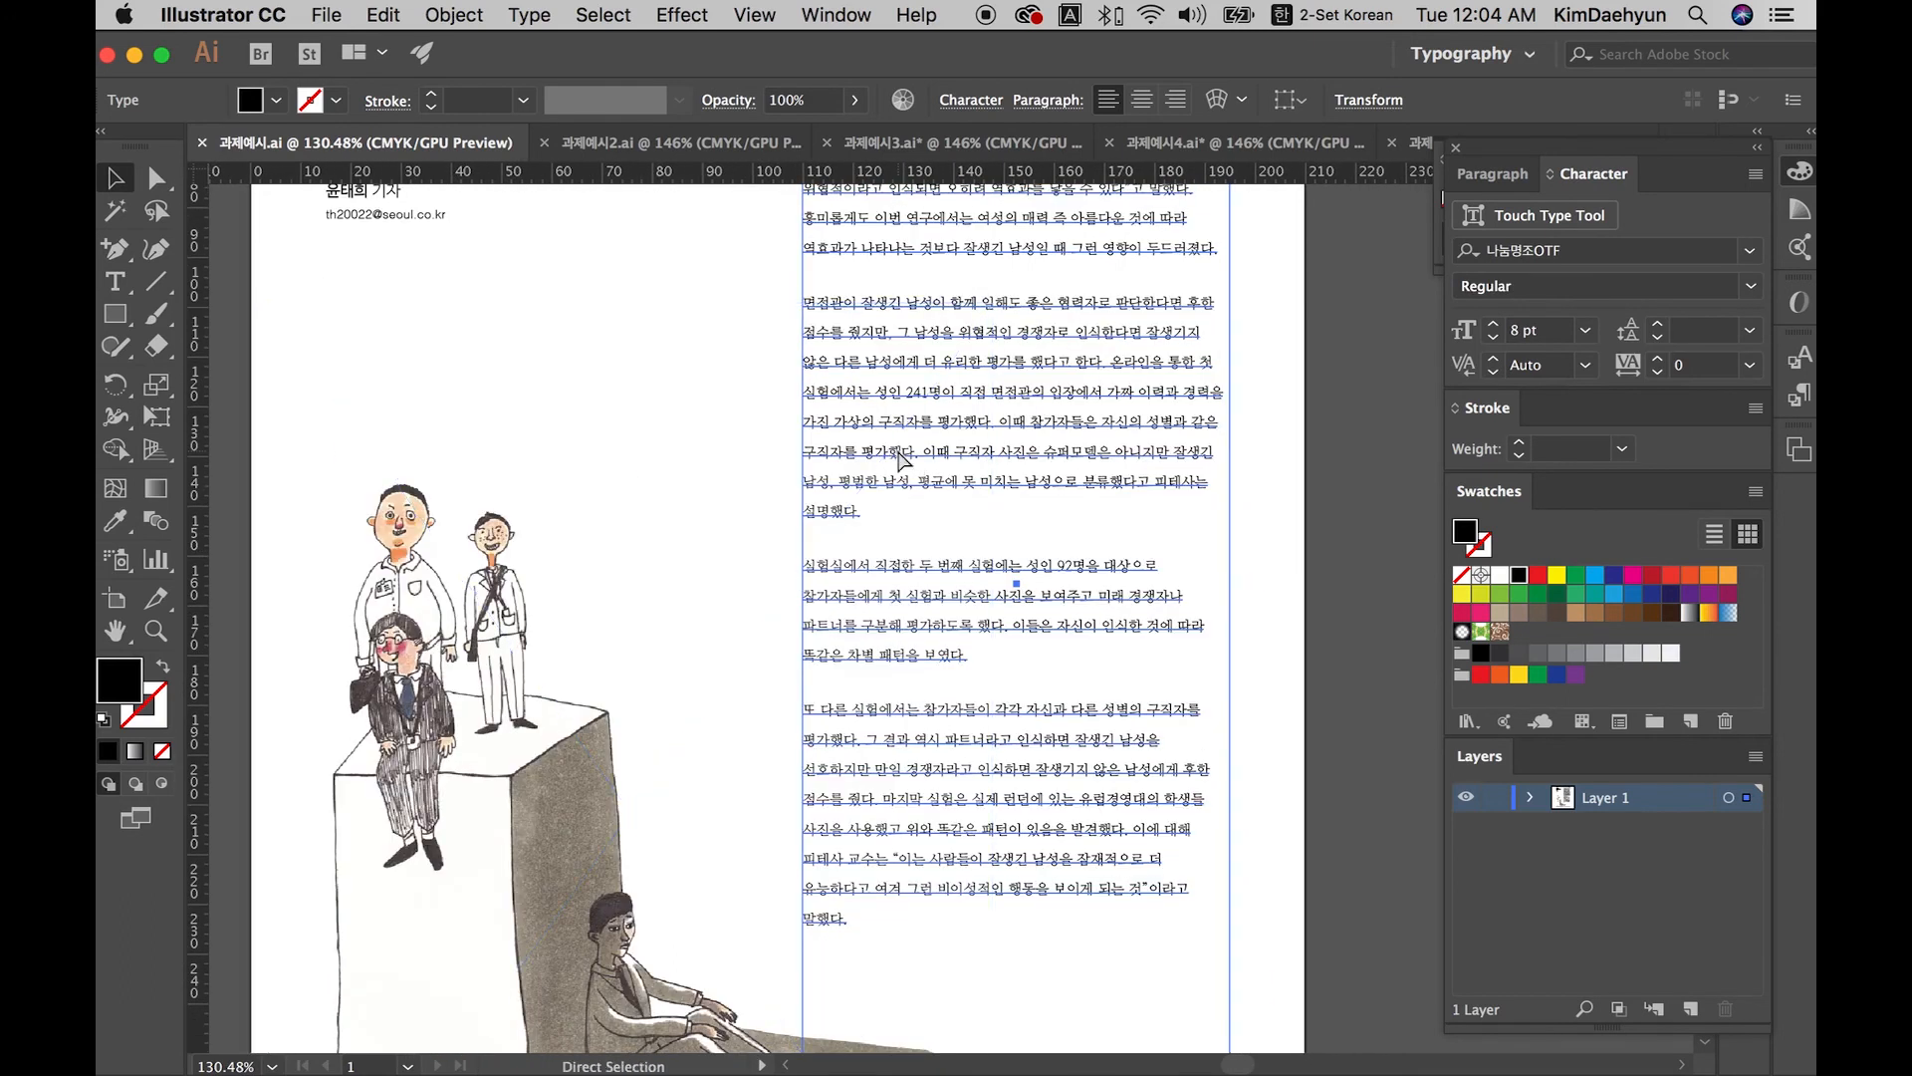
{"action": "key", "text": "super+1"}
{"action": "key", "text": "v"}
{"action": "left_click", "coordinate": [1215, 657]}
{"action": "left_click_drag", "start_coordinate": [1136, 697], "coordinate": [1218, 786]}
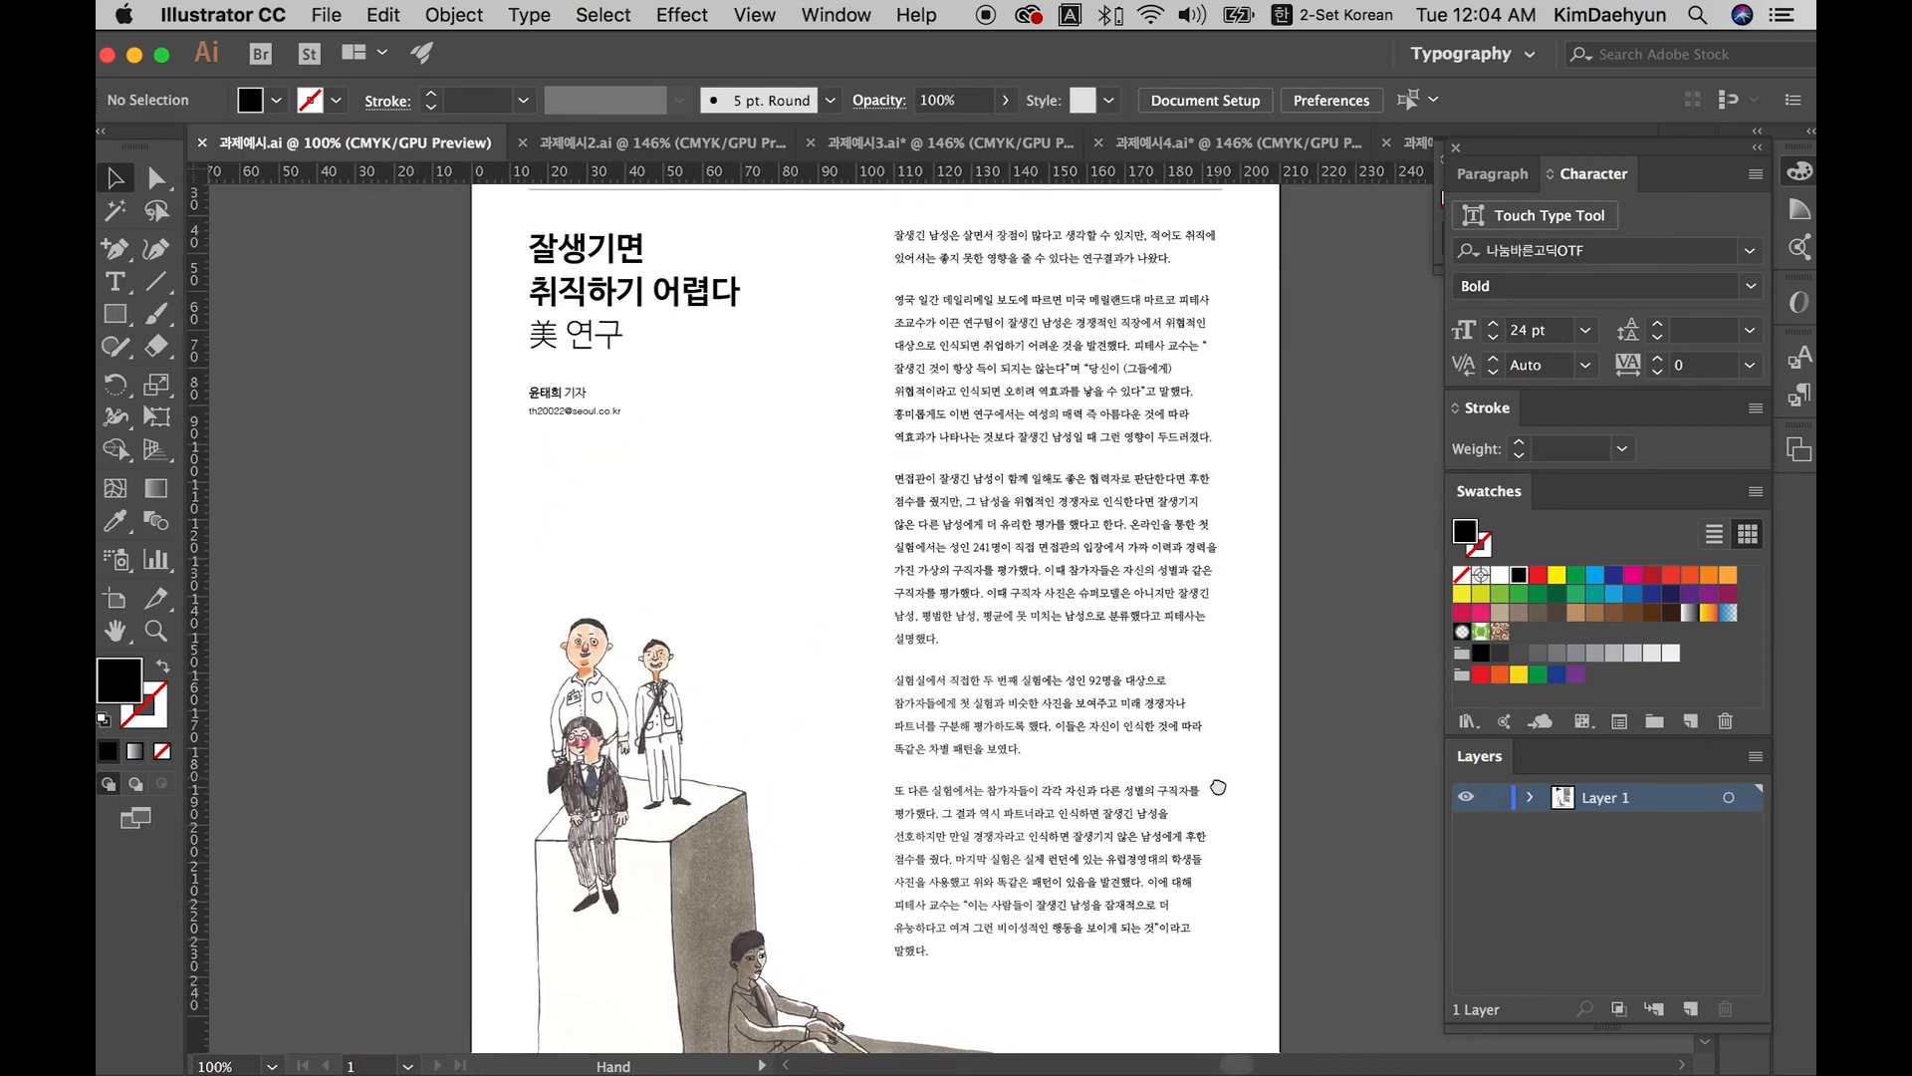
{"action": "scroll", "coordinate": [1215, 792], "scroll_direction": "up", "scroll_amount": 2}
{"action": "key", "text": "super+minus"}
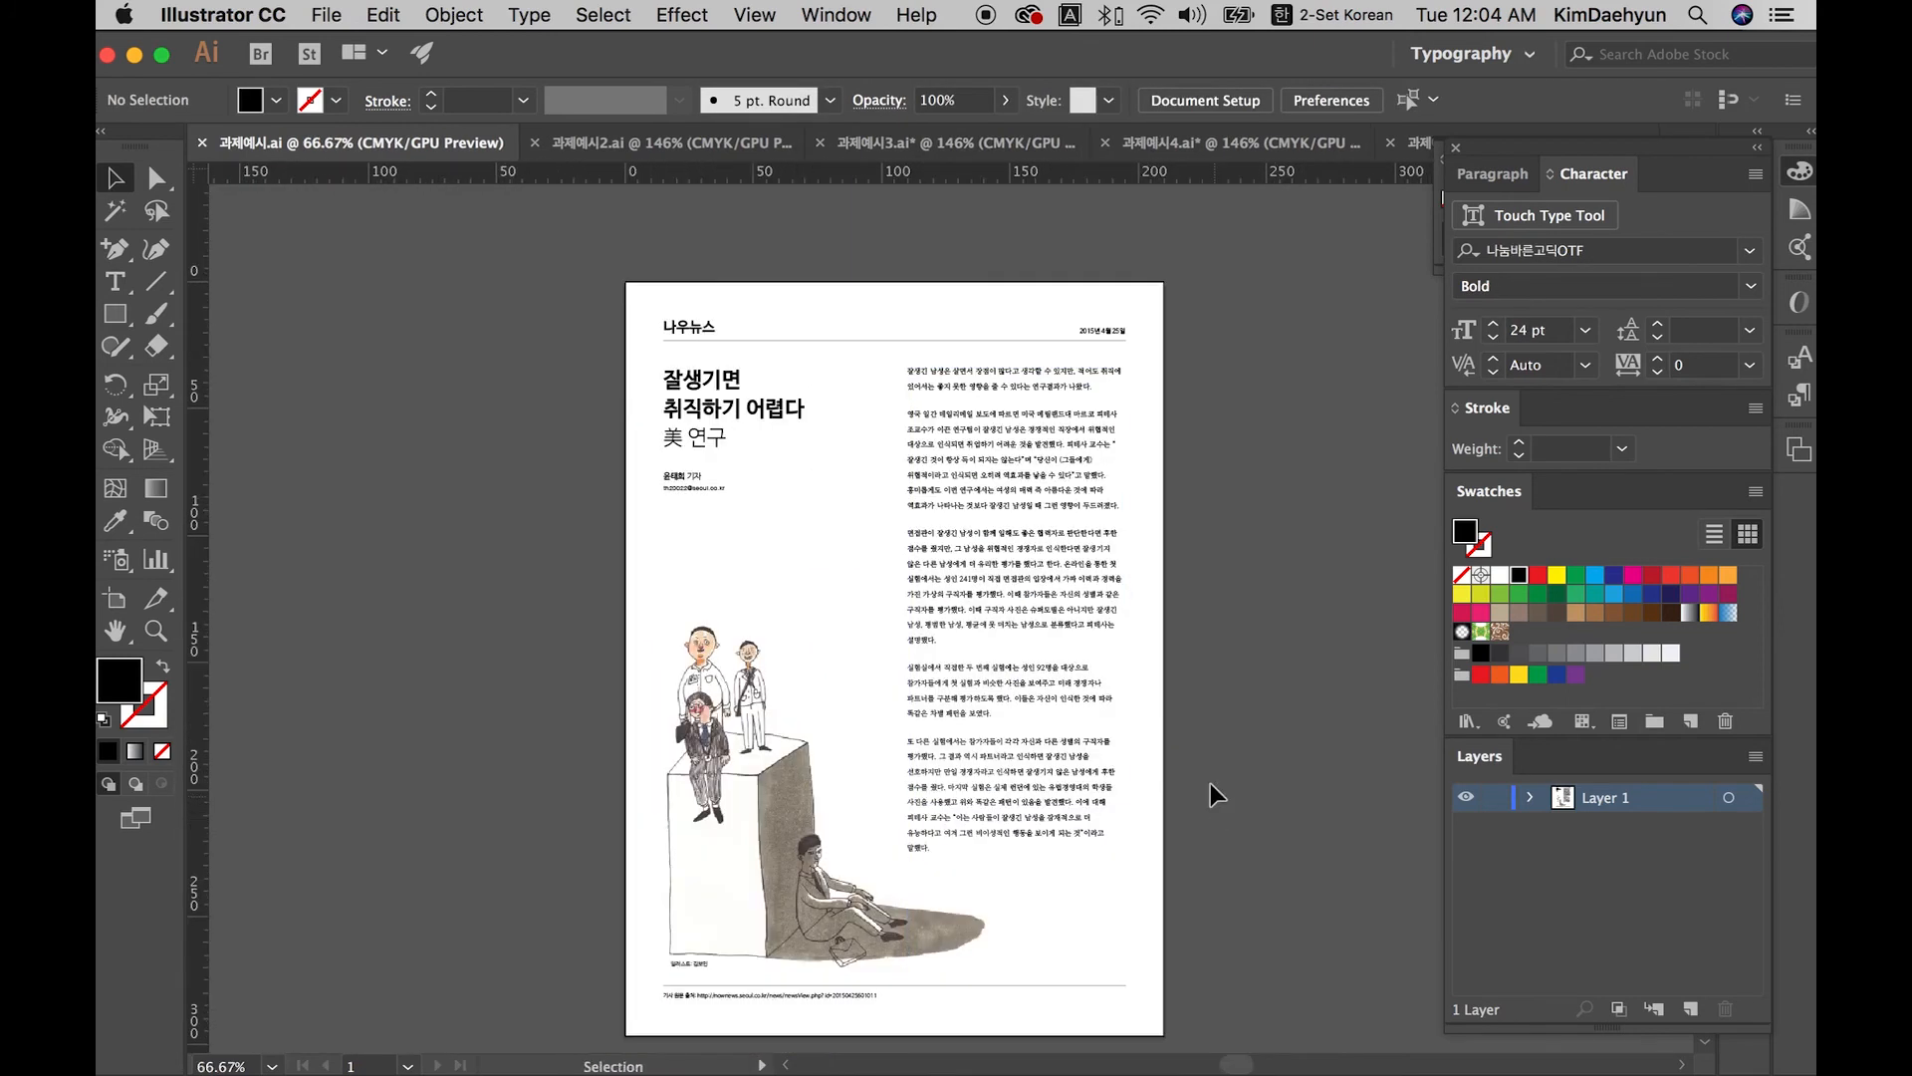
Step: Review the full-page layouts of 과제예시2.ai and 과제예시3.ai, hiding the guides in 과제예시3.ai
{"action": "left_click", "coordinate": [601, 147]}
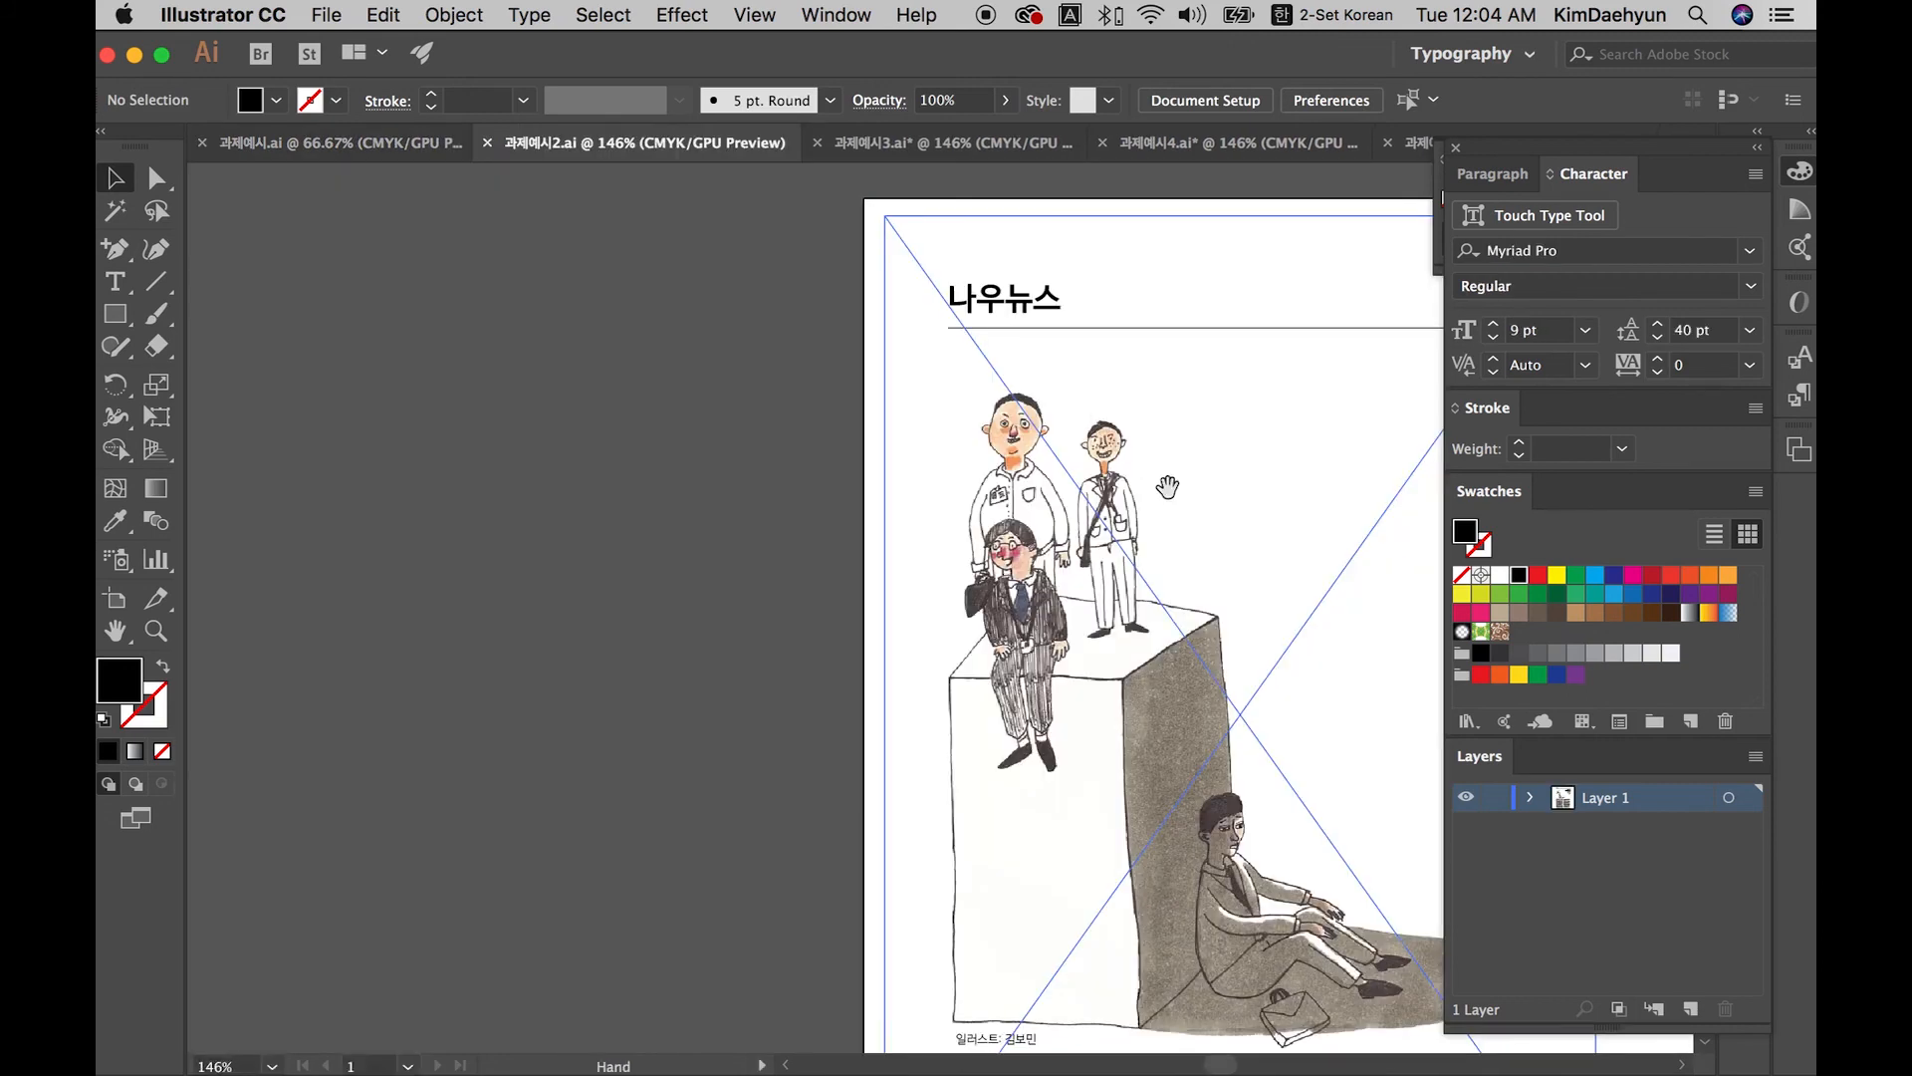
{"action": "key", "text": "super+0"}
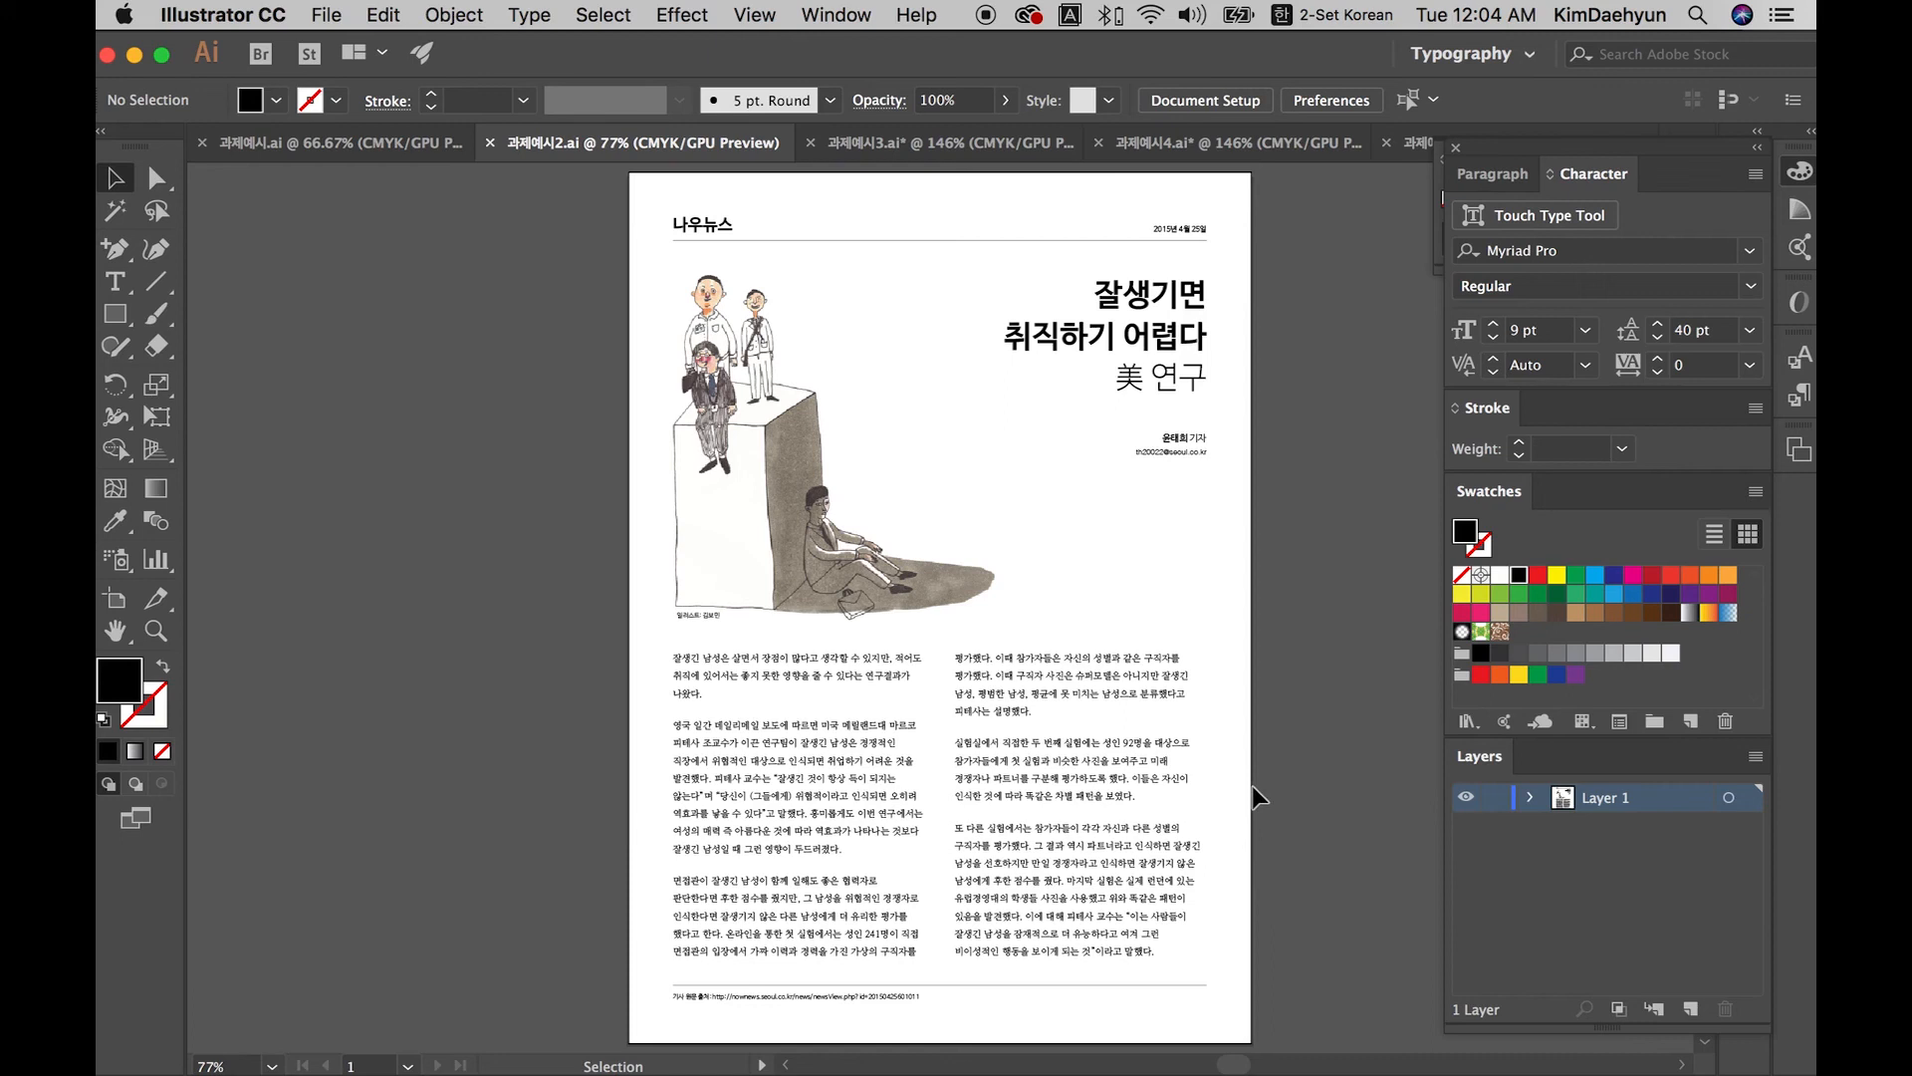
{"action": "left_click", "coordinate": [946, 142]}
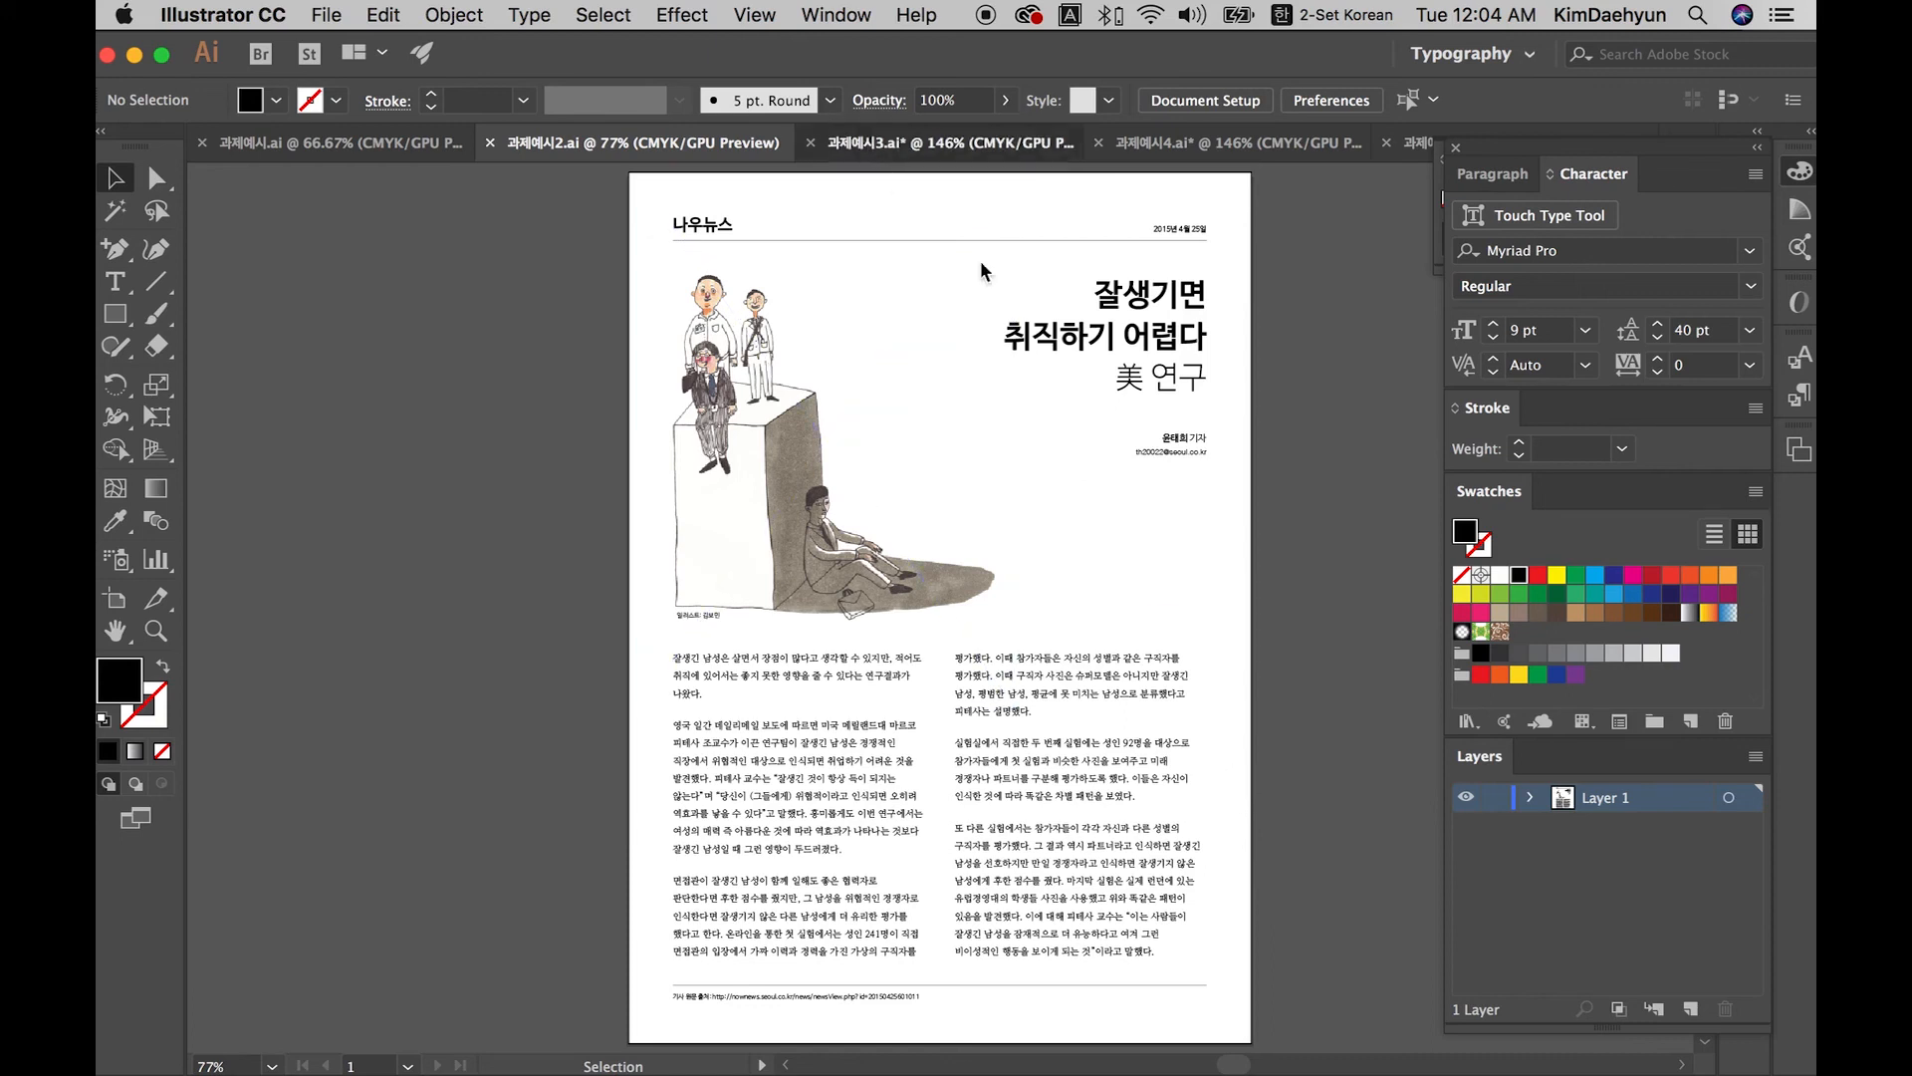
{"action": "key", "text": "super+0"}
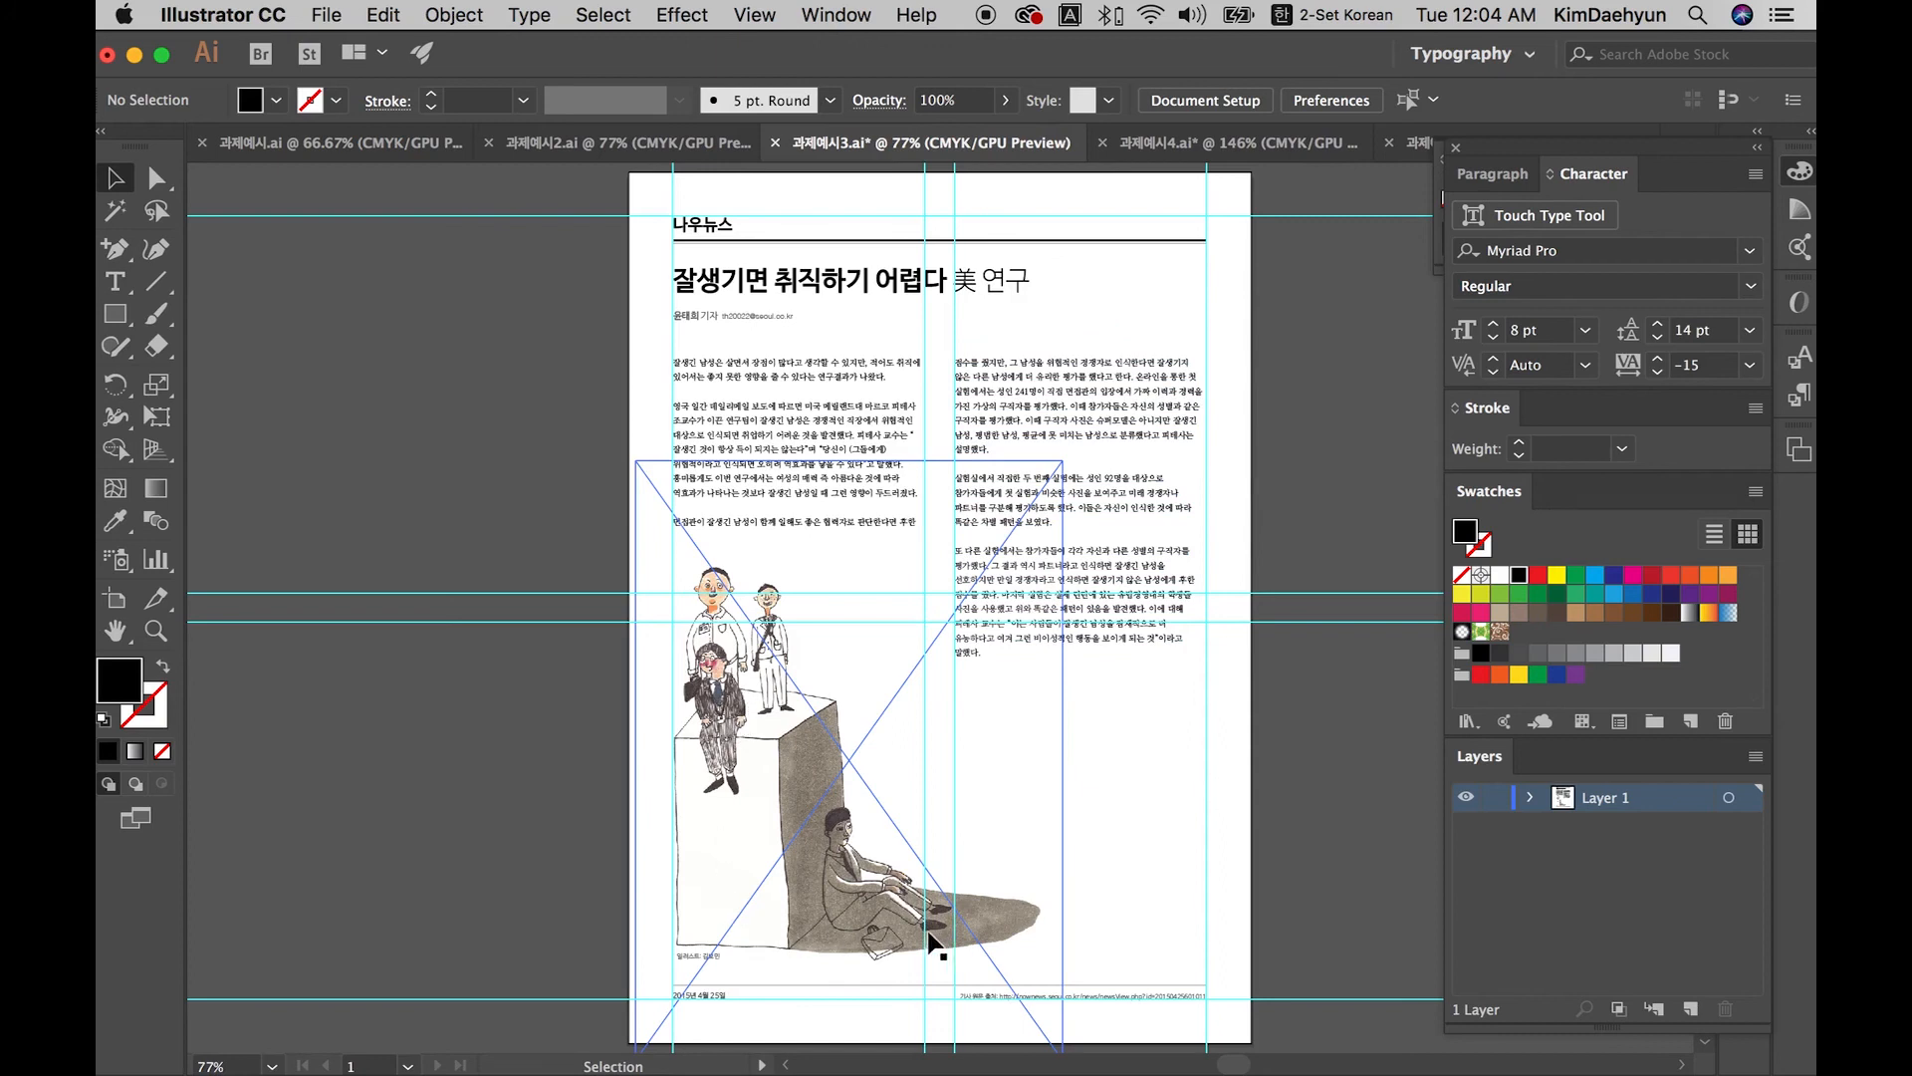
{"action": "key", "text": "super+semicolon"}
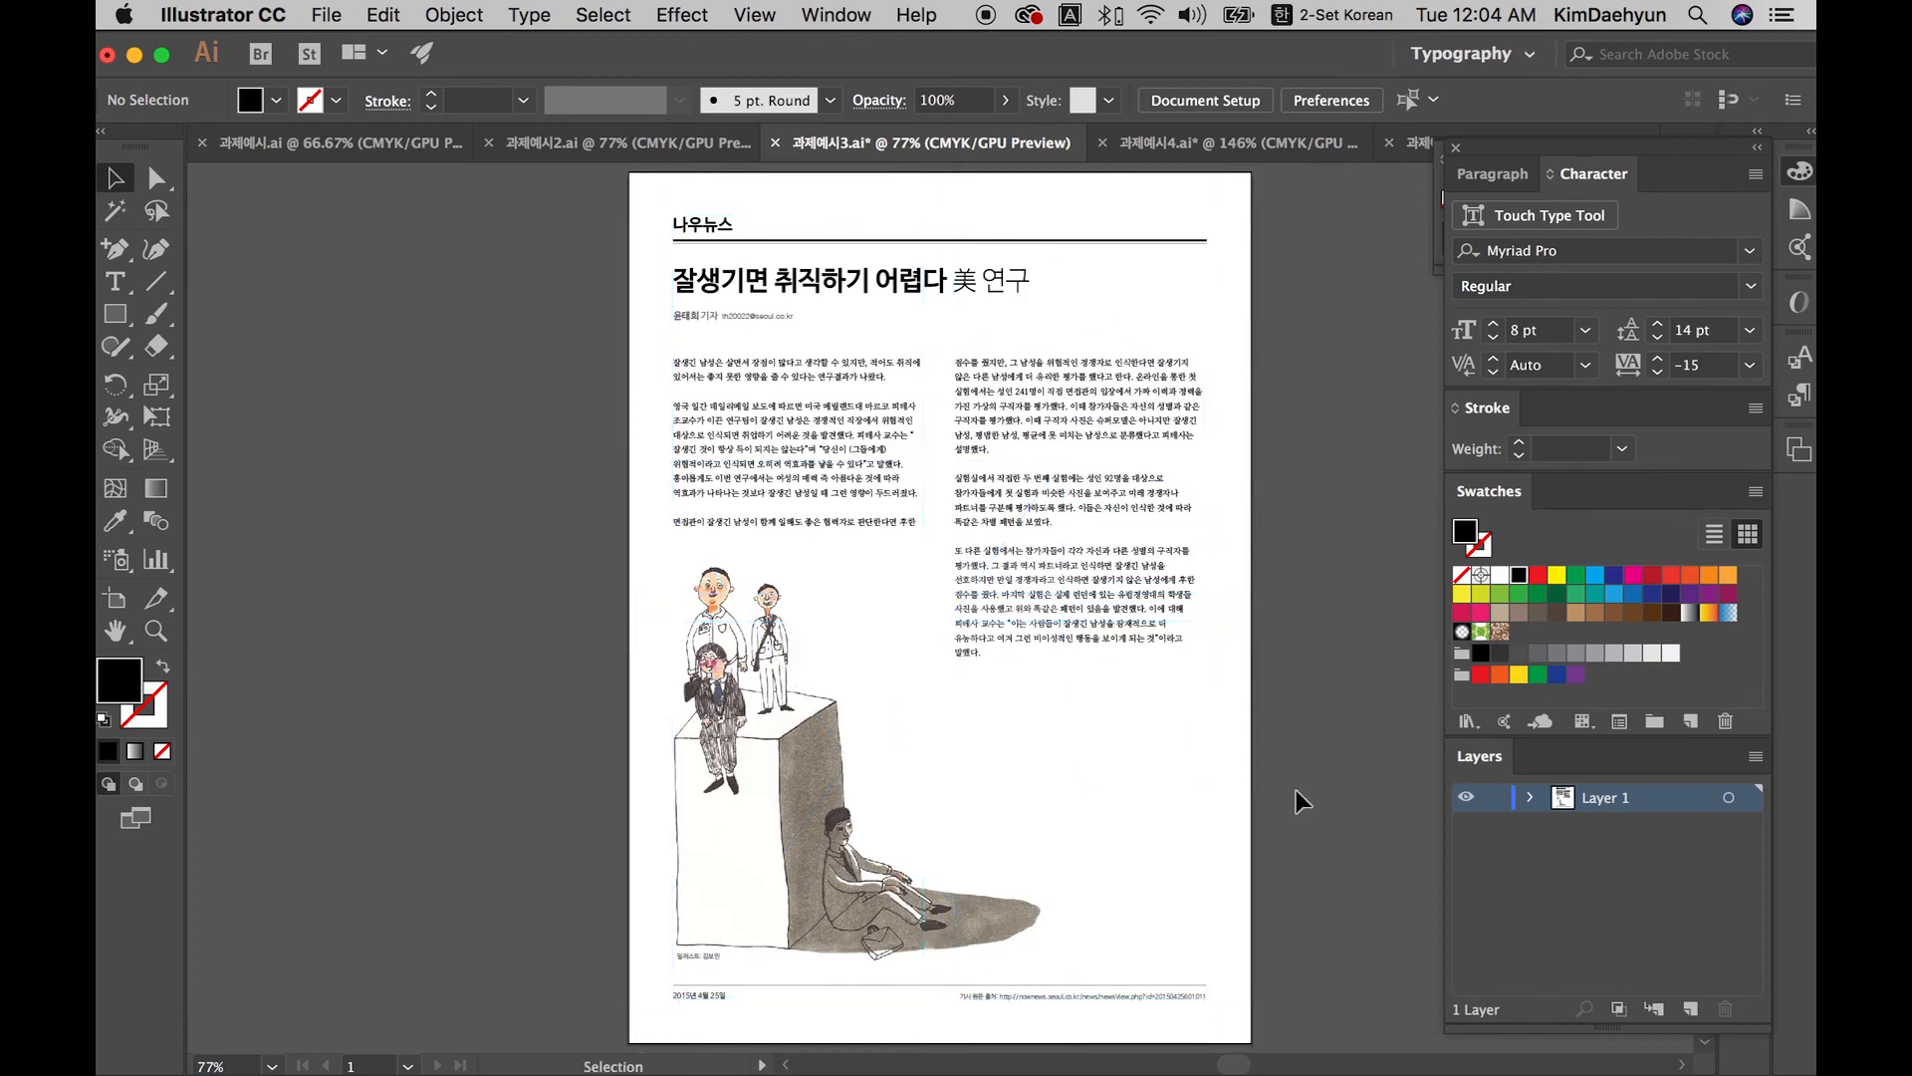
{"action": "left_click", "coordinate": [1083, 643]}
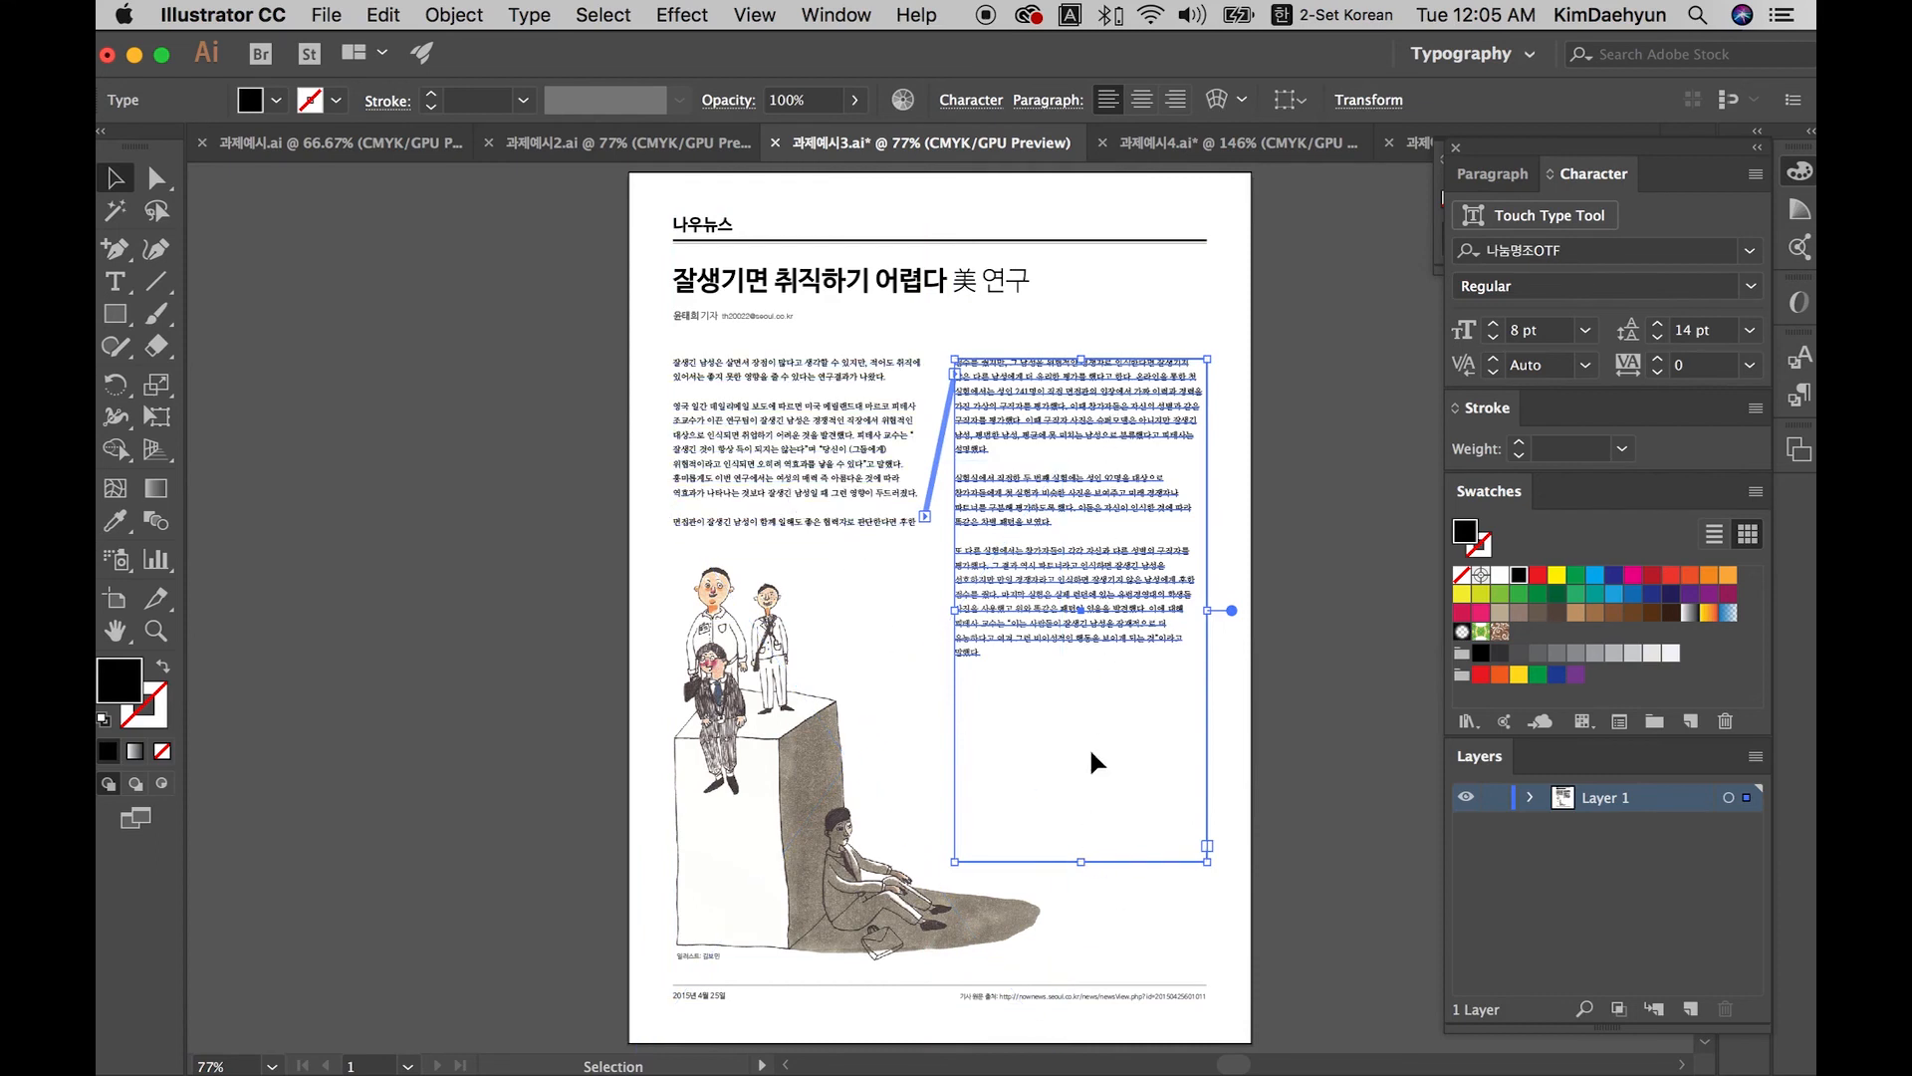
{"action": "left_click", "coordinate": [1341, 317]}
{"action": "left_click_drag", "start_coordinate": [1340, 317], "coordinate": [1196, 308]}
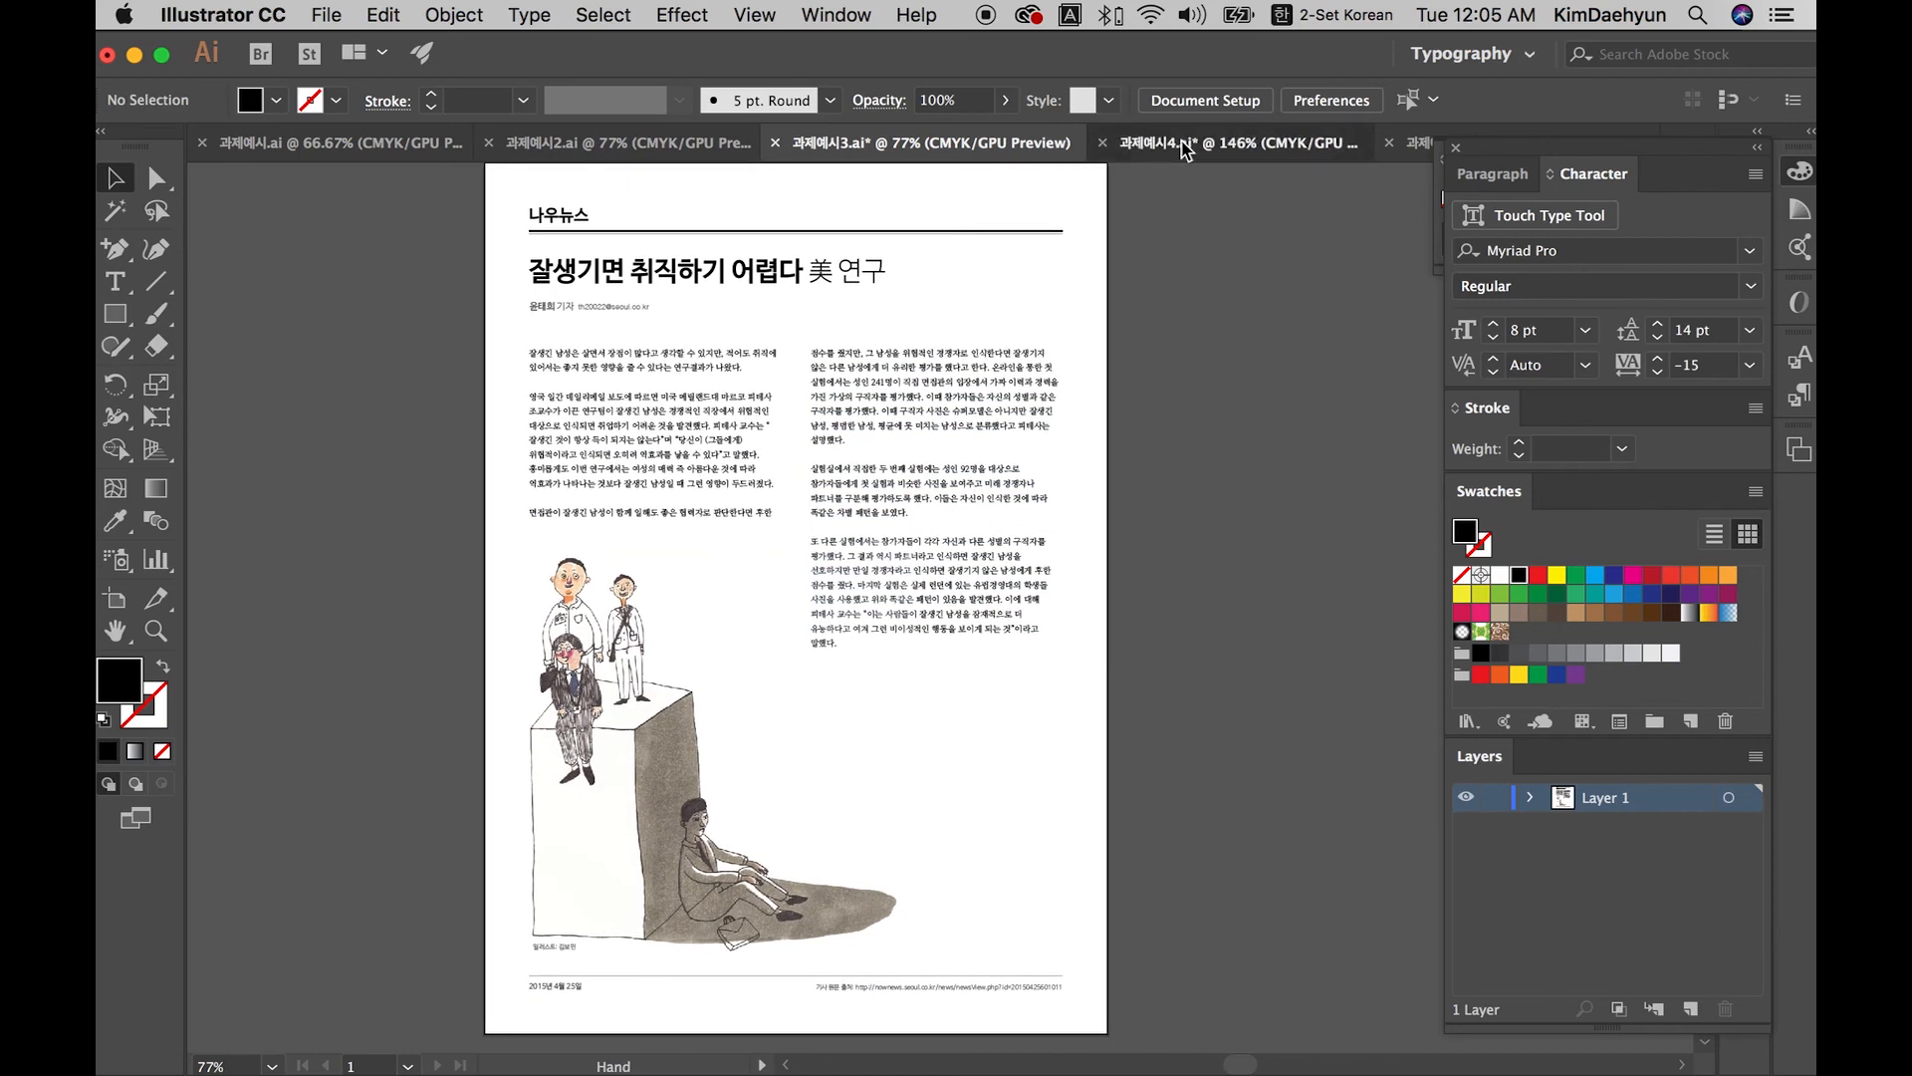
Step: Switch to 과제예시4.ai and examine the whole page without guides, with its text wrapped around the illustration
{"action": "left_click", "coordinate": [1184, 150]}
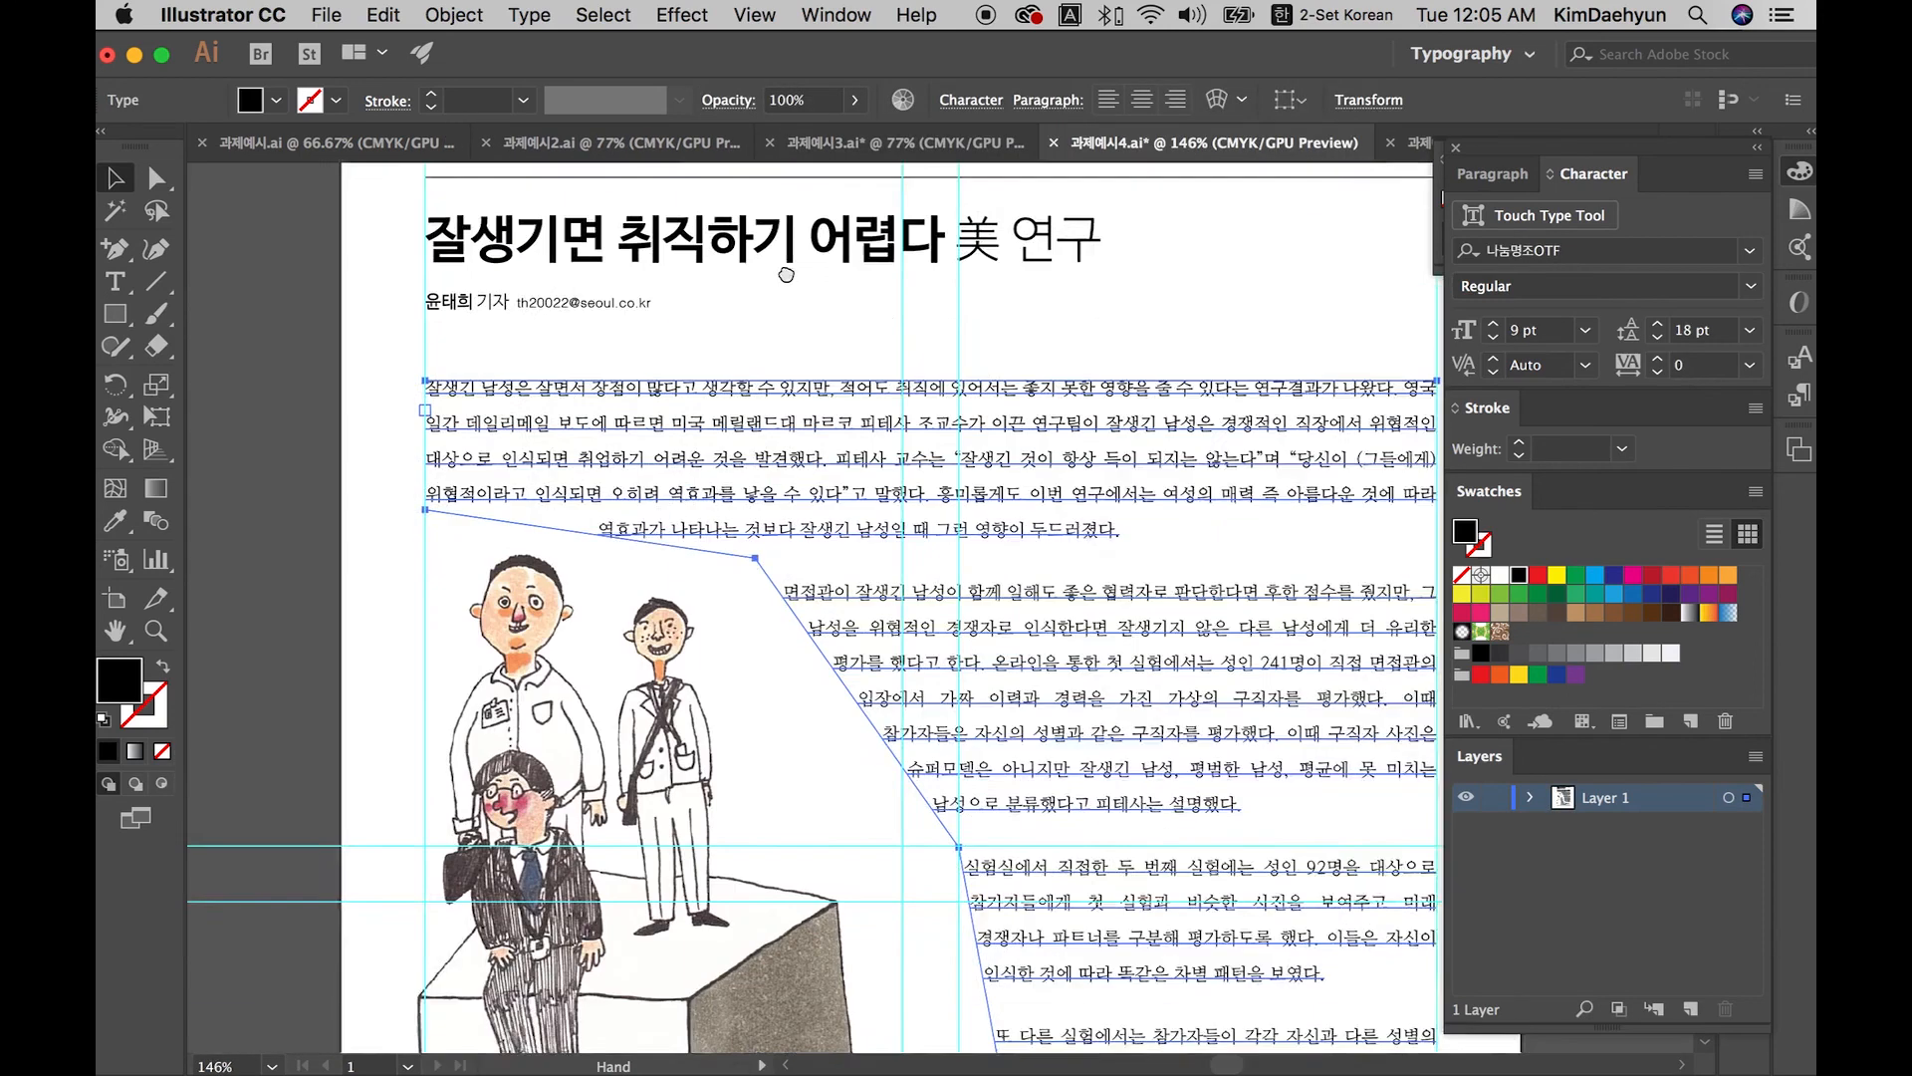
{"action": "key", "text": "super+0"}
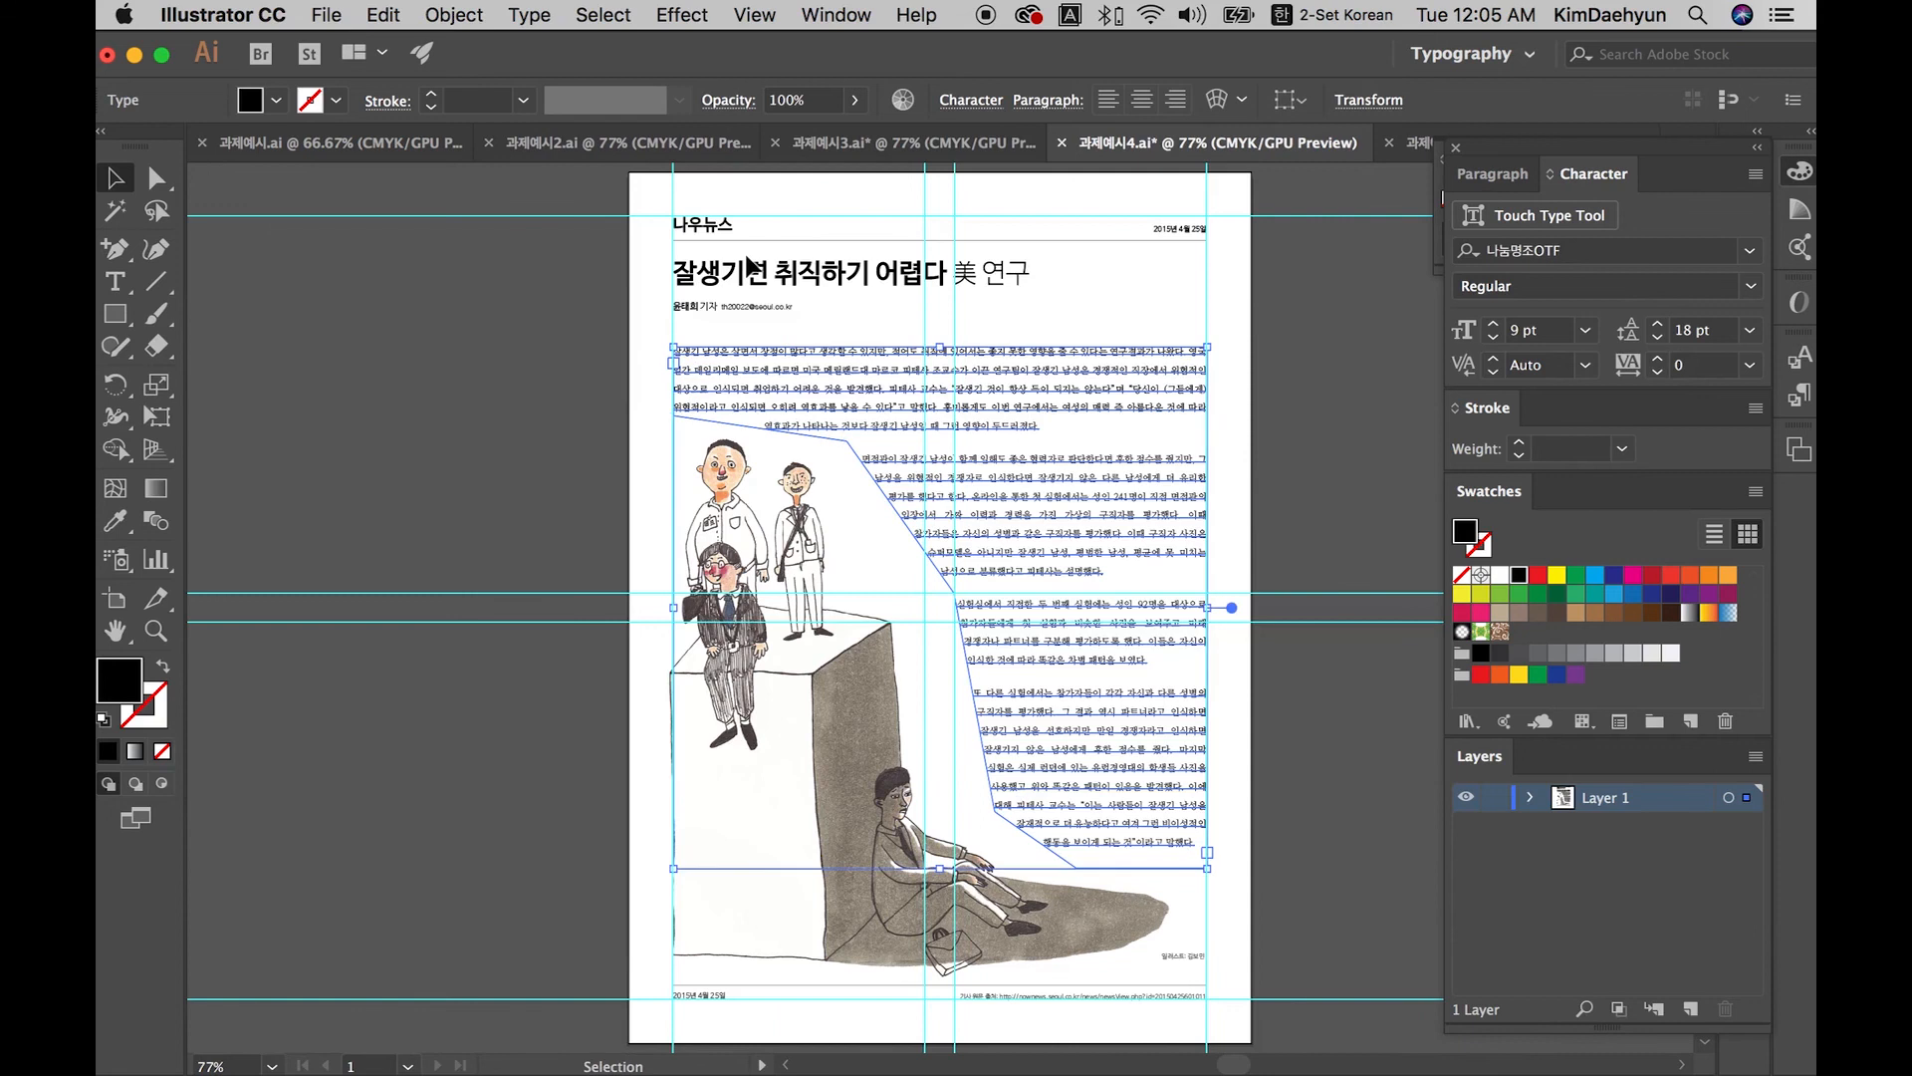
{"action": "left_click", "coordinate": [599, 442]}
{"action": "key", "text": "super+semicolon"}
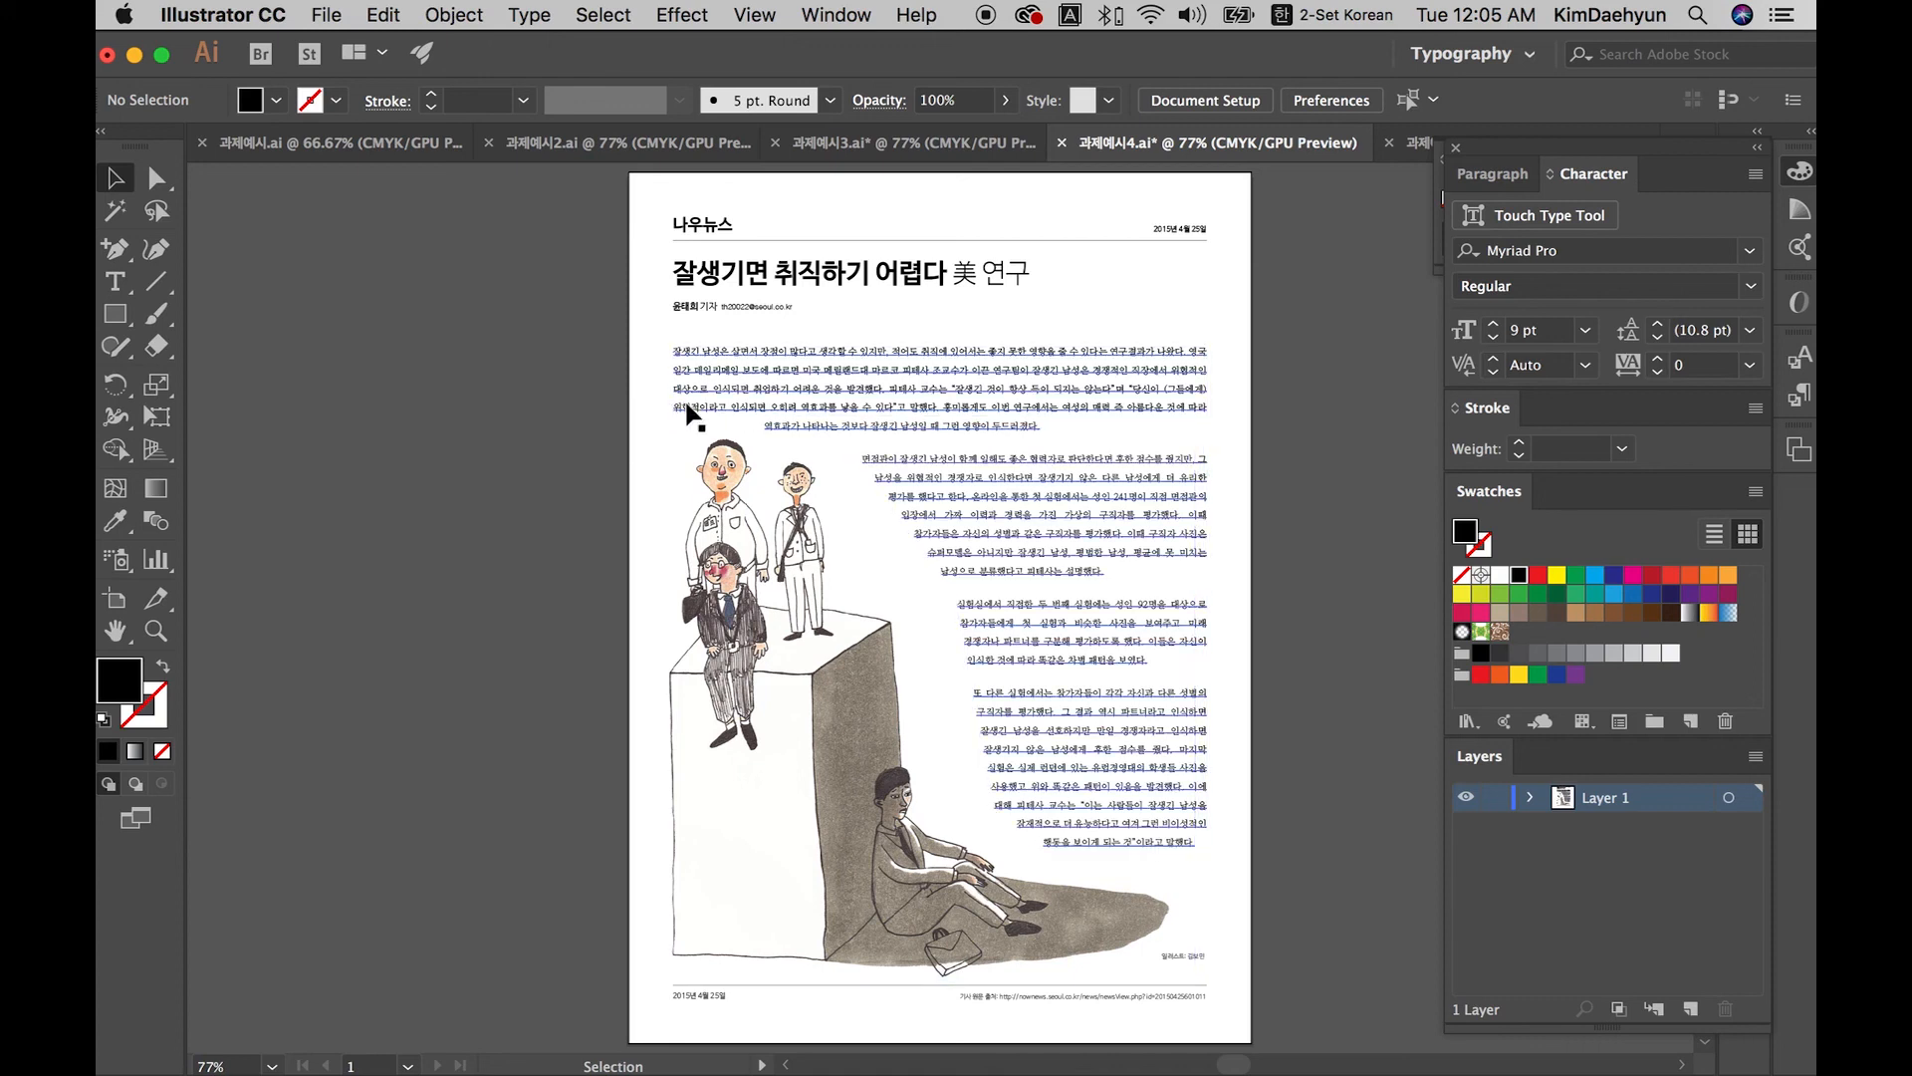
Step: Show the guides and move the polygonal body text frame off the page, horizontally beside the artboard
{"action": "left_click_drag", "start_coordinate": [710, 404], "coordinate": [1293, 430]}
{"action": "key", "text": "super+;"}
{"action": "left_click", "coordinate": [1231, 509]}
{"action": "left_click_drag", "start_coordinate": [1237, 512], "coordinate": [992, 520]}
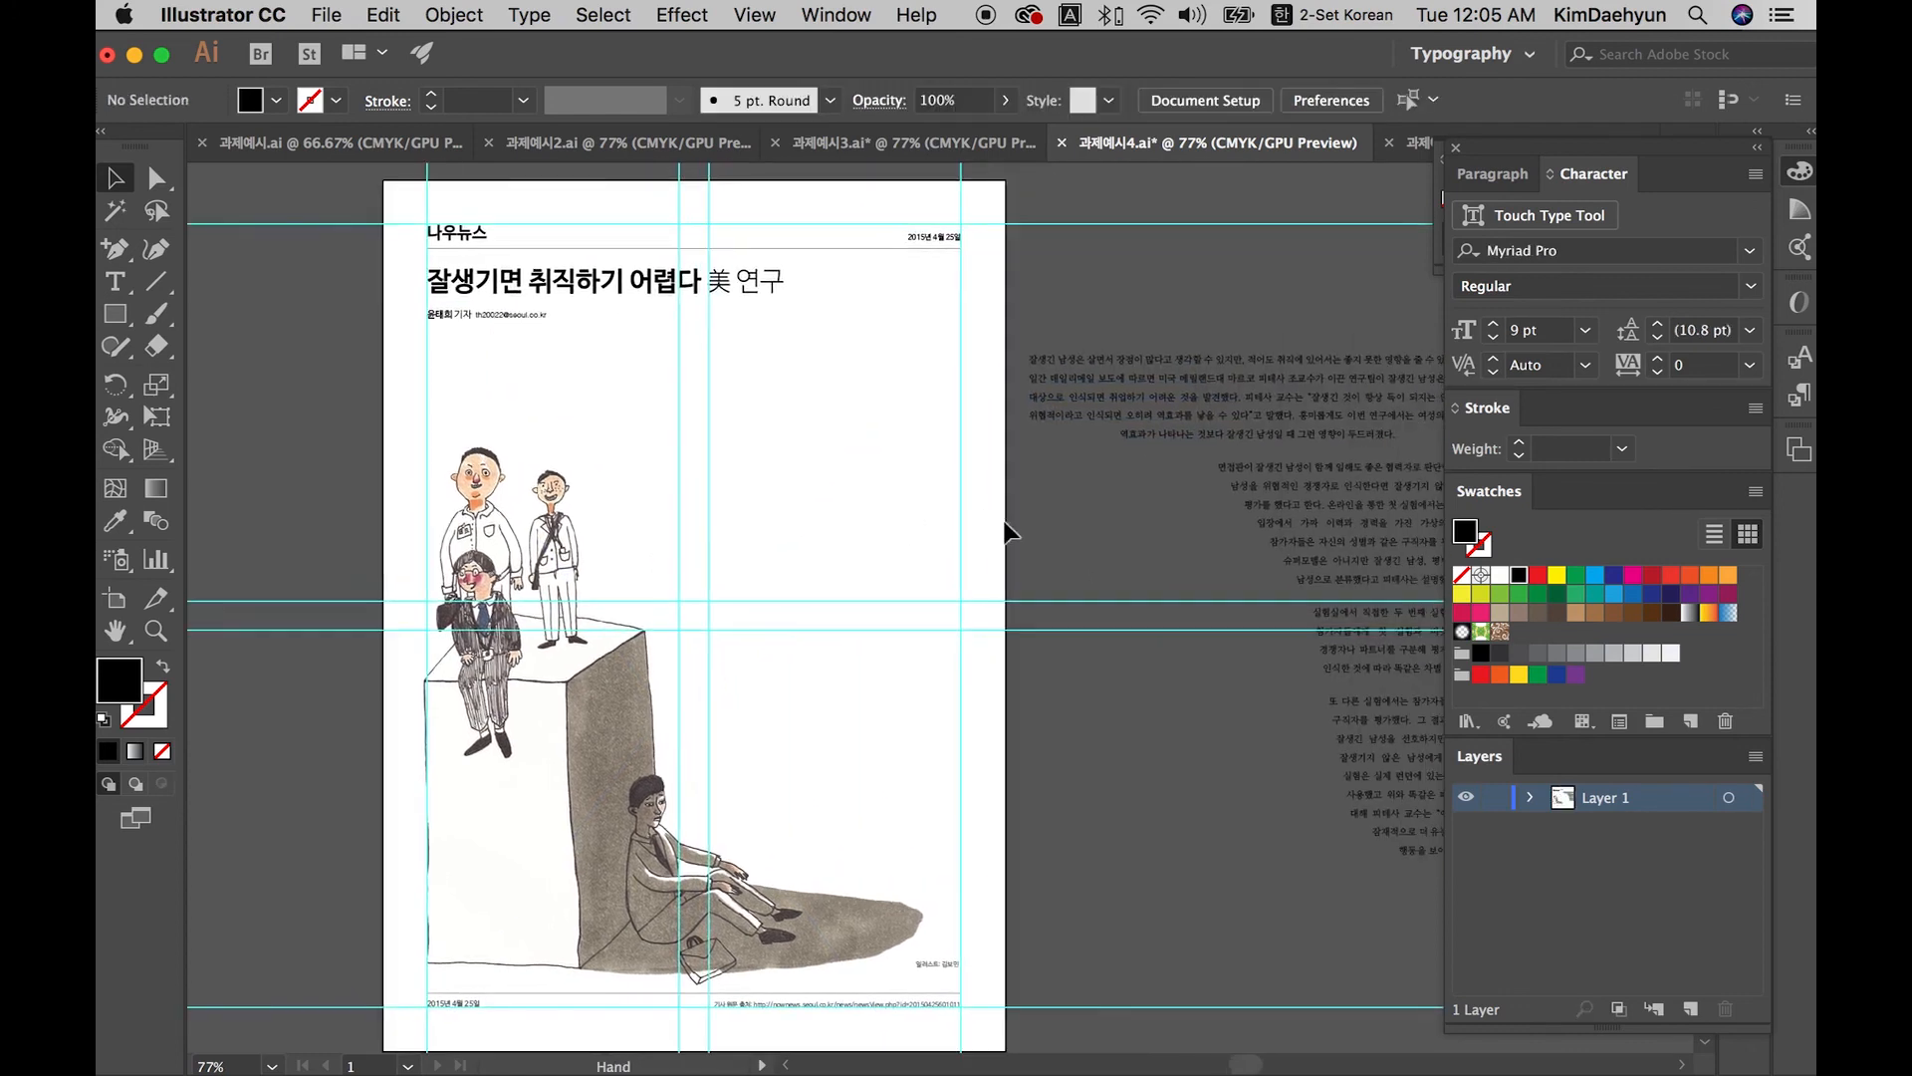
{"action": "key", "text": "super+z"}
{"action": "left_click_drag", "start_coordinate": [616, 458], "coordinate": [1243, 458]}
{"action": "left_click", "coordinate": [790, 836]}
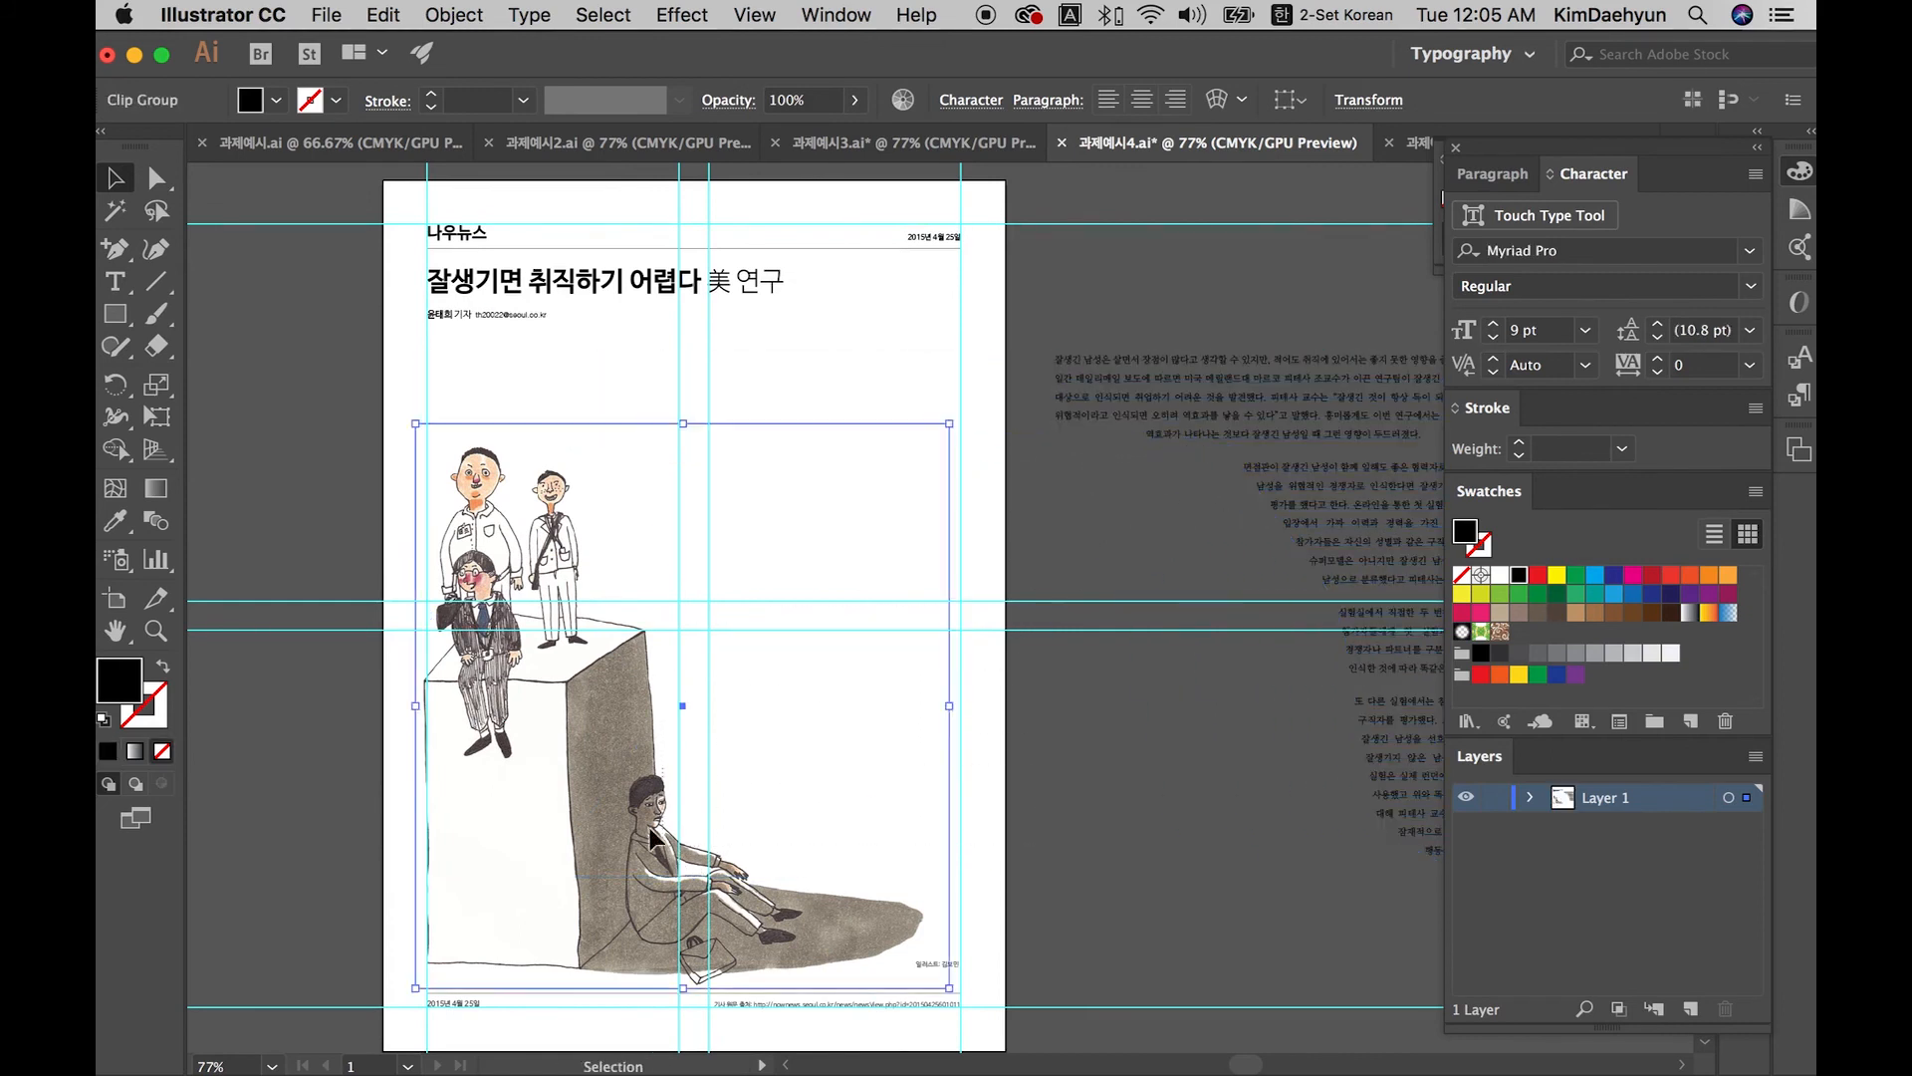
{"action": "left_click", "coordinate": [1193, 552]}
{"action": "left_click", "coordinate": [1264, 475]}
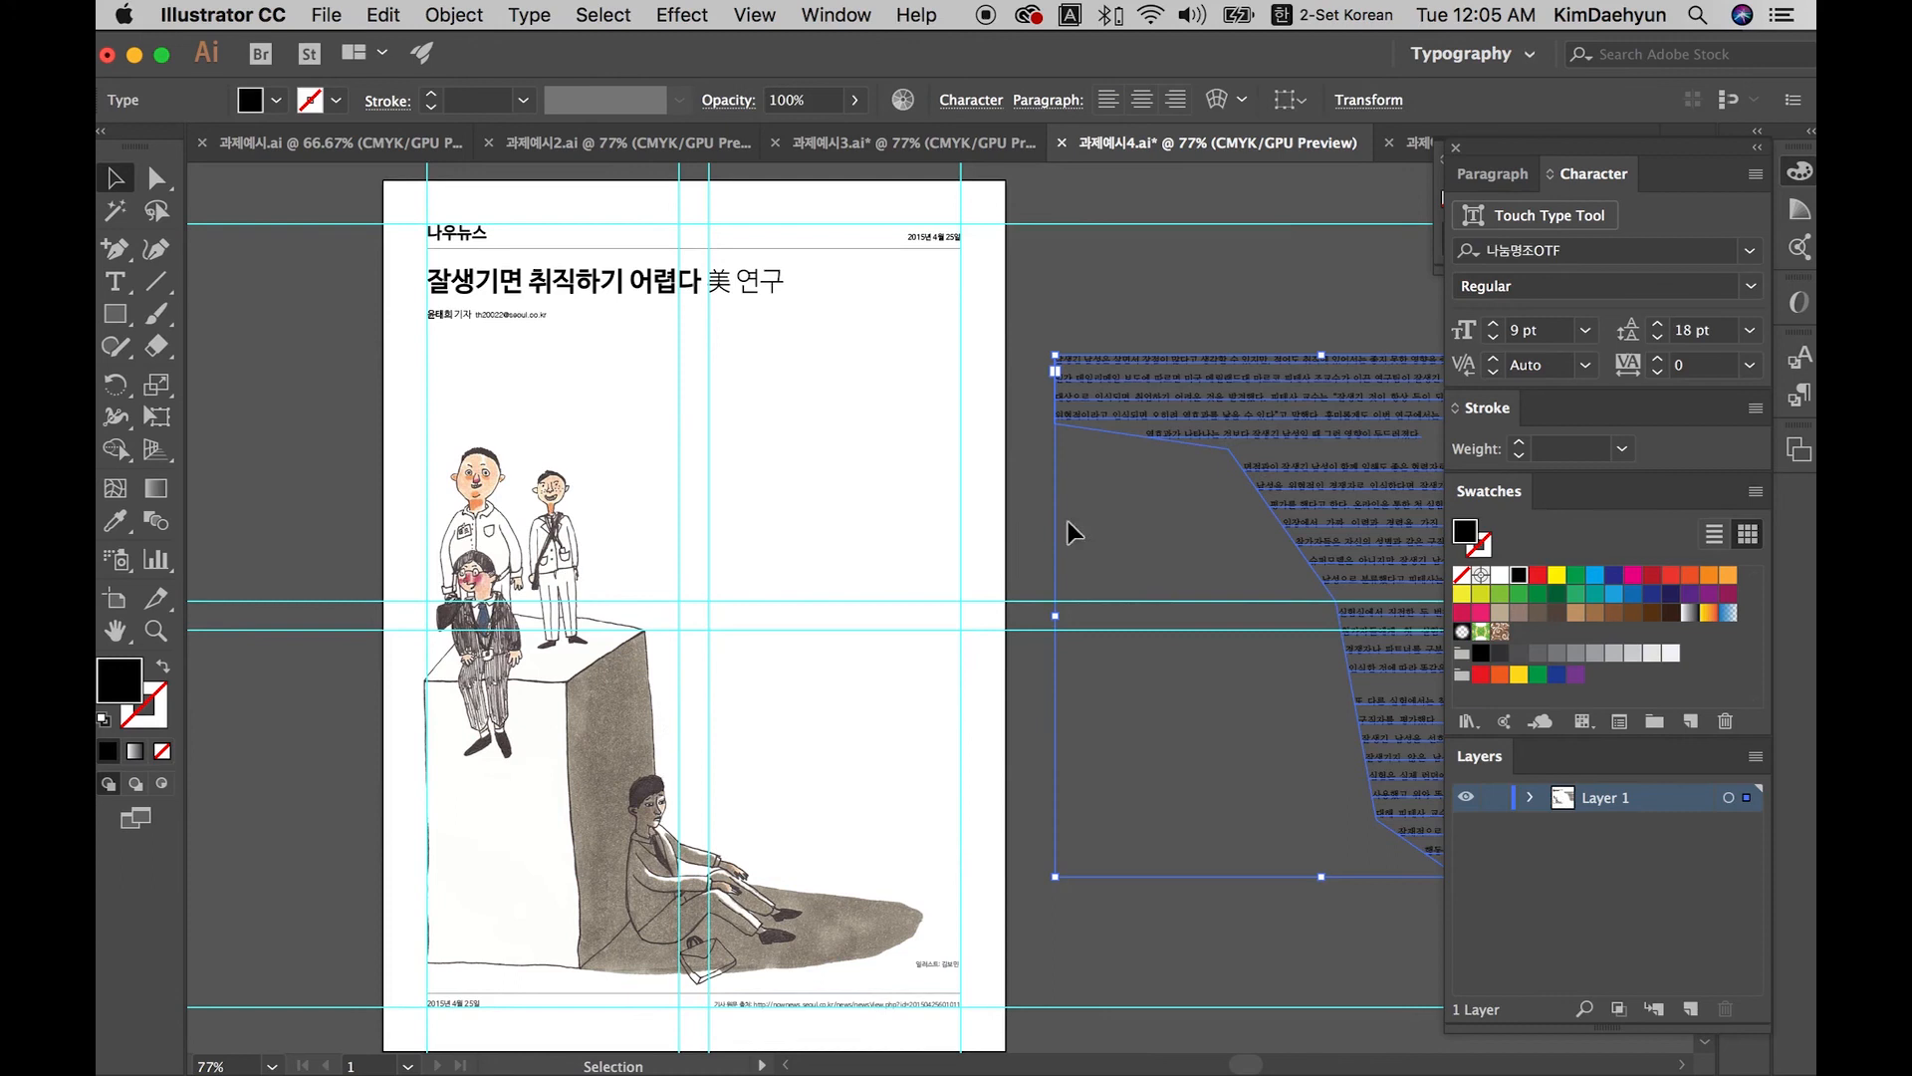
{"action": "left_click_drag", "start_coordinate": [115, 314], "coordinate": [176, 315]}
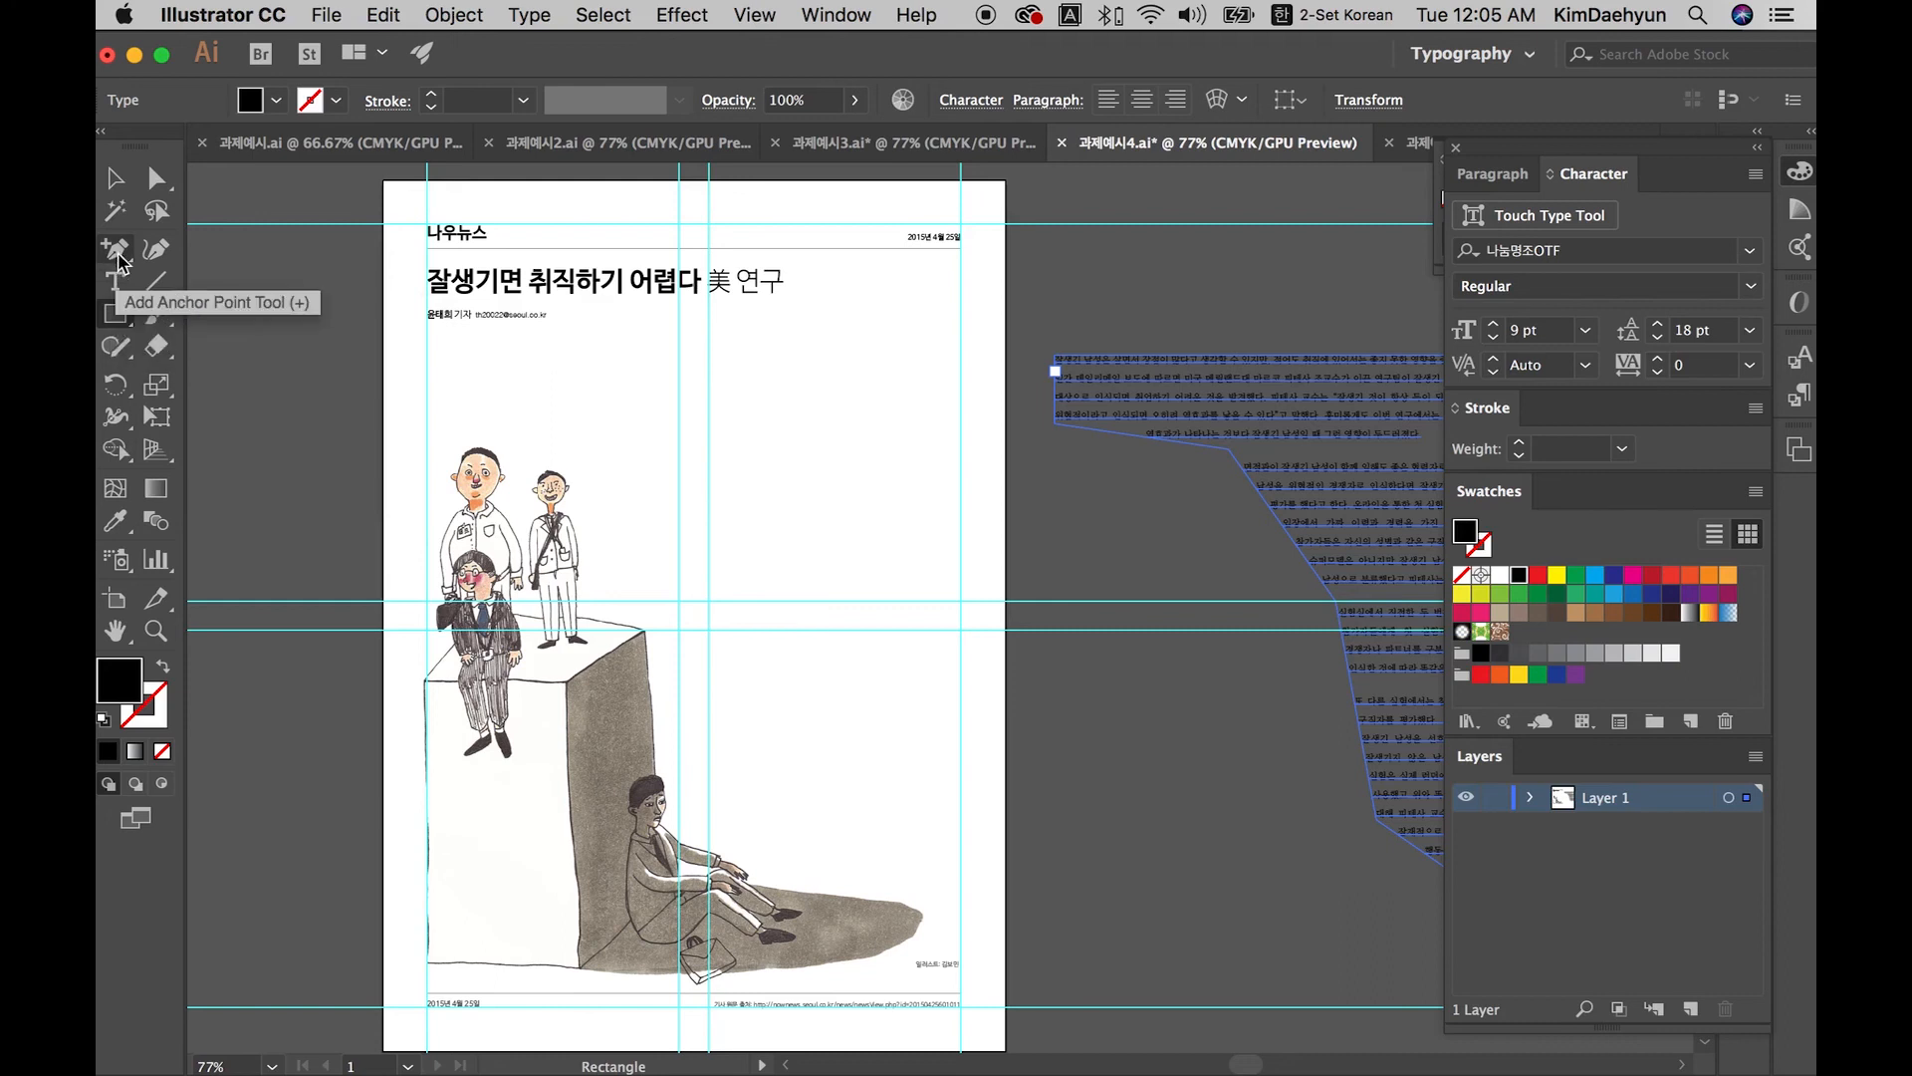
{"action": "left_click_drag", "start_coordinate": [116, 314], "coordinate": [205, 375]}
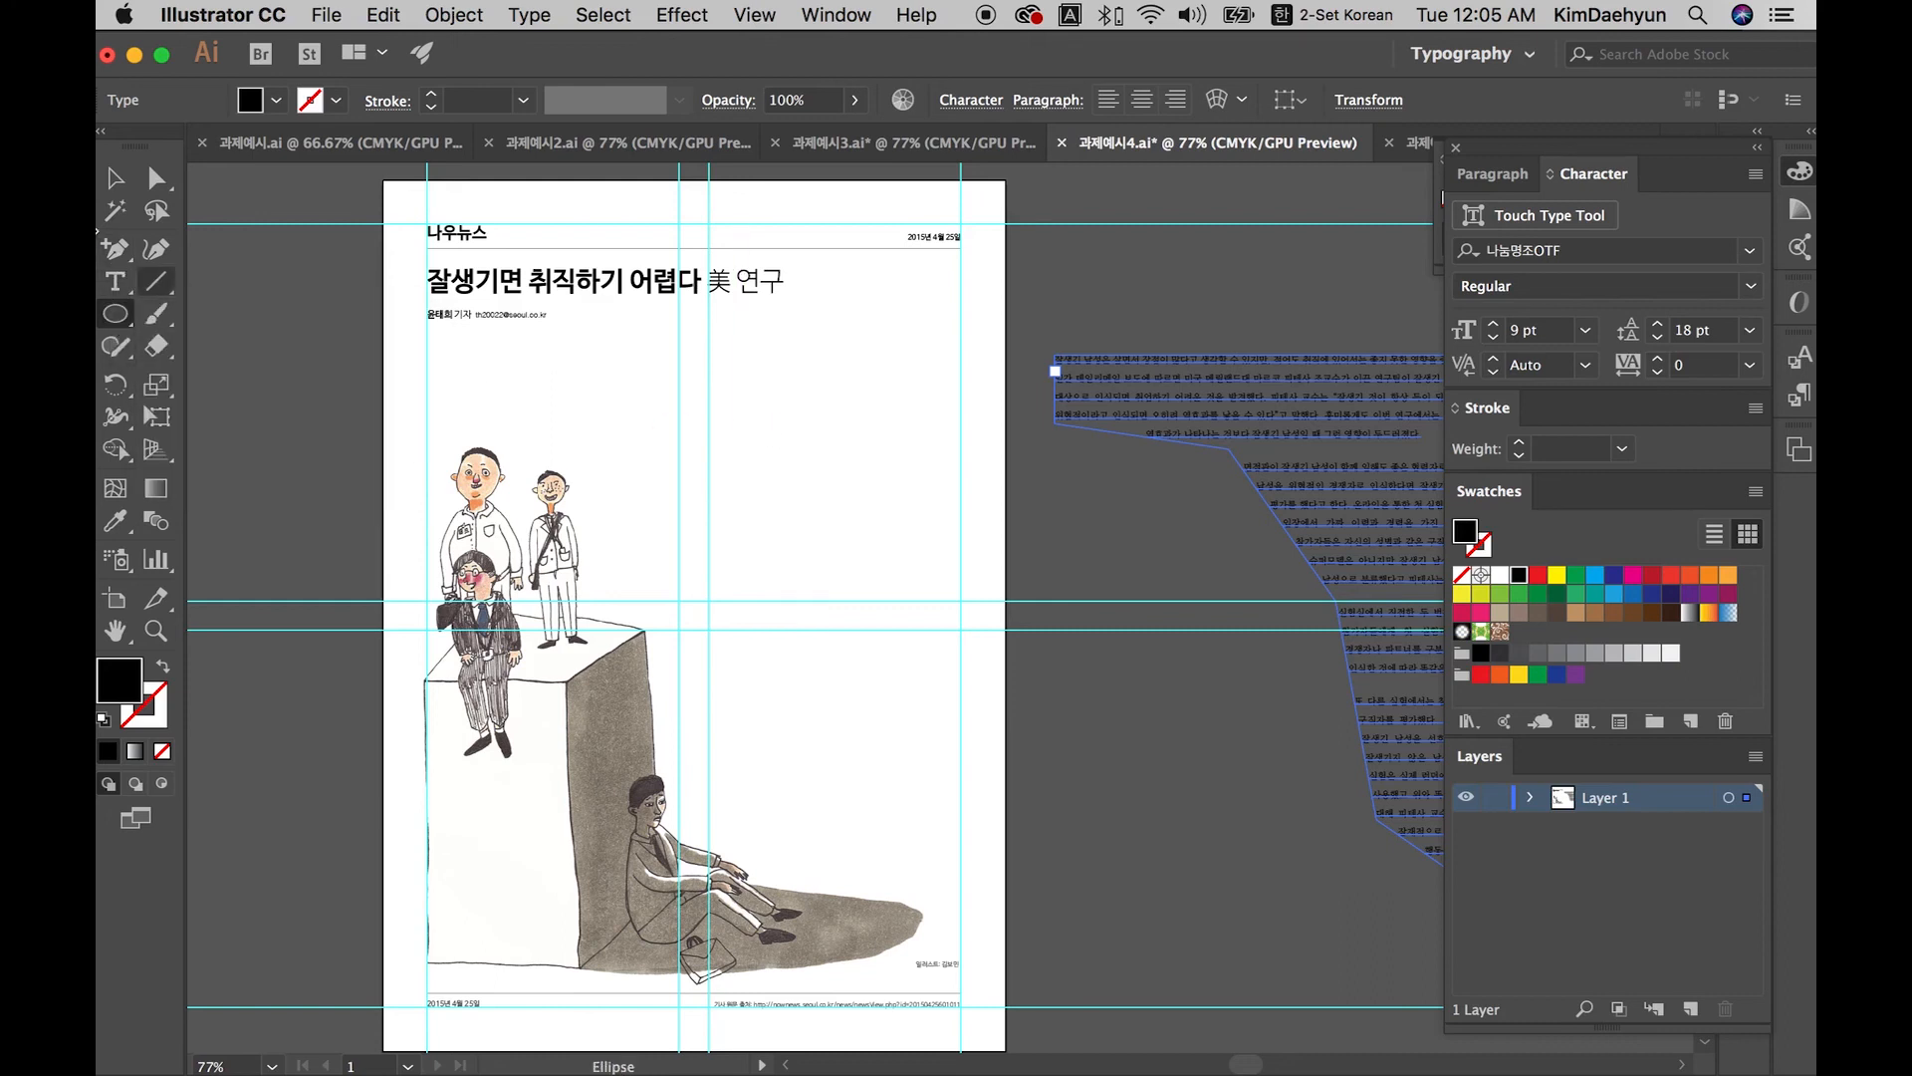
{"action": "key", "text": "v"}
{"action": "left_click", "coordinate": [1079, 448]}
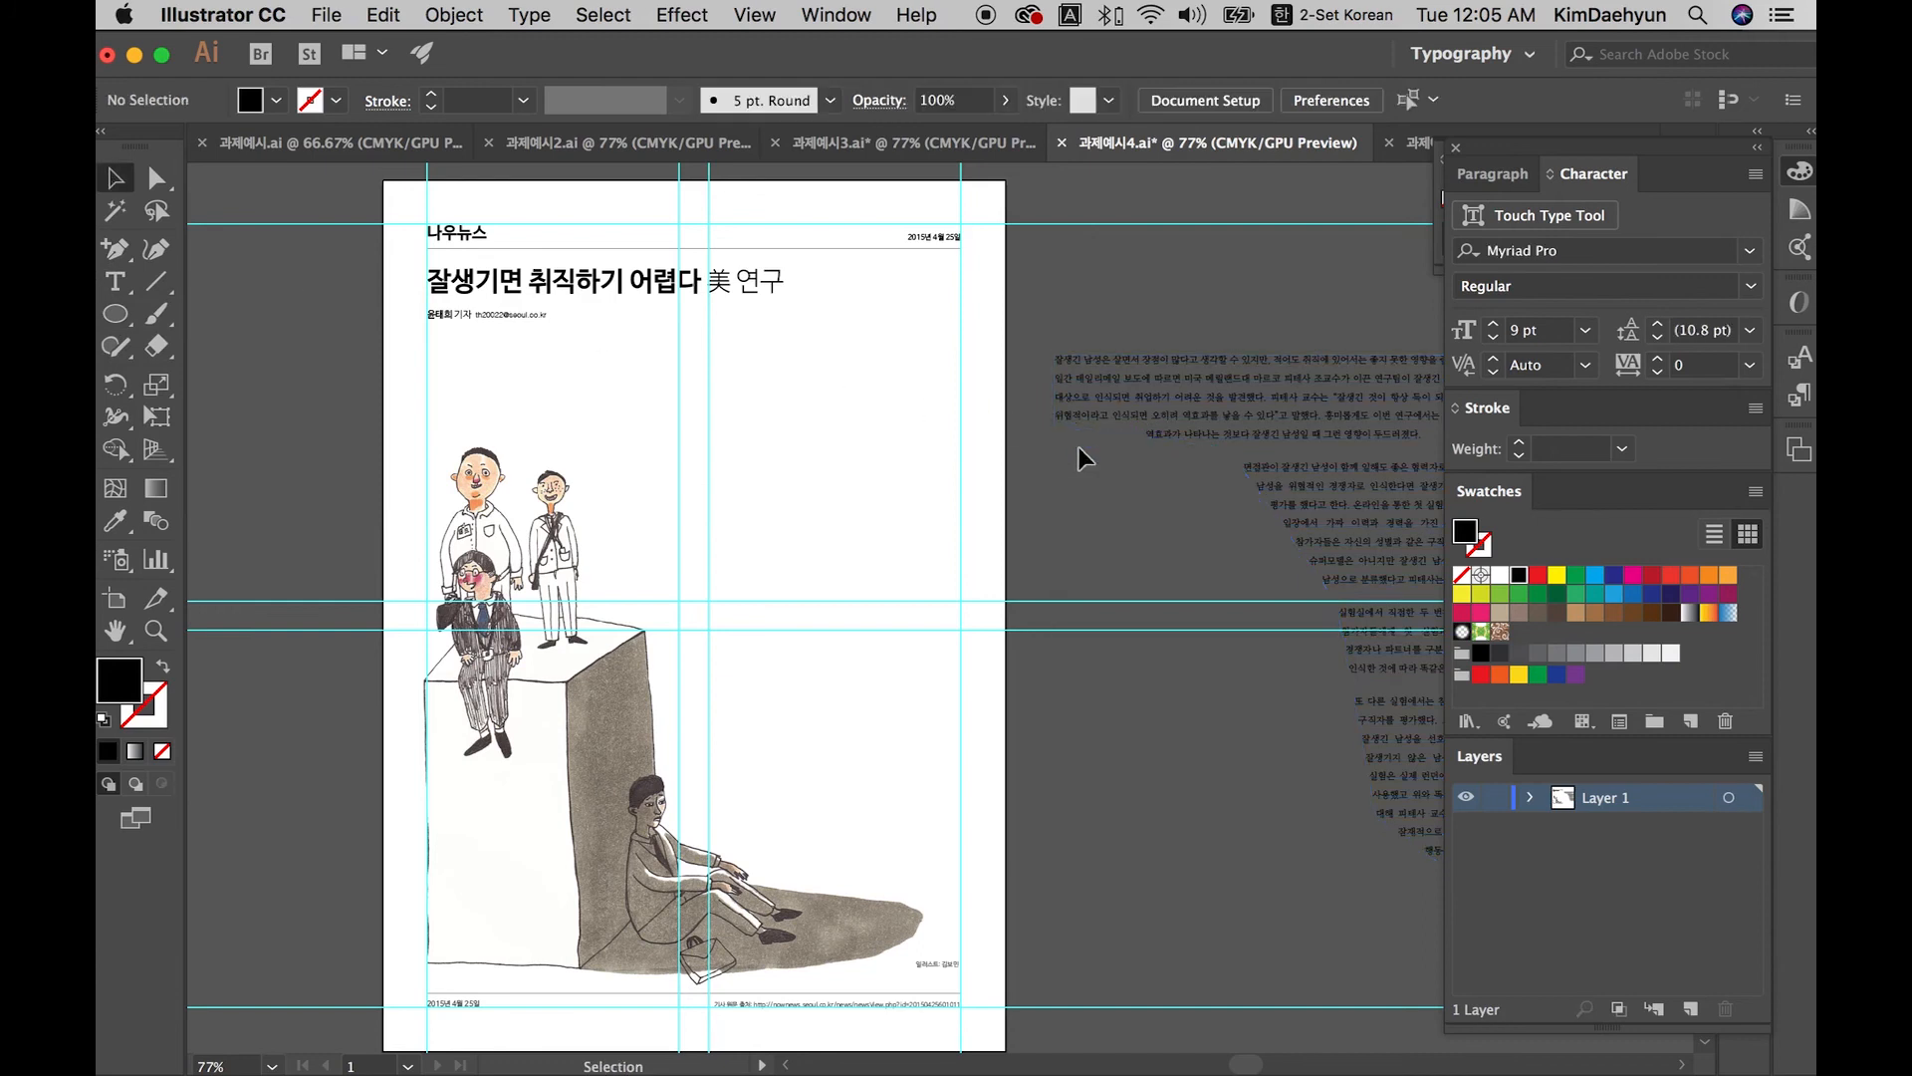
Step: Draw a closed seven-point polygon with the Pen tool, below the byline between the outer margin guides and skirting the illustration's slope
{"action": "left_click_drag", "start_coordinate": [113, 239], "coordinate": [190, 248]}
{"action": "left_click", "coordinate": [961, 336]}
{"action": "left_click", "coordinate": [427, 337]}
{"action": "left_click", "coordinate": [427, 416]}
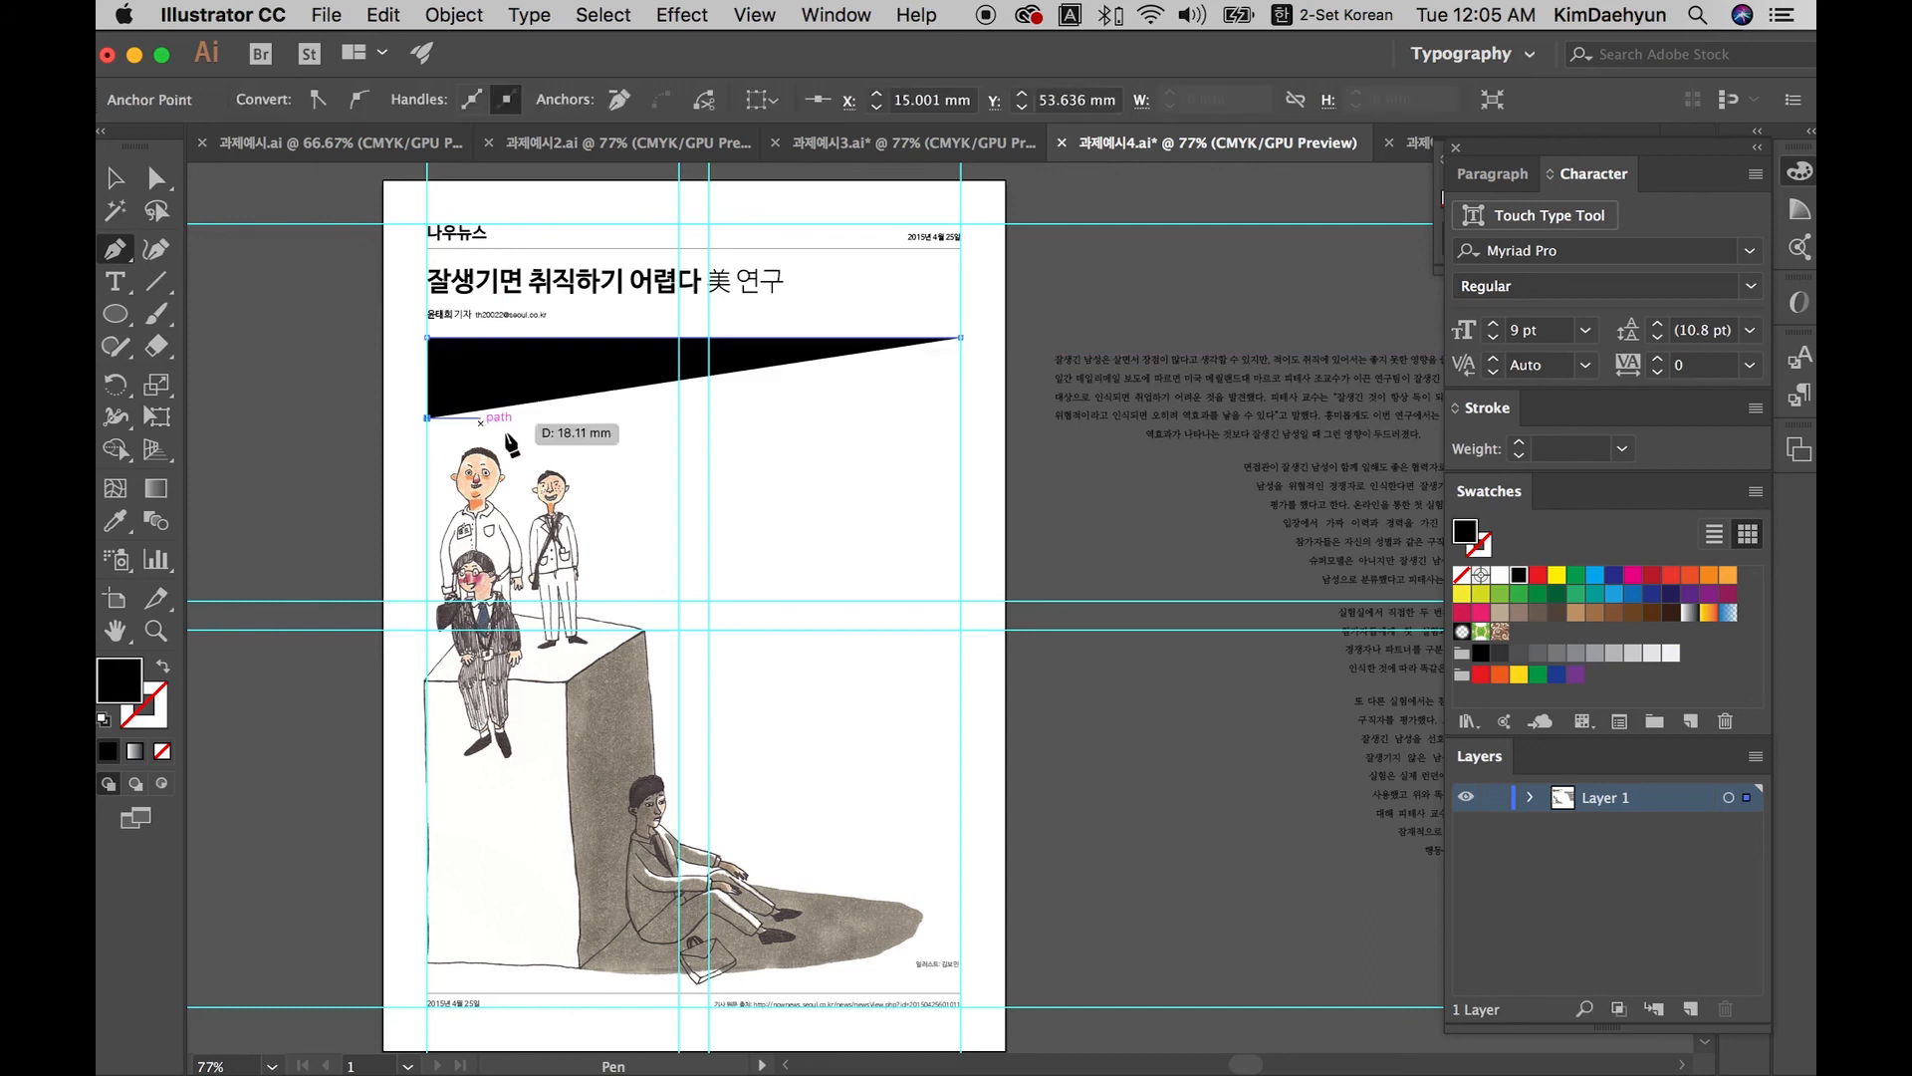
{"action": "left_click", "coordinate": [582, 417]}
{"action": "left_click", "coordinate": [708, 682]}
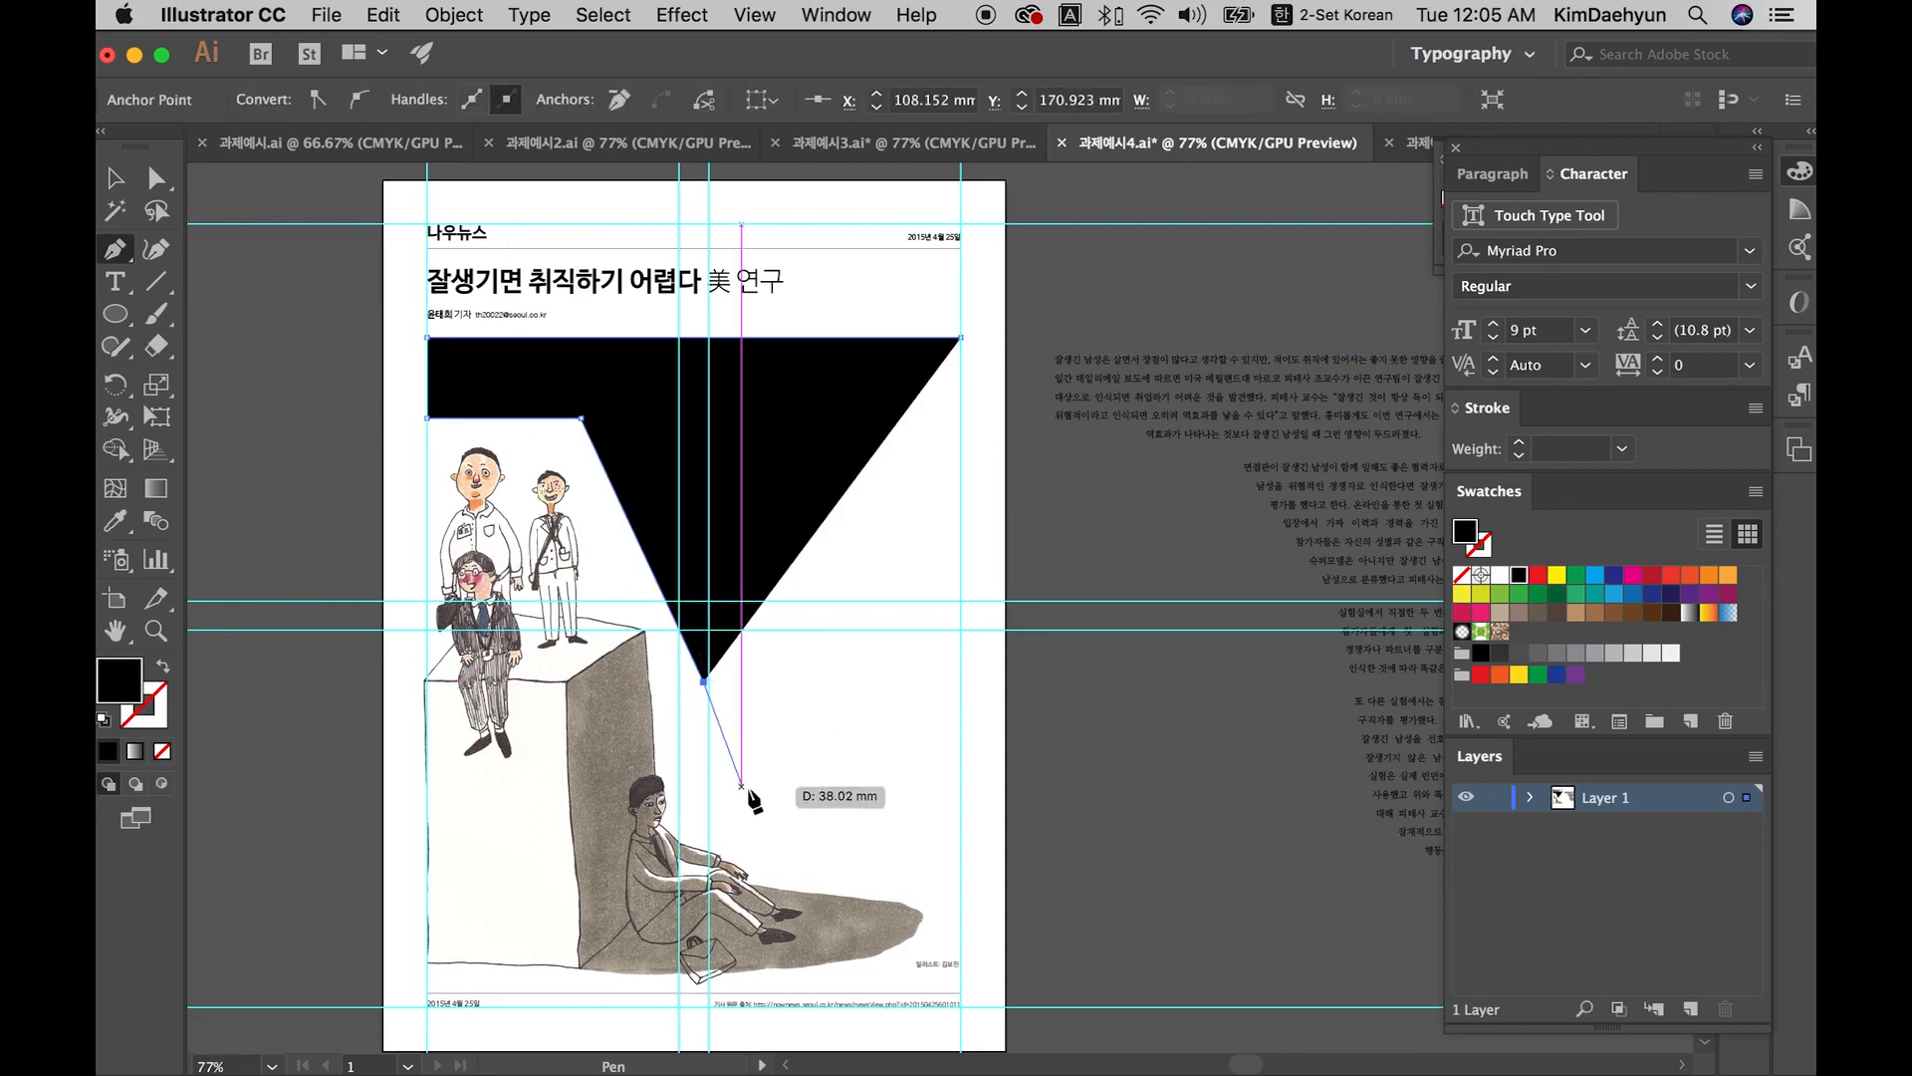
{"action": "left_click", "coordinate": [770, 845]}
{"action": "left_click", "coordinate": [961, 902]}
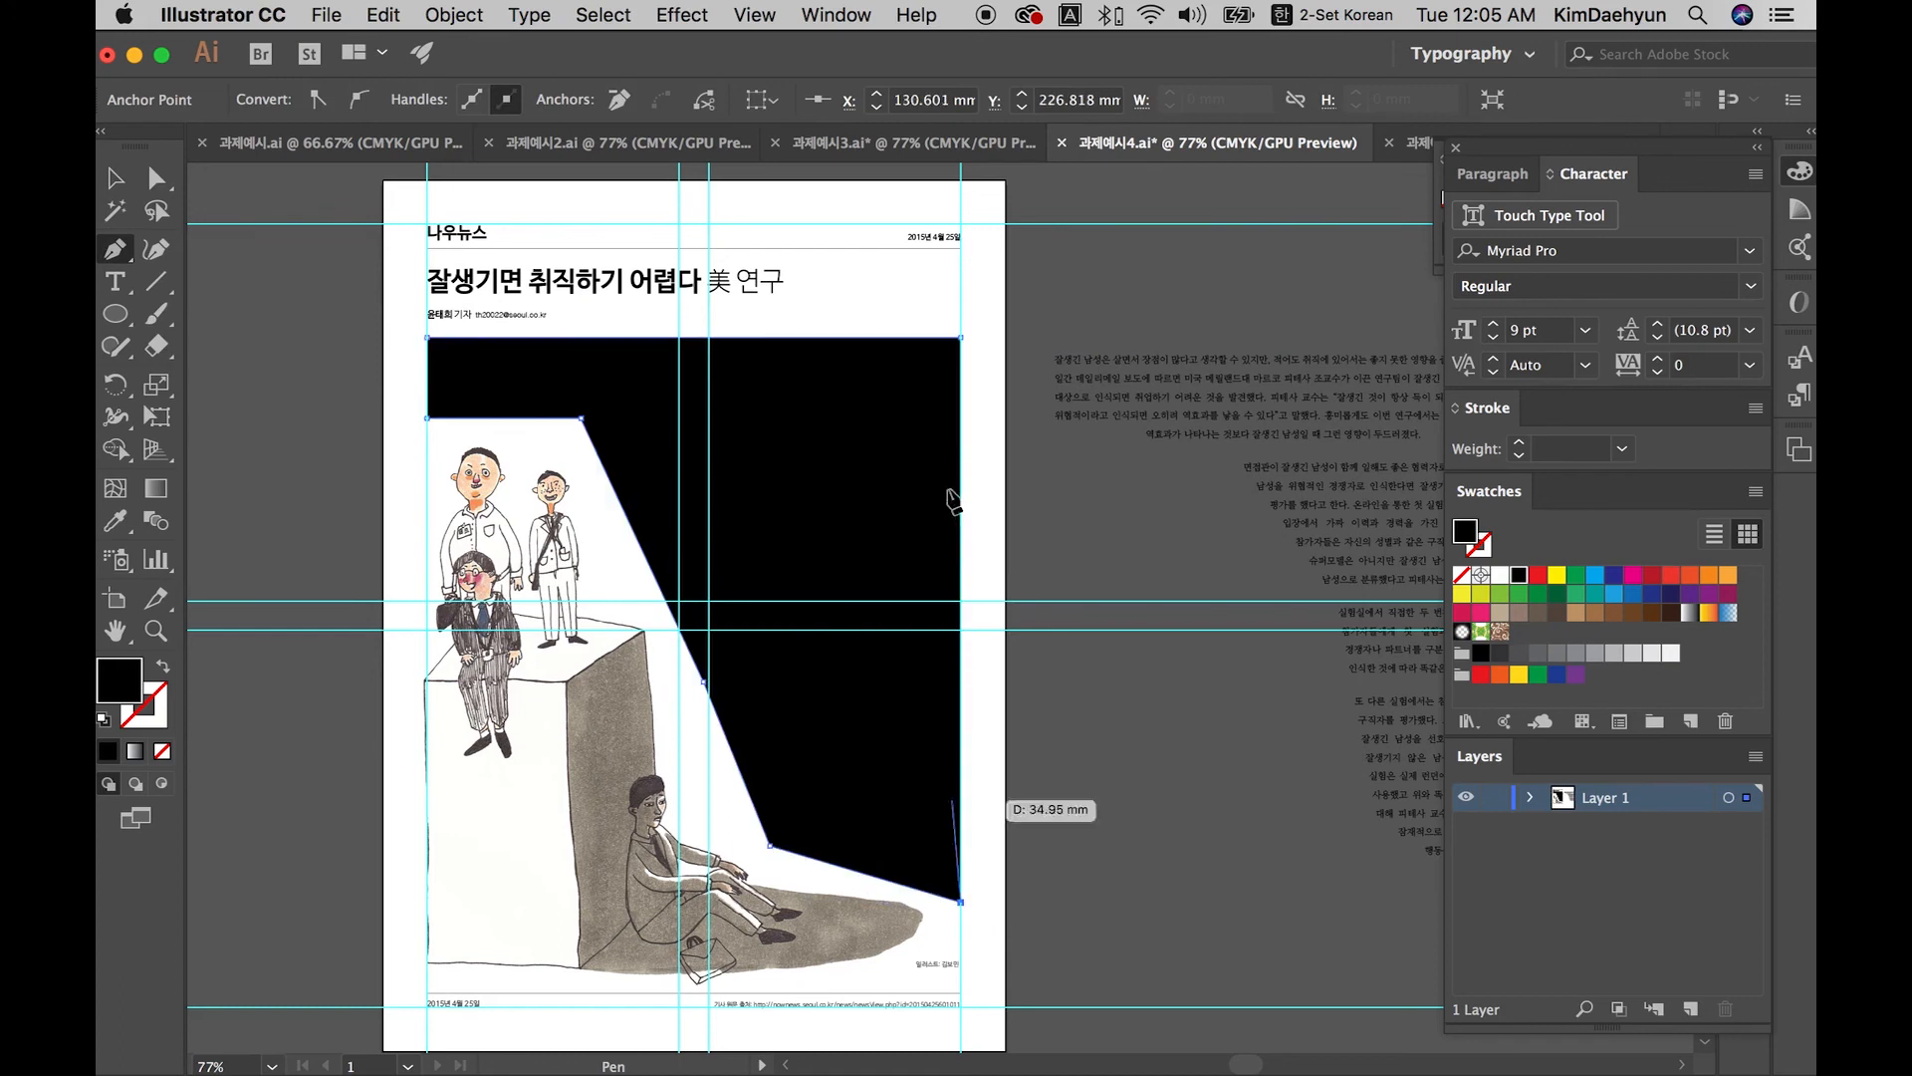
{"action": "left_click", "coordinate": [961, 339]}
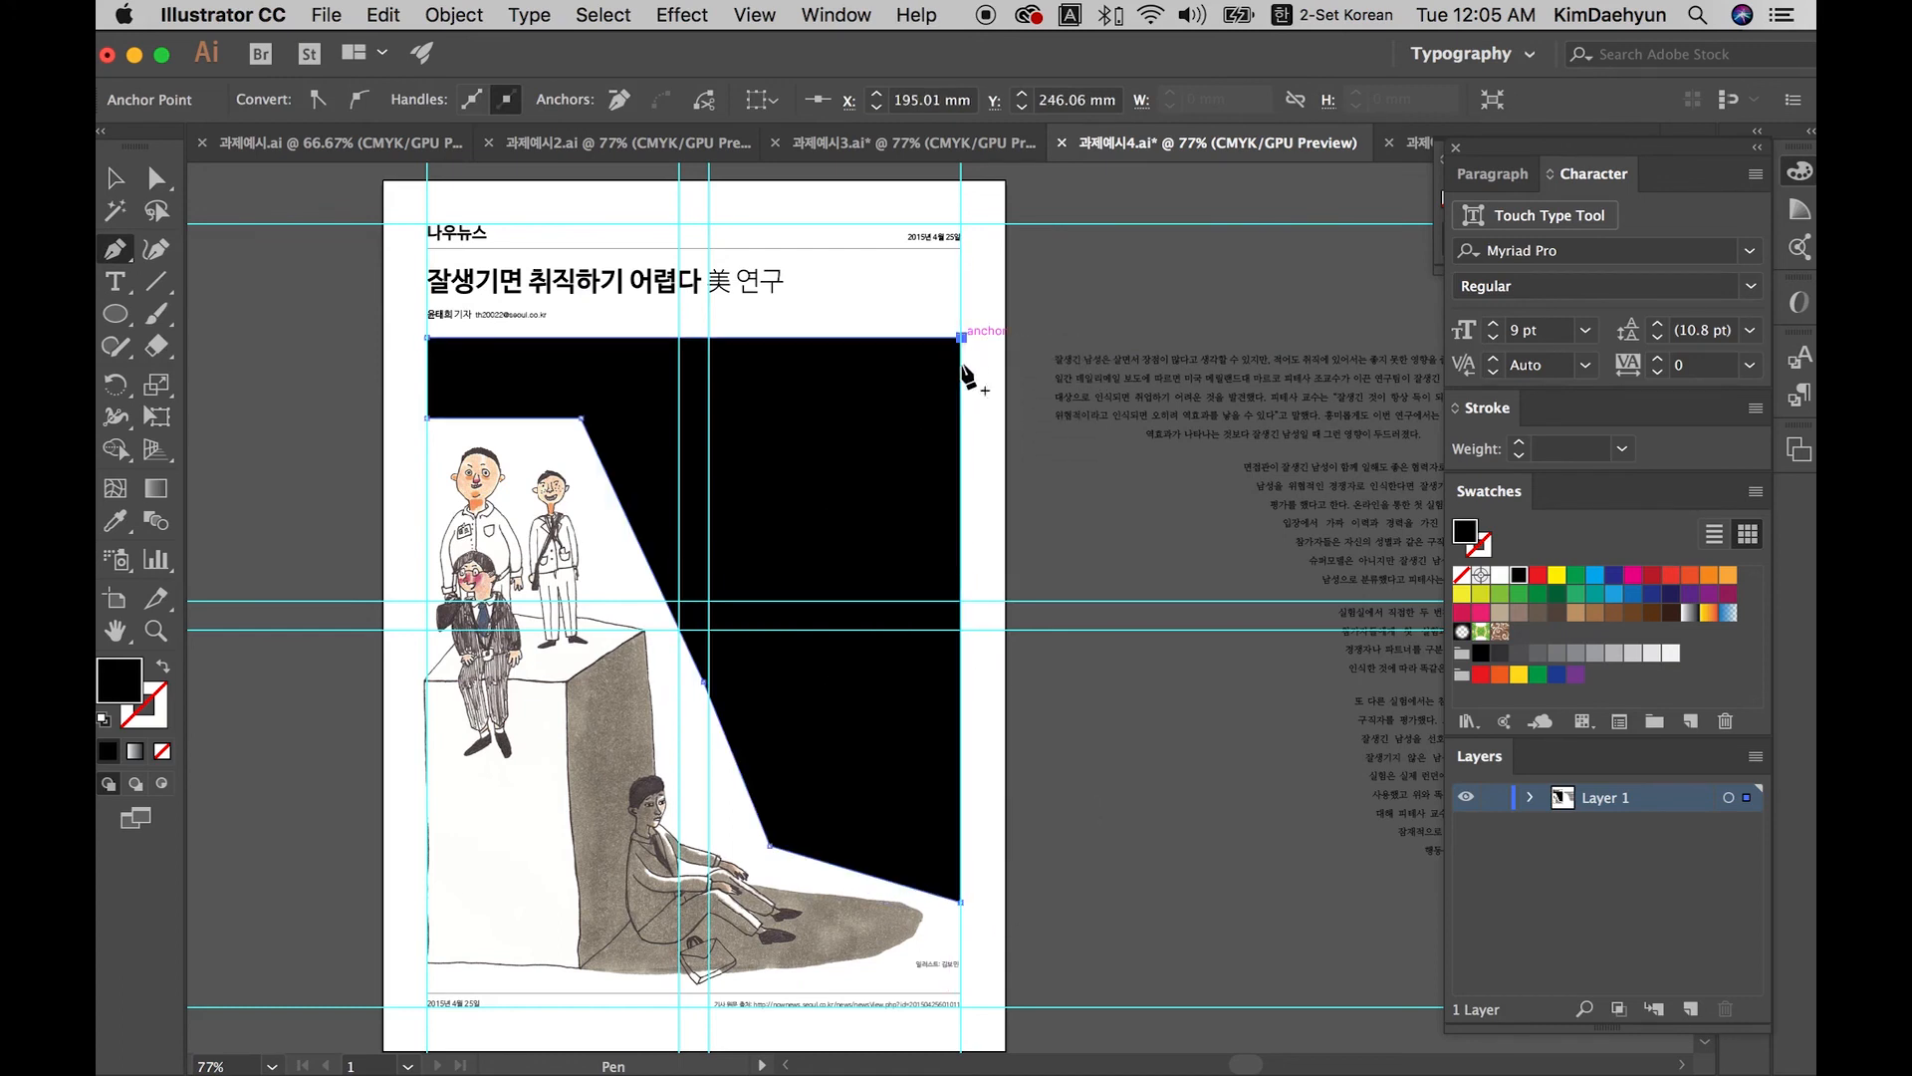
{"action": "left_click", "coordinate": [1027, 514], "text": "super"}
Step: Switch to TextEdit, copy all the article body paragraphs, and return to the Illustrator document
{"action": "key", "text": "super+Tab"}
{"action": "key", "text": "super+Tab"}
{"action": "key", "text": "super+Tab"}
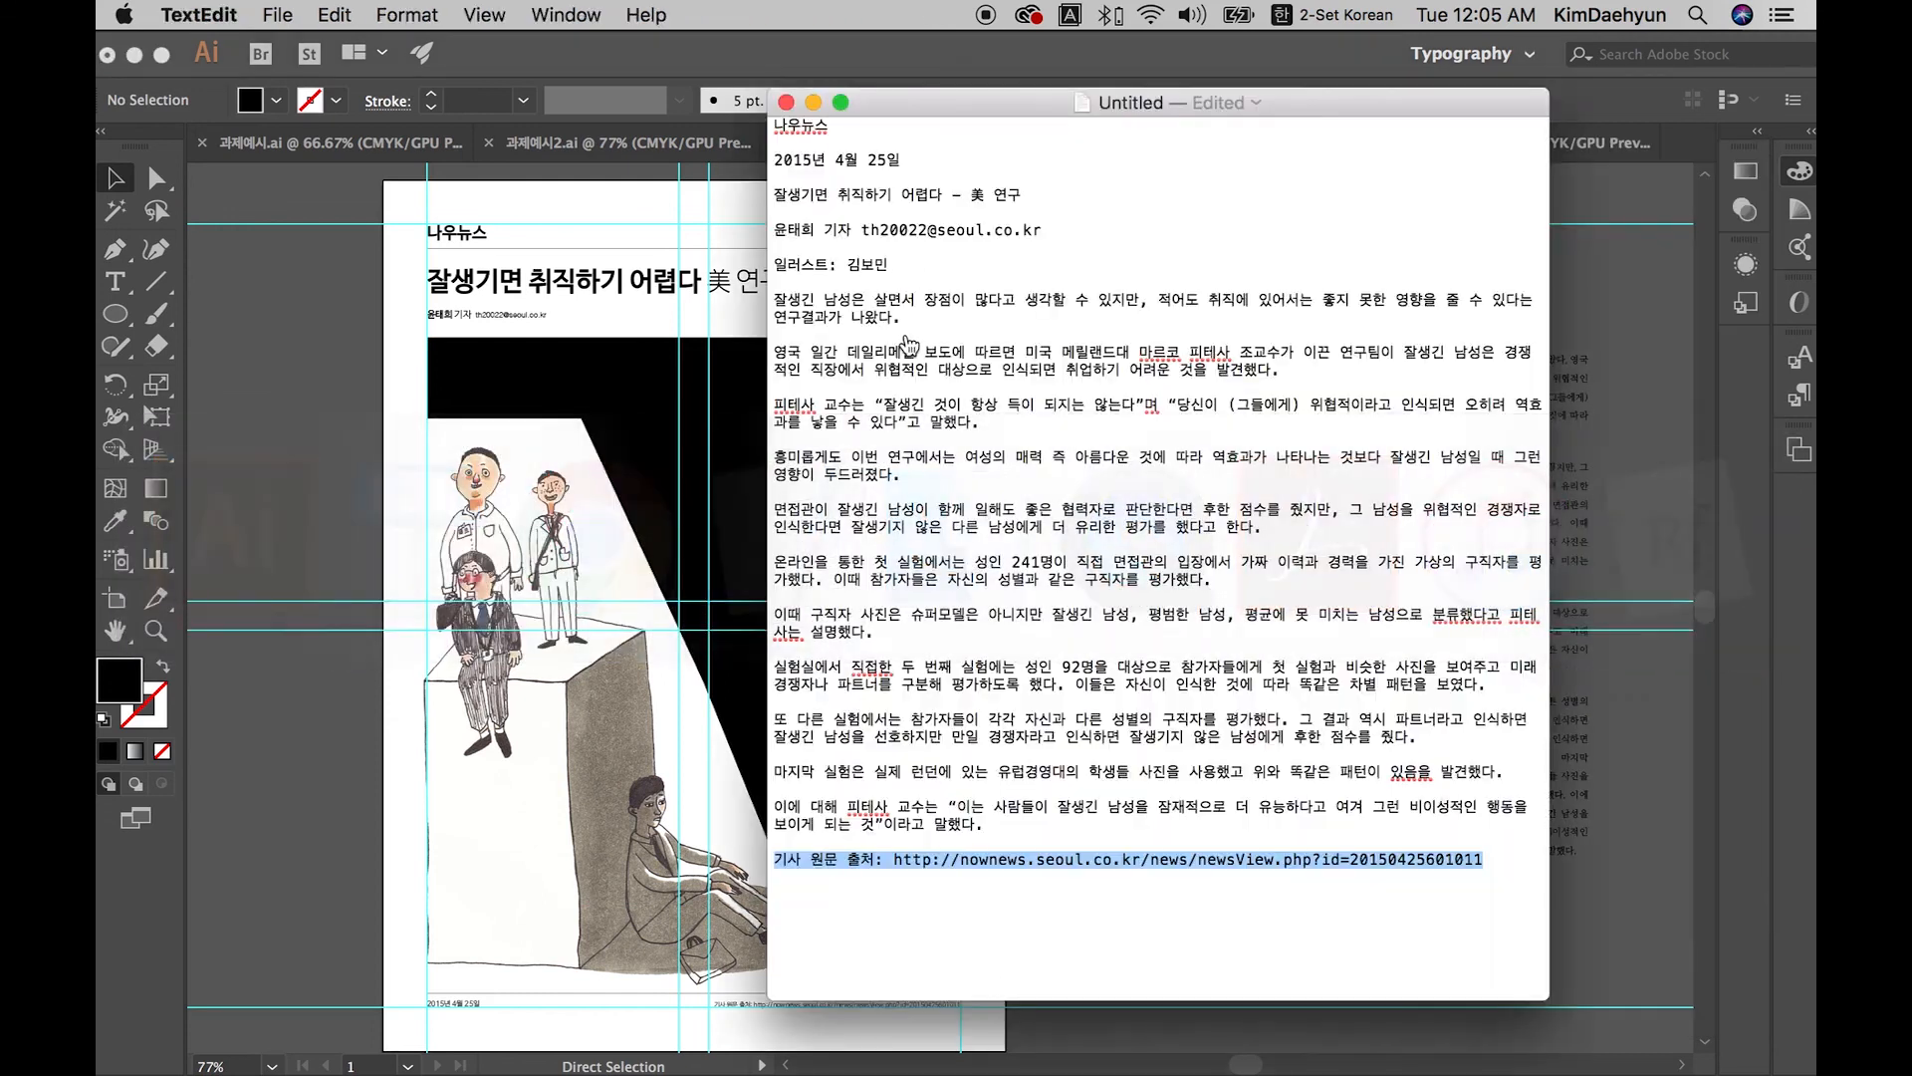
{"action": "left_click_drag", "start_coordinate": [993, 824], "coordinate": [735, 302]}
{"action": "left_click", "coordinate": [608, 396]}
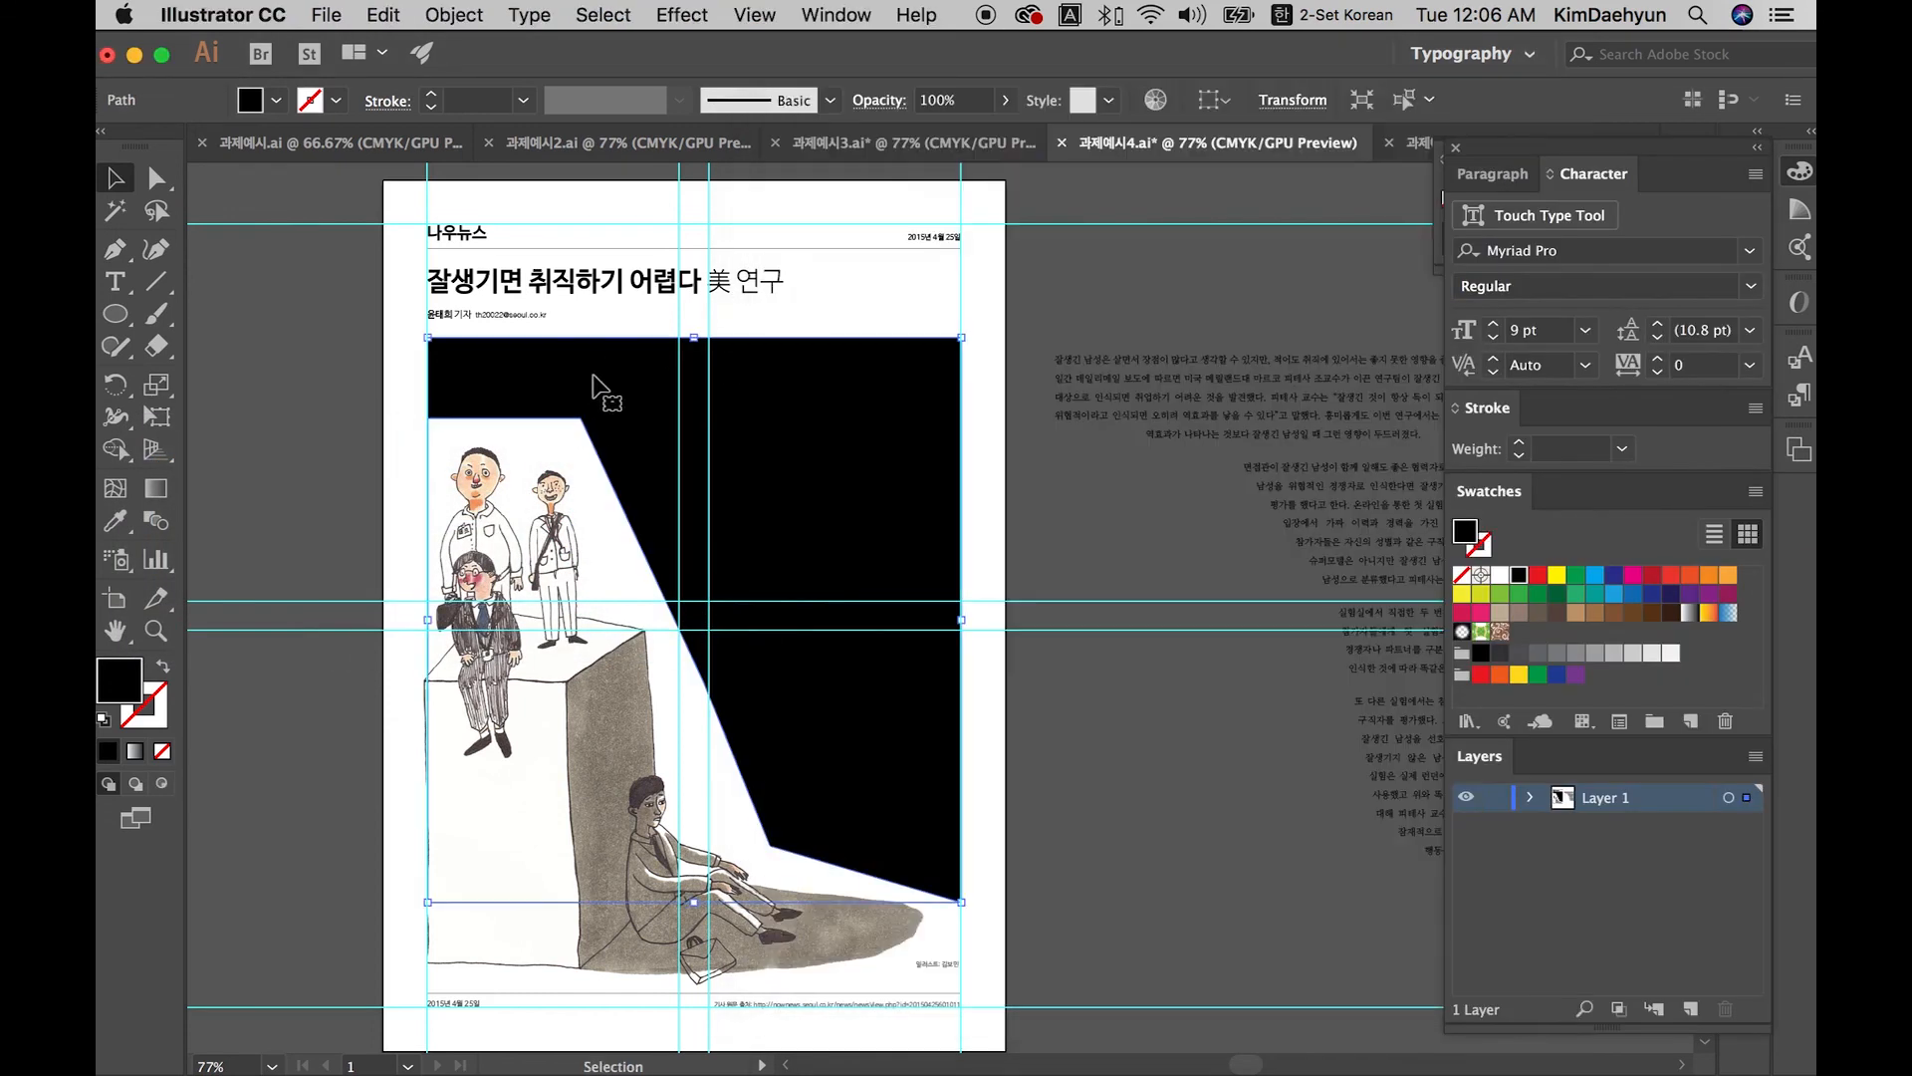
Step: Turn the black polygon into an area type frame and paste the article body text into it
{"action": "left_click", "coordinate": [127, 289]}
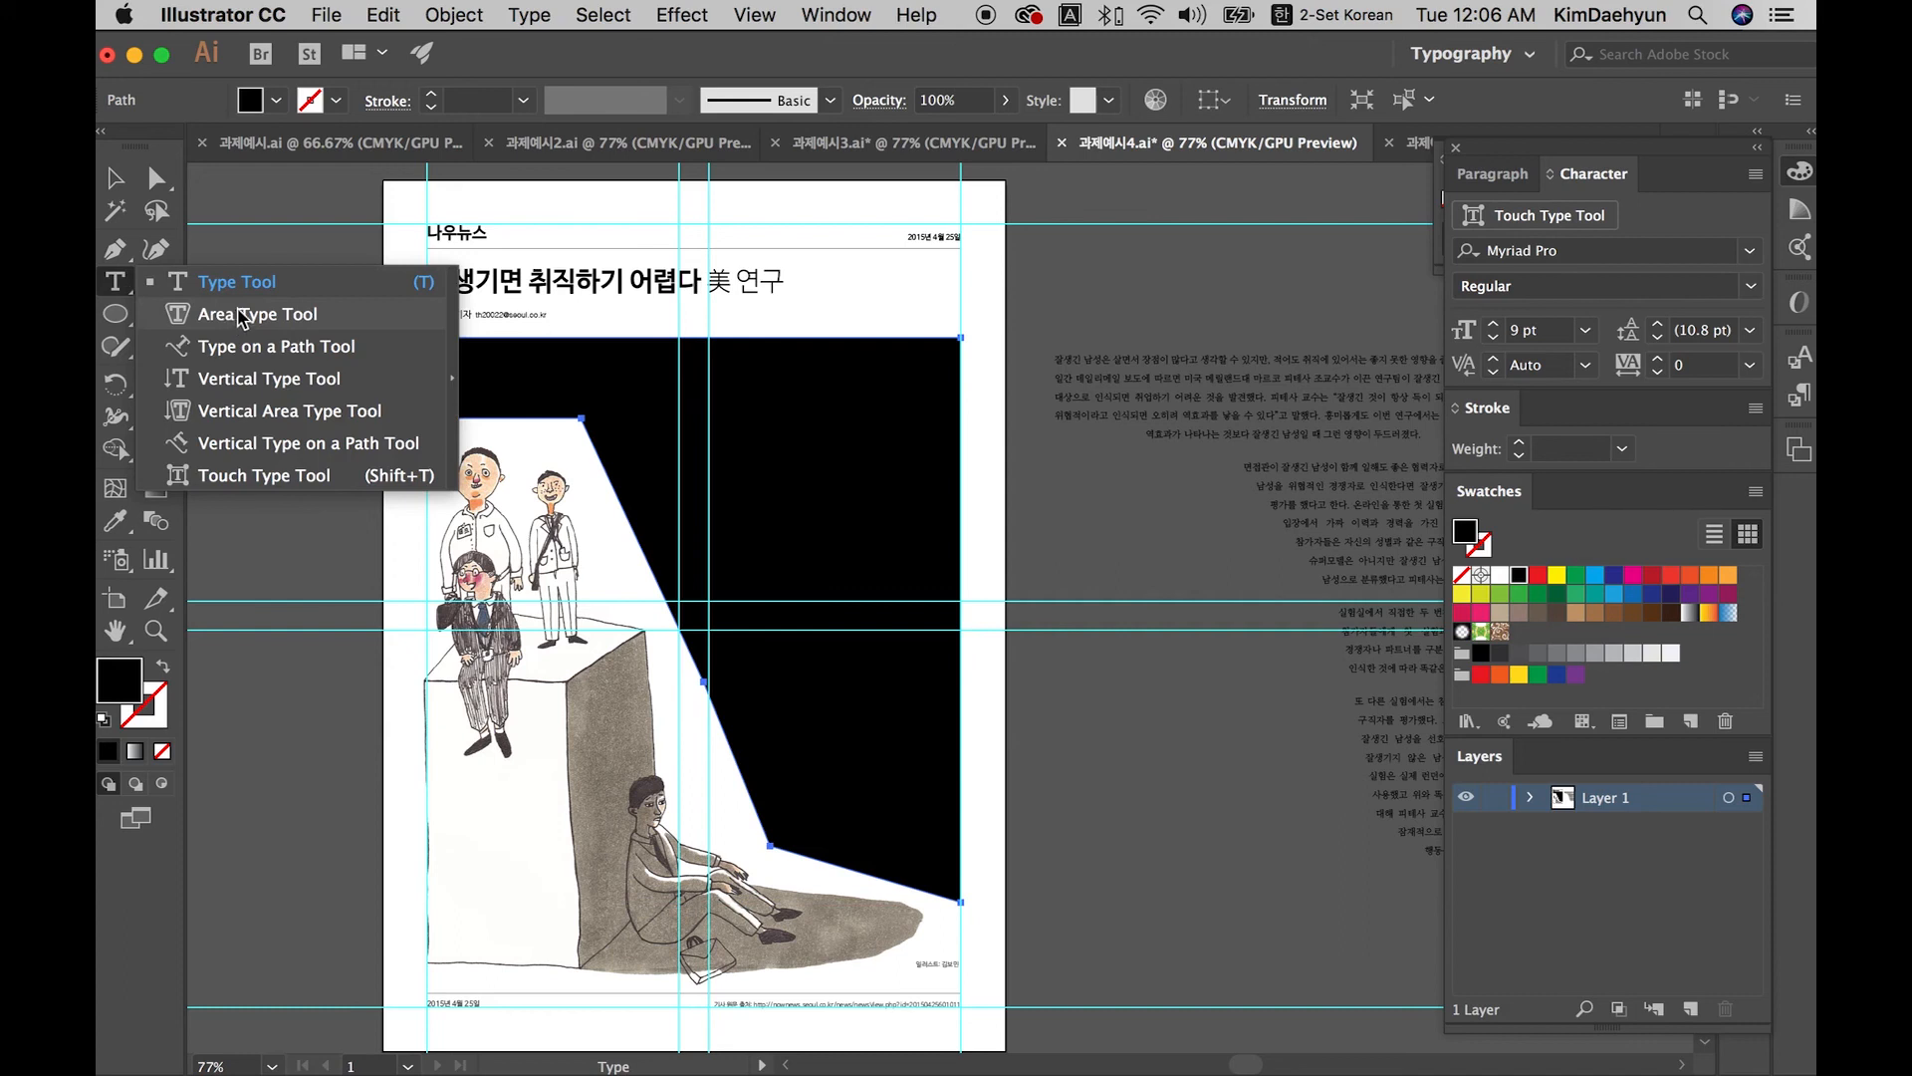
{"action": "left_click", "coordinate": [121, 291]}
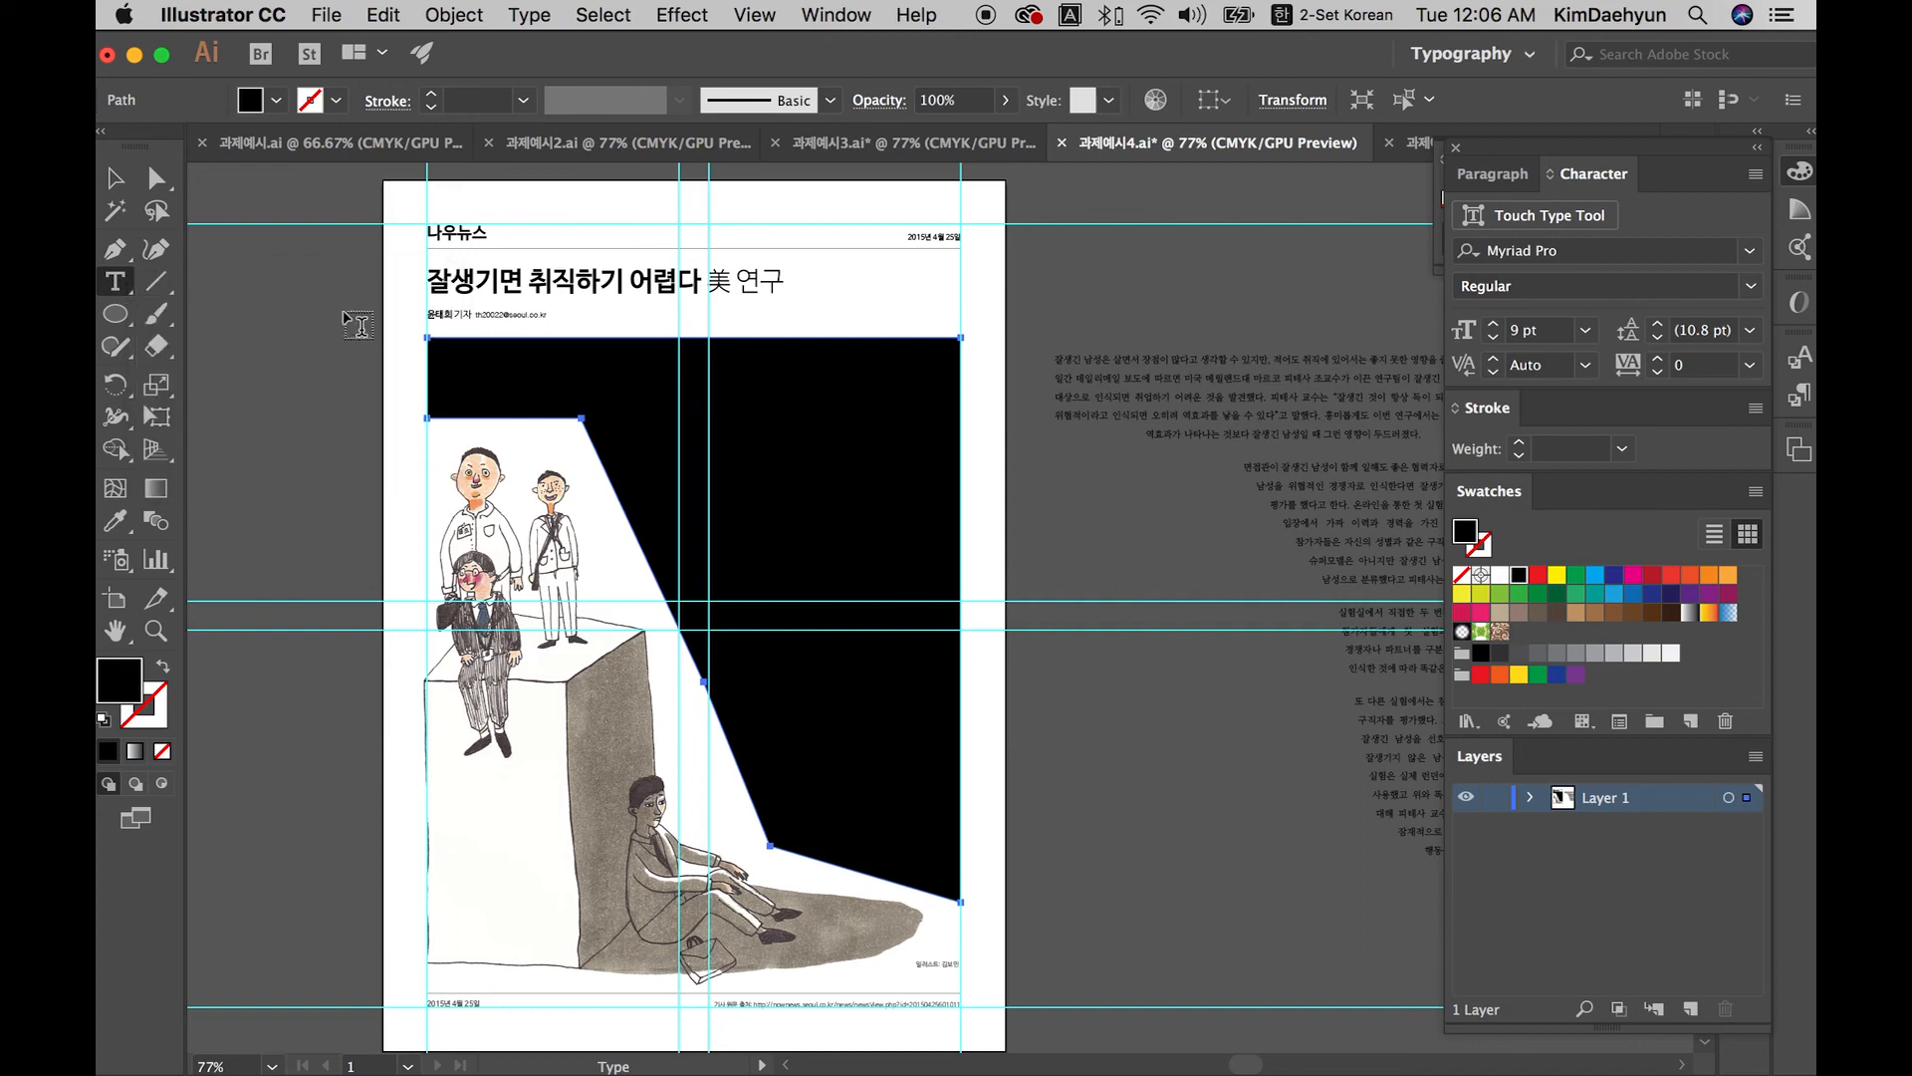
{"action": "left_click", "coordinate": [444, 363]}
{"action": "key", "text": "super"}
{"action": "key", "text": "super+v"}
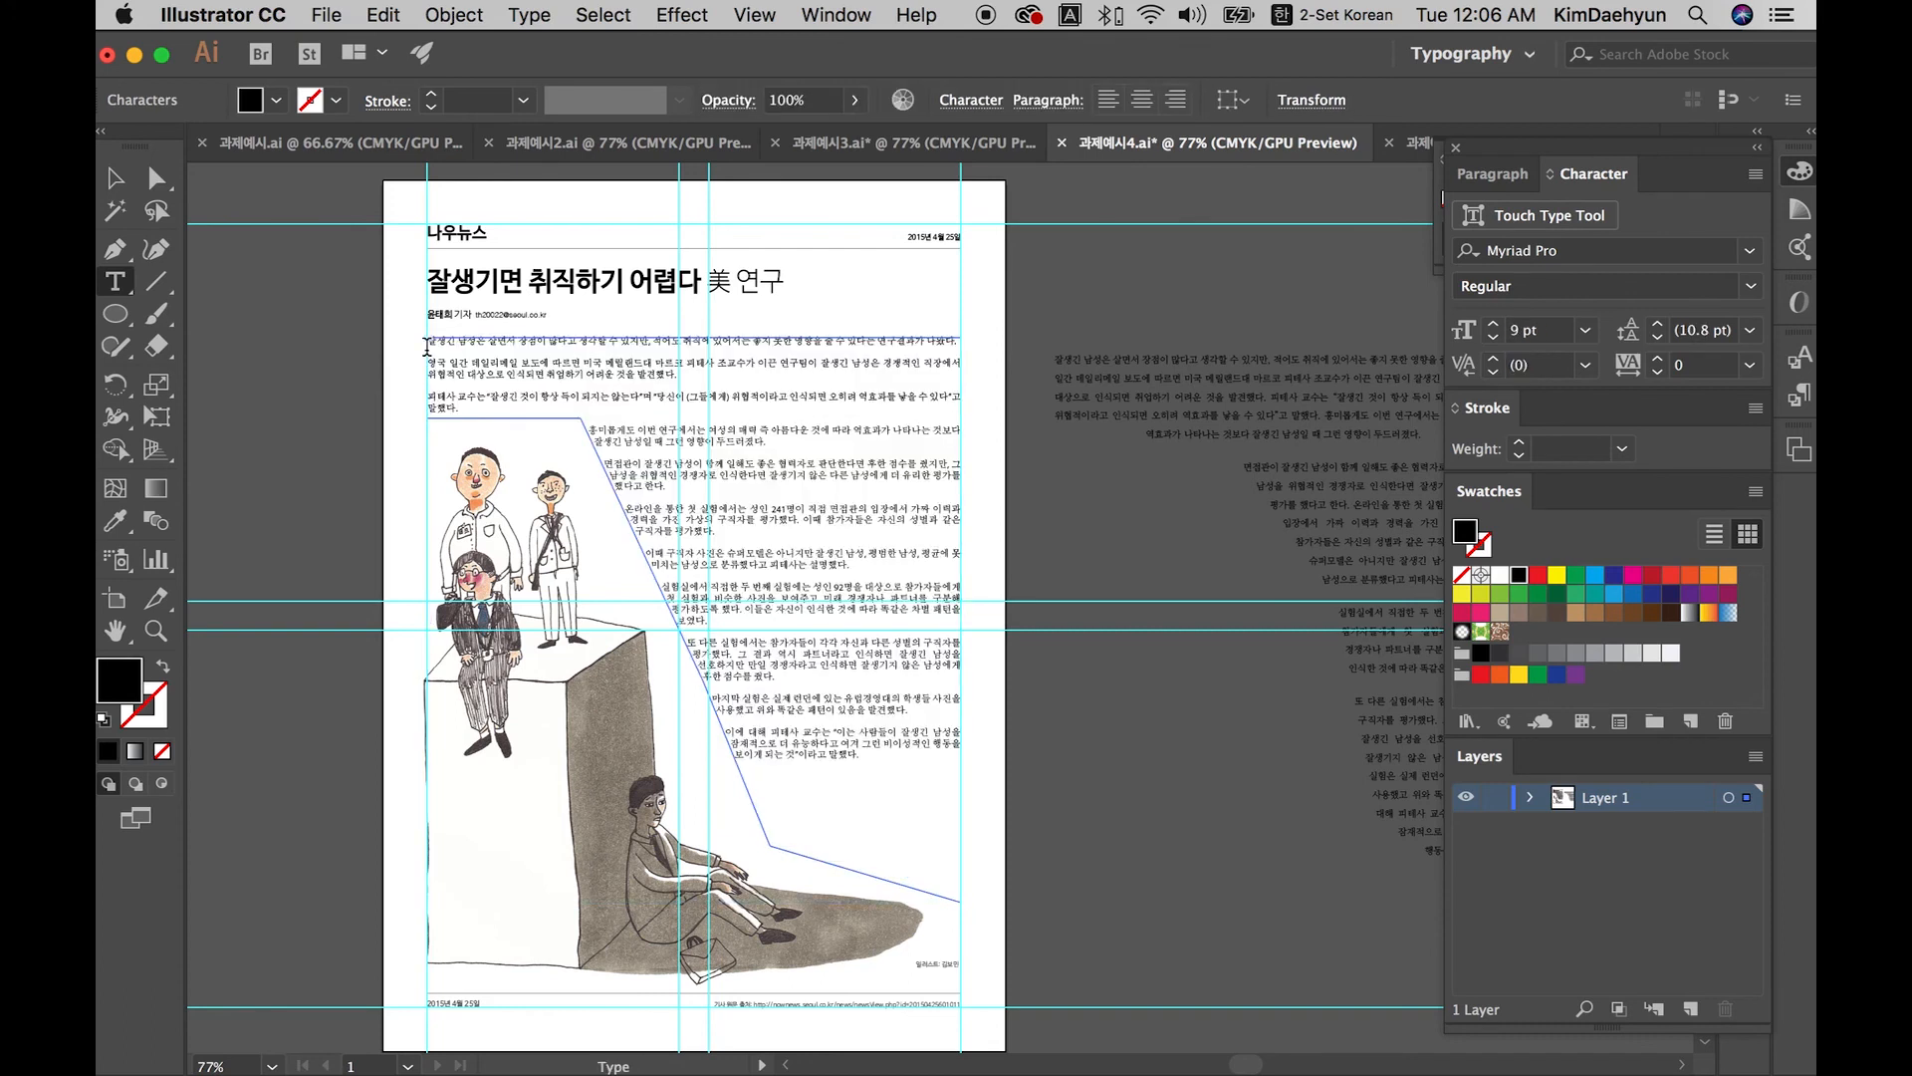
{"action": "left_click_drag", "start_coordinate": [613, 375], "coordinate": [956, 747]}
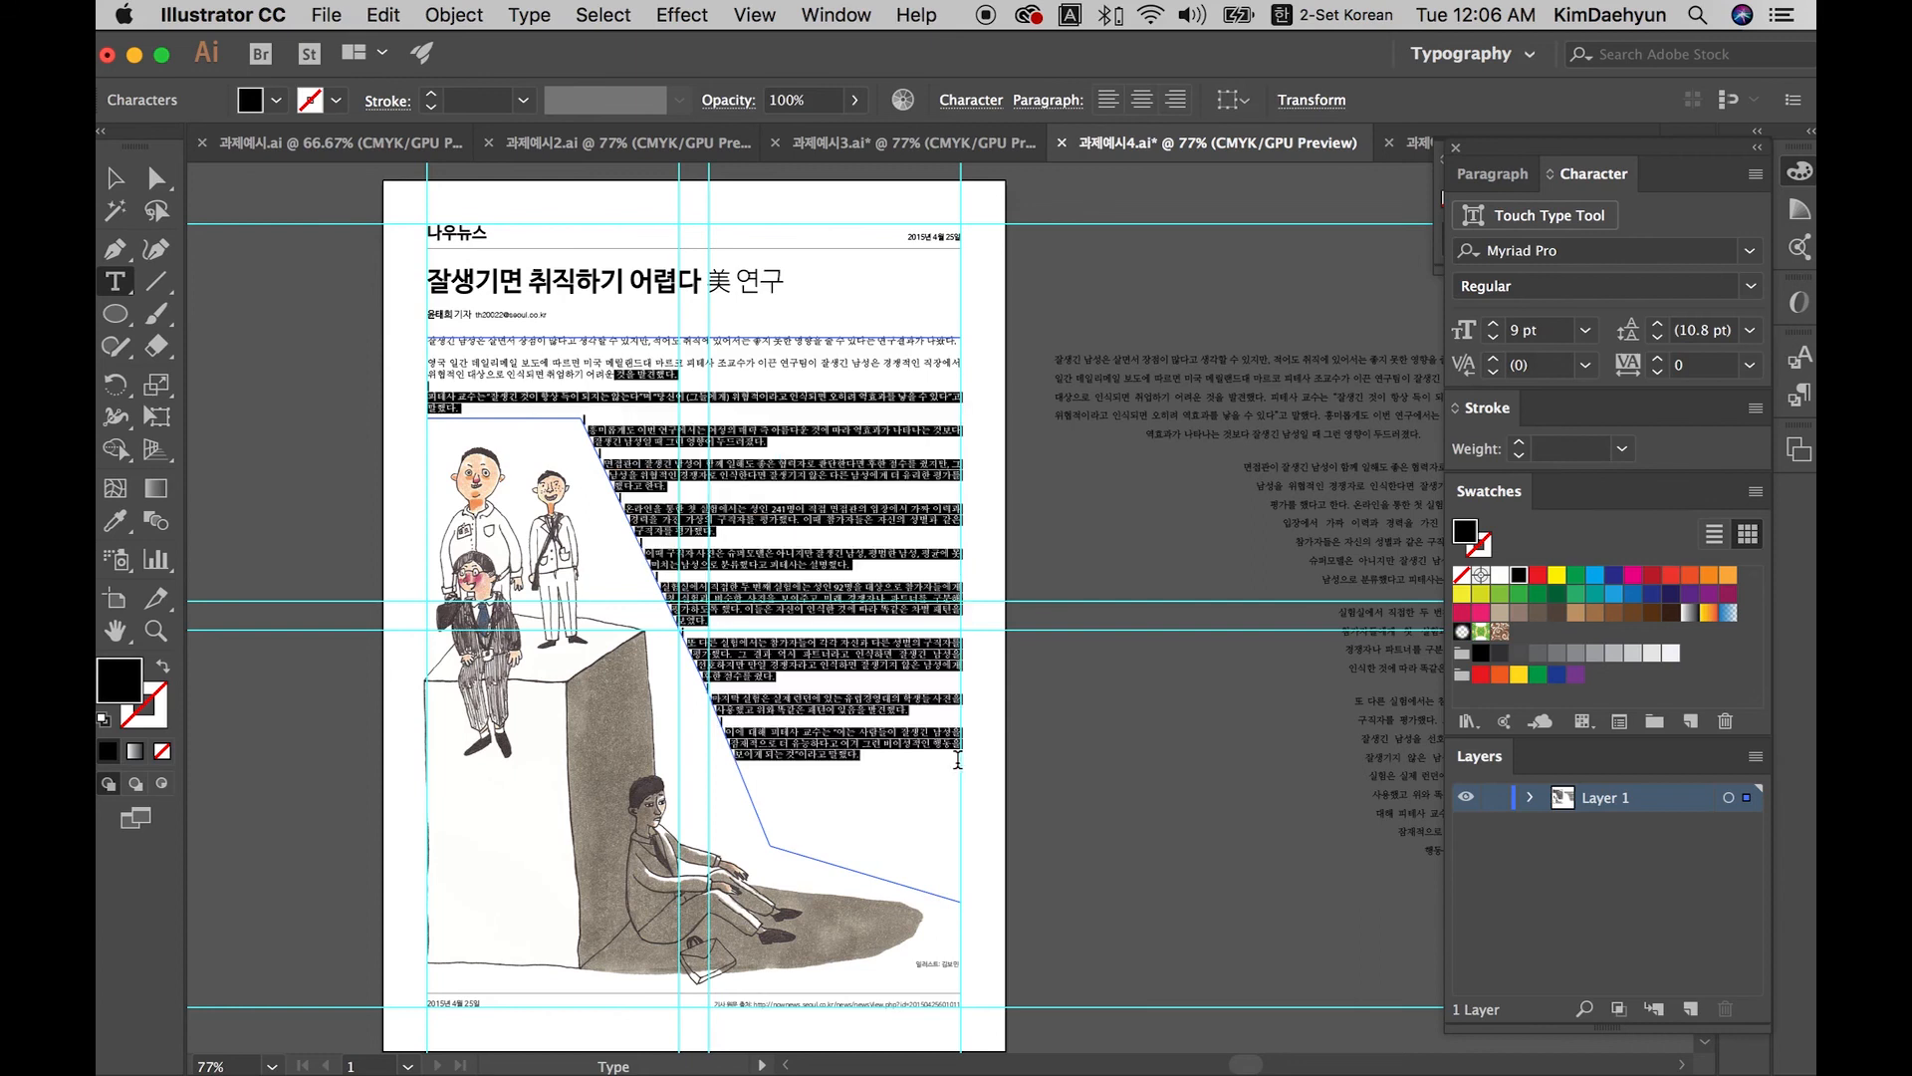
{"action": "left_click_drag", "start_coordinate": [749, 396], "coordinate": [952, 732]}
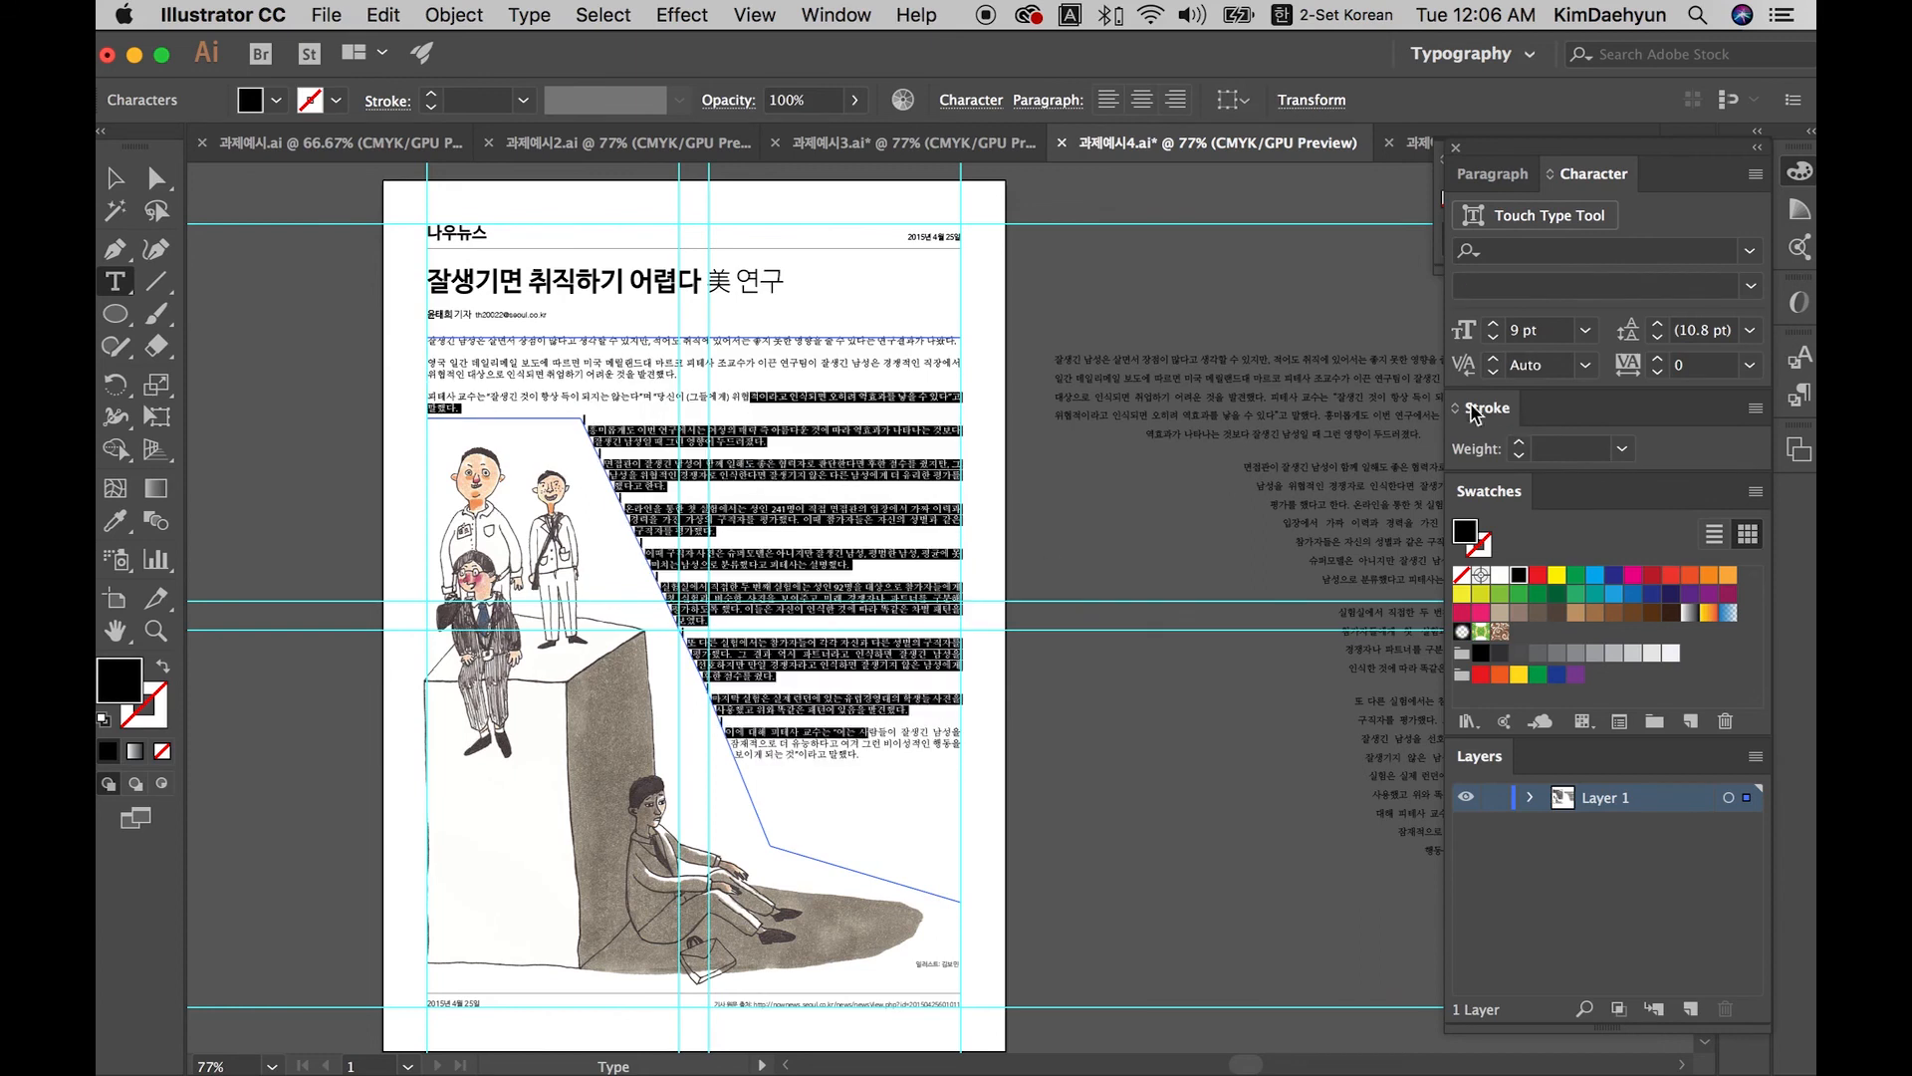
{"action": "key", "text": "Escape"}
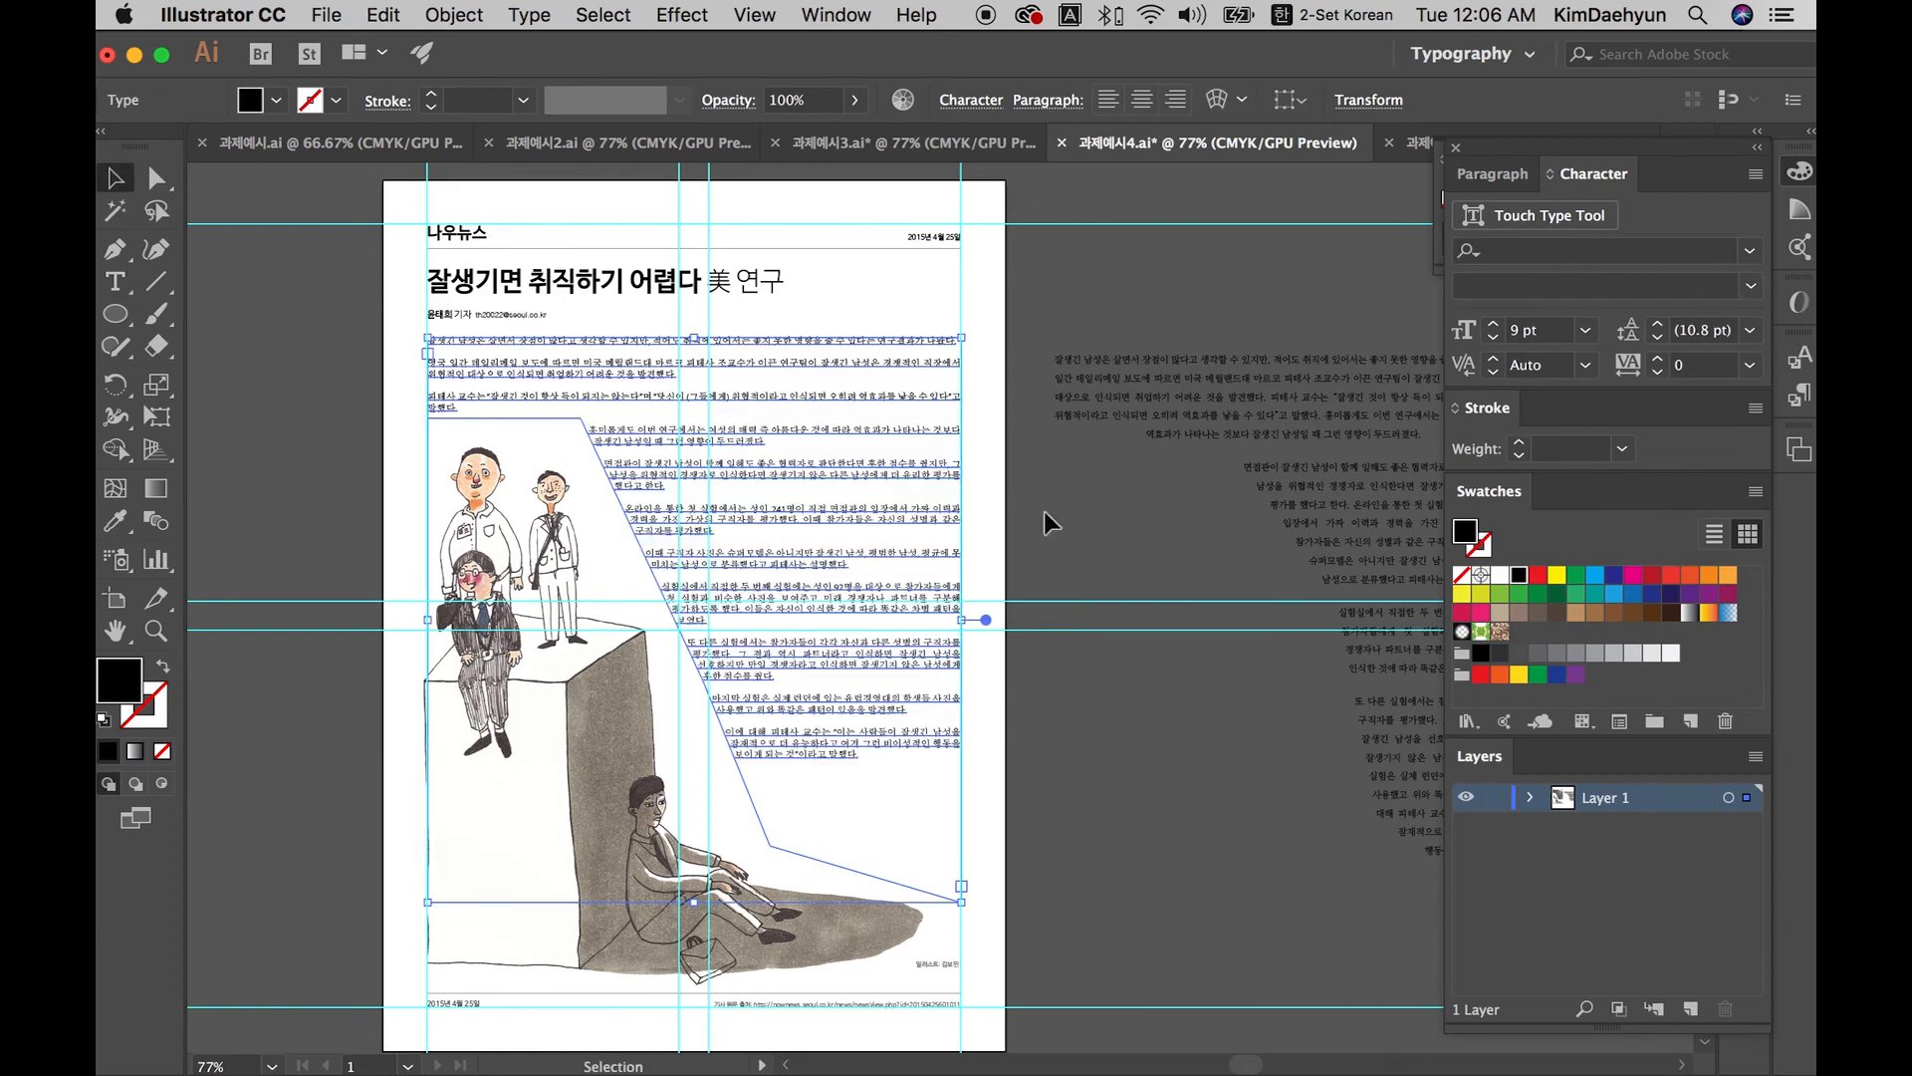
Step: Reshape the polygonal text frame by shifting its inner corner and lower anchor points along the illustration's slope
{"action": "left_click", "coordinate": [930, 542]}
{"action": "left_click", "coordinate": [782, 503]}
{"action": "left_click", "coordinate": [156, 178]}
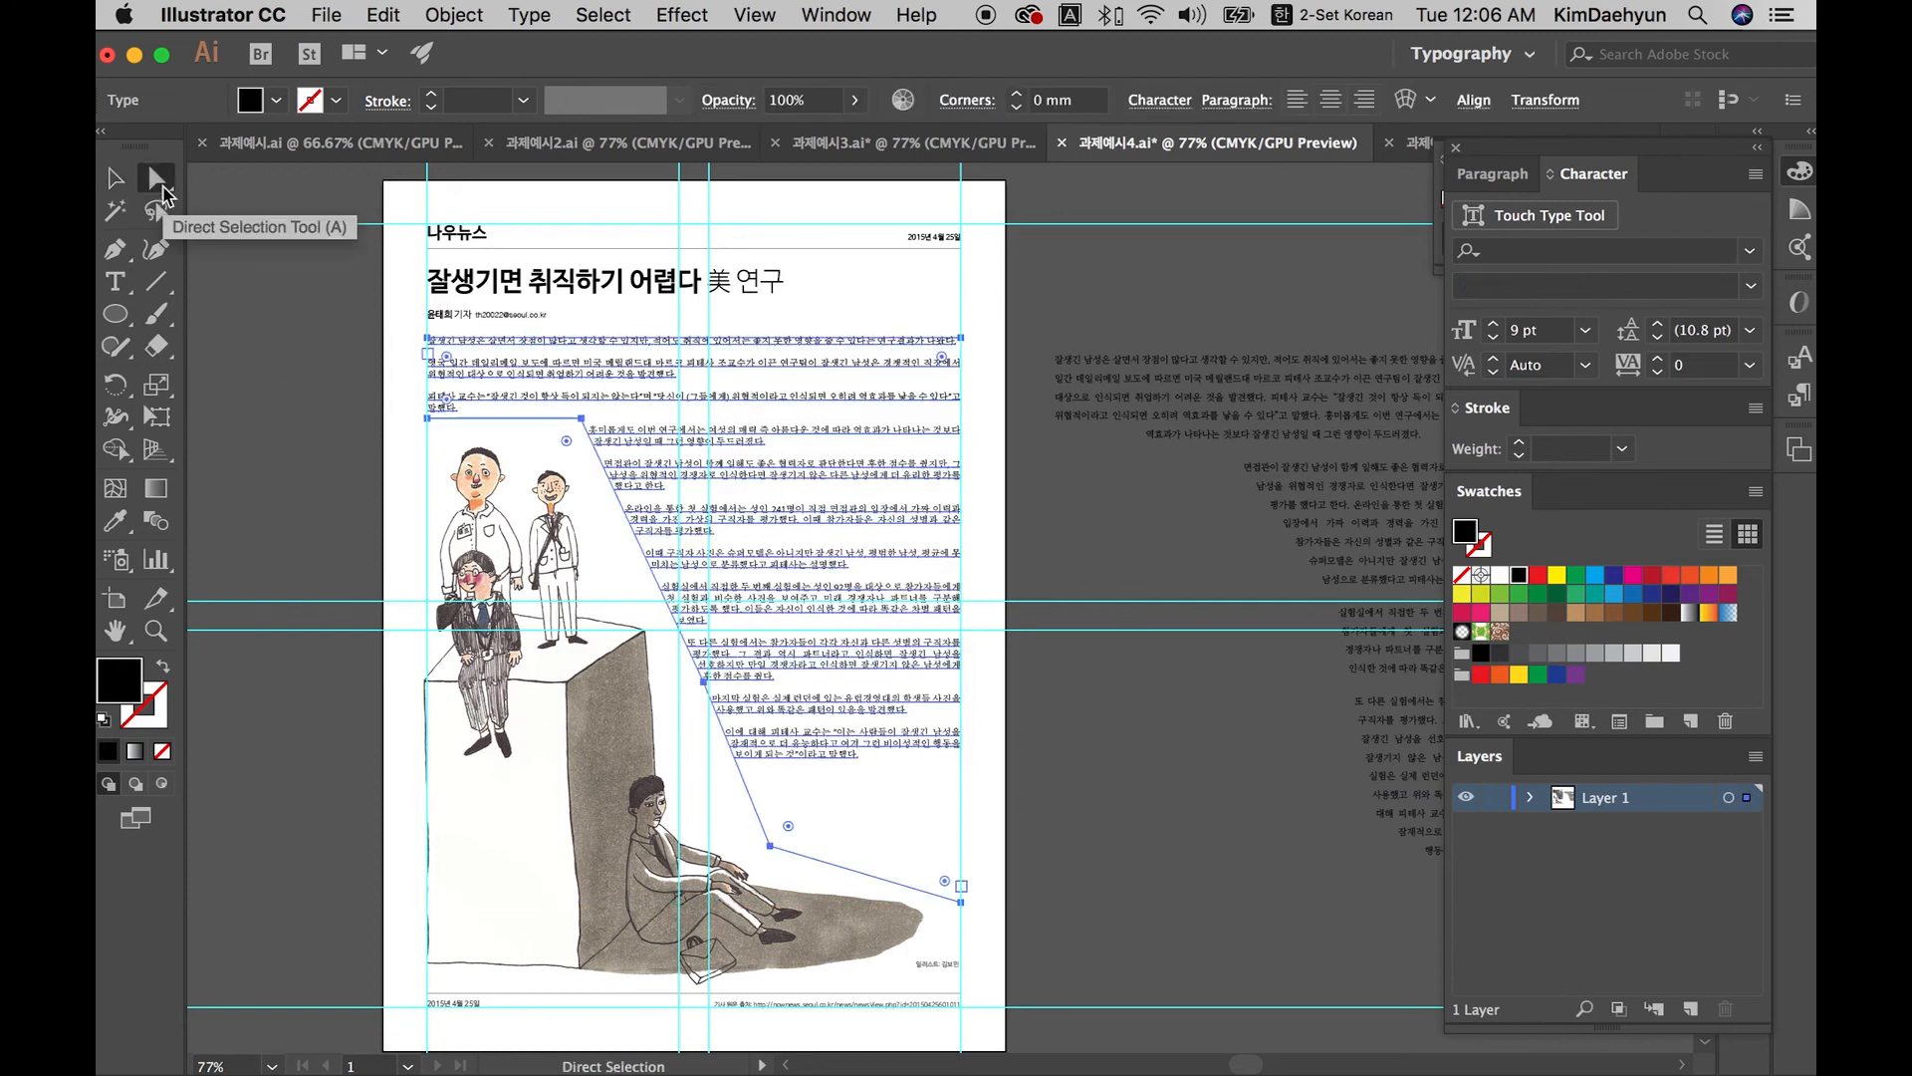
{"action": "left_click", "coordinate": [261, 372]}
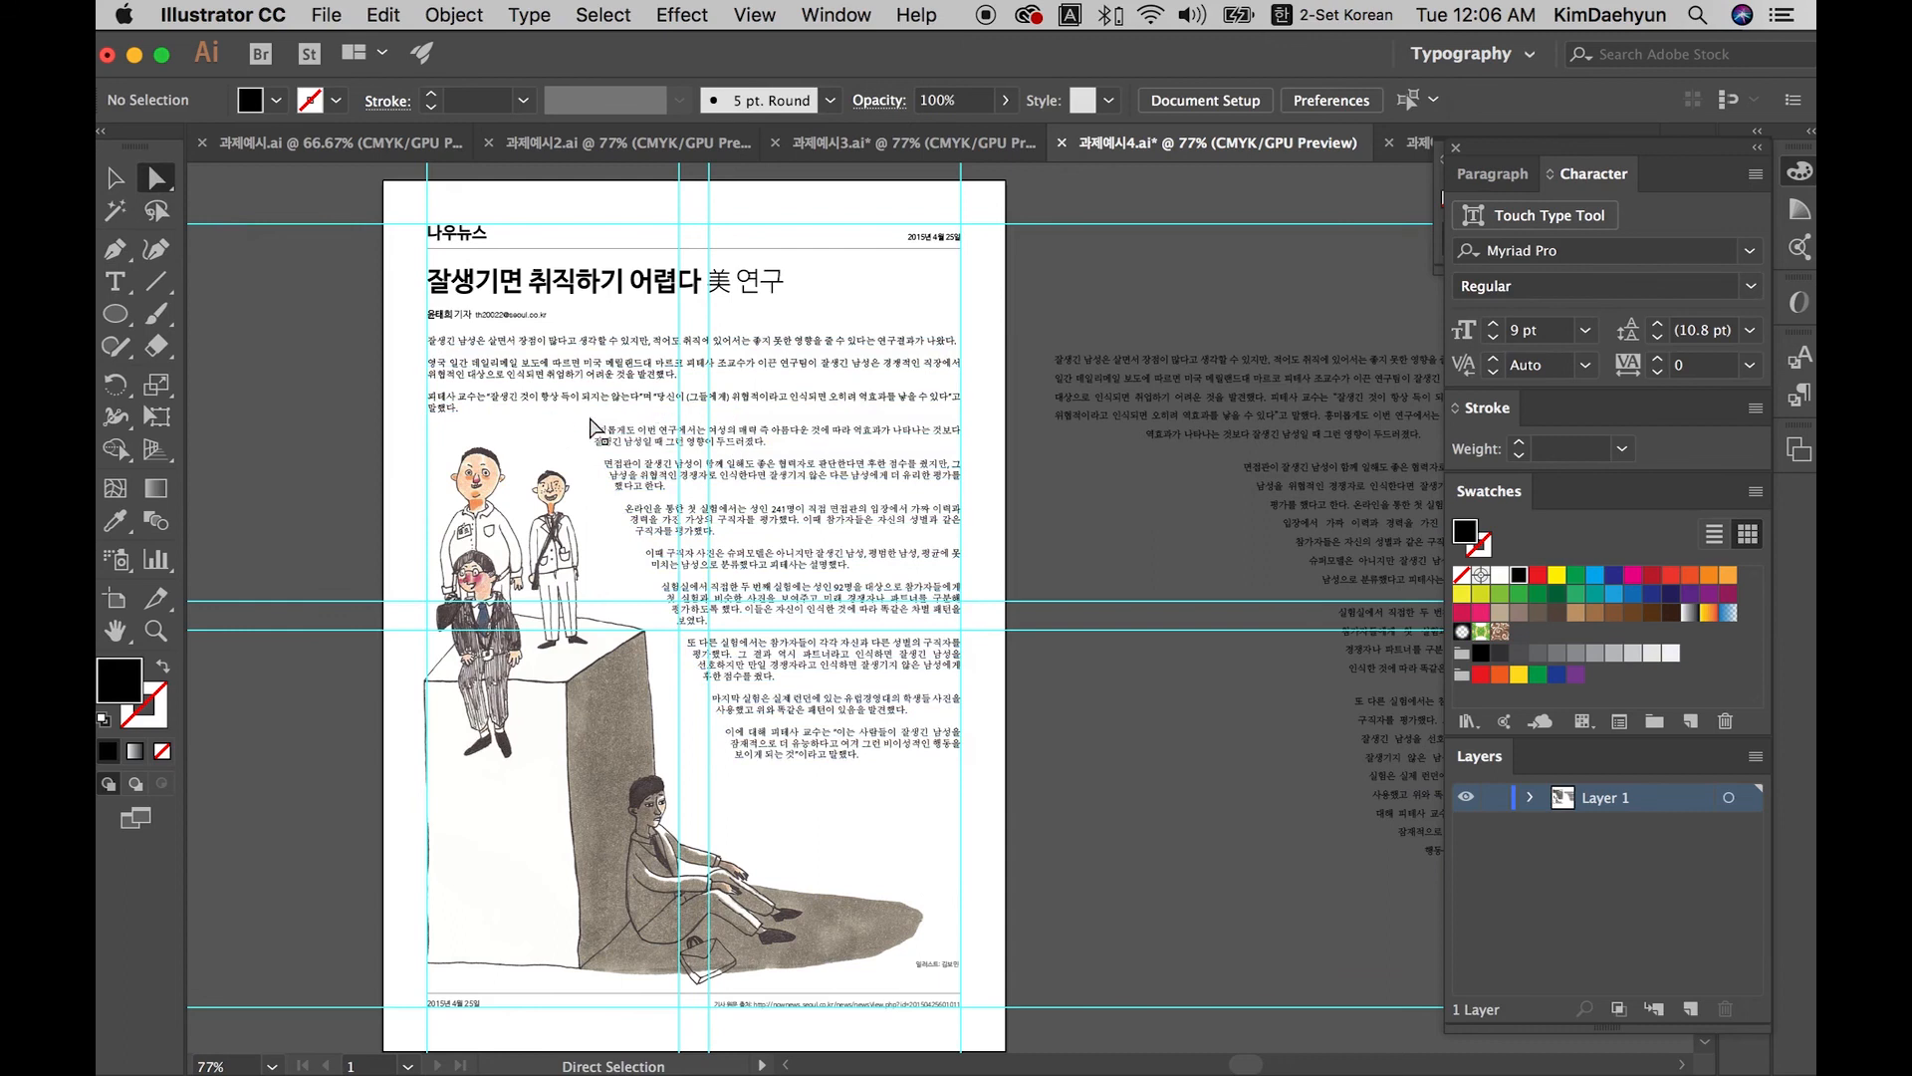
{"action": "mouse_move", "coordinate": [582, 421]}
{"action": "left_mouse_down"}
{"action": "mouse_move", "coordinate": [548, 434]}
{"action": "mouse_move", "coordinate": [582, 421]}
{"action": "left_mouse_up"}
{"action": "key", "text": "v"}
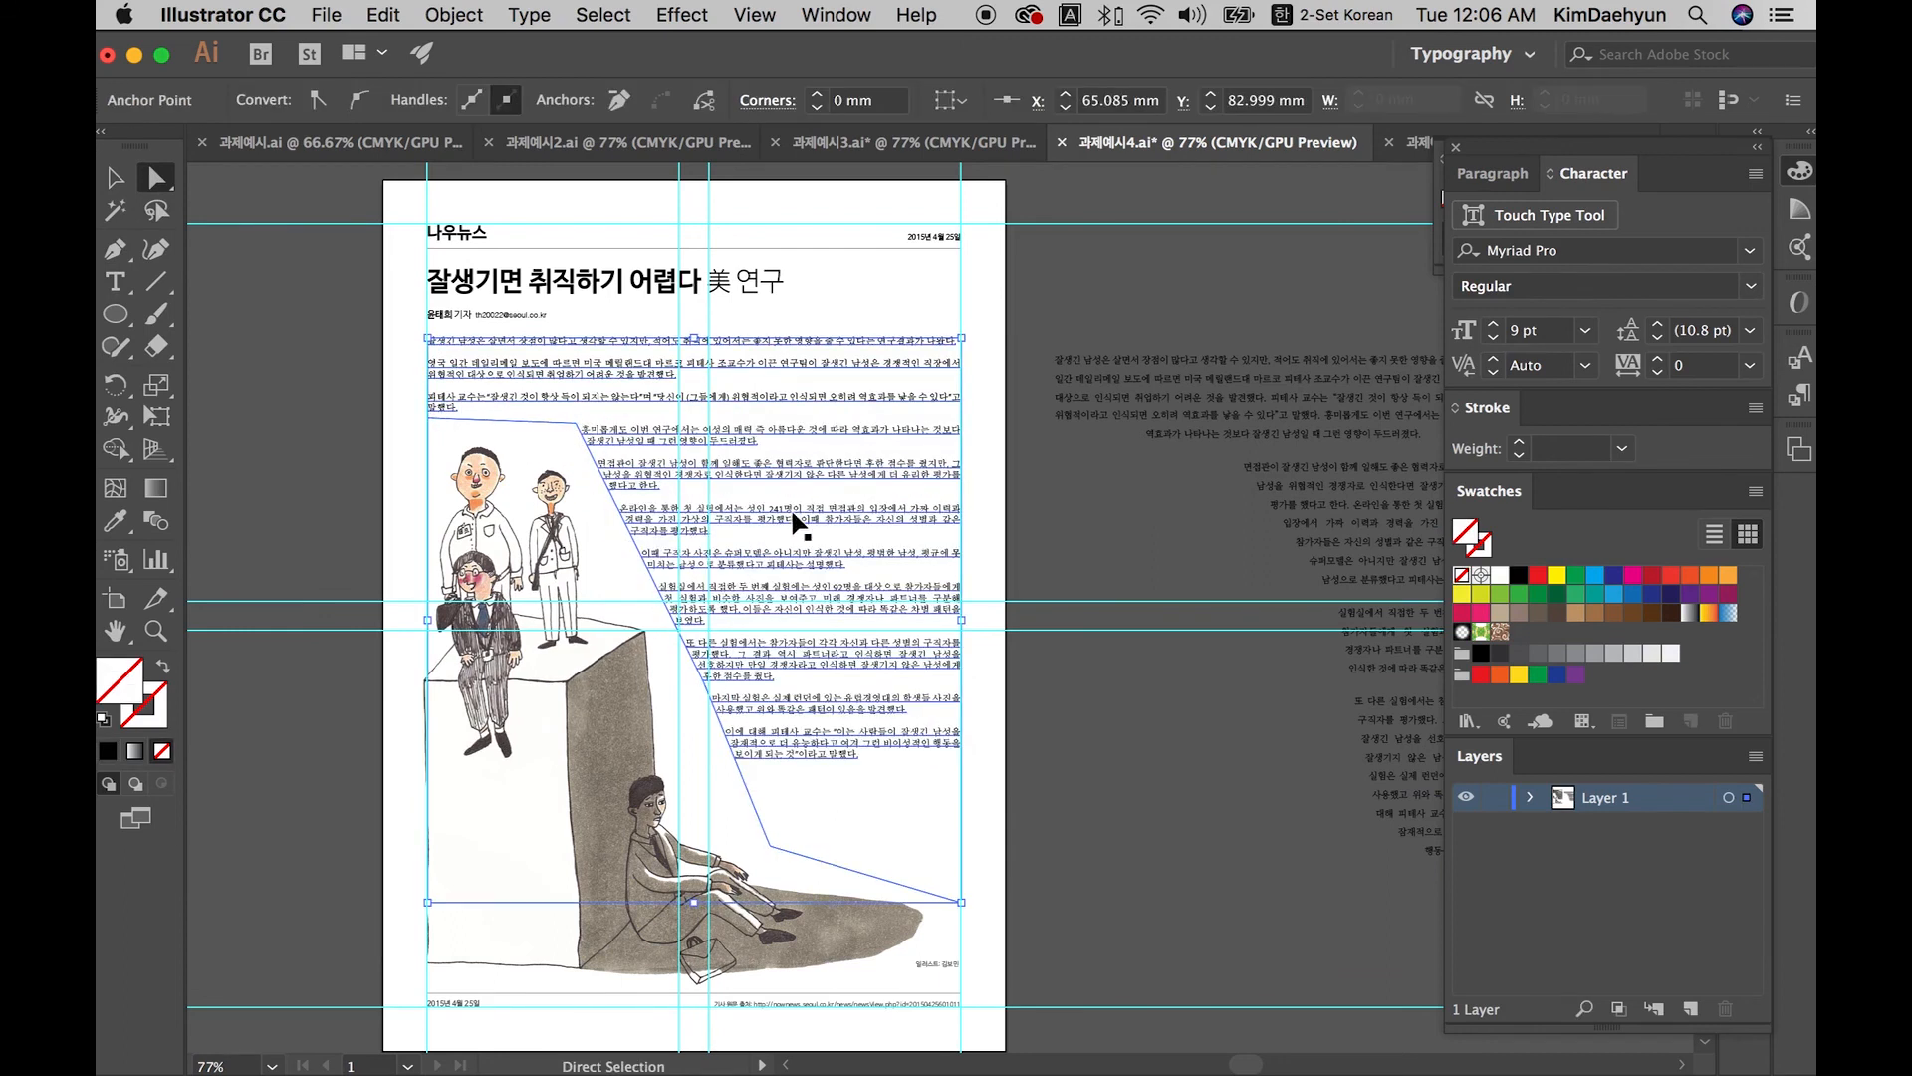
{"action": "key", "text": "a"}
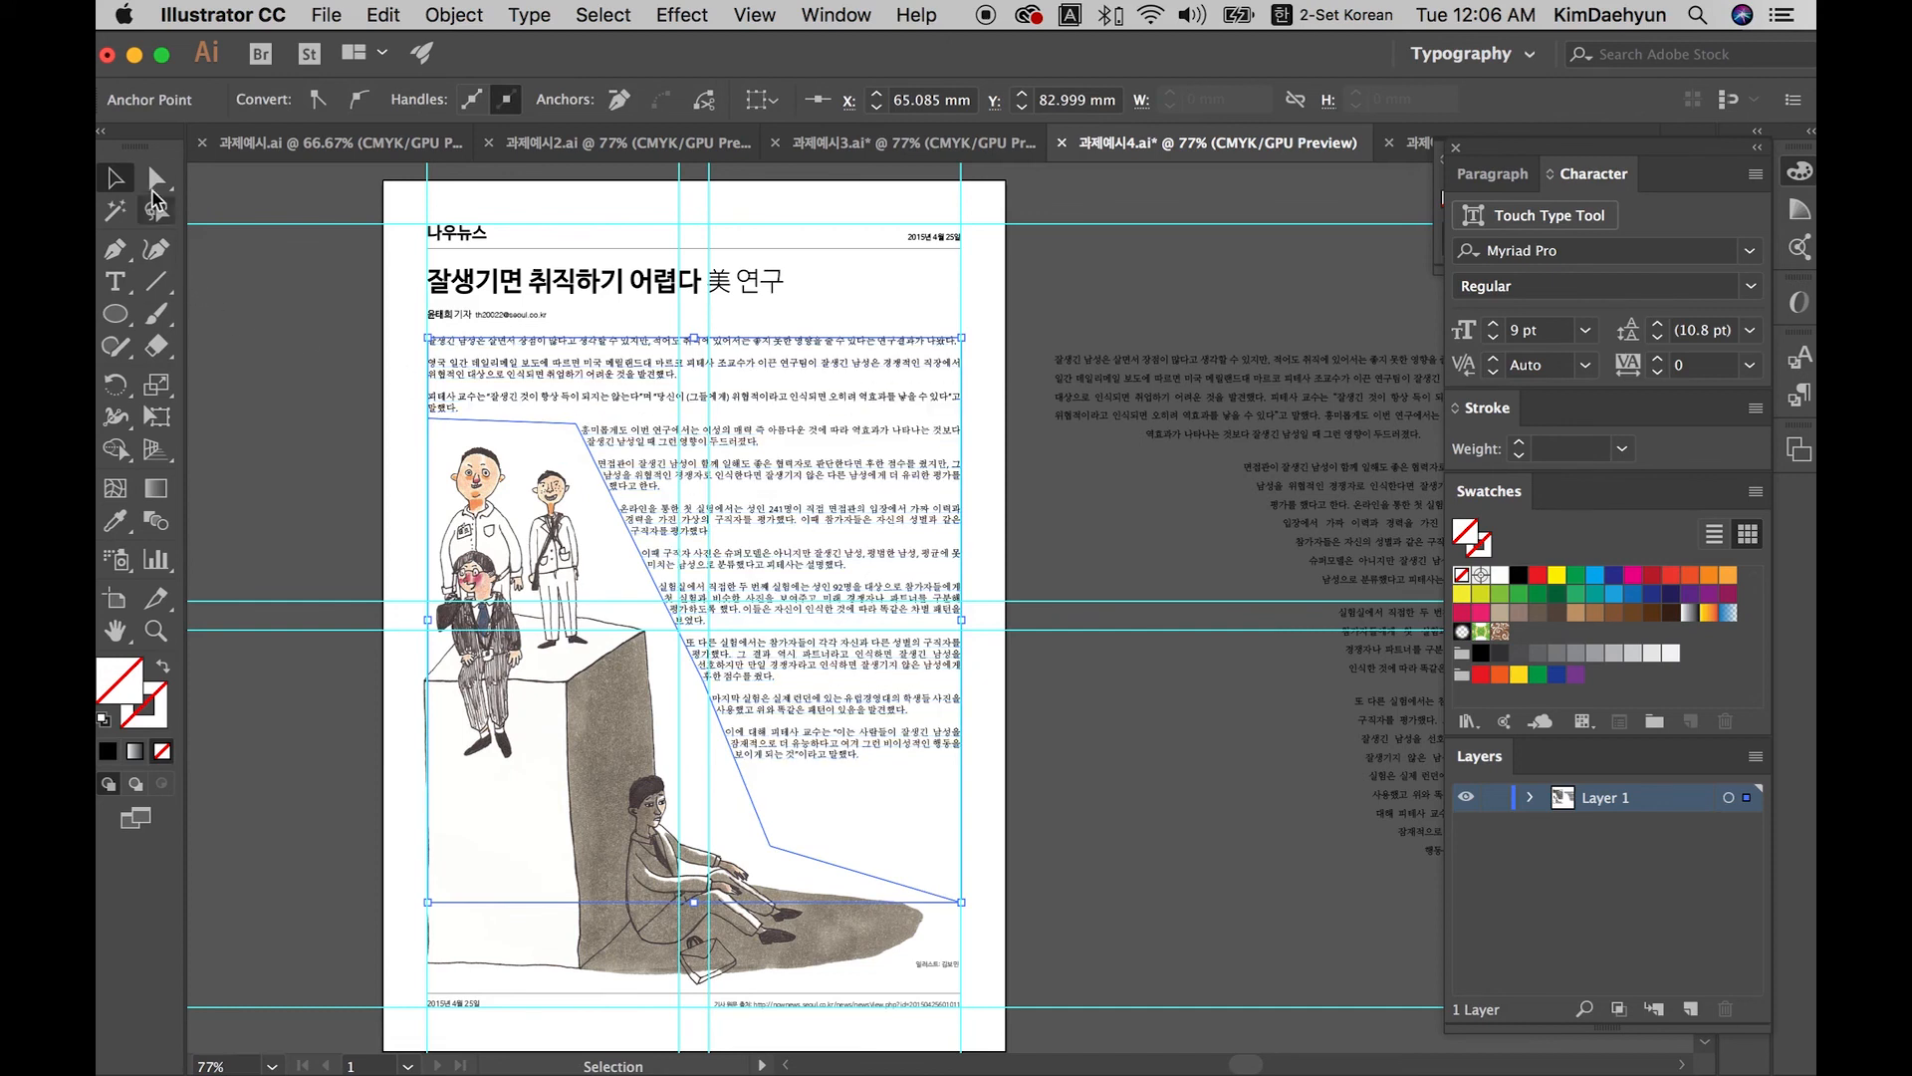
{"action": "left_click_drag", "start_coordinate": [768, 842], "coordinate": [713, 813]}
{"action": "mouse_move", "coordinate": [964, 909]}
{"action": "left_mouse_down"}
{"action": "mouse_move", "coordinate": [964, 876]}
{"action": "mouse_move", "coordinate": [965, 892]}
{"action": "left_mouse_up"}
{"action": "key", "text": "v"}
{"action": "left_click", "coordinate": [1001, 858]}
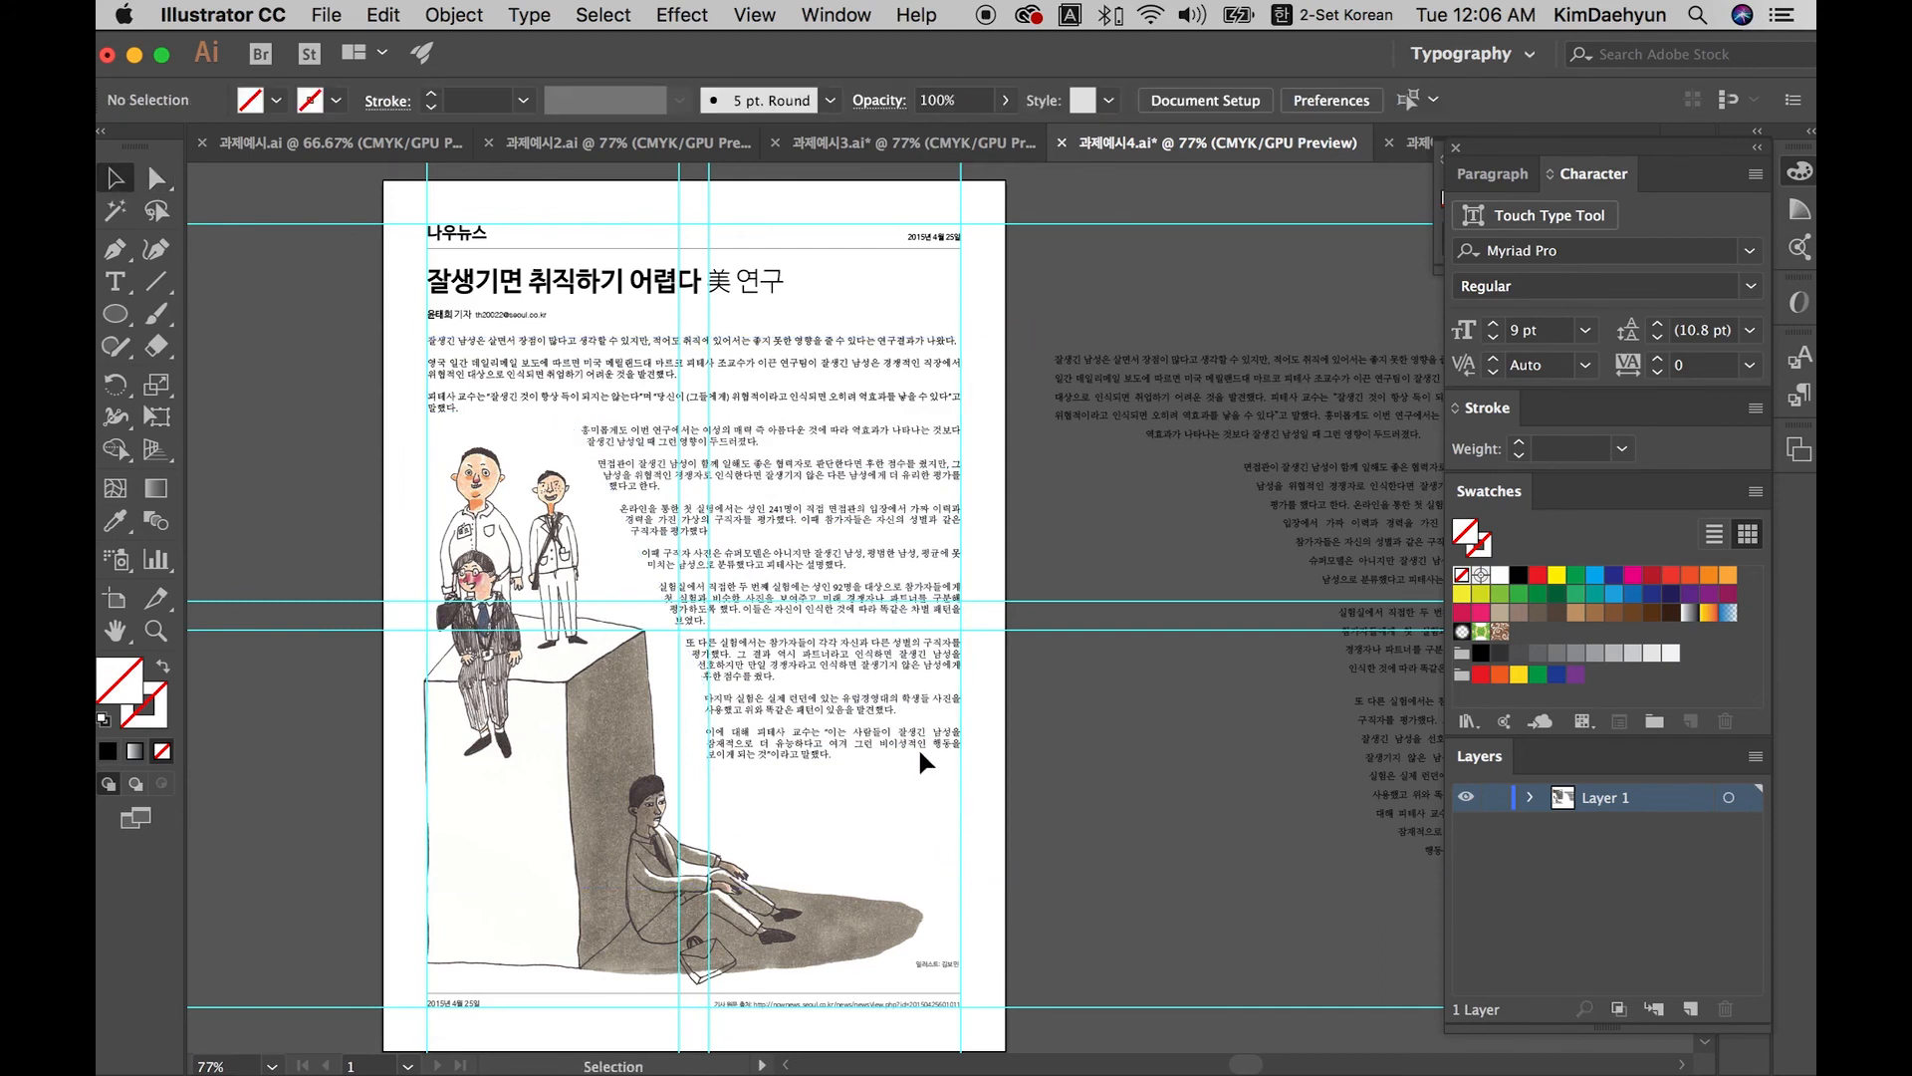
Step: Delete the polygonal text frame on the page and draw a circle about 88 mm in diameter beside the standing figures
{"action": "left_click", "coordinate": [917, 740]}
{"action": "key", "text": "Delete"}
{"action": "left_click", "coordinate": [106, 317]}
{"action": "left_click_drag", "start_coordinate": [857, 481], "coordinate": [988, 609]}
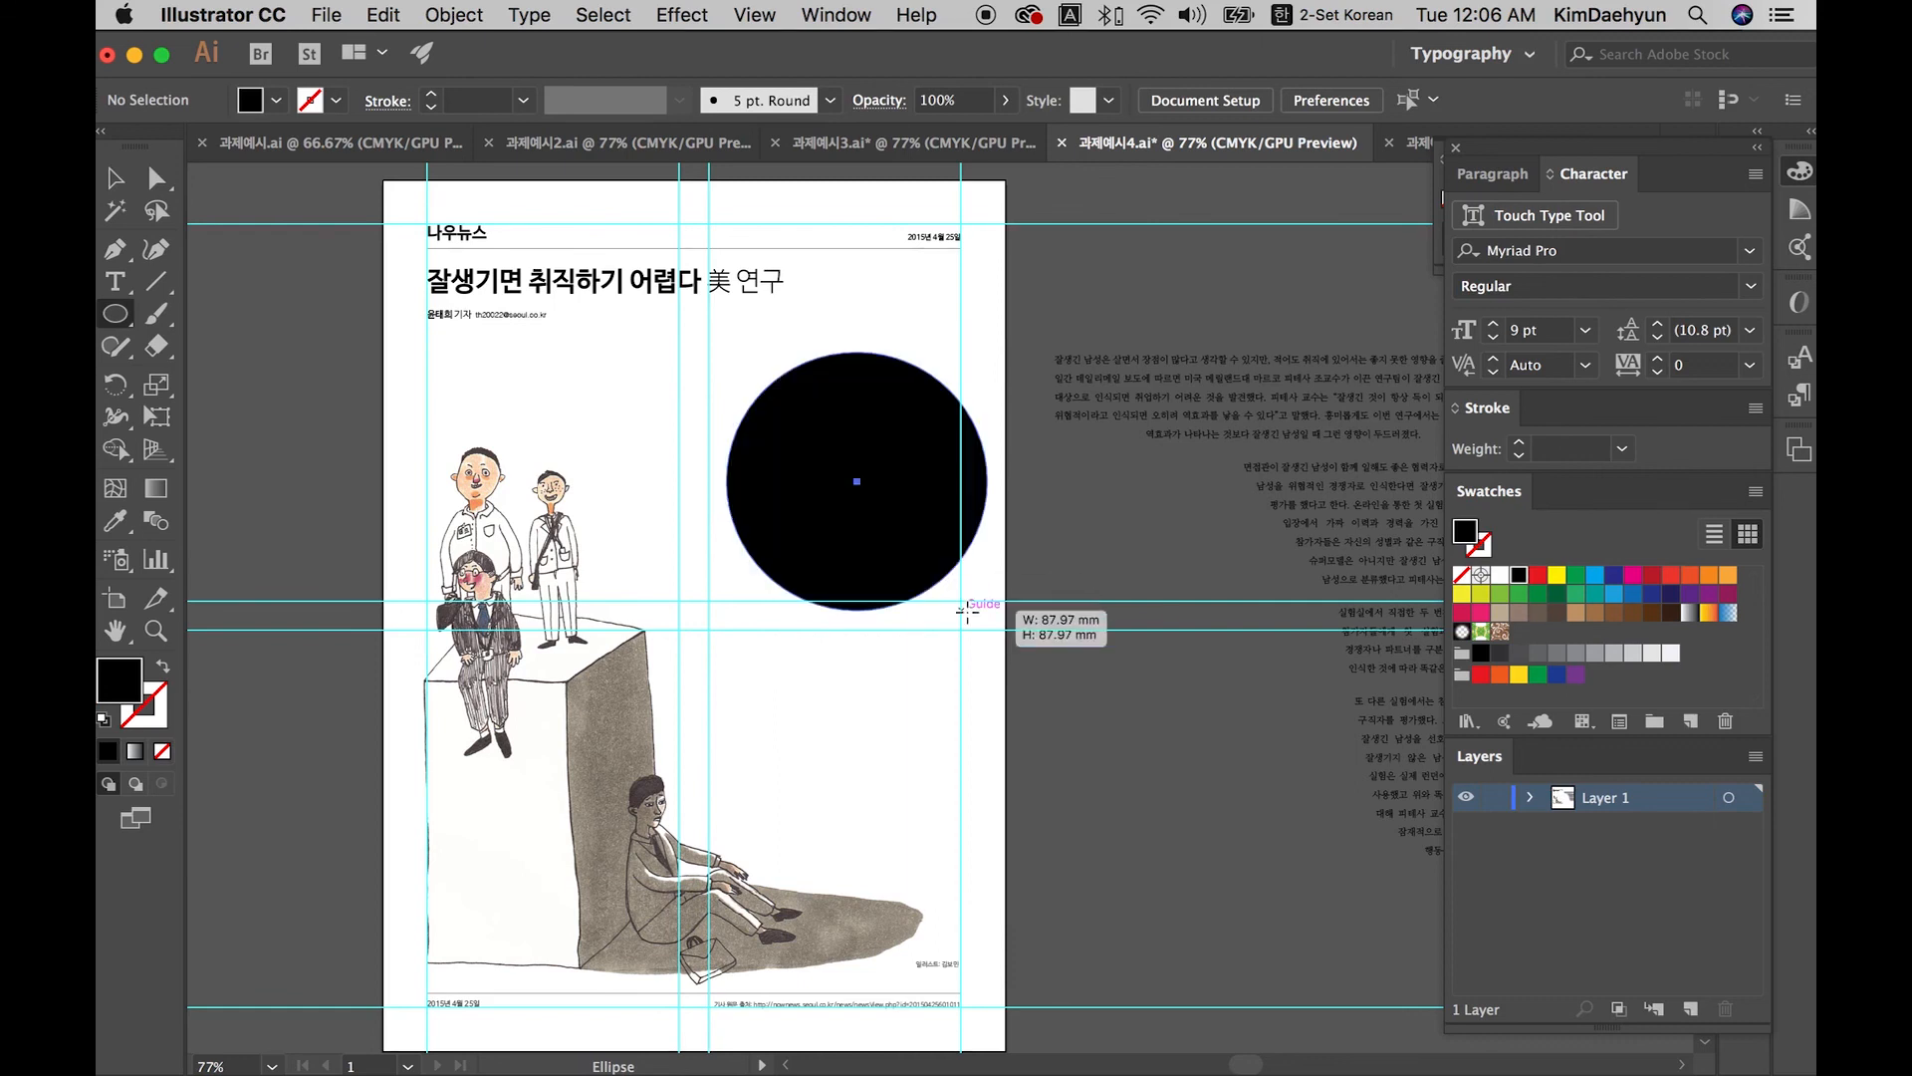
Step: Turn the black circle into an area type frame and paste the article body text into it
{"action": "left_click", "coordinate": [115, 282]}
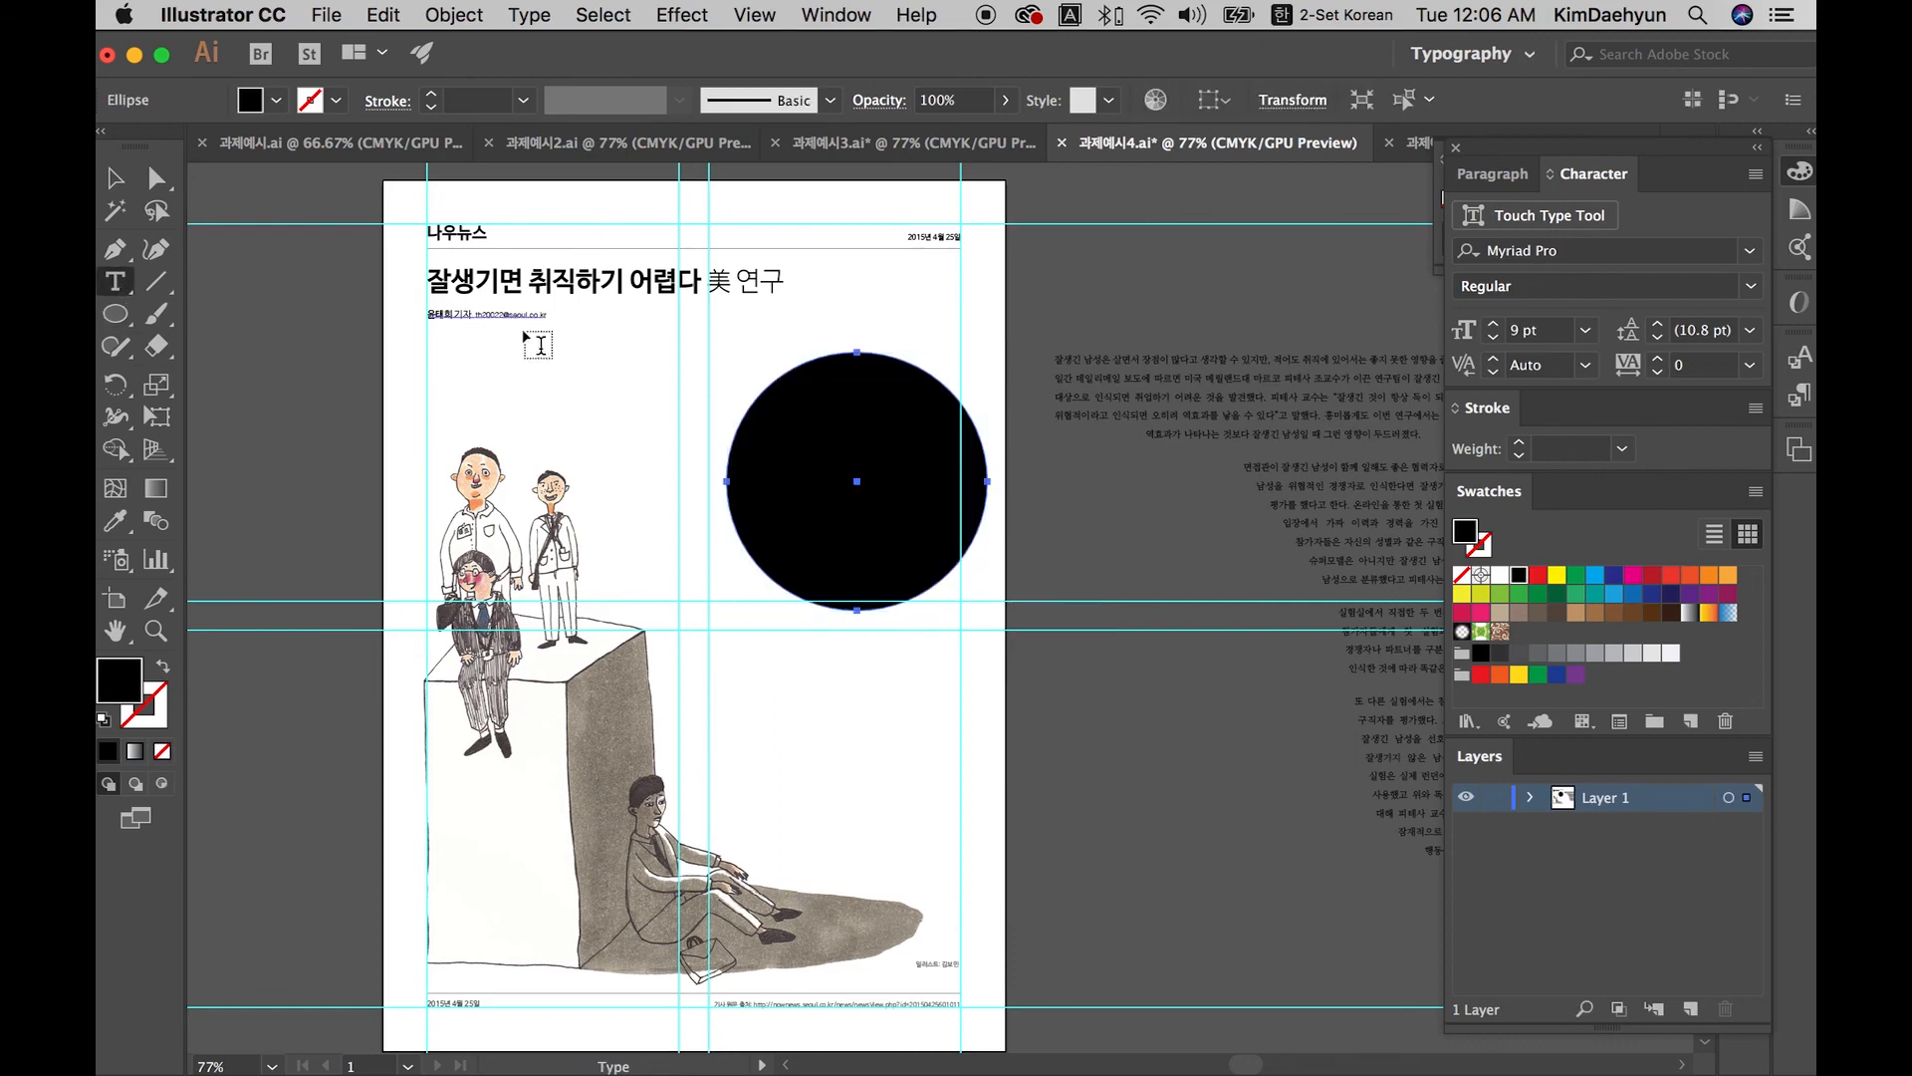
{"action": "left_click", "coordinate": [767, 384]}
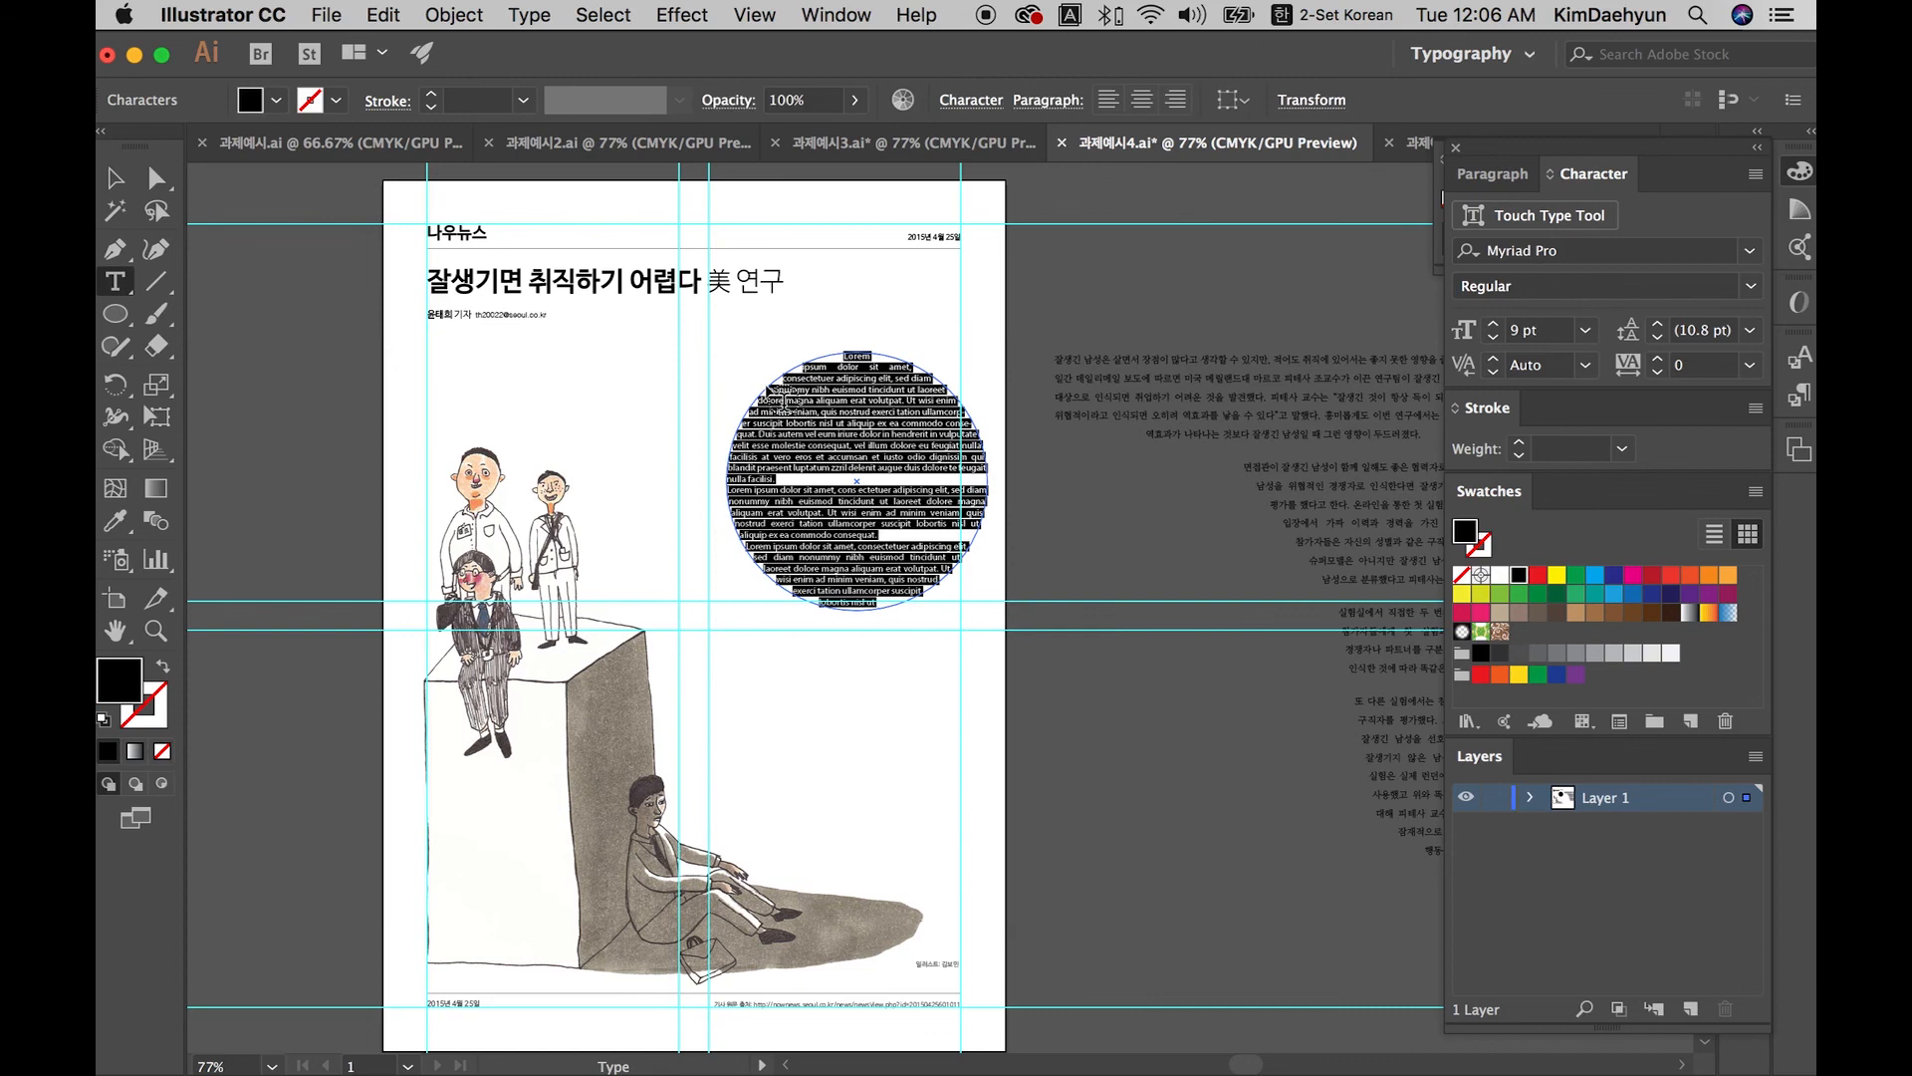
{"action": "key", "text": "super+v"}
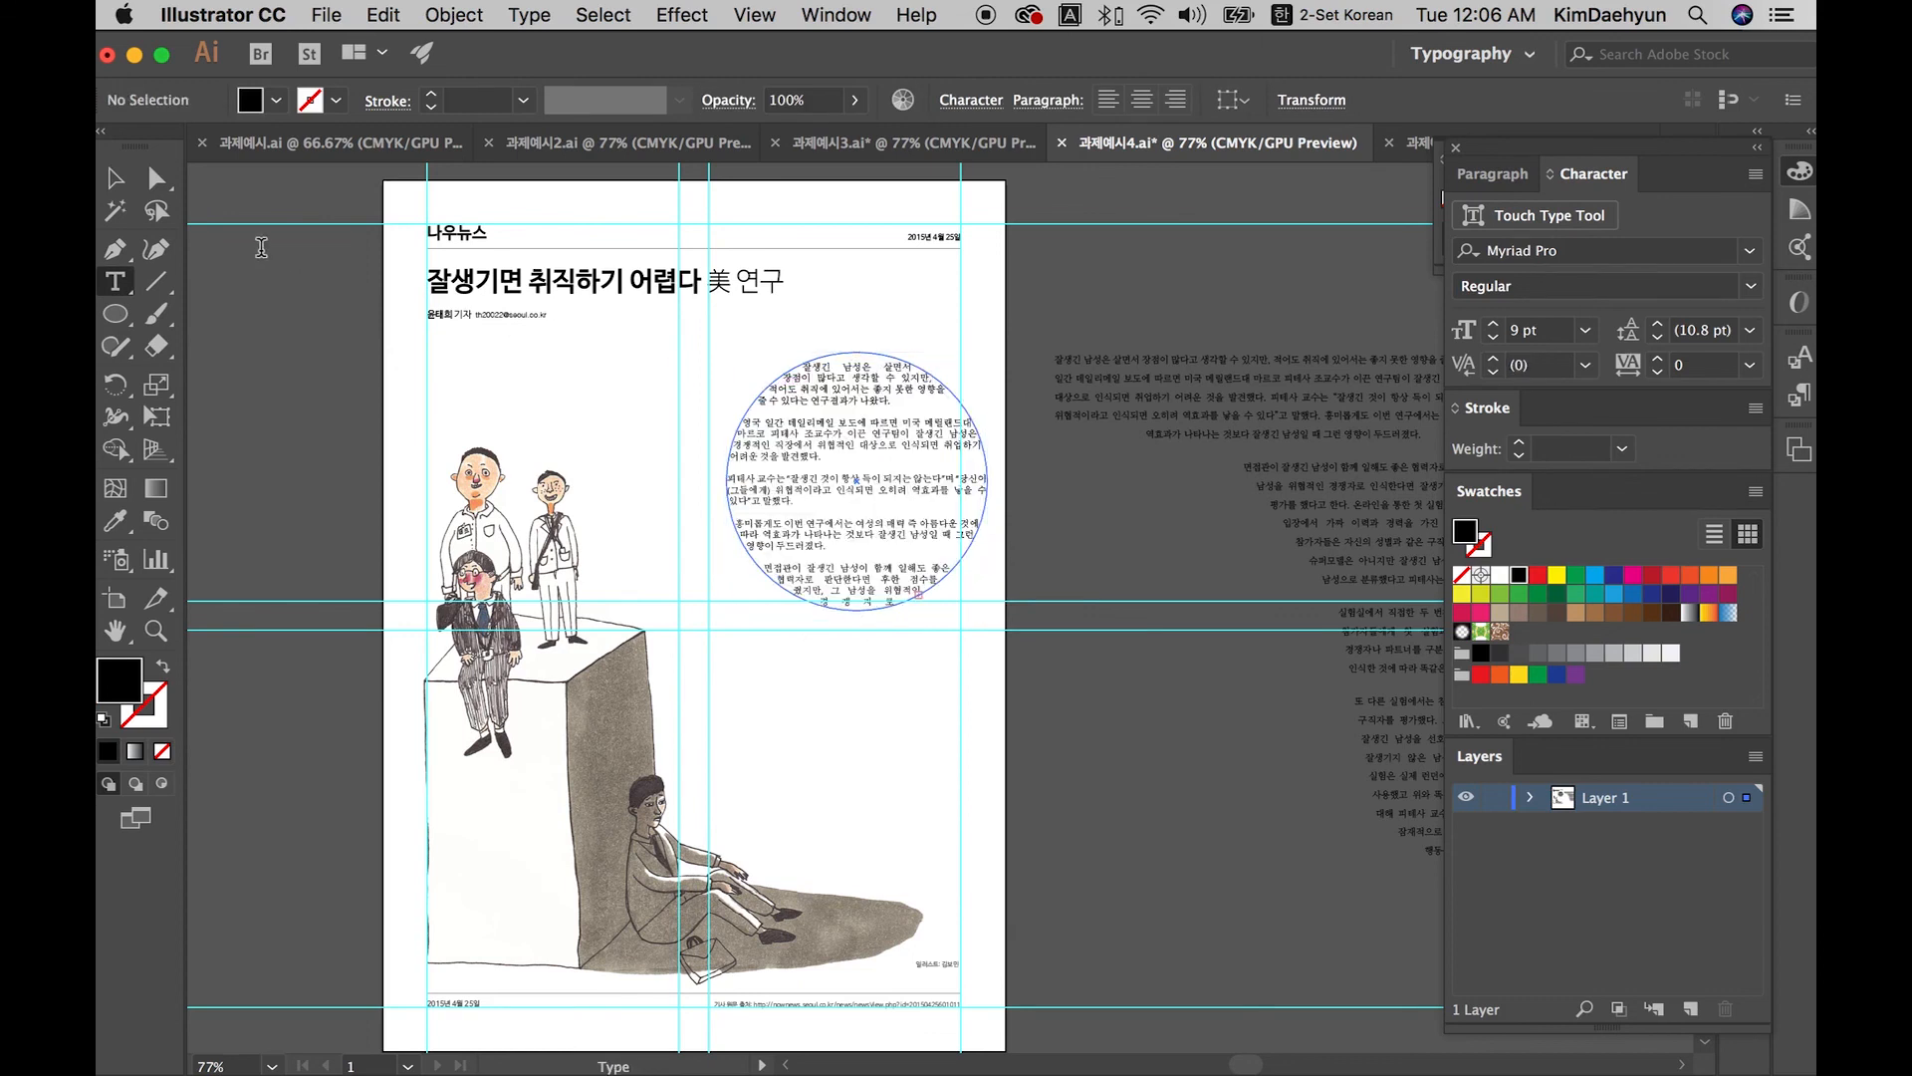
Step: Try the circular text frame at a much larger size, shifted toward the illustration, and delete it
{"action": "left_click", "coordinate": [115, 178]}
{"action": "left_click", "coordinate": [691, 554]}
{"action": "left_click_drag", "start_coordinate": [773, 554], "coordinate": [817, 639]}
{"action": "left_click_drag", "start_coordinate": [1041, 705], "coordinate": [1186, 857]}
{"action": "left_click", "coordinate": [1191, 863]}
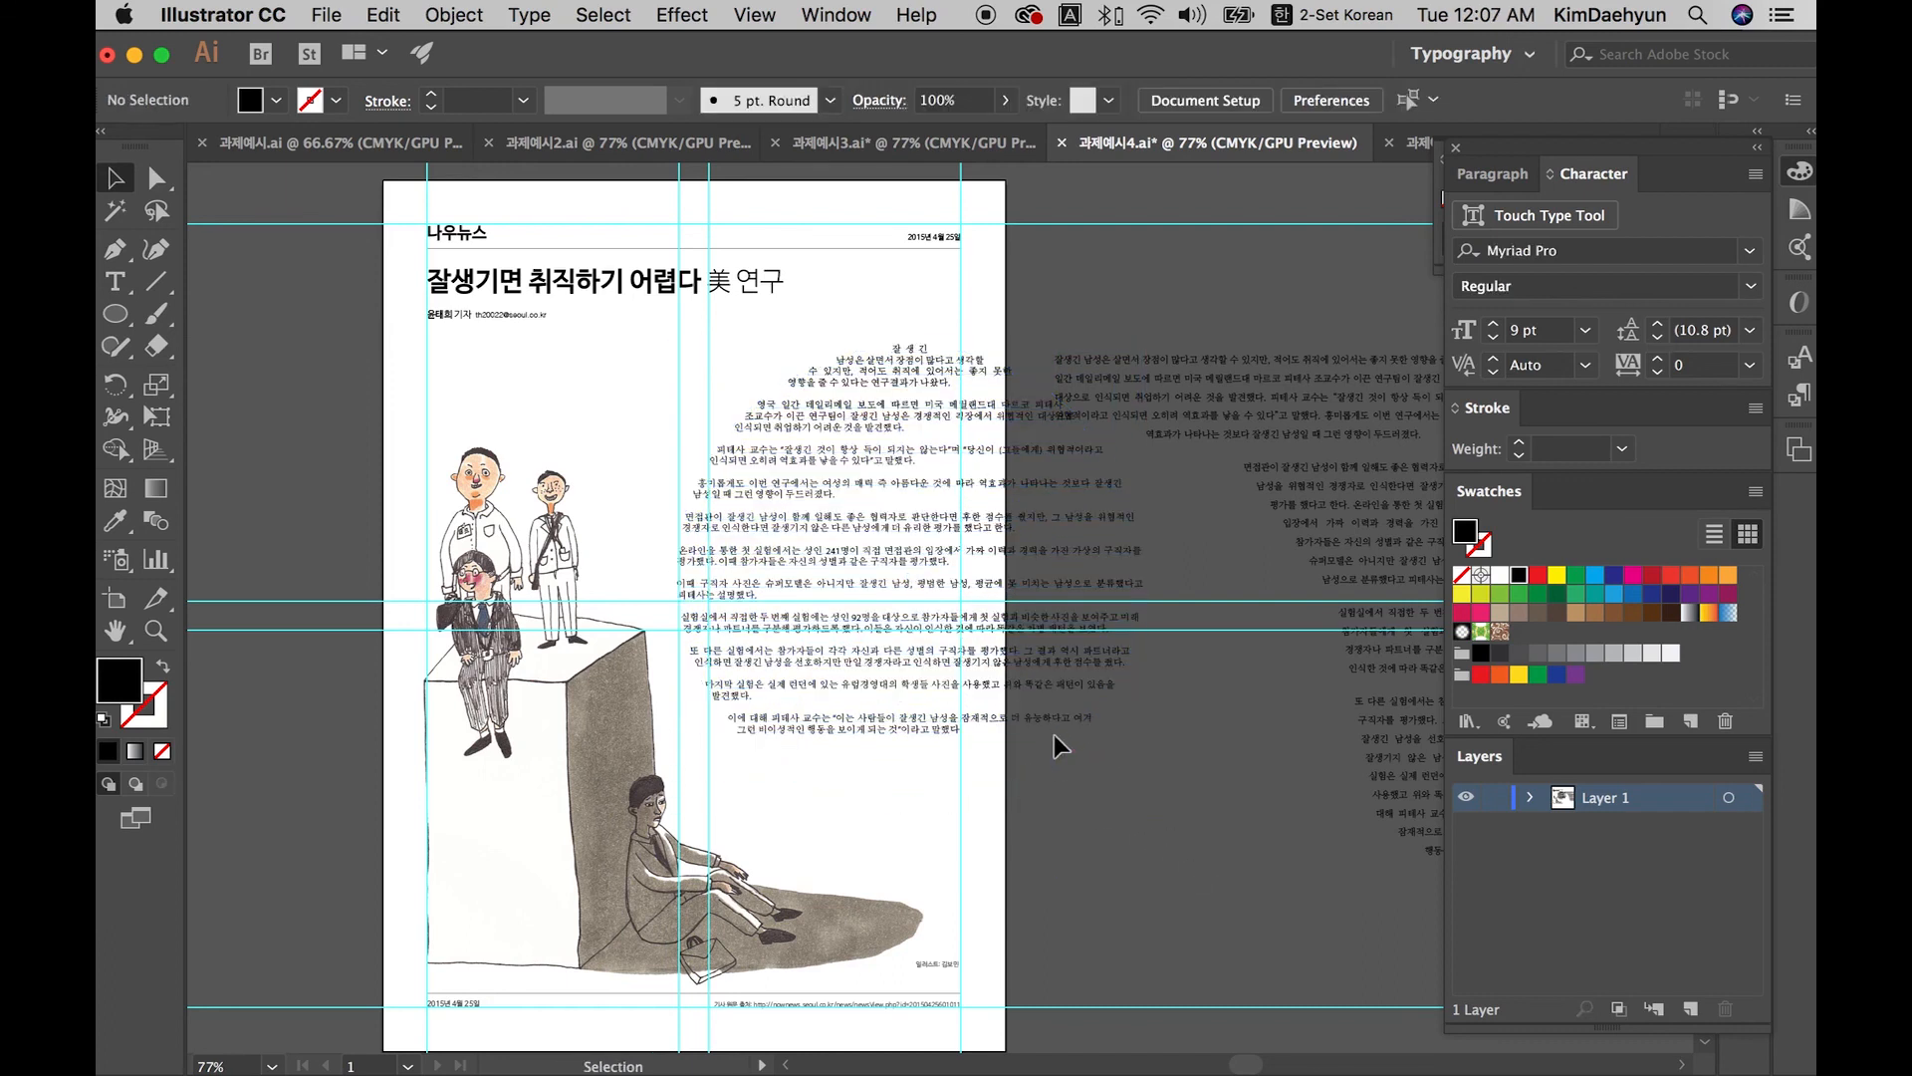
{"action": "left_click_drag", "start_coordinate": [1054, 727], "coordinate": [946, 745]}
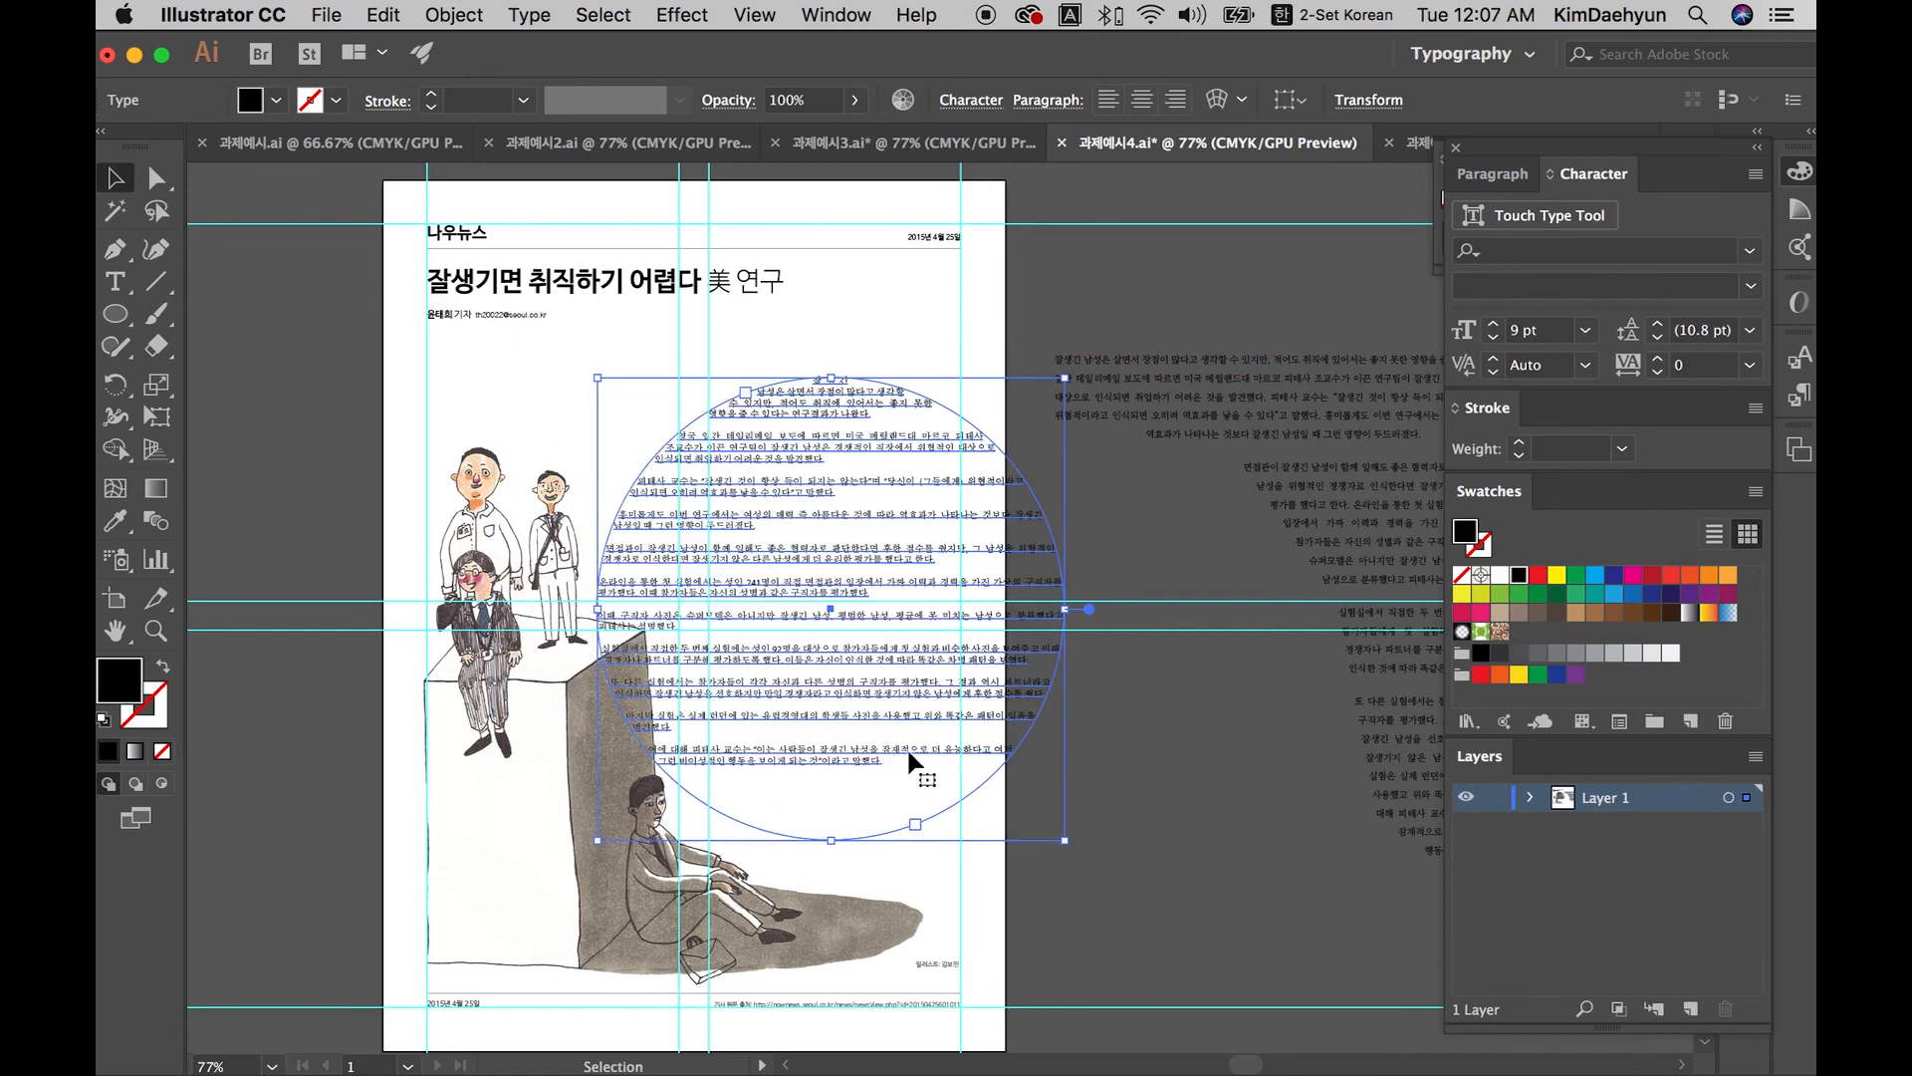
{"action": "key", "text": "Delete"}
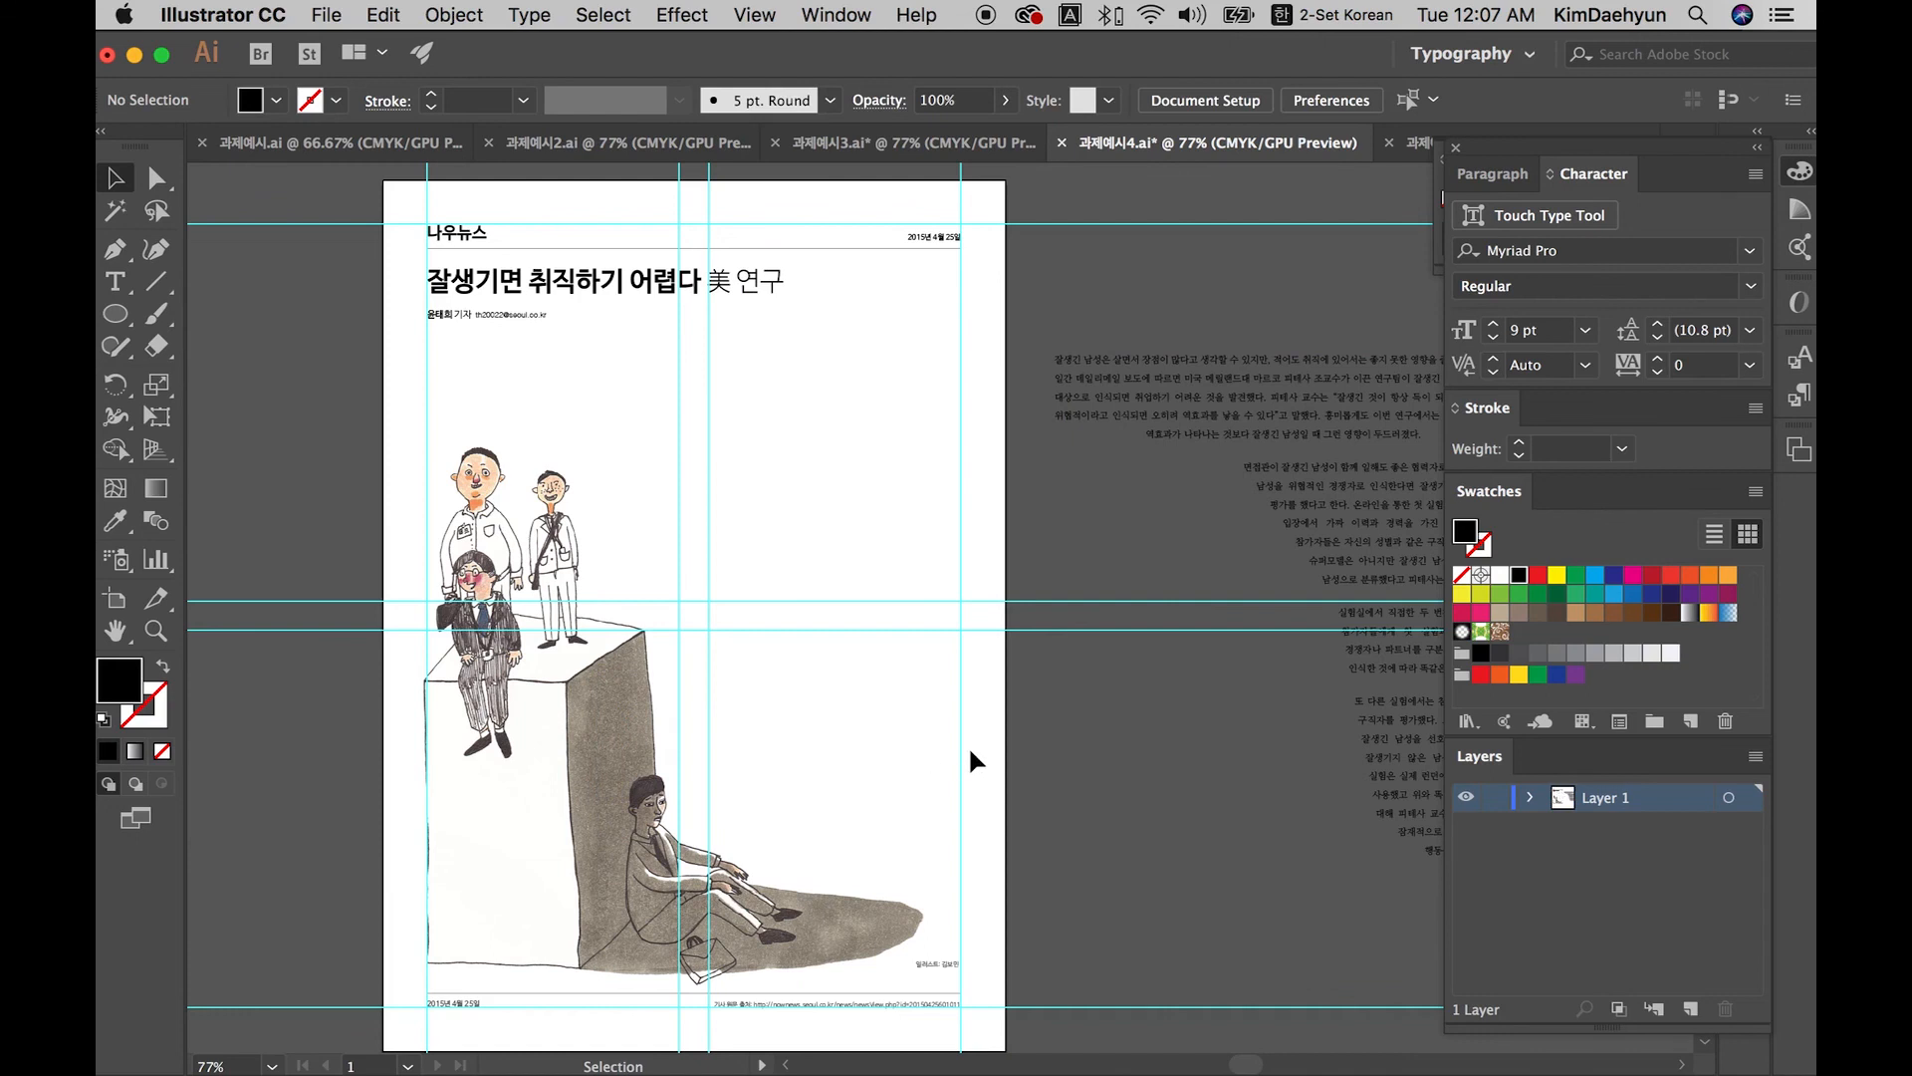
Step: Move the original polygonal body text frame onto the page below the byline, and return it to the pasteboard beside the artboard
{"action": "left_click_drag", "start_coordinate": [1295, 514], "coordinate": [662, 522]}
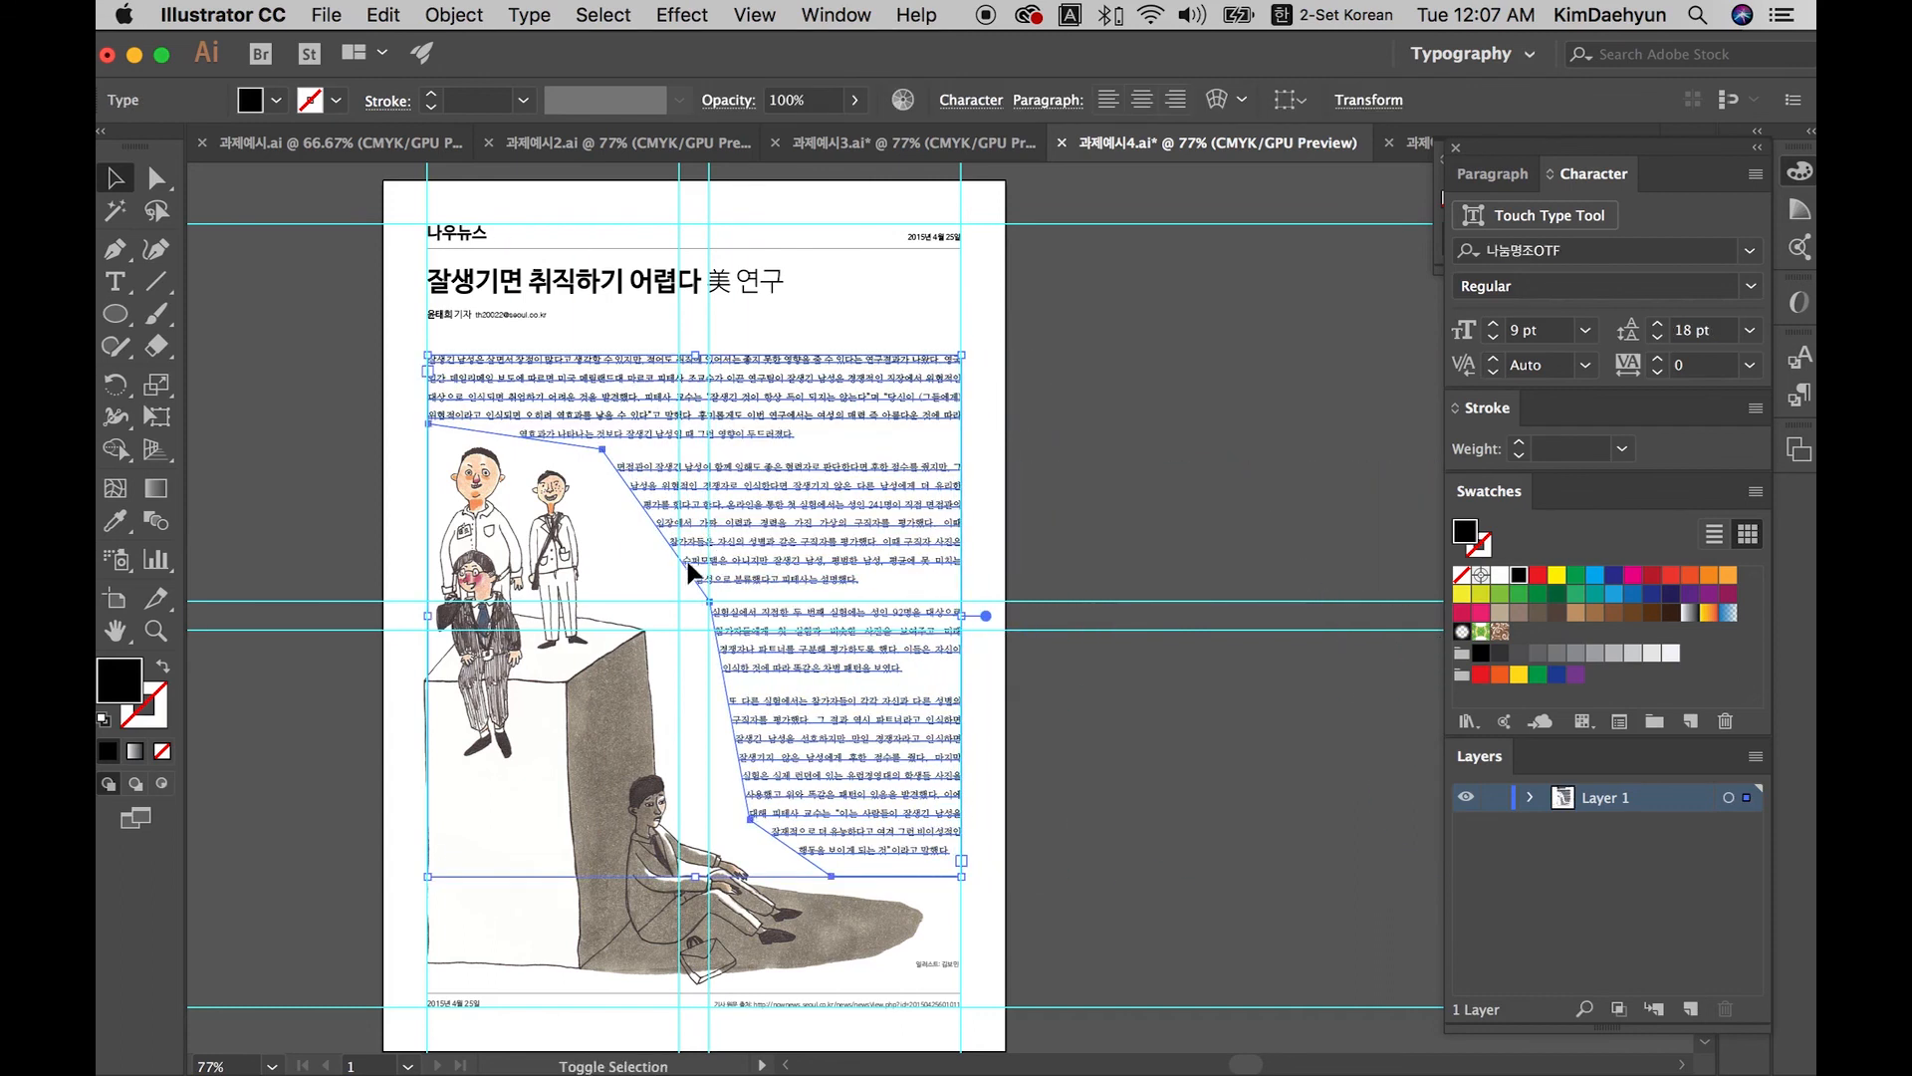
{"action": "left_click", "coordinate": [1096, 685]}
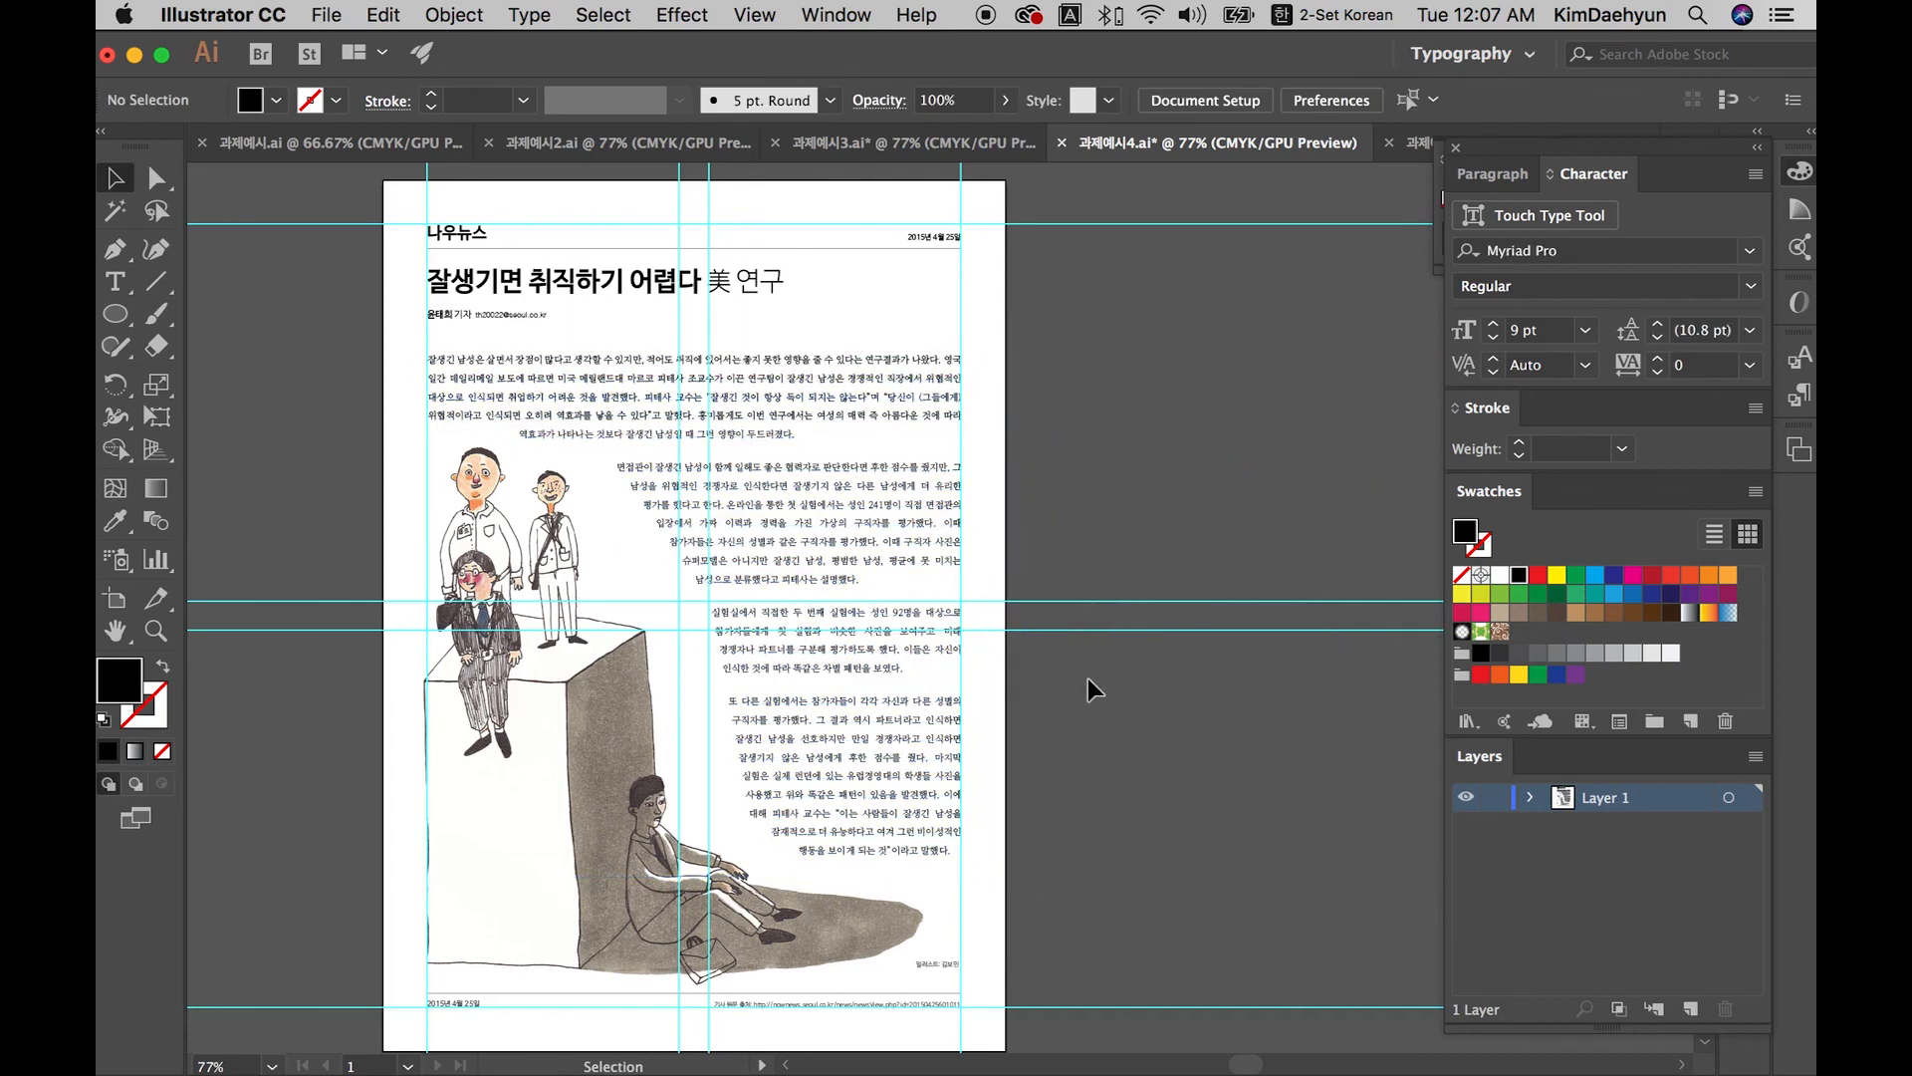
{"action": "left_click_drag", "start_coordinate": [689, 567], "coordinate": [1325, 586]}
{"action": "left_click", "coordinate": [593, 431]}
Step: Write the vertical text "이렇게 쓰시면 됩니다." in the blank area beside the figures and move it closer to the illustration
{"action": "left_click", "coordinate": [116, 283]}
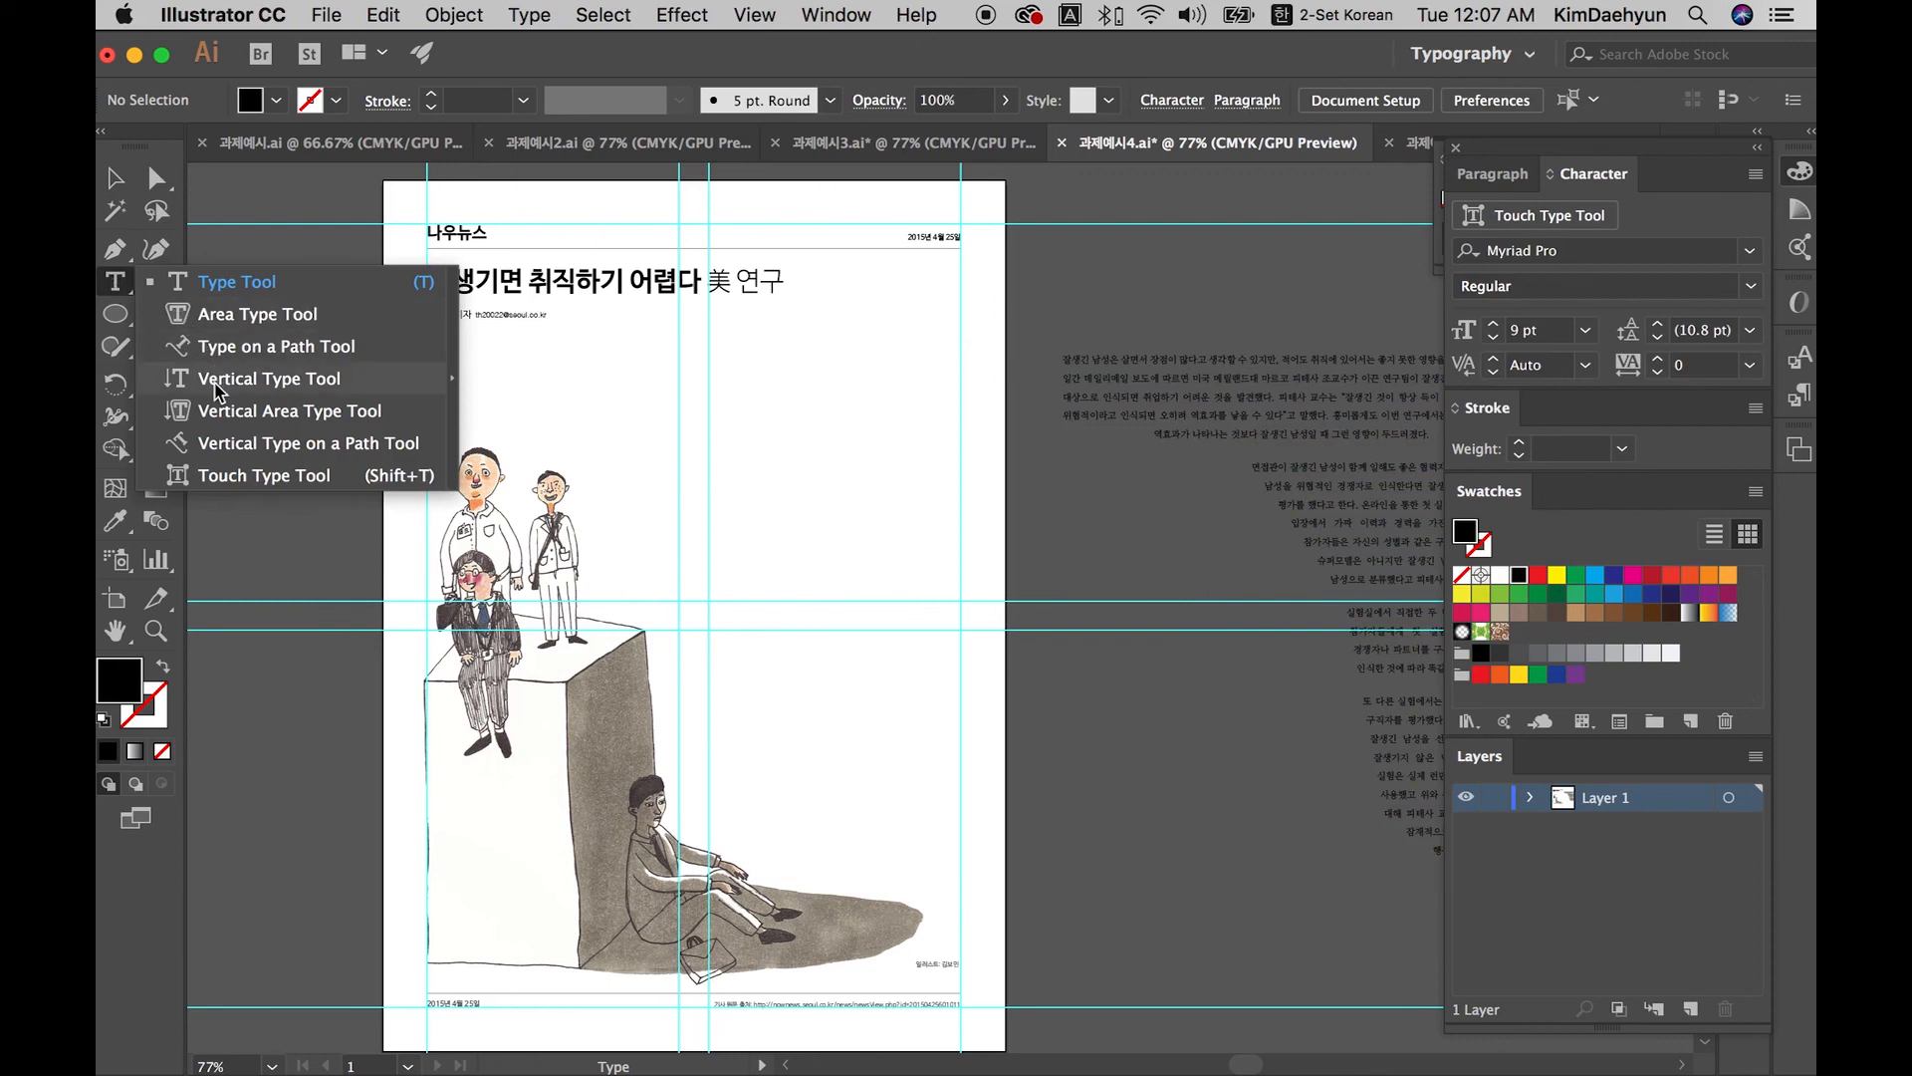
{"action": "left_click", "coordinate": [790, 415]}
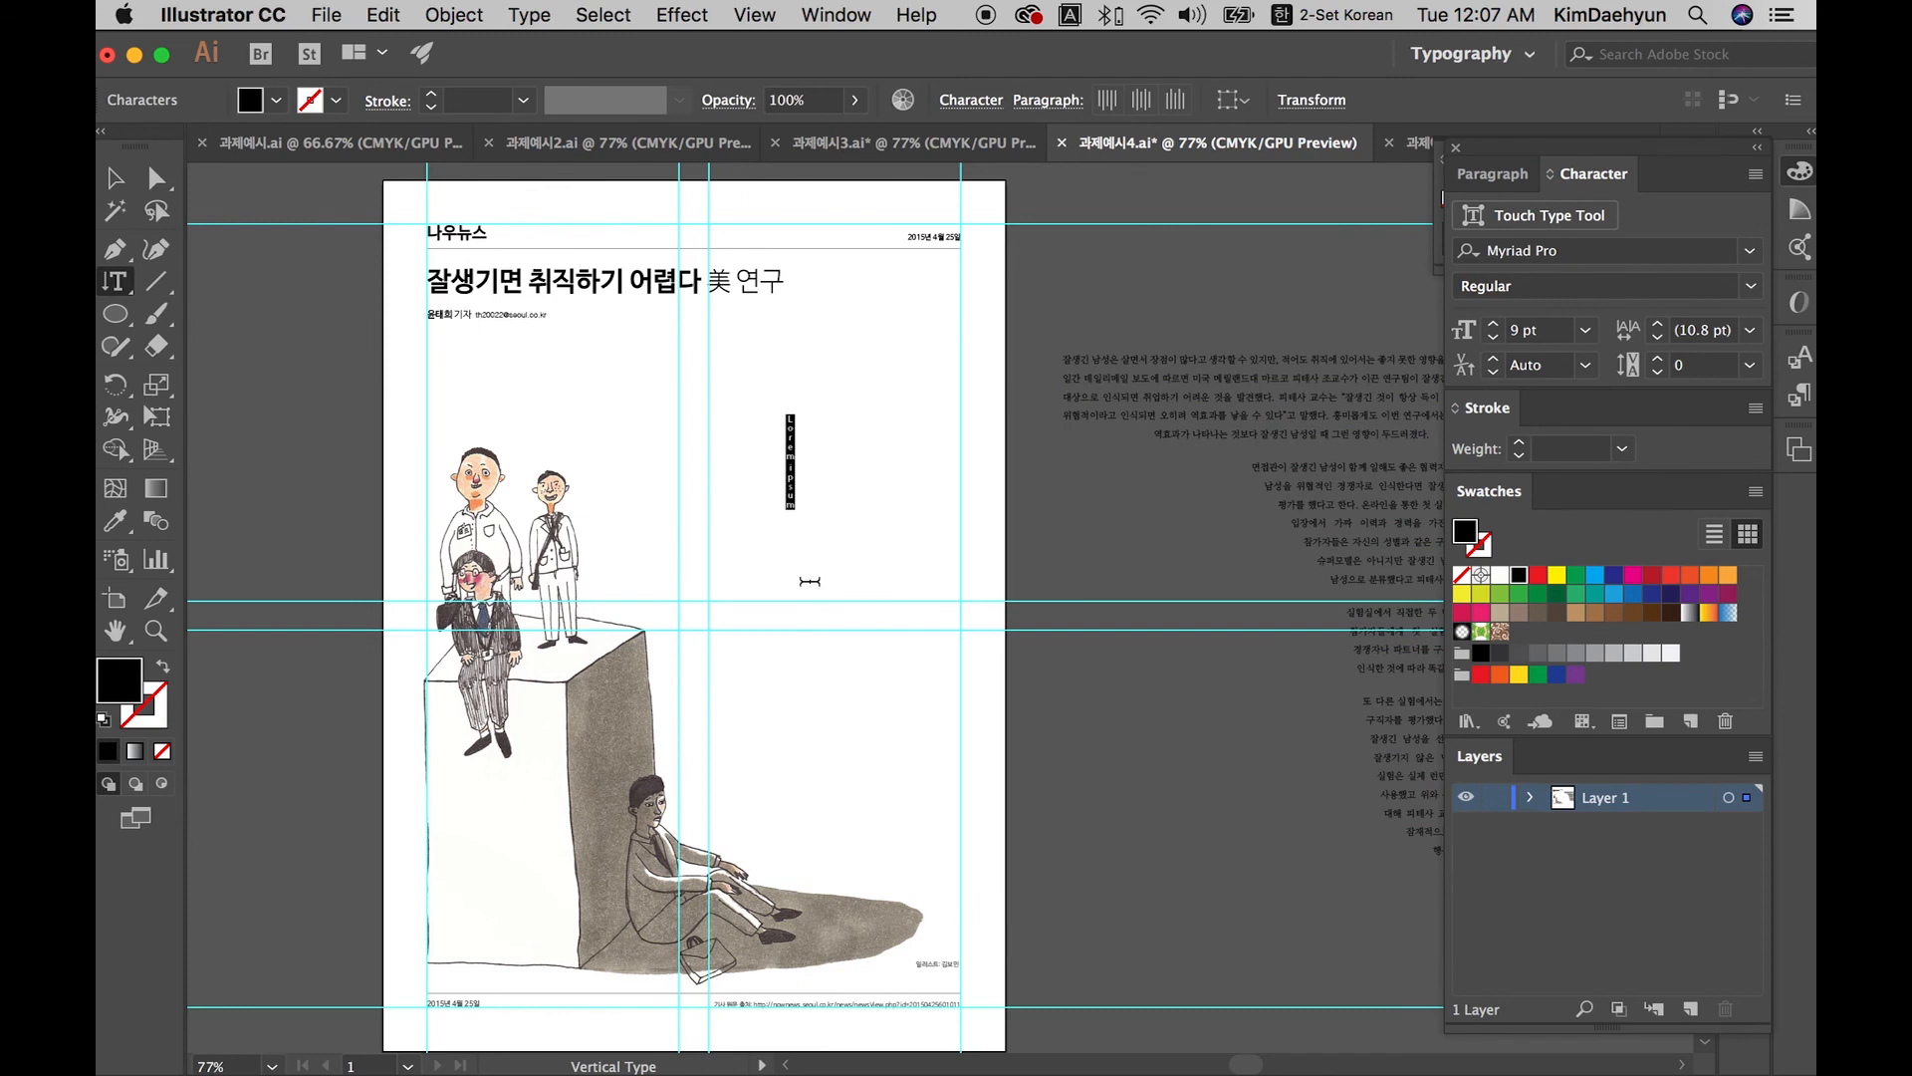
{"action": "type", "text": "어렇게 써"}
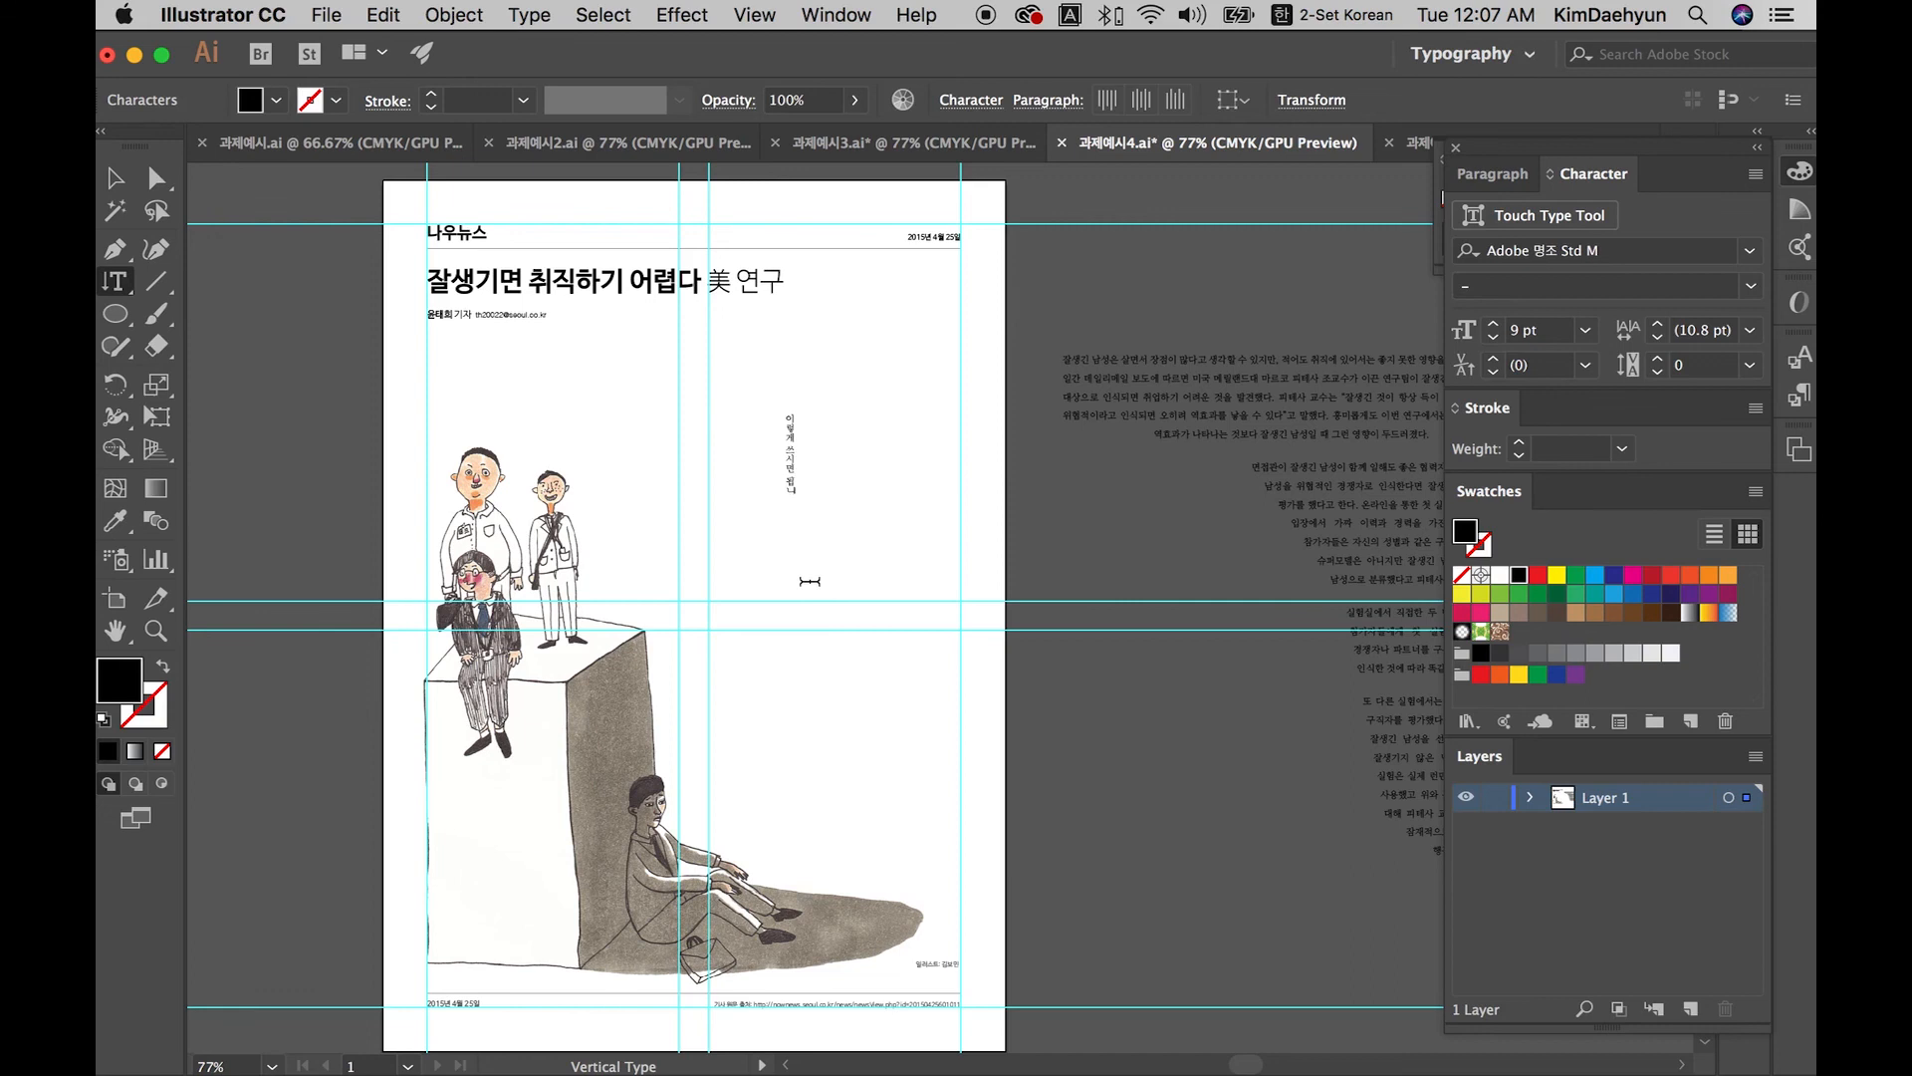
{"action": "key", "text": "super+equal"}
{"action": "key", "text": "super+equal"}
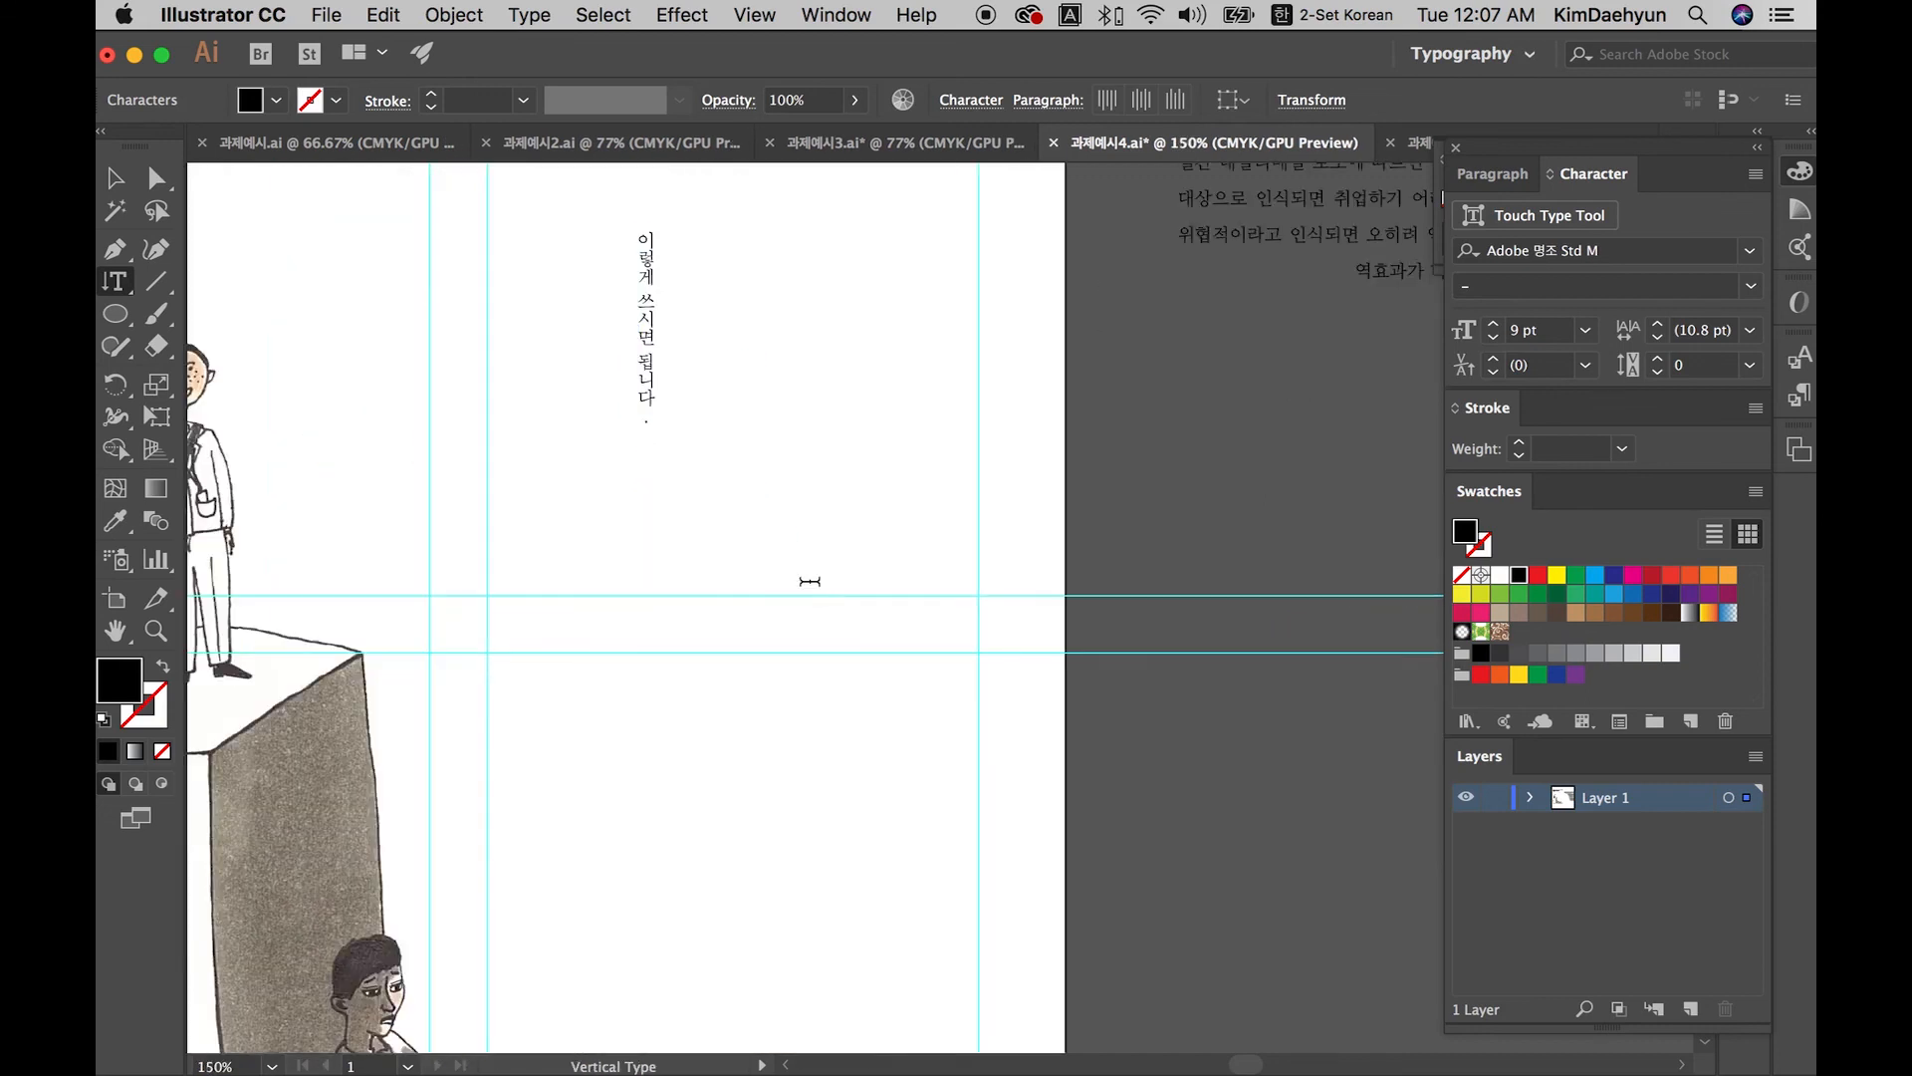
{"action": "left_click", "coordinate": [115, 177]}
{"action": "left_click_drag", "start_coordinate": [633, 413], "coordinate": [513, 408]}
Step: Draw an open wave-shaped path with three anchor points below the vertical text, using the Pen tool
{"action": "left_click", "coordinate": [118, 283]}
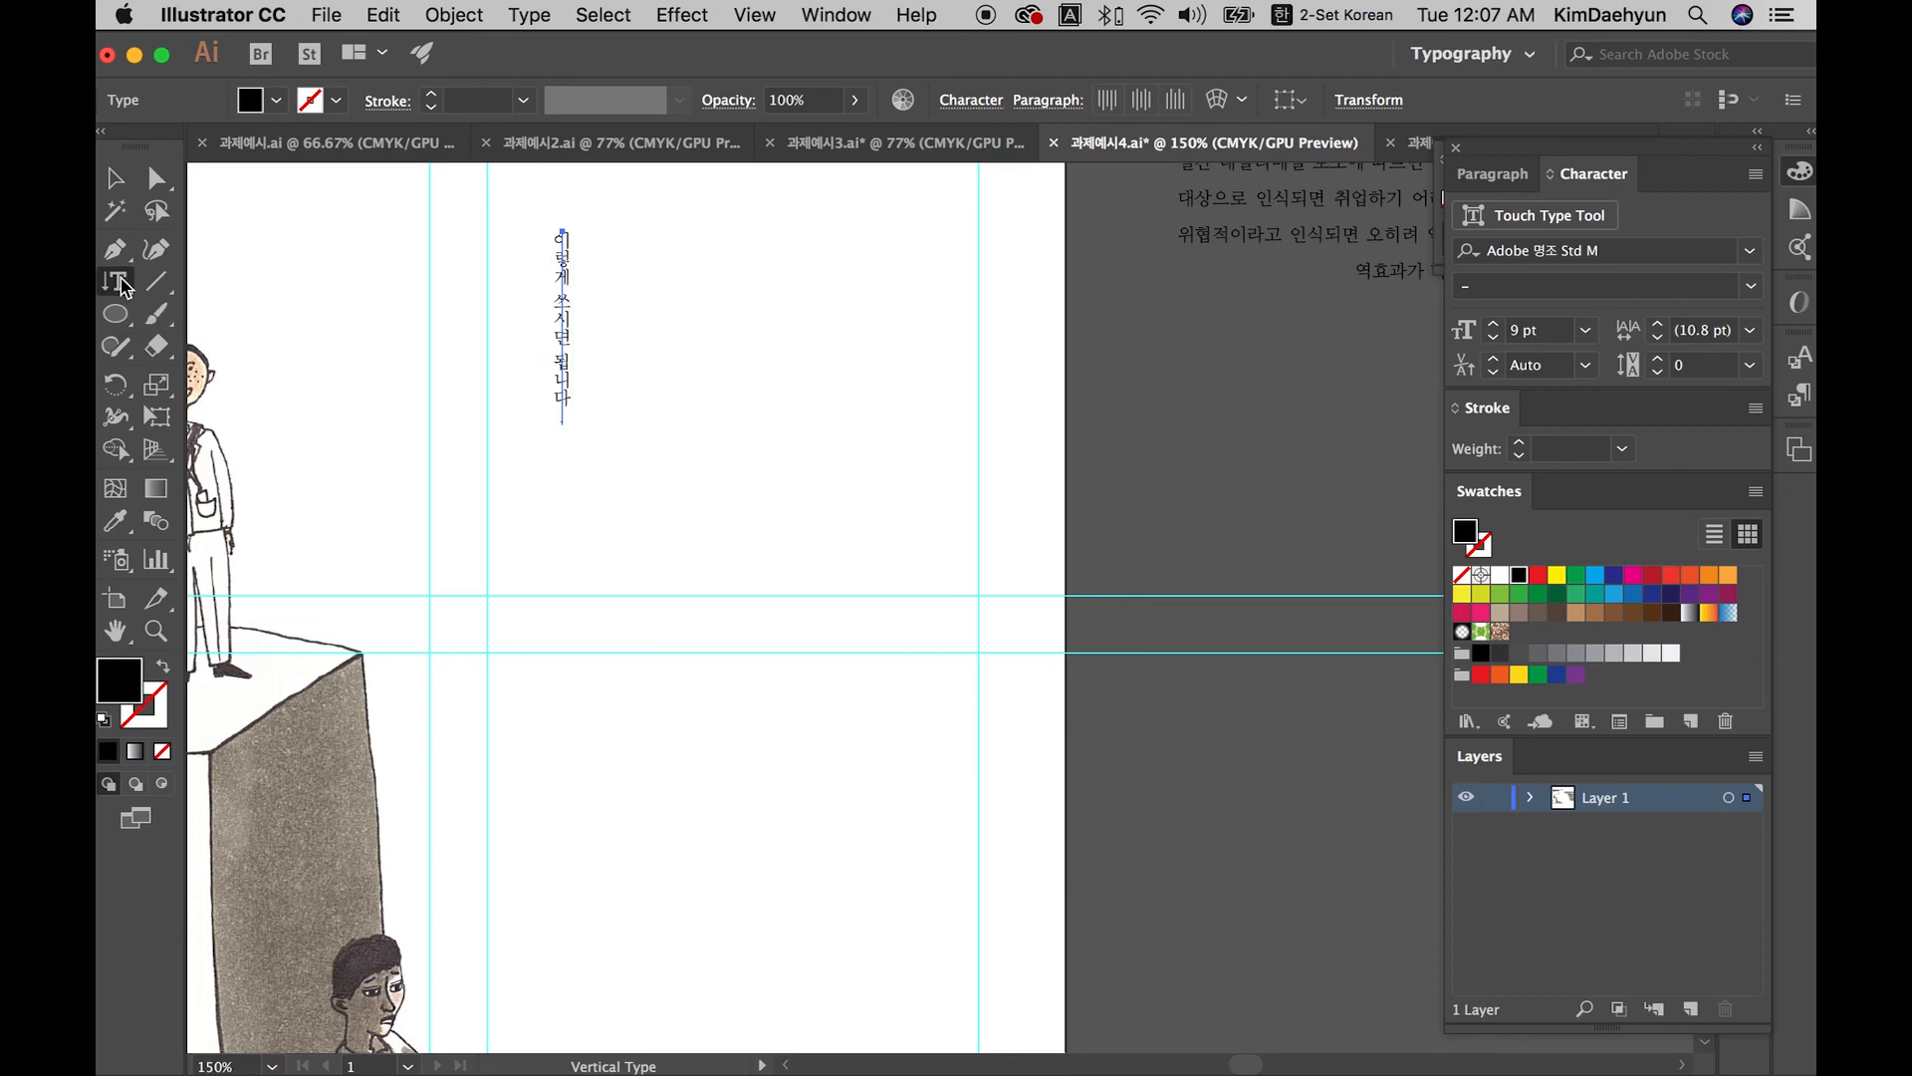
{"action": "left_click", "coordinate": [120, 284]}
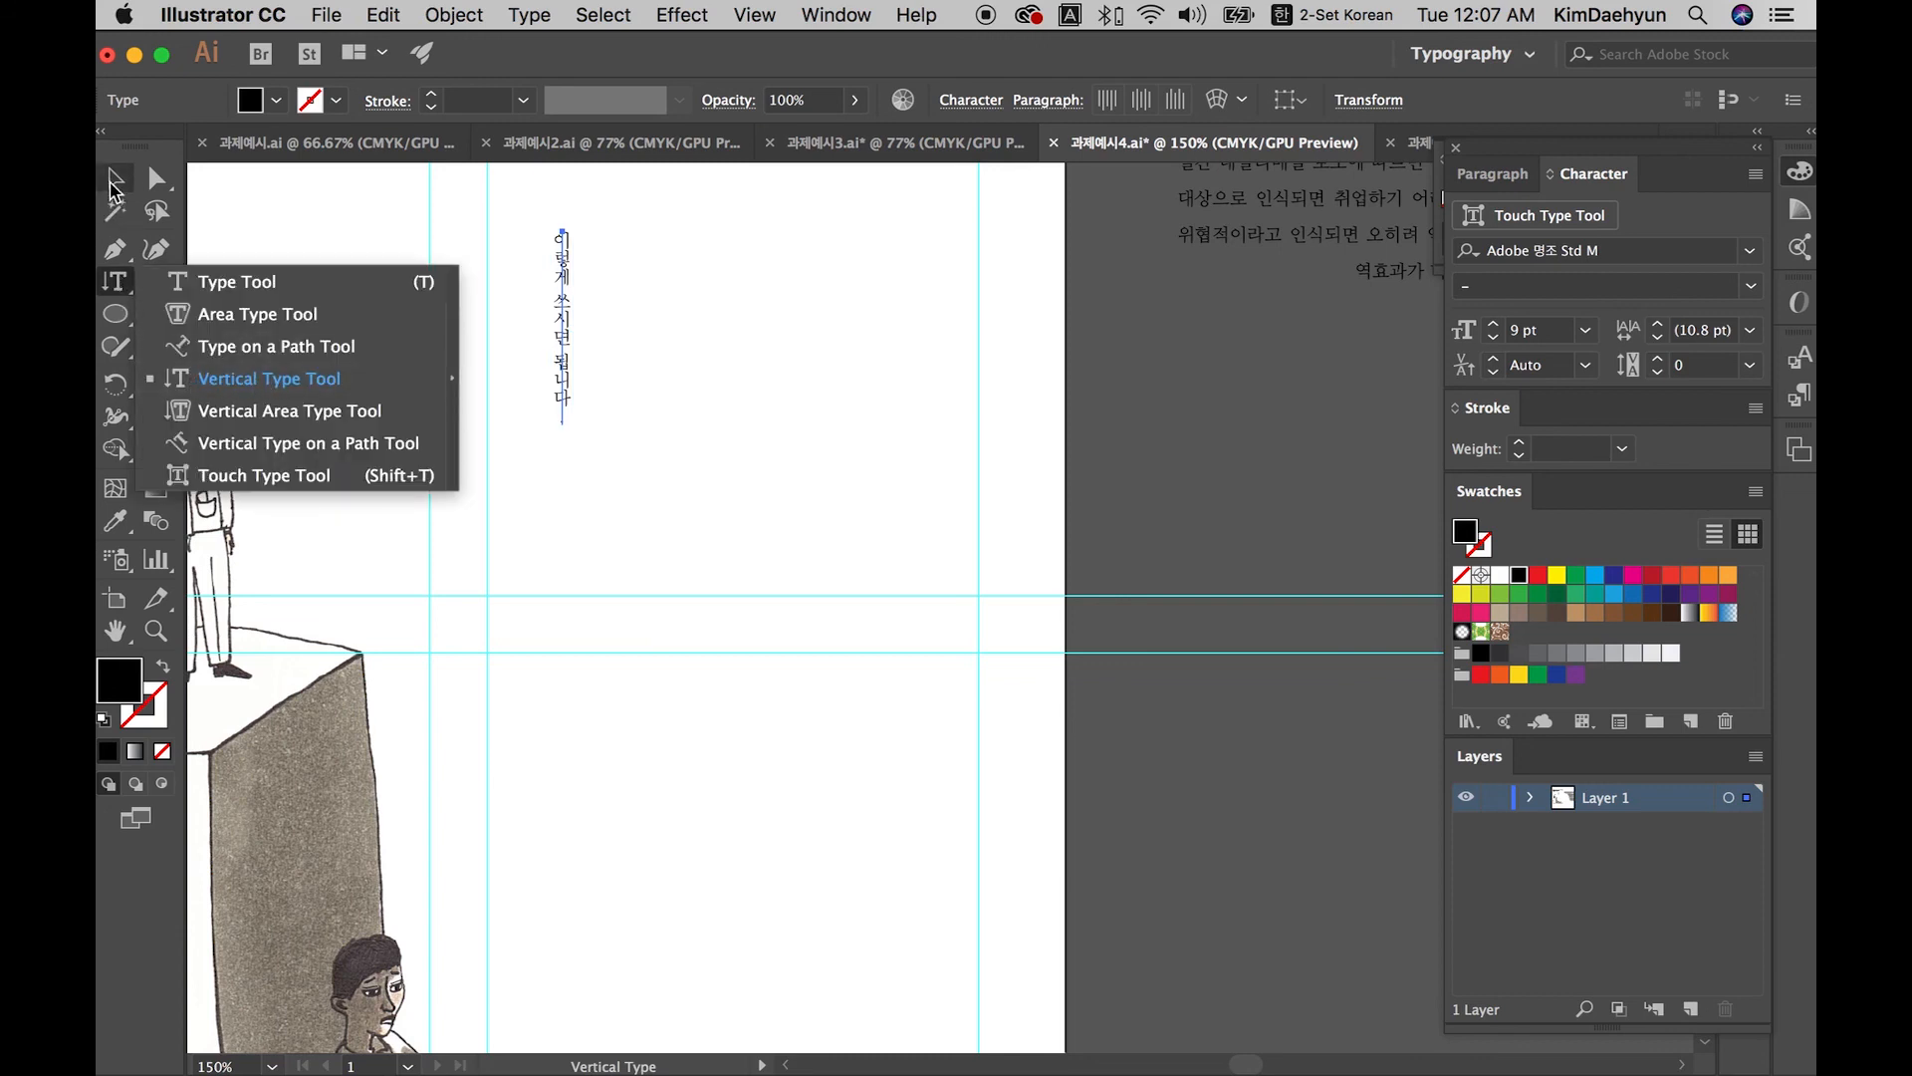
{"action": "key", "text": "p"}
{"action": "left_click", "coordinate": [508, 624]}
{"action": "left_click_drag", "start_coordinate": [701, 540], "coordinate": [838, 540]}
{"action": "left_click_drag", "start_coordinate": [1033, 646], "coordinate": [1241, 646]}
{"action": "left_click", "coordinate": [114, 178]}
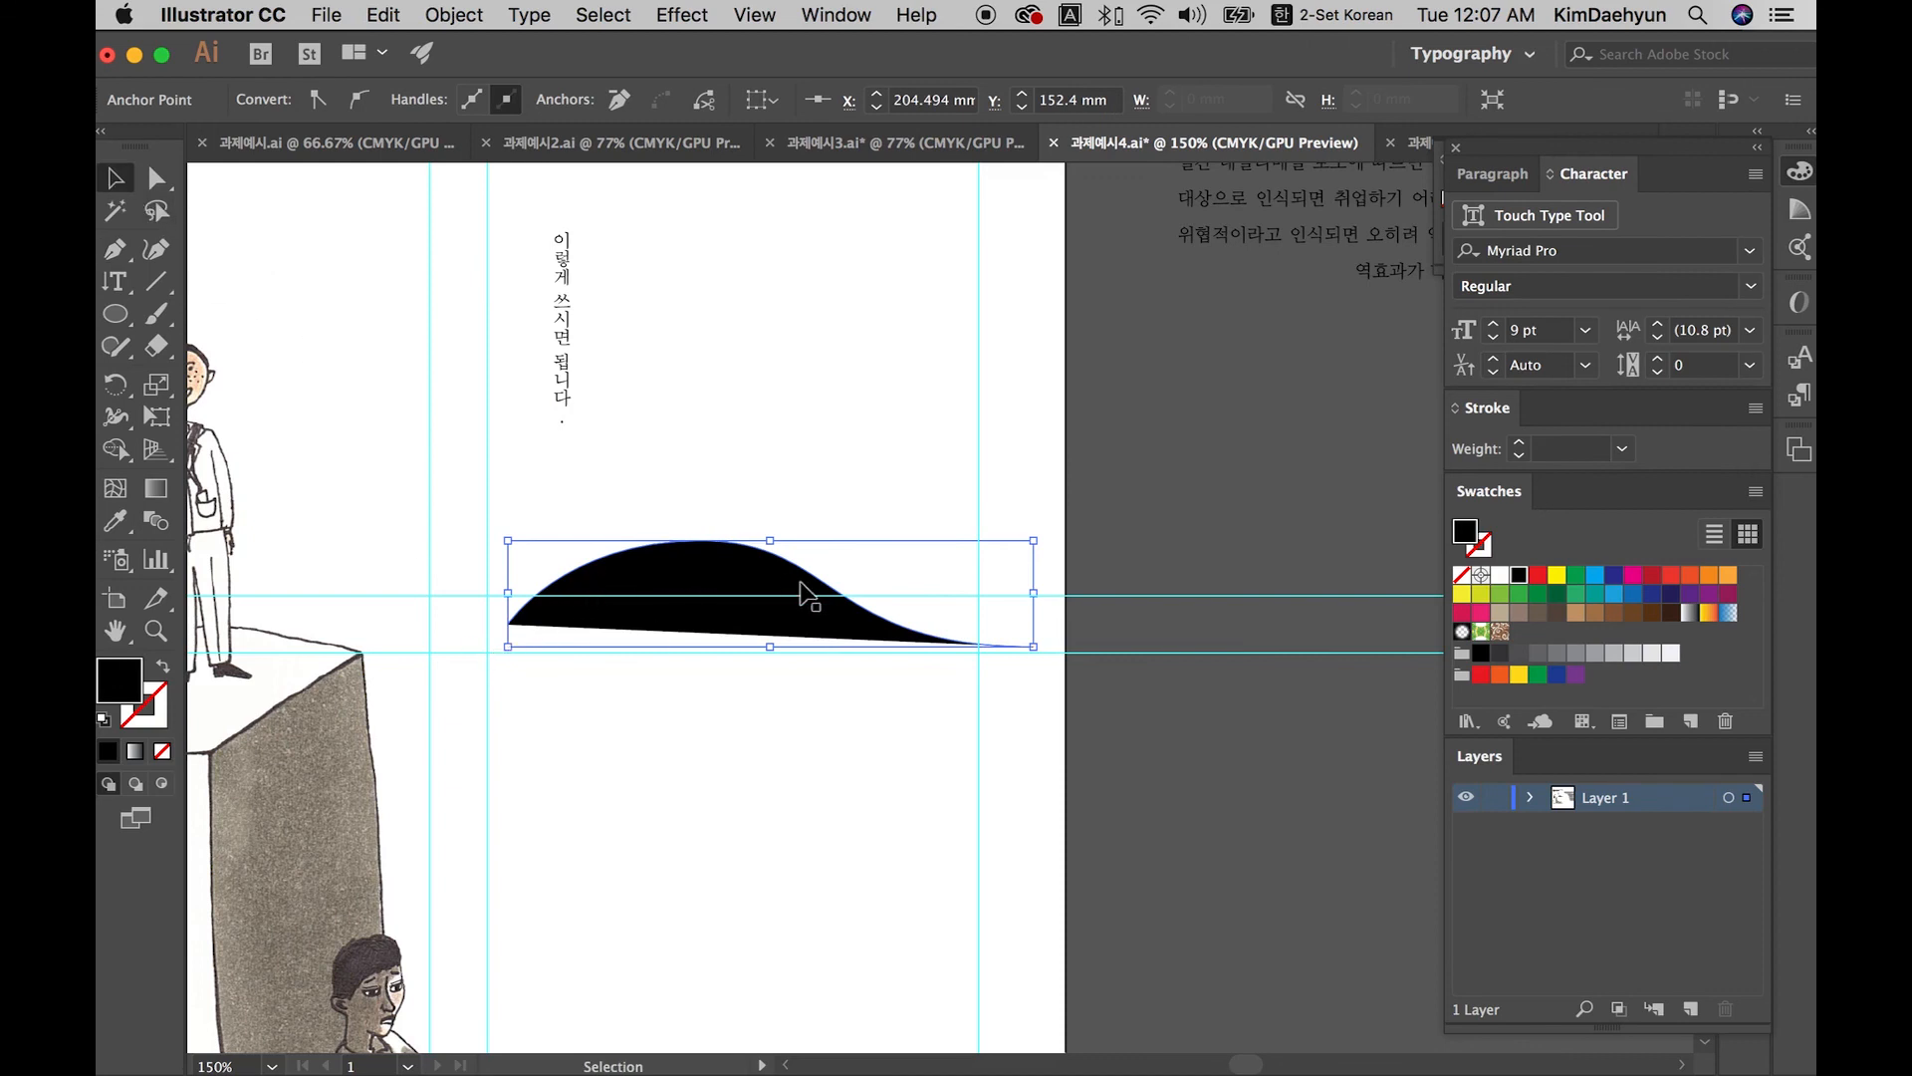
{"action": "left_click", "coordinate": [755, 508]}
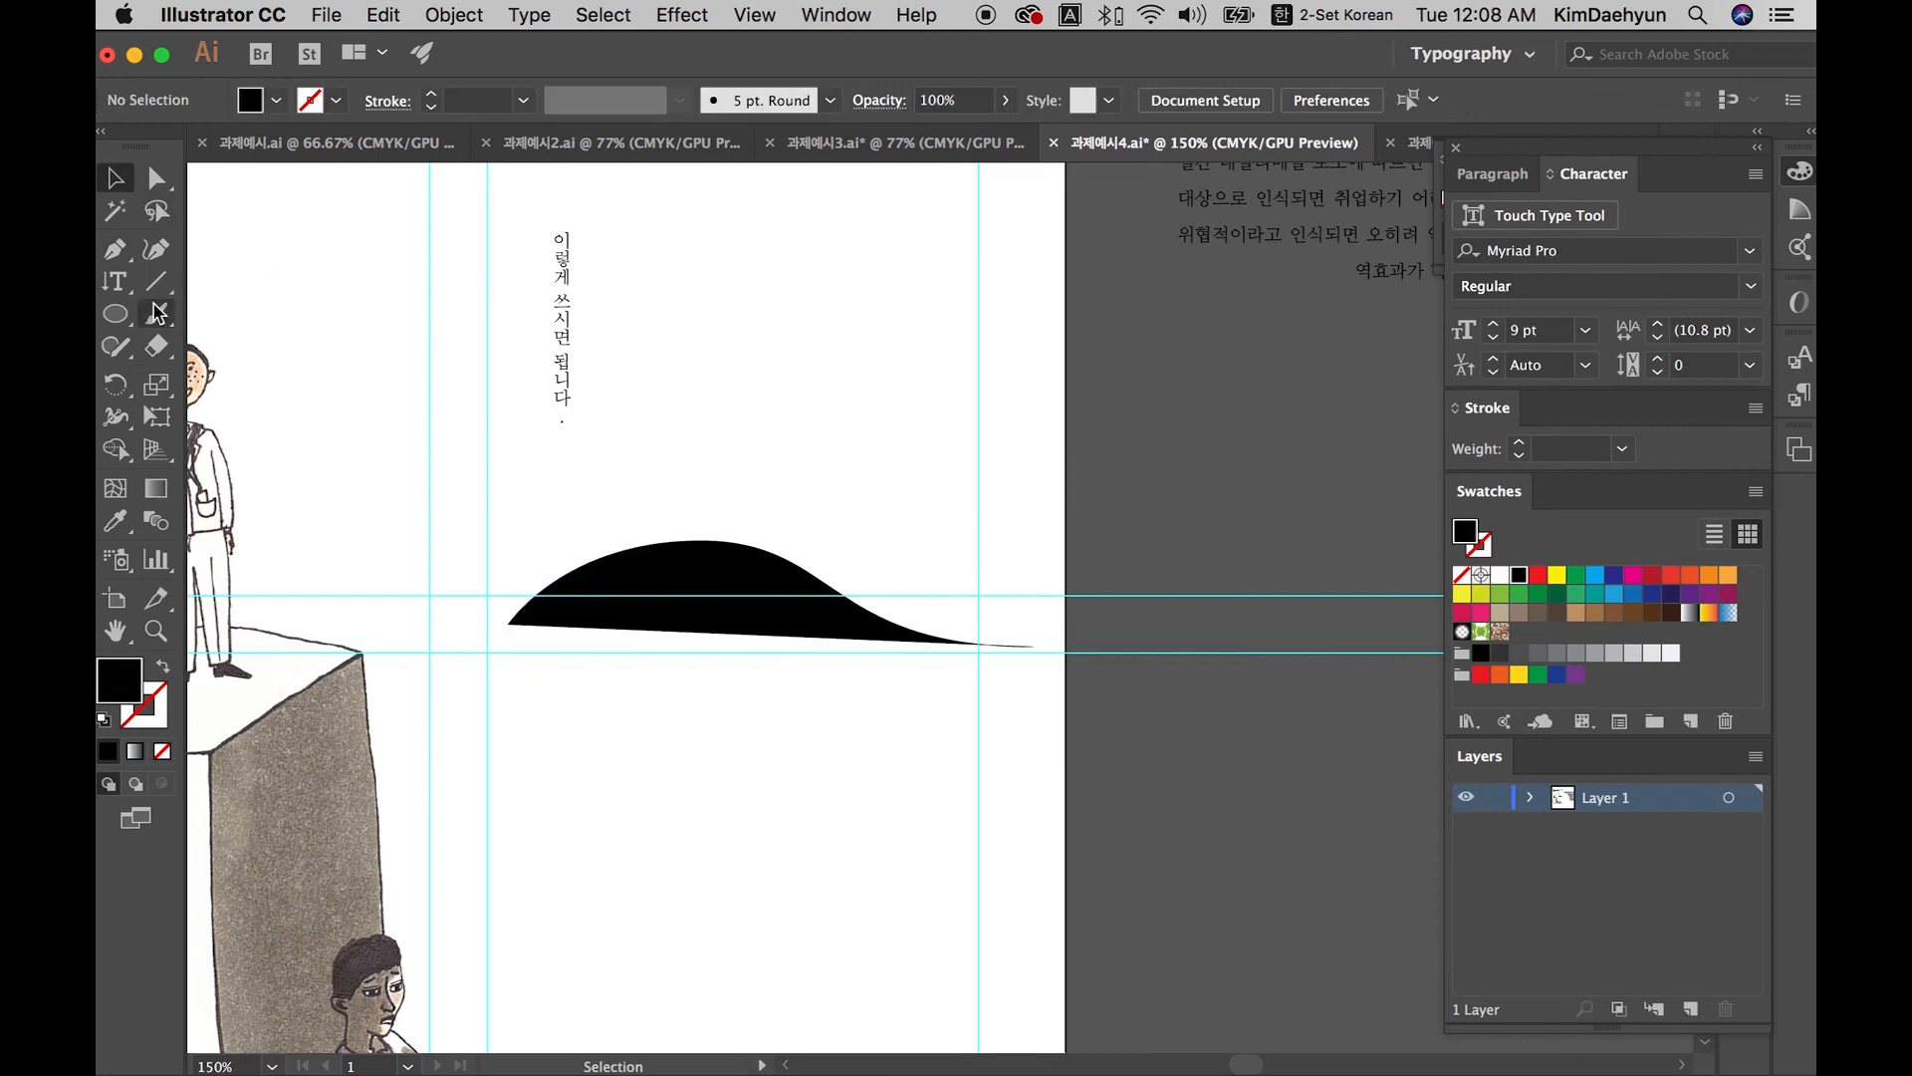
Step: Place the text "이렇게 하시면 됩니다." along the wave-shaped path with the Type on a Path tool
{"action": "left_click", "coordinate": [117, 286]}
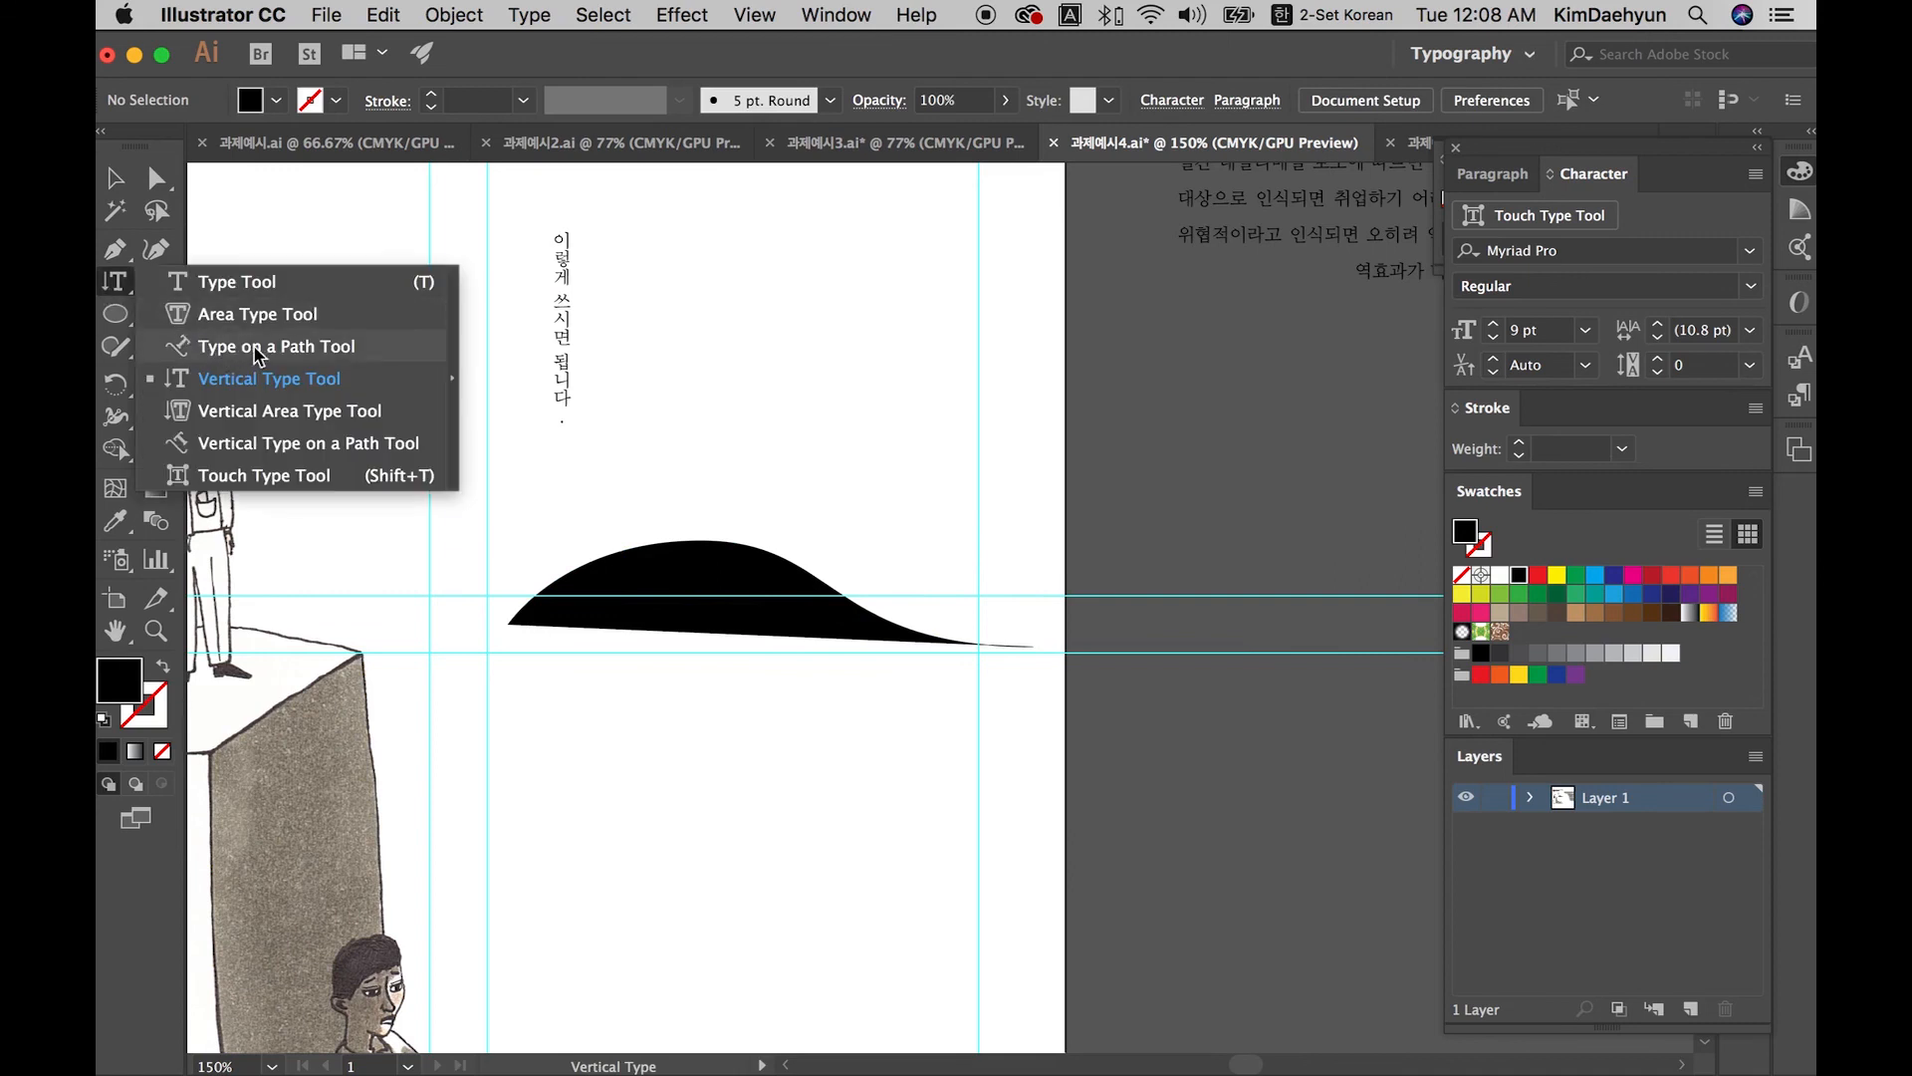
{"action": "left_click", "coordinate": [312, 356]}
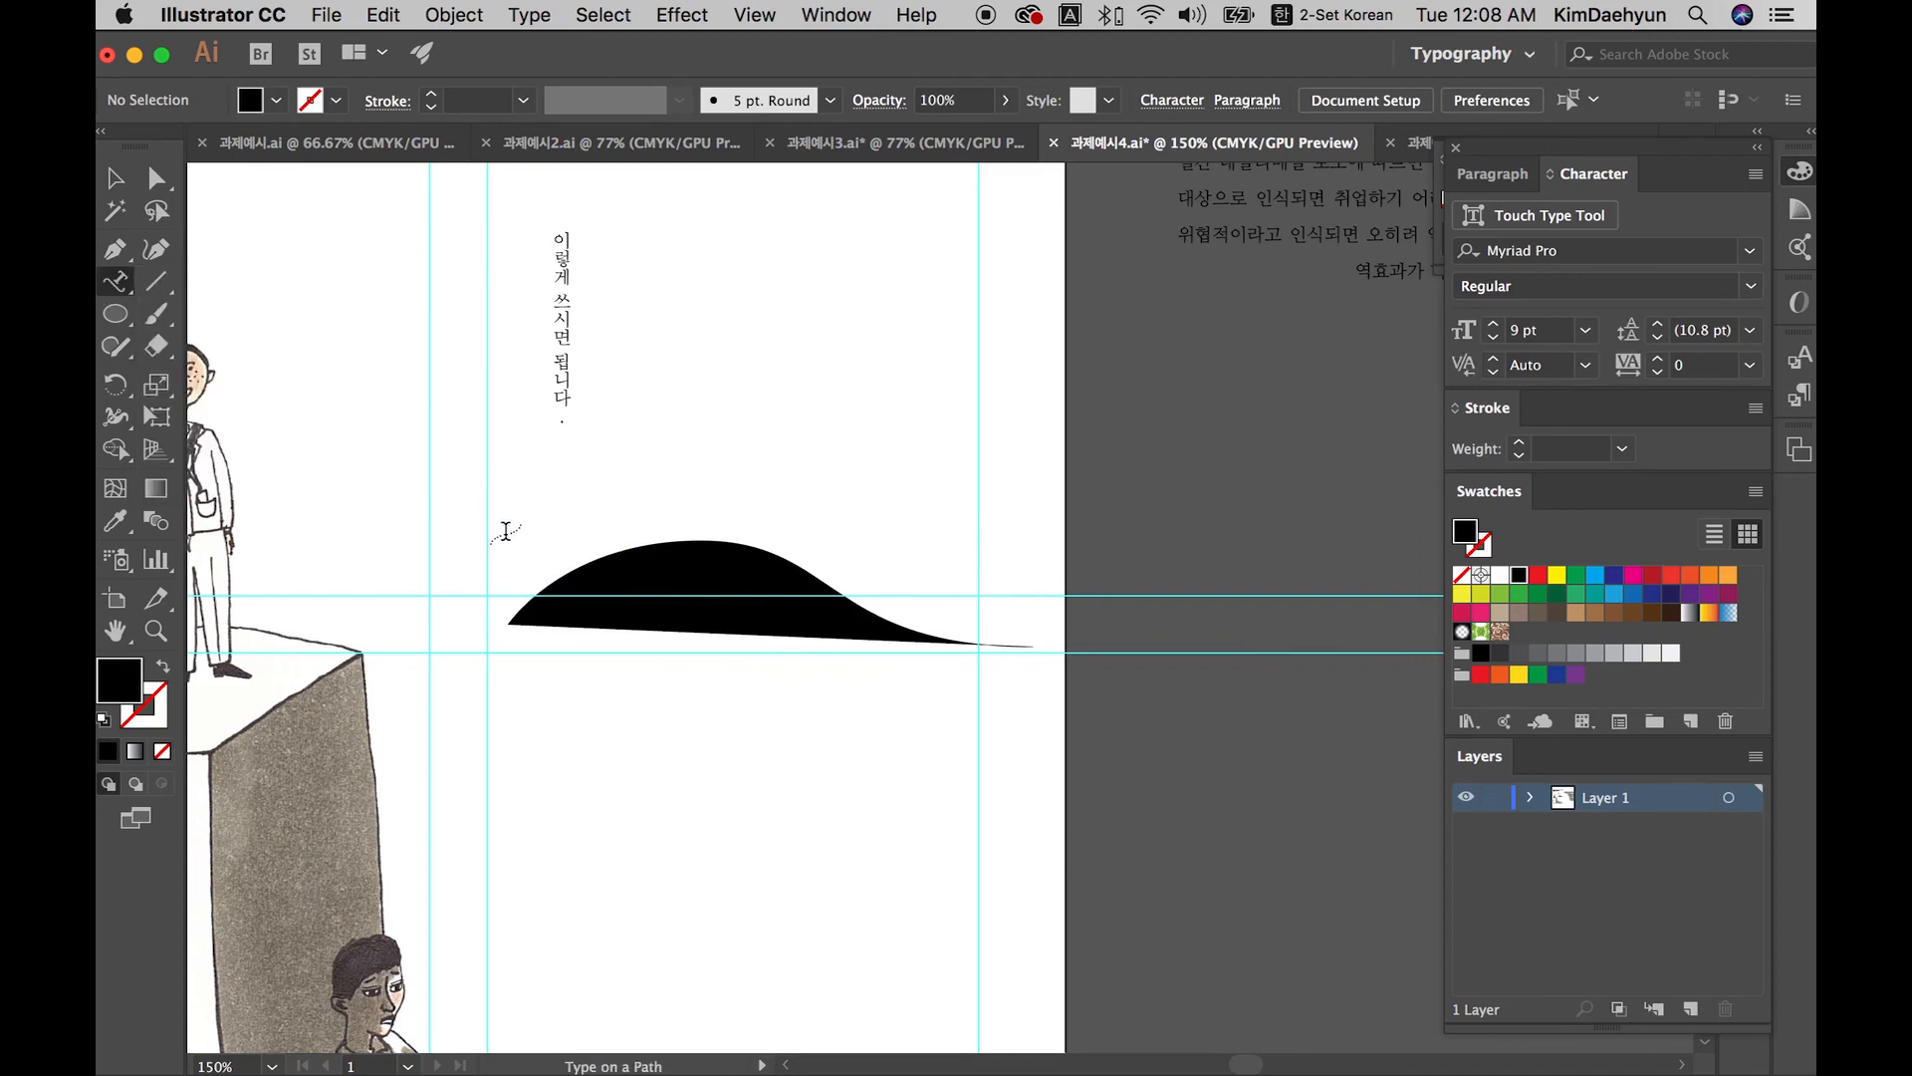
{"action": "left_click", "coordinate": [535, 595]}
{"action": "type", "text": "ㅇ"}
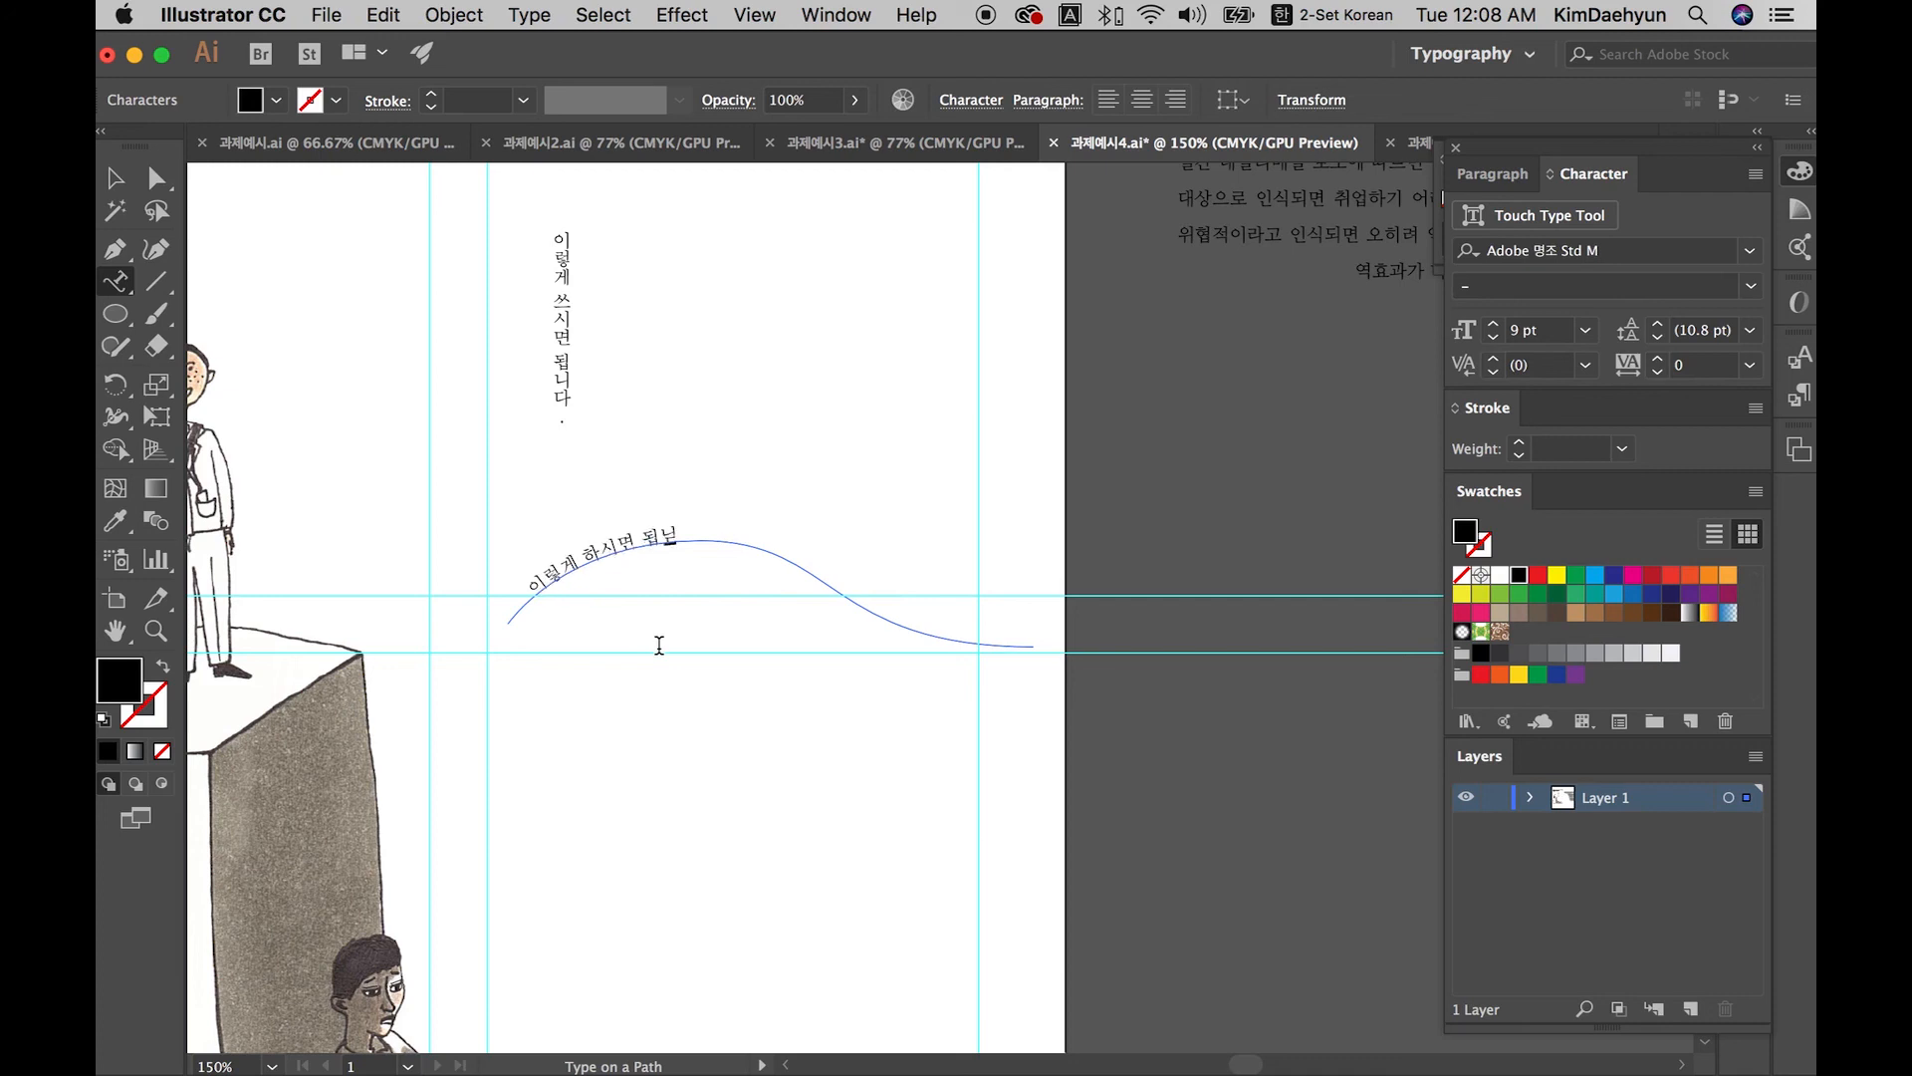
{"action": "left_click", "coordinate": [114, 178]}
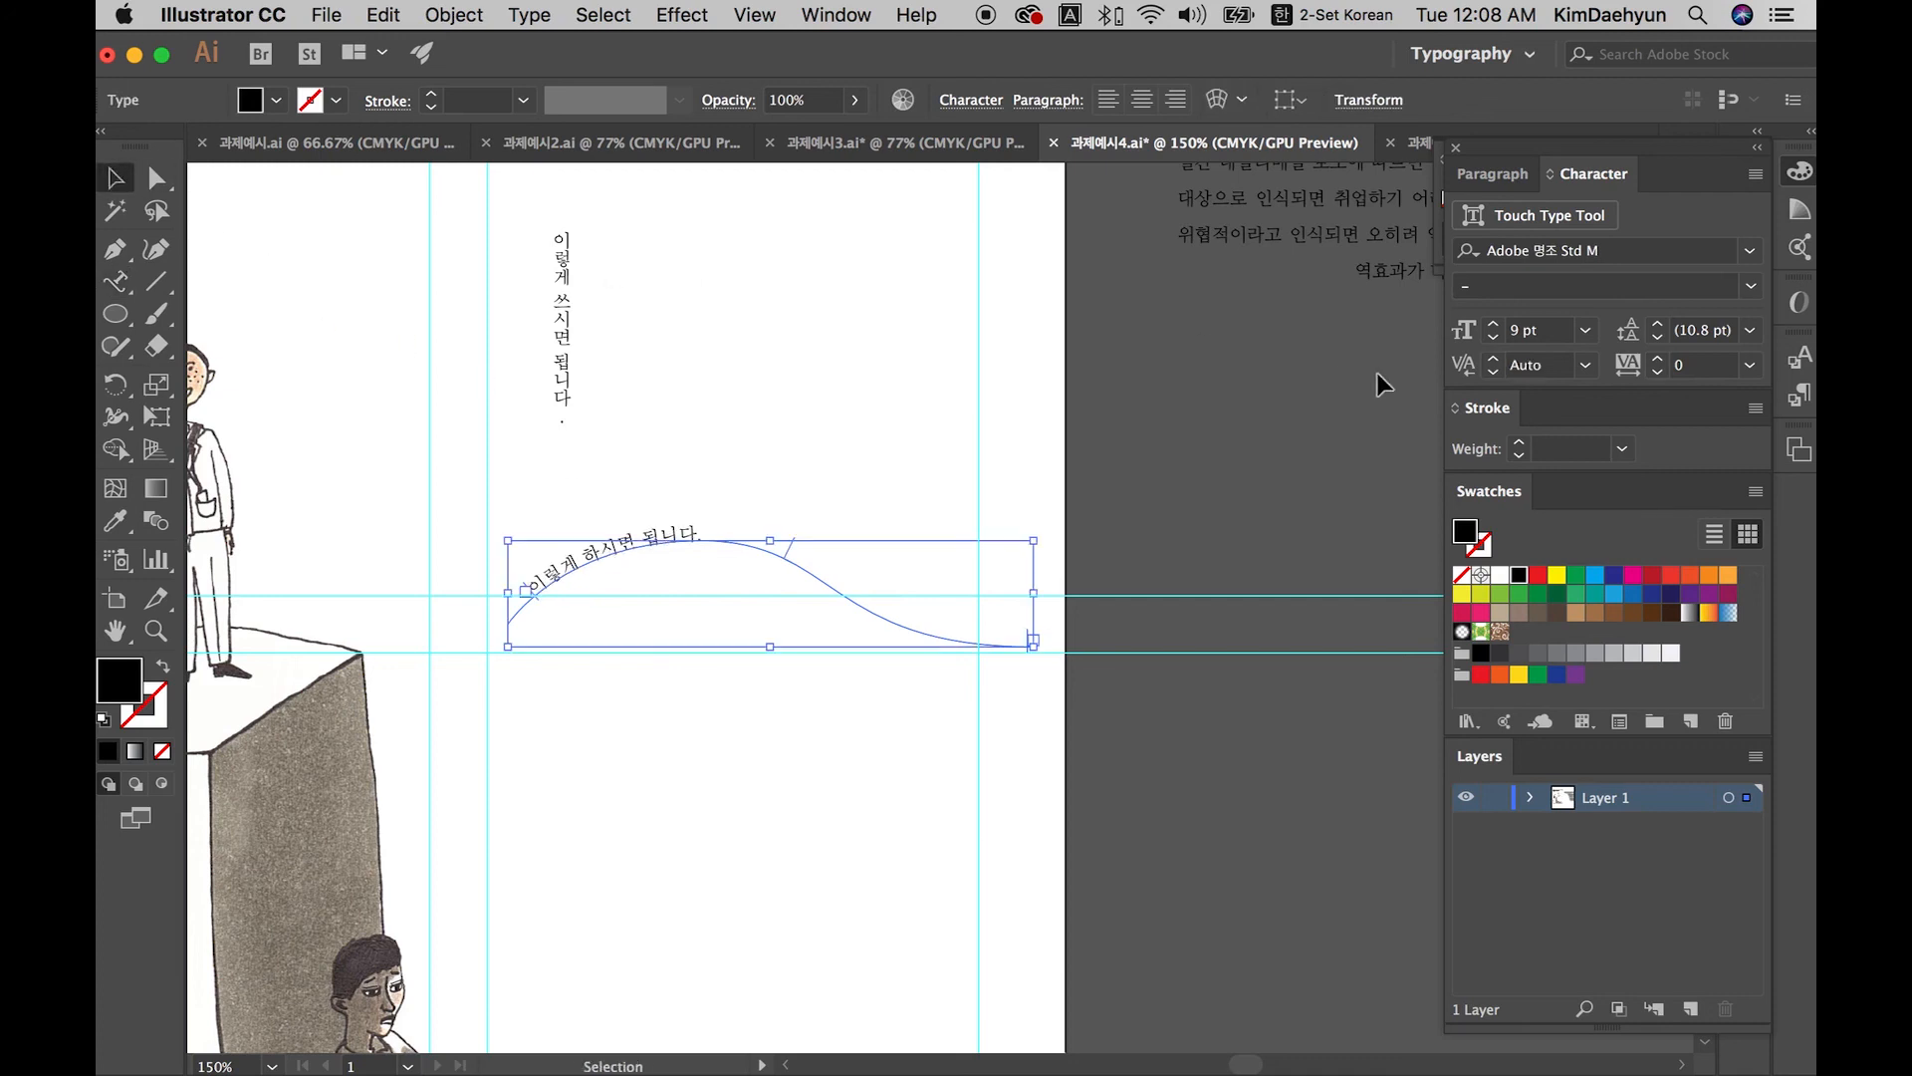
Step: Set the font size of the text on the curved path to 18 pt
{"action": "left_click", "coordinate": [1493, 324]}
{"action": "left_click", "coordinate": [1493, 324]}
{"action": "left_click", "coordinate": [1493, 323]}
{"action": "left_click", "coordinate": [1493, 324]}
{"action": "left_click", "coordinate": [1493, 324]}
{"action": "left_click", "coordinate": [1493, 324]}
{"action": "left_click", "coordinate": [1493, 324]}
{"action": "left_click", "coordinate": [1492, 324]}
{"action": "left_click", "coordinate": [1493, 324]}
{"action": "left_click", "coordinate": [809, 787]}
Step: Slide the curved text back to the beginning of its path and move the path up just beneath the vertical text
{"action": "left_click", "coordinate": [784, 545]}
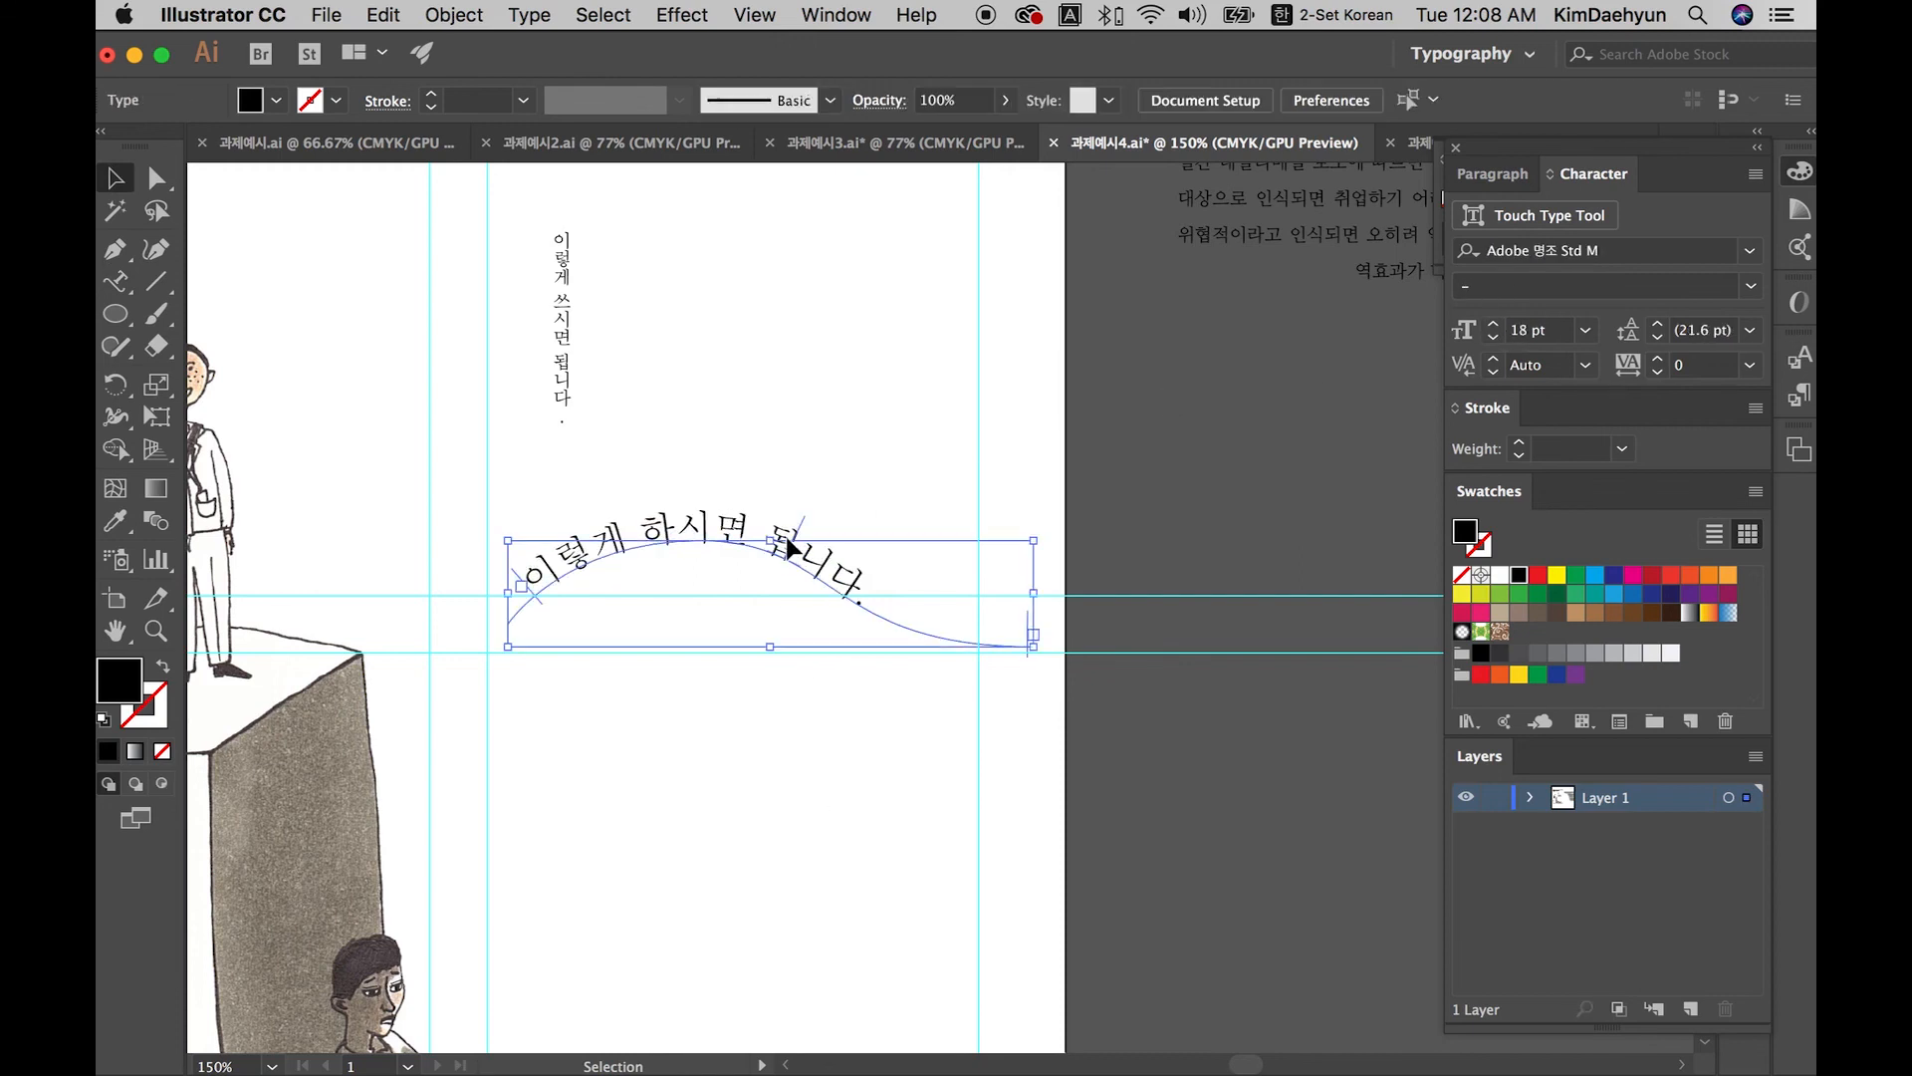
{"action": "left_click_drag", "start_coordinate": [517, 576], "coordinate": [507, 590]}
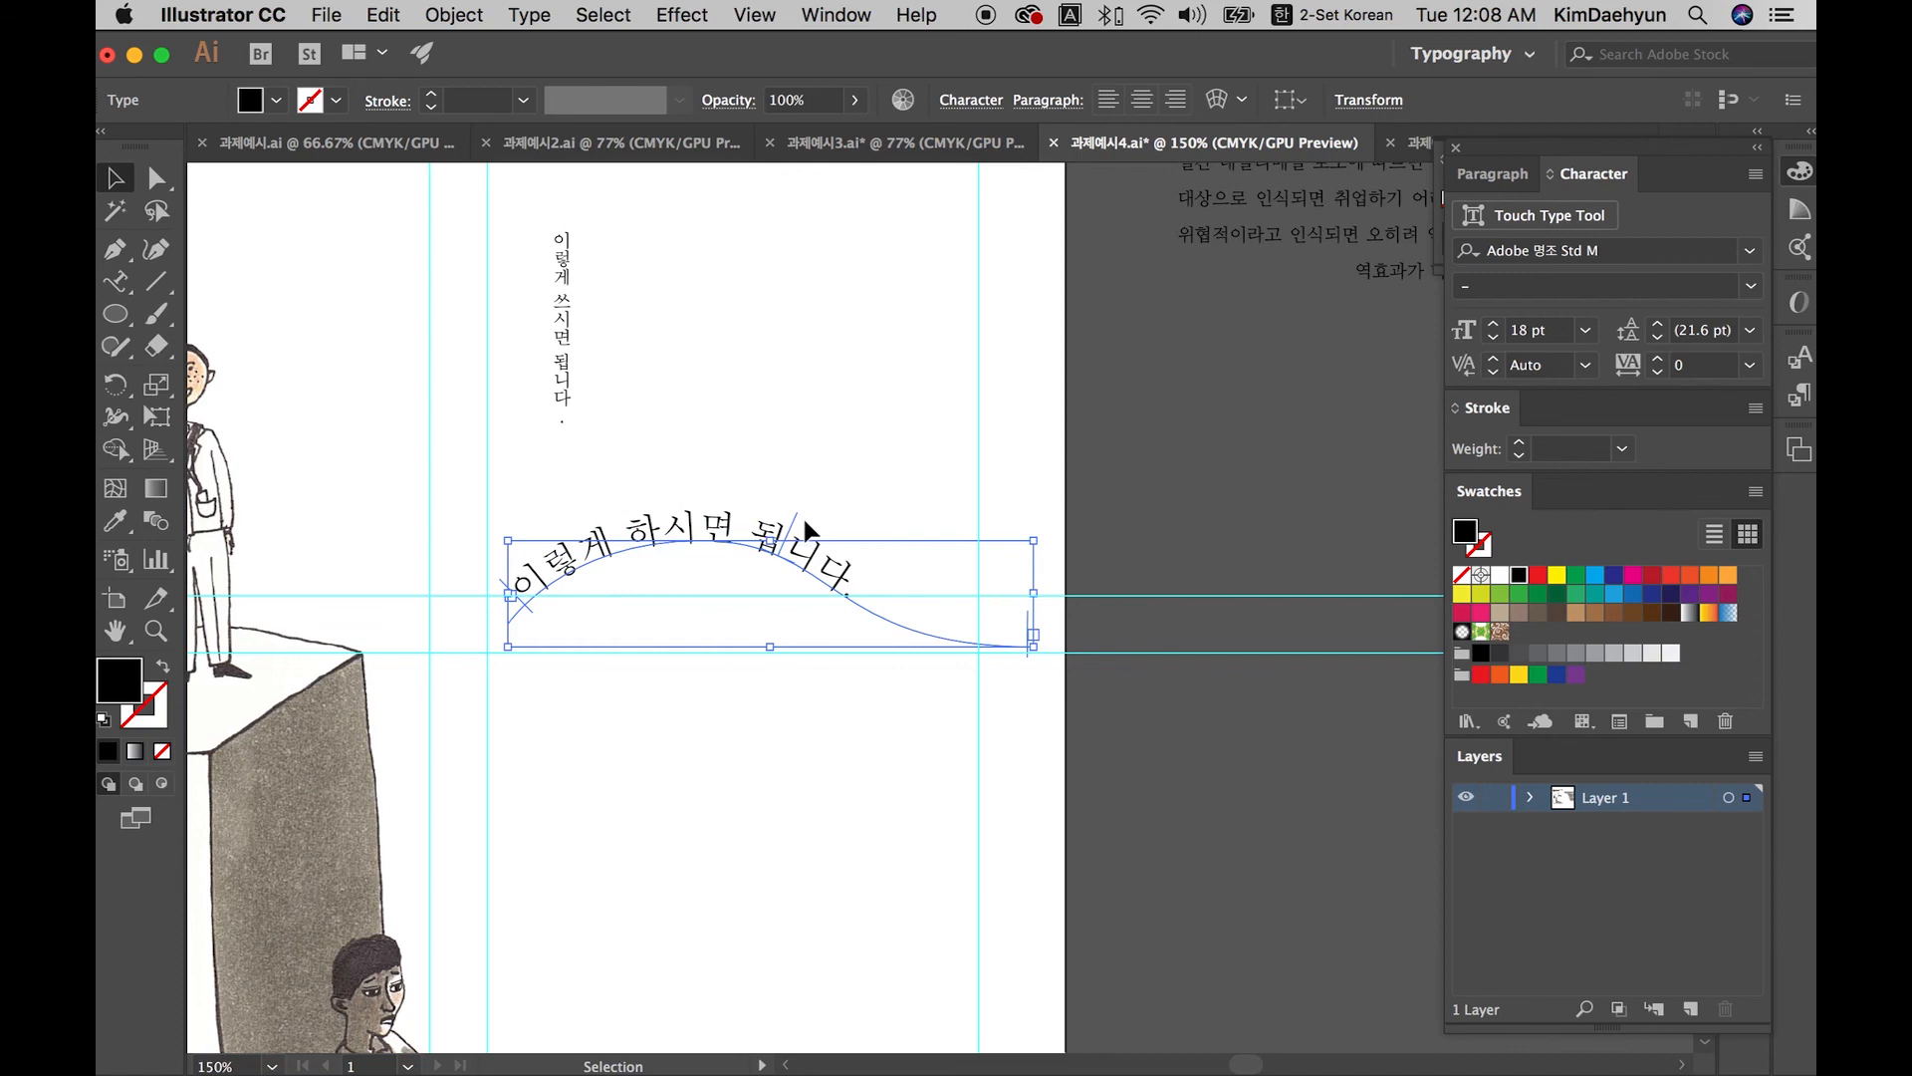
{"action": "left_click_drag", "start_coordinate": [803, 517], "coordinate": [842, 540]}
{"action": "left_click", "coordinate": [747, 709]}
{"action": "left_click", "coordinate": [747, 538]}
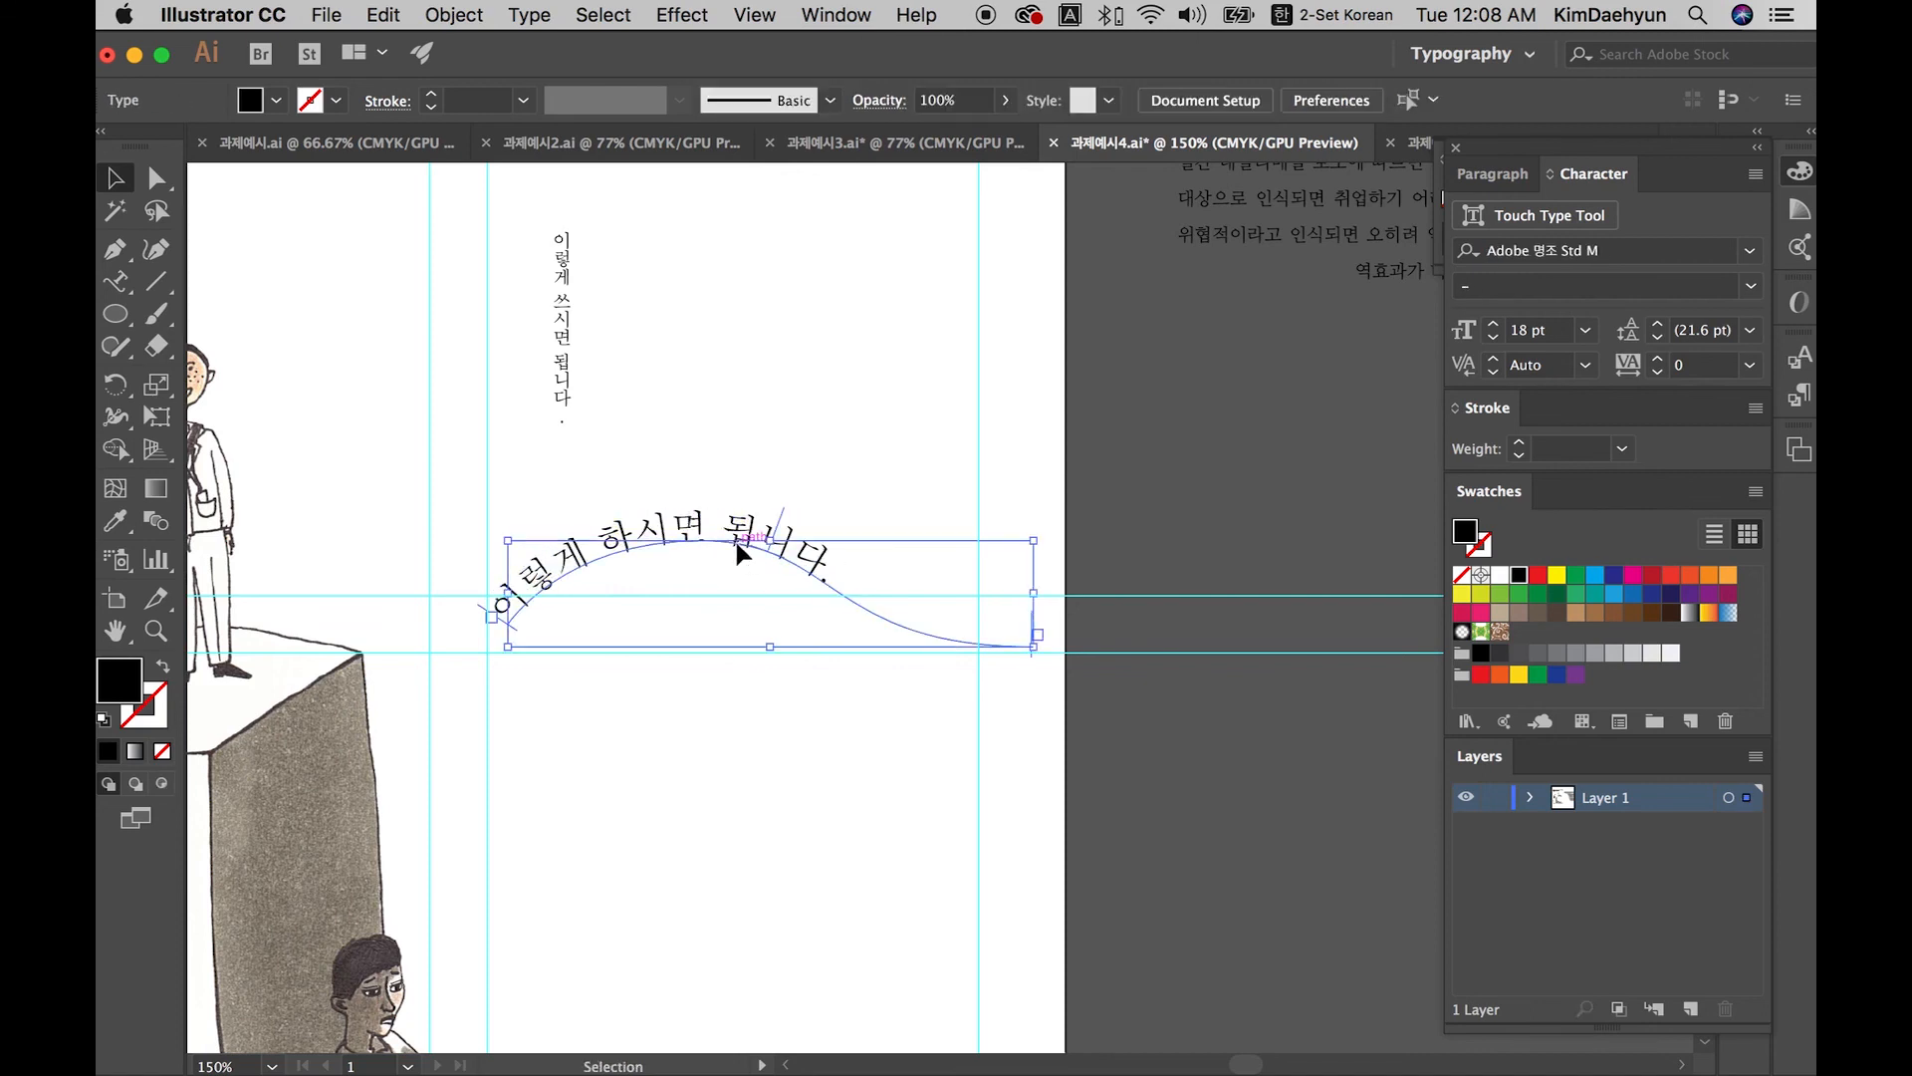
{"action": "left_click_drag", "start_coordinate": [742, 546], "coordinate": [738, 469]}
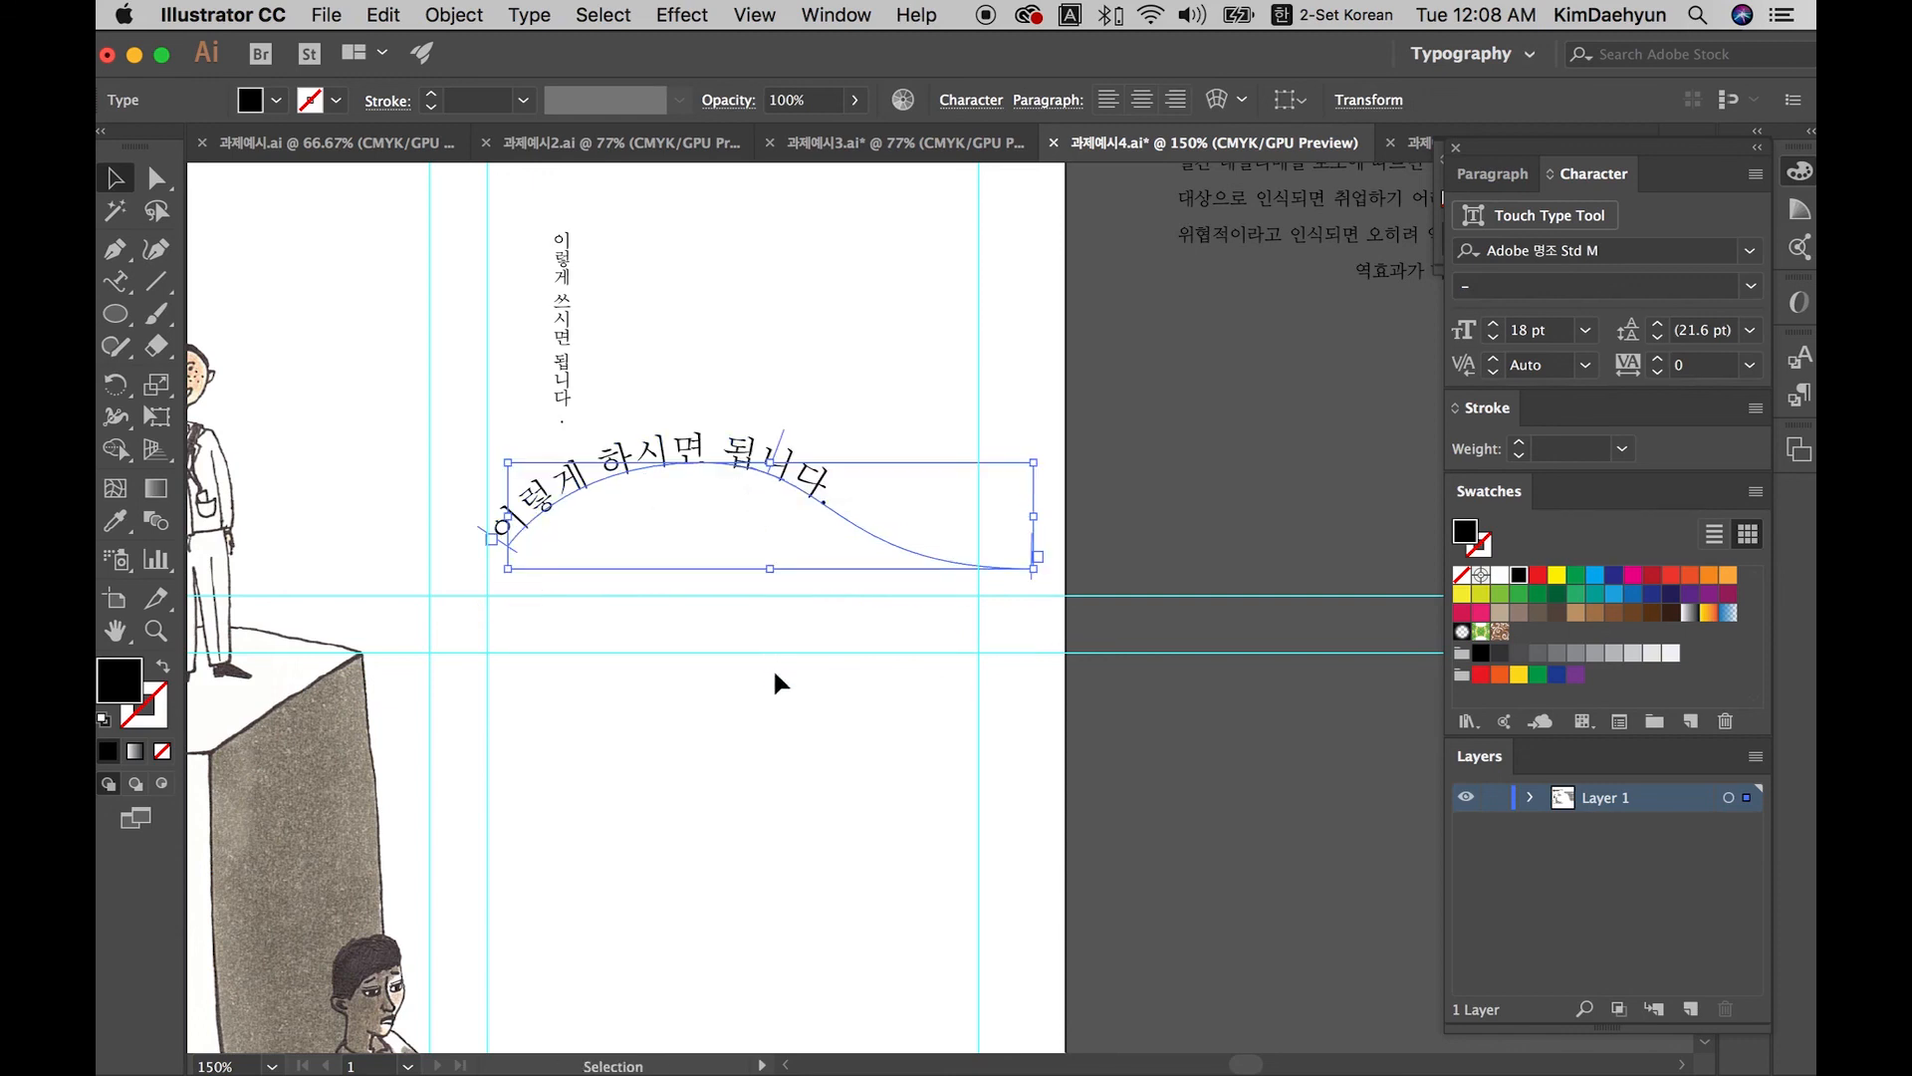
{"action": "left_click", "coordinate": [773, 666]}
Step: Draw a circle centred in the blank area below the curved text
{"action": "left_click", "coordinate": [124, 278]}
{"action": "left_click", "coordinate": [125, 280]}
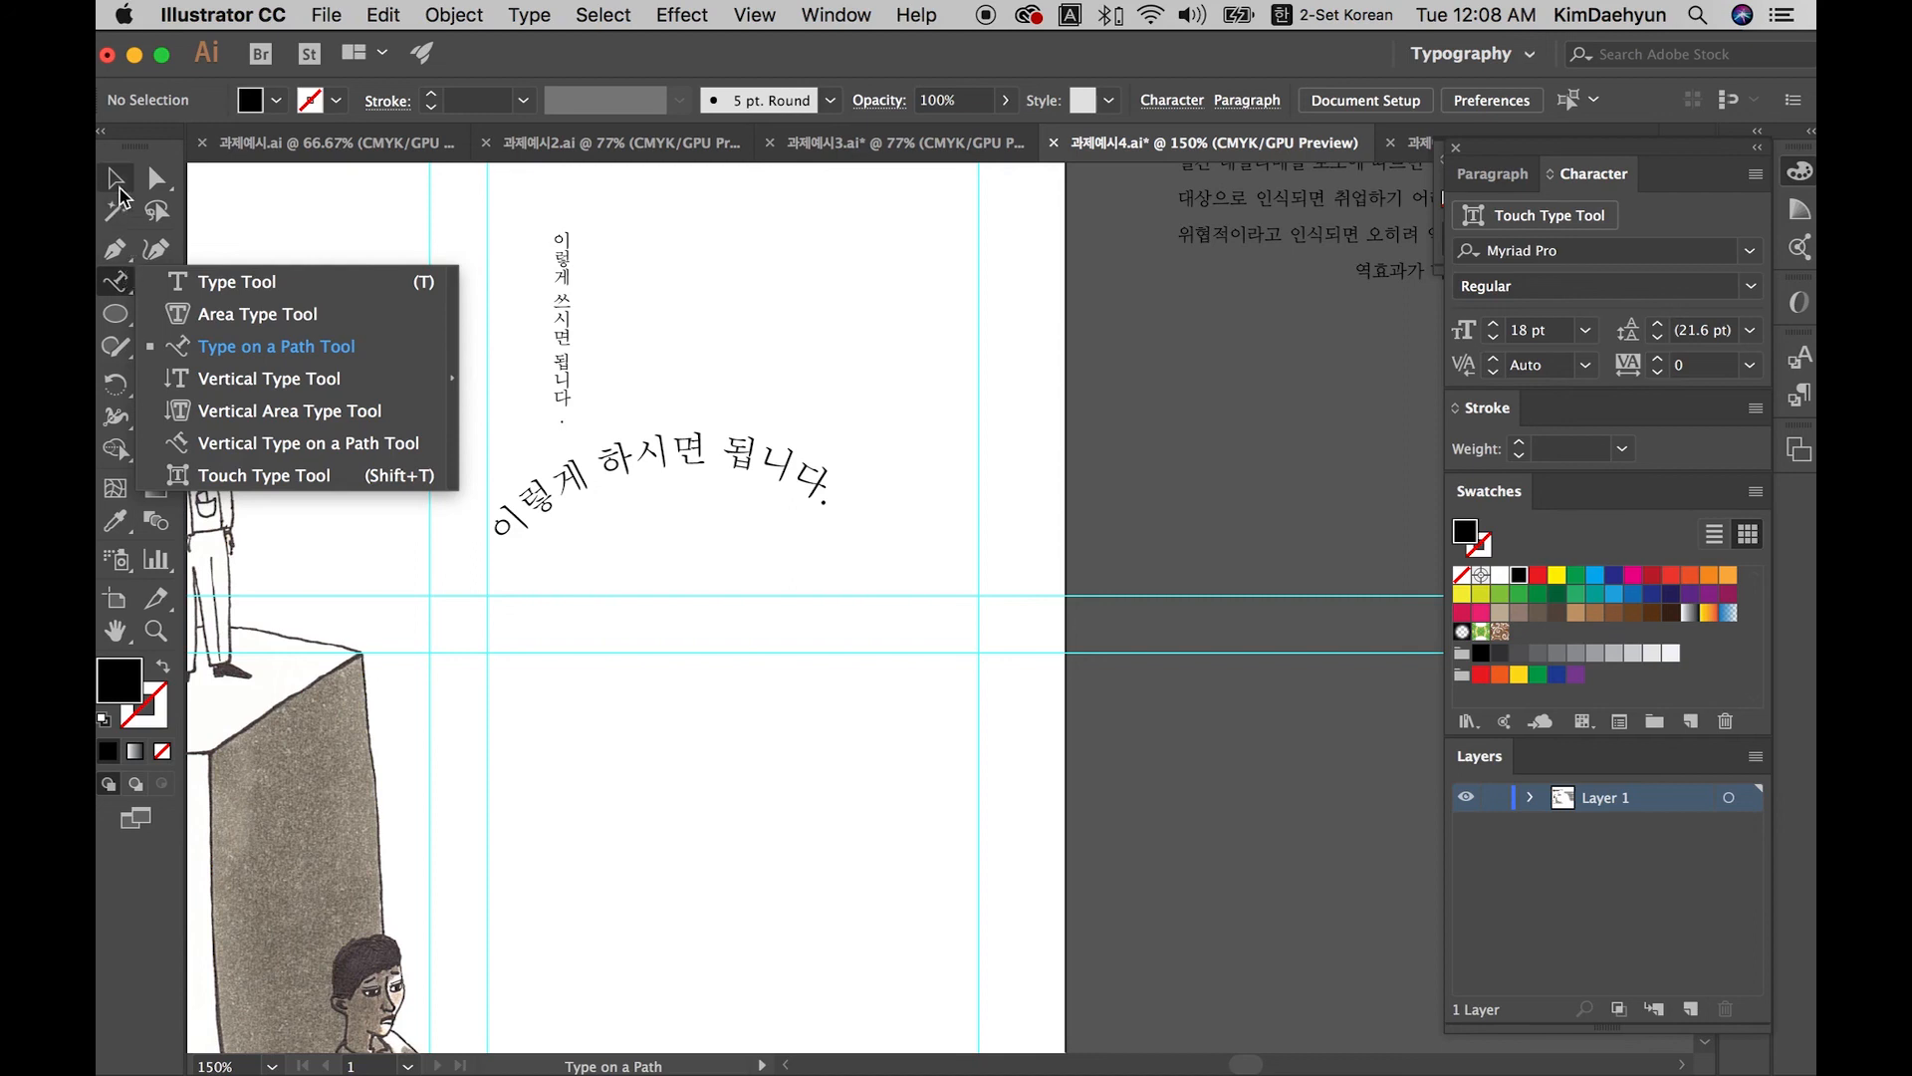
{"action": "key", "text": "v"}
{"action": "left_click", "coordinate": [557, 508]}
{"action": "key", "text": "l"}
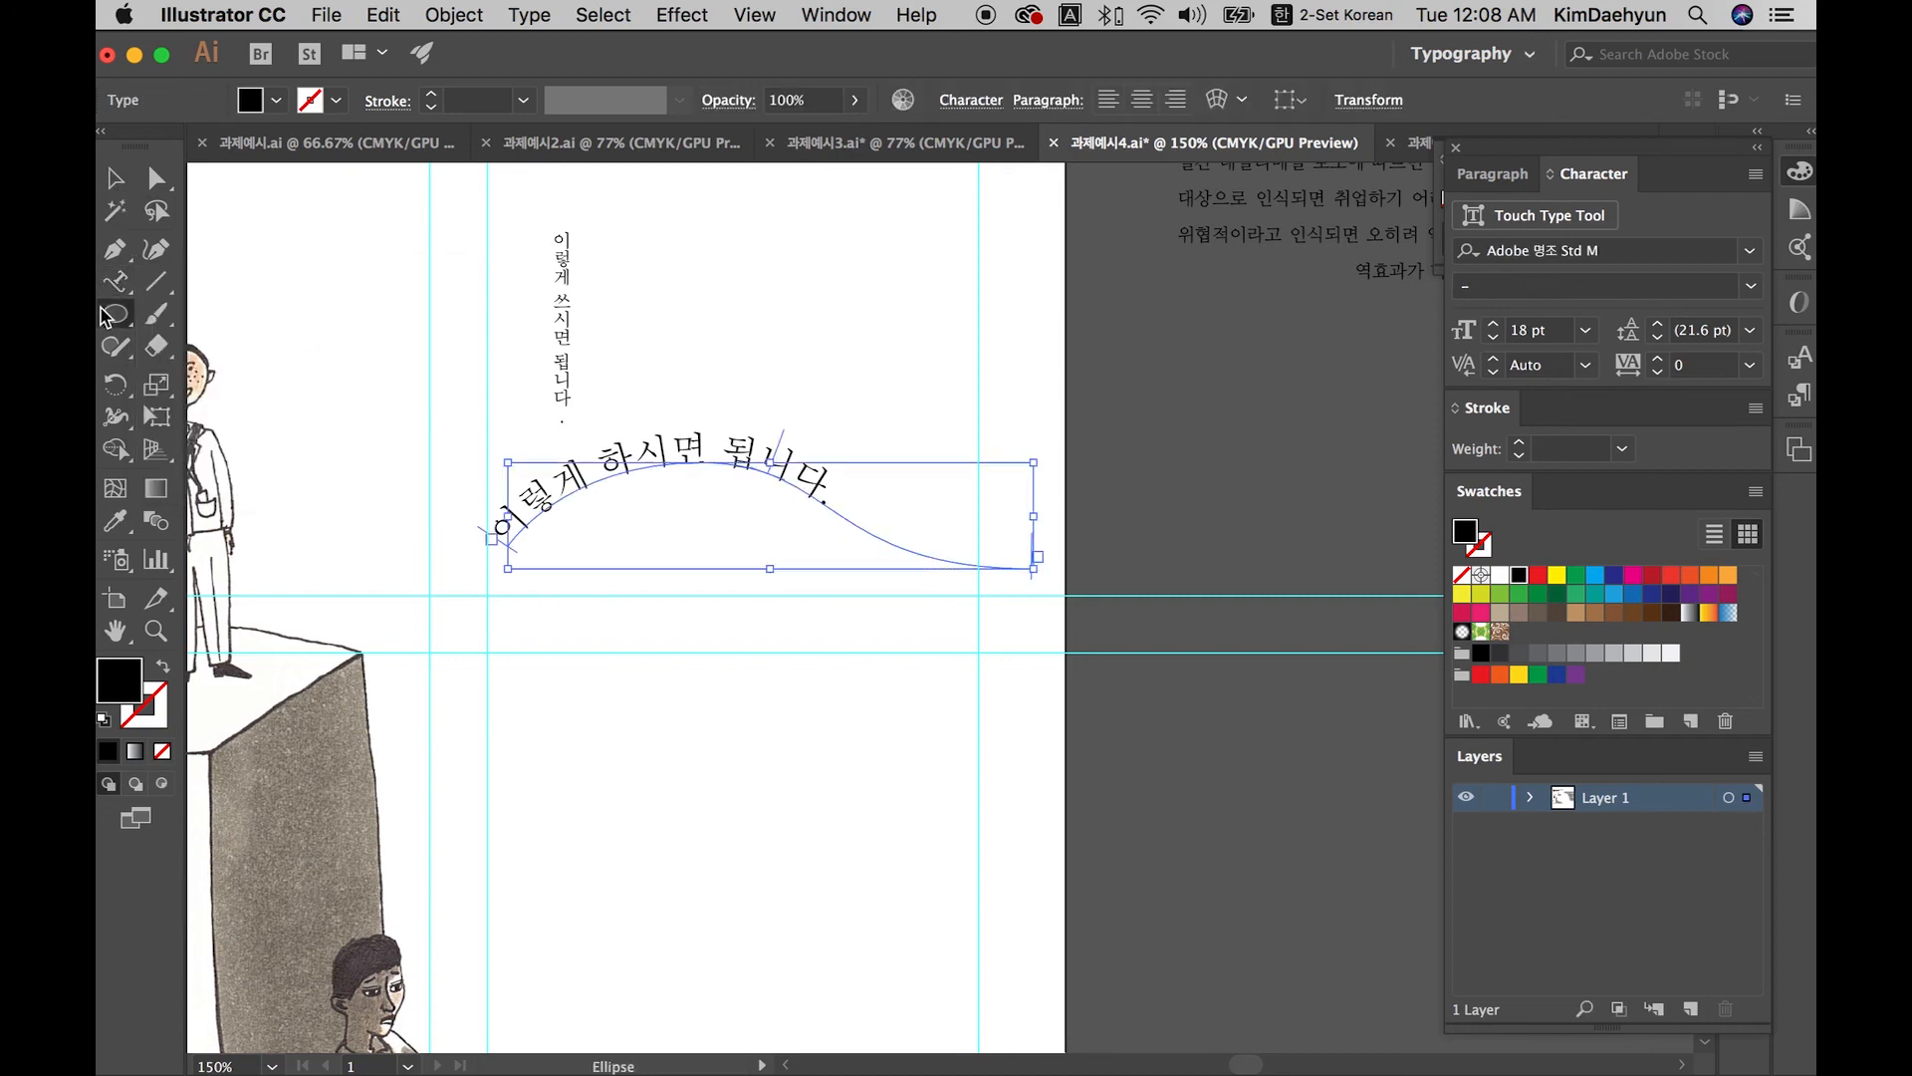
{"action": "left_click_drag", "start_coordinate": [730, 800], "coordinate": [876, 905]}
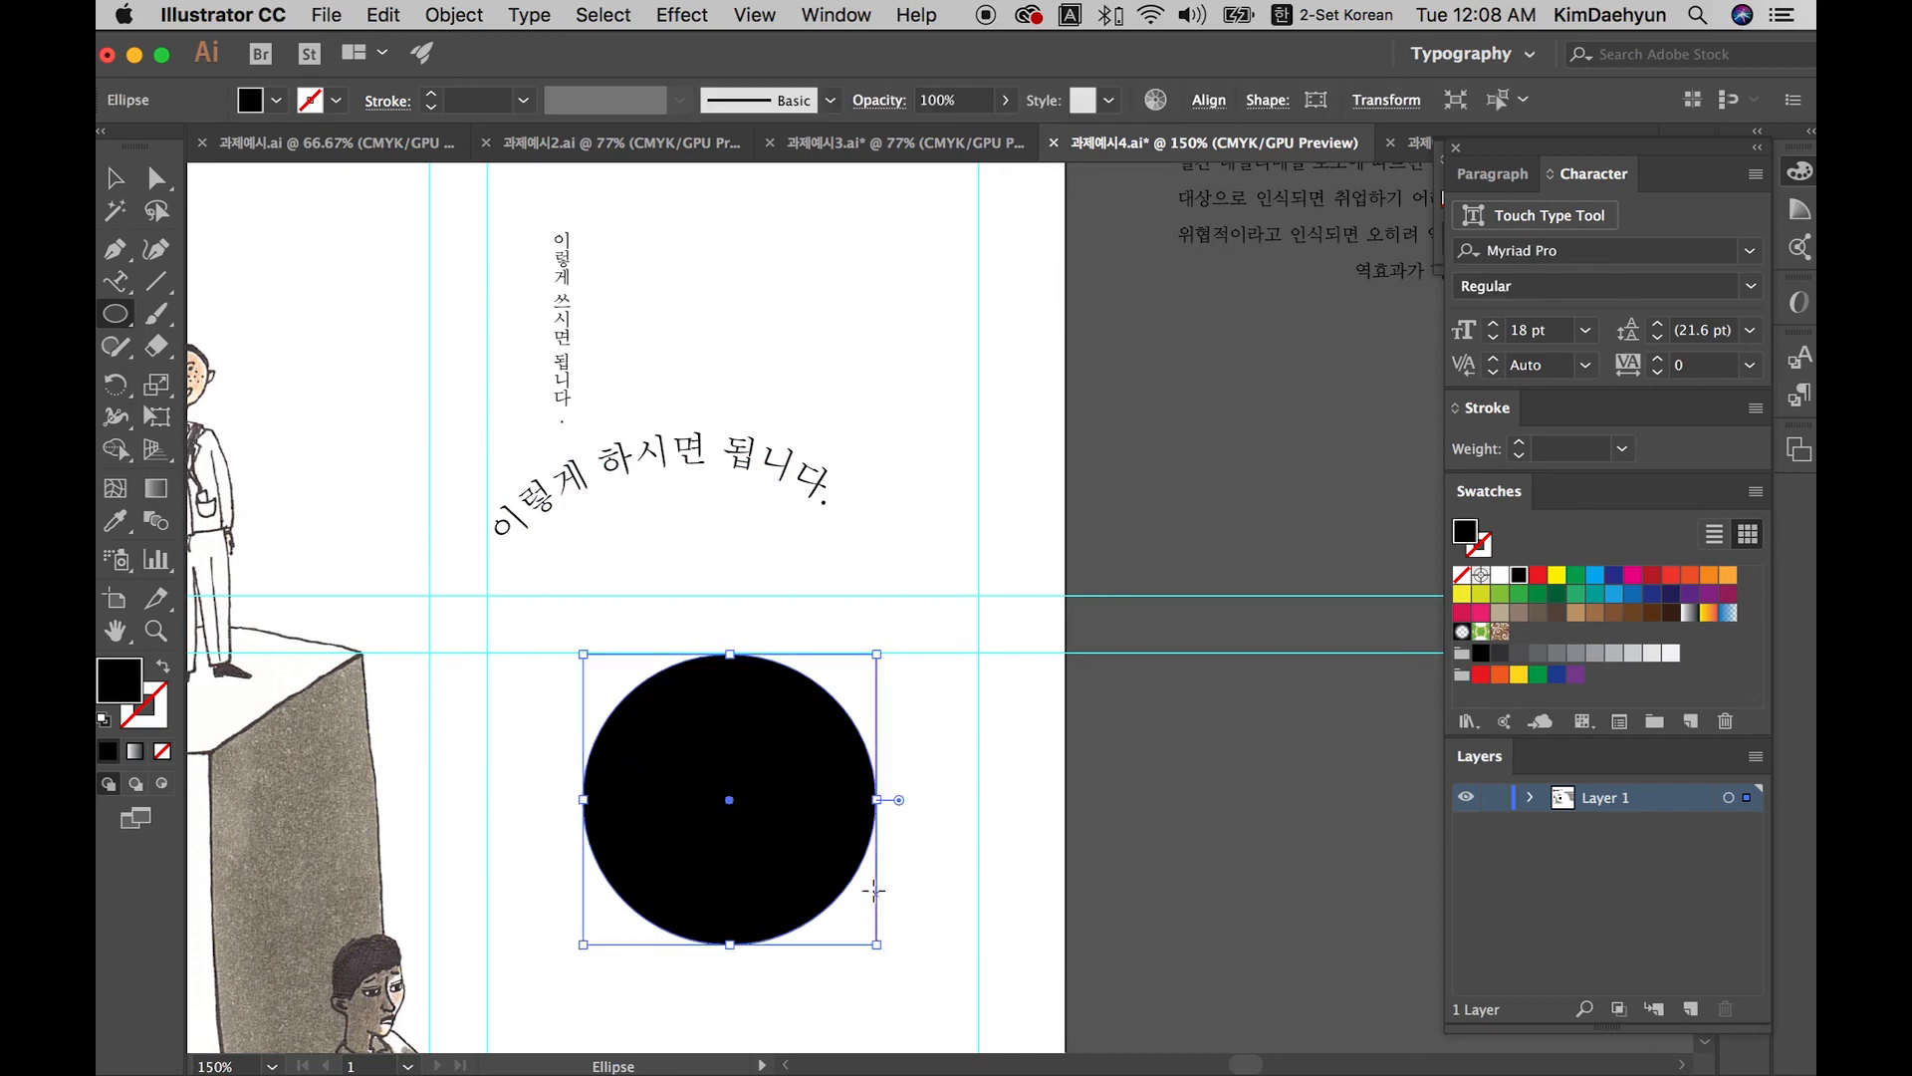
{"action": "key", "text": "v"}
Step: Place the text "이렇게 도장같이 글을 쓸수도 있어요" around the circle's outline with the Type on a Path tool
{"action": "left_click", "coordinate": [114, 292]}
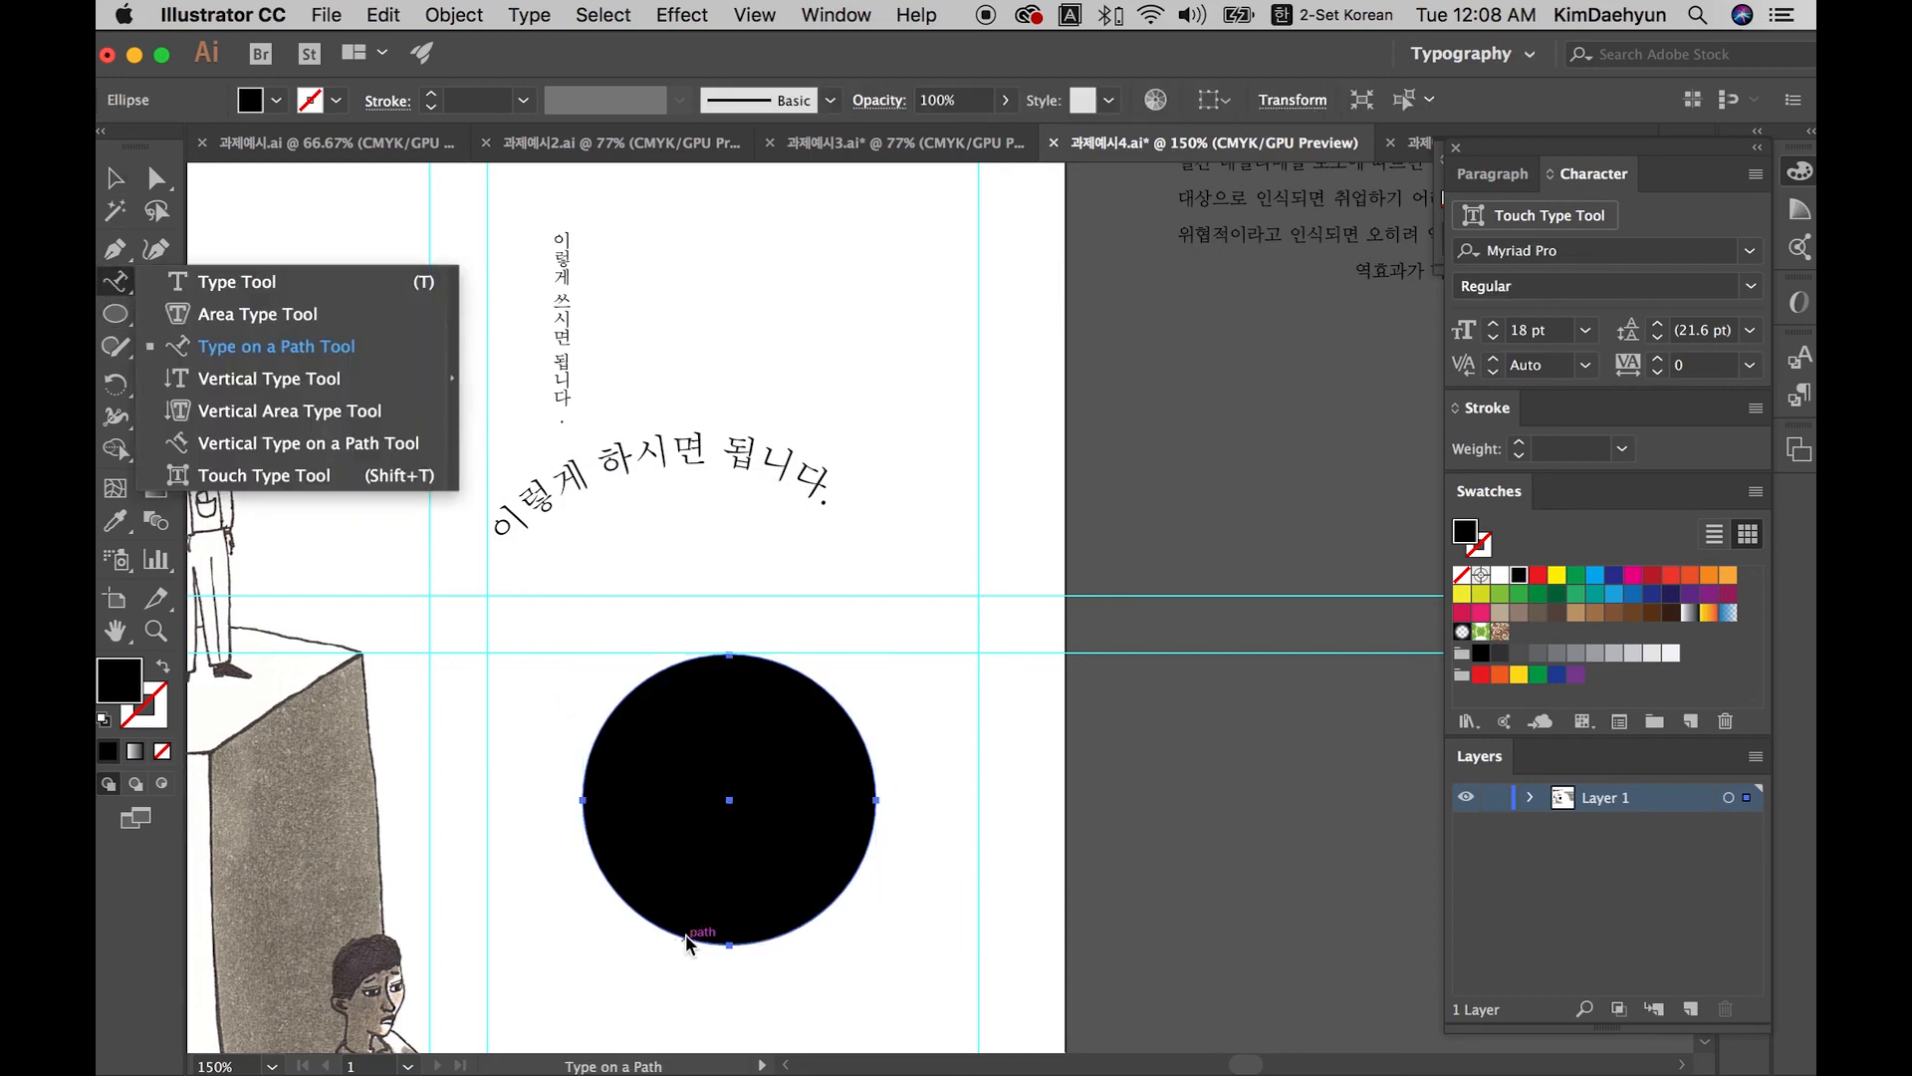
{"action": "left_click", "coordinate": [685, 934]}
{"action": "type", "text": "이렇게 "}
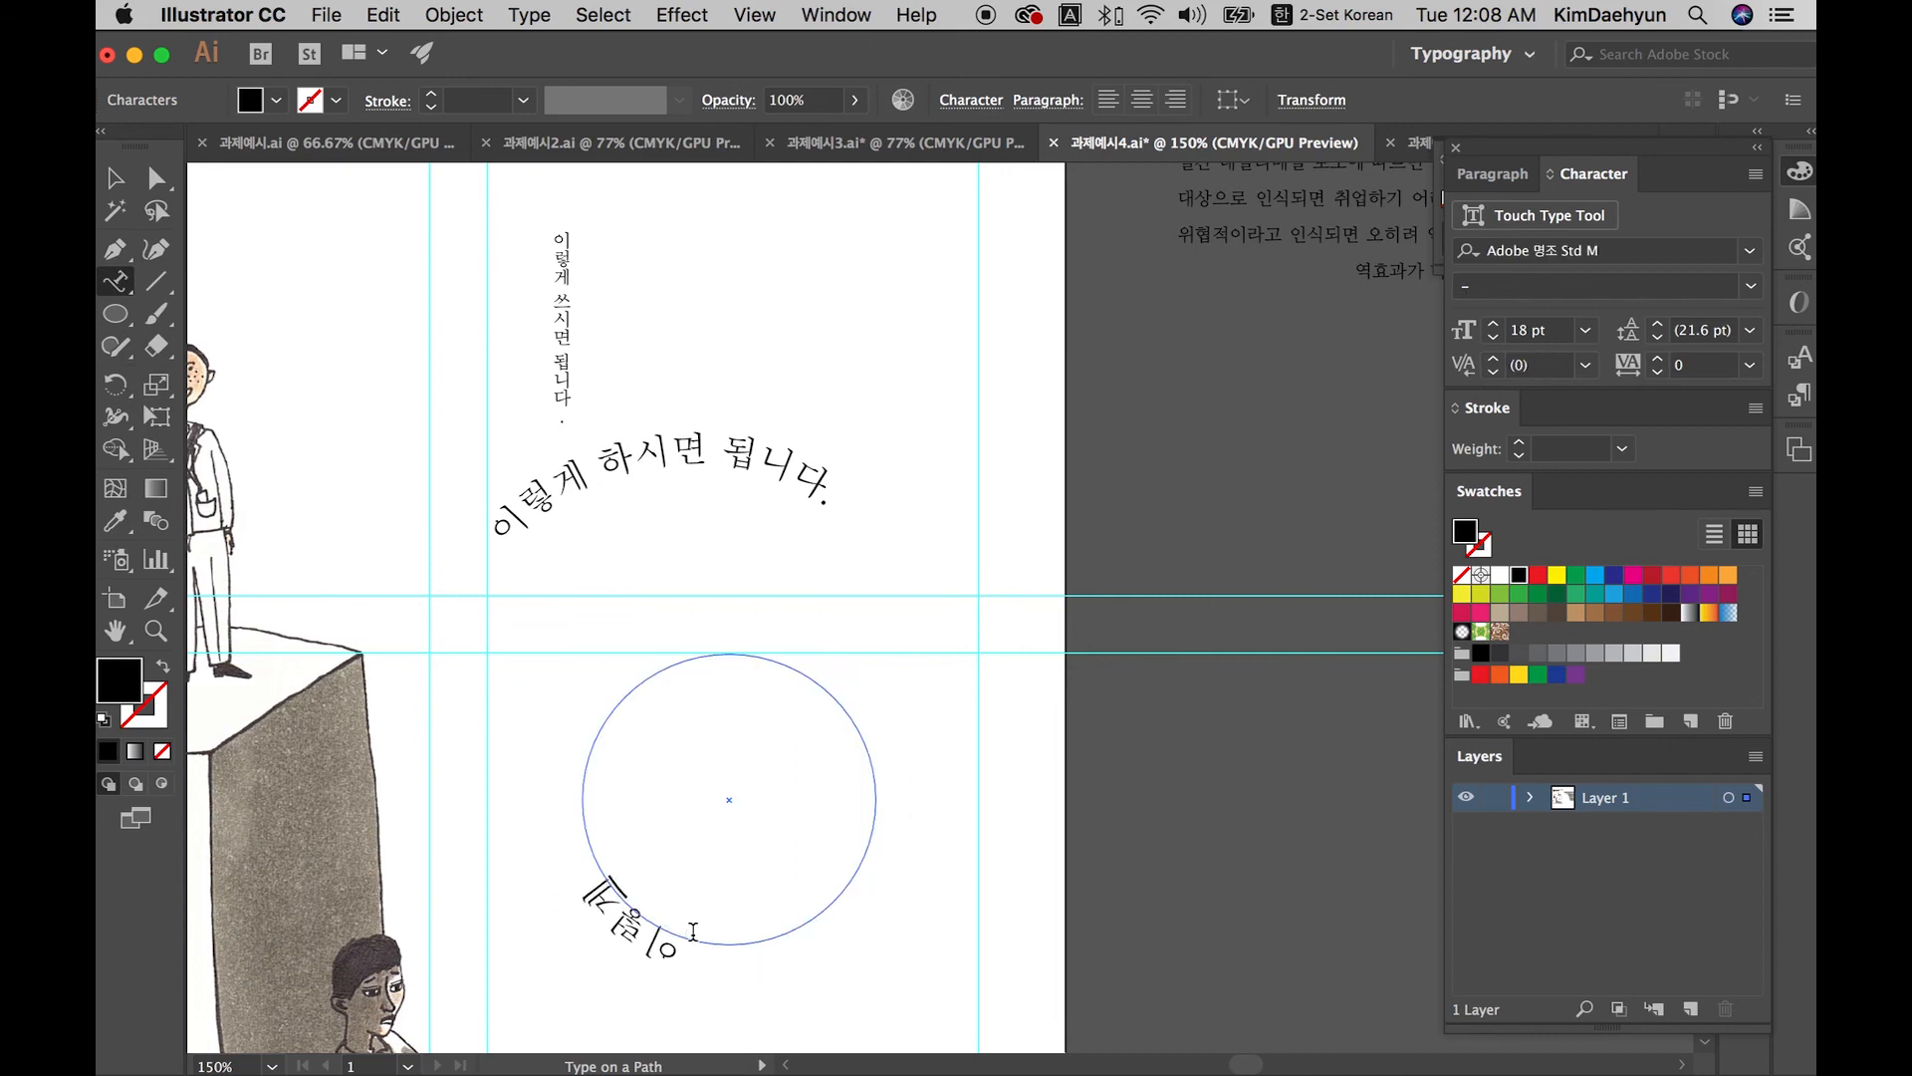
{"action": "type", "text": "도형같이"}
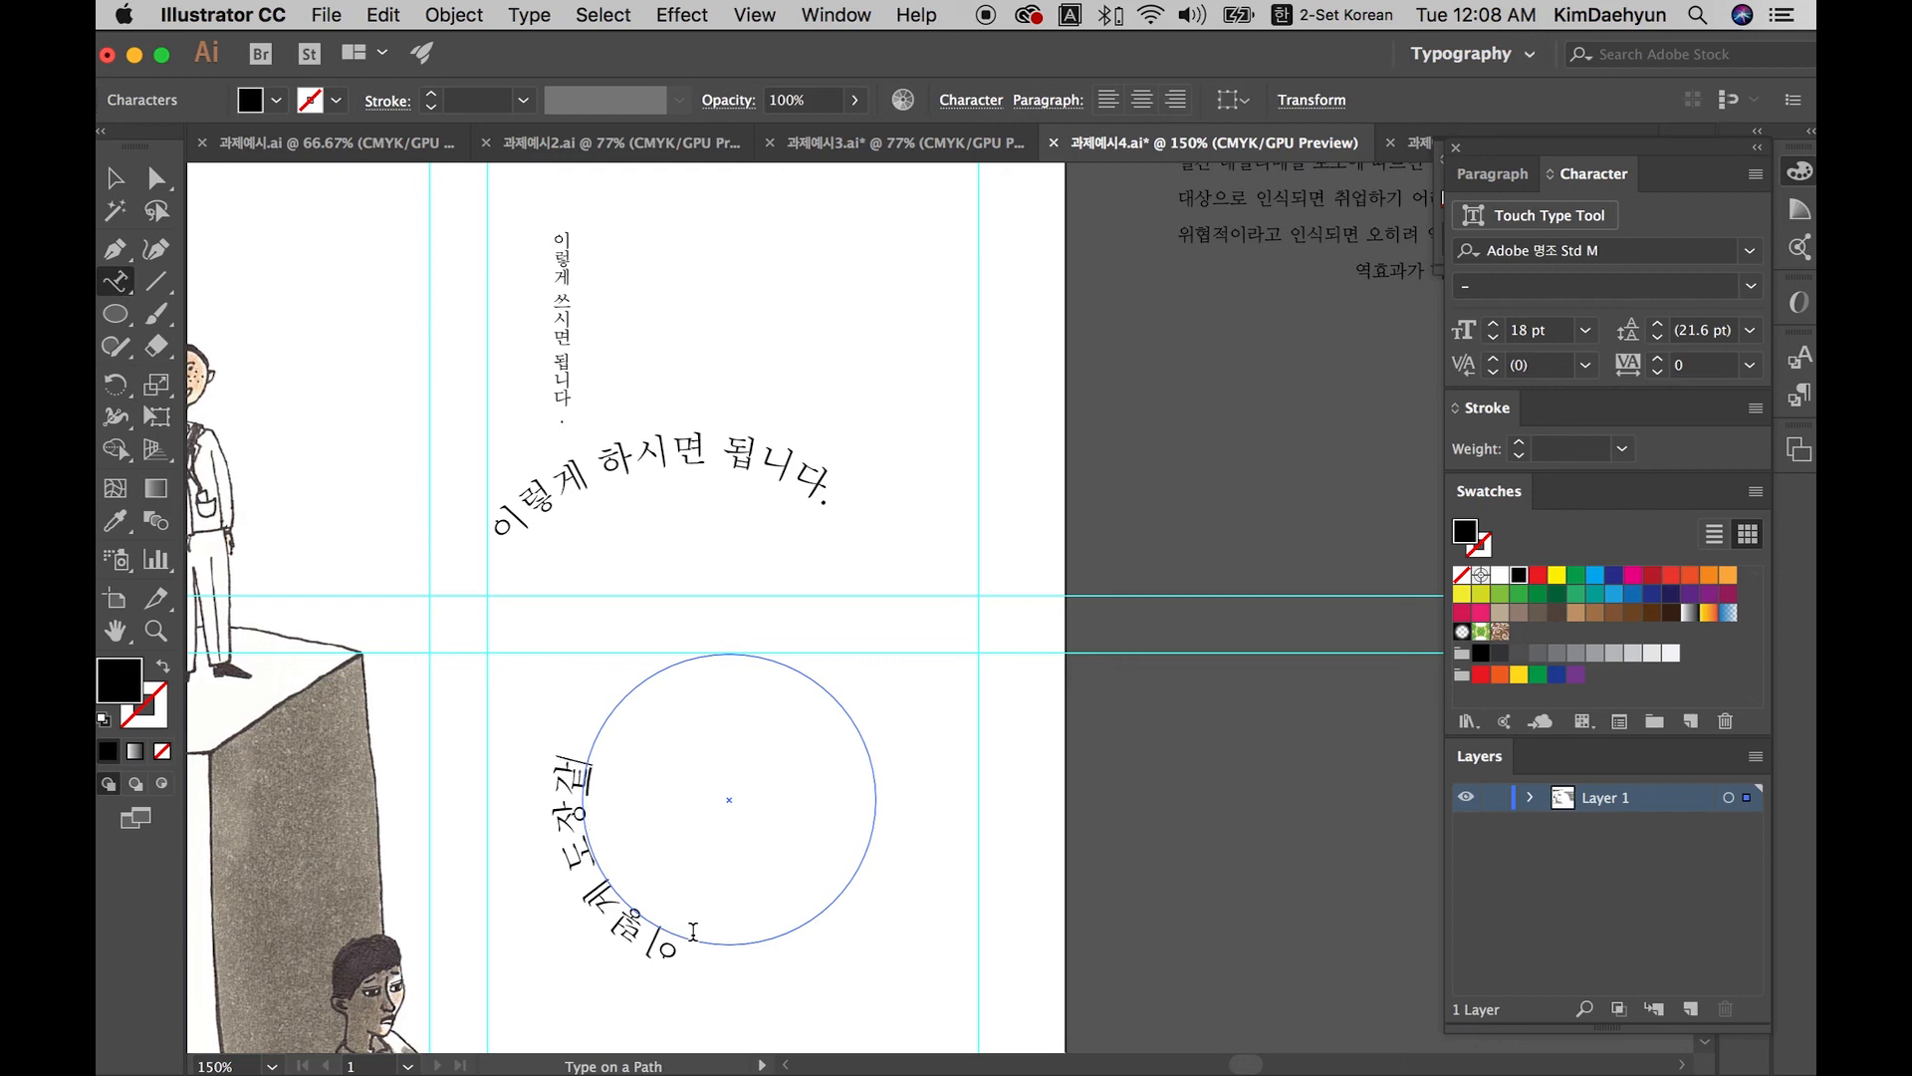
{"action": "type", "text": " 글을 쓸수"}
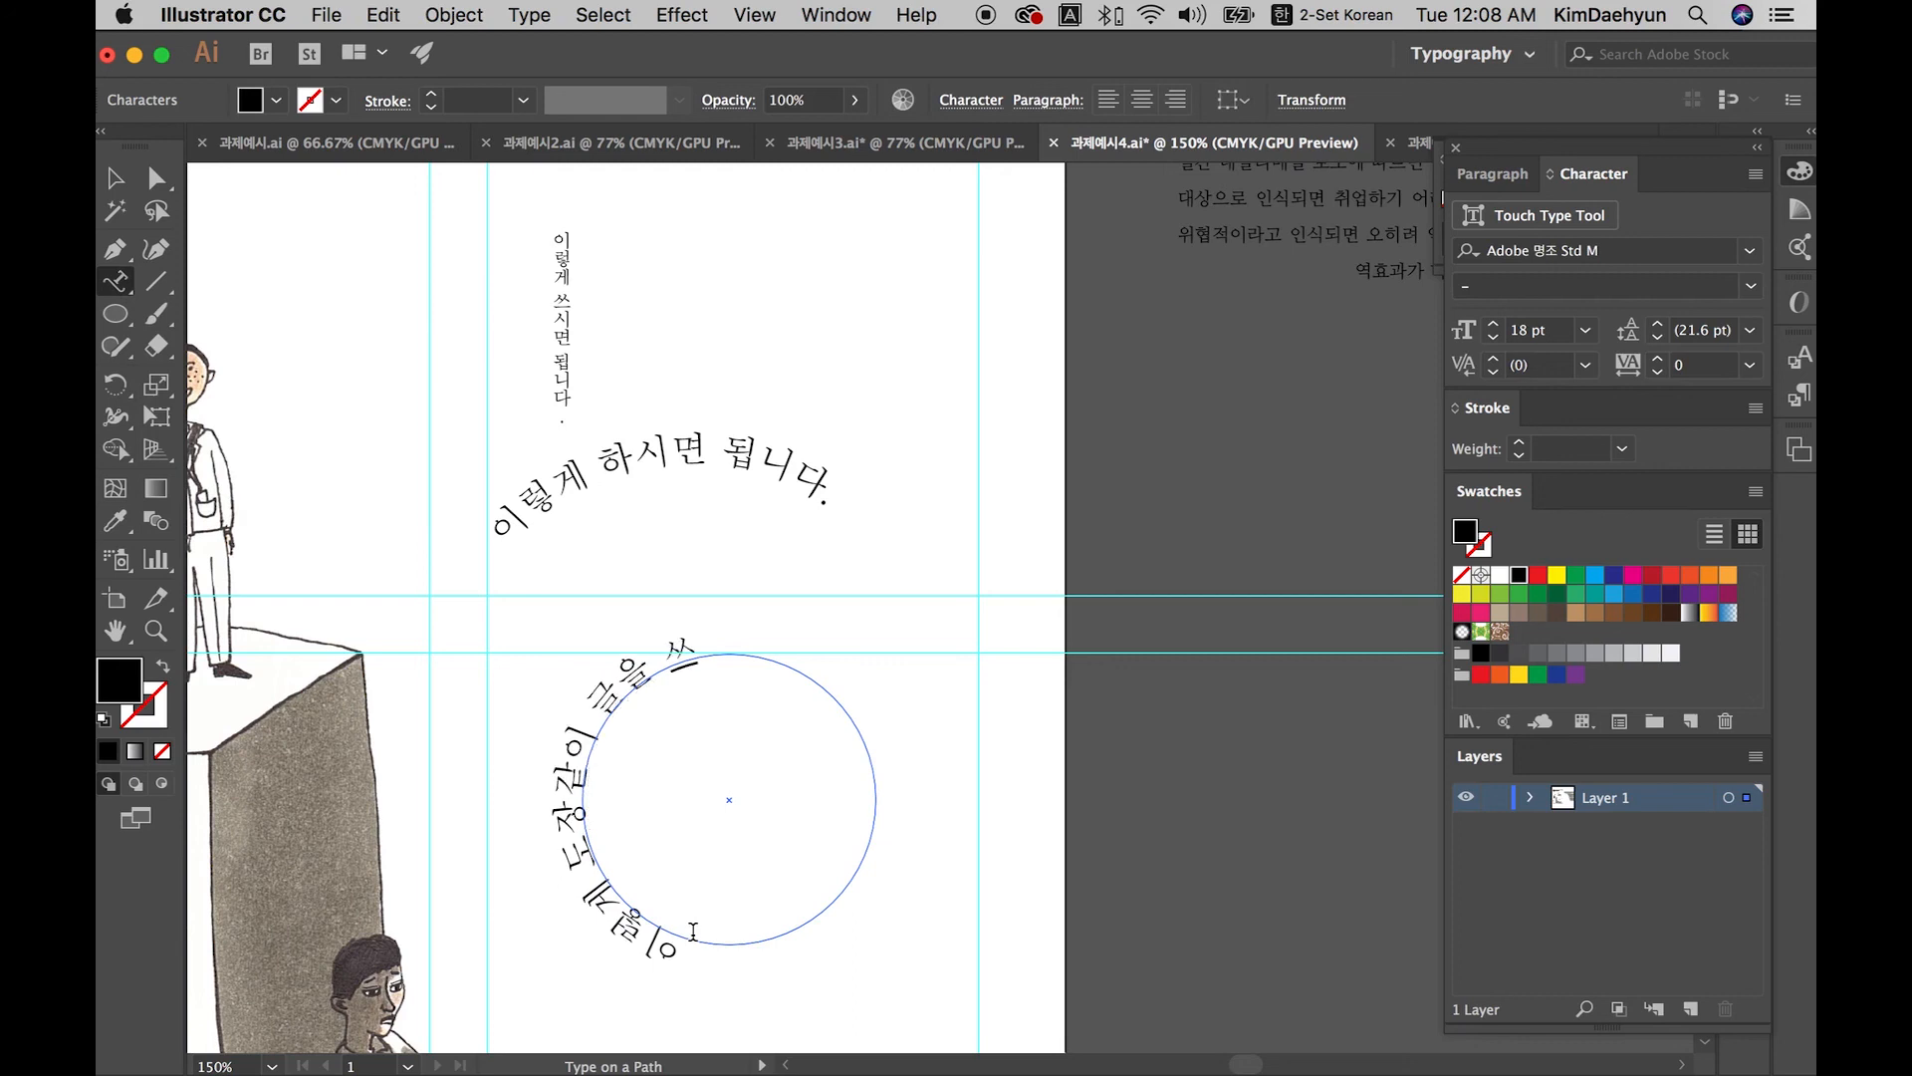
{"action": "type", "text": "도 있어요"}
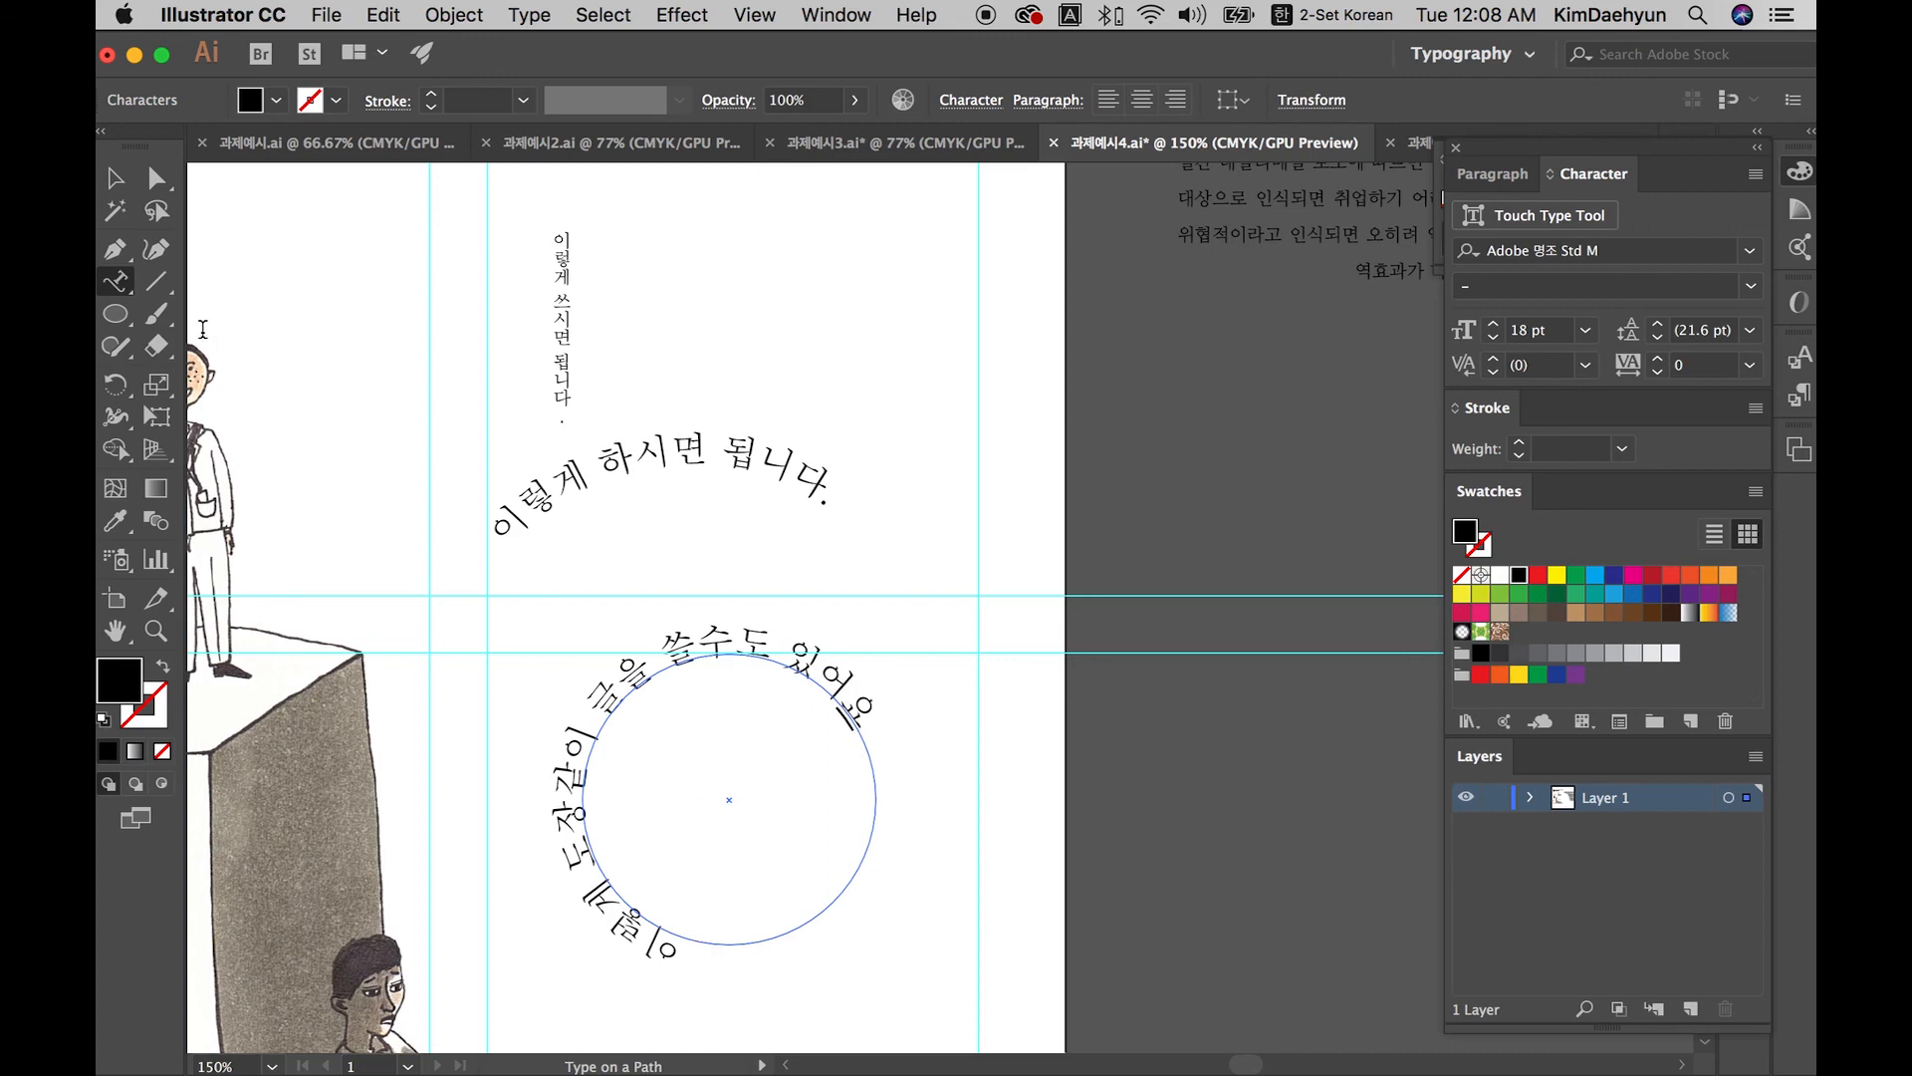
Step: Slide the circular text clockwise along its path so it arches over the top of the circle
{"action": "left_click", "coordinate": [115, 178]}
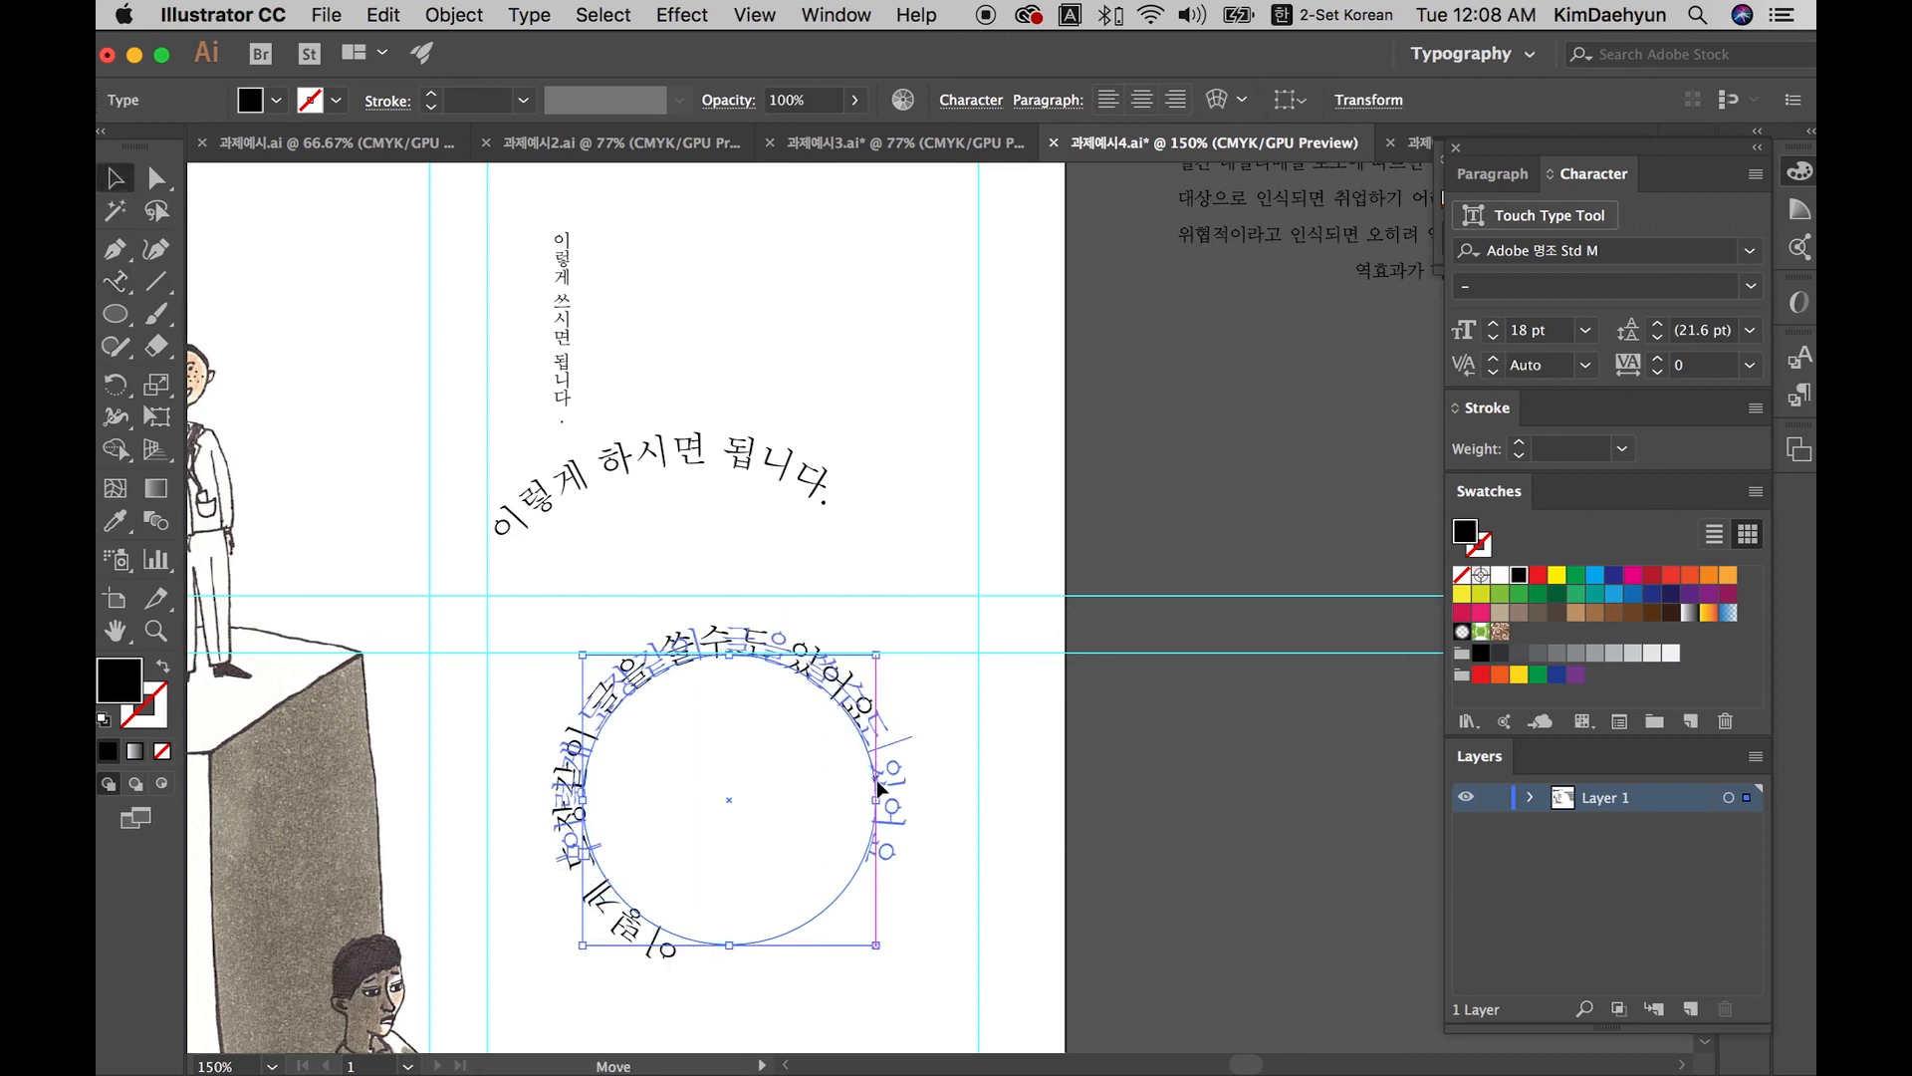
{"action": "left_click", "coordinate": [953, 810]}
{"action": "left_click_drag", "start_coordinate": [947, 698], "coordinate": [749, 873]}
{"action": "left_click_drag", "start_coordinate": [928, 931], "coordinate": [739, 508]}
{"action": "key", "text": "space"}
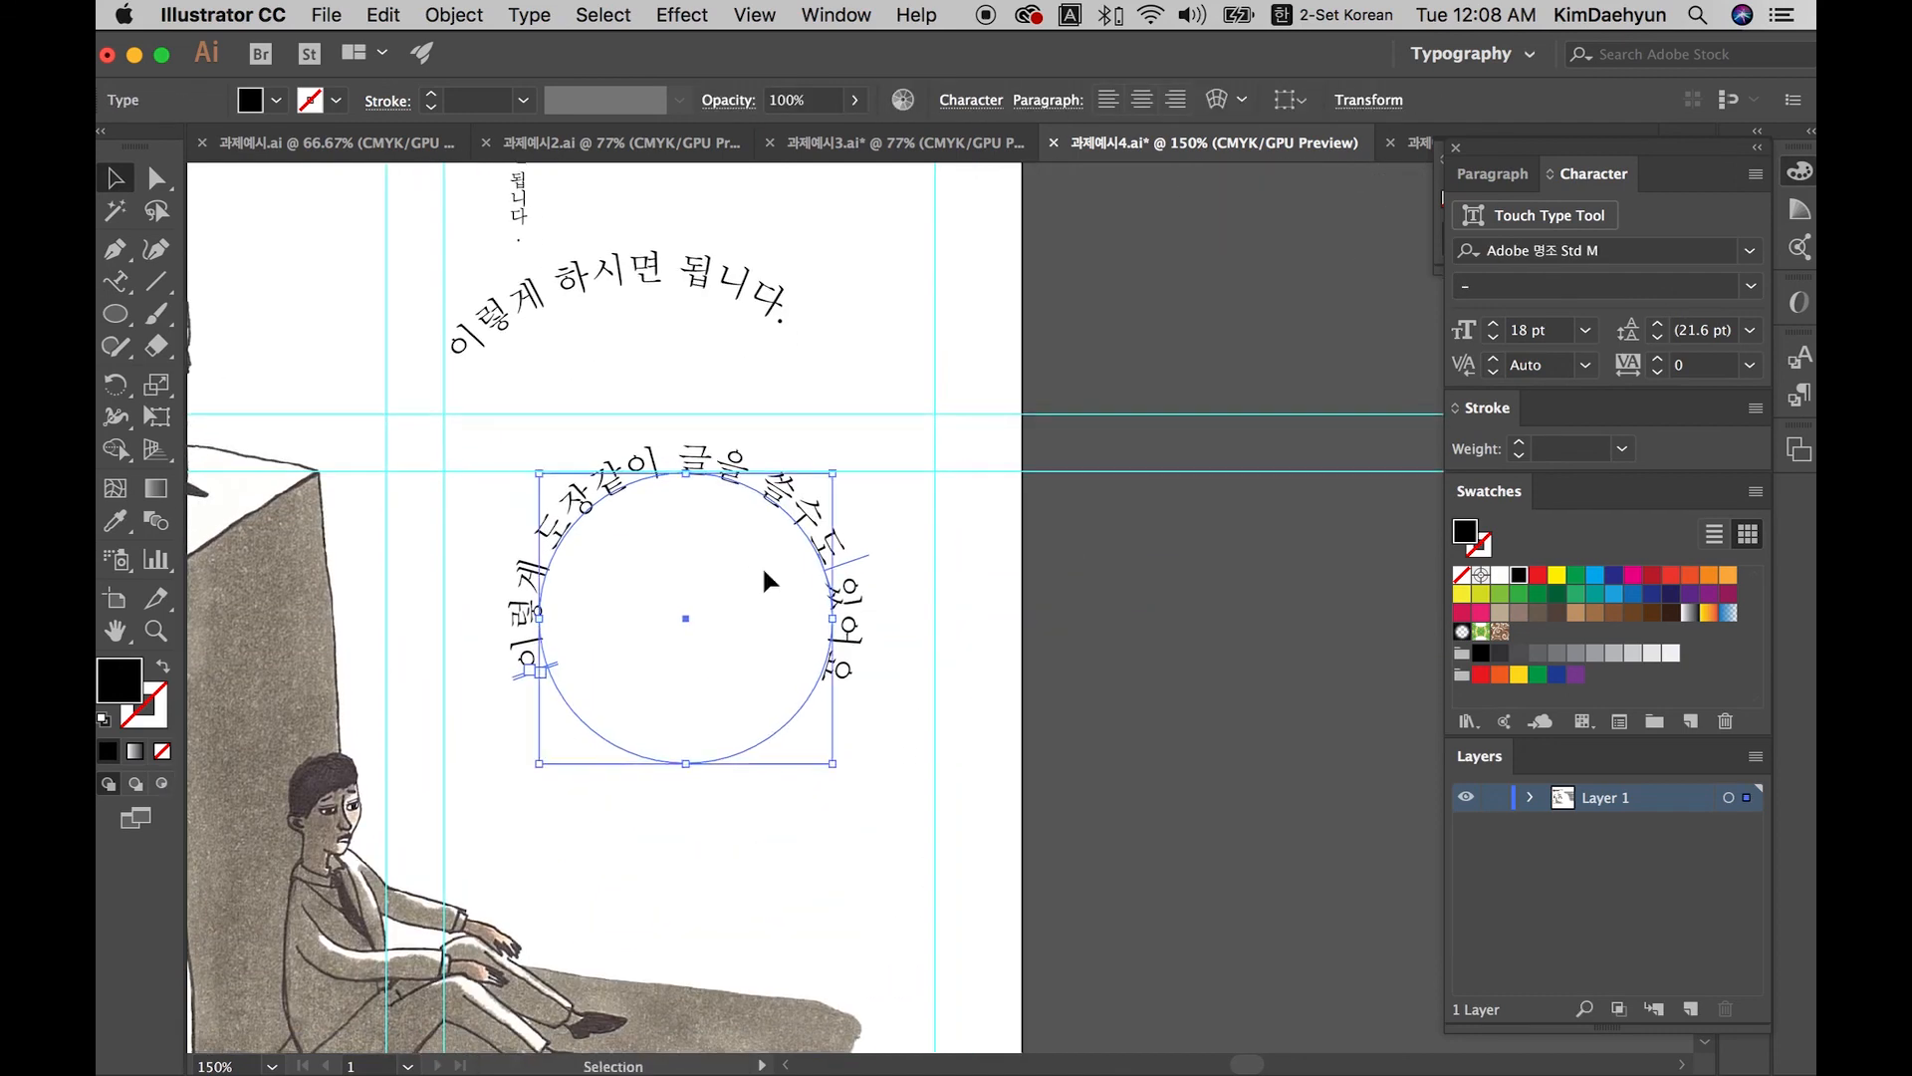
Step: Flip the circular text to the inside of the circle along its lower half, and view the whole page
{"action": "left_click_drag", "start_coordinate": [553, 670], "coordinate": [526, 554]}
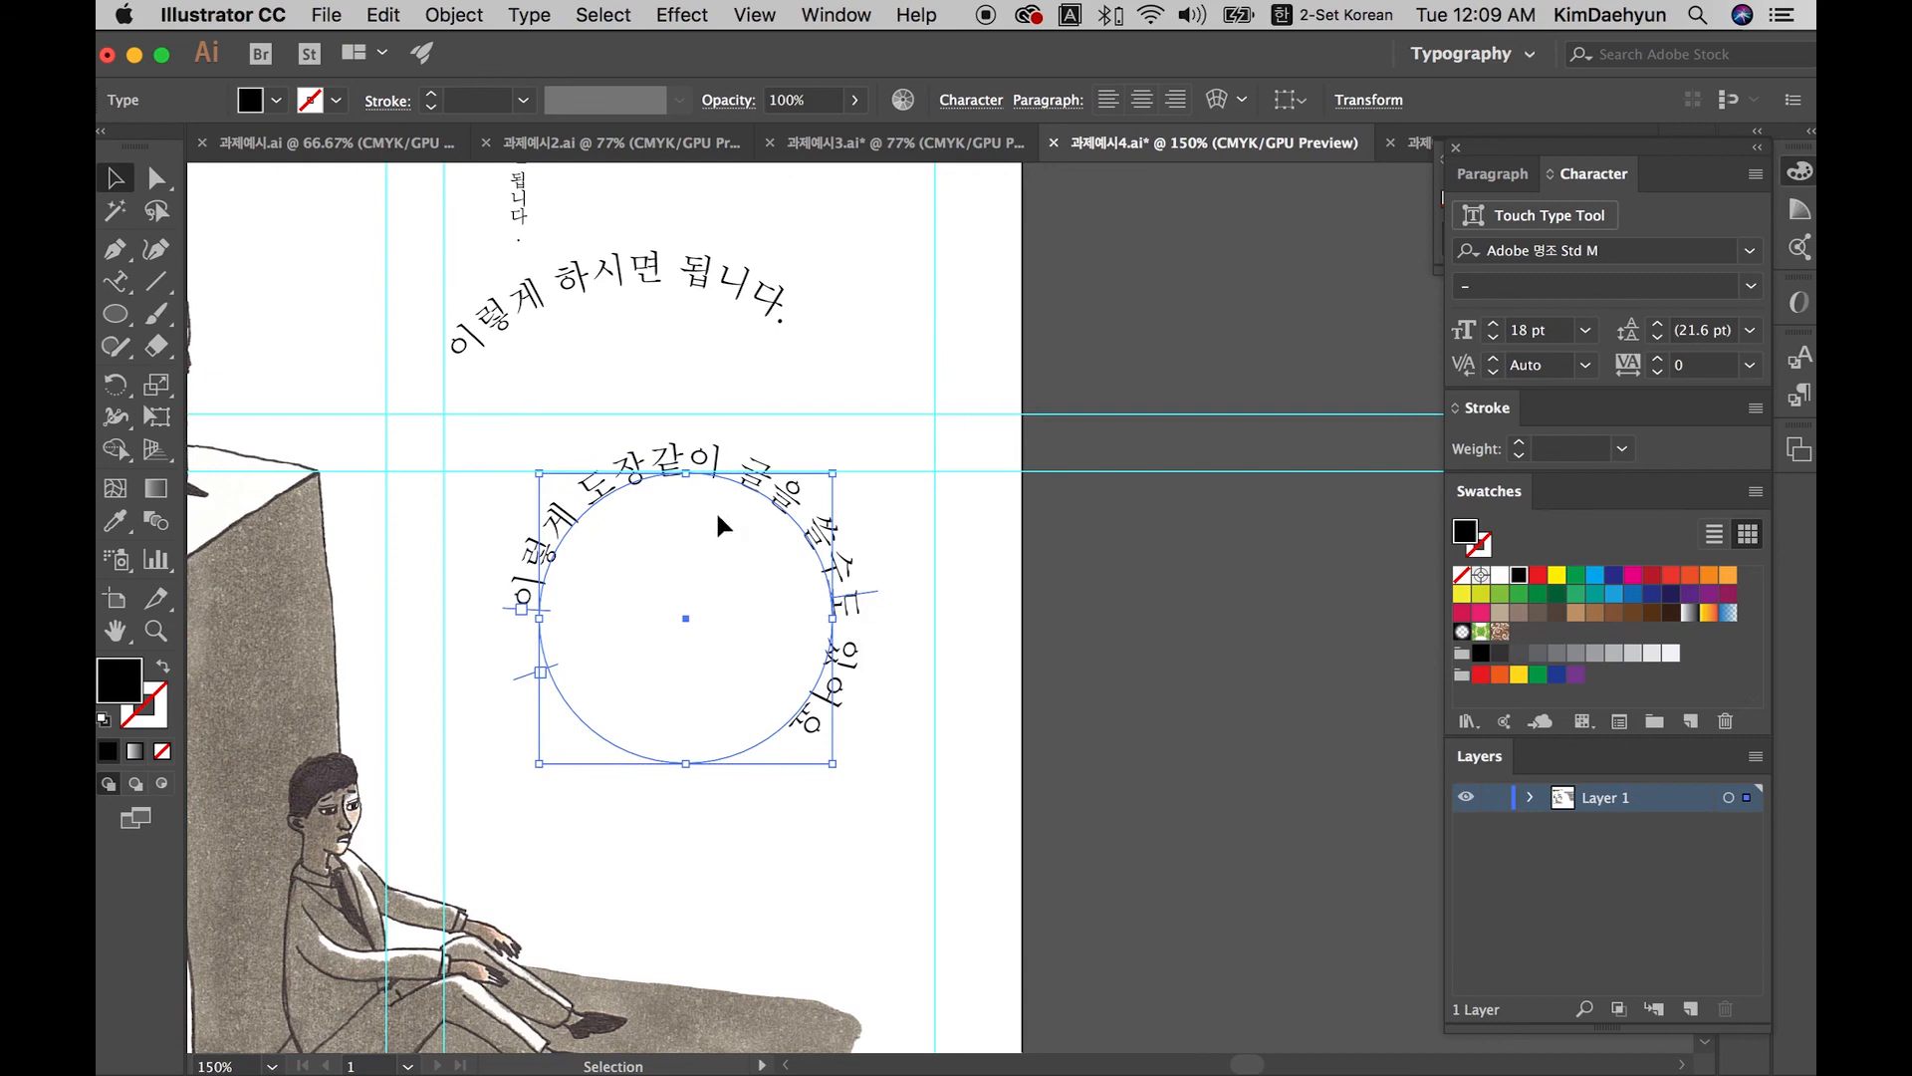
{"action": "left_click_drag", "start_coordinate": [873, 597], "coordinate": [630, 538]}
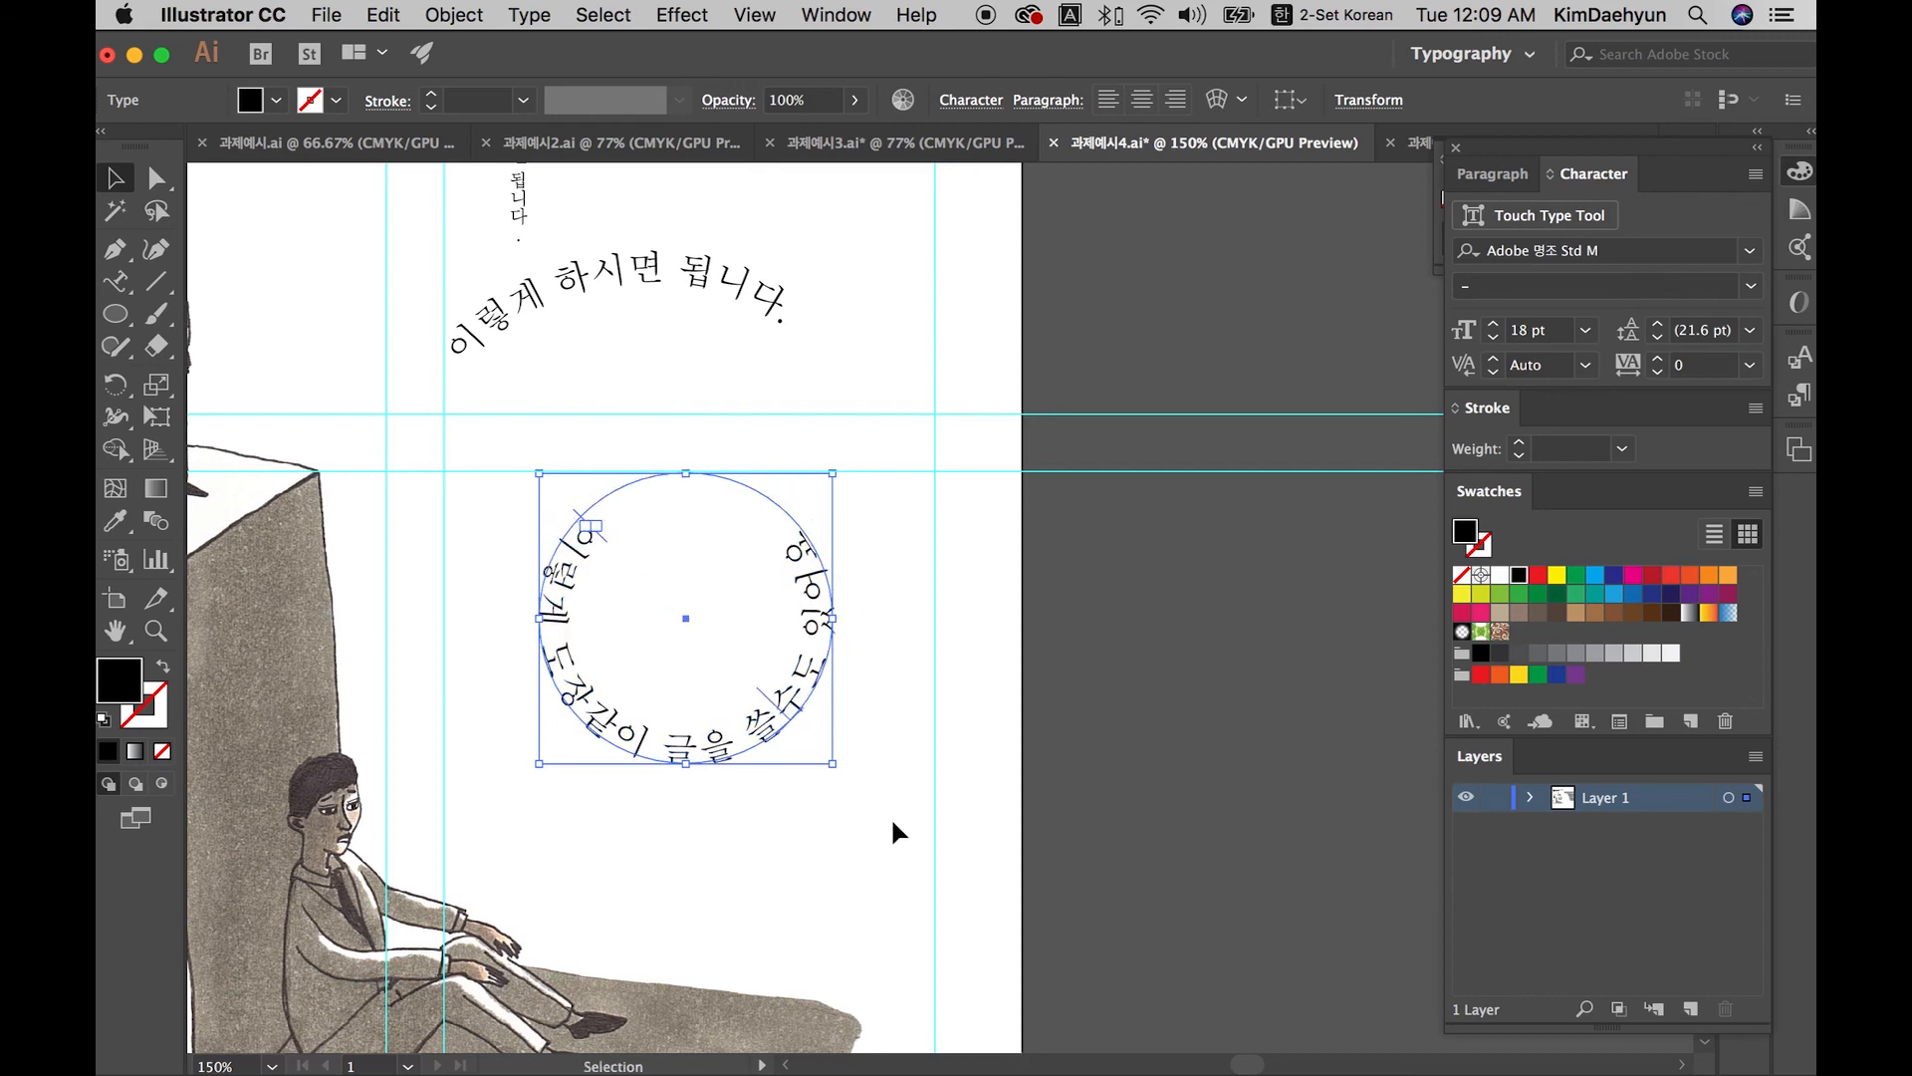
{"action": "left_click", "coordinate": [892, 821]}
{"action": "key", "text": "super+0"}
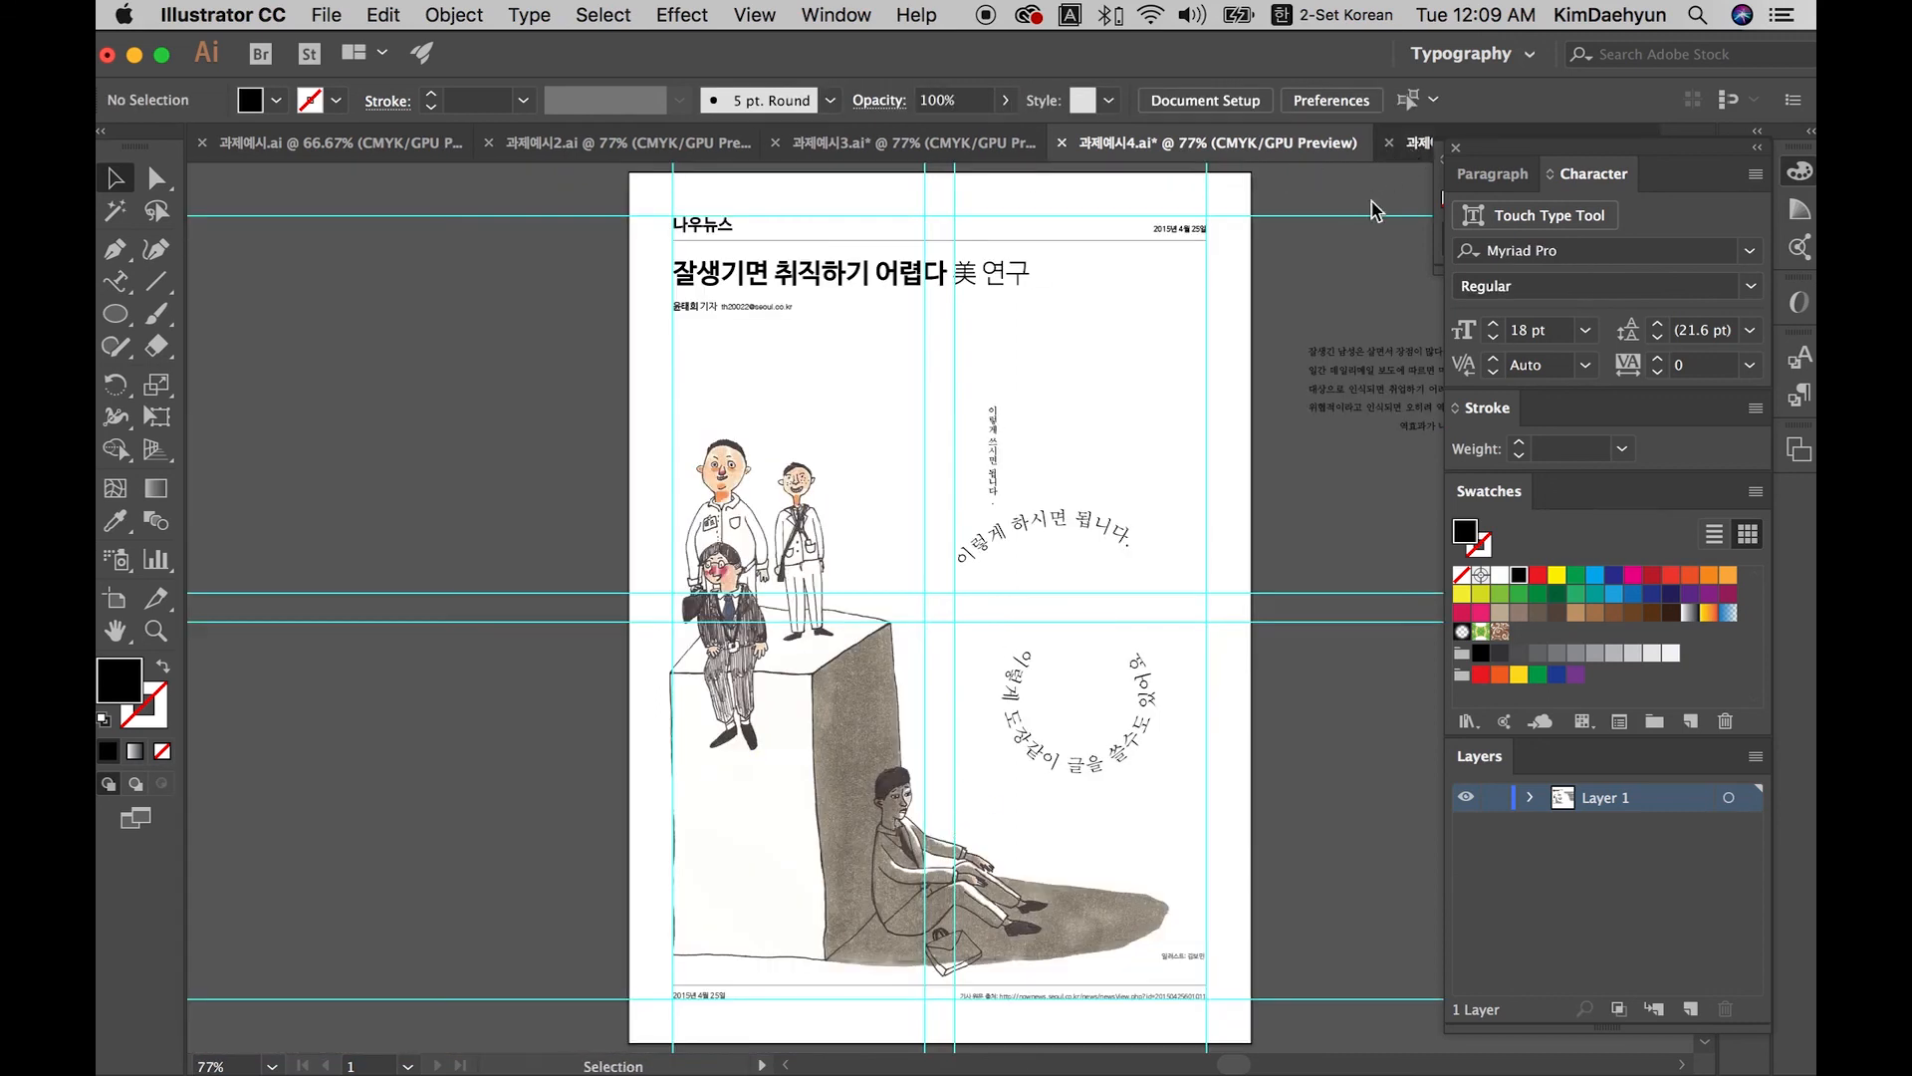
Step: Switch to the finished two-column article document and check its objects by selecting them all
{"action": "left_click", "coordinate": [1416, 142]}
{"action": "left_click_drag", "start_coordinate": [1203, 209], "coordinate": [494, 1010]}
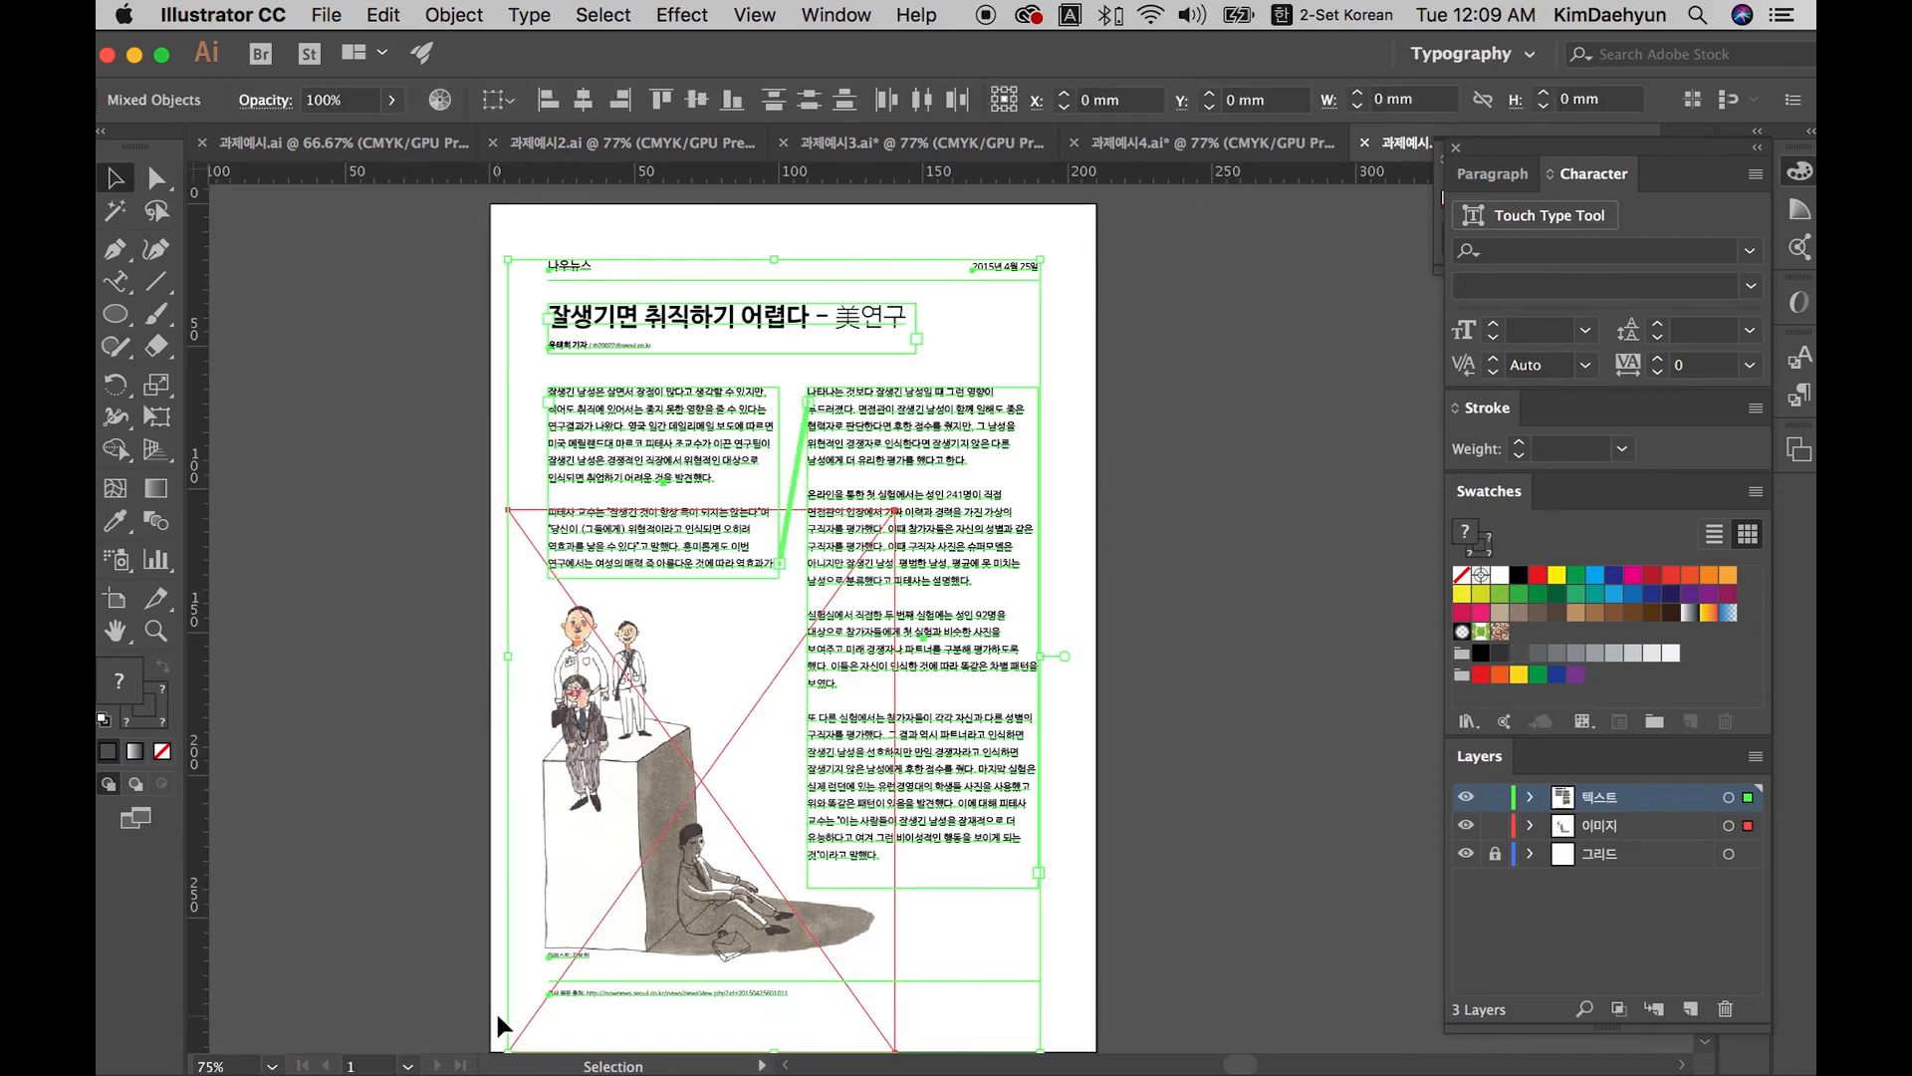
{"action": "left_click", "coordinate": [426, 974]}
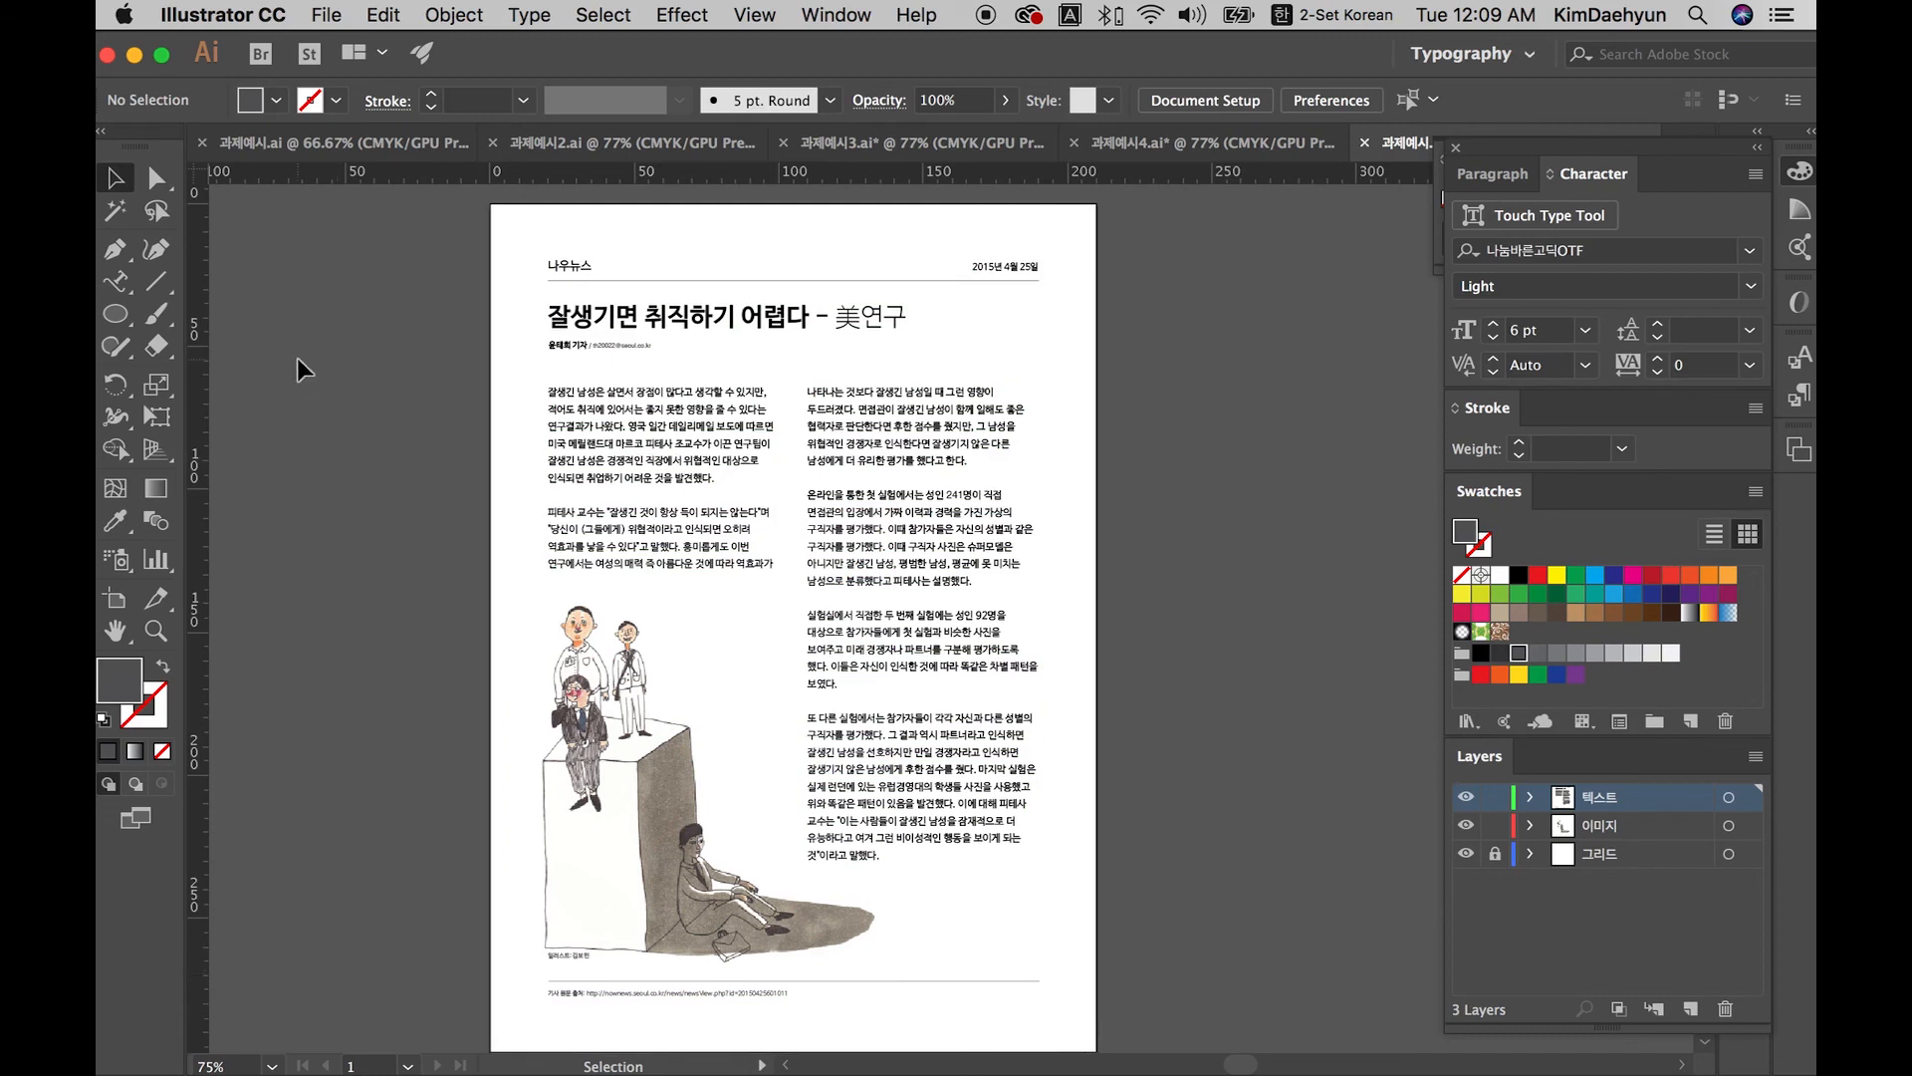
{"action": "left_click", "coordinate": [340, 16]}
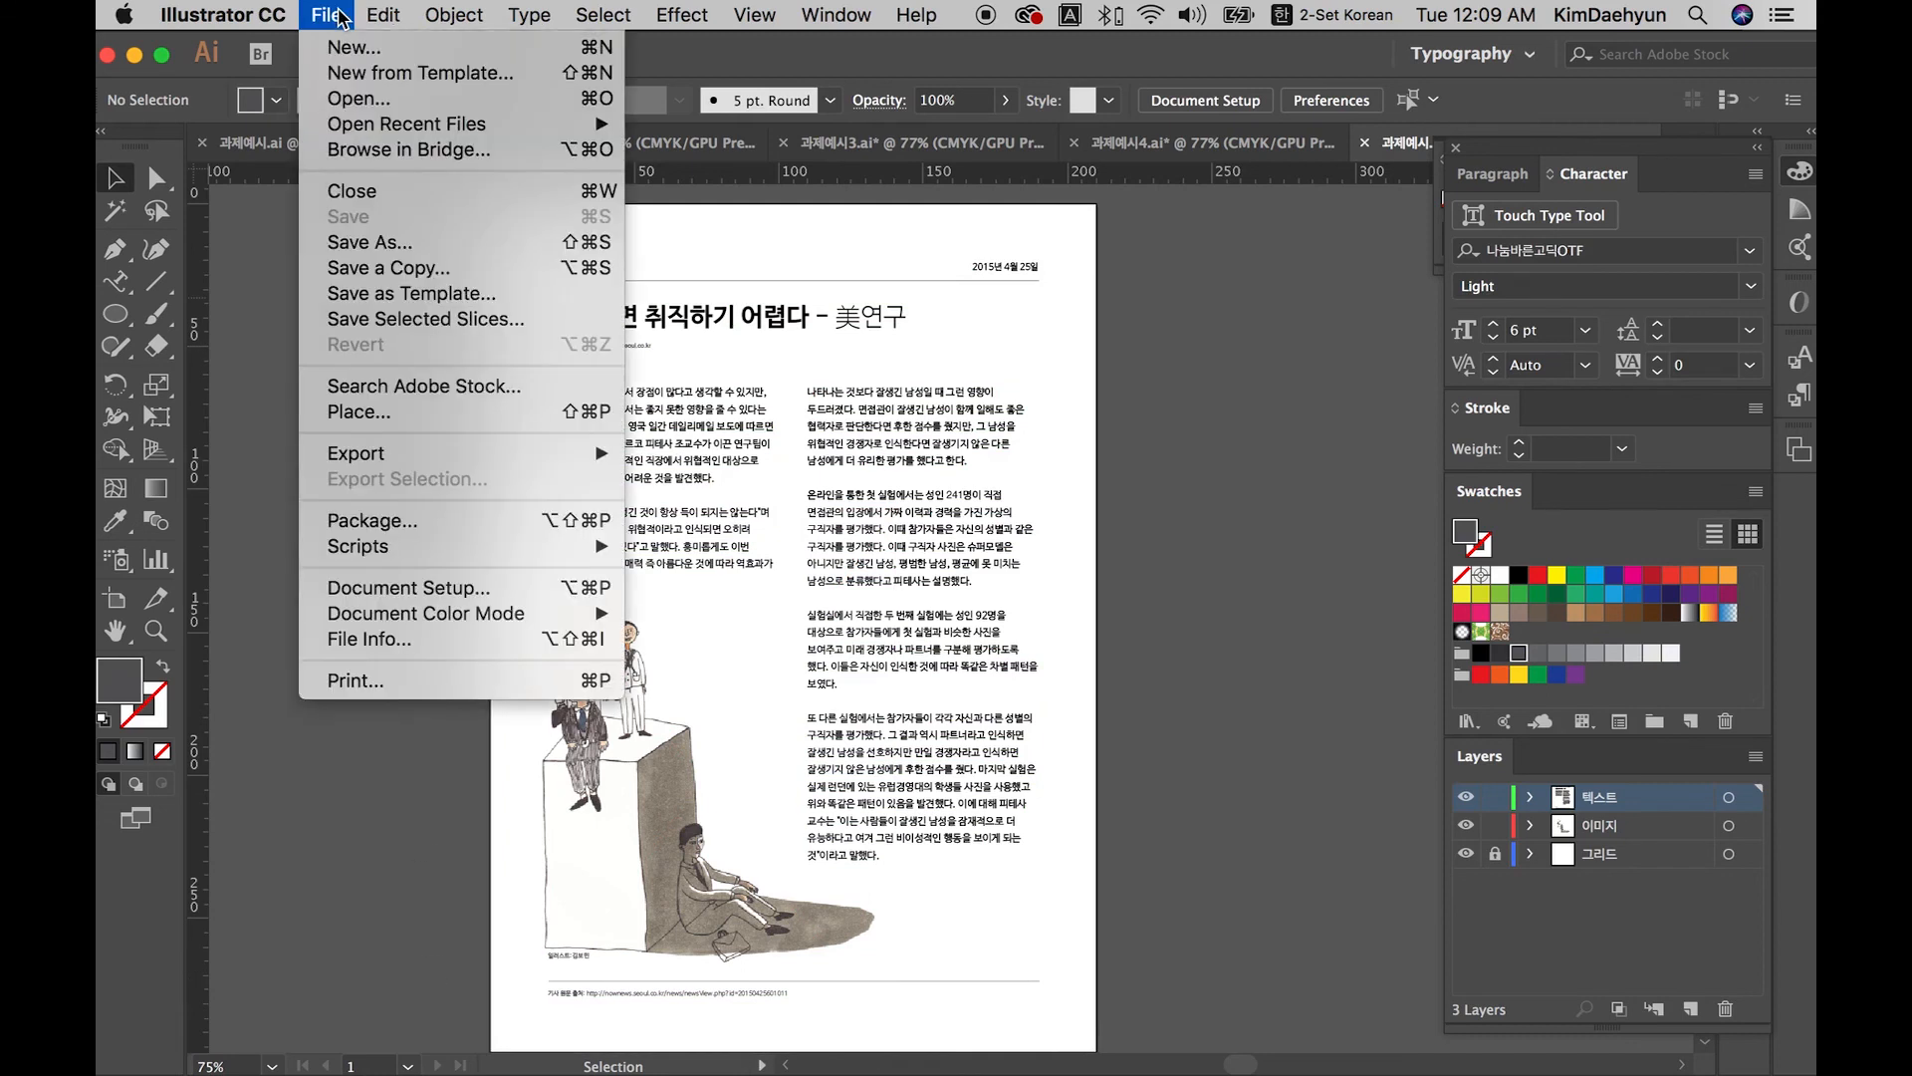
{"action": "left_click", "coordinate": [1124, 445]}
{"action": "key", "text": "space"}
{"action": "left_click_drag", "start_coordinate": [1143, 478], "coordinate": [1230, 628]}
Step: Embed the linked illustration in the article document and deselect it
{"action": "left_click", "coordinate": [760, 802]}
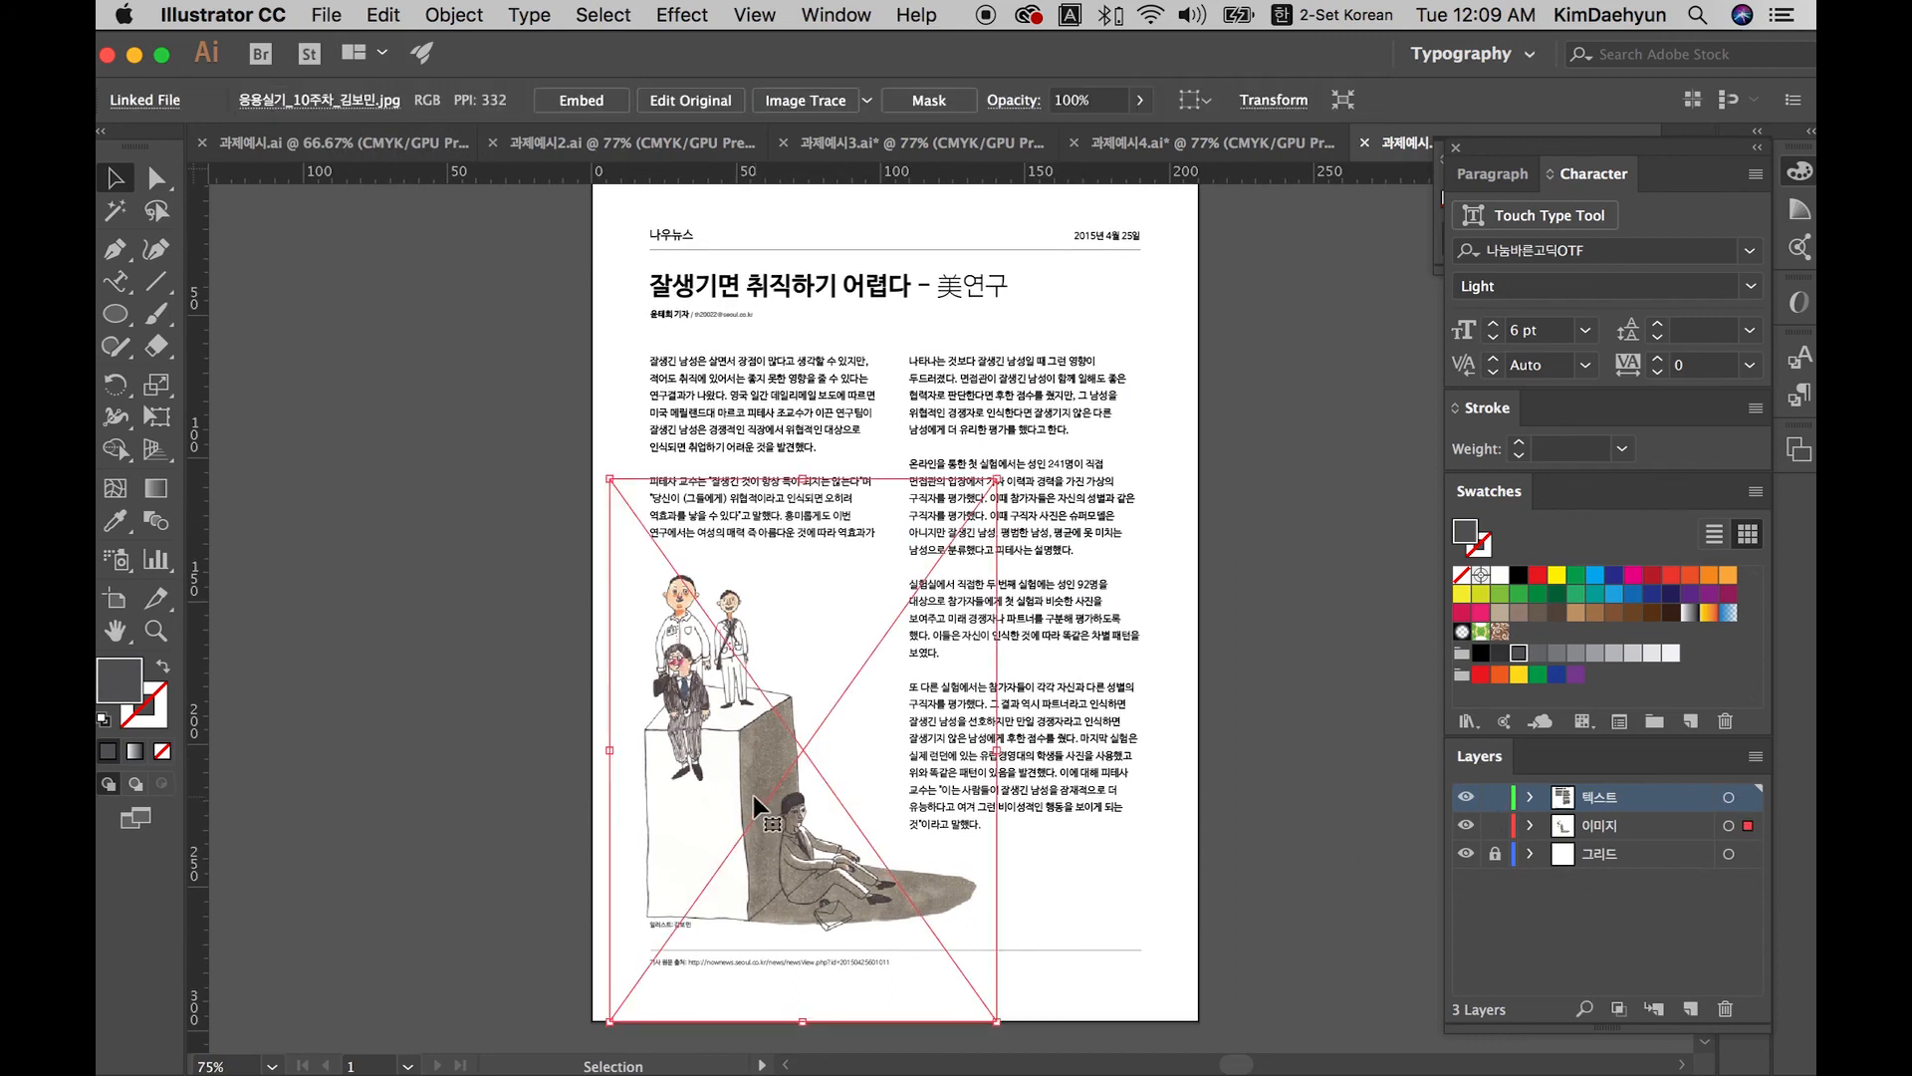
{"action": "left_click", "coordinate": [367, 714]}
{"action": "left_click", "coordinate": [749, 767]}
{"action": "left_click", "coordinate": [460, 344]}
{"action": "left_click", "coordinate": [732, 757]}
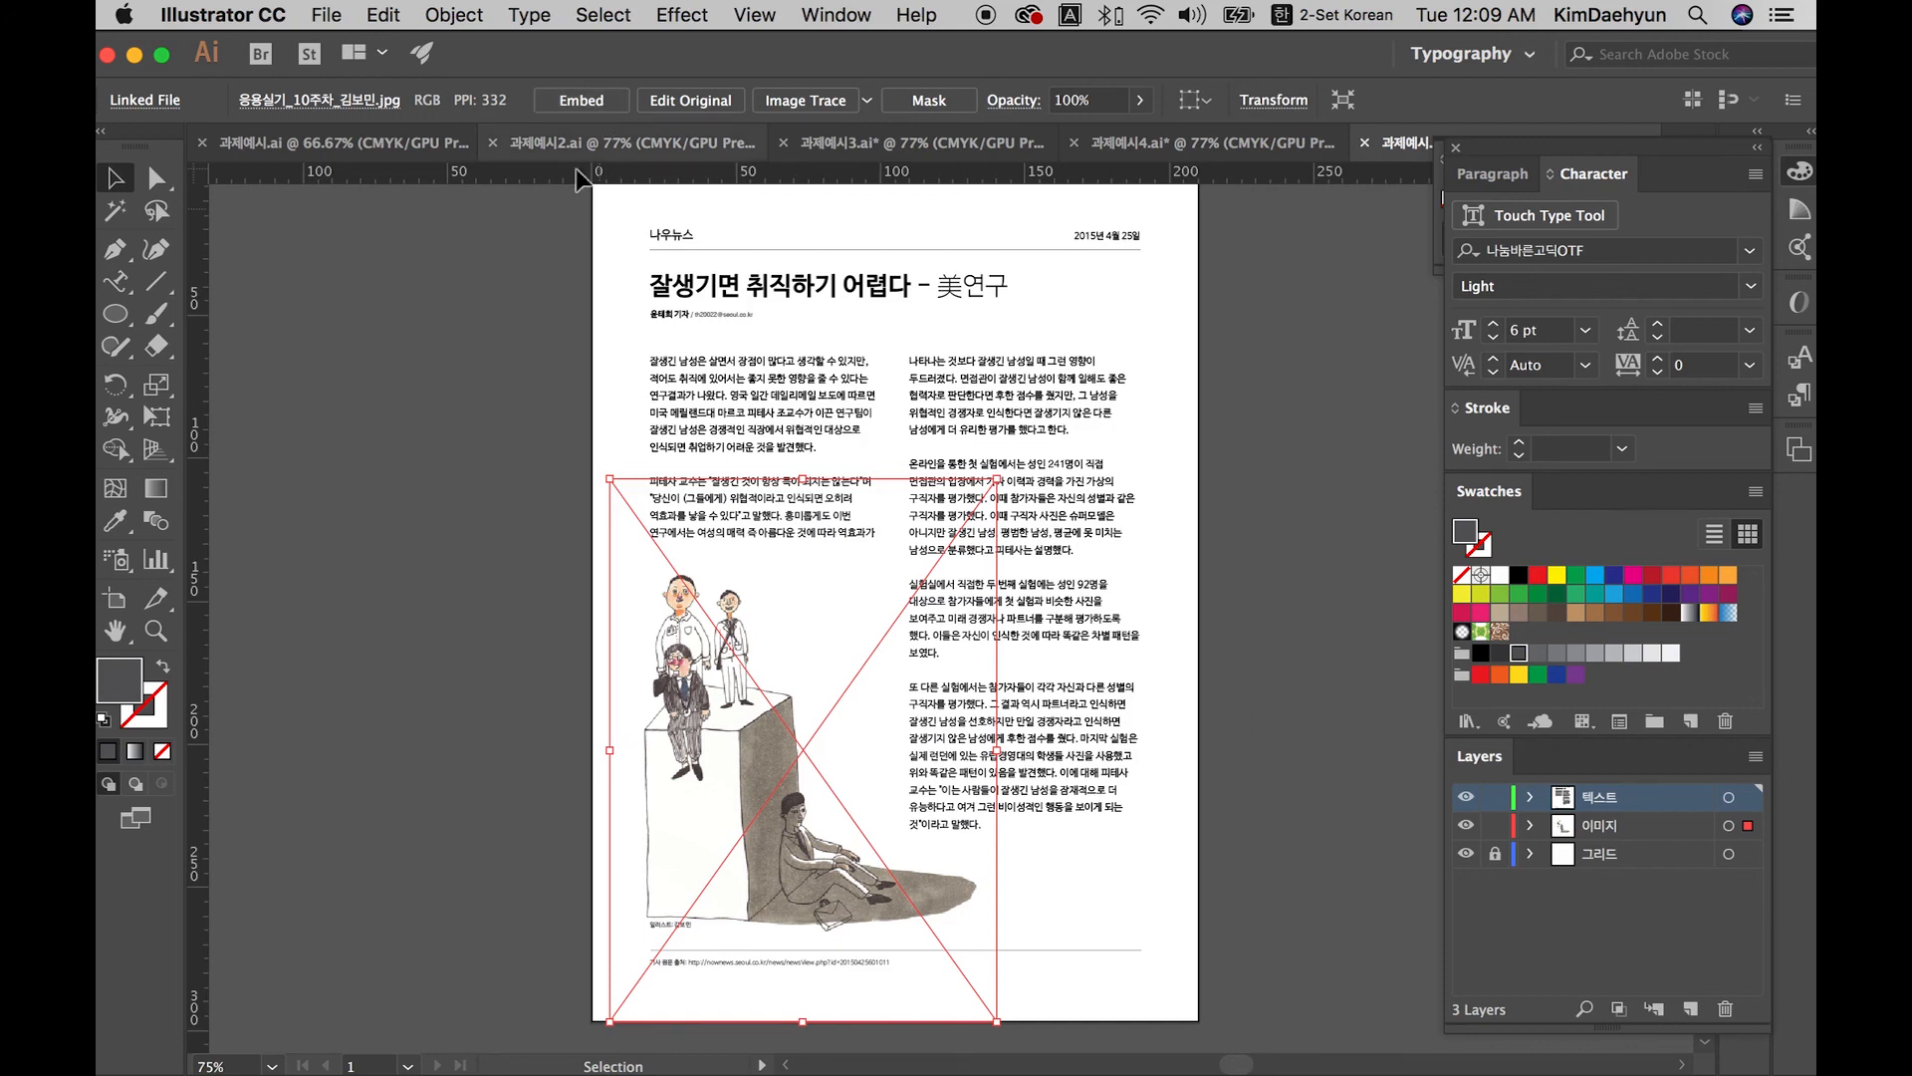
{"action": "left_click", "coordinate": [588, 110]}
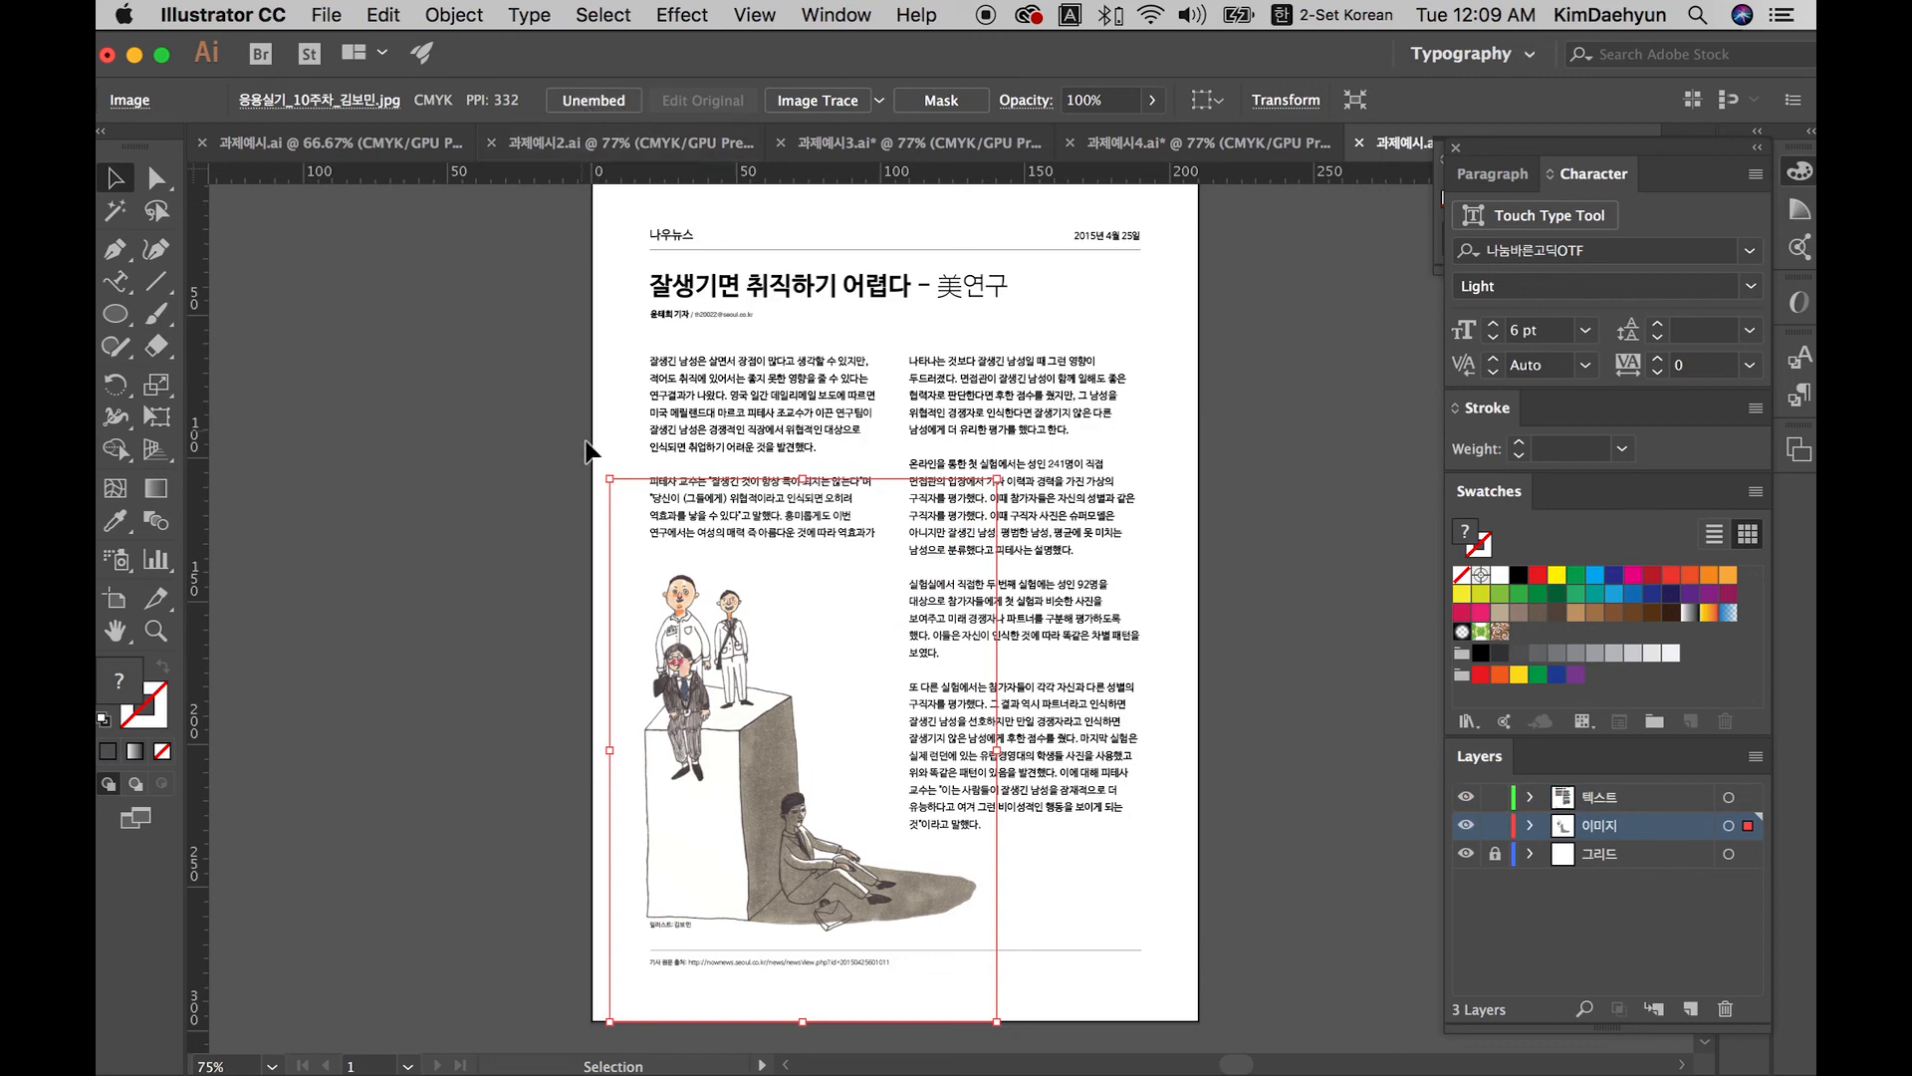
{"action": "left_click", "coordinate": [493, 829]}
{"action": "left_click", "coordinate": [767, 834]}
{"action": "left_click", "coordinate": [528, 444]}
{"action": "left_click", "coordinate": [713, 681]}
{"action": "left_click", "coordinate": [468, 687]}
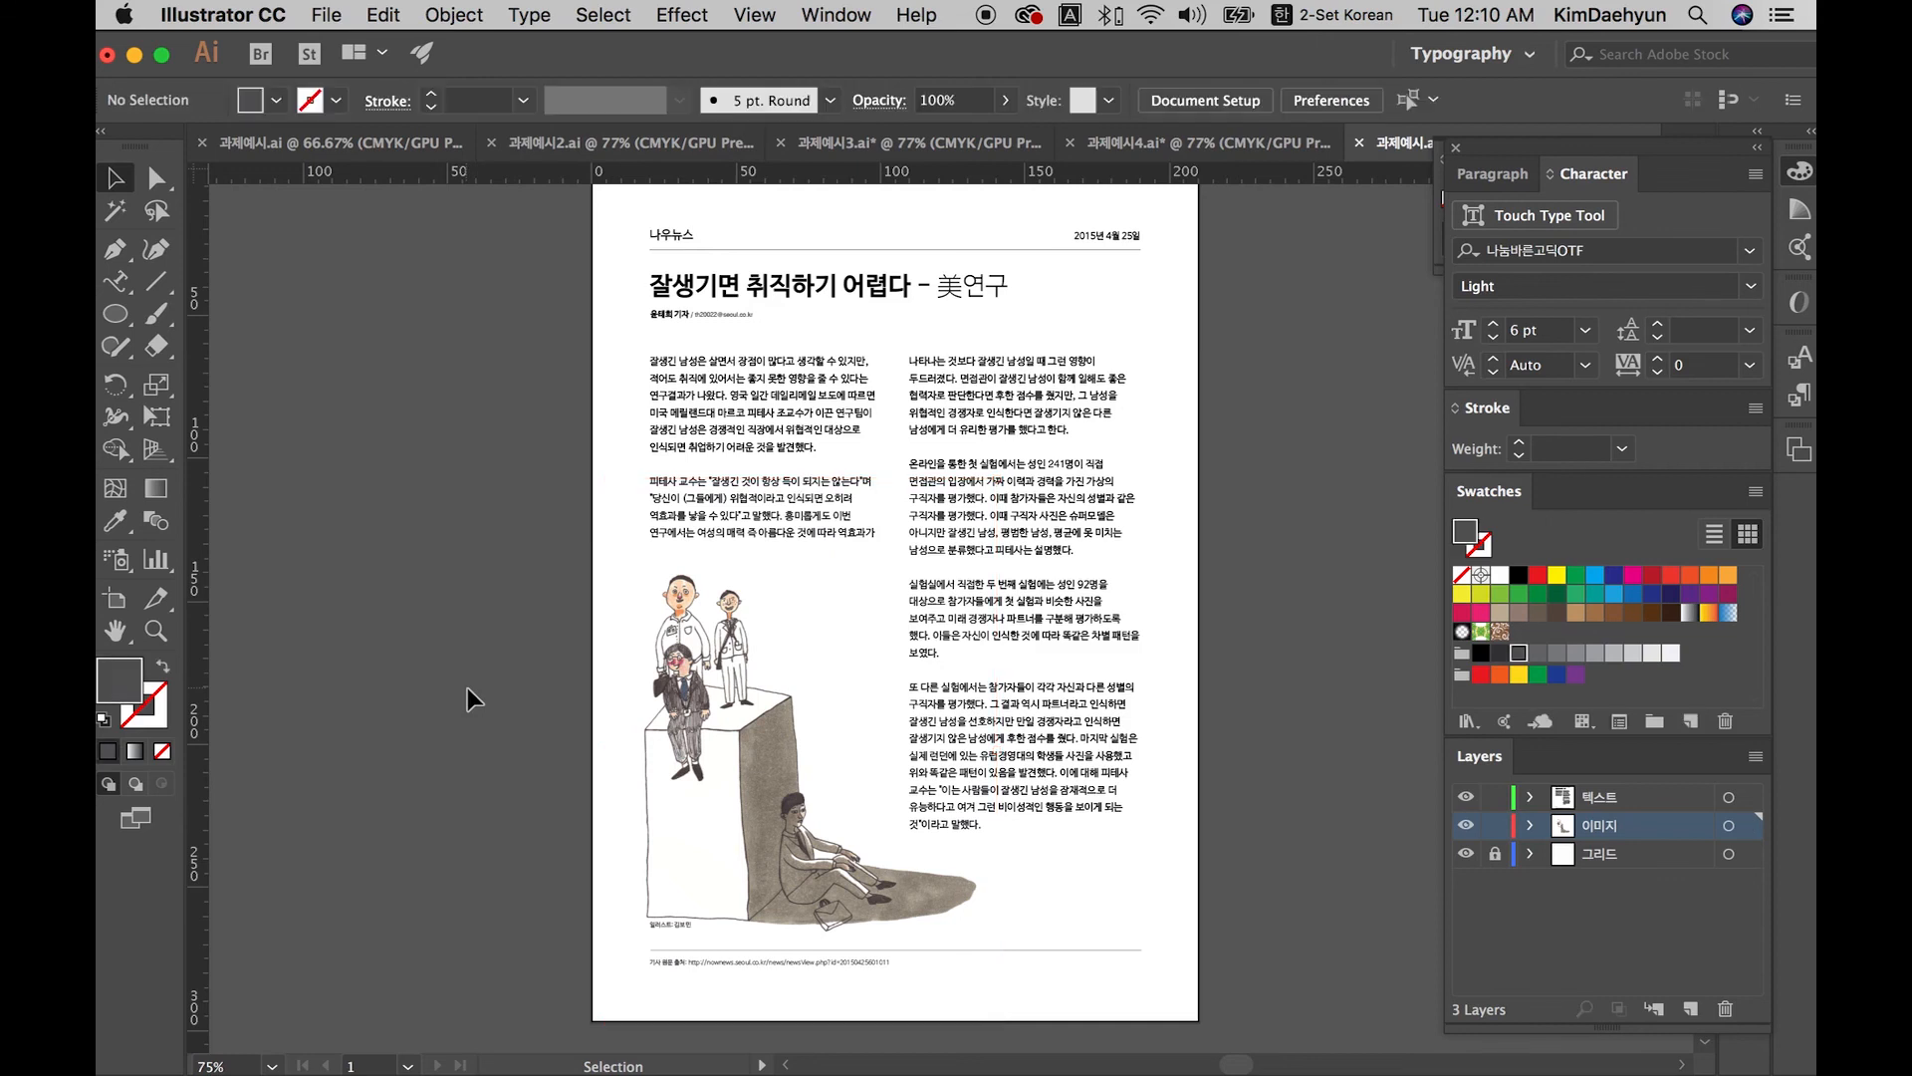
Step: Lock the 이미지 layer and convert all the article's text to outlines
{"action": "left_click_drag", "start_coordinate": [482, 681], "coordinate": [349, 687]}
{"action": "left_click", "coordinate": [1494, 825]}
{"action": "key", "text": "super+a"}
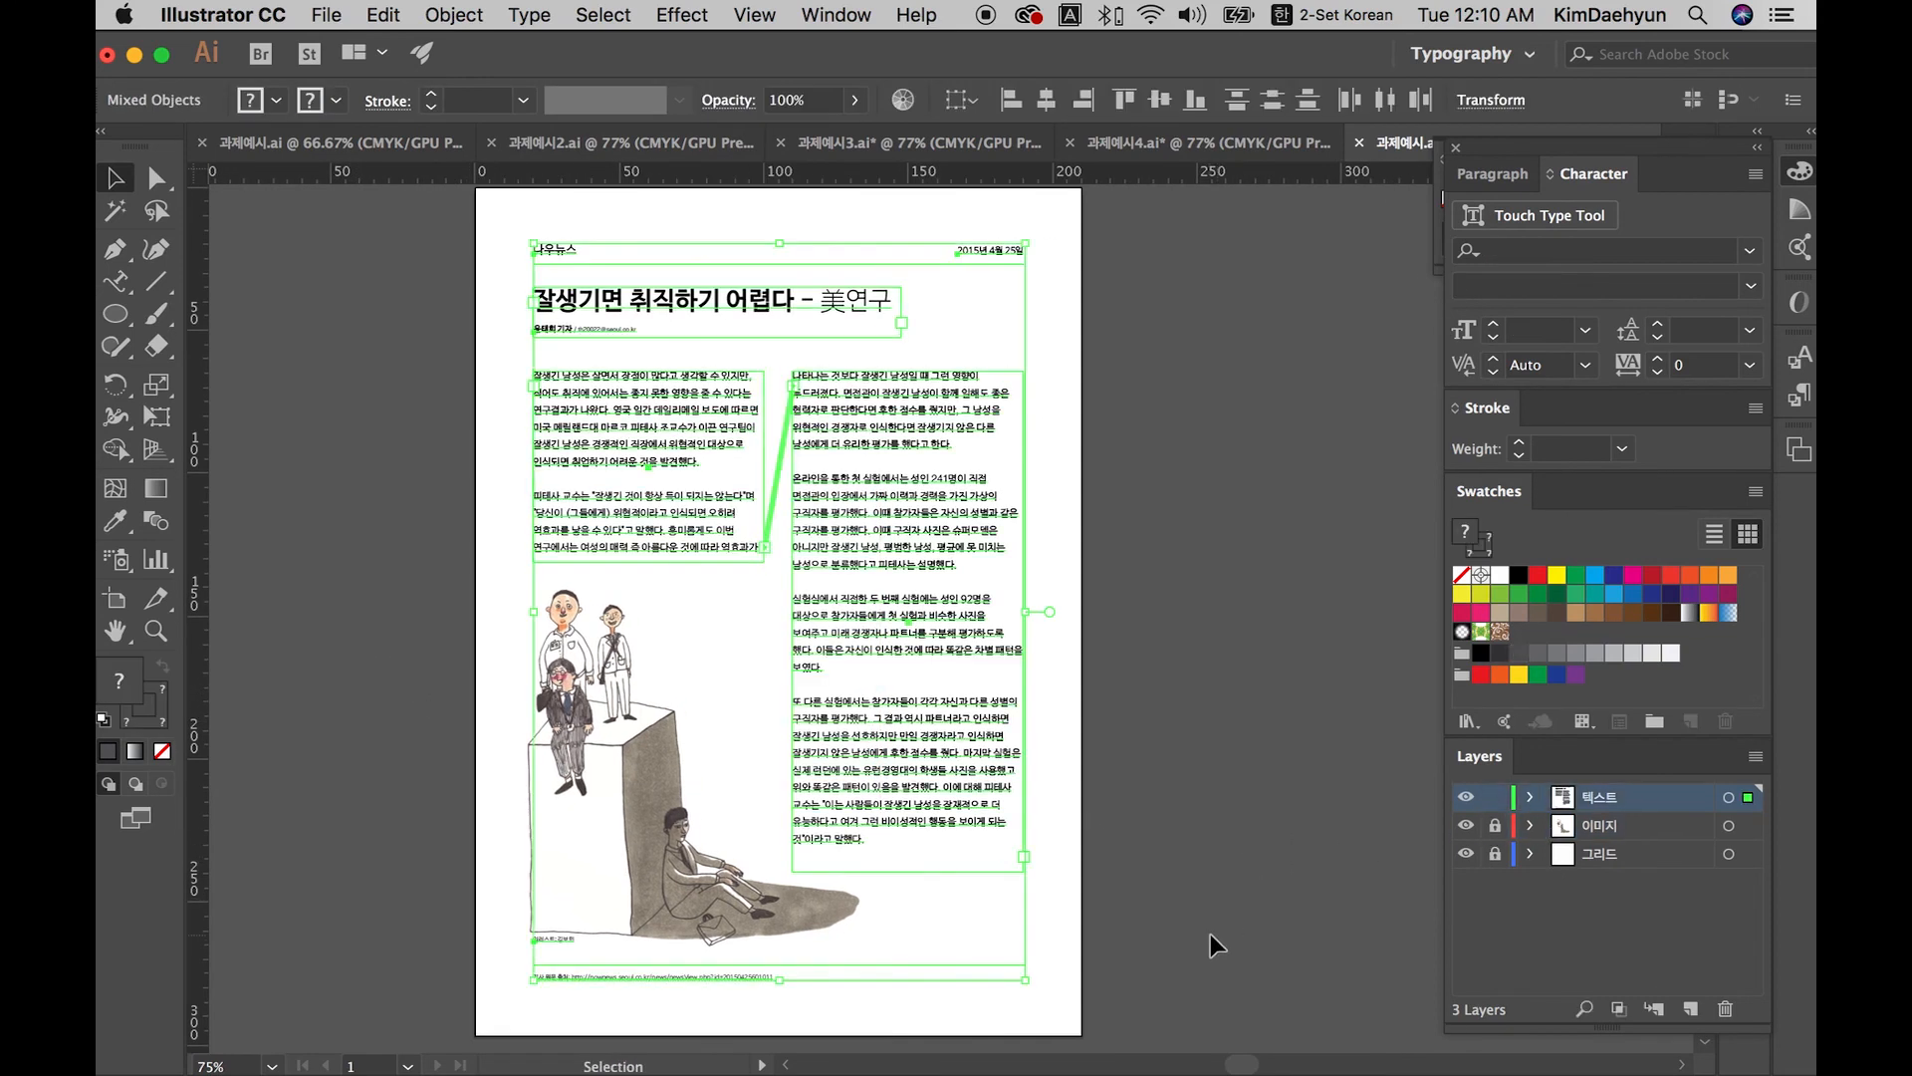
{"action": "right_click", "coordinate": [947, 628]}
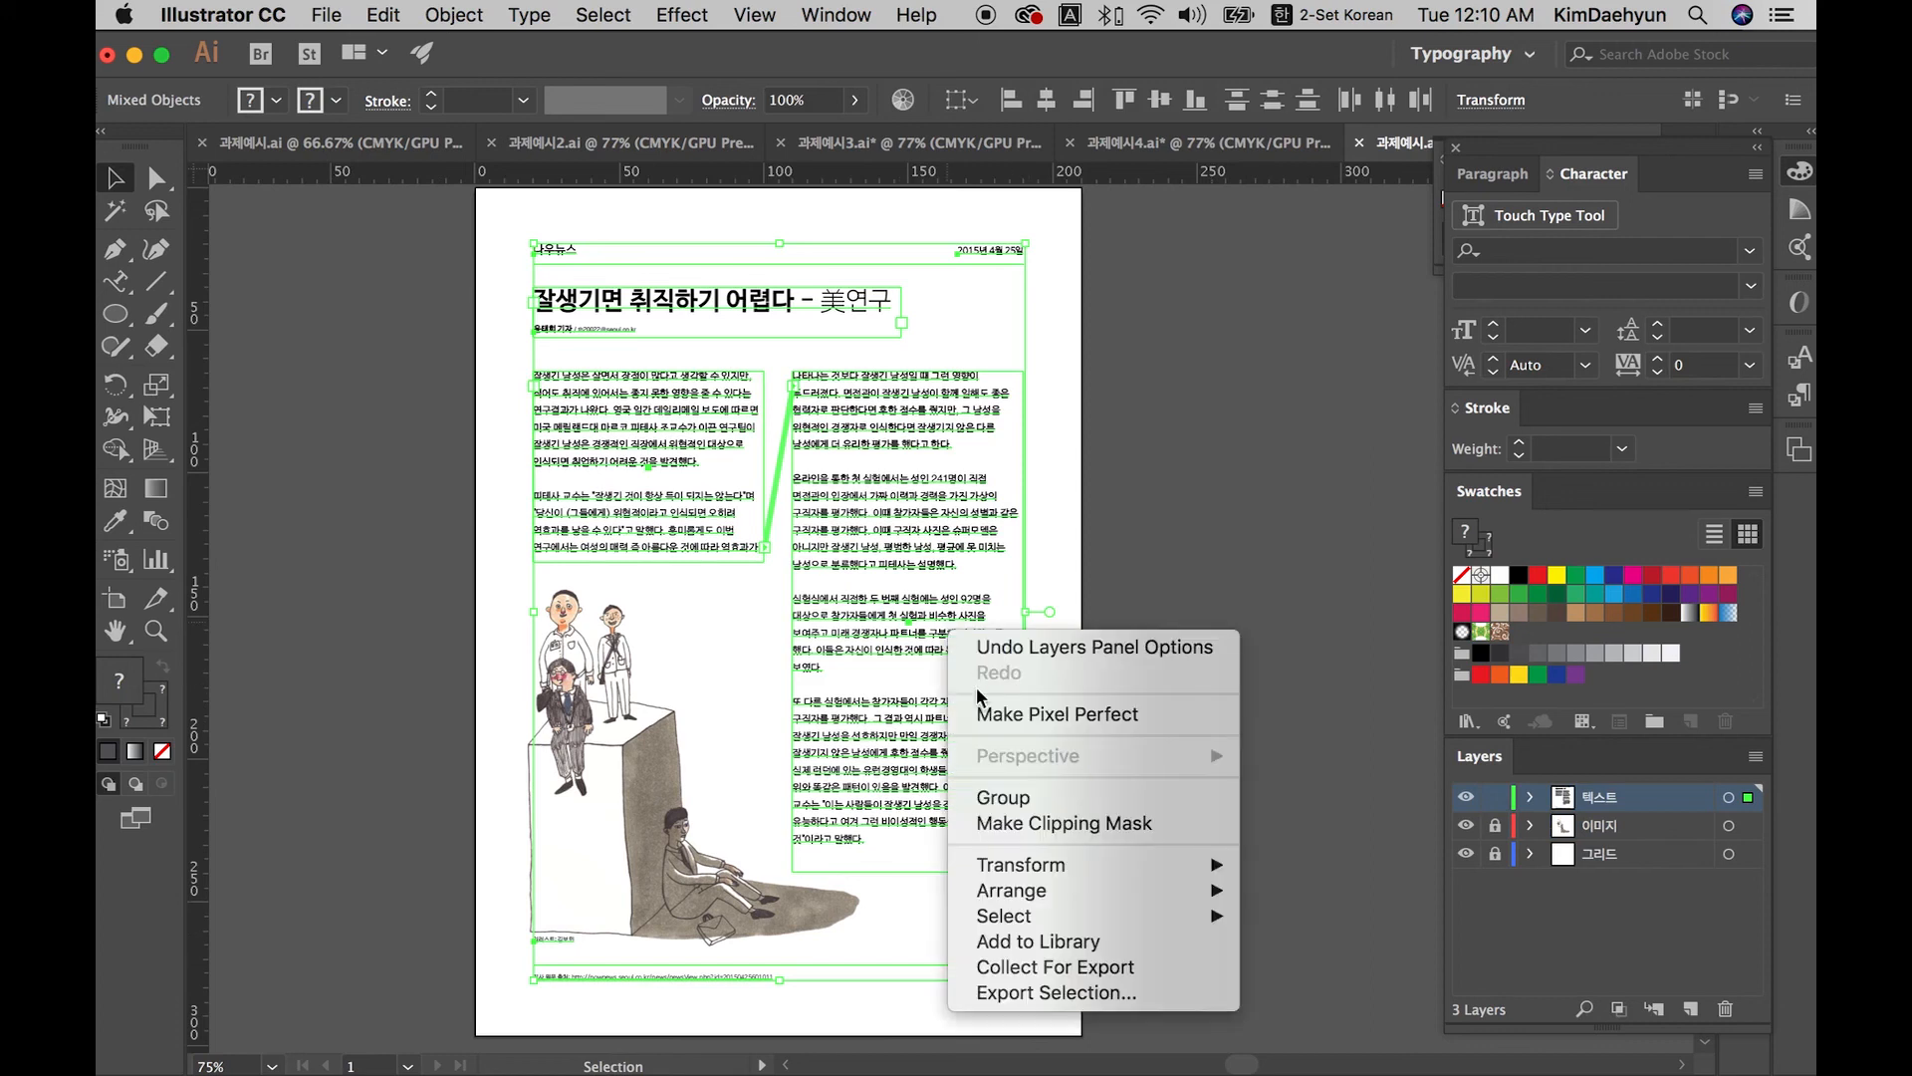
{"action": "left_click", "coordinate": [385, 12]}
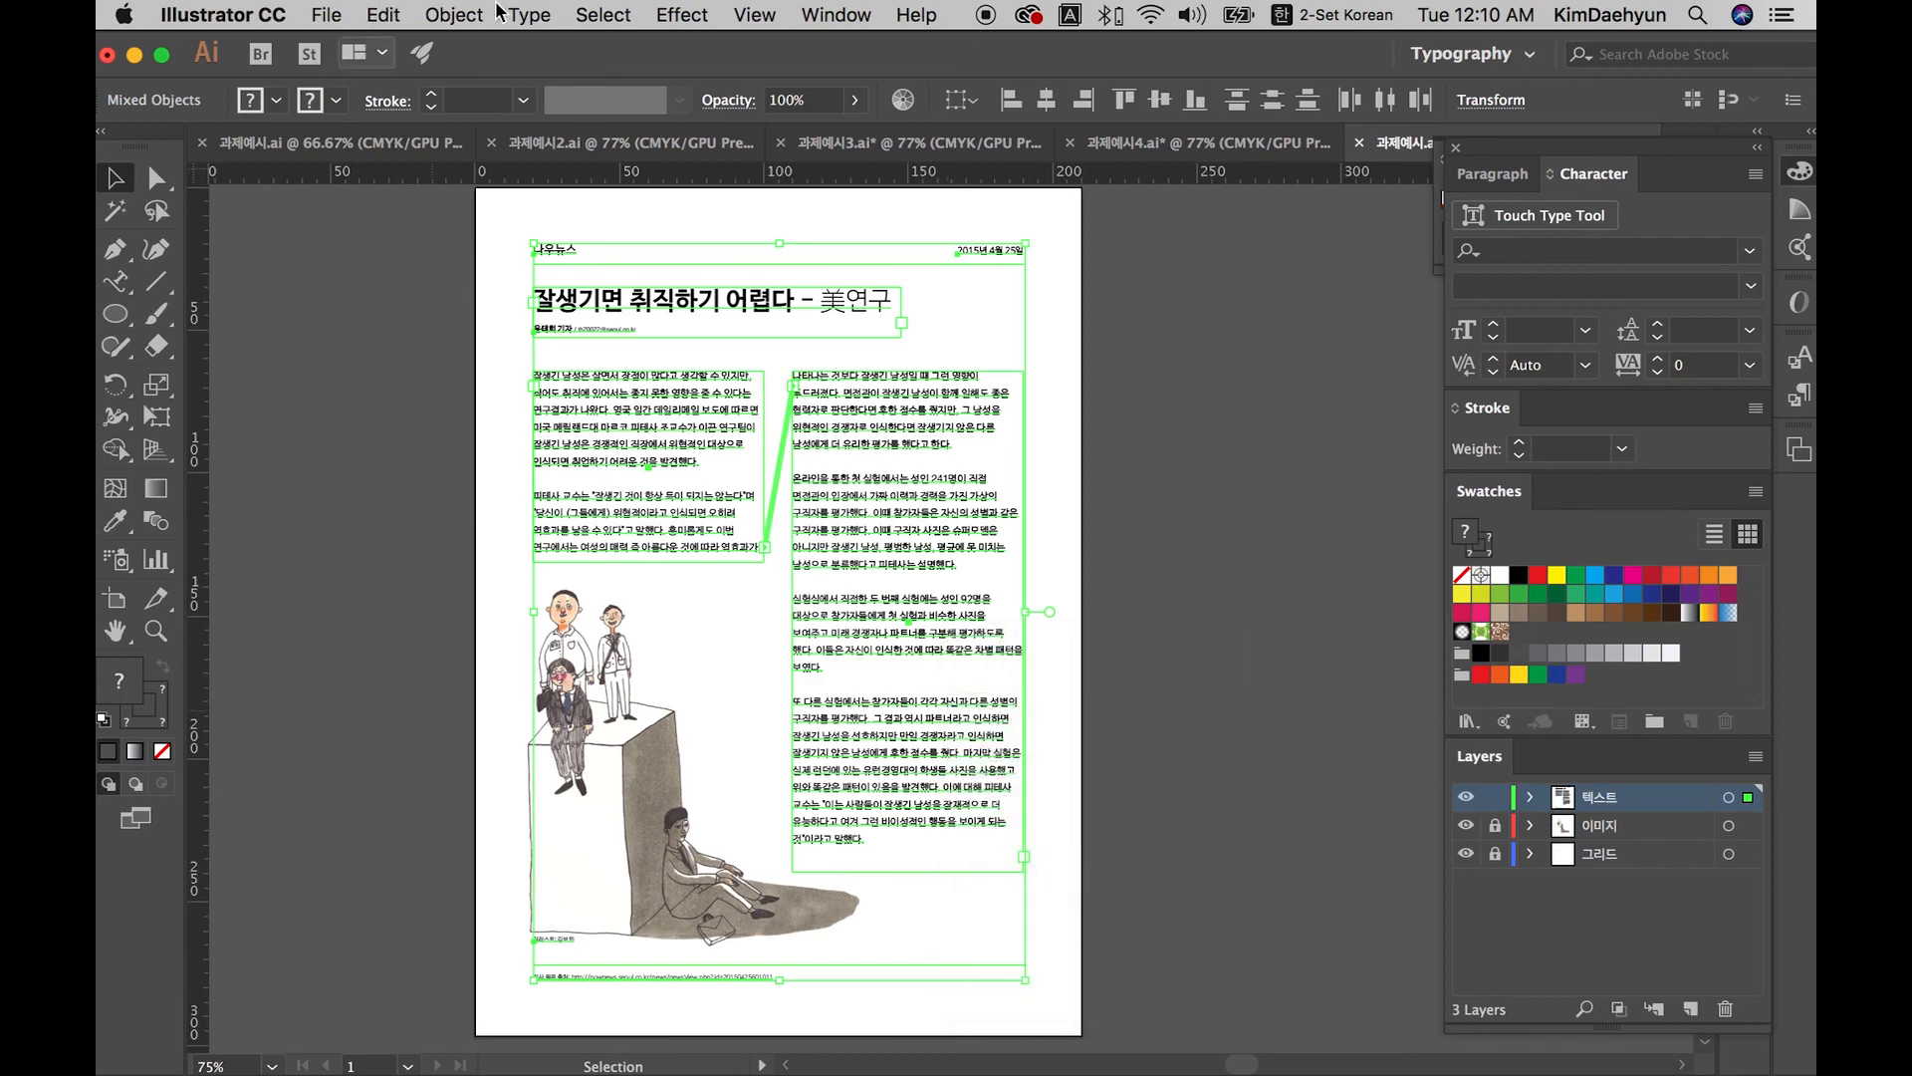
{"action": "left_click", "coordinate": [529, 14]}
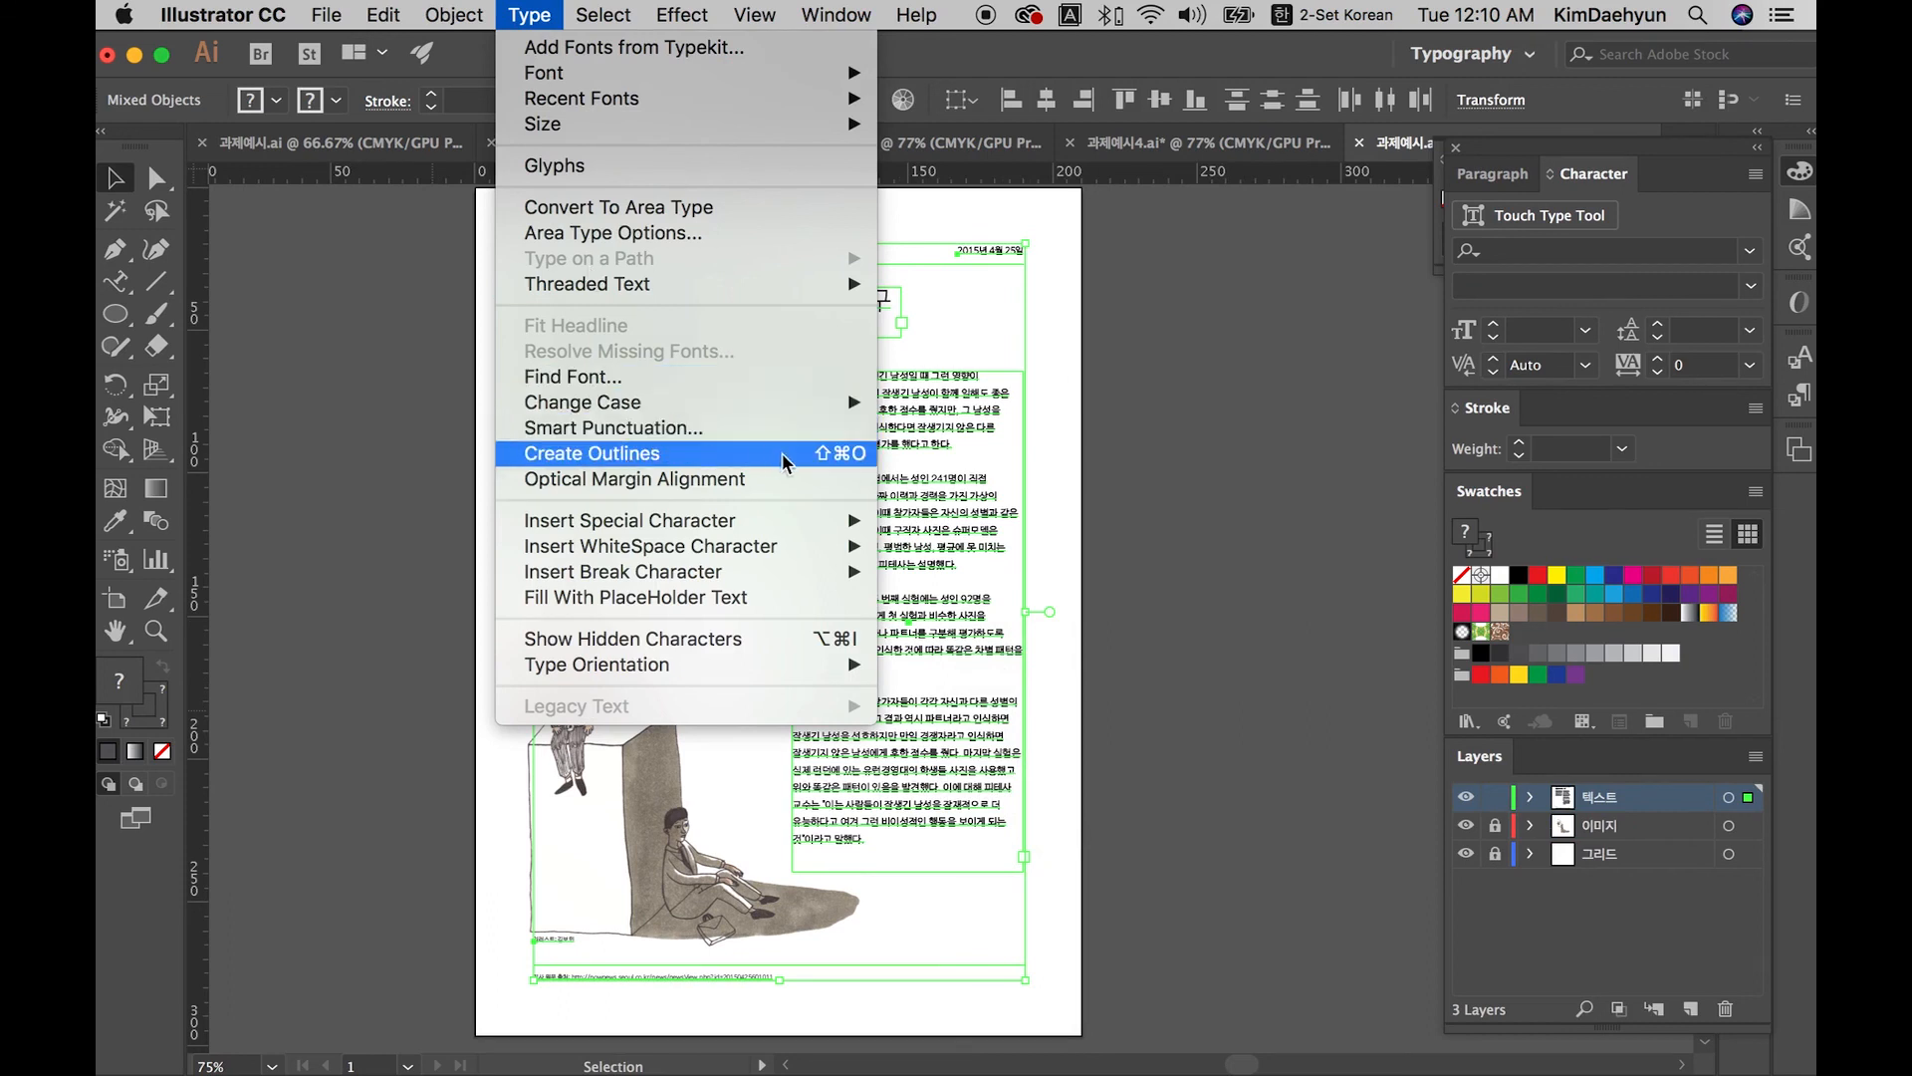
{"action": "left_click", "coordinate": [842, 458]}
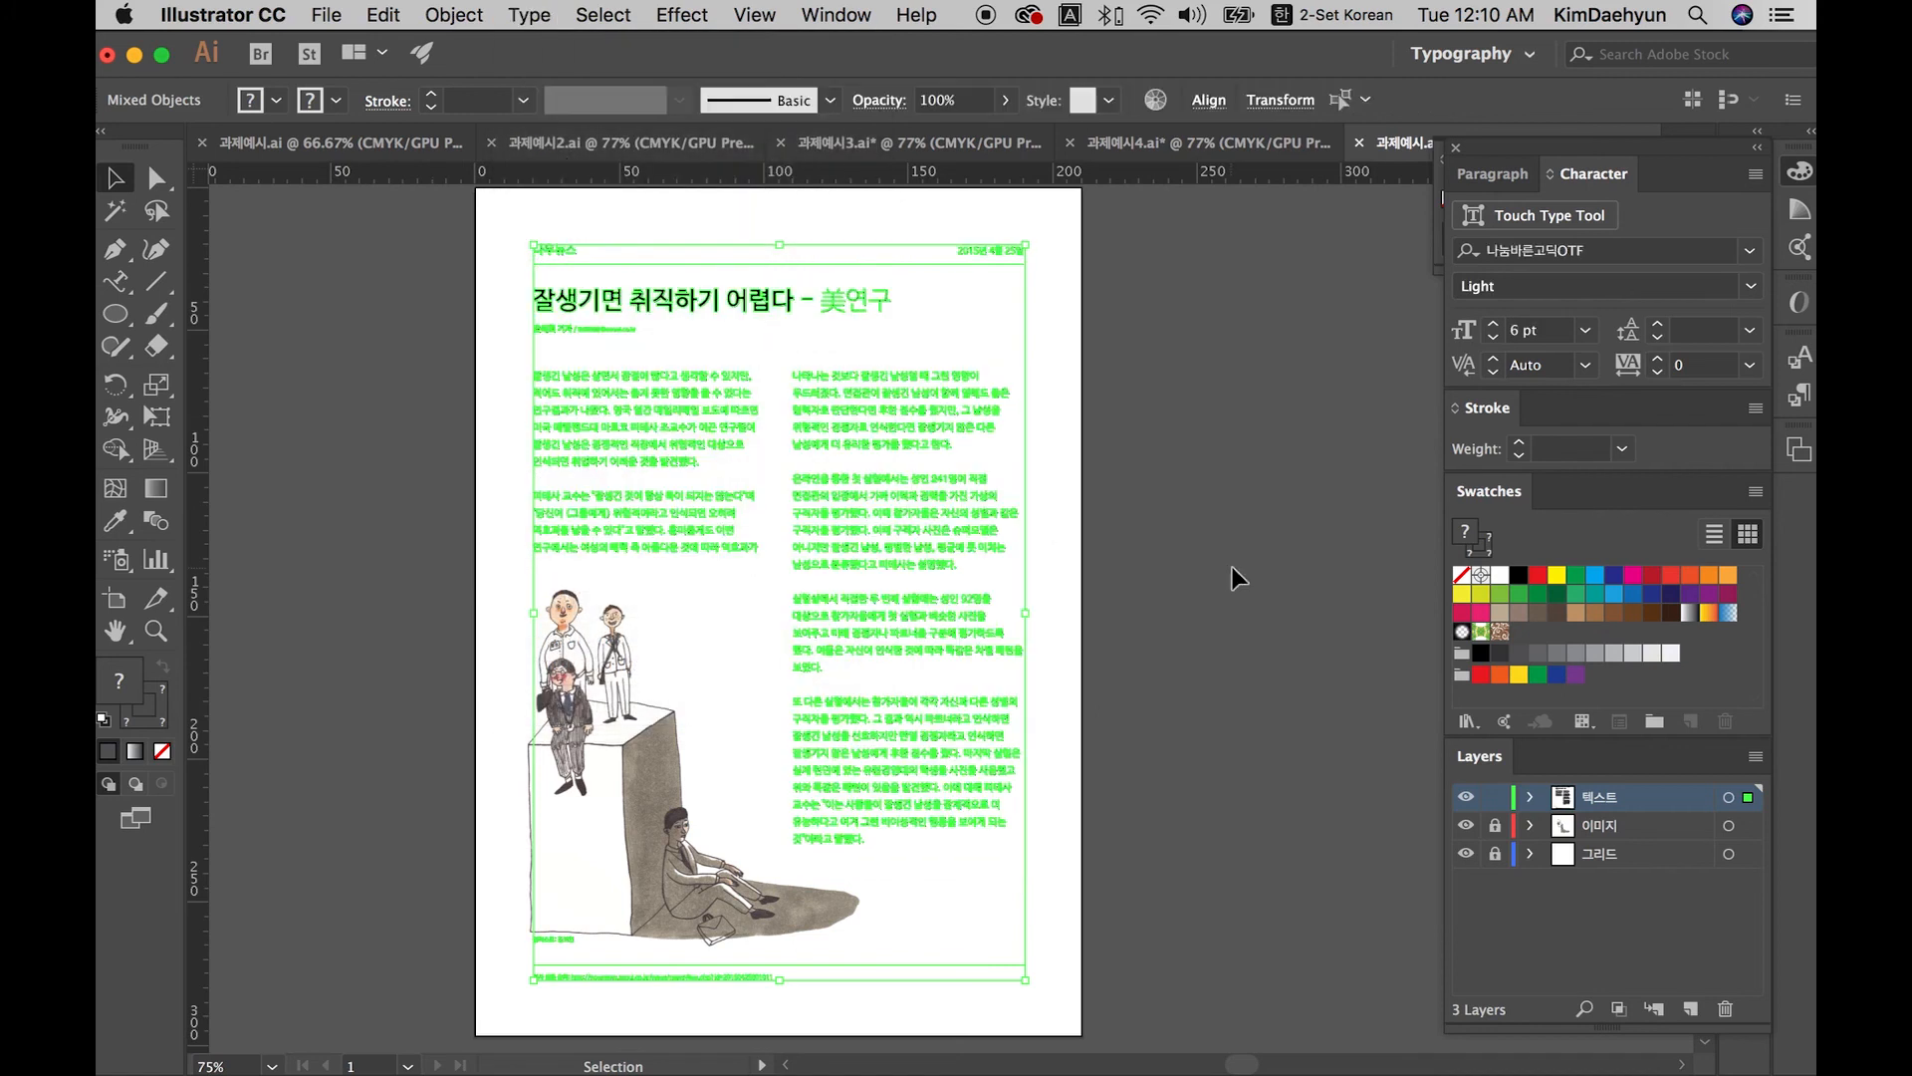
{"action": "left_click", "coordinate": [1233, 566]}
{"action": "left_click_drag", "start_coordinate": [1098, 237], "coordinate": [504, 1020]}
{"action": "left_click", "coordinate": [458, 898]}
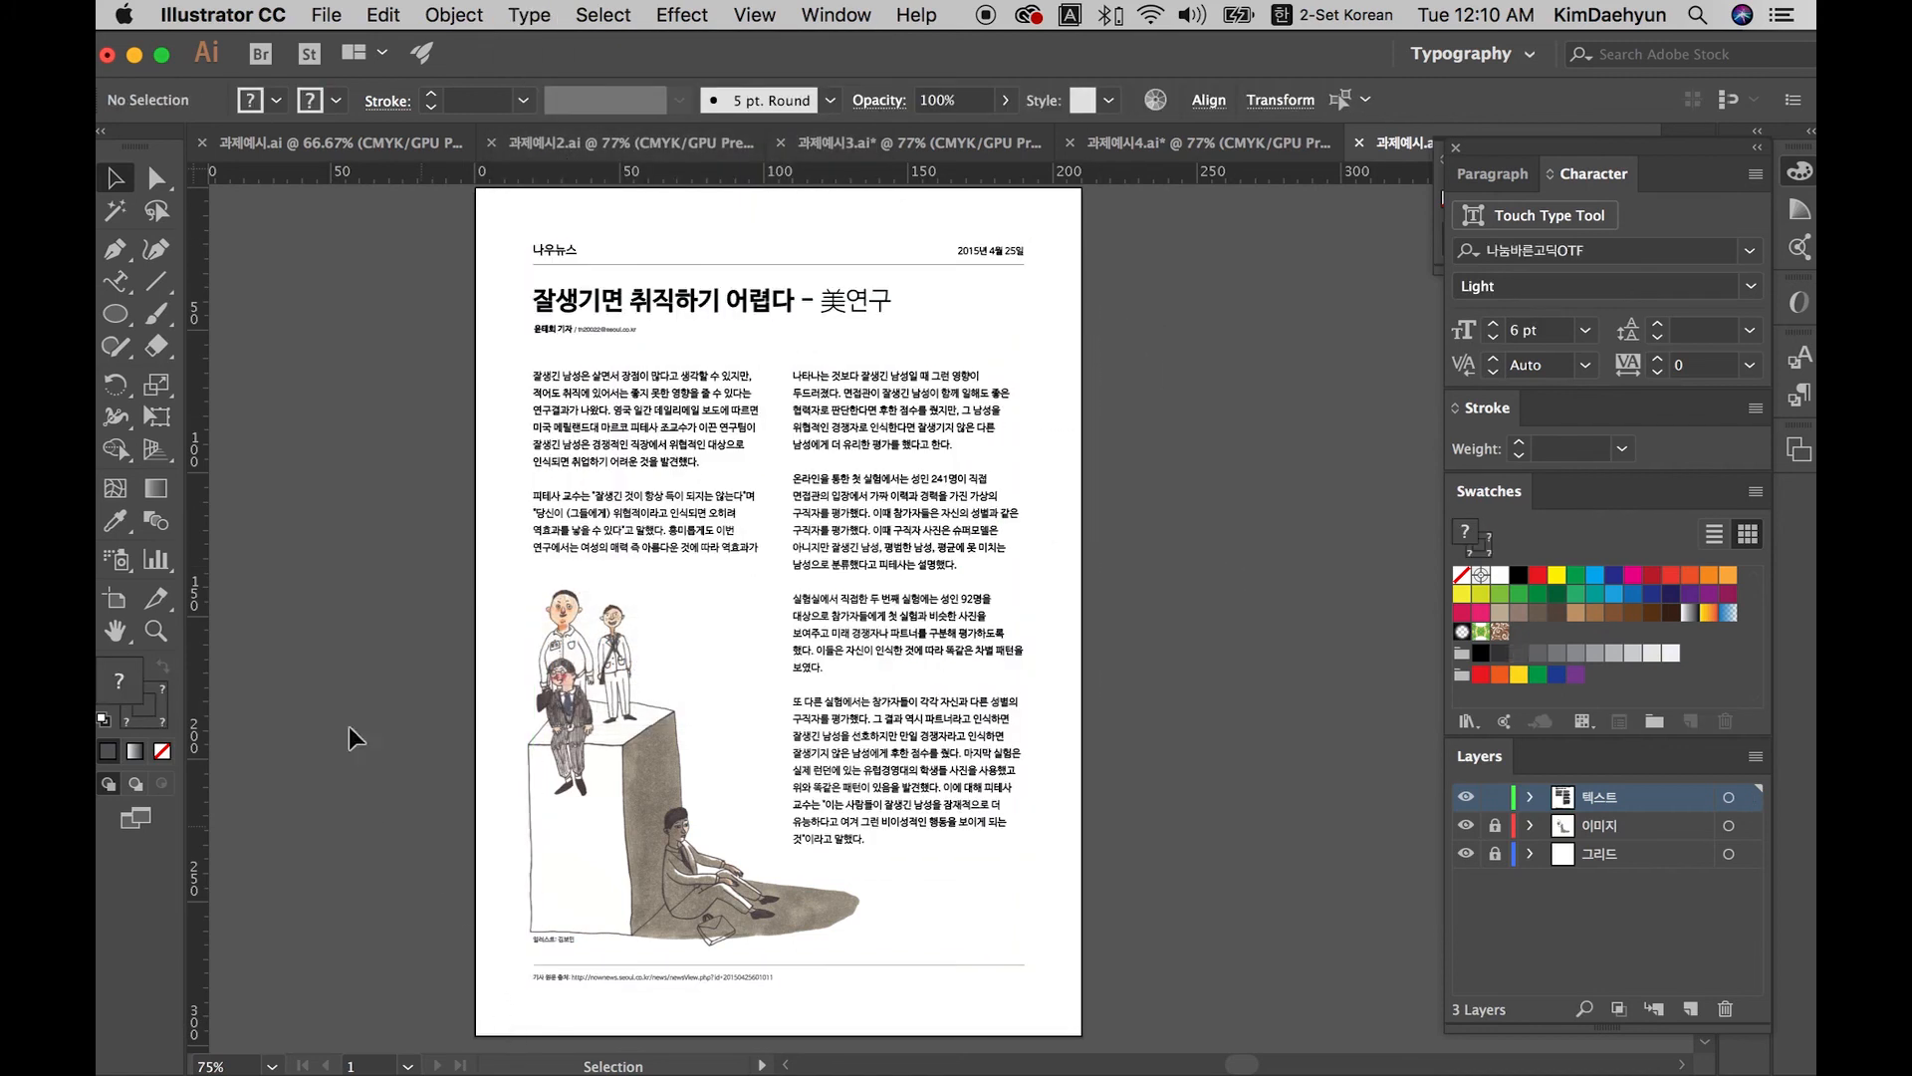
Step: Save a copy of the article document as an Adobe PDF named 과제예시 with the [Illustrator Default] preset
{"action": "left_click", "coordinate": [327, 14]}
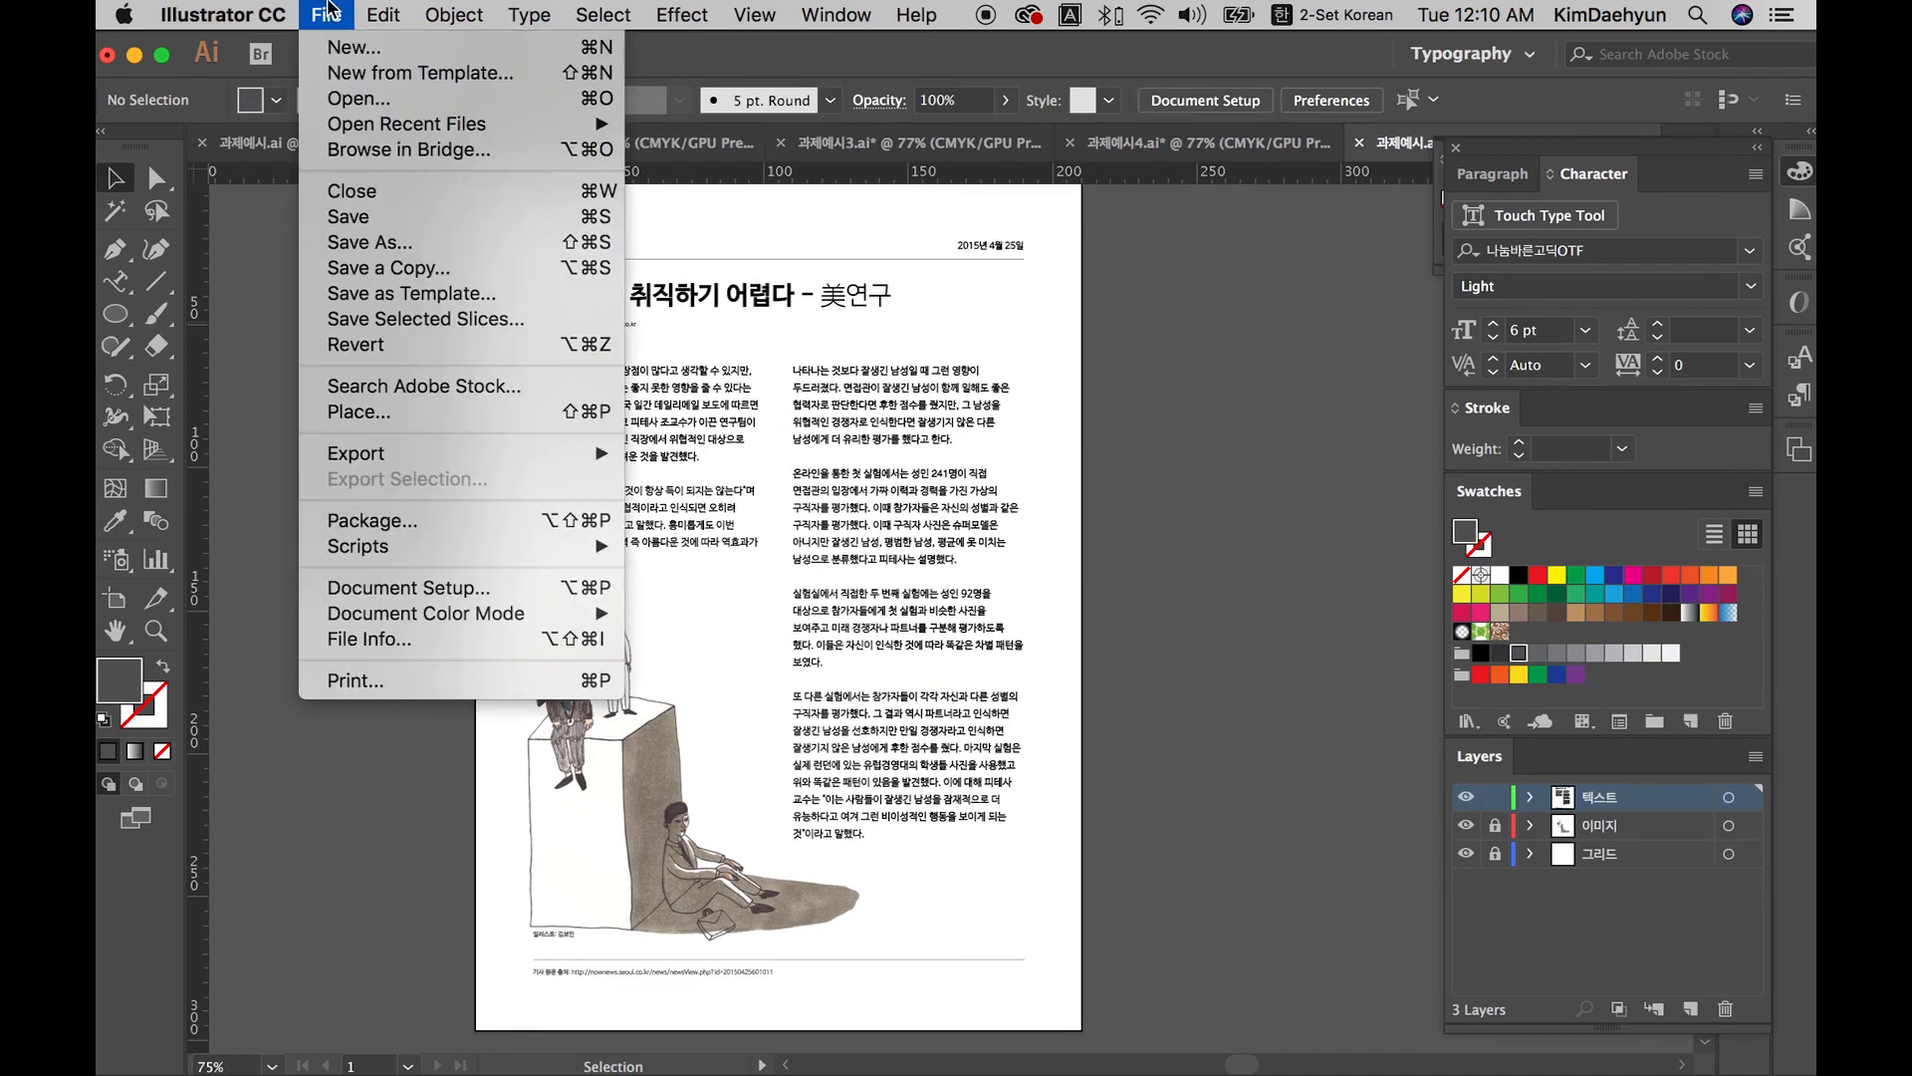
{"action": "left_click", "coordinate": [369, 242]}
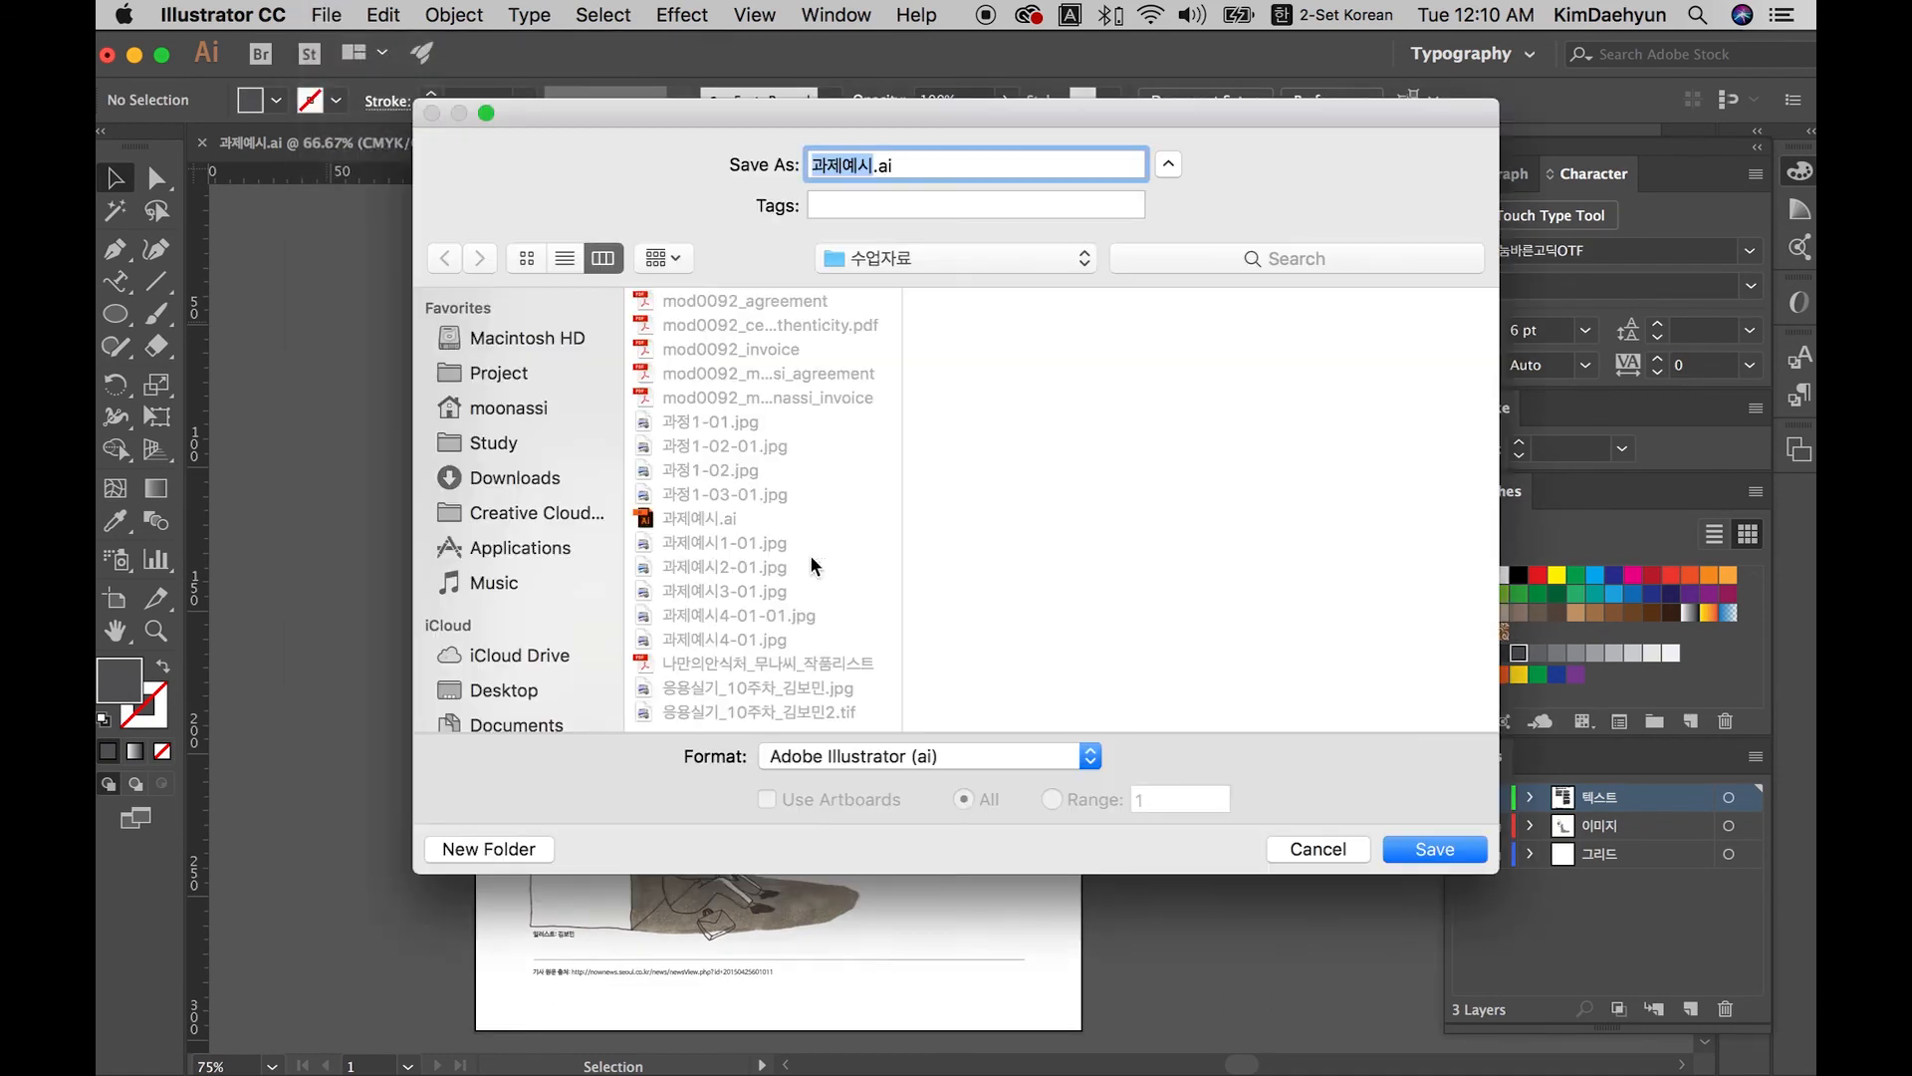
{"action": "left_click", "coordinate": [856, 755]}
{"action": "left_click", "coordinate": [855, 828]}
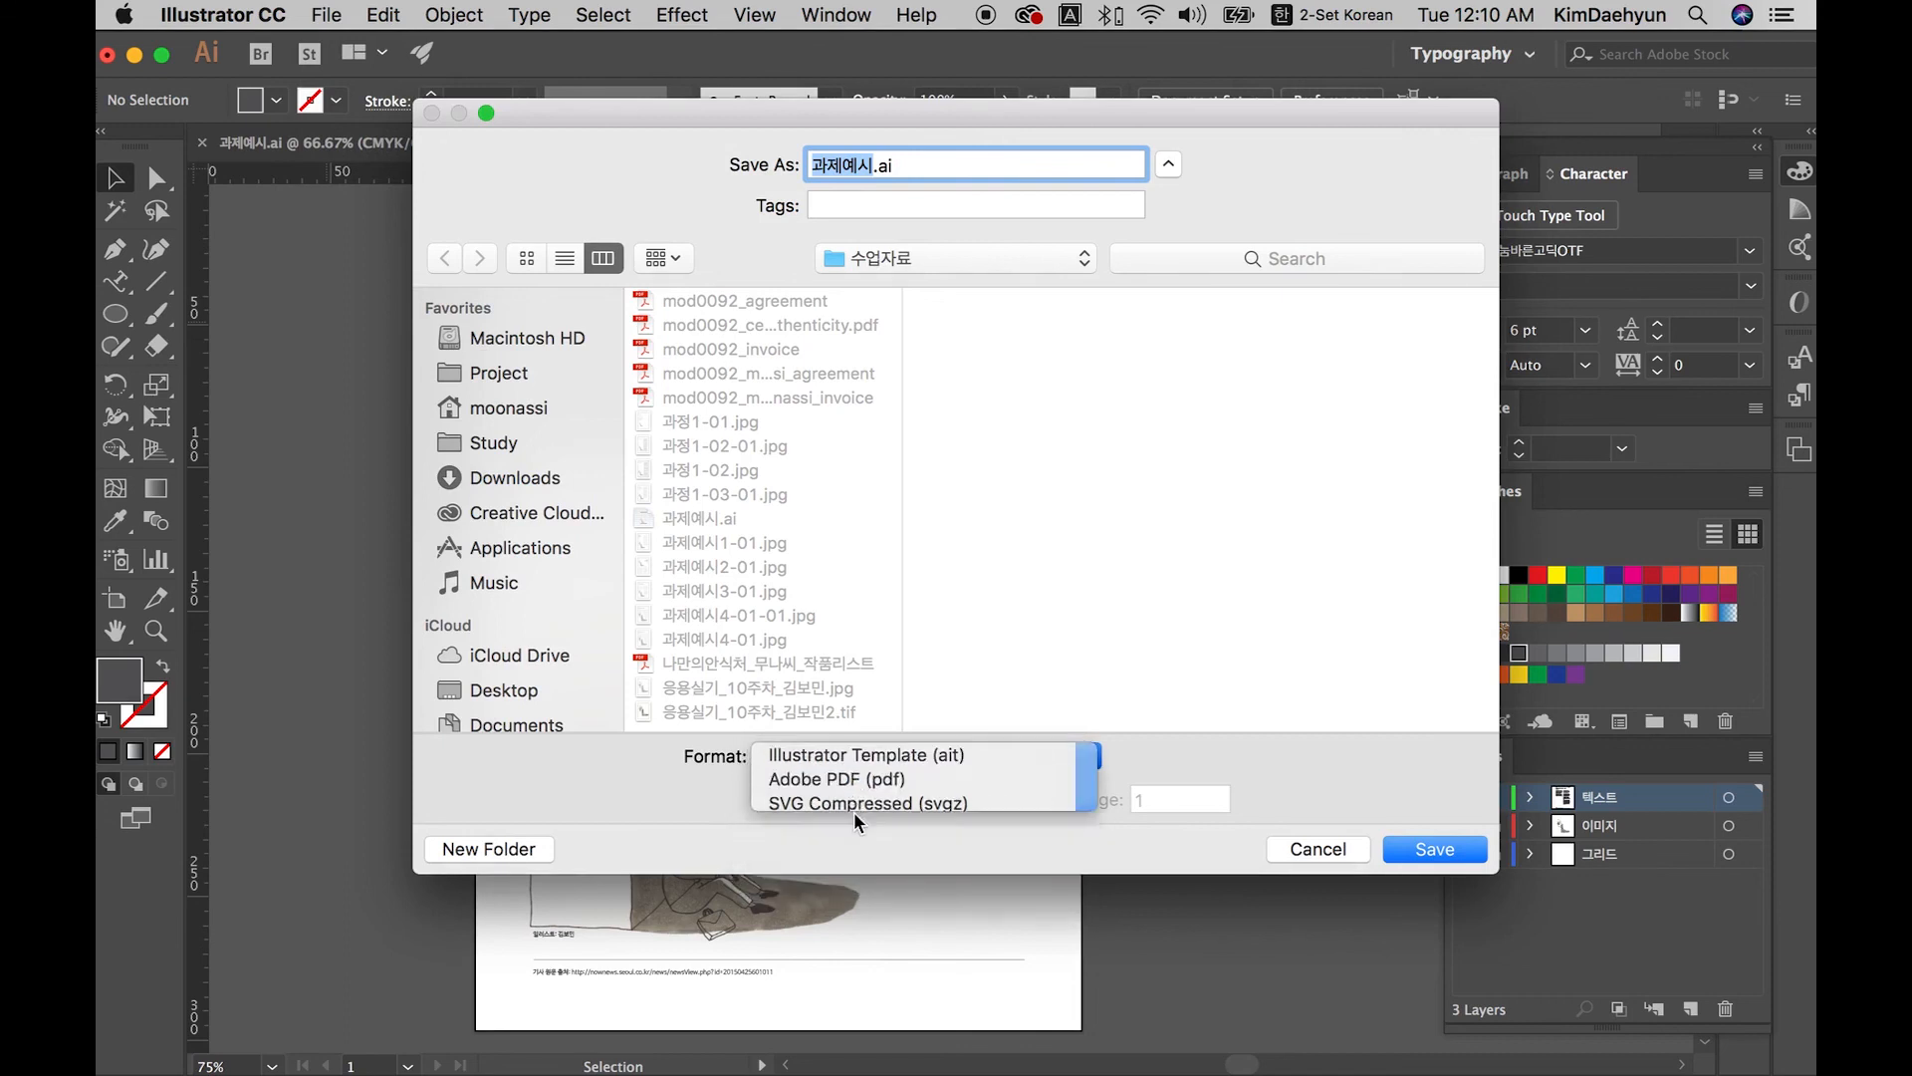
{"action": "left_click", "coordinate": [1422, 852]}
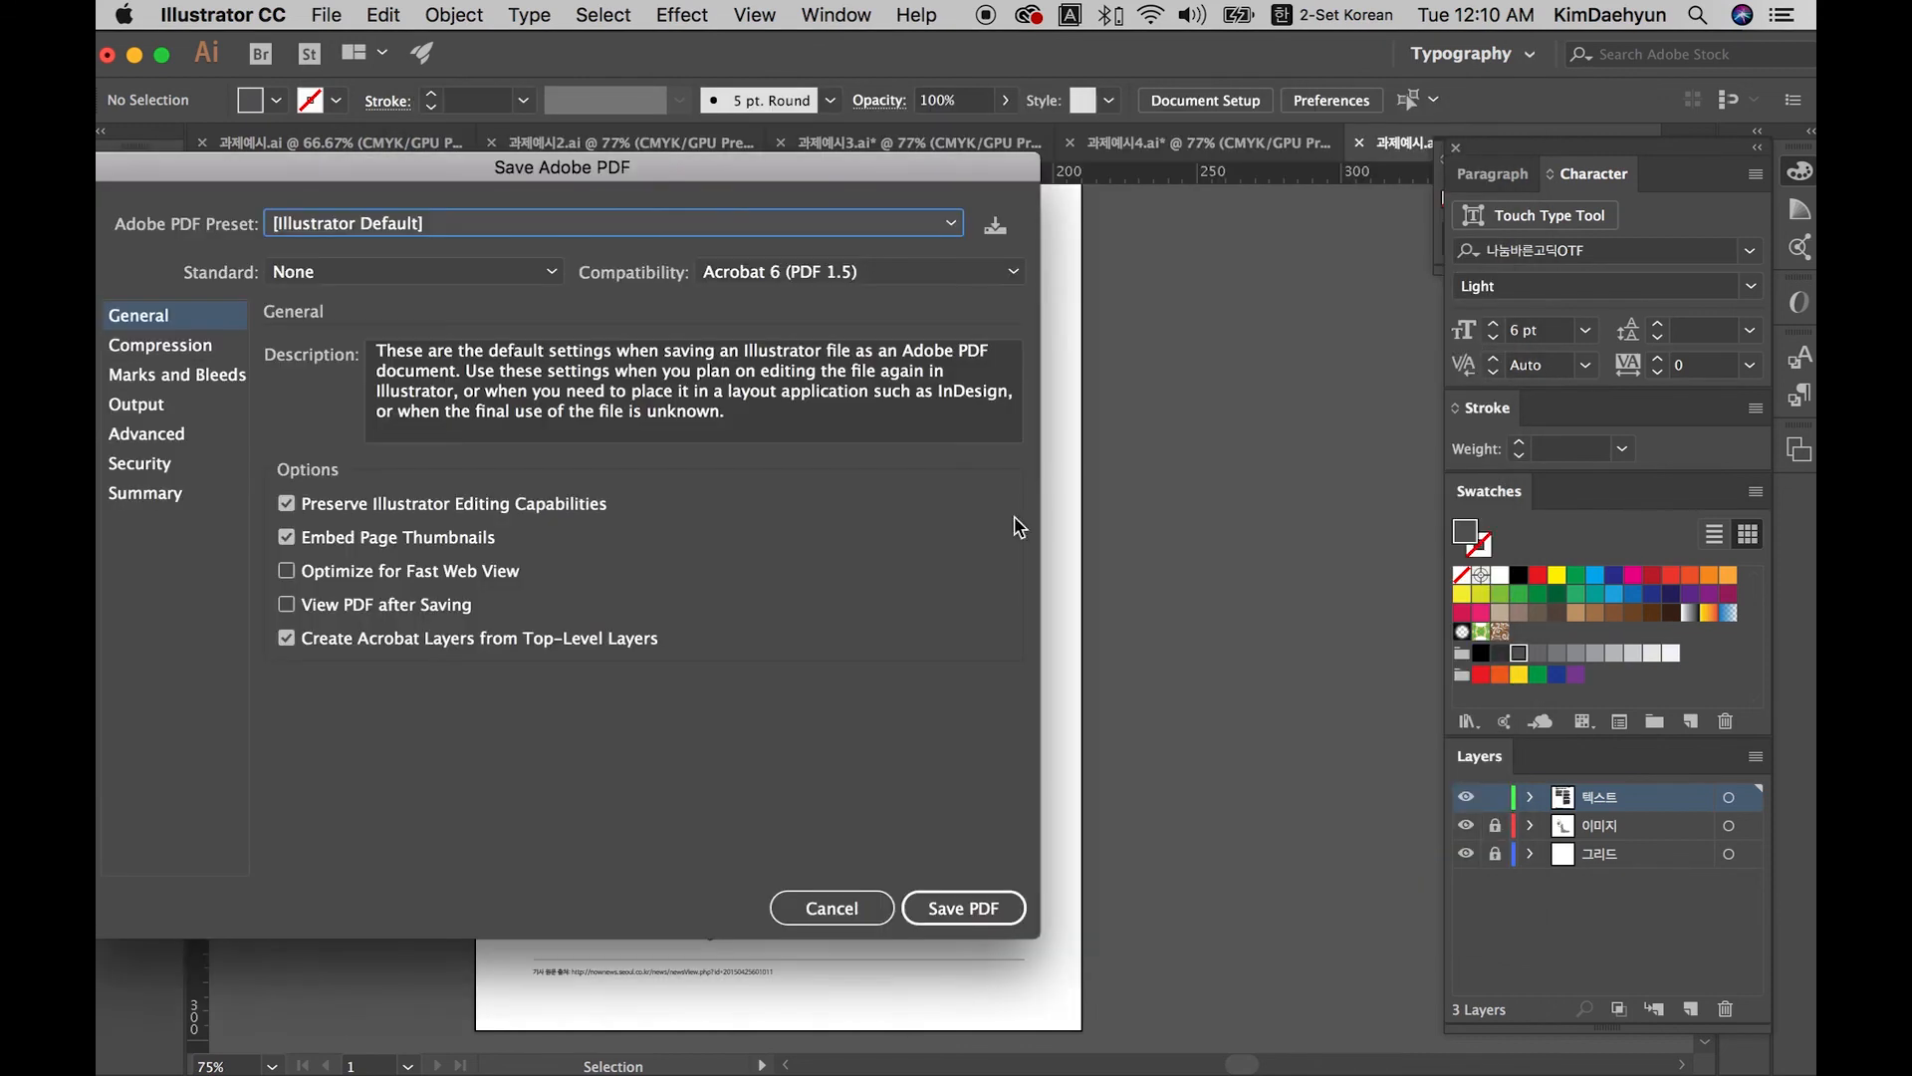
{"action": "left_click_drag", "start_coordinate": [614, 173], "coordinate": [1017, 190]}
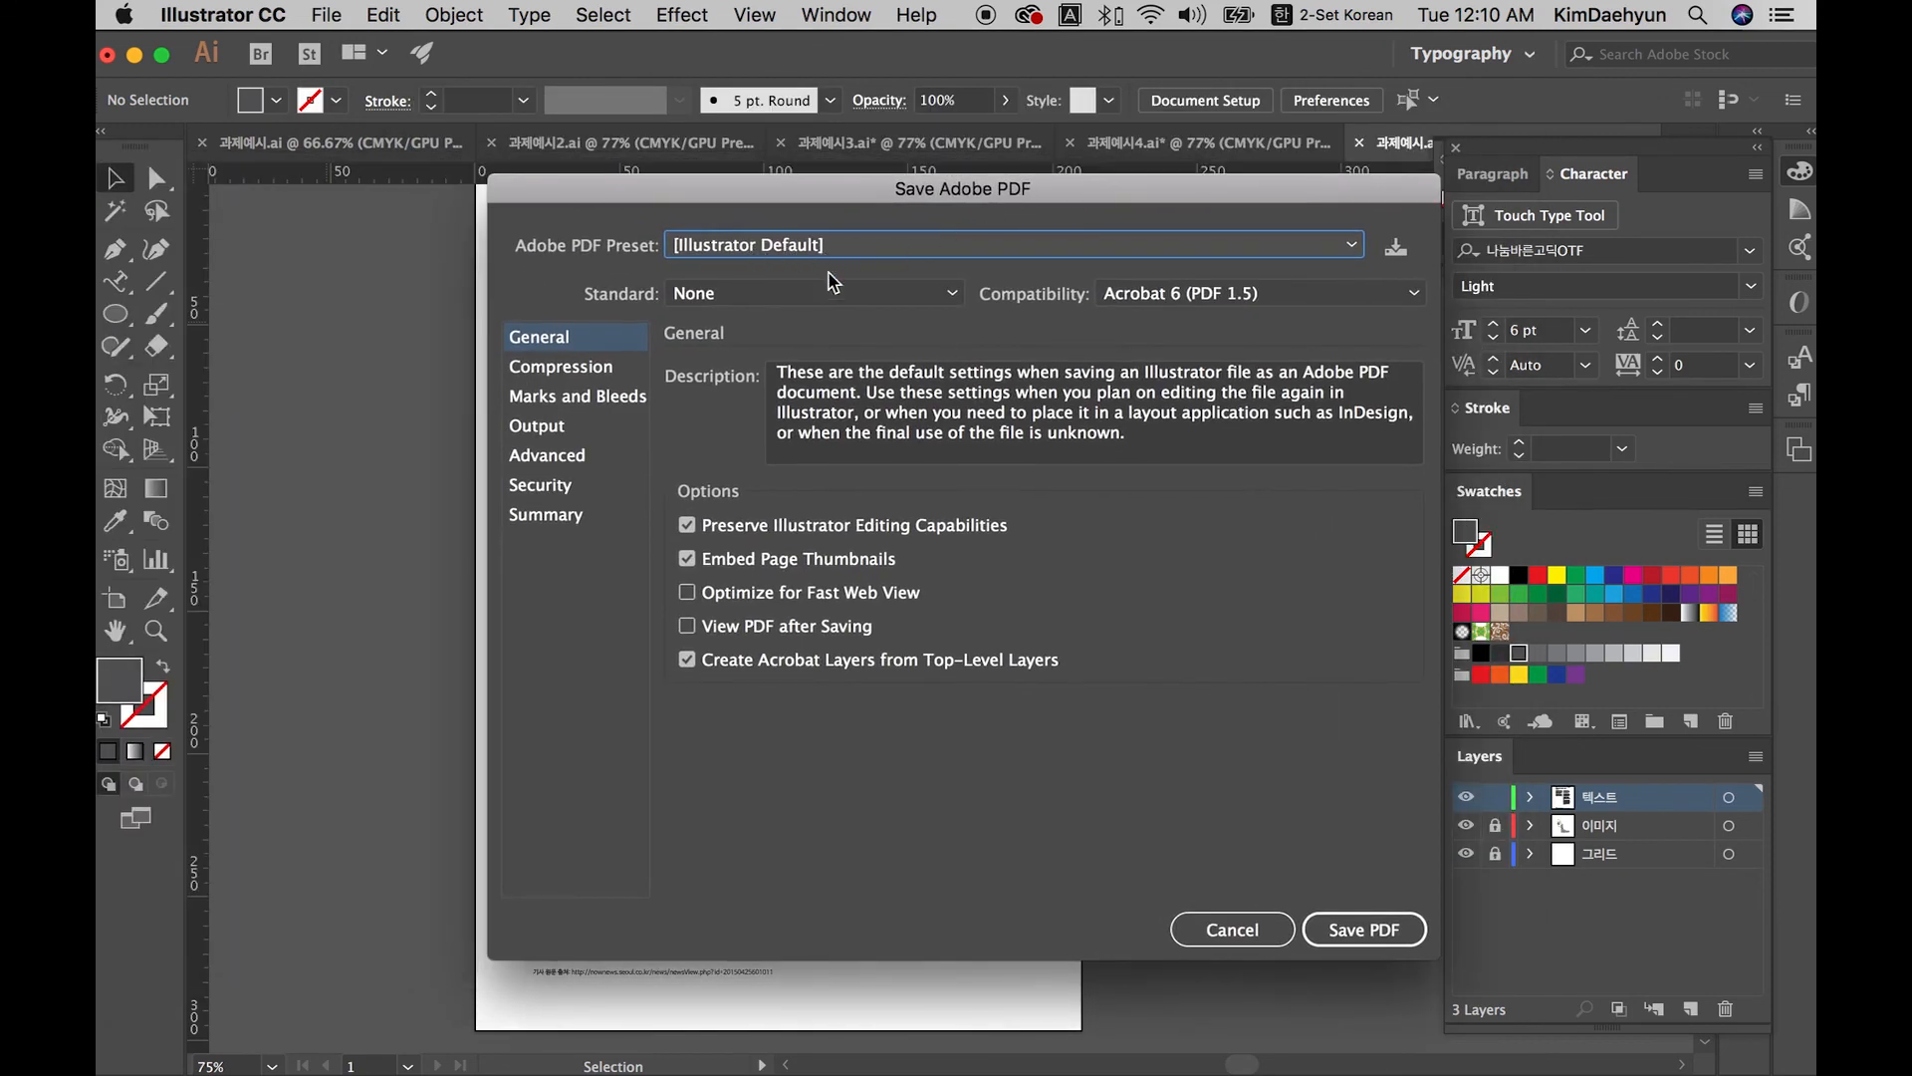
{"action": "left_click", "coordinate": [1364, 930]}
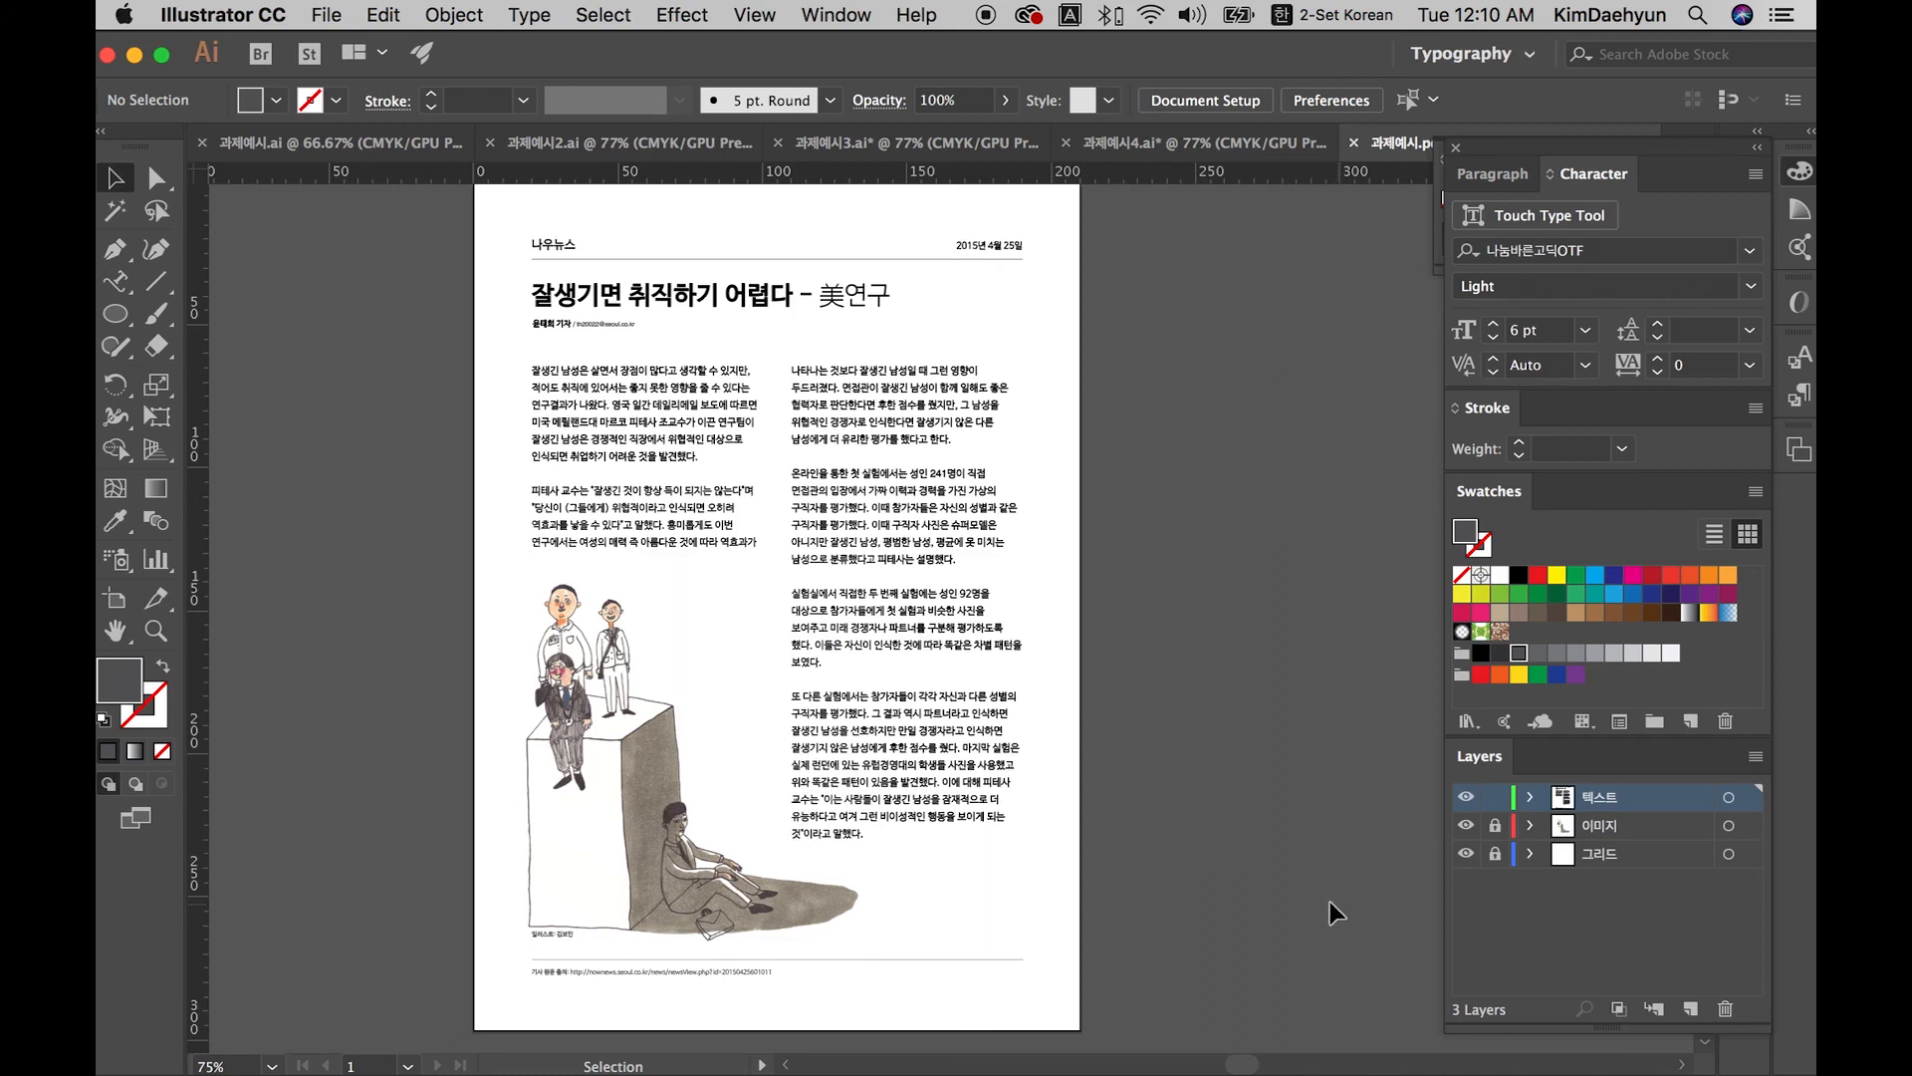
{"action": "scroll", "coordinate": [1288, 889], "scroll_direction": "right", "scroll_amount": 1}
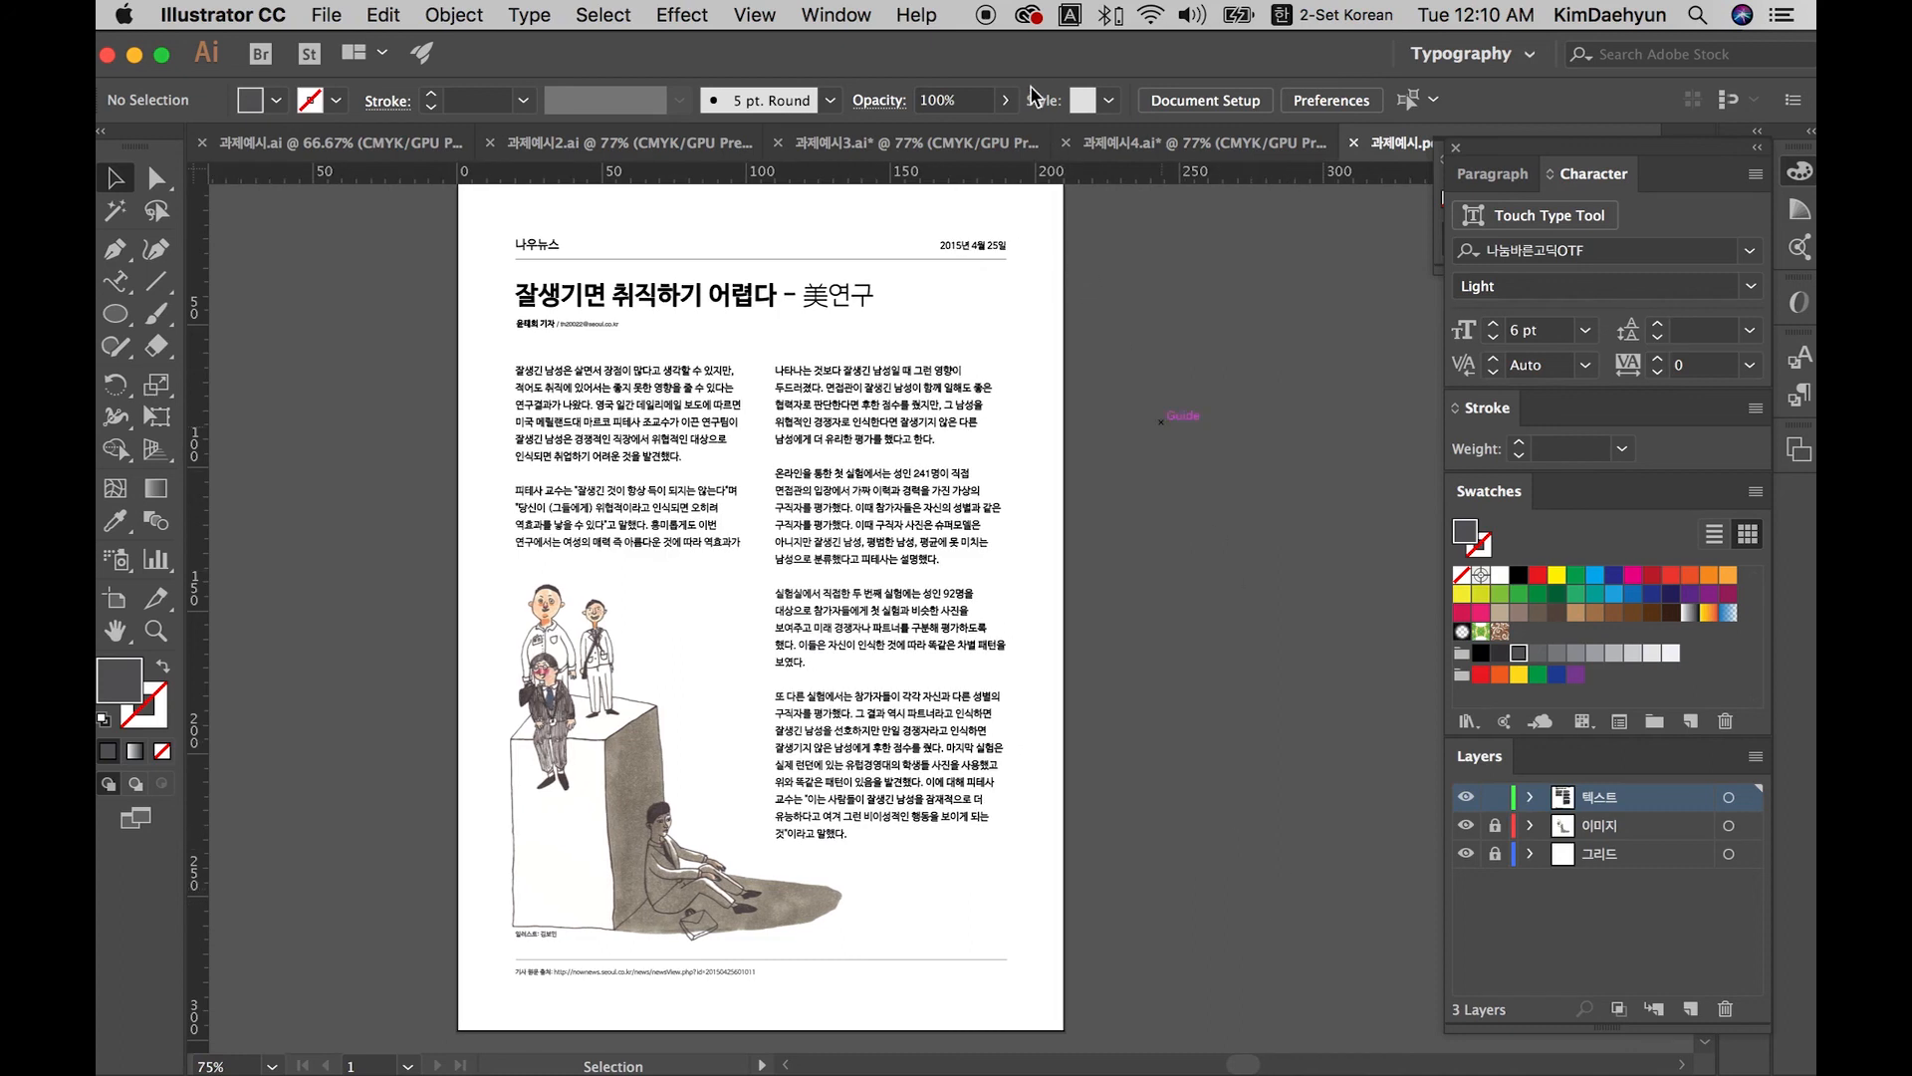
{"action": "left_click", "coordinate": [984, 18]}
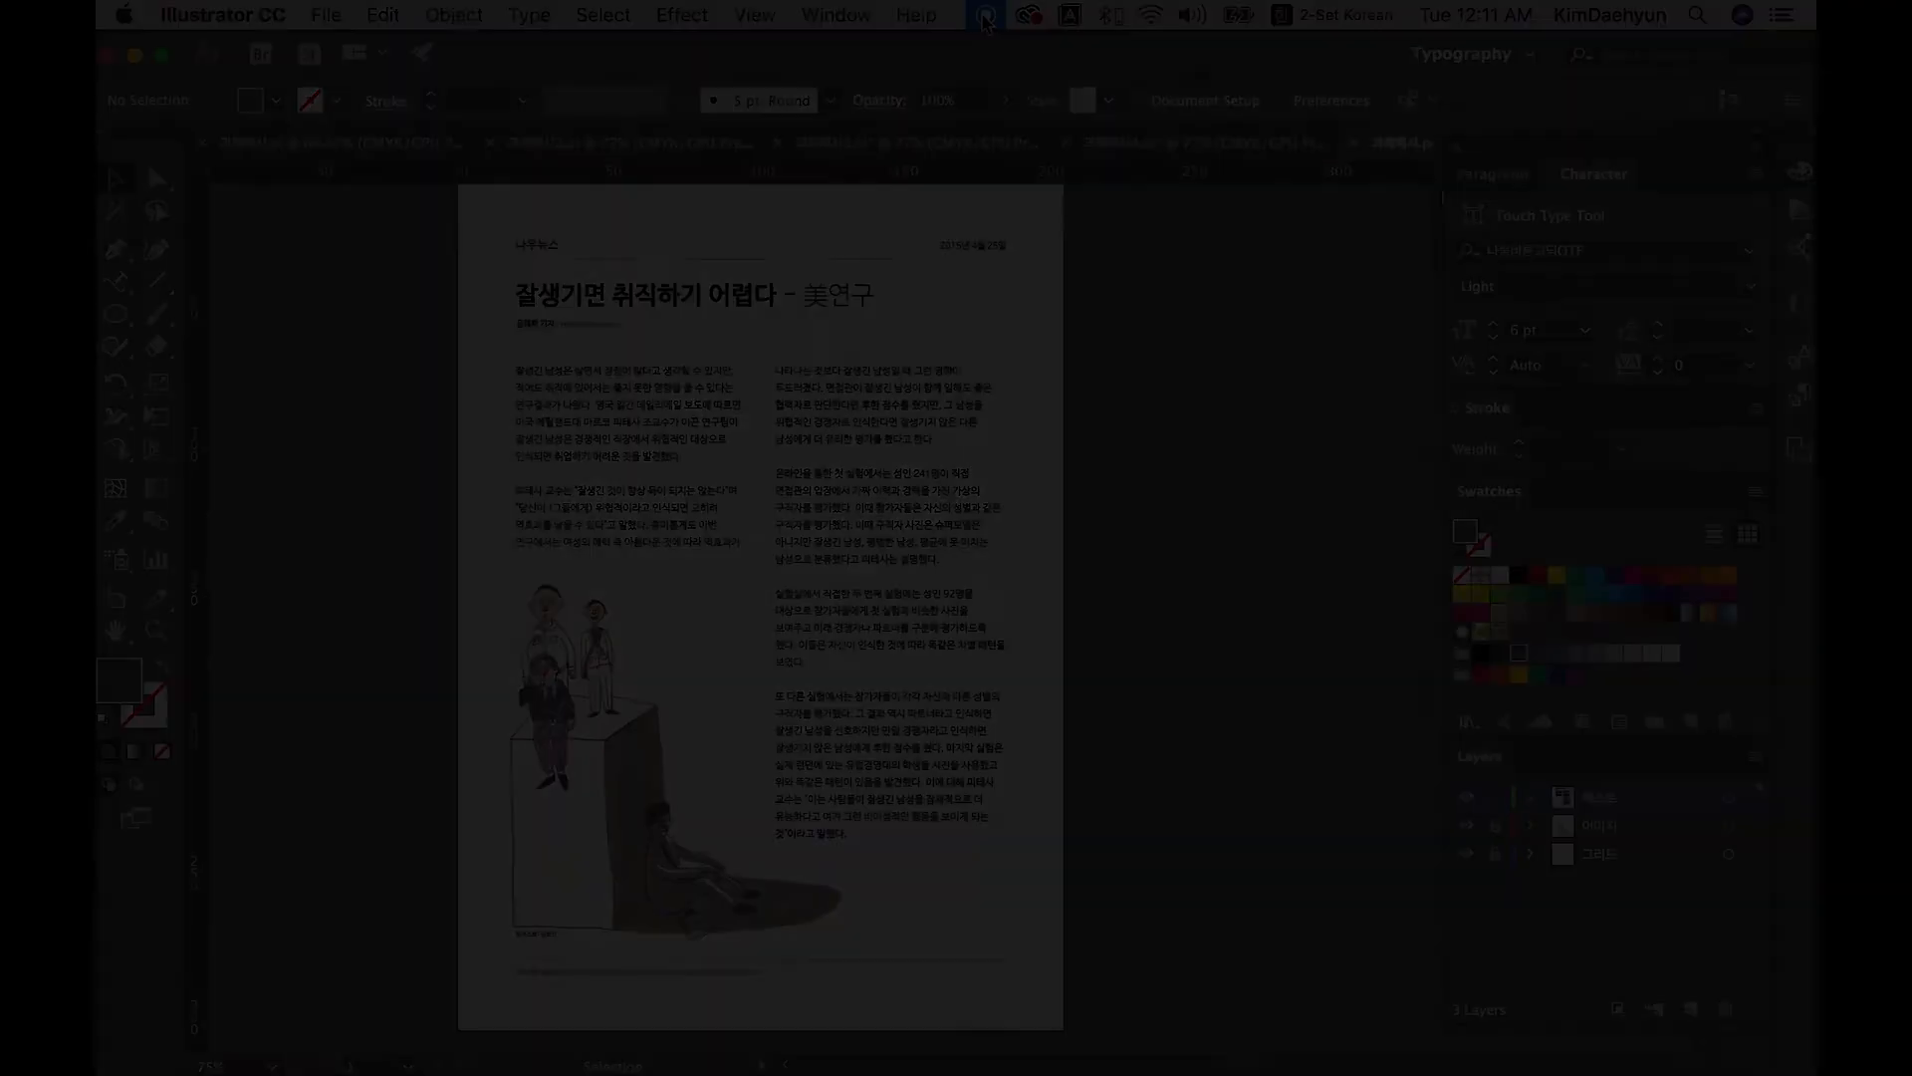